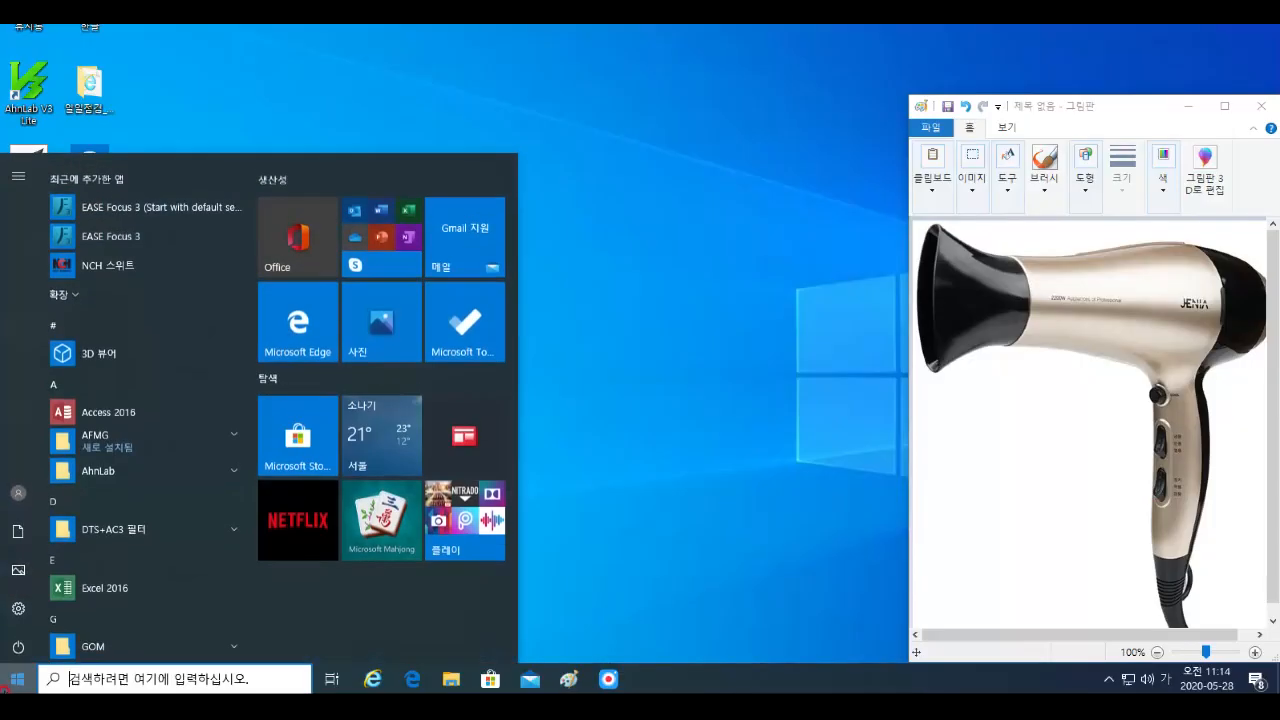
# - Launch Creo Parametric 6.0.2.0 and close the resource center window and the embedded browser
pyautogui.click(150, 679)
pyautogui.write('creo')
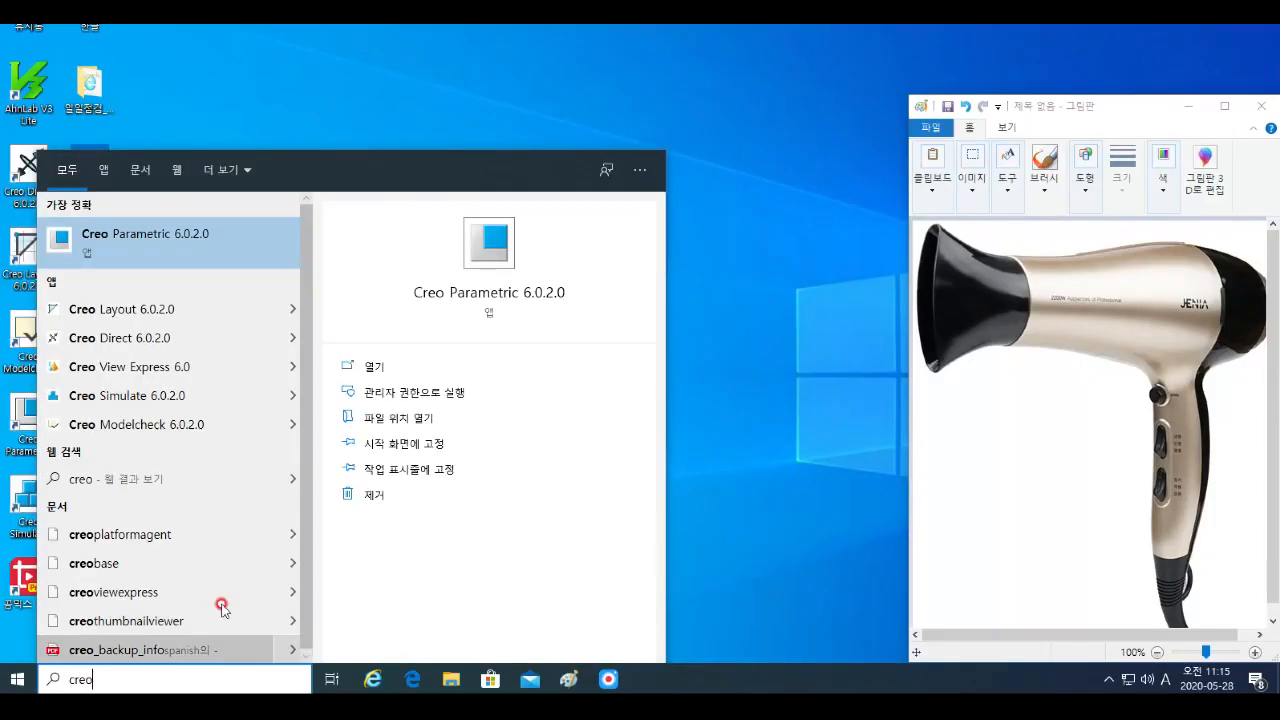
pyautogui.click(134, 247)
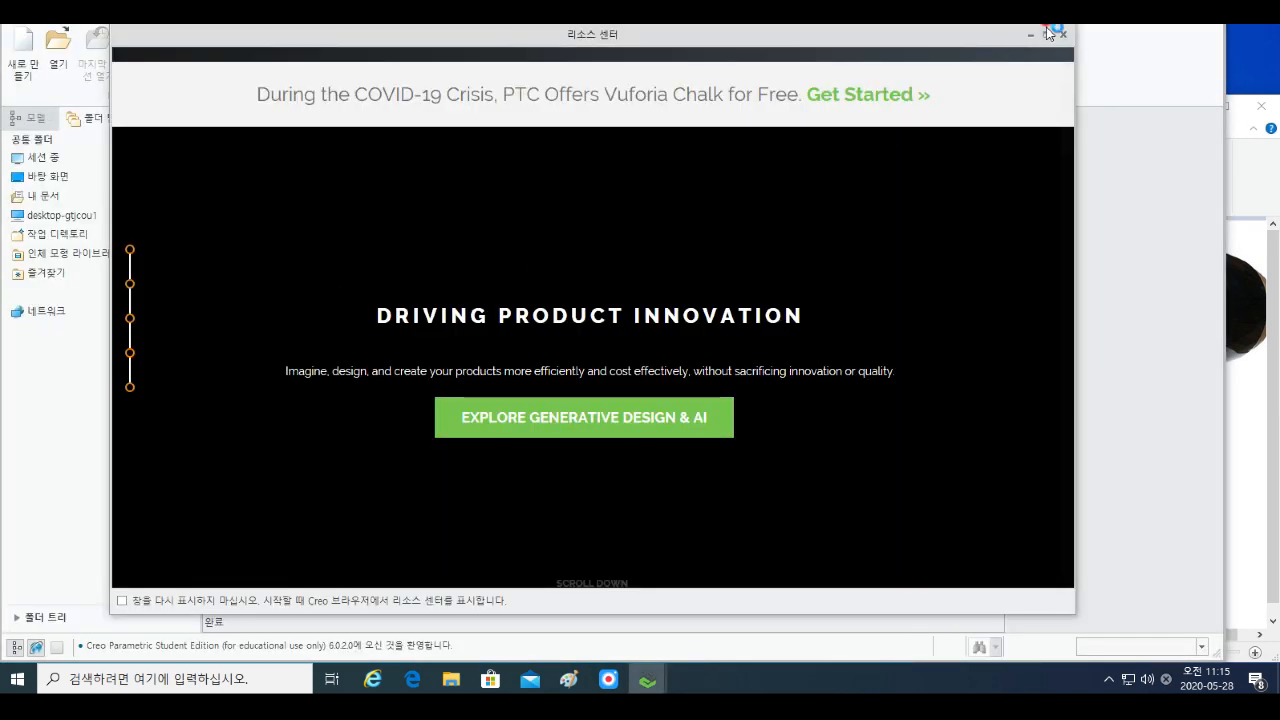
pyautogui.click(1063, 34)
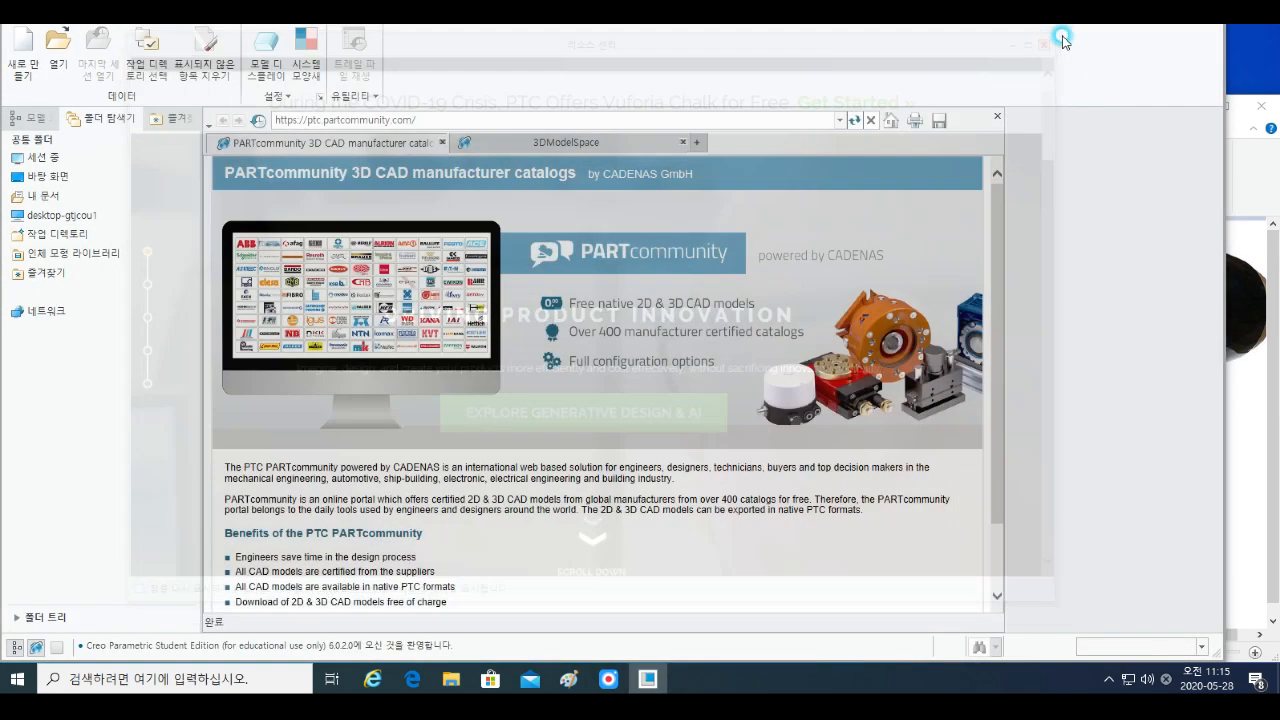
pyautogui.click(995, 120)
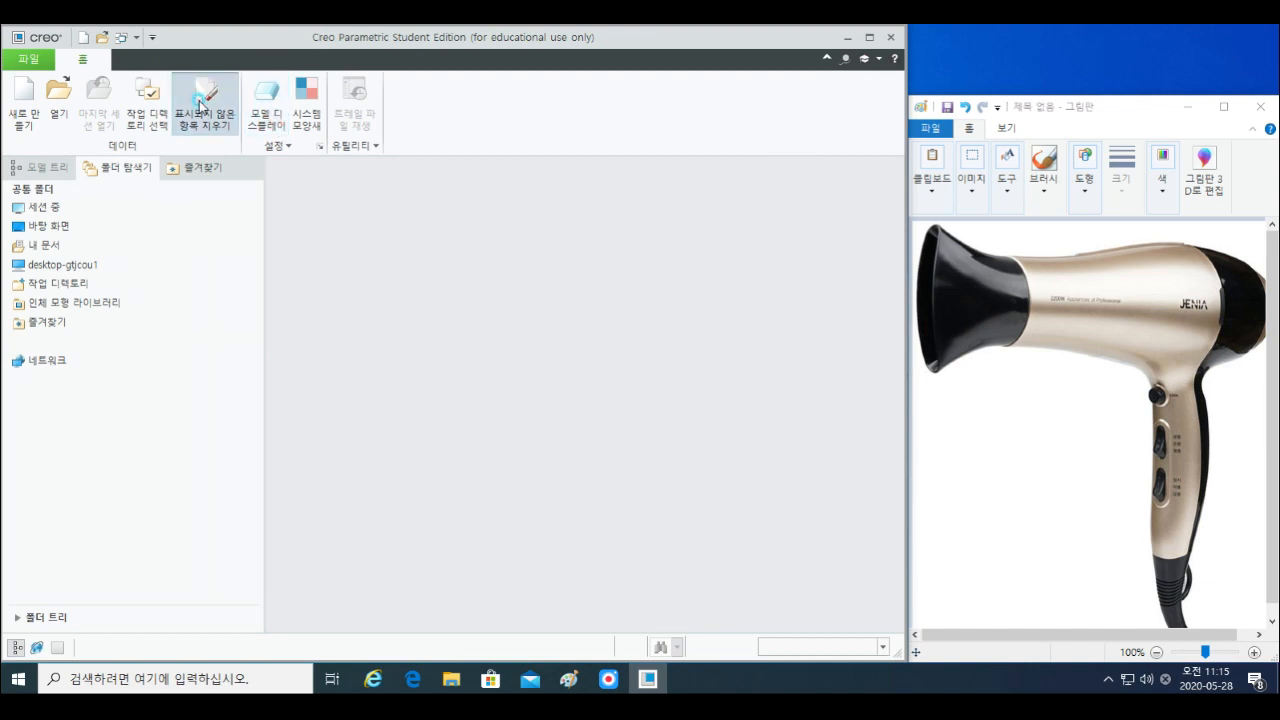
# - Erase the undisplayed objects from the session and create a new solid part named dry_200528 with the default template
pyautogui.click(201, 104)
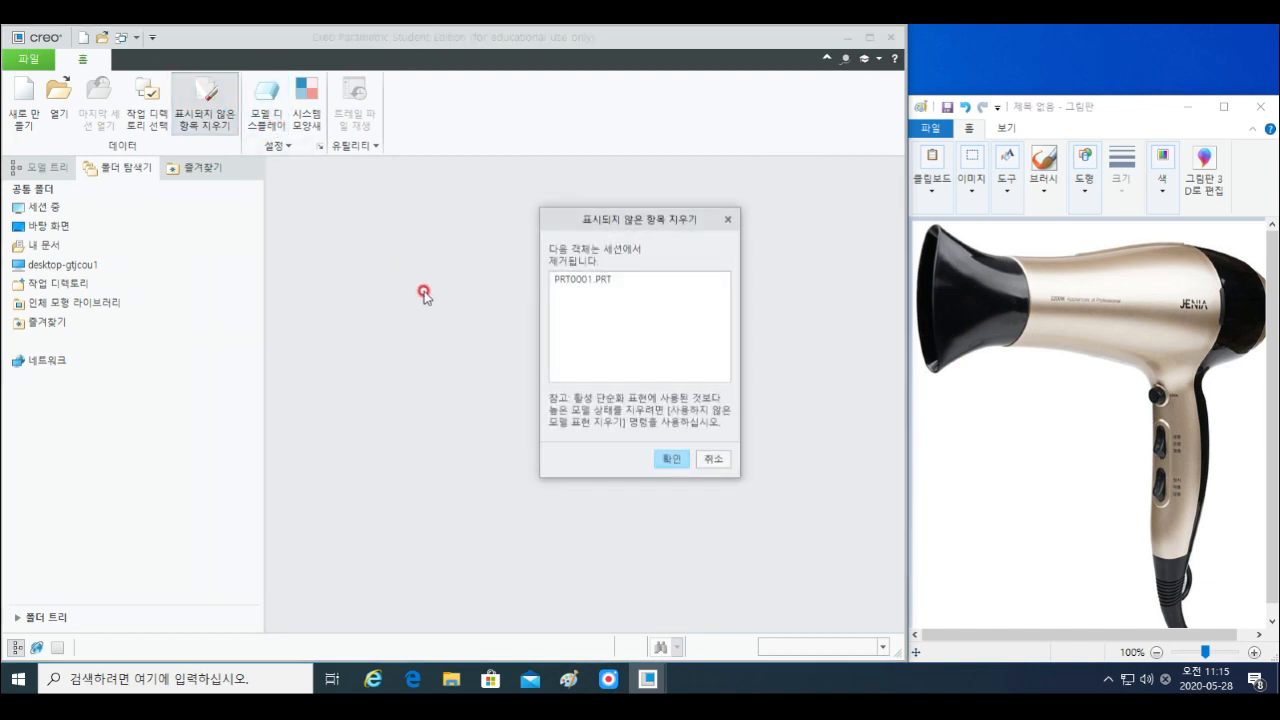
pyautogui.press('Return')
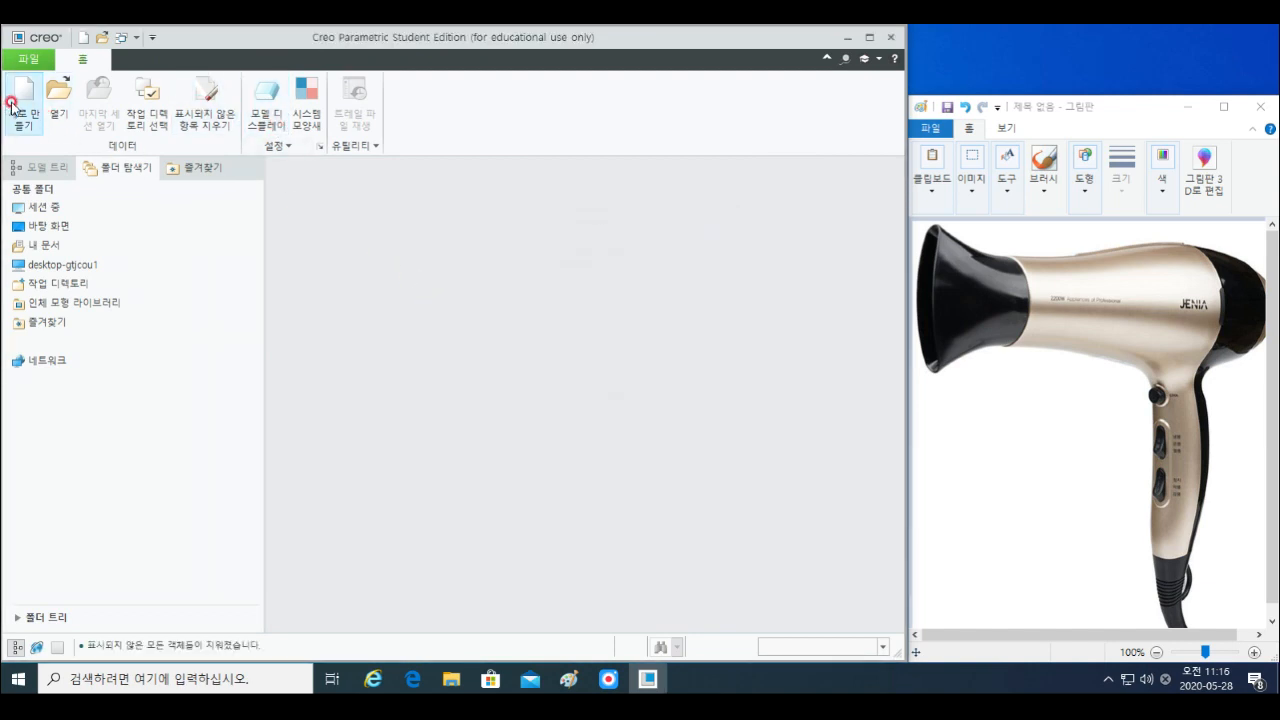
pyautogui.click(12, 103)
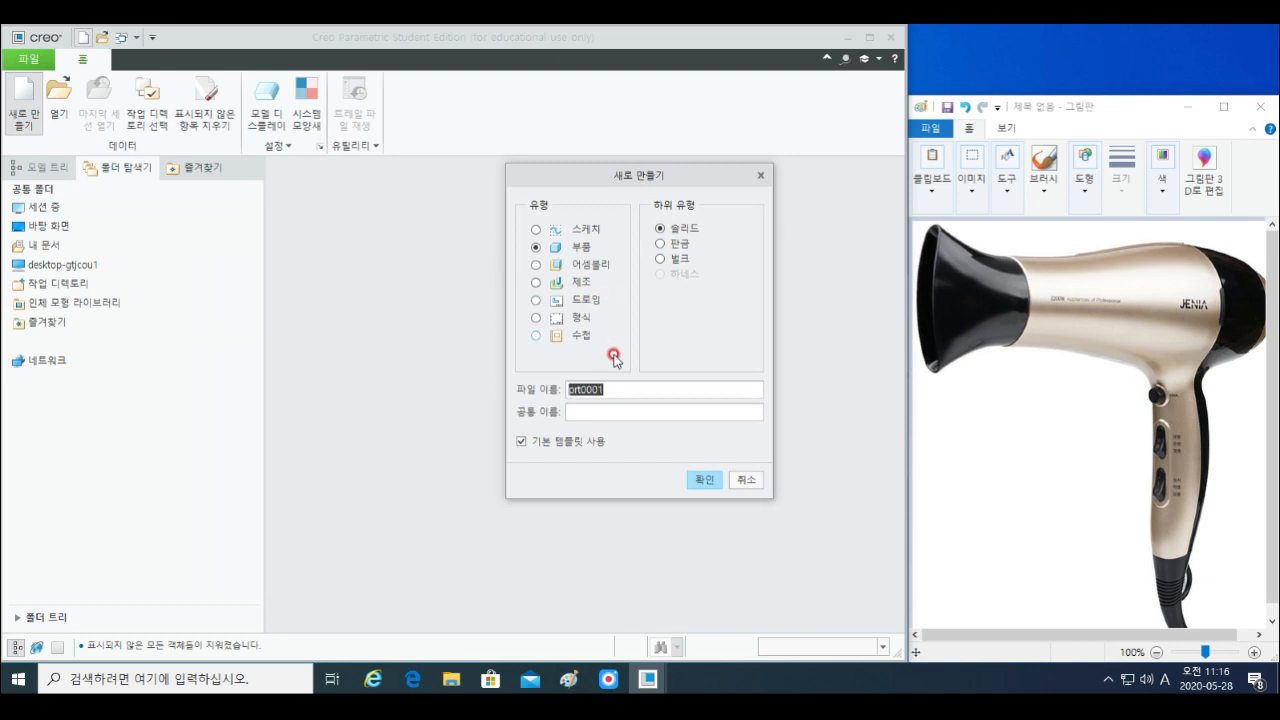
pyautogui.write('dry_200528')
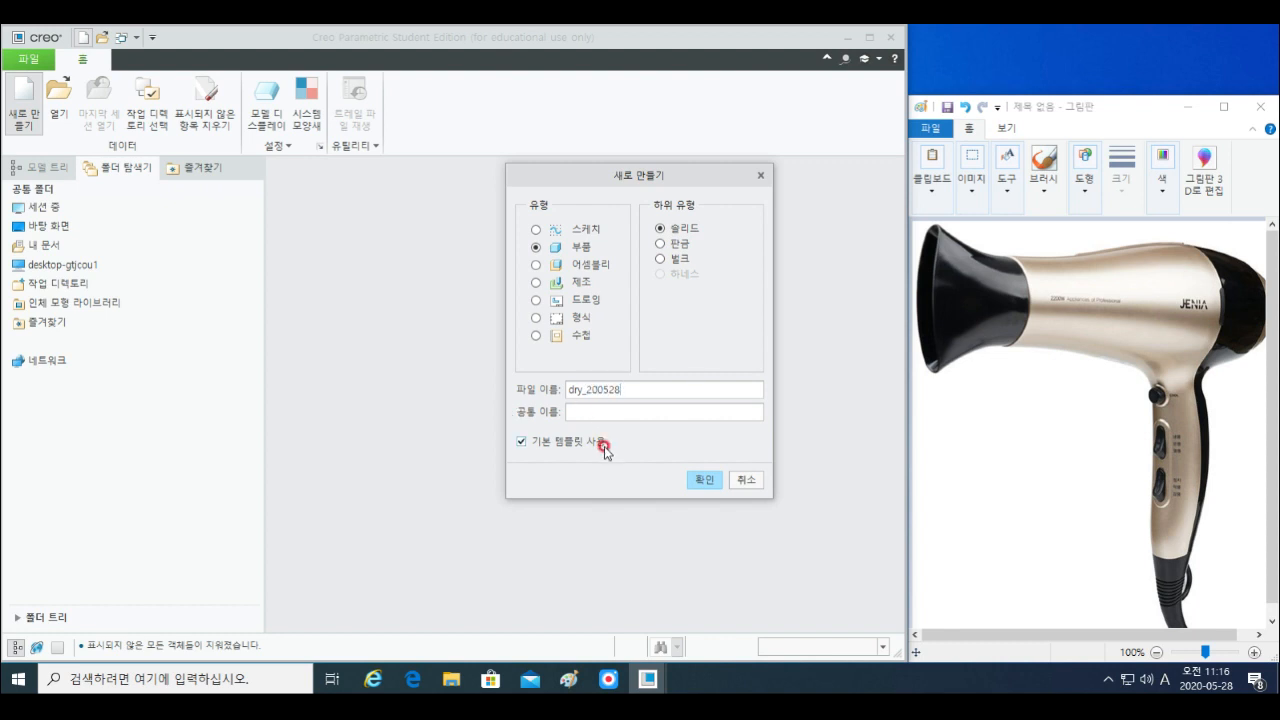
pyautogui.click(705, 483)
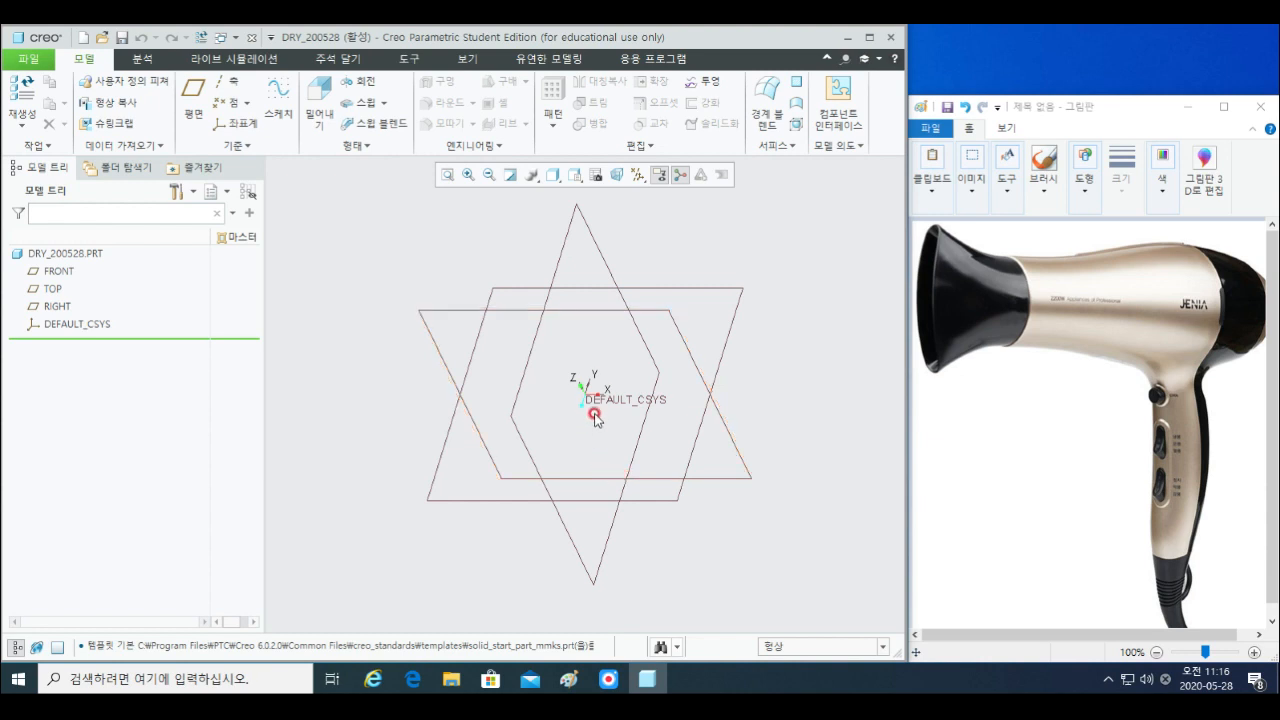
# - Start a sketch on the RIGHT datum plane and orient the view parallel to the sketch plane
pyautogui.moveTo(620, 383); pyautogui.dragTo(583, 386, button='middle')
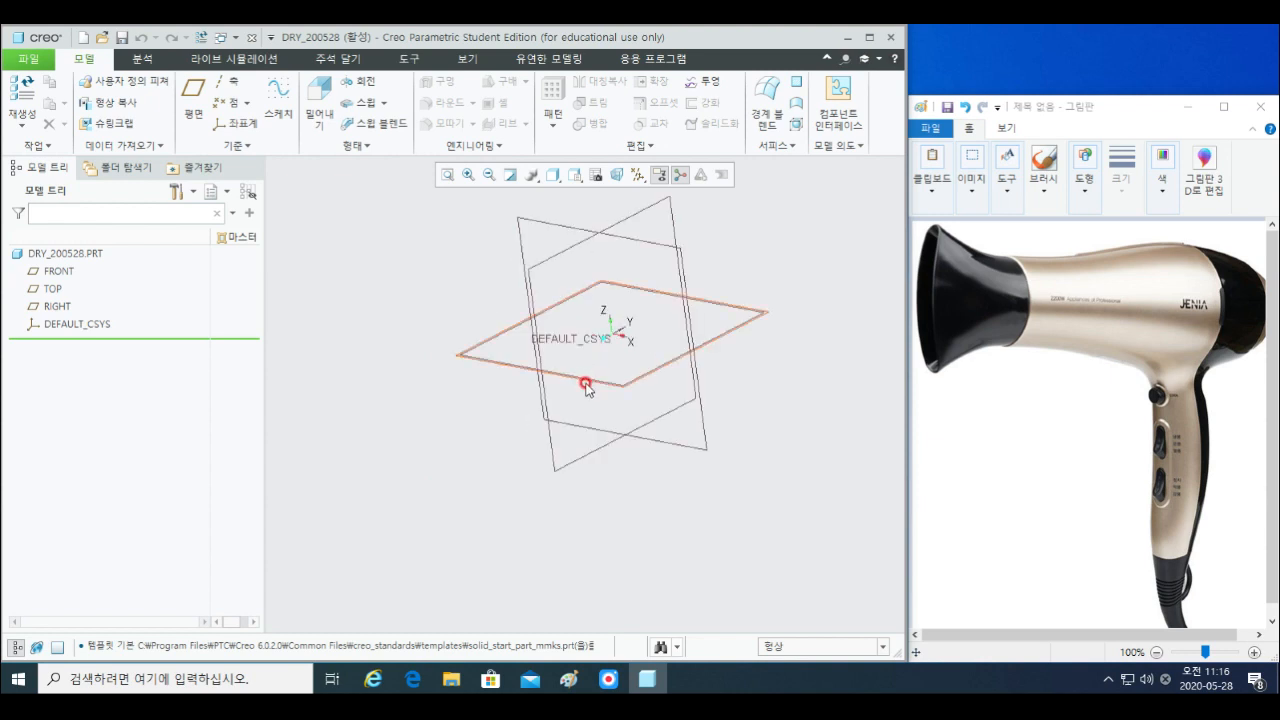
pyautogui.click(60, 271)
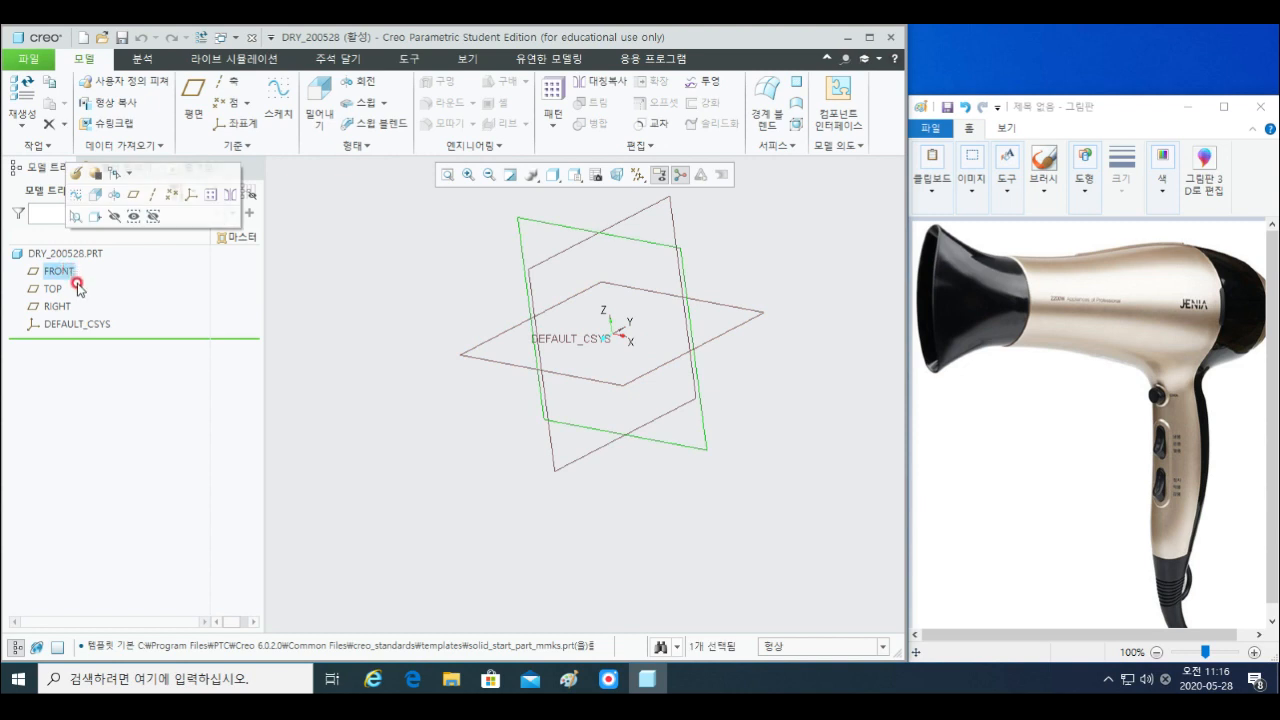
pyautogui.click(637, 214)
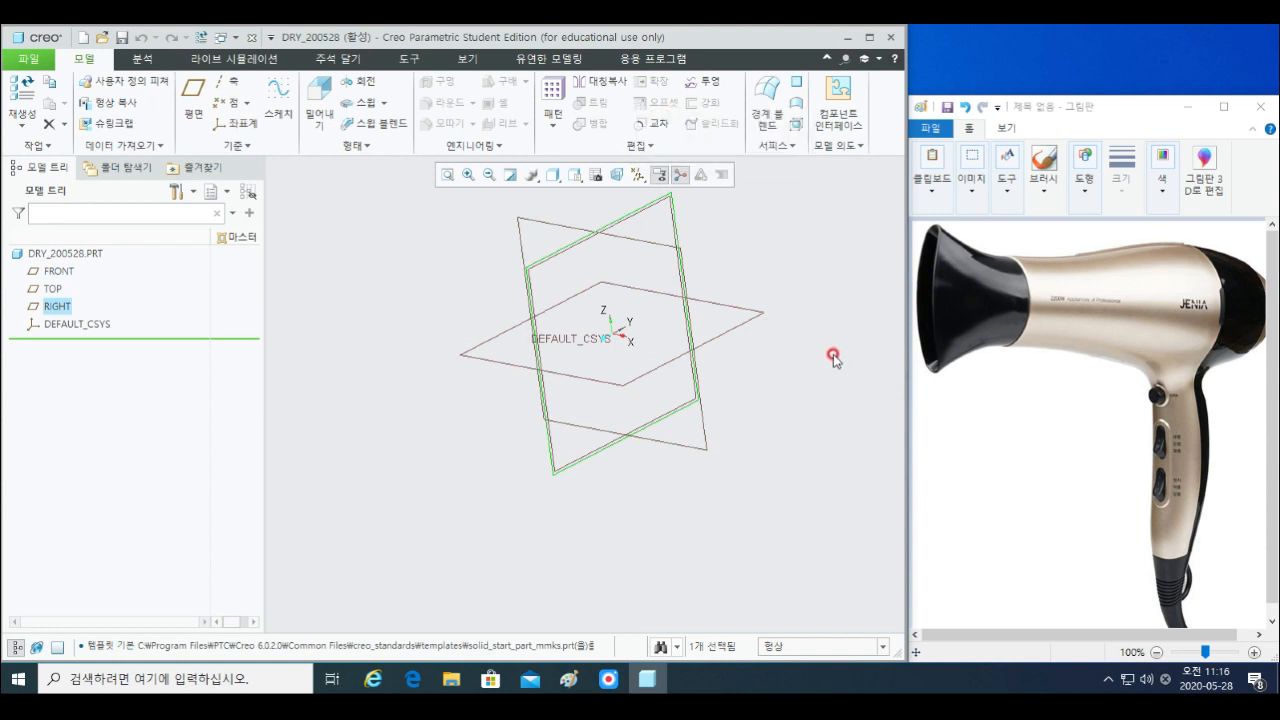
pyautogui.press('s')
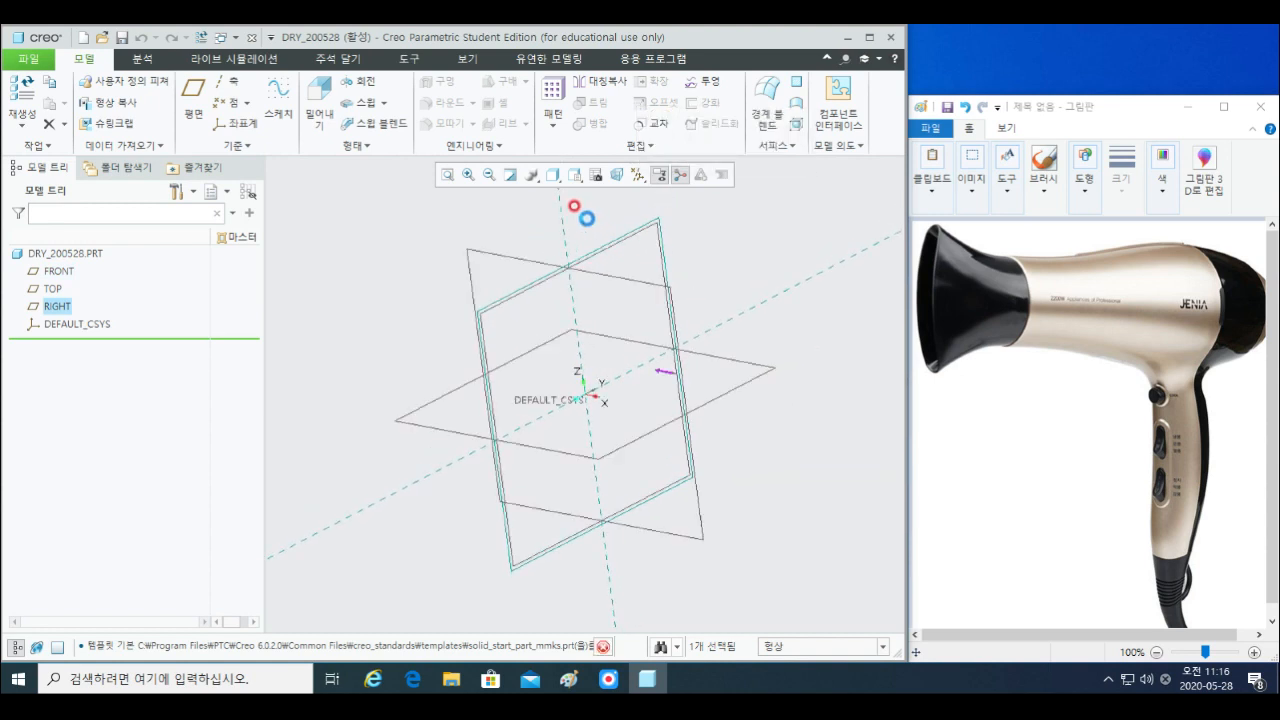
pyautogui.click(617, 175)
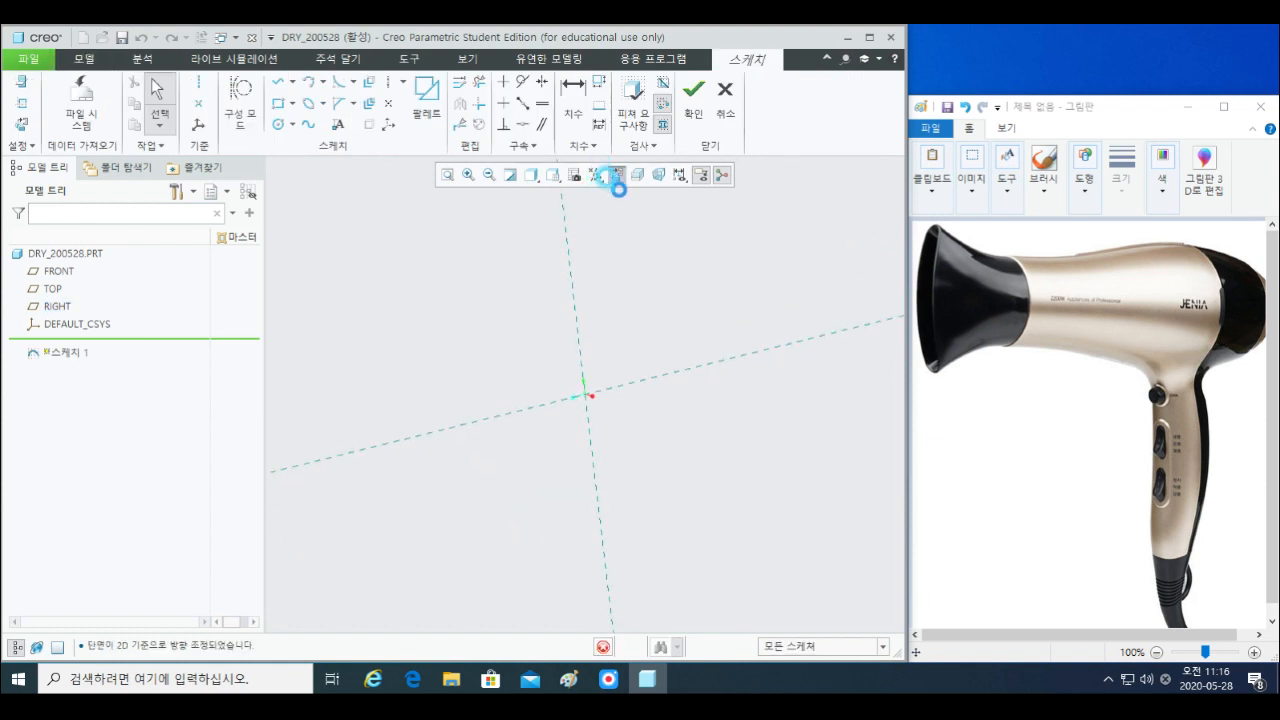
# - Draw horizontal and vertical centerlines through the origin along the sketch reference axes
pyautogui.rightClick(689, 288)
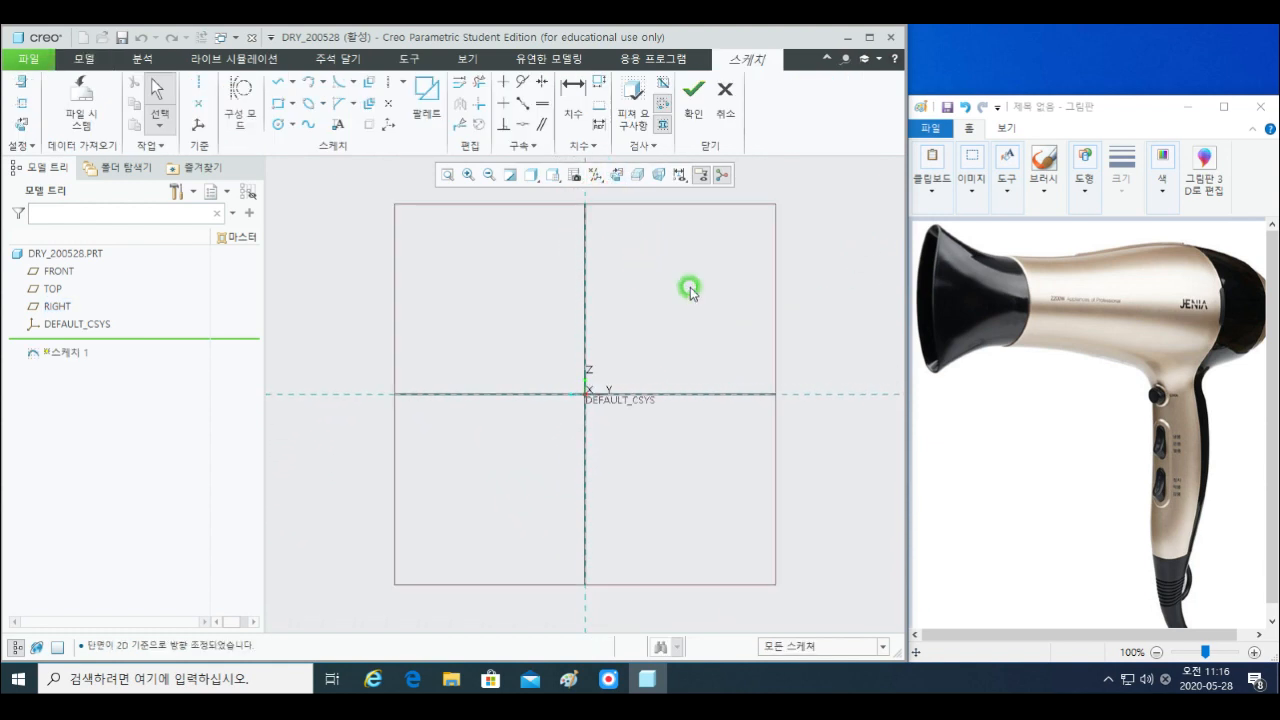
pyautogui.click(816, 317)
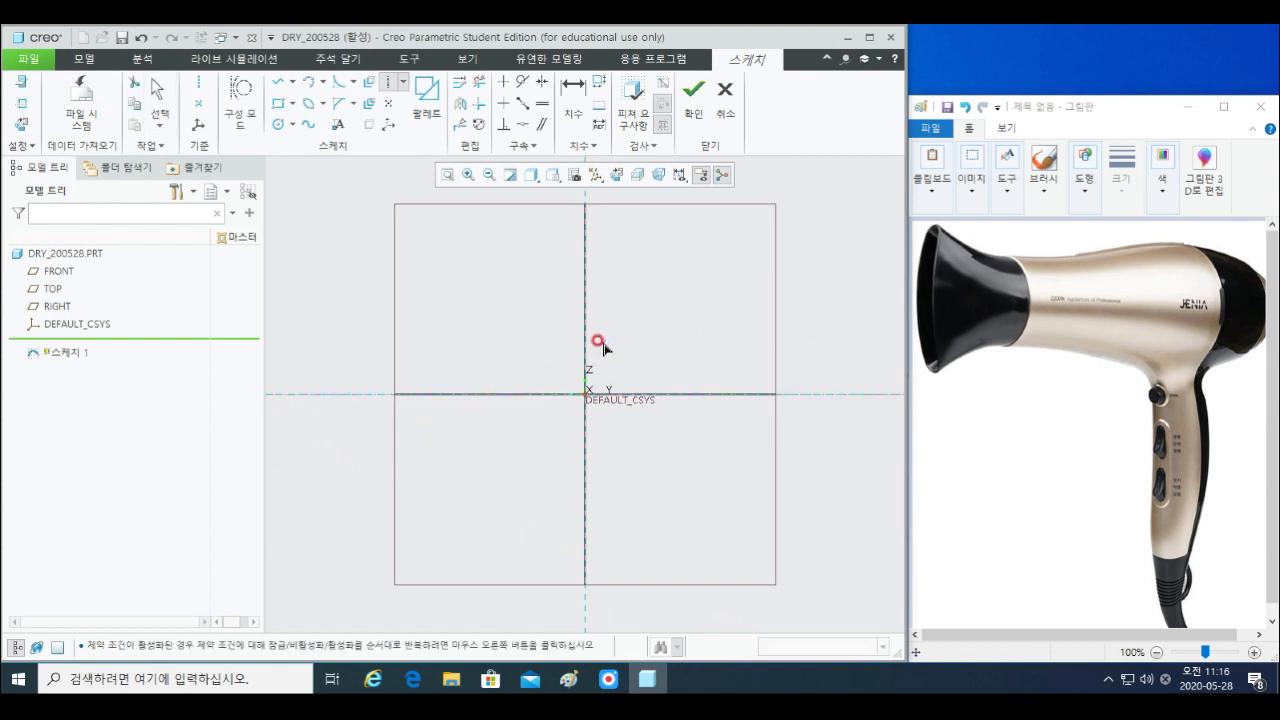
pyautogui.click(586, 425)
pyautogui.middleClick(659, 462)
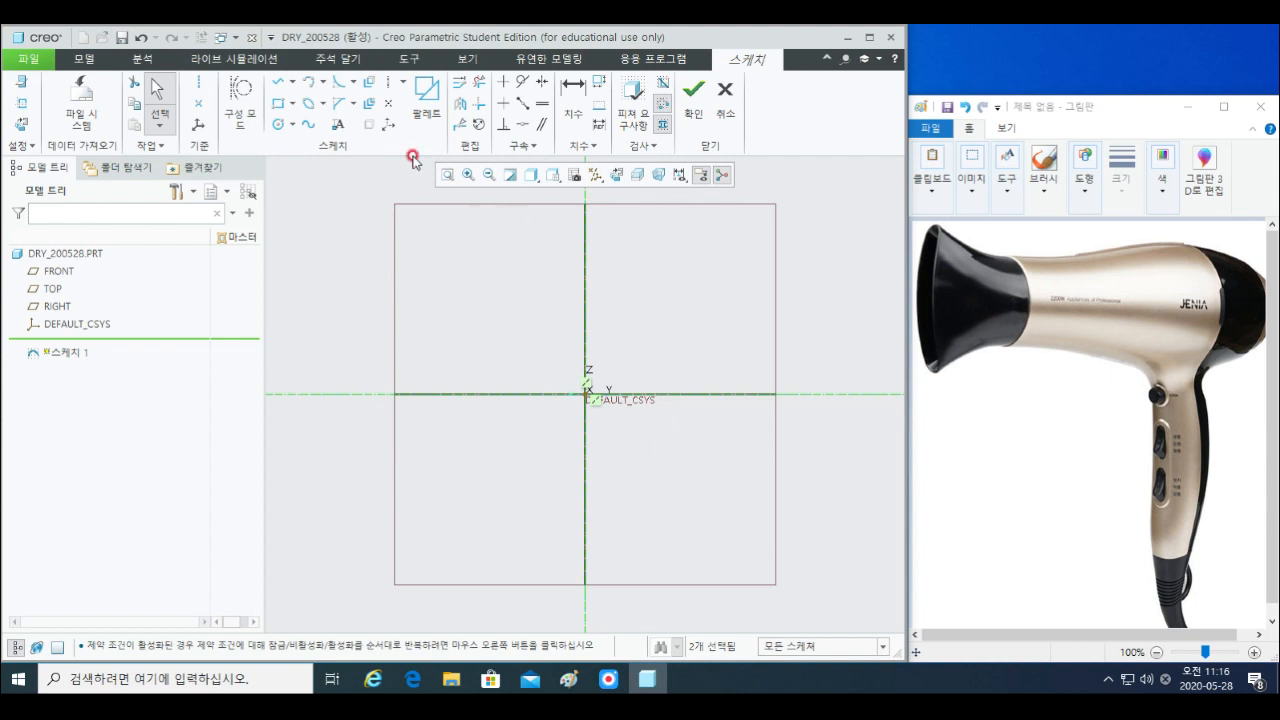
# - Sketch a center-and-axis ellipse centred on the origin, about 127 mm wide and 225 mm tall
pyautogui.click(324, 103)
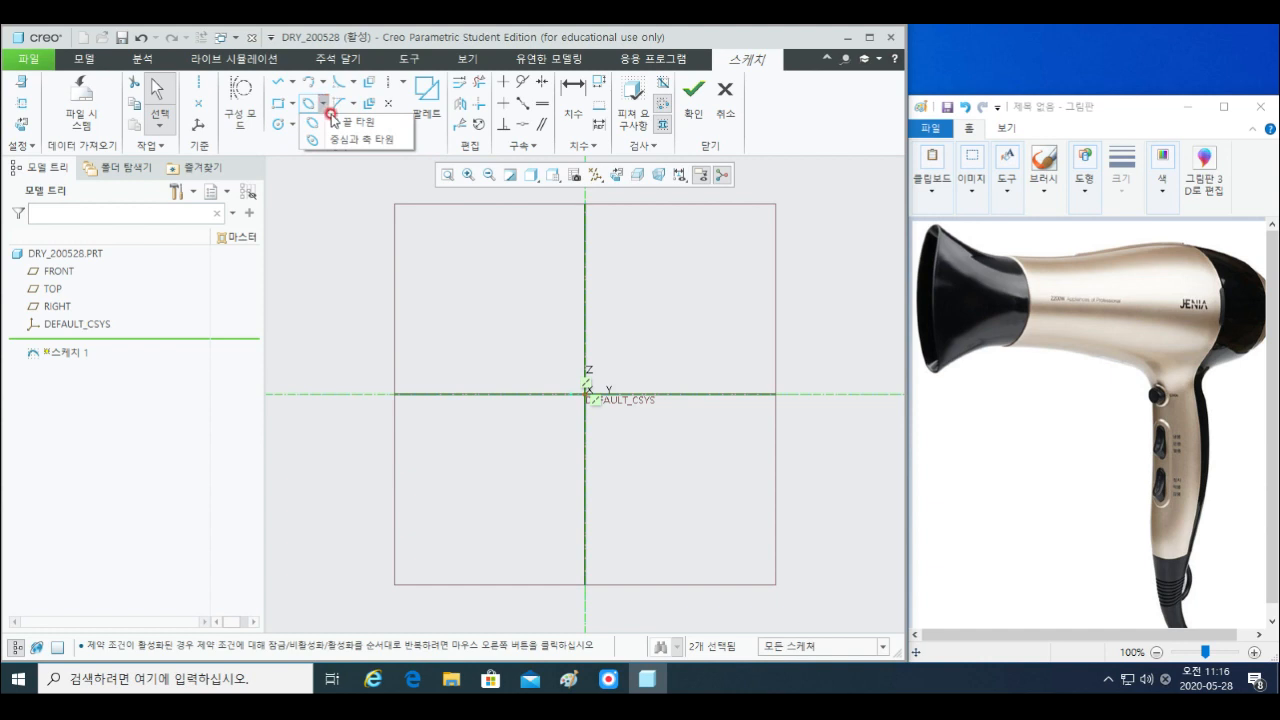
pyautogui.click(333, 121)
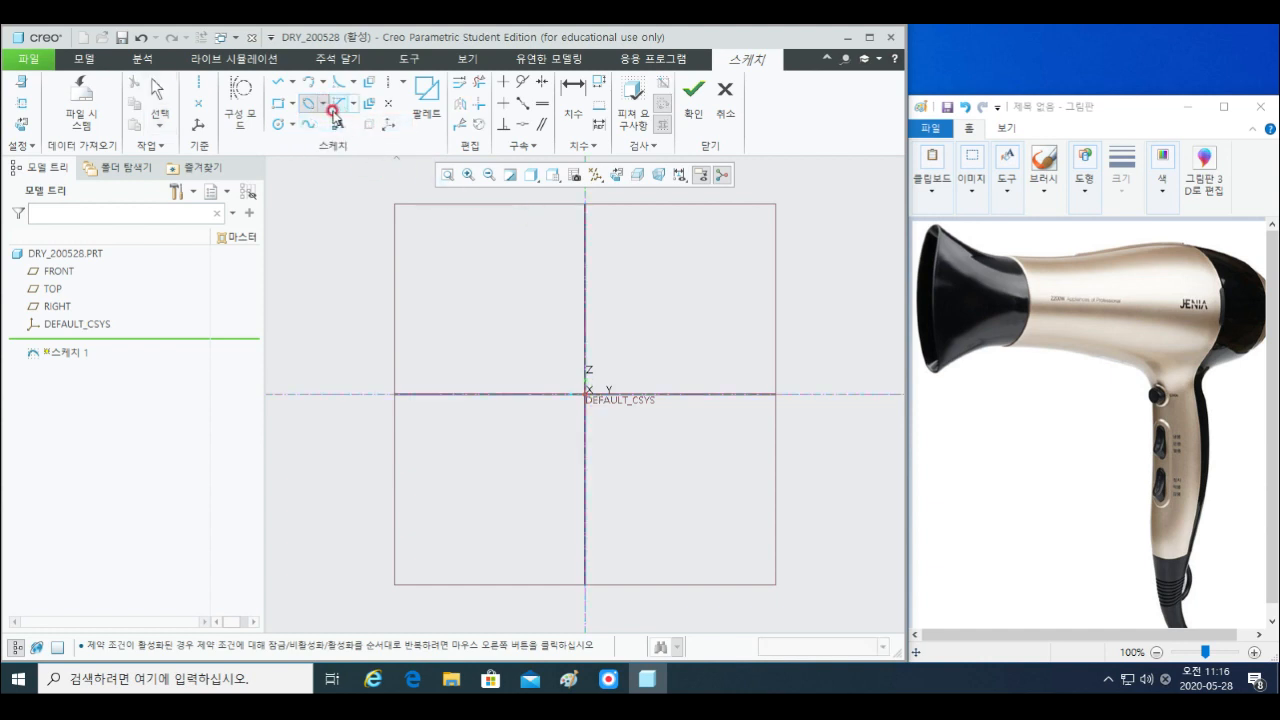
pyautogui.click(323, 103)
pyautogui.click(345, 139)
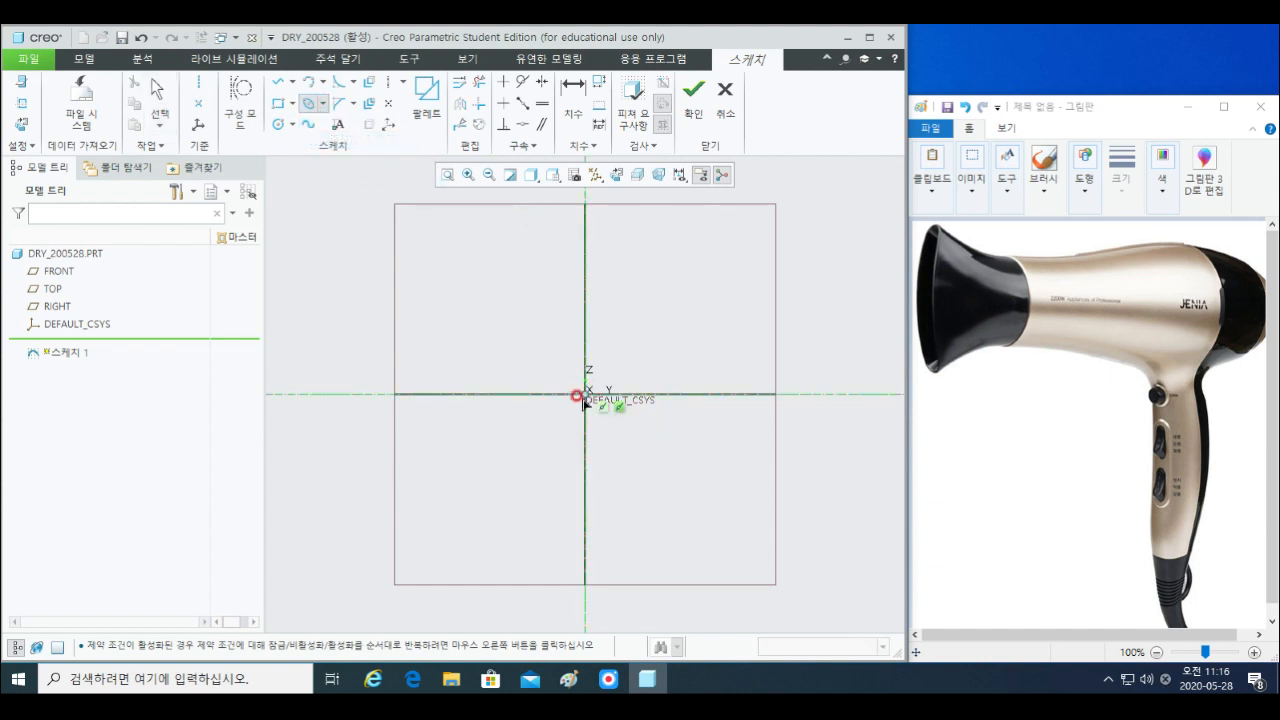
pyautogui.click(585, 395)
pyautogui.click(583, 479)
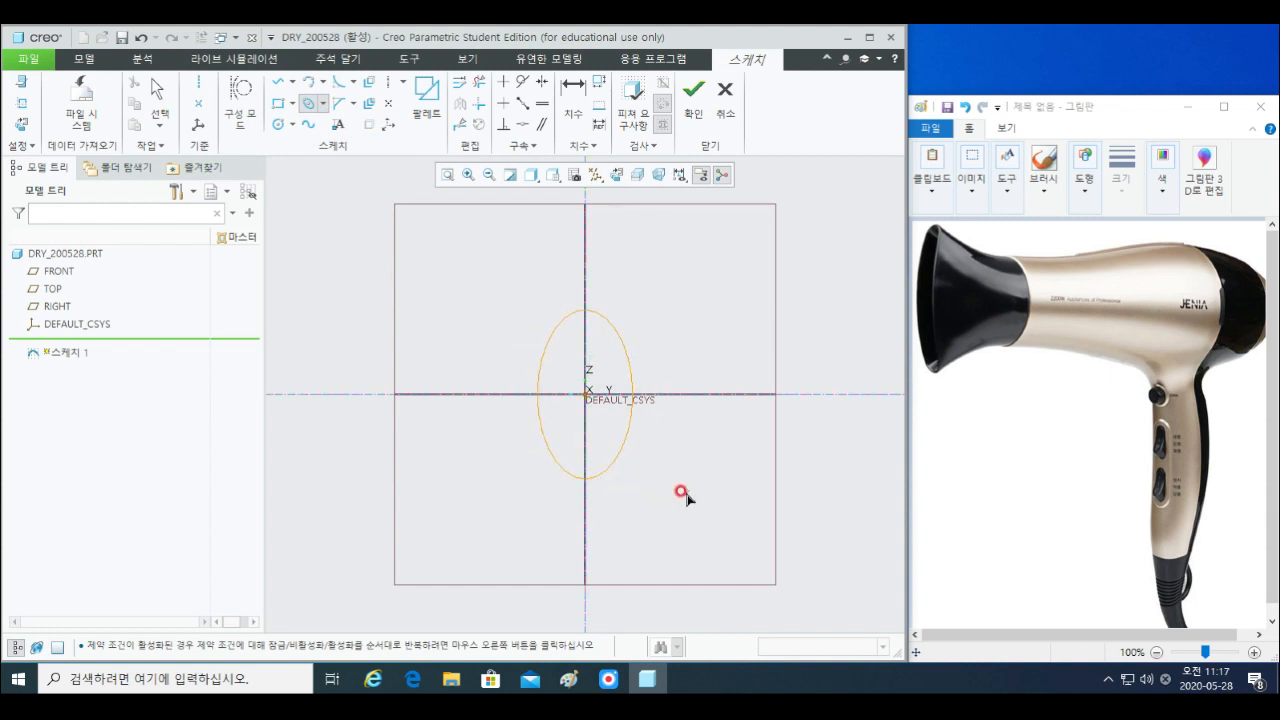
pyautogui.middleClick(684, 494)
pyautogui.click(604, 376)
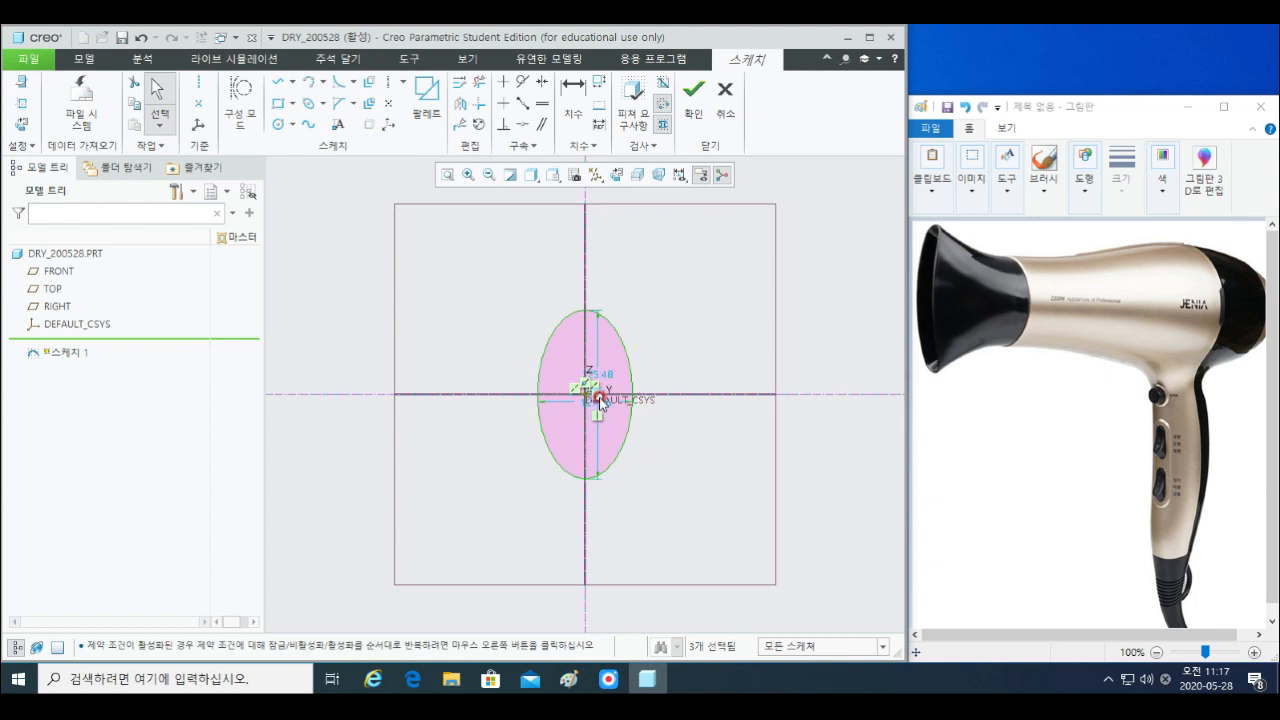
# - Set the ellipse's horizontal width to 50 mm
pyautogui.doubleClick(601, 402)
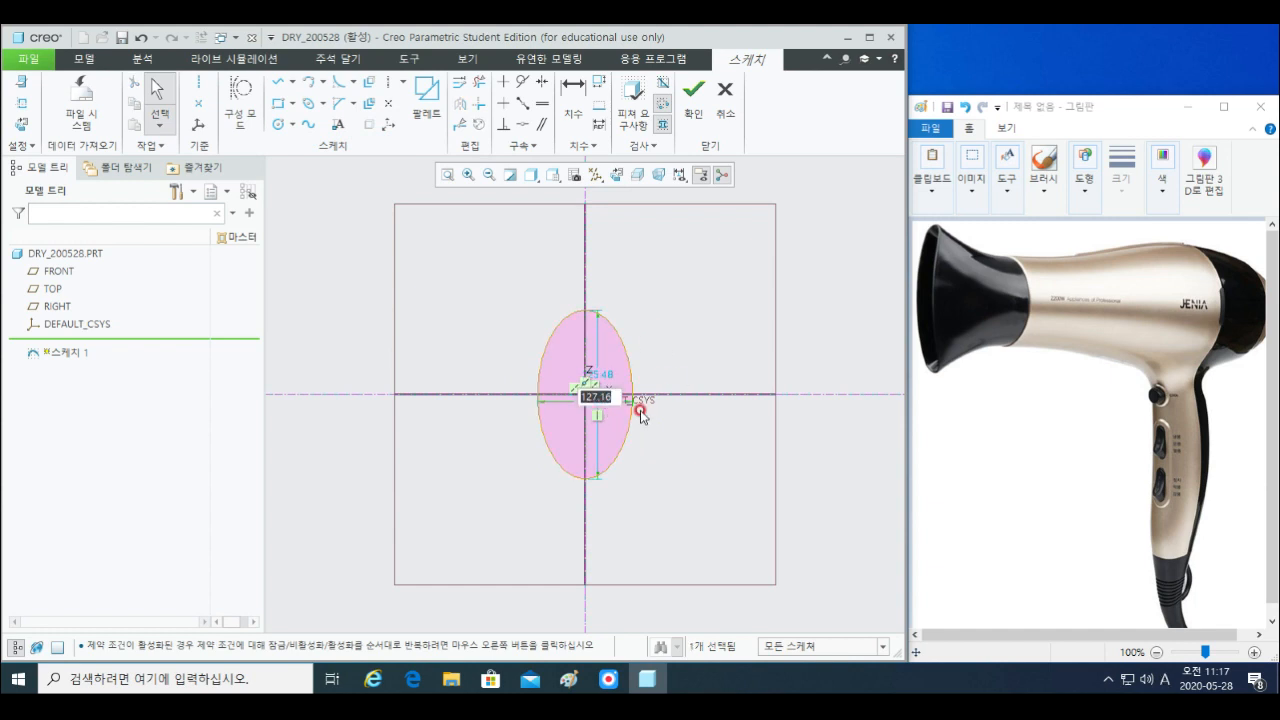
pyautogui.write('50')
pyautogui.press('Return')
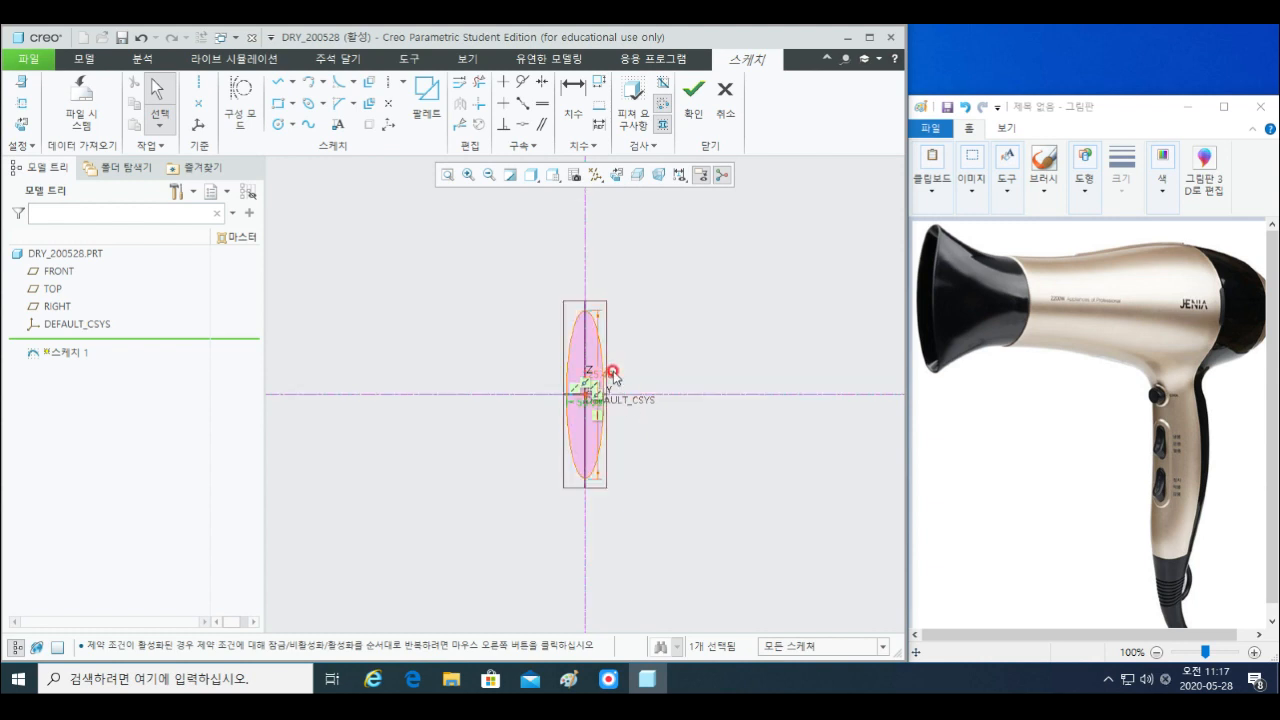
# - Set the ellipse's vertical height to 100 mm
pyautogui.doubleClick(613, 372)
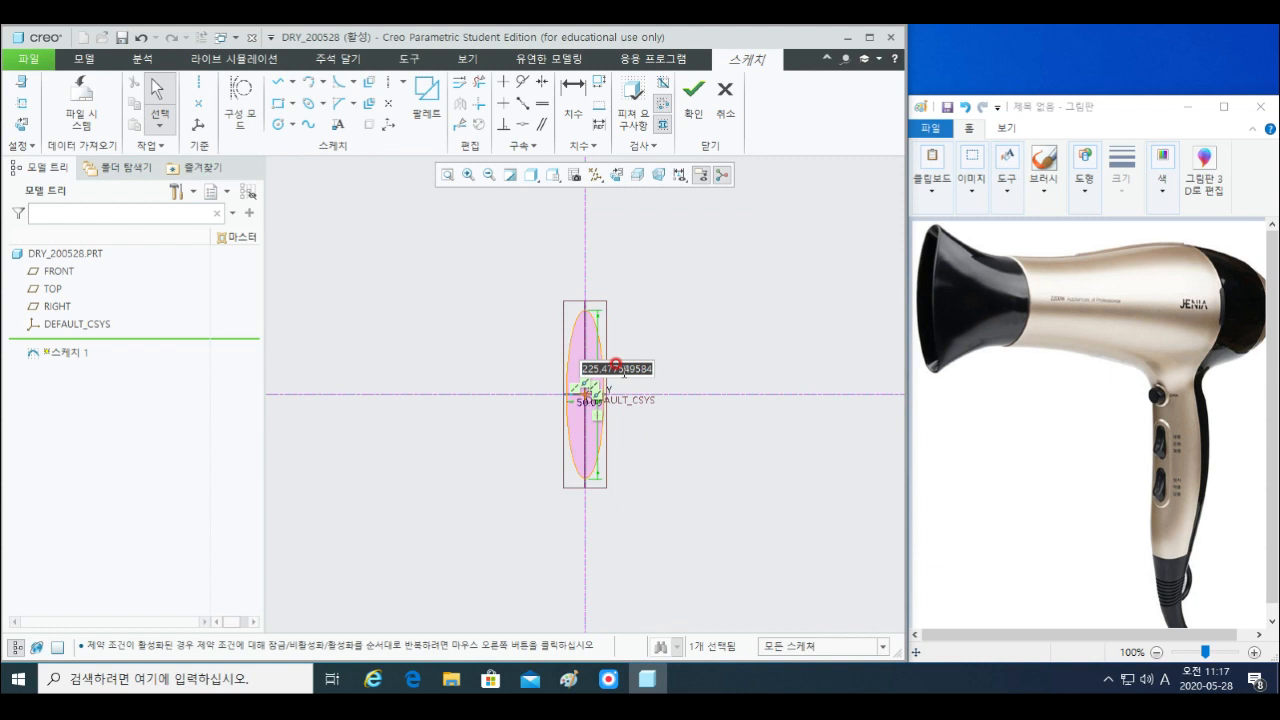
pyautogui.write('100')
pyautogui.press('Return')
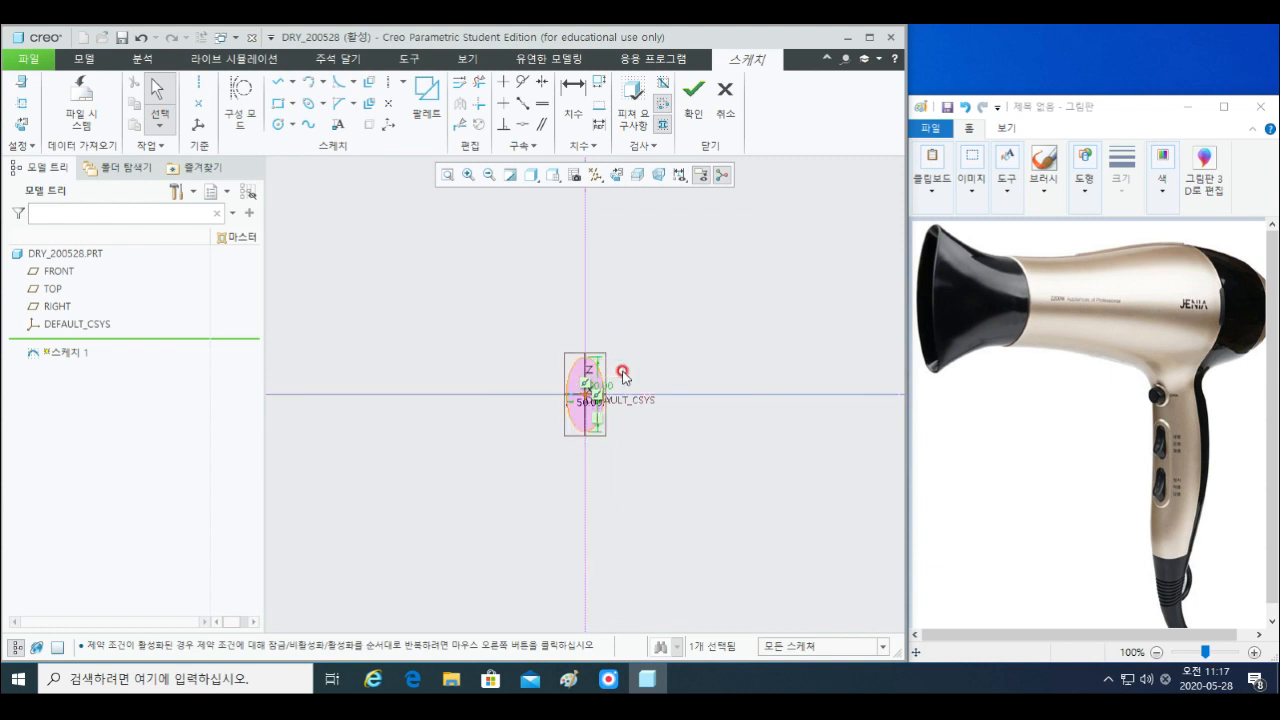
# - Set the ellipse's vertical height to 150 mm
pyautogui.scroll(-3, 601, 366)
pyautogui.doubleClick(605, 399)
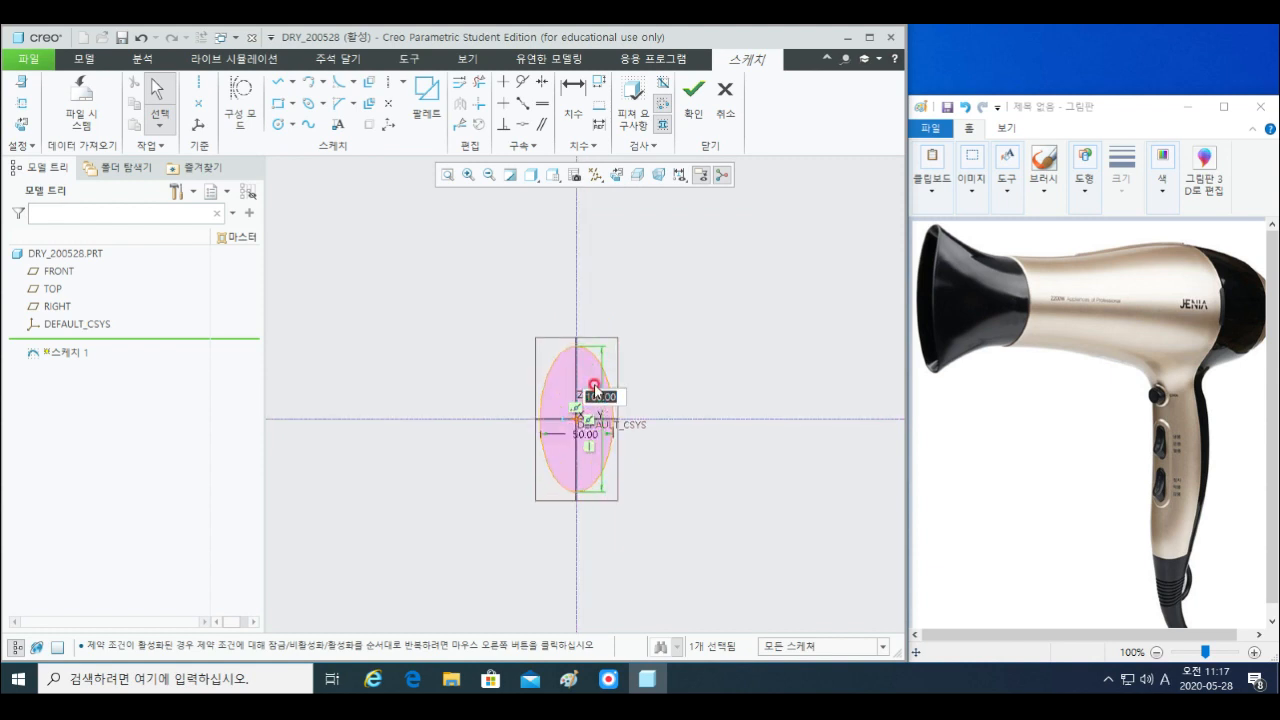
pyautogui.write('150')
pyautogui.press('Return')
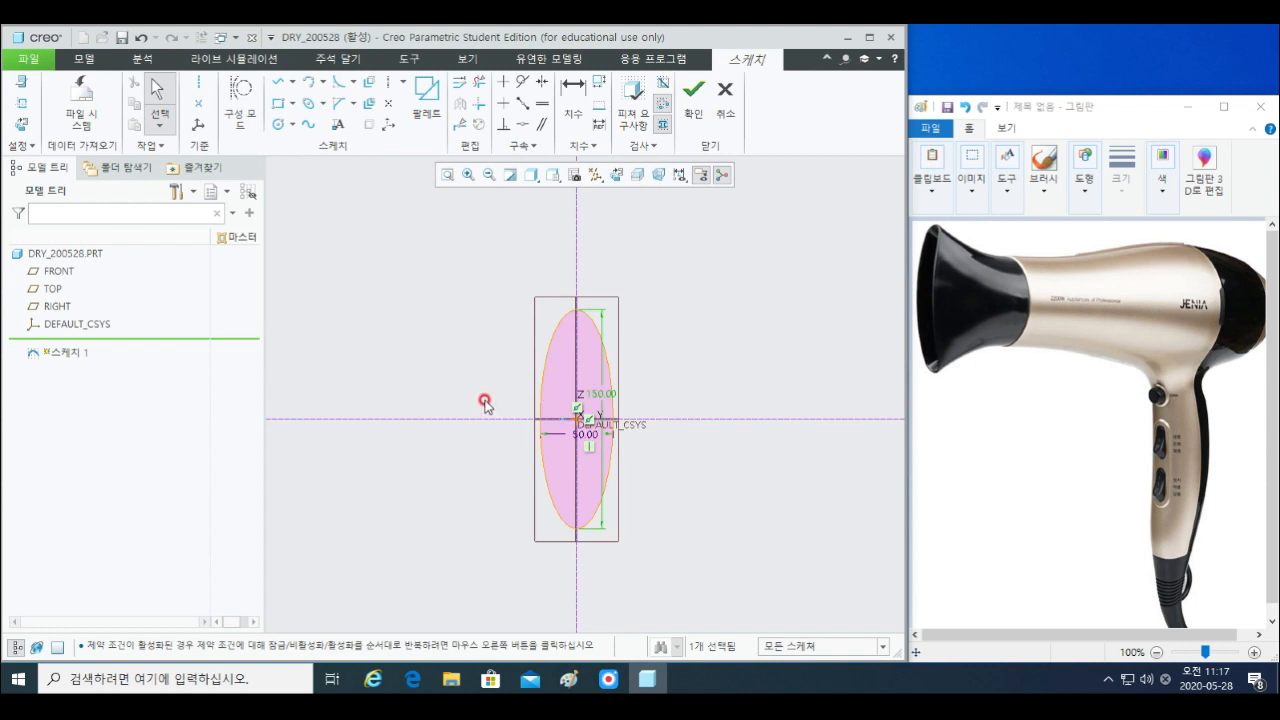
# - Draw a vertical centerline to the left of the ellipse and set its distance from the vertical axis to 120 mm
pyautogui.scroll(1, 483, 400)
pyautogui.keyDown('shift'); pyautogui.moveTo(414, 354); pyautogui.dragTo(492, 338, button='middle'); pyautogui.keyUp('shift')
pyautogui.rightClick(492, 322)
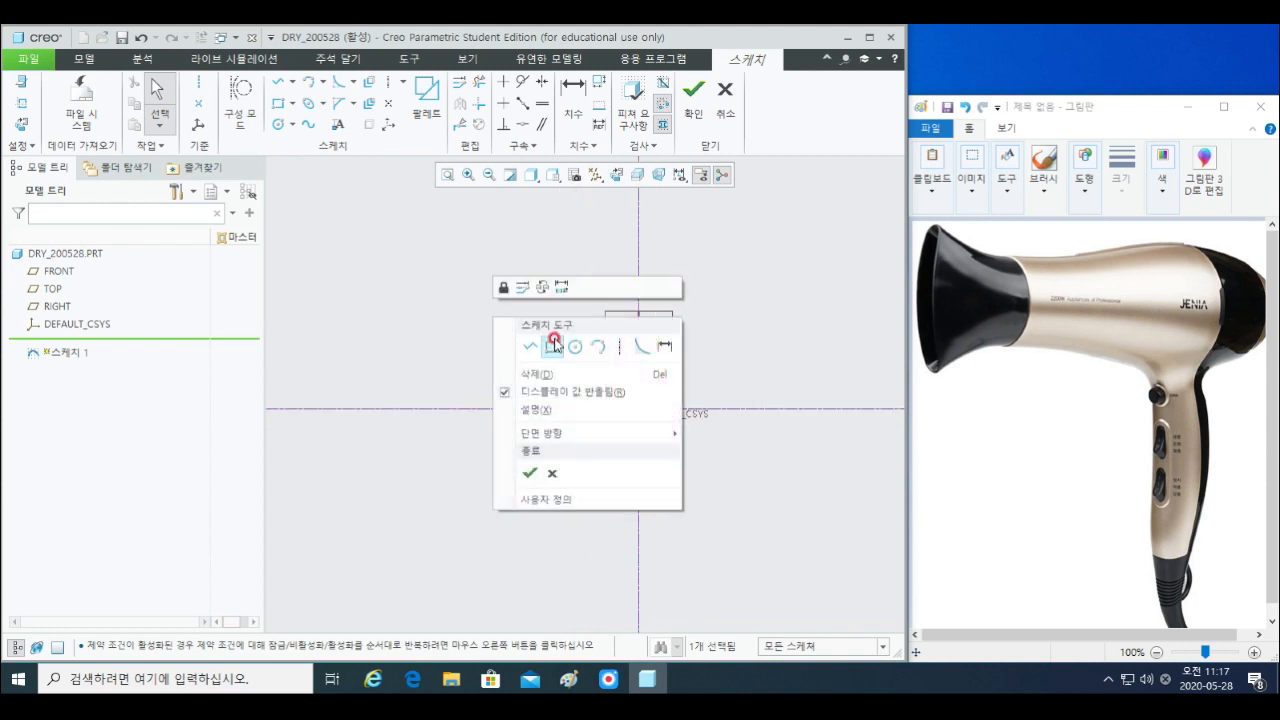
pyautogui.click(631, 340)
pyautogui.click(496, 269)
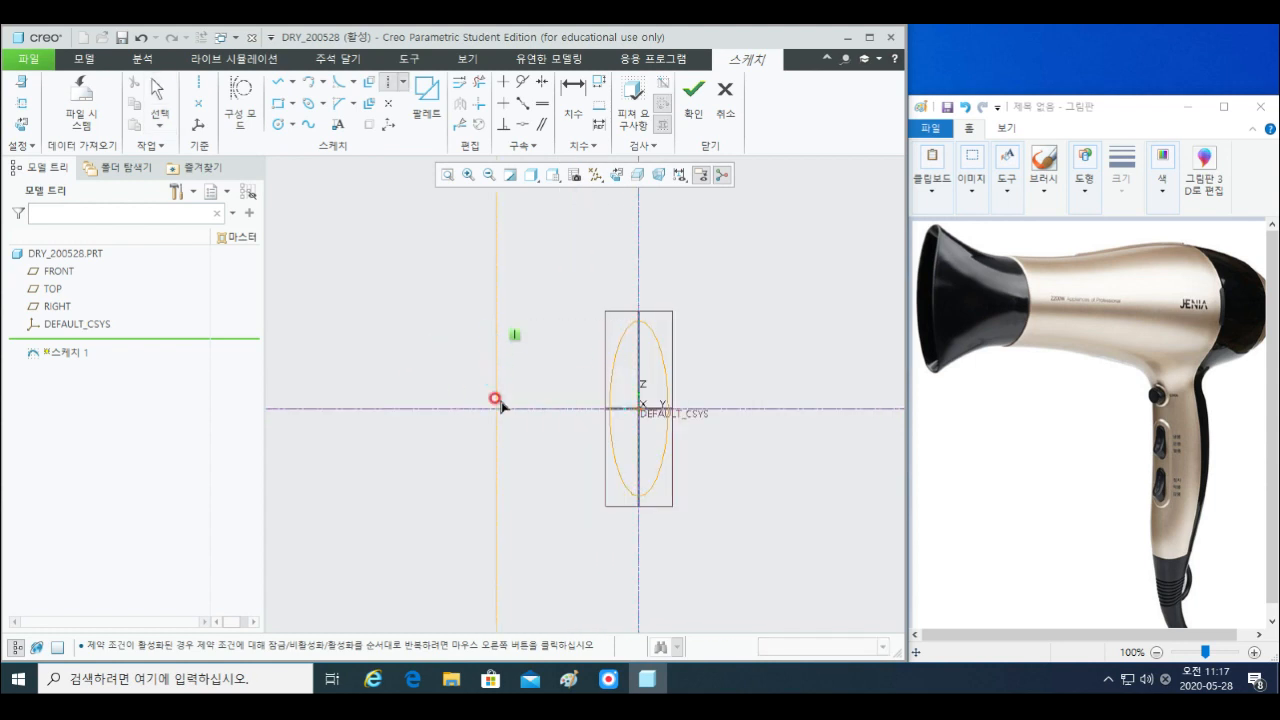
pyautogui.click(496, 409)
pyautogui.middleClick(617, 457)
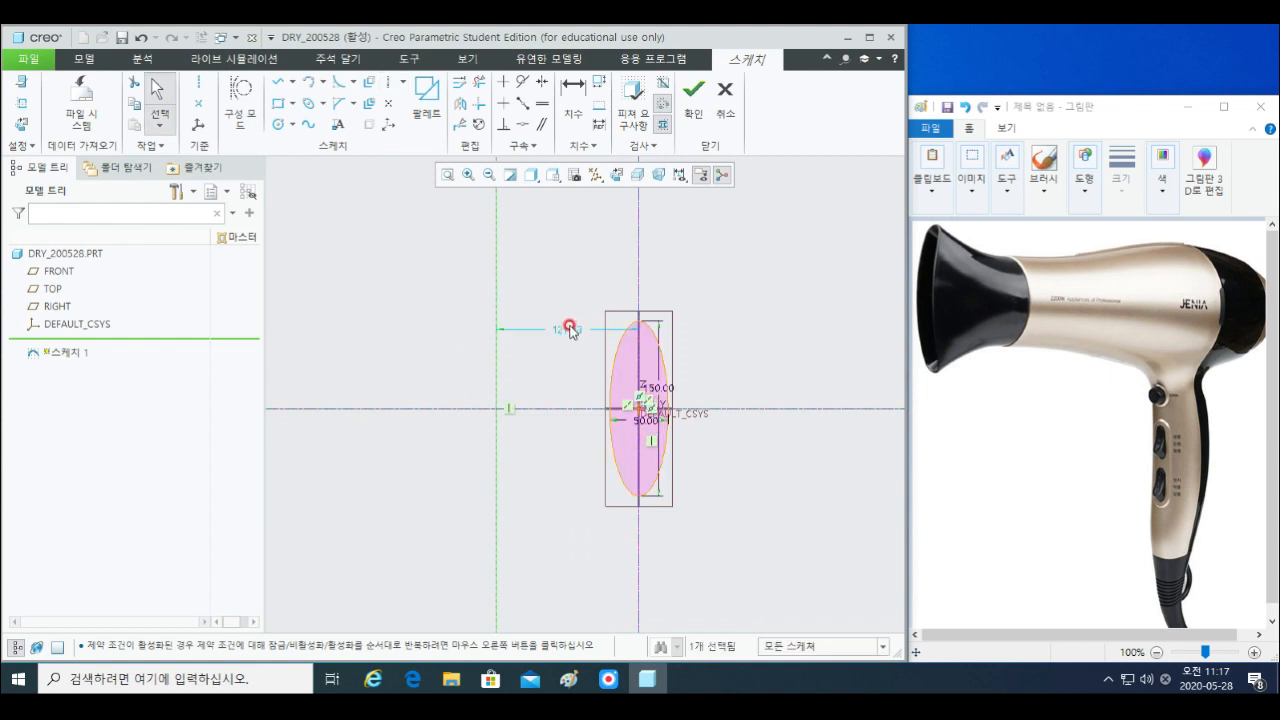
pyautogui.doubleClick(568, 330)
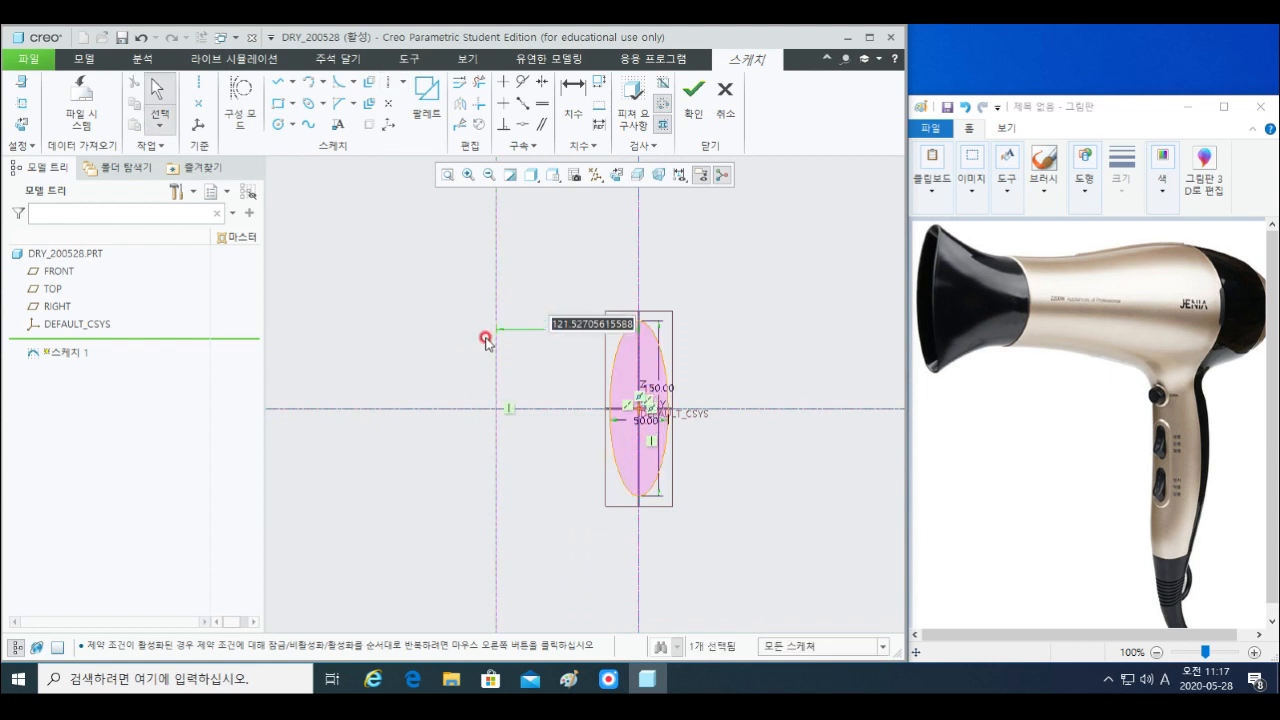
pyautogui.write('120')
pyautogui.press('Return')
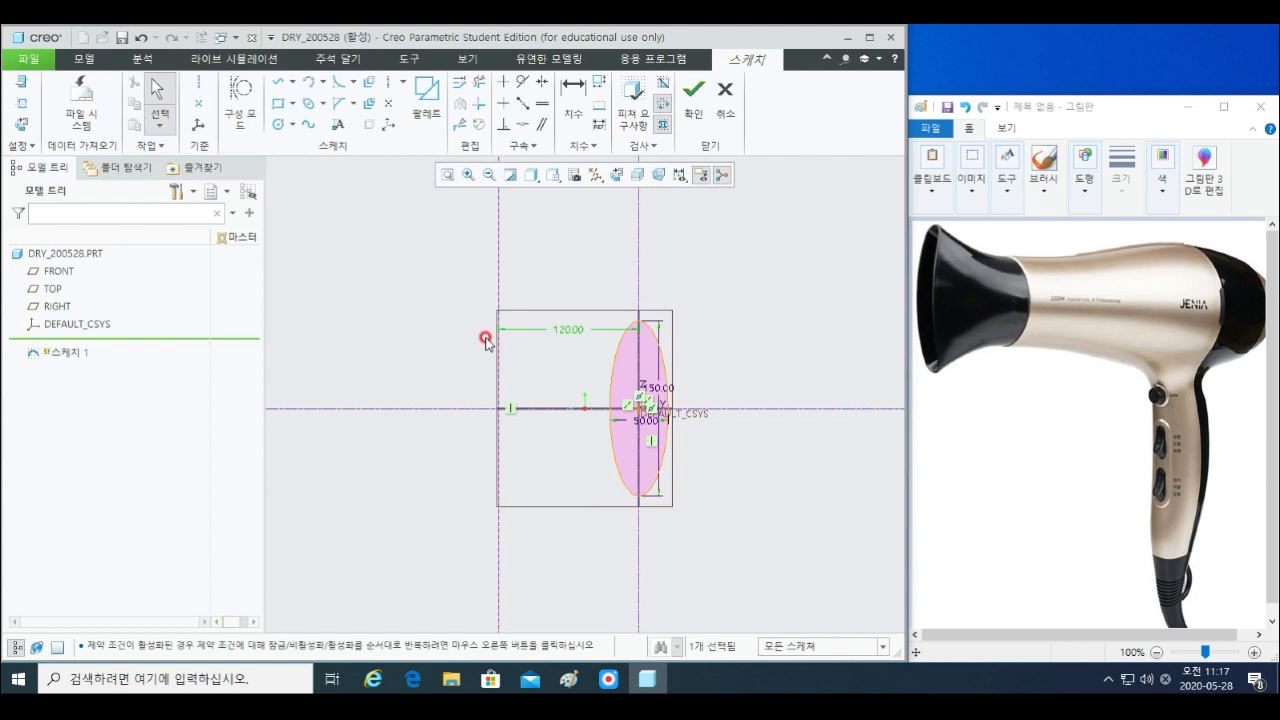
# - Draw a centre-and-axis ellipse centred where the 120 mm offset centerline meets the horizontal axis, and set its width to 50 mm
pyautogui.click(322, 103)
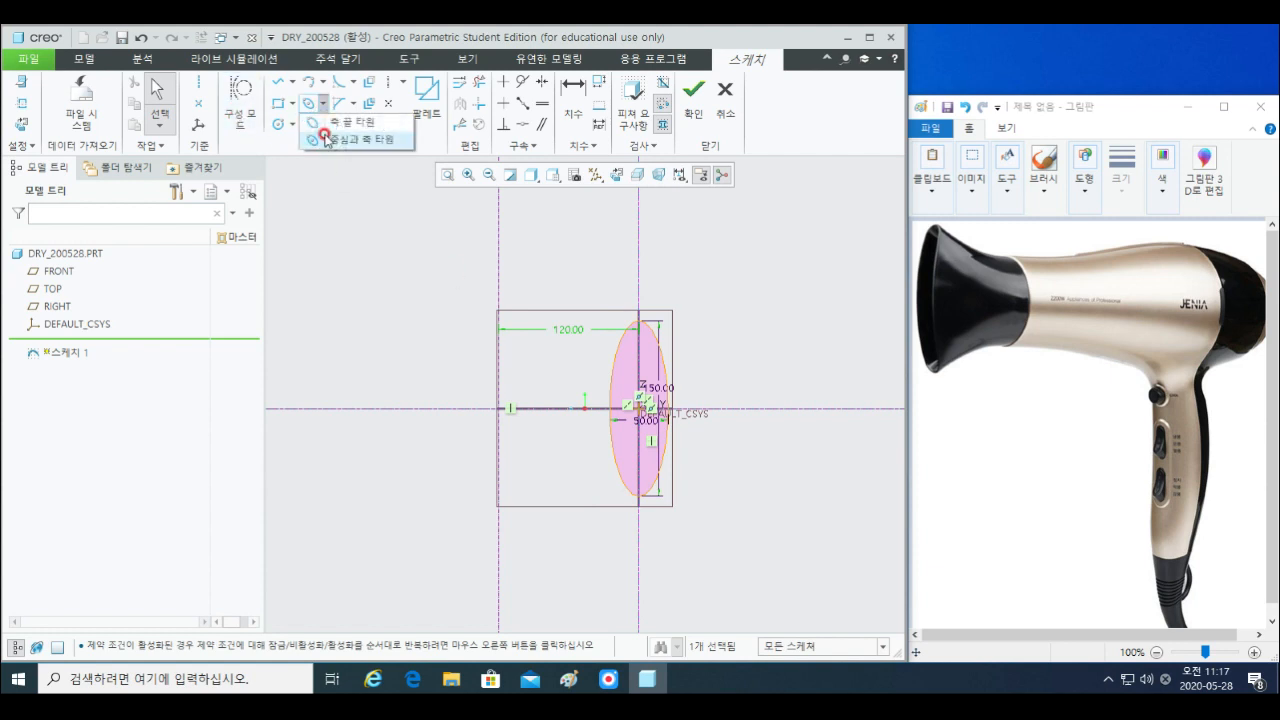
pyautogui.click(340, 138)
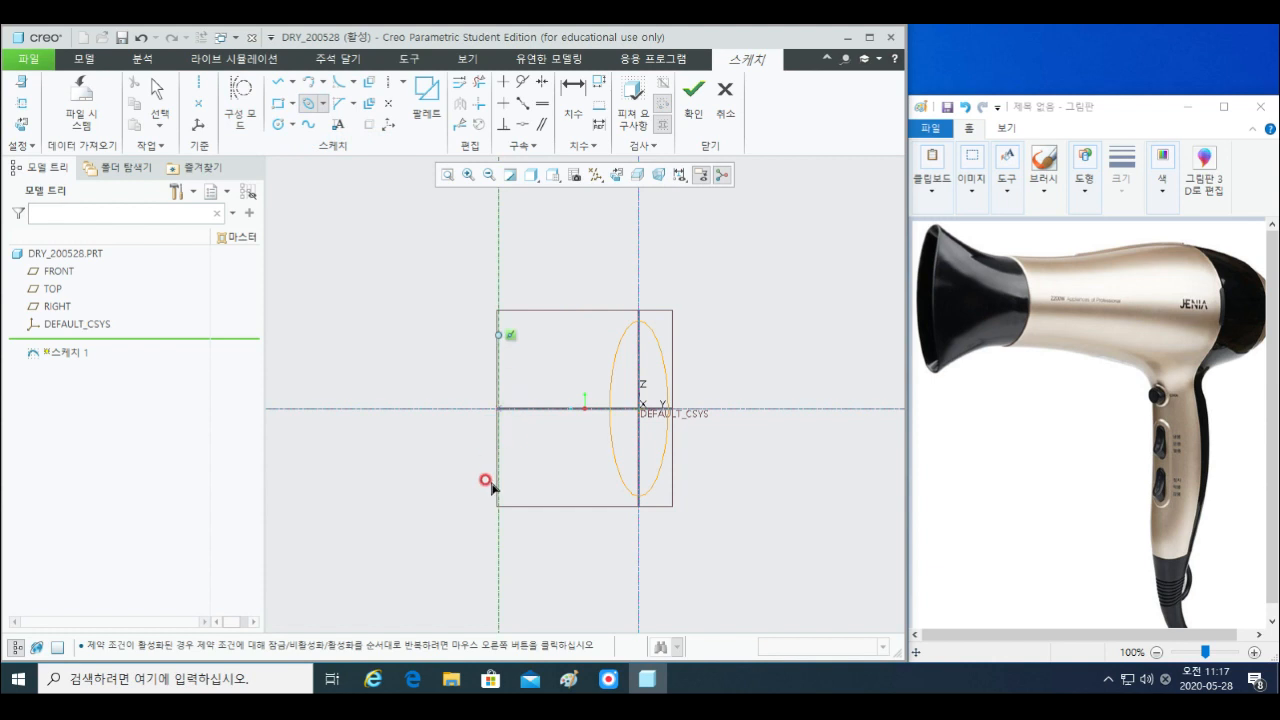
pyautogui.click(490, 549)
pyautogui.middleClick(567, 545)
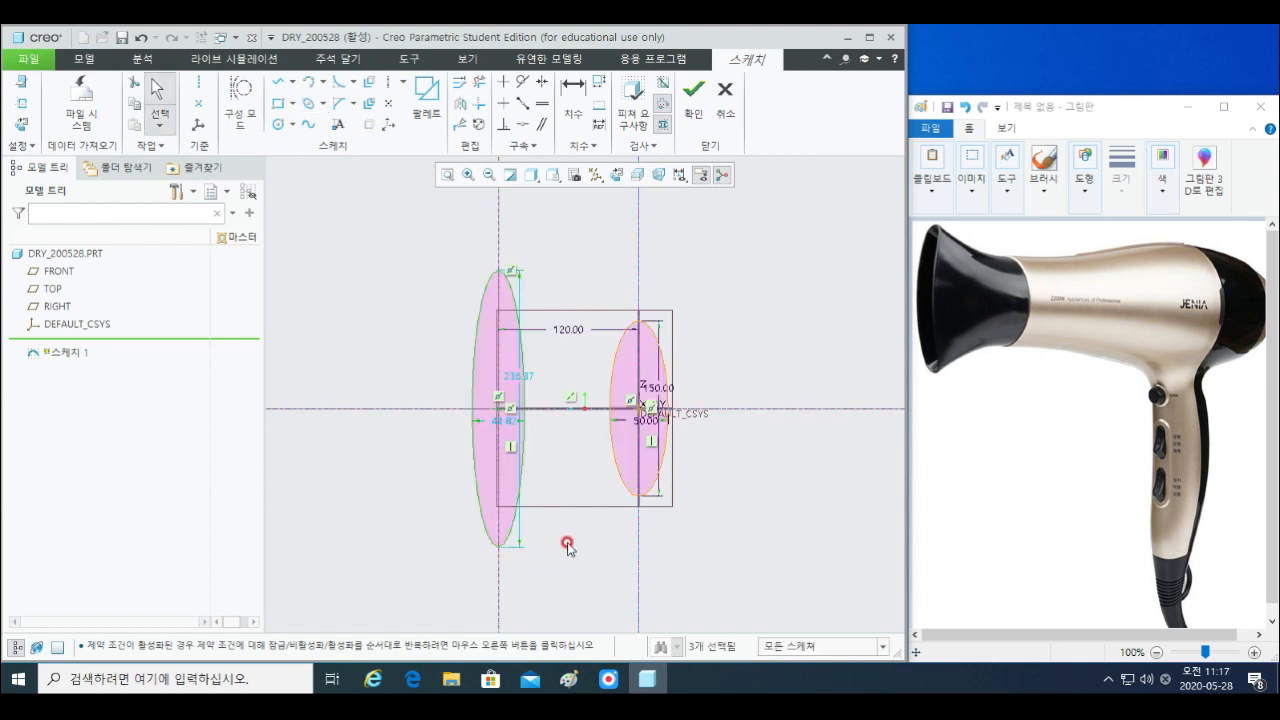
pyautogui.doubleClick(492, 417)
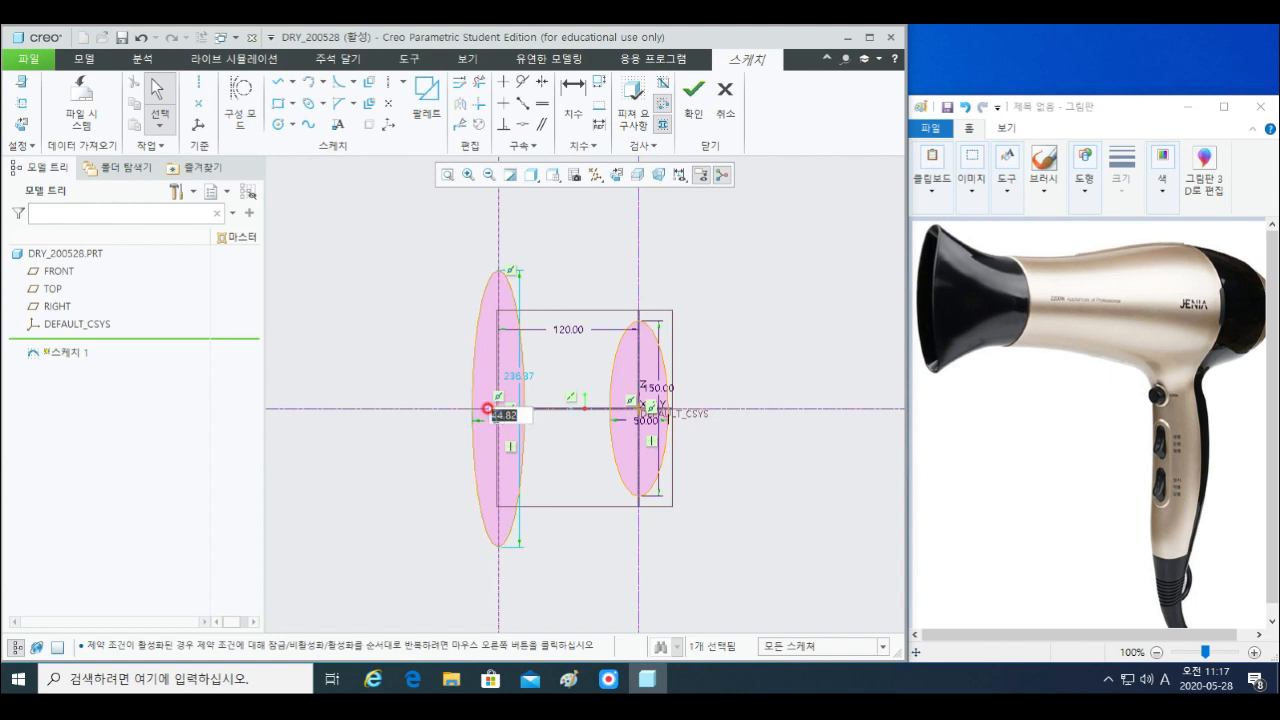
pyautogui.write('50')
pyautogui.press('Return')
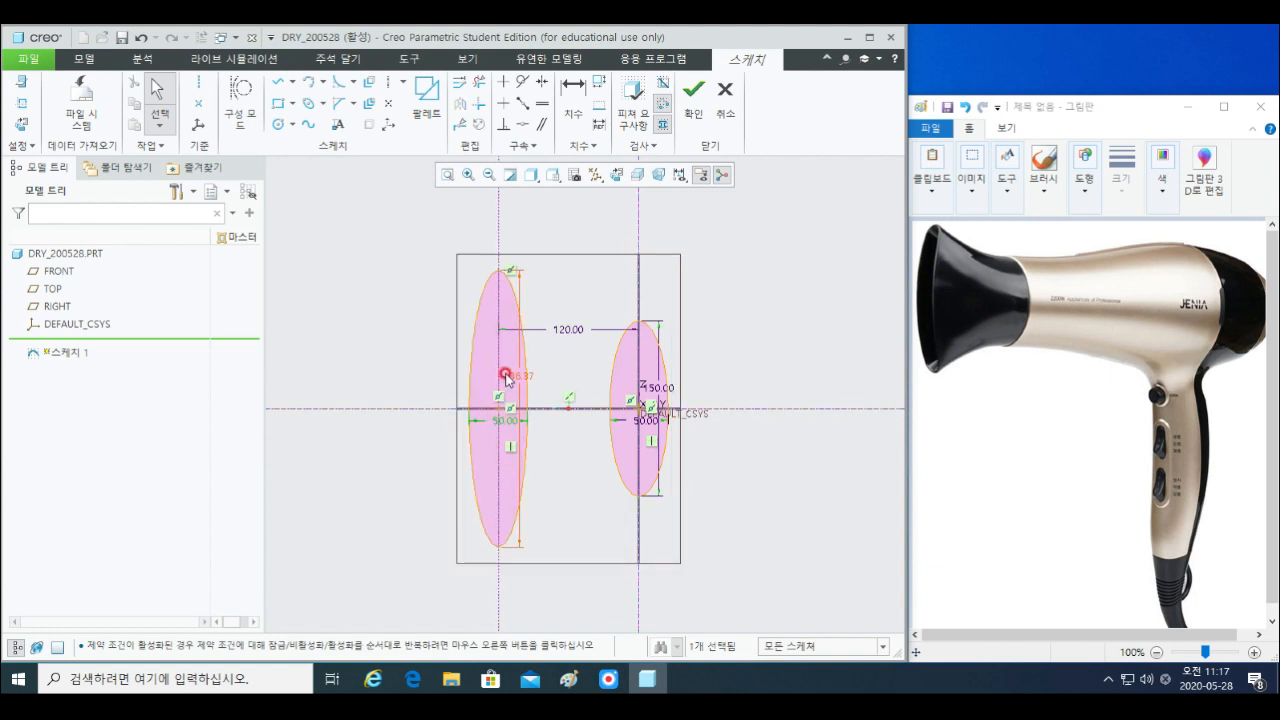
# - Set the new ellipse's vertical height to 300 mm
pyautogui.doubleClick(506, 377)
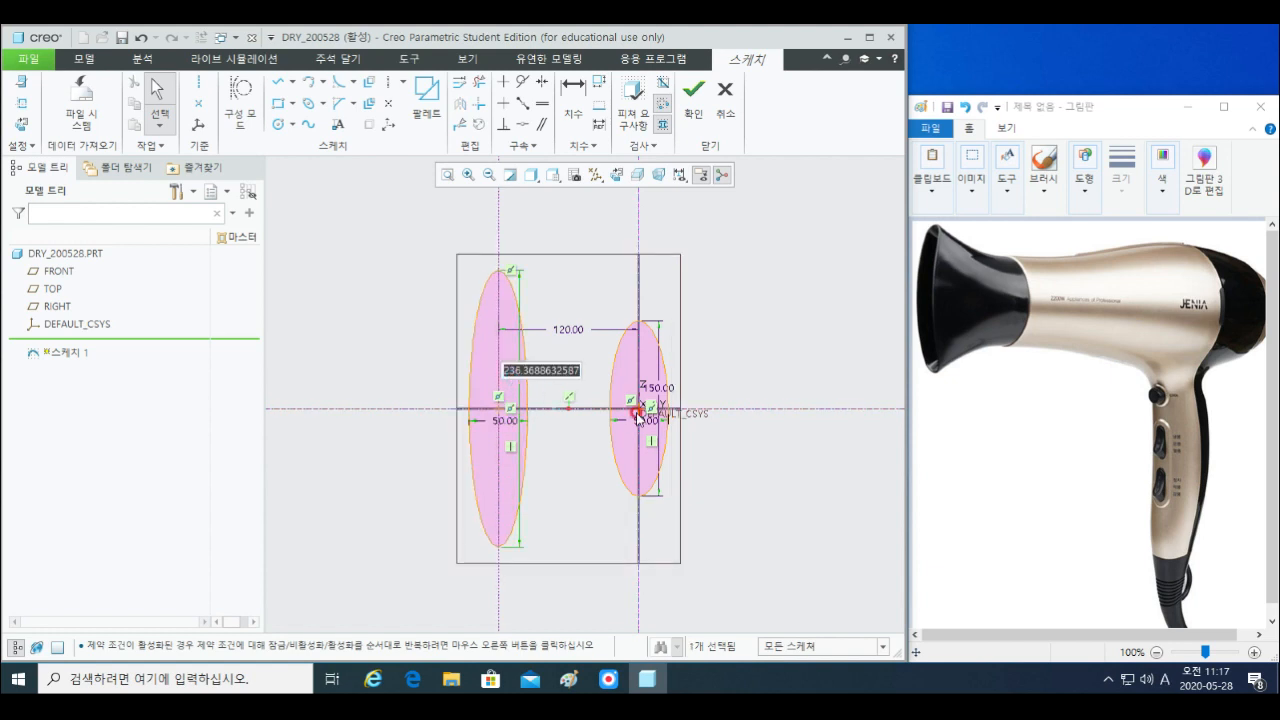
pyautogui.write('300')
pyautogui.press('Return')
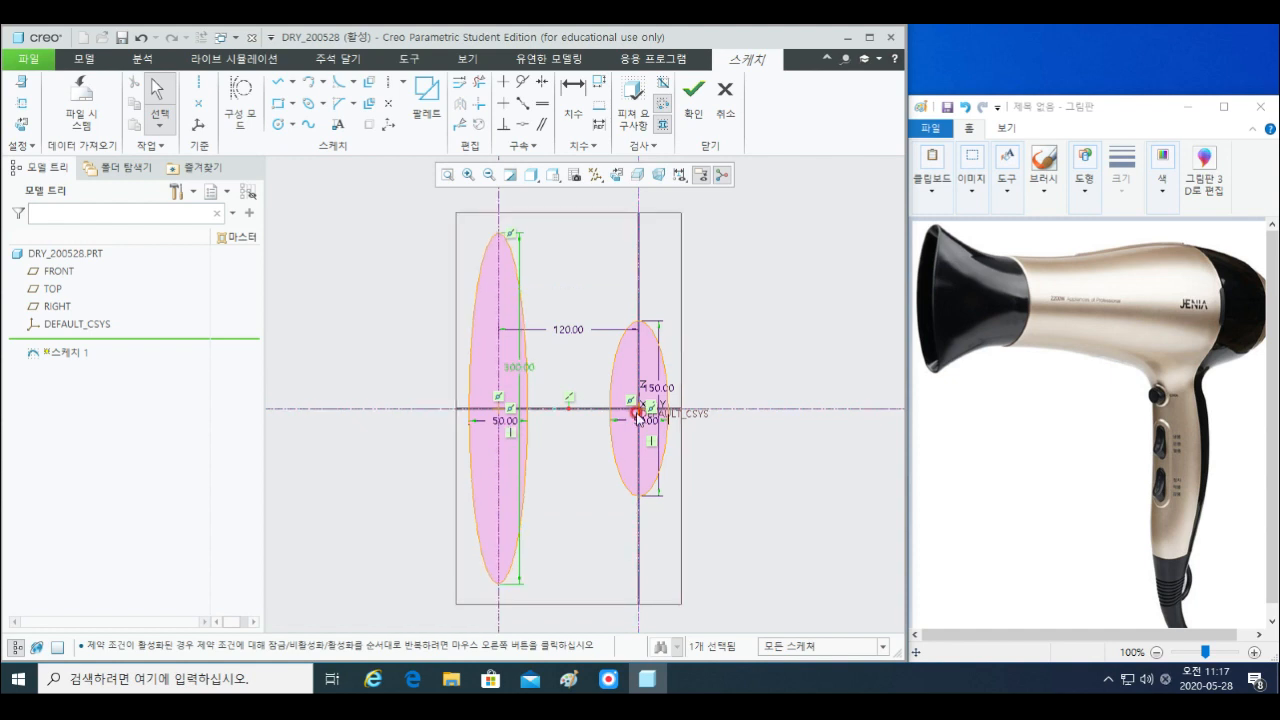
# - Set the new ellipse's vertical height to 250 mm
pyautogui.doubleClick(519, 371)
pyautogui.write('250')
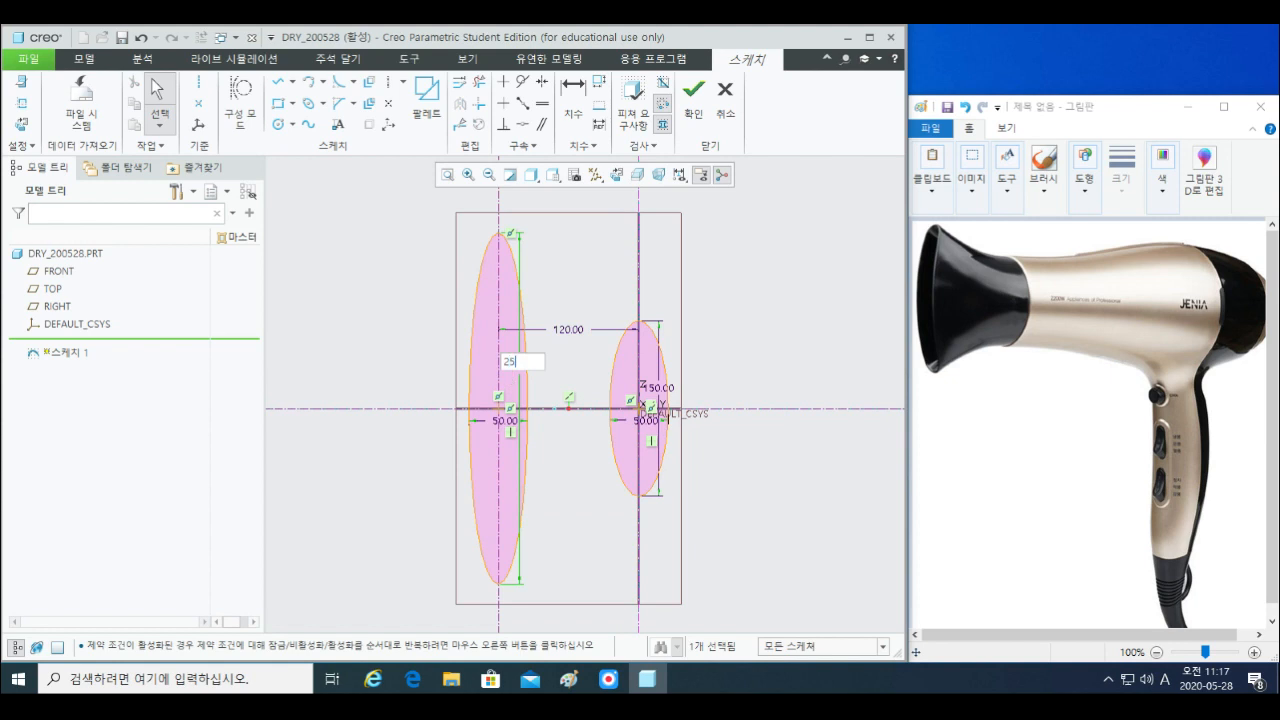
pyautogui.press('Return')
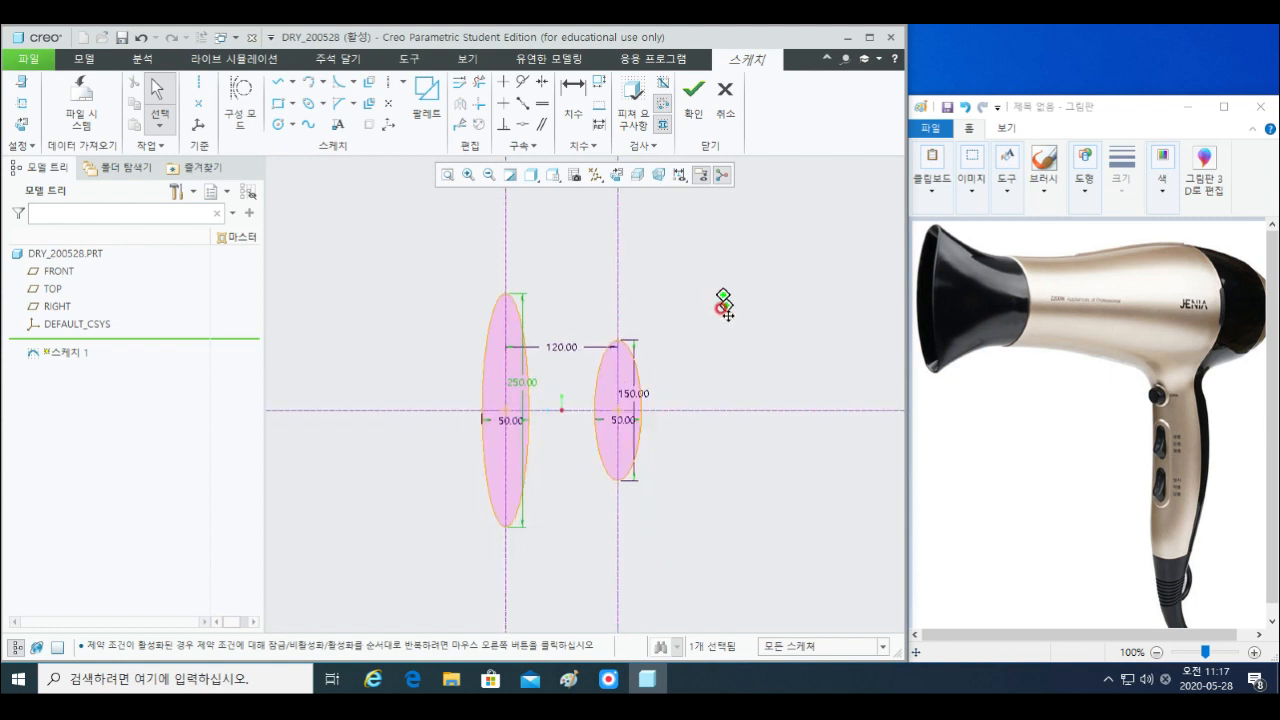
# - Draw an inward-curving arc of about 169 mm radius from the small ellipse's top point to the large ellipse's top point
pyautogui.click(308, 81)
pyautogui.click(621, 356)
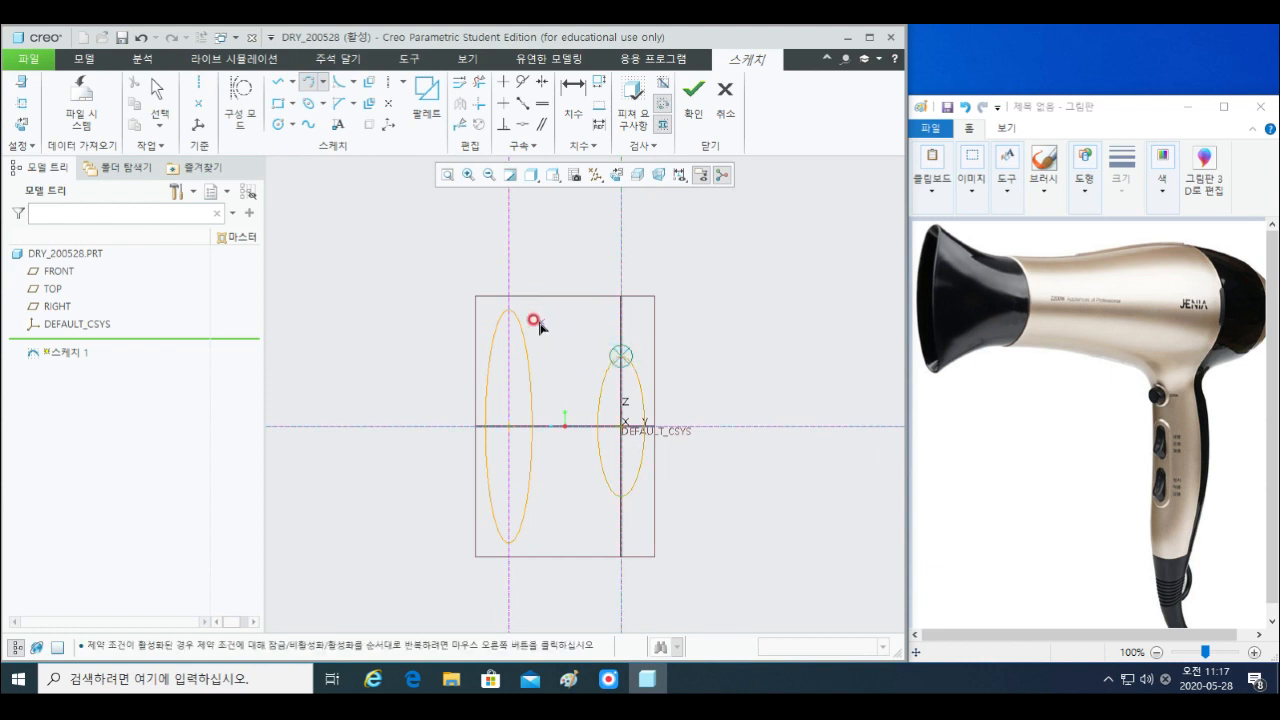
pyautogui.click(507, 310)
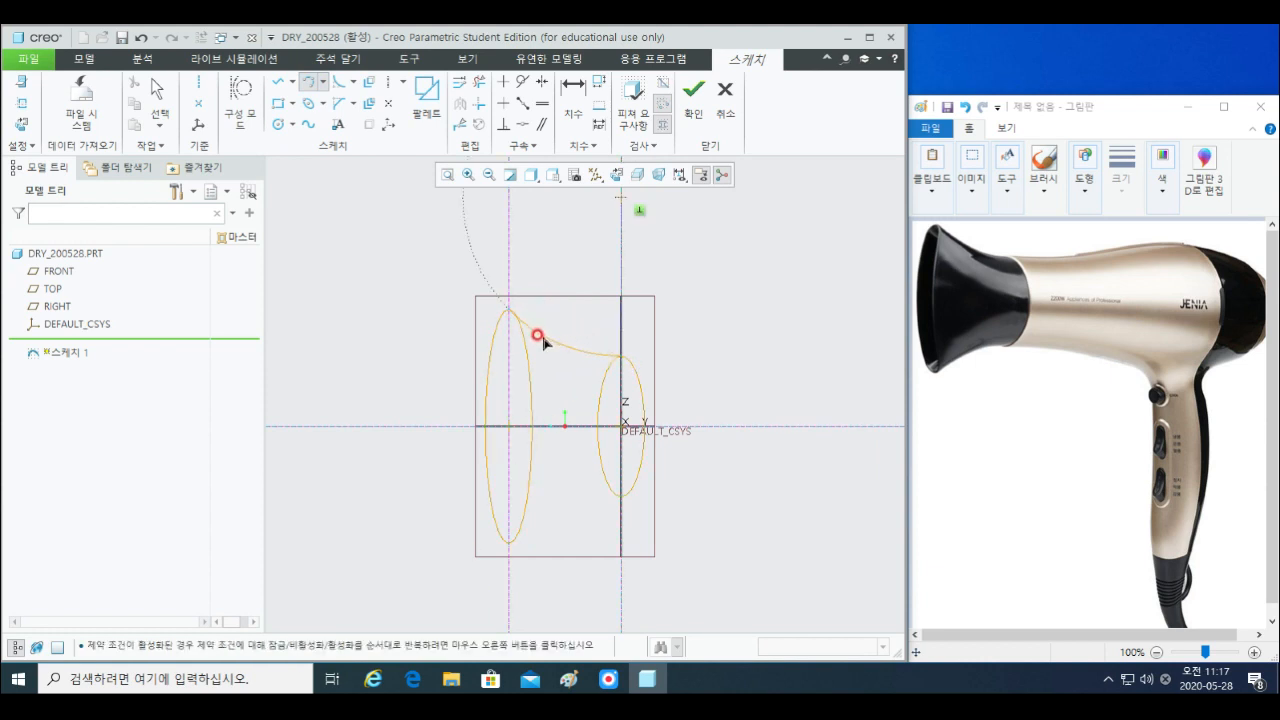
pyautogui.click(540, 340)
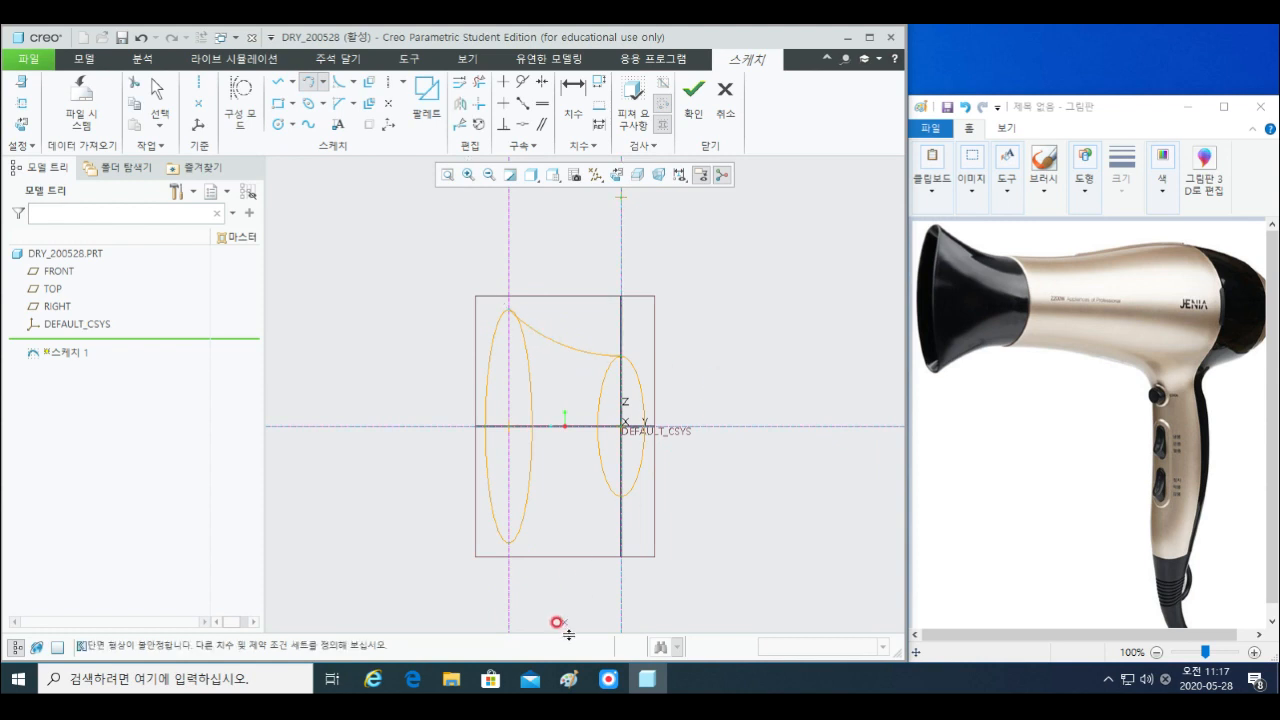
pyautogui.middleClick(737, 447)
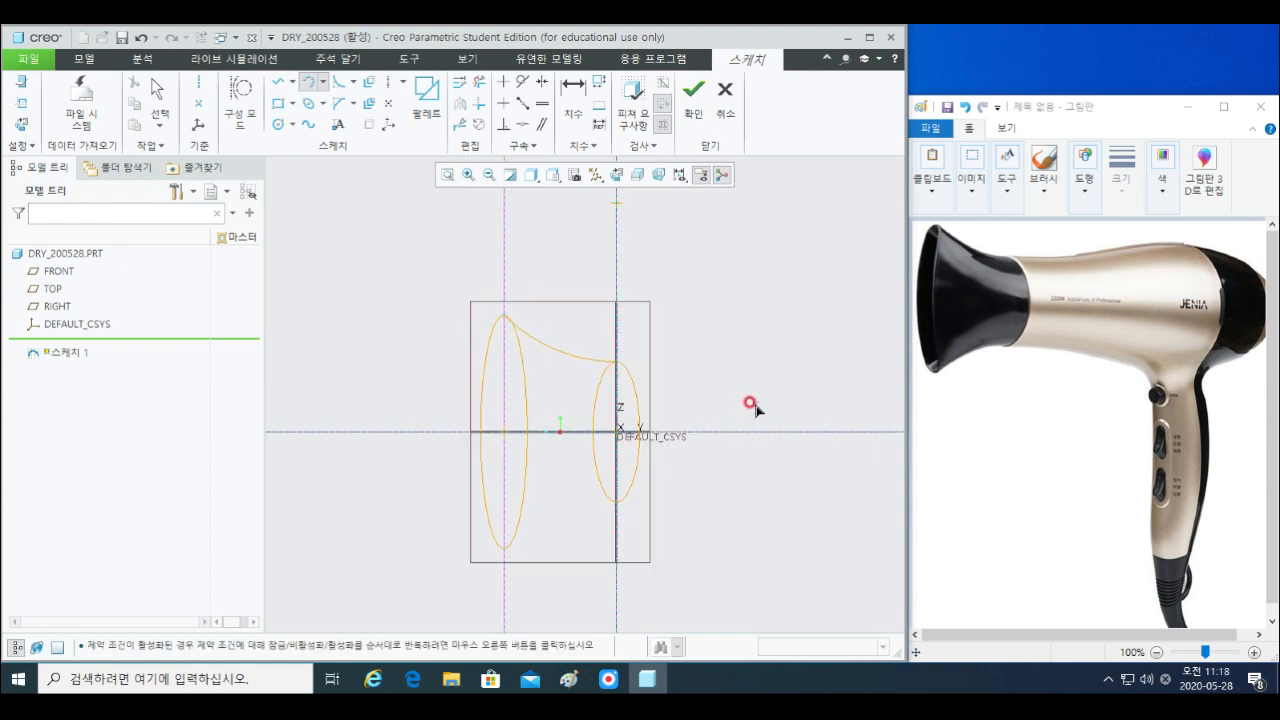
# - Mirror the upper arc about the horizontal centerline to connect the lower points of both ellipses
pyautogui.click(583, 357)
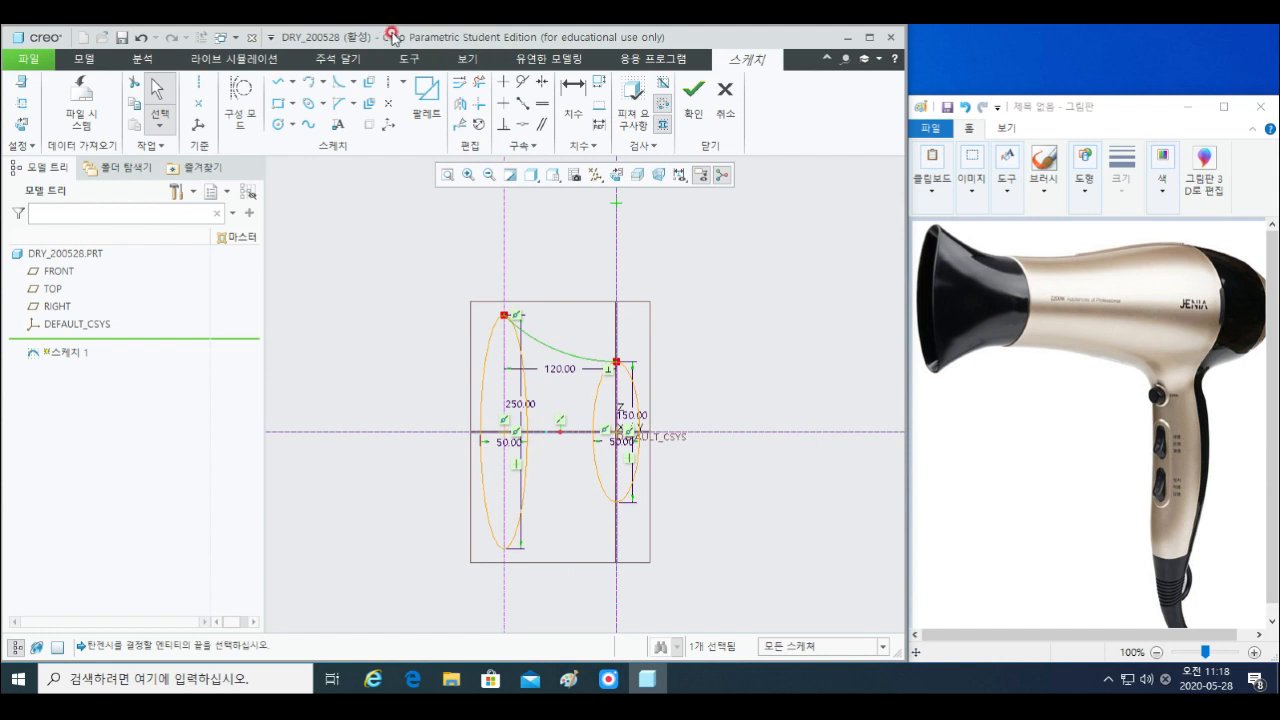
pyautogui.click(459, 105)
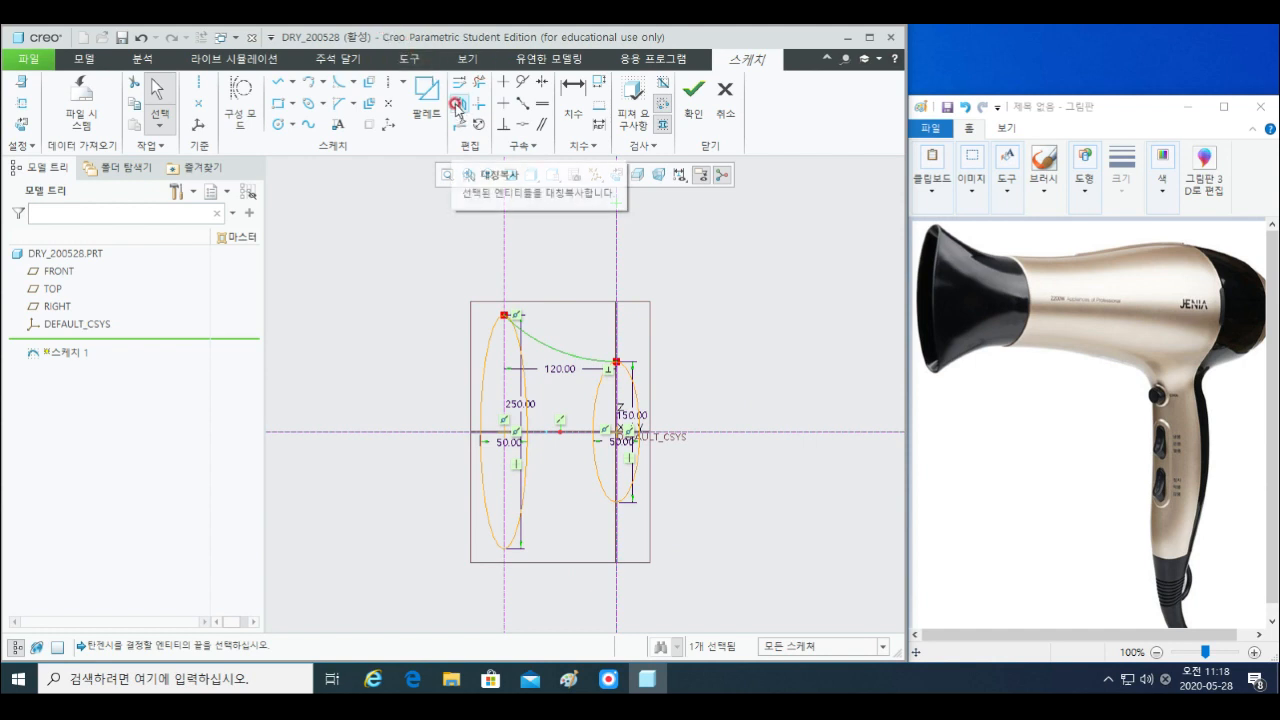
pyautogui.click(574, 432)
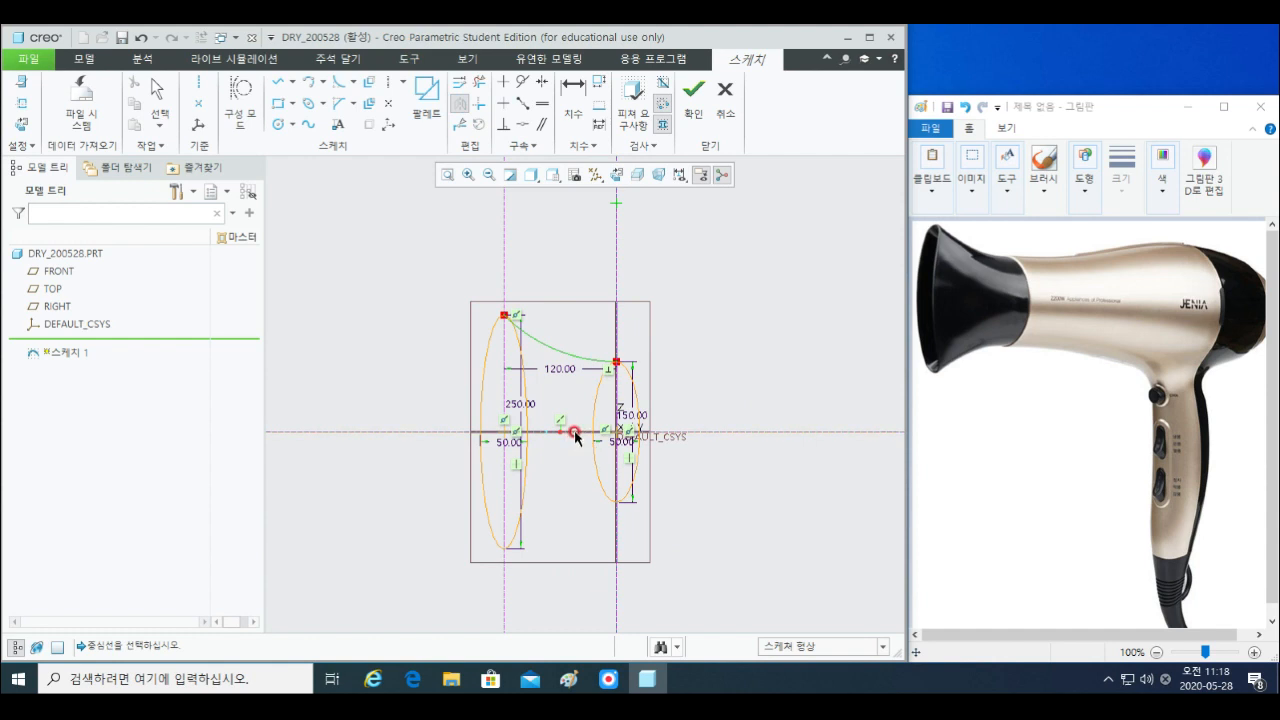
pyautogui.click(710, 481)
pyautogui.click(738, 520)
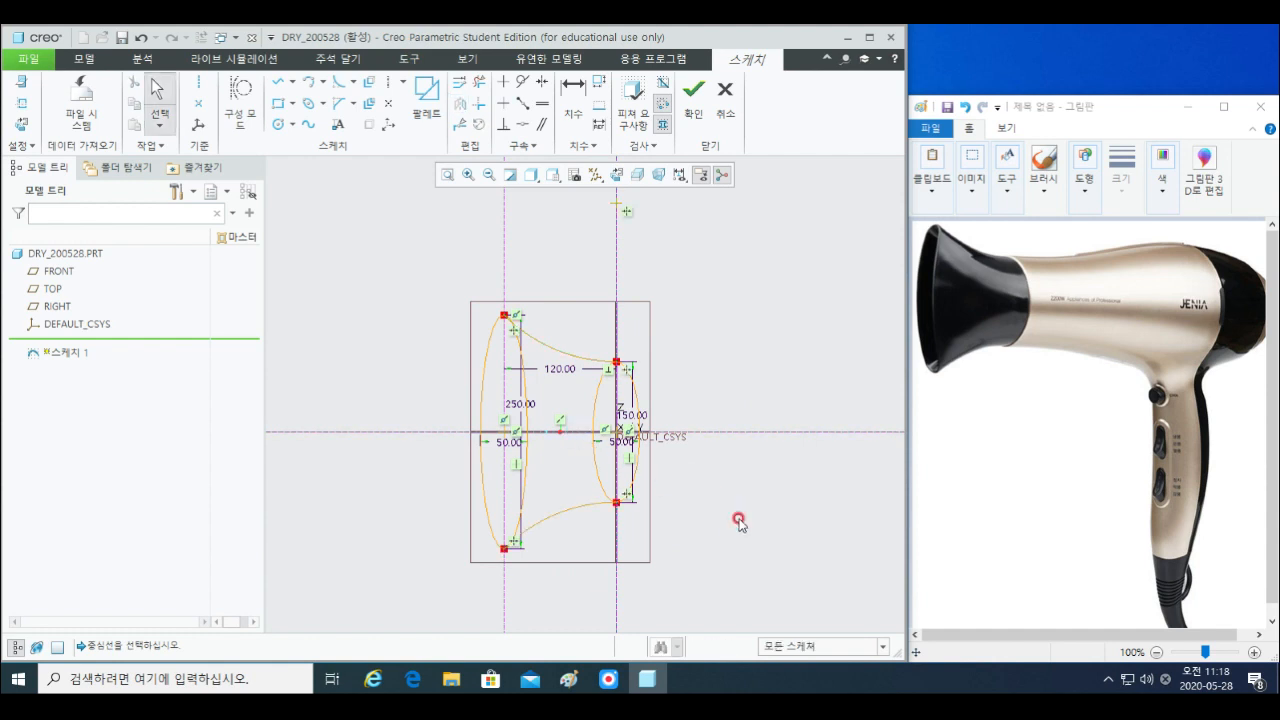
pyautogui.moveTo(578, 540); pyautogui.dragTo(602, 514, button='middle')
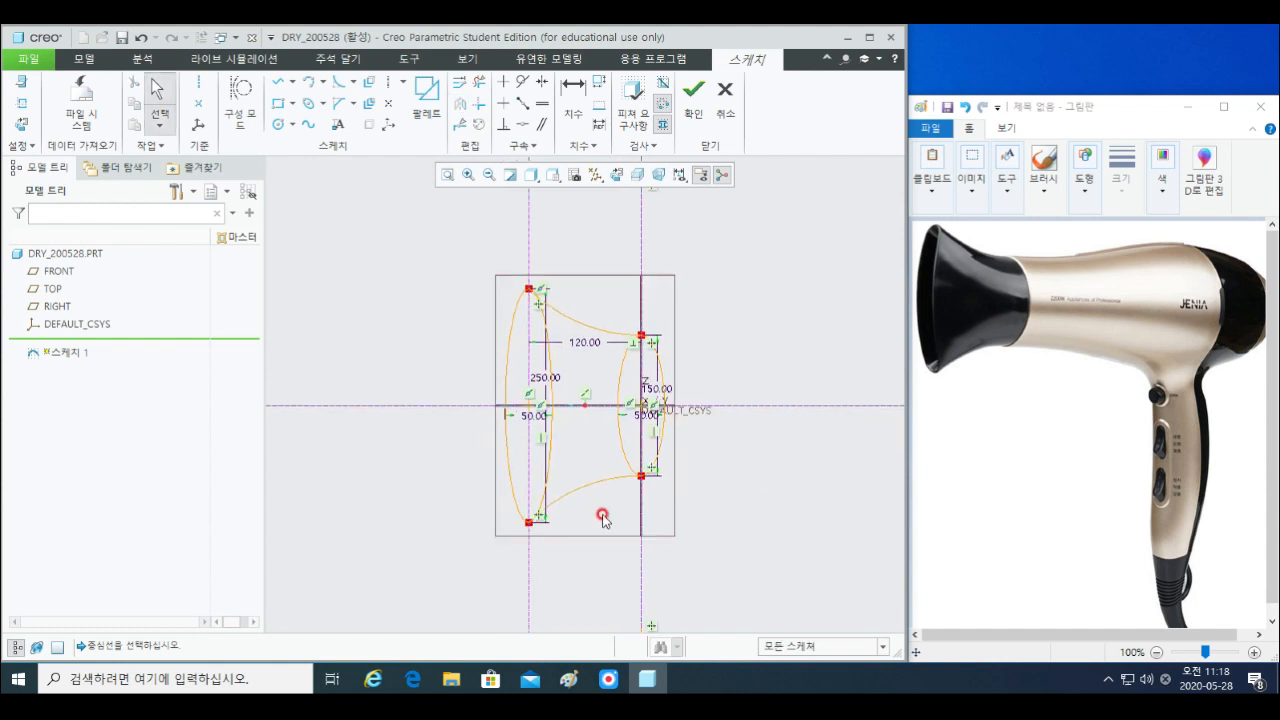
# - Delete both ellipses, keeping only the two arcs, and finish the sketch
pyautogui.click(547, 484)
pyautogui.press('Delete')
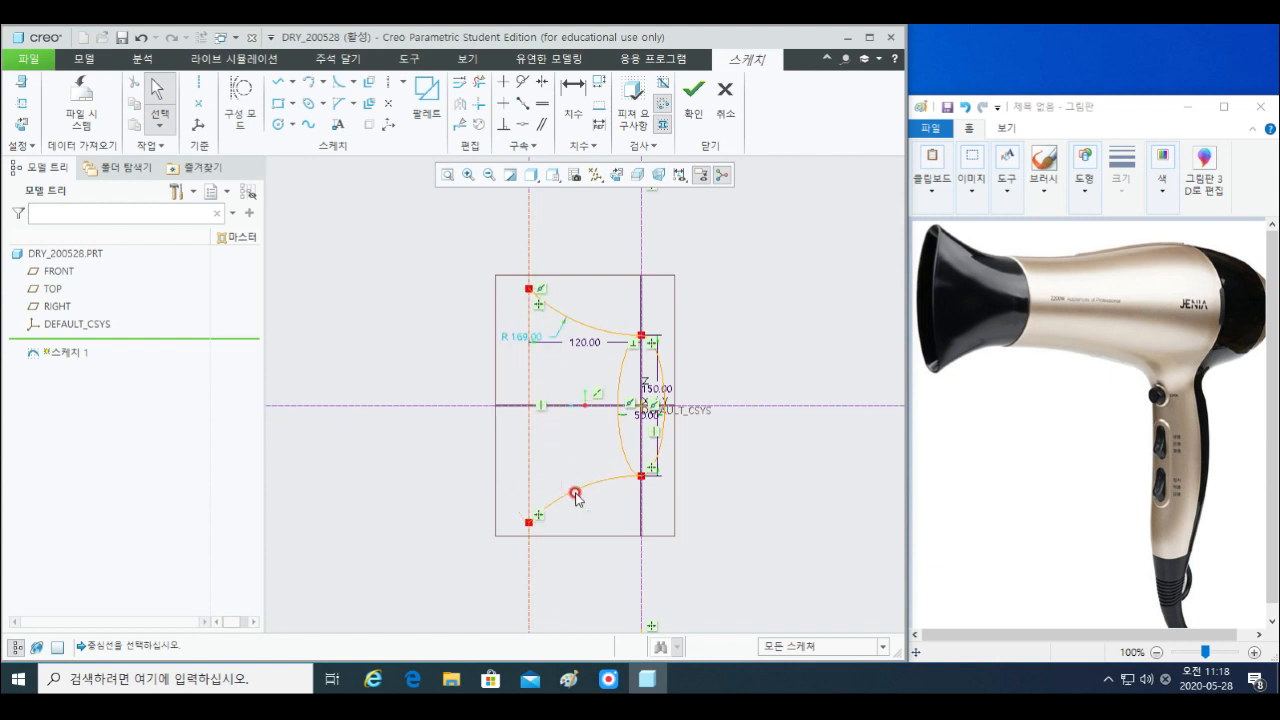
pyautogui.click(645, 465)
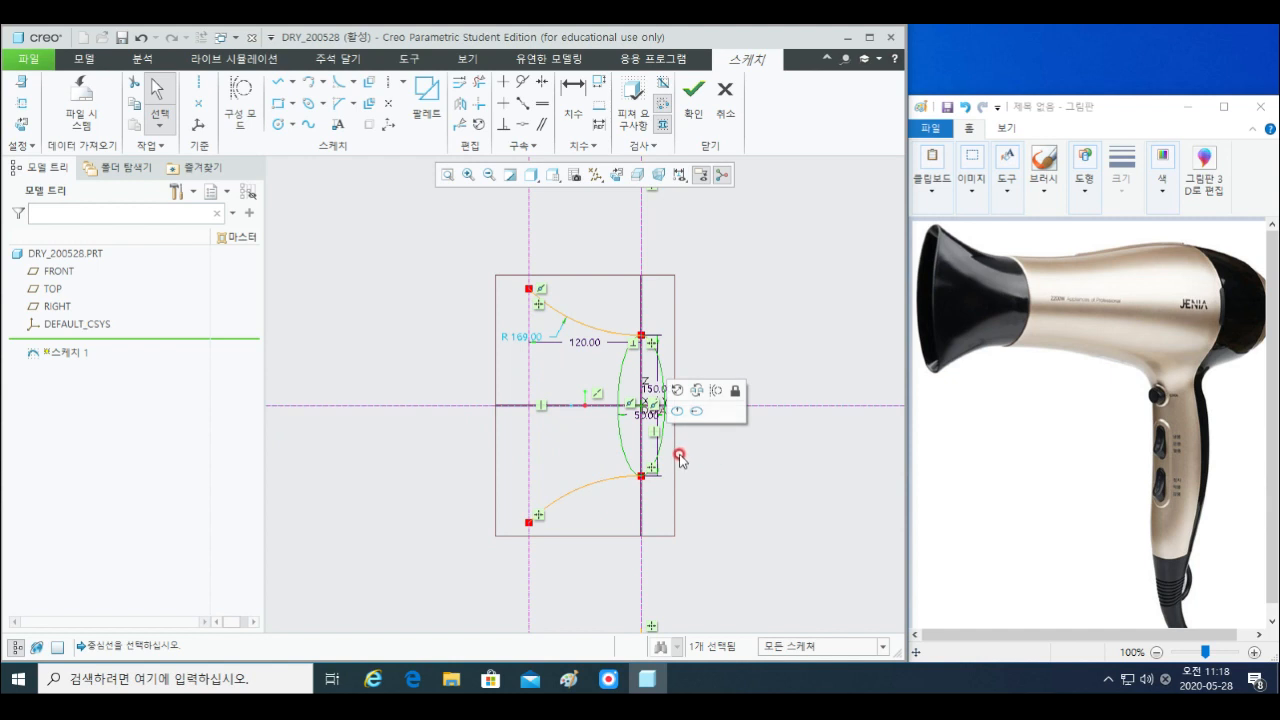
pyautogui.press('Delete')
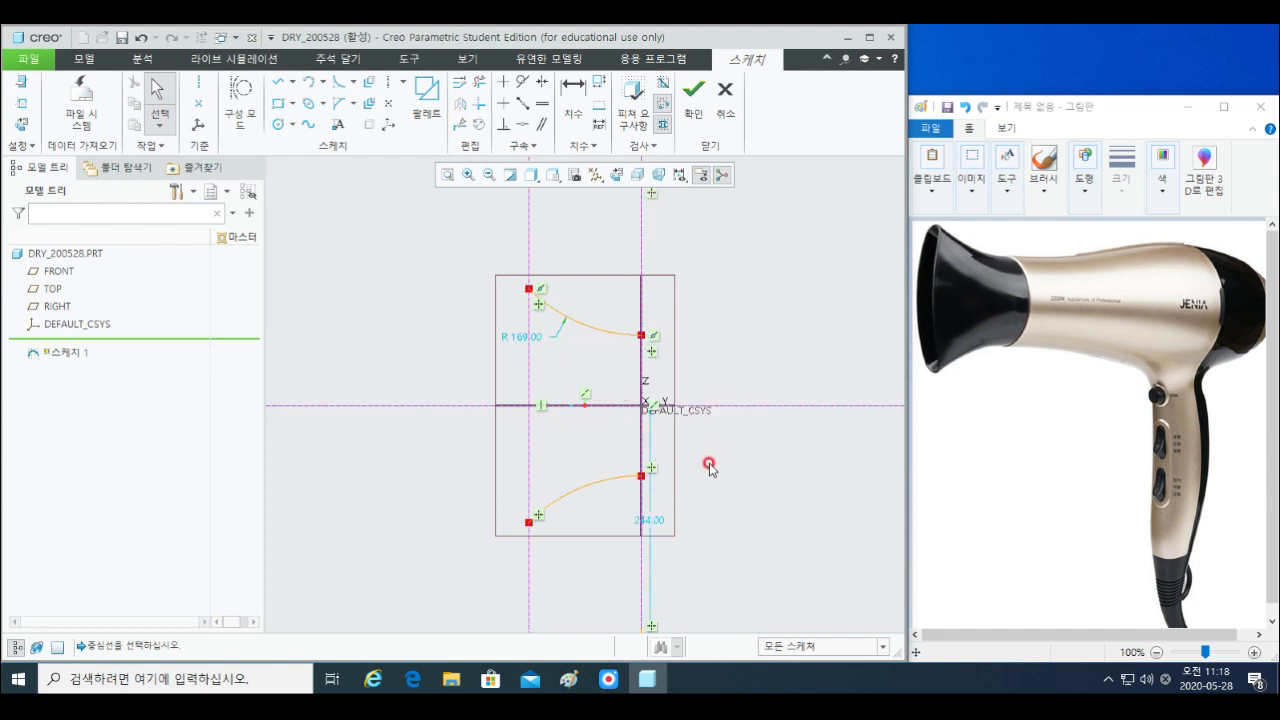
pyautogui.click(693, 108)
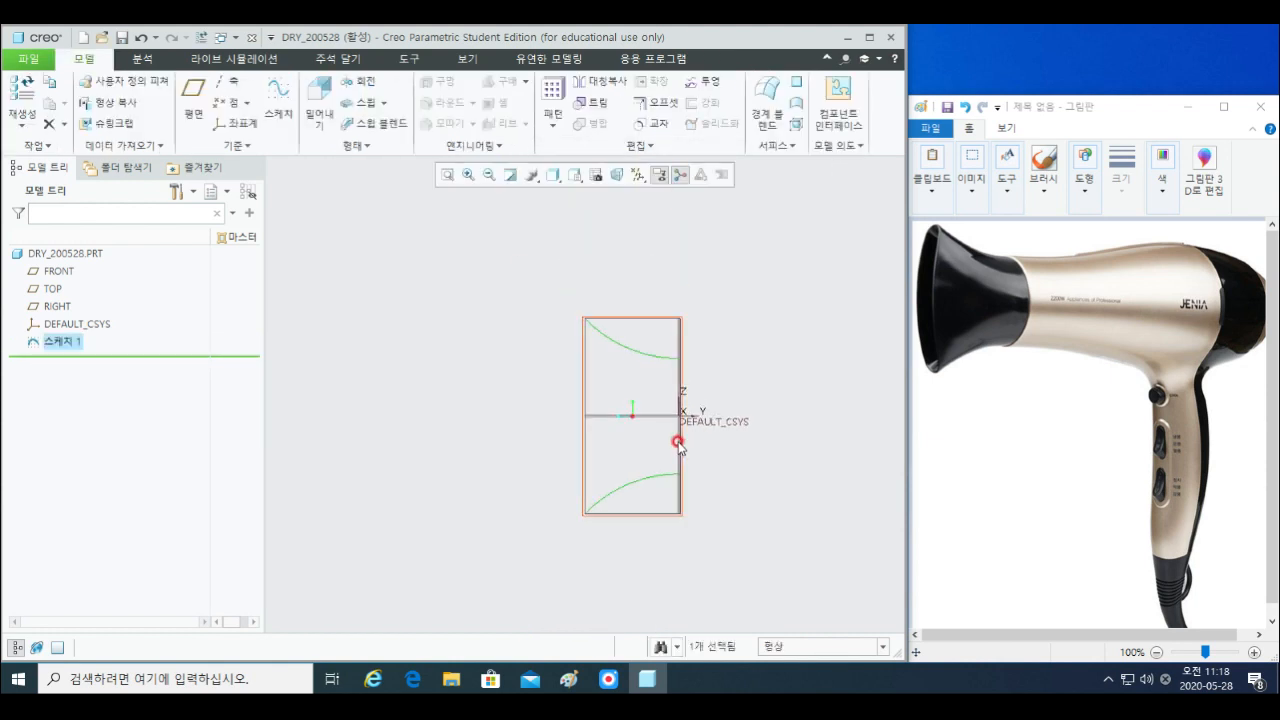
# - Start a new sketch on the TOP plane and orient the view parallel to the sketch
pyautogui.keyDown('shift'); pyautogui.moveTo(689, 445); pyautogui.dragTo(590, 345, button='middle'); pyautogui.keyUp('shift')
pyautogui.moveTo(612, 358)
pyautogui.mouseDown(button='middle')
pyautogui.moveTo(645, 396)
pyautogui.moveTo(649, 429)
pyautogui.mouseUp(button='middle')
pyautogui.scroll(-3, 565, 399)
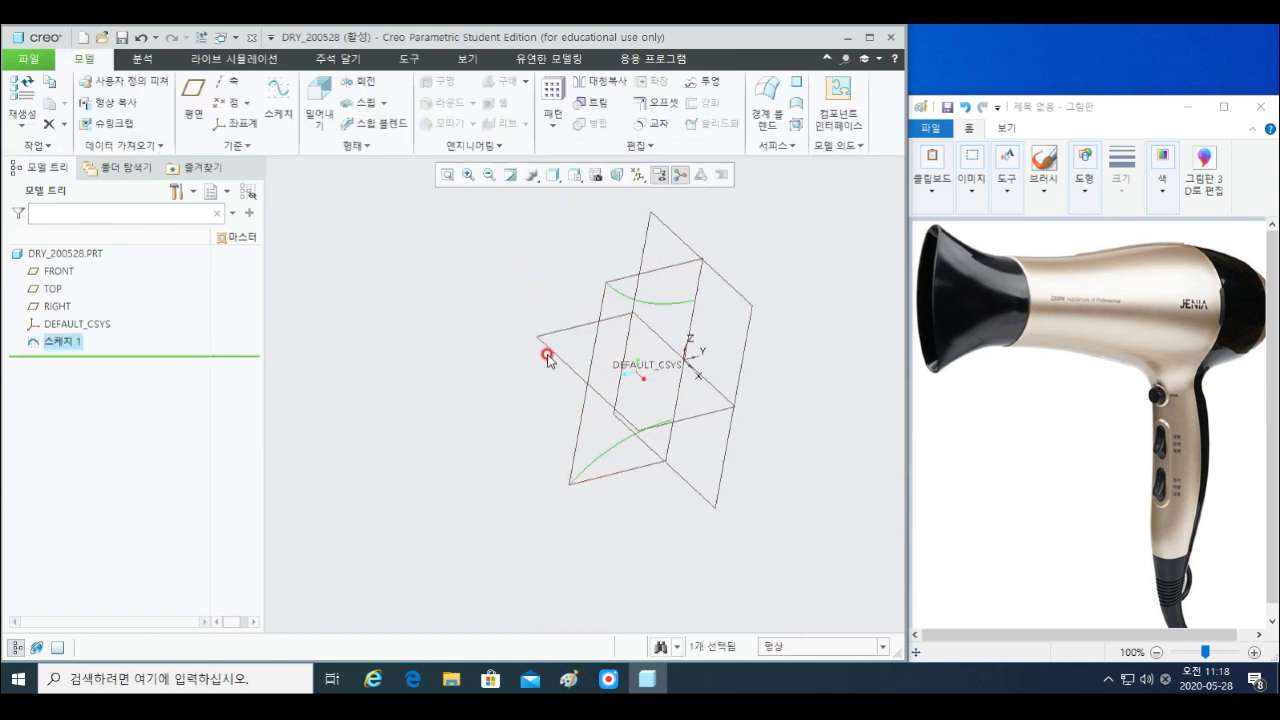
pyautogui.click(552, 348)
pyautogui.click(552, 352)
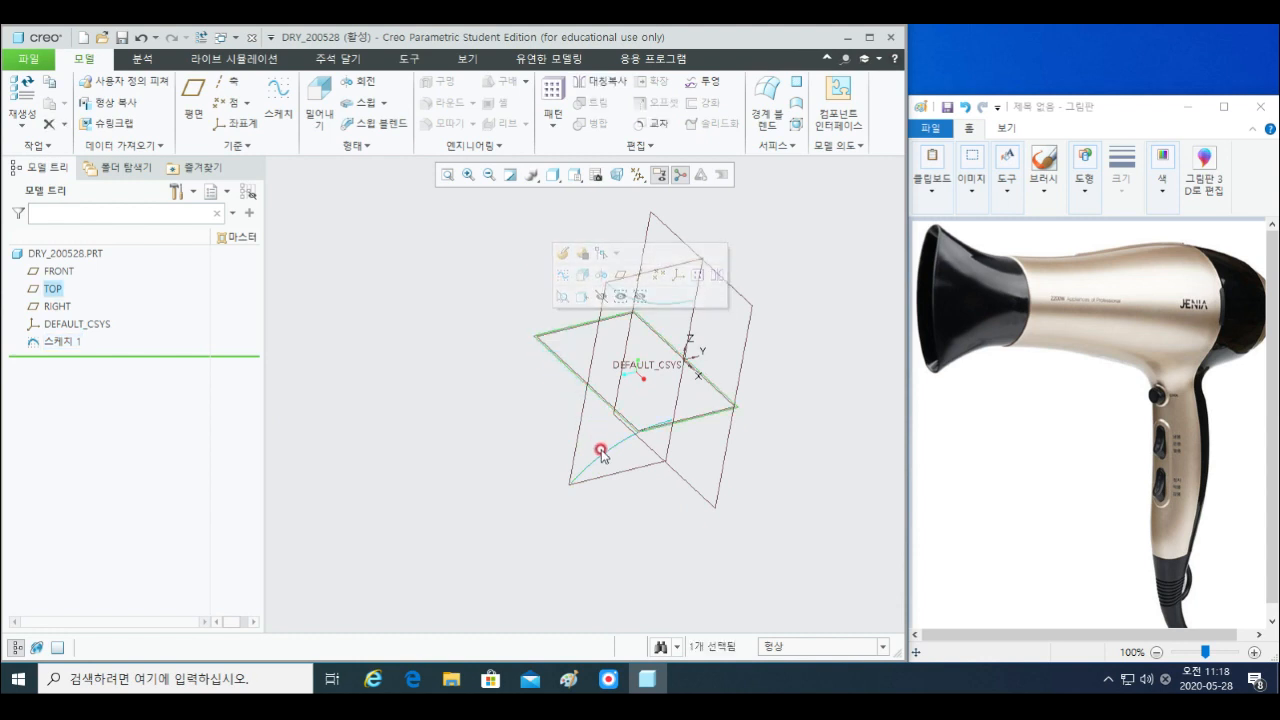
pyautogui.keyDown('shift'); pyautogui.moveTo(640, 443); pyautogui.dragTo(620, 457, button='middle'); pyautogui.keyUp('shift')
pyautogui.press('s')
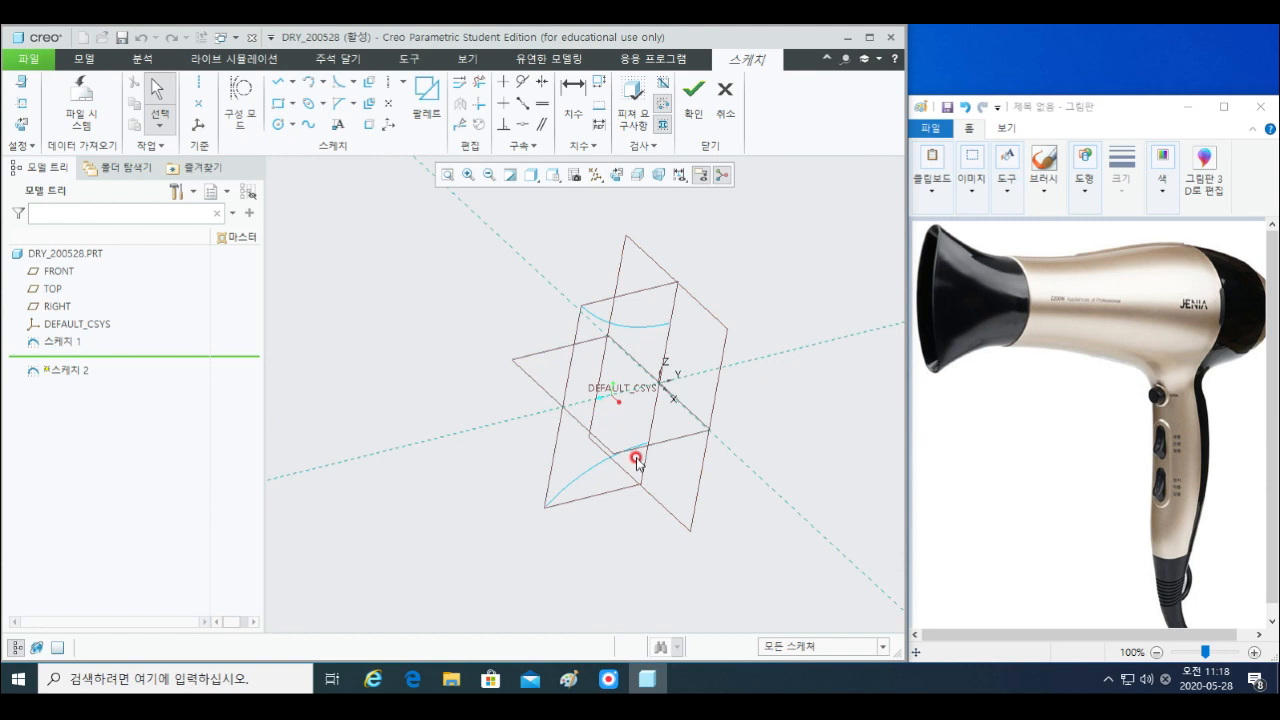
pyautogui.click(616, 174)
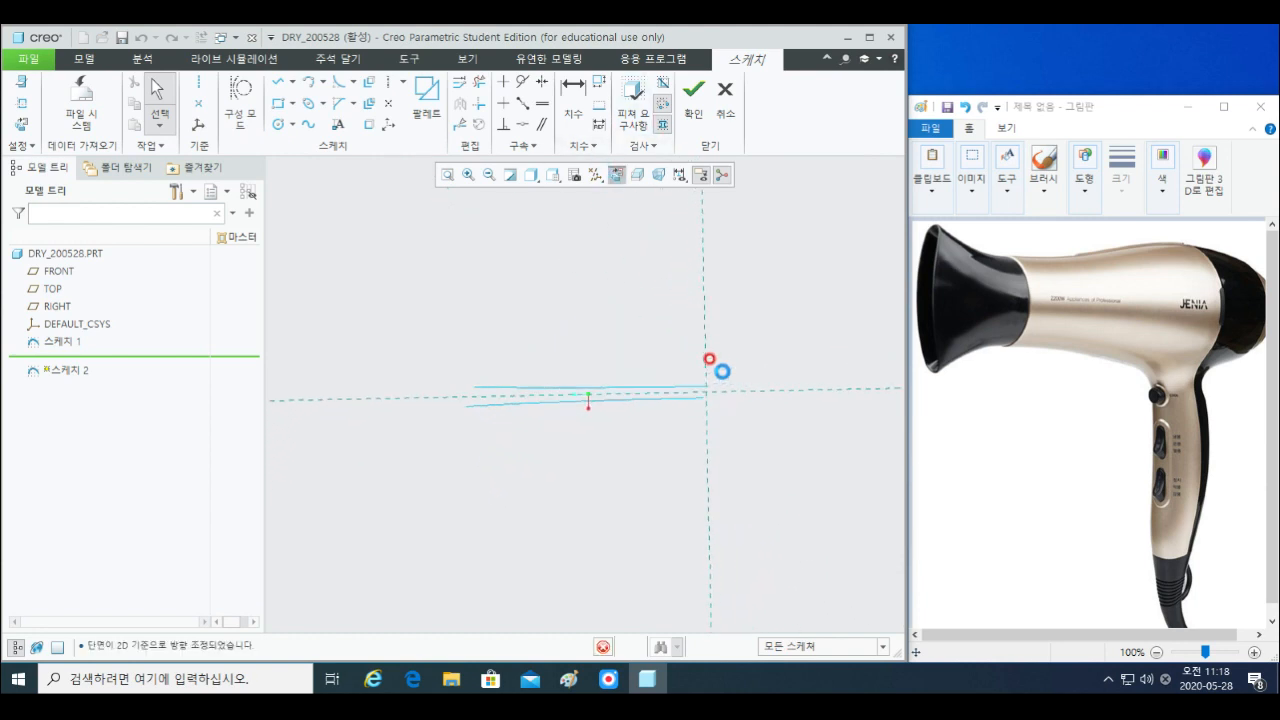
# - Draw a vertical and a horizontal centerline along the sketch's two reference axes
pyautogui.scroll(1, 719, 378)
pyautogui.keyDown('shift'); pyautogui.moveTo(752, 331); pyautogui.dragTo(667, 352, button='middle'); pyautogui.keyUp('shift')
pyautogui.rightClick(692, 312)
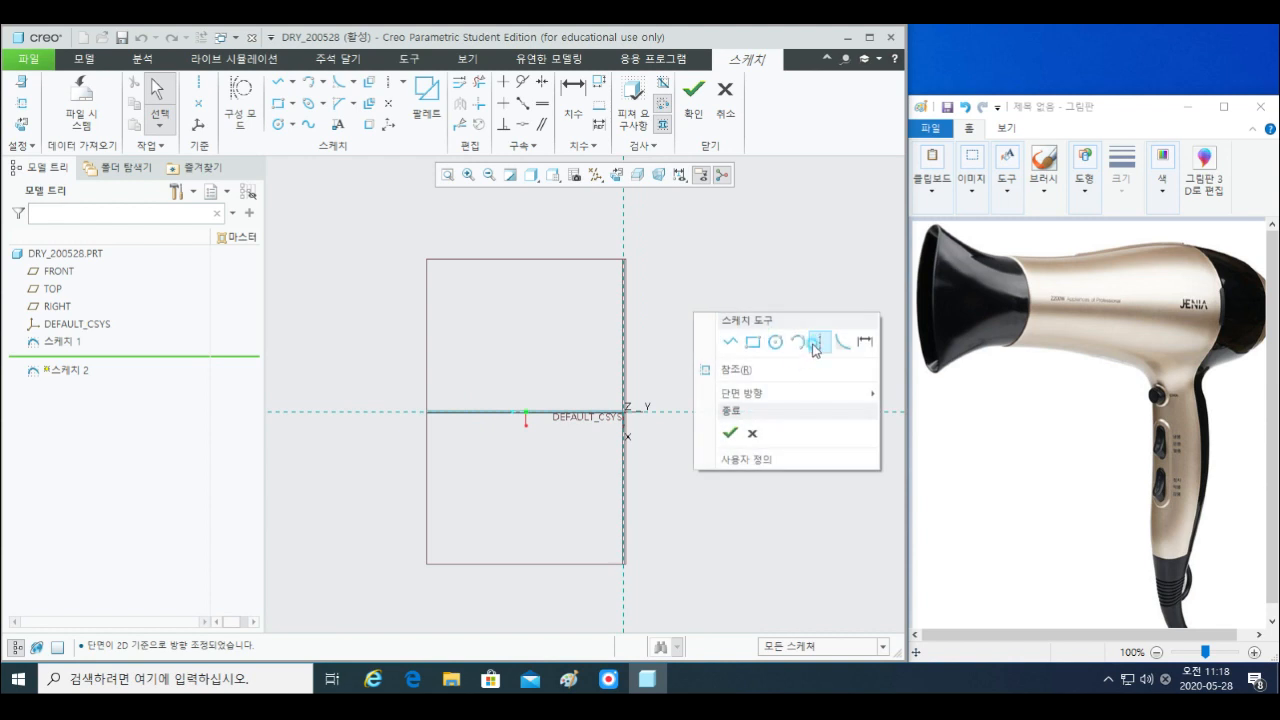
pyautogui.click(820, 341)
pyautogui.click(630, 372)
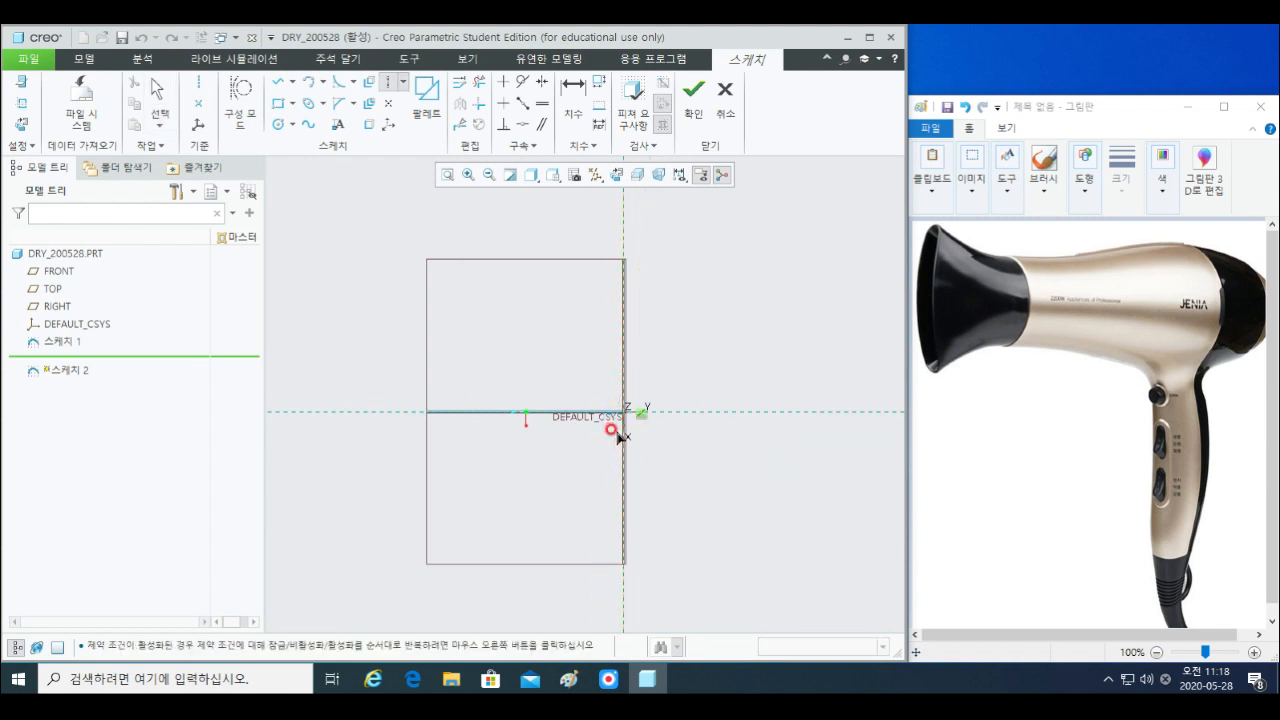
pyautogui.click(620, 433)
pyautogui.click(412, 412)
pyautogui.click(461, 413)
pyautogui.middleClick(517, 460)
pyautogui.moveTo(539, 422); pyautogui.dragTo(533, 406, button='middle')
# - Add the upper and lower arcs of the first sketch as references for the current sketch
pyautogui.click(22, 105)
pyautogui.click(581, 244)
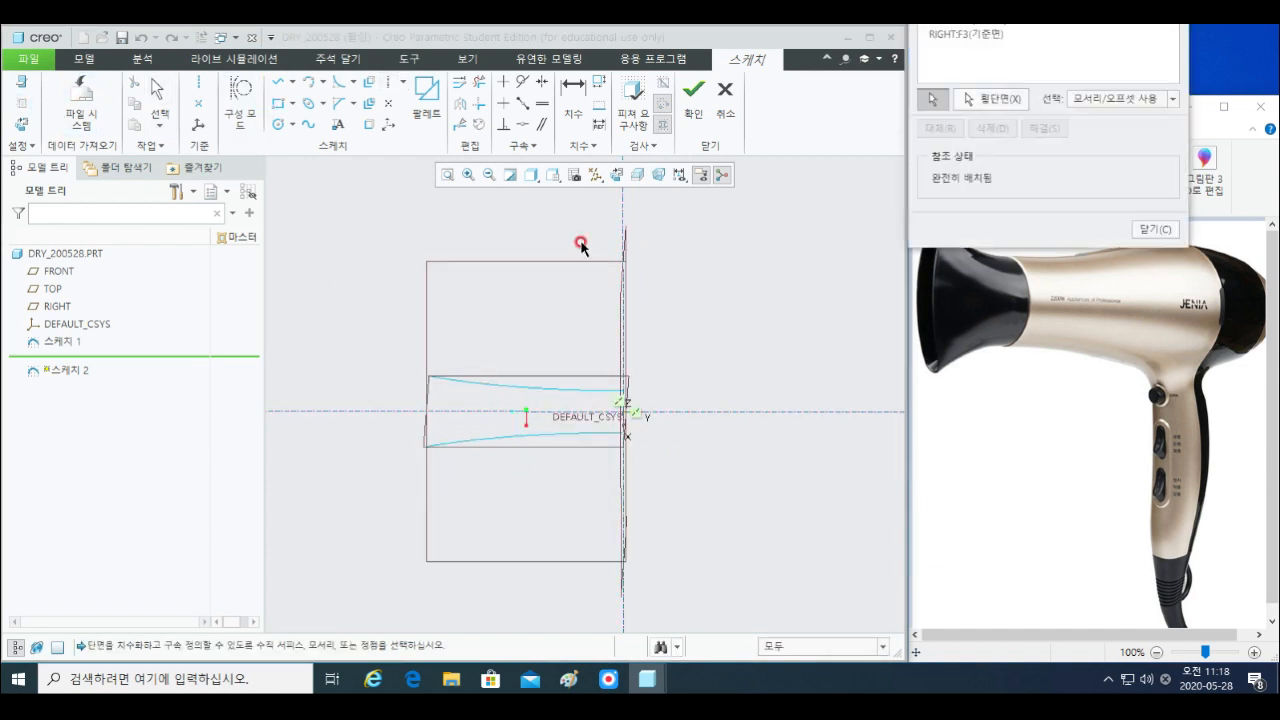
pyautogui.click(540, 387)
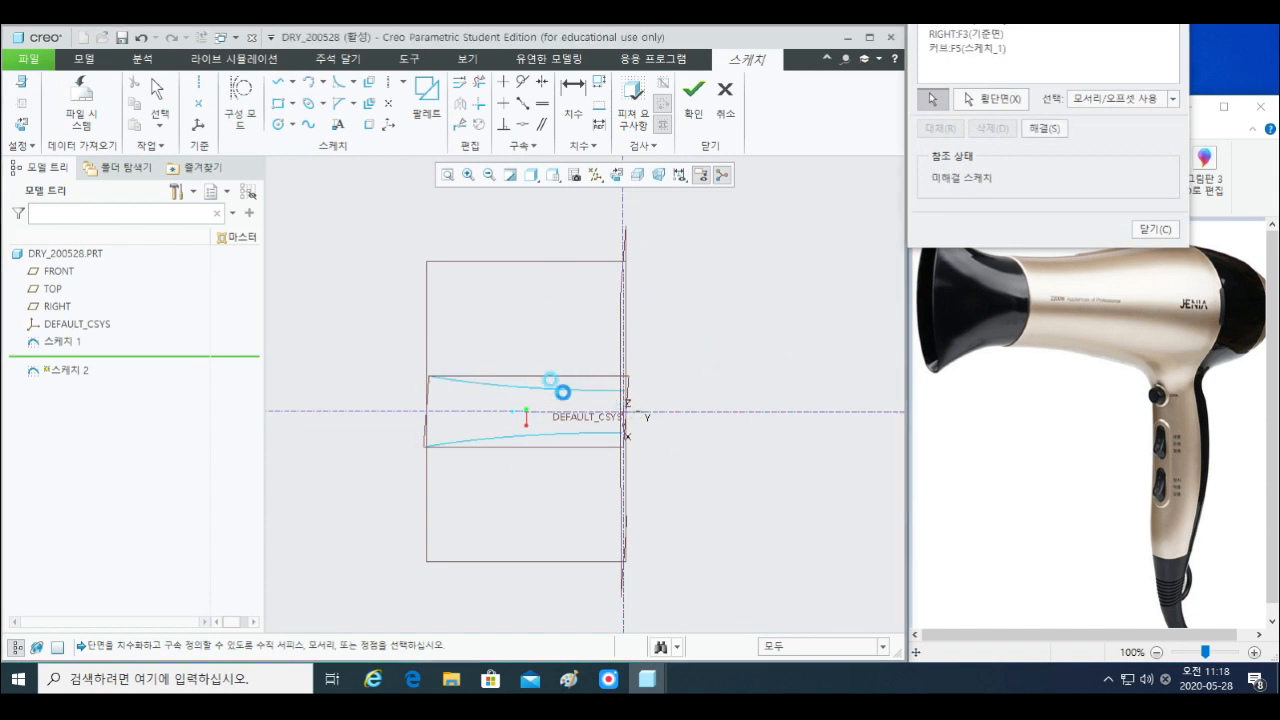
pyautogui.click(557, 433)
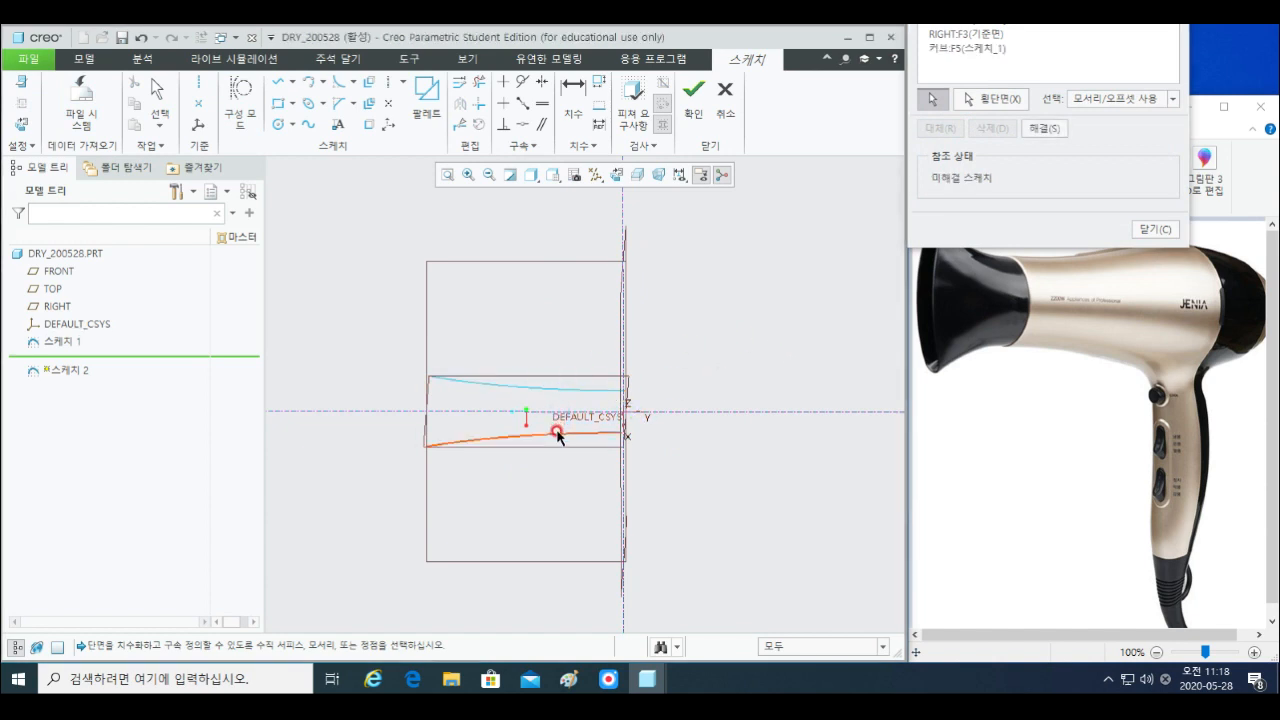
pyautogui.click(1155, 229)
# - Reorient to the sketch plane and draw a vertical centerline through the ends of the referenced arcs away from the origin
pyautogui.scroll(2, 758, 295)
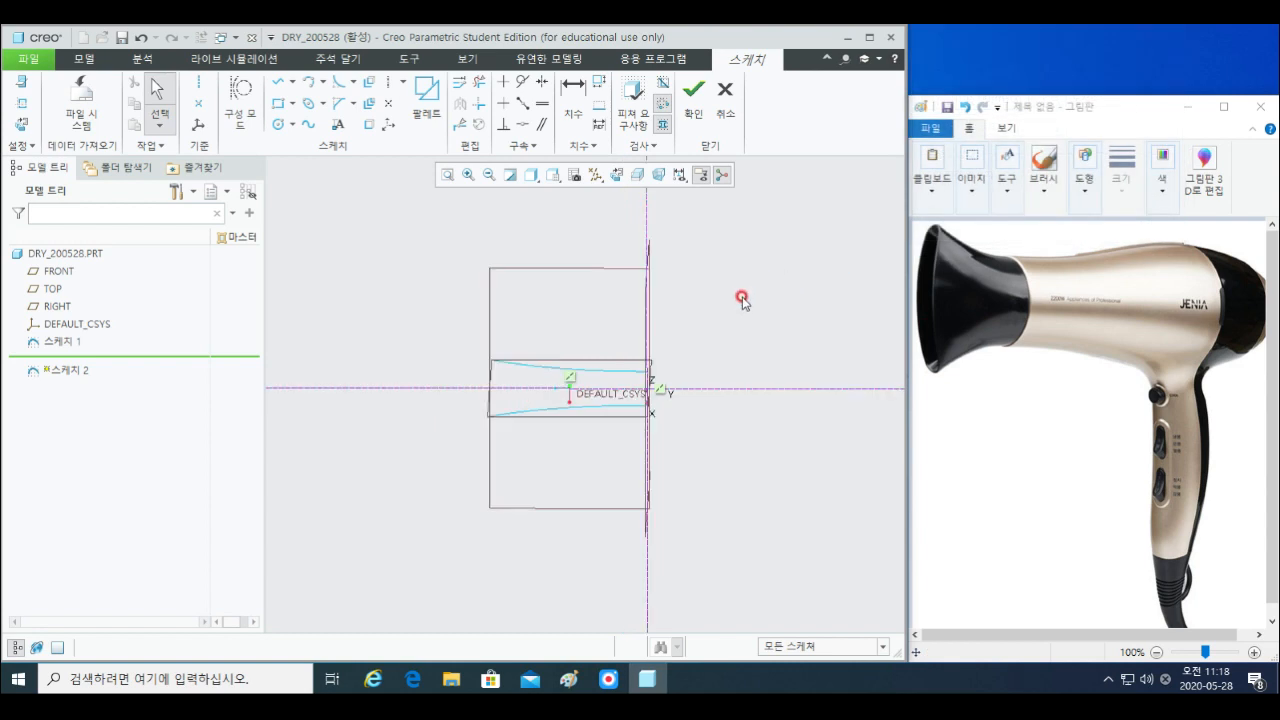
pyautogui.keyDown('shift'); pyautogui.moveTo(767, 278); pyautogui.dragTo(752, 306, button='middle'); pyautogui.keyUp('shift')
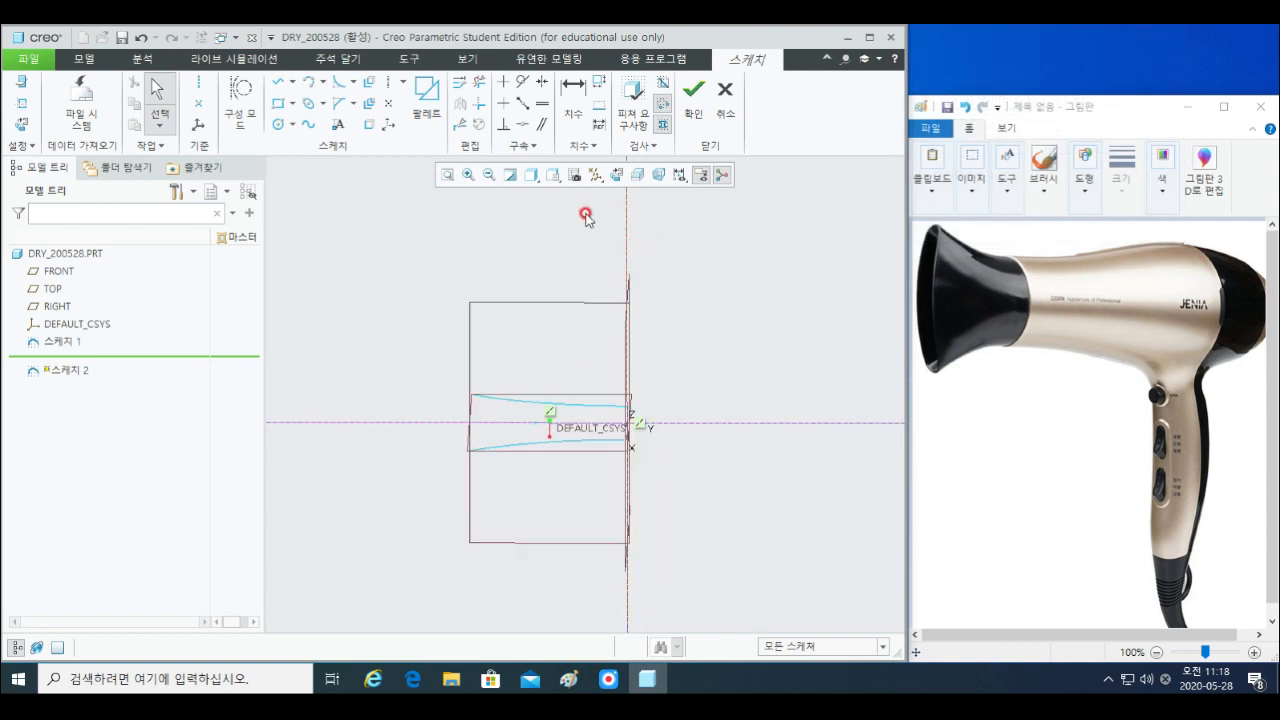
pyautogui.click(616, 174)
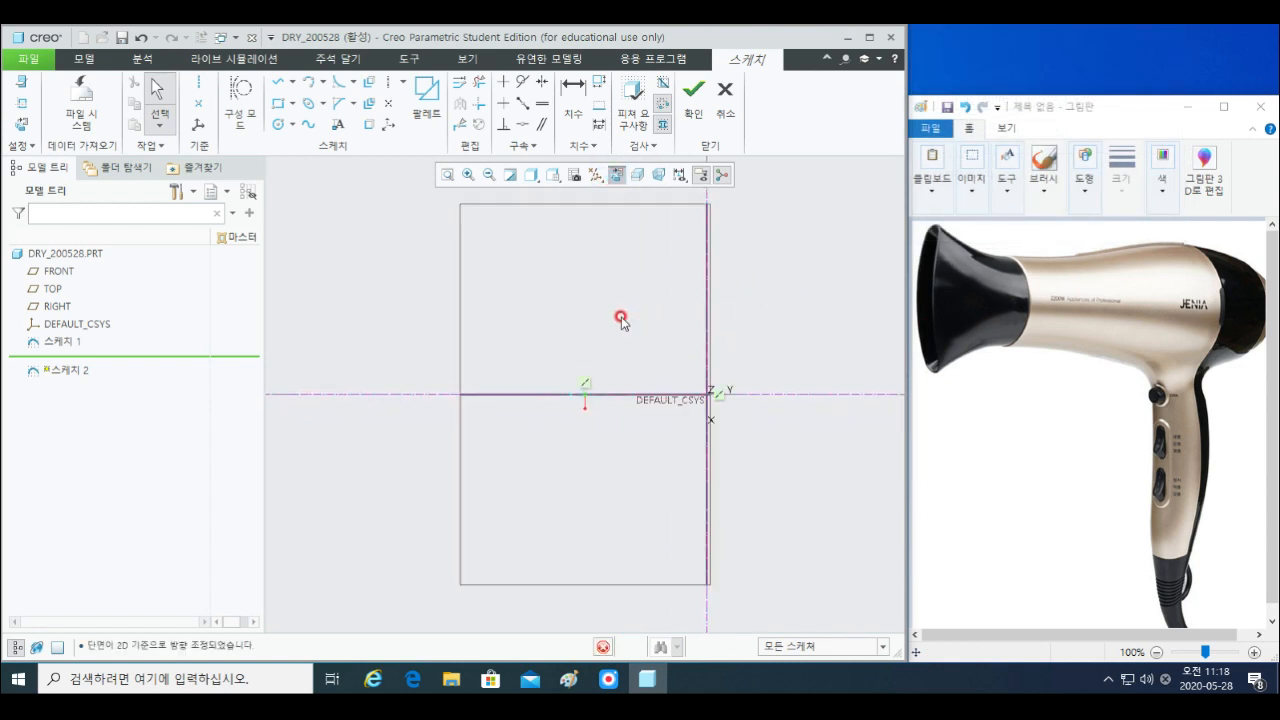
pyautogui.rightClick(530, 306)
pyautogui.click(645, 341)
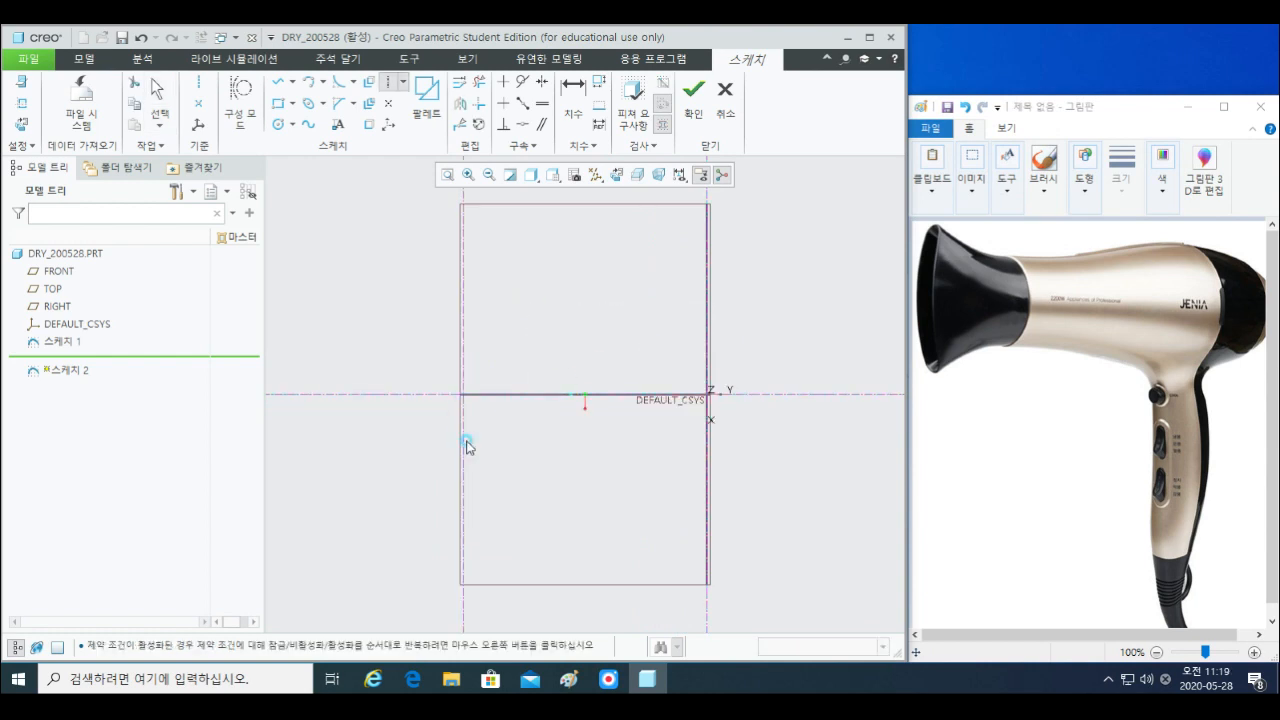
# - Draw an ellipse about 75 wide and 134 high, centered on the origin with its axes along the centerlines
pyautogui.scroll(-2, 557, 463)
pyautogui.keyDown('shift'); pyautogui.moveTo(709, 415); pyautogui.dragTo(703, 431, button='middle'); pyautogui.keyUp('shift')
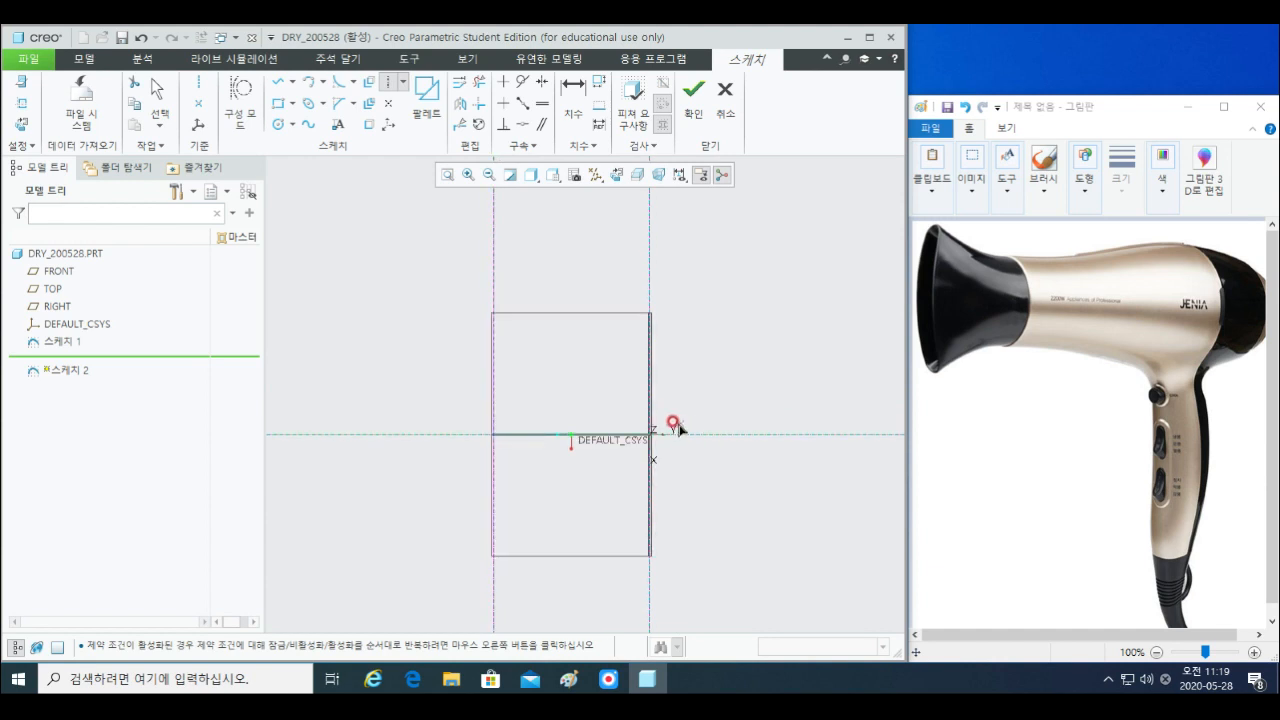
pyautogui.click(309, 105)
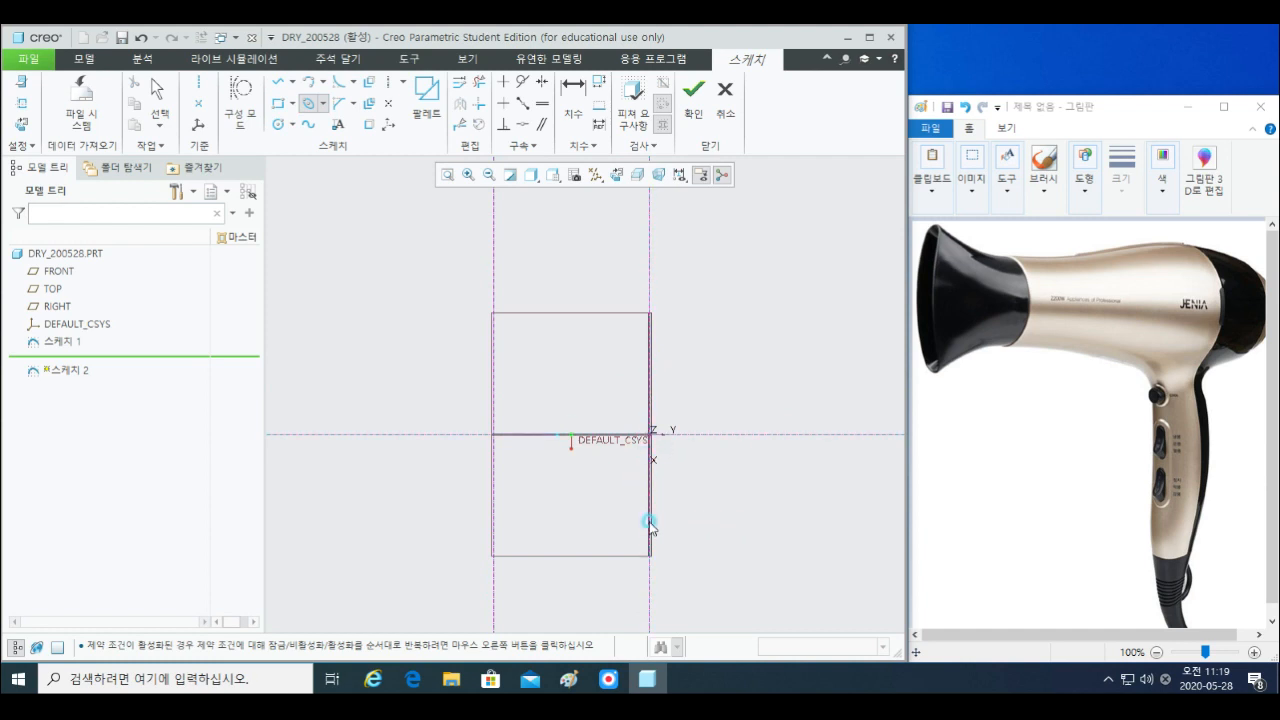
pyautogui.click(649, 522)
pyautogui.click(696, 518)
pyautogui.middleClick(702, 513)
pyautogui.scroll(-2, 651, 446)
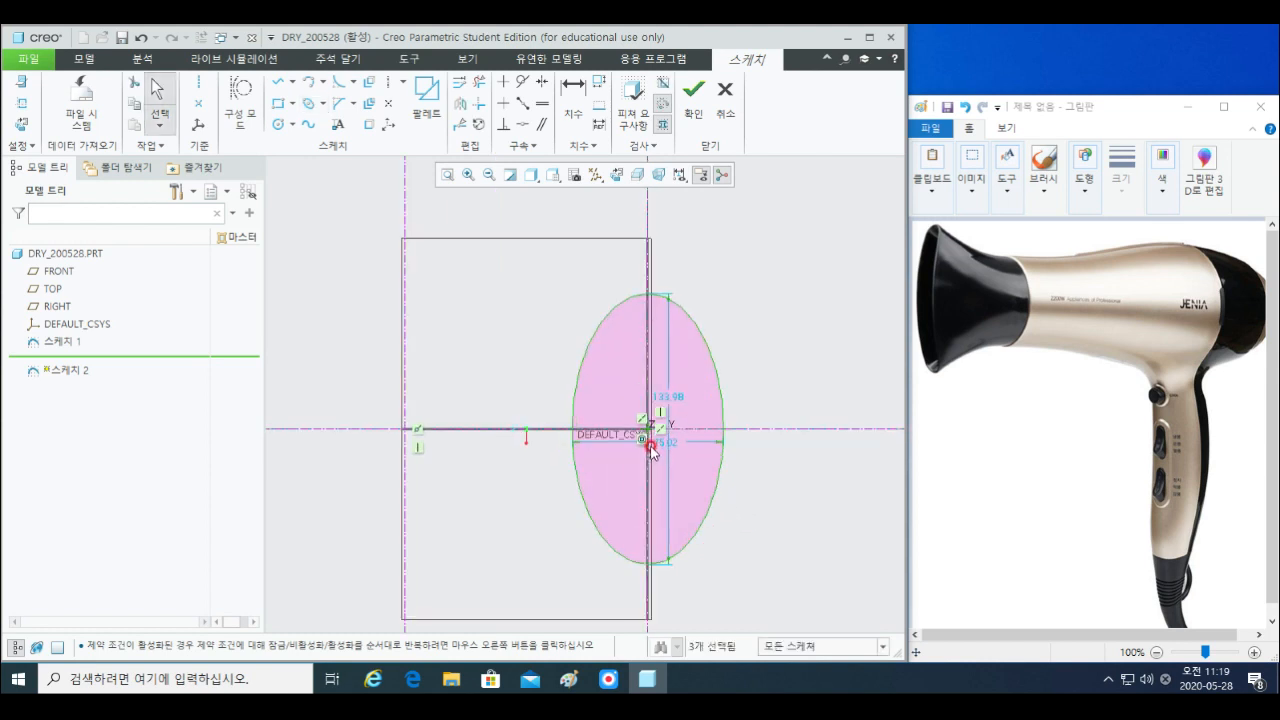
# - Set the ellipse's width to 50 and its height to 150
pyautogui.doubleClick(666, 442)
pyautogui.write('50')
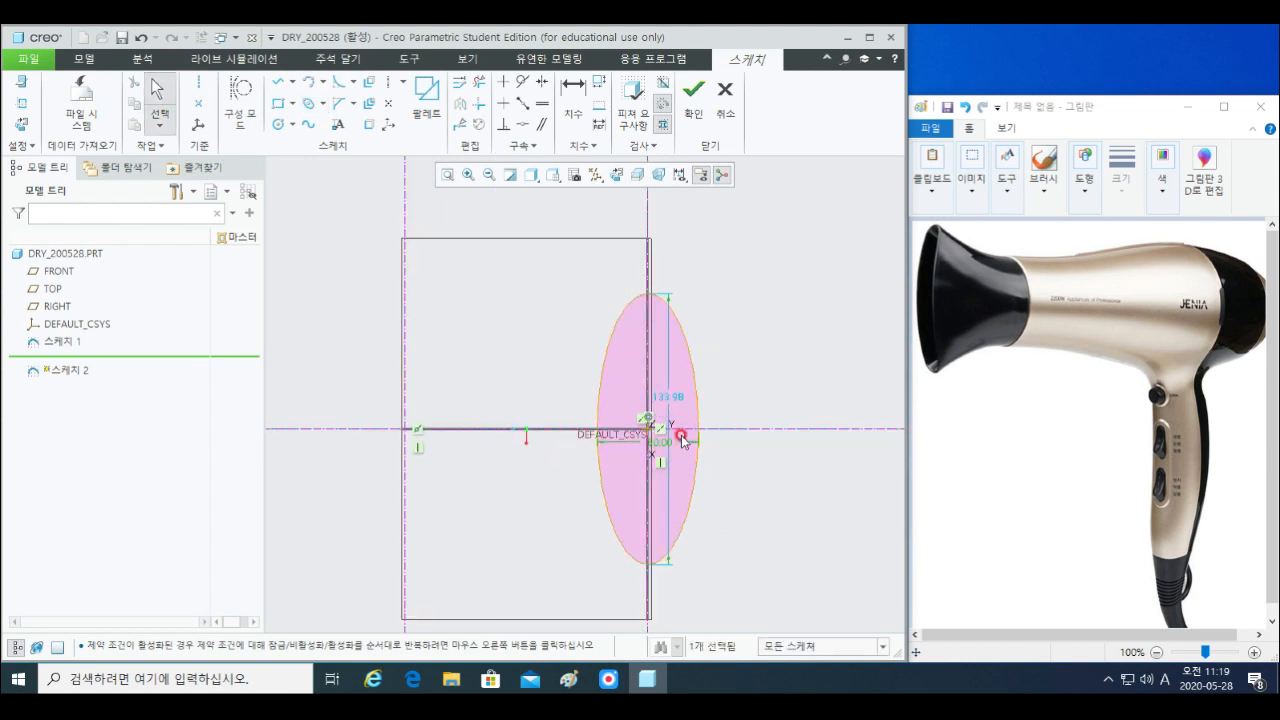
pyautogui.press('Return')
pyautogui.doubleClick(671, 398)
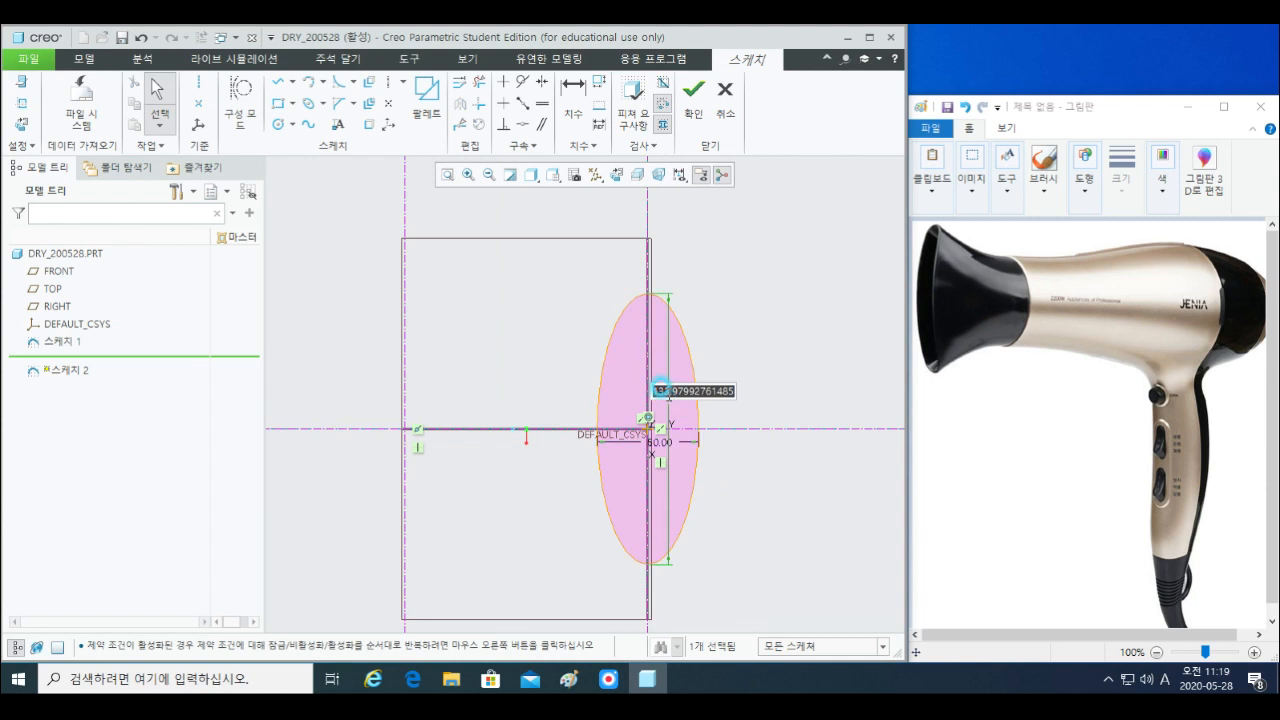
pyautogui.write('150')
pyautogui.middleClick(669, 397)
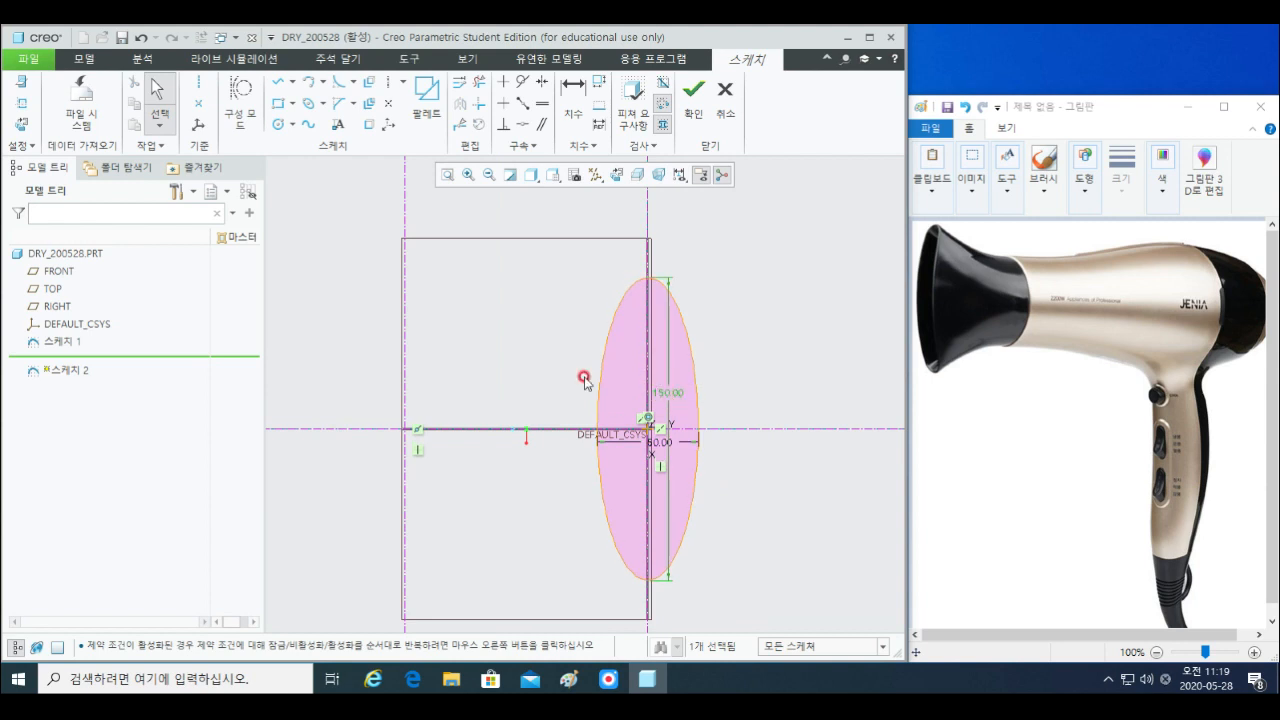
# - Draw a second ellipse about 36 wide and 87 high, centered where the far vertical centerline crosses the horizontal one
pyautogui.scroll(-1, 584, 380)
pyautogui.keyDown('shift'); pyautogui.moveTo(503, 341); pyautogui.dragTo(521, 333, button='middle'); pyautogui.keyUp('shift')
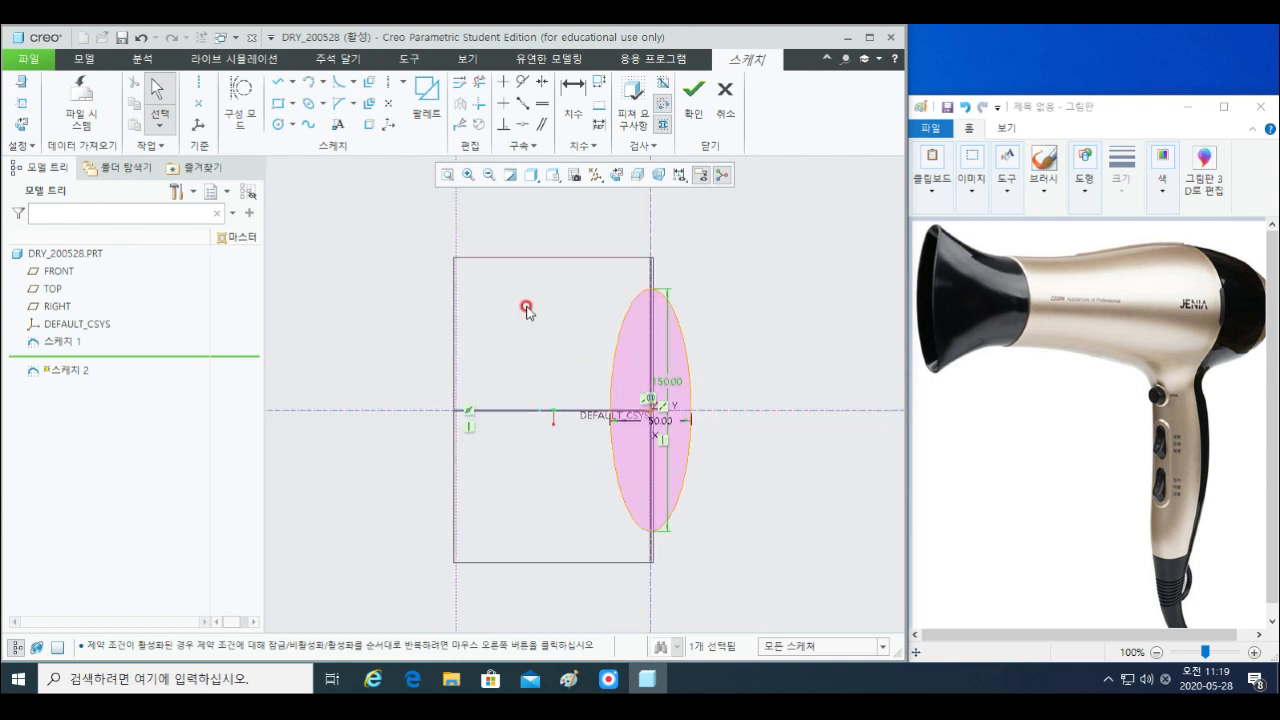
pyautogui.click(309, 103)
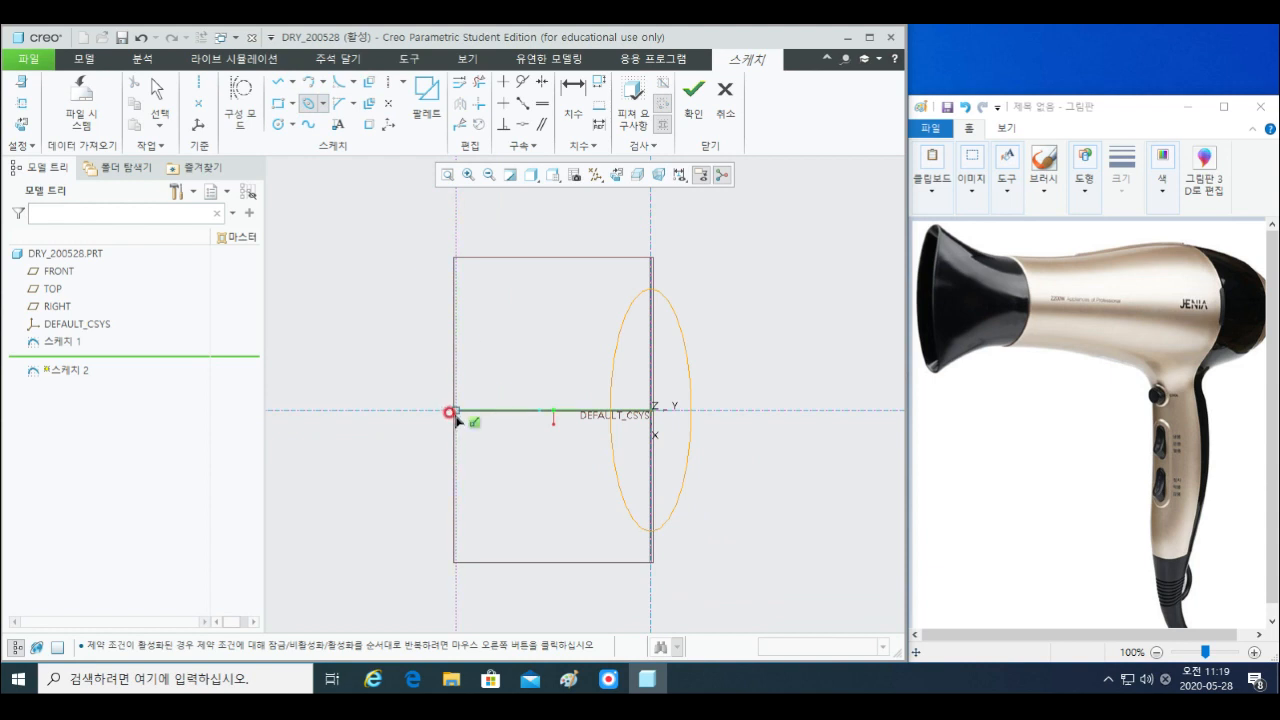
pyautogui.click(451, 484)
pyautogui.middleClick(541, 497)
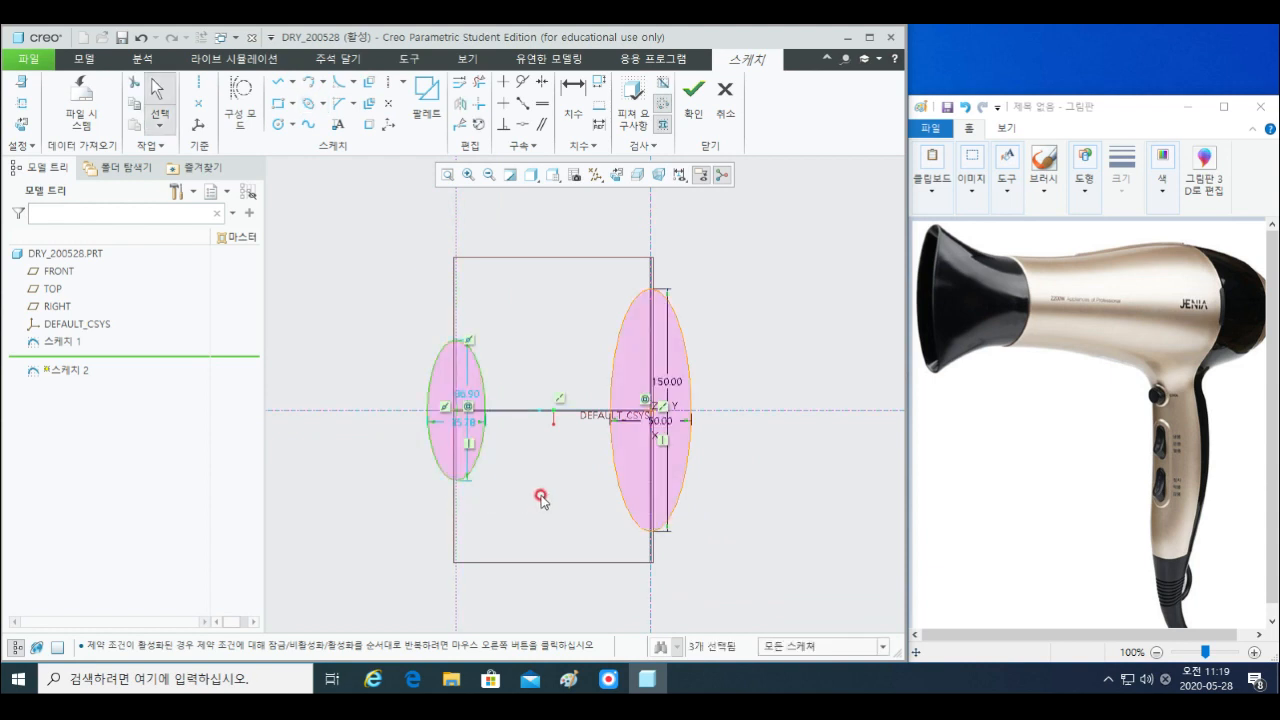
# - Set the second ellipse's width to 50 and its height to 250
pyautogui.doubleClick(460, 421)
pyautogui.write('50')
pyautogui.press('Return')
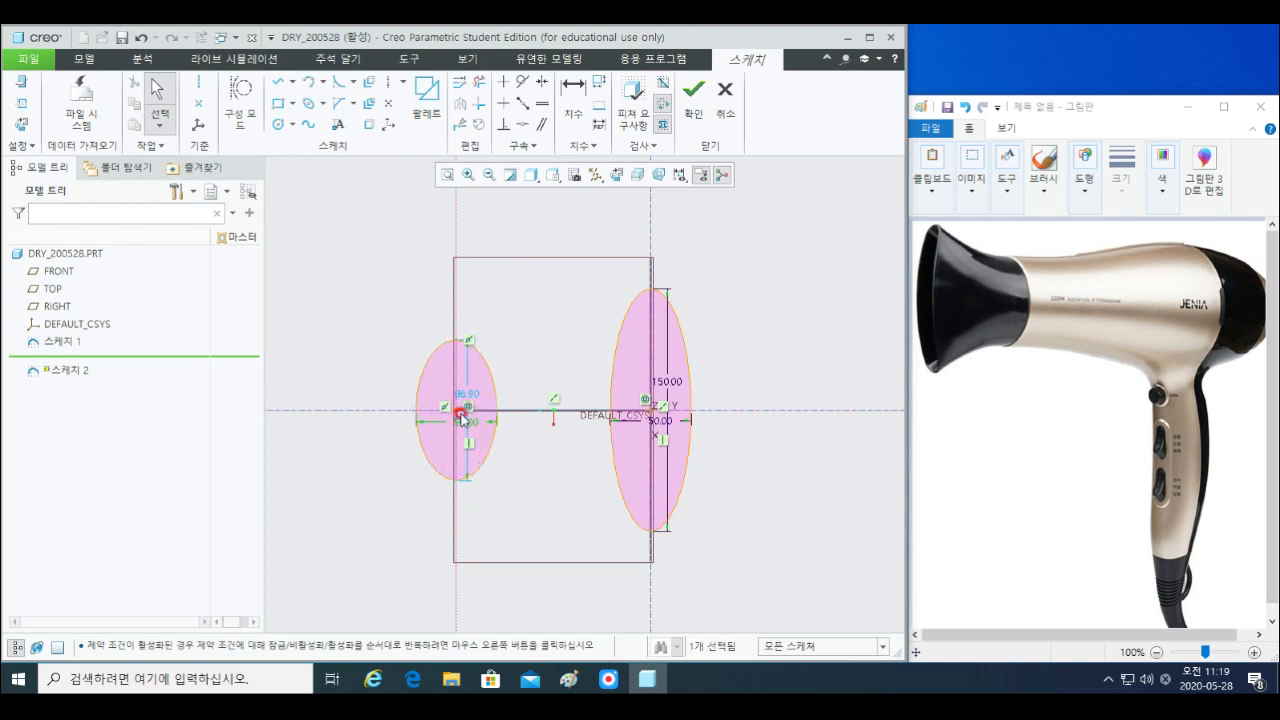
pyautogui.doubleClick(471, 396)
pyautogui.write('250')
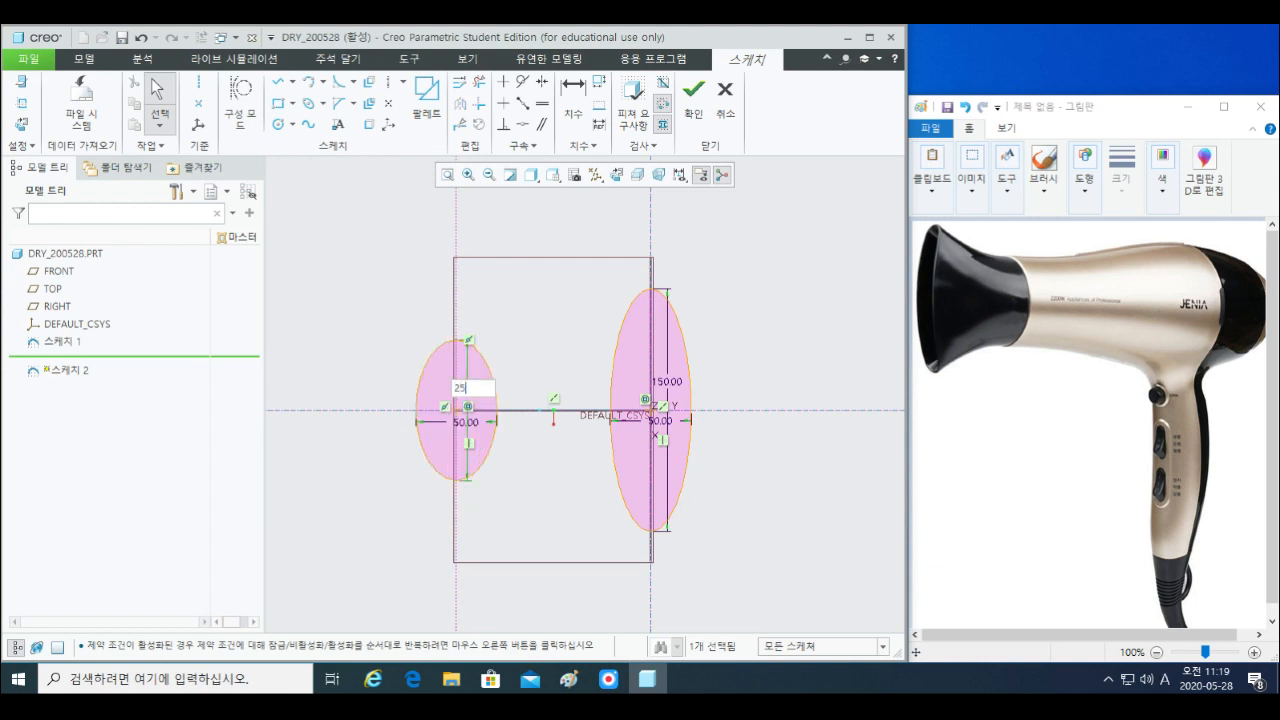
pyautogui.press('Return')
# - Draw a concave arc of radius about 169 between the tops of the two ellipses, centered on the vertical centerline through the origin
pyautogui.scroll(-2, 448, 380)
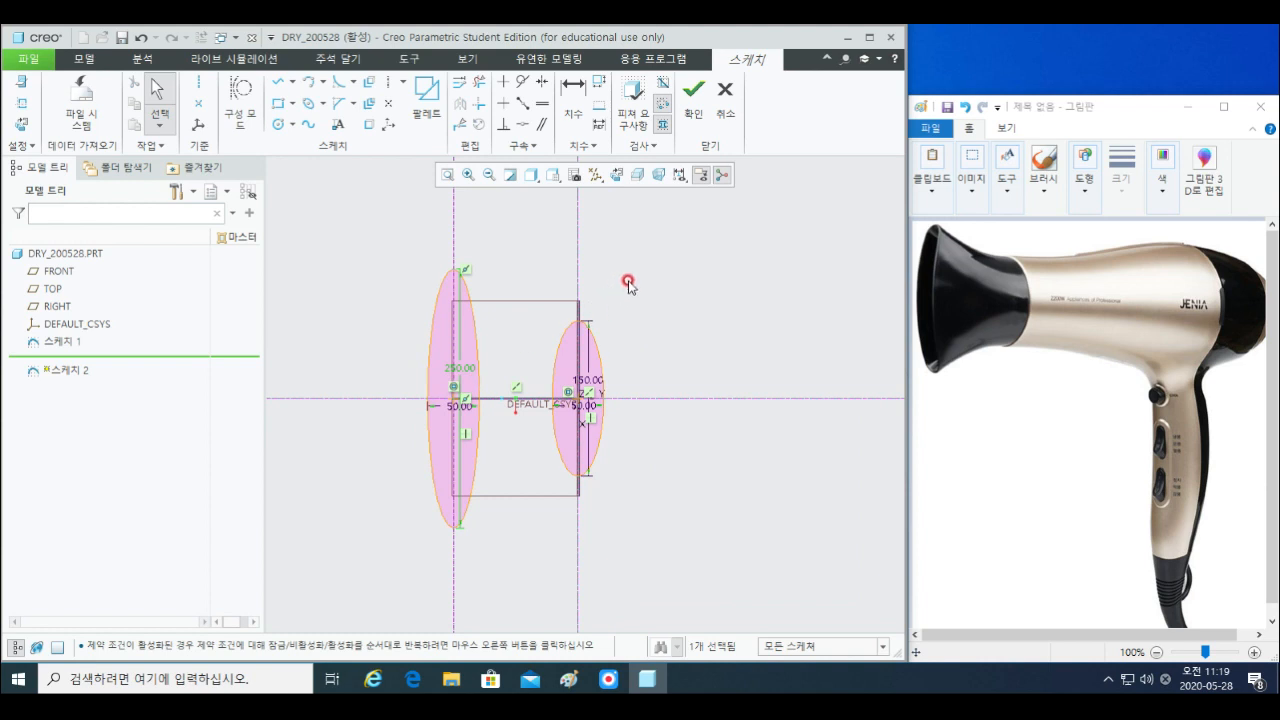
pyautogui.keyDown('shift'); pyautogui.moveTo(628, 281); pyautogui.dragTo(635, 305, button='middle'); pyautogui.keyUp('shift')
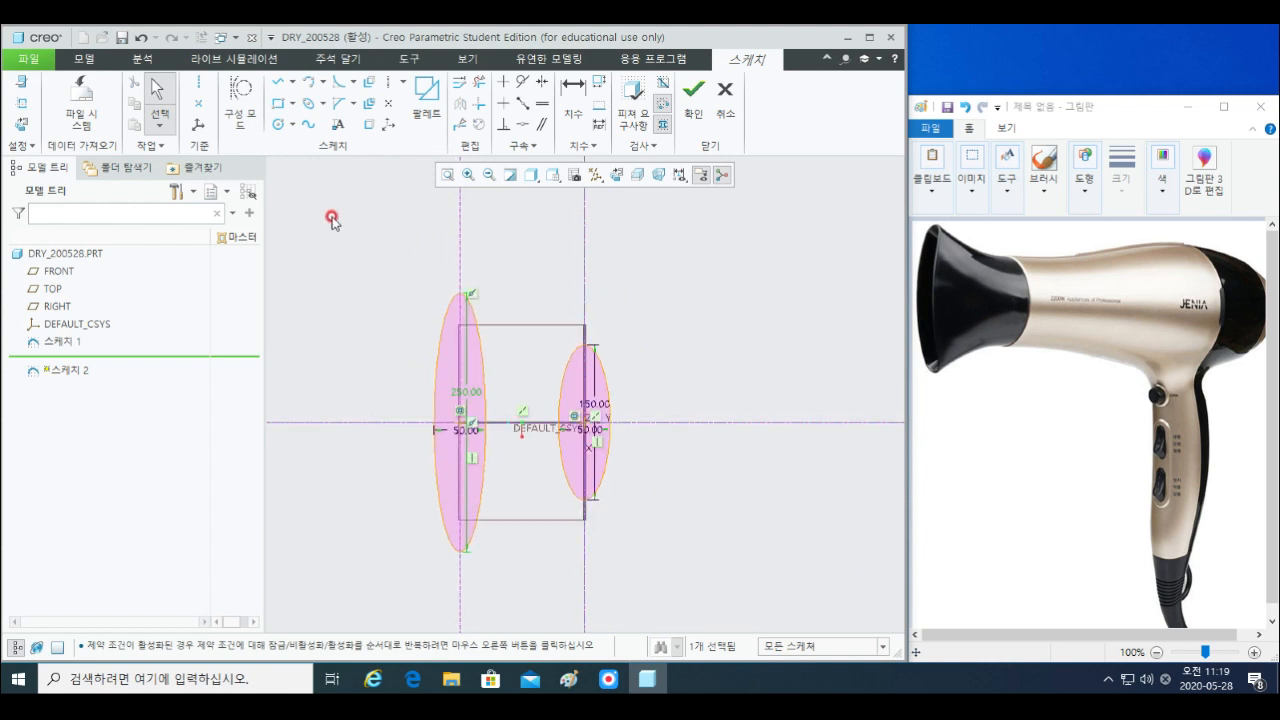
pyautogui.click(316, 85)
pyautogui.click(585, 344)
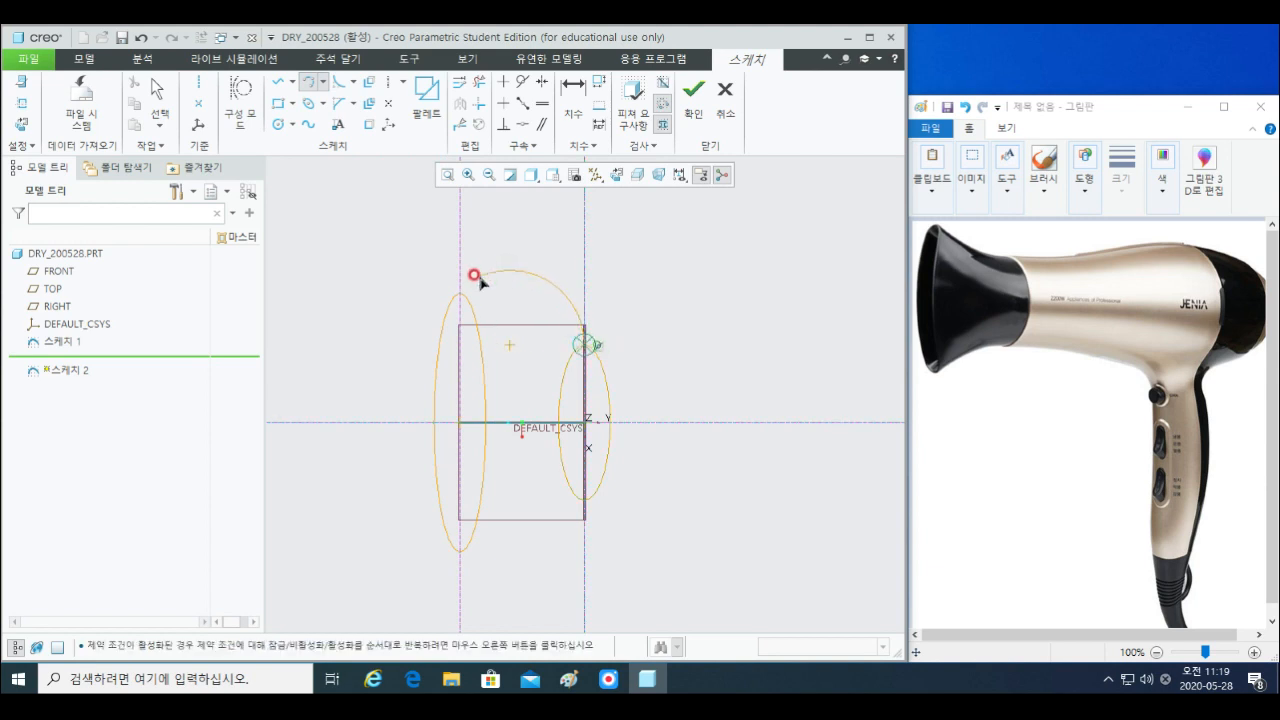
pyautogui.middleClick(533, 291)
pyautogui.click(460, 292)
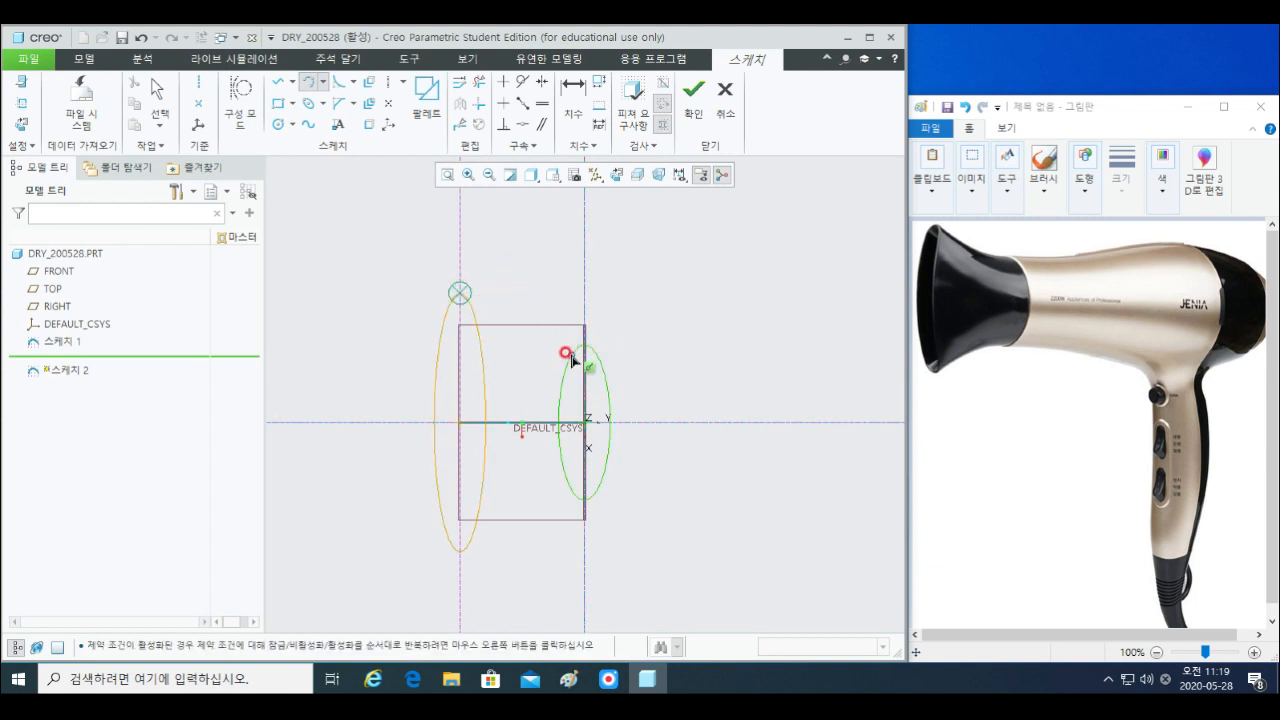
pyautogui.click(585, 344)
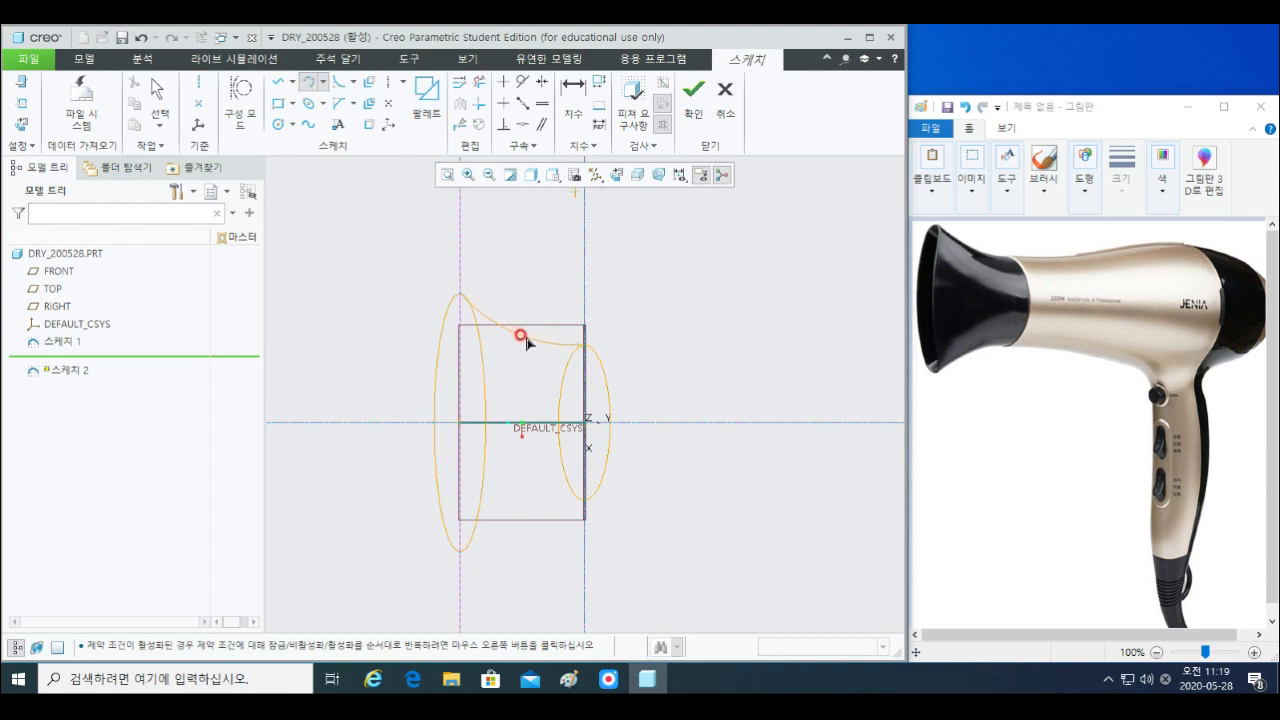
pyautogui.click(529, 343)
pyautogui.scroll(-3, 525, 350)
pyautogui.keyDown('shift'); pyautogui.moveTo(524, 356); pyautogui.dragTo(525, 372, button='middle'); pyautogui.keyUp('shift')
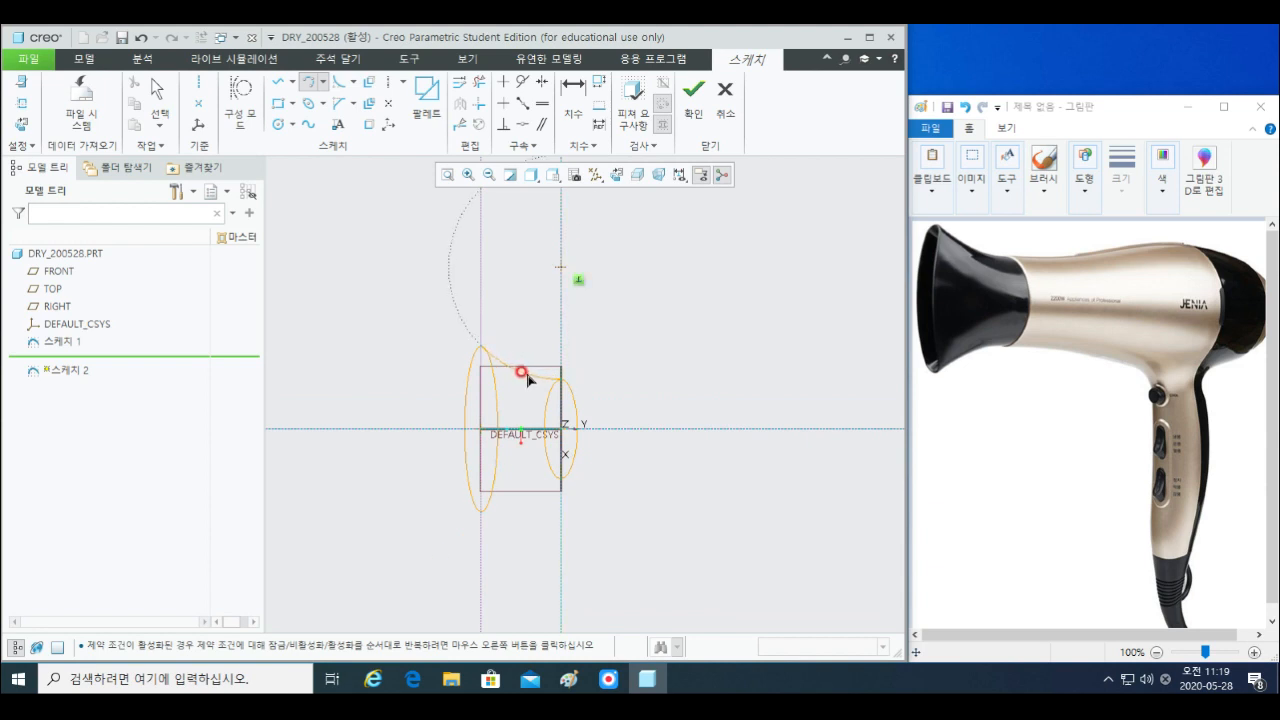
pyautogui.click(527, 376)
pyautogui.scroll(-2, 510, 538)
pyautogui.middleClick(698, 470)
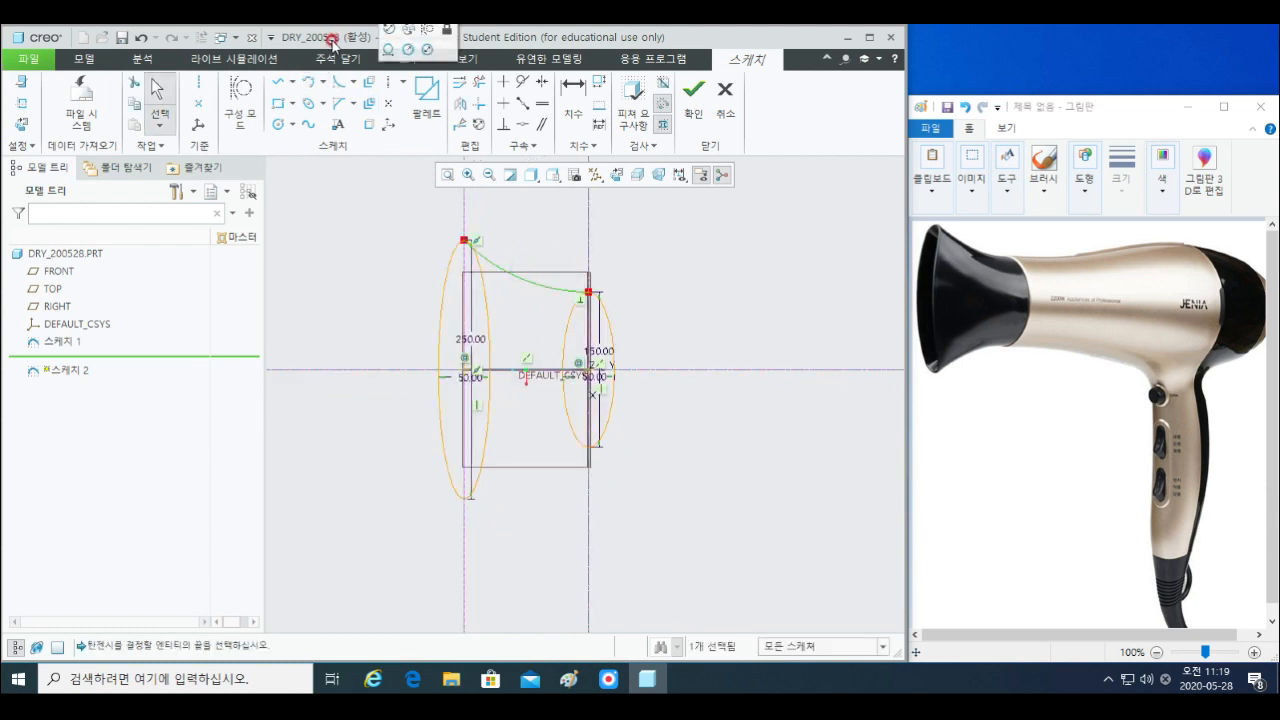
# - Mirror the arc across the horizontal centerline and delete both ellipses
pyautogui.click(459, 103)
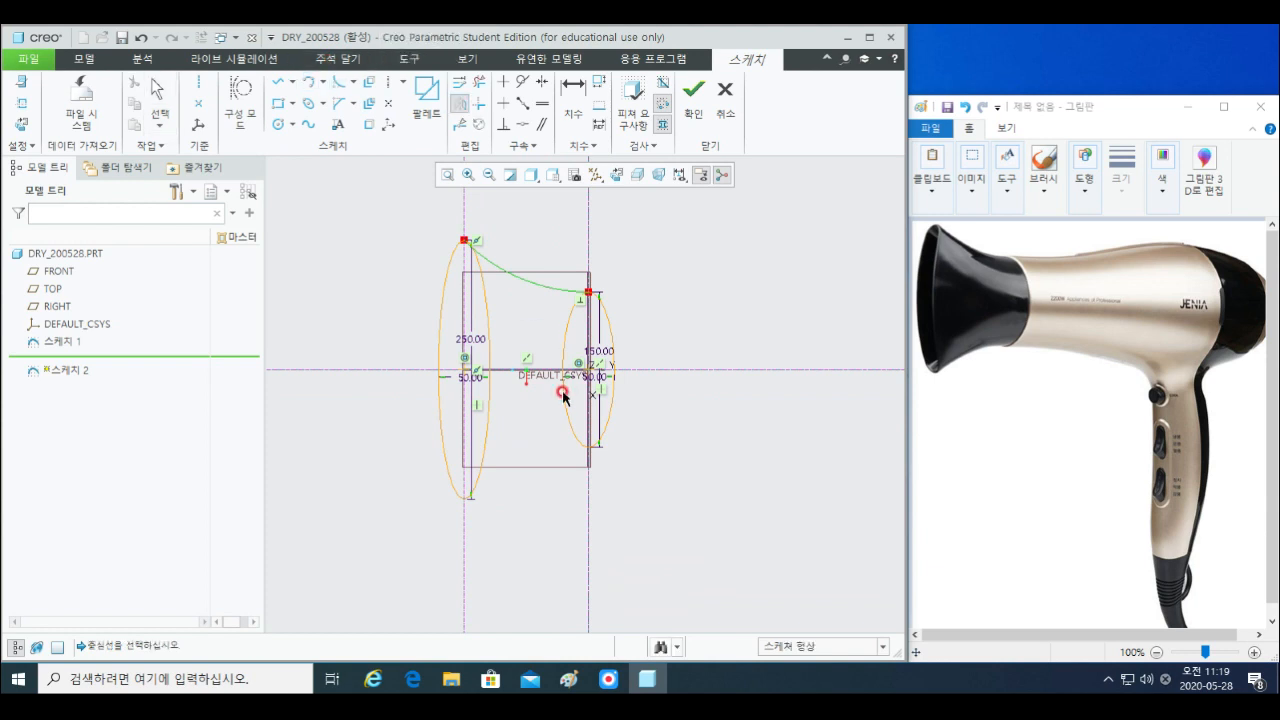
pyautogui.click(542, 372)
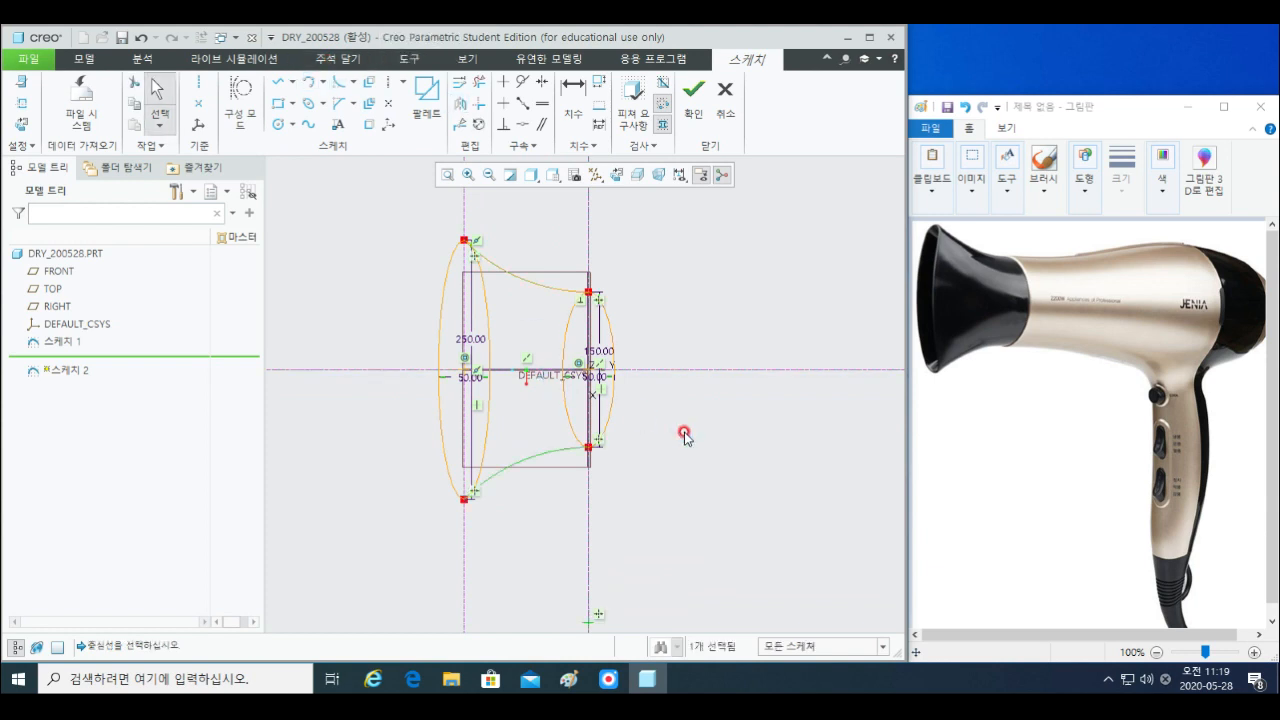
pyautogui.click(566, 418)
pyautogui.press('Delete')
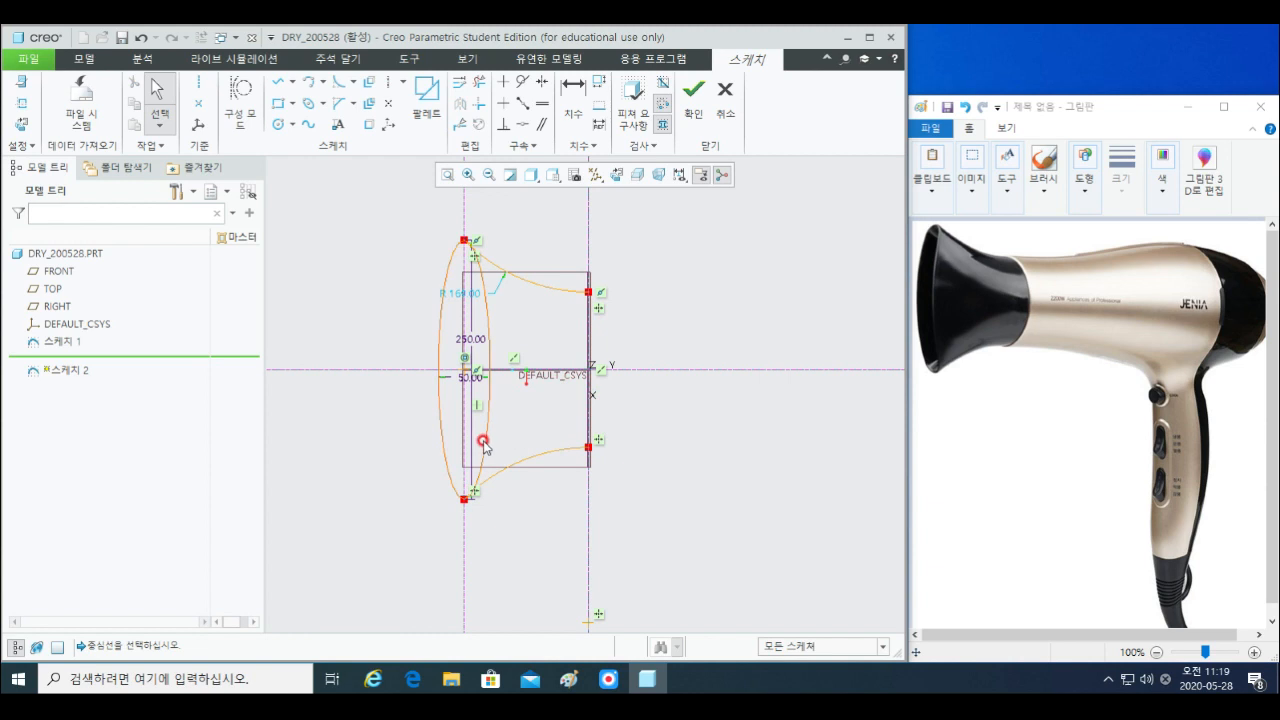
pyautogui.click(486, 446)
pyautogui.press('Delete')
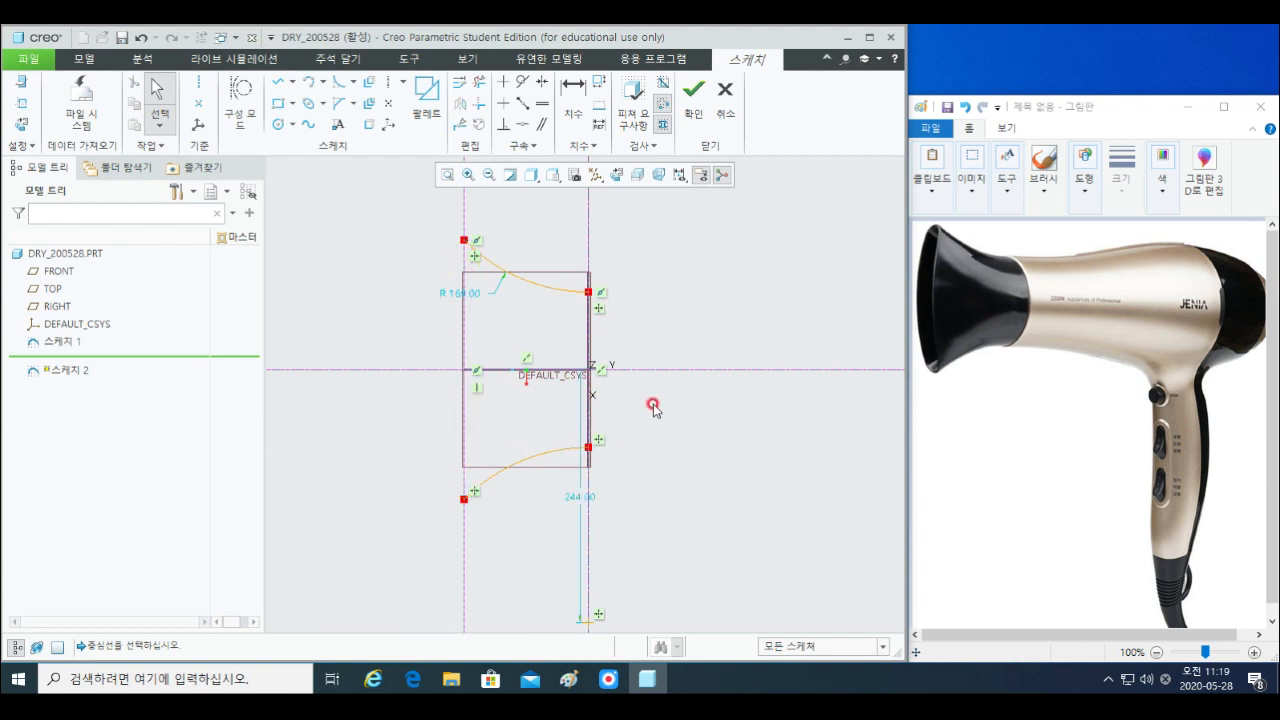
# - Complete the TOP-plane sketch and clear its selection
pyautogui.click(697, 100)
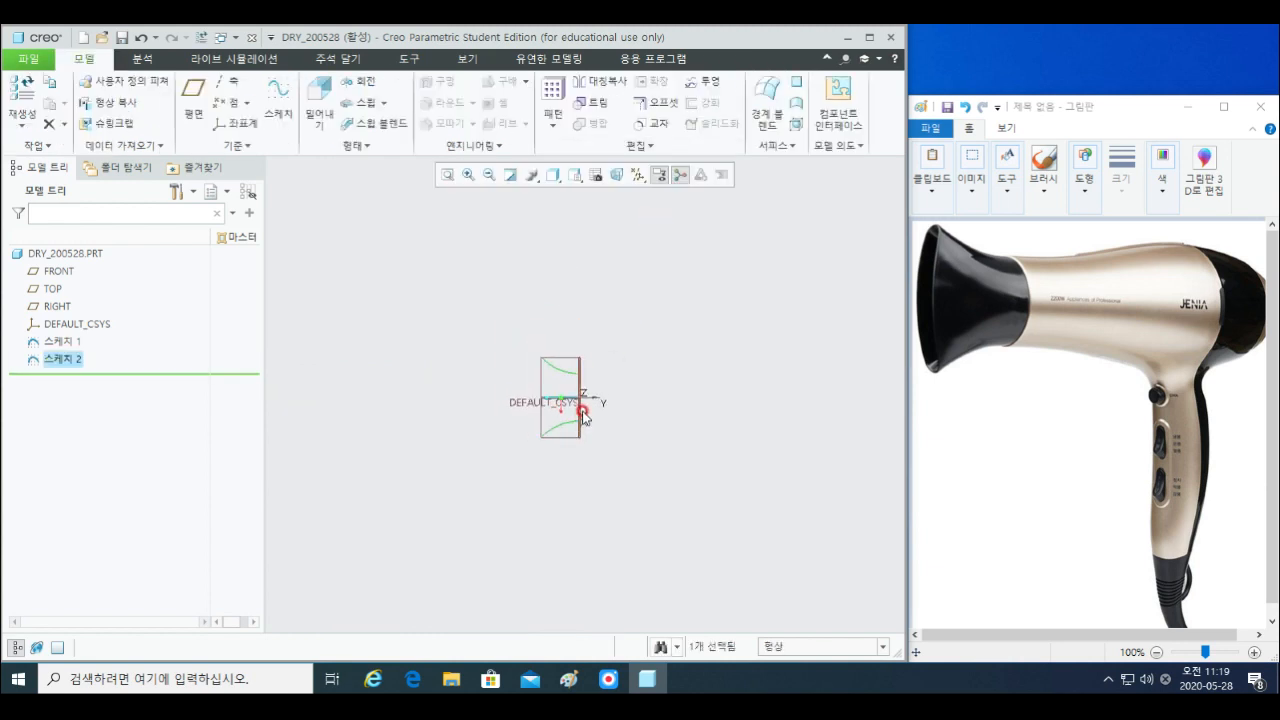
pyautogui.click(693, 418)
pyautogui.scroll(-2, 593, 382)
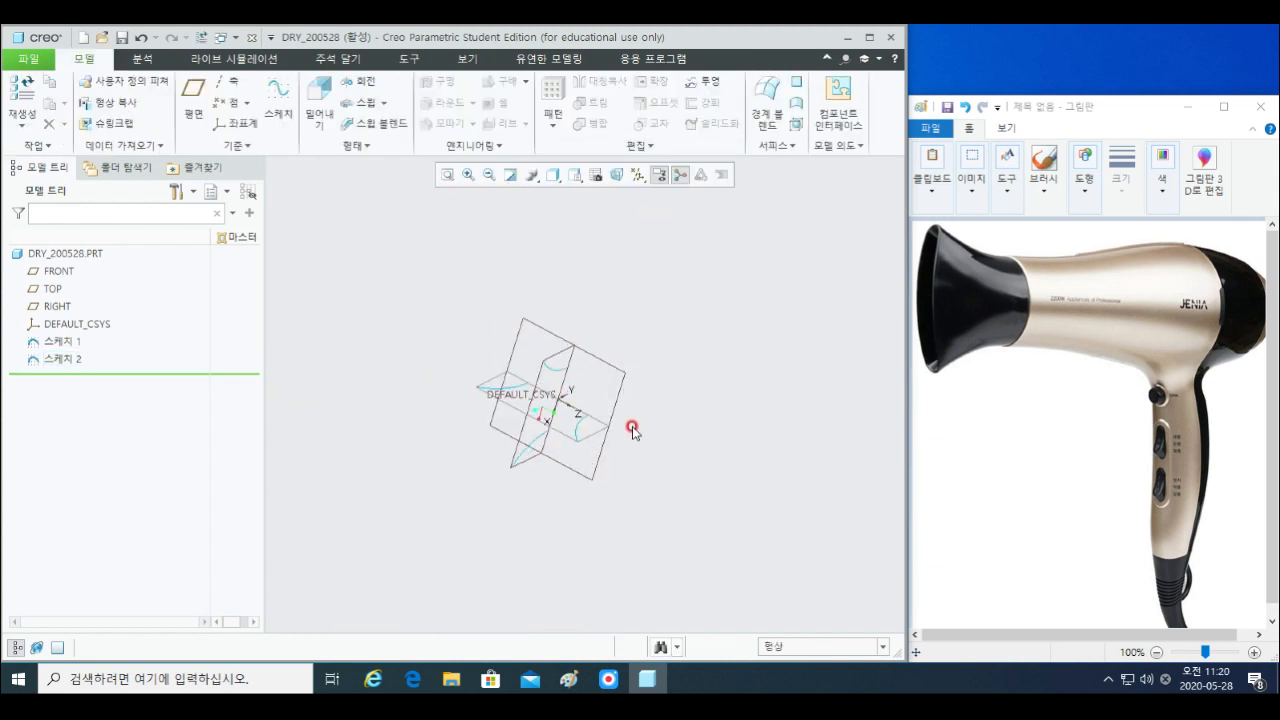
pyautogui.moveTo(632, 430)
pyautogui.keyDown('shift'); pyautogui.mouseDown(button='middle')
pyautogui.moveTo(654, 388)
pyautogui.moveTo(527, 328)
pyautogui.moveTo(611, 325)
pyautogui.moveTo(591, 323)
pyautogui.moveTo(629, 354)
pyautogui.mouseUp(button='middle'); pyautogui.keyUp('shift')
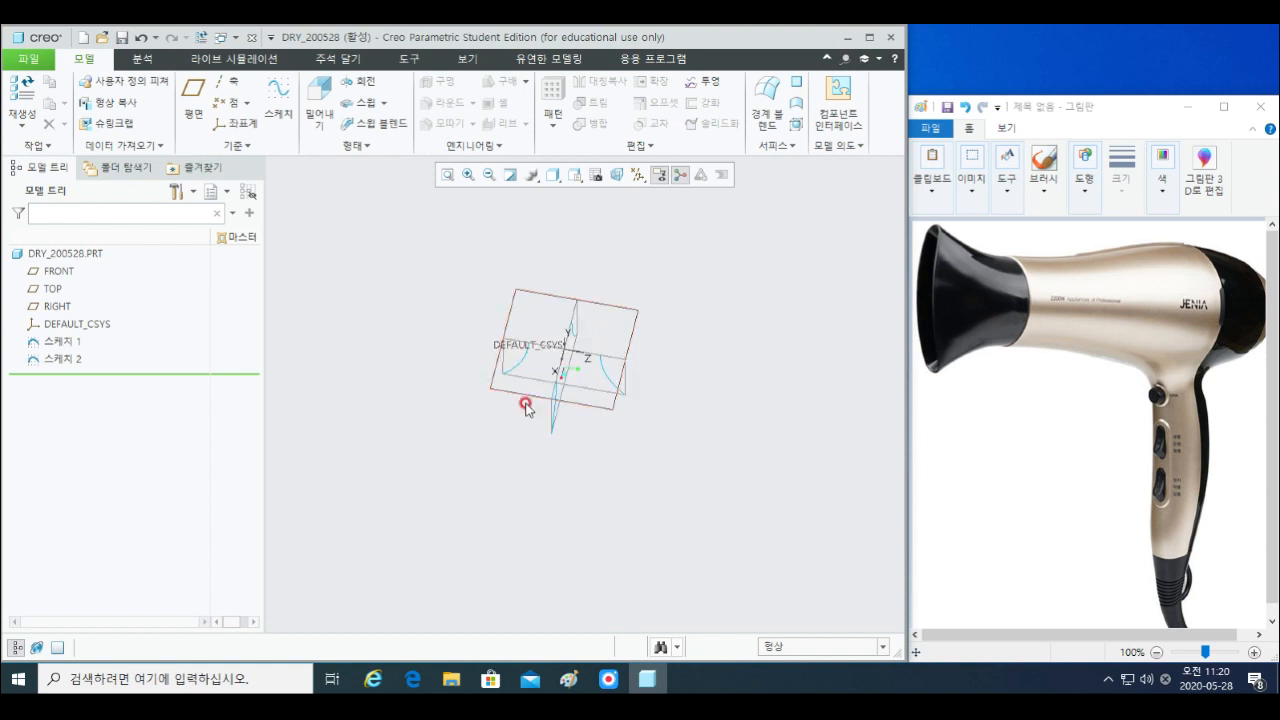
# - Open the definition of the first sketch, on the RIGHT plane, for editing
pyautogui.scroll(2, 526, 400)
pyautogui.click(648, 357)
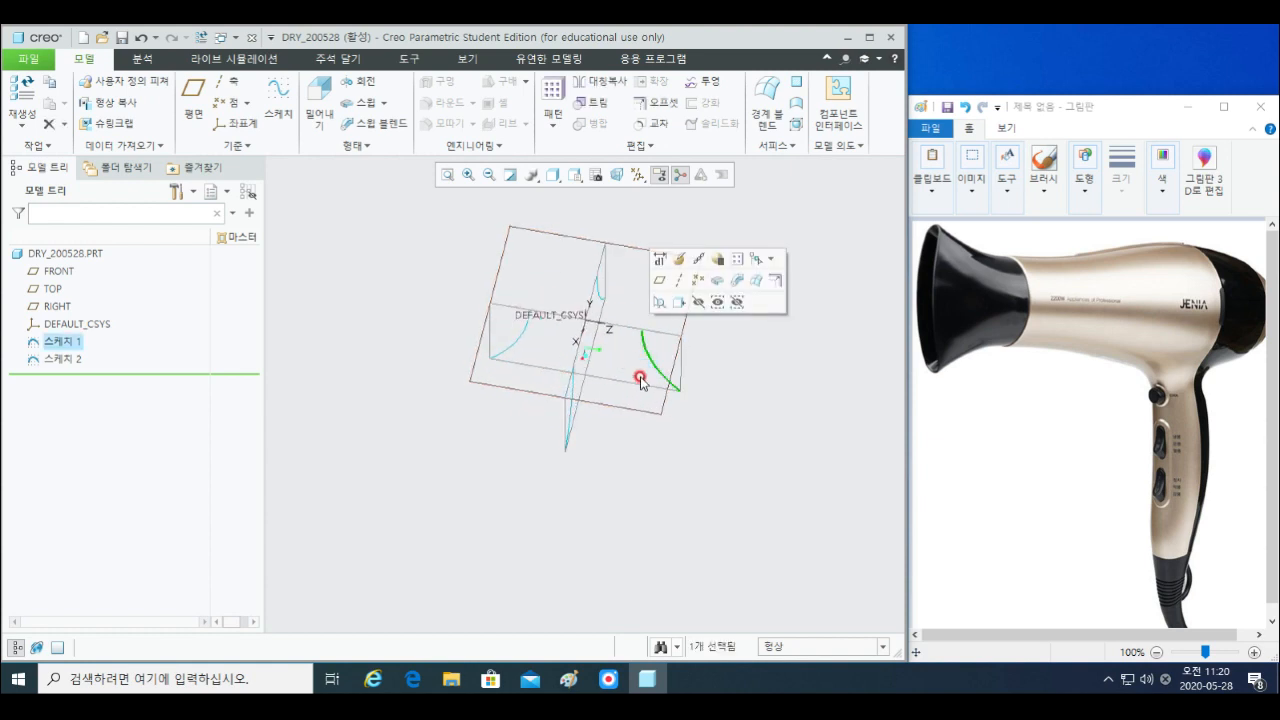
pyautogui.moveTo(648, 357)
pyautogui.mouseDown(button='middle')
pyautogui.moveTo(543, 337)
pyautogui.moveTo(560, 334)
pyautogui.moveTo(558, 352)
pyautogui.moveTo(538, 358)
pyautogui.moveTo(597, 371)
pyautogui.mouseUp(button='middle')
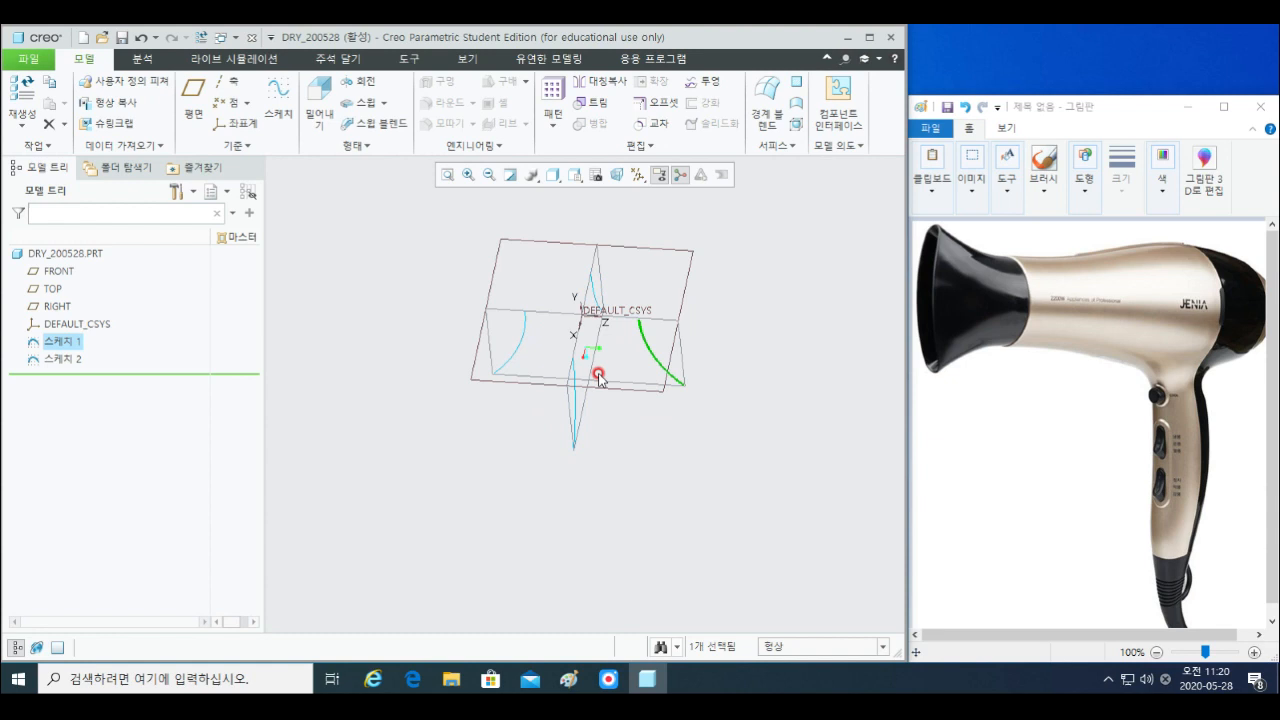
pyautogui.rightClick(705, 316)
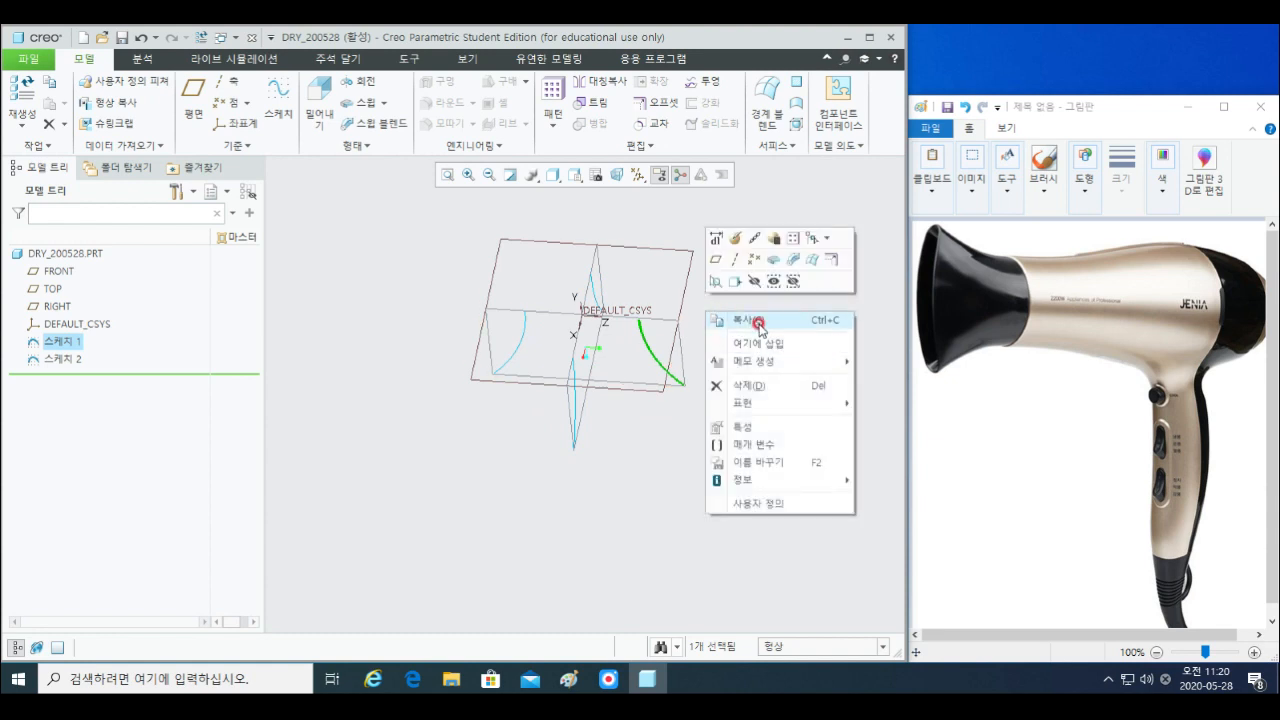
pyautogui.click(734, 238)
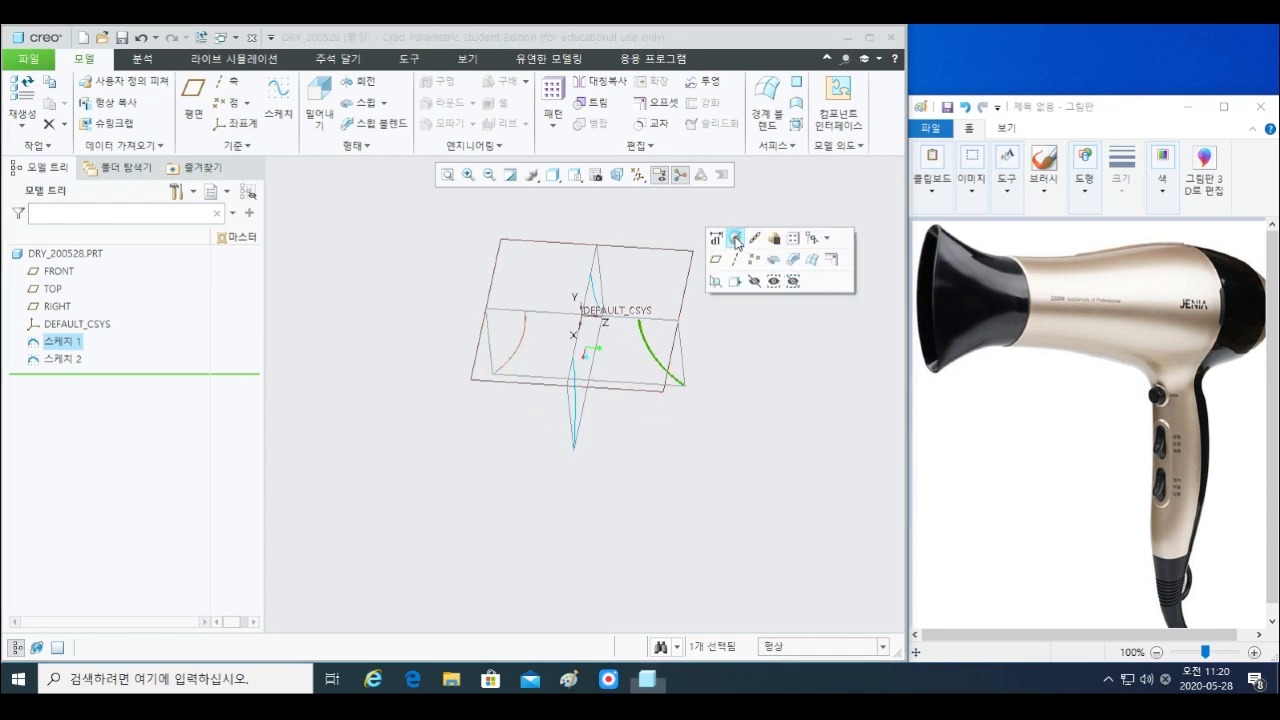
pyautogui.scroll(-3, 595, 325)
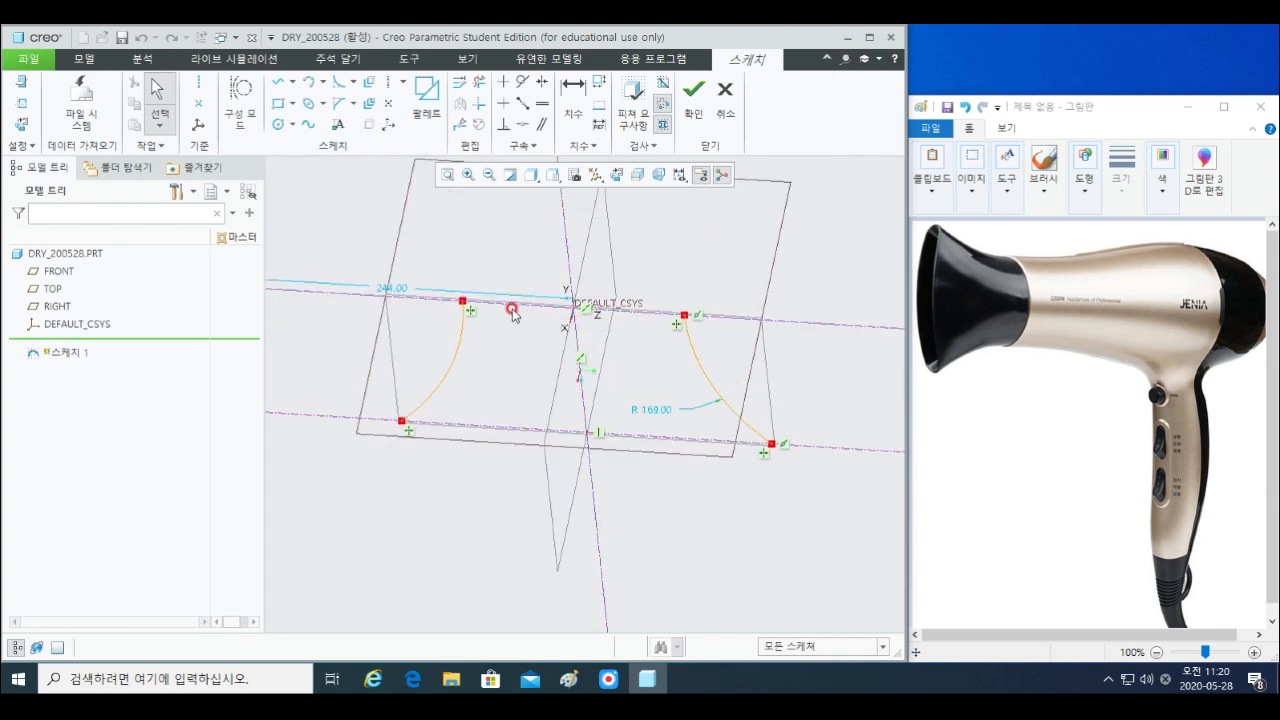
pyautogui.moveTo(546, 292)
pyautogui.mouseDown(button='middle')
pyautogui.moveTo(534, 291)
pyautogui.moveTo(531, 320)
pyautogui.moveTo(543, 329)
pyautogui.mouseUp(button='middle')
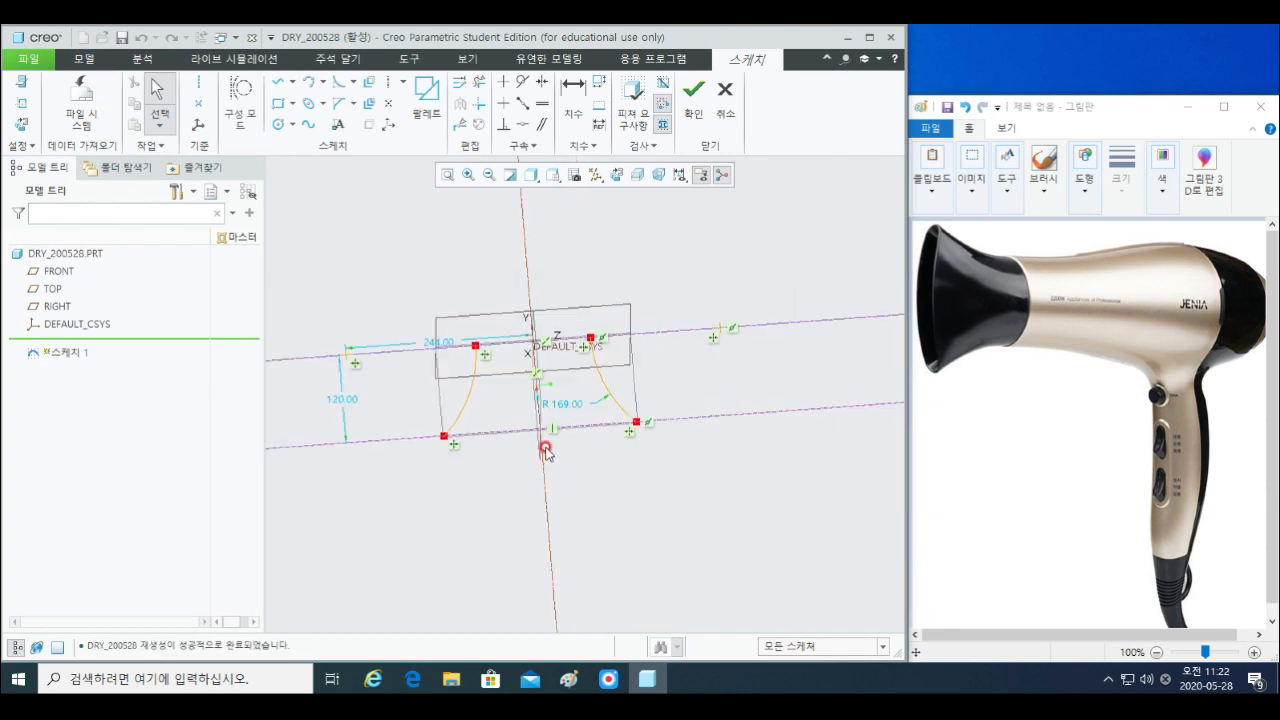
# - Draw a circle about 101 in diameter, centered where the vertical centerline meets the lower horizontal reference line
pyautogui.scroll(3, 545, 450)
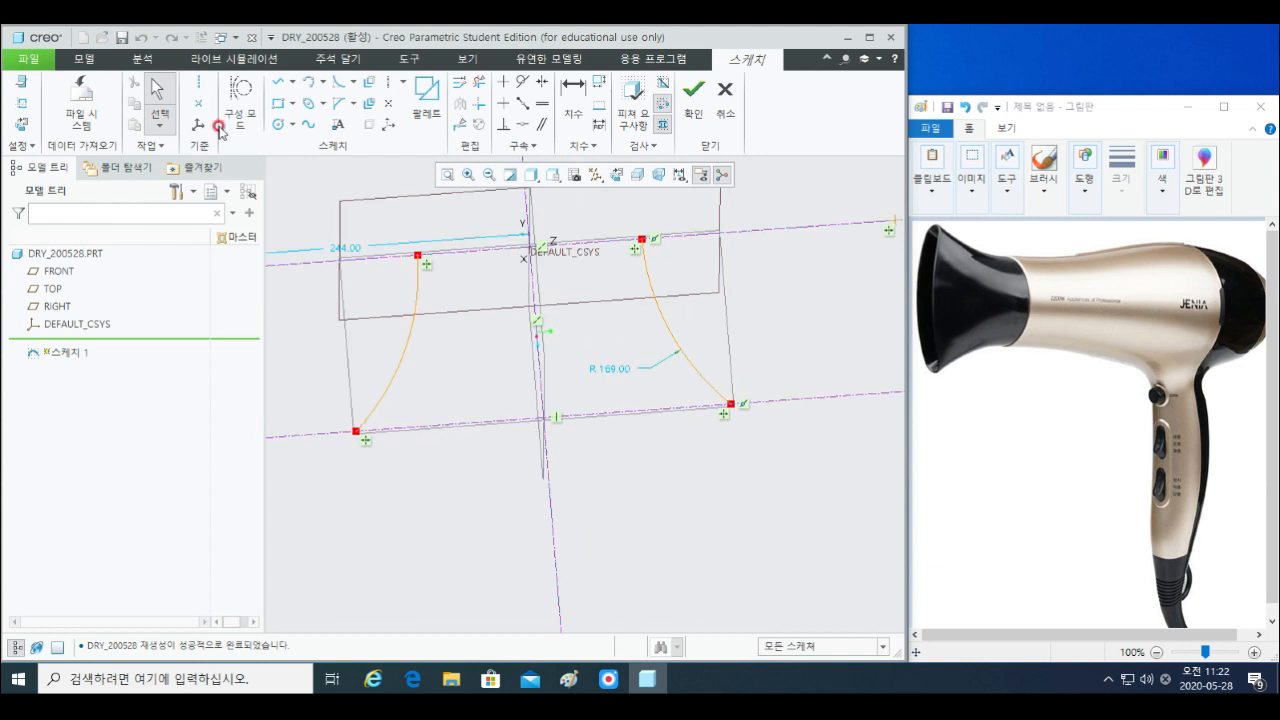
pyautogui.click(287, 110)
pyautogui.moveTo(614, 449); pyautogui.dragTo(622, 490, button='middle')
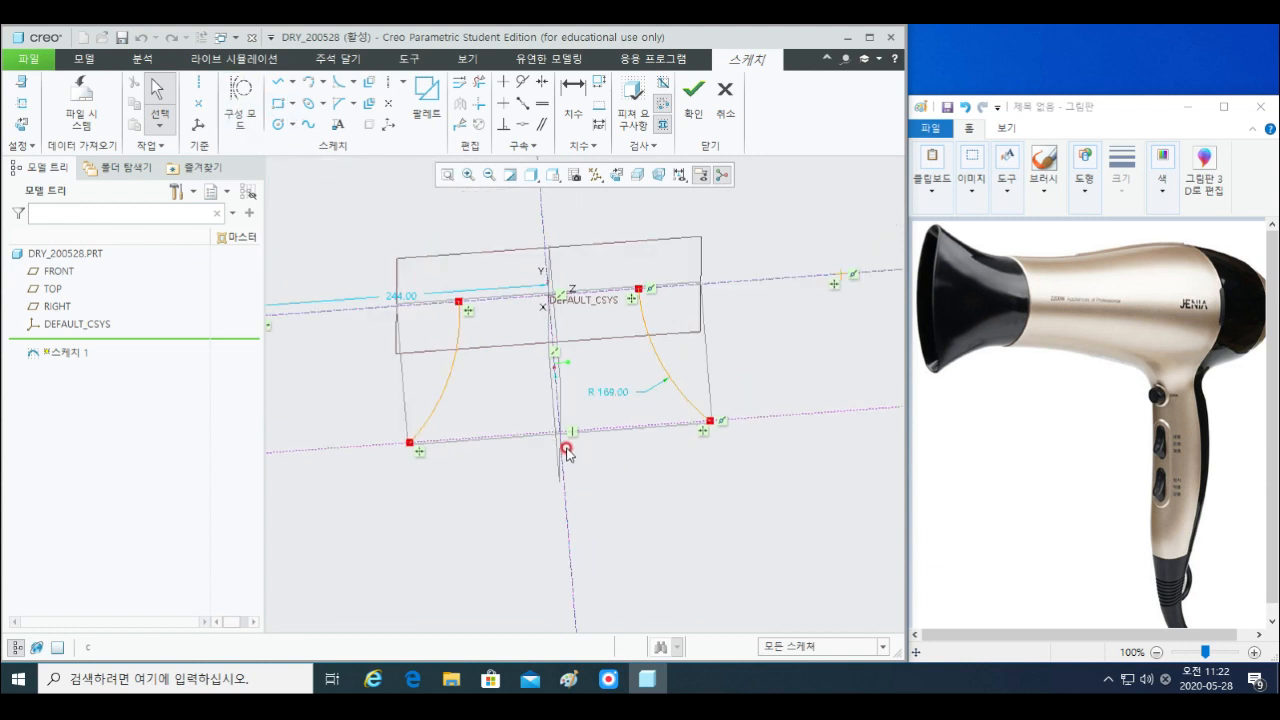
pyautogui.click(279, 124)
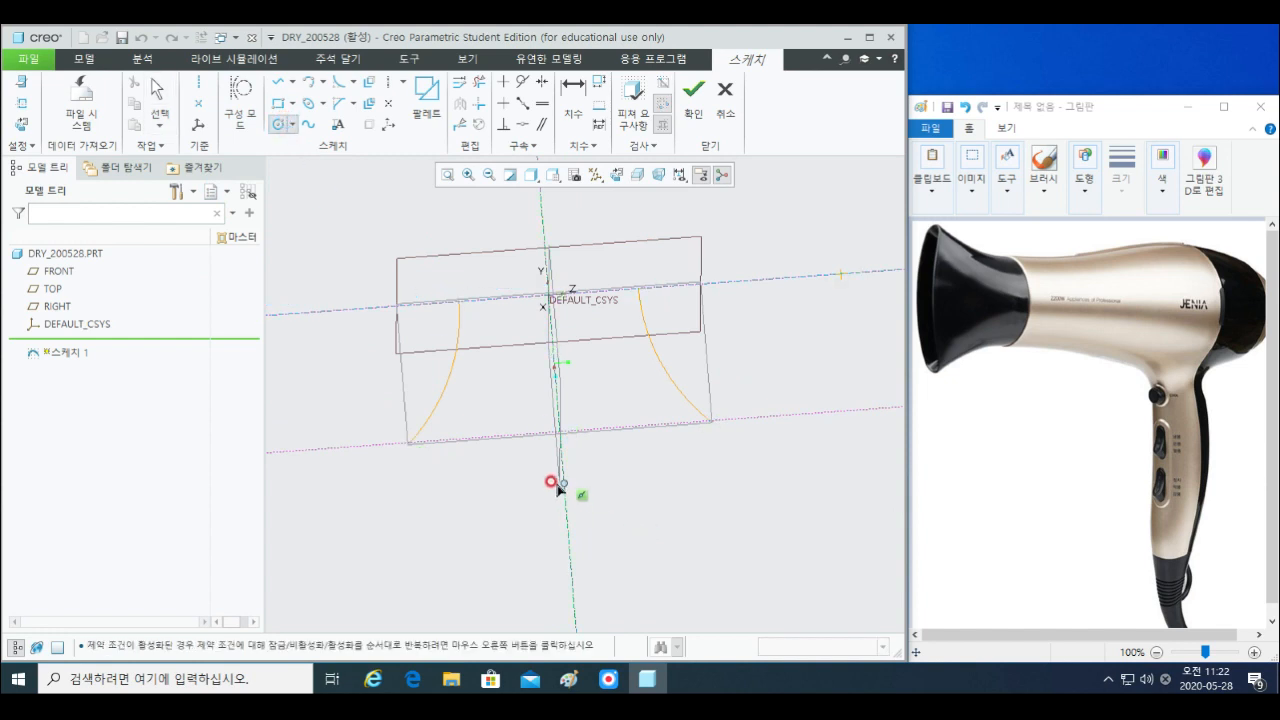
pyautogui.click(558, 432)
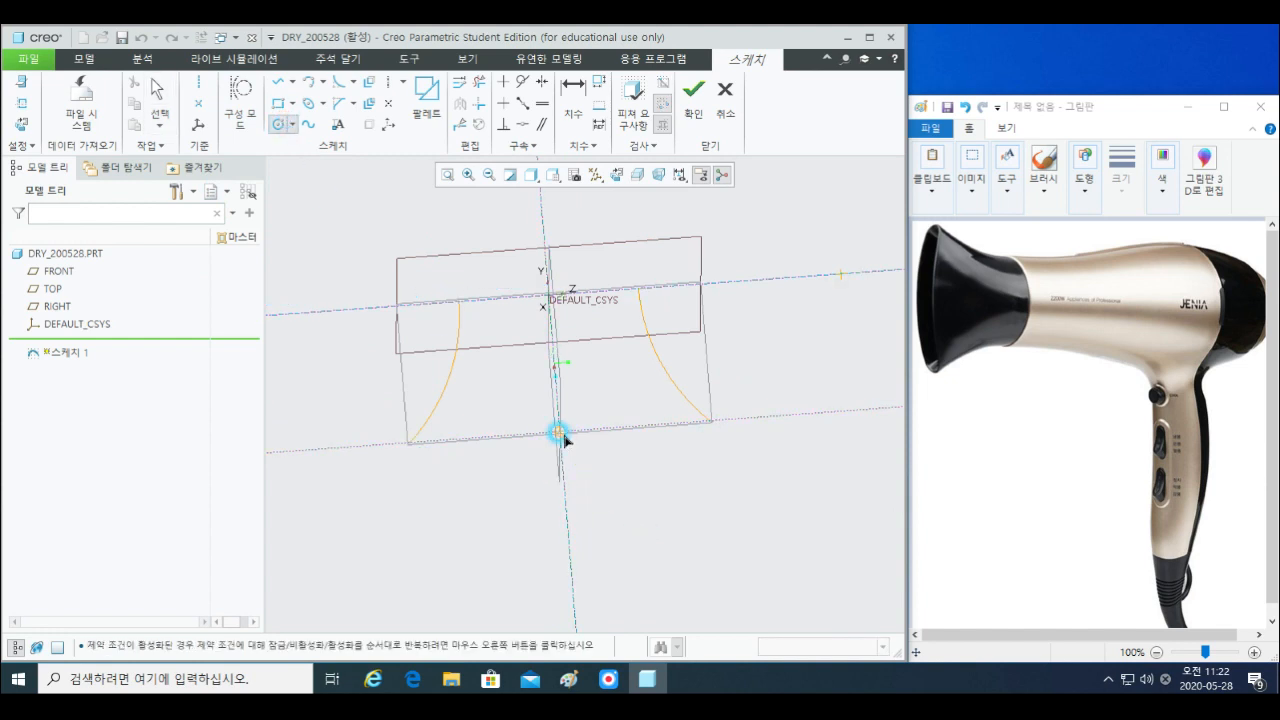
pyautogui.click(588, 483)
pyautogui.moveTo(541, 461)
pyautogui.mouseDown(button='middle')
pyautogui.moveTo(542, 420)
pyautogui.moveTo(543, 455)
pyautogui.moveTo(561, 474)
pyautogui.moveTo(676, 503)
pyautogui.mouseUp(button='middle')
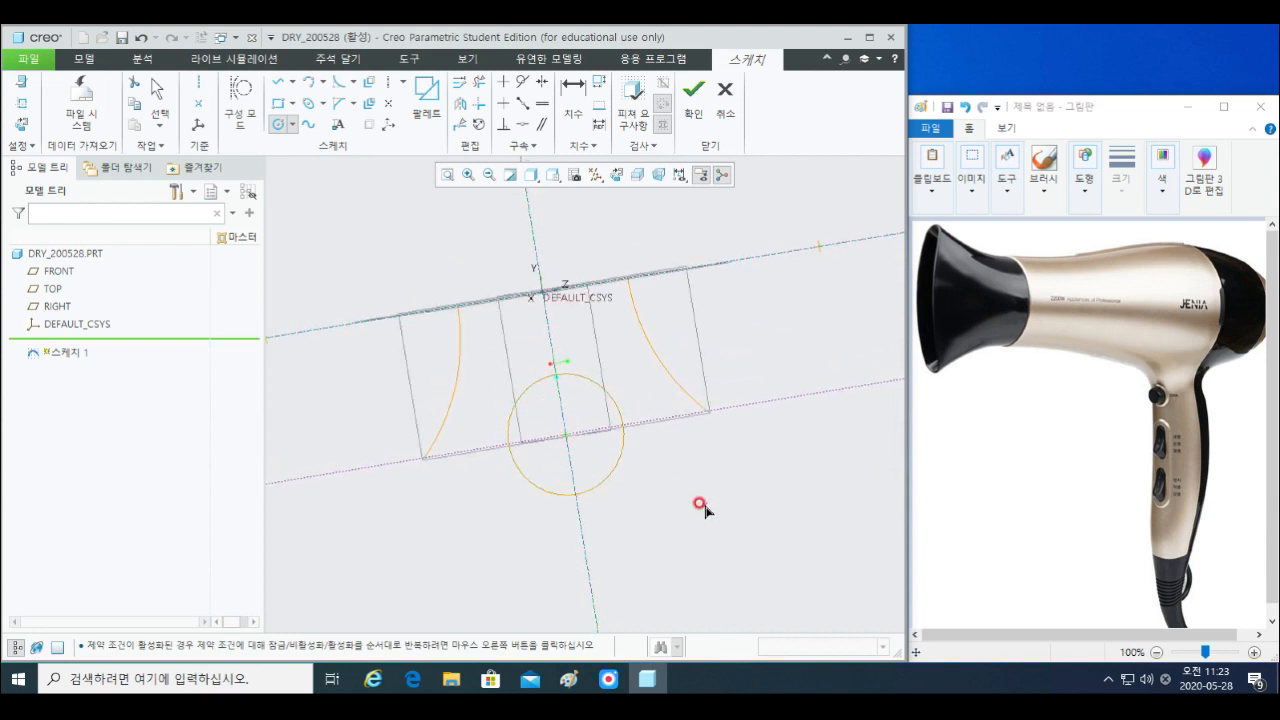
pyautogui.middleClick(710, 510)
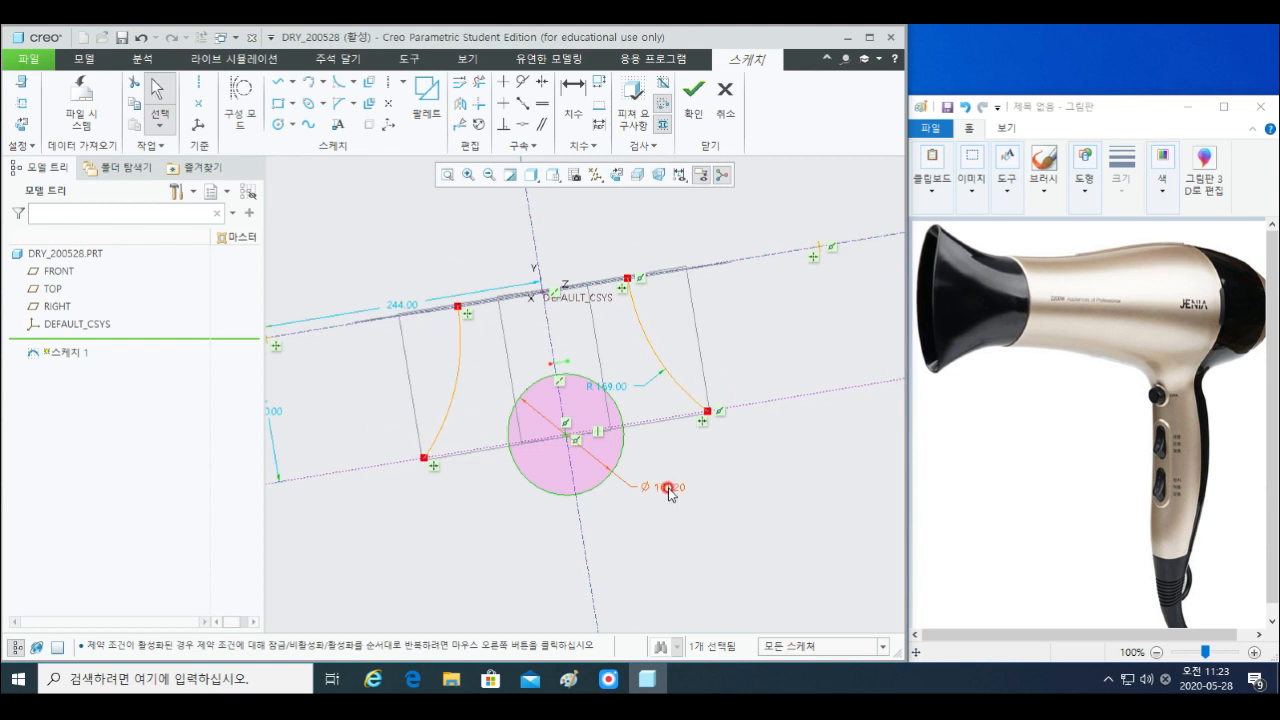
# - Set the circle's diameter to 50
pyautogui.doubleClick(668, 488)
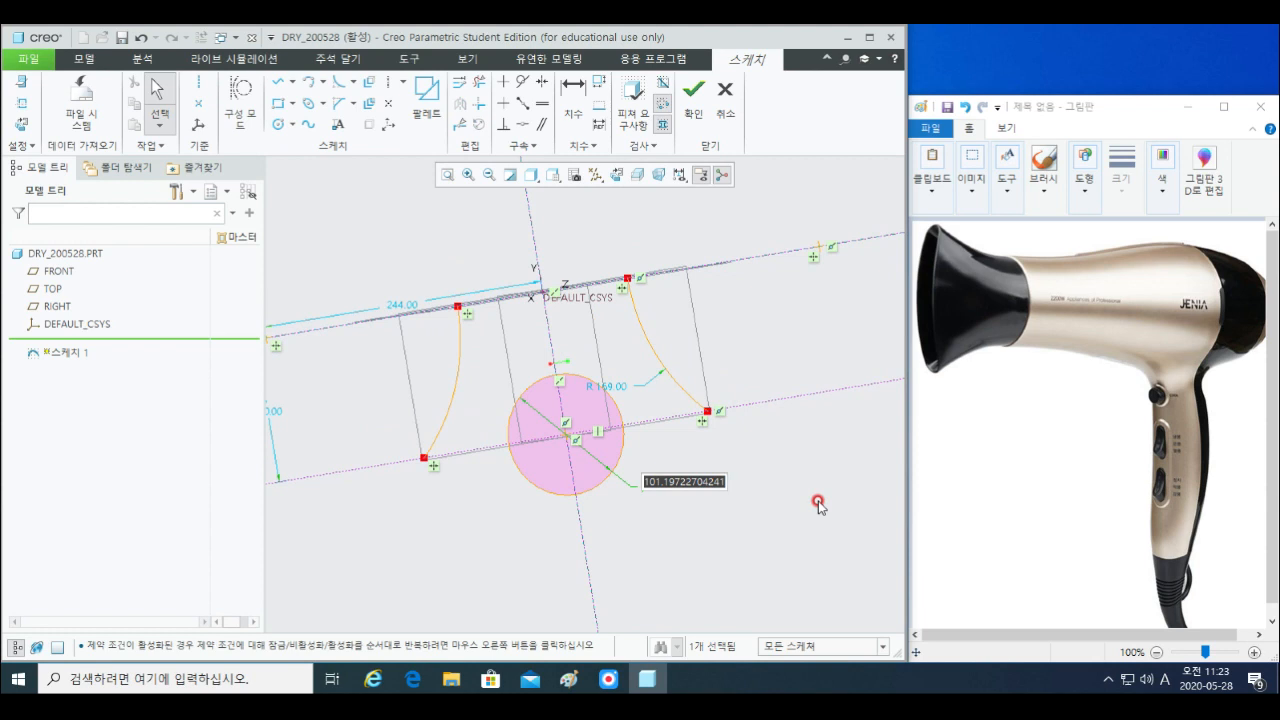
pyautogui.write('50')
pyautogui.press('Return')
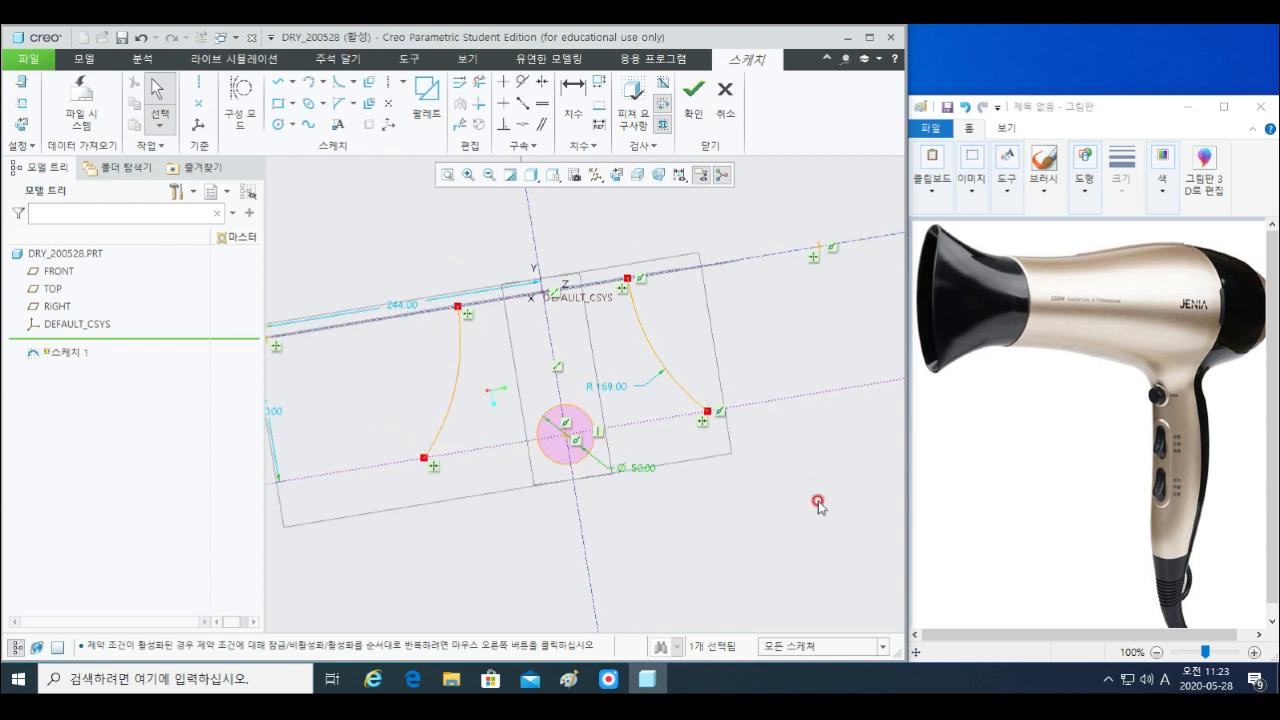
# - Set the circle's diameter to 100
pyautogui.doubleClick(649, 469)
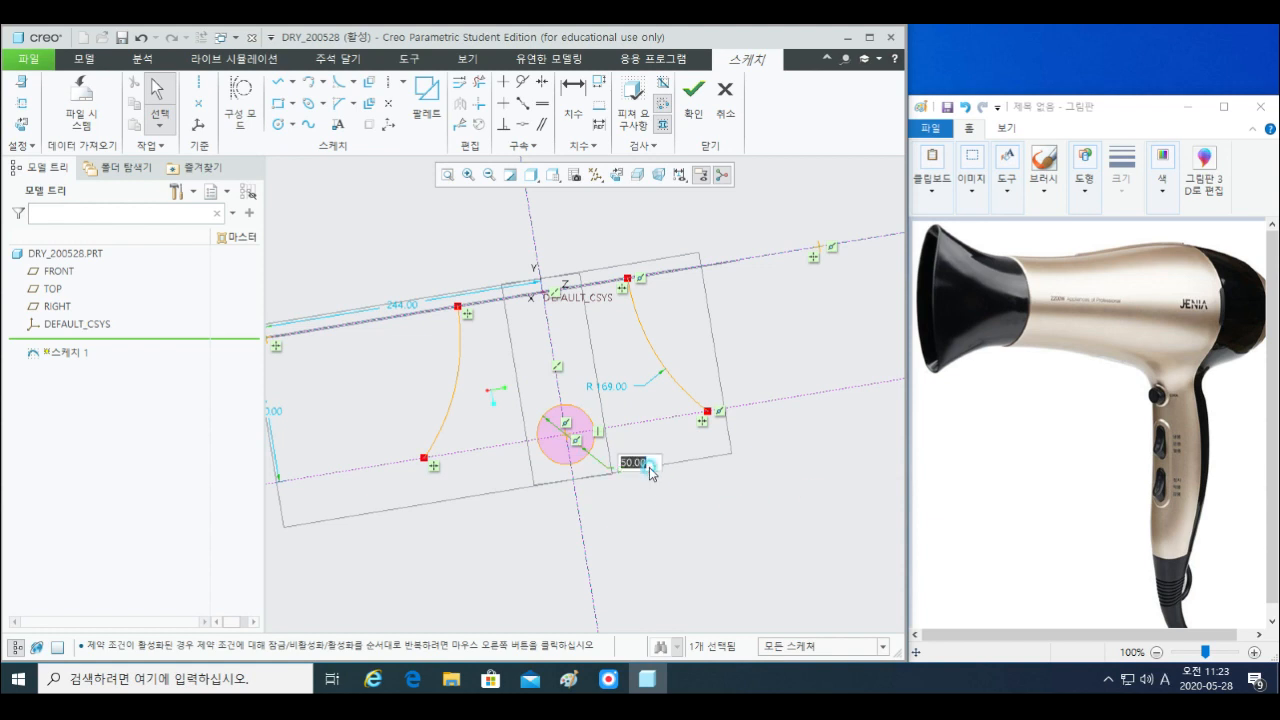
pyautogui.write('100')
pyautogui.press('Return')
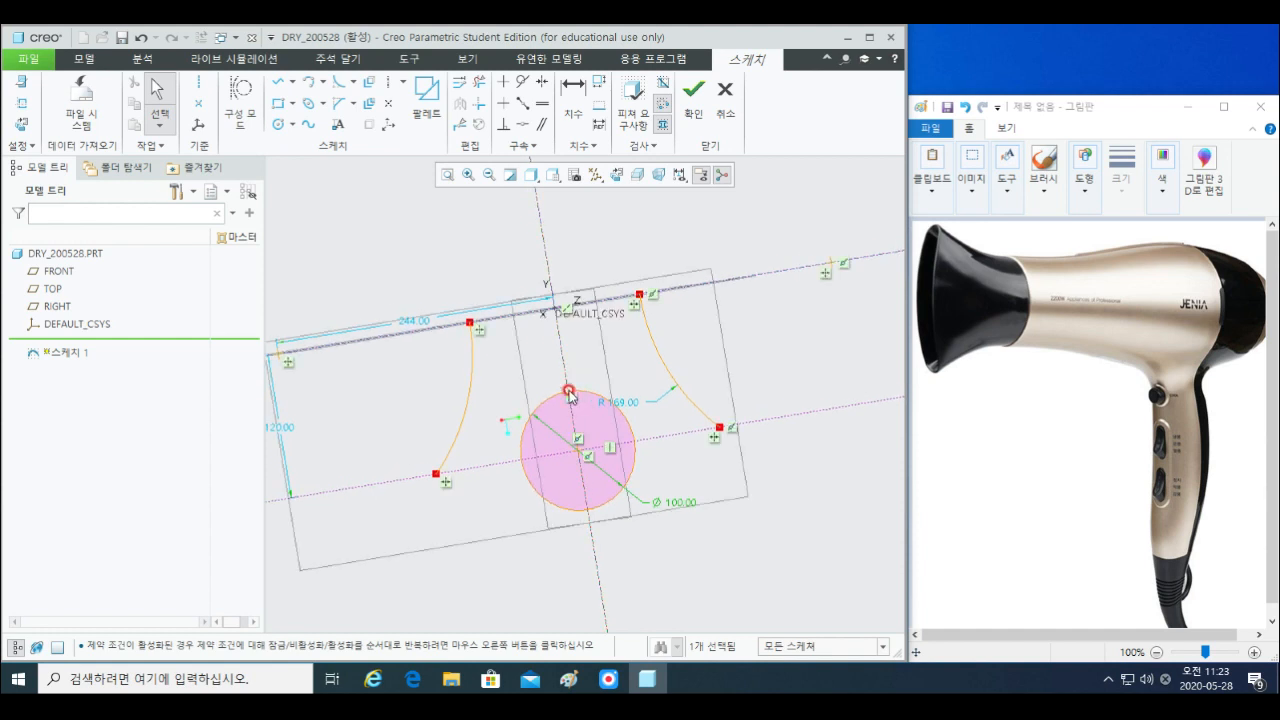
# - Draw a three-point arc of radius about 300 from the left arc's upper end to the circle's left crossing with the lower reference line
pyautogui.click(311, 82)
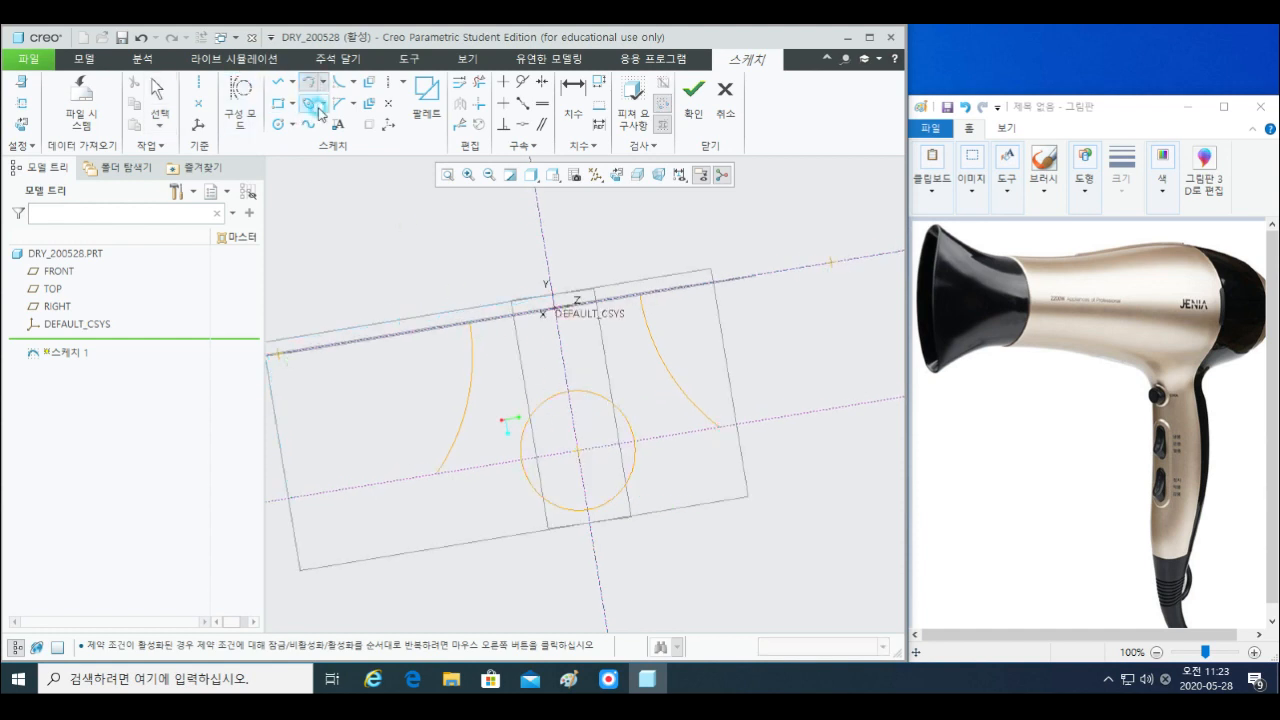
pyautogui.click(474, 325)
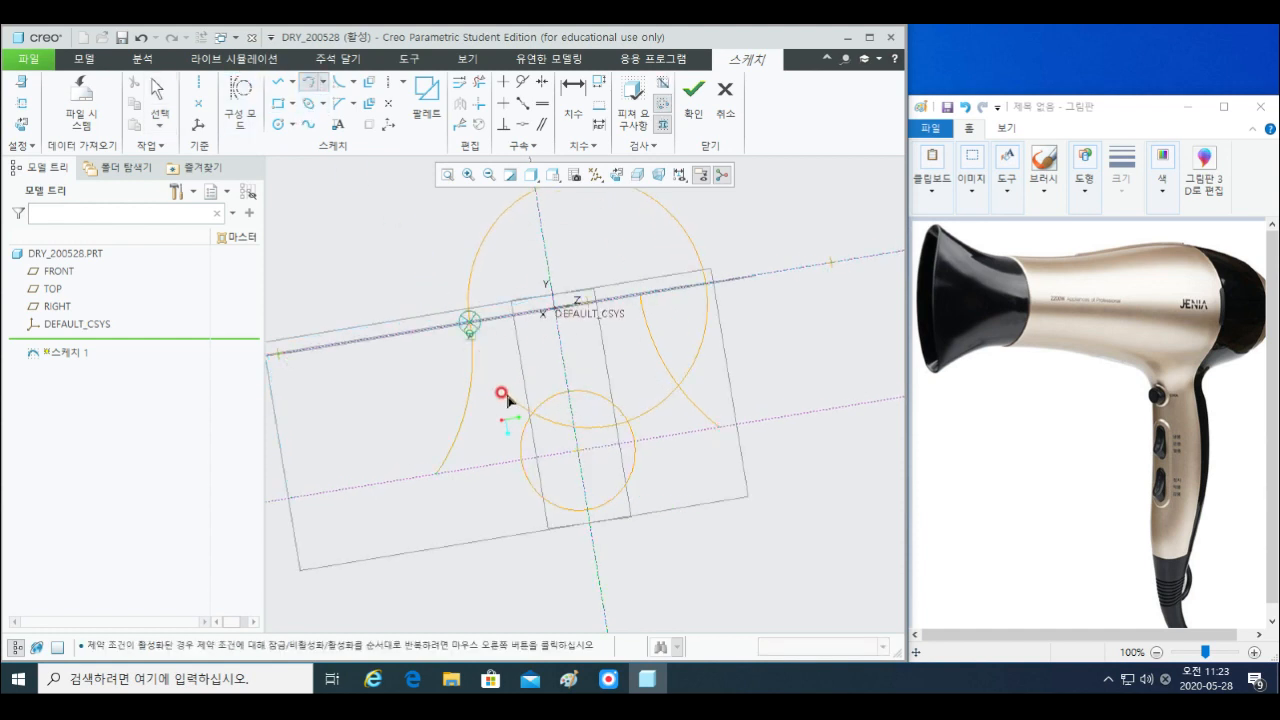
pyautogui.middleClick(473, 326)
pyautogui.click(474, 327)
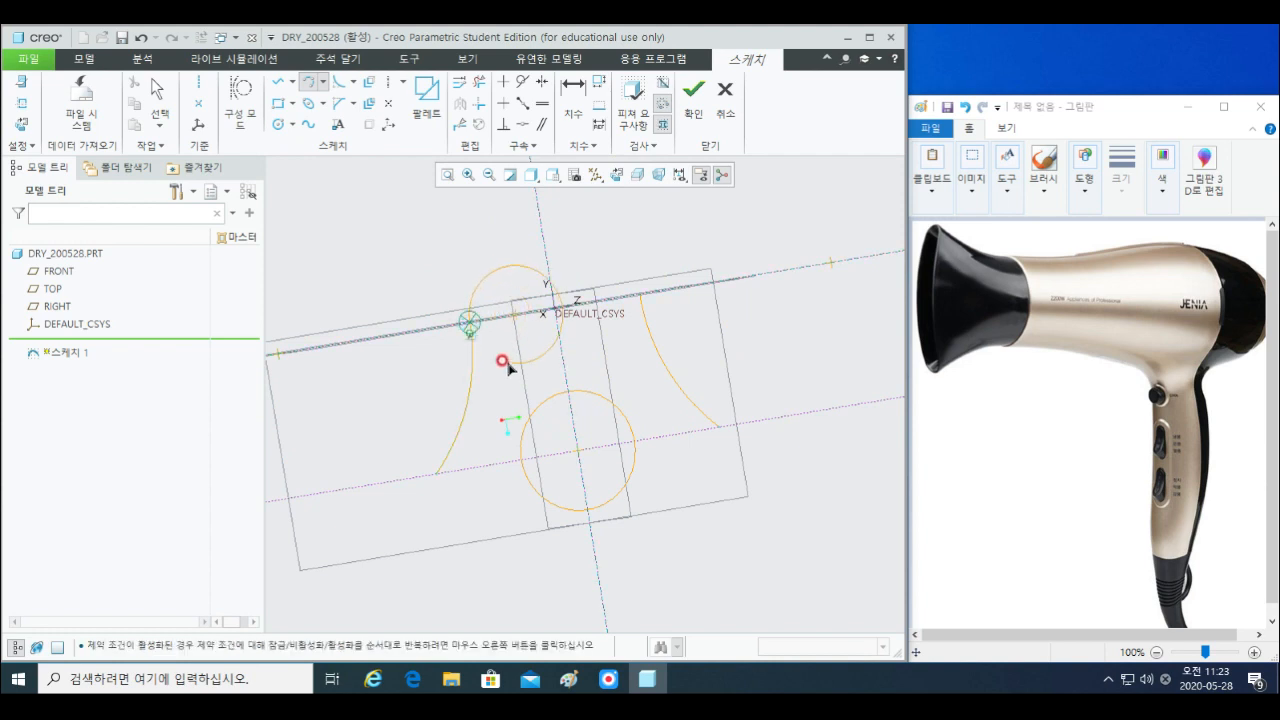
pyautogui.middleClick(476, 327)
pyautogui.click(476, 326)
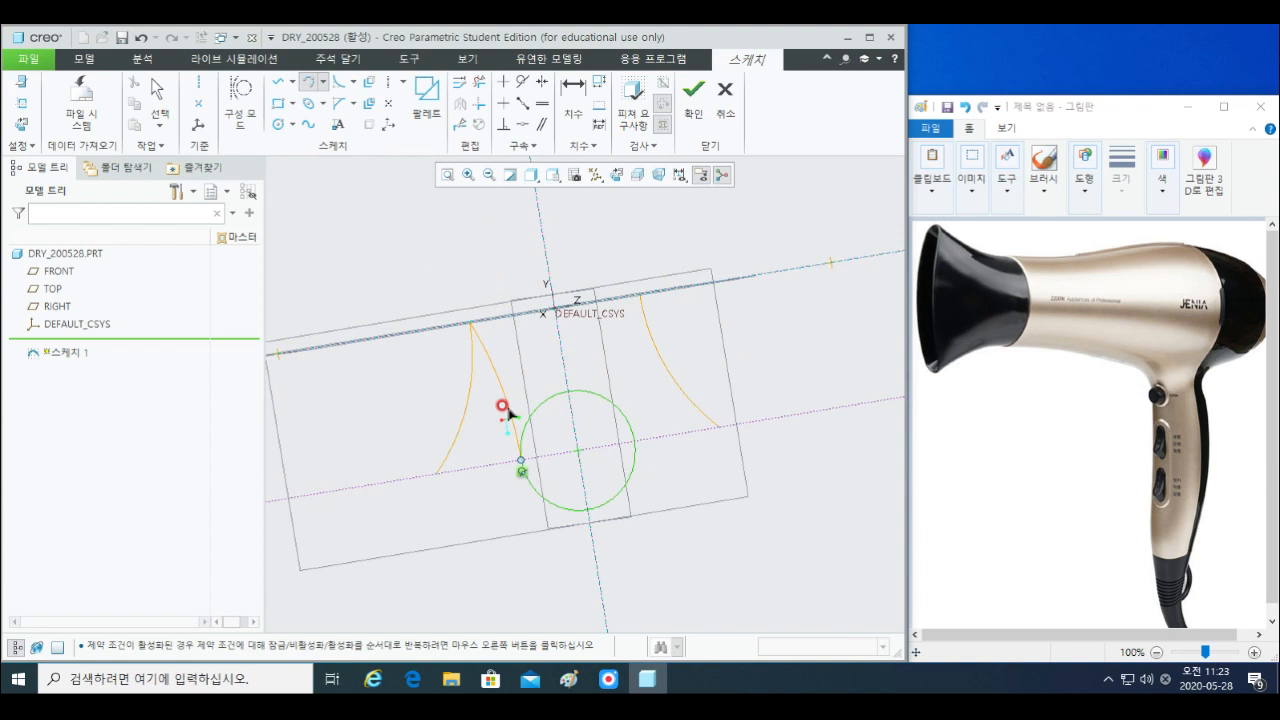
pyautogui.click(509, 411)
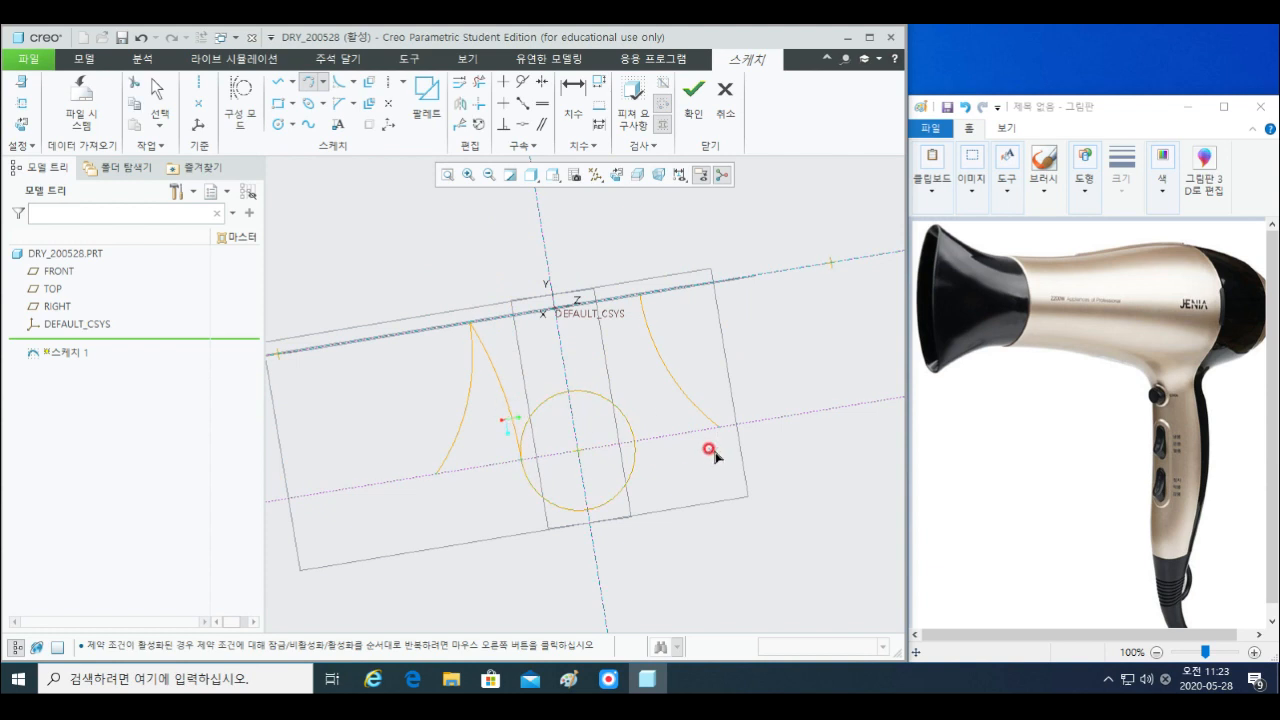
# - Draw a similar three-point arc from the right arc's upper end to the circle's right crossing with the lower reference line
pyautogui.click(640, 306)
pyautogui.click(633, 299)
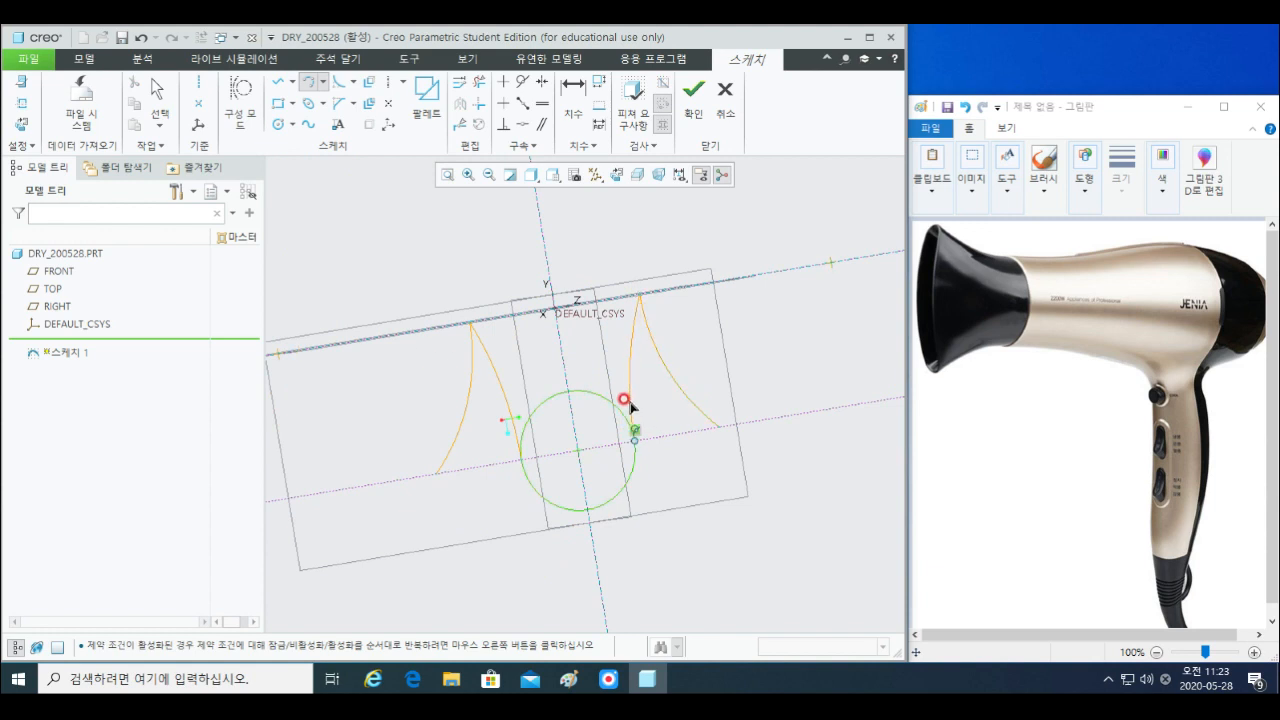
pyautogui.click(628, 404)
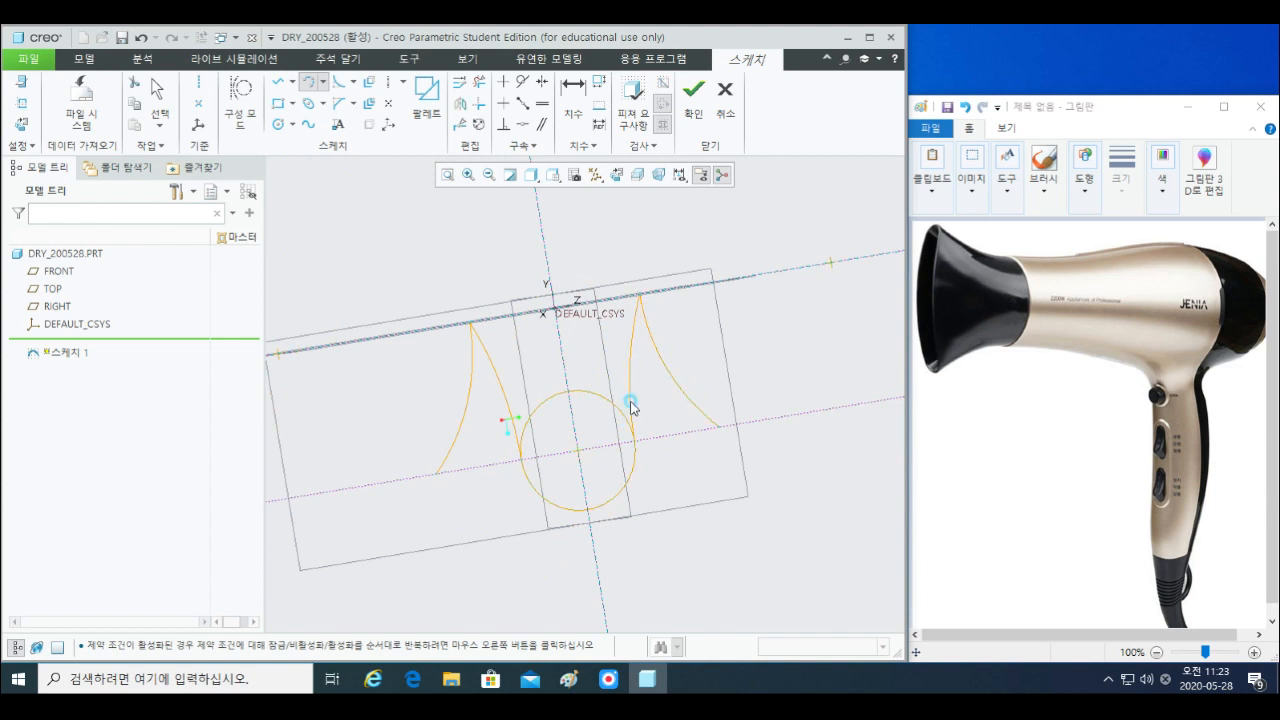
pyautogui.middleClick(704, 415)
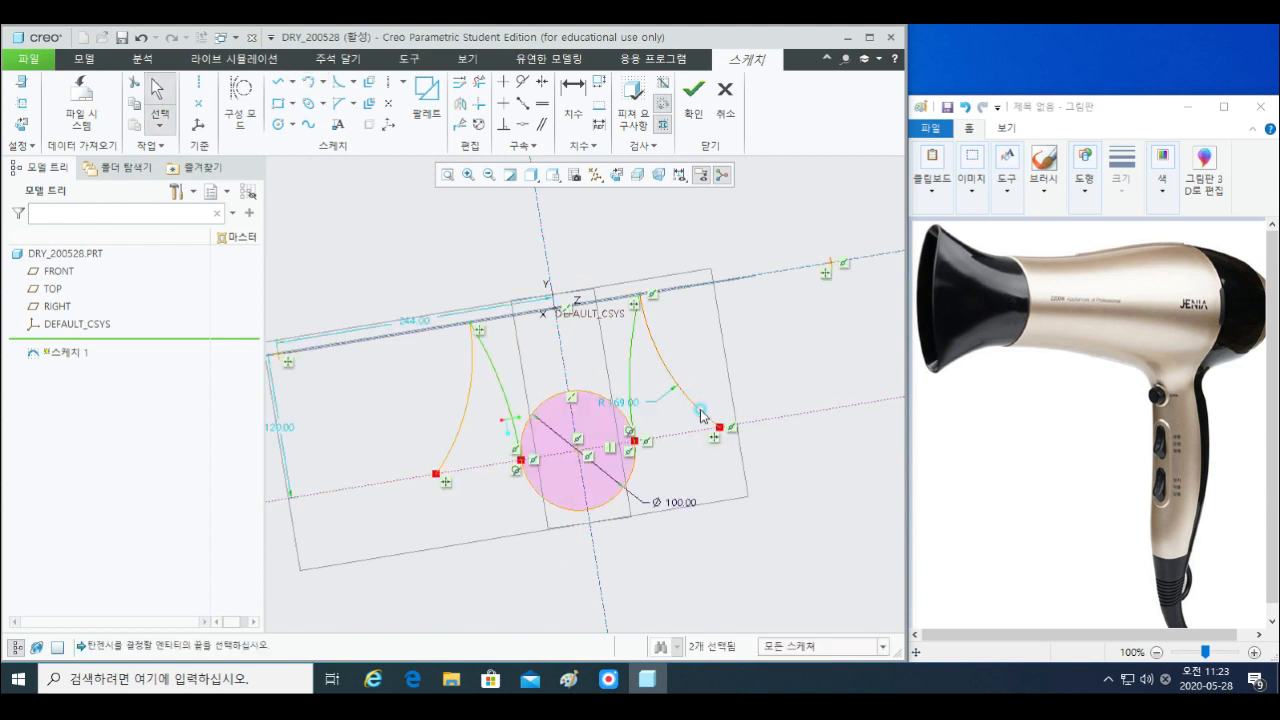
# - Delete the two outward-flaring R169 arcs and the 100 mm circle, accepting the loss of dependent references, and complete the sketch
pyautogui.press('Delete')
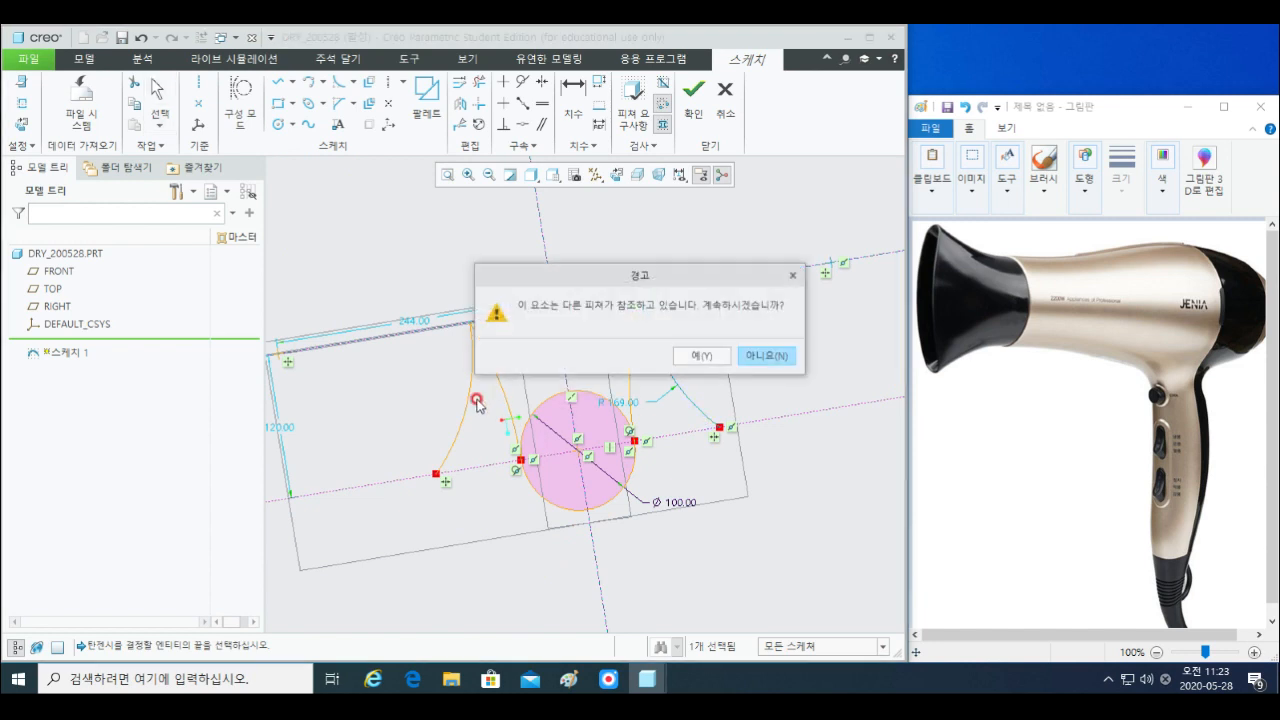
pyautogui.click(700, 355)
pyautogui.press('Delete')
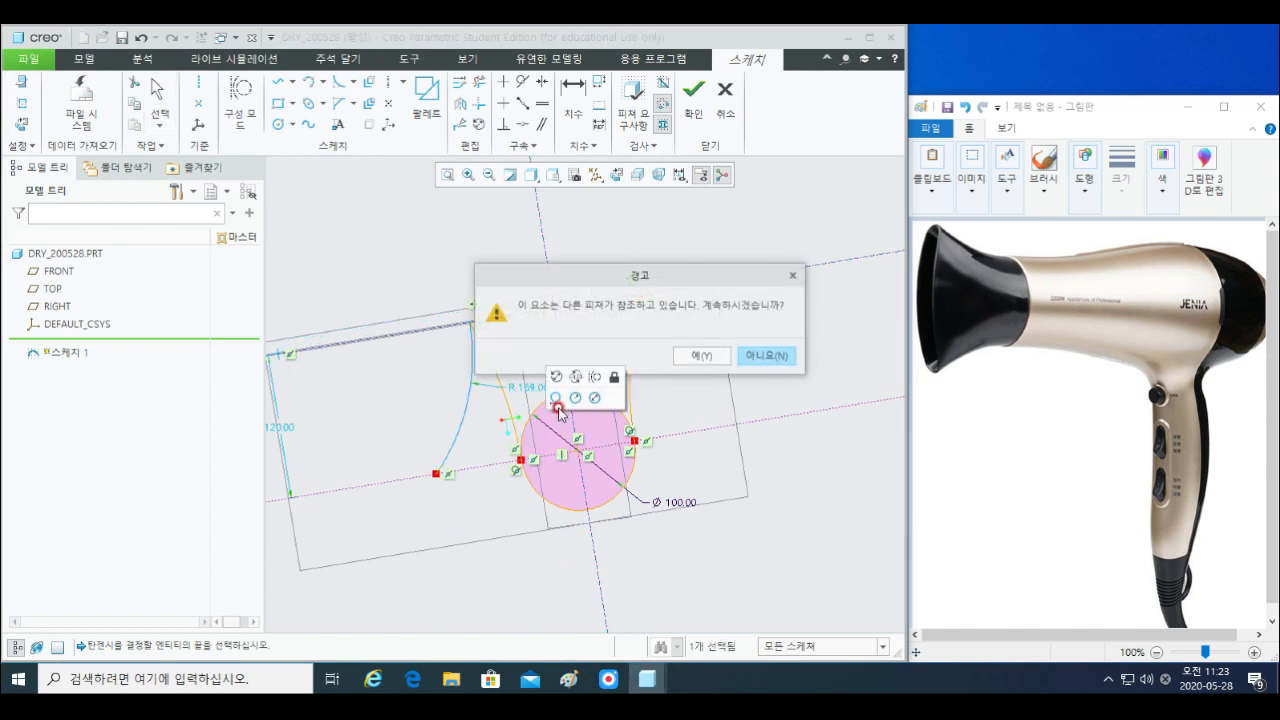
pyautogui.click(694, 354)
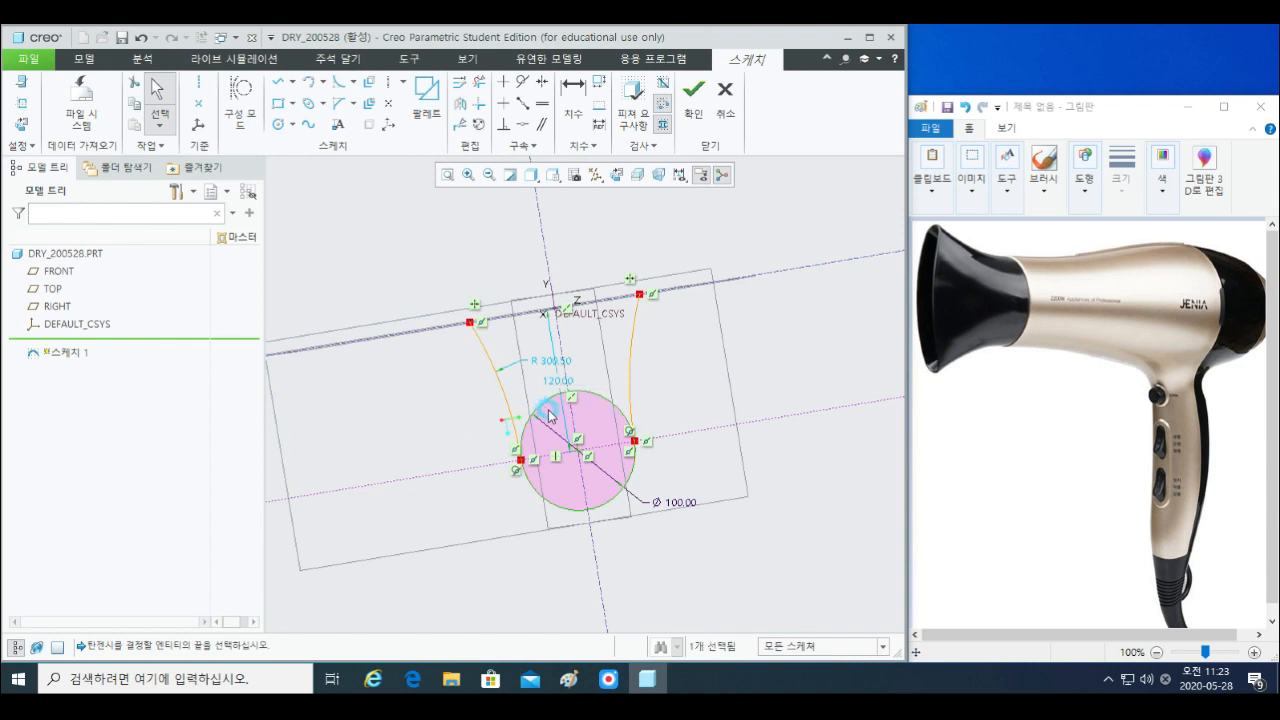
pyautogui.press('Delete')
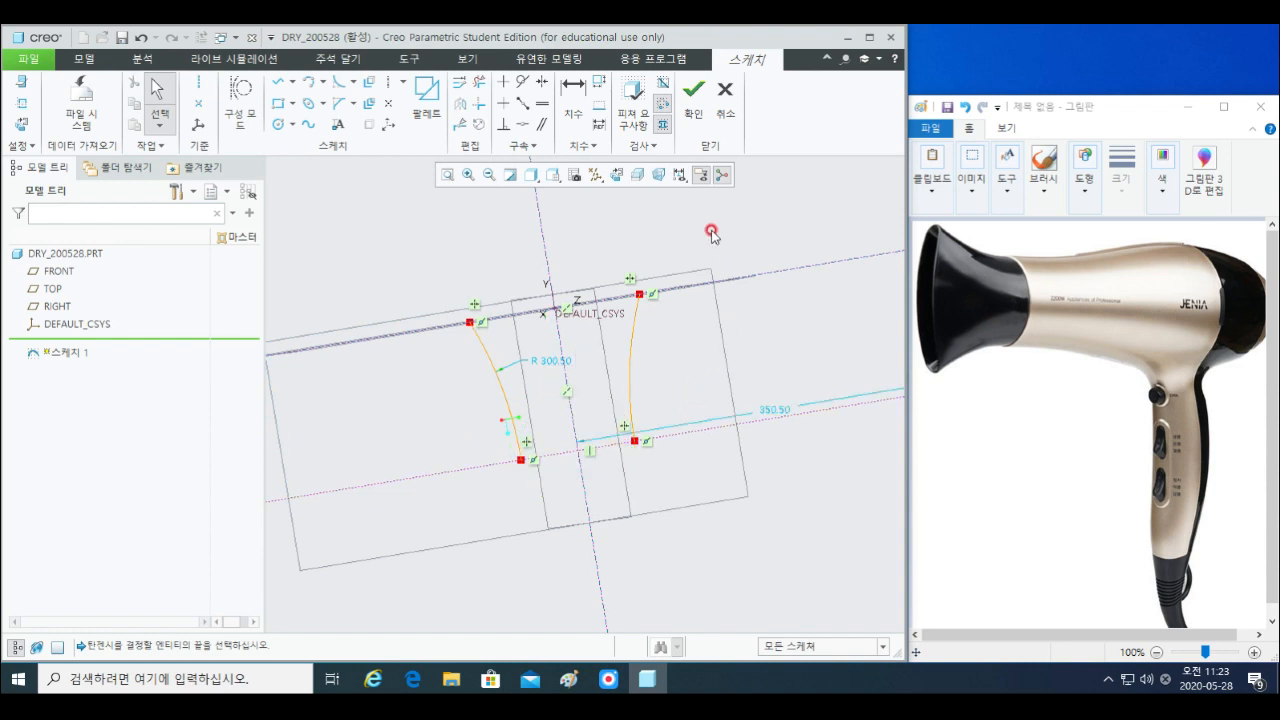
pyautogui.click(694, 95)
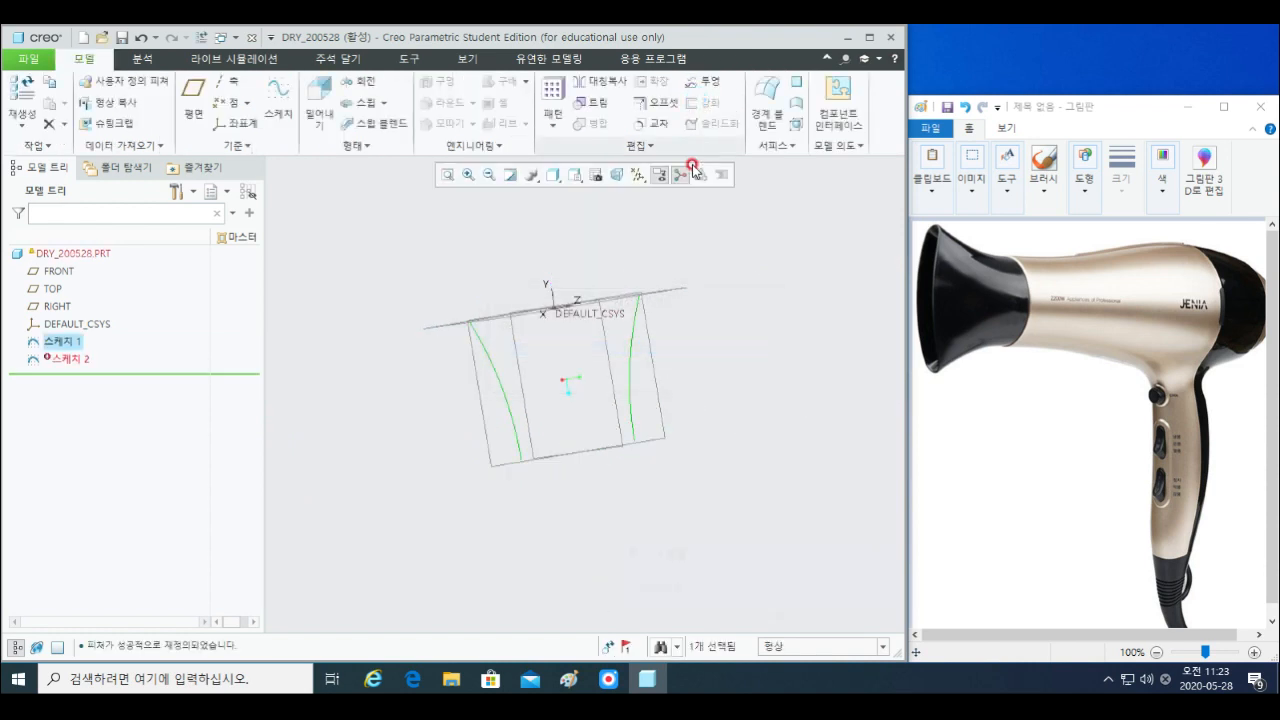
# - Open the definition of the failed second sketch, on the TOP plane, for editing
pyautogui.moveTo(601, 329); pyautogui.dragTo(591, 300, button='middle')
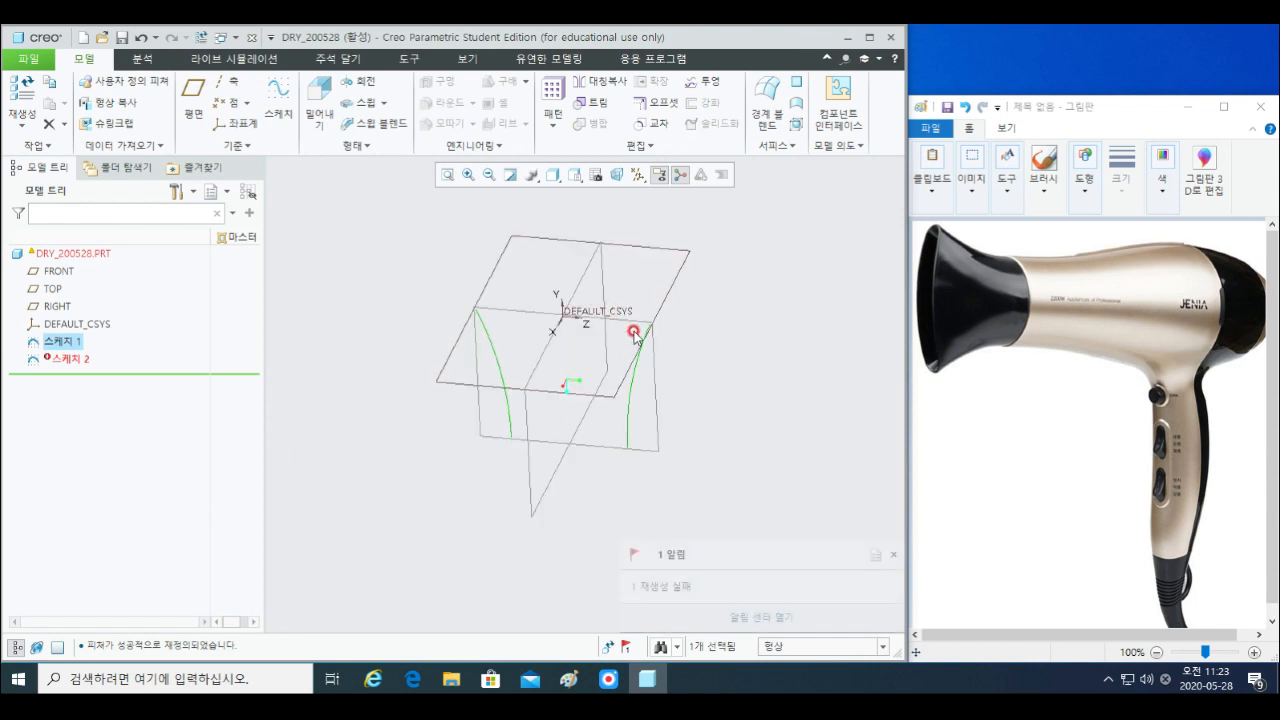
pyautogui.rightClick(74, 364)
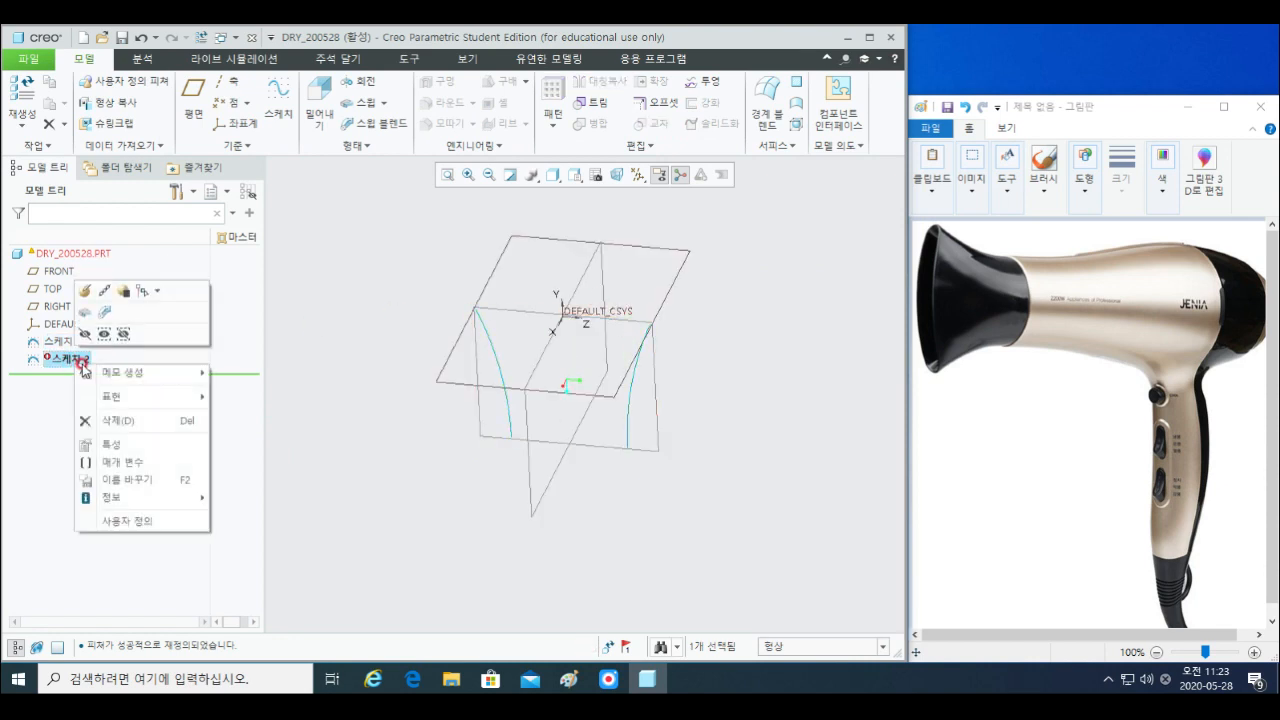
pyautogui.click(86, 292)
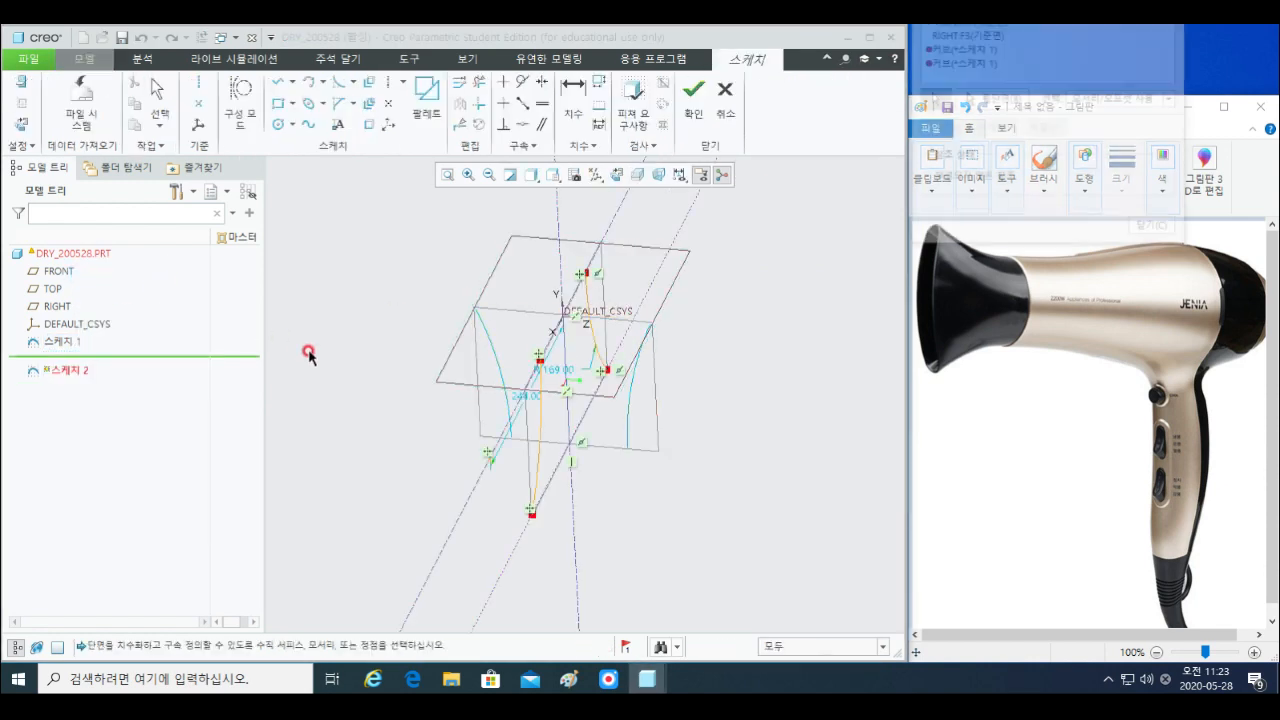
# - Remove the two unresolved Sketch 1 curve references from the second sketch and complete it
pyautogui.click(982, 48)
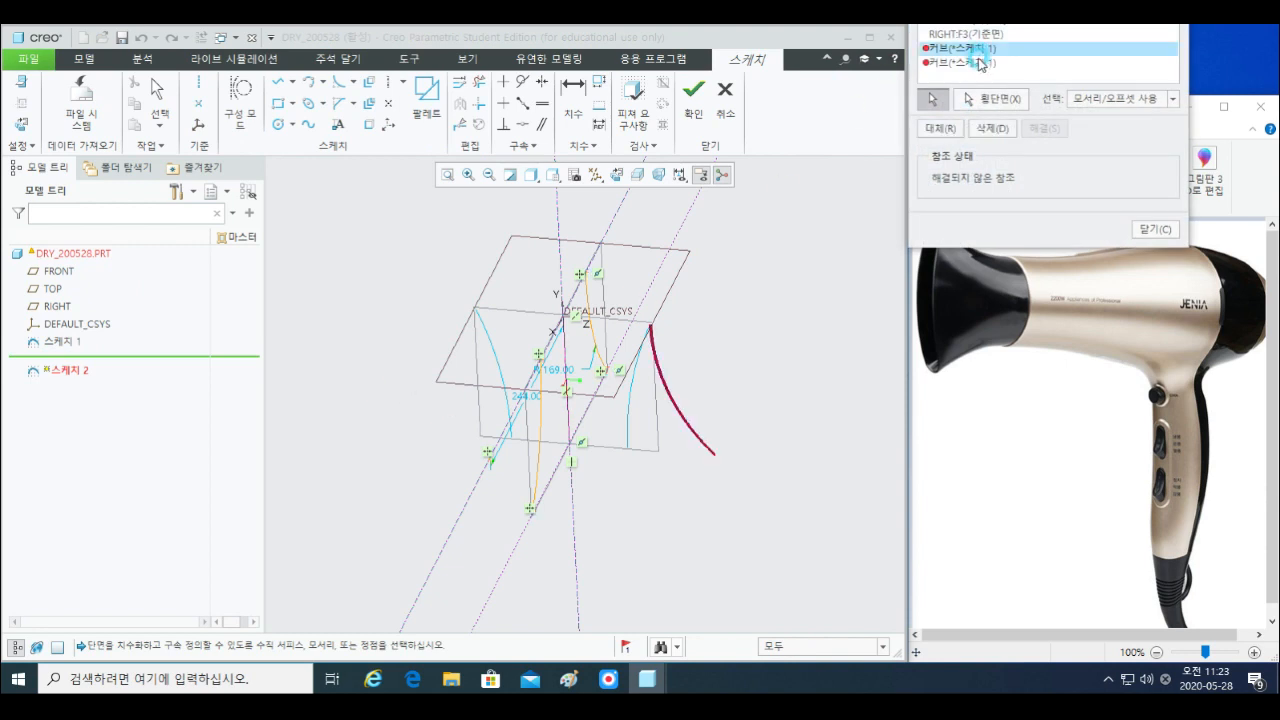
pyautogui.keyDown('ctrl'); pyautogui.click(986, 63); pyautogui.keyUp('ctrl')
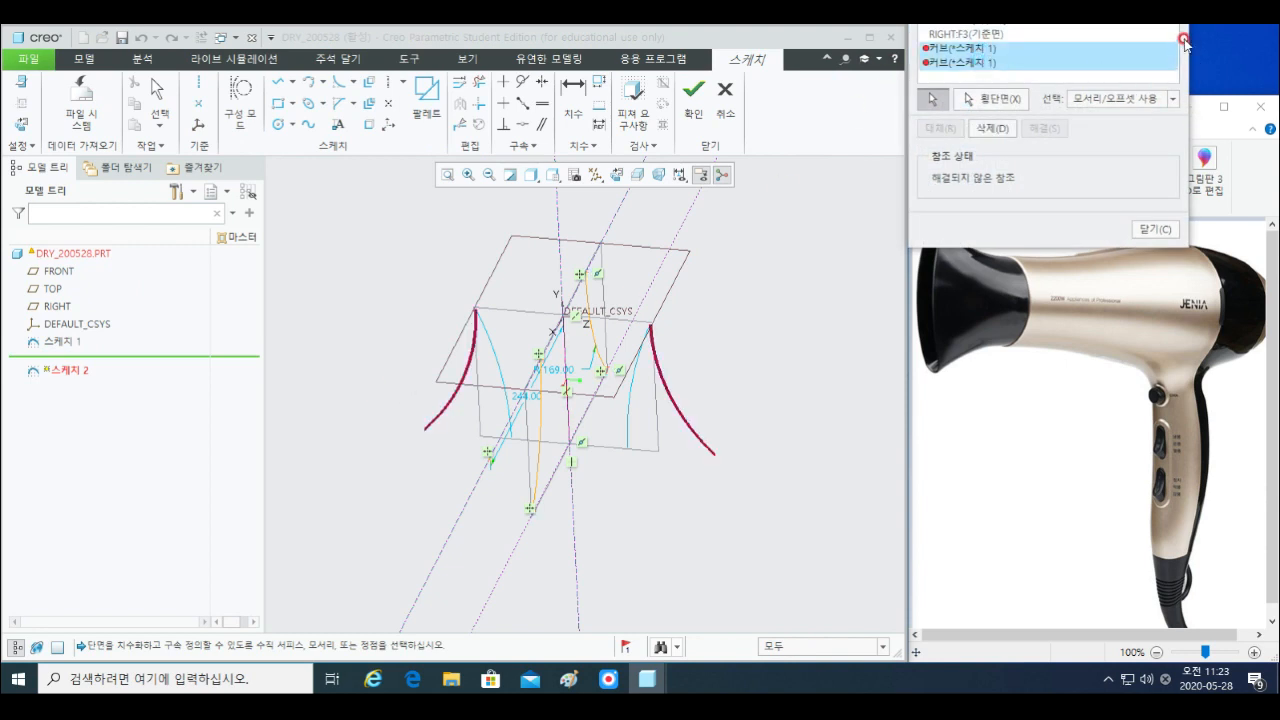
pyautogui.moveTo(1185, 41); pyautogui.dragTo(1215, 103)
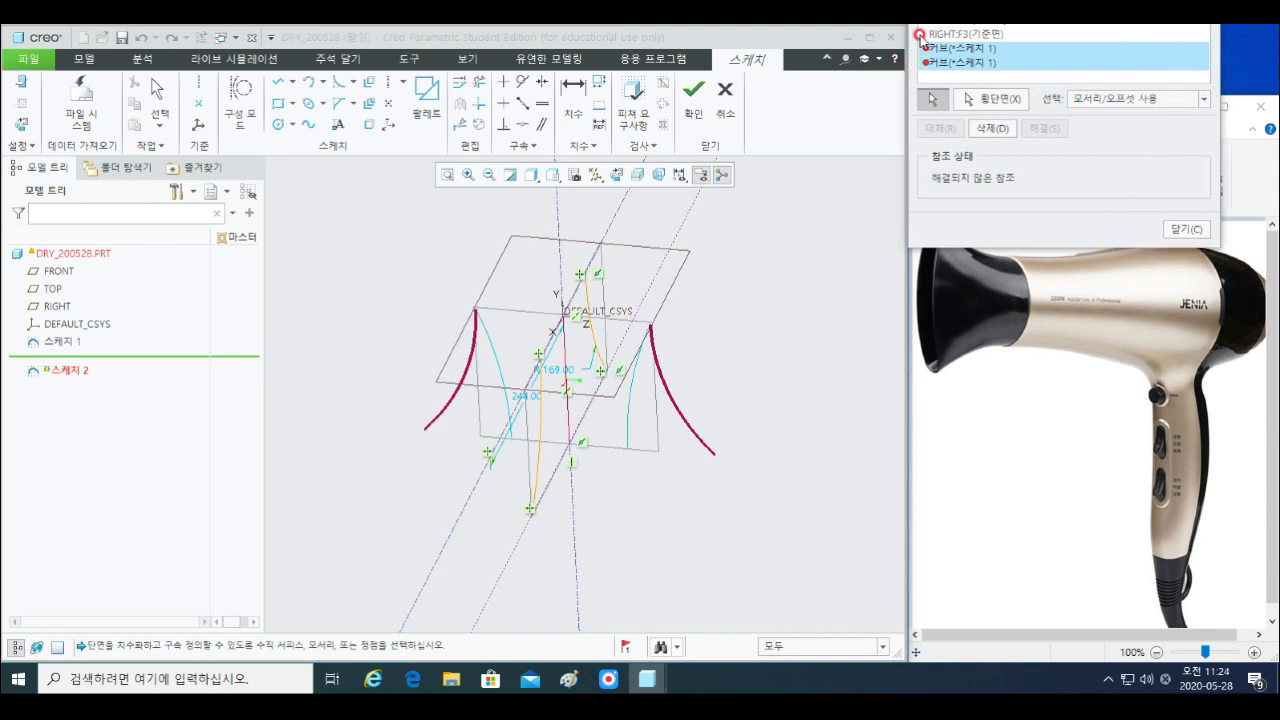
pyautogui.moveTo(910, 29); pyautogui.dragTo(906, 67)
pyautogui.moveTo(960, 8); pyautogui.dragTo(922, 112)
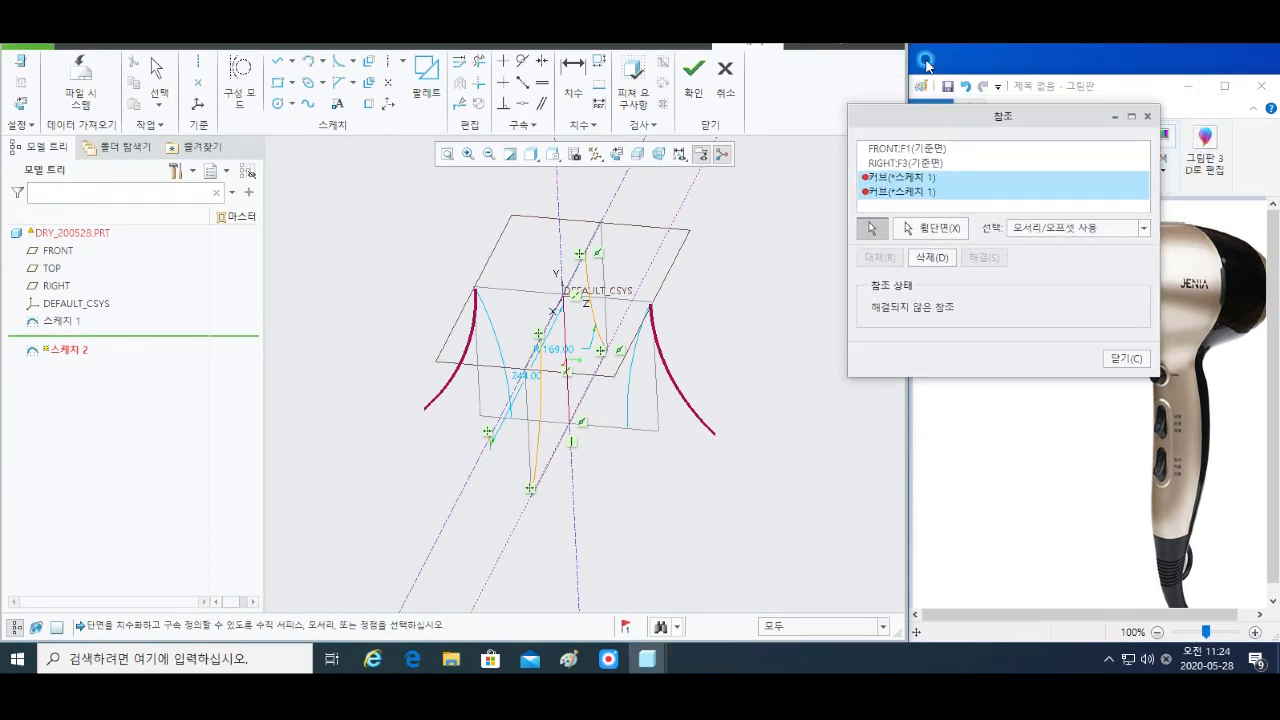
pyautogui.moveTo(927, 43); pyautogui.dragTo(928, 31)
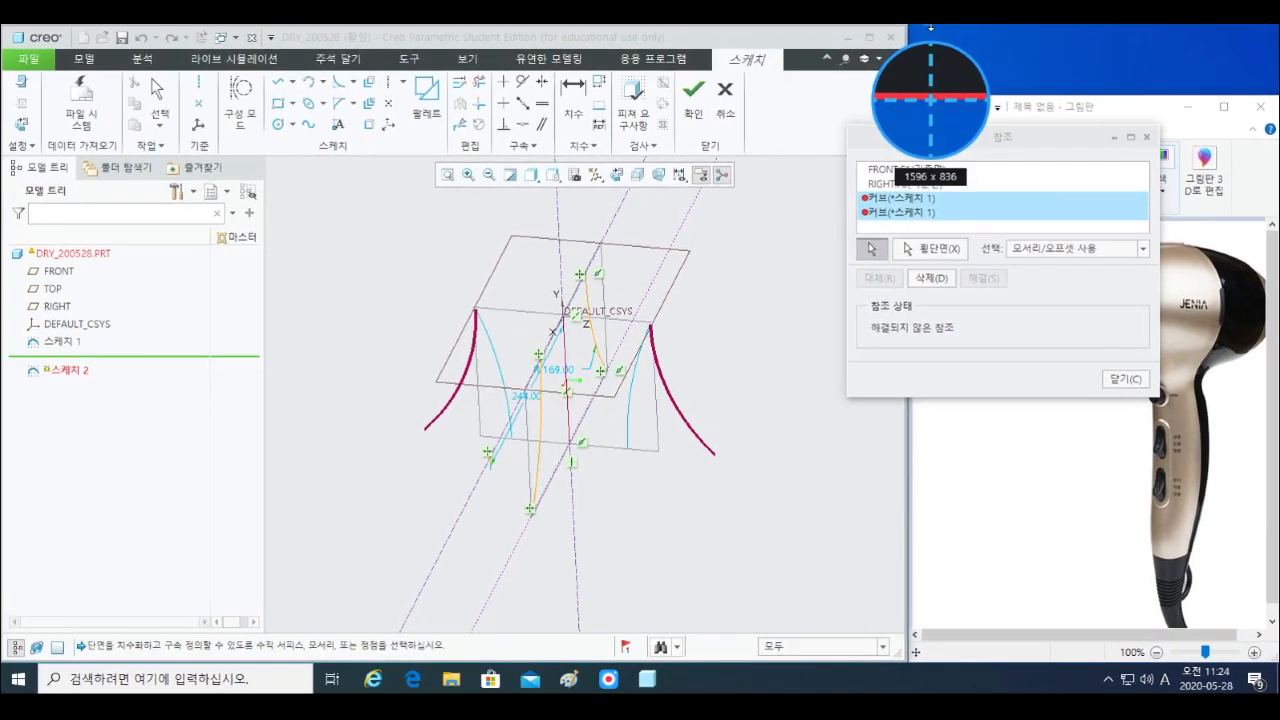
pyautogui.click(980, 141)
pyautogui.moveTo(983, 141); pyautogui.dragTo(936, 143)
pyautogui.click(896, 342)
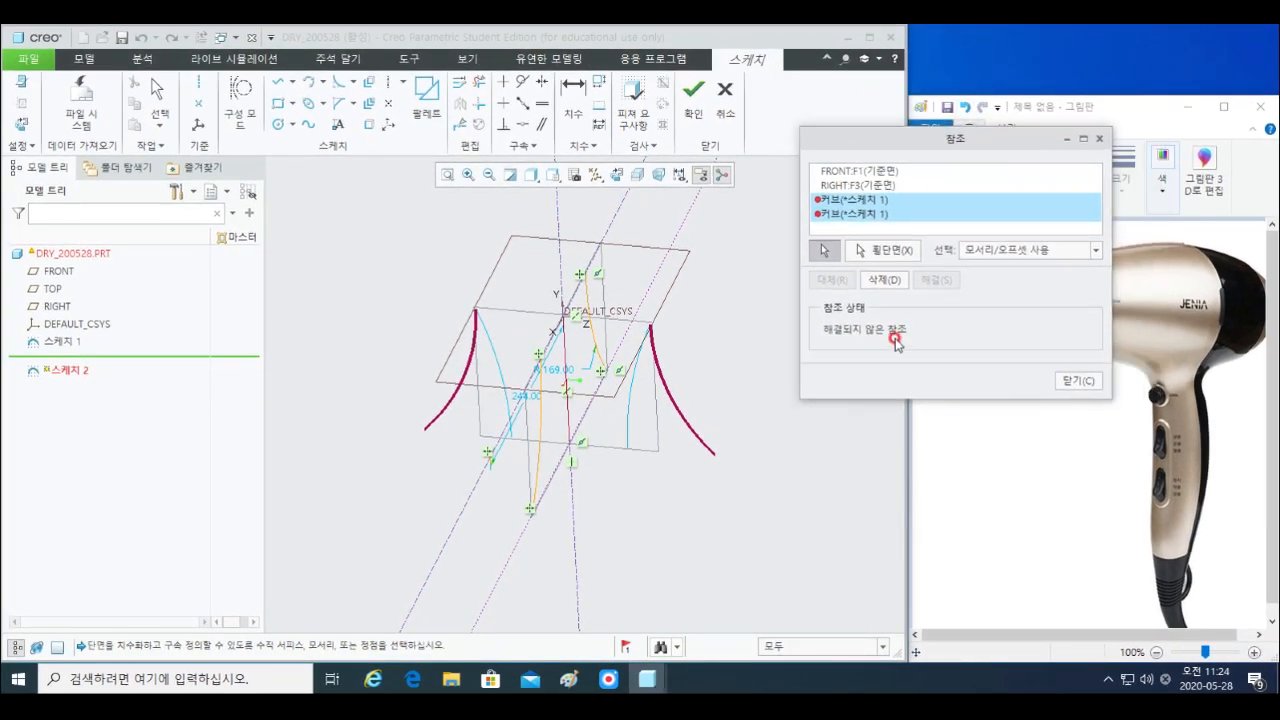
pyautogui.click(884, 279)
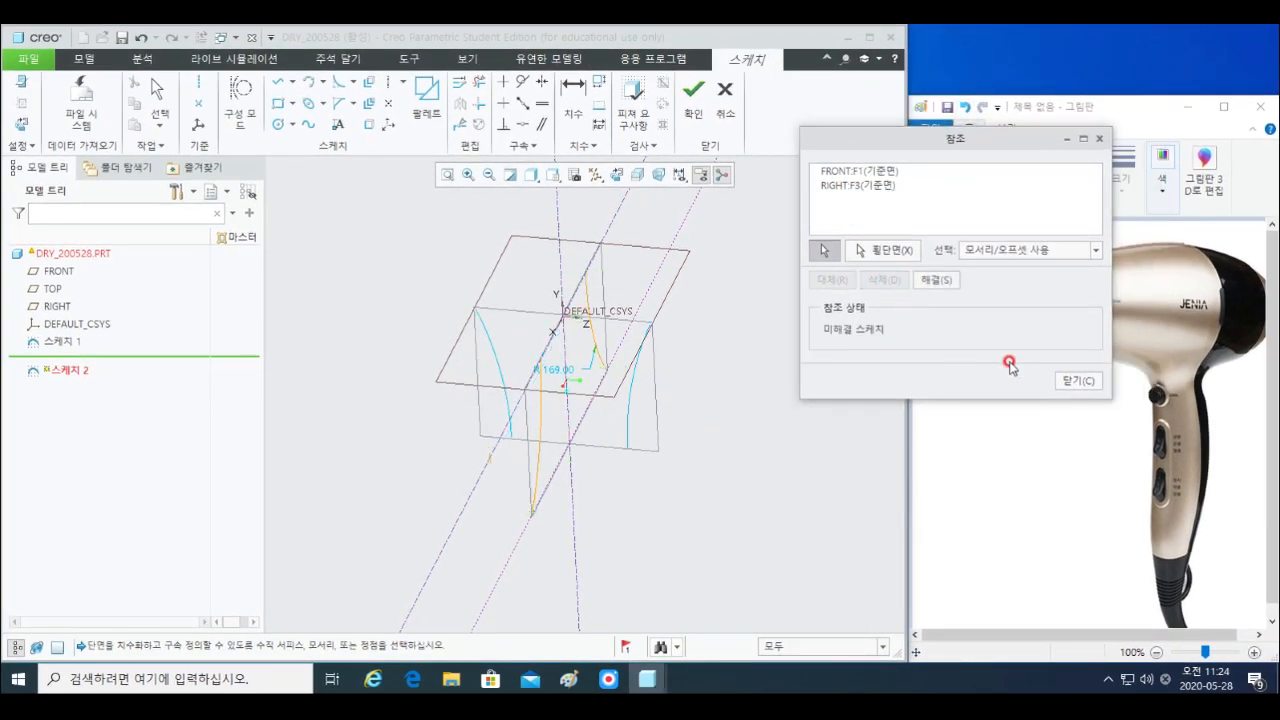
pyautogui.click(1080, 383)
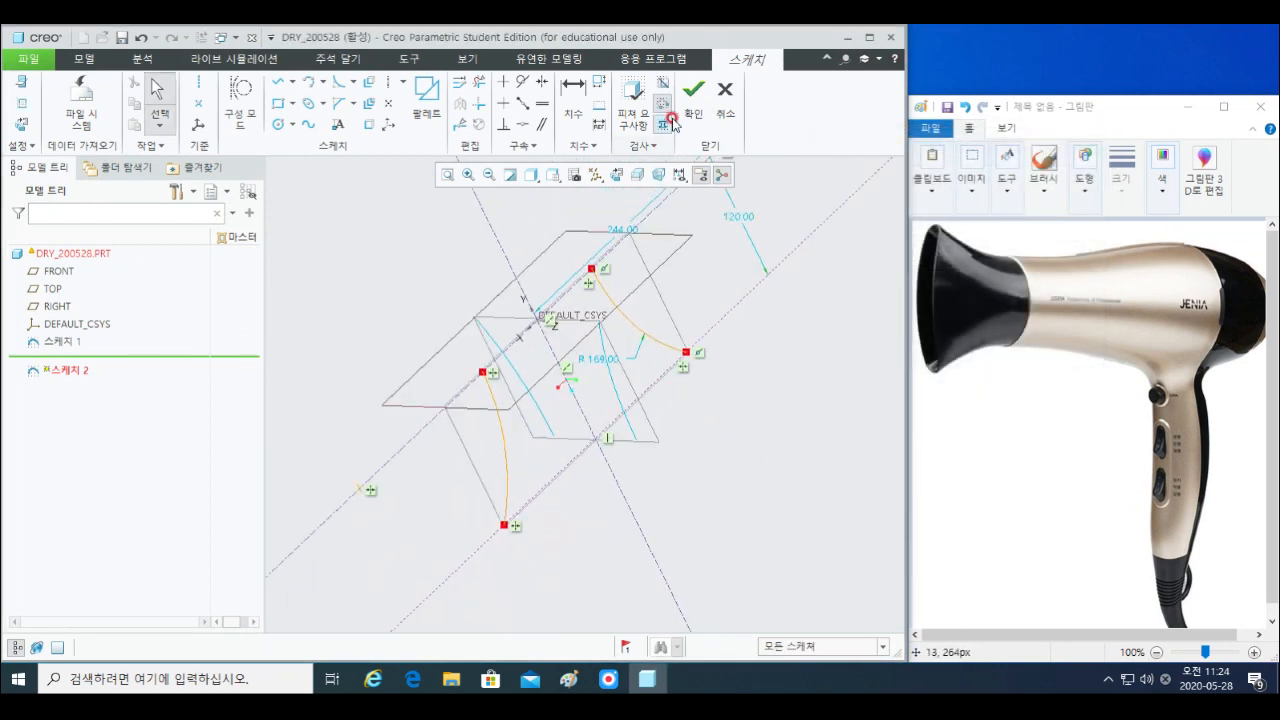
pyautogui.click(693, 92)
pyautogui.moveTo(587, 386)
pyautogui.mouseDown(button='middle')
pyautogui.moveTo(566, 402)
pyautogui.moveTo(543, 369)
pyautogui.moveTo(549, 322)
pyautogui.moveTo(573, 429)
pyautogui.moveTo(609, 404)
pyautogui.moveTo(580, 429)
pyautogui.moveTo(481, 373)
pyautogui.mouseUp(button='middle')
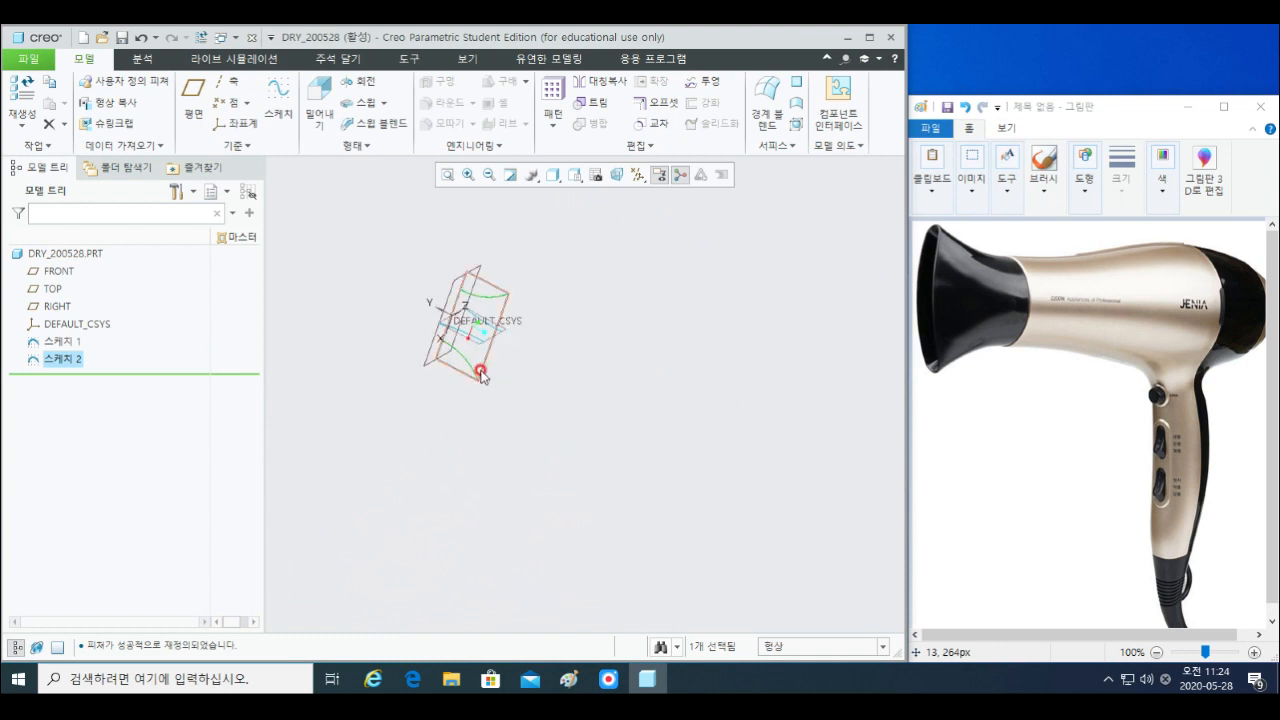
# - Create a datum plane through the outer end points of both Sketch 2 arcs and the front Sketch 1 arc
pyautogui.click(190, 86)
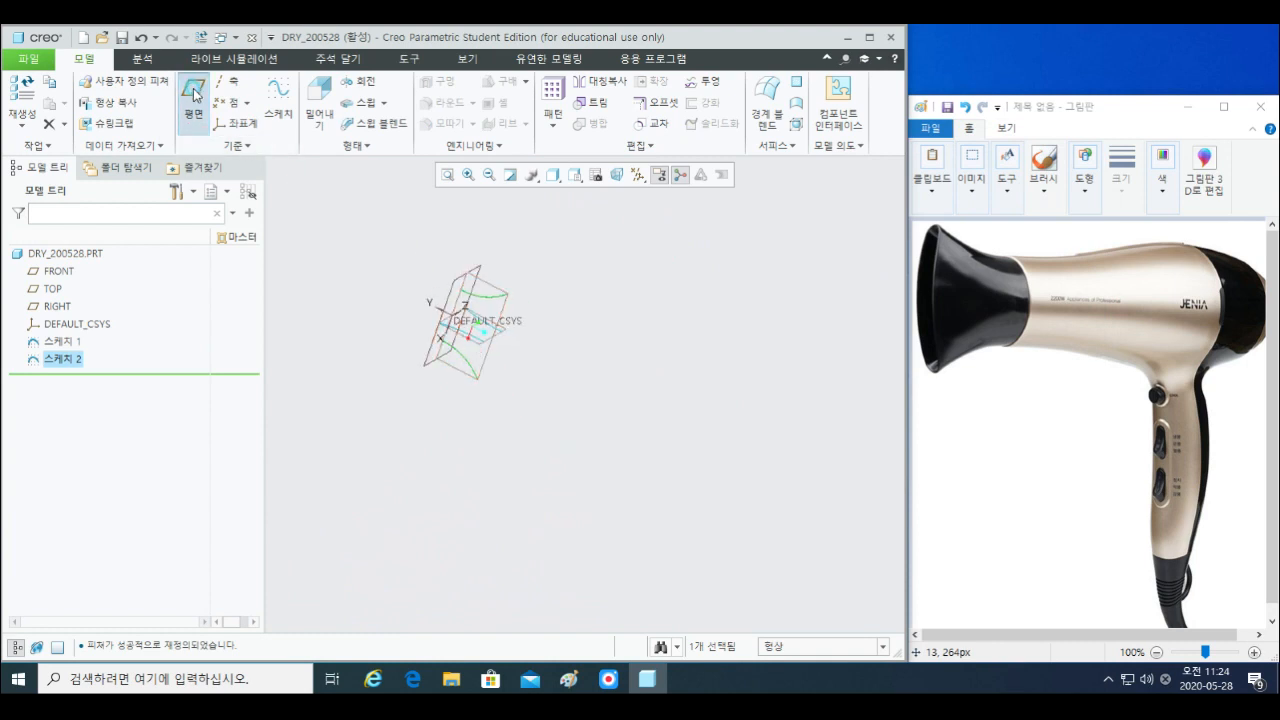
pyautogui.scroll(5, 477, 300)
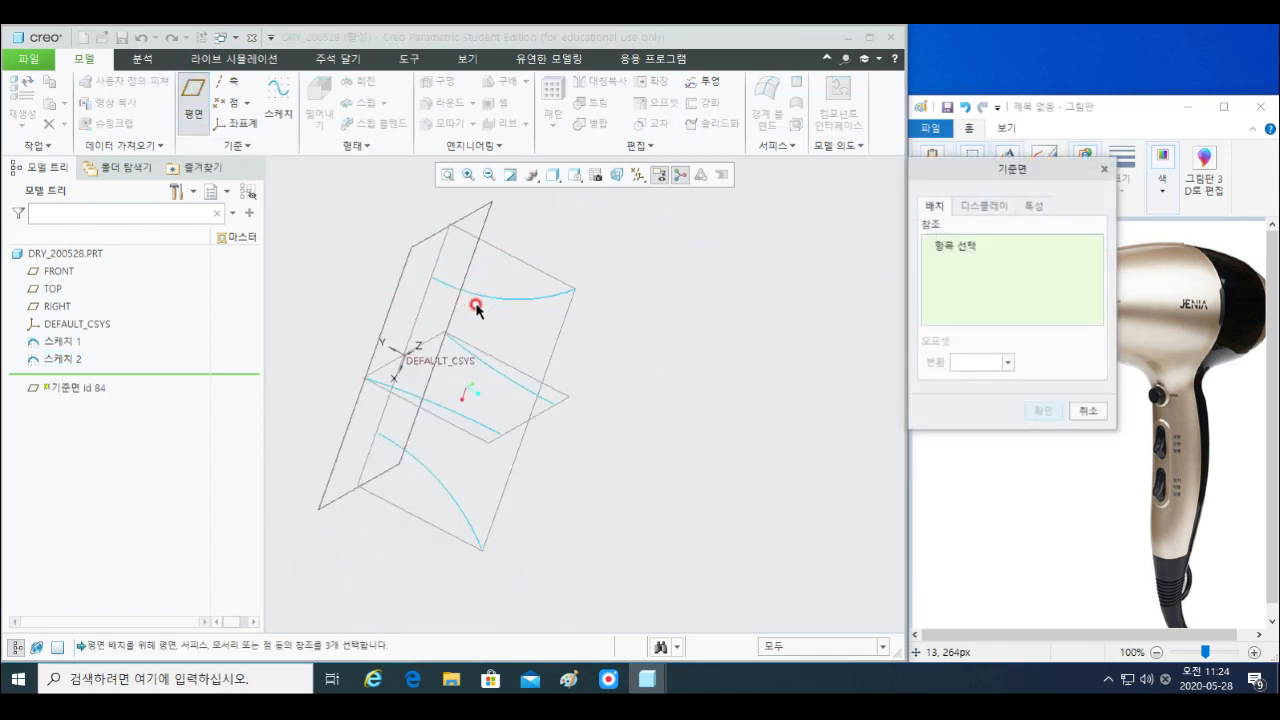
pyautogui.click(591, 283)
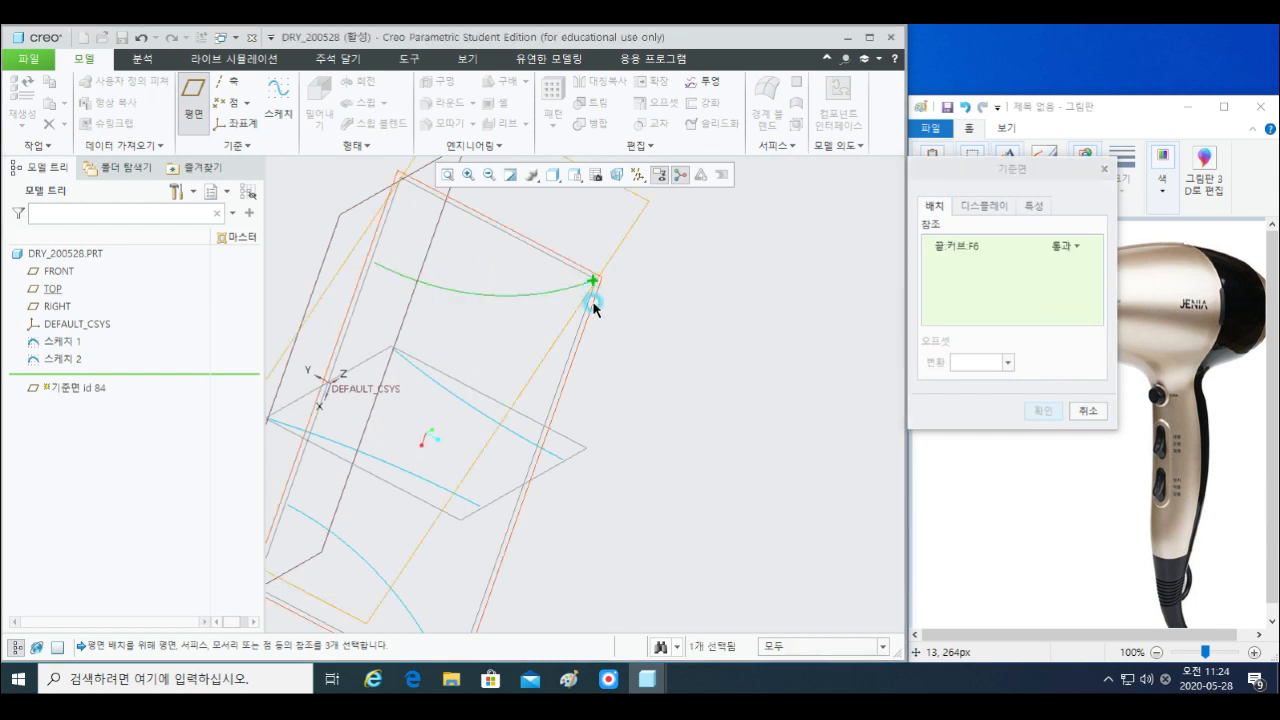
pyautogui.moveTo(591, 285); pyautogui.dragTo(508, 551, button='middle')
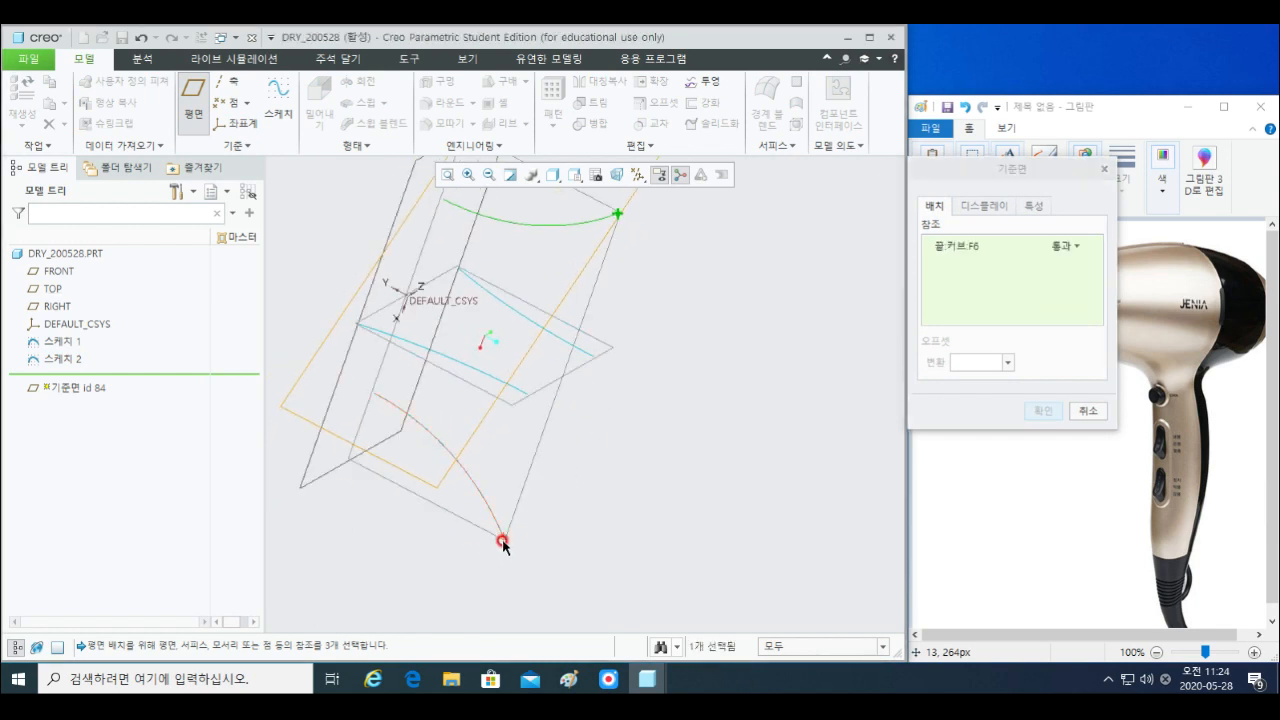
pyautogui.click(502, 538)
pyautogui.moveTo(574, 526)
pyautogui.mouseDown(button='middle')
pyautogui.moveTo(600, 404)
pyautogui.moveTo(548, 468)
pyautogui.moveTo(580, 451)
pyautogui.moveTo(586, 468)
pyautogui.mouseUp(button='middle')
pyautogui.click(541, 453)
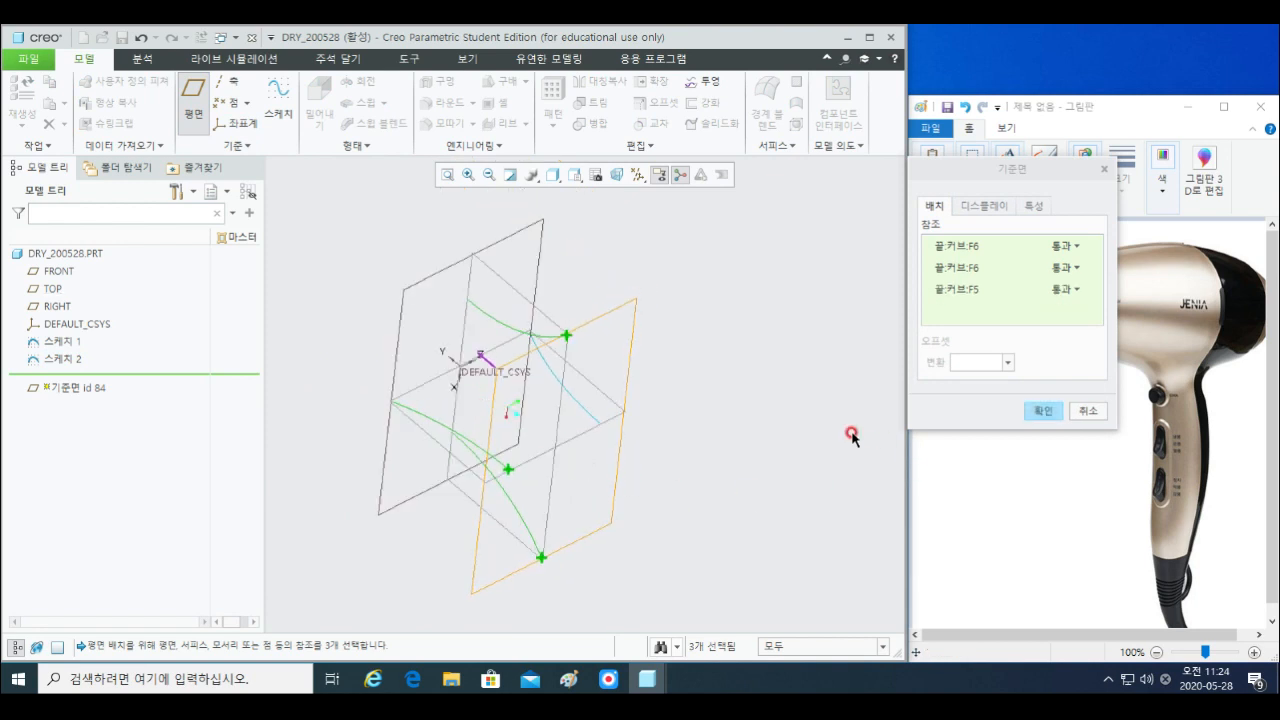
pyautogui.click(1041, 410)
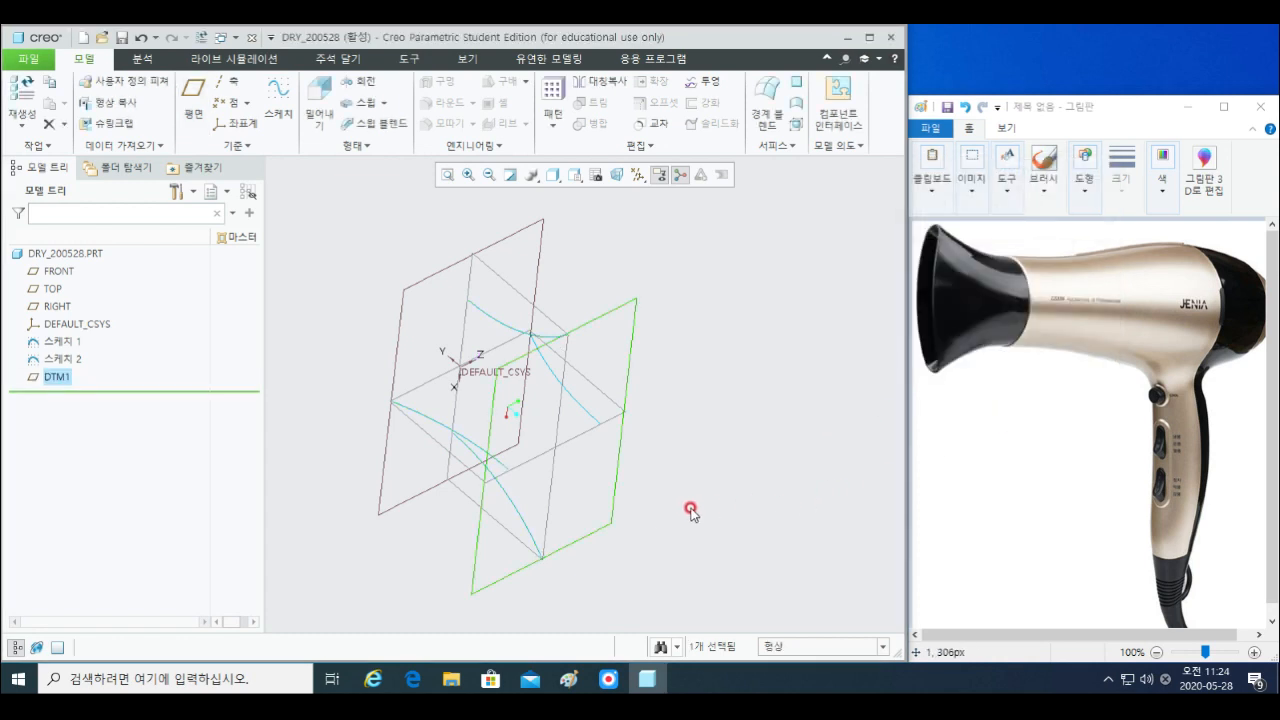
# - Start a datum point feature and place its first point where the upper Sketch 2 arc meets plane DTM1
pyautogui.moveTo(689, 508); pyautogui.dragTo(656, 462, button='middle')
pyautogui.click(449, 178)
pyautogui.click(227, 102)
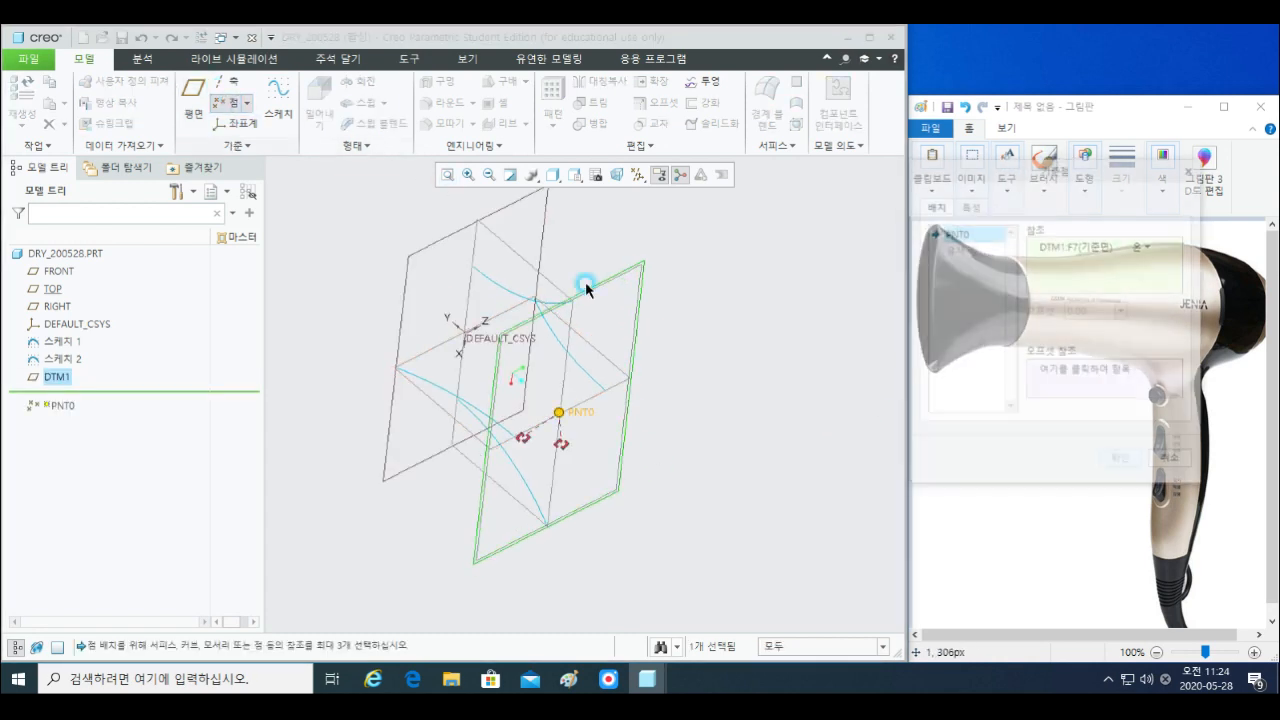
pyautogui.scroll(2, 610, 336)
pyautogui.keyDown('ctrl'); pyautogui.click(468, 270); pyautogui.keyUp('ctrl')
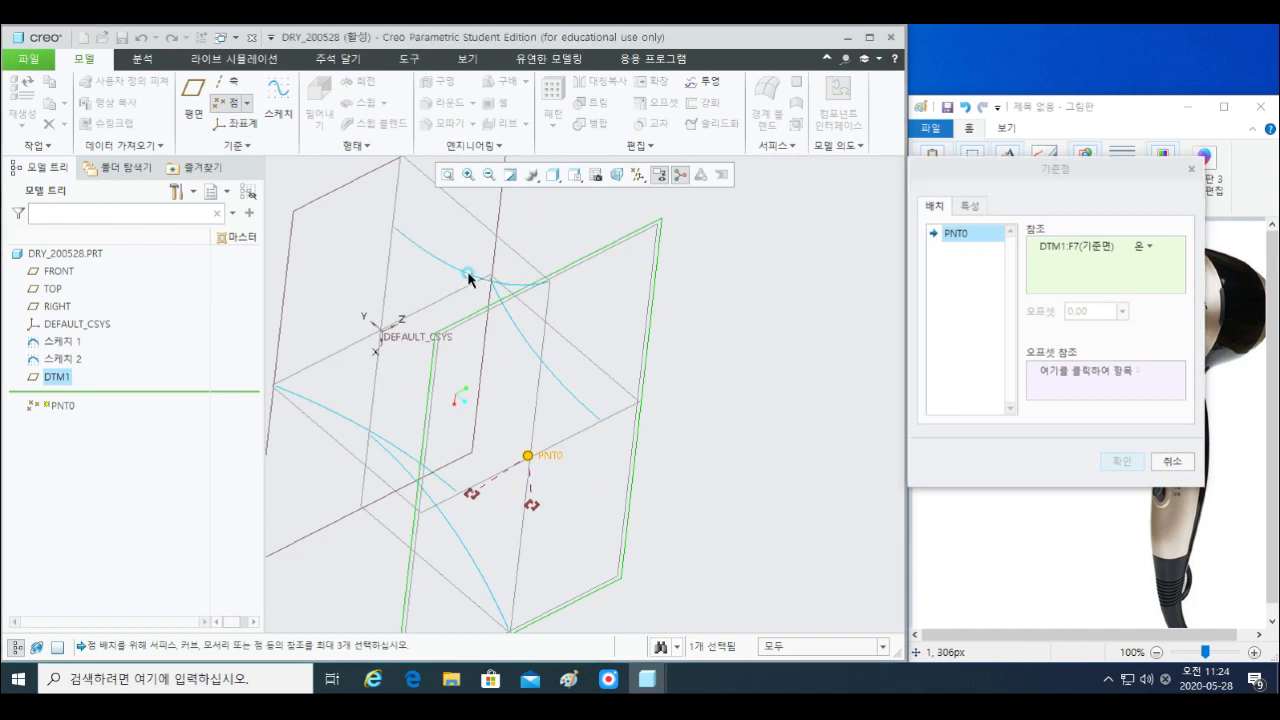
# - Add a second datum point where the Sketch 1 arc nearest the lower Sketch 2 arc meets plane DTM1
pyautogui.click(960, 252)
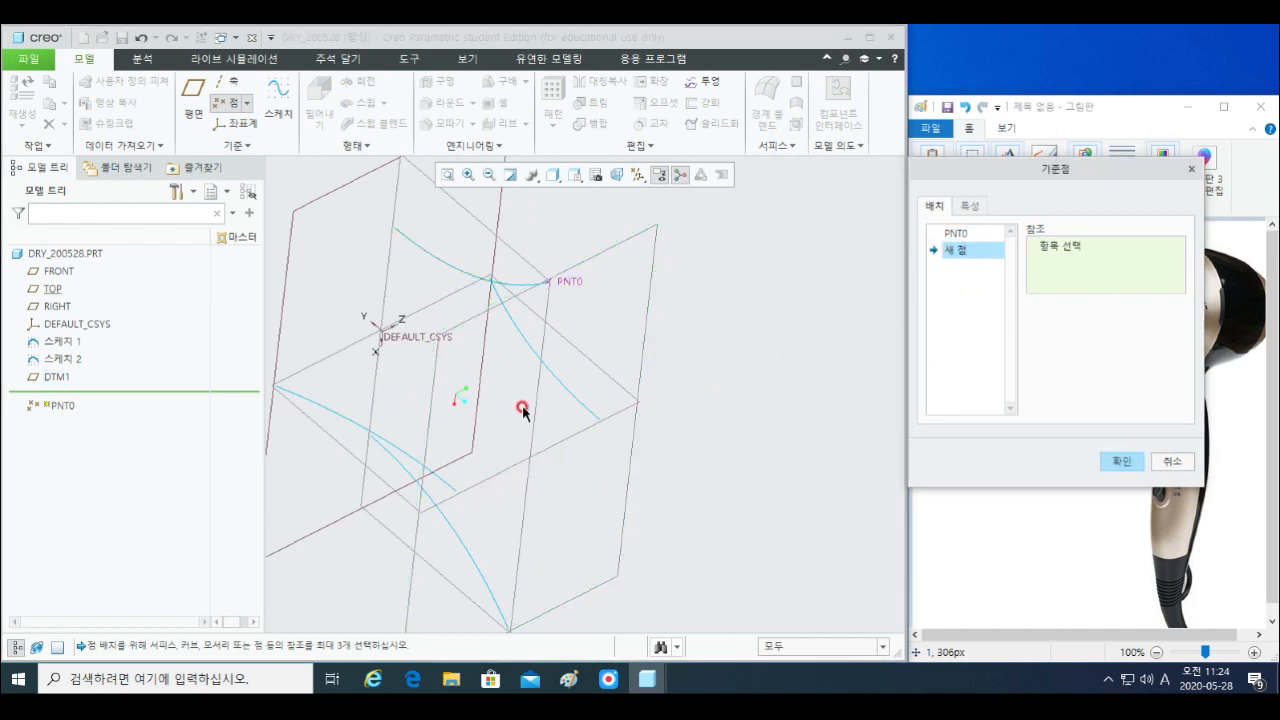
pyautogui.click(449, 488)
pyautogui.keyDown('ctrl'); pyautogui.click(460, 326); pyautogui.keyUp('ctrl')
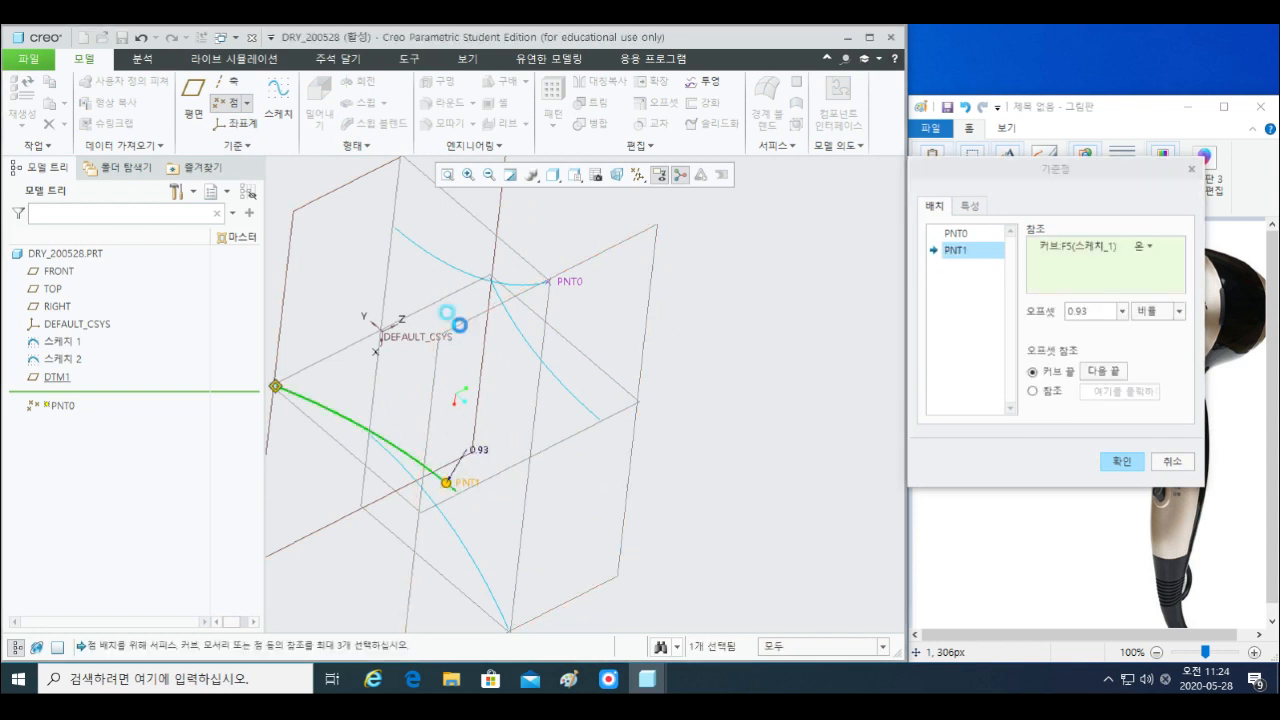
pyautogui.scroll(2, 491, 412)
pyautogui.keyDown('shift'); pyautogui.moveTo(531, 488); pyautogui.dragTo(531, 434, button='middle'); pyautogui.keyUp('shift')
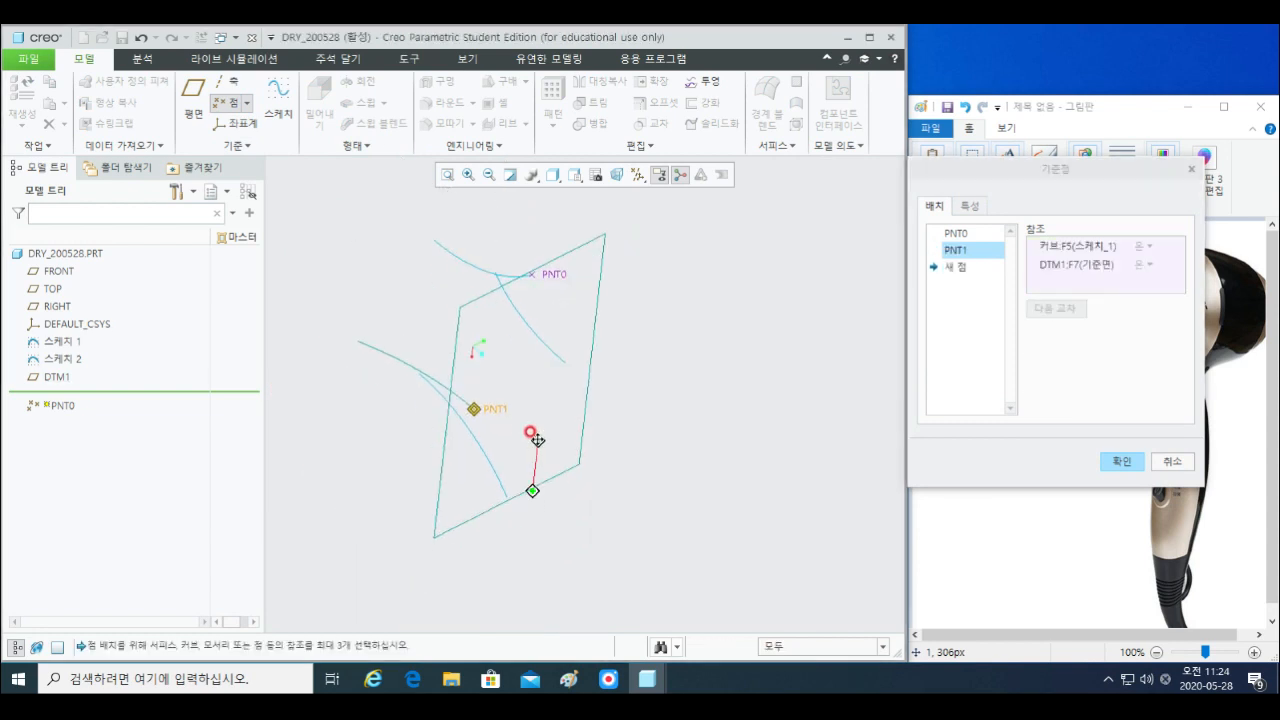
# - Add a third datum point where the lower Sketch 2 arc meets plane DTM1
pyautogui.click(957, 273)
pyautogui.scroll(-2, 523, 466)
pyautogui.click(494, 474)
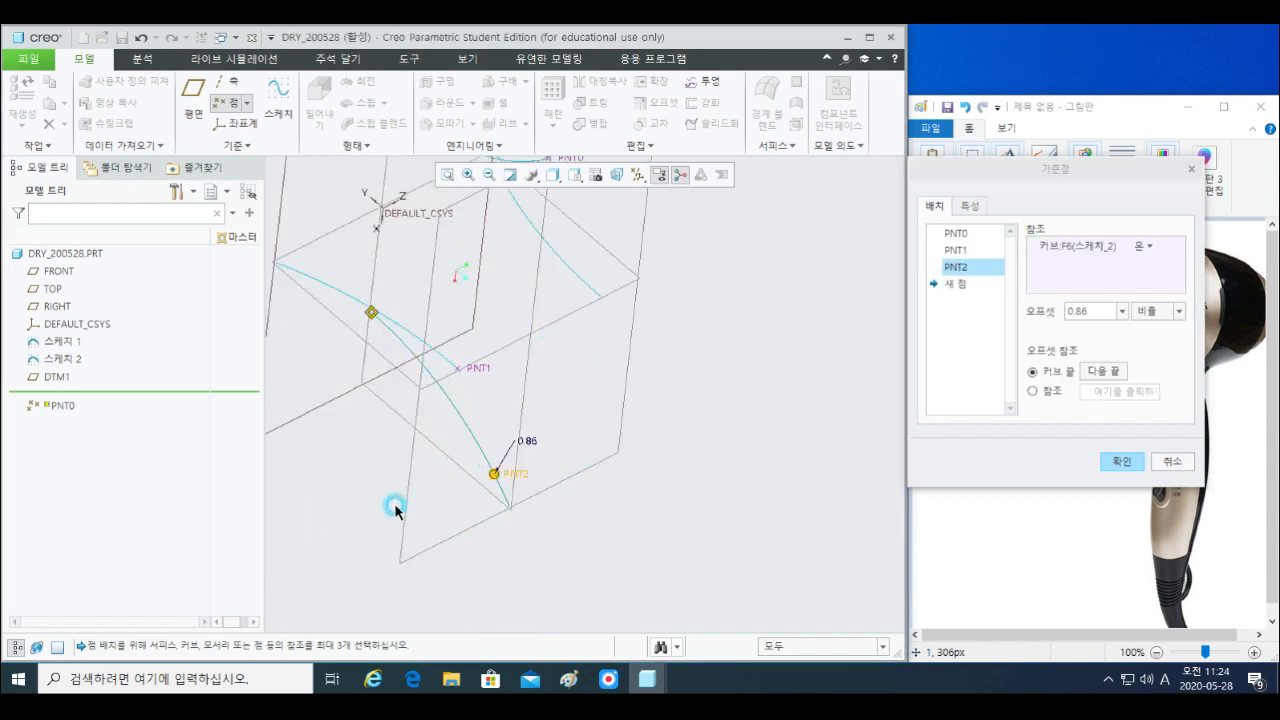
pyautogui.keyDown('ctrl'); pyautogui.click(479, 528); pyautogui.keyUp('ctrl')
pyautogui.moveTo(479, 528); pyautogui.dragTo(899, 297, button='middle')
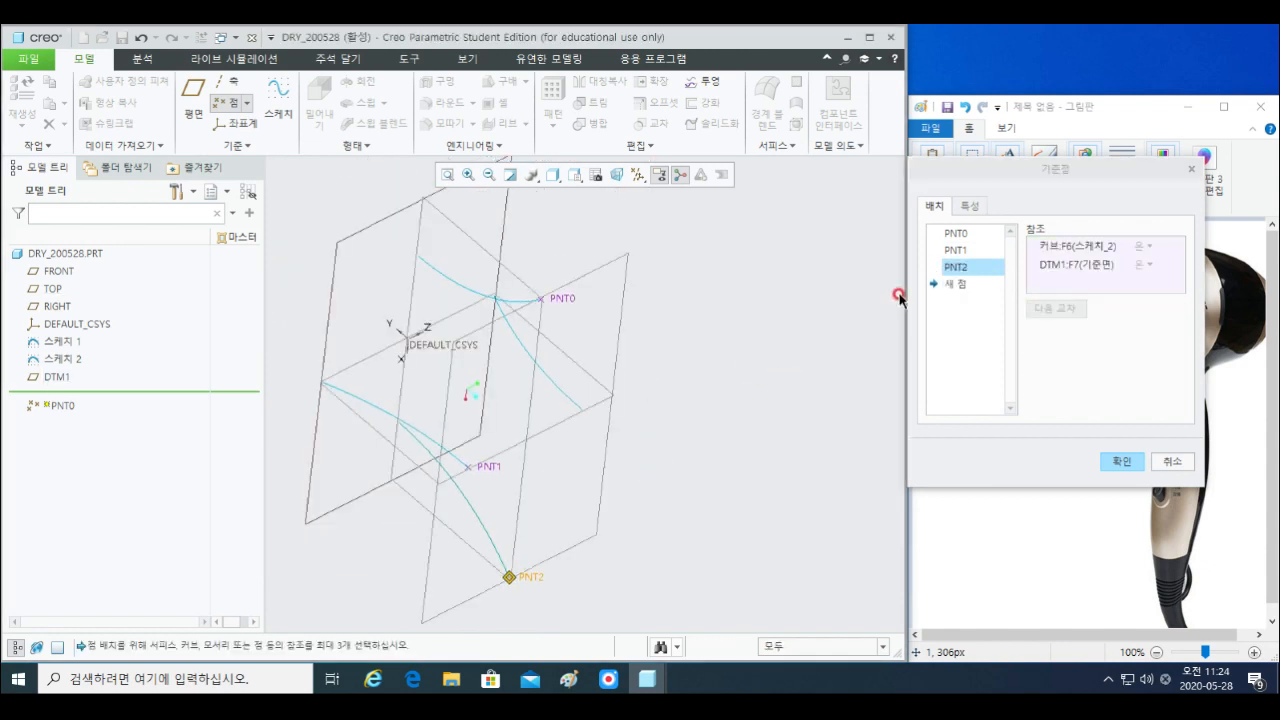
# - Place the fourth datum point on the outer end of the remaining Sketch 1 arc and complete the datum point feature
pyautogui.click(966, 286)
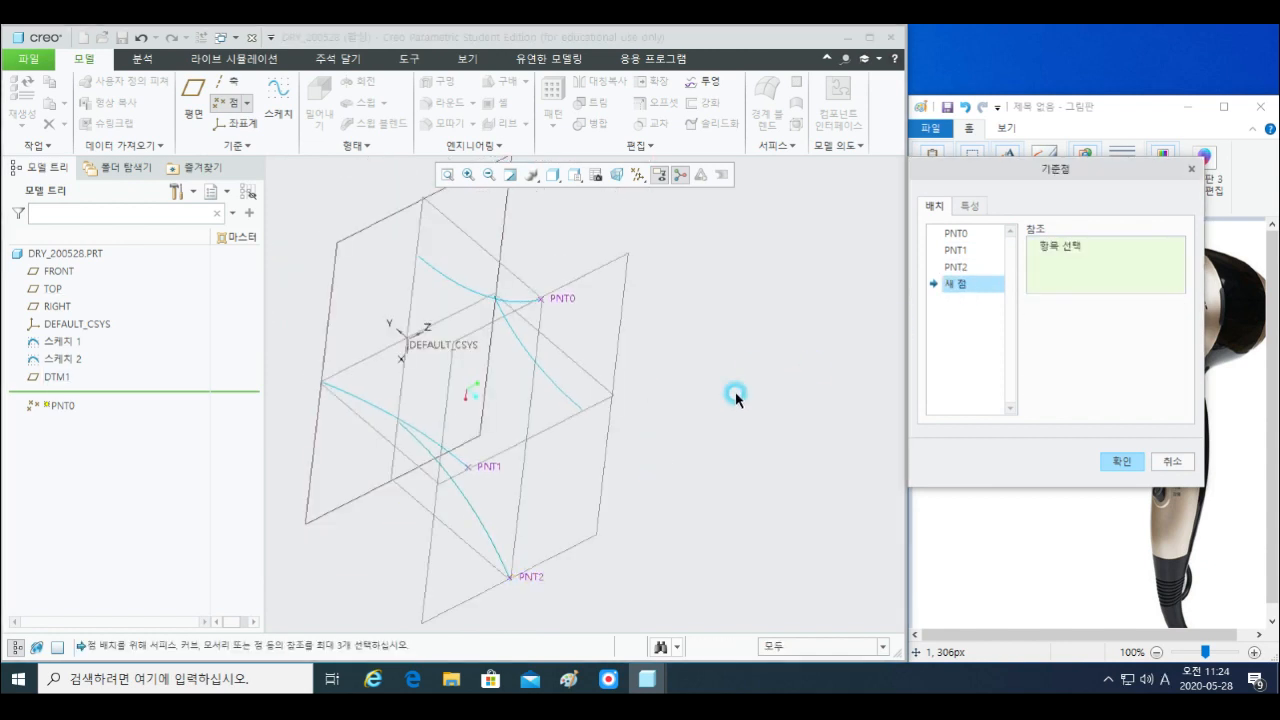
pyautogui.click(572, 398)
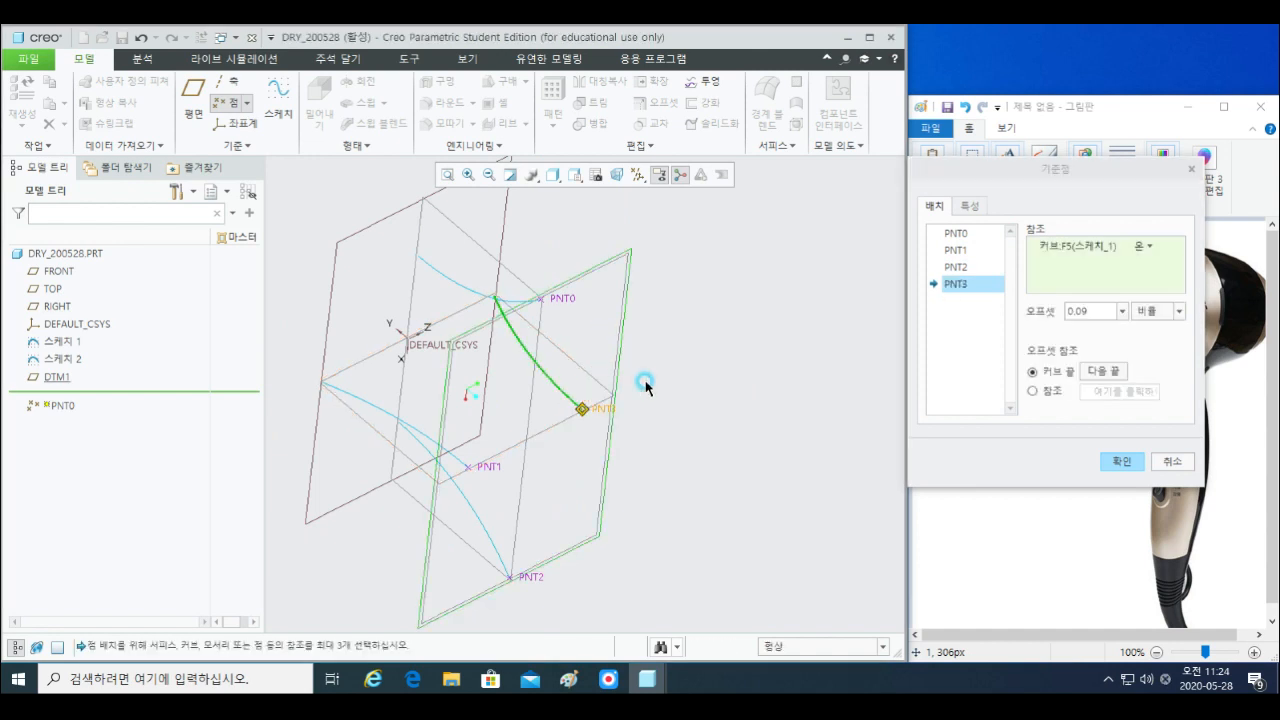
pyautogui.click(1121, 461)
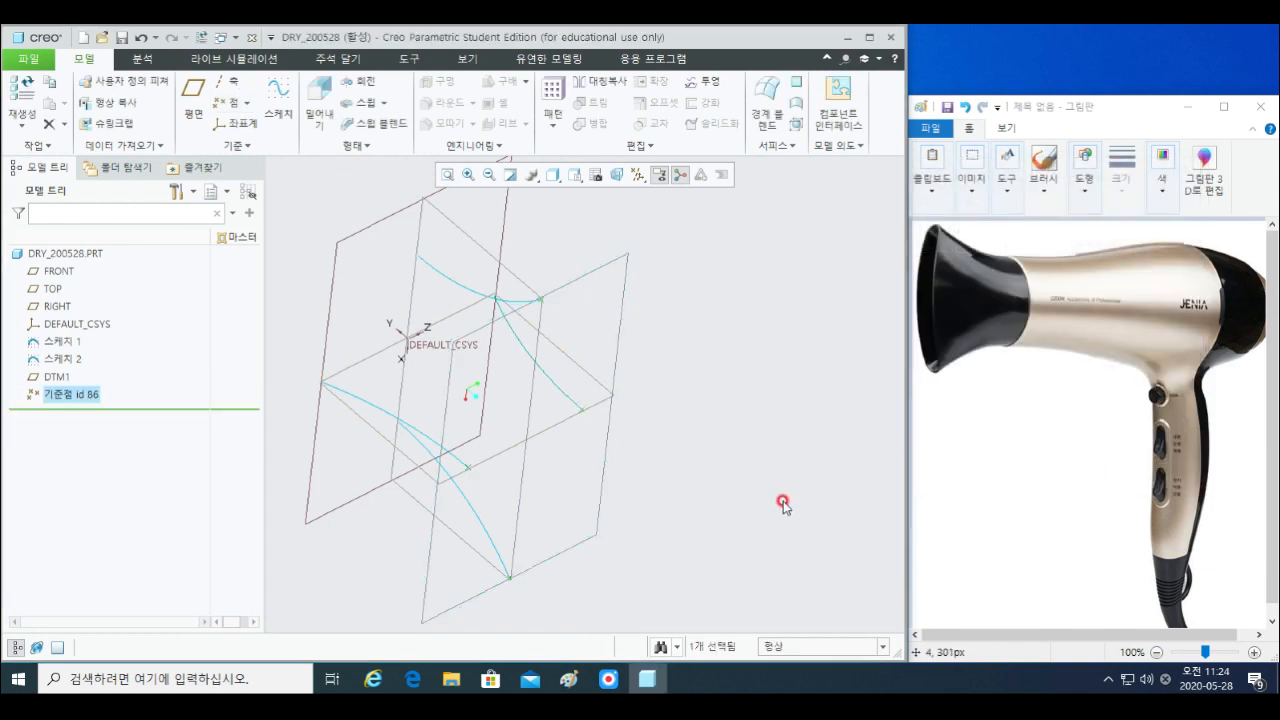
pyautogui.scroll(-3, 692, 530)
pyautogui.click(656, 191)
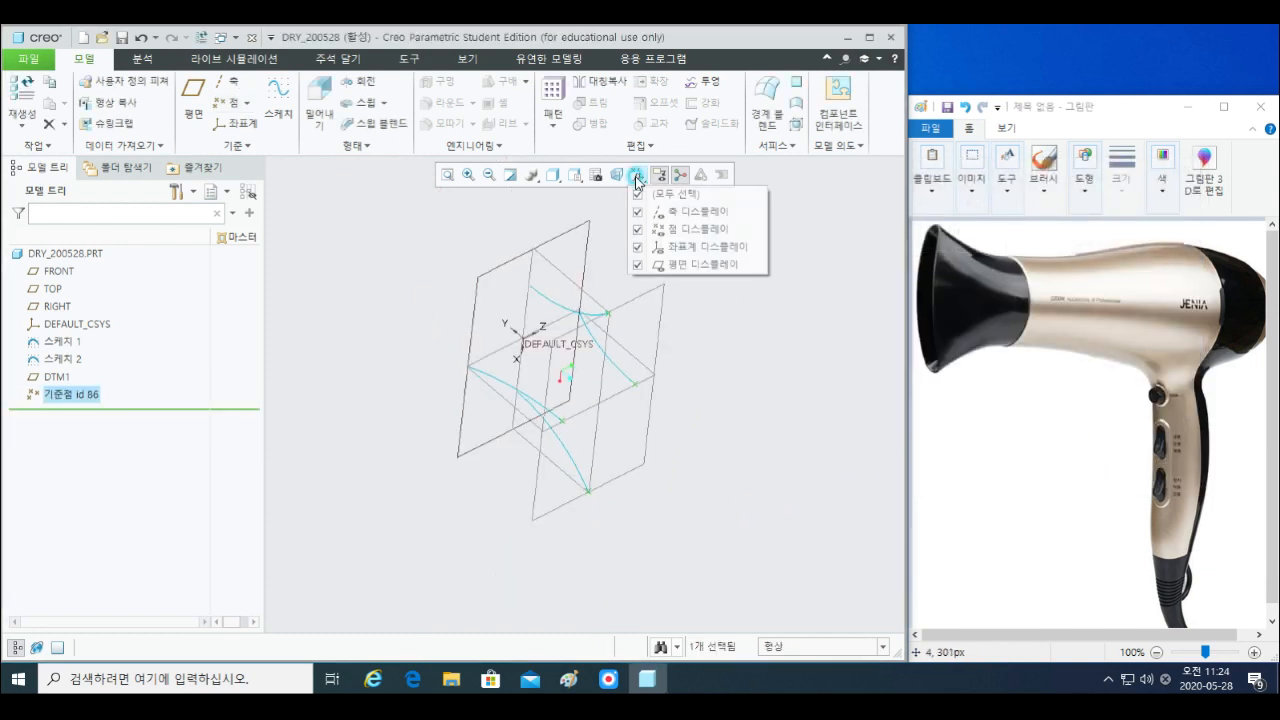
pyautogui.click(637, 175)
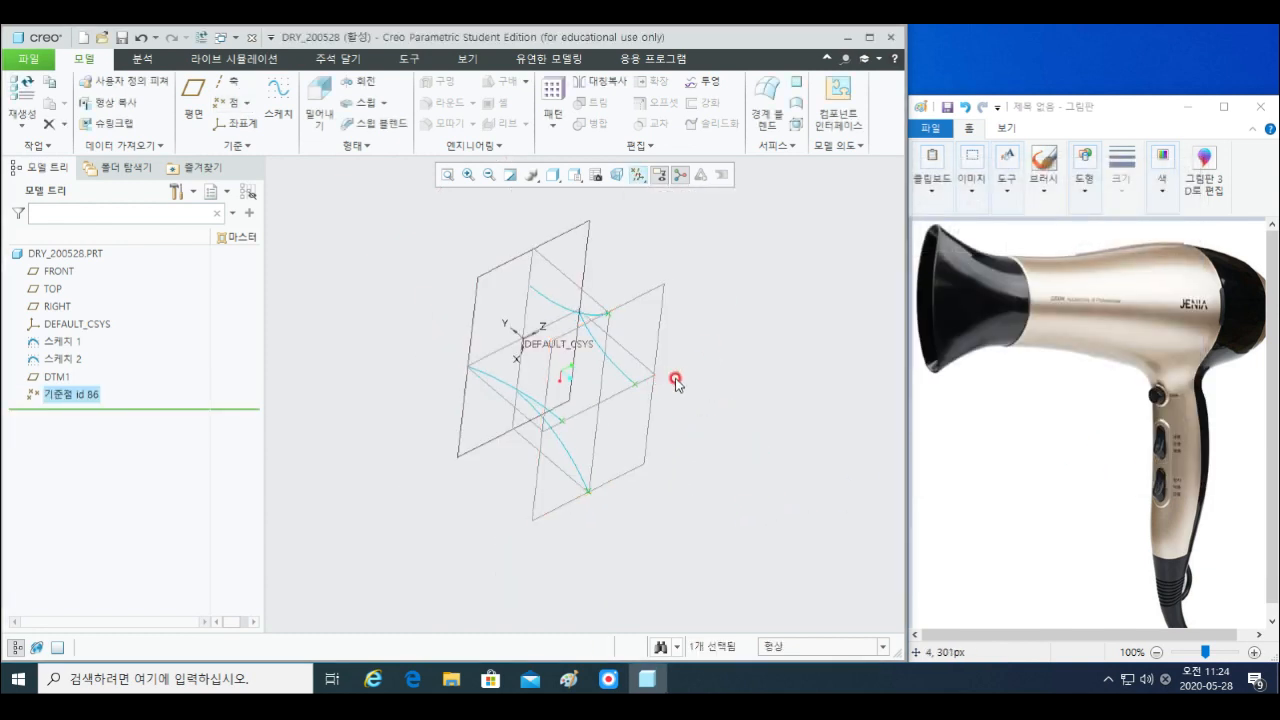
pyautogui.moveTo(745, 385)
pyautogui.keyDown('shift'); pyautogui.mouseDown(button='middle')
pyautogui.moveTo(670, 377)
pyautogui.moveTo(680, 386)
pyautogui.moveTo(686, 366)
pyautogui.moveTo(669, 360)
pyautogui.moveTo(678, 369)
pyautogui.mouseUp(button='middle'); pyautogui.keyUp('shift')
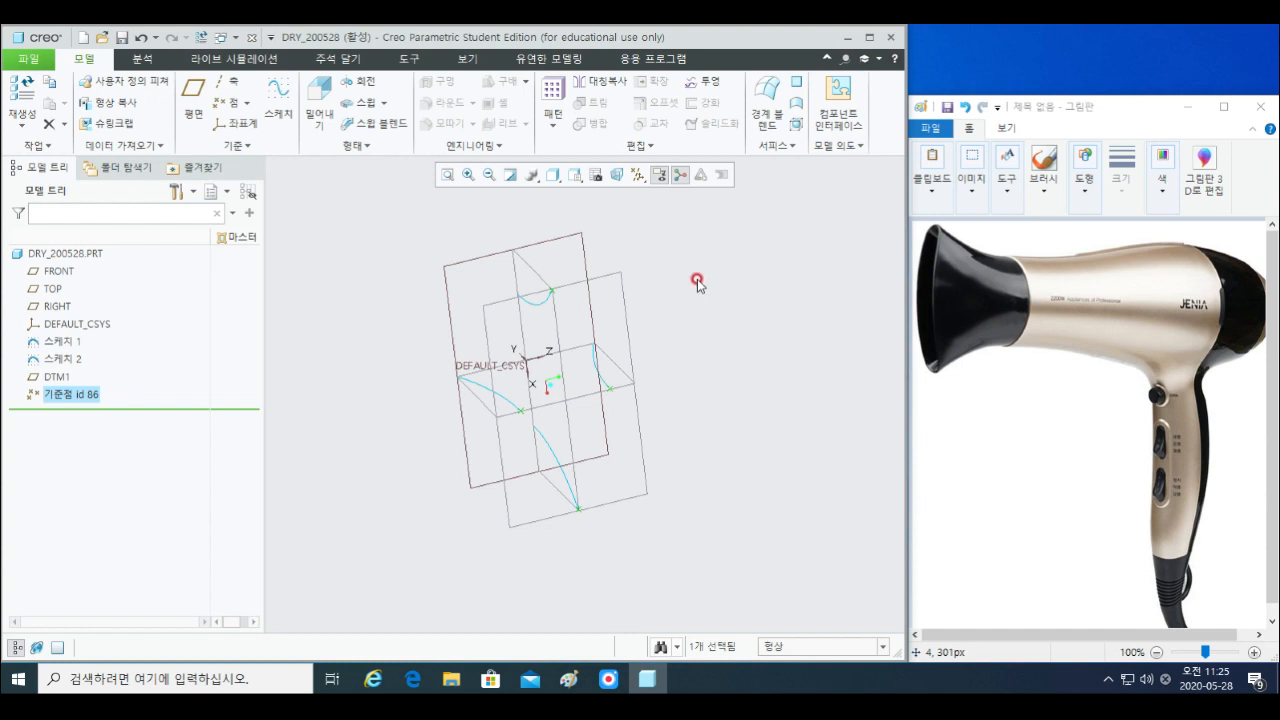
# - Start a new sketch on datum plane DTM1
pyautogui.click(655, 336)
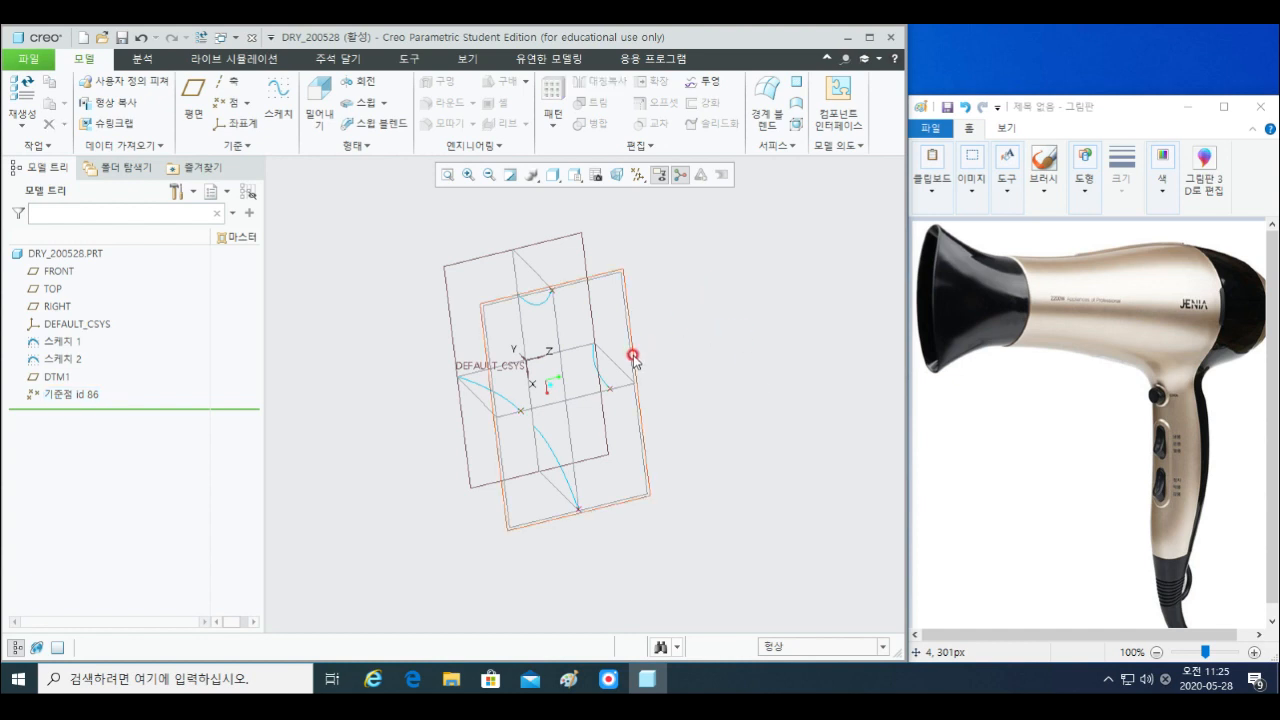
pyautogui.click(635, 358)
pyautogui.press('s')
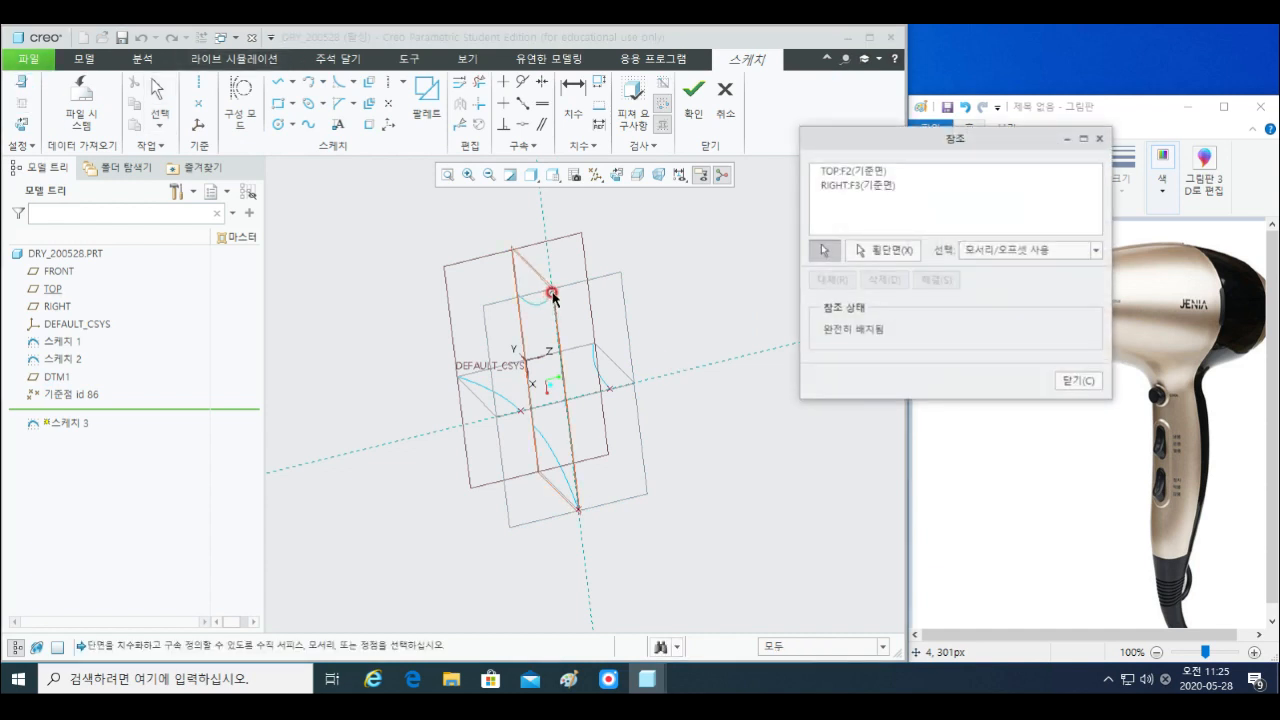
# - Add the curve end of the upper Sketch 2 arc at PNT0 as a sketch reference, choosing it among the overlapping entities
pyautogui.scroll(-3, 548, 294)
pyautogui.moveTo(548, 294); pyautogui.dragTo(583, 310, button='middle')
pyautogui.scroll(-5, 598, 308)
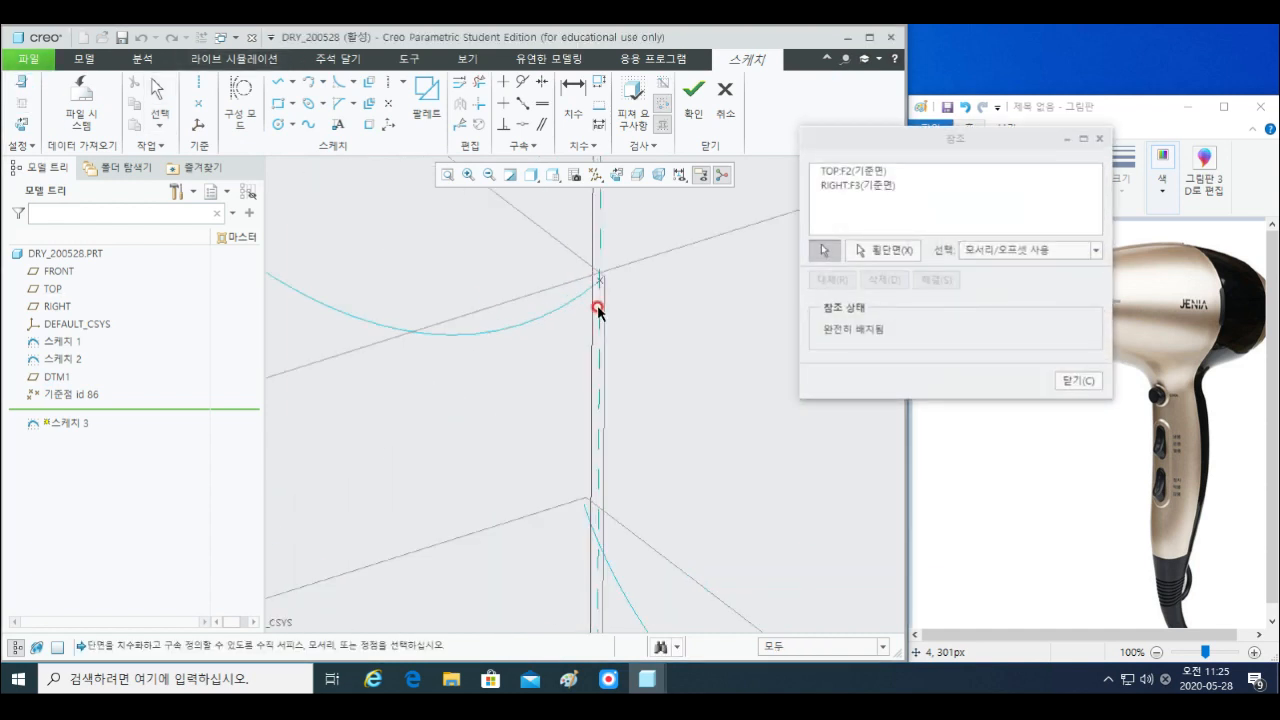
pyautogui.scroll(-3, 602, 284)
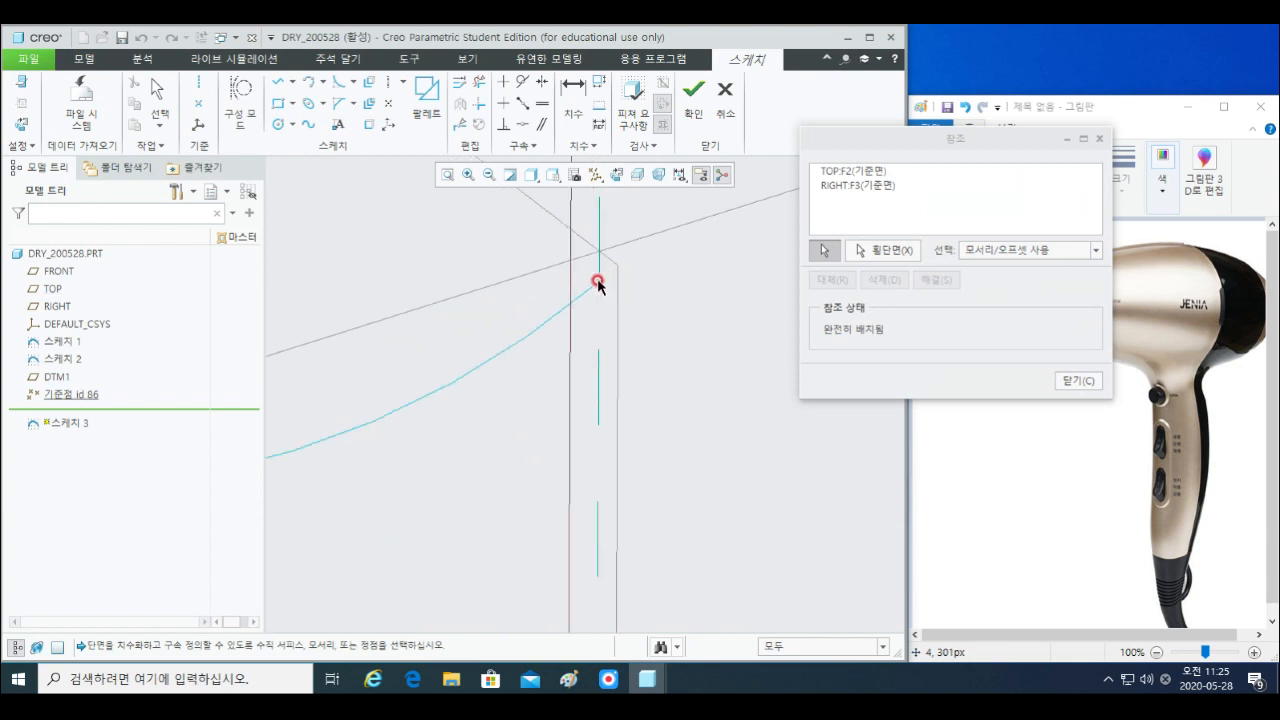
pyautogui.rightClick(600, 283)
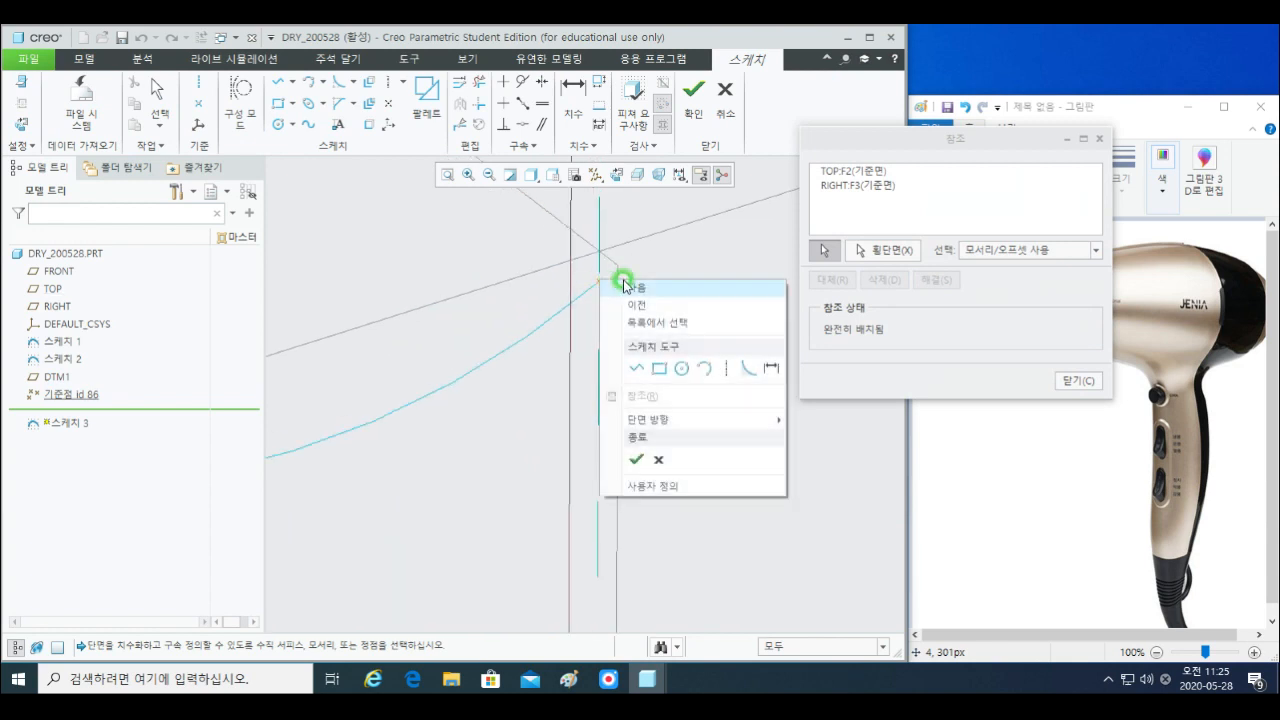
pyautogui.click(666, 323)
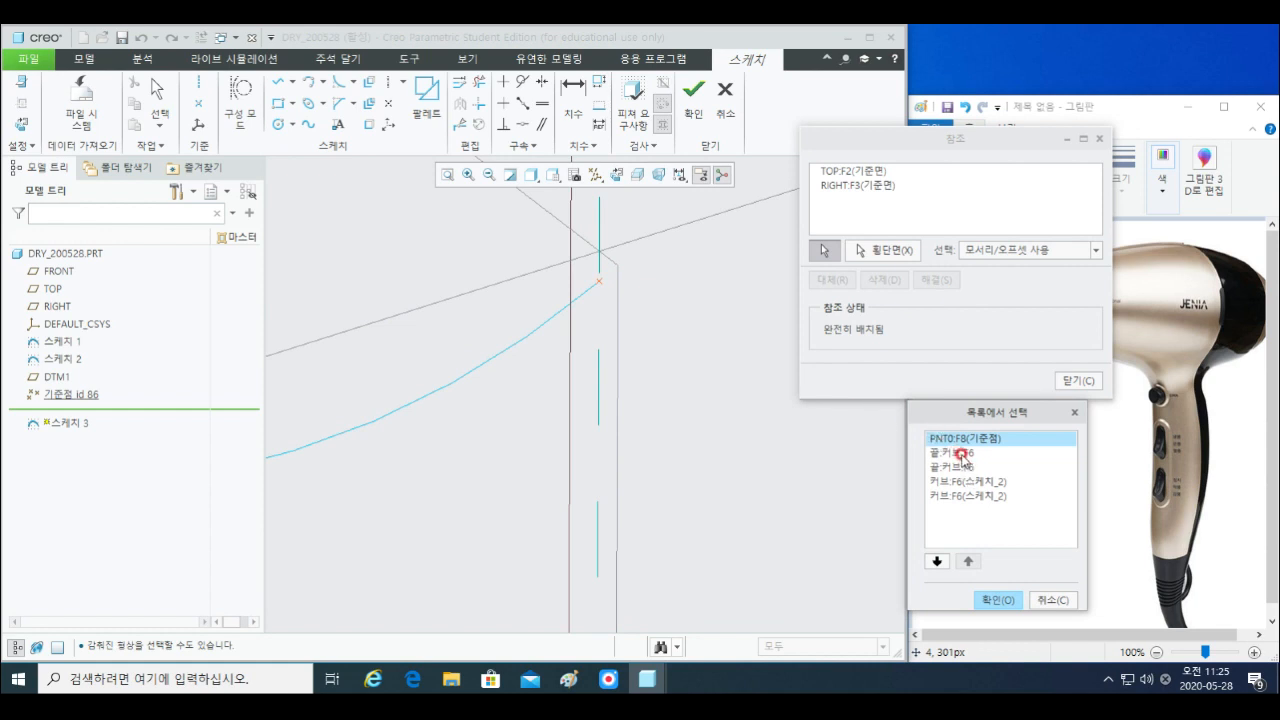
pyautogui.click(961, 453)
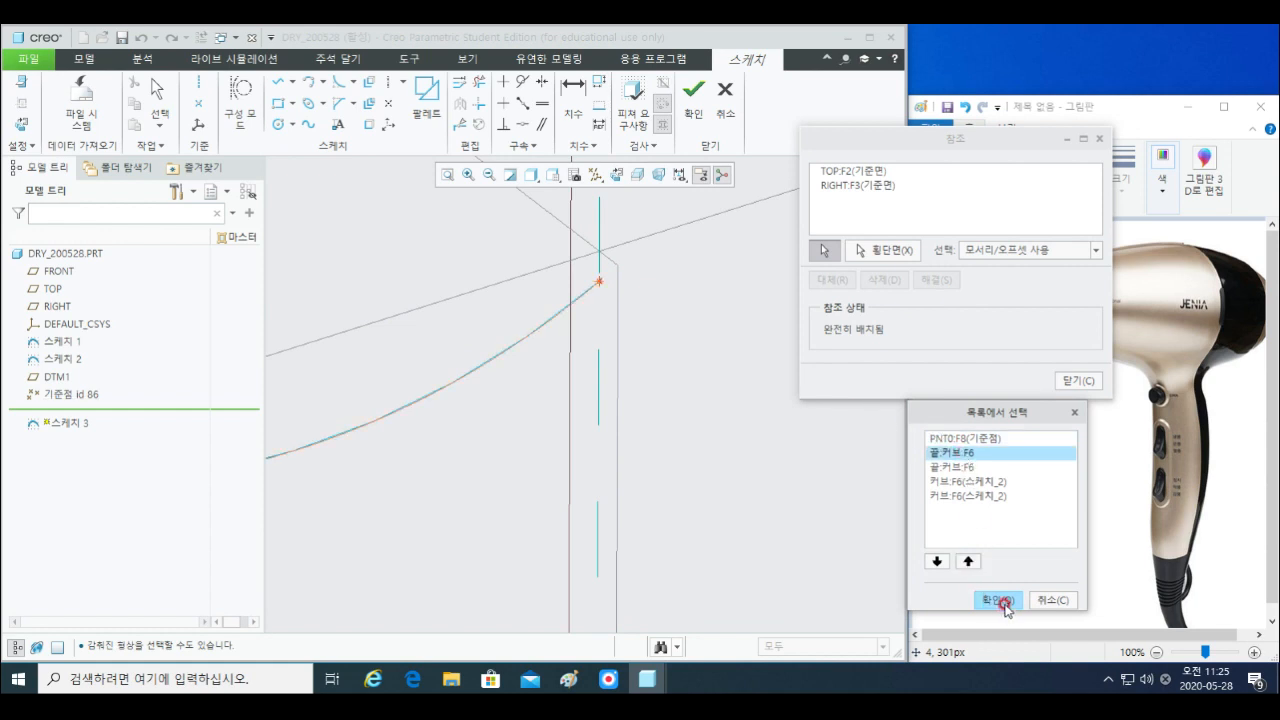
pyautogui.click(1004, 600)
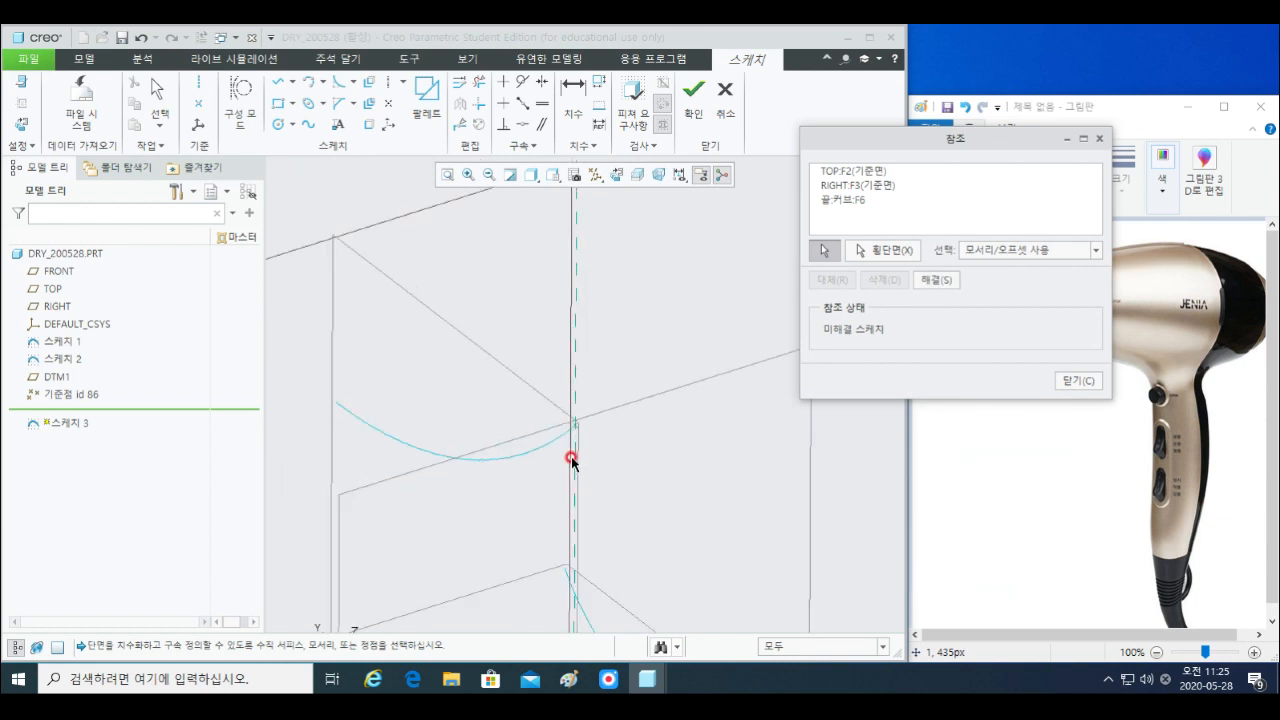
pyautogui.keyDown('shift'); pyautogui.moveTo(551, 412); pyautogui.dragTo(560, 430, button='middle'); pyautogui.keyUp('shift')
pyautogui.keyDown('shift'); pyautogui.moveTo(552, 520); pyautogui.dragTo(551, 405, button='middle'); pyautogui.keyUp('shift')
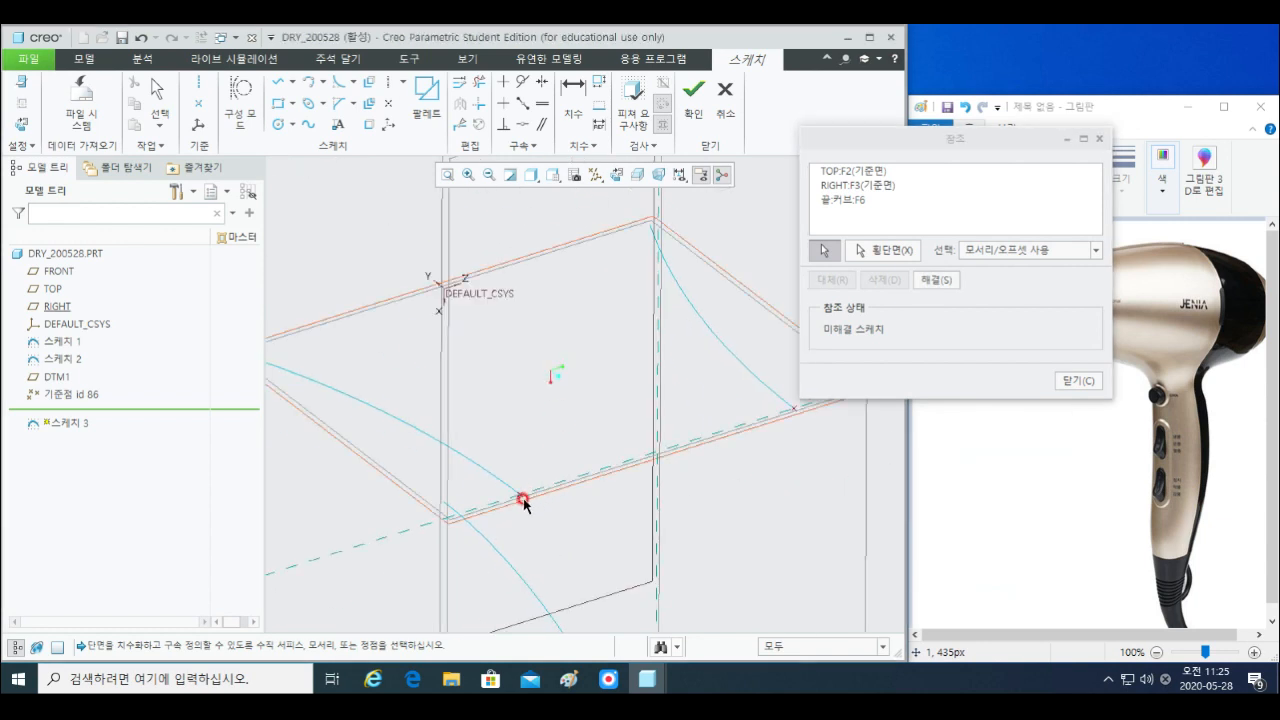
pyautogui.scroll(-4, 518, 497)
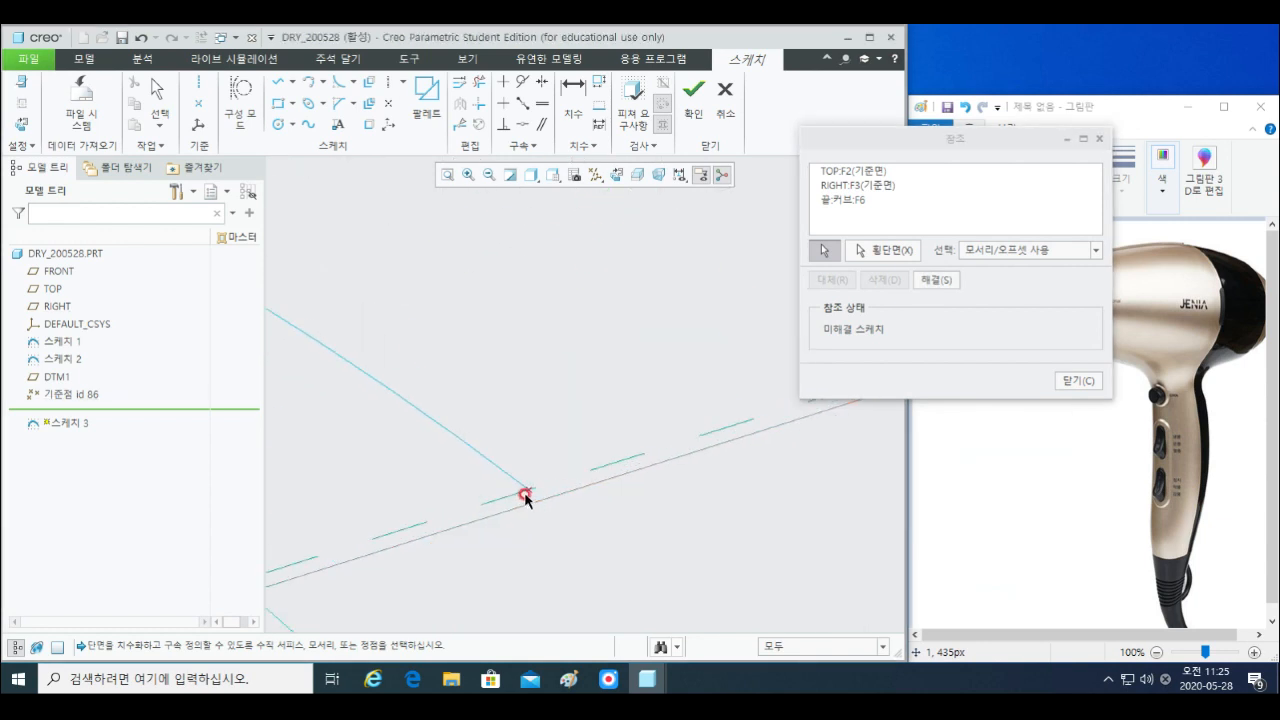
pyautogui.rightClick(567, 452)
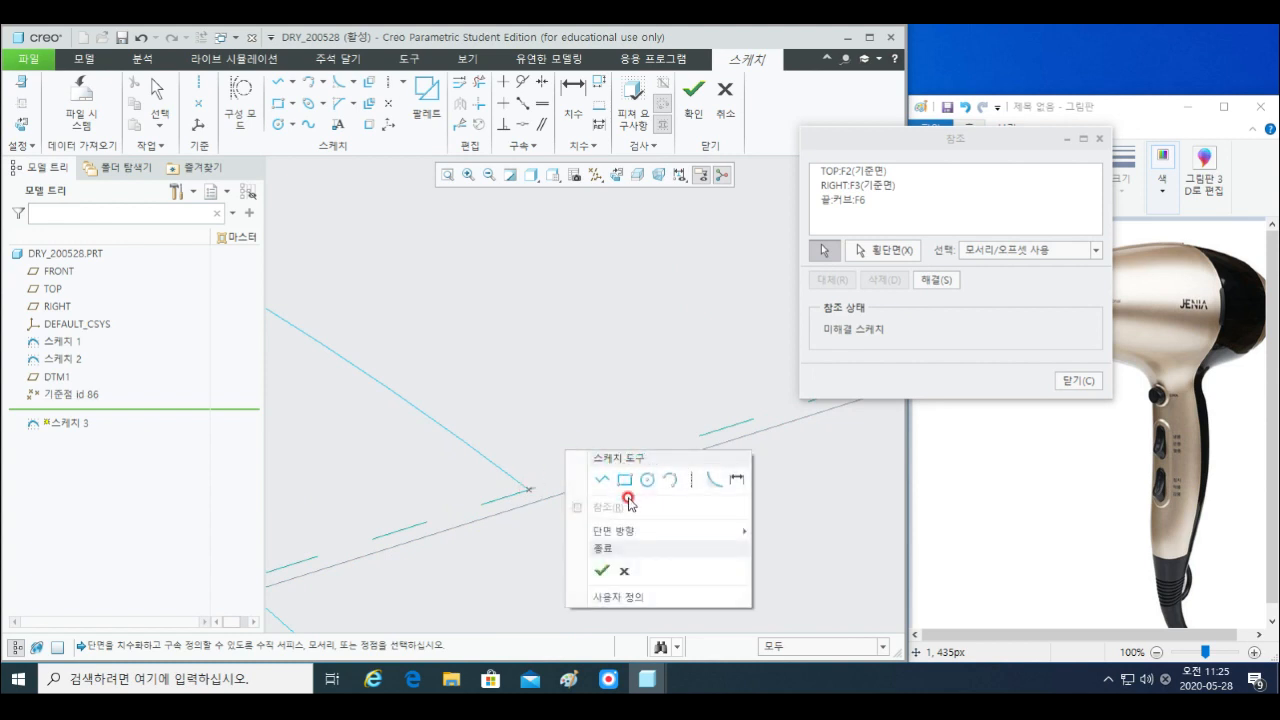
pyautogui.click(521, 488)
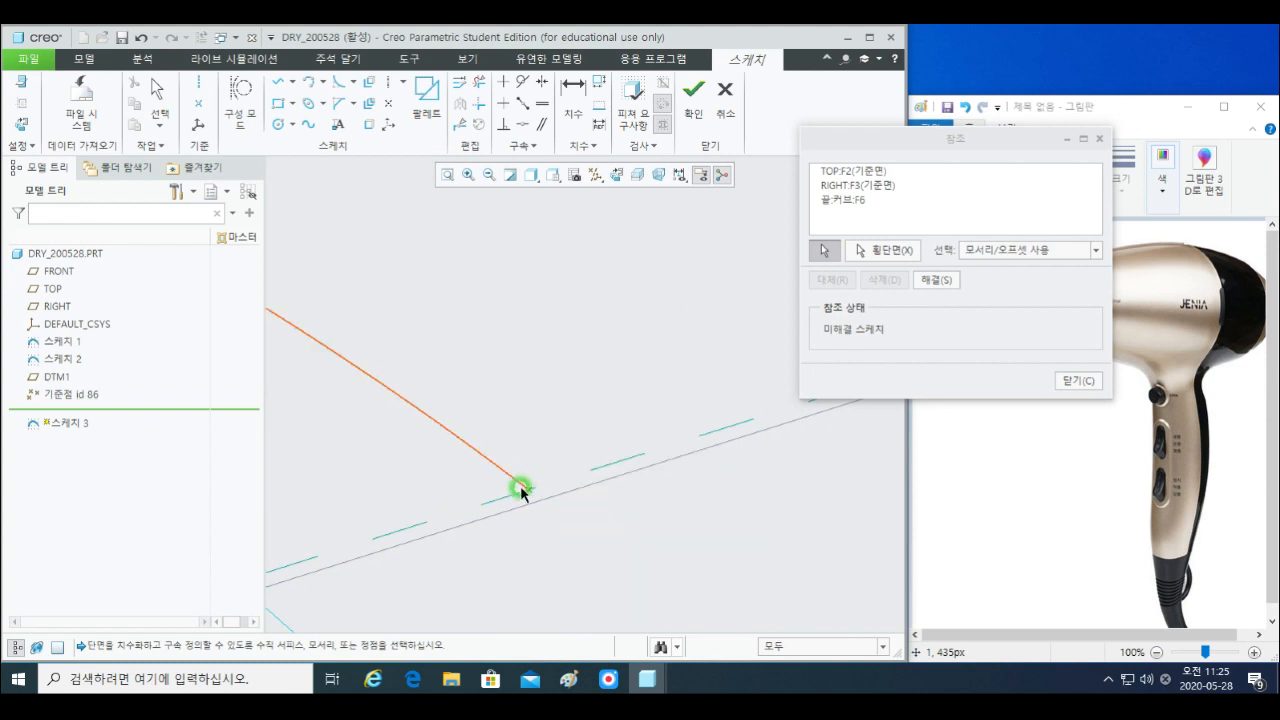
pyautogui.rightClick(522, 489)
pyautogui.click(577, 315)
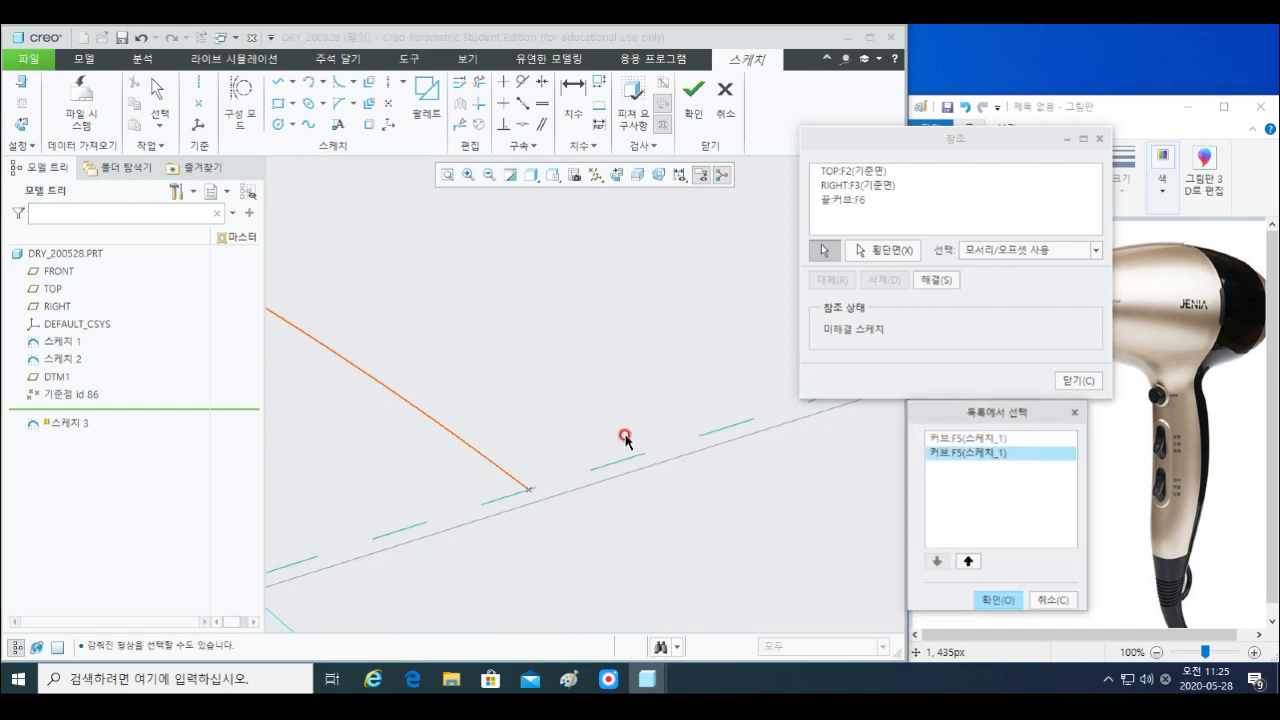
pyautogui.click(1055, 600)
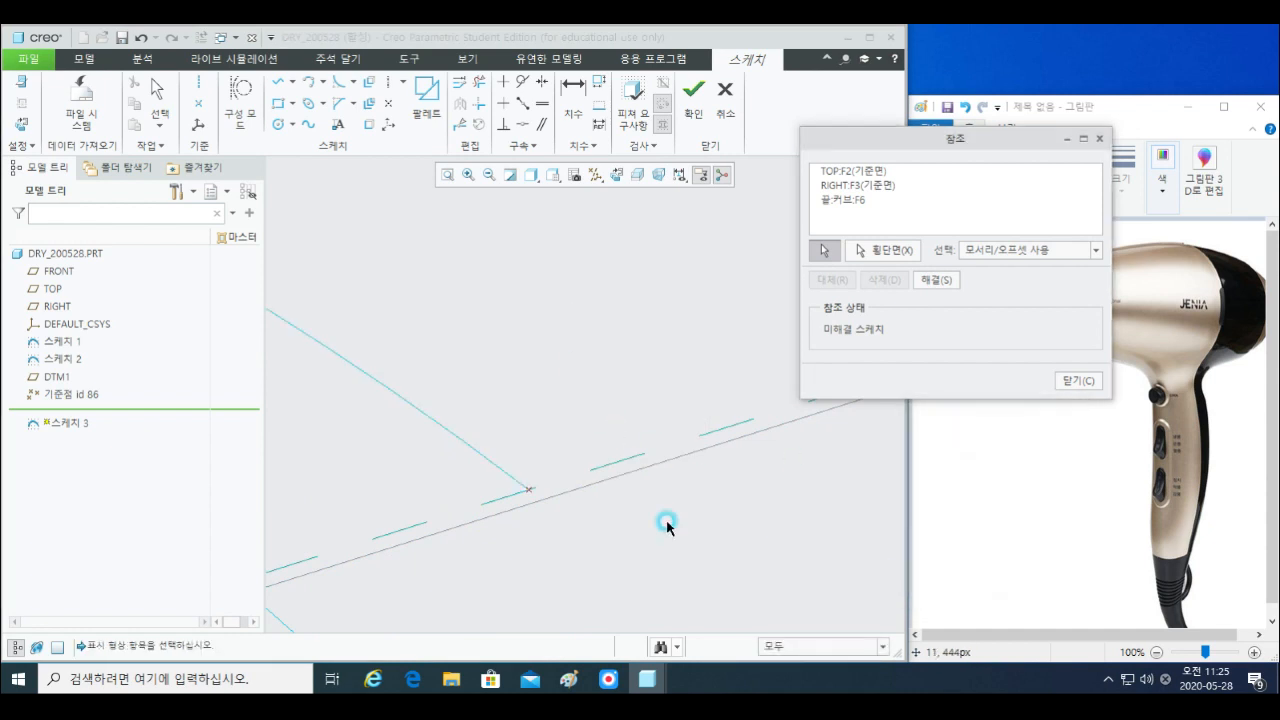
# - Add datum point PNT1 at the end of the Sketch 1 arc as a sketch reference
pyautogui.rightClick(527, 495)
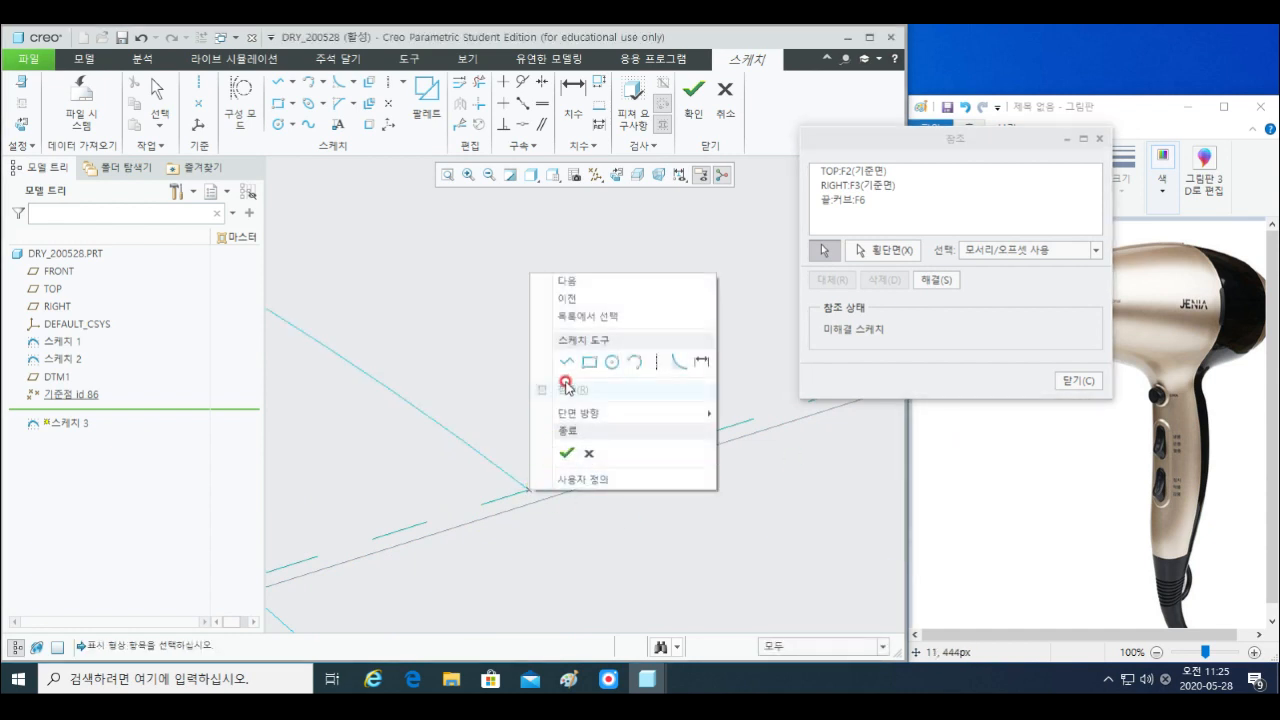
pyautogui.click(570, 316)
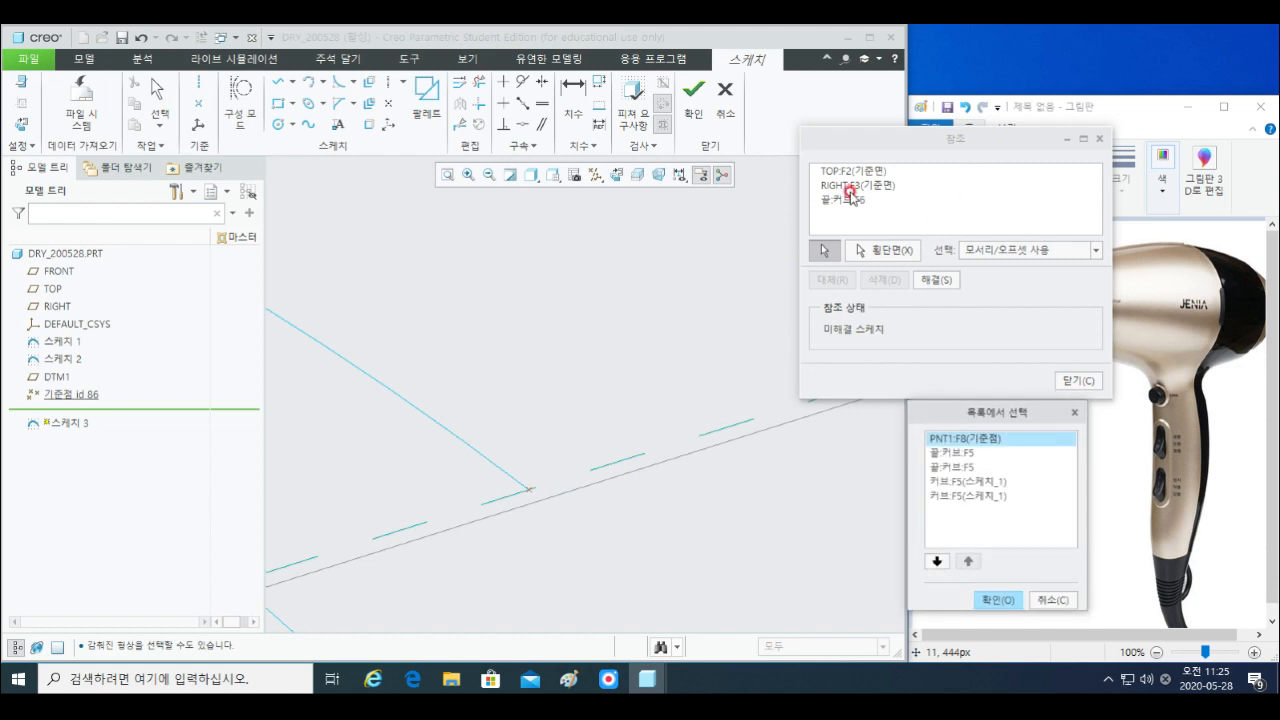
pyautogui.click(855, 199)
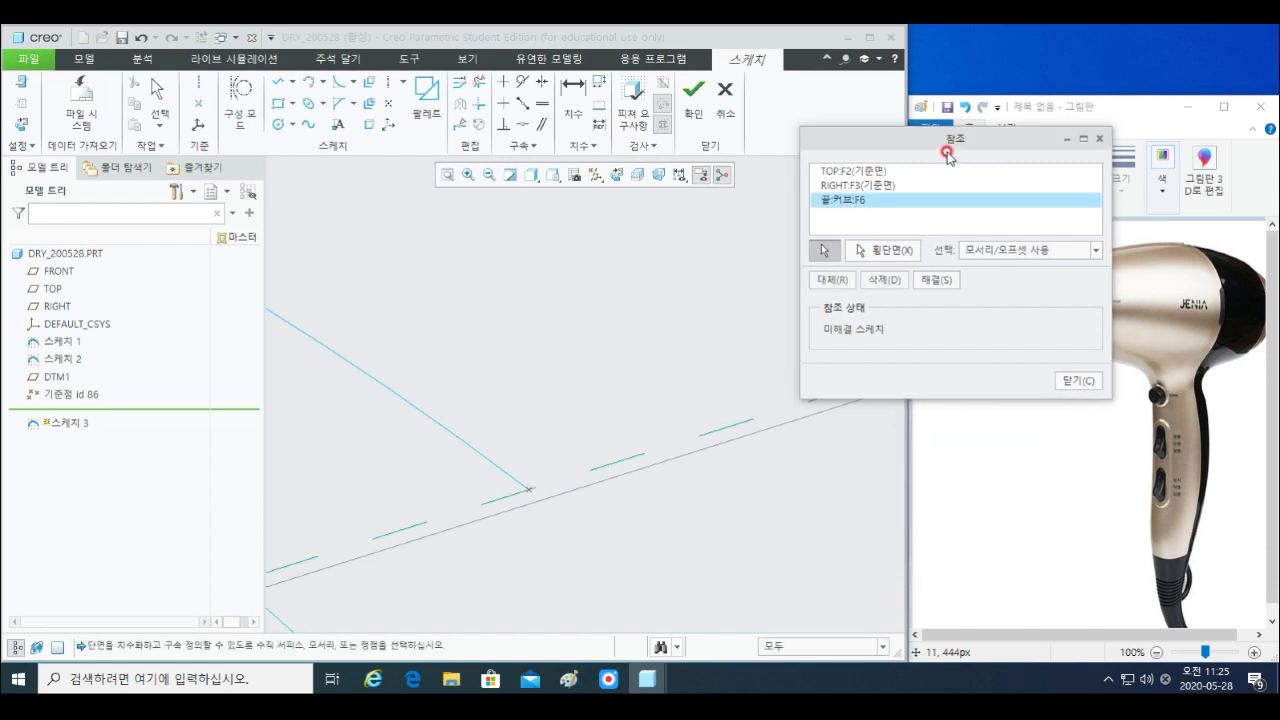
pyautogui.click(528, 493)
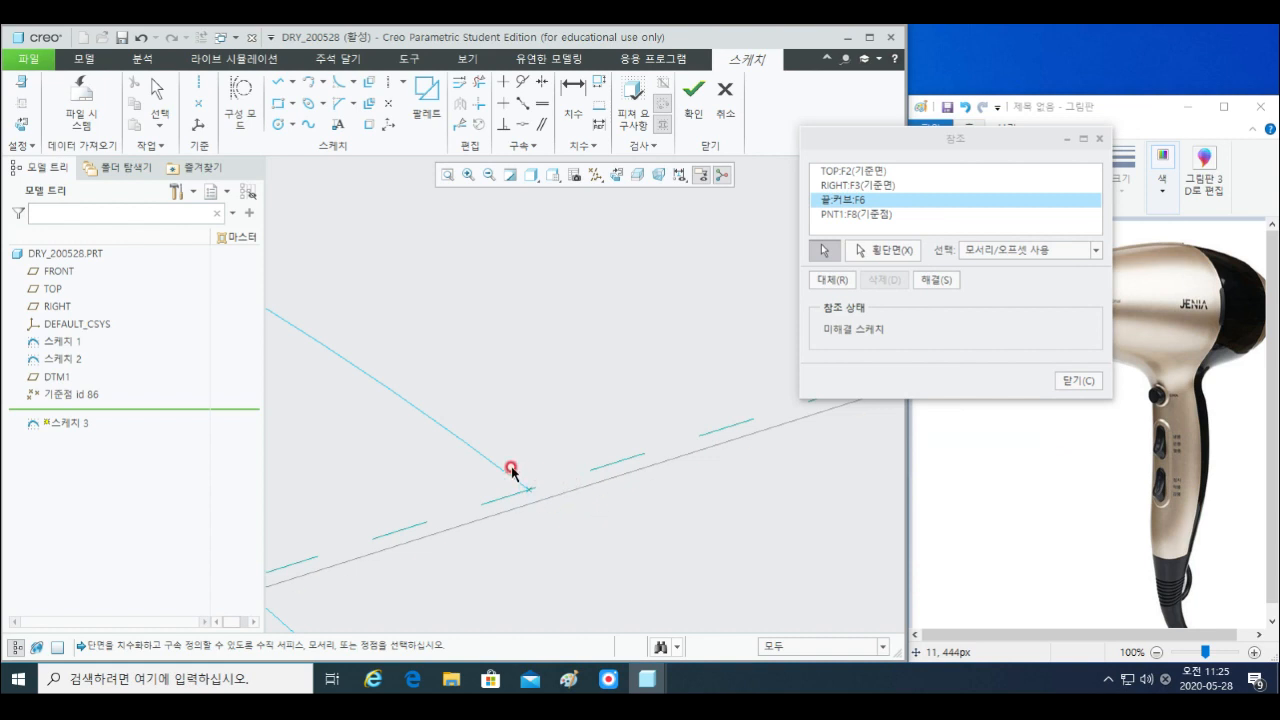
# - Remove the Sketch 2 curve end from the sketch references
pyautogui.hotkey('ctrl', 'd')
pyautogui.scroll(10, 558, 396)
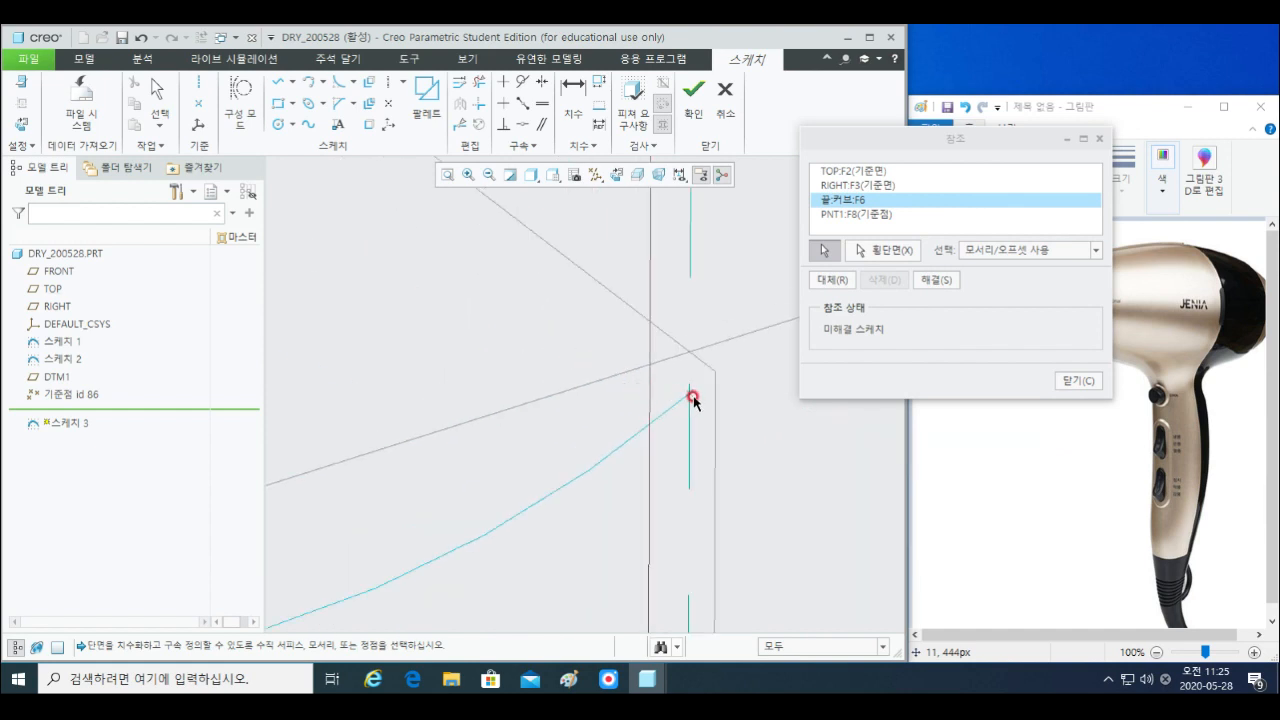
pyautogui.click(857, 252)
pyautogui.moveTo(689, 396); pyautogui.dragTo(617, 437, button='middle')
pyautogui.click(878, 215)
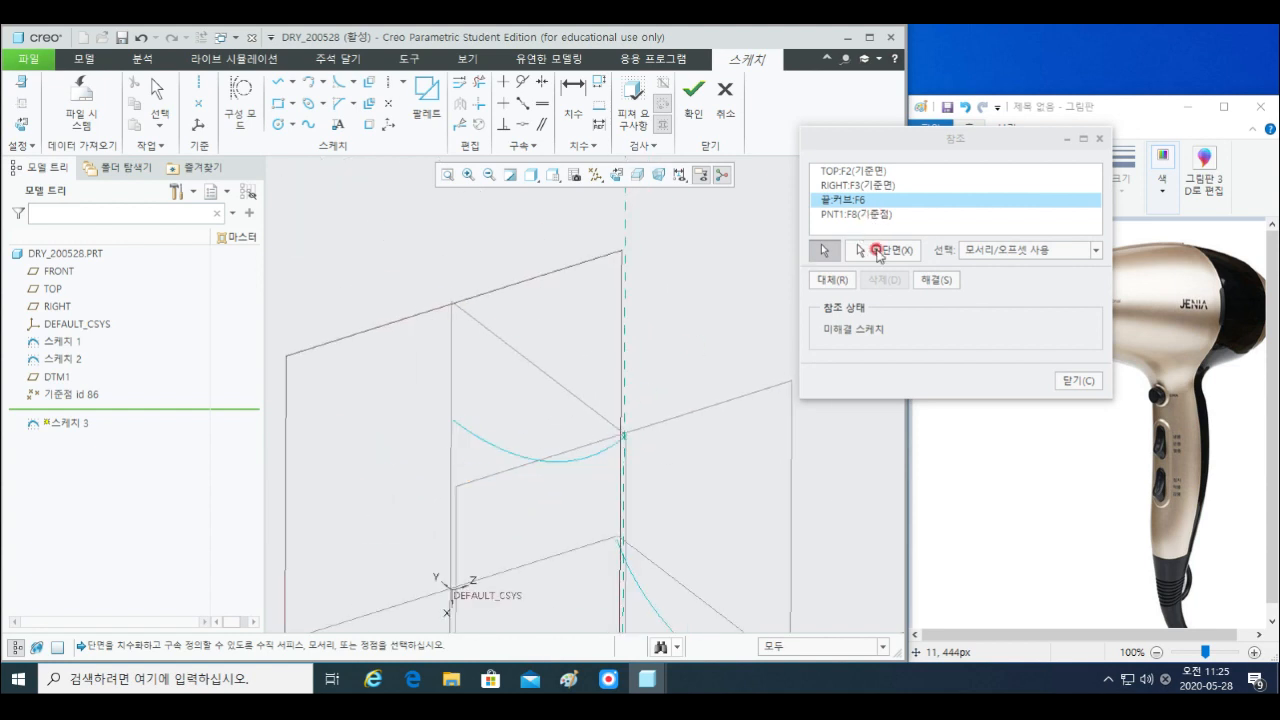
pyautogui.click(858, 202)
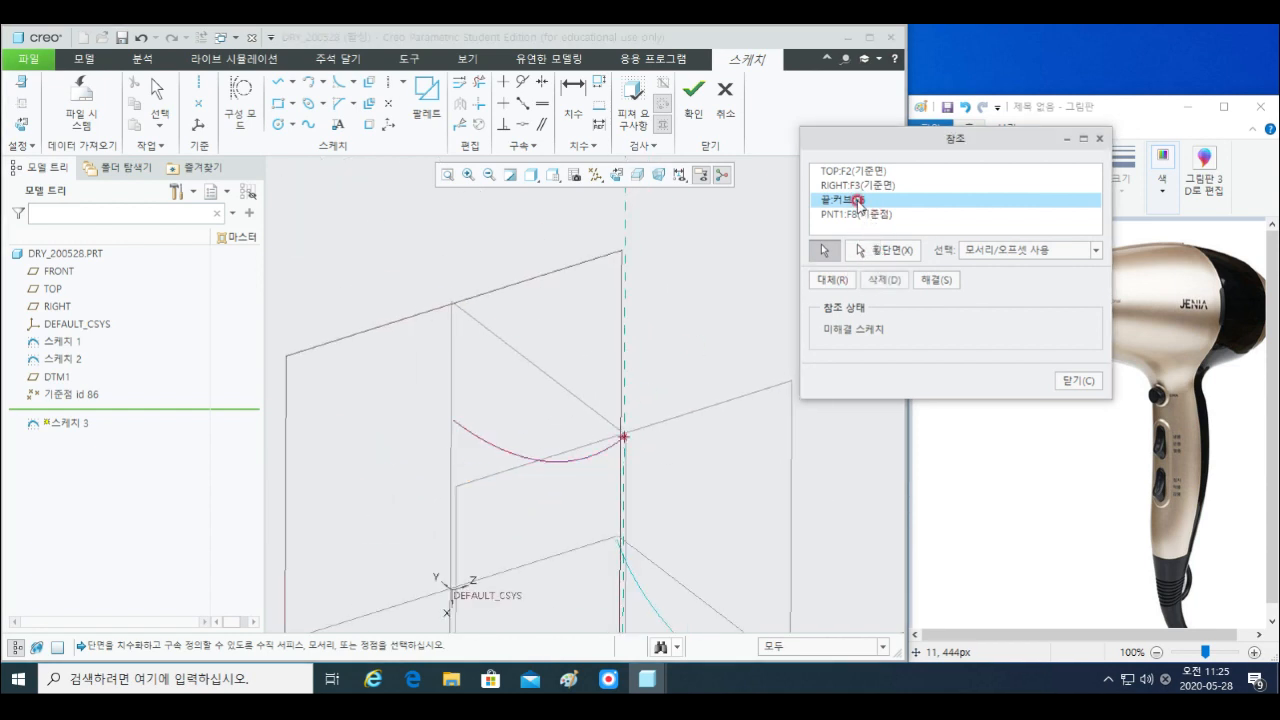
pyautogui.click(880, 281)
# - Add datum point PNT0 at the end of the upper Sketch 2 arc as a sketch reference
pyautogui.scroll(5, 625, 445)
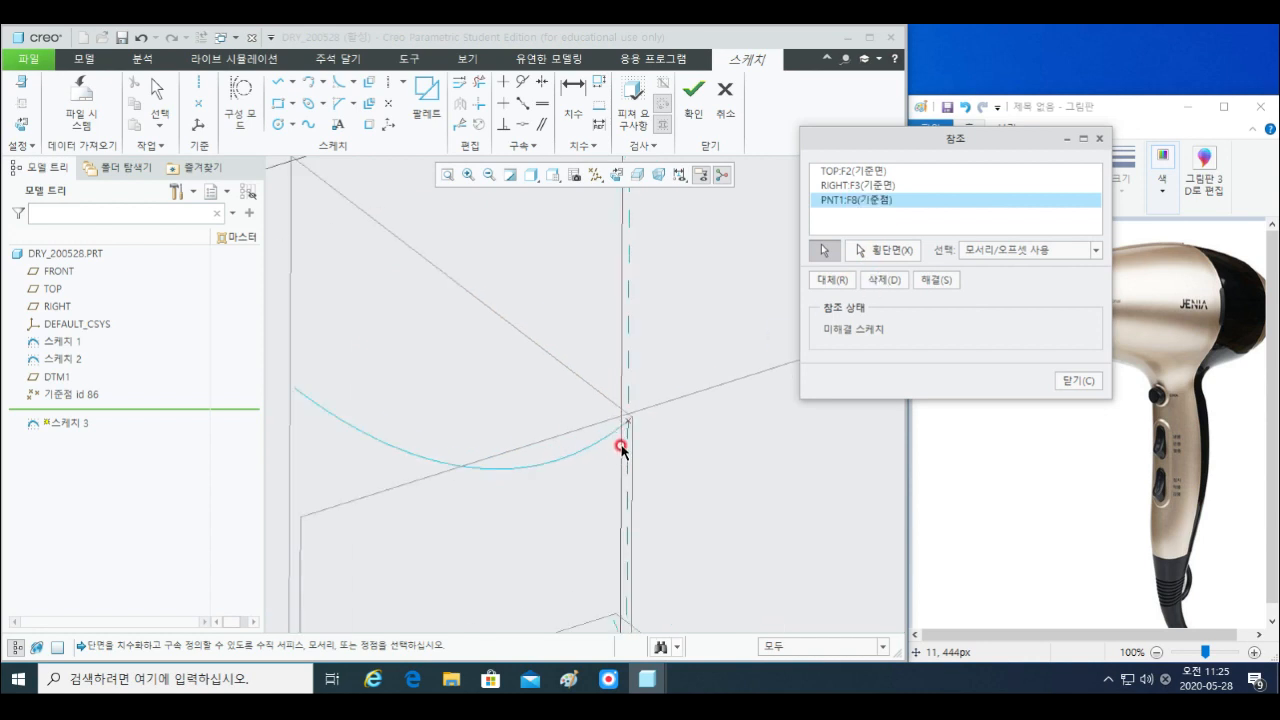
pyautogui.scroll(3, 636, 386)
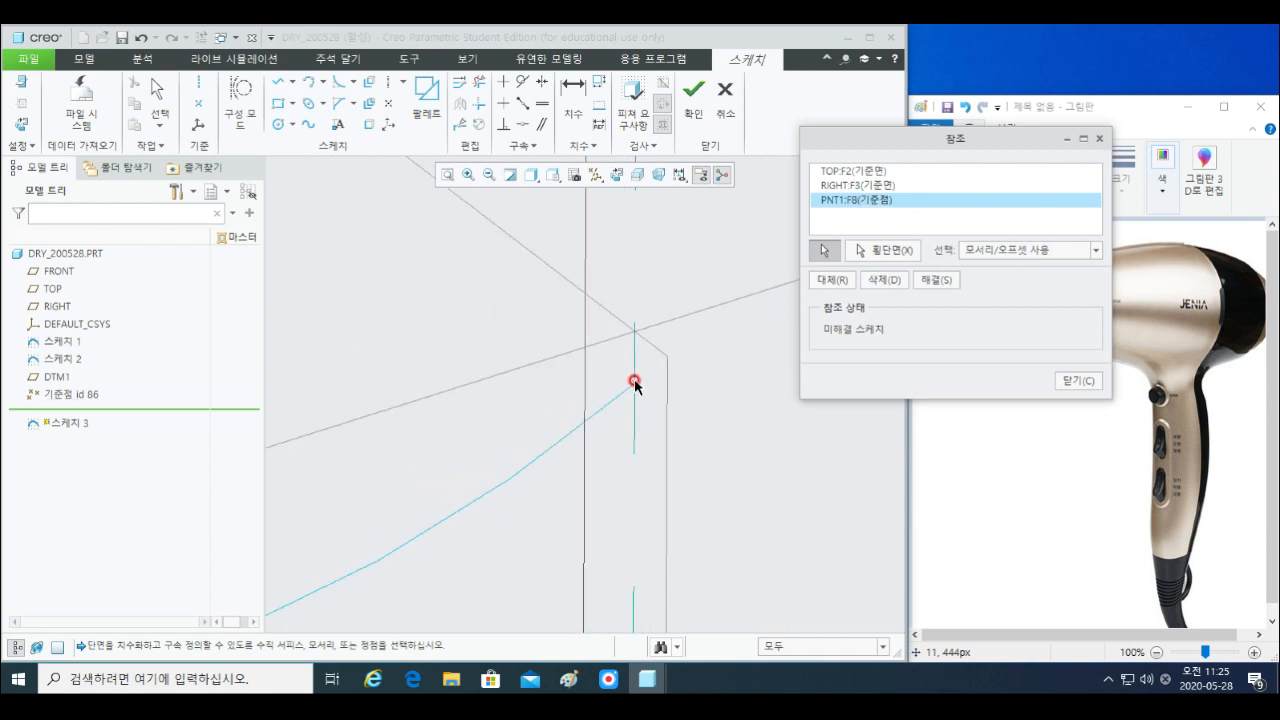
pyautogui.scroll(3, 635, 404)
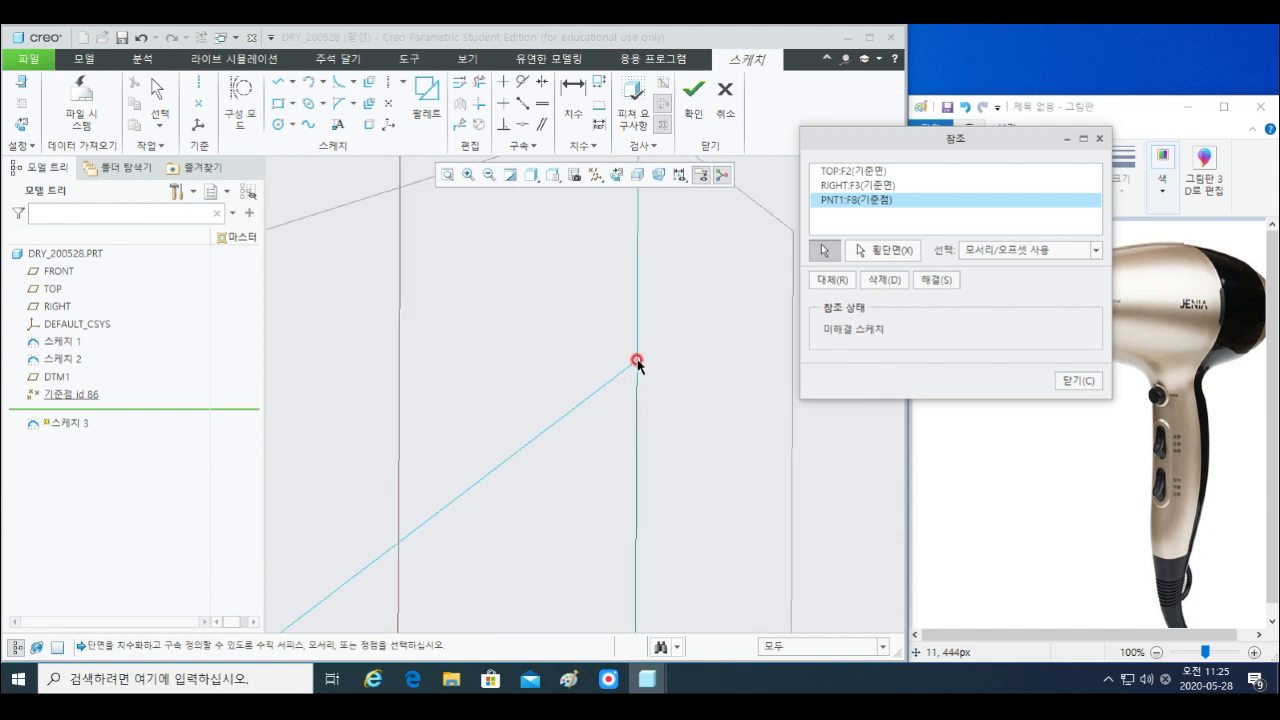
pyautogui.click(637, 361)
pyautogui.scroll(-8, 648, 474)
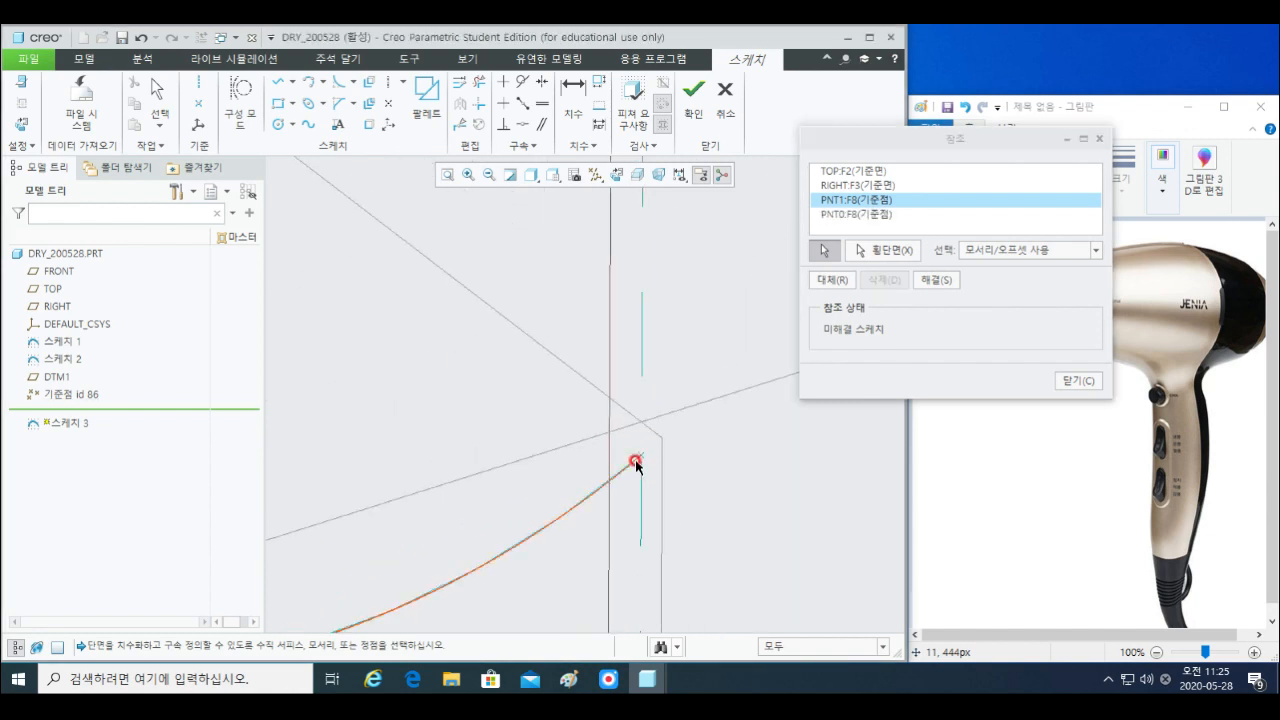
# - Add datum points PNT3 and PNT2 as the remaining sketch references and finish the reference selection
pyautogui.scroll(-10, 635, 461)
pyautogui.keyDown('shift'); pyautogui.moveTo(651, 498); pyautogui.dragTo(620, 456, button='middle'); pyautogui.keyUp('shift')
pyautogui.scroll(5, 620, 456)
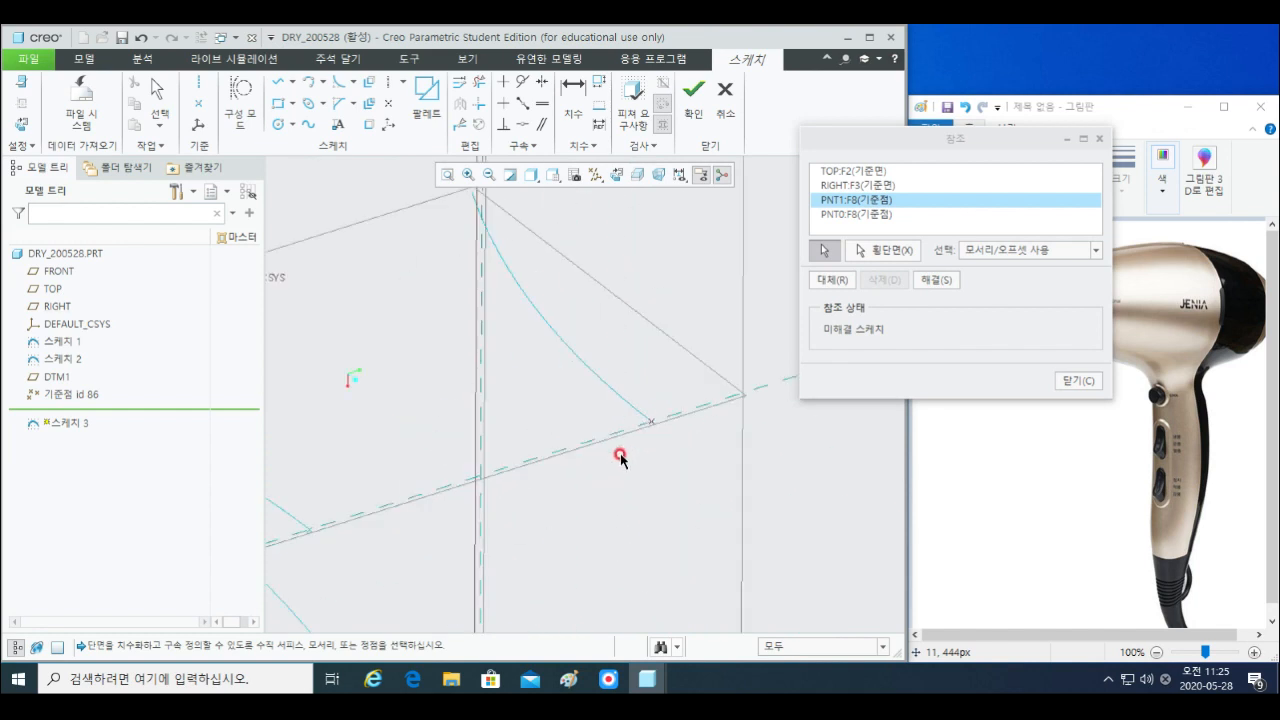
pyautogui.scroll(3, 625, 452)
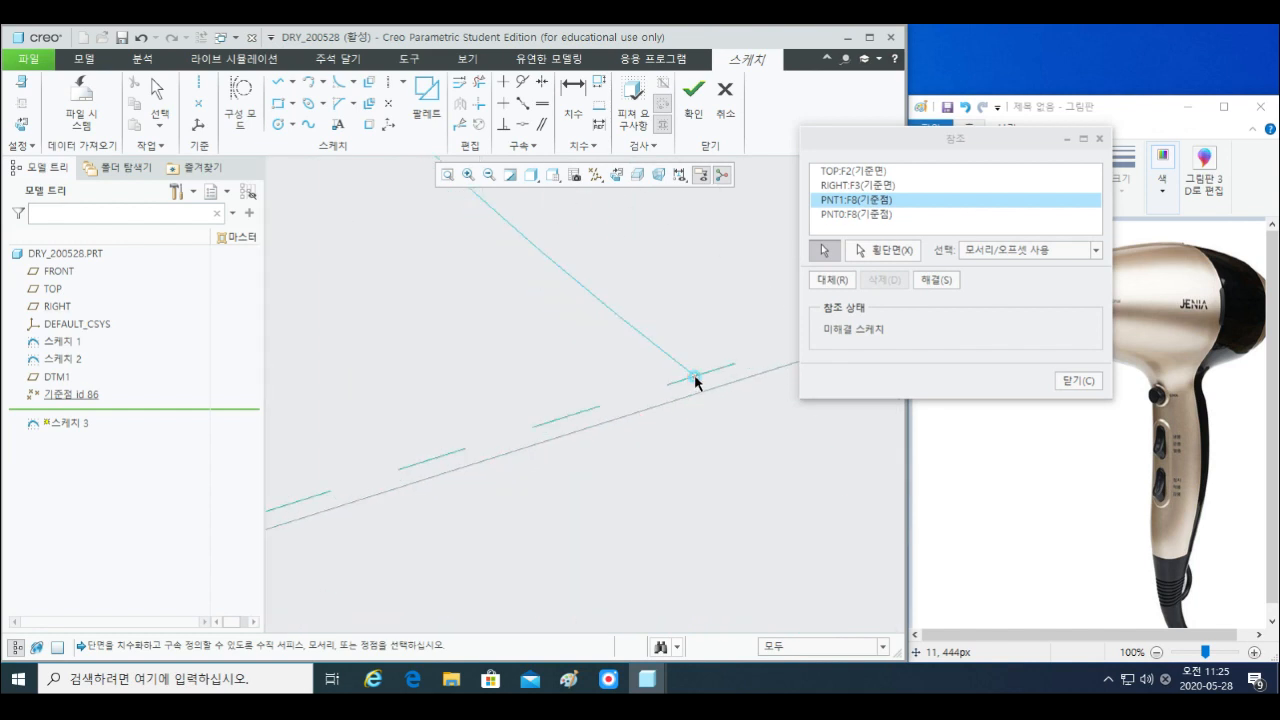
pyautogui.click(695, 377)
pyautogui.scroll(-8, 670, 392)
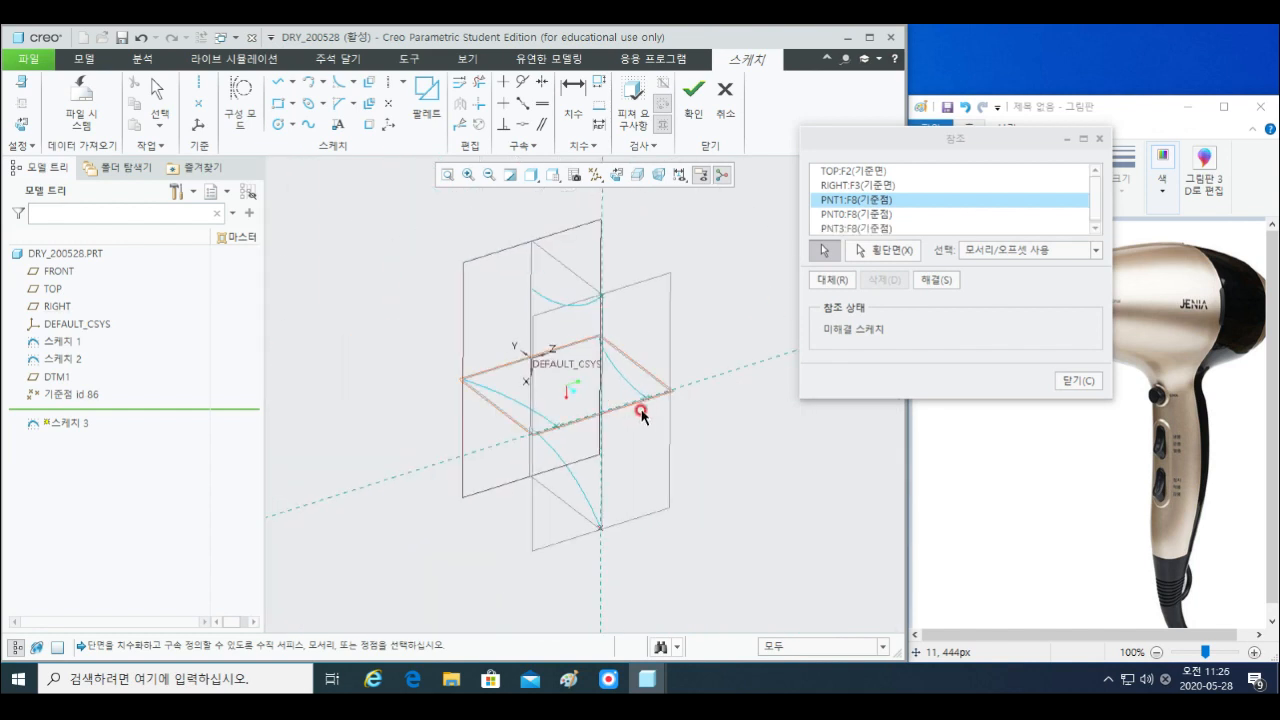
pyautogui.scroll(8, 641, 416)
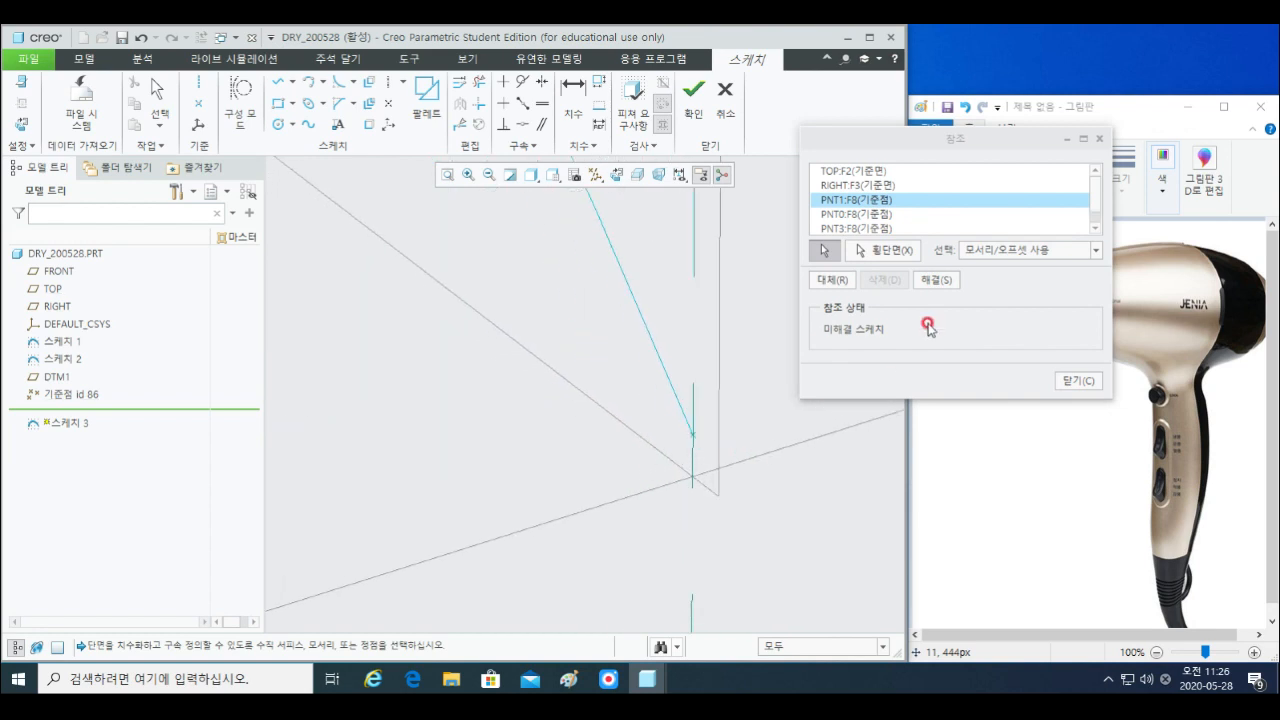
pyautogui.moveTo(1093, 195); pyautogui.dragTo(1093, 221)
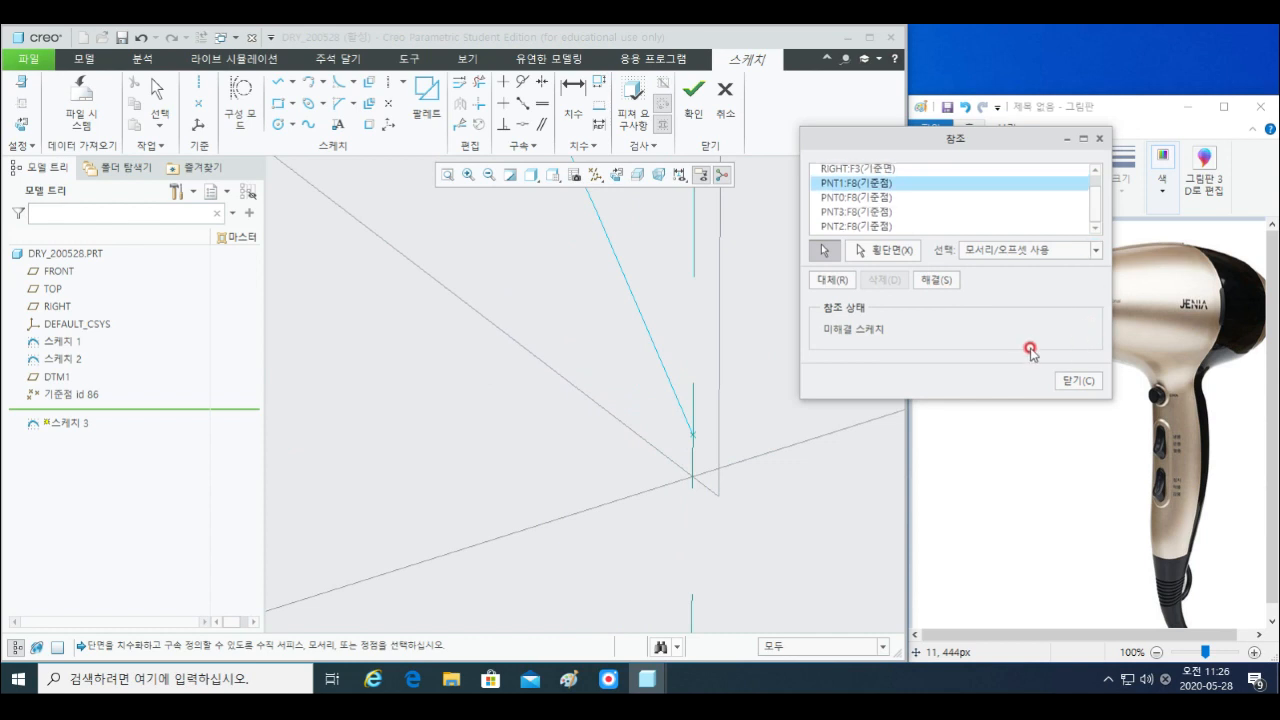
pyautogui.click(1077, 380)
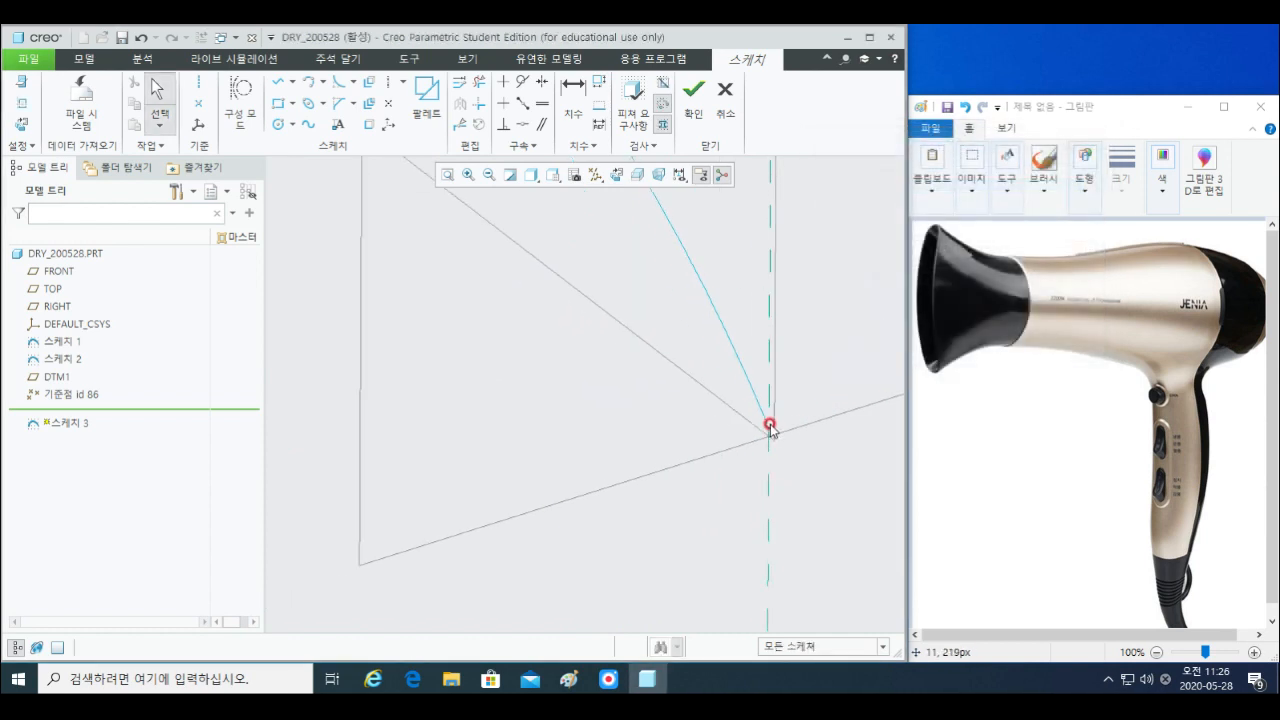
# - Draw two perpendicular centerlines along the sketch's vertical and horizontal references, crossing at the sketch origin
pyautogui.moveTo(789, 316)
pyautogui.mouseDown(button='middle')
pyautogui.moveTo(734, 391)
pyautogui.moveTo(657, 386)
pyautogui.moveTo(725, 340)
pyautogui.mouseUp(button='middle')
pyautogui.rightClick(789, 278)
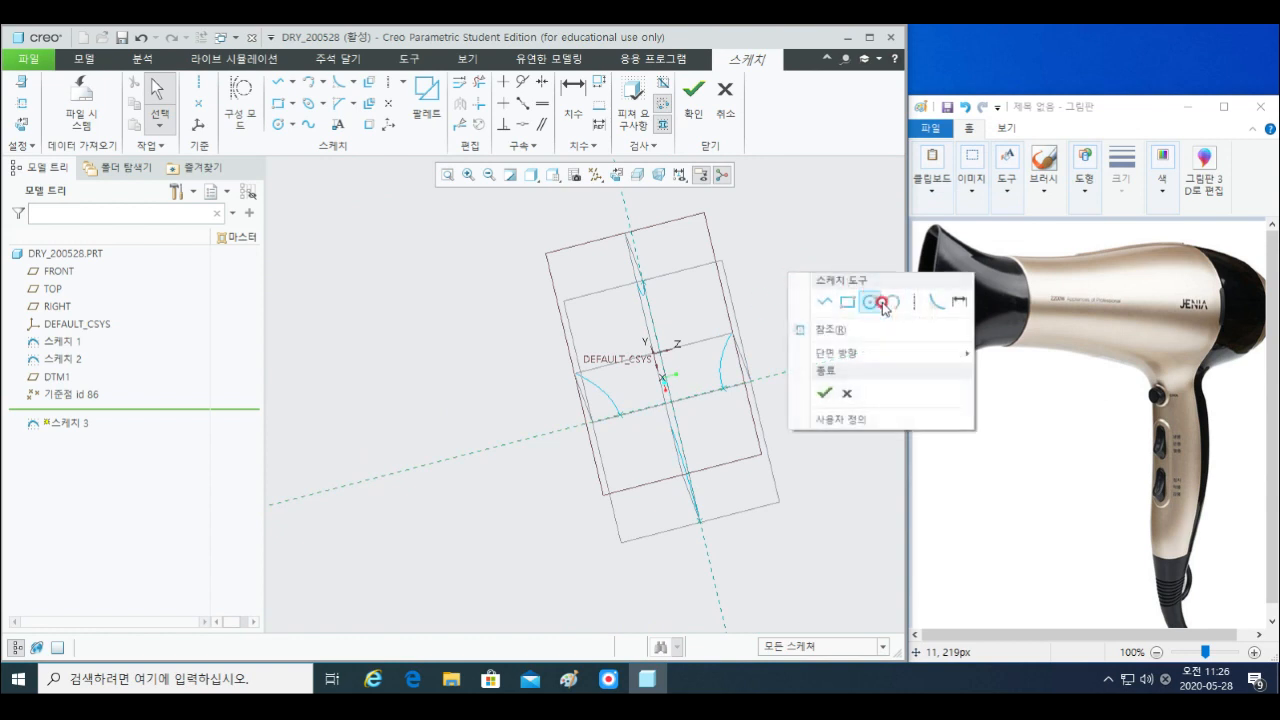
pyautogui.click(905, 299)
pyautogui.click(661, 362)
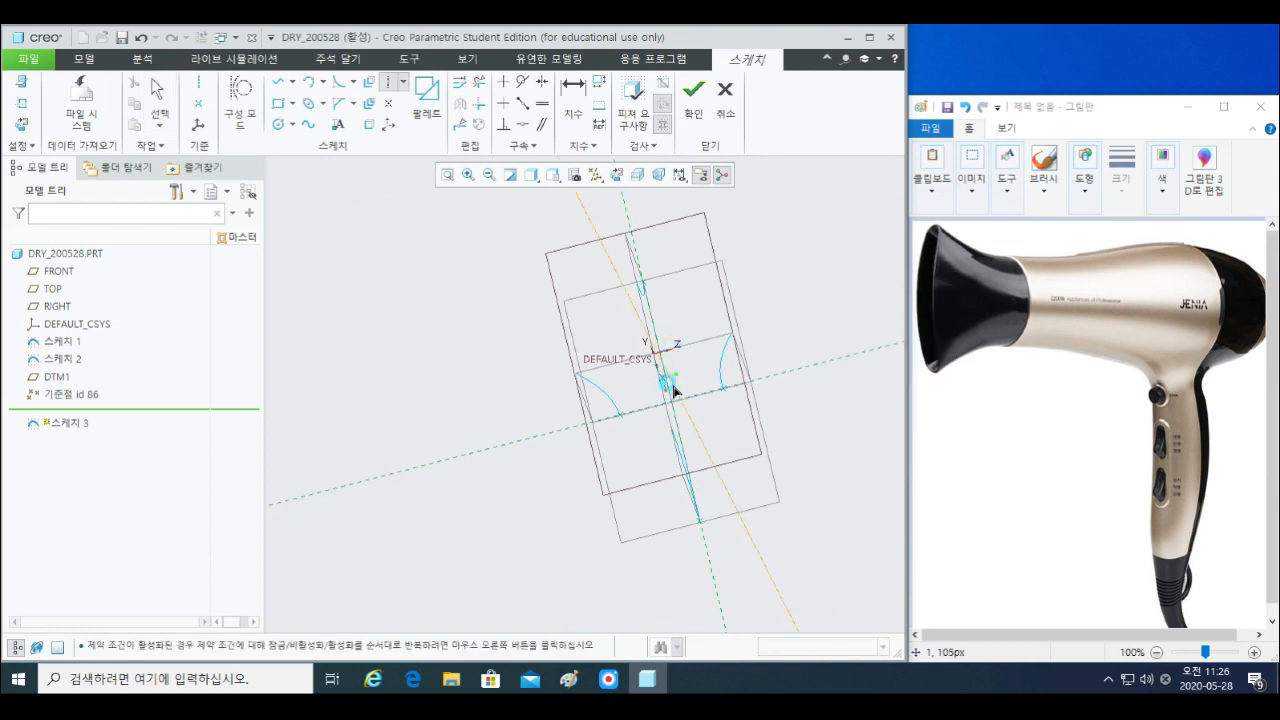
pyautogui.click(675, 417)
pyautogui.click(583, 416)
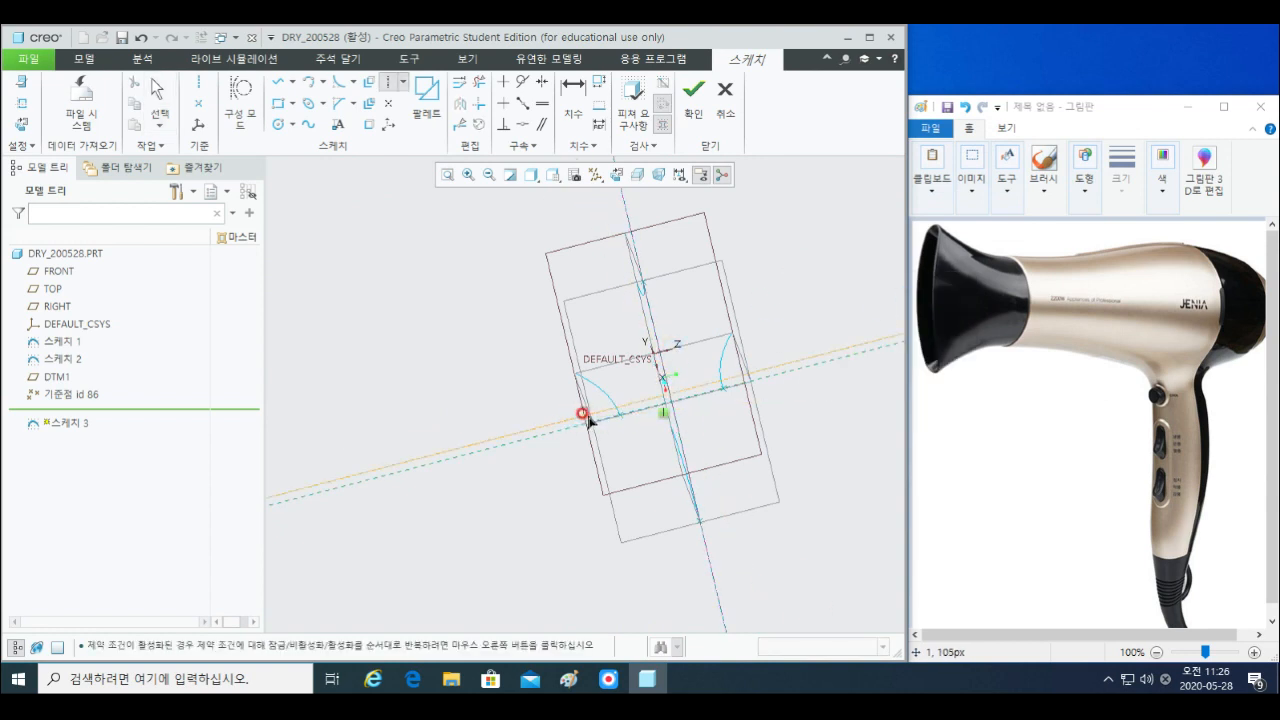
pyautogui.click(573, 430)
pyautogui.click(590, 425)
pyautogui.moveTo(716, 472)
pyautogui.keyDown('shift'); pyautogui.mouseDown(button='middle')
pyautogui.moveTo(637, 455)
pyautogui.moveTo(636, 358)
pyautogui.mouseUp(button='middle'); pyautogui.keyUp('shift')
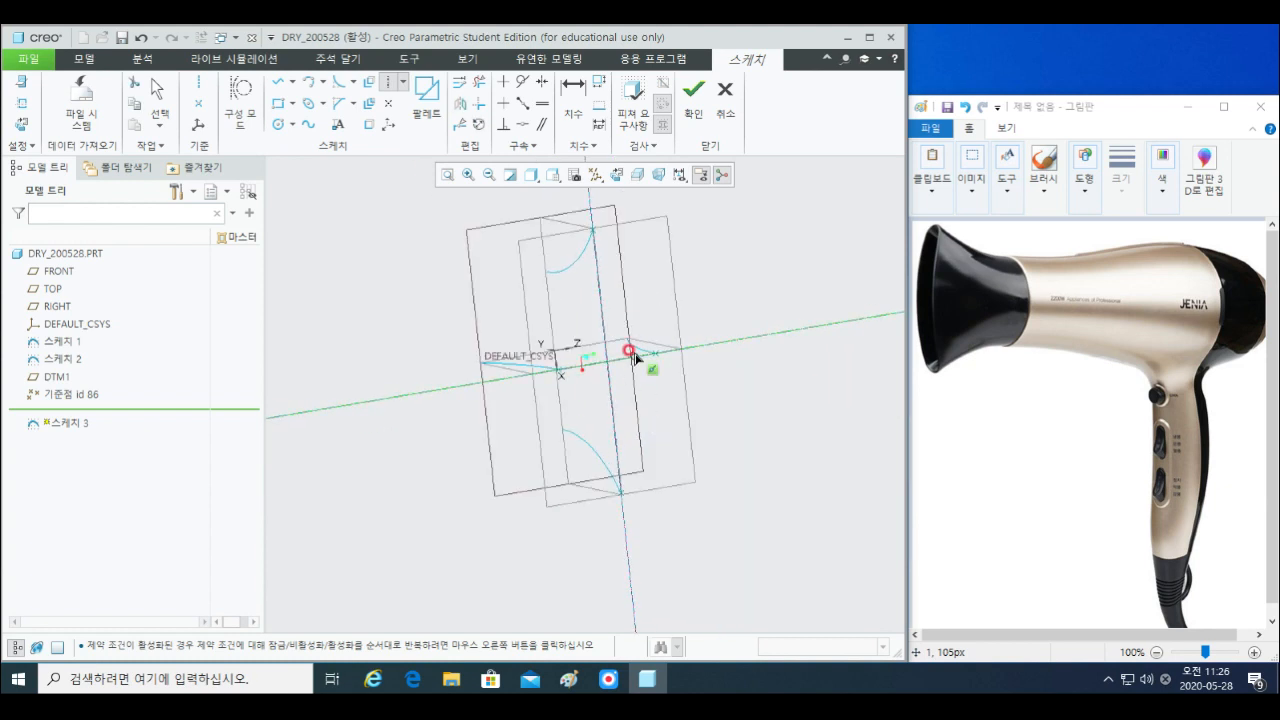
pyautogui.middleClick(656, 295)
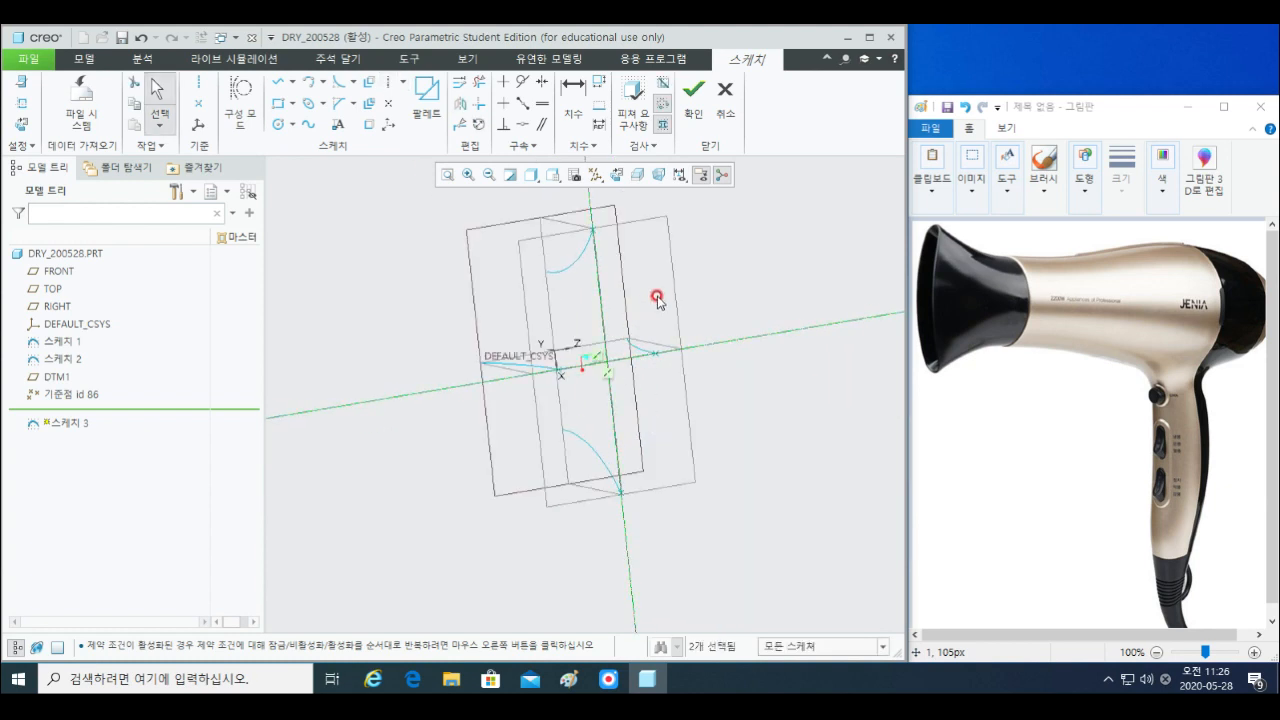
# - Sketch an ellipse centred on the crossing of the centerlines, passing through the datum points at the arc ends
pyautogui.click(306, 105)
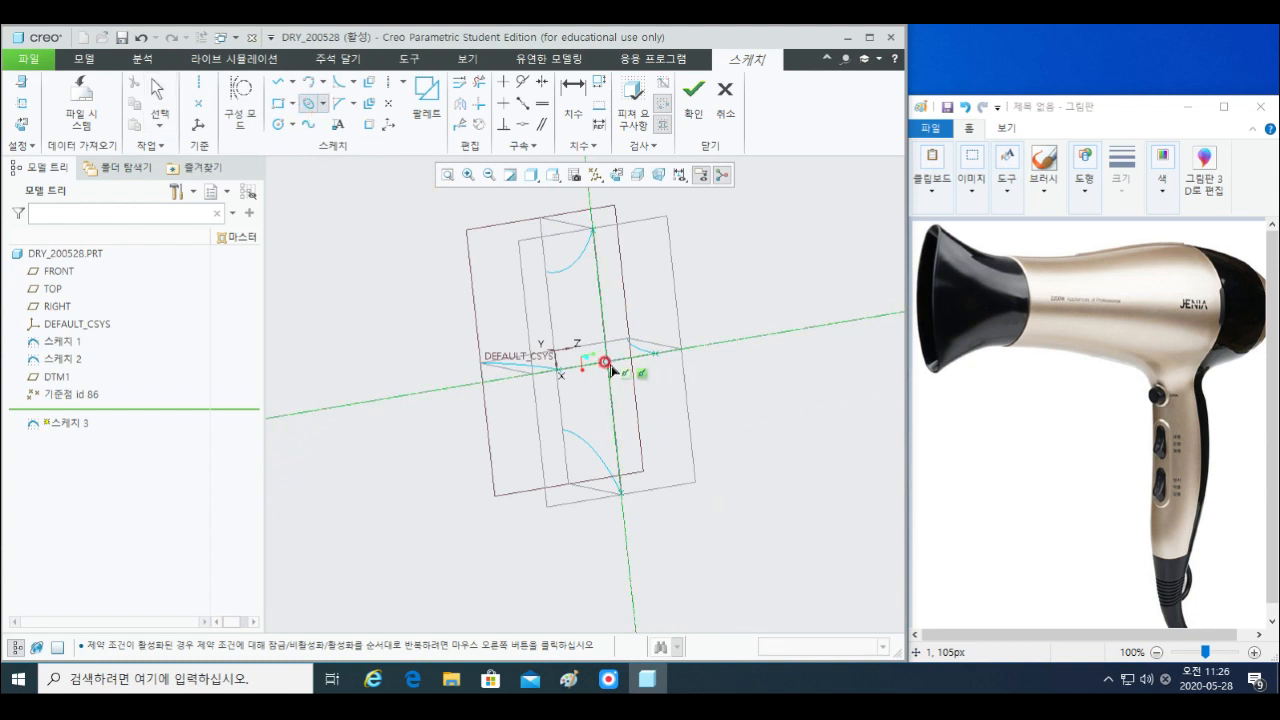
pyautogui.click(620, 495)
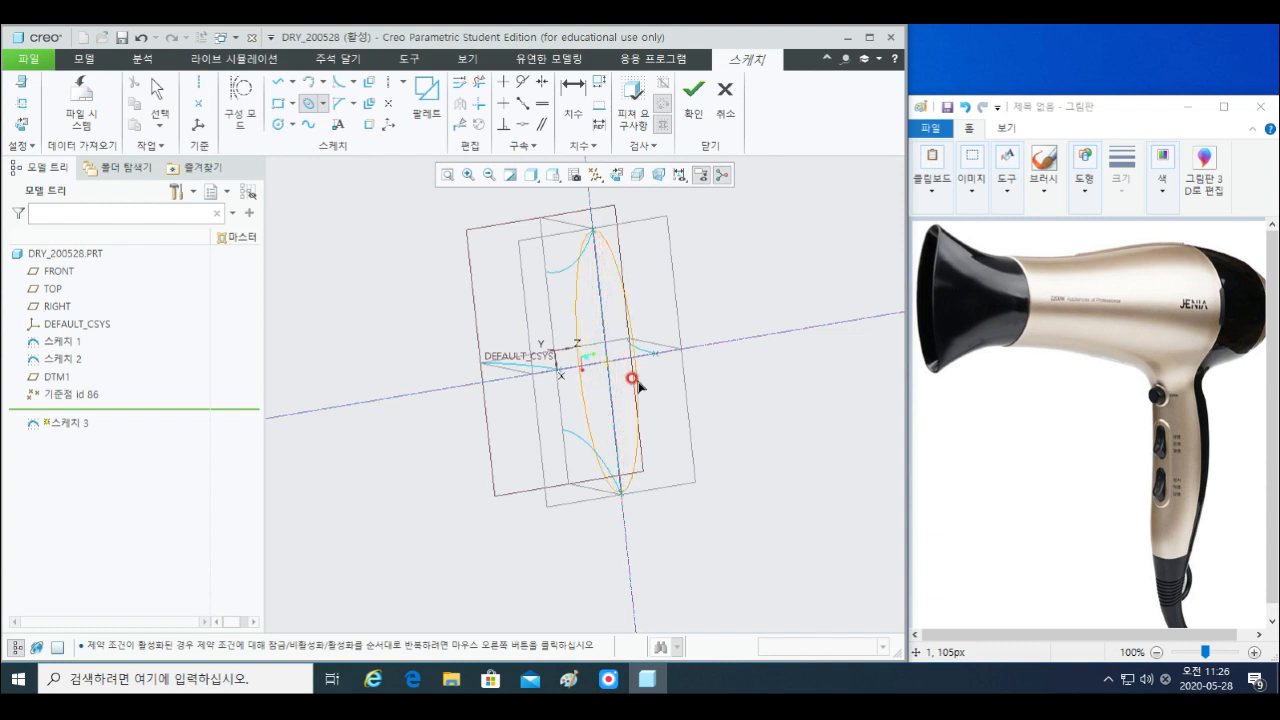
pyautogui.click(656, 361)
pyautogui.middleClick(738, 402)
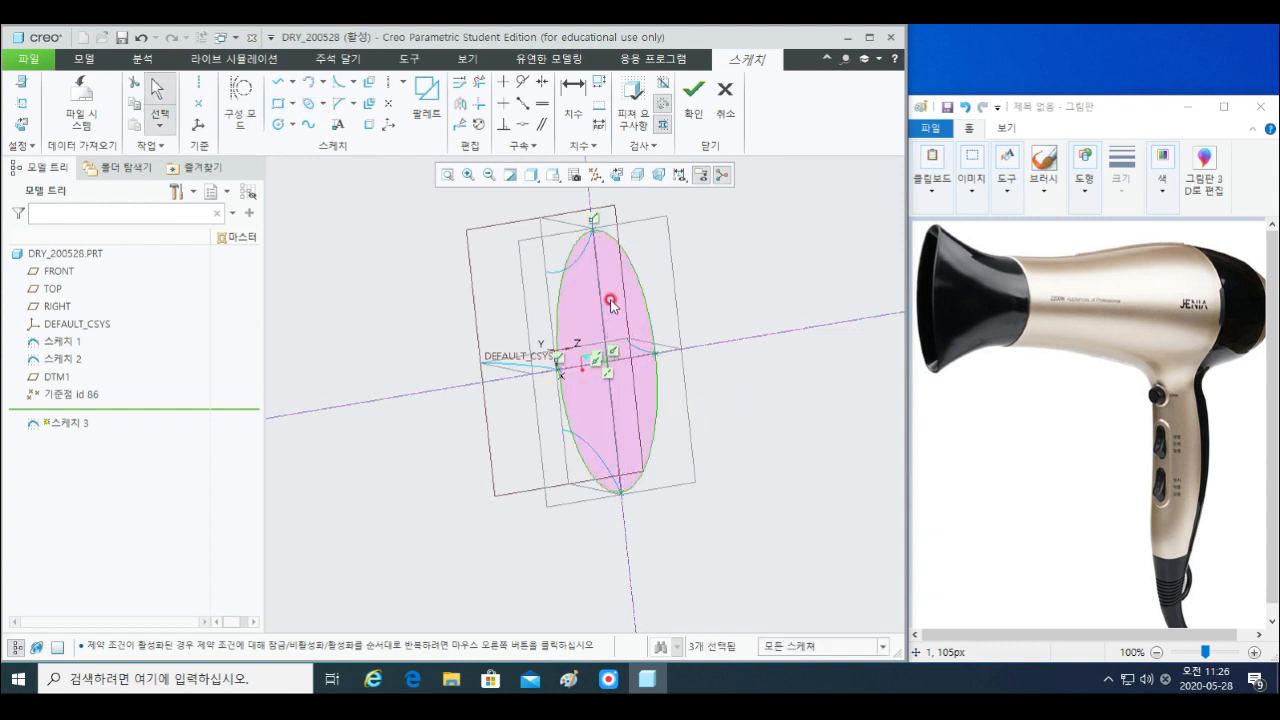
pyautogui.moveTo(601, 307)
pyautogui.mouseDown(button='middle')
pyautogui.moveTo(586, 277)
pyautogui.moveTo(594, 327)
pyautogui.mouseUp(button='middle')
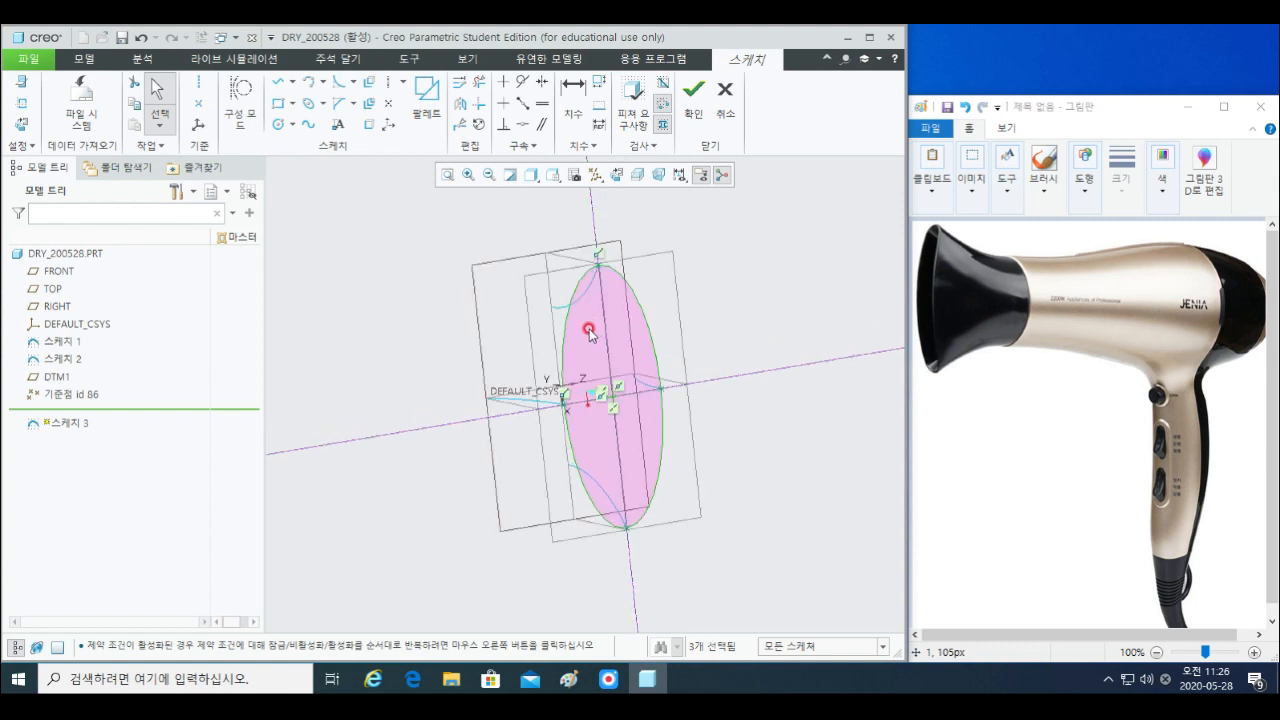
# - Sketch a center rectangle at the crossing of the centerlines, with its sides passing through the four datum points
pyautogui.press('l')
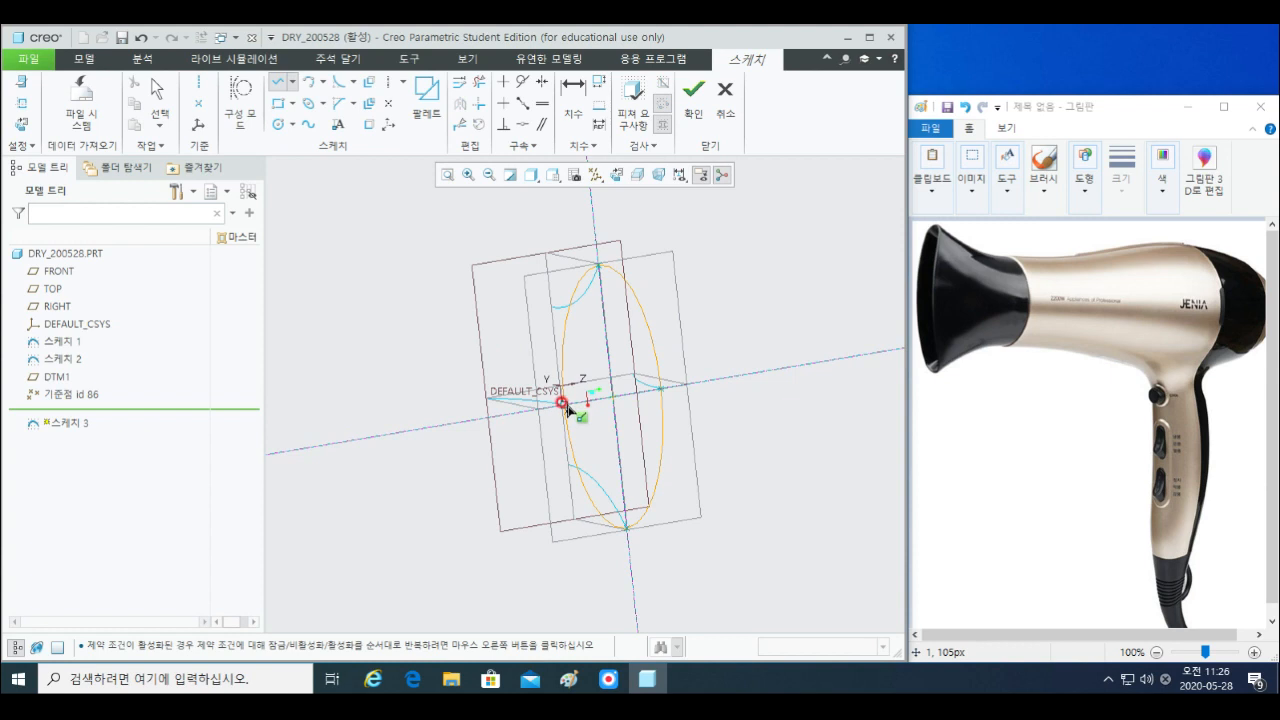
pyautogui.moveTo(562, 402)
pyautogui.mouseDown(button='middle')
pyautogui.moveTo(552, 380)
pyautogui.moveTo(511, 370)
pyautogui.moveTo(542, 393)
pyautogui.mouseUp(button='middle')
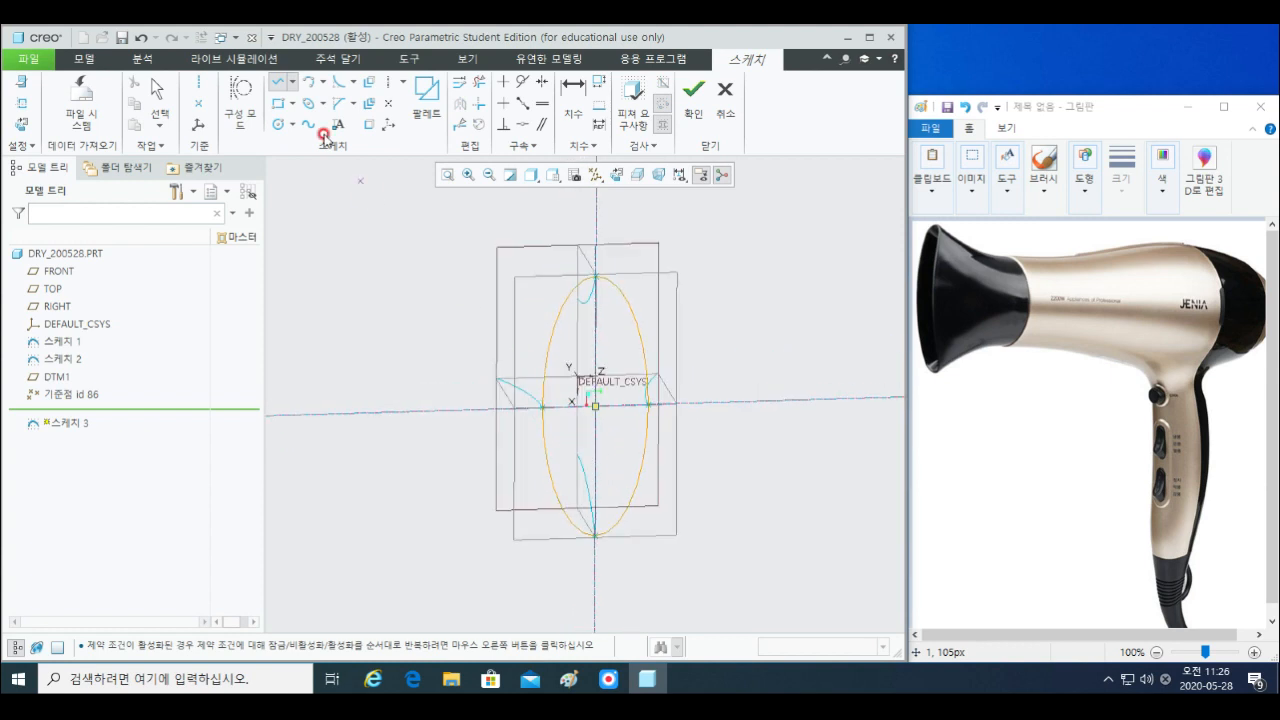
pyautogui.click(292, 103)
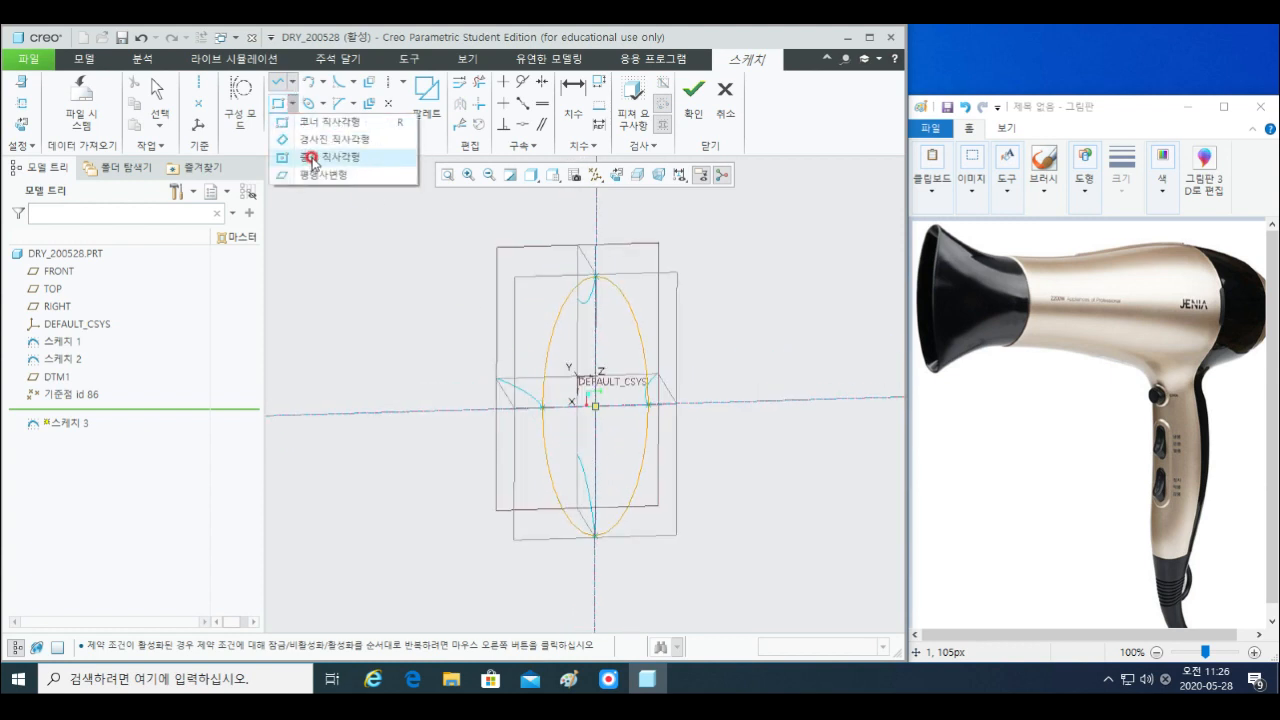
pyautogui.click(313, 160)
pyautogui.click(595, 406)
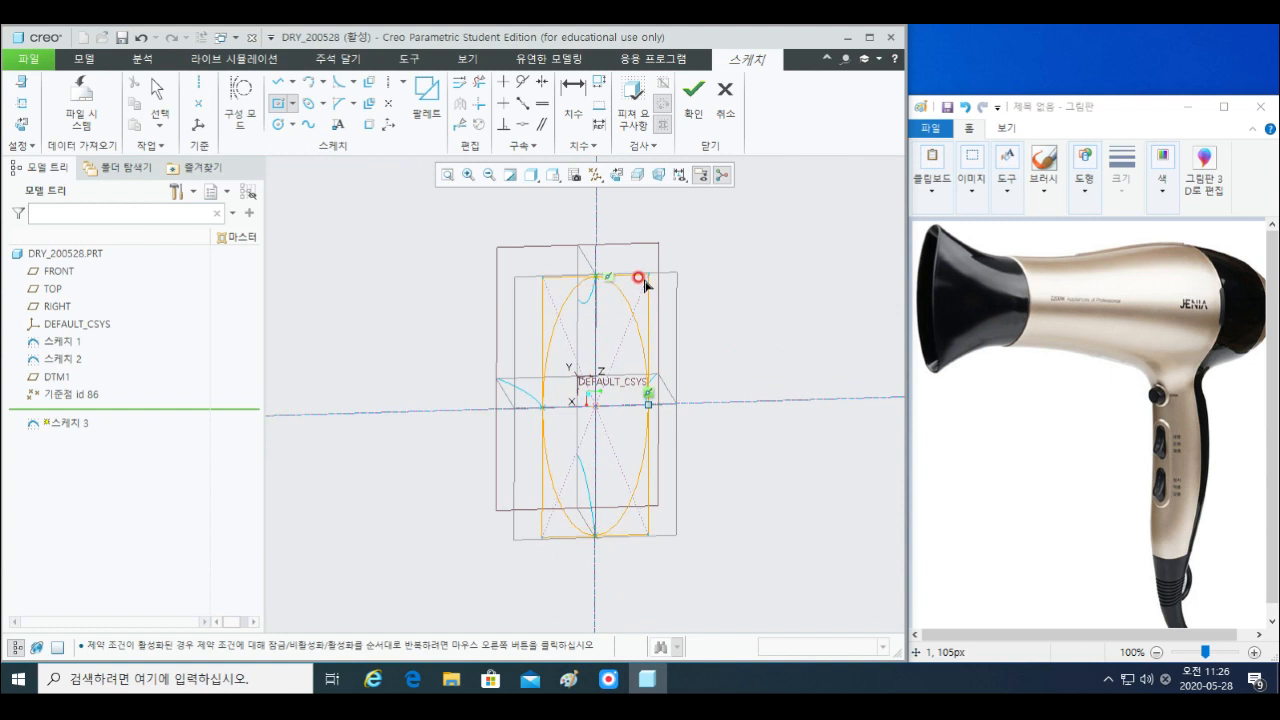
pyautogui.click(644, 283)
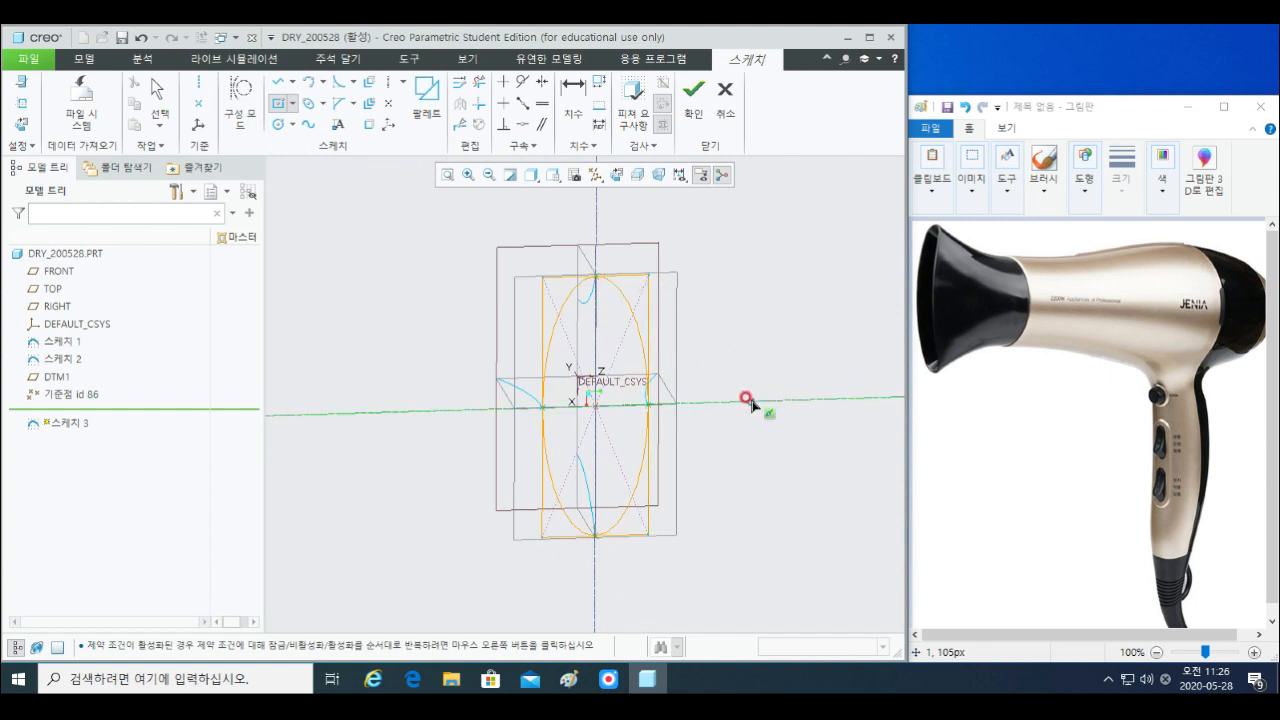
pyautogui.middleClick(750, 402)
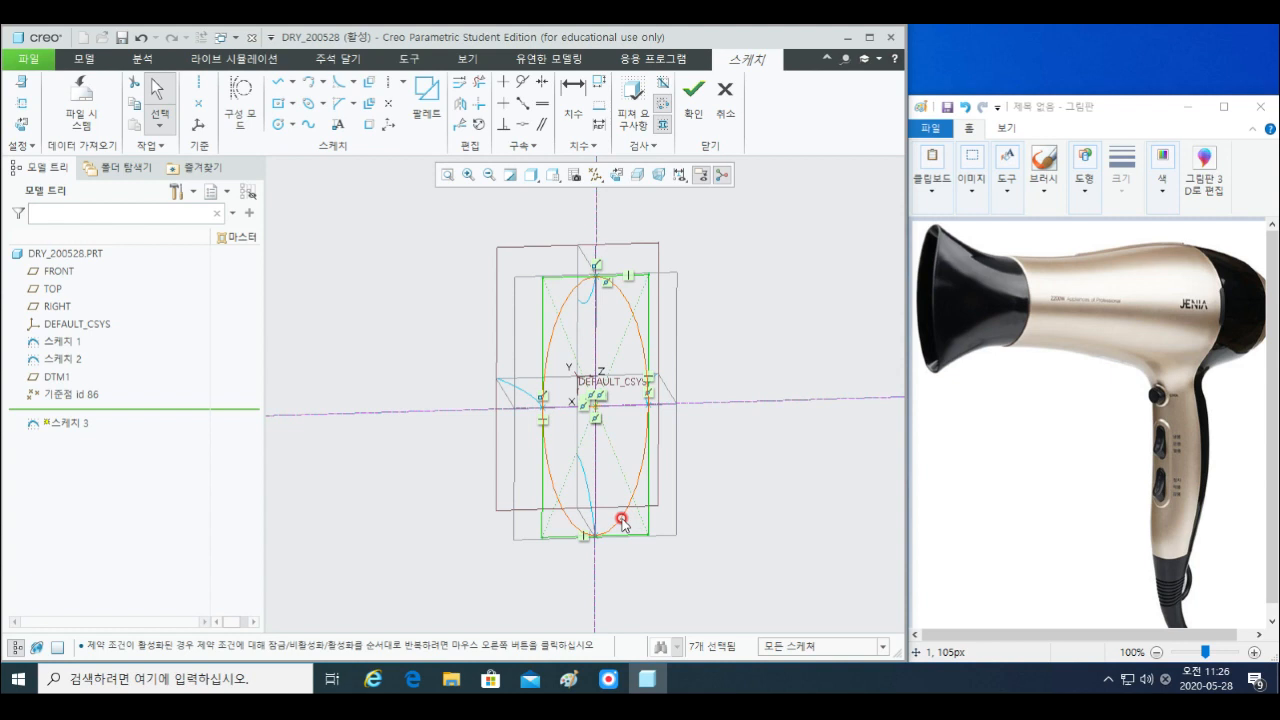
# - Delete the ellipse so only the rectangle forms the section, and complete the sketch
pyautogui.click(720, 557)
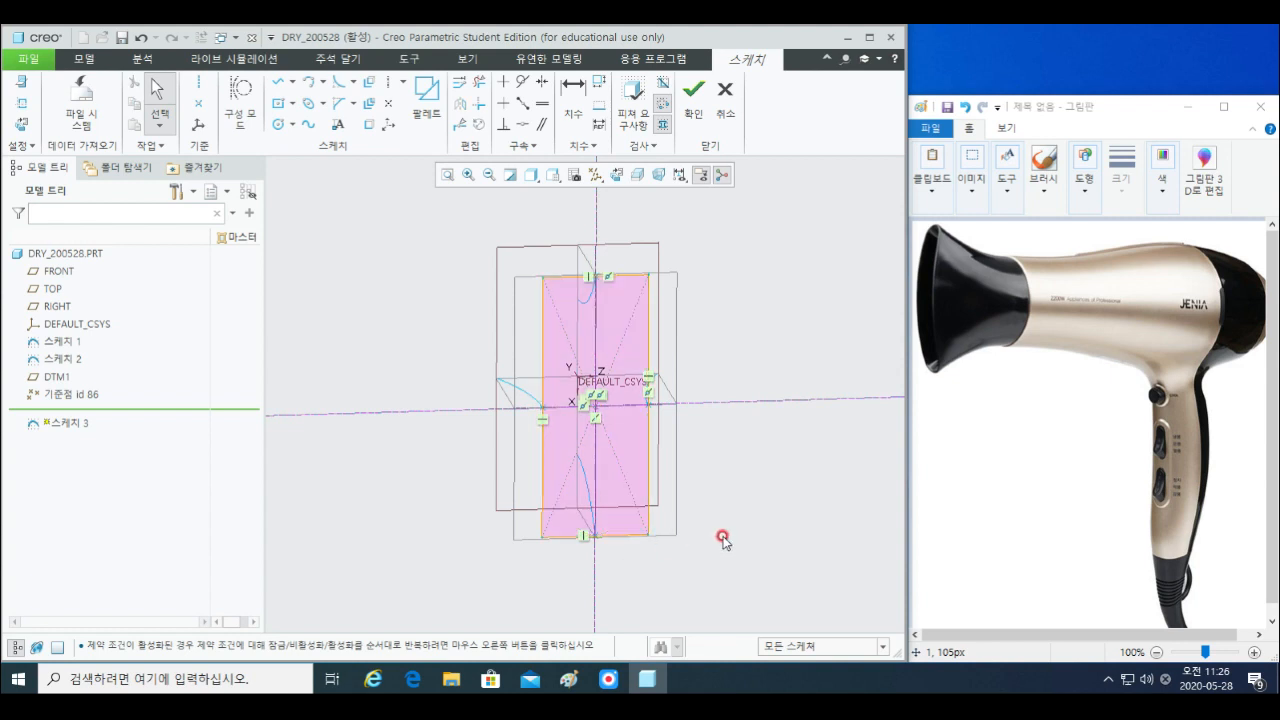
pyautogui.moveTo(637, 515)
pyautogui.mouseDown(button='middle')
pyautogui.moveTo(594, 451)
pyautogui.moveTo(571, 366)
pyautogui.mouseUp(button='middle')
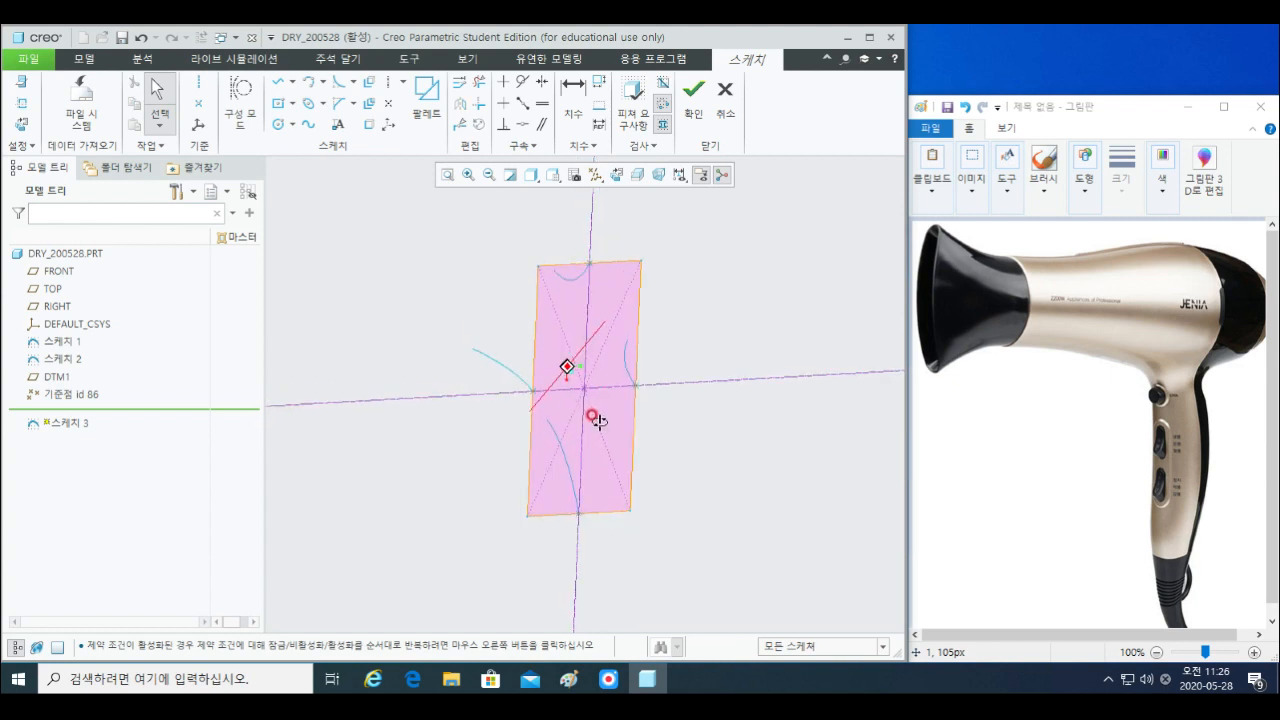
pyautogui.click(692, 92)
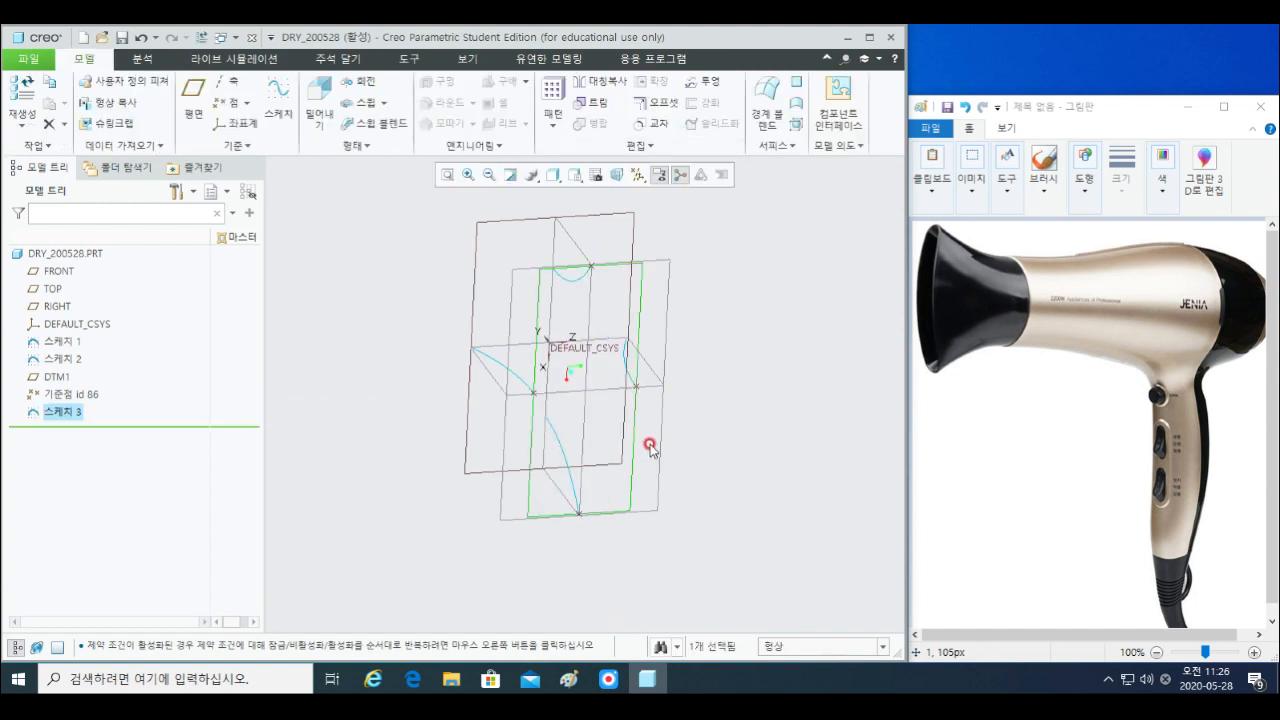
# - Create a datum point where the FRONT plane meets the end of the upper guide arc of Sketch 2
pyautogui.moveTo(651, 446)
pyautogui.mouseDown(button='middle')
pyautogui.moveTo(617, 411)
pyautogui.moveTo(527, 379)
pyautogui.moveTo(500, 391)
pyautogui.moveTo(657, 397)
pyautogui.mouseUp(button='middle')
pyautogui.click(701, 372)
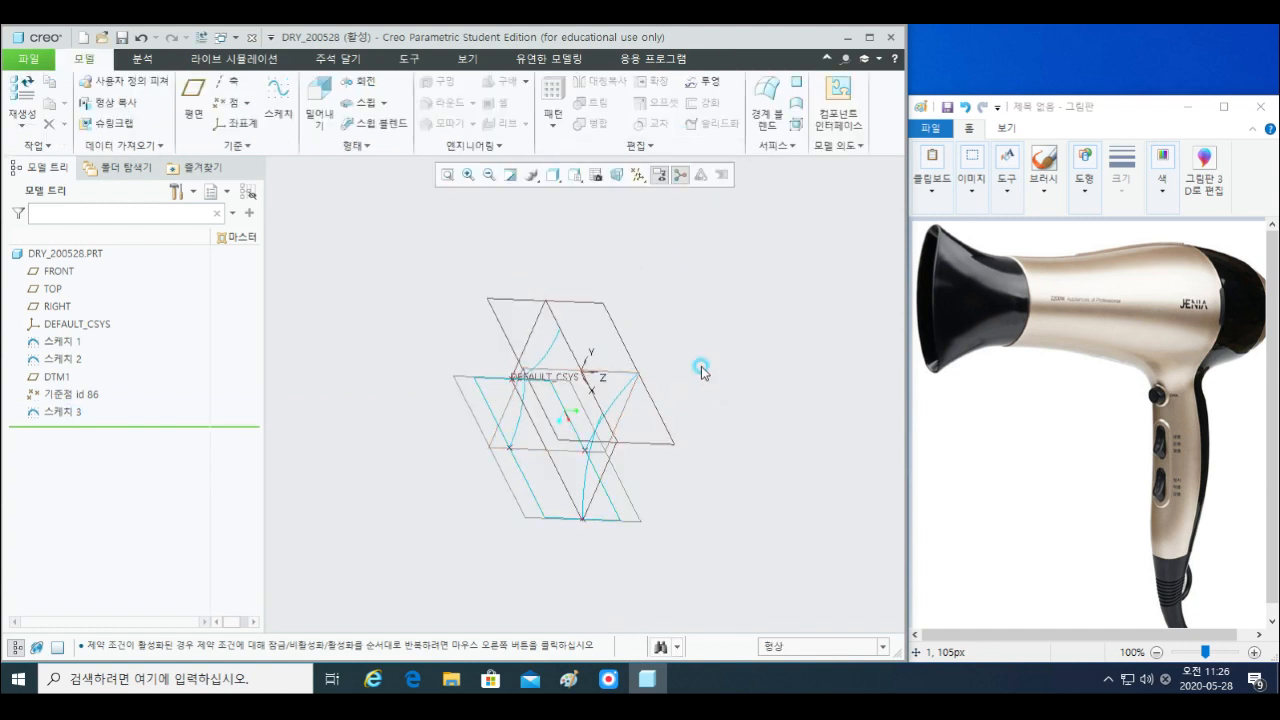
pyautogui.click(610, 335)
pyautogui.moveTo(509, 451); pyautogui.dragTo(397, 340, button='middle')
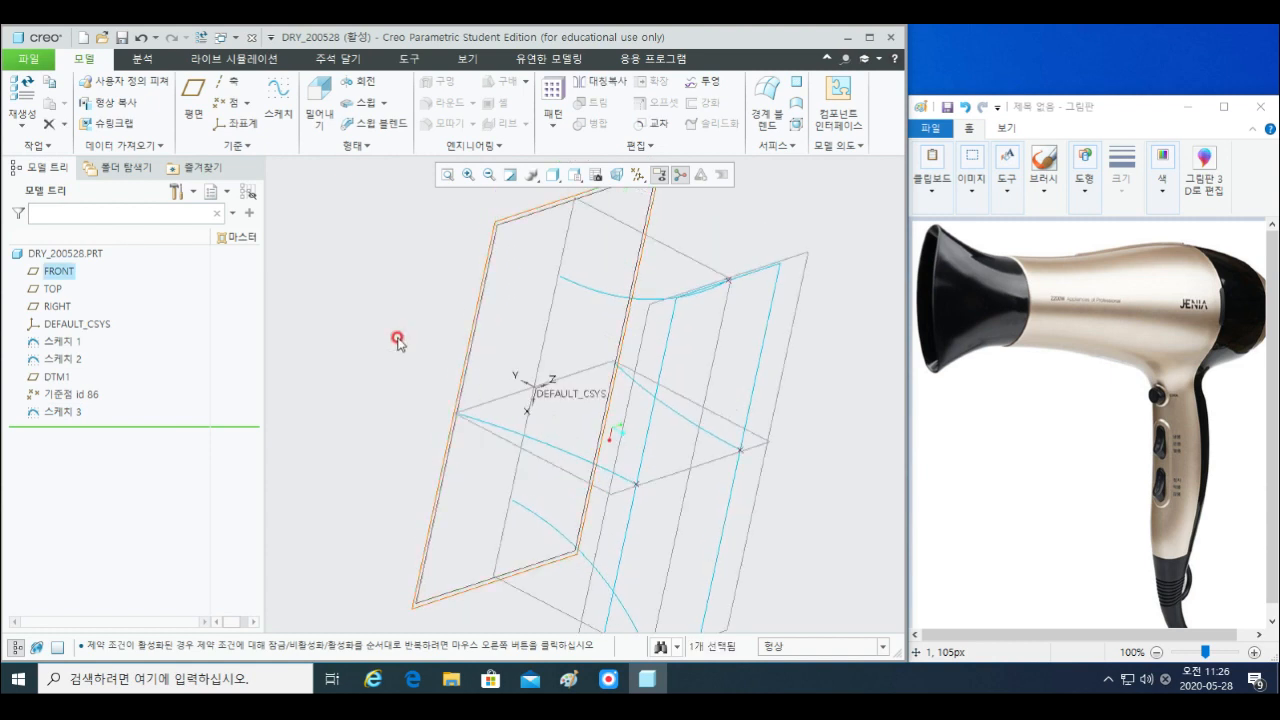
pyautogui.click(222, 102)
pyautogui.keyDown('ctrl'); pyautogui.click(567, 277); pyautogui.keyUp('ctrl')
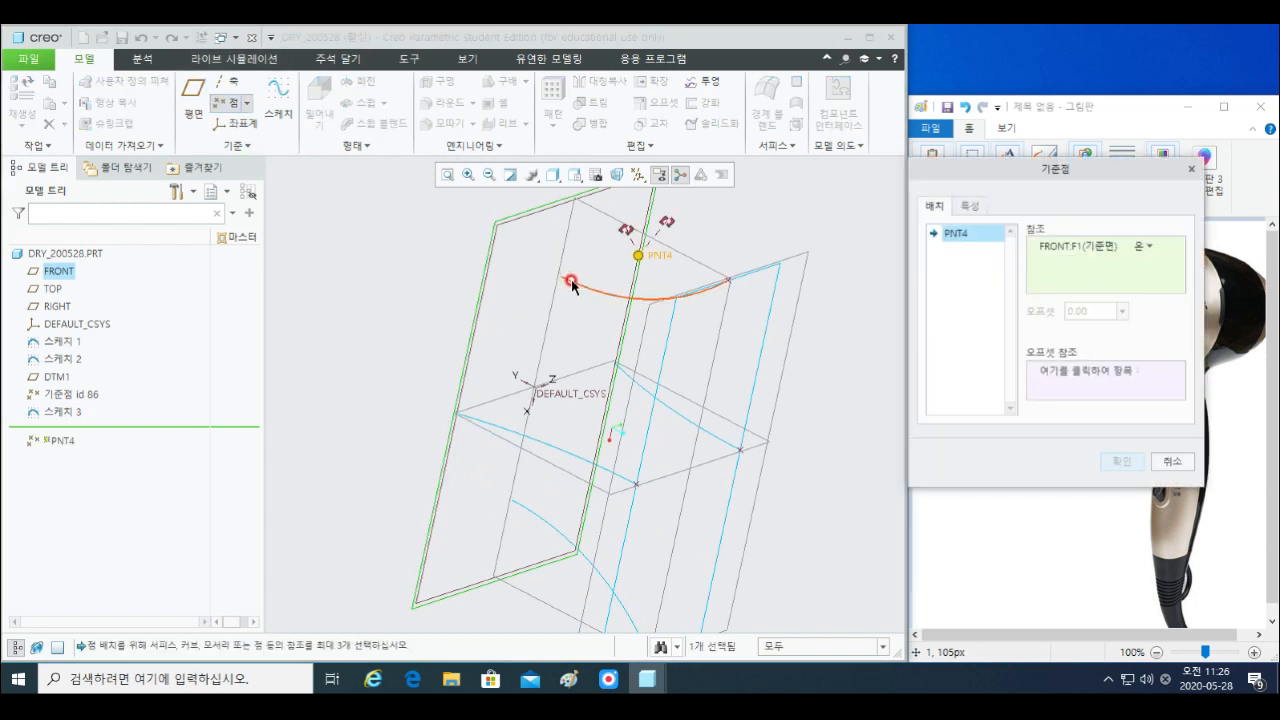
# - Add datum points where the FRONT plane meets one Sketch 1 arc and the lower Sketch 2 arc
pyautogui.click(960, 252)
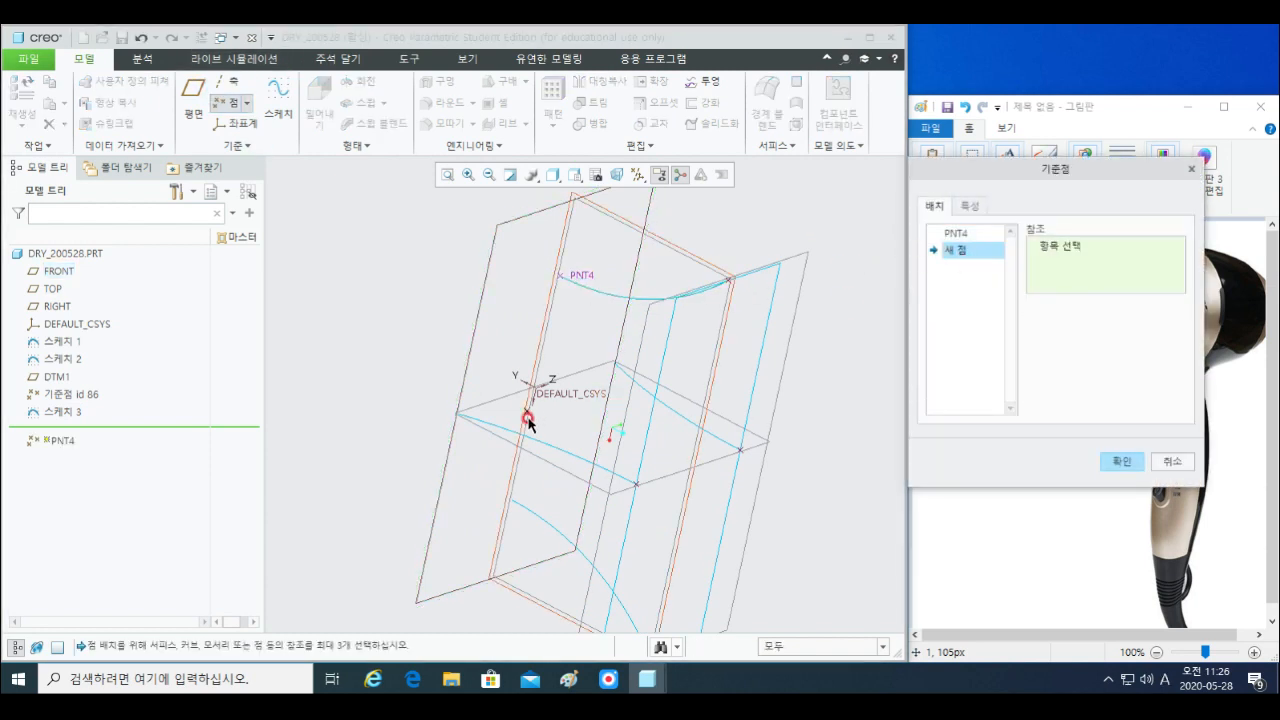
pyautogui.click(506, 434)
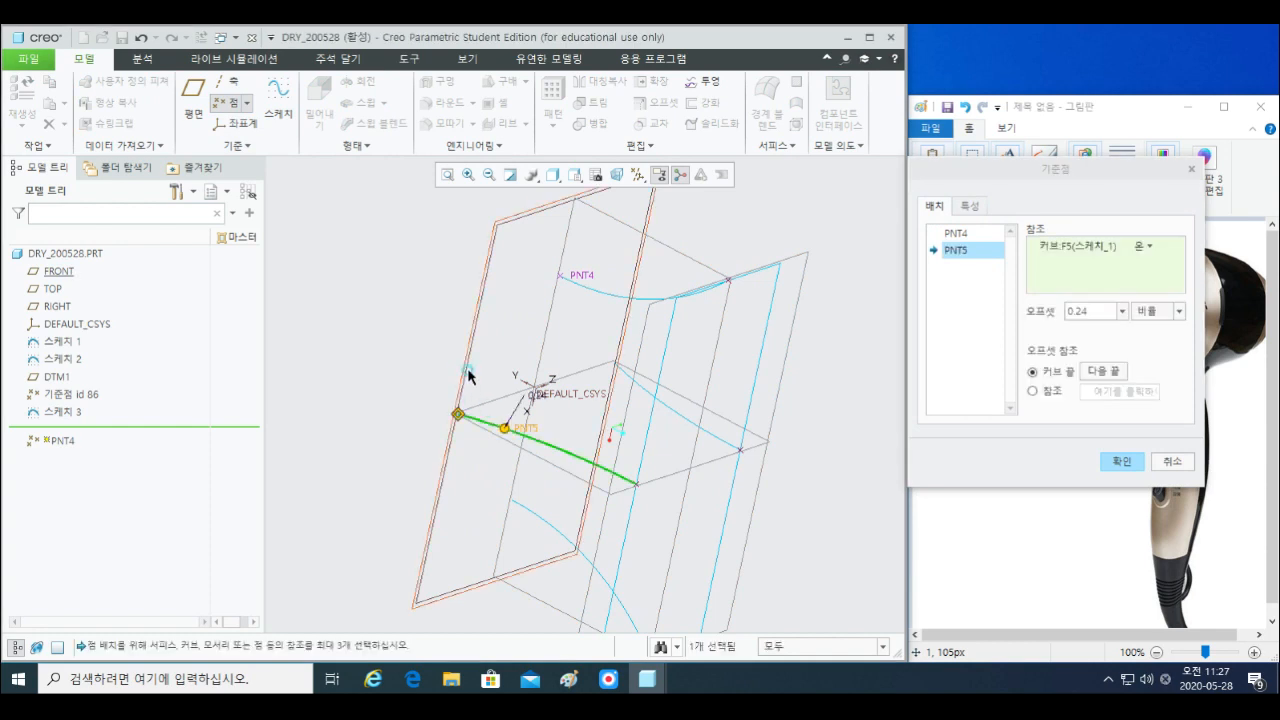
pyautogui.keyDown('ctrl'); pyautogui.click(466, 374); pyautogui.keyUp('ctrl')
pyautogui.moveTo(471, 406); pyautogui.dragTo(440, 430, button='middle')
pyautogui.click(955, 270)
pyautogui.click(430, 443)
pyautogui.keyDown('ctrl'); pyautogui.click(520, 443); pyautogui.keyUp('ctrl')
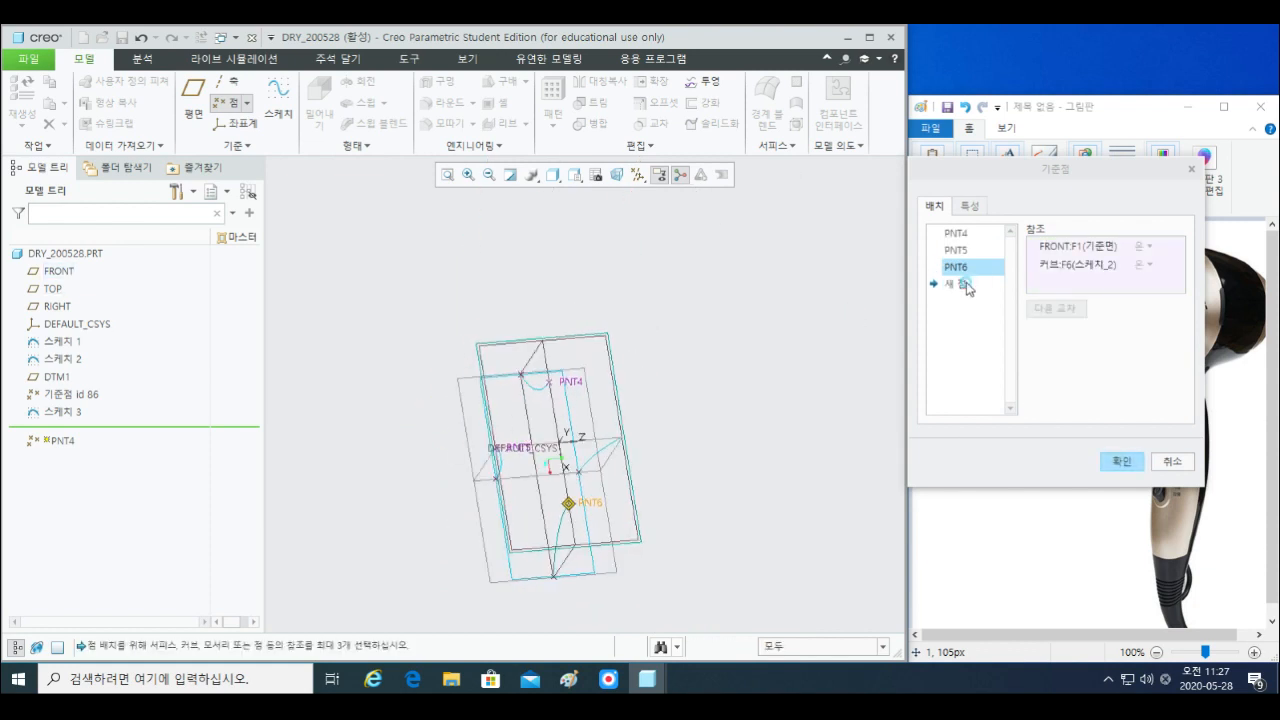
# - Add a fourth datum point where the FRONT plane meets the remaining Sketch 1 arc, and complete the datum points
pyautogui.click(968, 288)
pyautogui.moveTo(649, 471); pyautogui.dragTo(743, 380, button='middle')
pyautogui.click(575, 428)
pyautogui.keyDown('ctrl'); pyautogui.click(597, 376); pyautogui.keyUp('ctrl')
pyautogui.click(1121, 462)
# - Start a new sketch on the FRONT plane
pyautogui.scroll(-3, 737, 437)
pyautogui.click(637, 385)
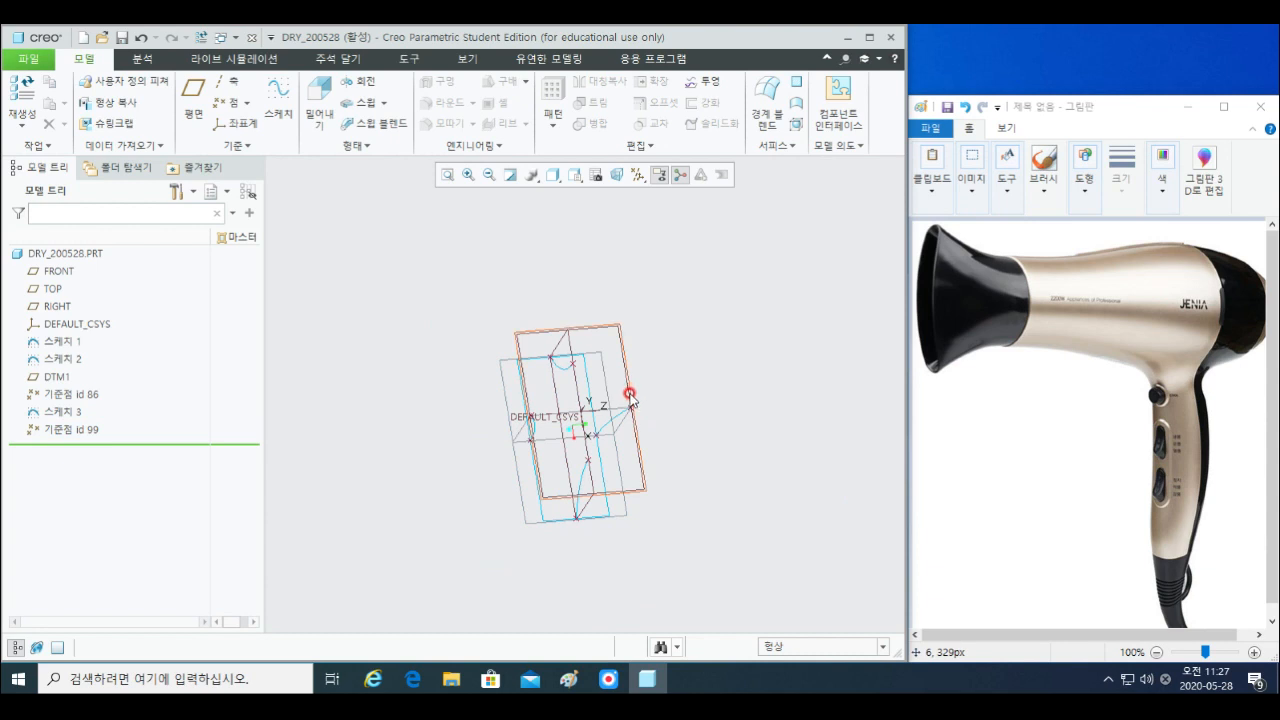
pyautogui.click(629, 394)
pyautogui.moveTo(584, 441); pyautogui.dragTo(630, 427, button='middle')
pyautogui.press('s')
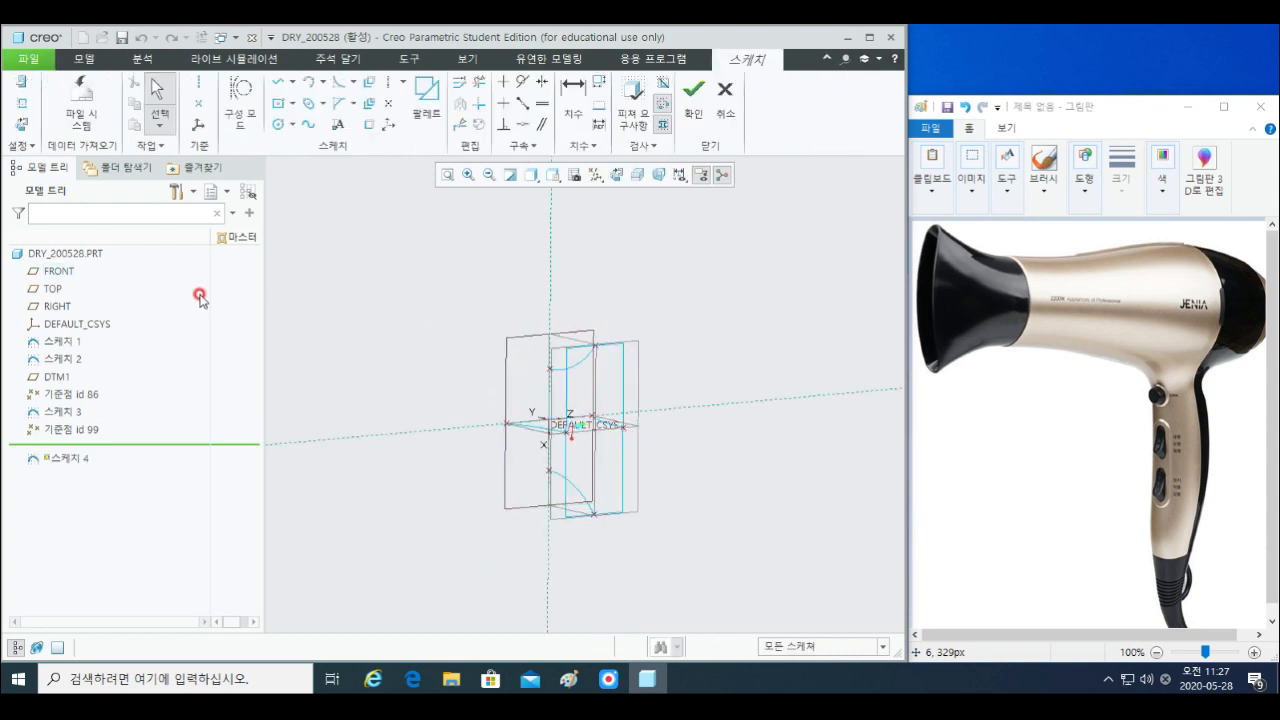
# - Add datum point PNT4, at the end of the upper guide arc, as a sketch reference
pyautogui.click(22, 103)
pyautogui.scroll(-5, 573, 401)
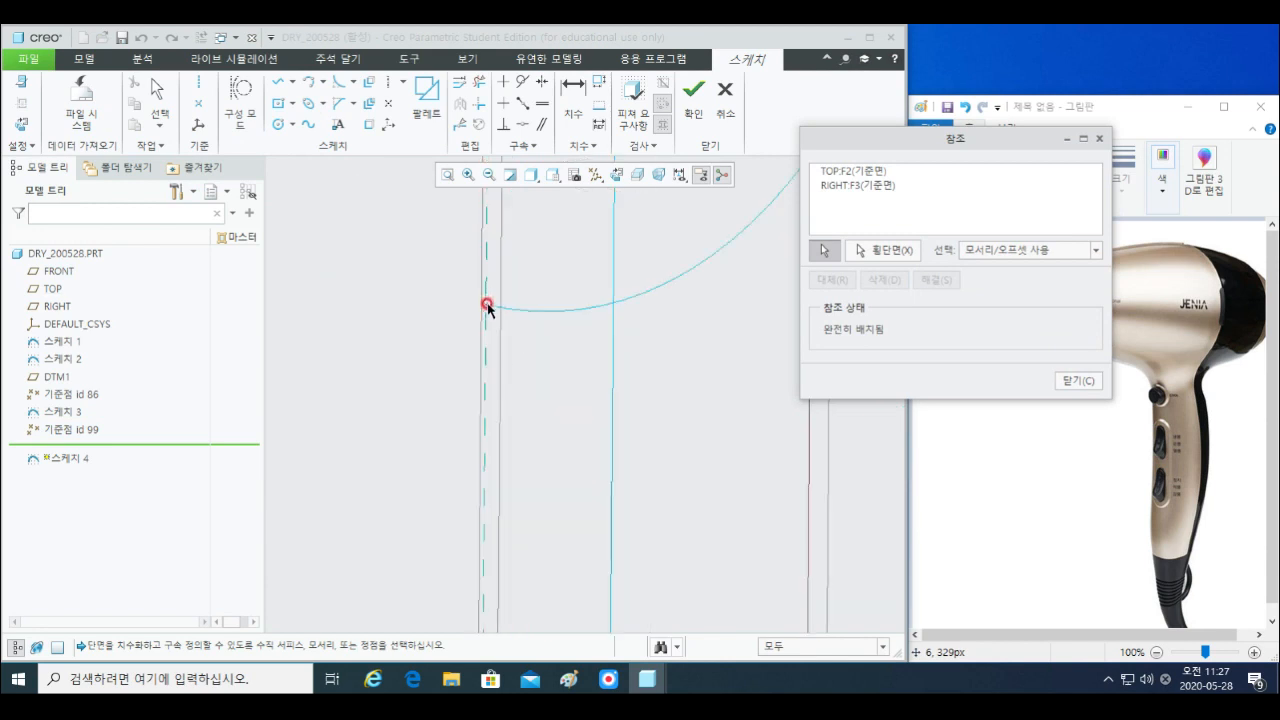
pyautogui.scroll(-3, 486, 330)
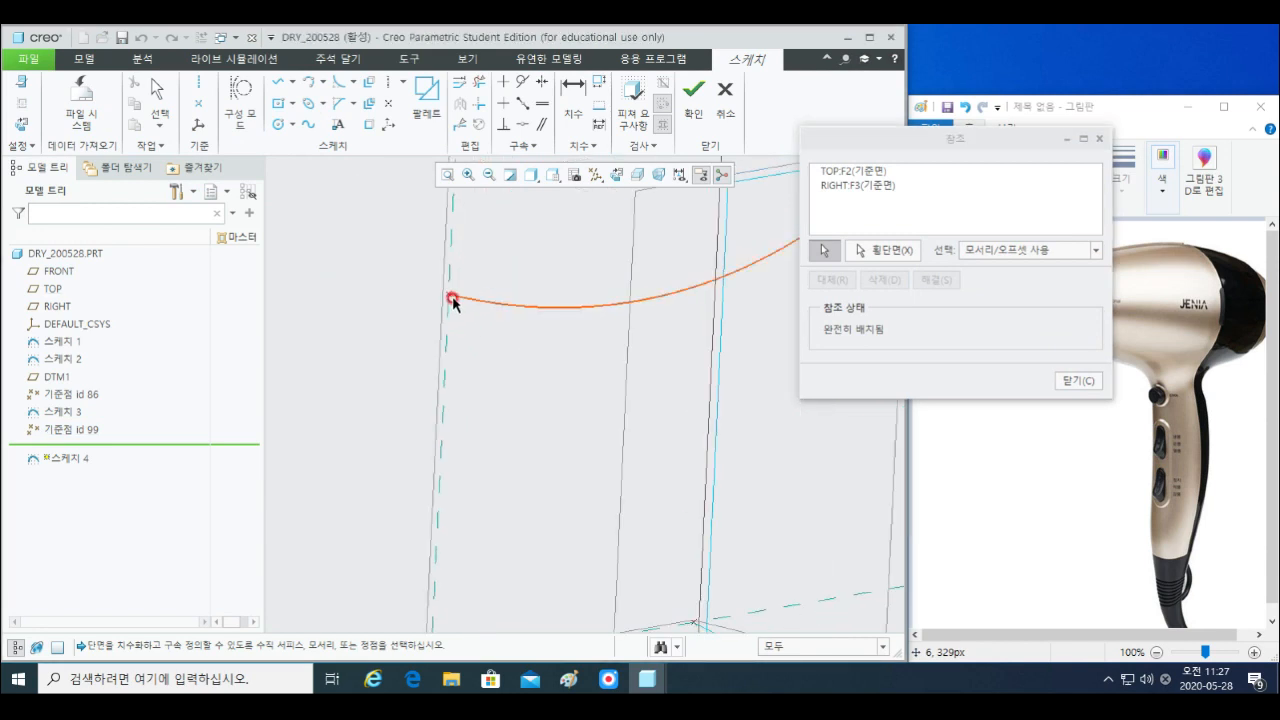
pyautogui.scroll(-2, 448, 297)
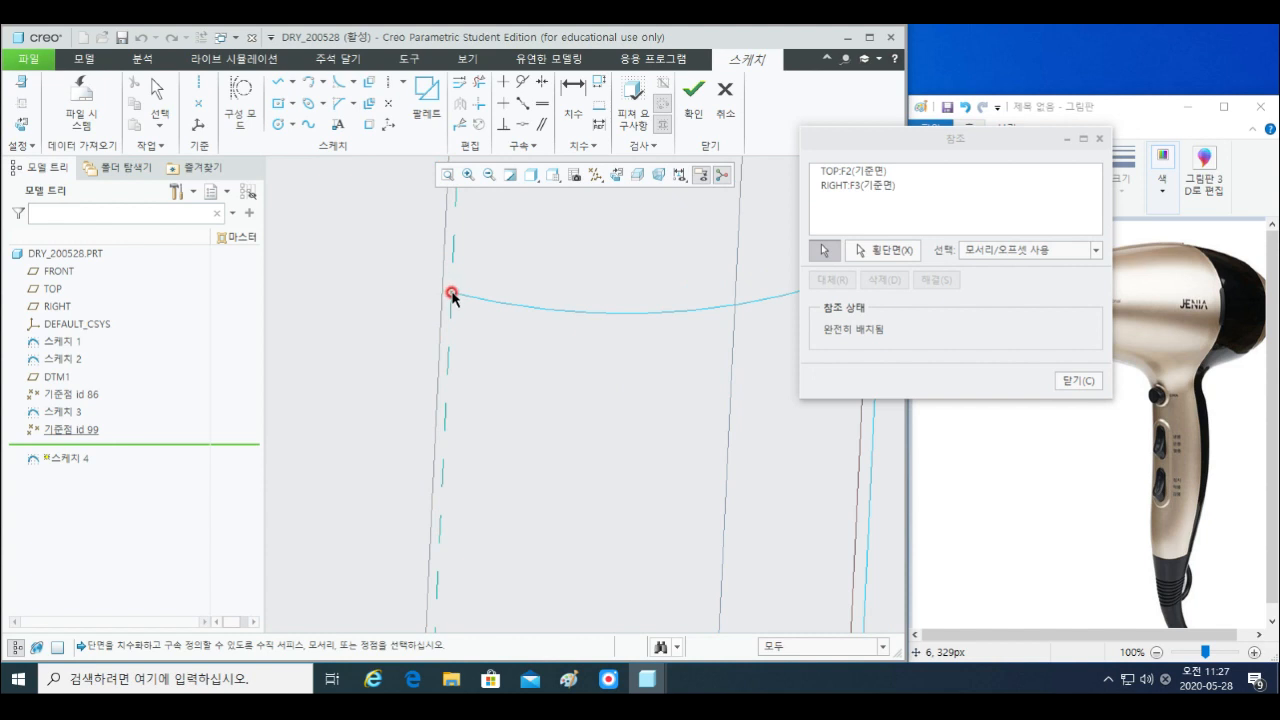
pyautogui.click(453, 295)
pyautogui.hotkey('ctrl', 'd')
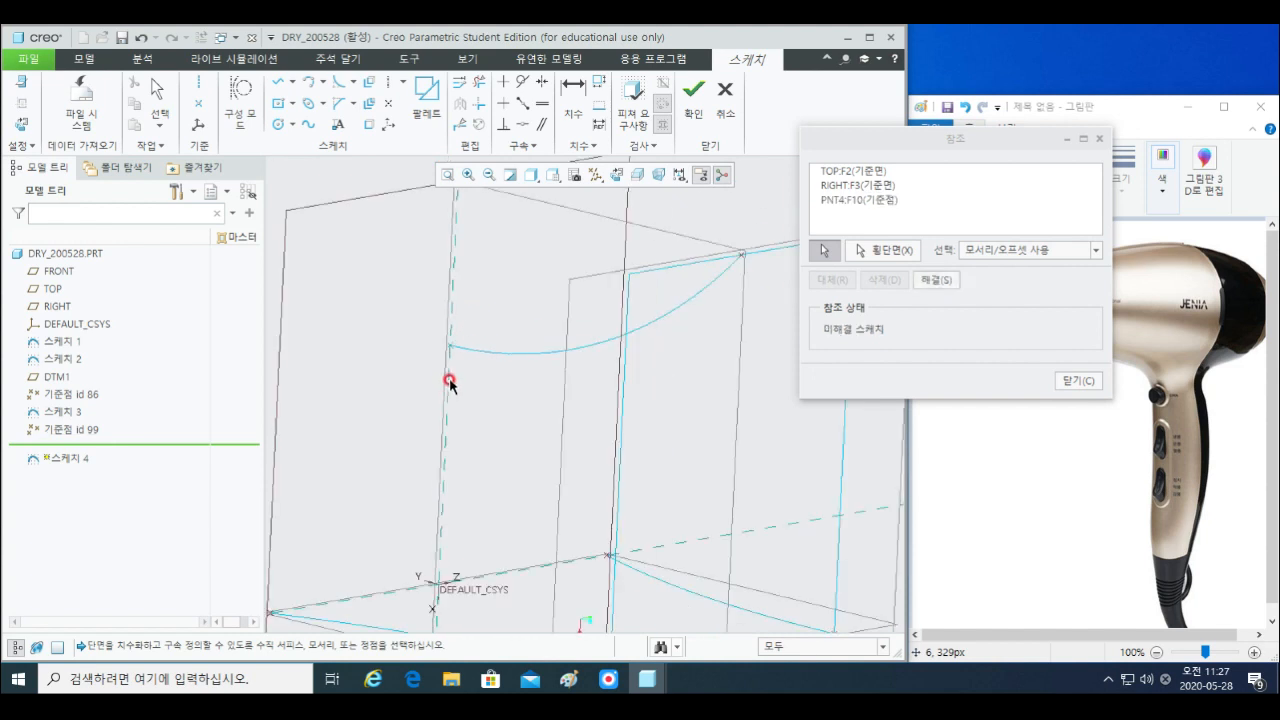
# - Add datum point PNT7, at the end of a Sketch 1 arc on FRONT, as a sketch reference
pyautogui.scroll(-3, 411, 415)
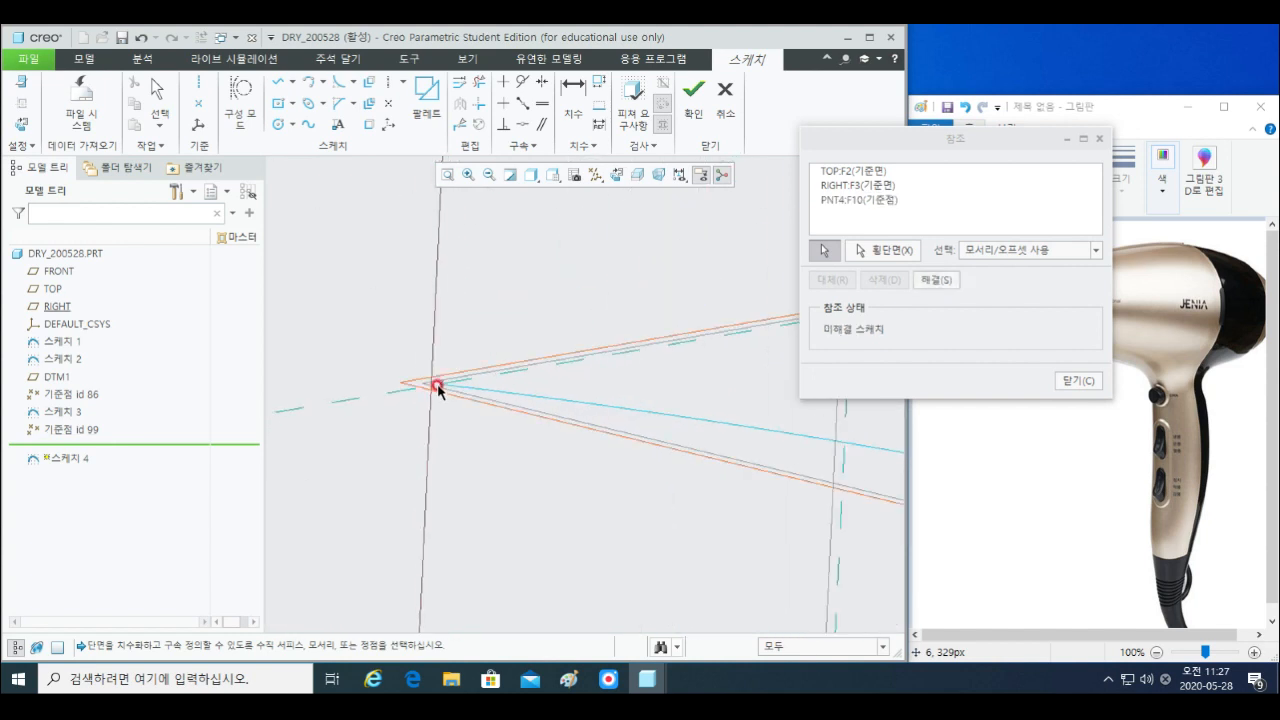
pyautogui.scroll(5, 486, 449)
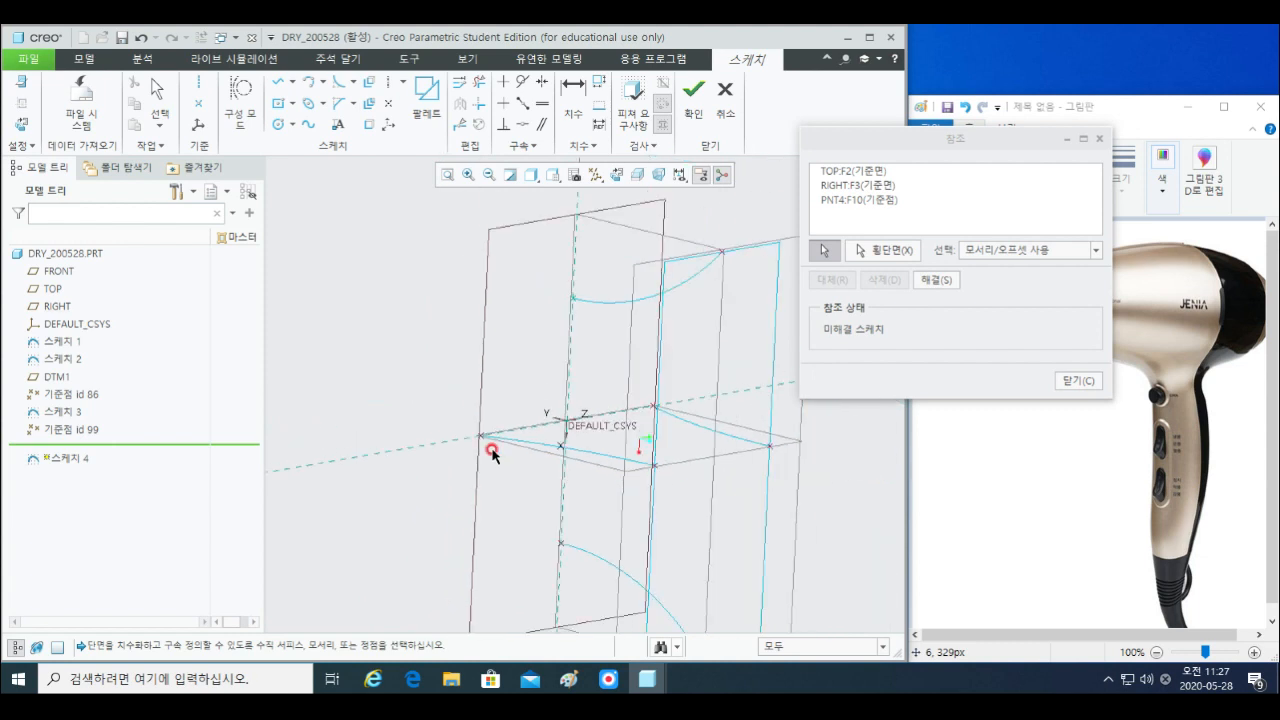
pyautogui.scroll(-3, 564, 476)
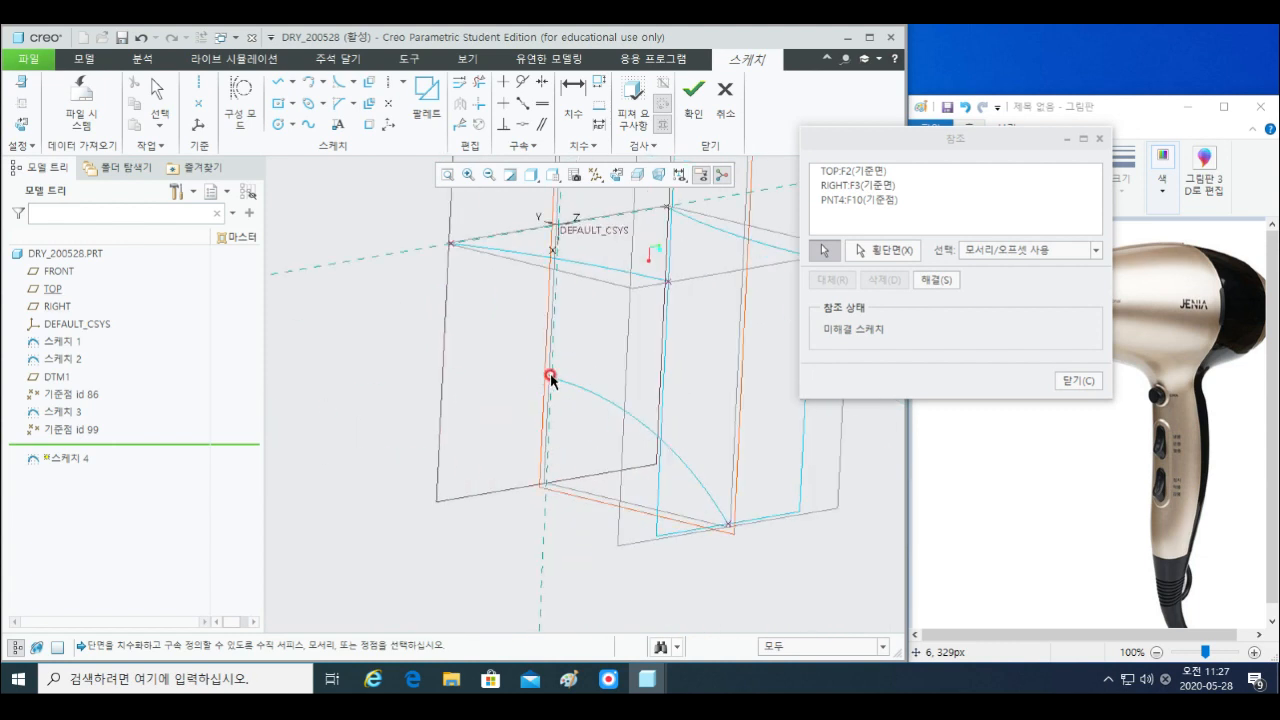
pyautogui.scroll(2, 586, 424)
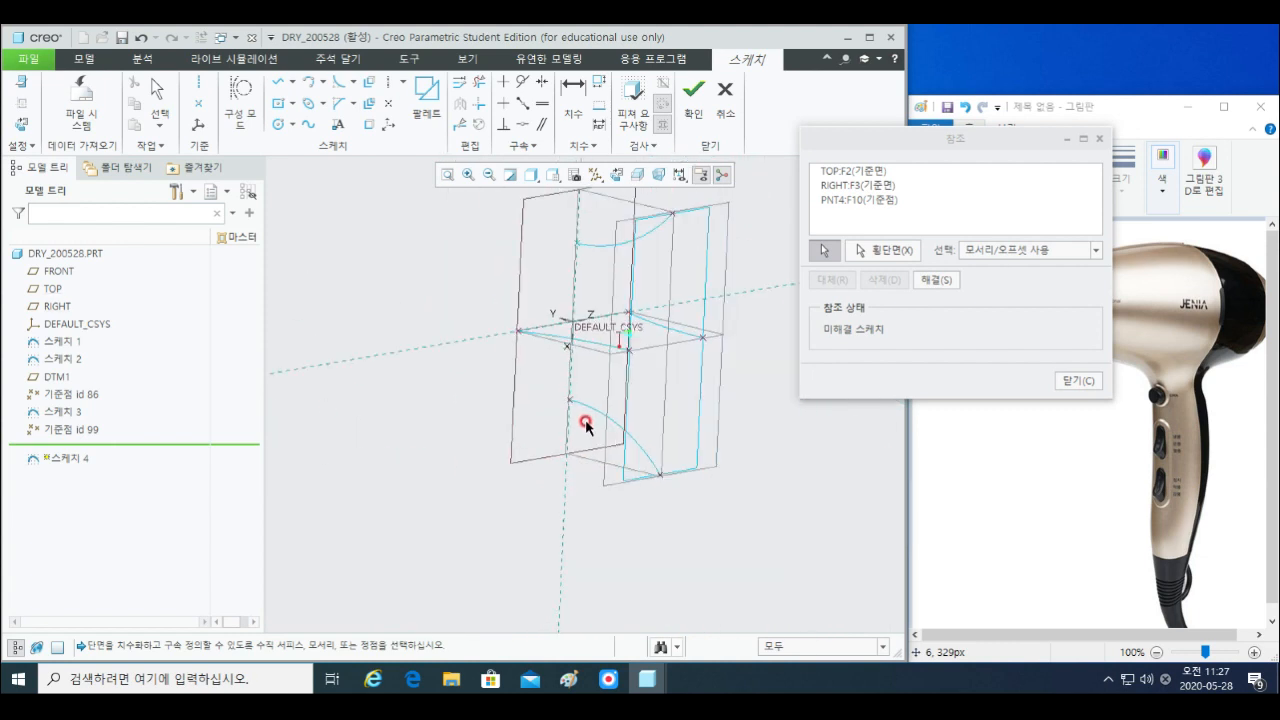
pyautogui.moveTo(589, 407)
pyautogui.mouseDown(button='middle')
pyautogui.moveTo(555, 398)
pyautogui.moveTo(577, 391)
pyautogui.mouseUp(button='middle')
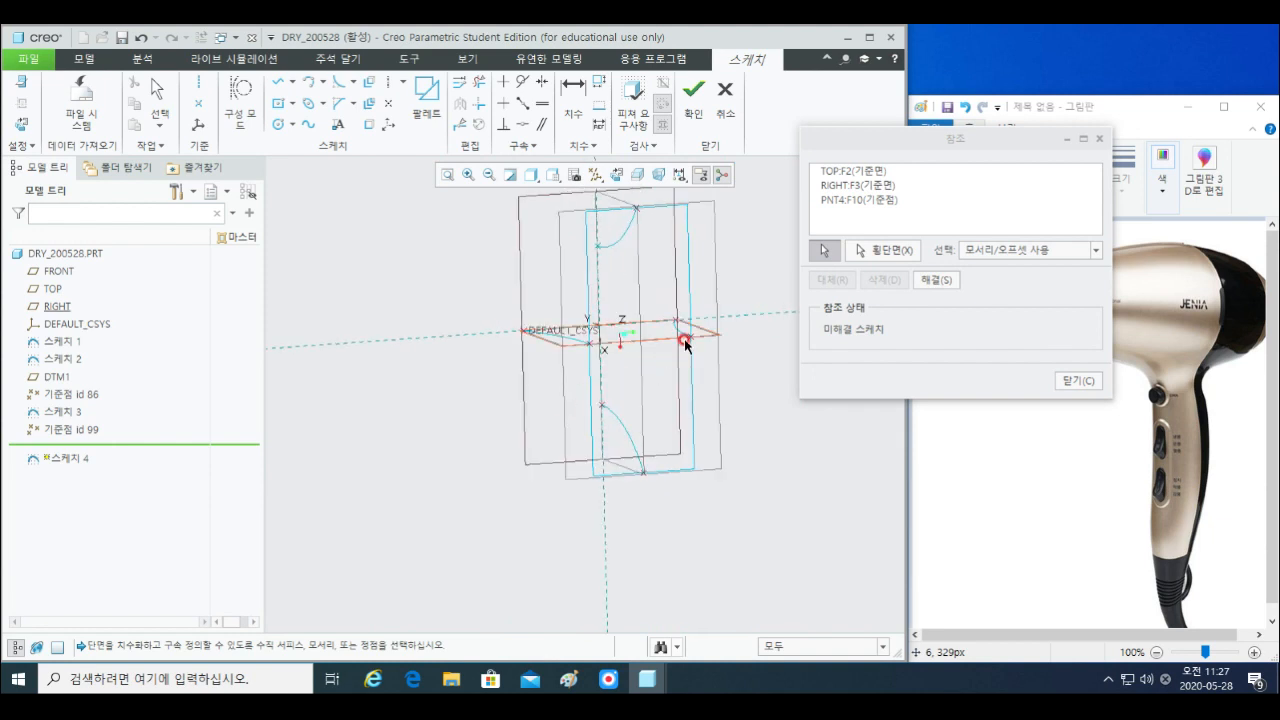
pyautogui.scroll(-5, 683, 328)
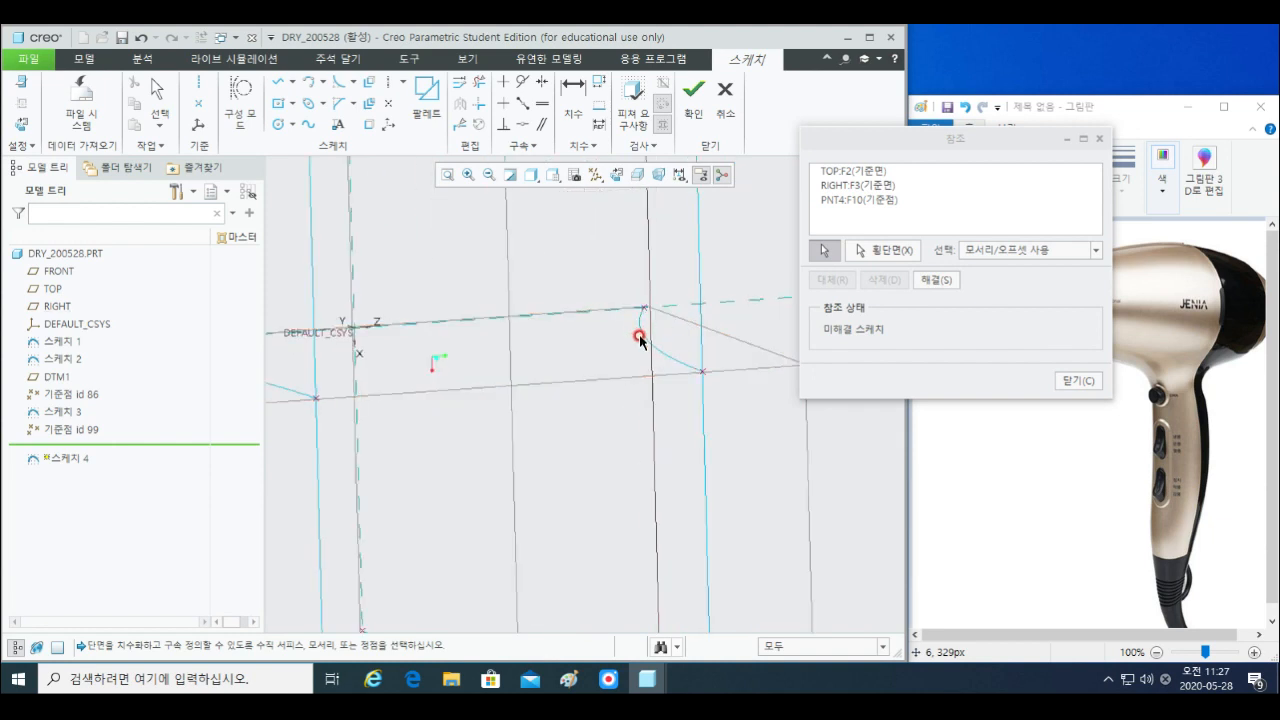
pyautogui.moveTo(640, 340); pyautogui.dragTo(617, 337, button='middle')
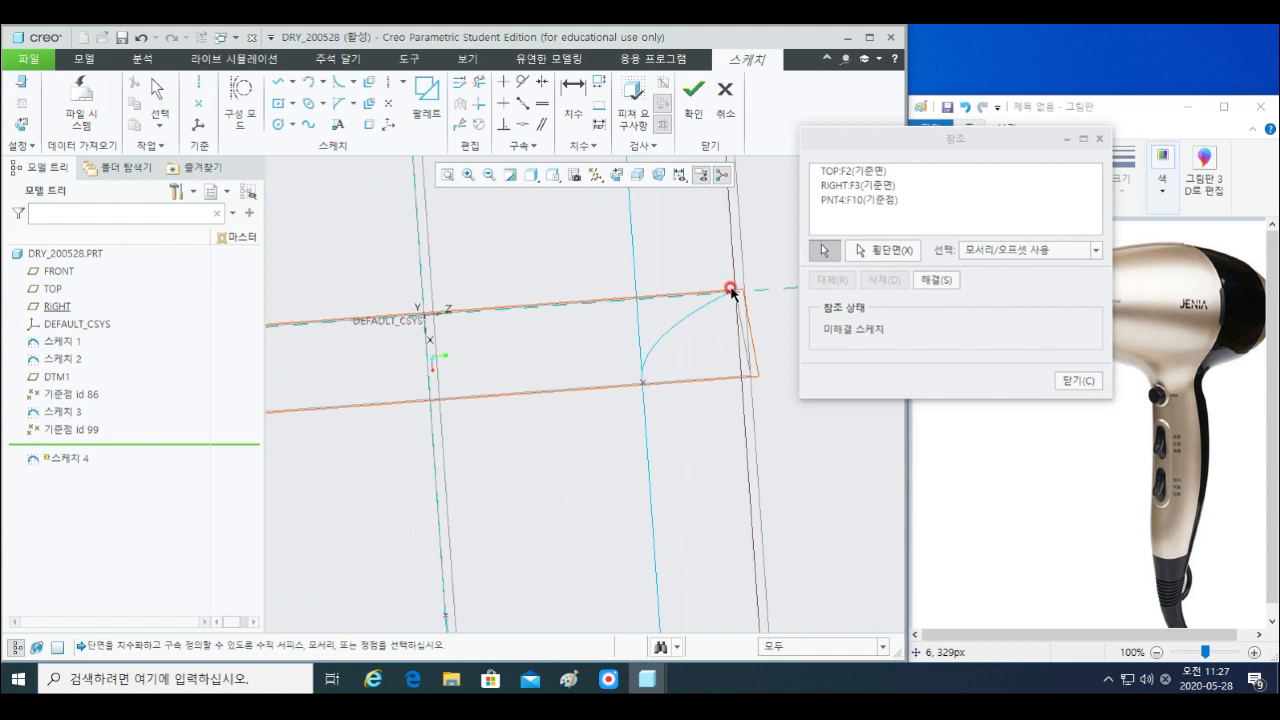
pyautogui.moveTo(729, 289)
pyautogui.mouseDown(button='middle')
pyautogui.moveTo(560, 420)
pyautogui.moveTo(520, 423)
pyautogui.moveTo(647, 395)
pyautogui.mouseUp(button='middle')
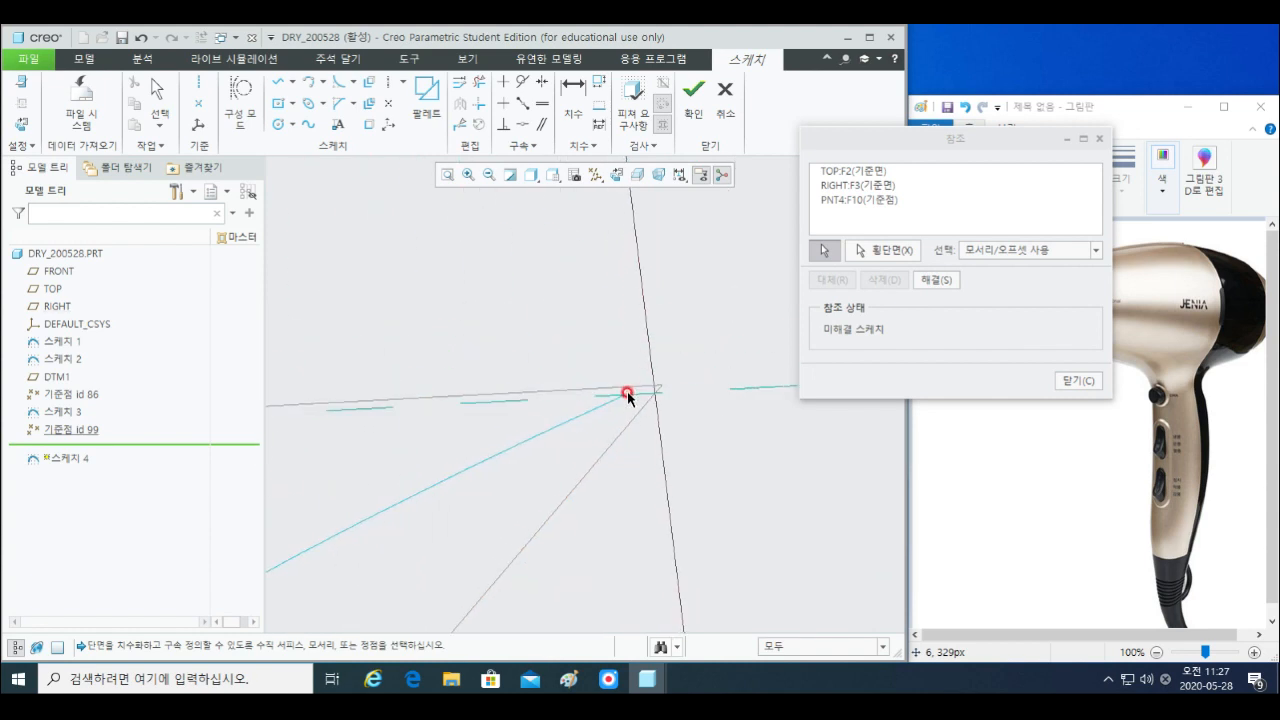
pyautogui.click(626, 393)
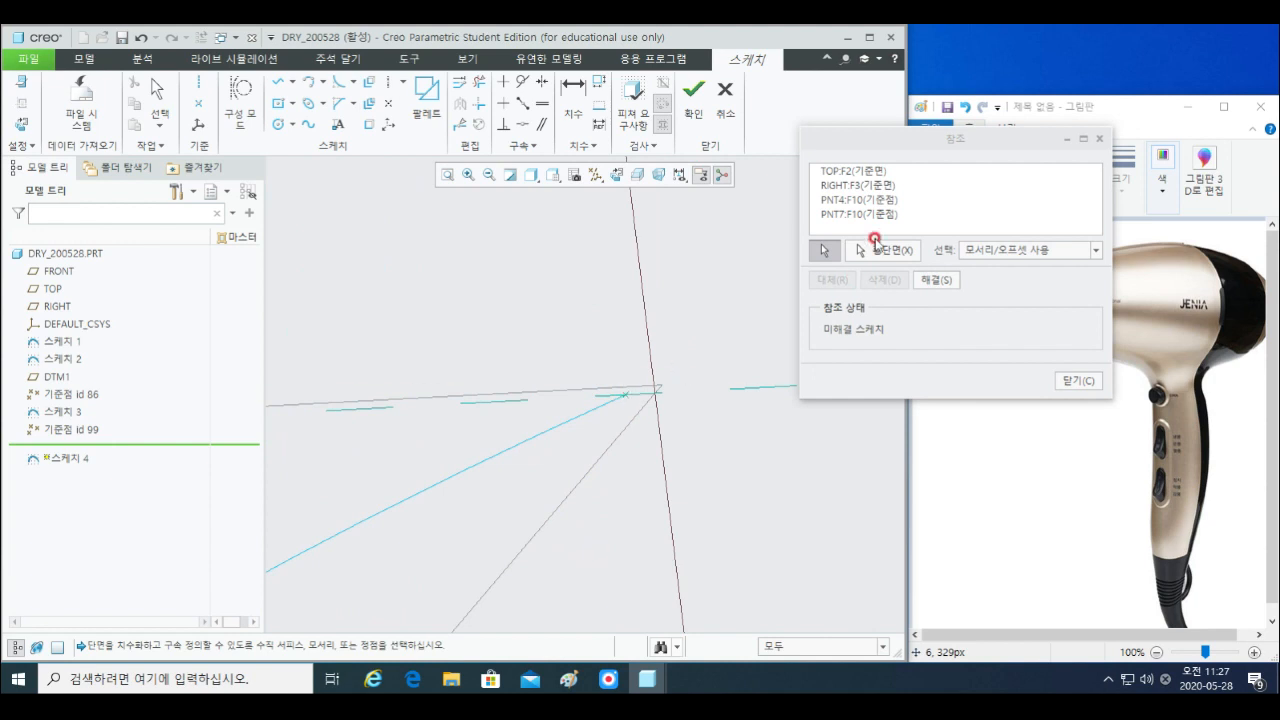
# - Check in the model which geometry the RIGHT, PNT4 and PNT7 sketch references stand for
pyautogui.click(876, 184)
pyautogui.scroll(8, 343, 486)
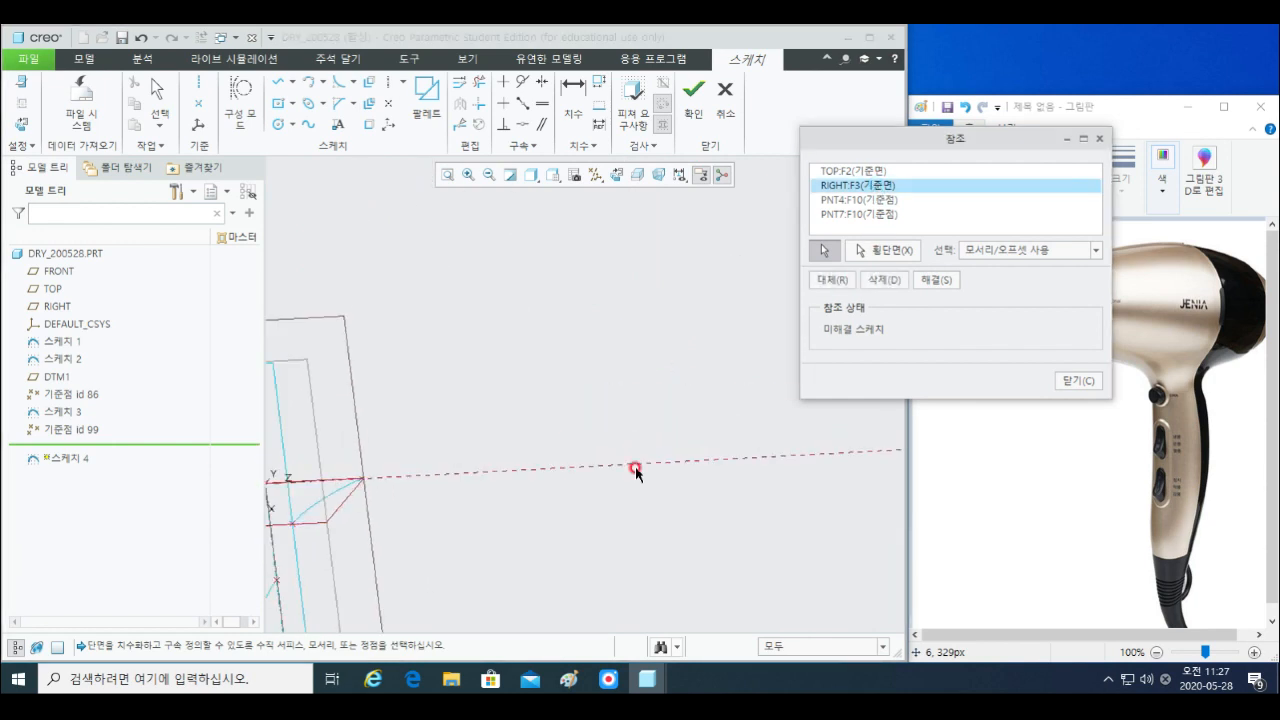
pyautogui.scroll(4, 522, 526)
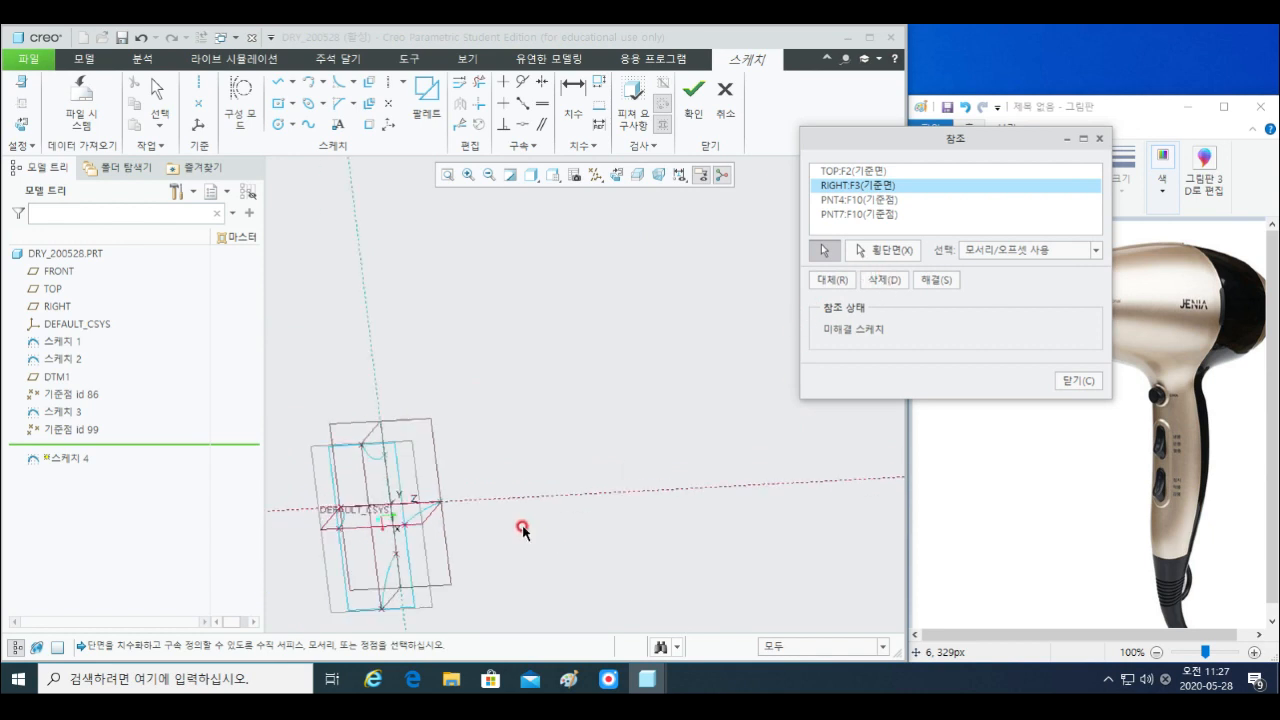
pyautogui.keyDown('shift'); pyautogui.moveTo(346, 544); pyautogui.dragTo(497, 497, button='middle'); pyautogui.keyUp('shift')
pyautogui.scroll(-1, 582, 422)
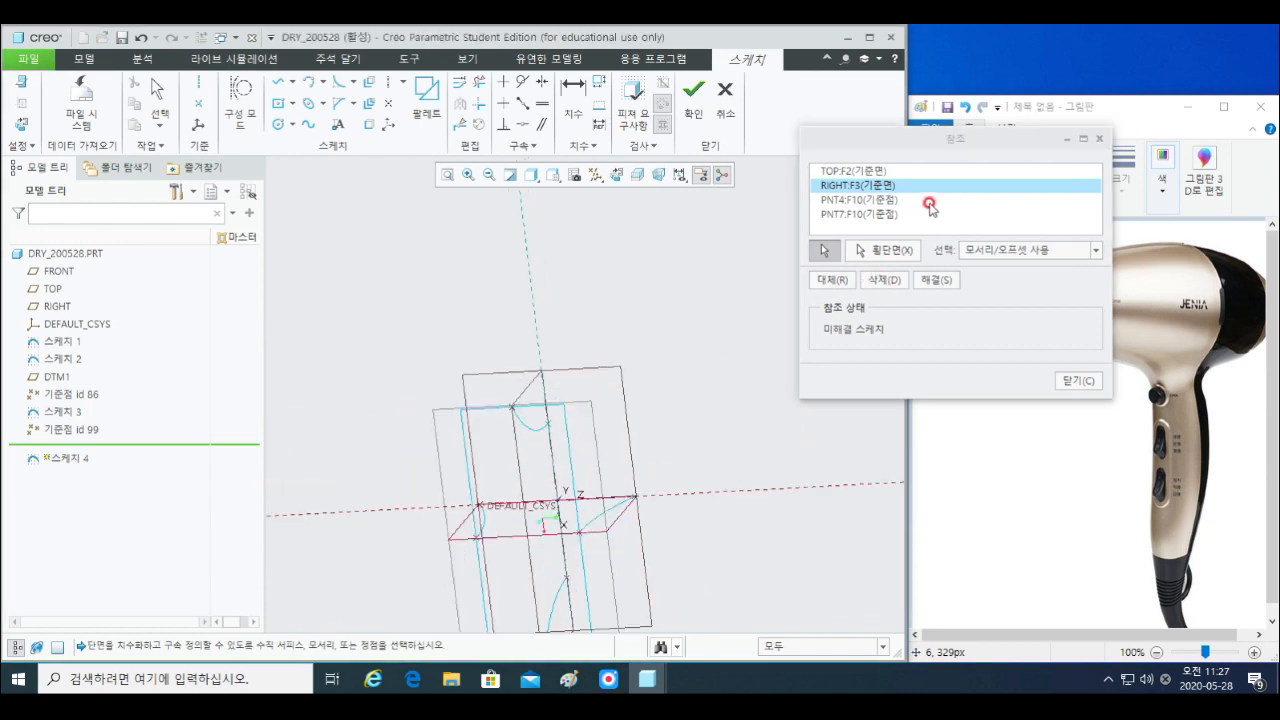
pyautogui.click(870, 199)
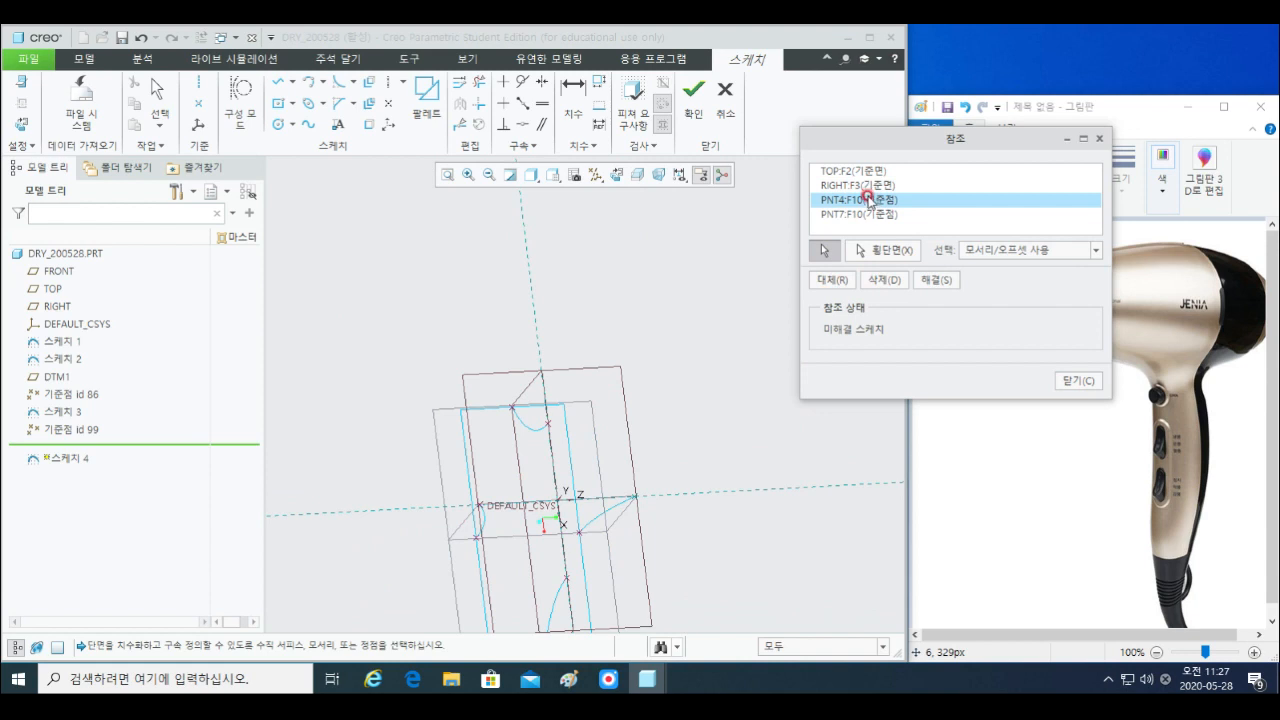
pyautogui.click(865, 215)
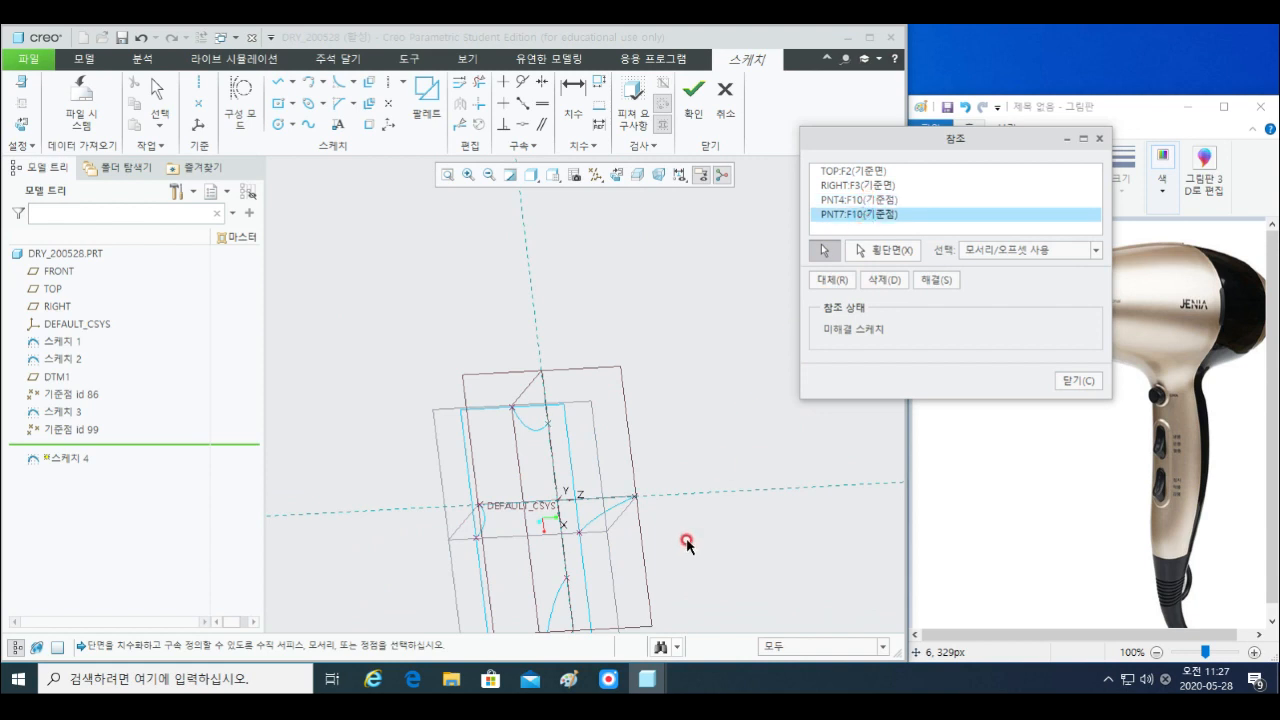
# - Add datum point PNT6, at the end of the lower guide arc, as a sketch reference
pyautogui.keyDown('shift'); pyautogui.moveTo(682, 540); pyautogui.dragTo(732, 358, button='middle'); pyautogui.keyUp('shift')
pyautogui.scroll(-4, 634, 398)
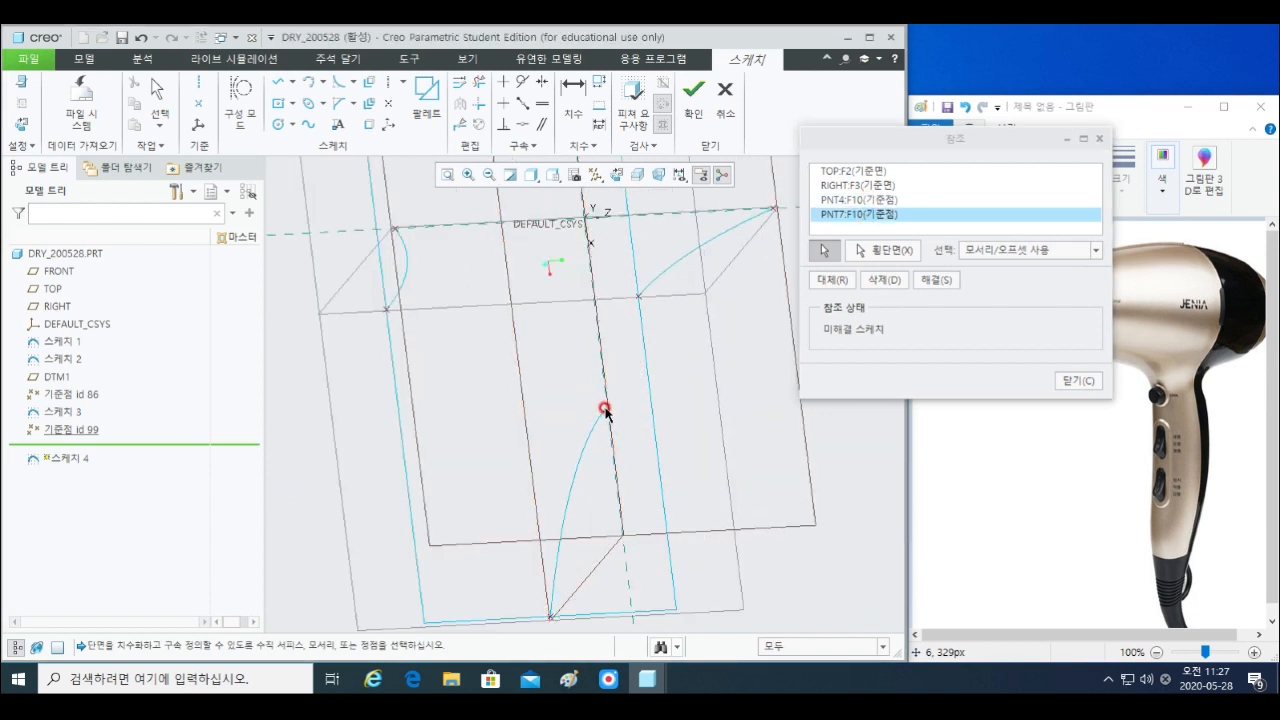
pyautogui.scroll(-5, 610, 409)
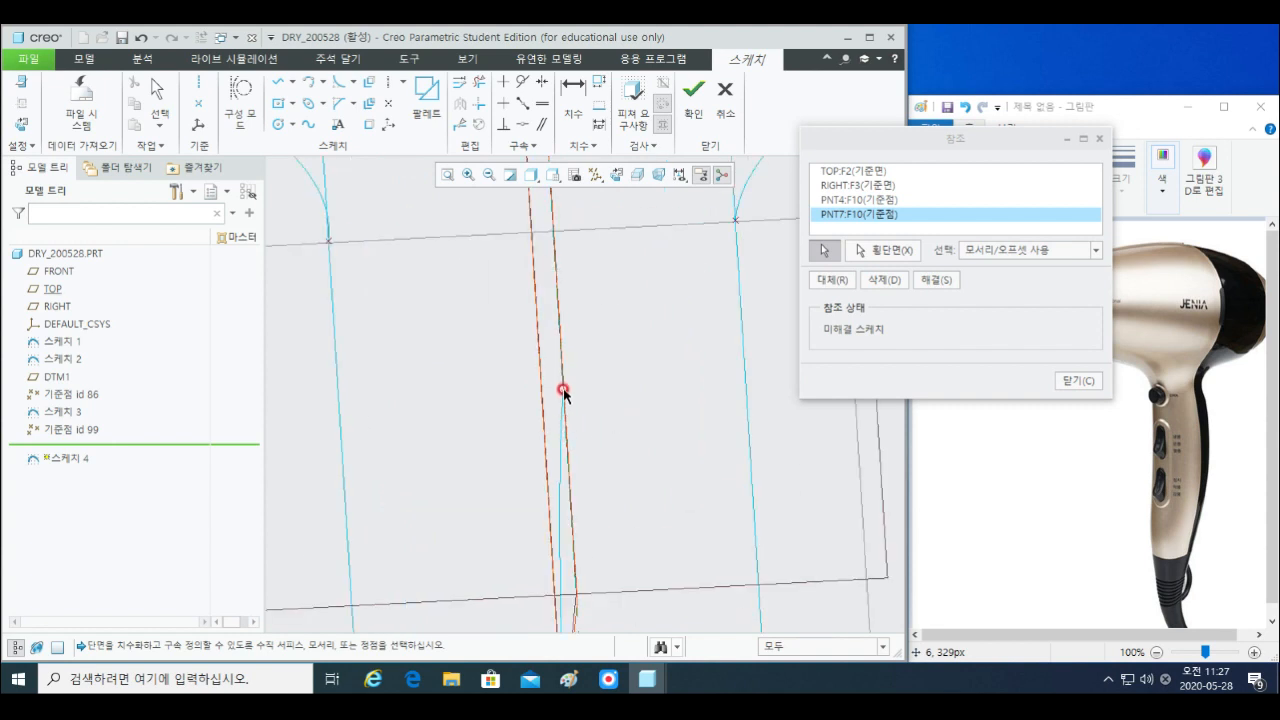
pyautogui.moveTo(563, 391)
pyautogui.mouseDown(button='middle')
pyautogui.moveTo(511, 372)
pyautogui.moveTo(534, 418)
pyautogui.mouseUp(button='middle')
pyautogui.scroll(-3, 727, 517)
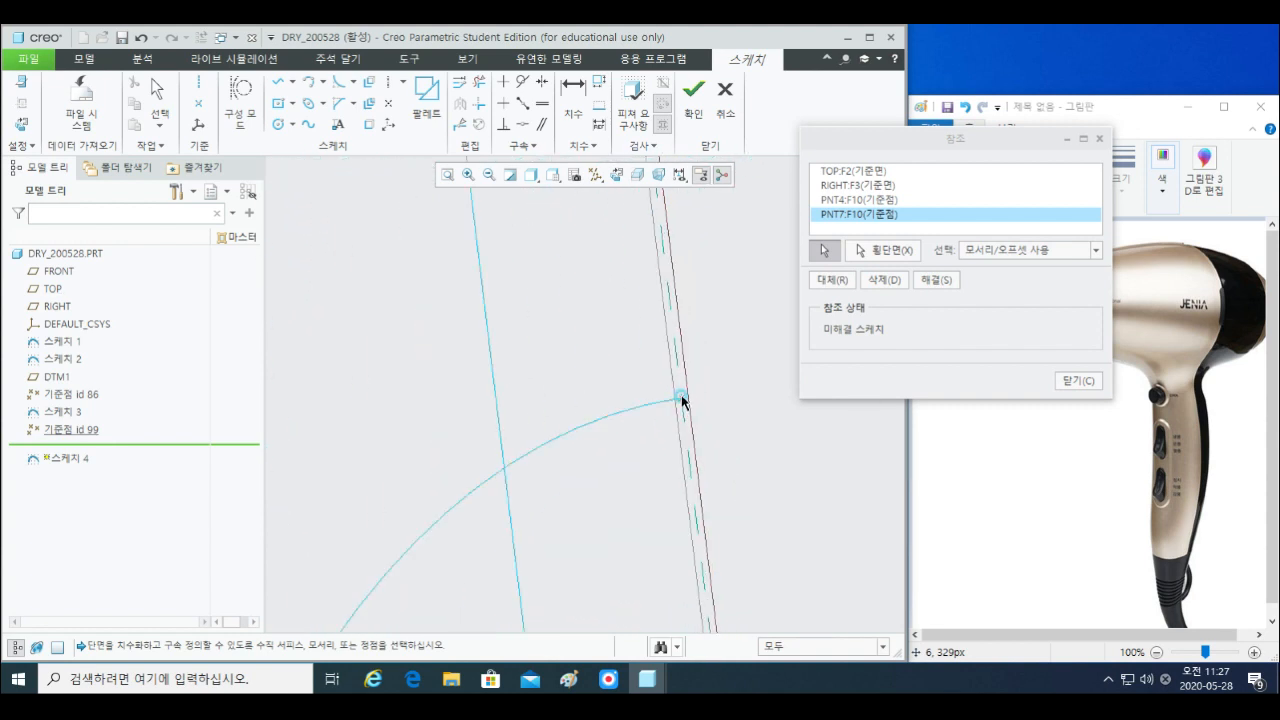
pyautogui.click(682, 401)
# - Add datum point PNT5, at the end of the opposite Sketch 1 arc, as a sketch reference and finish the reference selection
pyautogui.scroll(5, 672, 450)
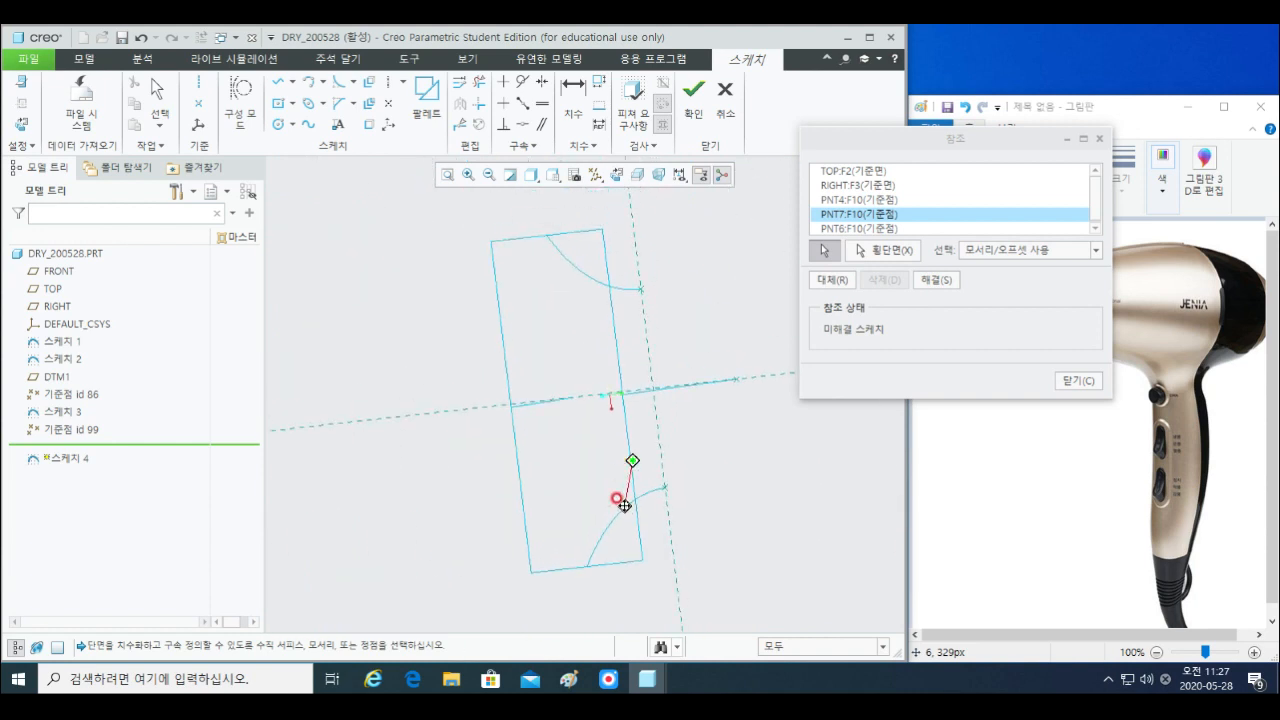
pyautogui.moveTo(616, 498)
pyautogui.mouseDown(button='middle')
pyautogui.moveTo(651, 509)
pyautogui.moveTo(477, 400)
pyautogui.moveTo(600, 449)
pyautogui.moveTo(577, 402)
pyautogui.mouseUp(button='middle')
pyautogui.scroll(-4, 475, 375)
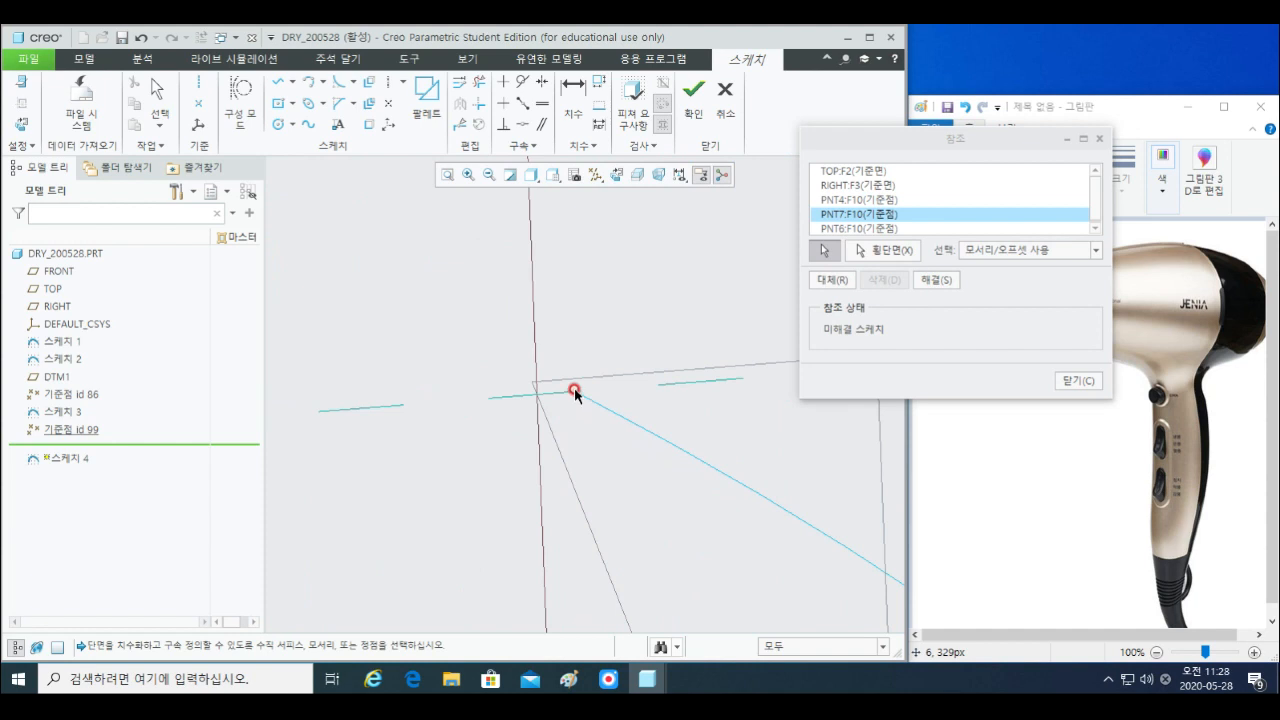
pyautogui.click(575, 392)
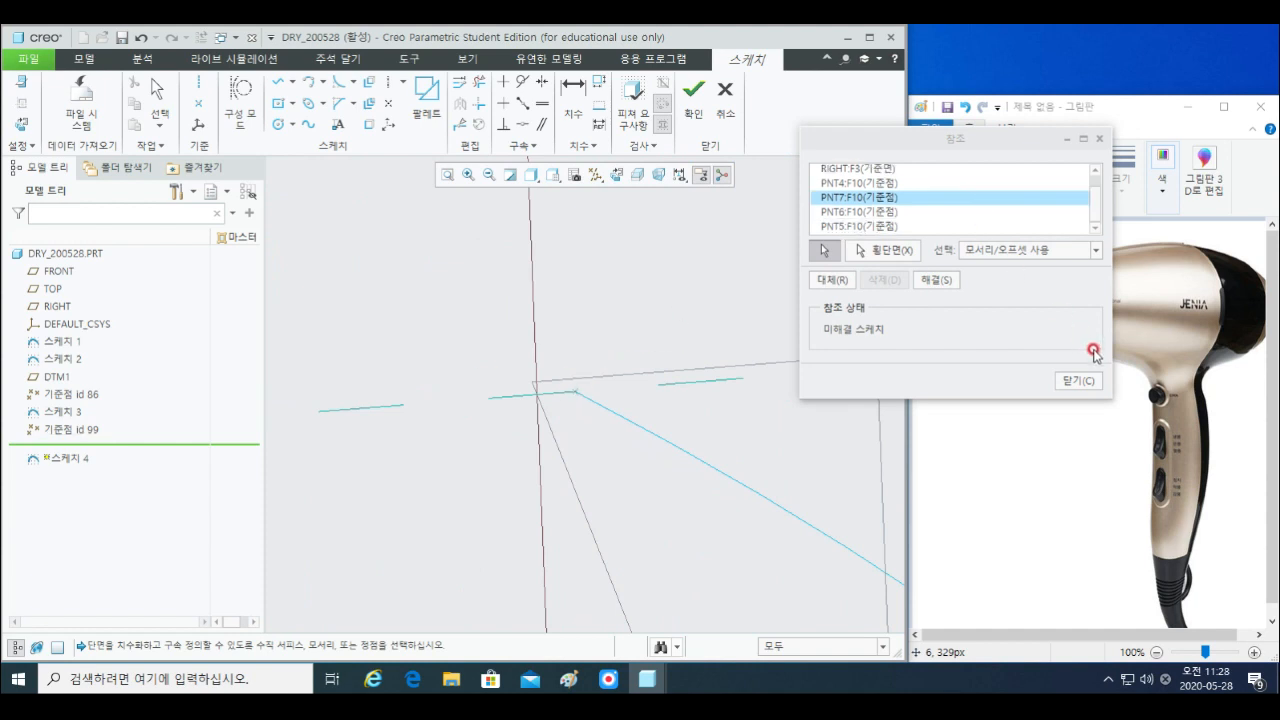
pyautogui.click(1080, 381)
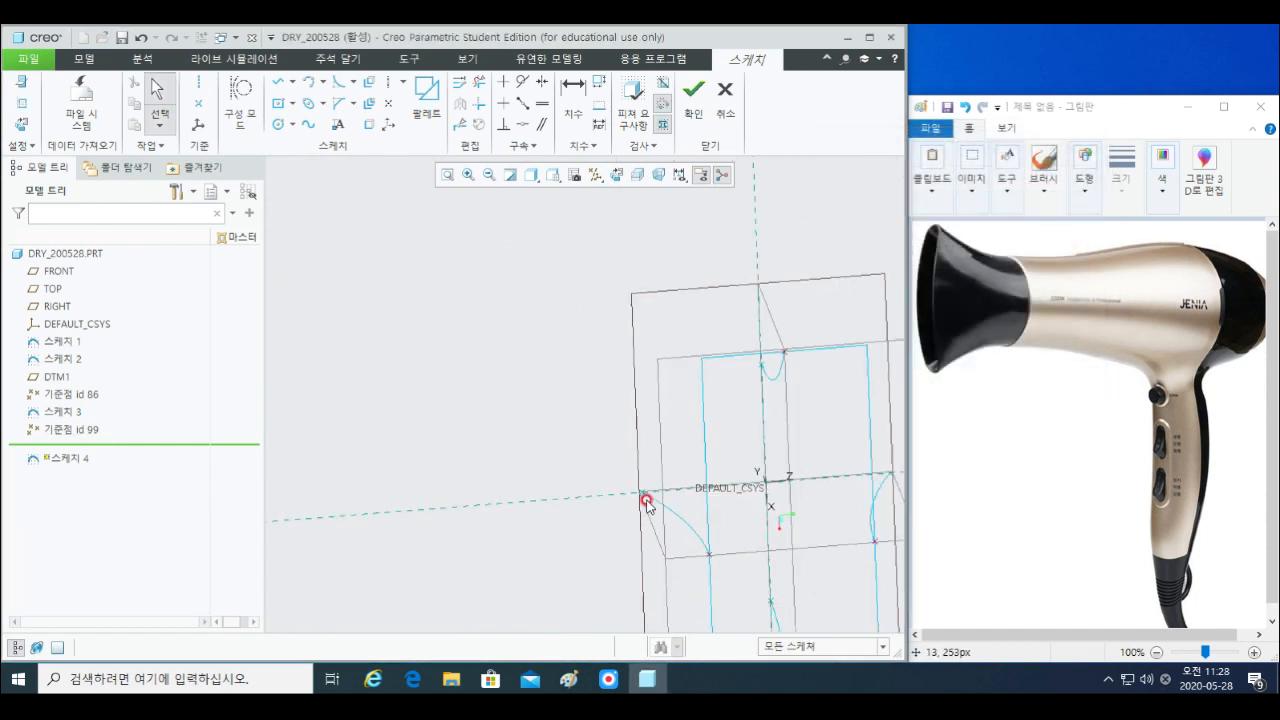
pyautogui.keyDown('shift'); pyautogui.moveTo(749, 486); pyautogui.dragTo(641, 462, button='middle'); pyautogui.keyUp('shift')
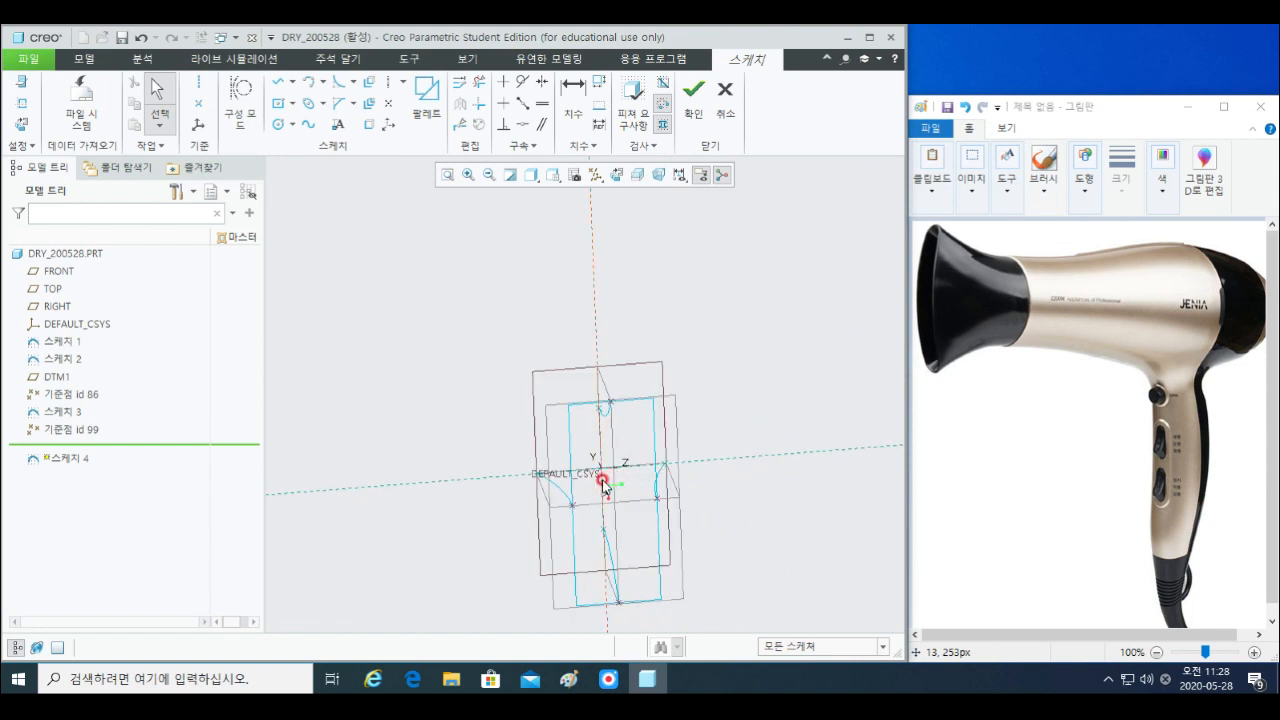
pyautogui.scroll(-3, 592, 487)
pyautogui.keyDown('shift'); pyautogui.moveTo(653, 489); pyautogui.dragTo(621, 477, button='middle'); pyautogui.keyUp('shift')
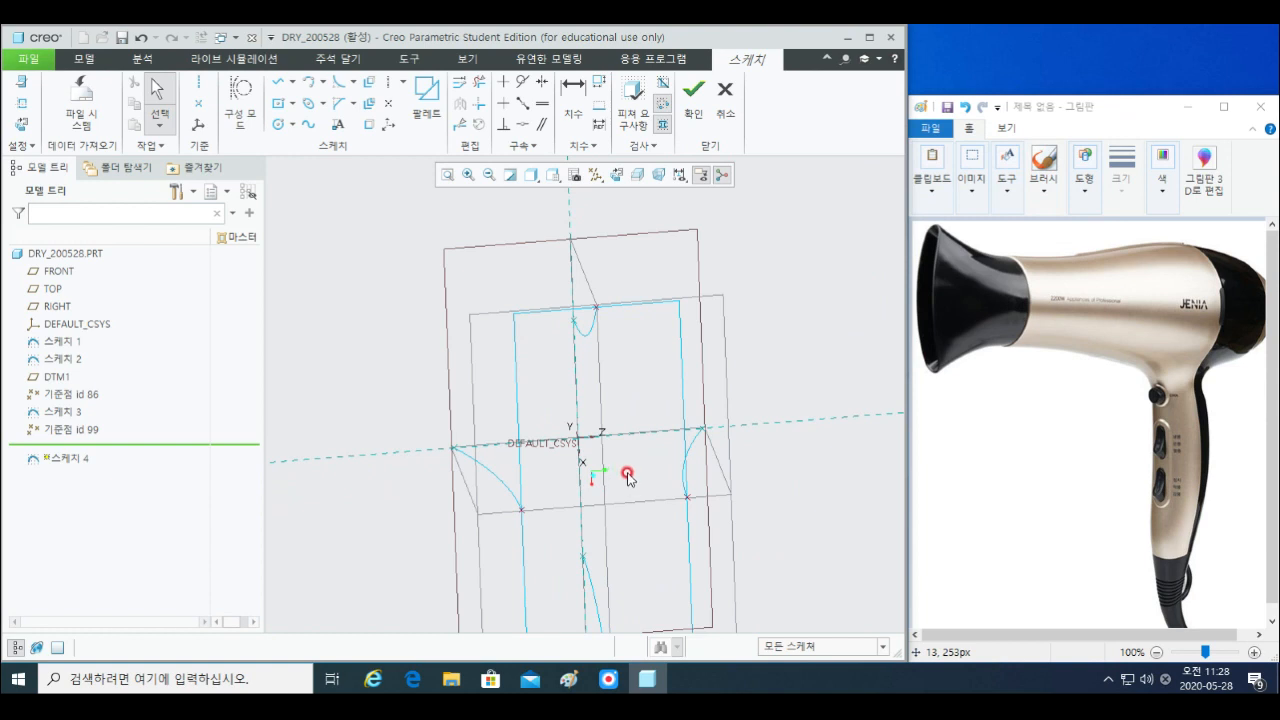
# - Draw two centerlines in the FRONT section sketch, along the horizontal and vertical references through the origin
pyautogui.keyDown('shift'); pyautogui.moveTo(601, 480); pyautogui.dragTo(605, 391, button='middle'); pyautogui.keyUp('shift')
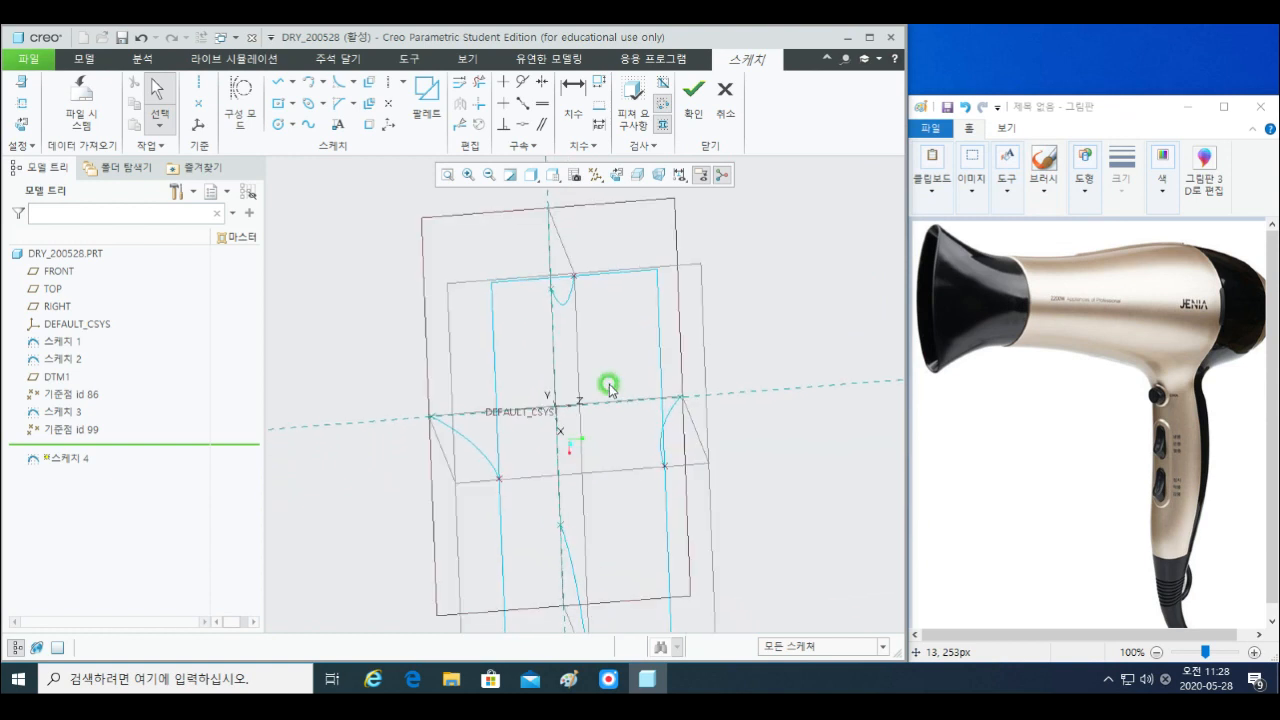
pyautogui.rightClick(609, 386)
pyautogui.click(737, 420)
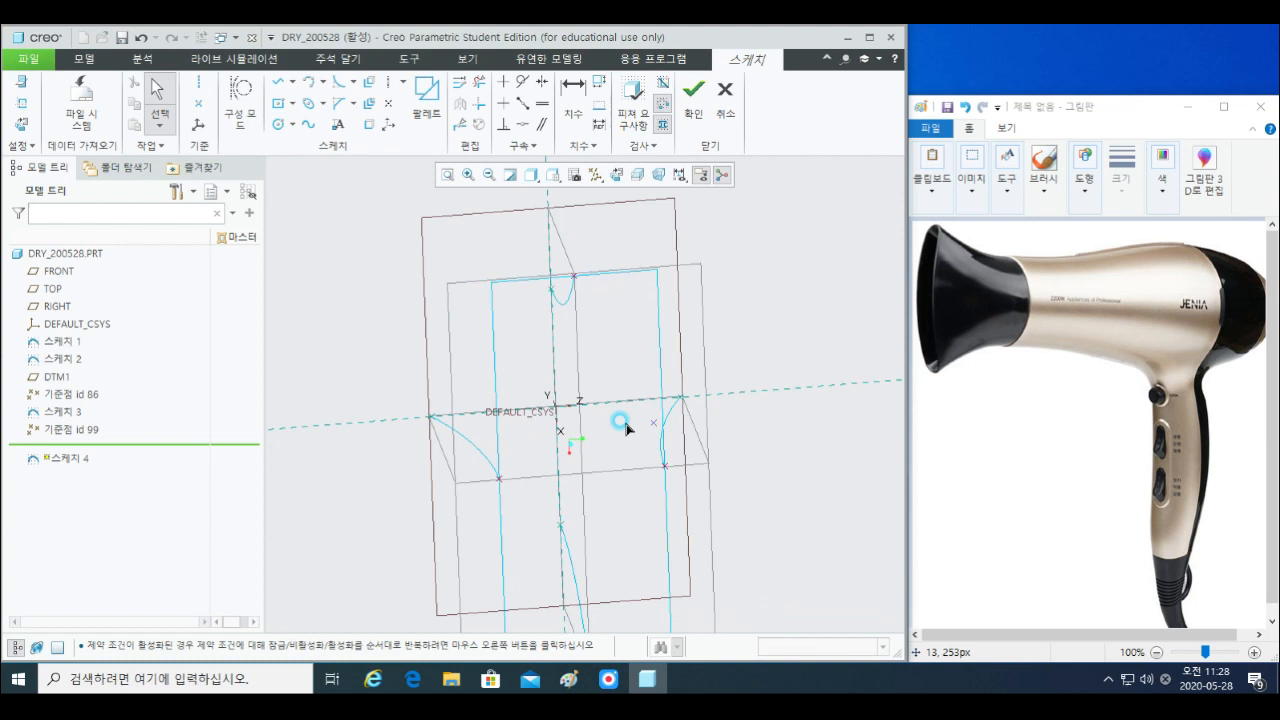
pyautogui.click(388, 422)
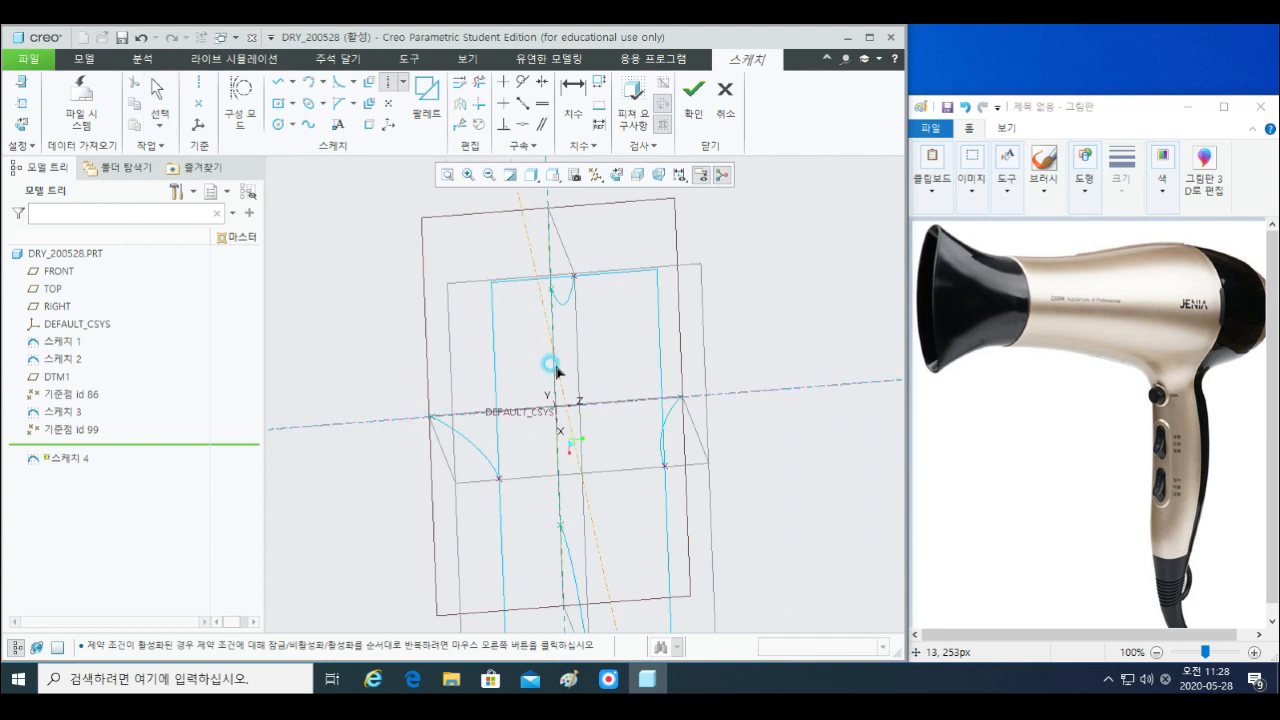
pyautogui.click(556, 388)
pyautogui.middleClick(670, 438)
pyautogui.keyDown('shift'); pyautogui.moveTo(565, 341); pyautogui.dragTo(555, 362, button='middle'); pyautogui.keyUp('shift')
# - Draw an ellipse through the guide-arc end points on FRONT and finish the sketch
pyautogui.click(309, 103)
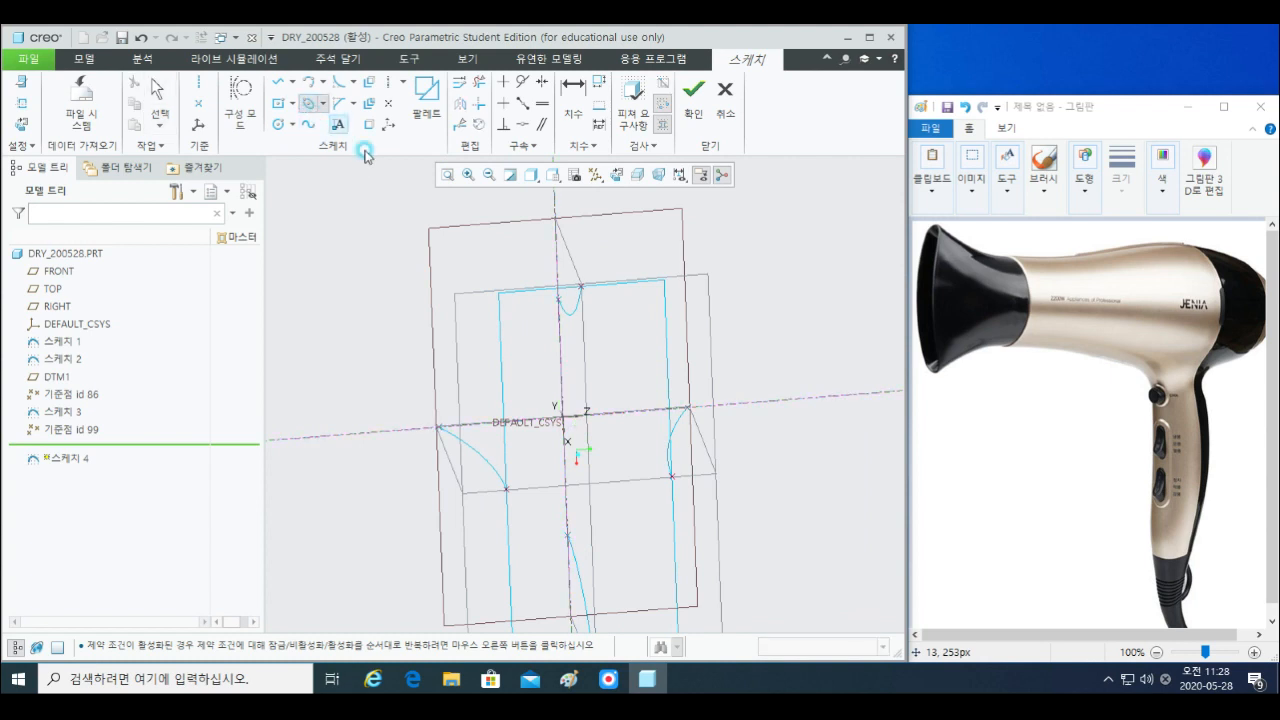
pyautogui.click(552, 298)
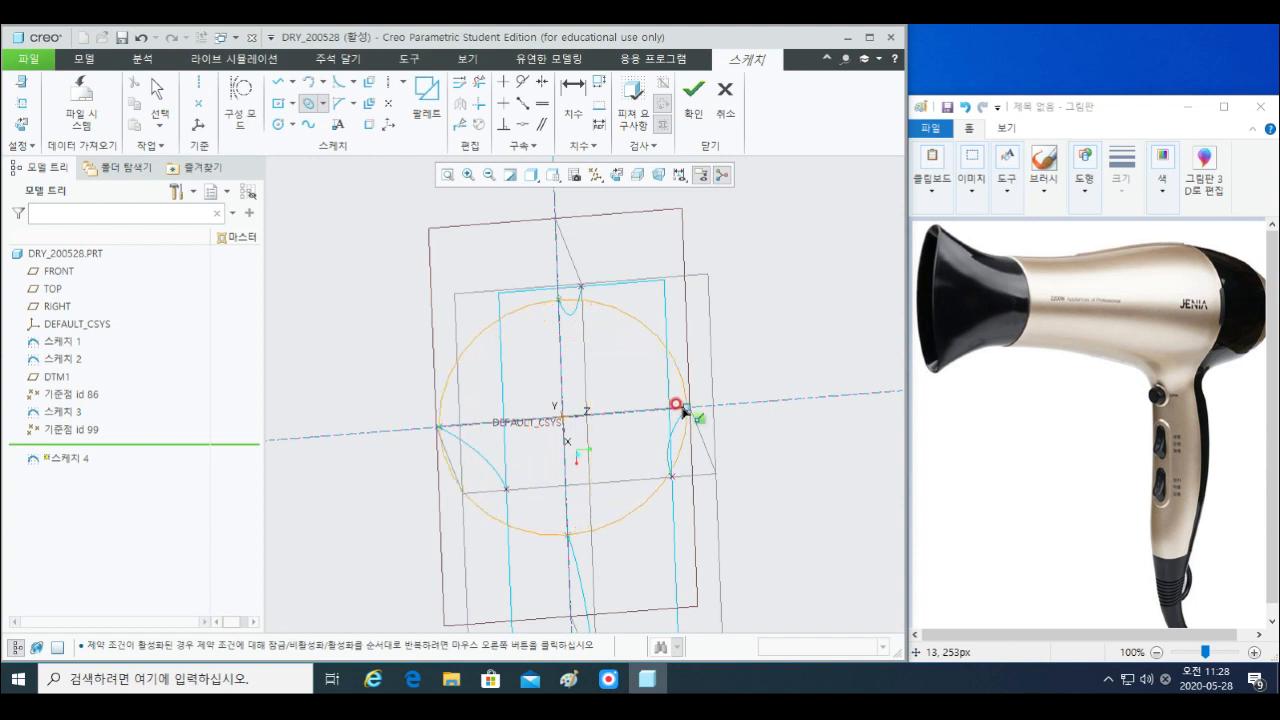
pyautogui.middleClick(780, 462)
pyautogui.scroll(2, 733, 528)
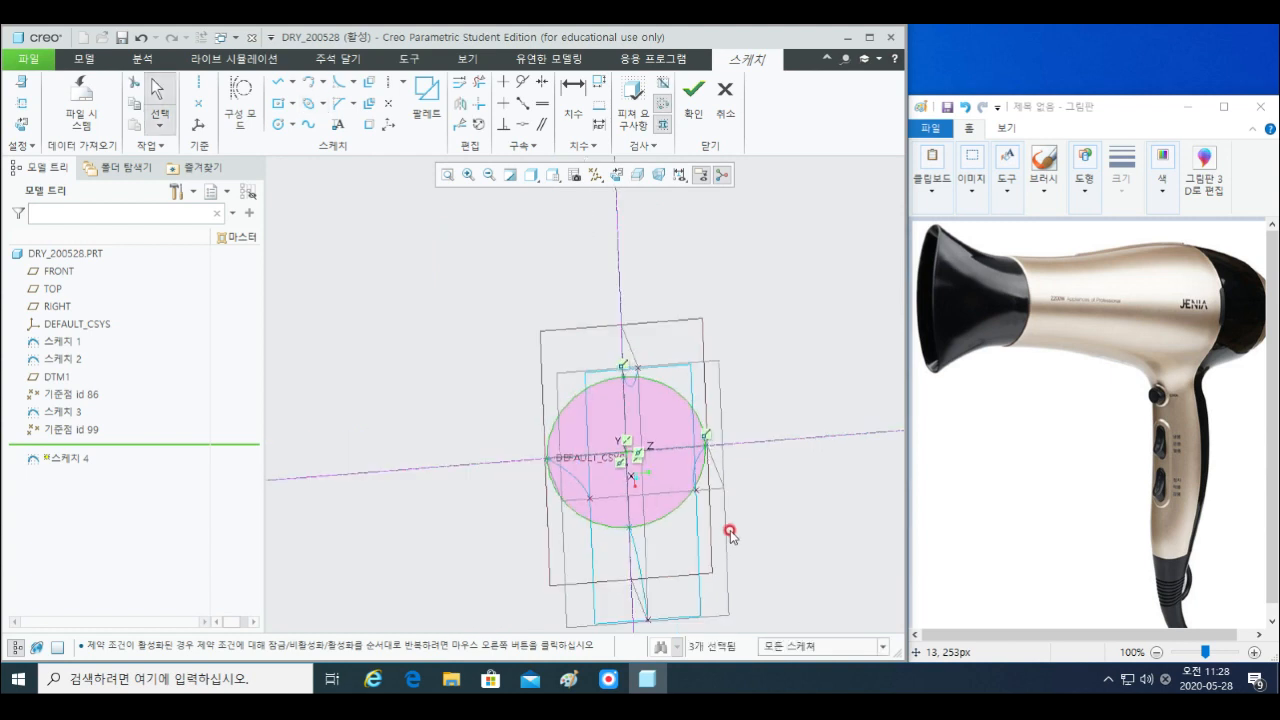
pyautogui.moveTo(722, 530)
pyautogui.keyDown('shift'); pyautogui.mouseDown(button='middle')
pyautogui.moveTo(580, 407)
pyautogui.moveTo(612, 437)
pyautogui.moveTo(587, 384)
pyautogui.moveTo(620, 351)
pyautogui.moveTo(634, 411)
pyautogui.moveTo(691, 434)
pyautogui.moveTo(651, 409)
pyautogui.moveTo(663, 466)
pyautogui.moveTo(660, 420)
pyautogui.moveTo(677, 434)
pyautogui.mouseUp(button='middle'); pyautogui.keyUp('shift')
pyautogui.click(686, 96)
pyautogui.click(737, 428)
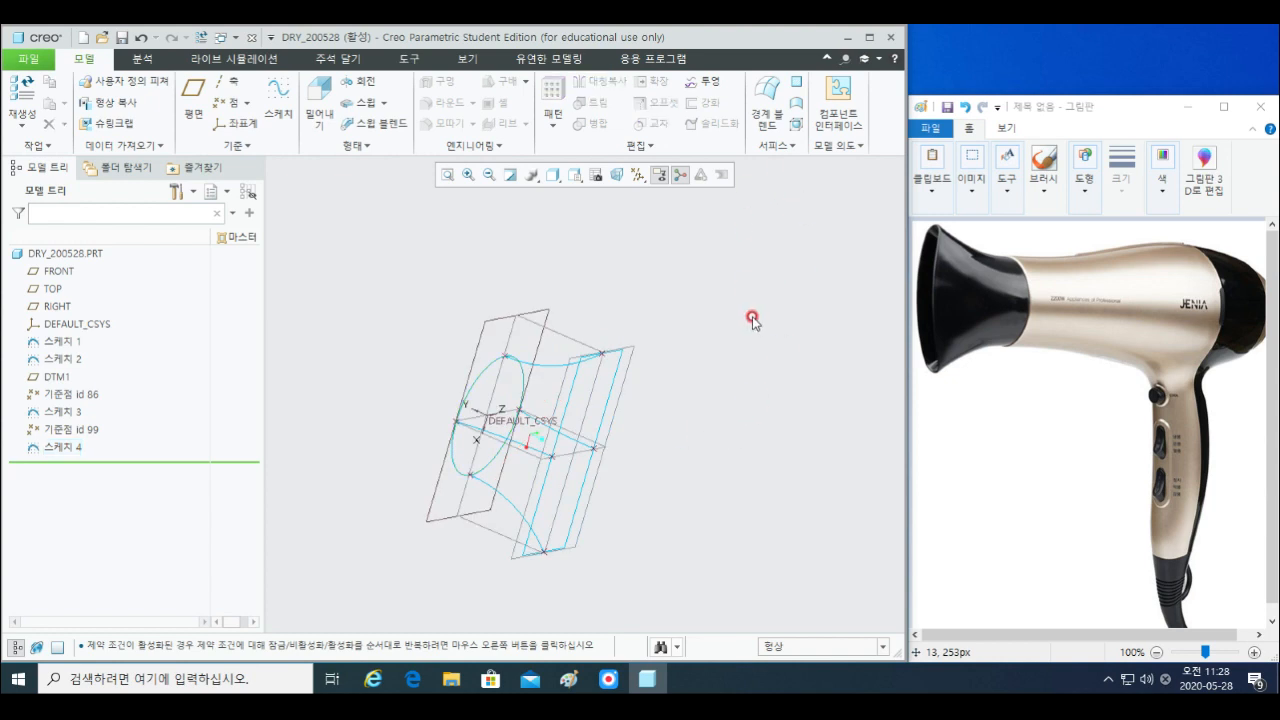
# - Start a Boundary Blend with the ellipse on FRONT and the rectangle on DTM1 as first-direction chains
pyautogui.click(749, 103)
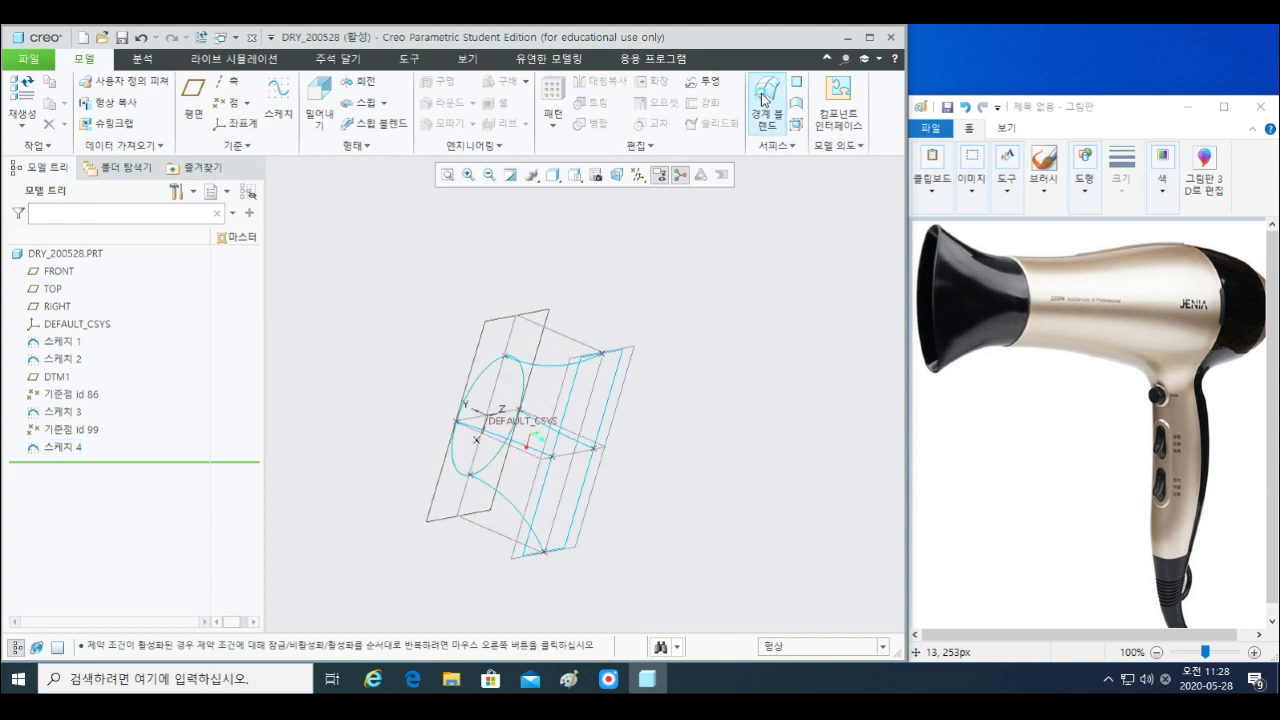
pyautogui.click(481, 372)
pyautogui.scroll(3, 529, 371)
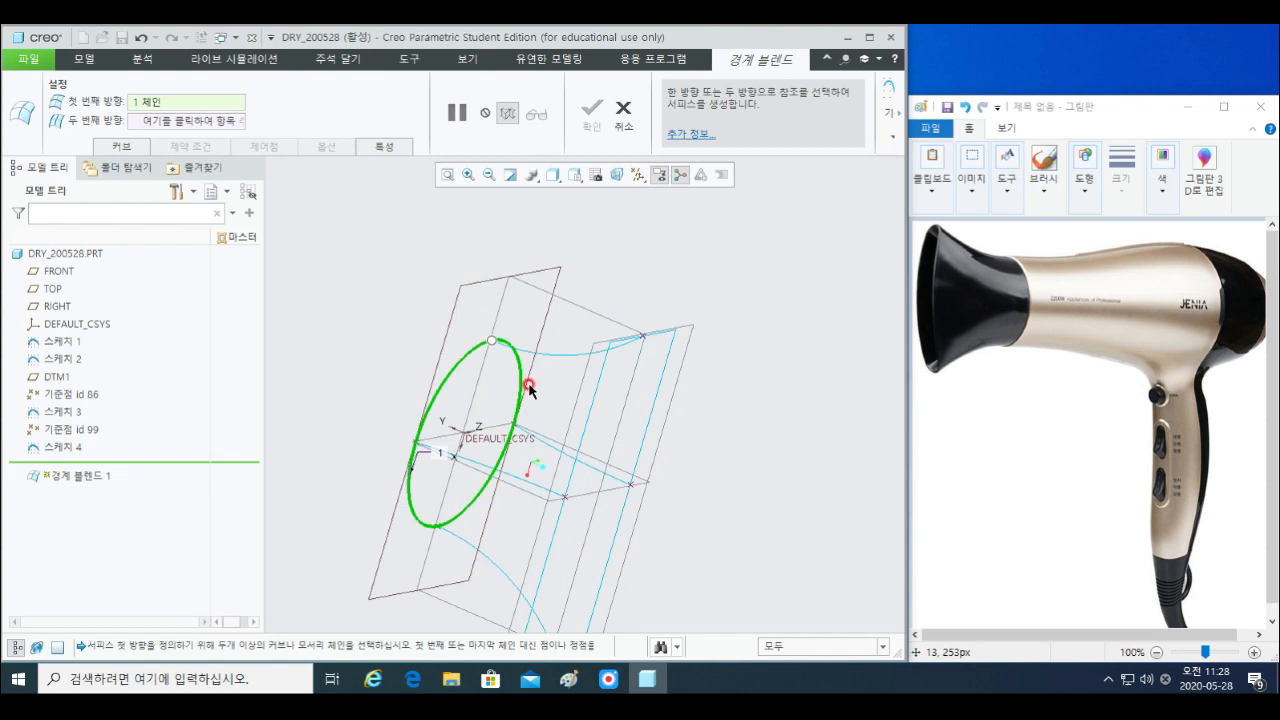
pyautogui.keyDown('ctrl'); pyautogui.click(612, 400); pyautogui.keyUp('ctrl')
pyautogui.scroll(-4, 612, 403)
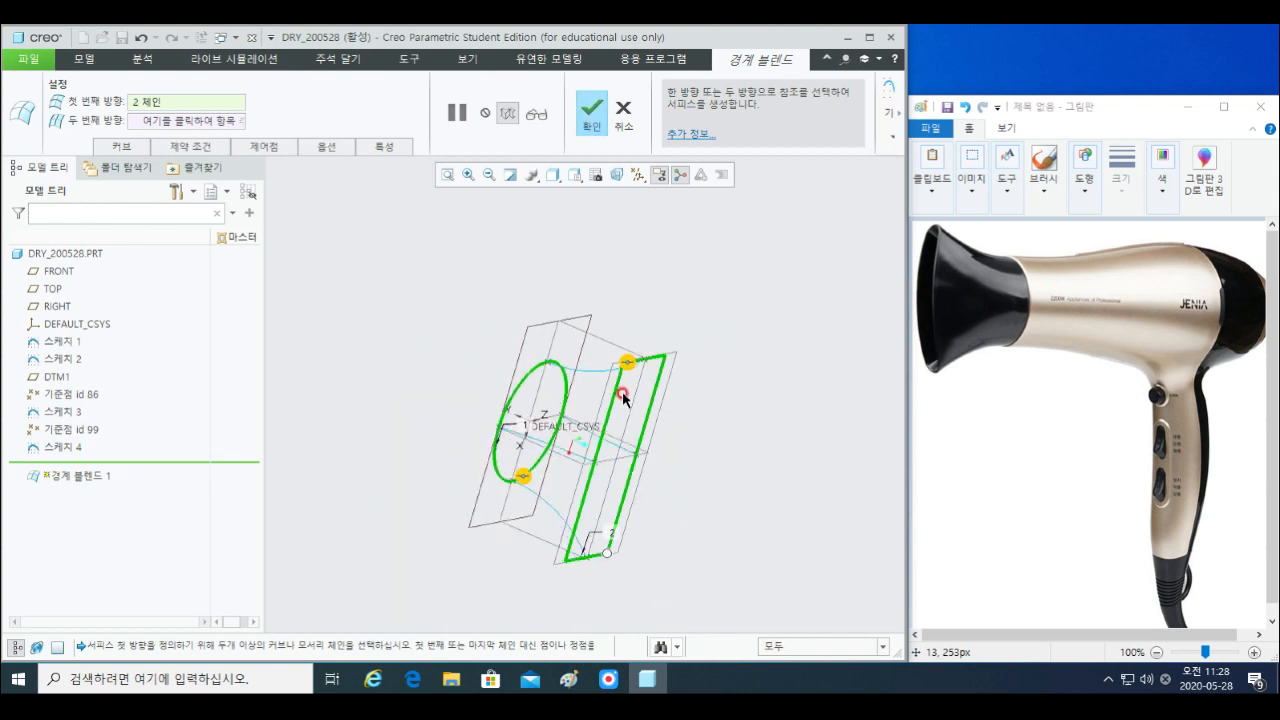
# - Add two adjacent guide arcs between the ellipse and the rectangle as second-direction chains of the blend
pyautogui.click(222, 115)
pyautogui.click(222, 115)
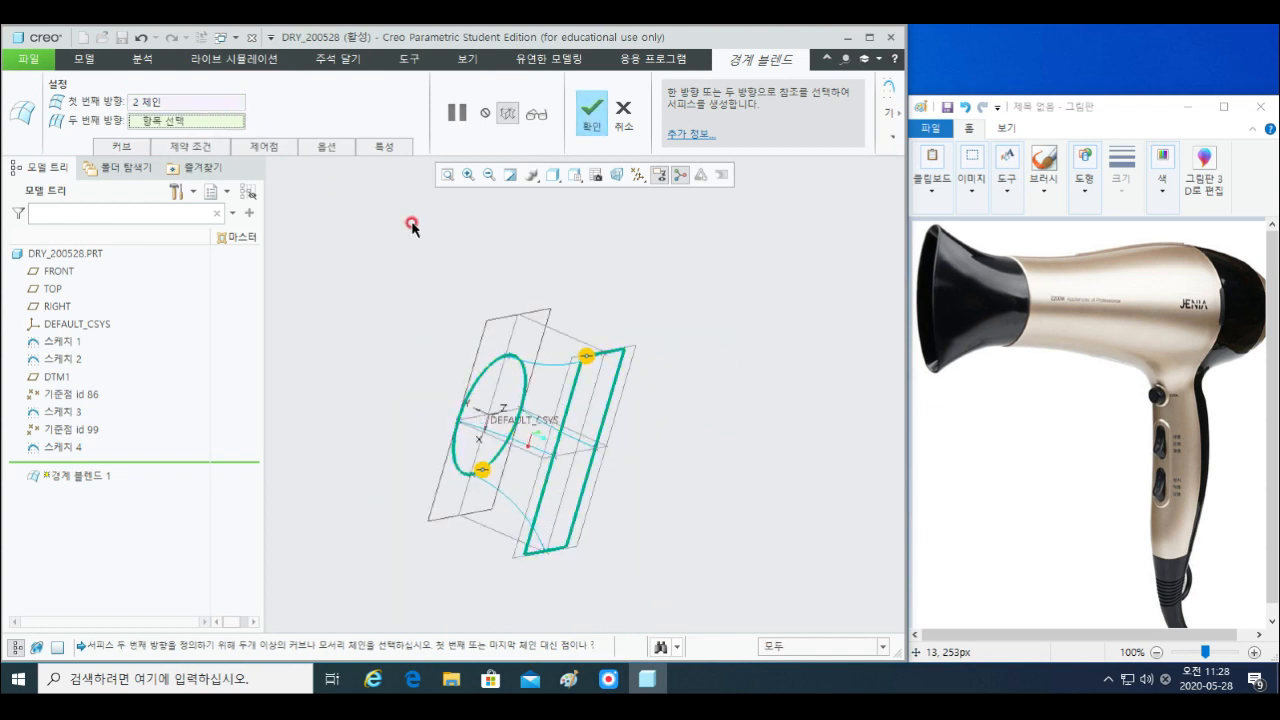
pyautogui.scroll(3, 600, 357)
pyautogui.click(550, 372)
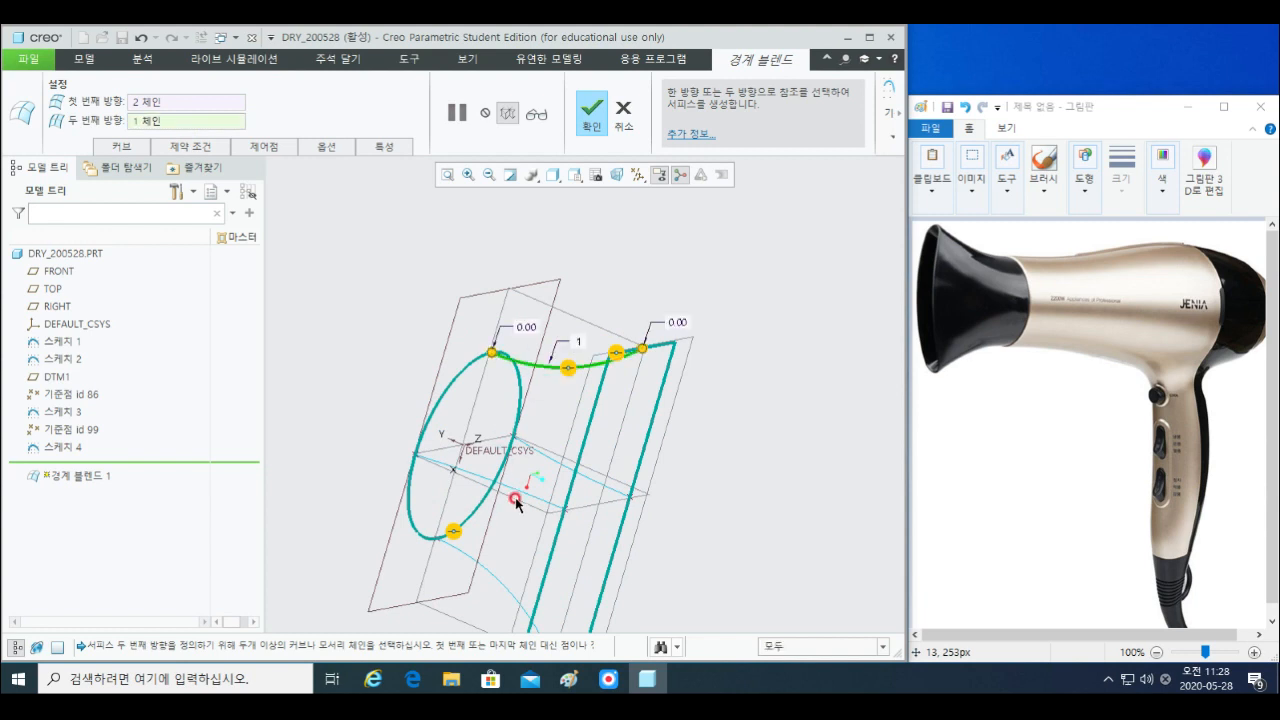
pyautogui.keyDown('ctrl'); pyautogui.click(520, 497); pyautogui.keyUp('ctrl')
# - Add the two remaining guide arcs as second-direction chains and complete the nozzle's Boundary Blend
pyautogui.moveTo(550, 520); pyautogui.dragTo(566, 418, button='middle')
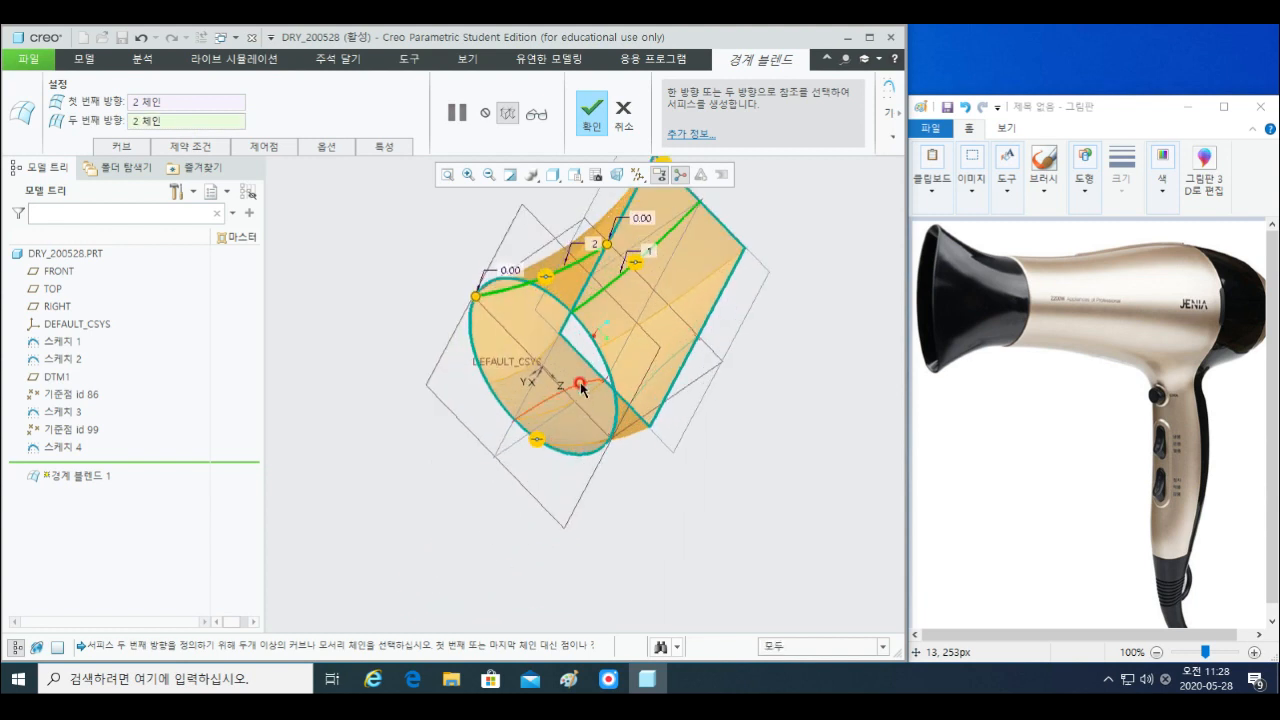
pyautogui.keyDown('ctrl'); pyautogui.click(585, 390); pyautogui.keyUp('ctrl')
pyautogui.moveTo(585, 390); pyautogui.dragTo(679, 383, button='middle')
pyautogui.scroll(2, 679, 383)
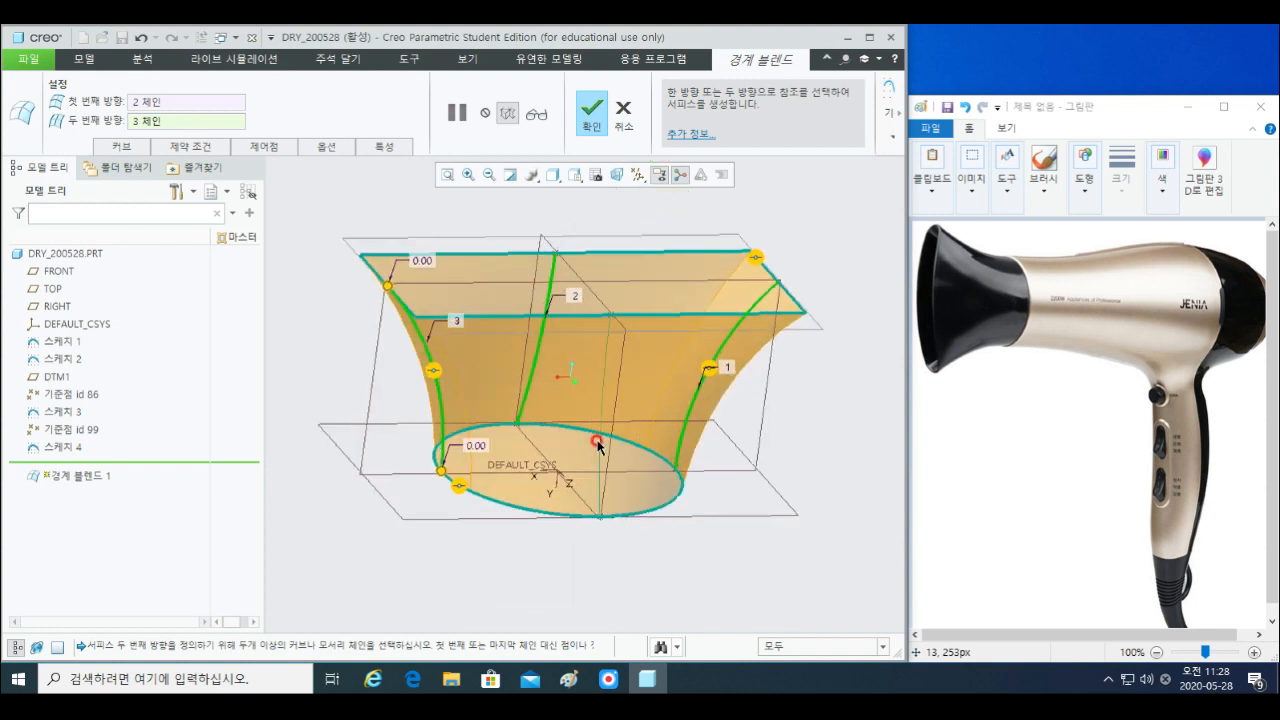
pyautogui.keyDown('ctrl'); pyautogui.click(603, 447); pyautogui.keyUp('ctrl')
pyautogui.scroll(-2, 590, 455)
pyautogui.moveTo(585, 447); pyautogui.dragTo(473, 475, button='middle')
pyautogui.middleClick(613, 513)
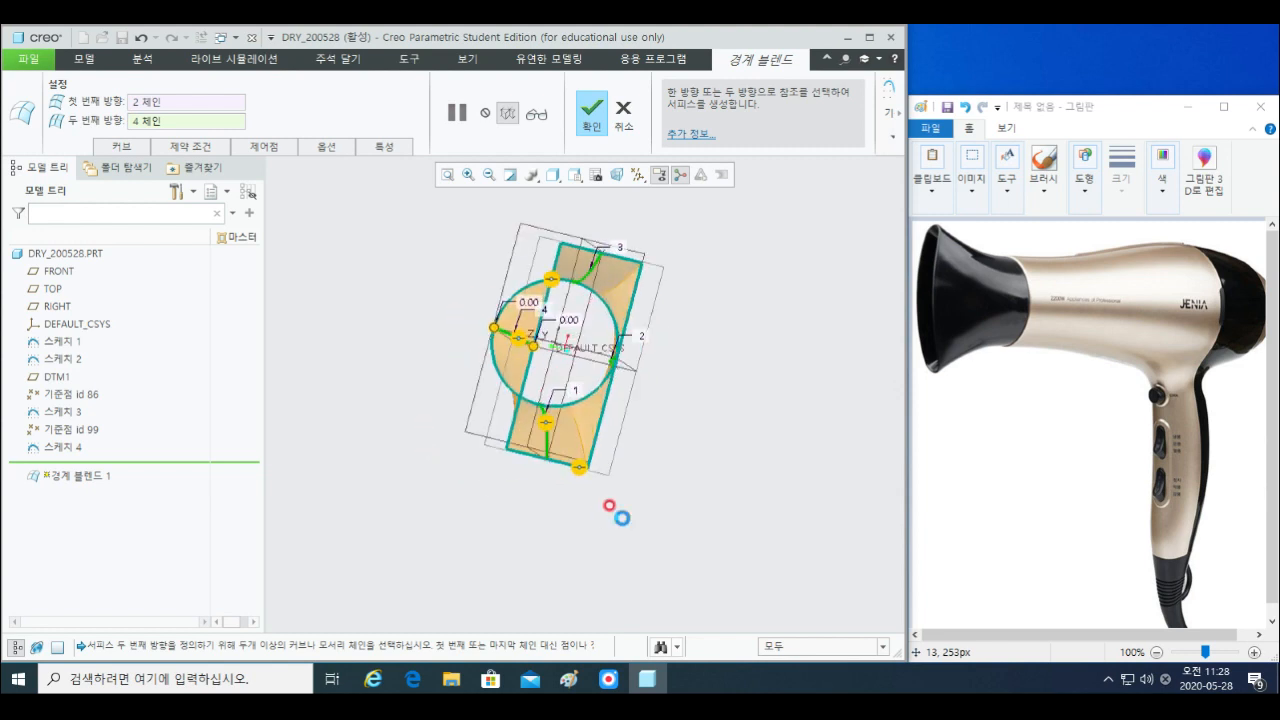
pyautogui.scroll(1, 604, 514)
pyautogui.moveTo(586, 424)
pyautogui.keyDown('shift'); pyautogui.mouseDown(button='middle')
pyautogui.moveTo(576, 465)
pyautogui.moveTo(466, 466)
pyautogui.moveTo(466, 420)
pyautogui.moveTo(443, 417)
pyautogui.moveTo(449, 437)
pyautogui.moveTo(600, 446)
pyautogui.moveTo(576, 462)
pyautogui.mouseUp(button='middle'); pyautogui.keyUp('shift')
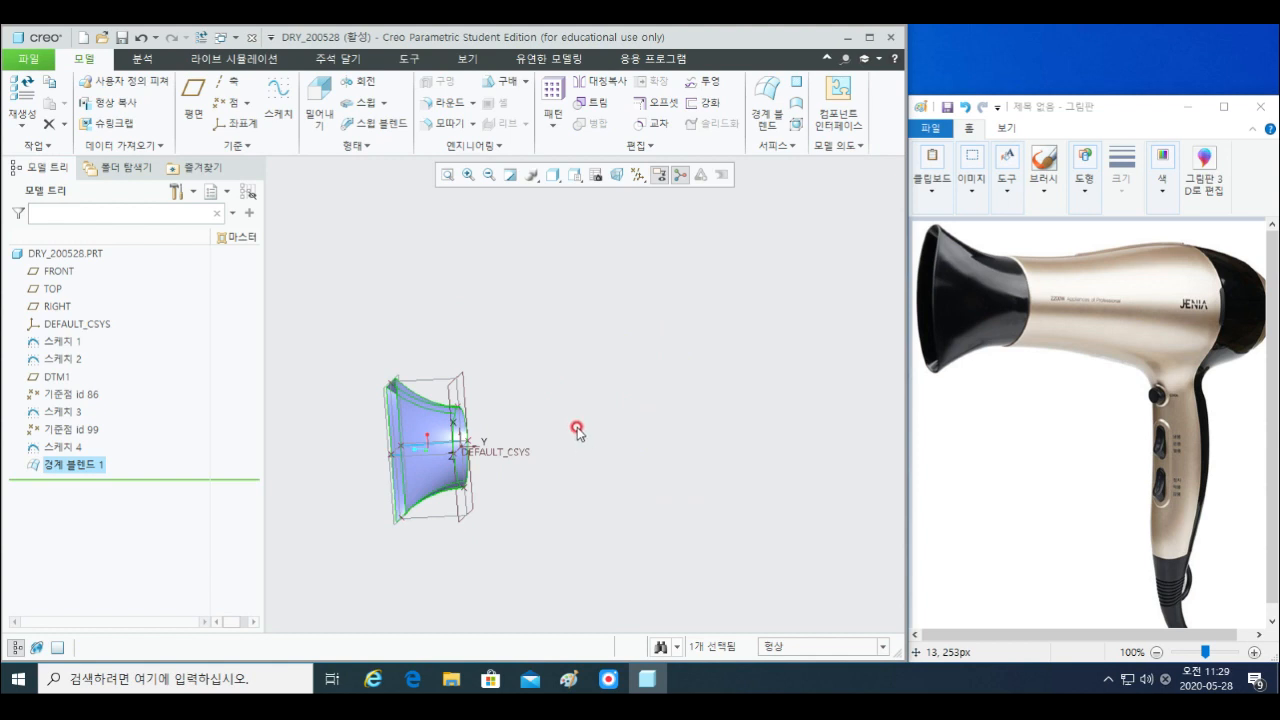
# - Start a datum plane offset from FRONT by about 337, on the side facing away from the nozzle
pyautogui.click(486, 374)
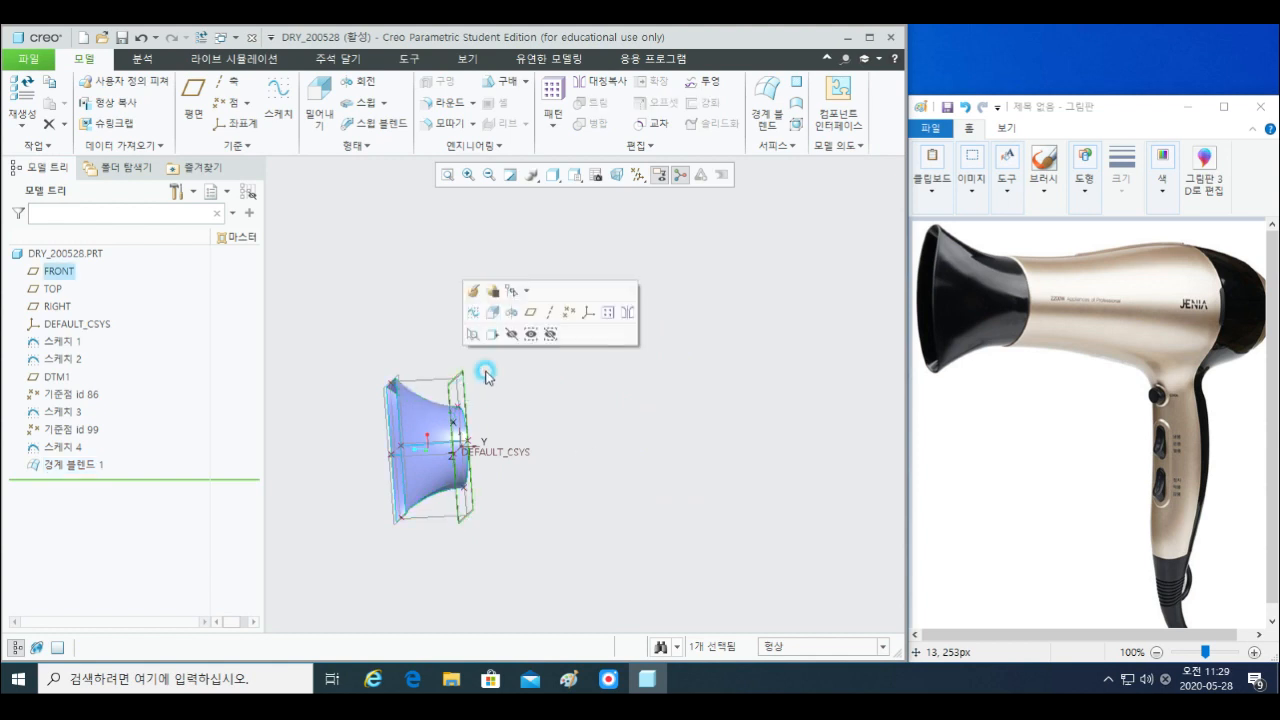
pyautogui.moveTo(486, 374); pyautogui.dragTo(516, 398, button='middle')
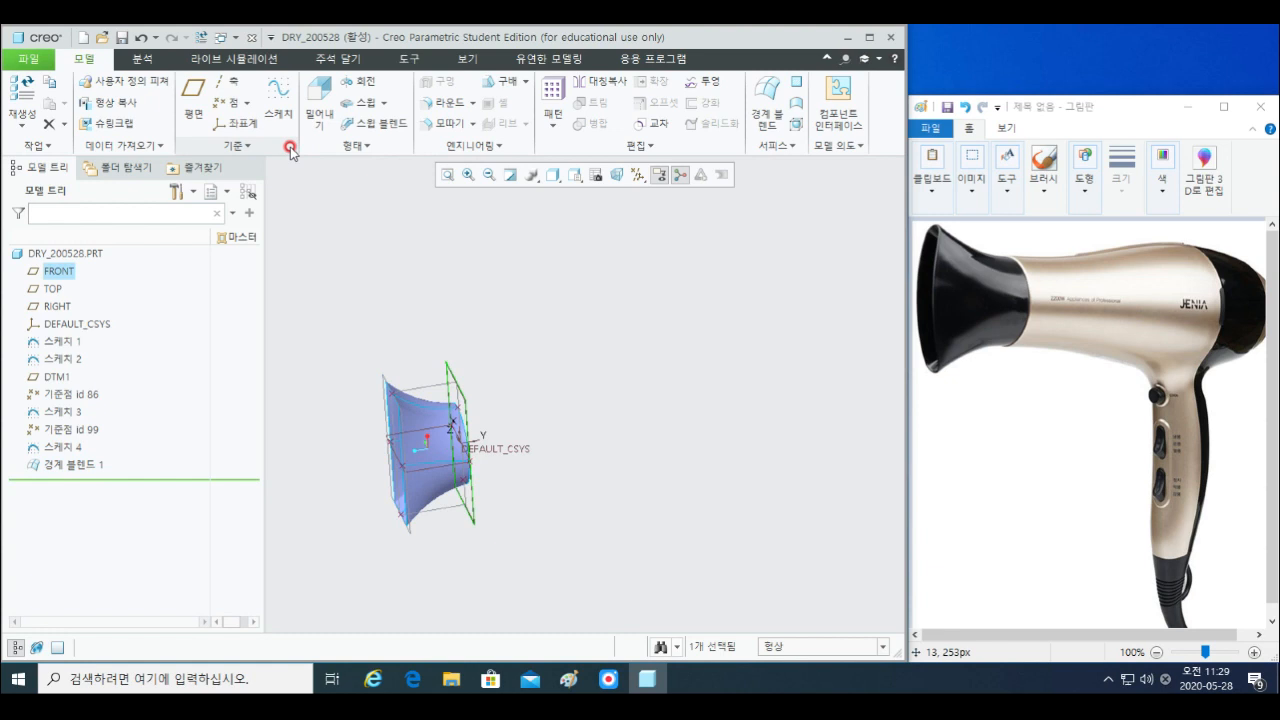
pyautogui.click(193, 98)
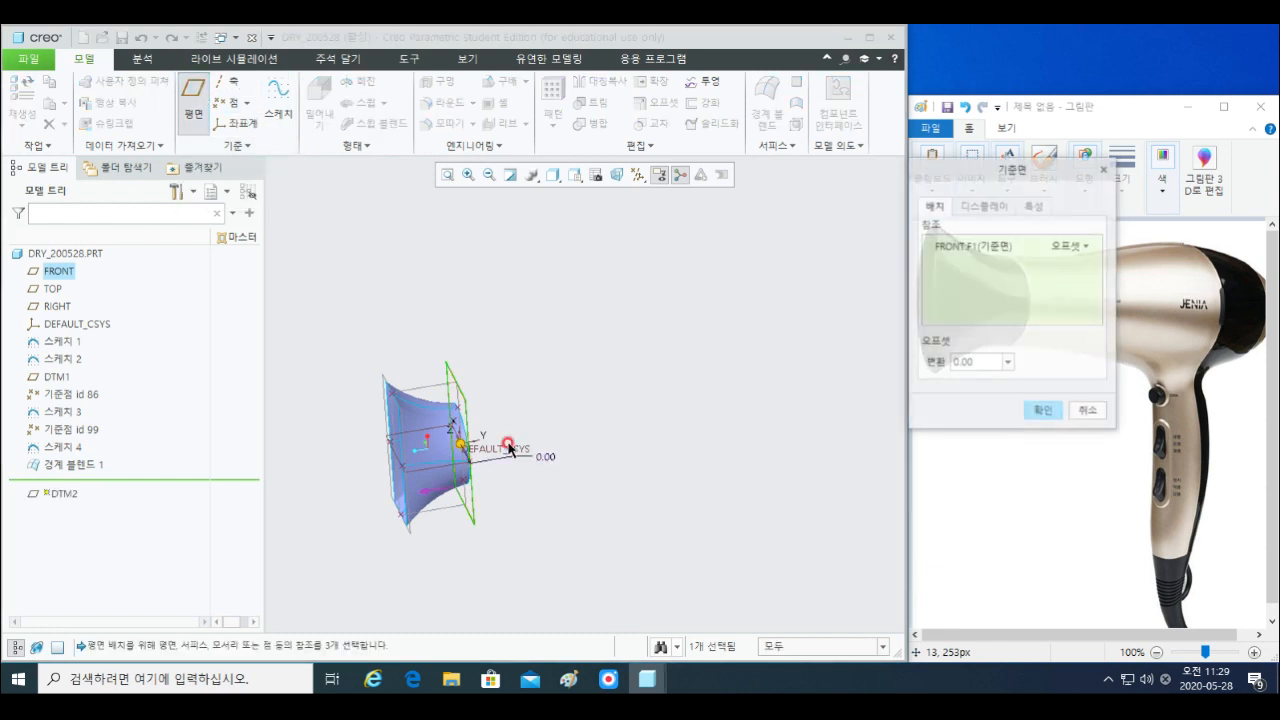
pyautogui.click(463, 492)
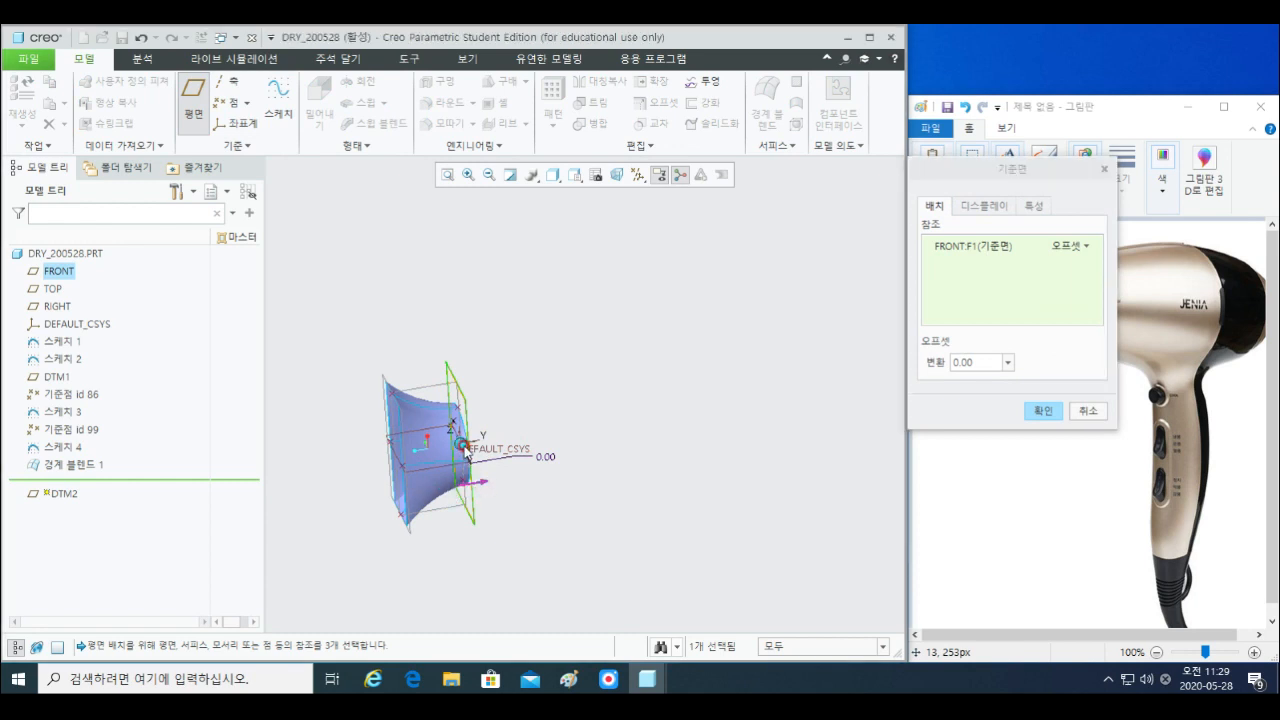
pyautogui.moveTo(463, 490); pyautogui.dragTo(645, 445)
pyautogui.moveTo(1023, 170)
pyautogui.mouseDown()
pyautogui.moveTo(997, 403)
pyautogui.moveTo(1000, 384)
pyautogui.mouseUp()
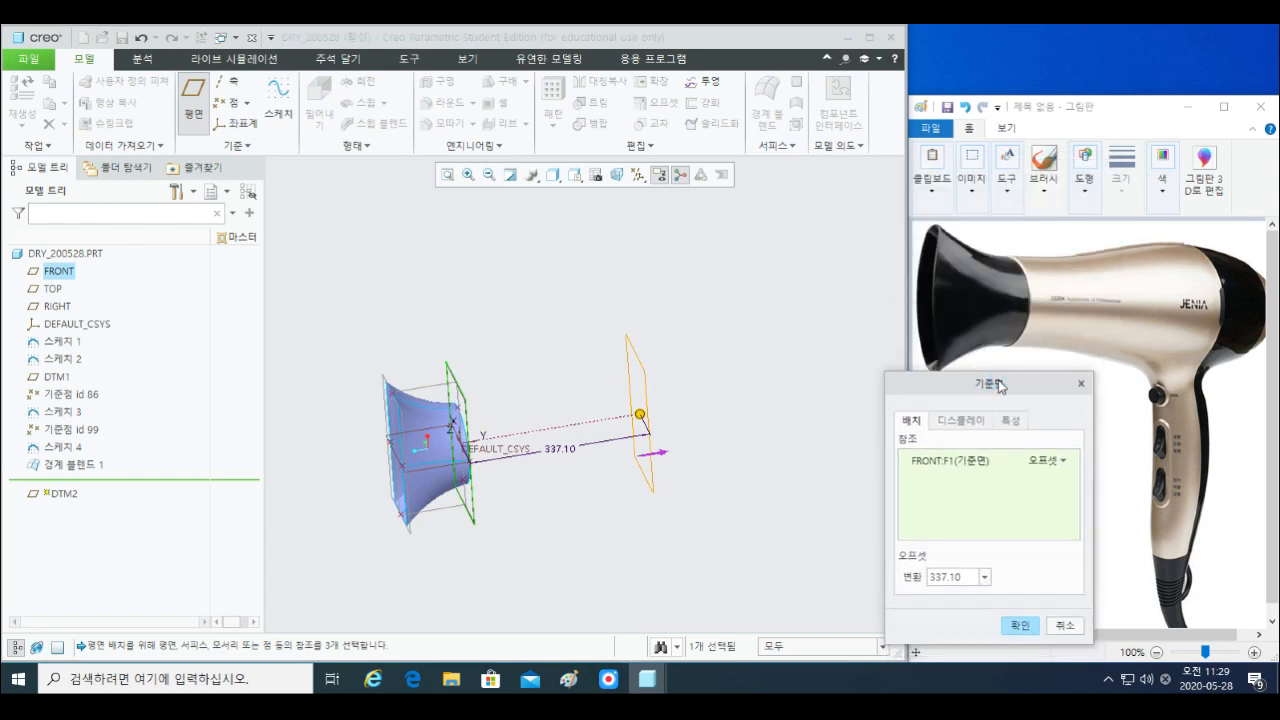
# - Try offsets of 200 and 250 from FRONT for the new datum plane
pyautogui.doubleClick(563, 449)
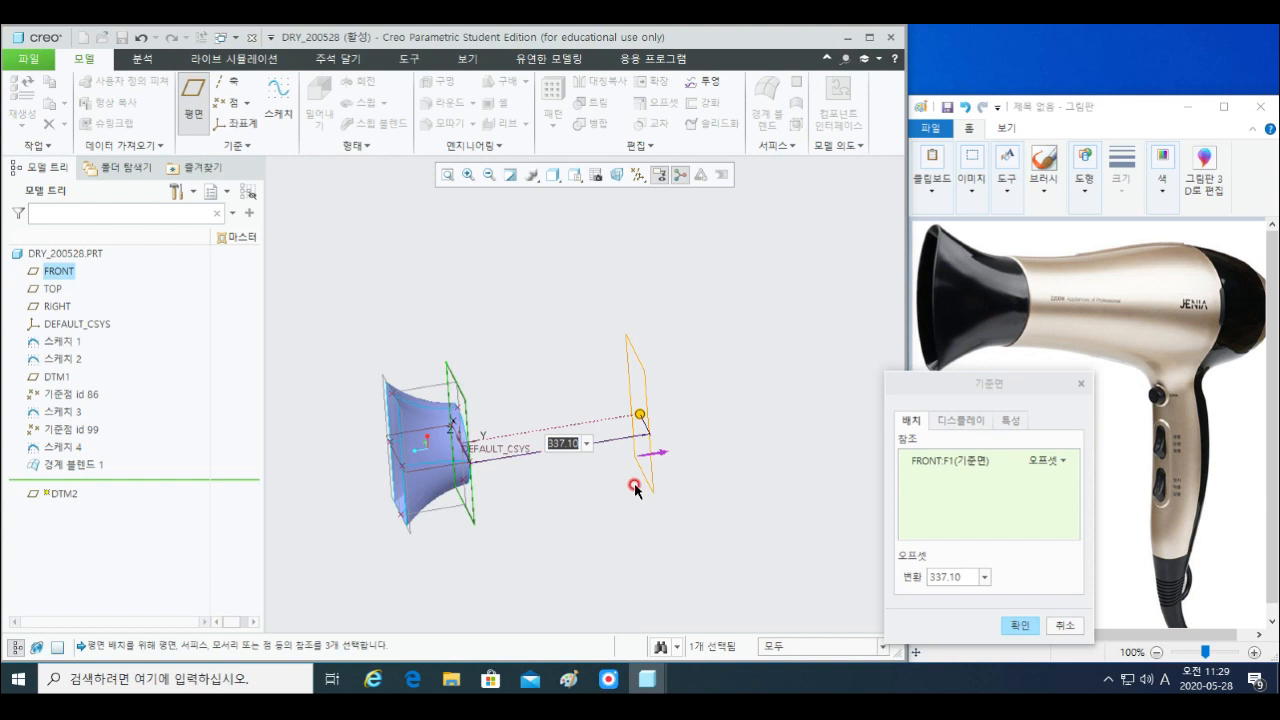
pyautogui.write('200')
pyautogui.press('Return')
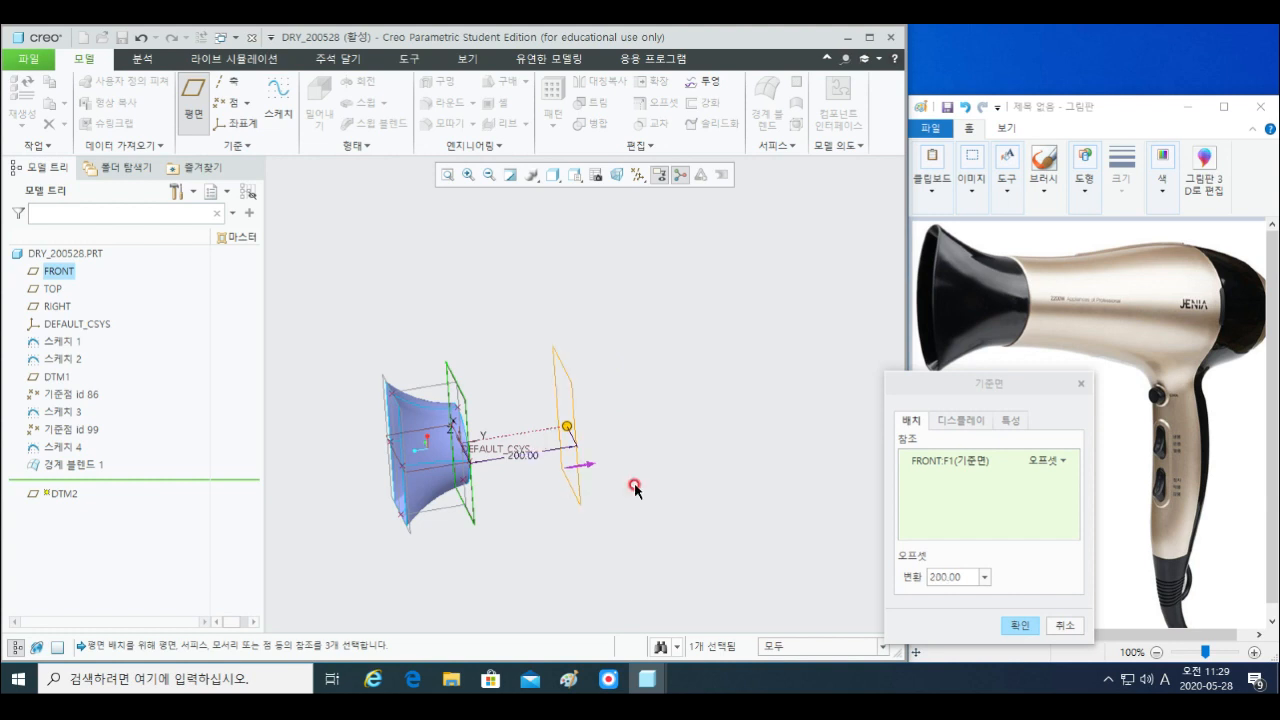
pyautogui.doubleClick(523, 454)
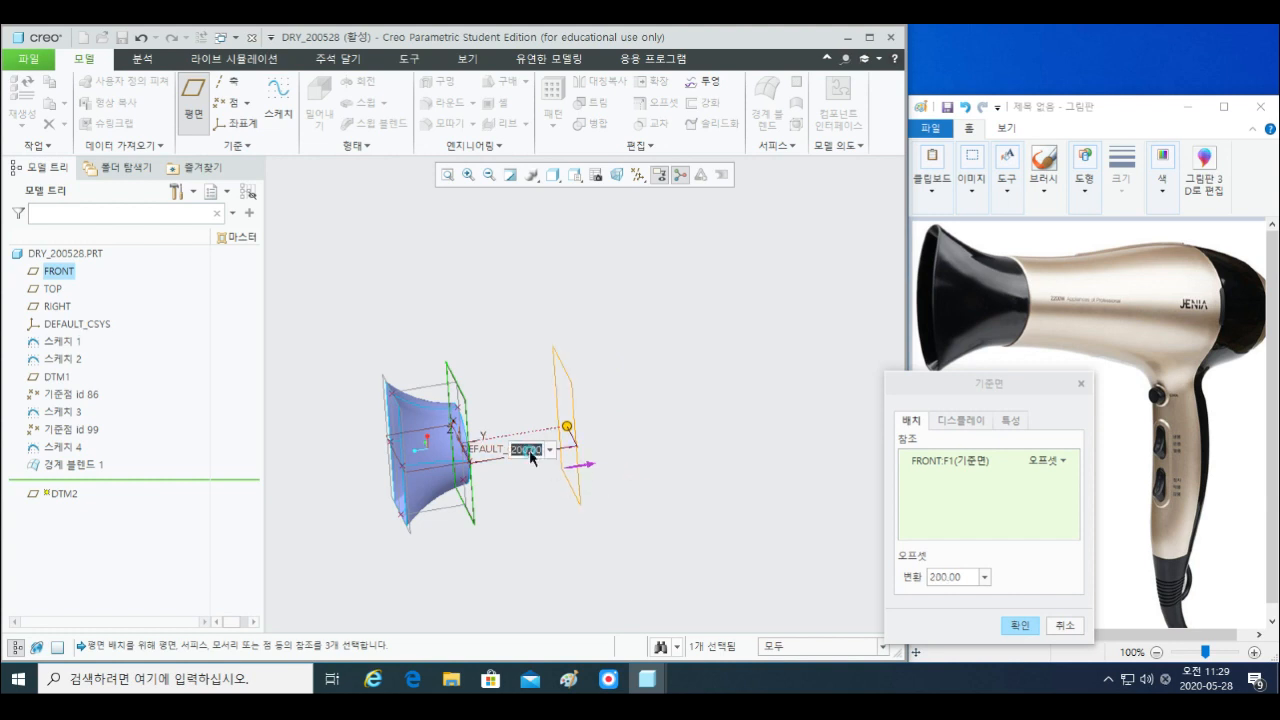
pyautogui.write('250')
pyautogui.press('Return')
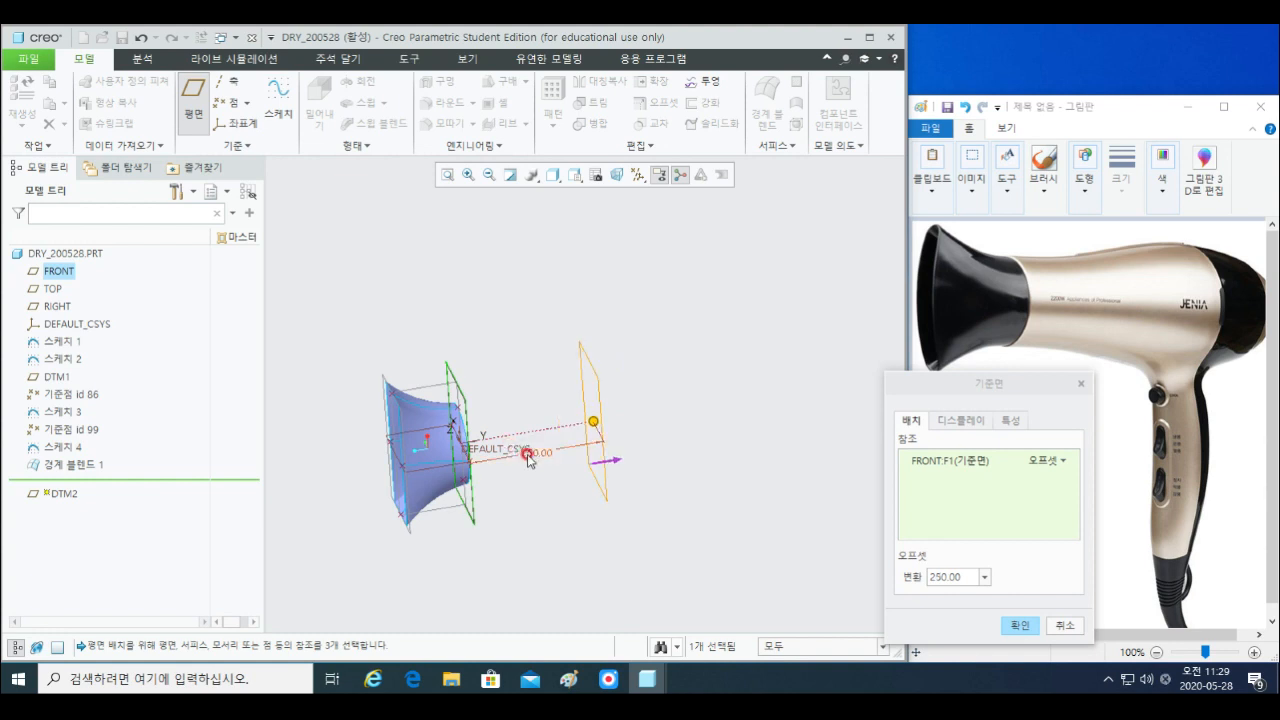
# - Set the new datum plane's offset from FRONT to 350 and create the plane
pyautogui.moveTo(471, 416); pyautogui.dragTo(508, 446, button='middle')
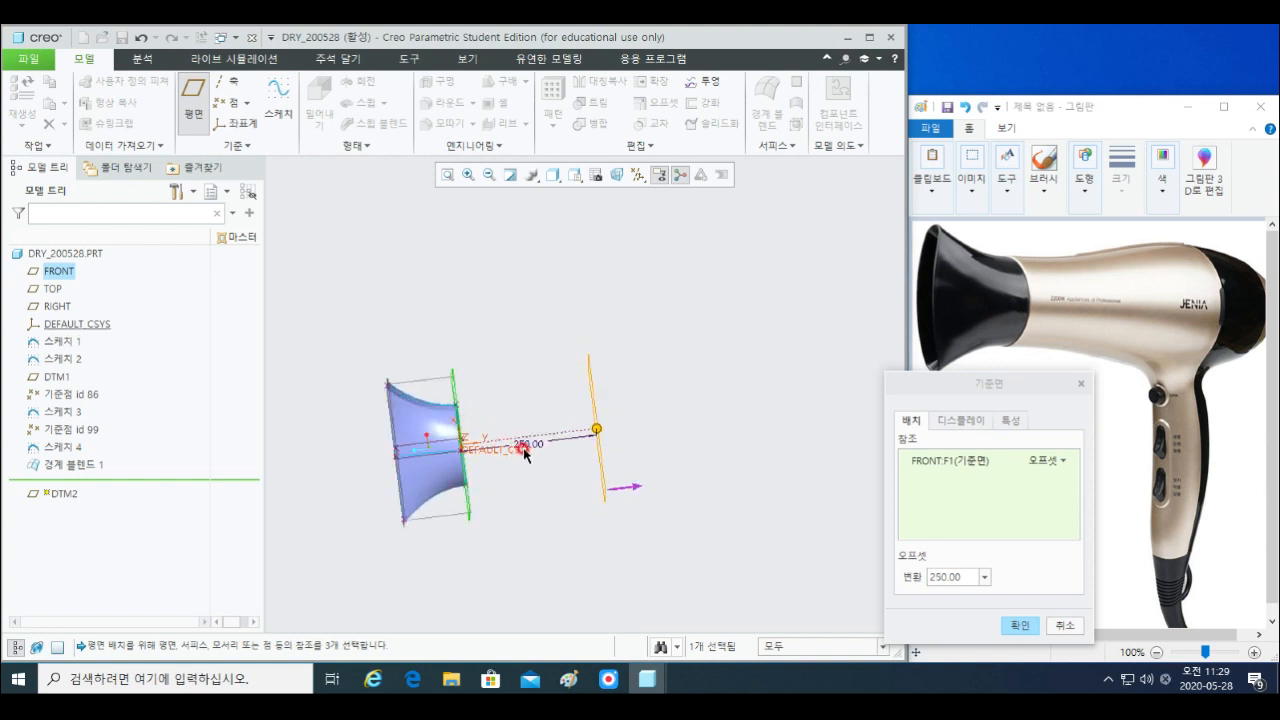
pyautogui.doubleClick(518, 436)
pyautogui.write('350')
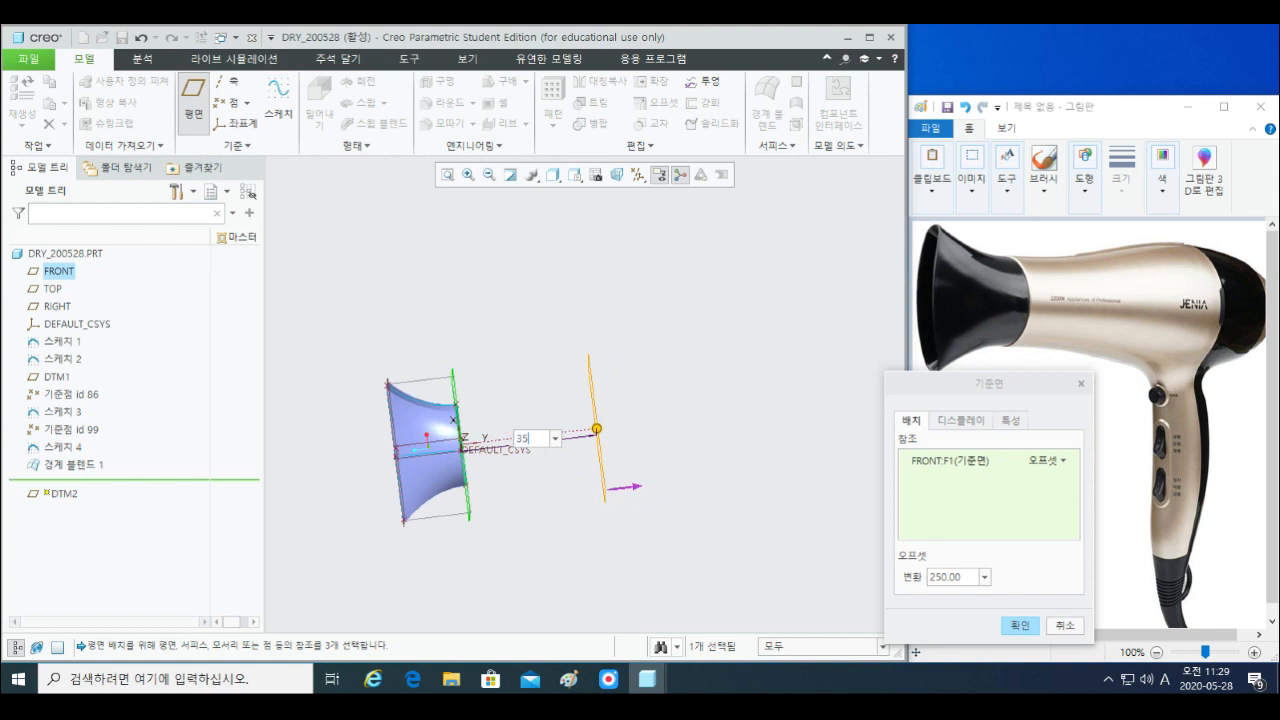
pyautogui.press('Return')
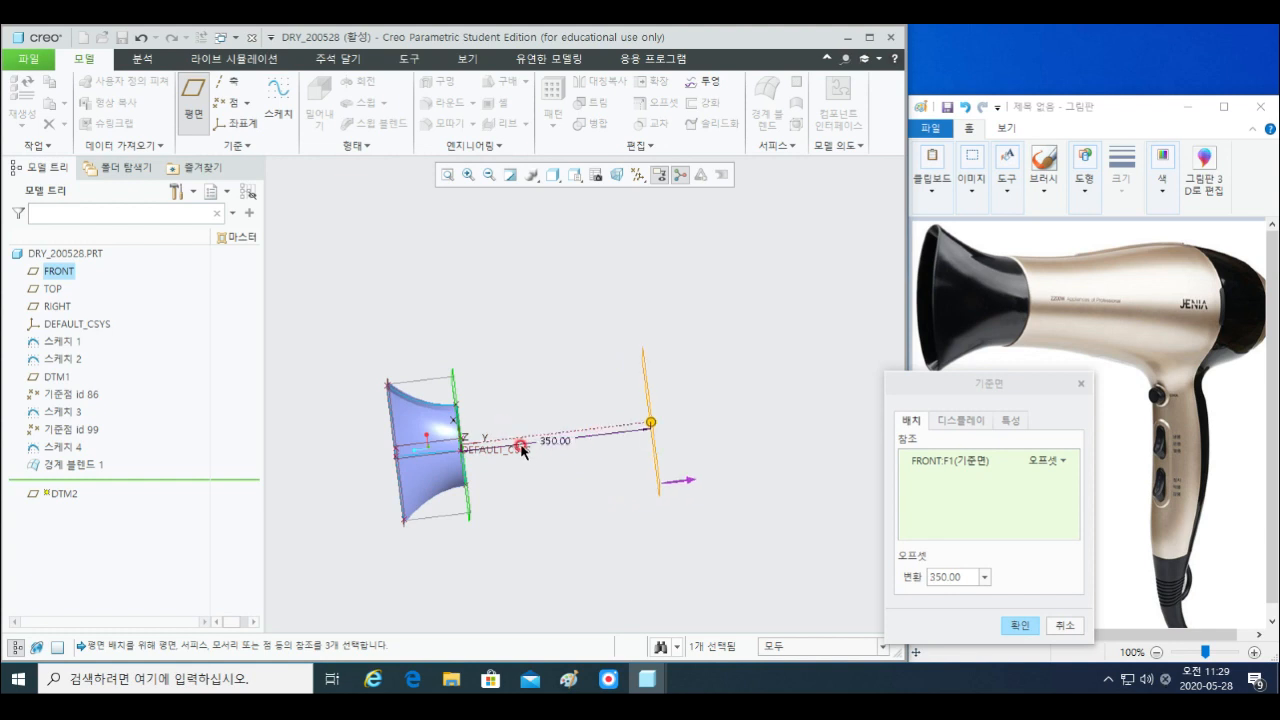
pyautogui.moveTo(540, 458); pyautogui.dragTo(566, 464, button='middle')
pyautogui.middleClick(705, 430)
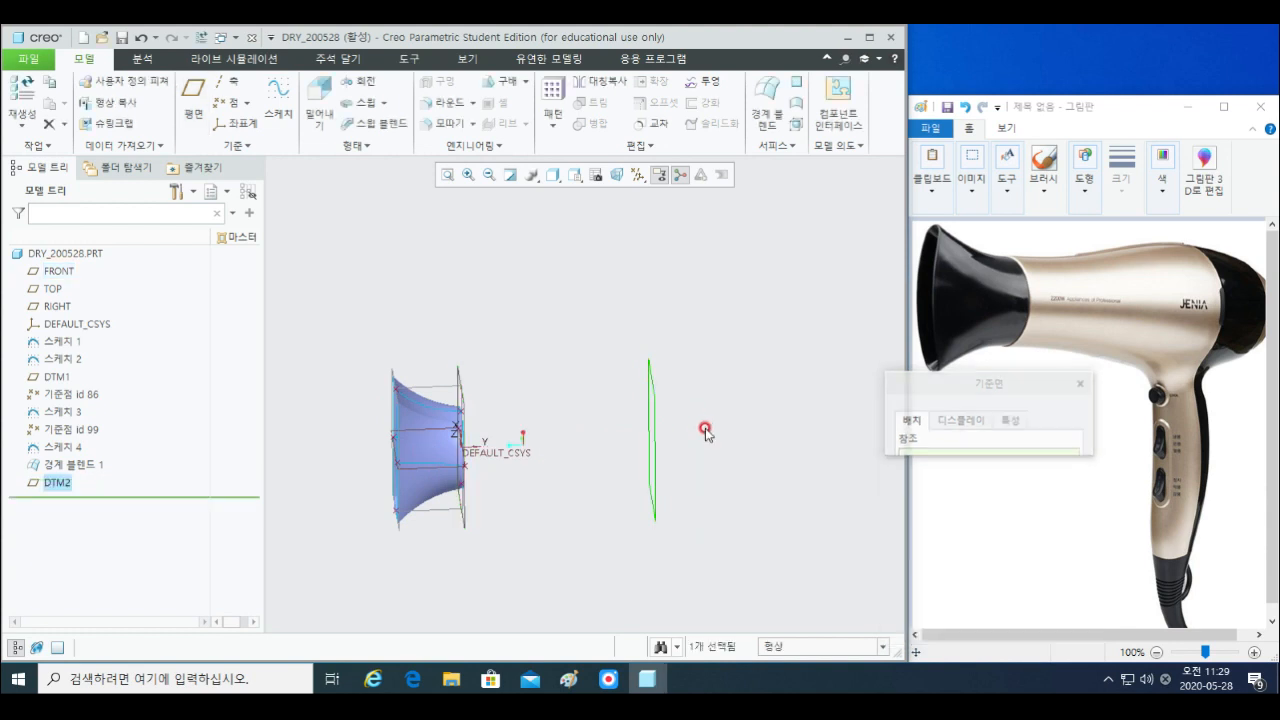
pyautogui.click(530, 518)
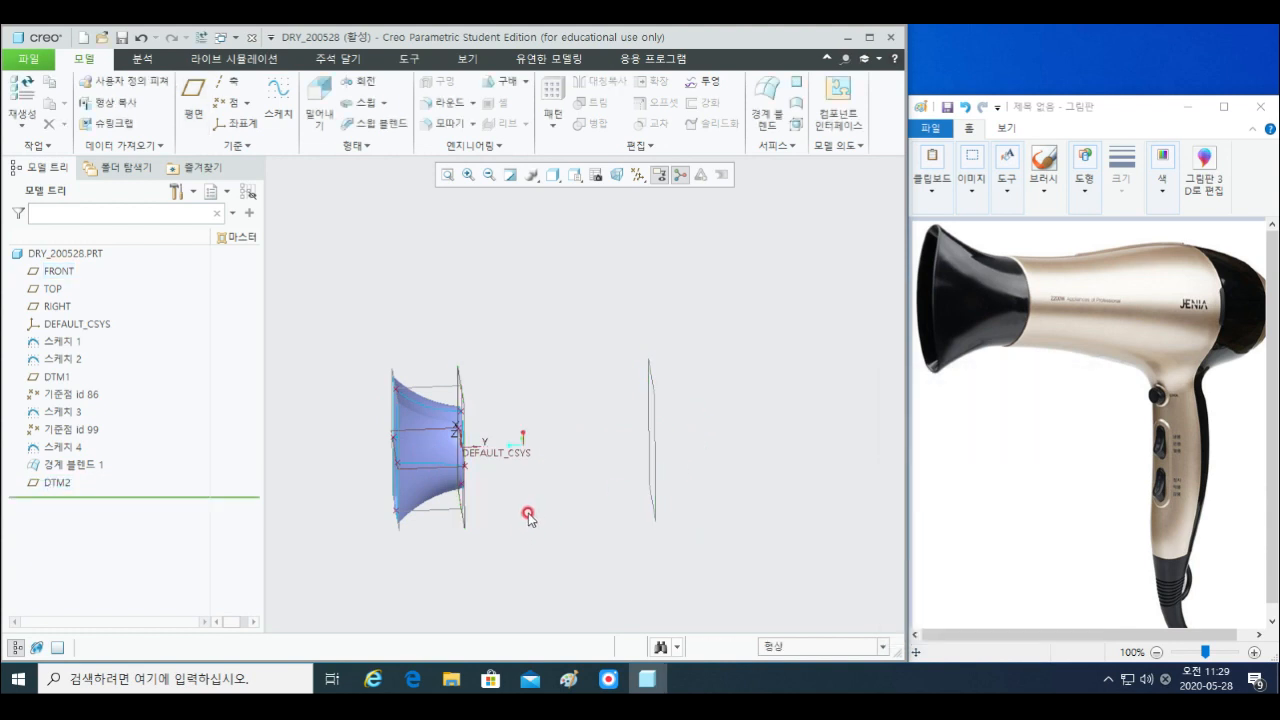
pyautogui.moveTo(577, 503)
pyautogui.mouseDown(button='middle')
pyautogui.moveTo(571, 491)
pyautogui.moveTo(580, 500)
pyautogui.mouseUp(button='middle')
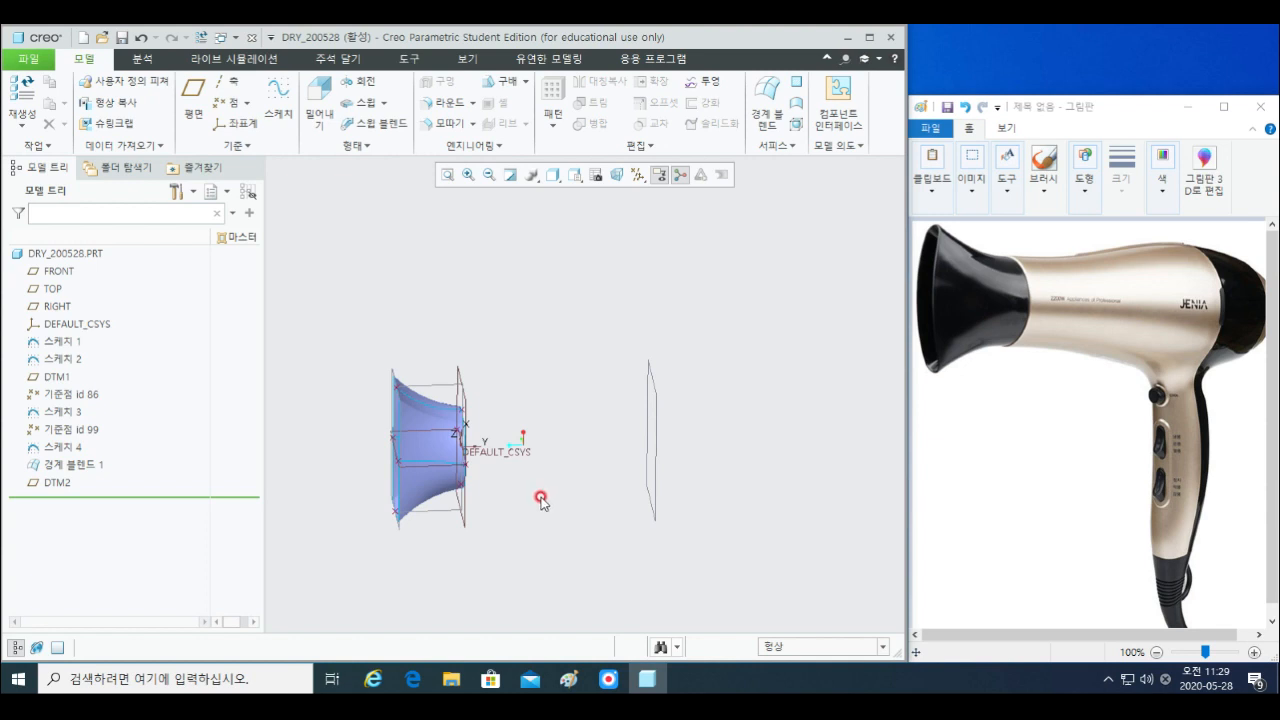
# - Start a sketch on datum plane DTM2 and orient the view parallel to the sketch plane
pyautogui.click(654, 389)
pyautogui.press('s')
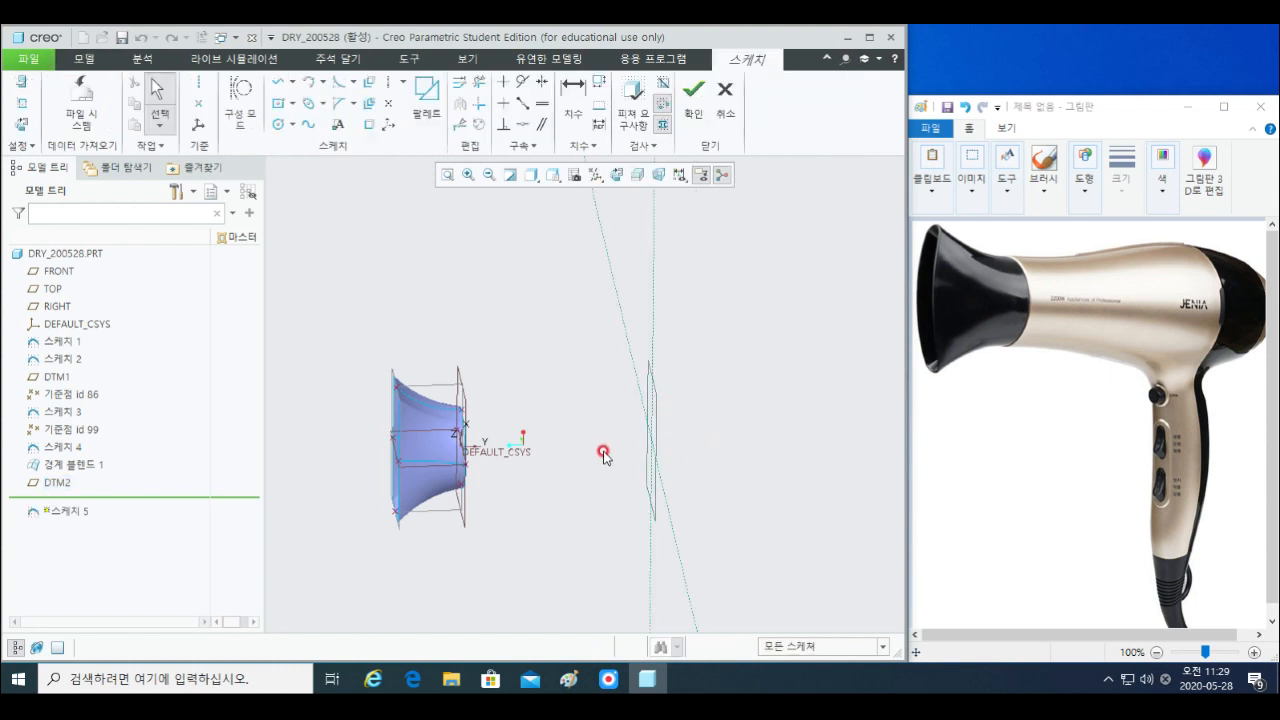
pyautogui.click(603, 188)
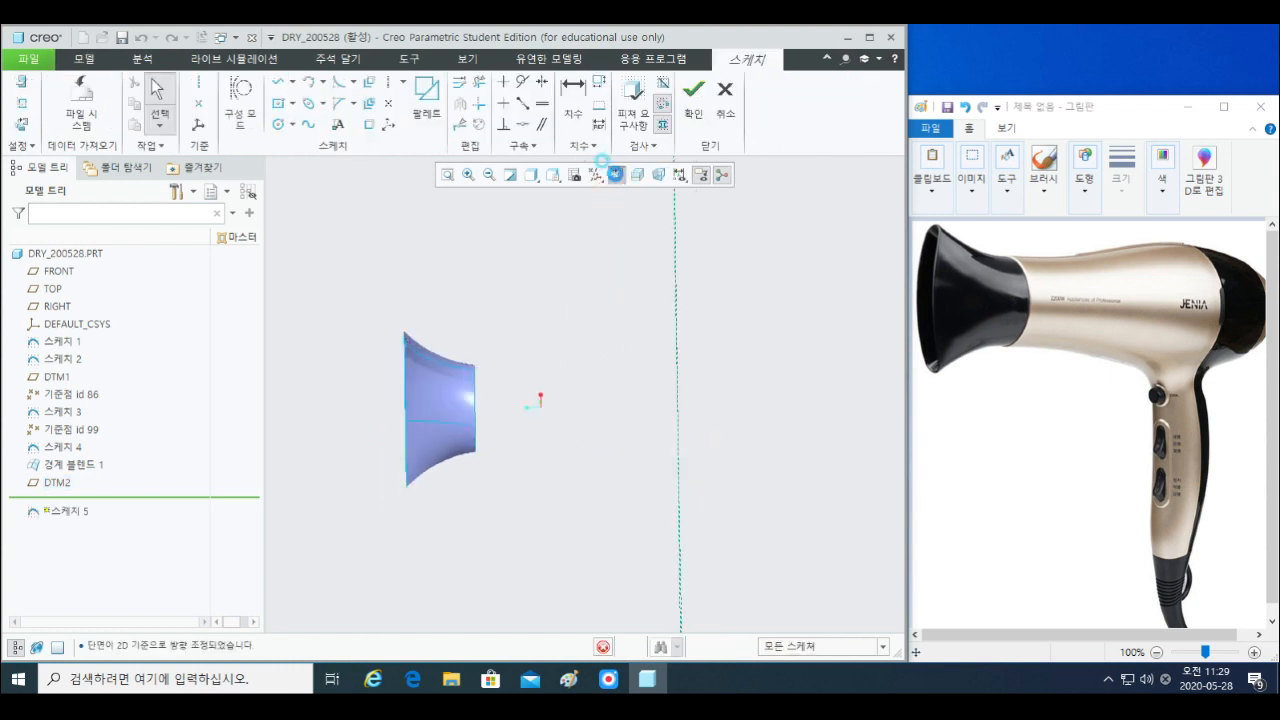
# - Draw a horizontal and a vertical centerline through the origin in the DTM2 sketch
pyautogui.rightClick(756, 302)
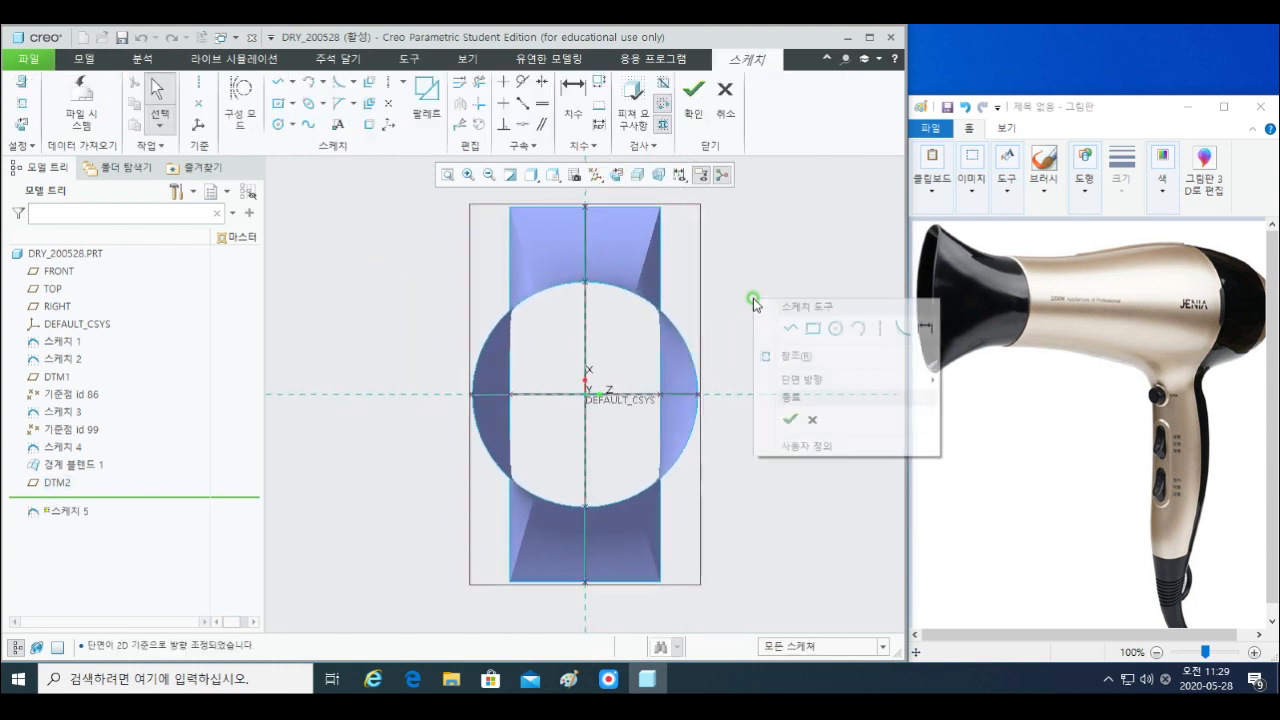
pyautogui.click(864, 330)
pyautogui.click(558, 396)
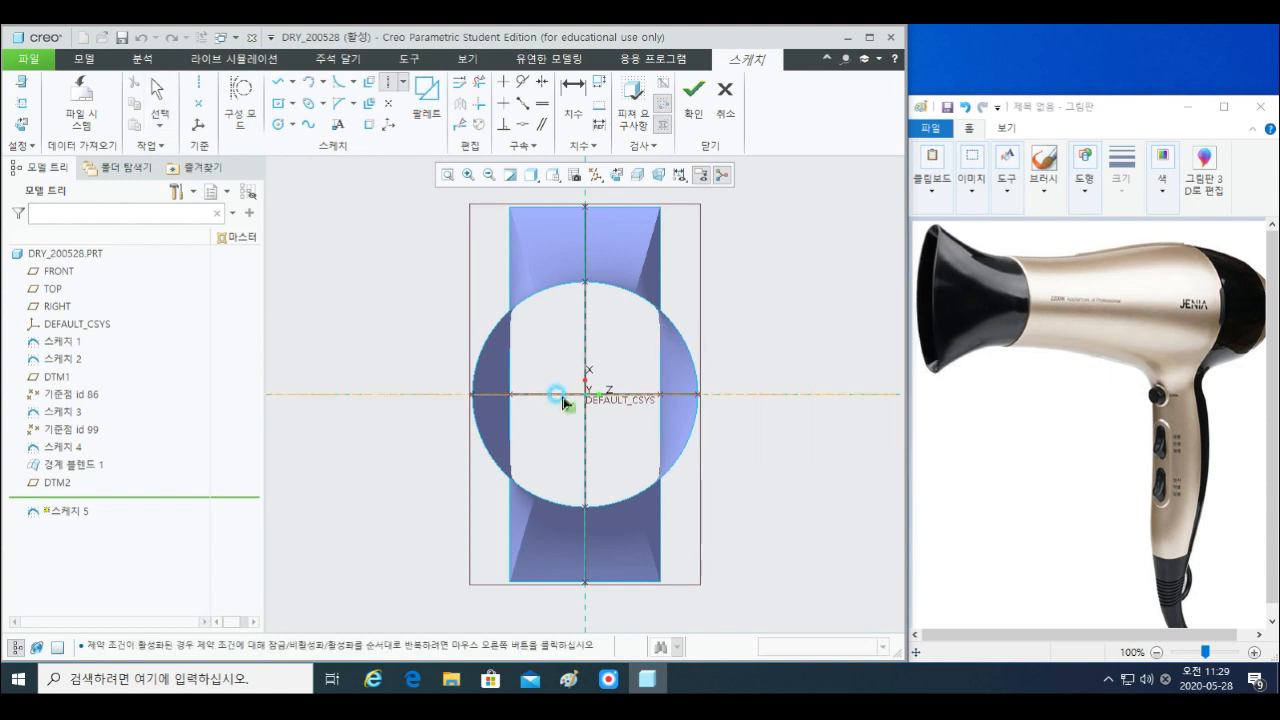
pyautogui.click(573, 395)
pyautogui.click(586, 364)
pyautogui.click(587, 426)
# - Sketch a circle about 277 in diameter centred on the origin where the two centerlines cross
pyautogui.scroll(4, 504, 462)
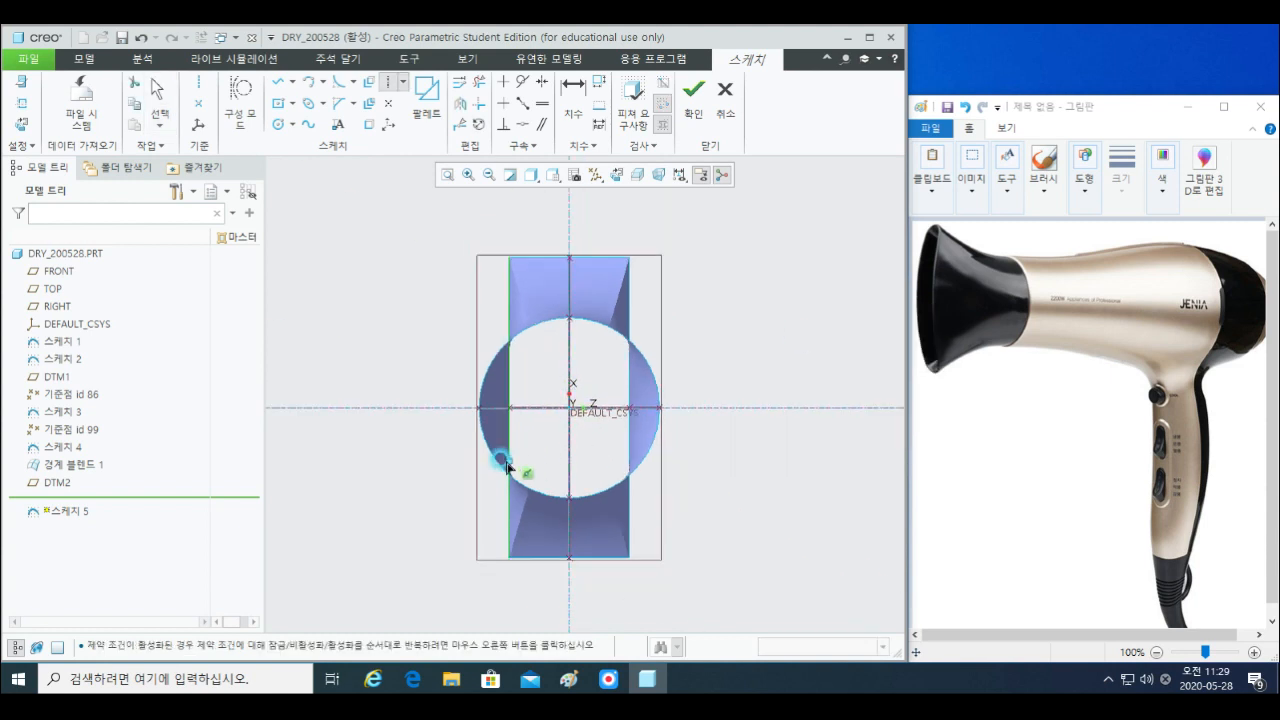
pyautogui.keyDown('shift'); pyautogui.moveTo(597, 461); pyautogui.dragTo(527, 450, button='middle'); pyautogui.keyUp('shift')
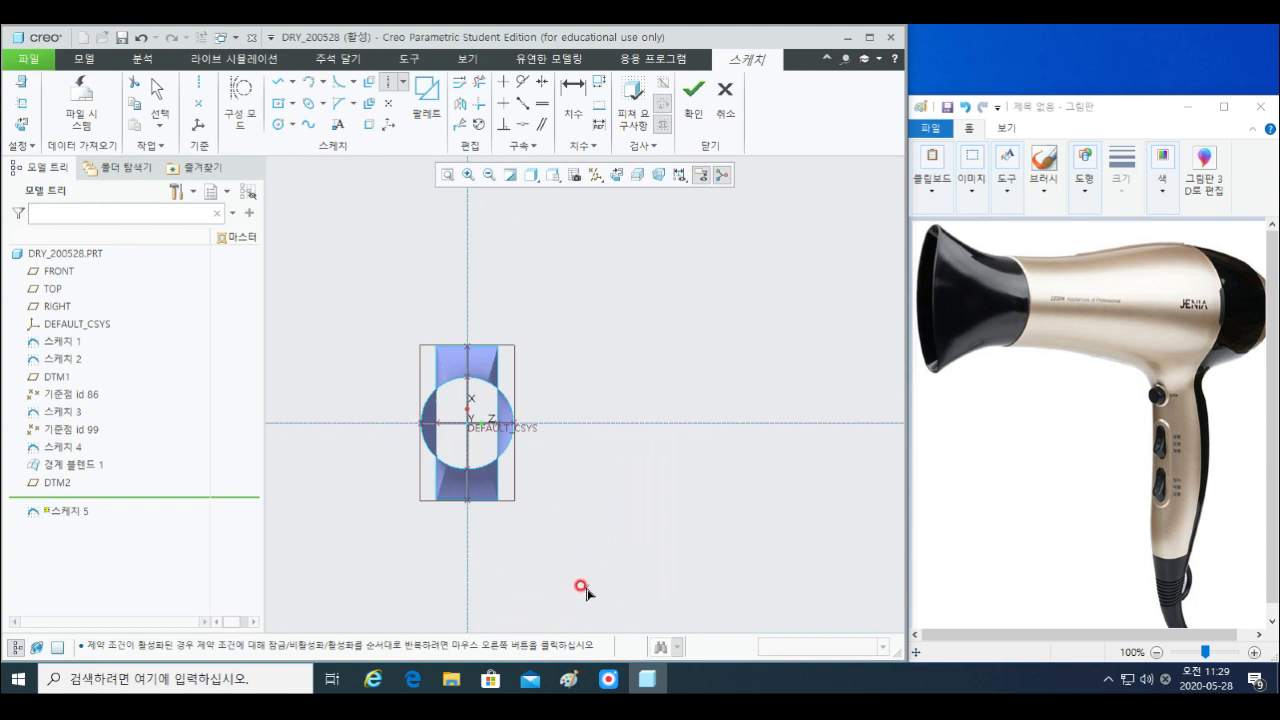
pyautogui.press('c')
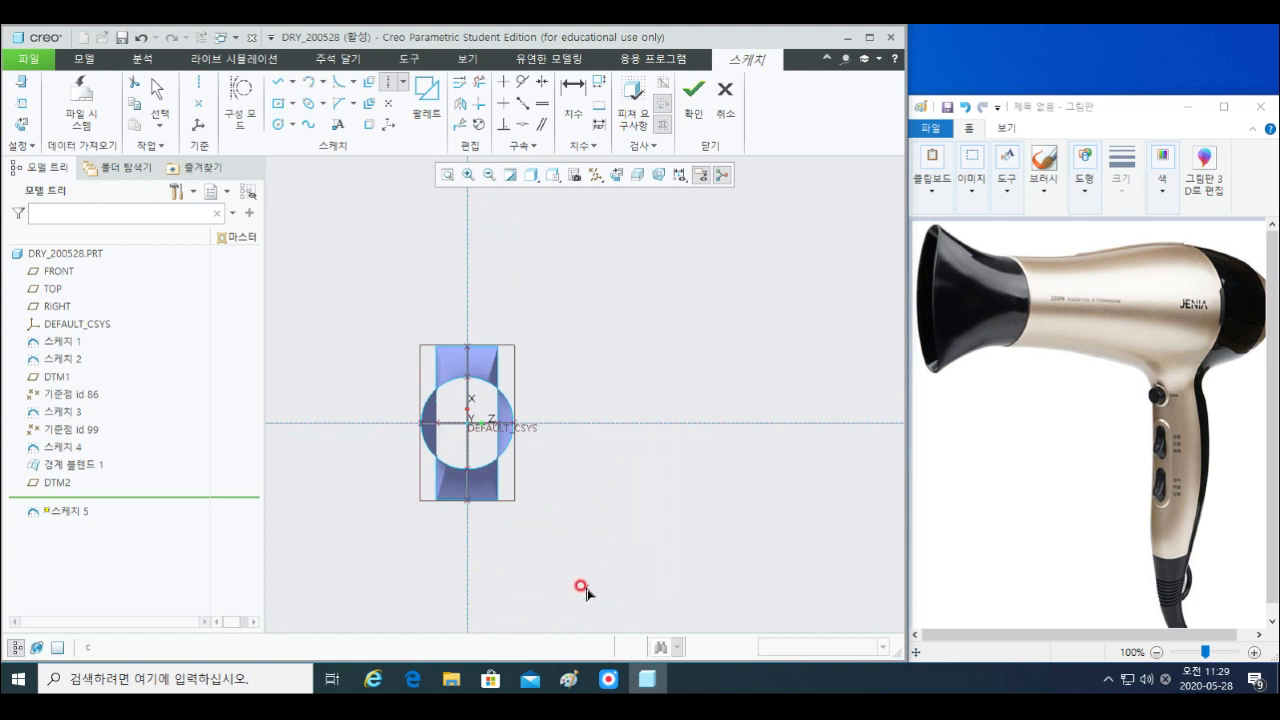
pyautogui.click(476, 433)
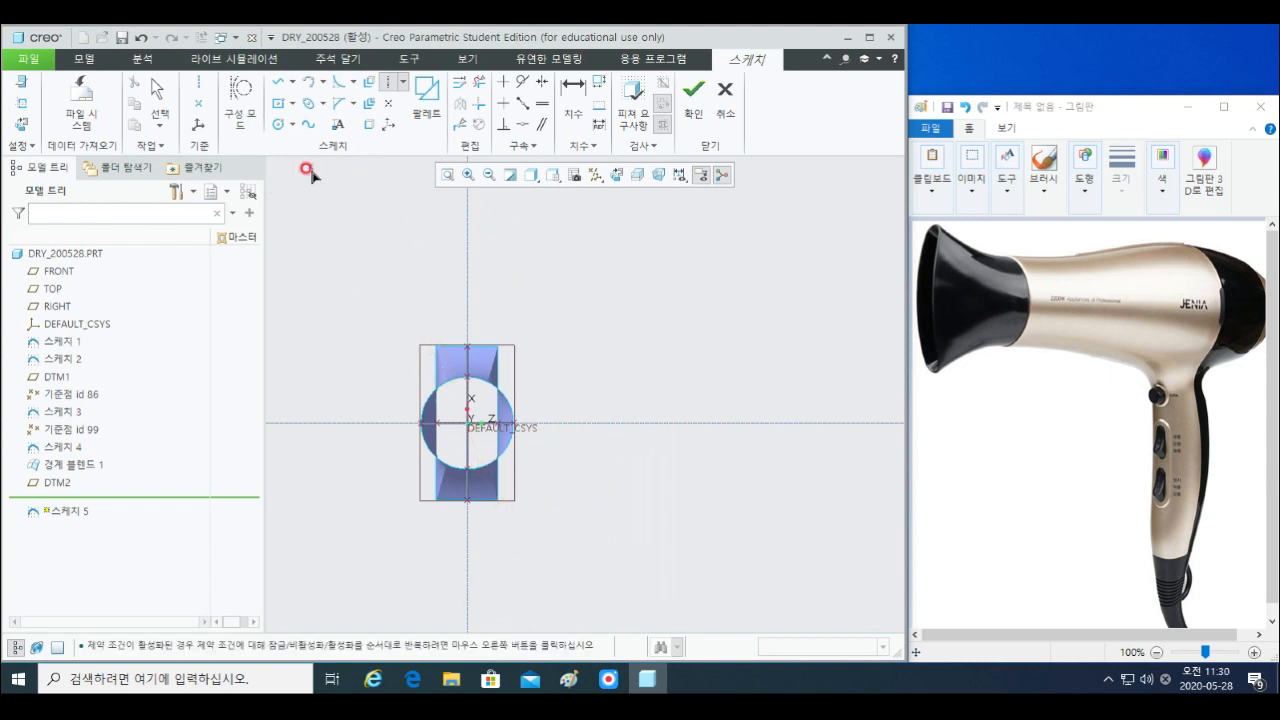
pyautogui.click(279, 124)
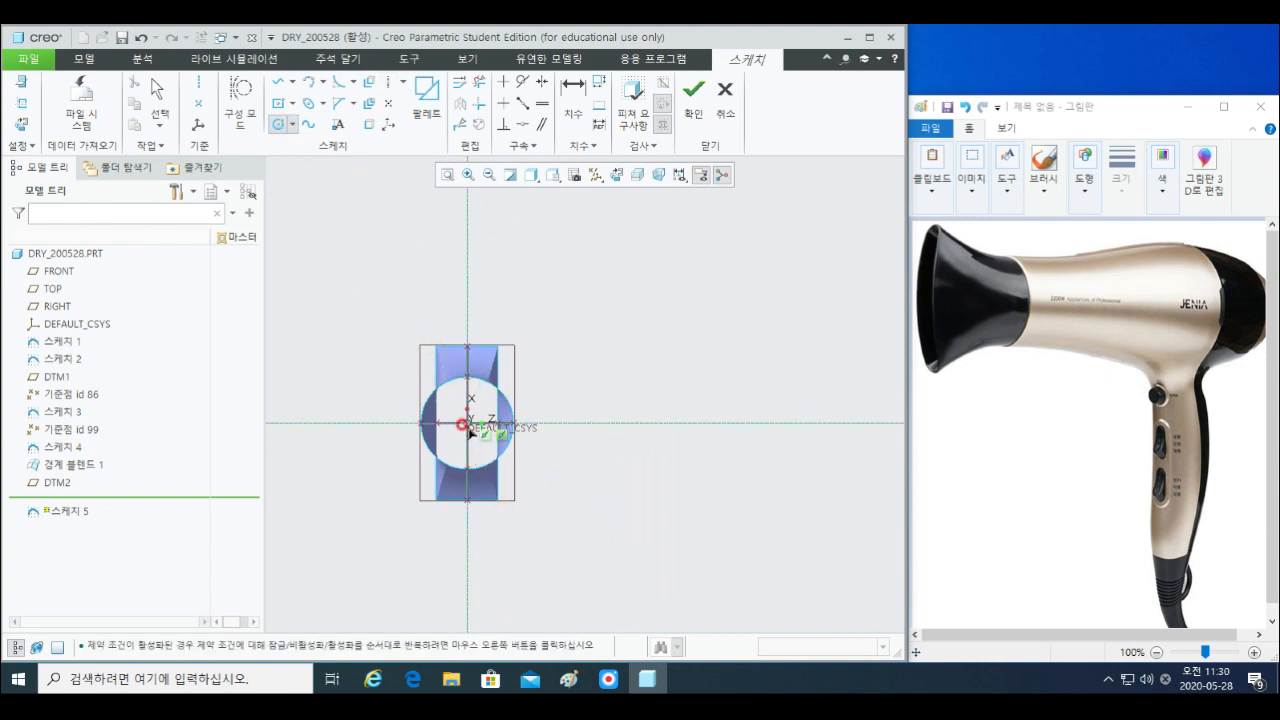
pyautogui.click(467, 422)
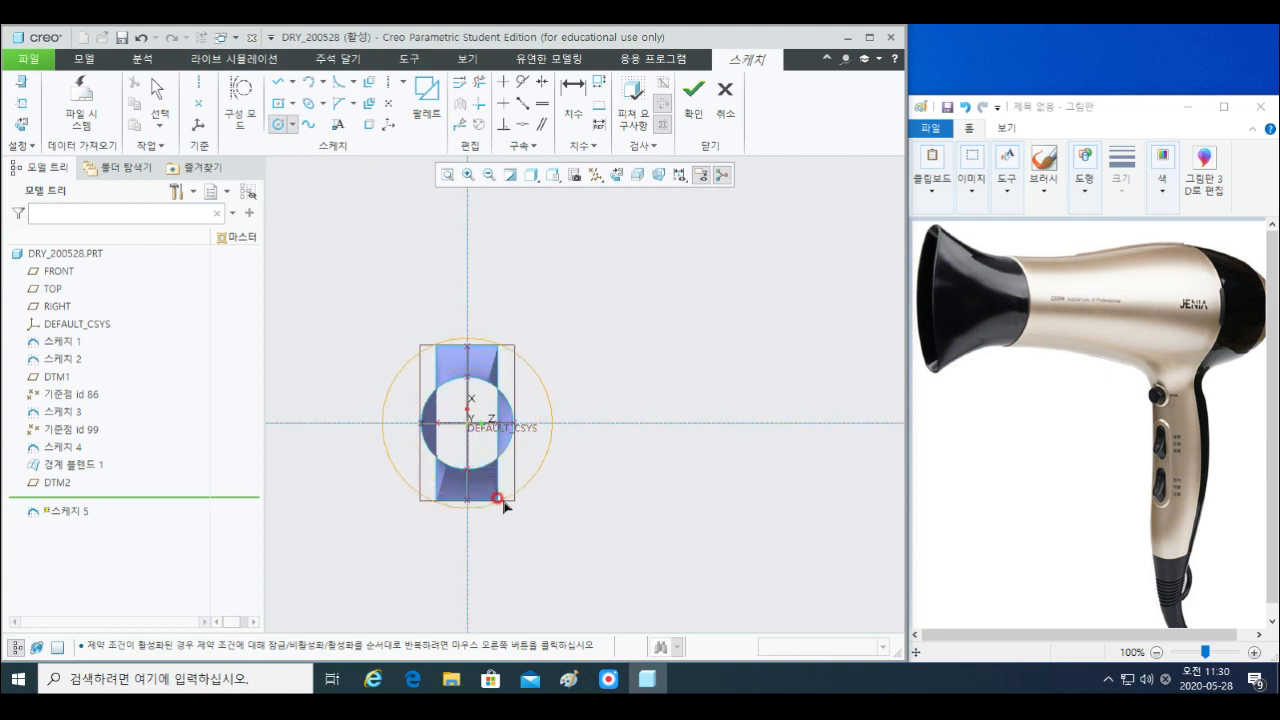
pyautogui.click(537, 465)
pyautogui.middleClick(537, 465)
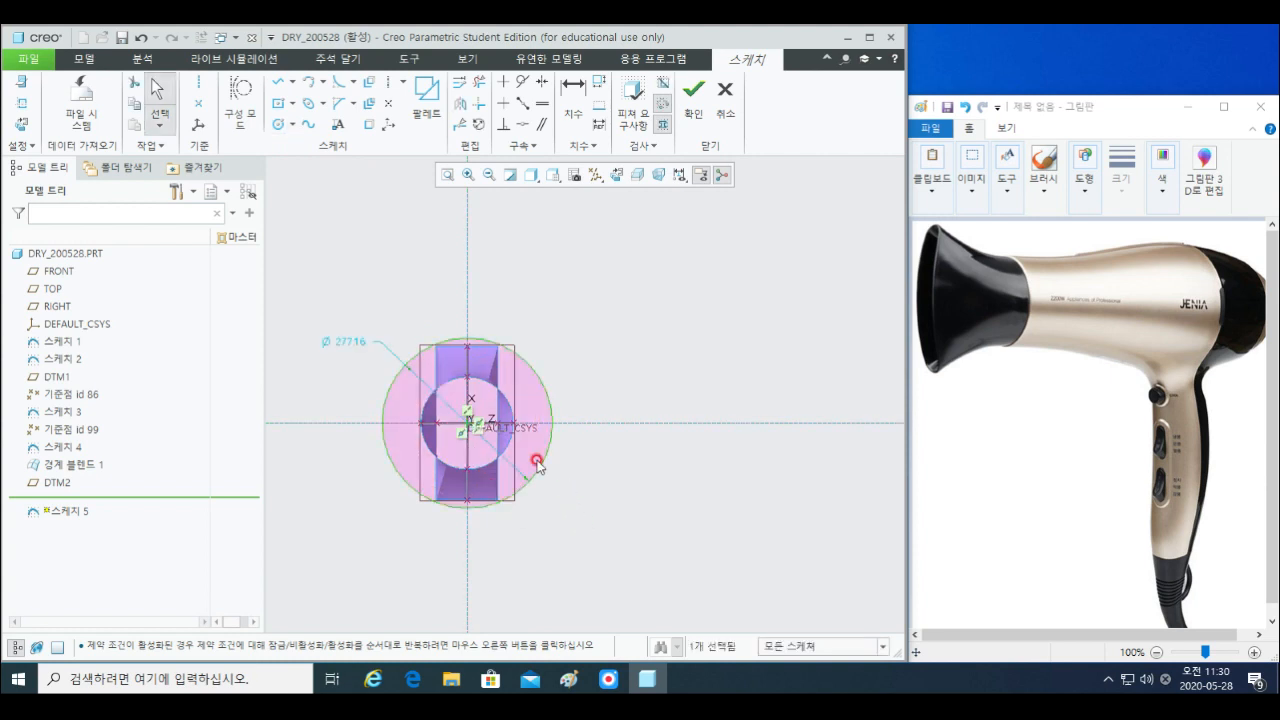
# - Try a diameter of 200 for the circle on DTM2
pyautogui.doubleClick(346, 344)
pyautogui.write('200')
pyautogui.press('Return')
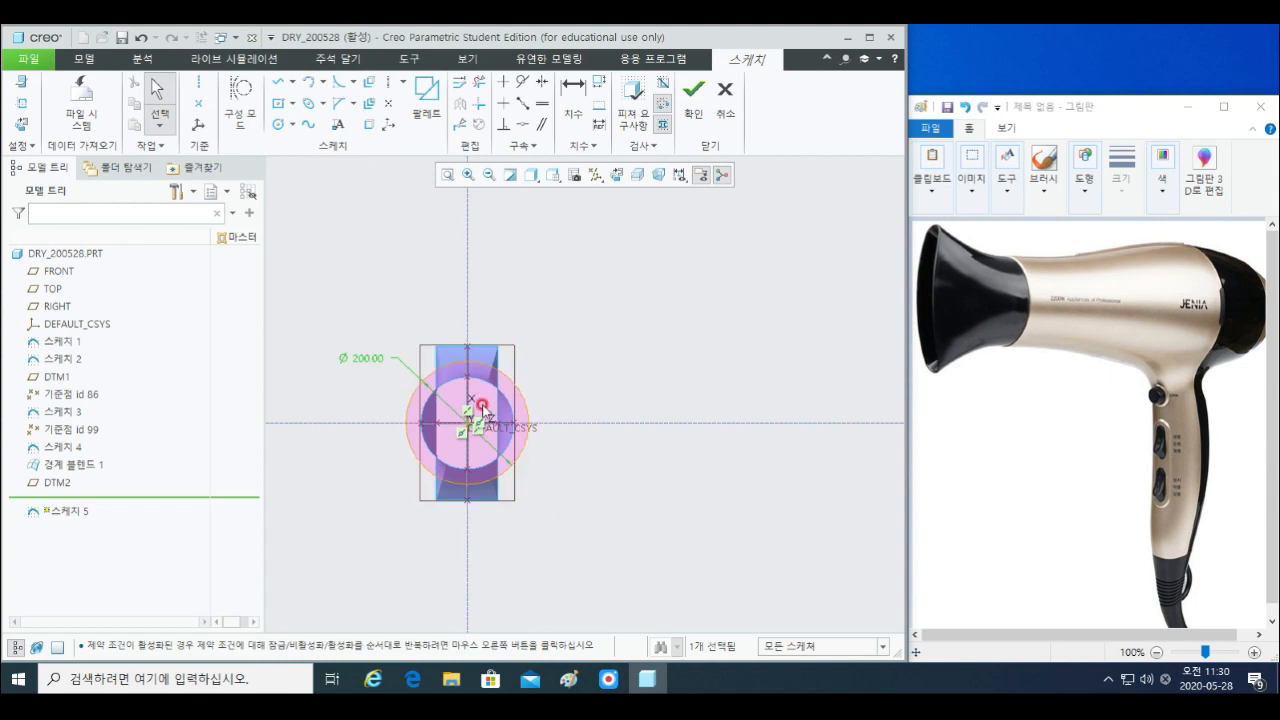
# - Set the circle's diameter to 250 and finish the DTM2 sketch
pyautogui.doubleClick(369, 361)
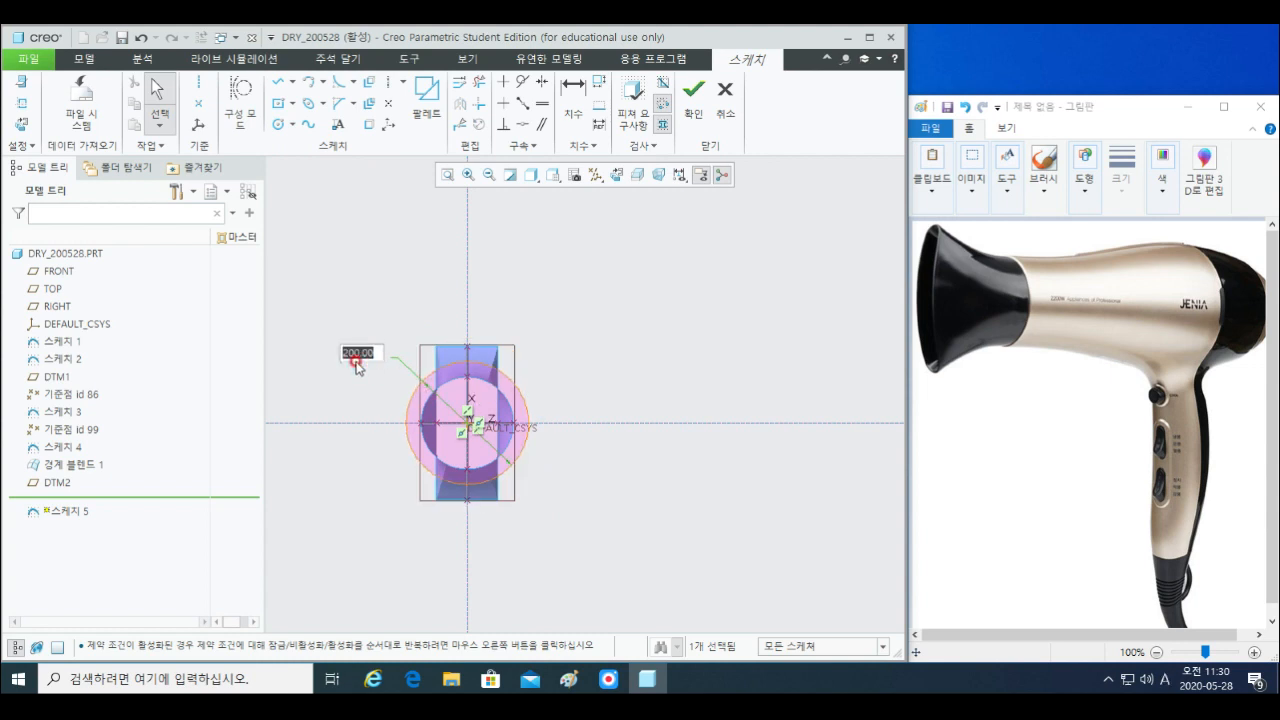
pyautogui.write('250')
pyautogui.press('Return')
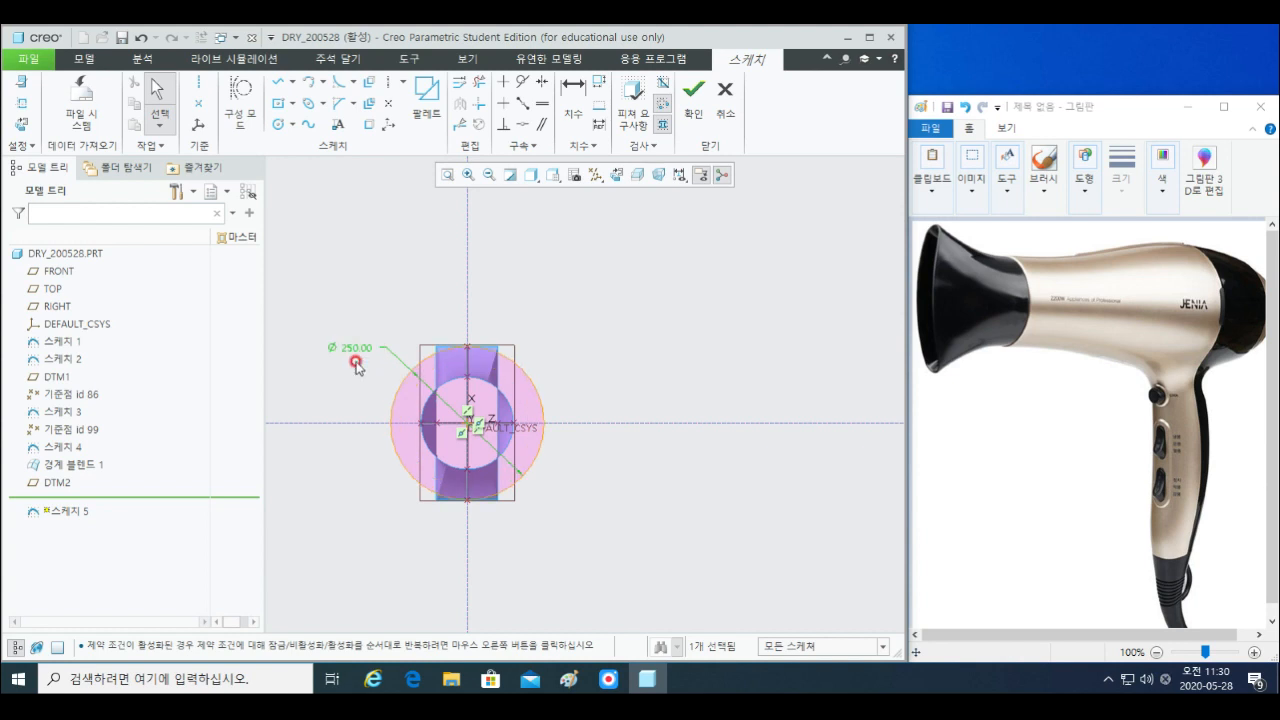
pyautogui.moveTo(447, 404); pyautogui.dragTo(518, 448, button='middle')
pyautogui.click(693, 95)
pyautogui.moveTo(467, 338)
pyautogui.mouseDown(button='middle')
pyautogui.moveTo(489, 334)
pyautogui.moveTo(535, 360)
pyautogui.mouseUp(button='middle')
pyautogui.click(767, 315)
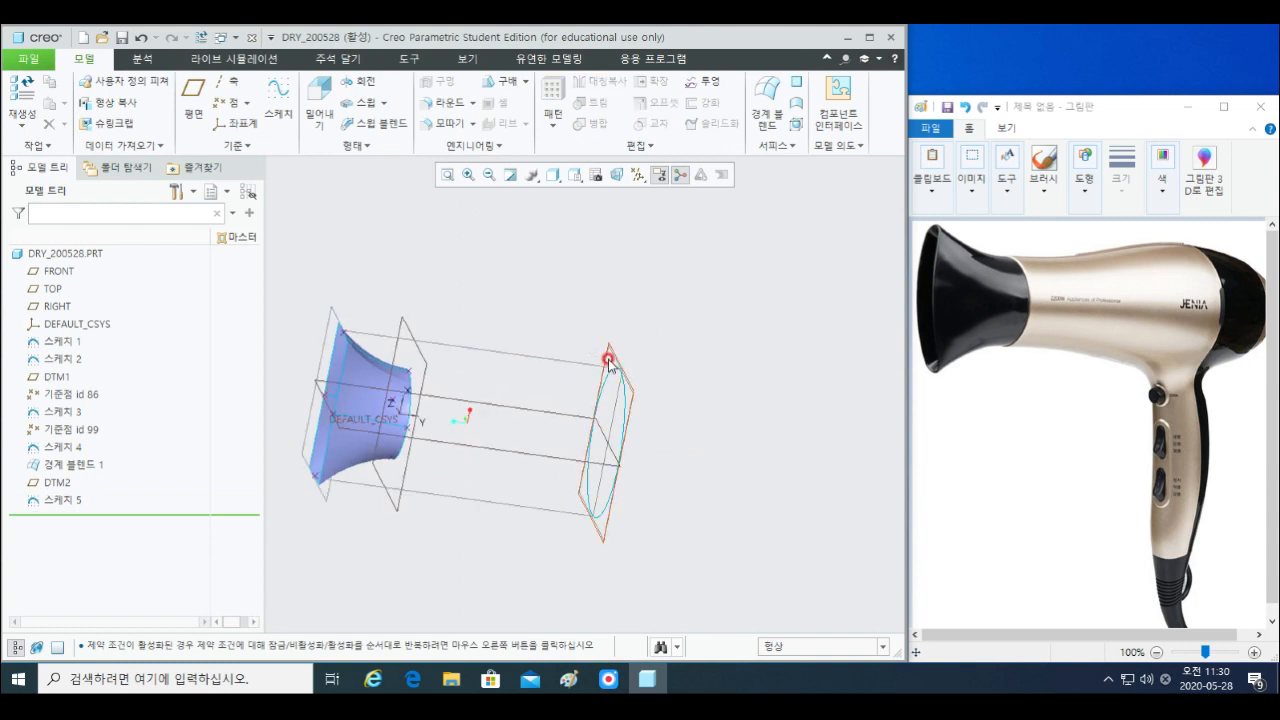
# - Start a datum point feature with a point at the upper intersection of the DTM2 circle and the TOP plane
pyautogui.click(568, 367)
pyautogui.moveTo(651, 391); pyautogui.dragTo(692, 378, button='middle')
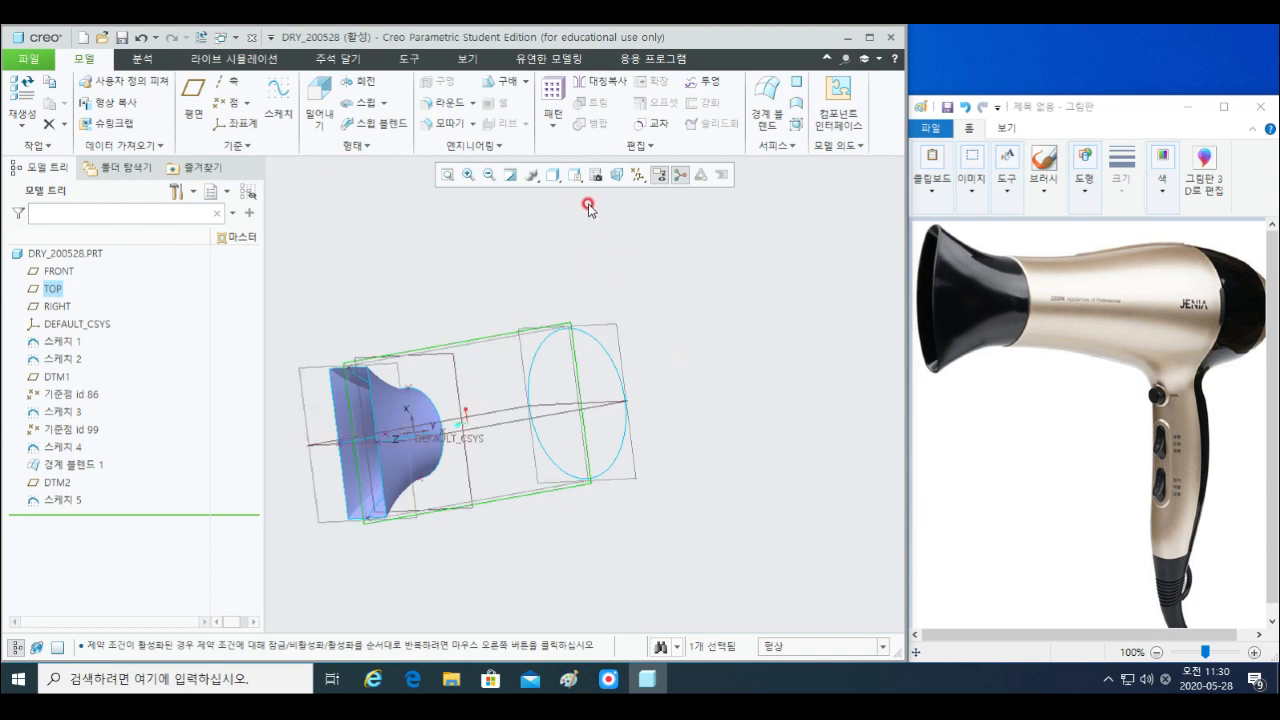
pyautogui.click(229, 102)
pyautogui.click(525, 333)
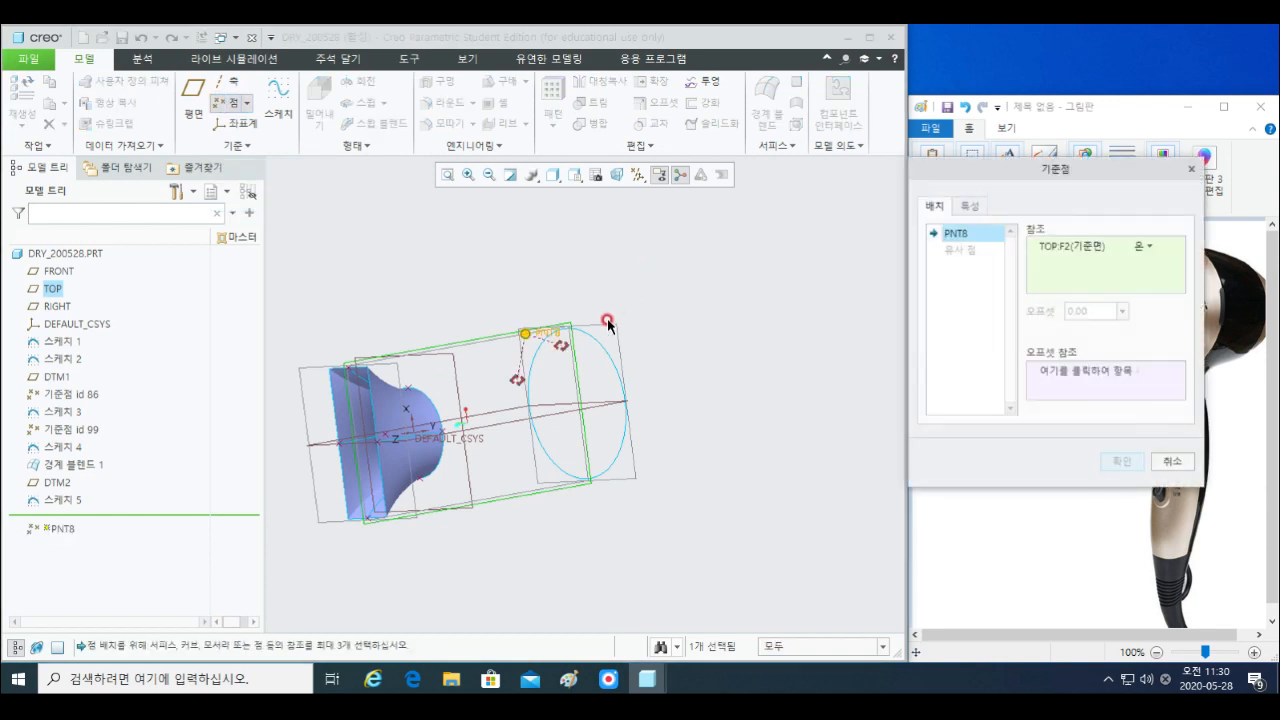
pyautogui.scroll(-3, 608, 325)
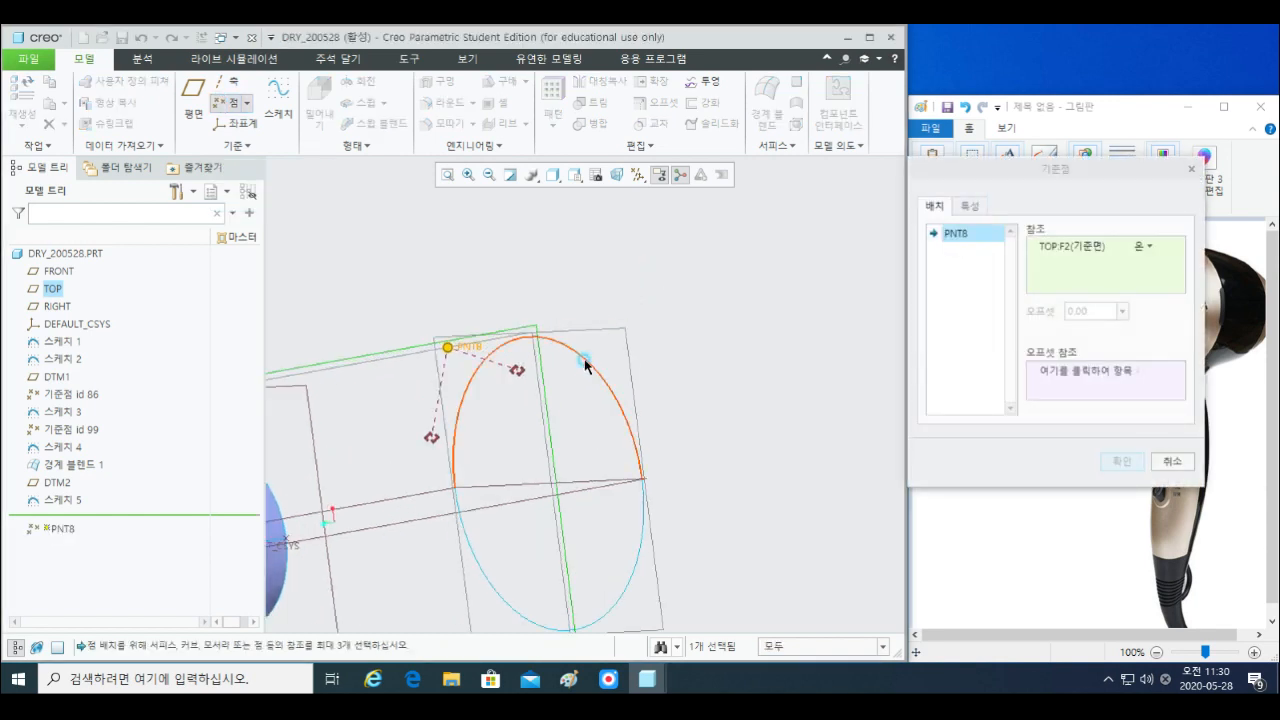
pyautogui.keyDown('ctrl'); pyautogui.click(586, 363); pyautogui.keyUp('ctrl')
pyautogui.scroll(1, 620, 383)
# - Add a second datum point where the DTM2 circle crosses the RIGHT plane on its near side
pyautogui.click(963, 252)
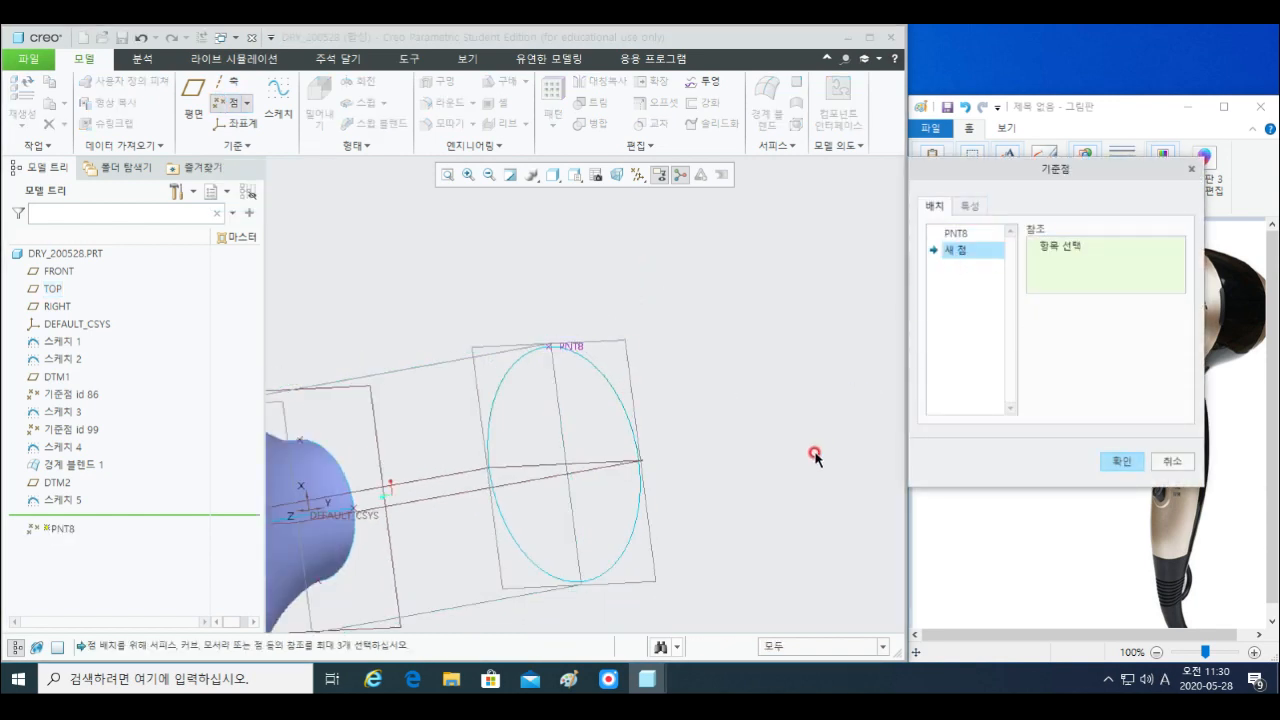
pyautogui.keyDown('shift'); pyautogui.moveTo(659, 420); pyautogui.dragTo(623, 368, button='middle'); pyautogui.keyUp('shift')
pyautogui.click(588, 354)
pyautogui.keyDown('ctrl'); pyautogui.rightClick(565, 402); pyautogui.keyUp('ctrl')
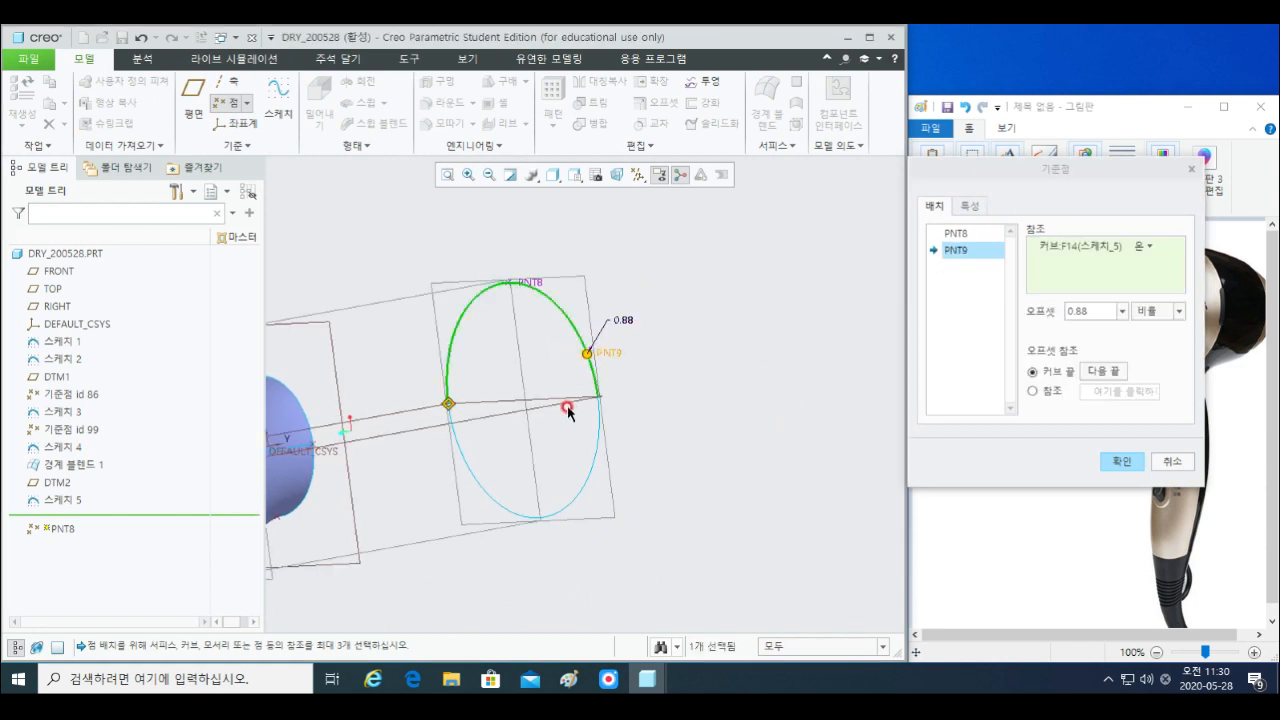
pyautogui.keyDown('ctrl'); pyautogui.click(565, 402); pyautogui.keyUp('ctrl')
pyautogui.scroll(3, 566, 405)
pyautogui.keyDown('shift'); pyautogui.moveTo(674, 469); pyautogui.dragTo(657, 408, button='middle'); pyautogui.keyUp('shift')
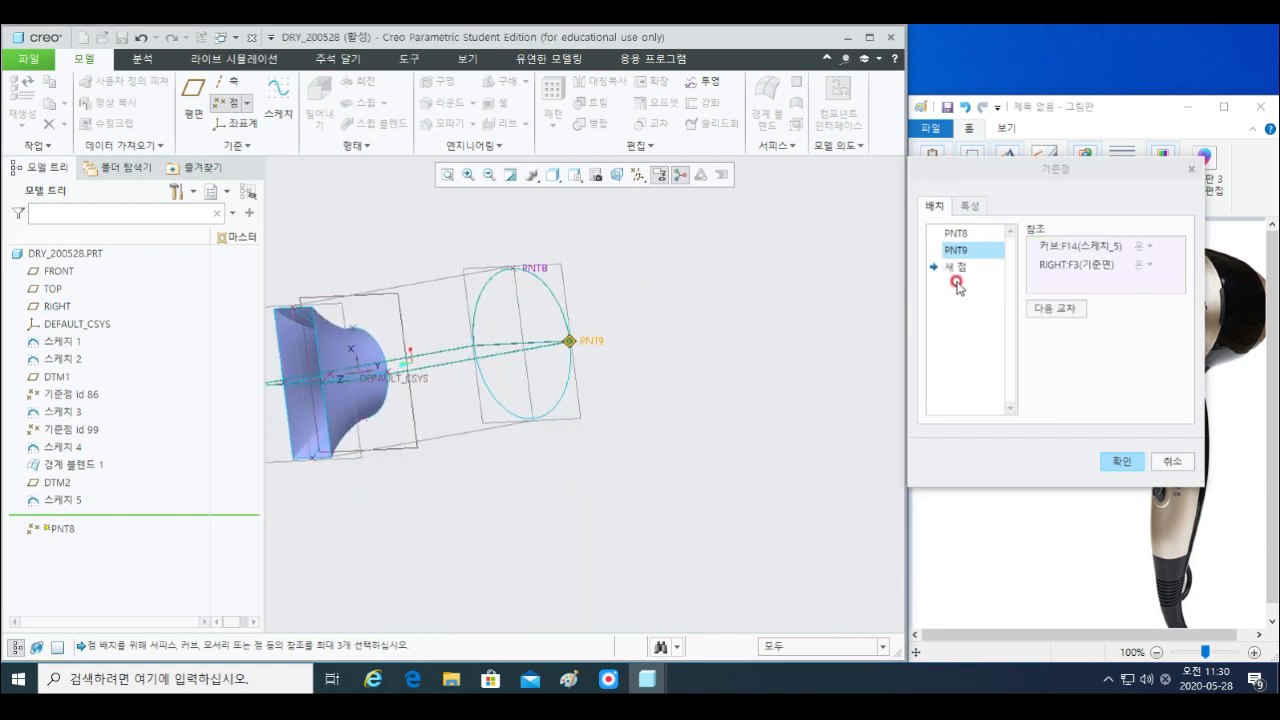
# - Add datum points at the circle's lower crossing with TOP and its remaining crossing with RIGHT, and create the points
pyautogui.click(960, 274)
pyautogui.click(562, 401)
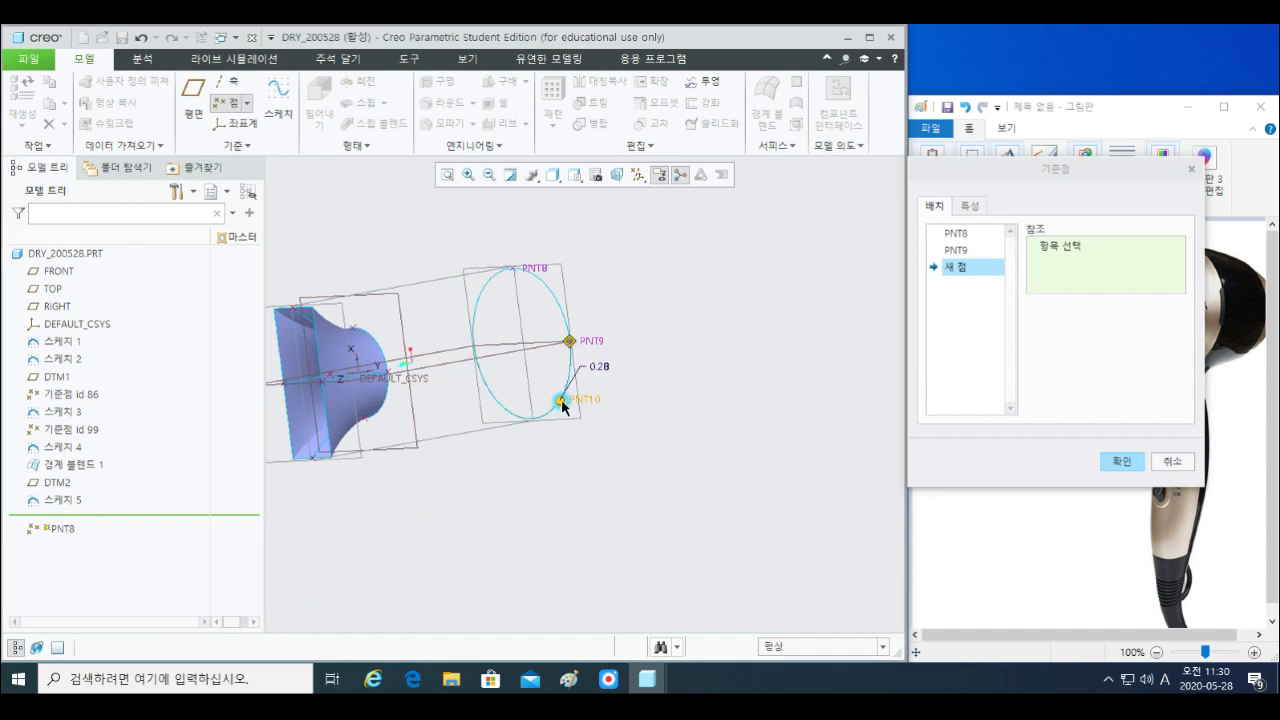
pyautogui.keyDown('ctrl'); pyautogui.click(507, 408); pyautogui.keyUp('ctrl')
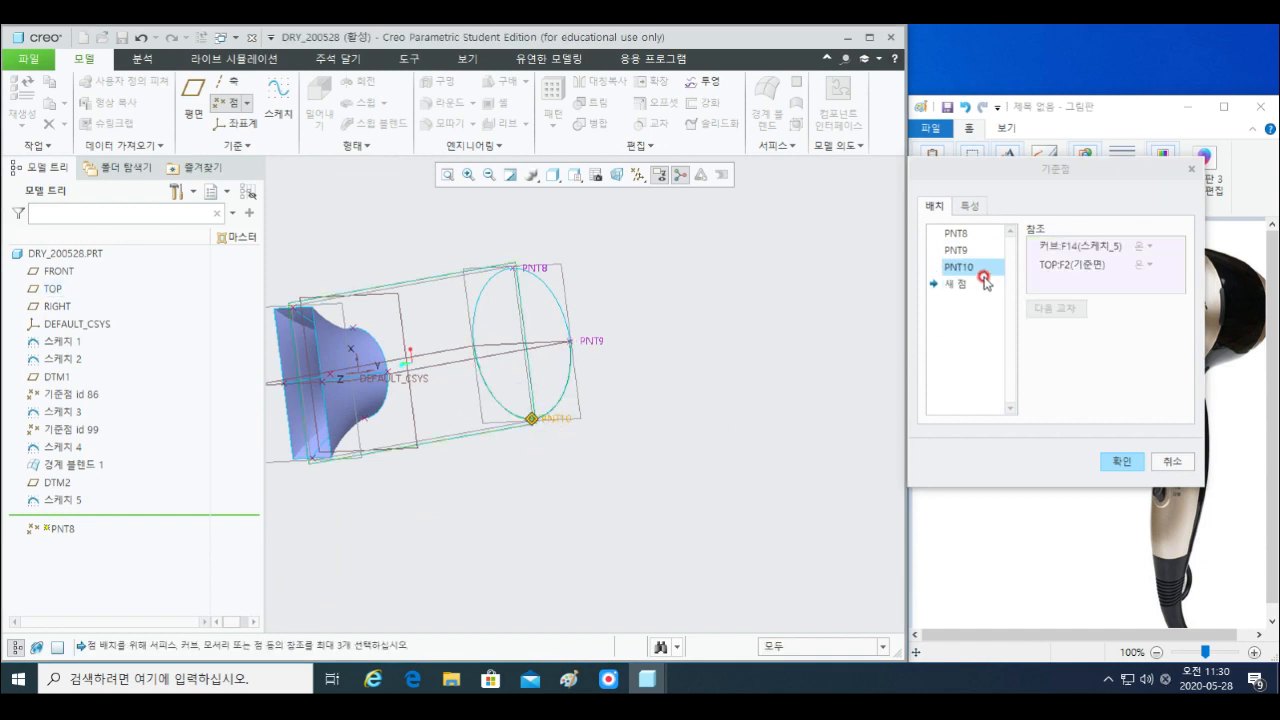
pyautogui.click(940, 285)
pyautogui.click(501, 410)
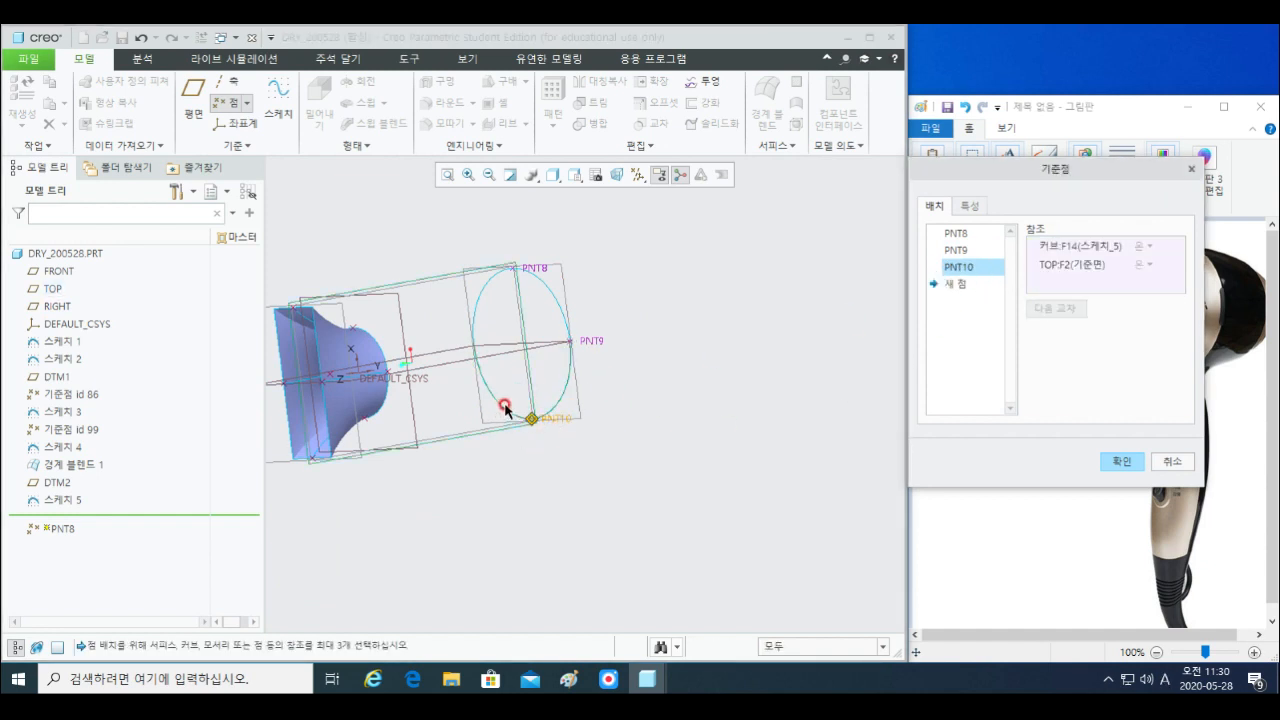
pyautogui.click(503, 409)
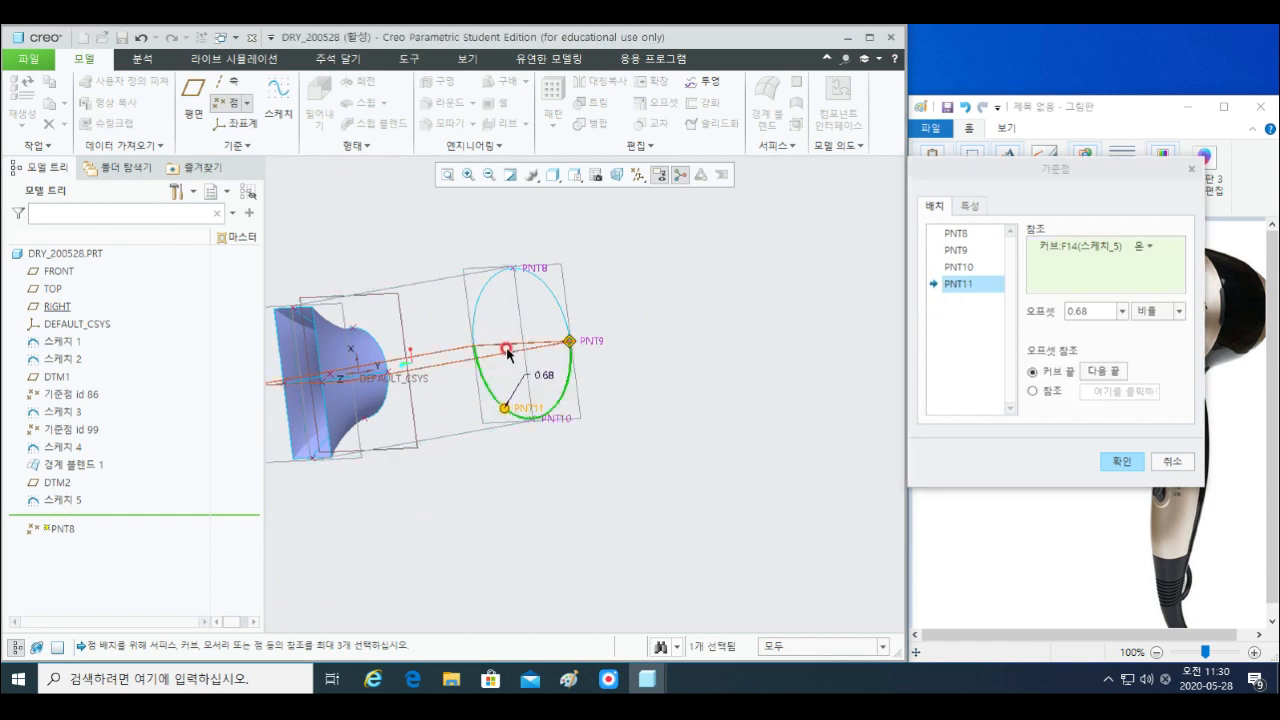
pyautogui.keyDown('ctrl'); pyautogui.click(508, 357); pyautogui.keyUp('ctrl')
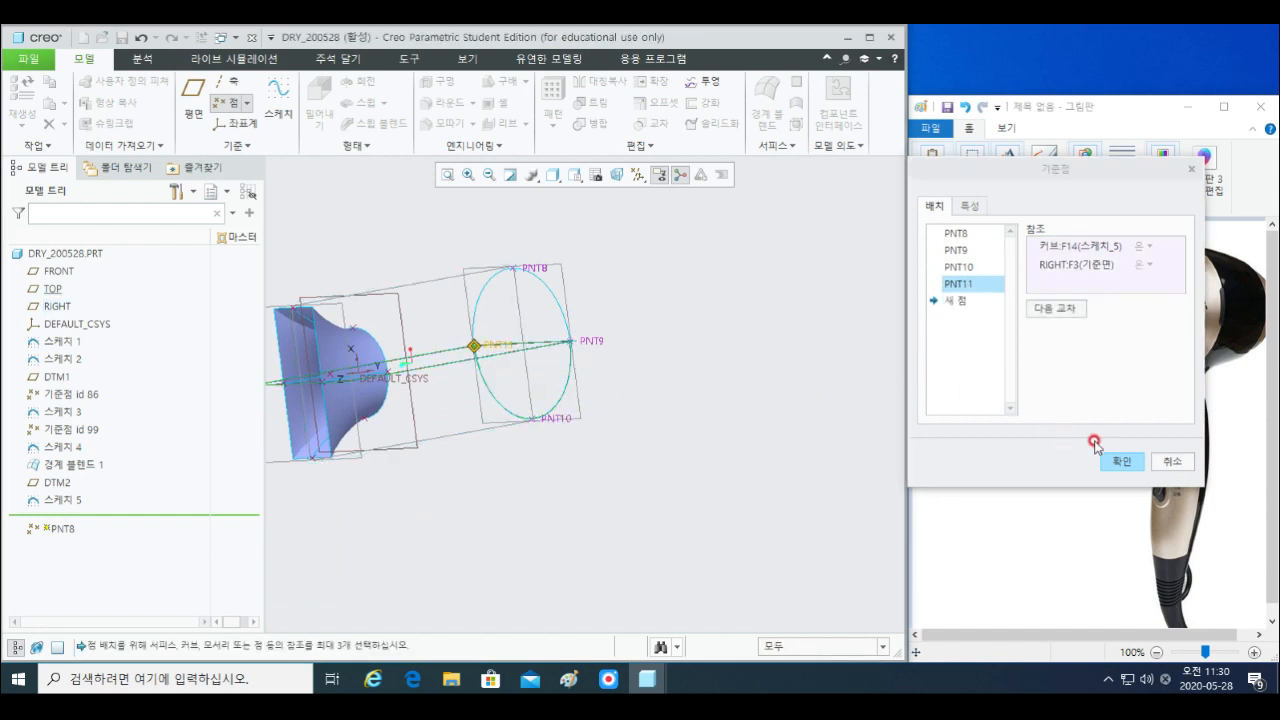
pyautogui.click(1122, 462)
# - Start a sketch on the TOP plane and orient the view parallel to the sketch plane
pyautogui.scroll(2, 648, 468)
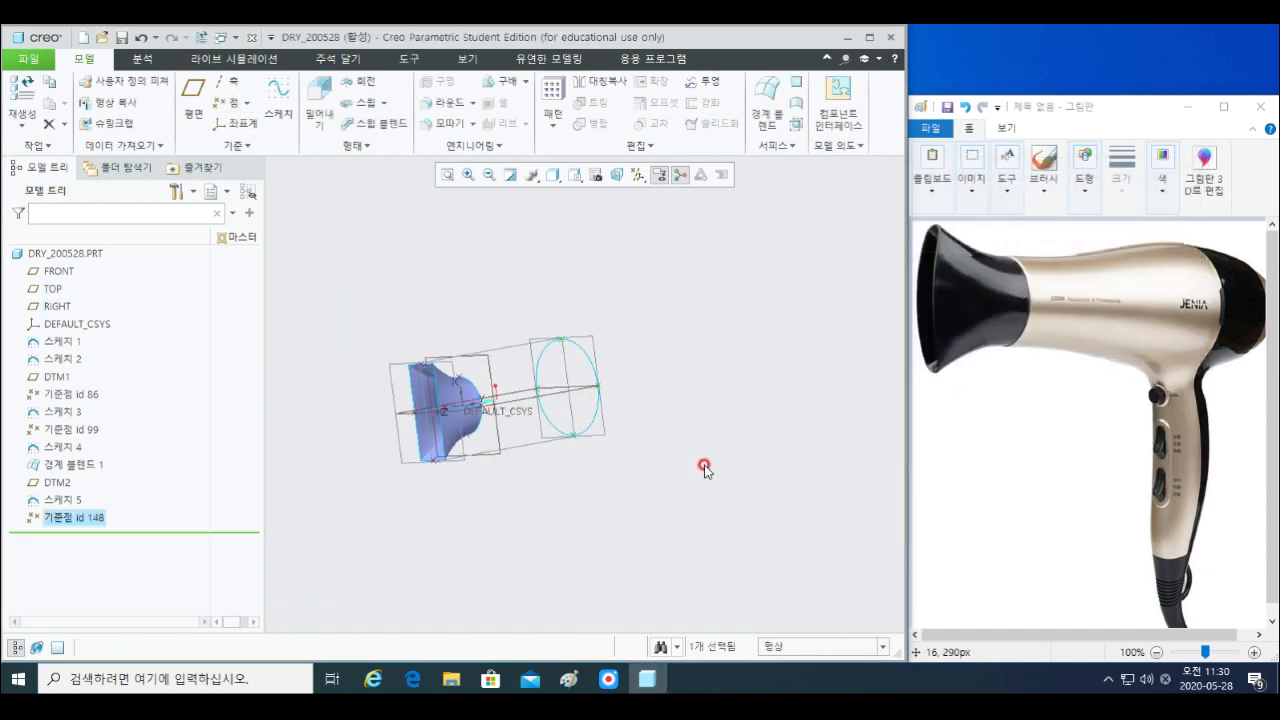
pyautogui.keyDown('shift'); pyautogui.moveTo(705, 470); pyautogui.dragTo(681, 473, button='middle'); pyautogui.keyUp('shift')
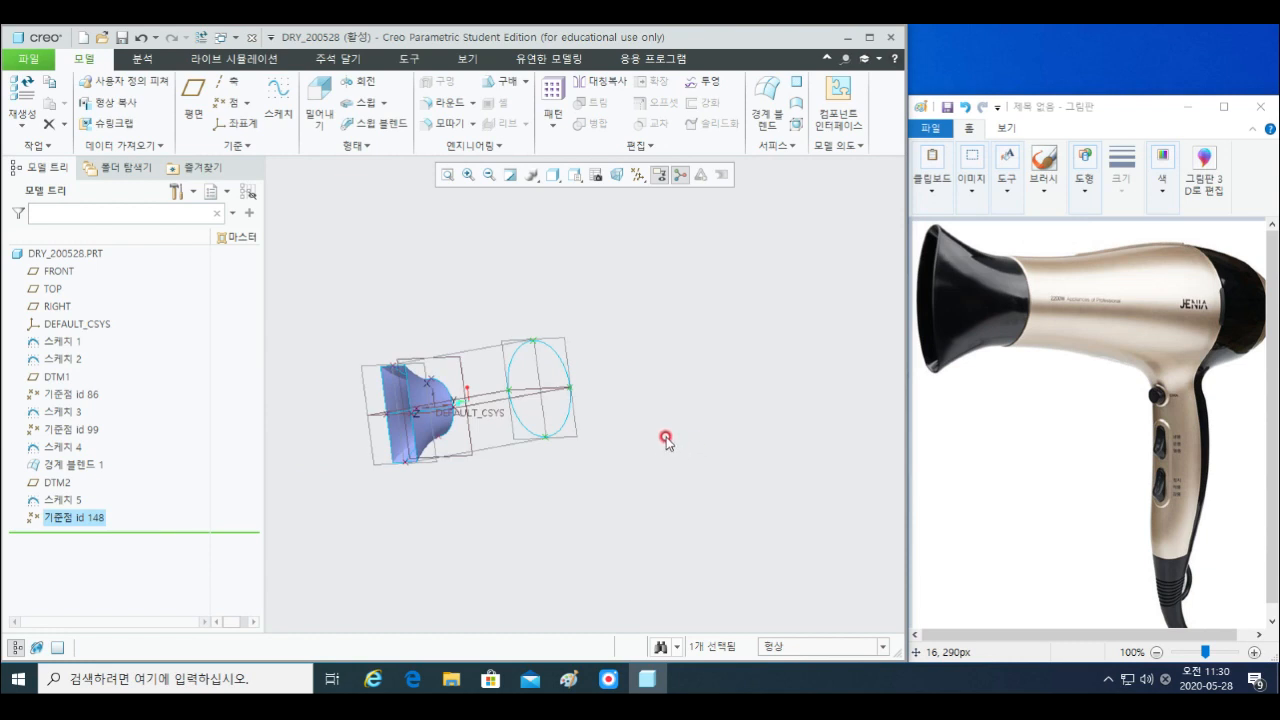
pyautogui.moveTo(583, 414); pyautogui.dragTo(686, 443, button='middle')
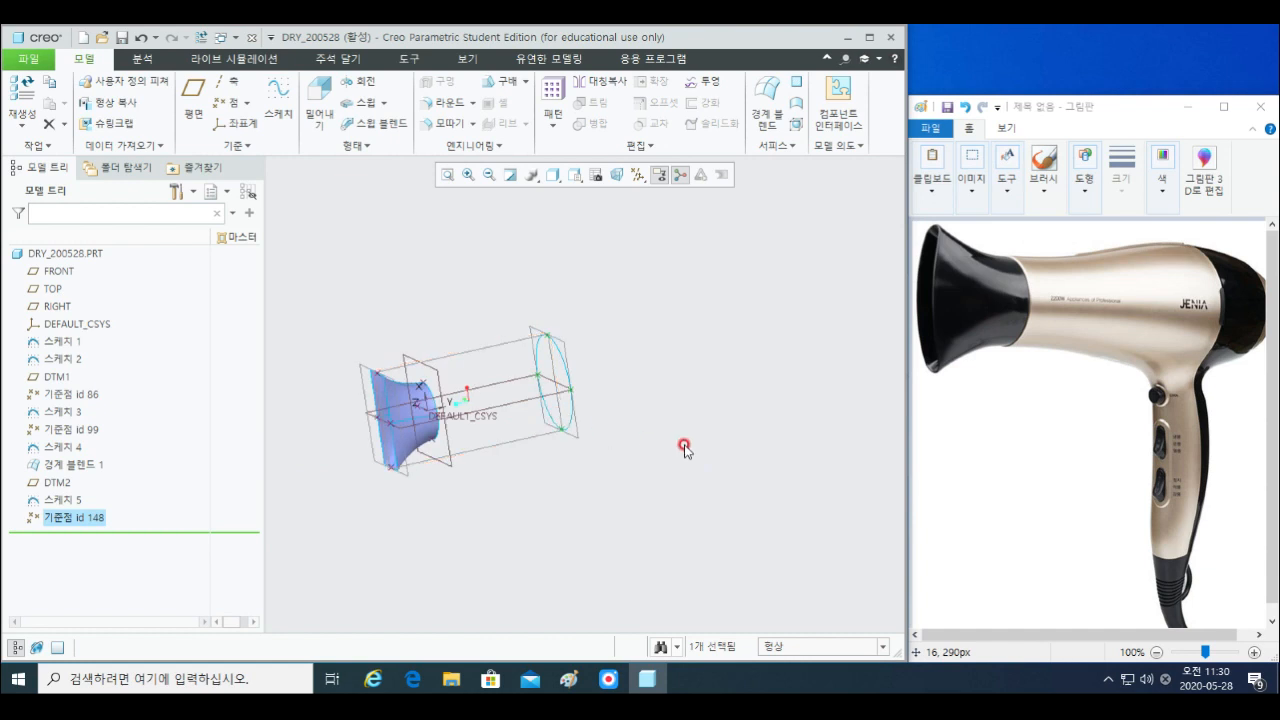
pyautogui.click(489, 393)
pyautogui.click(499, 386)
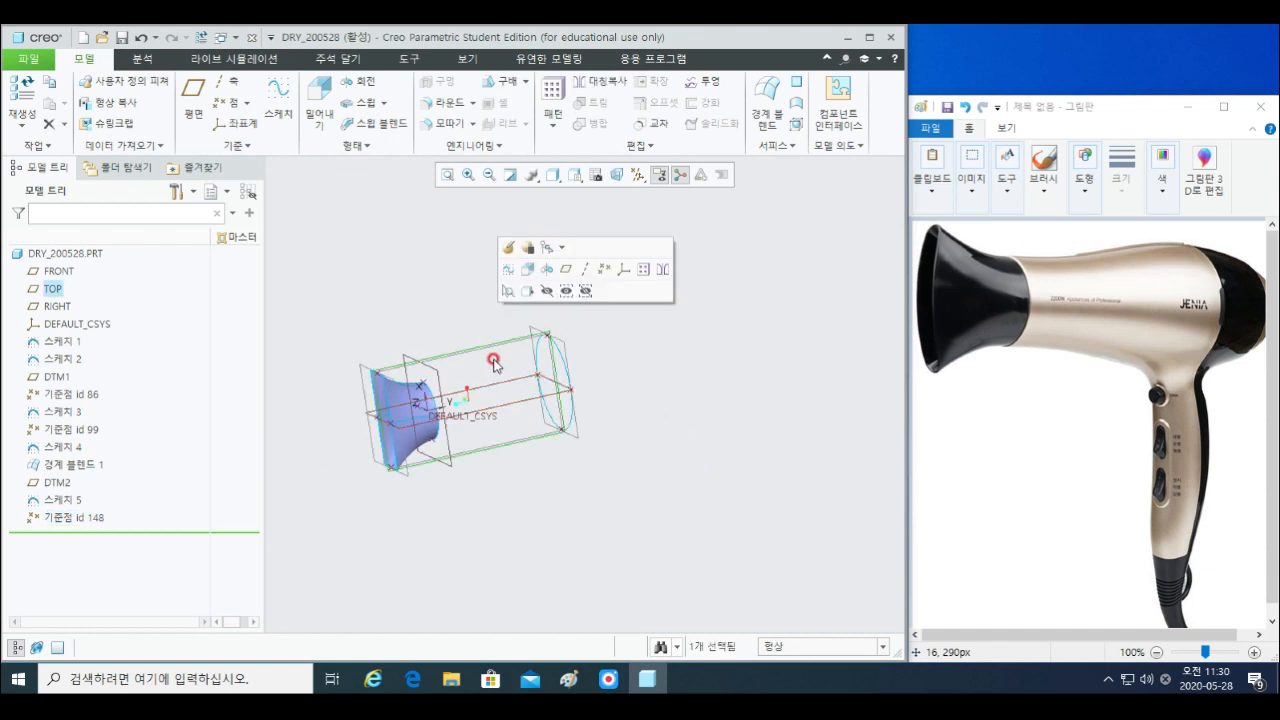
pyautogui.press('s')
pyautogui.keyDown('shift'); pyautogui.moveTo(451, 394); pyautogui.dragTo(484, 380, button='middle'); pyautogui.keyUp('shift')
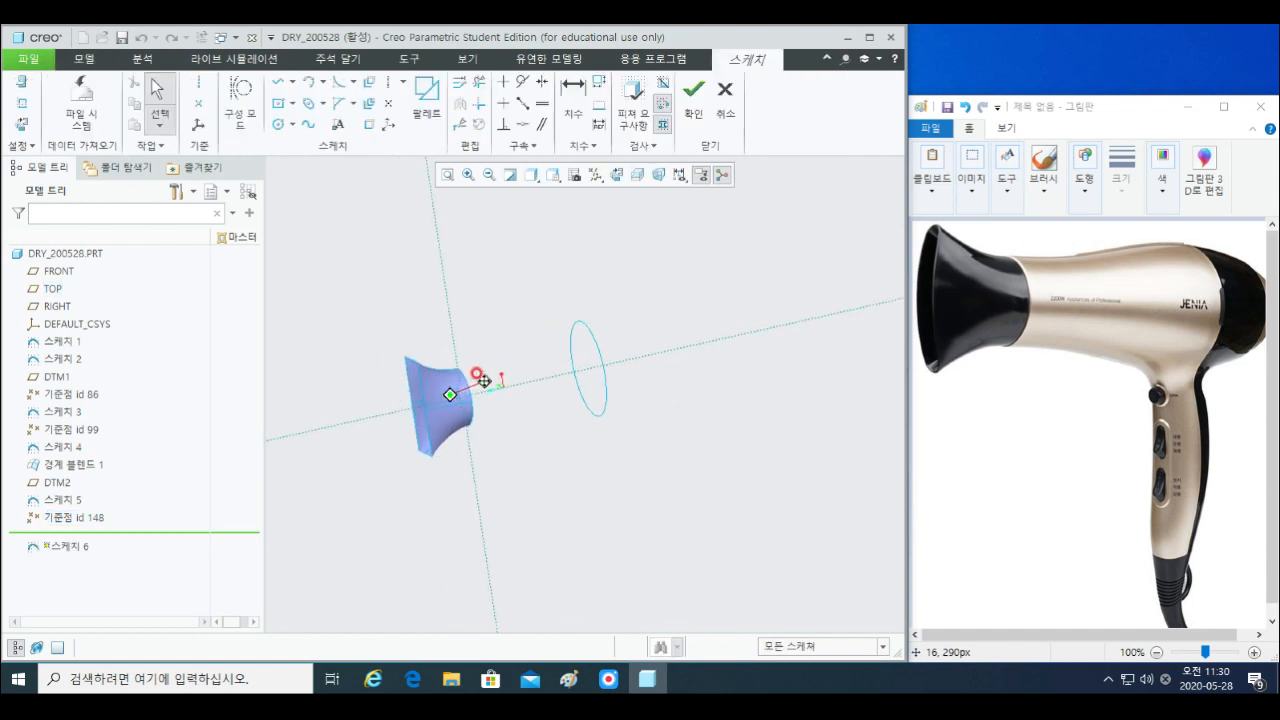
pyautogui.click(616, 175)
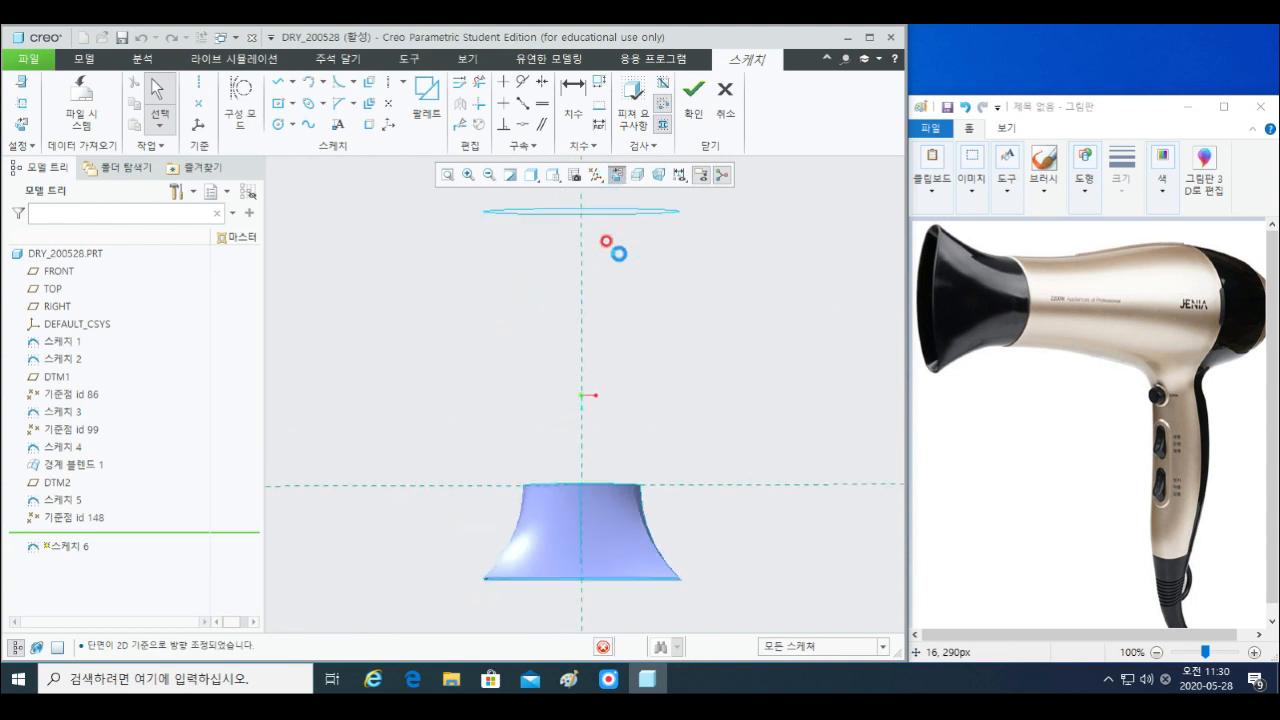
# - Draw centerlines in the TOP-plane sketch along the dryer's long axis, the FRONT plane and DTM2
pyautogui.rightClick(729, 322)
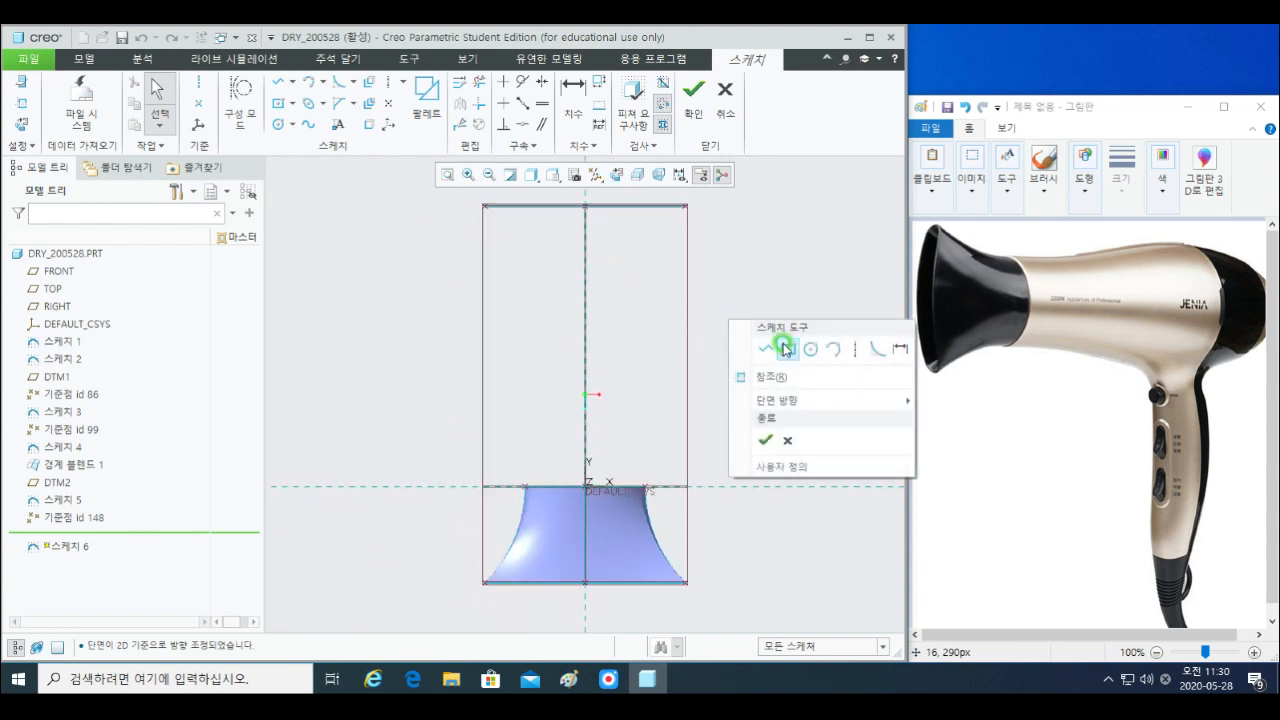
pyautogui.click(857, 349)
pyautogui.click(582, 363)
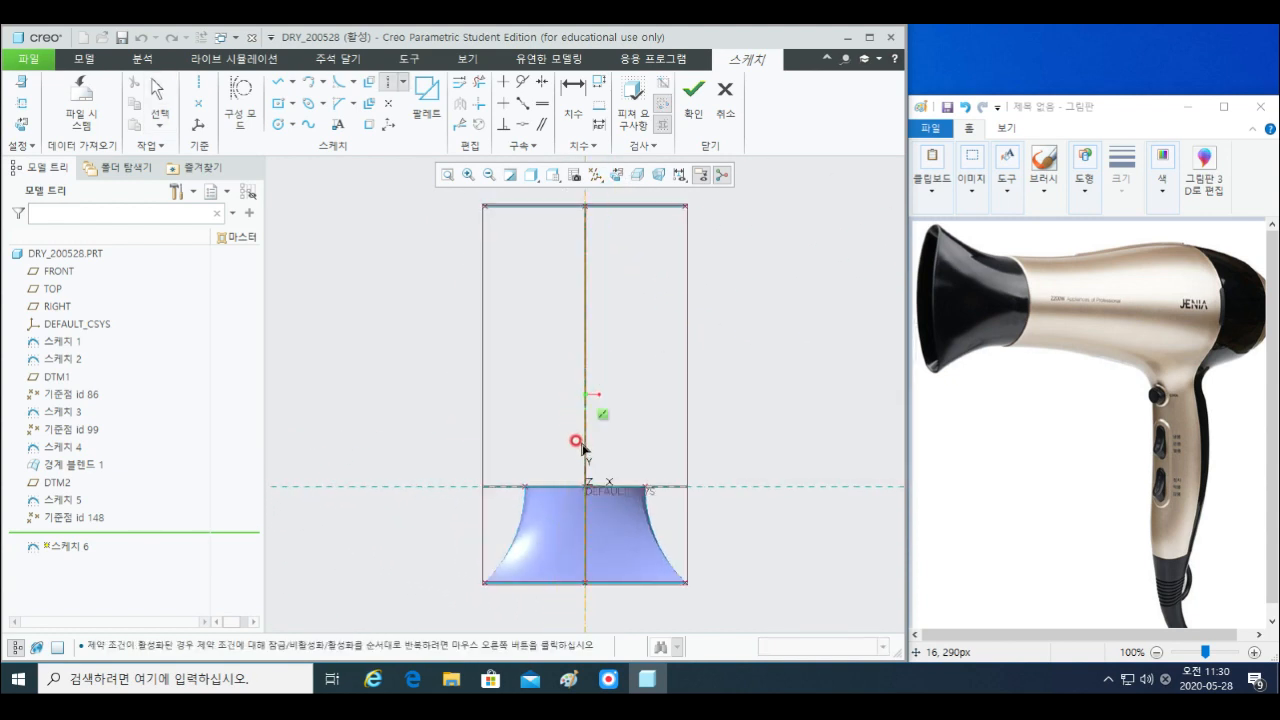
pyautogui.click(585, 450)
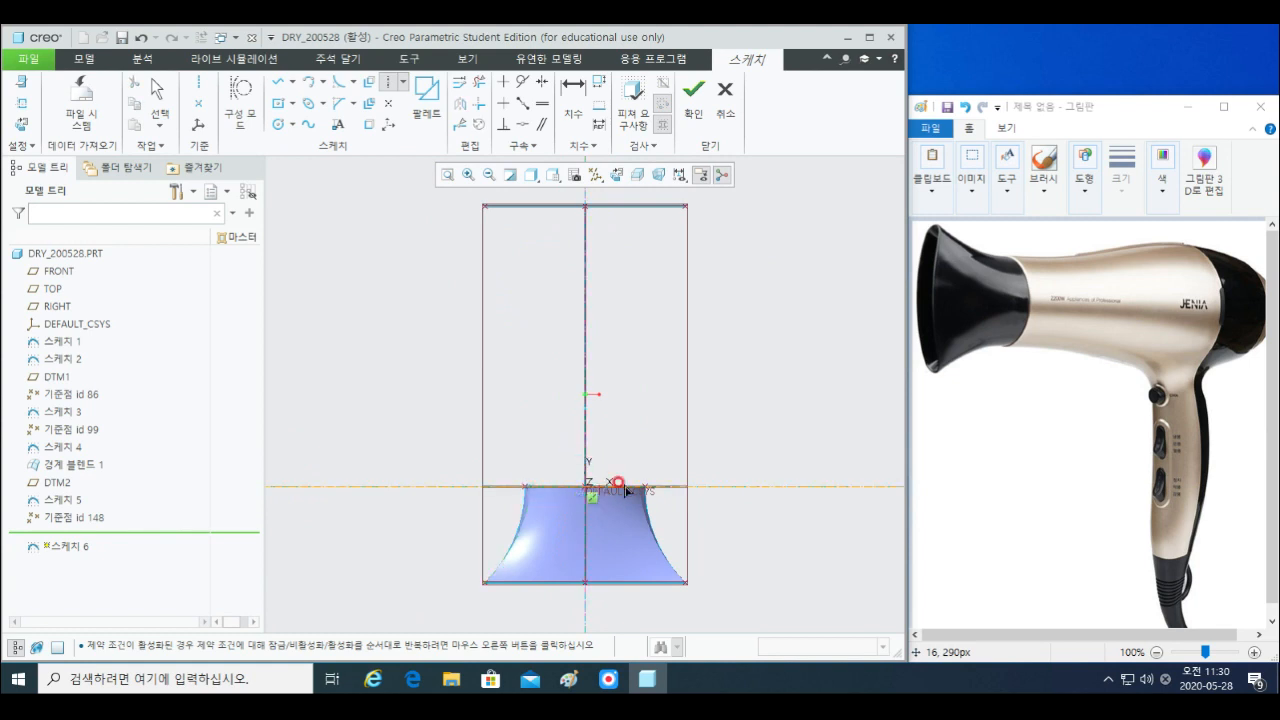
pyautogui.scroll(2, 650, 491)
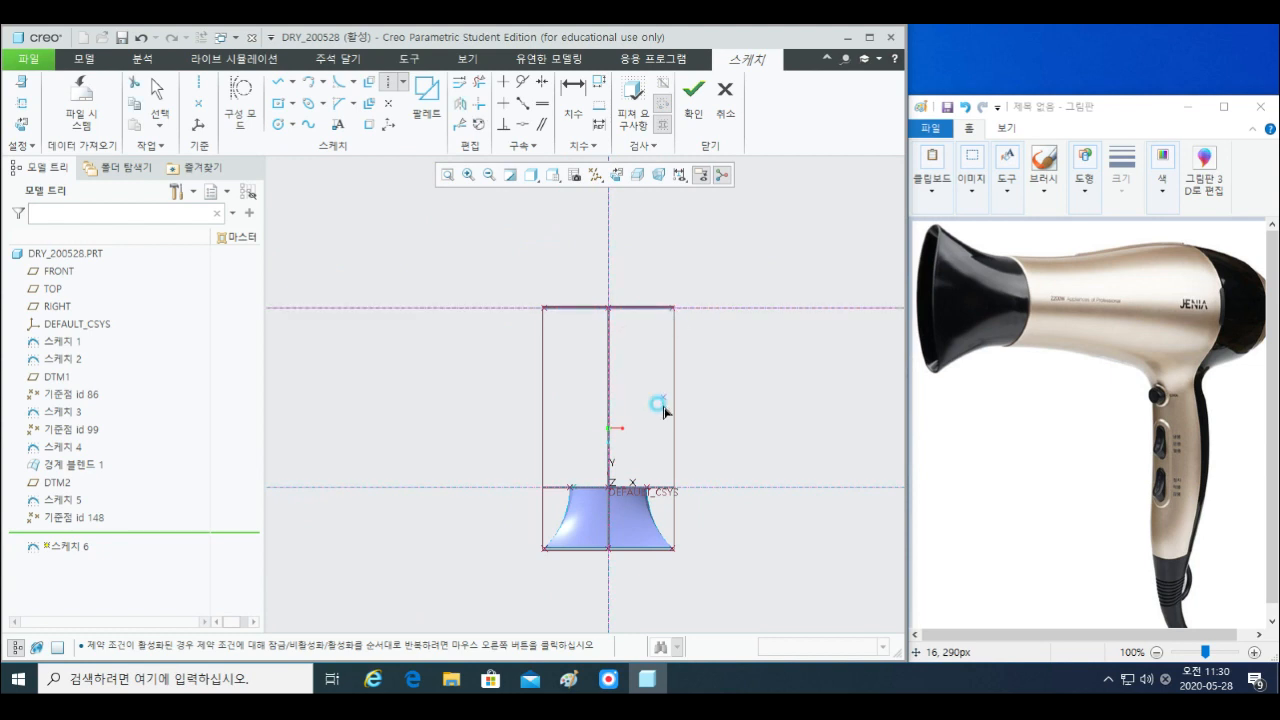
pyautogui.moveTo(657, 457)
pyautogui.mouseDown(button='middle')
pyautogui.moveTo(620, 442)
pyautogui.moveTo(526, 503)
pyautogui.moveTo(611, 523)
pyautogui.moveTo(600, 428)
pyautogui.moveTo(549, 420)
pyautogui.moveTo(563, 451)
pyautogui.moveTo(542, 401)
pyautogui.moveTo(492, 378)
pyautogui.moveTo(550, 386)
pyautogui.mouseUp(button='middle')
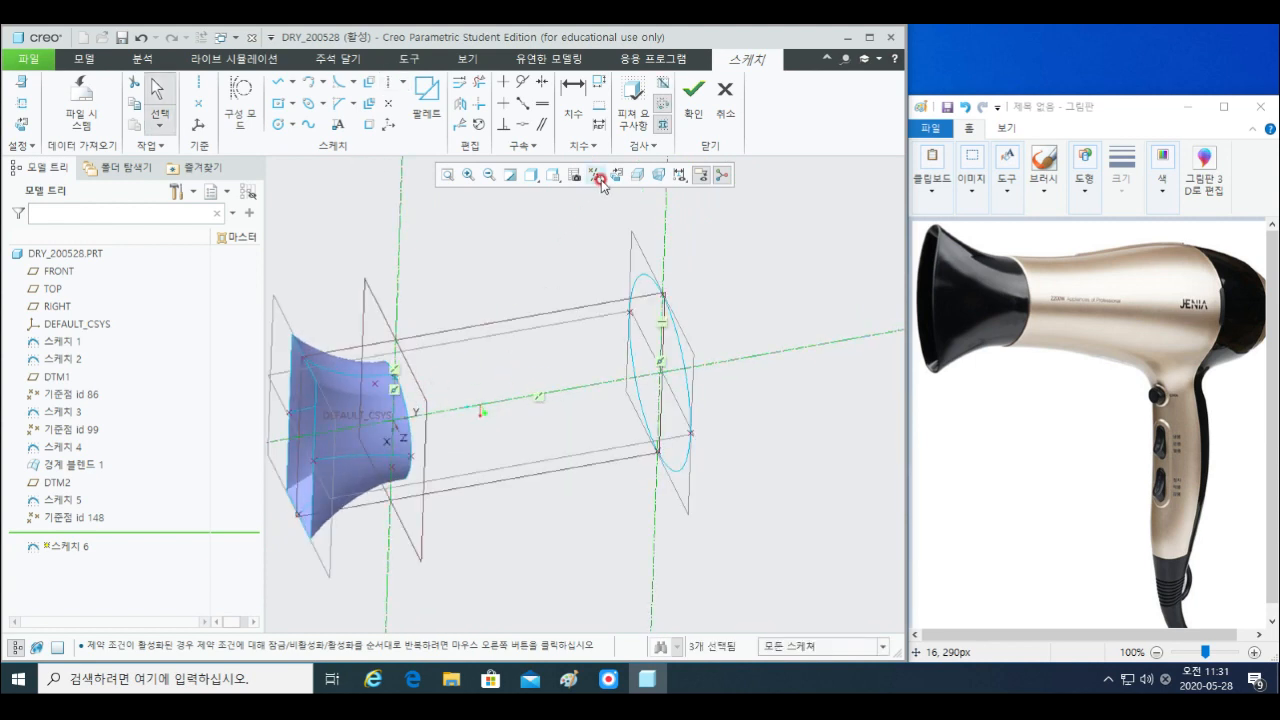
# - Add the datum point on the nozzle's end circle, at its upper crossing with the sketch plane, as a sketch reference
pyautogui.click(26, 107)
pyautogui.scroll(5, 400, 375)
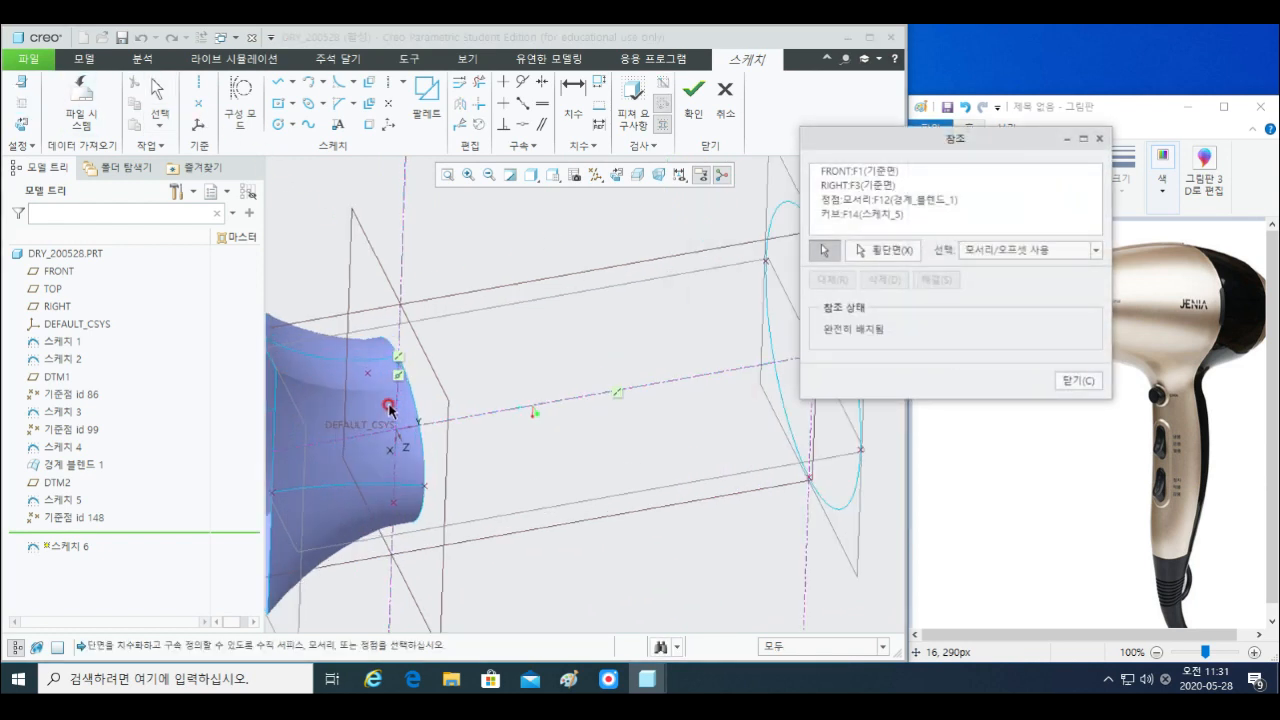
pyautogui.moveTo(401, 377); pyautogui.dragTo(407, 378, button='middle')
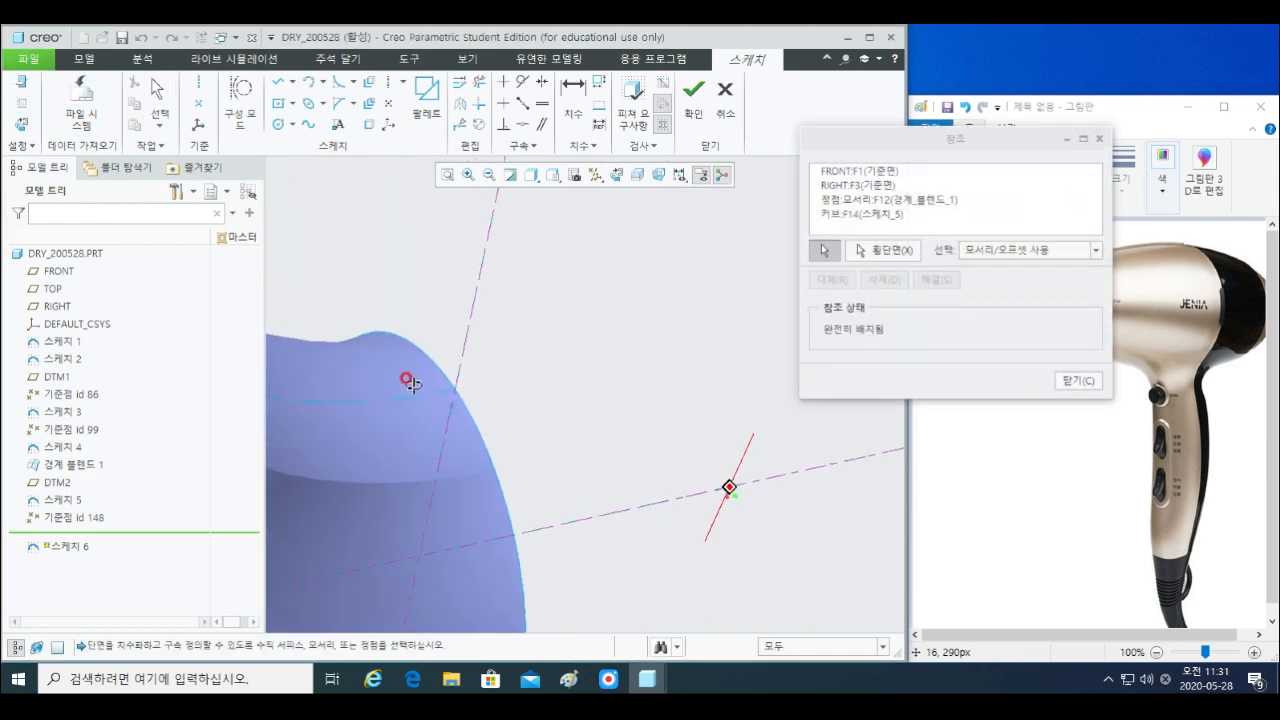
pyautogui.scroll(-5, 435, 388)
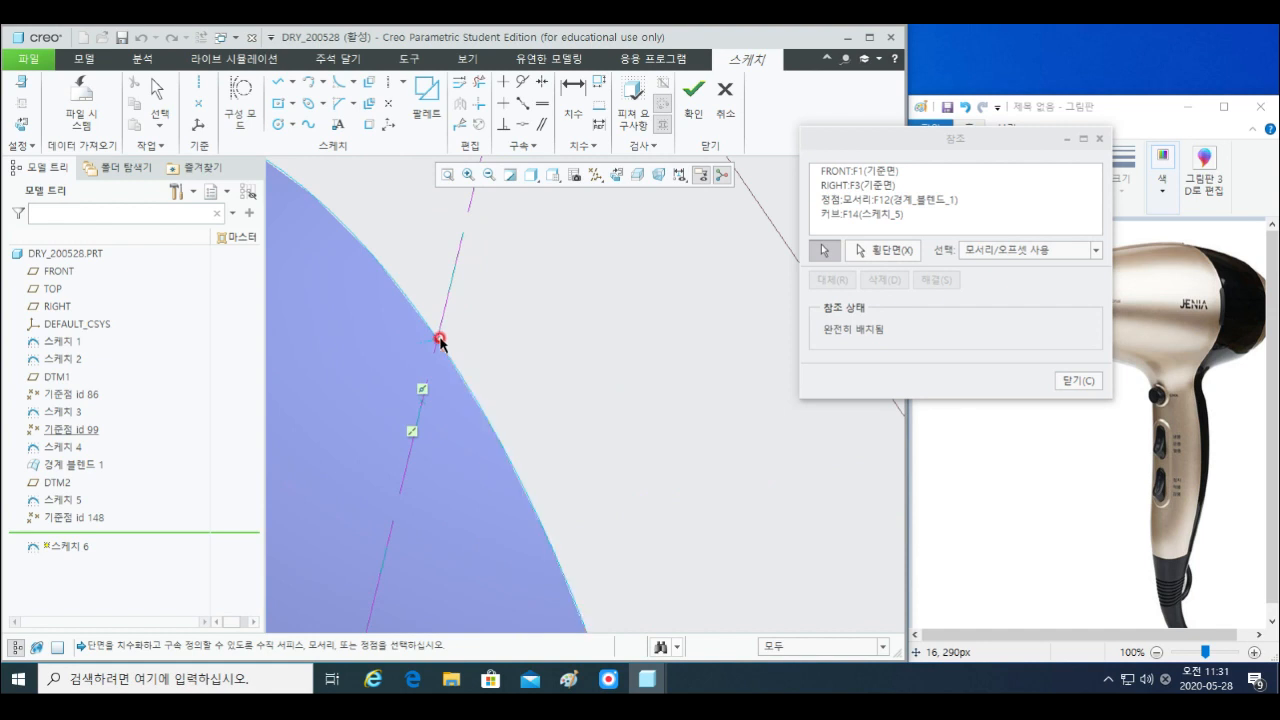
pyautogui.click(437, 341)
pyautogui.scroll(6, 440, 350)
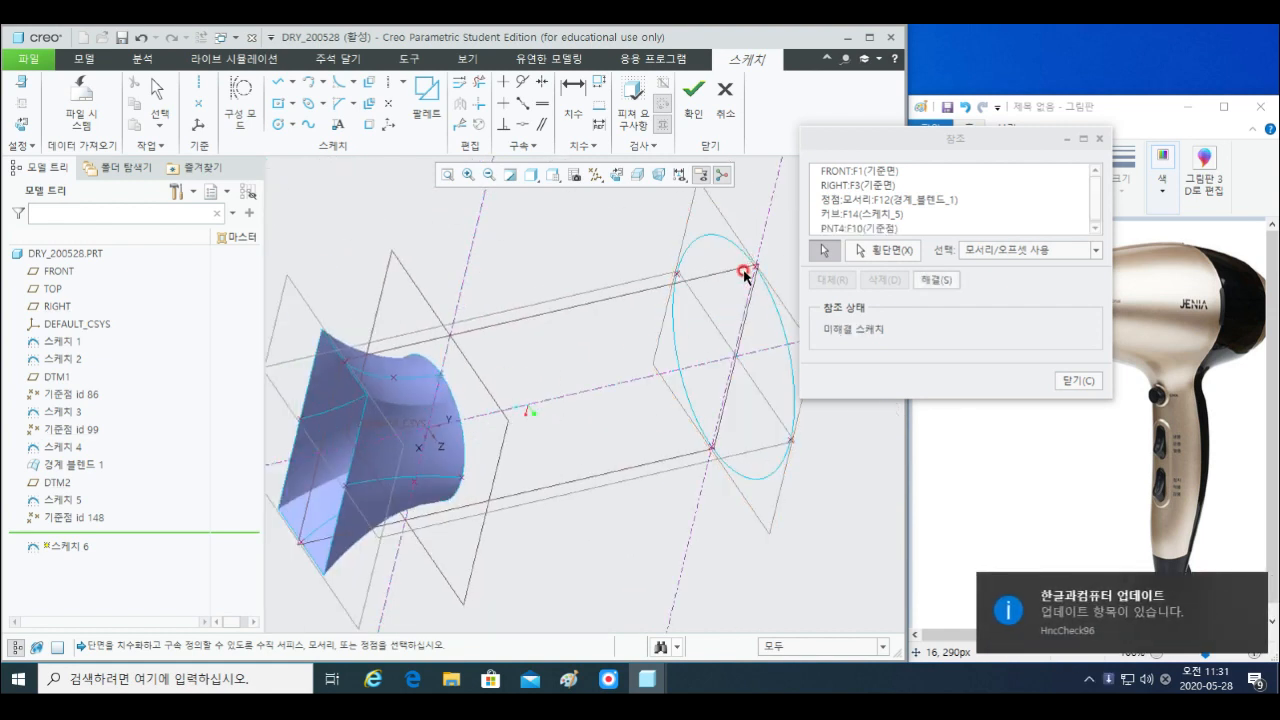
# - Add the DTM2 circle's two datum points lying in the sketch plane, PNT10 and PNT8, as sketch references
pyautogui.scroll(-5, 766, 263)
pyautogui.scroll(-2, 766, 263)
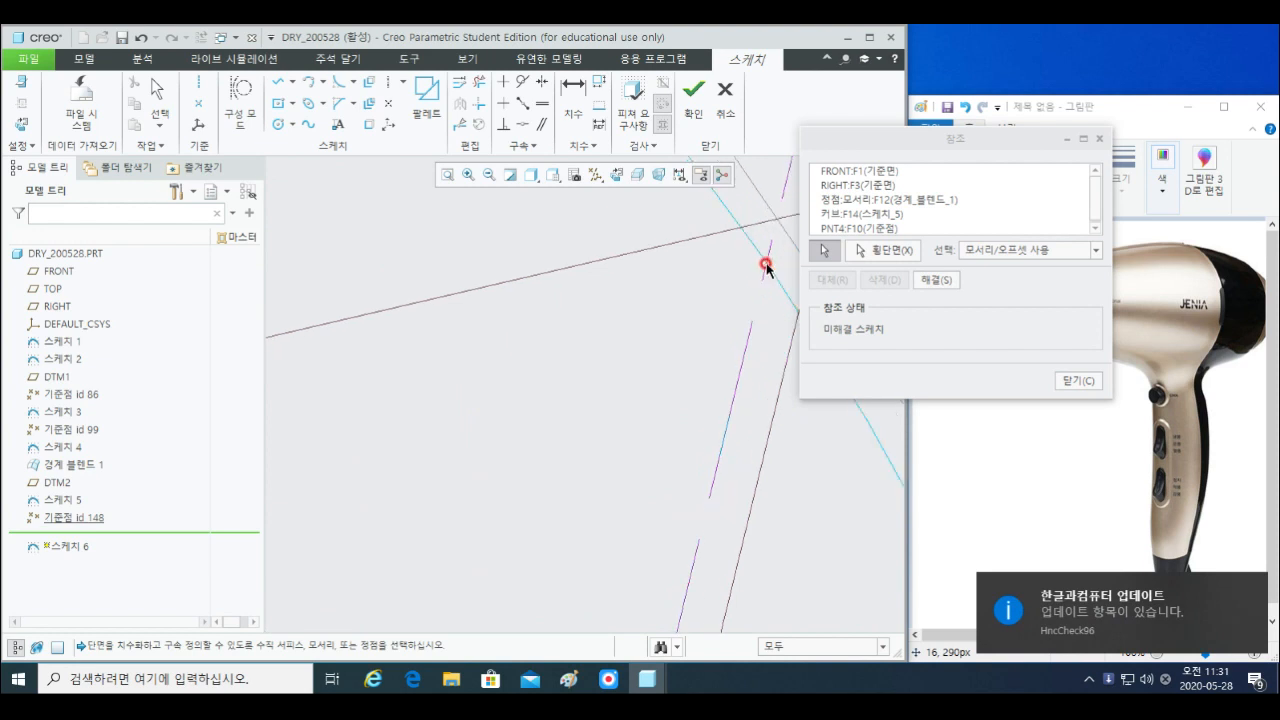
pyautogui.click(766, 264)
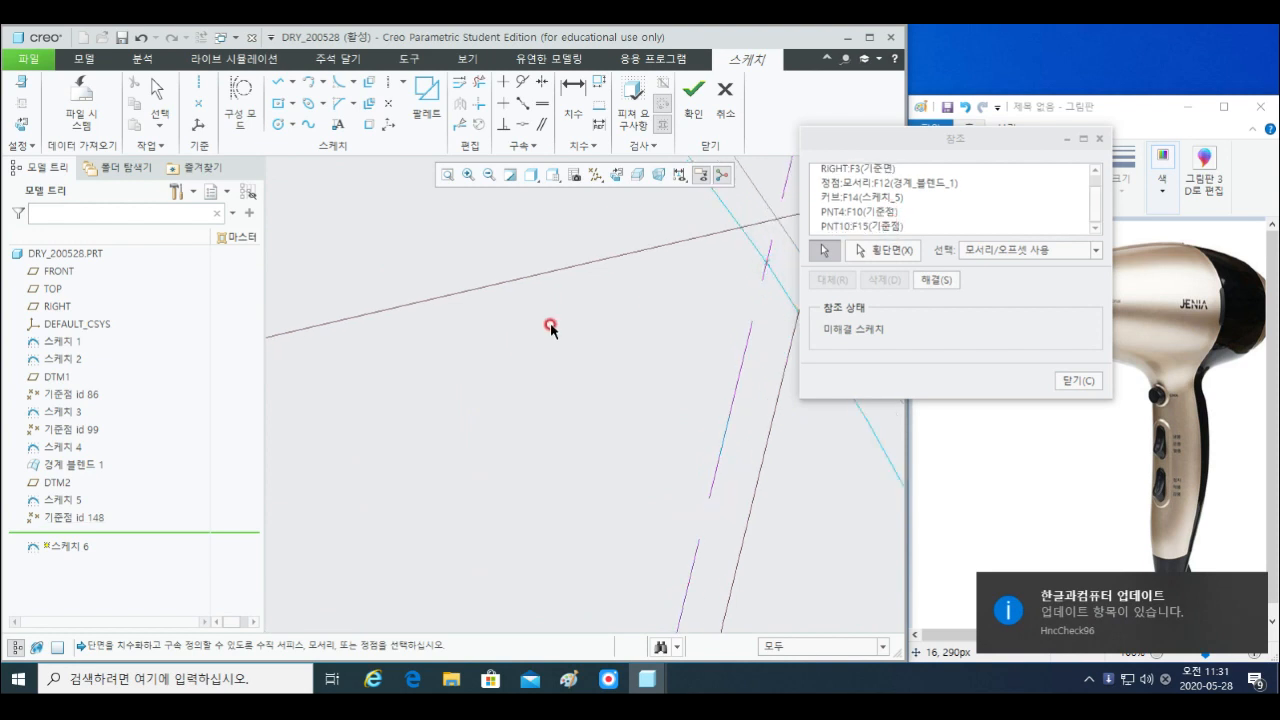
pyautogui.scroll(6, 551, 340)
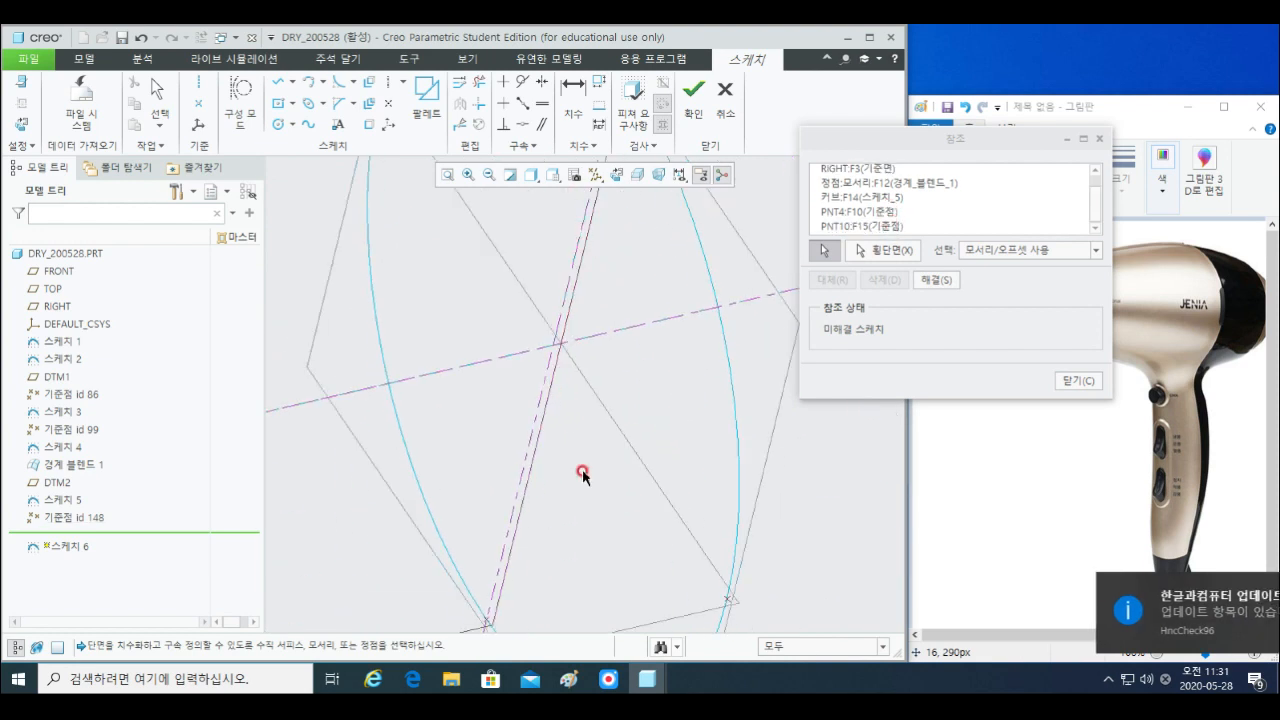
pyautogui.keyDown('shift'); pyautogui.moveTo(554, 511); pyautogui.dragTo(582, 356, button='middle'); pyautogui.keyUp('shift')
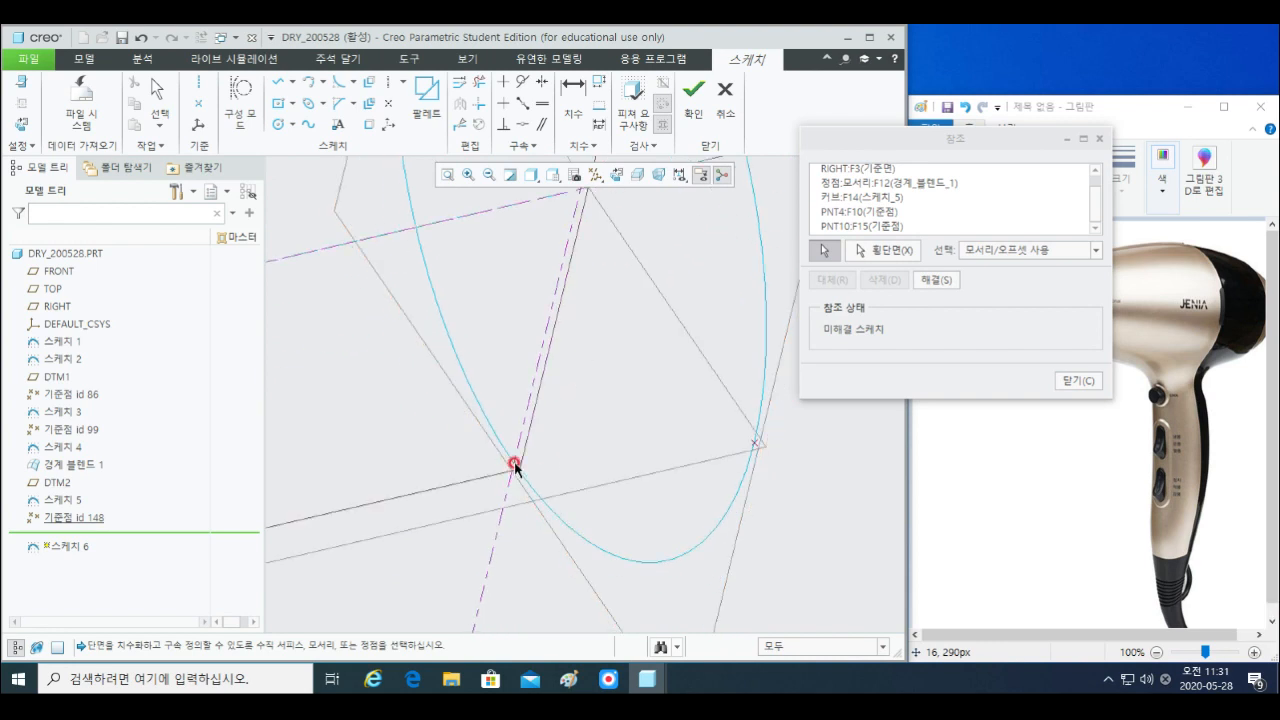
pyautogui.scroll(-2, 512, 467)
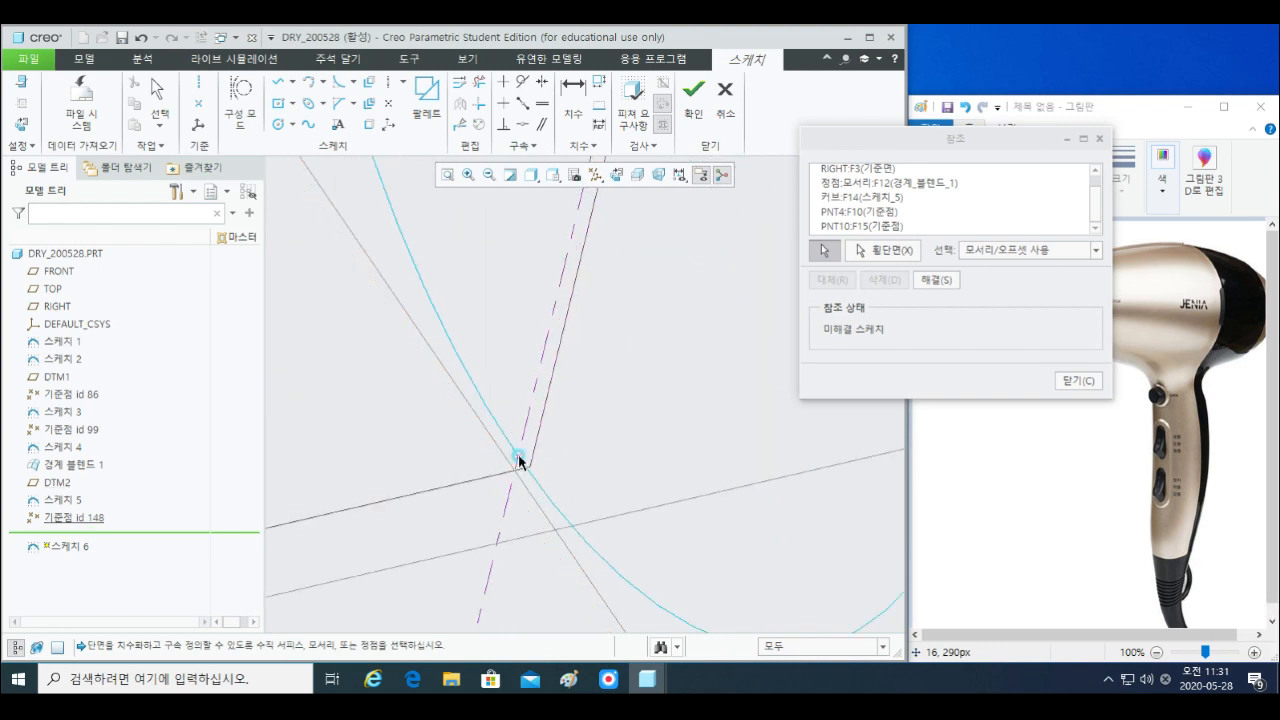
pyautogui.click(520, 462)
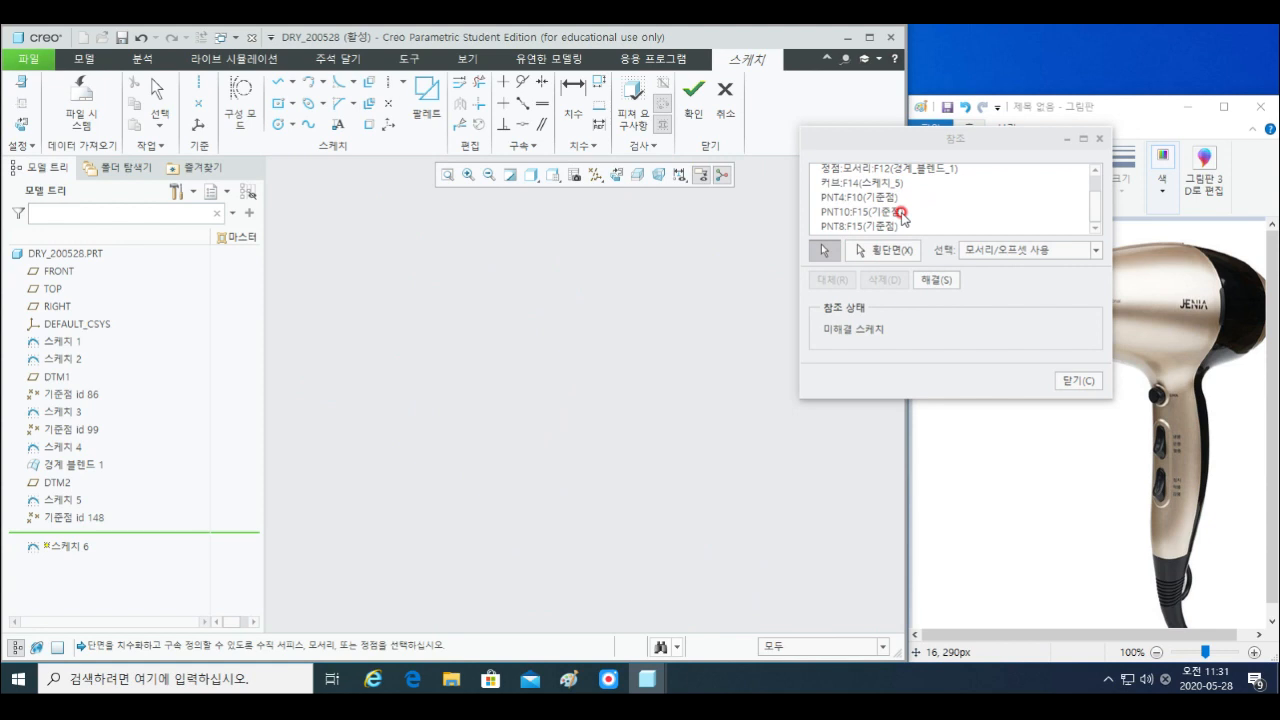
# - Add the opposite datum point on the nozzle's end circle, PNT6, as a sketch reference and finish the reference selection
pyautogui.moveTo(686, 331)
pyautogui.mouseDown(button='middle')
pyautogui.moveTo(640, 377)
pyautogui.moveTo(397, 446)
pyautogui.moveTo(646, 322)
pyautogui.mouseUp(button='middle')
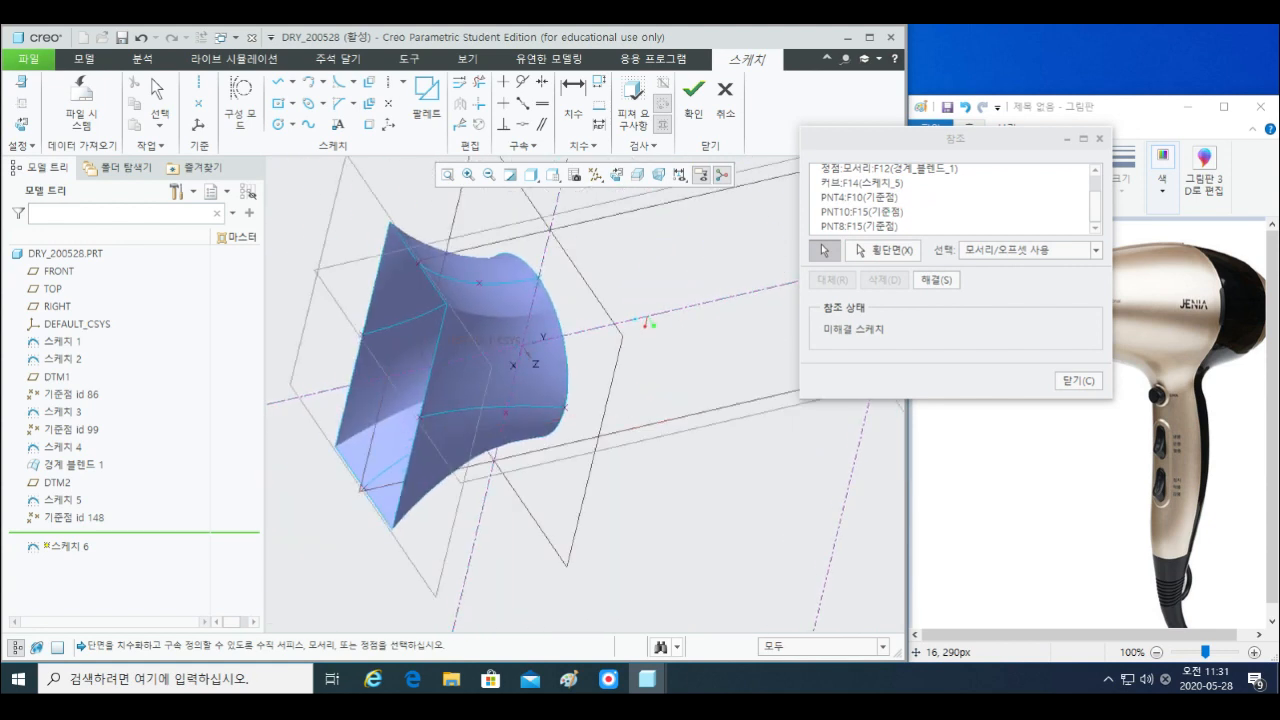
pyautogui.moveTo(602, 438); pyautogui.dragTo(551, 415, button='middle')
pyautogui.scroll(-4, 534, 421)
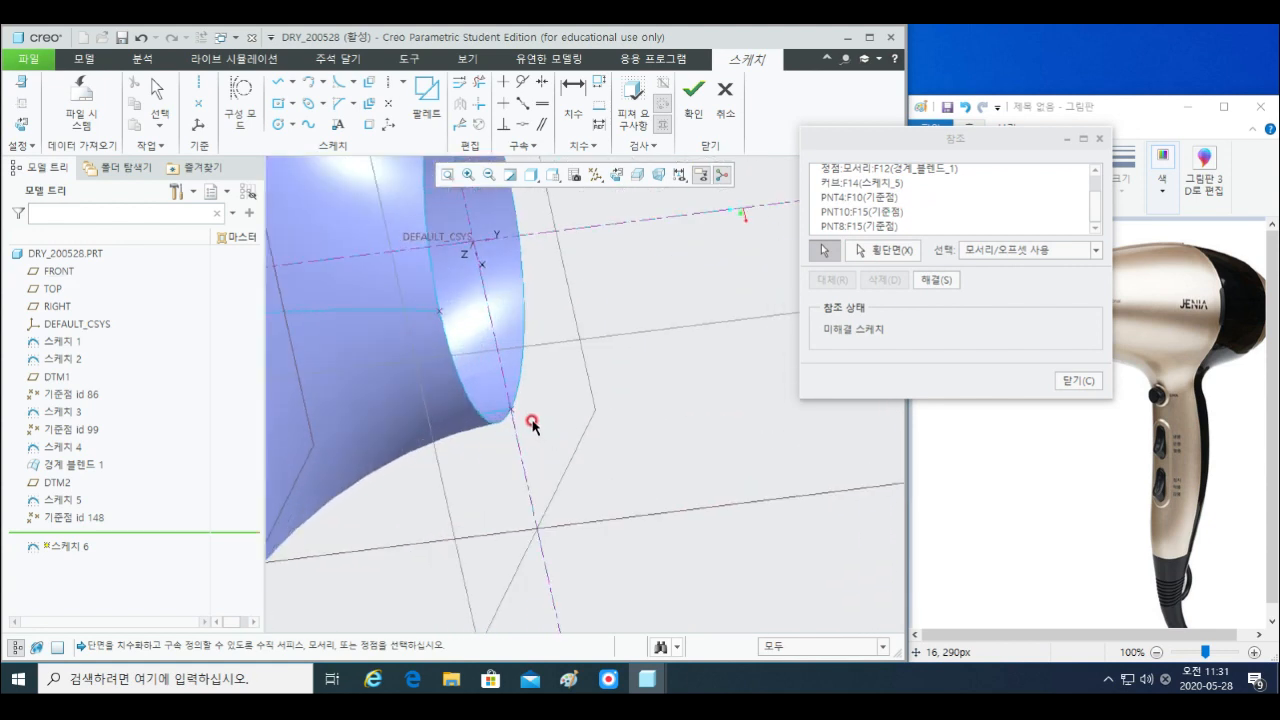
pyautogui.scroll(-2, 499, 402)
pyautogui.click(490, 400)
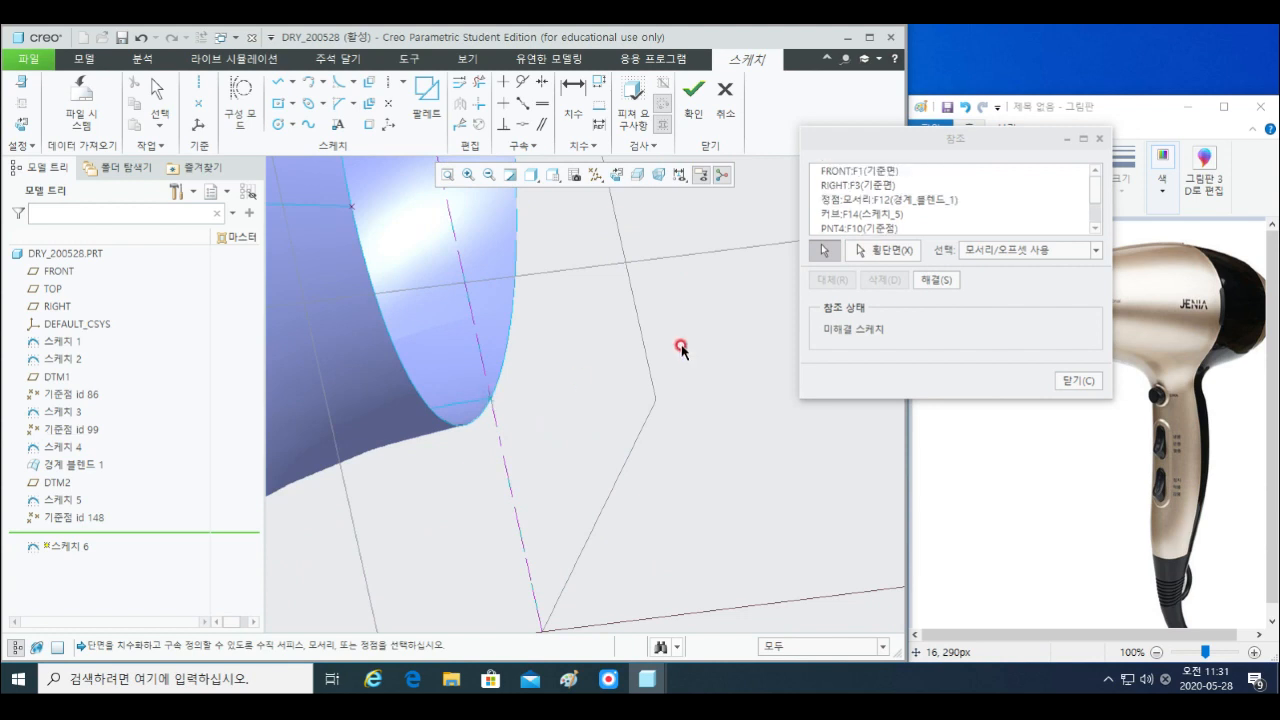
pyautogui.scroll(3, 584, 375)
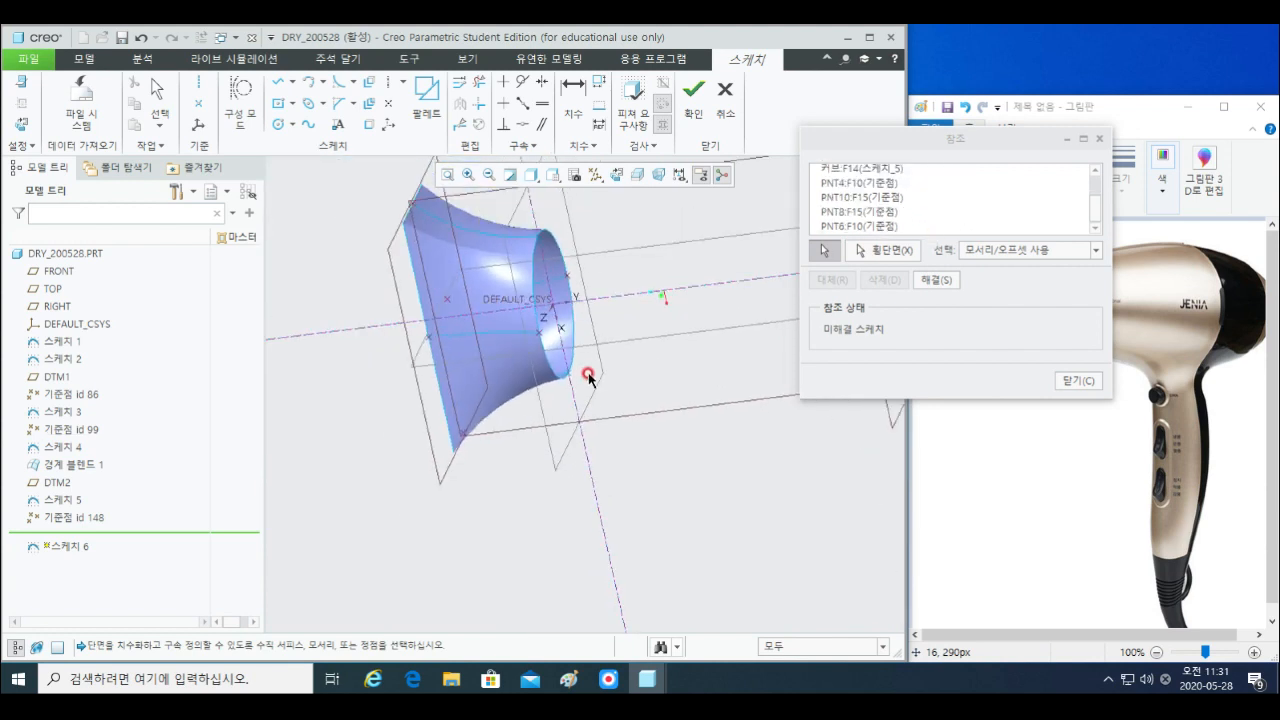
pyautogui.keyDown('shift'); pyautogui.moveTo(663, 369); pyautogui.dragTo(382, 370, button='middle'); pyautogui.keyUp('shift')
pyautogui.scroll(2, 578, 396)
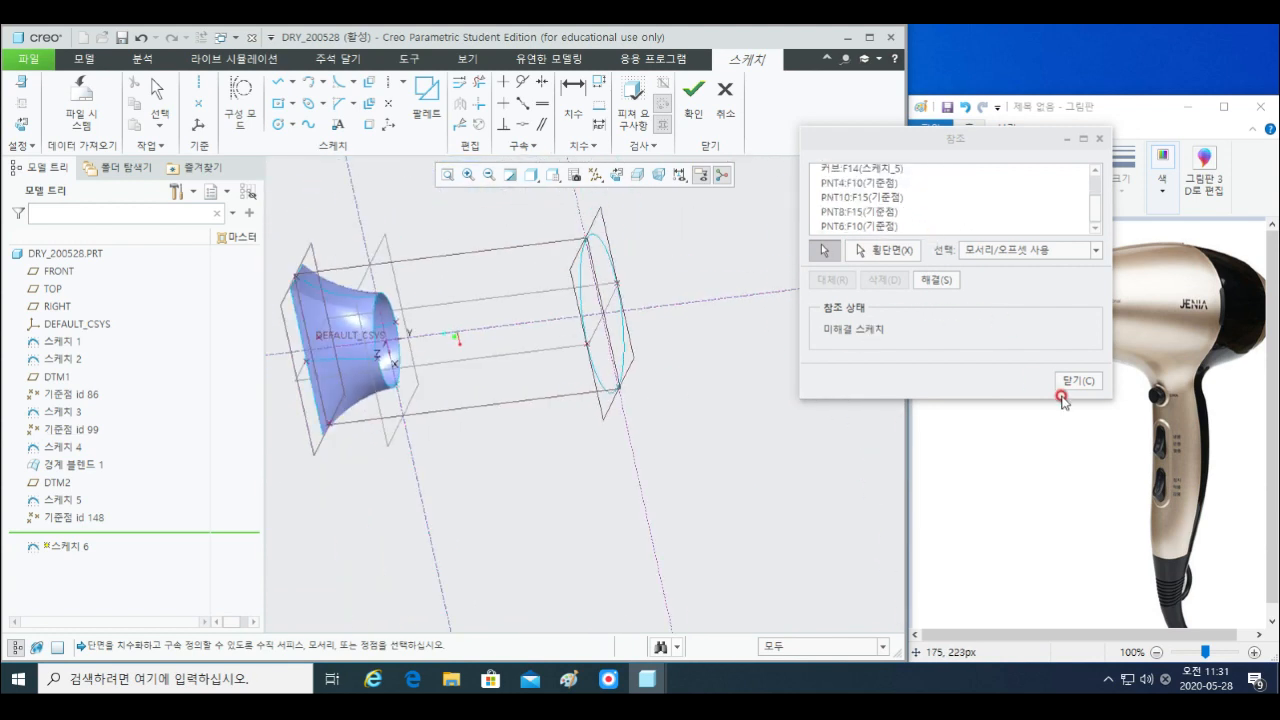
pyautogui.click(1070, 380)
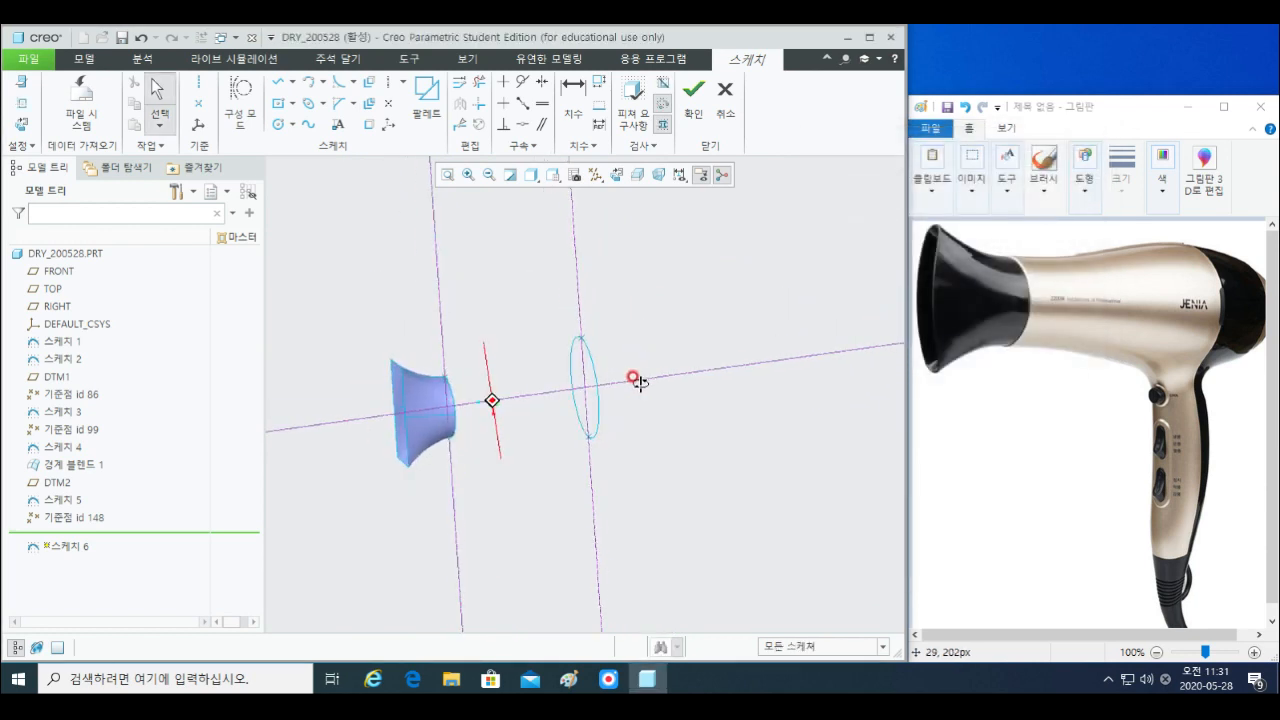
# - Draw a line about 261 long from the DTM2 circle's upper datum point toward the nozzle, parallel to the long axis
pyautogui.scroll(-2, 520, 372)
pyautogui.scroll(-2, 441, 368)
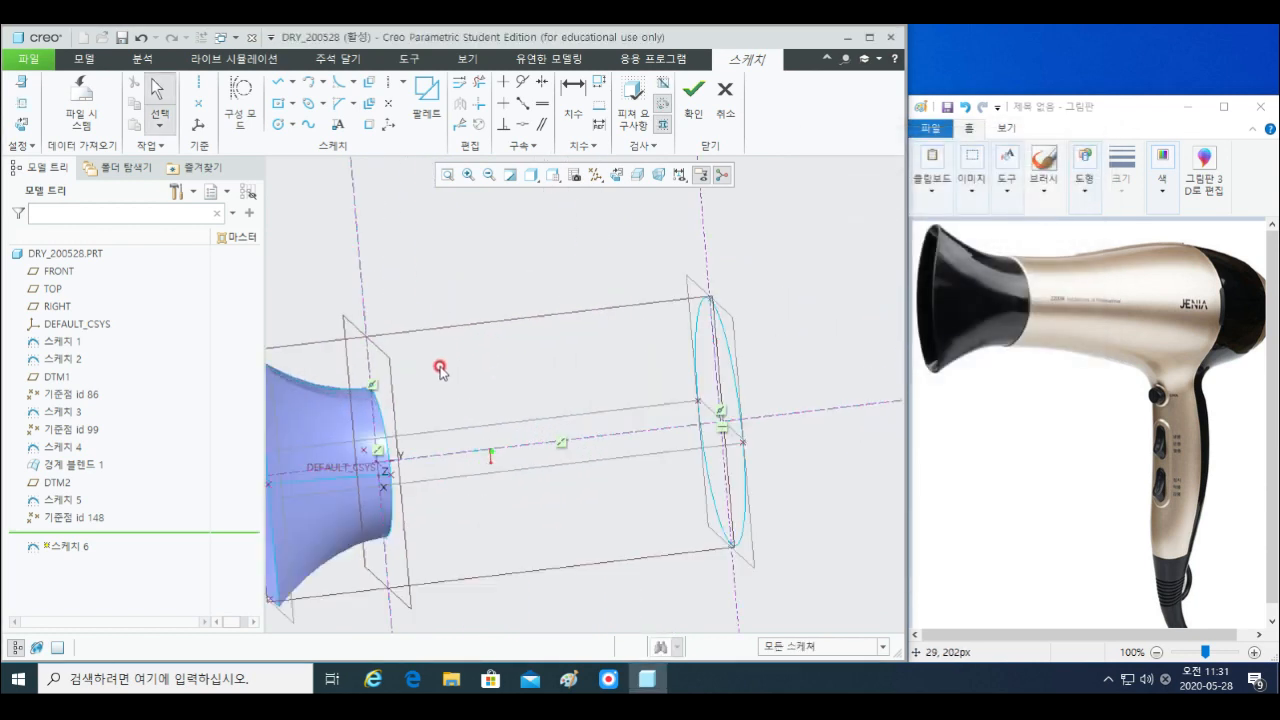
pyautogui.press('l')
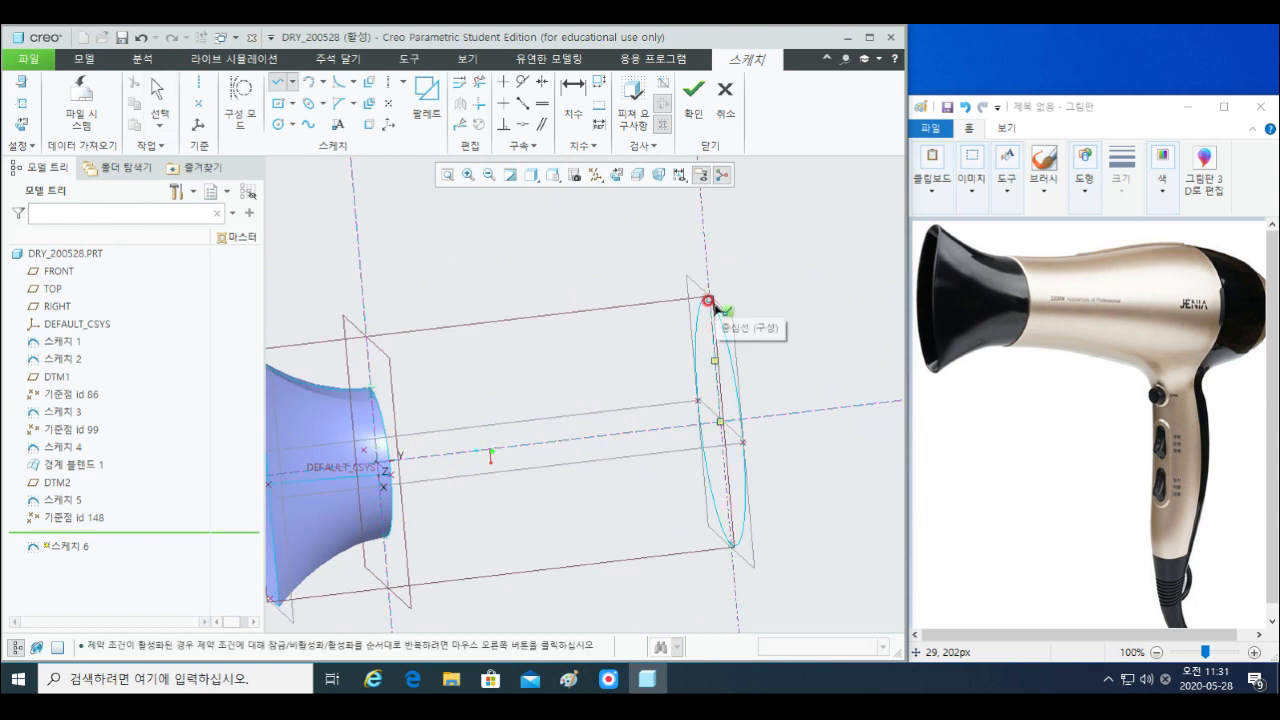
pyautogui.click(708, 300)
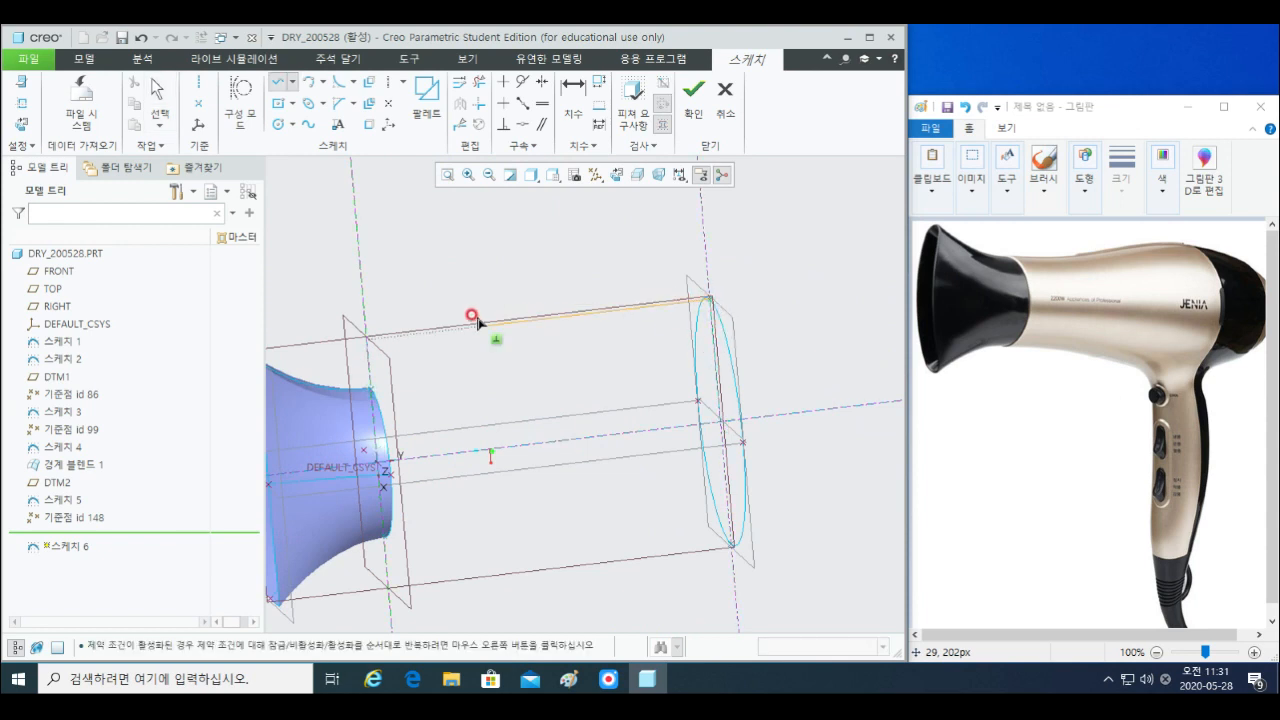
pyautogui.click(463, 344)
pyautogui.middleClick(486, 363)
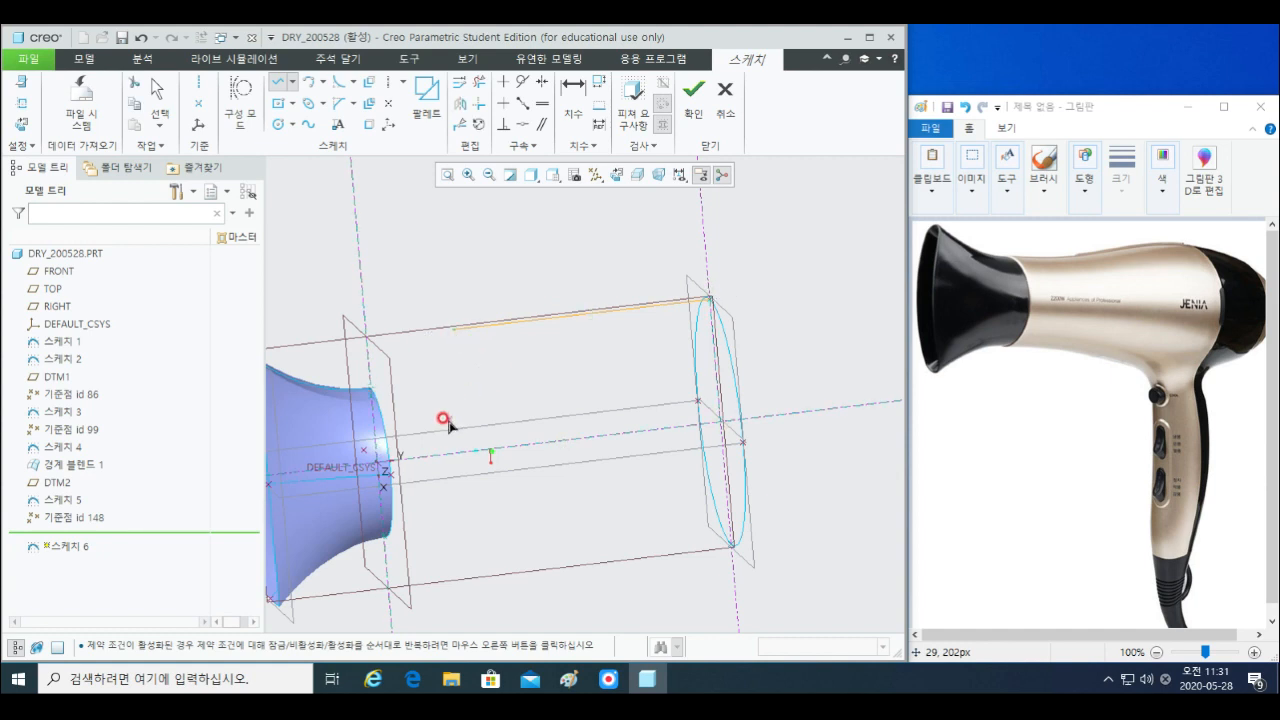
pyautogui.click(368, 390)
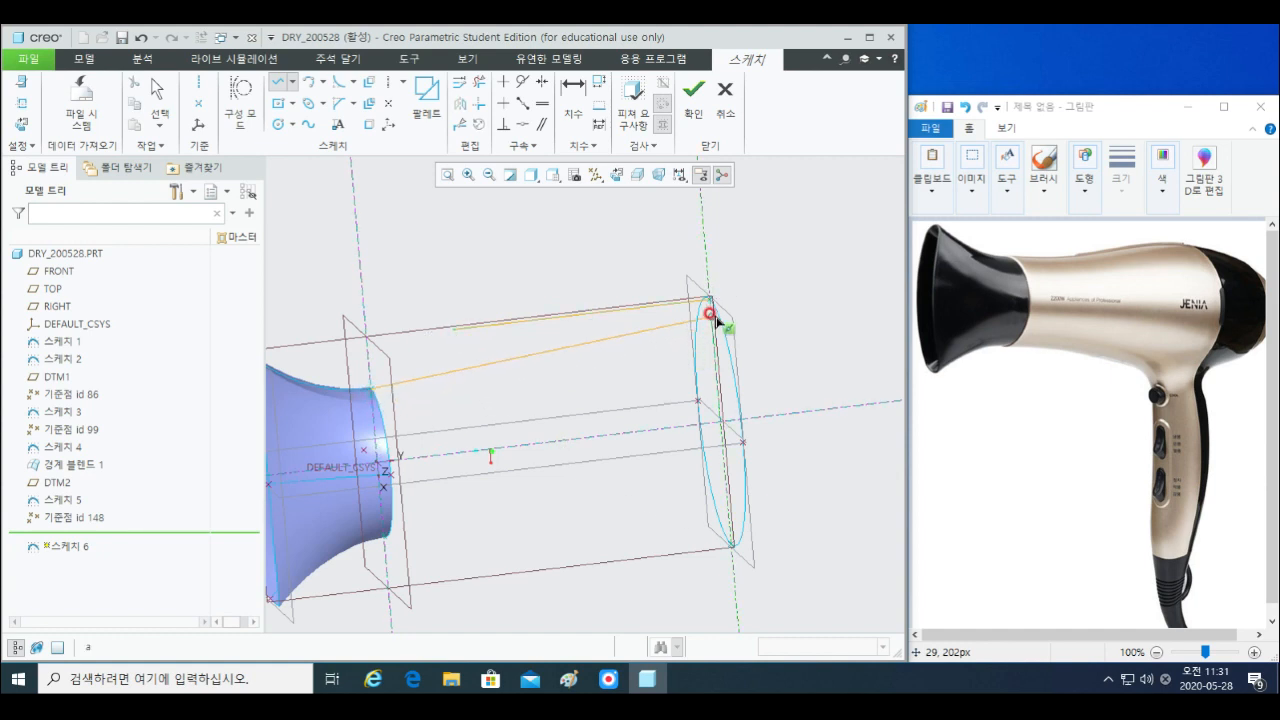
pyautogui.middleClick(466, 363)
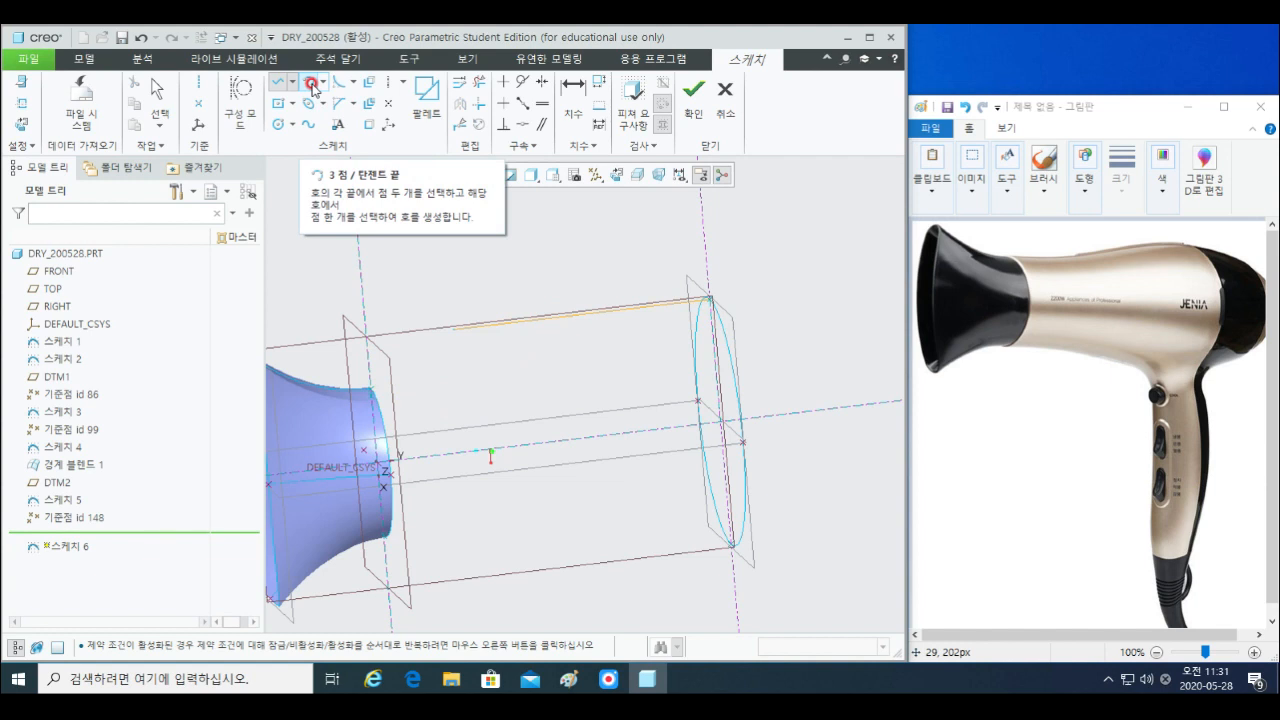
pyautogui.click(311, 84)
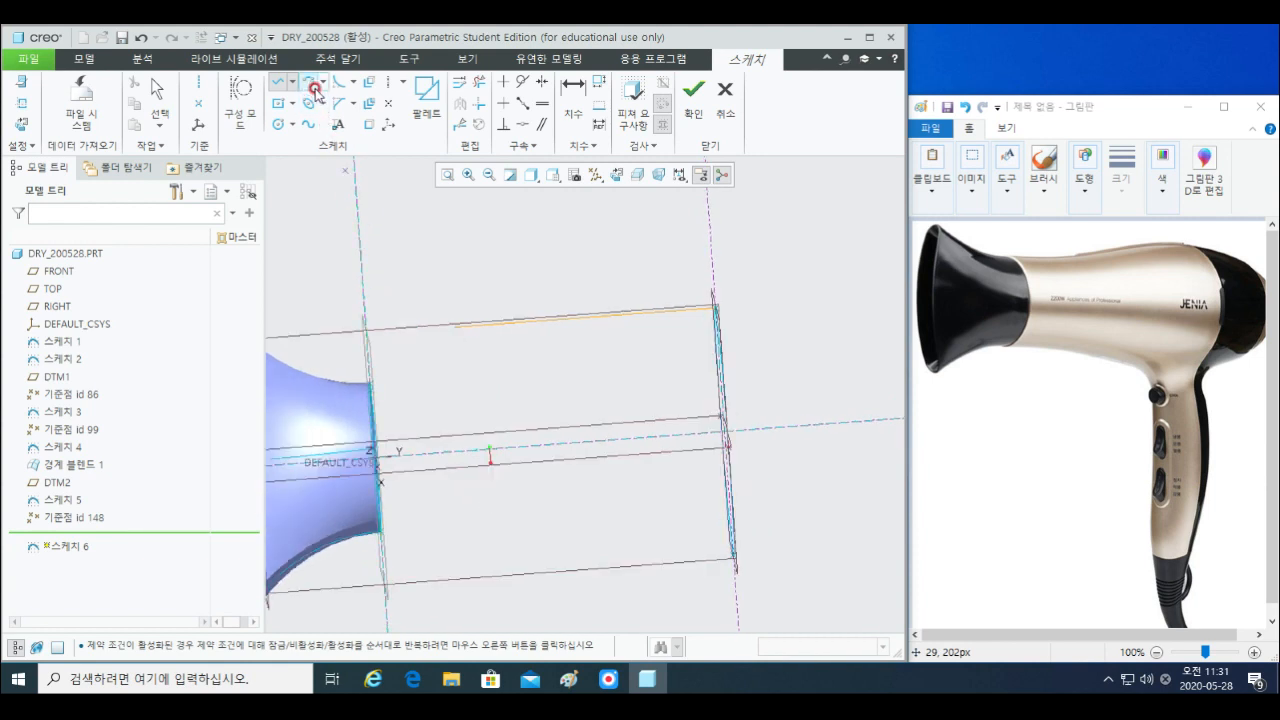
pyautogui.click(313, 88)
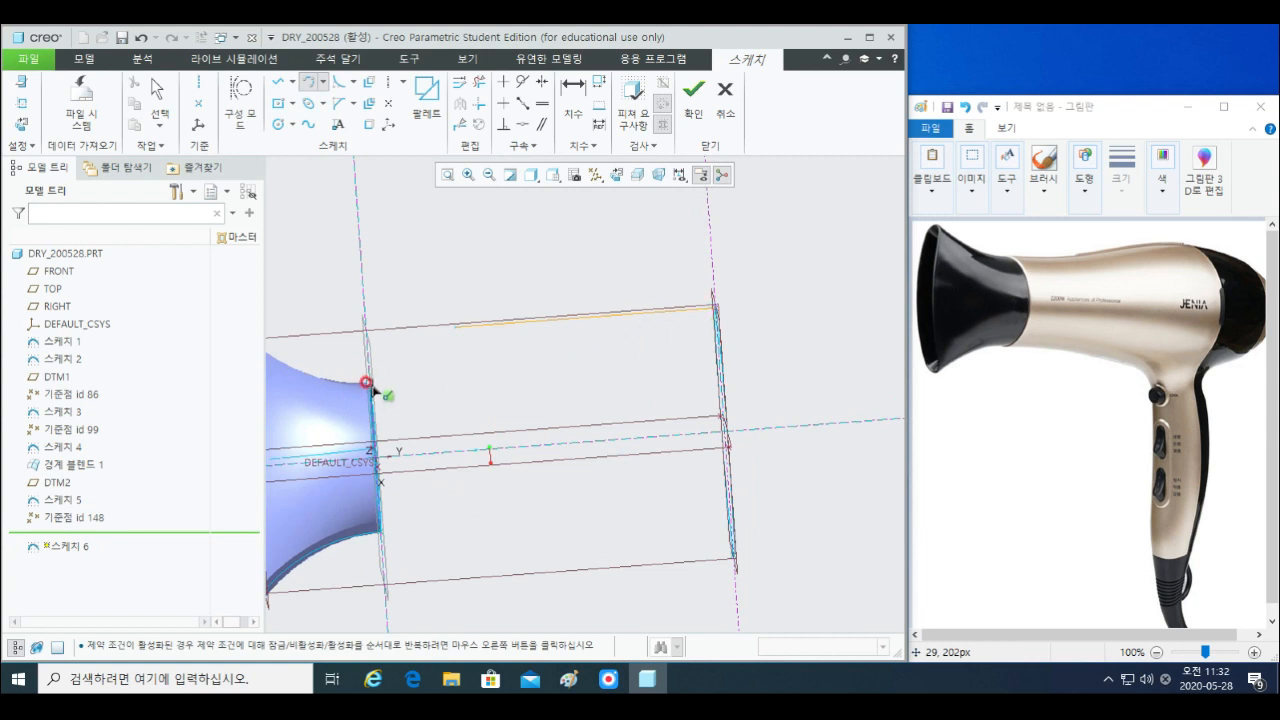
pyautogui.click(367, 381)
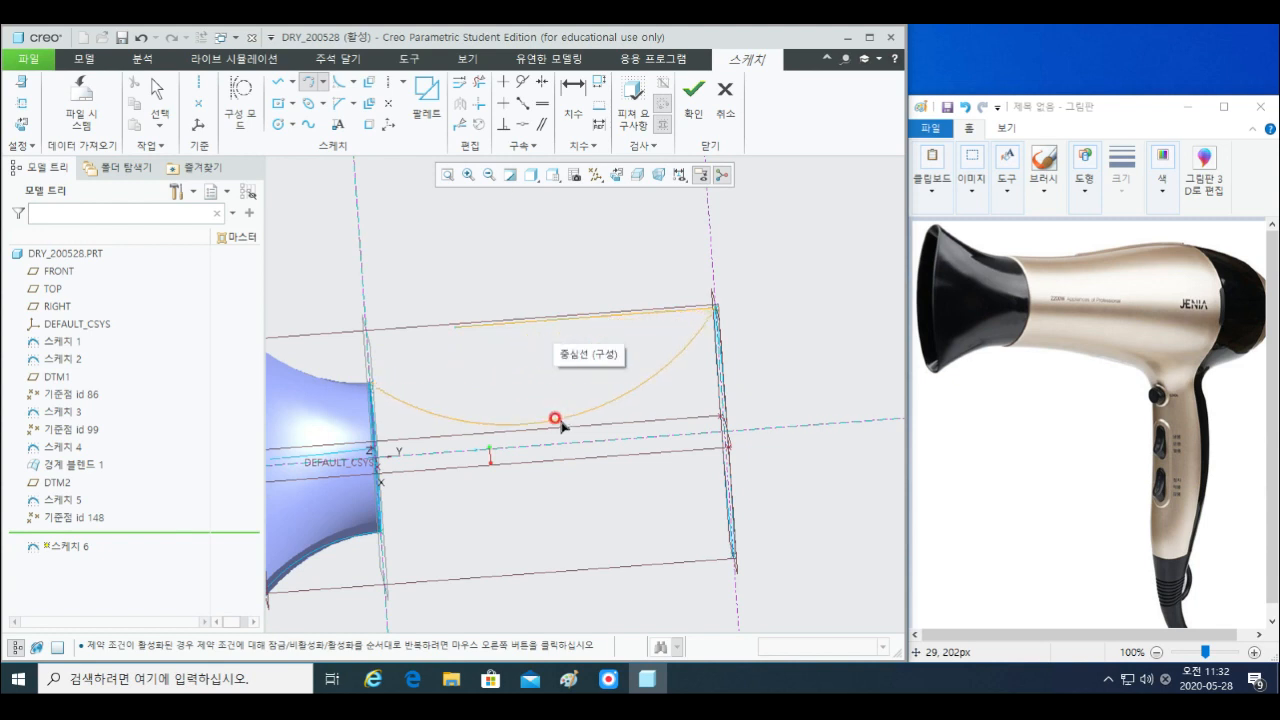
pyautogui.middleClick(561, 422)
pyautogui.press('l')
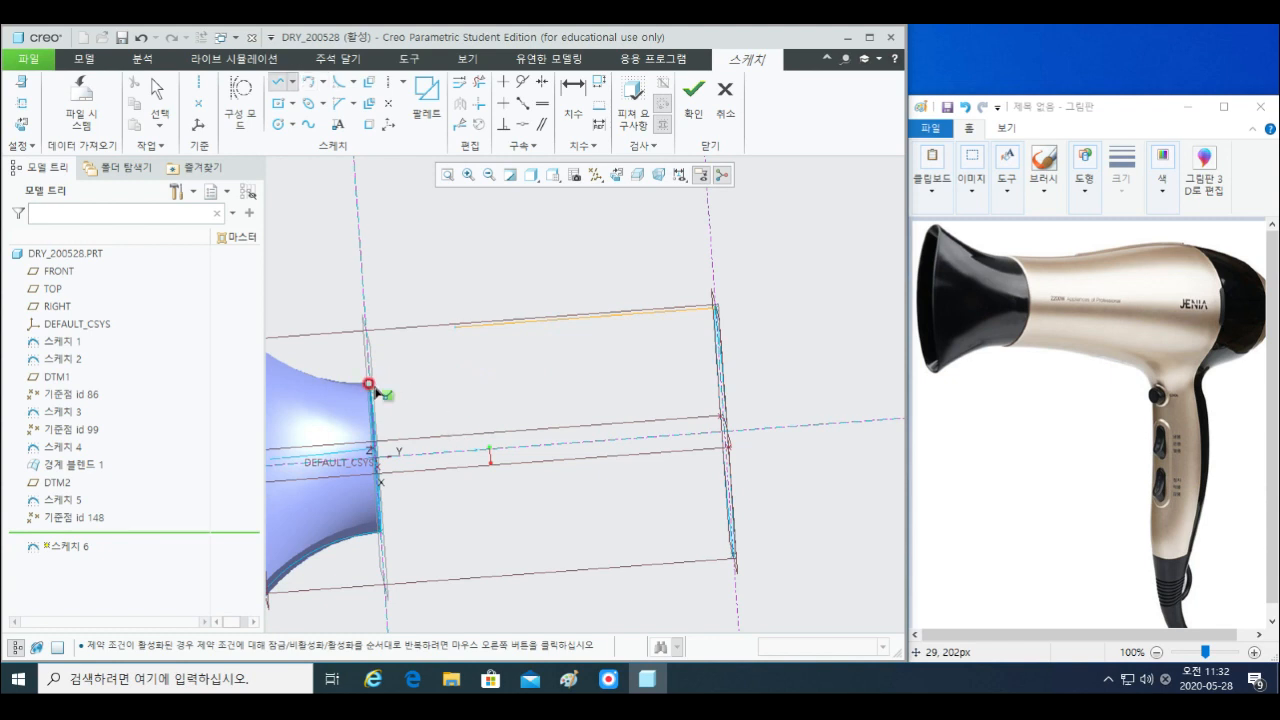
pyautogui.click(374, 387)
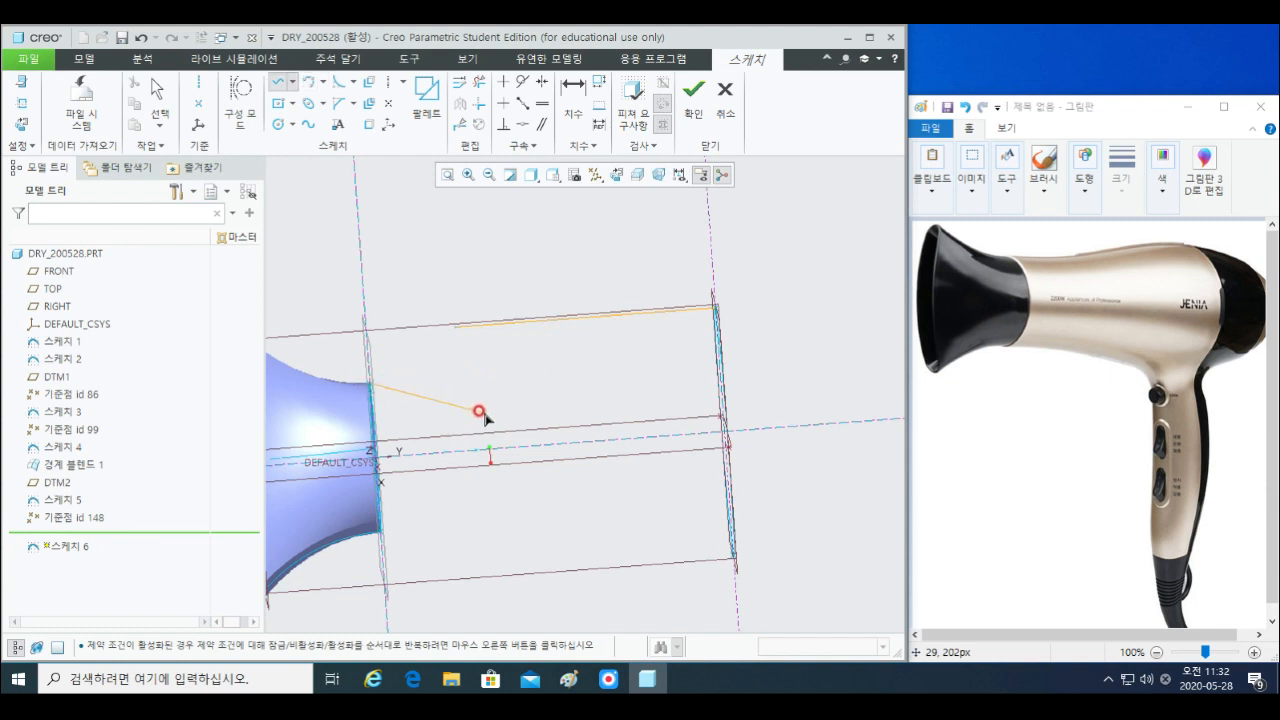
pyautogui.middleClick(466, 390)
# - Draw a centerline perpendicular to the long axis and set its distance from the nozzle's end to 90
pyautogui.rightClick(471, 387)
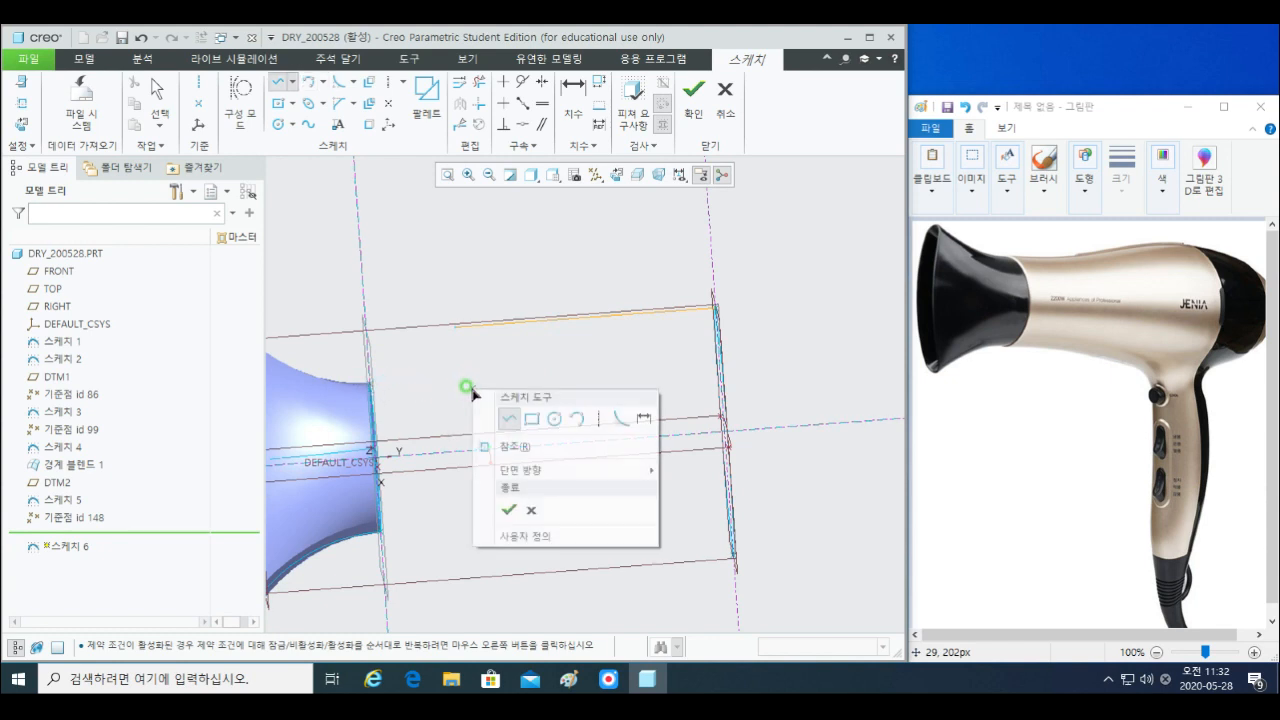
pyautogui.click(597, 420)
pyautogui.click(490, 447)
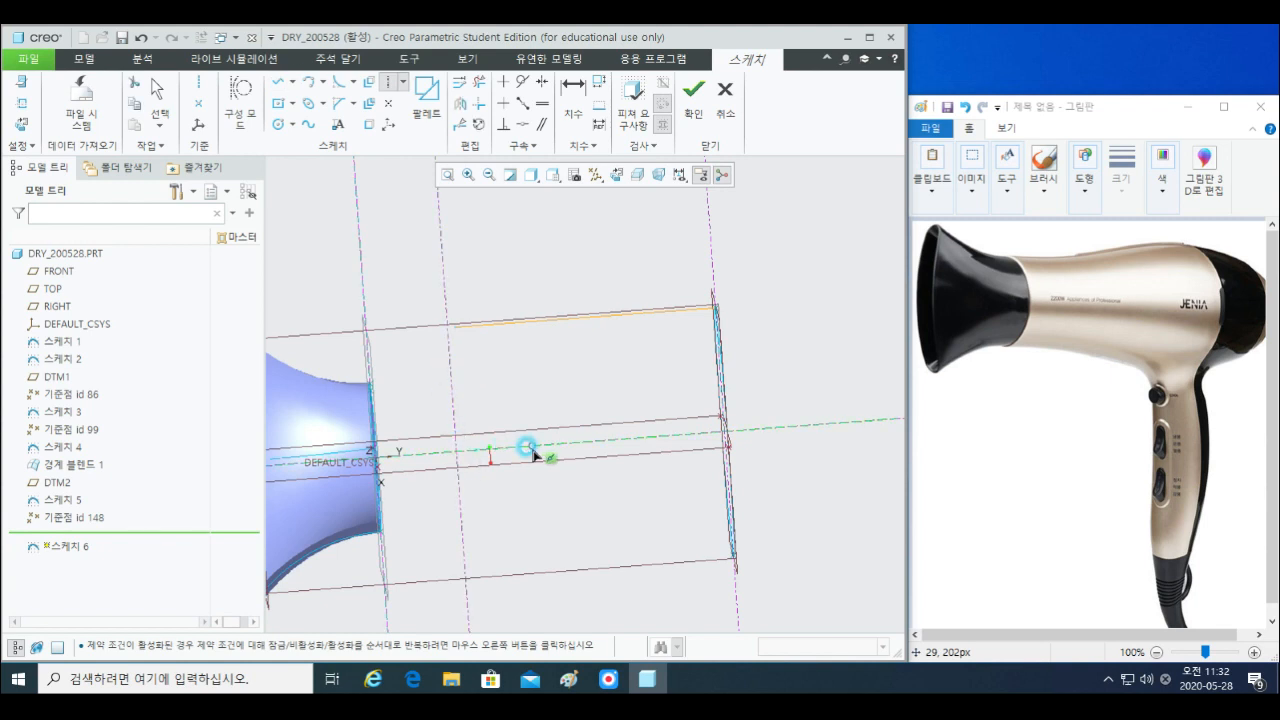
pyautogui.click(535, 455)
pyautogui.middleClick(540, 440)
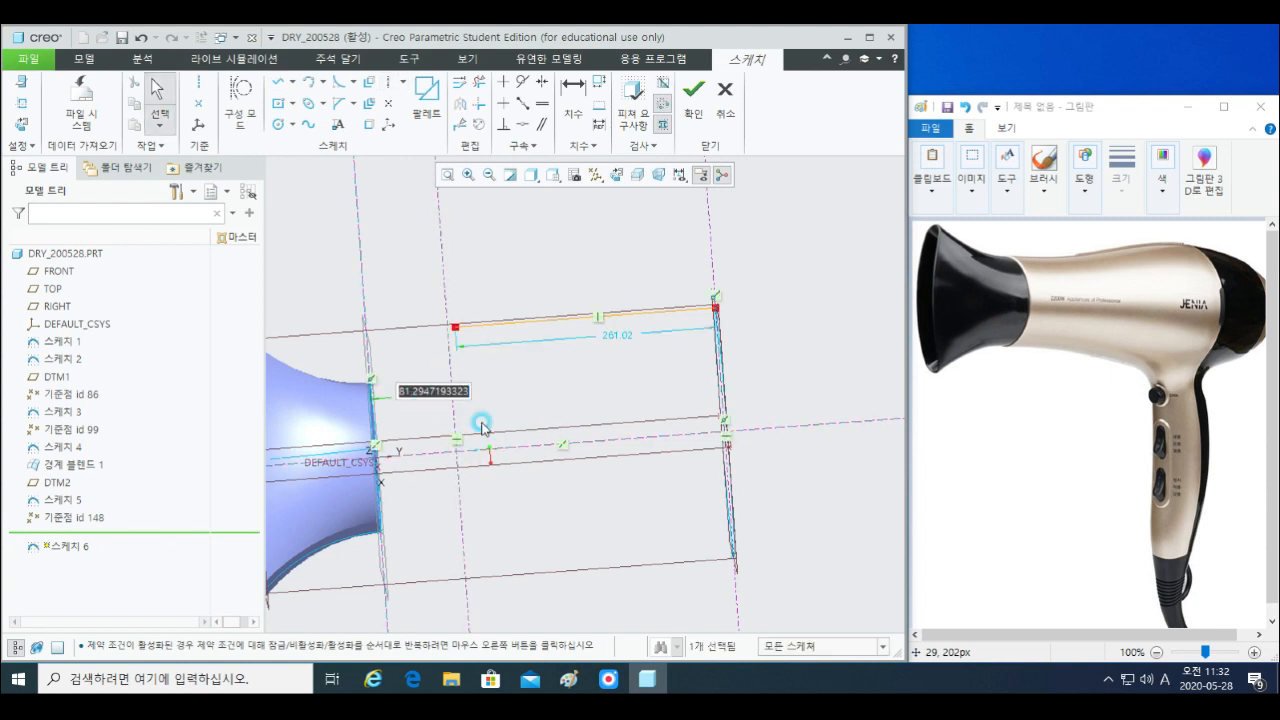
pyautogui.click(544, 440)
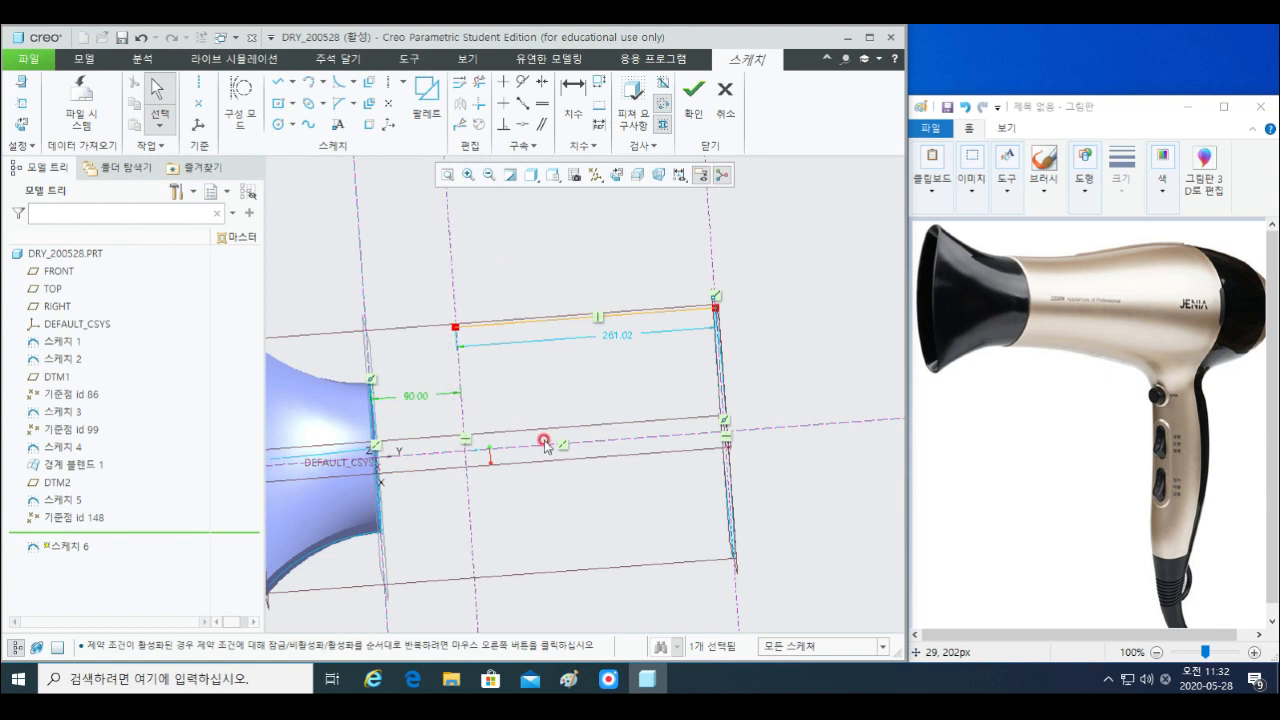
# - Draw a line from the nozzle end circle's upper datum point to the new centerline, parallel to the long axis
pyautogui.press('l')
pyautogui.click(372, 383)
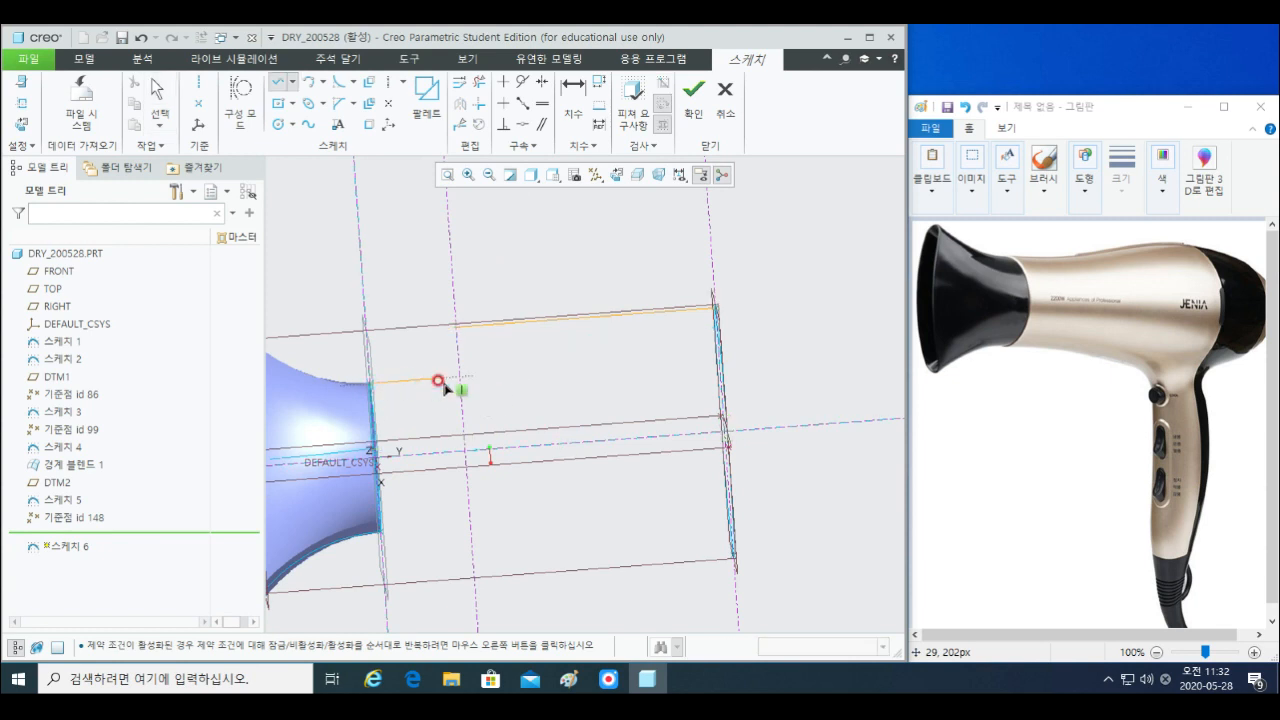
pyautogui.click(460, 381)
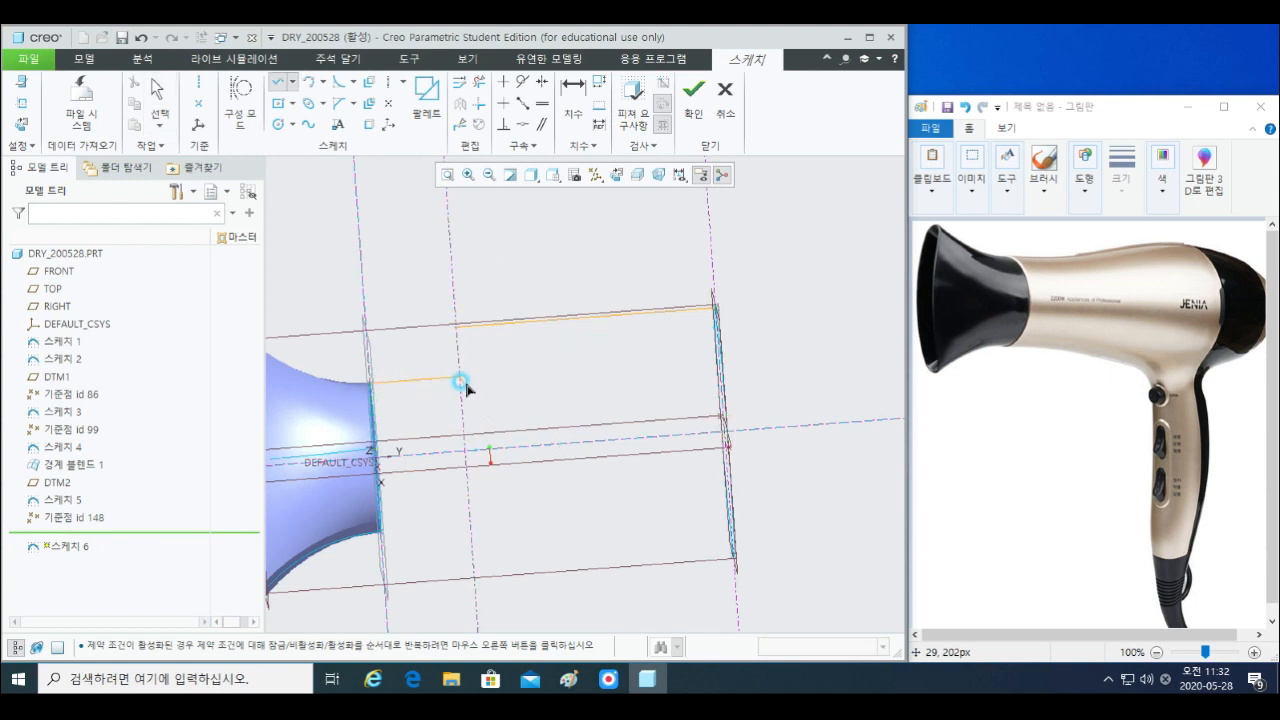
pyautogui.middleClick(518, 398)
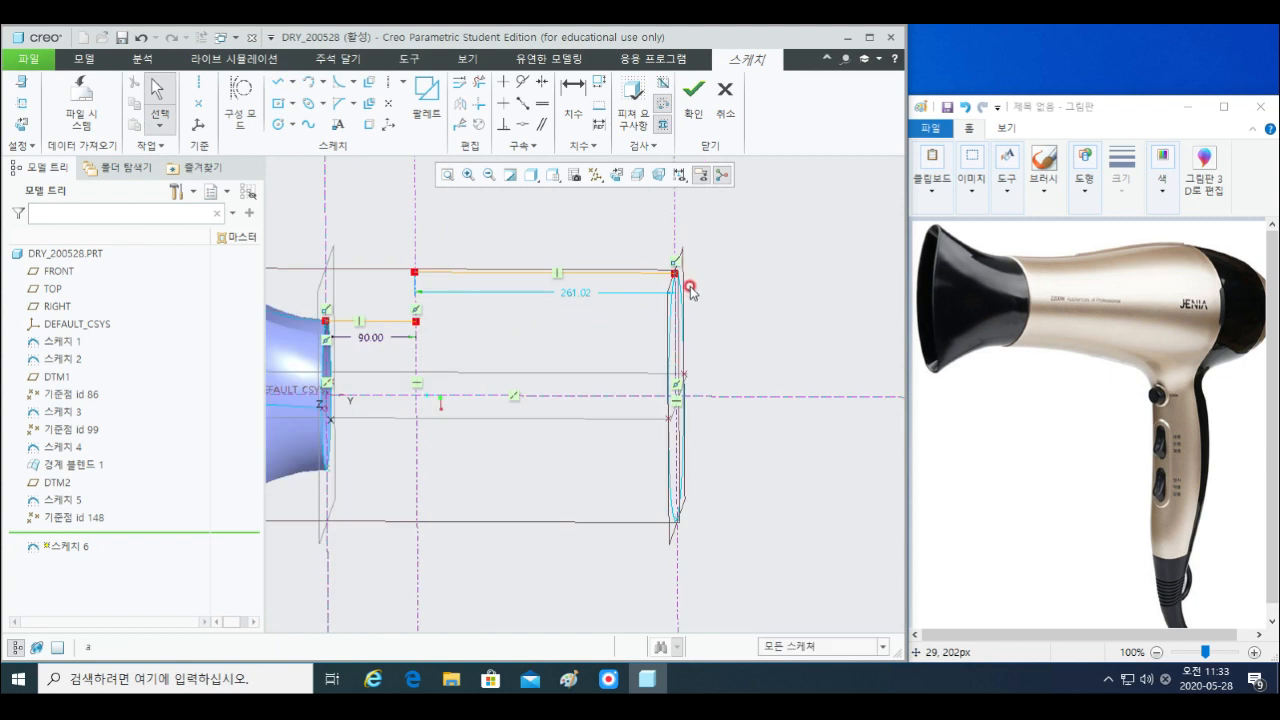
# - Draw an arc of about 701 radius from the upper line's end at the DTM2 circle to the short line's end, tangent to the upper line
pyautogui.click(310, 87)
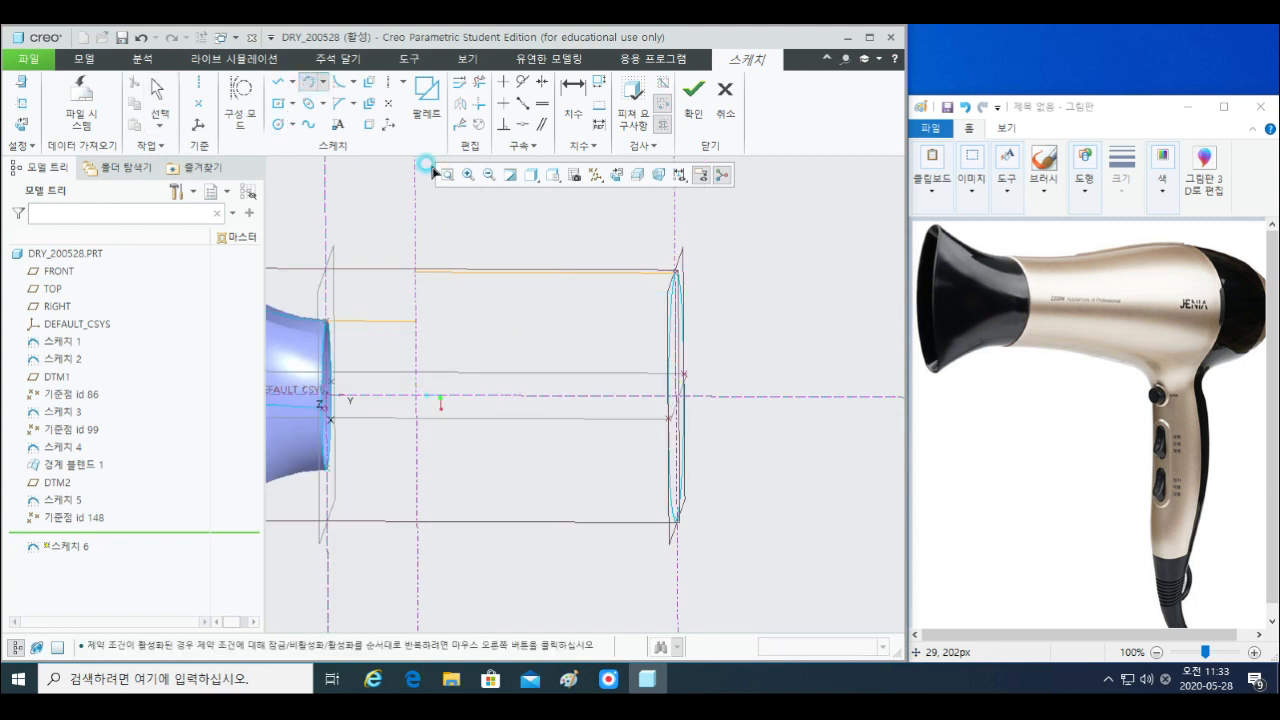
pyautogui.click(669, 272)
pyautogui.click(415, 320)
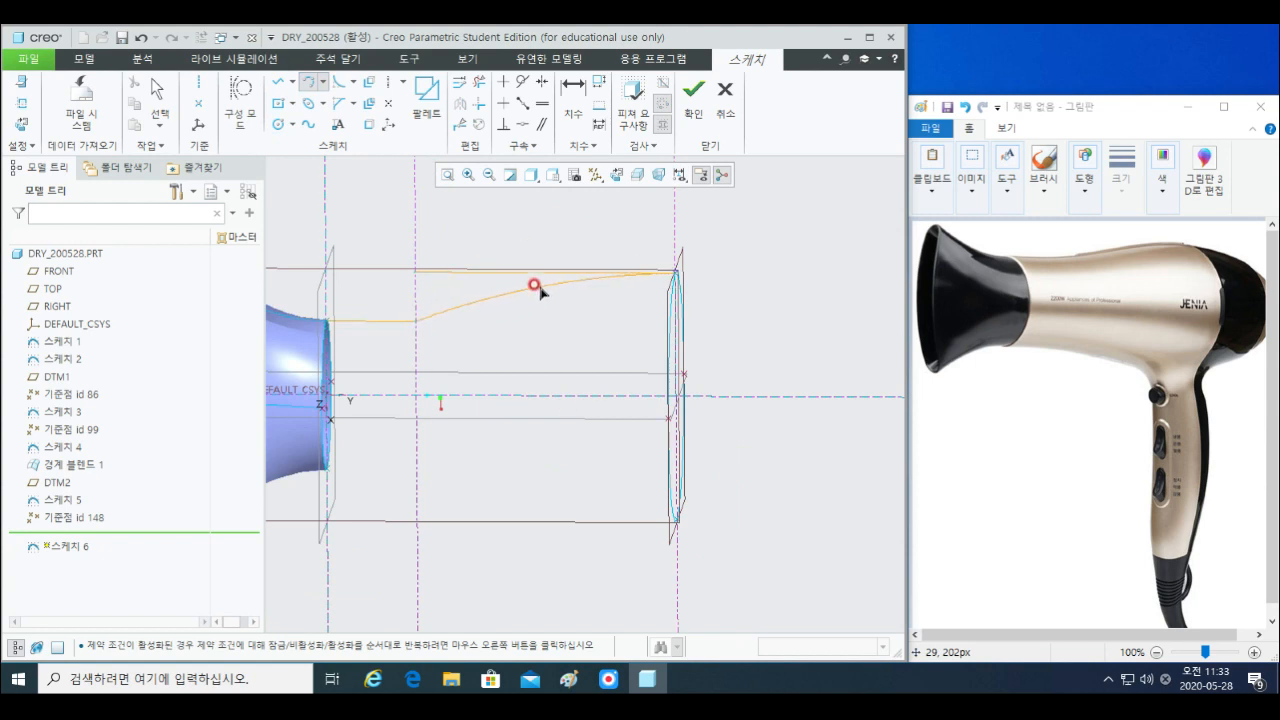
pyautogui.click(537, 288)
pyautogui.middleClick(478, 374)
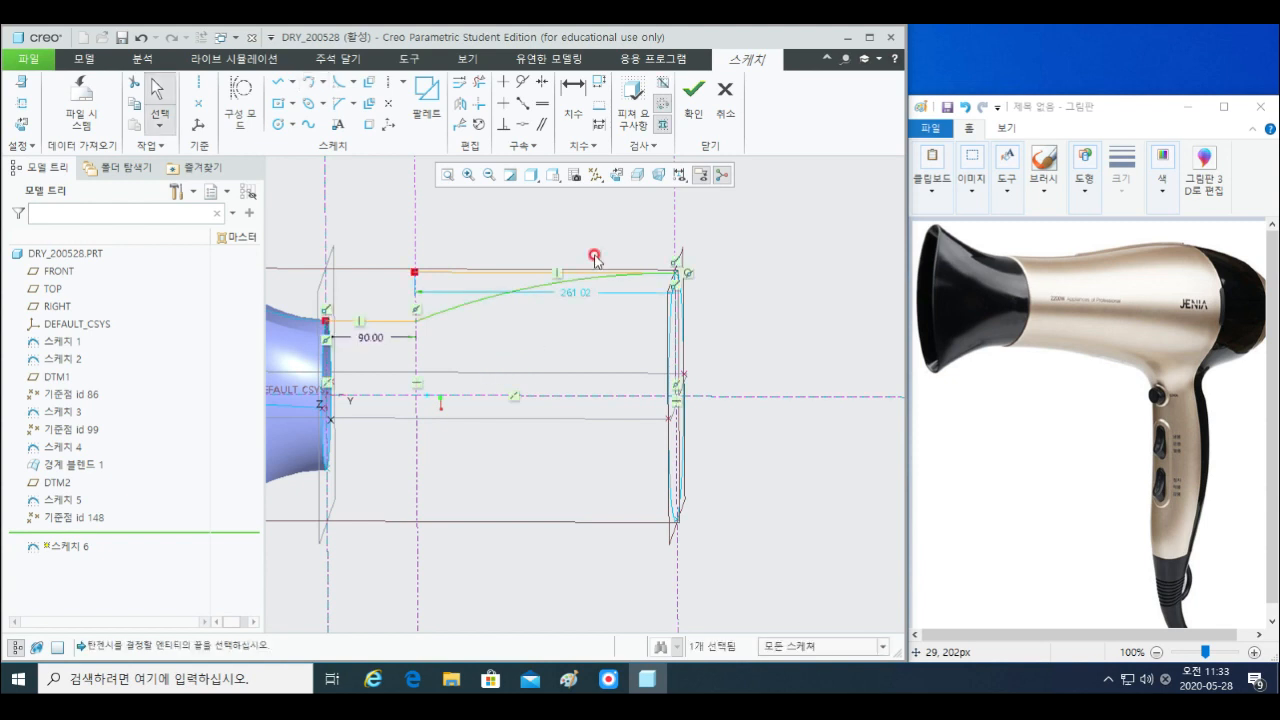
# - Fillet the corner between the short nozzle-side line and the arc, and set the fillet radius to 300
pyautogui.click(342, 81)
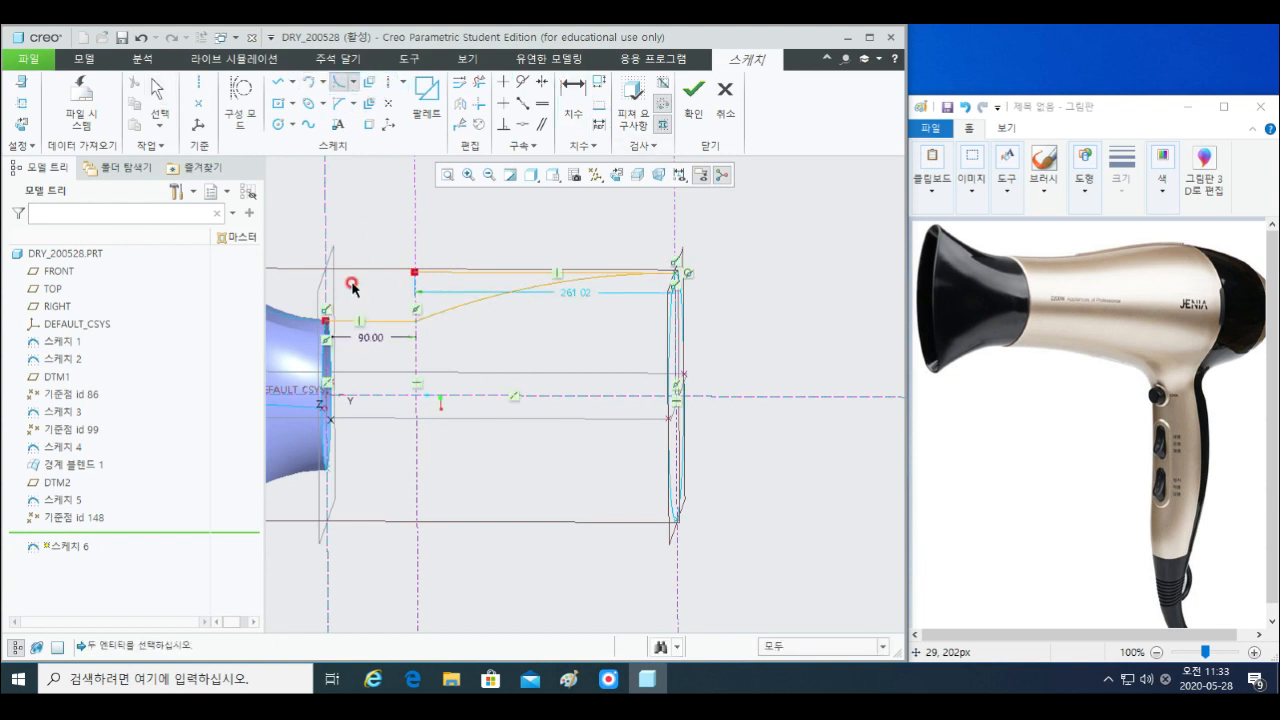
pyautogui.click(362, 323)
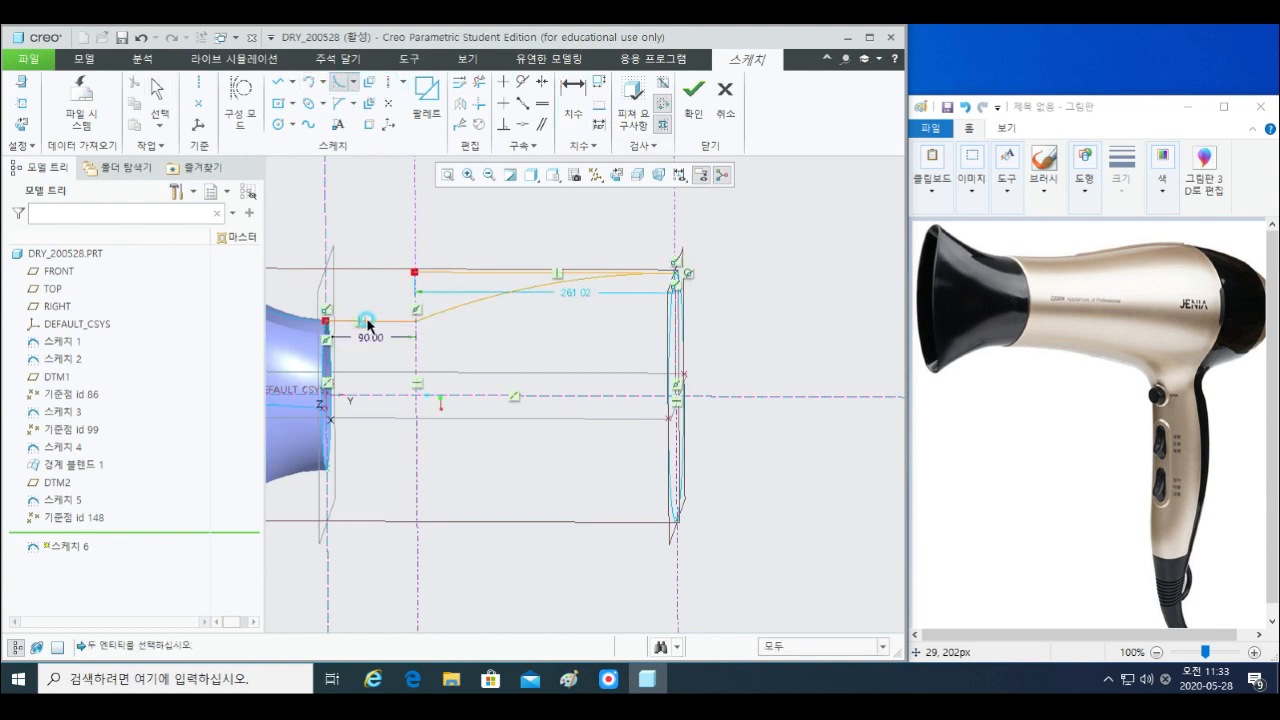
pyautogui.click(457, 305)
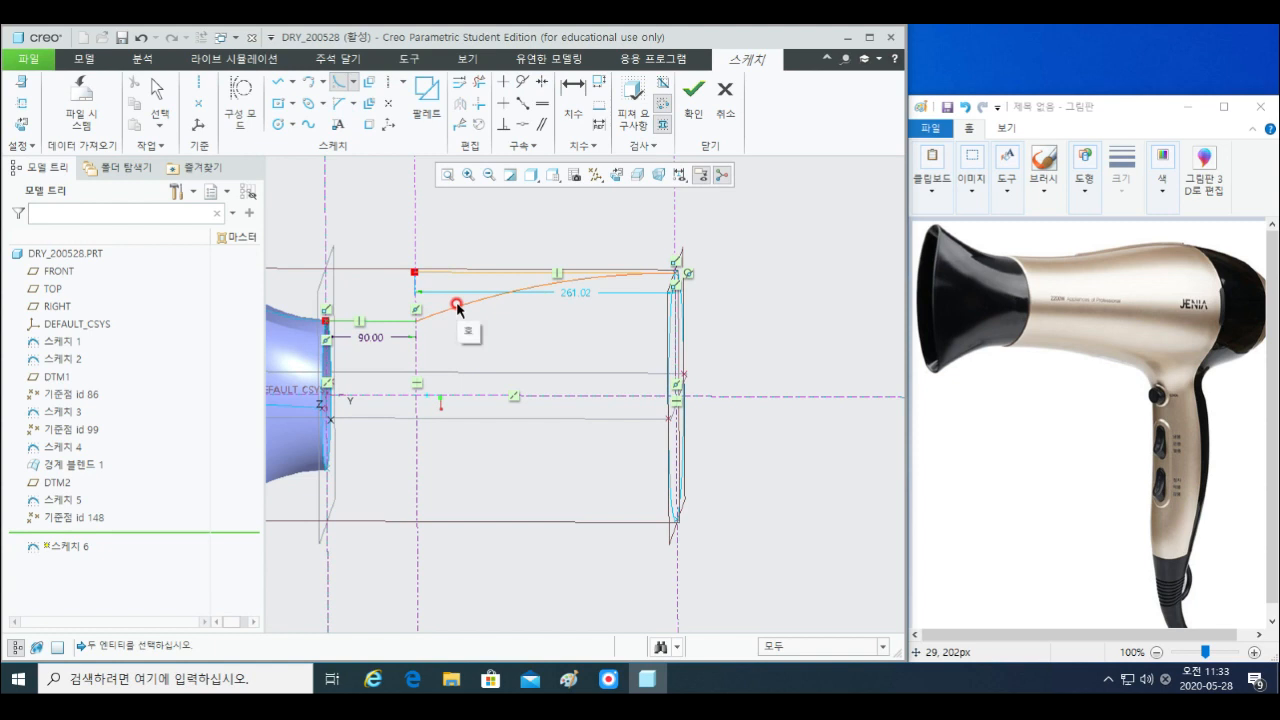
pyautogui.middleClick(434, 391)
pyautogui.moveTo(440, 342); pyautogui.dragTo(467, 355)
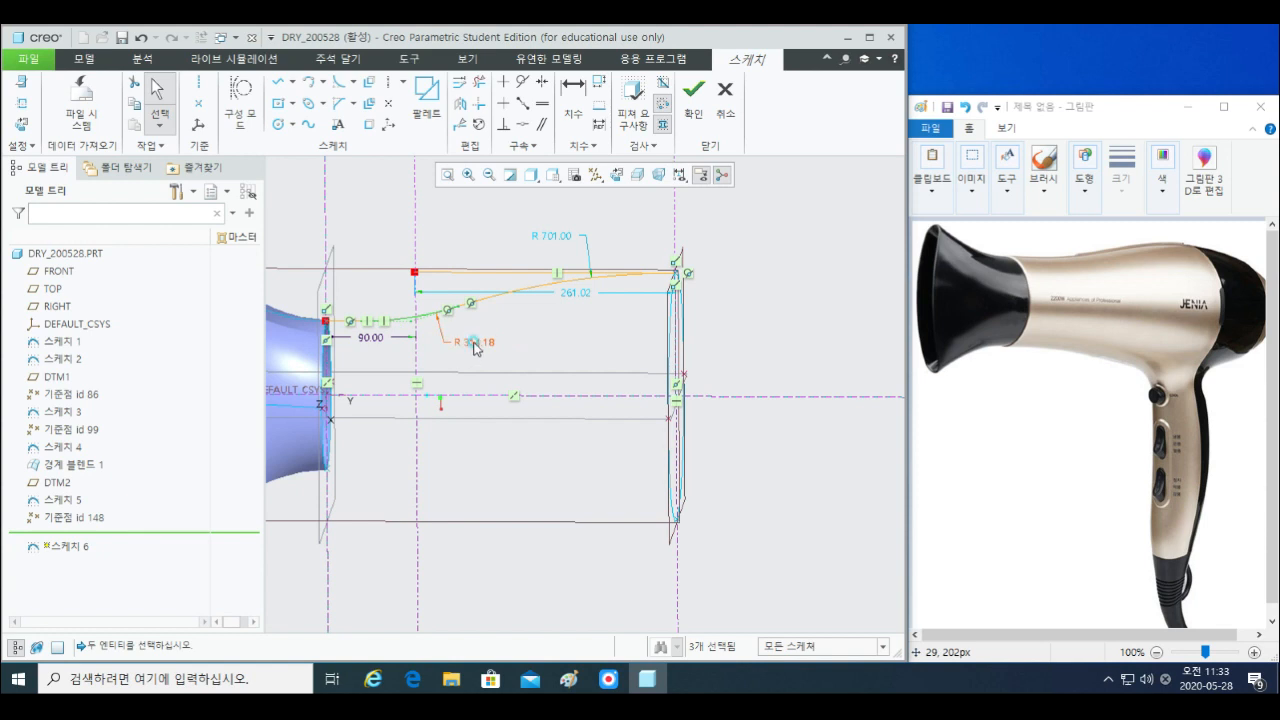
pyautogui.doubleClick(474, 343)
pyautogui.write('300')
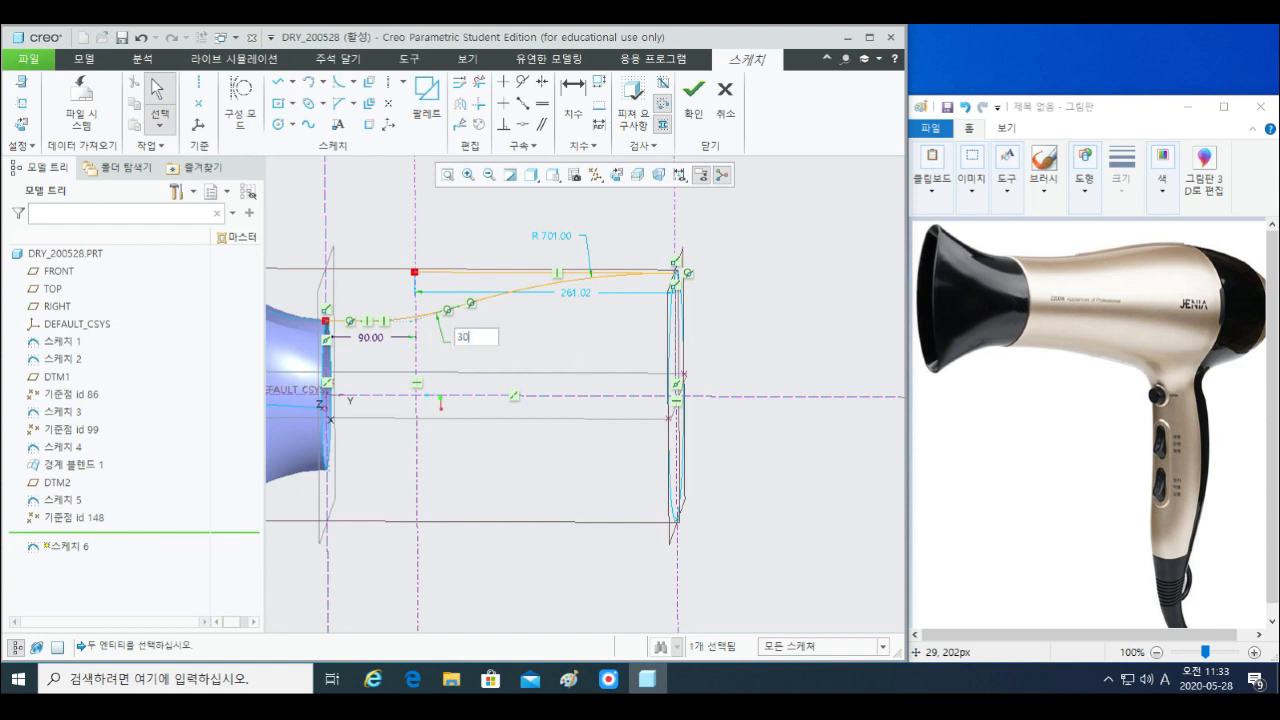
# - Set the front arc radius of the upper body curve to 300 and delete the horizontal guide line above it
pyautogui.press('Return')
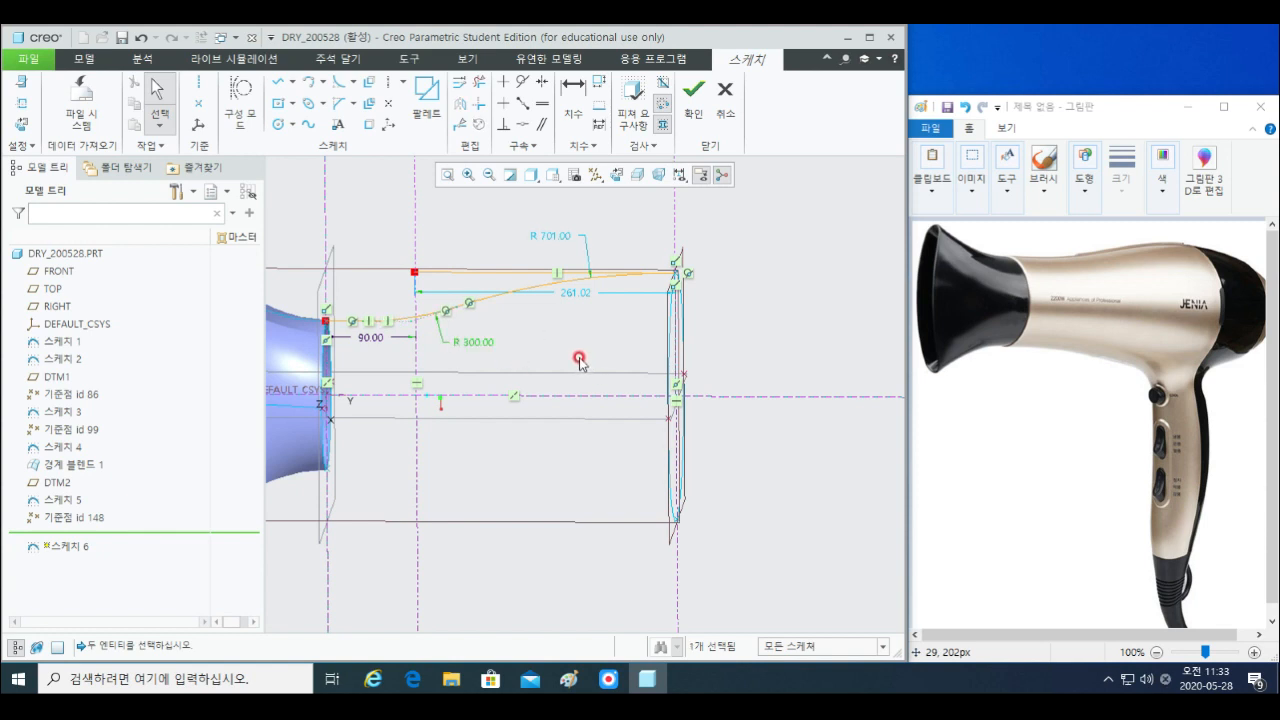
pyautogui.press('Delete')
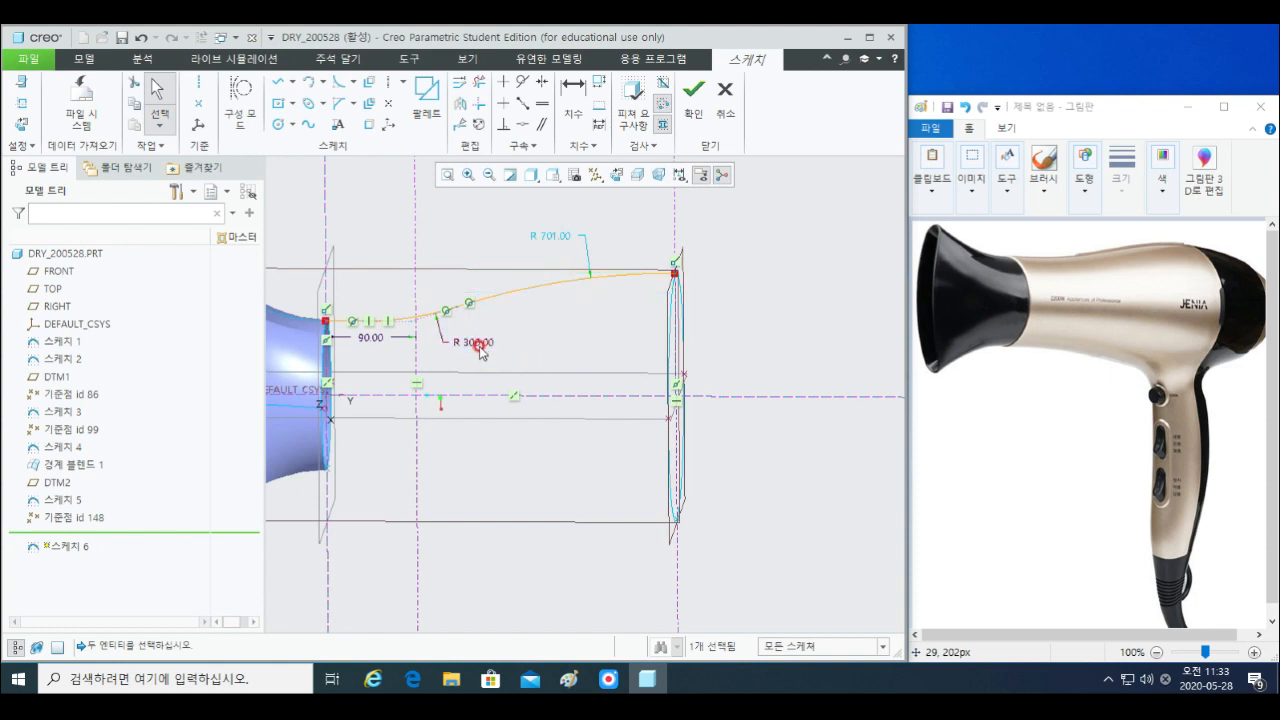
# - Mirror the whole upper body curve about the horizontal centerline to form the lower profile
pyautogui.scroll(2, 547, 362)
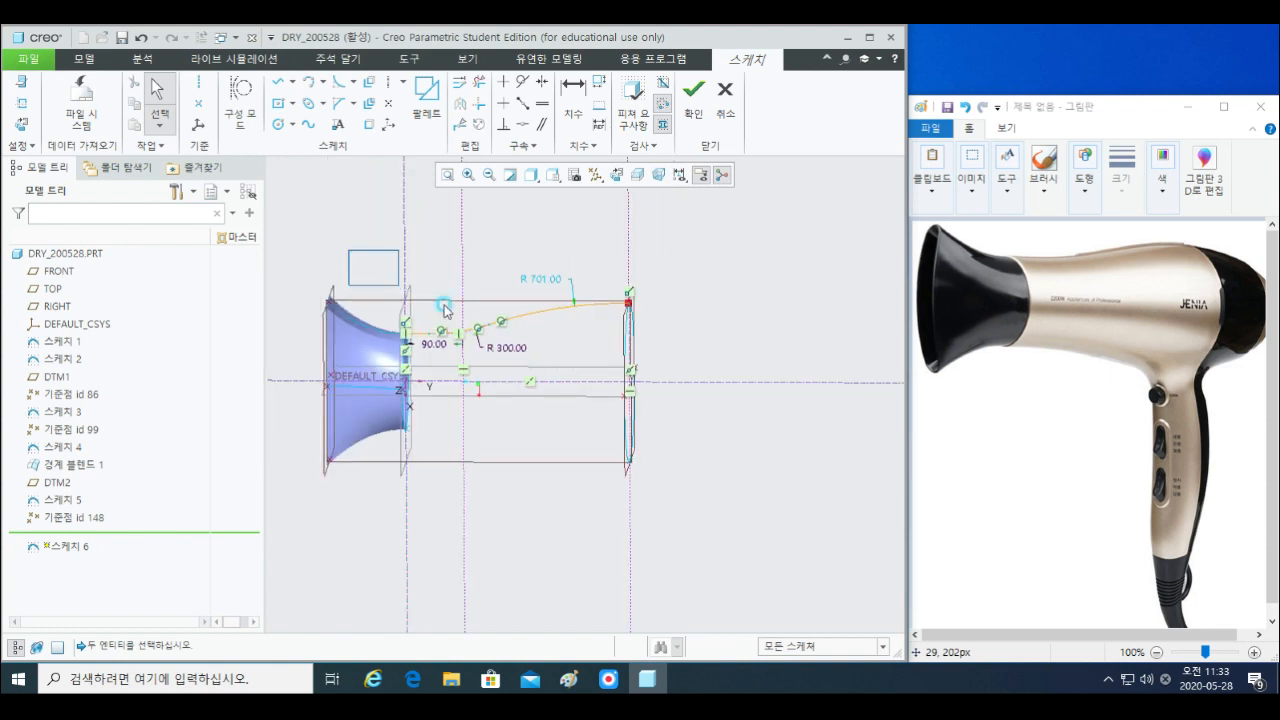
pyautogui.moveTo(350, 250); pyautogui.dragTo(672, 368)
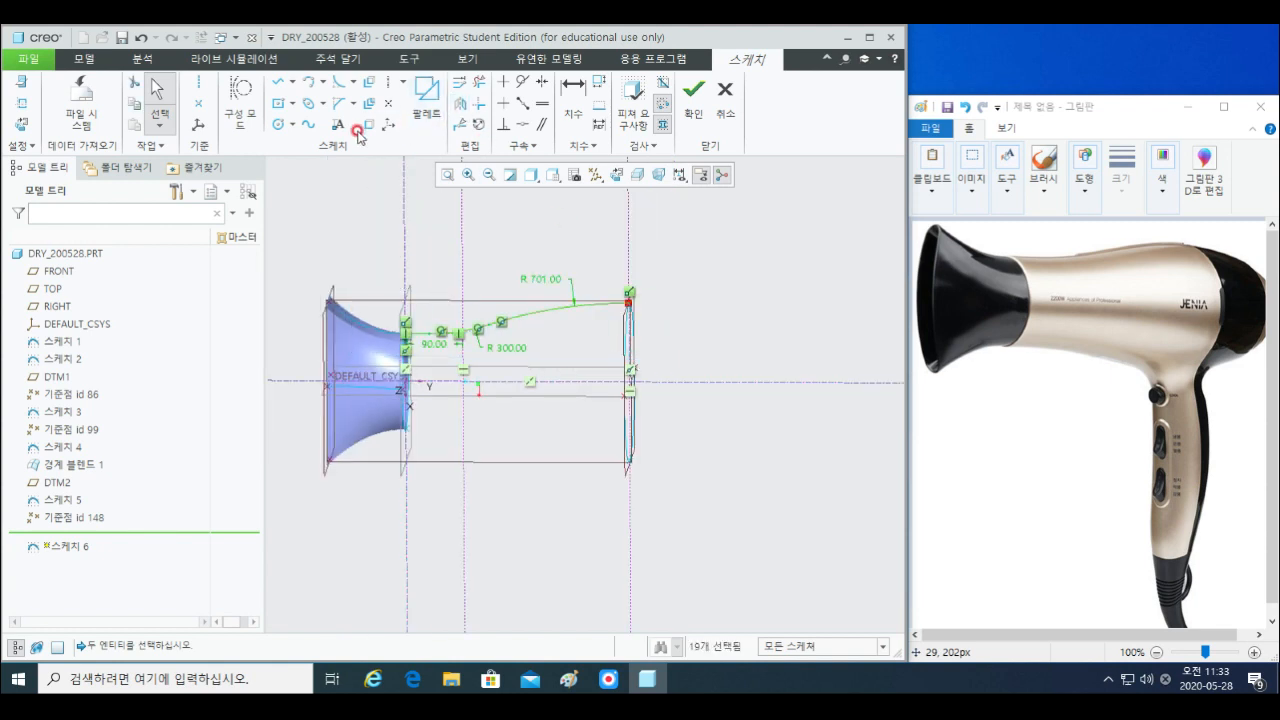
pyautogui.click(459, 103)
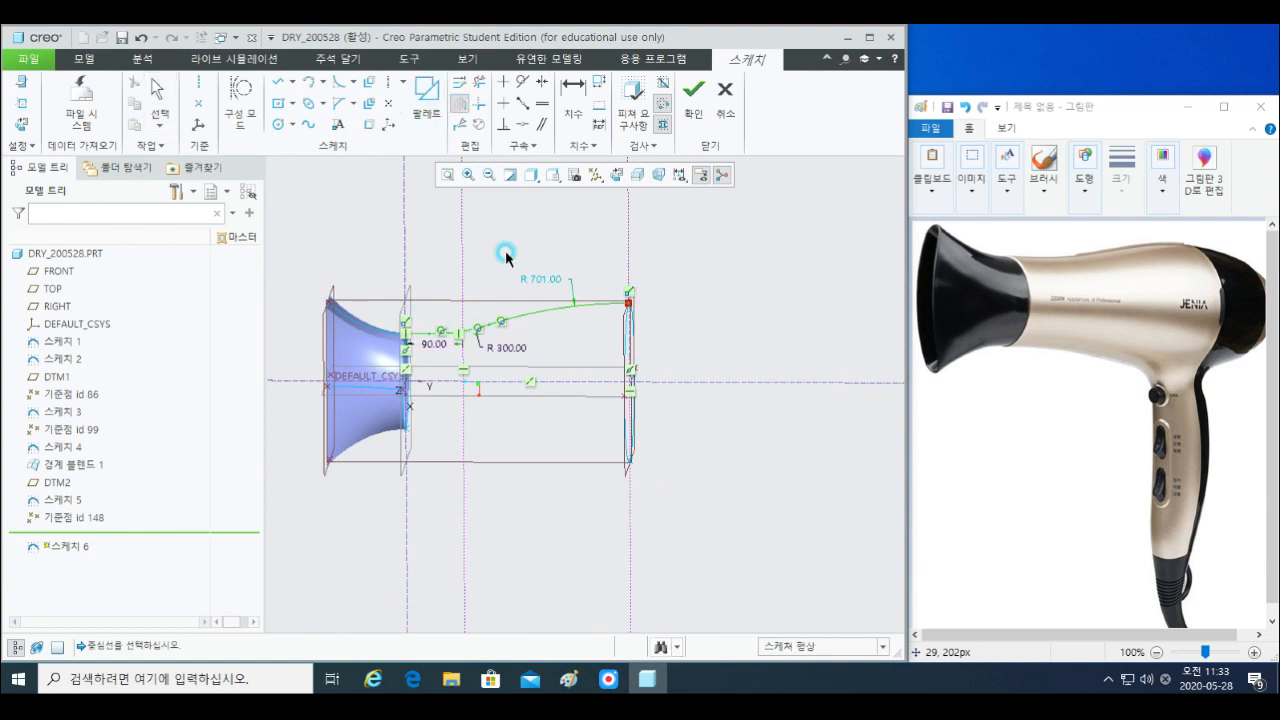
pyautogui.click(551, 388)
pyautogui.scroll(4, 500, 384)
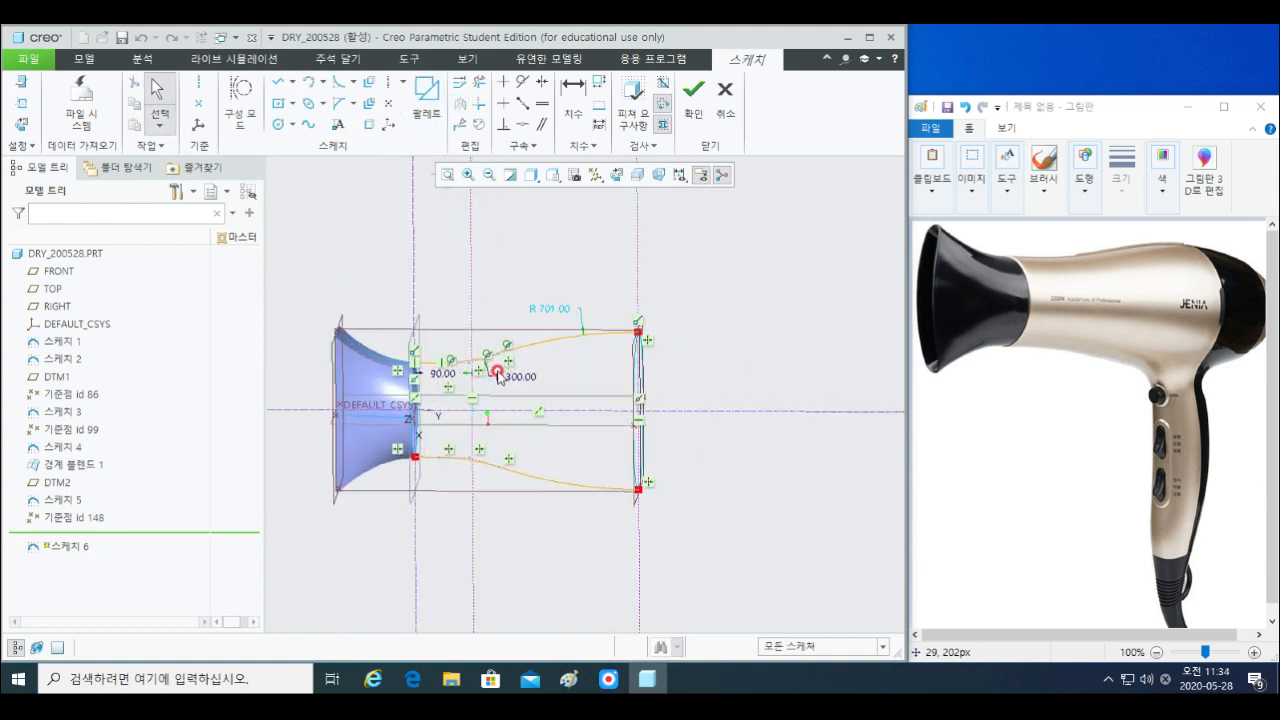
pyautogui.scroll(-1, 640, 452)
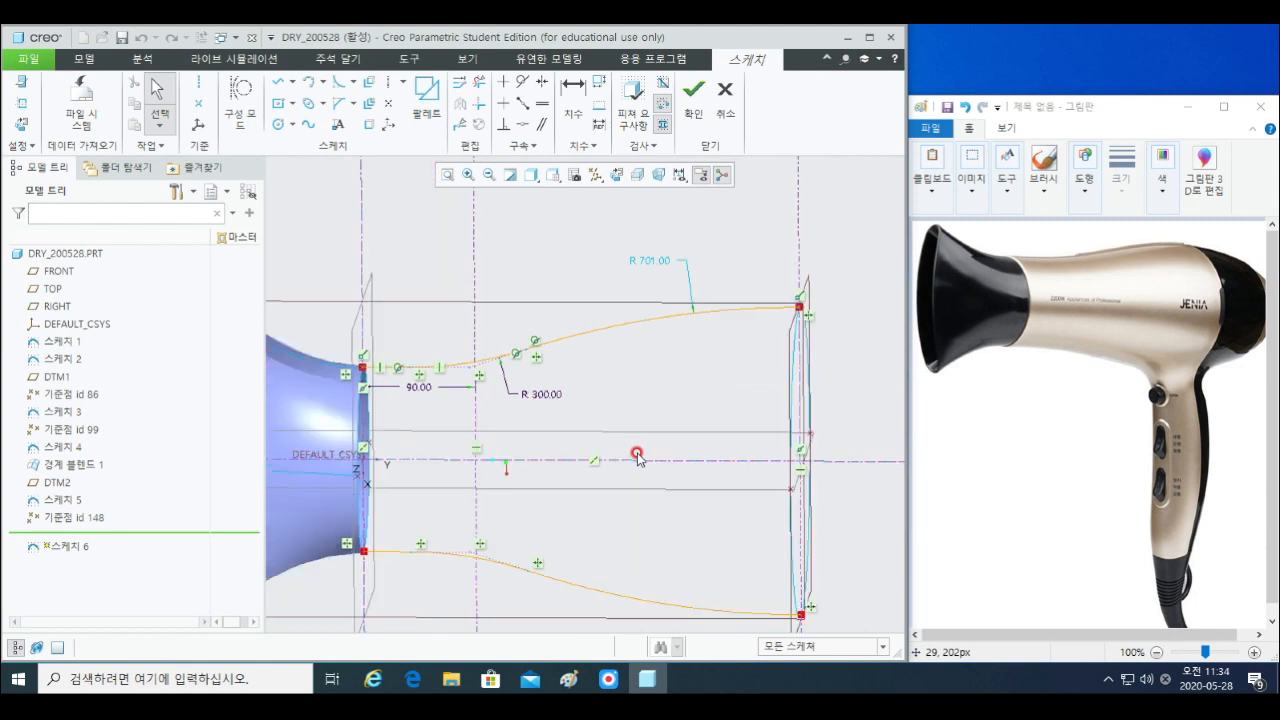
# - Set the rear arc radius of the upper body curve to 700 and finish the sketch
pyautogui.doubleClick(651, 256)
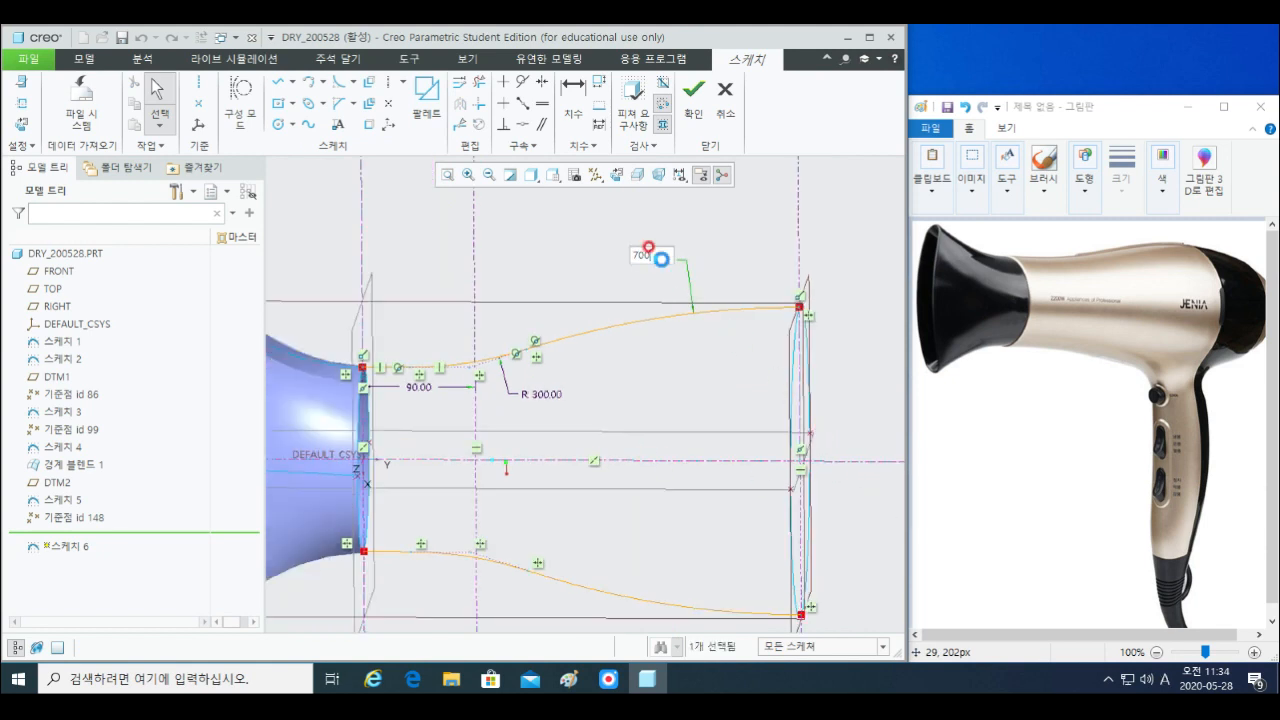
pyautogui.write('700')
pyautogui.press('Return')
pyautogui.scroll(-1, 720, 384)
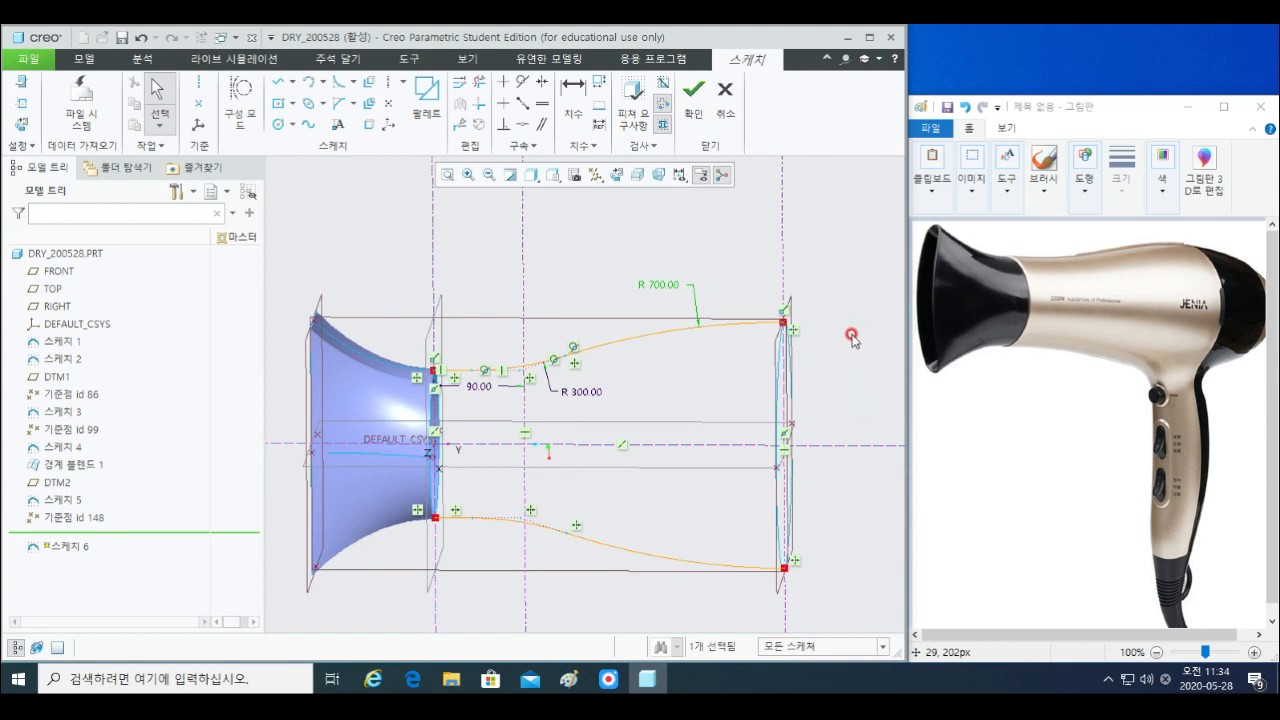
pyautogui.click(693, 92)
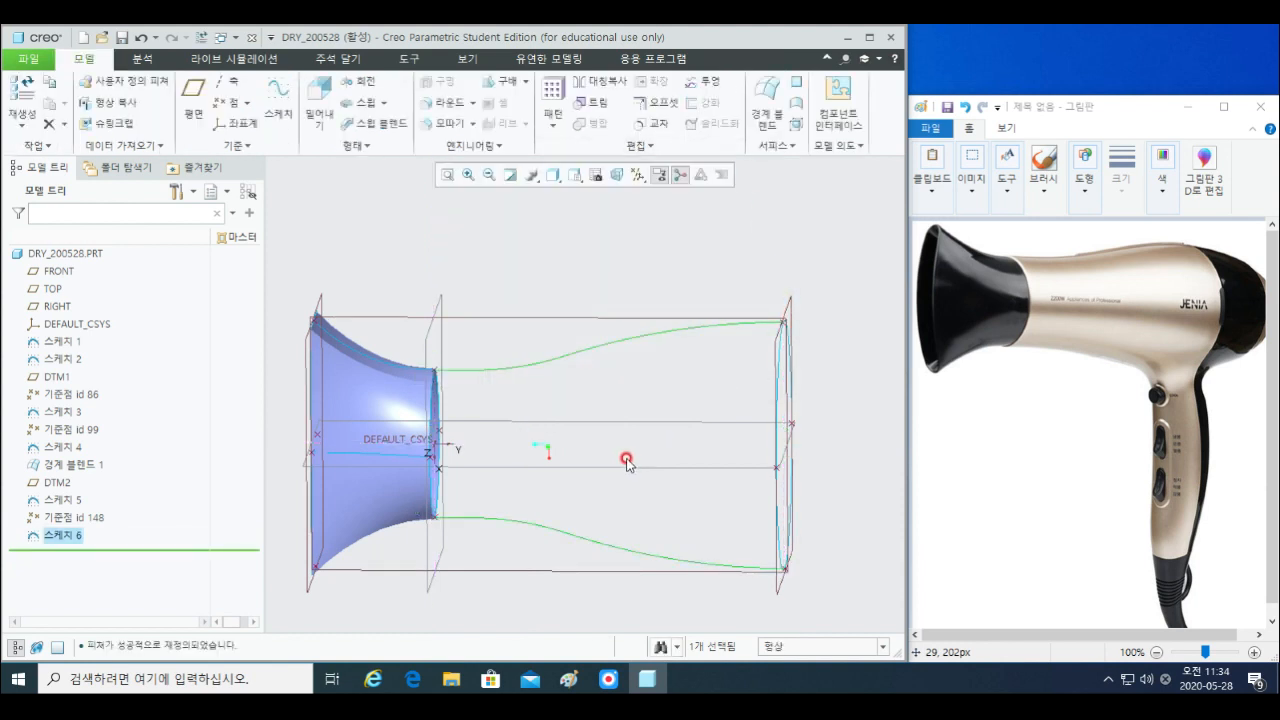
# - Start a new sketch on the RIGHT datum plane, with the rear ellipse in view
pyautogui.scroll(-4, 621, 457)
pyautogui.moveTo(621, 457); pyautogui.dragTo(650, 470, button='middle')
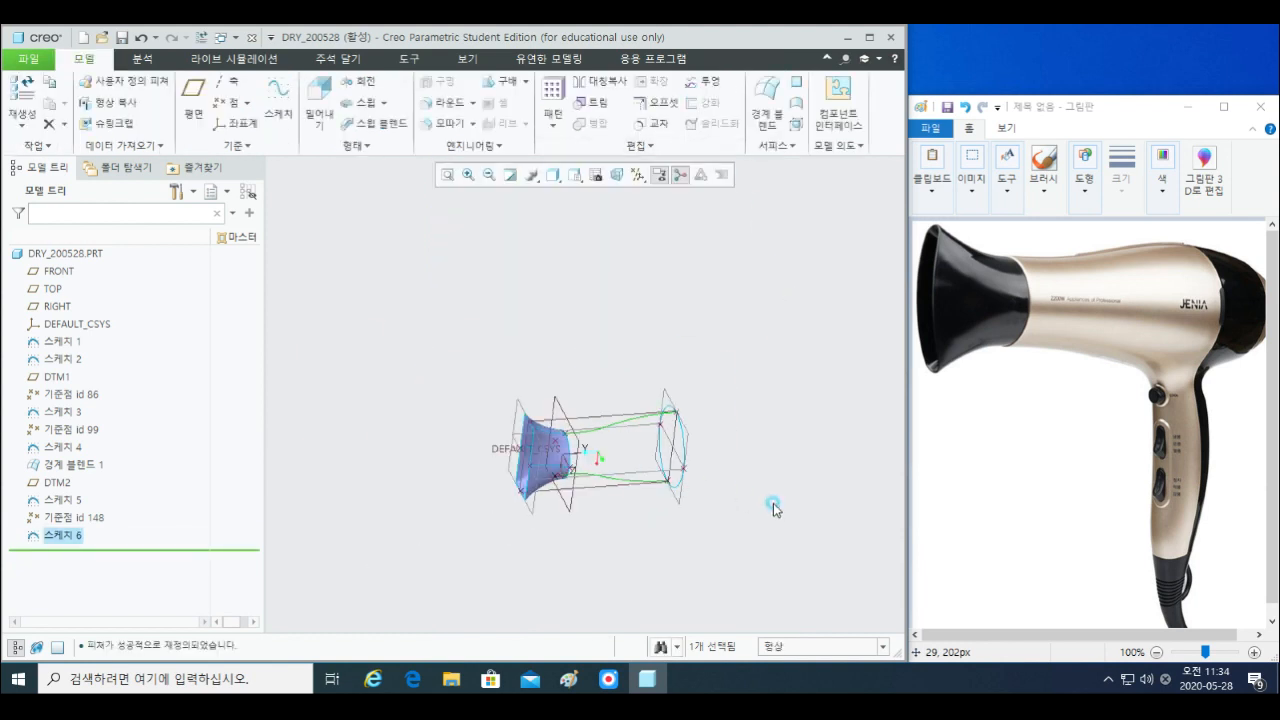
pyautogui.click(771, 507)
pyautogui.scroll(4, 661, 485)
pyautogui.click(668, 434)
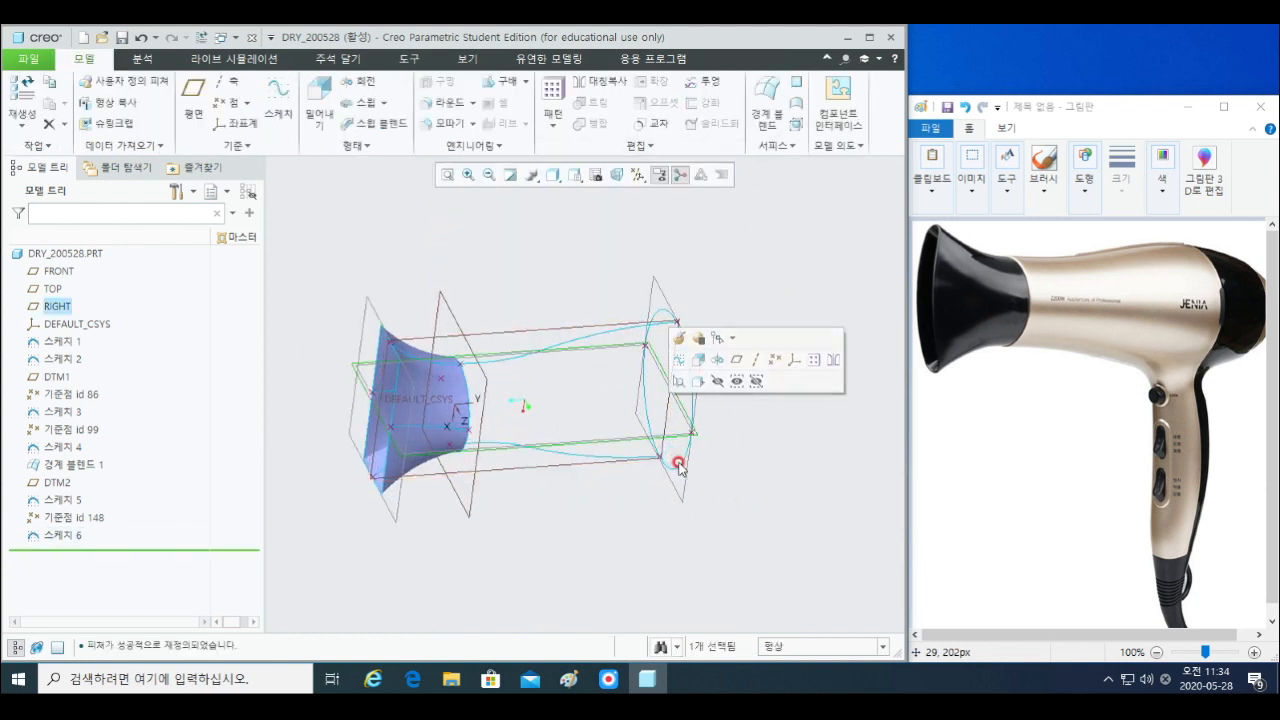
pyautogui.press('s')
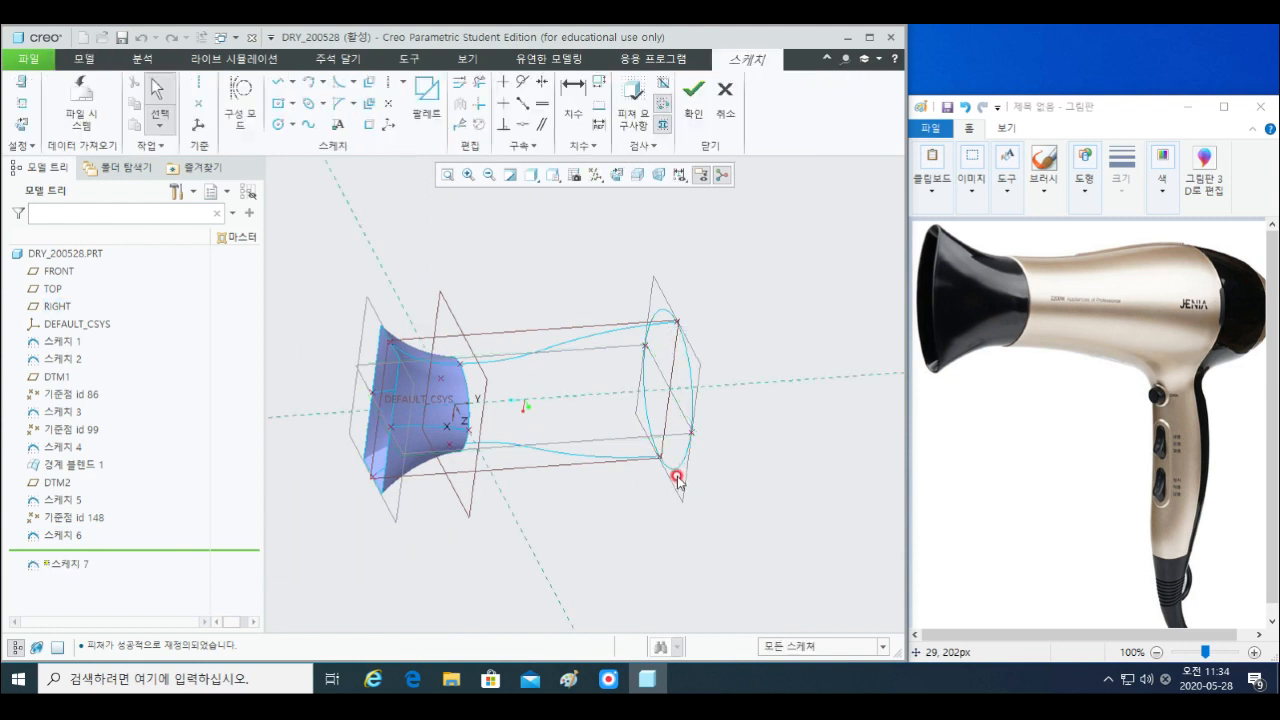
pyautogui.scroll(1, 663, 423)
pyautogui.moveTo(543, 390)
pyautogui.keyDown('shift'); pyautogui.mouseDown(button='middle')
pyautogui.moveTo(514, 426)
pyautogui.moveTo(471, 406)
pyautogui.moveTo(498, 449)
pyautogui.moveTo(449, 411)
pyautogui.moveTo(605, 381)
pyautogui.moveTo(603, 357)
pyautogui.moveTo(623, 372)
pyautogui.moveTo(600, 371)
pyautogui.mouseUp(button='middle'); pyautogui.keyUp('shift')
pyautogui.moveTo(583, 261); pyautogui.dragTo(602, 269, button='middle')
# - Add datum points PNT9 and PNT11 on opposite sides of the rear ellipse as sketch references
pyautogui.click(21, 103)
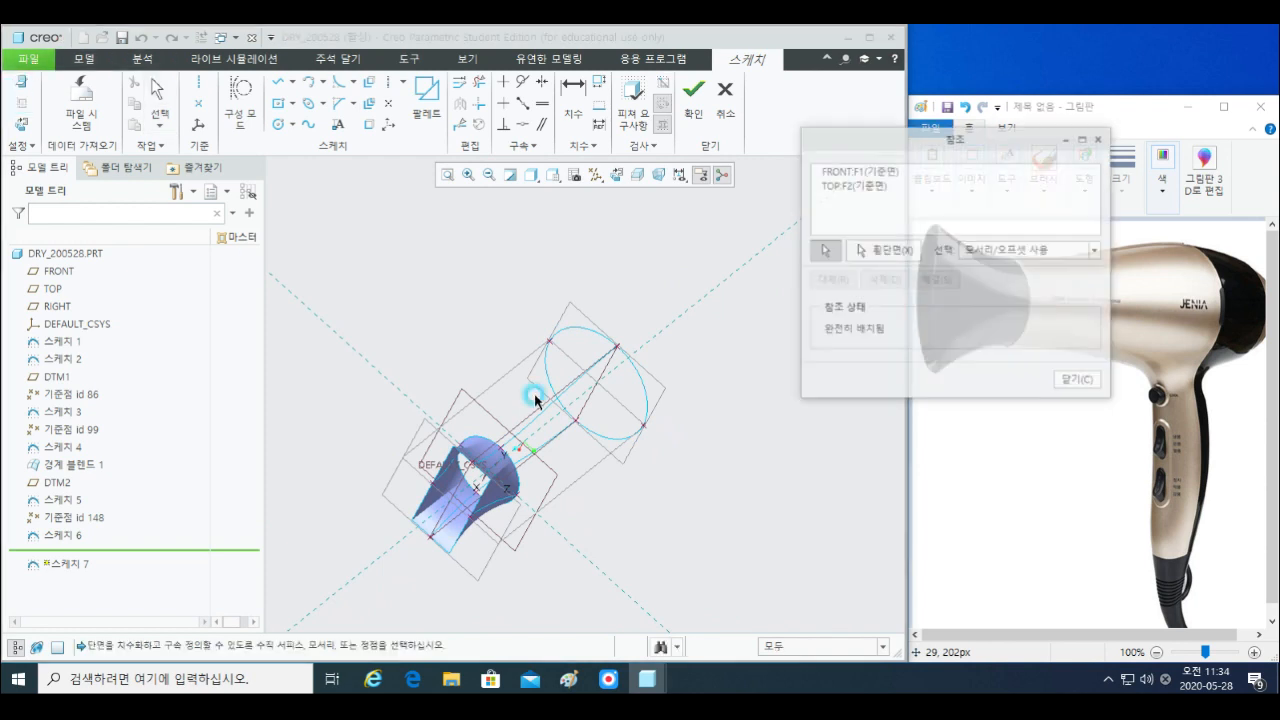
pyautogui.scroll(3, 563, 296)
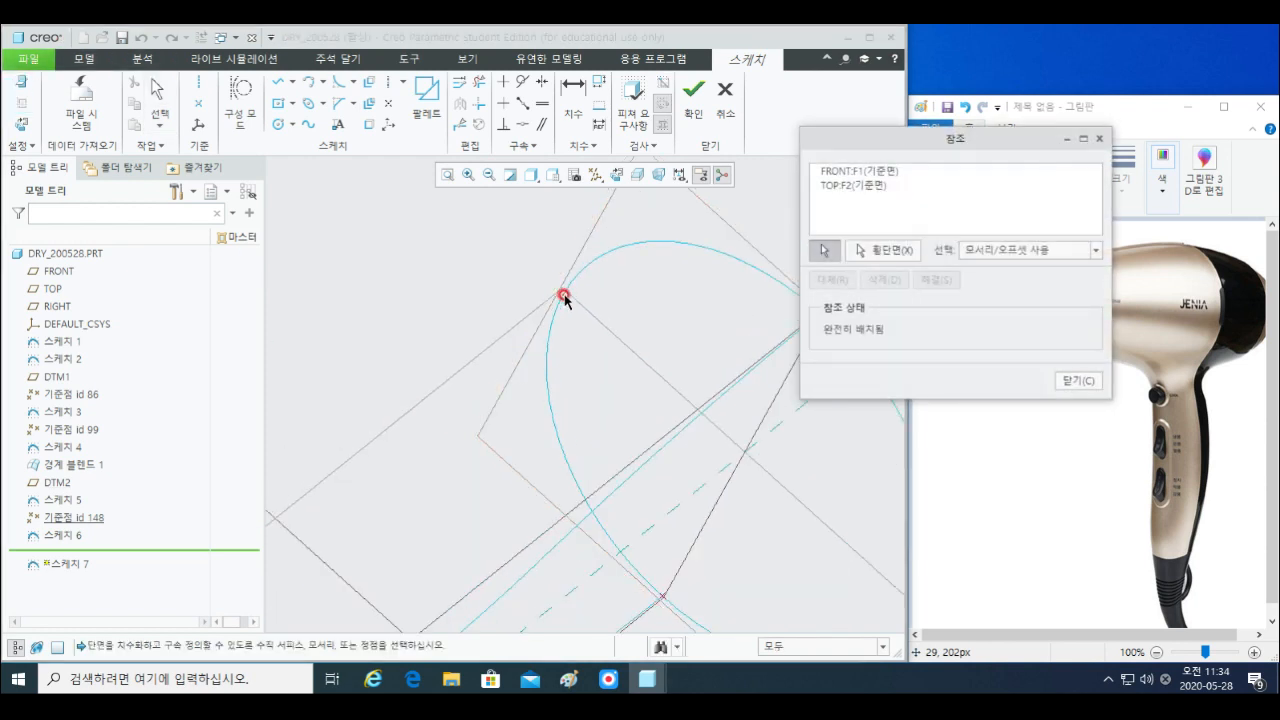
pyautogui.click(563, 296)
pyautogui.scroll(-3, 549, 349)
pyautogui.scroll(1, 705, 470)
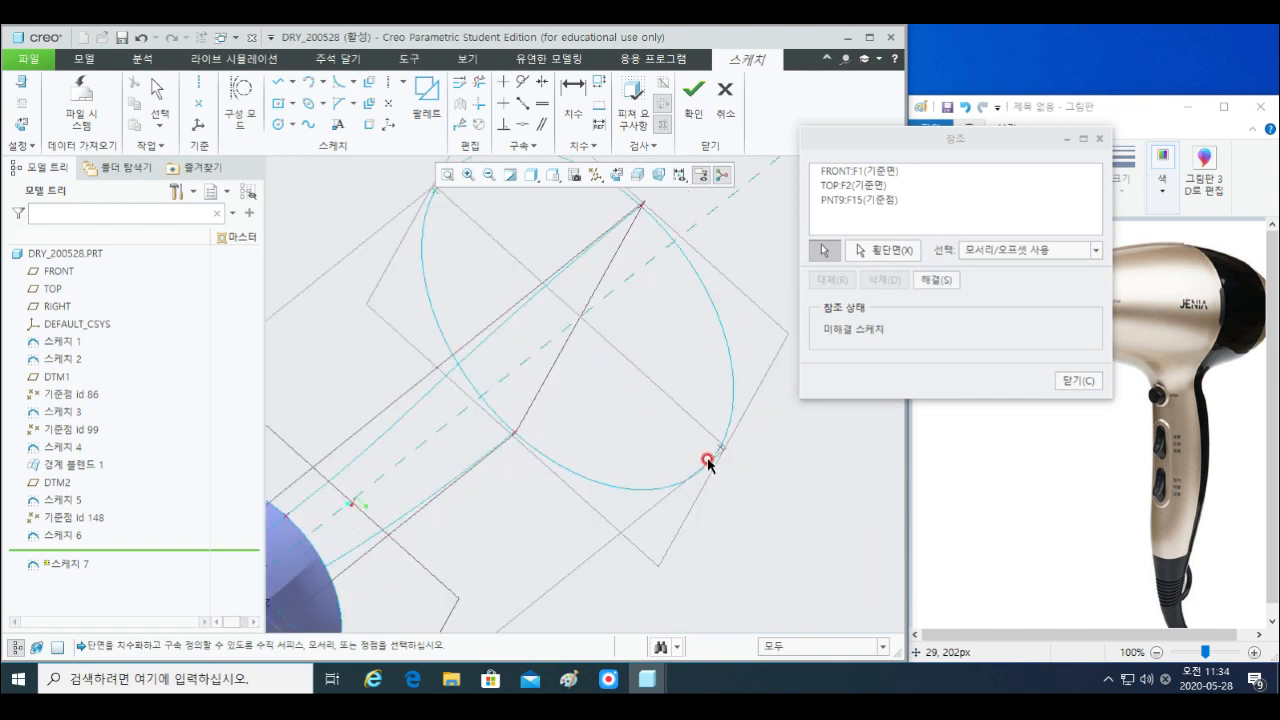
pyautogui.click(707, 461)
pyautogui.scroll(-3, 449, 371)
pyautogui.scroll(1, 578, 410)
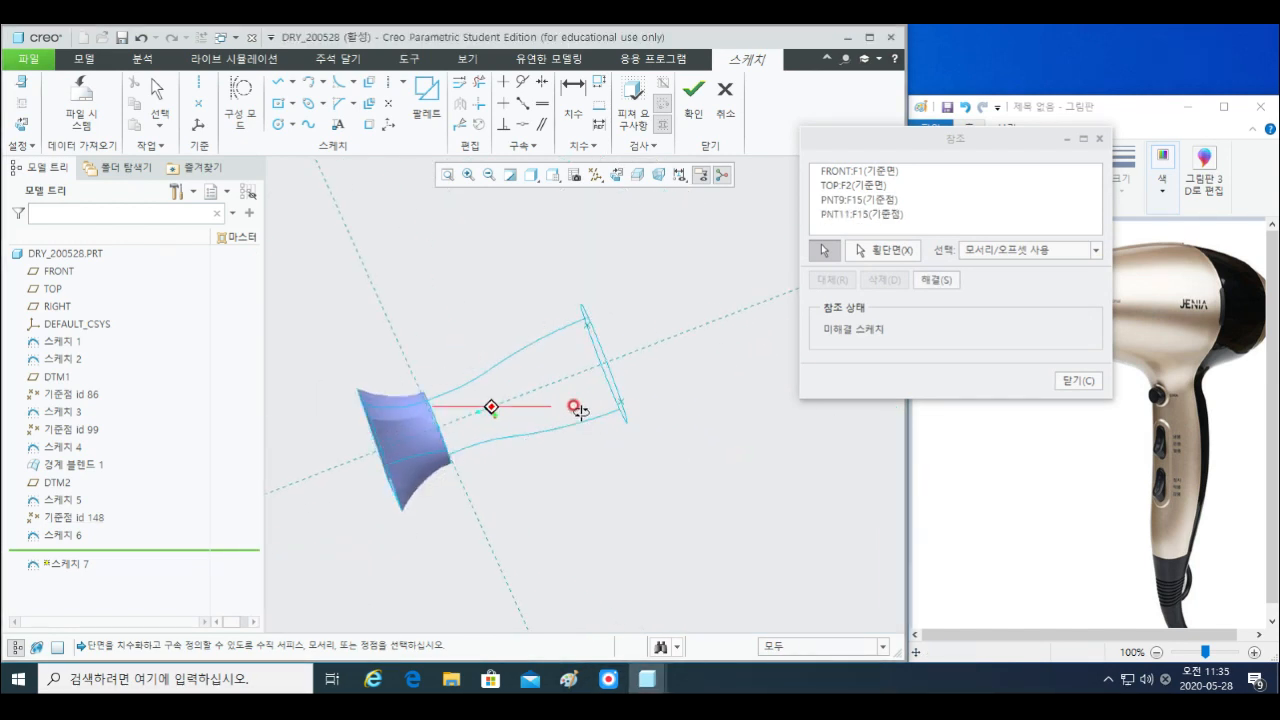
pyautogui.moveTo(573, 406); pyautogui.dragTo(602, 407, button='middle')
# - Add the two opposite datum points on the nozzle's round rim as sketch references and close the reference selection
pyautogui.scroll(3, 534, 329)
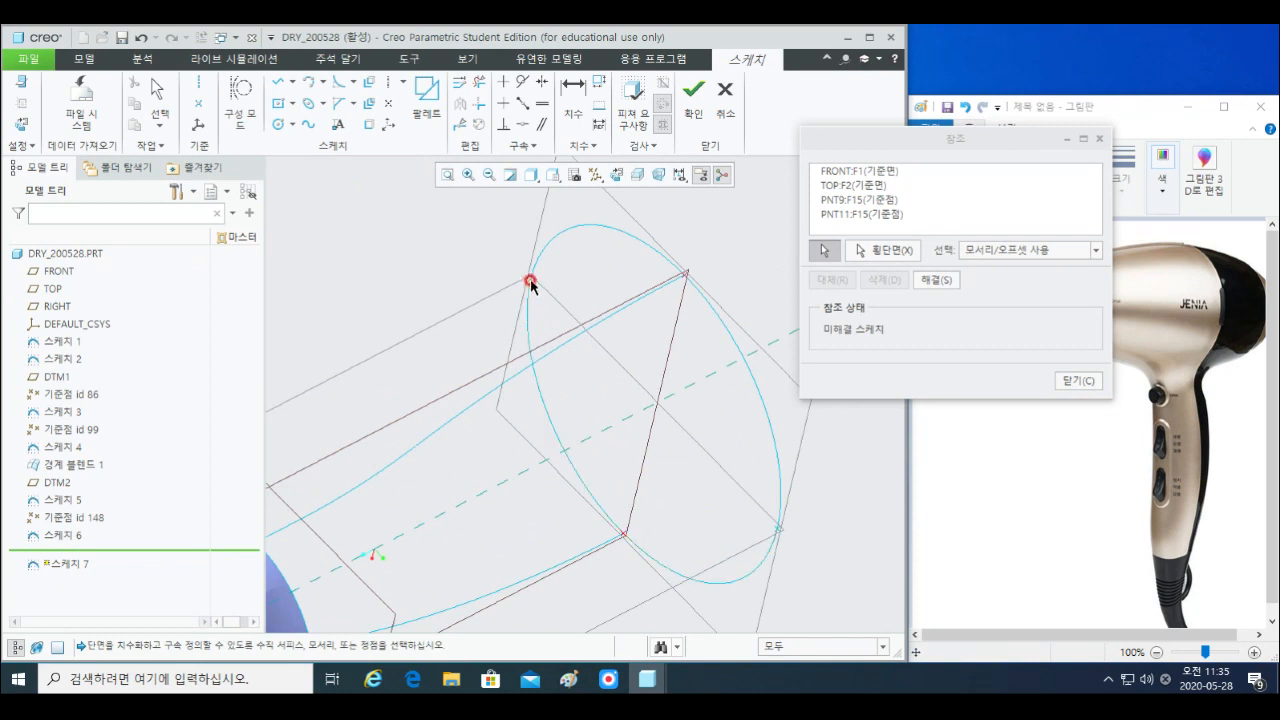
pyautogui.scroll(-1, 595, 385)
pyautogui.moveTo(500, 494)
pyautogui.keyDown('shift'); pyautogui.mouseDown(button='middle')
pyautogui.moveTo(566, 451)
pyautogui.moveTo(502, 440)
pyautogui.mouseUp(button='middle'); pyautogui.keyUp('shift')
pyautogui.scroll(3, 361, 455)
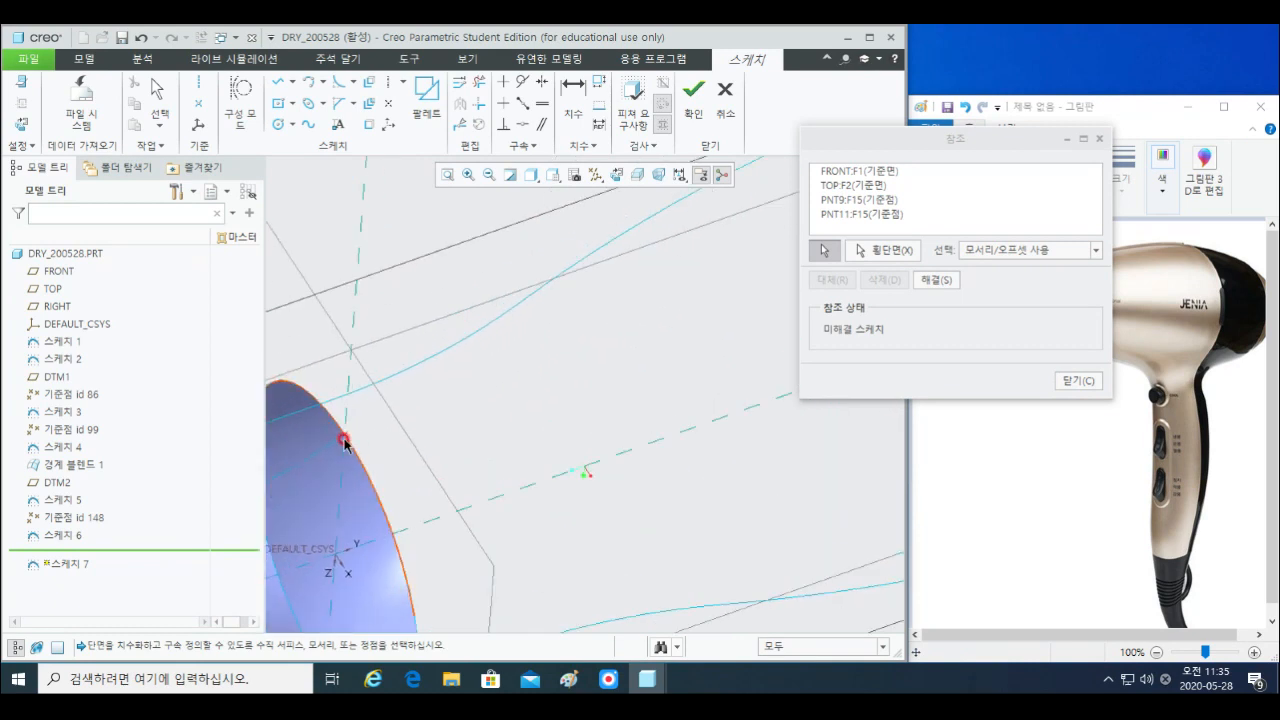
pyautogui.click(347, 440)
pyautogui.moveTo(347, 440); pyautogui.dragTo(370, 507, button='middle')
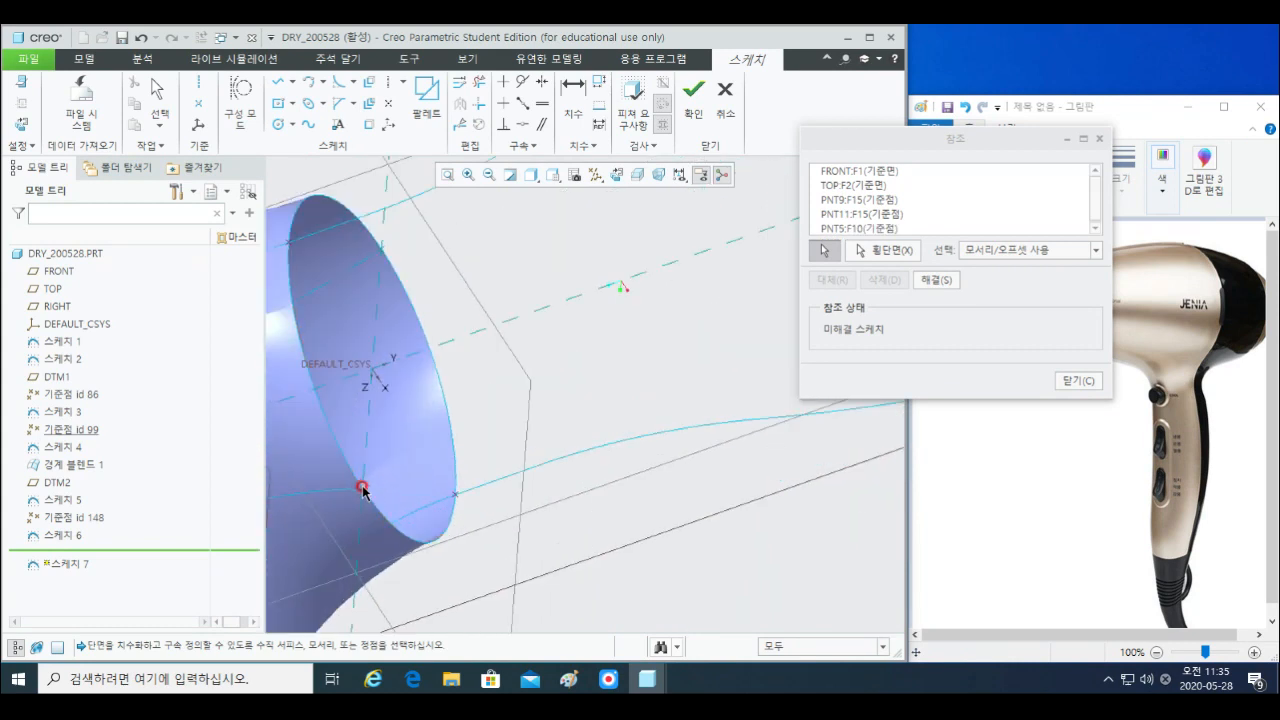
pyautogui.scroll(5, 512, 522)
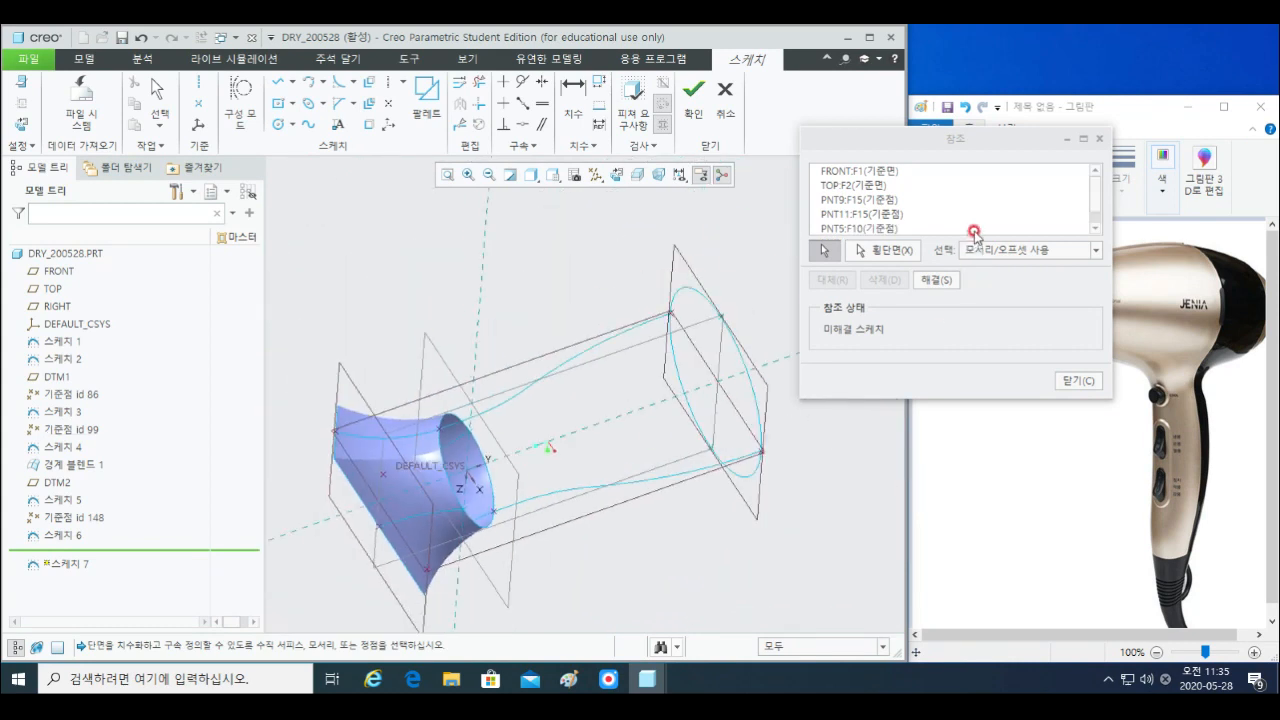
pyautogui.click(966, 203)
pyautogui.scroll(-1, 965, 204)
pyautogui.click(1077, 380)
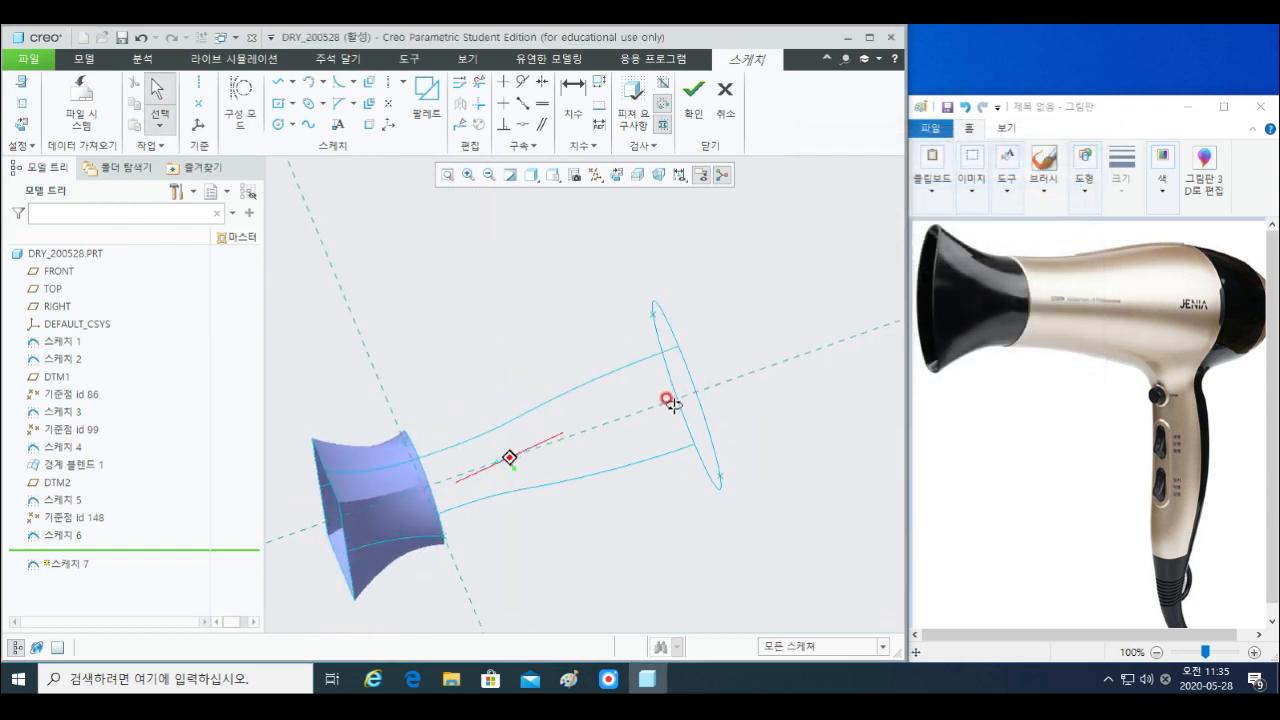
# - Face the sketch plane and draw centerlines along the horizontal and vertical references and vertically through the rear section's points
pyautogui.click(617, 174)
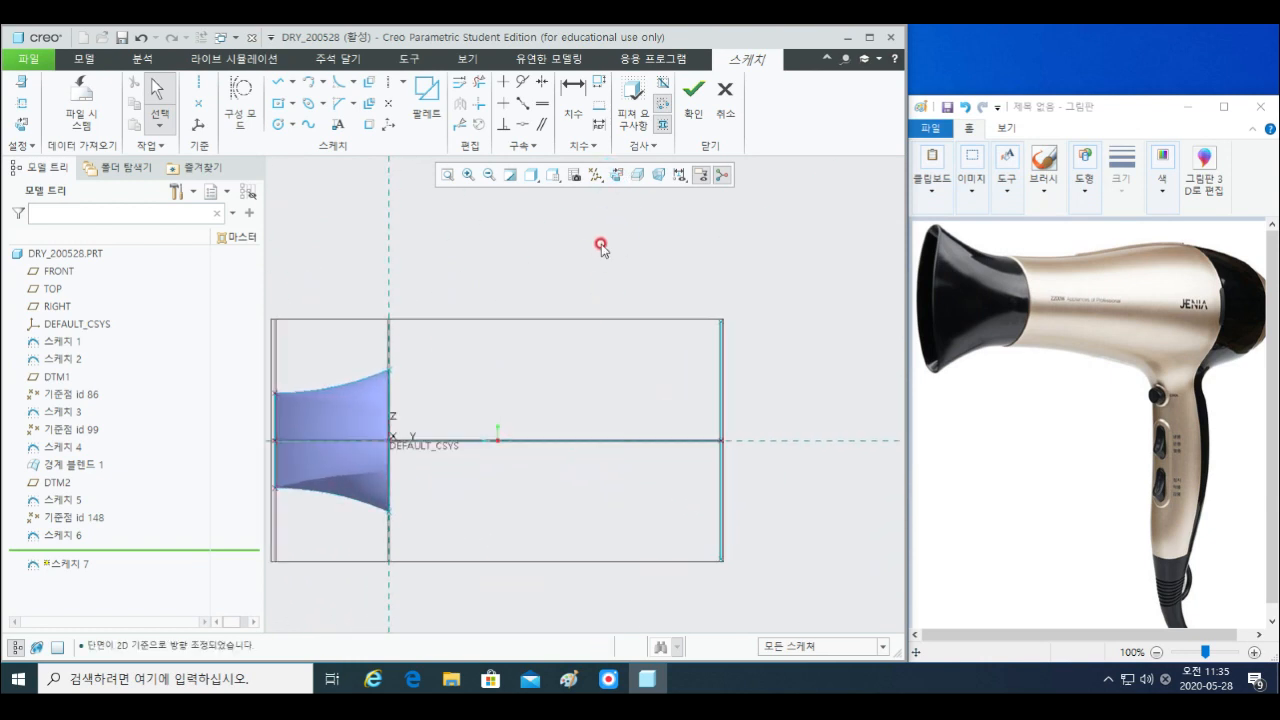
pyautogui.rightClick(603, 292)
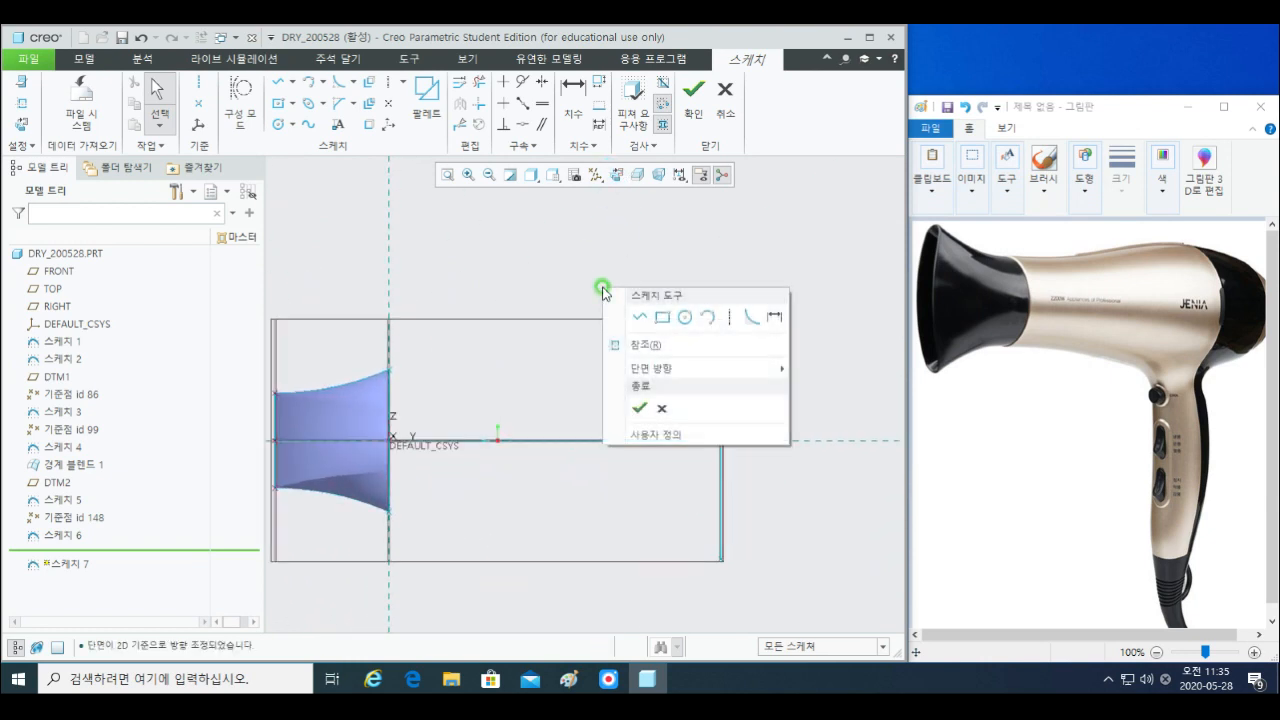
pyautogui.click(726, 317)
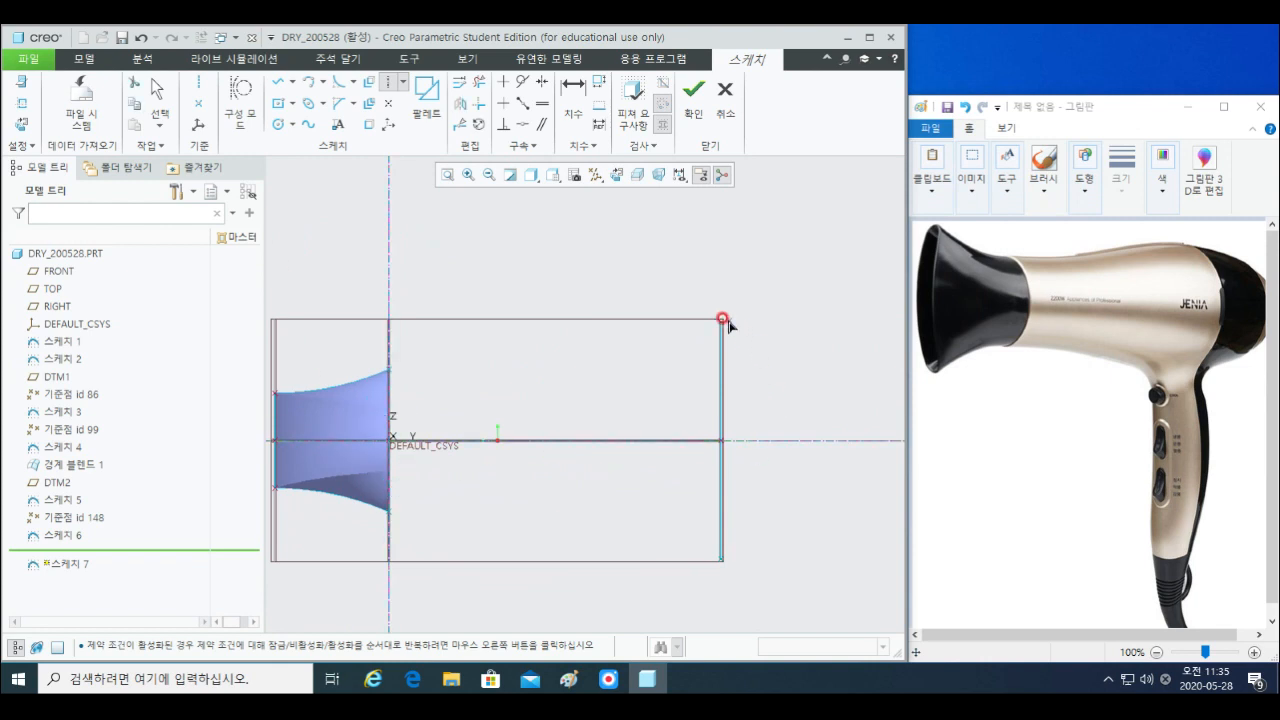
pyautogui.click(723, 322)
pyautogui.click(720, 468)
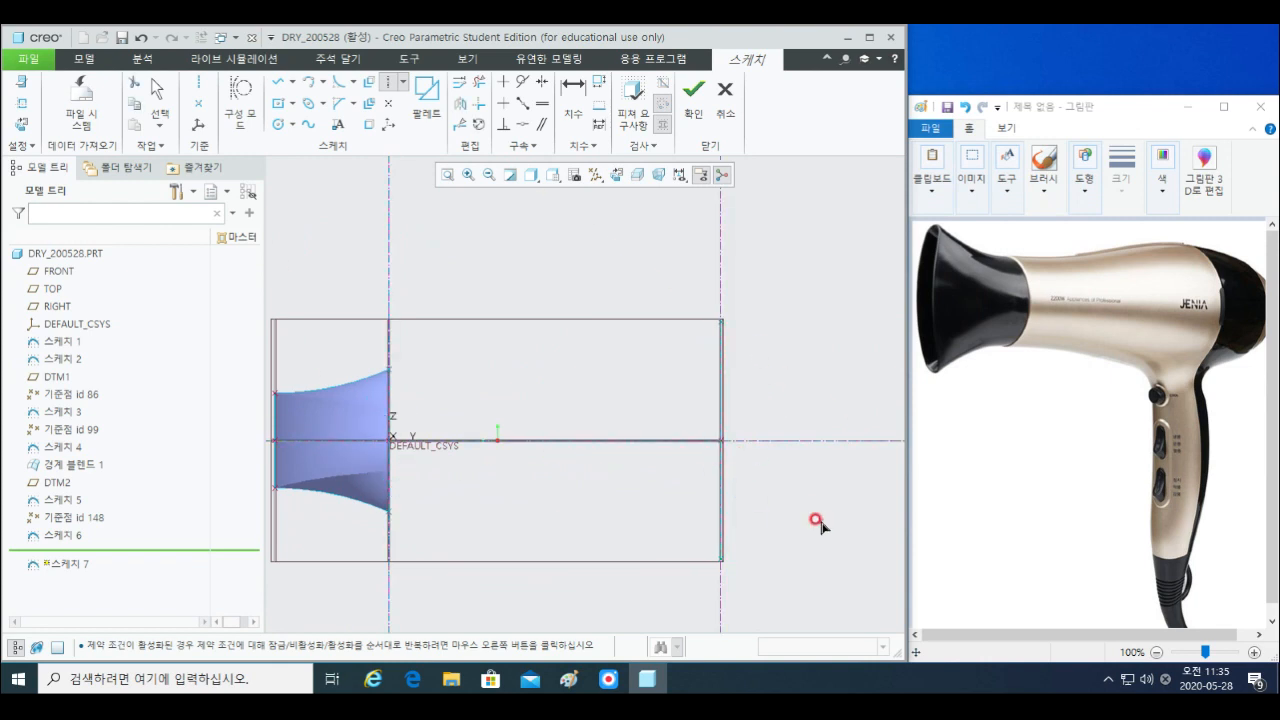
pyautogui.middleClick(821, 526)
pyautogui.keyDown('shift'); pyautogui.moveTo(593, 393); pyautogui.dragTo(595, 419, button='middle'); pyautogui.keyUp('shift')
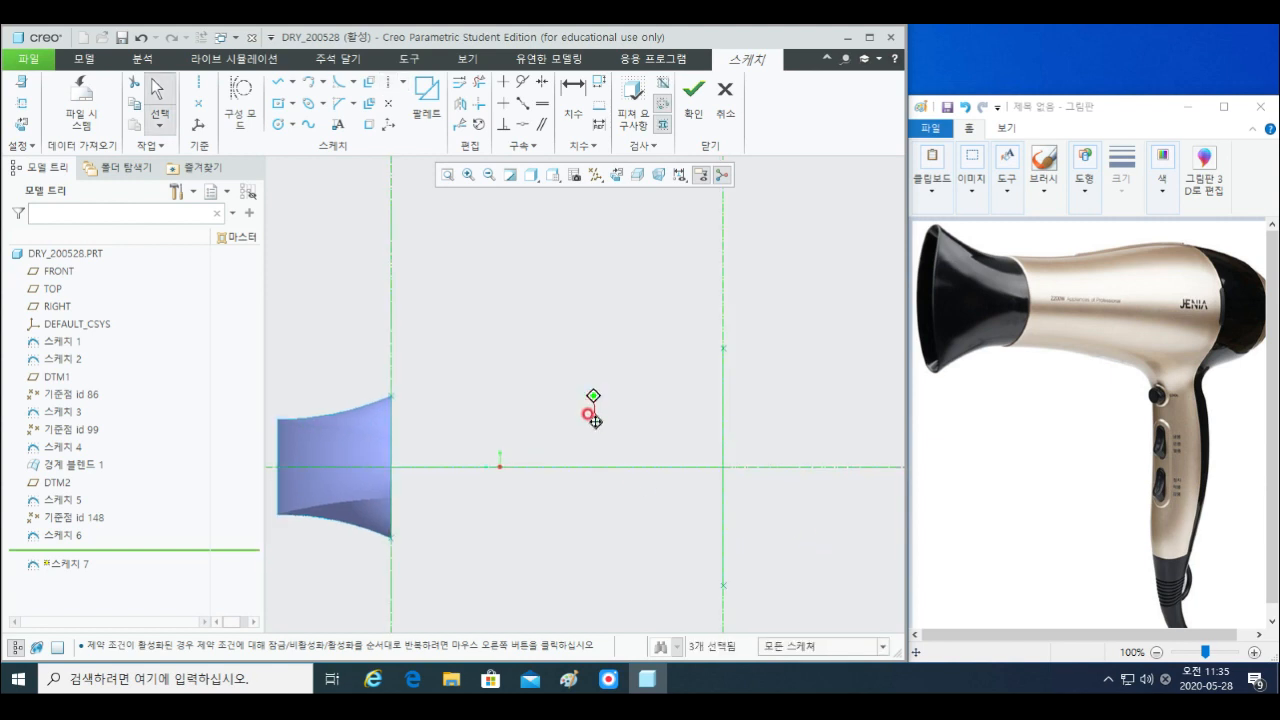
# - Sketch a horizontal line about 153 long from the rear section's upper point toward the nozzle
pyautogui.press('l')
pyautogui.click(723, 348)
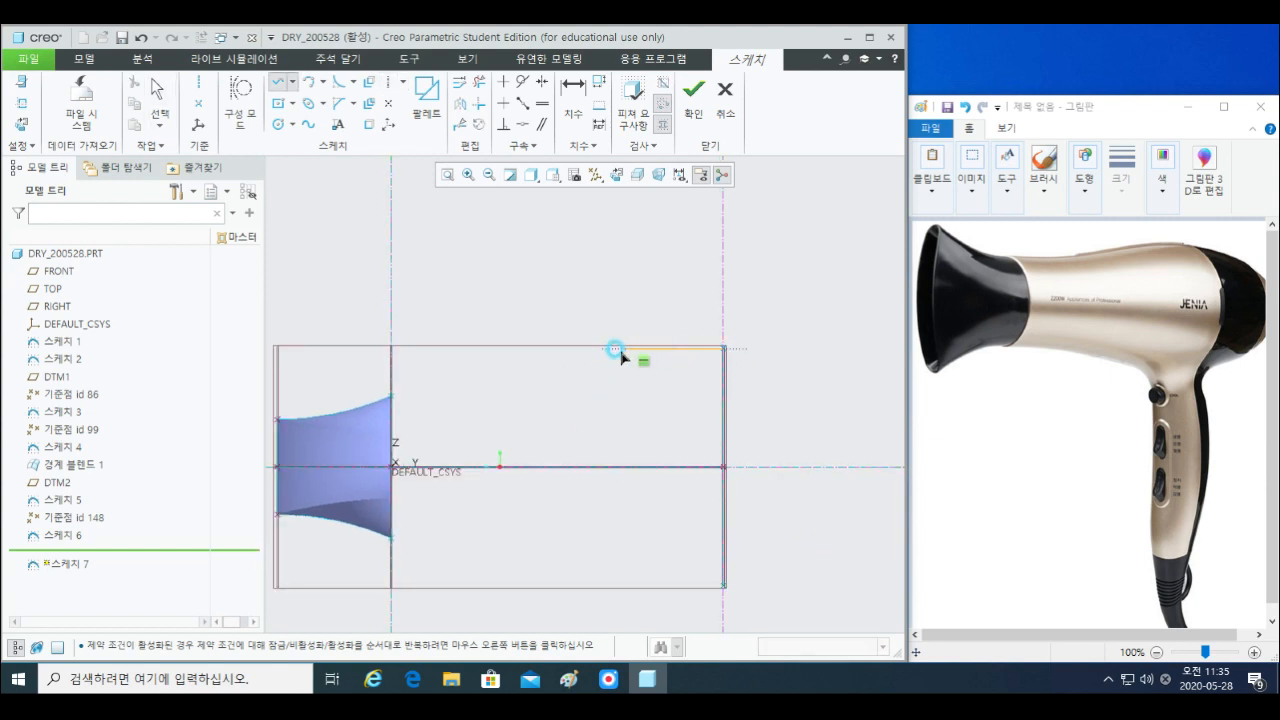
pyautogui.click(579, 350)
pyautogui.middleClick(620, 430)
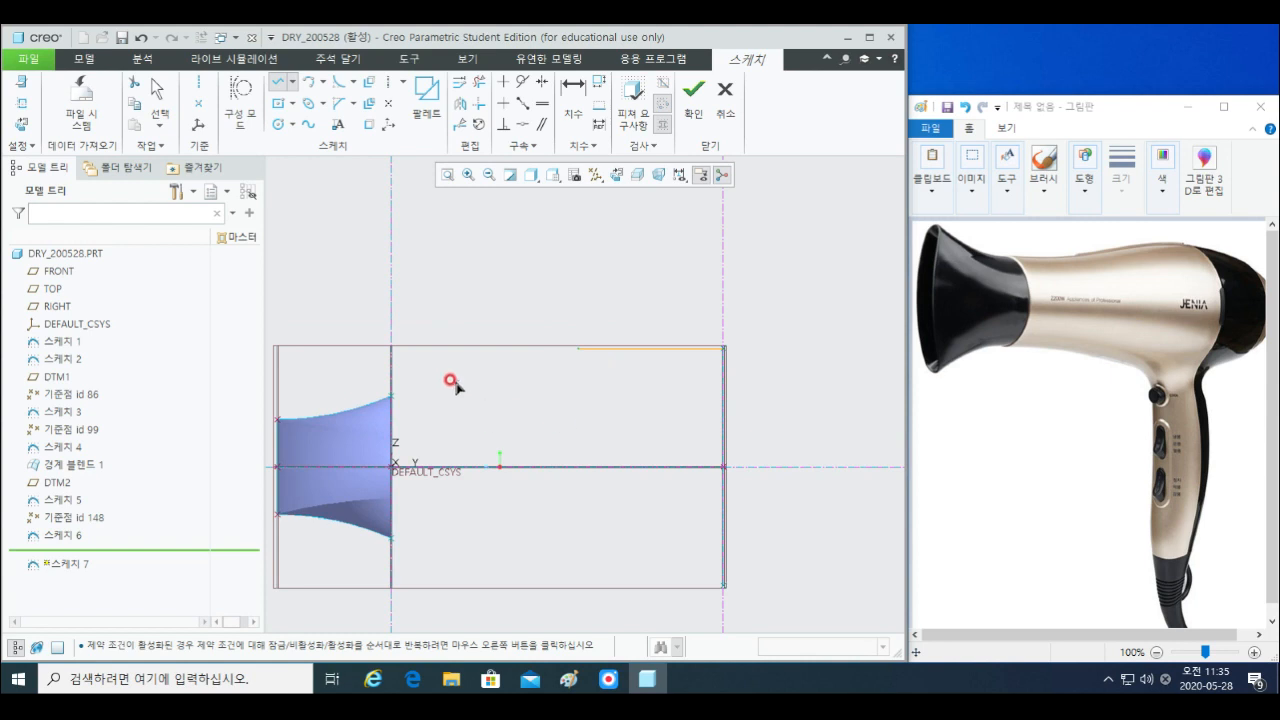
# - Add a vertical centerline behind the nozzle and set its distance from the nozzle rim to 90
pyautogui.rightClick(456, 382)
pyautogui.click(586, 409)
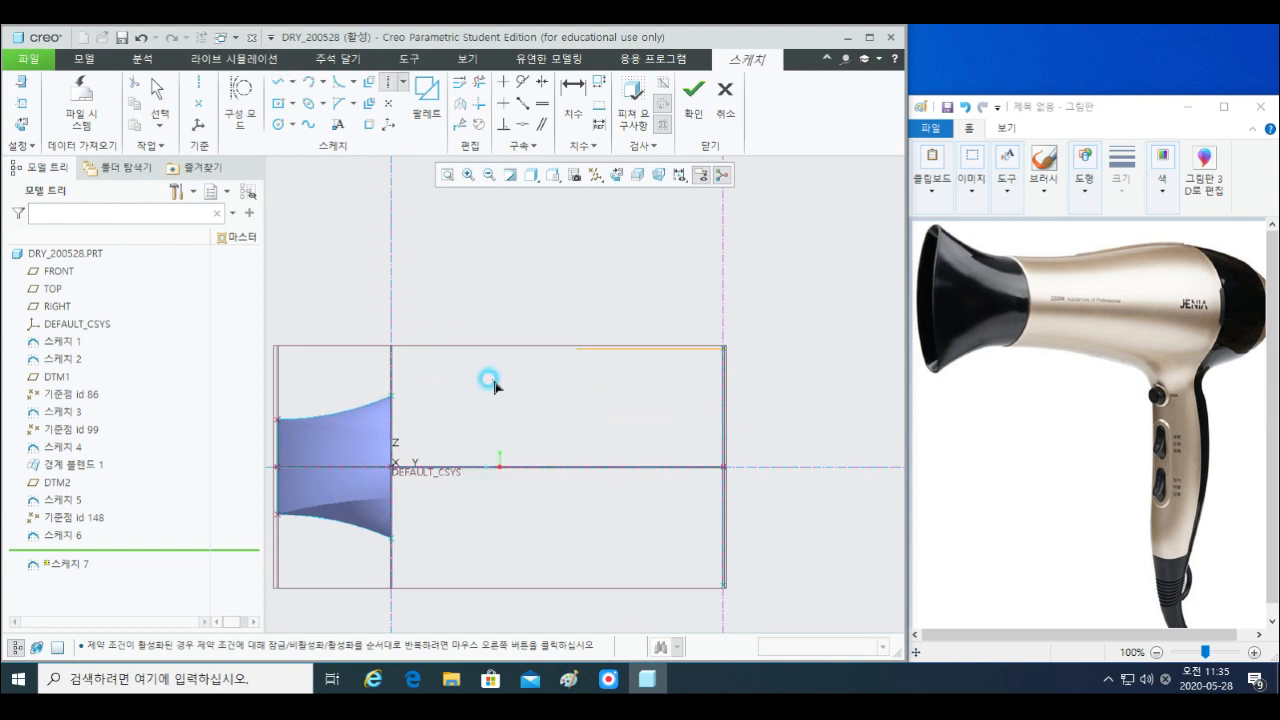
pyautogui.click(464, 403)
pyautogui.middleClick(538, 414)
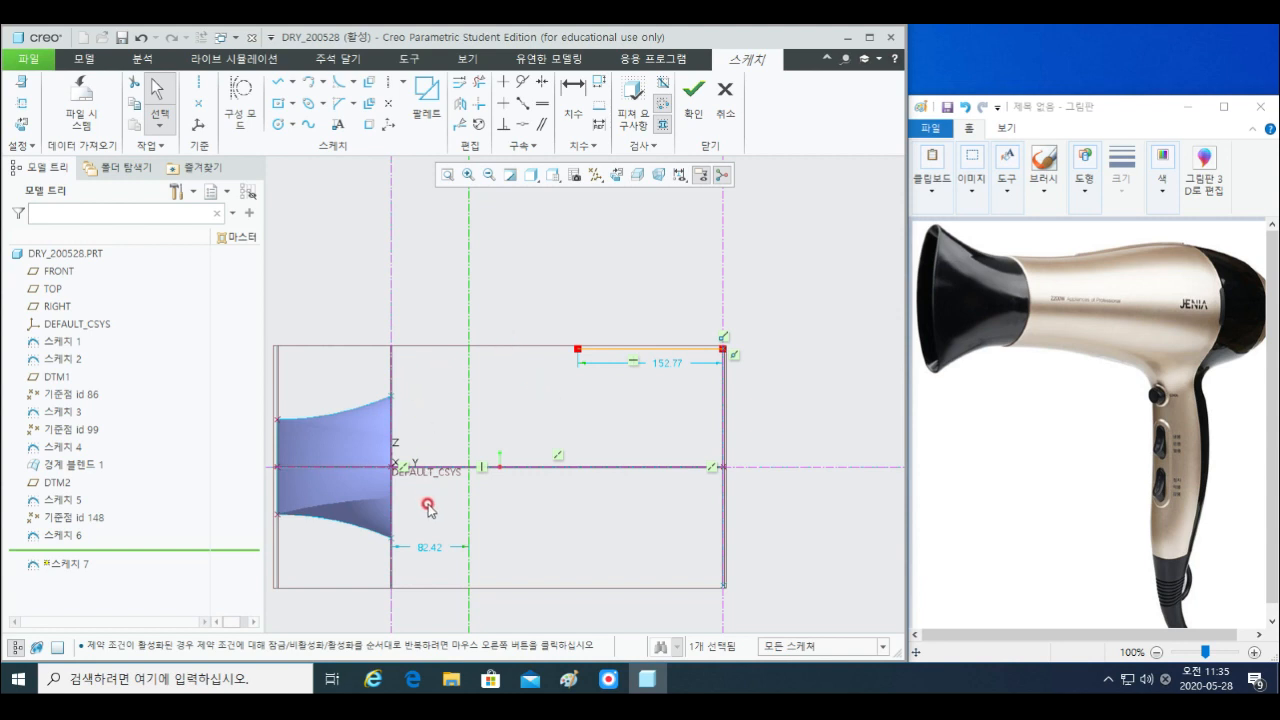
pyautogui.doubleClick(427, 547)
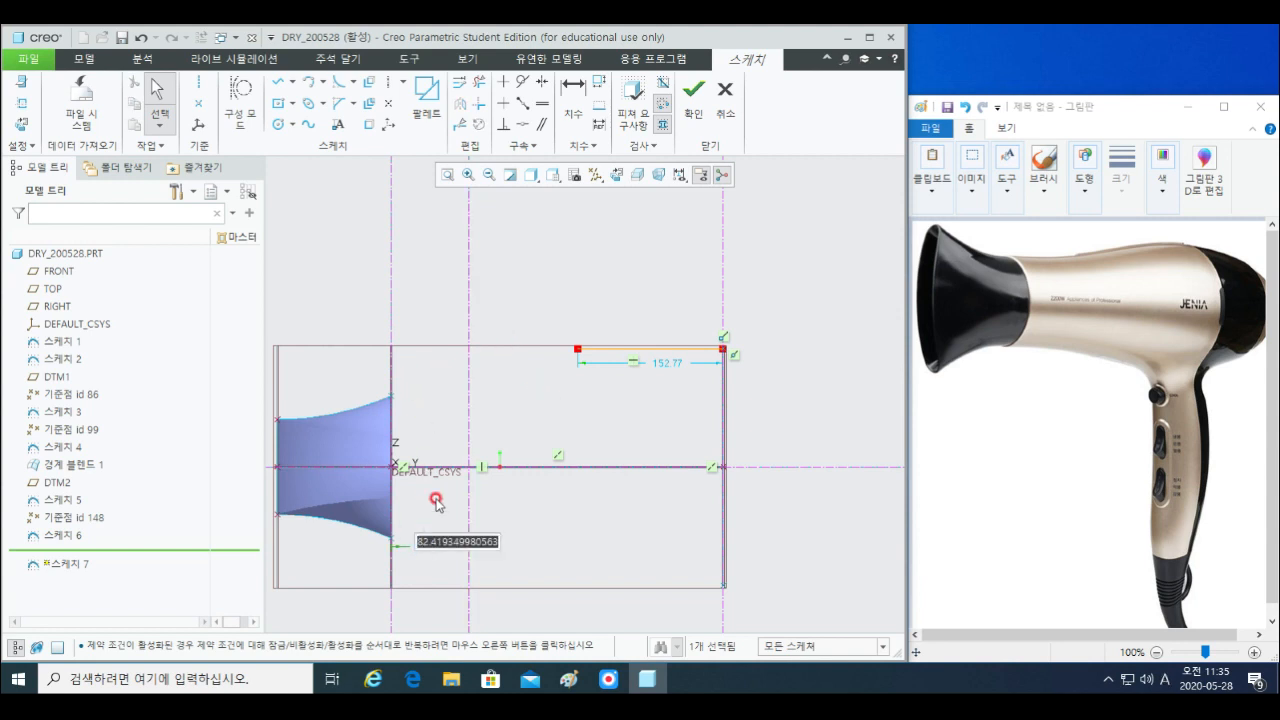
pyautogui.write('90')
pyautogui.press('Return')
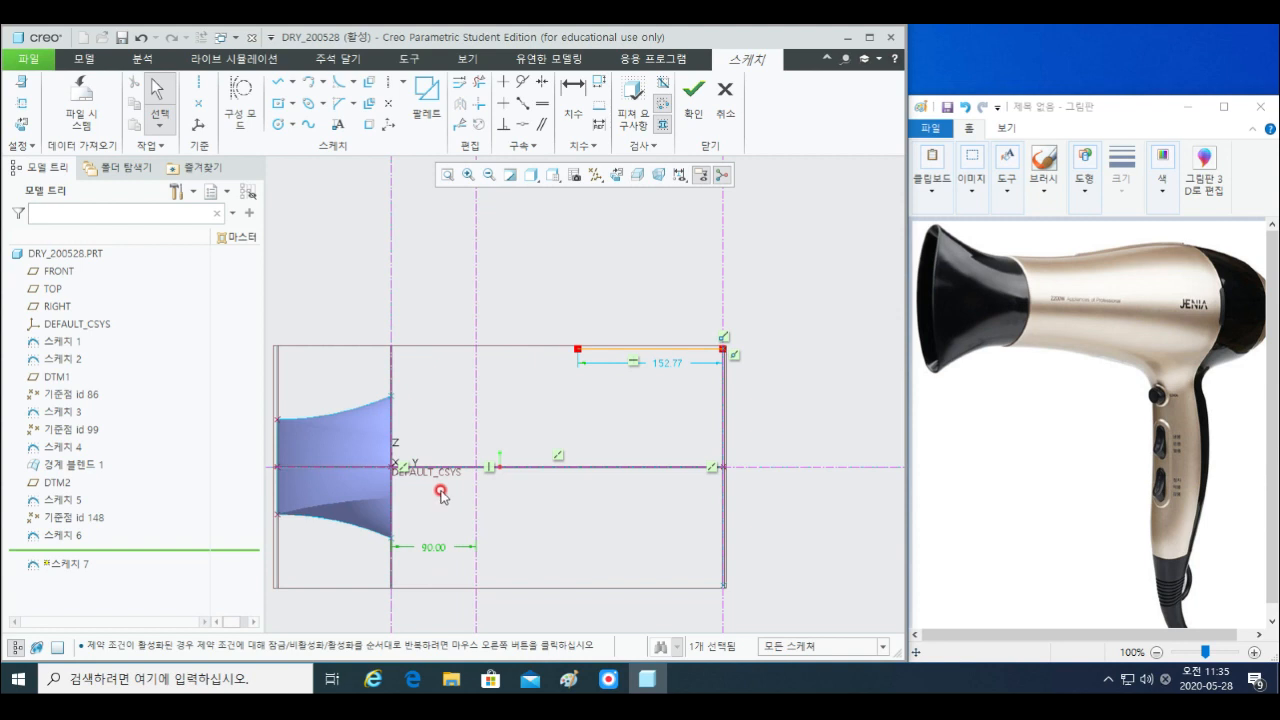
# - Sketch a horizontal line from the nozzle rim's upper point to the vertical centerline behind it
pyautogui.scroll(-1, 540, 478)
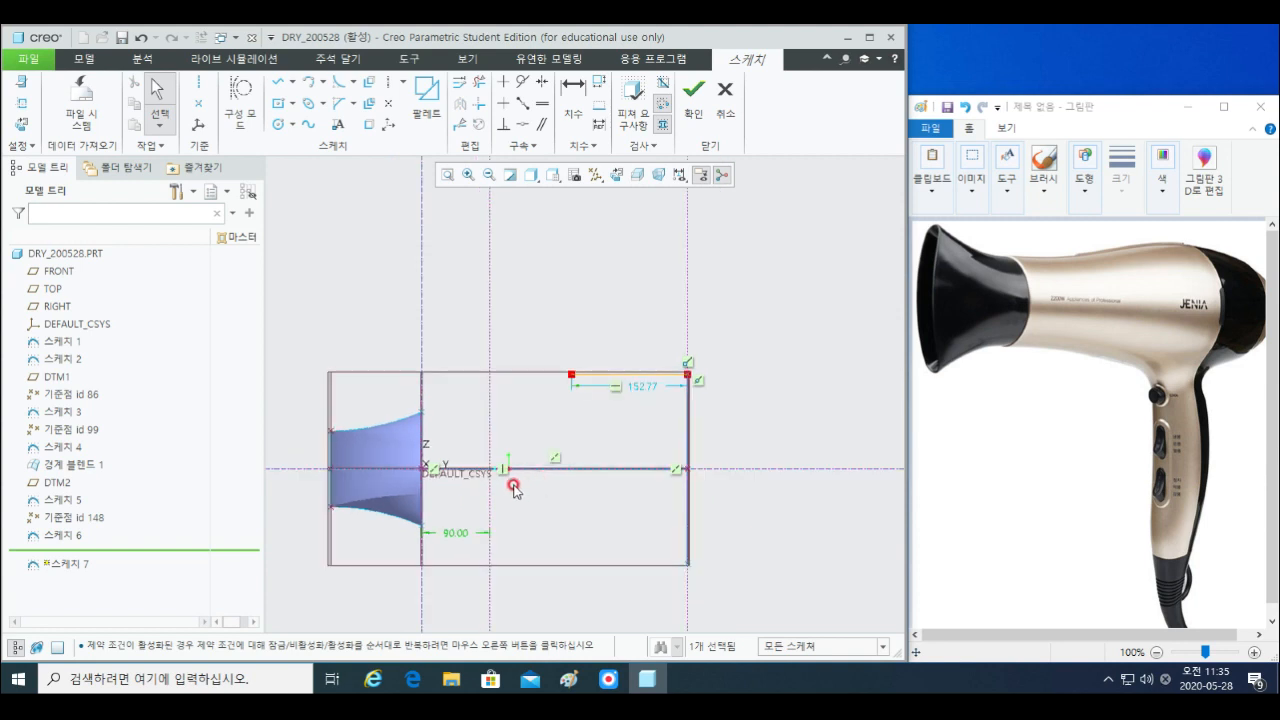
pyautogui.press('l')
pyautogui.click(489, 412)
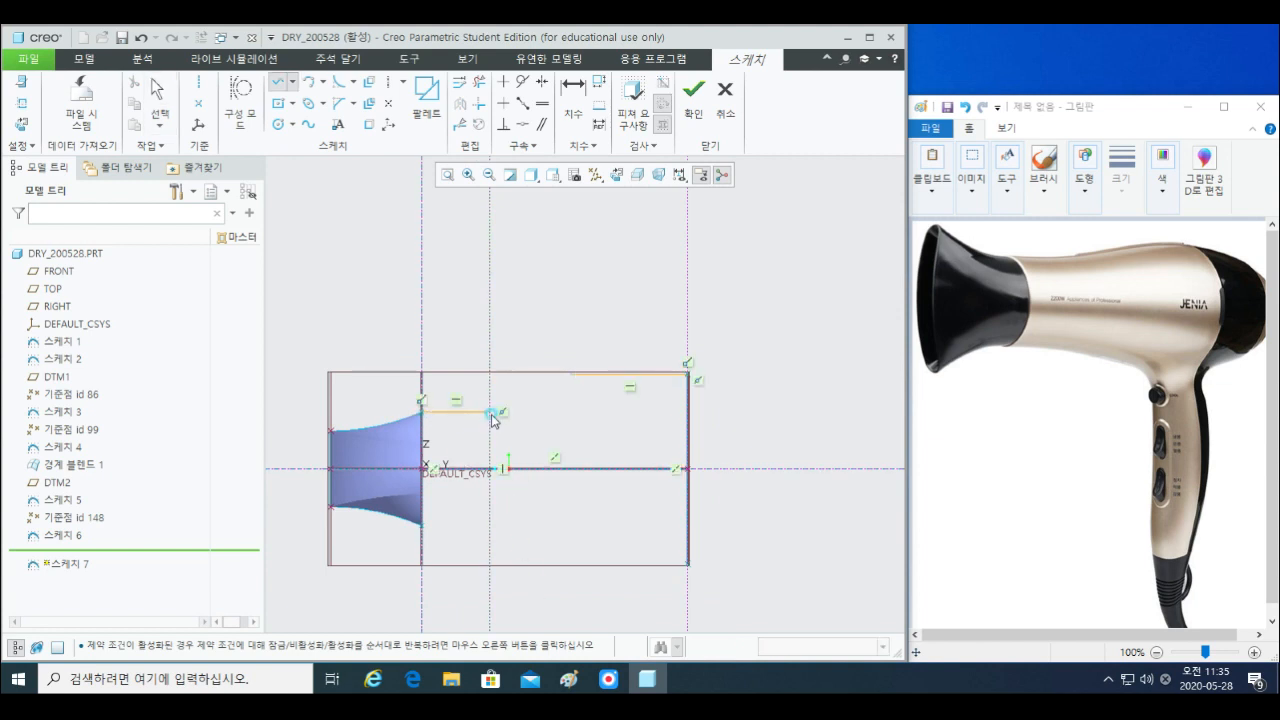
# - Sketch an arc from the rear section's upper point to the end of the short horizontal line behind the nozzle
pyautogui.middleClick(563, 432)
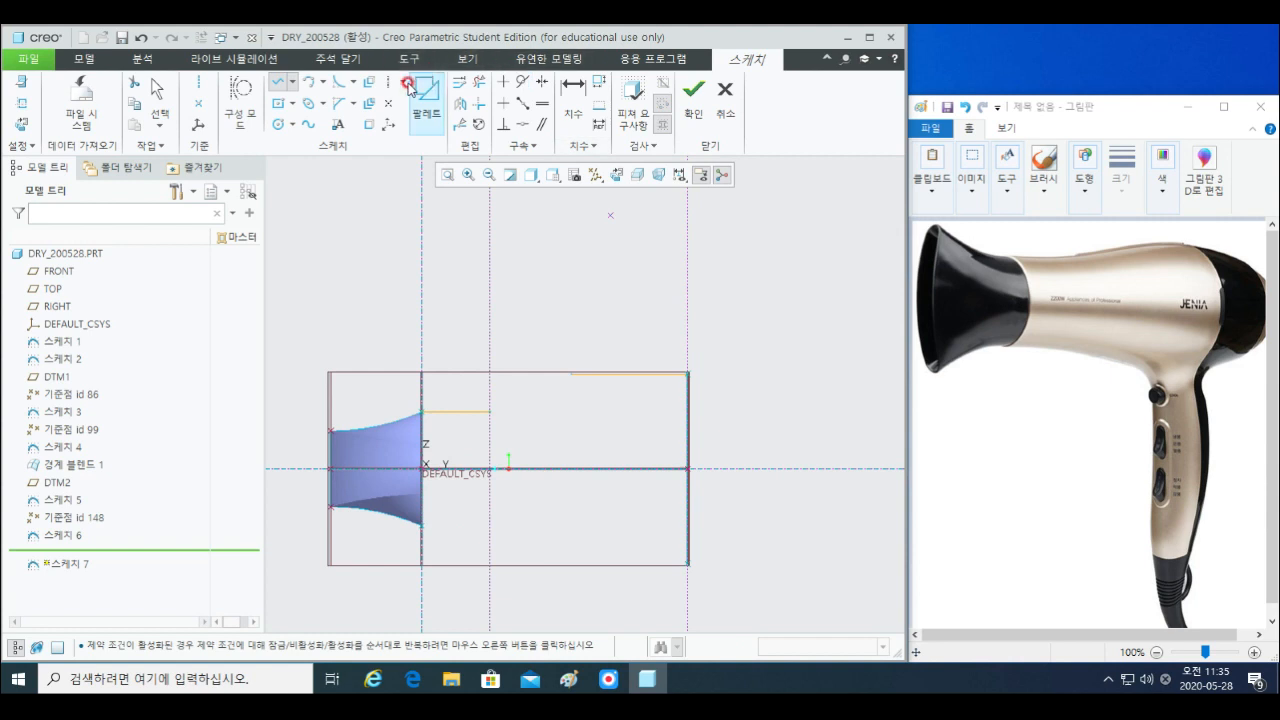
pyautogui.click(308, 81)
pyautogui.click(688, 374)
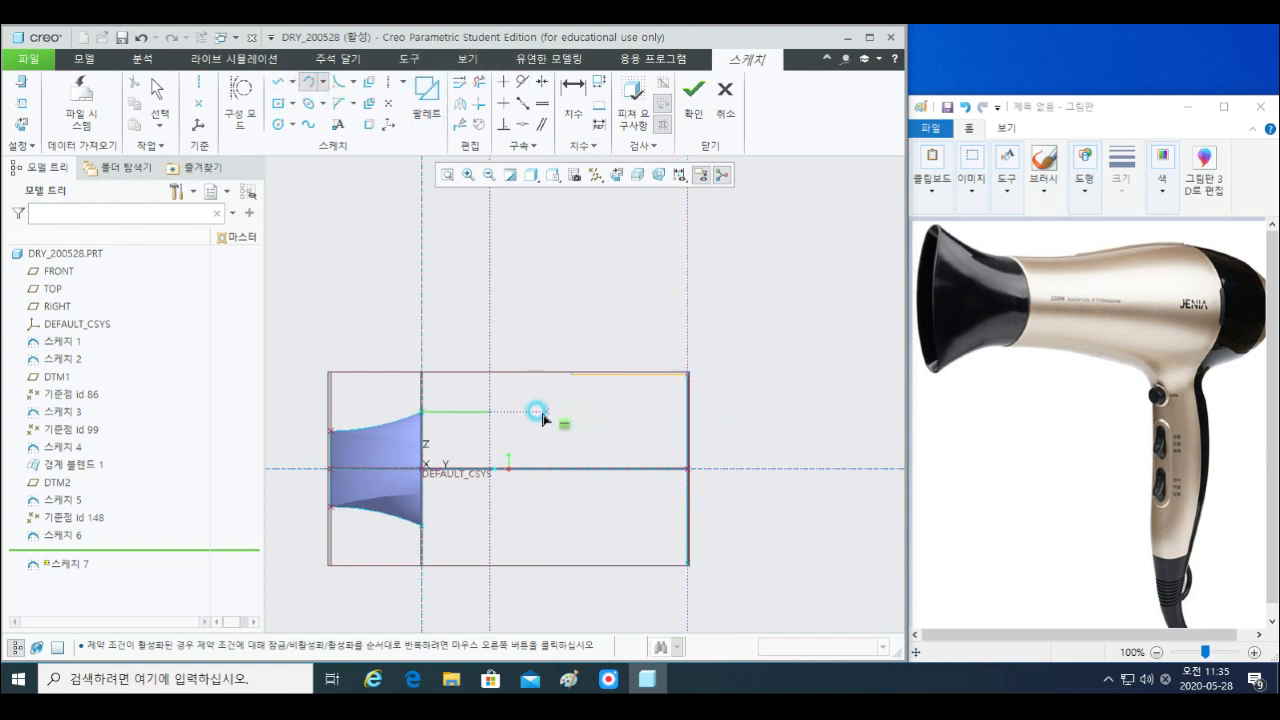
pyautogui.click(490, 411)
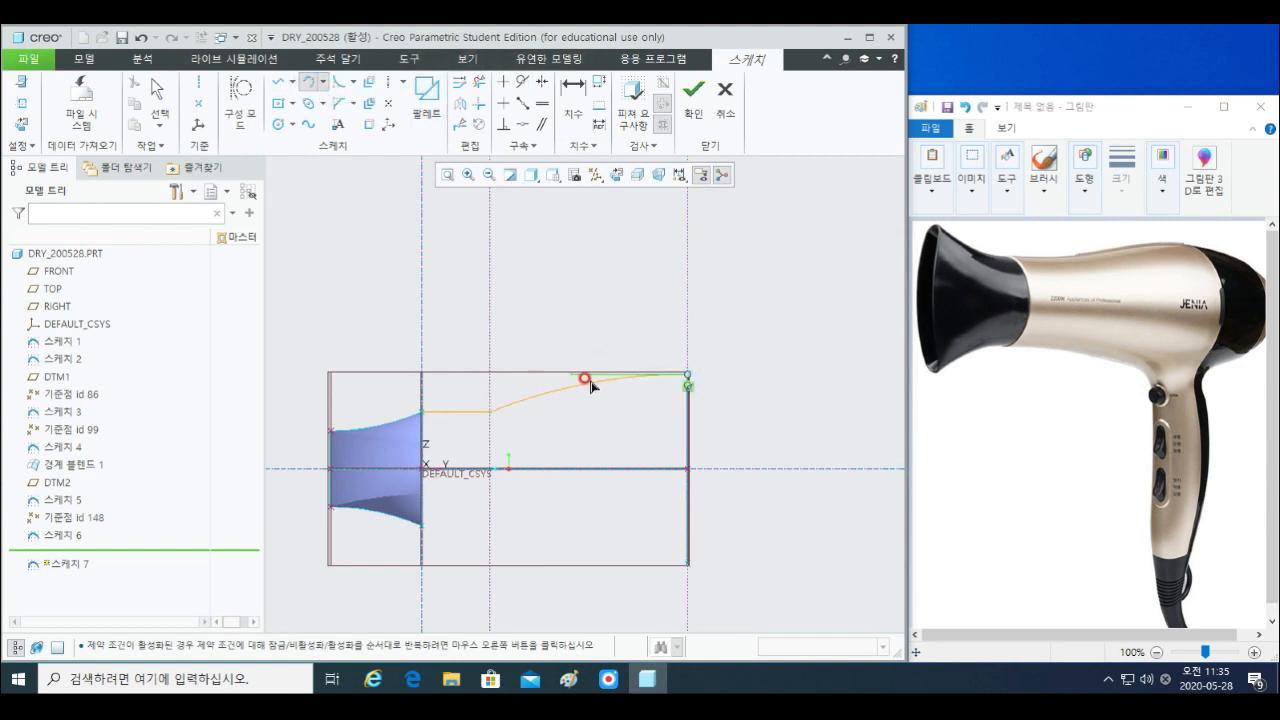
pyautogui.click(591, 386)
pyautogui.middleClick(634, 434)
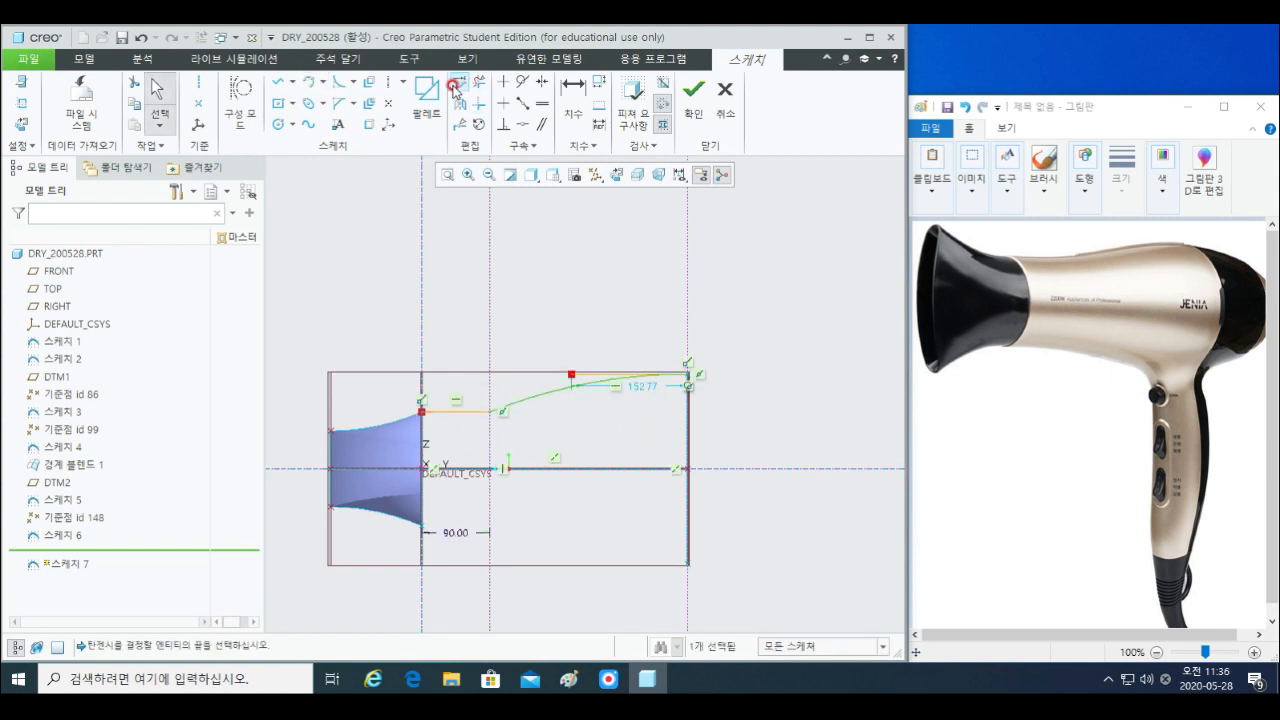
# - Fillet the corner between the short horizontal line and the arc with a radius of about 186
pyautogui.click(339, 84)
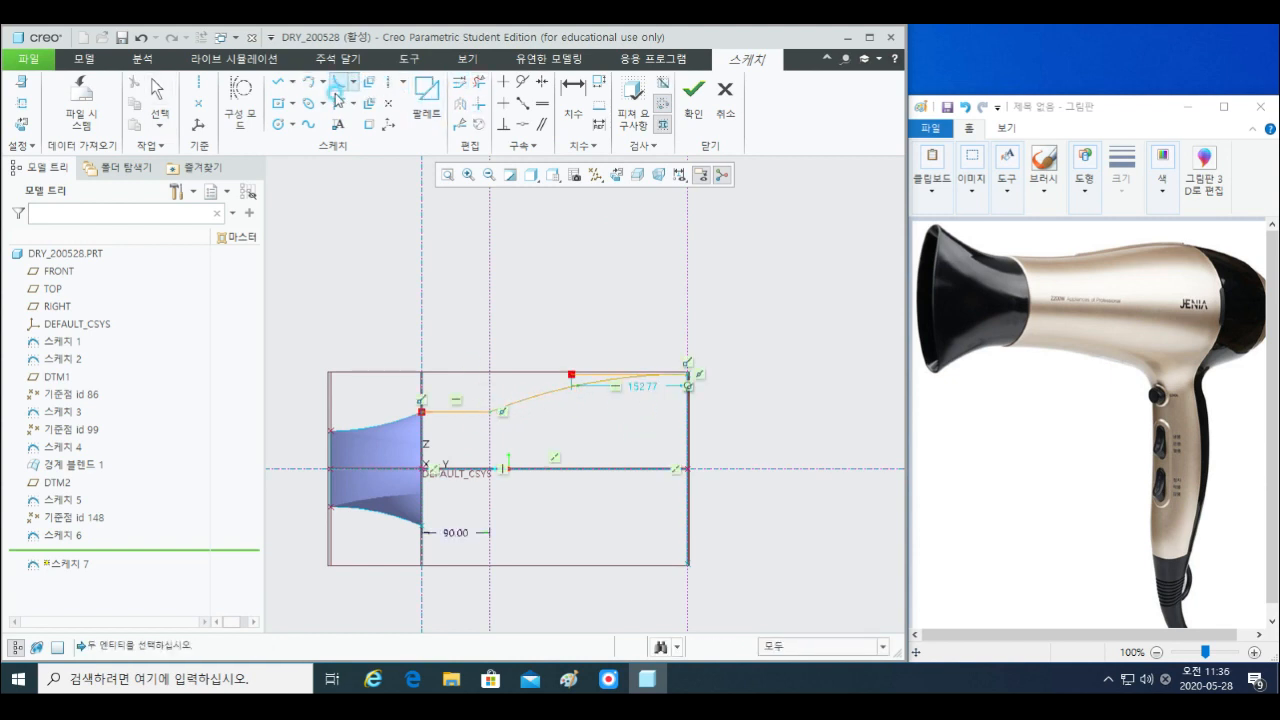
pyautogui.click(465, 413)
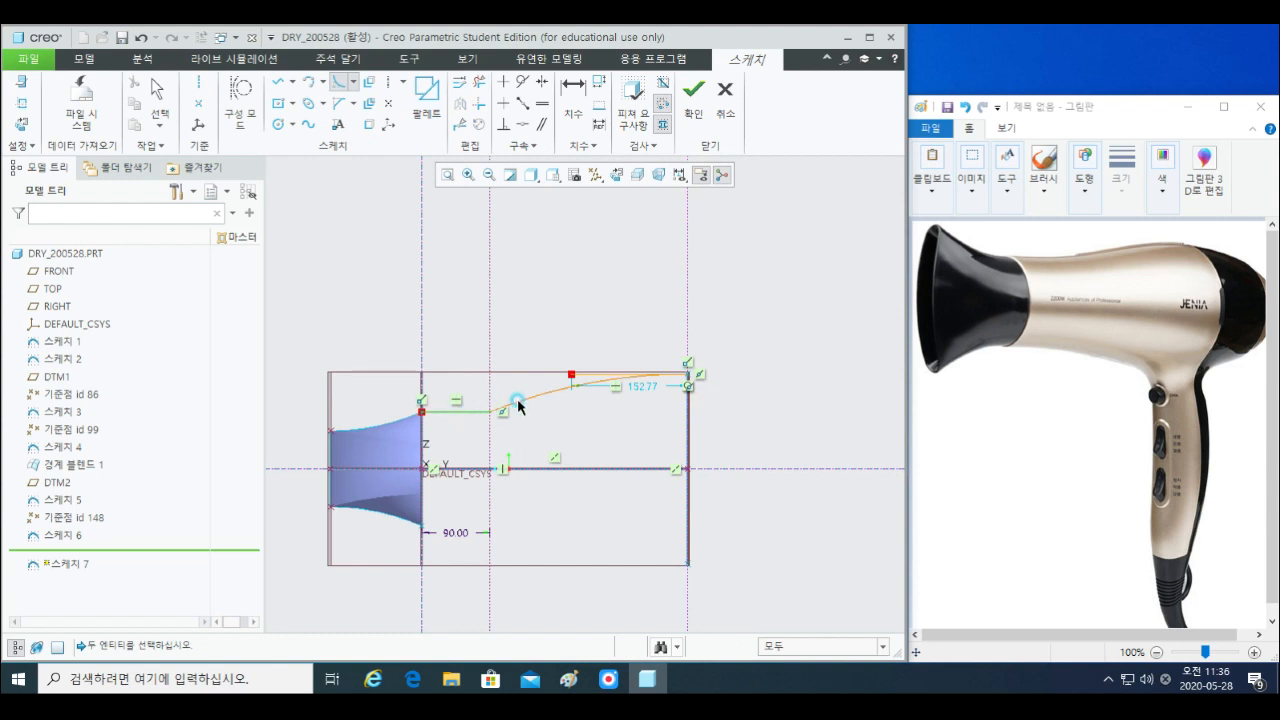
pyautogui.click(517, 403)
pyautogui.middleClick(557, 459)
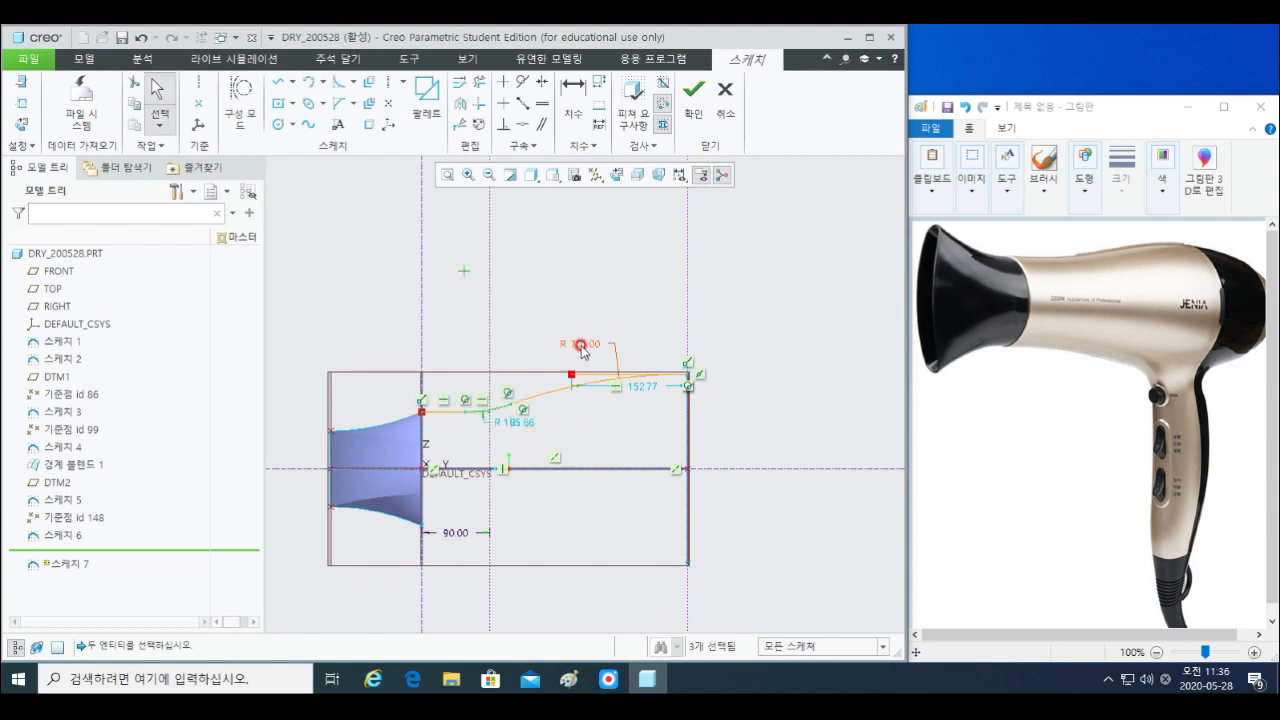
# - Set the long arc's radius to 700 and the fillet's radius to 300
pyautogui.doubleClick(581, 345)
pyautogui.write('700')
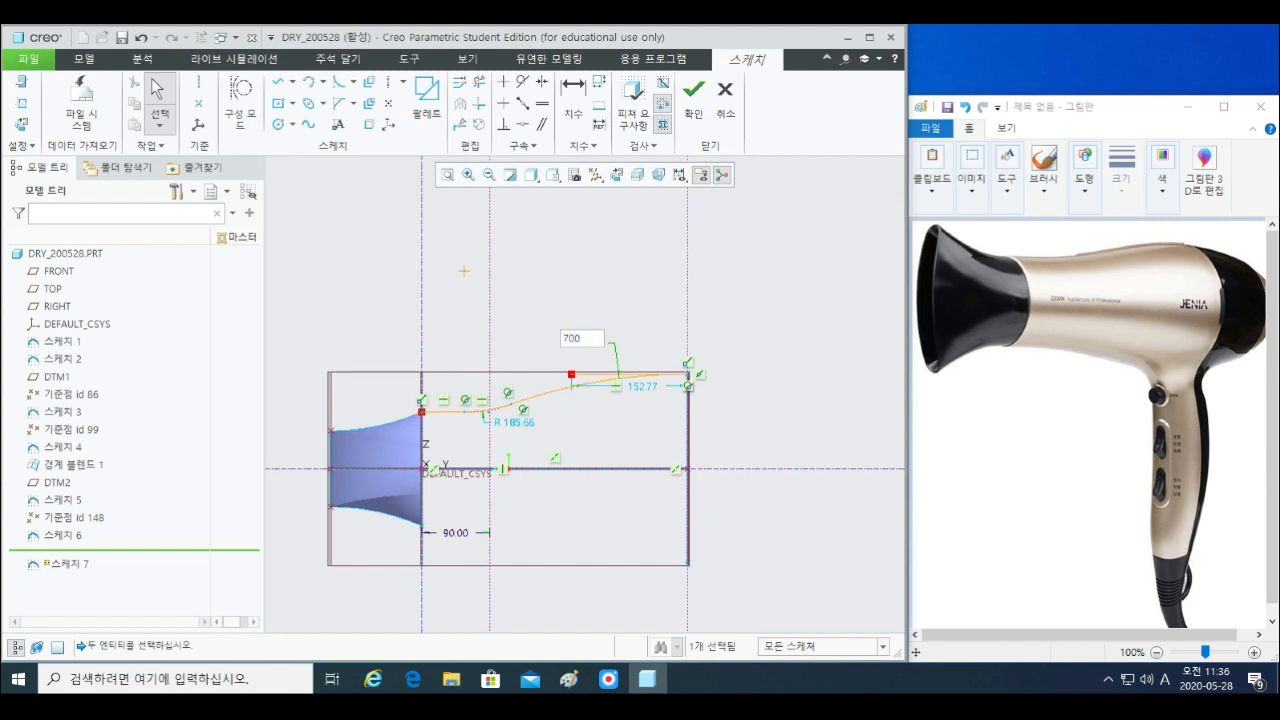
pyautogui.press('Return')
pyautogui.click(528, 427)
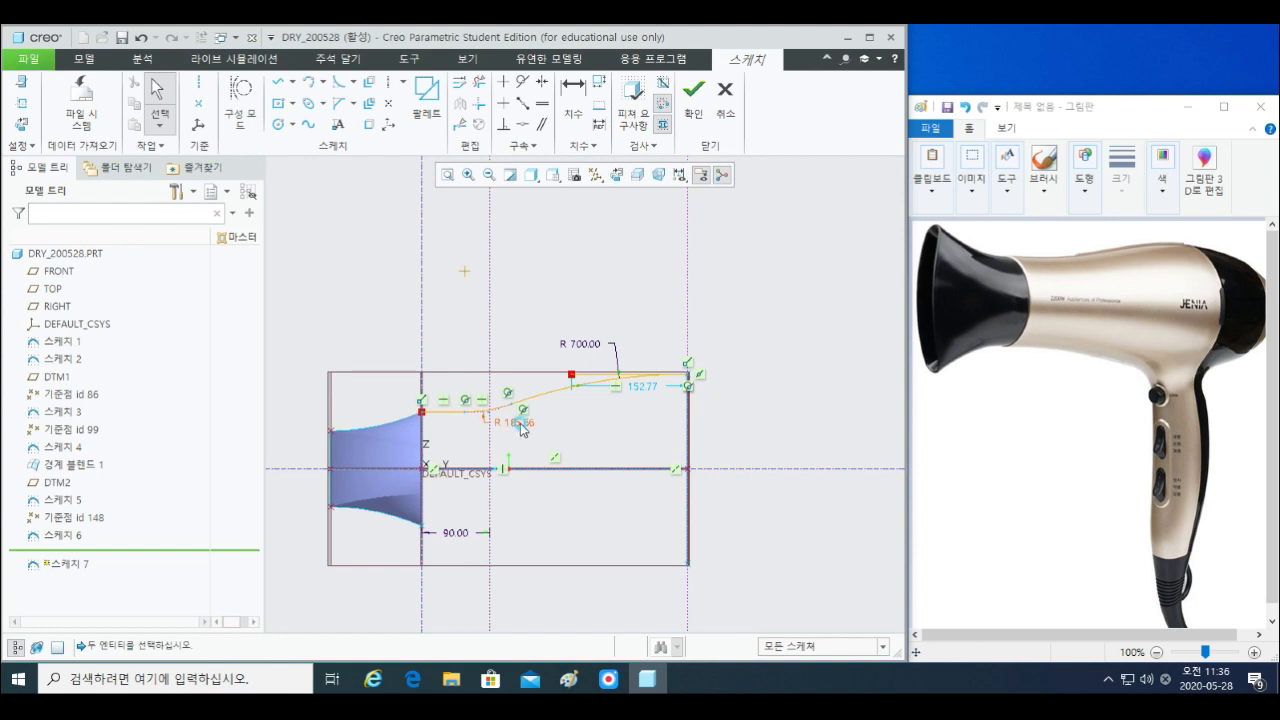
pyautogui.doubleClick(521, 424)
pyautogui.write('300')
pyautogui.click(516, 410)
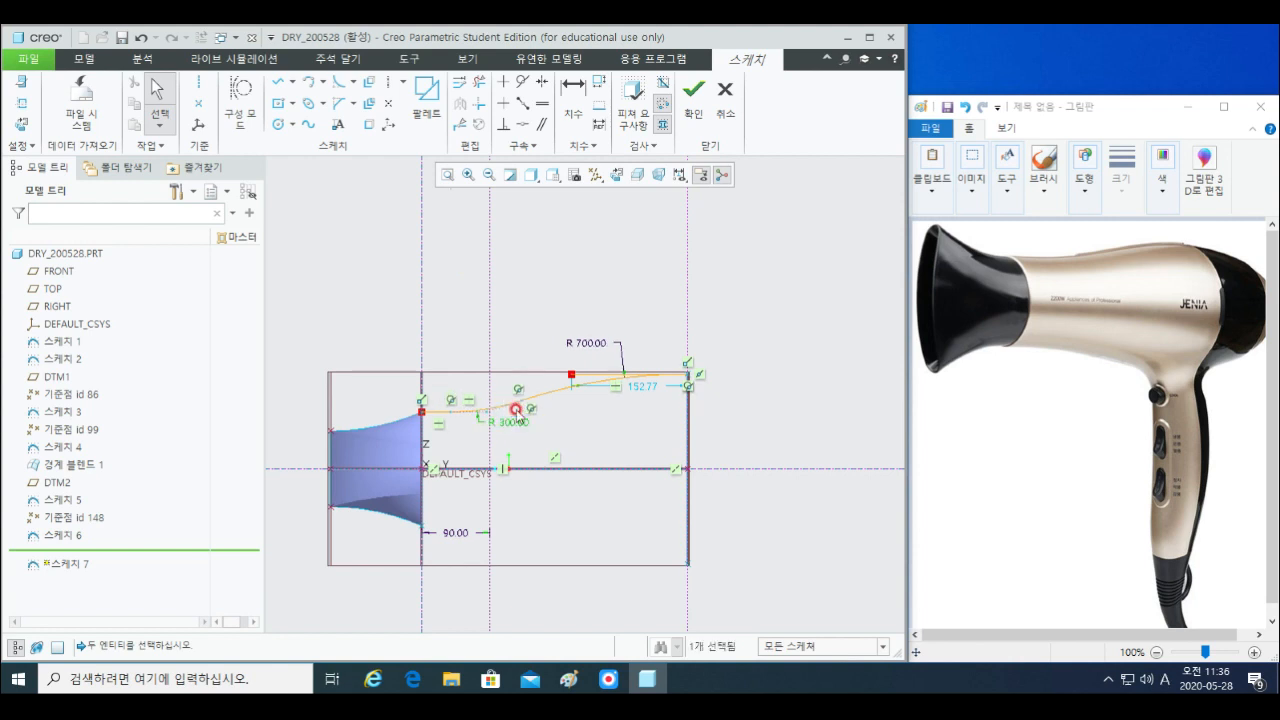
# - Delete the horizontal helper line at the rear section's upper point
pyautogui.click(559, 456)
pyautogui.click(579, 379)
pyautogui.press('Delete')
pyautogui.click(590, 405)
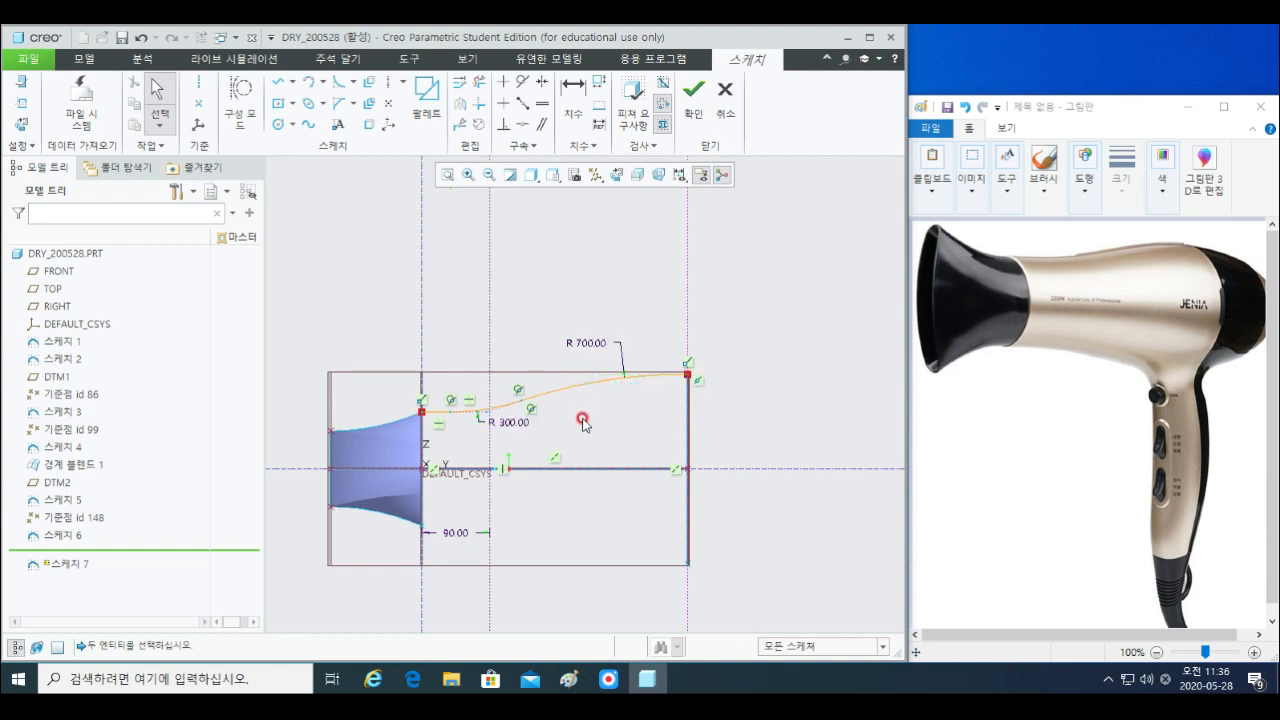
# - Mirror the upper body profile about the horizontal centerline and finish the sketch
pyautogui.moveTo(338, 313); pyautogui.dragTo(718, 428)
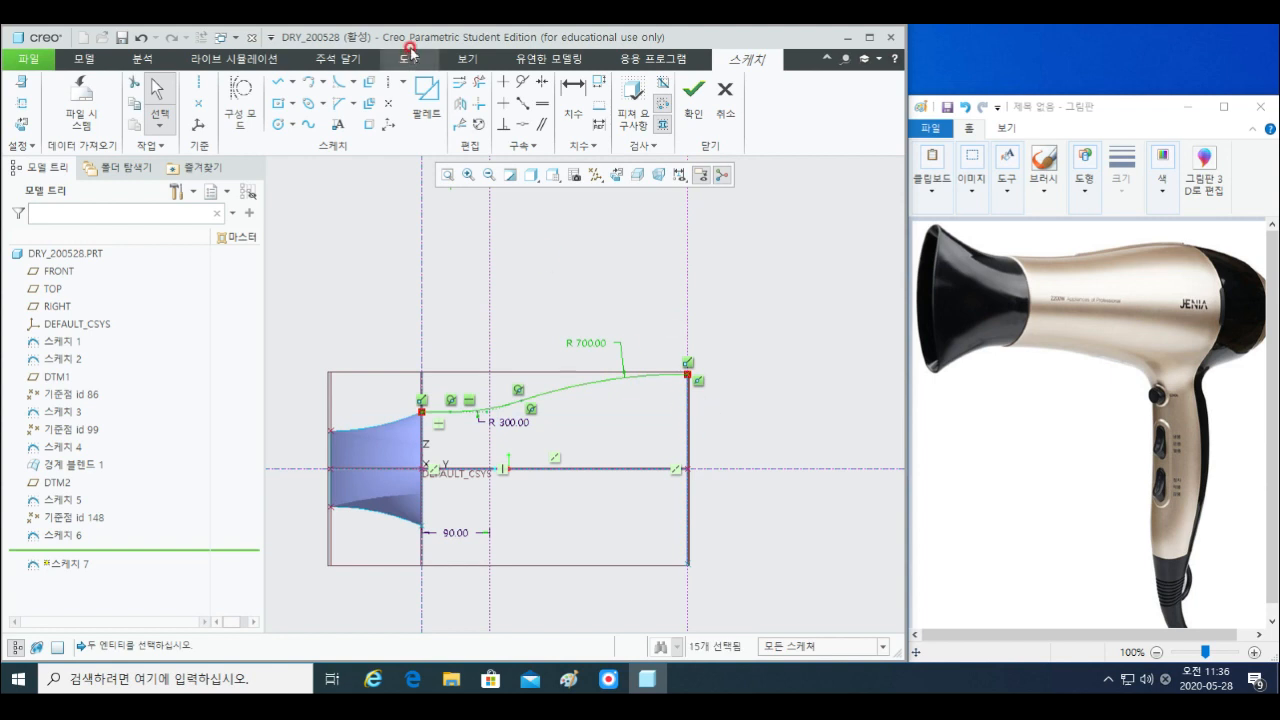
pyautogui.click(459, 103)
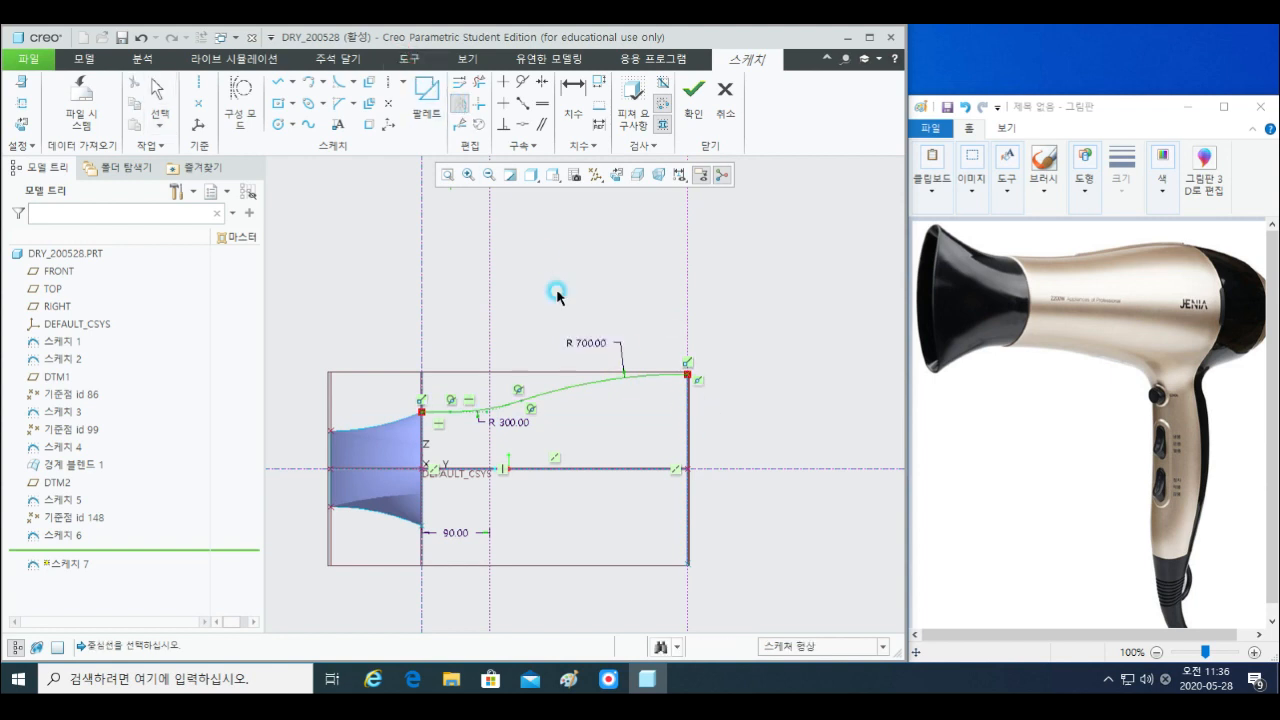
pyautogui.click(602, 467)
pyautogui.scroll(1, 646, 443)
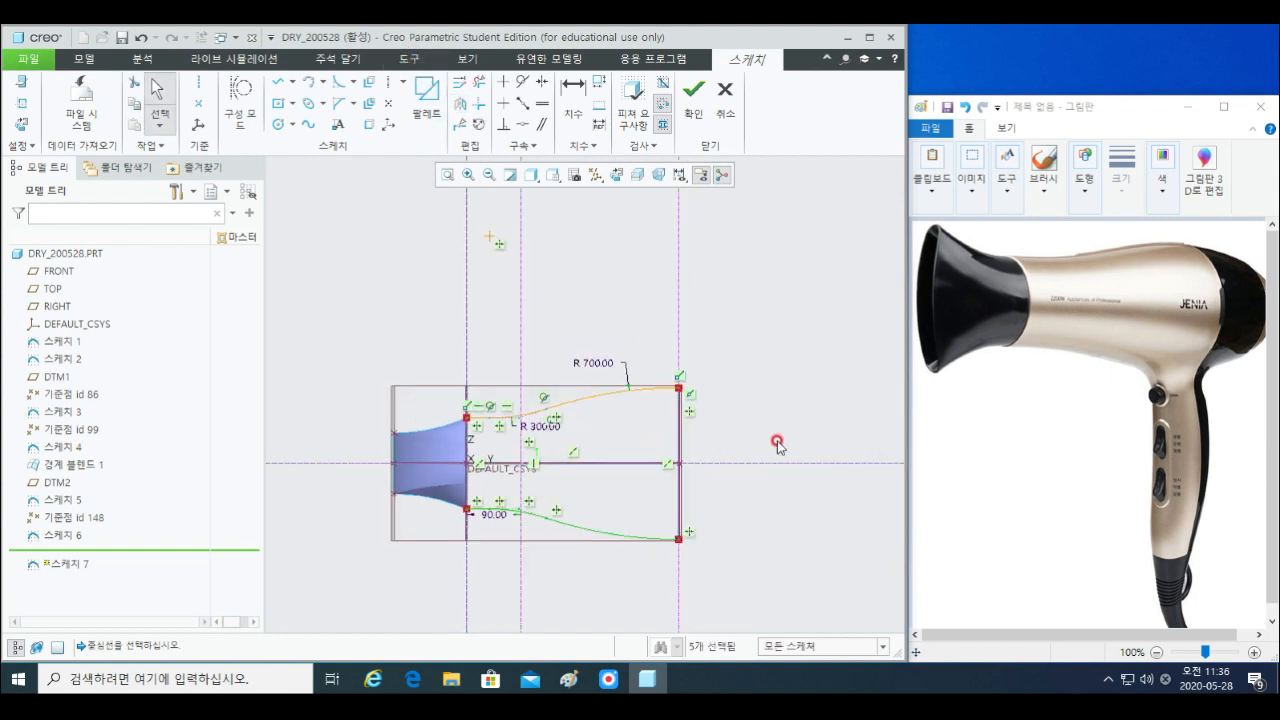
pyautogui.keyDown('shift'); pyautogui.moveTo(778, 441); pyautogui.dragTo(699, 428, button='middle'); pyautogui.keyUp('shift')
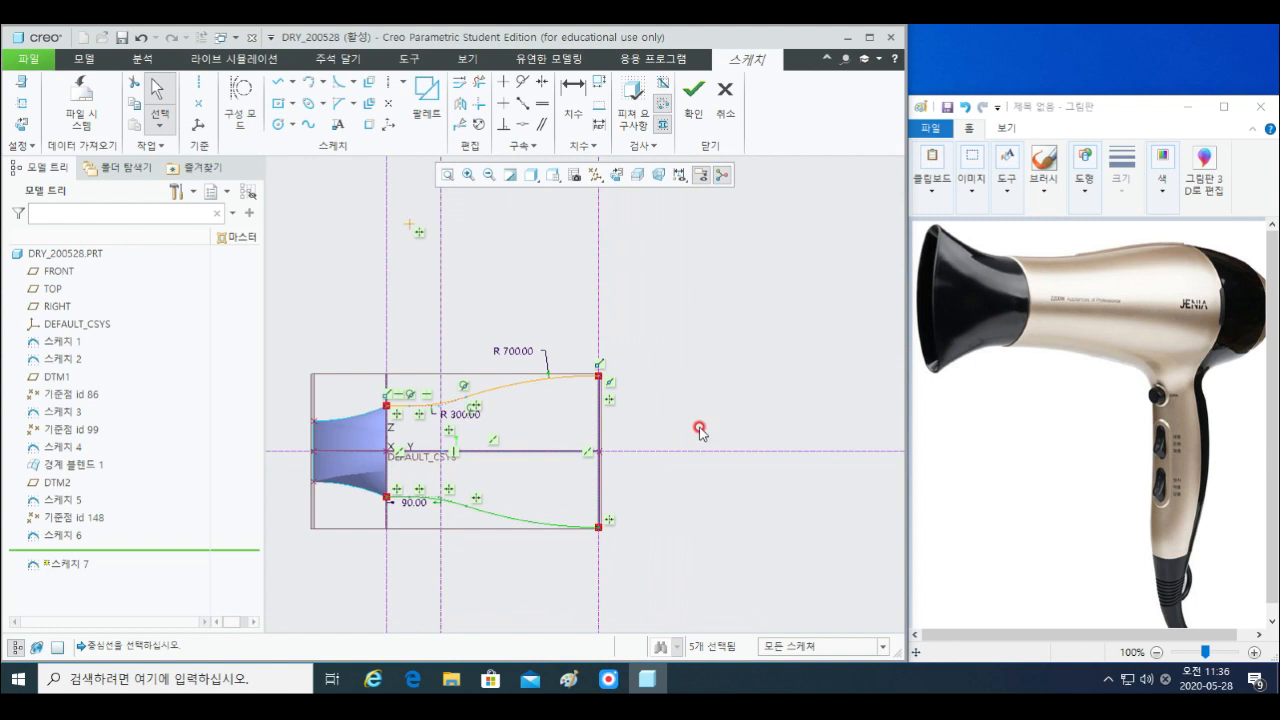
pyautogui.click(690, 98)
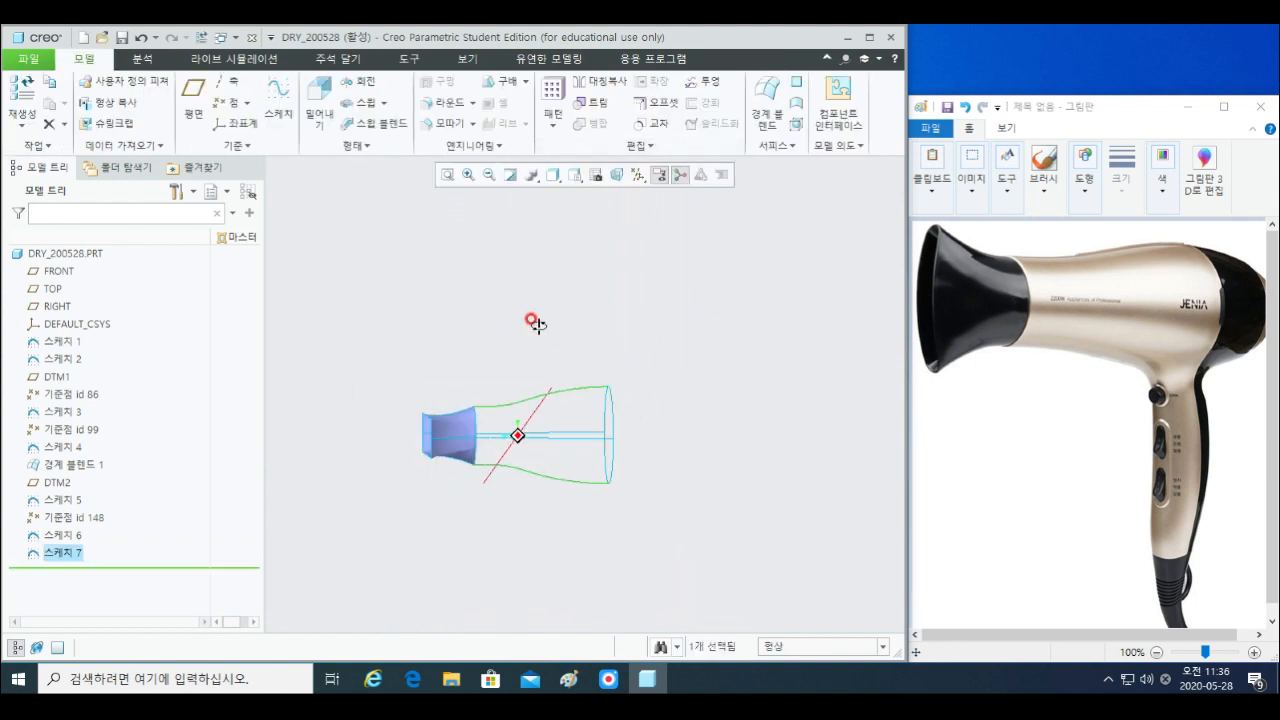
# - Start a boundary blend with the rear ellipse and the nozzle's circular rim as the first-direction chains
pyautogui.moveTo(558, 356)
pyautogui.mouseDown(button='middle')
pyautogui.moveTo(547, 375)
pyautogui.moveTo(522, 372)
pyautogui.moveTo(554, 368)
pyautogui.mouseUp(button='middle')
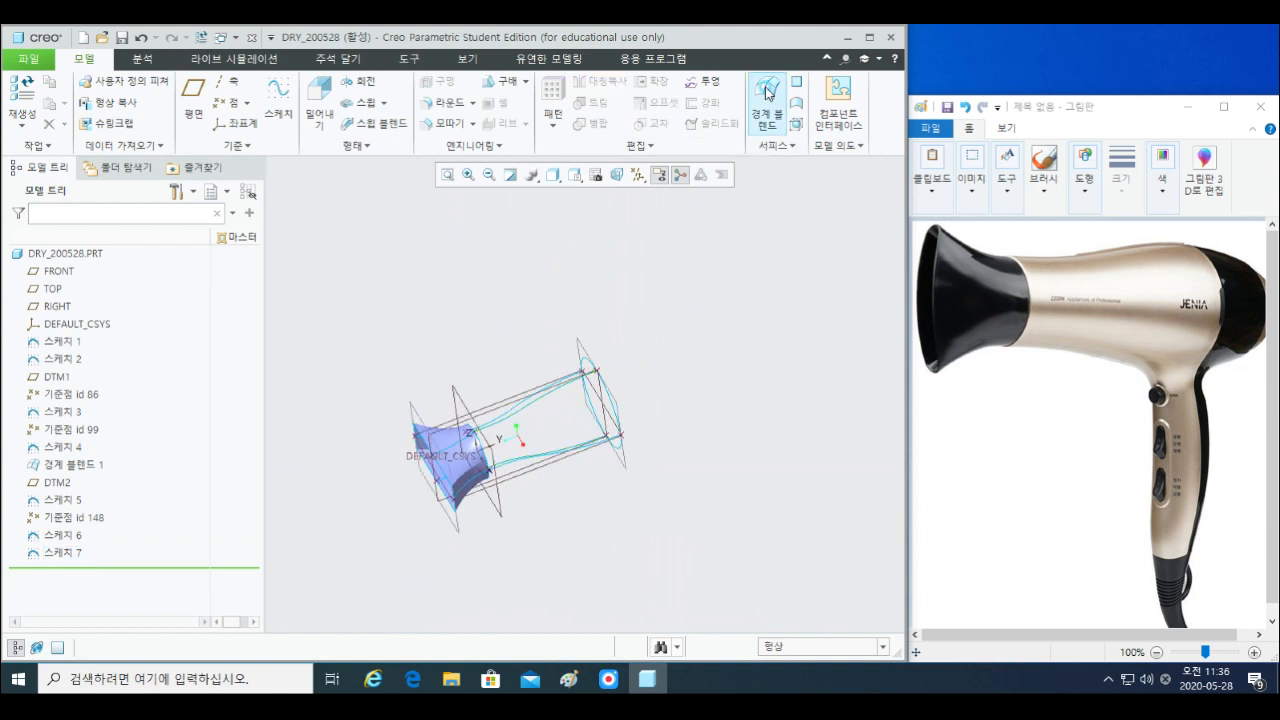
pyautogui.click(768, 100)
pyautogui.click(584, 367)
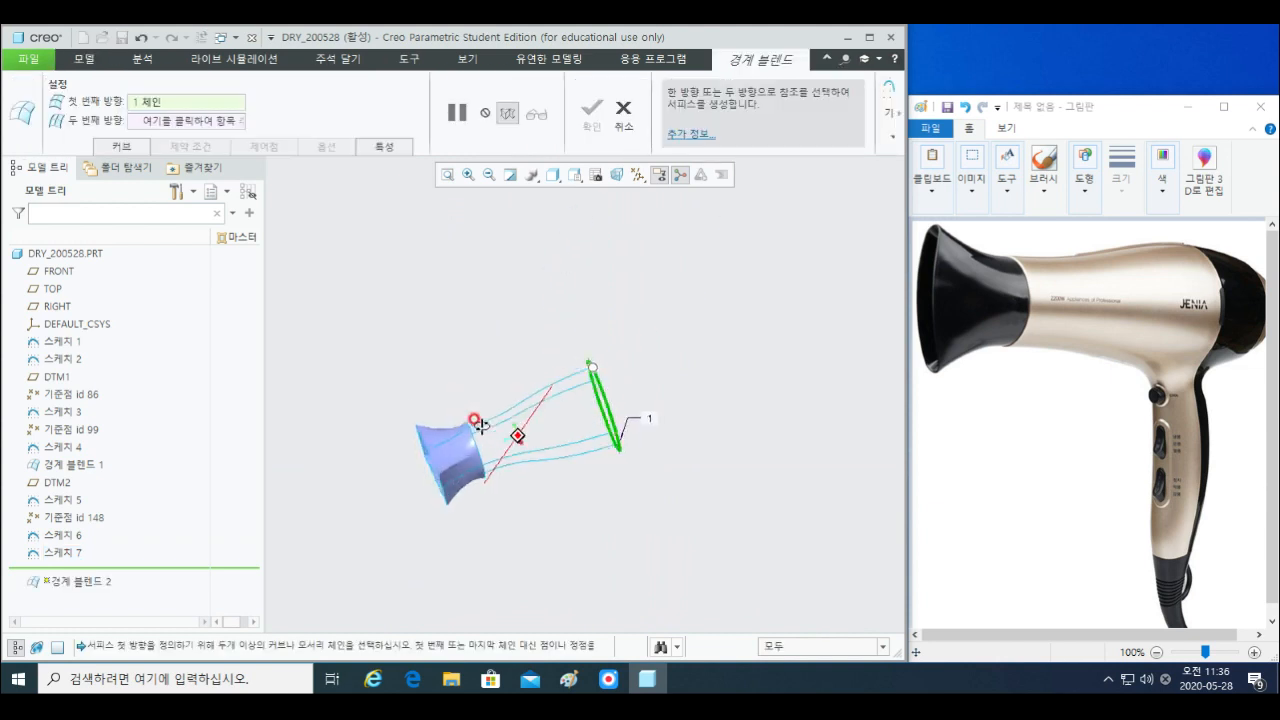
pyautogui.scroll(-5, 461, 430)
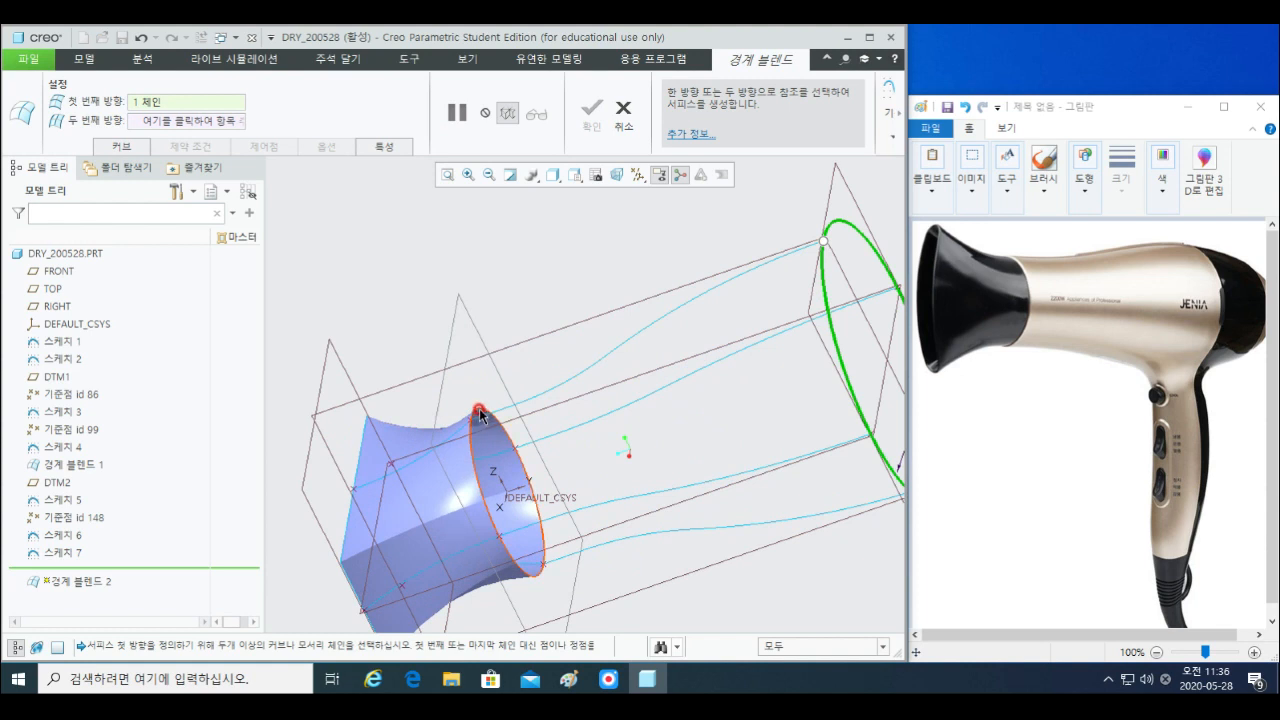
pyautogui.keyDown('ctrl'); pyautogui.click(474, 412); pyautogui.keyUp('ctrl')
pyautogui.scroll(4, 475, 412)
pyautogui.keyDown('shift'); pyautogui.moveTo(577, 392); pyautogui.dragTo(544, 400, button='middle'); pyautogui.keyUp('shift')
pyautogui.moveTo(544, 400); pyautogui.dragTo(474, 275, button='middle')
# - Add the four body profile curves as second-direction chains and complete the boundary blend surface
pyautogui.rightClick(432, 241)
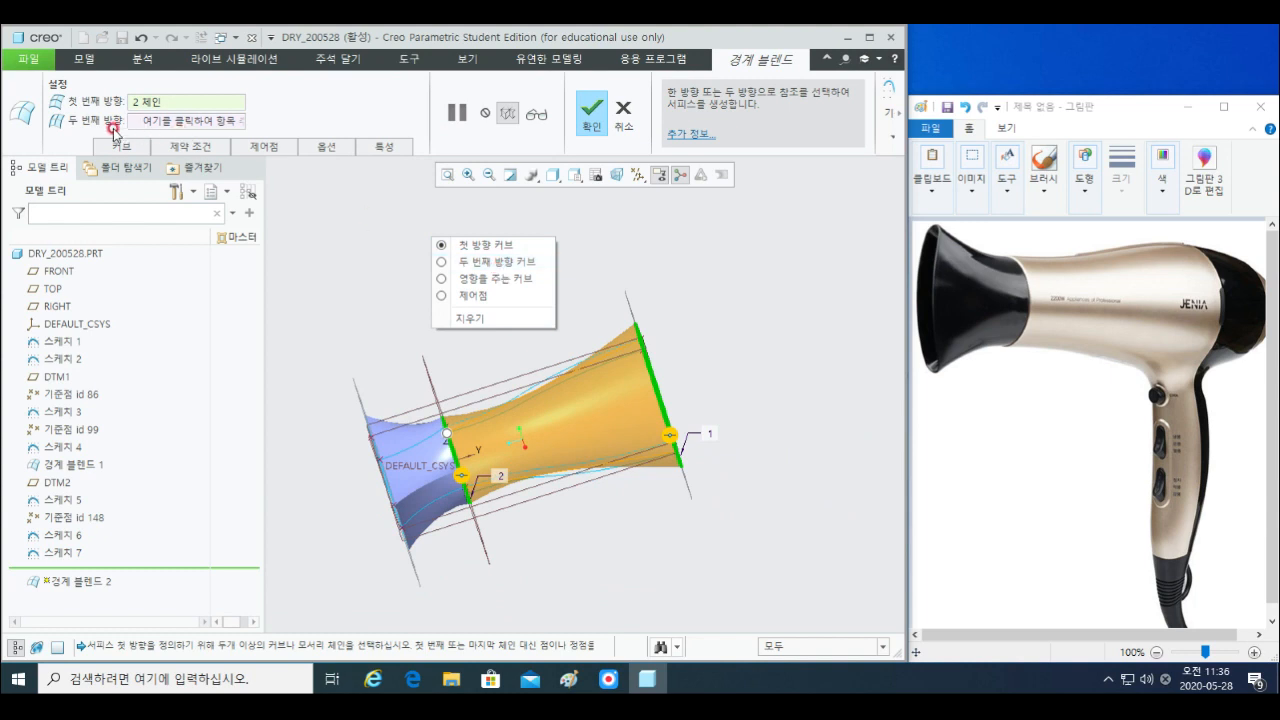
pyautogui.click(497, 262)
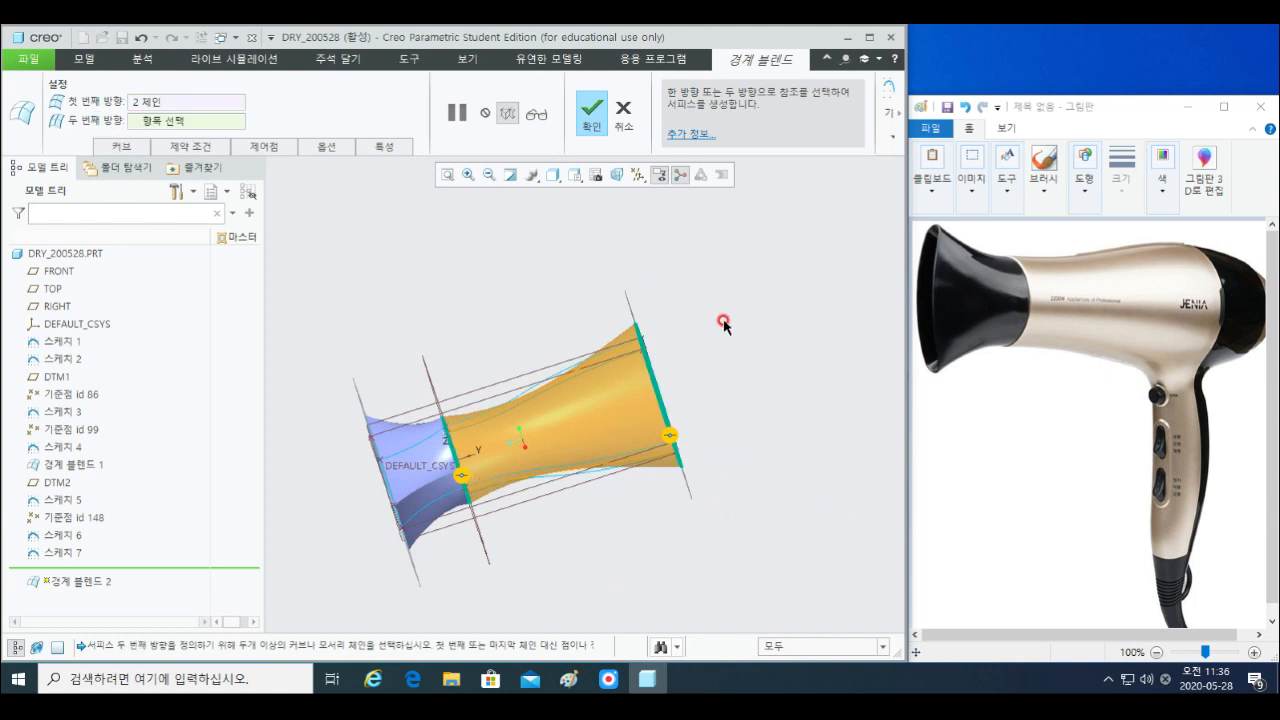
pyautogui.click(555, 372)
pyautogui.moveTo(555, 372); pyautogui.dragTo(603, 385, button='middle')
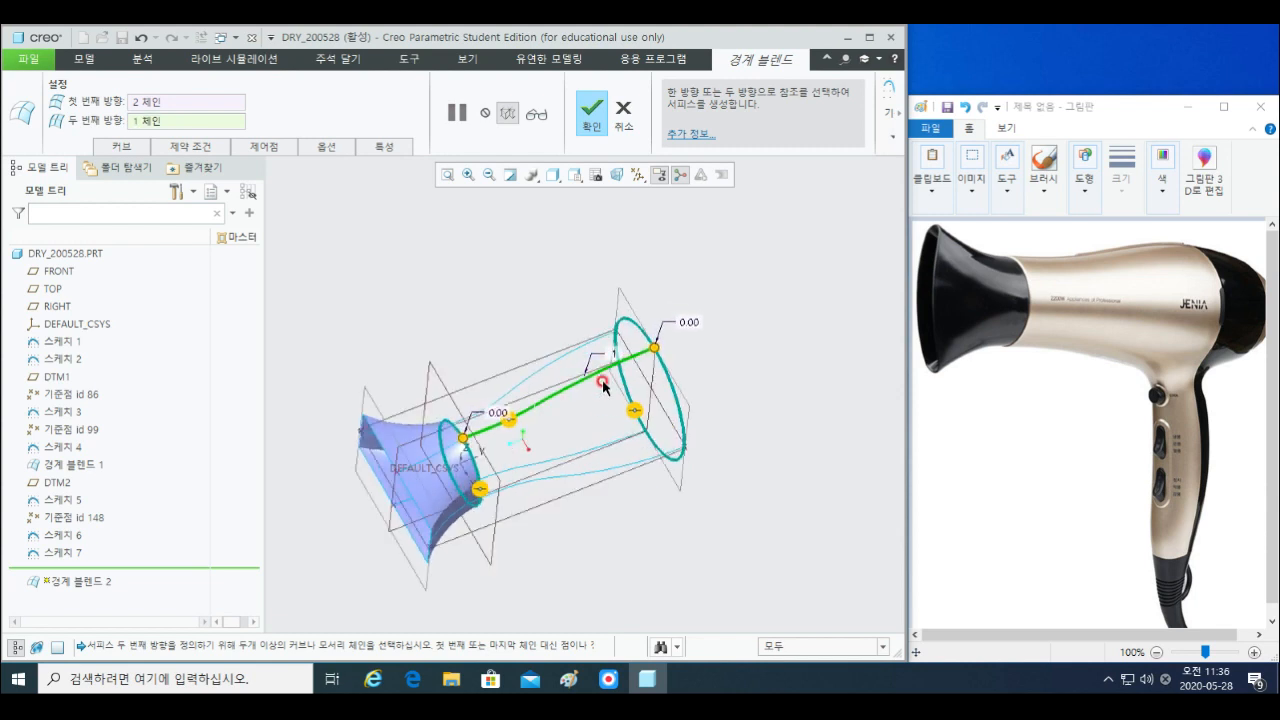
pyautogui.keyDown('ctrl'); pyautogui.click(568, 481); pyautogui.keyUp('ctrl')
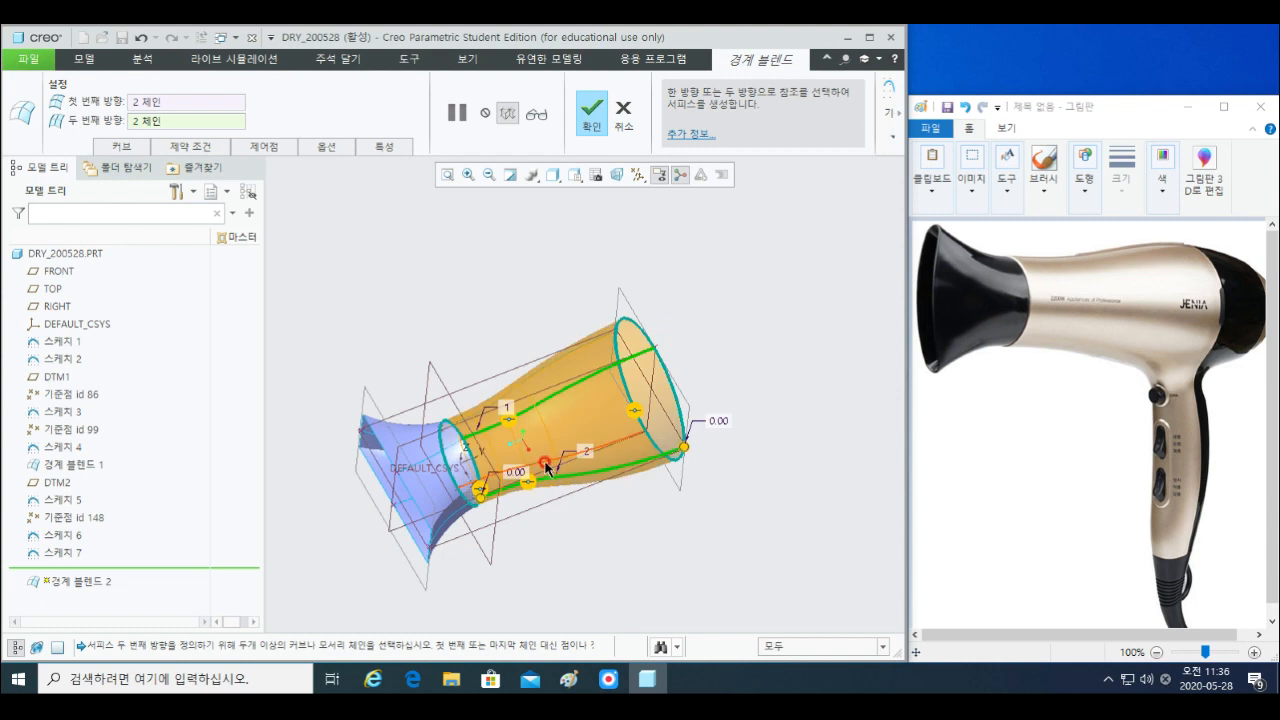
pyautogui.keyDown('ctrl'); pyautogui.click(548, 462); pyautogui.keyUp('ctrl')
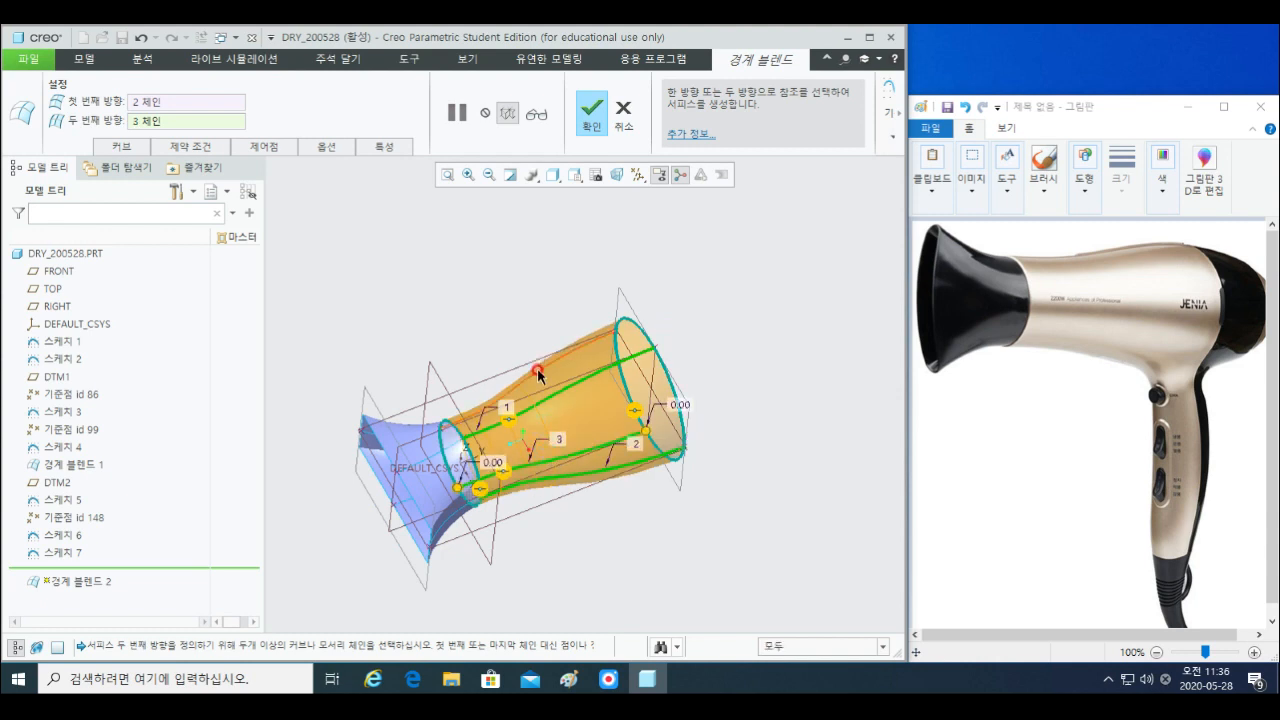
pyautogui.keyDown('ctrl'); pyautogui.click(537, 367); pyautogui.keyUp('ctrl')
pyautogui.moveTo(628, 410); pyautogui.dragTo(714, 386, button='middle')
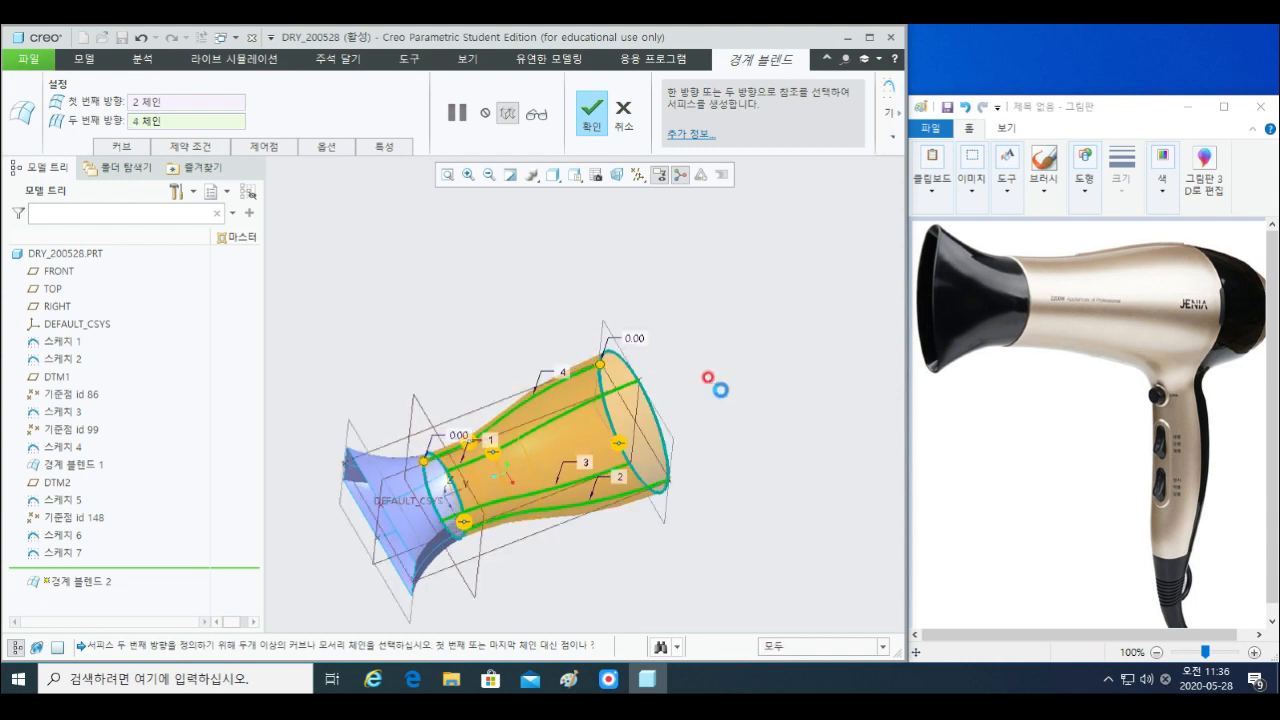
pyautogui.middleClick(714, 386)
pyautogui.moveTo(660, 417); pyautogui.dragTo(456, 328, button='middle')
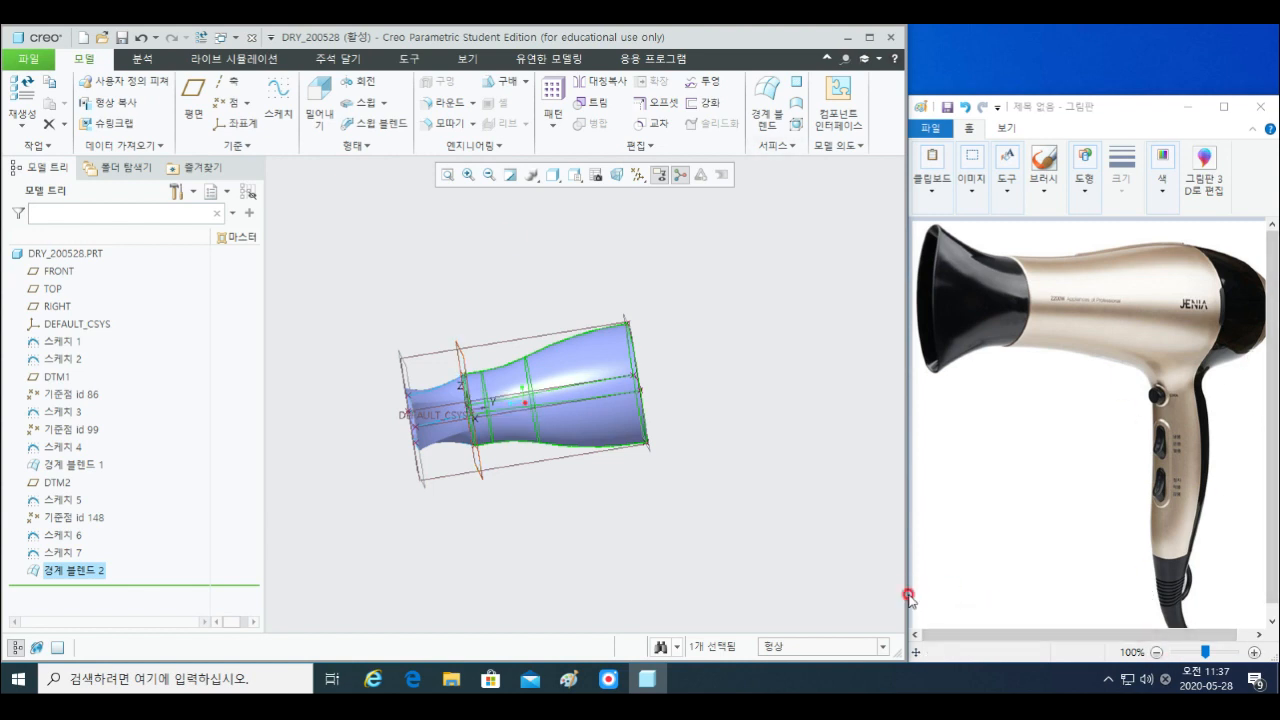
# - Adjust the shared edge between the modeling window and the reference image window
pyautogui.moveTo(903, 594)
pyautogui.mouseDown()
pyautogui.moveTo(880, 594)
pyautogui.moveTo(900, 597)
pyautogui.mouseUp()
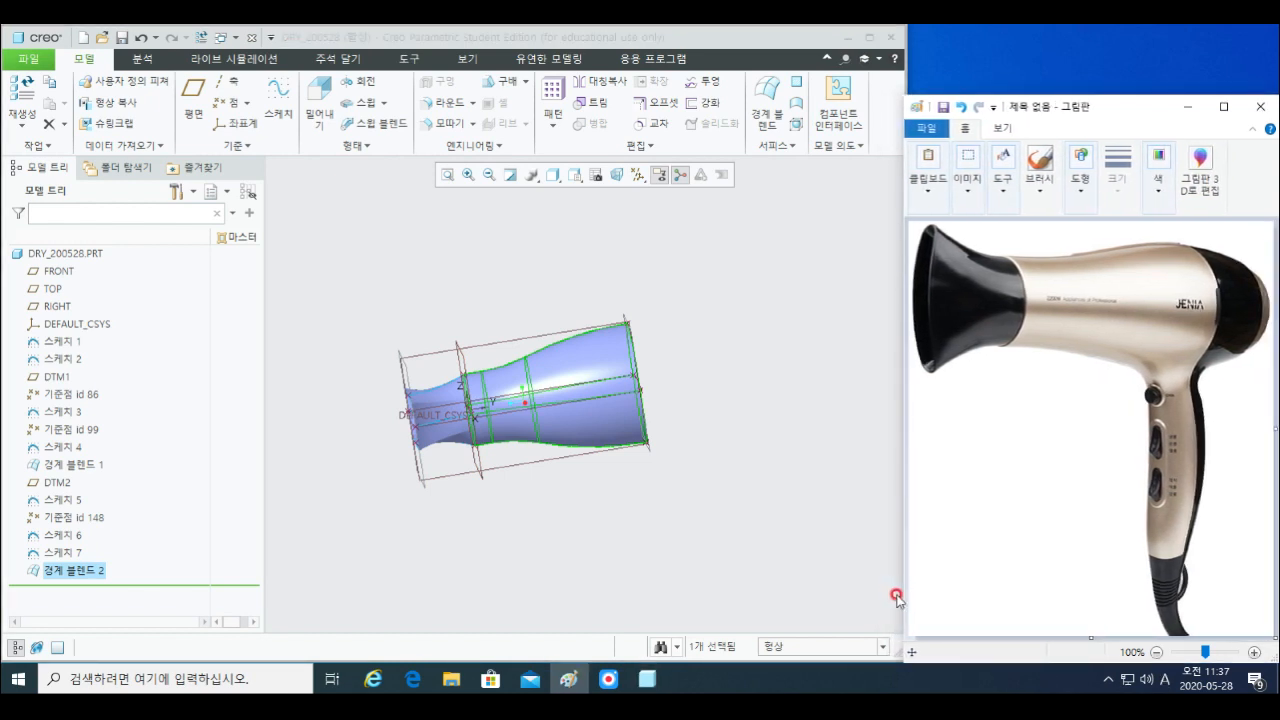
pyautogui.click(814, 560)
pyautogui.moveTo(897, 487)
pyautogui.mouseDown()
pyautogui.moveTo(862, 490)
pyautogui.moveTo(893, 496)
pyautogui.moveTo(897, 518)
pyautogui.mouseUp()
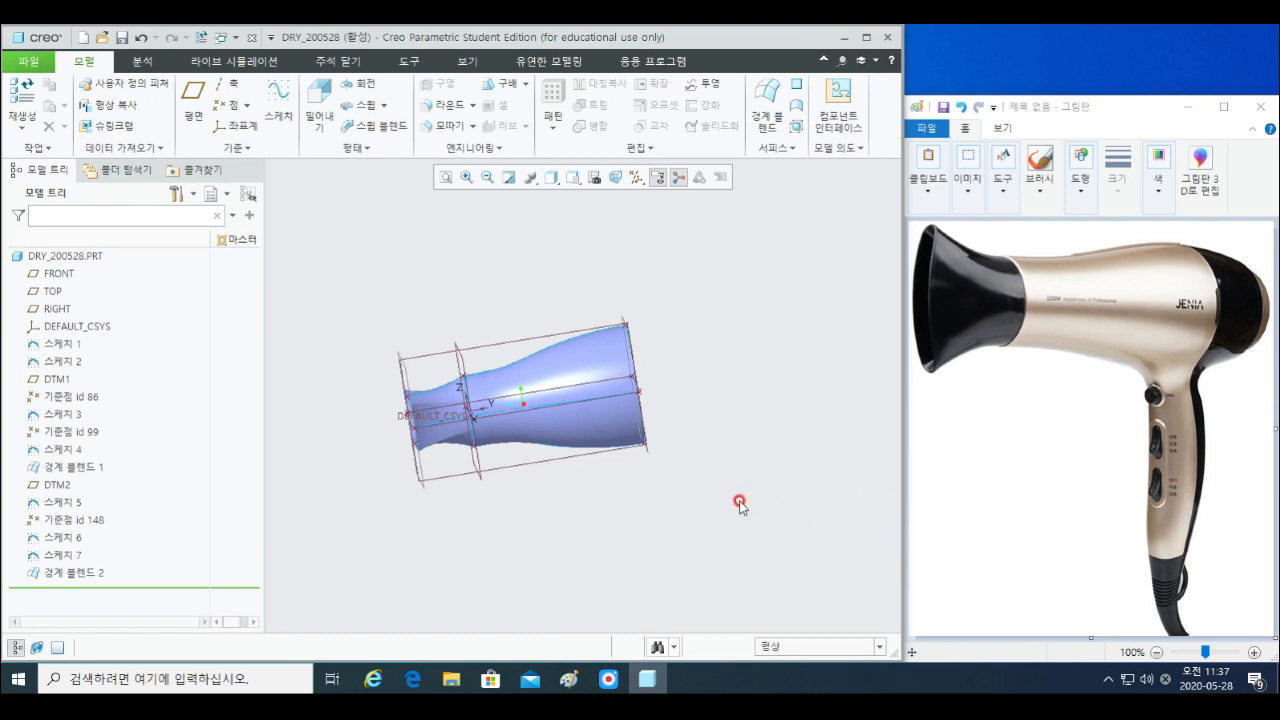
# - Create a datum plane offset 150 from DTM2, behind the rear end of the body
pyautogui.scroll(3, 630, 294)
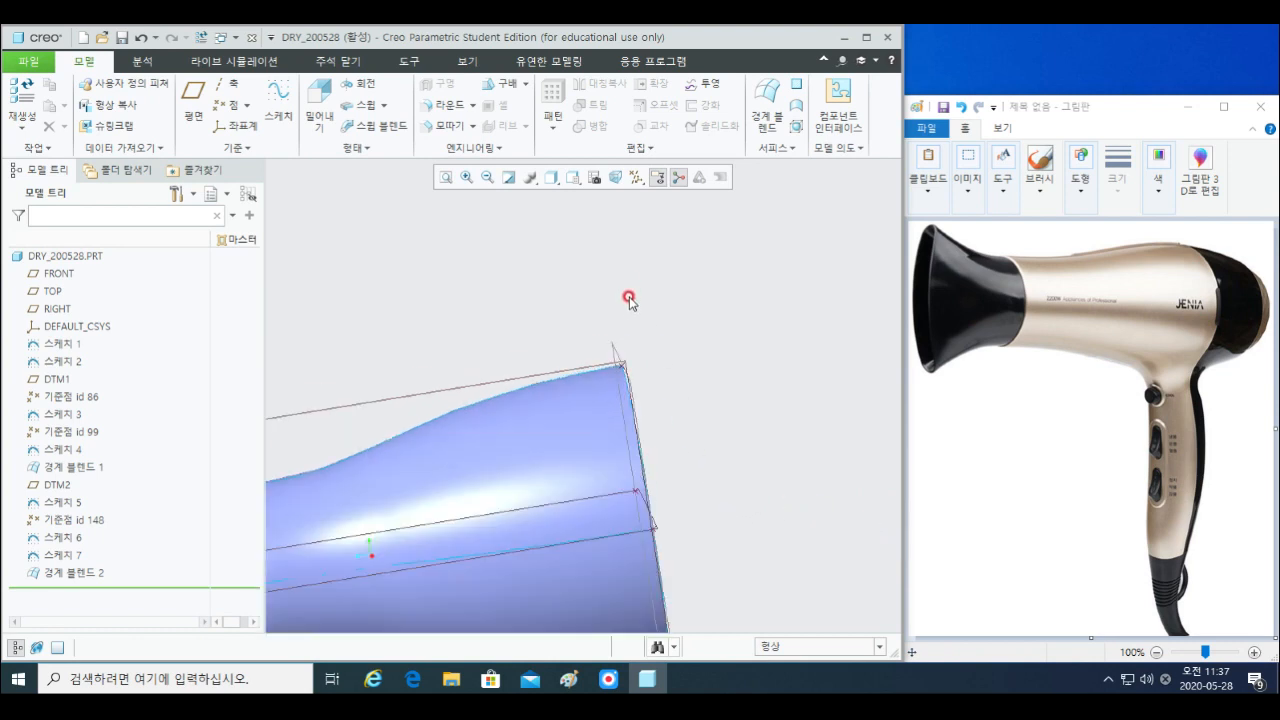
pyautogui.click(614, 346)
pyautogui.scroll(-4, 626, 452)
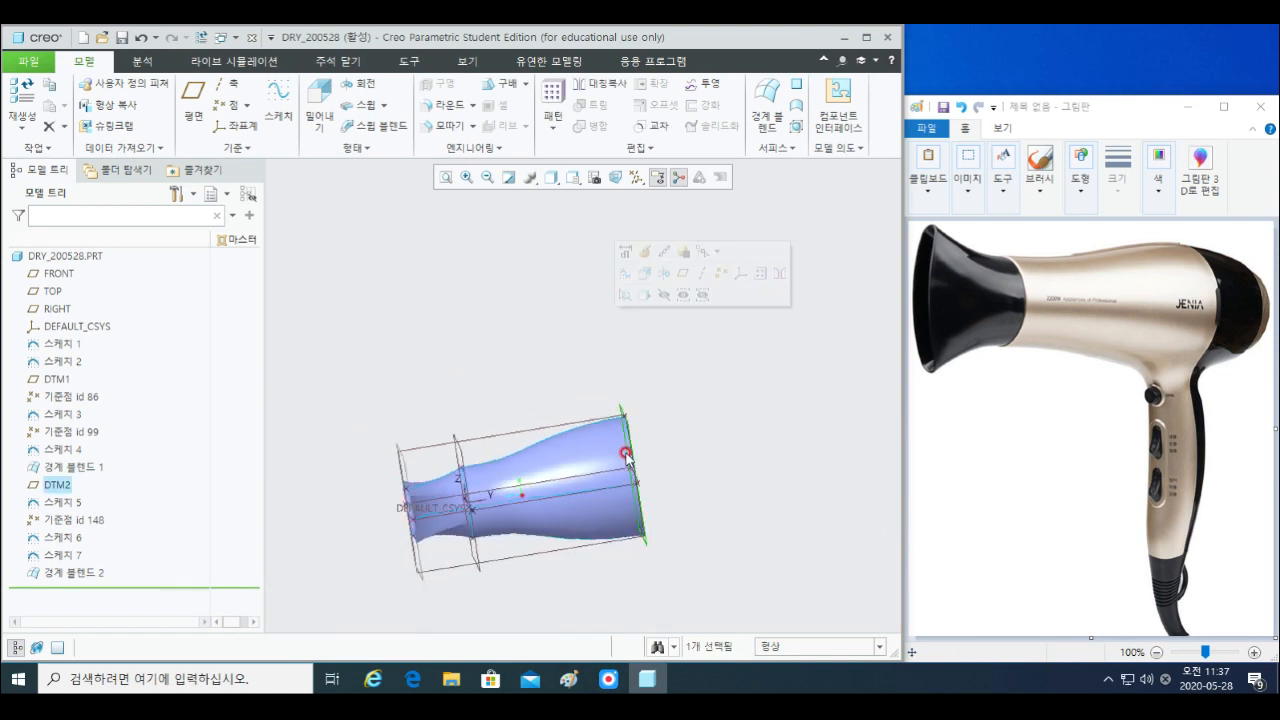
pyautogui.keyDown('shift'); pyautogui.moveTo(678, 490); pyautogui.dragTo(627, 441, button='middle'); pyautogui.keyUp('shift')
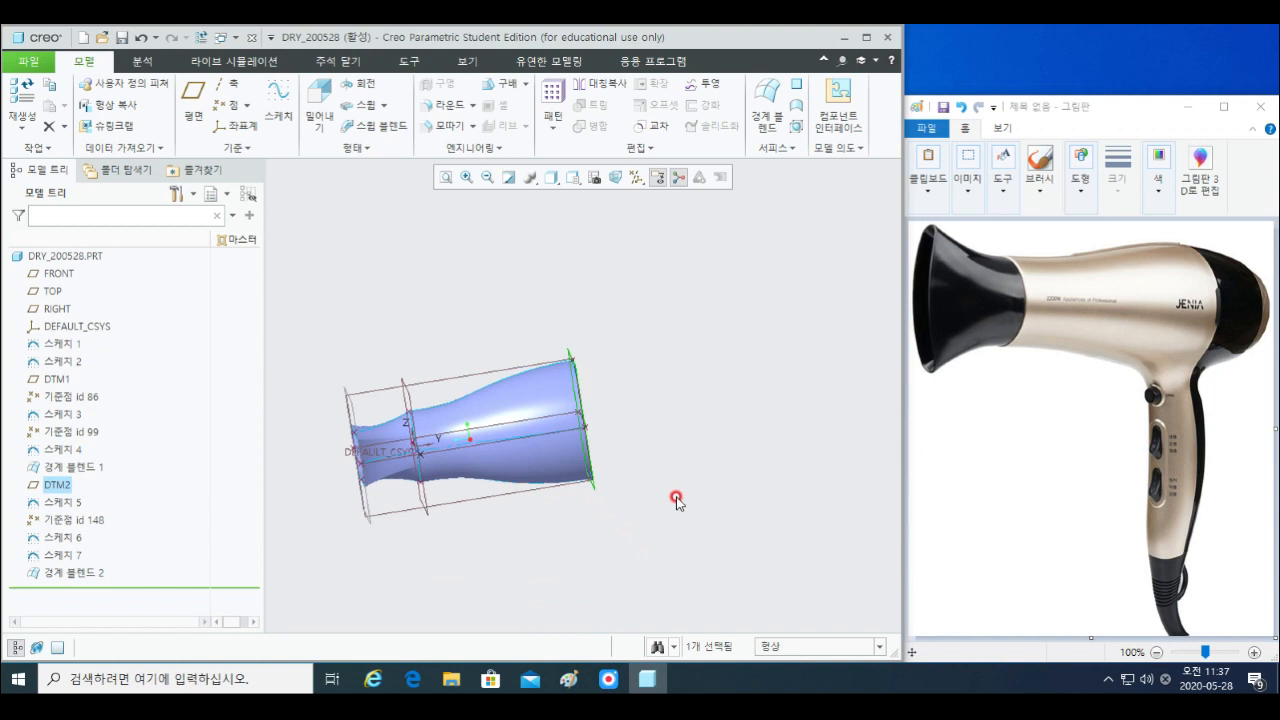
pyautogui.click(190, 105)
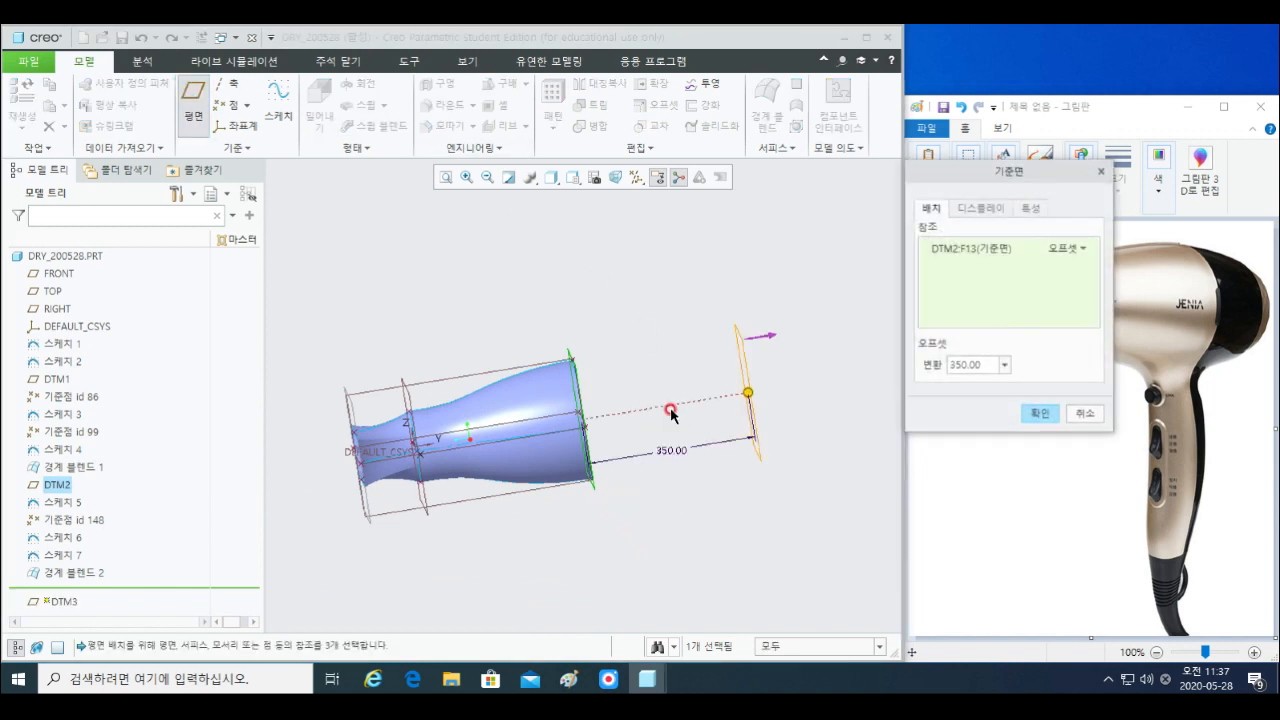
pyautogui.doubleClick(670, 450)
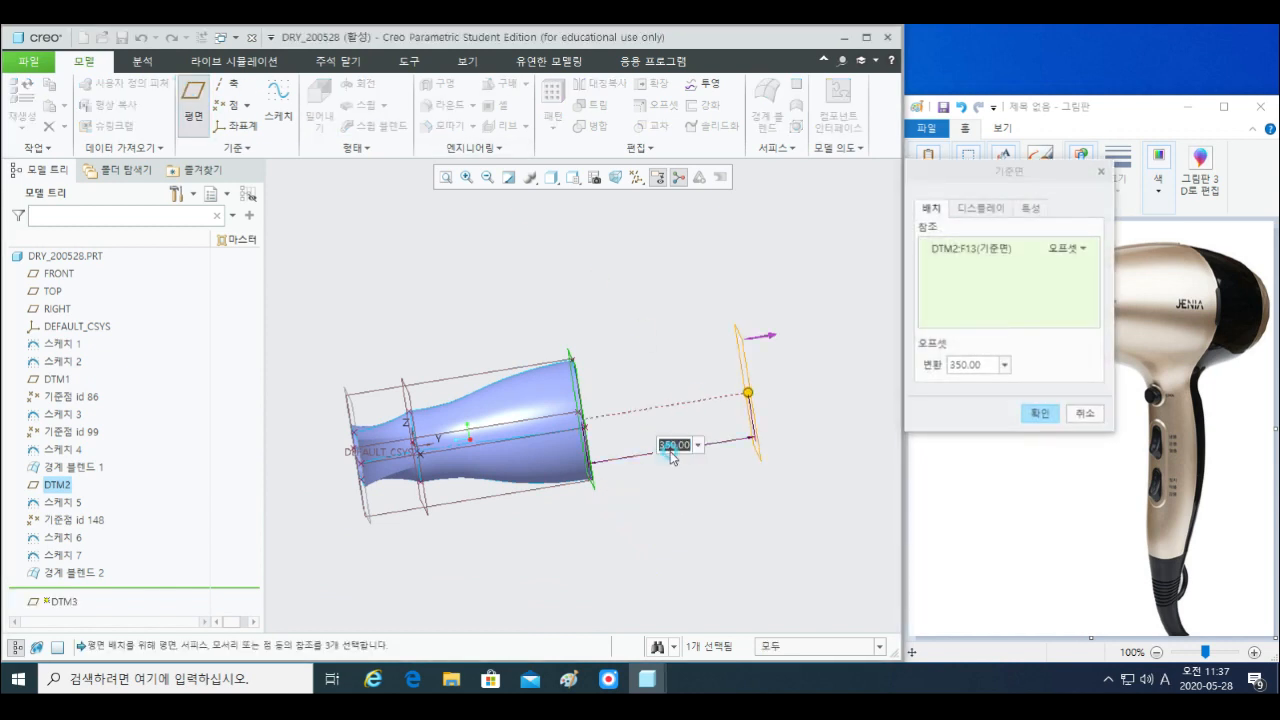
pyautogui.click(799, 501)
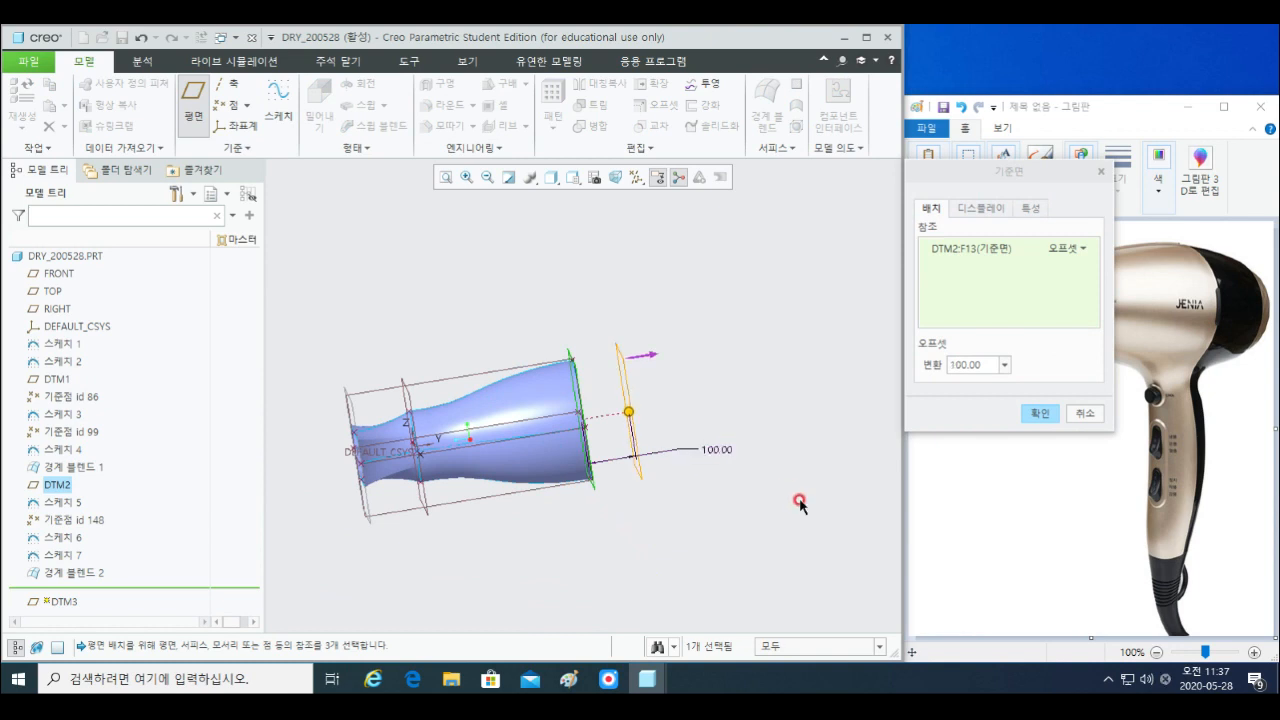
pyautogui.doubleClick(717, 449)
pyautogui.write('150')
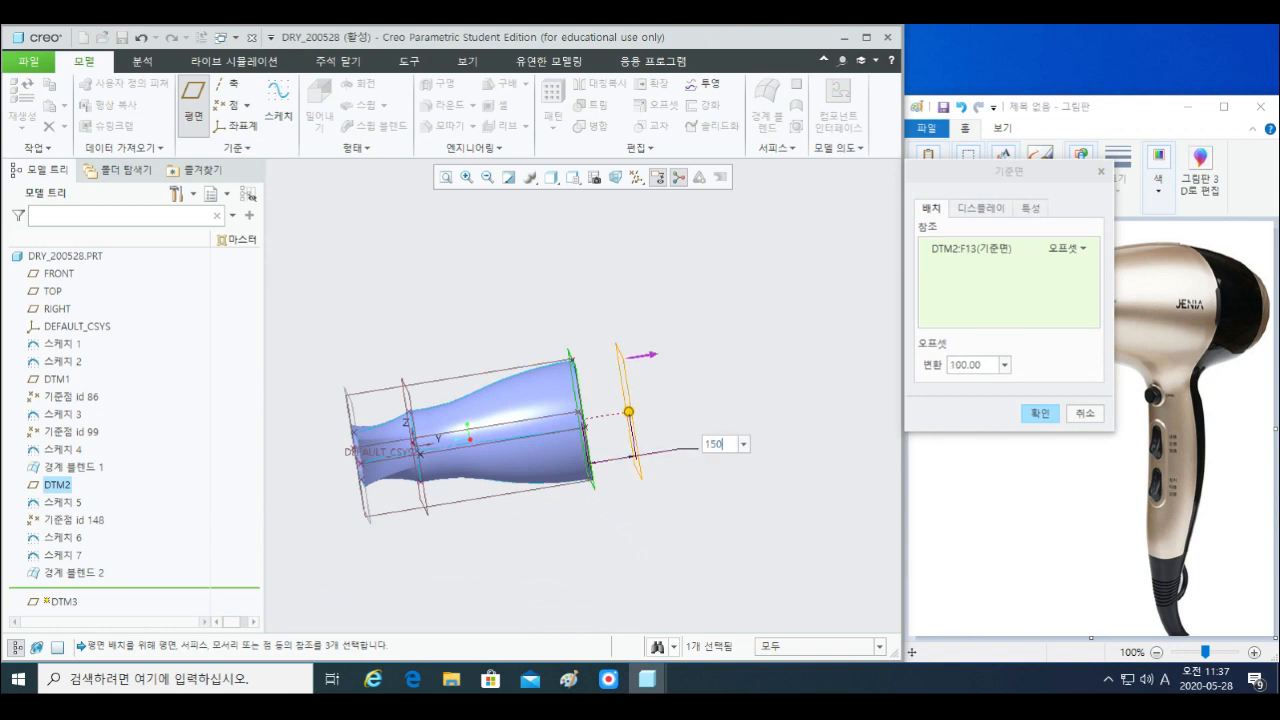
pyautogui.press('Return')
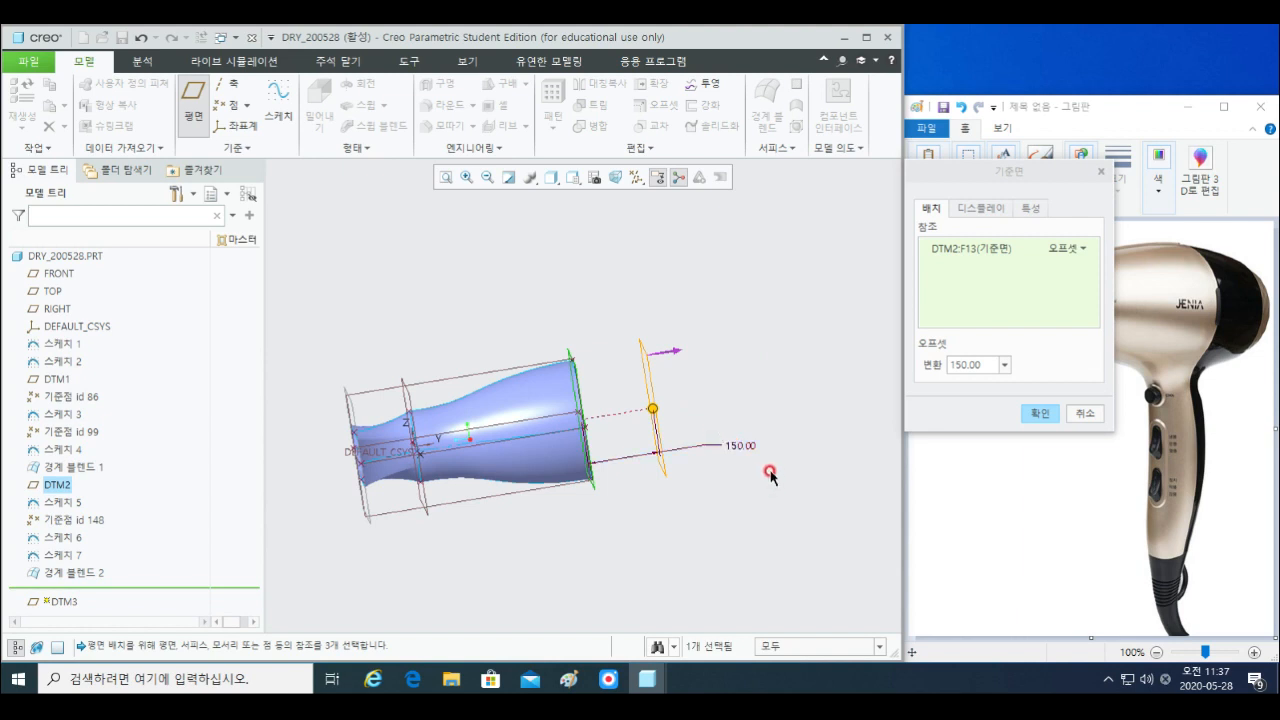
pyautogui.middleClick(791, 451)
# - Start a sketch on the new rear datum plane, viewed straight on, and add vertical and horizontal centerlines through the origin
pyautogui.moveTo(694, 451); pyautogui.dragTo(645, 415, button='middle')
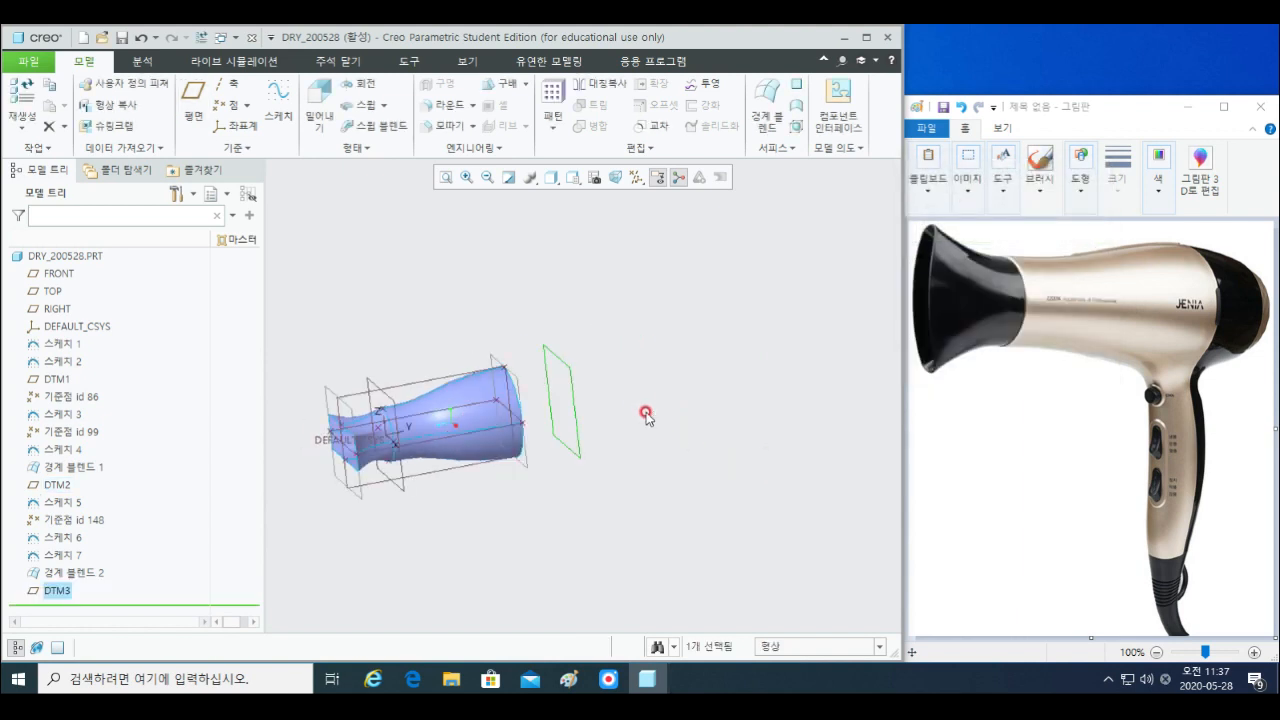
pyautogui.press('s')
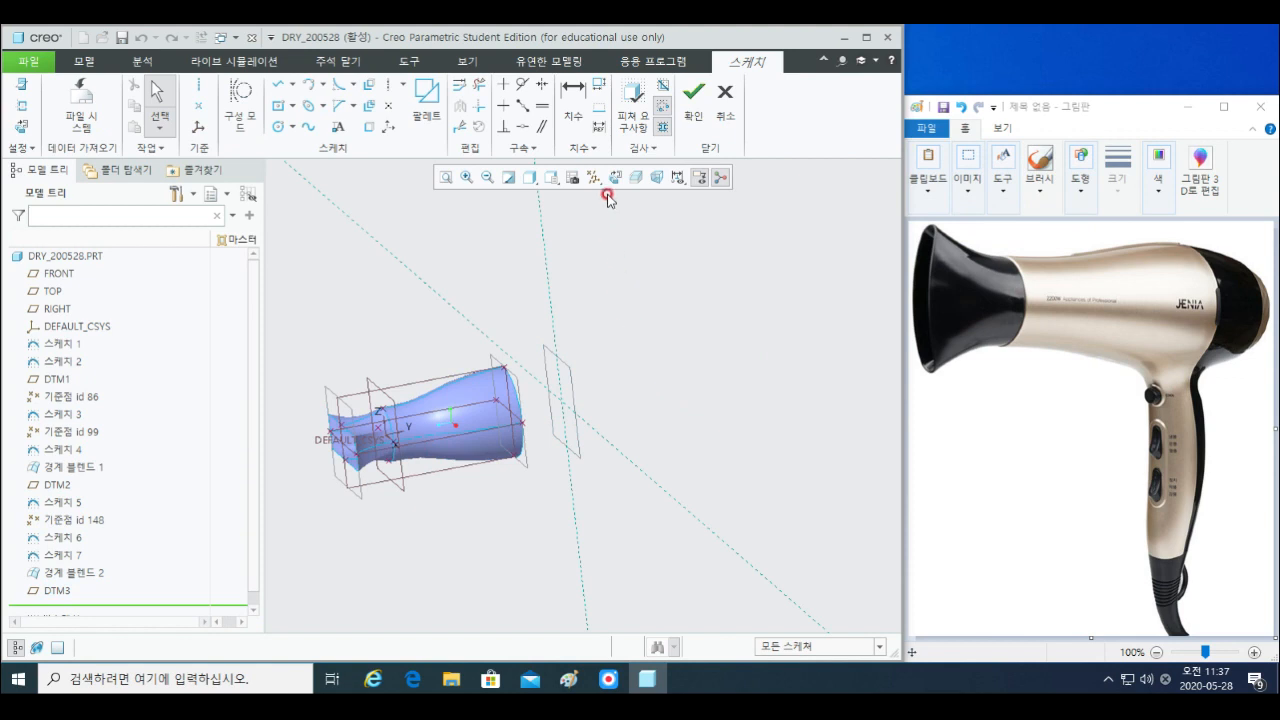
pyautogui.click(611, 176)
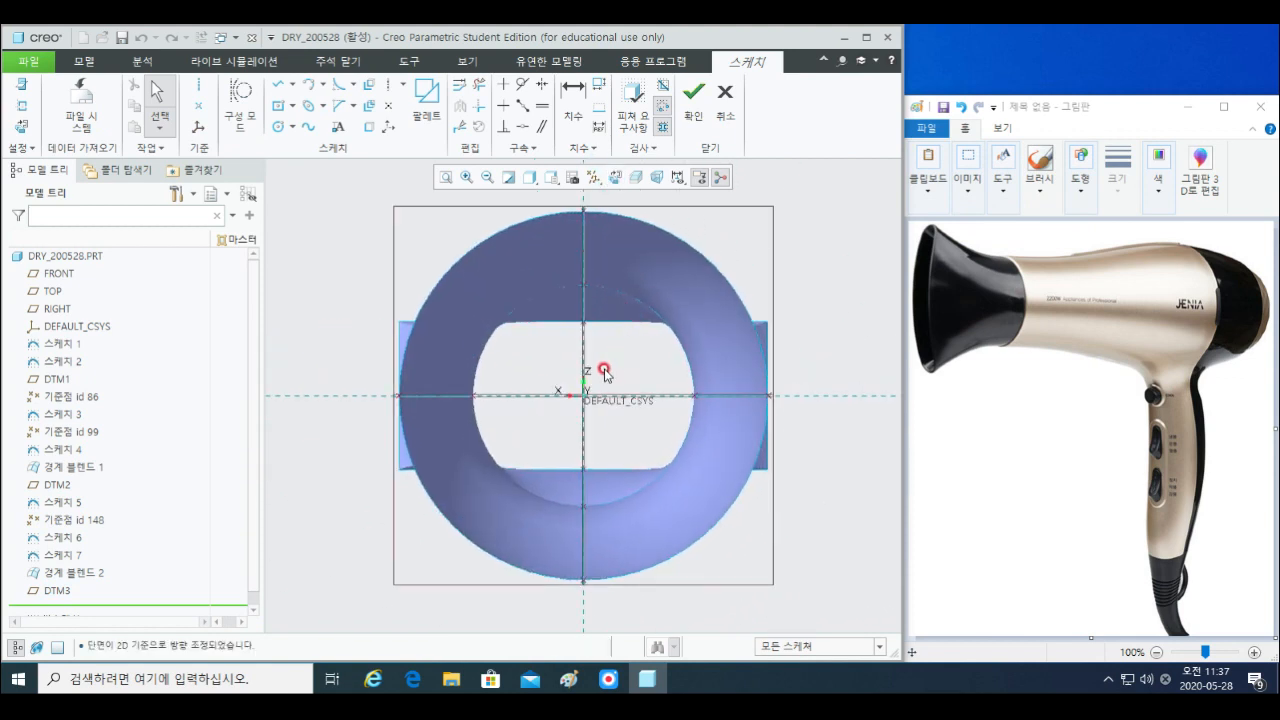
pyautogui.scroll(-3, 600, 377)
pyautogui.keyDown('shift'); pyautogui.moveTo(720, 349); pyautogui.dragTo(643, 337, button='middle'); pyautogui.keyUp('shift')
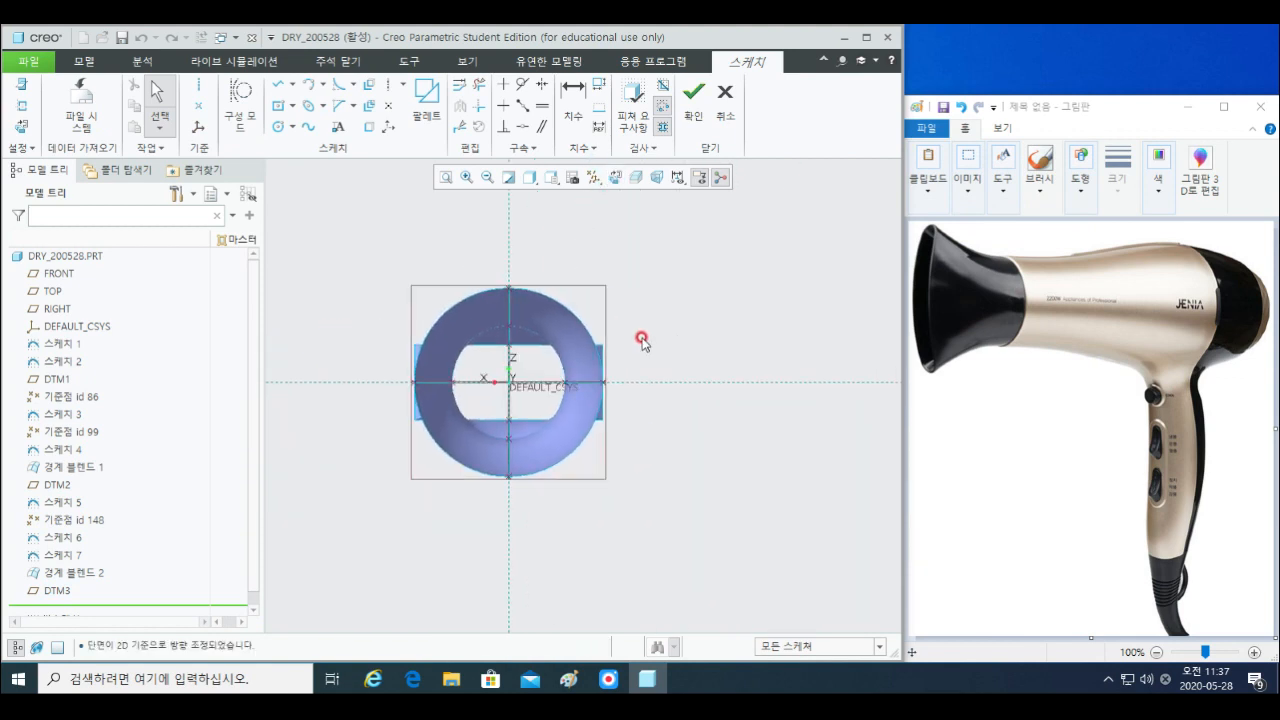
pyautogui.rightClick(714, 279)
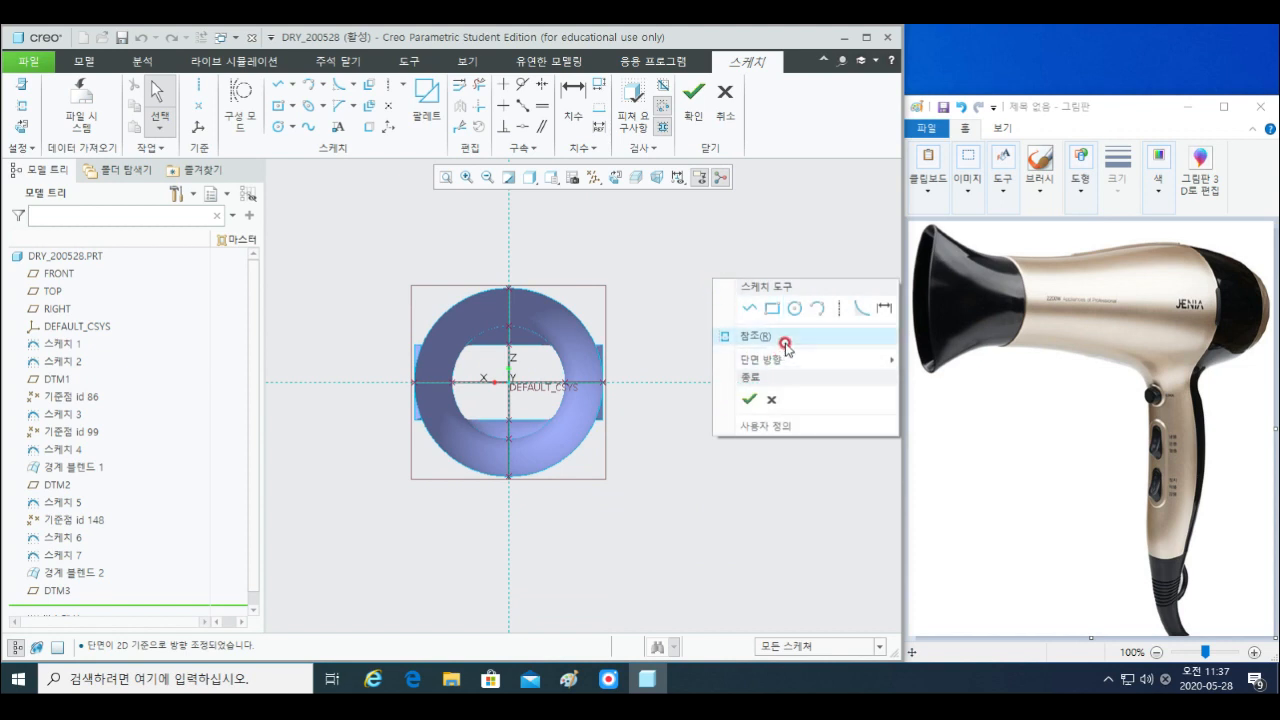
pyautogui.click(838, 308)
pyautogui.click(510, 360)
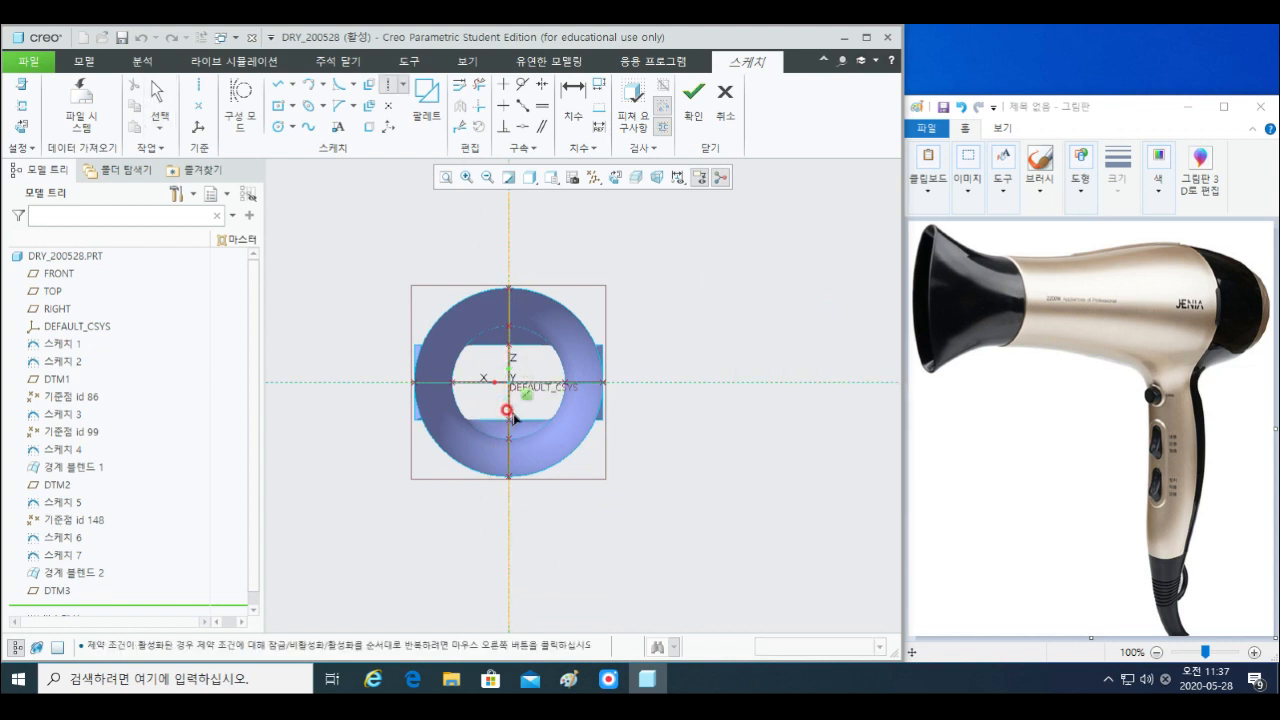
pyautogui.click(509, 418)
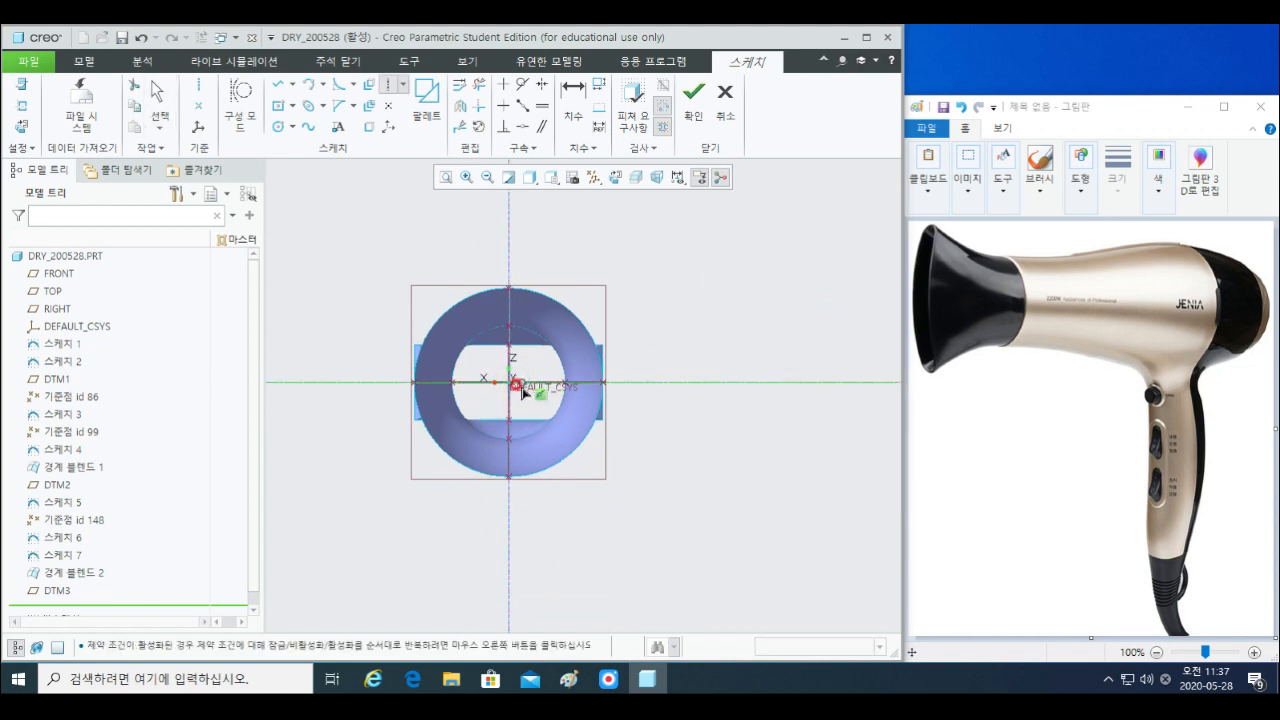
pyautogui.click(511, 381)
pyautogui.middleClick(532, 437)
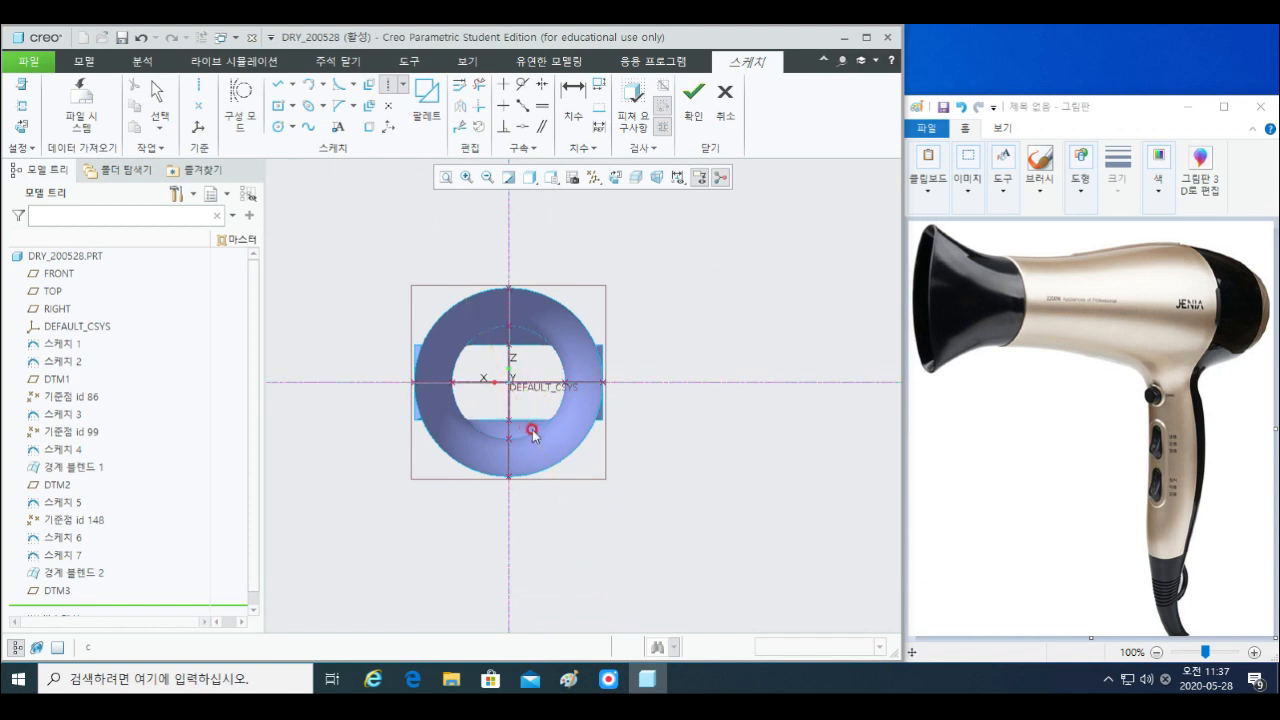
# - Sketch a circle centered on the centerline intersection, set its diameter to 150, and finish the sketch
pyautogui.click(292, 127)
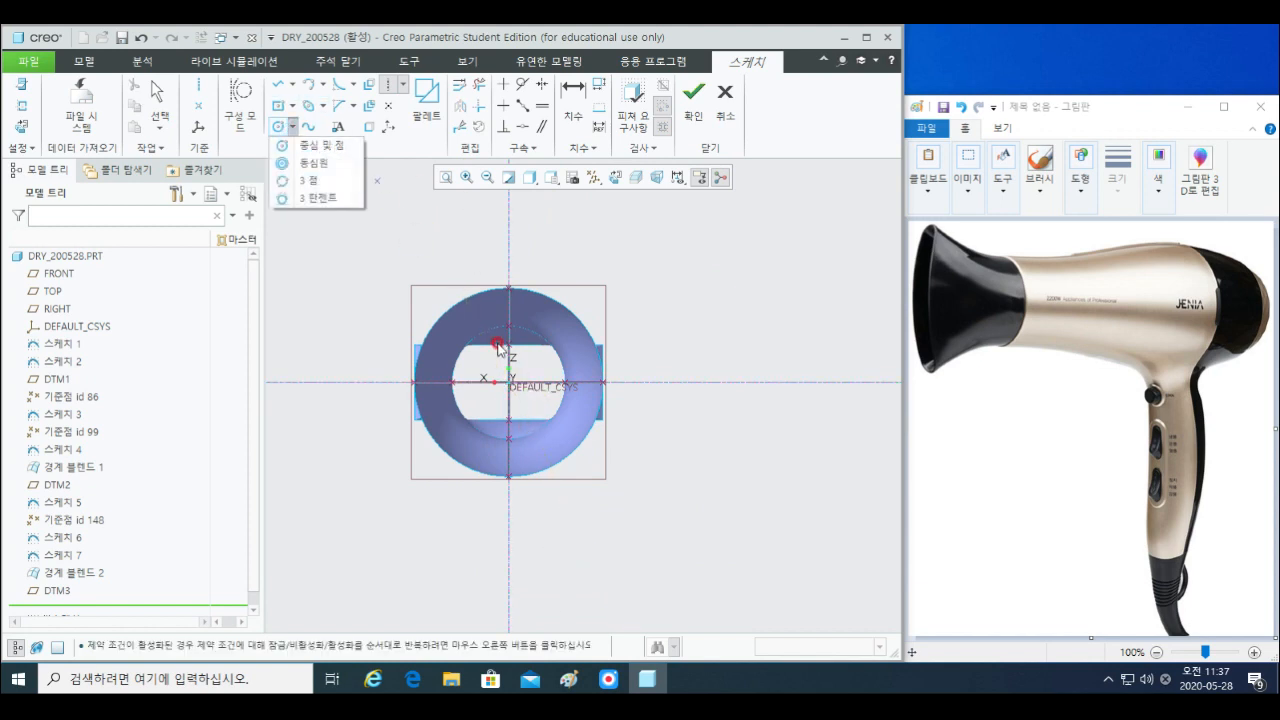
pyautogui.click(300, 145)
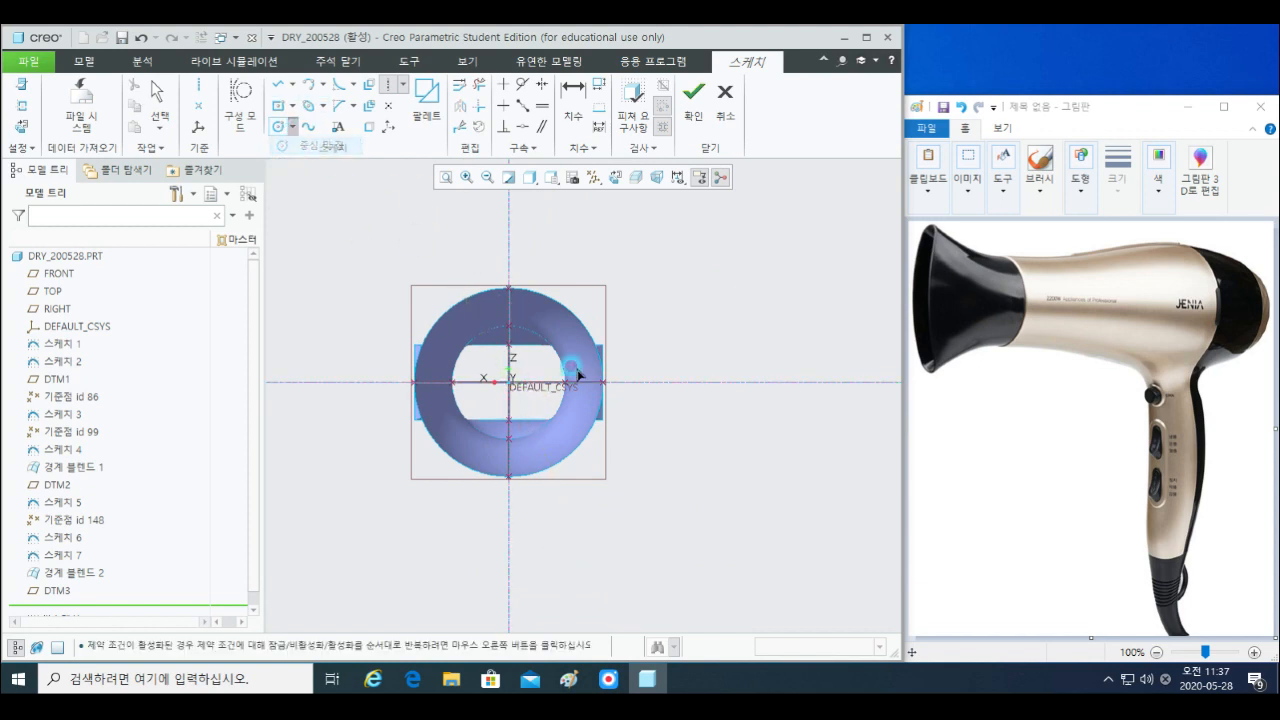
pyautogui.click(512, 385)
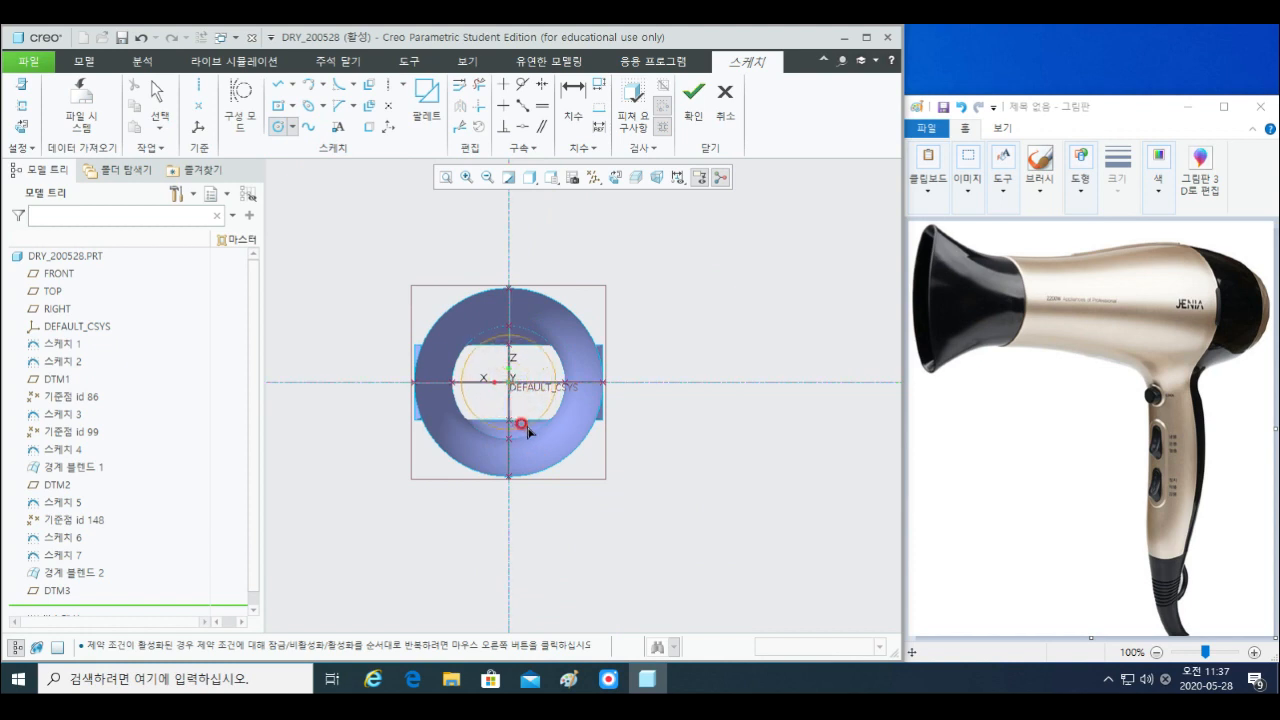
pyautogui.click(527, 426)
pyautogui.middleClick(625, 435)
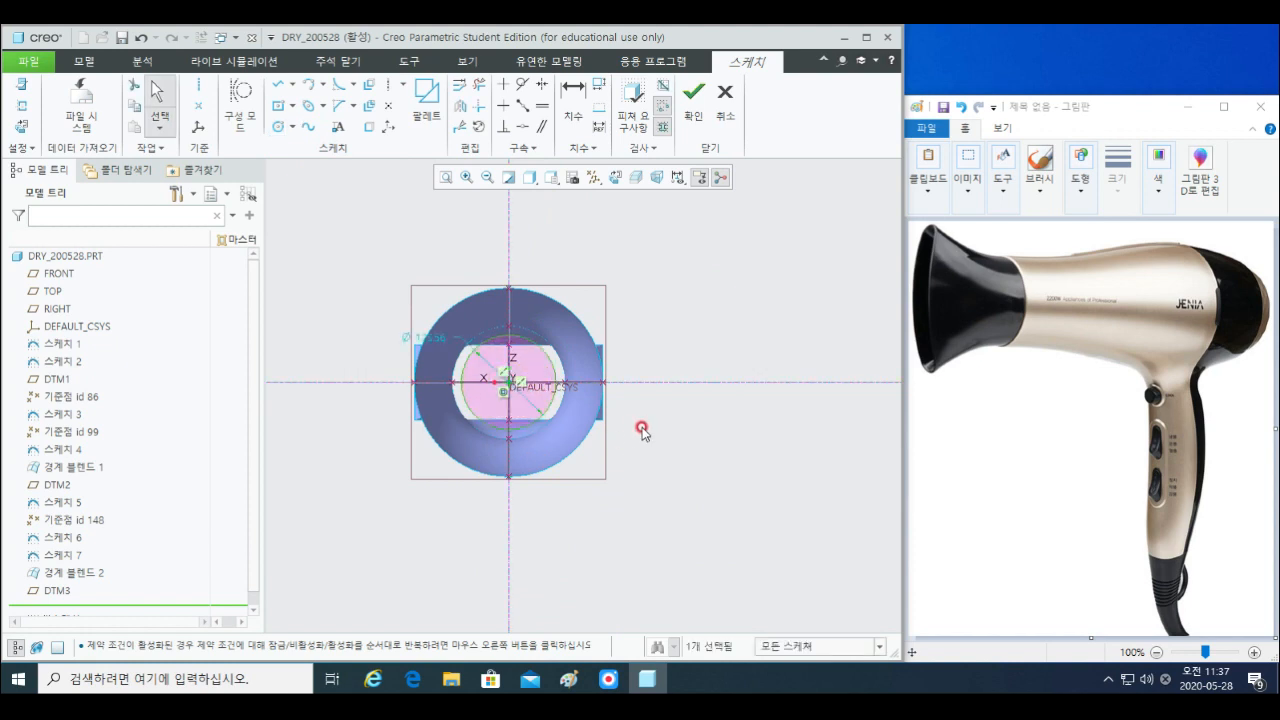
pyautogui.doubleClick(436, 341)
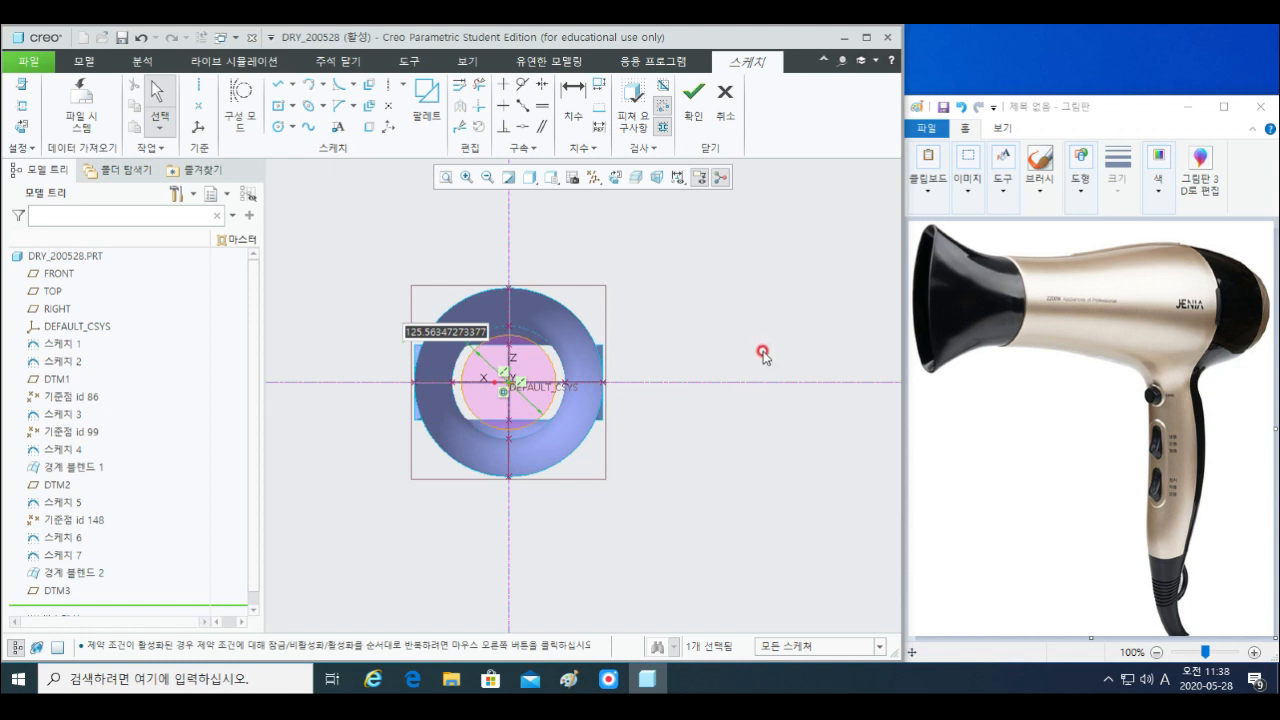
pyautogui.write('150')
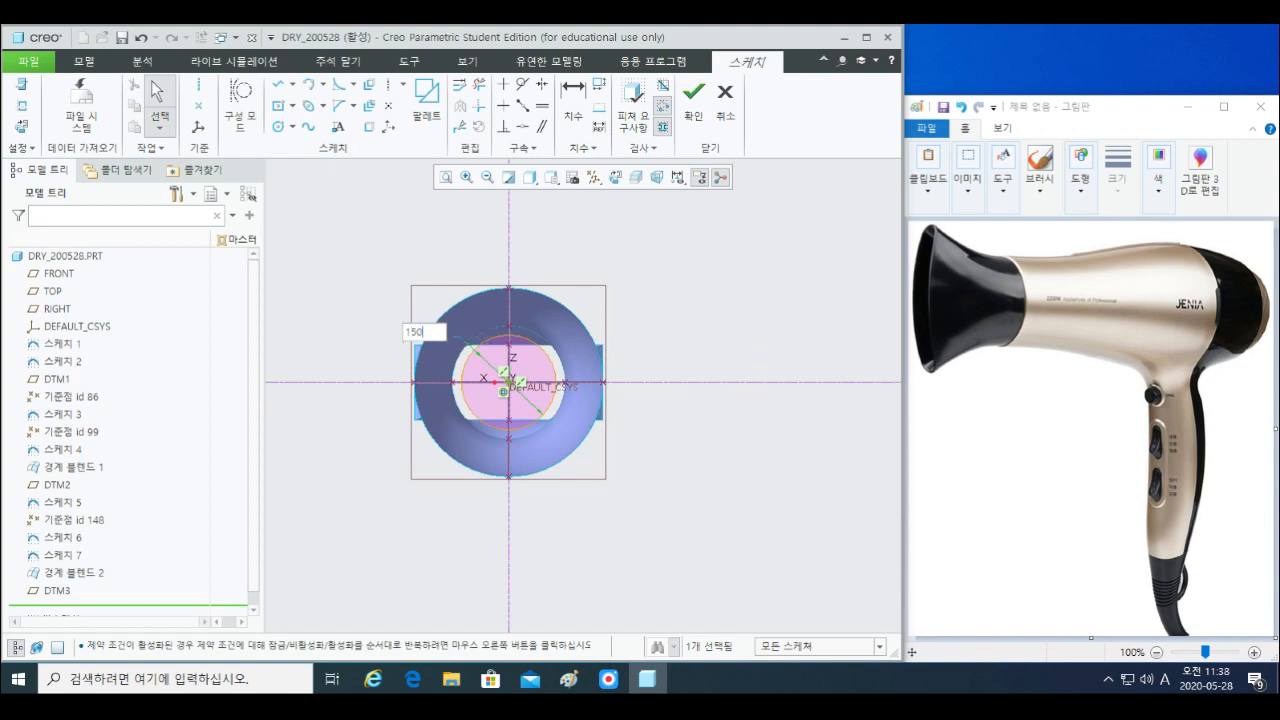
pyautogui.press('Return')
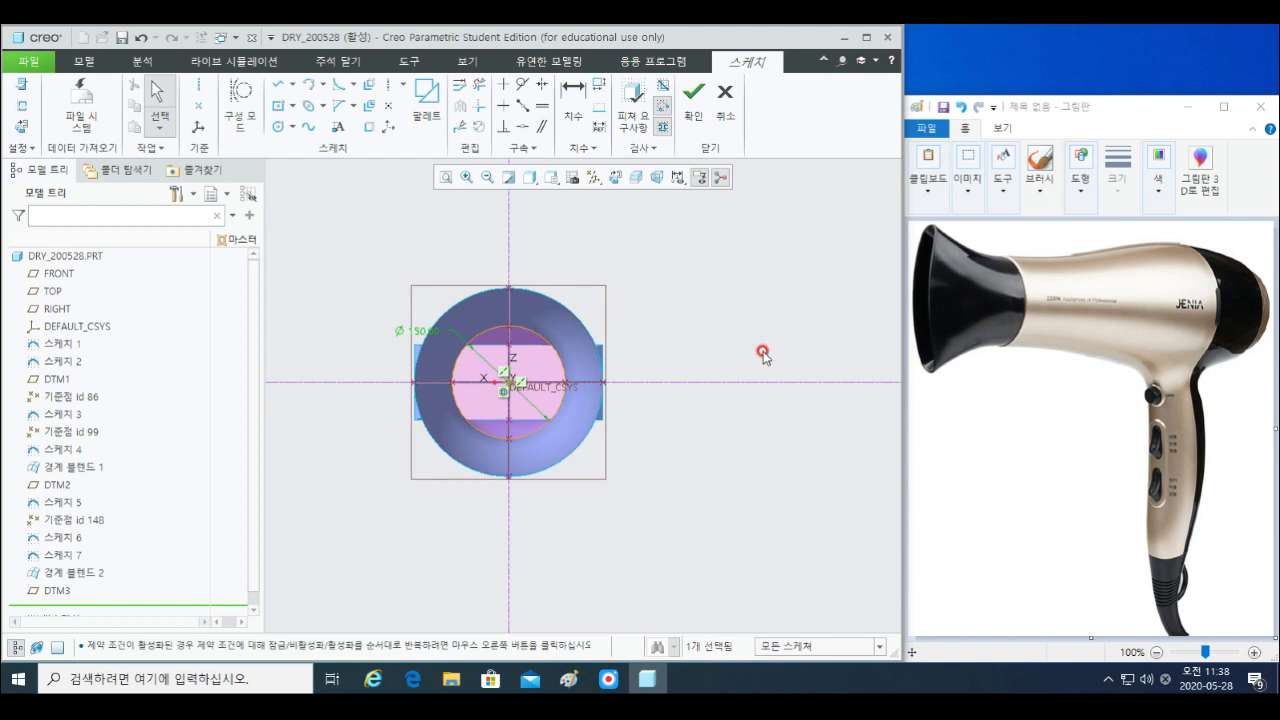
pyautogui.click(693, 93)
# - Start a datum point feature and place the first point where the new rear circle's upper half crosses the RIGHT plane
pyautogui.scroll(-2, 545, 405)
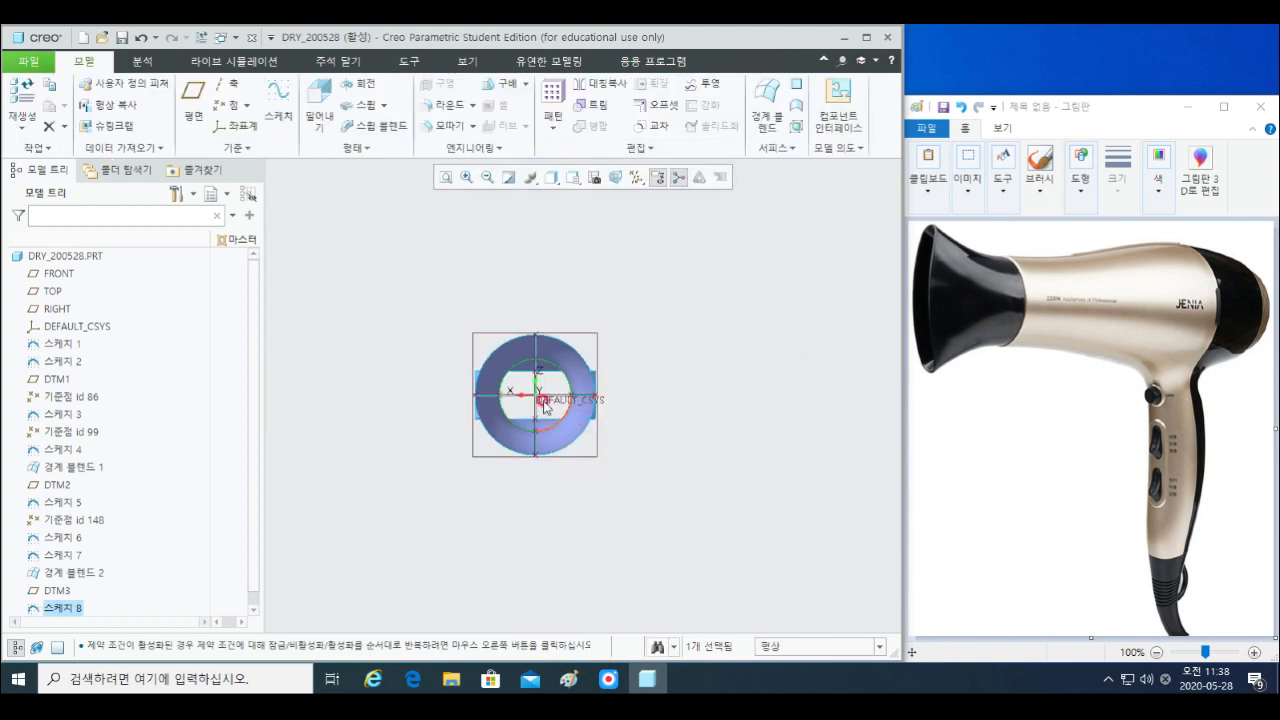
pyautogui.moveTo(545, 405); pyautogui.dragTo(648, 444, button='middle')
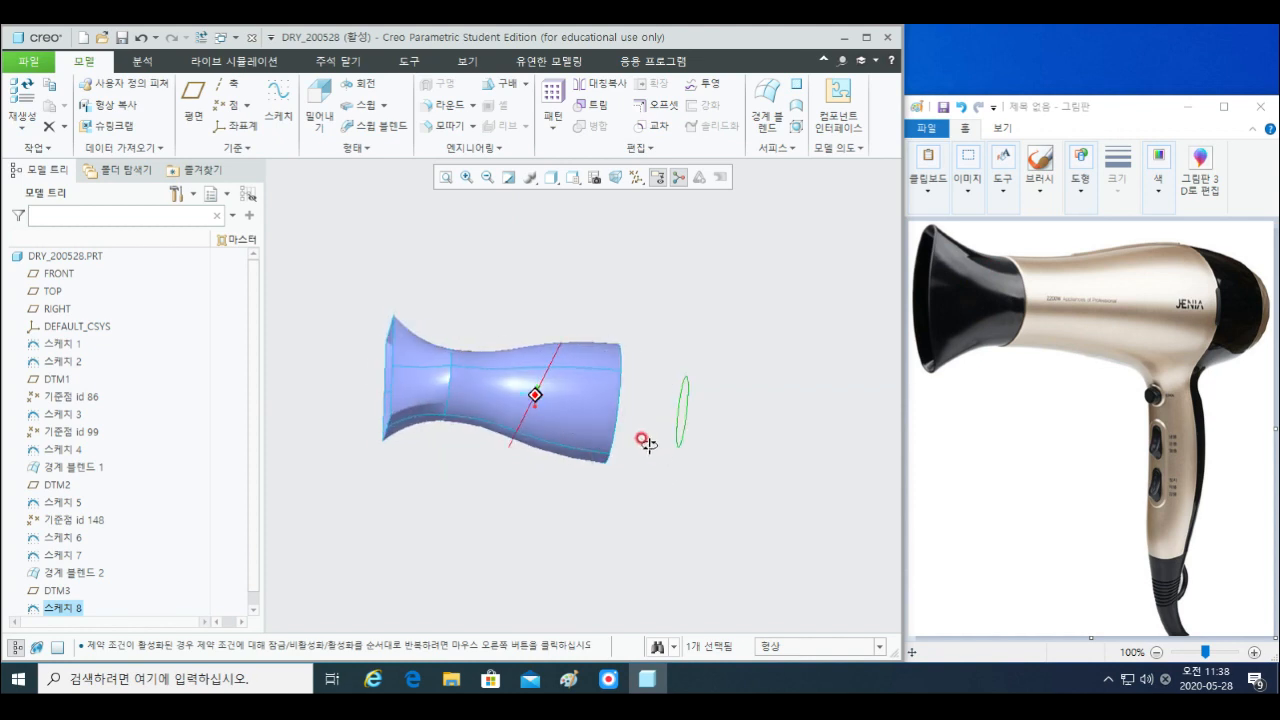
pyautogui.click(765, 447)
pyautogui.scroll(3, 655, 405)
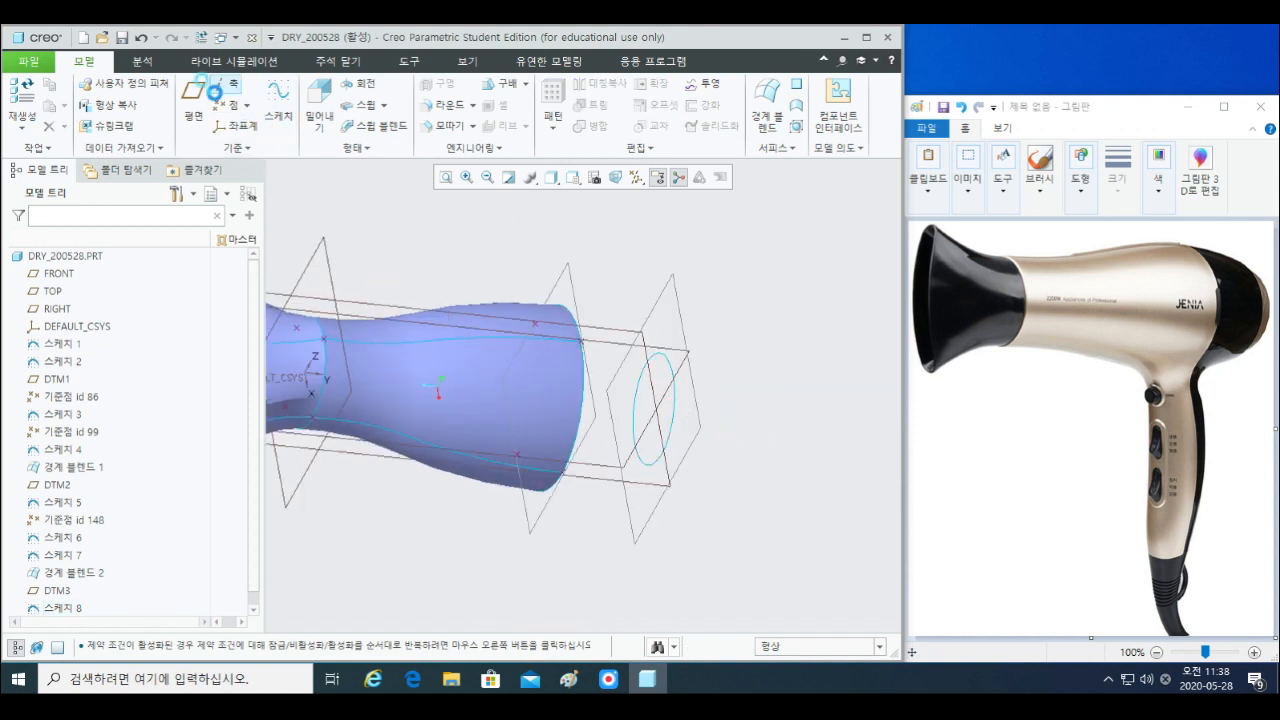
pyautogui.click(213, 92)
pyautogui.click(1110, 180)
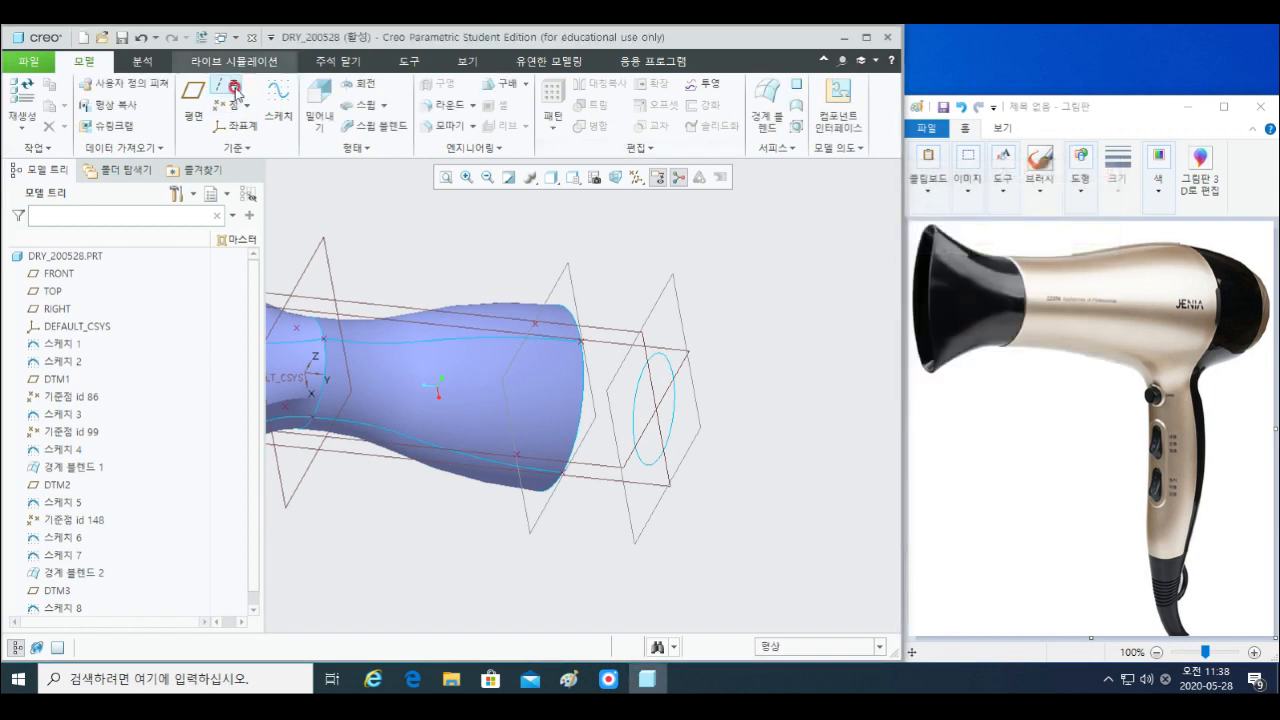
pyautogui.click(236, 90)
pyautogui.scroll(2, 660, 372)
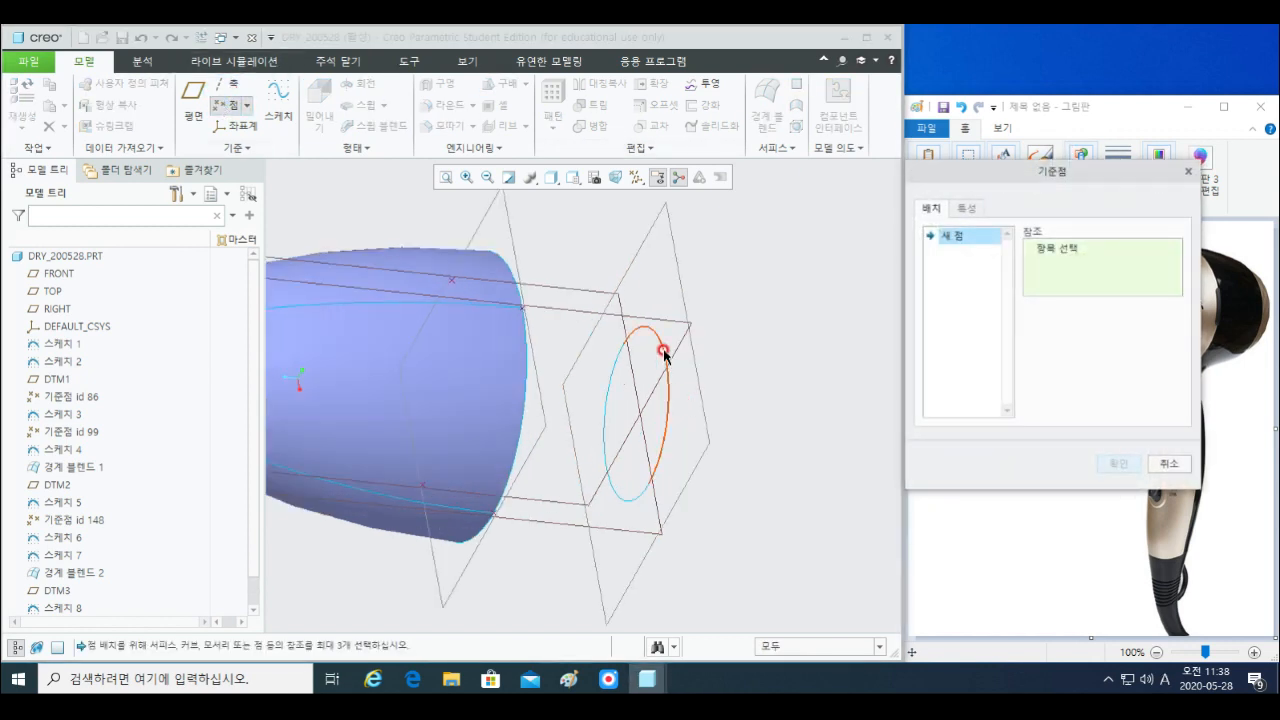
pyautogui.click(664, 352)
pyautogui.keyDown('ctrl'); pyautogui.click(655, 393); pyautogui.keyUp('ctrl')
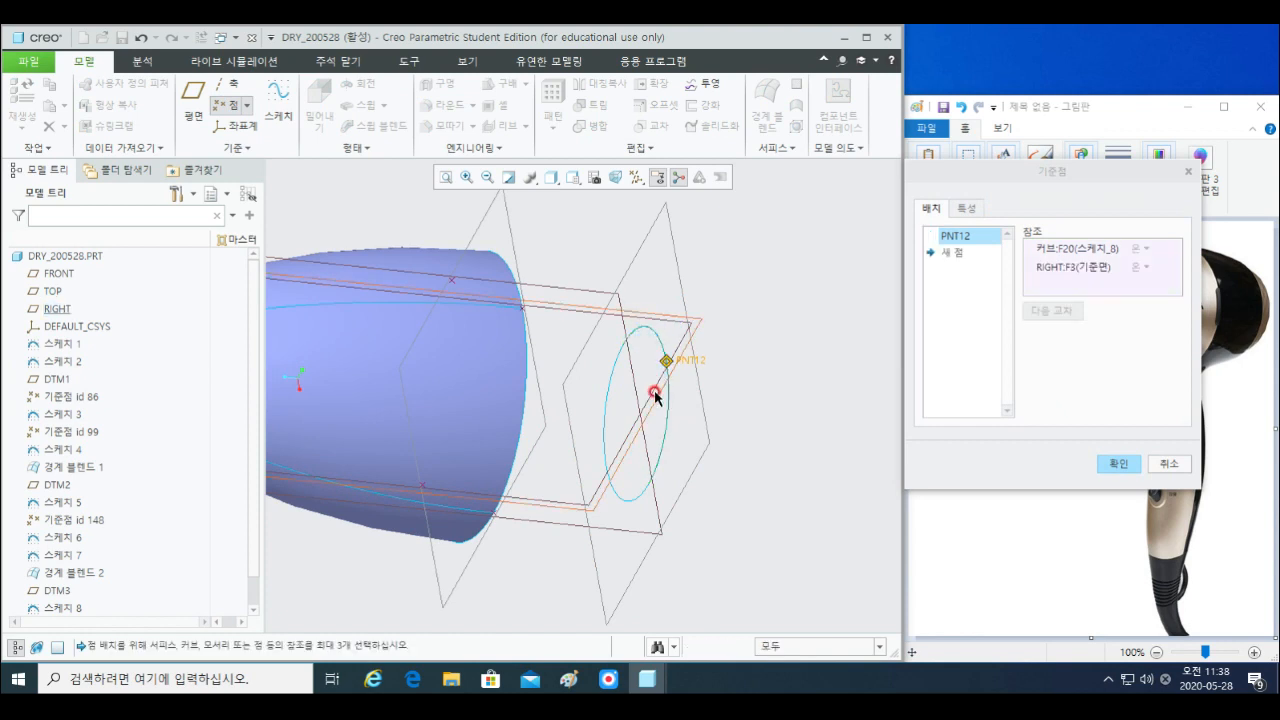
# - Add three more datum points at the rear circle's two TOP plane intersections and its remaining RIGHT plane intersection
pyautogui.click(952, 252)
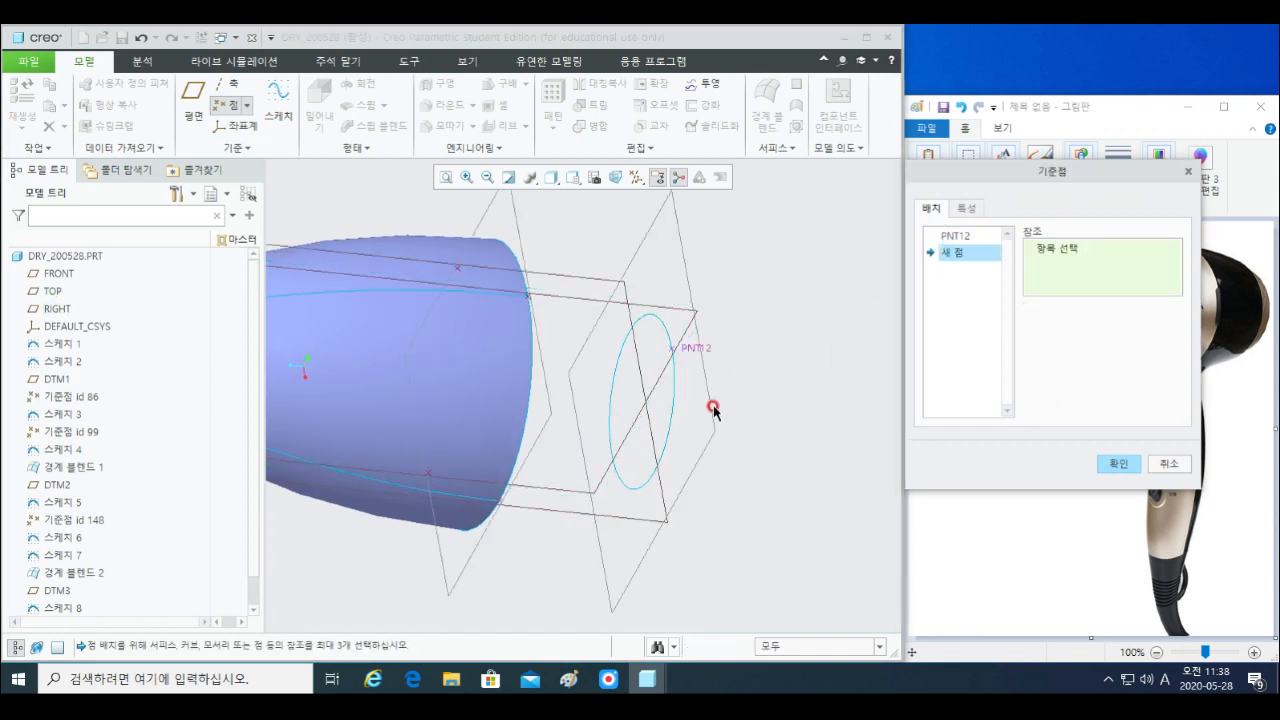
pyautogui.click(667, 423)
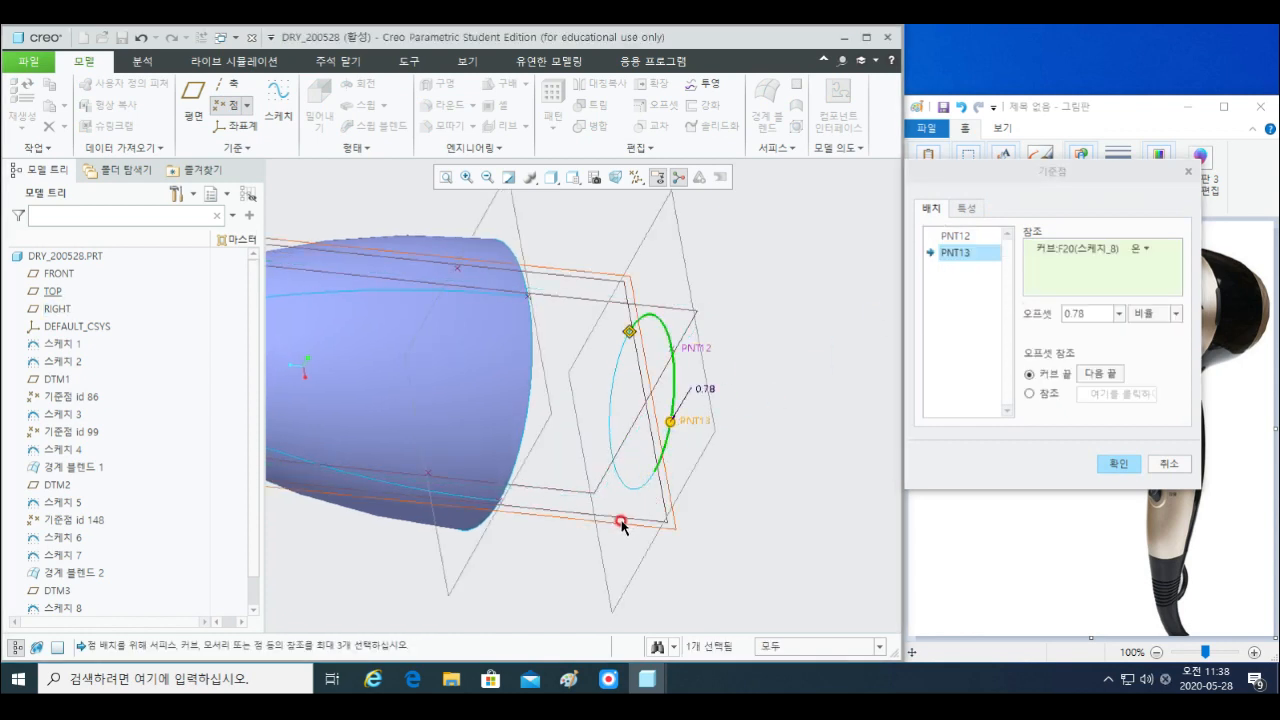
pyautogui.keyDown('ctrl'); pyautogui.click(647, 513); pyautogui.keyUp('ctrl')
pyautogui.click(946, 270)
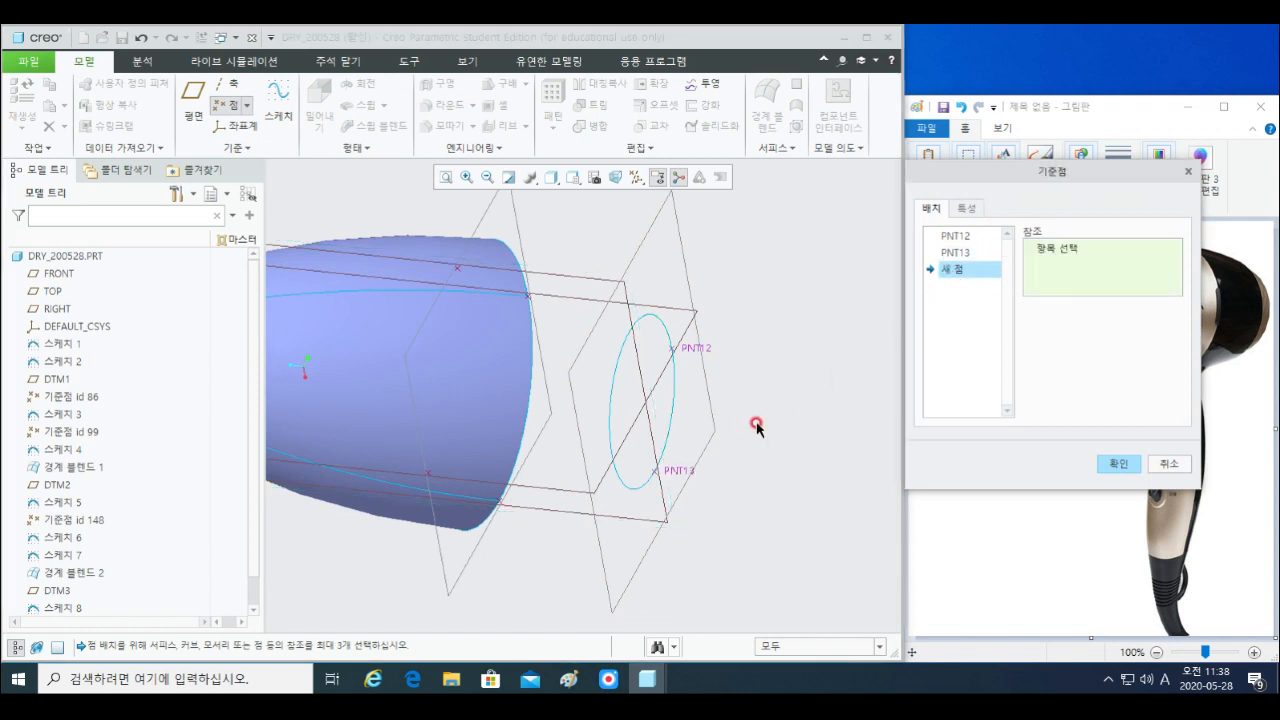
pyautogui.keyDown('ctrl'); pyautogui.click(597, 490); pyautogui.keyUp('ctrl')
pyautogui.click(956, 285)
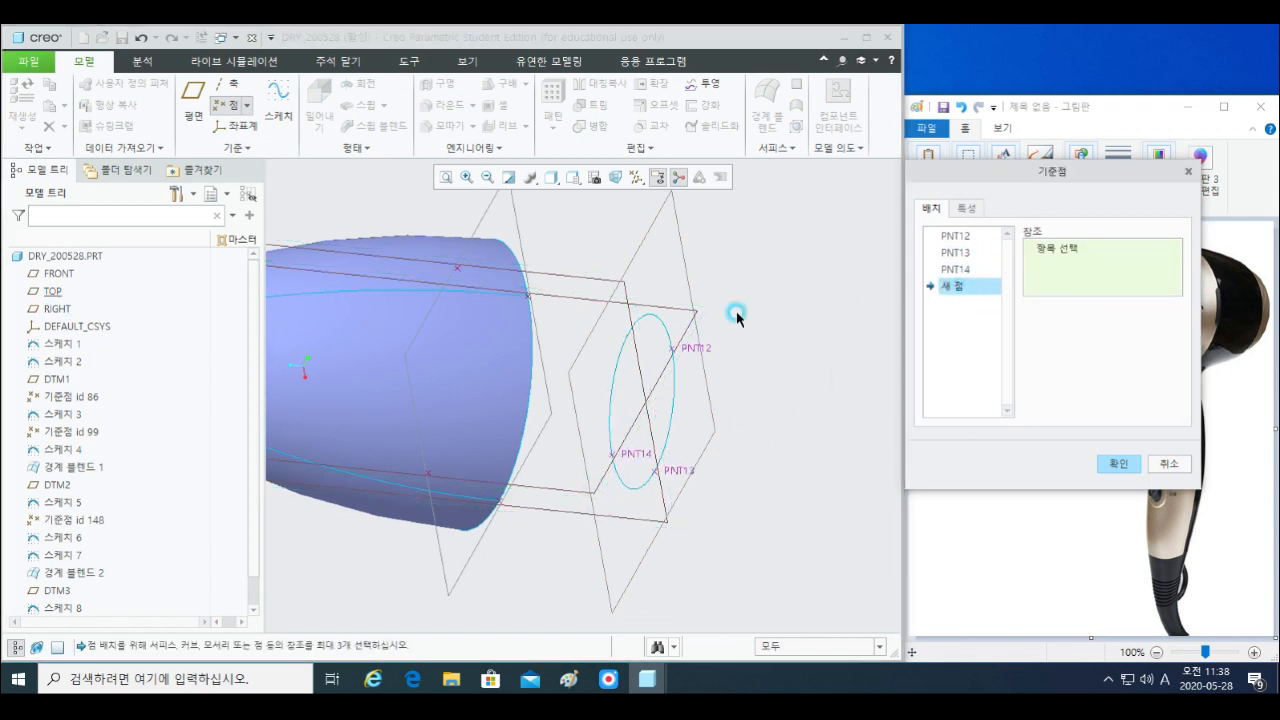
pyautogui.click(620, 355)
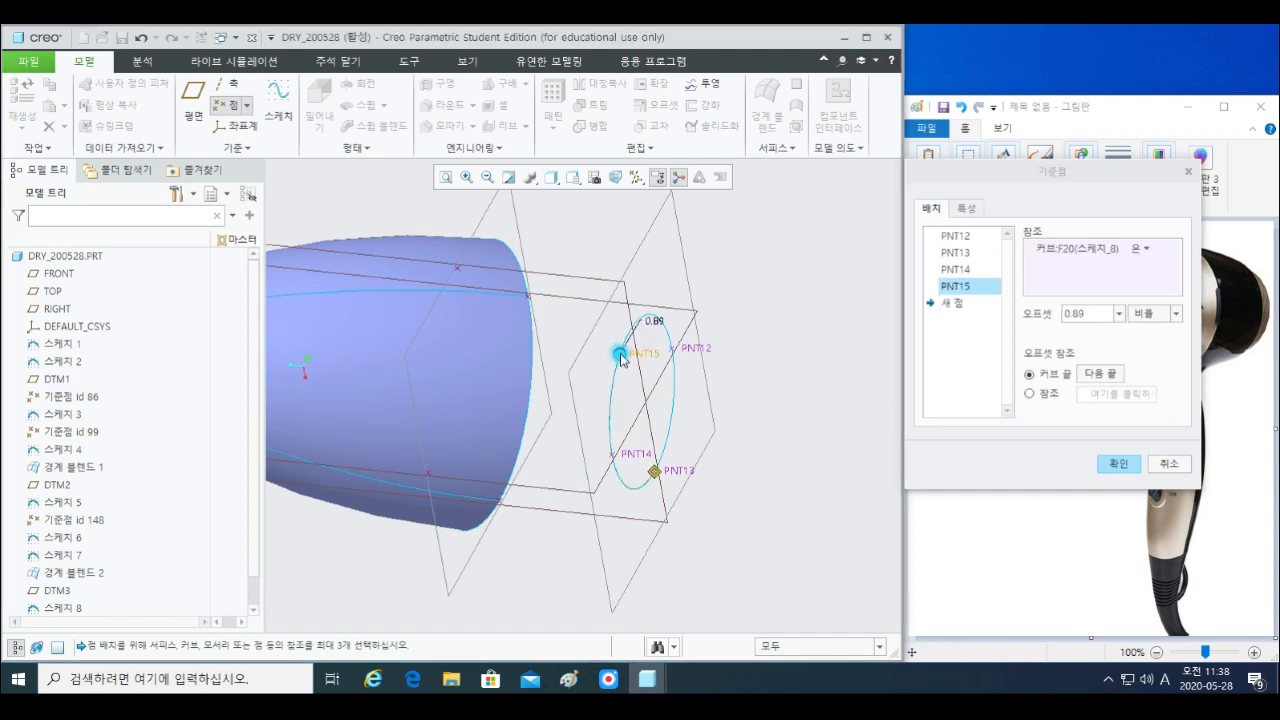
pyautogui.keyDown('ctrl'); pyautogui.click(585, 275); pyautogui.keyUp('ctrl')
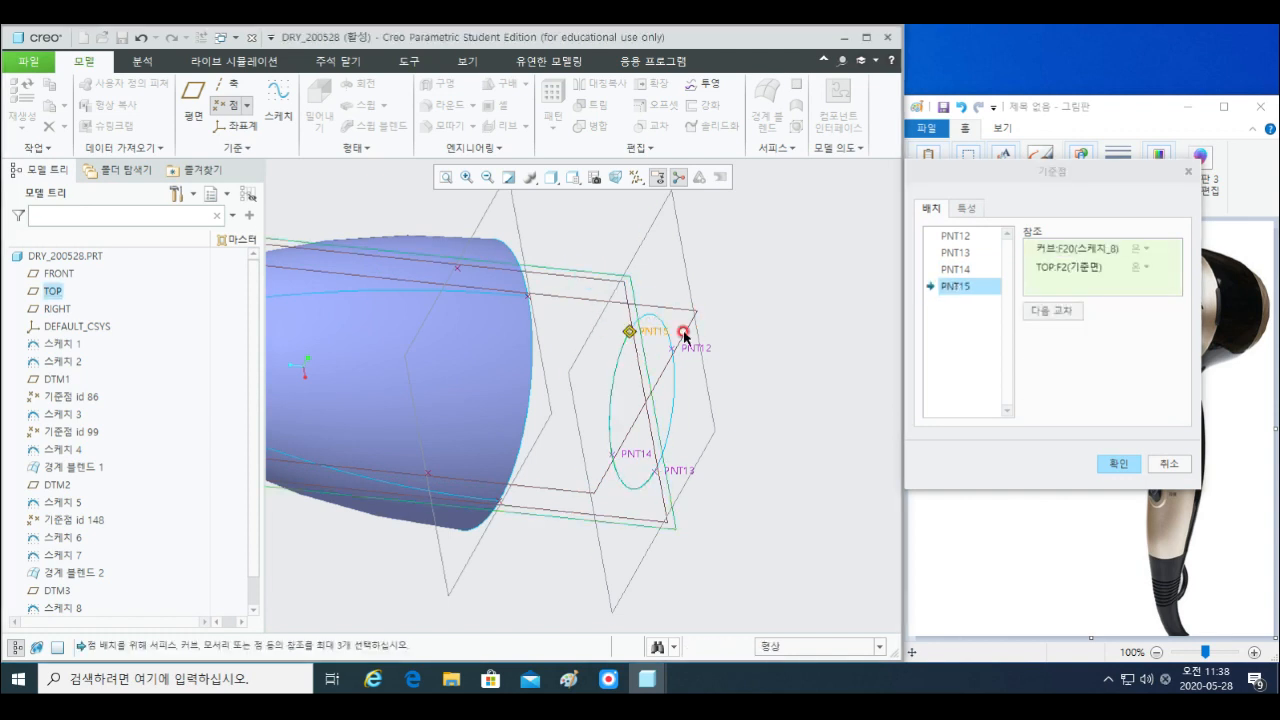
# - Finish the datum point feature and start a sketch on the RIGHT plane
pyautogui.click(1137, 467)
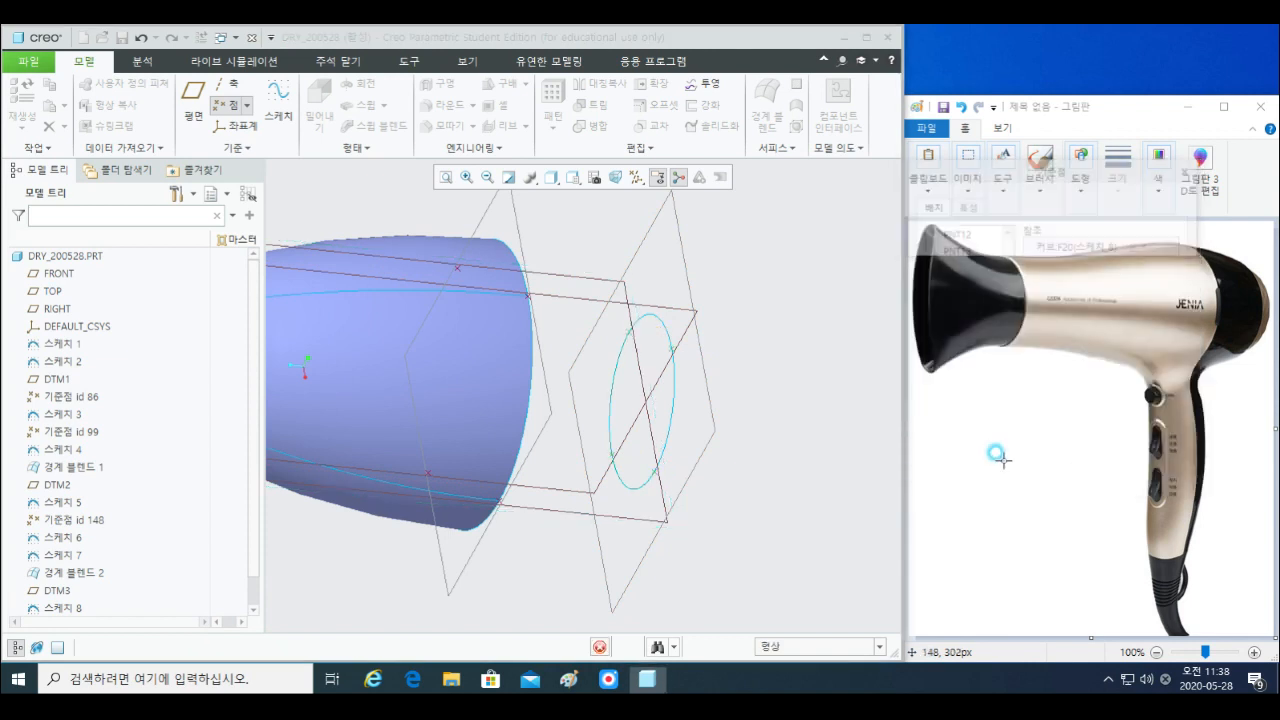
pyautogui.hotkey('ctrl', 'd')
pyautogui.keyDown('shift'); pyautogui.moveTo(763, 427); pyautogui.dragTo(640, 354, button='middle'); pyautogui.keyUp('shift')
pyautogui.click(803, 391)
pyautogui.scroll(-1, 656, 411)
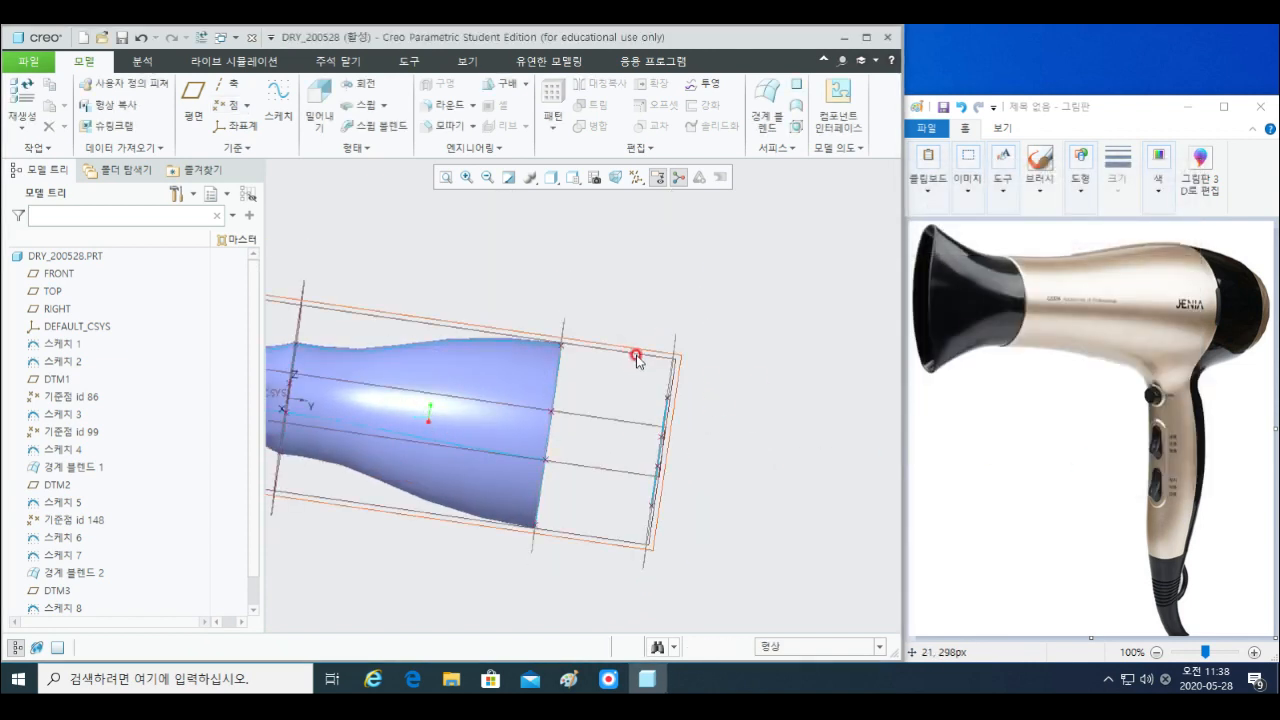
pyautogui.click(634, 355)
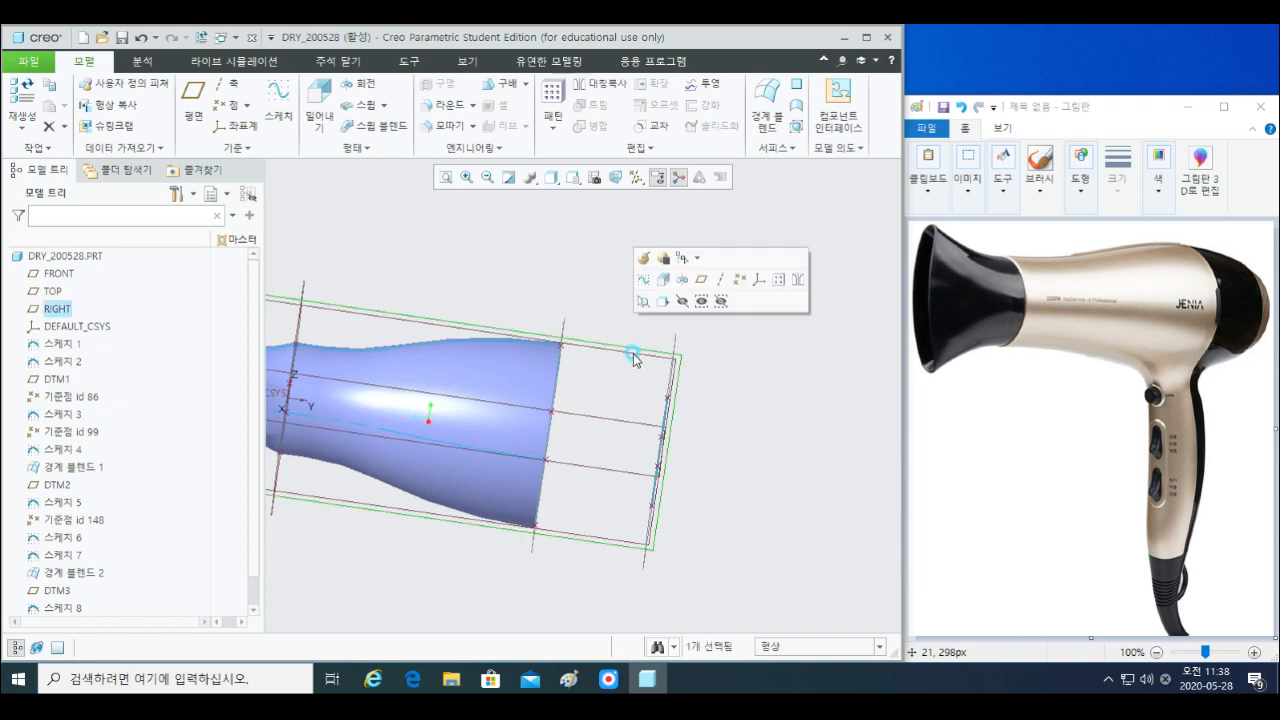
pyautogui.scroll(3, 630, 415)
pyautogui.moveTo(580, 426)
pyautogui.mouseDown(button='middle')
pyautogui.moveTo(626, 460)
pyautogui.moveTo(589, 449)
pyautogui.mouseUp(button='middle')
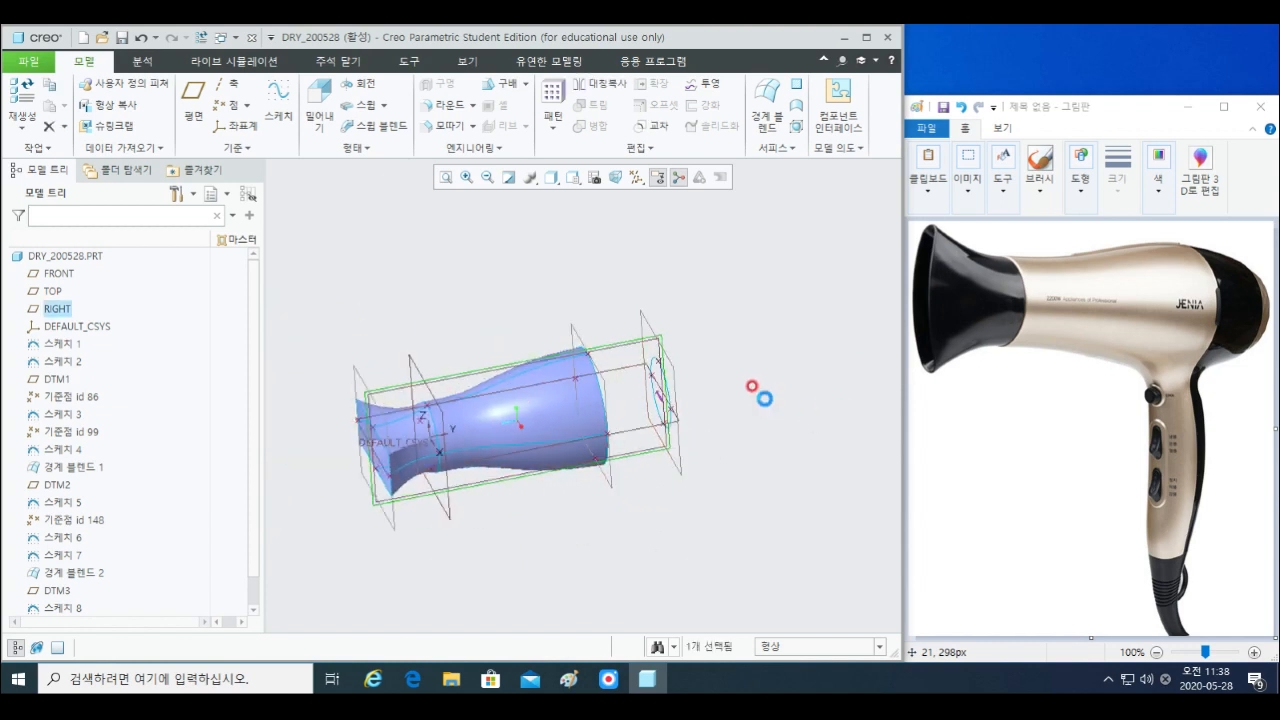
pyautogui.click(20, 100)
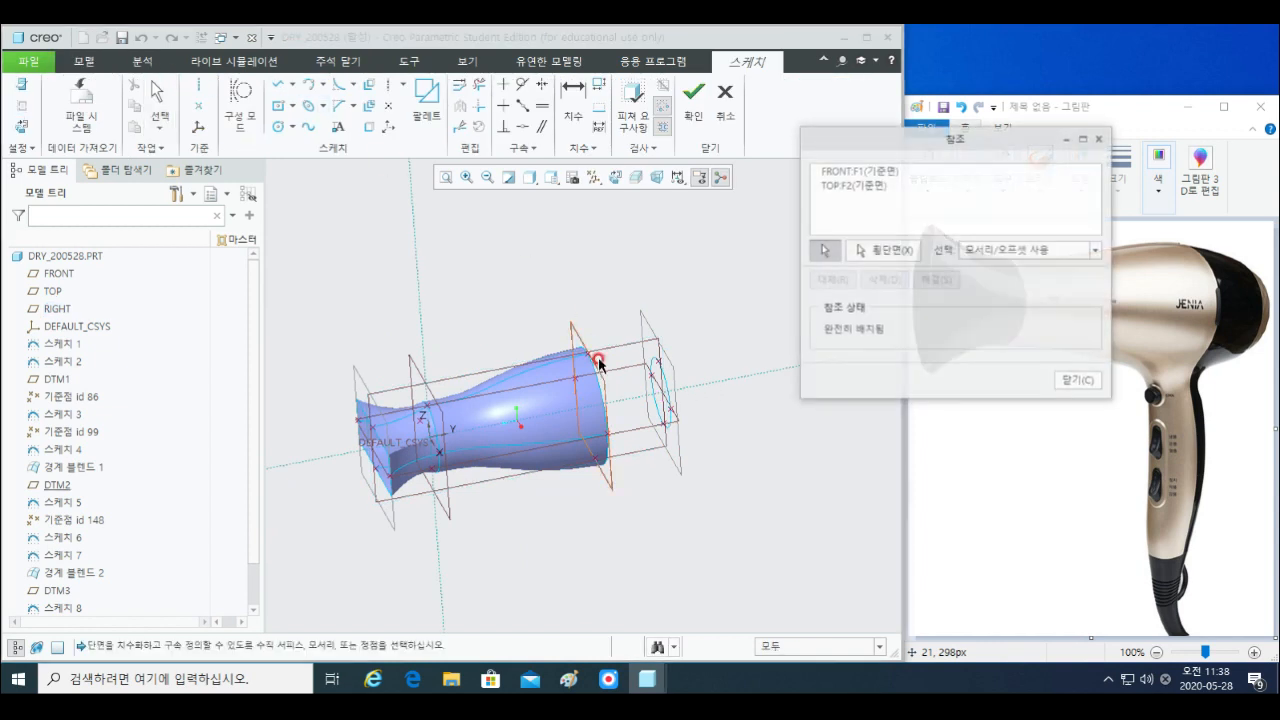
# - Add the datum points PNT11 on the body's upper rear edge and PNT12 on the rear circle's upper side as sketch references
pyautogui.scroll(5, 583, 337)
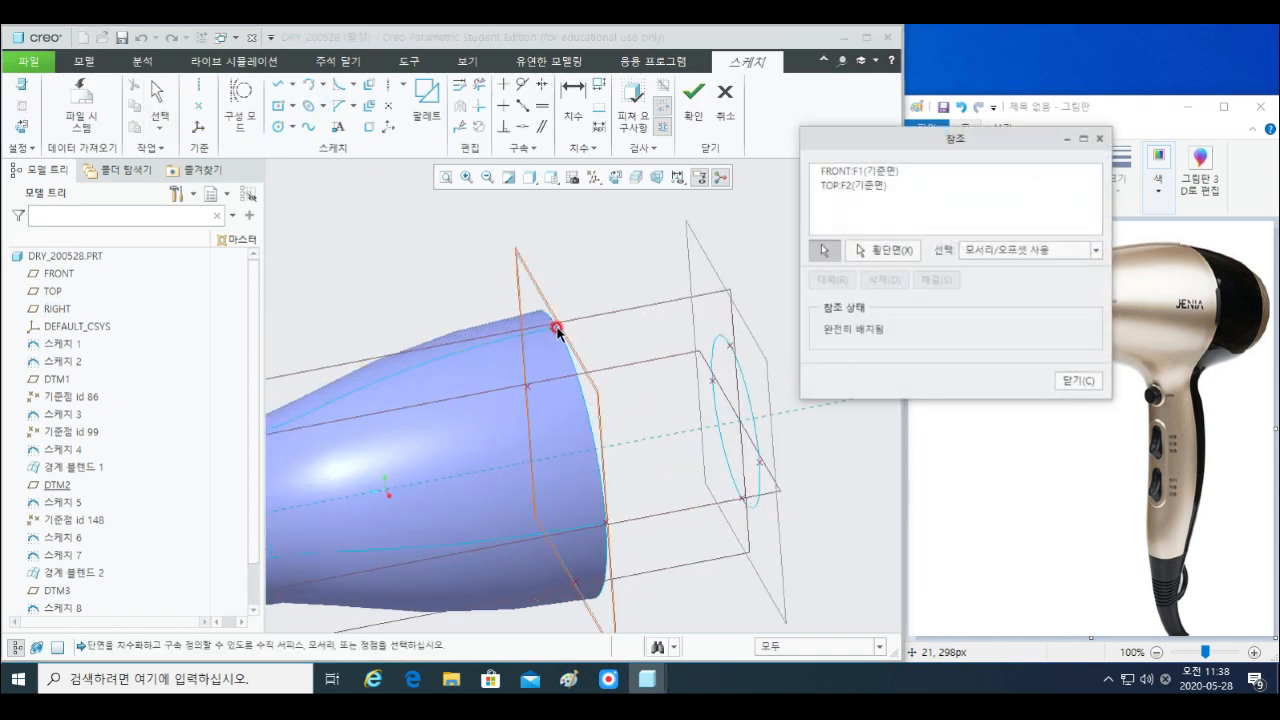
pyautogui.click(557, 330)
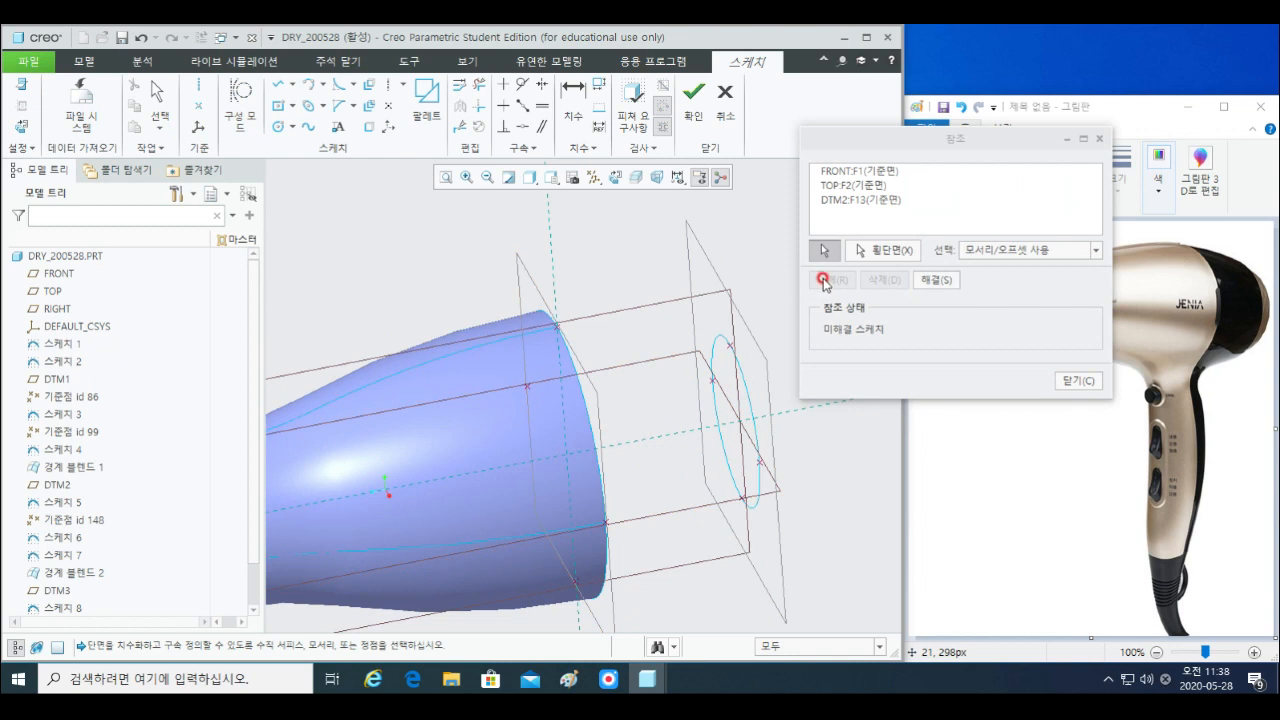
pyautogui.click(529, 349)
pyautogui.scroll(5, 555, 330)
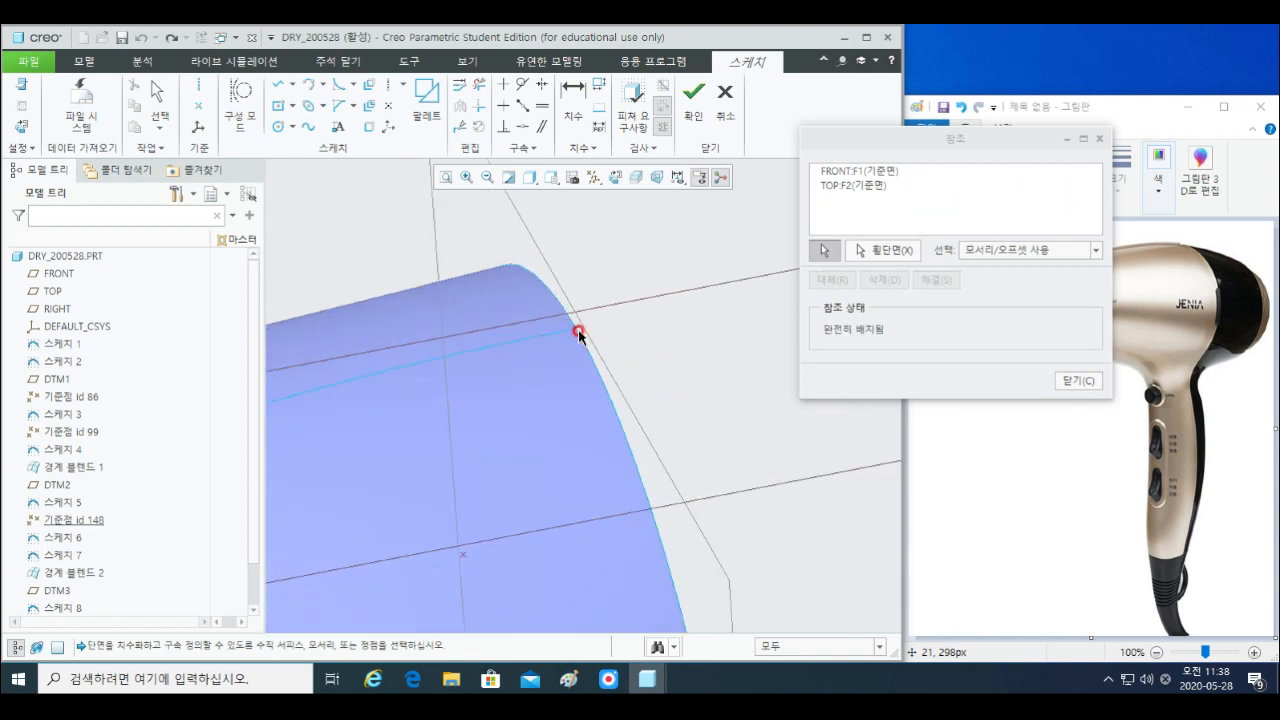
pyautogui.click(576, 331)
pyautogui.scroll(-5, 572, 395)
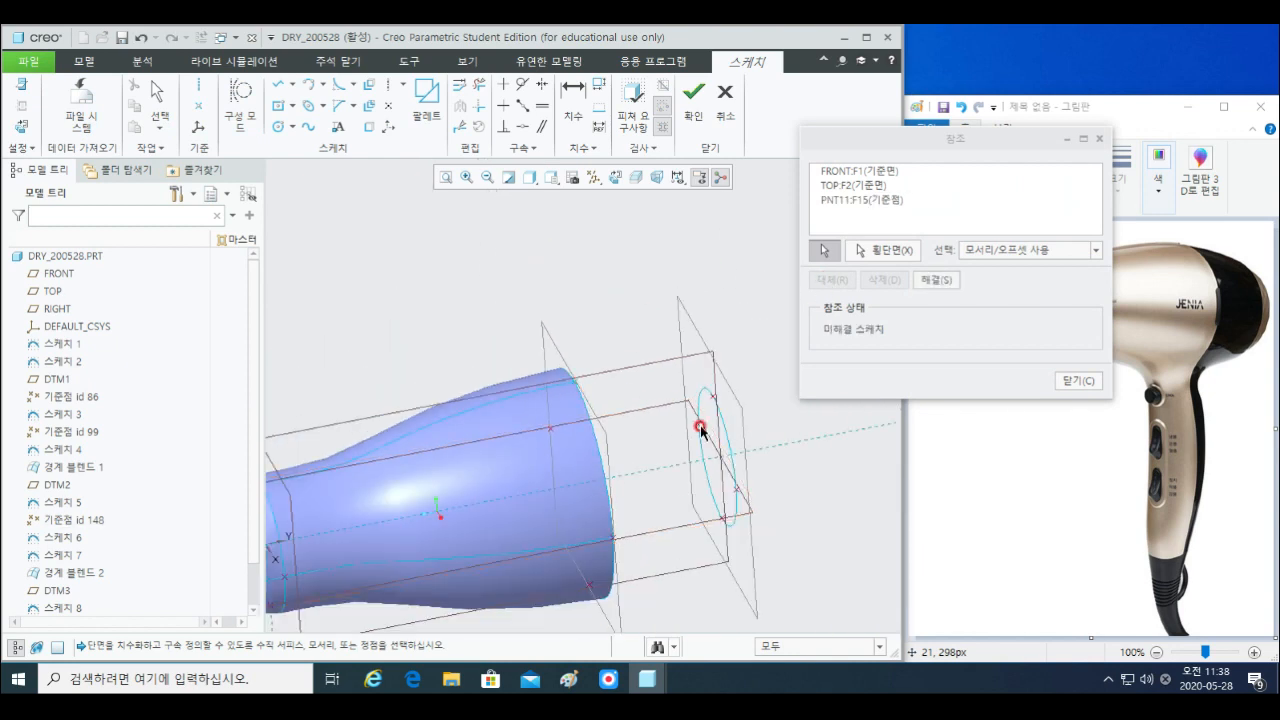
pyautogui.scroll(5, 720, 417)
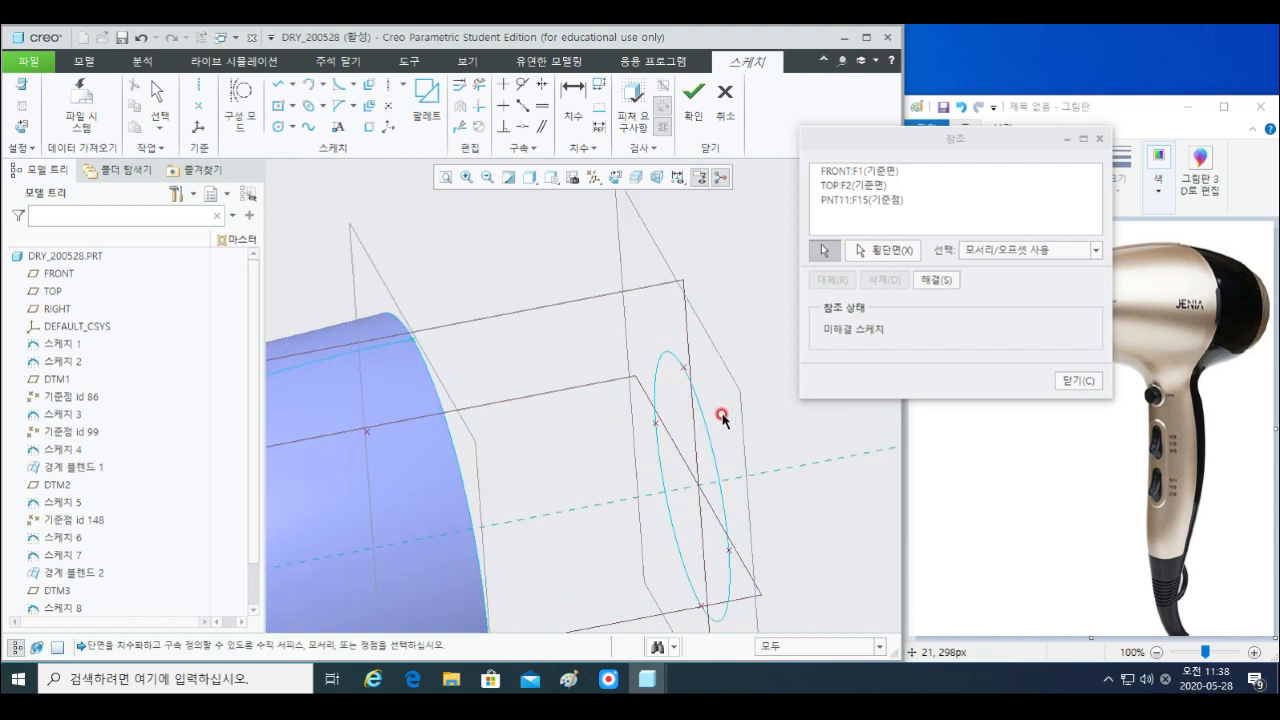
pyautogui.click(677, 353)
pyautogui.scroll(-5, 709, 491)
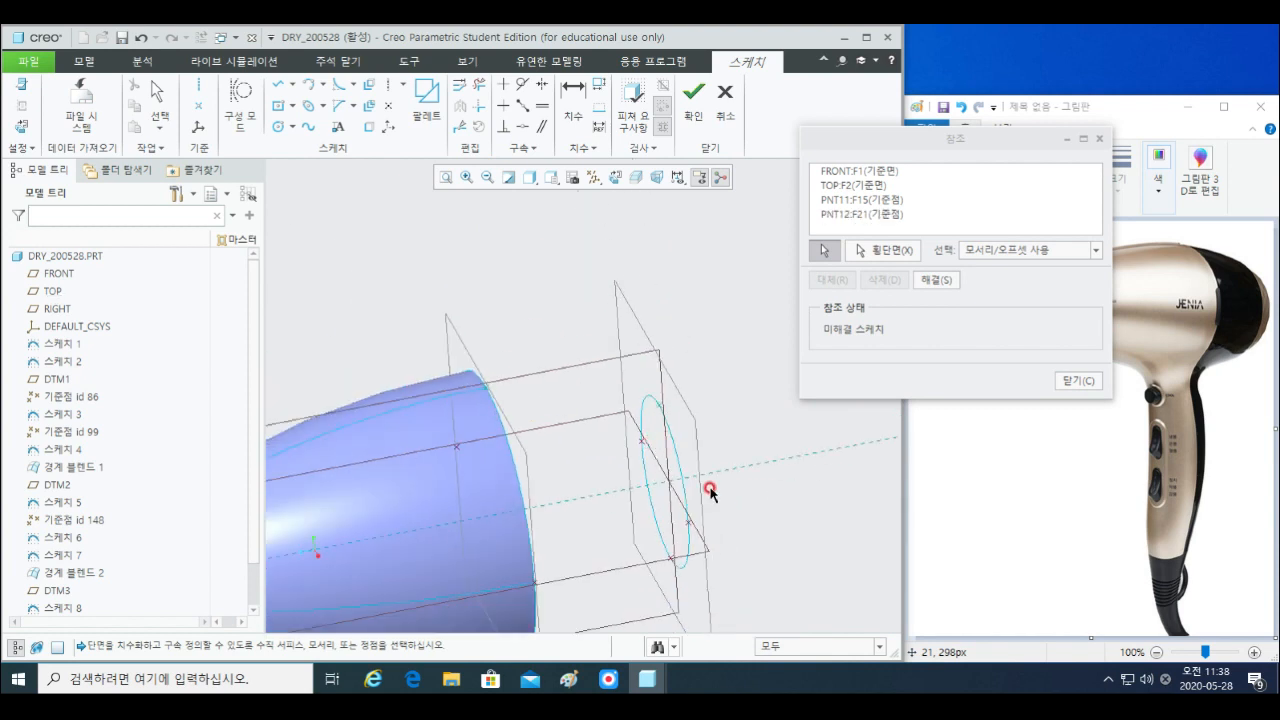
# - Add the datum point PNT14 on the rear circle's lower side as a sketch reference
pyautogui.scroll(5, 693, 452)
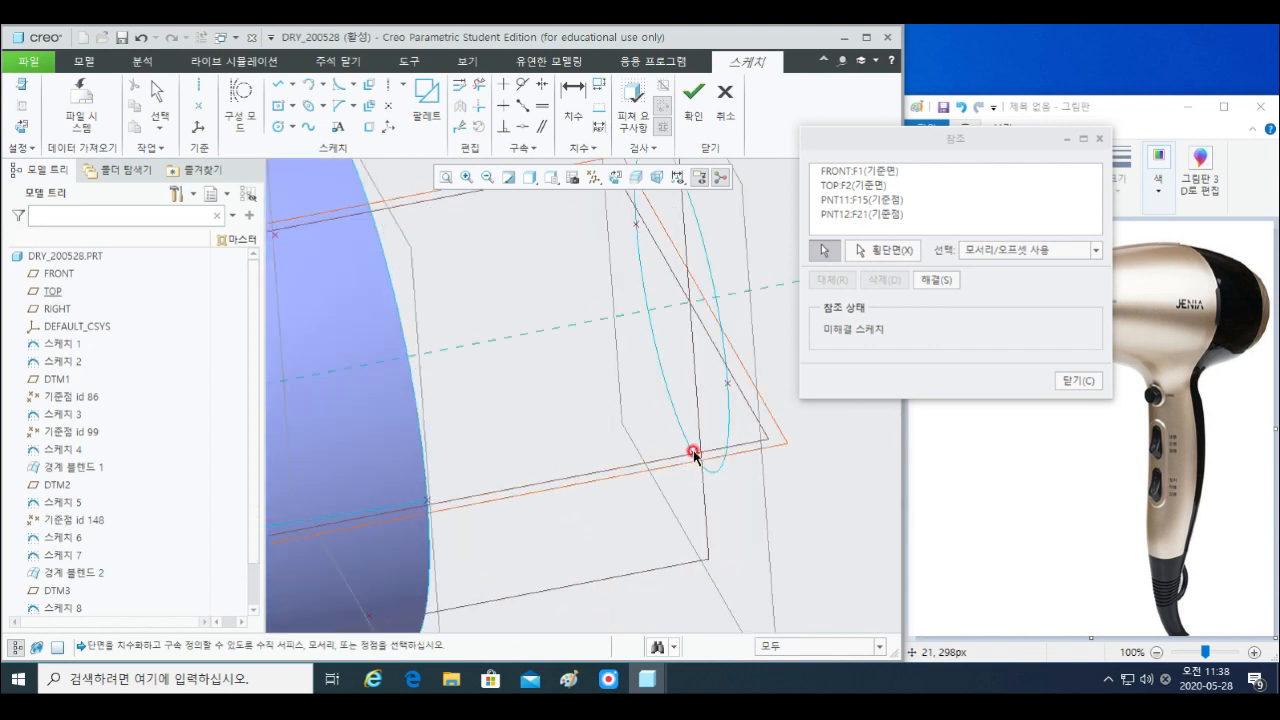
pyautogui.click(693, 452)
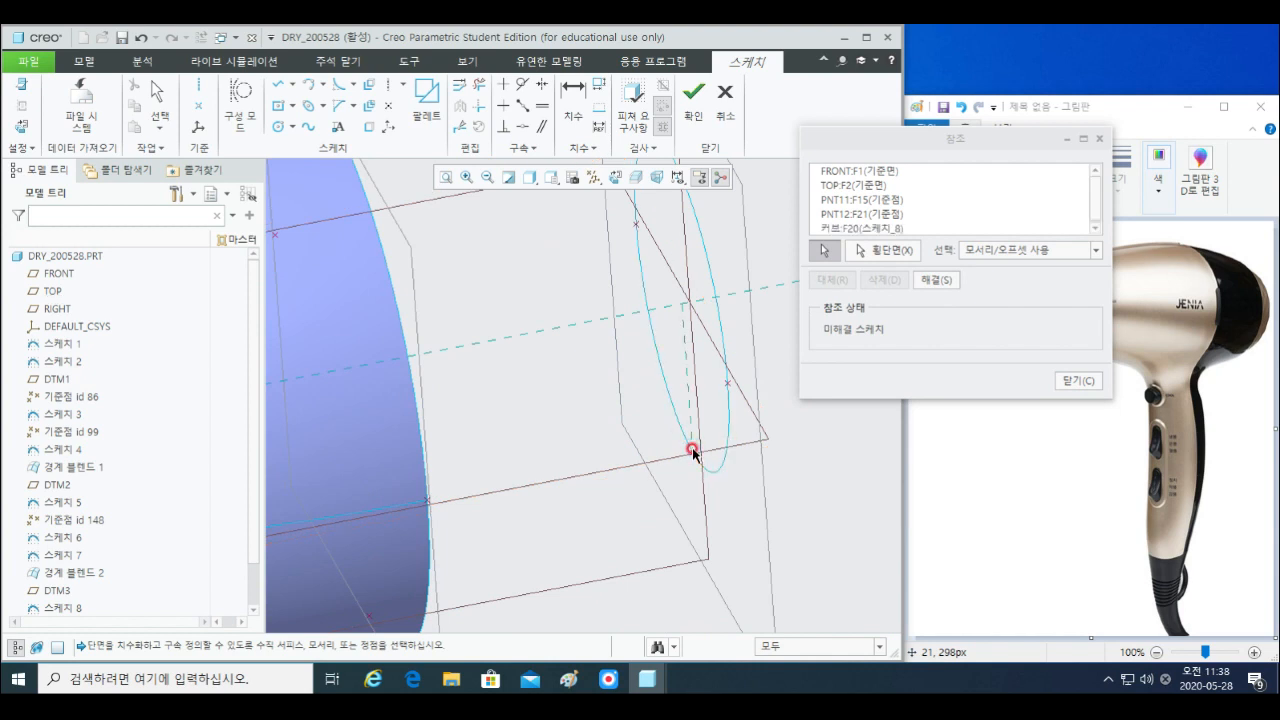
pyautogui.click(693, 452)
pyautogui.scroll(5, 693, 452)
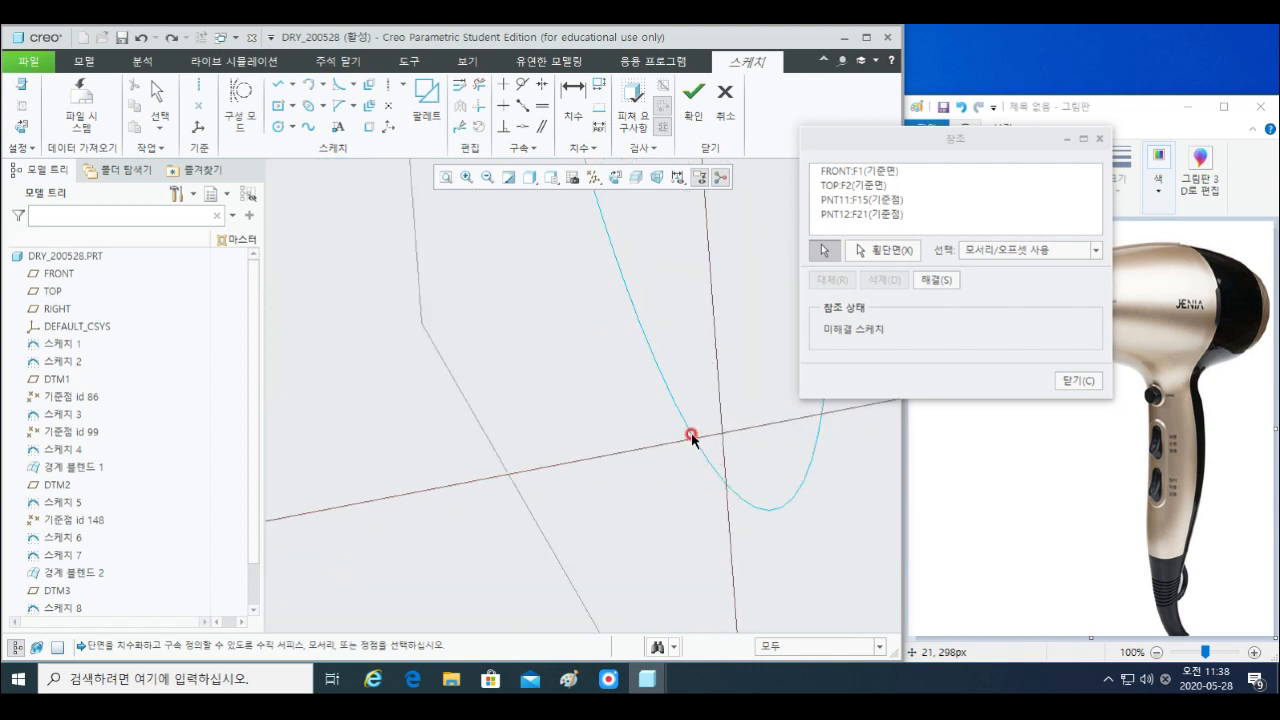
pyautogui.click(692, 438)
pyautogui.scroll(-5, 670, 490)
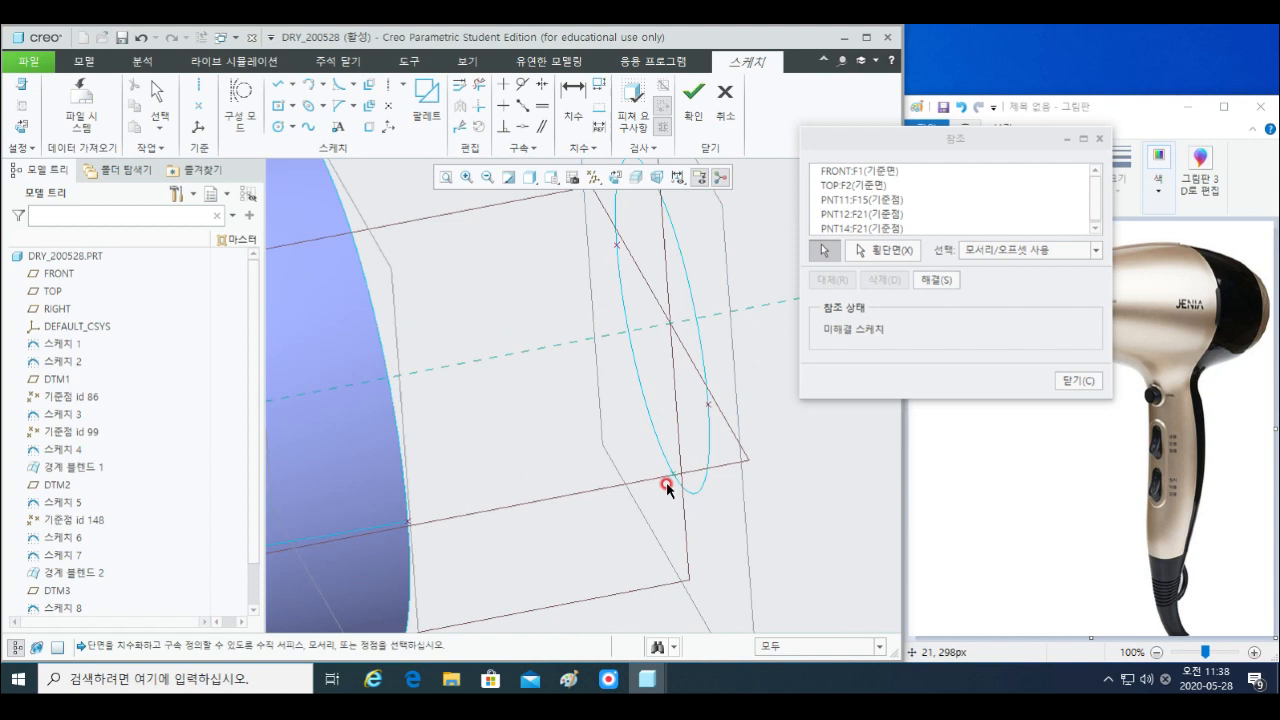
# - Add the datum point on the body's lower rear edge as a sketch reference and finish choosing references
pyautogui.click(989, 204)
pyautogui.scroll(-5, 622, 386)
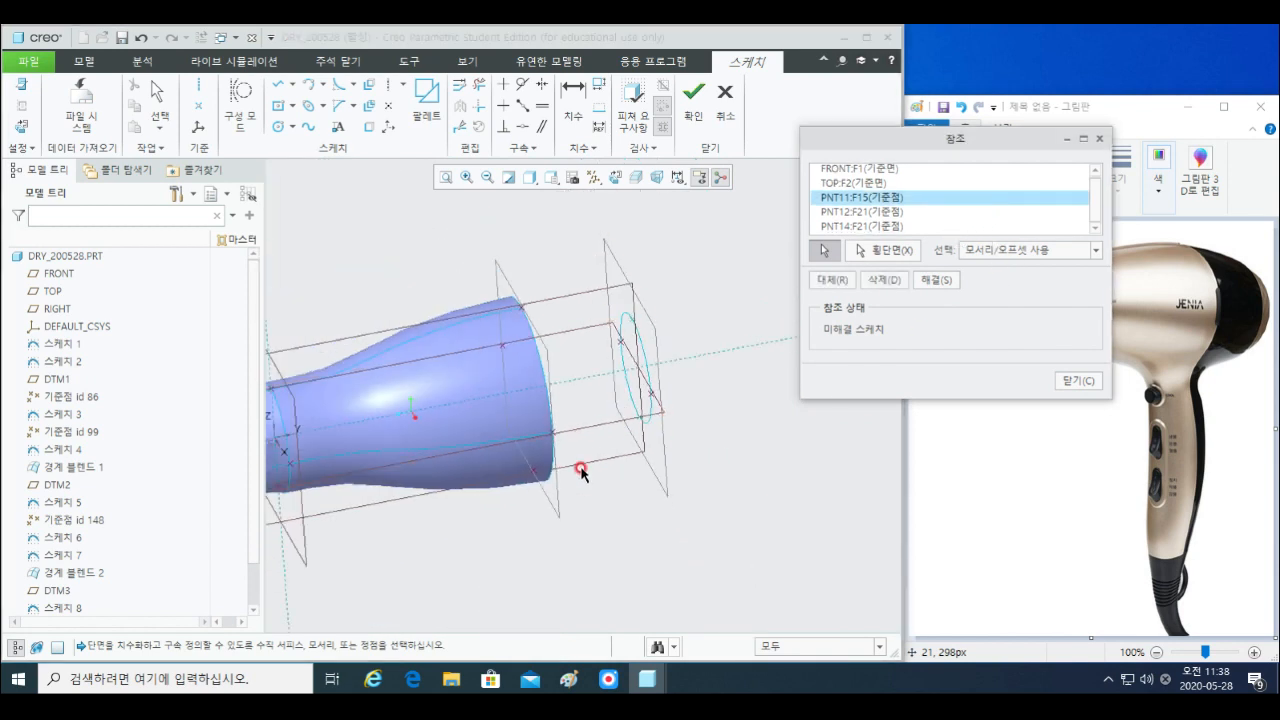
pyautogui.moveTo(580, 469)
pyautogui.mouseDown(button='middle')
pyautogui.moveTo(520, 406)
pyautogui.moveTo(489, 397)
pyautogui.mouseUp(button='middle')
pyautogui.scroll(4, 560, 415)
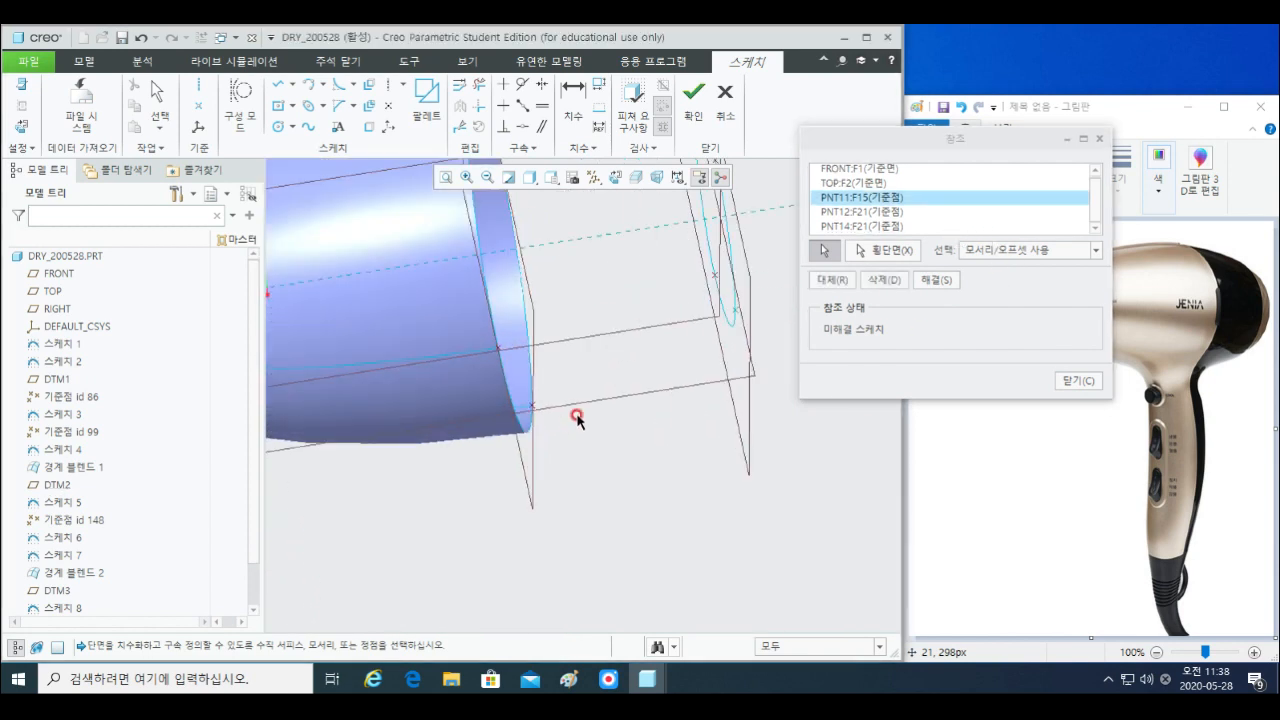
pyautogui.scroll(5, 502, 394)
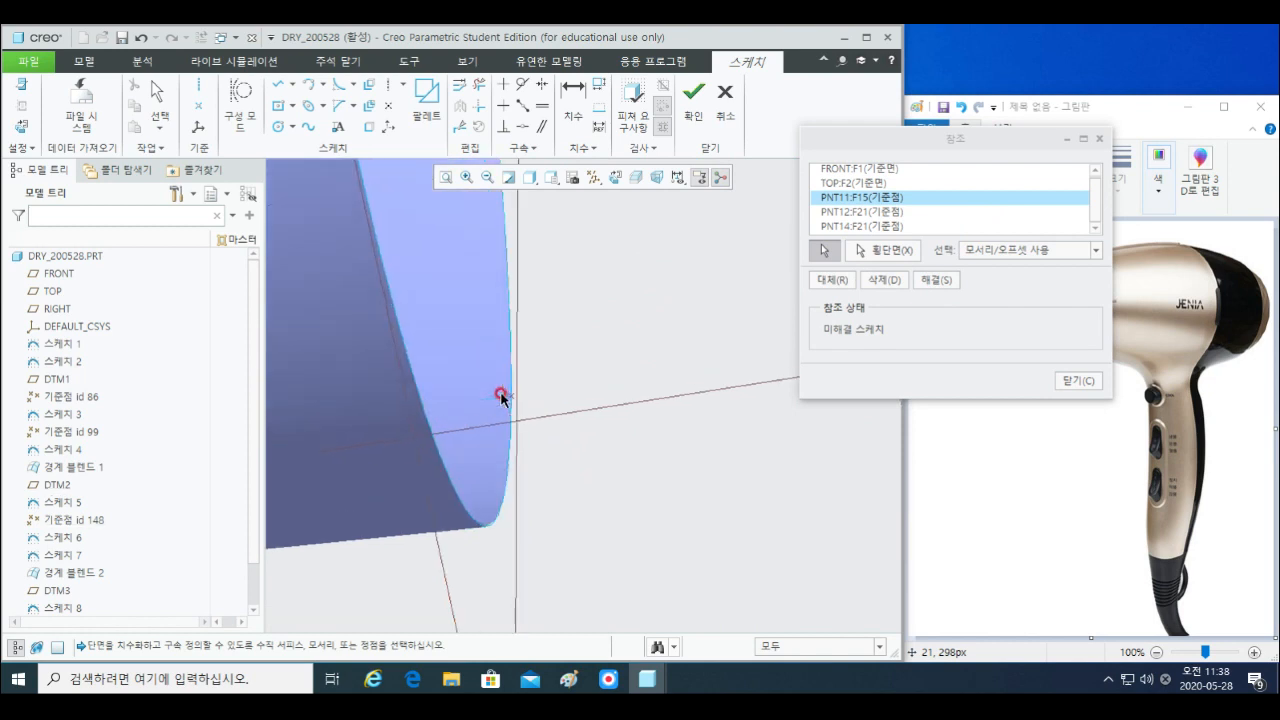
pyautogui.click(538, 405)
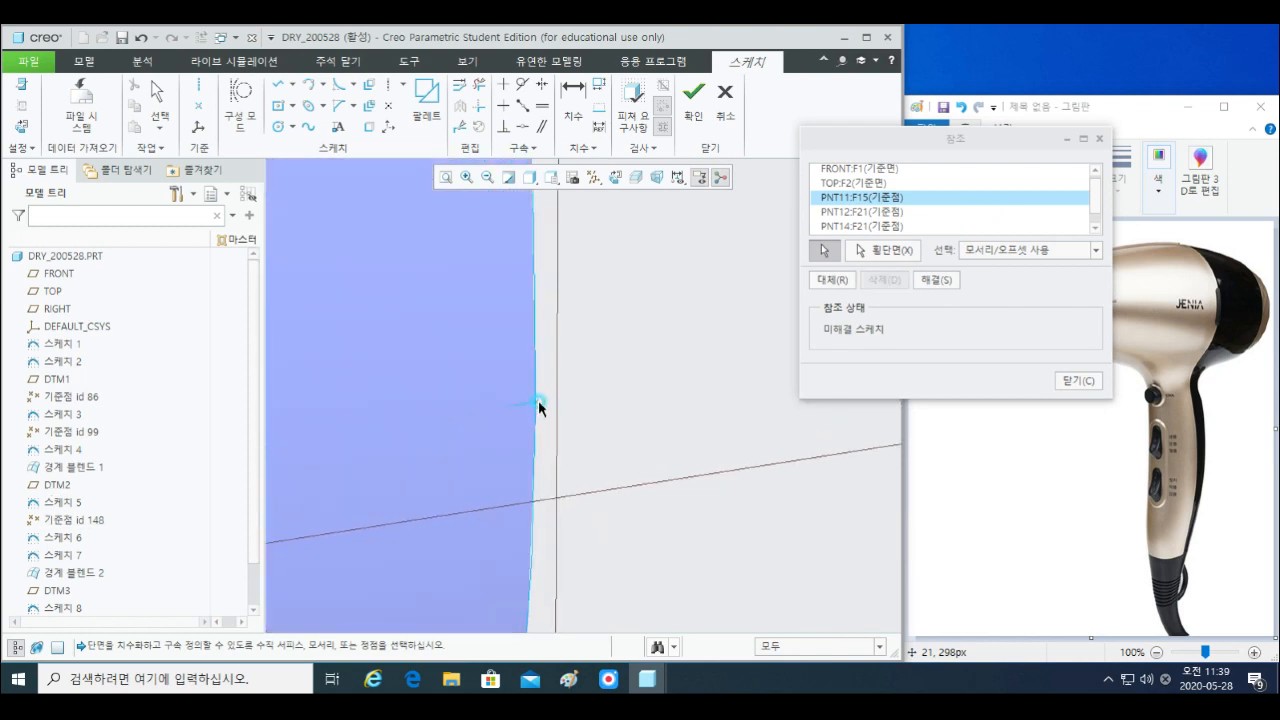
pyautogui.scroll(-3, 1042, 240)
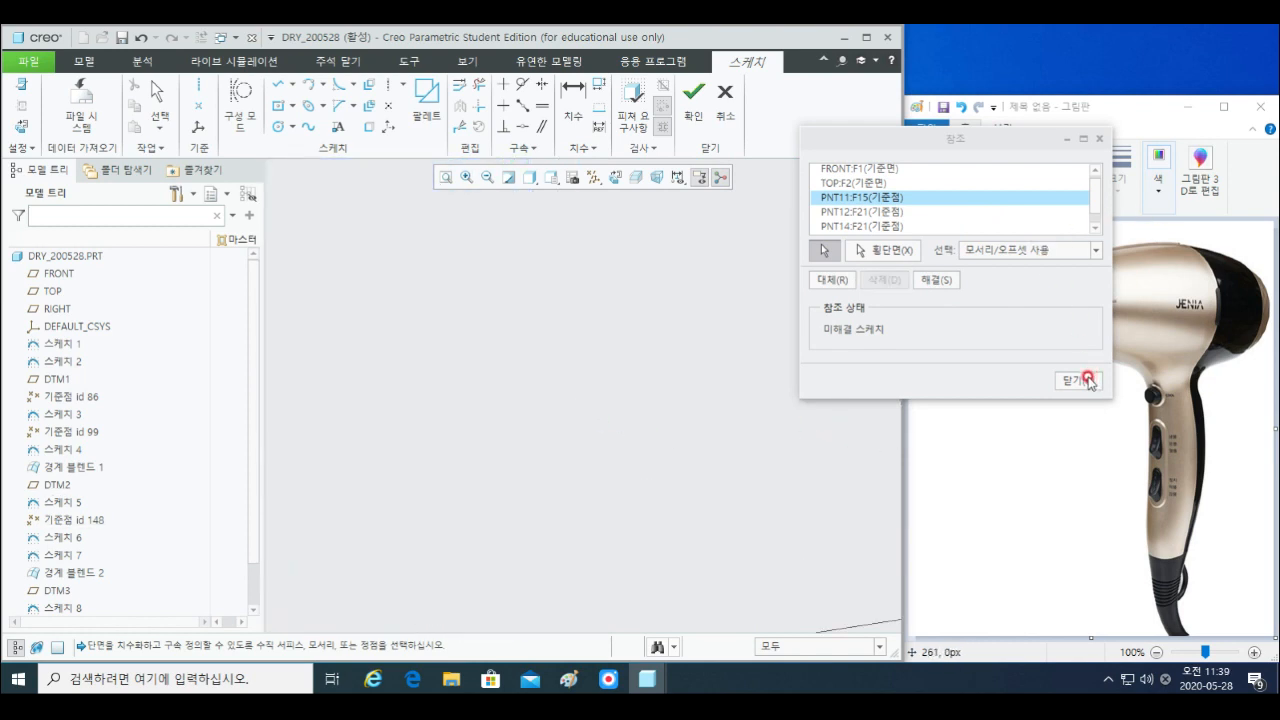
pyautogui.click(1089, 381)
# - Sketch a horizontal helper line about 49.5 long, running rearward from the point on the body's upper rear edge
pyautogui.scroll(5, 491, 451)
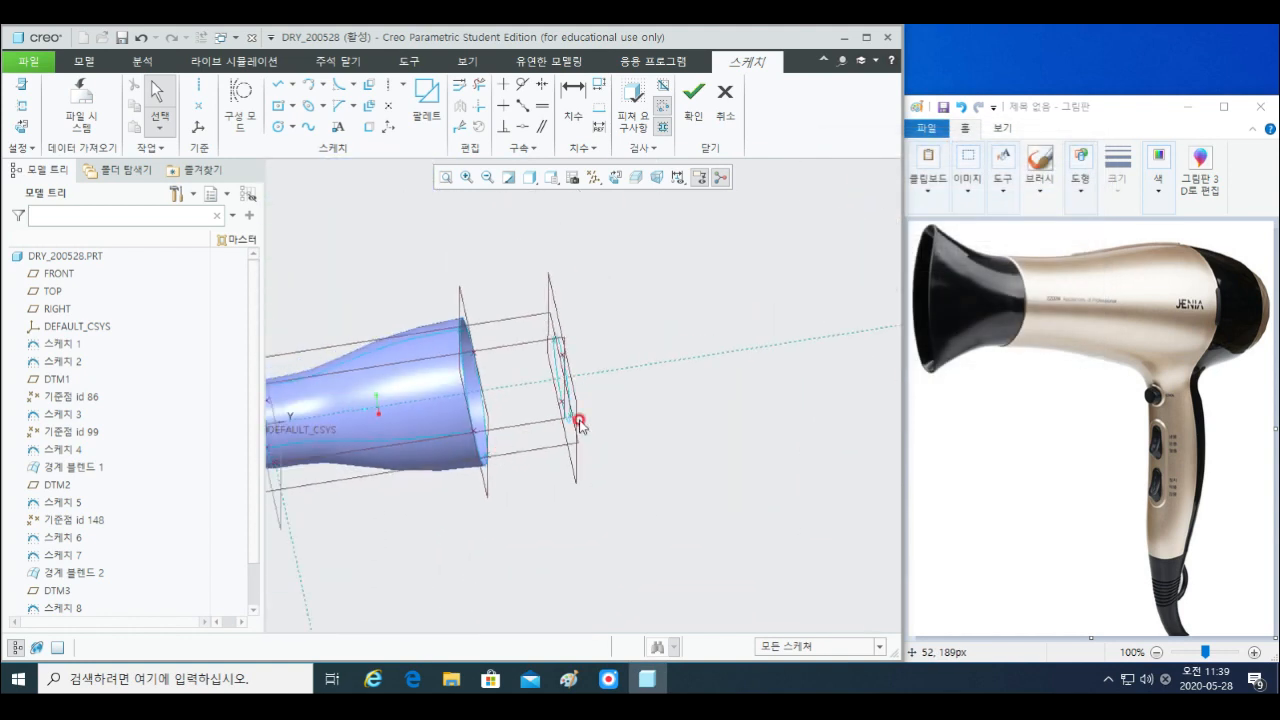
pyautogui.moveTo(579, 423)
pyautogui.mouseDown(button='middle')
pyautogui.moveTo(500, 437)
pyautogui.moveTo(520, 400)
pyautogui.moveTo(497, 413)
pyautogui.mouseUp(button='middle')
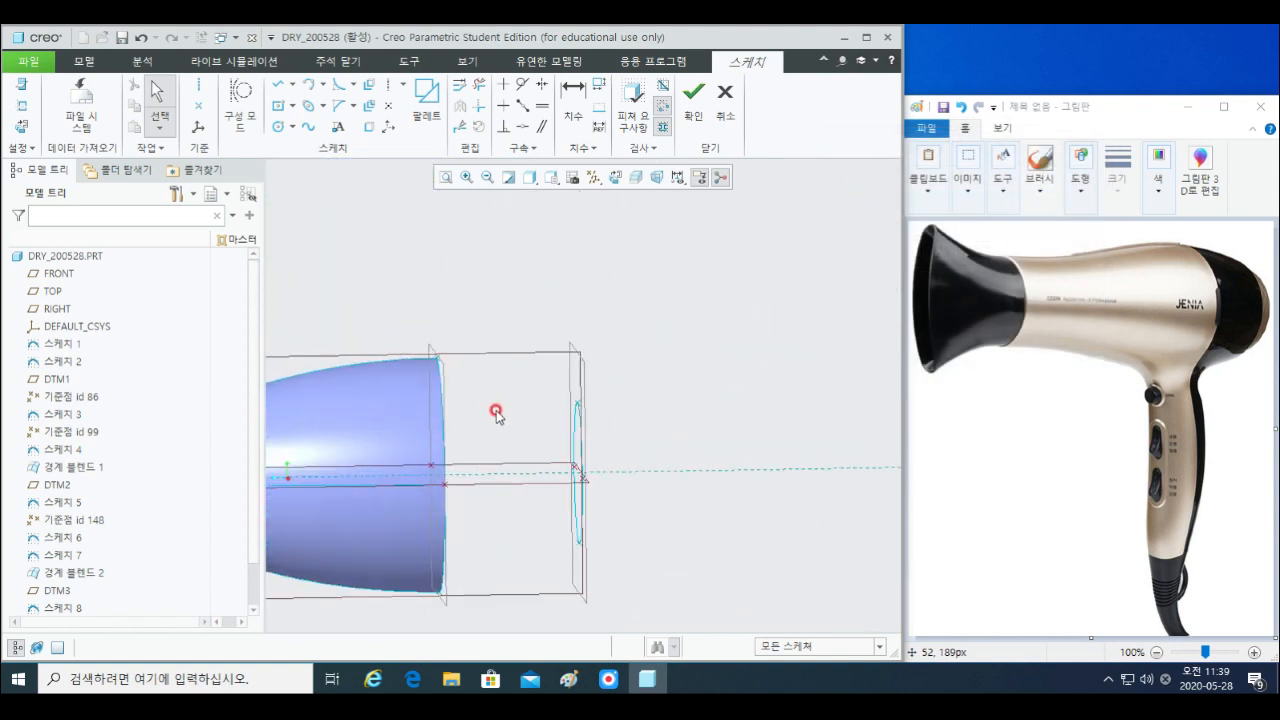
pyautogui.scroll(-1, 496, 412)
pyautogui.scroll(1, 535, 390)
pyautogui.scroll(-1, 528, 378)
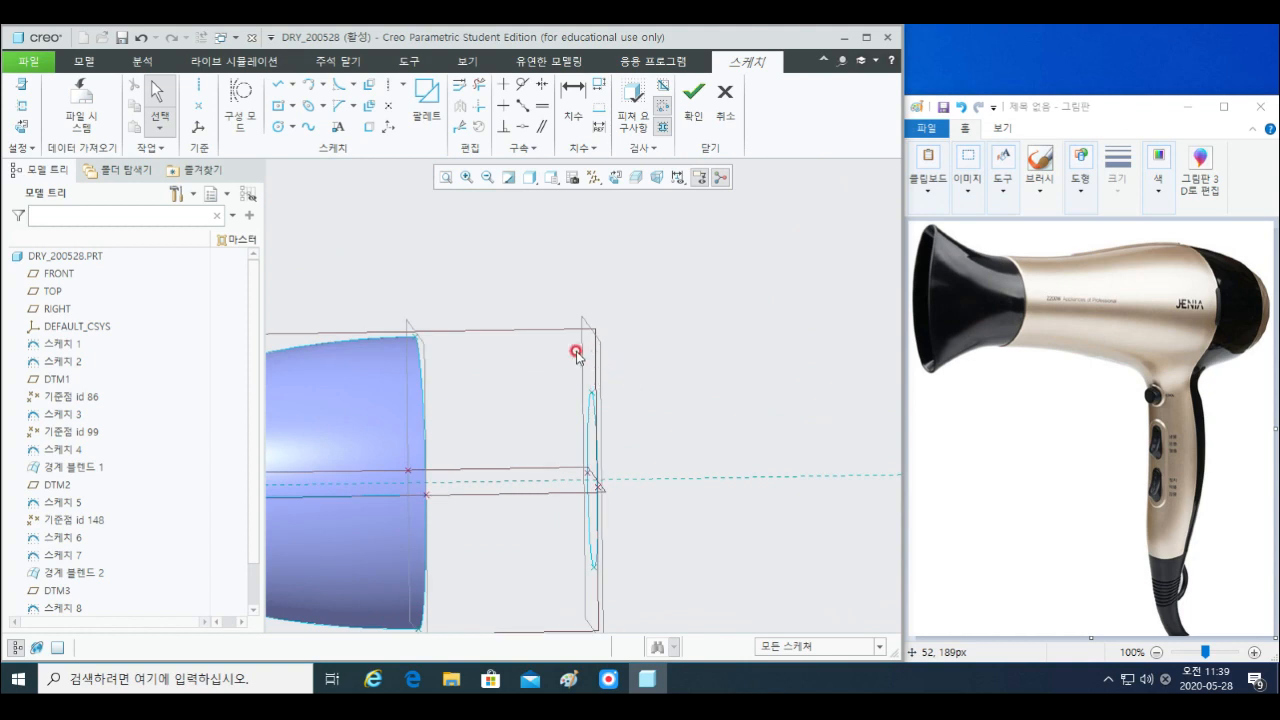
pyautogui.press('l')
pyautogui.click(413, 338)
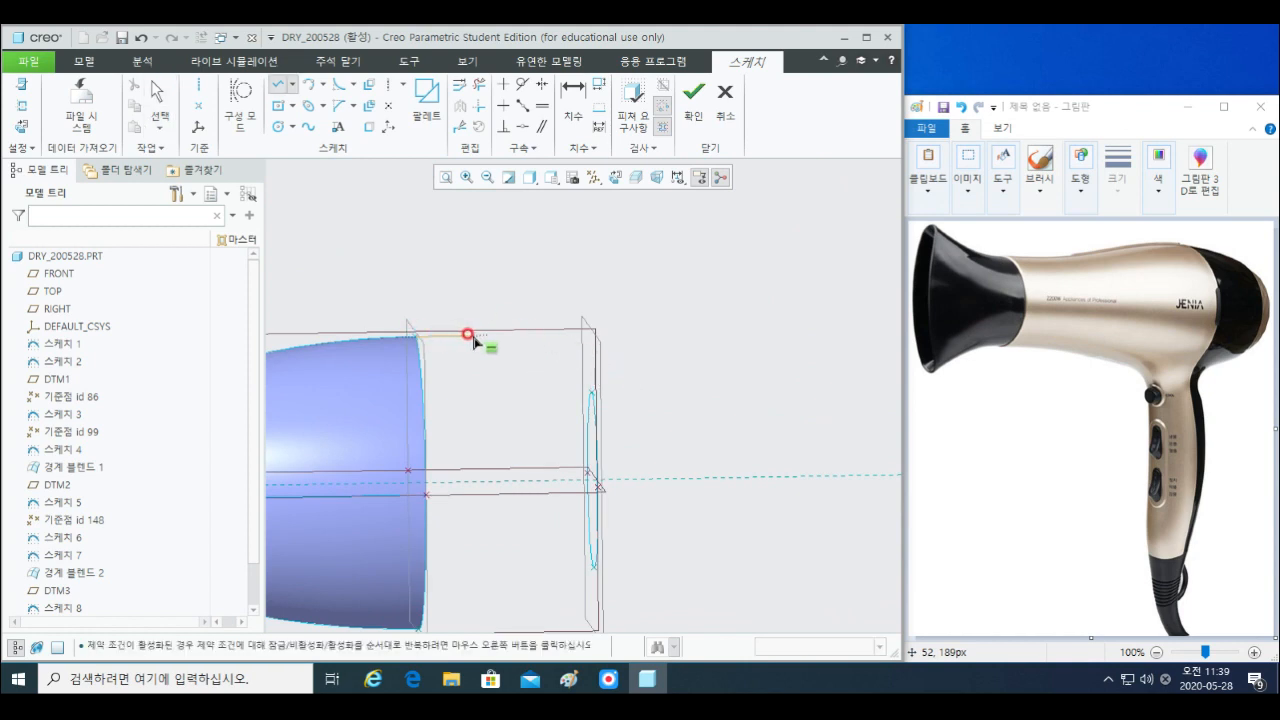
pyautogui.click(474, 337)
pyautogui.middleClick(584, 362)
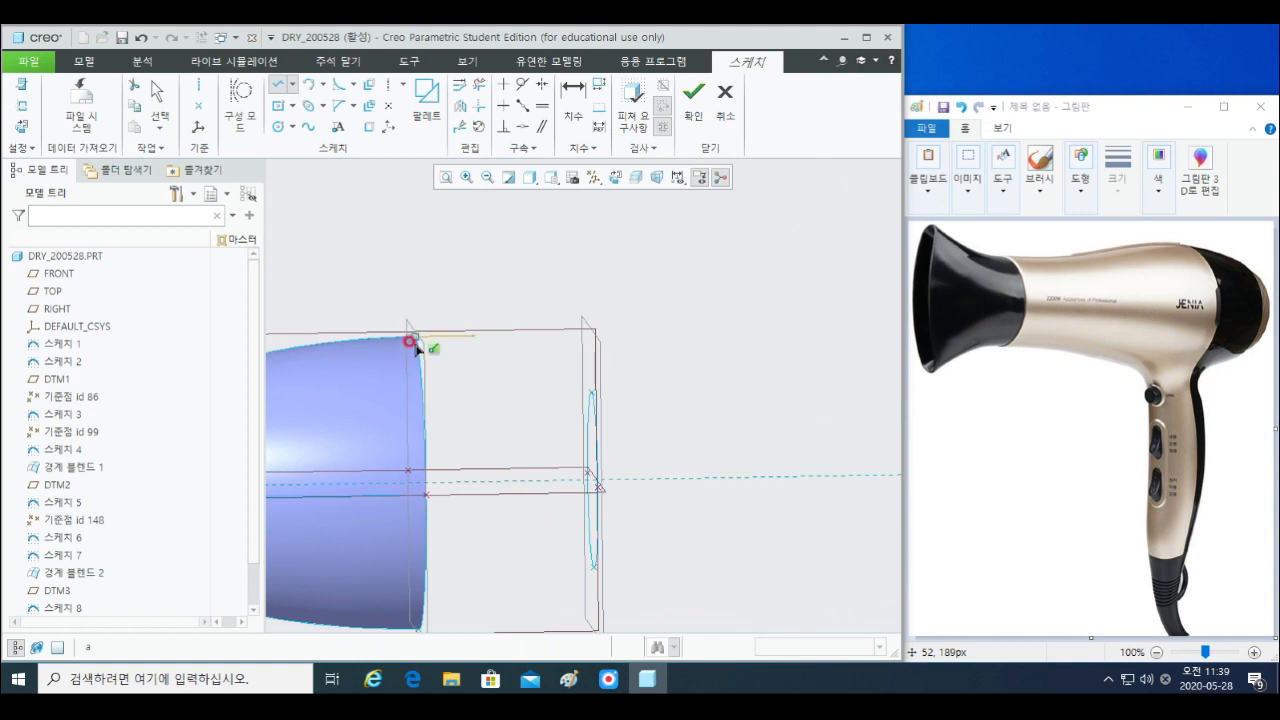
# - Sketch an arc from the body's upper rear point to the rear circle's upper point, tangent to the helper line
pyautogui.click(313, 88)
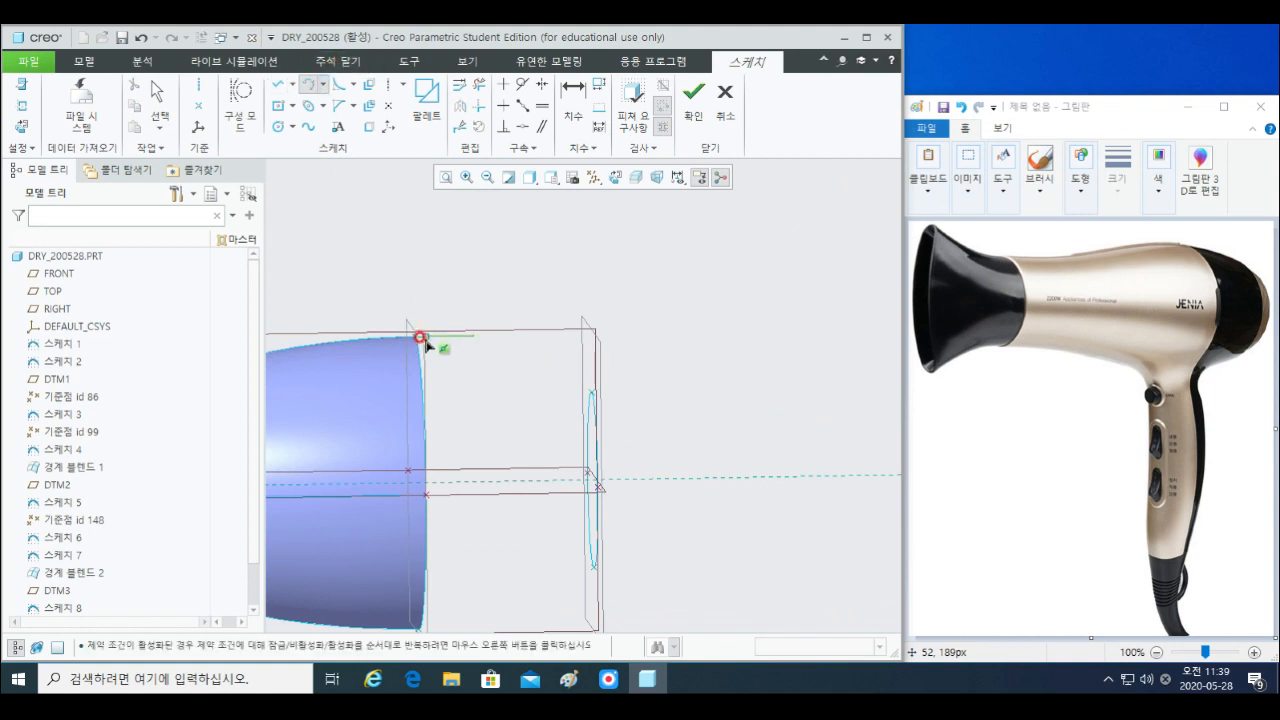
pyautogui.moveTo(568, 413); pyautogui.dragTo(574, 416, button='middle')
pyautogui.click(591, 398)
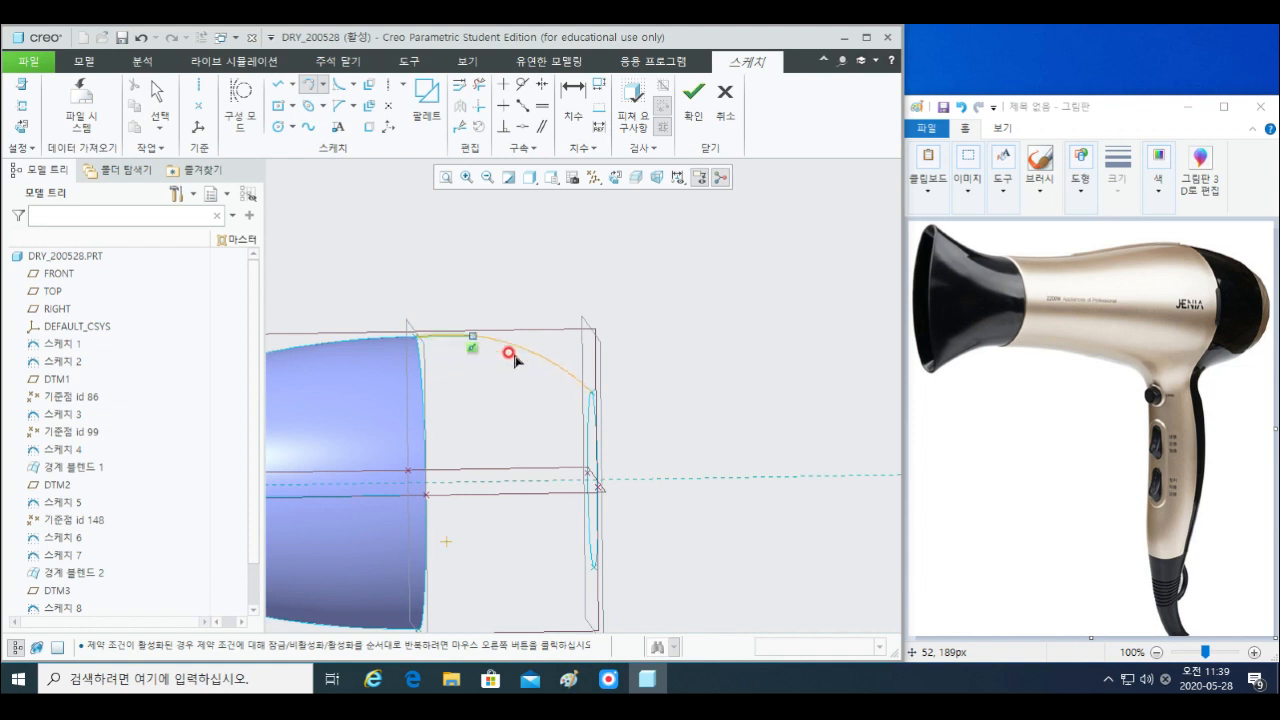
pyautogui.scroll(-4, 466, 349)
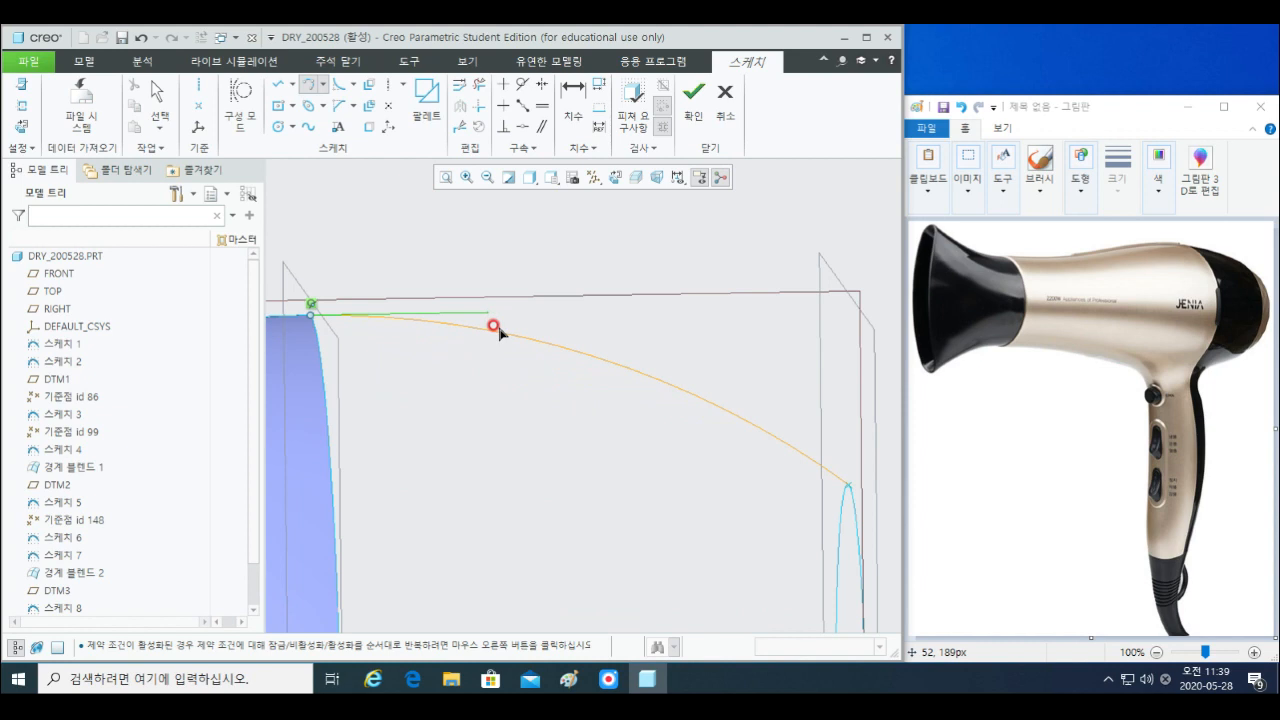
pyautogui.moveTo(500, 333)
pyautogui.mouseDown(button='middle')
pyautogui.moveTo(549, 460)
pyautogui.moveTo(611, 492)
pyautogui.moveTo(725, 400)
pyautogui.mouseUp(button='middle')
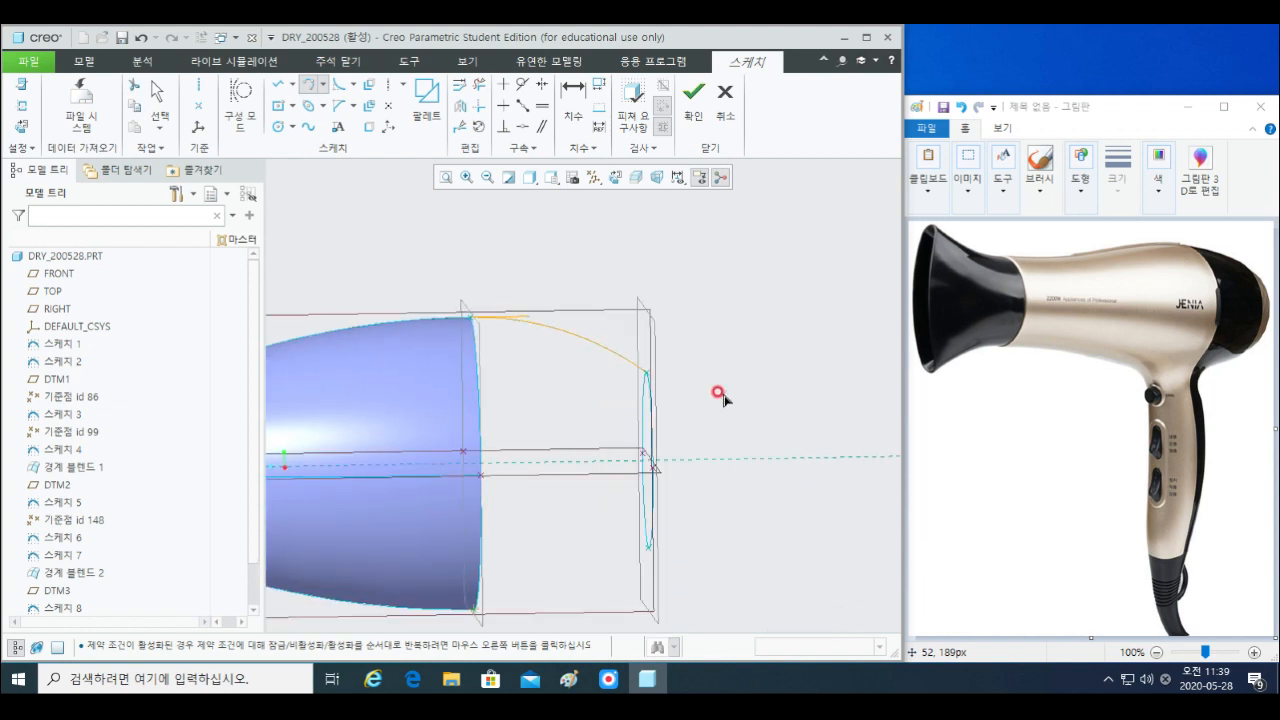
pyautogui.click(725, 400)
pyautogui.middleClick(725, 400)
# - Add a horizontal centerline along the body's axis and delete the horizontal helper line
pyautogui.rightClick(748, 368)
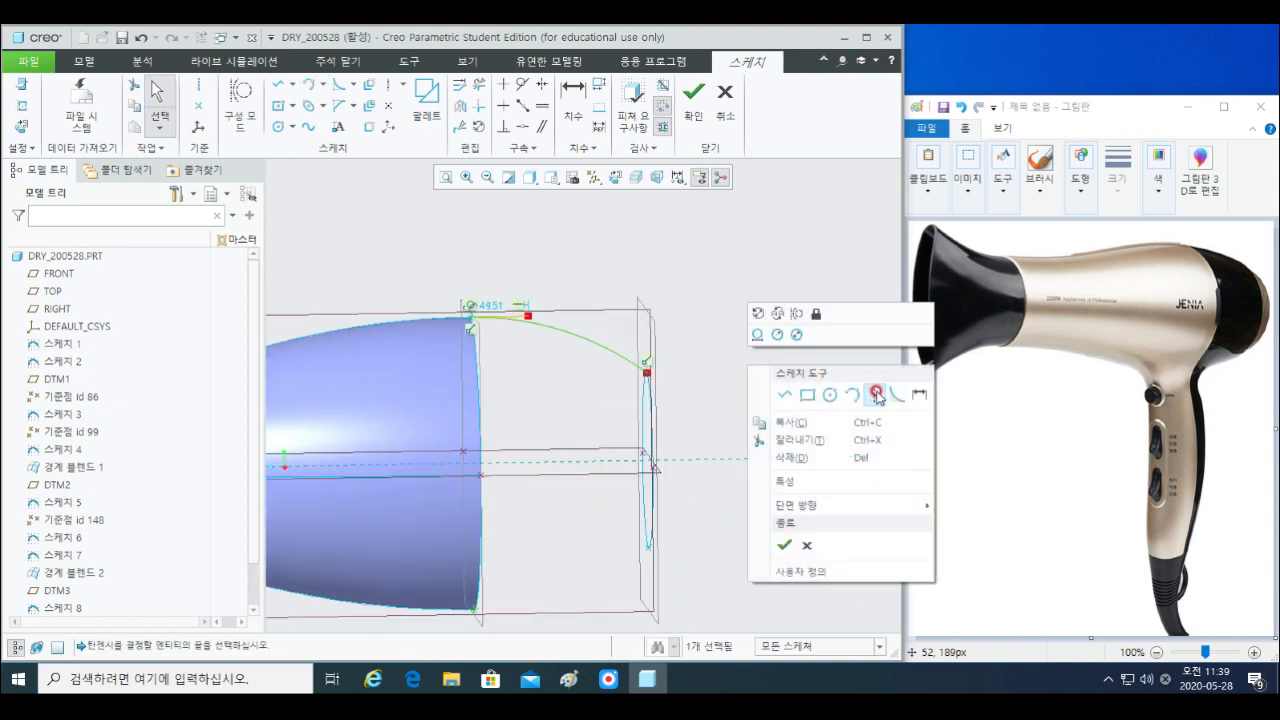
pyautogui.click(874, 395)
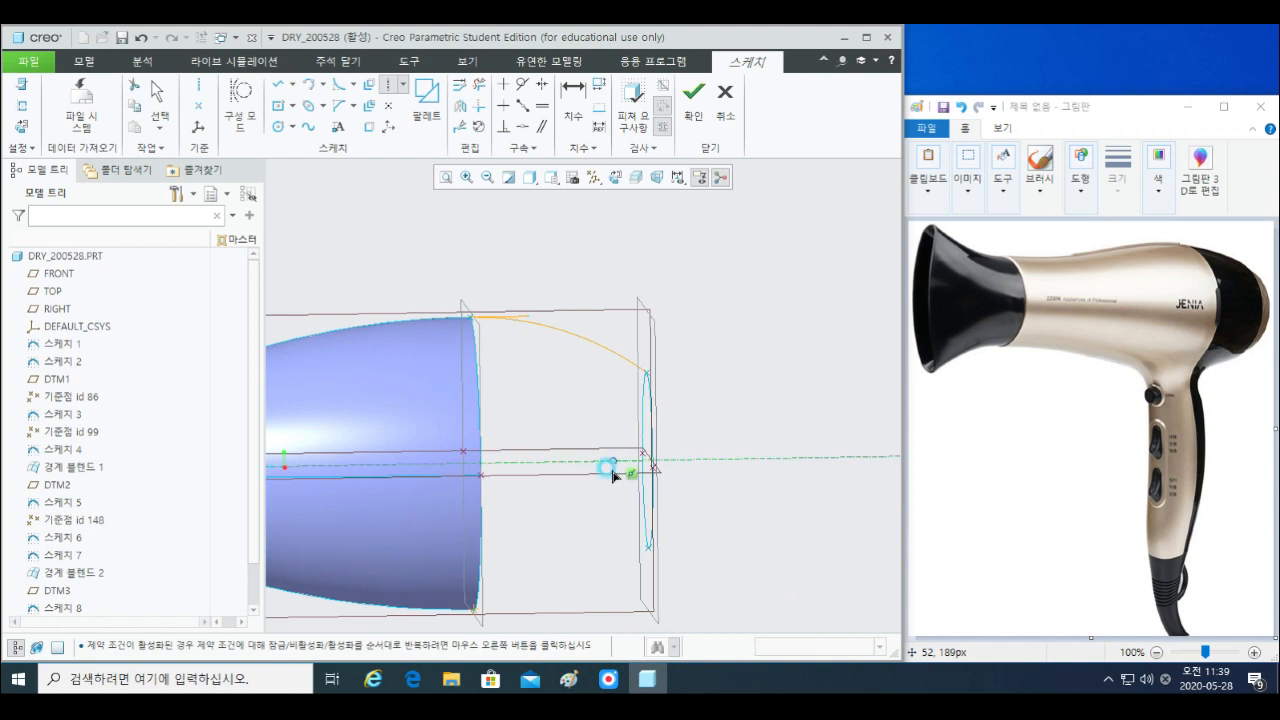
pyautogui.middleClick(686, 480)
pyautogui.scroll(-3, 543, 319)
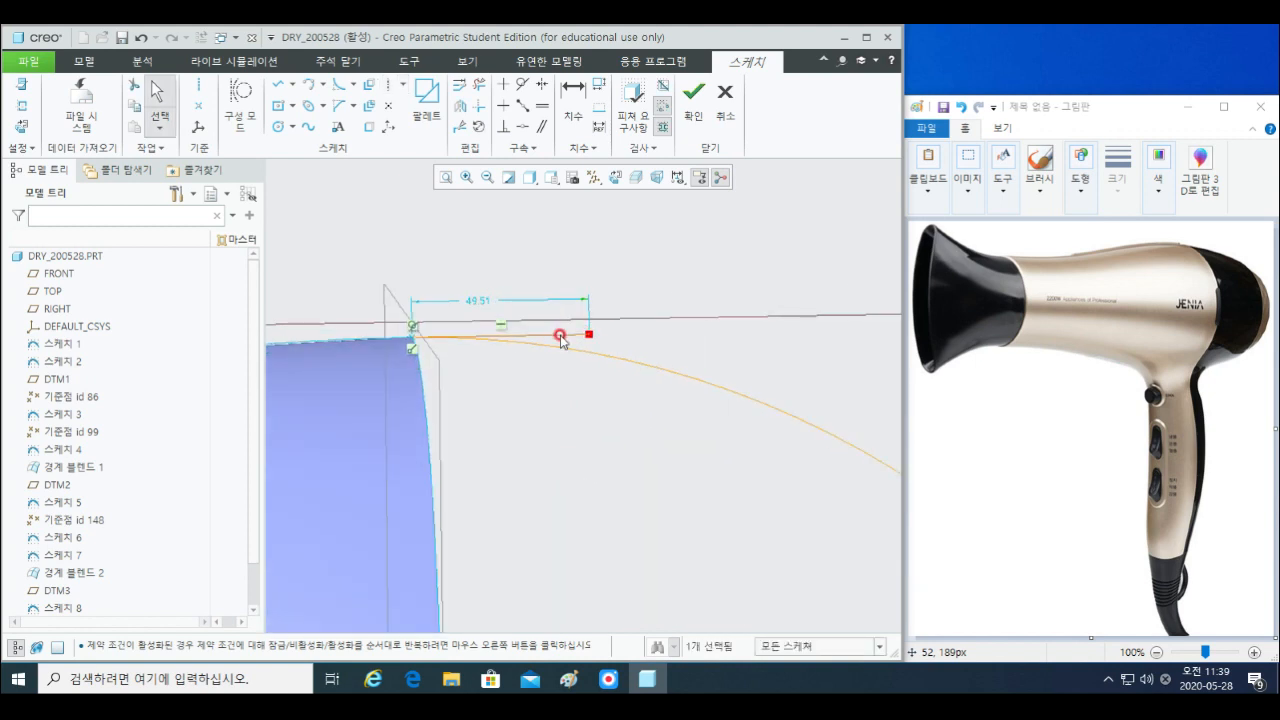
pyautogui.scroll(5, 548, 371)
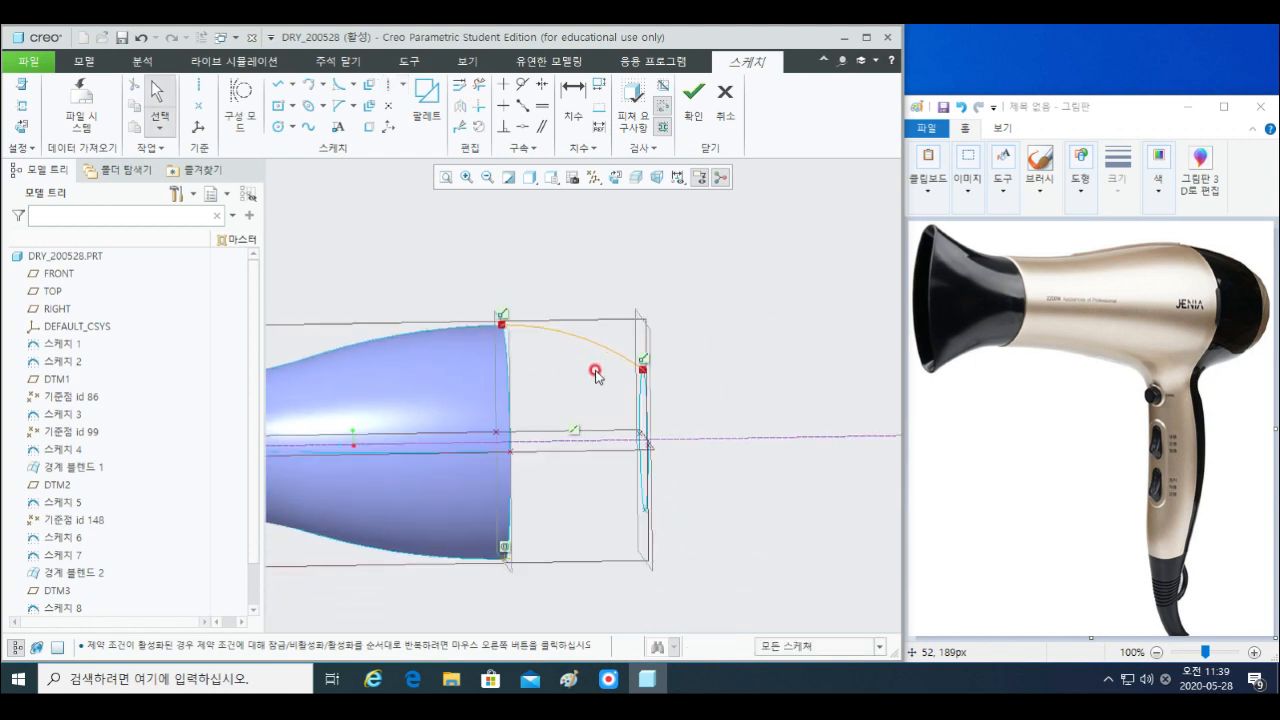
# - Mirror the upper arc about the horizontal centerline to form the lower profile arc
pyautogui.click(607, 357)
pyautogui.click(460, 105)
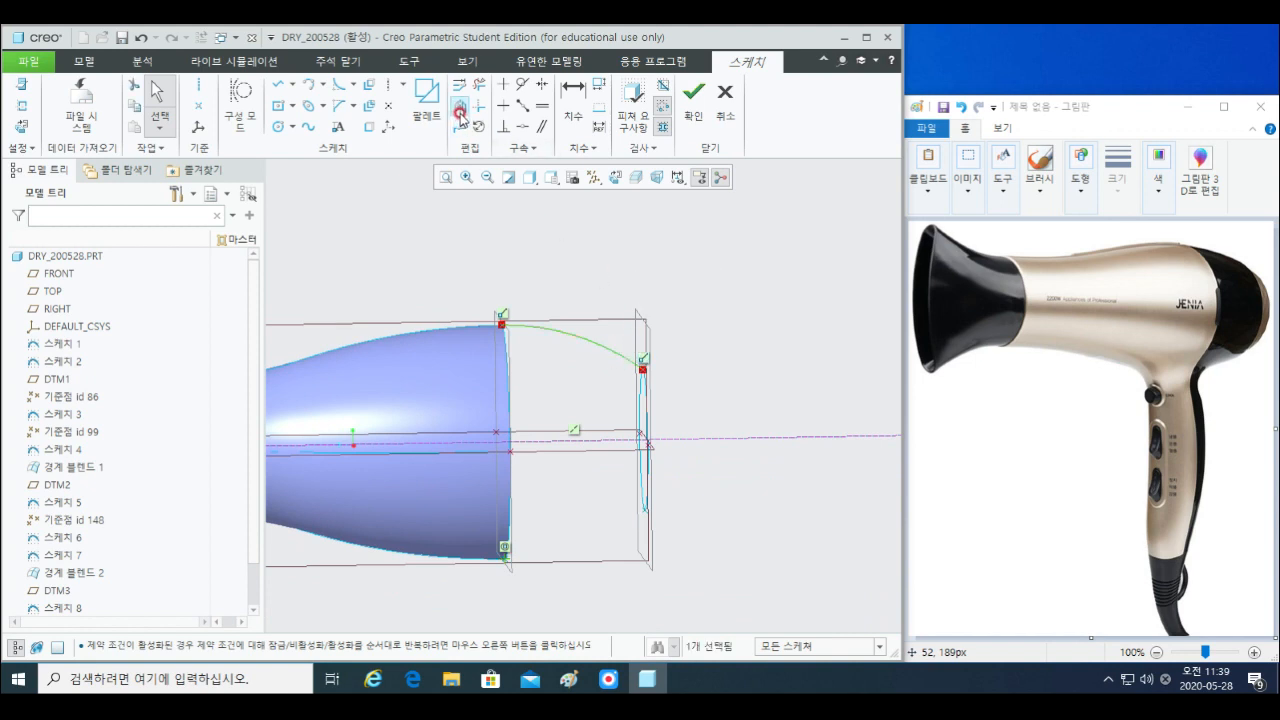
pyautogui.click(623, 444)
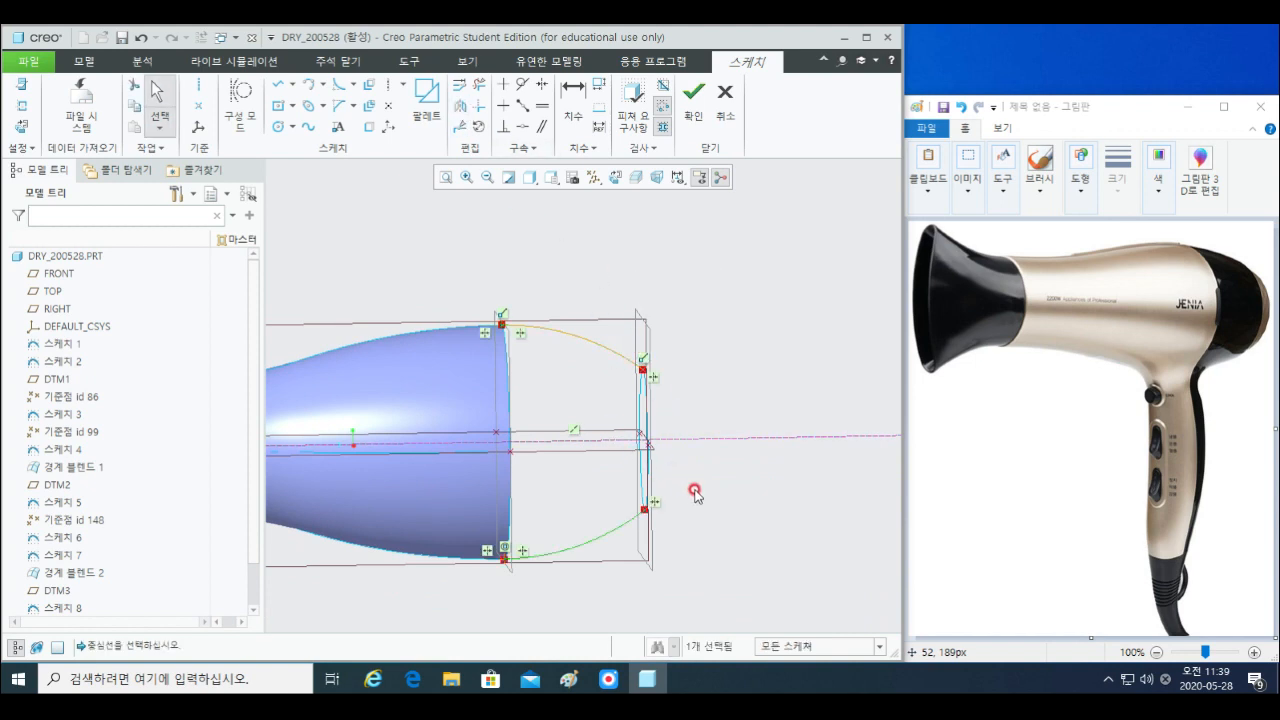
# - Finish the rear profile sketch and start a new sketch on the TOP plane, facing the sketch plane
pyautogui.moveTo(640, 520)
pyautogui.mouseDown(button='middle')
pyautogui.moveTo(591, 480)
pyautogui.moveTo(589, 414)
pyautogui.moveTo(702, 430)
pyautogui.mouseUp(button='middle')
pyautogui.click(693, 95)
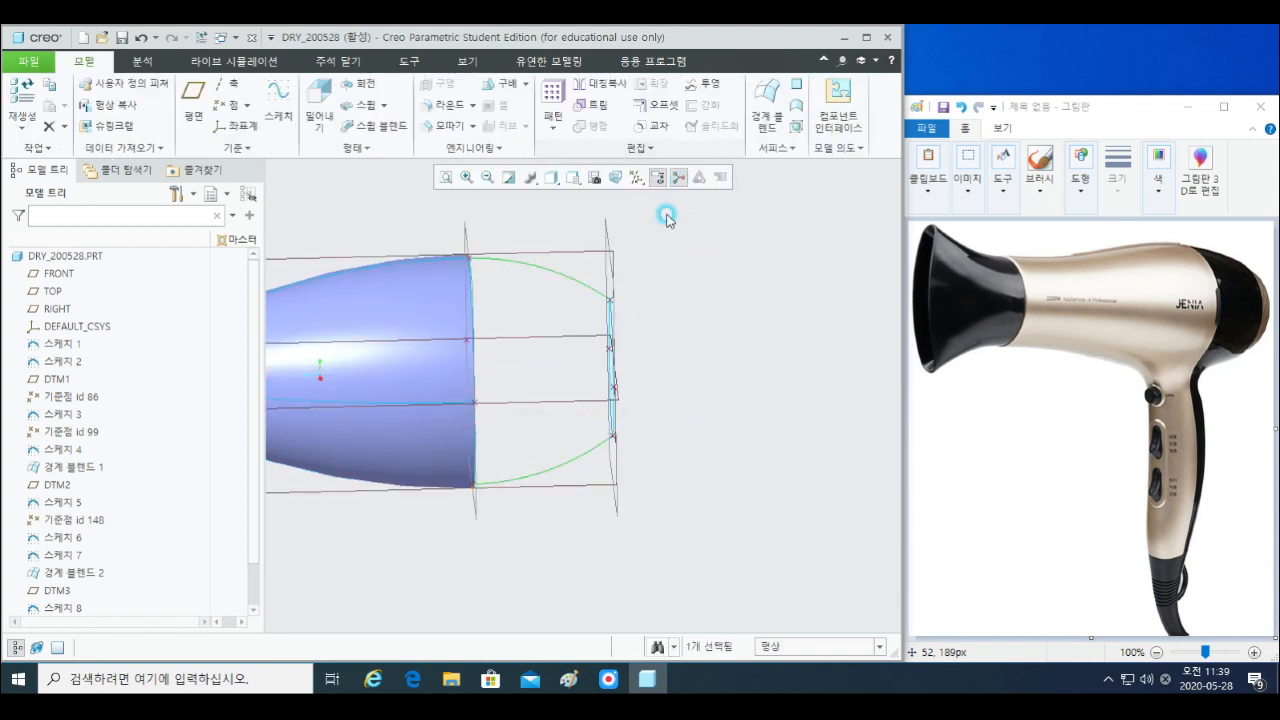
pyautogui.moveTo(644, 318)
pyautogui.mouseDown(button='middle')
pyautogui.moveTo(674, 350)
pyautogui.moveTo(596, 385)
pyautogui.moveTo(600, 398)
pyautogui.mouseUp(button='middle')
pyautogui.click(528, 261)
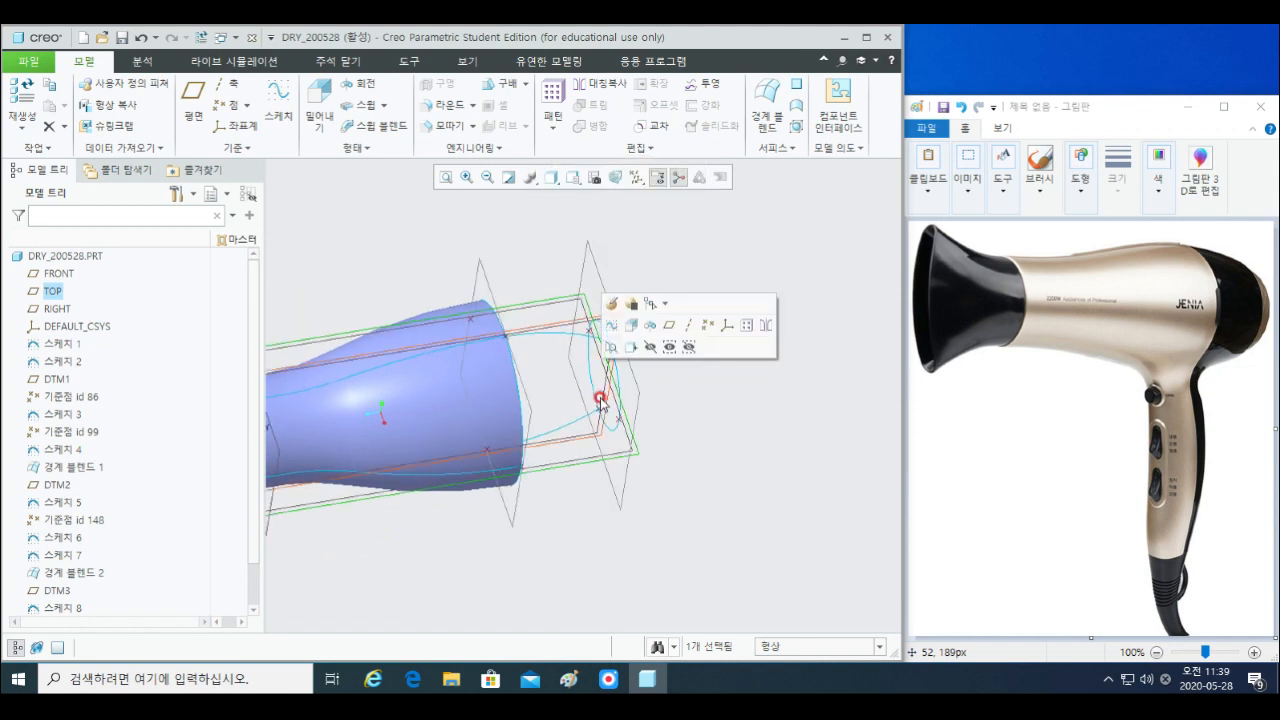
pyautogui.click(611, 325)
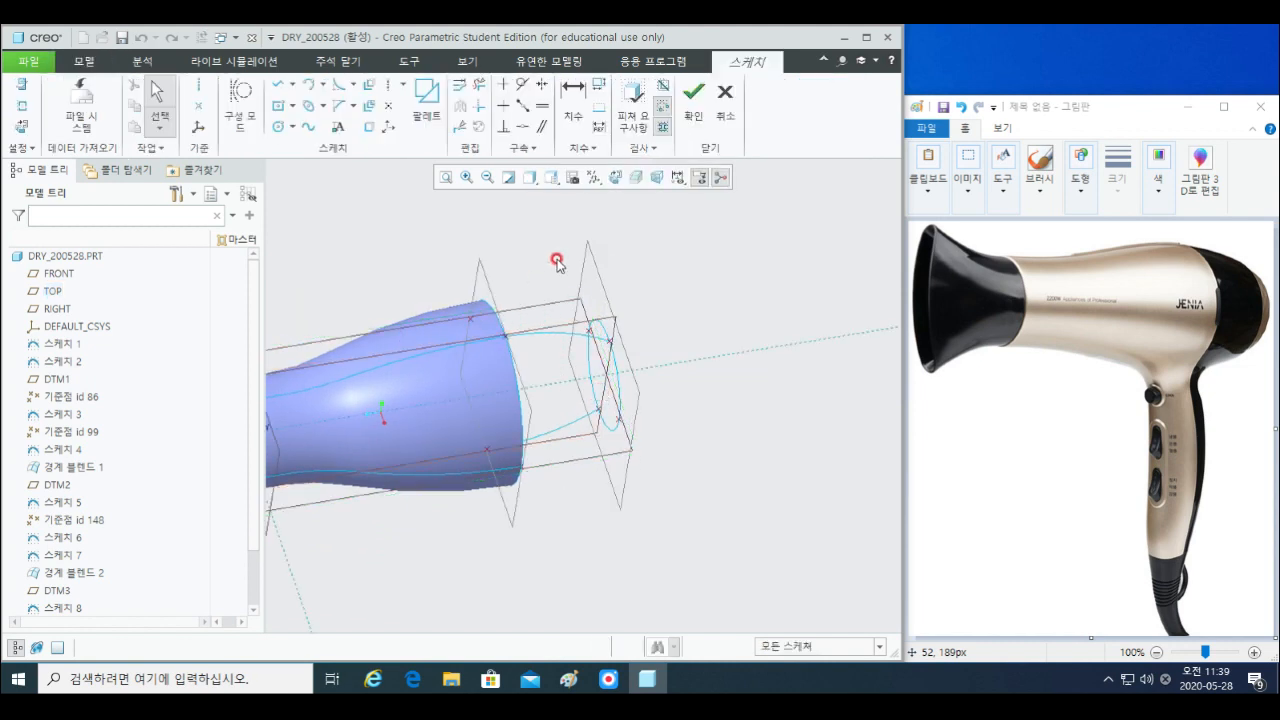
pyautogui.keyDown('shift'); pyautogui.moveTo(558, 263); pyautogui.dragTo(556, 284, button='middle'); pyautogui.keyUp('shift')
pyautogui.click(621, 177)
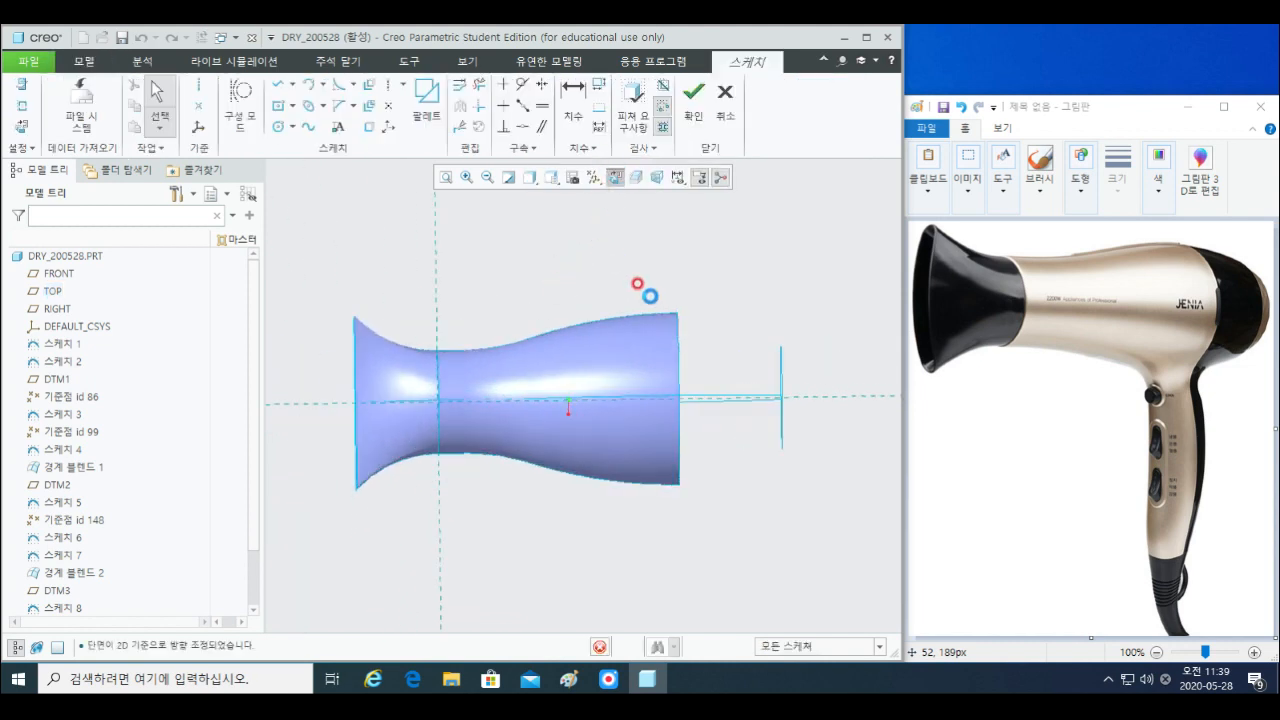
# - Add the points at the upper side of the body's rear edge and of the rear circle as sketch references
pyautogui.click(28, 111)
pyautogui.moveTo(420, 313); pyautogui.dragTo(418, 289, button='middle')
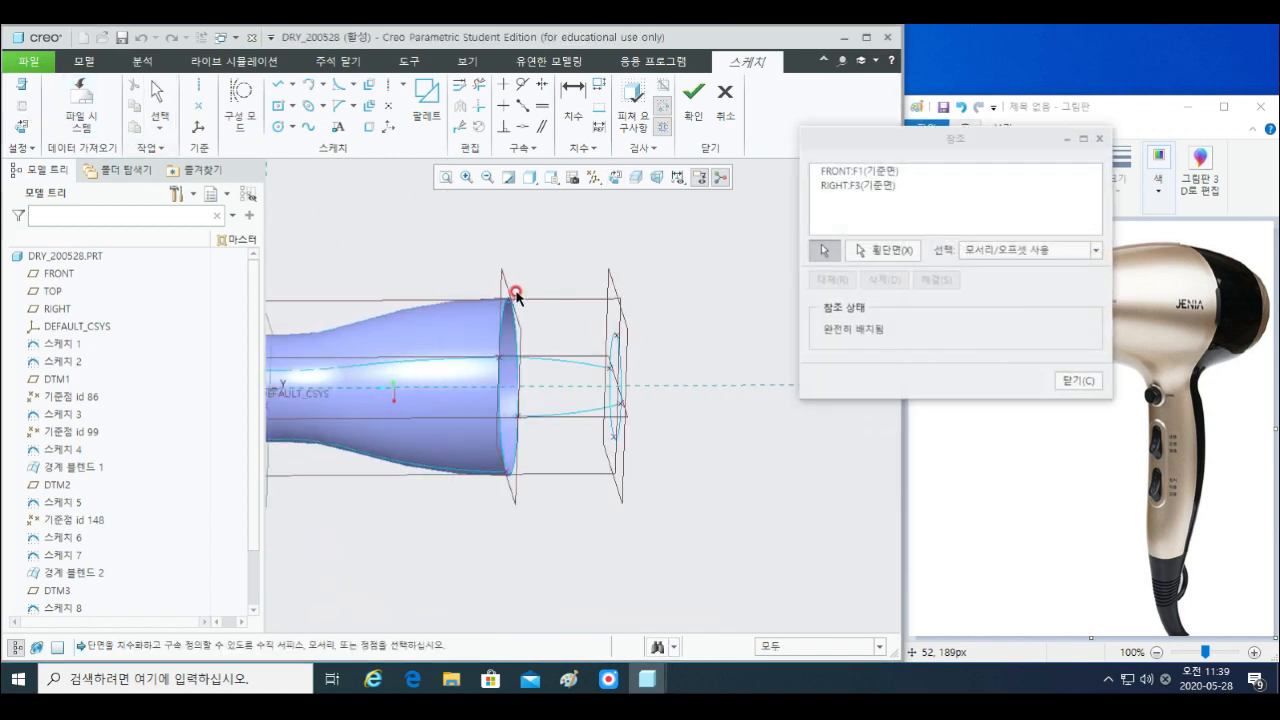
pyautogui.scroll(-5, 517, 302)
pyautogui.moveTo(517, 305); pyautogui.dragTo(494, 332, button='middle')
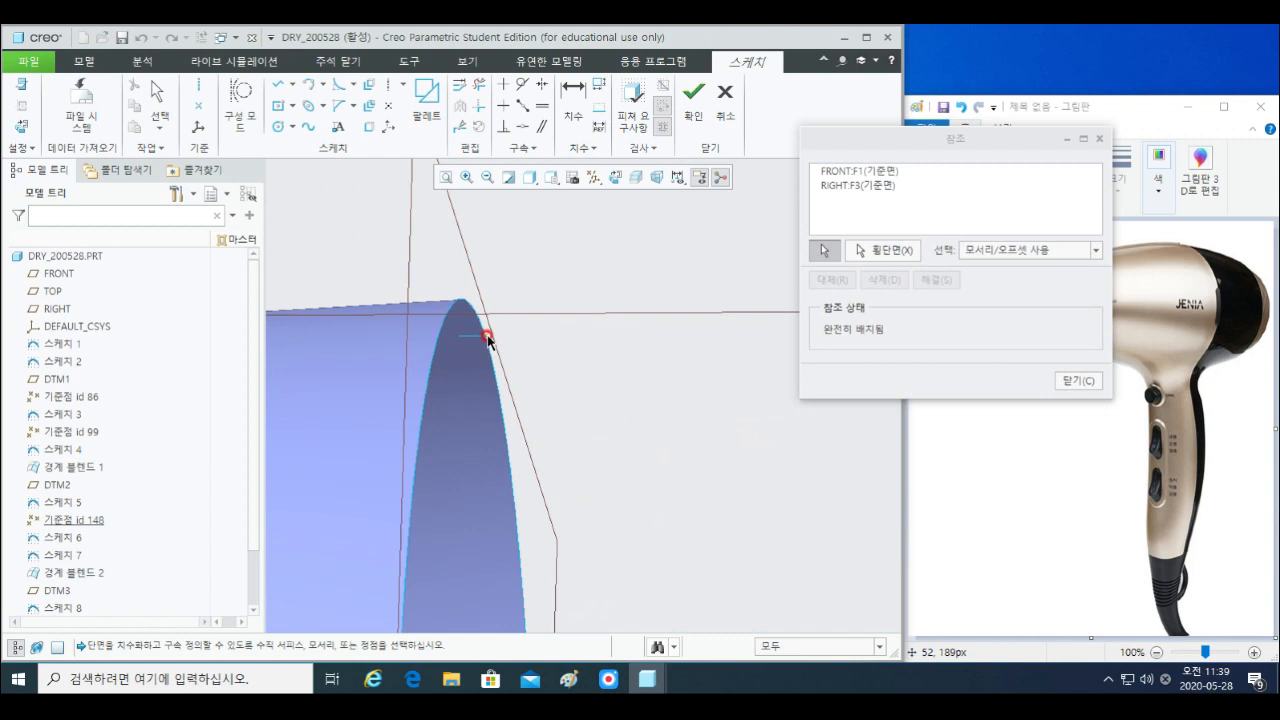
pyautogui.click(487, 340)
pyautogui.moveTo(540, 397)
pyautogui.mouseDown(button='middle')
pyautogui.moveTo(726, 449)
pyautogui.moveTo(583, 389)
pyautogui.mouseUp(button='middle')
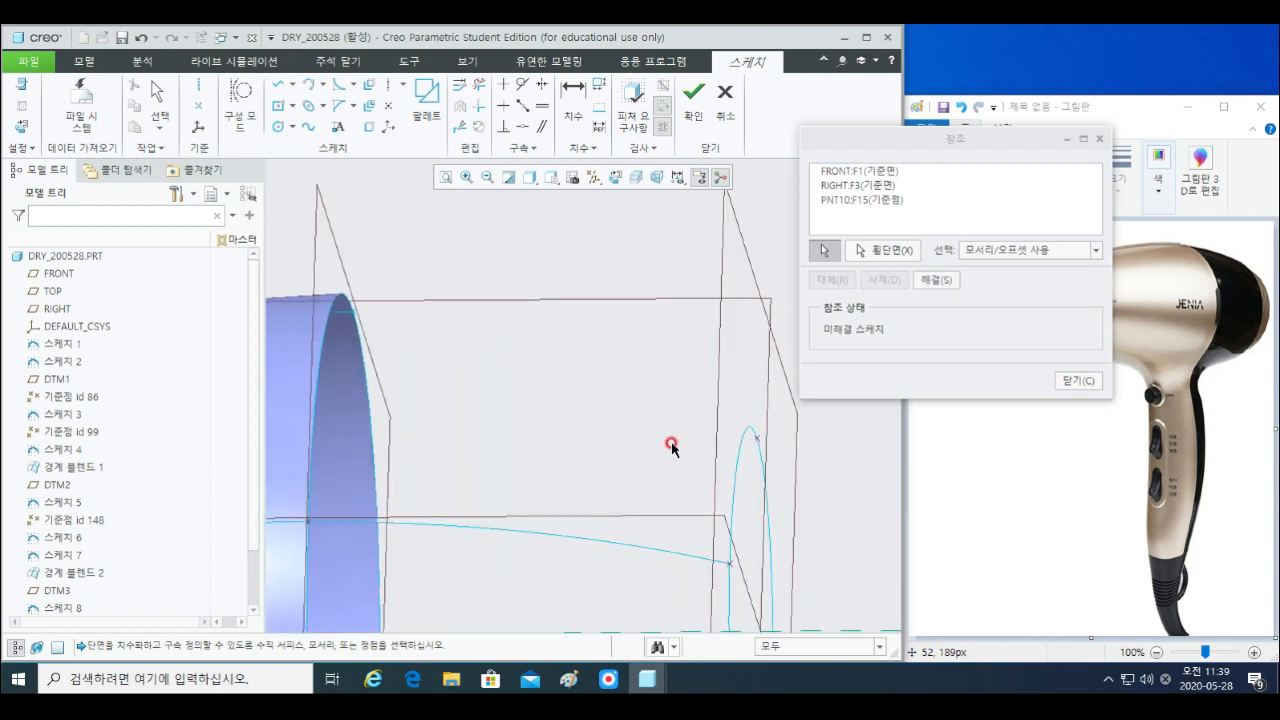
pyautogui.click(720, 517)
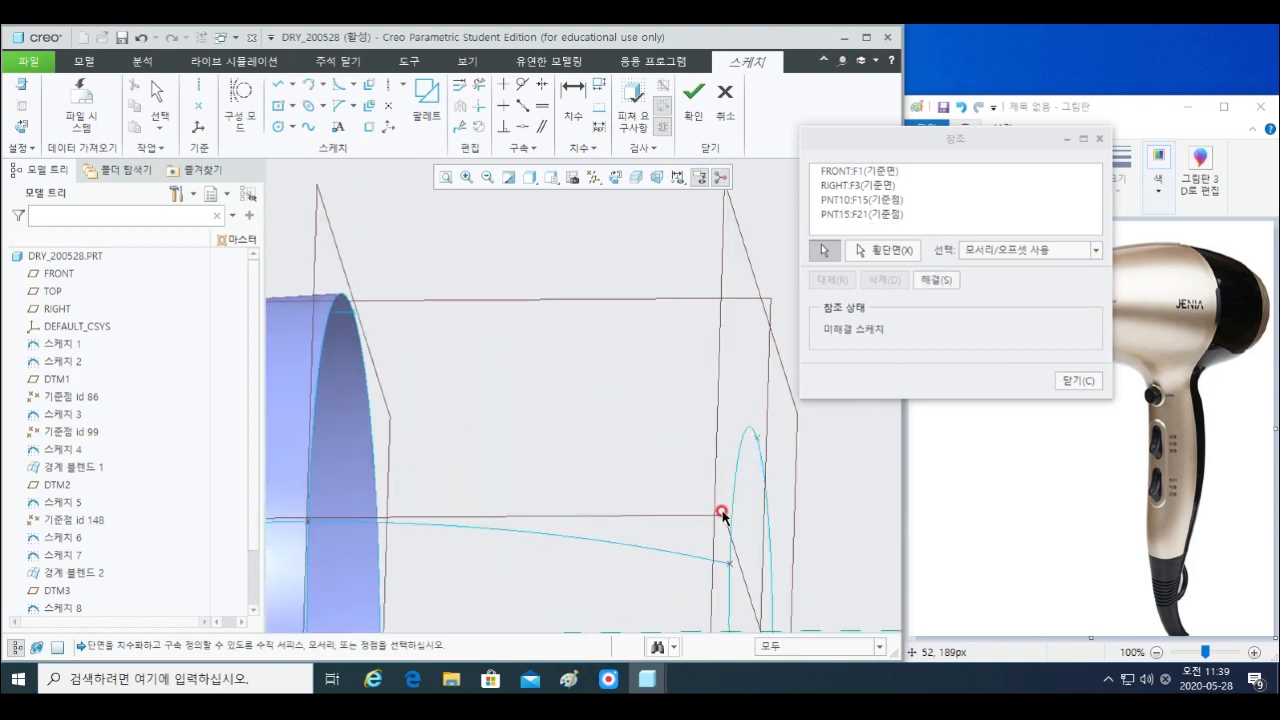
# - Add the points at the lower side of the rear circle and of the body's rear edge as sketch references
pyautogui.moveTo(720, 517)
pyautogui.mouseDown(button='middle')
pyautogui.moveTo(766, 594)
pyautogui.moveTo(750, 520)
pyautogui.moveTo(716, 453)
pyautogui.moveTo(700, 462)
pyautogui.mouseUp(button='middle')
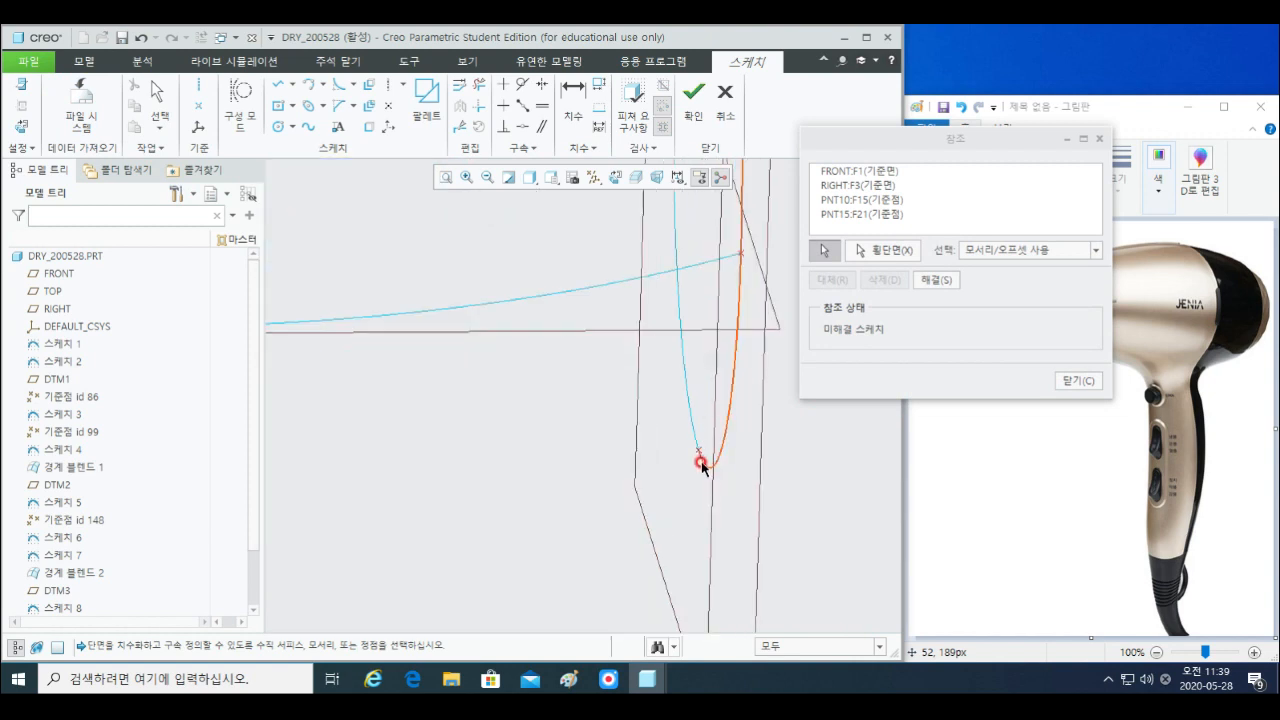
pyautogui.click(700, 452)
pyautogui.moveTo(686, 506); pyautogui.dragTo(466, 510, button='middle')
pyautogui.scroll(-2, 466, 507)
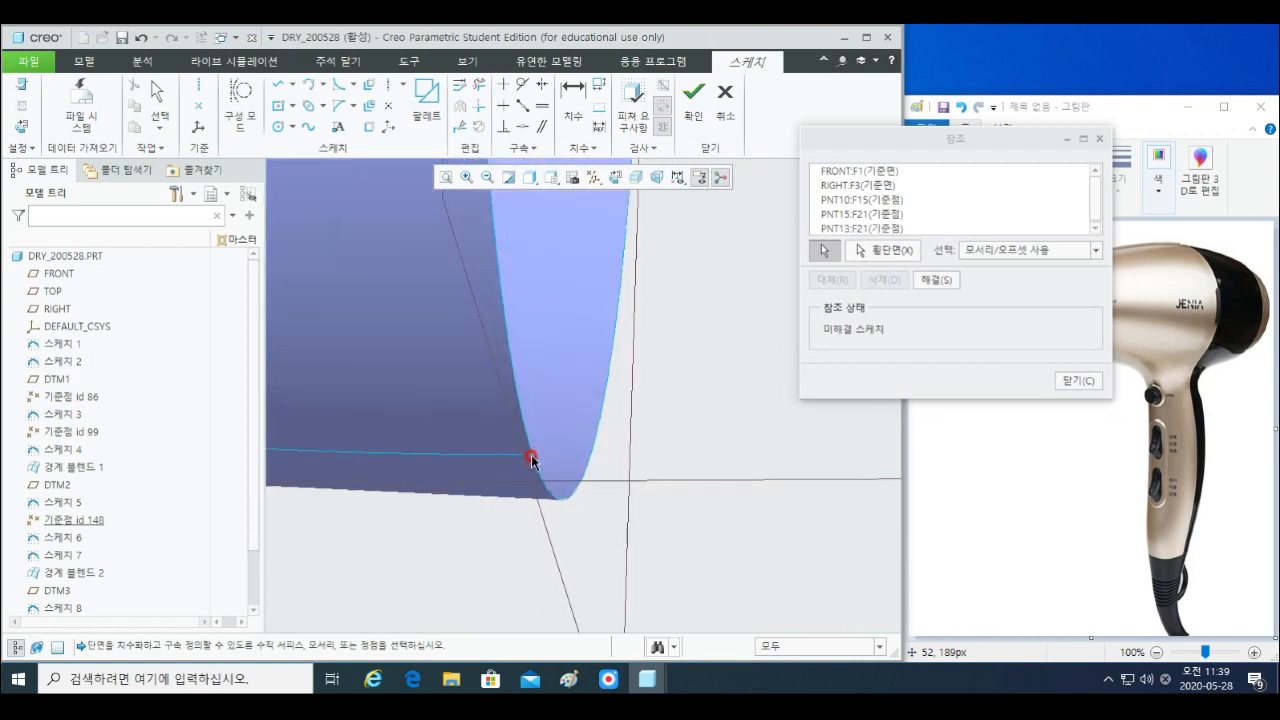
pyautogui.scroll(3, 541, 484)
pyautogui.scroll(3, 547, 494)
pyautogui.moveTo(743, 394); pyautogui.dragTo(826, 431, button='middle')
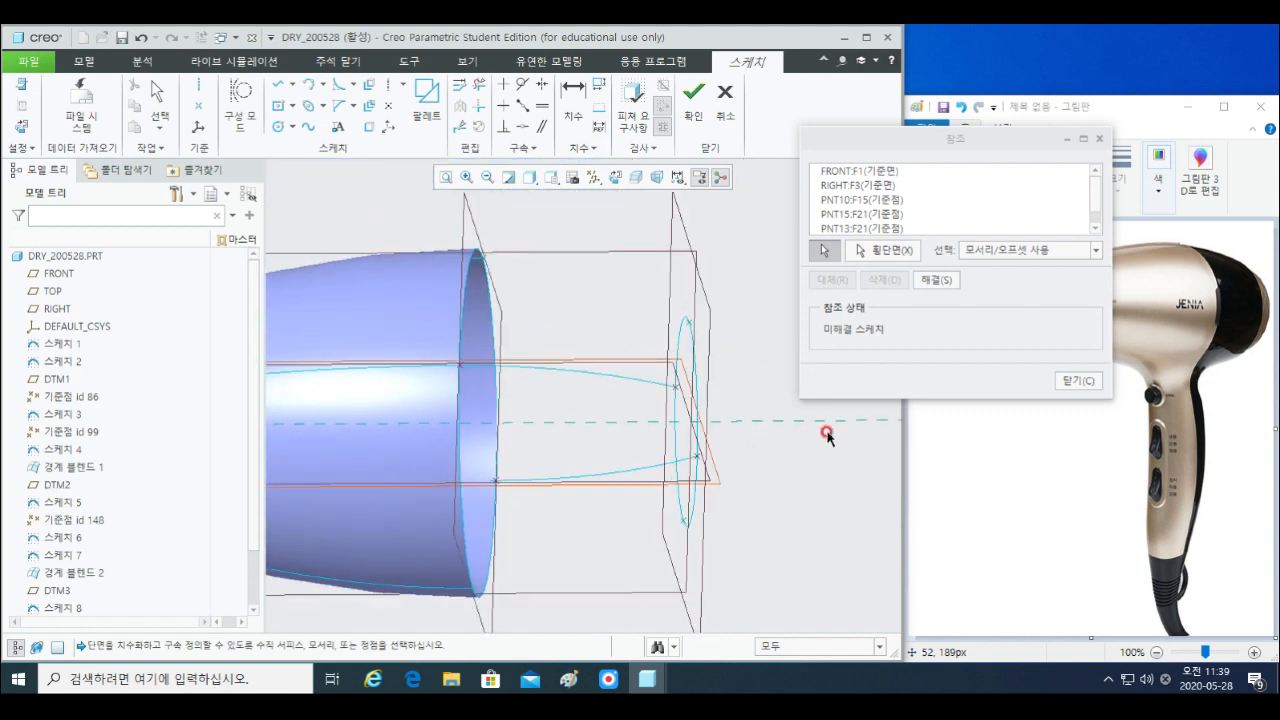
pyautogui.click(1080, 381)
# - Sketch a horizontal helper line running rearward from the upper point of the body's rear edge
pyautogui.scroll(3, 792, 455)
pyautogui.keyDown('shift'); pyautogui.moveTo(832, 306); pyautogui.dragTo(767, 335, button='middle'); pyautogui.keyUp('shift')
pyautogui.click(614, 177)
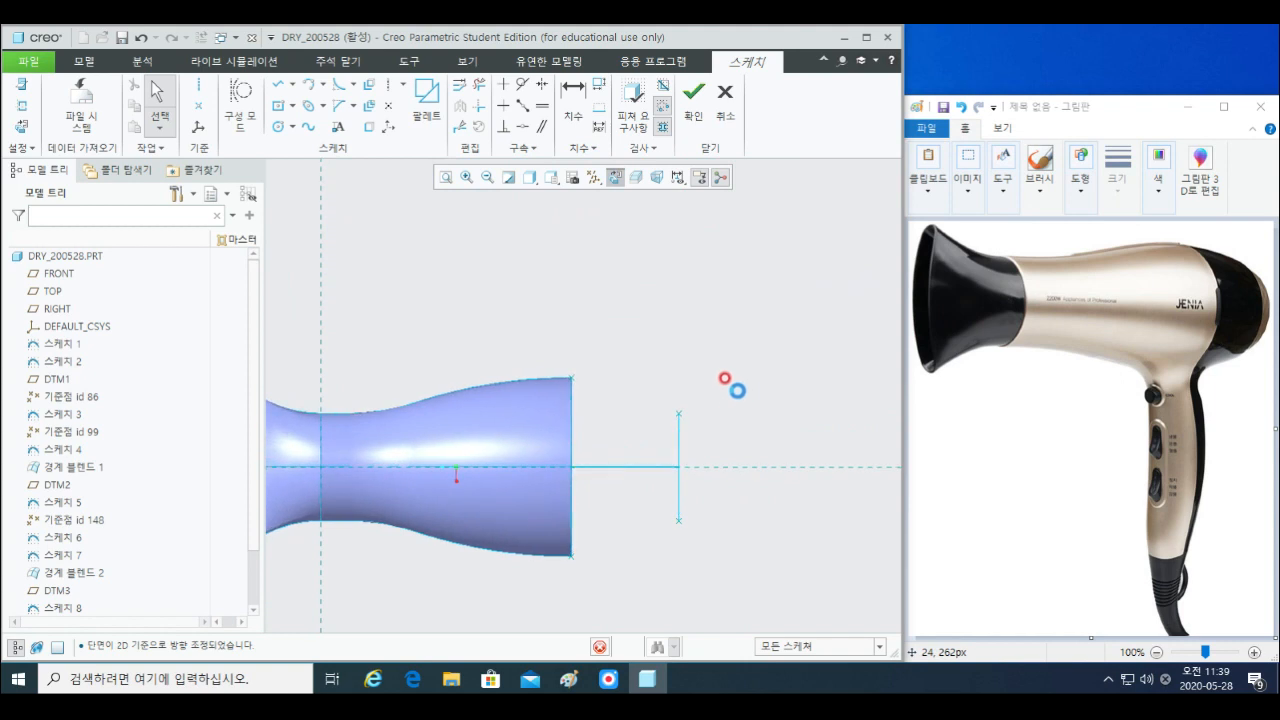
pyautogui.press('l')
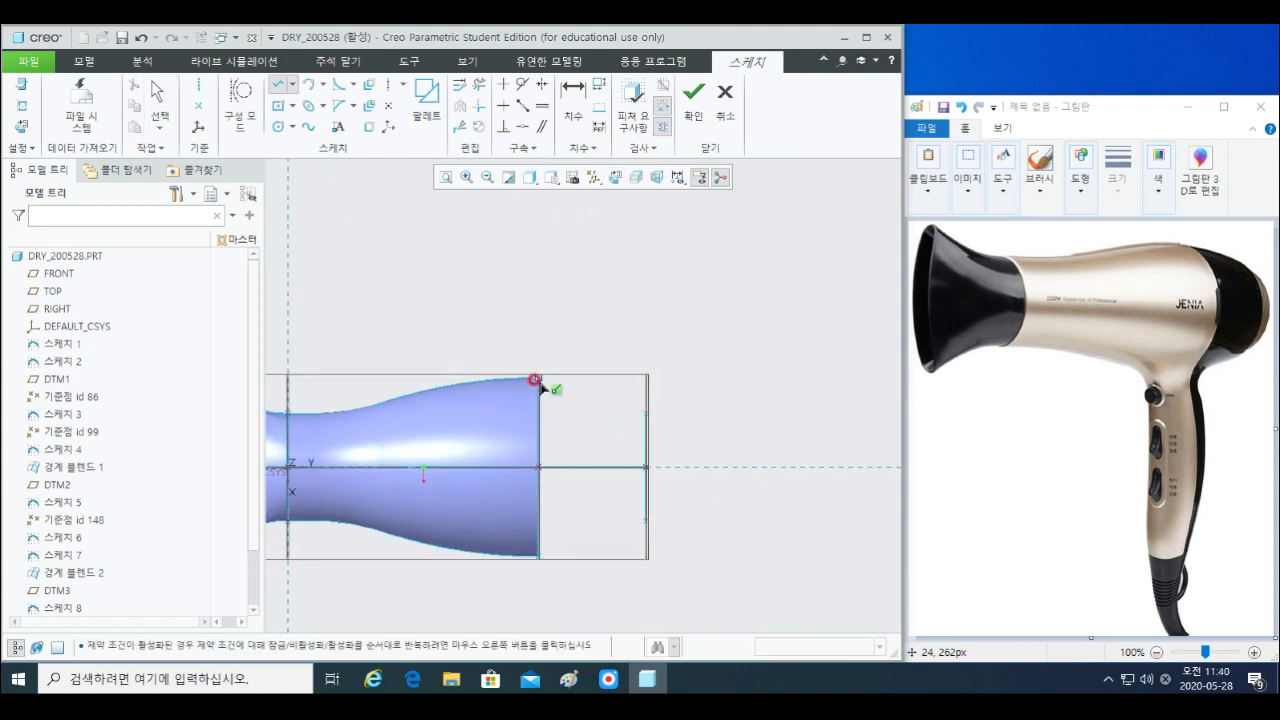
pyautogui.click(540, 377)
pyautogui.click(593, 380)
pyautogui.middleClick(700, 409)
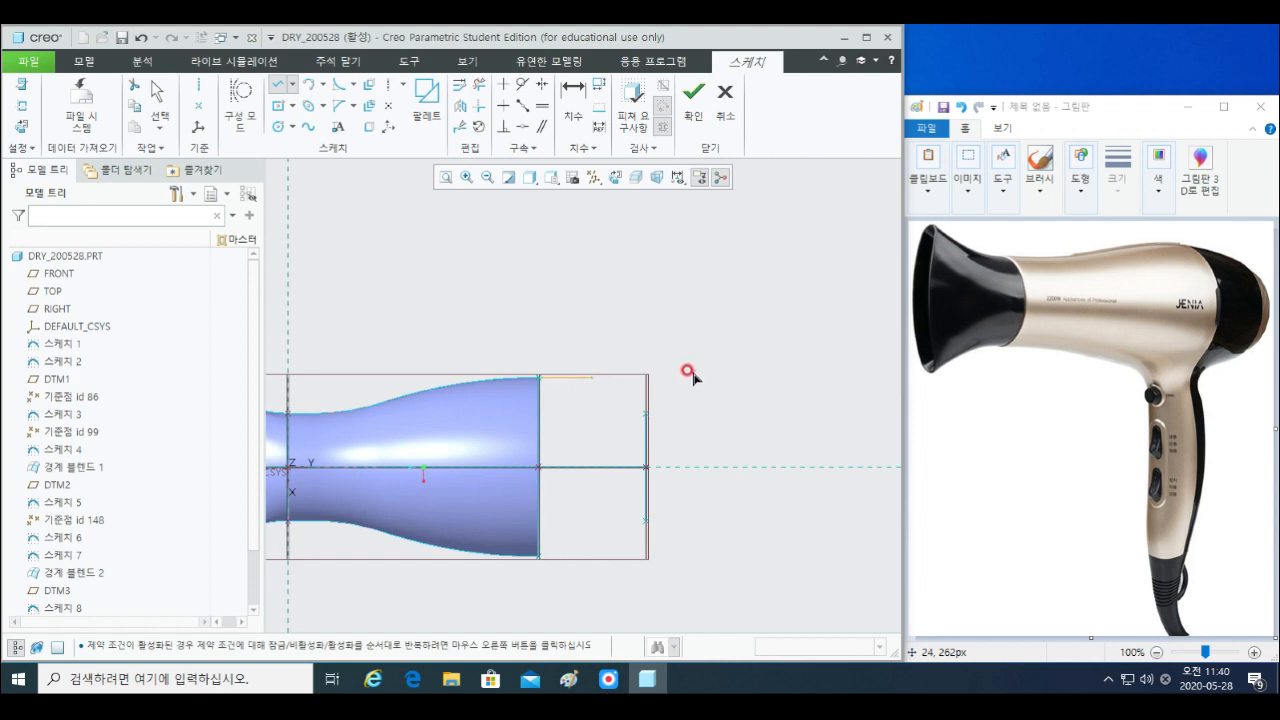
pyautogui.keyDown('shift'); pyautogui.moveTo(679, 427); pyautogui.dragTo(667, 391, button='middle'); pyautogui.keyUp('shift')
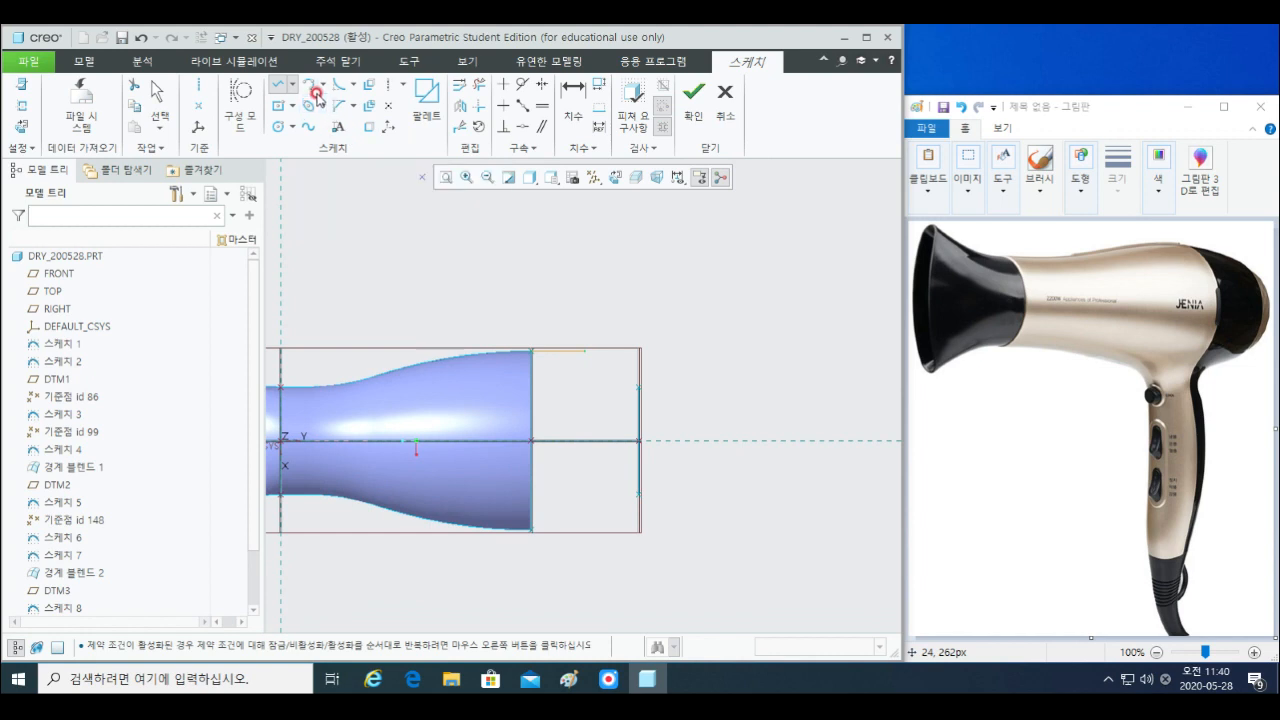
# - Sketch an arc from the body's upper rear point to the rear circle's upper point, tangent to the helper line
pyautogui.scroll(3, 570, 385)
pyautogui.scroll(2, 522, 343)
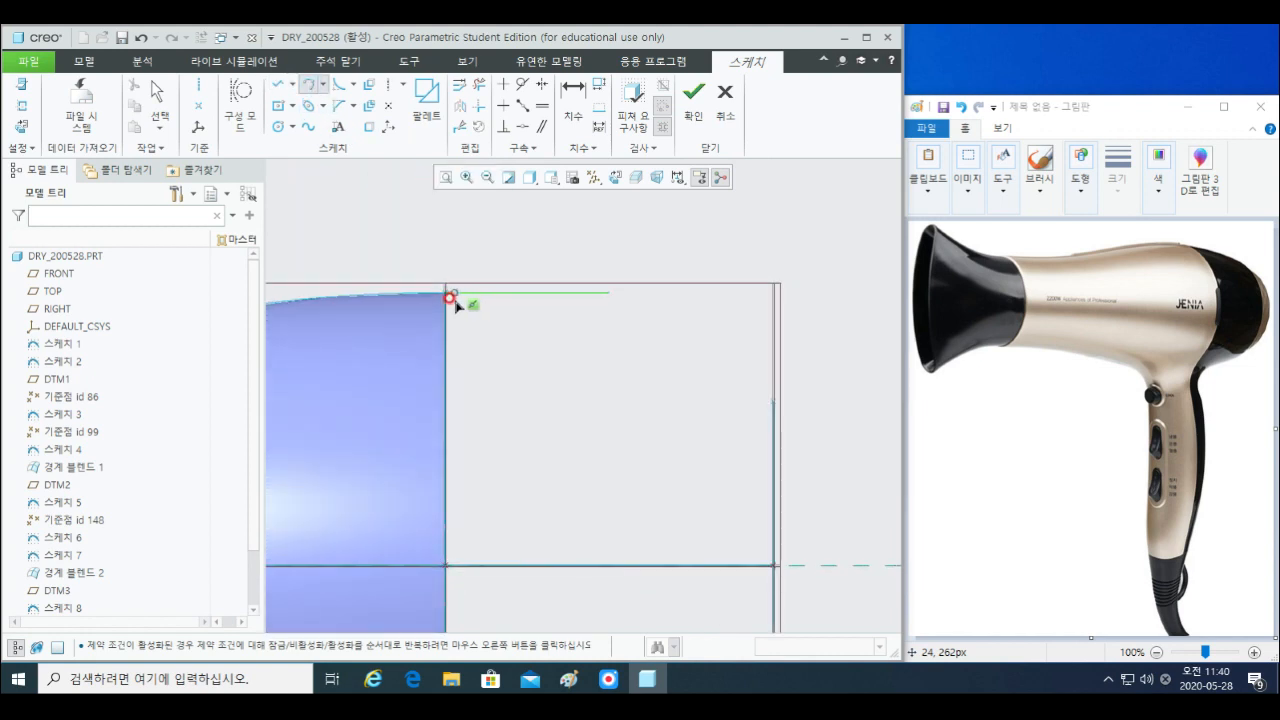
pyautogui.click(775, 402)
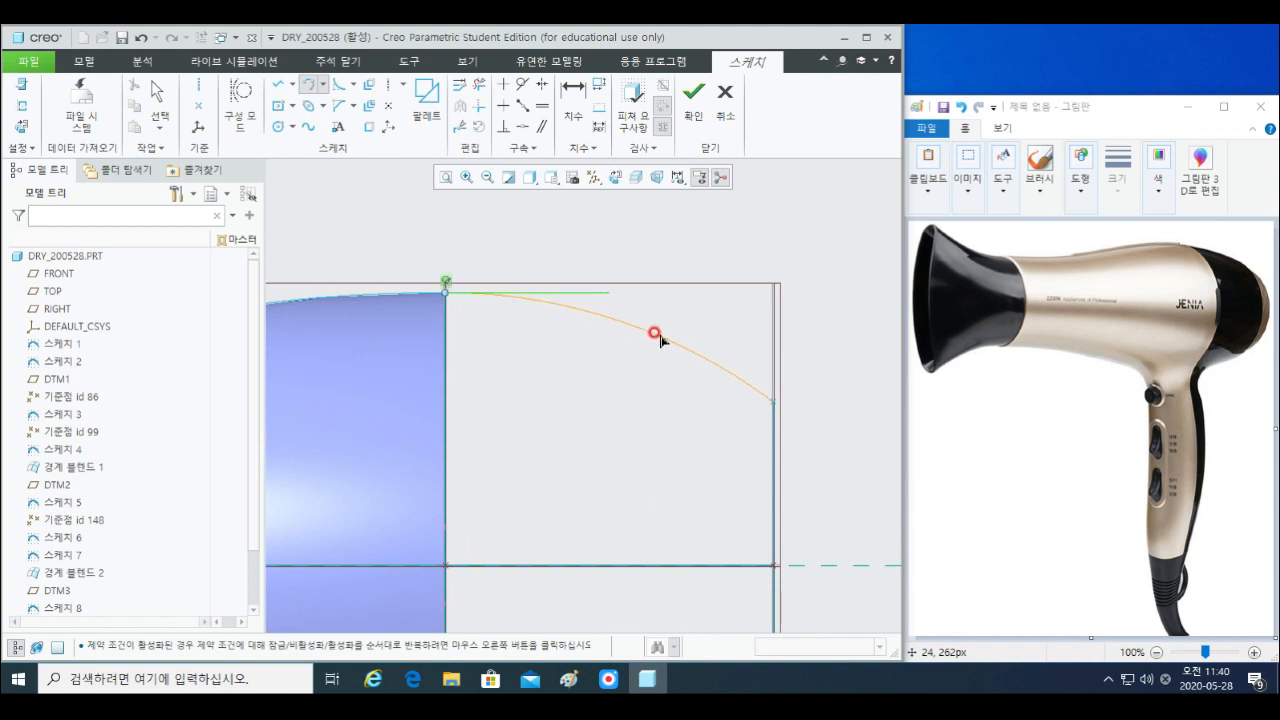
pyautogui.click(655, 336)
pyautogui.scroll(-3, 677, 434)
pyautogui.keyDown('shift'); pyautogui.moveTo(814, 434); pyautogui.dragTo(668, 418, button='middle'); pyautogui.keyUp('shift')
pyautogui.middleClick(745, 358)
# - Delete the horizontal helper line and add a horizontal centerline along the body's axis
pyautogui.click(594, 362)
pyautogui.press('Delete')
pyautogui.scroll(1, 639, 415)
pyautogui.click(388, 84)
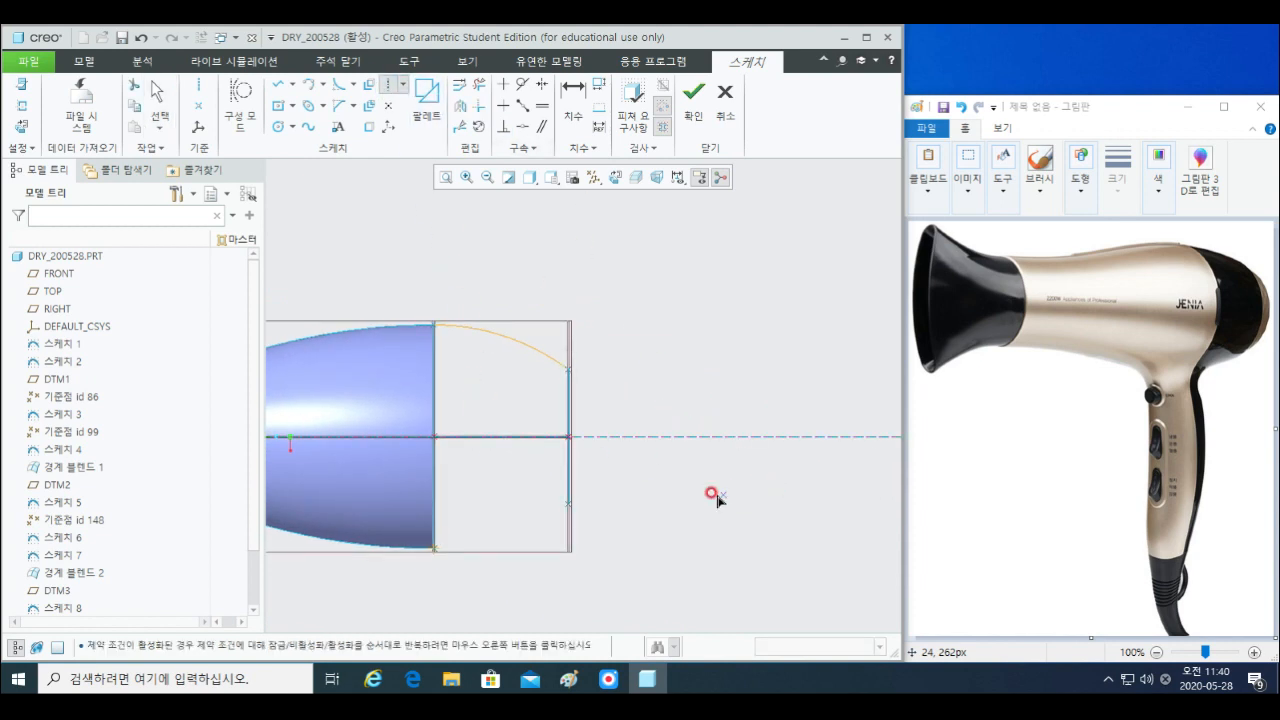
pyautogui.keyDown('shift'); pyautogui.moveTo(692, 471); pyautogui.dragTo(743, 476, button='middle'); pyautogui.keyUp('shift')
pyautogui.middleClick(683, 388)
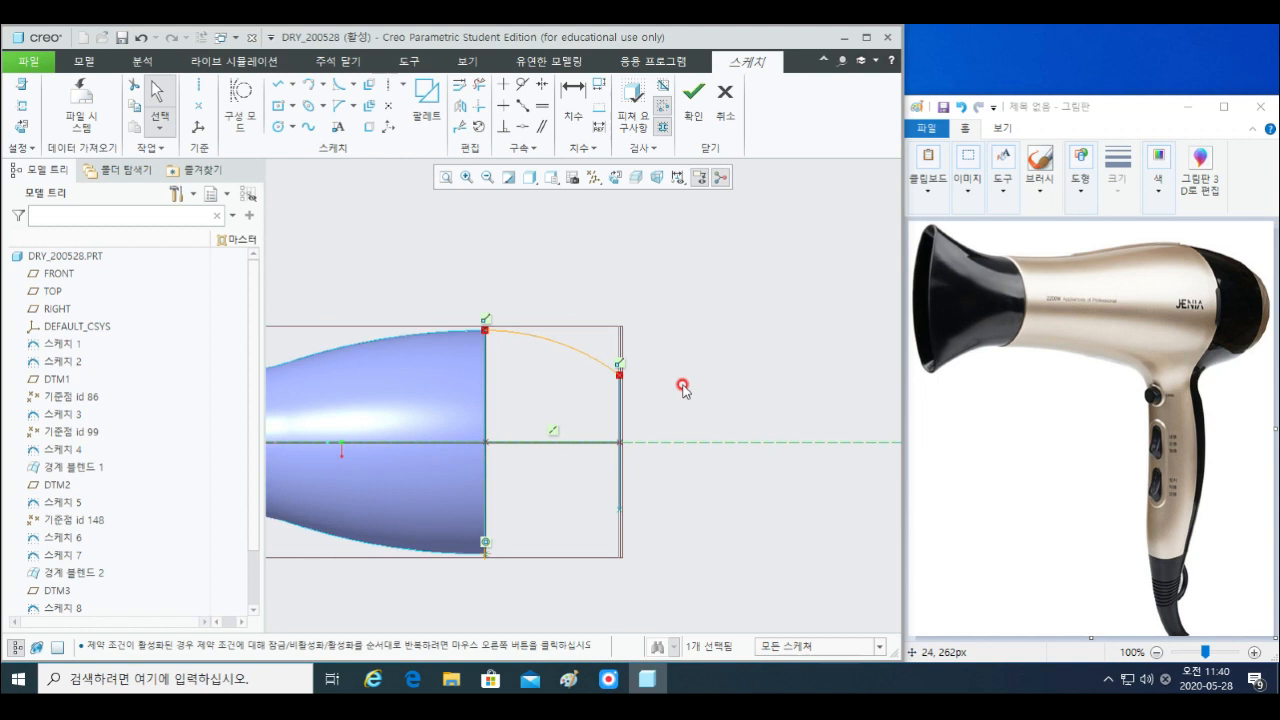
# - Mirror the upper arc about the horizontal centerline and finish the TOP plane sketch
pyautogui.click(524, 341)
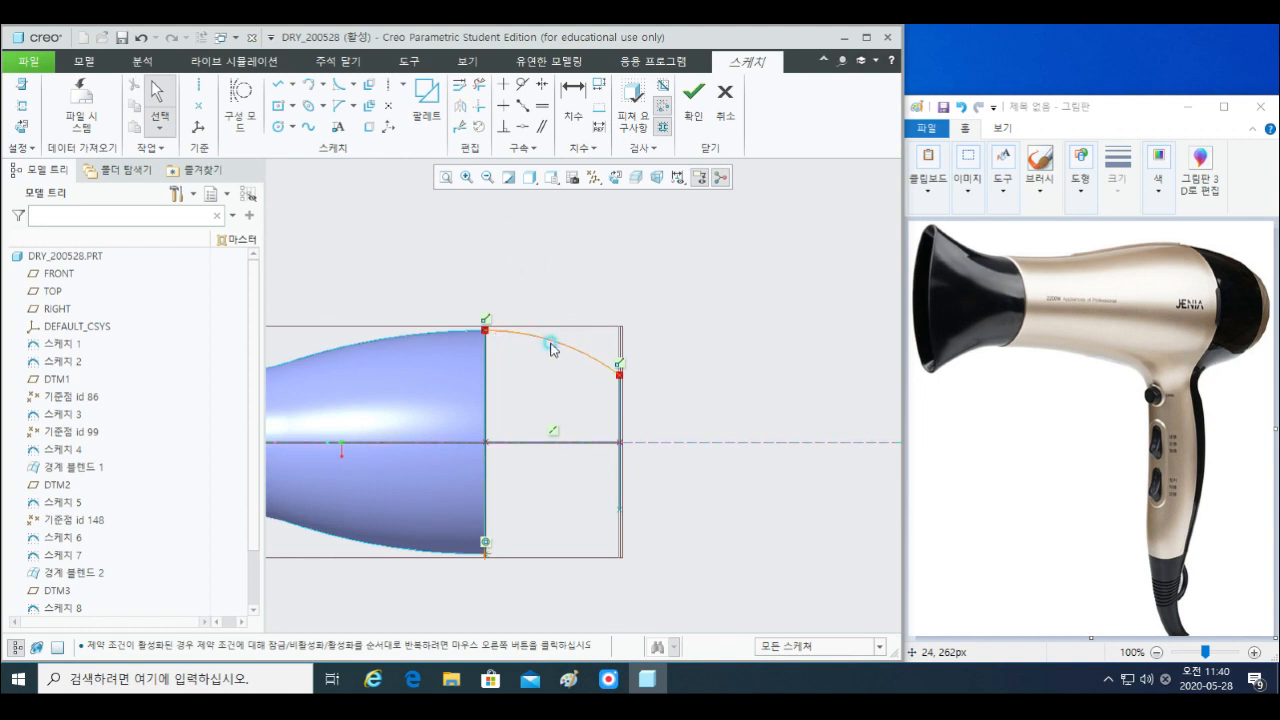
pyautogui.click(552, 348)
pyautogui.click(459, 127)
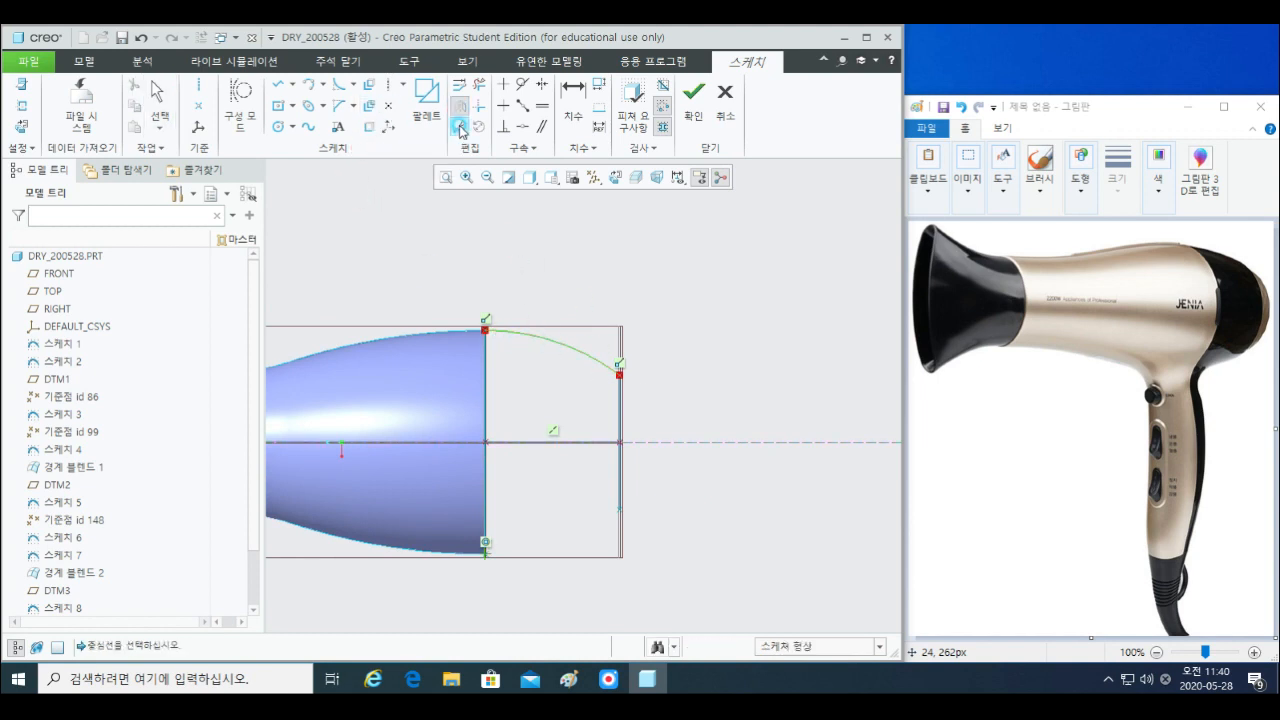
pyautogui.click(581, 444)
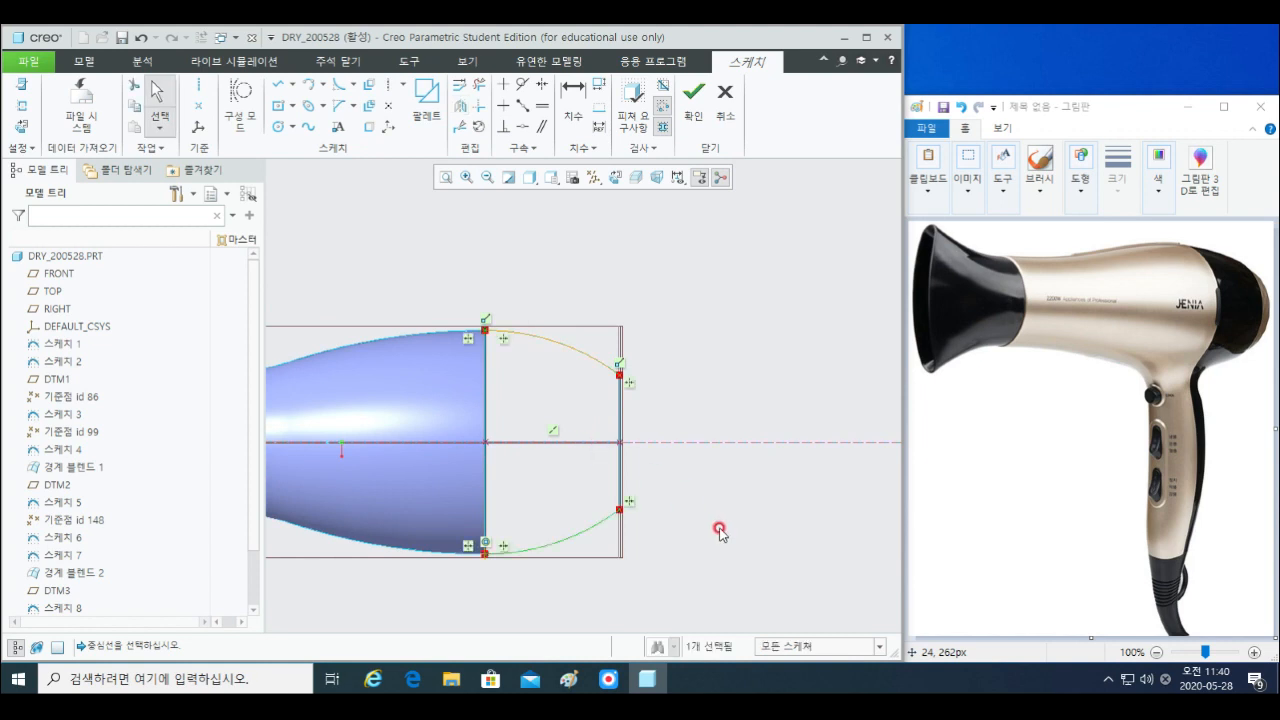
pyautogui.click(693, 95)
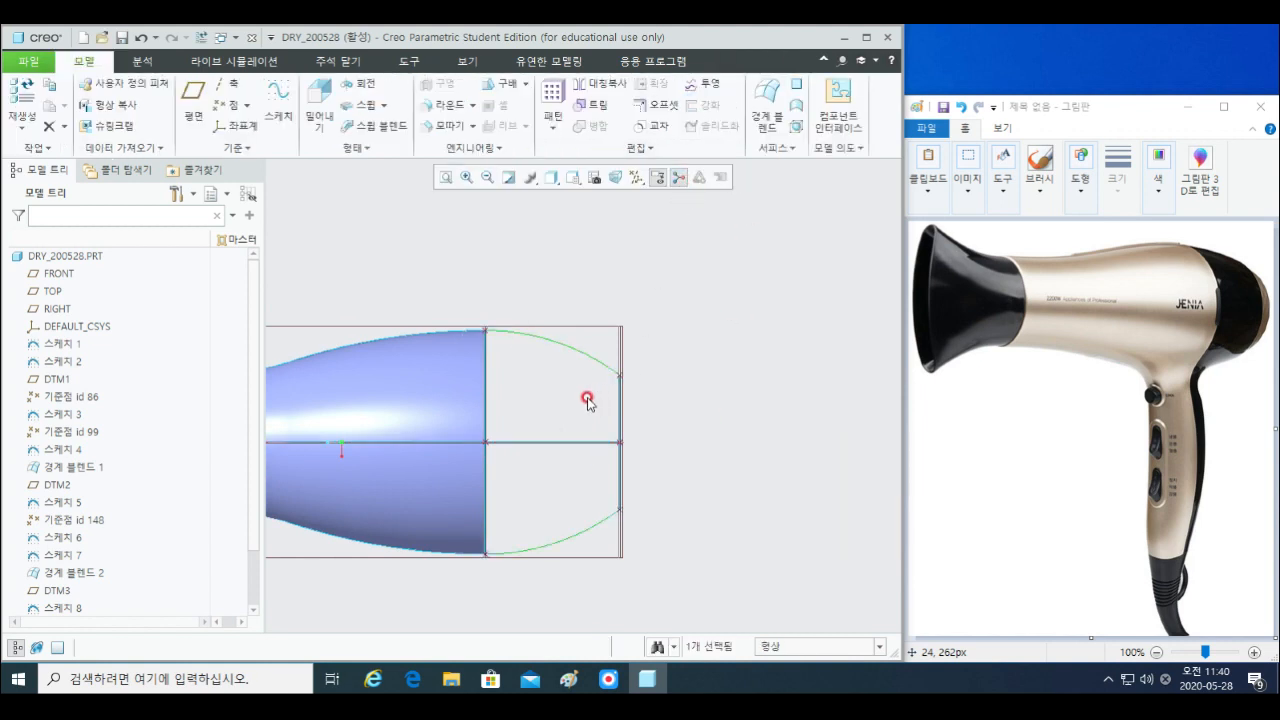
# - Start a boundary blend with the rear circle and the body's rear edge as its two first-direction chains
pyautogui.moveTo(588, 401)
pyautogui.mouseDown(button='middle')
pyautogui.moveTo(514, 363)
pyautogui.moveTo(523, 337)
pyautogui.moveTo(551, 359)
pyautogui.mouseUp(button='middle')
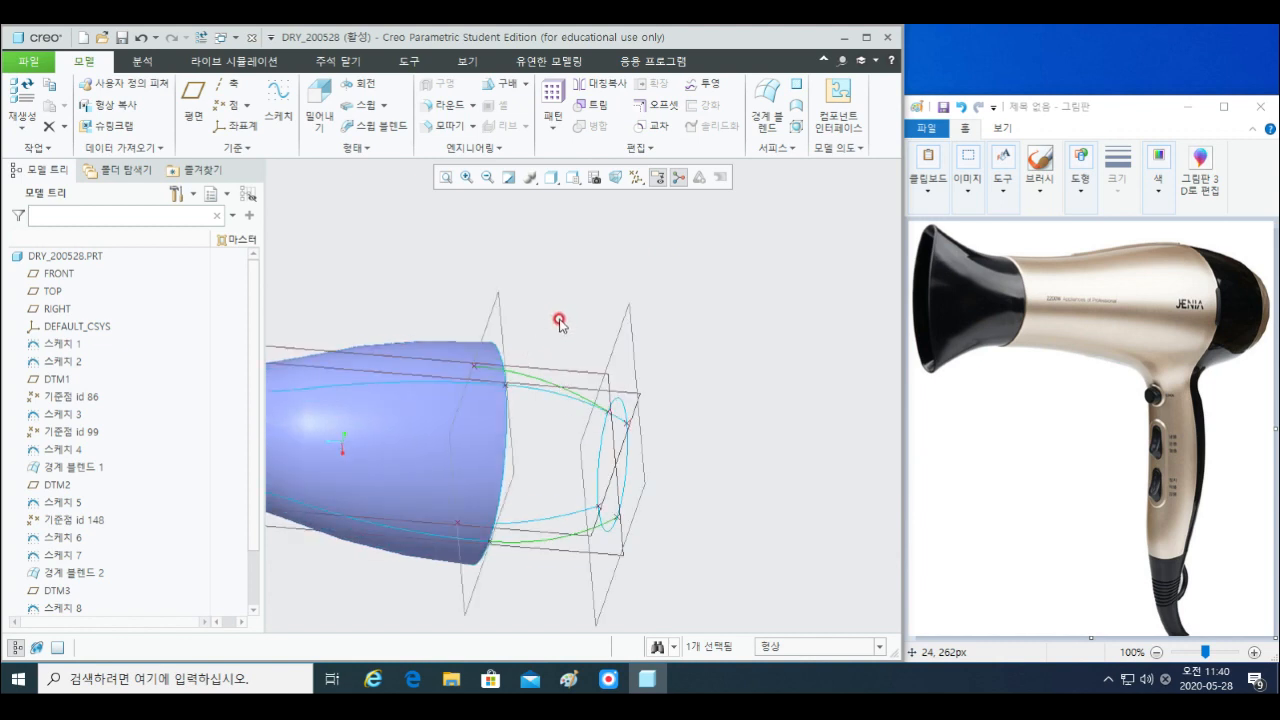
pyautogui.scroll(-2, 562, 335)
pyautogui.keyDown('shift'); pyautogui.moveTo(569, 388); pyautogui.dragTo(531, 366, button='middle'); pyautogui.keyUp('shift')
pyautogui.click(693, 367)
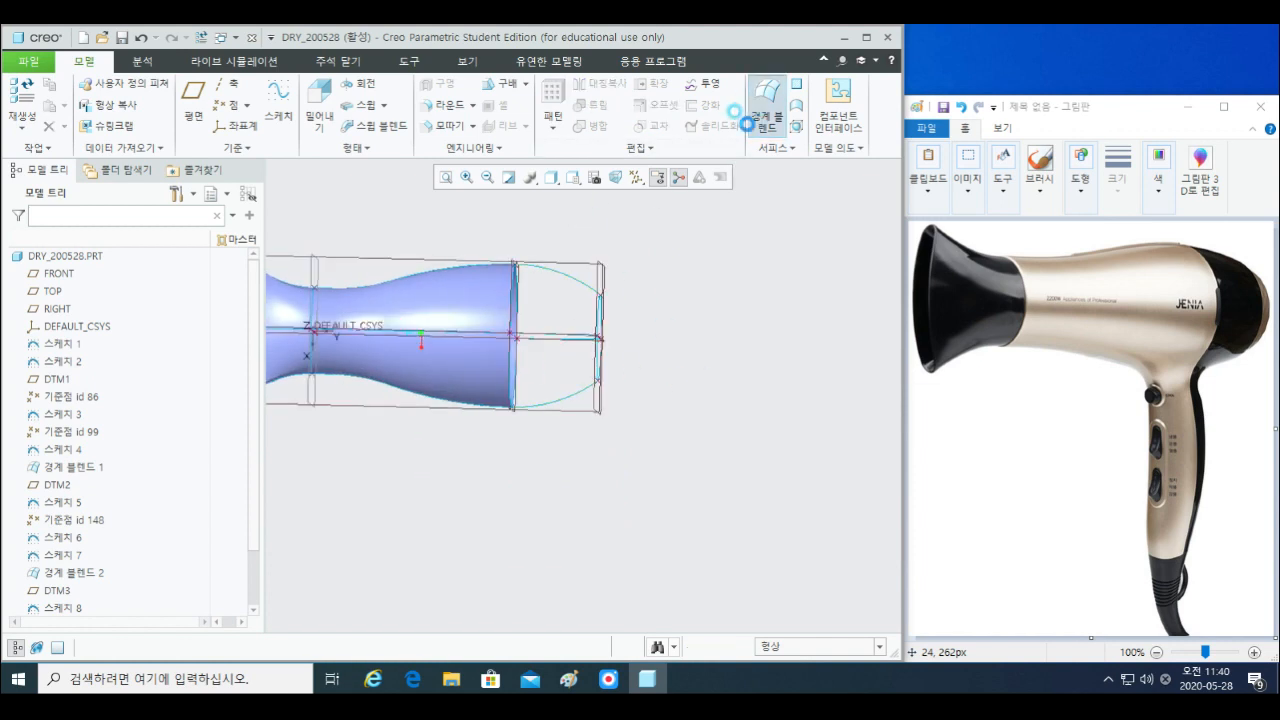
pyautogui.click(766, 116)
pyautogui.scroll(4, 610, 295)
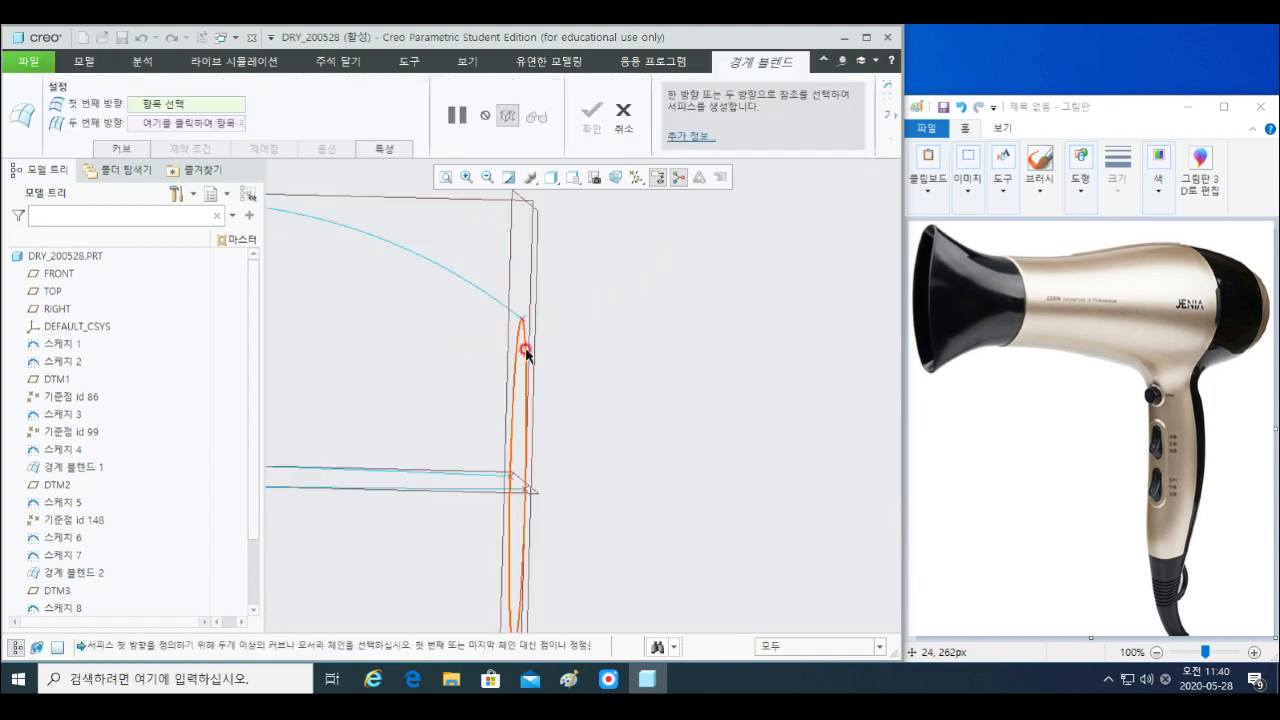
pyautogui.click(520, 350)
pyautogui.scroll(-3, 526, 351)
pyautogui.scroll(1, 548, 348)
pyautogui.moveTo(549, 350); pyautogui.dragTo(527, 356, button='middle')
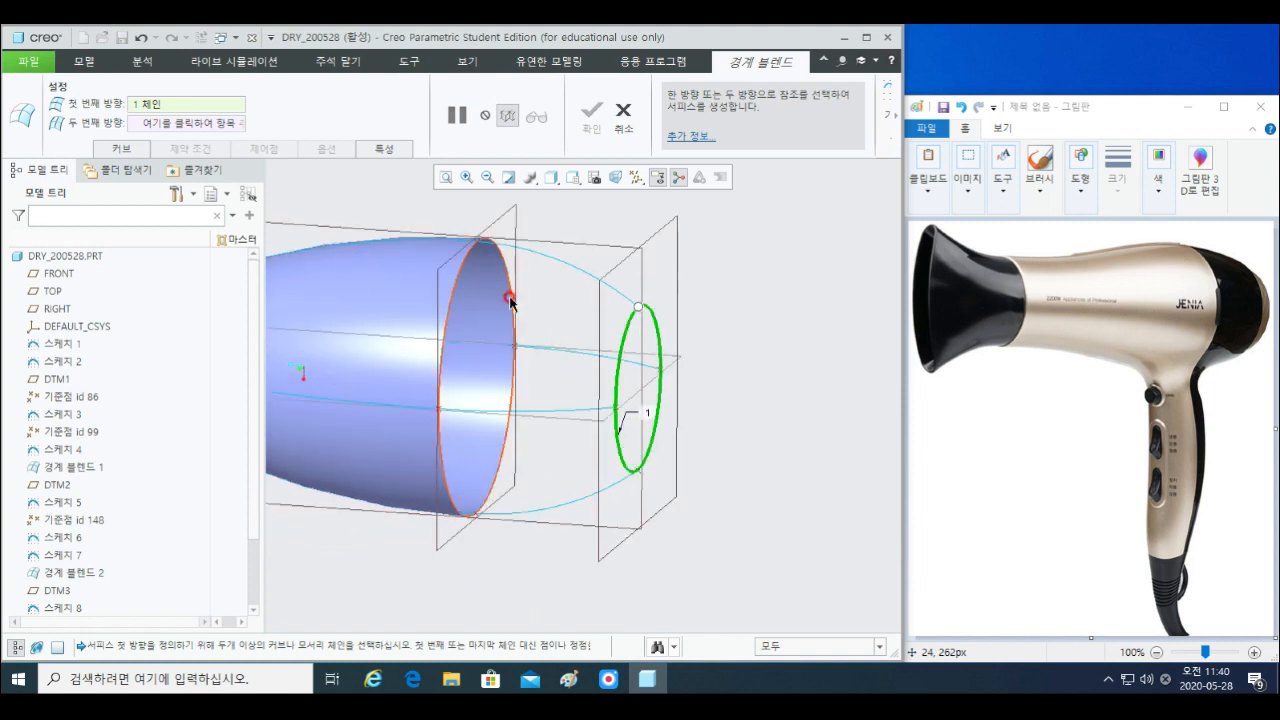
pyautogui.scroll(-2, 484, 268)
pyautogui.keyDown('ctrl'); pyautogui.click(506, 243); pyautogui.keyUp('ctrl')
pyautogui.scroll(-3, 600, 294)
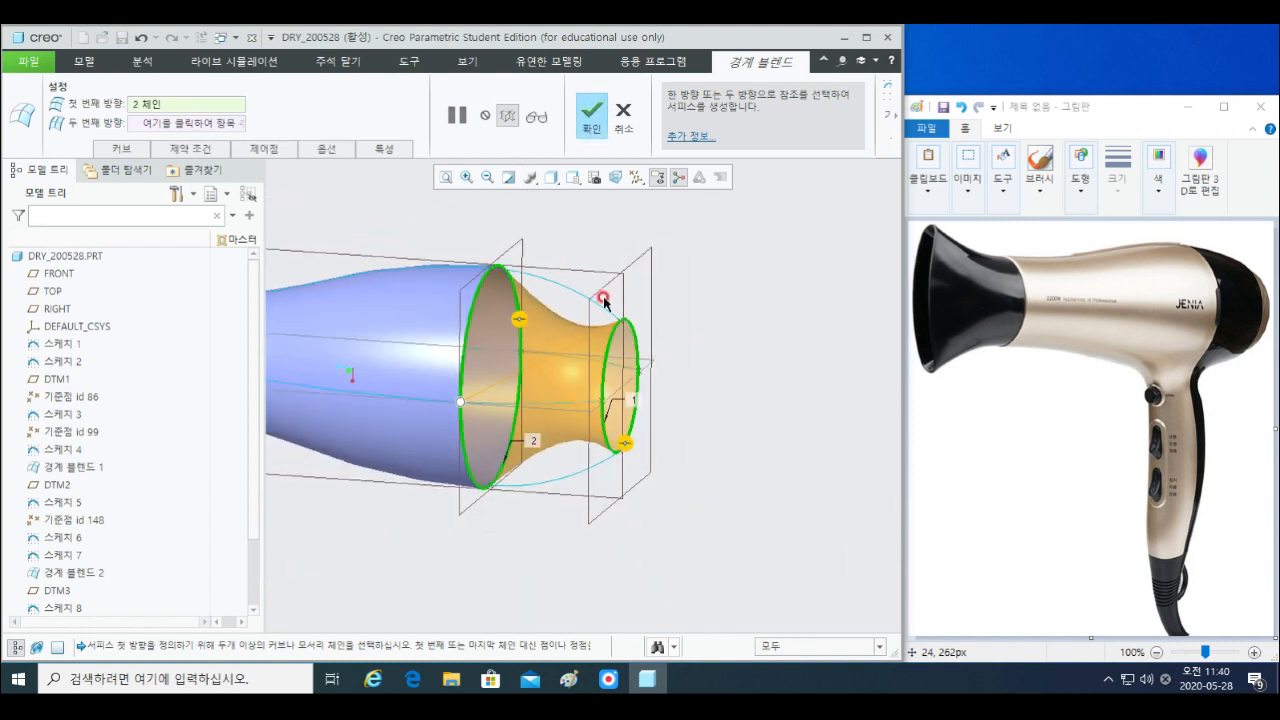
# - Add the four profile arcs around the rear section as second-direction chains and complete the boundary blend
pyautogui.rightClick(703, 273)
pyautogui.click(712, 291)
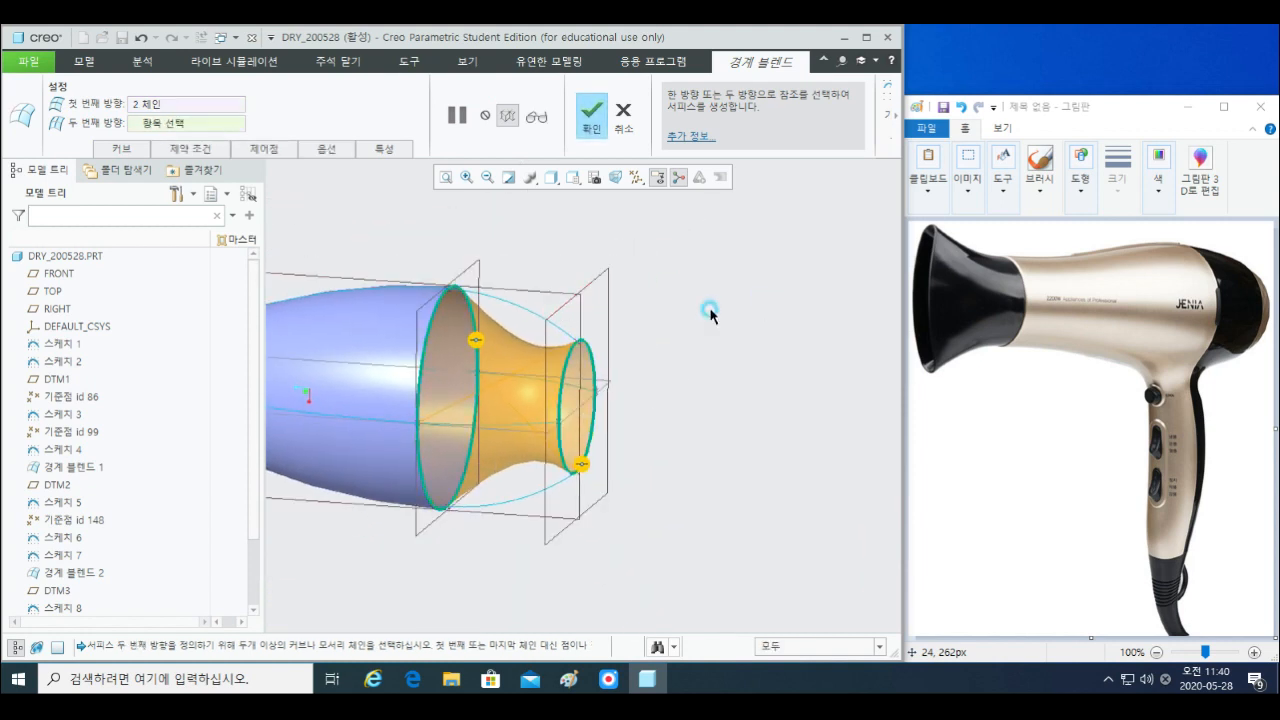
pyautogui.scroll(3, 506, 308)
pyautogui.click(563, 289)
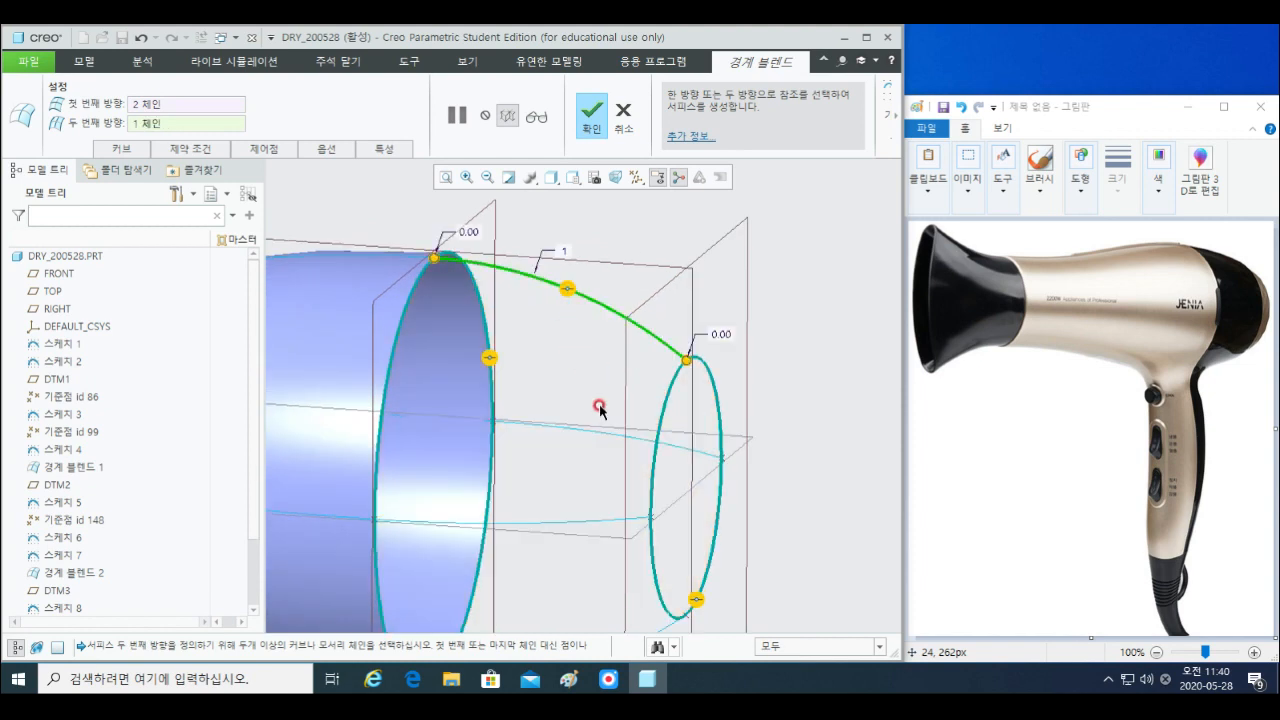
pyautogui.keyDown('ctrl'); pyautogui.click(600, 433); pyautogui.keyUp('ctrl')
pyautogui.scroll(-3, 602, 434)
pyautogui.keyDown('shift'); pyautogui.moveTo(635, 498); pyautogui.dragTo(645, 426, button='middle'); pyautogui.keyUp('shift')
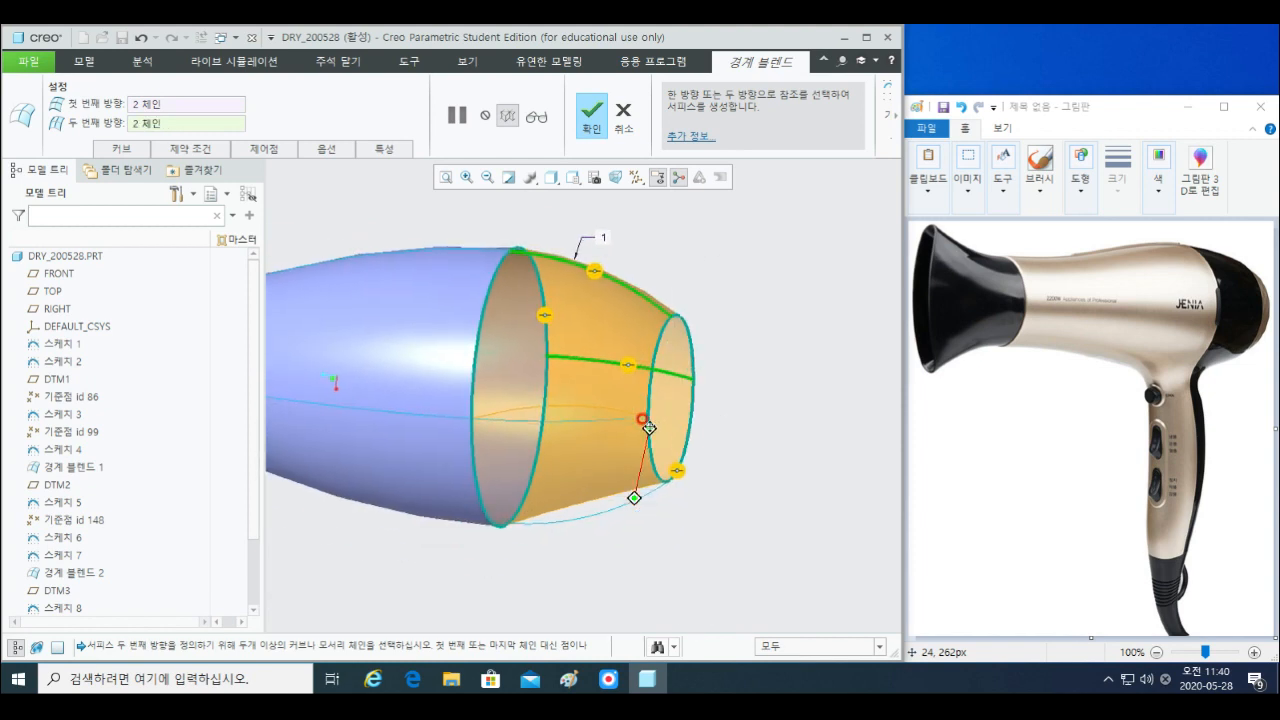
pyautogui.keyDown('ctrl'); pyautogui.click(608, 516); pyautogui.keyUp('ctrl')
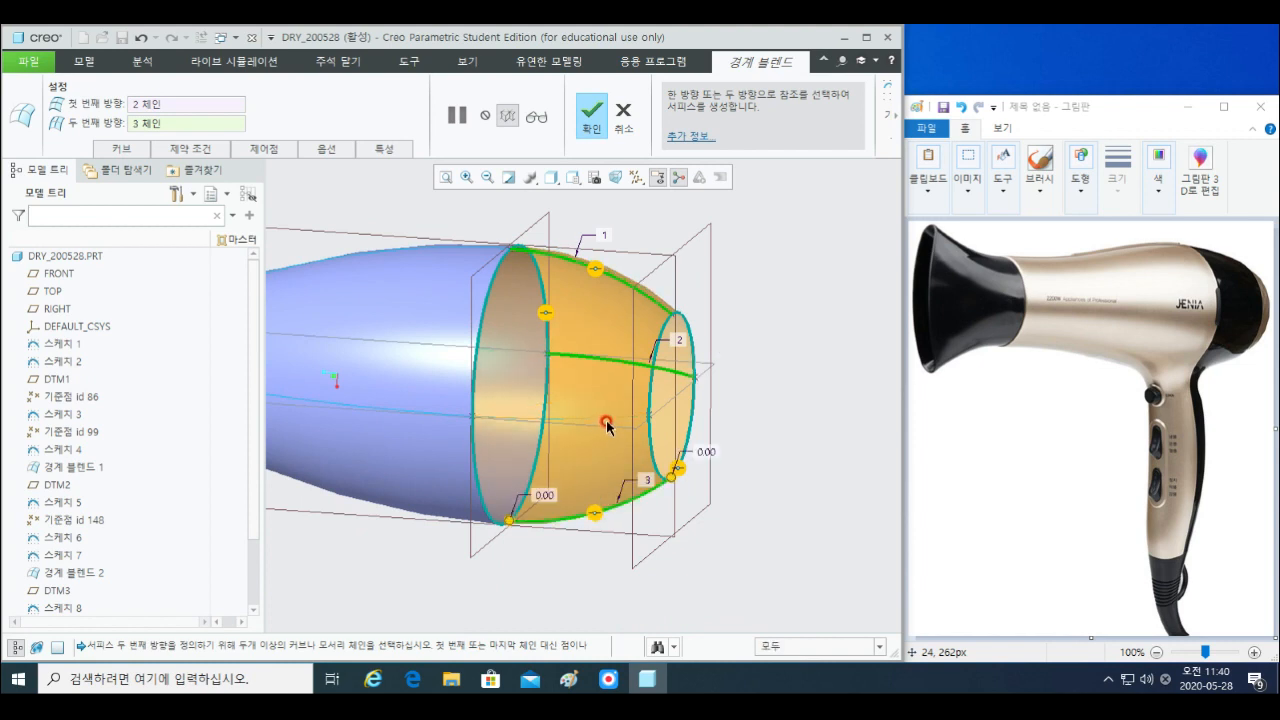
pyautogui.keyDown('ctrl'); pyautogui.click(606, 418); pyautogui.keyUp('ctrl')
pyautogui.scroll(-2, 608, 448)
pyautogui.keyDown('shift'); pyautogui.moveTo(706, 391); pyautogui.dragTo(634, 426, button='middle'); pyautogui.keyUp('shift')
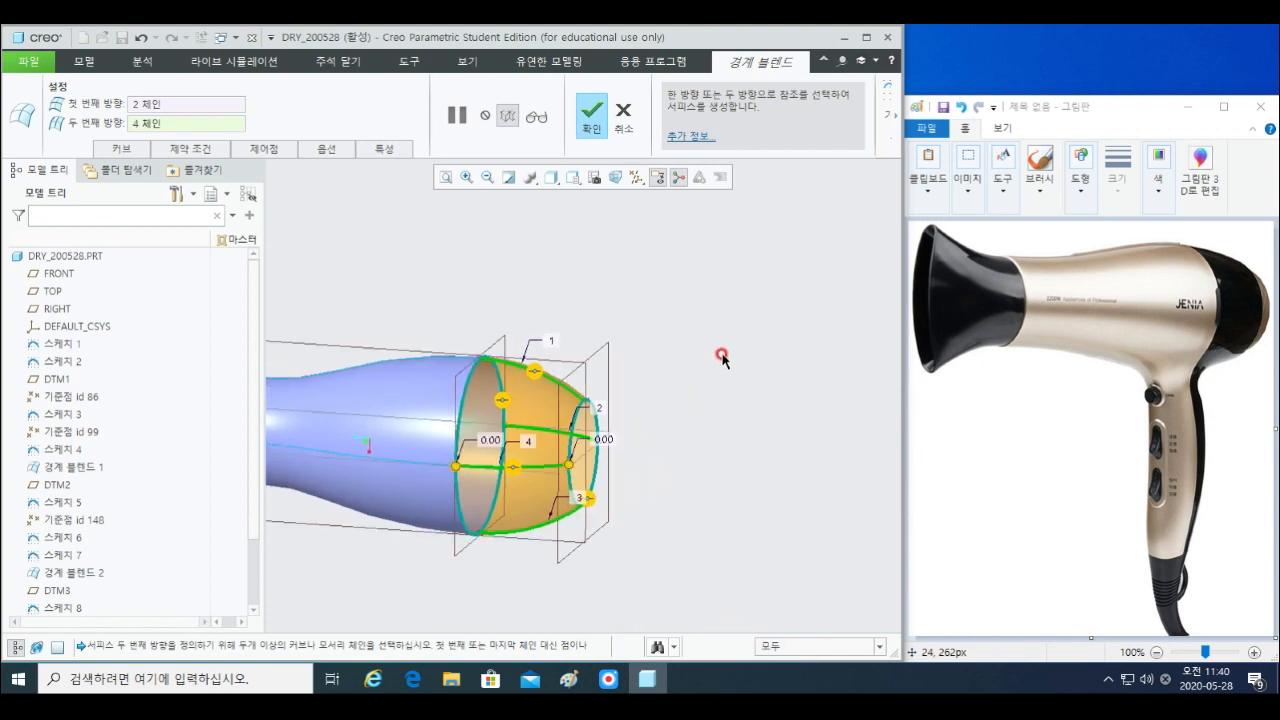
pyautogui.middleClick(722, 359)
pyautogui.scroll(-2, 703, 384)
pyautogui.moveTo(703, 387); pyautogui.dragTo(552, 247, button='middle')
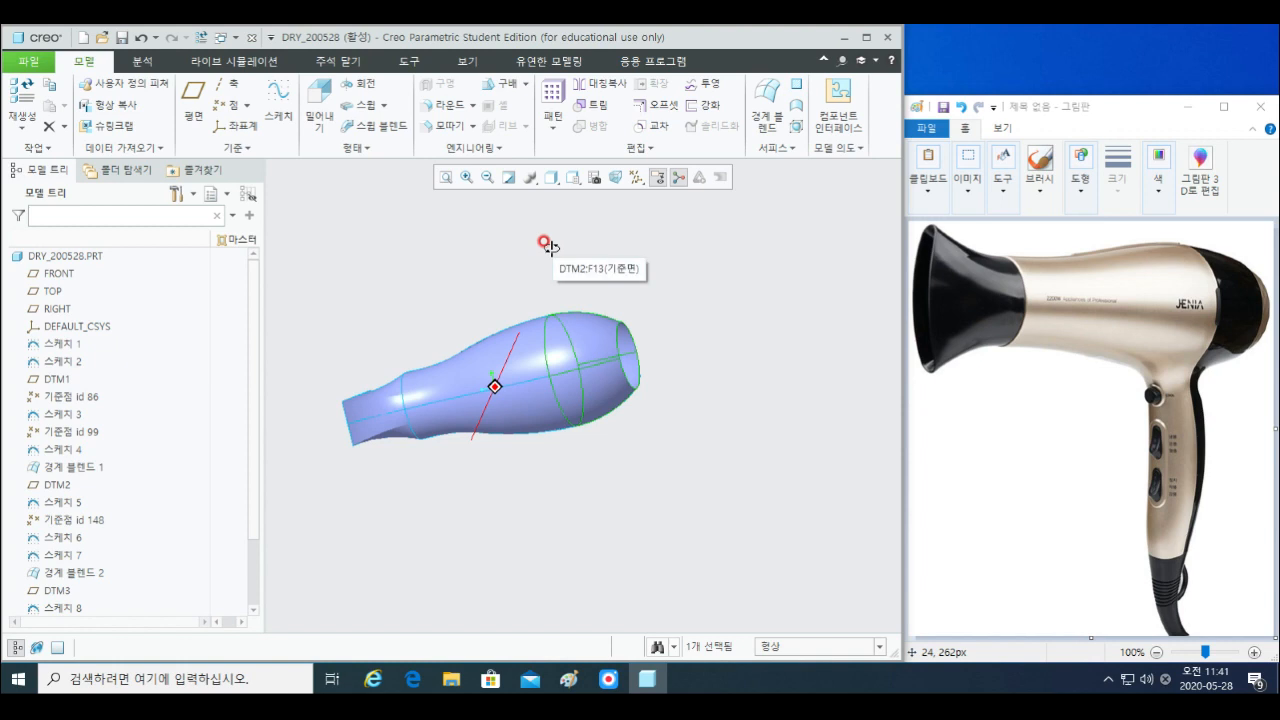
pyautogui.moveTo(548, 247); pyautogui.dragTo(528, 286, button='middle')
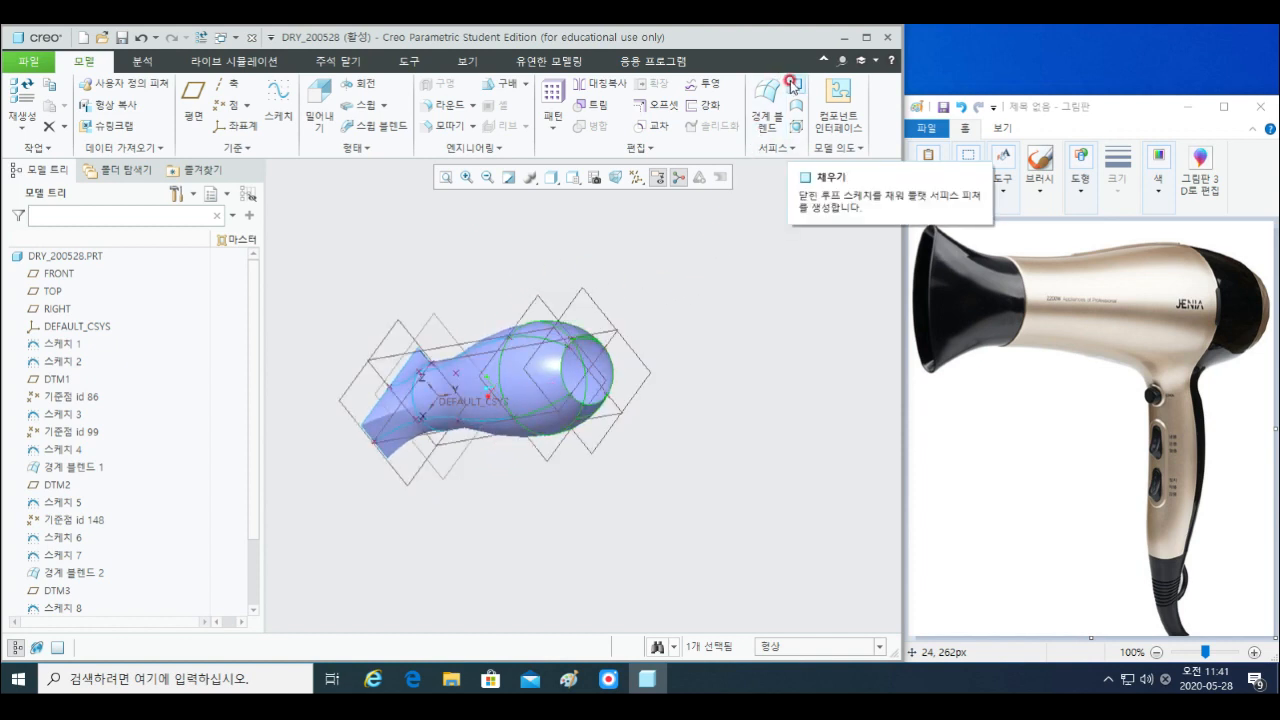
# - Fill the rear circle sketch with a flat surface to close the dryer's rear opening
pyautogui.click(792, 84)
pyautogui.click(593, 347)
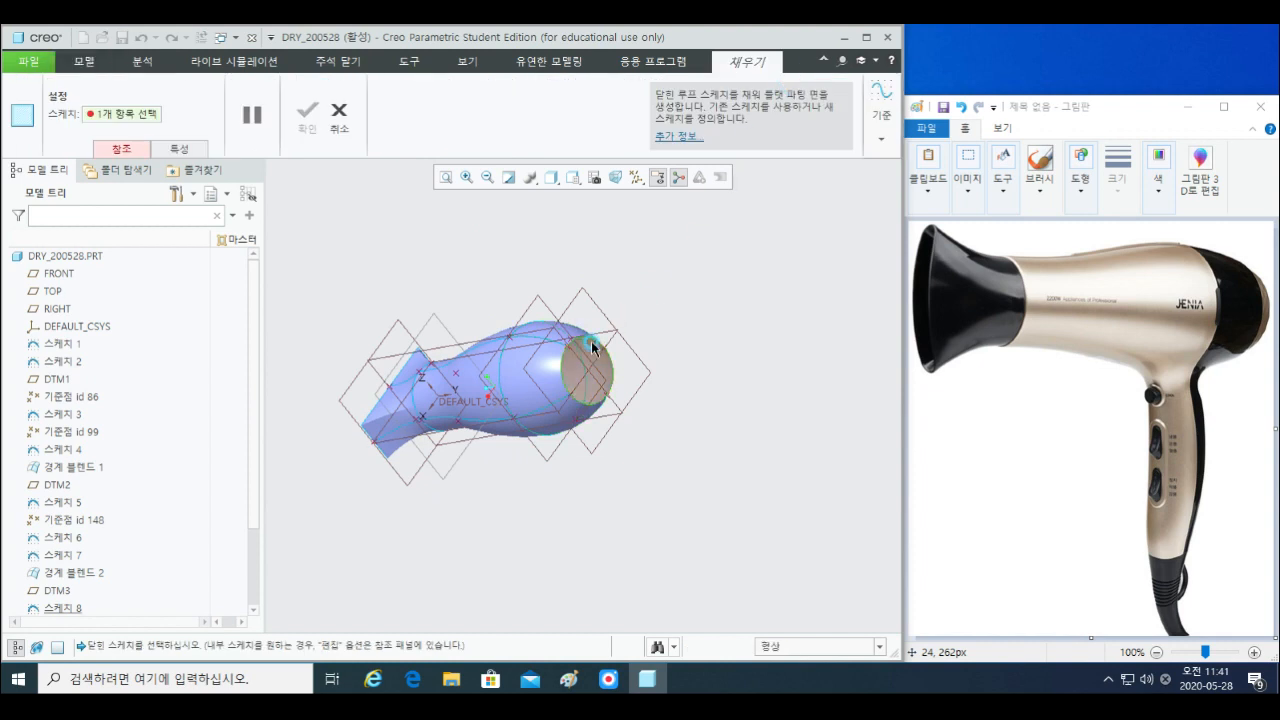
pyautogui.middleClick(683, 400)
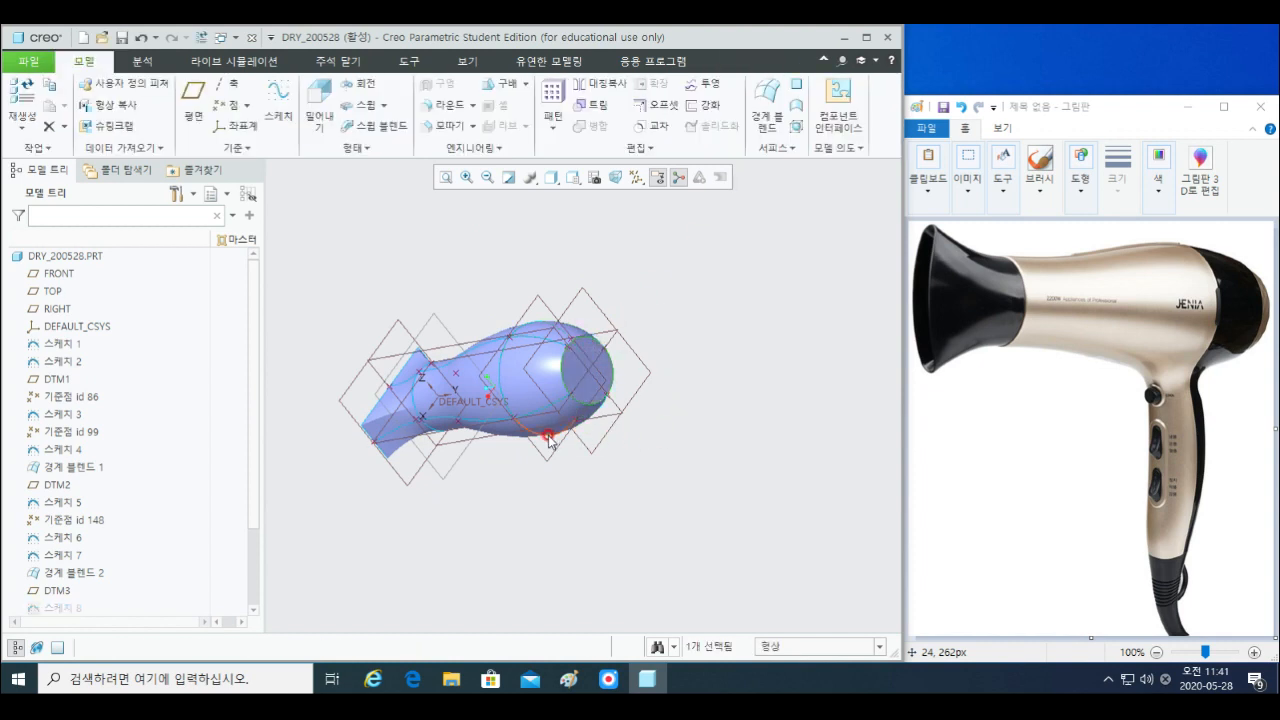
# - Merge the rear boundary blend with the main body's boundary blend into one quilt
pyautogui.hotkey('ctrl', 'd')
pyautogui.click(624, 433)
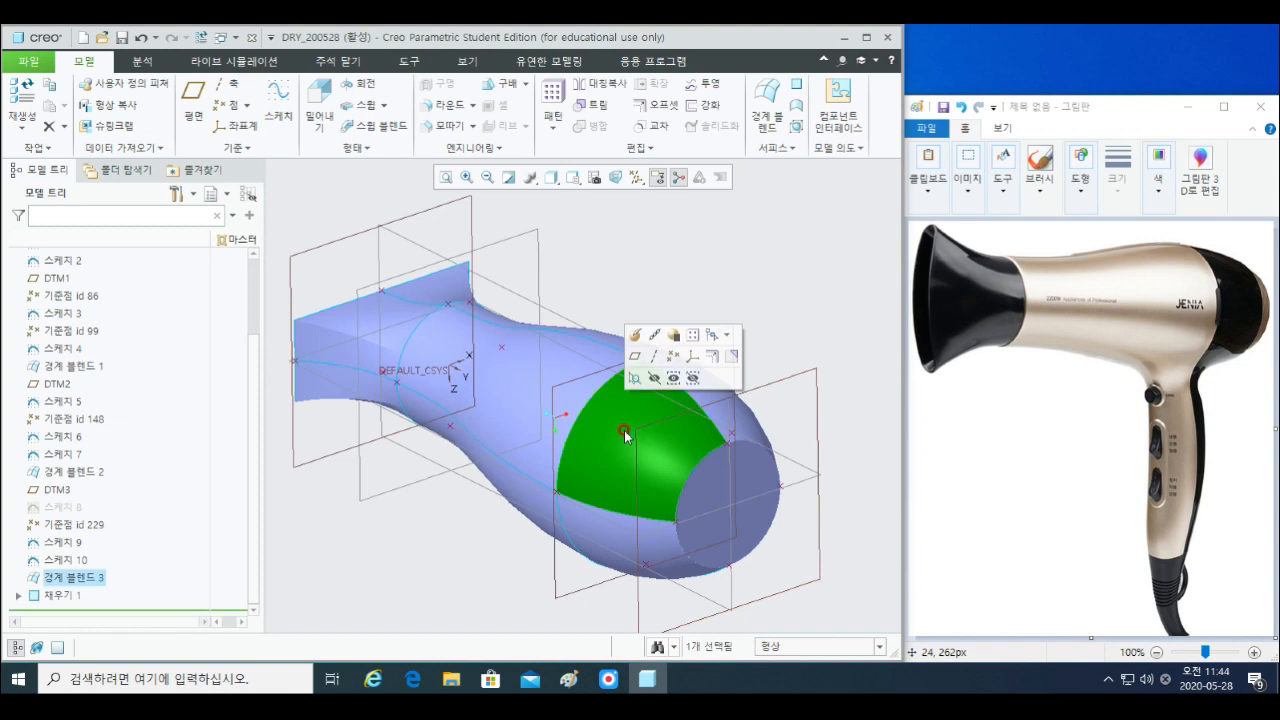
pyautogui.keyDown('ctrl'); pyautogui.click(531, 402); pyautogui.keyUp('ctrl')
pyautogui.moveTo(569, 417); pyautogui.dragTo(598, 428, button='middle')
pyautogui.keyDown('ctrl'); pyautogui.click(465, 362); pyautogui.keyUp('ctrl')
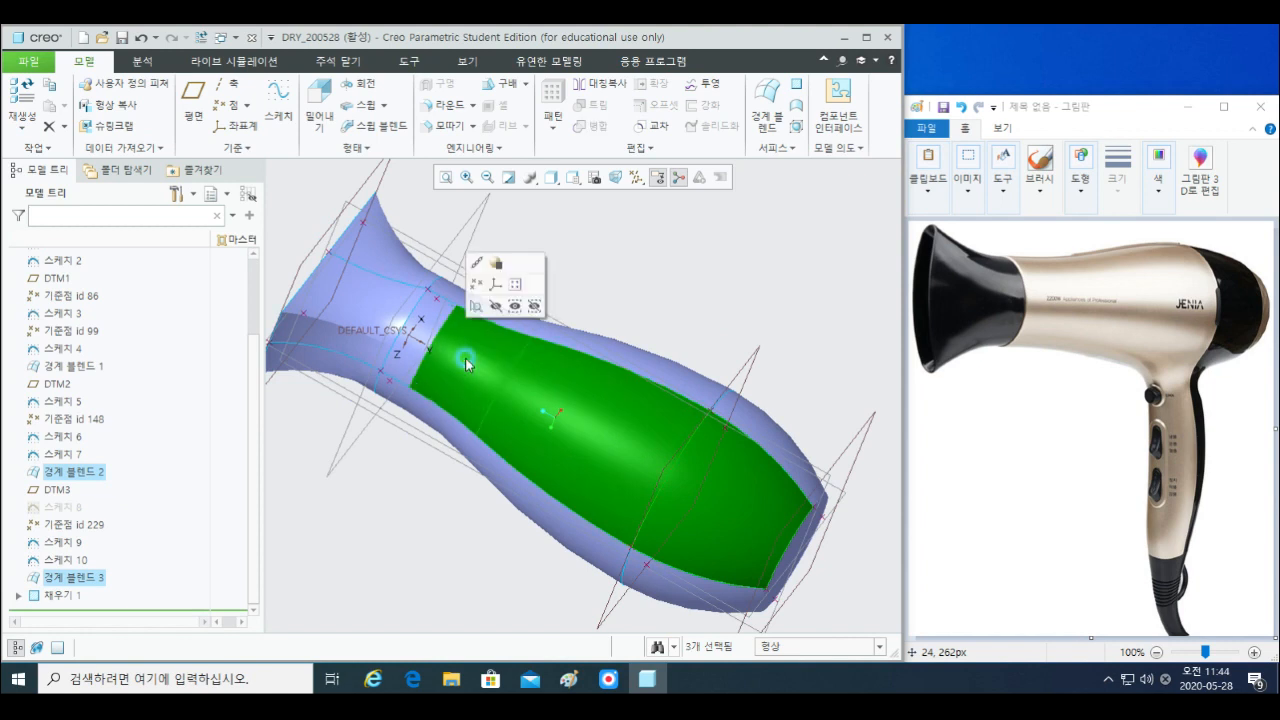
pyautogui.keyDown('ctrl'); pyautogui.click(477, 368); pyautogui.keyUp('ctrl')
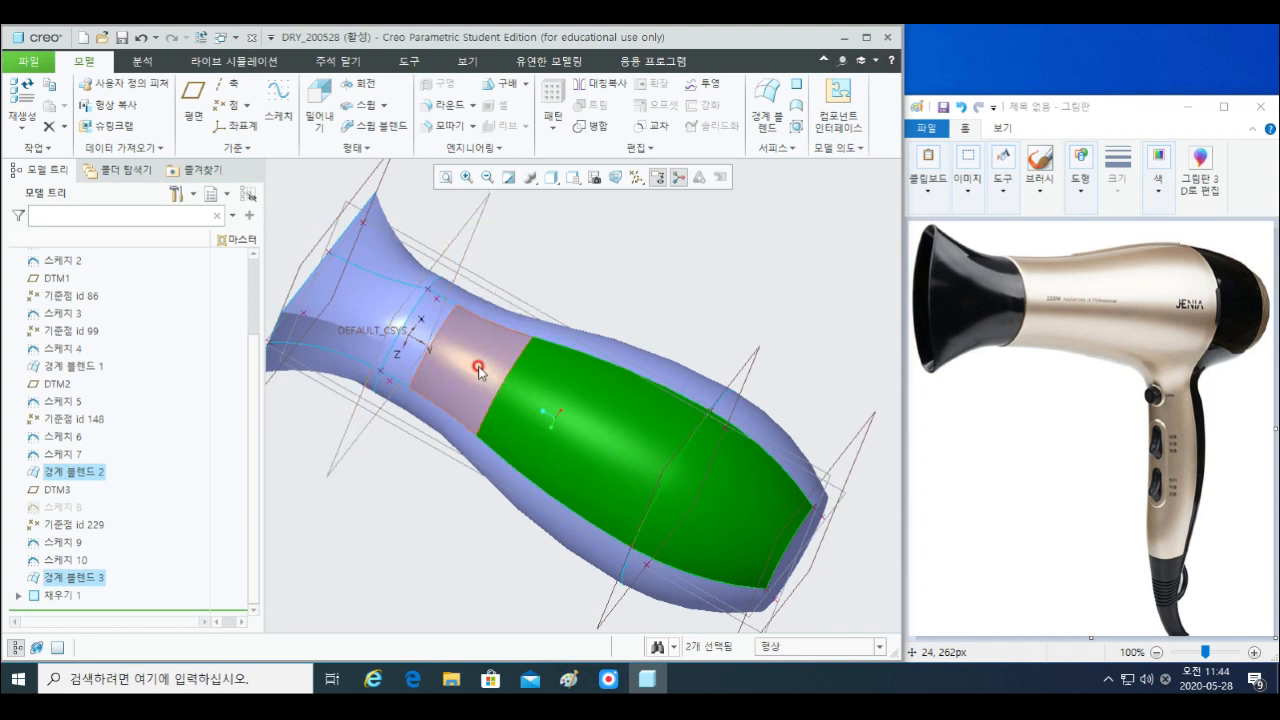
pyautogui.moveTo(709, 480); pyautogui.dragTo(641, 464, button='middle')
pyautogui.click(594, 127)
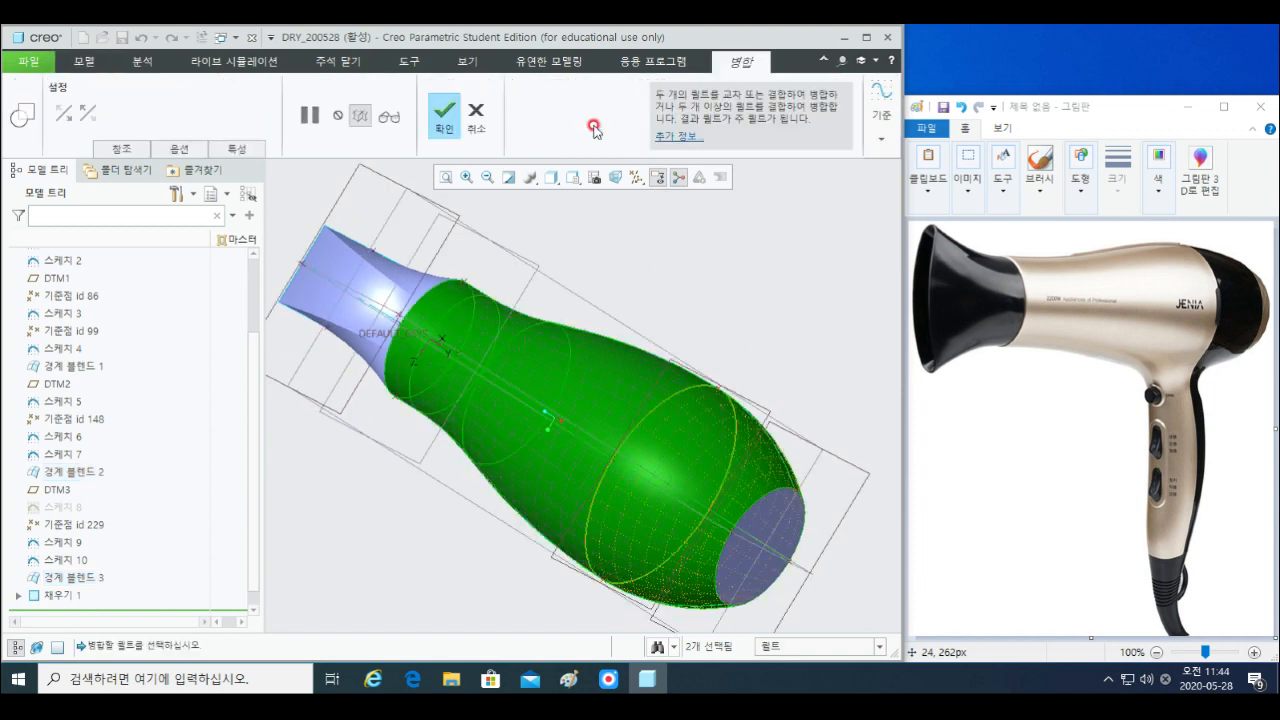
pyautogui.moveTo(583, 391); pyautogui.dragTo(571, 431, button='middle')
pyautogui.middleClick(742, 319)
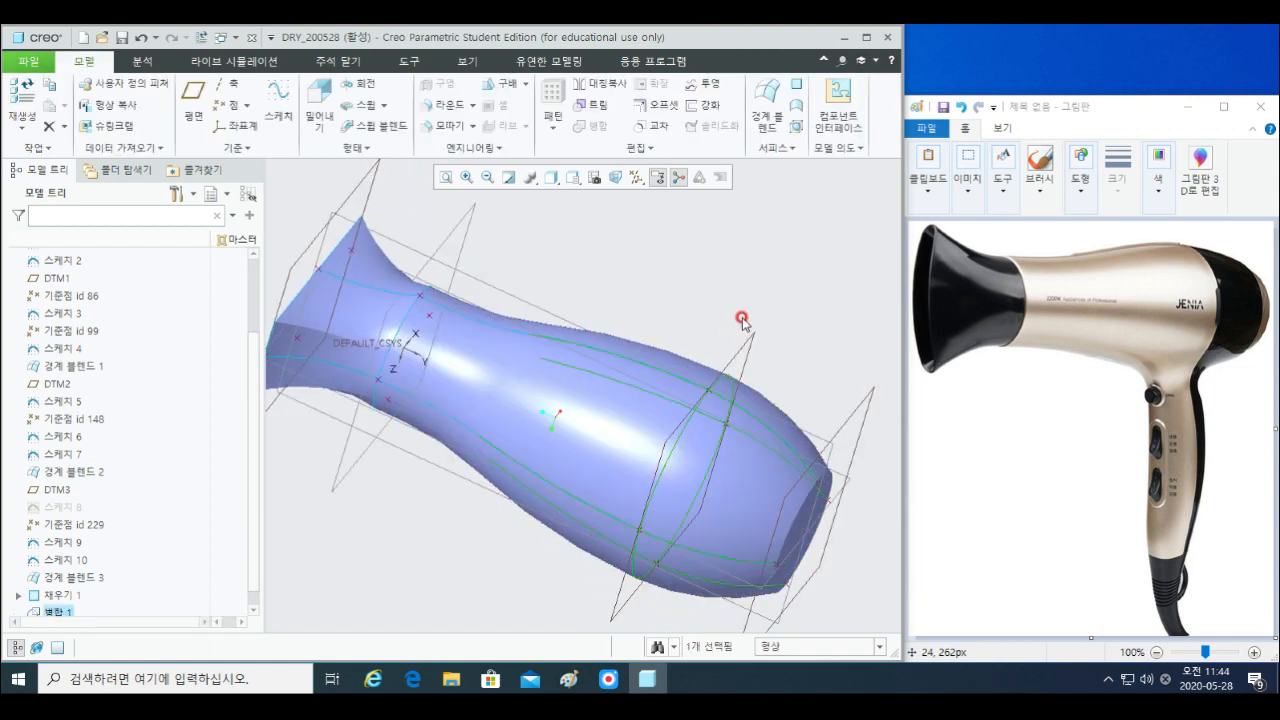
# - Merge the nozzle's boundary blend with the main body quilt
pyautogui.click(622, 402)
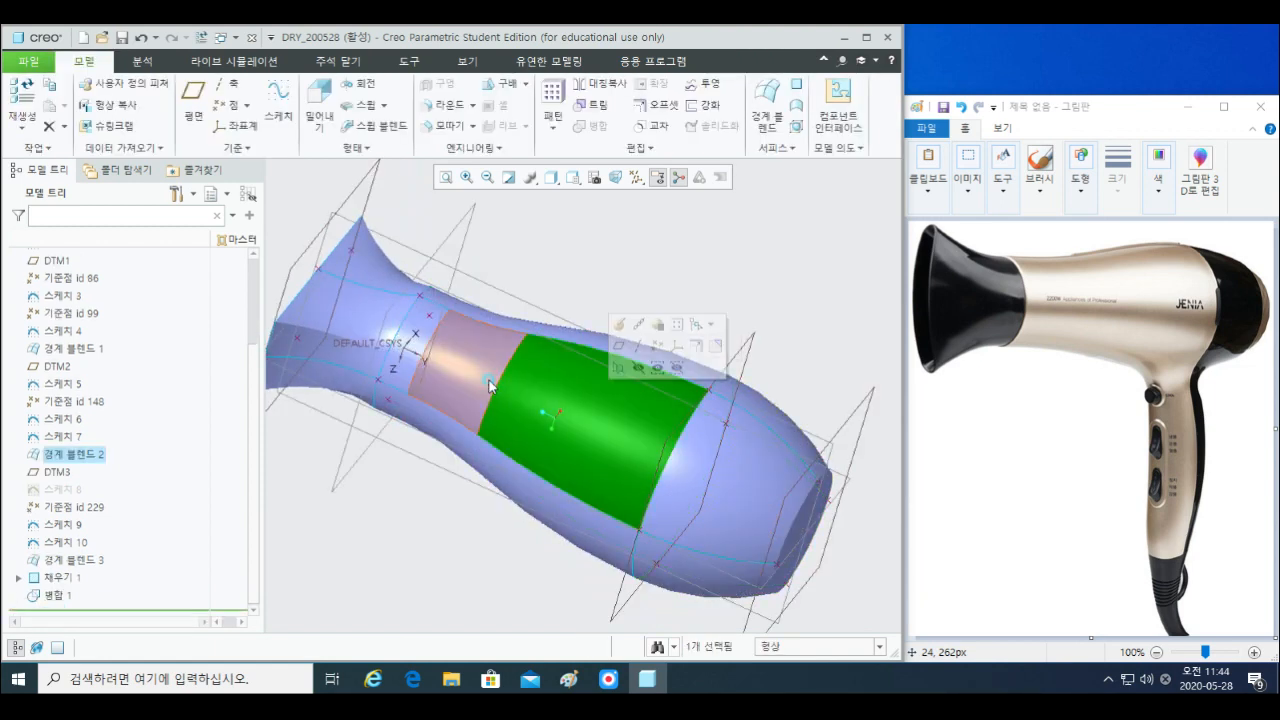
pyautogui.click(440, 344)
pyautogui.click(416, 337)
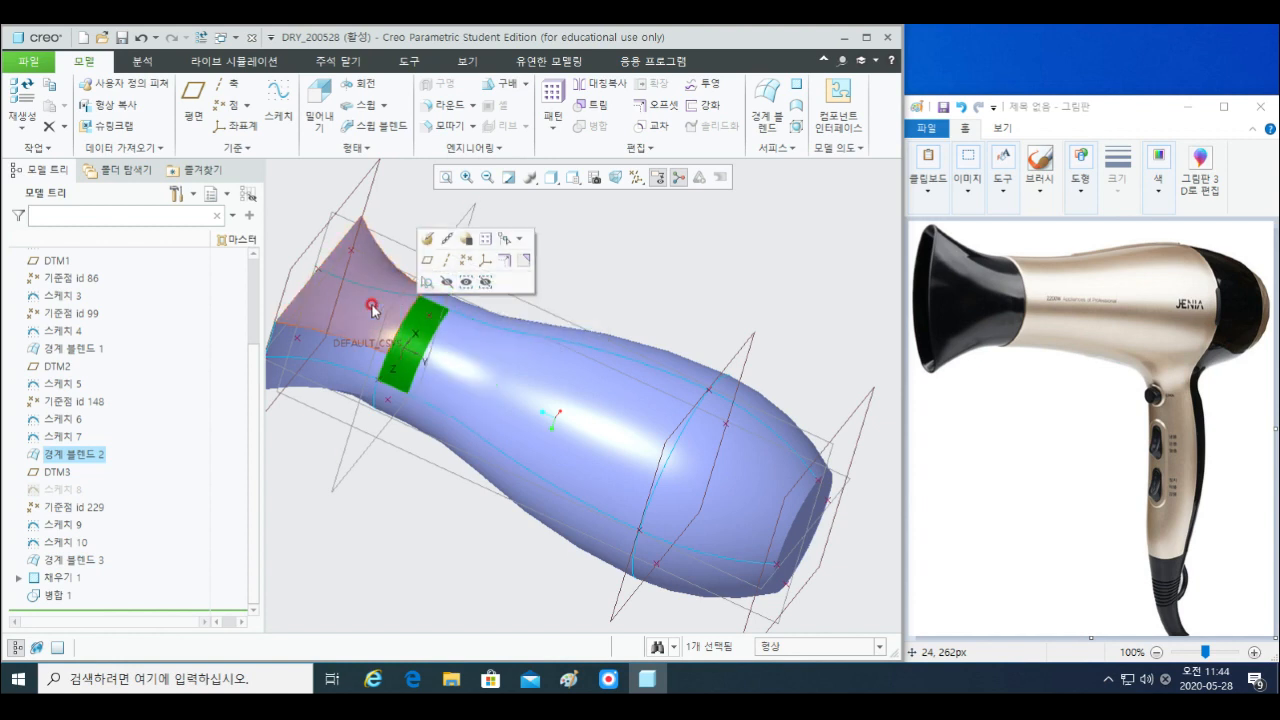
pyautogui.keyDown('ctrl'); pyautogui.click(360, 311); pyautogui.keyUp('ctrl')
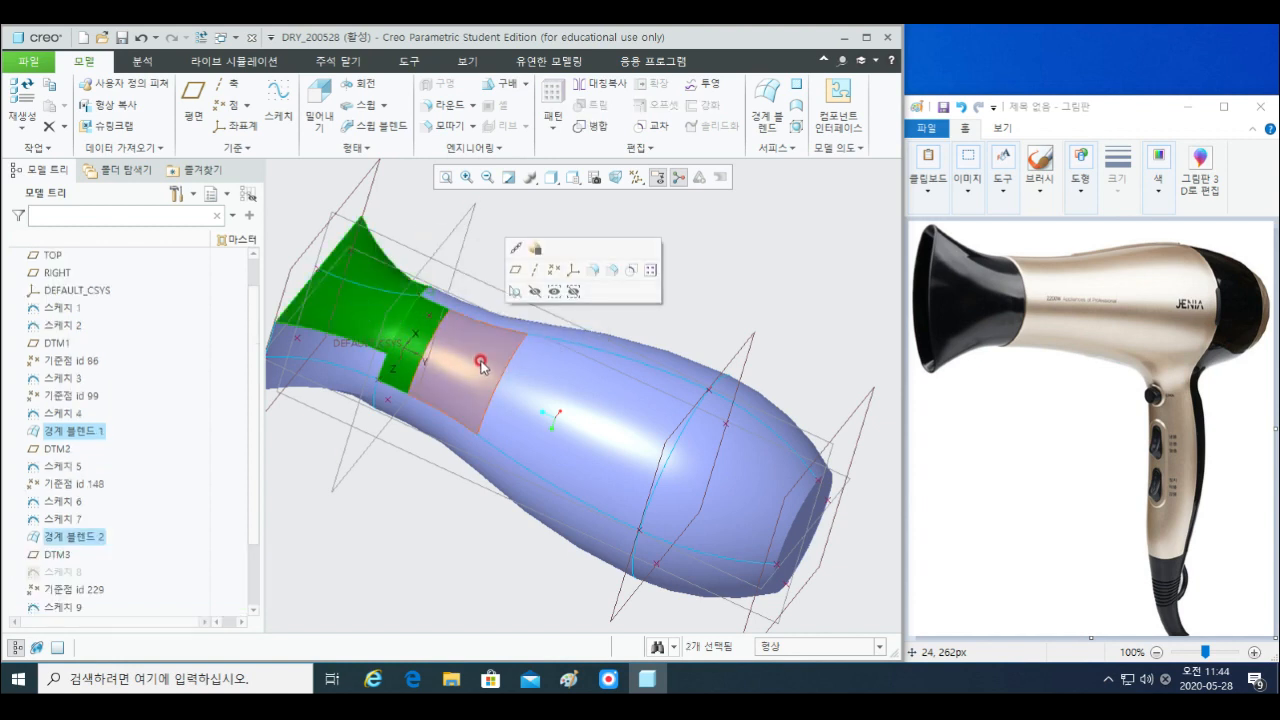
pyautogui.click(597, 129)
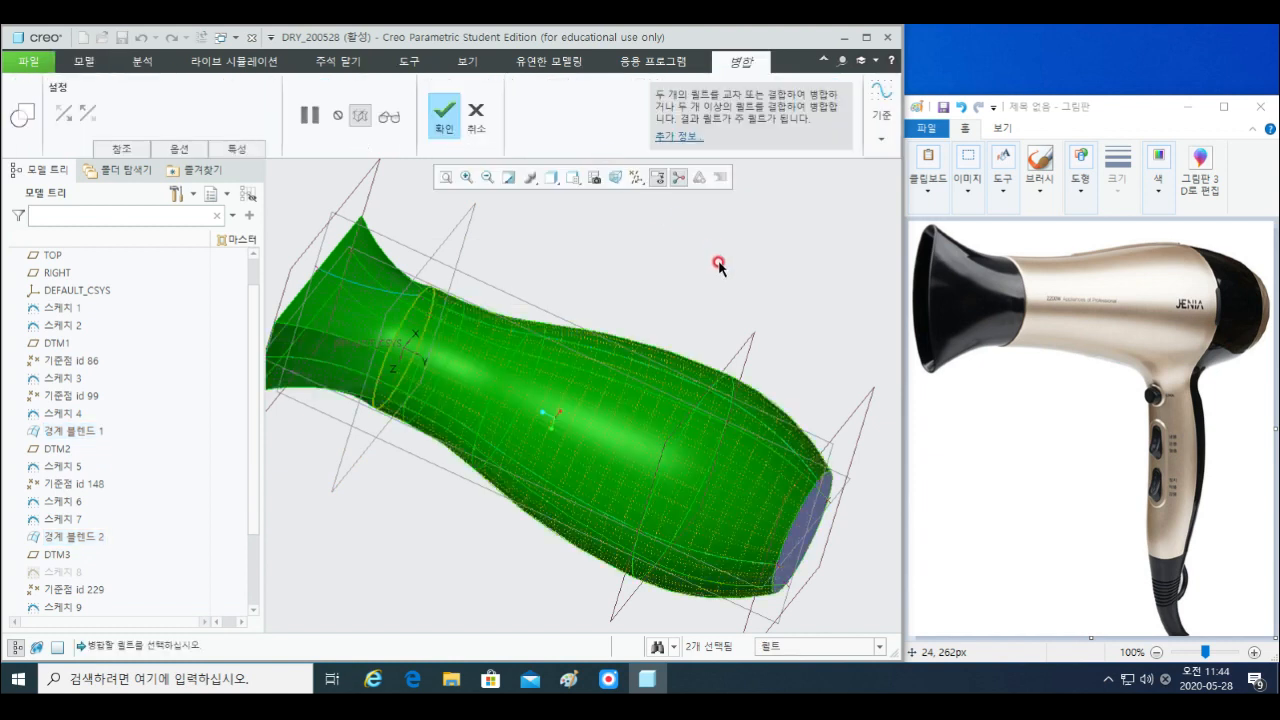
pyautogui.middleClick(769, 333)
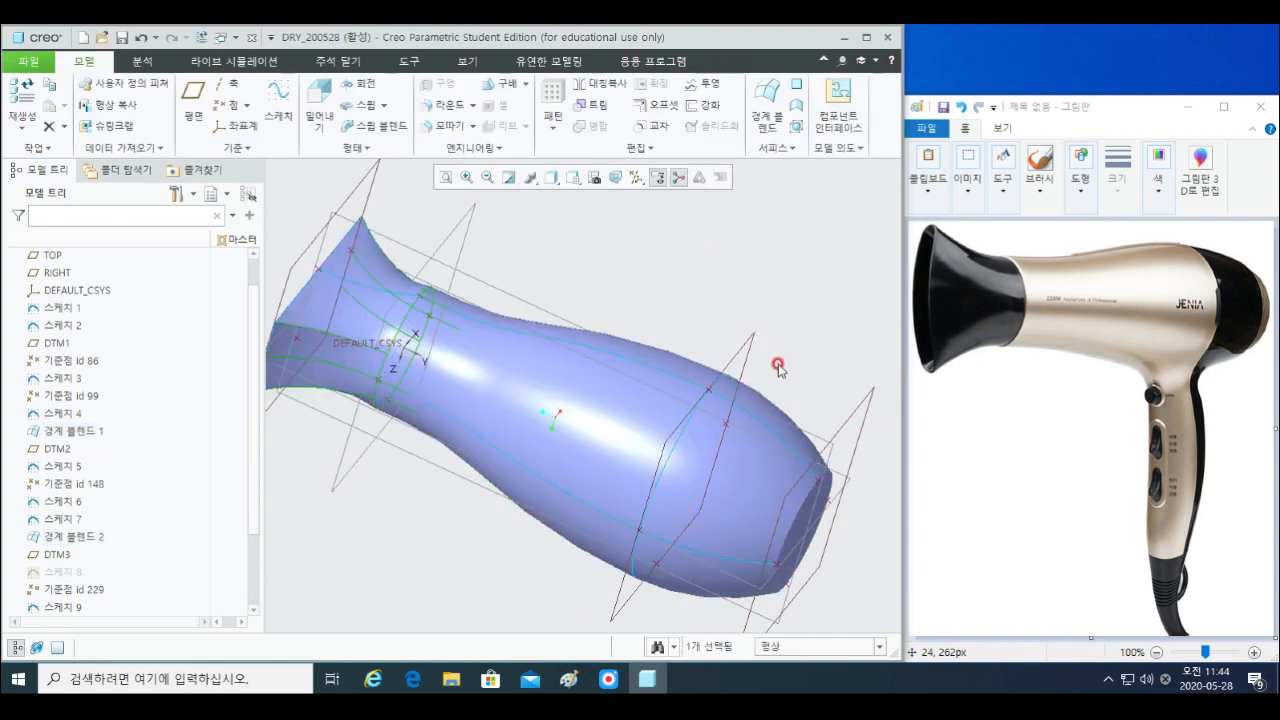
# - Merge the flat rear cap surface with the body quilt
pyautogui.click(601, 406)
pyautogui.moveTo(760, 522); pyautogui.dragTo(737, 506, button='middle')
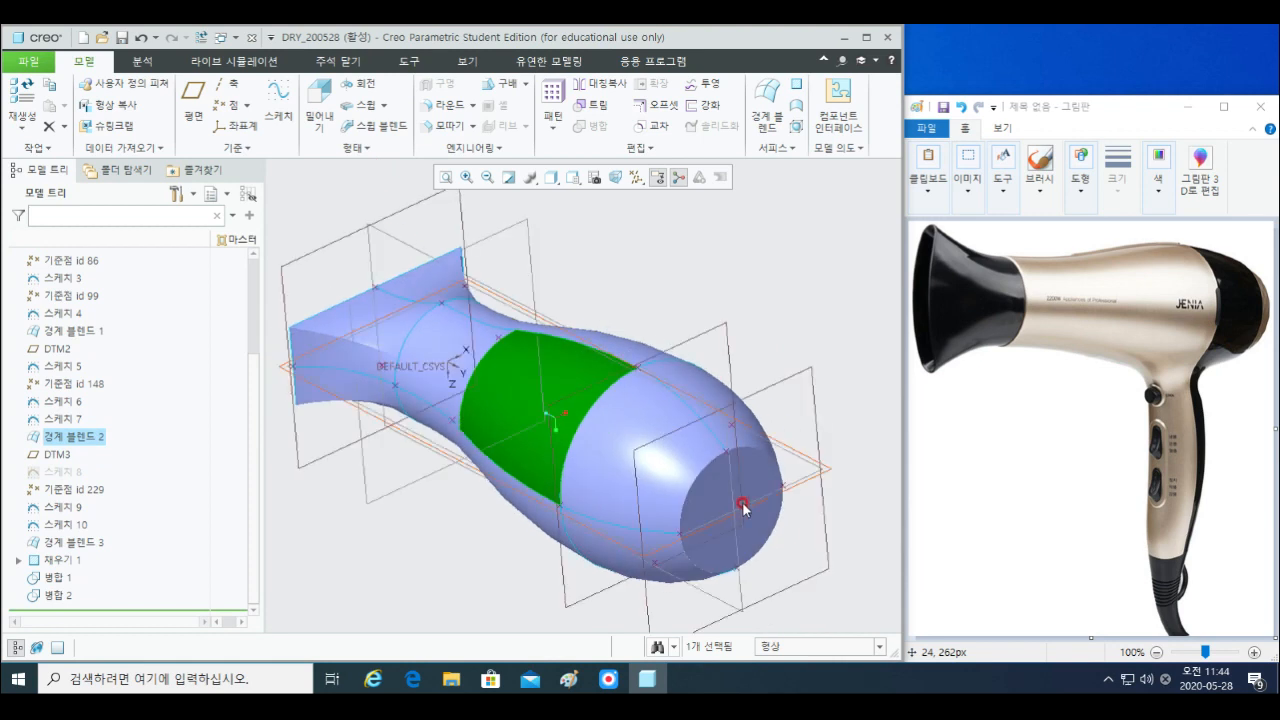
pyautogui.keyDown('ctrl'); pyautogui.click(704, 492); pyautogui.keyUp('ctrl')
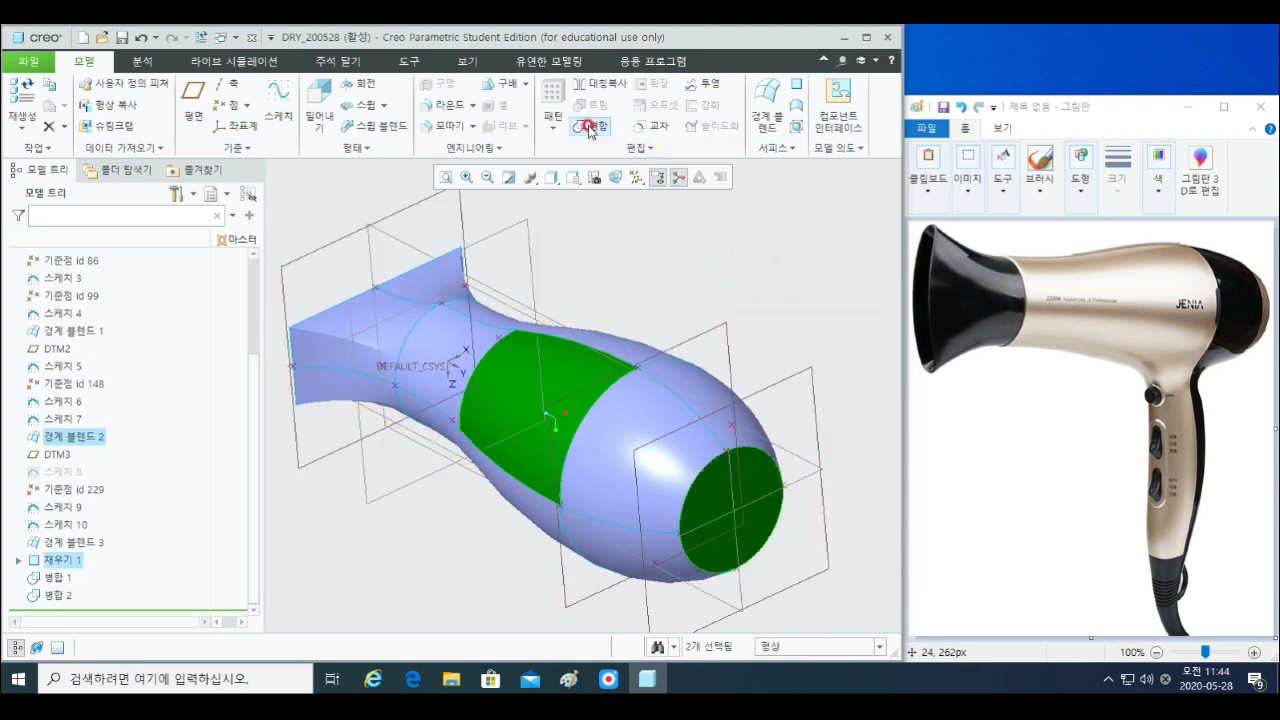
pyautogui.click(597, 126)
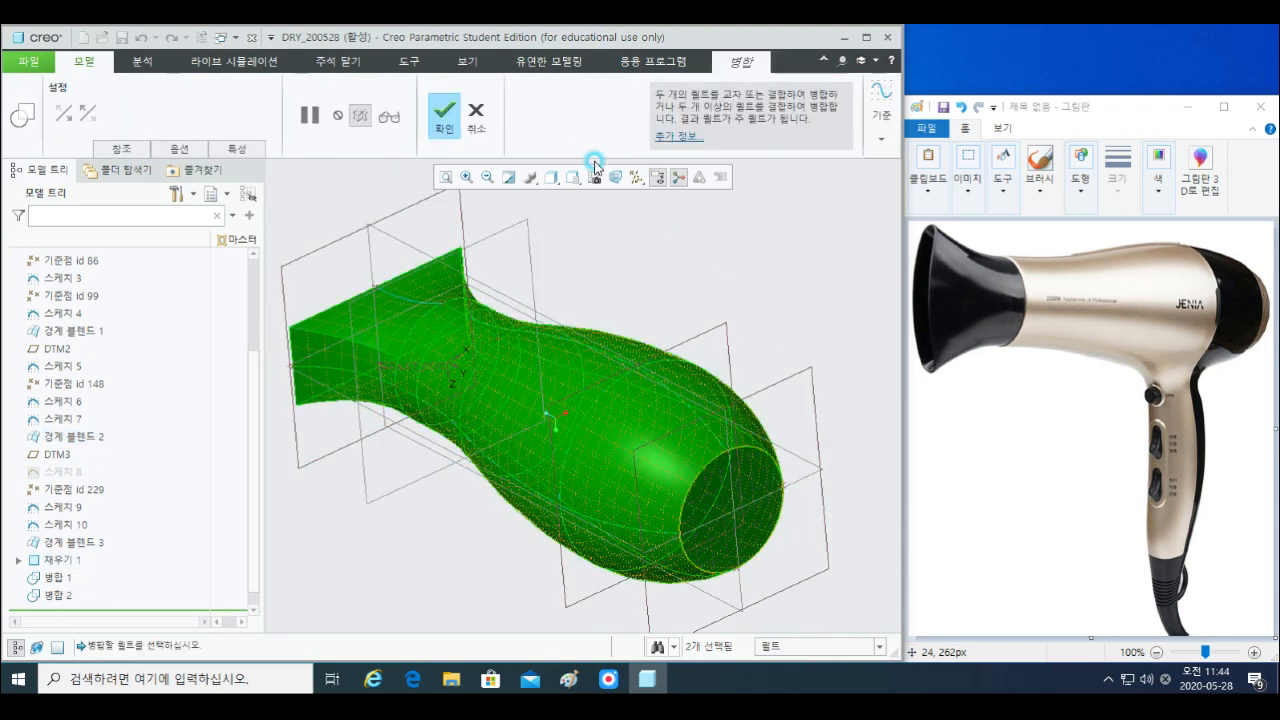
pyautogui.middleClick(760, 323)
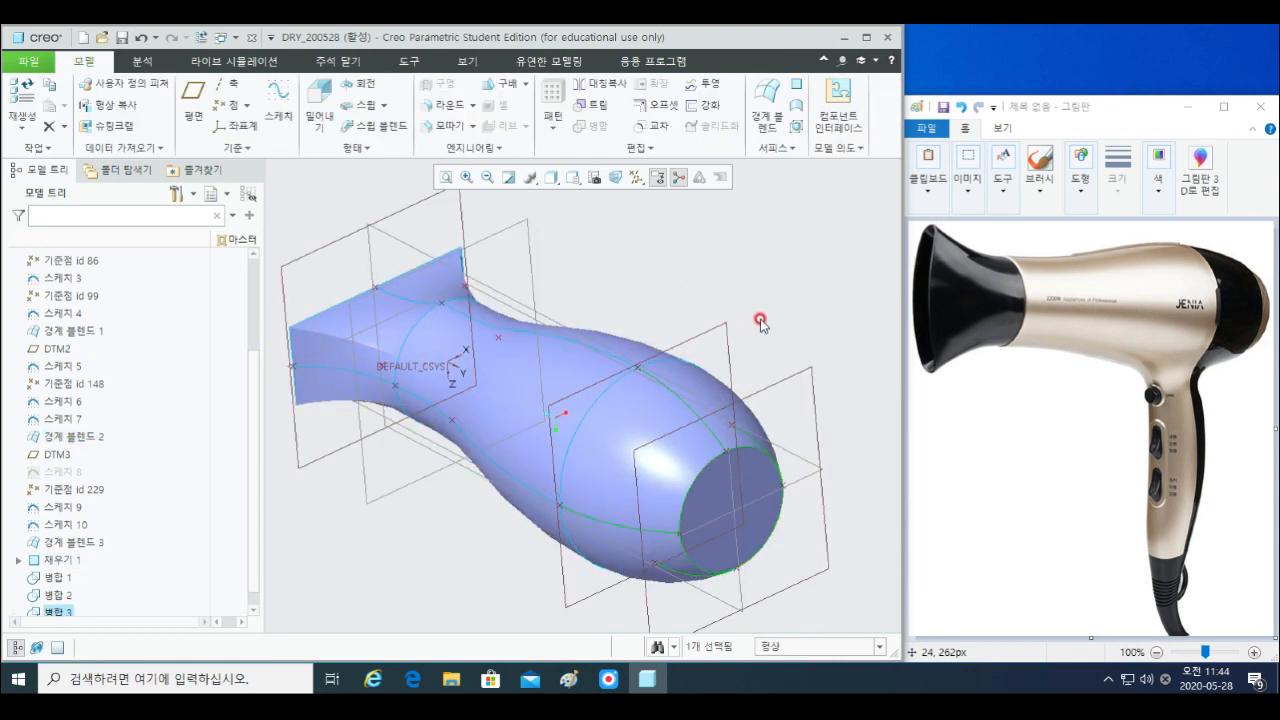
# - Start thickening the merged dryer quilt with solid material toward the inside, using a thickness of 10
pyautogui.click(553, 370)
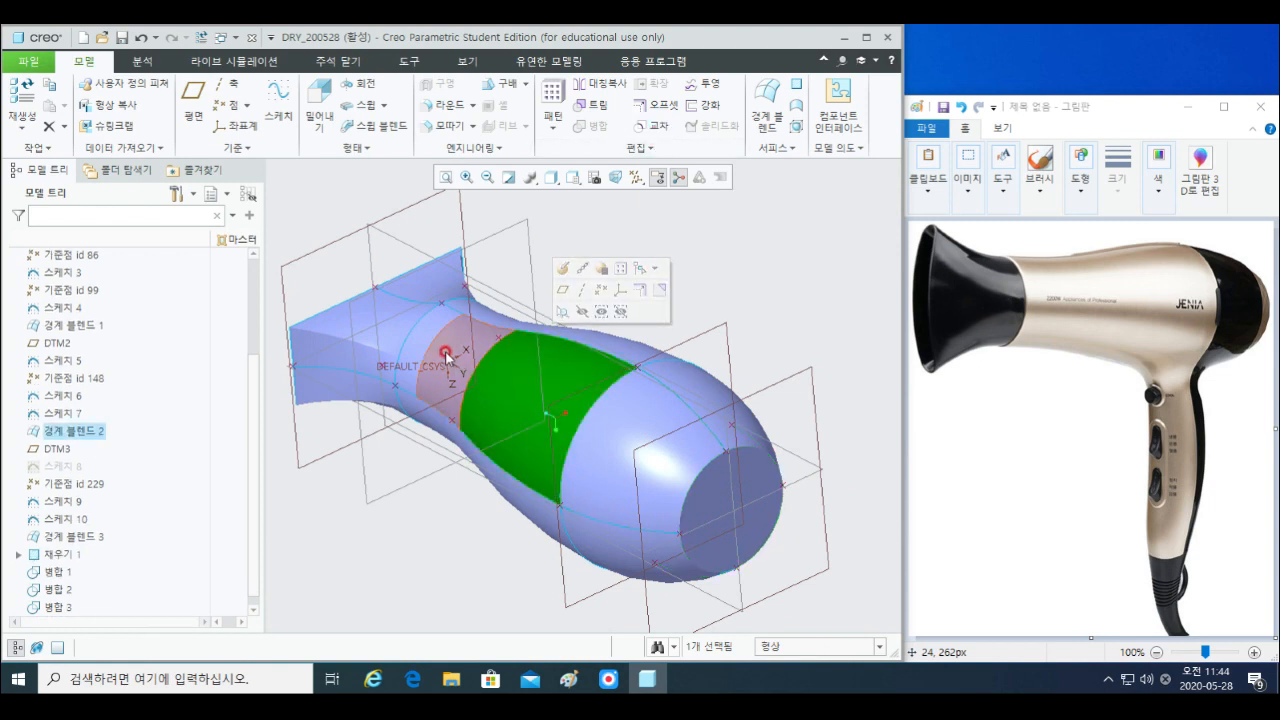
pyautogui.click(703, 104)
pyautogui.moveTo(597, 417); pyautogui.dragTo(659, 431, button='middle')
pyautogui.scroll(3, 658, 431)
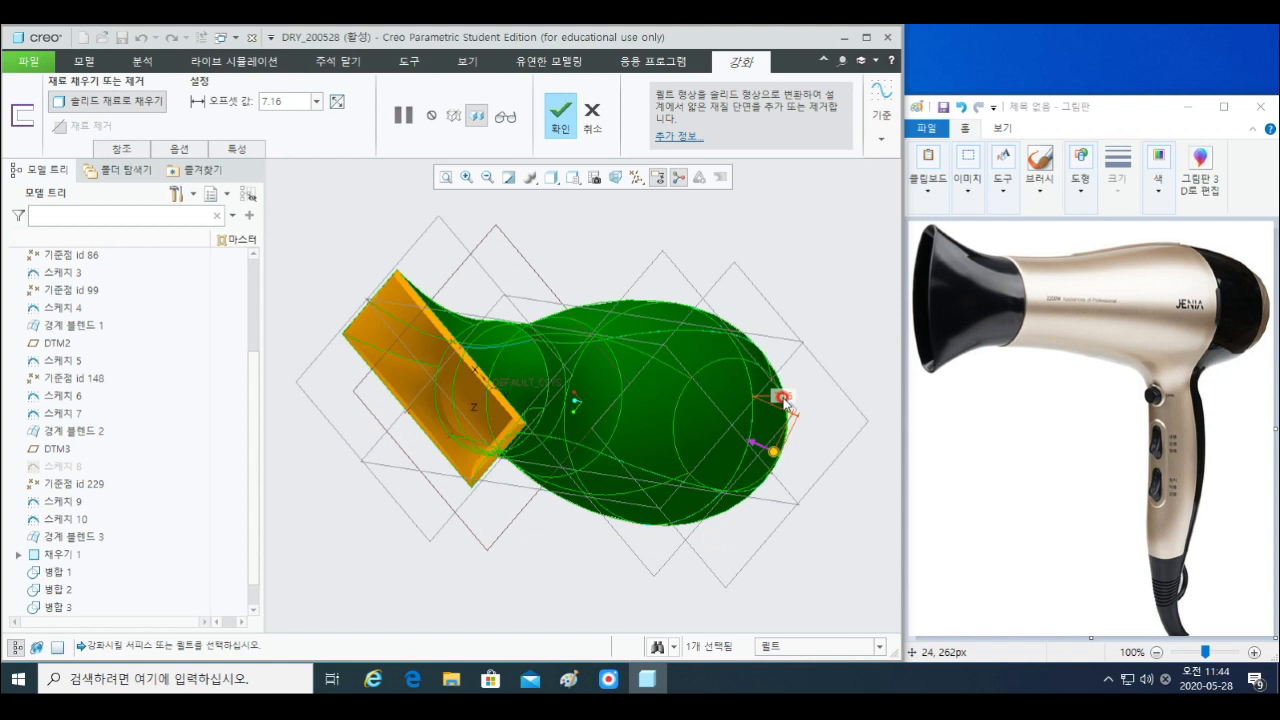
pyautogui.moveTo(783, 416)
pyautogui.mouseDown(button='middle')
pyautogui.moveTo(766, 398)
pyautogui.moveTo(780, 406)
pyautogui.mouseUp(button='middle')
pyautogui.click(594, 328)
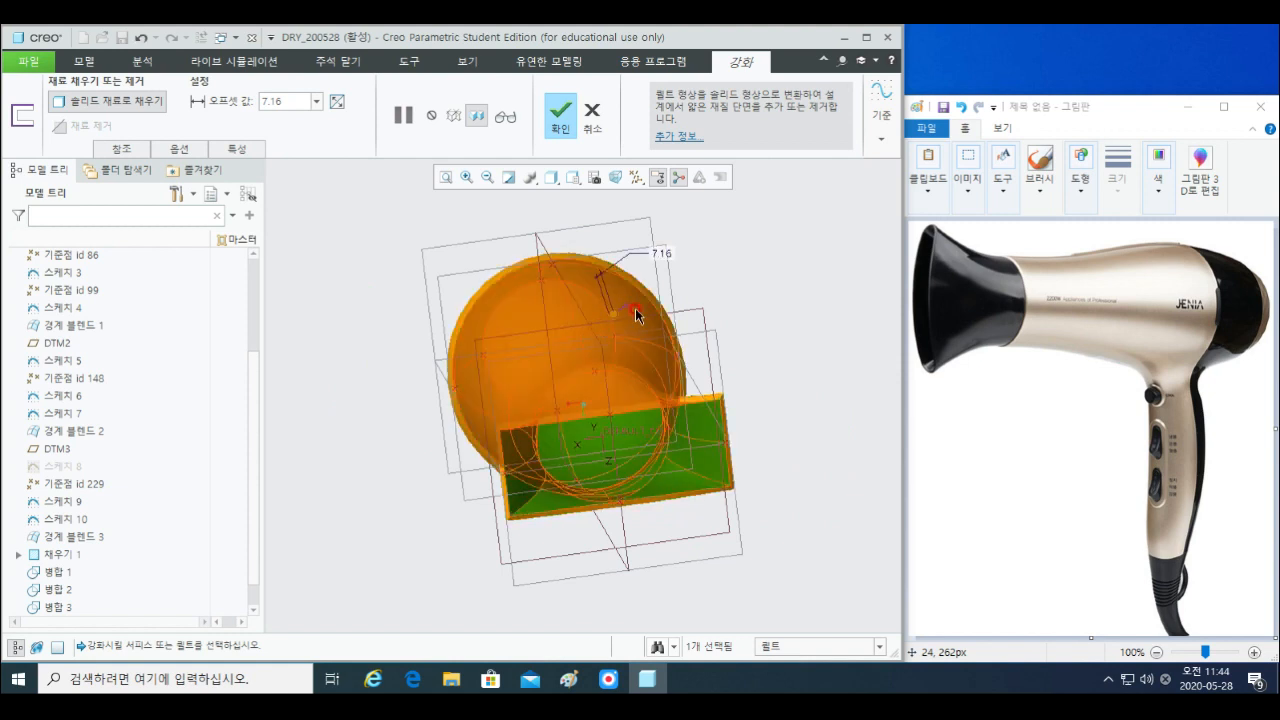
pyautogui.click(636, 309)
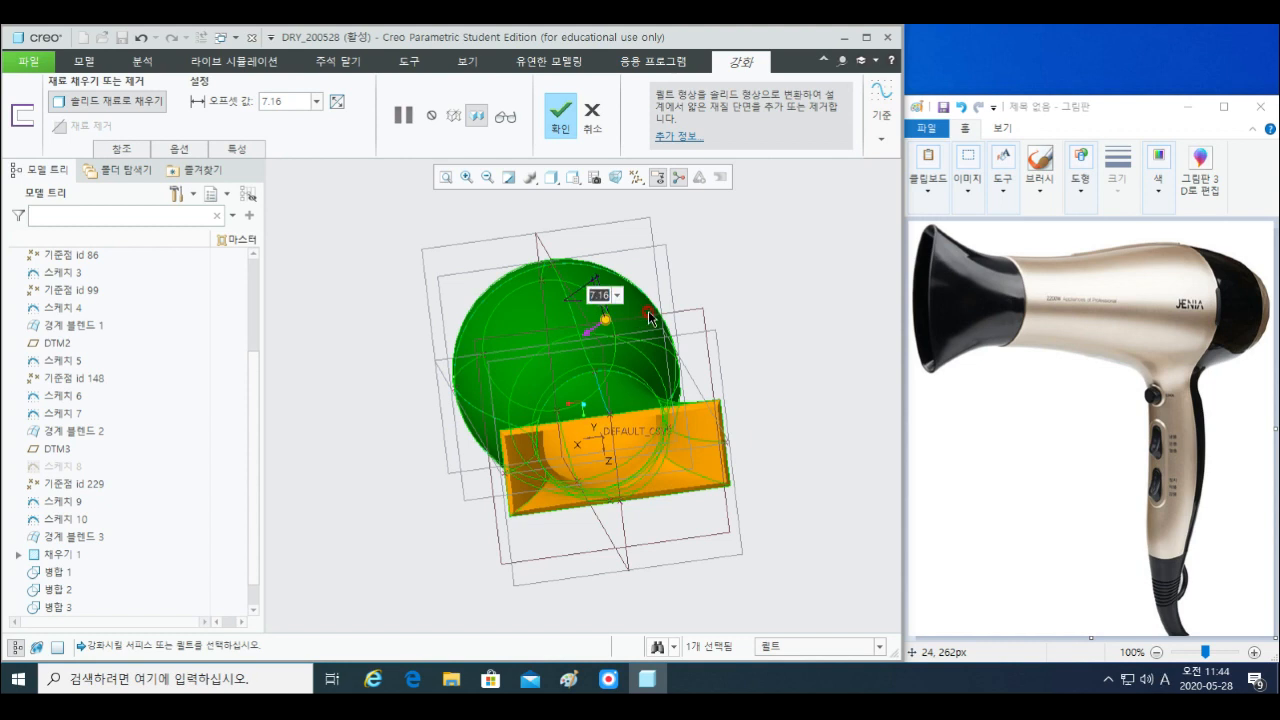
pyautogui.press('Return')
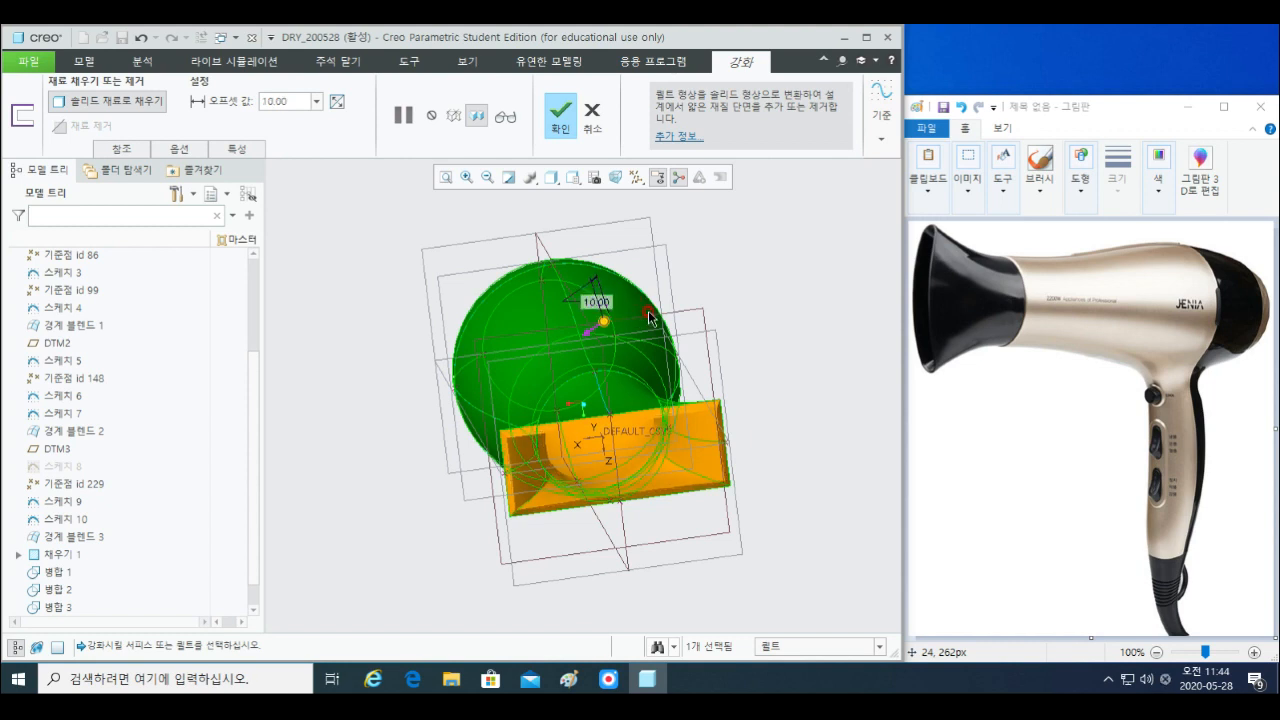
# - Set the thickened wall's offset value to 5
pyautogui.moveTo(747, 460); pyautogui.dragTo(722, 472, button='middle')
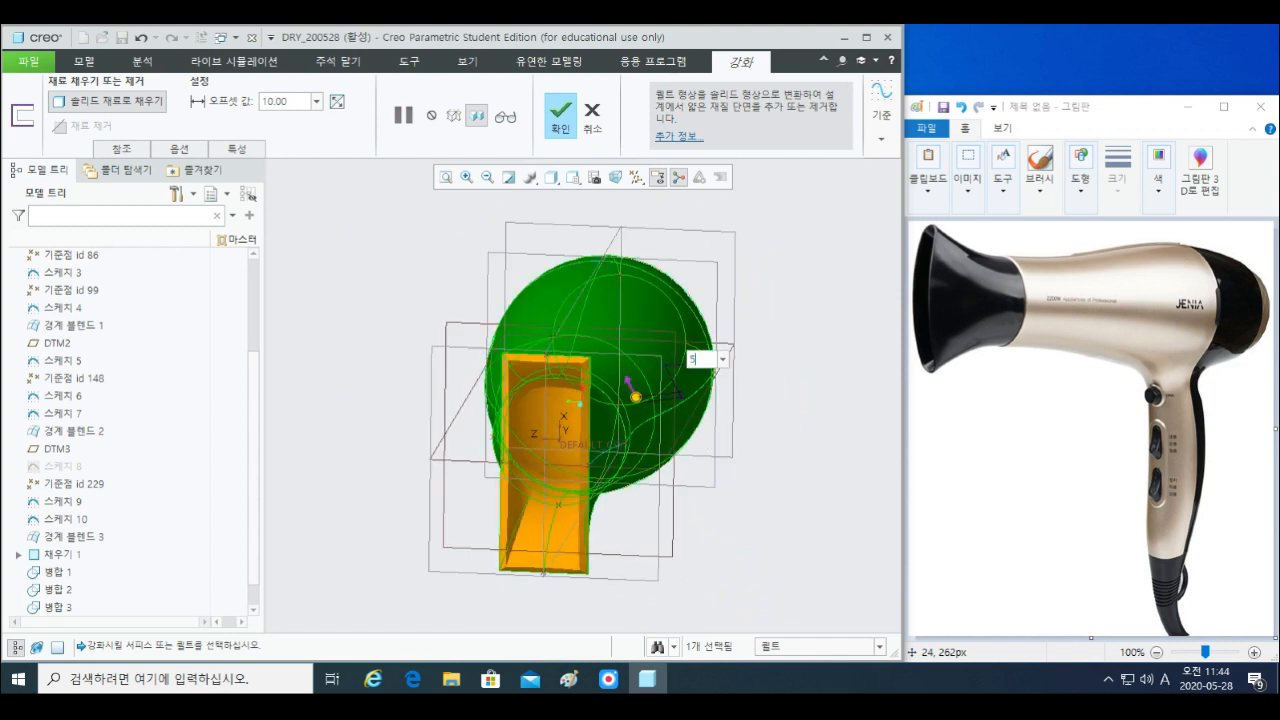
pyautogui.press('Return')
pyautogui.keyDown('shift'); pyautogui.moveTo(789, 428); pyautogui.dragTo(720, 453, button='middle'); pyautogui.keyUp('shift')
pyautogui.scroll(-1, 258, 273)
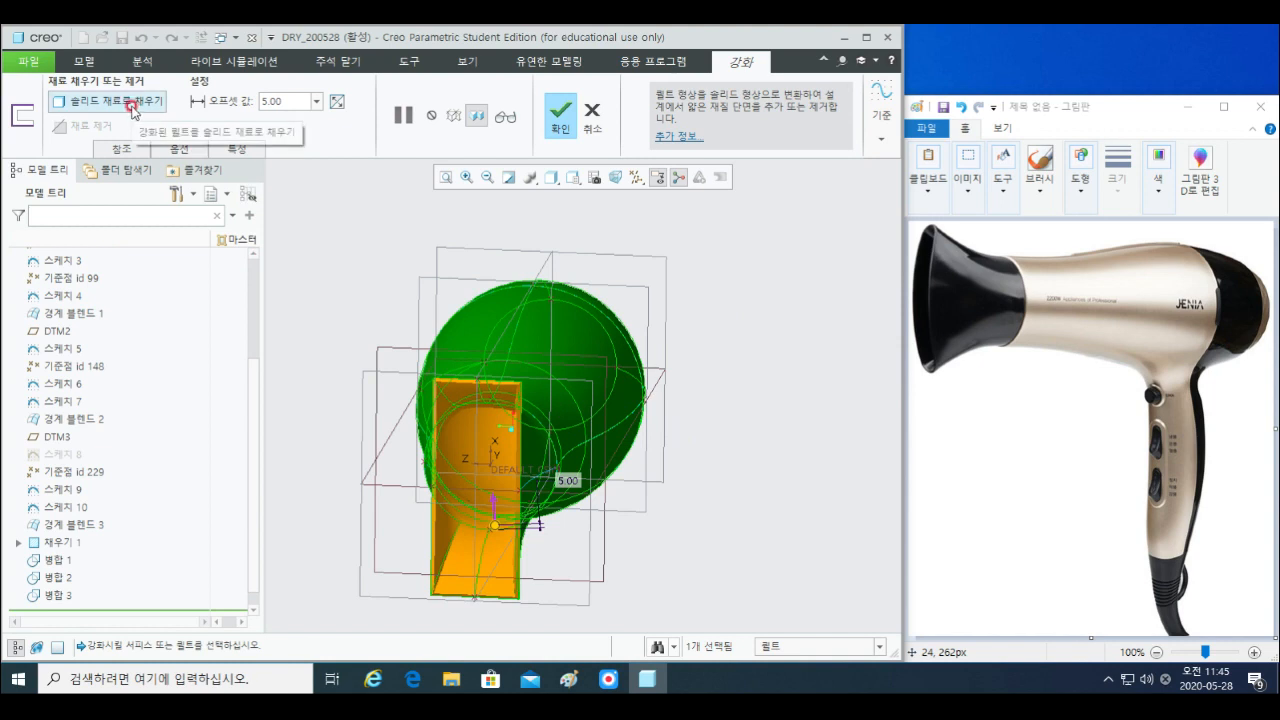
# - Try automatic fit (자동 맞추기) as the thickening option and examine the wall at the nozzle opening
pyautogui.click(139, 149)
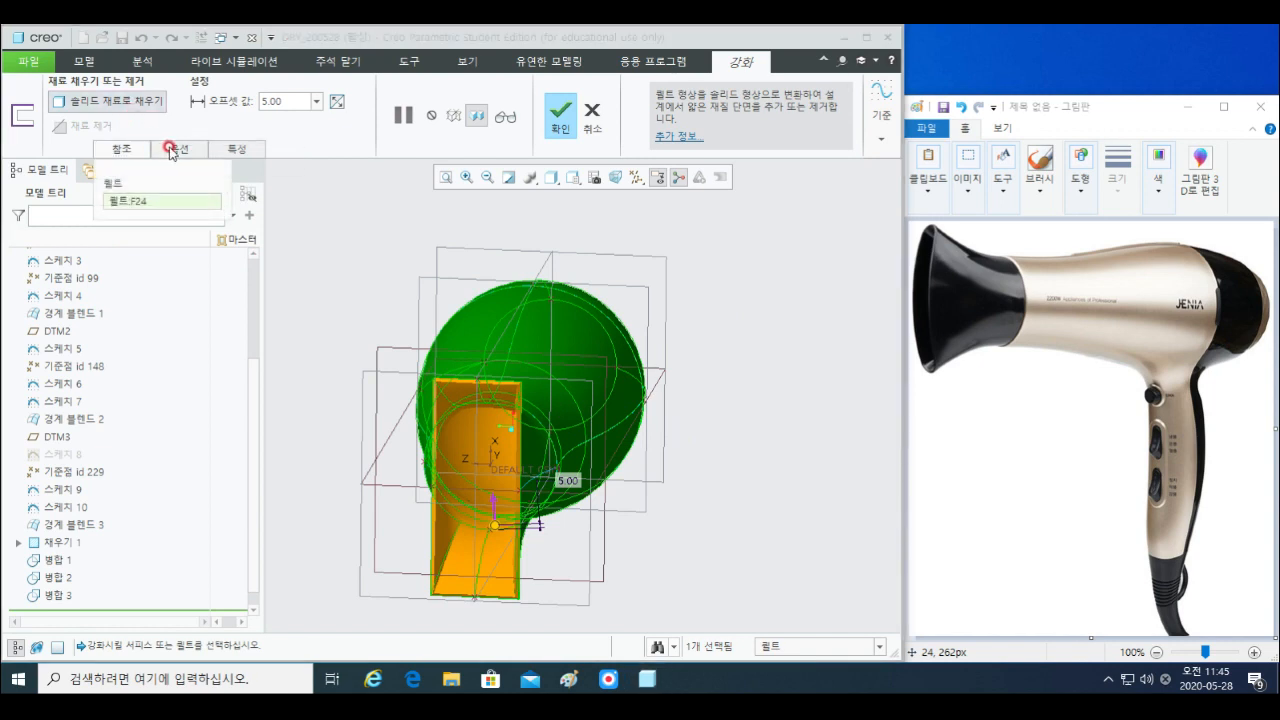
pyautogui.click(172, 150)
pyautogui.click(232, 187)
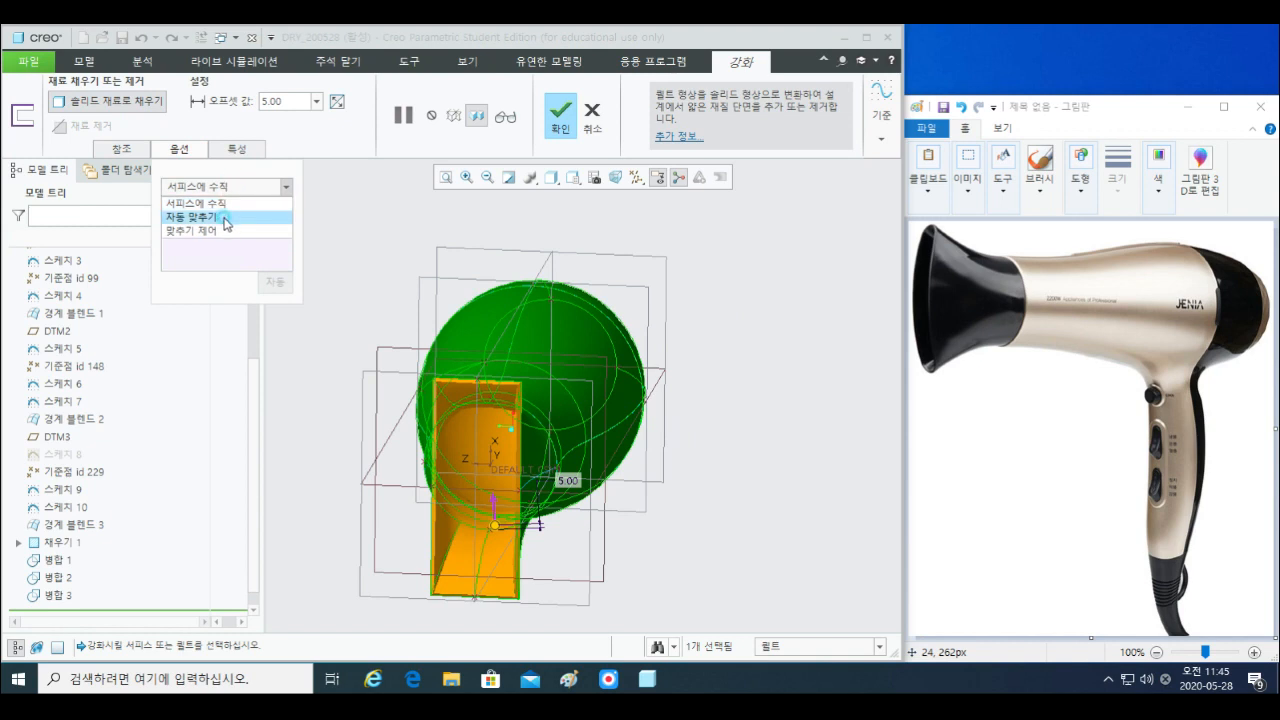
pyautogui.click(224, 219)
pyautogui.moveTo(454, 482); pyautogui.dragTo(401, 435, button='middle')
pyautogui.scroll(-5, 362, 257)
pyautogui.keyDown('shift'); pyautogui.moveTo(402, 239); pyautogui.dragTo(533, 400, button='middle'); pyautogui.keyUp('shift')
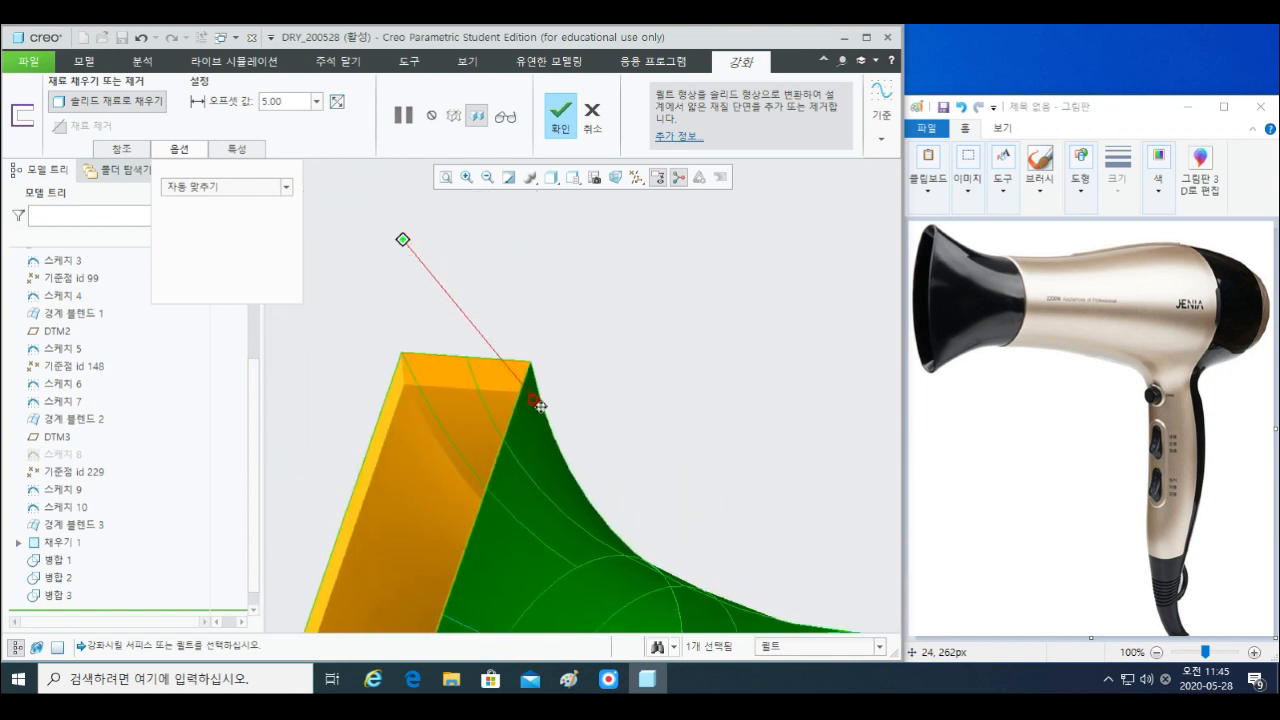
pyautogui.scroll(-4, 489, 389)
pyautogui.moveTo(470, 373); pyautogui.dragTo(425, 353, button='middle')
pyautogui.scroll(2, 469, 395)
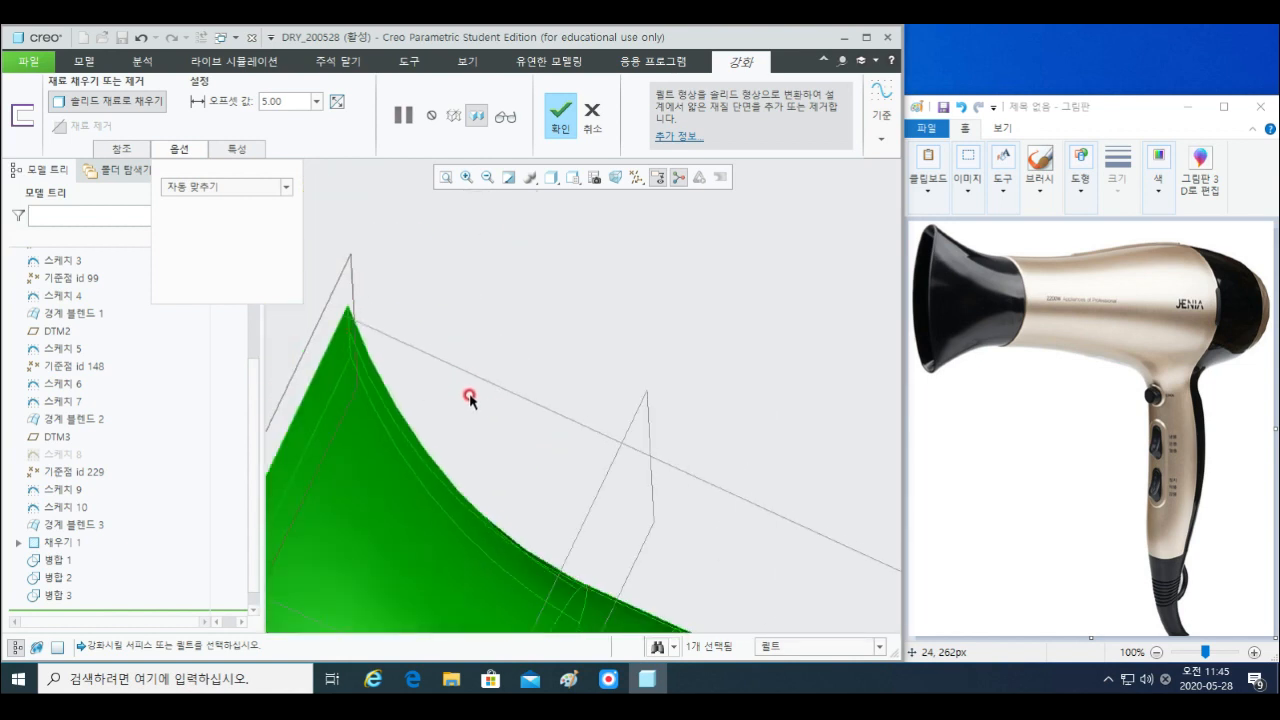
pyautogui.keyDown('shift'); pyautogui.moveTo(470, 396); pyautogui.dragTo(634, 331, button='middle'); pyautogui.keyUp('shift')
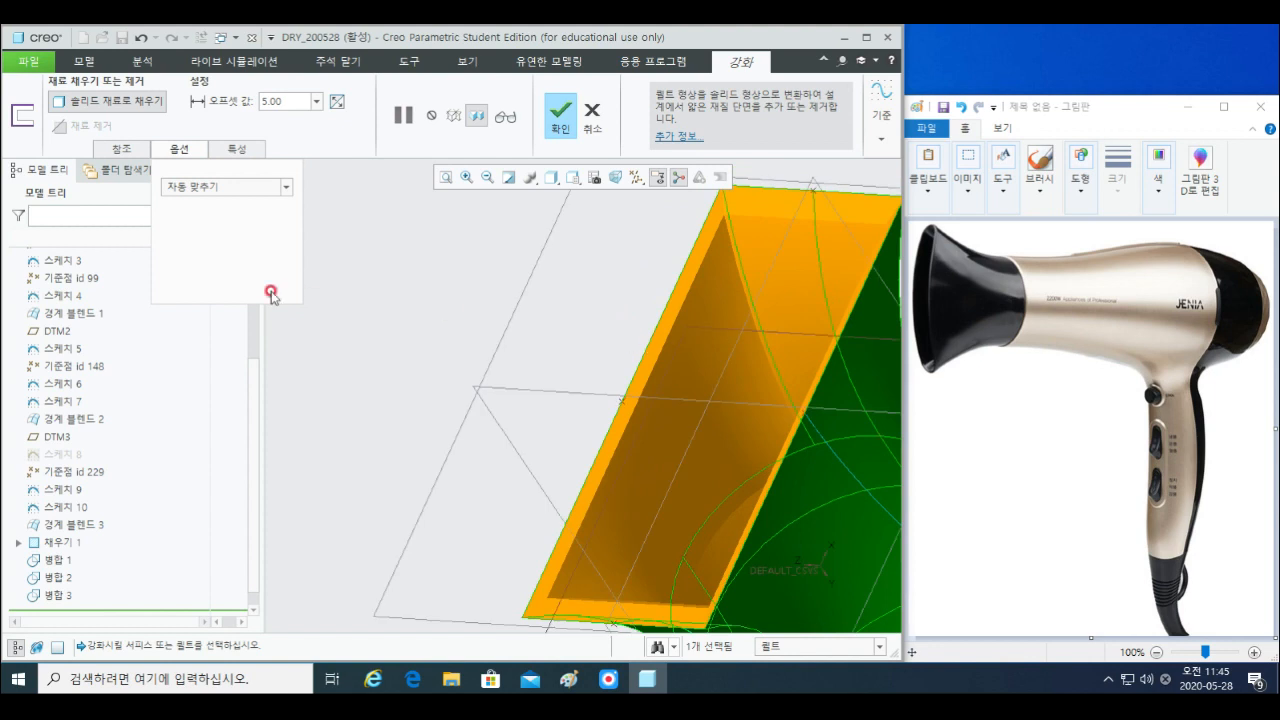
# - Try controlled fit (맞추기 제어) as the thickening option and examine the nozzle wall
pyautogui.click(226, 195)
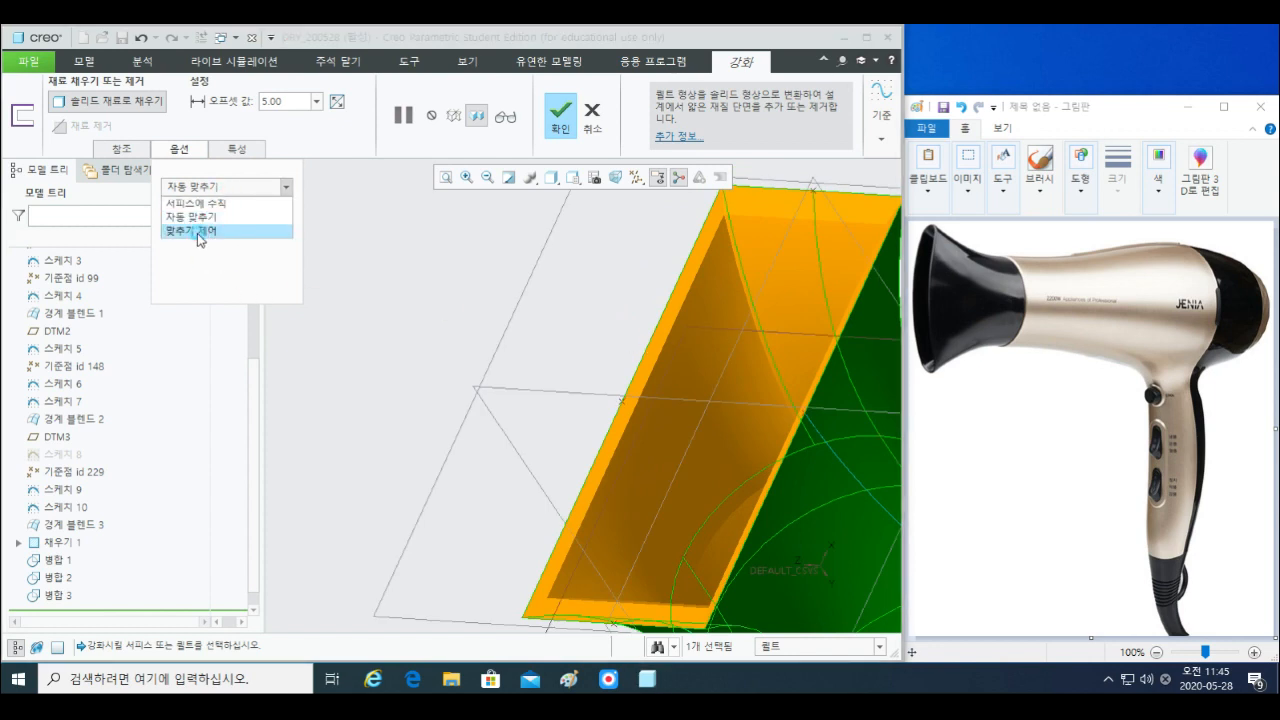
pyautogui.click(200, 232)
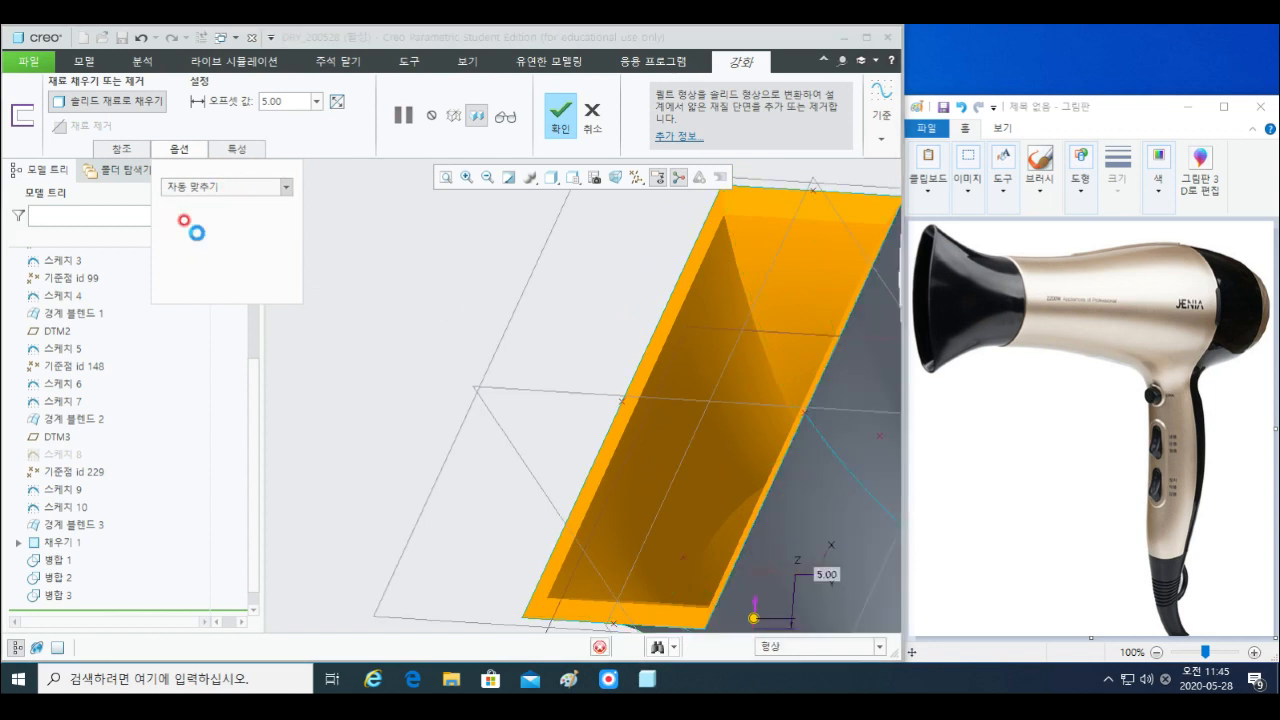
pyautogui.click(248, 187)
pyautogui.click(470, 361)
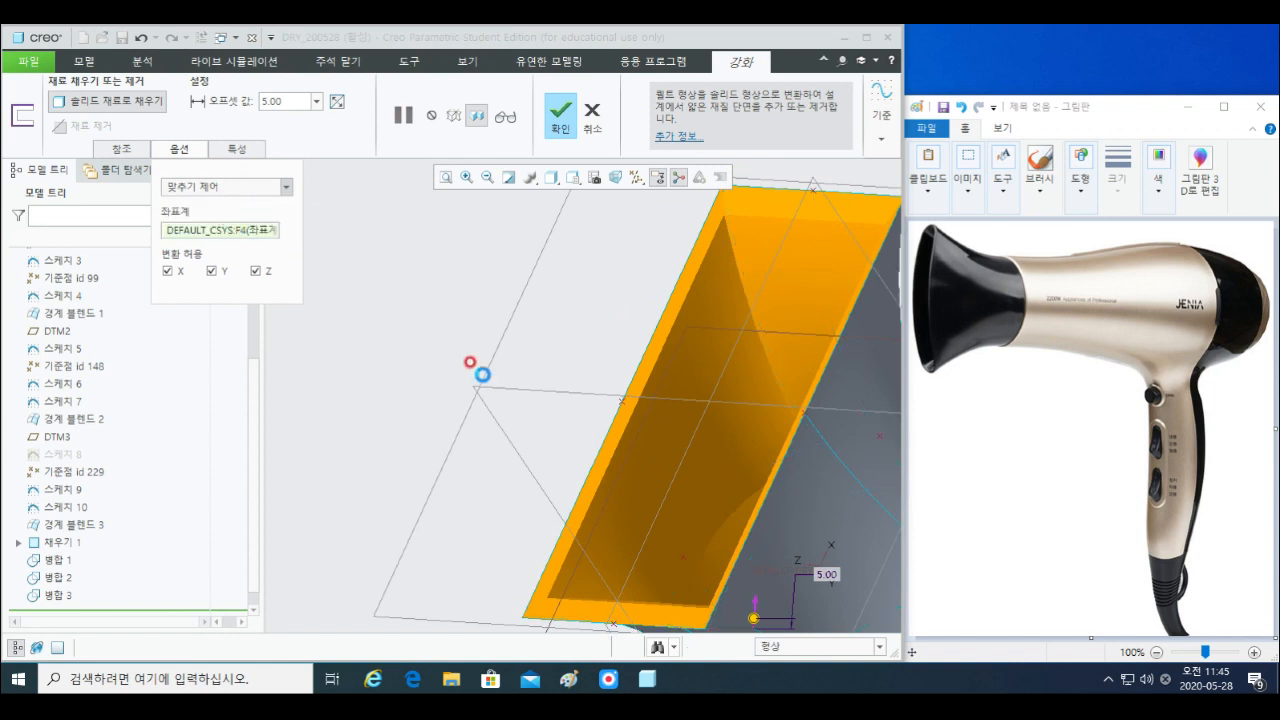
pyautogui.scroll(2, 523, 464)
pyautogui.keyDown('shift'); pyautogui.moveTo(659, 470); pyautogui.dragTo(602, 410, button='middle'); pyautogui.keyUp('shift')
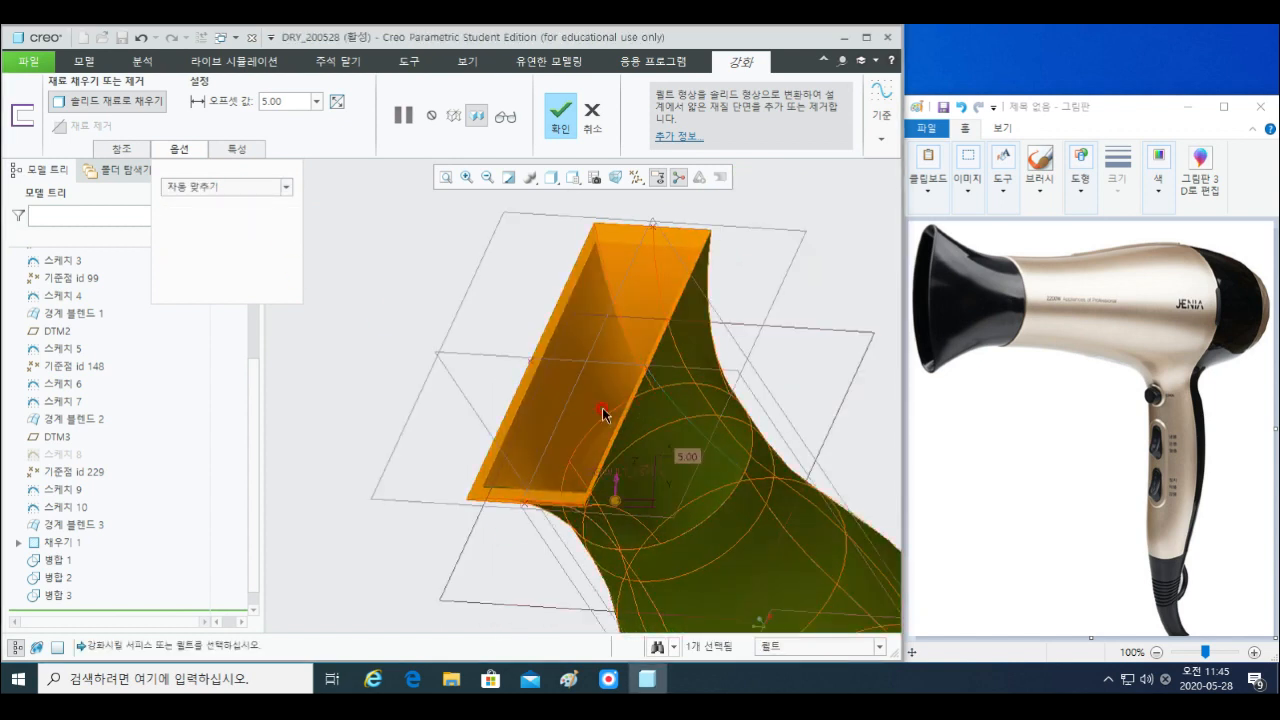
# - Switch the thickening option to normal to surface (서피스에 수직) and inspect the nozzle's rim up close
pyautogui.click(283, 187)
pyautogui.click(230, 205)
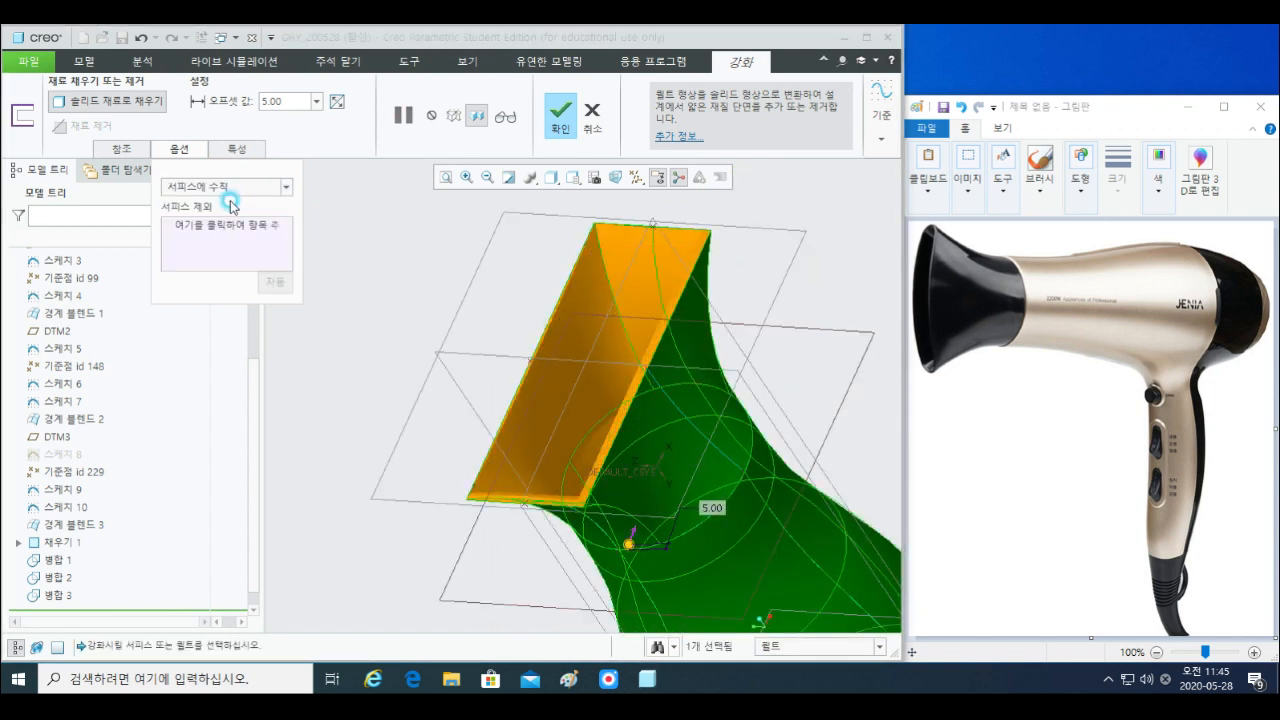
pyautogui.moveTo(580, 380); pyautogui.dragTo(537, 444, button='middle')
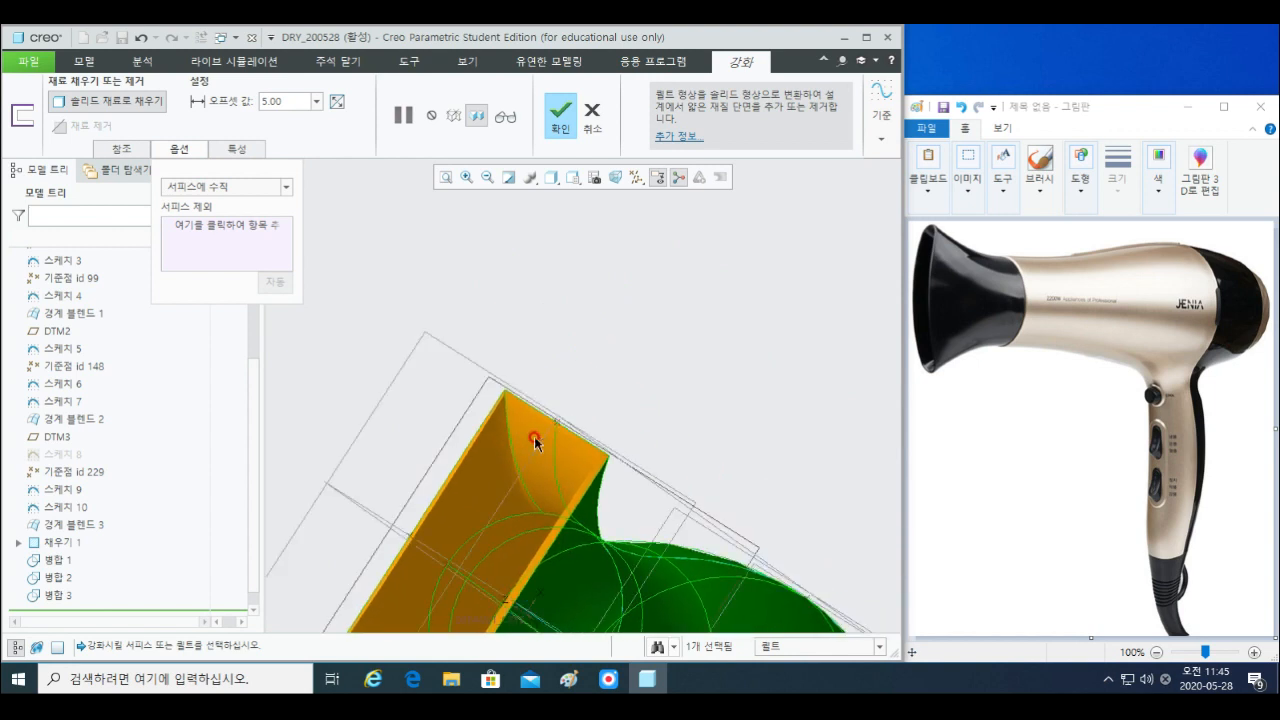
pyautogui.scroll(-10, 502, 379)
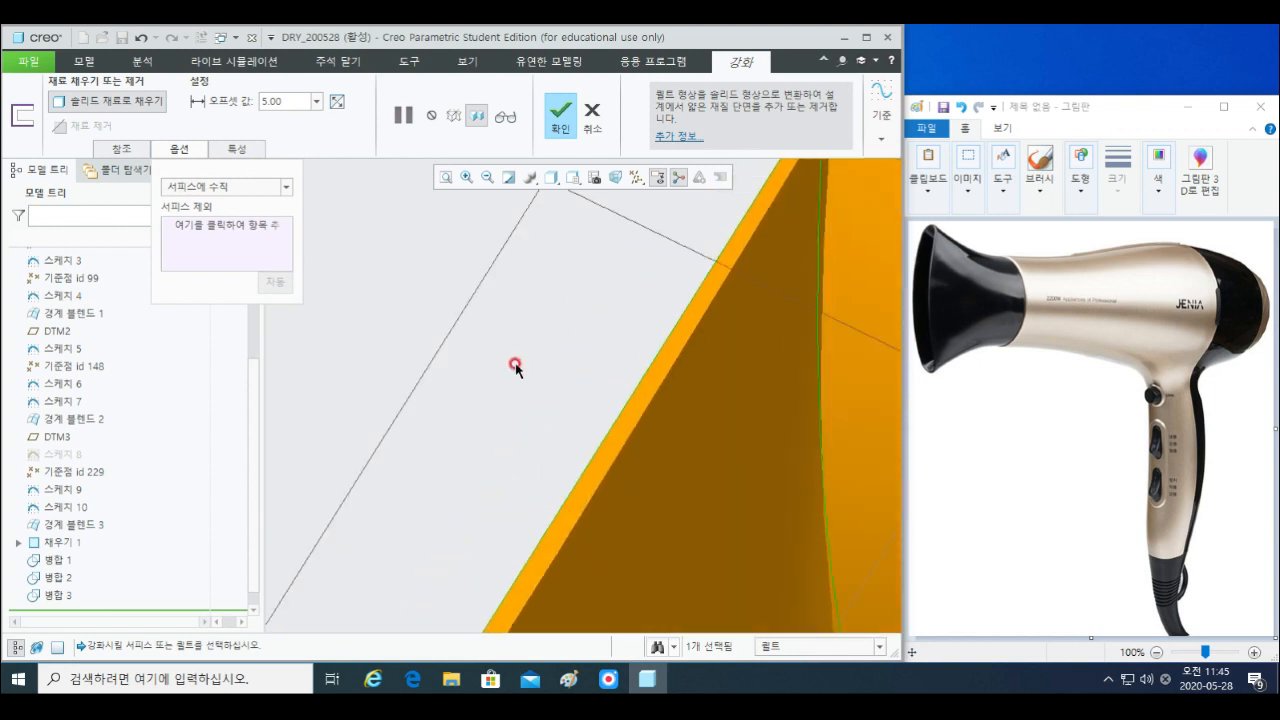
# - Set the thickening option to automatic fit (자동 맞추기) and complete the thickened body wall with the 5 mm offset
pyautogui.scroll(3, 515, 367)
pyautogui.moveTo(648, 380)
pyautogui.mouseDown(button='middle')
pyautogui.moveTo(294, 423)
pyautogui.moveTo(369, 400)
pyautogui.moveTo(420, 354)
pyautogui.moveTo(488, 373)
pyautogui.mouseUp(button='middle')
pyautogui.scroll(6, 487, 390)
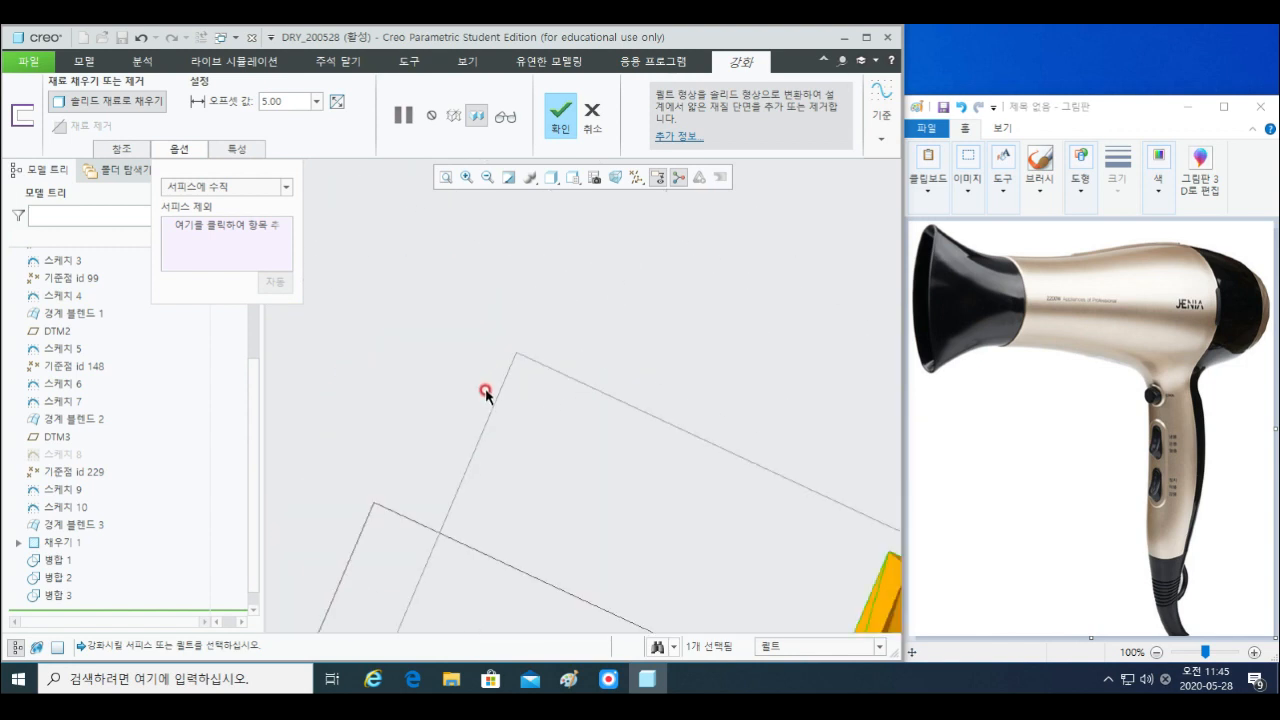
pyautogui.moveTo(645, 404); pyautogui.dragTo(490, 304, button='middle')
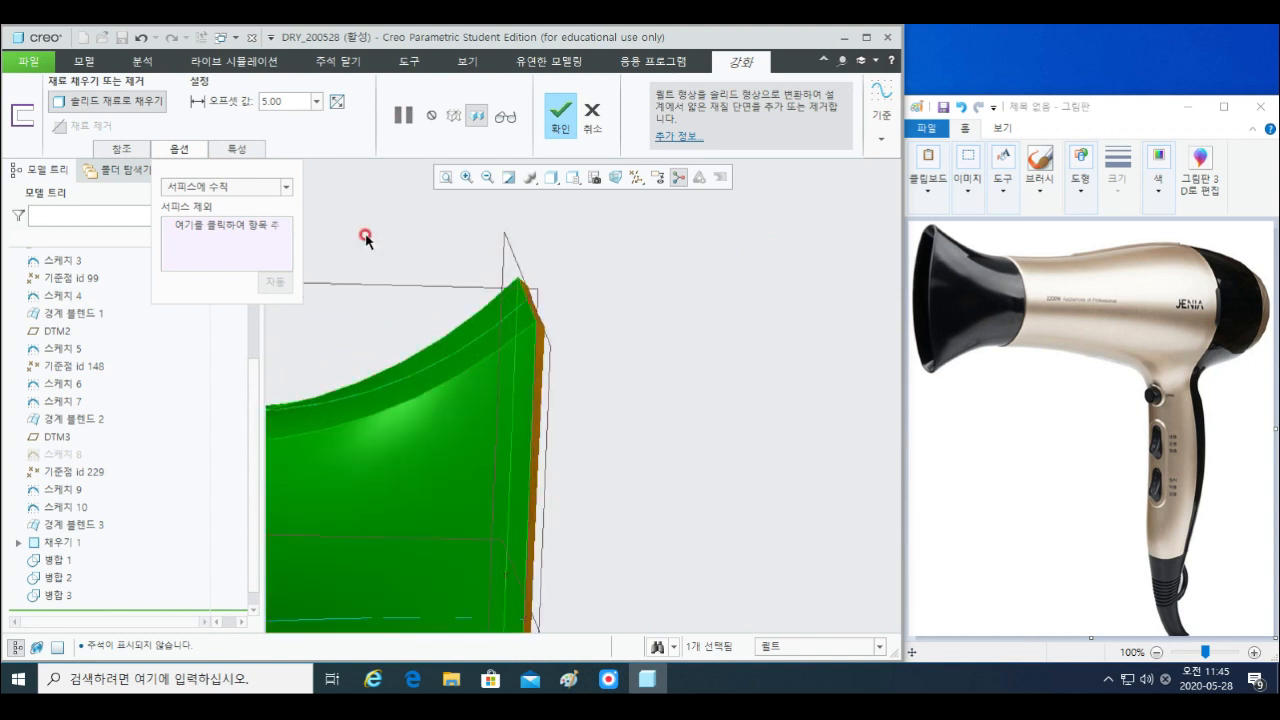
pyautogui.click(243, 188)
pyautogui.click(240, 215)
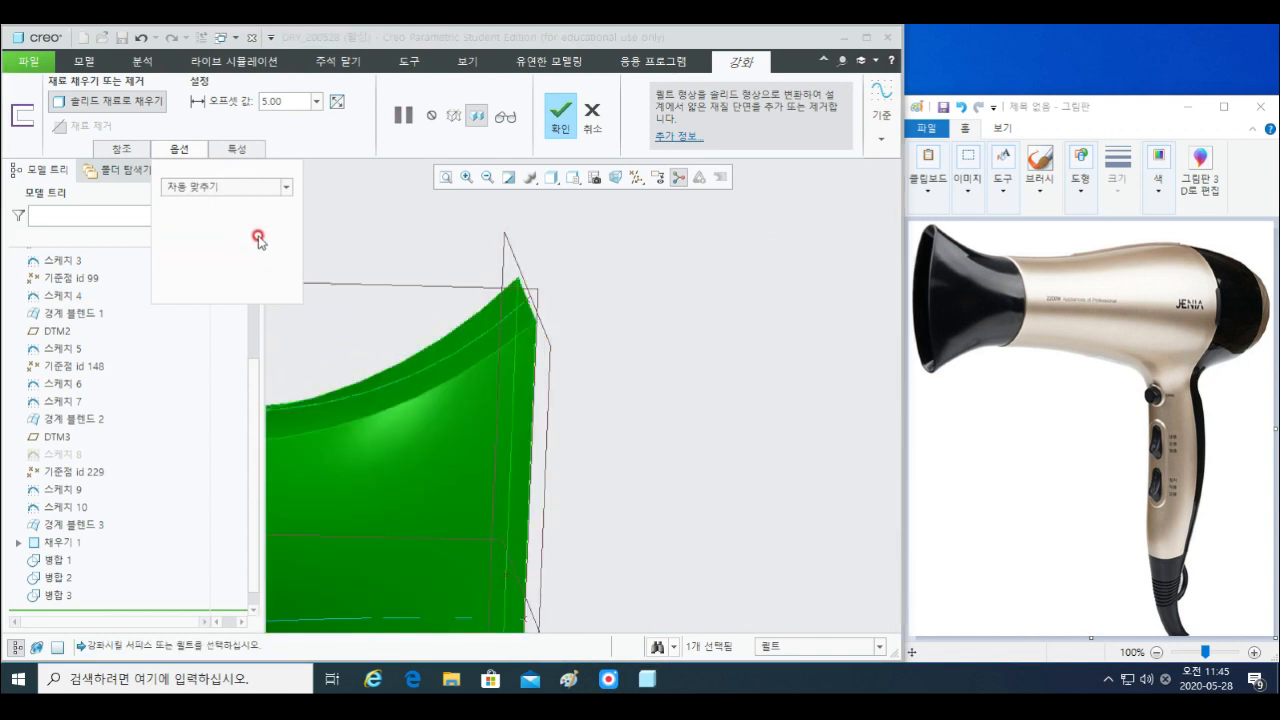
pyautogui.moveTo(510, 362); pyautogui.dragTo(465, 345, button='middle')
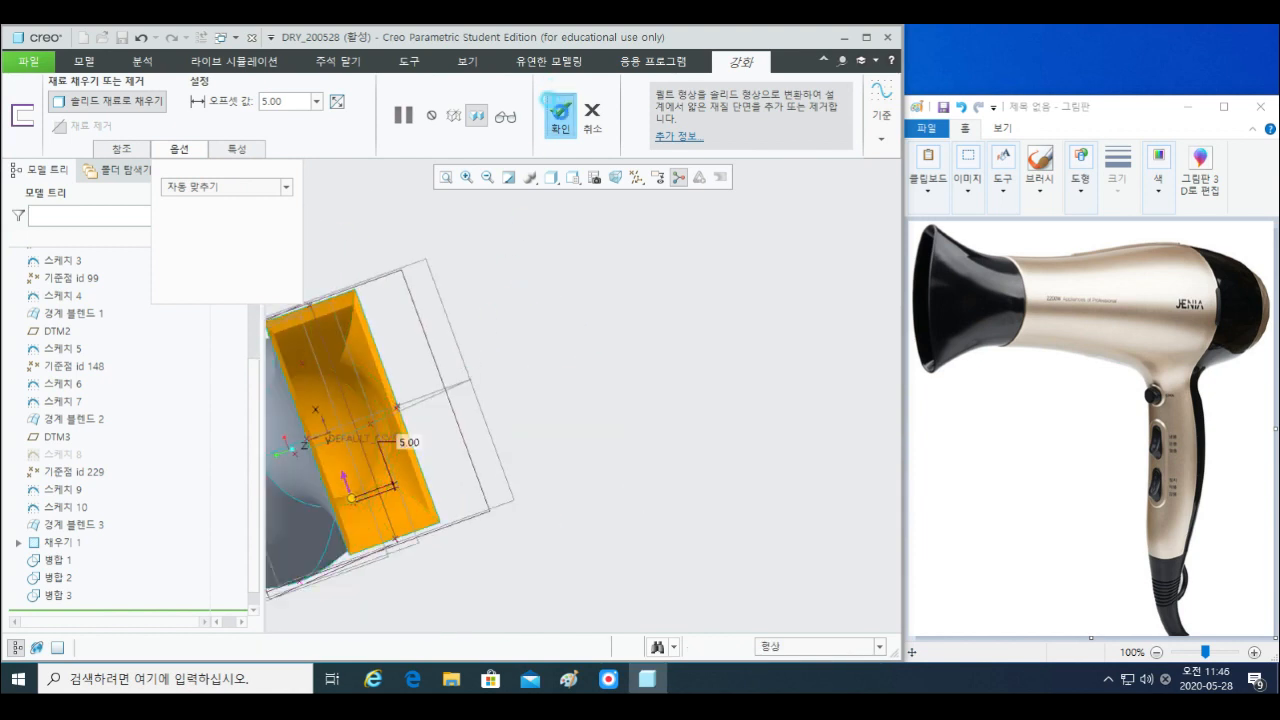
pyautogui.click(558, 110)
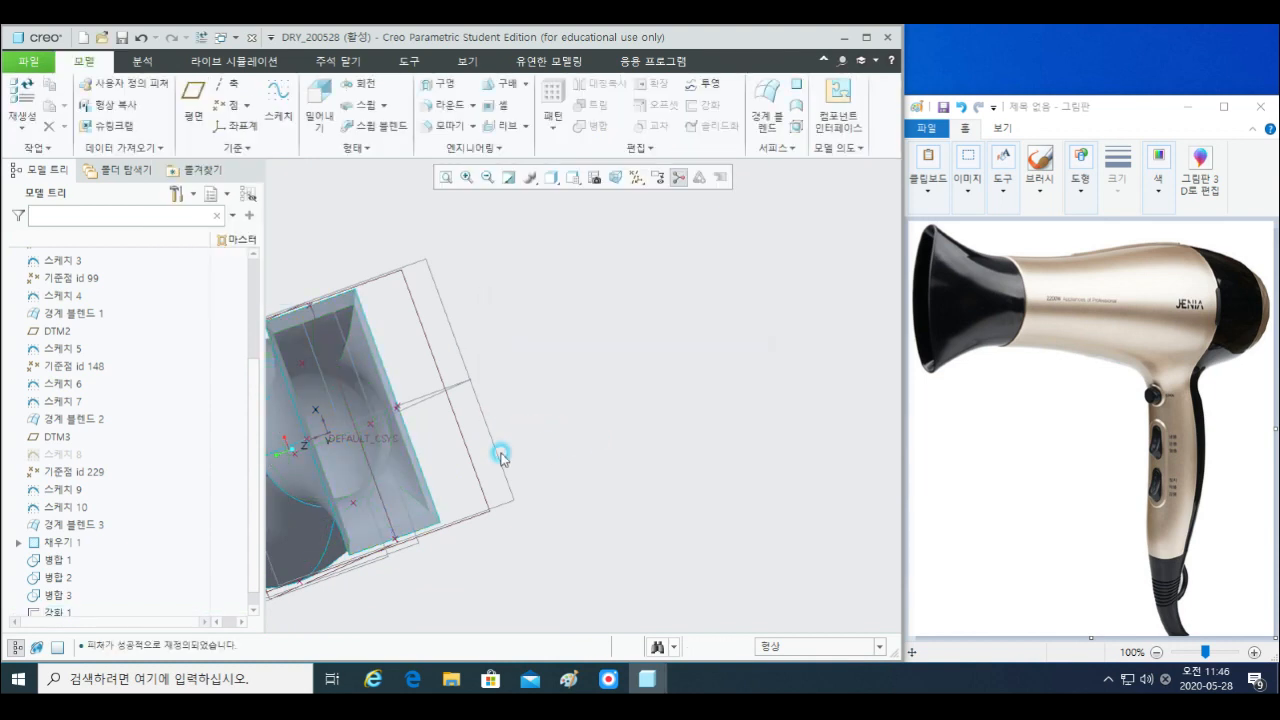
pyautogui.moveTo(502, 457)
pyautogui.mouseDown(button='middle')
pyautogui.moveTo(591, 443)
pyautogui.moveTo(400, 446)
pyautogui.moveTo(429, 466)
pyautogui.moveTo(401, 440)
pyautogui.moveTo(474, 346)
pyautogui.moveTo(443, 403)
pyautogui.moveTo(457, 345)
pyautogui.moveTo(486, 342)
pyautogui.mouseUp(button='middle')
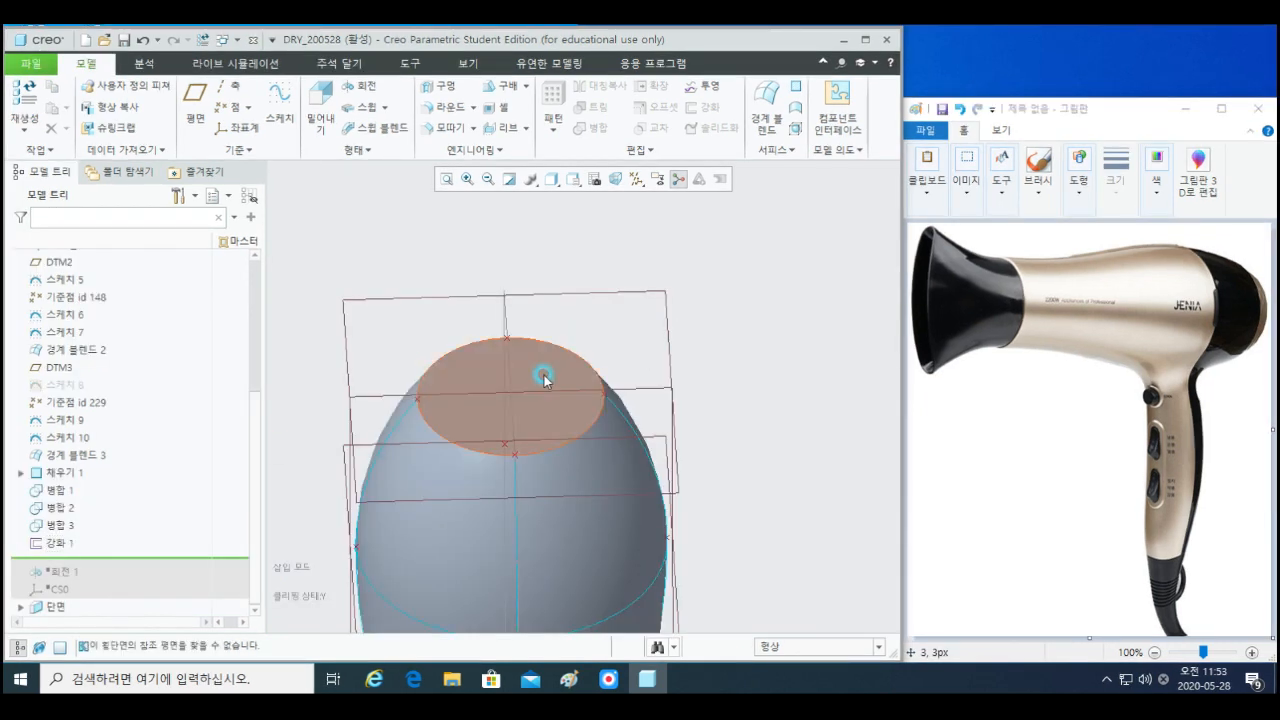
# - Delete the fill surface capping the body's rear end, together with its dependent features
pyautogui.click(559, 378)
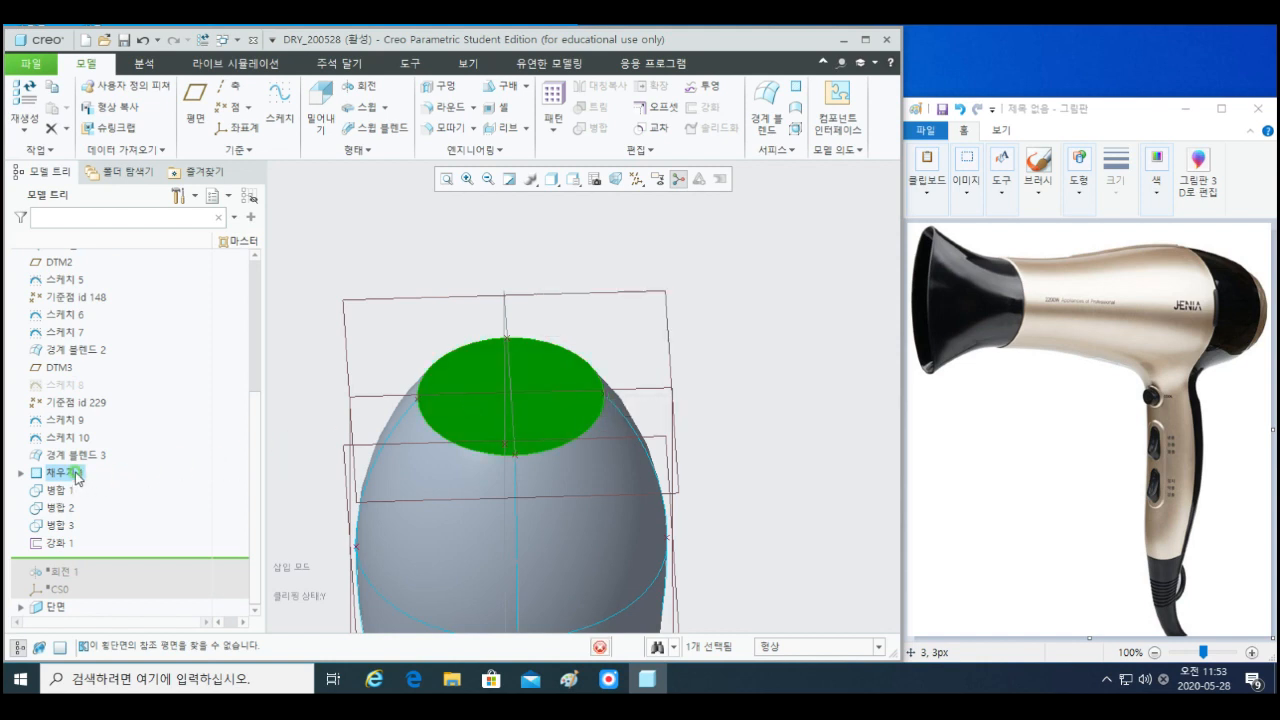
pyautogui.rightClick(78, 477)
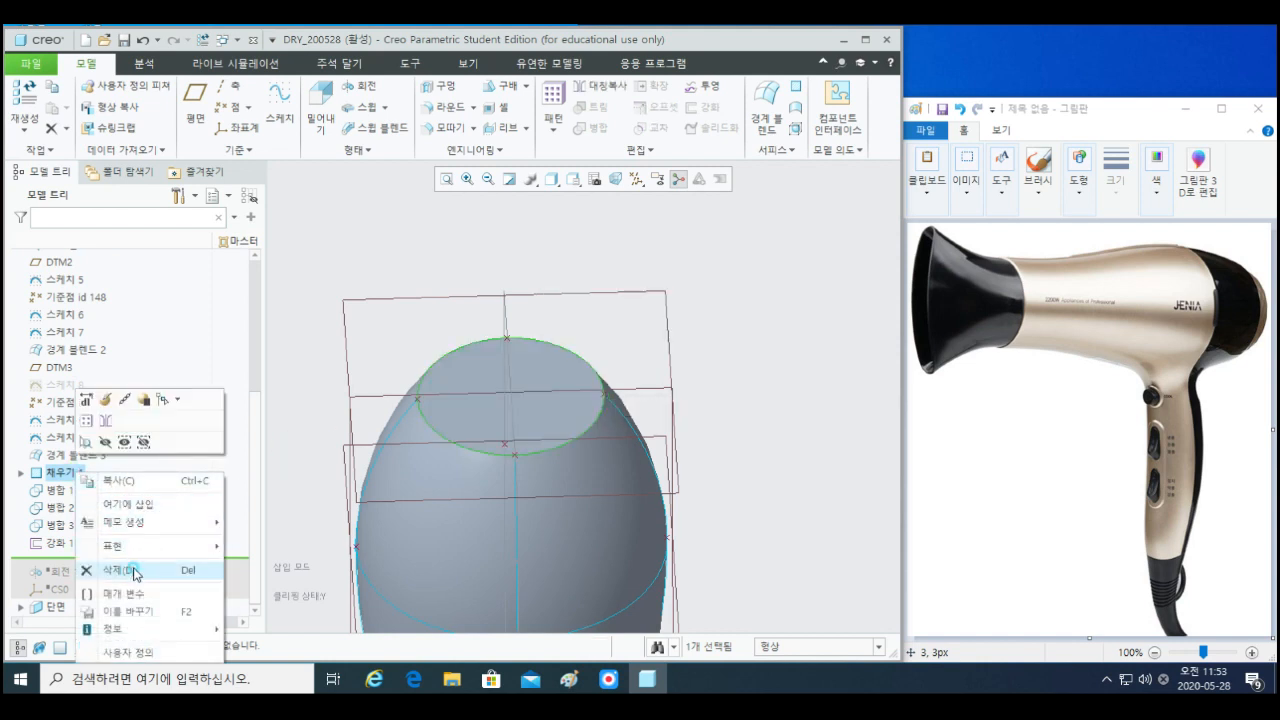
pyautogui.click(122, 570)
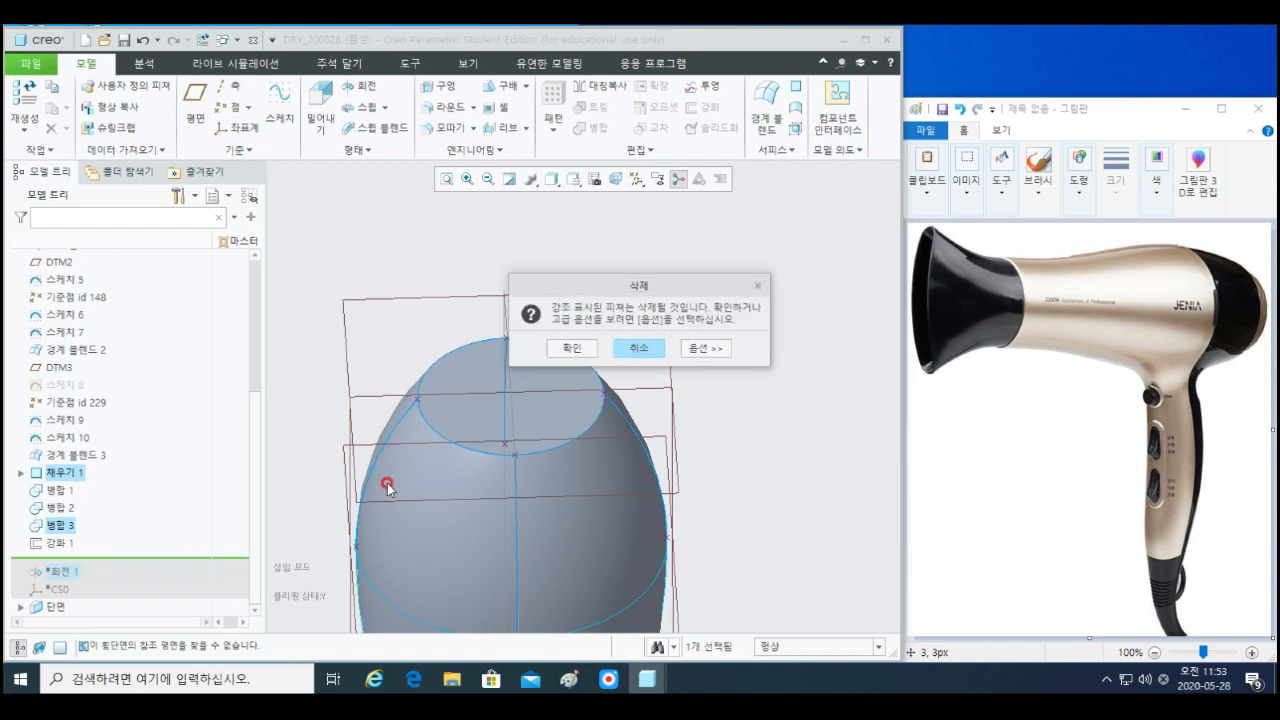
pyautogui.click(571, 346)
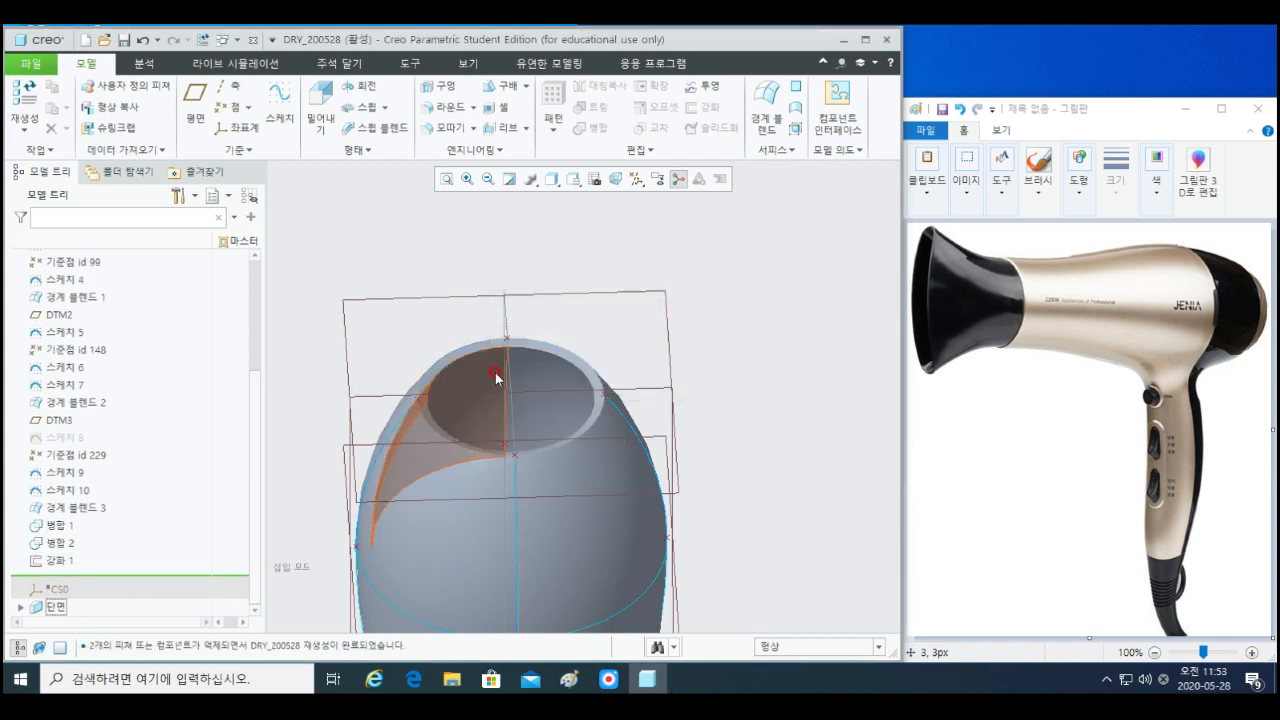
pyautogui.scroll(5, 476, 508)
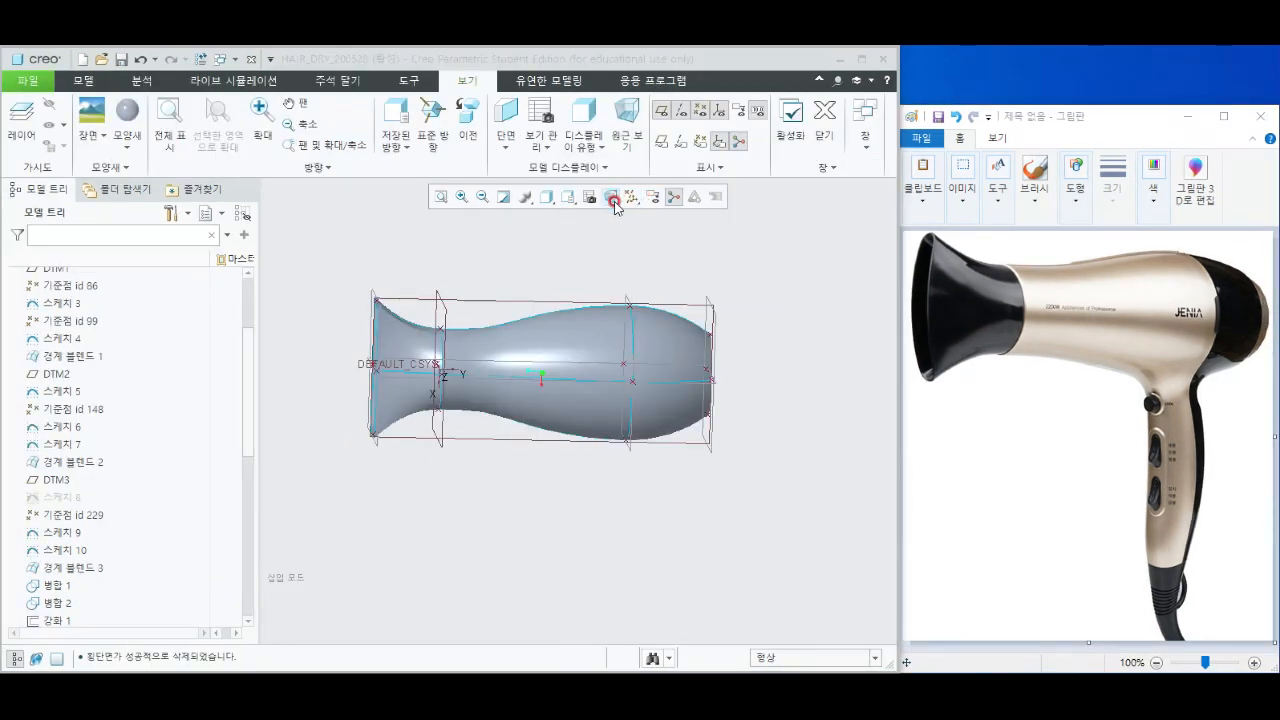
pyautogui.click(628, 271)
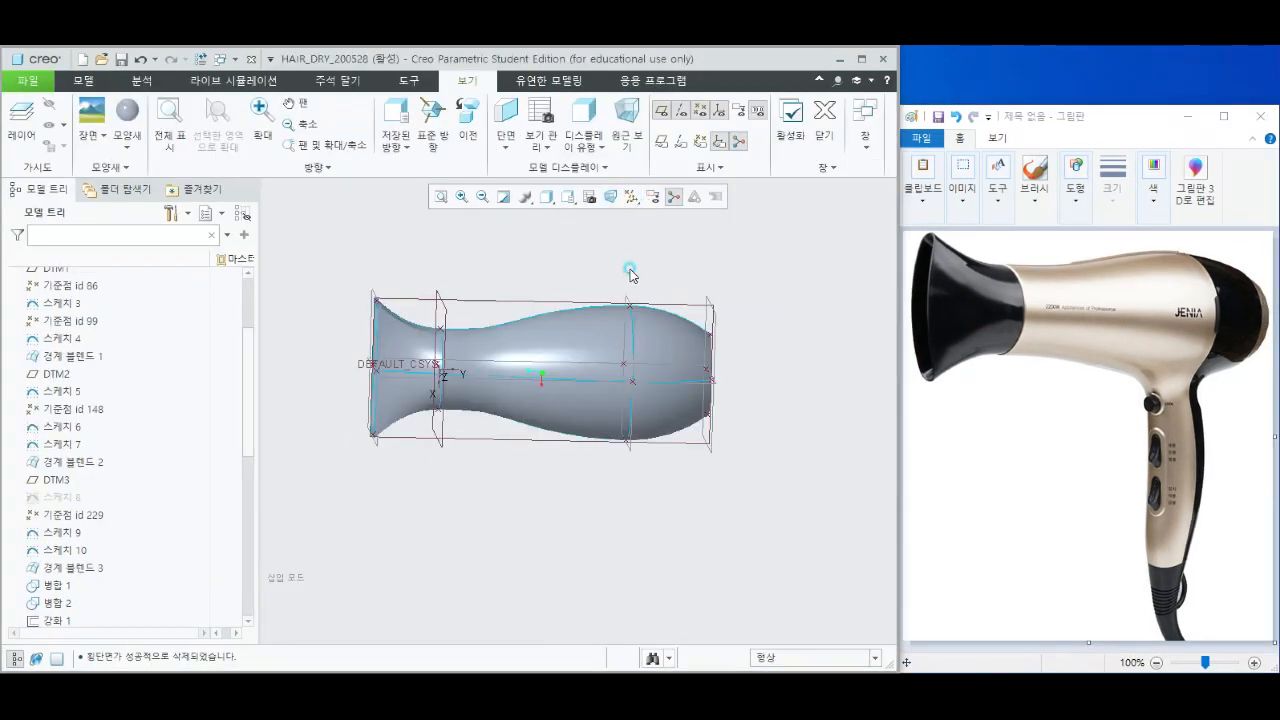
pyautogui.click(531, 300)
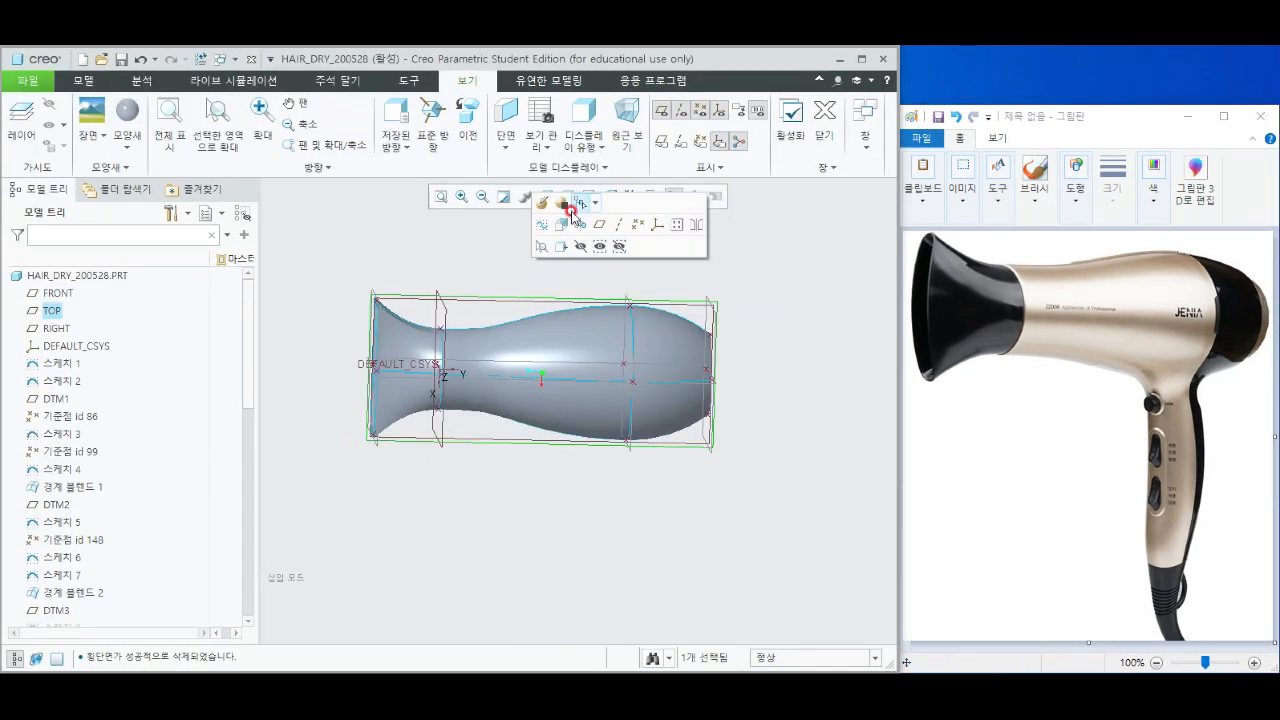
pyautogui.click(572, 210)
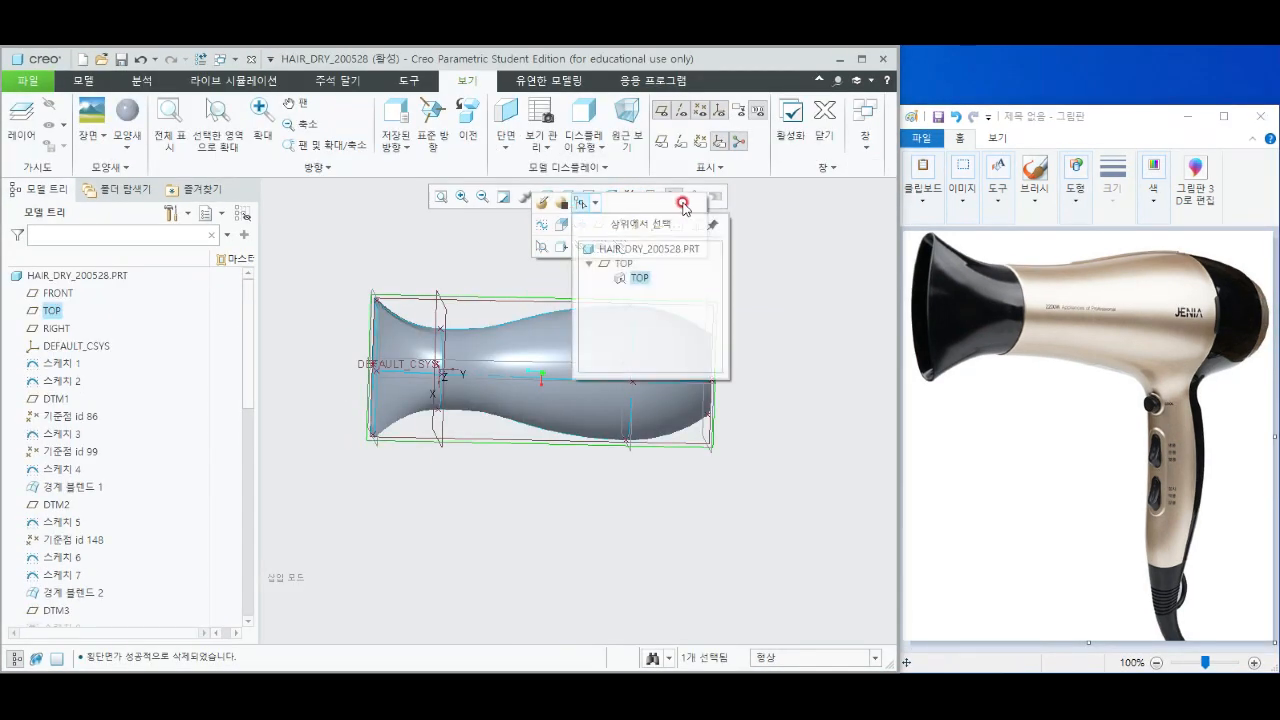
pyautogui.click(847, 330)
# - Create a Y-direction cross-section named Y through the HAIR_DRY_200528 body
pyautogui.keyDown('shift'); pyautogui.moveTo(694, 333); pyautogui.dragTo(697, 385, button='middle'); pyautogui.keyUp('shift')
pyautogui.scroll(-2, 612, 304)
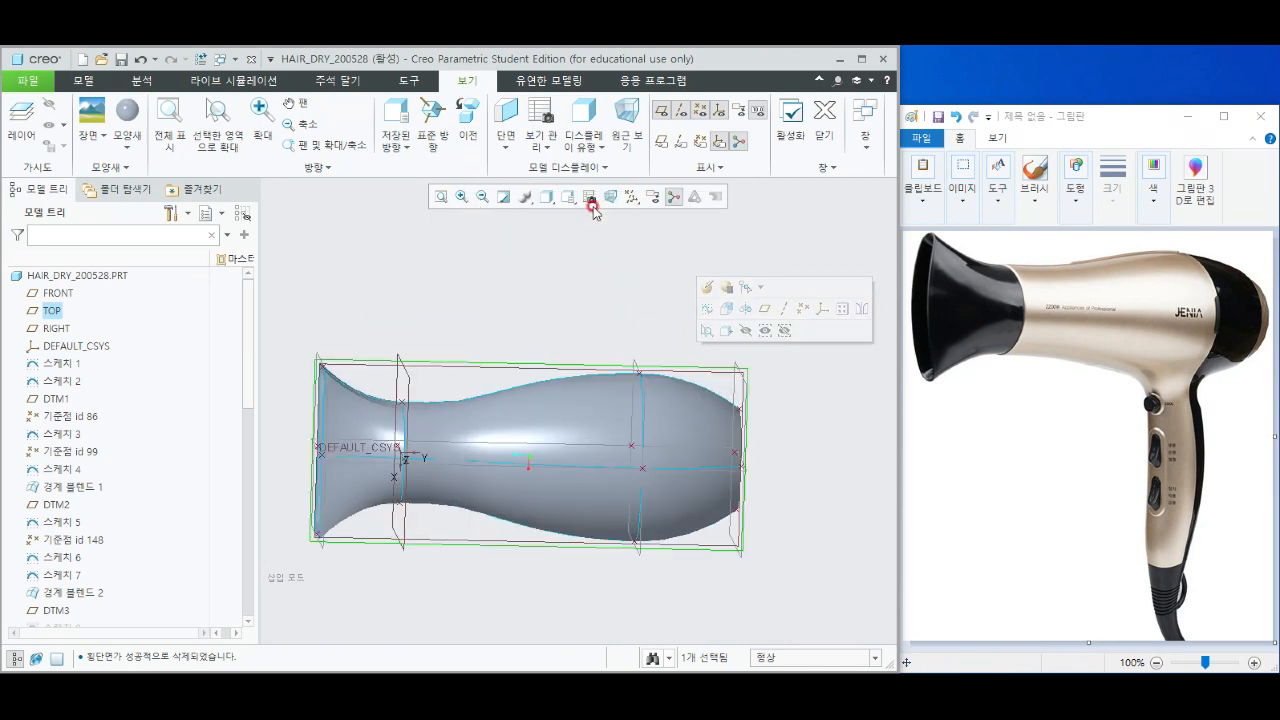
pyautogui.click(591, 196)
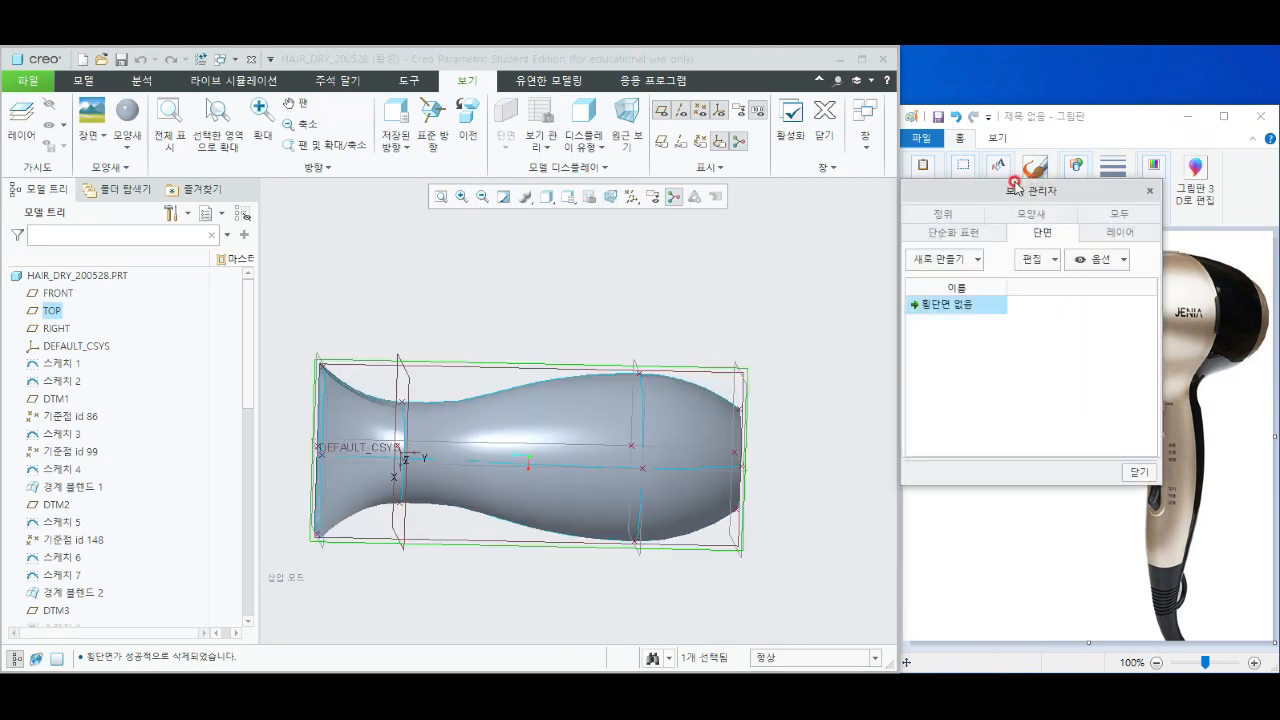
pyautogui.moveTo(1015, 187); pyautogui.dragTo(760, 205)
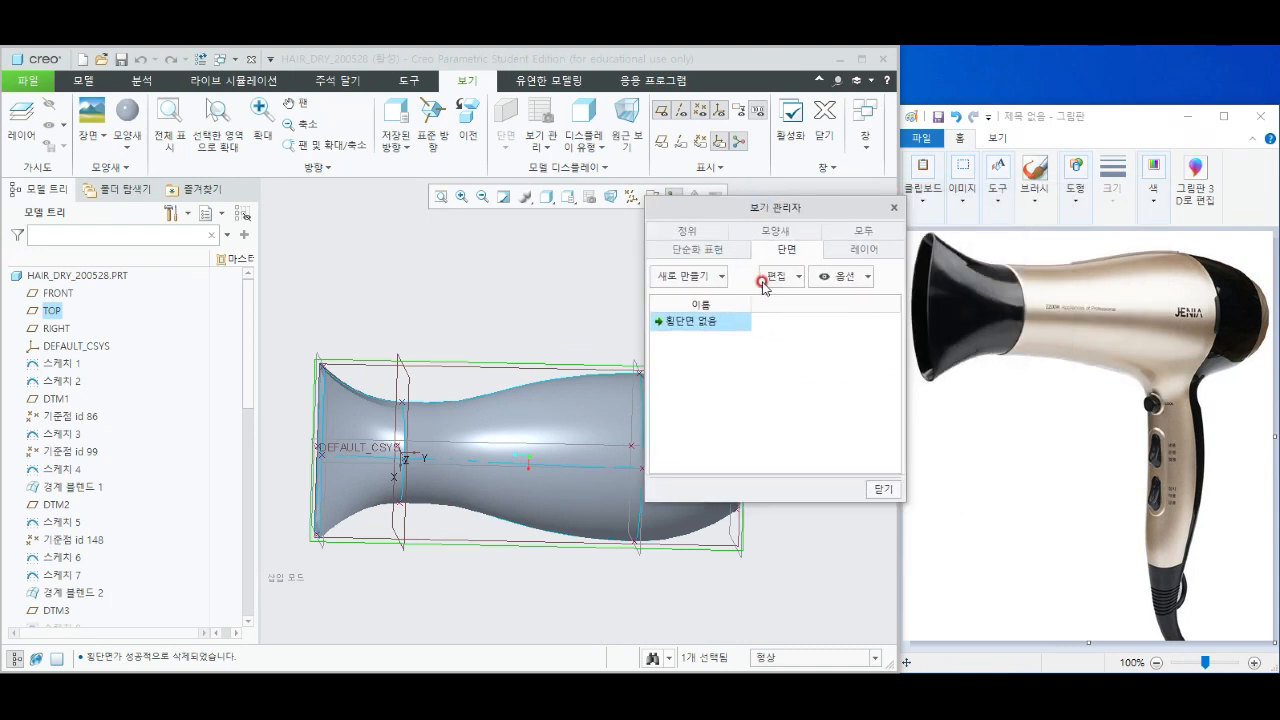
pyautogui.click(695, 278)
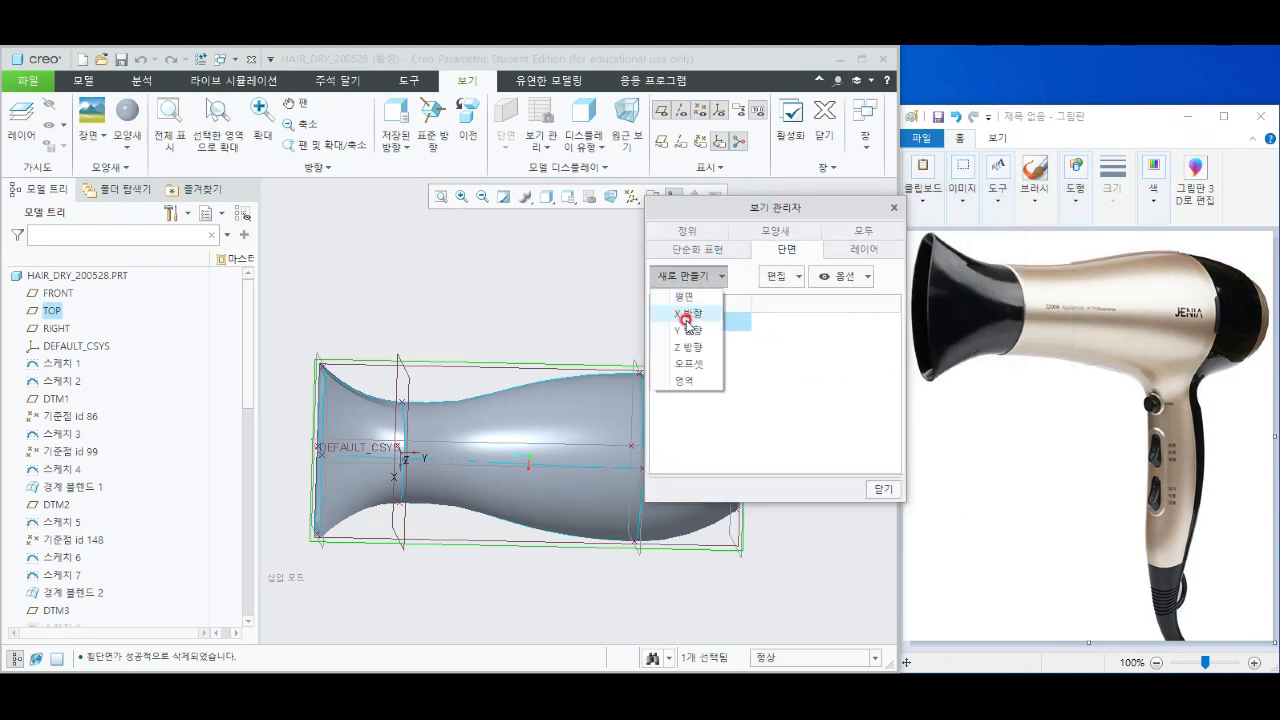
pyautogui.click(687, 330)
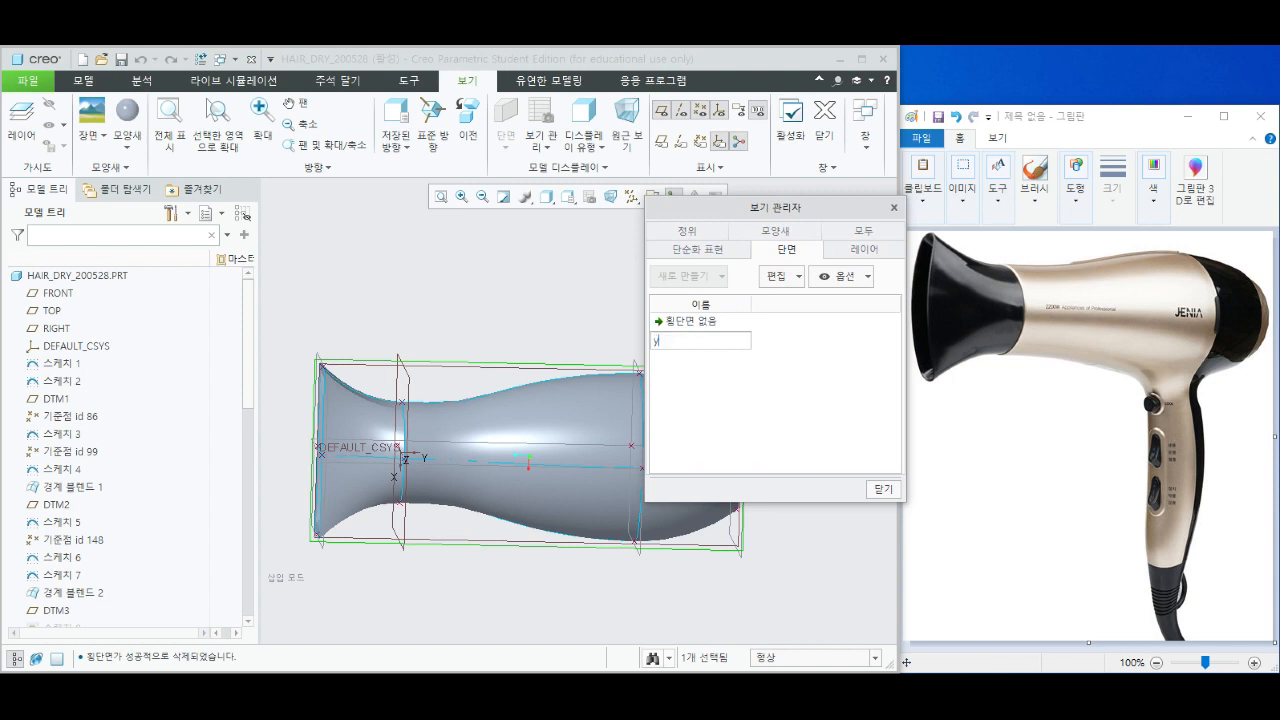
pyautogui.click(775, 360)
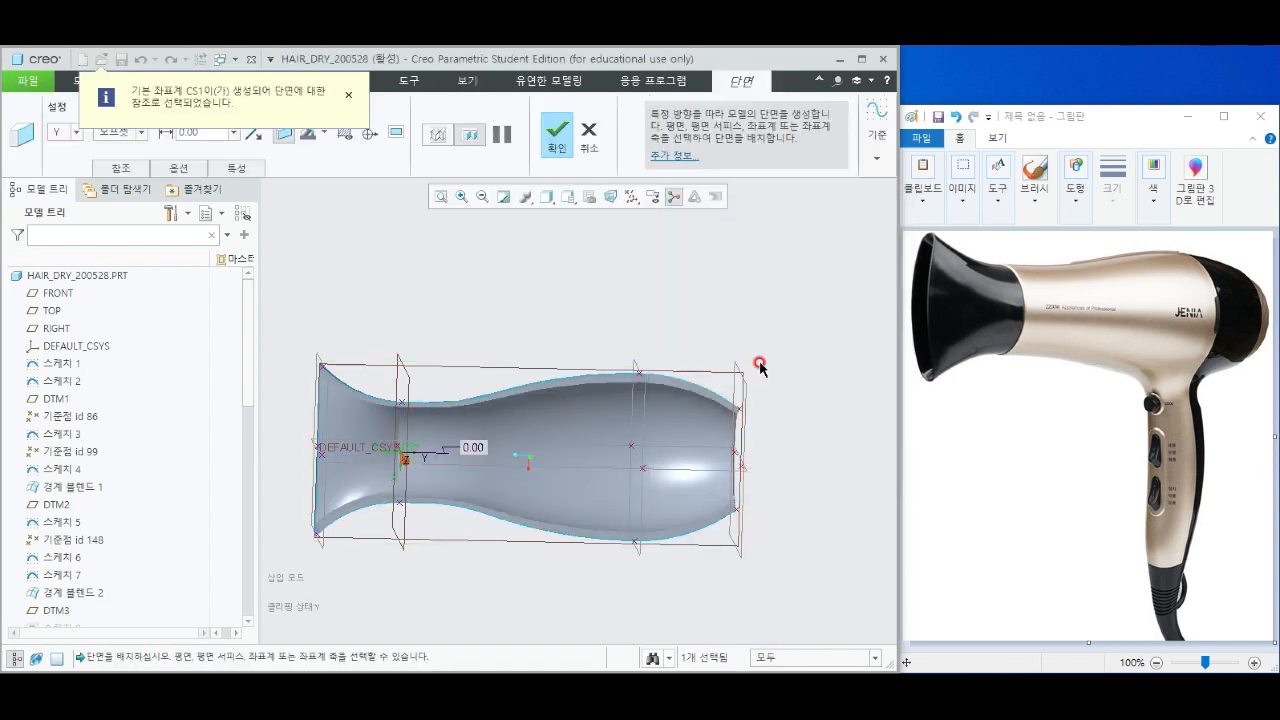
pyautogui.middleClick(812, 365)
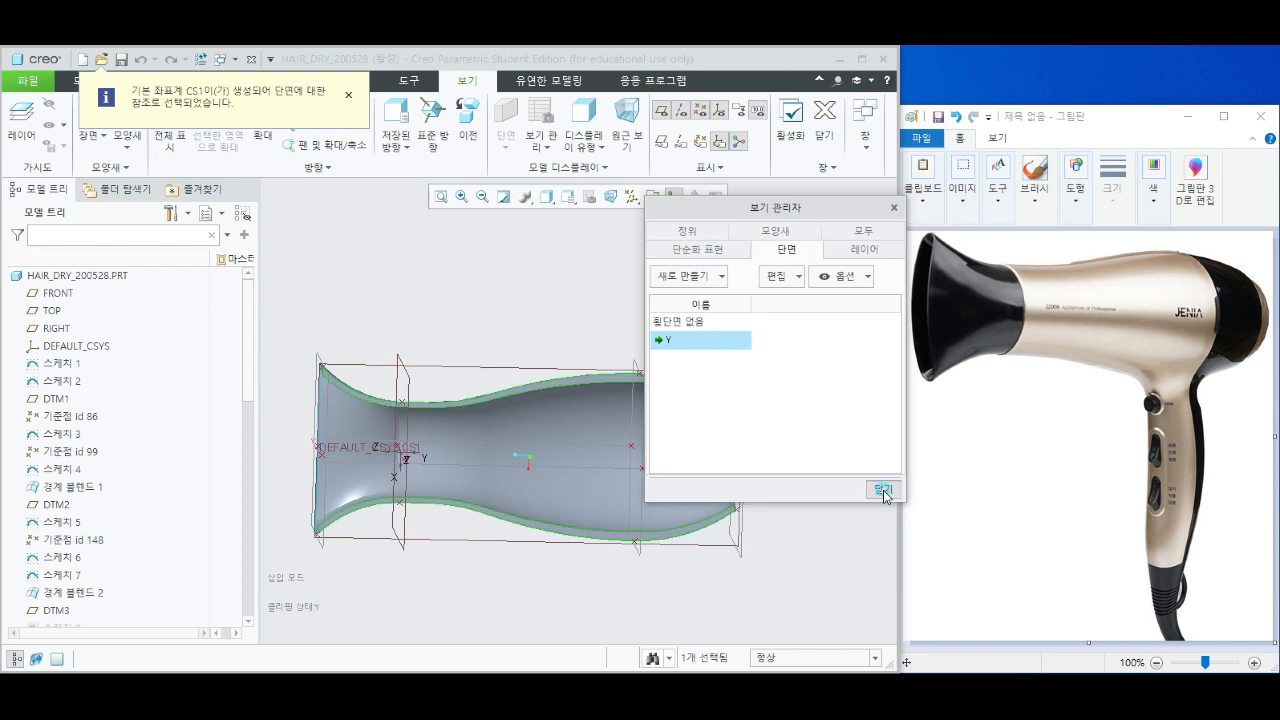
pyautogui.click(883, 489)
pyautogui.moveTo(540, 527); pyautogui.dragTo(715, 322, button='middle')
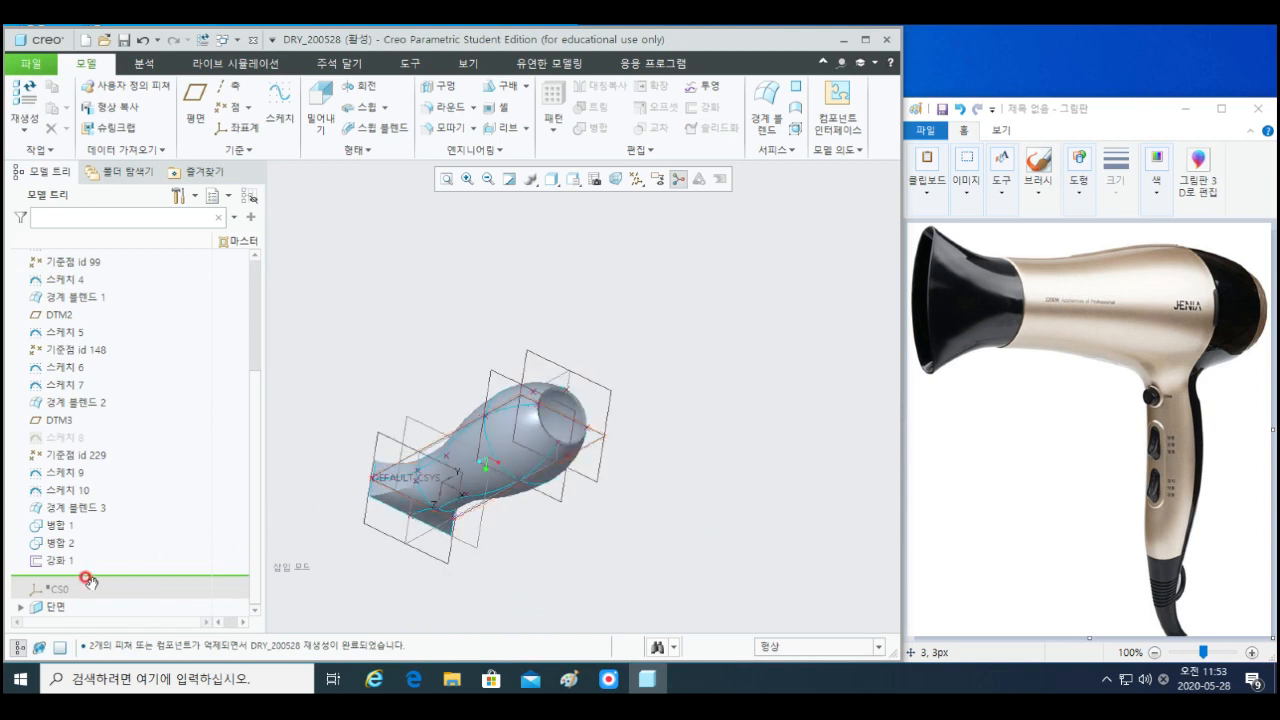
# - Start a Revolve feature sketch on the TOP plane in DRY_200528 and orient the view parallel to the sketch plane
pyautogui.moveTo(88, 580); pyautogui.dragTo(46, 603)
pyautogui.keyDown('shift'); pyautogui.moveTo(634, 428); pyautogui.dragTo(646, 439, button='middle'); pyautogui.keyUp('shift')
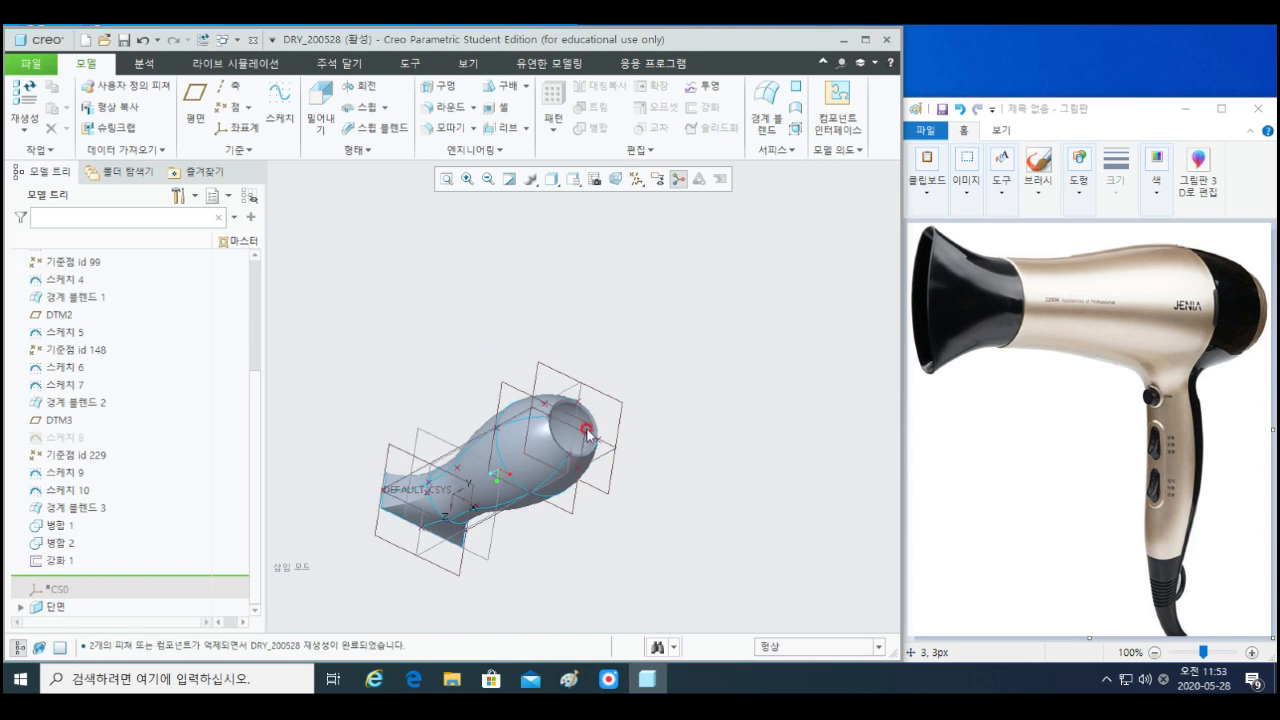
pyautogui.click(497, 411)
pyautogui.keyDown('shift'); pyautogui.moveTo(670, 483); pyautogui.dragTo(718, 395, button='middle'); pyautogui.keyUp('shift')
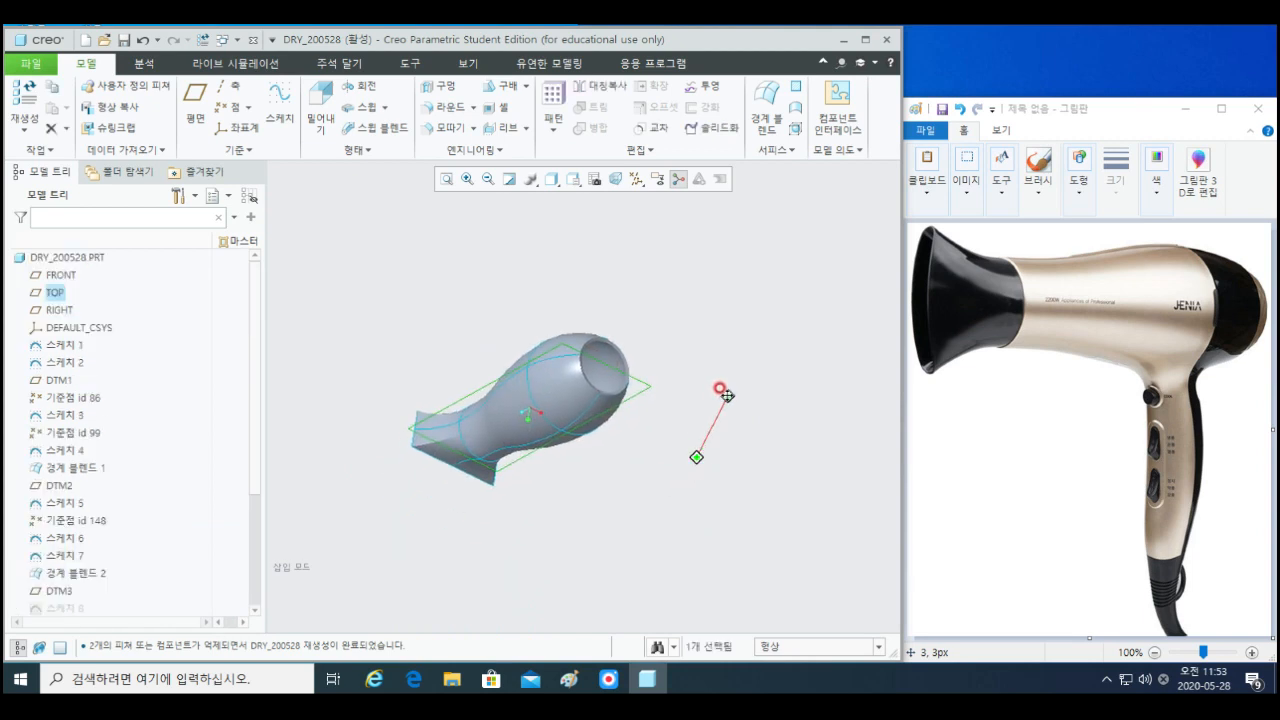
pyautogui.click(360, 87)
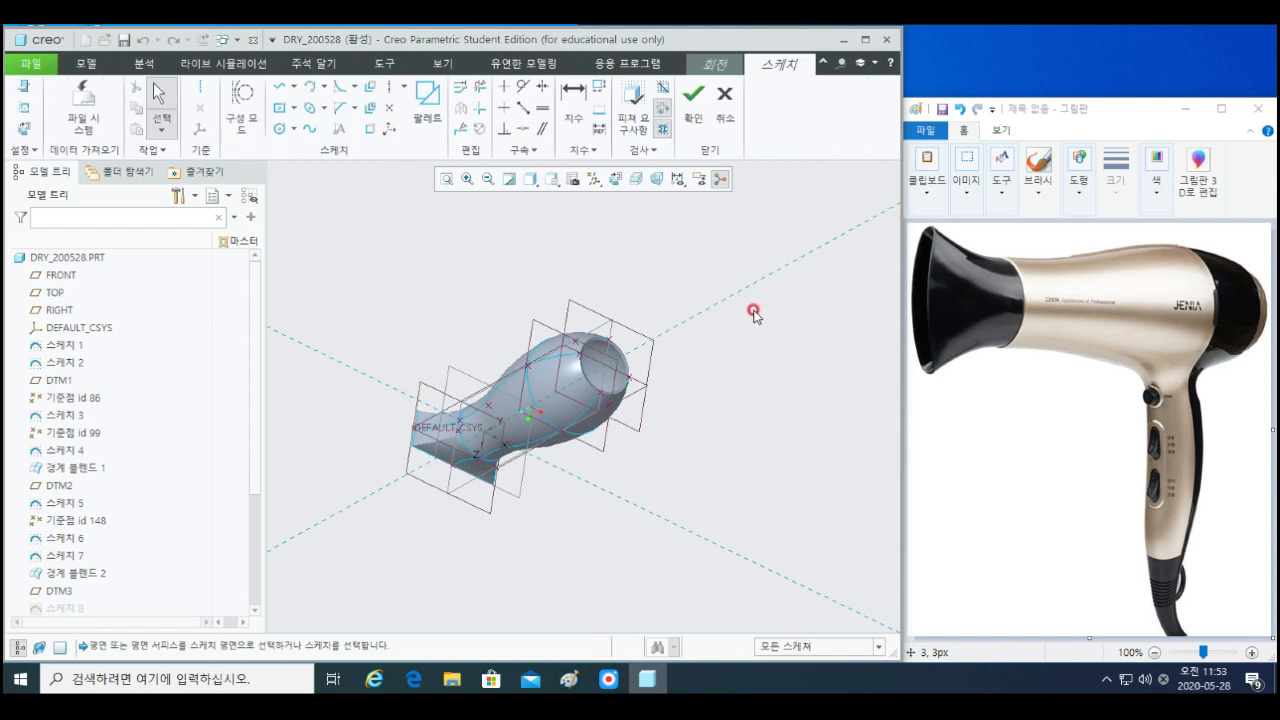
pyautogui.keyDown('shift'); pyautogui.moveTo(754, 315); pyautogui.dragTo(714, 339, button='middle'); pyautogui.keyUp('shift')
pyautogui.click(619, 182)
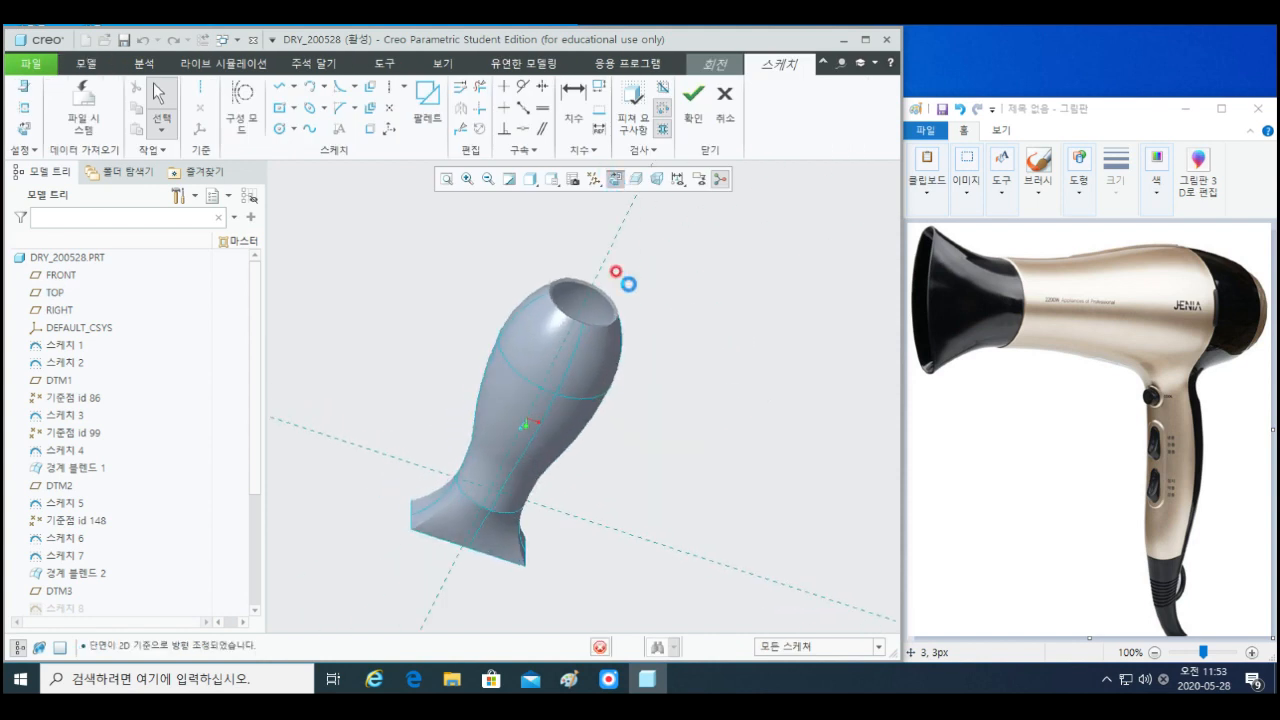
pyautogui.click(577, 180)
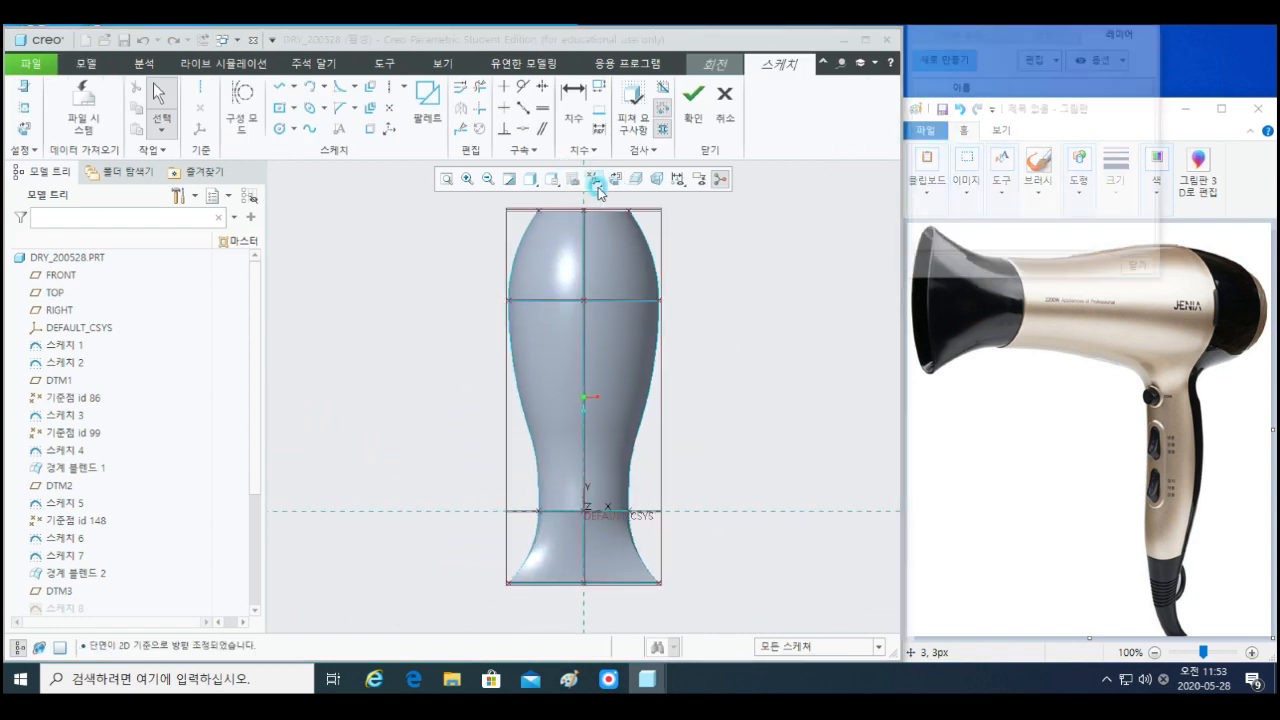
pyautogui.click(1140, 269)
# - Draw a vertical centerline along the body's axis as the revolve axis
pyautogui.keyDown('shift'); pyautogui.moveTo(663, 329); pyautogui.dragTo(617, 463, button='middle'); pyautogui.keyUp('shift')
pyautogui.scroll(3, 563, 373)
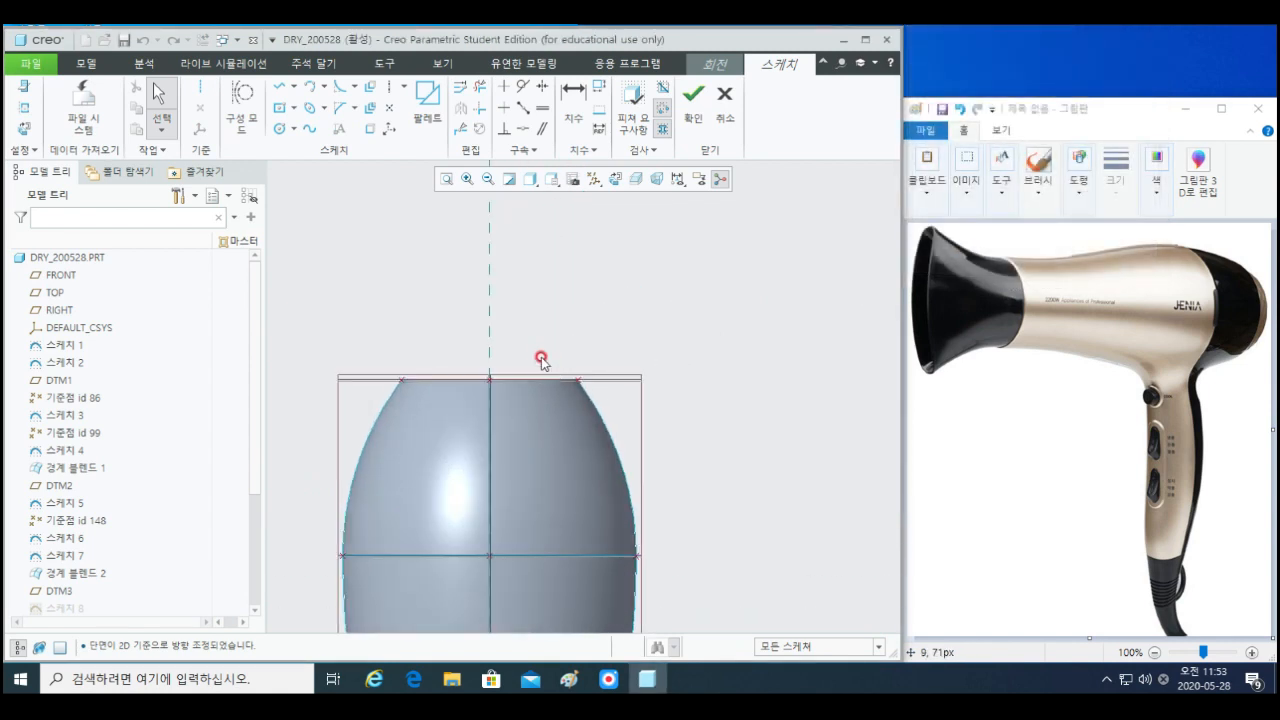
pyautogui.keyDown('shift'); pyautogui.moveTo(453, 345); pyautogui.dragTo(461, 368, button='middle'); pyautogui.keyUp('shift')
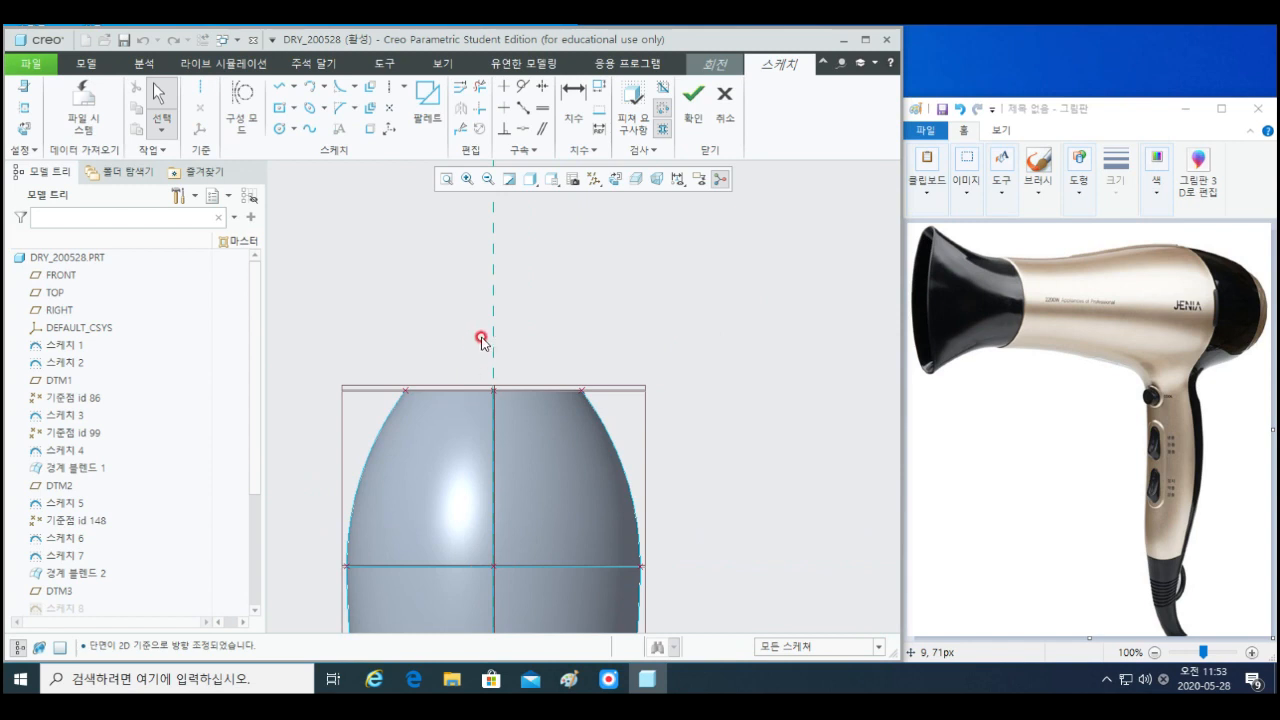
pyautogui.rightClick(458, 318)
pyautogui.click(572, 346)
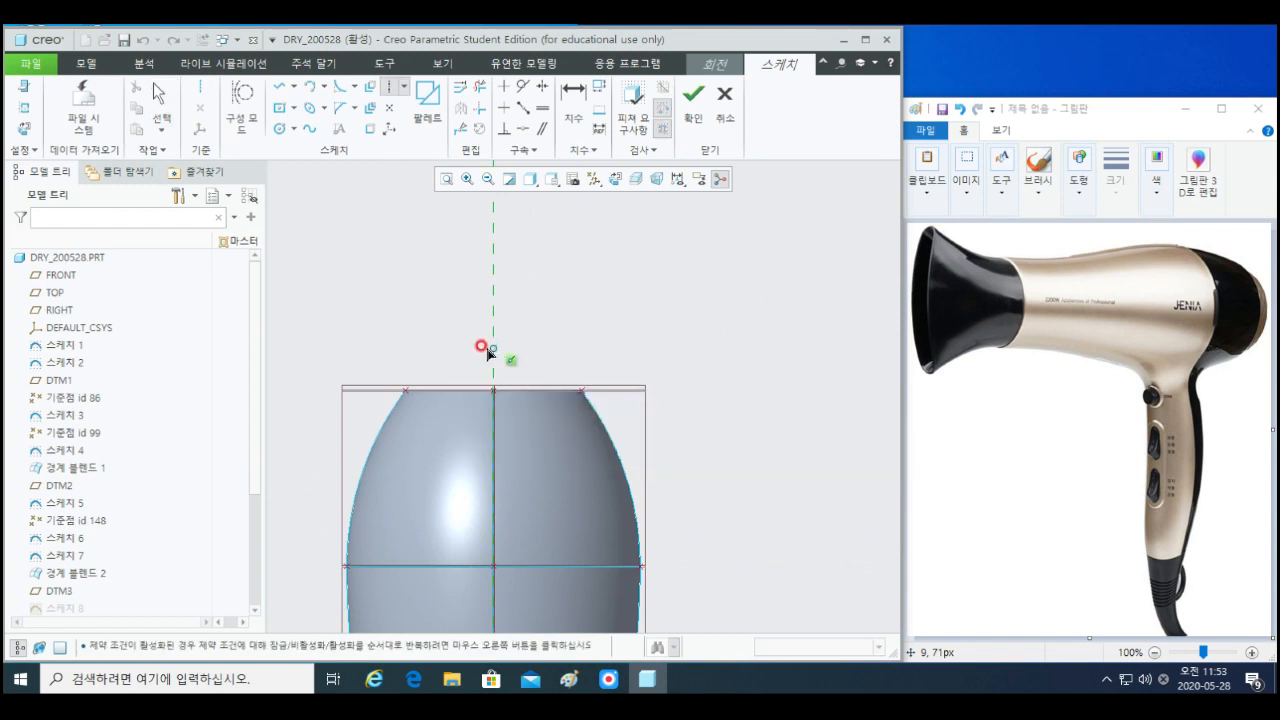
pyautogui.click(491, 390)
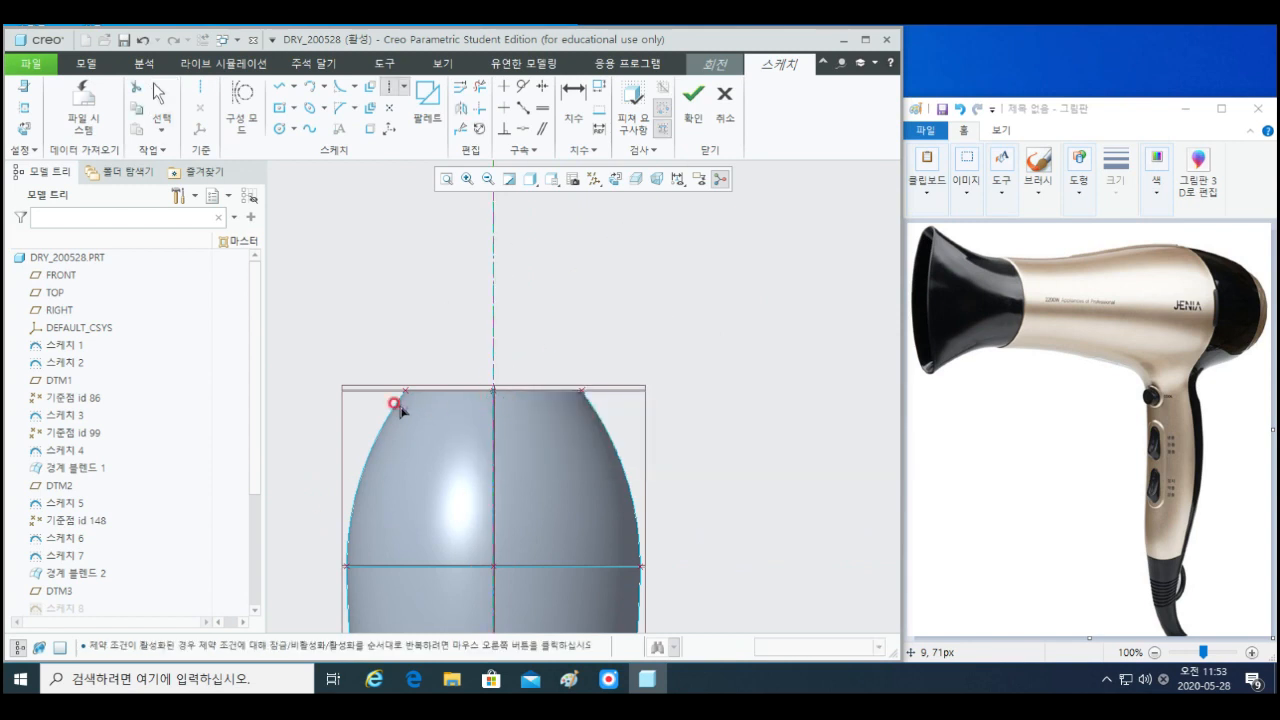
# - Add datum plane DTM3 and the points PNT15 and PNT13 on the body's rear rim as sketch references
pyautogui.click(26, 108)
pyautogui.moveTo(431, 338); pyautogui.dragTo(441, 373, button='middle')
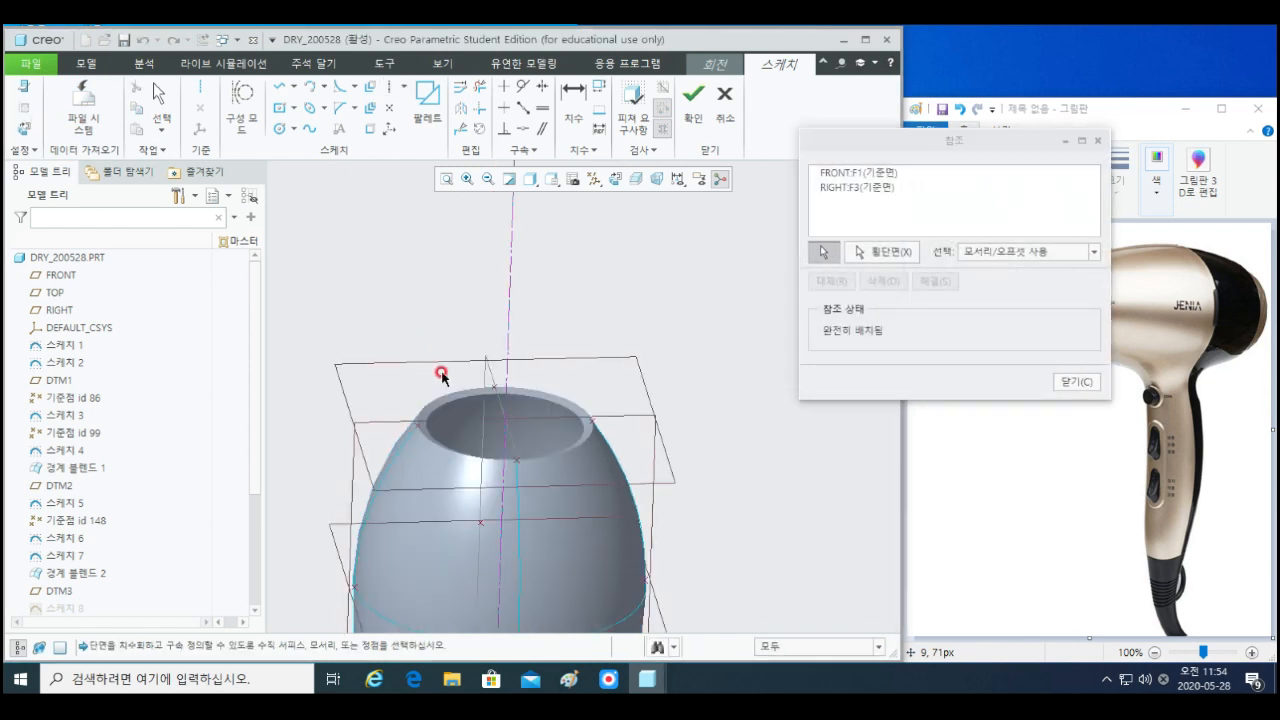
pyautogui.click(387, 363)
pyautogui.scroll(2, 455, 345)
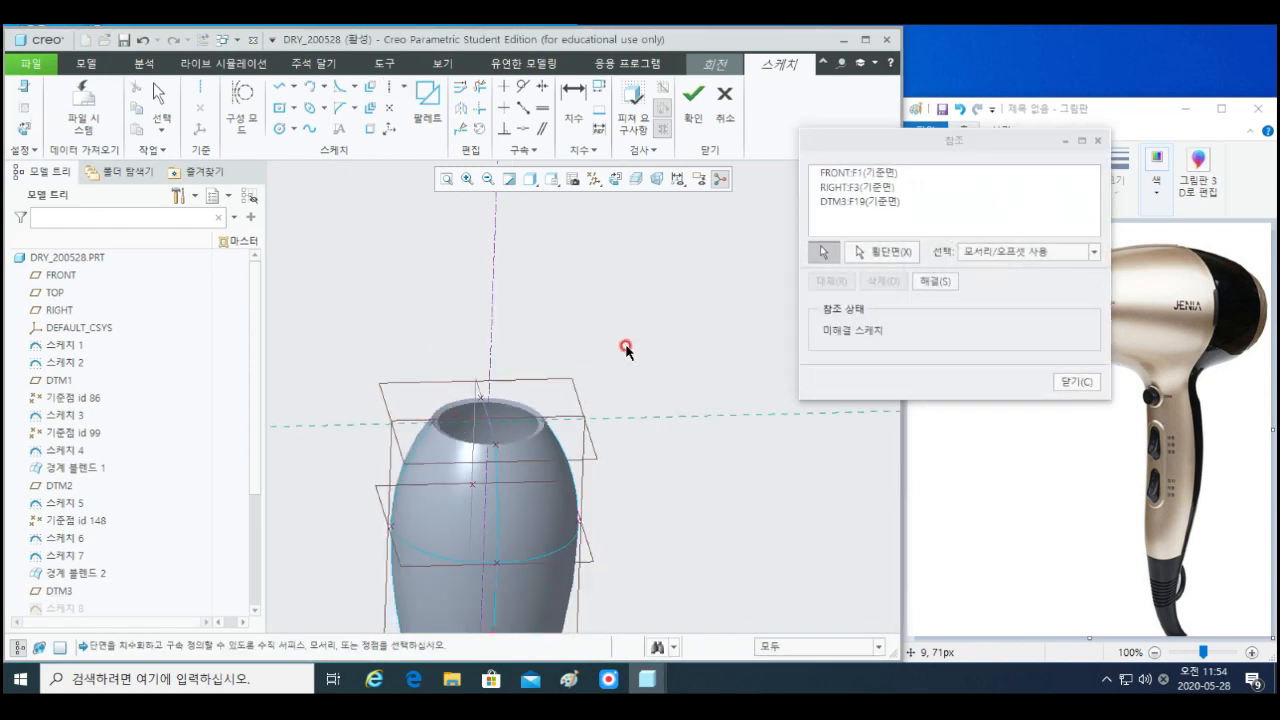
pyautogui.keyDown('shift'); pyautogui.moveTo(626, 346); pyautogui.dragTo(631, 371, button='middle'); pyautogui.keyUp('shift')
pyautogui.scroll(-2, 436, 447)
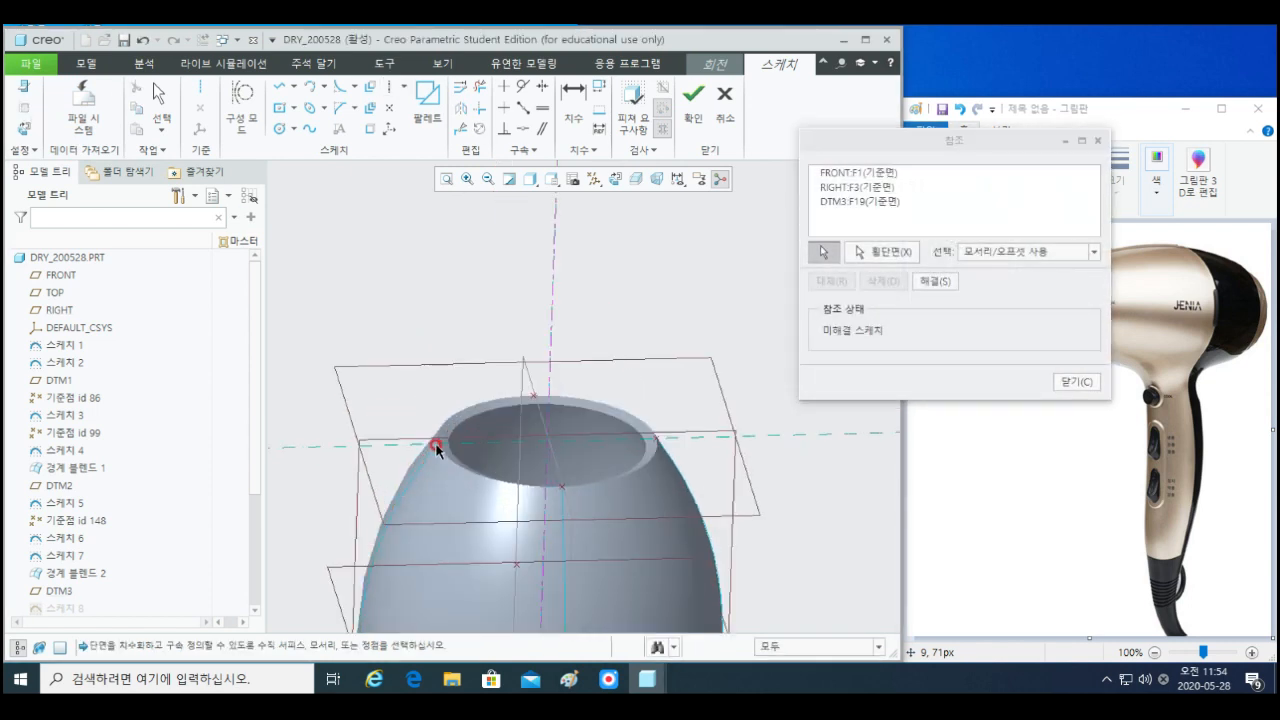
pyautogui.click(438, 446)
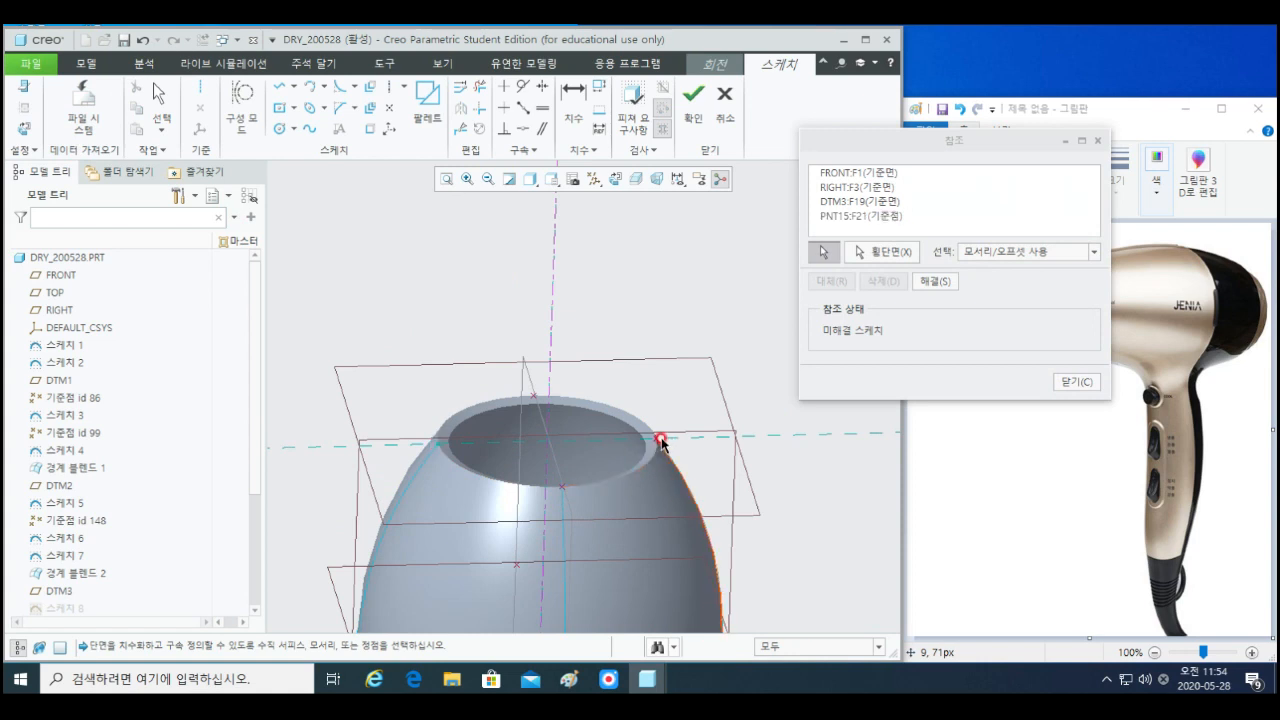
pyautogui.scroll(-2, 656, 440)
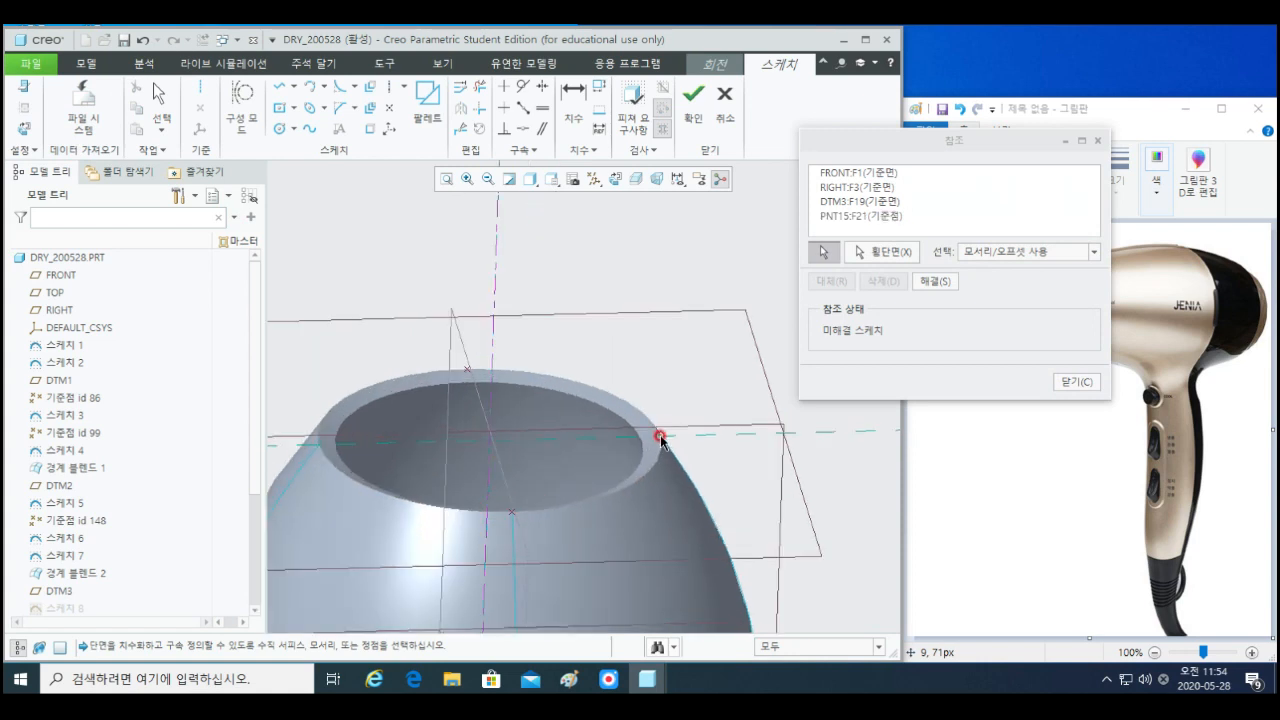
pyautogui.click(660, 440)
pyautogui.scroll(3, 688, 462)
pyautogui.click(1070, 380)
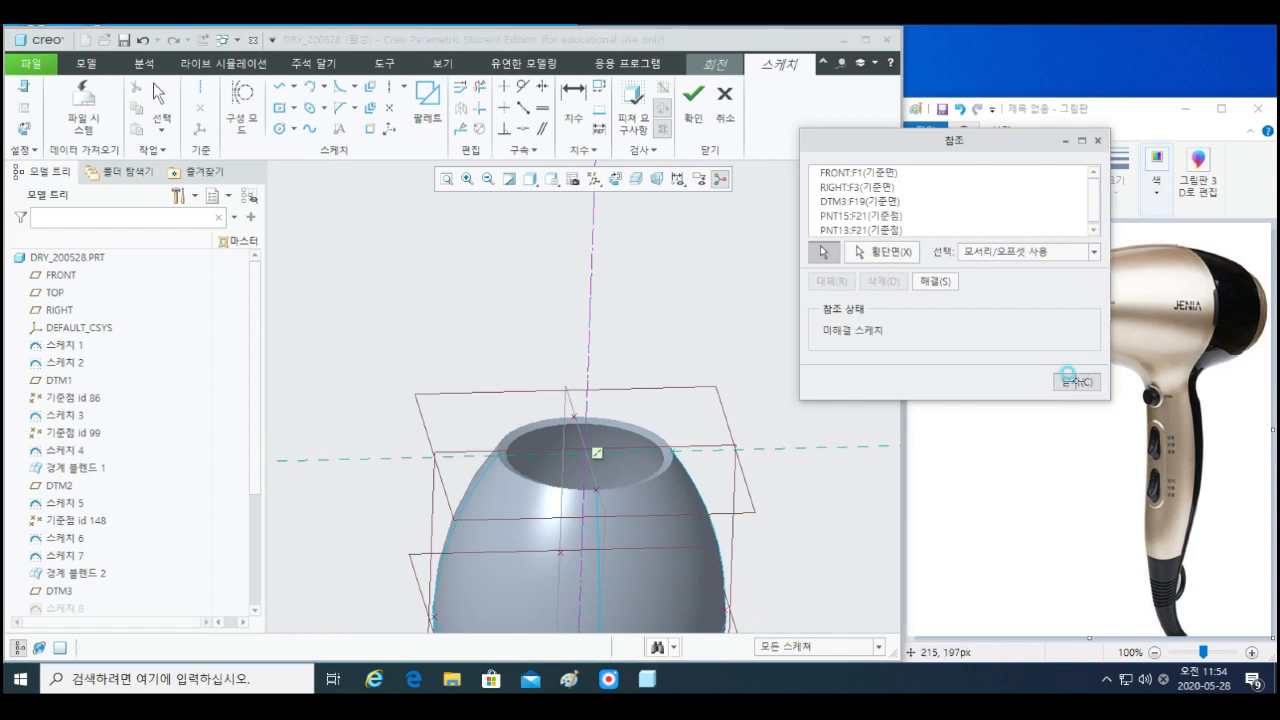
# - Draw a horizontal centerline beyond the body's rear end and set its distance from the end plane to 30
pyautogui.scroll(3, 792, 416)
pyautogui.keyDown('shift'); pyautogui.moveTo(755, 369); pyautogui.dragTo(617, 379, button='middle'); pyautogui.keyUp('shift')
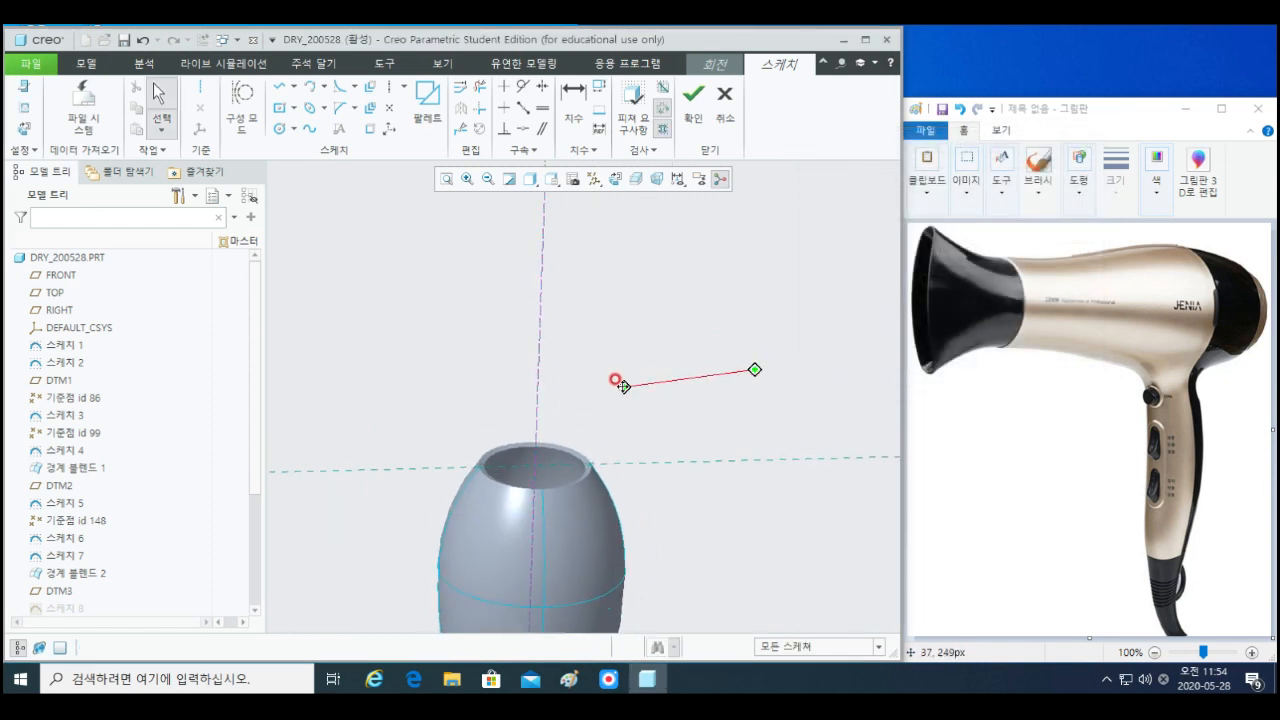
pyautogui.click(598, 186)
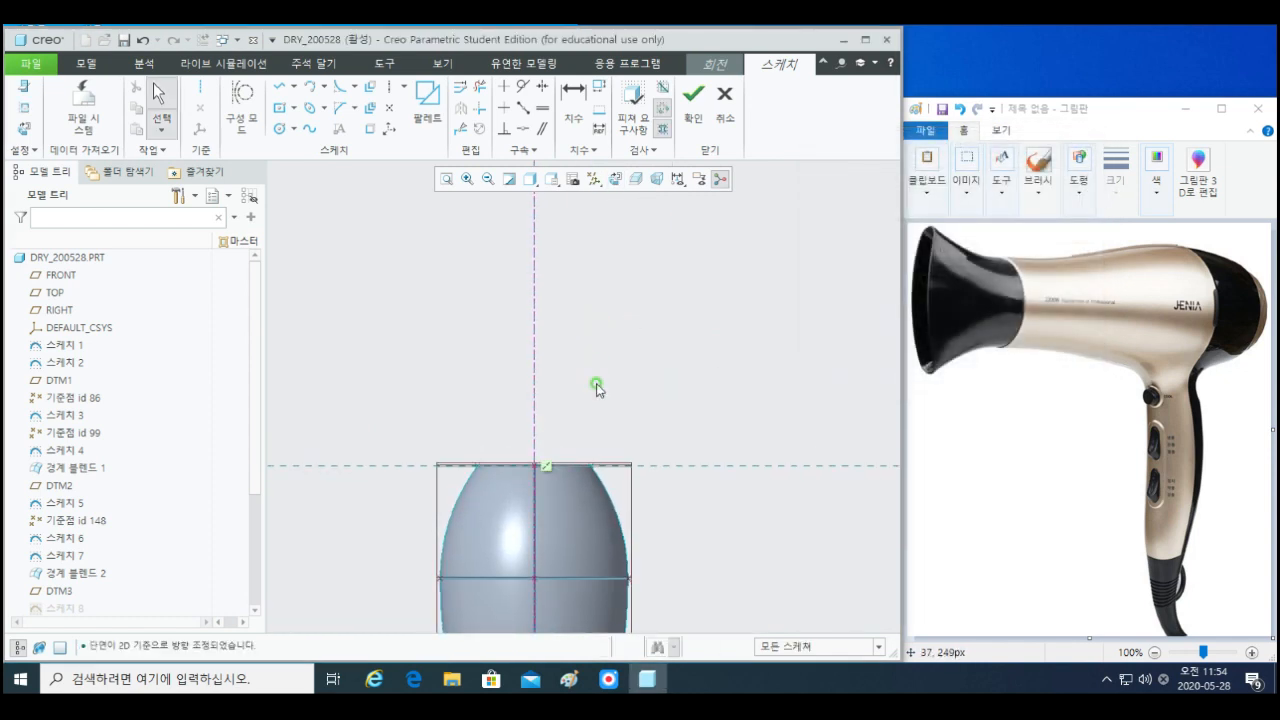
pyautogui.rightClick(597, 388)
pyautogui.click(718, 415)
pyautogui.click(534, 416)
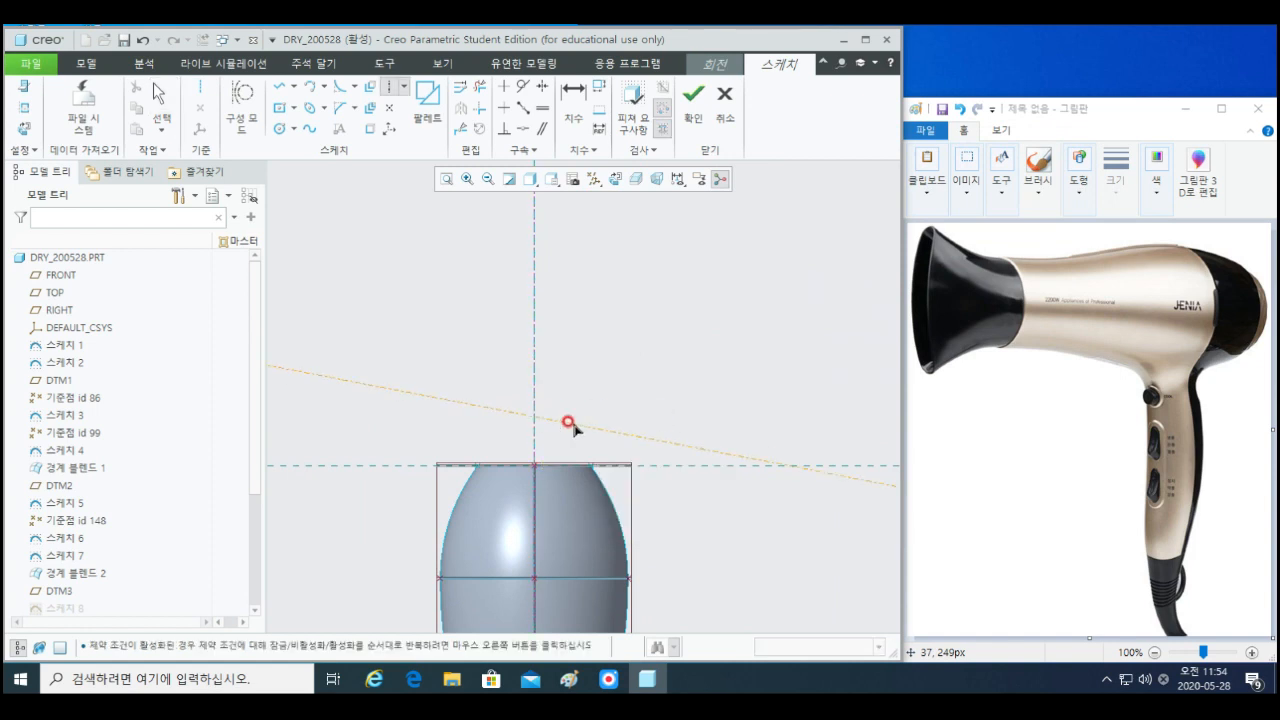
pyautogui.click(596, 417)
pyautogui.middleClick(673, 461)
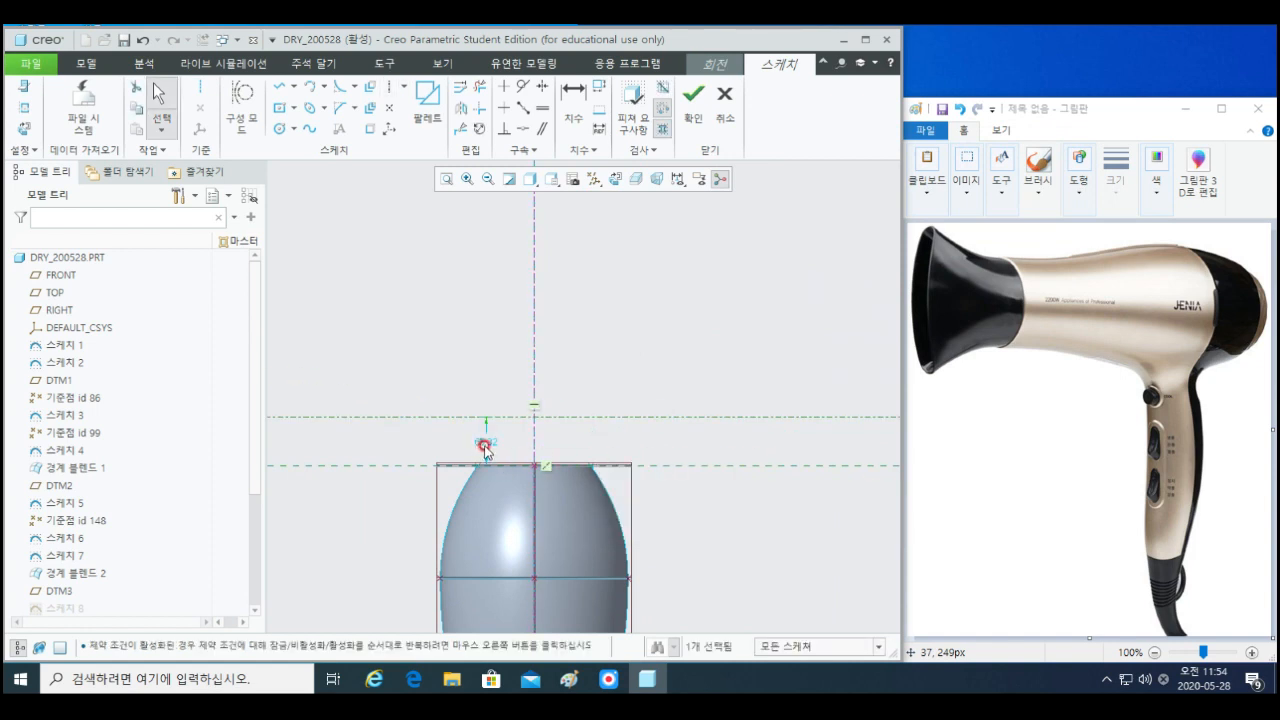
pyautogui.doubleClick(486, 443)
pyautogui.write('30')
pyautogui.press('Return')
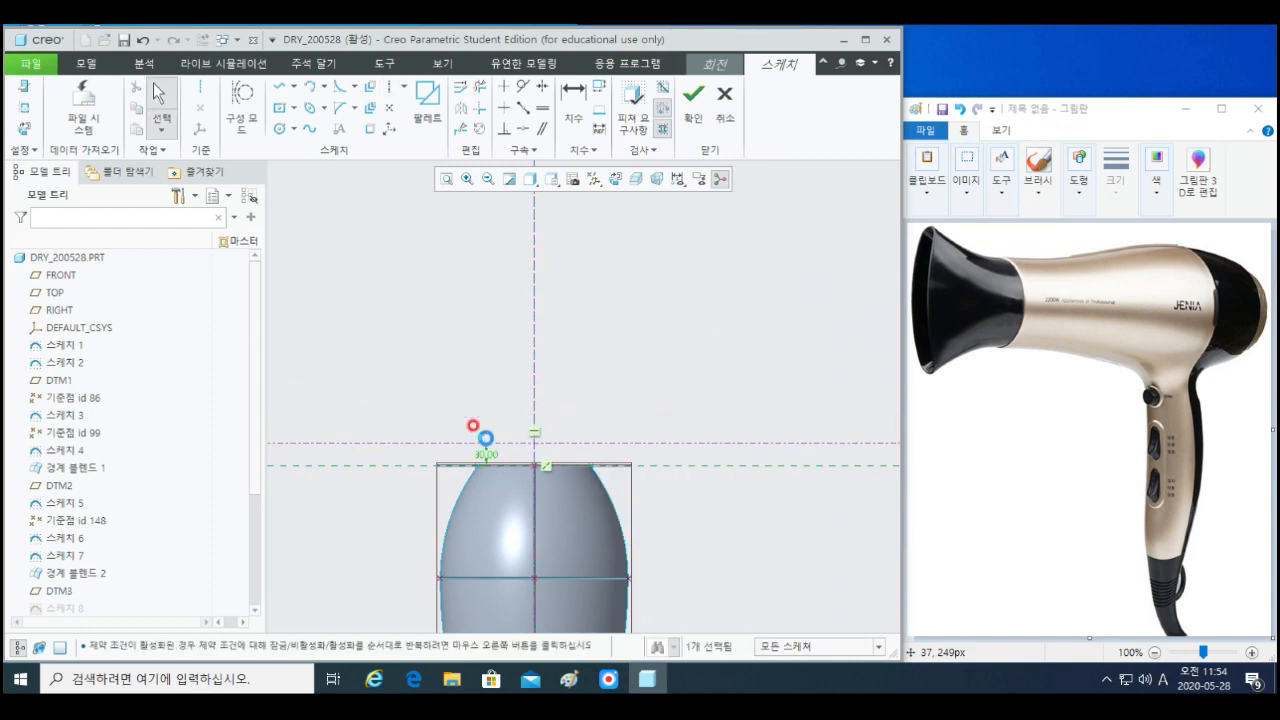
# - Sketch an arc between the two rear rim reference points, tangent to the horizontal centerline
pyautogui.scroll(2, 534, 430)
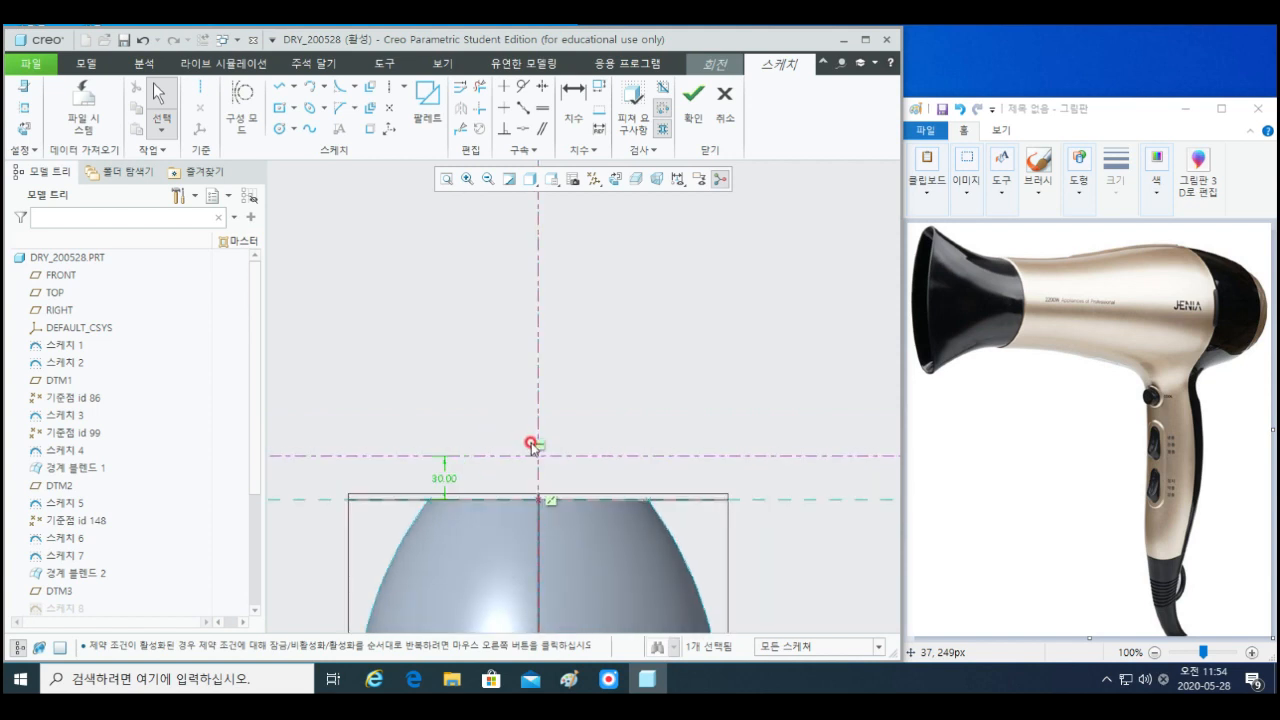
pyautogui.click(310, 86)
pyautogui.click(431, 502)
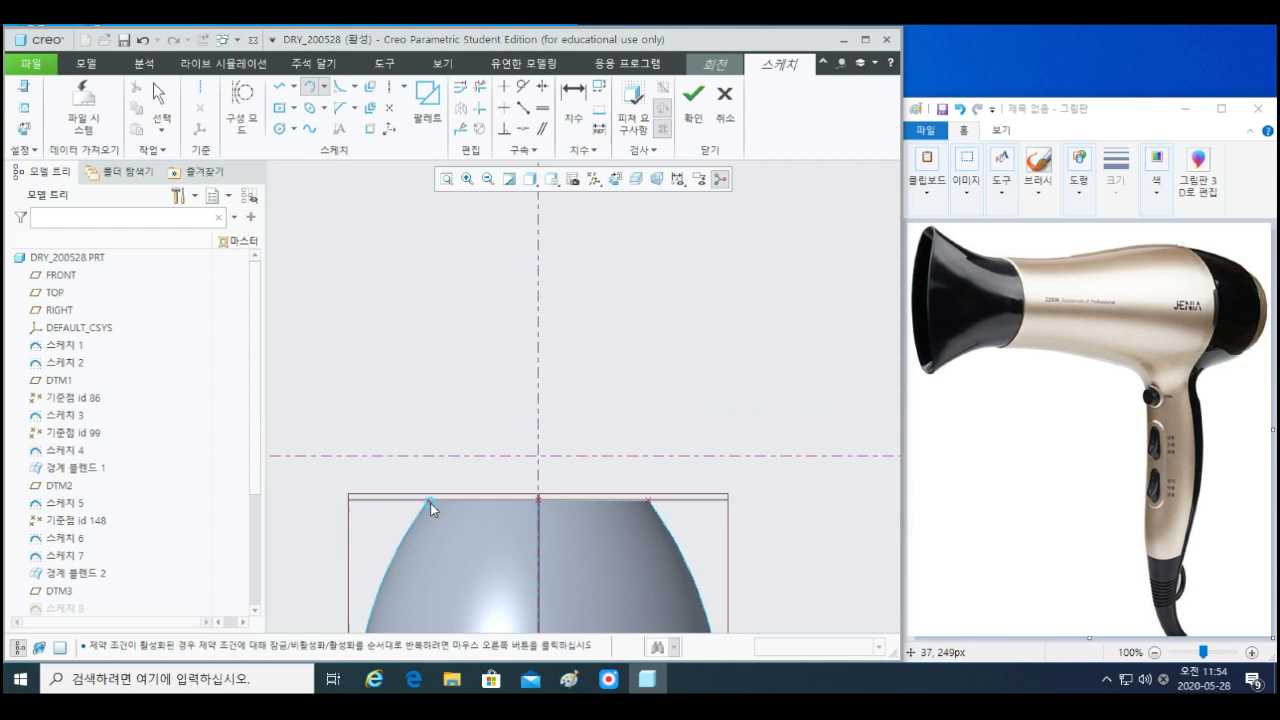
pyautogui.click(650, 501)
pyautogui.click(571, 463)
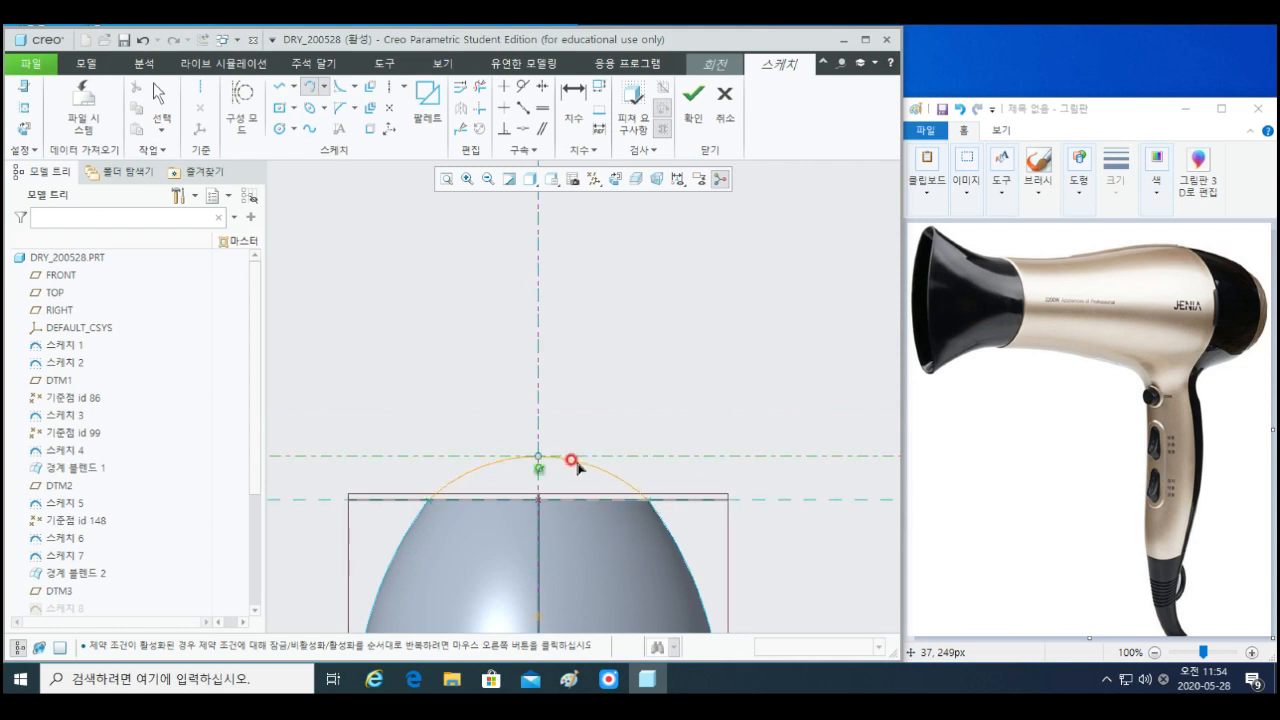
pyautogui.middleClick(670, 490)
pyautogui.keyDown('shift'); pyautogui.moveTo(743, 510); pyautogui.dragTo(713, 489, button='middle'); pyautogui.keyUp('shift')
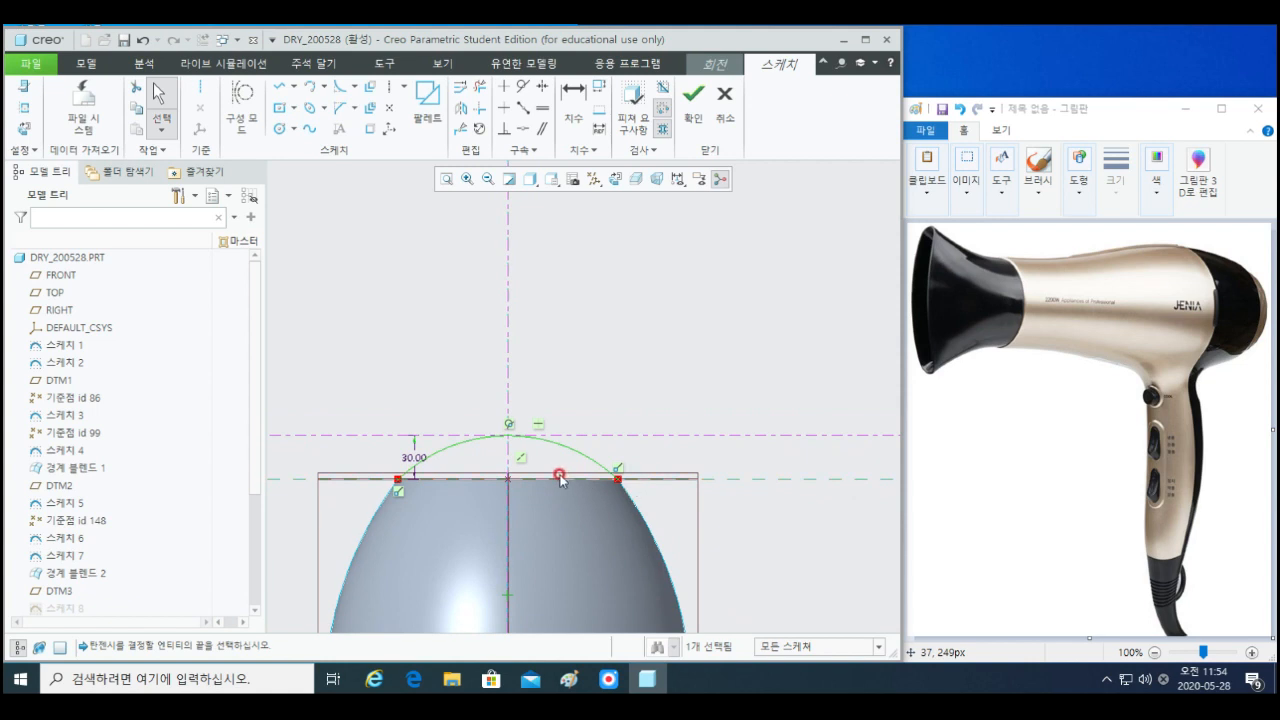
# - Offset the arc by -12 and draw a horizontal line along the end plane from the outer arc's end to the offset arc
pyautogui.click(369, 86)
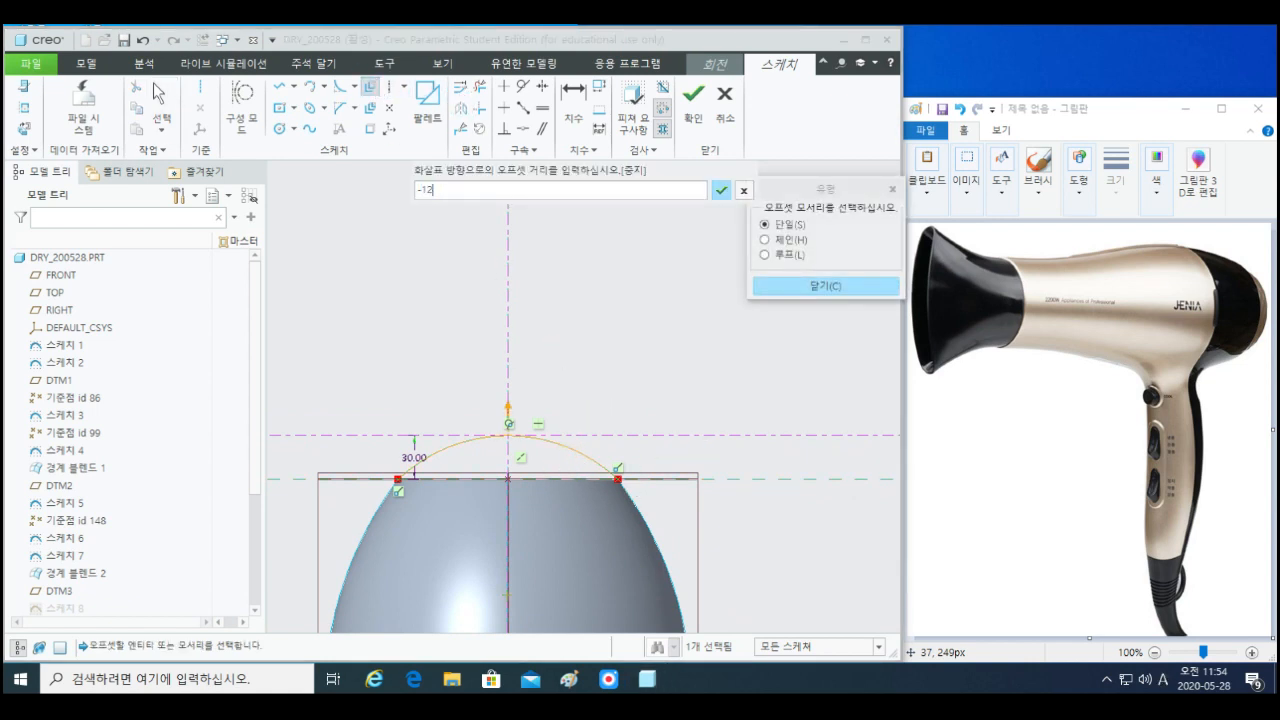
pyautogui.press('Return')
pyautogui.scroll(4, 637, 485)
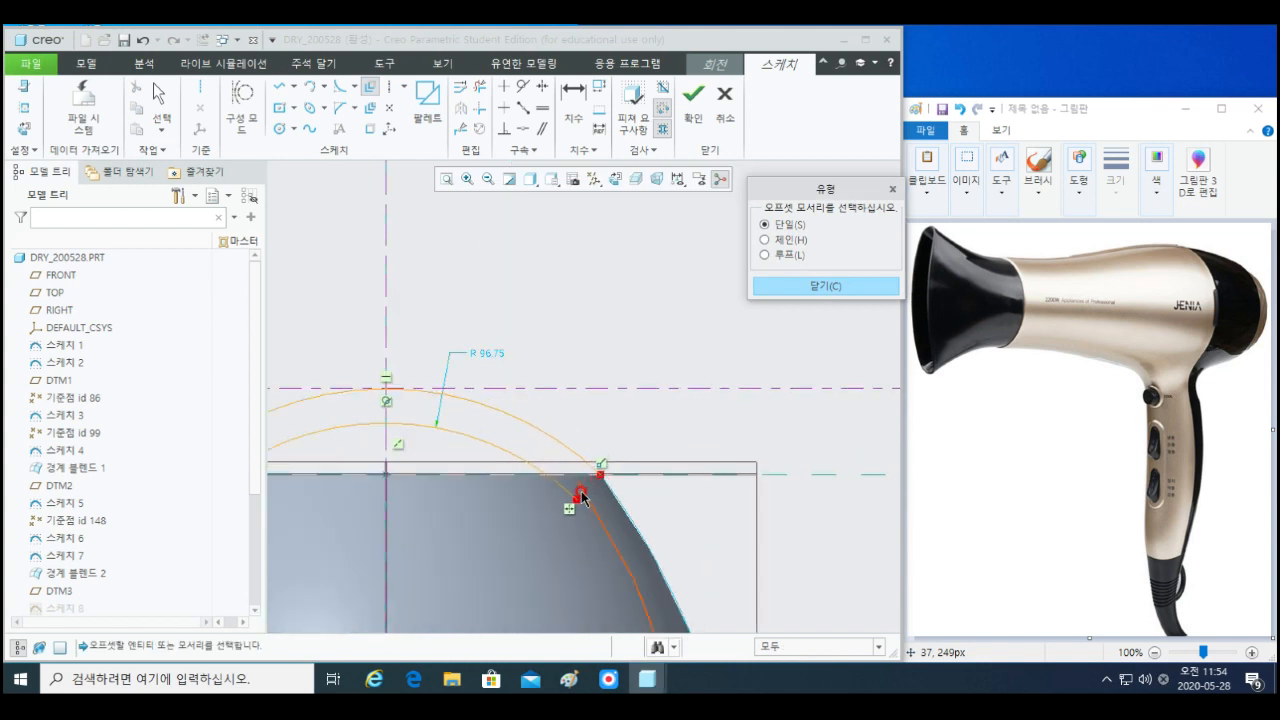
pyautogui.press('l')
pyautogui.click(599, 475)
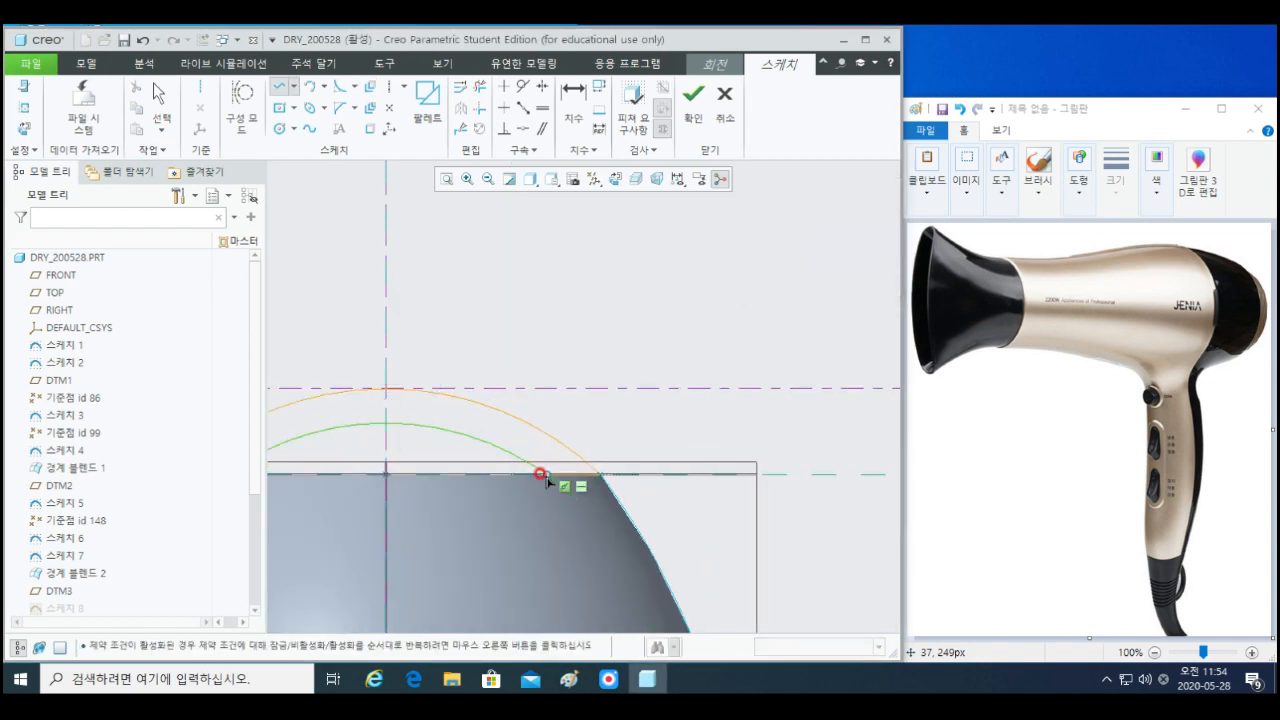
pyautogui.click(542, 476)
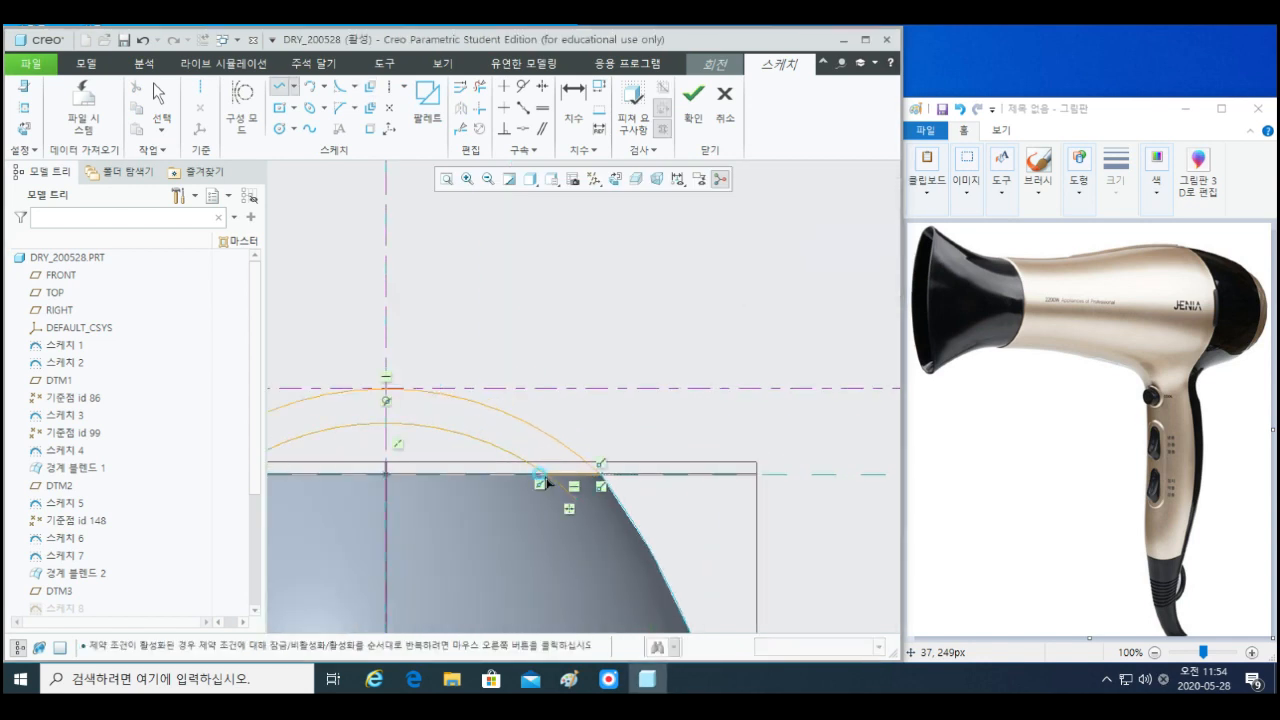
# - Trim the offset arc below the end plane and remove everything on one side of the vertical axis, keeping half the profile
pyautogui.click(480, 86)
pyautogui.moveTo(562, 499); pyautogui.dragTo(444, 483)
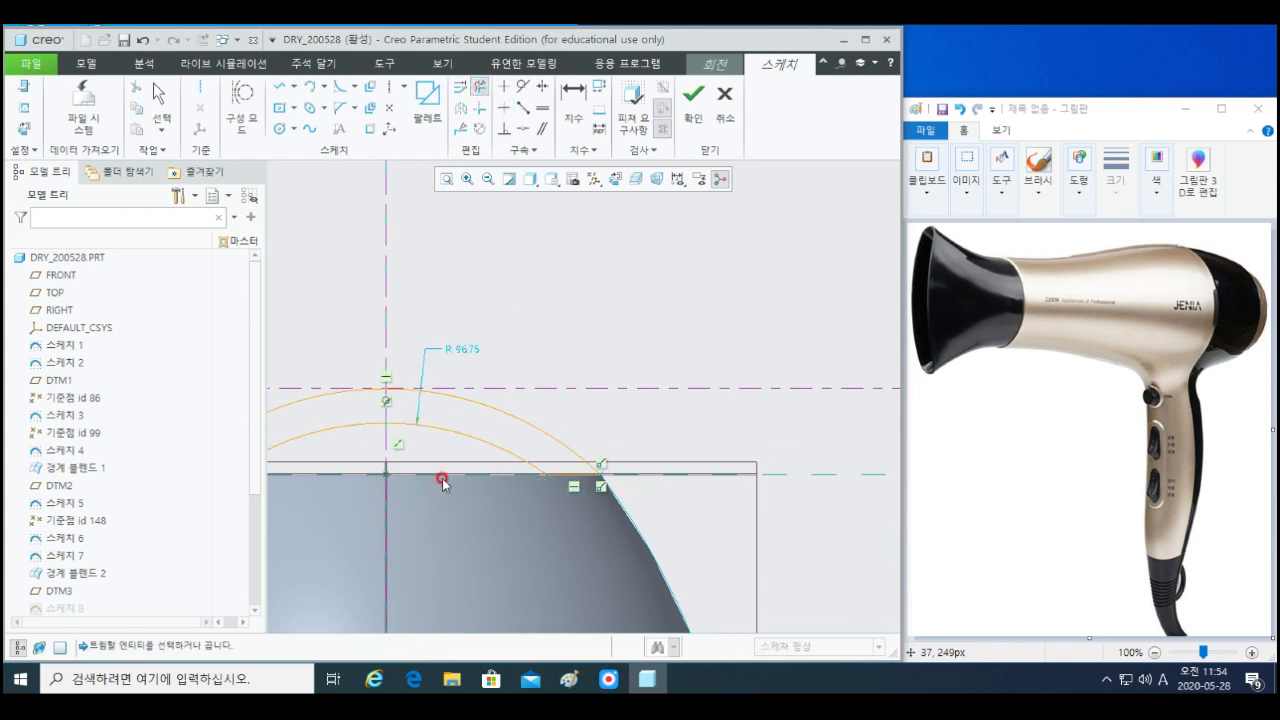
pyautogui.moveTo(345, 371); pyautogui.dragTo(341, 447)
pyautogui.scroll(2, 346, 470)
pyautogui.keyDown('shift'); pyautogui.moveTo(349, 506); pyautogui.dragTo(510, 466, button='middle'); pyautogui.keyUp('shift')
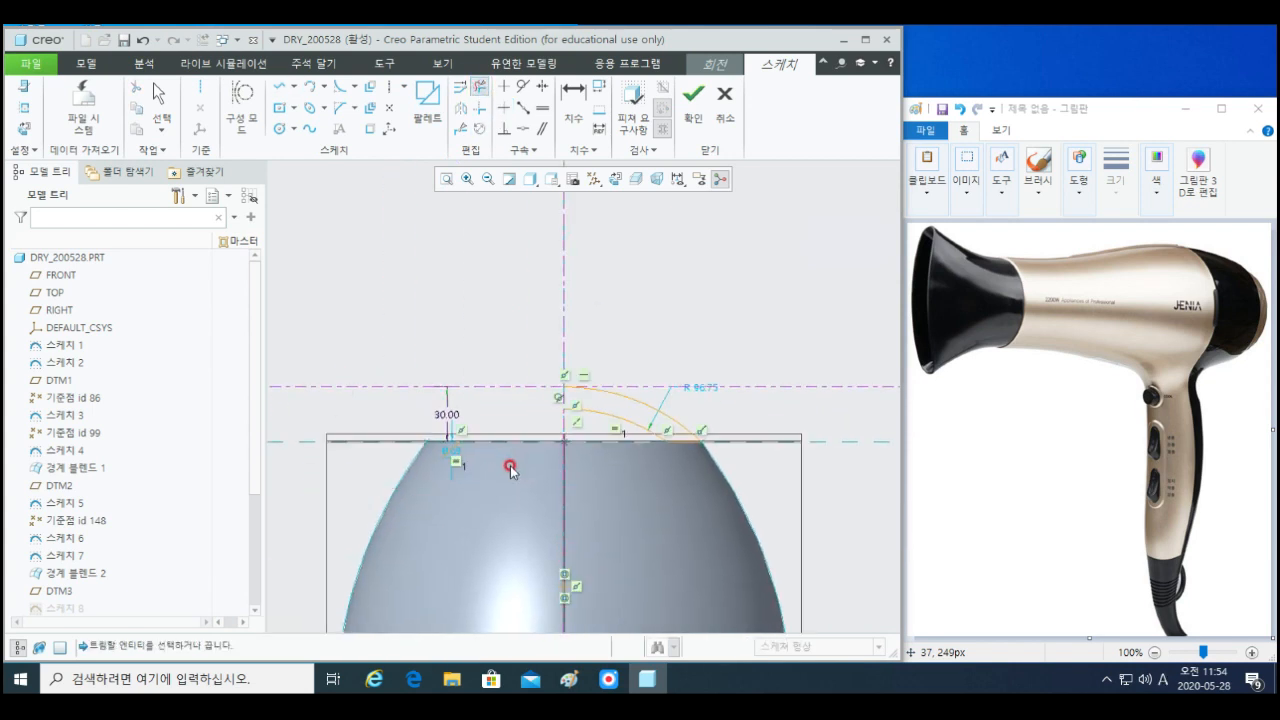
pyautogui.scroll(-2, 466, 453)
pyautogui.moveTo(419, 427); pyautogui.dragTo(454, 464)
pyautogui.middleClick(648, 413)
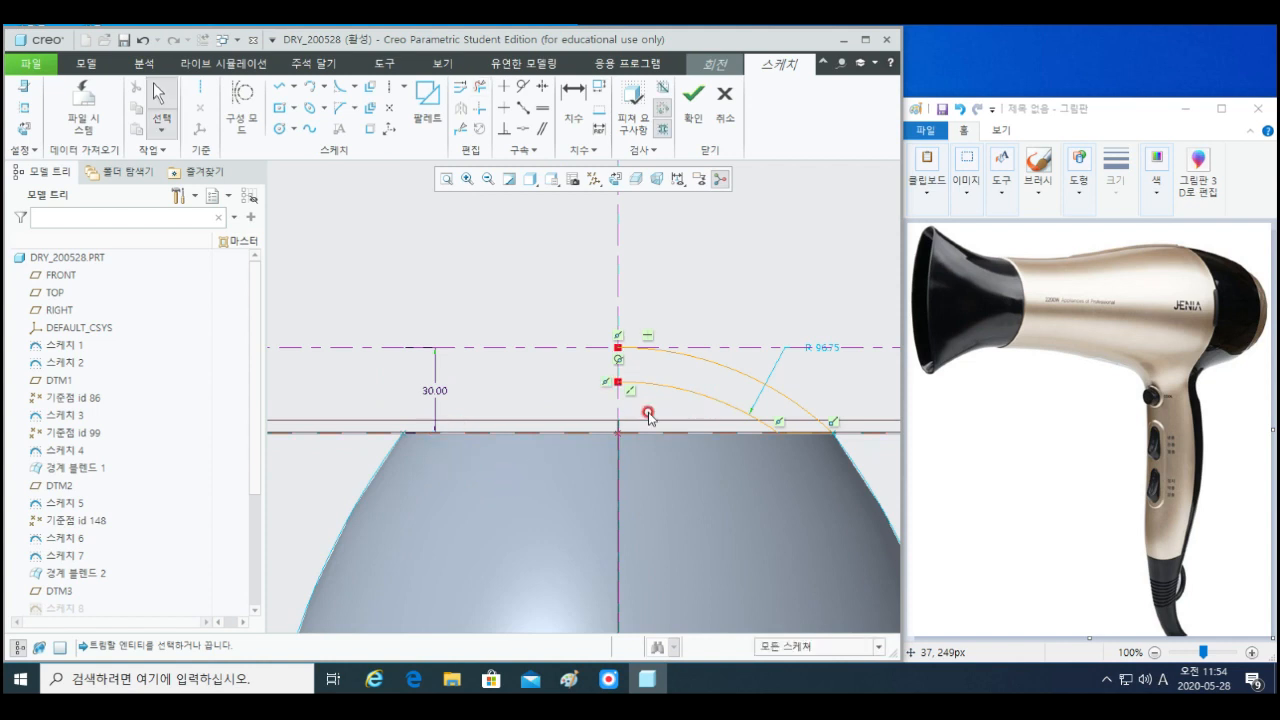
# - Close the half profile with a line along the axis and complete the solid revolve through 360 degrees
pyautogui.keyDown('shift'); pyautogui.moveTo(651, 397); pyautogui.dragTo(638, 420, button='middle'); pyautogui.keyUp('shift')
pyautogui.press('l')
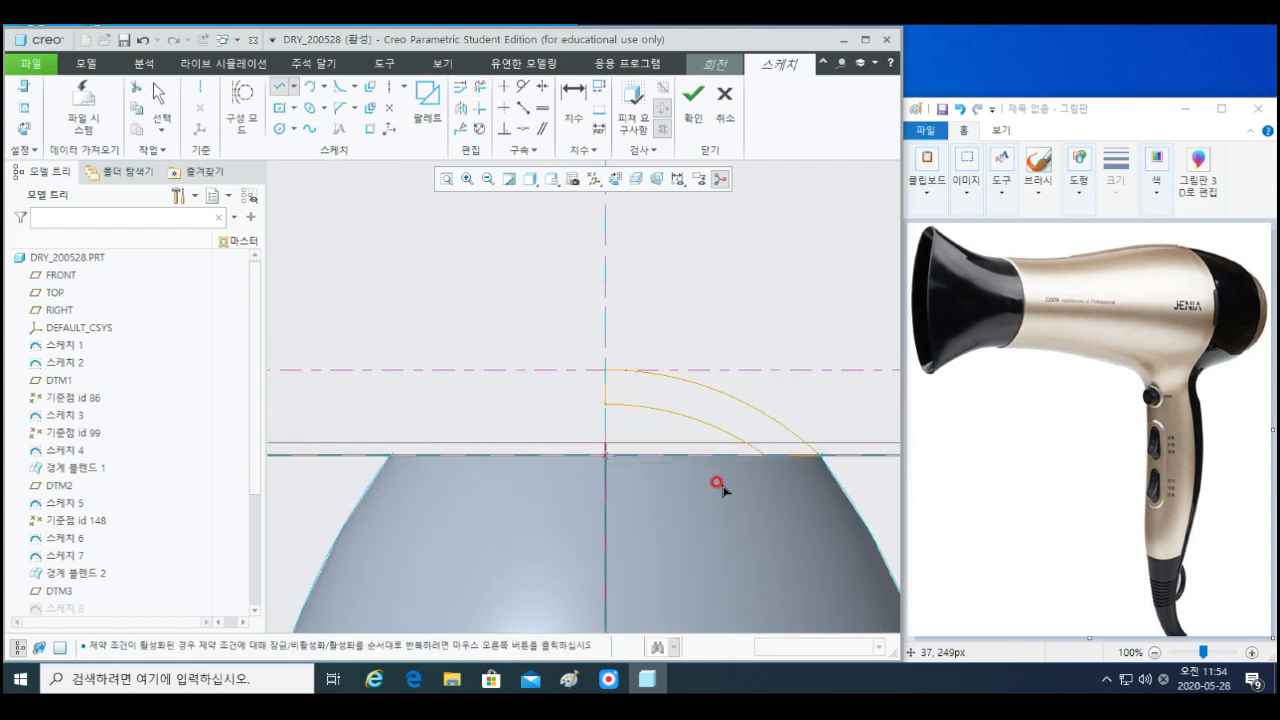
pyautogui.scroll(1, 770, 515)
pyautogui.keyDown('shift'); pyautogui.moveTo(848, 529); pyautogui.dragTo(664, 464, button='middle'); pyautogui.keyUp('shift')
pyautogui.middleClick(721, 434)
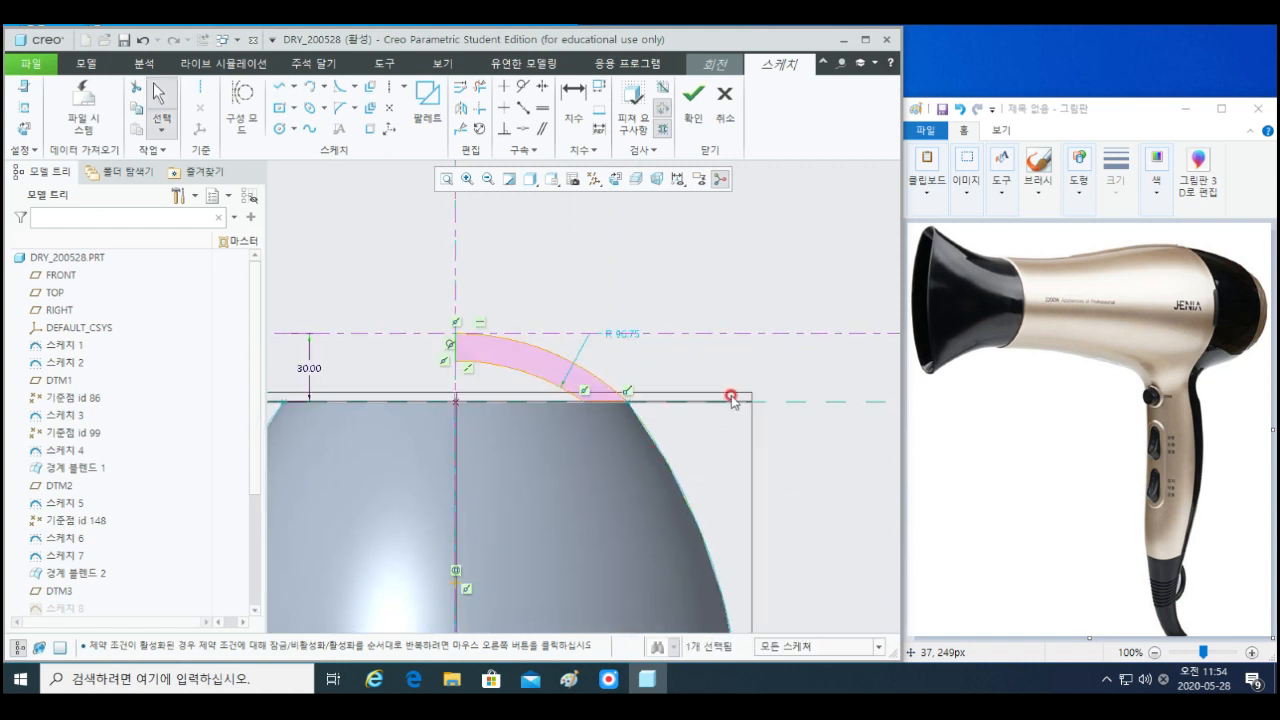
pyautogui.click(725, 100)
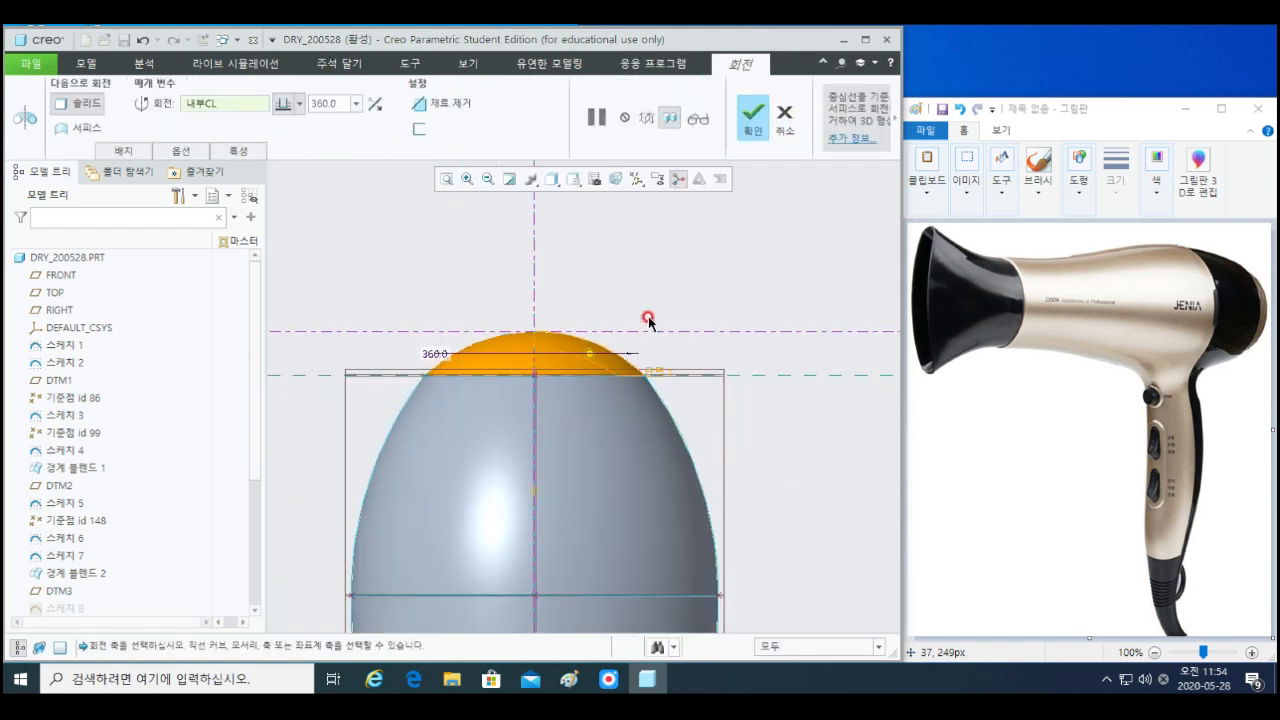
pyautogui.middleClick(760, 298)
# - Redefine cross-section Y on the updated model with its existing settings and activate it
pyautogui.scroll(4, 740, 340)
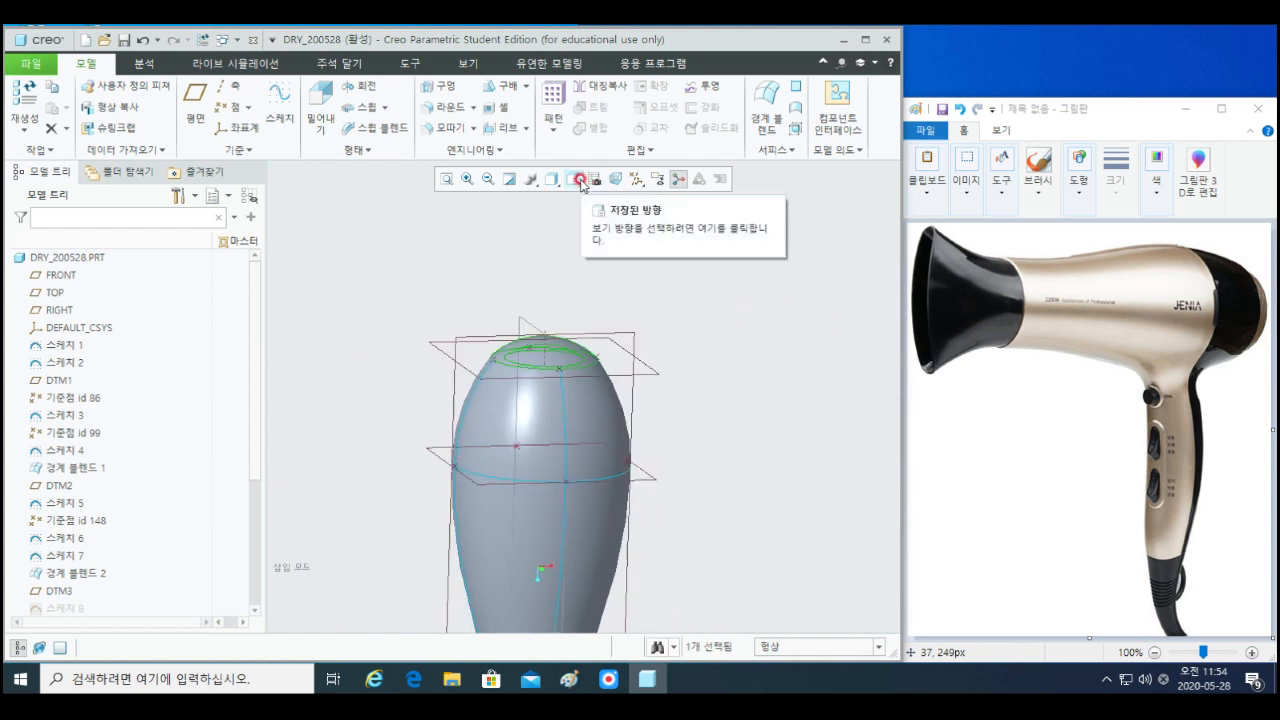
pyautogui.click(596, 181)
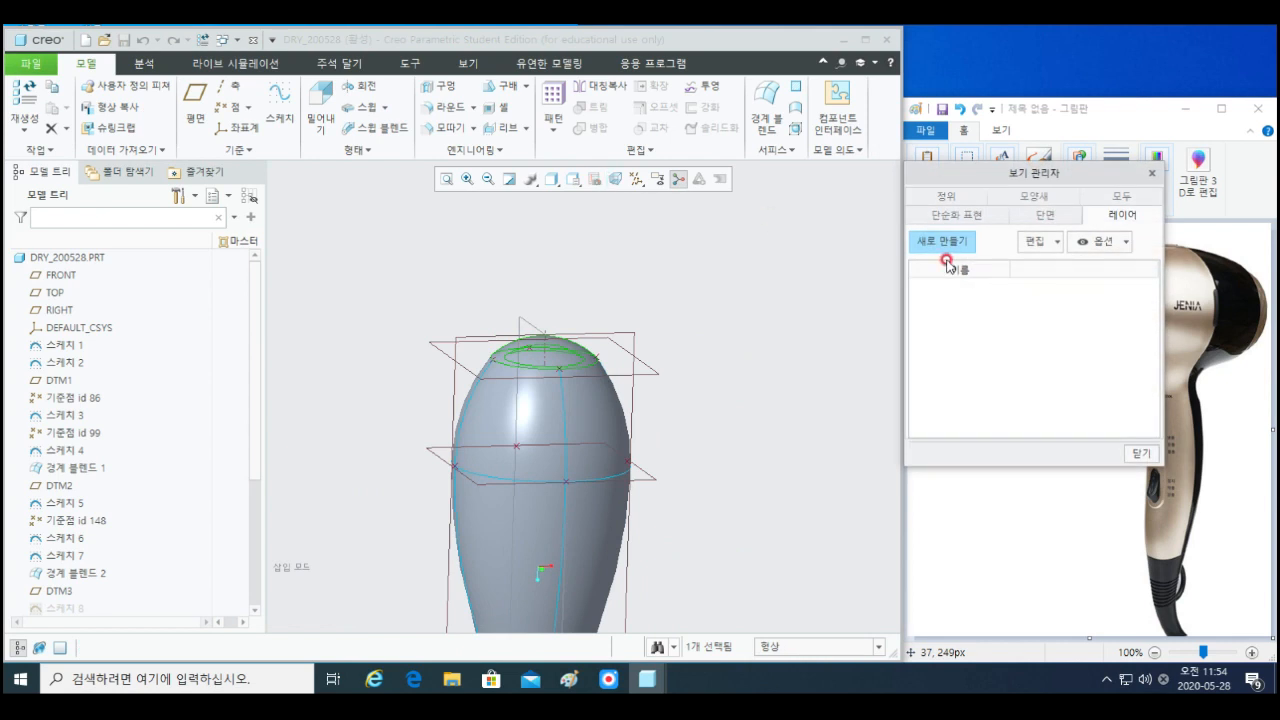
pyautogui.click(1041, 216)
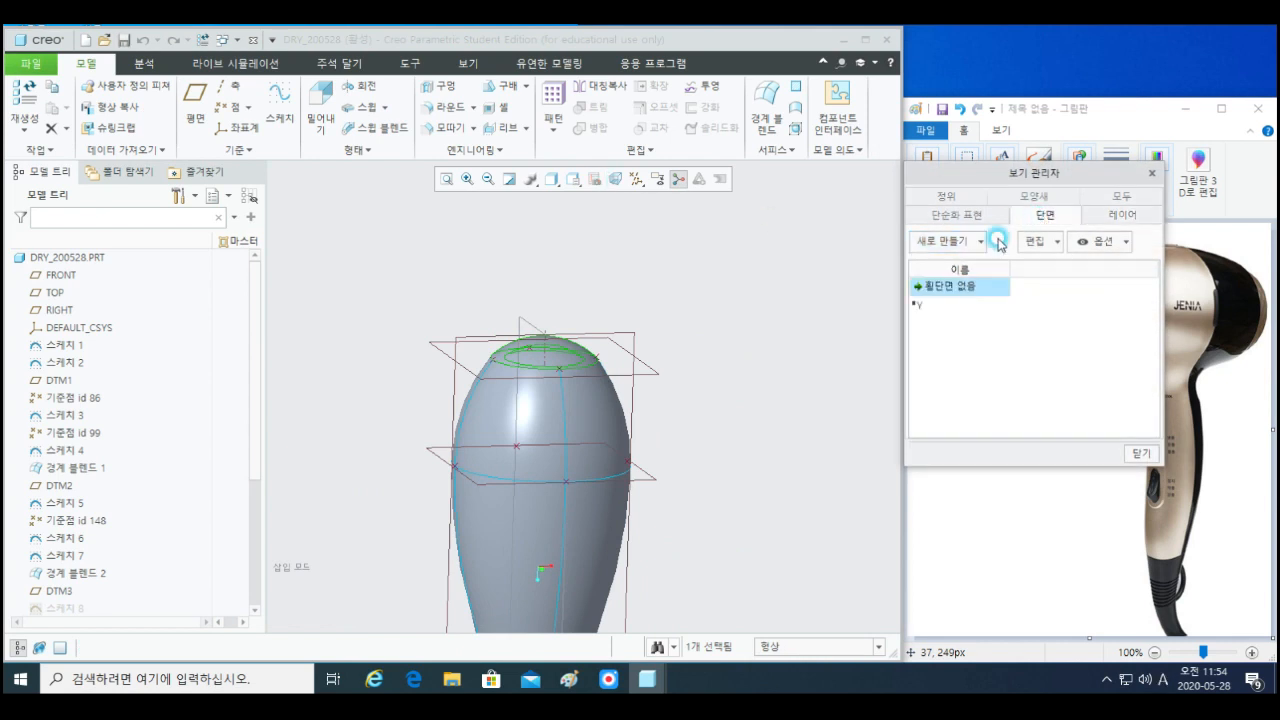
pyautogui.click(921, 308)
pyautogui.rightClick(925, 307)
pyautogui.click(971, 366)
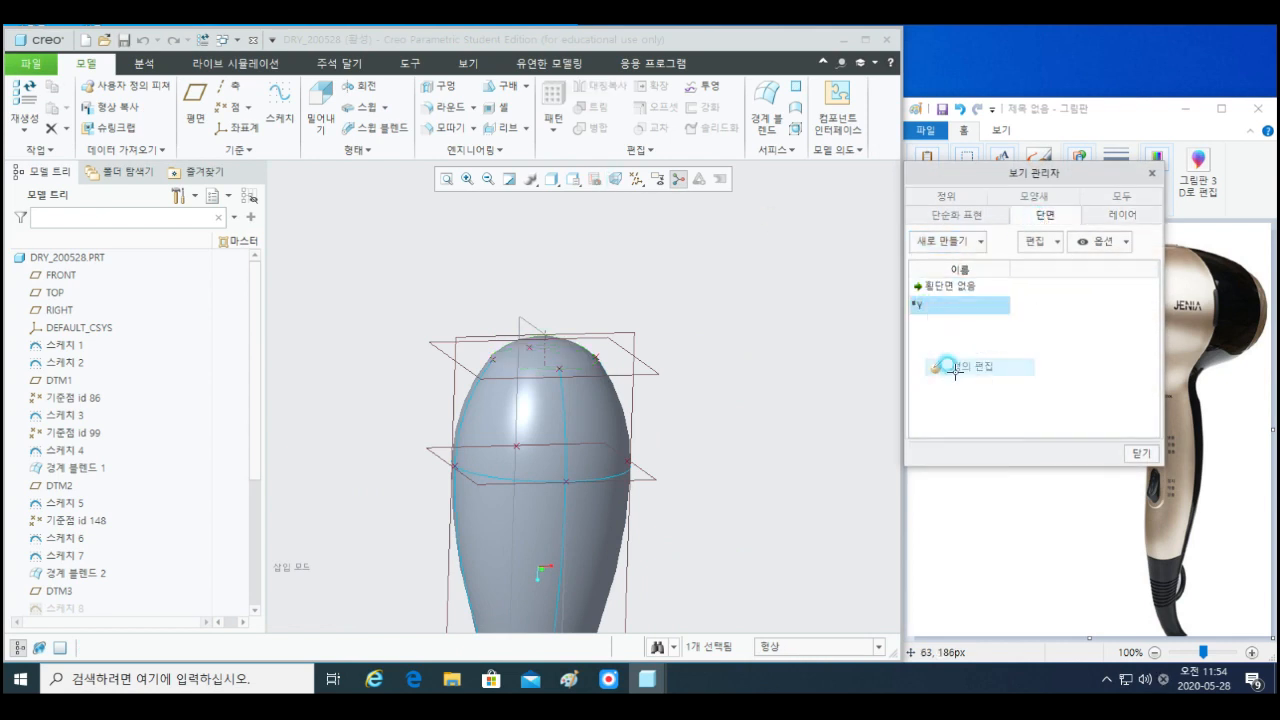
pyautogui.click(660, 354)
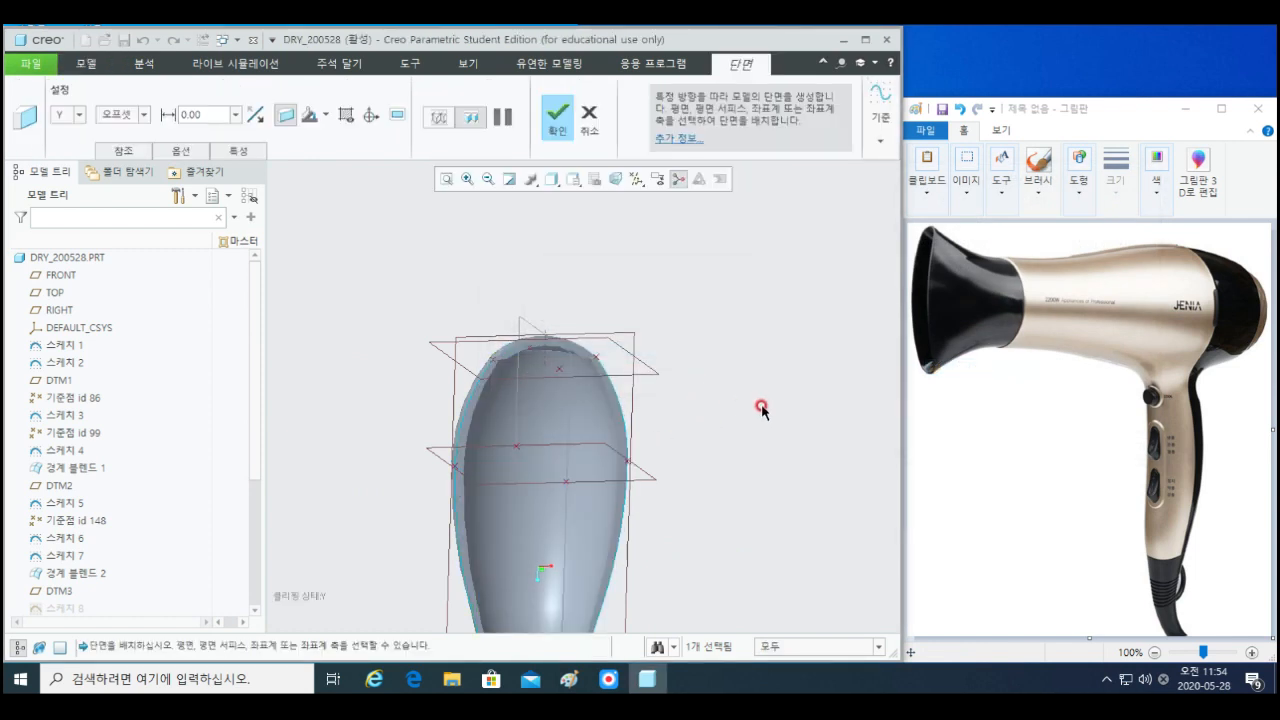
pyautogui.middleClick(762, 408)
pyautogui.scroll(1, 600, 352)
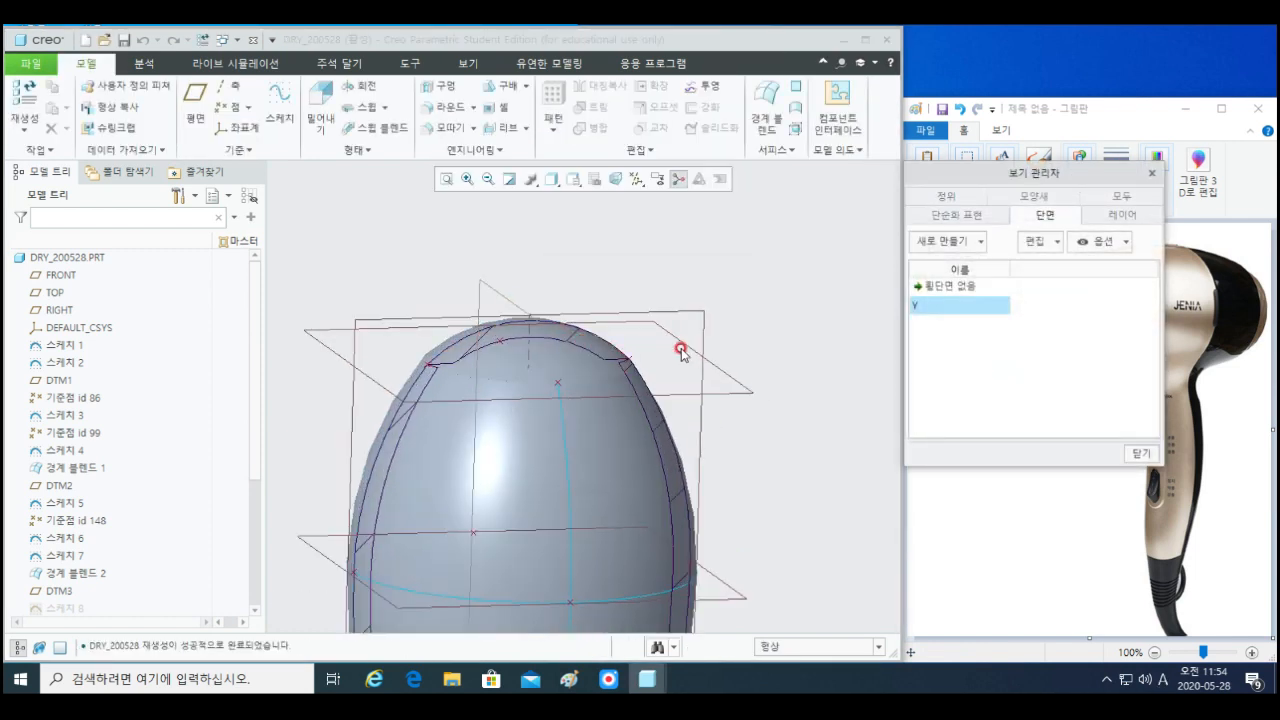
pyautogui.doubleClick(925, 305)
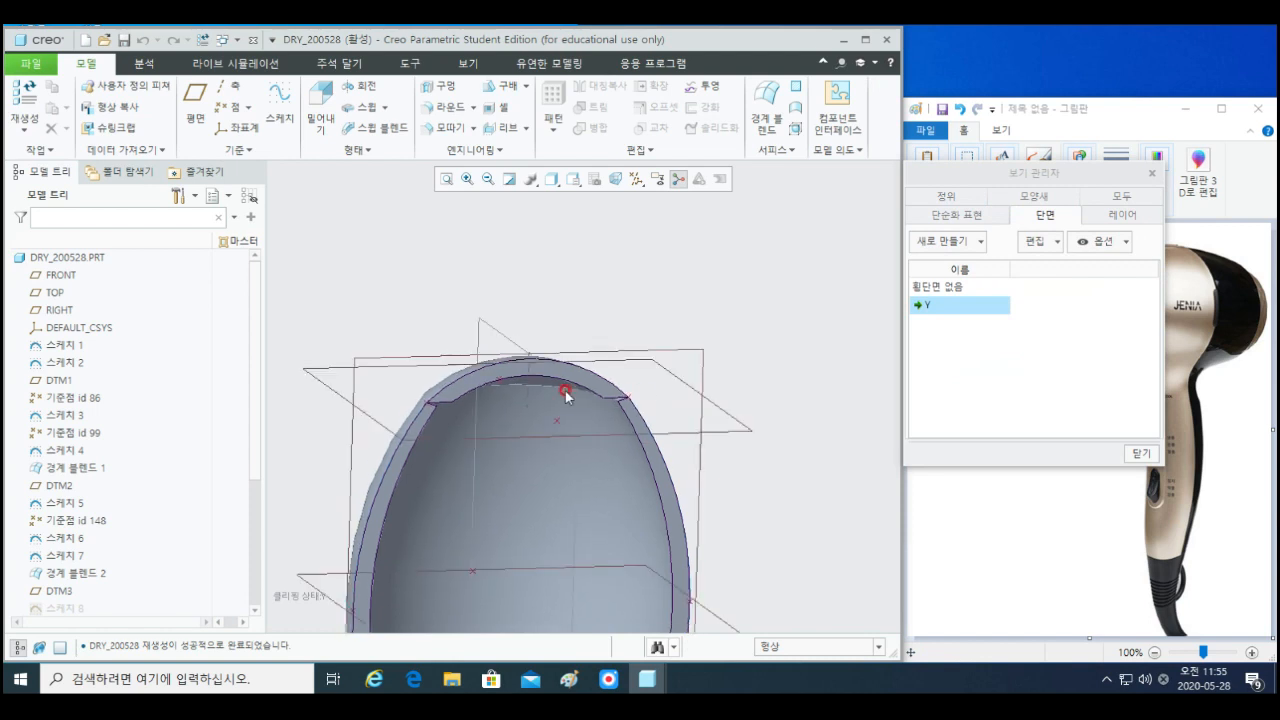
# - Redefine the revolved rear cap and edit its profile sketch in the normal sketch orientation
pyautogui.moveTo(540, 370); pyautogui.dragTo(592, 352, button='middle')
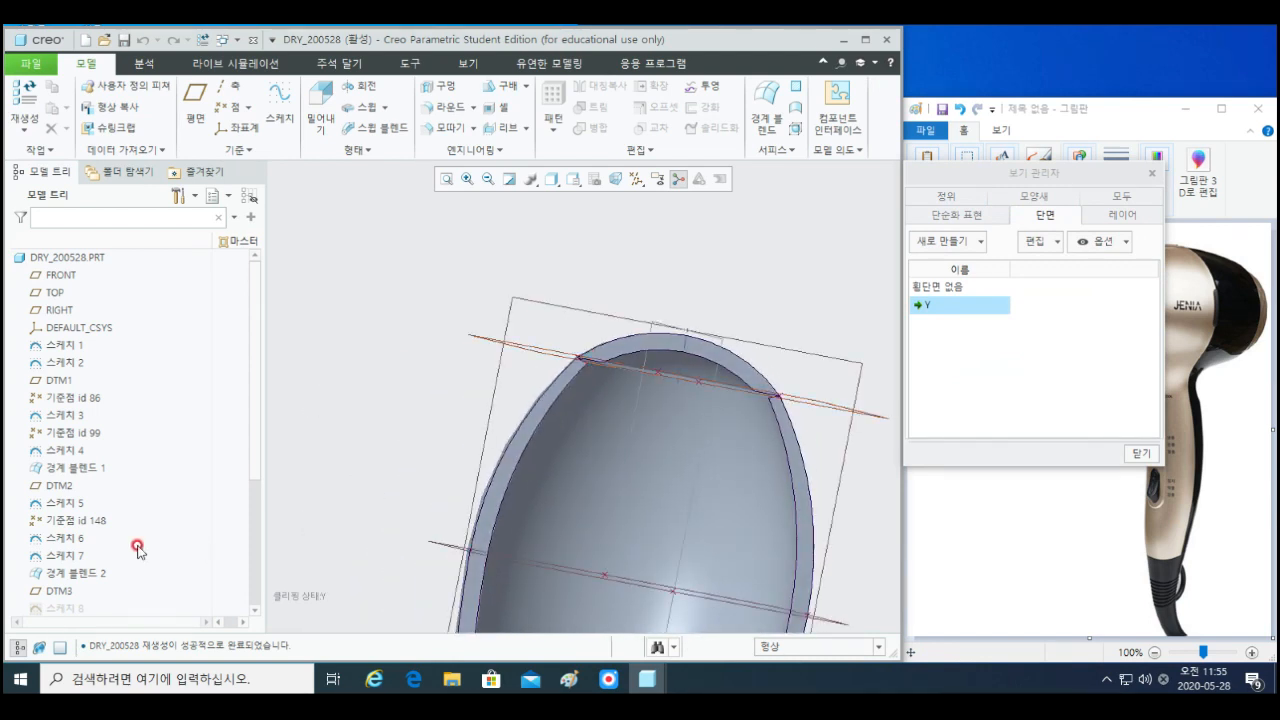
pyautogui.scroll(-2, 140, 533)
pyautogui.scroll(-2, 140, 530)
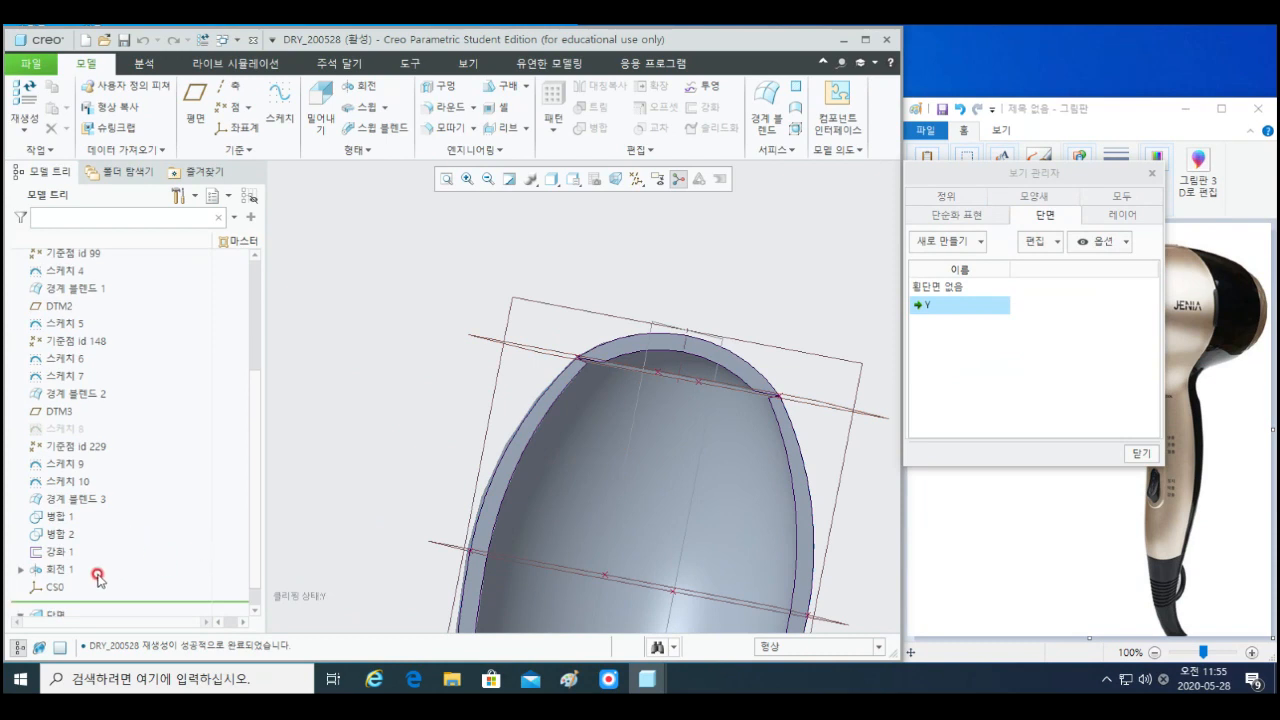
pyautogui.rightClick(54, 570)
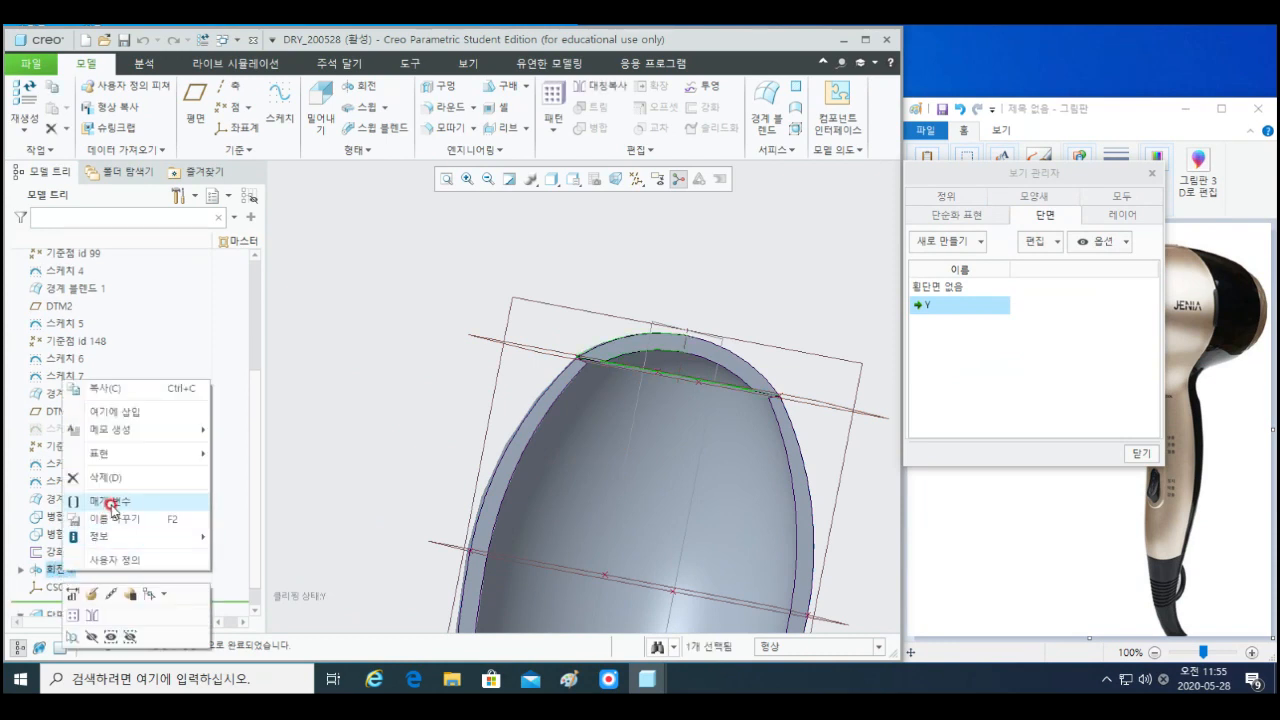
pyautogui.click(95, 597)
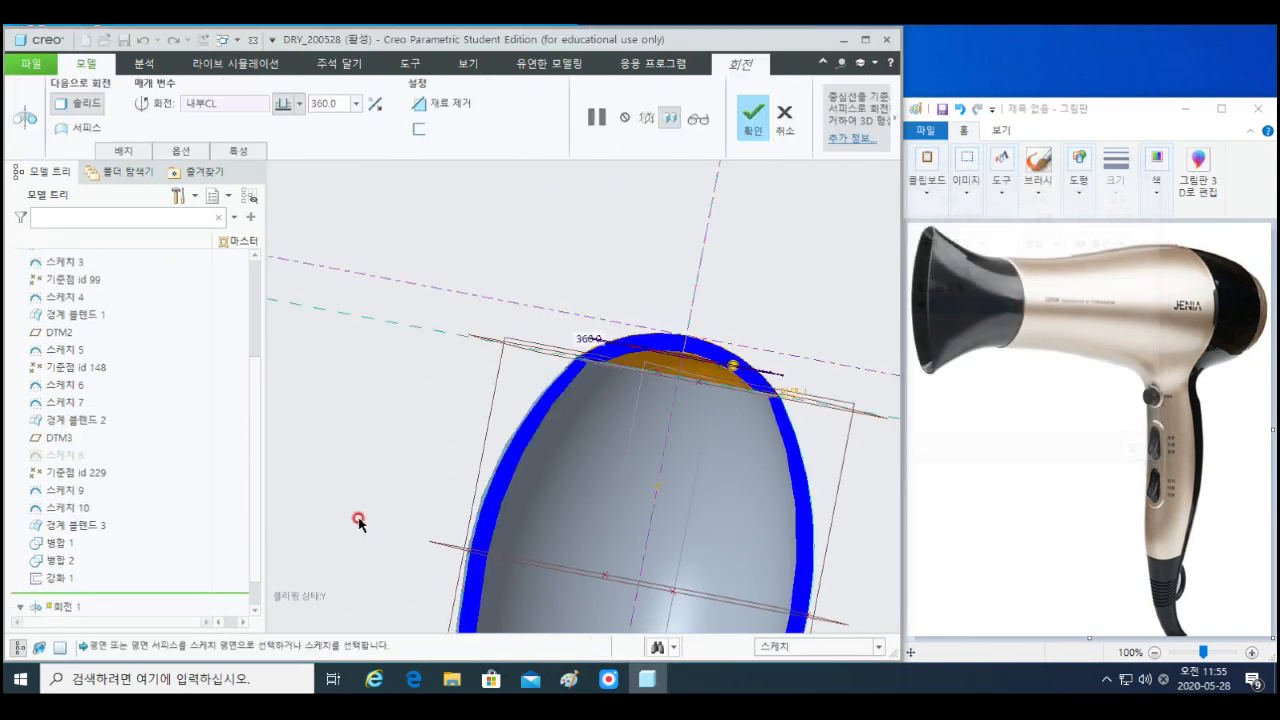
pyautogui.keyDown('shift'); pyautogui.moveTo(727, 336); pyautogui.dragTo(557, 347, button='middle'); pyautogui.keyUp('shift')
pyautogui.rightClick(650, 306)
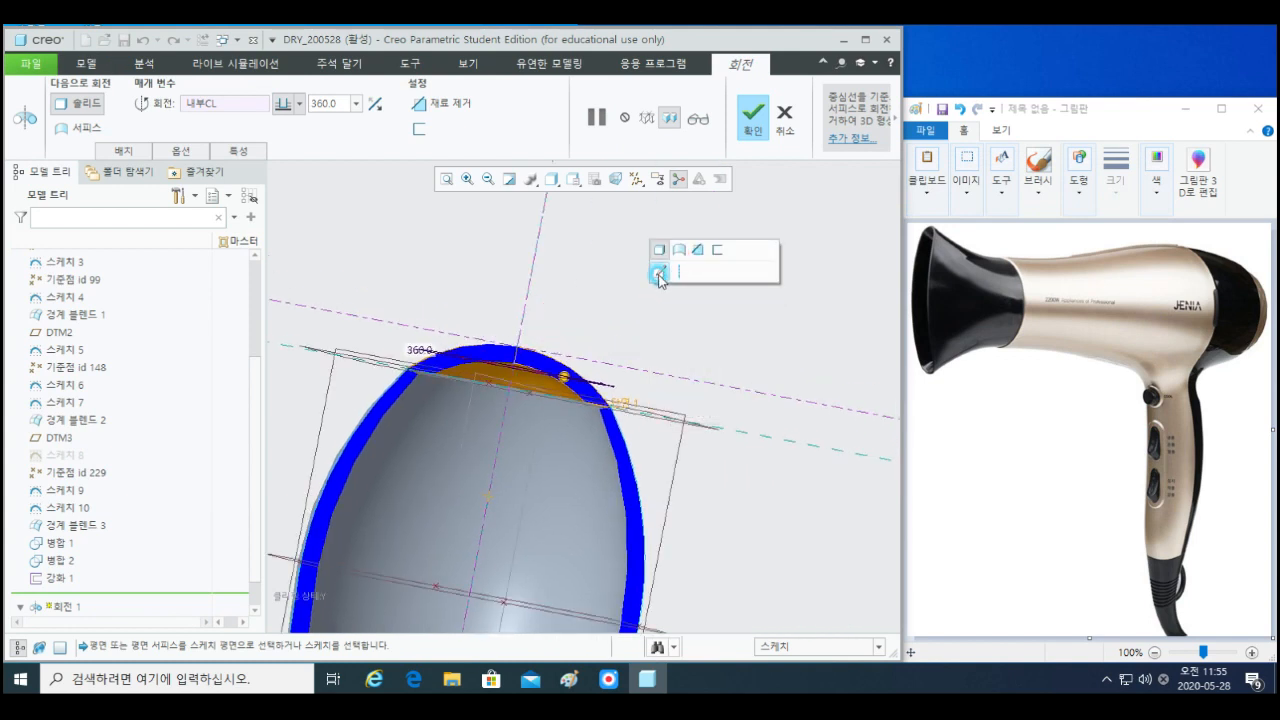
pyautogui.click(660, 267)
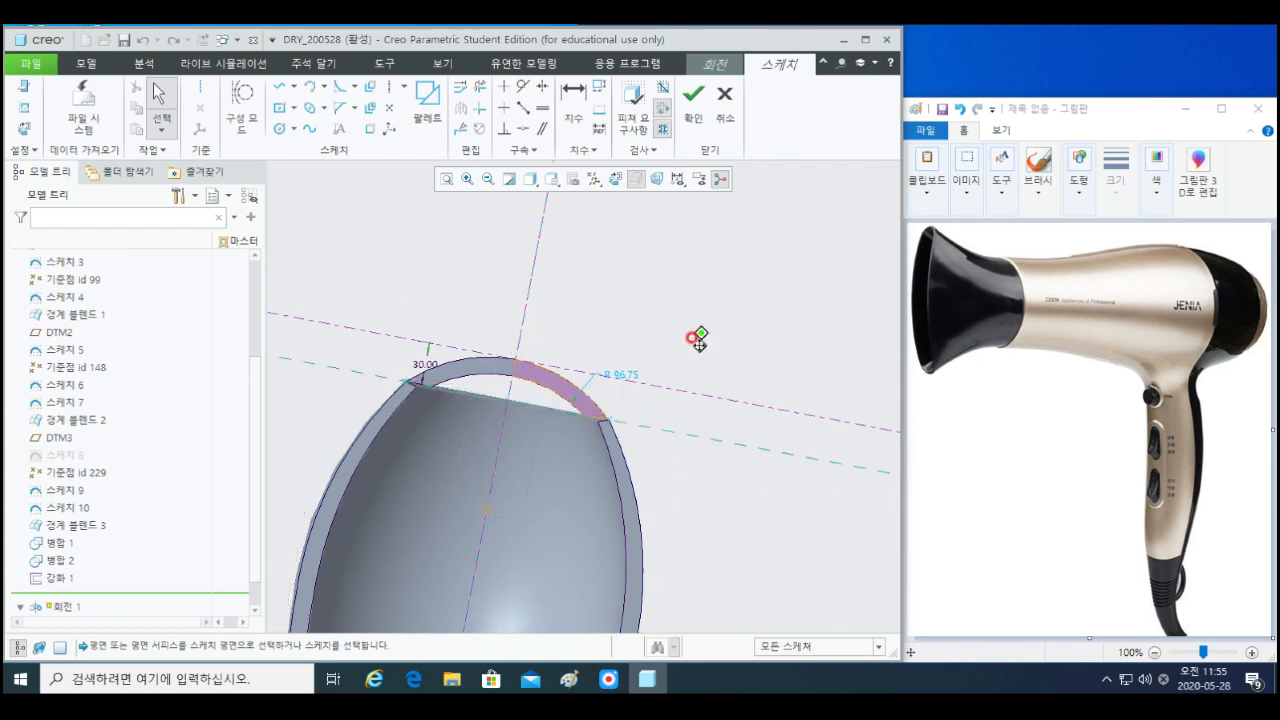
pyautogui.click(615, 178)
pyautogui.scroll(-5, 588, 386)
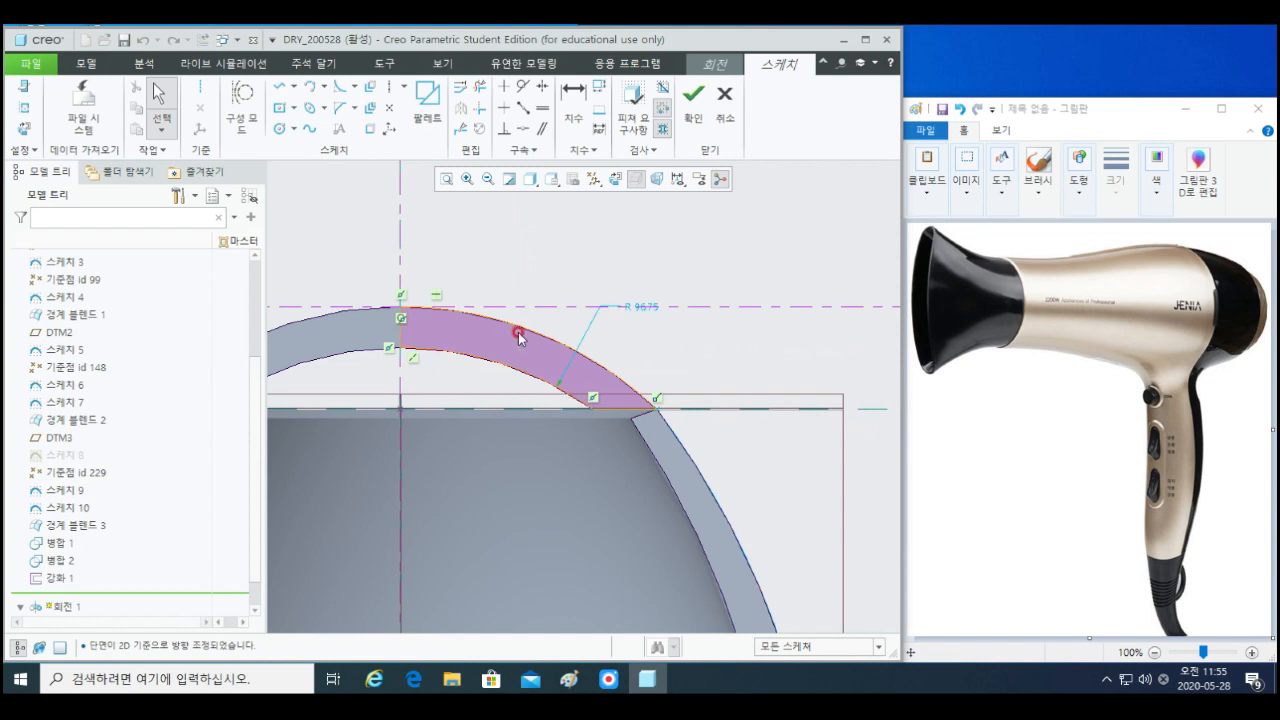
# - Offset the cap's outer arc inward and project the inner end edge of the body wall into the sketch
pyautogui.click(370, 87)
pyautogui.click(592, 370)
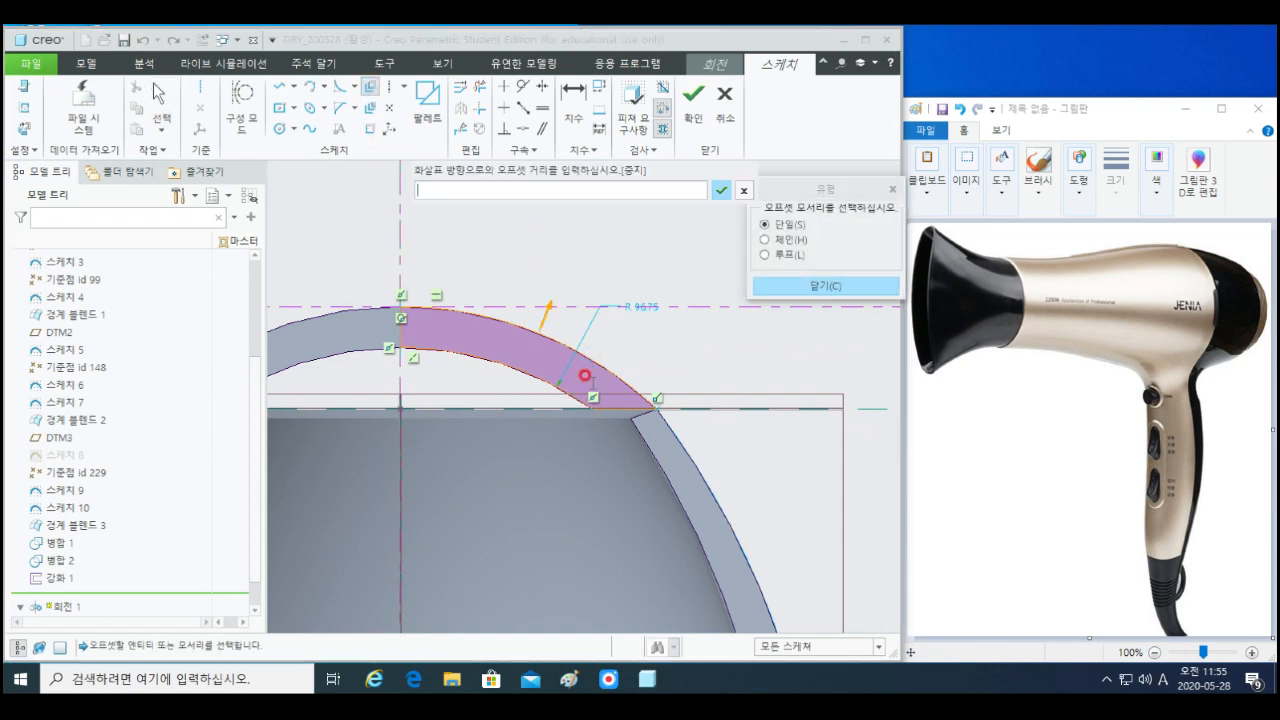
pyautogui.press('Return')
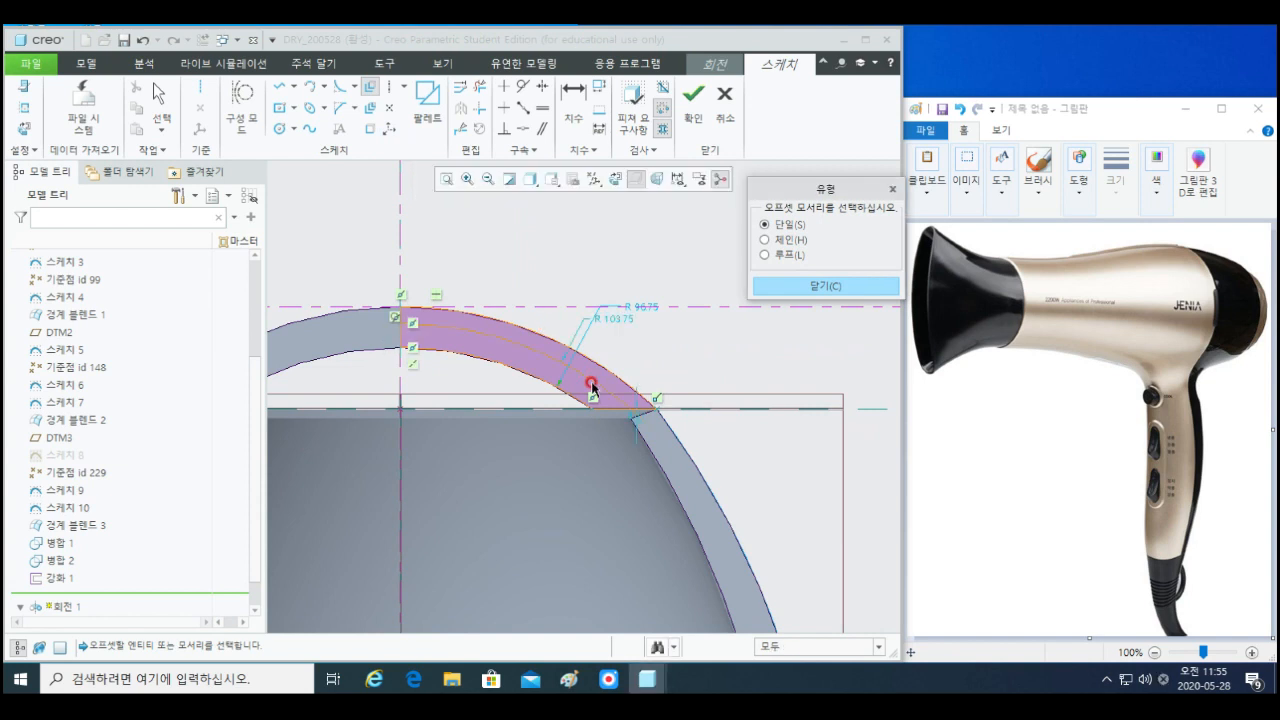
pyautogui.scroll(3, 640, 409)
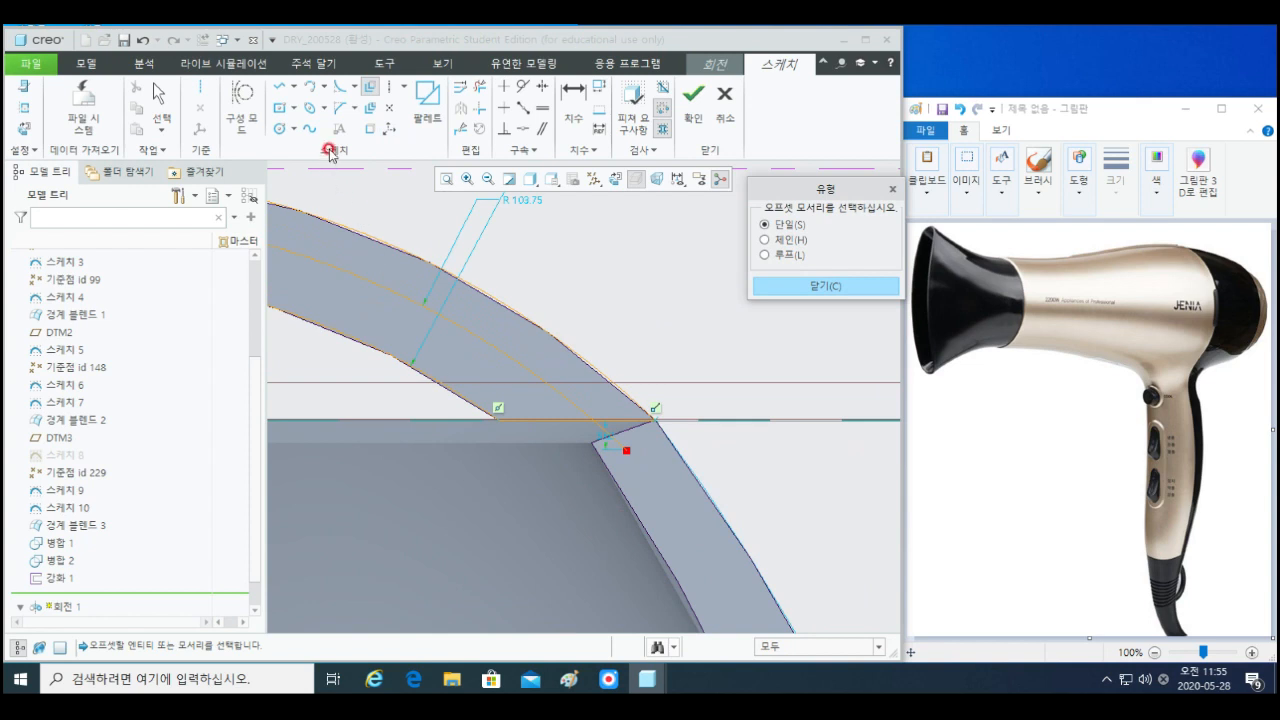
pyautogui.click(370, 128)
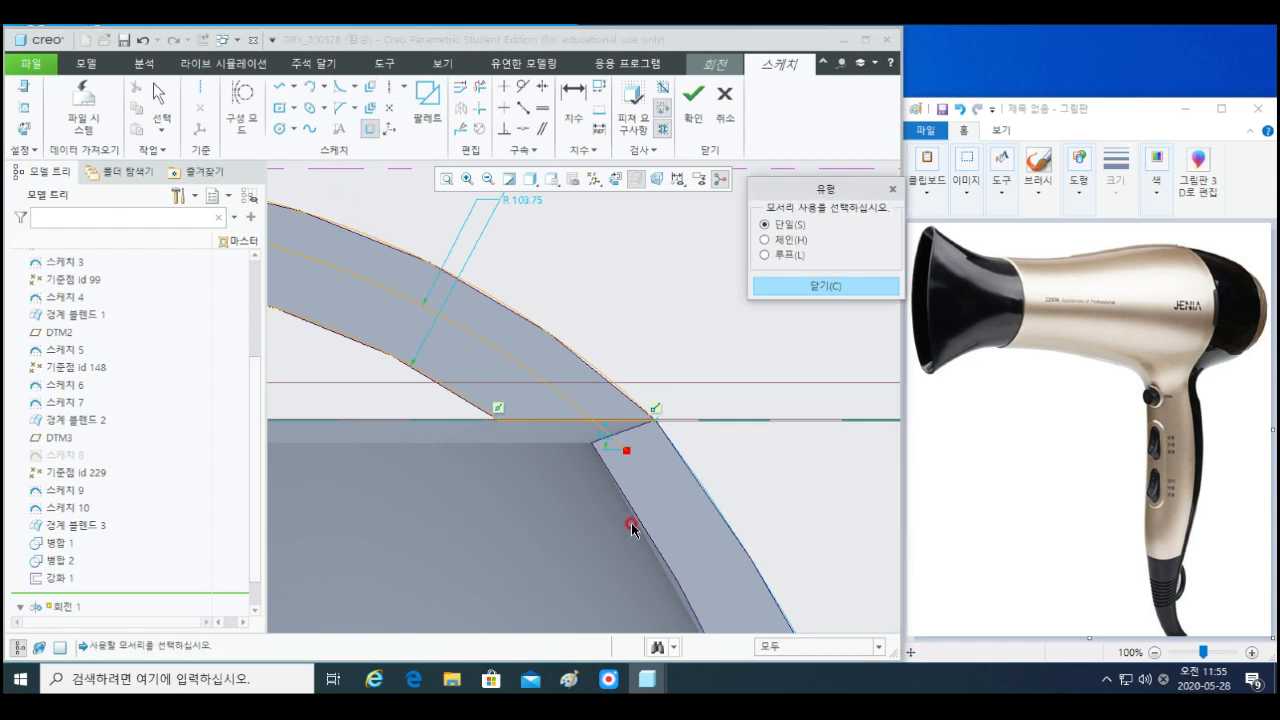
pyautogui.scroll(2, 643, 523)
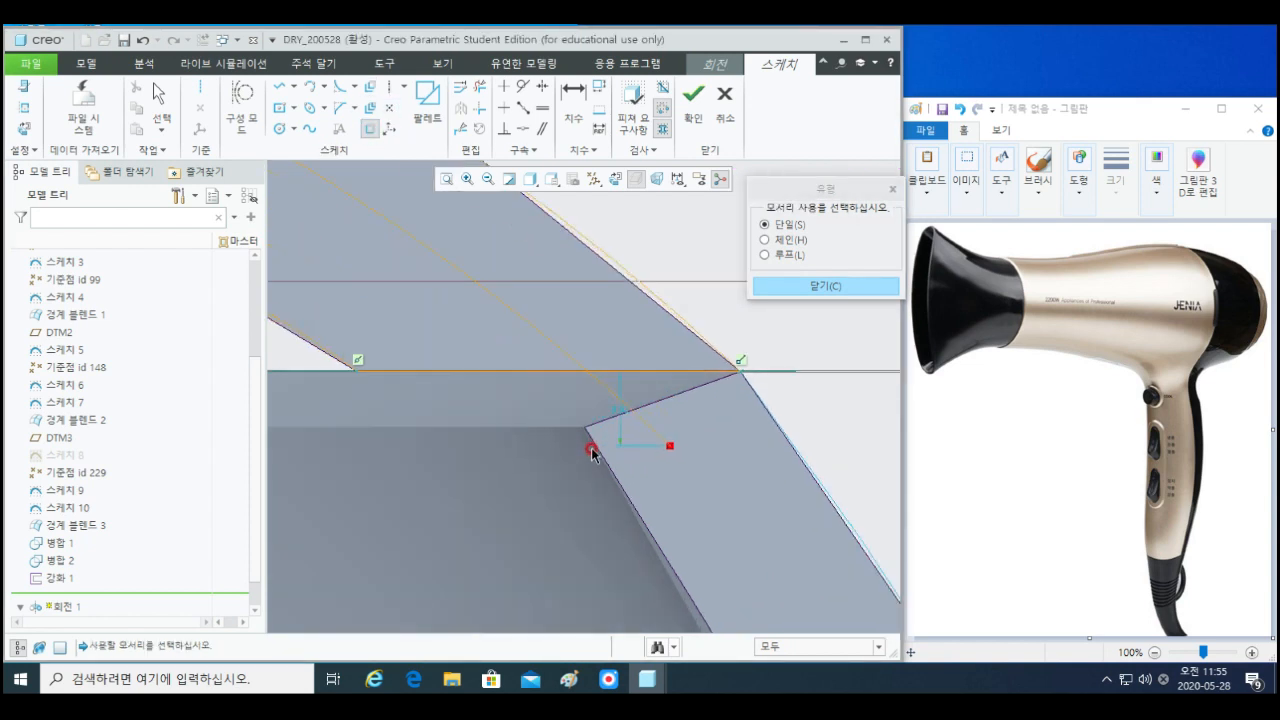
pyautogui.click(562, 428)
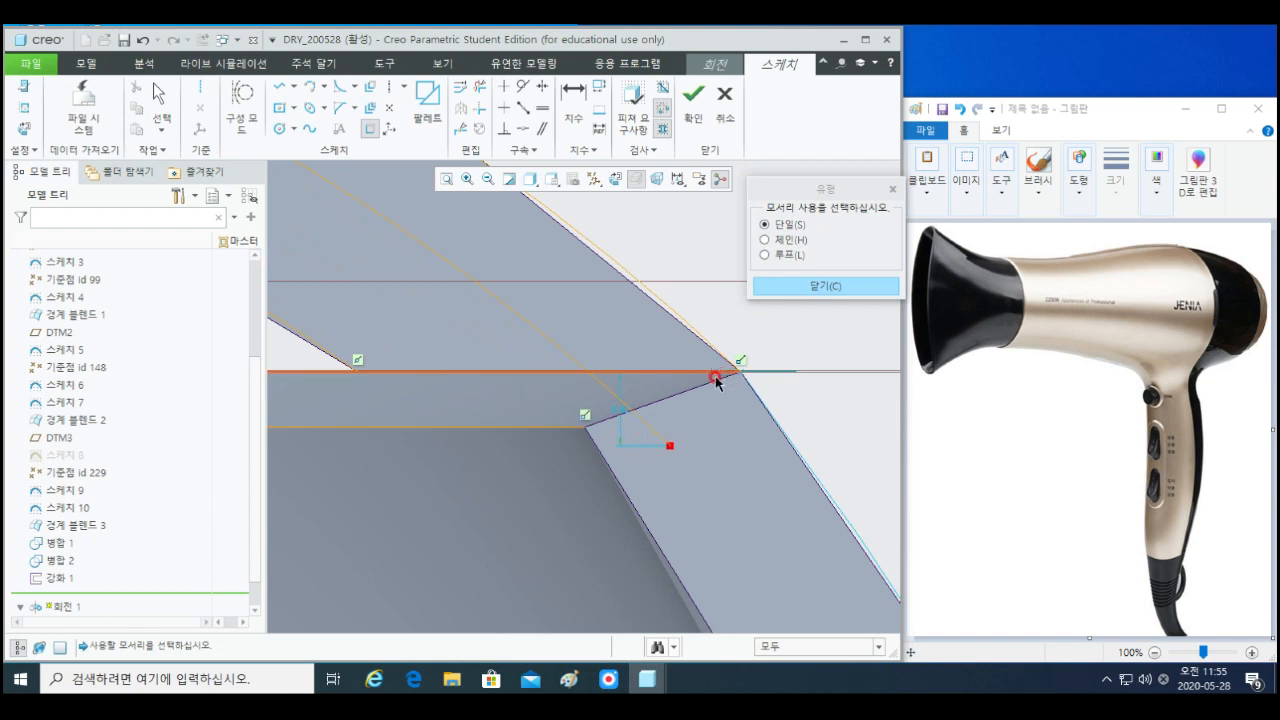
# - Try to dimension the end of the body wall between its inner and outer corners and the inner corner's horizontal distance
pyautogui.click(573, 98)
pyautogui.click(527, 490)
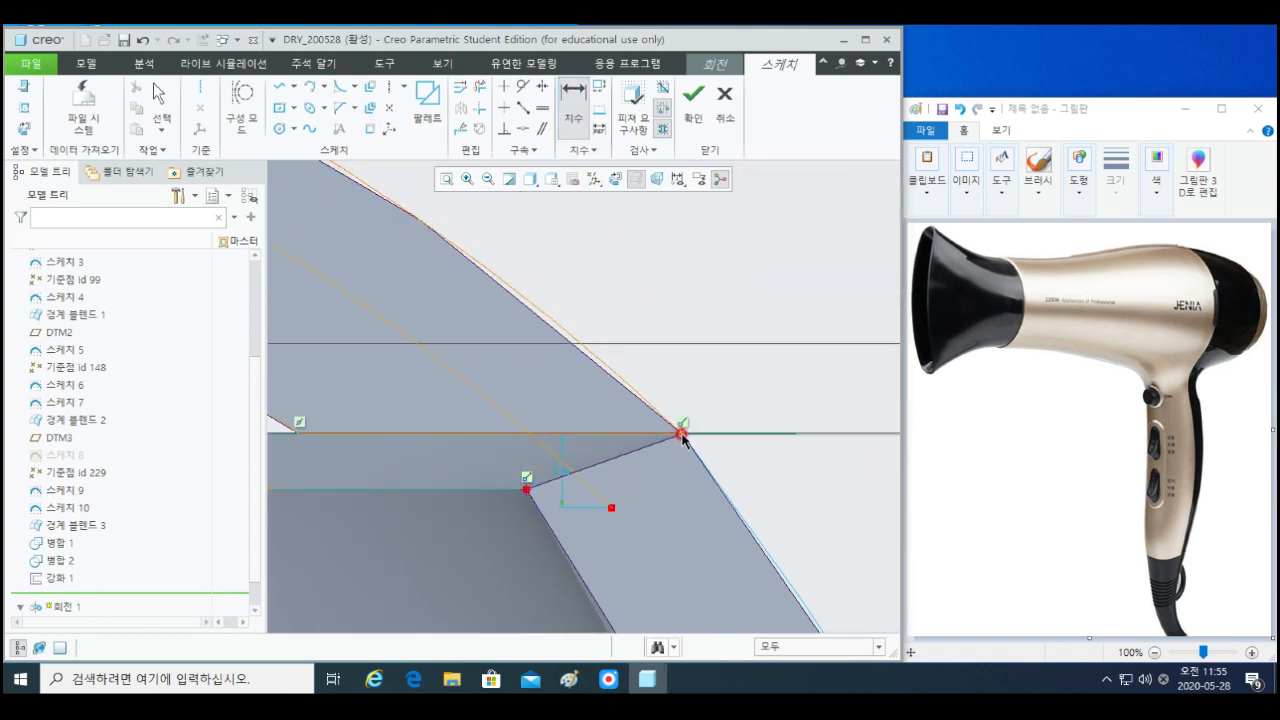
pyautogui.click(681, 427)
pyautogui.middleClick(645, 481)
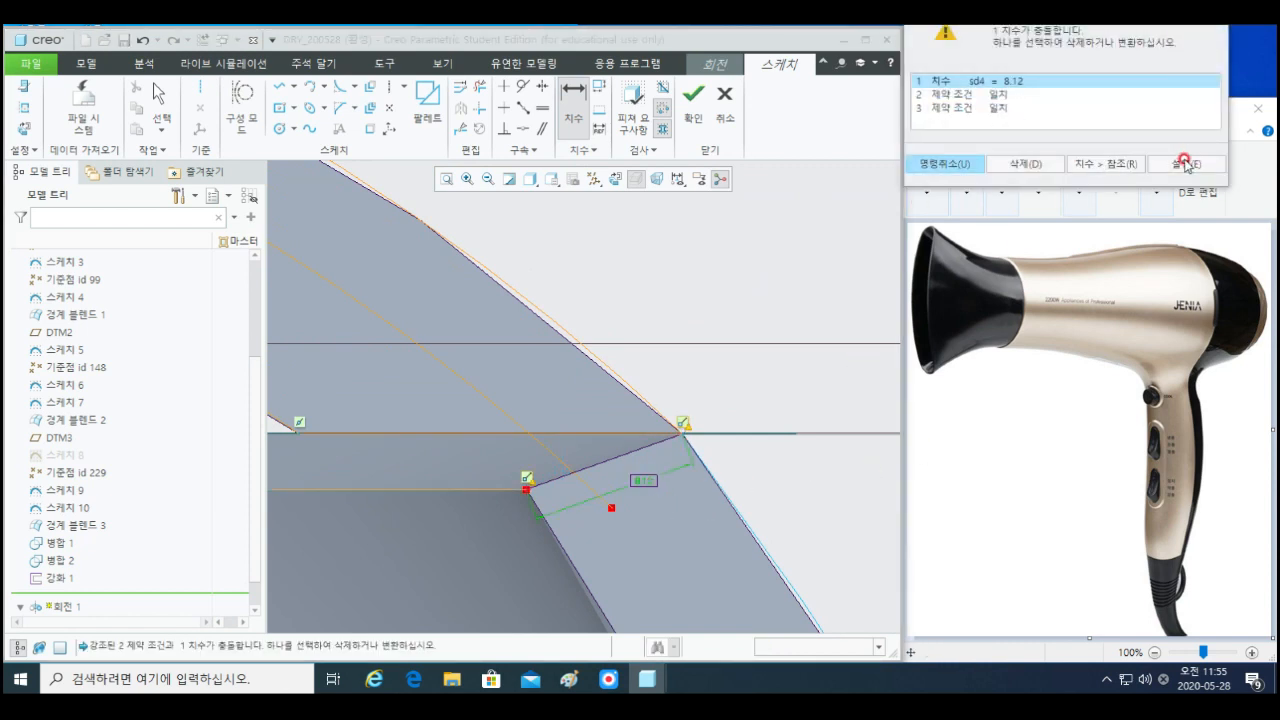
pyautogui.click(1048, 168)
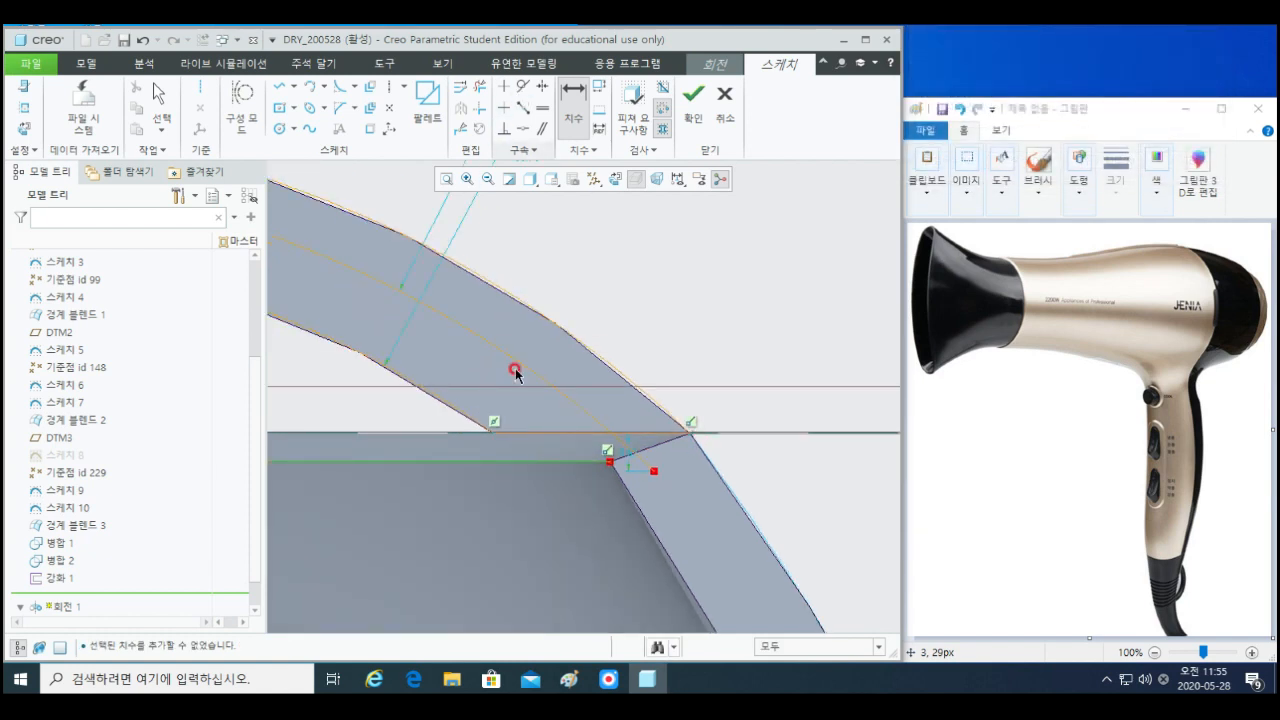
pyautogui.scroll(2, 545, 440)
pyautogui.keyDown('shift'); pyautogui.moveTo(436, 384); pyautogui.dragTo(546, 406, button='middle'); pyautogui.keyUp('shift')
pyautogui.middleClick(494, 403)
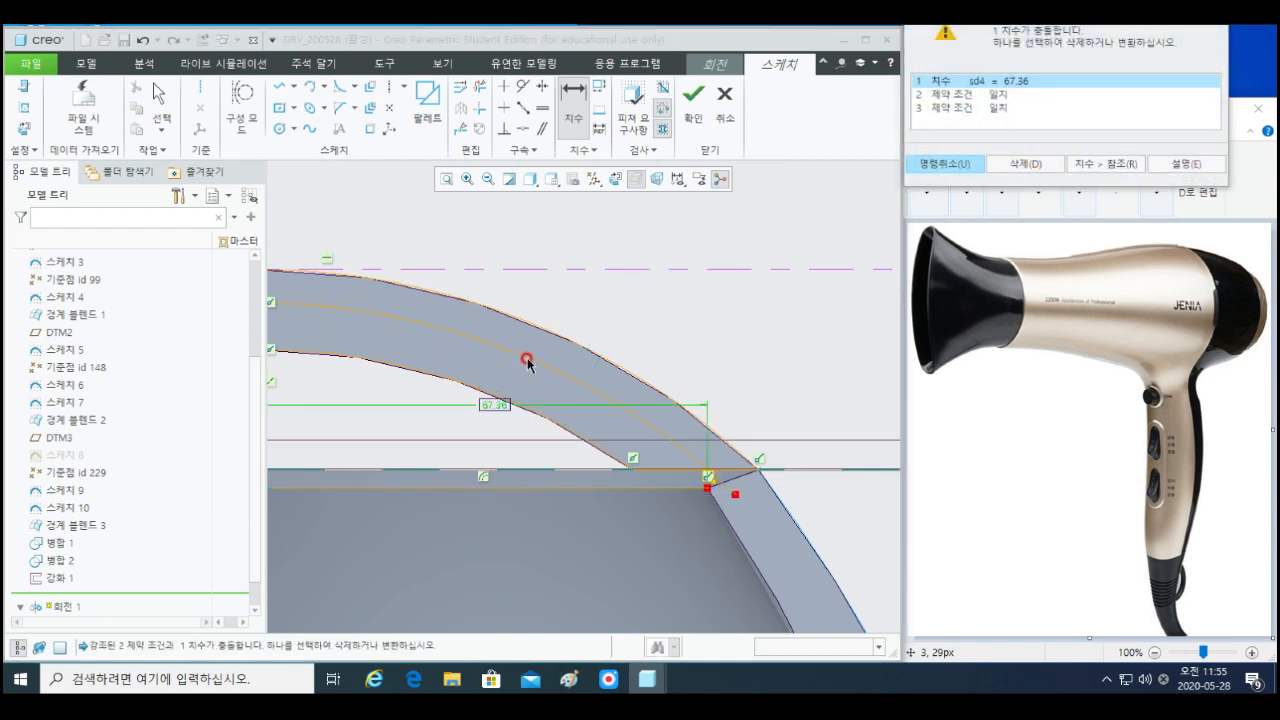
pyautogui.press('Return')
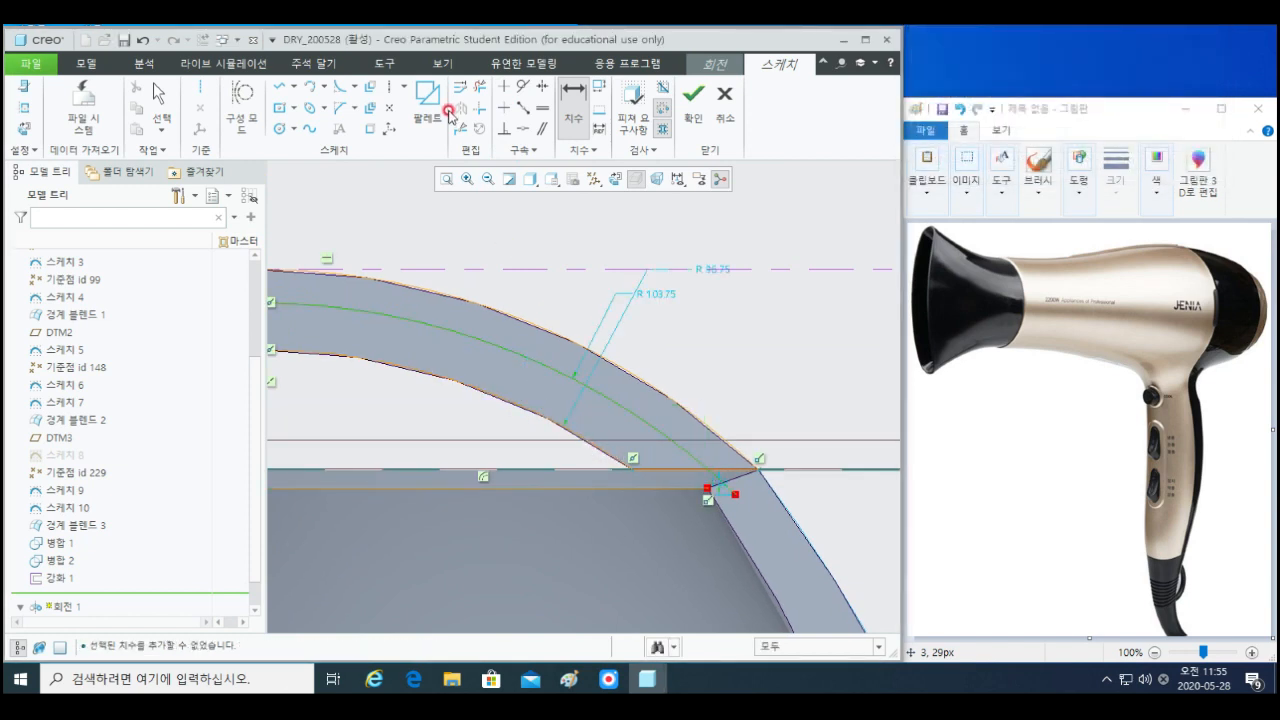
# - Remove the middle offset arc and the projected wall edge from the cap profile
pyautogui.click(480, 87)
pyautogui.click(546, 371)
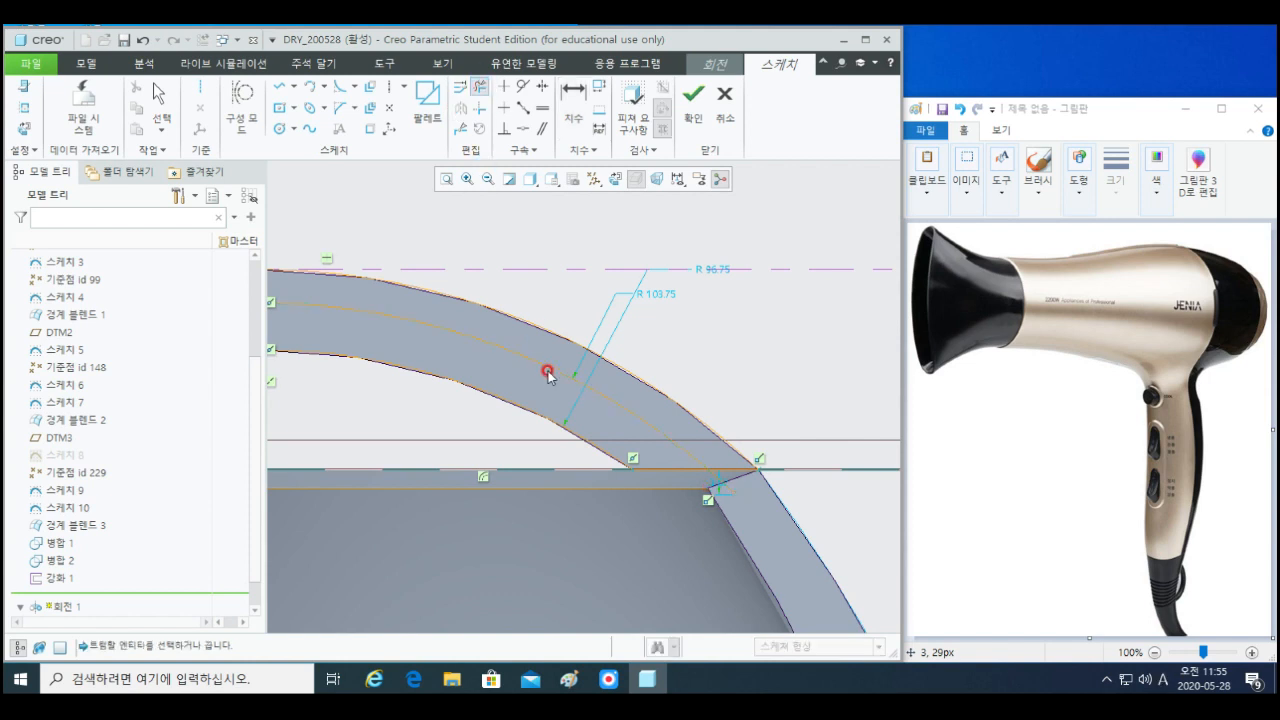
pyautogui.click(536, 497)
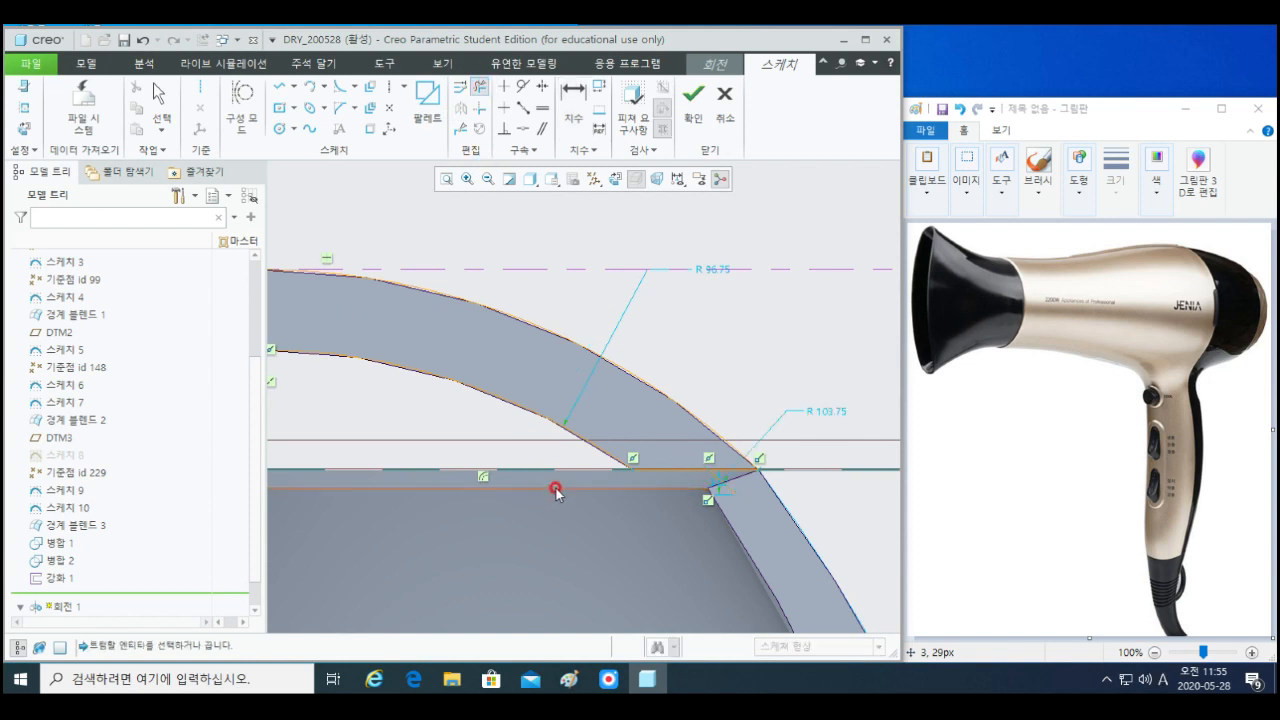
pyautogui.middleClick(640, 541)
pyautogui.scroll(3, 645, 537)
pyautogui.scroll(-6, 657, 510)
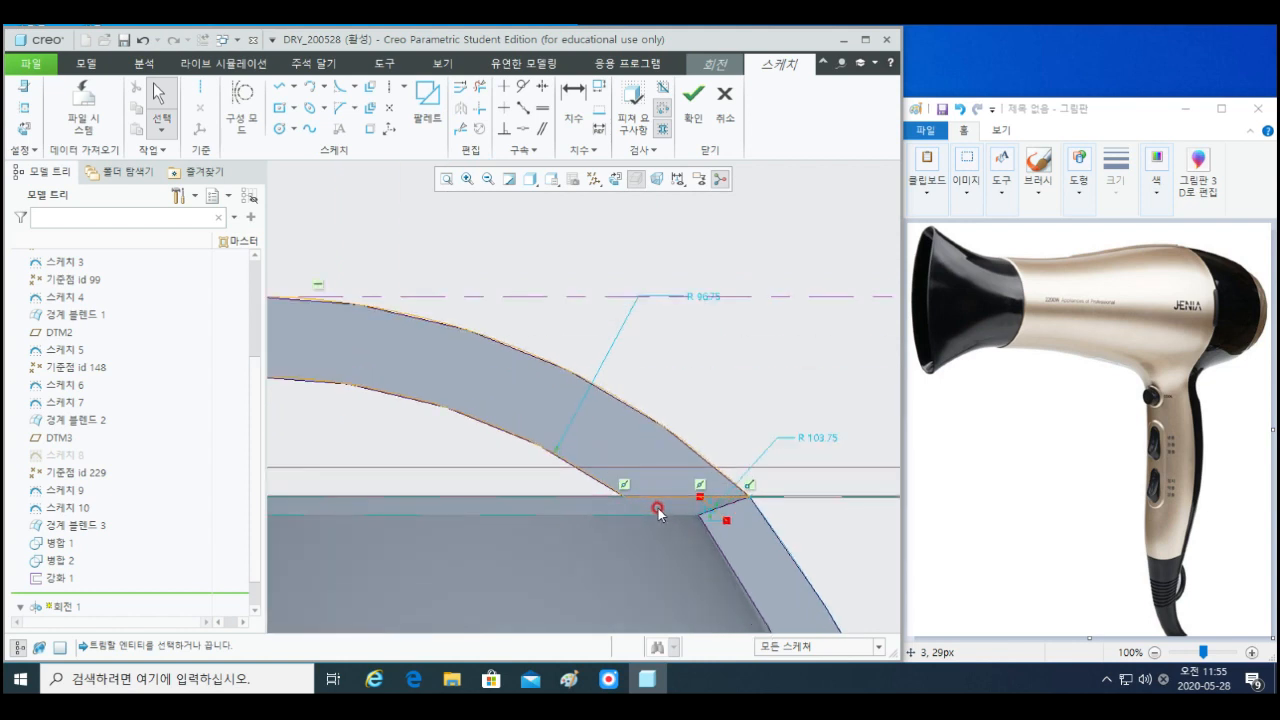
pyautogui.click(482, 88)
pyautogui.click(727, 510)
pyautogui.middleClick(765, 538)
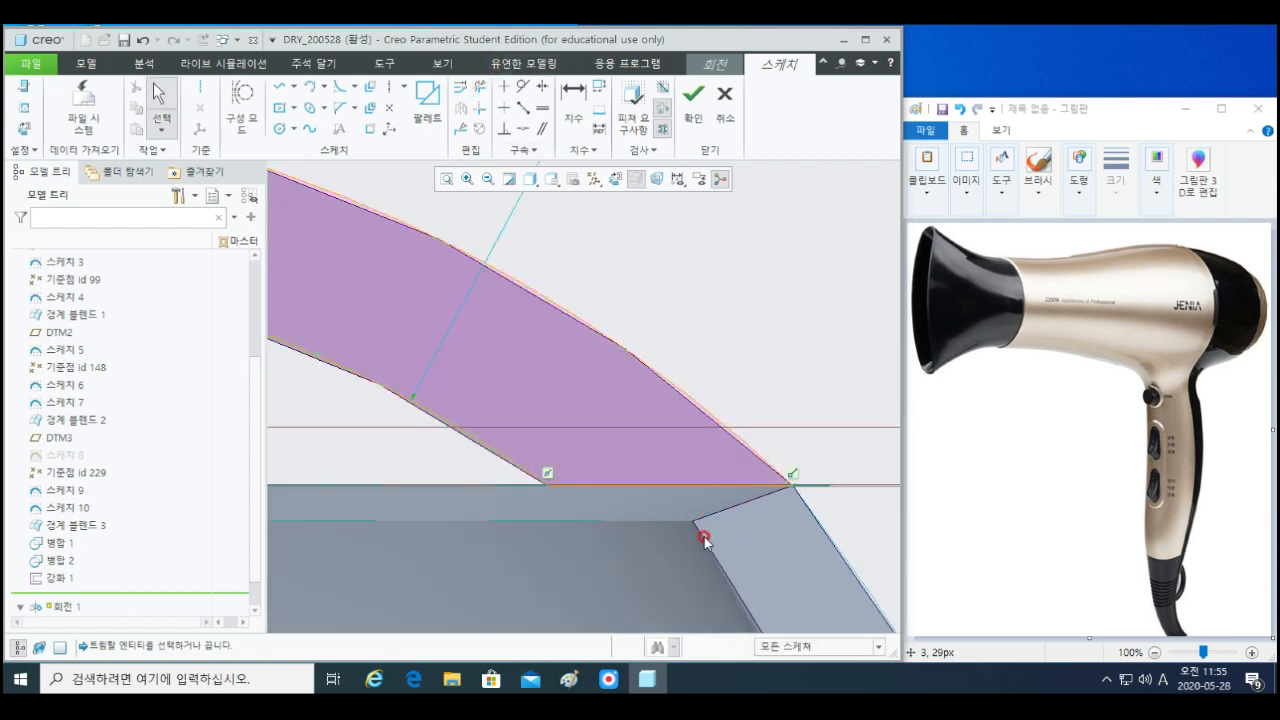
# - Offset the cap's outer arc by -8 to make a new inner arc
pyautogui.scroll(3, 686, 534)
pyautogui.moveTo(597, 528)
pyautogui.keyDown('shift'); pyautogui.mouseDown(button='middle')
pyautogui.moveTo(622, 512)
pyautogui.moveTo(702, 508)
pyautogui.mouseUp(button='middle'); pyautogui.keyUp('shift')
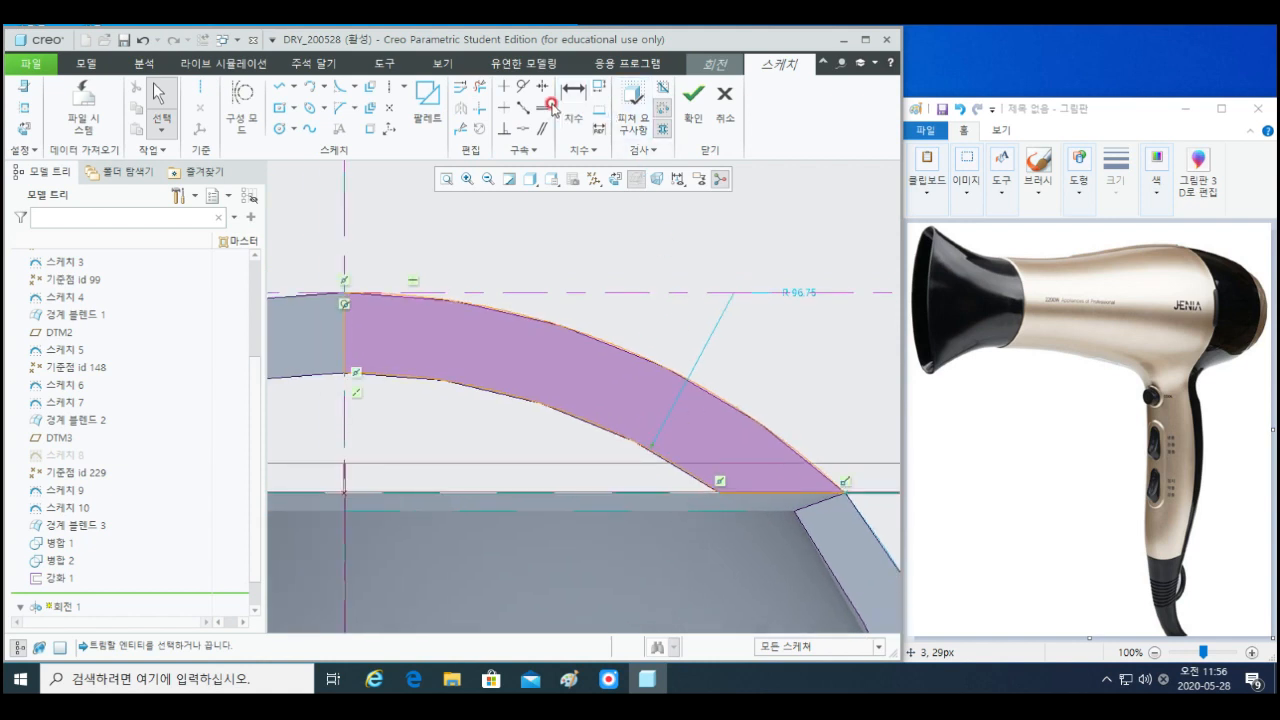
pyautogui.click(372, 88)
pyautogui.click(636, 346)
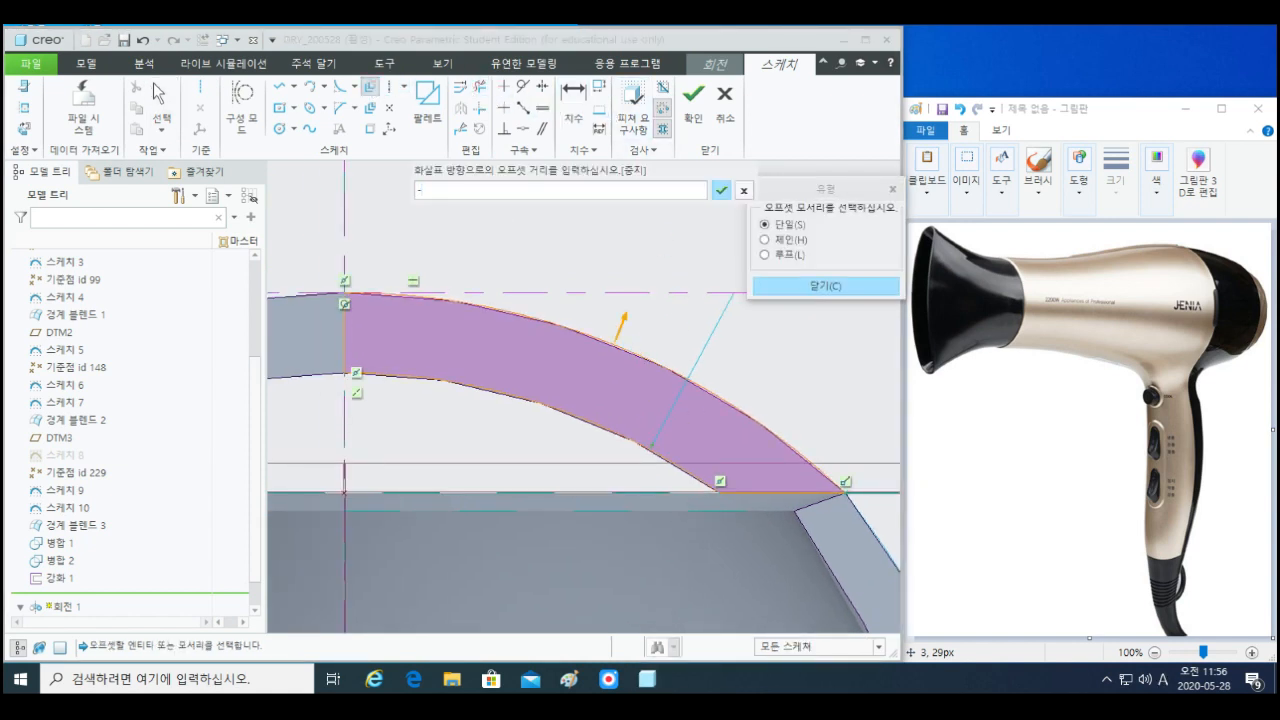
pyautogui.write('-8')
pyautogui.press('Return')
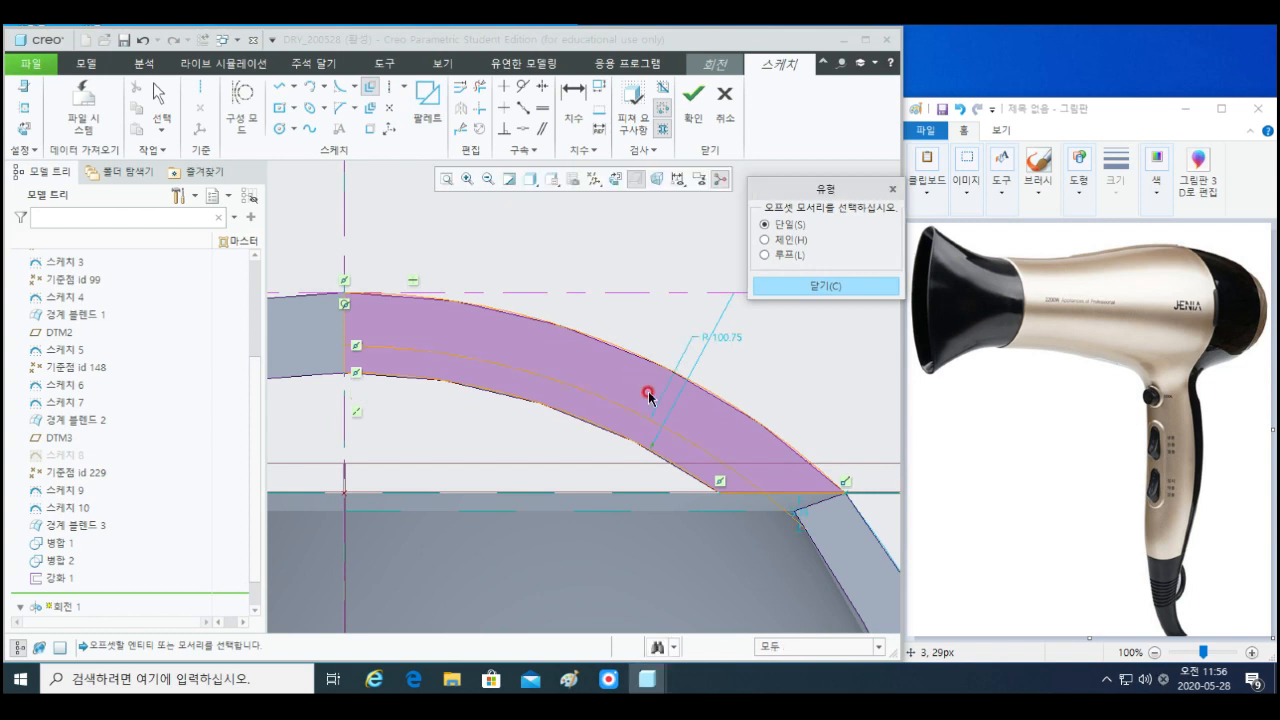
pyautogui.keyDown('shift'); pyautogui.moveTo(743, 475); pyautogui.dragTo(713, 484, button='middle'); pyautogui.keyUp('shift')
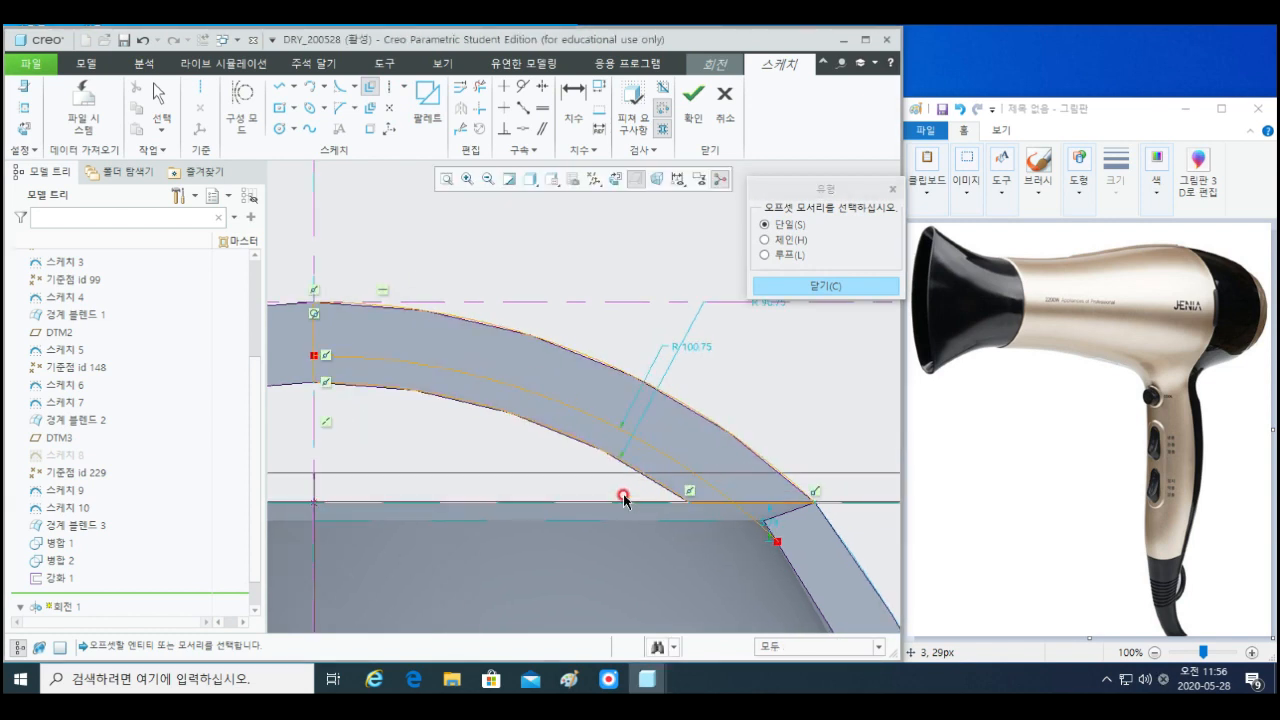
pyautogui.middleClick(411, 440)
# - Delete the old inner arc and trim the end-plane line inside the new offset arc
pyautogui.click(480, 87)
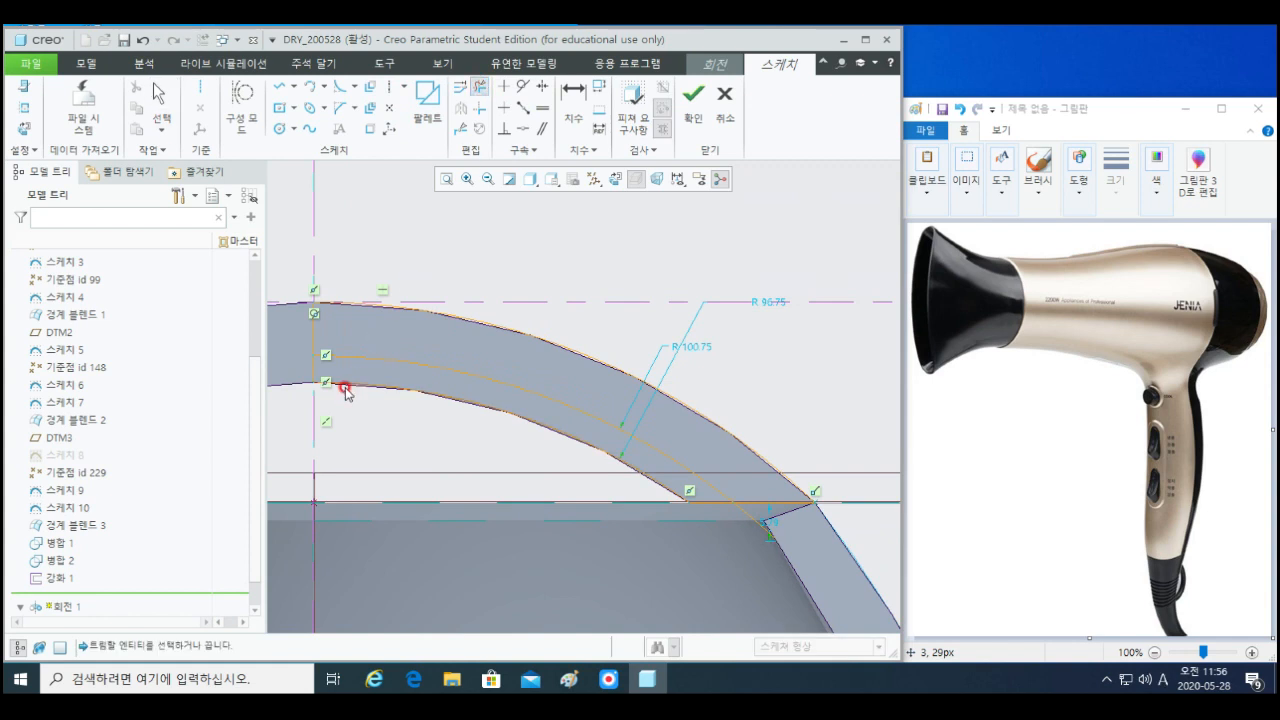
pyautogui.click(346, 387)
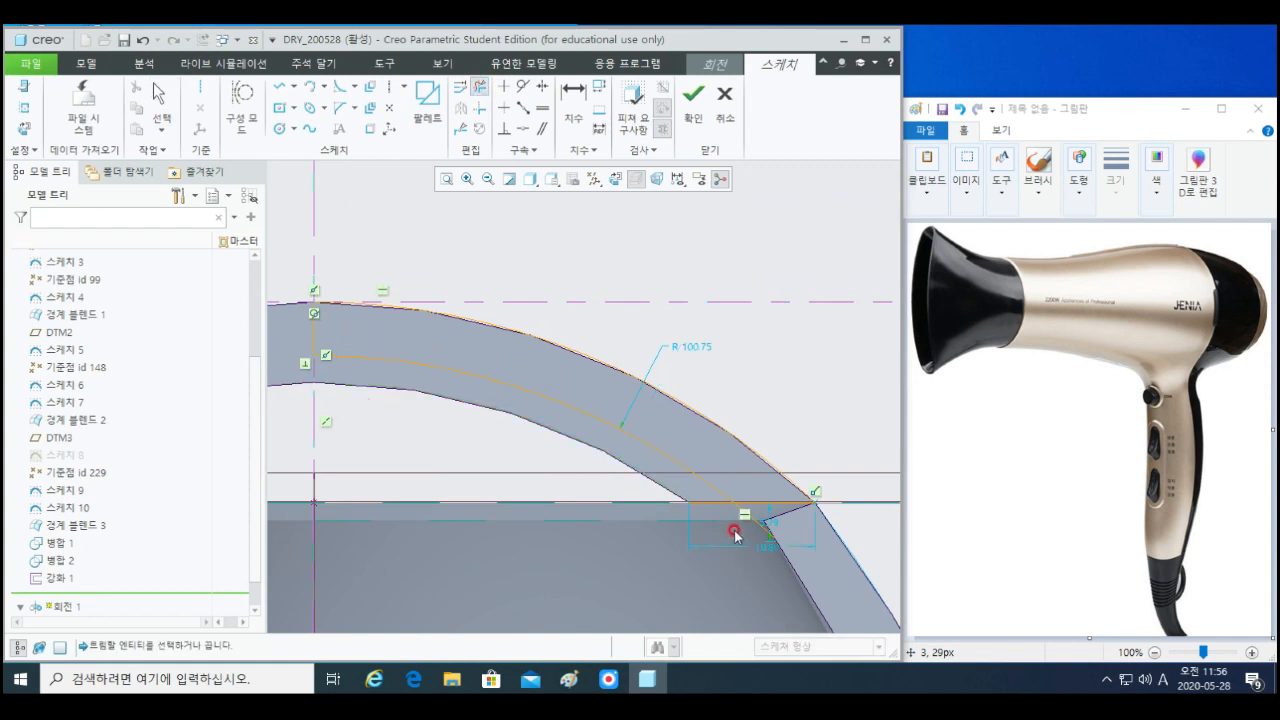
pyautogui.scroll(-1, 733, 525)
pyautogui.click(700, 505)
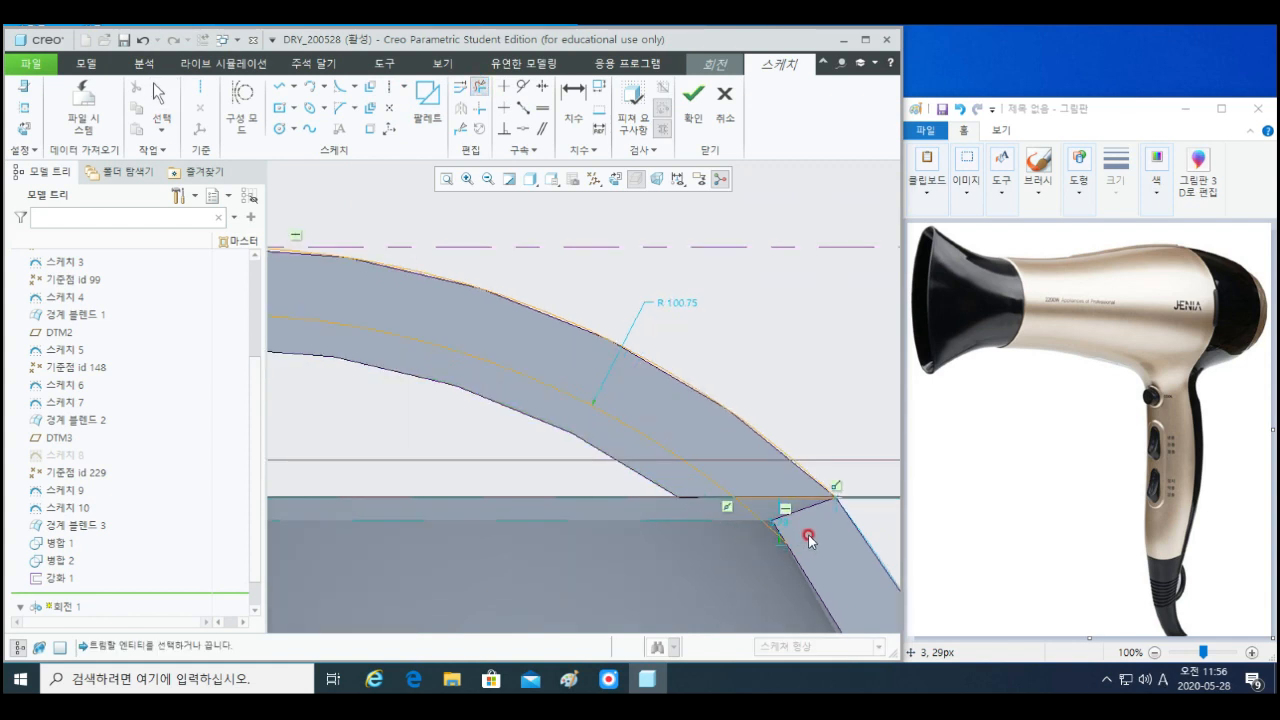
pyautogui.scroll(1, 824, 540)
# - Draw a slanted line from the outer arc's end to the offset arc's end and trim away the leftover end-plane segment
pyautogui.keyDown('shift'); pyautogui.moveTo(823, 534); pyautogui.dragTo(731, 537, button='middle'); pyautogui.keyUp('shift')
pyautogui.press('l')
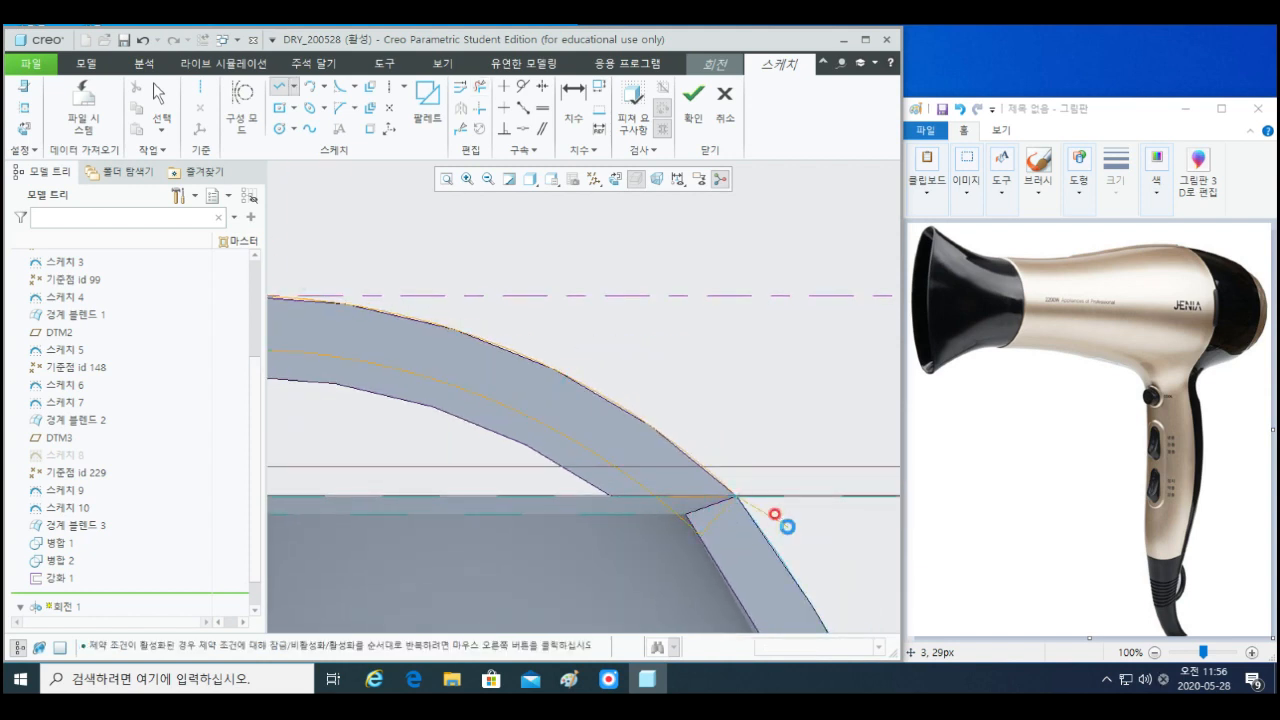
pyautogui.middleClick(691, 517)
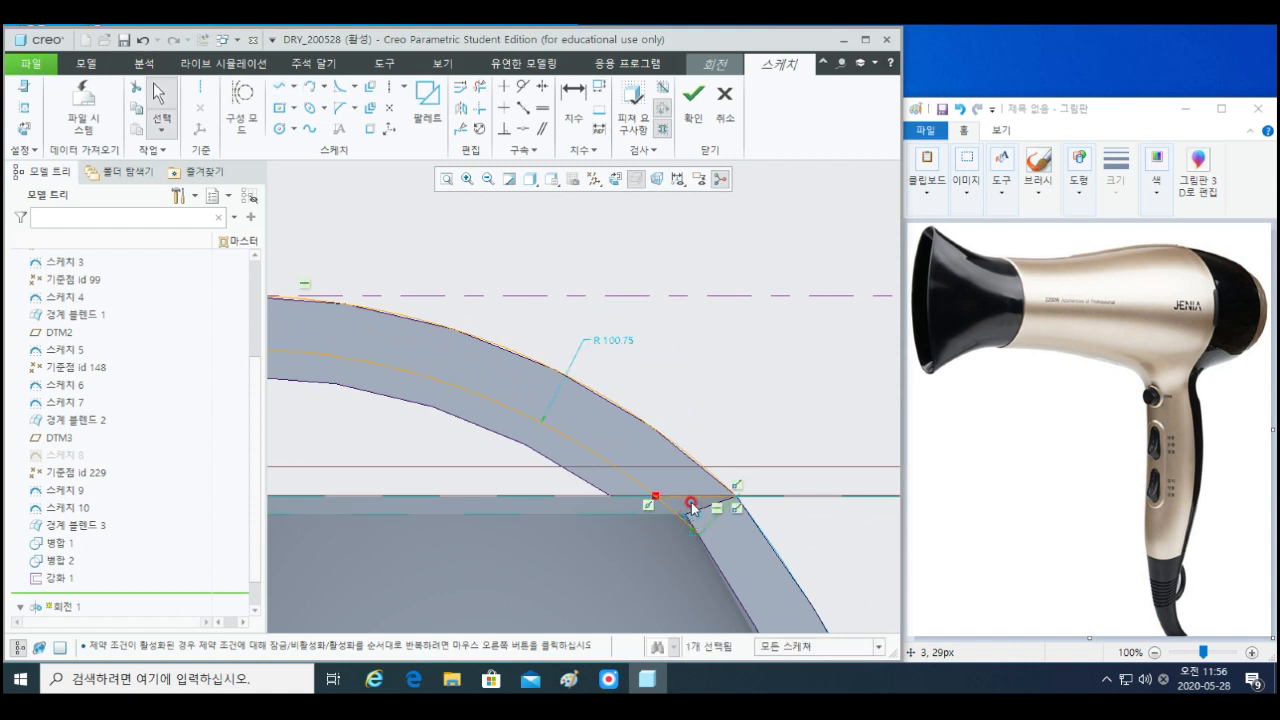
pyautogui.click(480, 88)
pyautogui.moveTo(698, 486); pyautogui.dragTo(715, 515)
pyautogui.middleClick(795, 553)
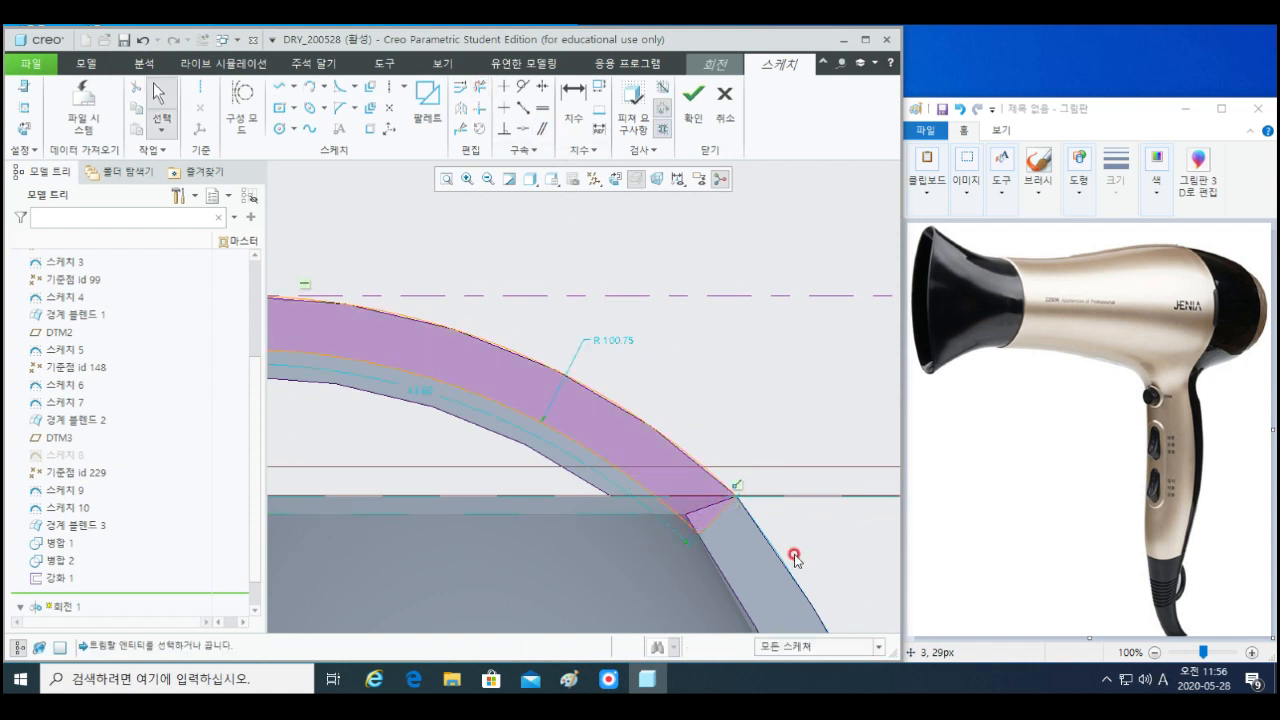
# - Finish the edited profile sketch and complete the redefined revolve of the rear cap
pyautogui.scroll(3, 635, 527)
pyautogui.scroll(2, 635, 527)
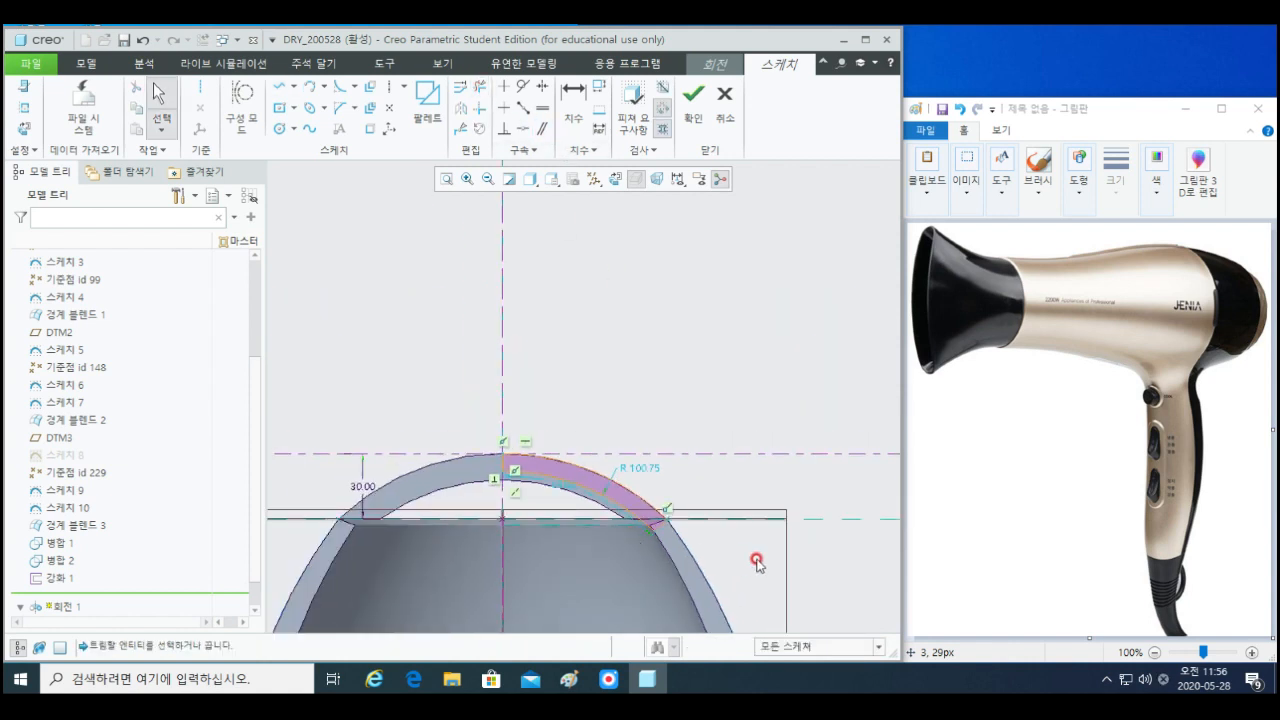
pyautogui.click(693, 100)
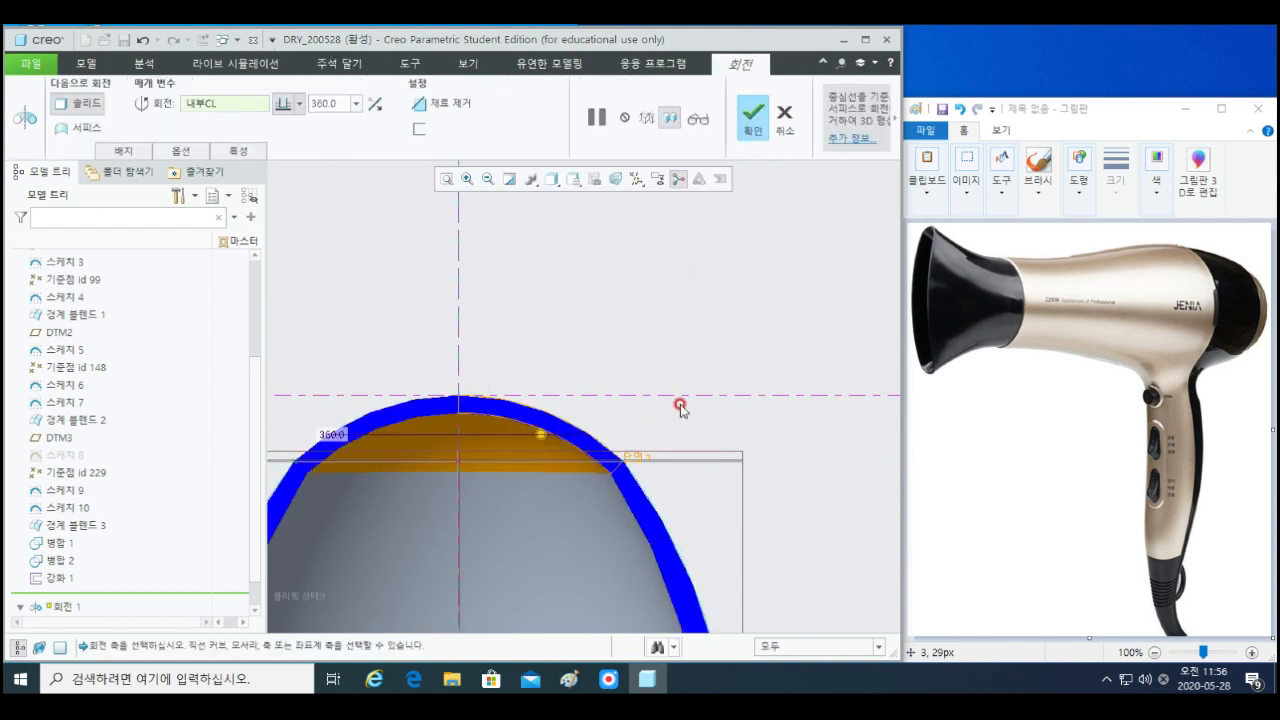
pyautogui.middleClick(680, 405)
pyautogui.click(736, 460)
pyautogui.moveTo(637, 498)
pyautogui.keyDown('shift'); pyautogui.mouseDown(button='middle')
pyautogui.moveTo(643, 380)
pyautogui.moveTo(629, 449)
pyautogui.moveTo(476, 541)
pyautogui.moveTo(528, 400)
pyautogui.moveTo(516, 345)
pyautogui.moveTo(482, 322)
pyautogui.moveTo(479, 344)
pyautogui.moveTo(543, 366)
pyautogui.moveTo(571, 420)
pyautogui.moveTo(711, 471)
pyautogui.moveTo(596, 441)
pyautogui.moveTo(663, 406)
pyautogui.moveTo(691, 523)
pyautogui.moveTo(551, 349)
pyautogui.moveTo(506, 354)
pyautogui.moveTo(543, 426)
pyautogui.moveTo(571, 443)
pyautogui.moveTo(586, 414)
pyautogui.moveTo(623, 400)
pyautogui.moveTo(690, 403)
pyautogui.mouseUp(button='middle'); pyautogui.keyUp('shift')
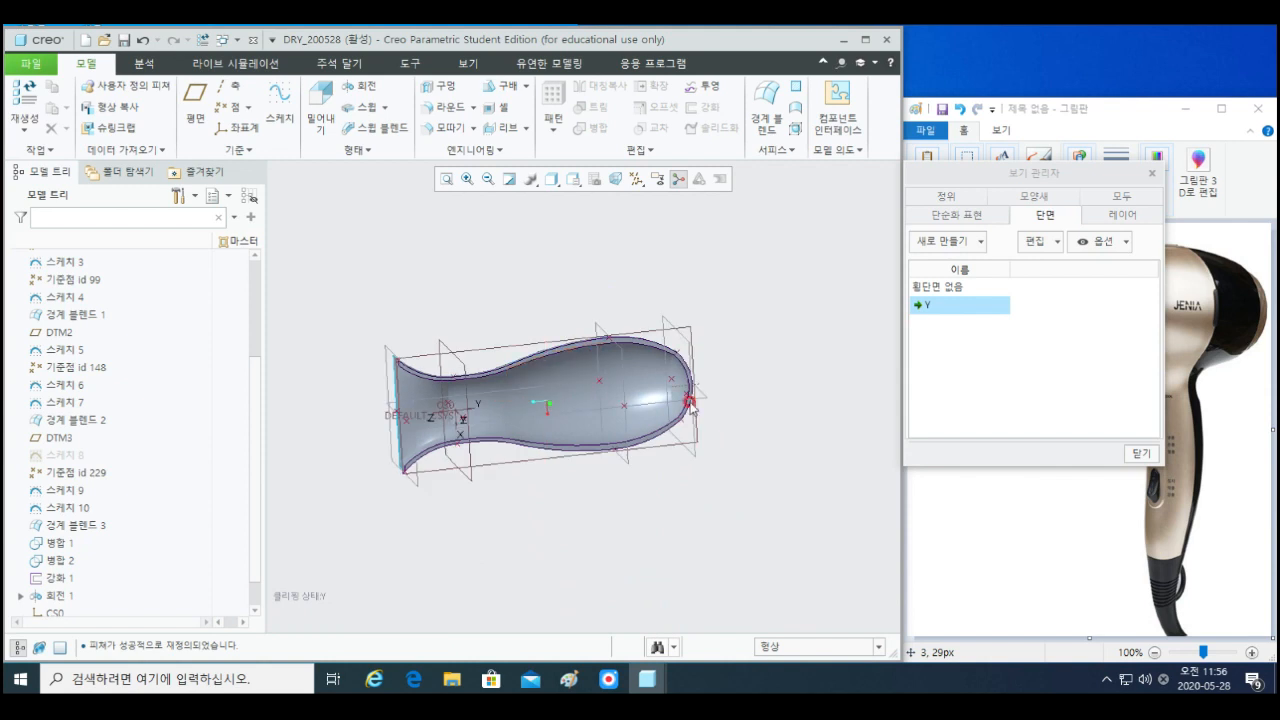
# - Close the view manager and create a datum plane offset about 221 from the RIGHT plane, on the handle side of the body
pyautogui.click(1151, 172)
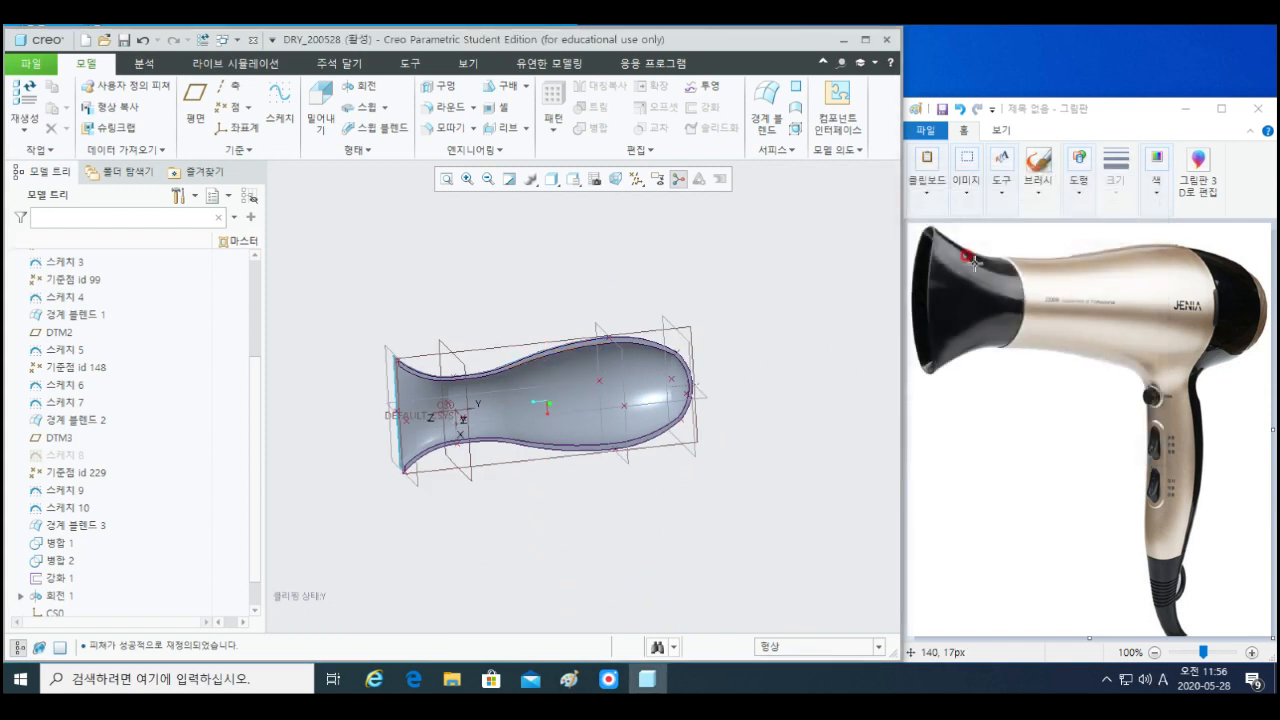
pyautogui.keyDown('shift'); pyautogui.moveTo(774, 486); pyautogui.dragTo(744, 453, button='middle'); pyautogui.keyUp('shift')
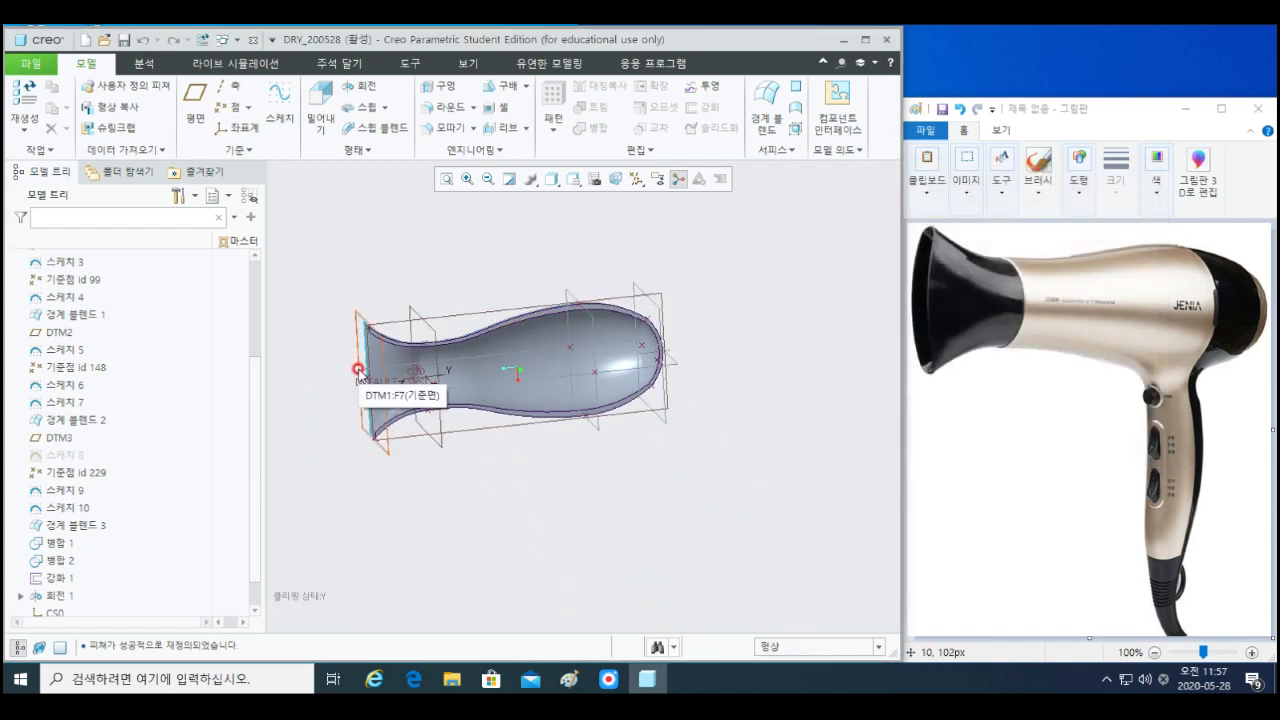
pyautogui.click(362, 380)
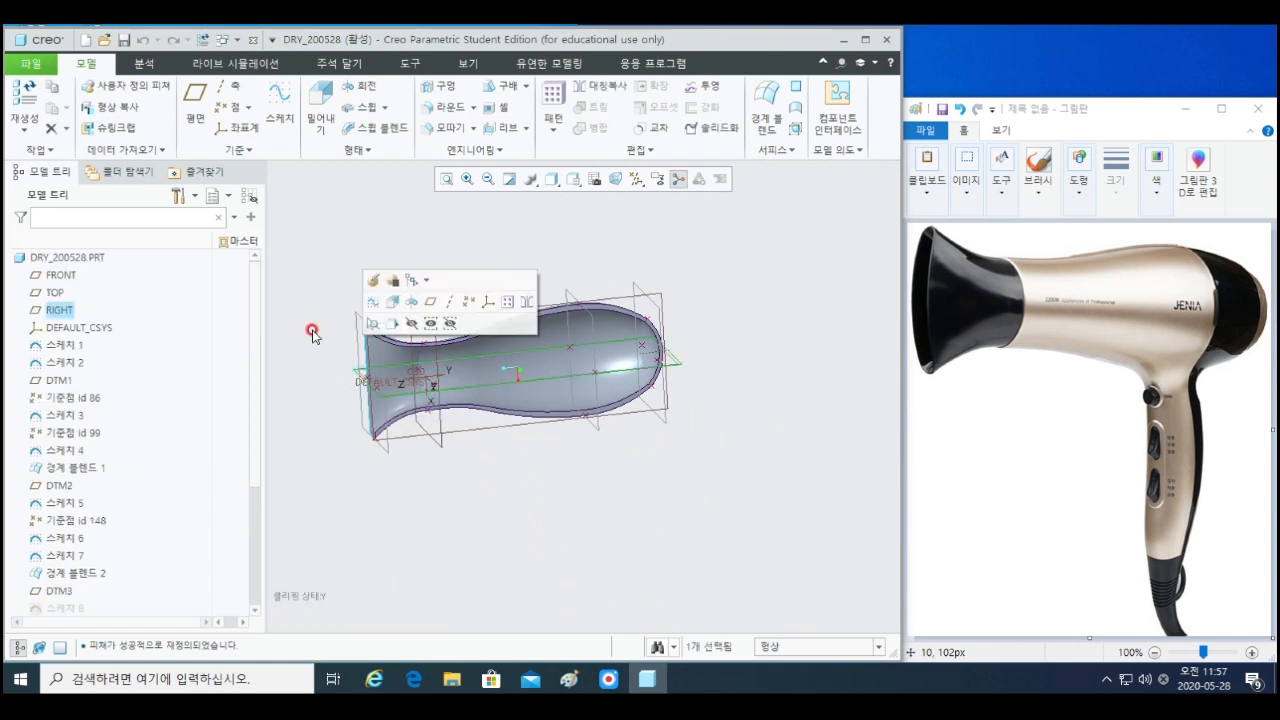
pyautogui.click(195, 100)
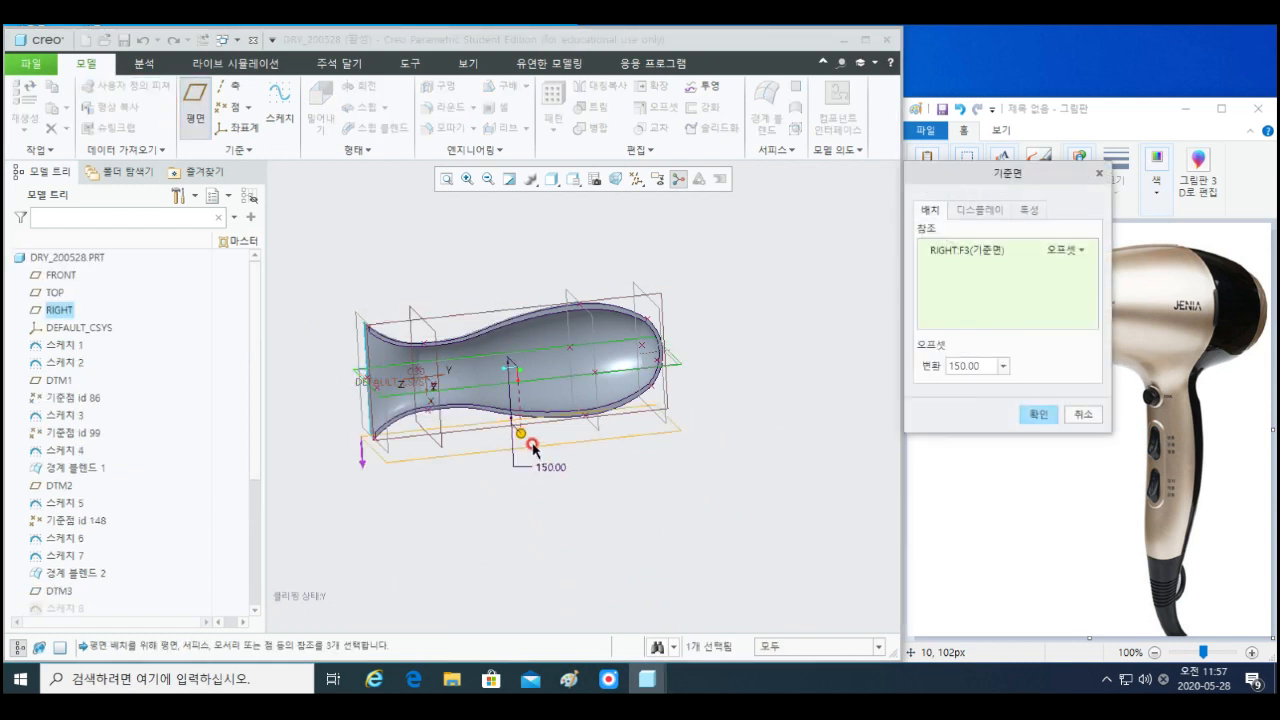
pyautogui.moveTo(521, 434); pyautogui.dragTo(567, 497)
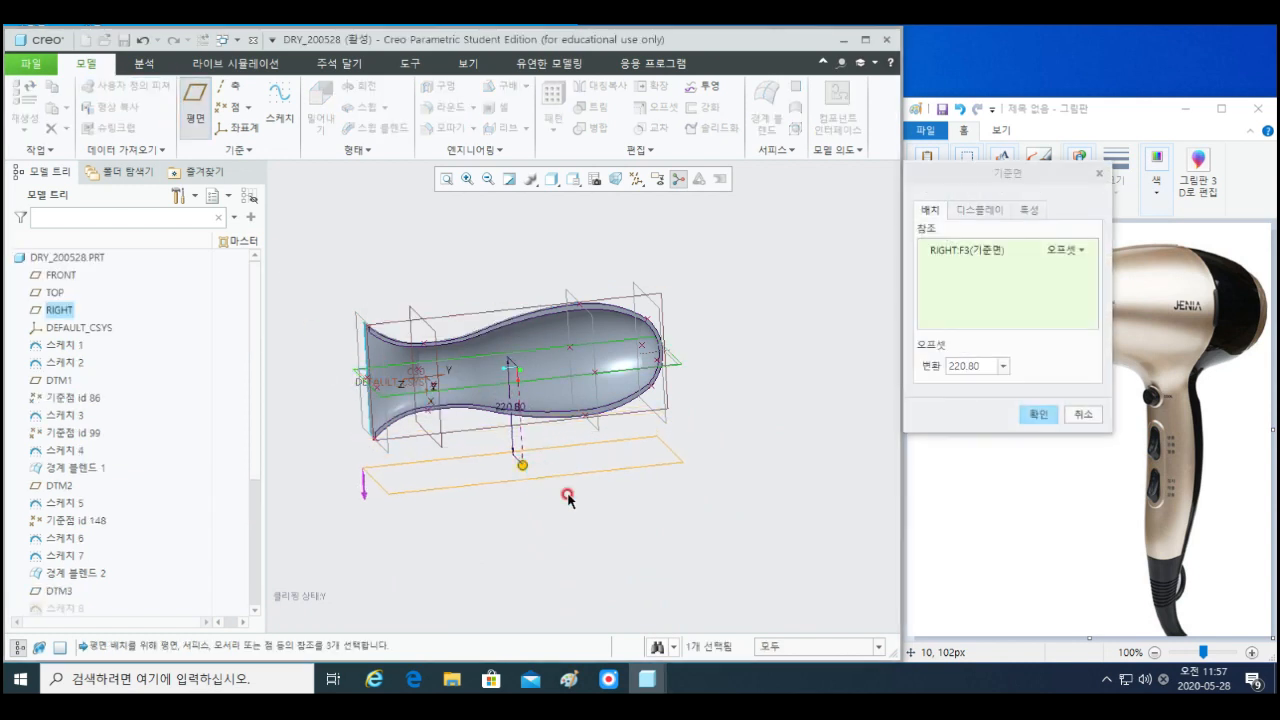
pyautogui.middleClick(664, 547)
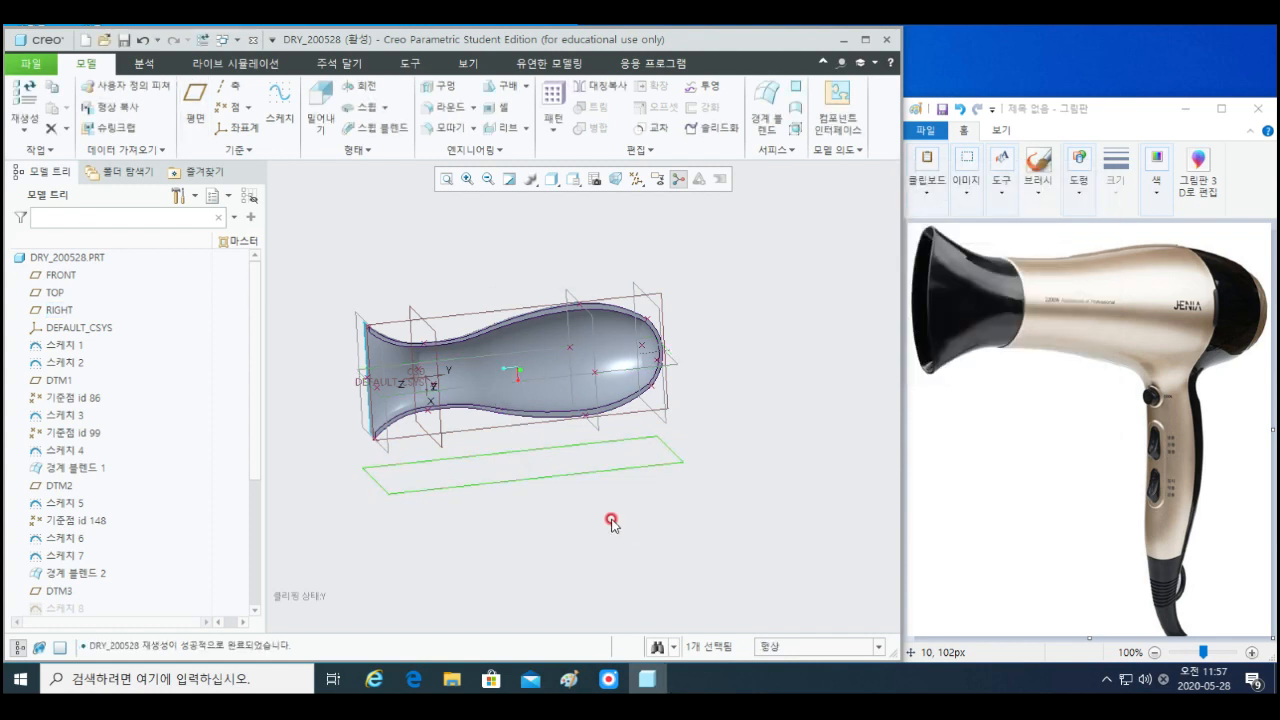
# - Start a sketch on the new datum plane and add datum point PNT8 on the body's edge as a sketch reference
pyautogui.press('s')
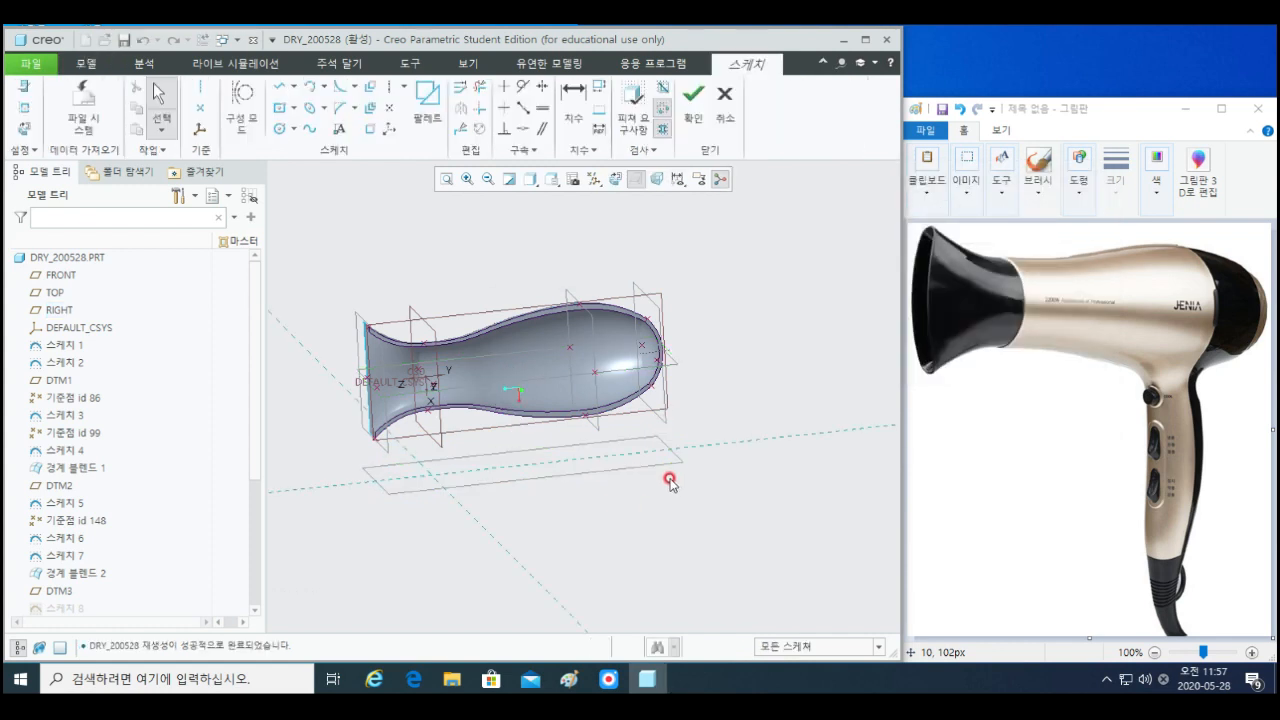
pyautogui.click(618, 182)
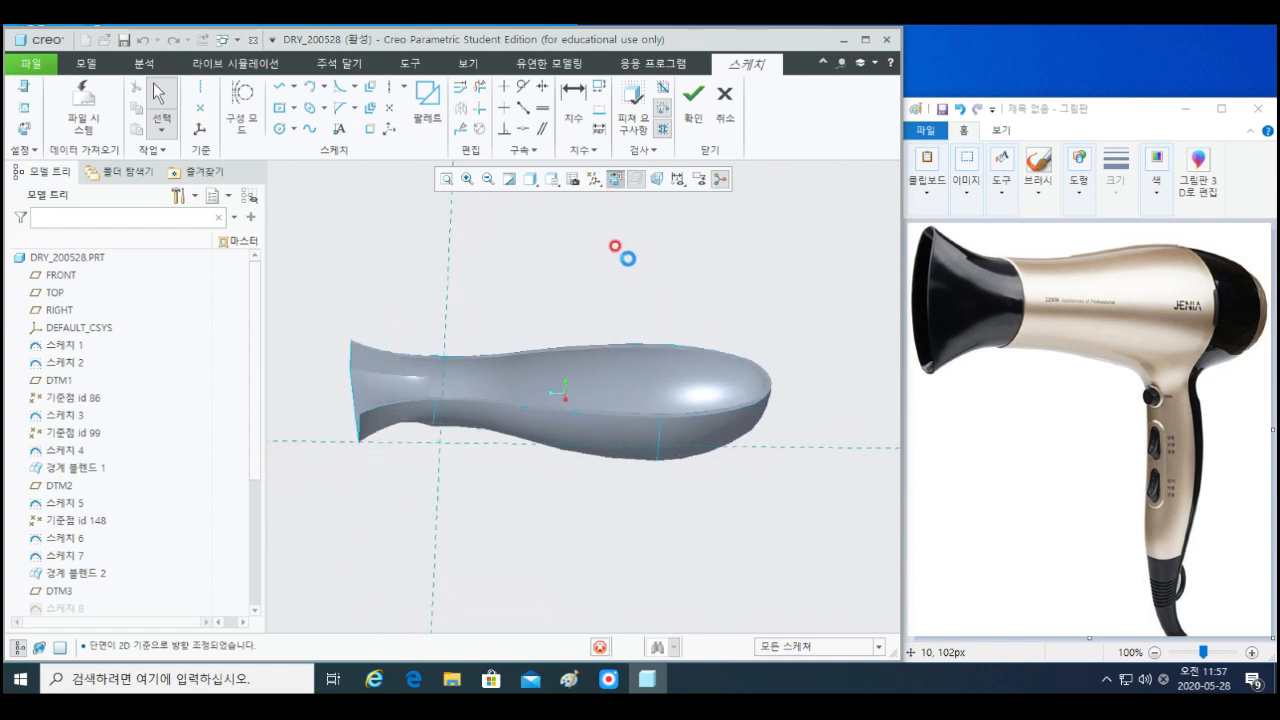
pyautogui.rightClick(622, 270)
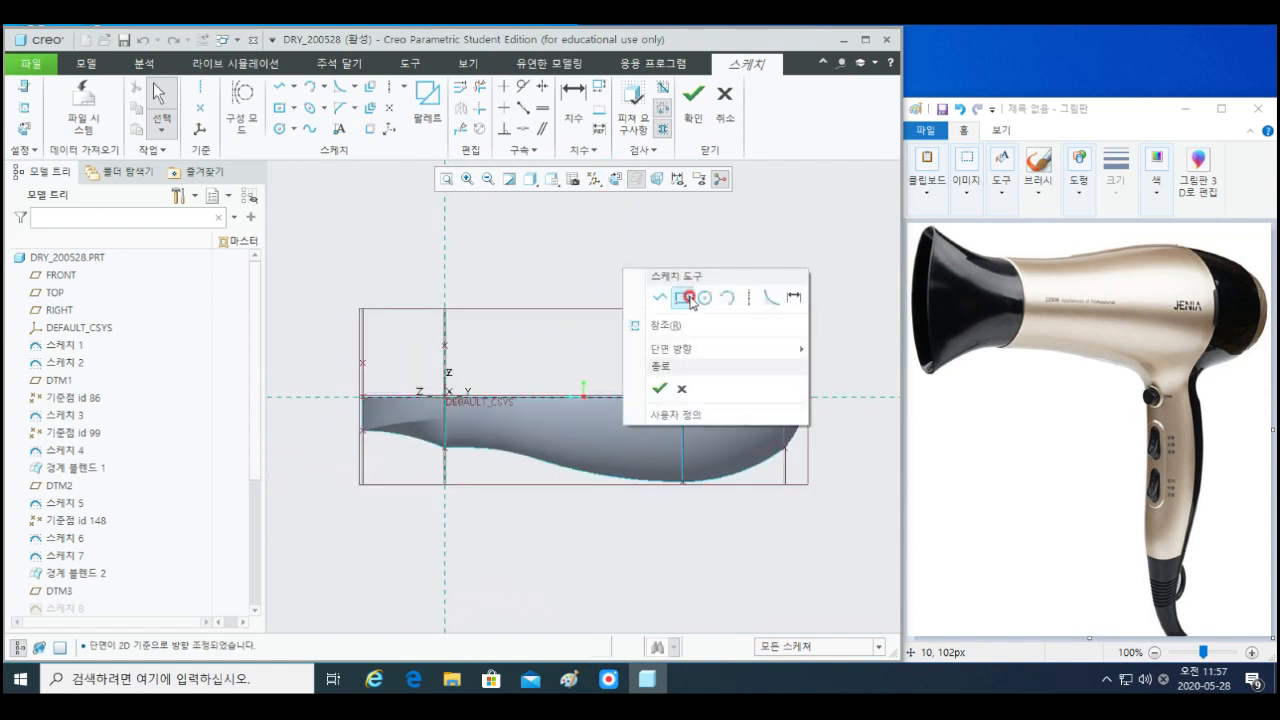
pyautogui.click(66, 120)
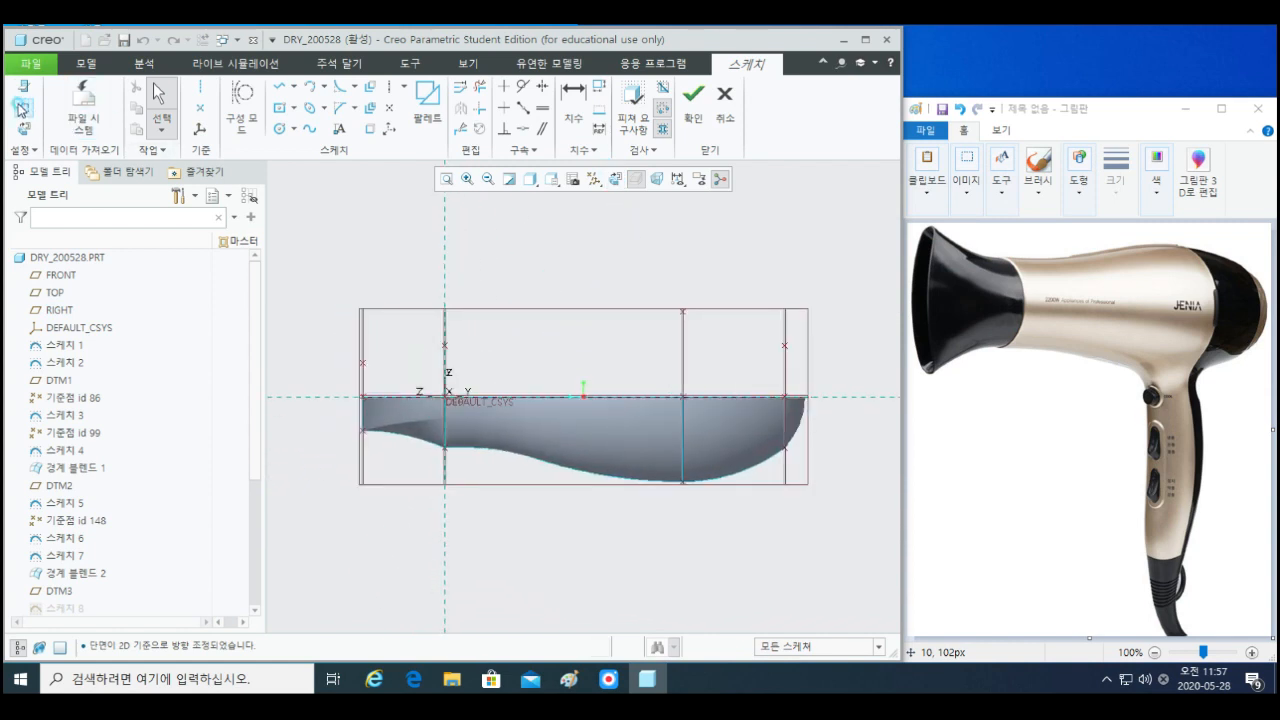
pyautogui.click(24, 108)
pyautogui.moveTo(449, 371); pyautogui.dragTo(612, 446, button='middle')
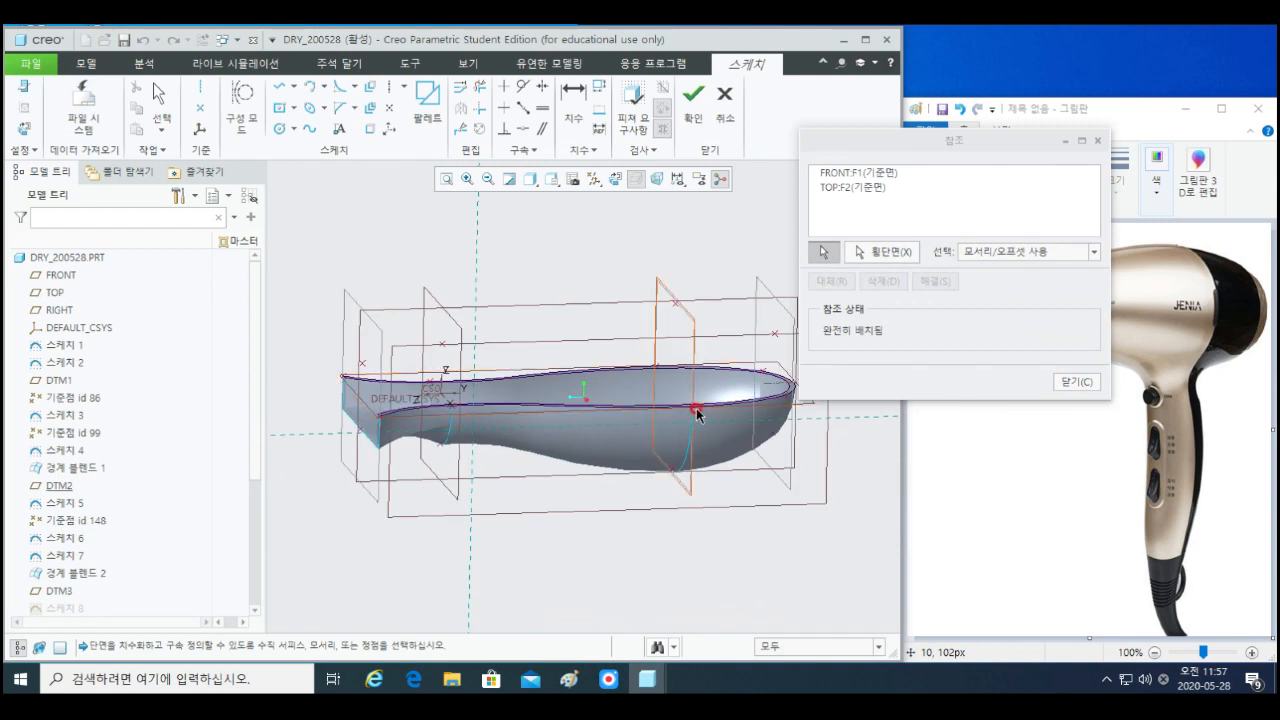
pyautogui.scroll(5, 695, 412)
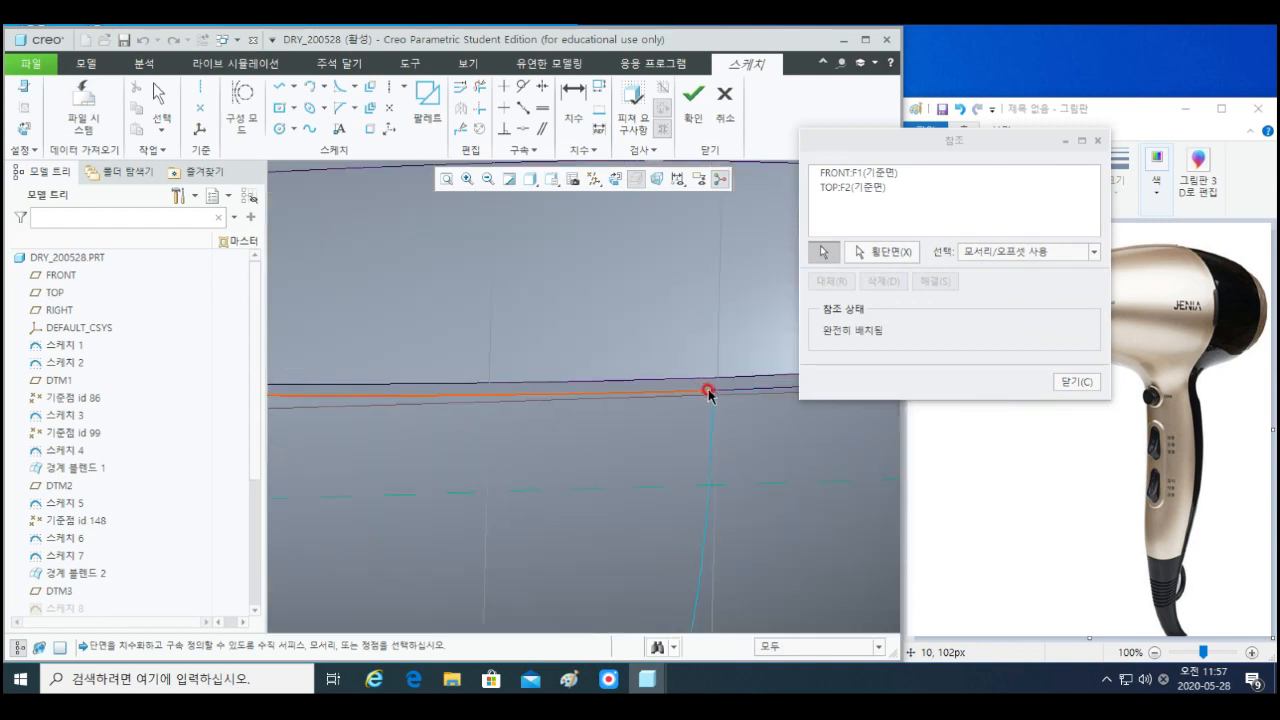
pyautogui.scroll(3, 715, 392)
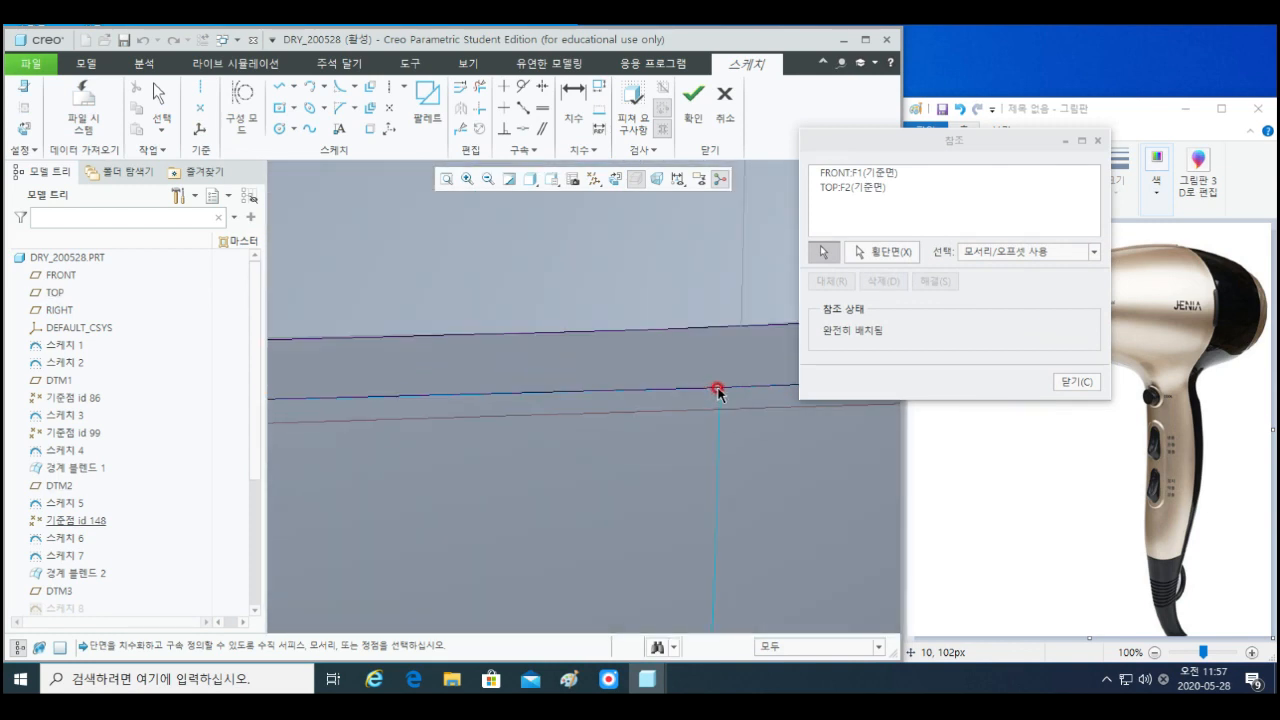
pyautogui.click(719, 390)
pyautogui.scroll(-8, 650, 449)
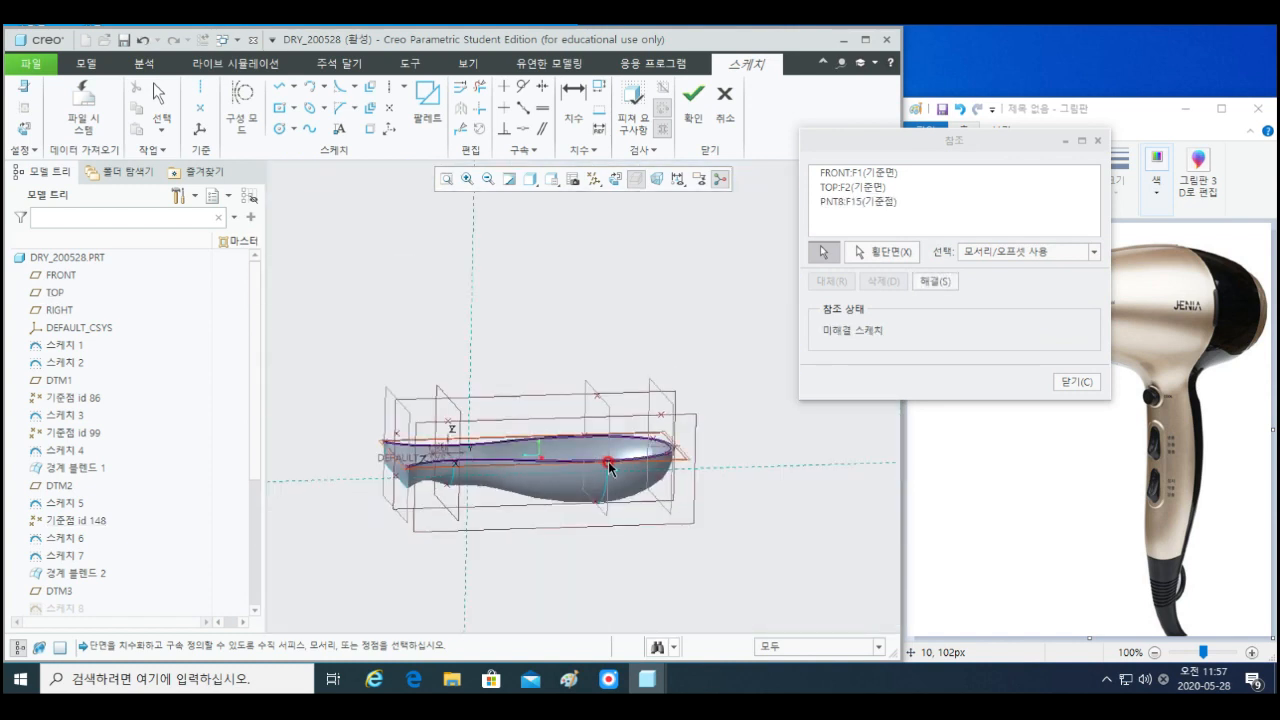
pyautogui.click(1053, 378)
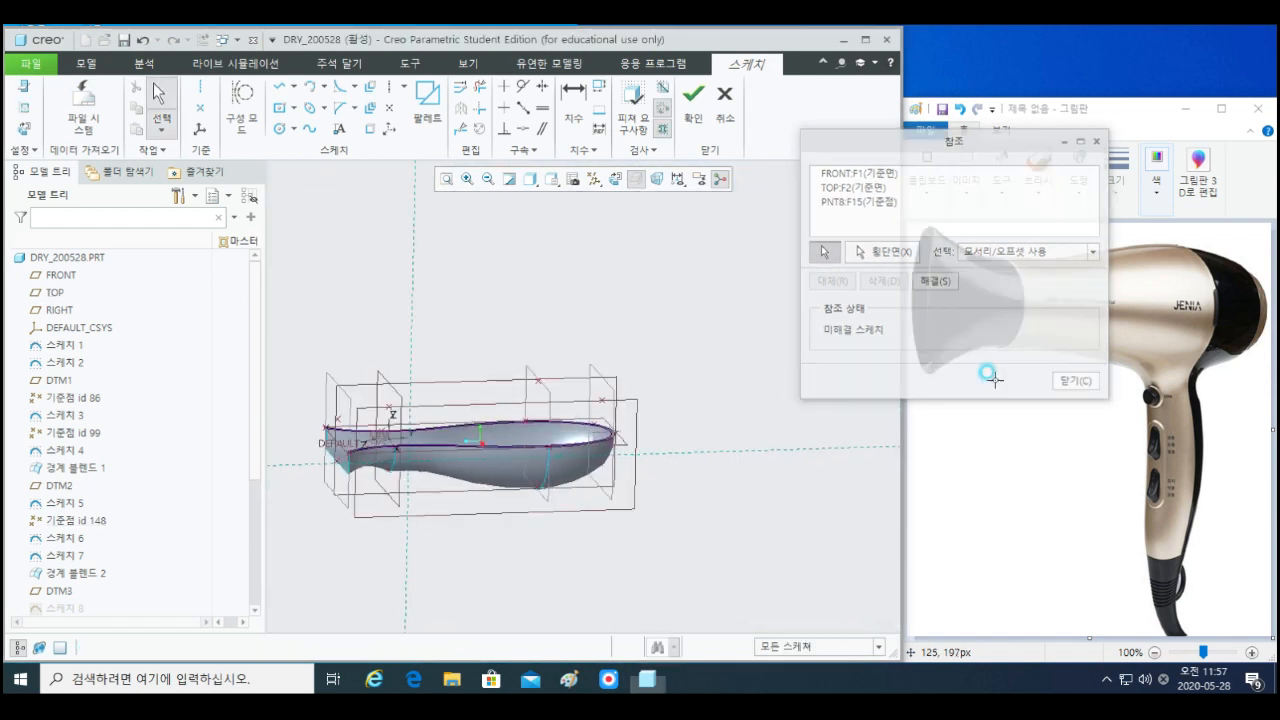
# - Draw a horizontal centerline along the horizontal reference and a vertical centerline through the PNT8 reference
pyautogui.rightClick(780, 352)
pyautogui.click(898, 386)
pyautogui.scroll(3, 572, 442)
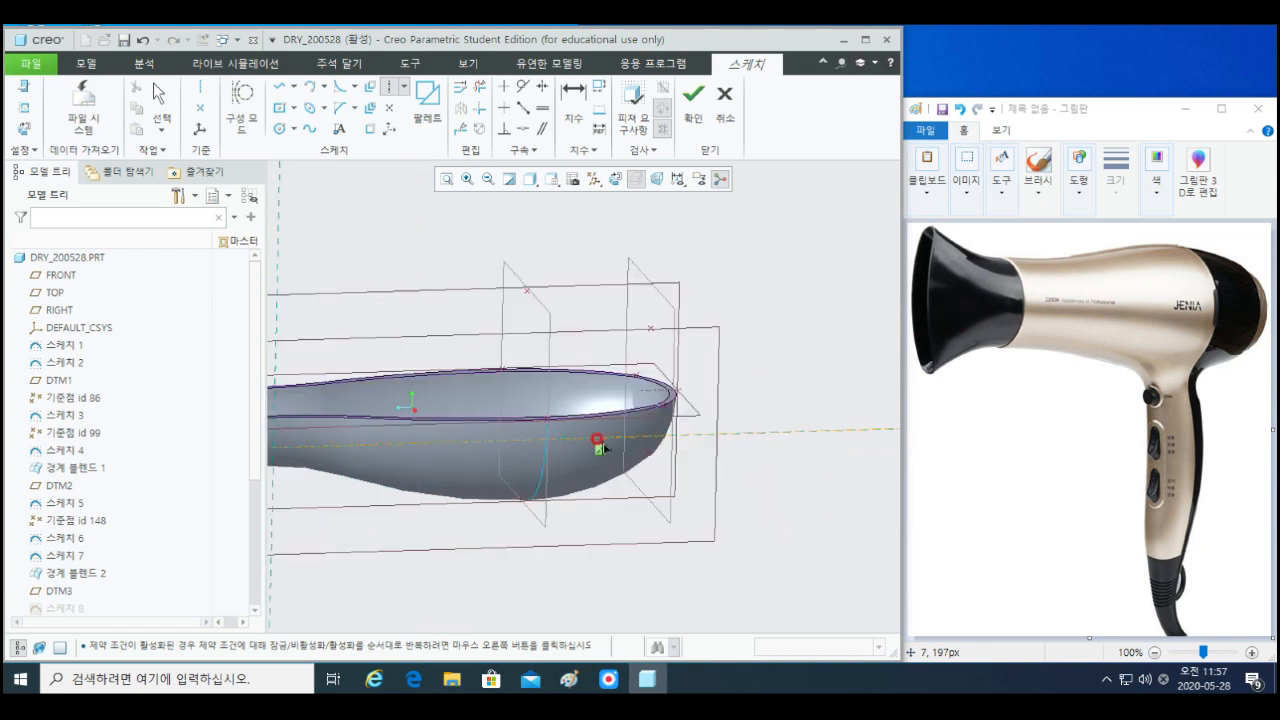
pyautogui.click(557, 438)
pyautogui.click(565, 500)
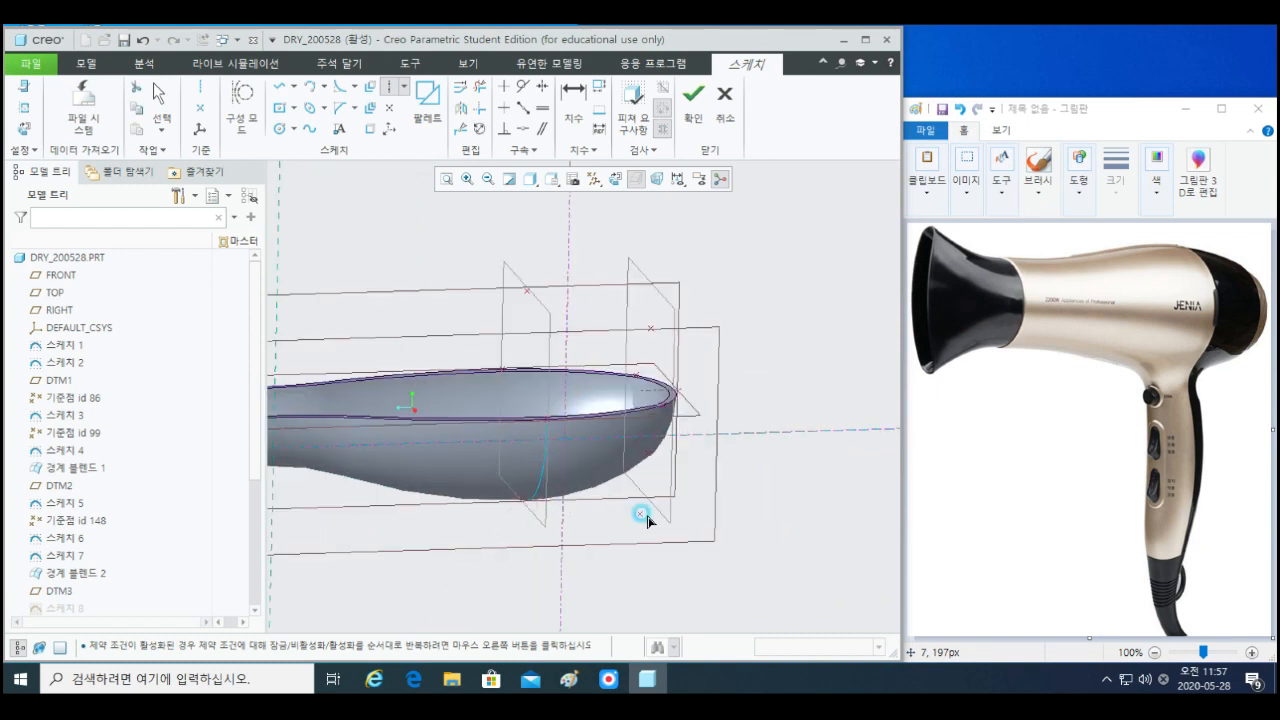
pyautogui.middleClick(640, 465)
# - Sketch a circle about 125 in diameter centred on the intersection of the two centerlines
pyautogui.click(612, 179)
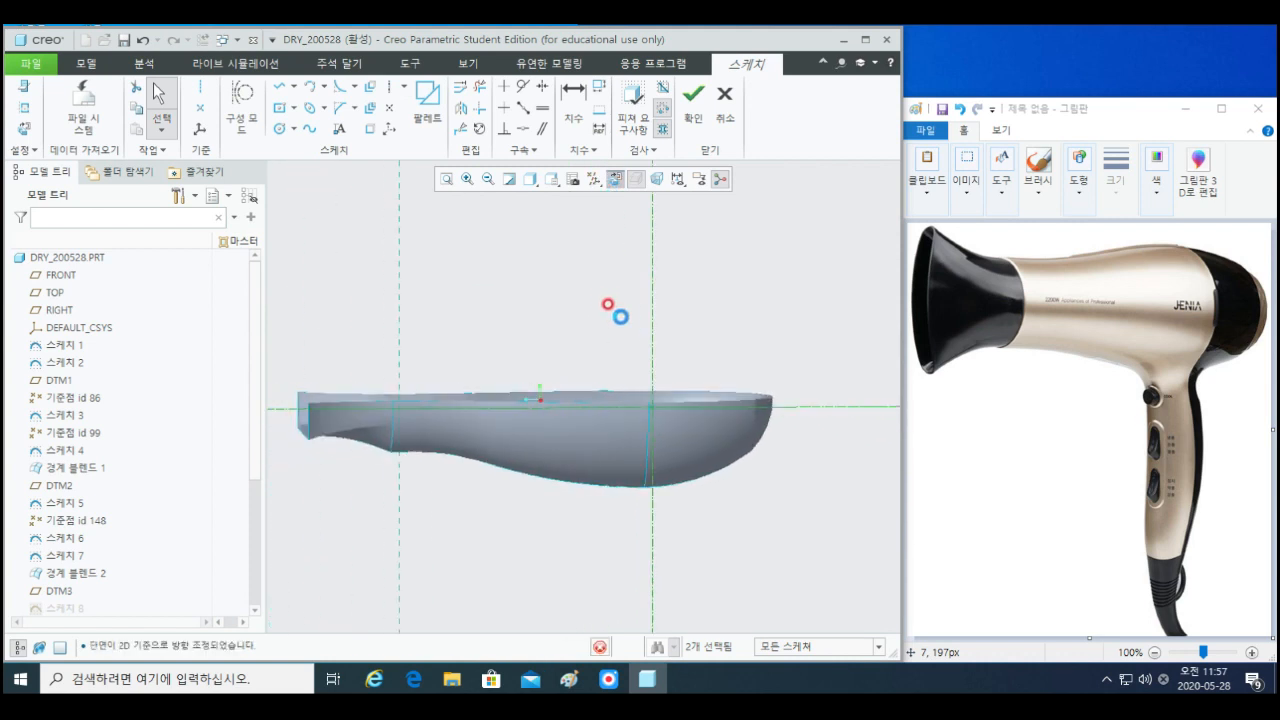
pyautogui.click(283, 129)
pyautogui.click(683, 396)
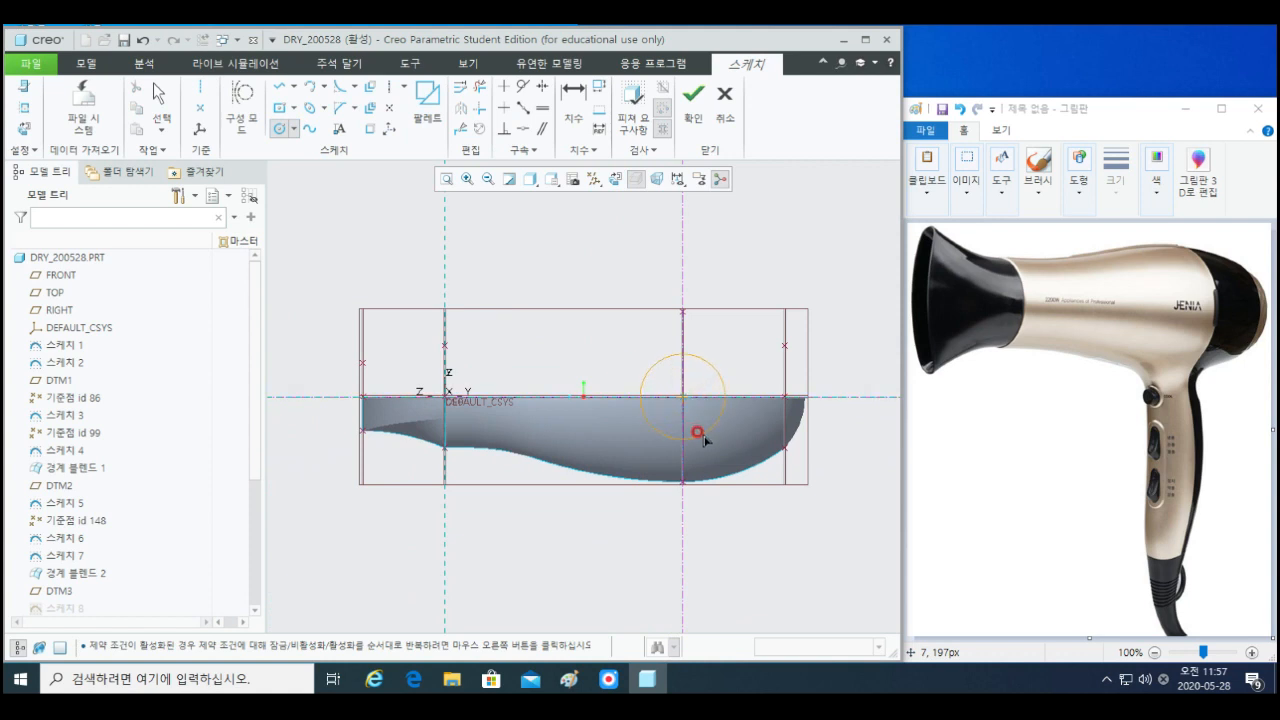
pyautogui.click(703, 435)
pyautogui.middleClick(772, 499)
pyautogui.keyDown('shift'); pyautogui.moveTo(806, 456); pyautogui.dragTo(747, 456, button='middle'); pyautogui.keyUp('shift')
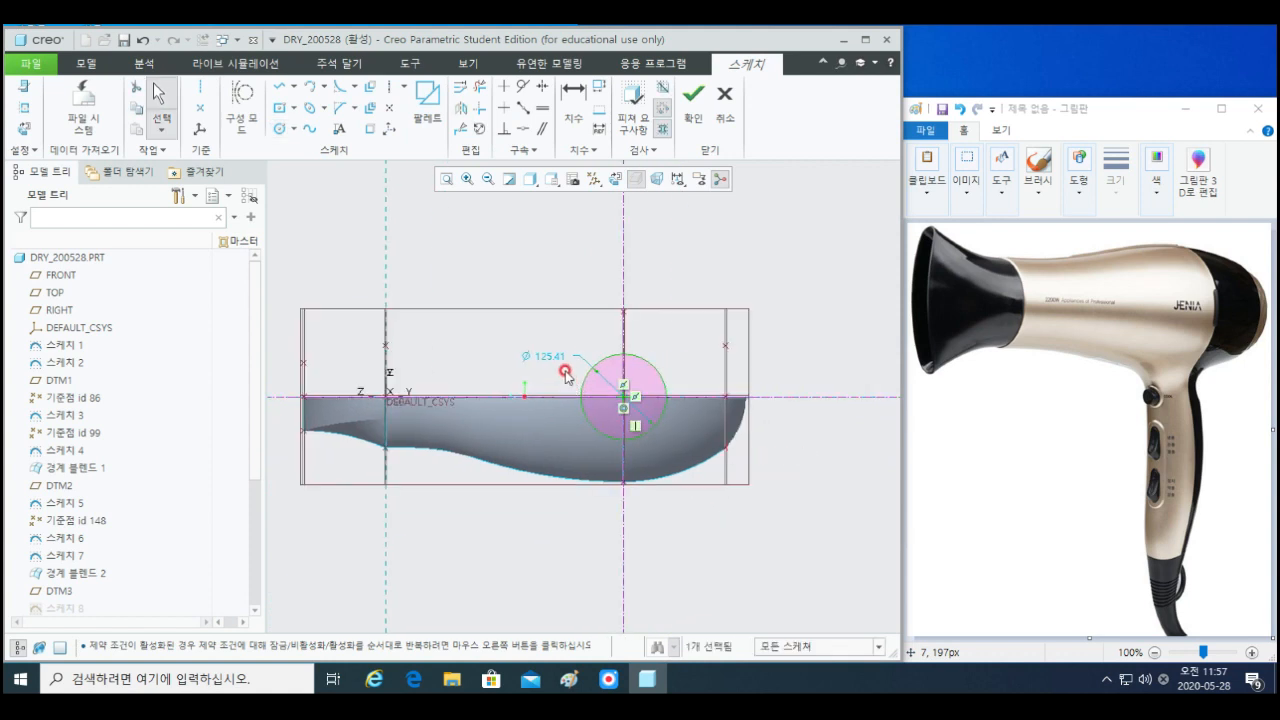
# - Set the circle's diameter to 120 and finish the sketch
pyautogui.doubleClick(548, 359)
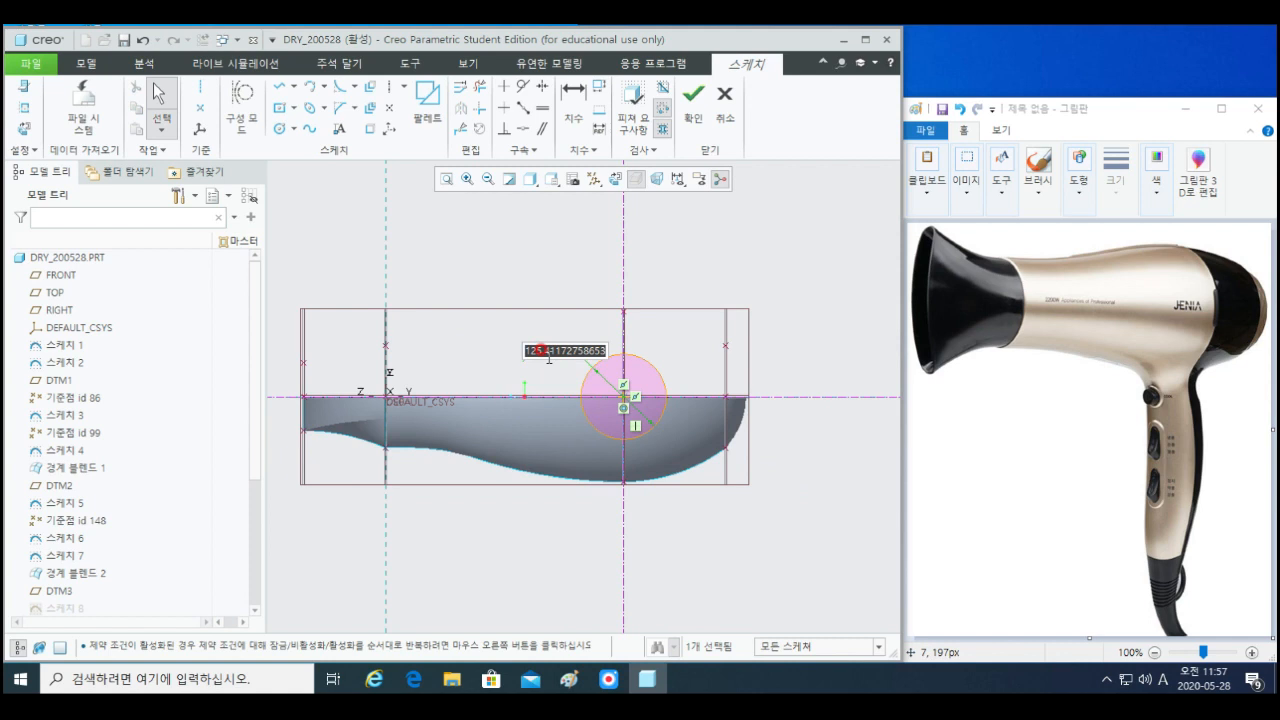
pyautogui.write('120')
pyautogui.press('Return')
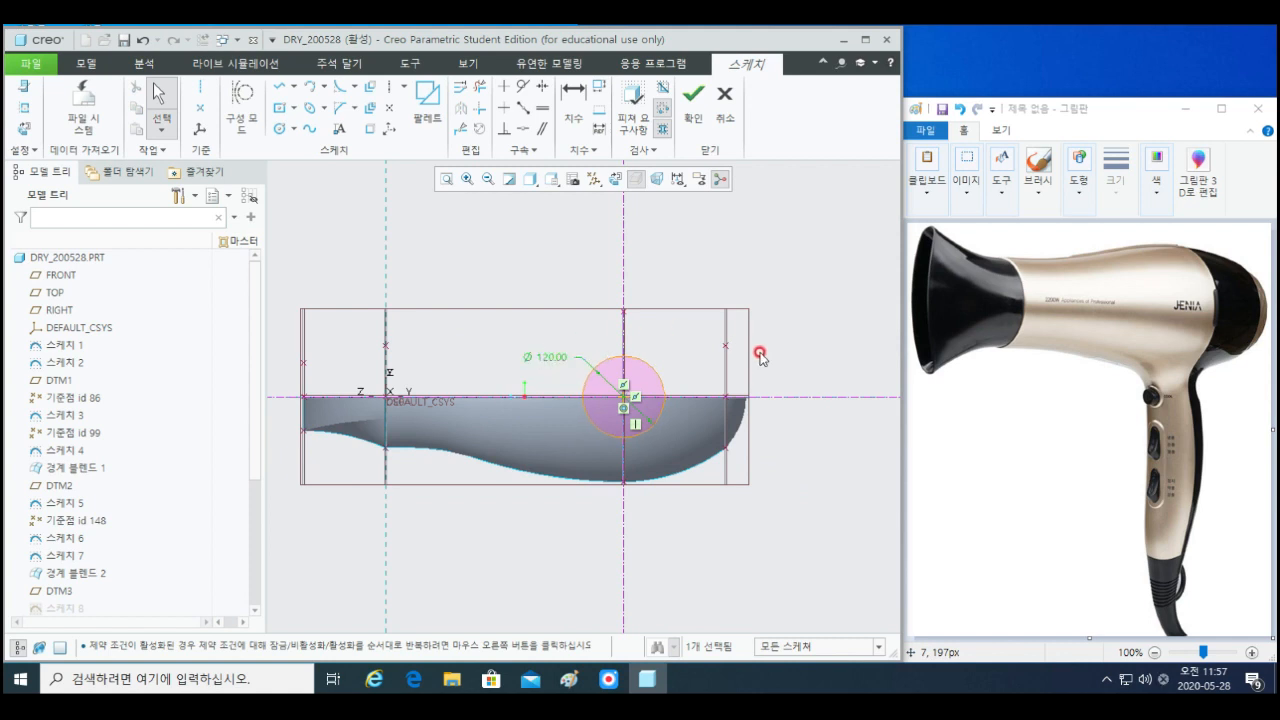
pyautogui.click(694, 100)
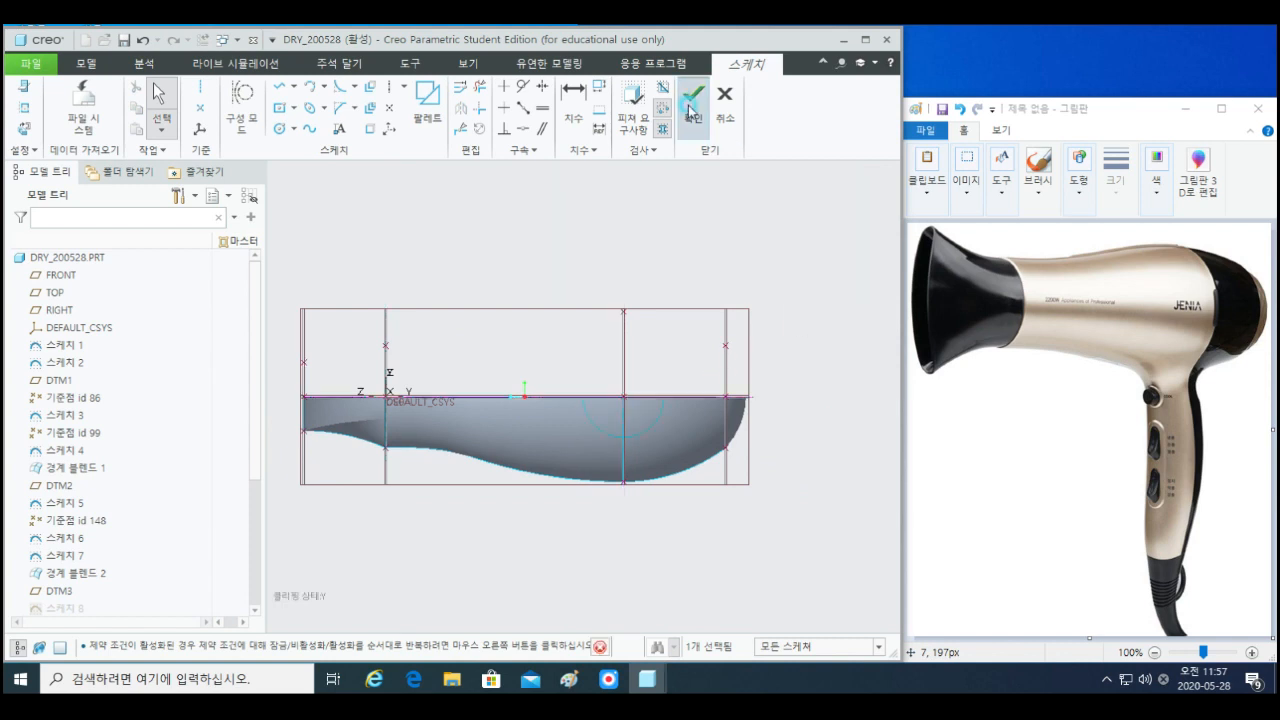
# - Turn off the Y cross section by activating No Cross Section, so the whole body is displayed
pyautogui.moveTo(681, 355)
pyautogui.mouseDown(button='middle')
pyautogui.moveTo(690, 368)
pyautogui.moveTo(683, 346)
pyautogui.mouseUp(button='middle')
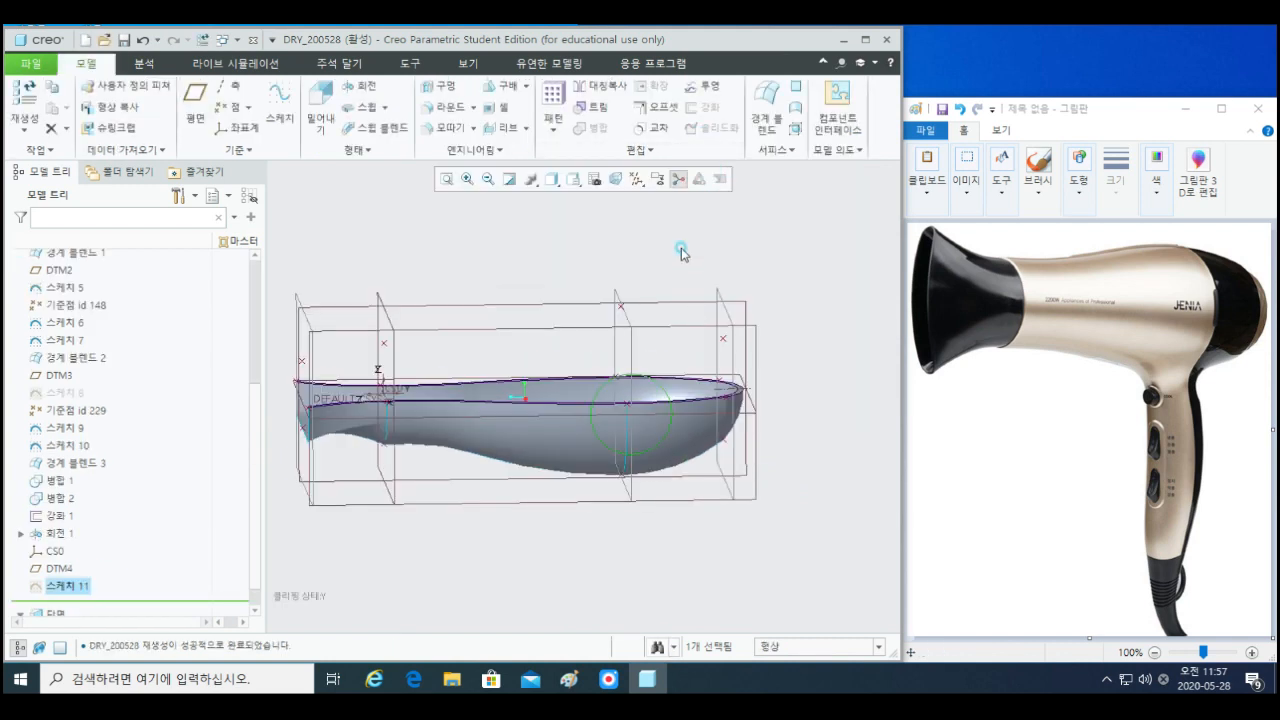
pyautogui.click(681, 249)
pyautogui.click(592, 180)
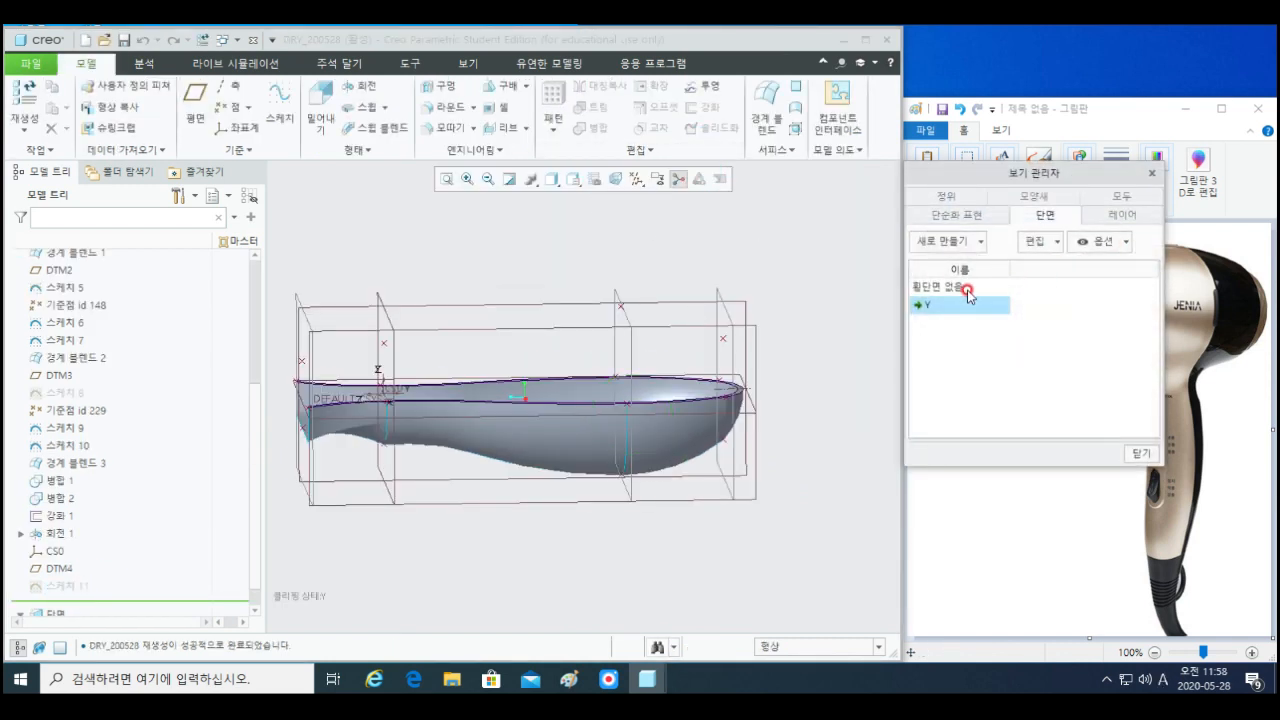
pyautogui.doubleClick(955, 287)
pyautogui.scroll(-3, 845, 400)
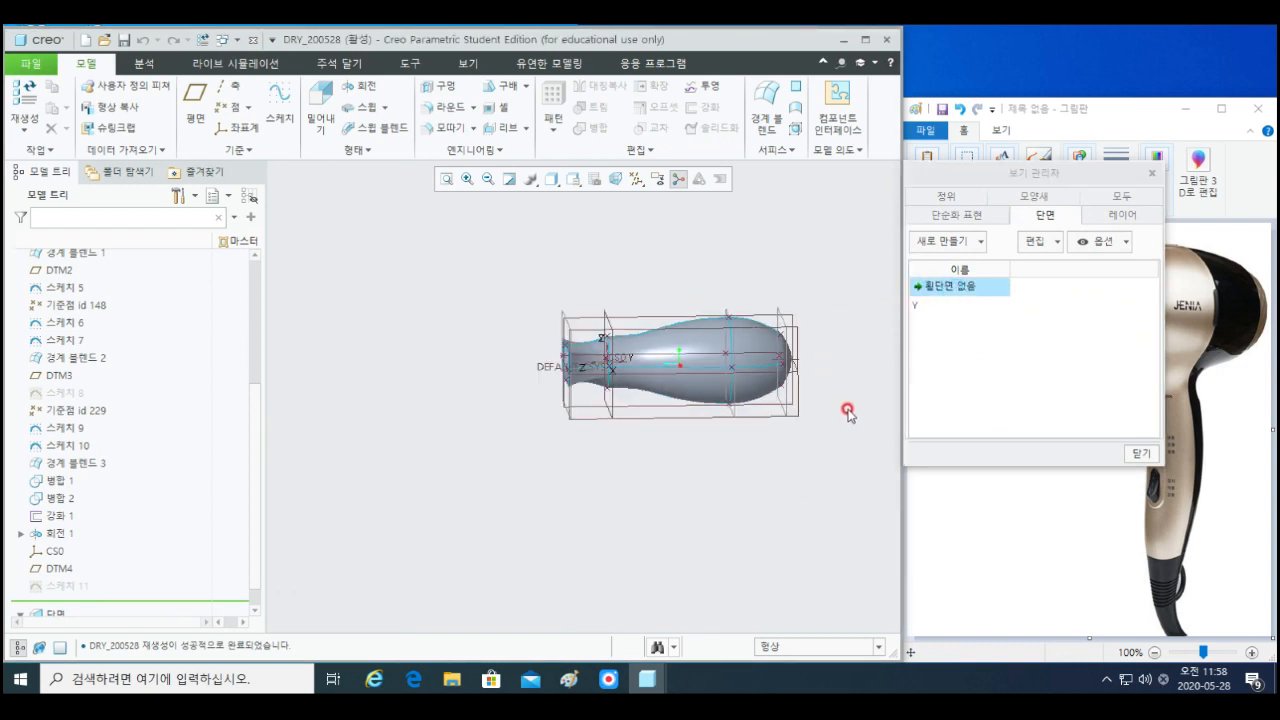
pyautogui.keyDown('shift'); pyautogui.moveTo(848, 412); pyautogui.dragTo(777, 376, button='middle'); pyautogui.keyUp('shift')
# - Project the circle sketch onto the four outer body surfaces that meet around its centre, along the default direction
pyautogui.click(76, 588)
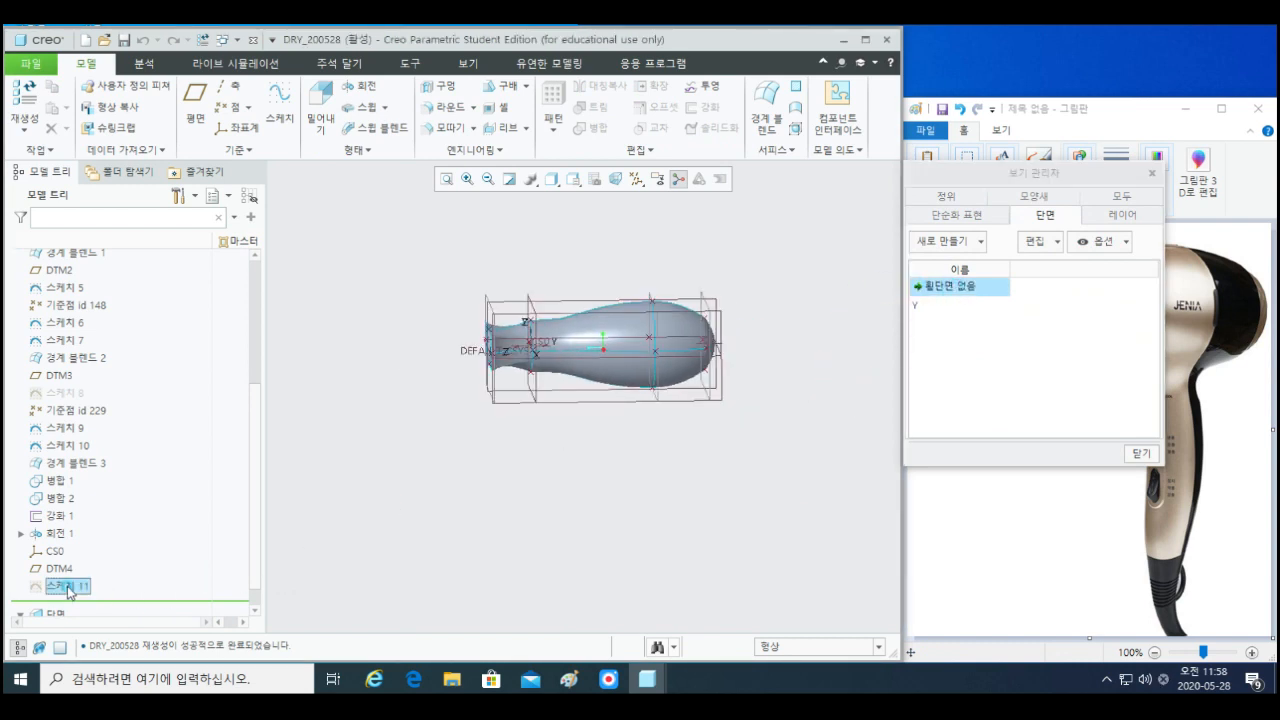
pyautogui.click(1153, 172)
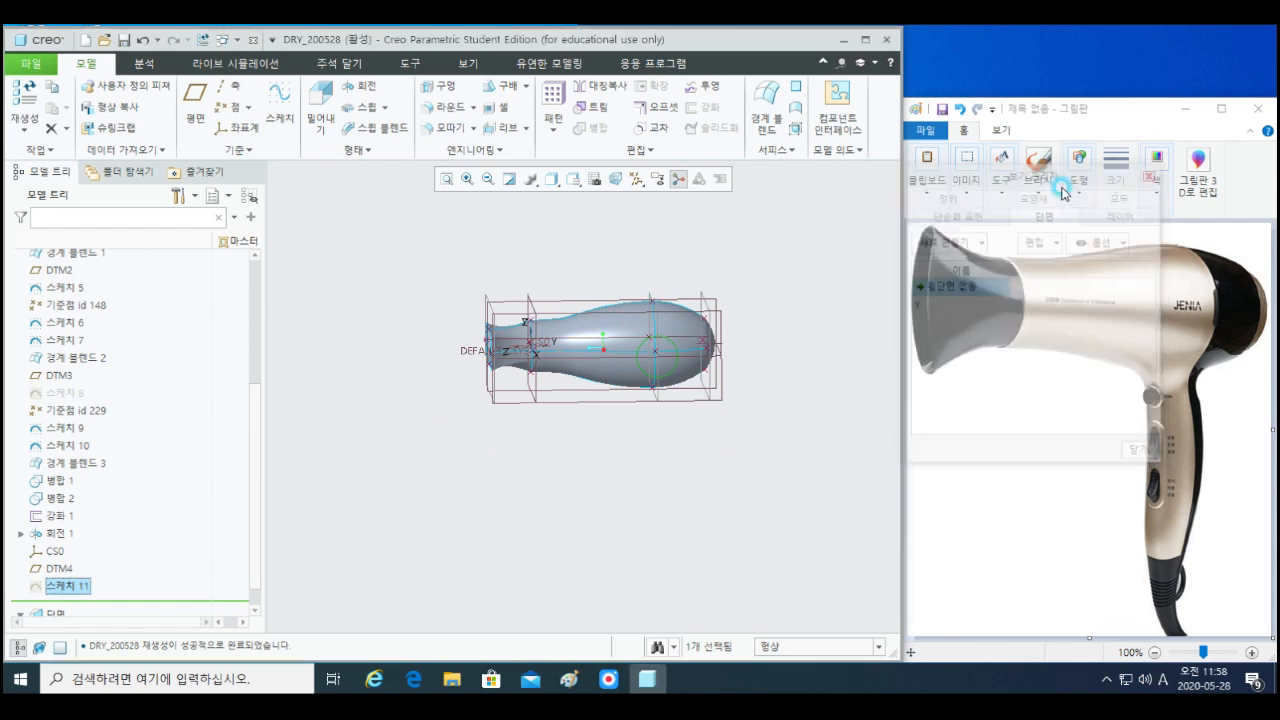
pyautogui.click(706, 88)
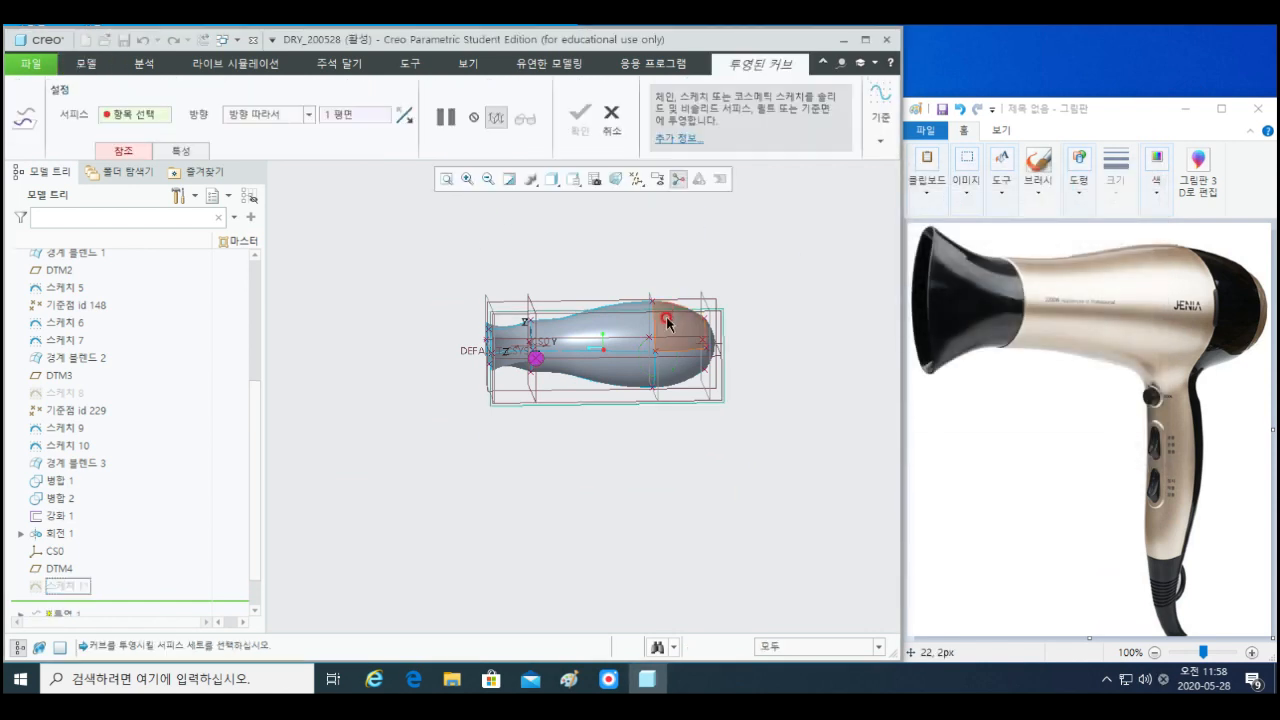
pyautogui.scroll(-3, 669, 345)
pyautogui.click(669, 345)
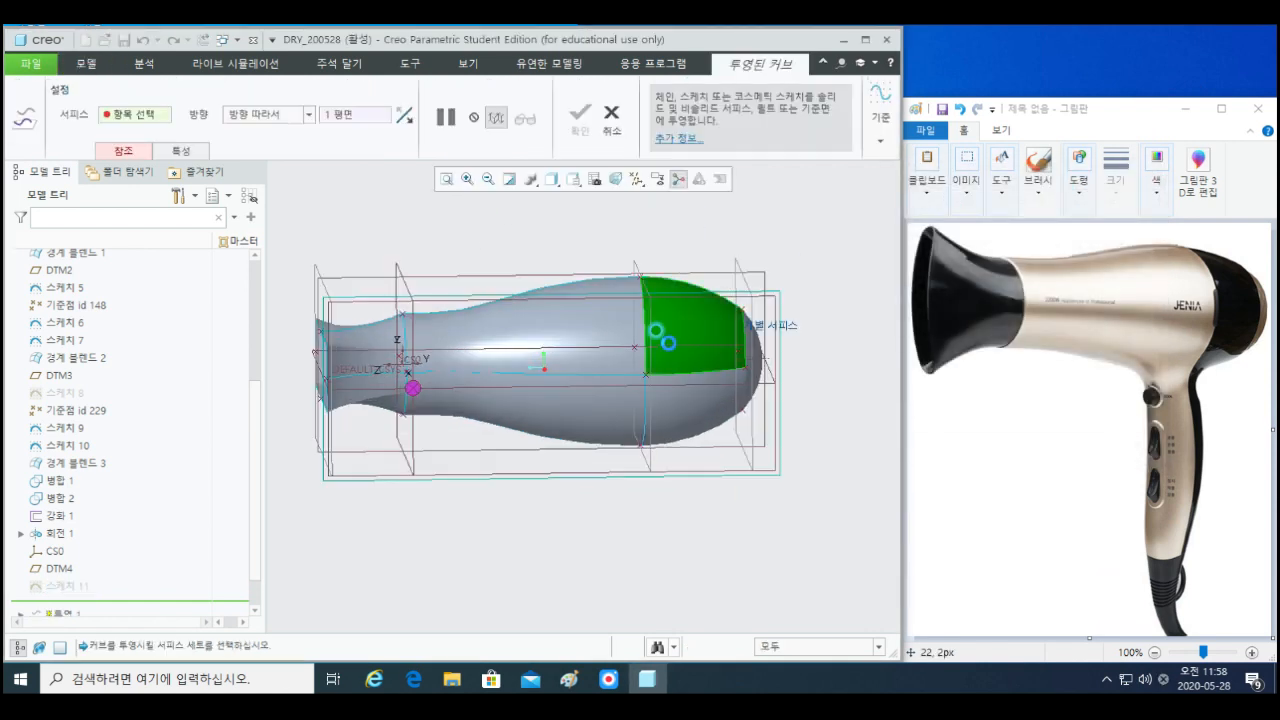
pyautogui.keyDown('ctrl'); pyautogui.click(673, 398); pyautogui.keyUp('ctrl')
pyautogui.keyDown('ctrl'); pyautogui.click(620, 402); pyautogui.keyUp('ctrl')
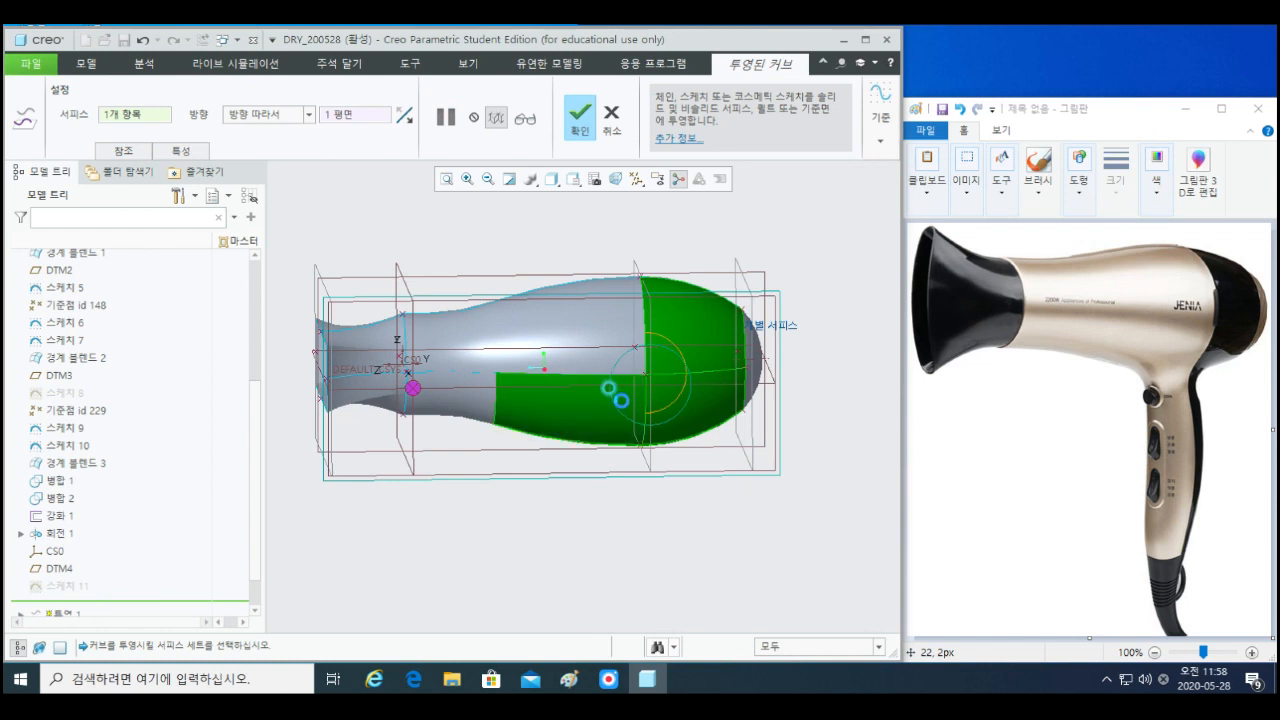
pyautogui.keyDown('ctrl'); pyautogui.click(610, 332); pyautogui.keyUp('ctrl')
pyautogui.middleClick(820, 452)
# - Start a new datum plane and remove the preselected DTM4 plane from its placement references
pyautogui.scroll(-4, 657, 414)
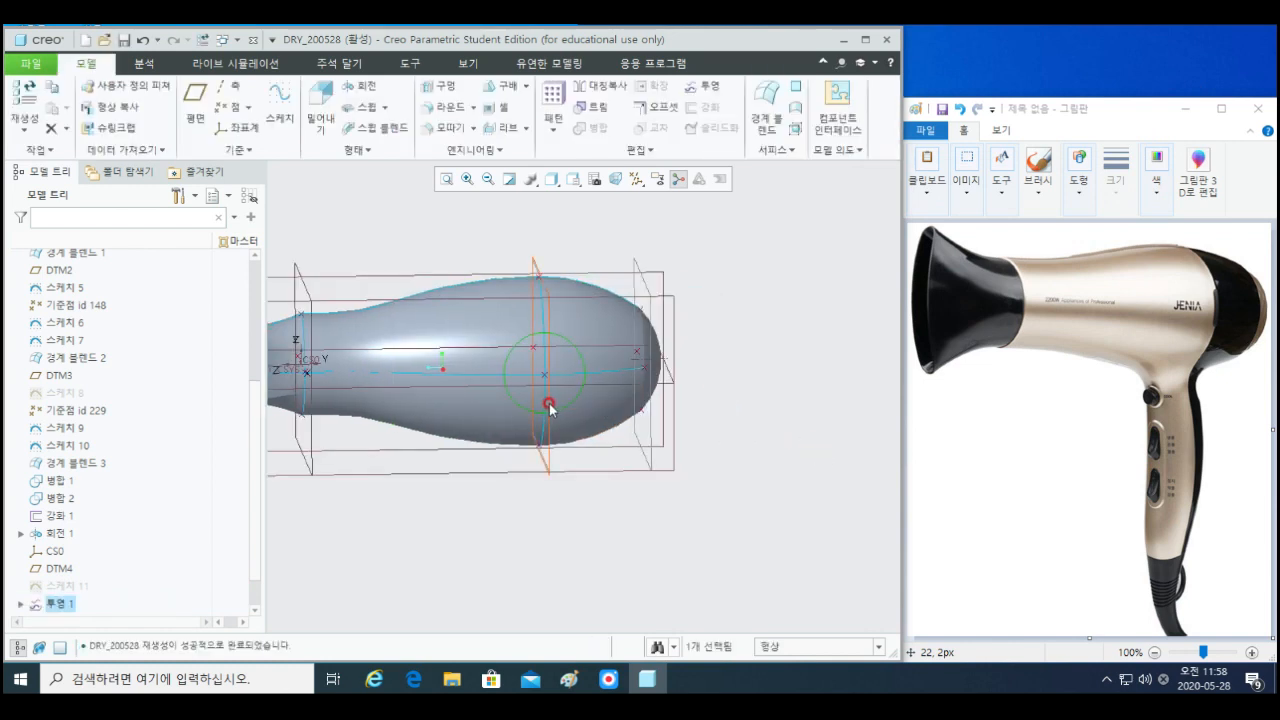
pyautogui.moveTo(565, 456); pyautogui.dragTo(554, 480, button='middle')
pyautogui.scroll(5, 603, 514)
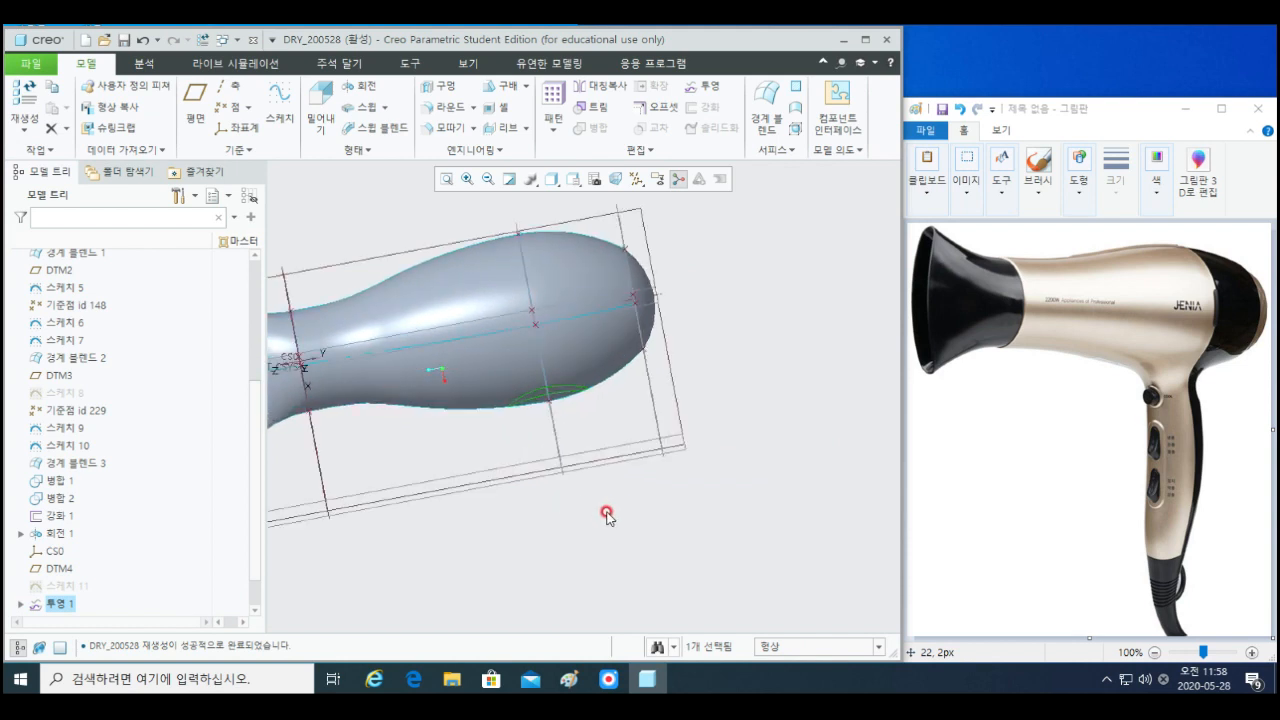
pyautogui.moveTo(626, 517)
pyautogui.mouseDown(button='middle')
pyautogui.moveTo(609, 503)
pyautogui.moveTo(626, 514)
pyautogui.mouseUp(button='middle')
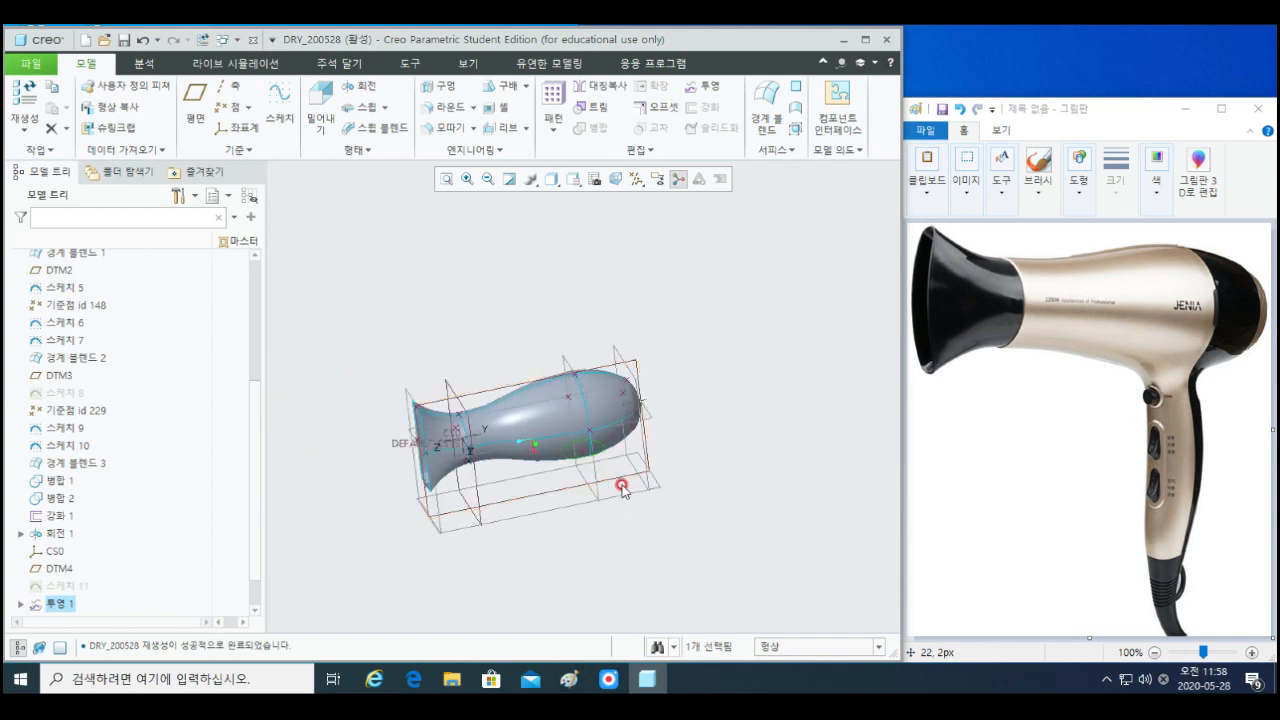
pyautogui.click(622, 497)
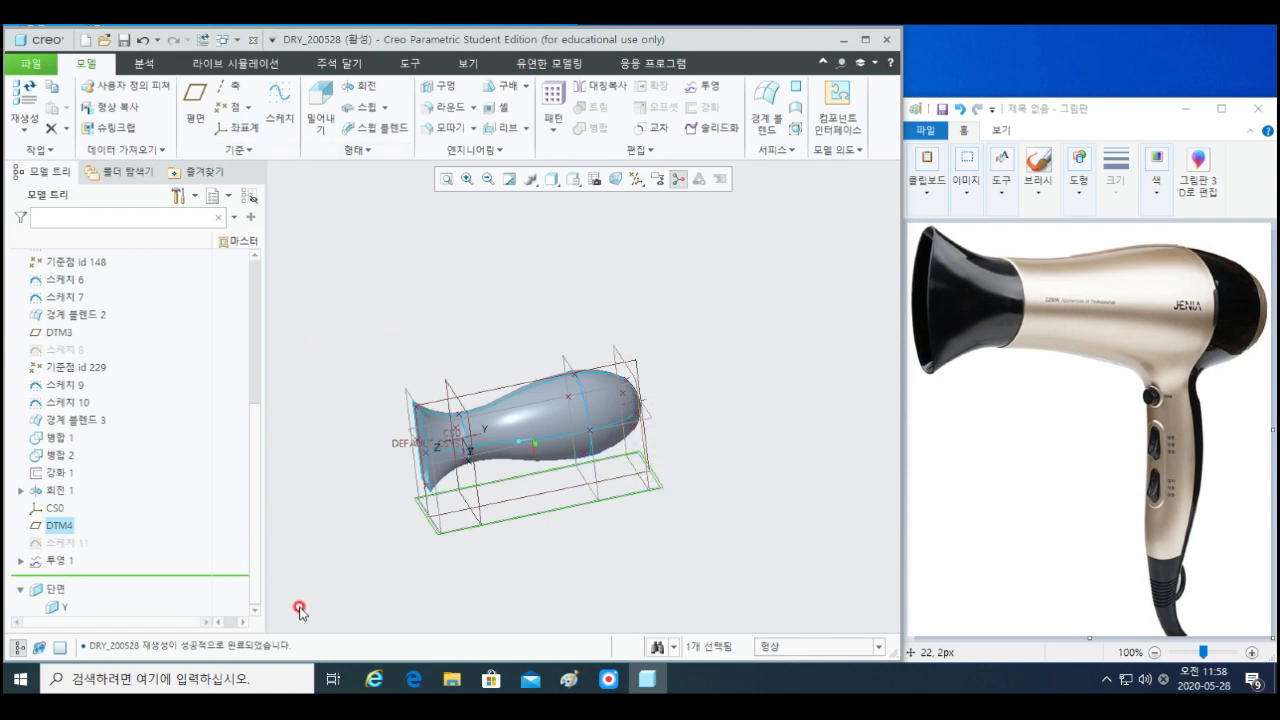
pyautogui.click(195, 95)
pyautogui.moveTo(561, 564)
pyautogui.mouseDown(button='middle')
pyautogui.moveTo(550, 513)
pyautogui.moveTo(535, 524)
pyautogui.moveTo(549, 537)
pyautogui.mouseUp(button='middle')
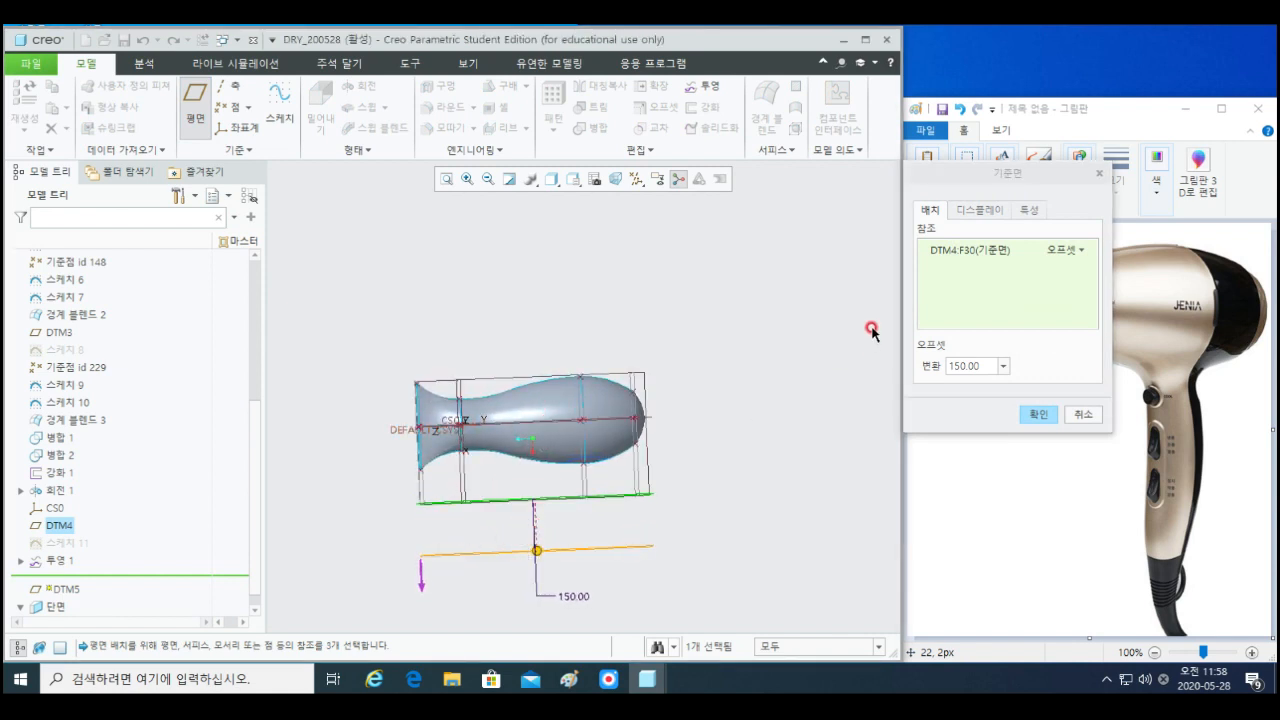
pyautogui.rightClick(968, 256)
pyautogui.click(990, 268)
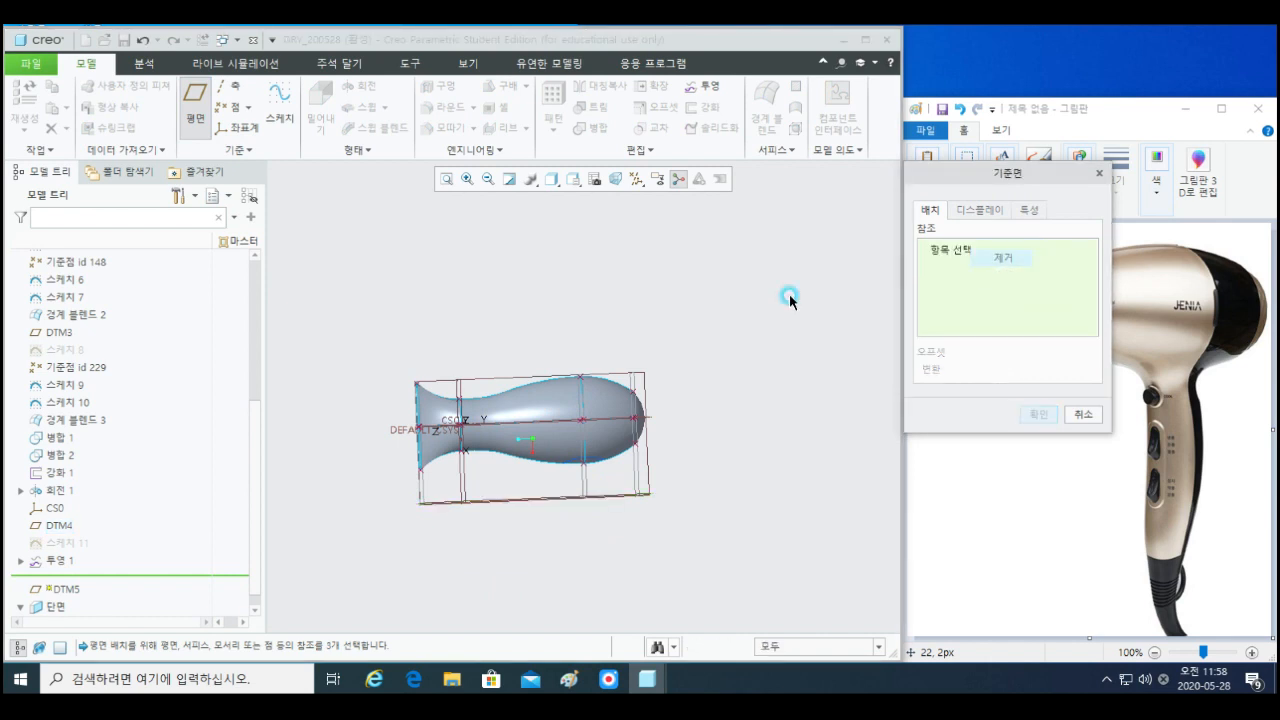
pyautogui.click(600, 422)
pyautogui.moveTo(697, 450); pyautogui.dragTo(698, 478, button='middle')
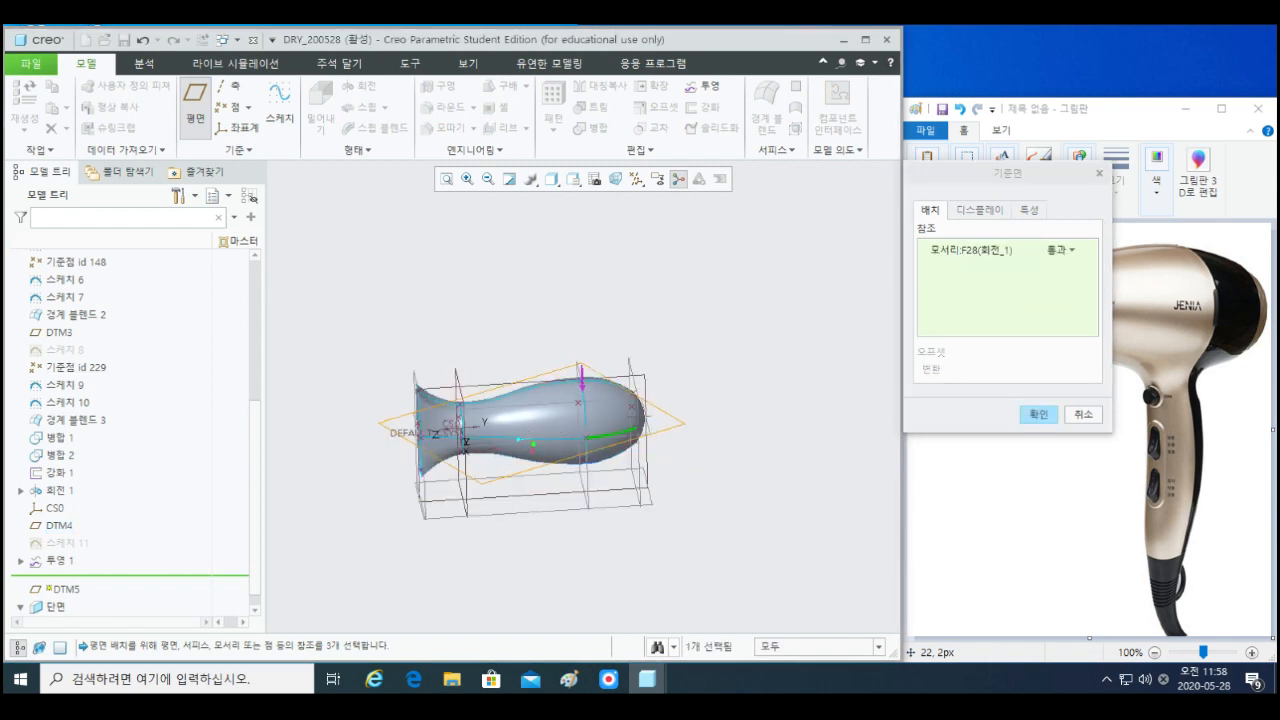
pyautogui.rightClick(958, 254)
pyautogui.click(986, 260)
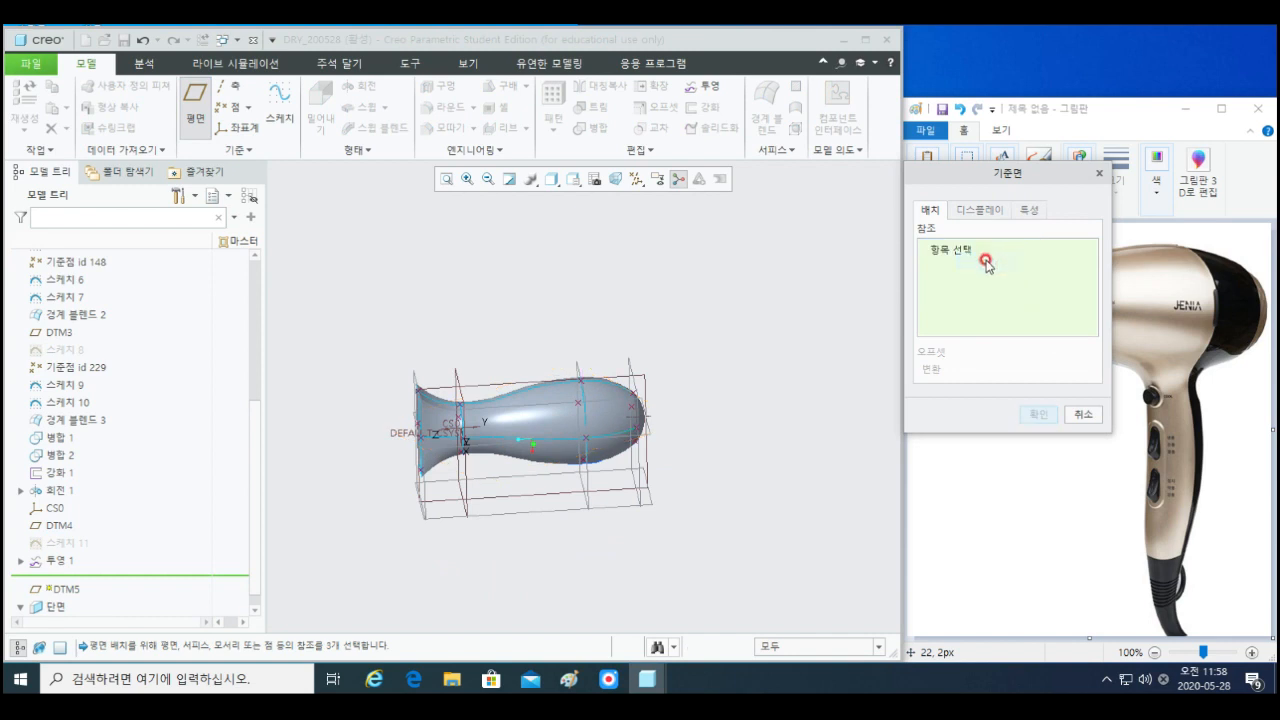
# - Create the datum plane below the body, offset 400 from the RIGHT plane
pyautogui.scroll(-2, 694, 456)
pyautogui.click(624, 426)
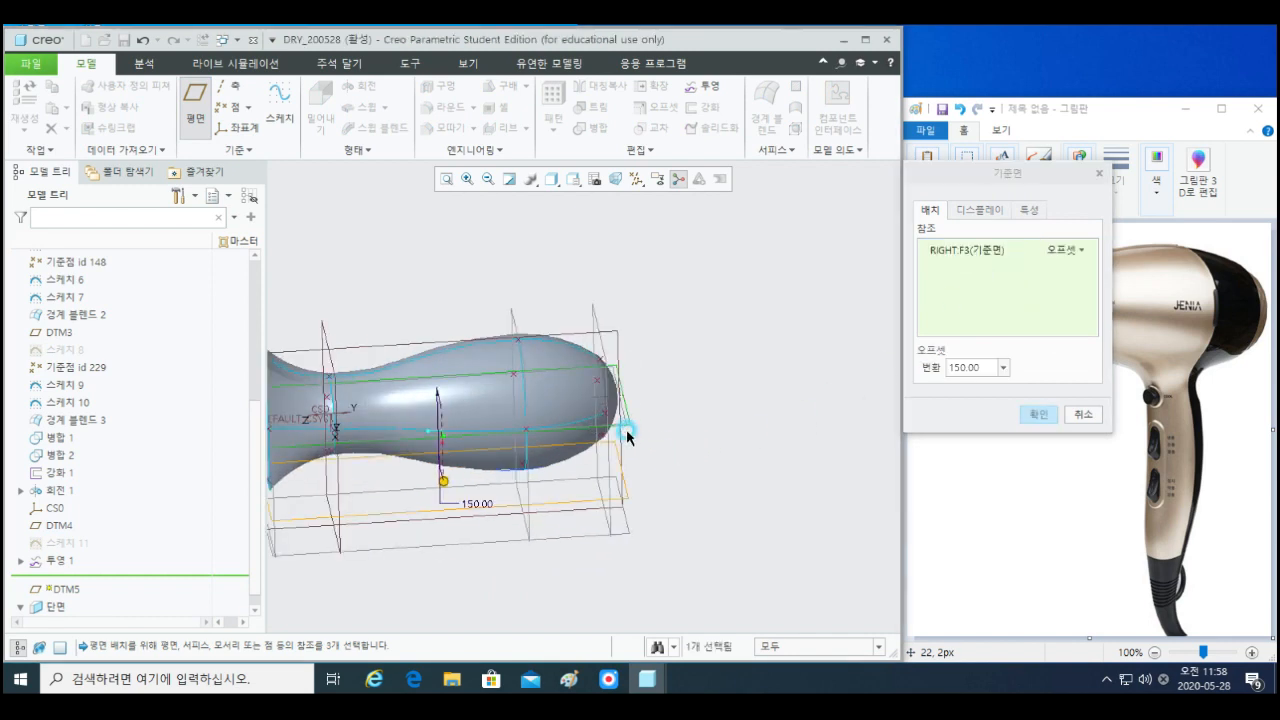
pyautogui.scroll(2, 620, 438)
pyautogui.moveTo(510, 464); pyautogui.dragTo(513, 559)
pyautogui.moveTo(575, 531); pyautogui.dragTo(558, 392, button='middle')
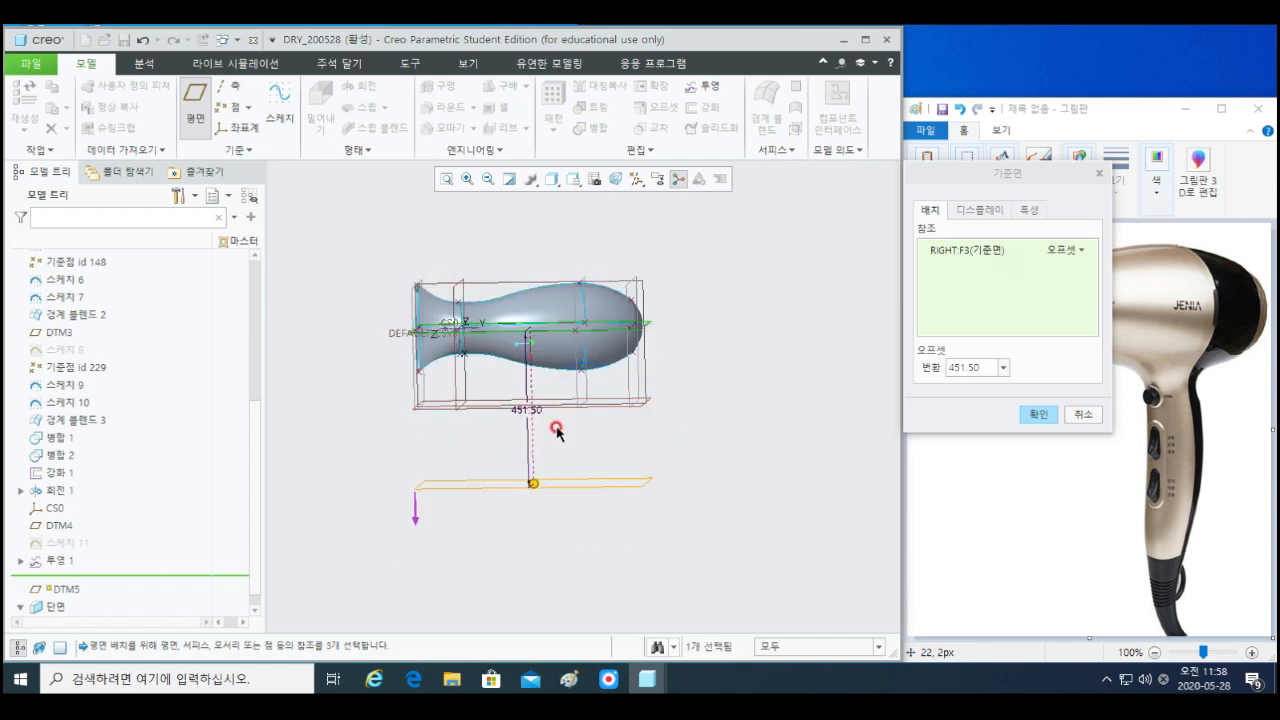
pyautogui.doubleClick(528, 413)
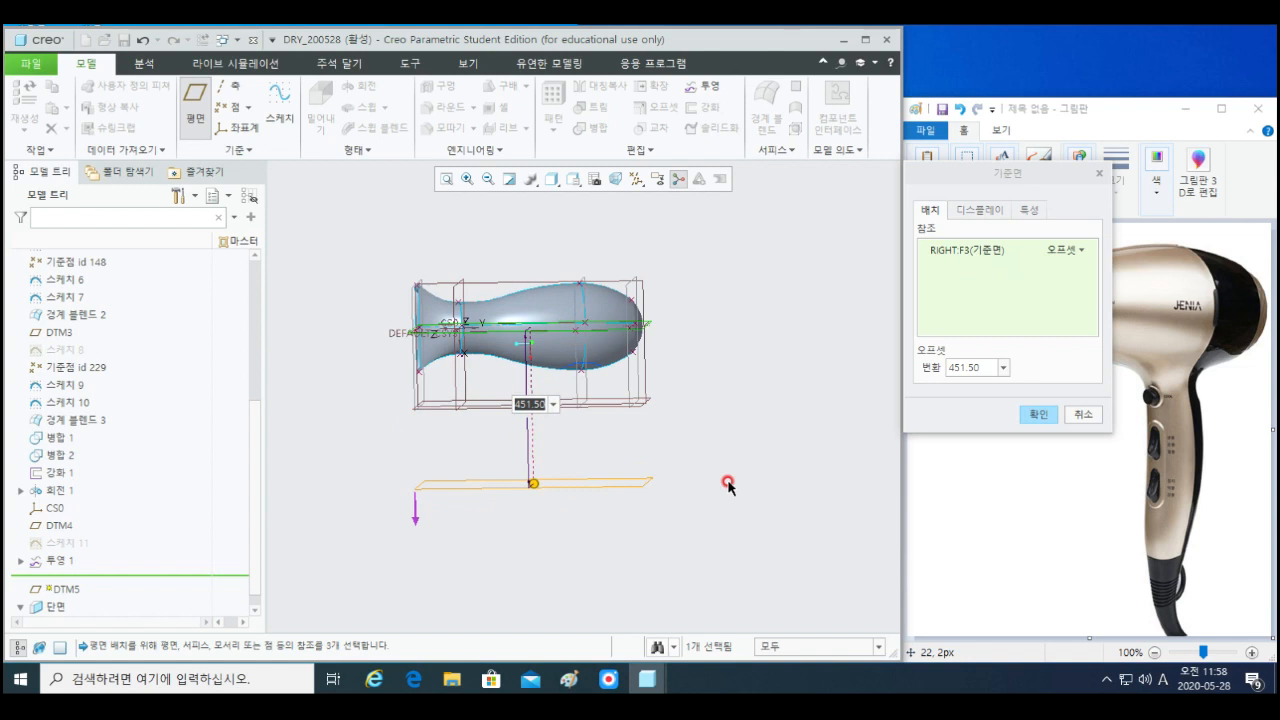
pyautogui.write('400')
pyautogui.press('Return')
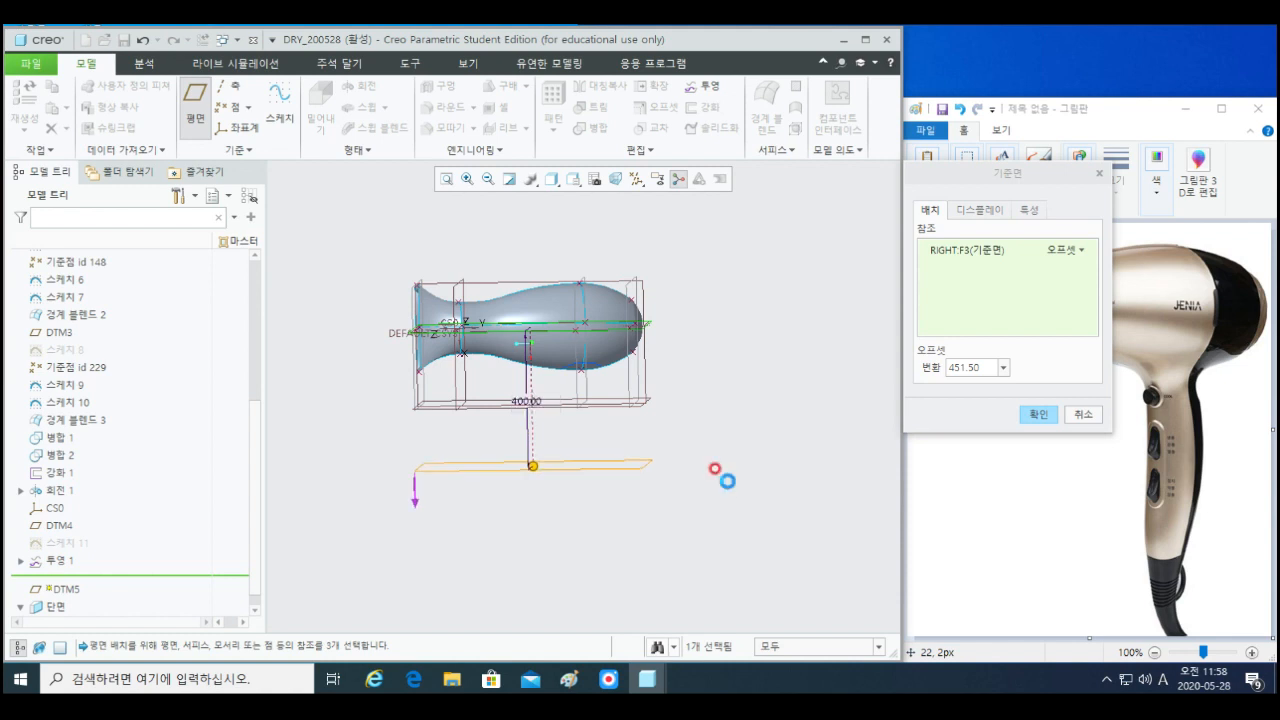
pyautogui.click(1034, 413)
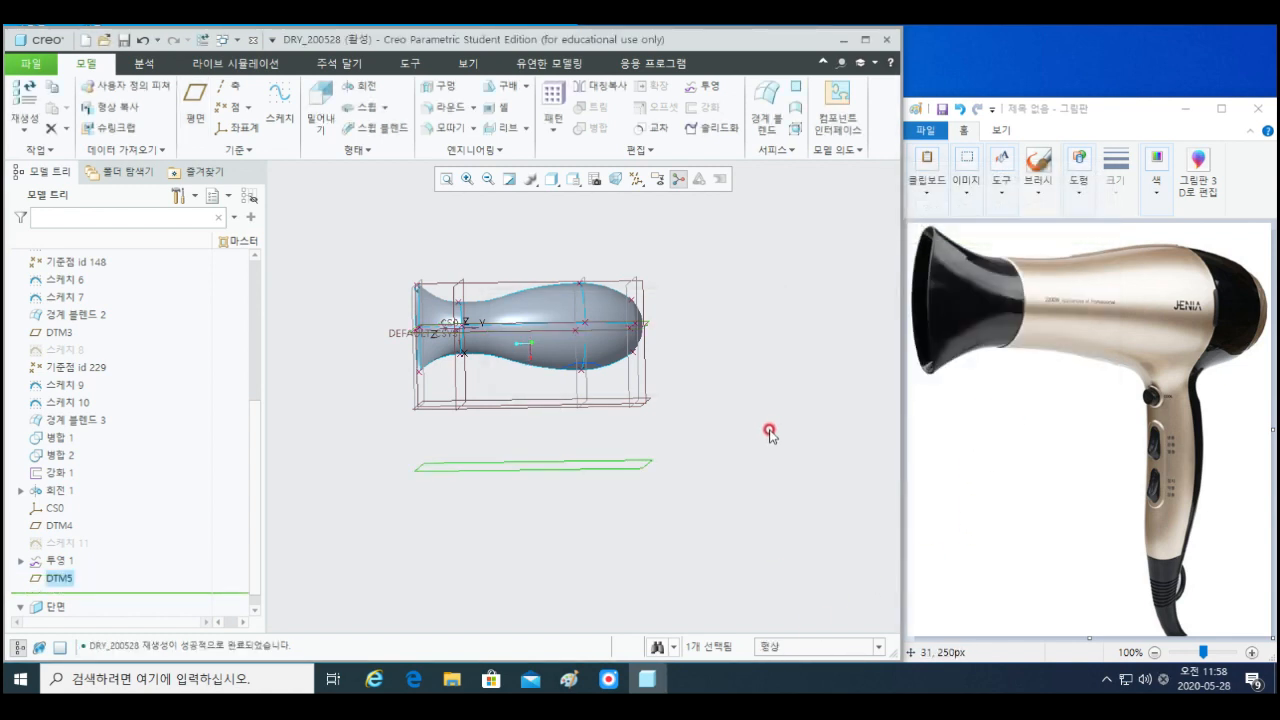
# - Start a sketch on the new datum plane below the body and orient the view parallel to the sketch plane
pyautogui.press('s')
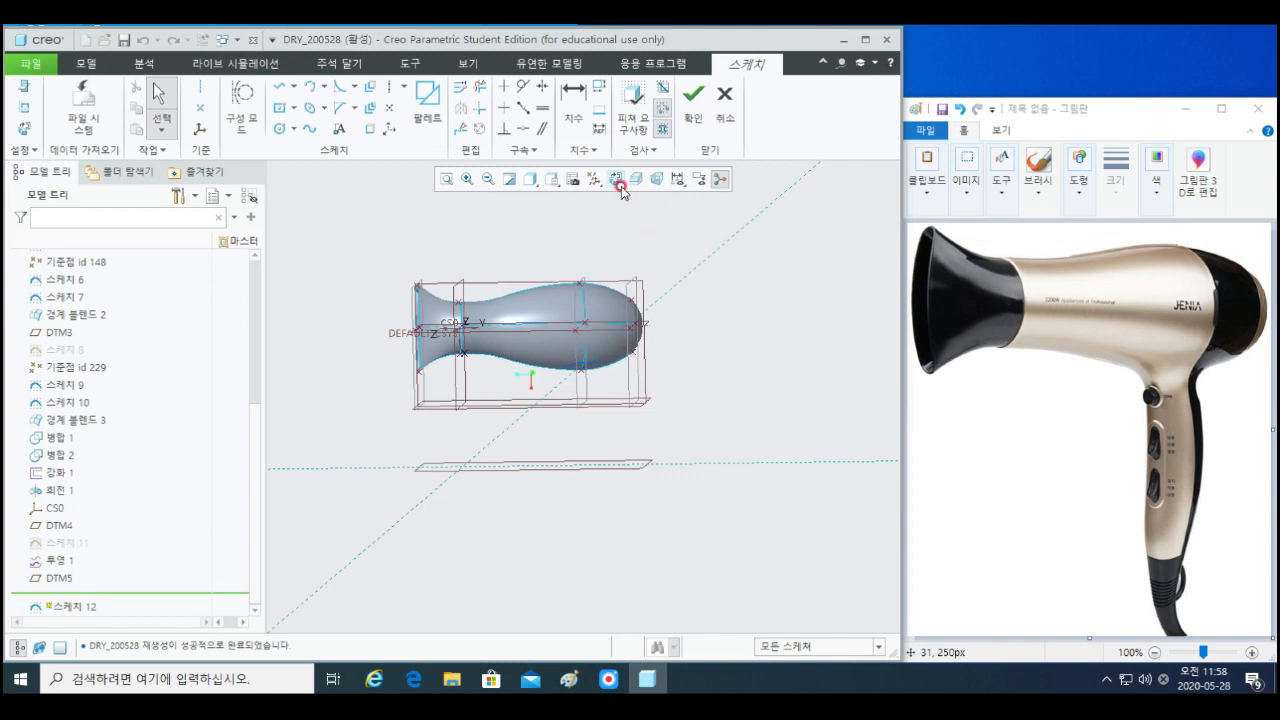
pyautogui.click(612, 180)
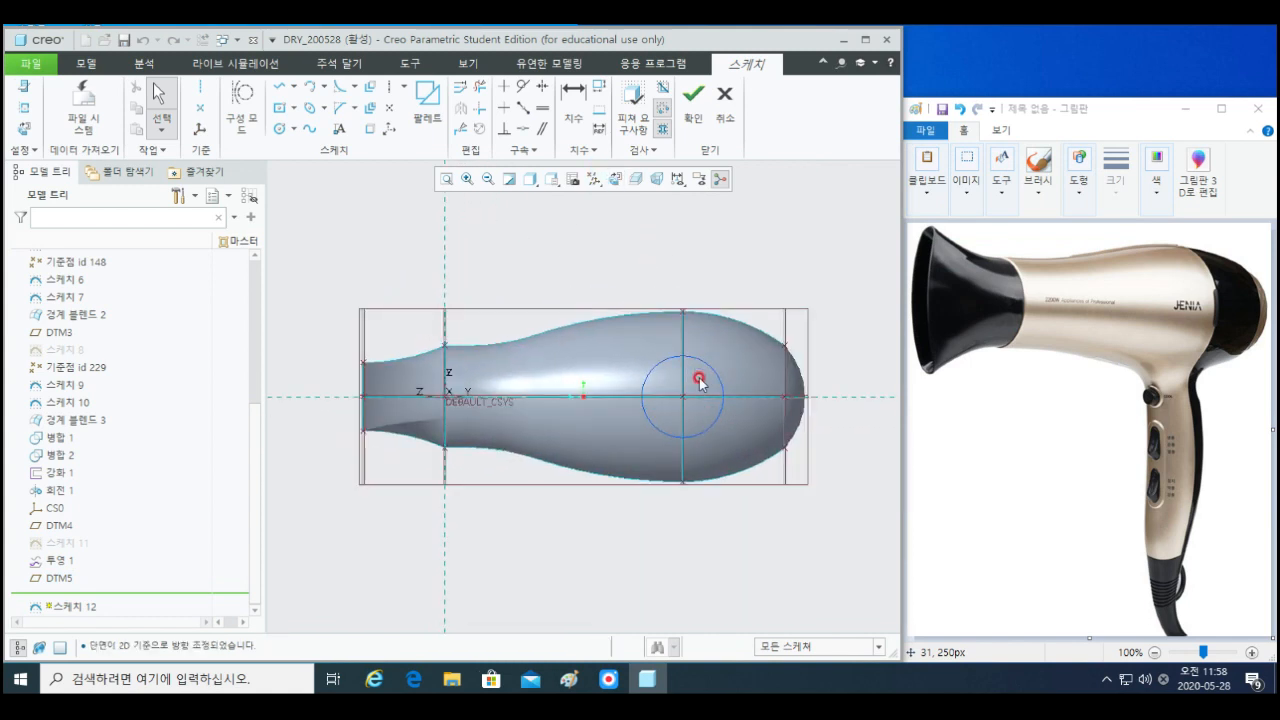
# - Add the body edge through the existing circle's centre as a sketch reference and sketch a horizontal centerline along the body's axis
pyautogui.moveTo(748, 387); pyautogui.dragTo(652, 368, button='middle')
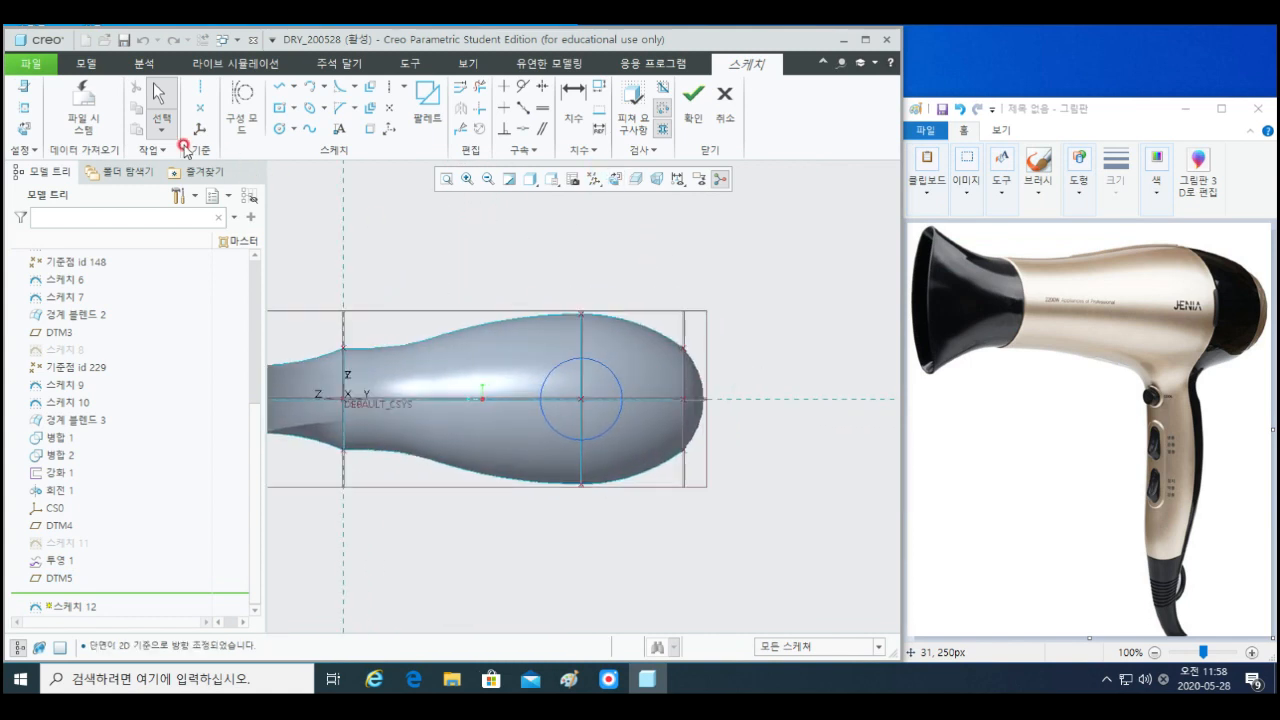
pyautogui.click(26, 108)
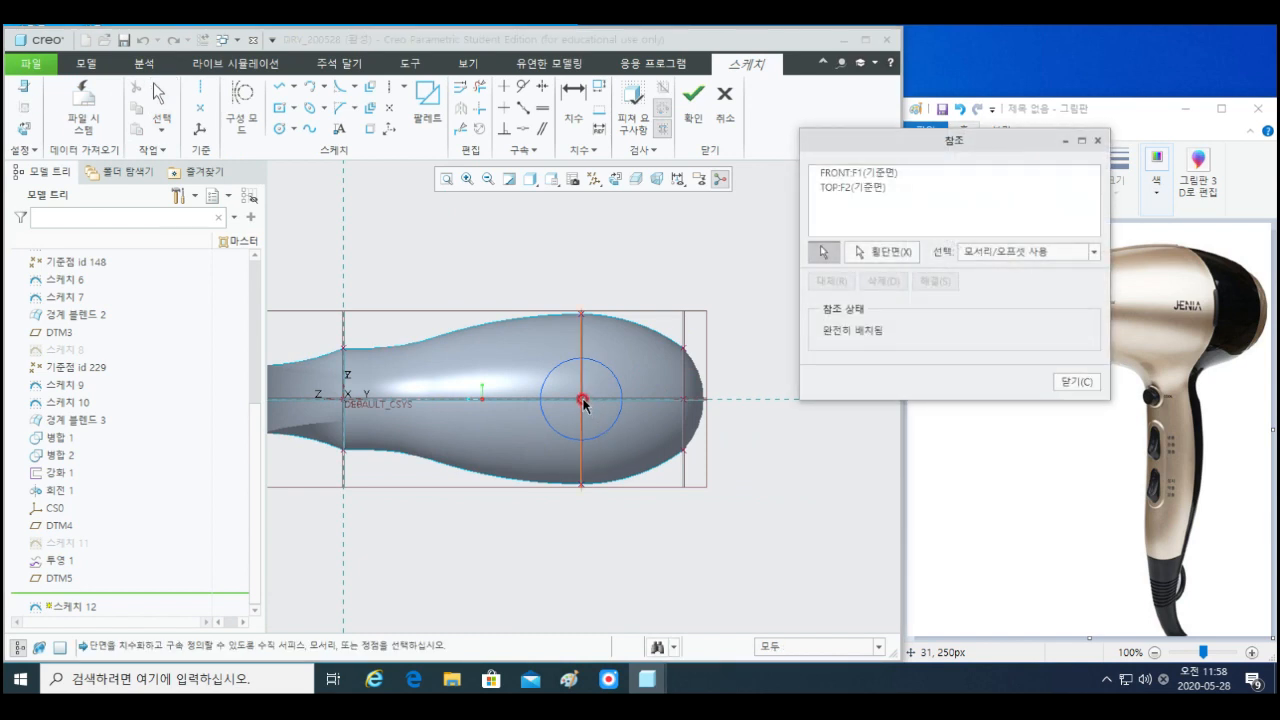
pyautogui.click(1065, 377)
pyautogui.rightClick(763, 285)
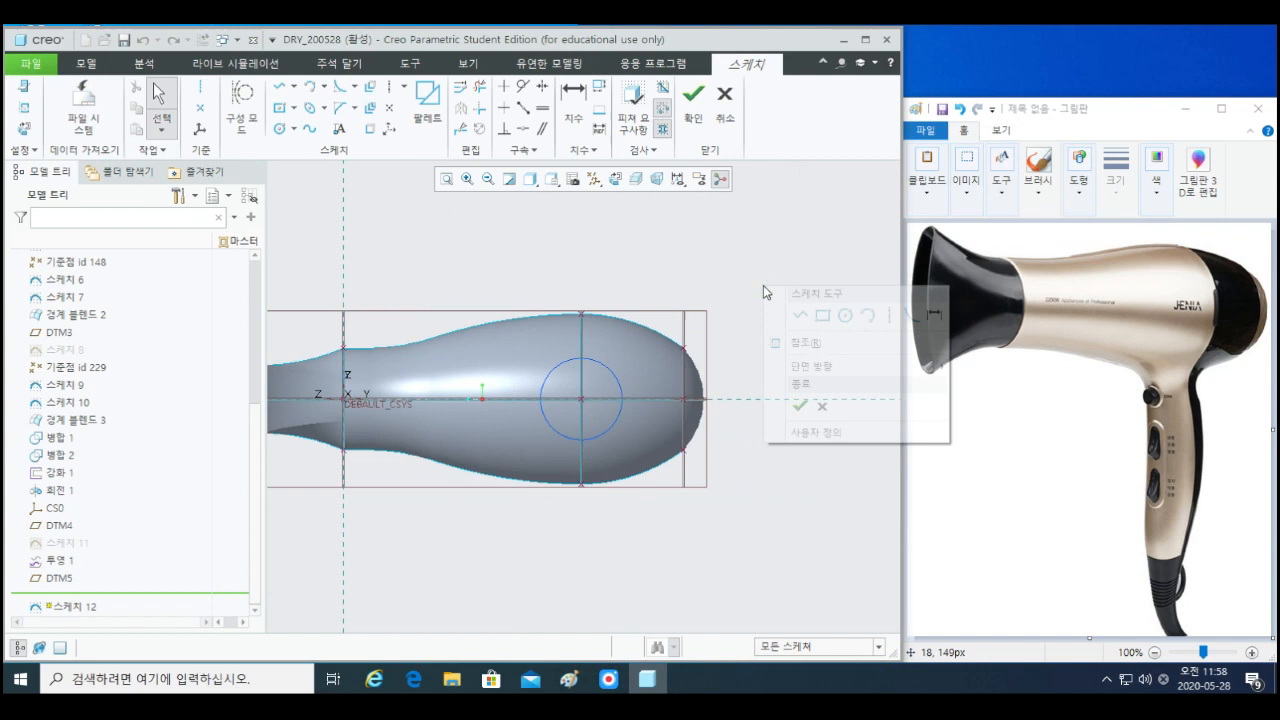
pyautogui.click(862, 319)
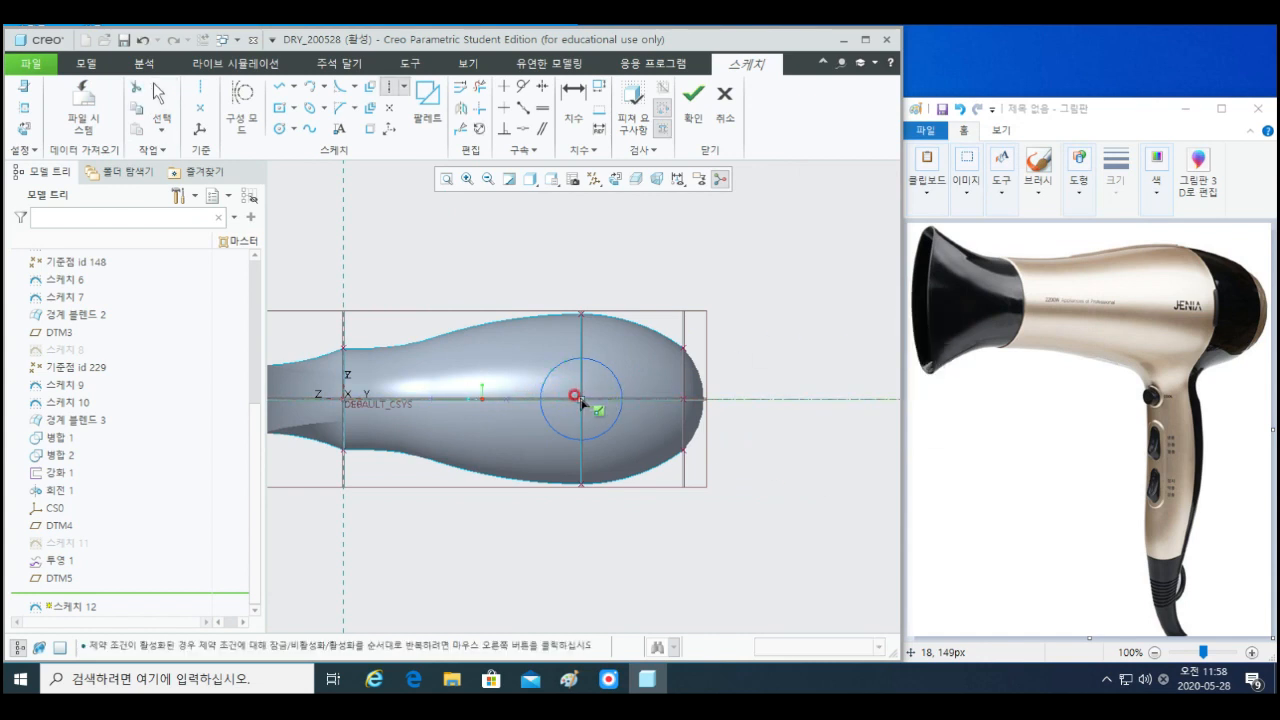
pyautogui.click(293, 128)
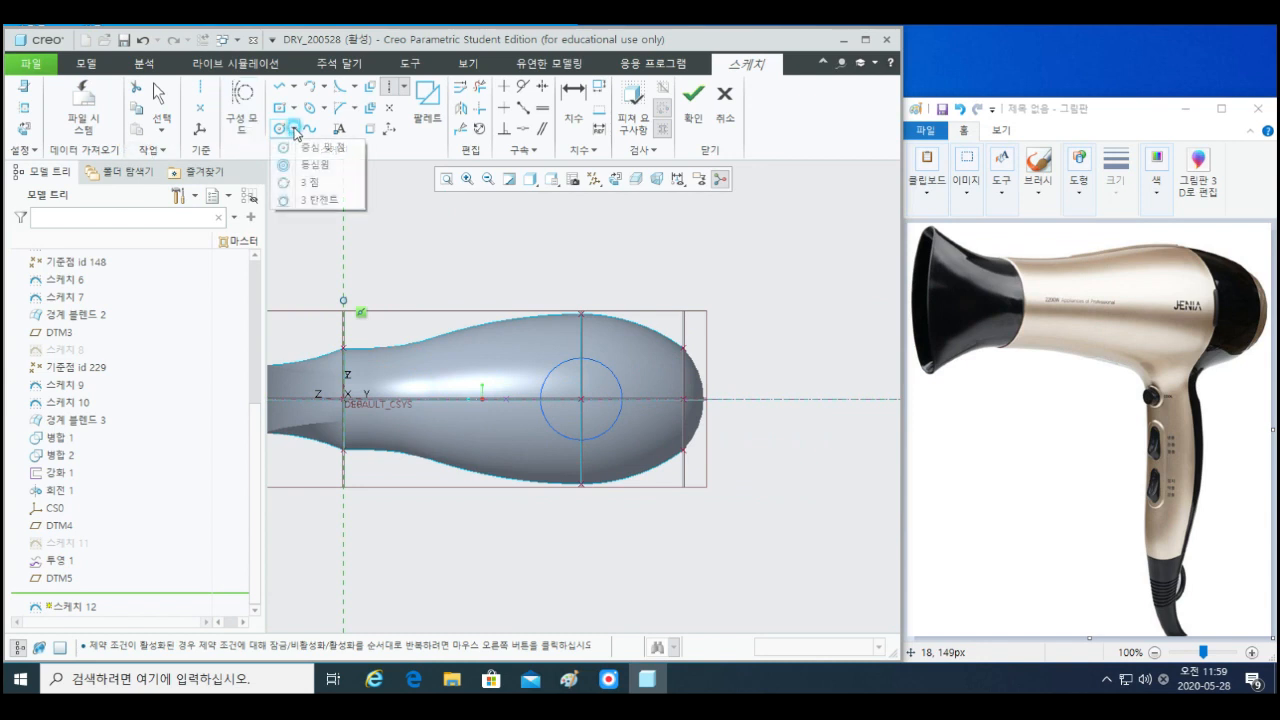
pyautogui.click(306, 164)
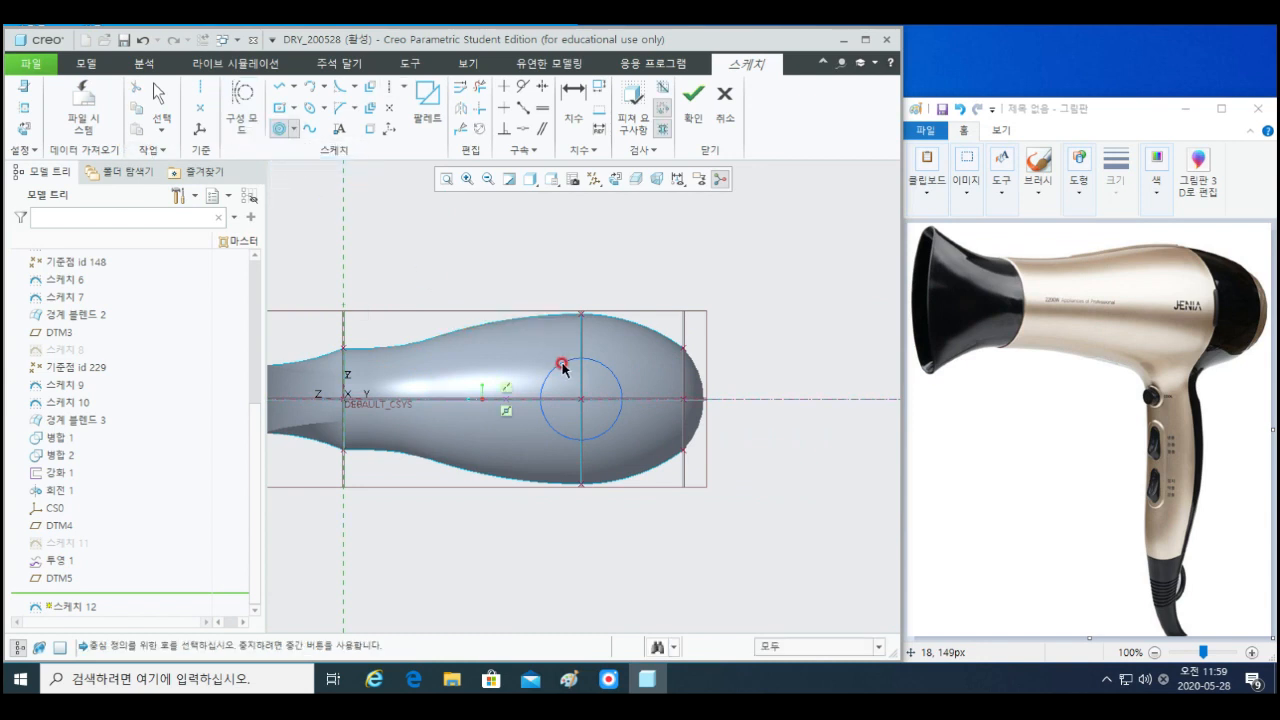
pyautogui.scroll(2, 604, 400)
pyautogui.moveTo(603, 401); pyautogui.dragTo(605, 400, button='middle')
# - Add datum point PNT8 at the centre of the projected circle as a sketch reference
pyautogui.click(22, 128)
pyautogui.scroll(-3, 571, 443)
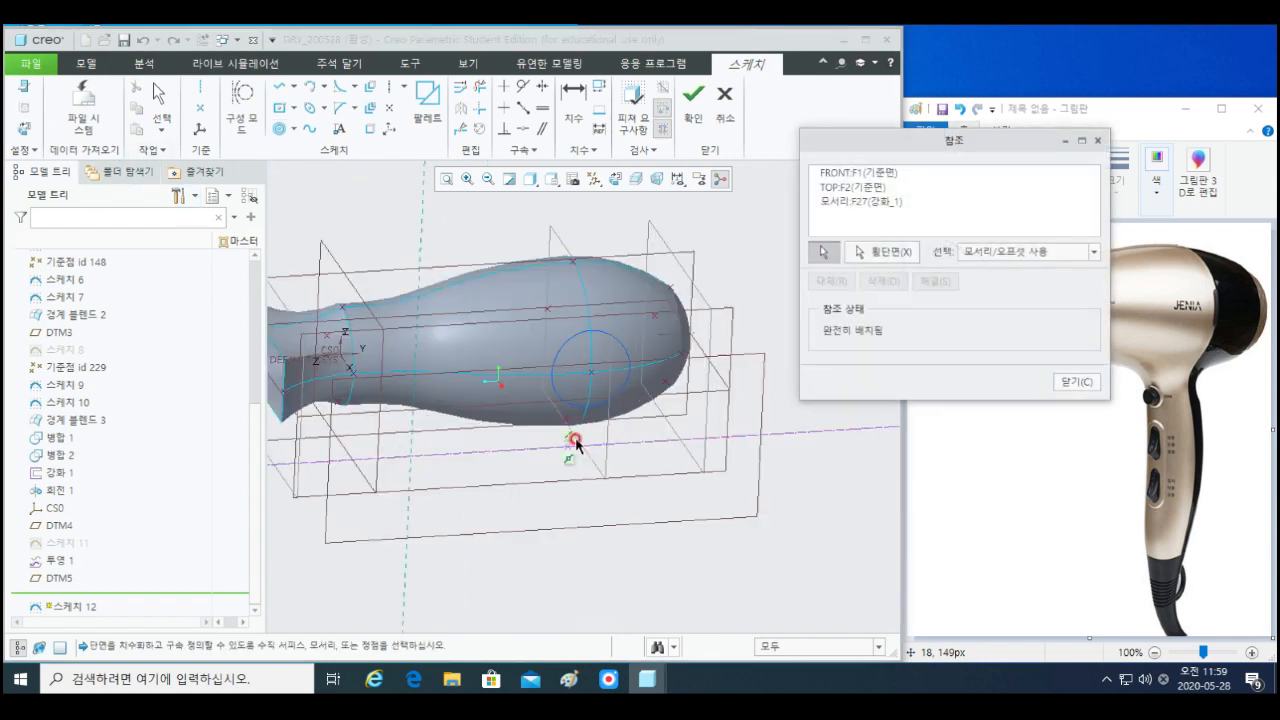
pyautogui.click(589, 359)
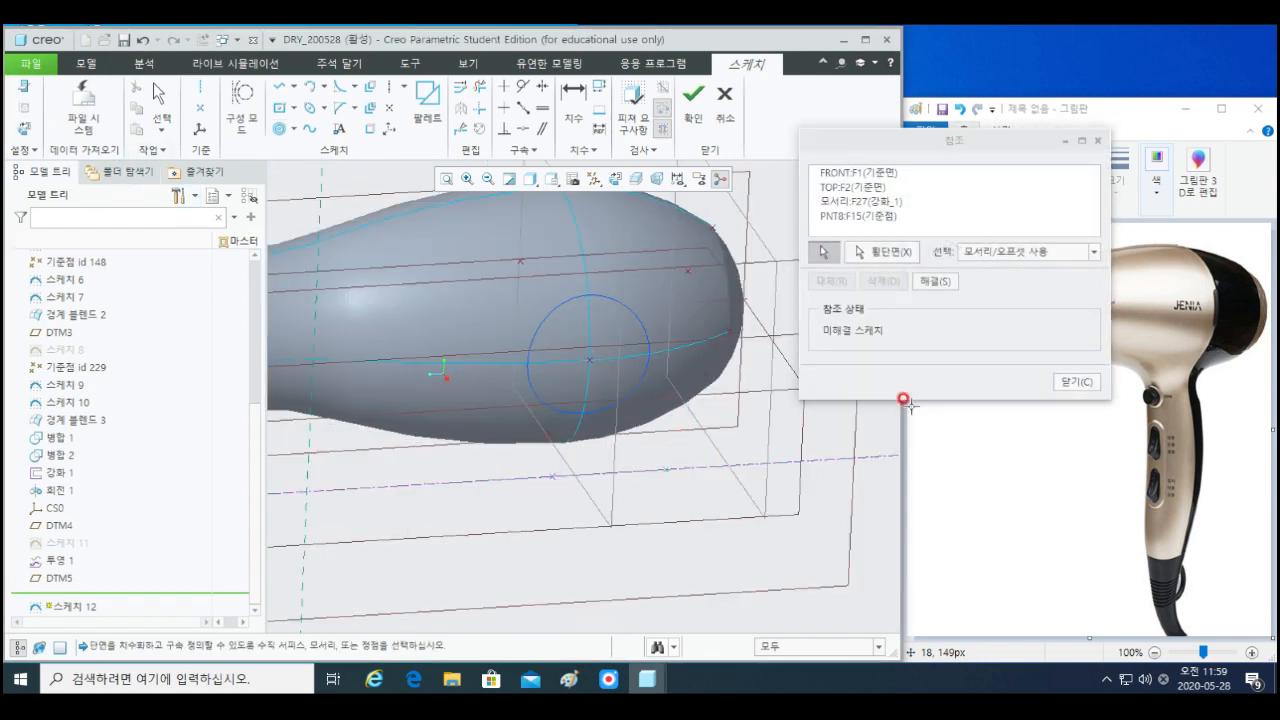
pyautogui.click(1094, 382)
# - Sketch a vertical centerline through the PNT8 reference, viewed square to the sketch plane
pyautogui.scroll(-3, 709, 477)
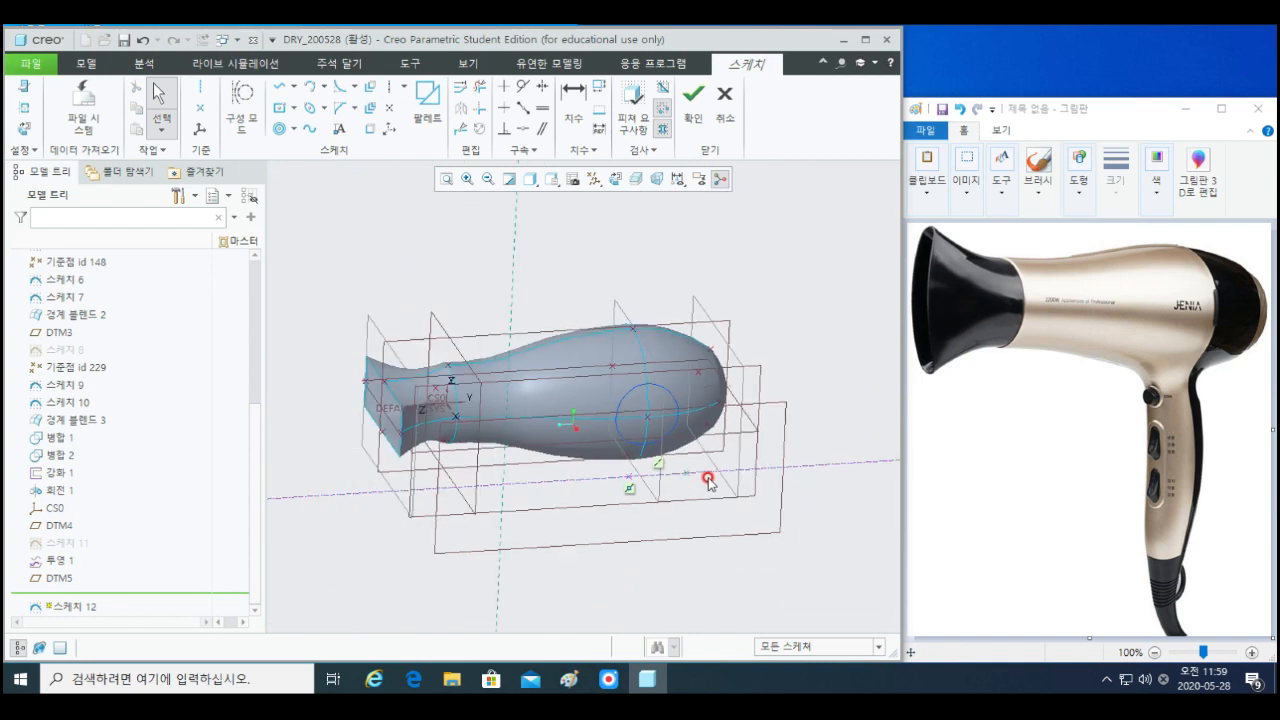
pyautogui.click(610, 177)
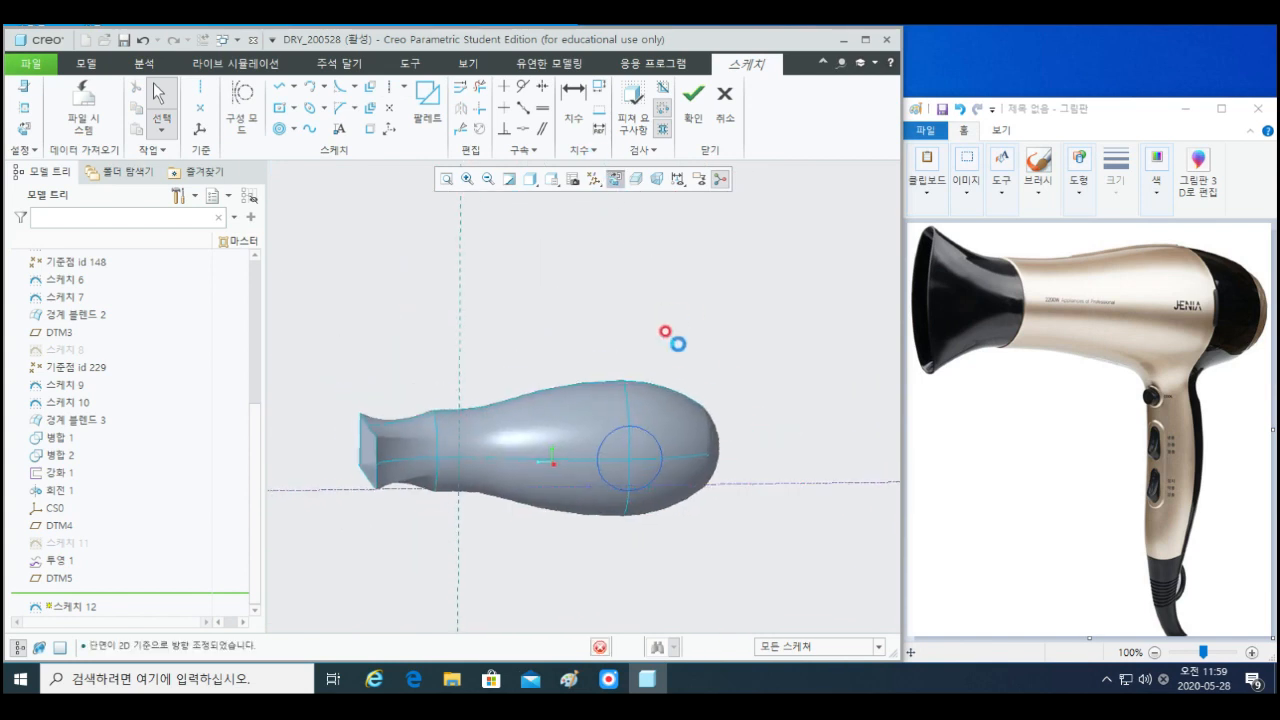
pyautogui.scroll(2, 647, 507)
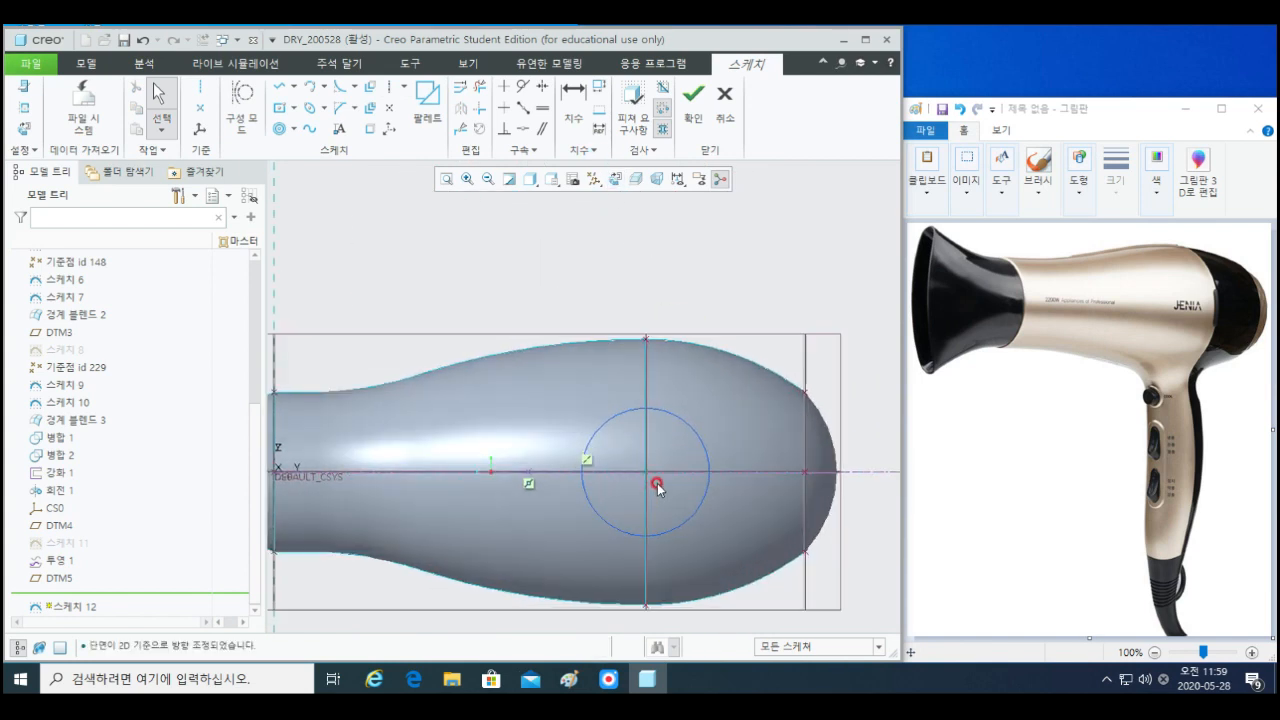
pyautogui.moveTo(640, 477); pyautogui.dragTo(626, 498, button='middle')
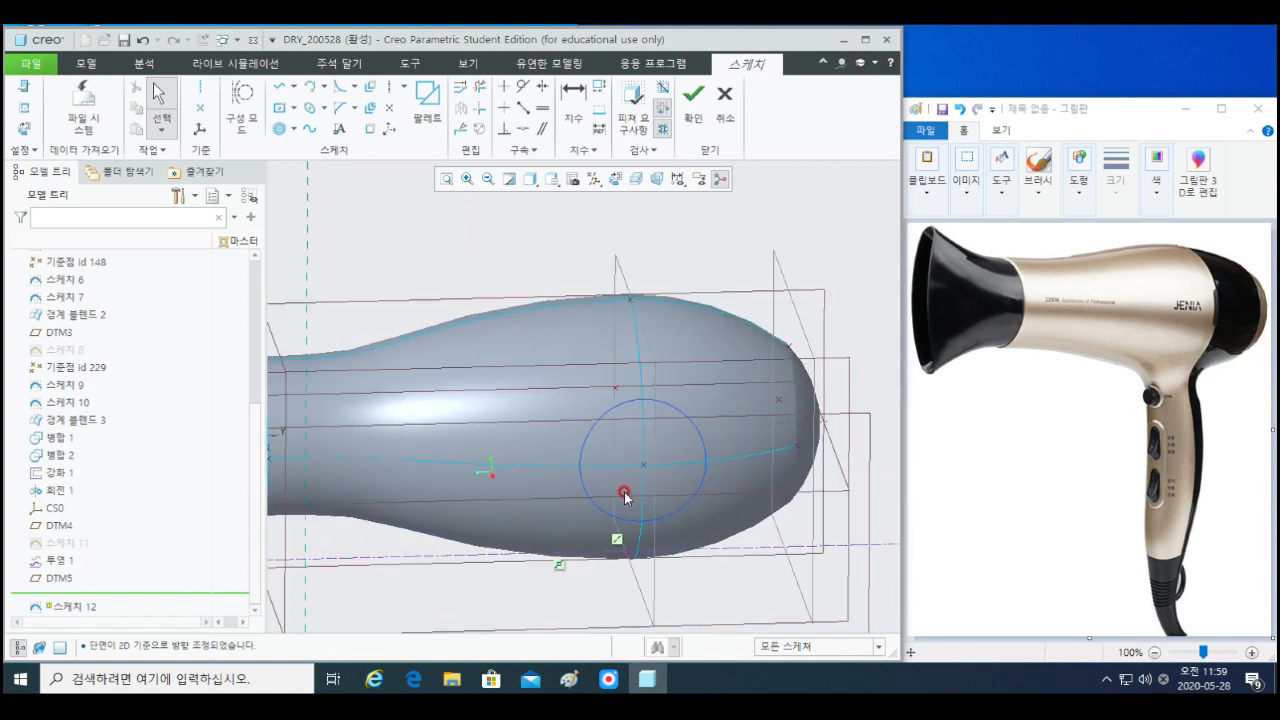
pyautogui.click(615, 180)
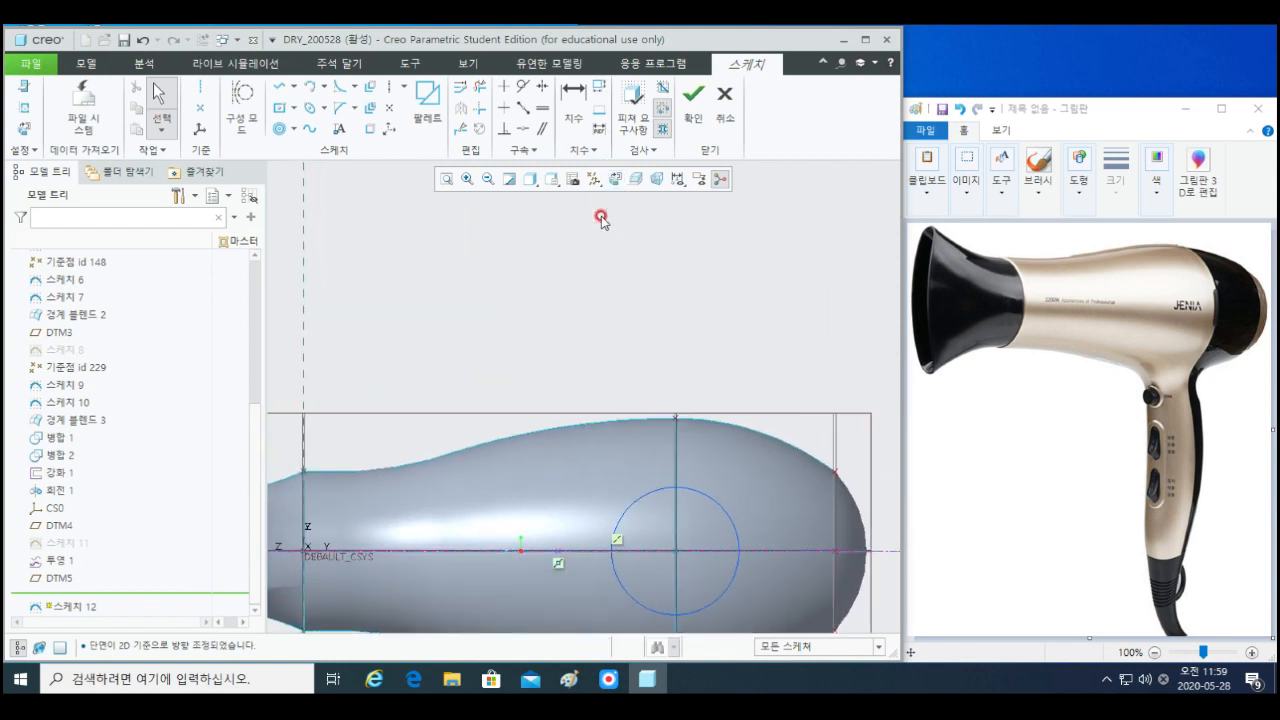
pyautogui.rightClick(692, 320)
pyautogui.click(826, 346)
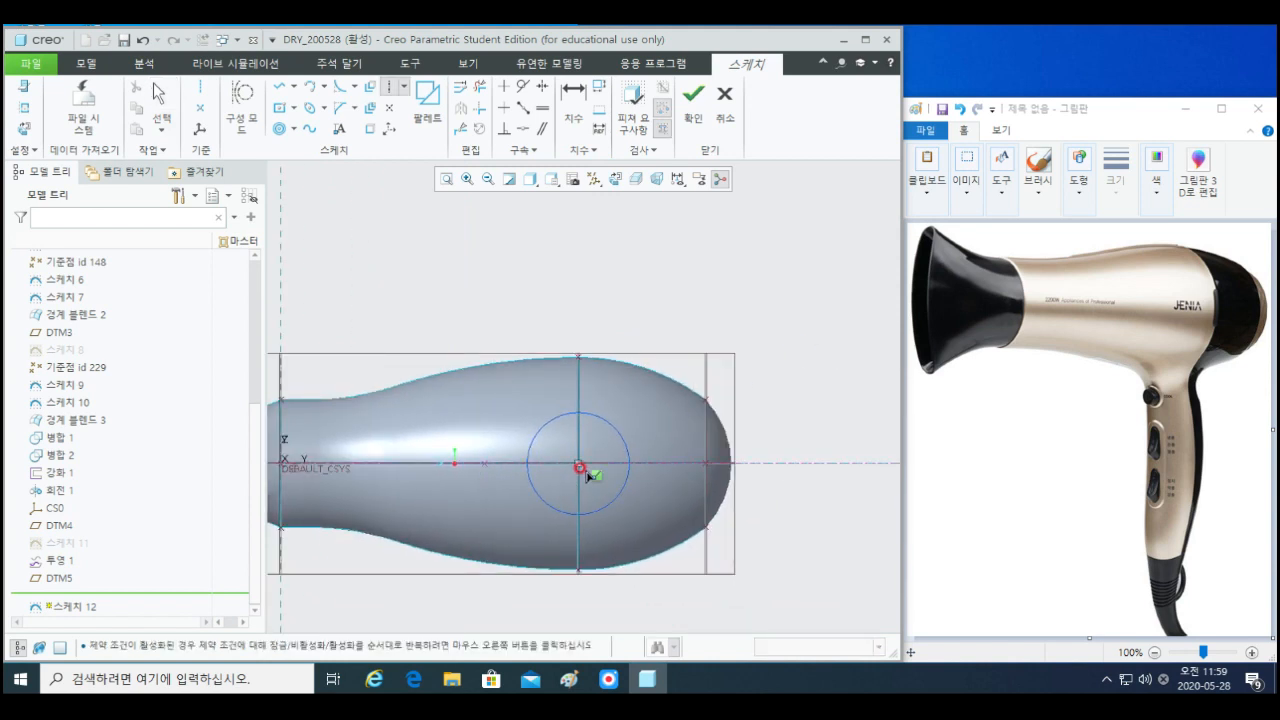
pyautogui.click(579, 508)
pyautogui.scroll(2, 588, 530)
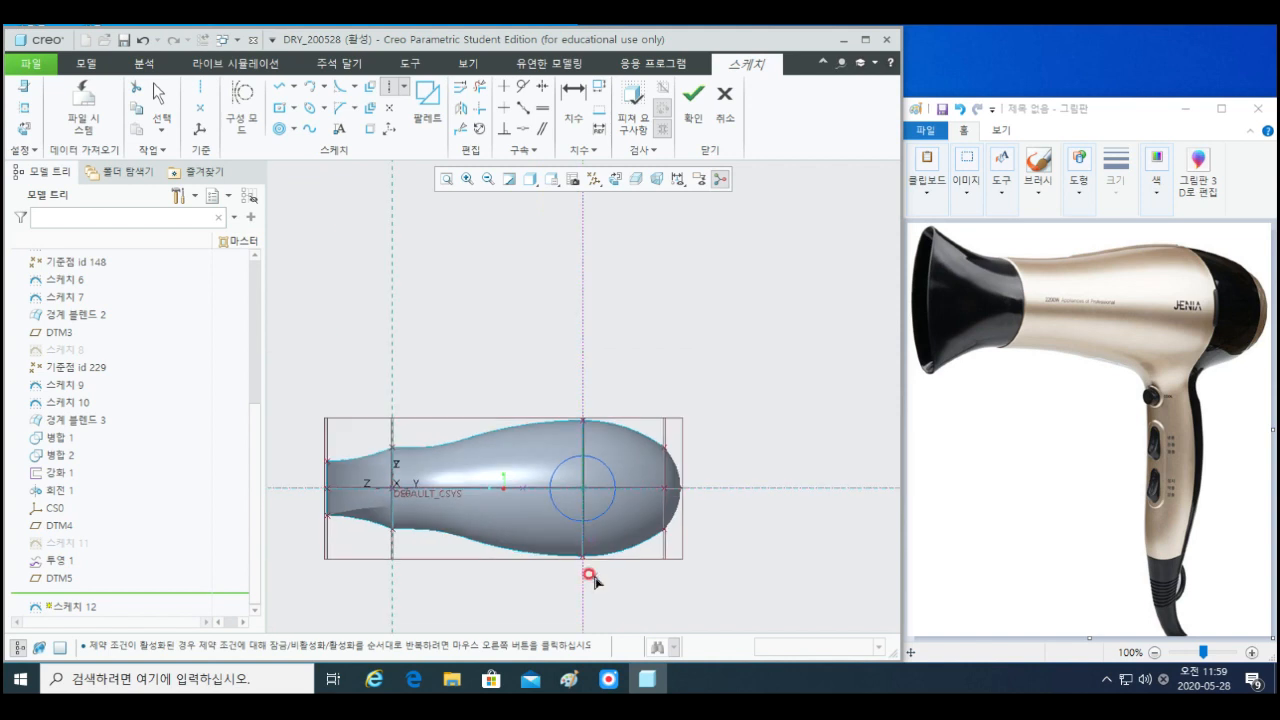
pyautogui.keyDown('shift'); pyautogui.moveTo(592, 577); pyautogui.dragTo(599, 503, button='middle'); pyautogui.keyUp('shift')
pyautogui.scroll(-2, 593, 445)
pyautogui.middleClick(592, 443)
# - Sketch a circle centred on the centerlines' intersection, set its diameter to 60 and finish the sketch
pyautogui.click(280, 128)
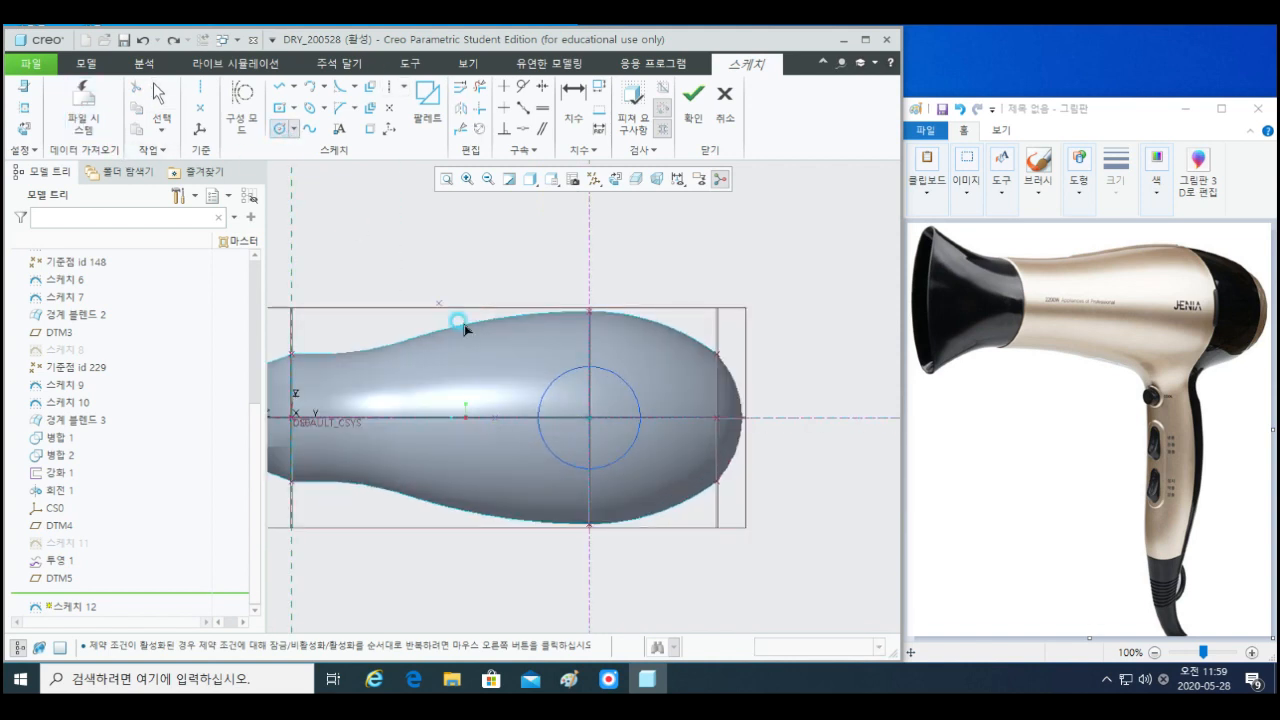
pyautogui.click(609, 443)
pyautogui.middleClick(766, 497)
pyautogui.doubleClick(536, 395)
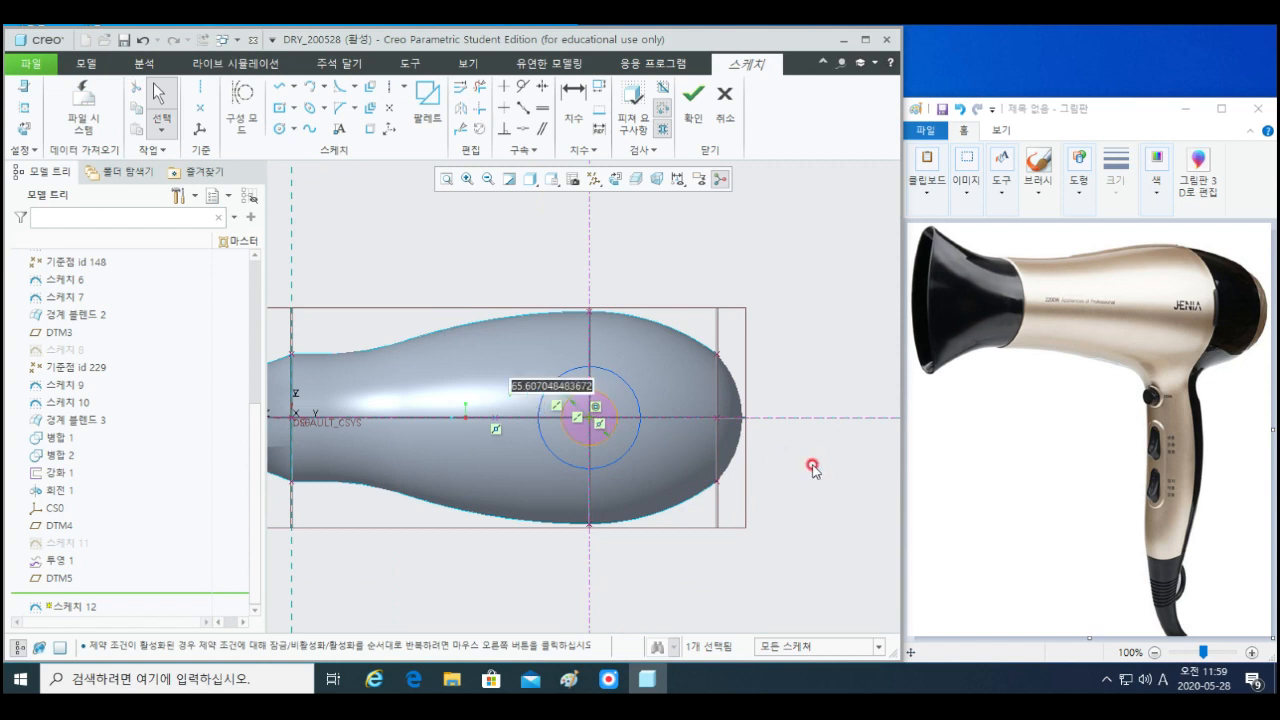
pyautogui.write('60')
pyautogui.press('Return')
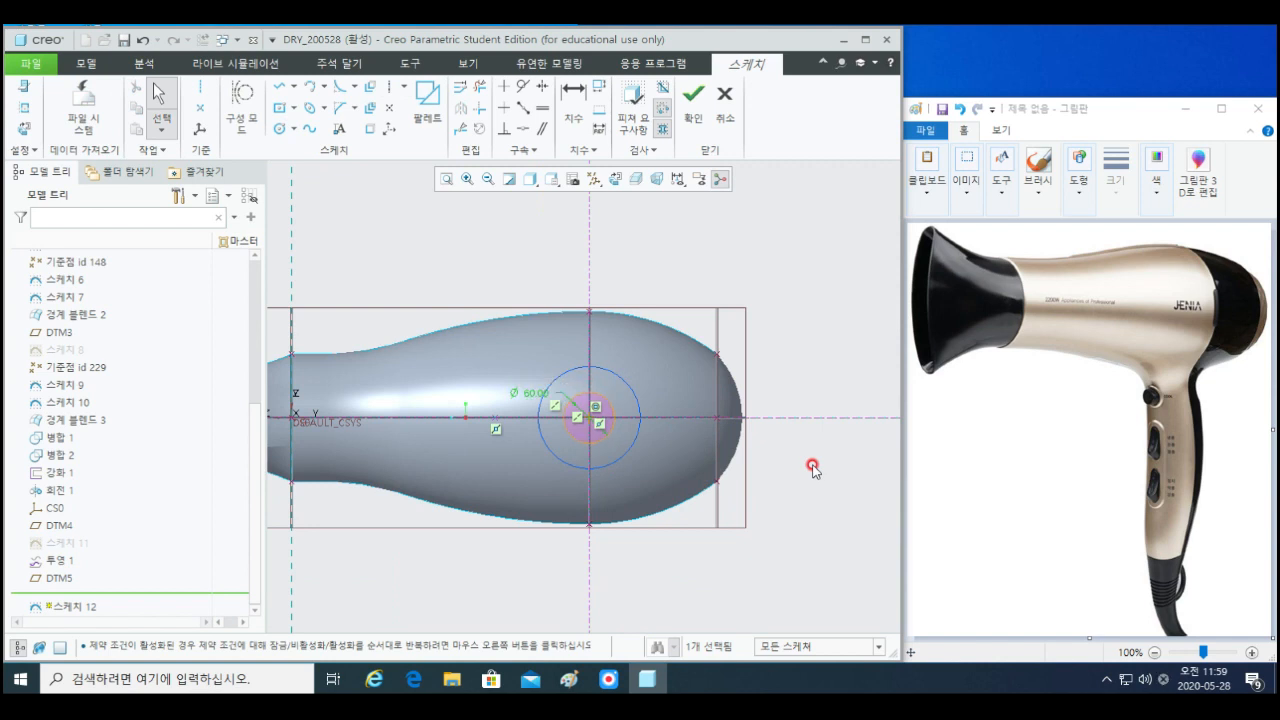
pyautogui.click(690, 110)
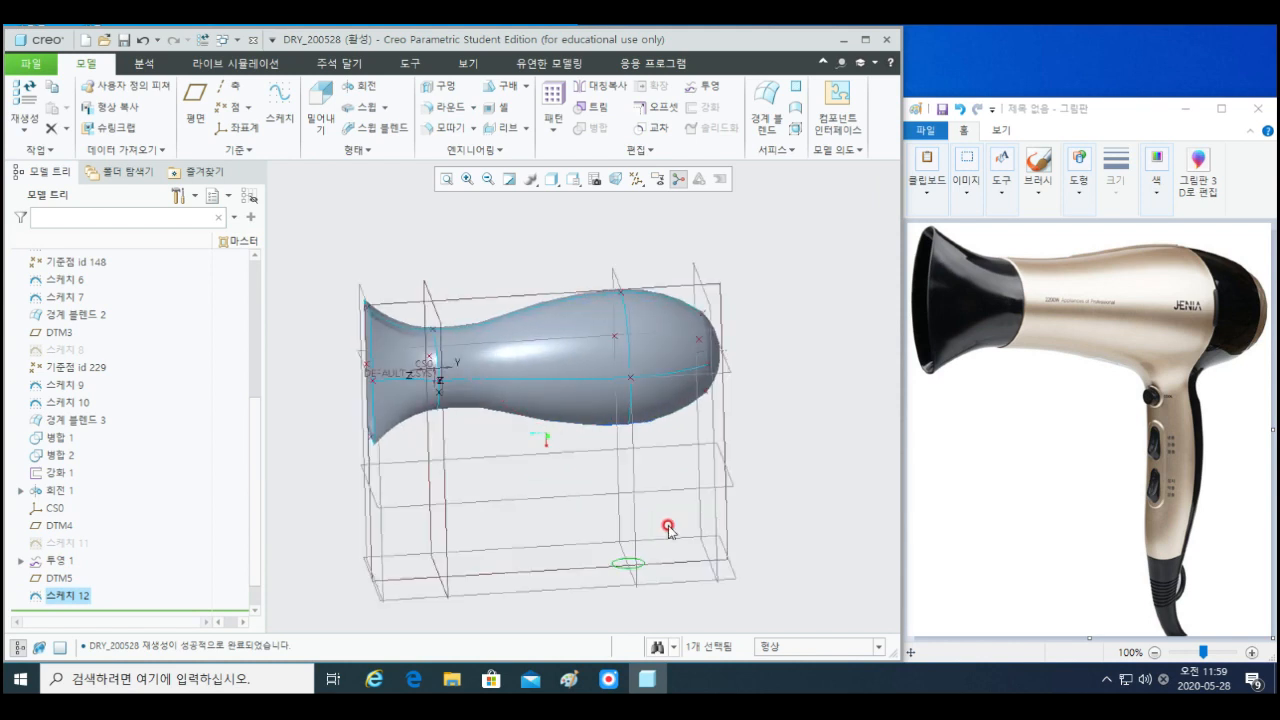
# - Create a datum point where the TOP plane crosses the new circle of sketch 12
pyautogui.moveTo(749, 513); pyautogui.dragTo(785, 511, button='middle')
pyautogui.click(306, 476)
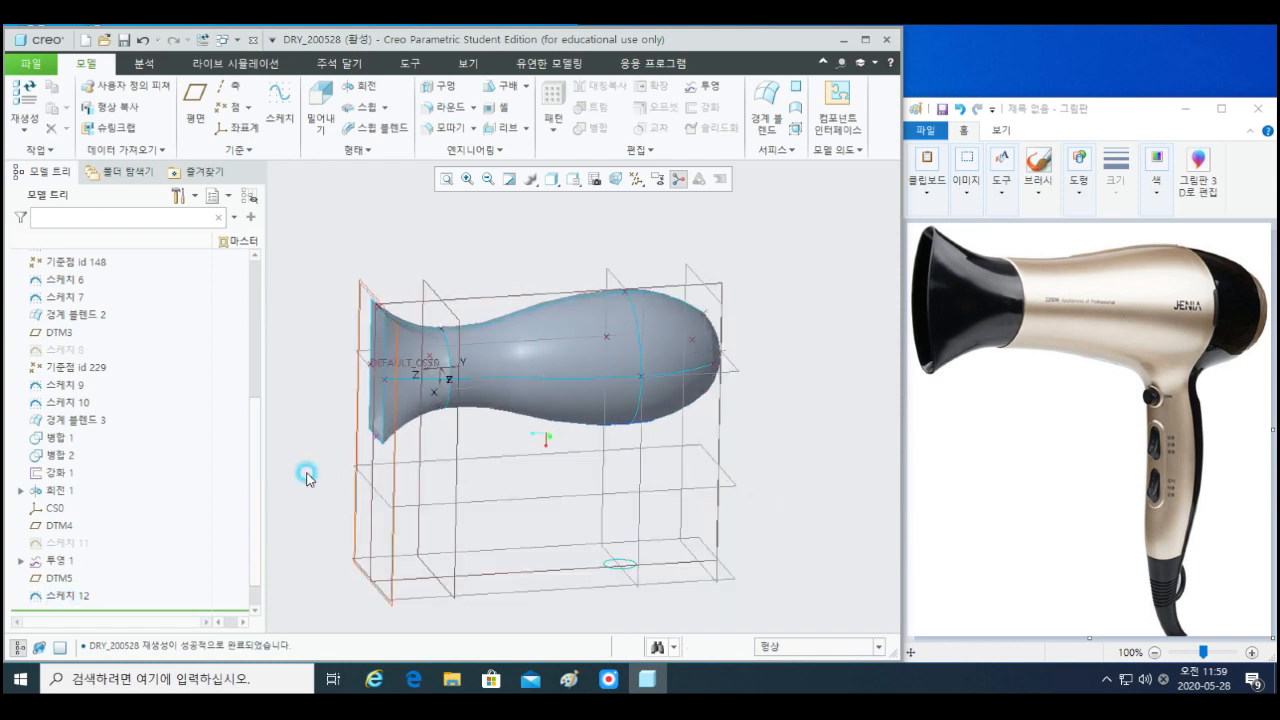
pyautogui.click(376, 463)
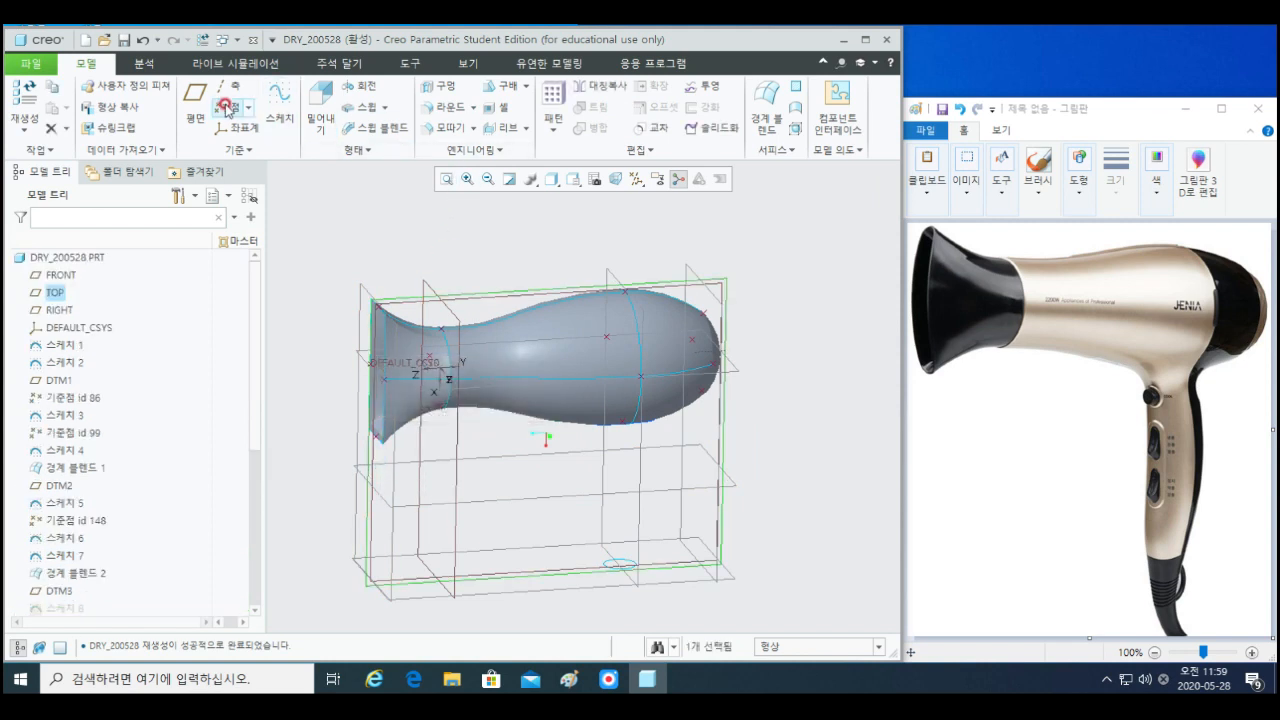
pyautogui.click(228, 107)
pyautogui.scroll(-5, 630, 565)
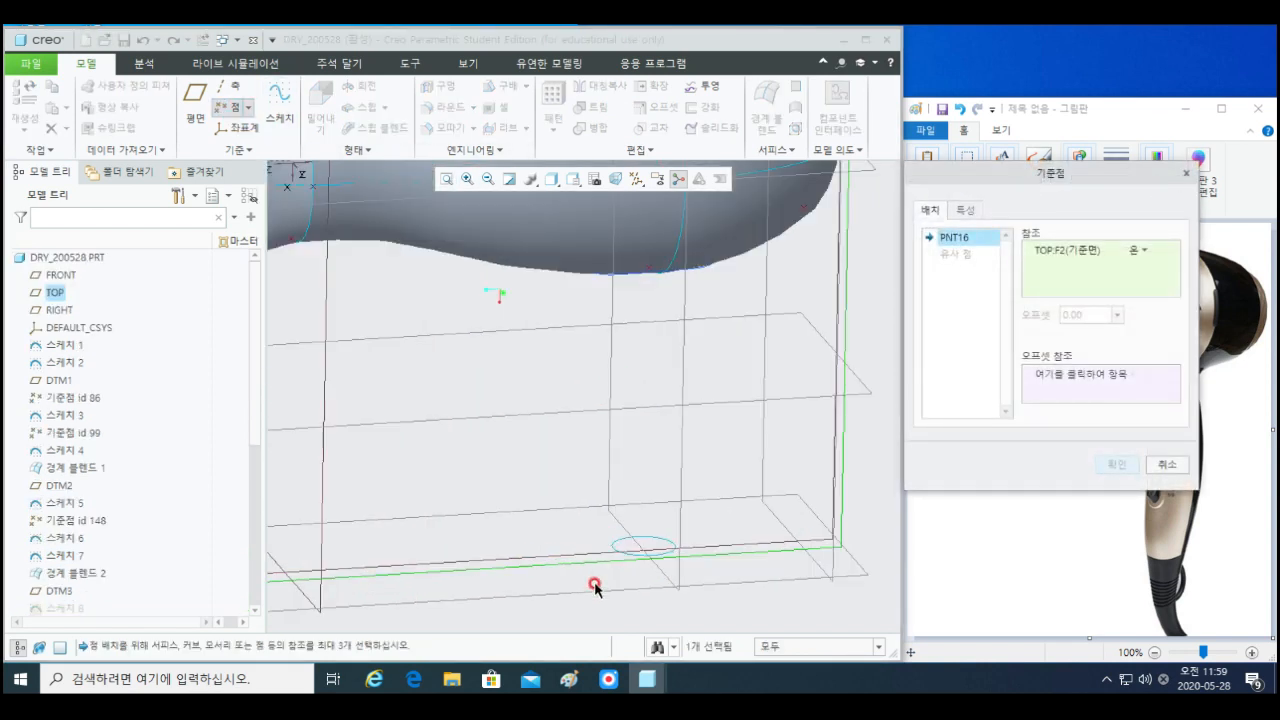
pyautogui.keyDown('ctrl'); pyautogui.click(620, 537); pyautogui.keyUp('ctrl')
pyautogui.scroll(4, 714, 543)
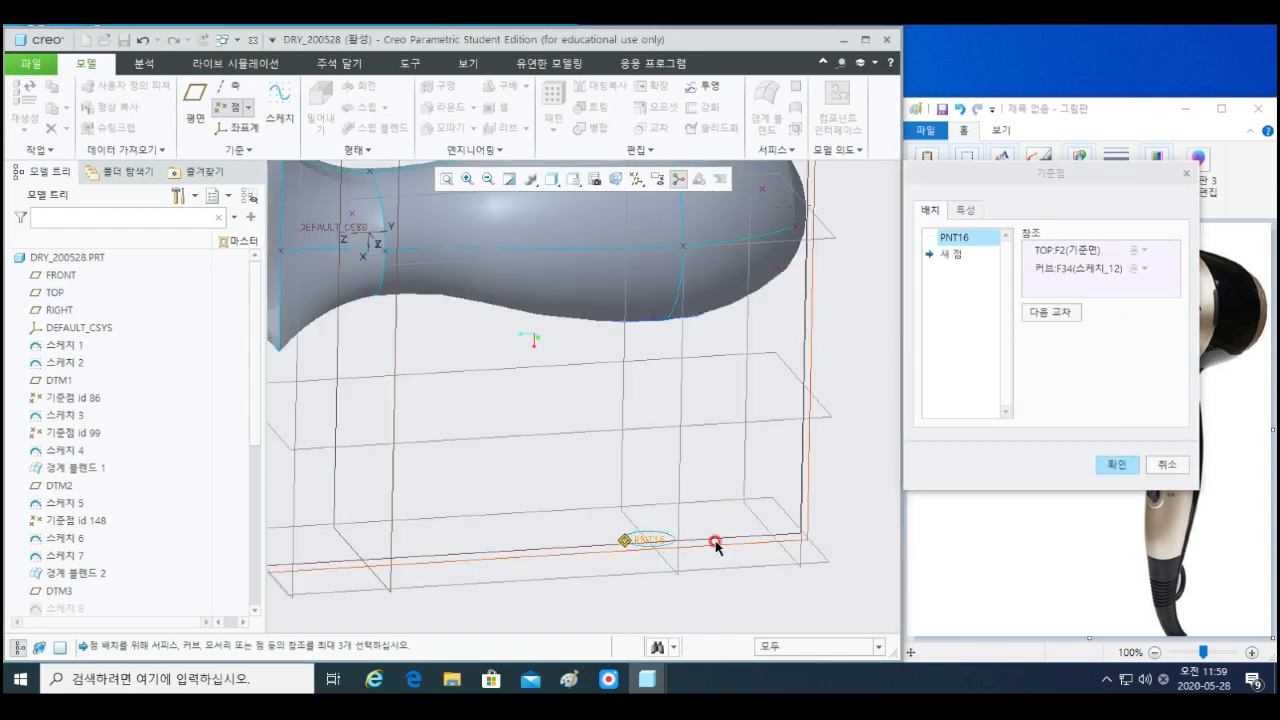
# - Add a second datum point where plane DTM2 crosses the sketch 12 circle
pyautogui.click(950, 257)
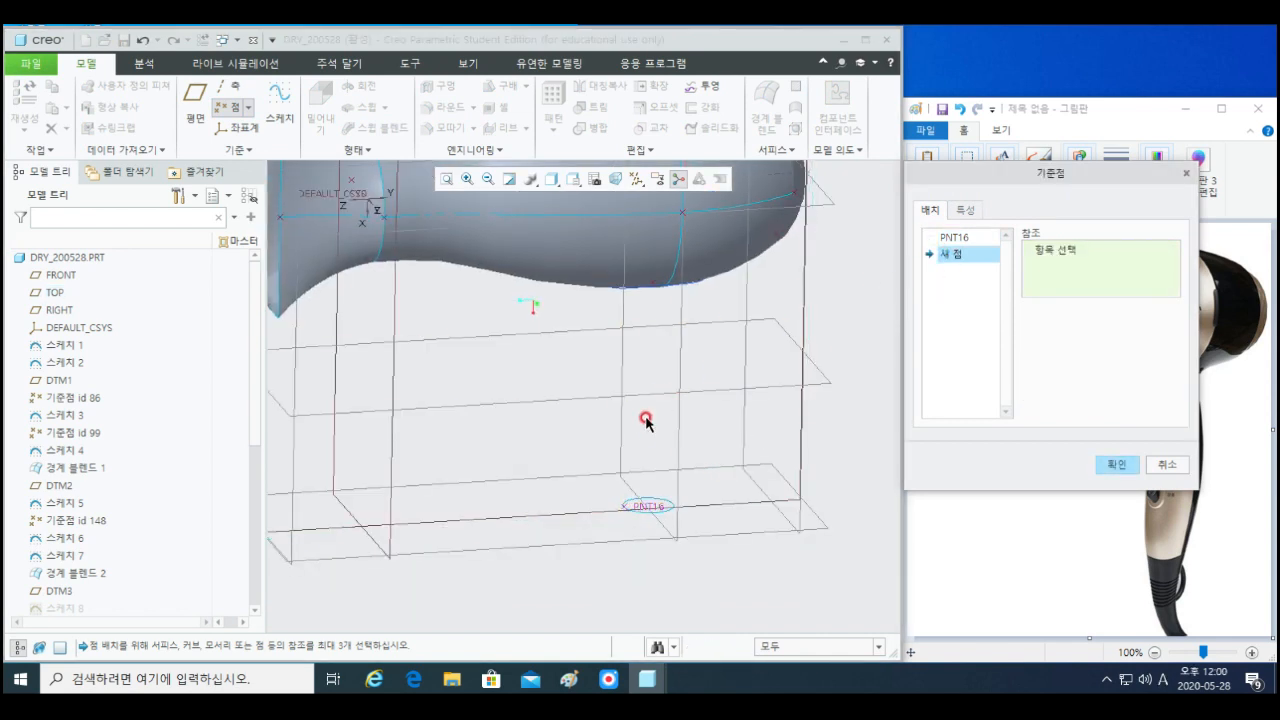
pyautogui.click(614, 451)
pyautogui.scroll(-3, 634, 486)
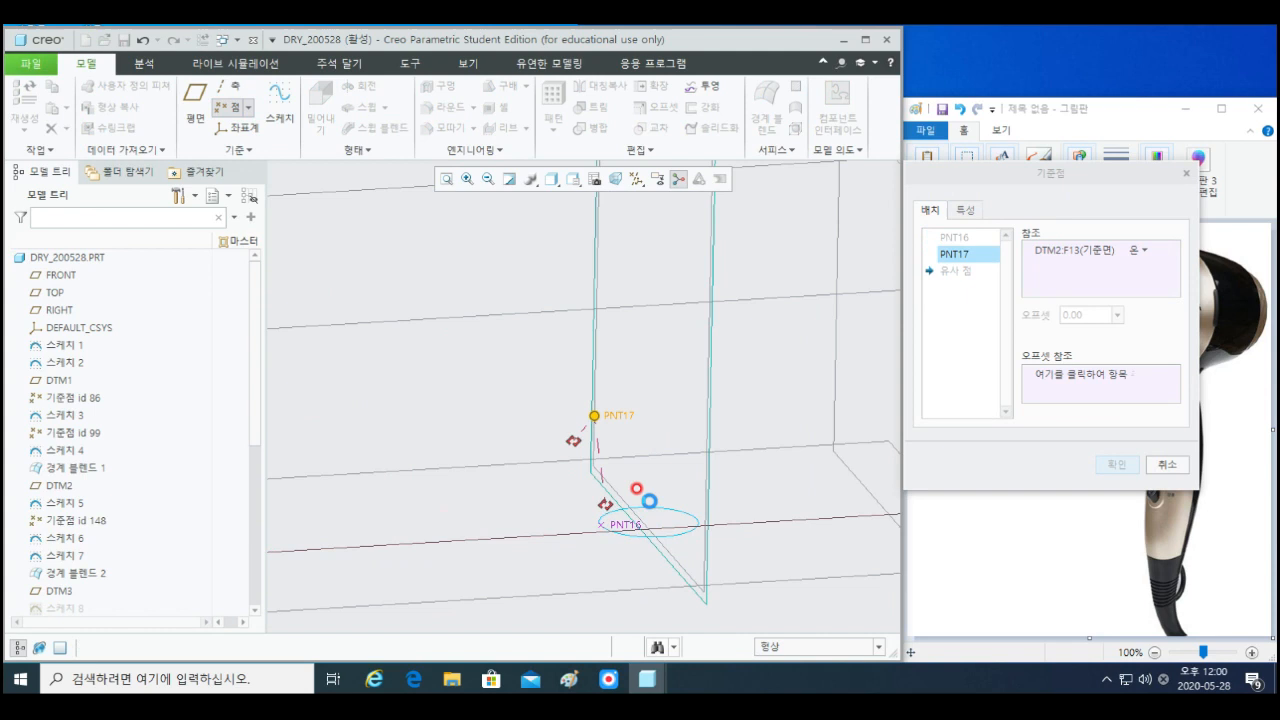
pyautogui.keyDown('ctrl'); pyautogui.click(643, 512); pyautogui.keyUp('ctrl')
pyautogui.moveTo(643, 512)
pyautogui.mouseDown(button='middle')
pyautogui.moveTo(628, 470)
pyautogui.moveTo(656, 490)
pyautogui.mouseUp(button='middle')
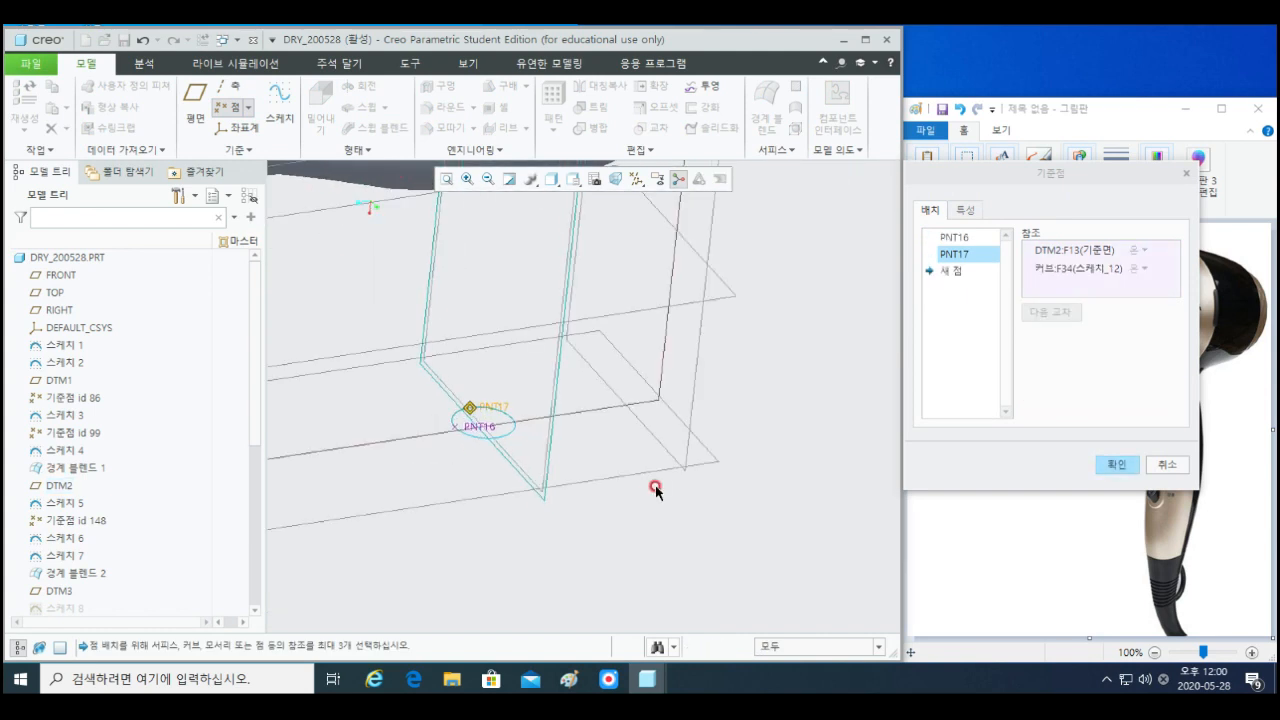
# - Add a third datum point where the TOP plane crosses the opposite side of the sketch 12 circle
pyautogui.click(962, 272)
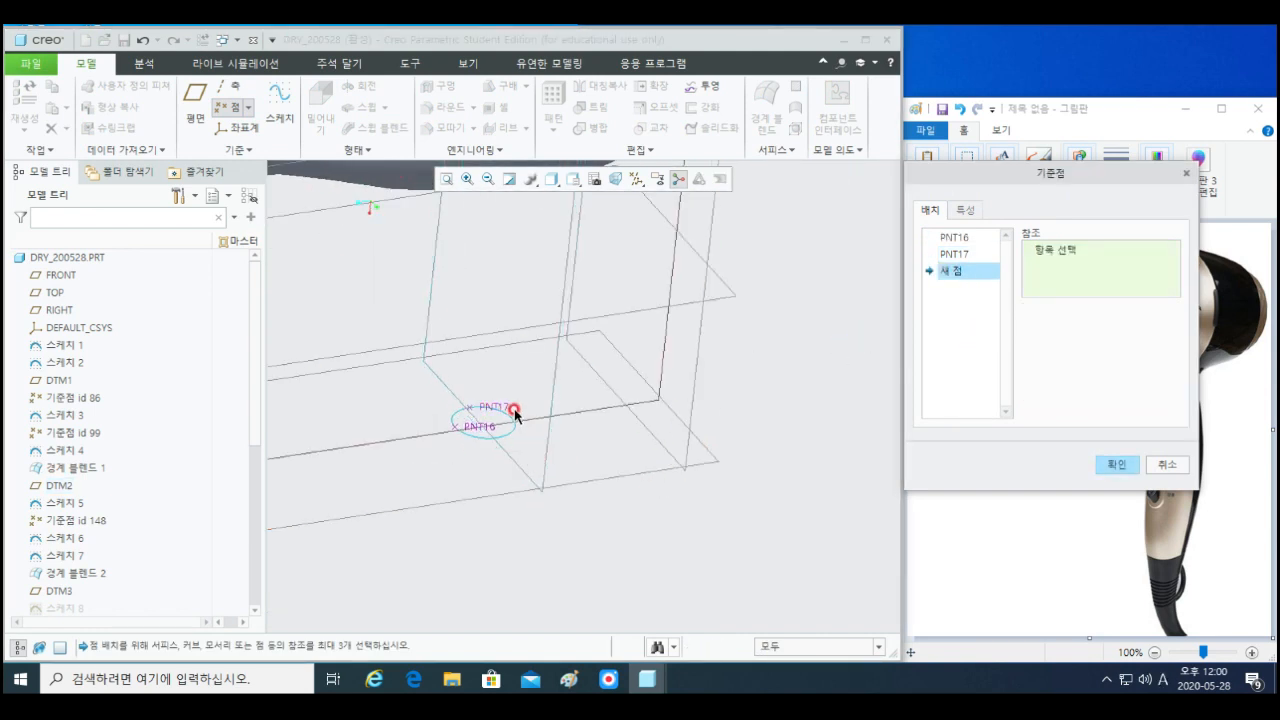
pyautogui.scroll(-2, 508, 420)
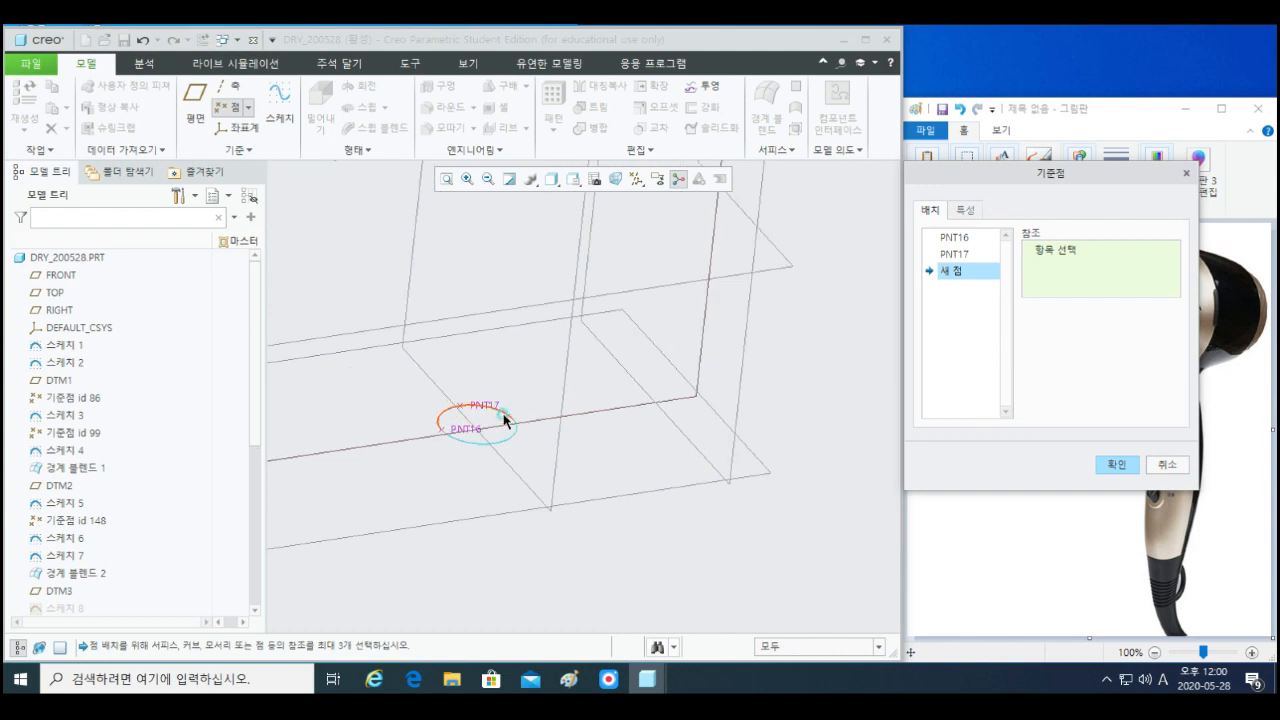
pyautogui.click(506, 421)
pyautogui.scroll(2, 560, 474)
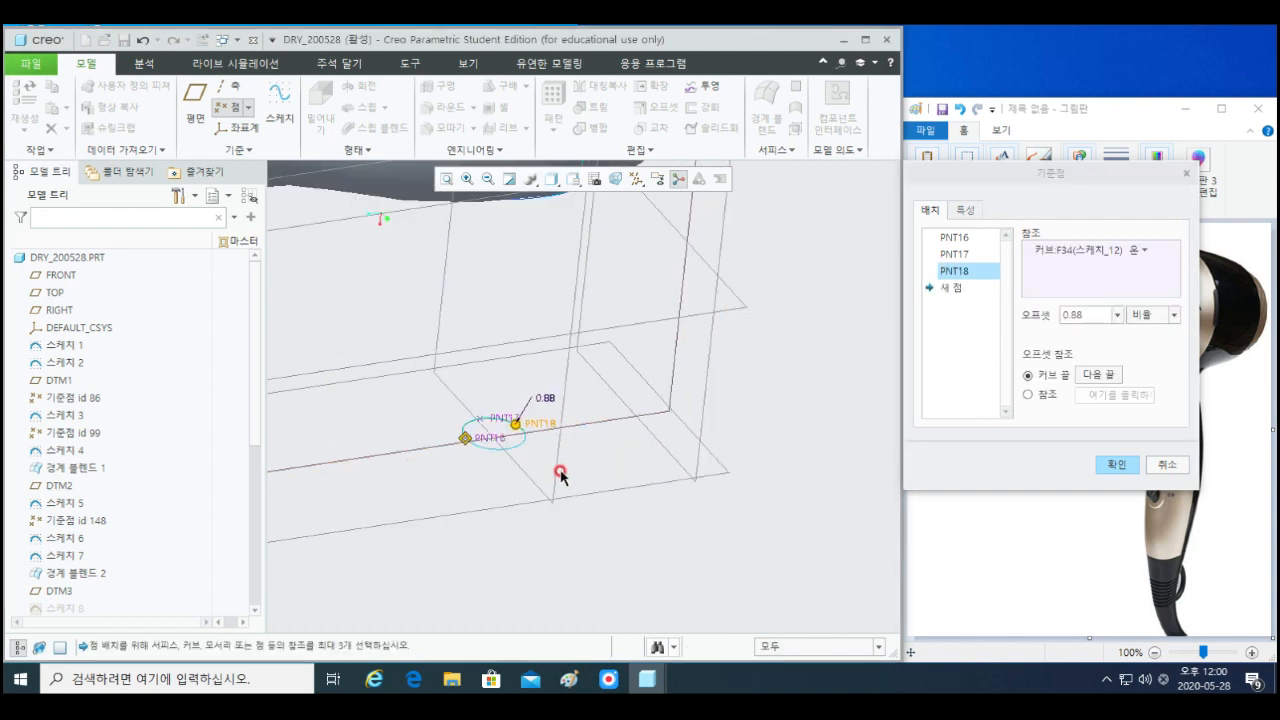
pyautogui.press('ctrl')
pyautogui.keyDown('ctrl'); pyautogui.click(623, 421); pyautogui.keyUp('ctrl')
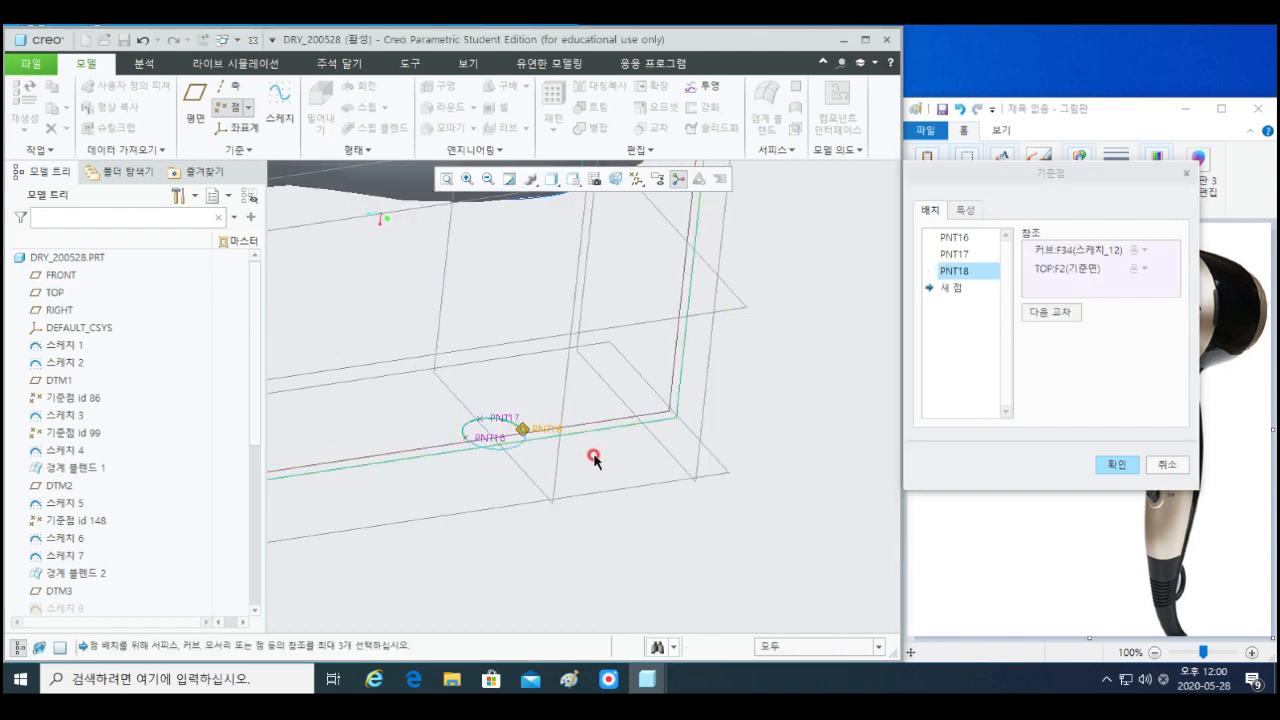
pyautogui.scroll(1, 593, 456)
pyautogui.keyDown('shift'); pyautogui.moveTo(555, 458); pyautogui.dragTo(581, 446, button='middle'); pyautogui.keyUp('shift')
# - Add a fourth datum point where plane DTM2 crosses the remaining side of the sketch 12 circle
pyautogui.click(950, 288)
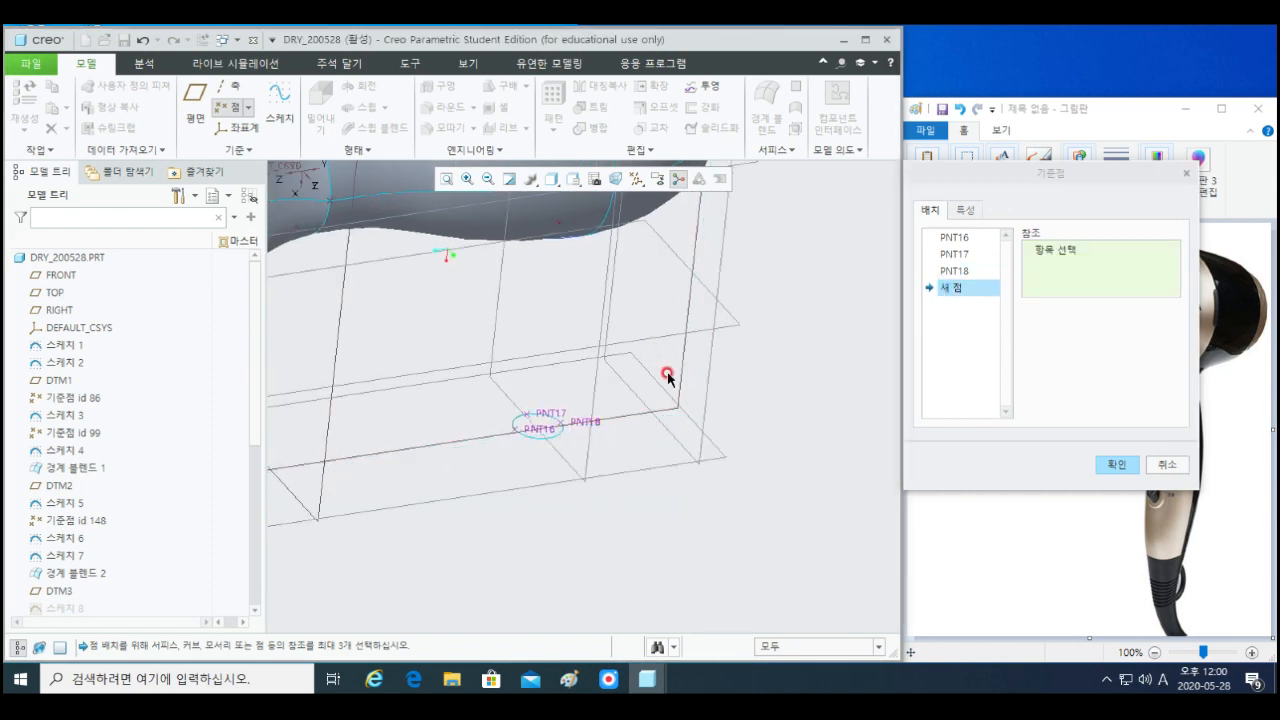
pyautogui.moveTo(666, 374); pyautogui.dragTo(607, 397, button='middle')
pyautogui.click(530, 394)
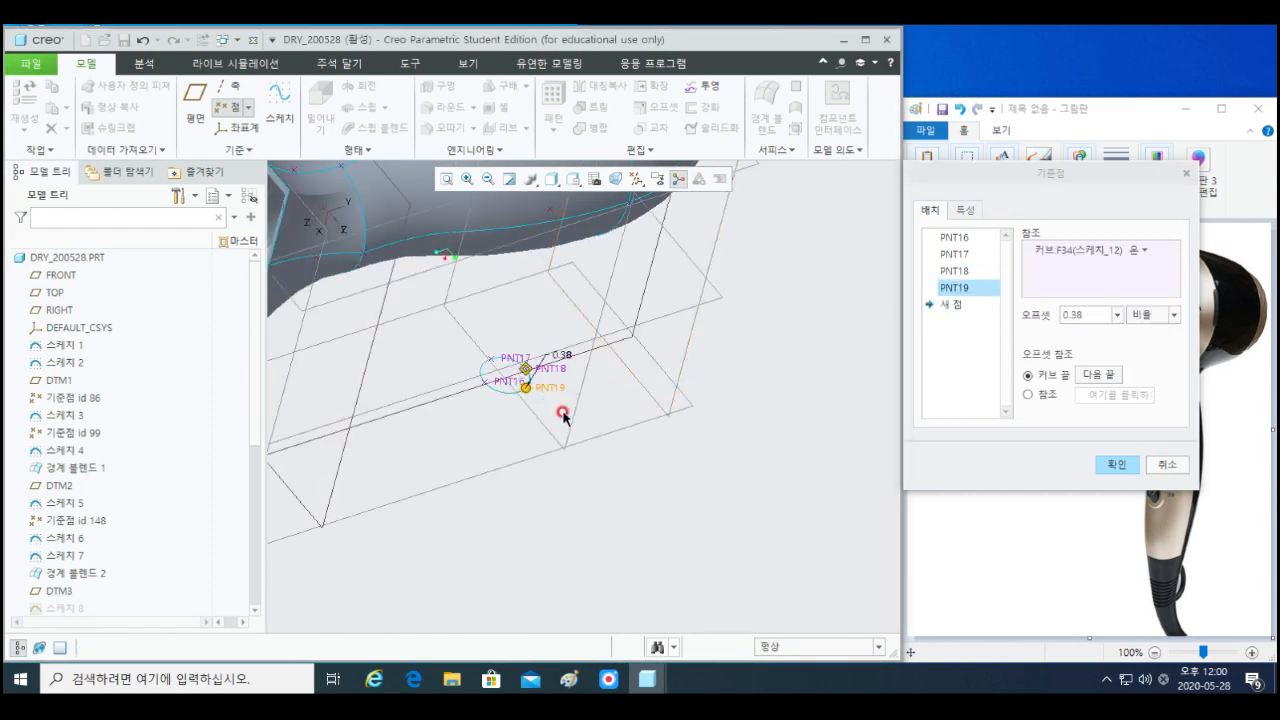
pyautogui.keyDown('ctrl'); pyautogui.click(573, 445); pyautogui.keyUp('ctrl')
pyautogui.moveTo(573, 445)
pyautogui.mouseDown(button='middle')
pyautogui.moveTo(528, 402)
pyautogui.moveTo(566, 477)
pyautogui.moveTo(582, 472)
pyautogui.mouseUp(button='middle')
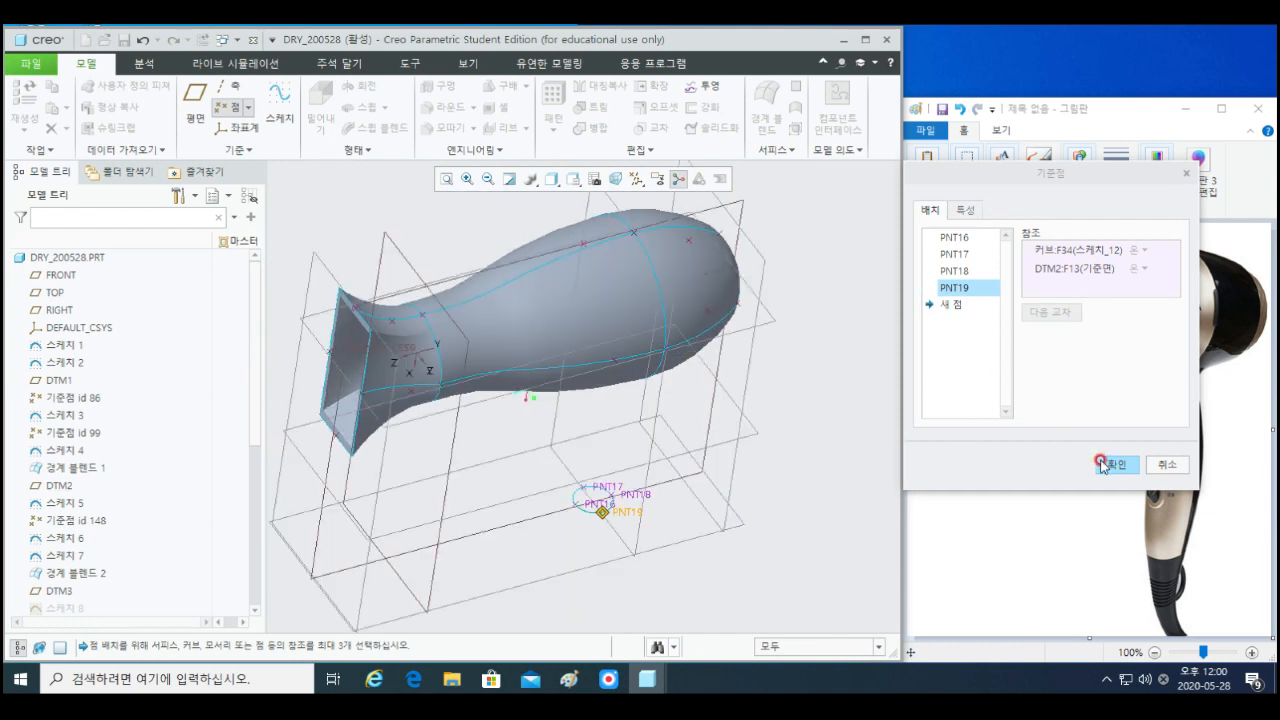
# - Add a datum point where the TOP plane crosses the nozzle side of the circle projected onto the body
pyautogui.moveTo(675, 490); pyautogui.dragTo(634, 506, button='middle')
pyautogui.scroll(3, 591, 351)
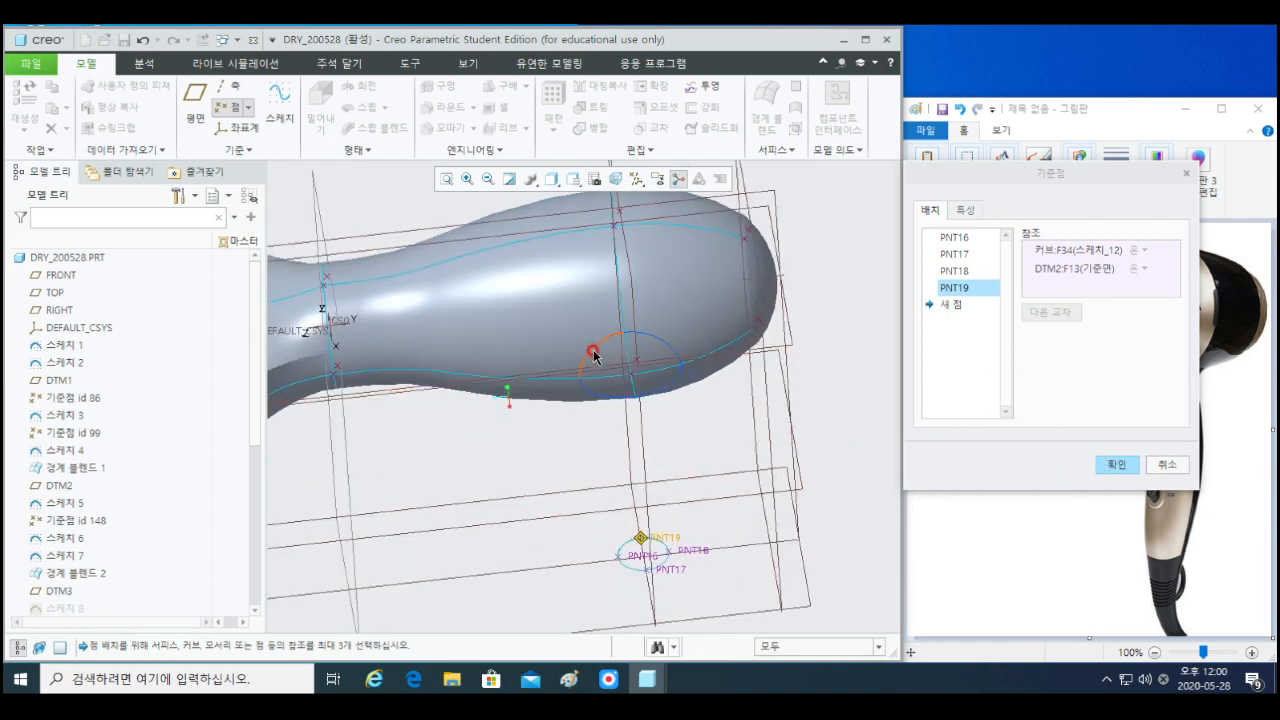
pyautogui.click(591, 351)
pyautogui.scroll(-3, 591, 351)
pyautogui.moveTo(591, 351); pyautogui.dragTo(606, 503, button='middle')
pyautogui.press('ctrl')
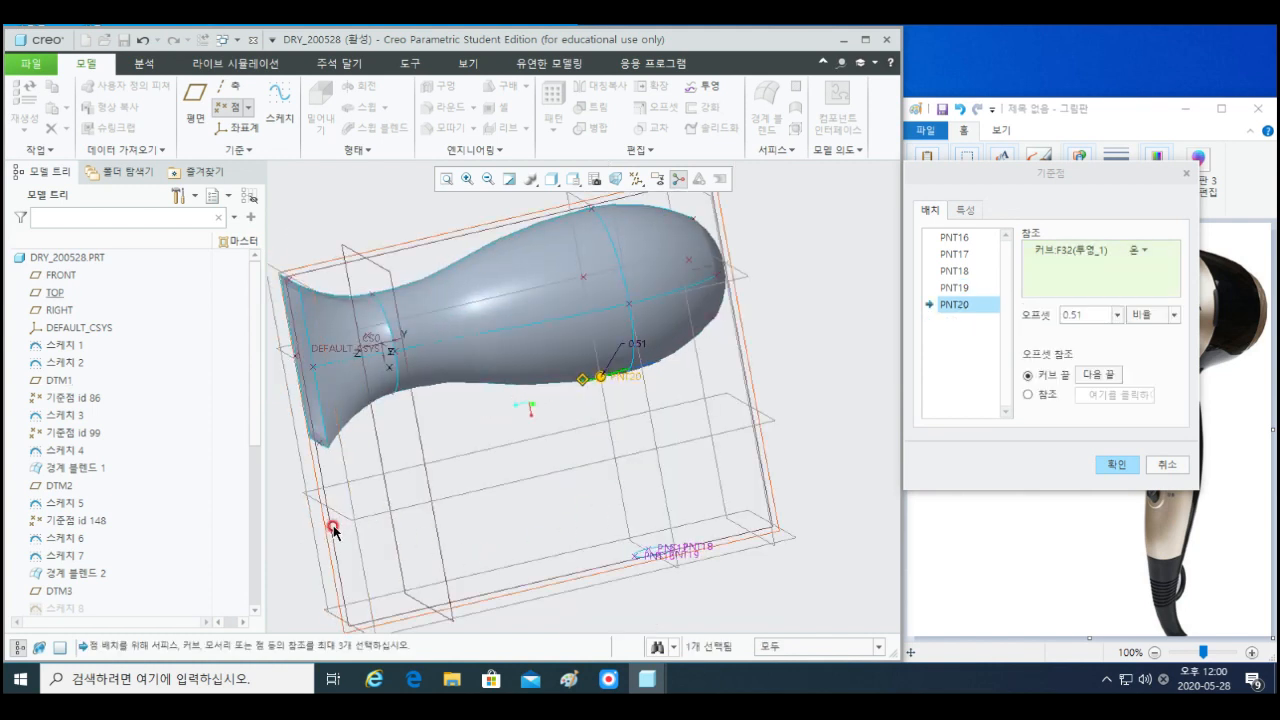
pyautogui.keyDown('ctrl'); pyautogui.click(333, 532); pyautogui.keyUp('ctrl')
pyautogui.moveTo(603, 437)
pyautogui.mouseDown(button='middle')
pyautogui.moveTo(608, 477)
pyautogui.moveTo(610, 443)
pyautogui.mouseUp(button='middle')
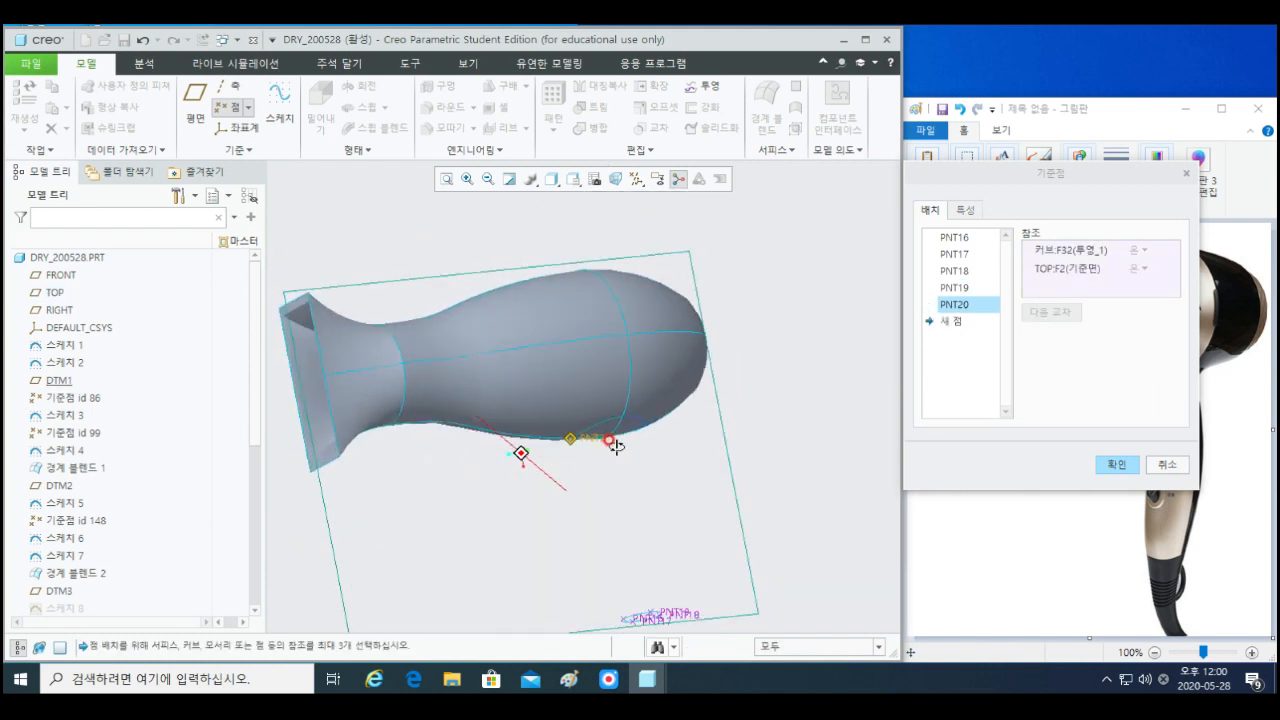
# - Add a new datum point where plane DTM2 crosses the projected circle on the body
pyautogui.click(949, 330)
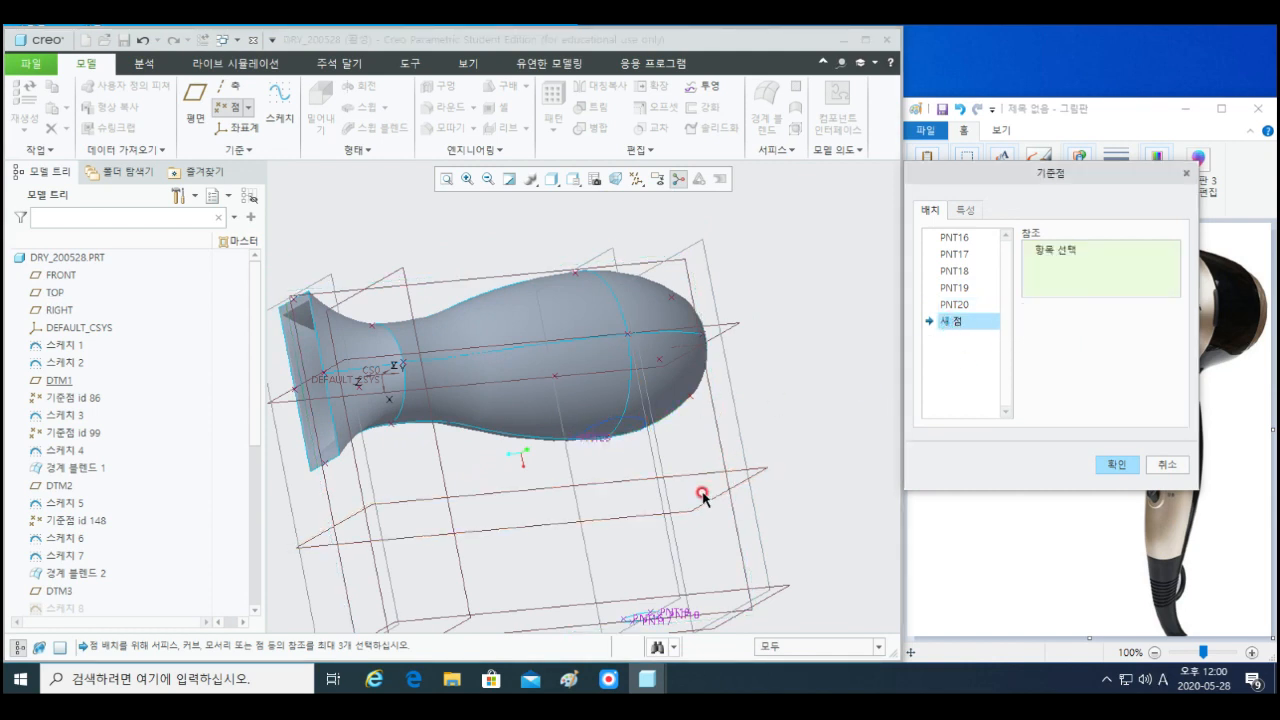
pyautogui.moveTo(700, 494); pyautogui.dragTo(668, 482, button='middle')
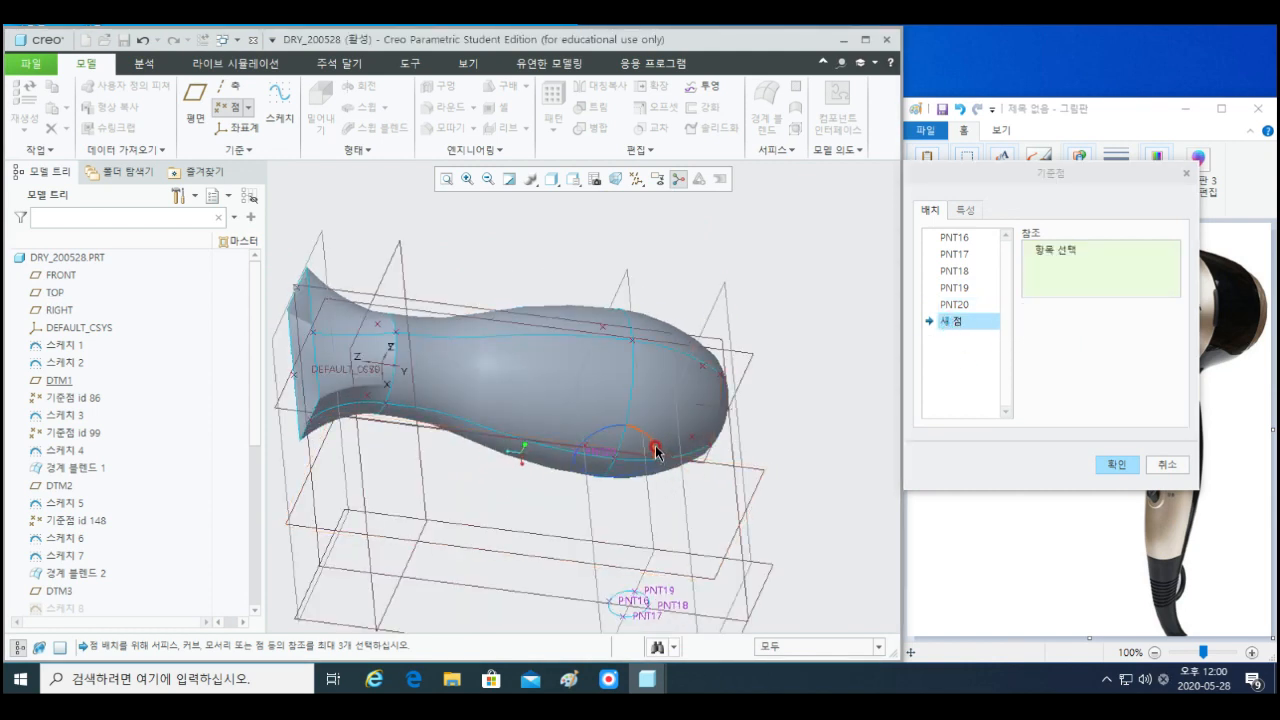
pyautogui.scroll(3, 605, 427)
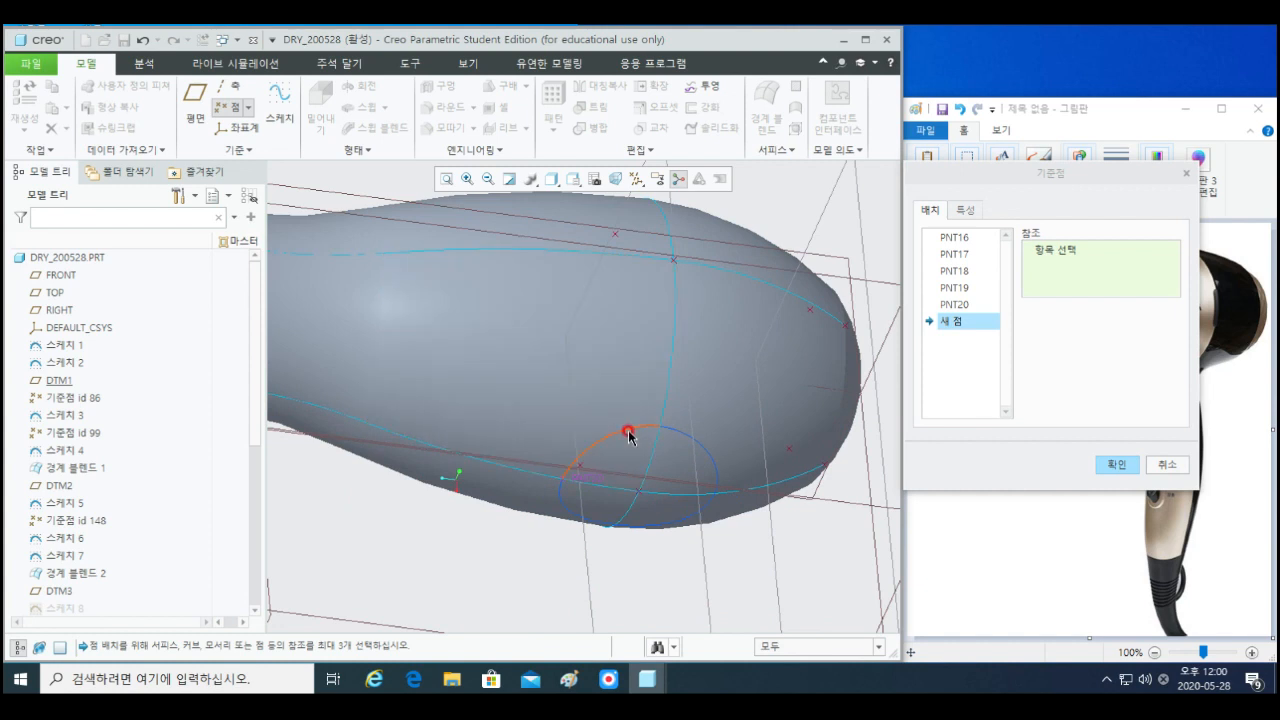
pyautogui.click(616, 415)
pyautogui.scroll(-3, 616, 415)
pyautogui.moveTo(663, 466)
pyautogui.mouseDown(button='middle')
pyautogui.moveTo(680, 520)
pyautogui.moveTo(709, 534)
pyautogui.moveTo(654, 495)
pyautogui.mouseUp(button='middle')
pyautogui.keyDown('ctrl'); pyautogui.click(683, 521); pyautogui.keyUp('ctrl')
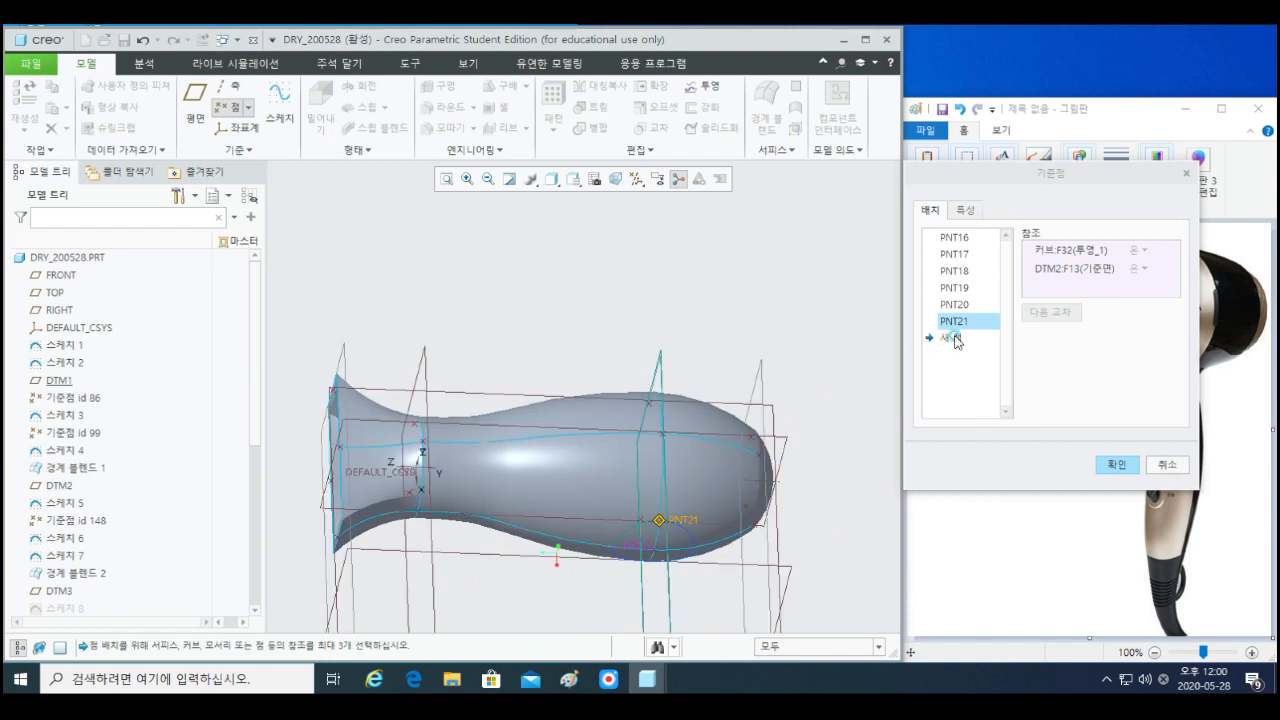
# - Add another datum point where the TOP plane crosses the rear side of the projected circle
pyautogui.click(957, 340)
pyautogui.moveTo(737, 591); pyautogui.dragTo(657, 543, button='middle')
pyautogui.click(681, 469)
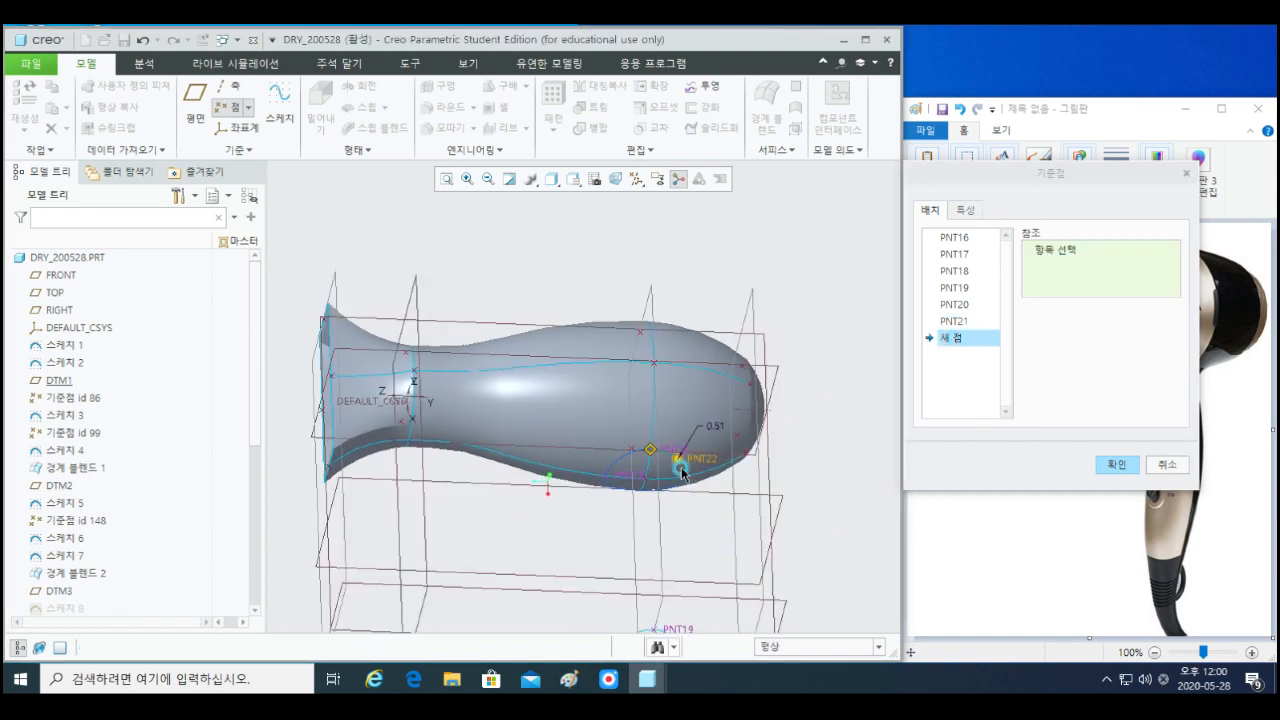
pyautogui.moveTo(681, 469); pyautogui.dragTo(760, 543, button='middle')
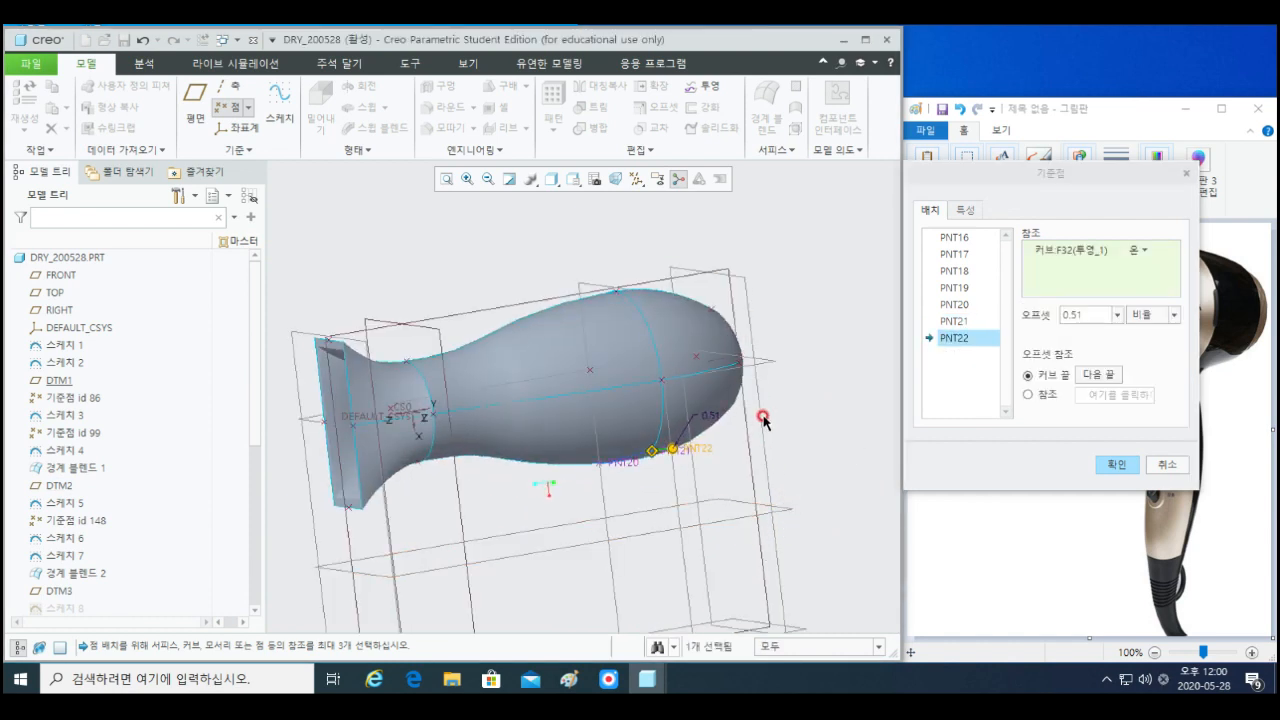
pyautogui.keyDown('ctrl'); pyautogui.click(730, 272); pyautogui.keyUp('ctrl')
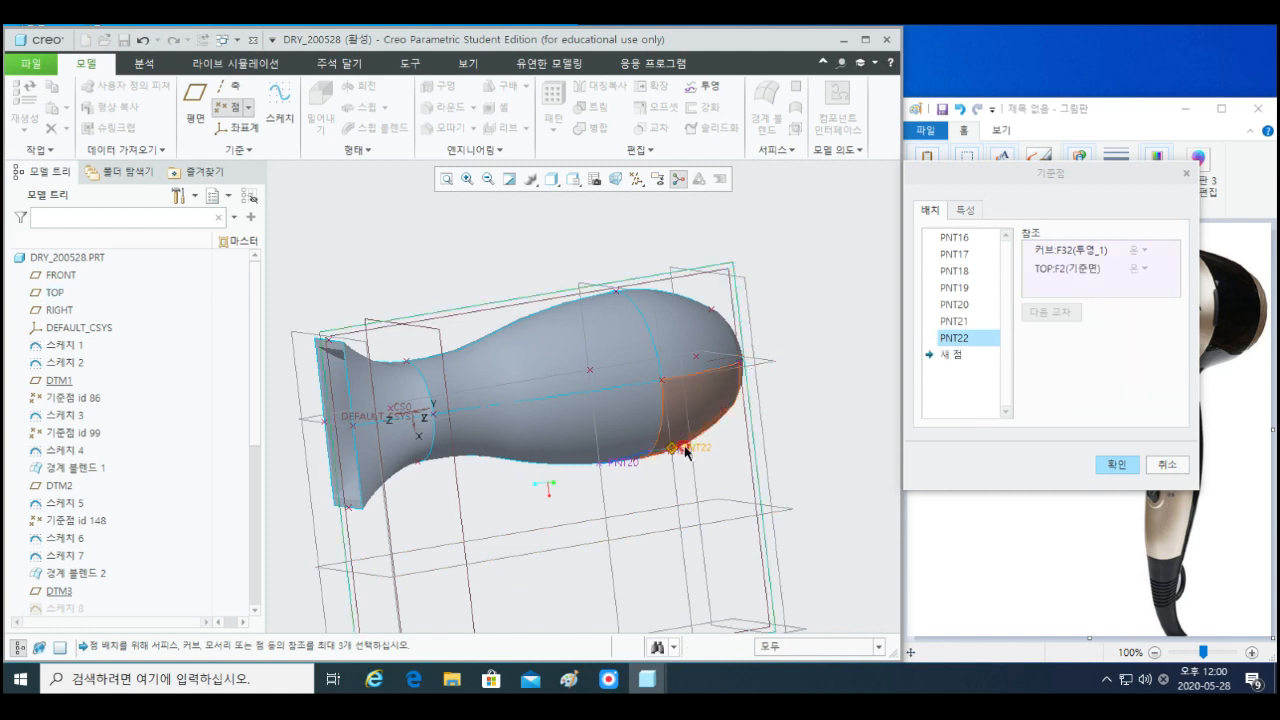
# - Add a datum point where DTM2 crosses the remaining side of the projected circle, and finish the datum point set
pyautogui.moveTo(686, 443)
pyautogui.mouseDown(button='middle')
pyautogui.moveTo(714, 500)
pyautogui.moveTo(643, 443)
pyautogui.moveTo(668, 458)
pyautogui.mouseUp(button='middle')
pyautogui.scroll(3, 712, 550)
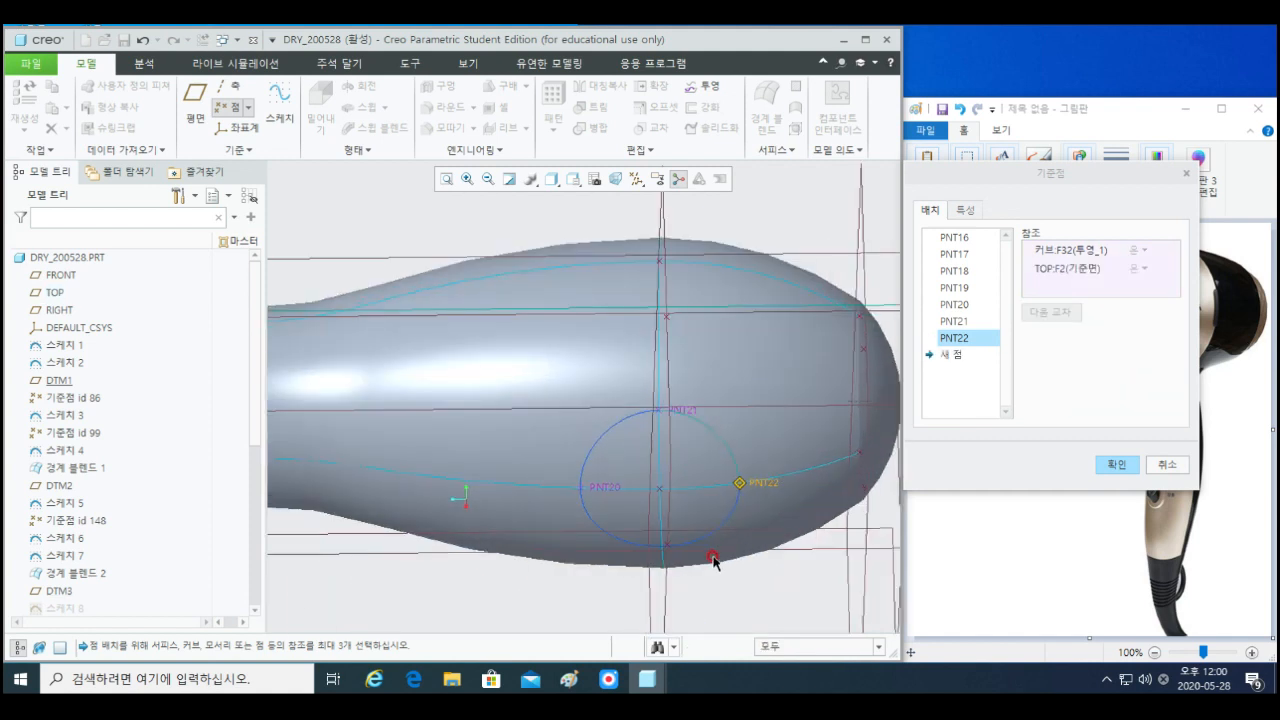
pyautogui.click(717, 532)
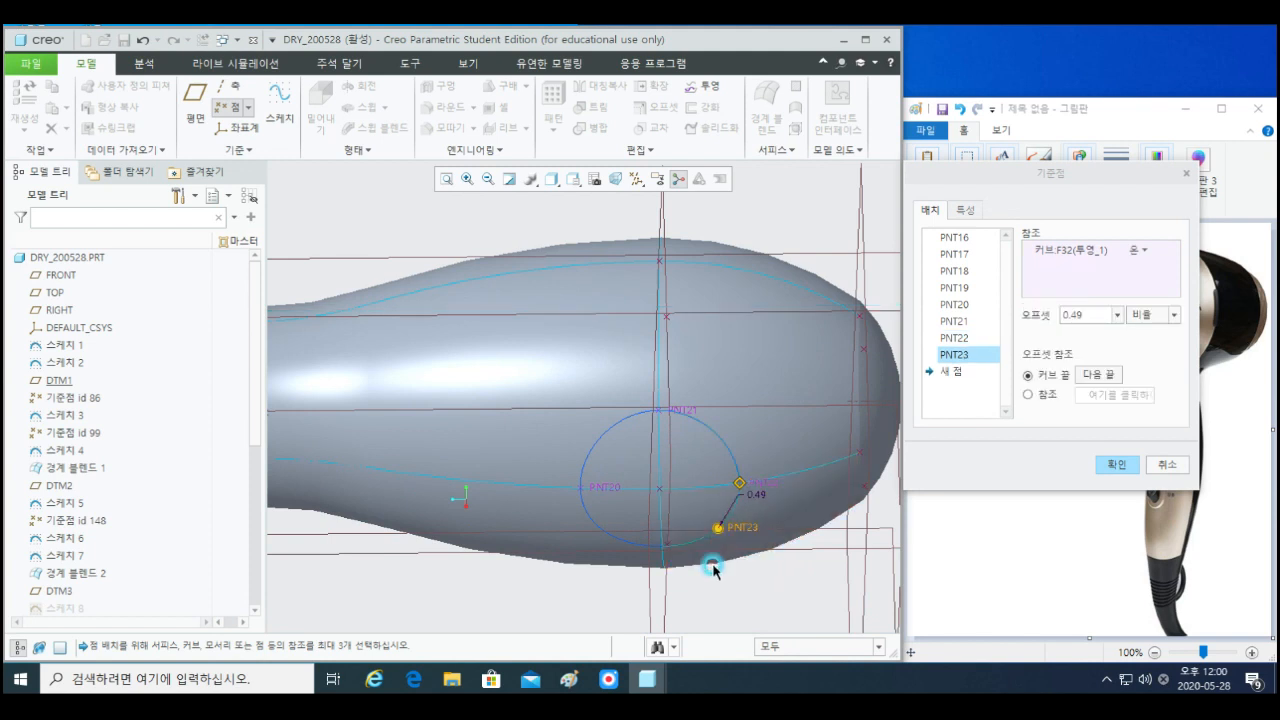
pyautogui.scroll(-4, 714, 560)
pyautogui.moveTo(705, 560); pyautogui.dragTo(717, 604, button='middle')
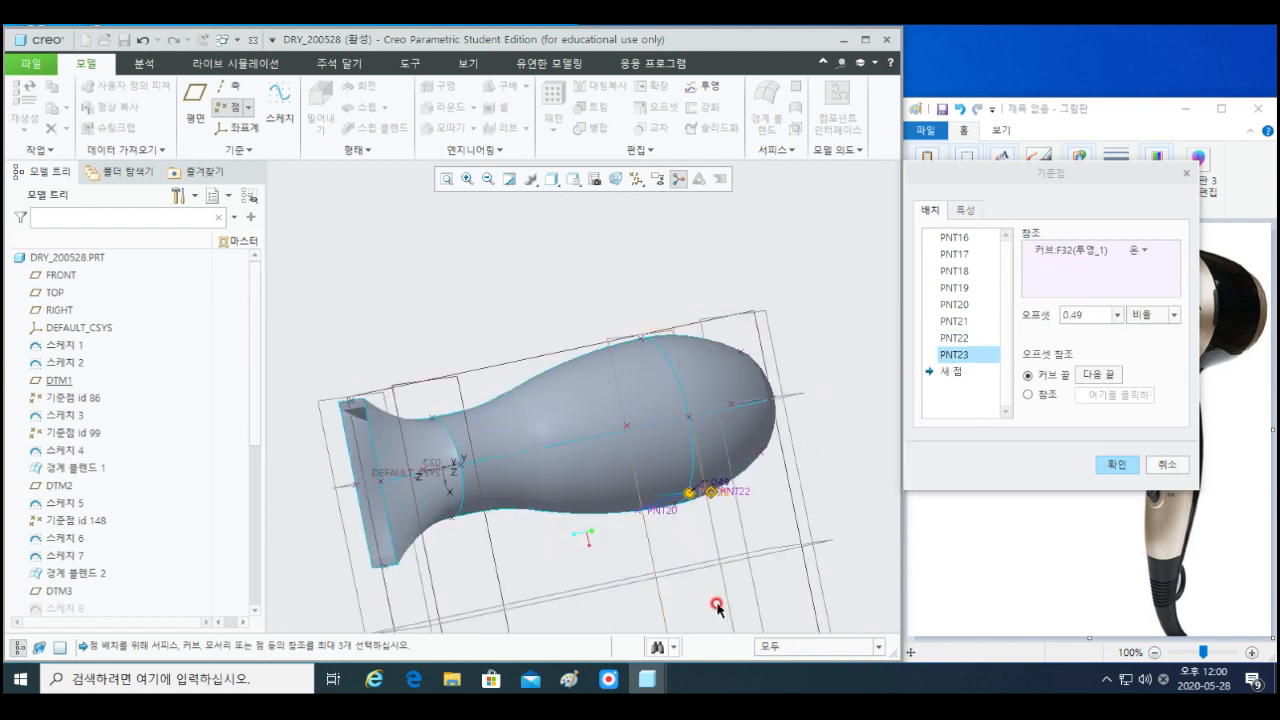
pyautogui.keyDown('ctrl'); pyautogui.click(655, 561); pyautogui.keyUp('ctrl')
pyautogui.moveTo(655, 561); pyautogui.dragTo(643, 508, button='middle')
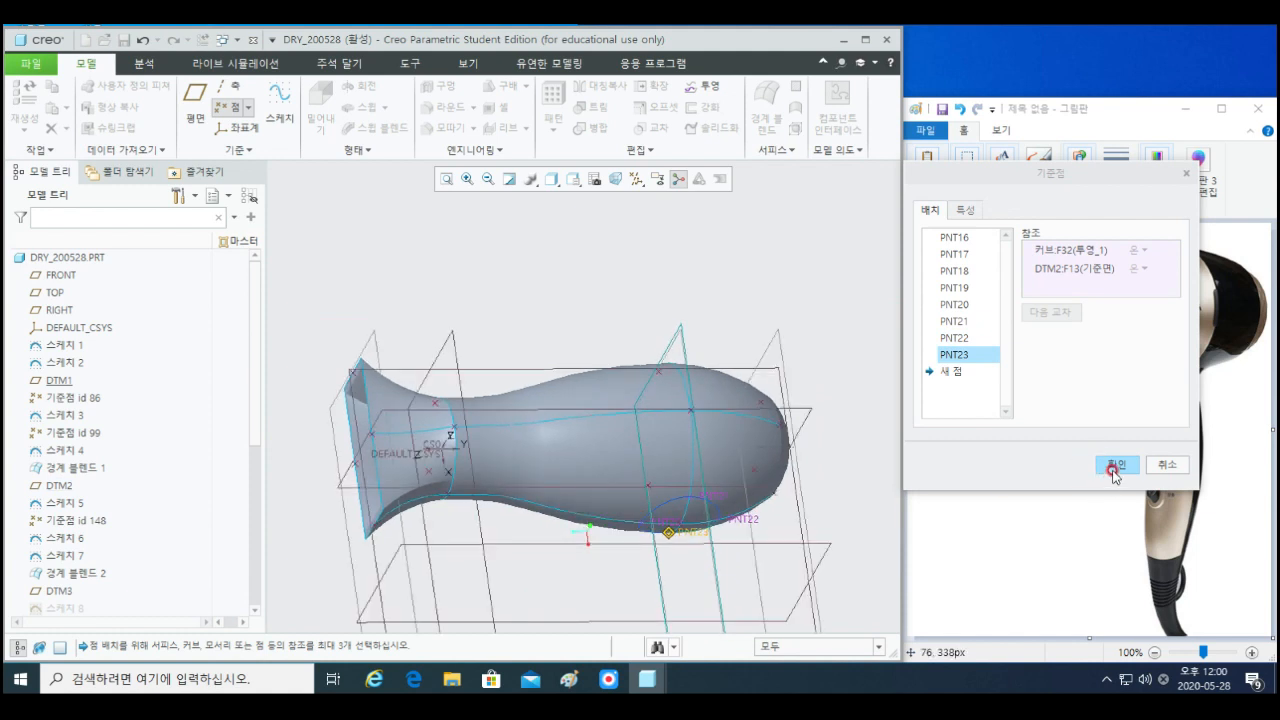
pyautogui.click(1114, 466)
# - Start a new sketch on the TOP plane
pyautogui.moveTo(709, 594); pyautogui.dragTo(735, 523, button='middle')
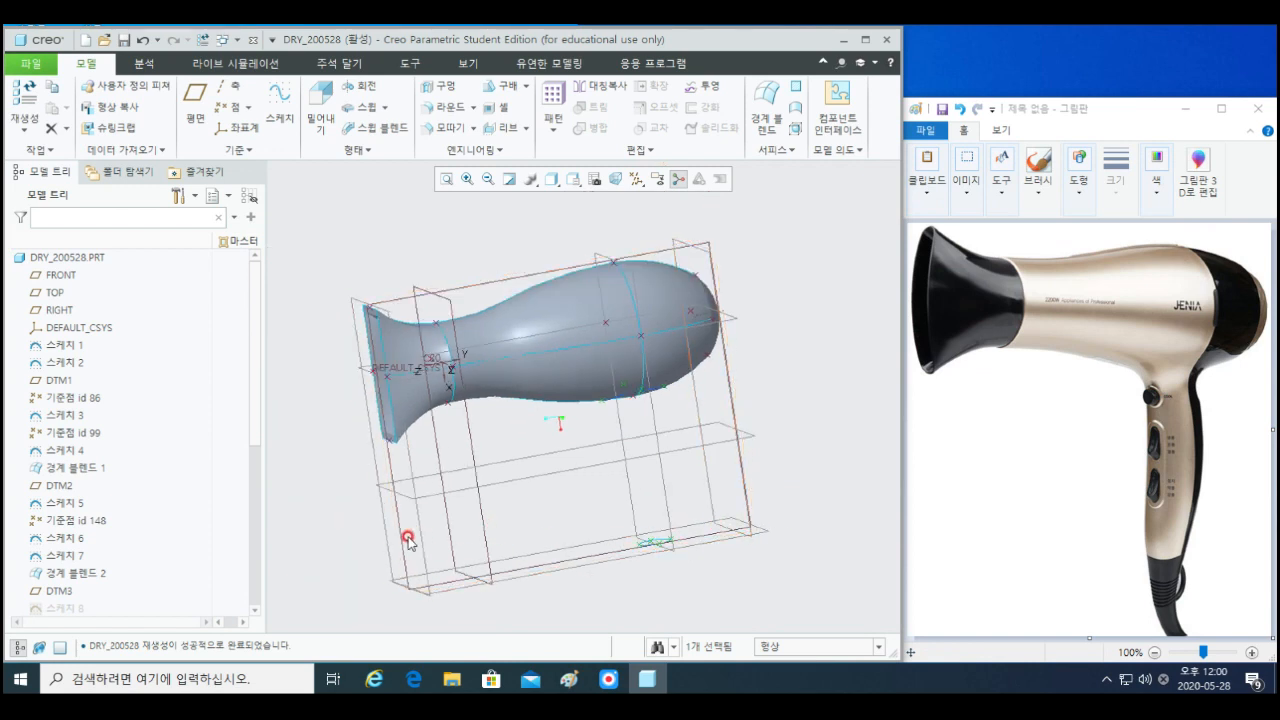
pyautogui.click(463, 560)
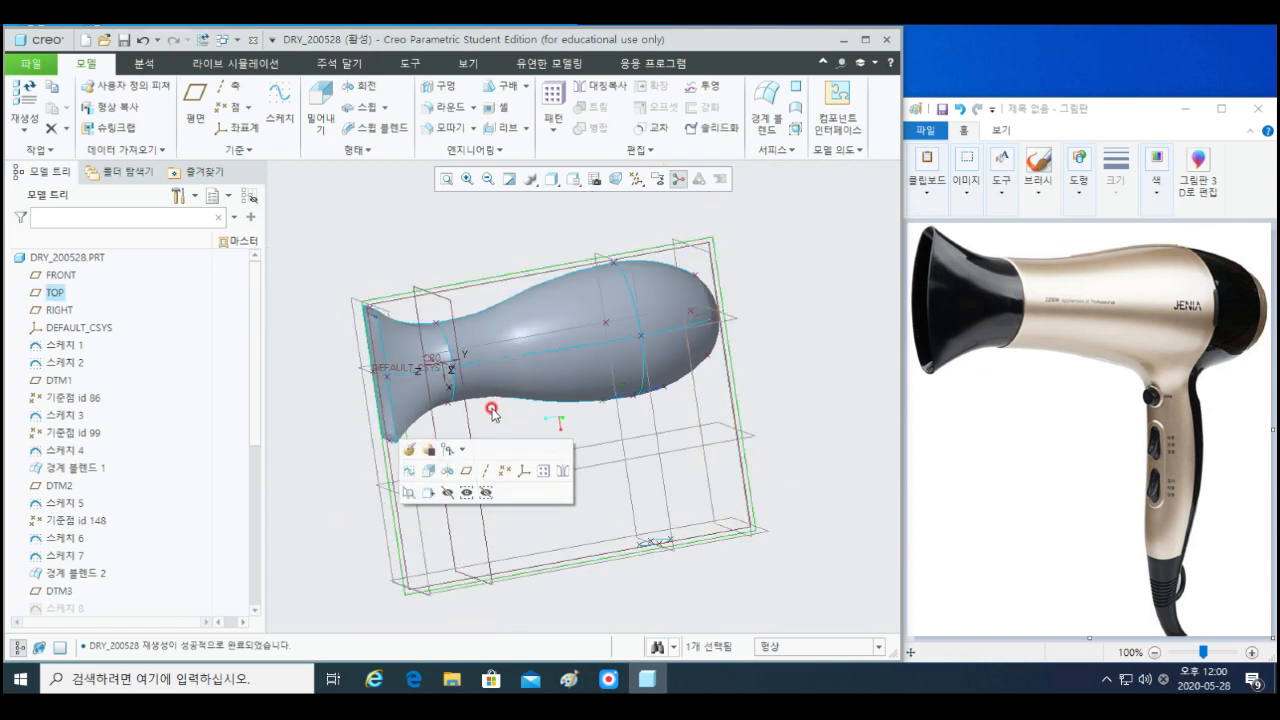
pyautogui.press('s')
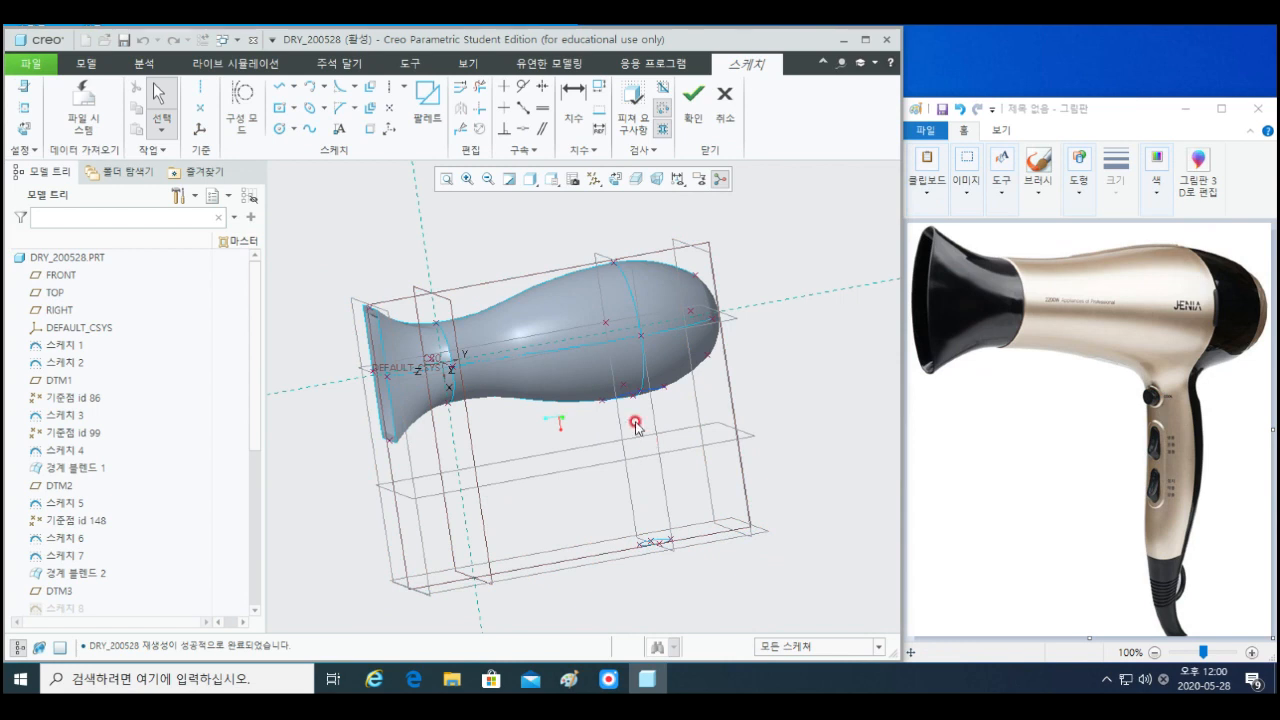
pyautogui.keyDown('shift'); pyautogui.moveTo(636, 427); pyautogui.dragTo(589, 424, button='middle'); pyautogui.keyUp('shift')
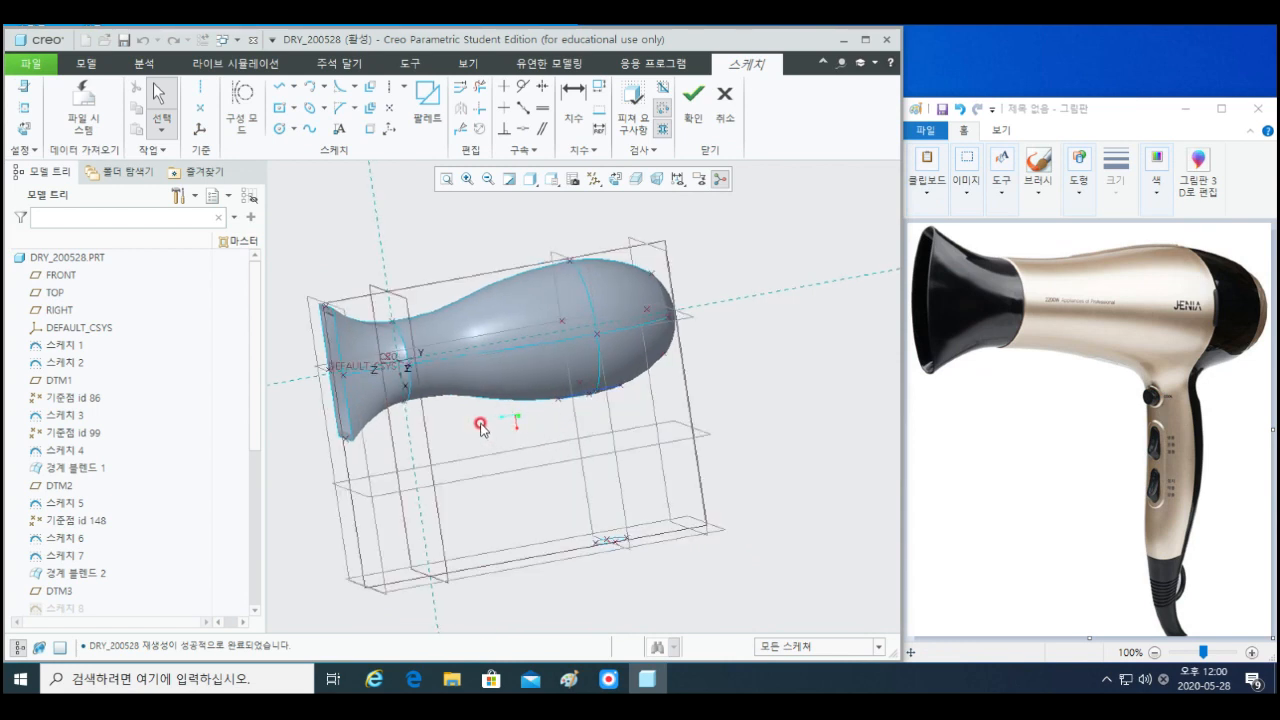
pyautogui.moveTo(481, 428); pyautogui.dragTo(474, 409, button='middle')
# - Add datum points PNT20, PNT22, PNT16 and PNT18 as sketch references
pyautogui.click(24, 107)
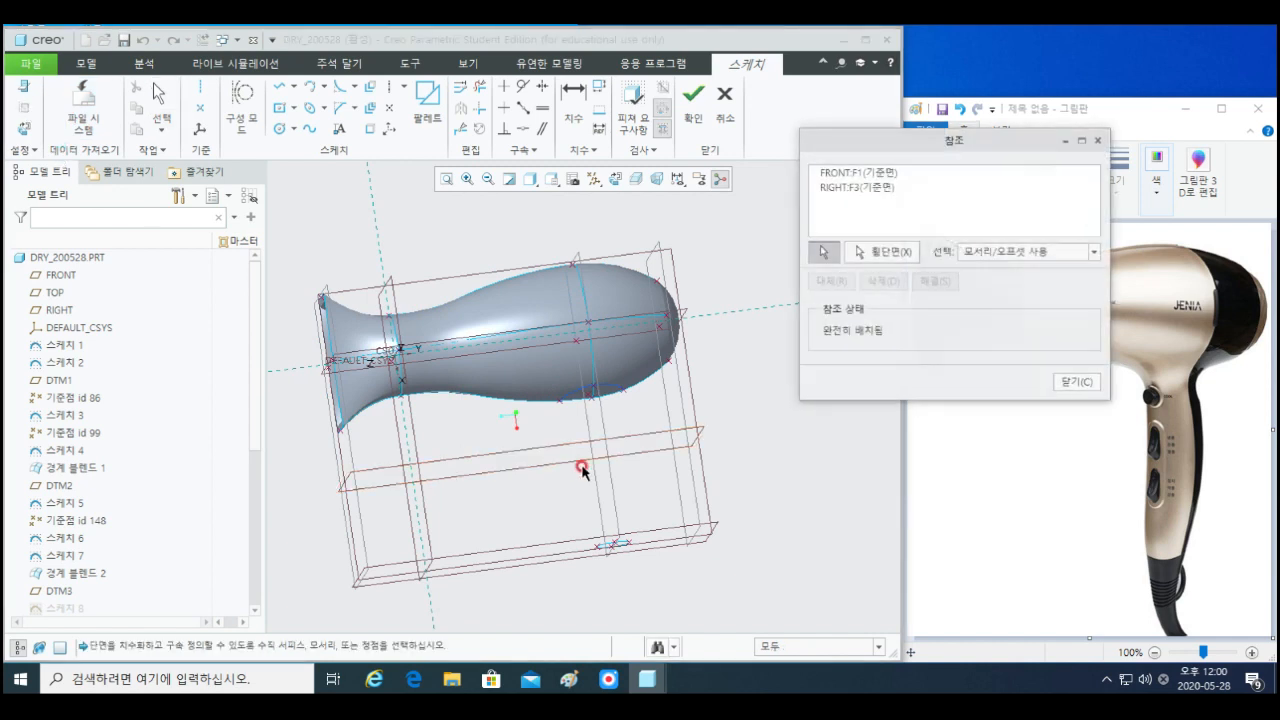
pyautogui.scroll(-3, 583, 470)
pyautogui.click(545, 368)
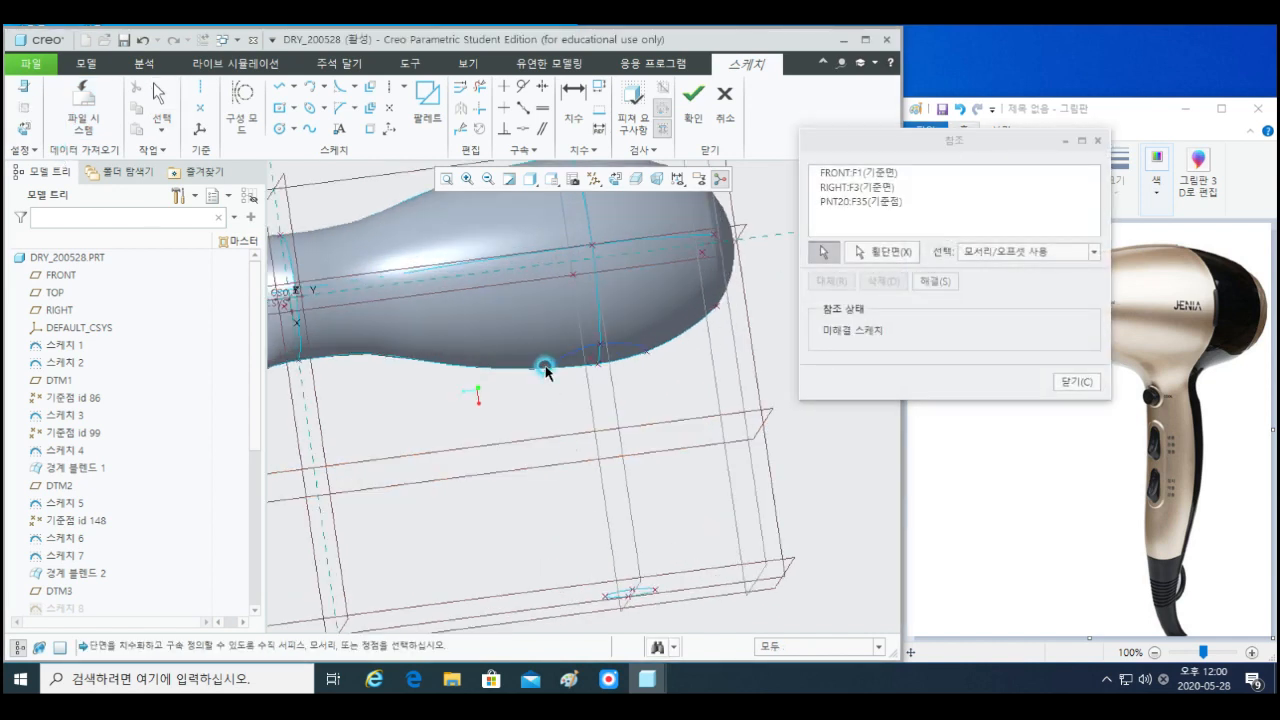
pyautogui.click(647, 352)
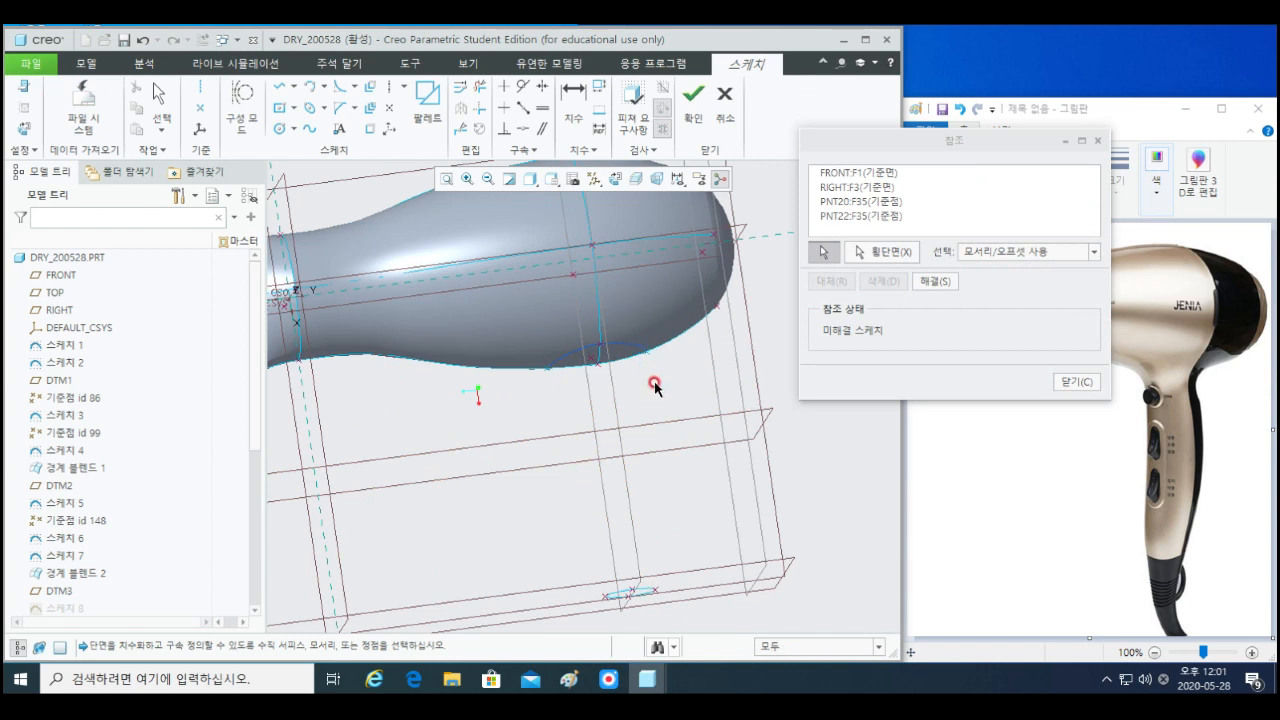
pyautogui.click(603, 593)
pyautogui.scroll(4, 655, 592)
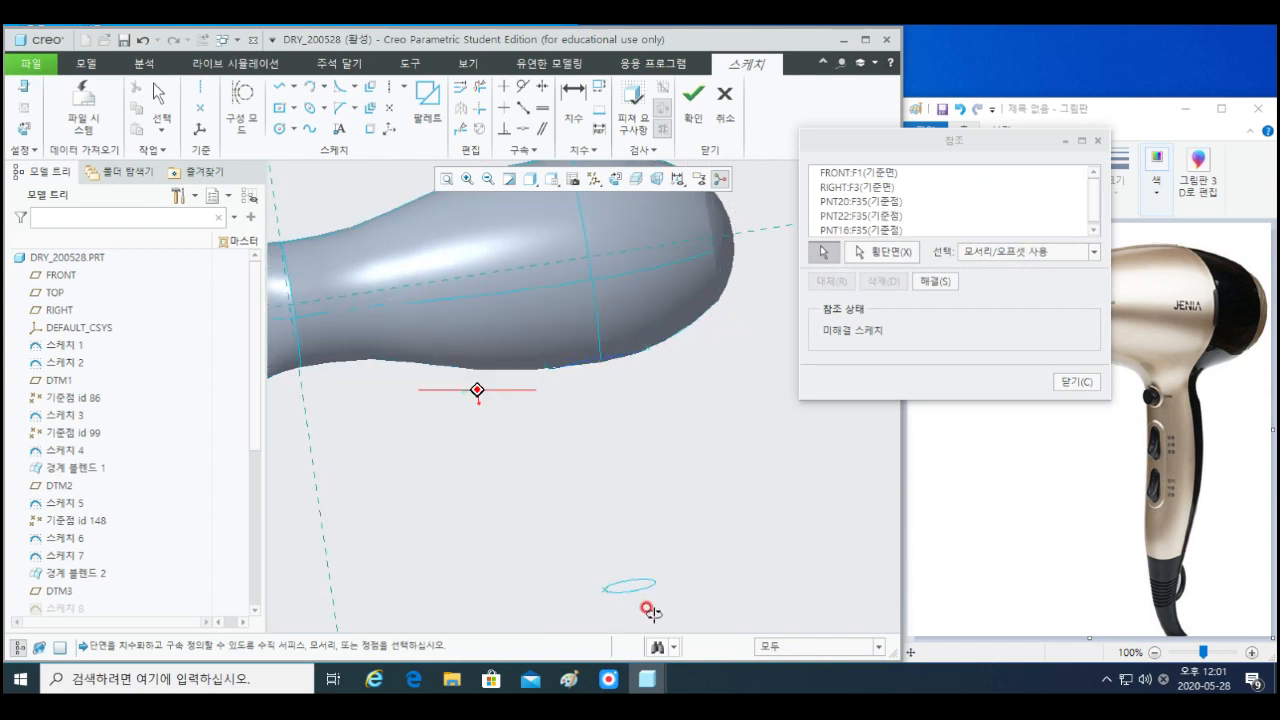
pyautogui.click(653, 577)
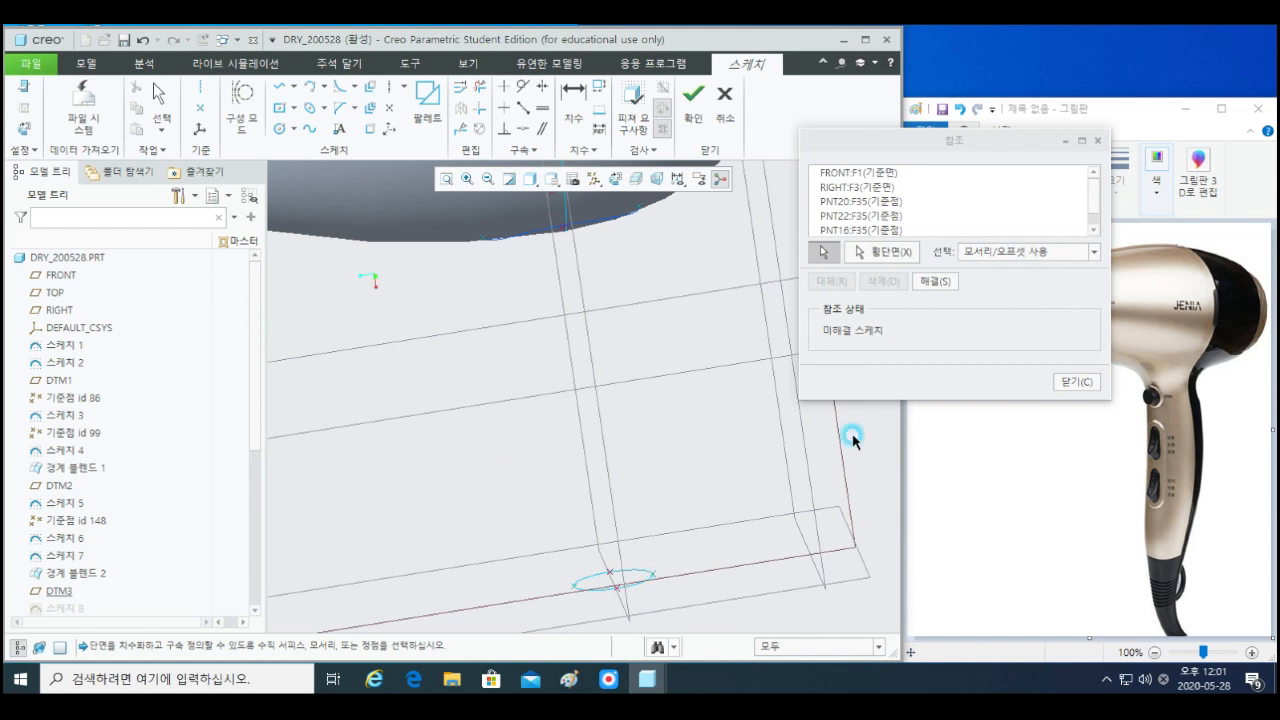
pyautogui.click(943, 224)
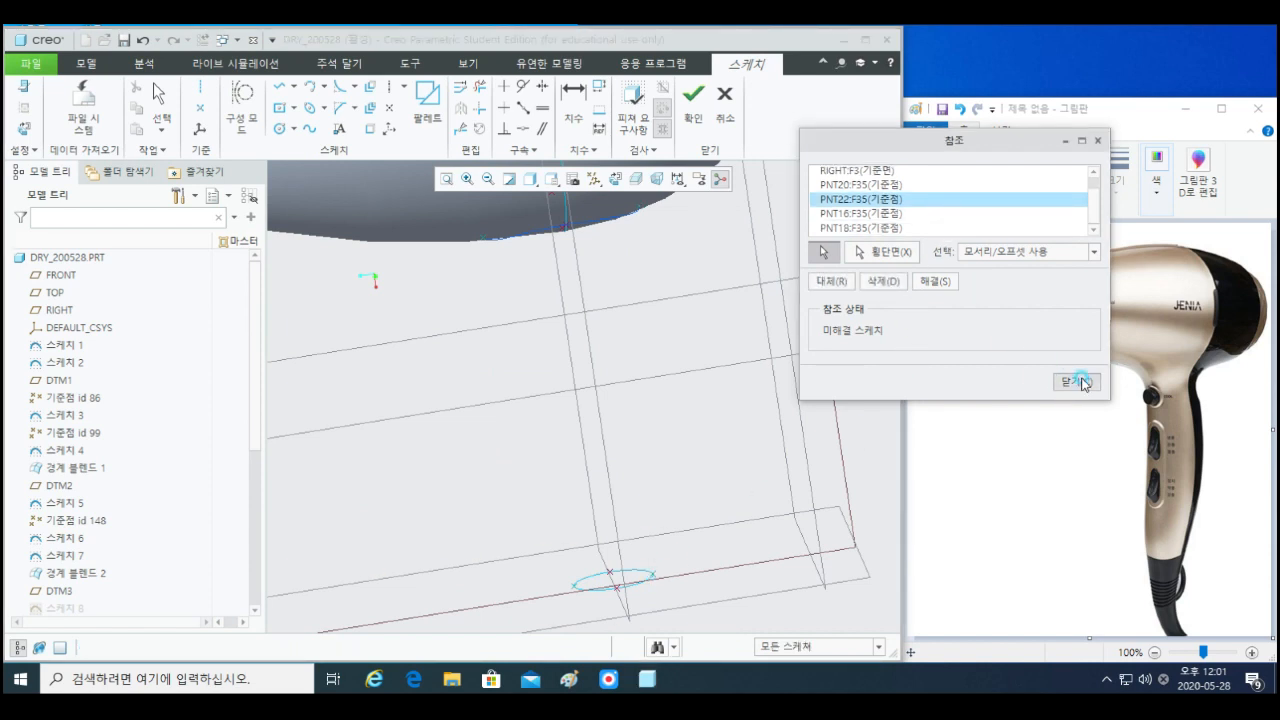
pyautogui.click(1063, 383)
# - Orient the view to the sketch plane and draw a vertical line about 108 long downward from PNT20
pyautogui.scroll(-5, 723, 460)
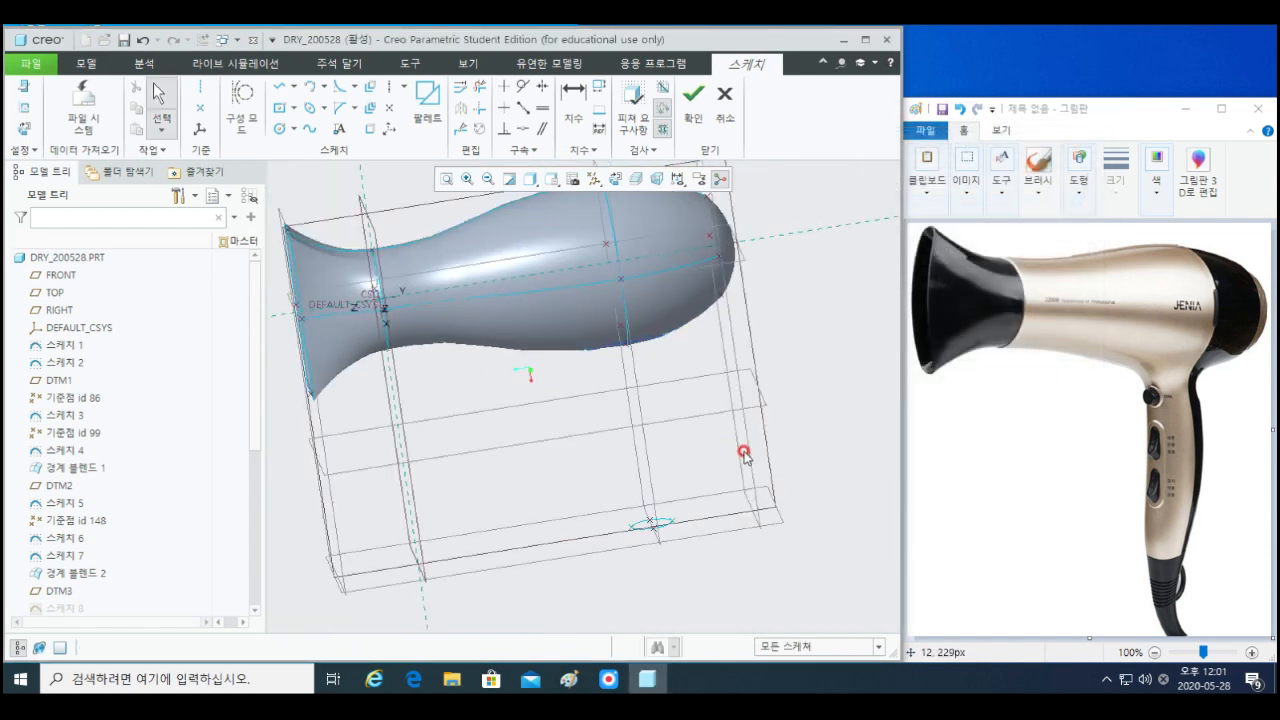
pyautogui.click(615, 178)
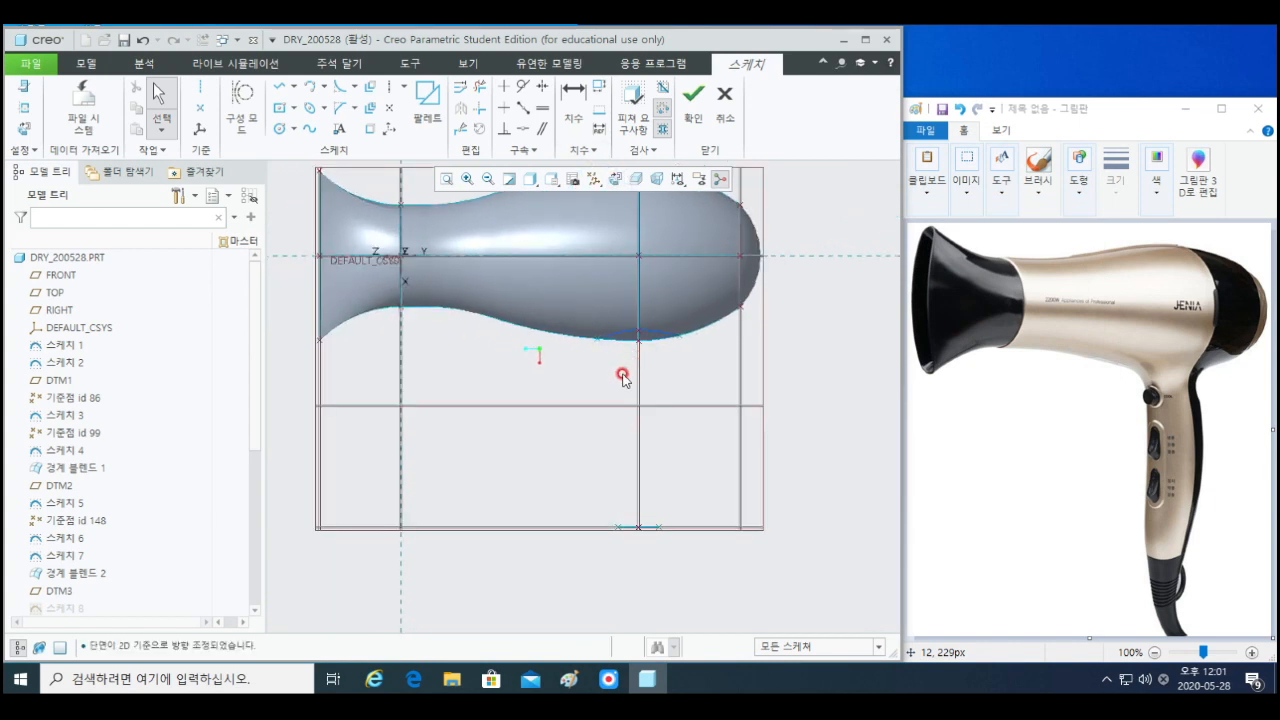
pyautogui.press('l')
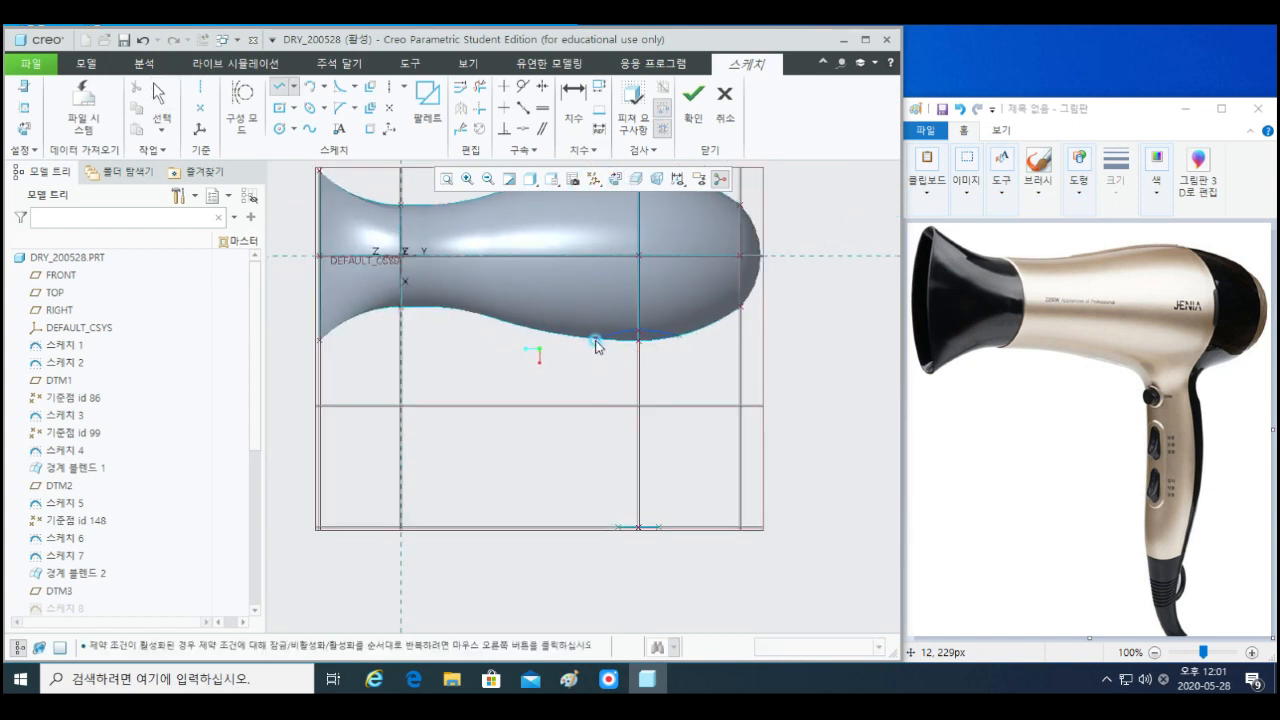
pyautogui.click(597, 340)
pyautogui.click(597, 414)
pyautogui.middleClick(665, 444)
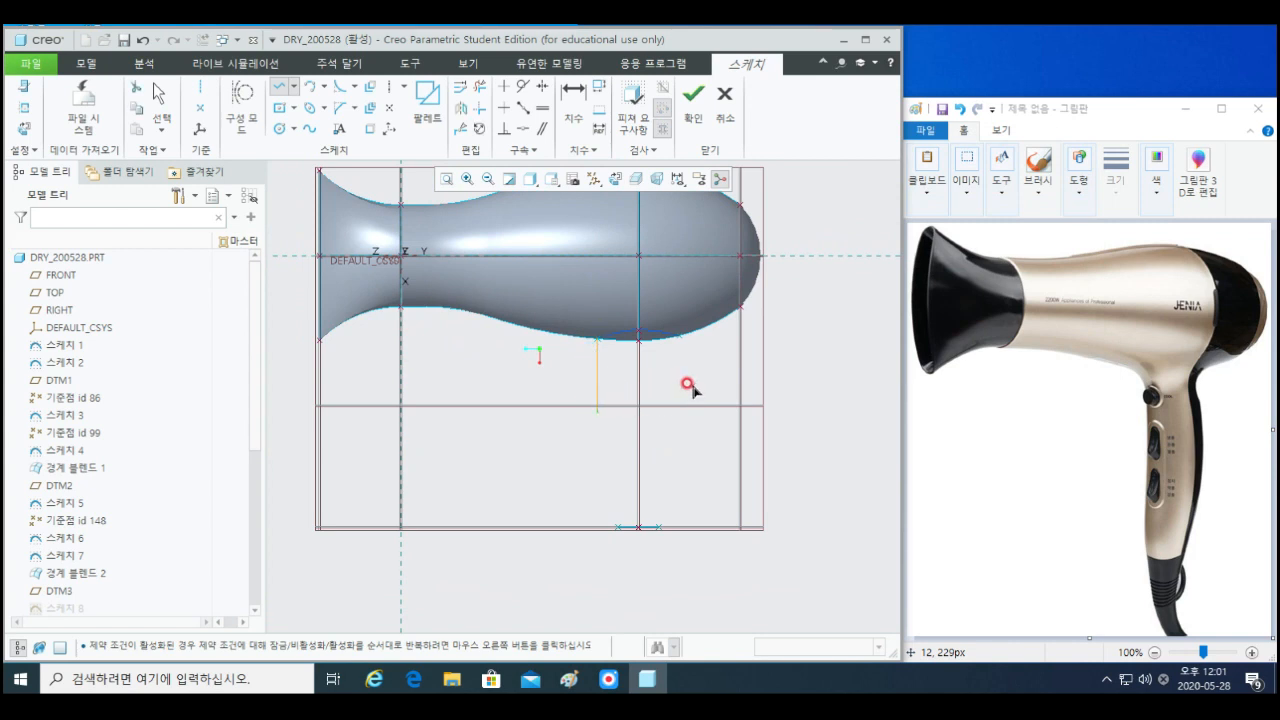
# - Add plane DTM2 as a sketch reference and draw a vertical centerline along it
pyautogui.click(23, 107)
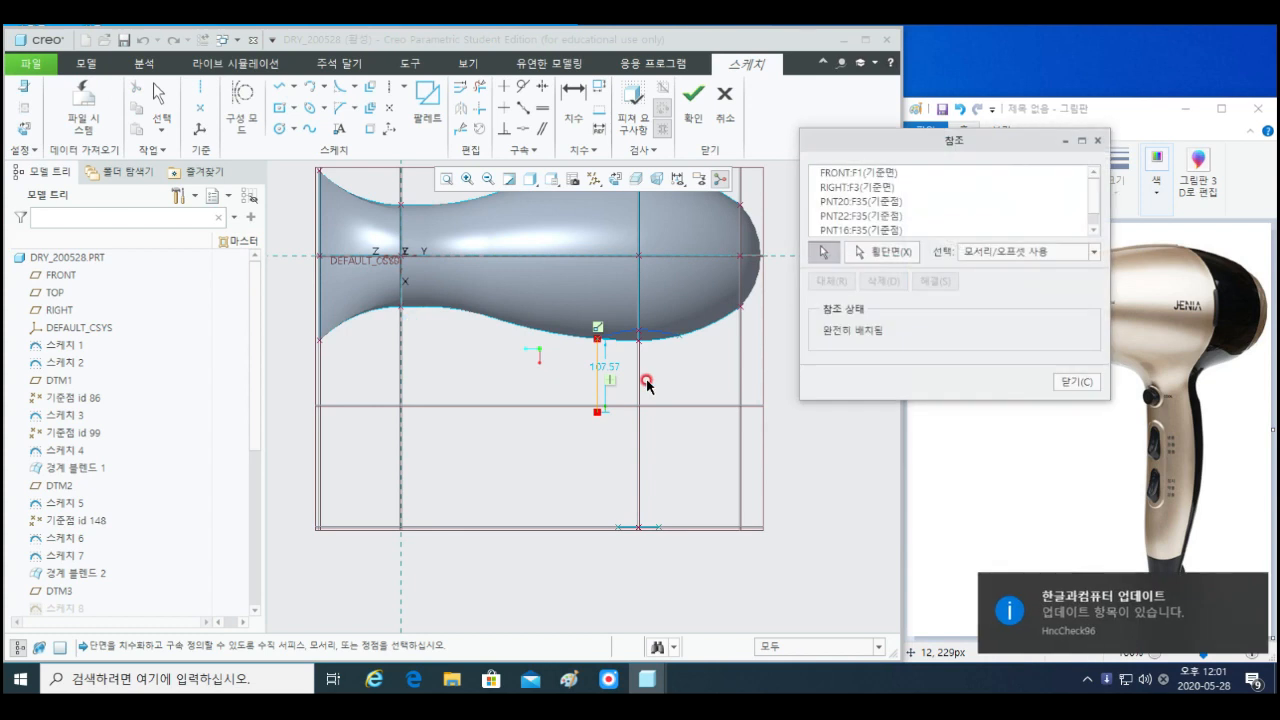
pyautogui.click(640, 391)
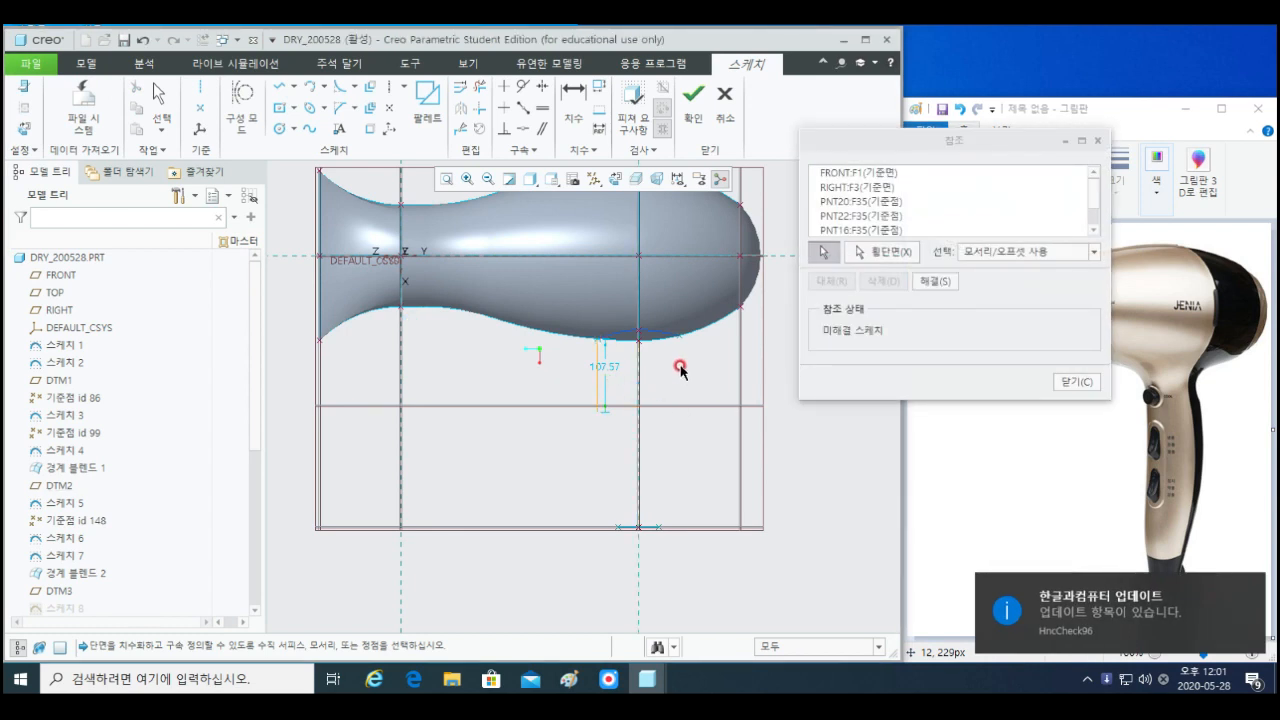
pyautogui.rightClick(680, 370)
pyautogui.click(808, 398)
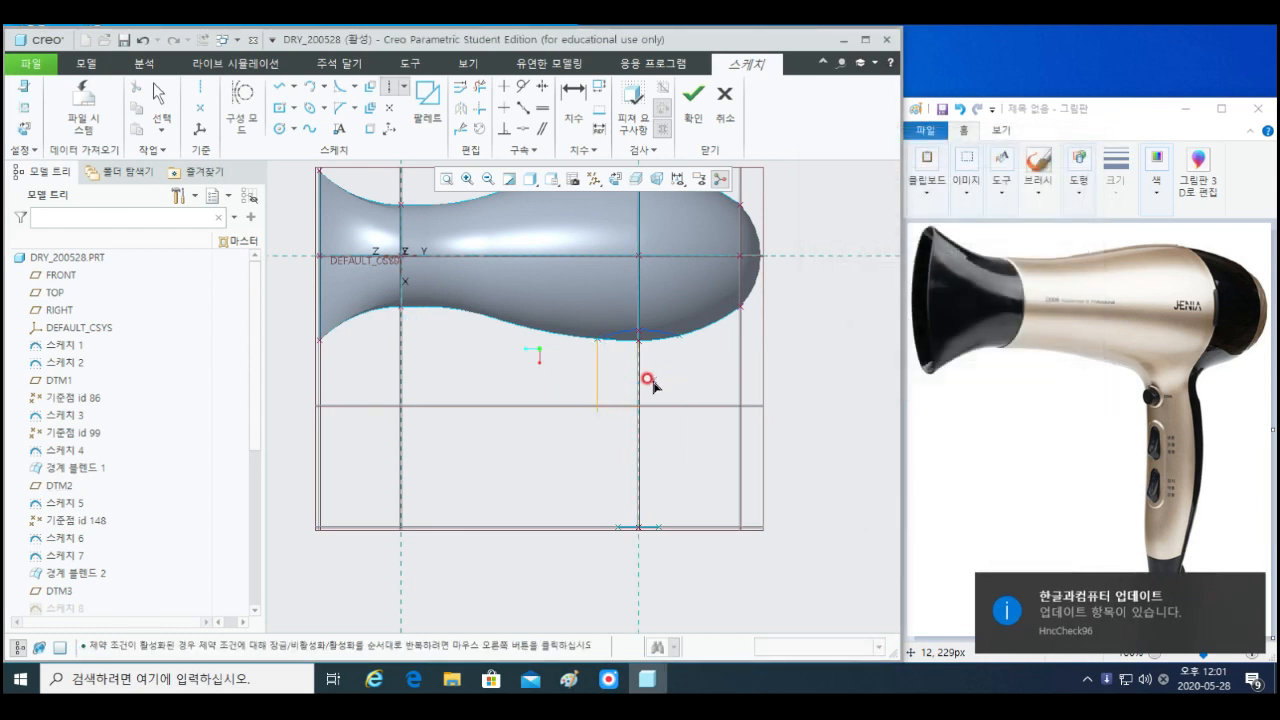
pyautogui.click(640, 389)
pyautogui.click(640, 429)
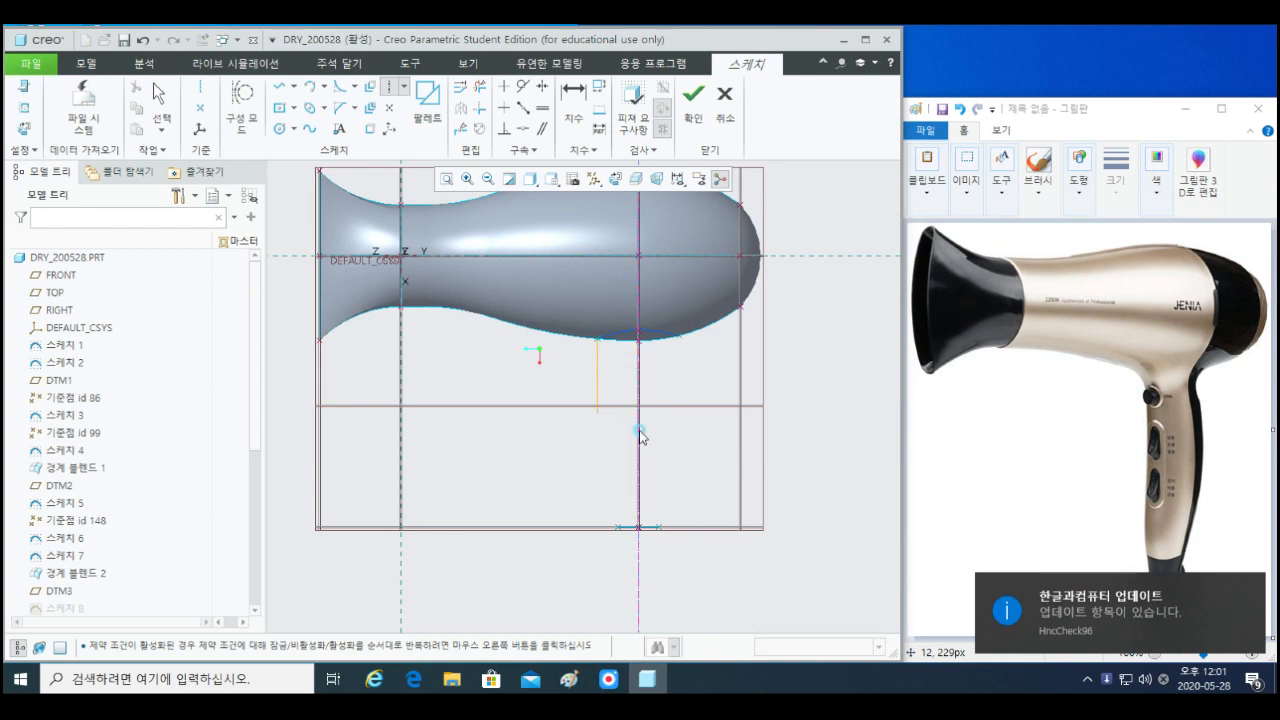
pyautogui.middleClick(714, 447)
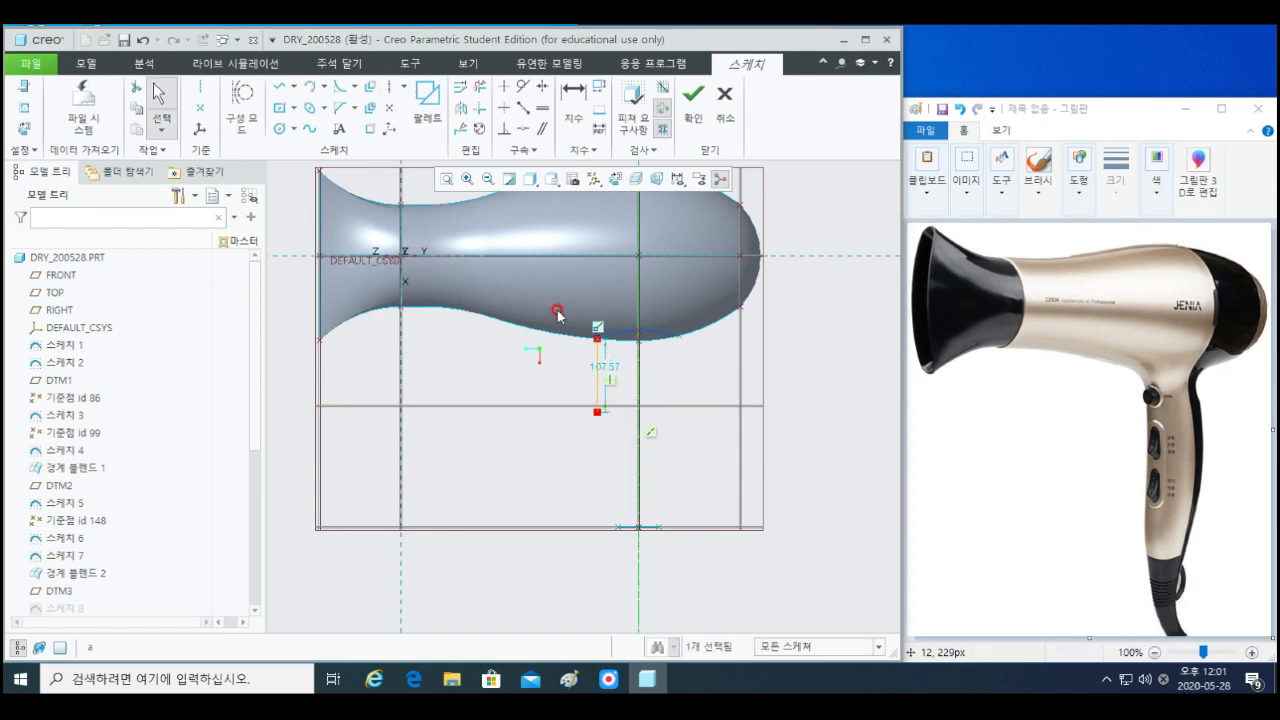
# - Draw a vertical line about 108 long upward from the front endpoint of the handle's end circle
pyautogui.click(310, 88)
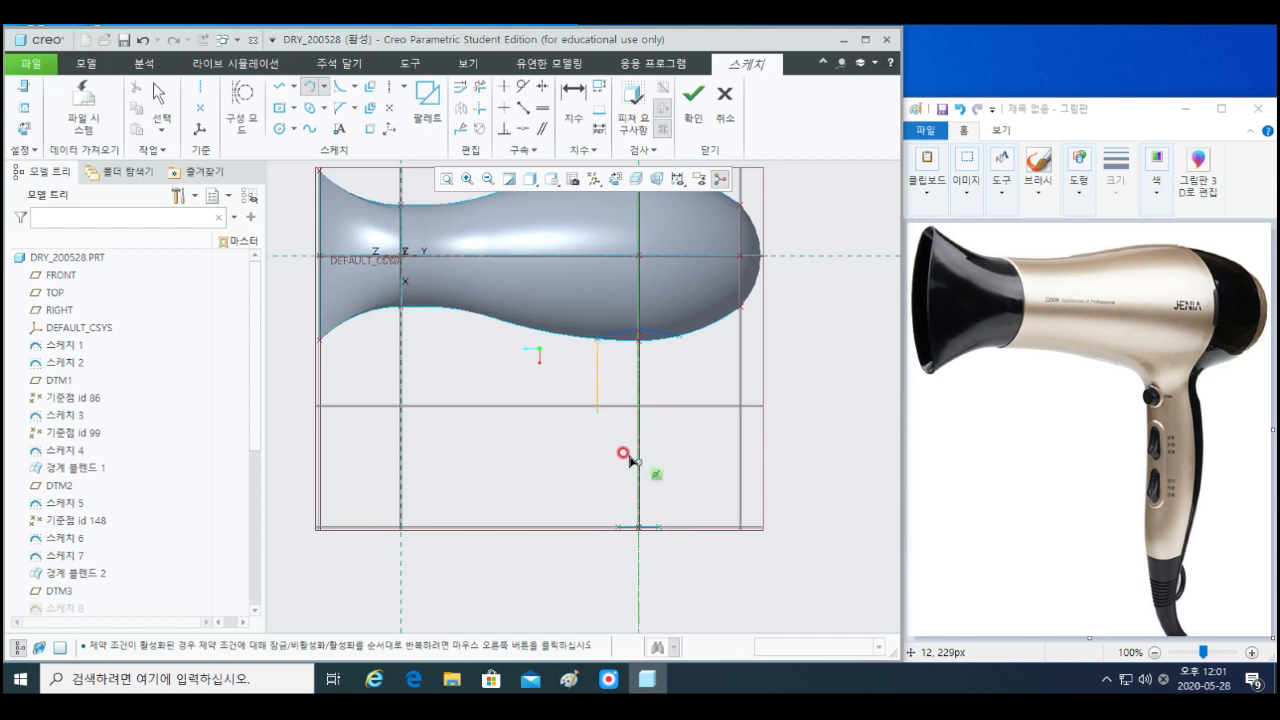
pyautogui.press('l')
pyautogui.click(618, 527)
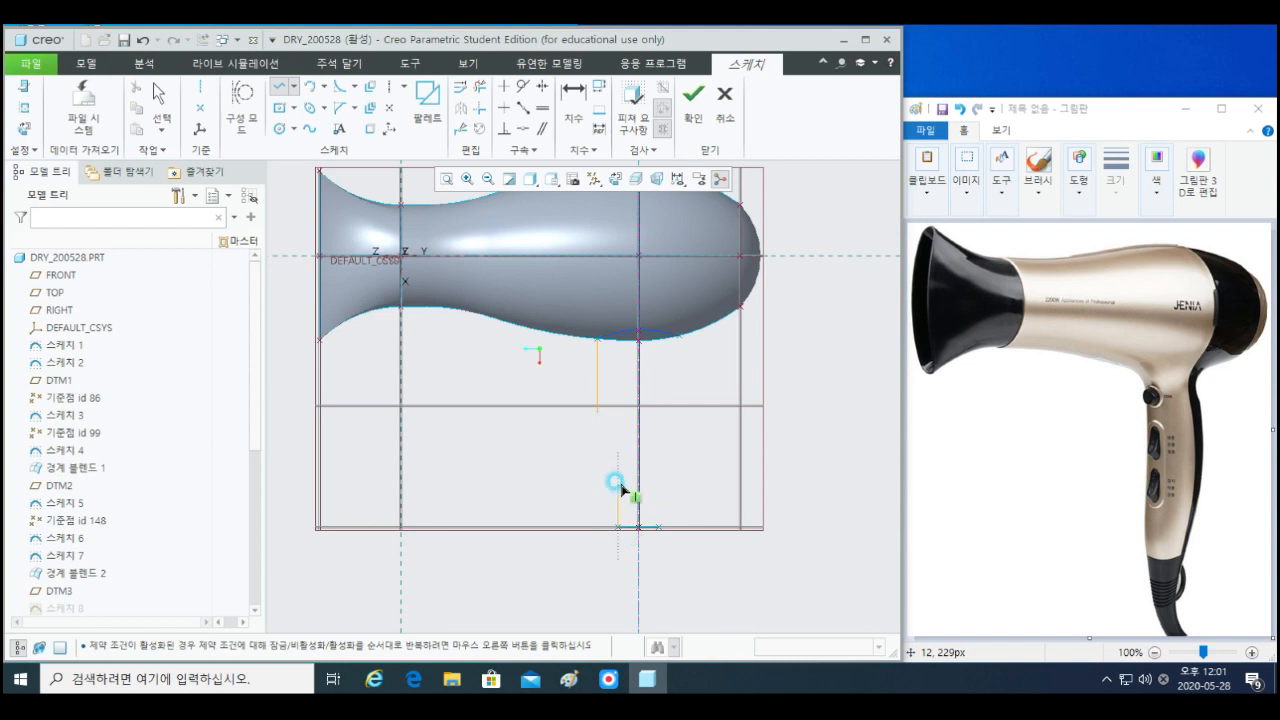
pyautogui.click(618, 453)
pyautogui.middleClick(631, 460)
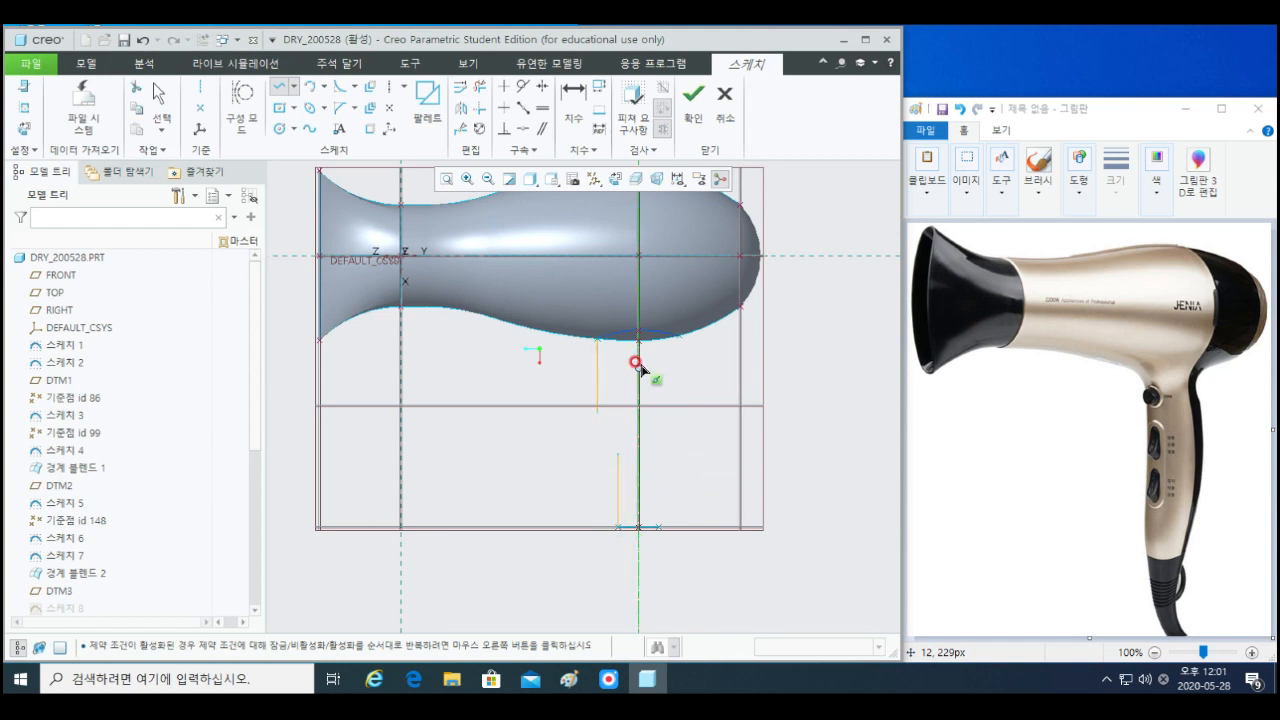
# - Delete the vertical line that runs downward from PNT20
pyautogui.click(310, 86)
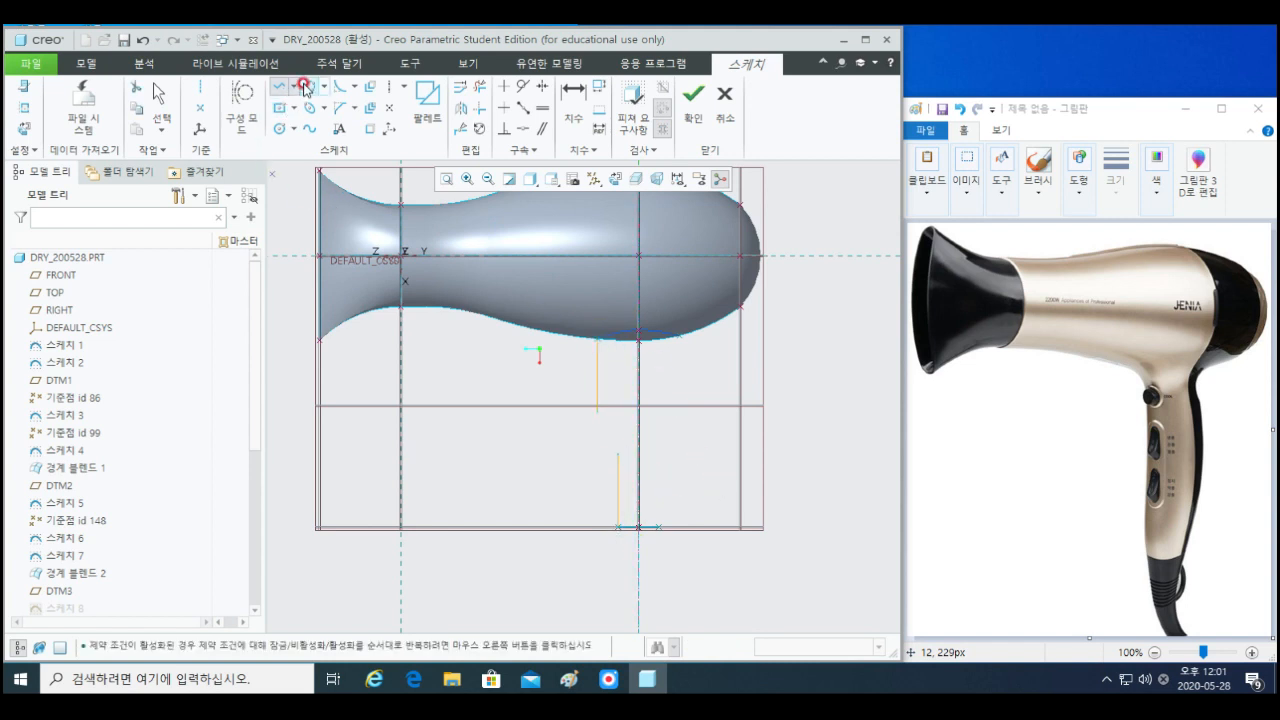
pyautogui.middleClick(605, 367)
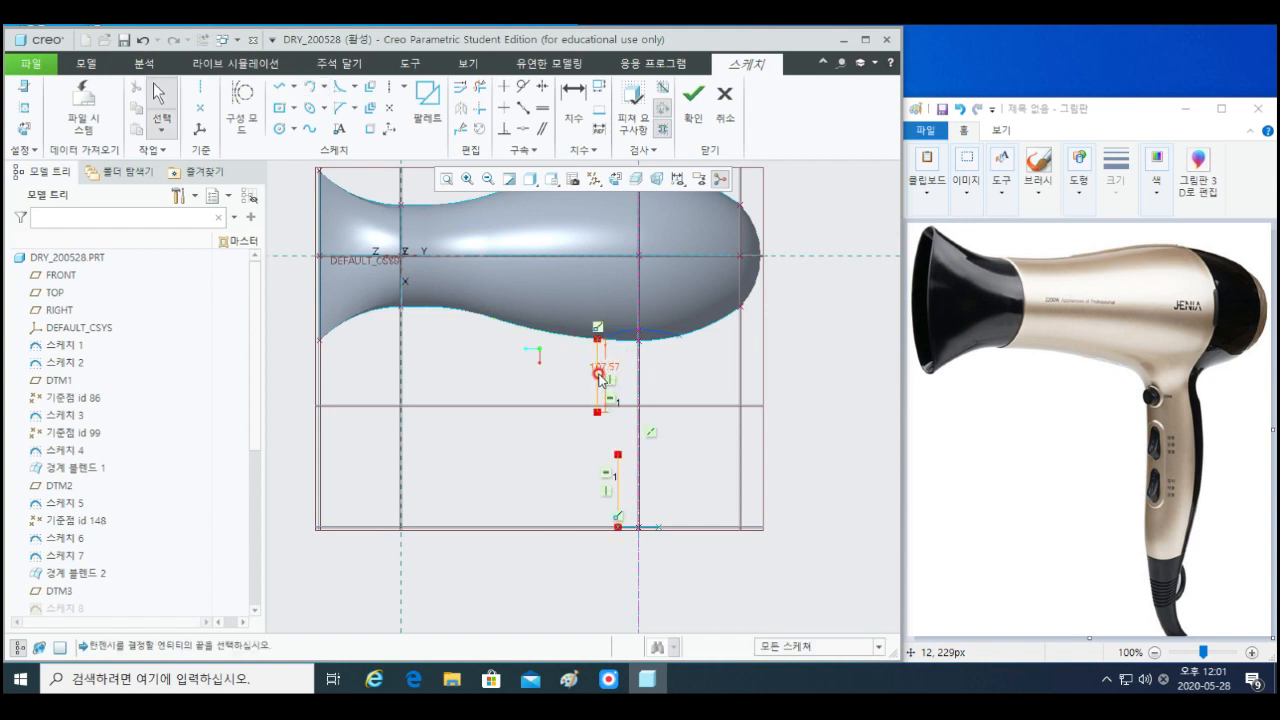
pyautogui.hotkey('ctrl', 'z')
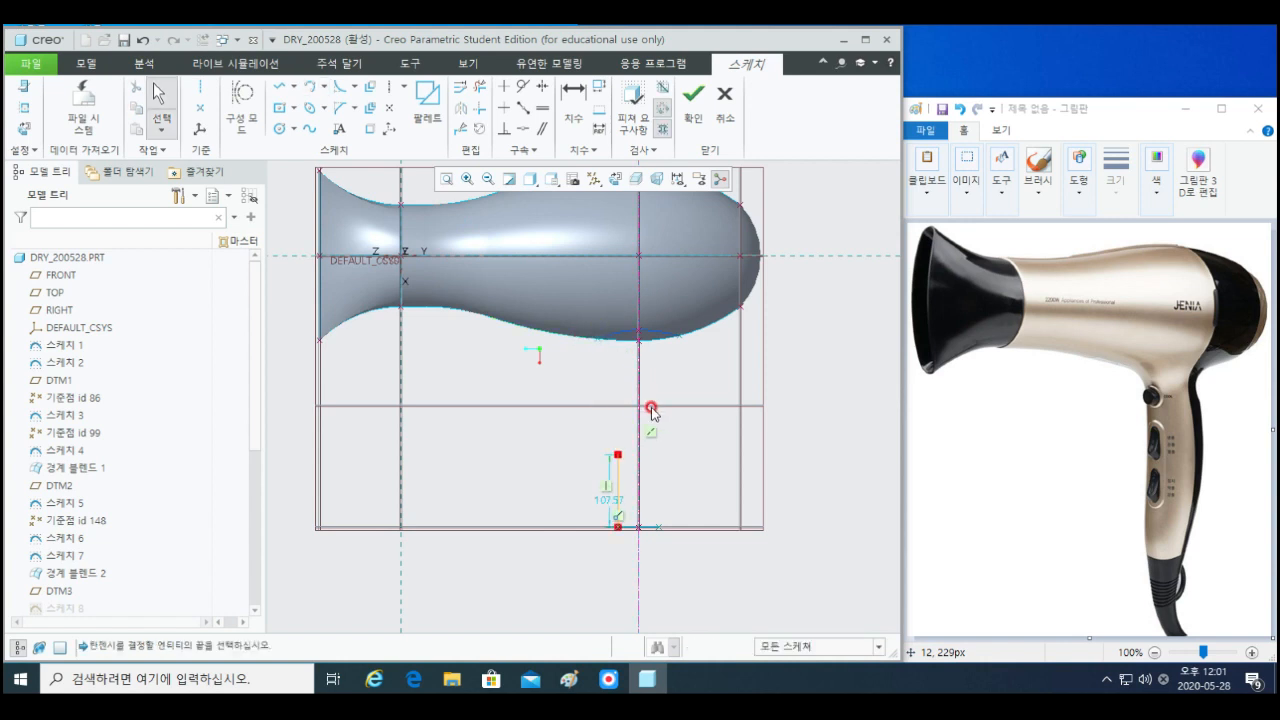
# - Draw the handle's front arc from PNT20 to the end circle's front endpoint, tangent to the vertical line there
pyautogui.click(311, 87)
pyautogui.click(594, 411)
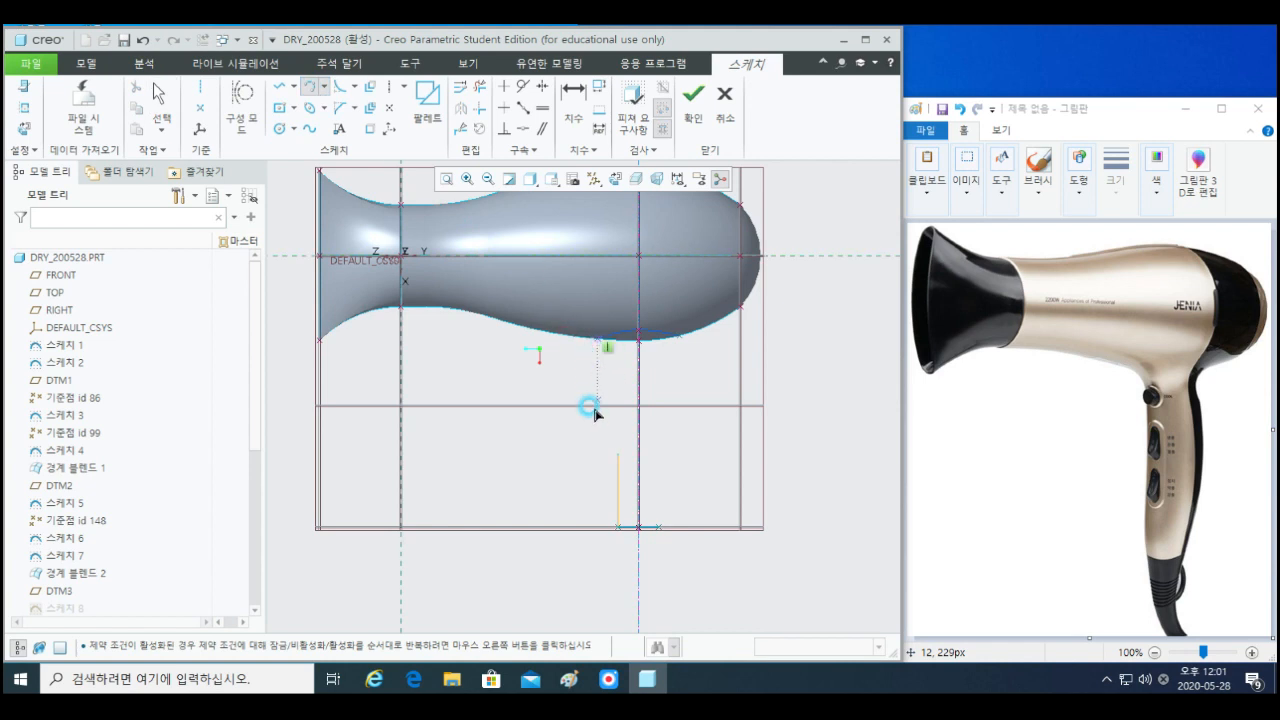
pyautogui.click(618, 527)
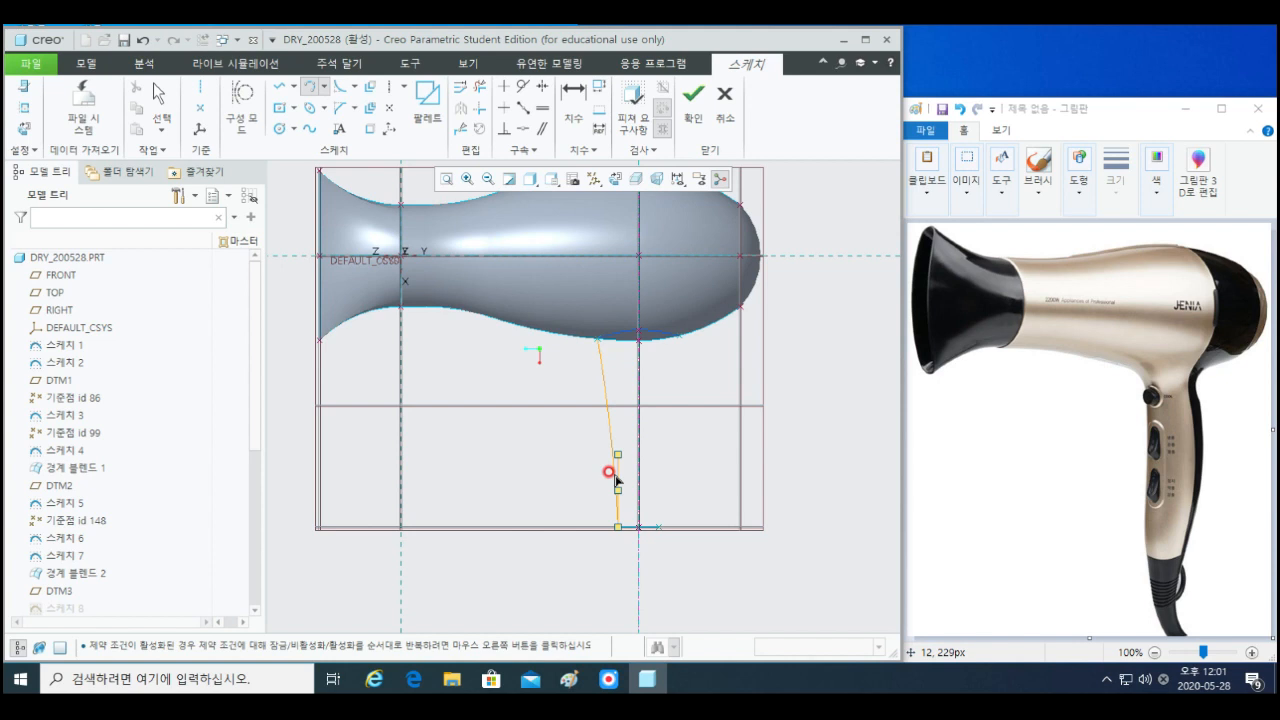
pyautogui.moveTo(617, 480); pyautogui.dragTo(618, 428)
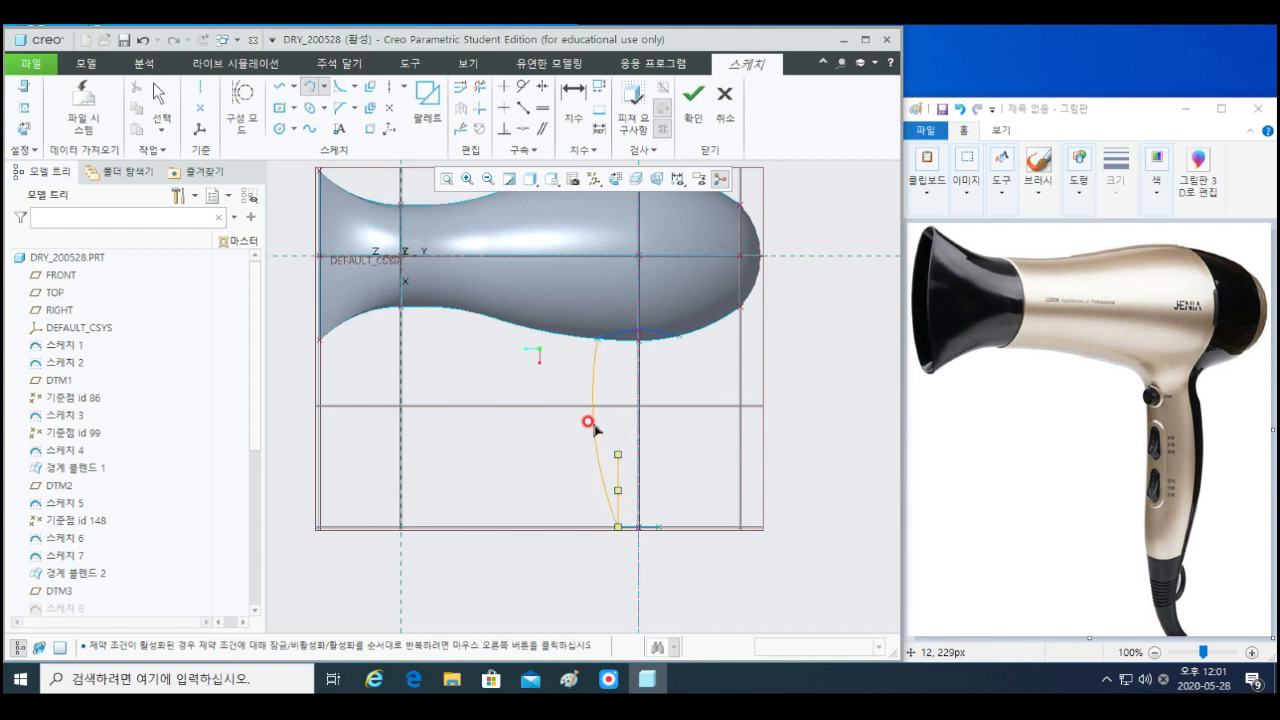
pyautogui.scroll(-3, 598, 517)
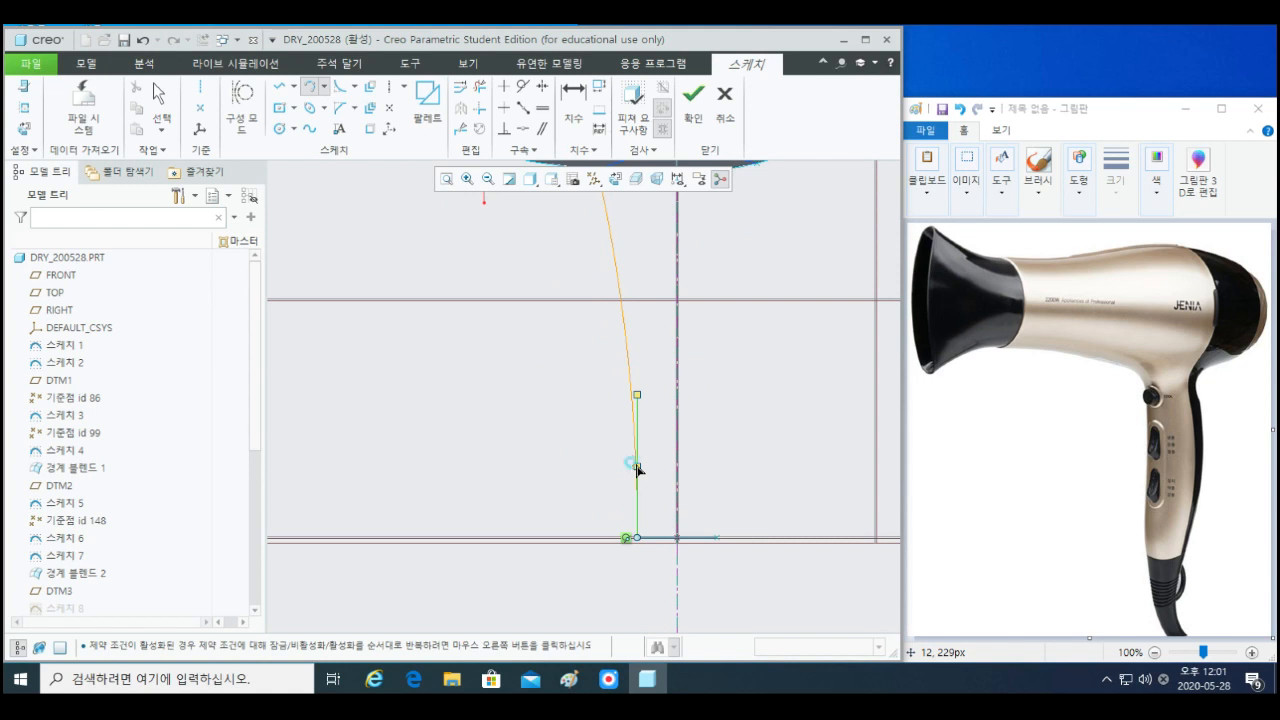
pyautogui.scroll(4, 675, 518)
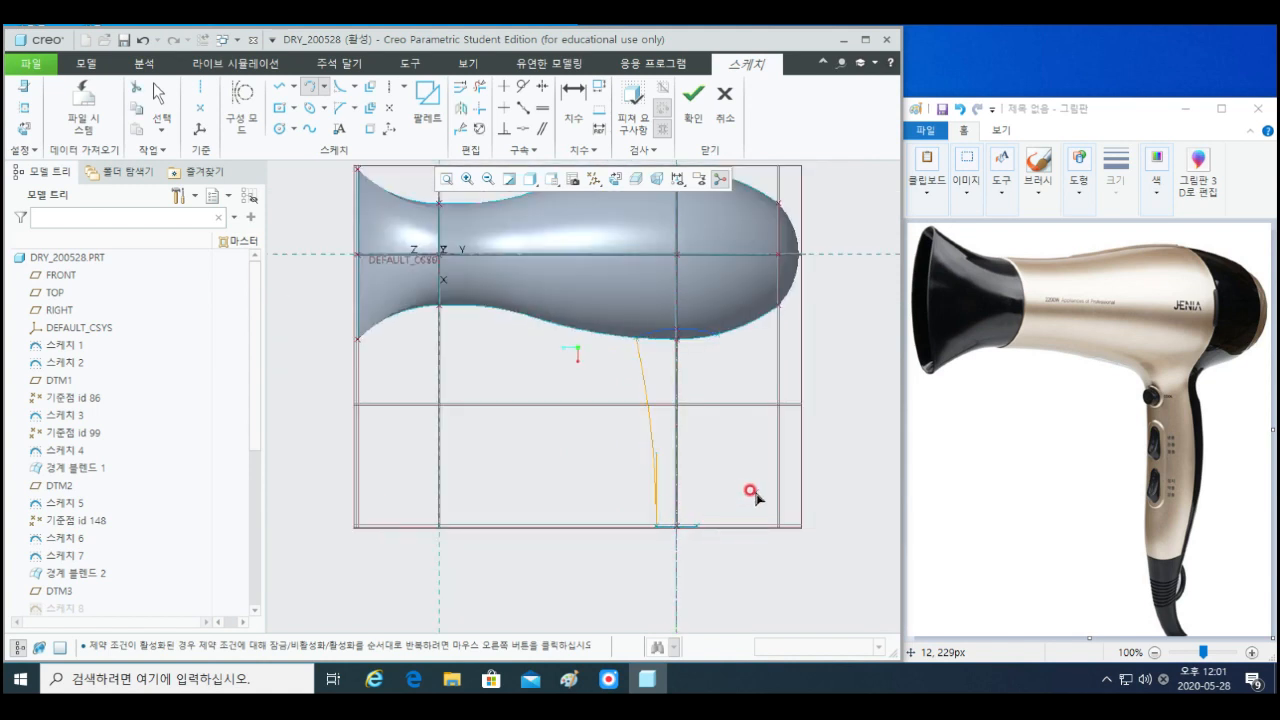
pyautogui.keyDown('shift'); pyautogui.moveTo(752, 491); pyautogui.dragTo(723, 514, button='middle'); pyautogui.keyUp('shift')
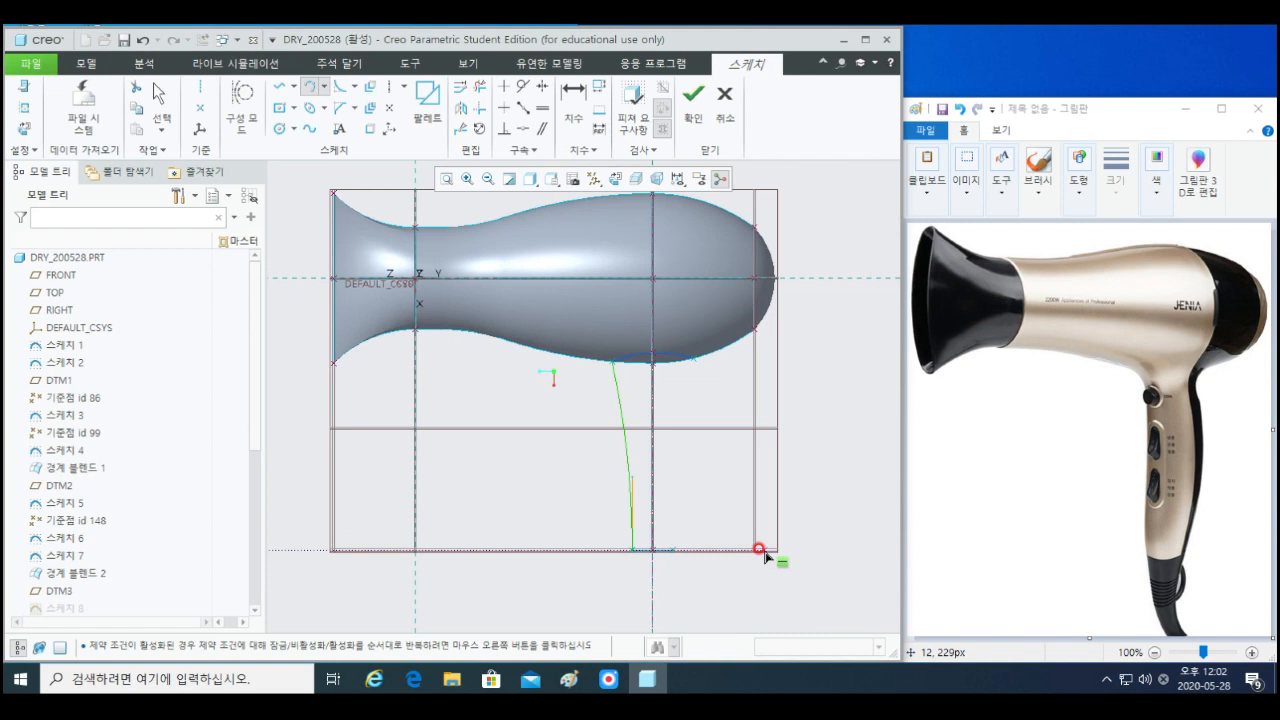
# - Try to draw the handle's rear arc from a vertical line about 132 long rising from the end circle's rear endpoint
pyautogui.press('l')
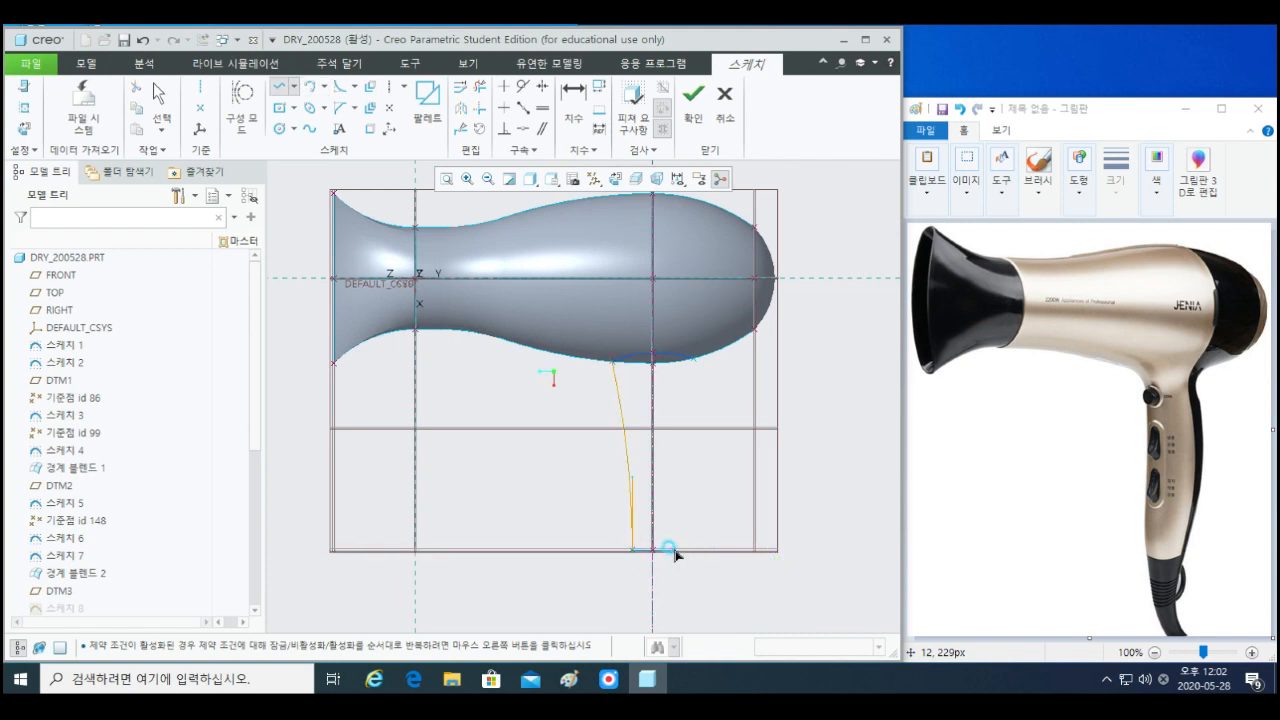
pyautogui.click(672, 549)
pyautogui.click(672, 460)
pyautogui.middleClick(742, 503)
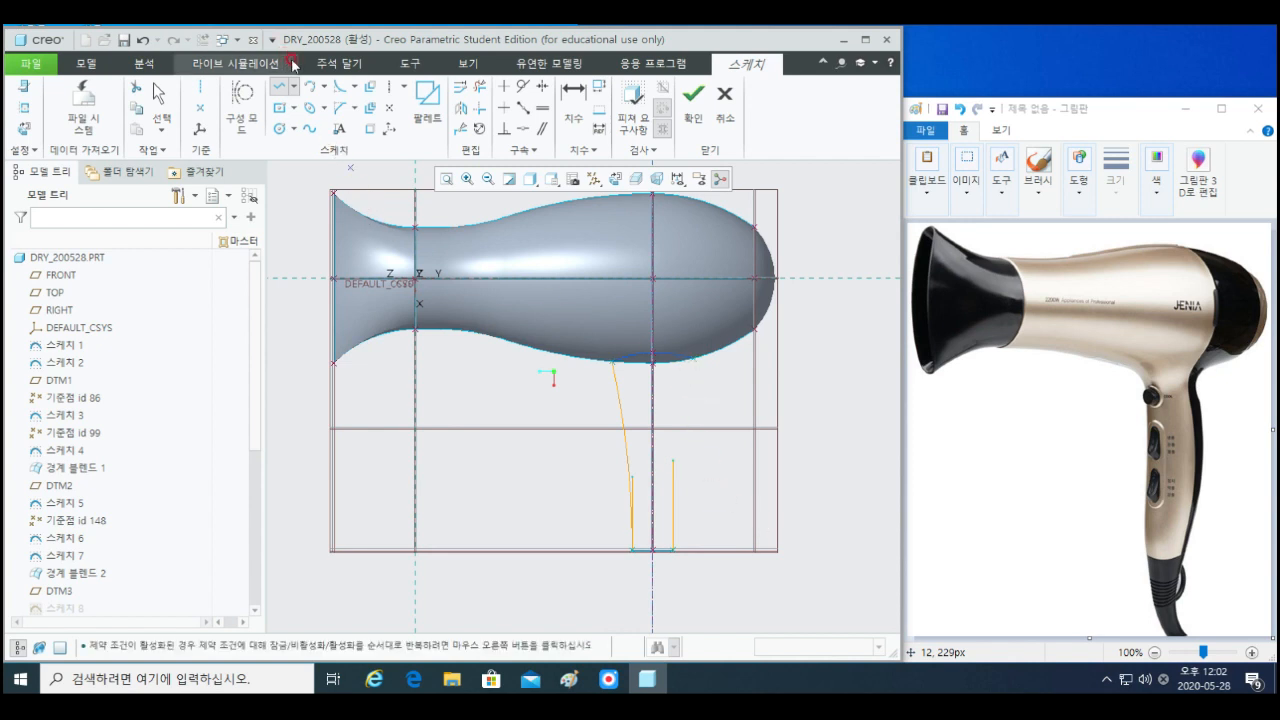
pyautogui.click(310, 86)
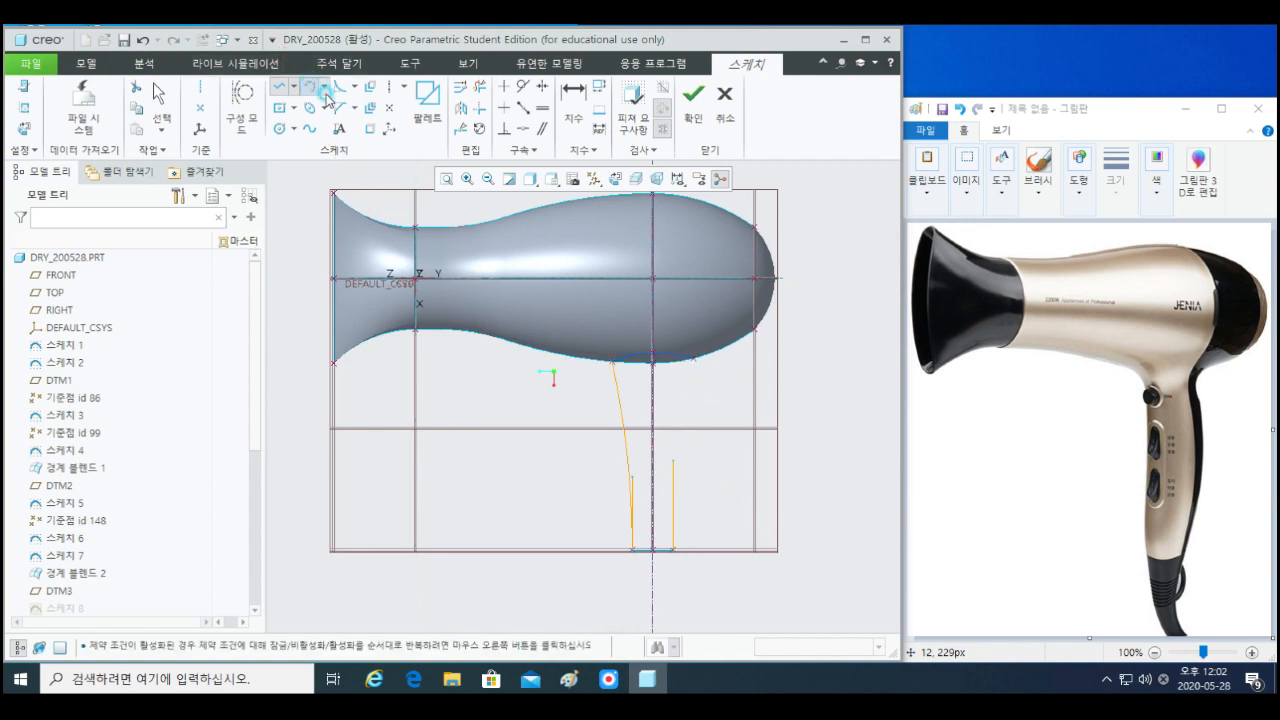
pyautogui.click(699, 356)
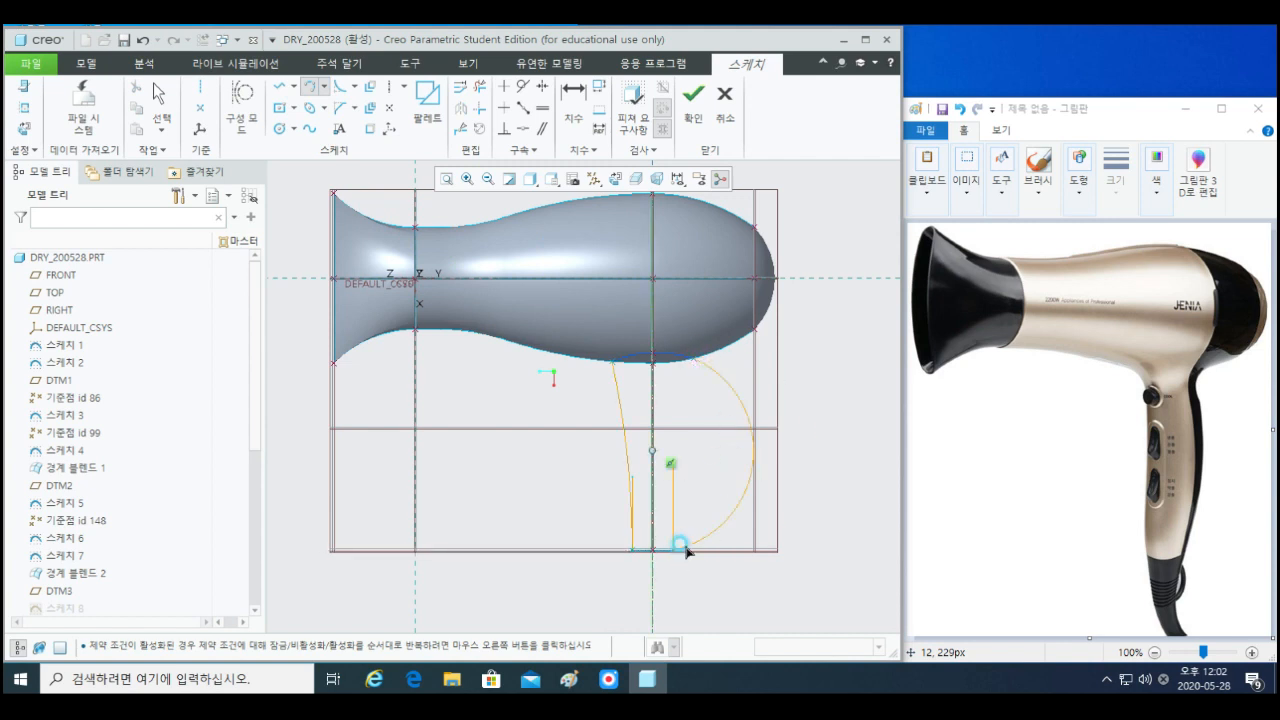
pyautogui.middleClick(700, 511)
pyautogui.middleClick(700, 516)
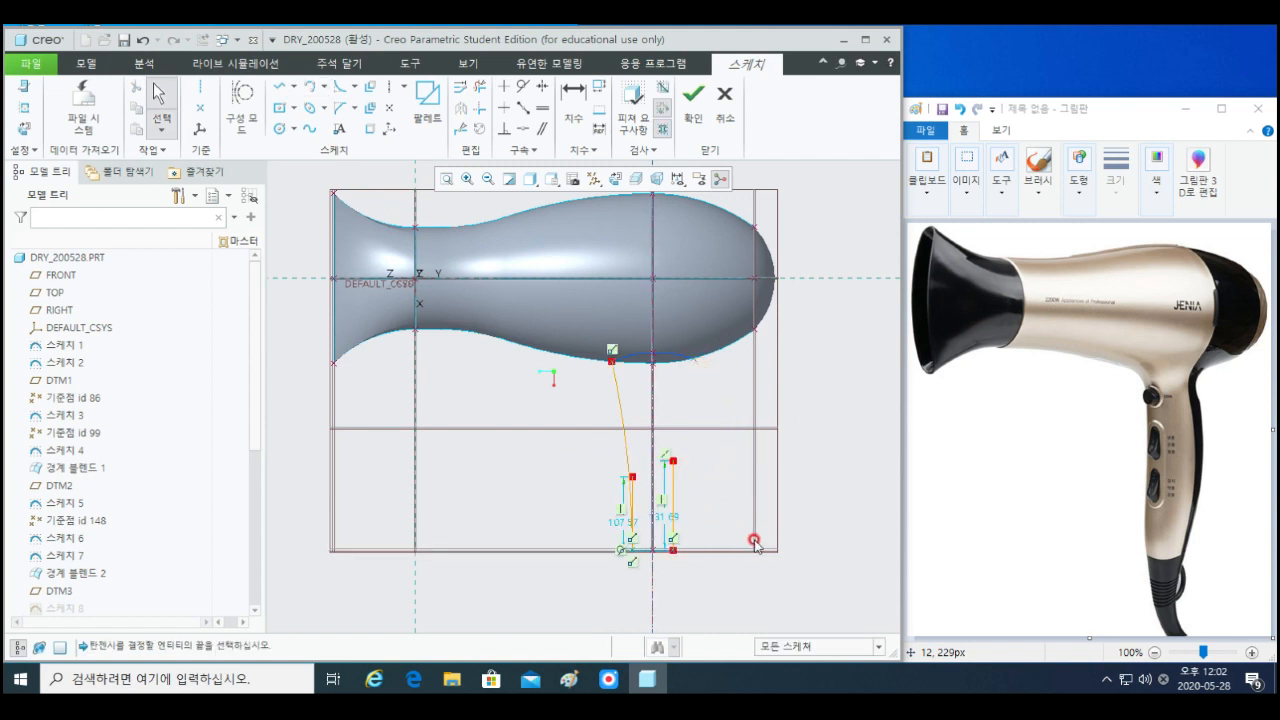
# - Draw a vertical line about 71 long downward from the rear datum point on the body's underside
pyautogui.click(282, 91)
pyautogui.click(691, 362)
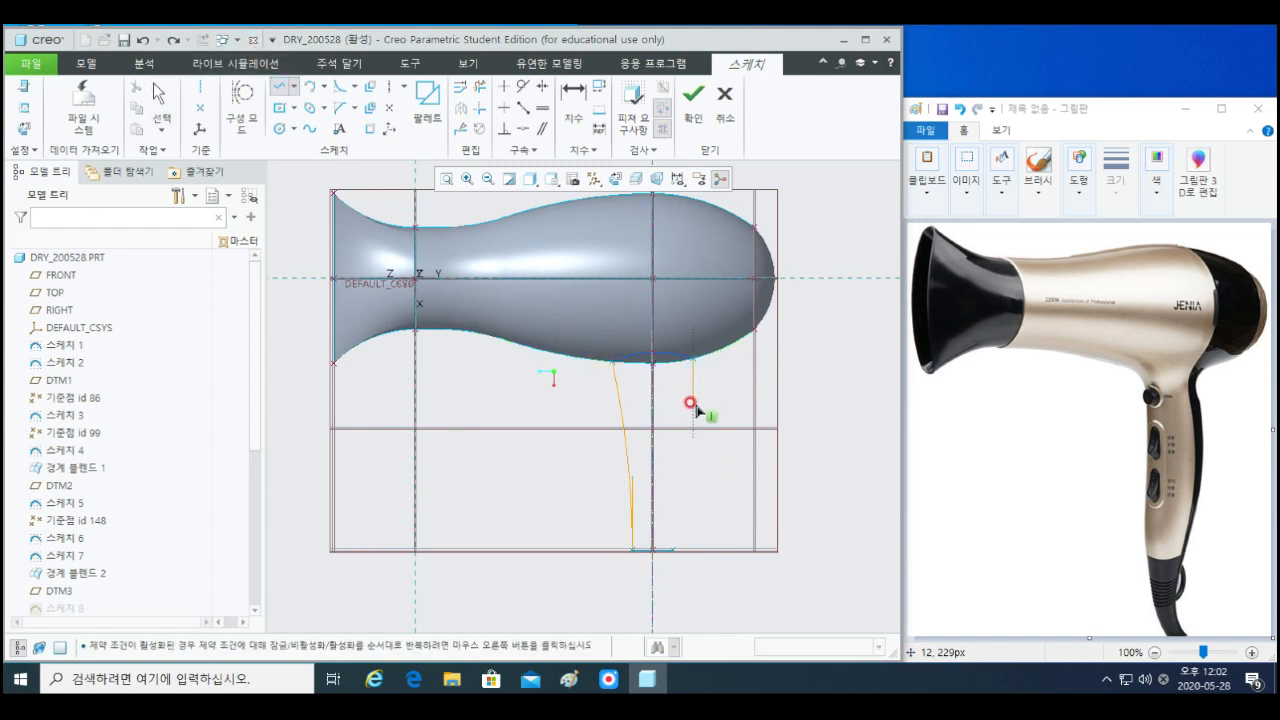
pyautogui.click(693, 407)
pyautogui.middleClick(705, 418)
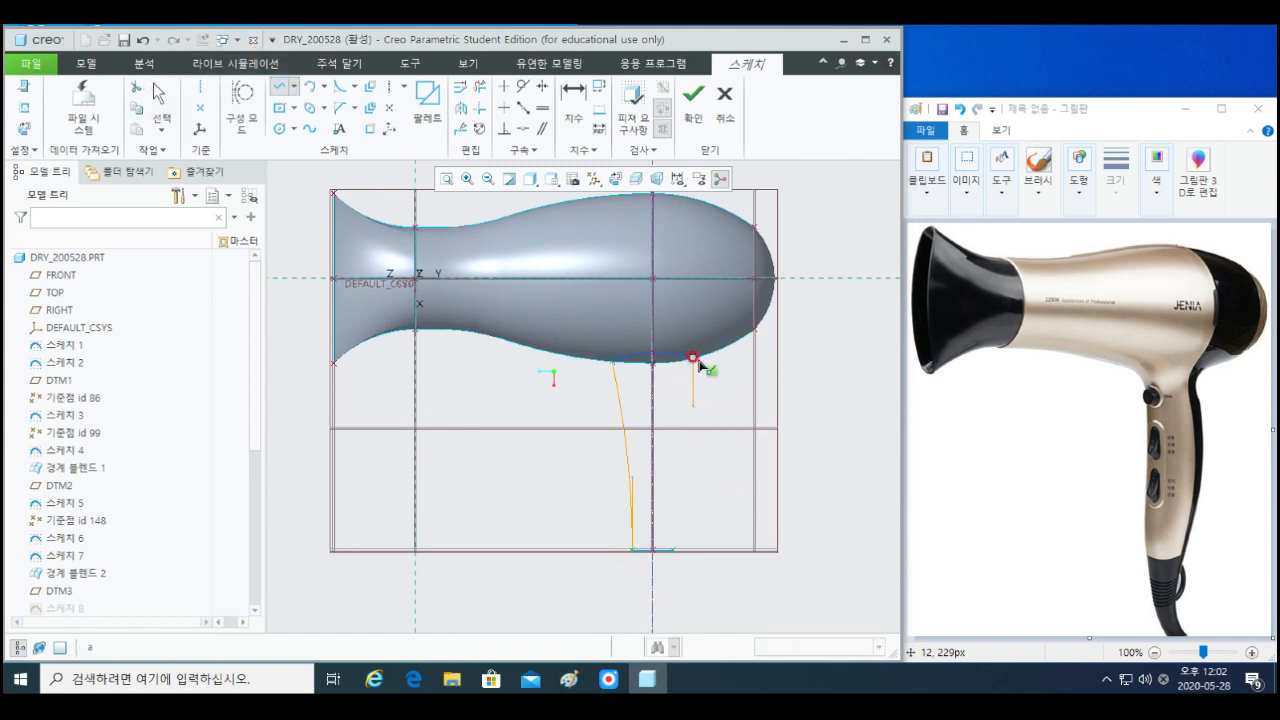
# - Draw the handle's rear arc from the rear datum point to the end circle's rear endpoint, tangent to the upper vertical line
pyautogui.click(311, 86)
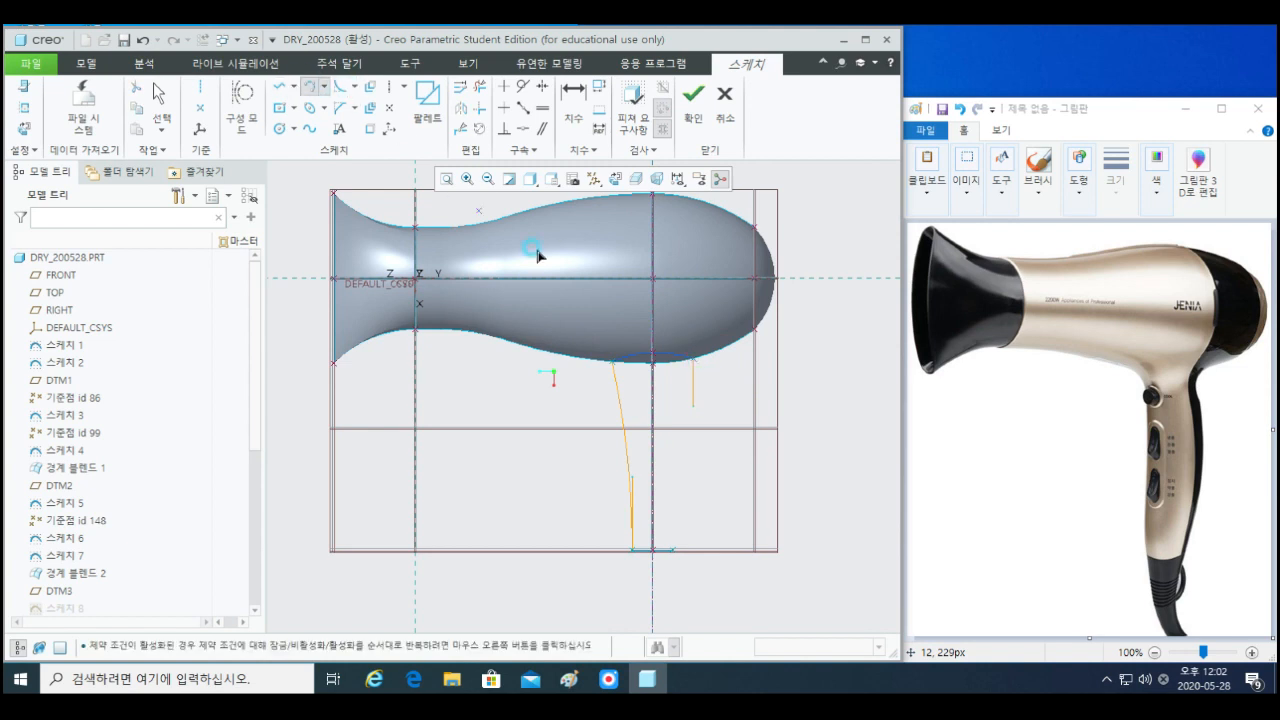
pyautogui.click(694, 362)
pyautogui.click(675, 549)
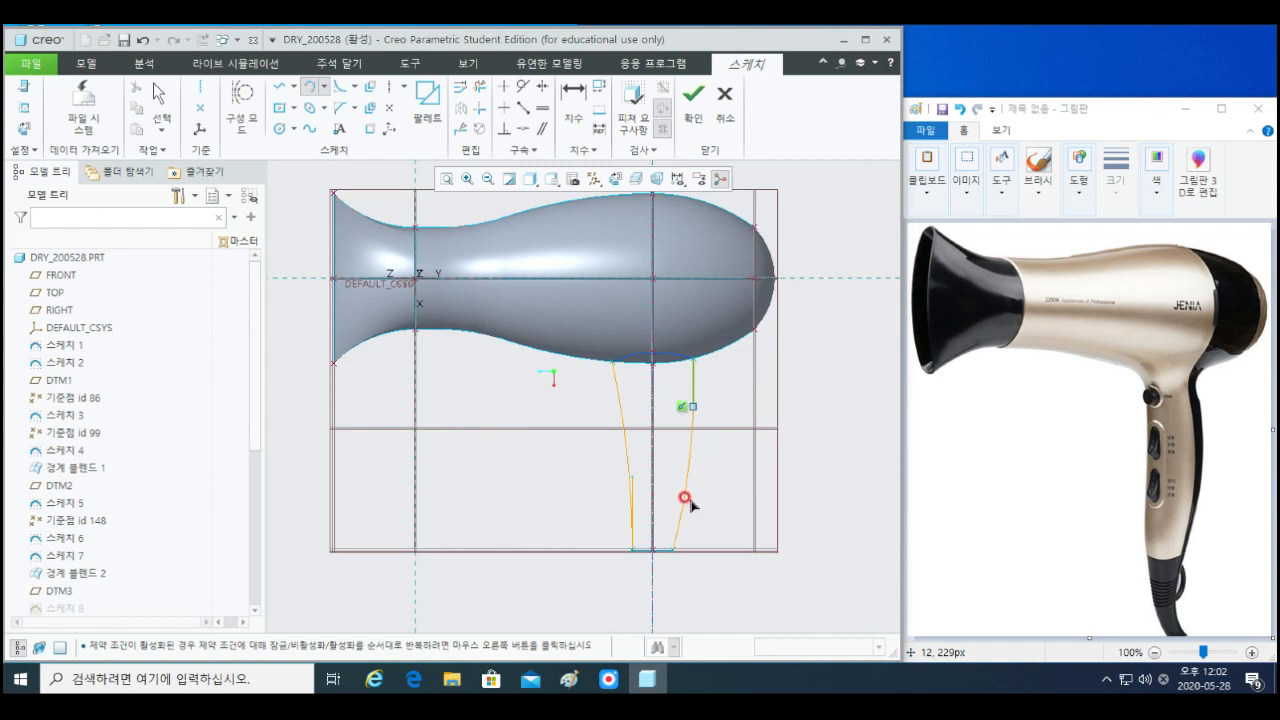
pyautogui.click(687, 500)
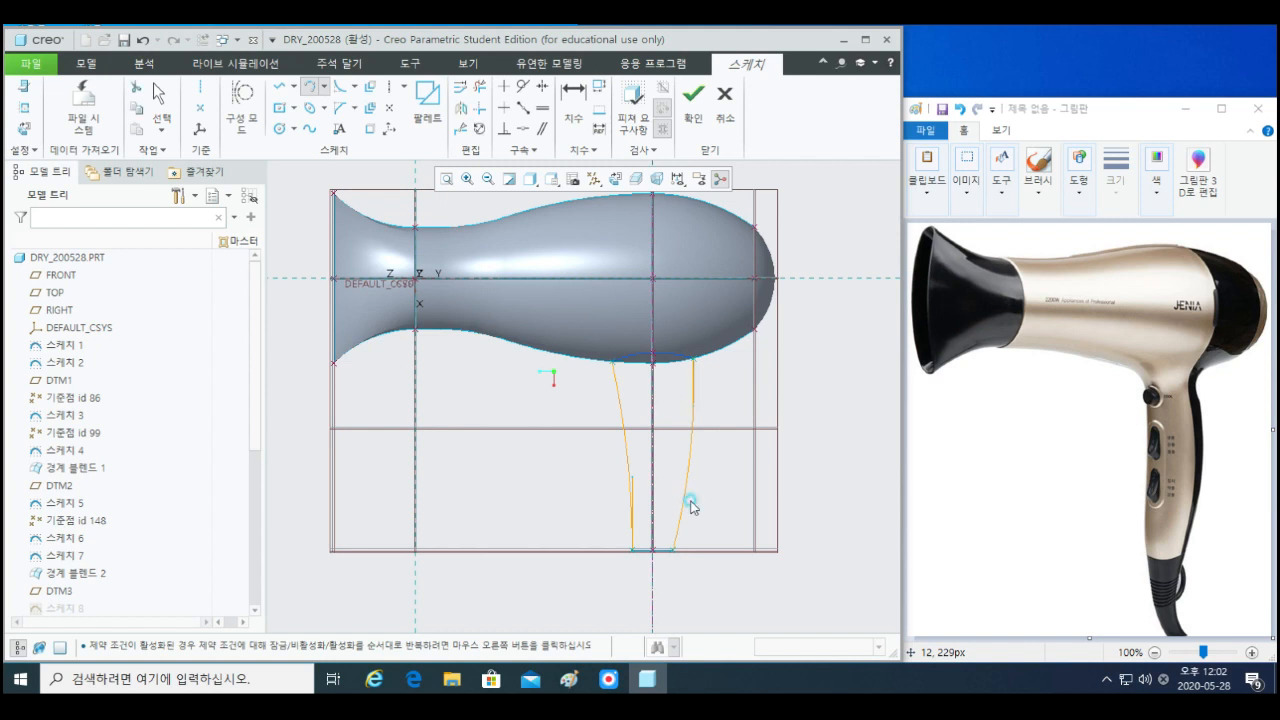
pyautogui.middleClick(756, 511)
# - Delete the vertical guide line beside the upper end of the handle's rear arc
pyautogui.scroll(-3, 669, 390)
pyautogui.scroll(-5, 690, 393)
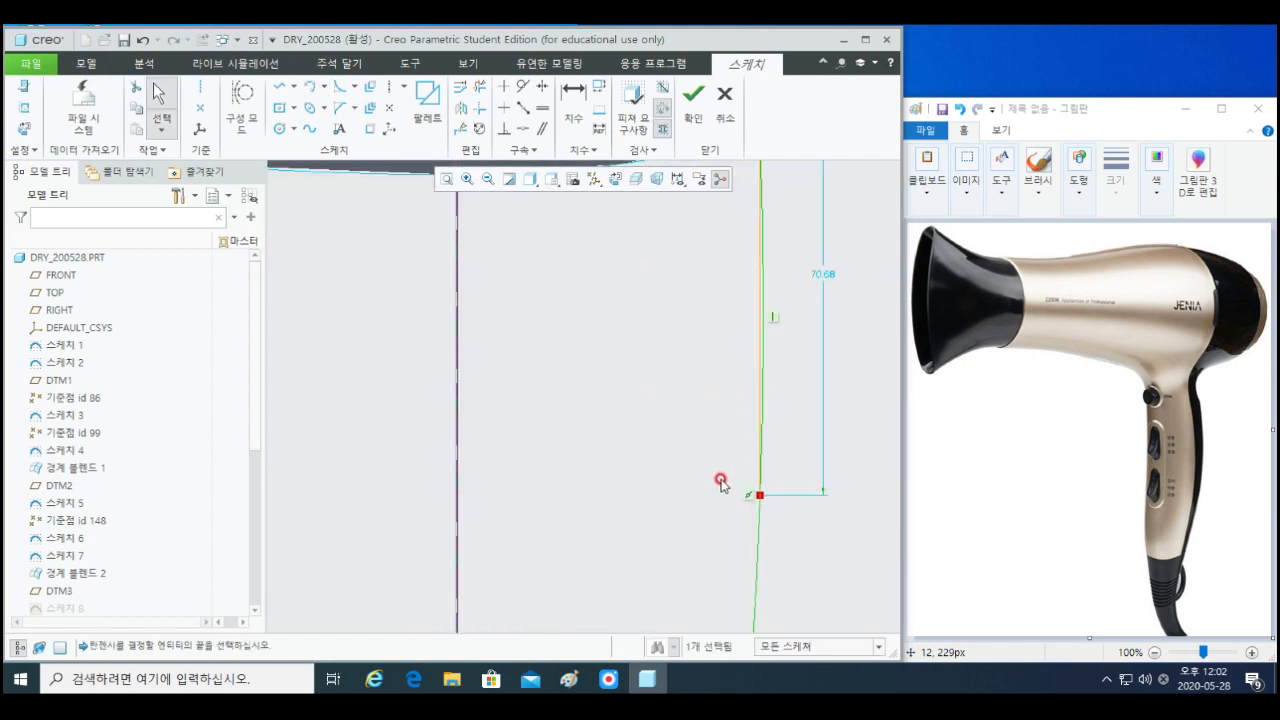
pyautogui.scroll(4, 720, 470)
pyautogui.scroll(-4, 720, 451)
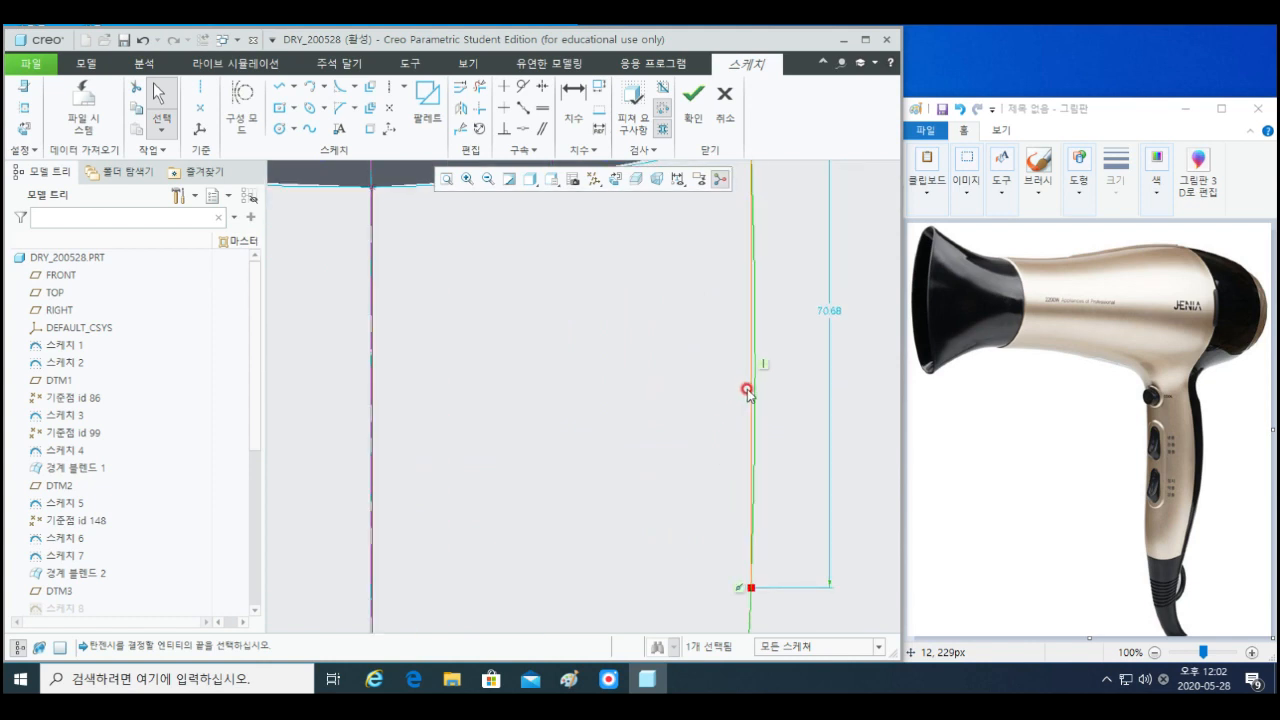
pyautogui.click(801, 458)
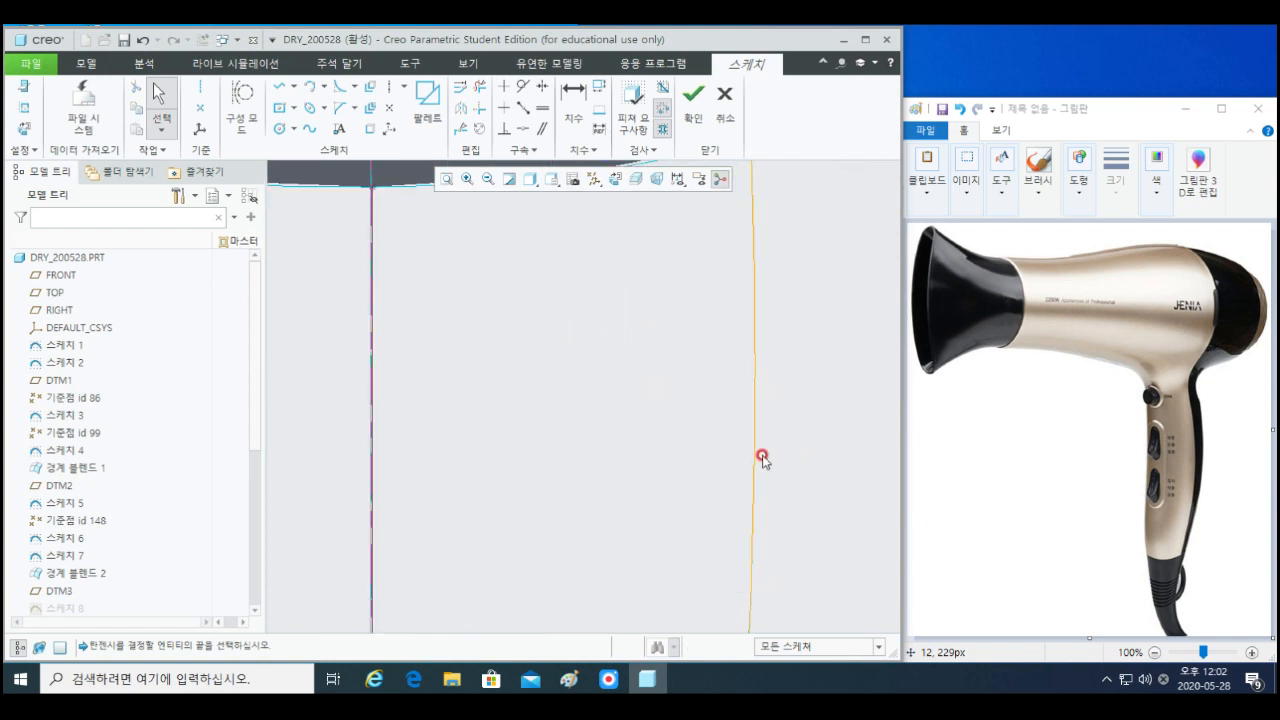
pyautogui.scroll(5, 762, 458)
pyautogui.scroll(-1, 797, 468)
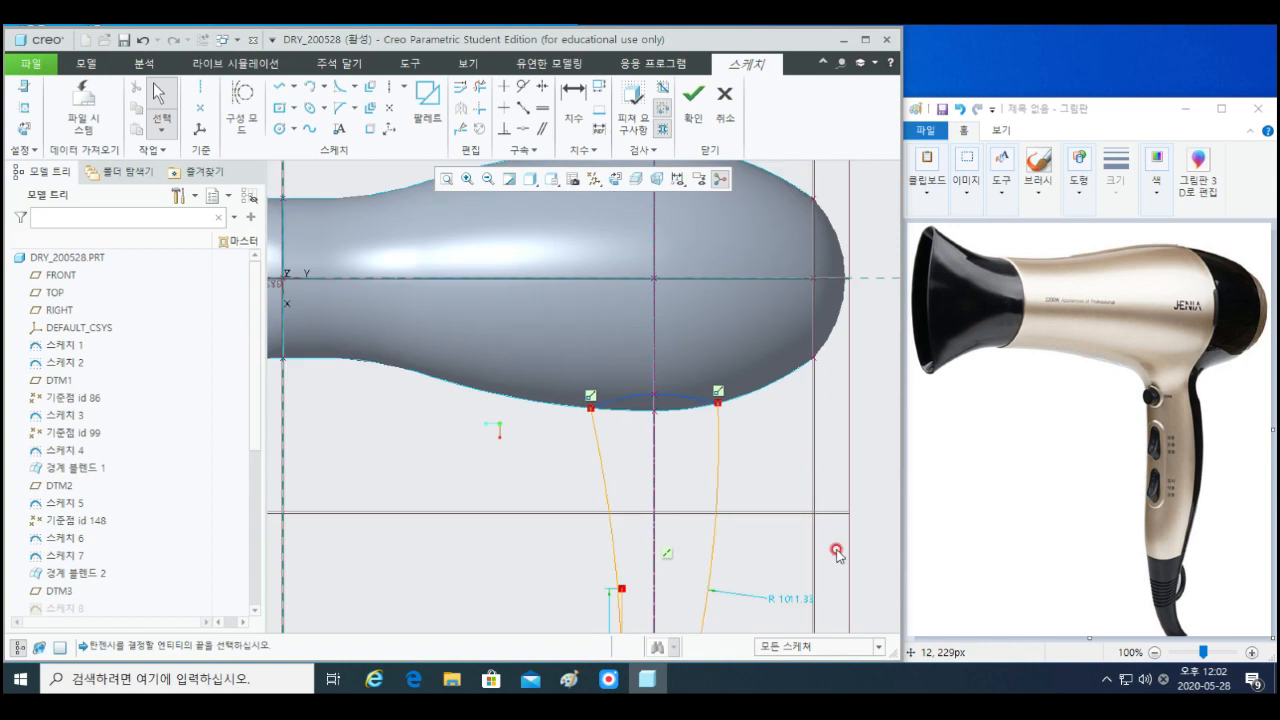
pyautogui.scroll(-2, 815, 470)
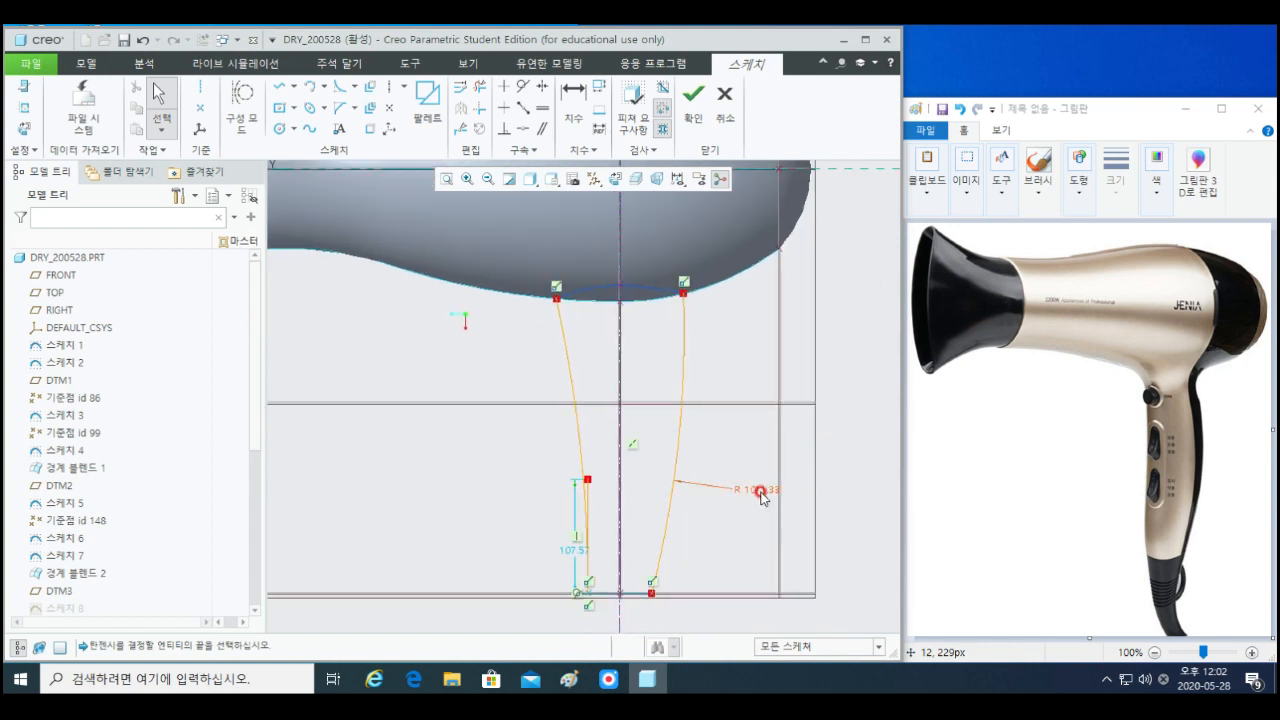
# - Set the radius of the handle's rear arc to 1000
pyautogui.doubleClick(762, 492)
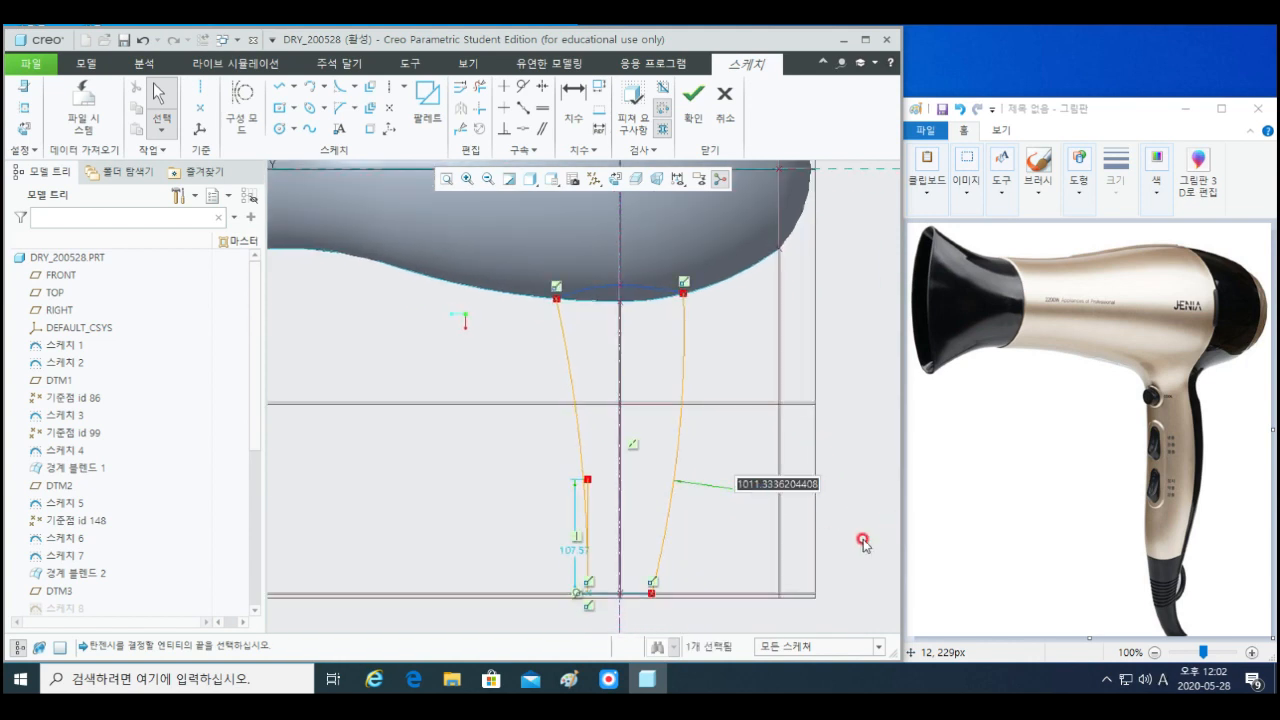
pyautogui.click(735, 531)
pyautogui.hotkey('ctrl', 'z')
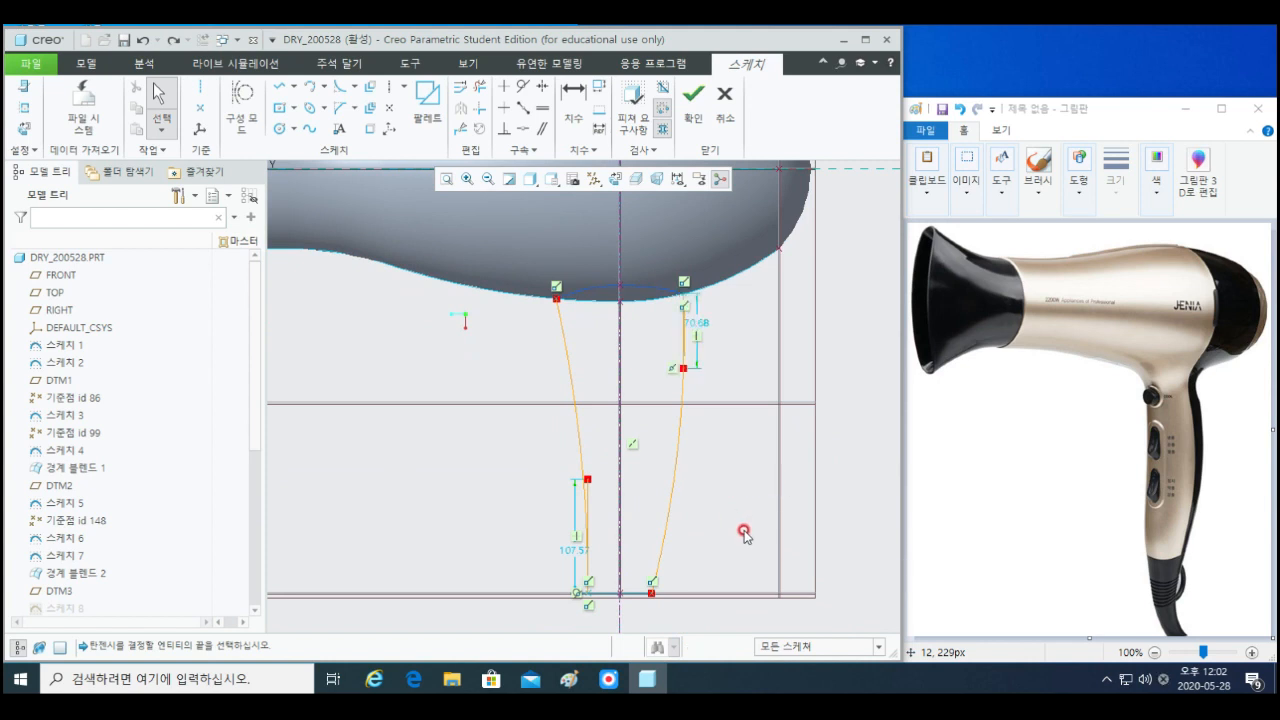
pyautogui.hotkey('ctrl', 'y')
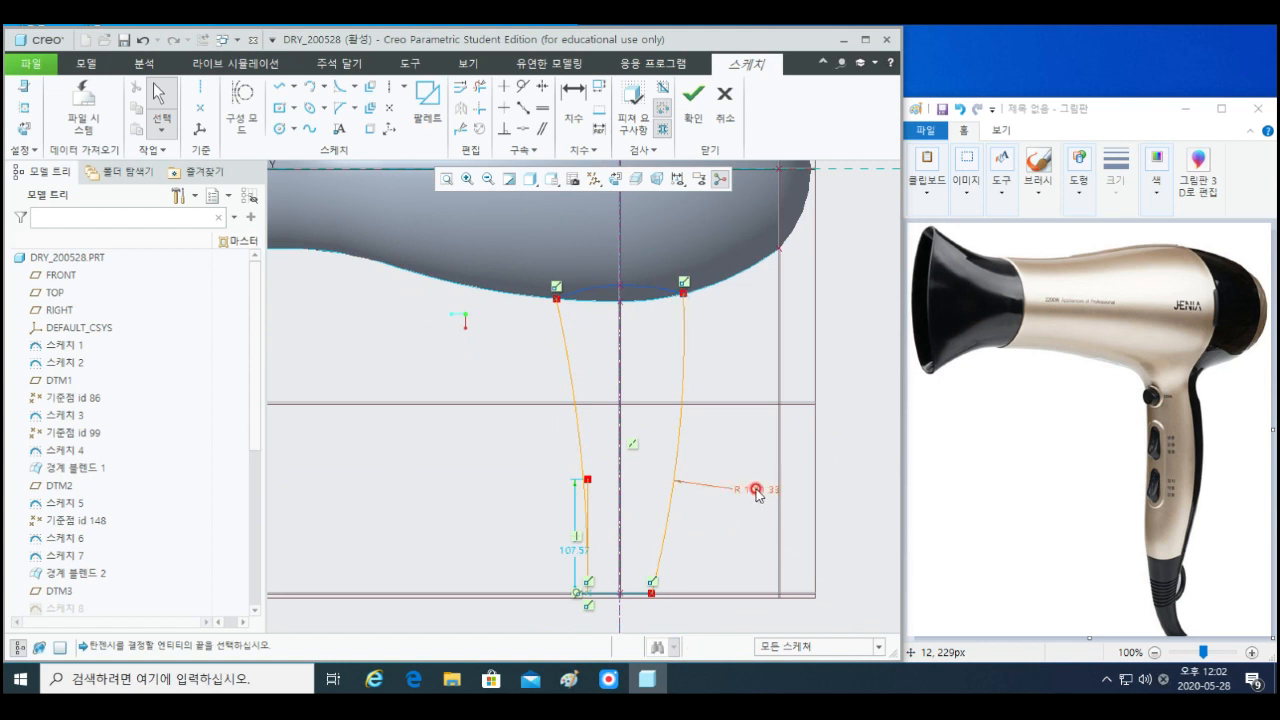
pyautogui.doubleClick(757, 491)
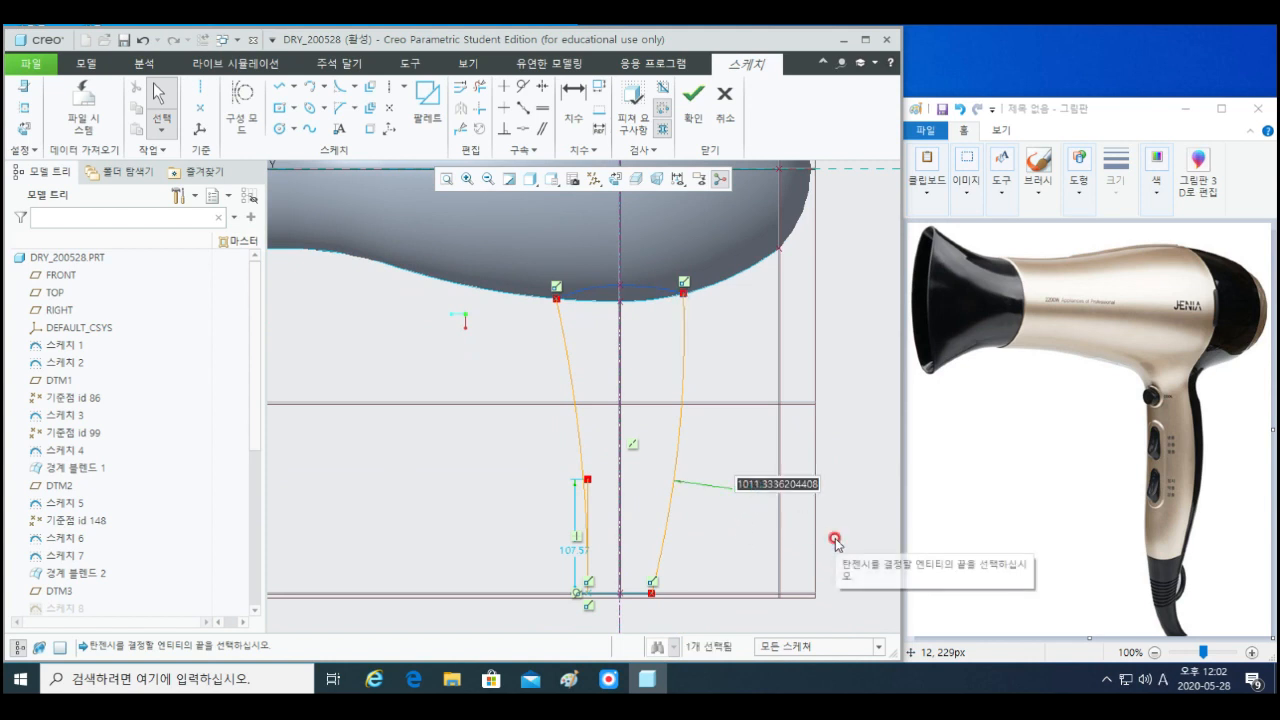
pyautogui.write('1000')
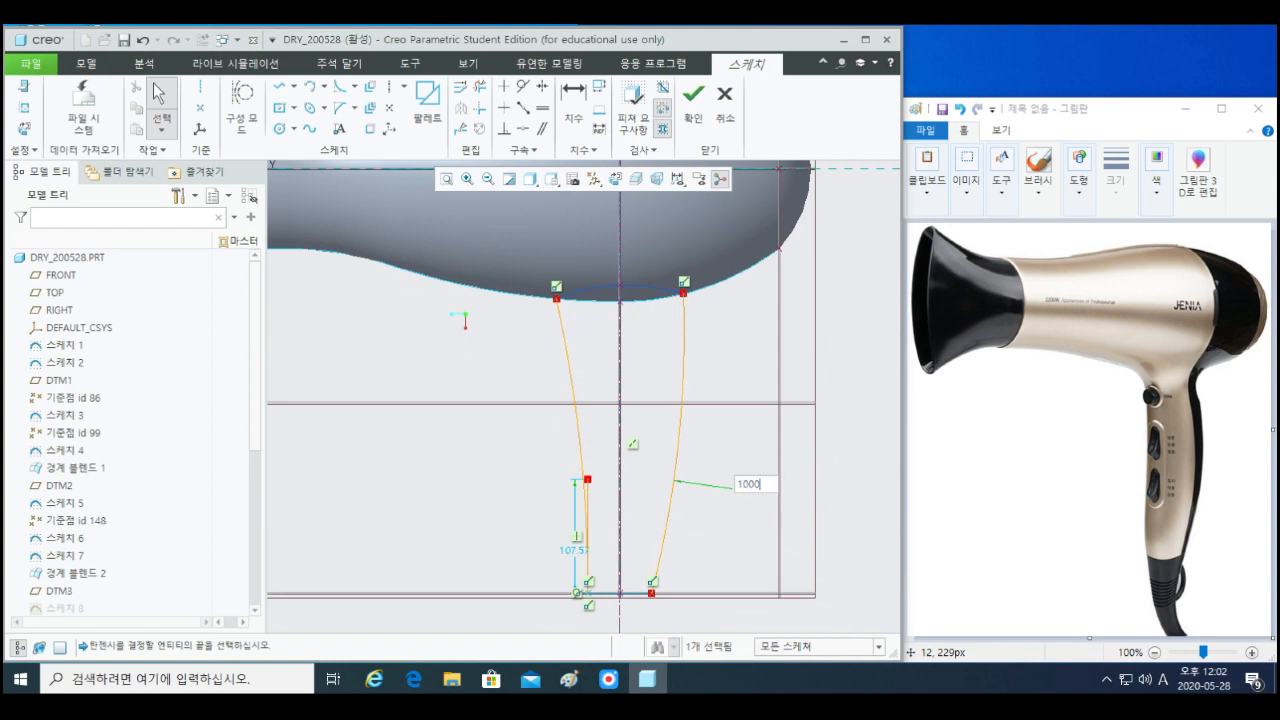
pyautogui.click(835, 541)
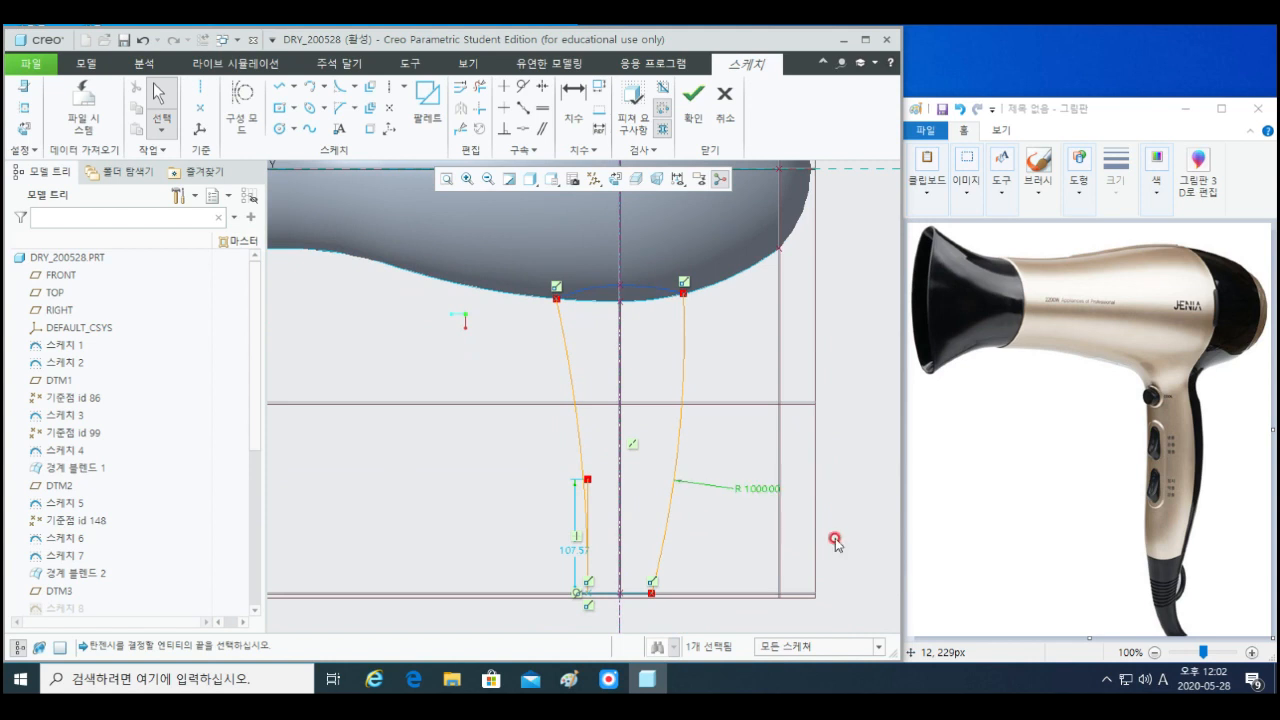
# - Delete the vertical guide line beside the lower end of the handle's front arc
pyautogui.click(569, 551)
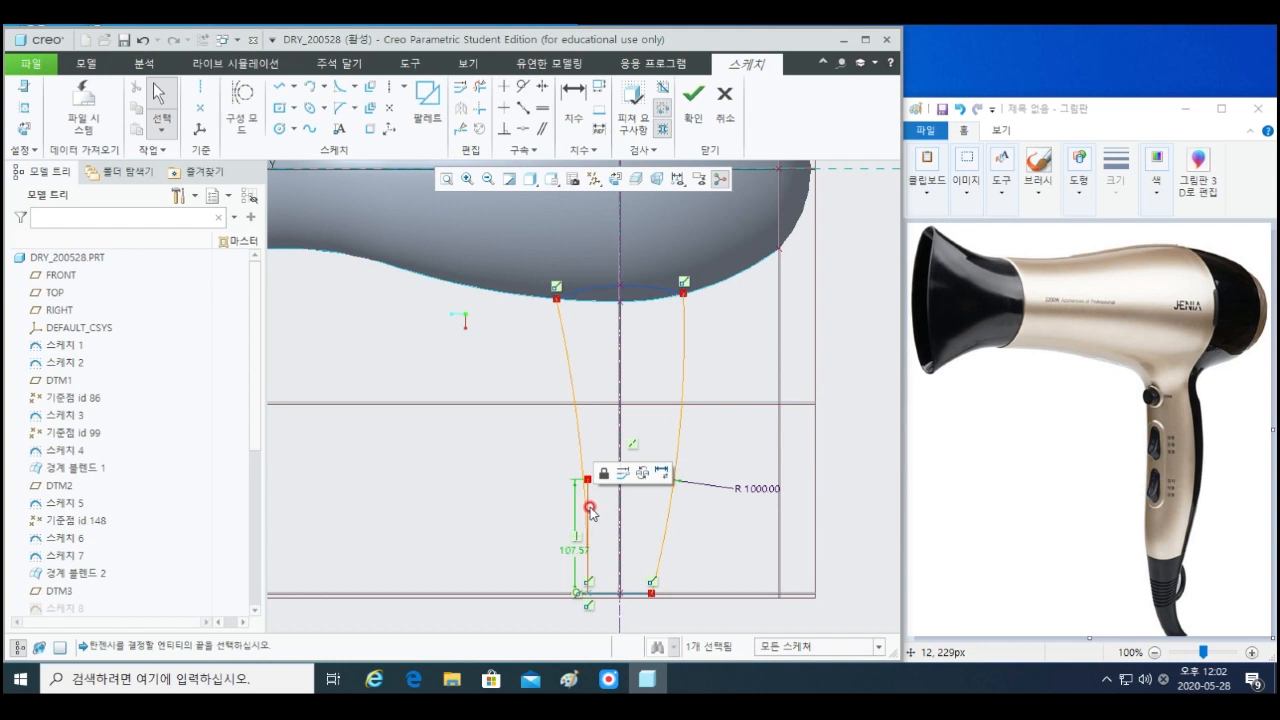
pyautogui.click(590, 507)
pyautogui.press('Delete')
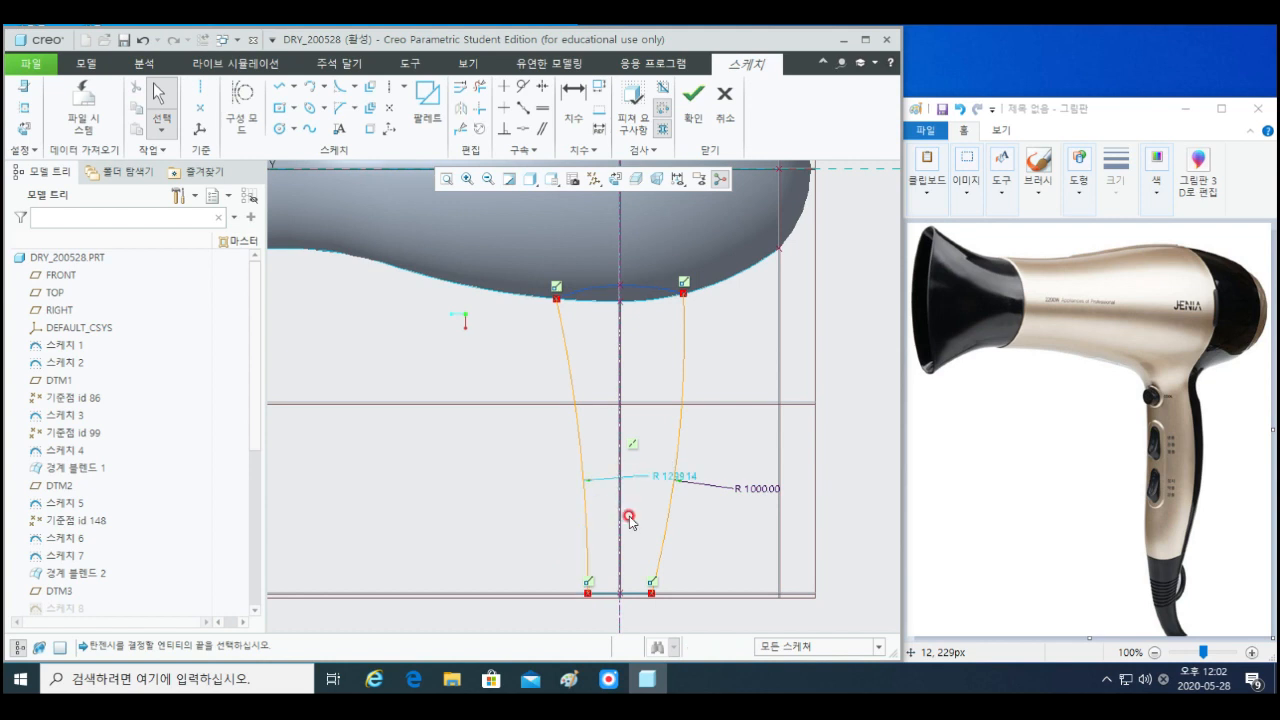
# - Set the radius of the handle's front arc to 1300, with its dimension placed outside the handle, and finish the sketch
pyautogui.doubleClick(669, 478)
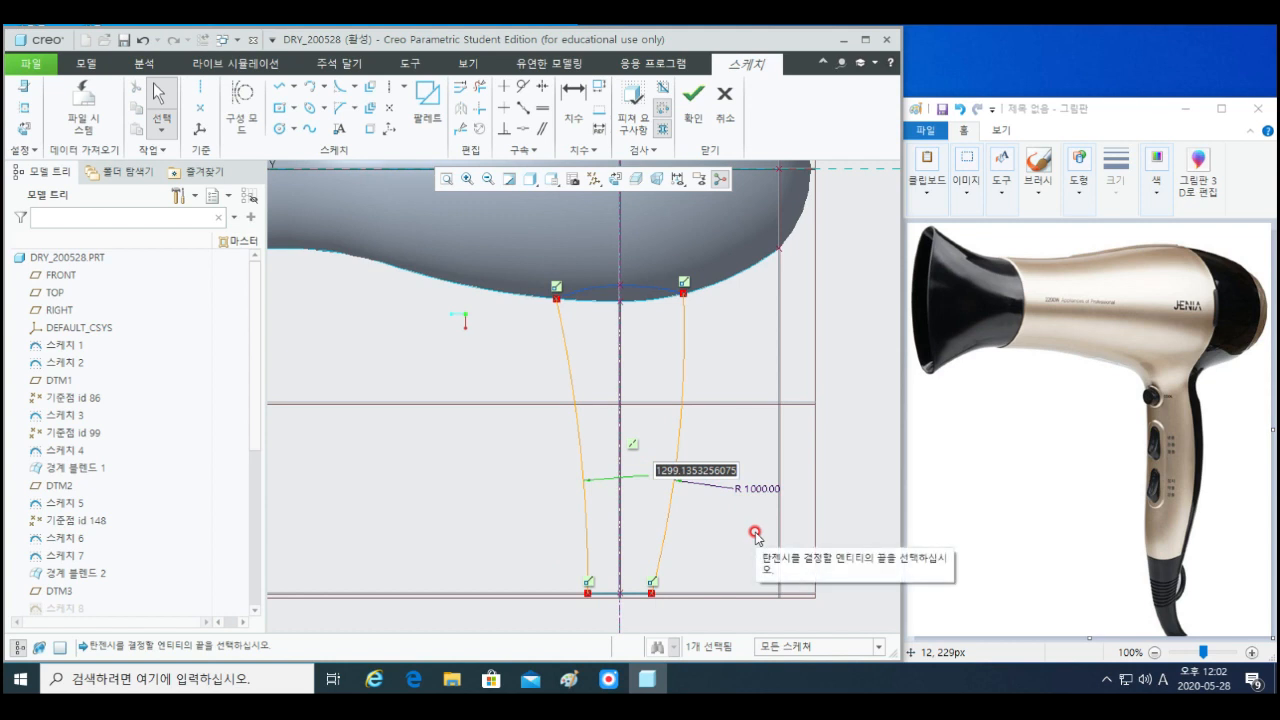
pyautogui.write('1300')
pyautogui.click(755, 532)
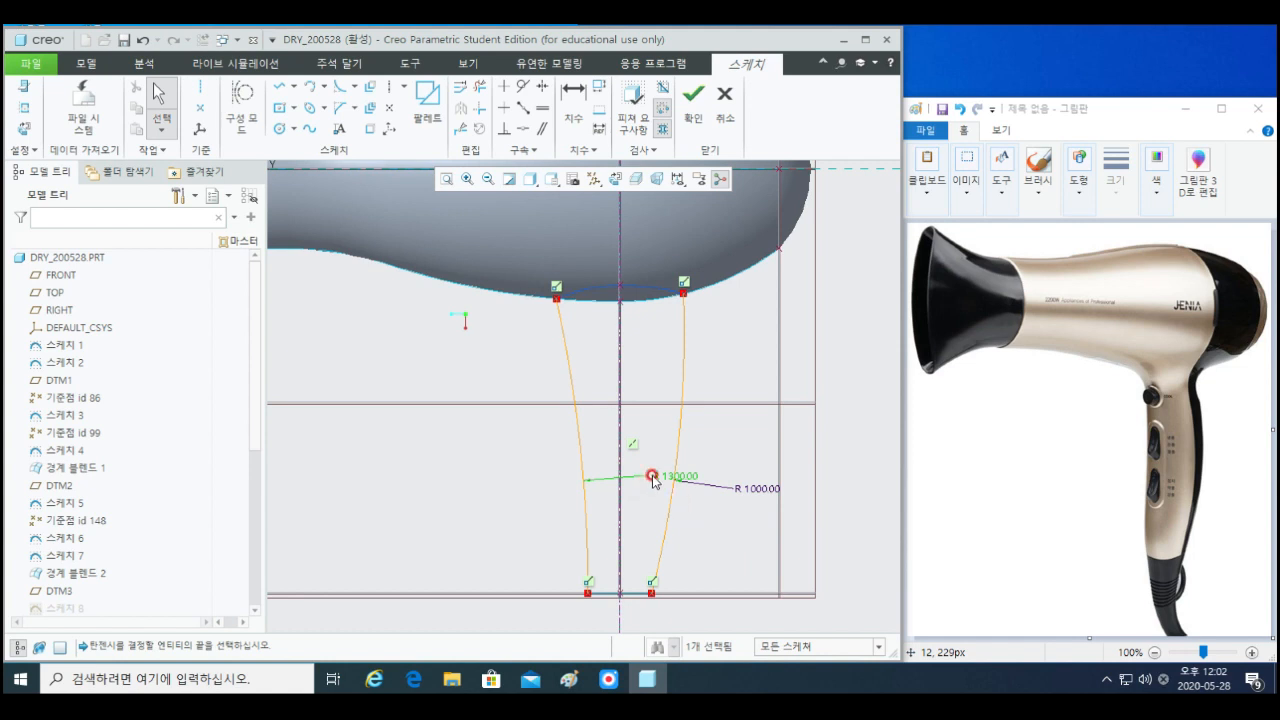
pyautogui.moveTo(660, 480); pyautogui.dragTo(536, 458)
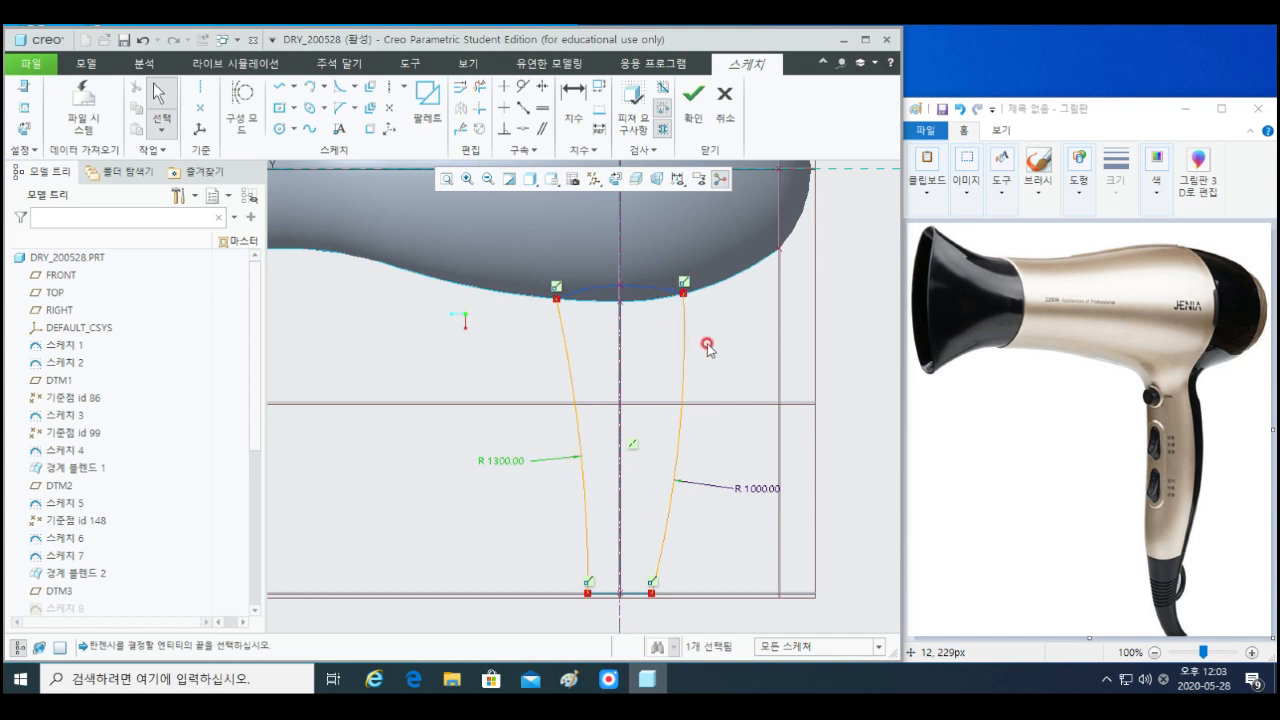
pyautogui.scroll(1, 715, 425)
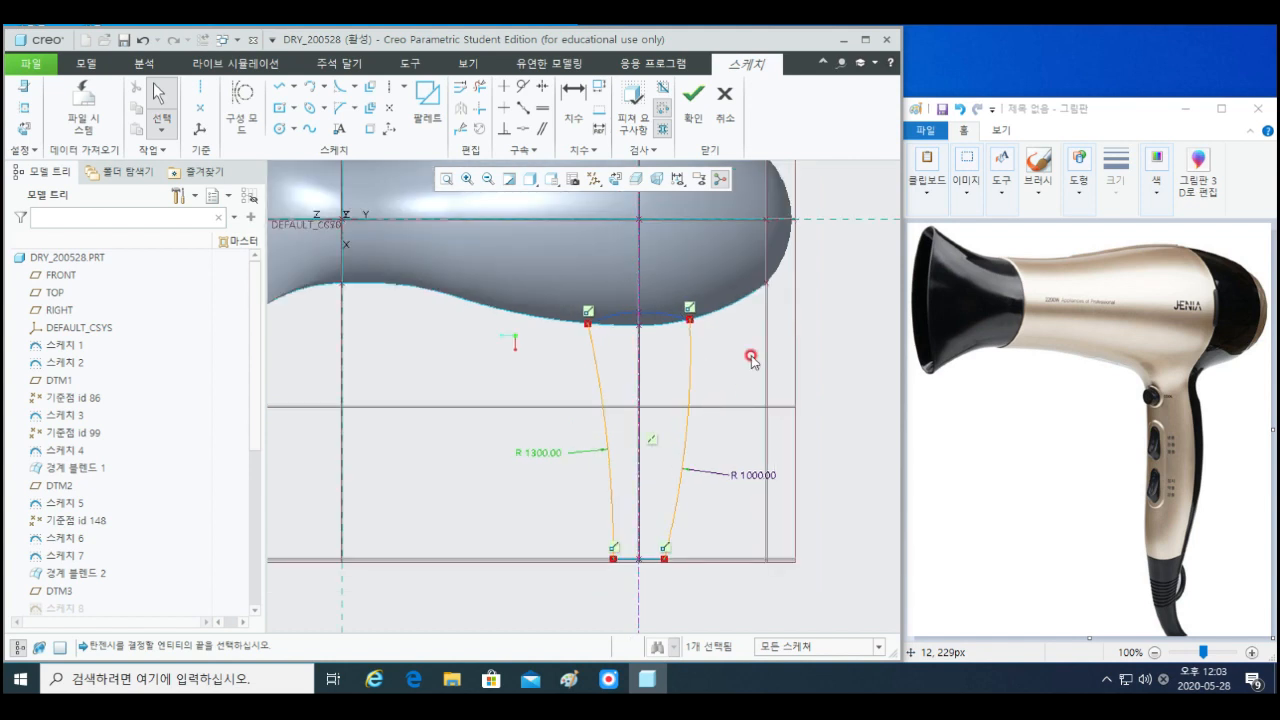
pyautogui.click(694, 103)
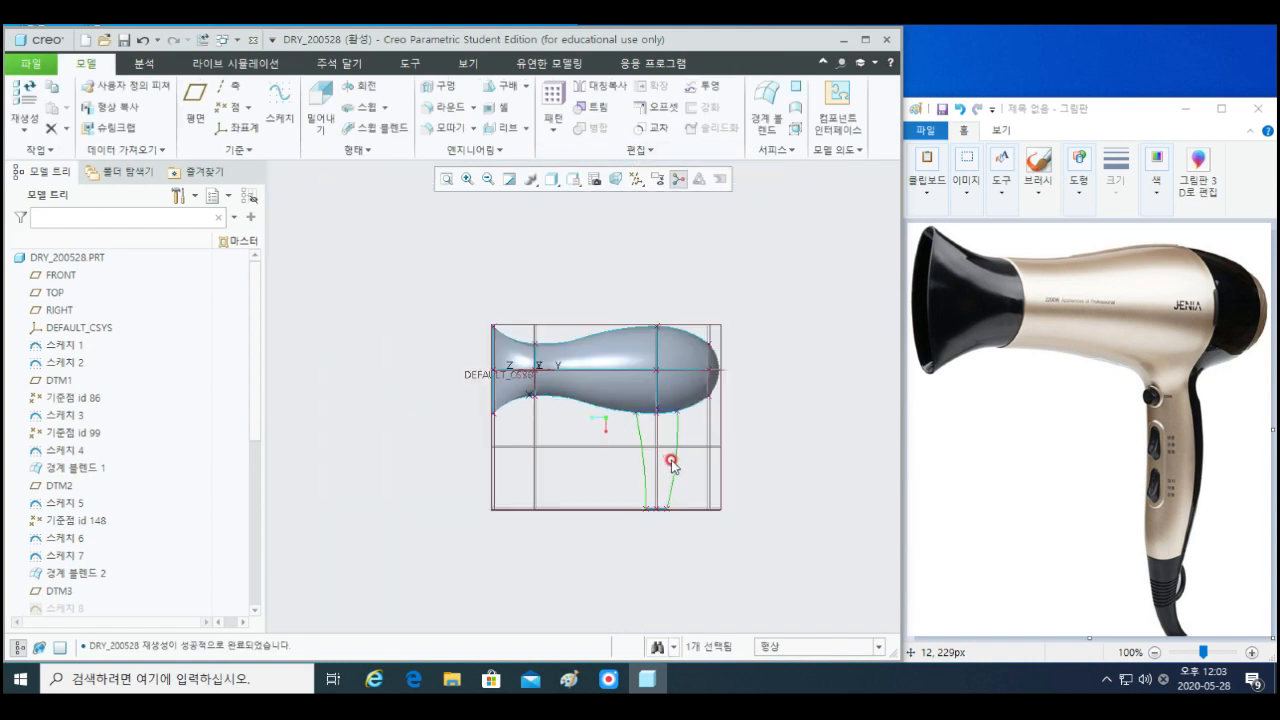
# - Start a new sketch on datum plane DTM2, which runs through the handle across the dryer body
pyautogui.moveTo(671, 463); pyautogui.dragTo(550, 447, button='middle')
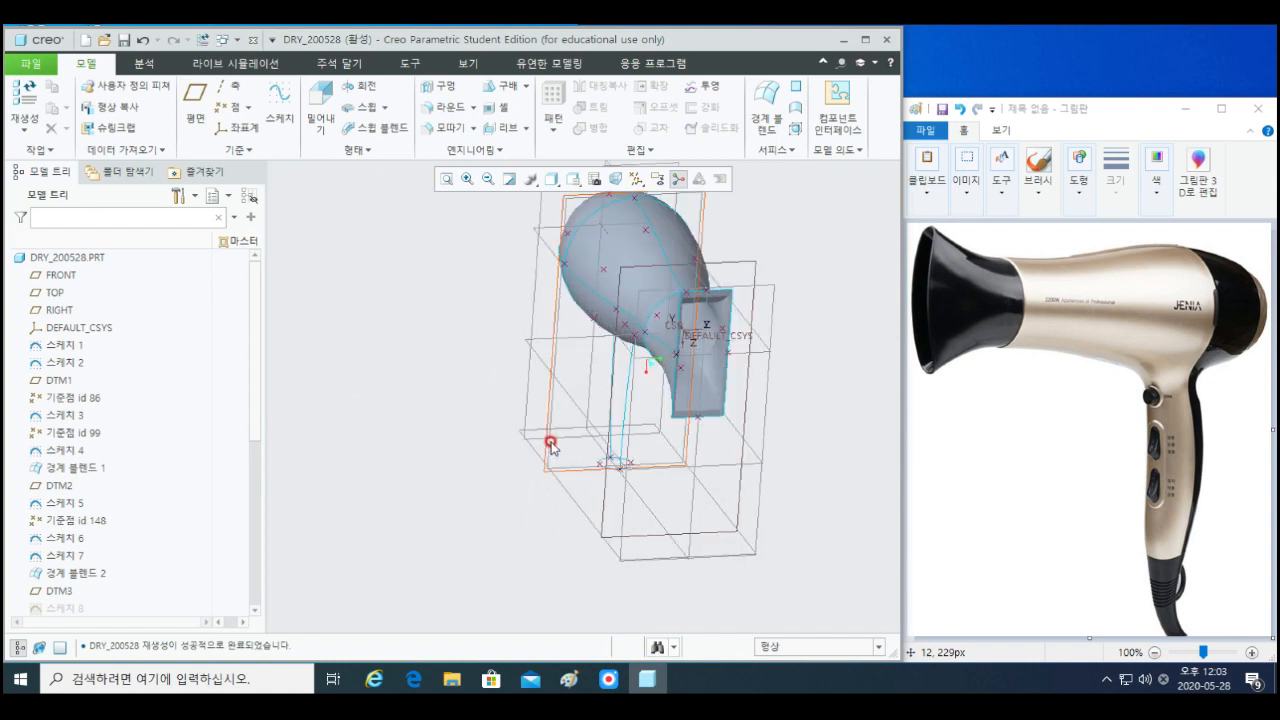
pyautogui.click(550, 442)
pyautogui.scroll(-3, 617, 456)
pyautogui.scroll(3, 650, 486)
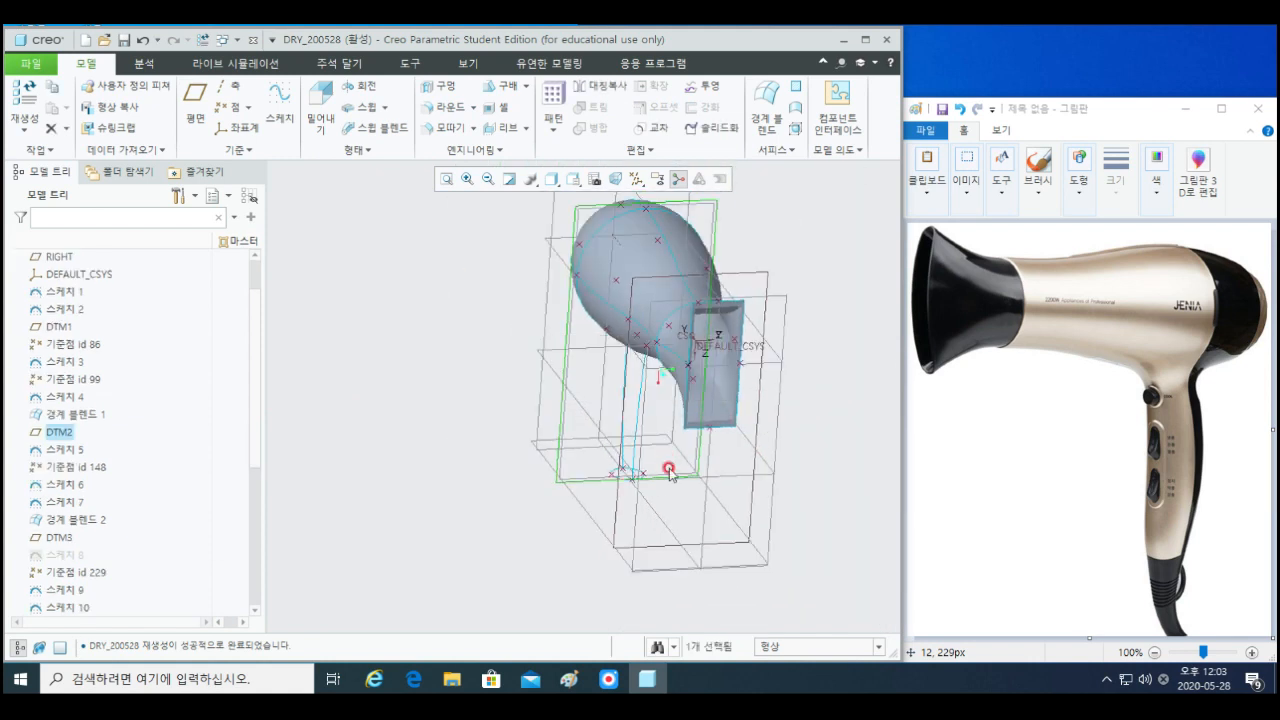
pyautogui.keyDown('shift'); pyautogui.moveTo(670, 470); pyautogui.dragTo(690, 511, button='middle'); pyautogui.keyUp('shift')
pyautogui.press('s')
pyautogui.scroll(-2, 645, 498)
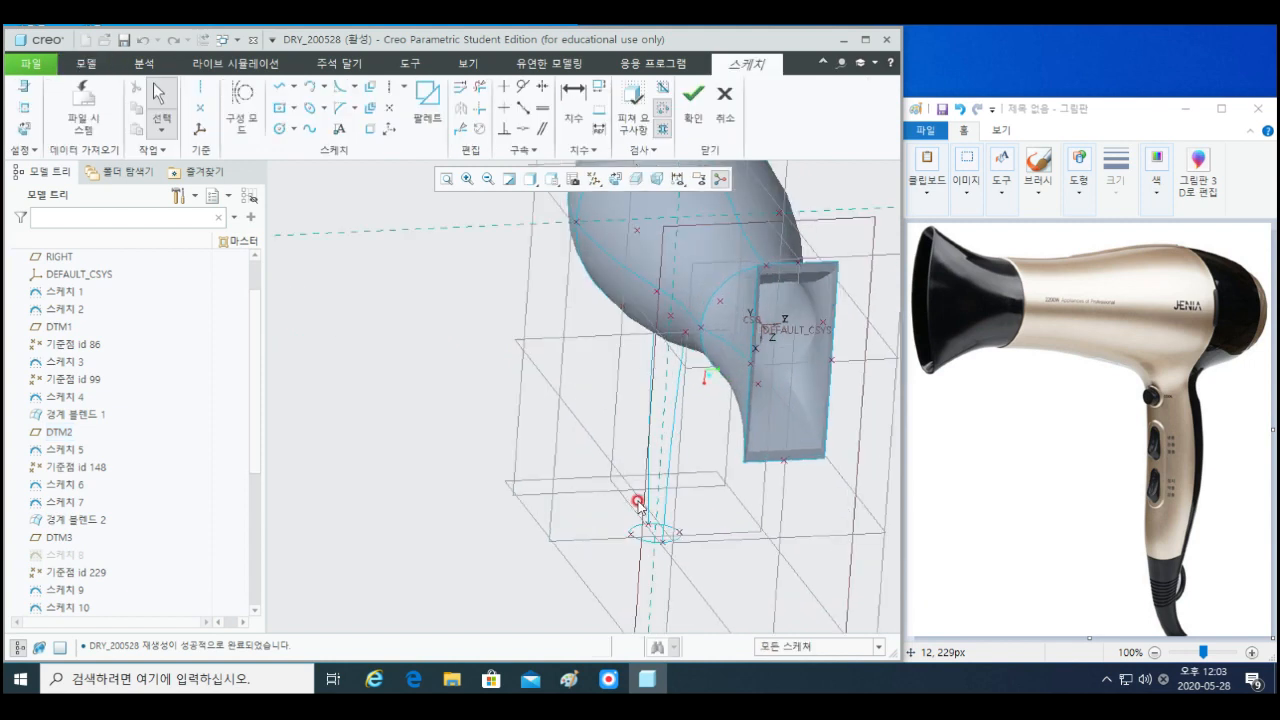
pyautogui.scroll(-1, 638, 500)
pyautogui.keyDown('shift'); pyautogui.moveTo(616, 375); pyautogui.dragTo(641, 417, button='middle'); pyautogui.keyUp('shift')
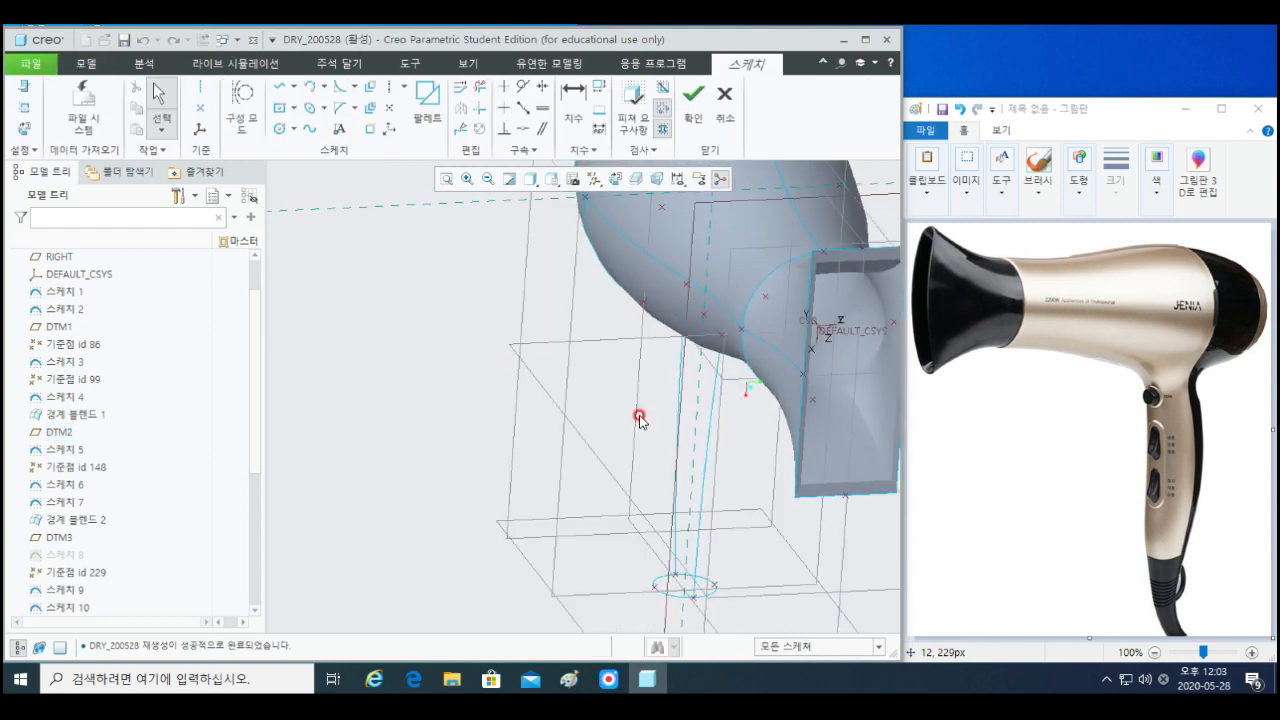
# - Add the end circle's side points PNT17 and PNT19 and the body's side datum point PNT23 as sketch references
pyautogui.click(24, 115)
pyautogui.moveTo(683, 438)
pyautogui.mouseDown(button='middle')
pyautogui.moveTo(711, 466)
pyautogui.moveTo(708, 482)
pyautogui.mouseUp(button='middle')
pyautogui.scroll(-1, 619, 558)
pyautogui.scroll(-1, 618, 558)
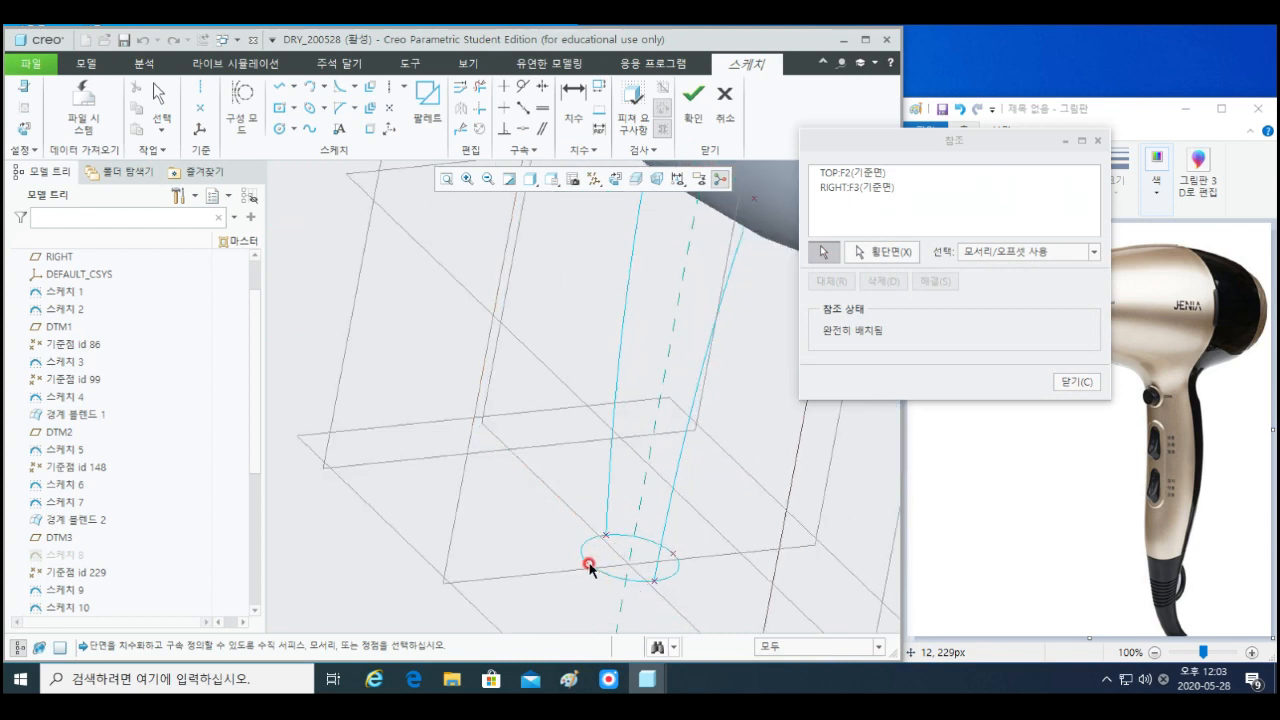
pyautogui.click(587, 564)
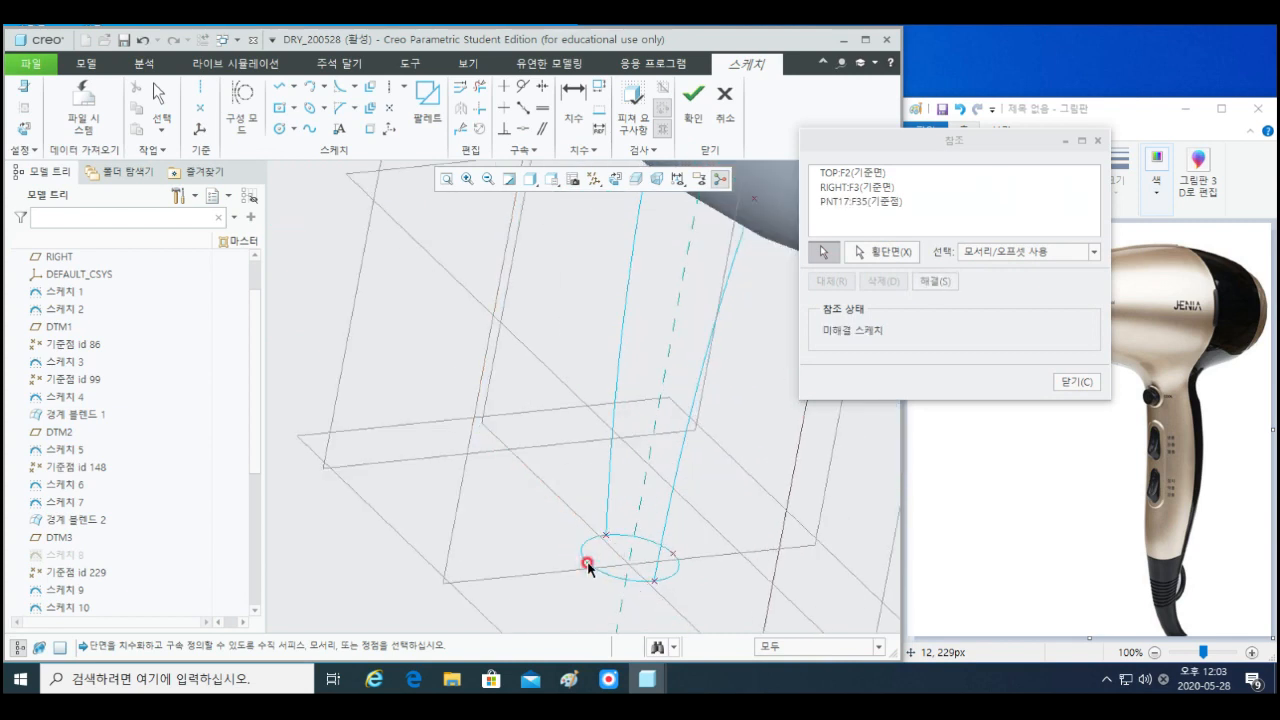
pyautogui.click(675, 553)
pyautogui.scroll(2, 666, 545)
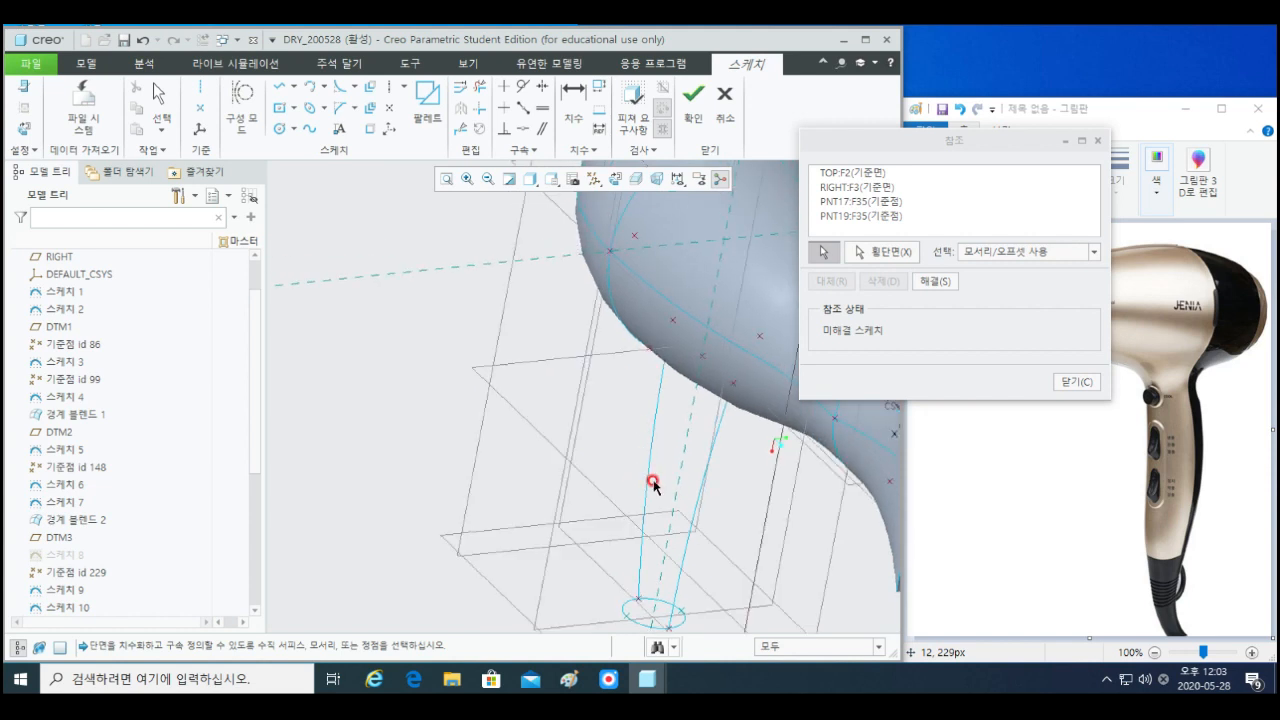
pyautogui.moveTo(694, 357)
pyautogui.mouseDown(button='middle')
pyautogui.moveTo(706, 337)
pyautogui.moveTo(711, 347)
pyautogui.mouseUp(button='middle')
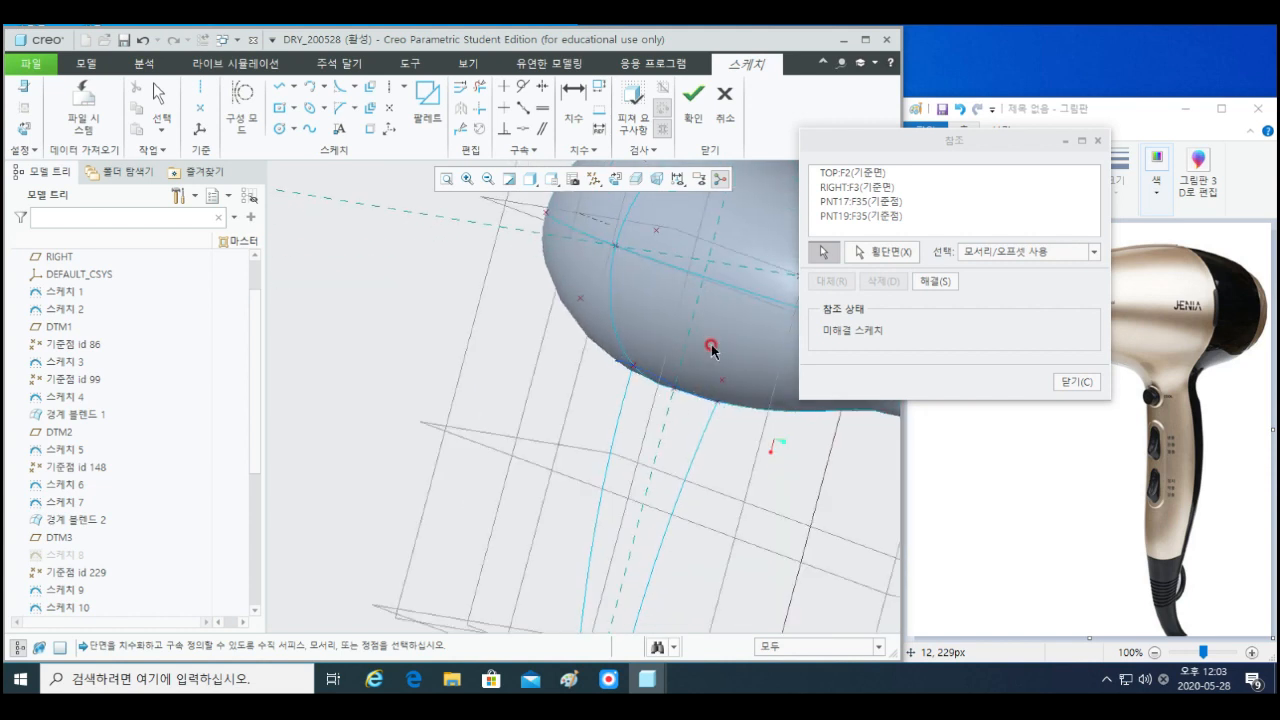
pyautogui.click(632, 366)
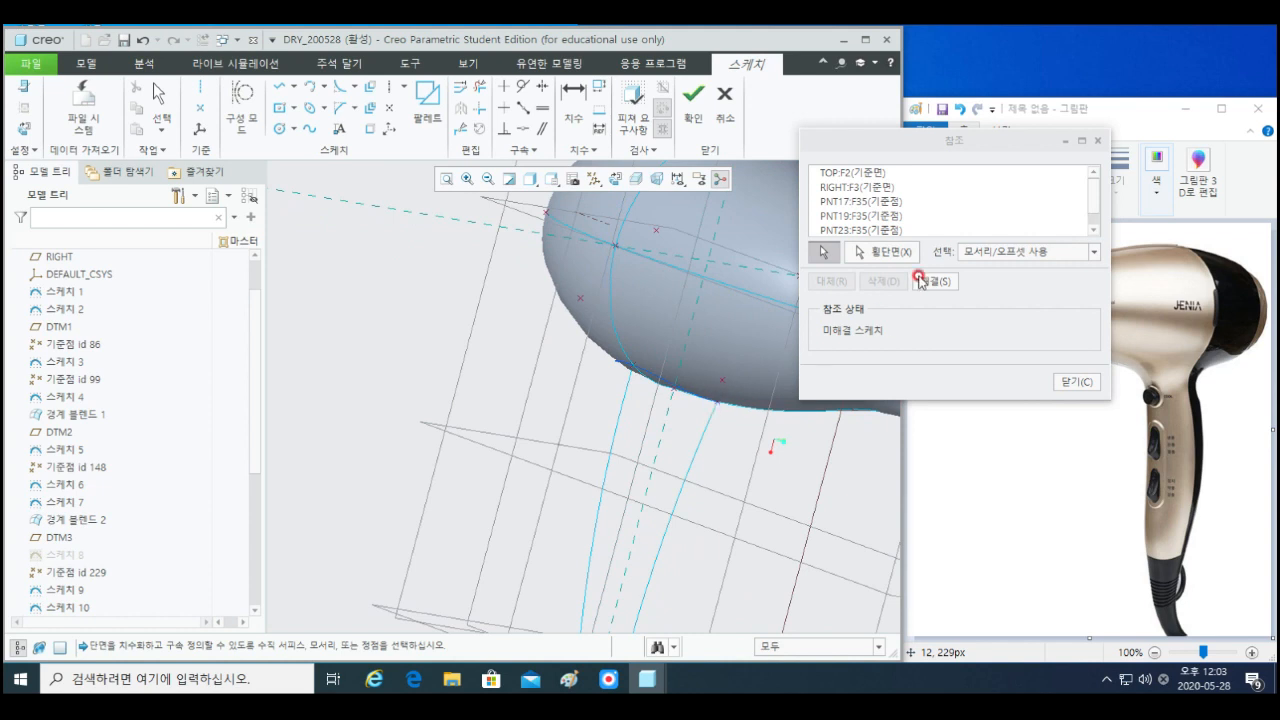
pyautogui.click(926, 230)
pyautogui.click(1075, 384)
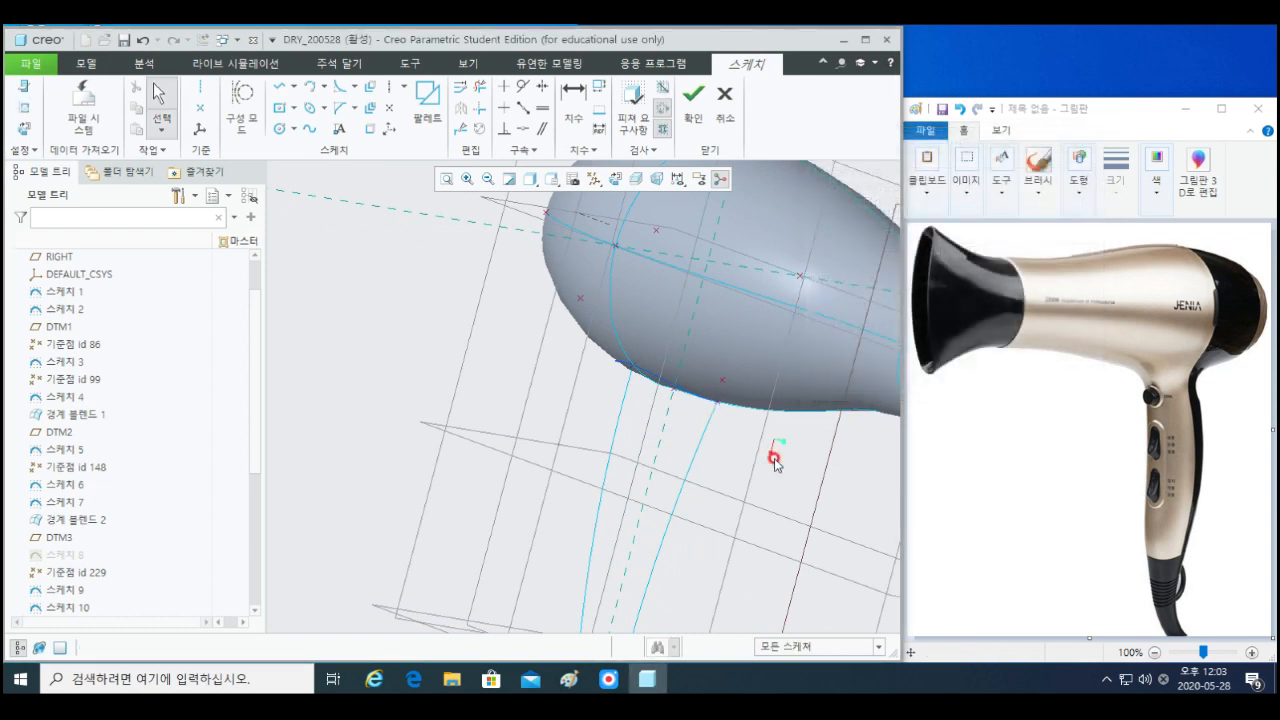
# - Orient the view square to the sketch plane and add the body's other side datum point as a sketch reference
pyautogui.scroll(3, 774, 458)
pyautogui.keyDown('shift'); pyautogui.moveTo(743, 531); pyautogui.dragTo(660, 423, button='middle'); pyautogui.keyUp('shift')
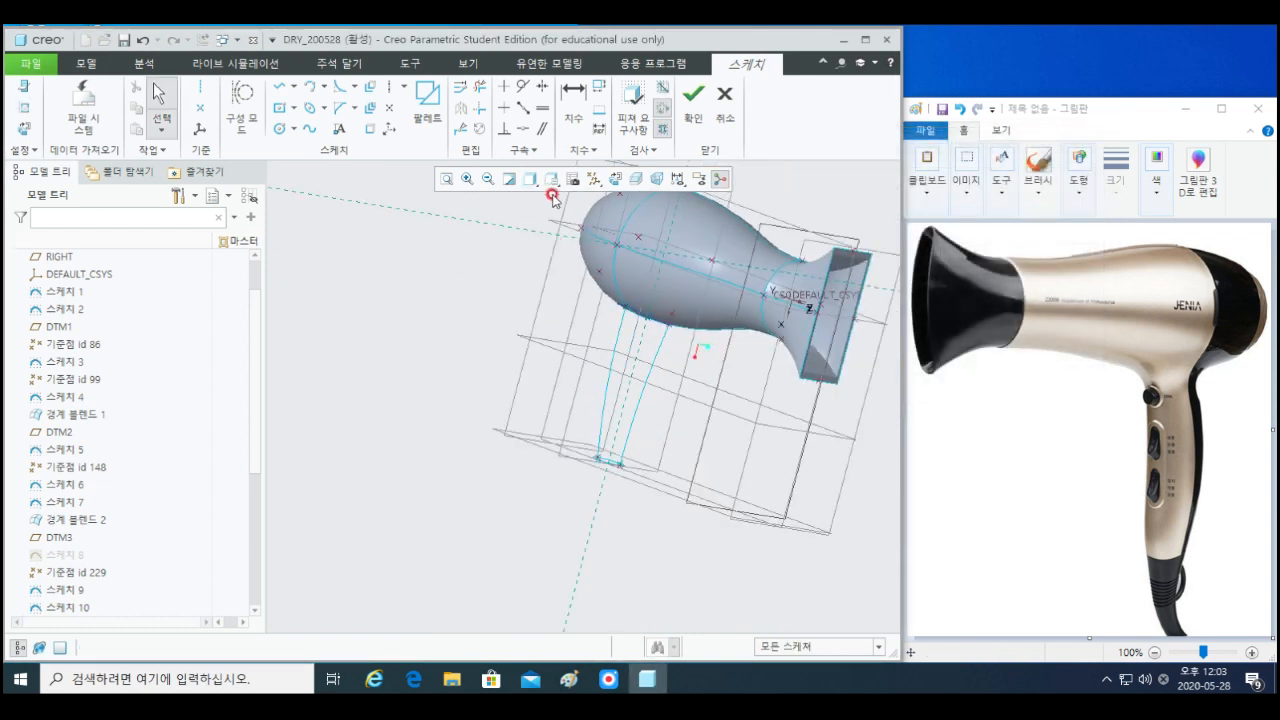
pyautogui.click(614, 179)
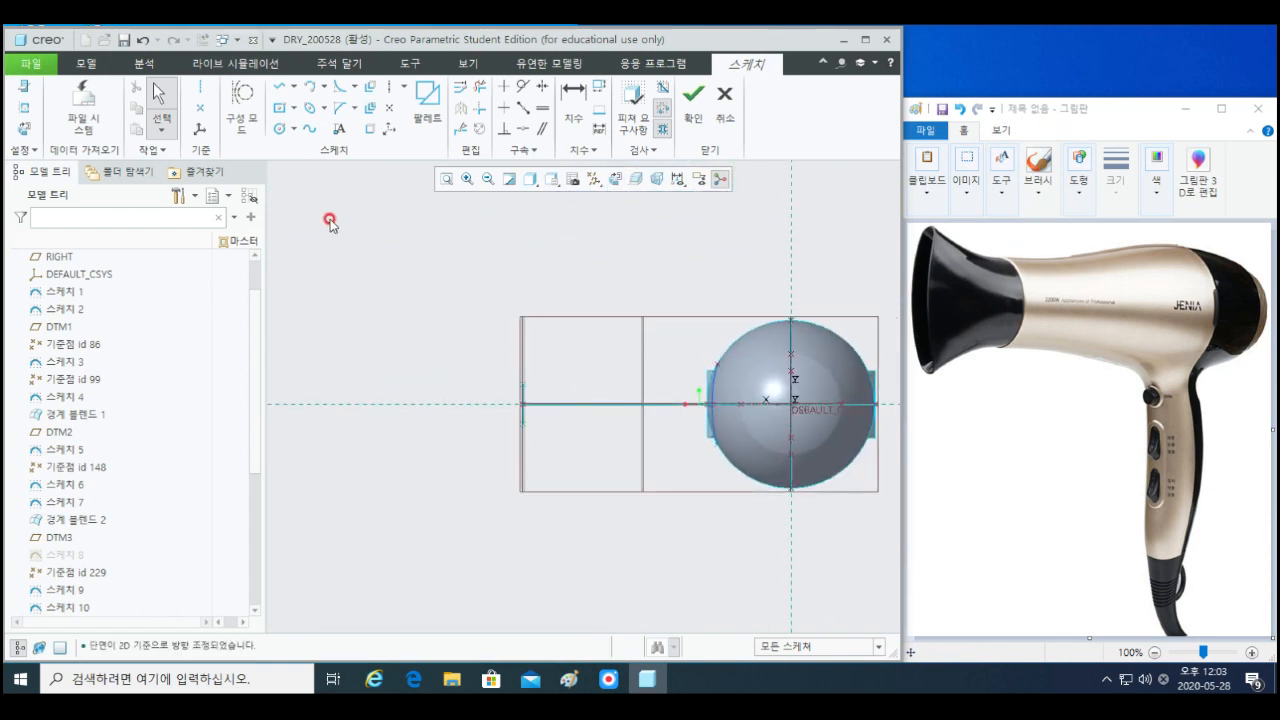
pyautogui.click(24, 109)
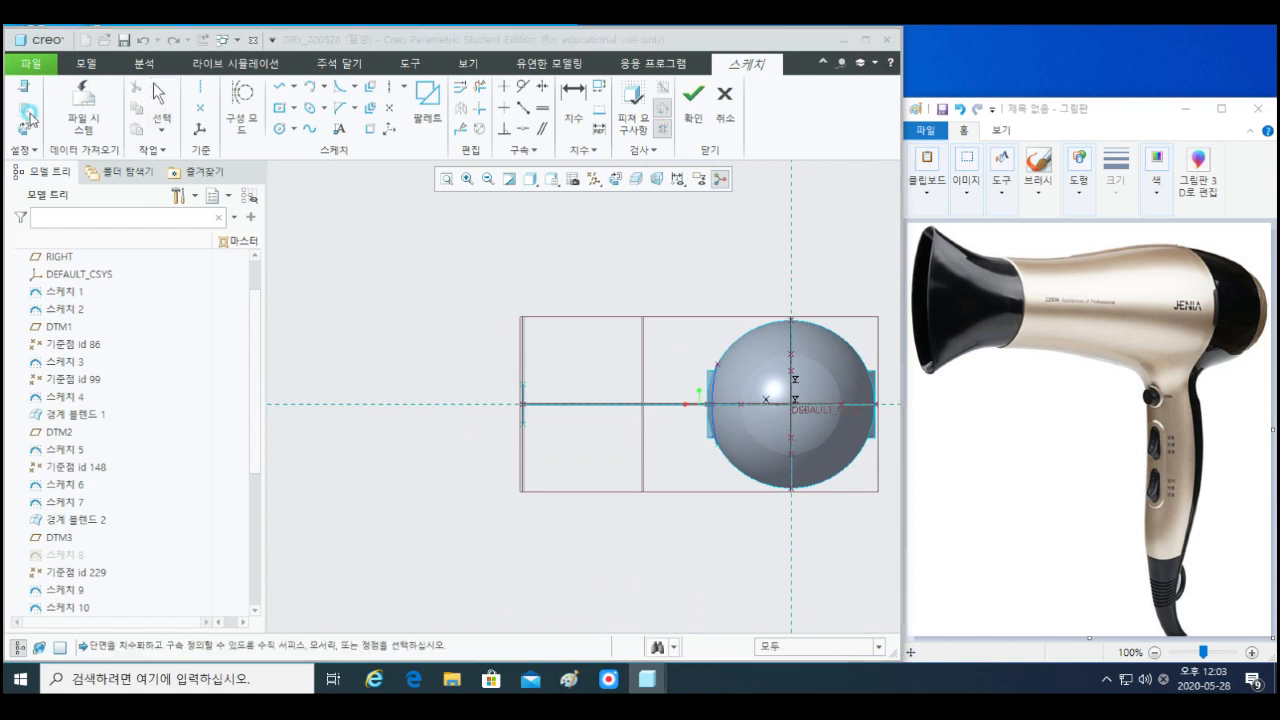
pyautogui.scroll(-2, 664, 398)
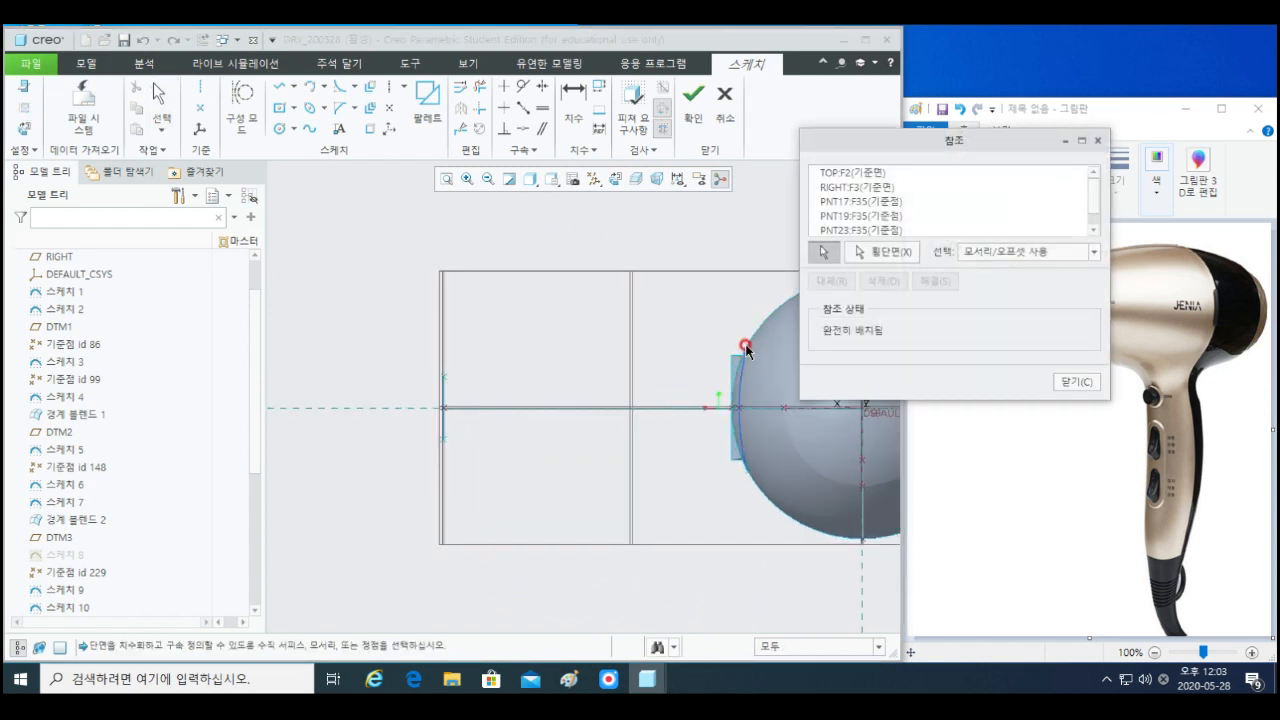
pyautogui.click(746, 347)
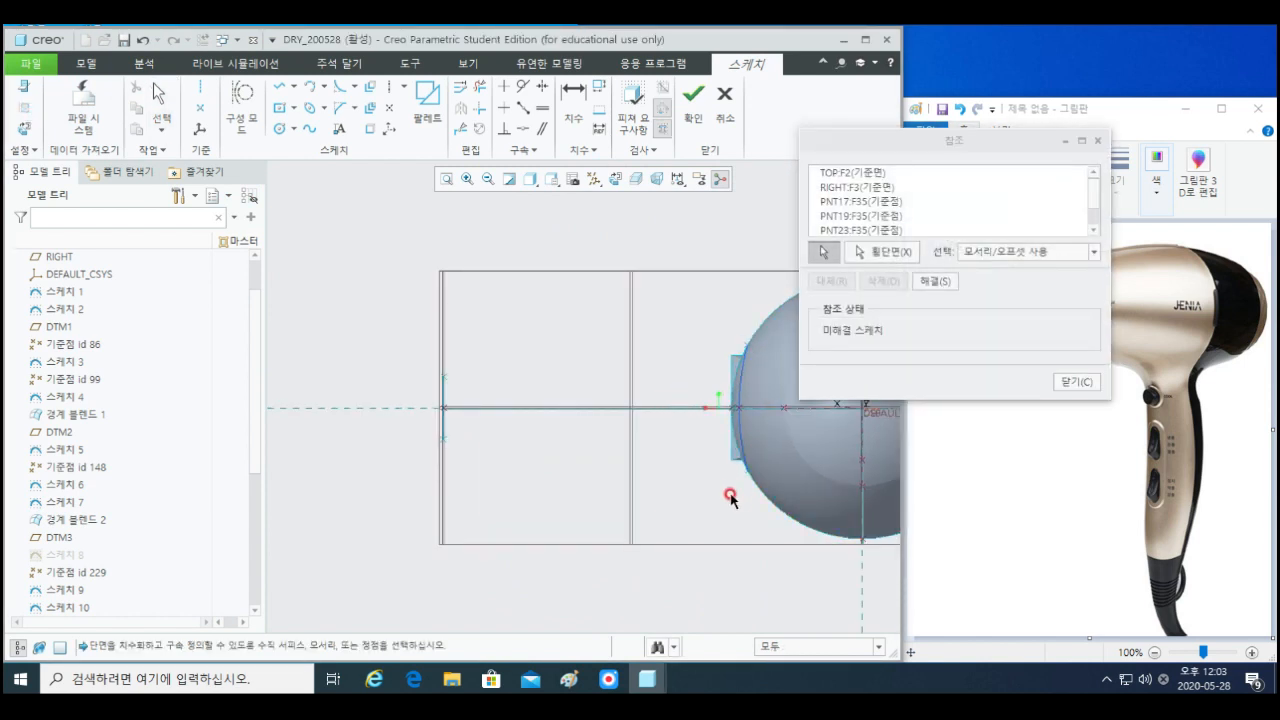
pyautogui.click(945, 230)
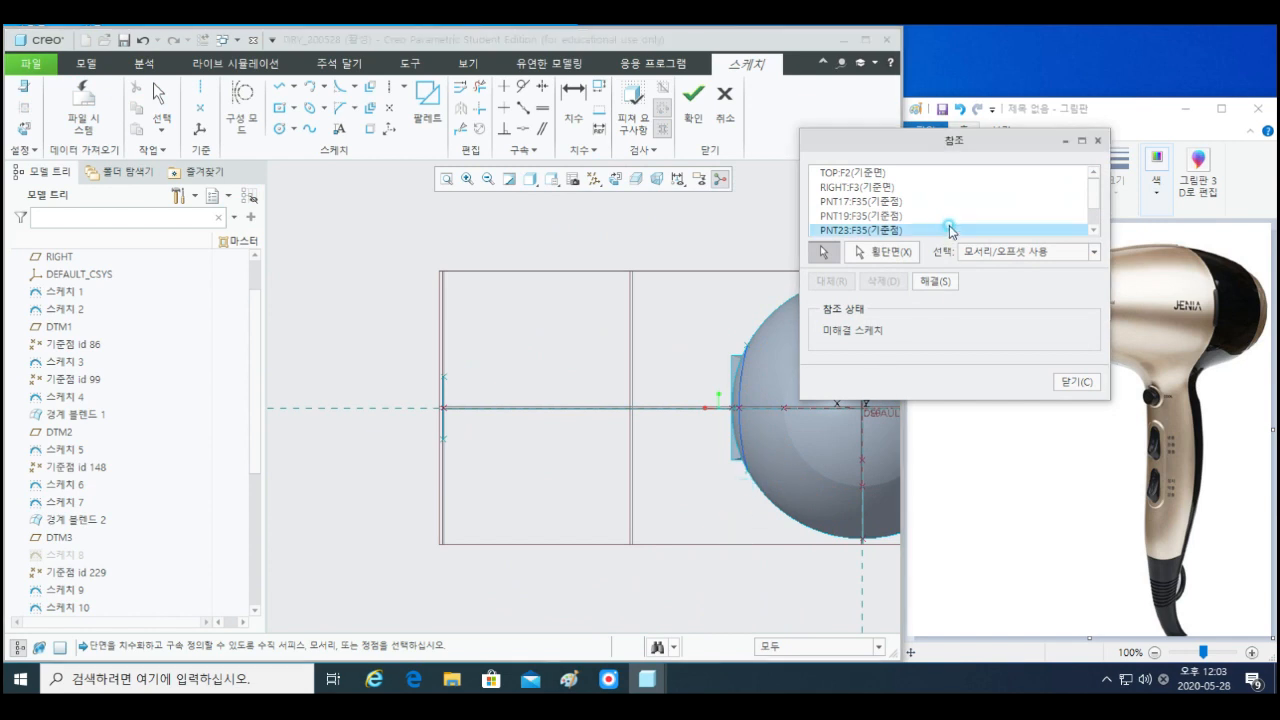
pyautogui.click(1066, 380)
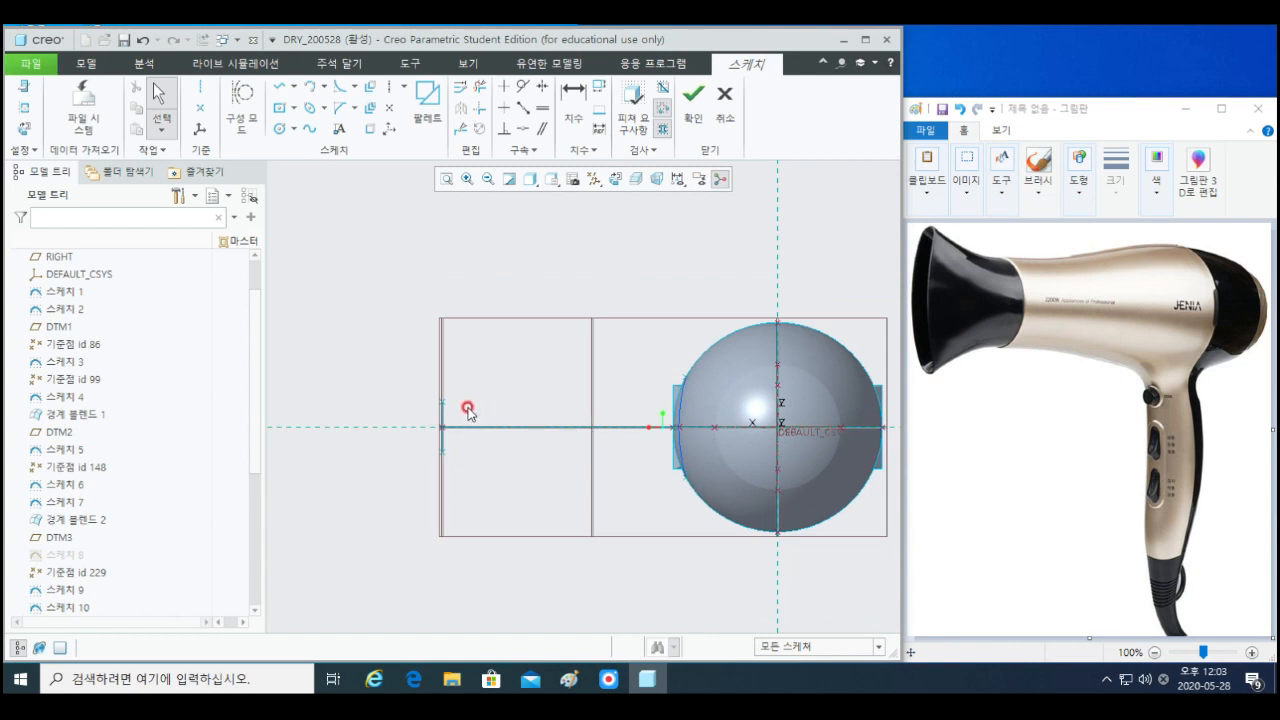
# - Draw a horizontal centerline along the handle's middle axis
pyautogui.click(392, 96)
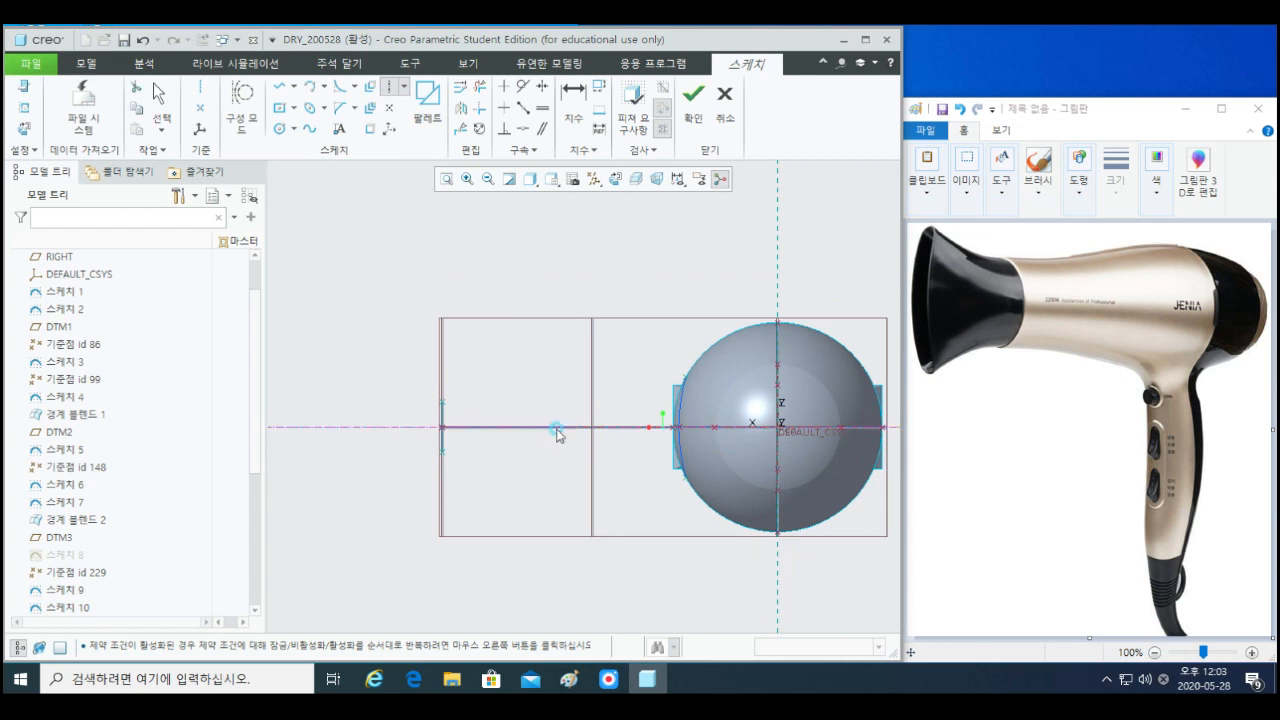
pyautogui.middleClick(580, 382)
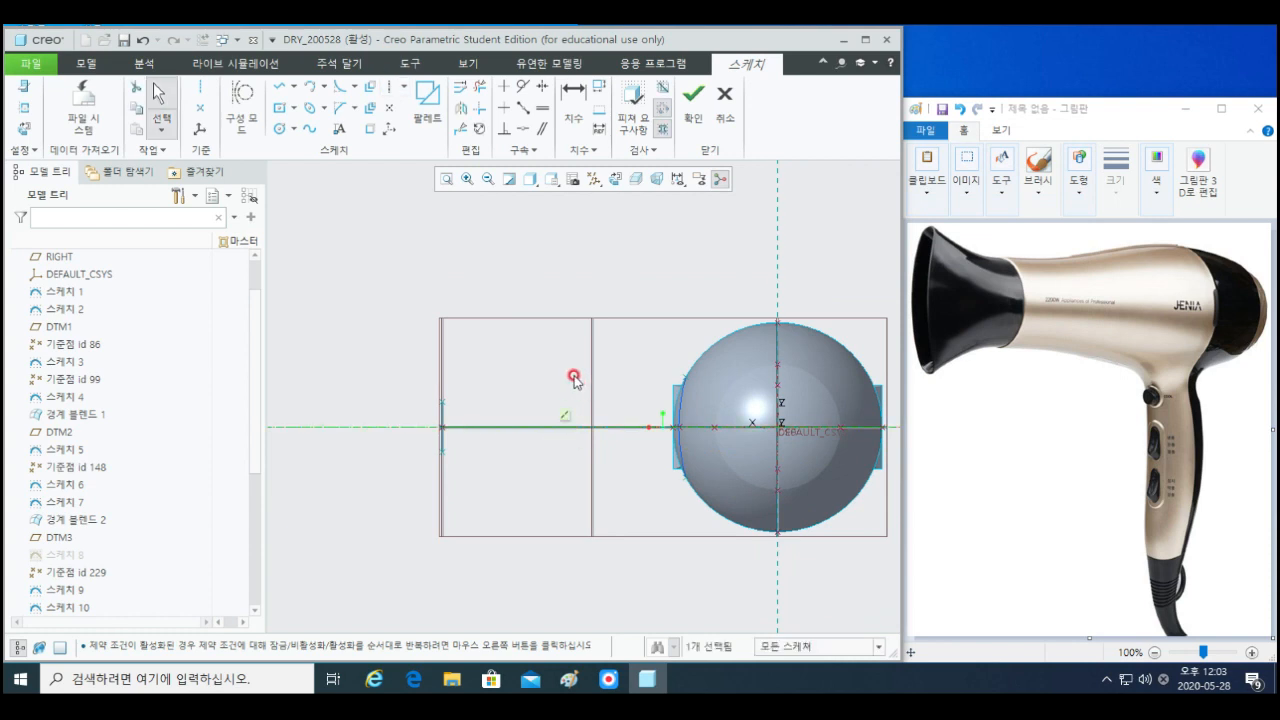
pyautogui.click(313, 86)
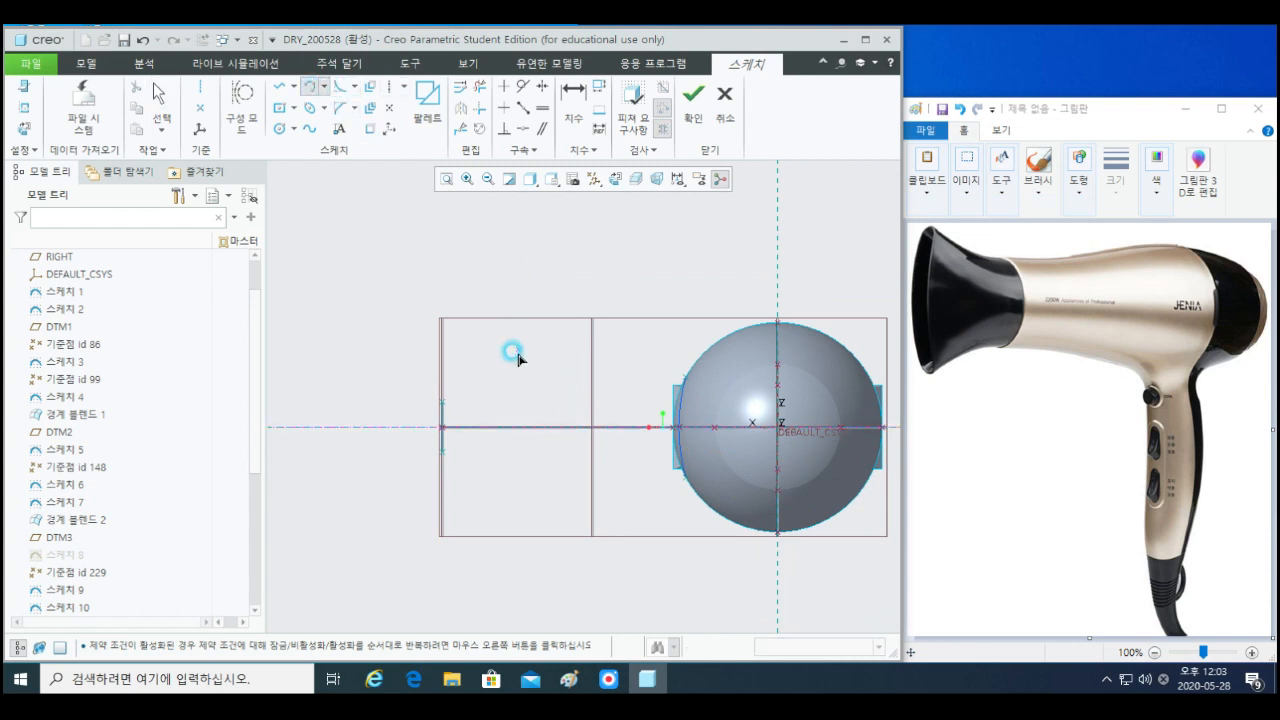
pyautogui.click(685, 378)
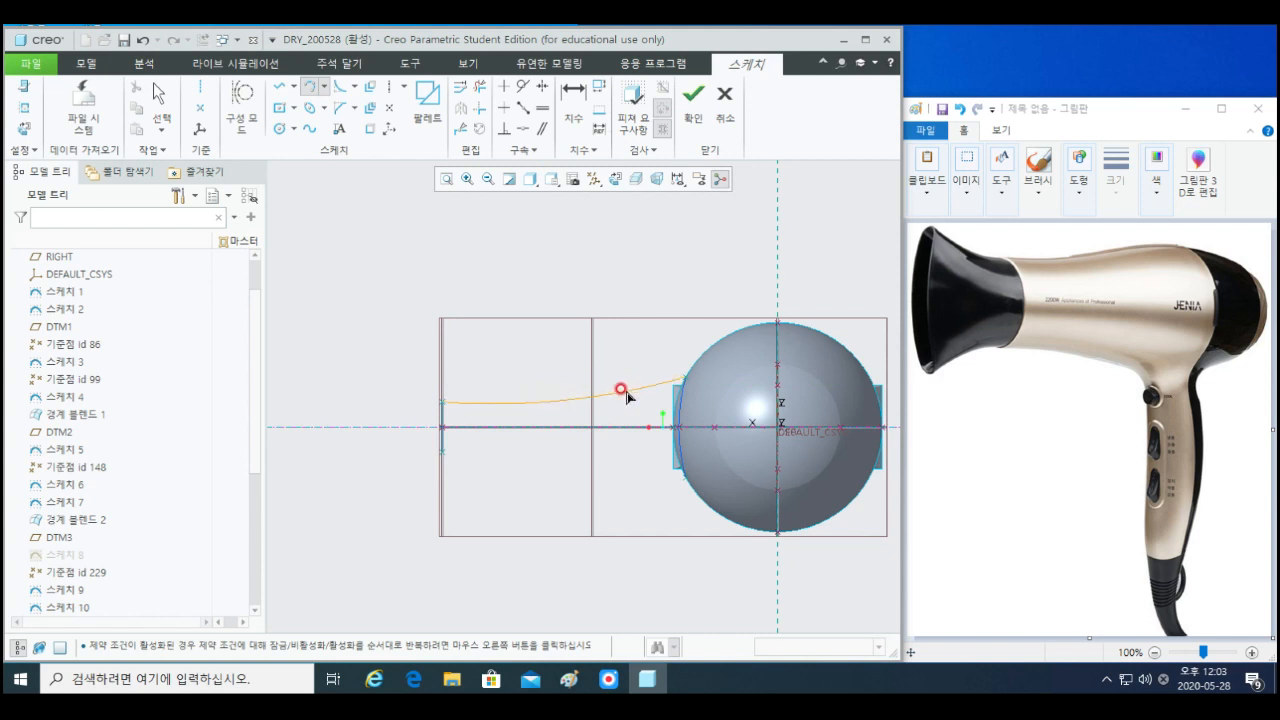
pyautogui.middleClick(629, 390)
# - Draw a horizontal guide line from the body's upper side datum point toward the handle's end circle
pyautogui.press('l')
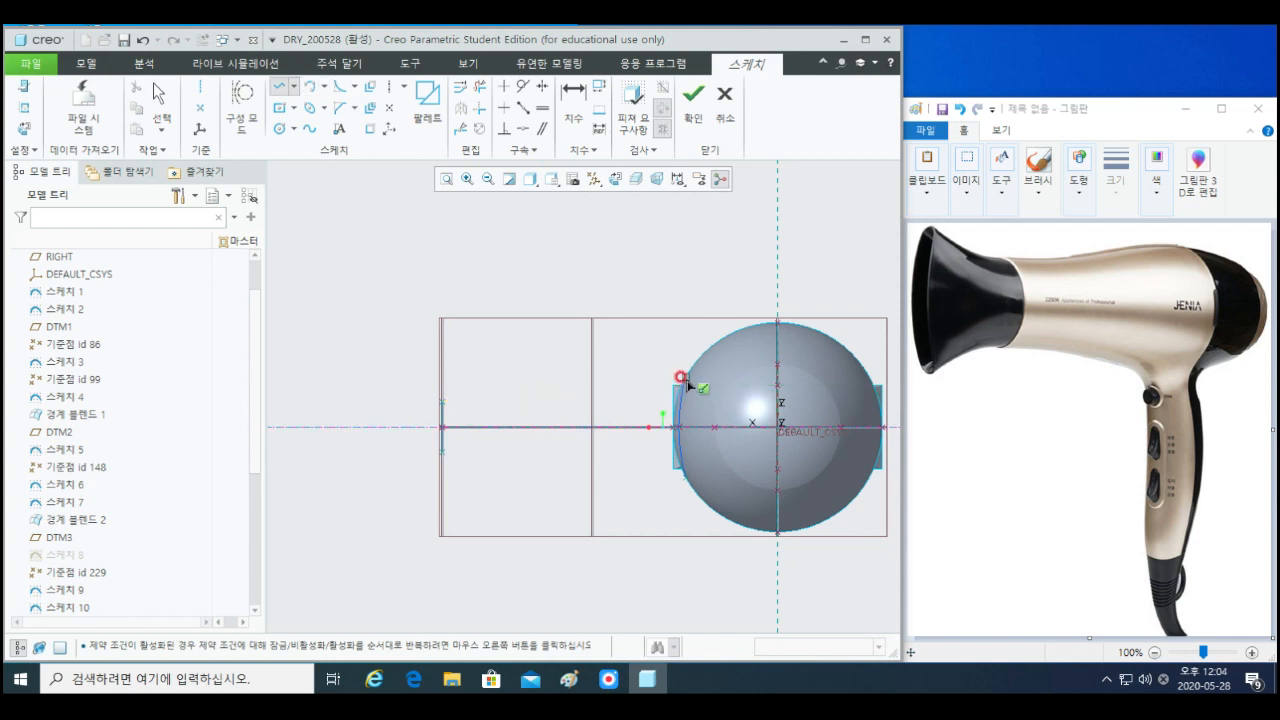
pyautogui.click(687, 380)
pyautogui.click(585, 379)
pyautogui.middleClick(605, 430)
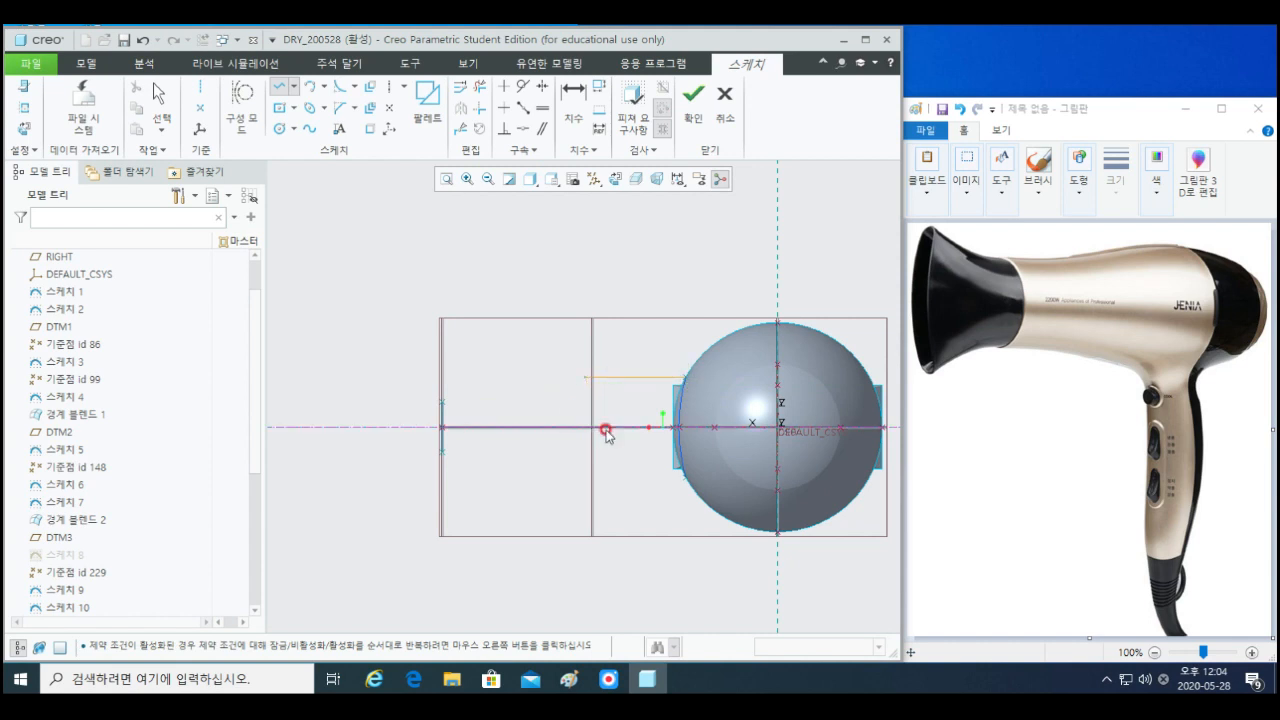
pyautogui.click(443, 404)
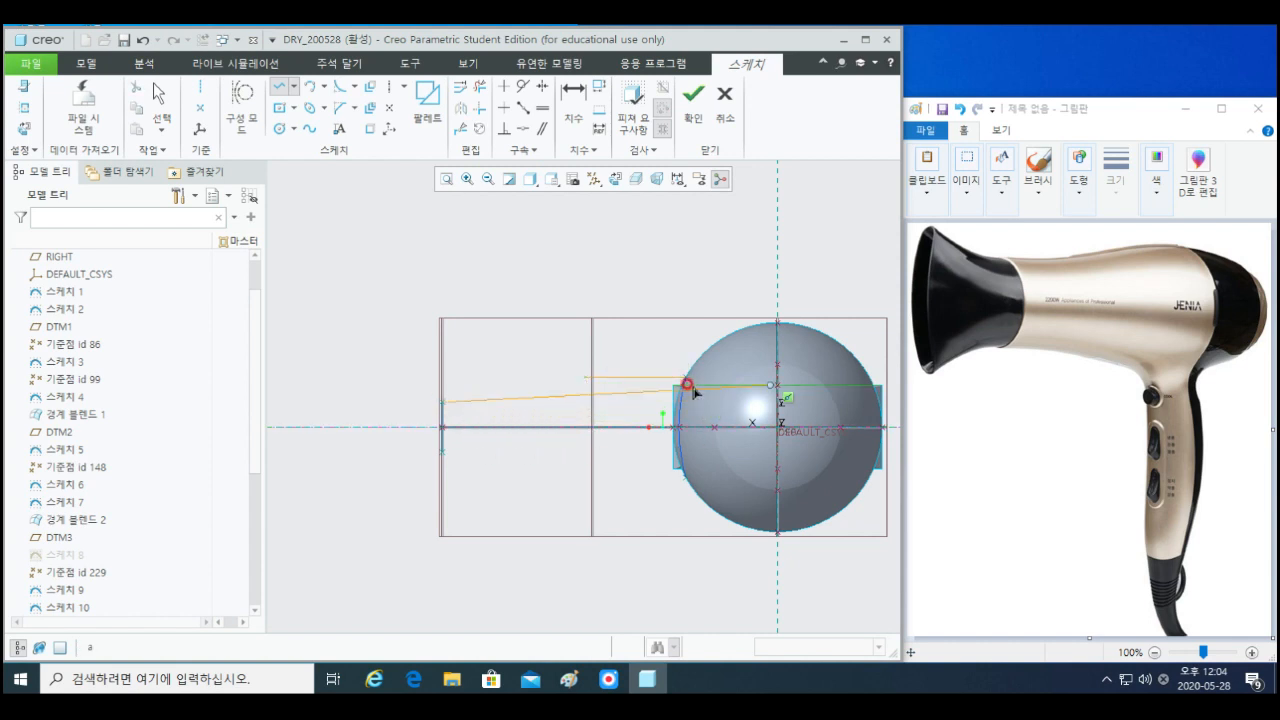
pyautogui.middleClick(600, 450)
# - Draw an arc from the body's upper side datum point to the end circle's upper side point, tangent to the guide line
pyautogui.click(301, 90)
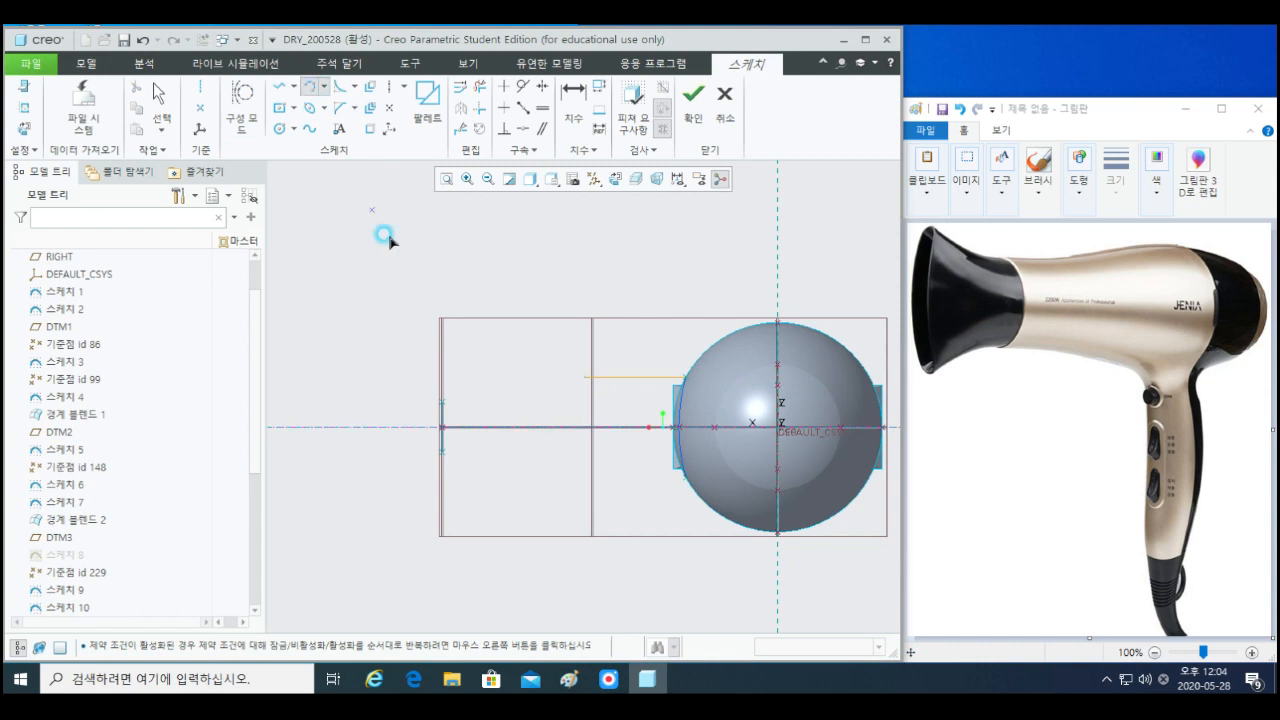
pyautogui.click(684, 382)
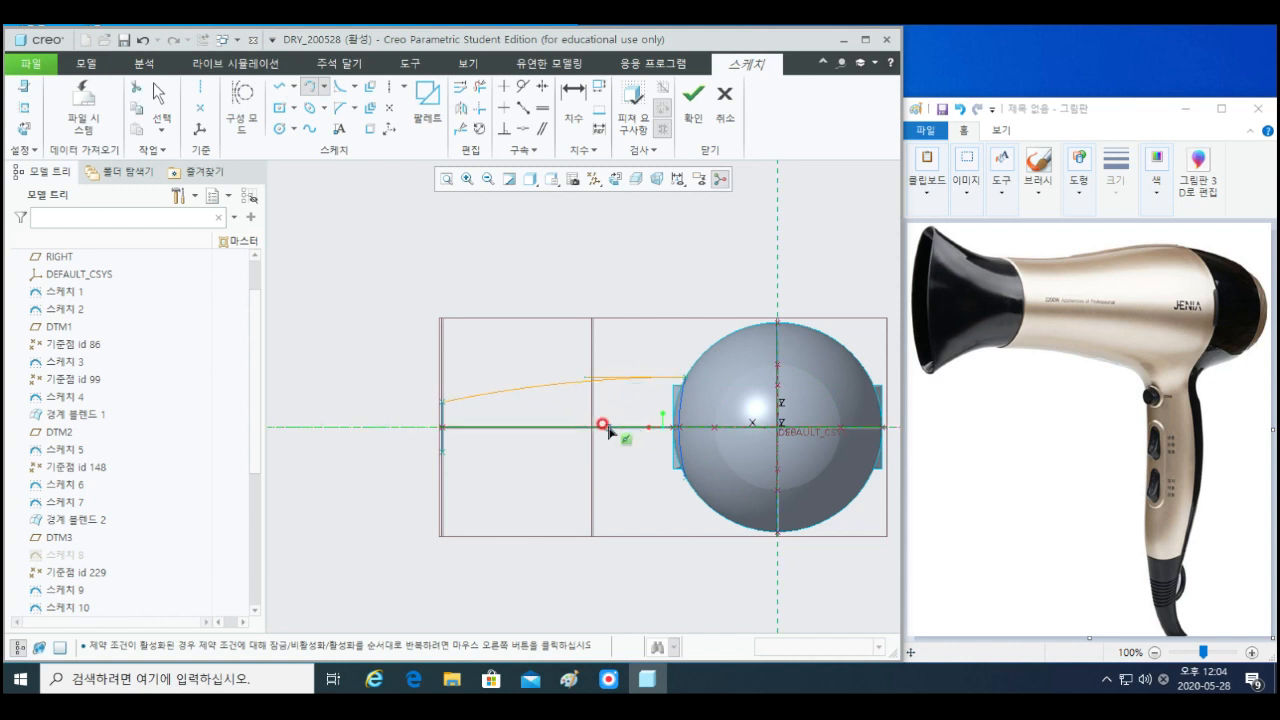
pyautogui.middleClick(608, 430)
# - Delete the horizontal guide line beside the handle's side arc
pyautogui.scroll(-4, 574, 379)
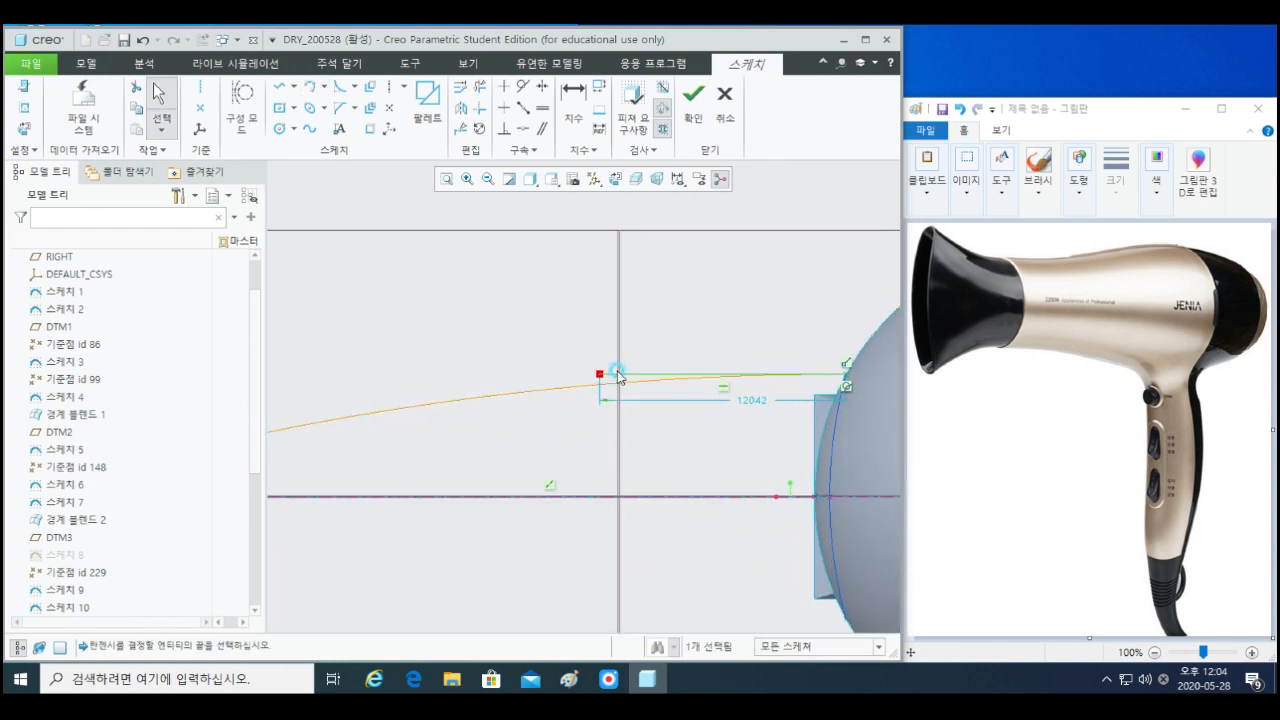
pyautogui.press('Delete')
pyautogui.scroll(4, 621, 436)
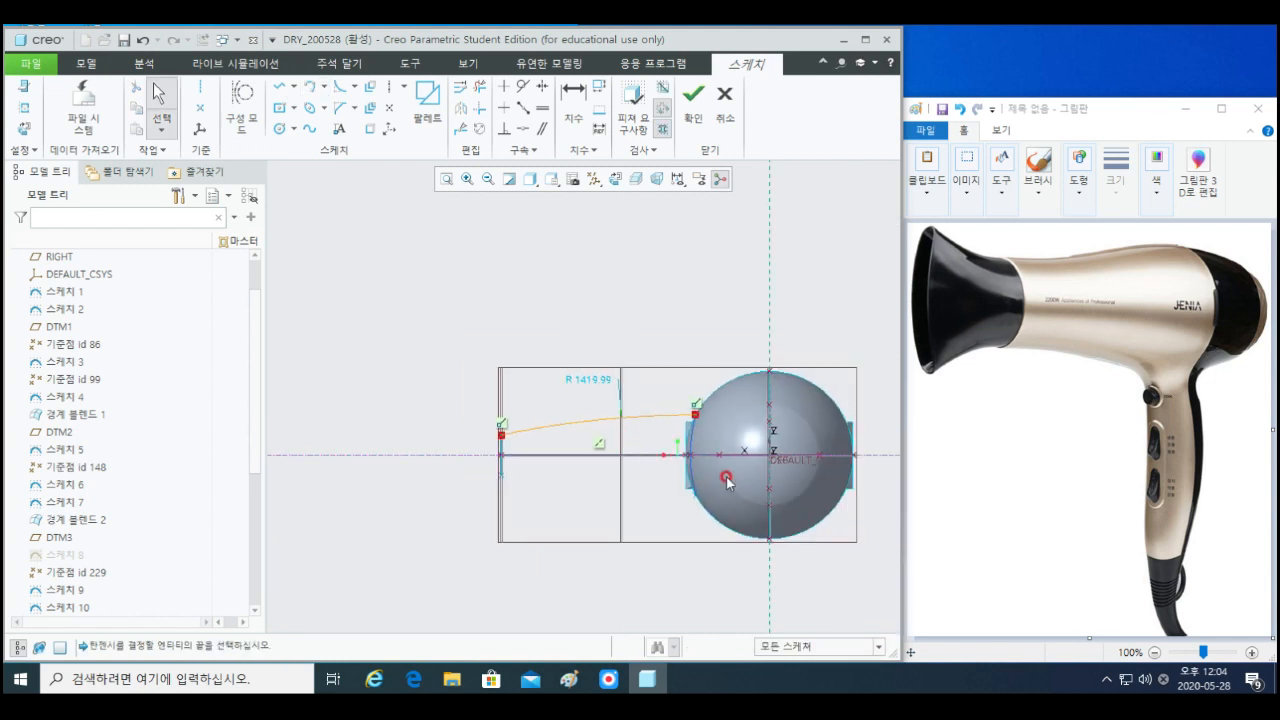
# - Mirror the handle's side arc about the horizontal centerline
pyautogui.click(557, 419)
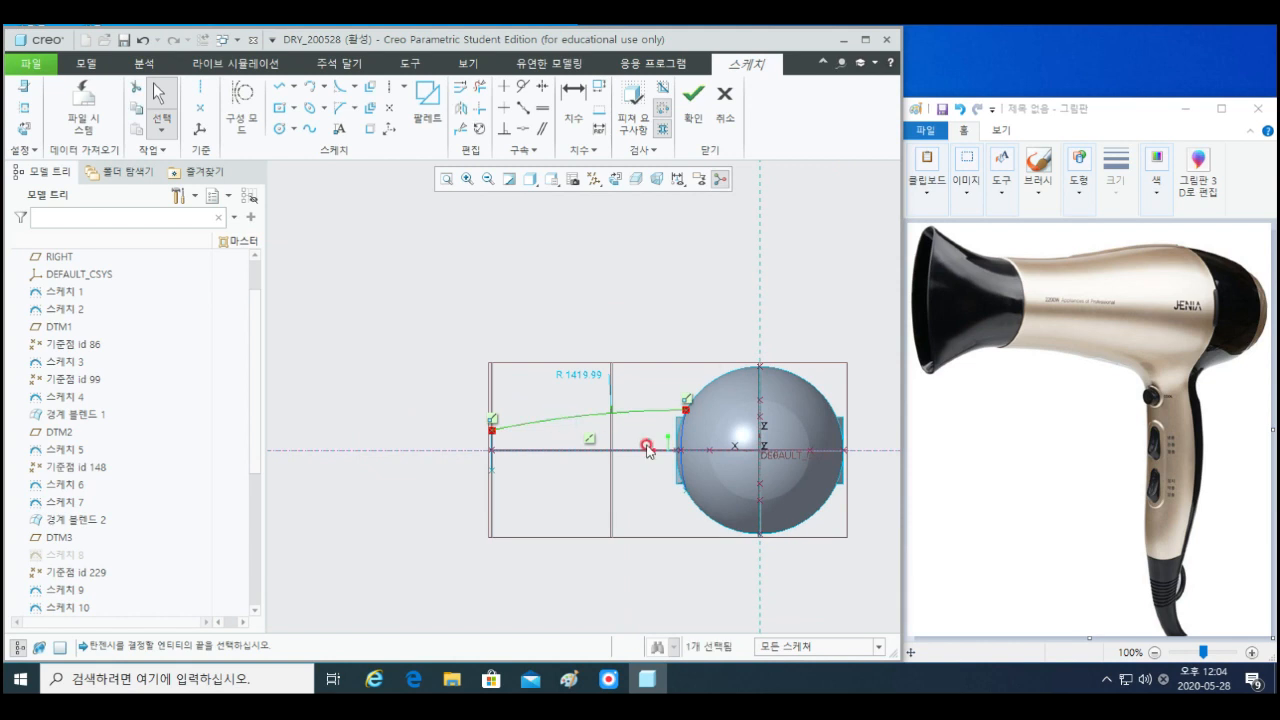
pyautogui.click(461, 108)
pyautogui.click(544, 451)
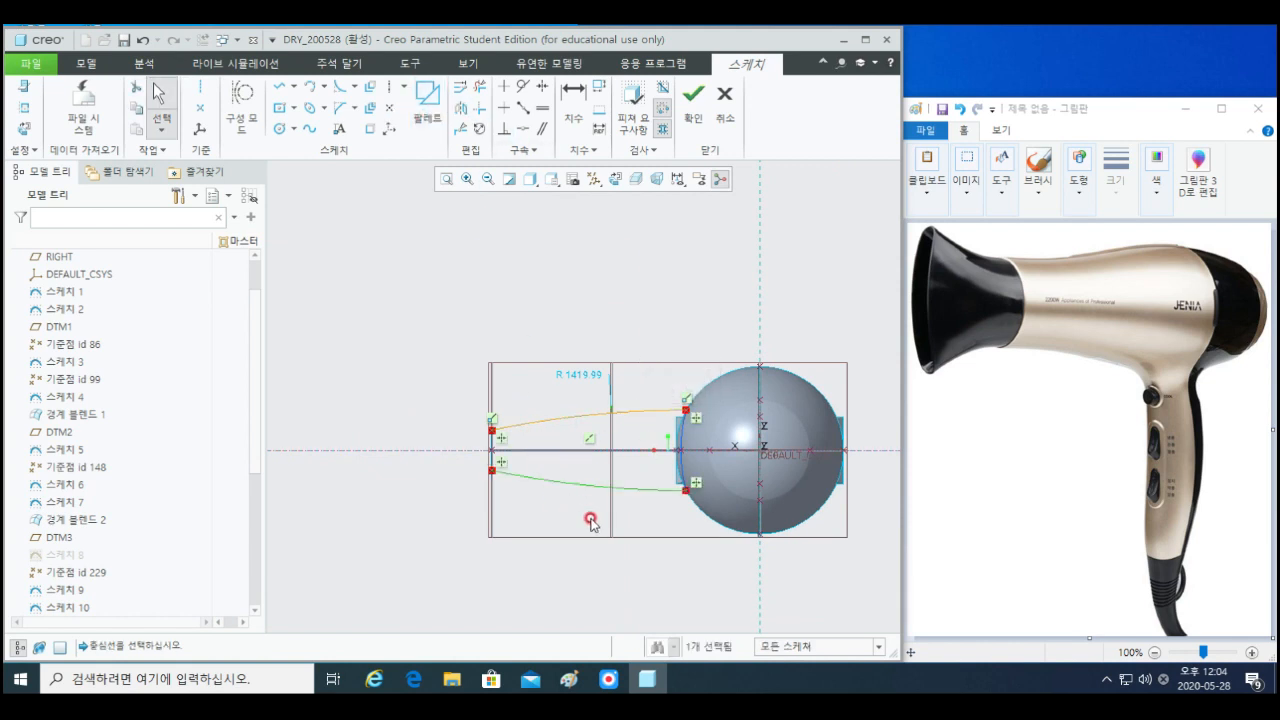
# - Finish the sketch containing the handle's two side arcs and clear the selection
pyautogui.moveTo(619, 502)
pyautogui.mouseDown(button='middle')
pyautogui.moveTo(565, 446)
pyautogui.moveTo(586, 517)
pyautogui.moveTo(580, 591)
pyautogui.moveTo(614, 633)
pyautogui.moveTo(665, 406)
pyautogui.mouseUp(button='middle')
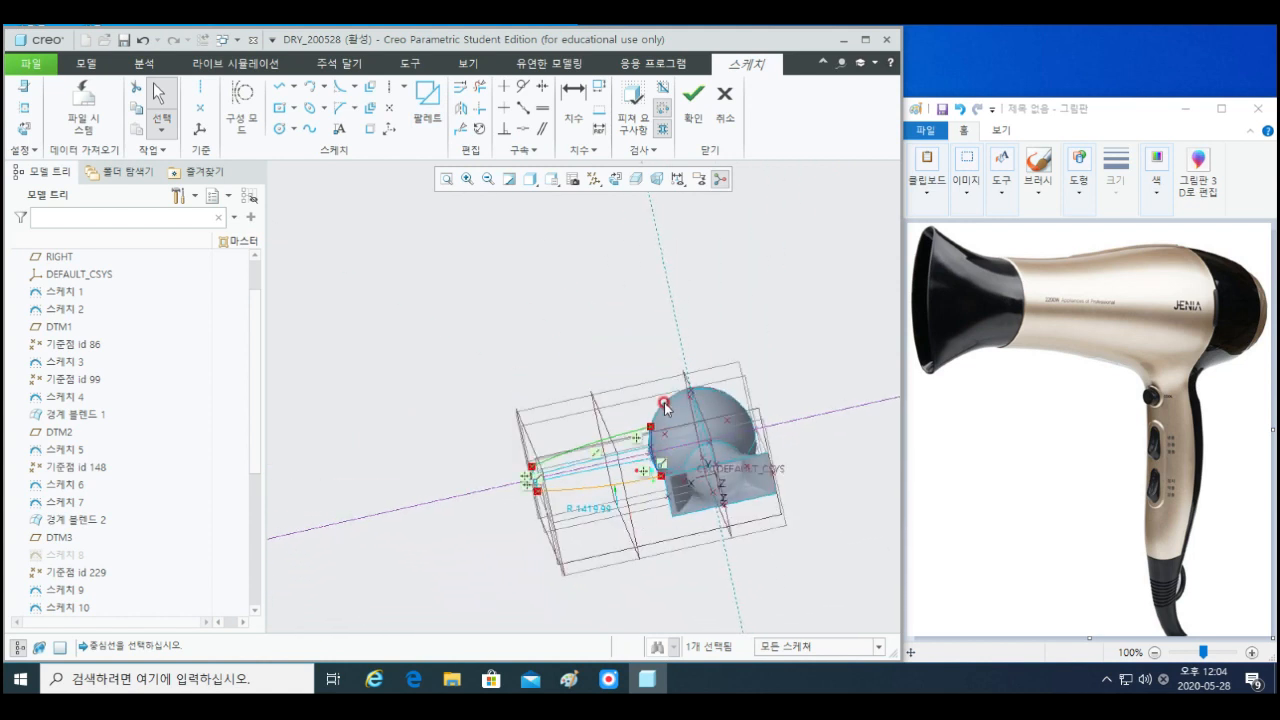
pyautogui.click(692, 100)
pyautogui.moveTo(617, 490); pyautogui.dragTo(641, 530, button='middle')
pyautogui.click(510, 376)
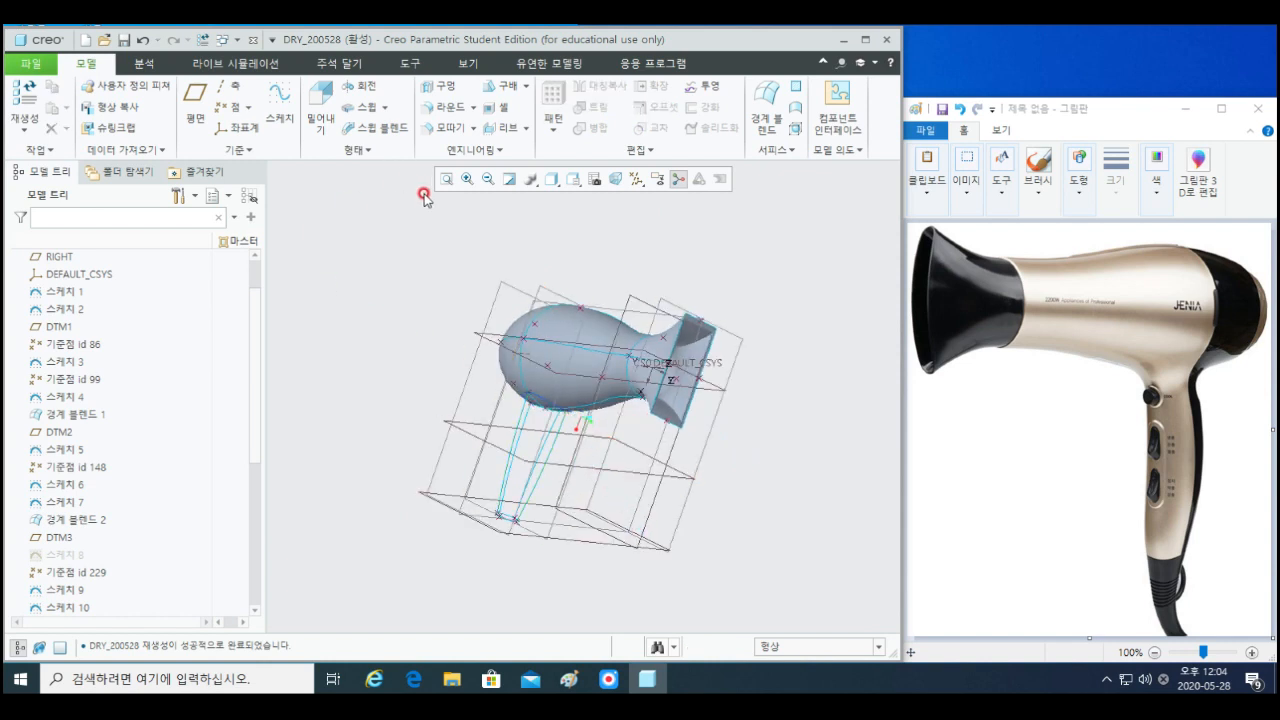
# - Start a Boundary Blend for the handle, using the projected curve on the body and the end circle as first-direction chains
pyautogui.click(767, 100)
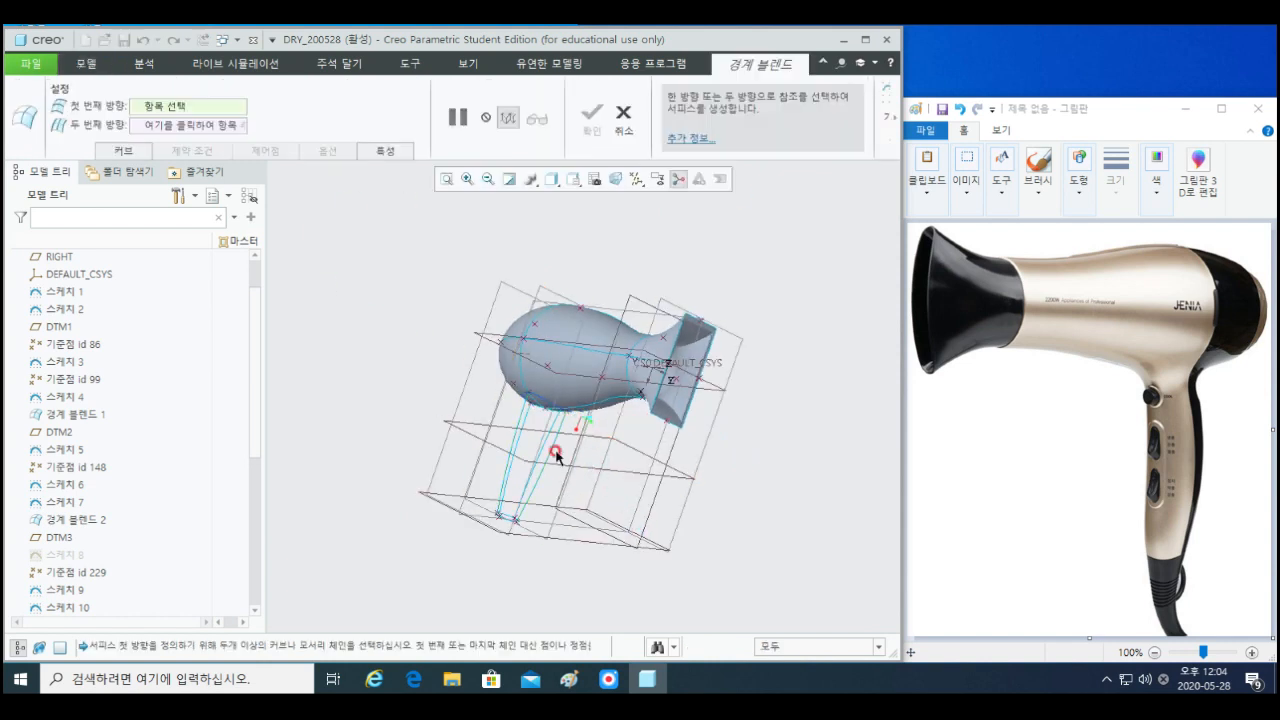
pyautogui.scroll(3, 554, 440)
pyautogui.scroll(2, 556, 375)
pyautogui.click(556, 408)
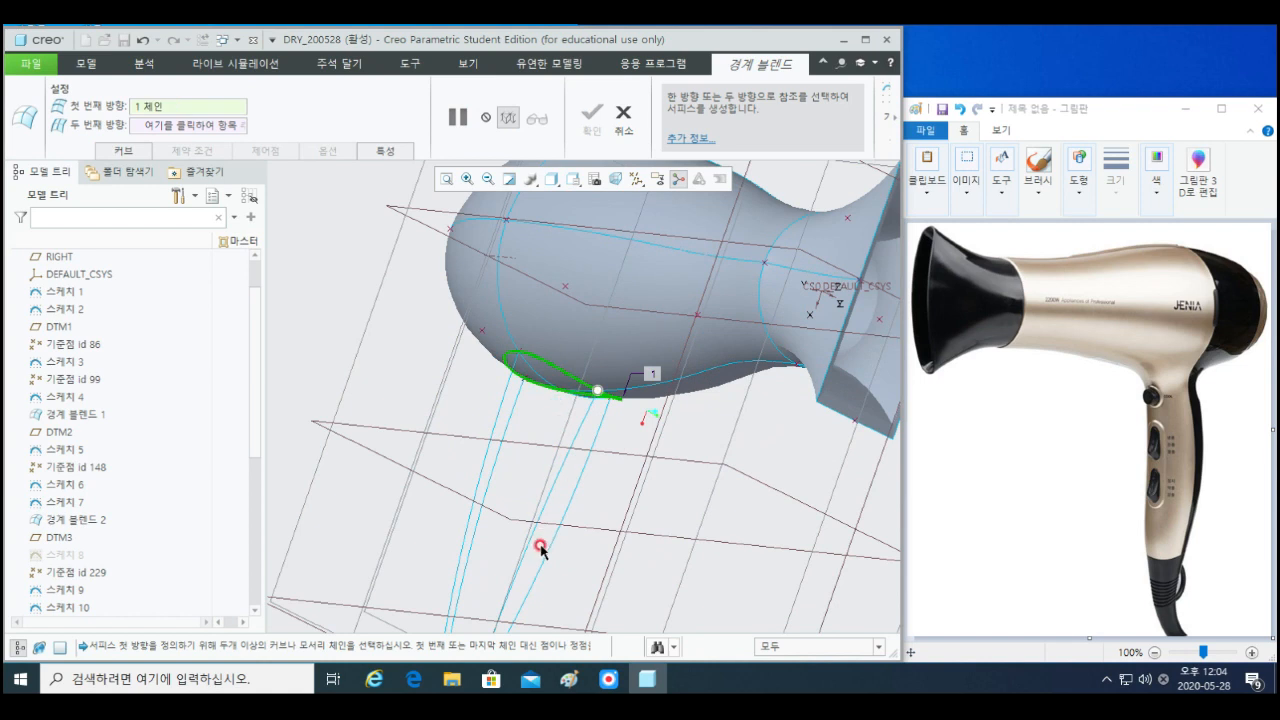
pyautogui.keyDown('shift'); pyautogui.moveTo(538, 550); pyautogui.dragTo(570, 368, button='middle'); pyautogui.keyUp('shift')
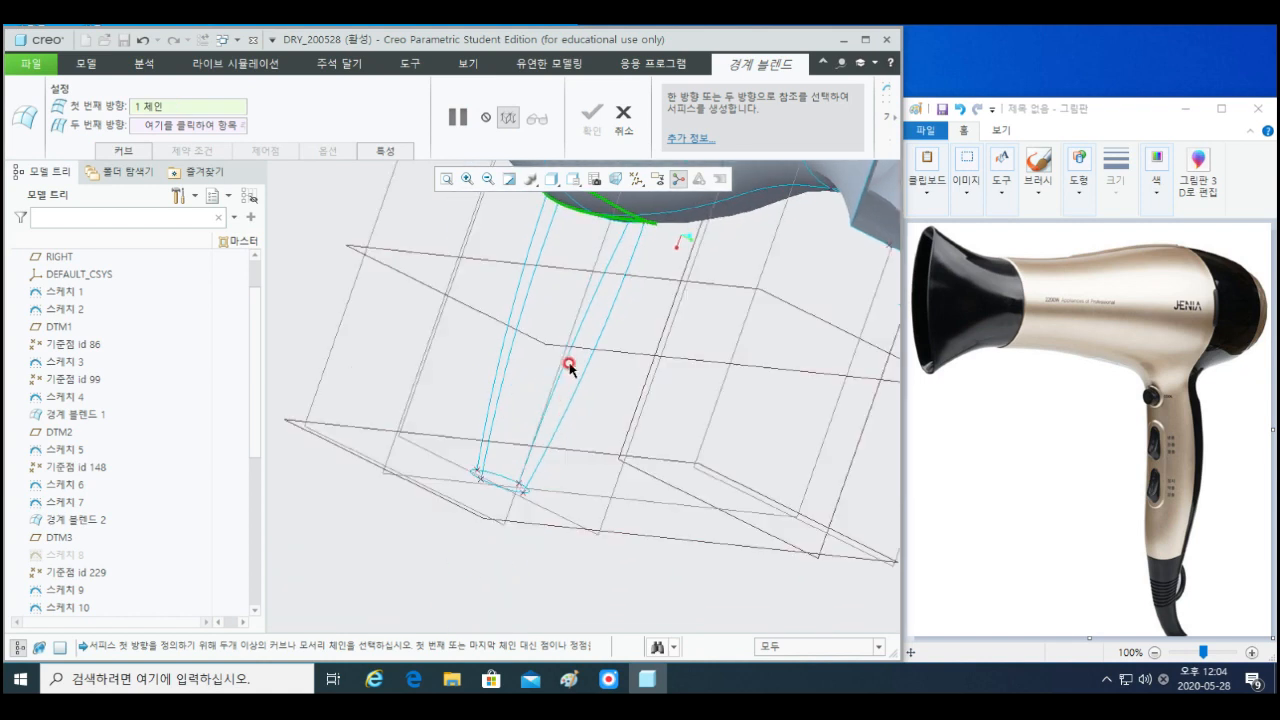
pyautogui.keyDown('ctrl'); pyautogui.click(497, 470); pyautogui.keyUp('ctrl')
pyautogui.scroll(-3, 497, 470)
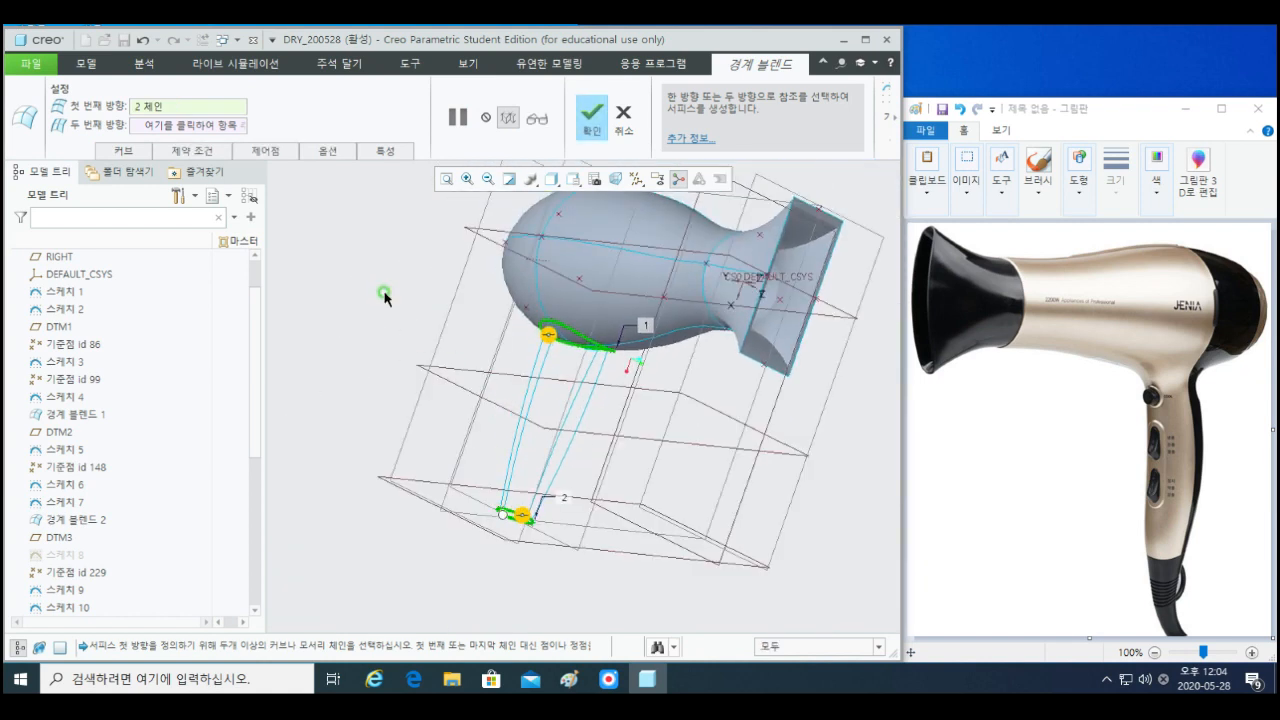
# - Add the handle's four profile arcs as second-direction chains and complete the boundary blend
pyautogui.rightClick(385, 297)
pyautogui.click(457, 318)
pyautogui.scroll(2, 537, 375)
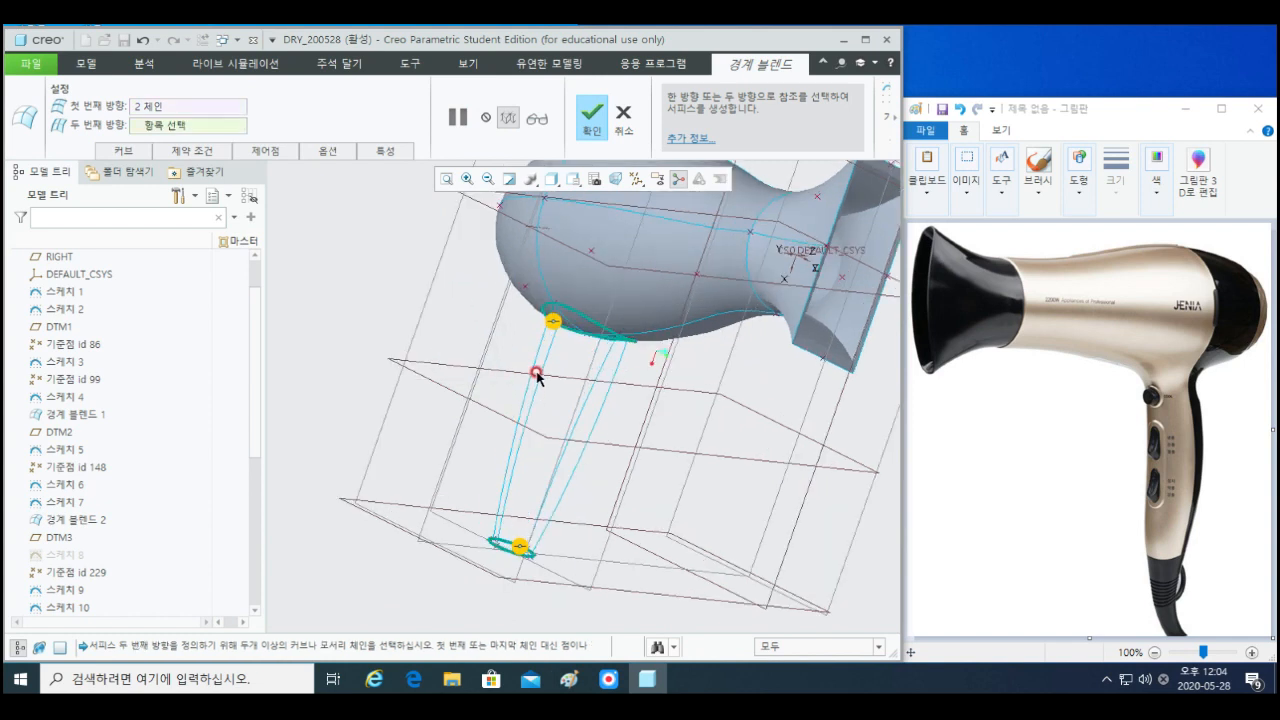
pyautogui.click(541, 376)
pyautogui.moveTo(541, 376); pyautogui.dragTo(572, 389, button='middle')
pyautogui.keyDown('ctrl'); pyautogui.click(517, 346); pyautogui.keyUp('ctrl')
pyautogui.keyDown('ctrl'); pyautogui.click(570, 350); pyautogui.keyUp('ctrl')
pyautogui.keyDown('ctrl'); pyautogui.click(553, 331); pyautogui.keyUp('ctrl')
pyautogui.scroll(-6, 572, 391)
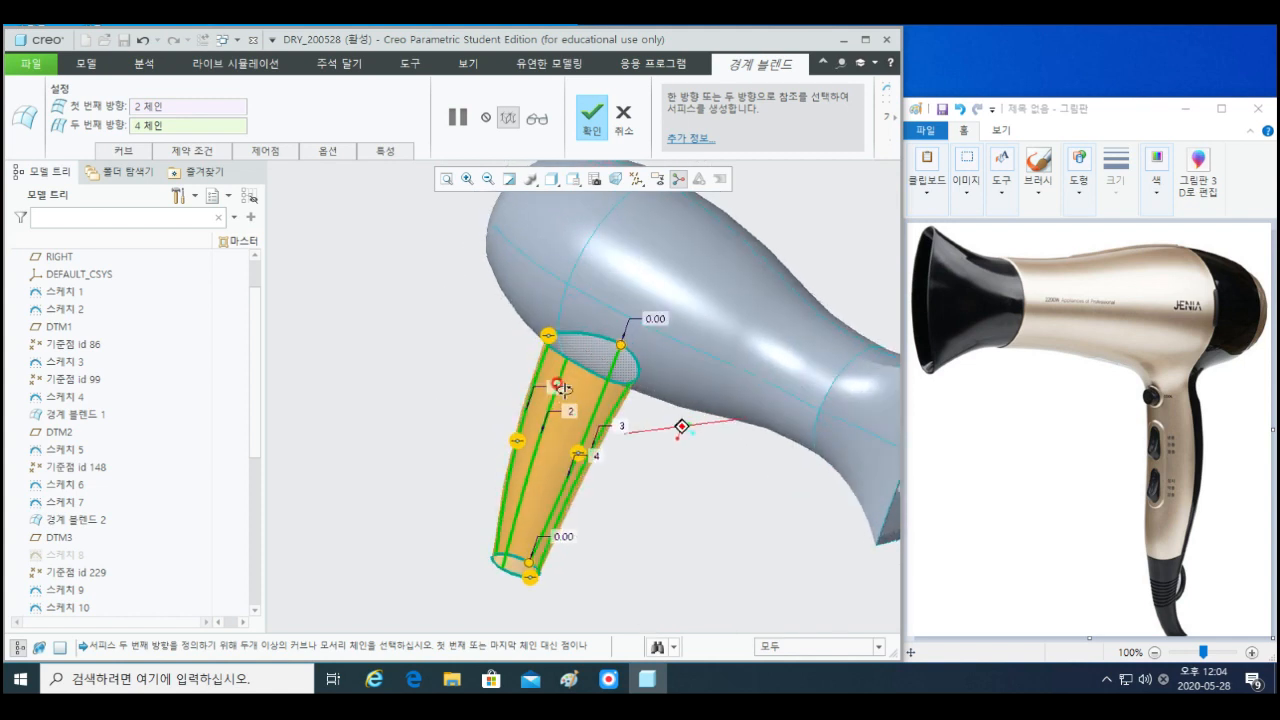
pyautogui.keyDown('shift'); pyautogui.moveTo(645, 500); pyautogui.dragTo(594, 378, button='middle'); pyautogui.keyUp('shift')
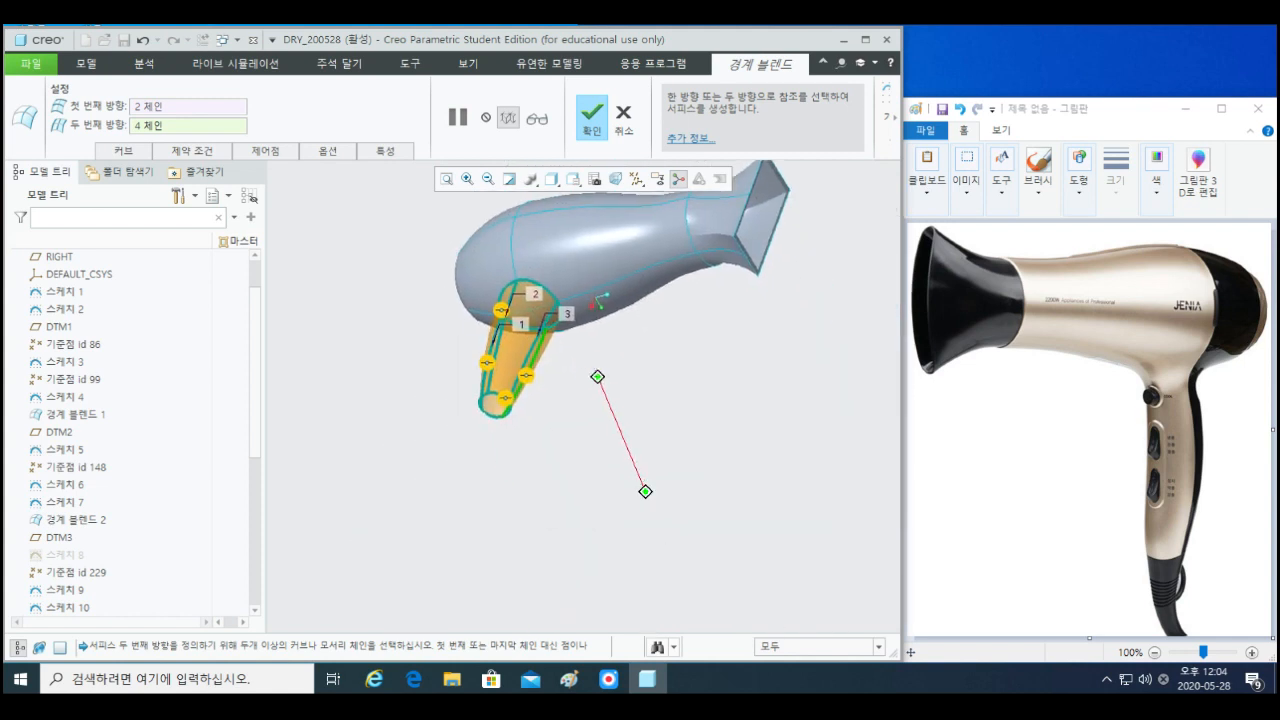
pyautogui.middleClick(630, 473)
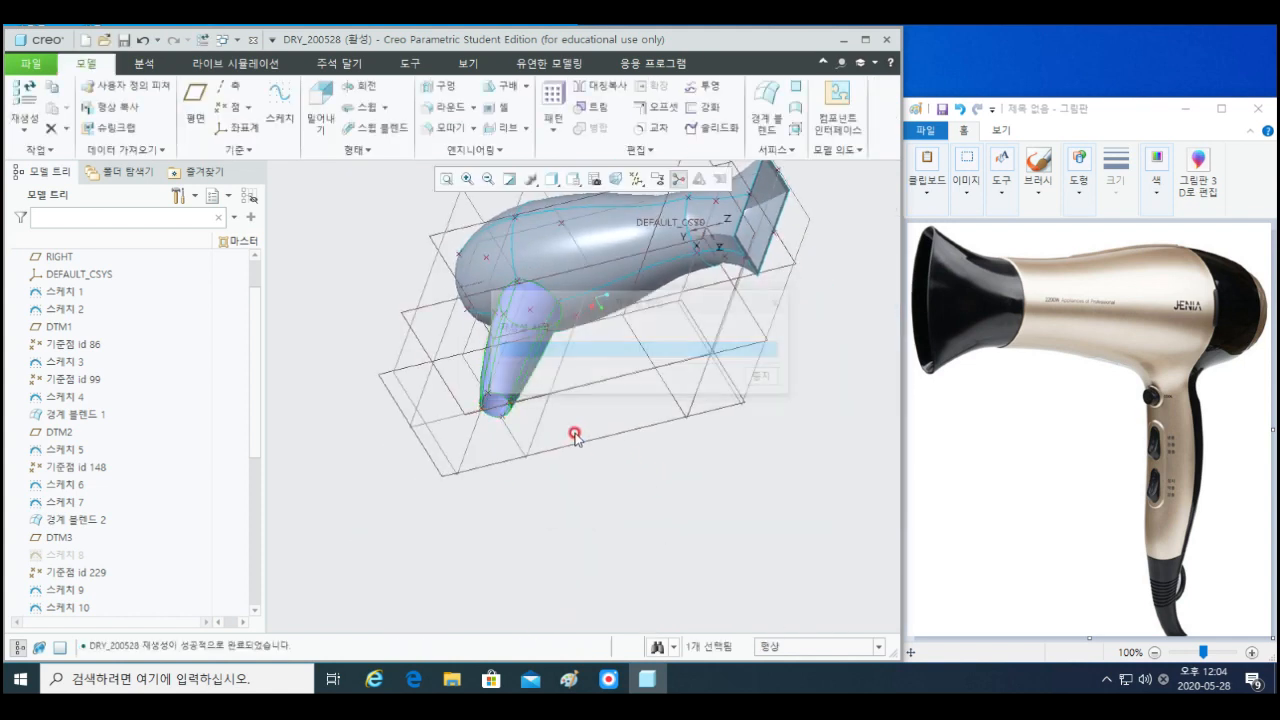
# - Try thickening the handle's blended surface inward by 5, and undo the thickening
pyautogui.moveTo(574, 434); pyautogui.dragTo(586, 406, button='middle')
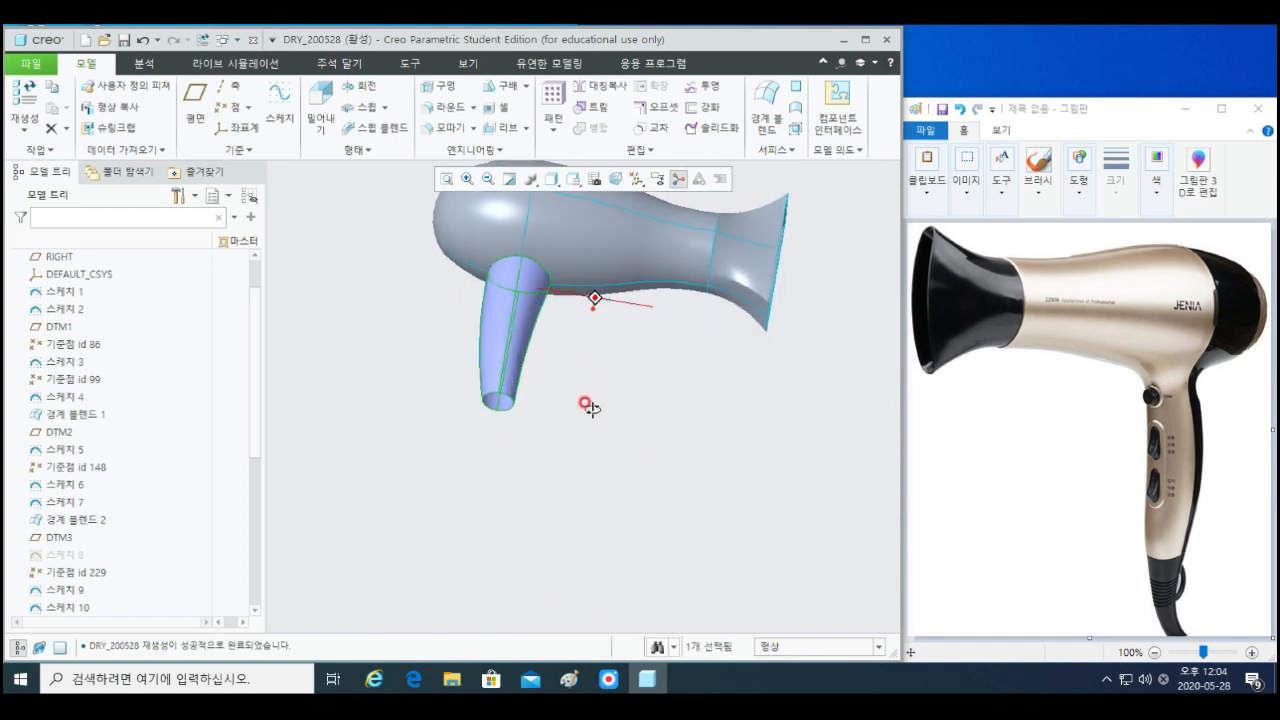
pyautogui.click(524, 330)
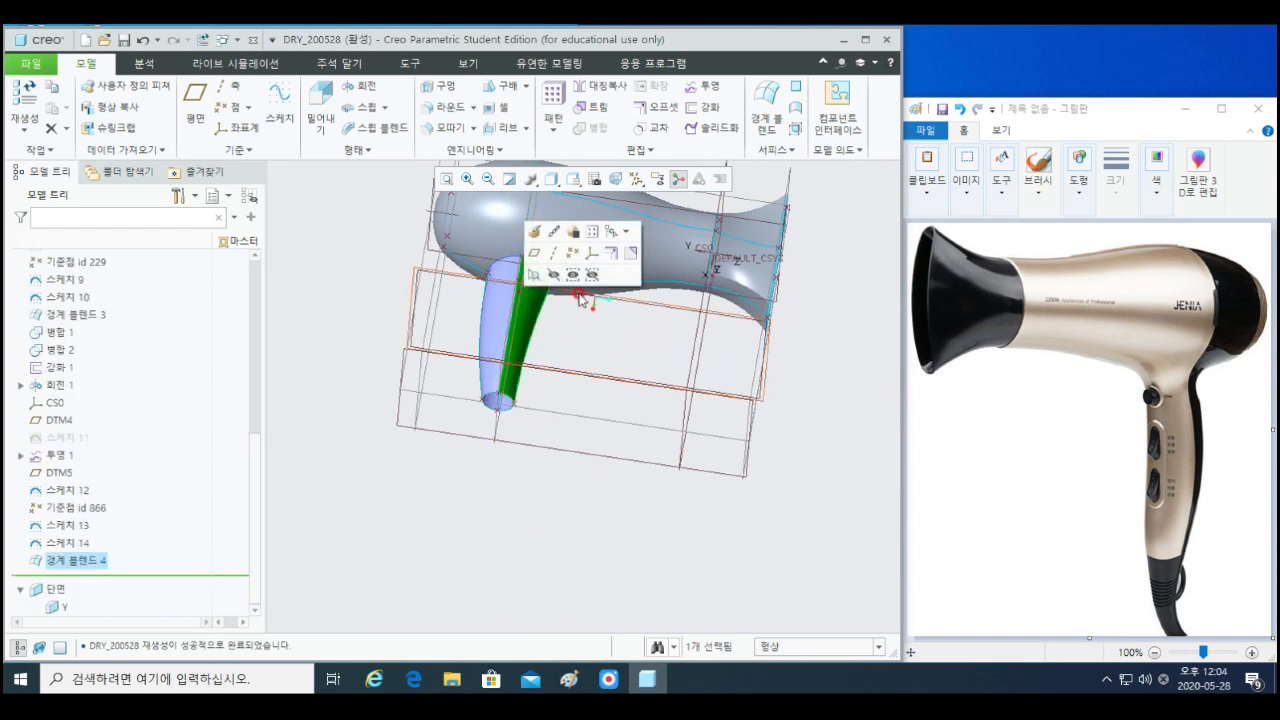
pyautogui.click(707, 113)
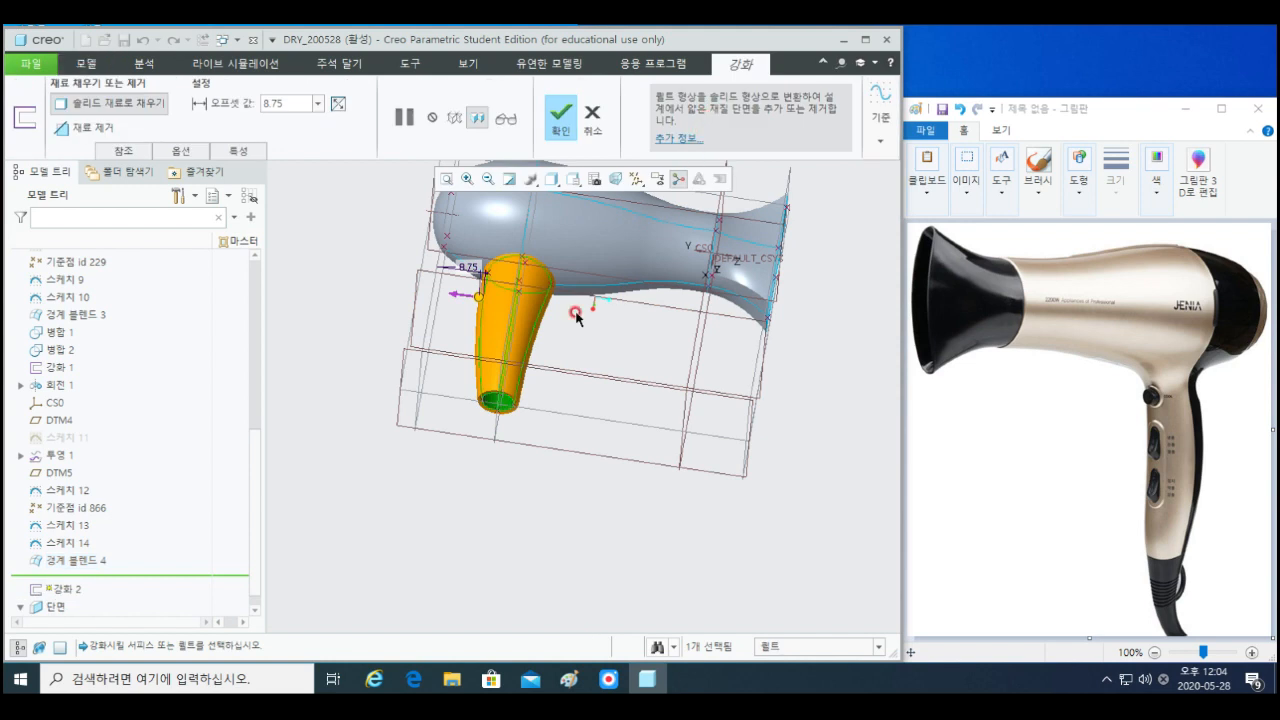
pyautogui.click(459, 296)
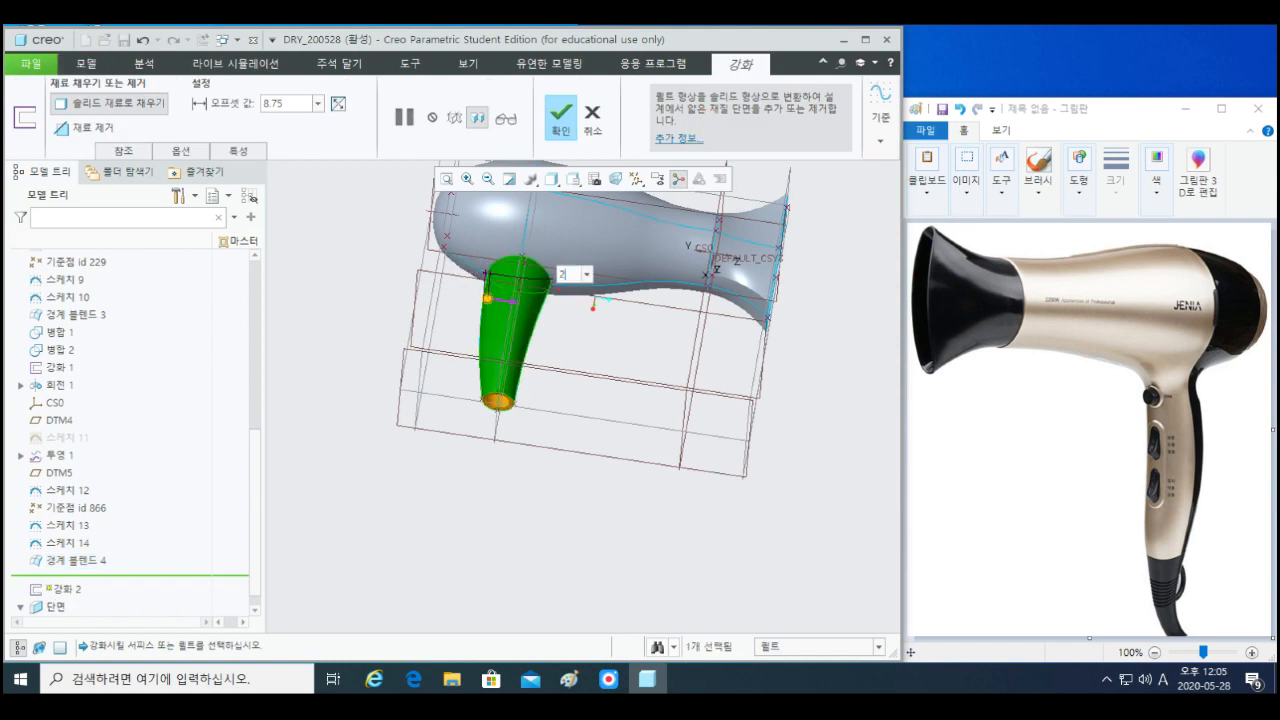
pyautogui.write('5')
pyautogui.press('Return')
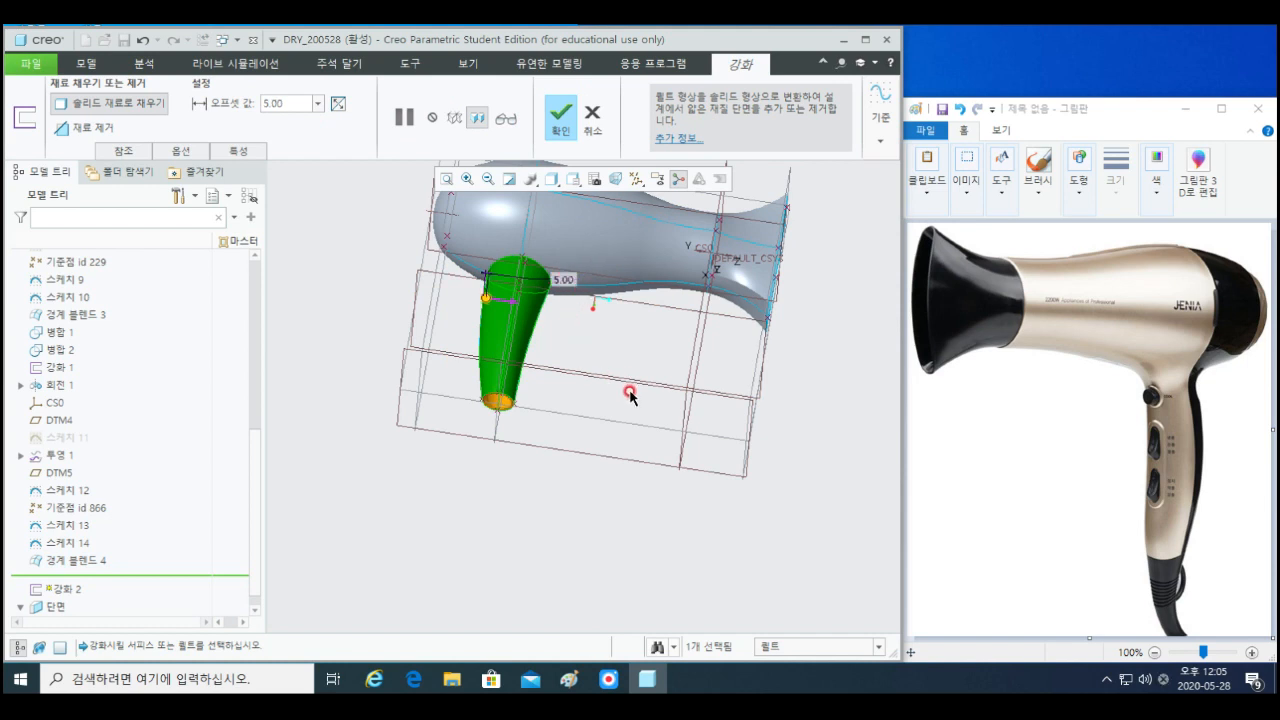
pyautogui.middleClick(569, 440)
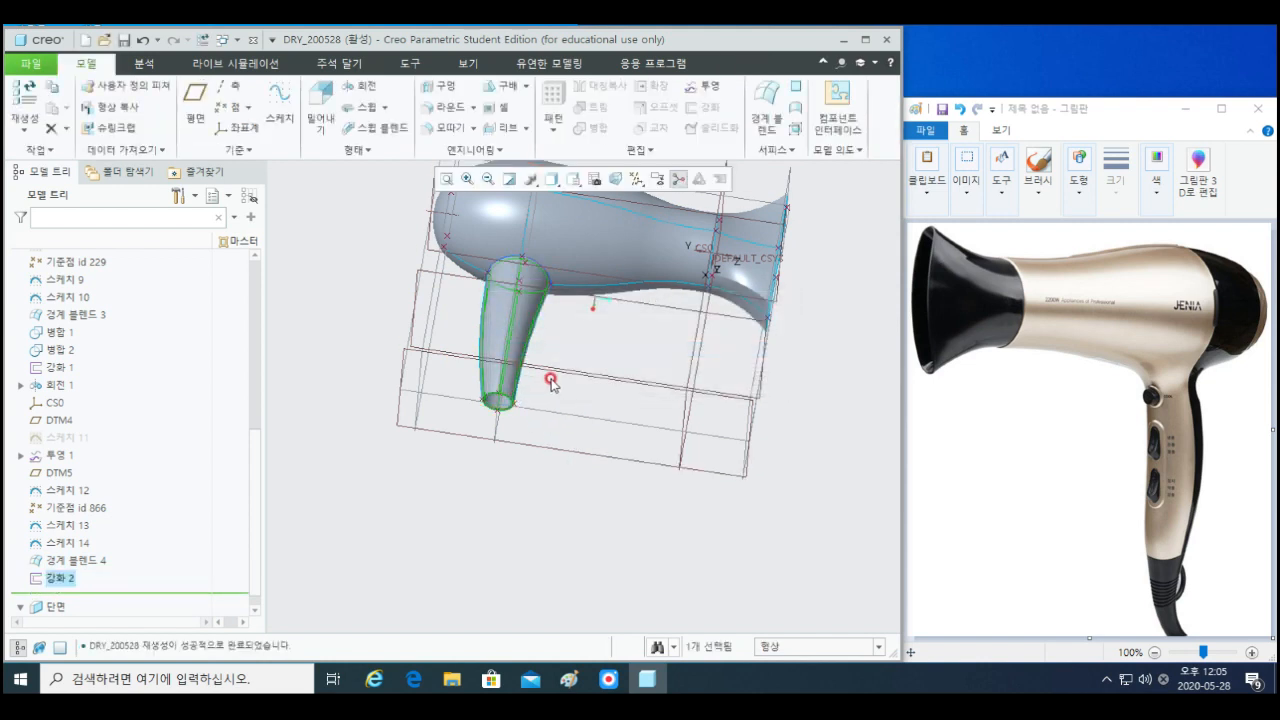
pyautogui.scroll(1, 550, 380)
pyautogui.hotkey('ctrl', 'z')
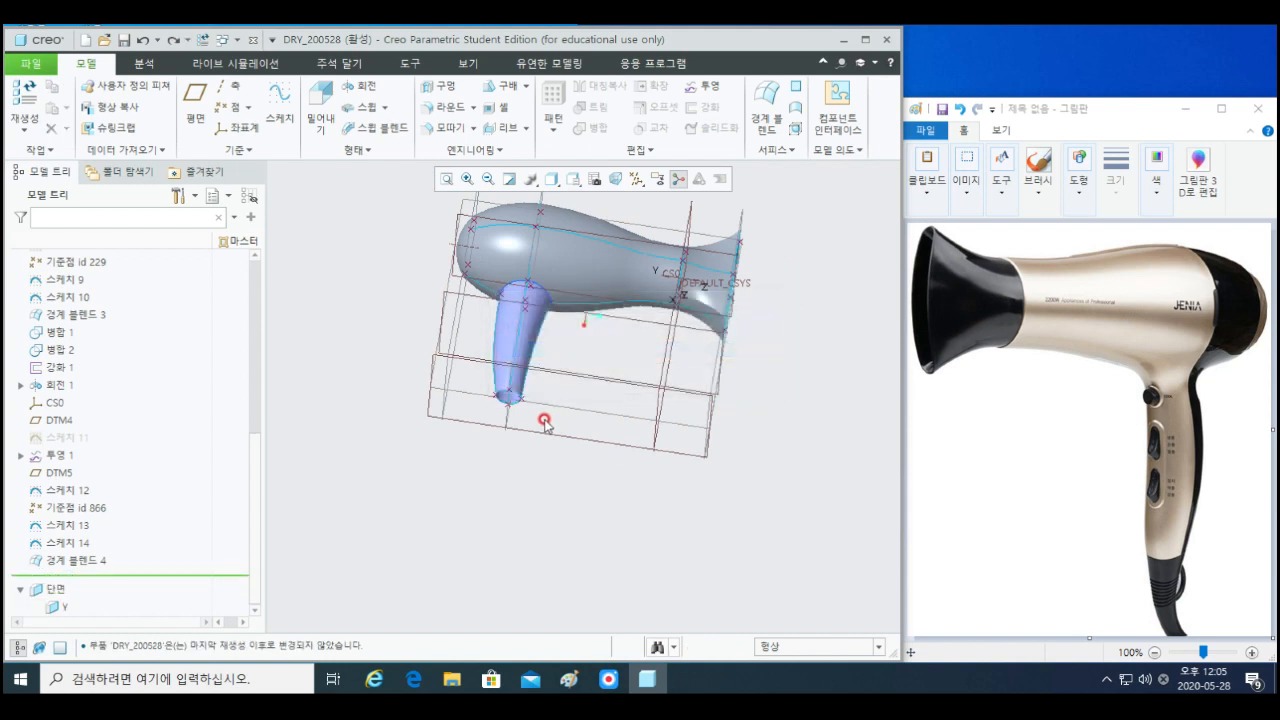
# - Create a Fill surface from the end circle sketch to close the handle's lower end
pyautogui.click(805, 90)
pyautogui.scroll(-3, 502, 390)
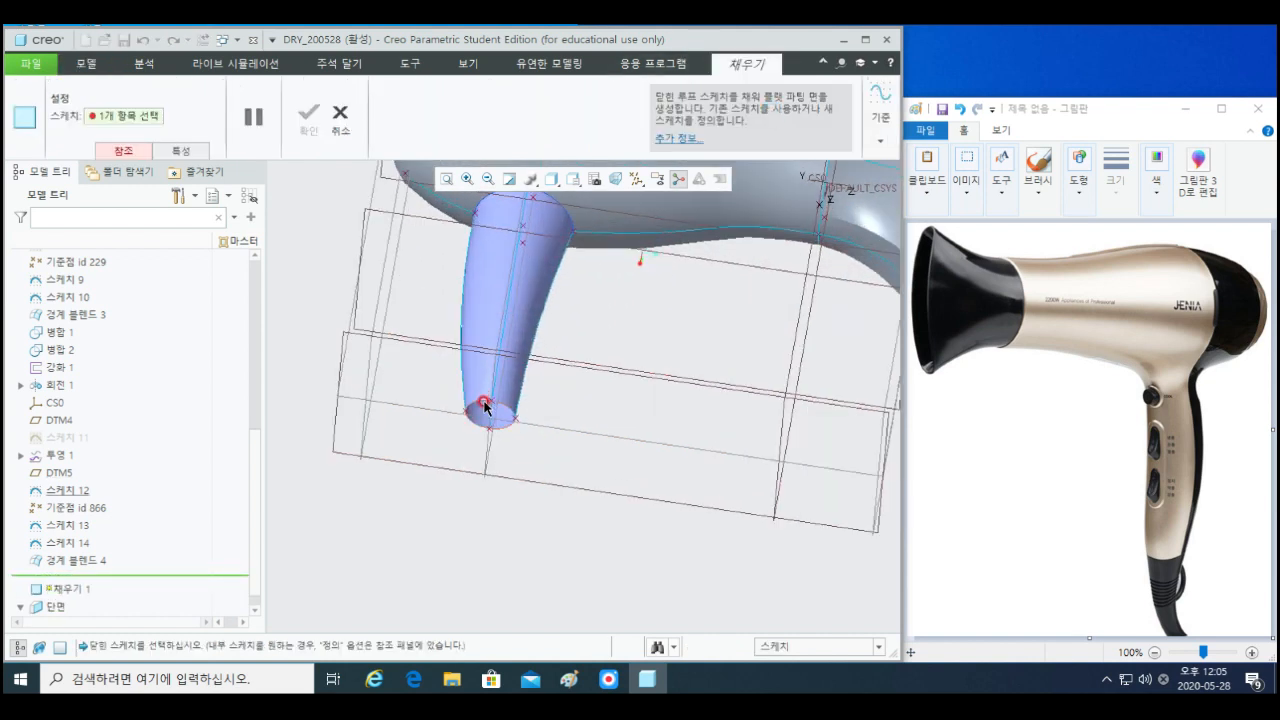
pyautogui.click(484, 407)
pyautogui.middleClick(551, 474)
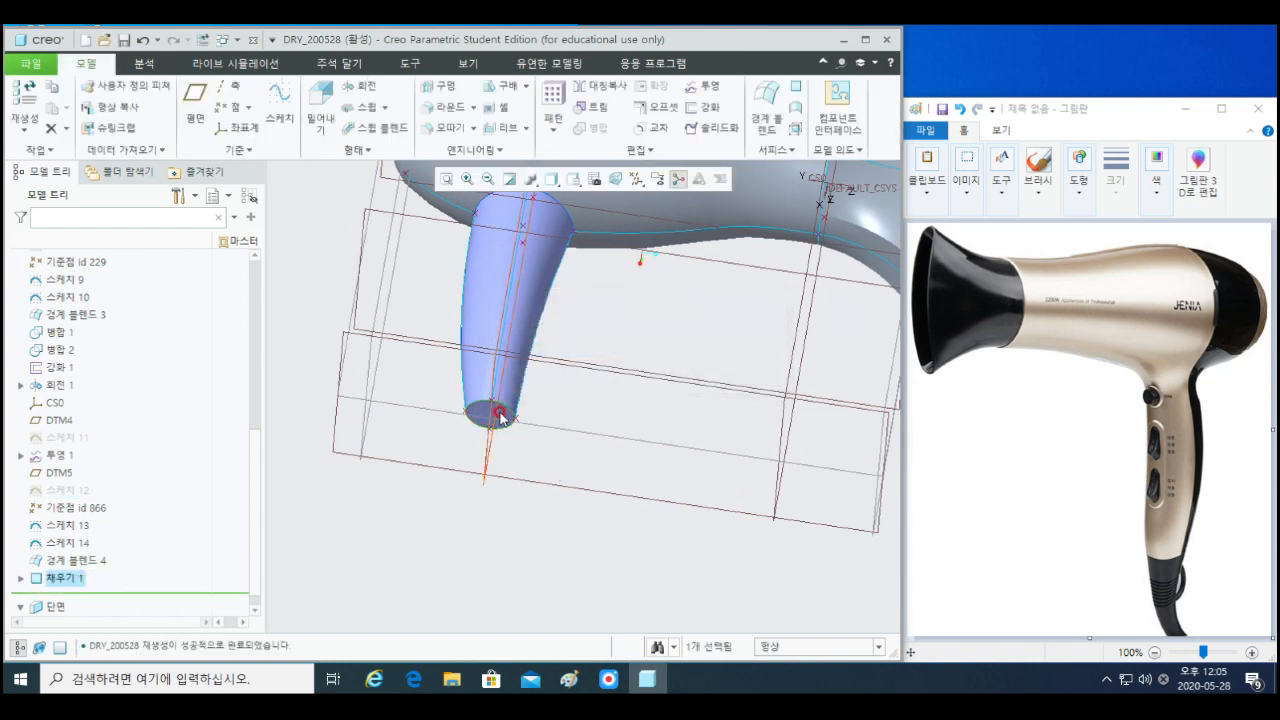
# - Merge the handle's blended surface with the fill surface at its lower end
pyautogui.click(500, 416)
pyautogui.scroll(-2, 490, 410)
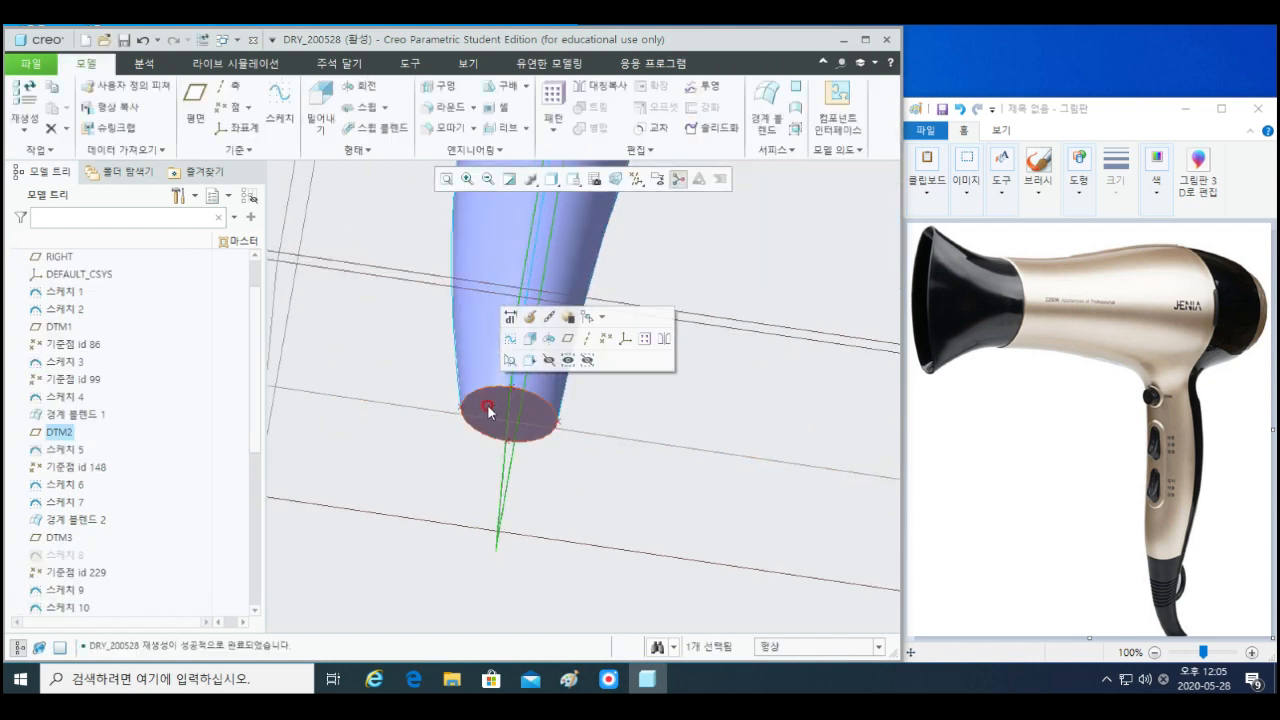
pyautogui.keyDown('ctrl'); pyautogui.click(480, 342); pyautogui.keyUp('ctrl')
pyautogui.hotkey('ctrl', 'd')
pyautogui.click(590, 127)
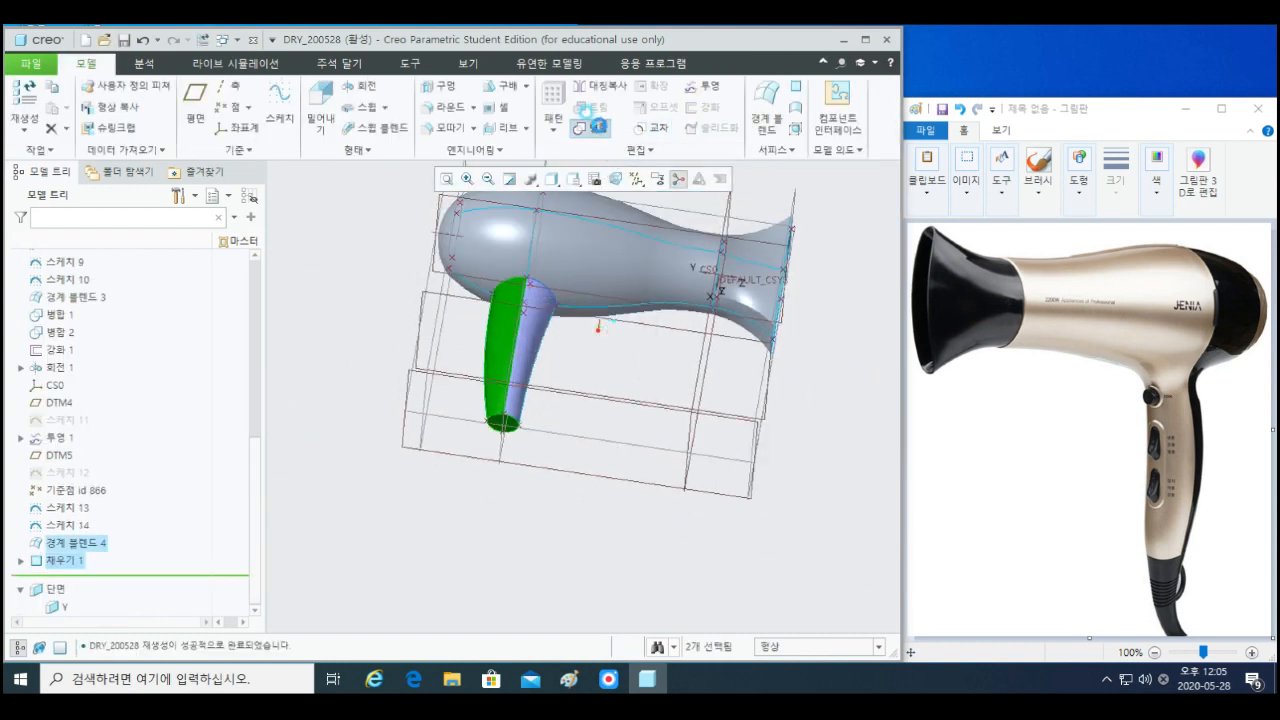
pyautogui.middleClick(563, 470)
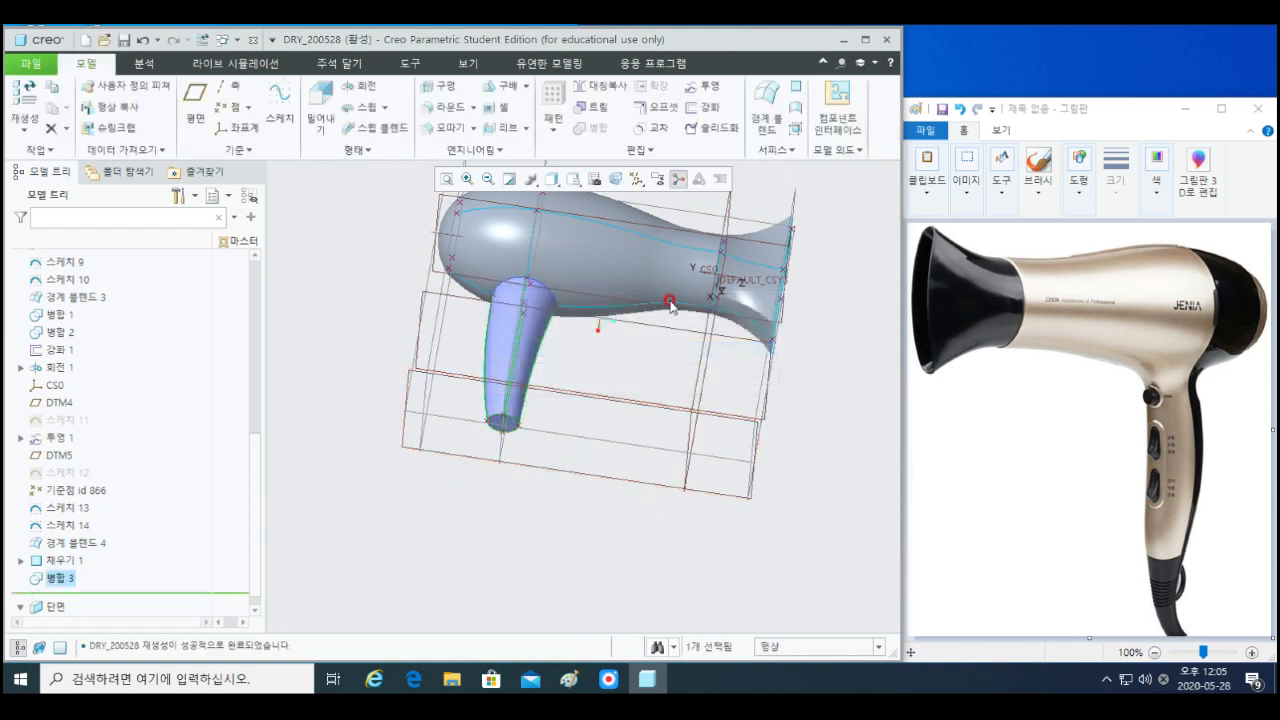
# - Thicken the merged handle quilt inward by 5
pyautogui.click(706, 110)
pyautogui.scroll(5, 530, 400)
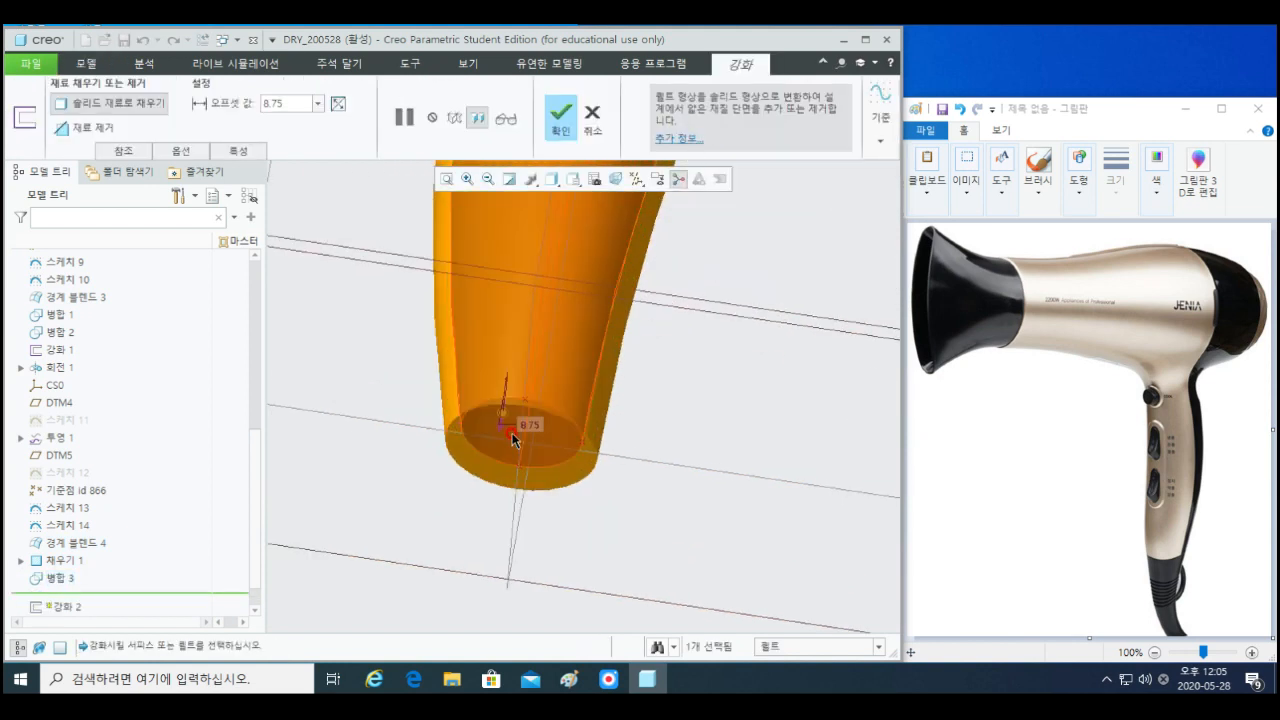
pyautogui.click(503, 426)
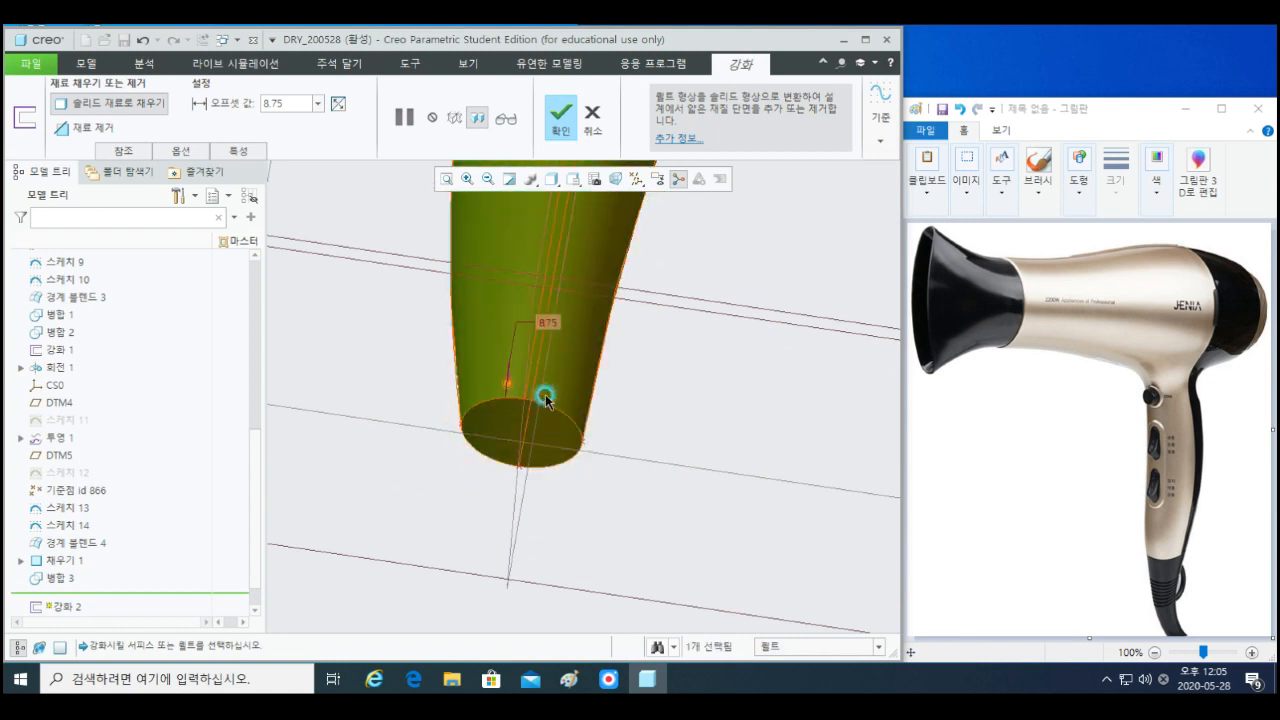
pyautogui.doubleClick(554, 323)
pyautogui.write('5')
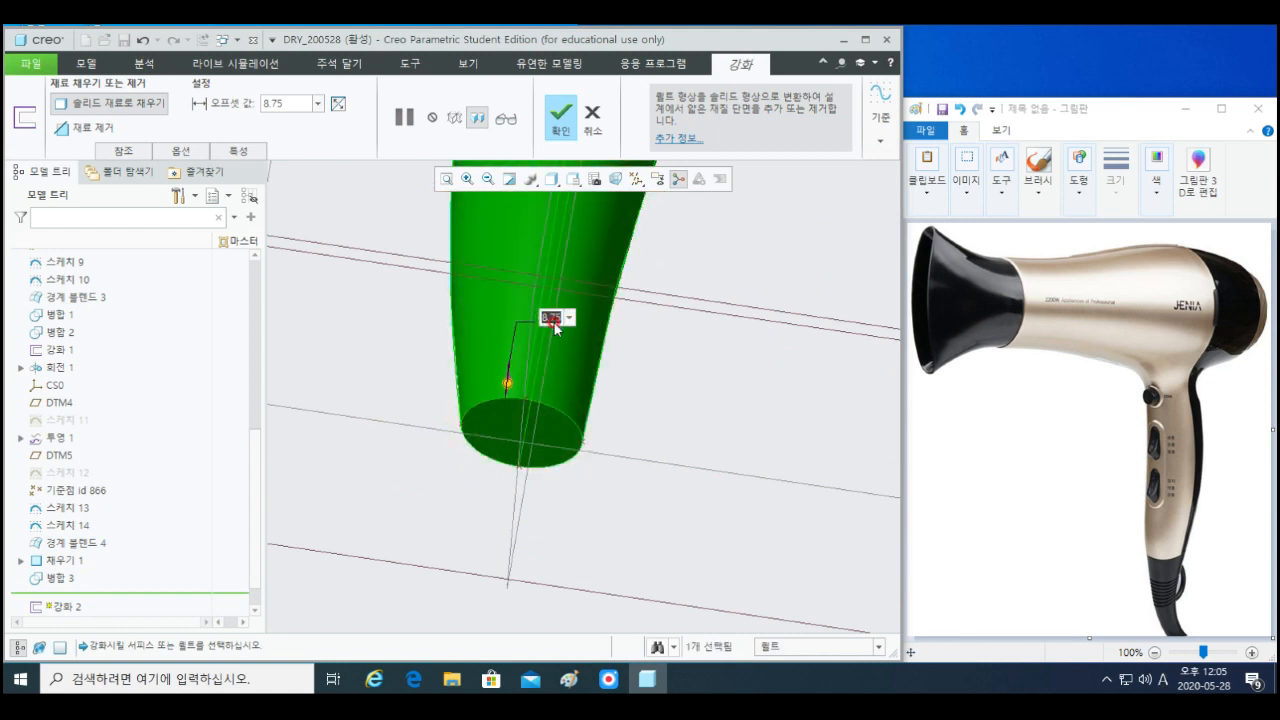
pyautogui.press('Return')
pyautogui.scroll(-6, 580, 571)
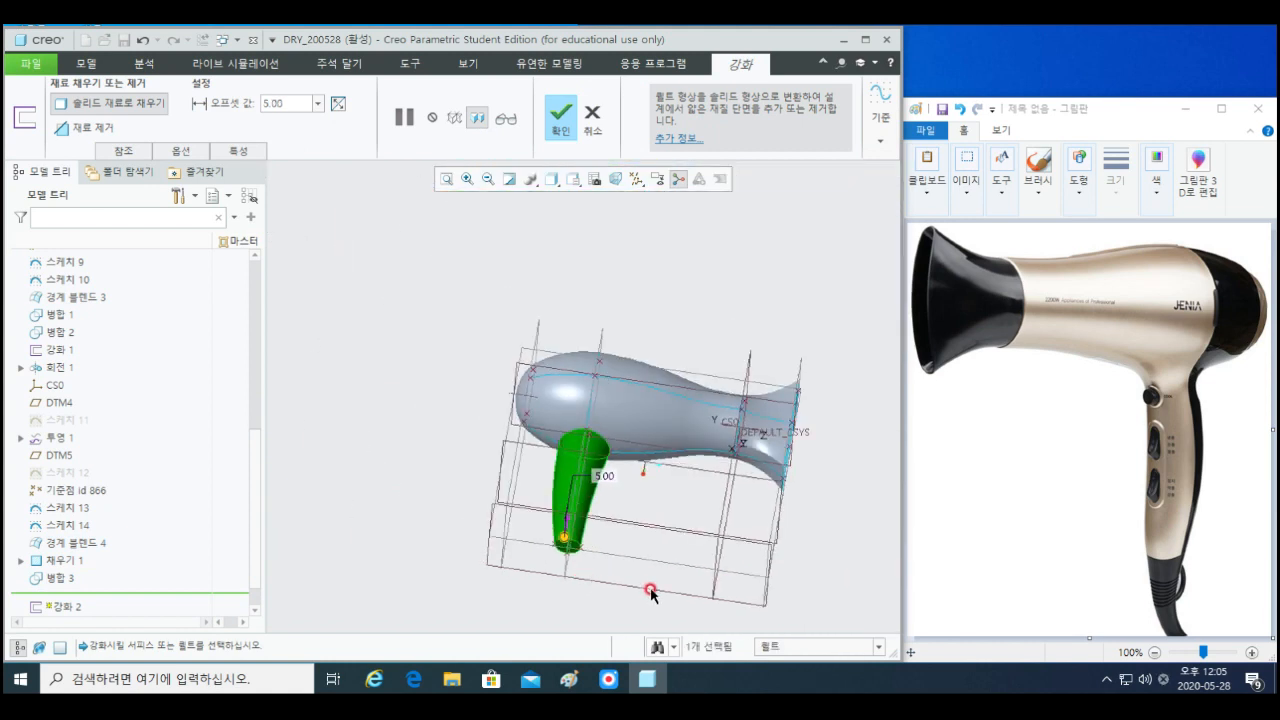
pyautogui.moveTo(721, 566); pyautogui.dragTo(575, 504, button='middle')
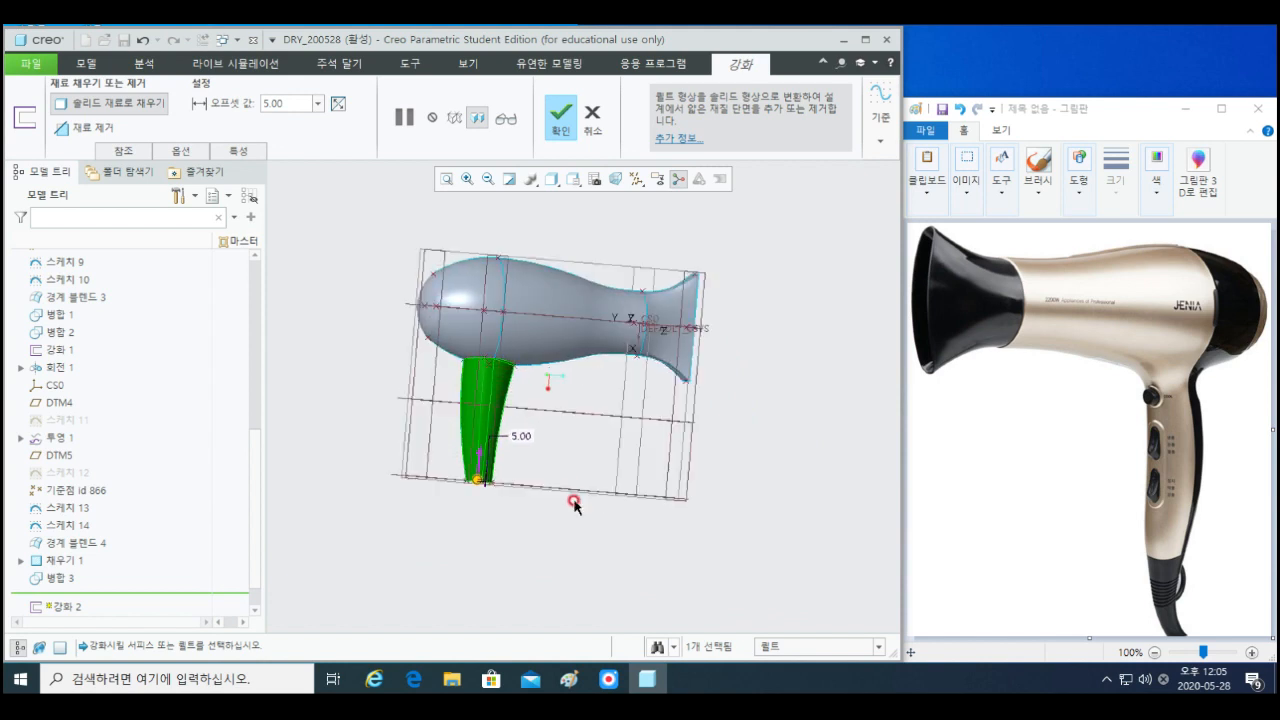
pyautogui.middleClick(625, 533)
pyautogui.scroll(2, 503, 390)
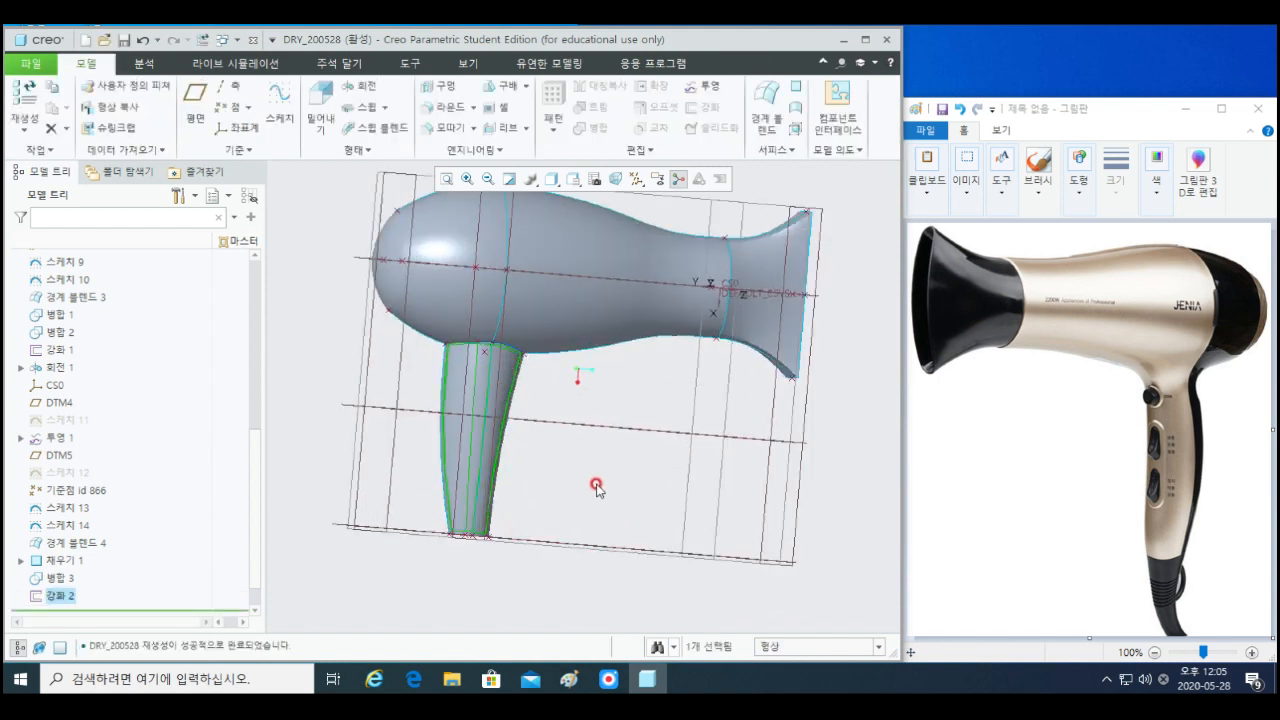
pyautogui.scroll(-1, 567, 511)
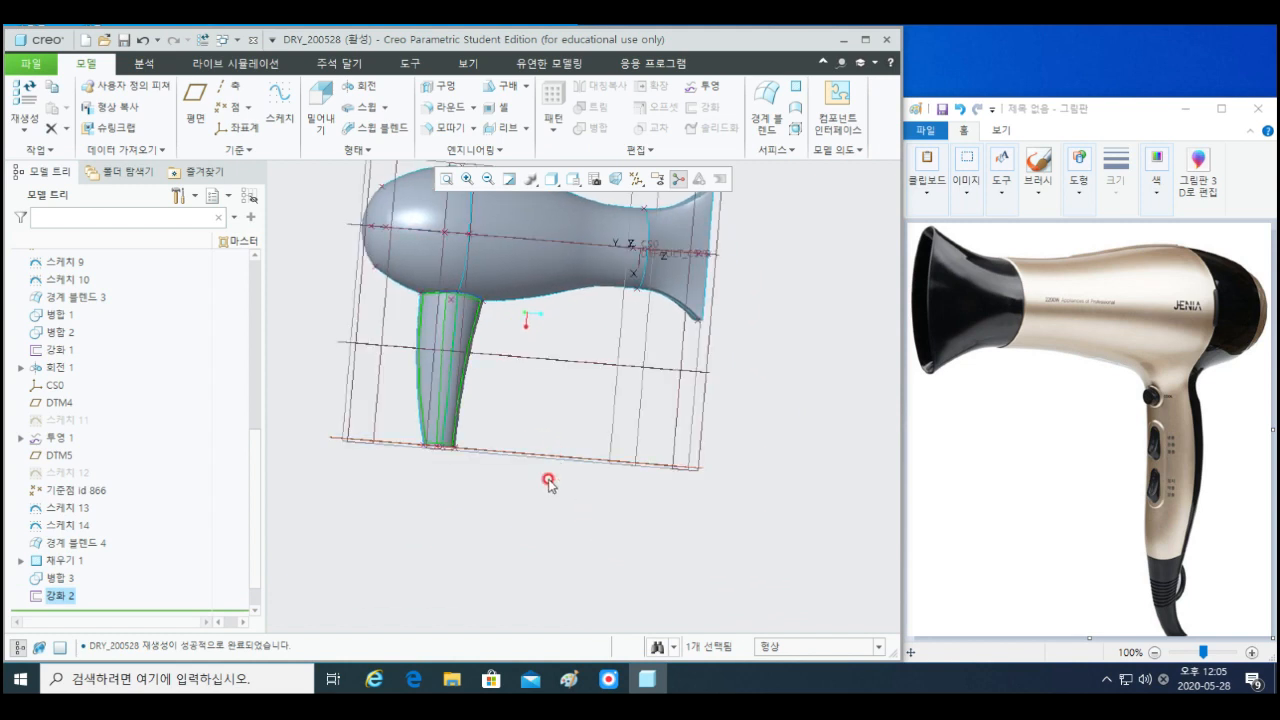
pyautogui.click(551, 531)
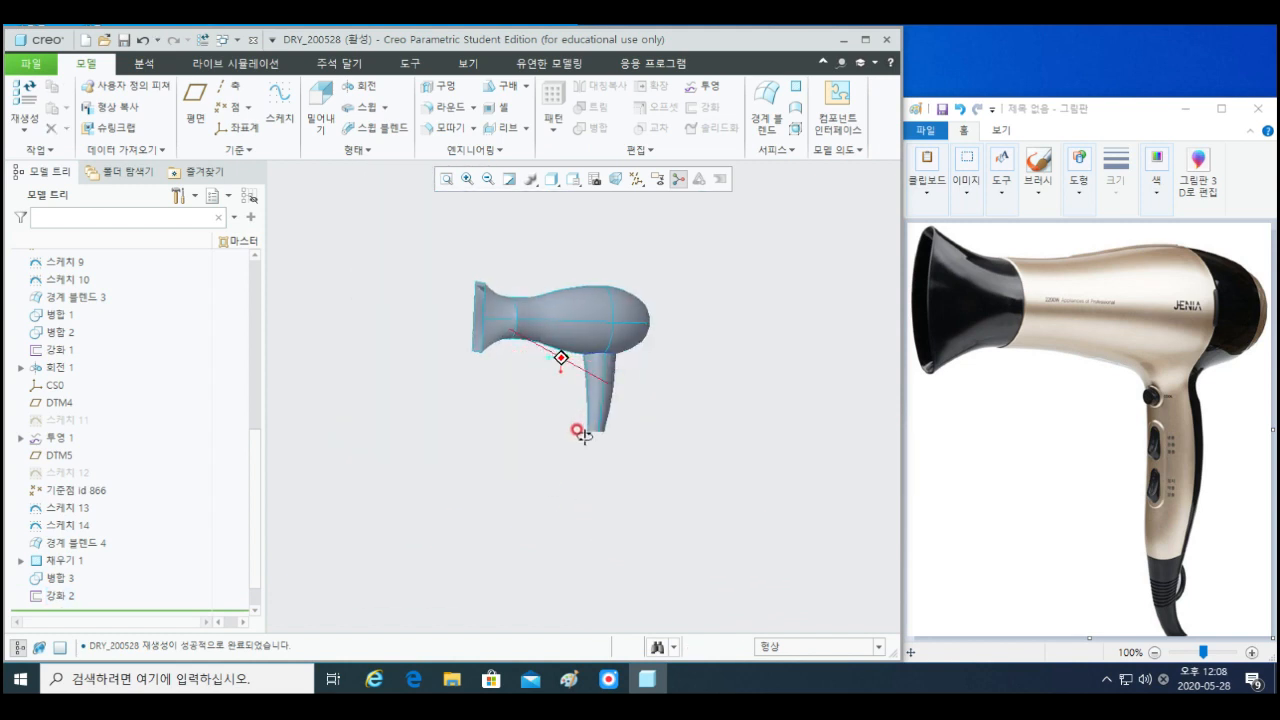
# - Start a sketch on the TOP plane, accept its default references and orient it to face the screen
pyautogui.moveTo(584, 436)
pyautogui.mouseDown(button='middle')
pyautogui.moveTo(571, 443)
pyautogui.moveTo(584, 443)
pyautogui.moveTo(552, 425)
pyautogui.moveTo(524, 440)
pyautogui.mouseUp(button='middle')
pyautogui.scroll(-3, 518, 434)
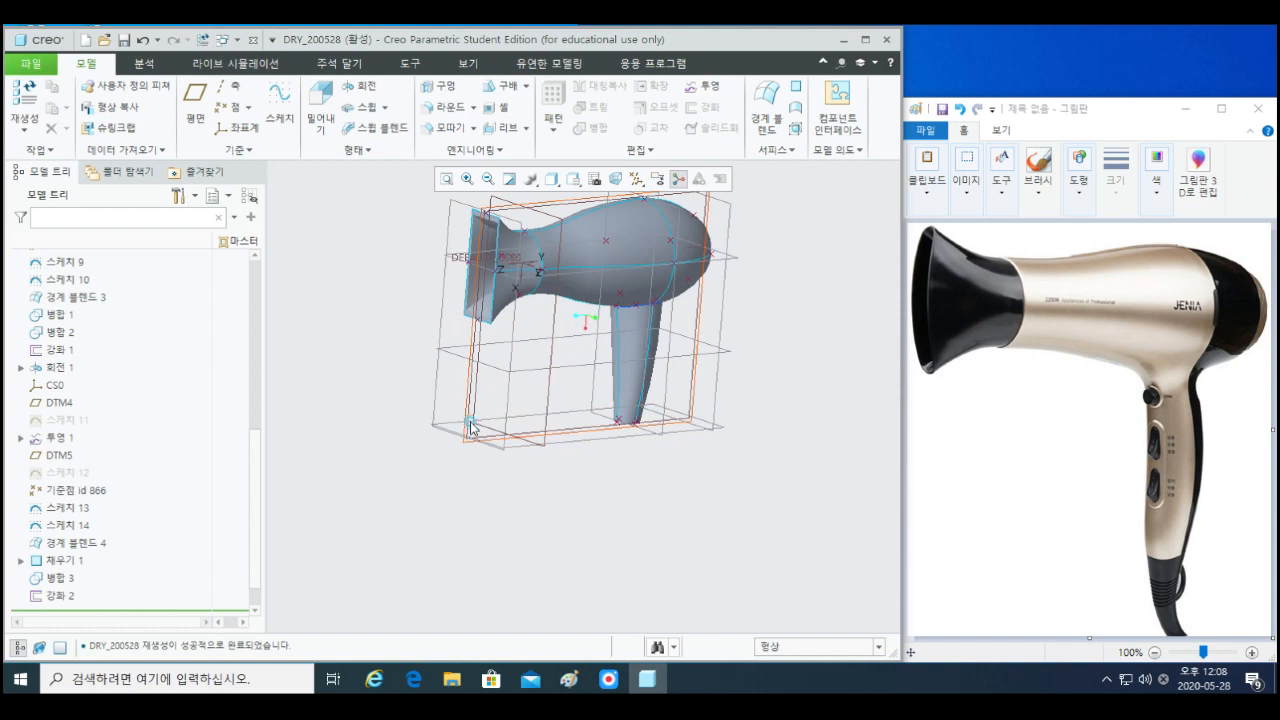
pyautogui.click(472, 428)
pyautogui.moveTo(658, 432)
pyautogui.mouseDown(button='middle')
pyautogui.moveTo(640, 403)
pyautogui.moveTo(663, 418)
pyautogui.mouseUp(button='middle')
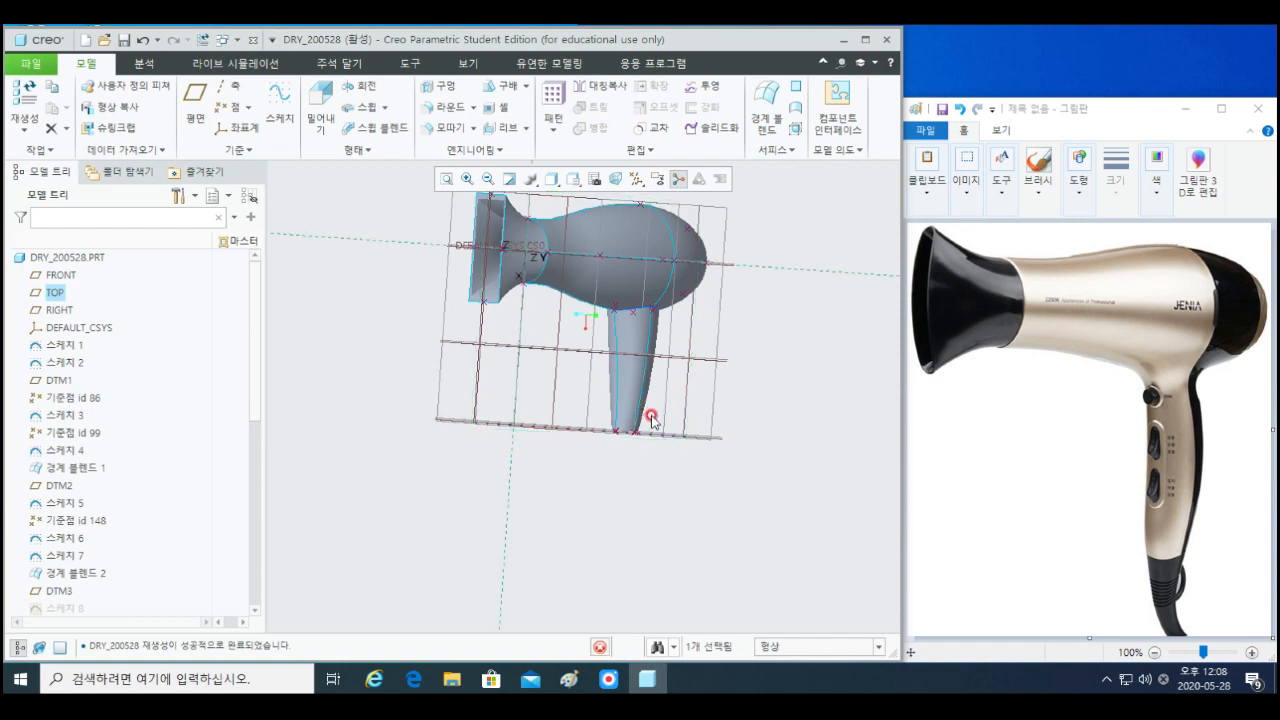
pyautogui.click(17, 108)
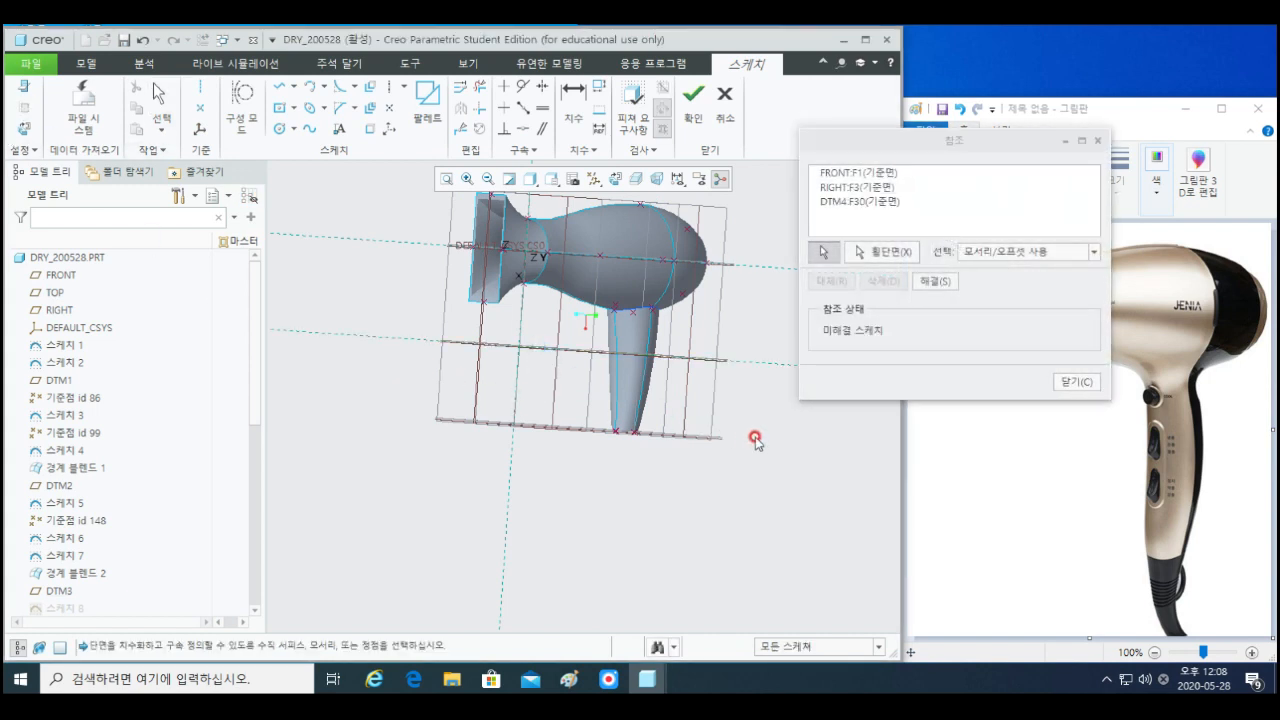
pyautogui.click(1077, 382)
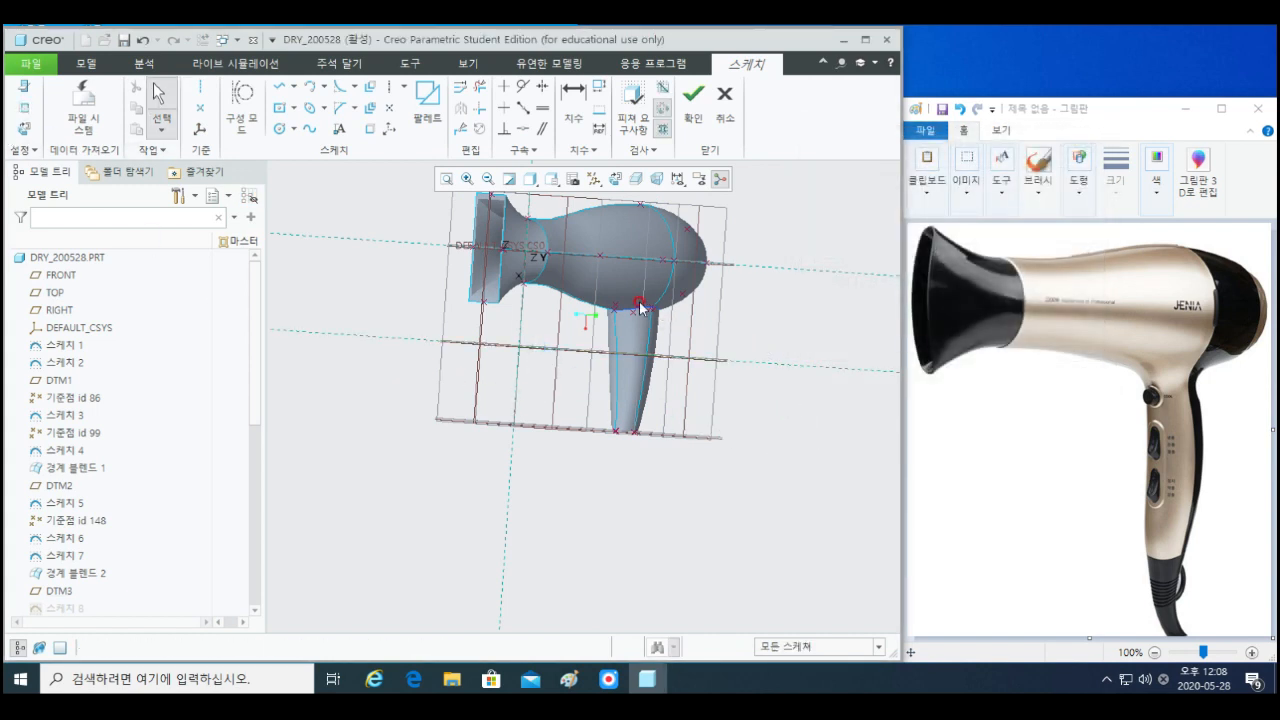
pyautogui.click(614, 178)
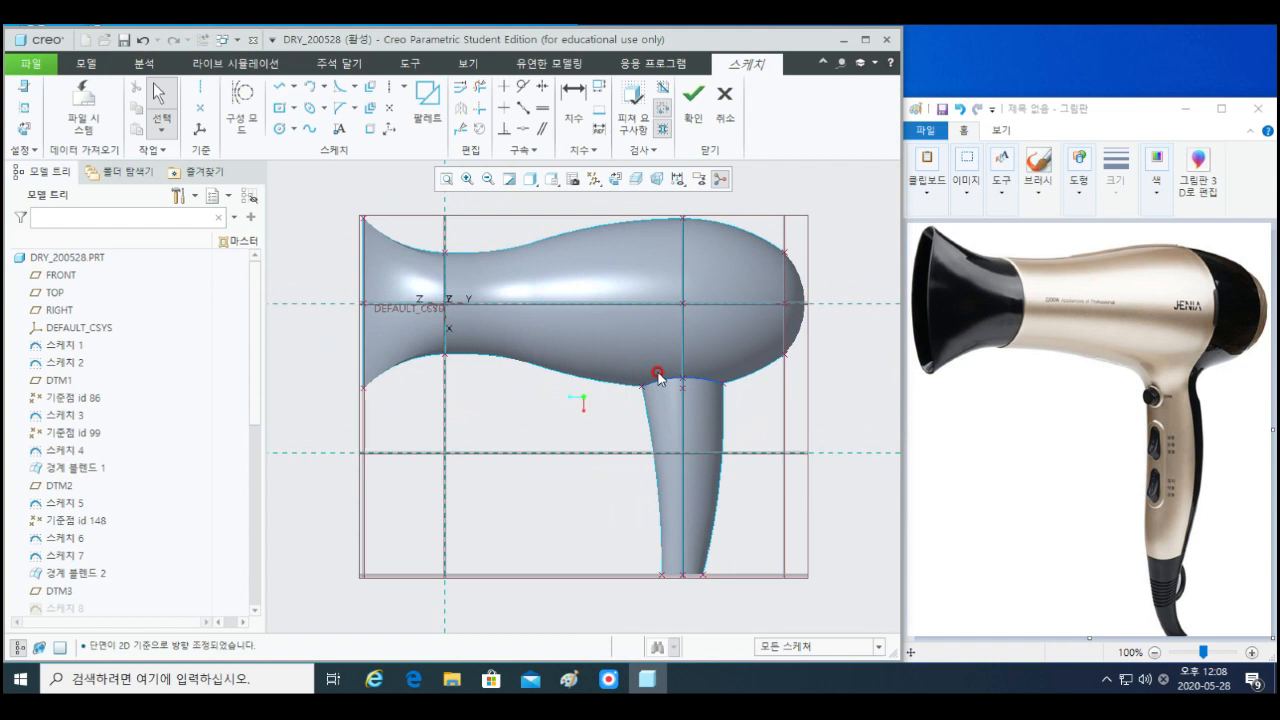
# - Project the handle's nozzle-facing edge into the sketch as a single edge
pyautogui.rightClick(520, 394)
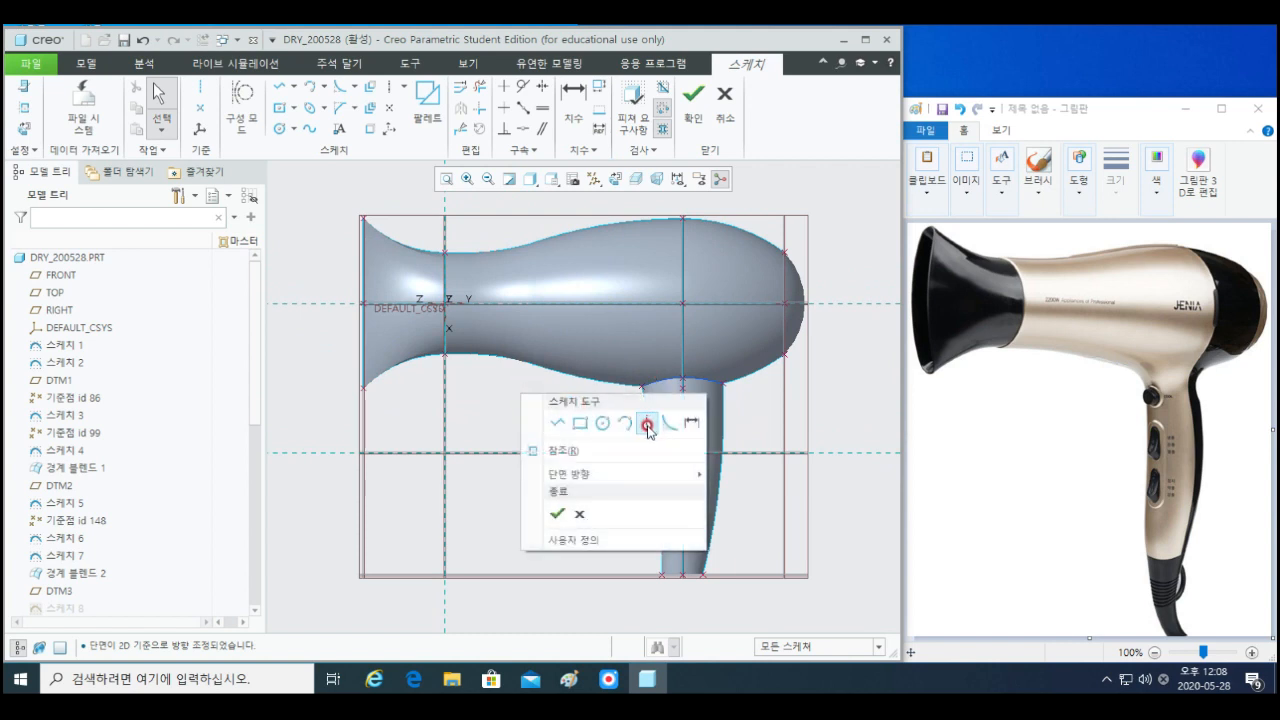
pyautogui.click(488, 419)
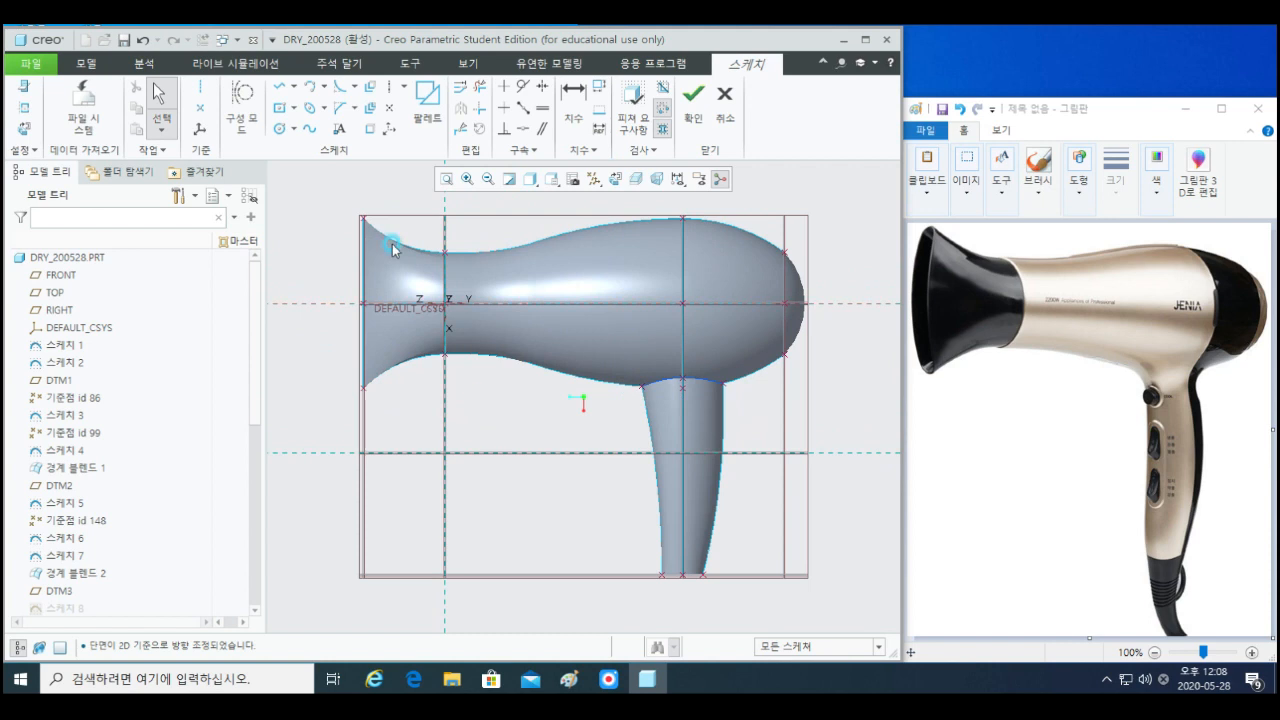
pyautogui.click(366, 128)
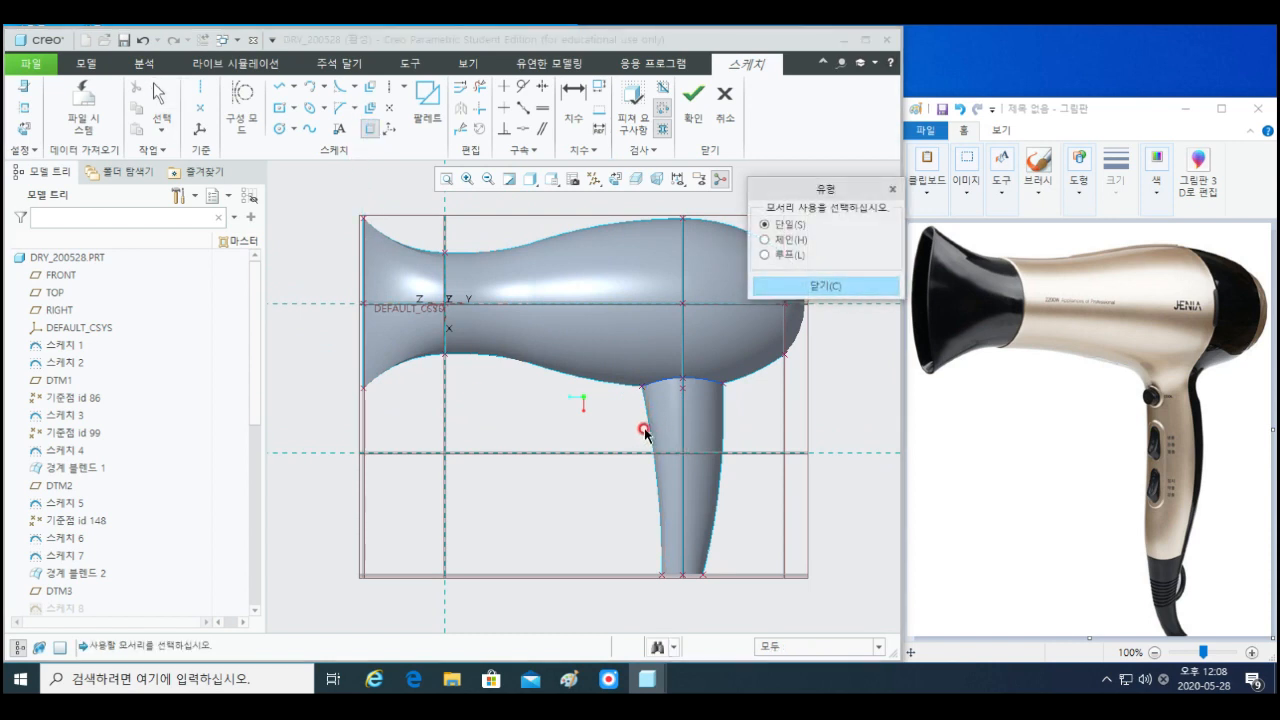
pyautogui.click(650, 435)
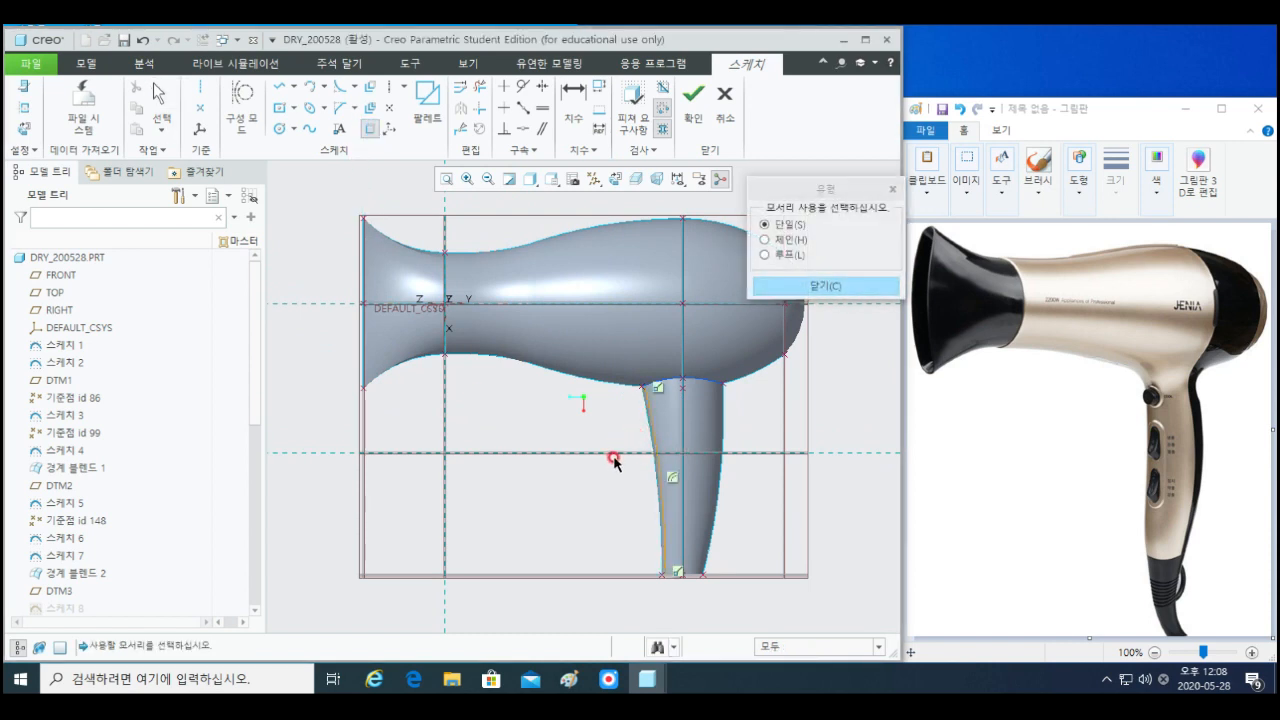
pyautogui.middleClick(641, 441)
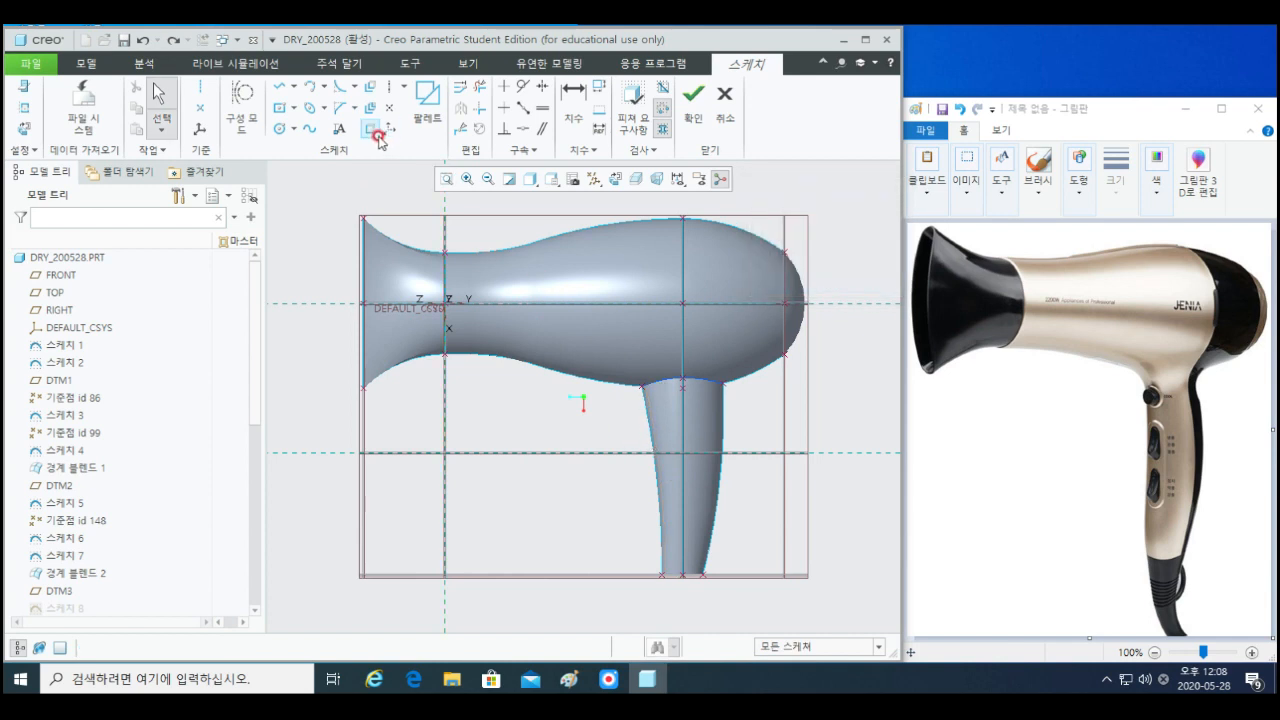
pyautogui.click(370, 129)
pyautogui.click(647, 437)
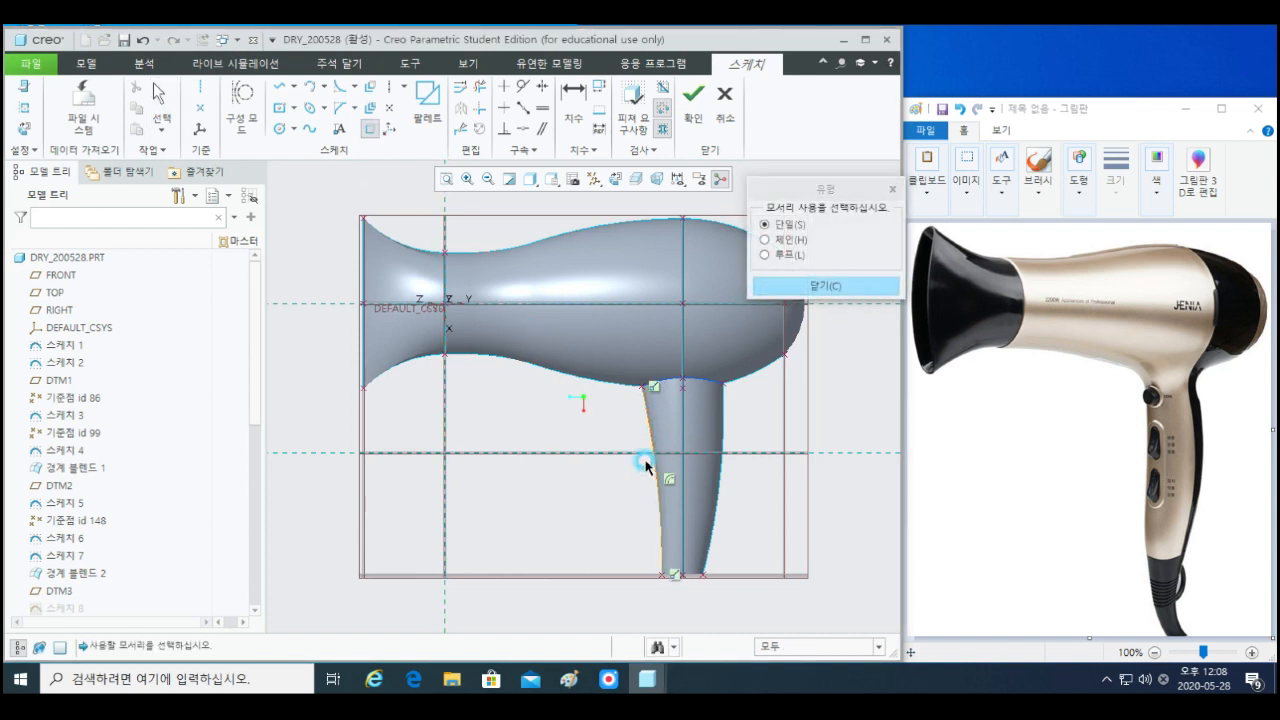
# - Sketch a guide line from a point on the projected handle edge, tangent to it and extending up into the dryer body
pyautogui.rightClick(612, 424)
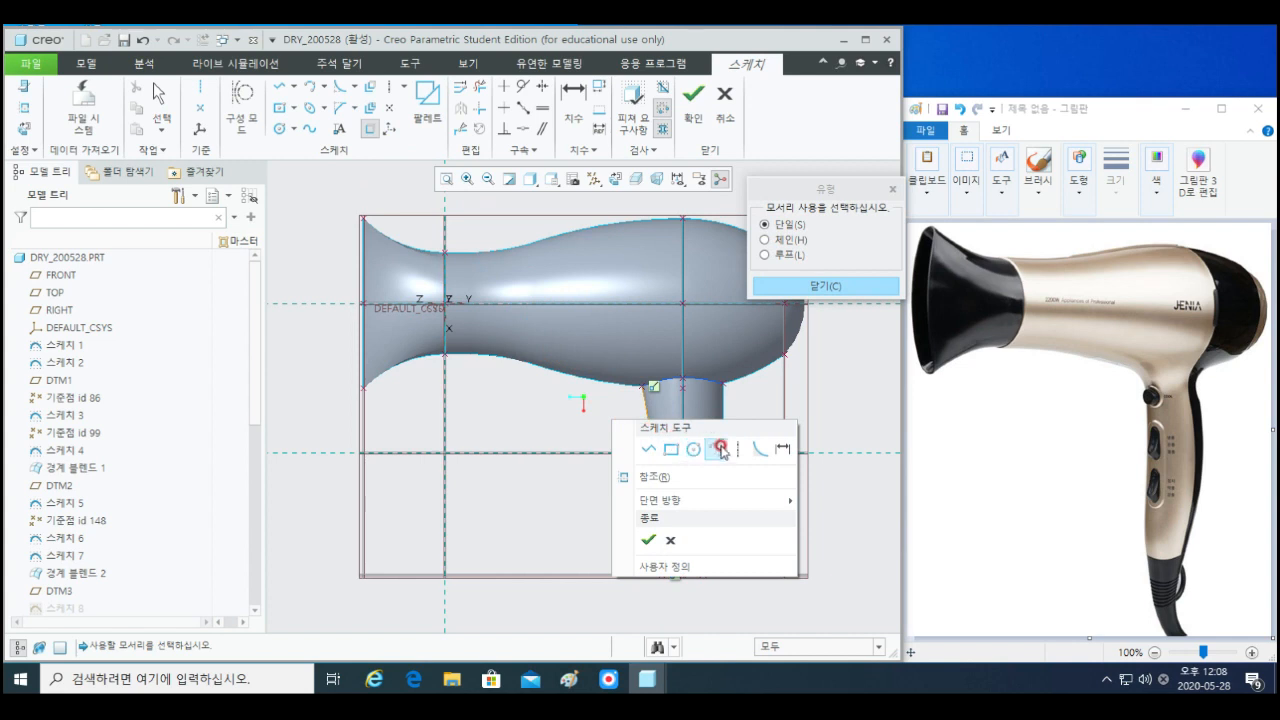
pyautogui.click(655, 451)
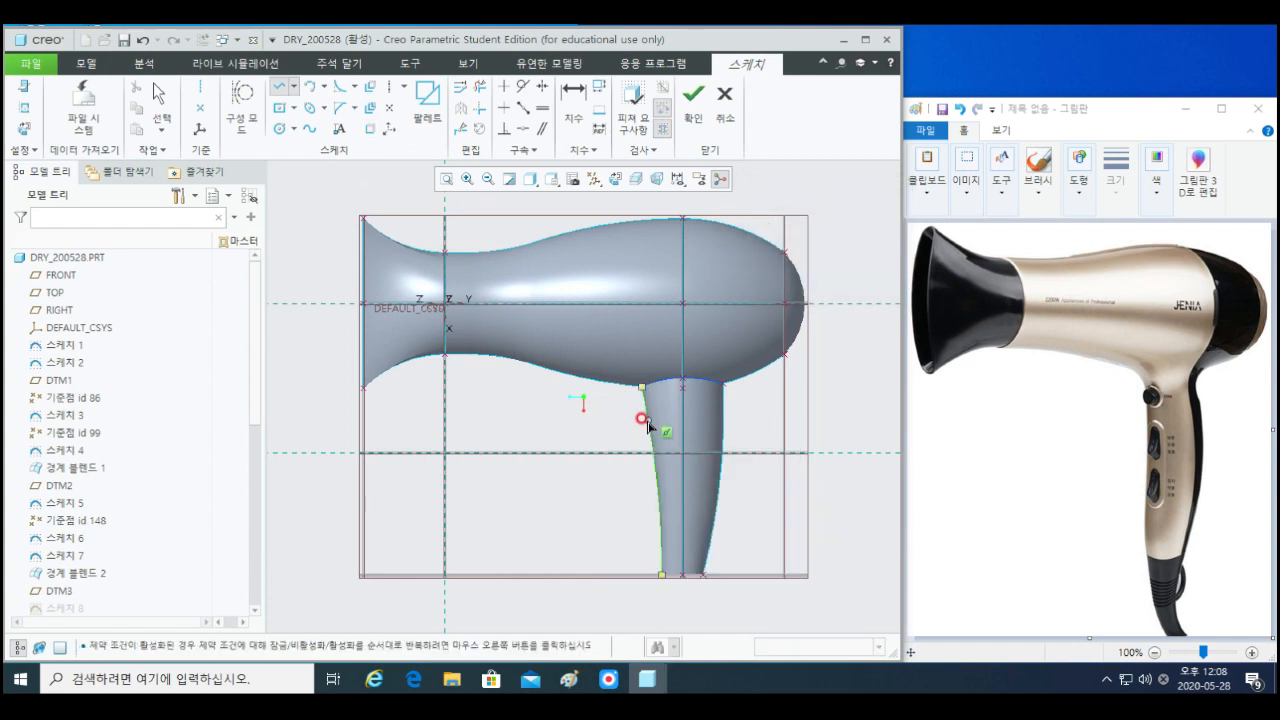
pyautogui.click(648, 421)
pyautogui.scroll(-5, 614, 430)
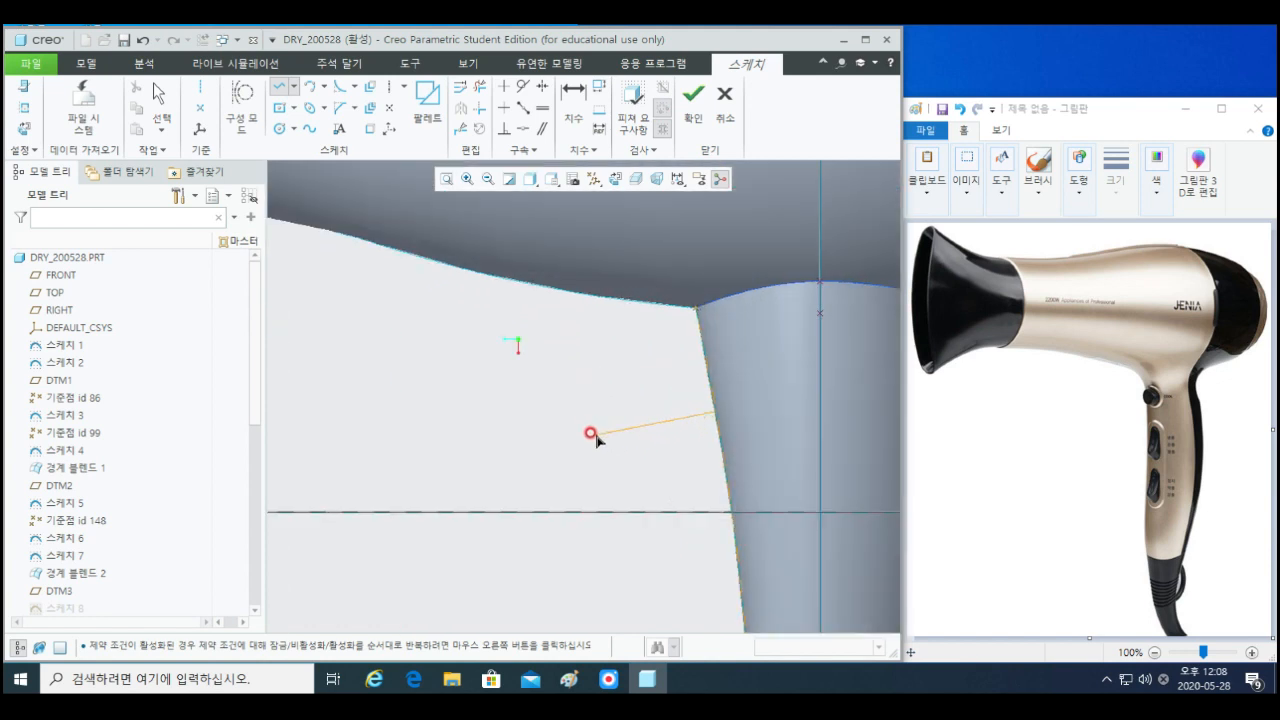
pyautogui.middleClick(595, 436)
pyautogui.click(712, 408)
pyautogui.click(673, 248)
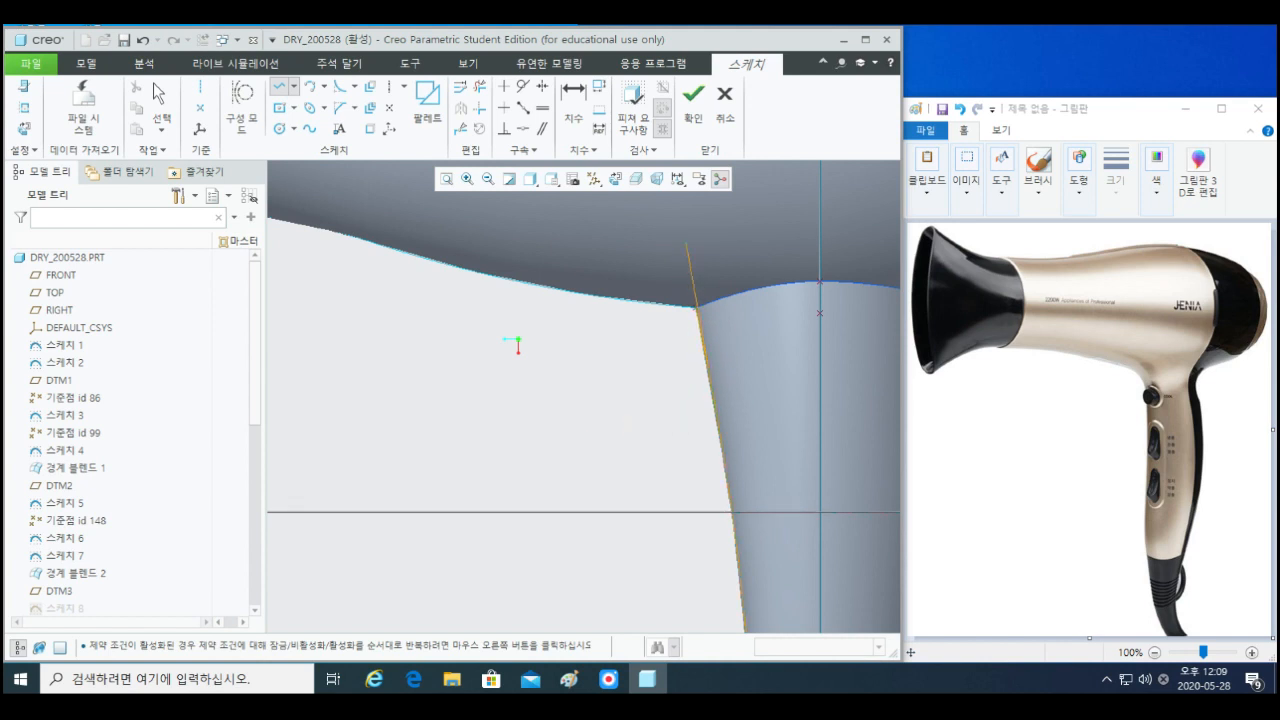
pyautogui.middleClick(735, 402)
# - Draw a short line outward from the handle edge, perpendicular to the guide line and starting about 47 above the horizontal reference
pyautogui.click(711, 412)
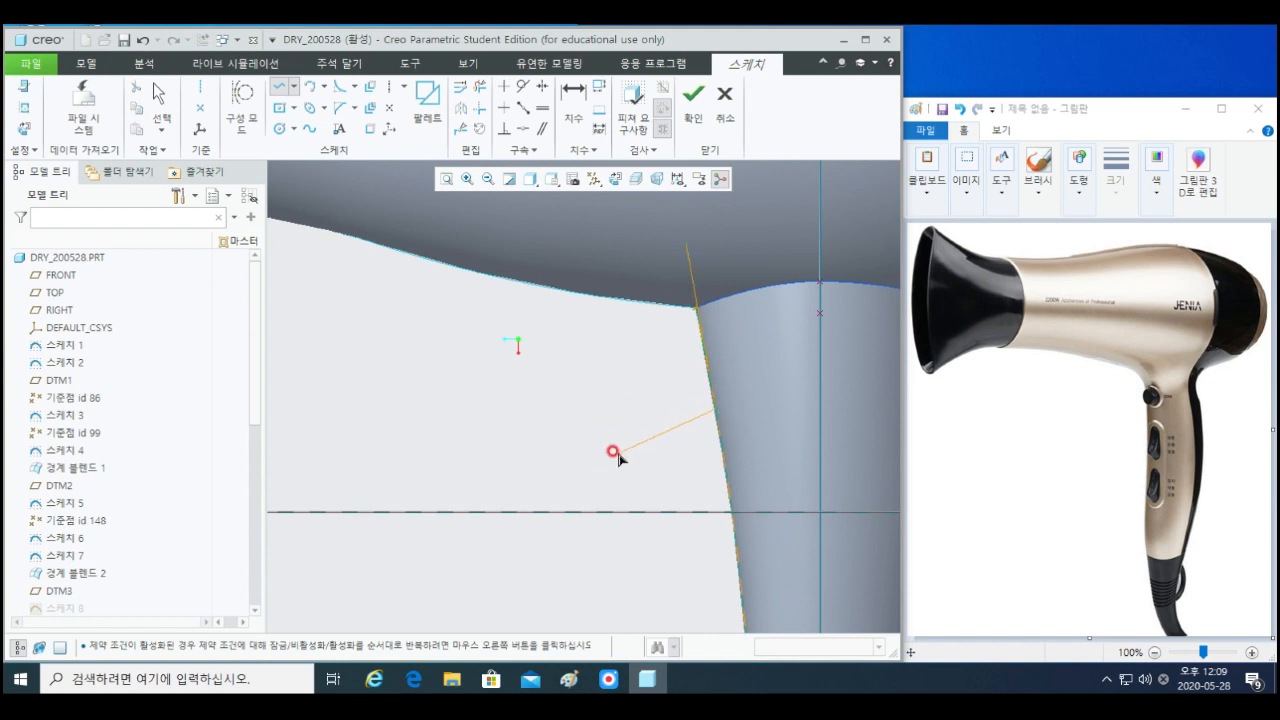
pyautogui.click(612, 427)
pyautogui.middleClick(700, 460)
pyautogui.middleClick(752, 475)
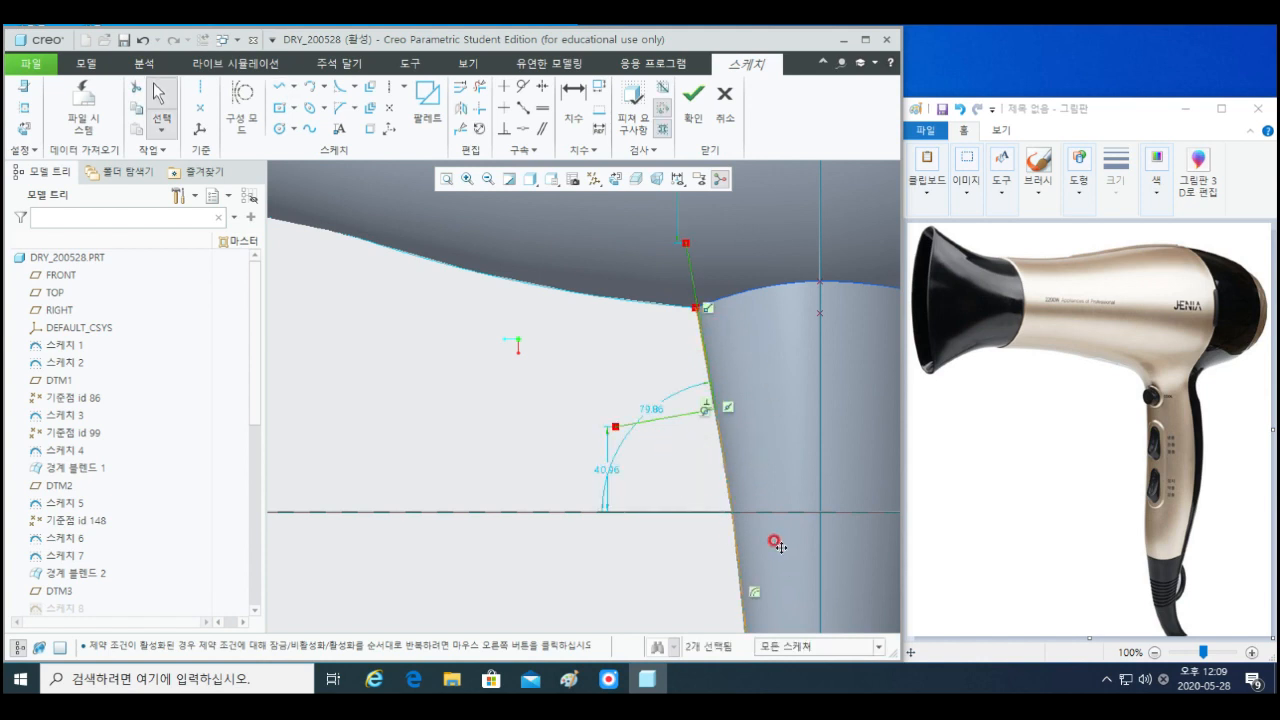
# - Draw a second line outward and slightly downward from where the handle edge meets the horizontal reference, perpendicular to the guide line
pyautogui.keyDown('shift'); pyautogui.moveTo(780, 547); pyautogui.dragTo(776, 513, button='middle'); pyautogui.keyUp('shift')
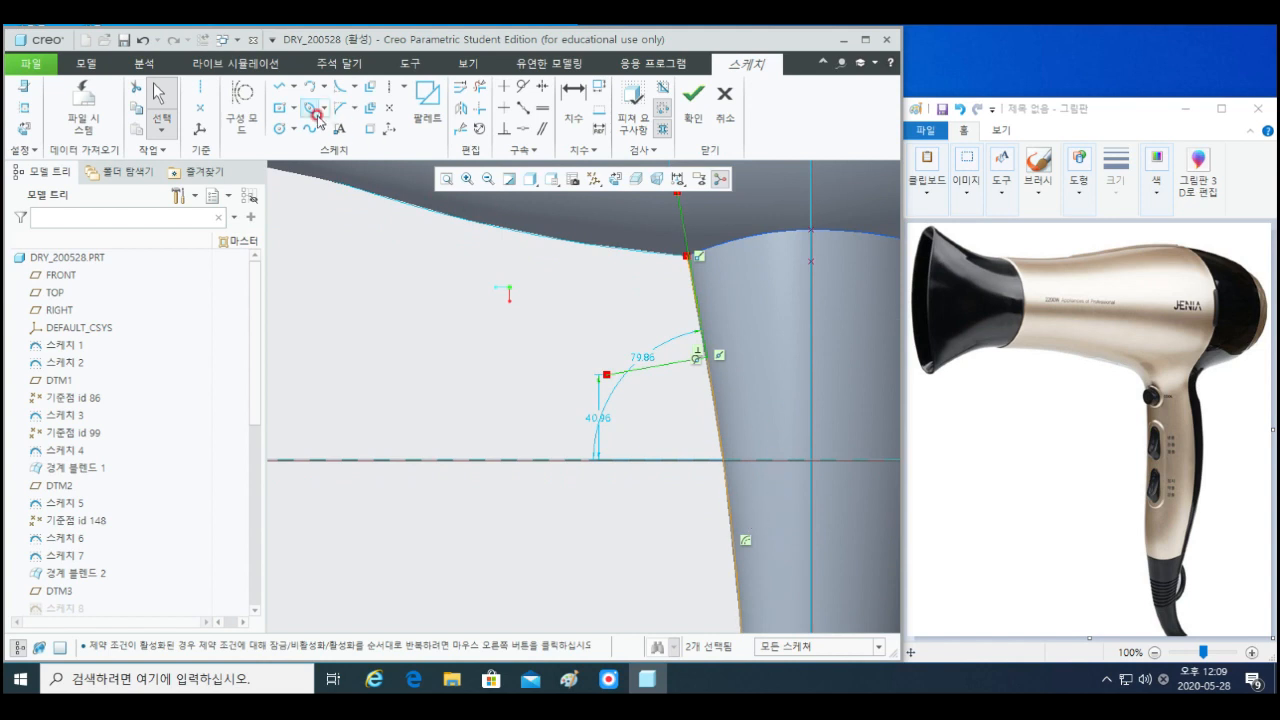
pyautogui.click(279, 86)
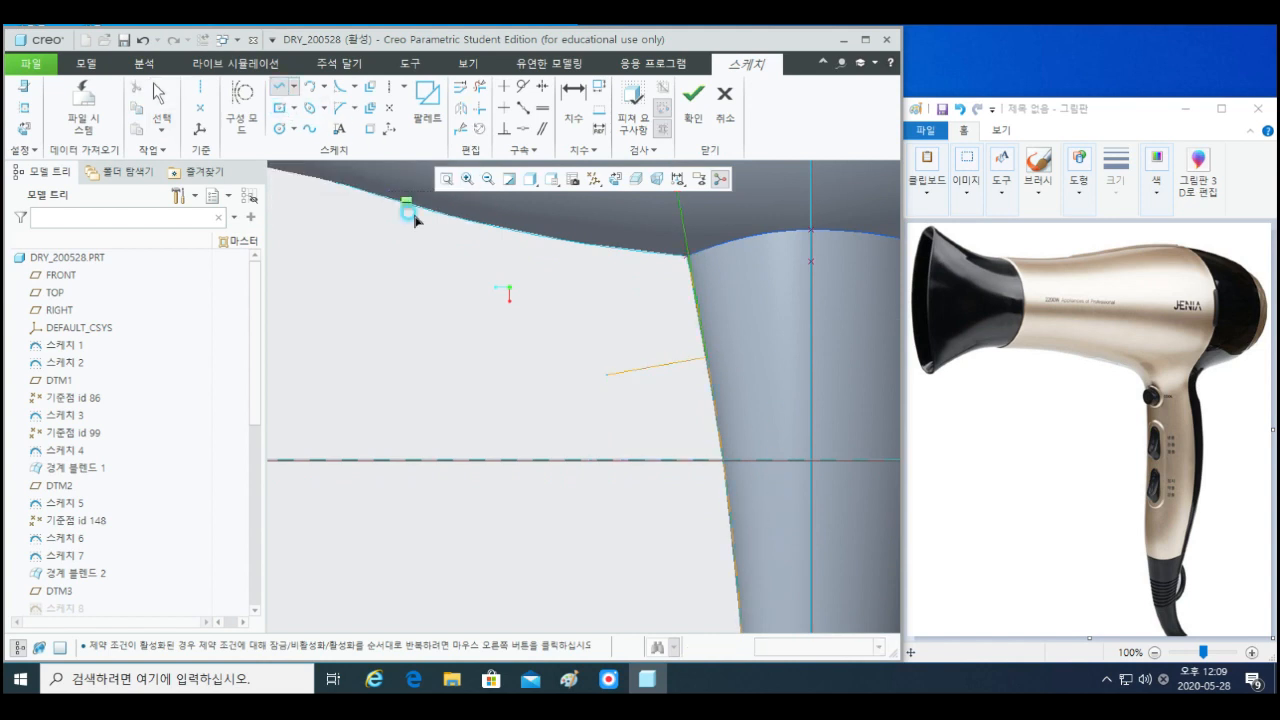
pyautogui.click(708, 360)
pyautogui.click(720, 459)
pyautogui.click(581, 485)
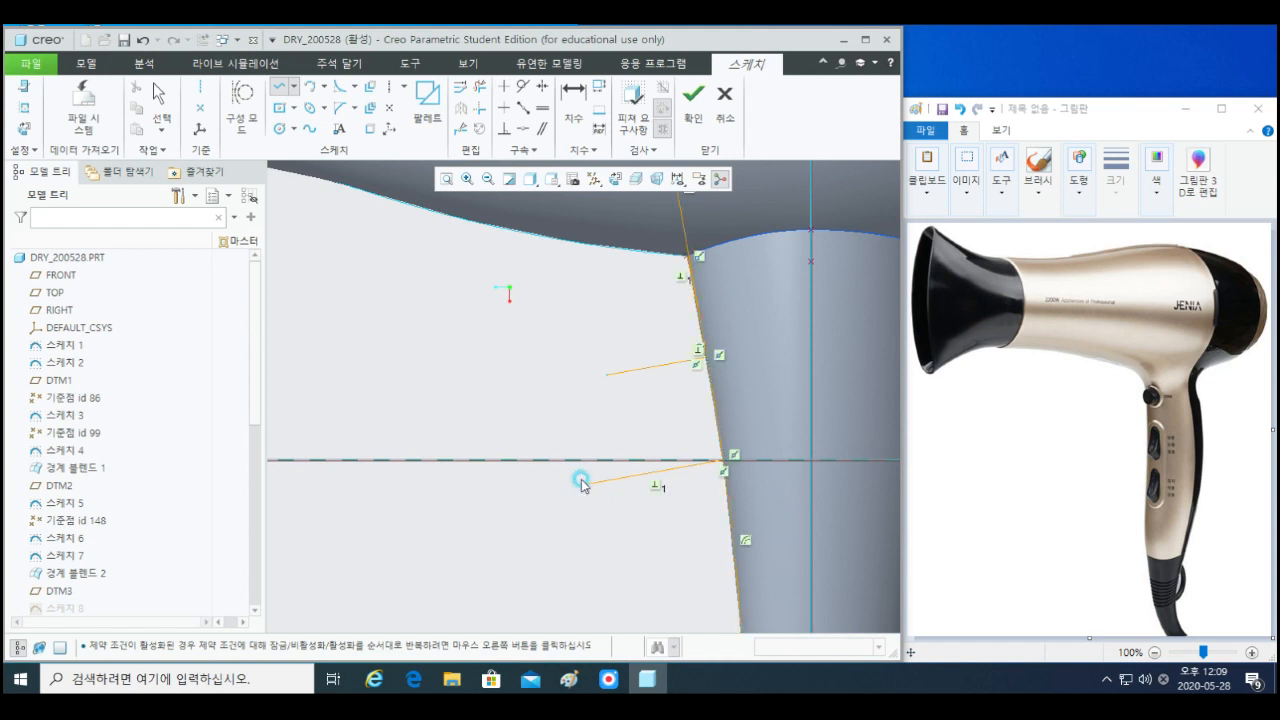
pyautogui.middleClick(639, 543)
# - Draw a third line outward from the handle edge, about 59 below the second line and equal to it in length
pyautogui.scroll(1, 653, 556)
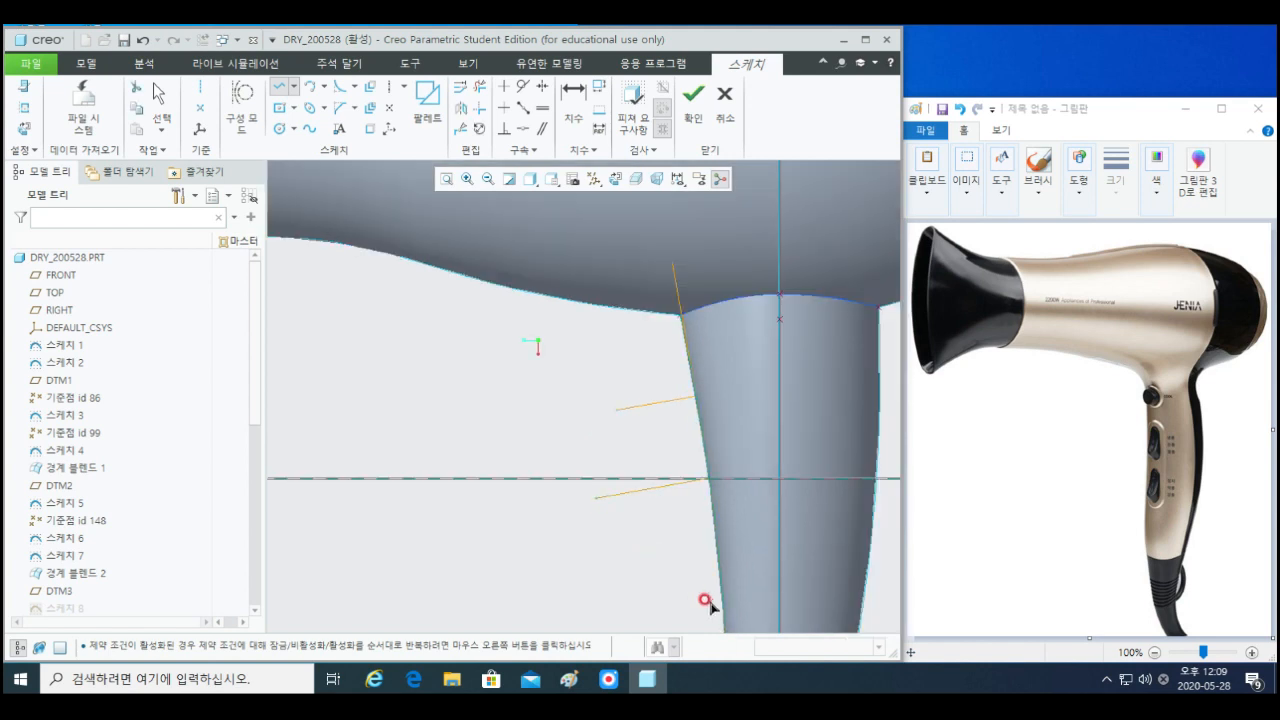
pyautogui.keyDown('shift'); pyautogui.moveTo(712, 607); pyautogui.dragTo(703, 469, button='middle'); pyautogui.keyUp('shift')
pyautogui.scroll(2, 711, 489)
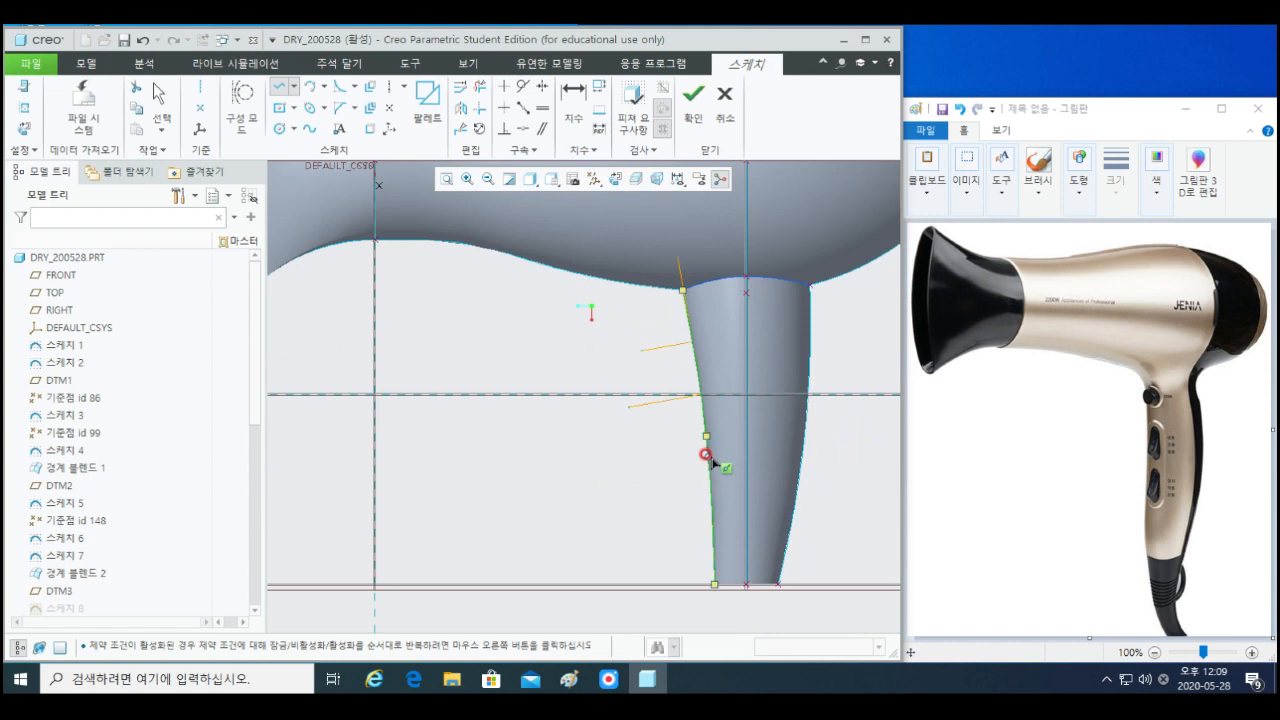
pyautogui.click(706, 455)
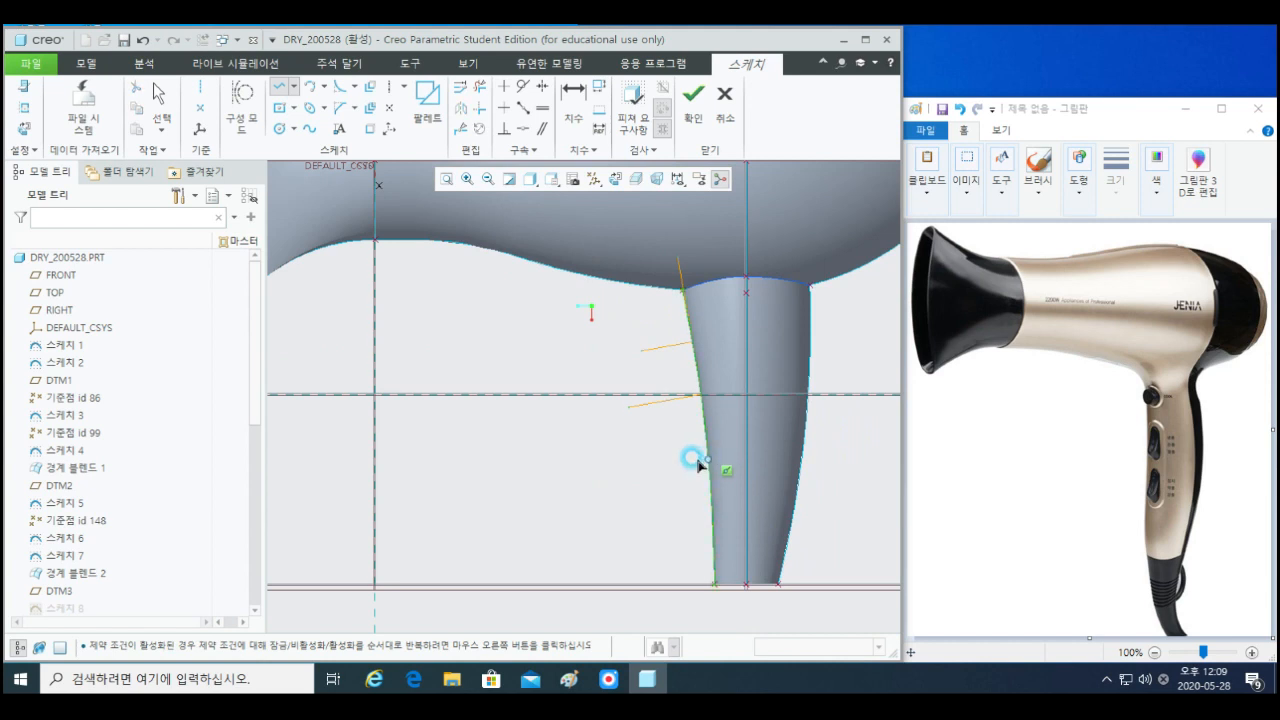
pyautogui.click(634, 472)
pyautogui.middleClick(836, 486)
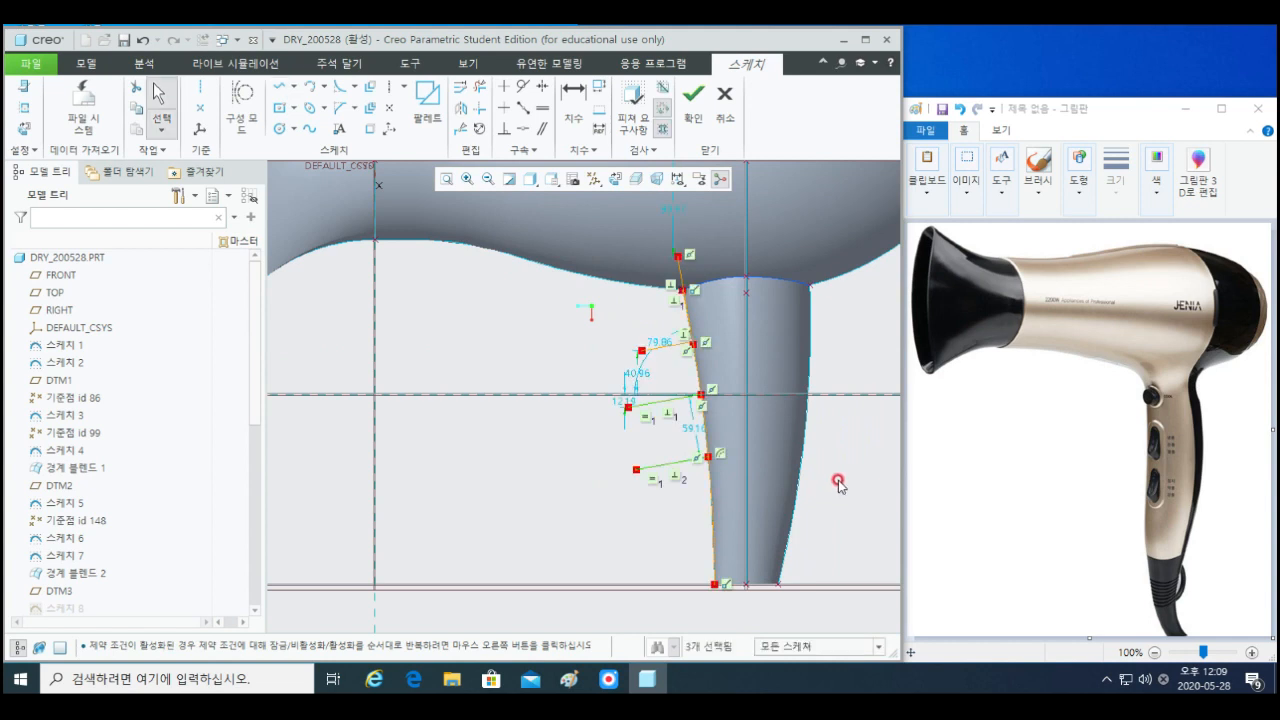
# - Delete the projected handle edge and the tangent guide line so only the three short lines remain, and finish the sketch
pyautogui.scroll(-3, 716, 399)
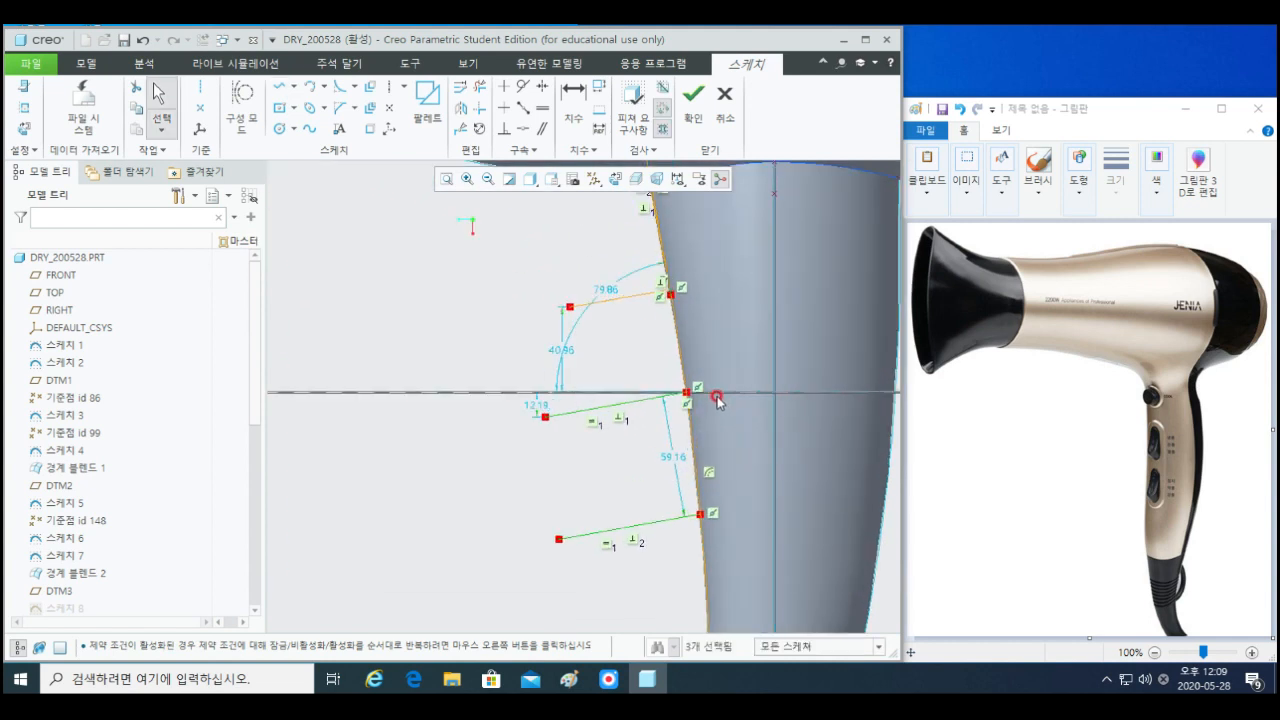
pyautogui.click(660, 240)
pyautogui.press('Delete')
pyautogui.click(749, 379)
pyautogui.click(679, 345)
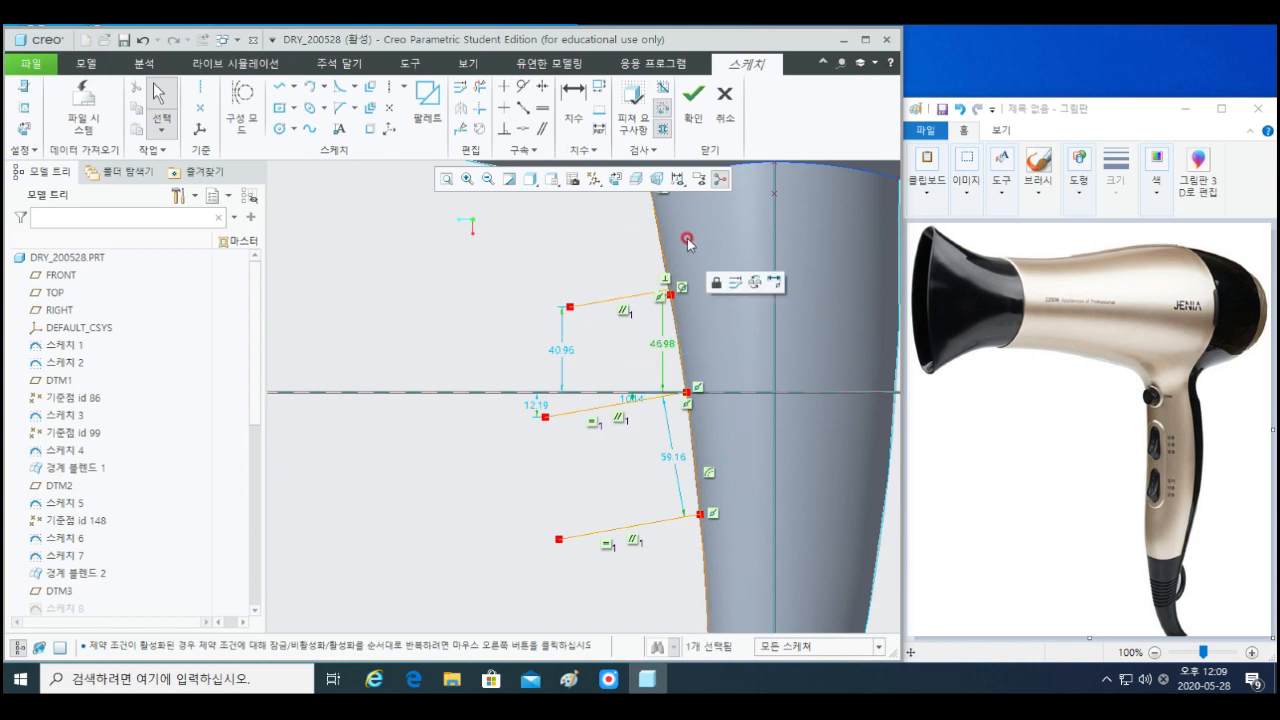
pyautogui.click(791, 320)
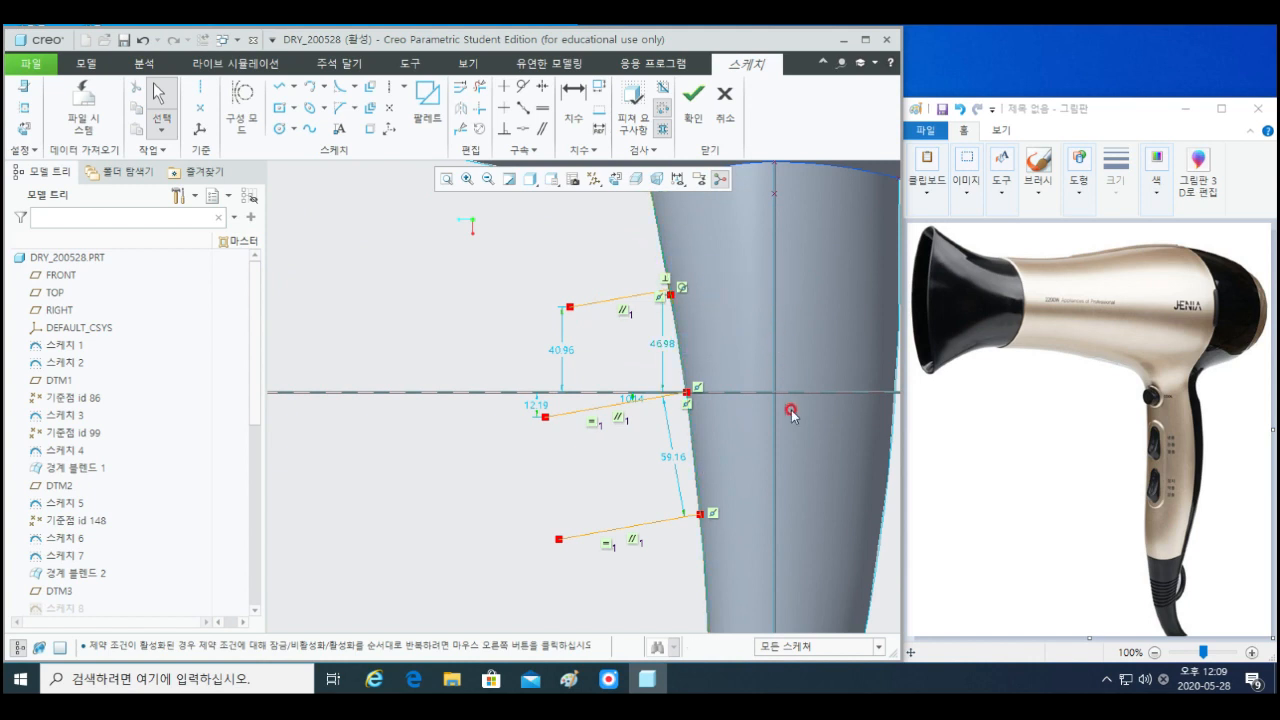
pyautogui.scroll(3, 725, 457)
pyautogui.scroll(4, 818, 395)
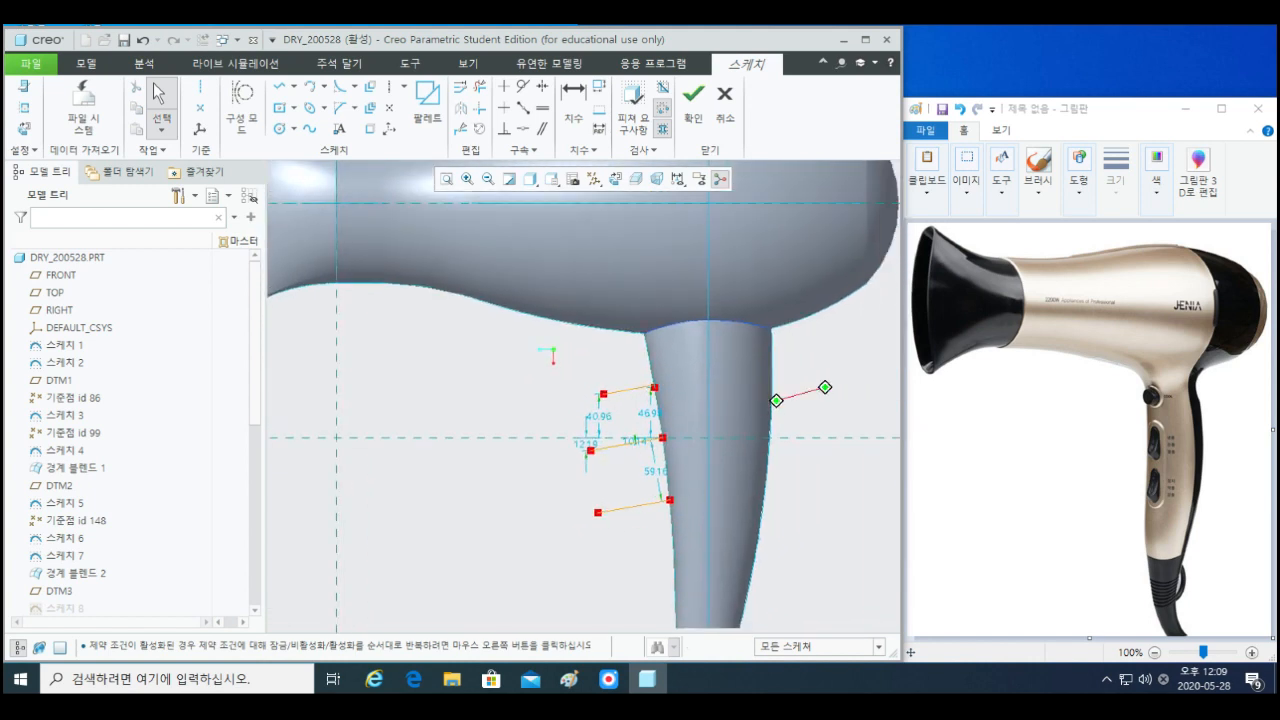
pyautogui.scroll(-1, 766, 423)
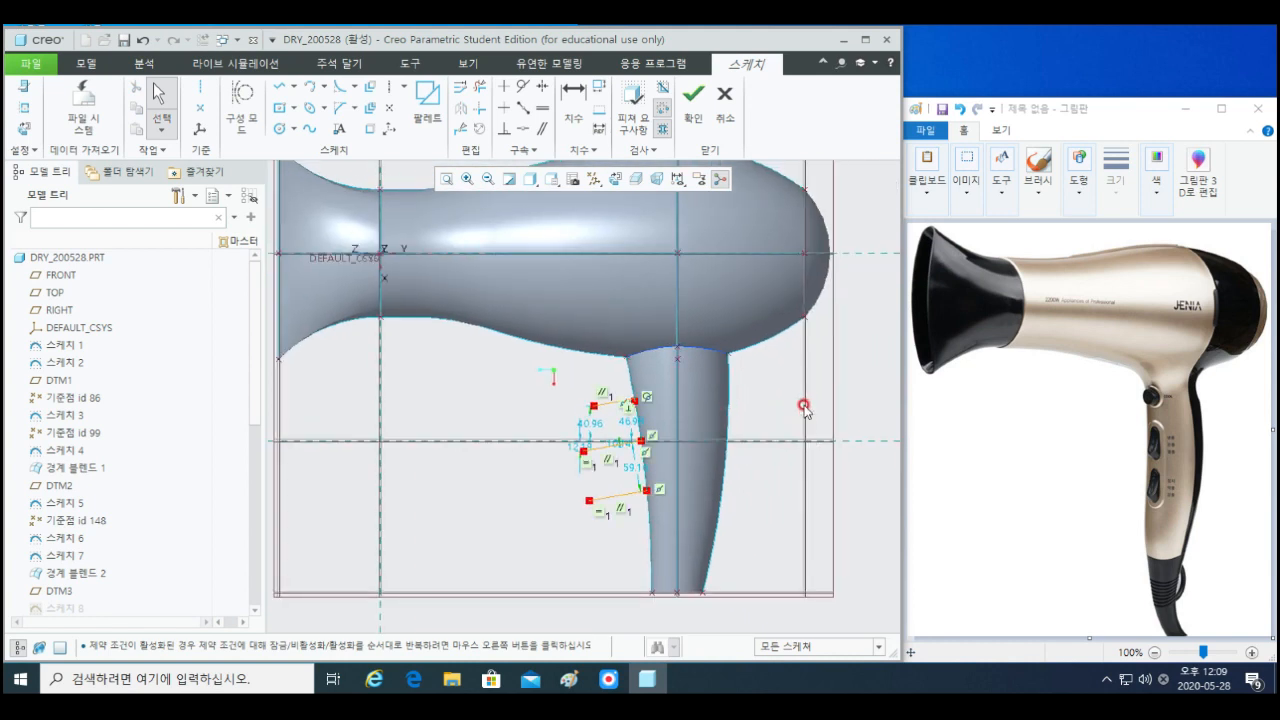
pyautogui.click(692, 92)
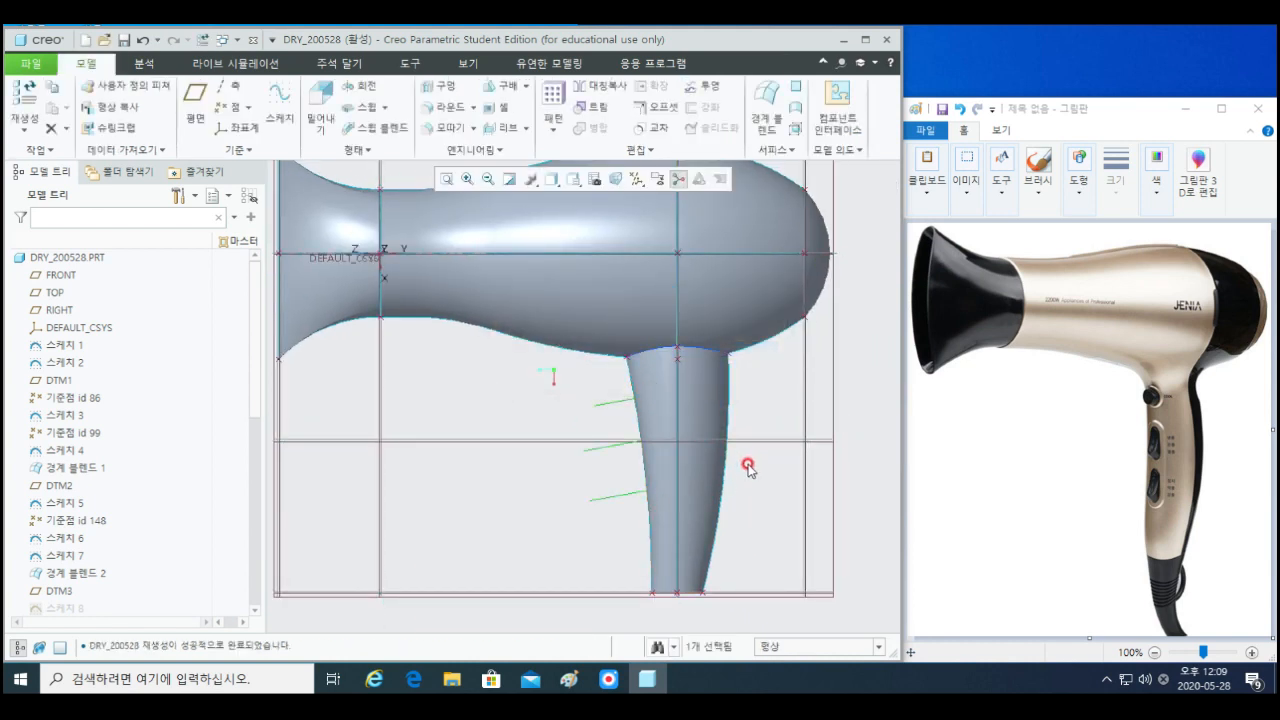
# - Create a datum axis through the two endpoints of the uppermost short sketch line beside the handle
pyautogui.keyDown('shift'); pyautogui.moveTo(778, 451); pyautogui.dragTo(730, 410, button='middle'); pyautogui.keyUp('shift')
pyautogui.moveTo(796, 450); pyautogui.dragTo(654, 329, button='middle')
pyautogui.click(222, 85)
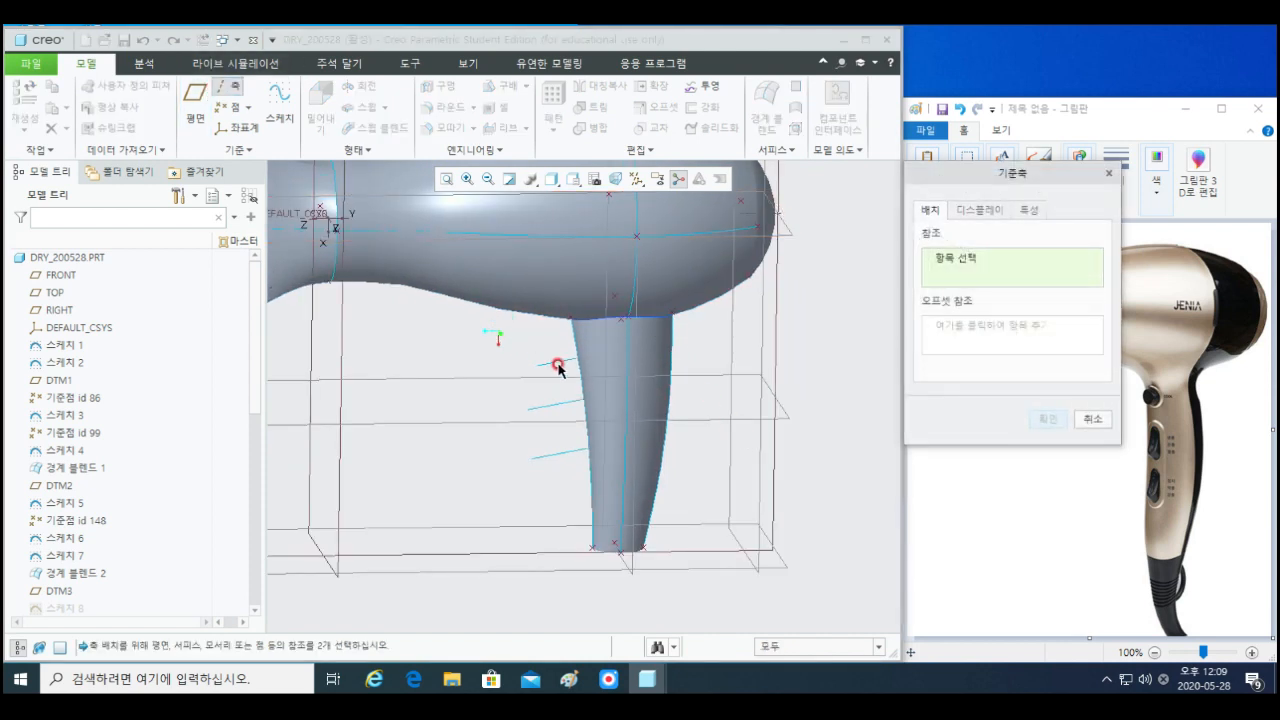
pyautogui.click(577, 360)
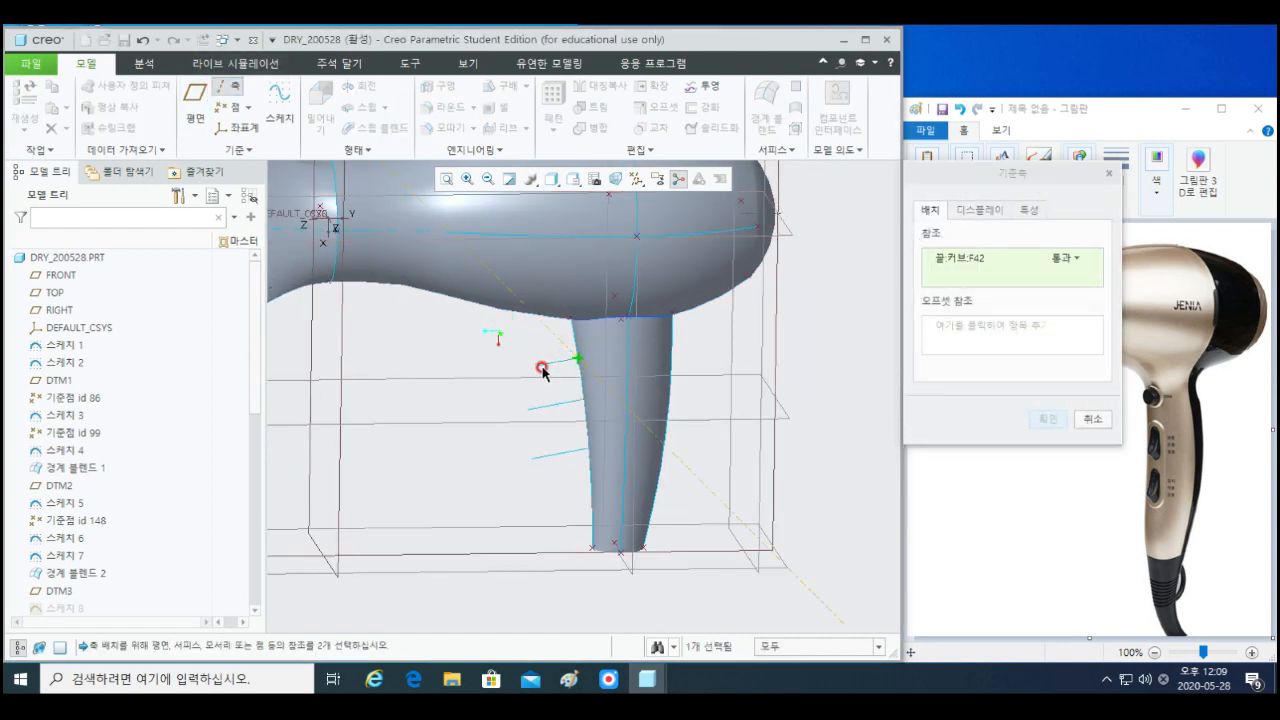
pyautogui.keyDown('ctrl'); pyautogui.click(536, 364); pyautogui.keyUp('ctrl')
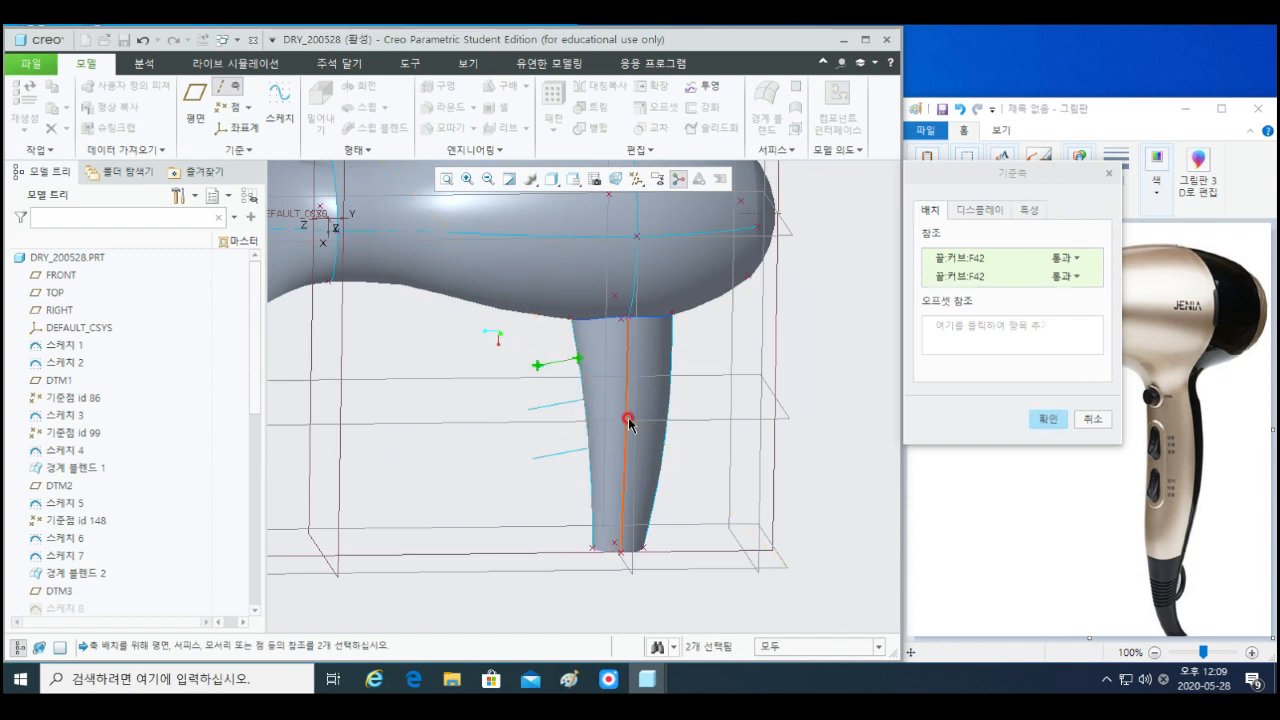
pyautogui.middleClick(705, 395)
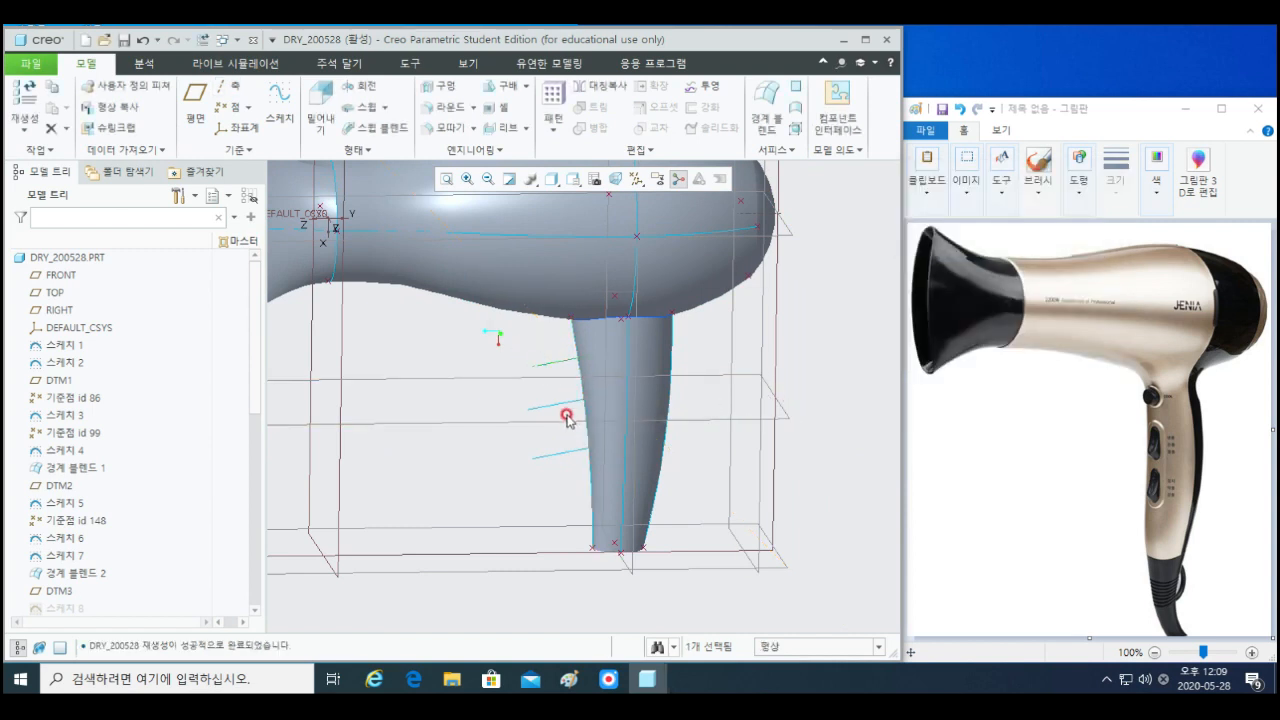
# - Create a datum axis through both endpoints of the middle sketch line, removing the preselected tangent curve reference
pyautogui.click(214, 86)
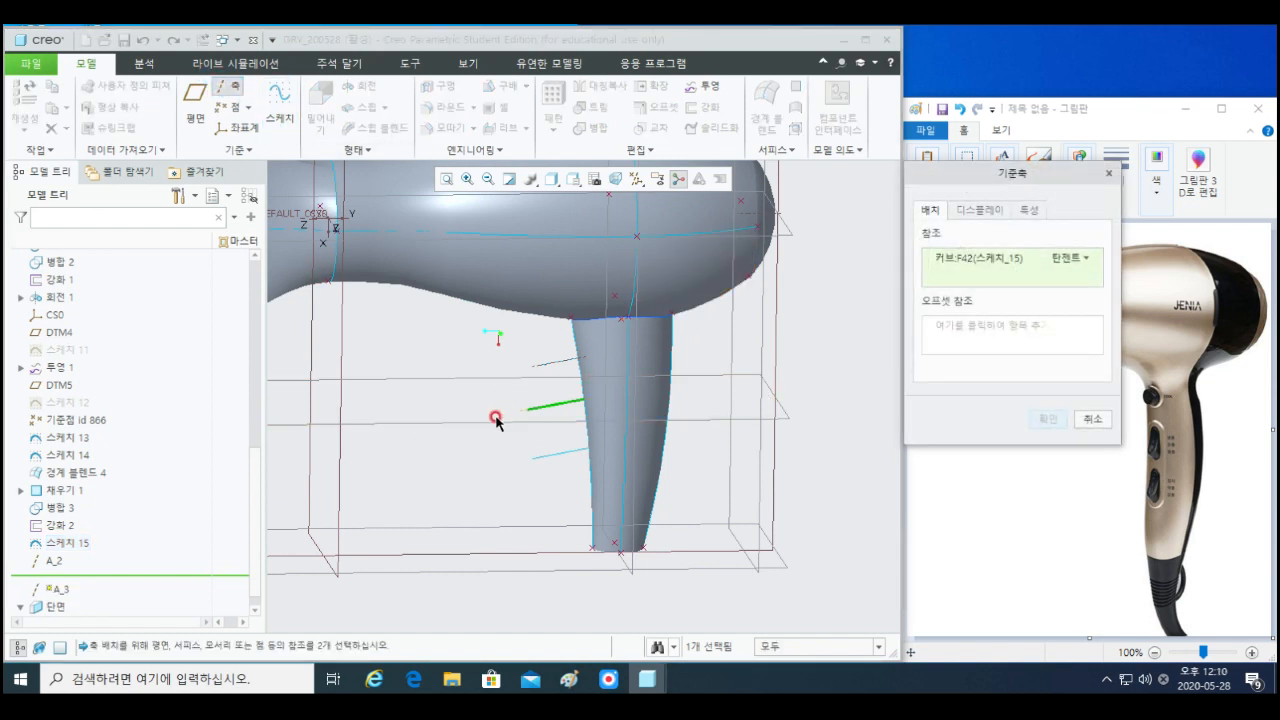
pyautogui.rightClick(985, 260)
pyautogui.click(1001, 267)
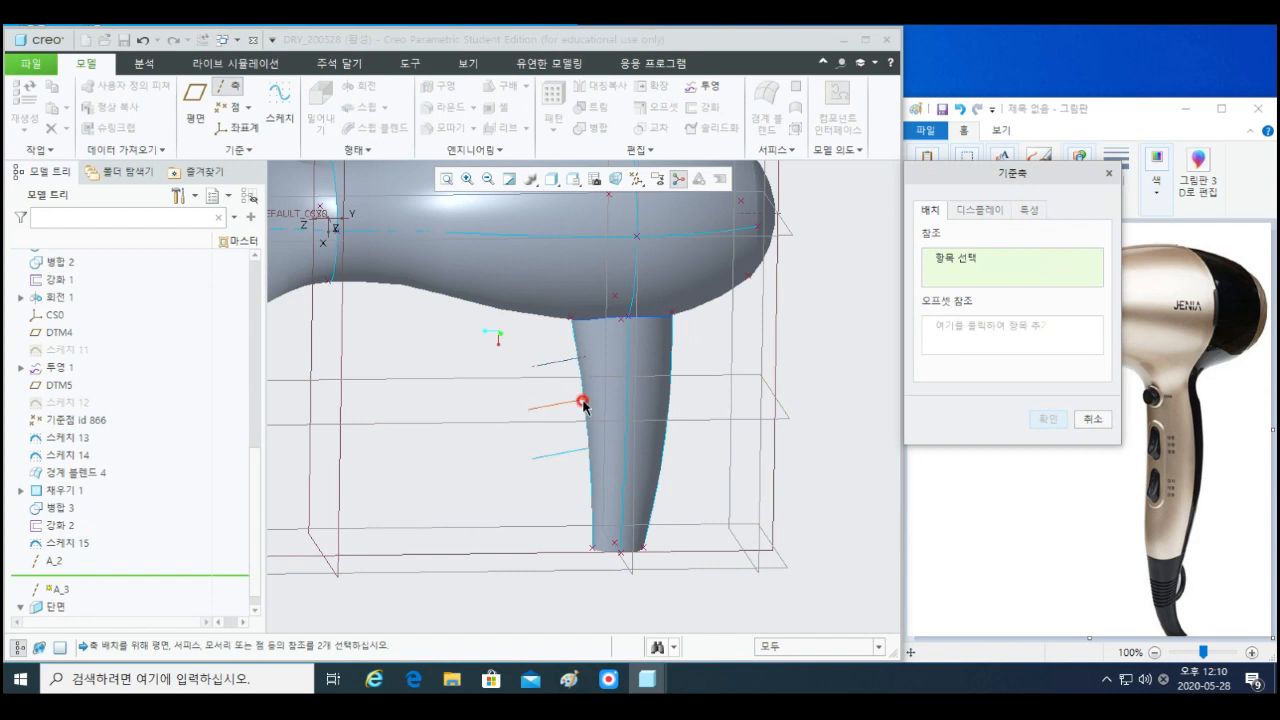
pyautogui.click(583, 404)
pyautogui.keyDown('ctrl'); pyautogui.click(525, 408); pyautogui.keyUp('ctrl')
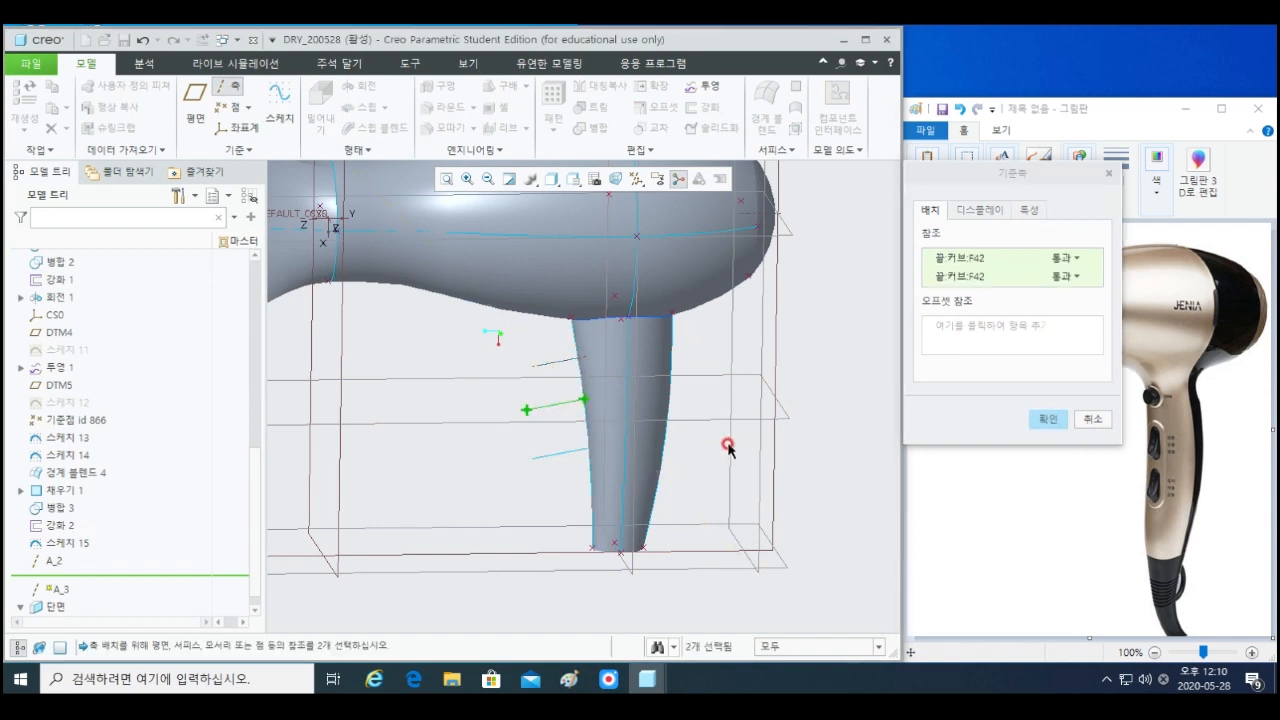
pyautogui.middleClick(760, 437)
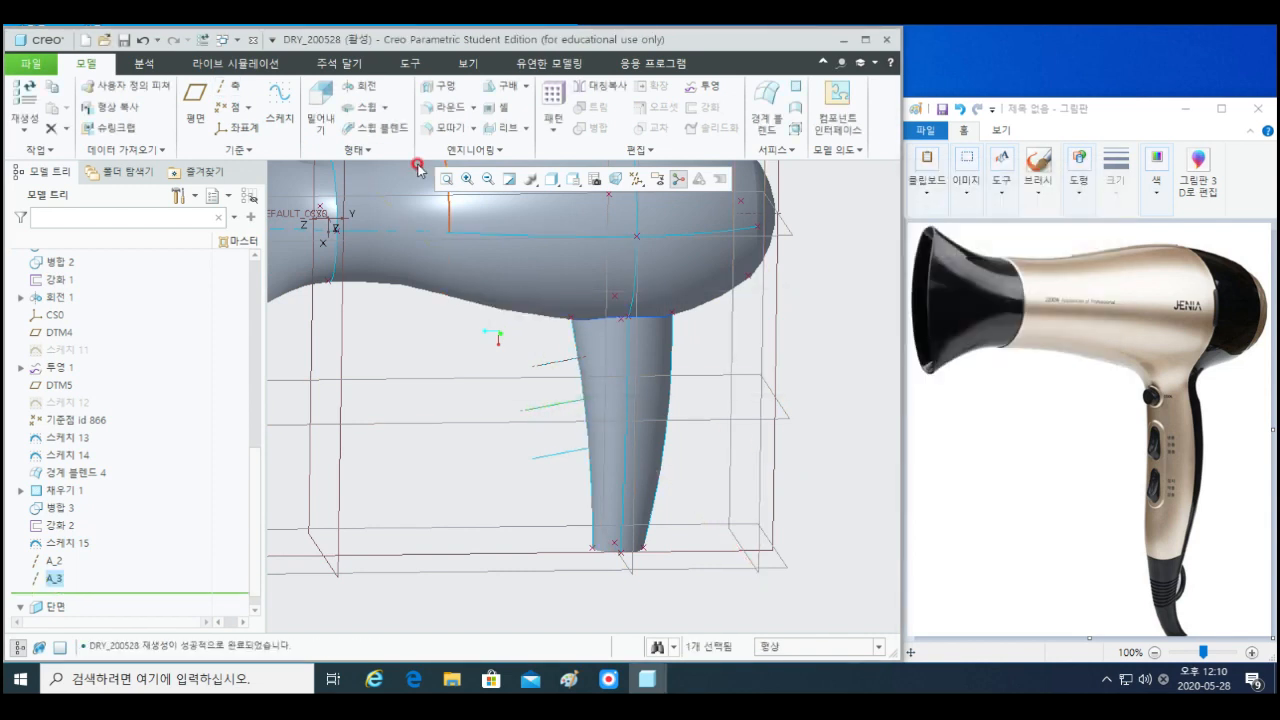
# - Create a datum axis through both endpoints of the lowest short sketch line, removing the preselected tangent curve reference
pyautogui.click(554, 457)
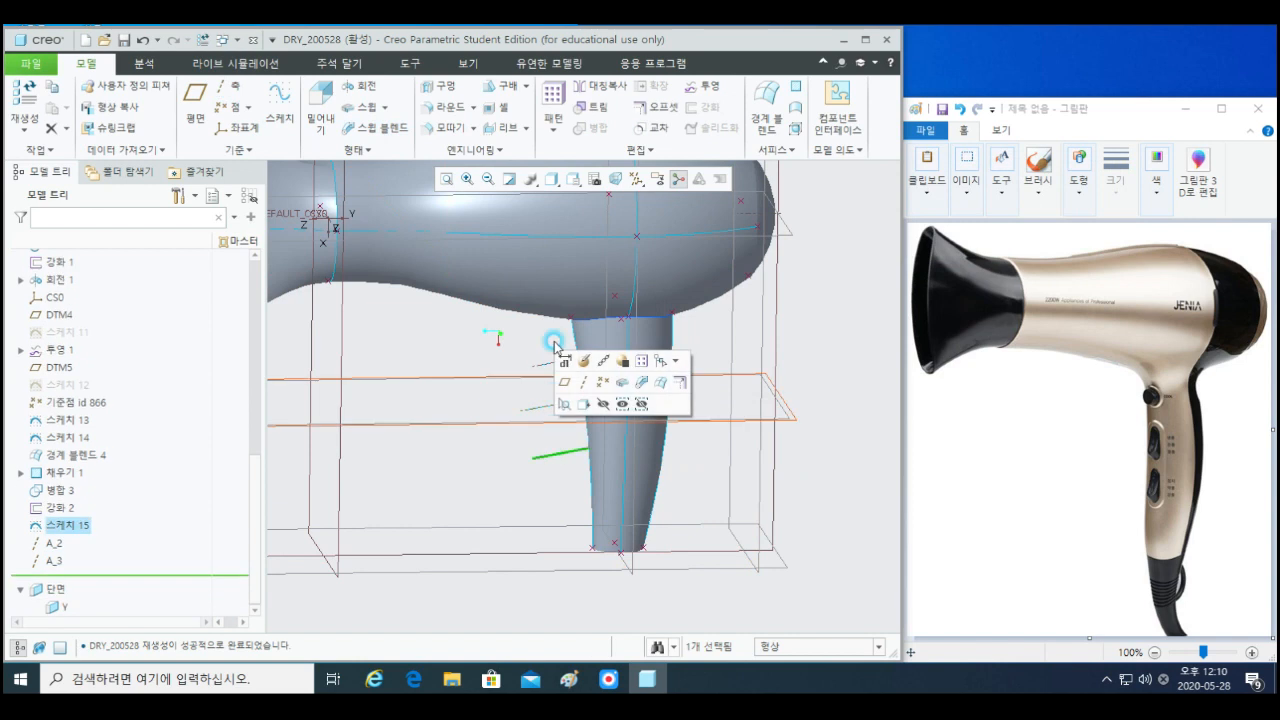
pyautogui.click(234, 86)
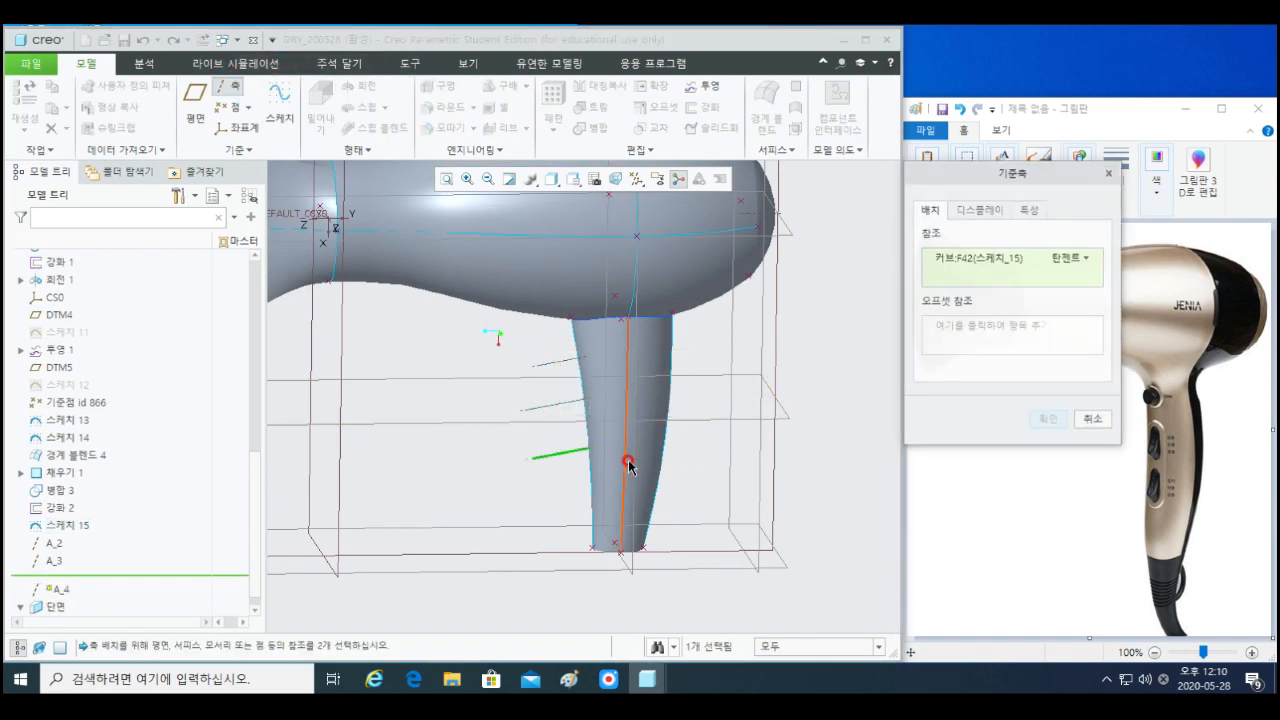
pyautogui.rightClick(1005, 265)
pyautogui.click(920, 312)
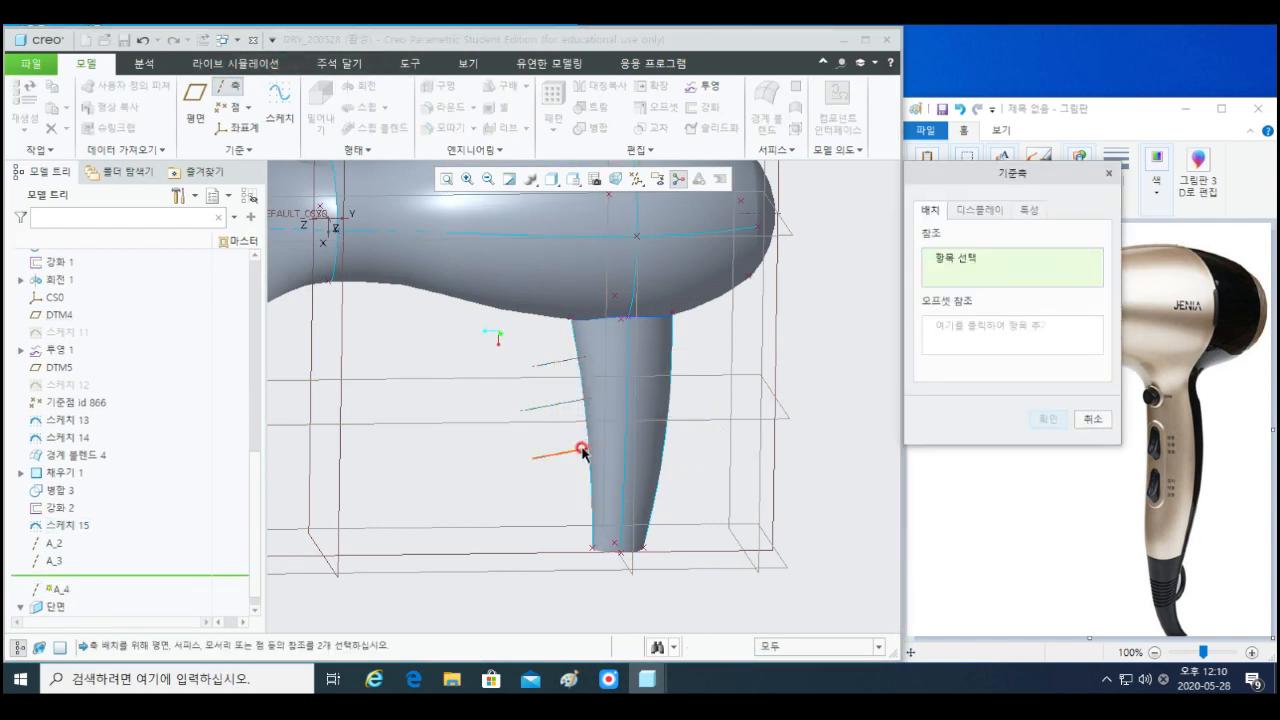
pyautogui.click(589, 453)
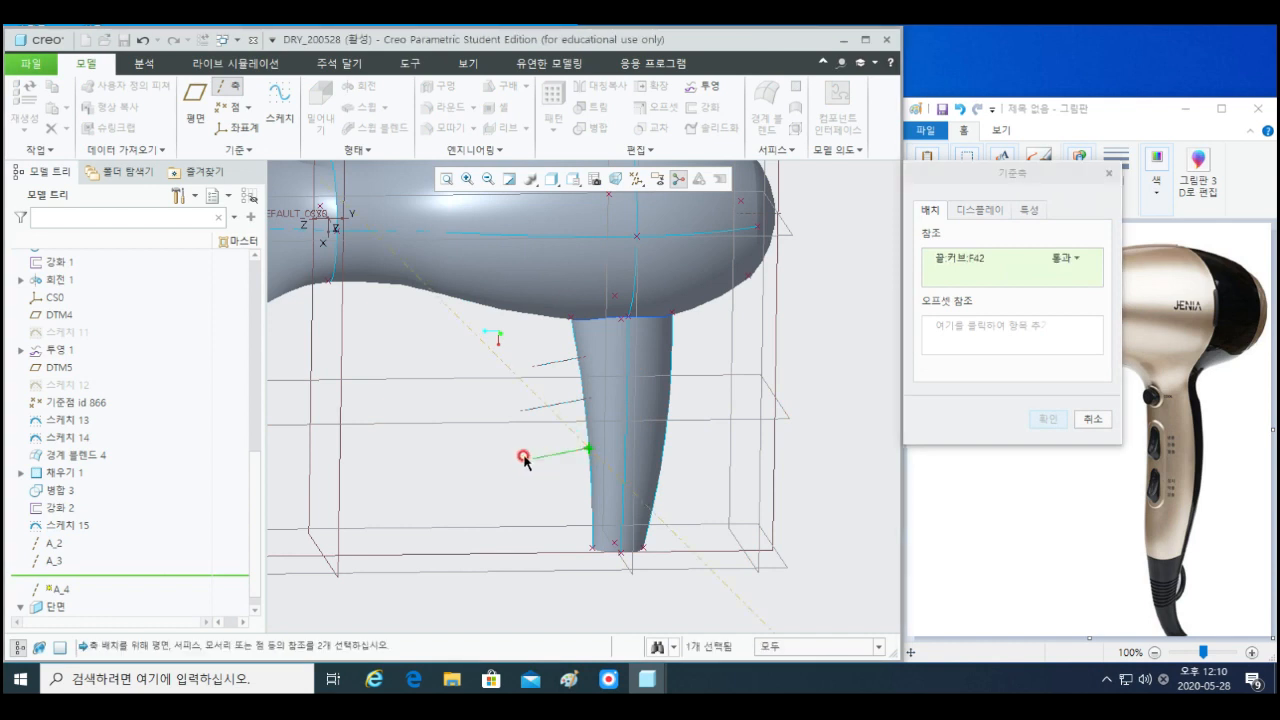
pyautogui.keyDown('ctrl'); pyautogui.click(531, 460); pyautogui.keyUp('ctrl')
pyautogui.scroll(1, 557, 473)
pyautogui.keyDown('shift'); pyautogui.moveTo(643, 490); pyautogui.dragTo(613, 486, button='middle'); pyautogui.keyUp('shift')
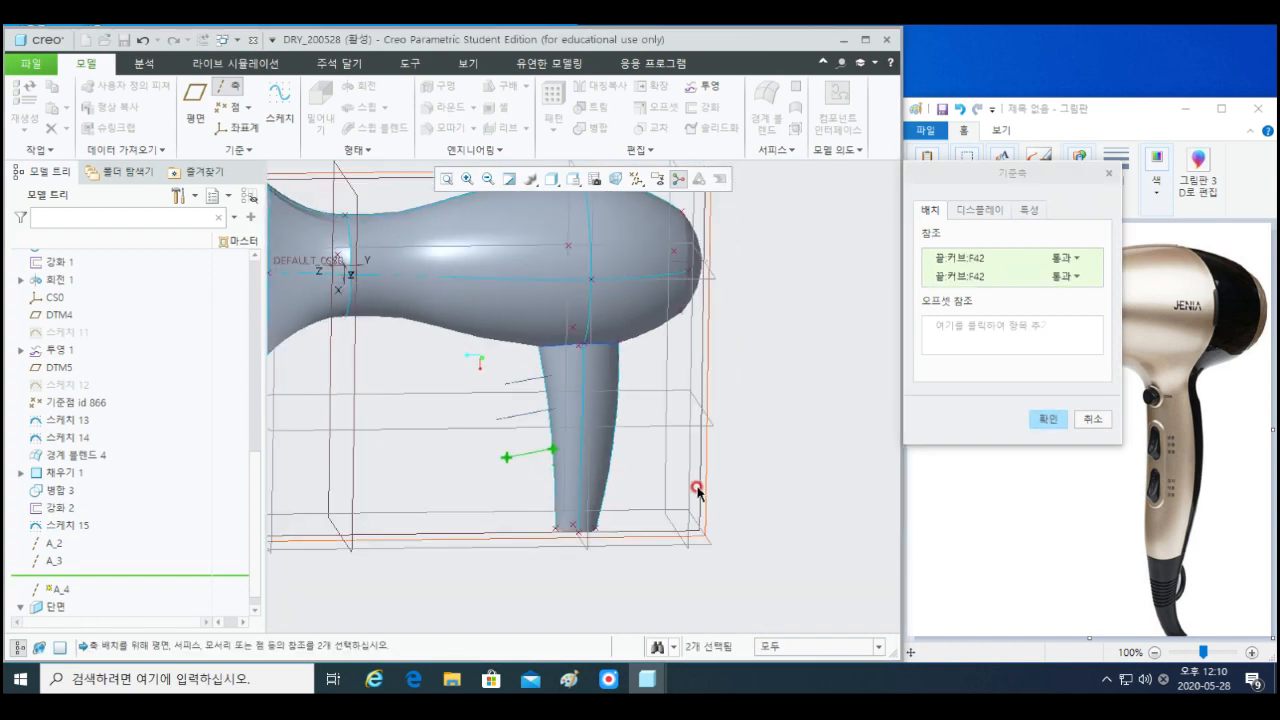
pyautogui.middleClick(777, 503)
pyautogui.keyDown('shift'); pyautogui.moveTo(792, 508); pyautogui.dragTo(778, 469, button='middle'); pyautogui.keyUp('shift')
pyautogui.click(811, 475)
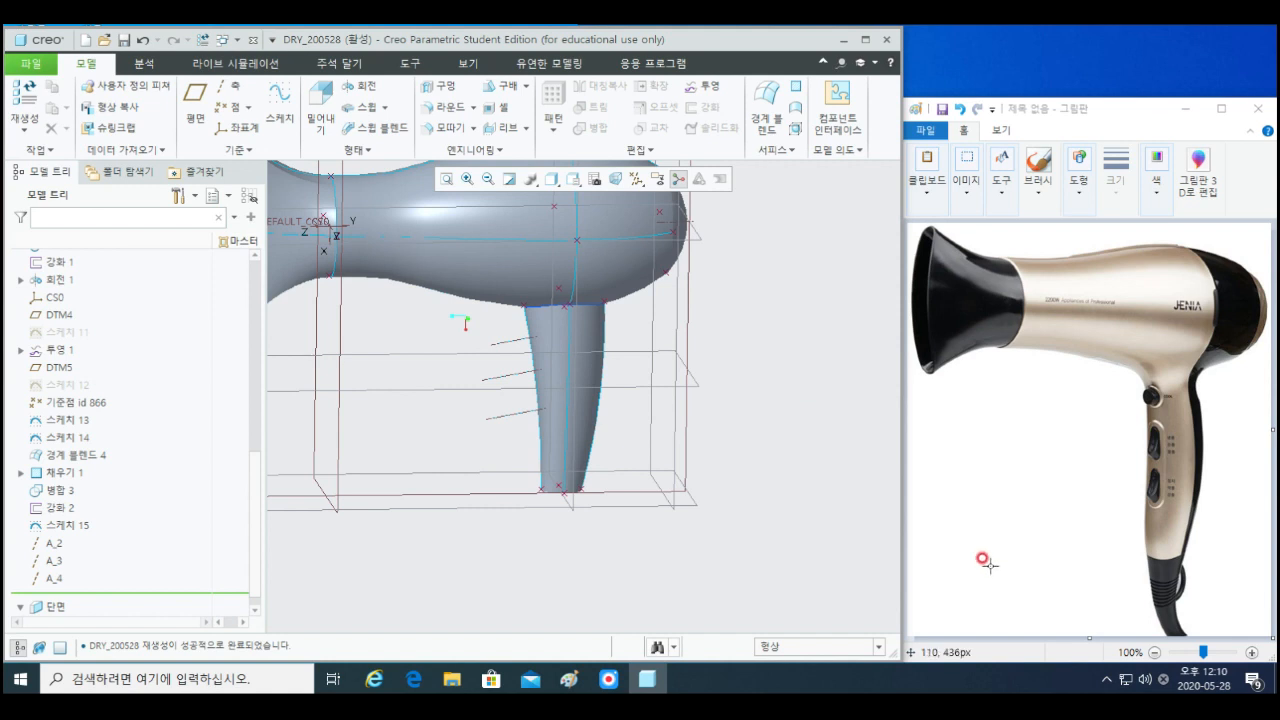
# - Start a Revolve feature with its section sketch on the TOP datum plane, viewed square to the sketch plane
pyautogui.scroll(1, 794, 485)
pyautogui.scroll(1, 754, 490)
pyautogui.moveTo(716, 474)
pyautogui.mouseDown(button='middle')
pyautogui.moveTo(723, 457)
pyautogui.moveTo(737, 466)
pyautogui.mouseUp(button='middle')
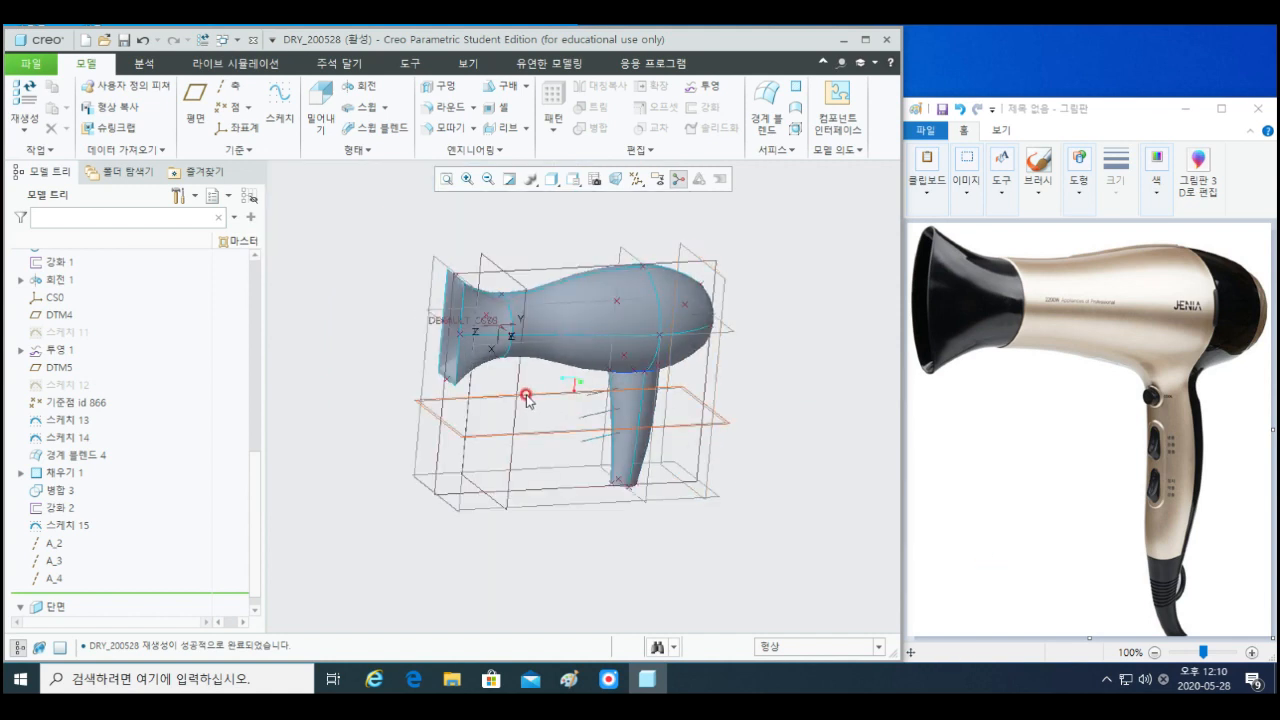
pyautogui.moveTo(523, 394); pyautogui.dragTo(439, 402, button='middle')
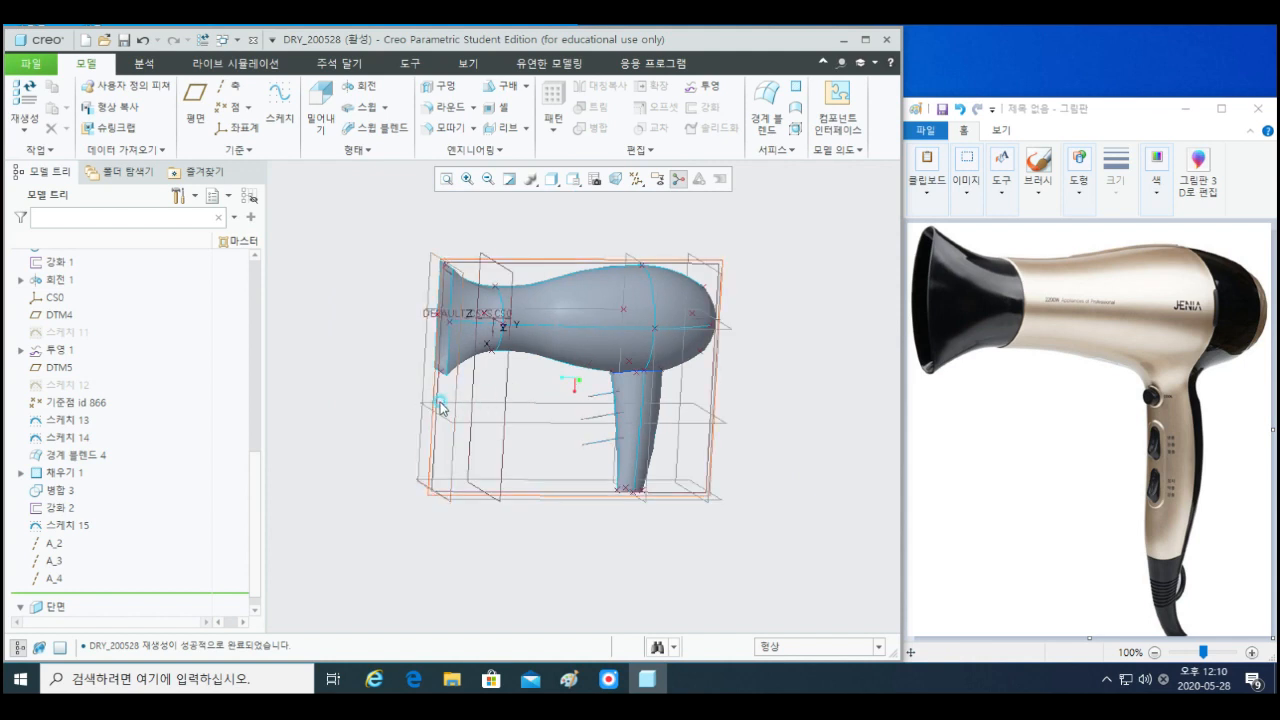
pyautogui.click(440, 406)
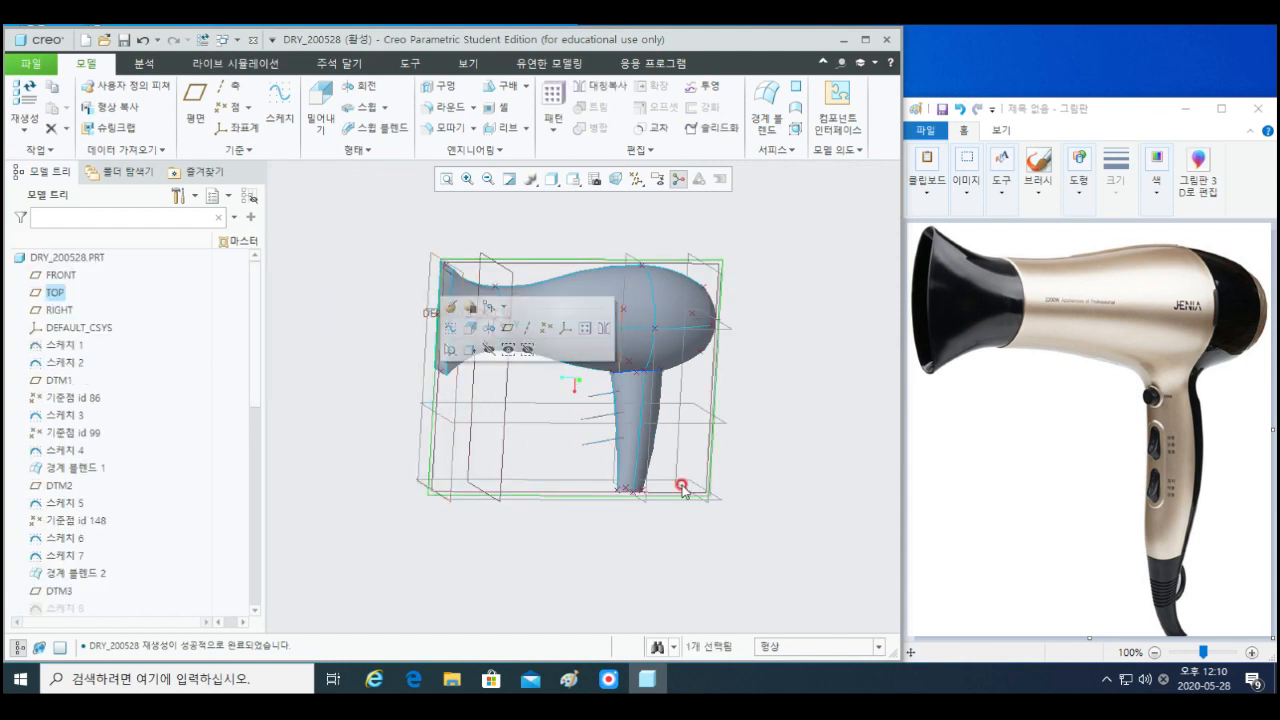
pyautogui.click(359, 88)
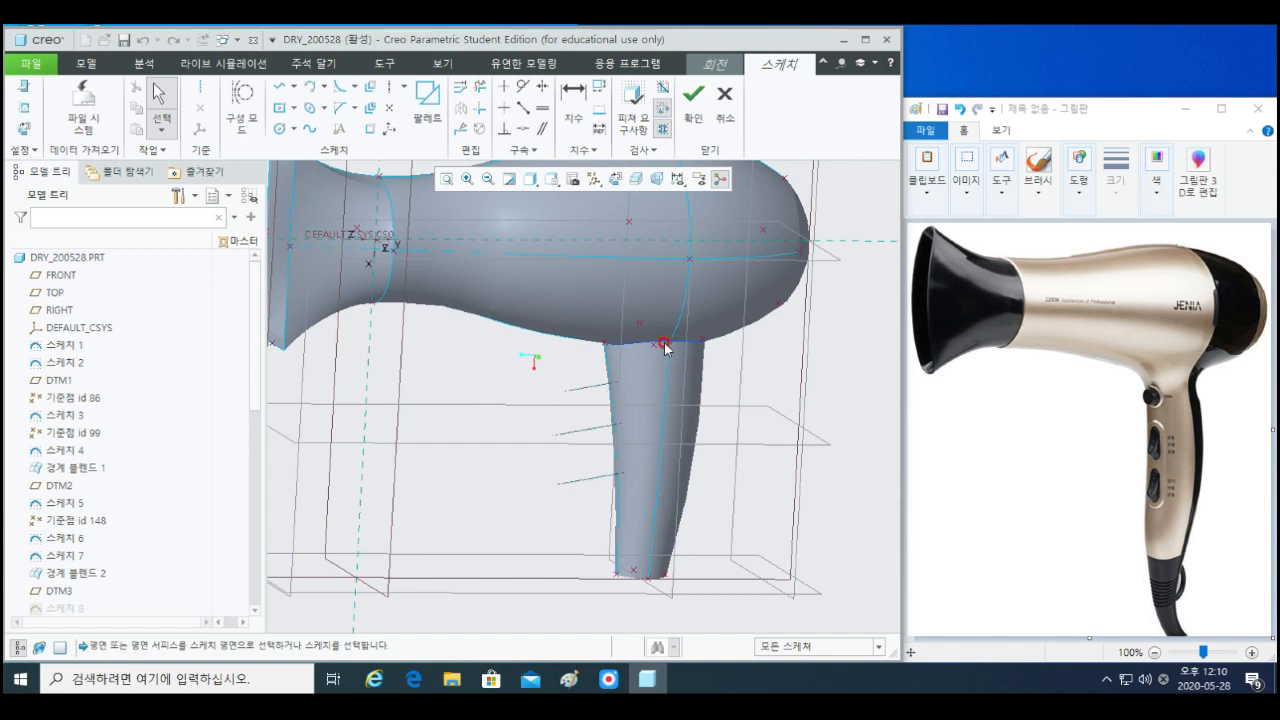
pyautogui.click(614, 178)
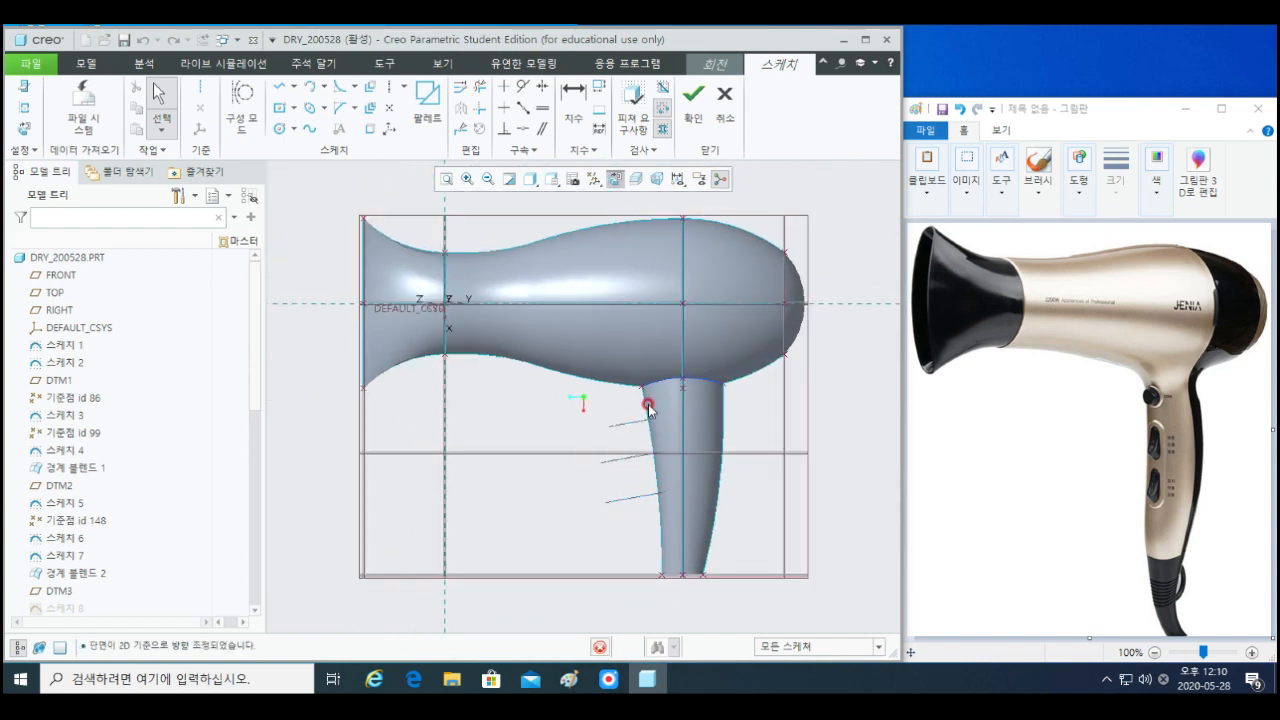
# - Offset the handle's front edge slightly inward into the handle as a single sketch curve
pyautogui.scroll(3, 643, 410)
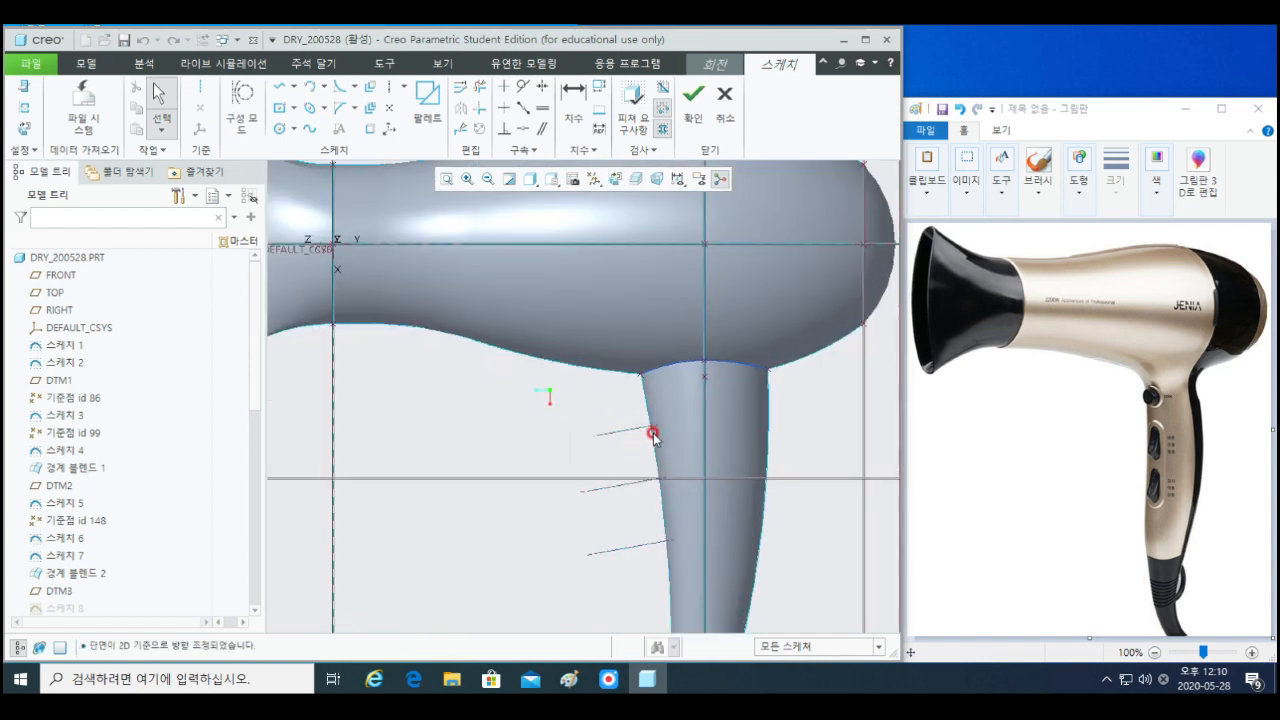
pyautogui.press('l')
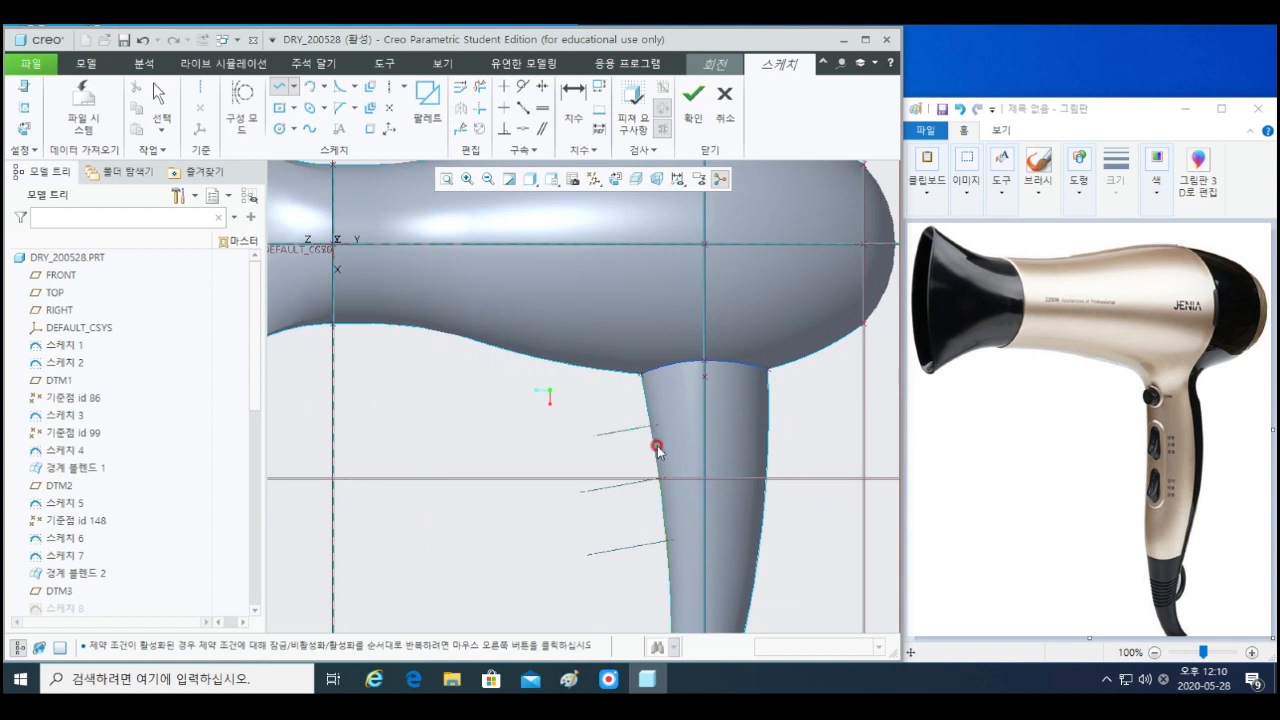
pyautogui.scroll(-2, 645, 432)
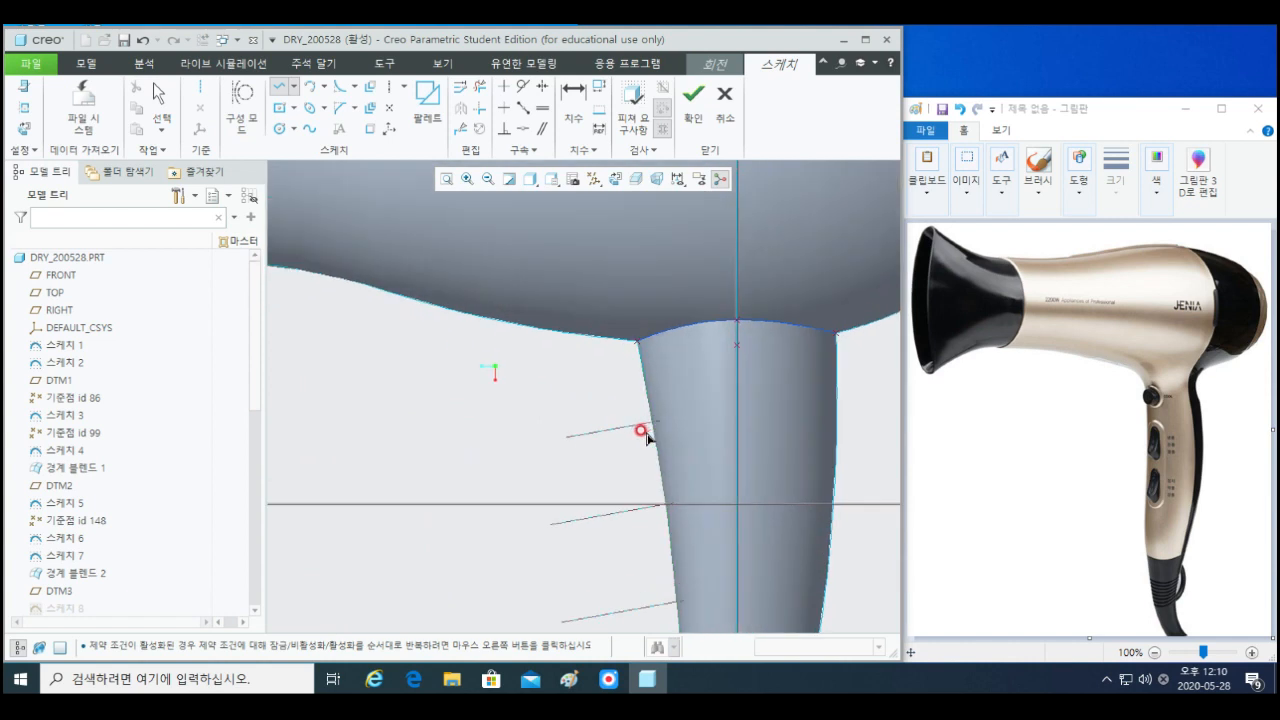
pyautogui.click(369, 128)
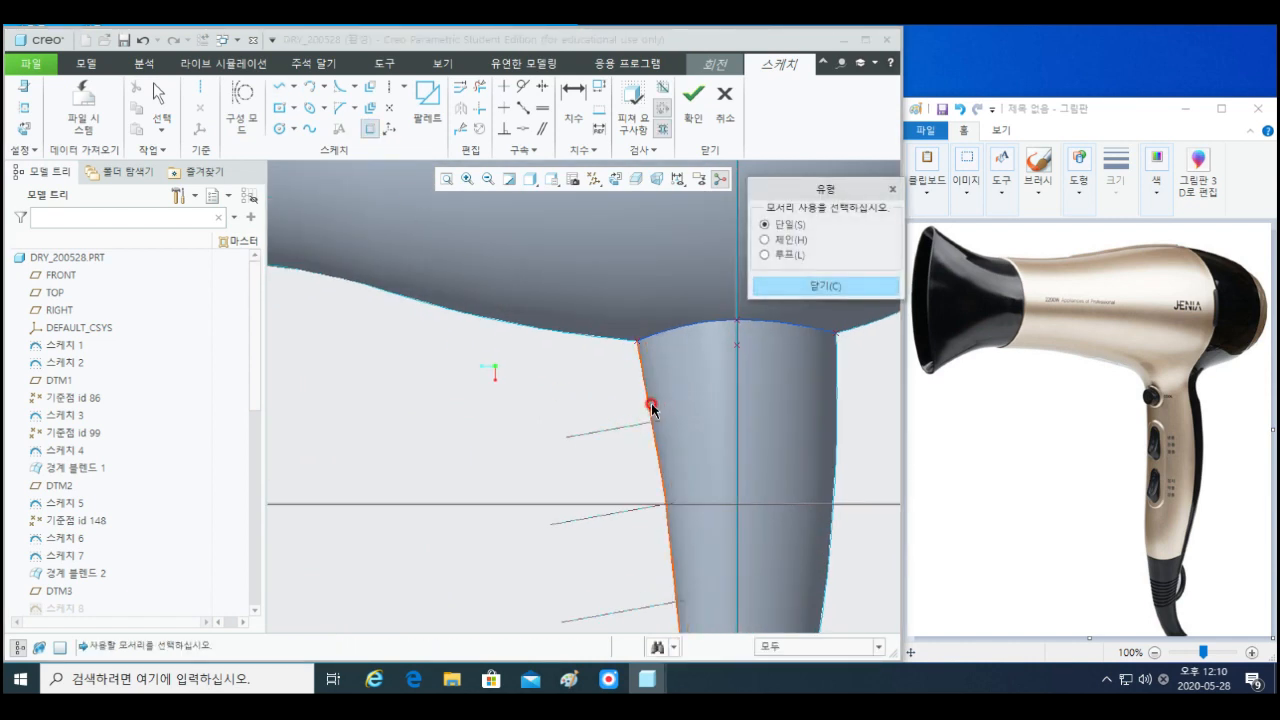
pyautogui.click(369, 87)
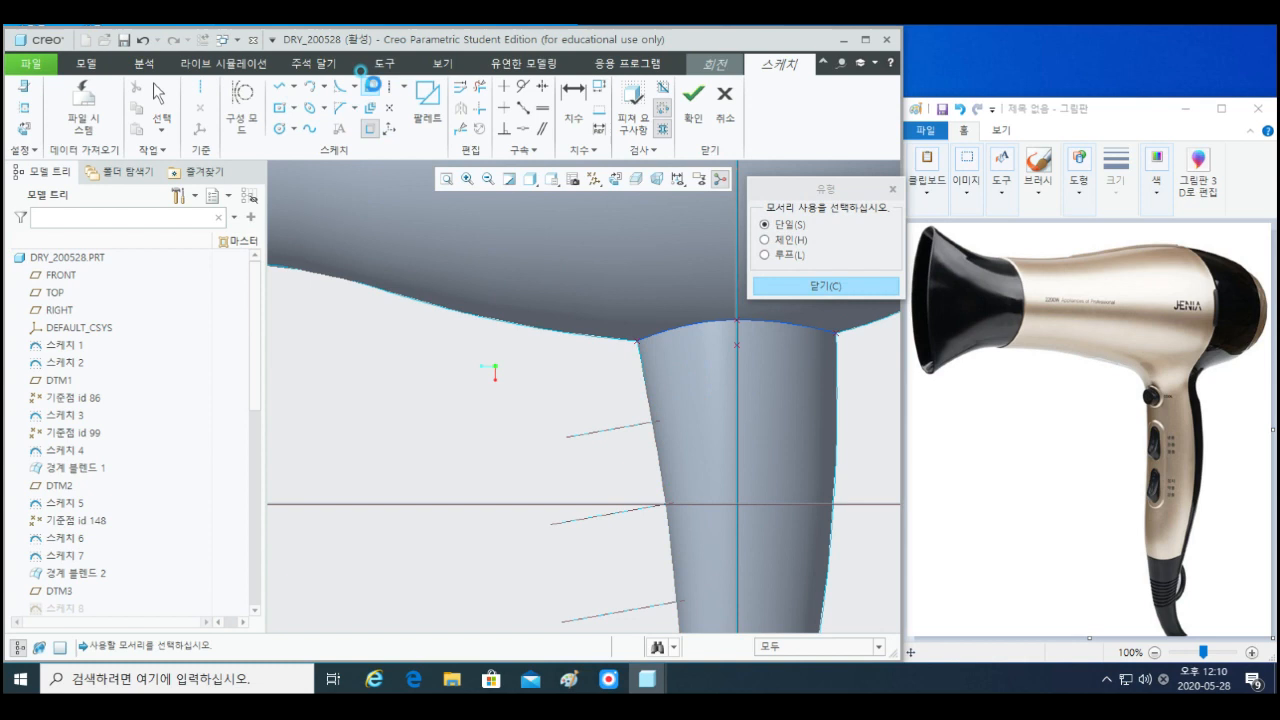
pyautogui.click(649, 396)
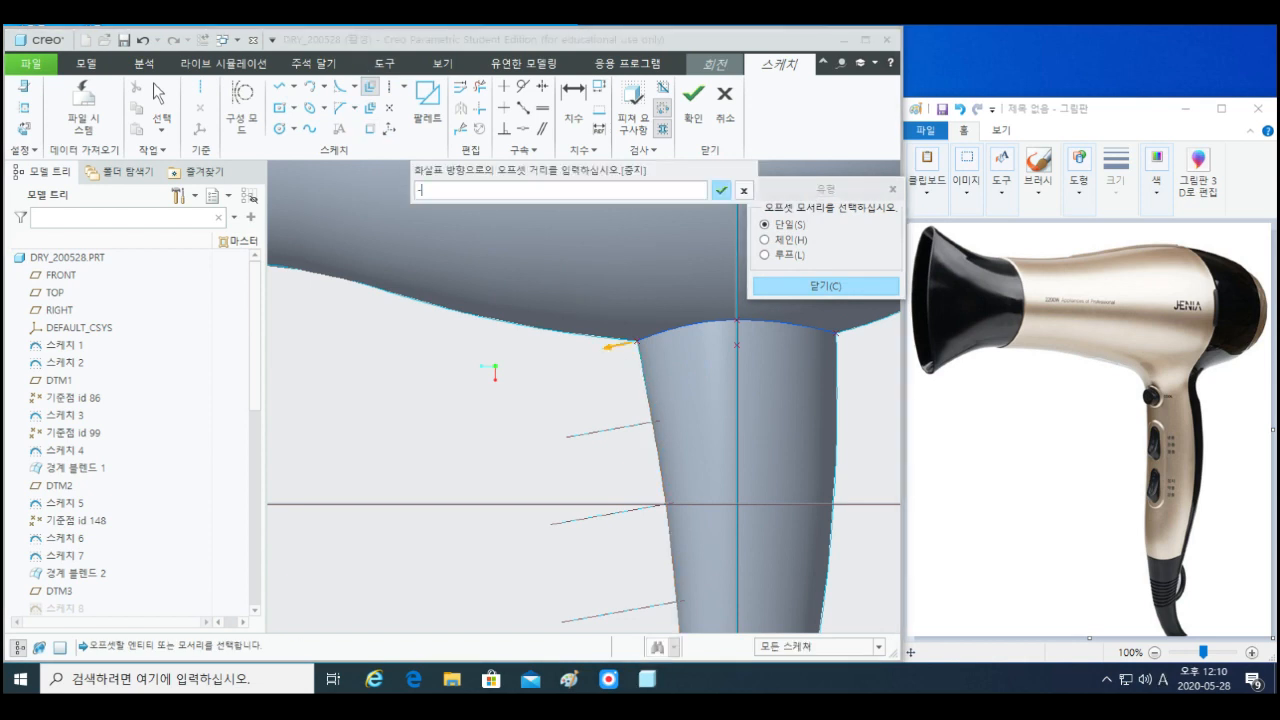
pyautogui.press('Return')
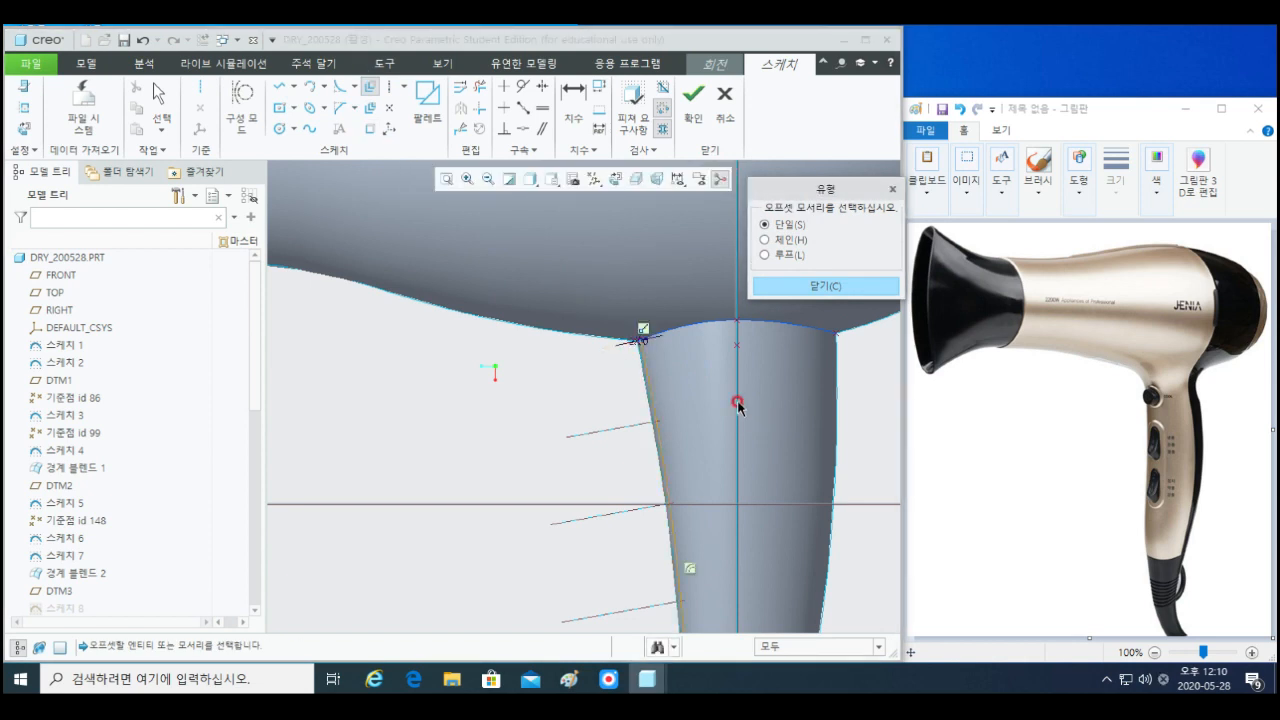
# - Offset the handle's front edge outward by 5 as a second sketch curve and close the Offset tool
pyautogui.scroll(-3, 645, 410)
pyautogui.click(660, 412)
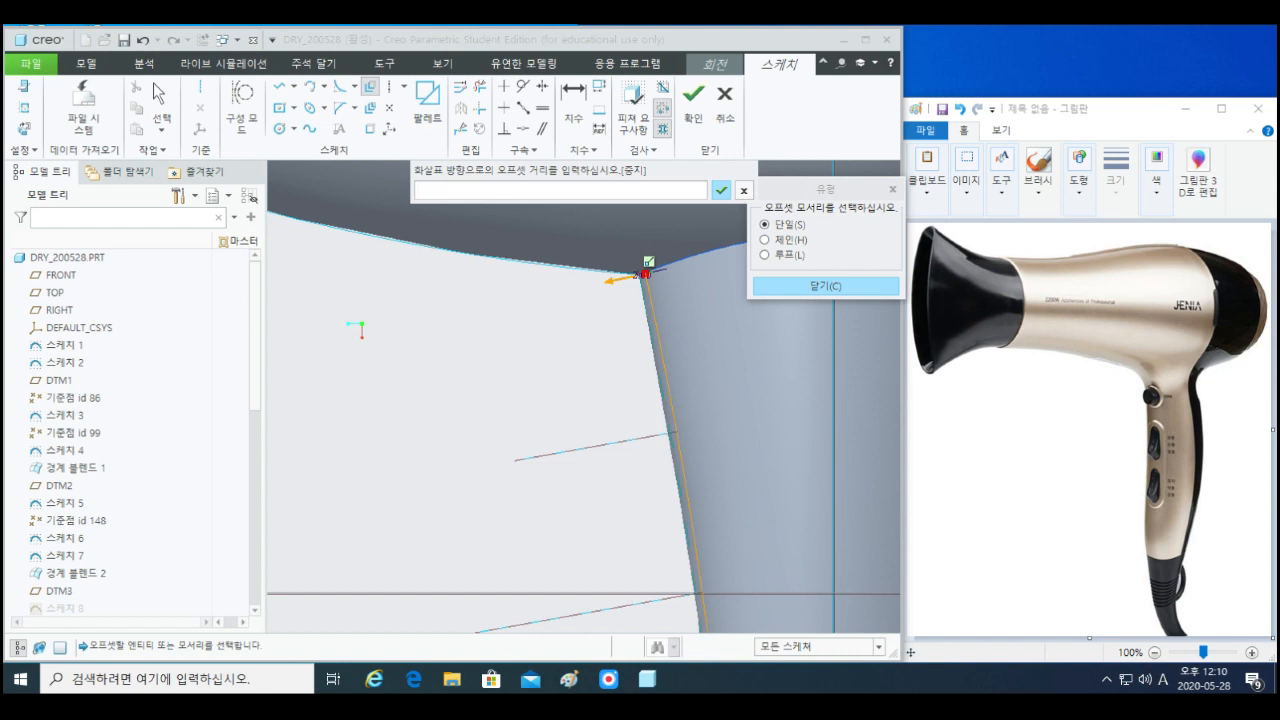
pyautogui.write('5')
pyautogui.press('Return')
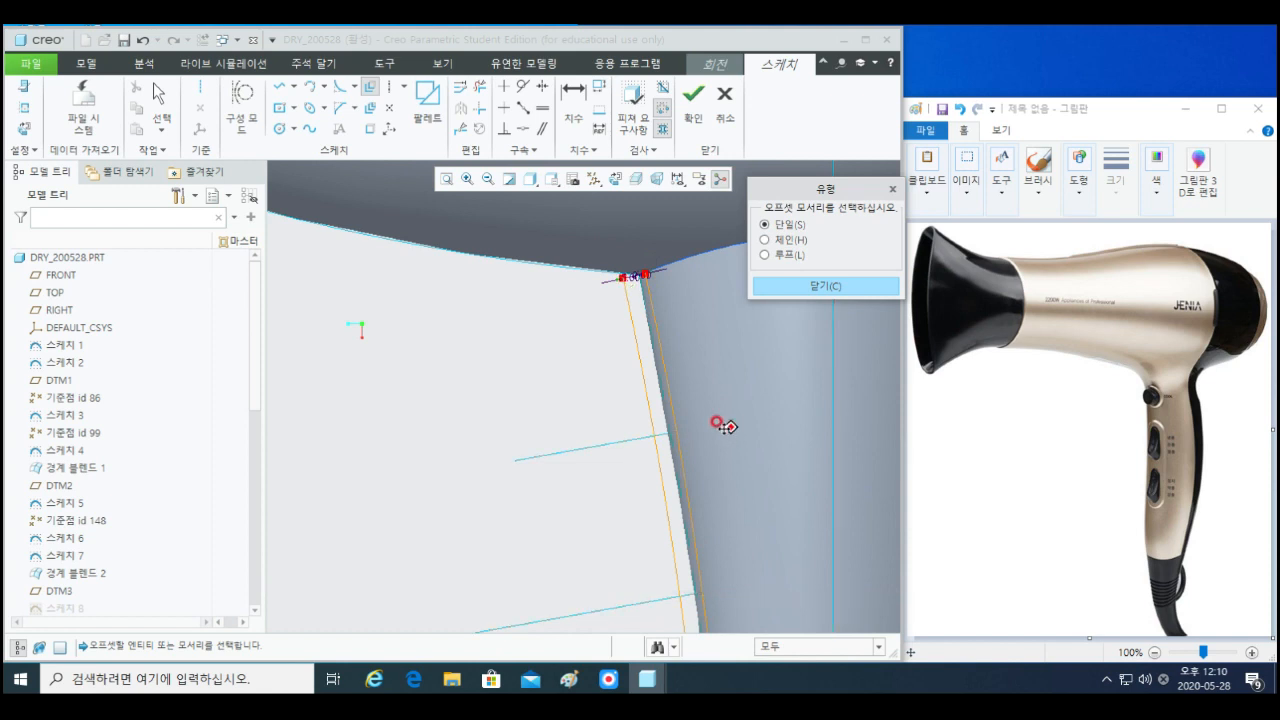
pyautogui.moveTo(722, 425); pyautogui.dragTo(703, 434, button='middle')
pyautogui.middleClick(678, 425)
pyautogui.scroll(-3, 614, 339)
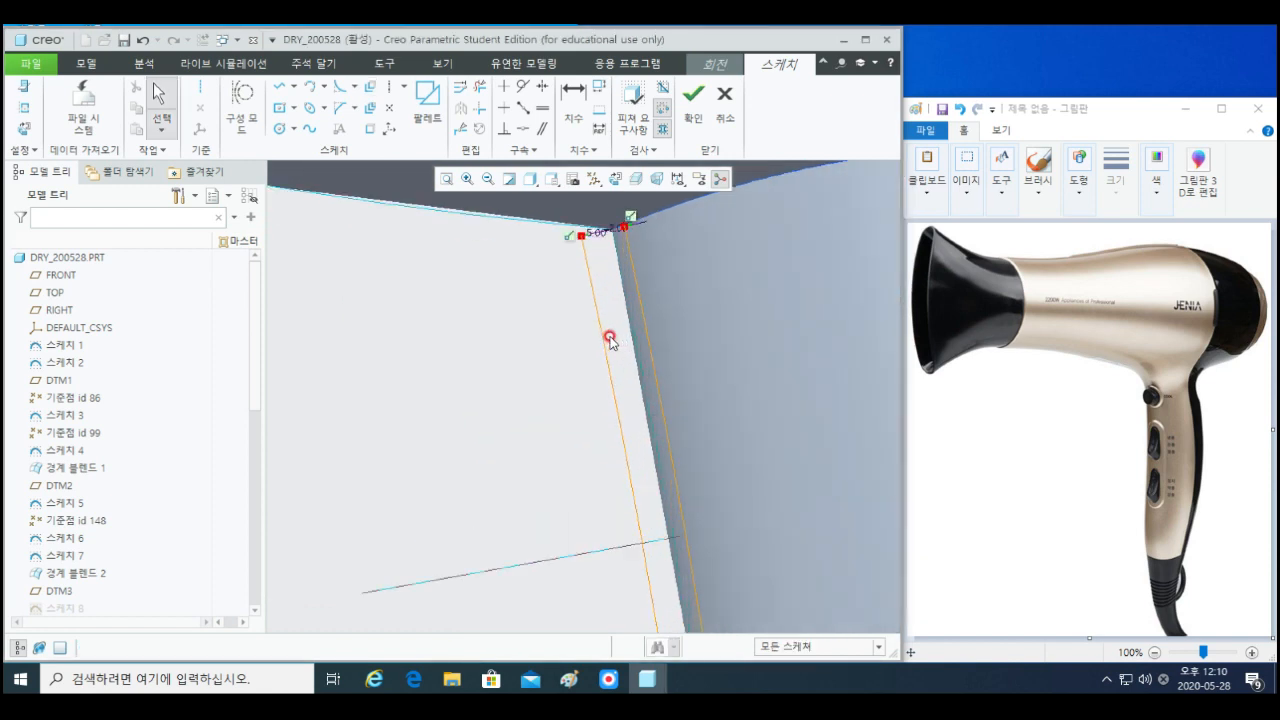
# - Set the outward offset distance from the handle's front edge to 7
pyautogui.doubleClick(600, 236)
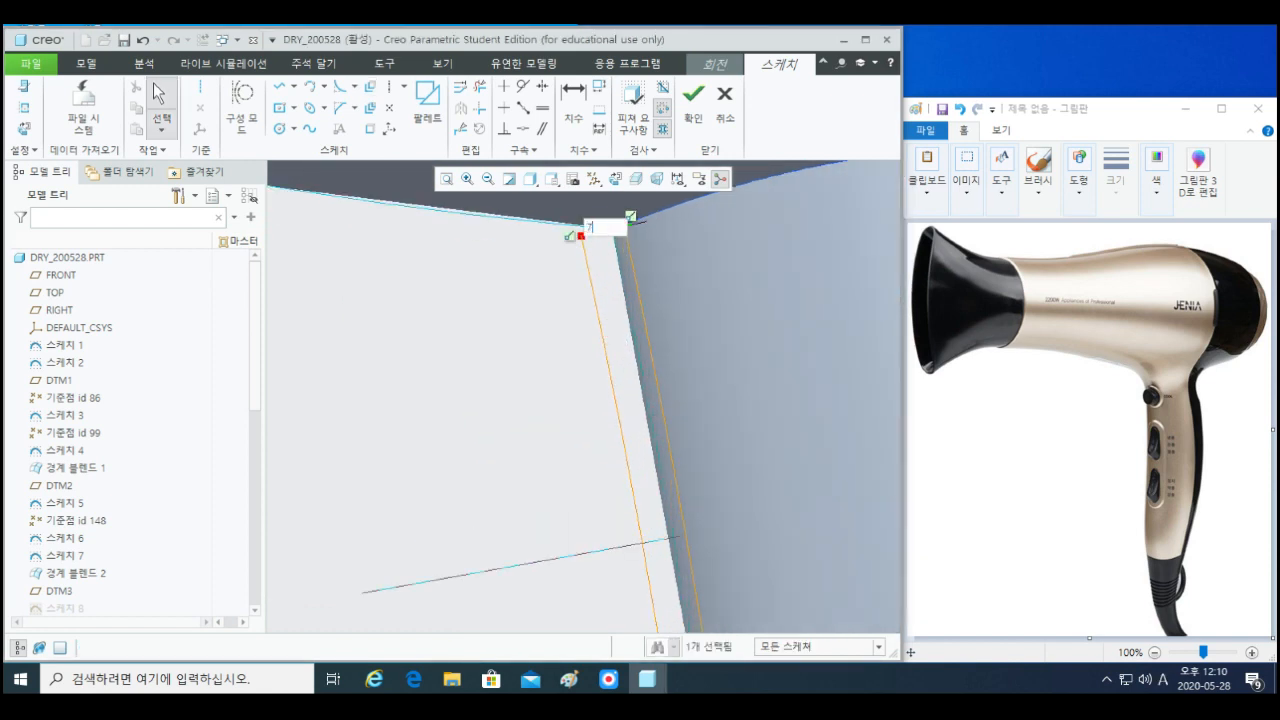
pyautogui.press('Return')
pyautogui.scroll(1, 583, 449)
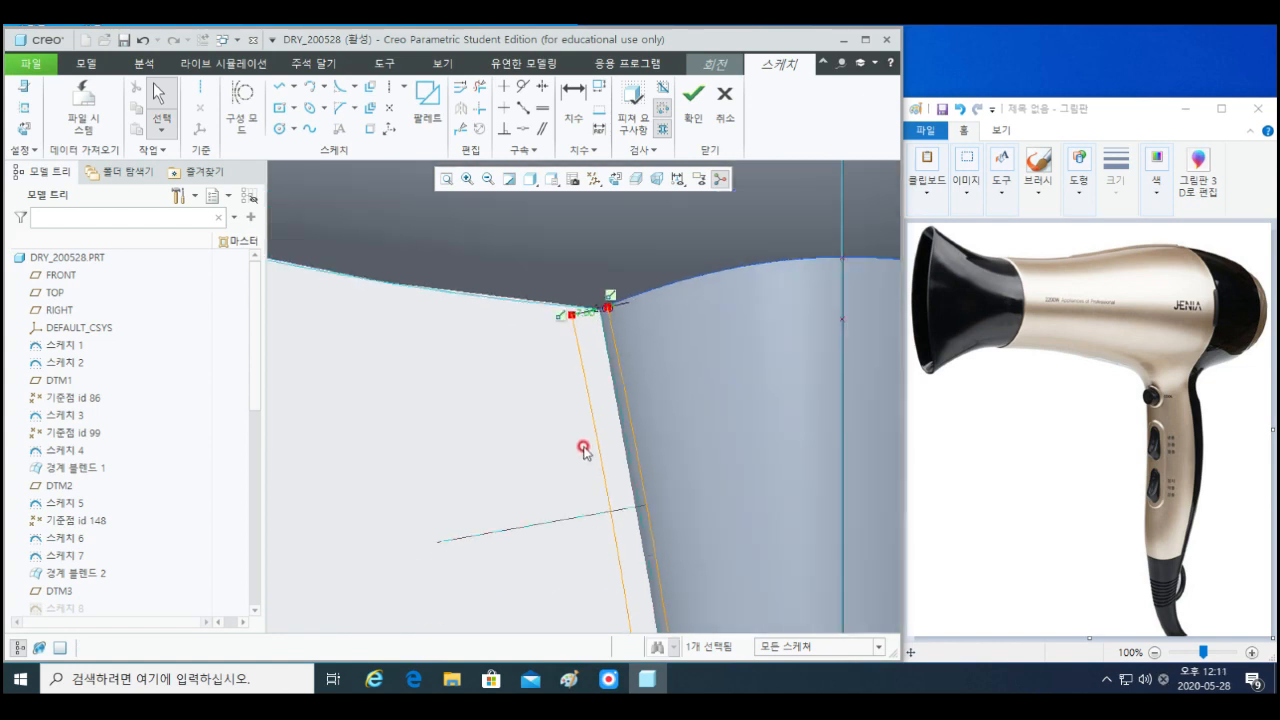
pyautogui.scroll(1, 720, 510)
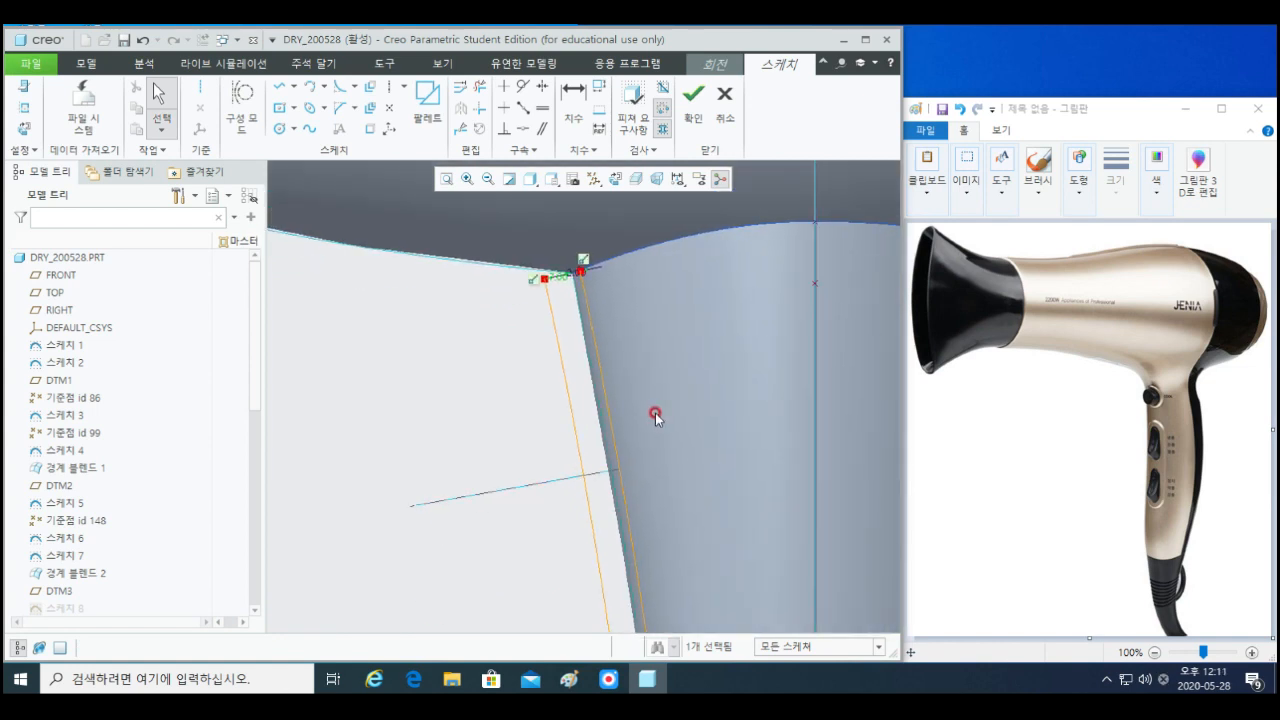
# - Draw a line joining the two offset curves along the uppermost short reference line
pyautogui.press('l')
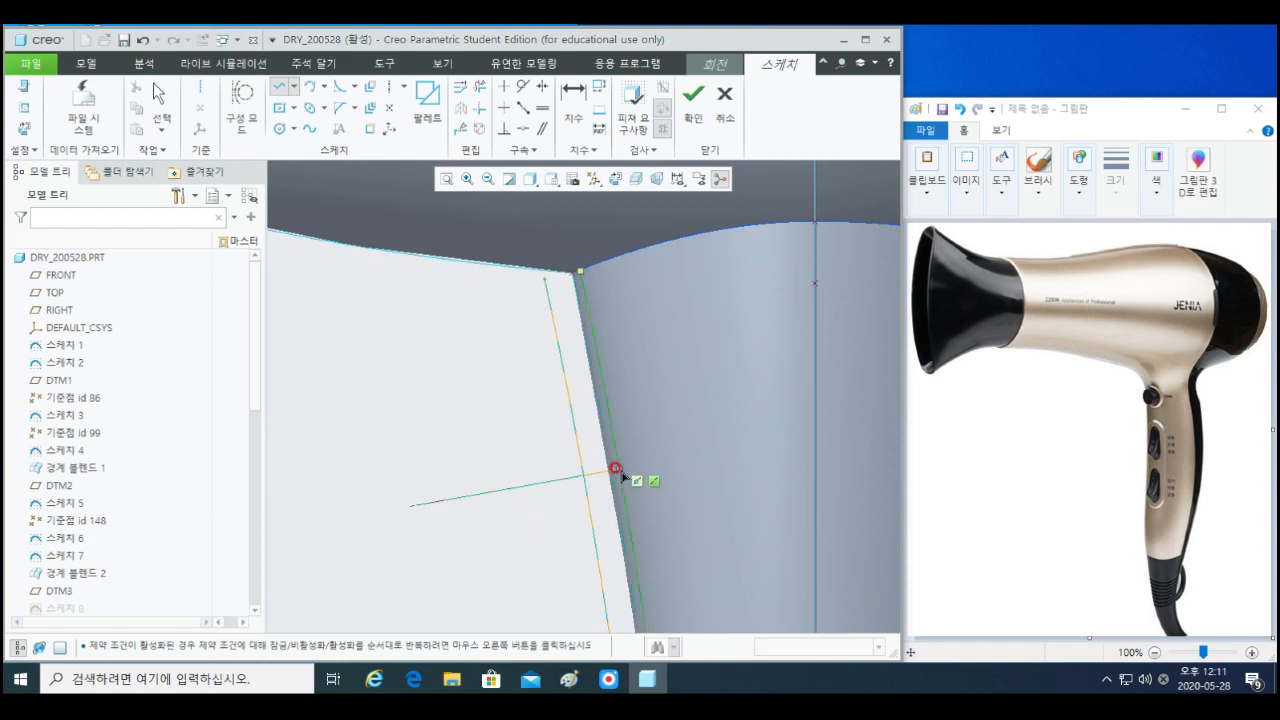
pyautogui.click(628, 470)
pyautogui.middleClick(688, 451)
pyautogui.middleClick(689, 450)
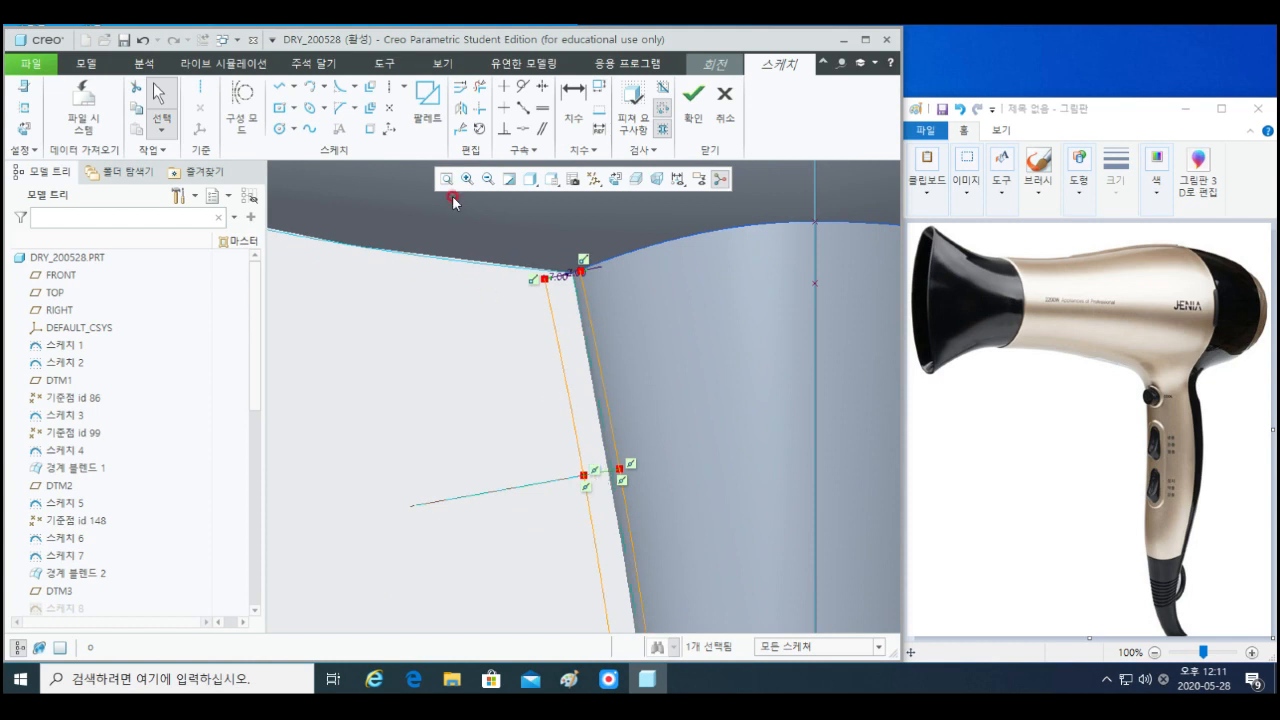
# - Offset the new connecting line upward by 5, toward the dryer body
pyautogui.click(365, 88)
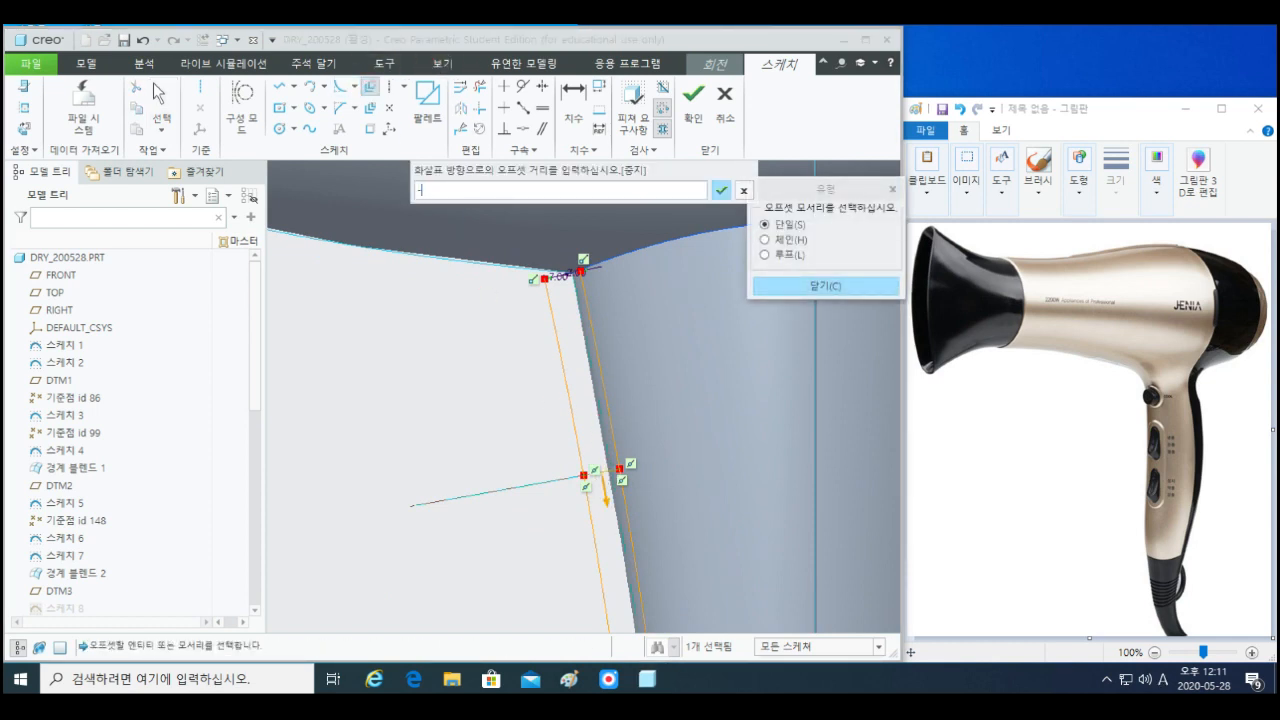
pyautogui.press('Return')
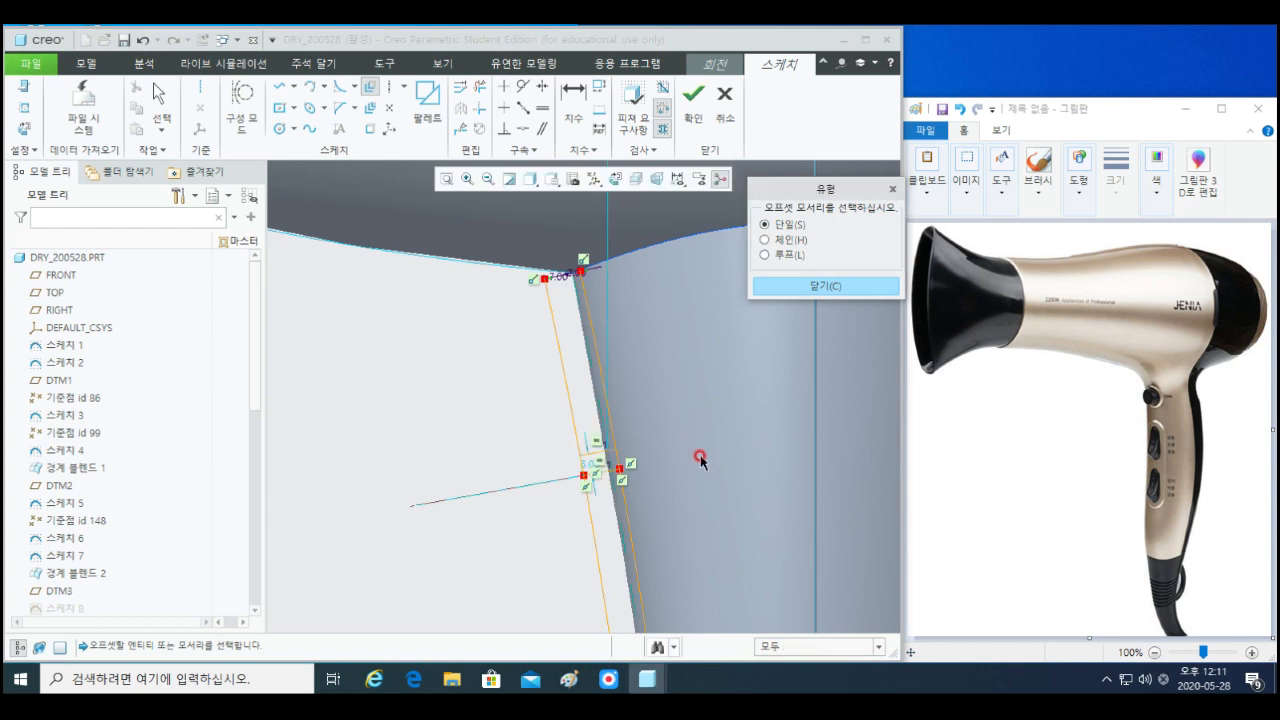
pyautogui.scroll(-2, 612, 422)
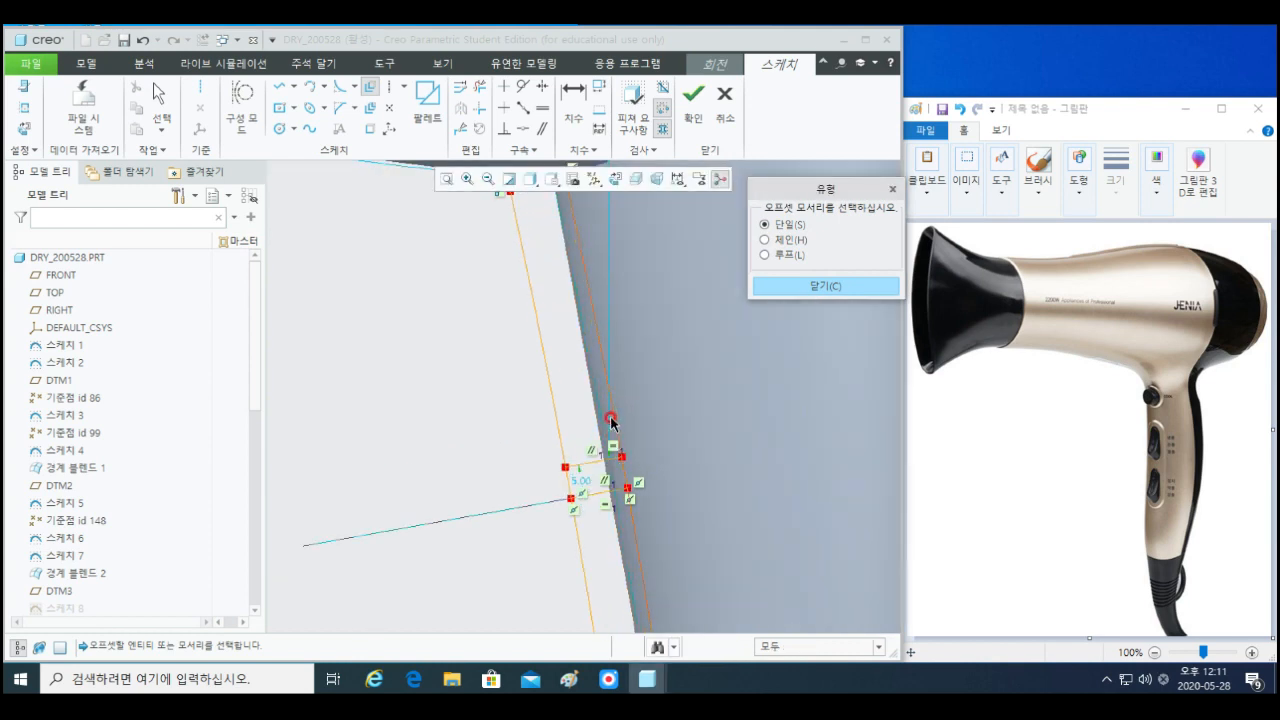
# - Corner-trim the two offset curves and the two cross lines into a small closed four-sided section, and finish the sketch
pyautogui.click(480, 107)
pyautogui.scroll(-2, 575, 495)
pyautogui.click(575, 495)
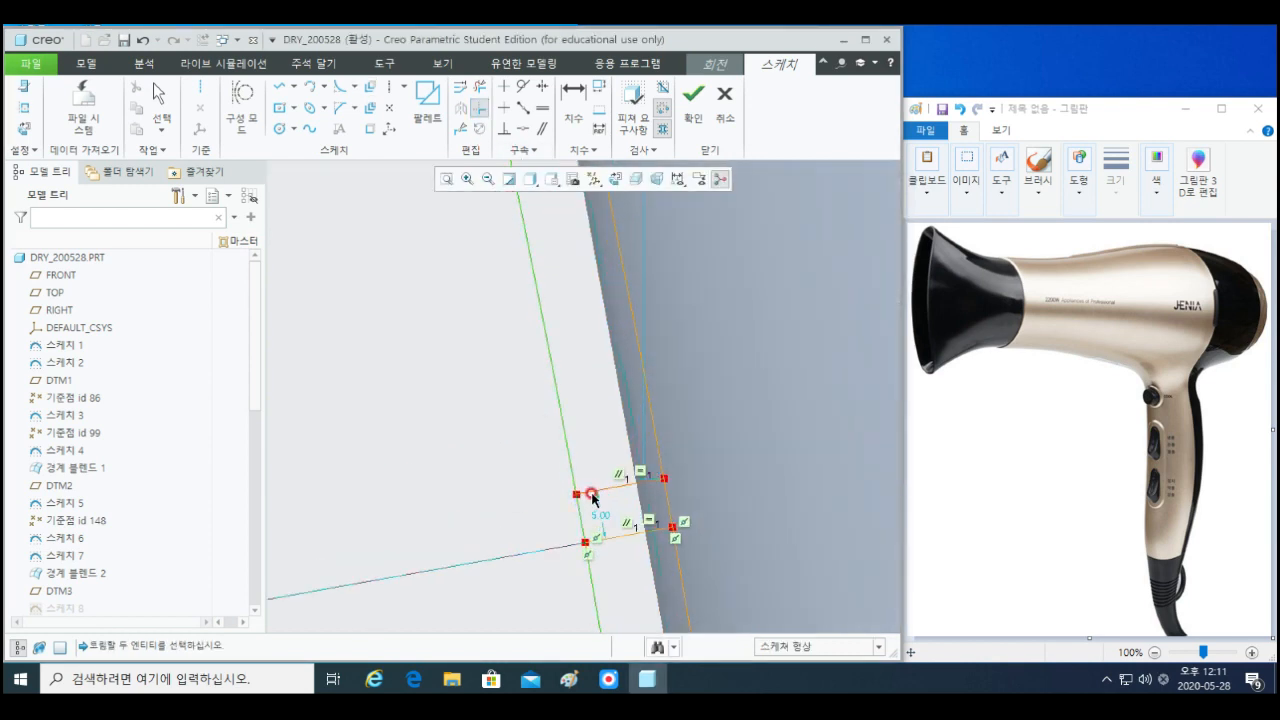
pyautogui.click(649, 489)
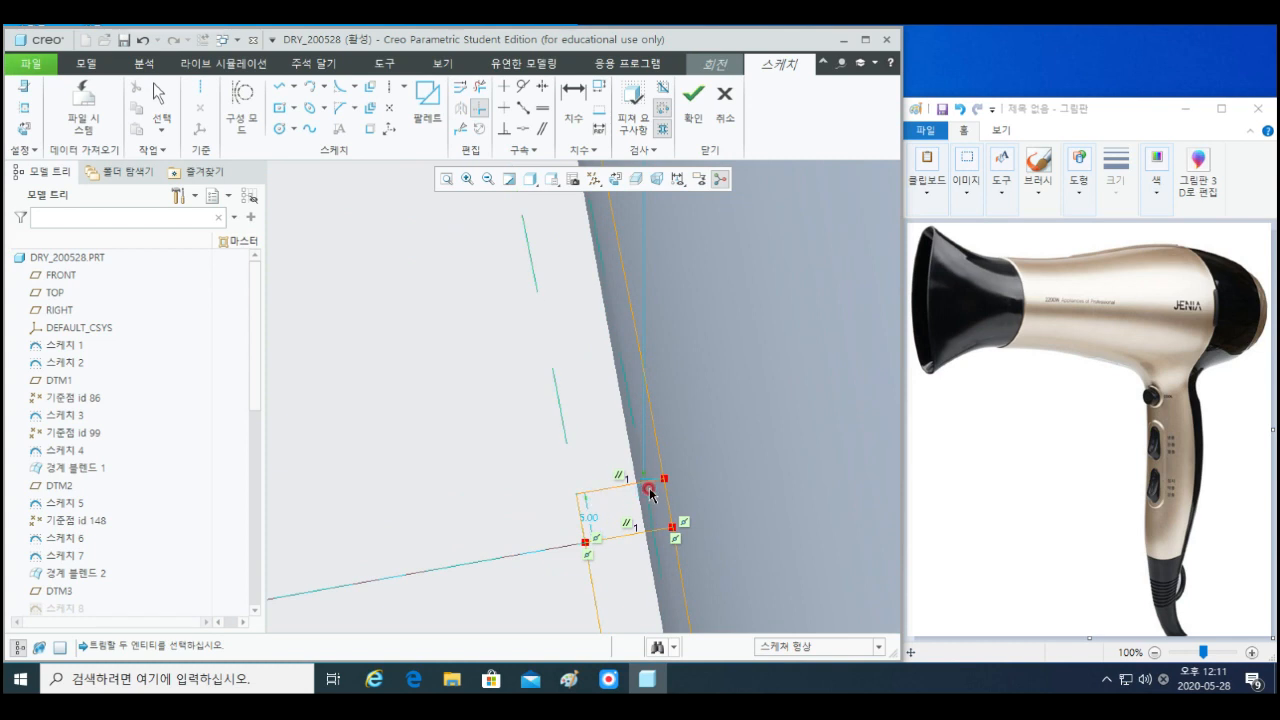
pyautogui.click(610, 544)
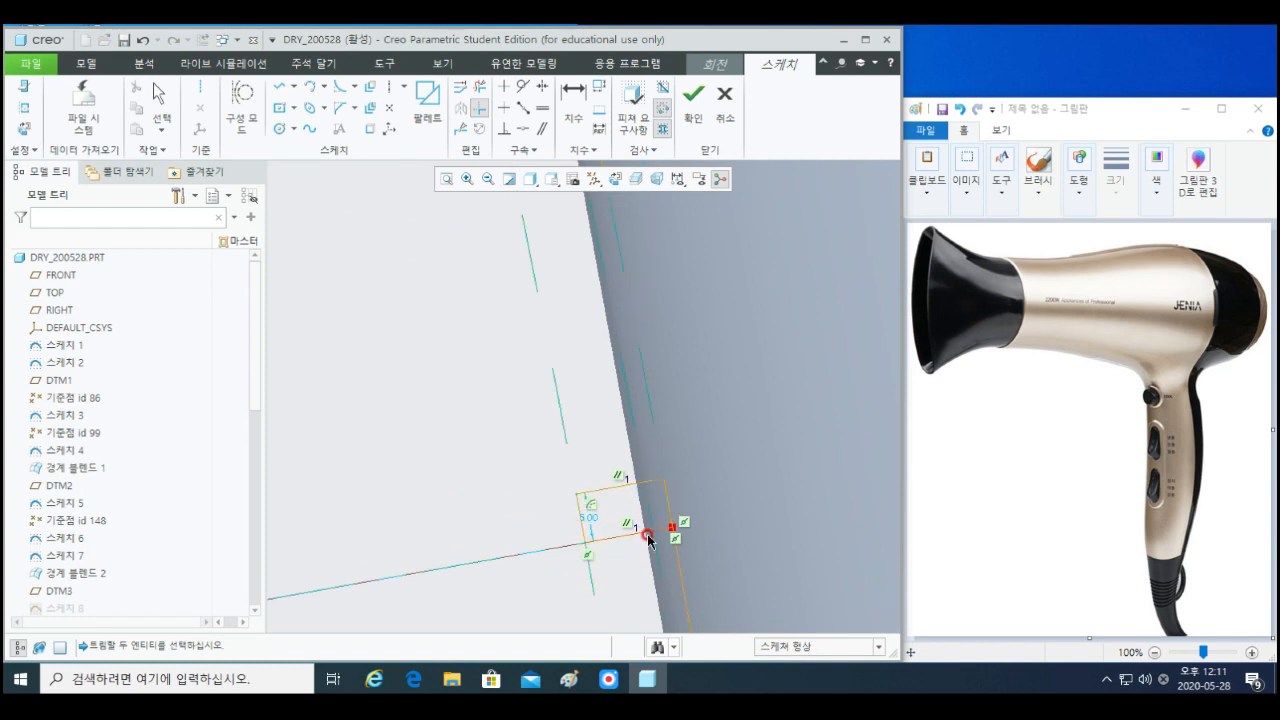
pyautogui.click(679, 546)
pyautogui.scroll(5, 680, 550)
pyautogui.keyDown('shift'); pyautogui.moveTo(723, 557); pyautogui.dragTo(654, 471, button='middle'); pyautogui.keyUp('shift')
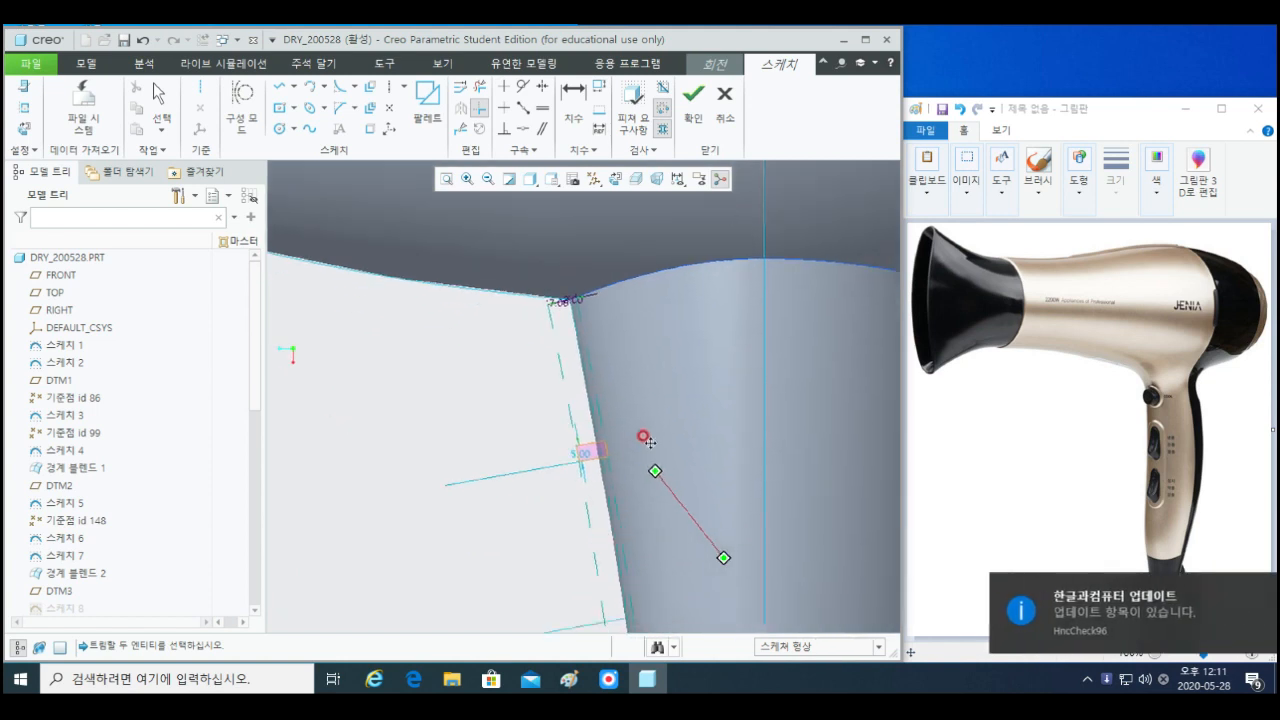
pyautogui.click(694, 97)
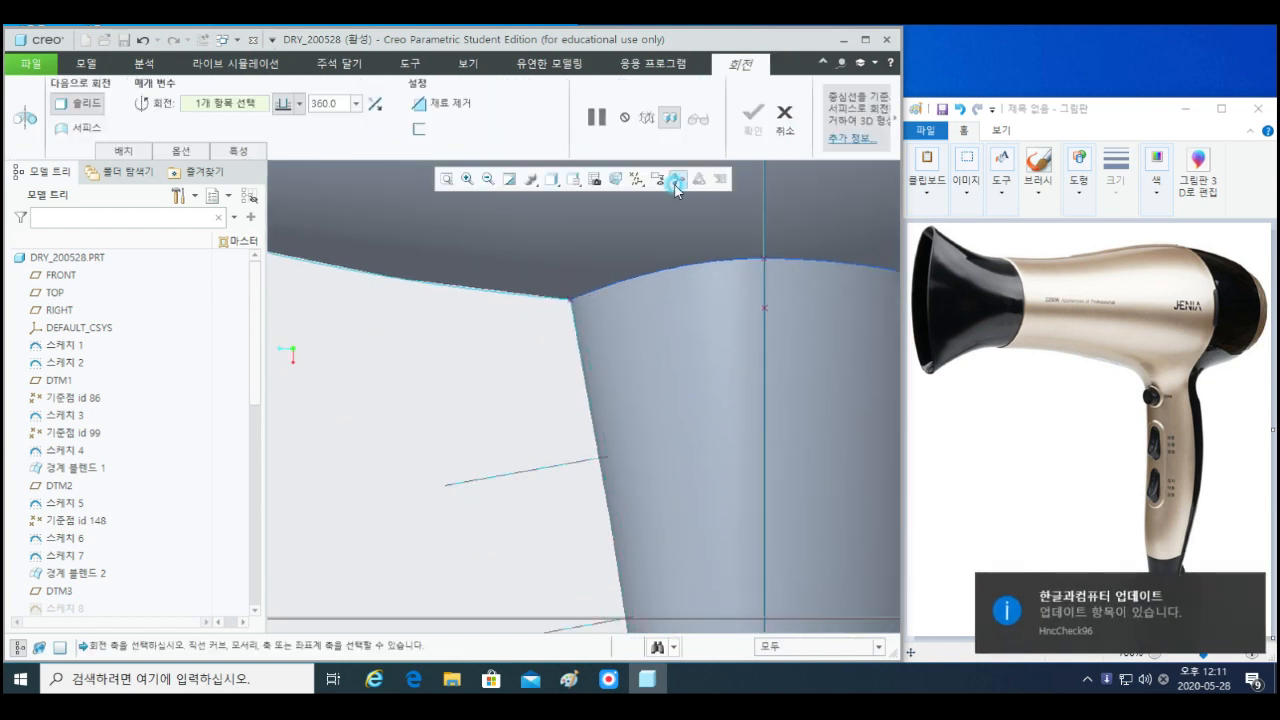
# - Revolve the section 360 degrees about the uppermost short sketch line to form the round button on the handle
pyautogui.click(543, 467)
pyautogui.moveTo(605, 510); pyautogui.dragTo(635, 450, button='middle')
pyautogui.middleClick(635, 450)
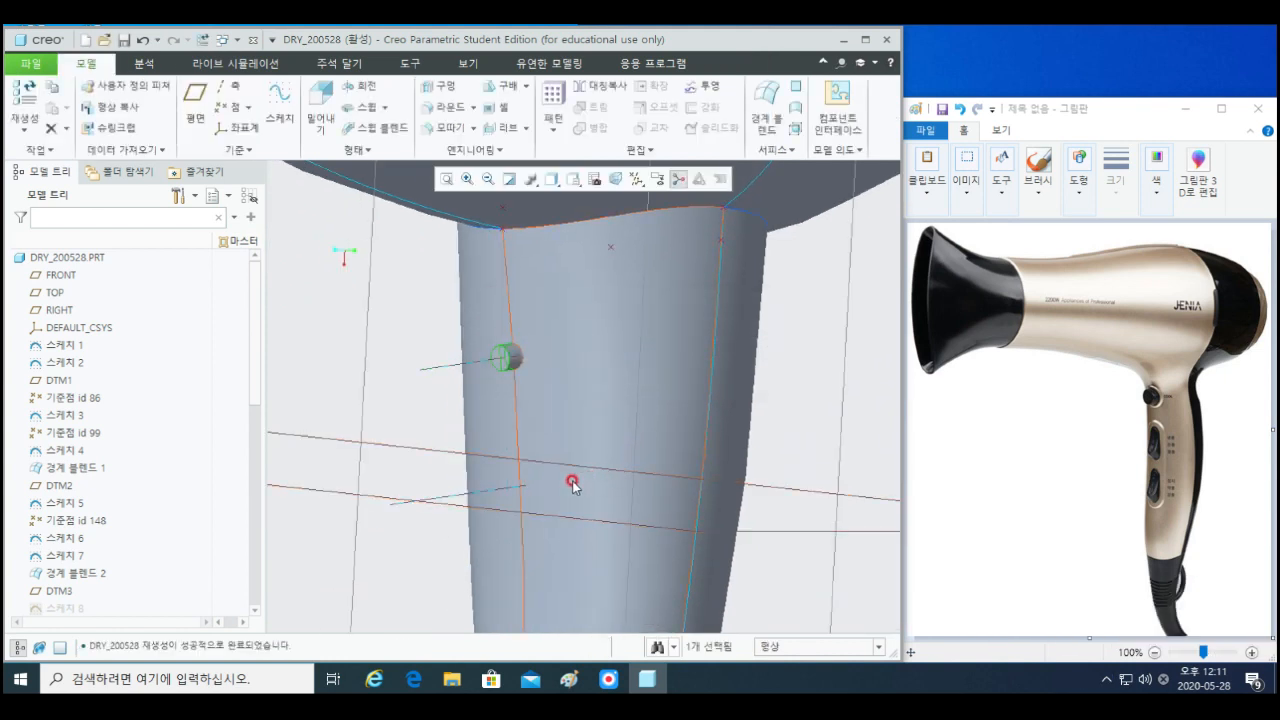
# - Start an Extrude section sketch on the TOP datum plane, with the sketch plane parallel to the screen
pyautogui.keyDown('shift'); pyautogui.moveTo(538, 497); pyautogui.dragTo(602, 471, button='middle'); pyautogui.keyUp('shift')
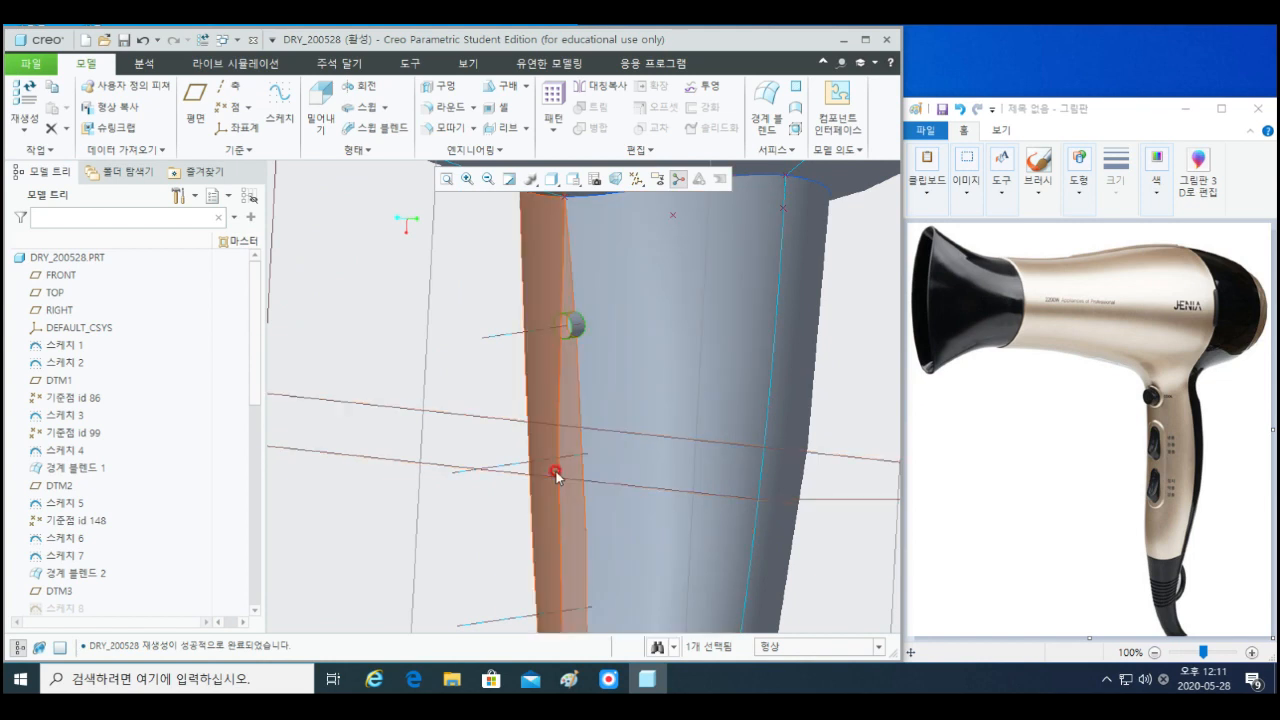
pyautogui.moveTo(550, 474); pyautogui.dragTo(445, 518, button='middle')
pyautogui.scroll(5, 520, 497)
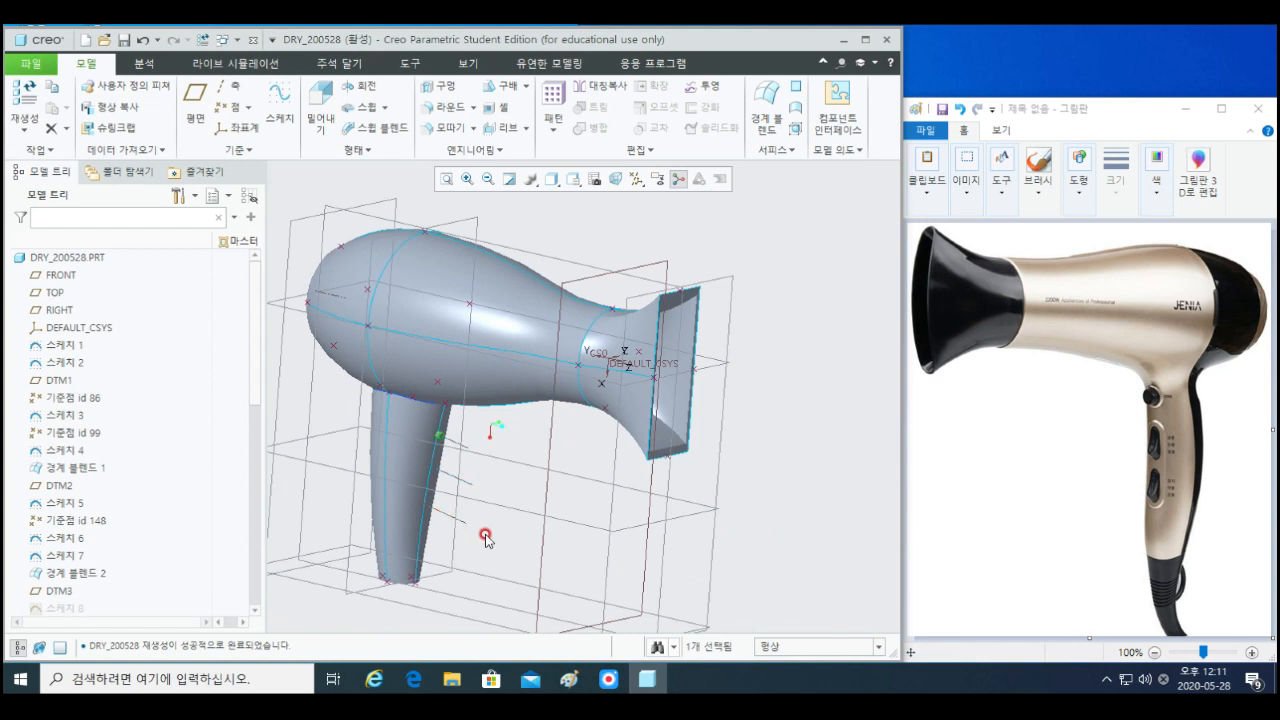
pyautogui.click(537, 577)
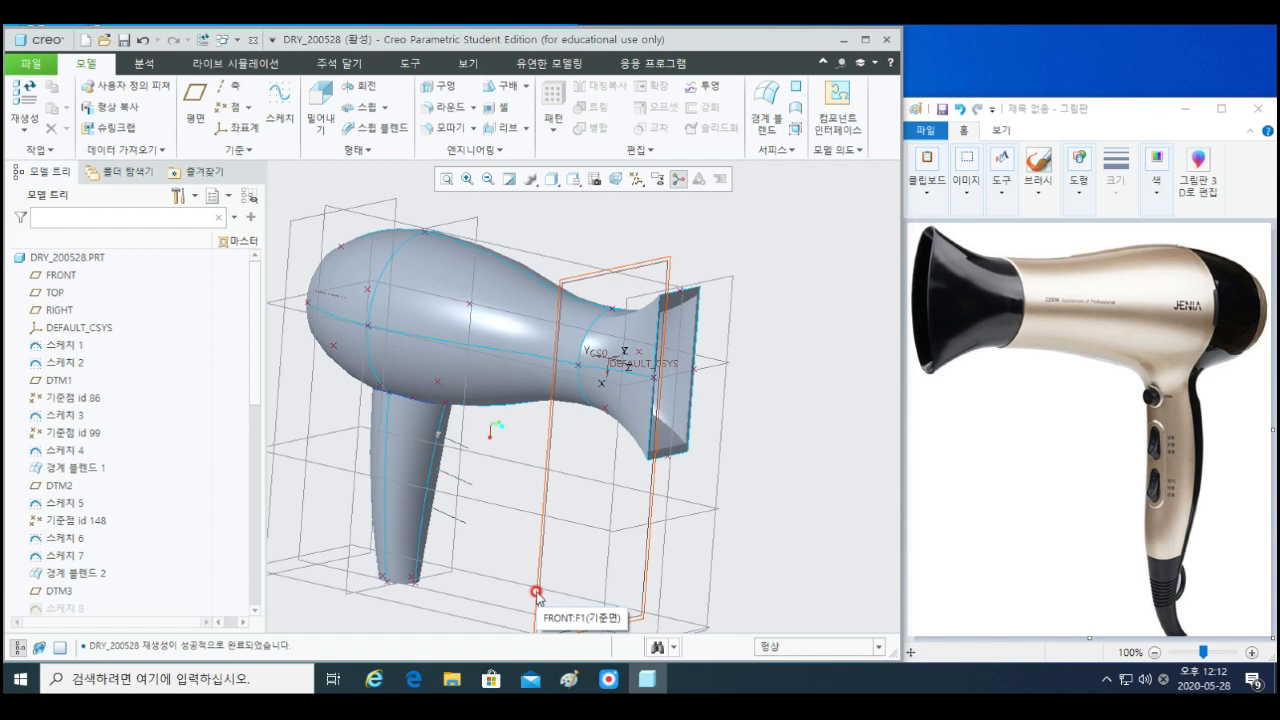
pyautogui.moveTo(536, 596); pyautogui.dragTo(297, 420, button='middle')
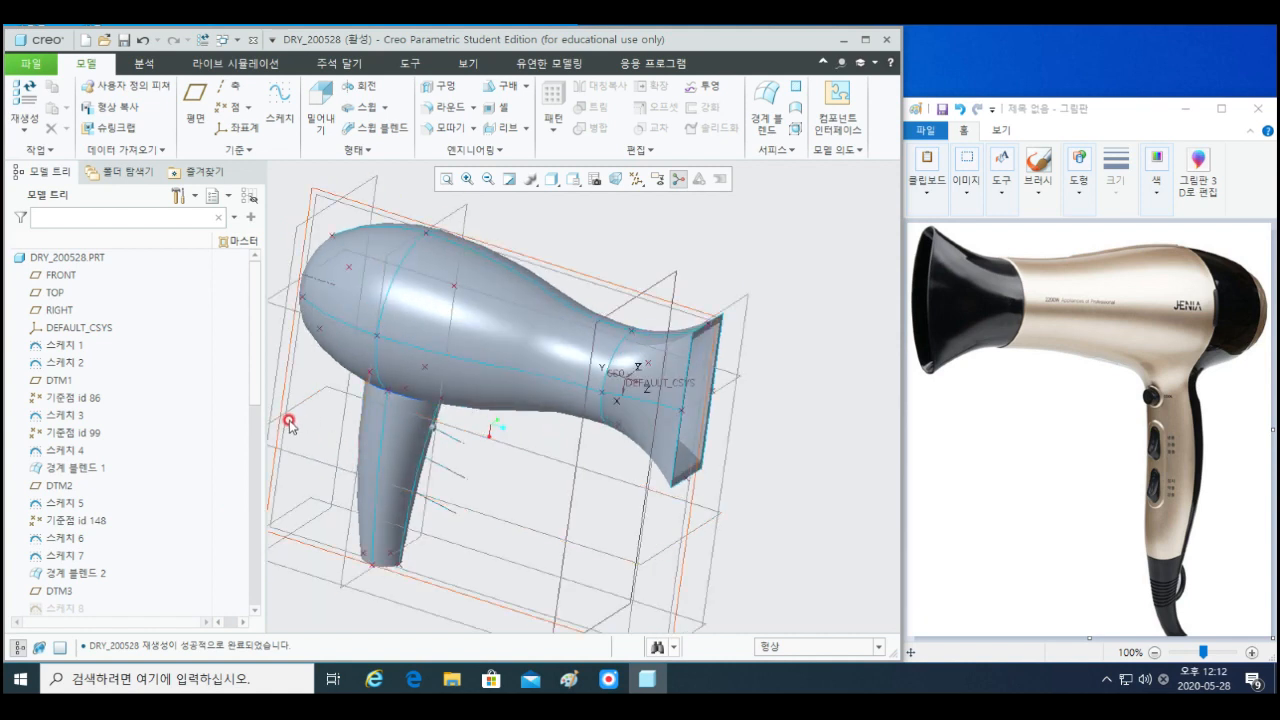
pyautogui.click(287, 427)
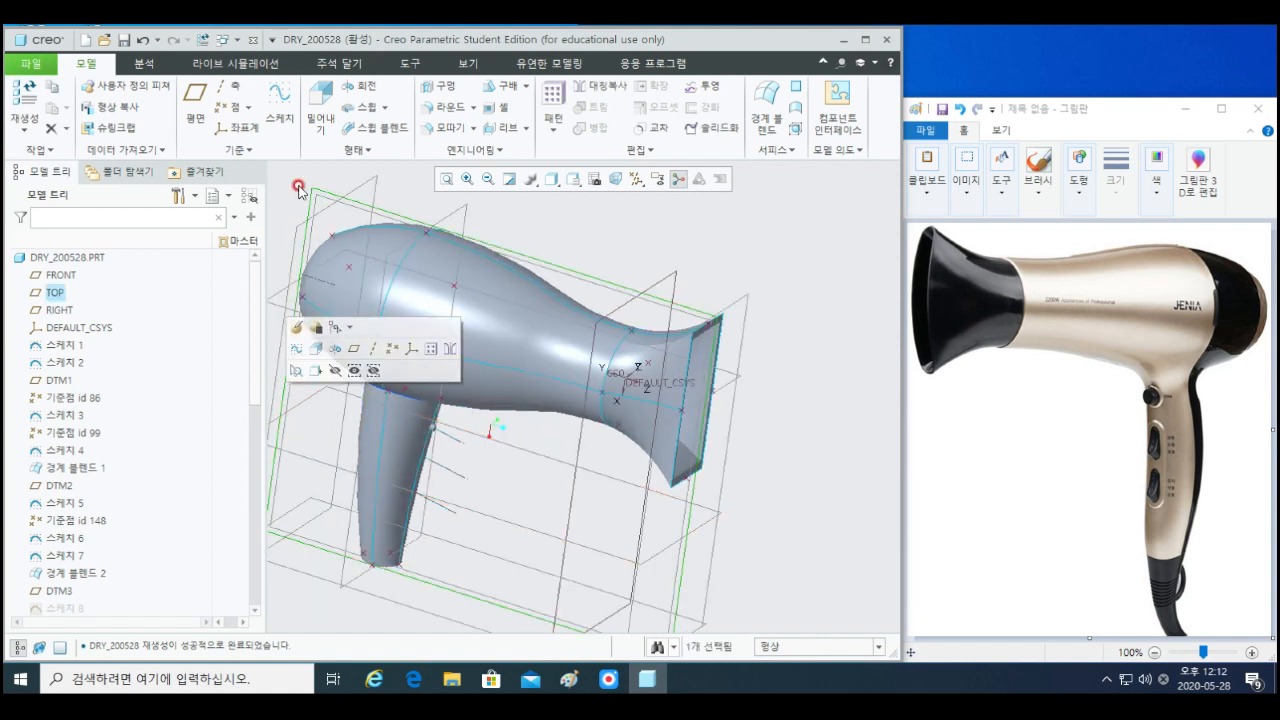
pyautogui.click(320, 97)
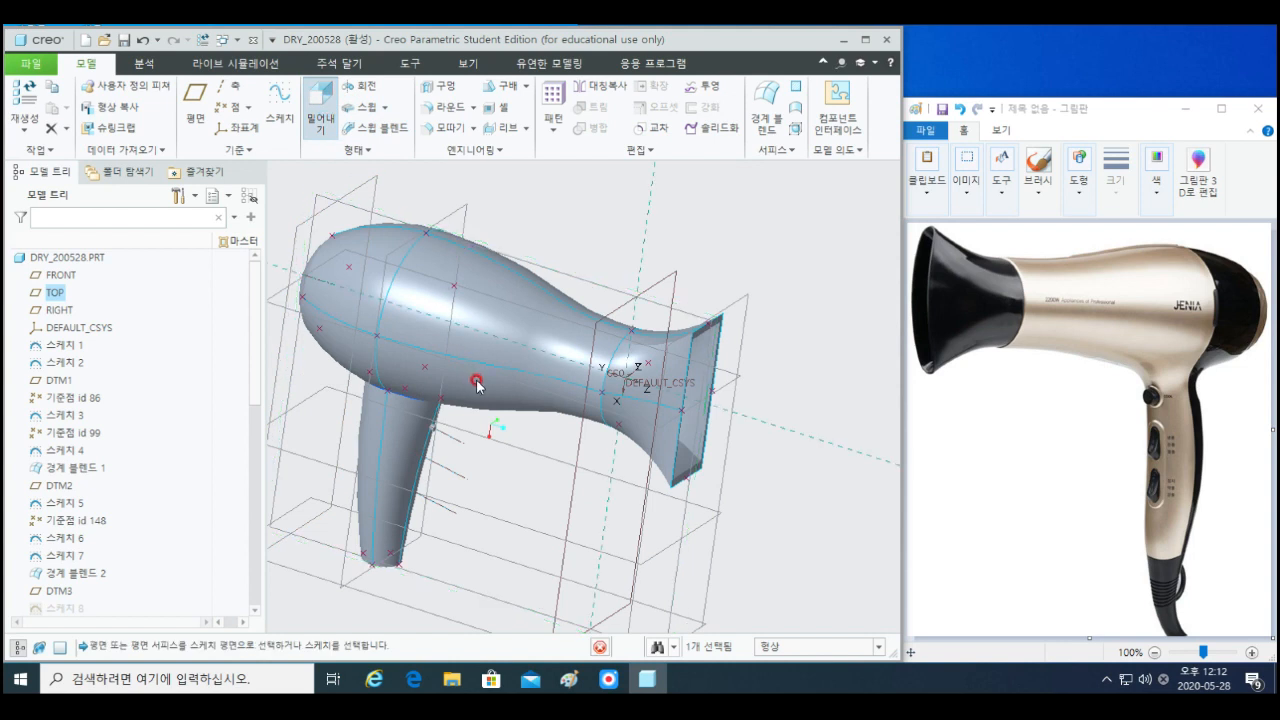
pyautogui.moveTo(434, 419)
pyautogui.keyDown('shift'); pyautogui.mouseDown(button='middle')
pyautogui.moveTo(467, 425)
pyautogui.moveTo(443, 385)
pyautogui.moveTo(485, 360)
pyautogui.mouseUp(button='middle'); pyautogui.keyUp('shift')
pyautogui.click(615, 178)
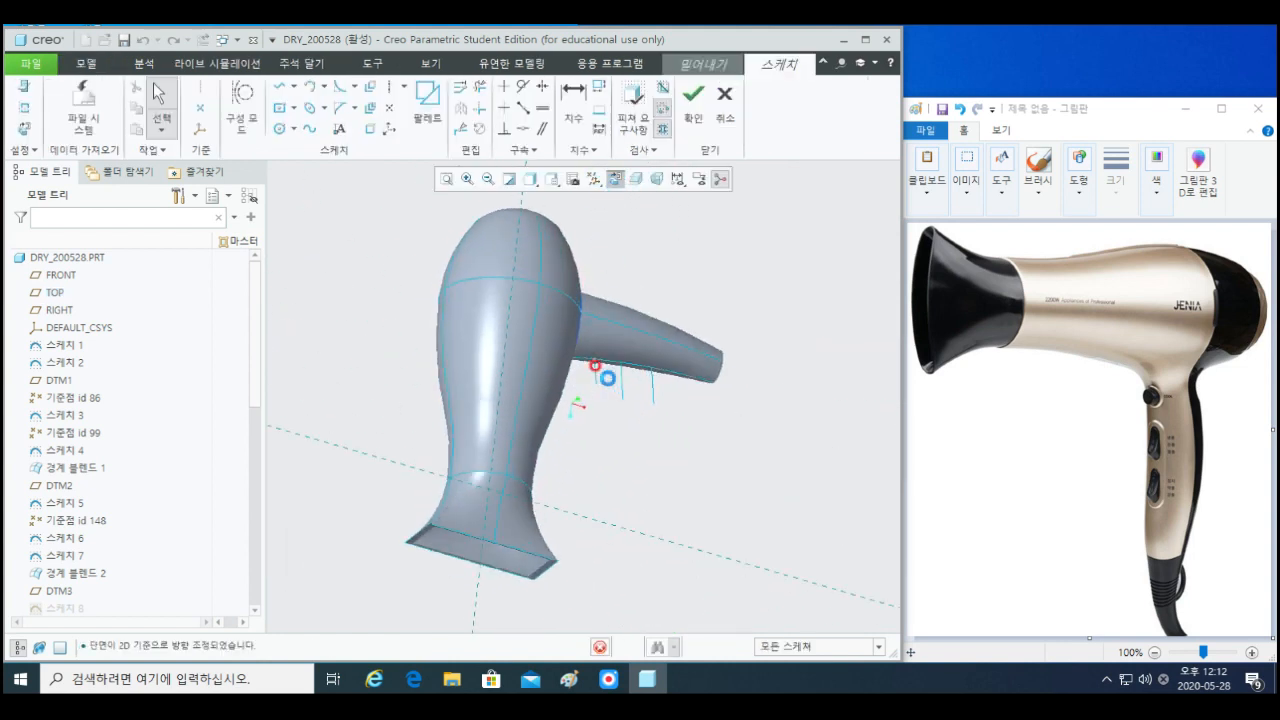
pyautogui.scroll(4, 646, 360)
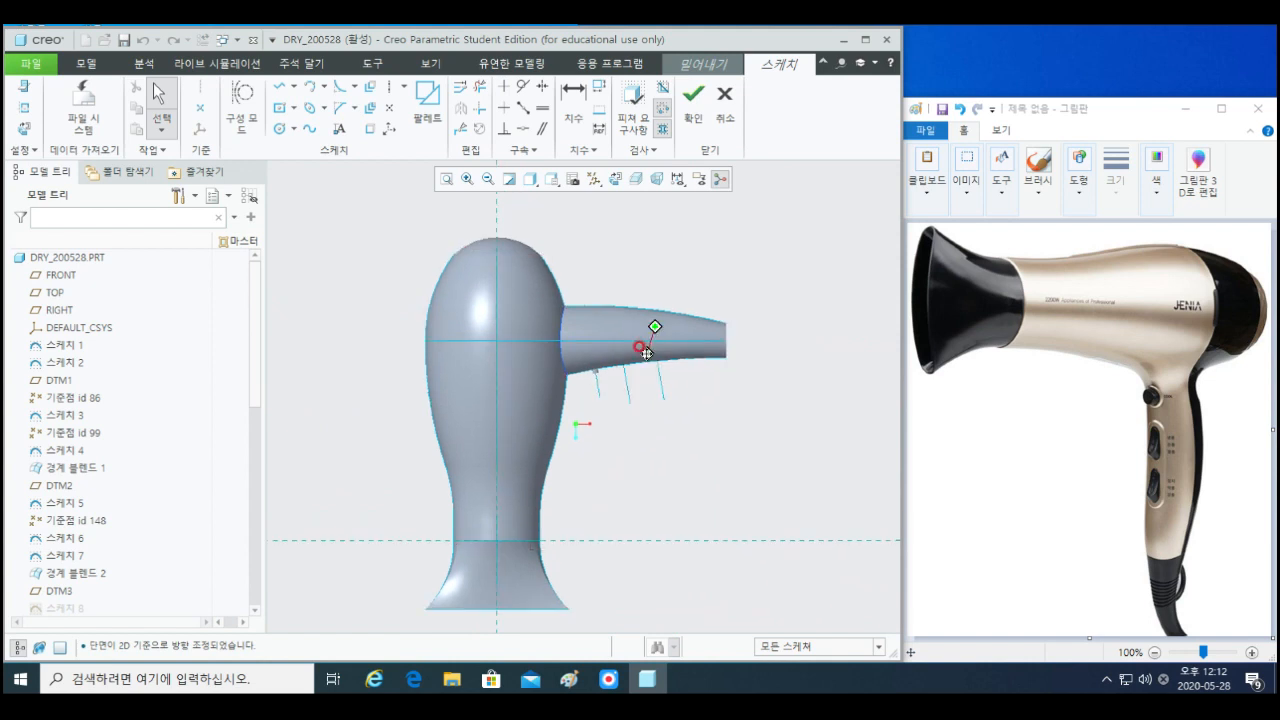
pyautogui.scroll(3, 625, 395)
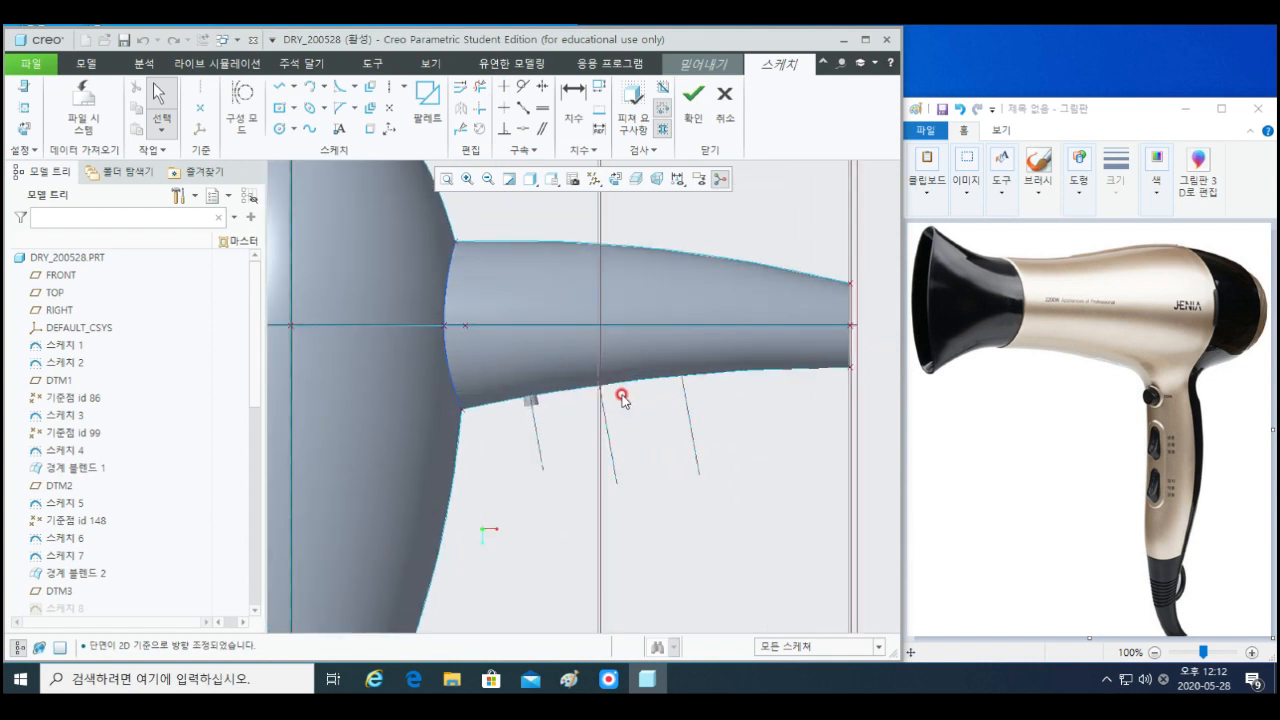
# - Offset the handle's front edge curve by -2, toward the inside of the handle
pyautogui.click(370, 87)
pyautogui.click(566, 373)
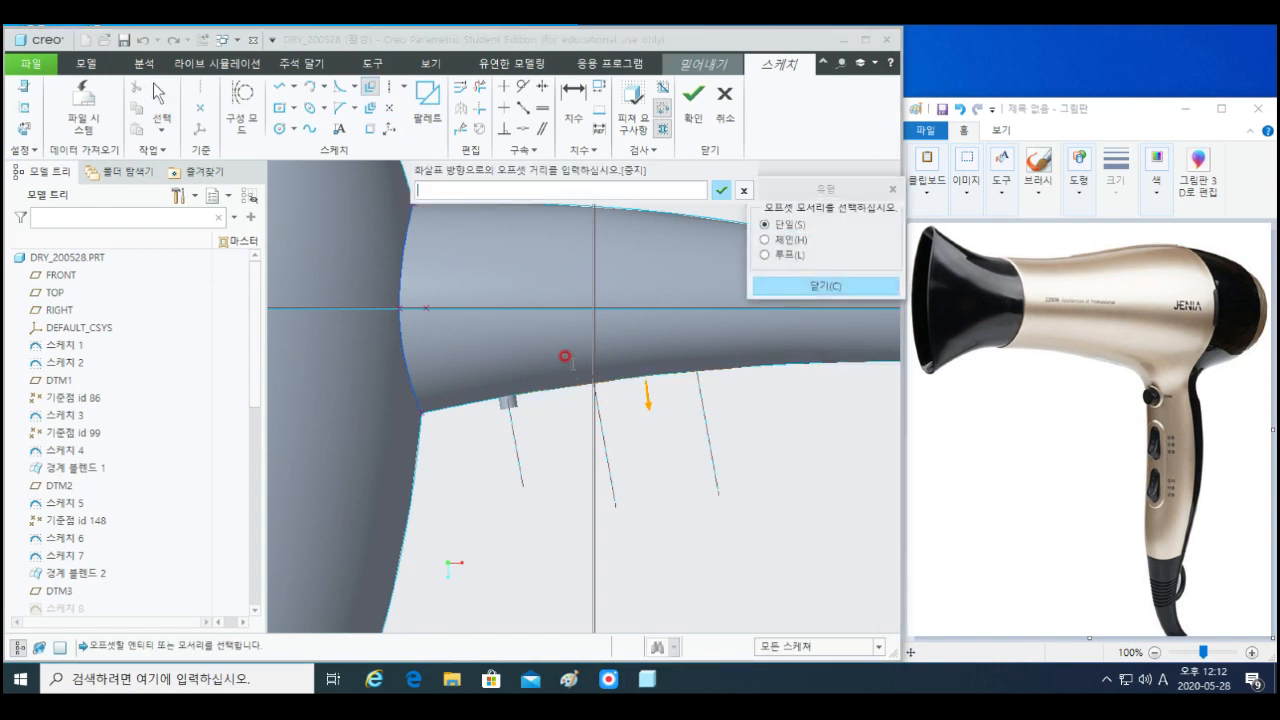
pyautogui.write('-2')
pyautogui.press('Return')
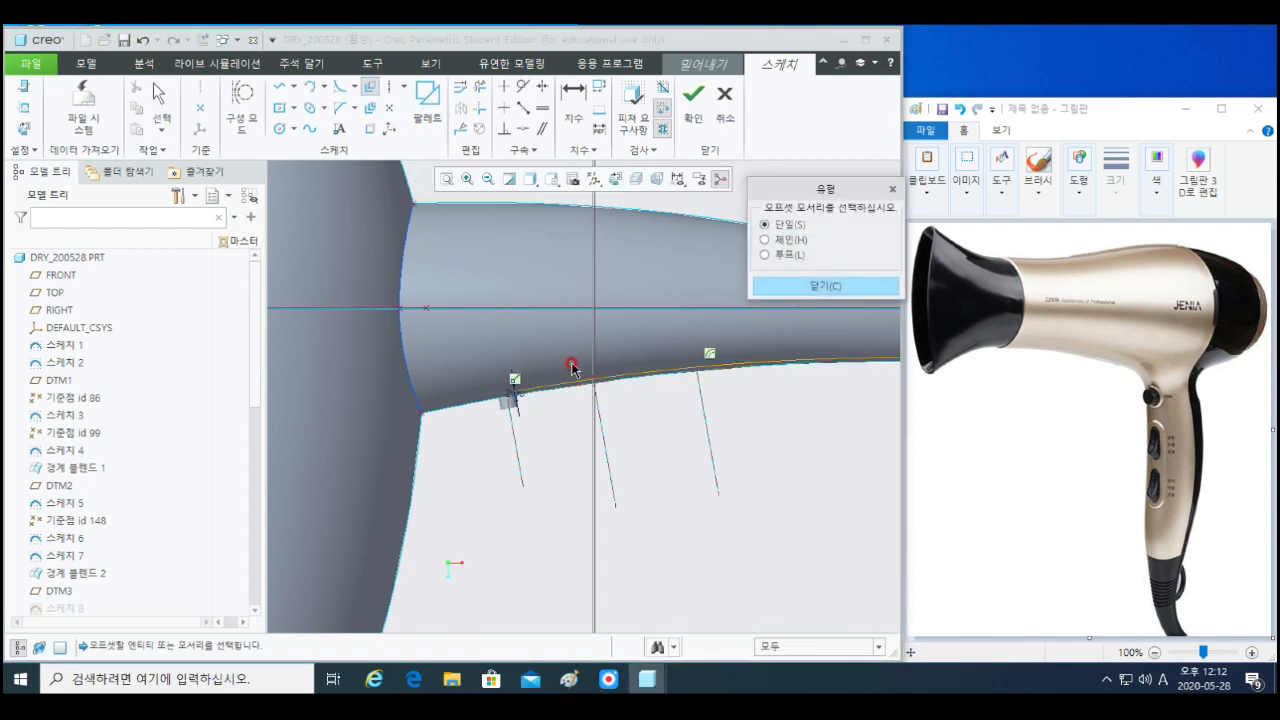
pyautogui.scroll(2, 610, 440)
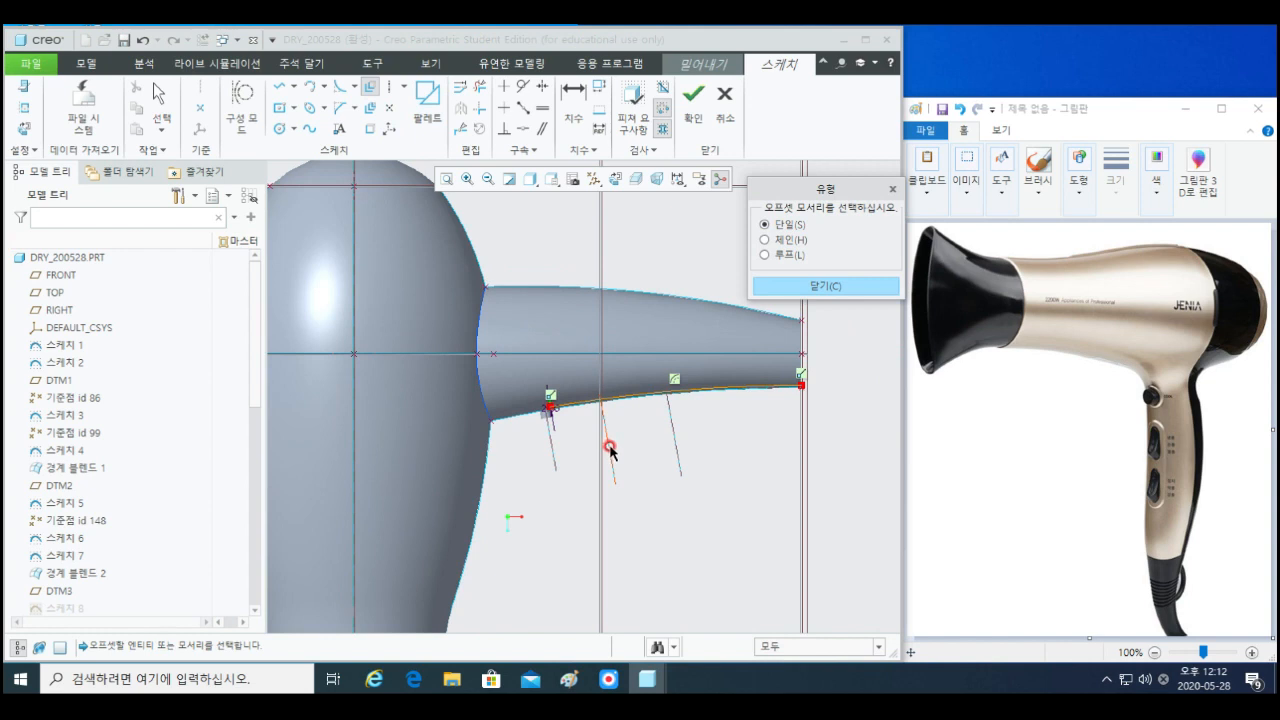
pyautogui.scroll(-3, 600, 406)
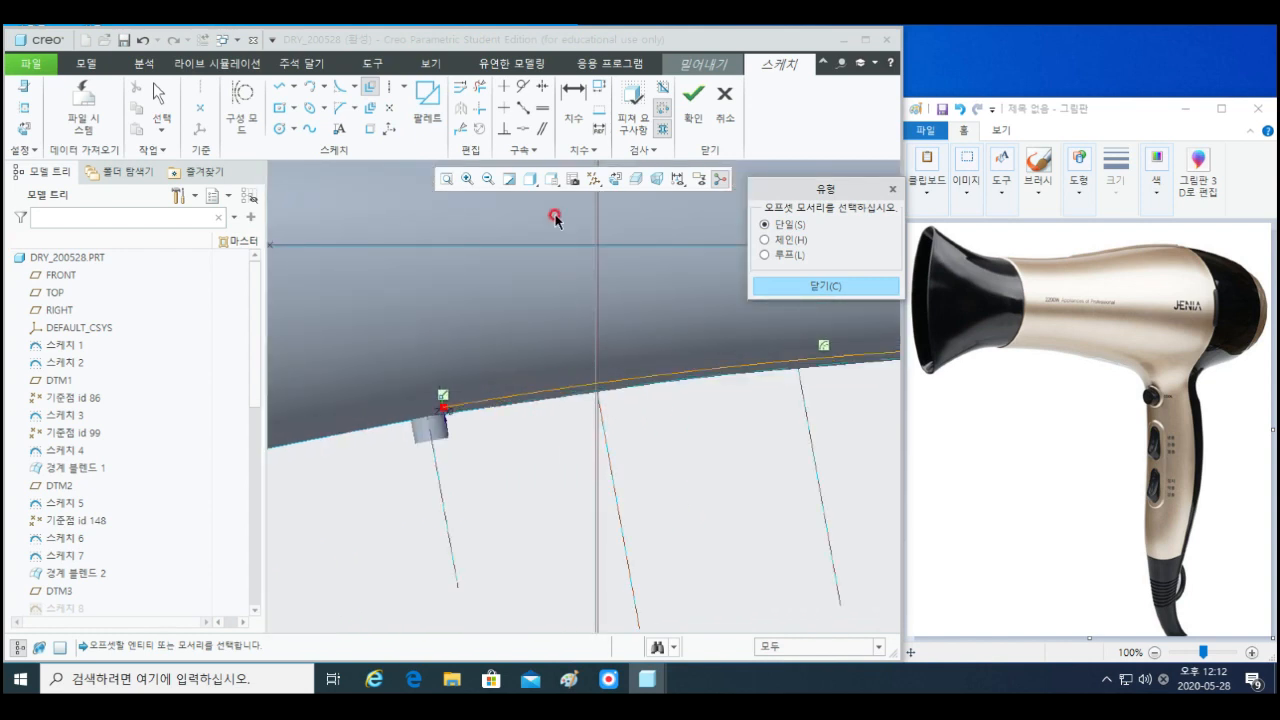
# - Try a further offset of the handle's front edge curve by -5 and undo it
pyautogui.click(637, 381)
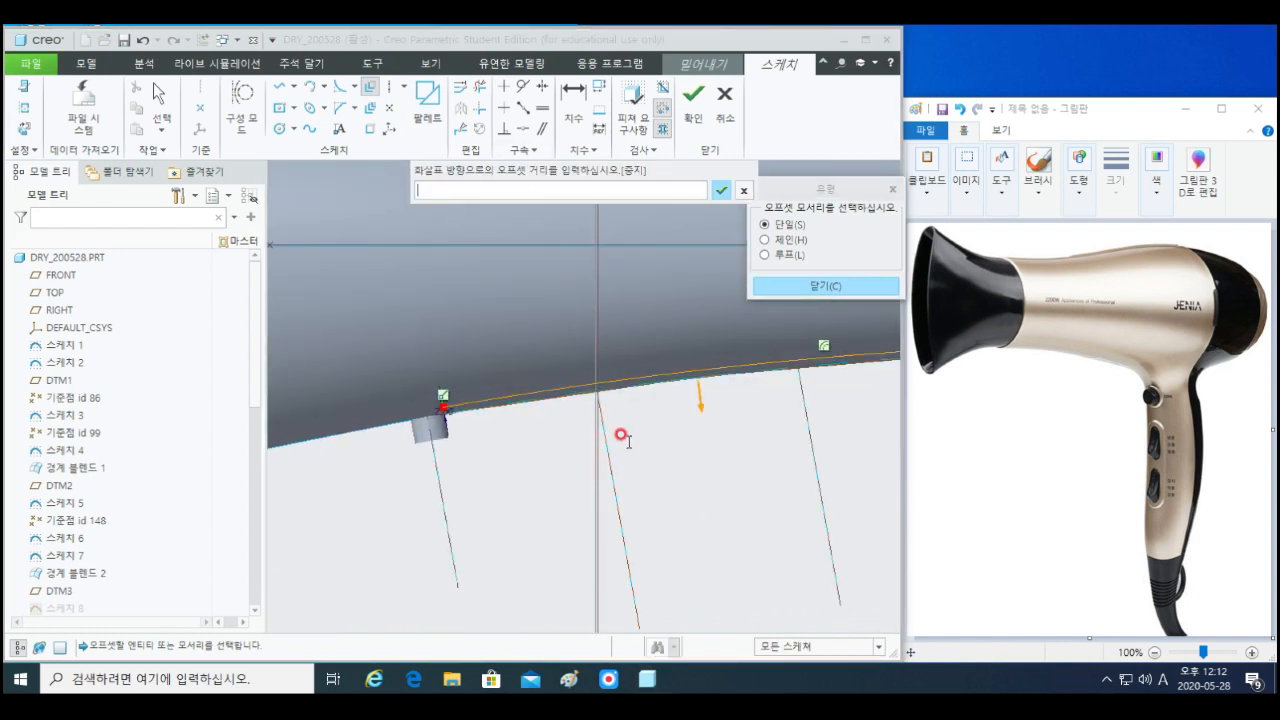
pyautogui.write('-5')
pyautogui.press('Return')
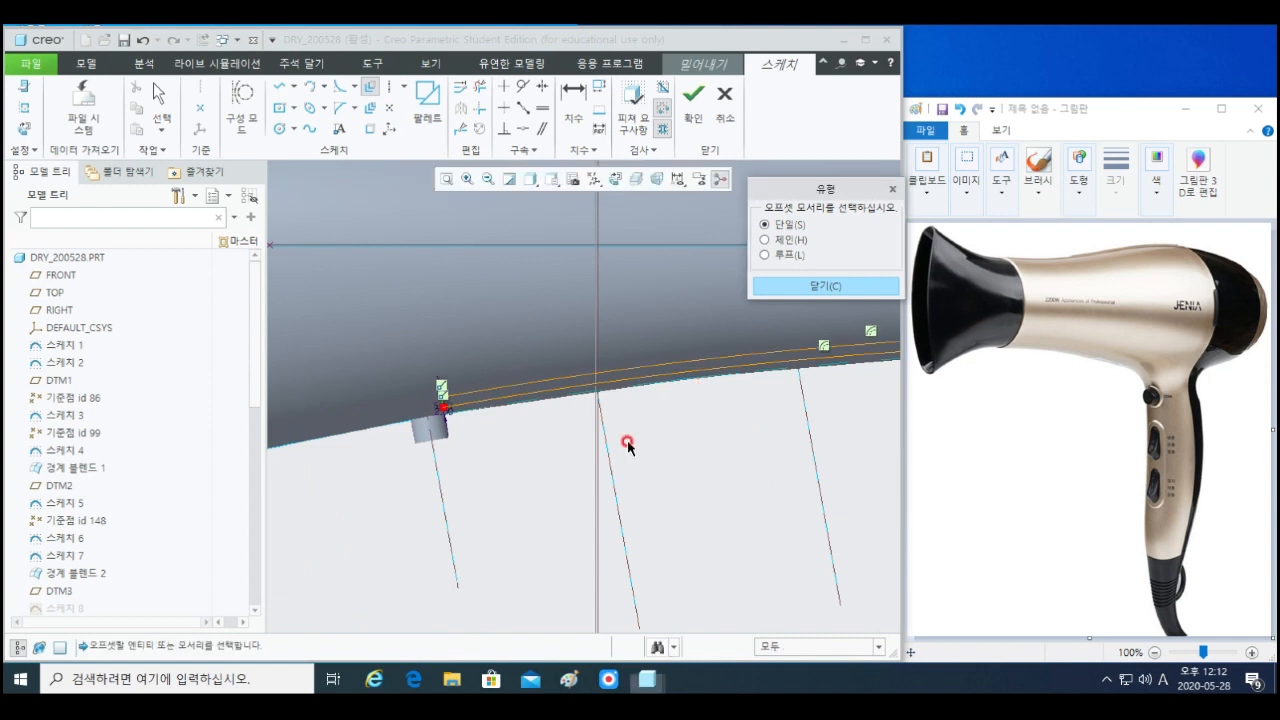
pyautogui.hotkey('ctrl', 'z')
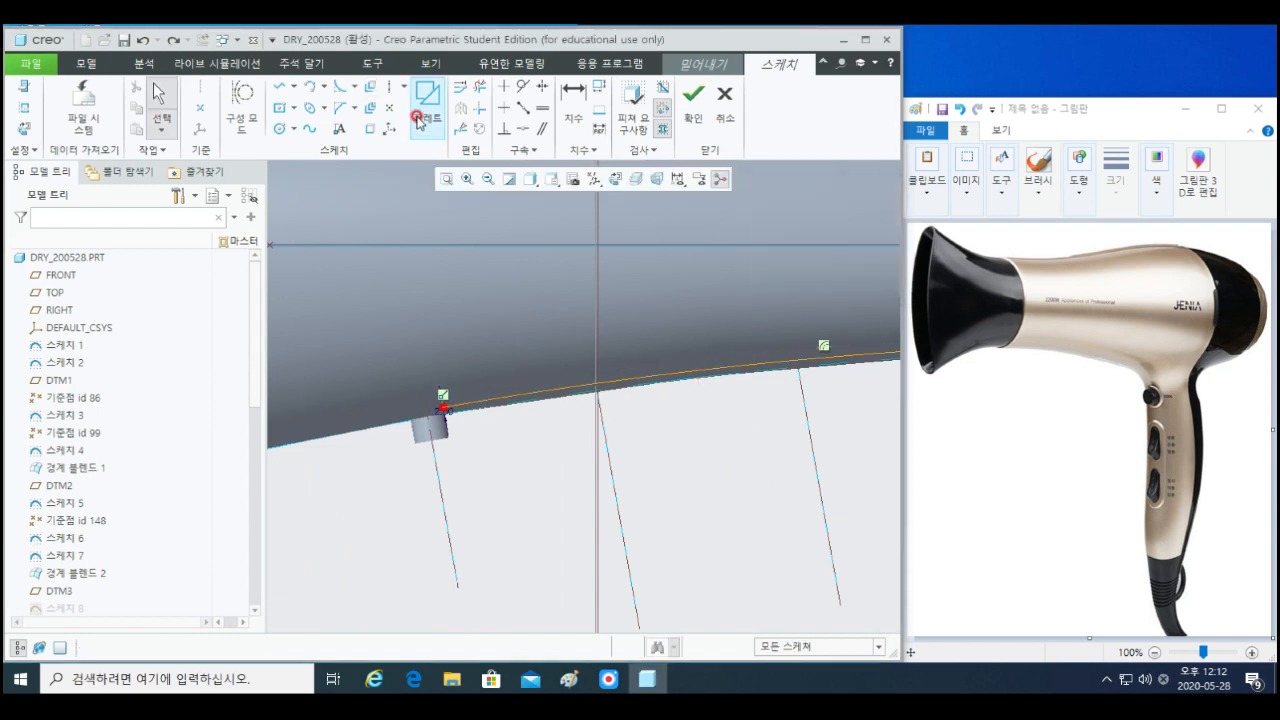
# - Offset the handle's front edge curve by 7, outward from the handle
pyautogui.click(659, 408)
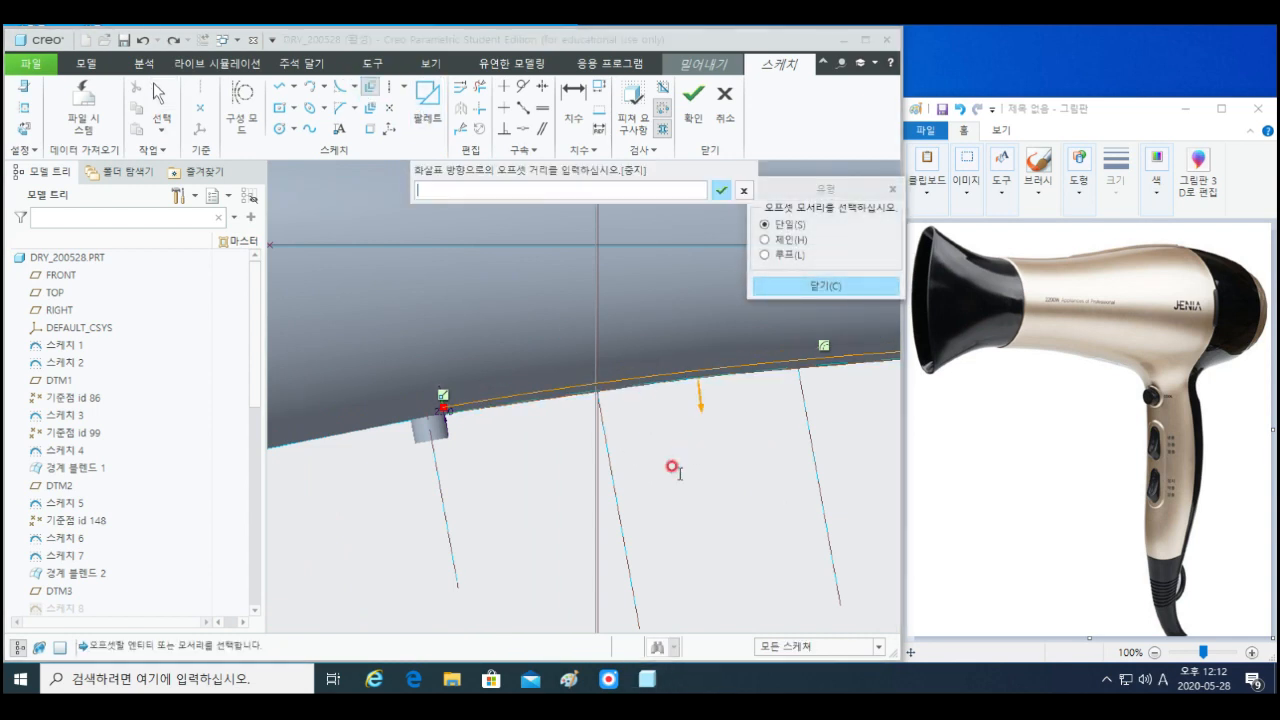
pyautogui.write('7')
pyautogui.press('Return')
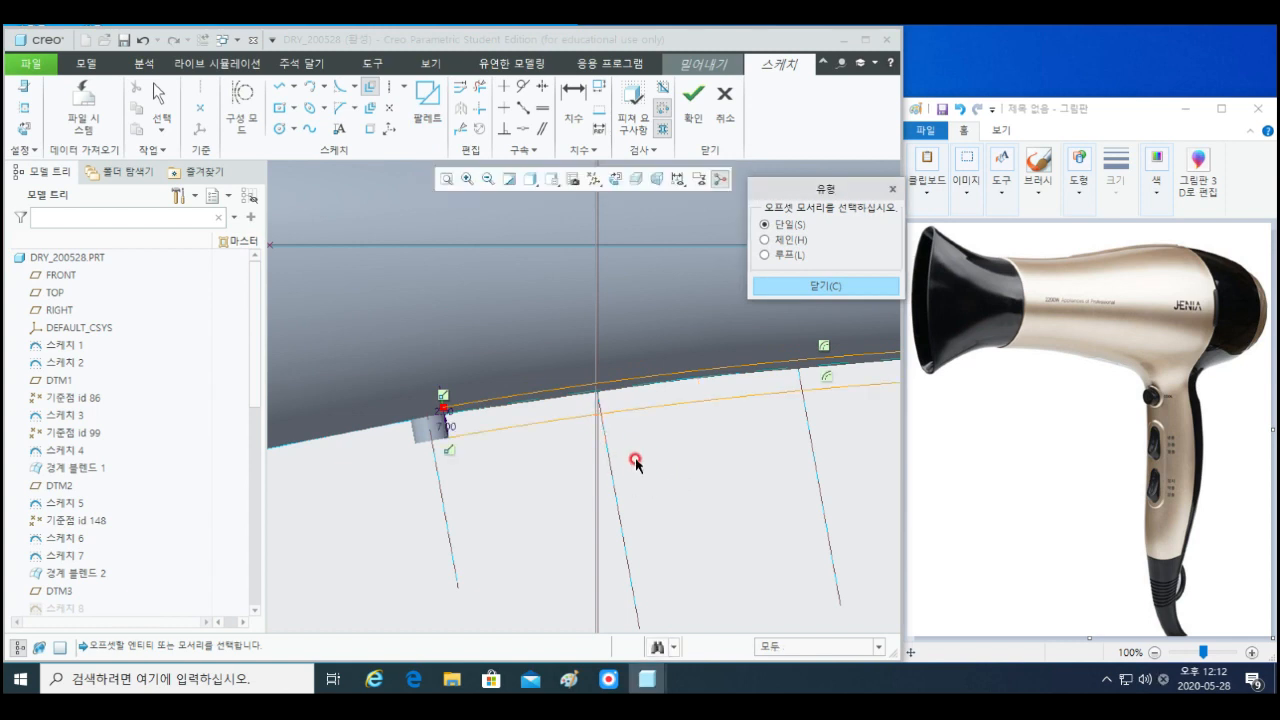
pyautogui.keyDown('shift'); pyautogui.moveTo(648, 442); pyautogui.dragTo(650, 455, button='middle'); pyautogui.keyUp('shift')
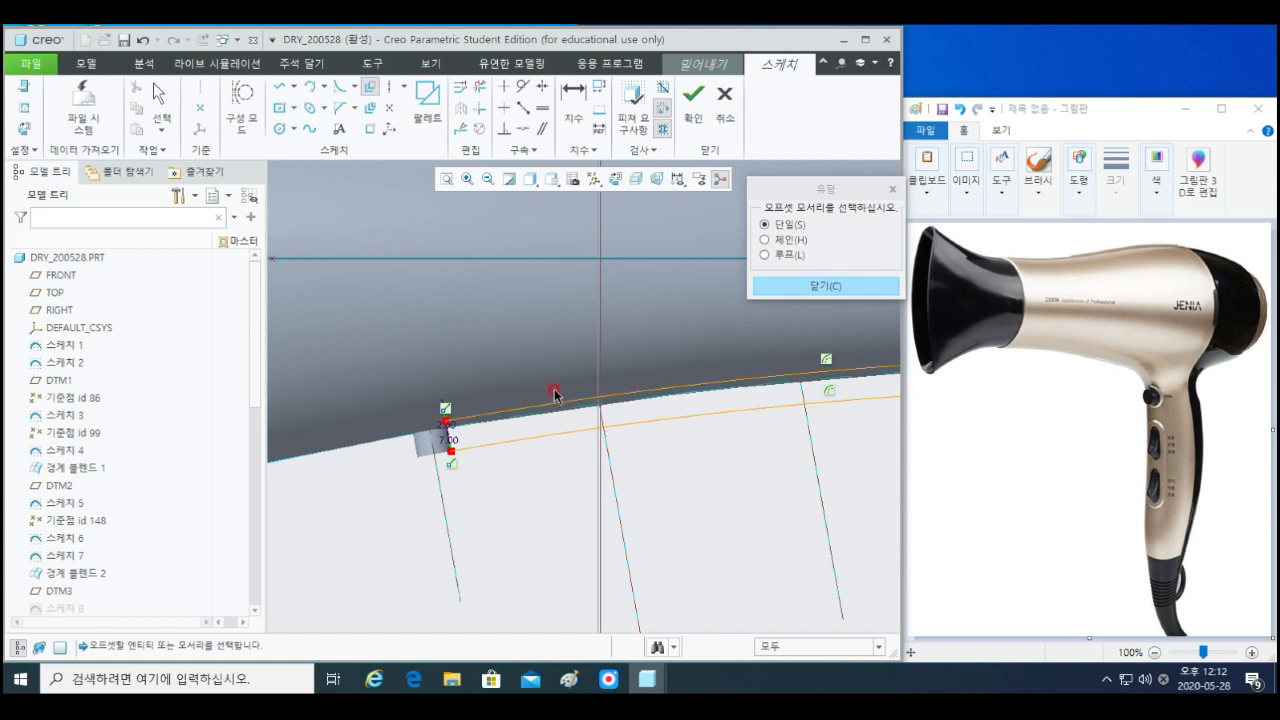
# - Draw a line along the middle short reference line, starting at its end on the handle's front edge
pyautogui.press('l')
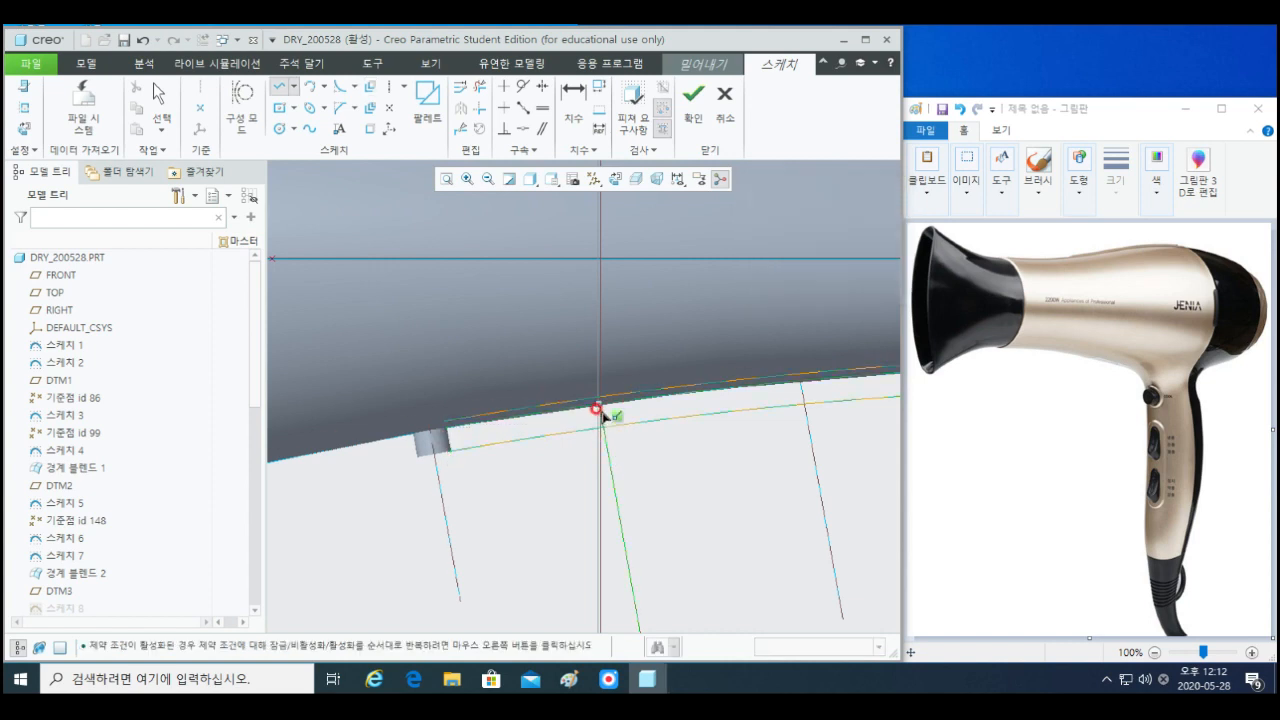
pyautogui.click(601, 409)
pyautogui.click(616, 510)
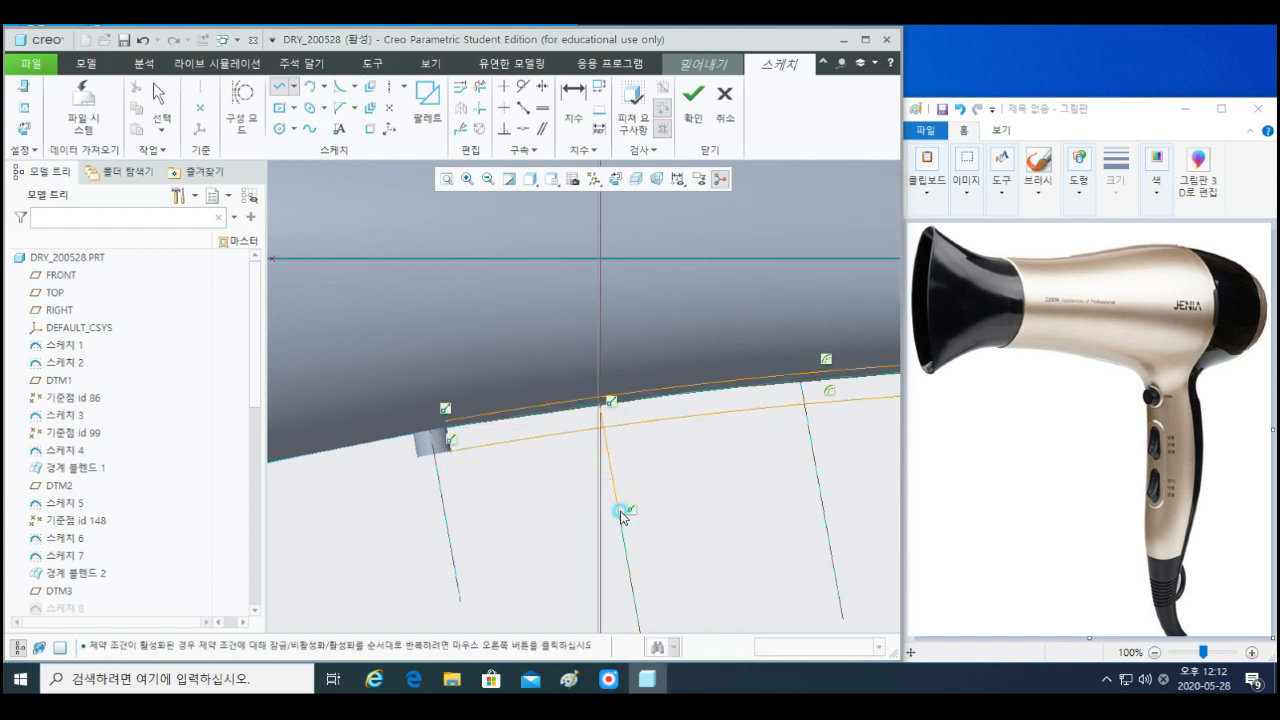
pyautogui.middleClick(691, 525)
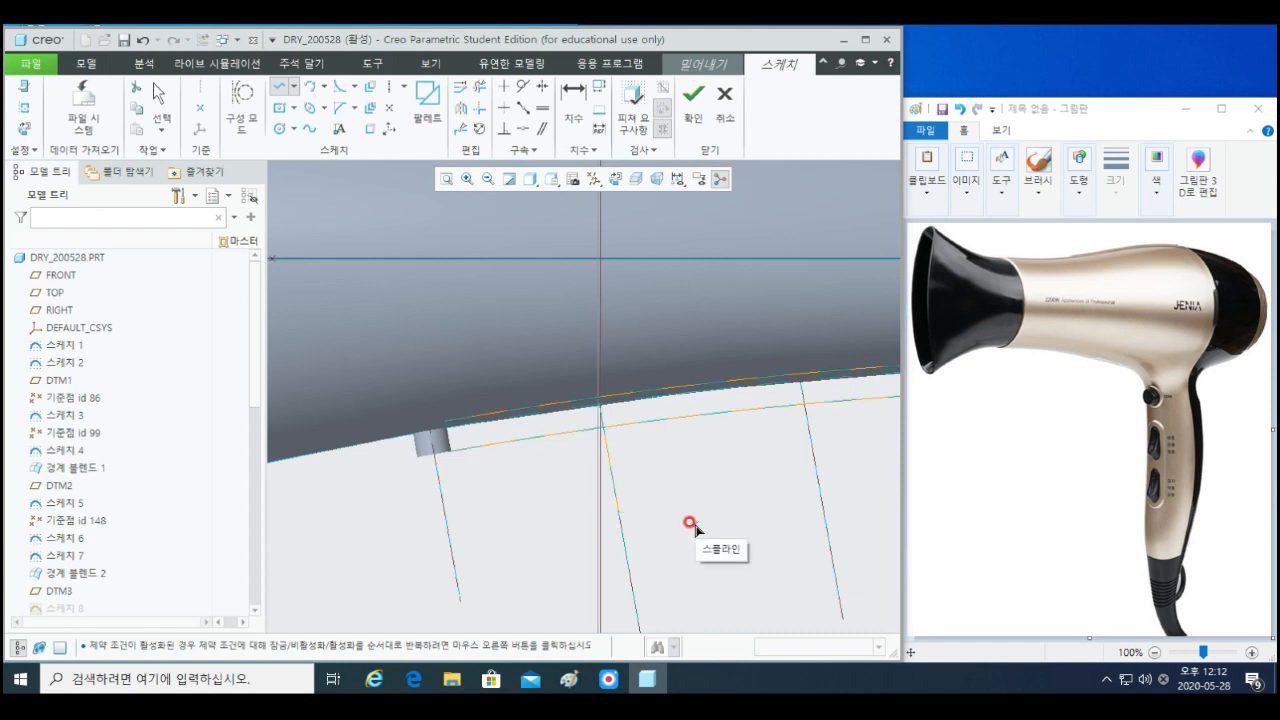
pyautogui.middleClick(693, 453)
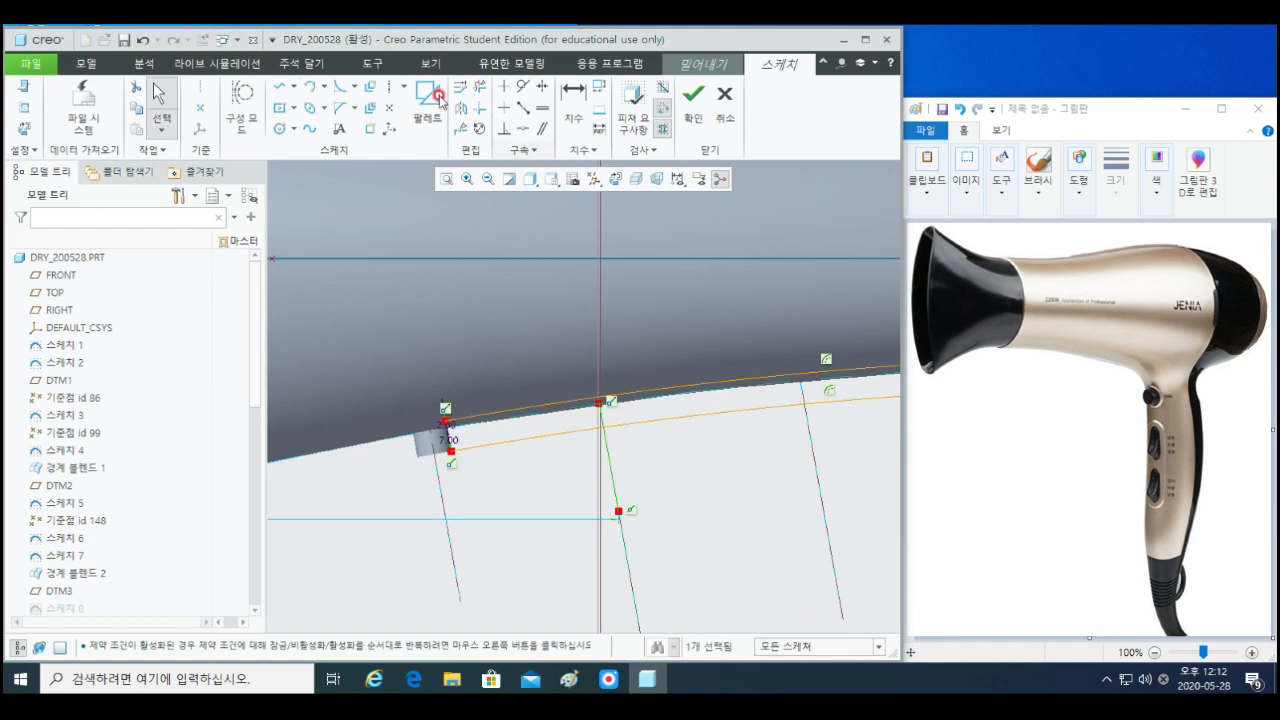
# - Draw a circle centred on the new line's start point at the handle edge, reaching out to the outer offset curve
pyautogui.click(280, 128)
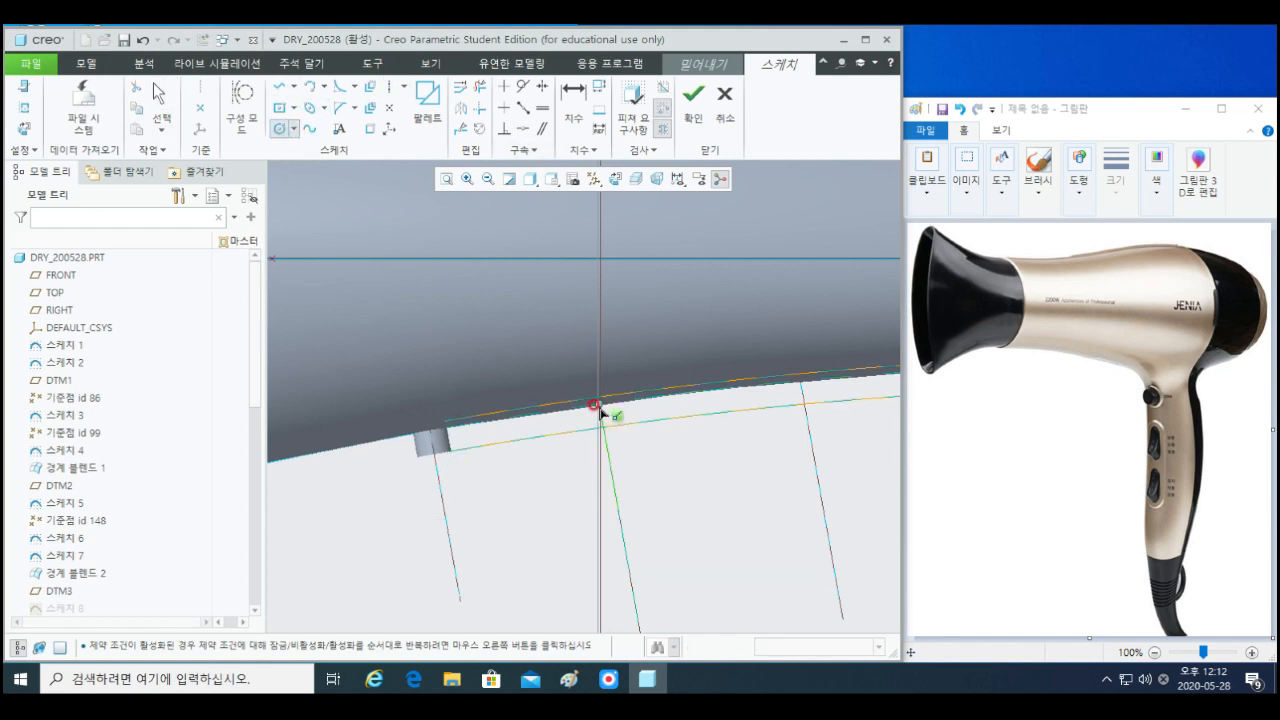
pyautogui.click(599, 401)
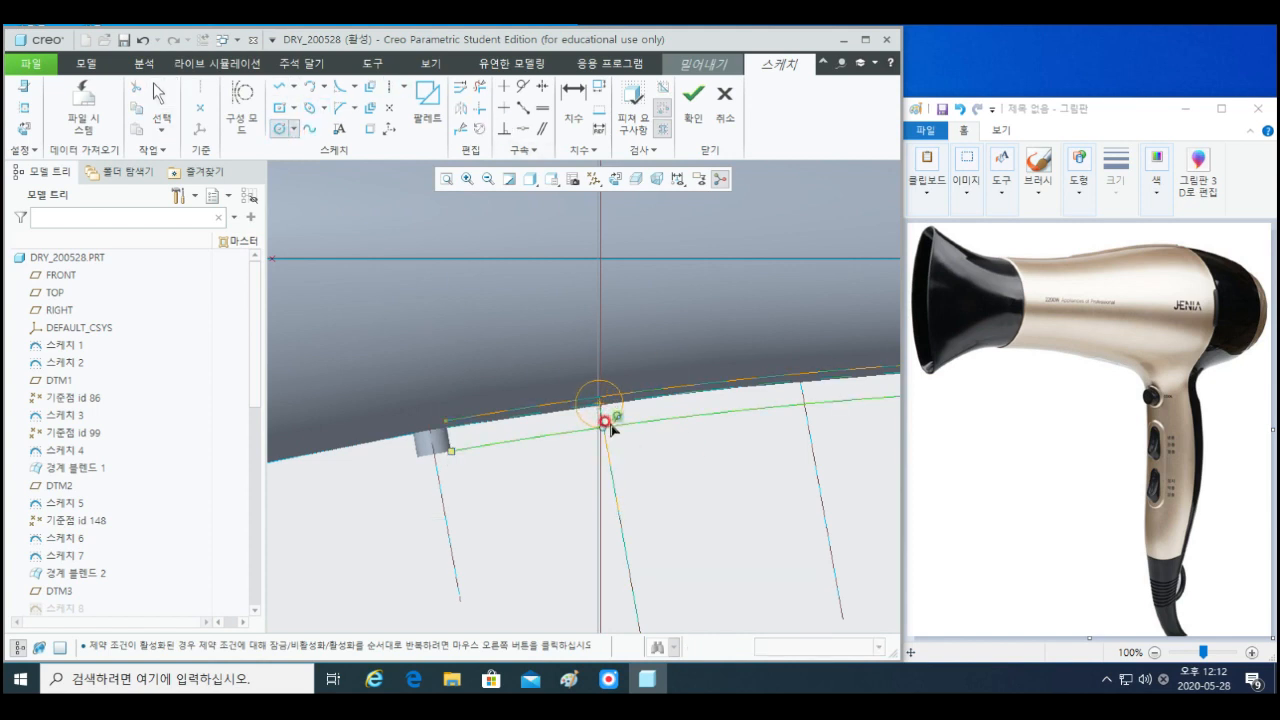
pyautogui.click(605, 421)
pyautogui.middleClick(683, 468)
pyautogui.scroll(-1, 567, 421)
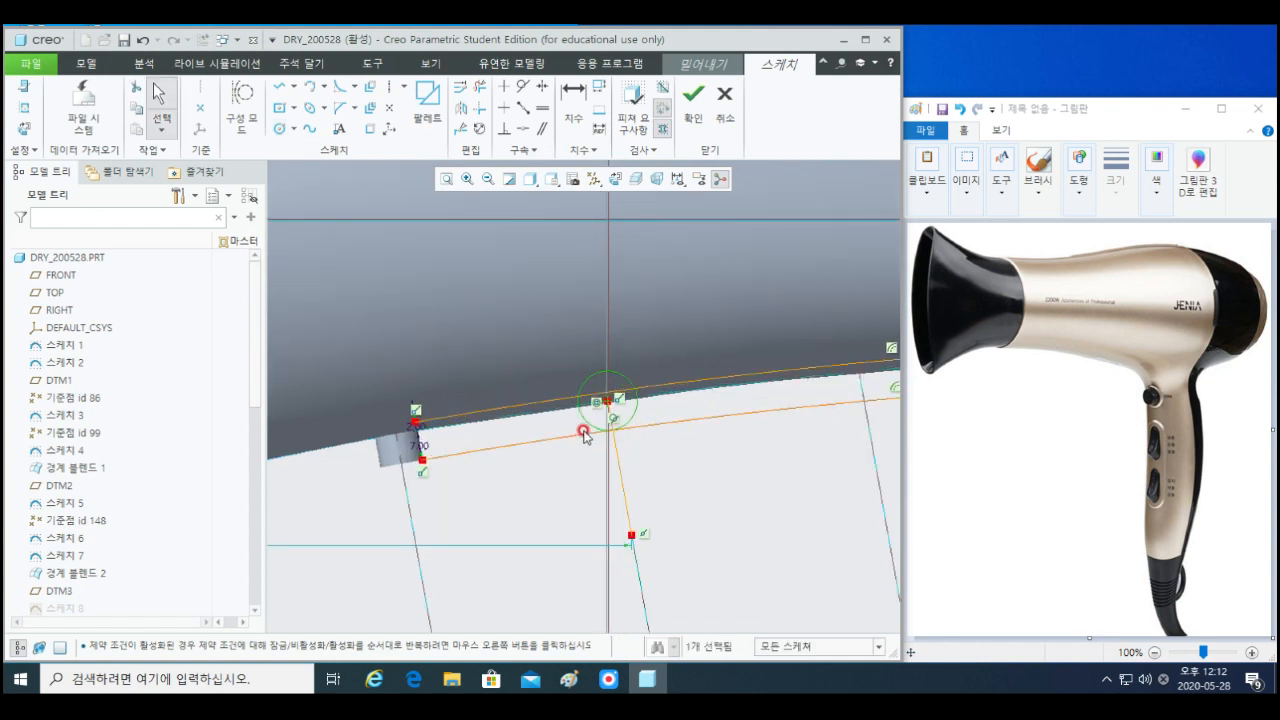
# - Draw a sloping line from the handle's front edge, on the round button's side, to the circle at the outer offset curve
pyautogui.press('l')
pyautogui.click(608, 430)
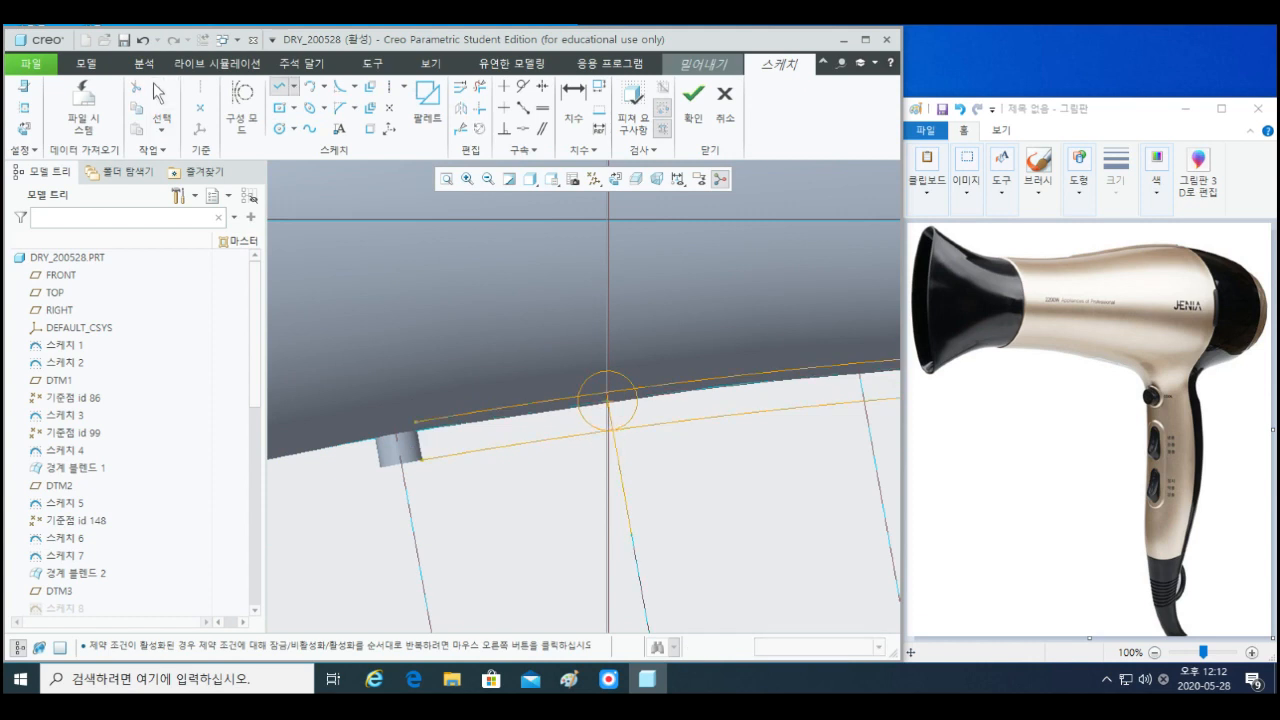
pyautogui.middleClick(500, 427)
pyautogui.click(494, 415)
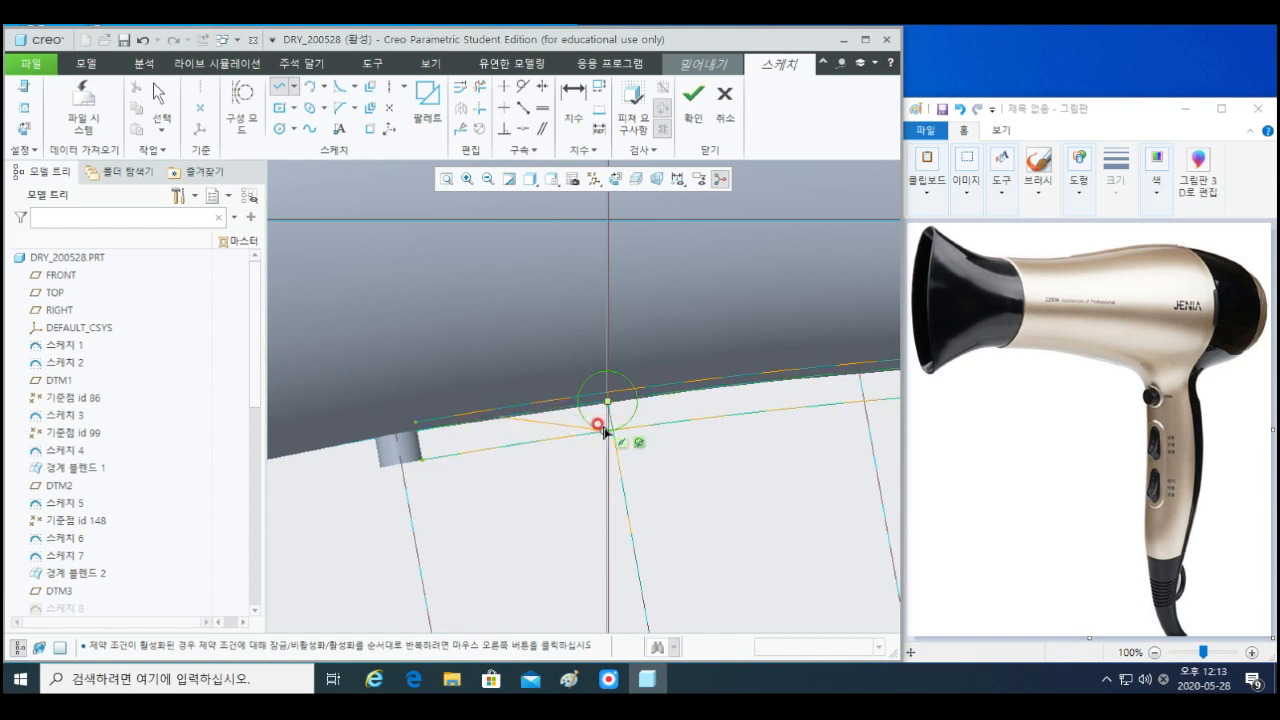
pyautogui.click(603, 428)
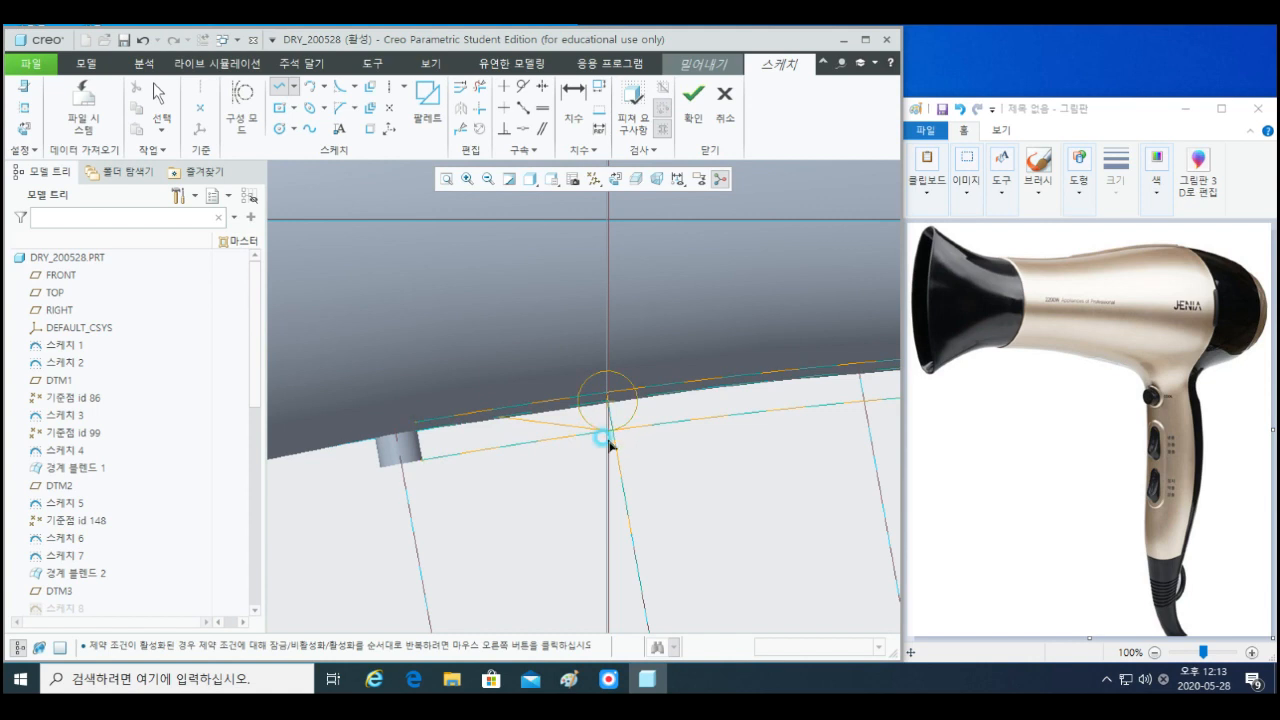
pyautogui.middleClick(697, 482)
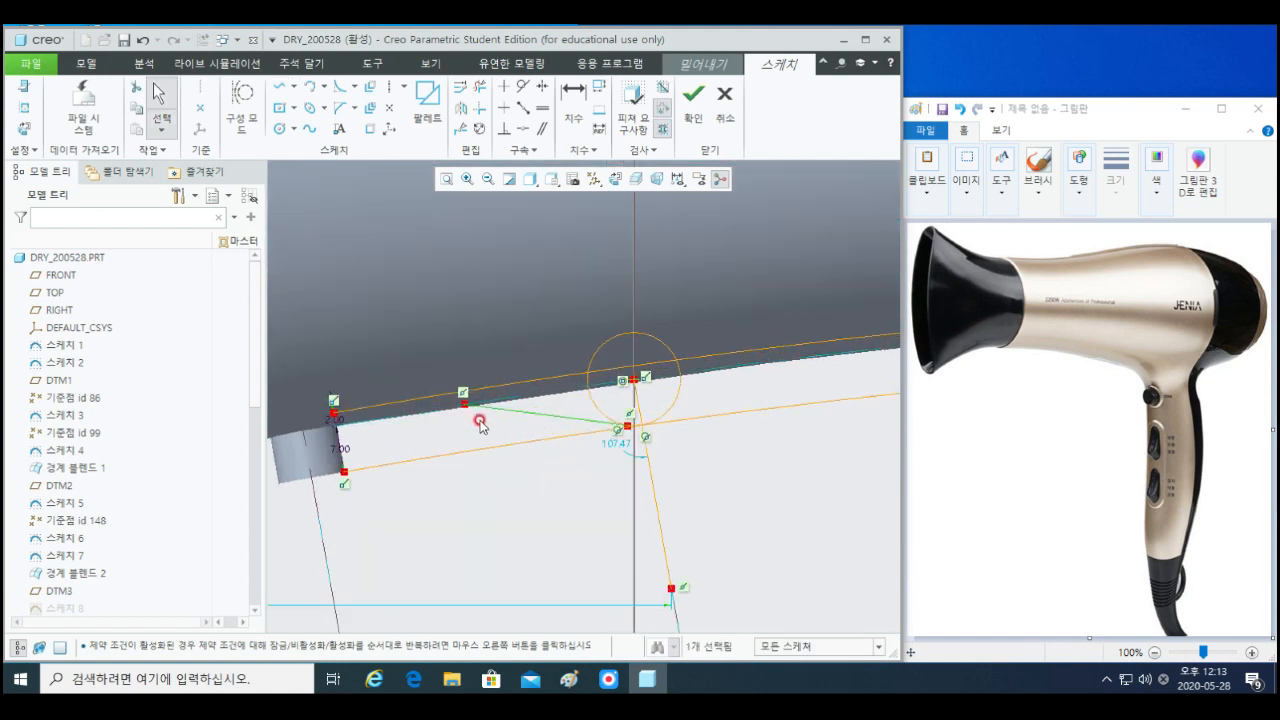
# - Draw a short line from the sloping line's handle-edge end into the handle, parallel to the middle reference line and crossing the inner offset curve
pyautogui.click(578, 420)
pyautogui.press('l')
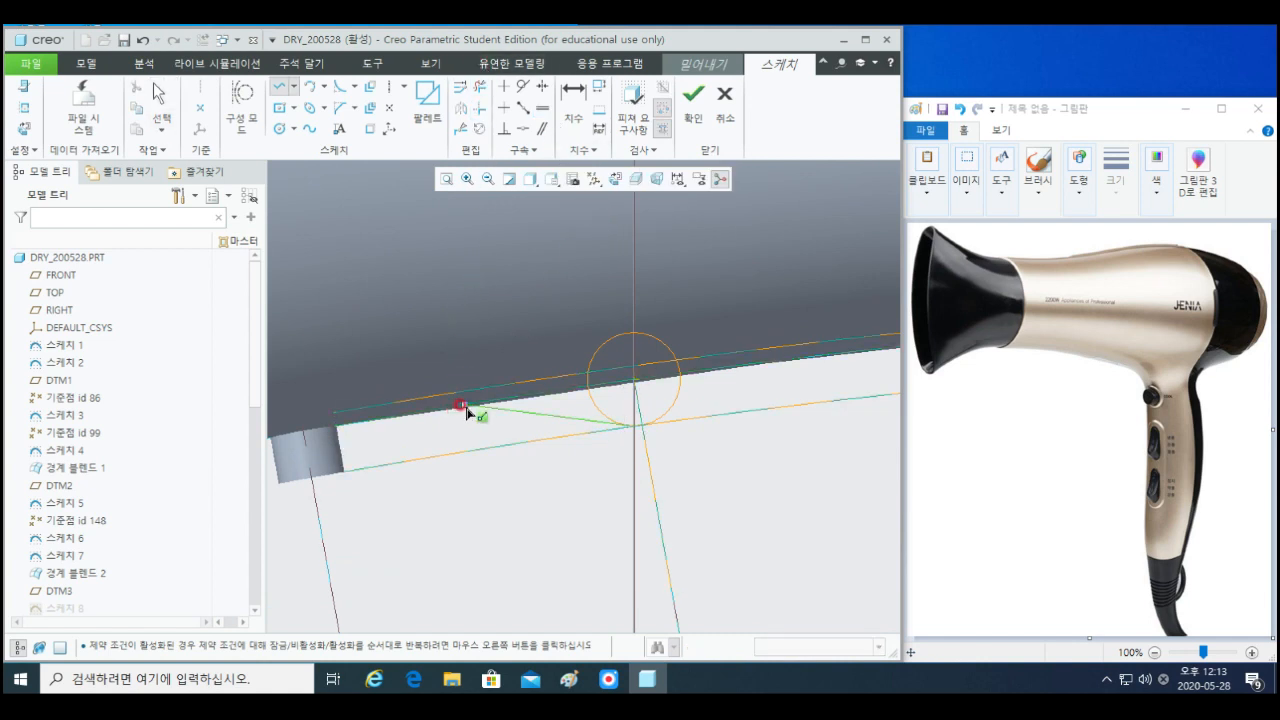
pyautogui.click(462, 406)
pyautogui.click(457, 354)
pyautogui.middleClick(481, 354)
pyautogui.middleClick(549, 376)
pyautogui.scroll(-2, 501, 382)
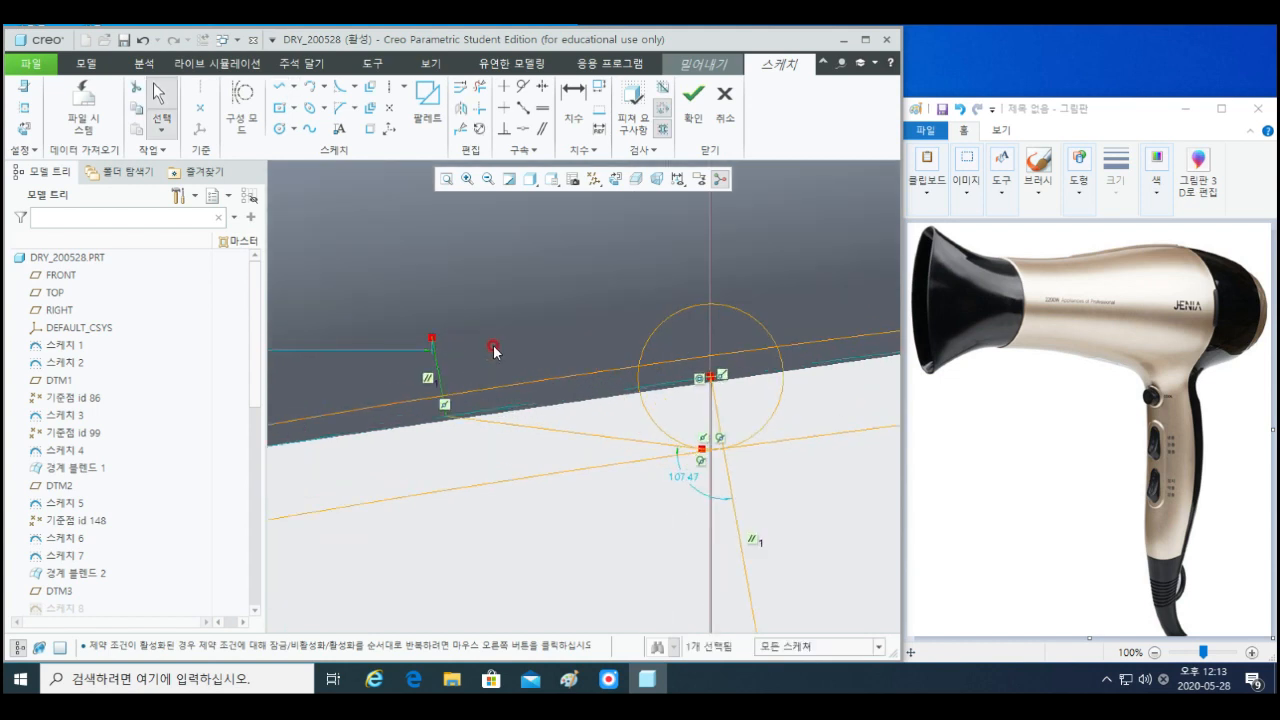
# - Corner-trim the short line with the inner offset curve at the profile's end nearest the round button
pyautogui.click(480, 107)
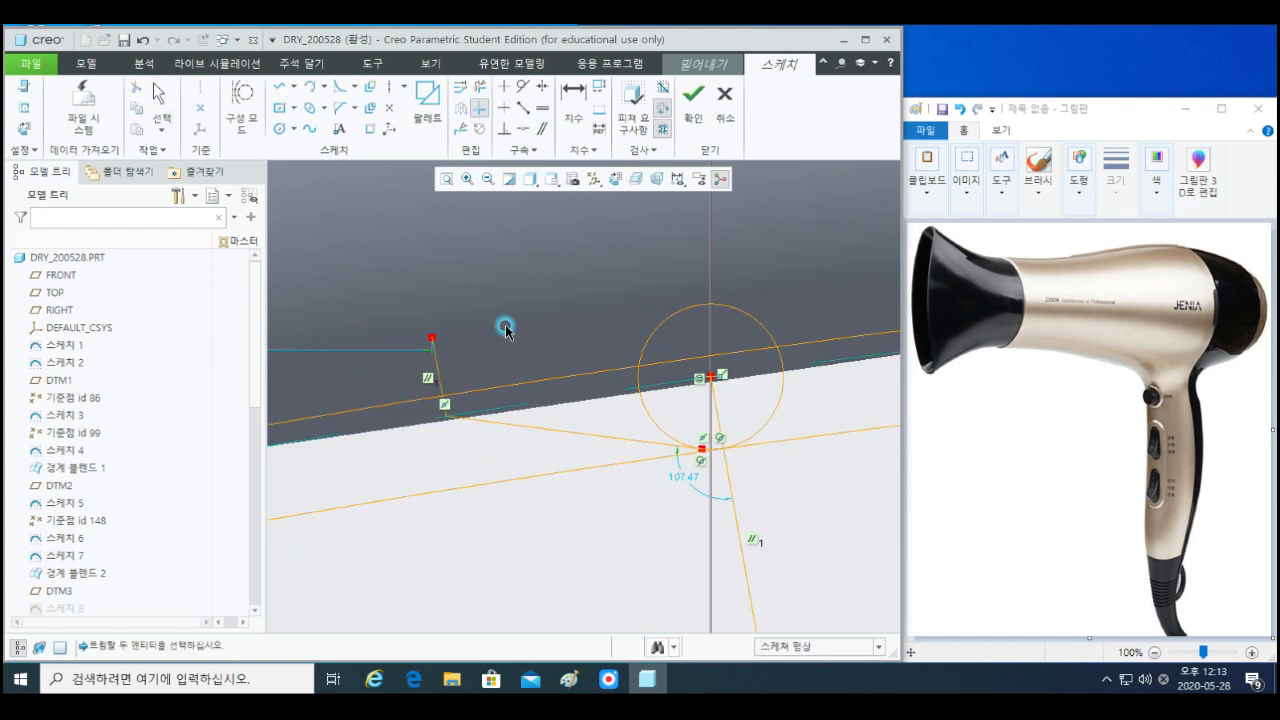
pyautogui.click(445, 405)
pyautogui.click(470, 392)
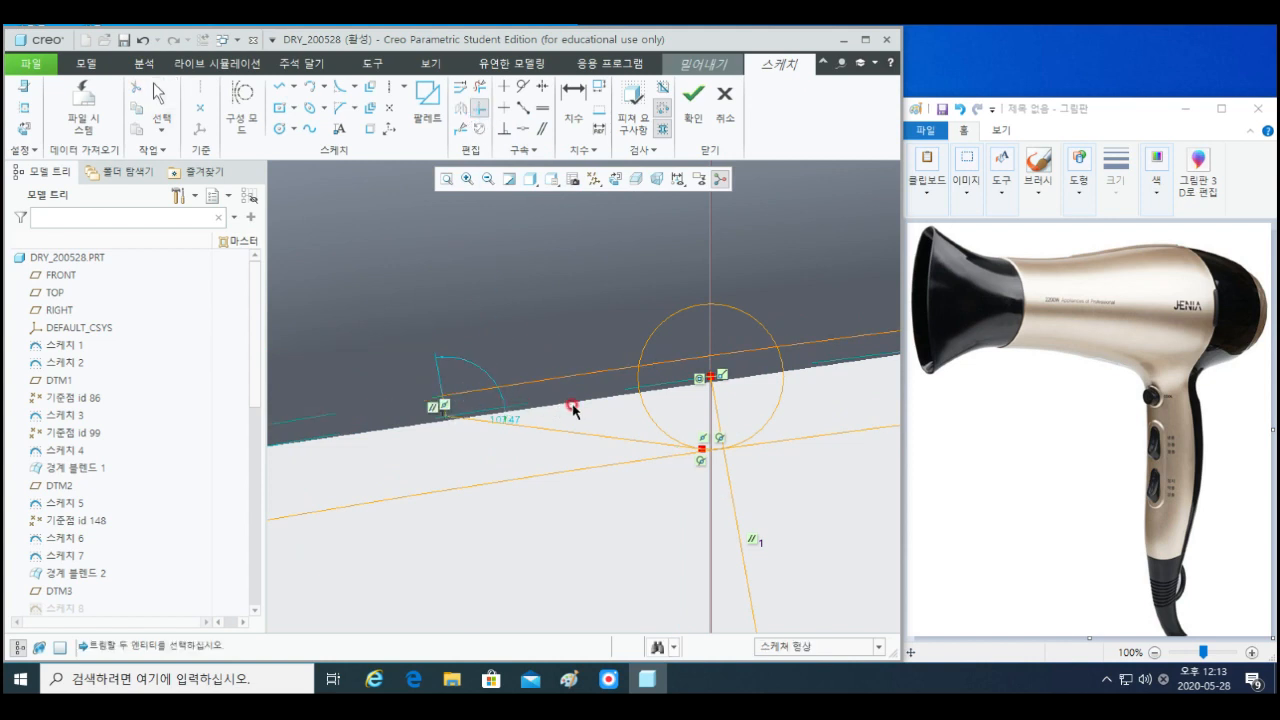
pyautogui.click(620, 366)
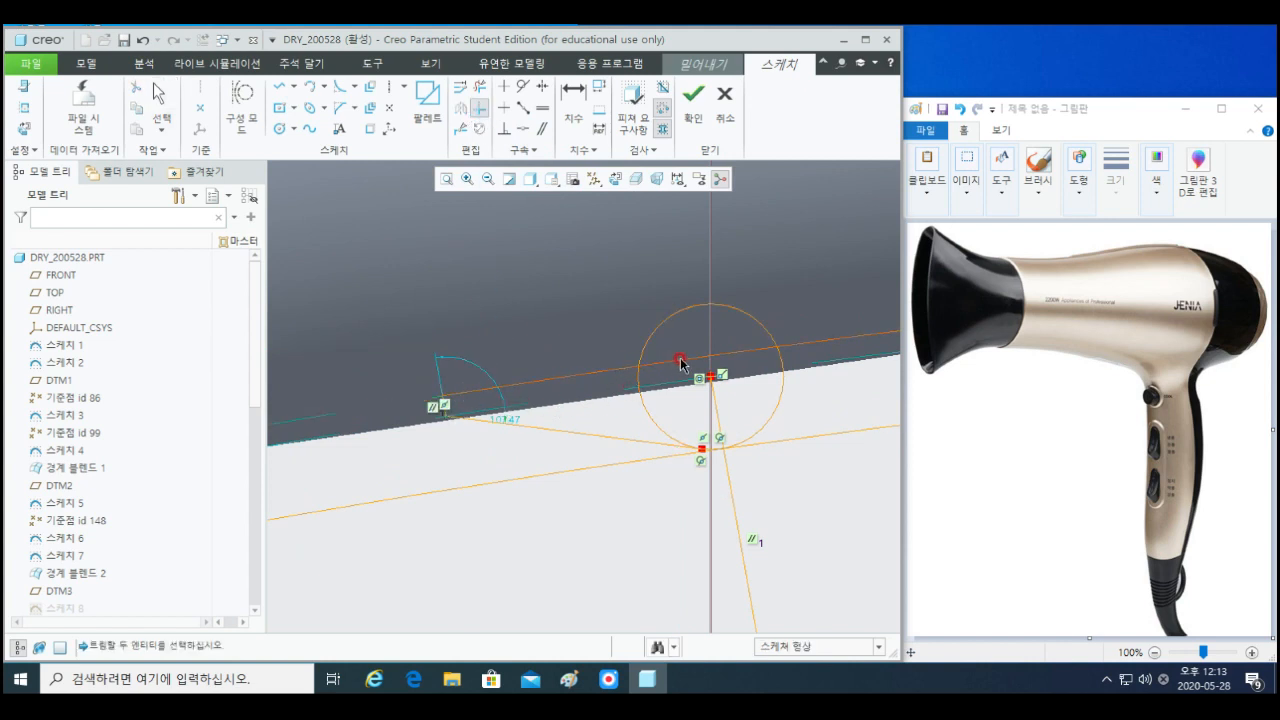
pyautogui.click(782, 392)
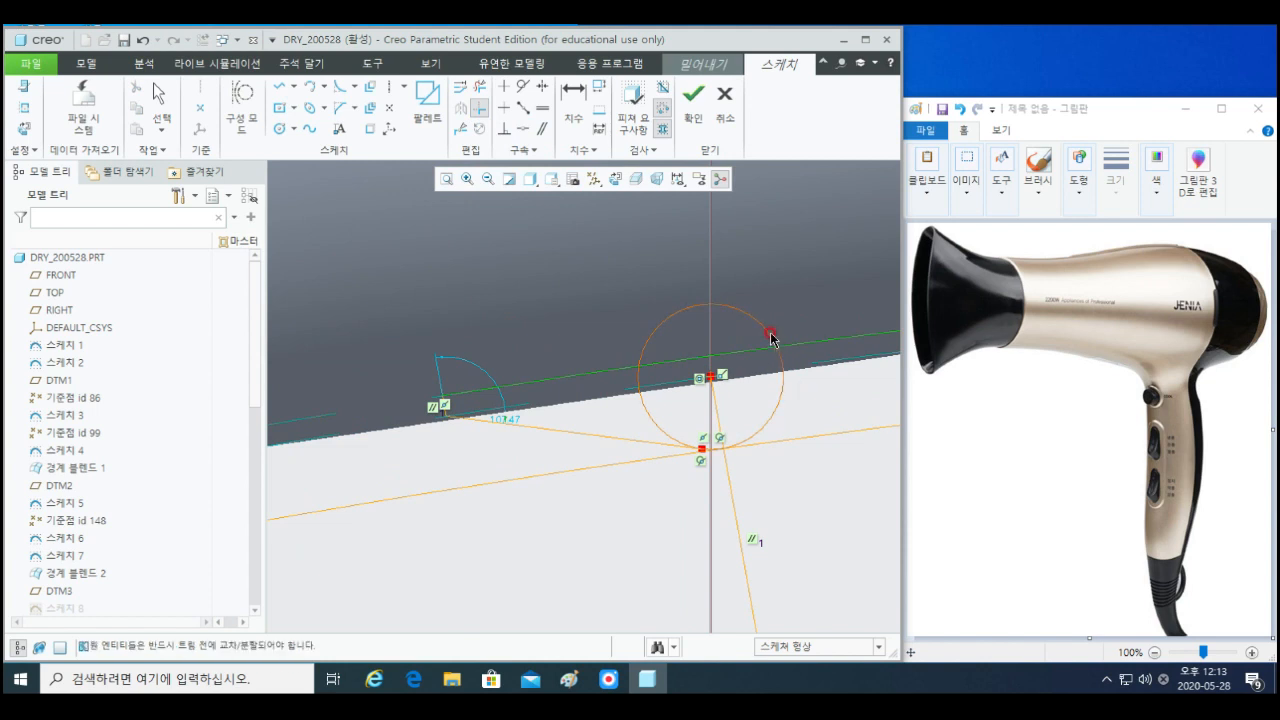
# - Trim the circle down to the arc between the inner and outer offset curves on the side away from the round button
pyautogui.click(480, 88)
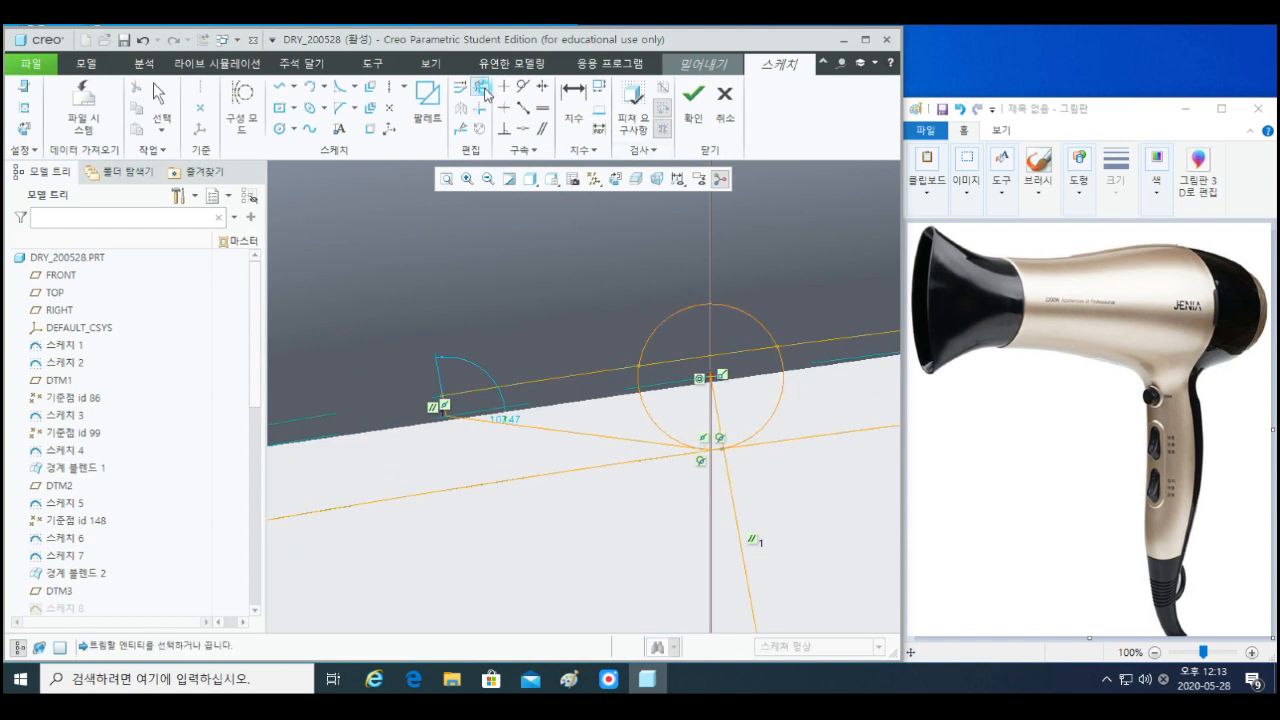
pyautogui.click(749, 322)
pyautogui.click(642, 385)
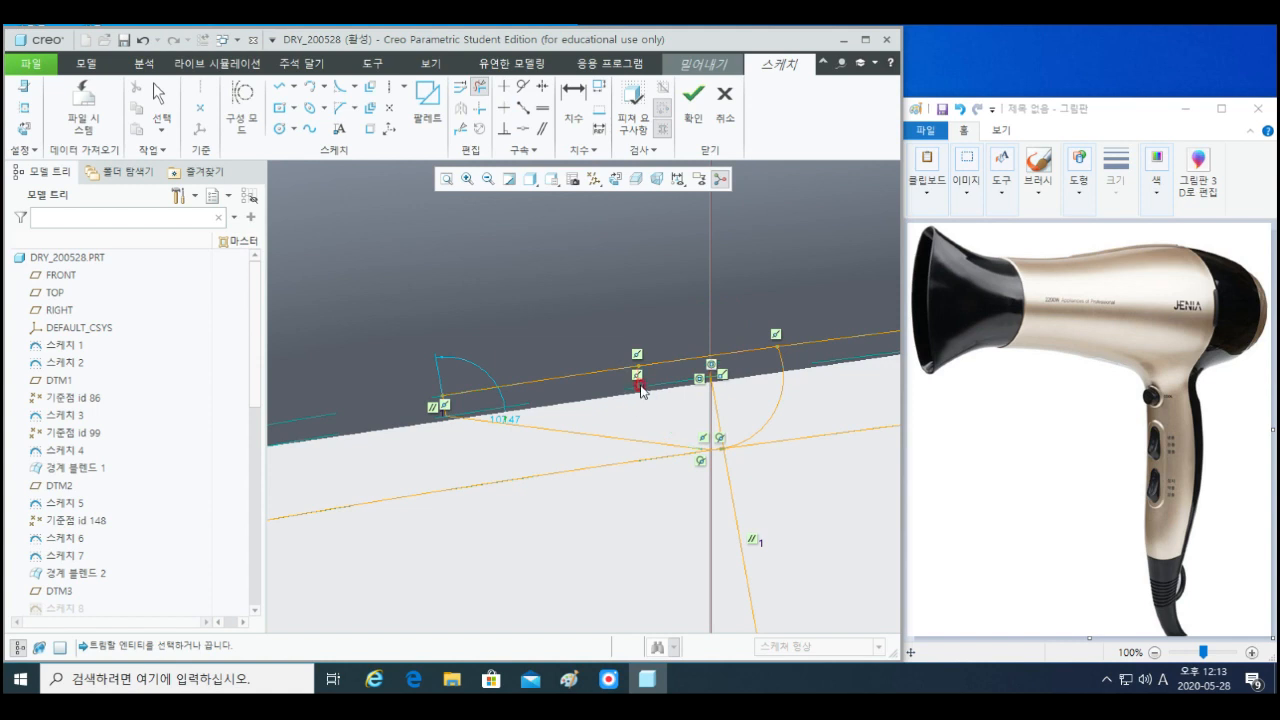
pyautogui.middleClick(668, 416)
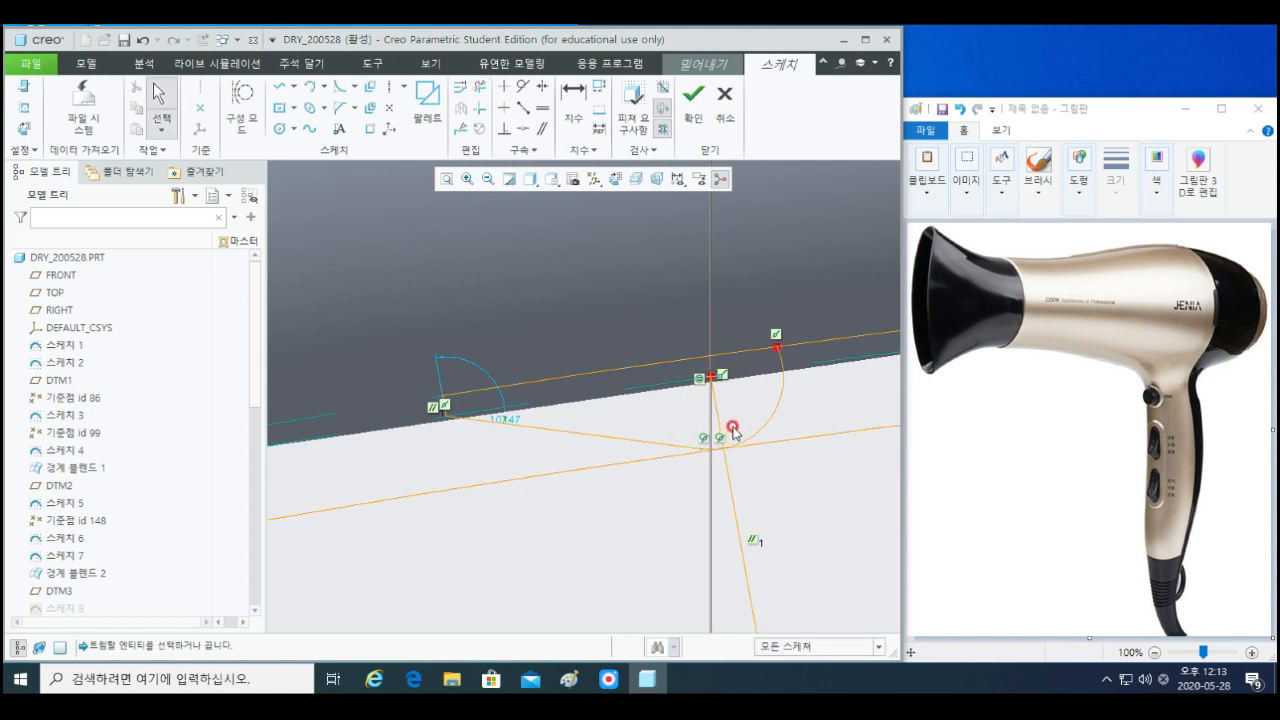
# - Delete the line drawn along the middle reference line and the outer offset curve
pyautogui.click(723, 441)
pyautogui.press('Delete')
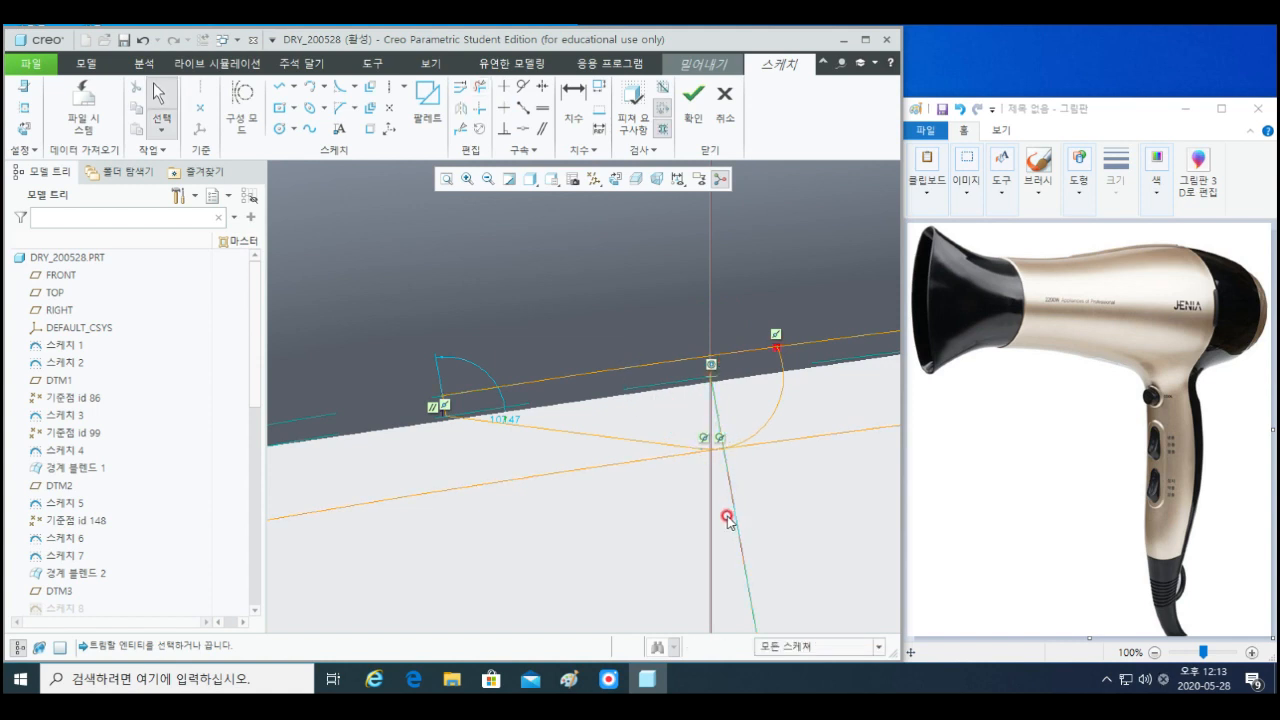
pyautogui.scroll(3, 752, 507)
pyautogui.click(782, 473)
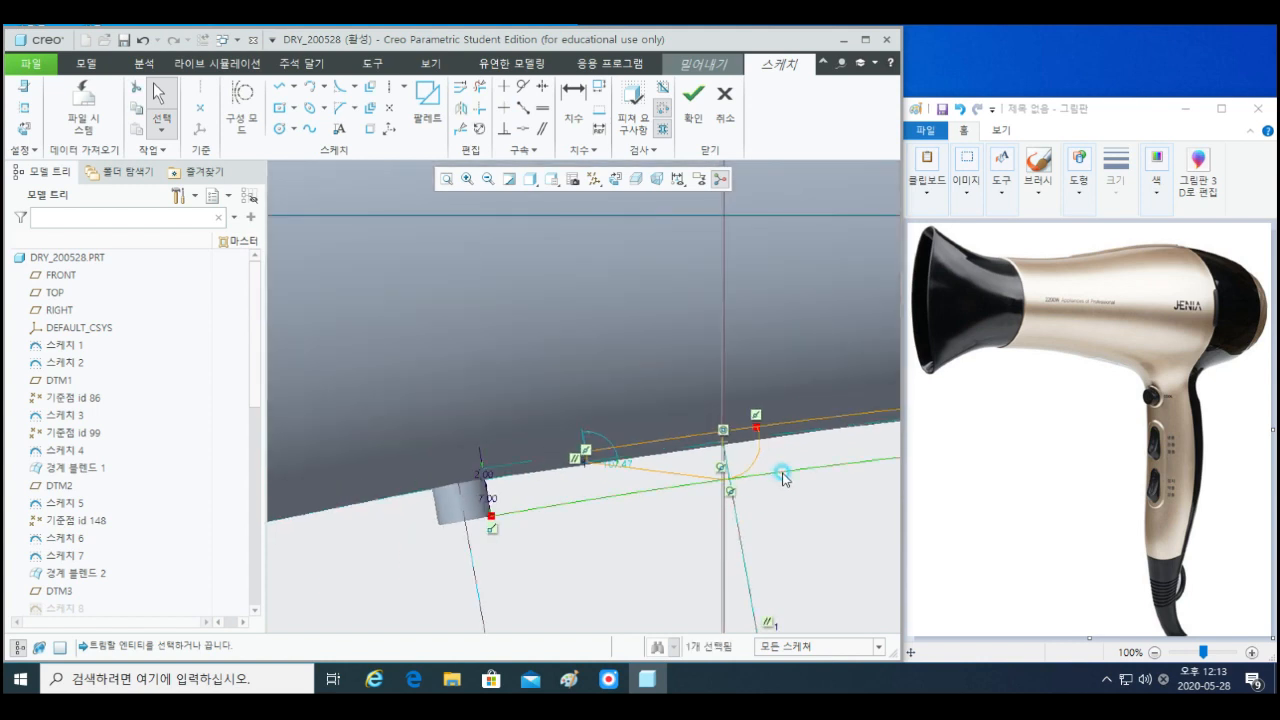
pyautogui.press('Delete')
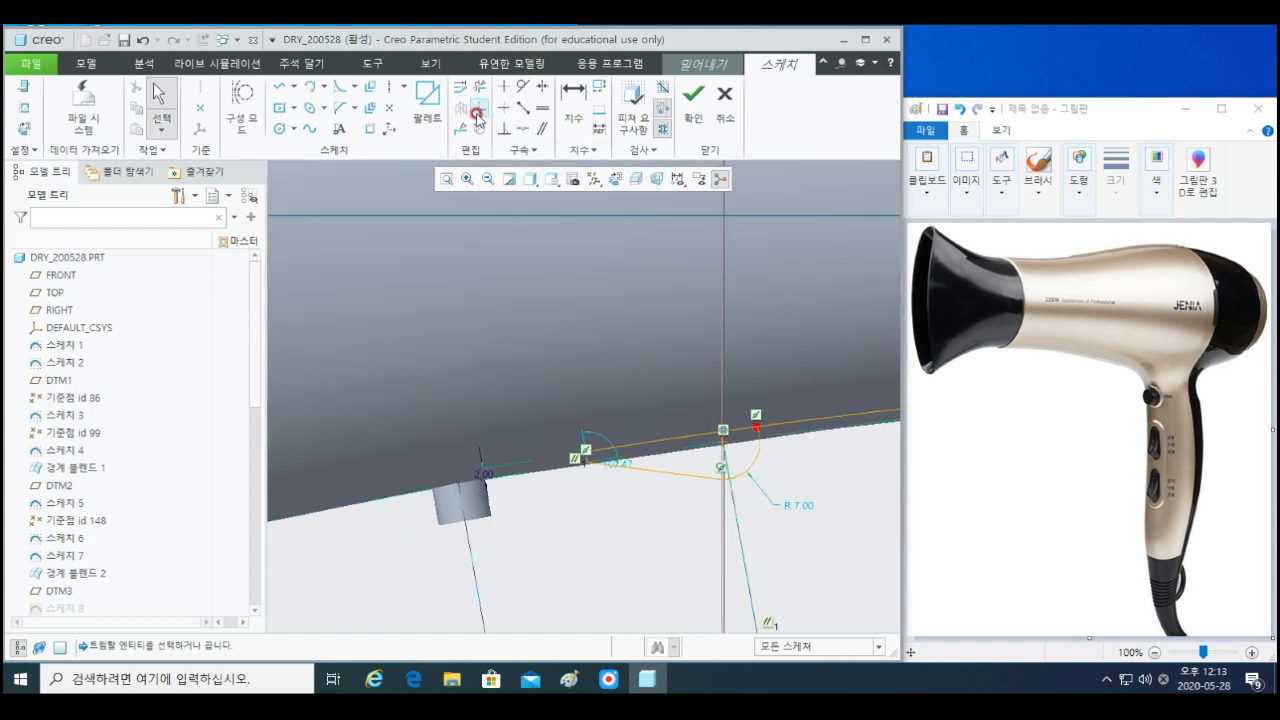
# - Corner-trim the arc with the inner offset curve to close the switch profile, and finish the sketch
pyautogui.click(480, 107)
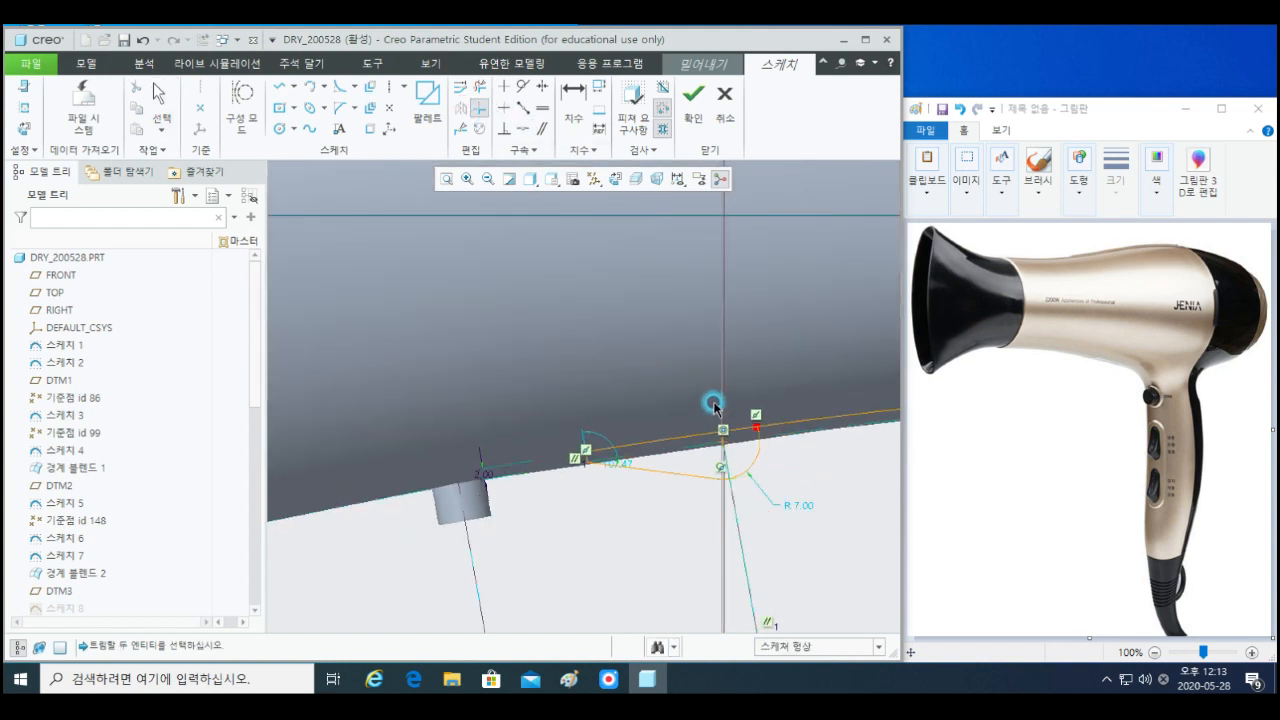
pyautogui.click(759, 444)
pyautogui.scroll(4, 748, 484)
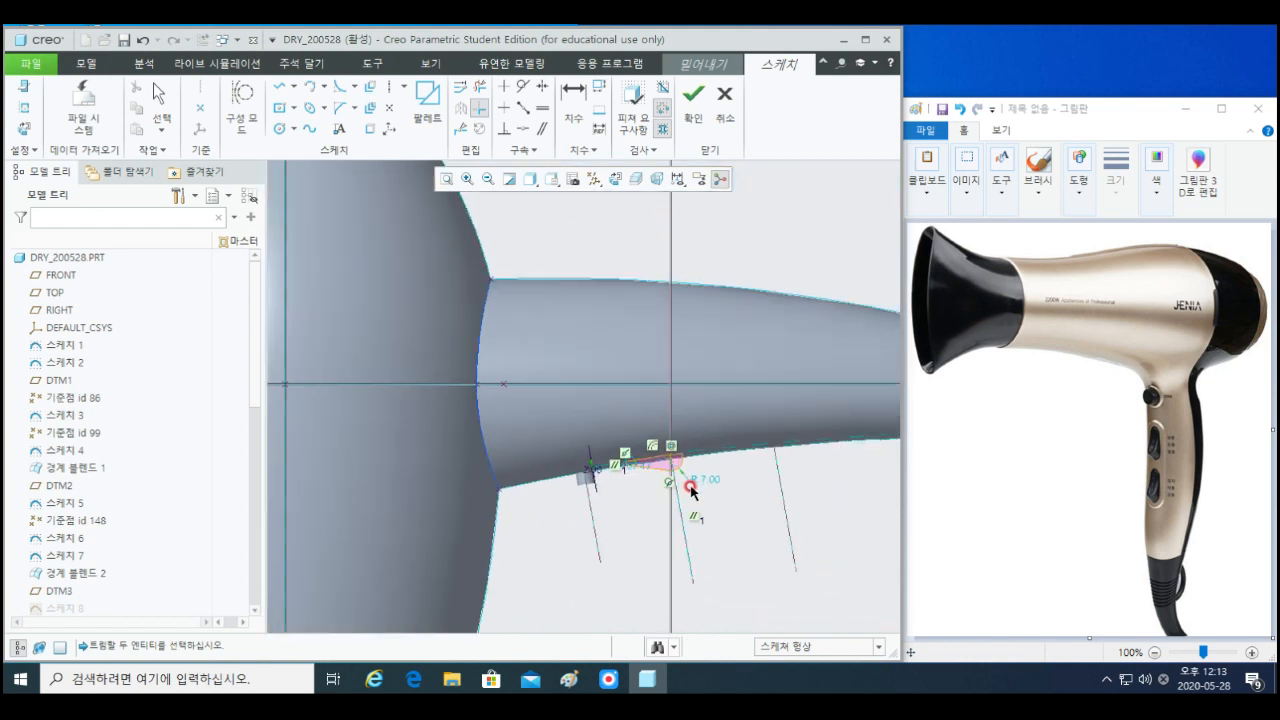
pyautogui.moveTo(690, 488)
pyautogui.mouseDown(button='middle')
pyautogui.moveTo(654, 471)
pyautogui.moveTo(669, 400)
pyautogui.moveTo(640, 349)
pyautogui.moveTo(618, 393)
pyautogui.mouseUp(button='middle')
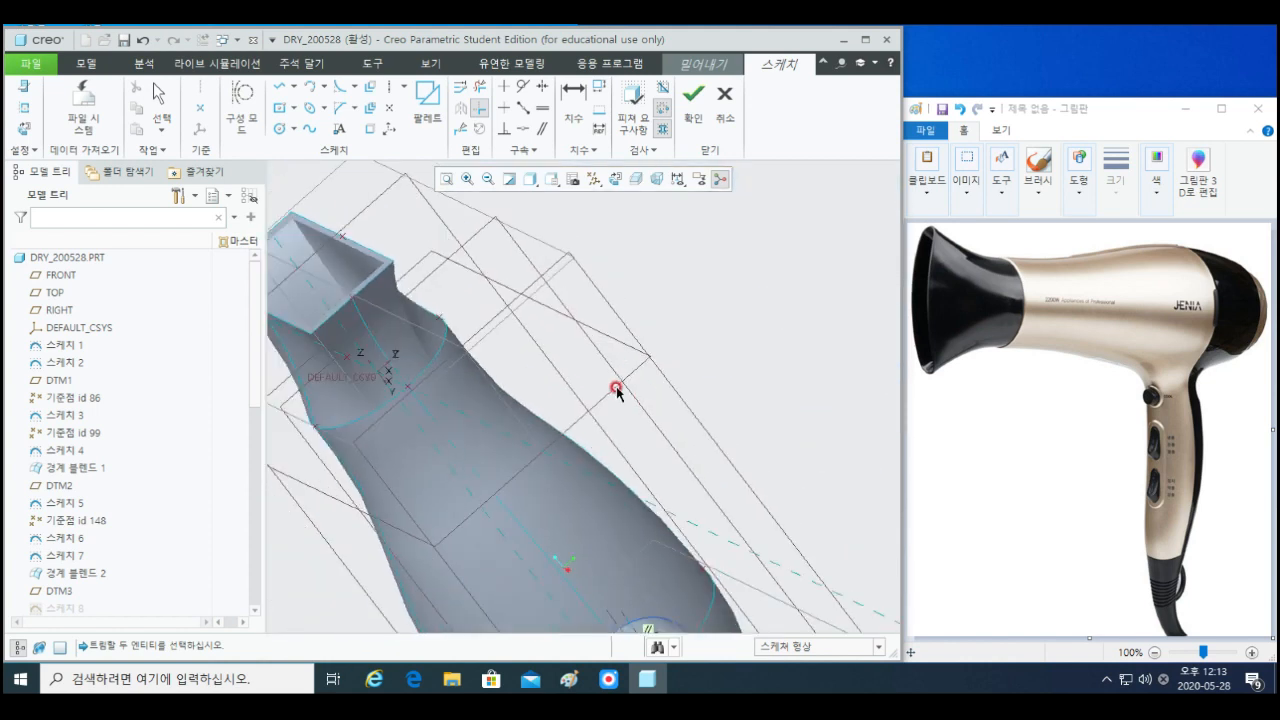
pyautogui.keyDown('shift'); pyautogui.moveTo(654, 569); pyautogui.dragTo(603, 300, button='middle'); pyautogui.keyUp('shift')
pyautogui.scroll(-4, 537, 305)
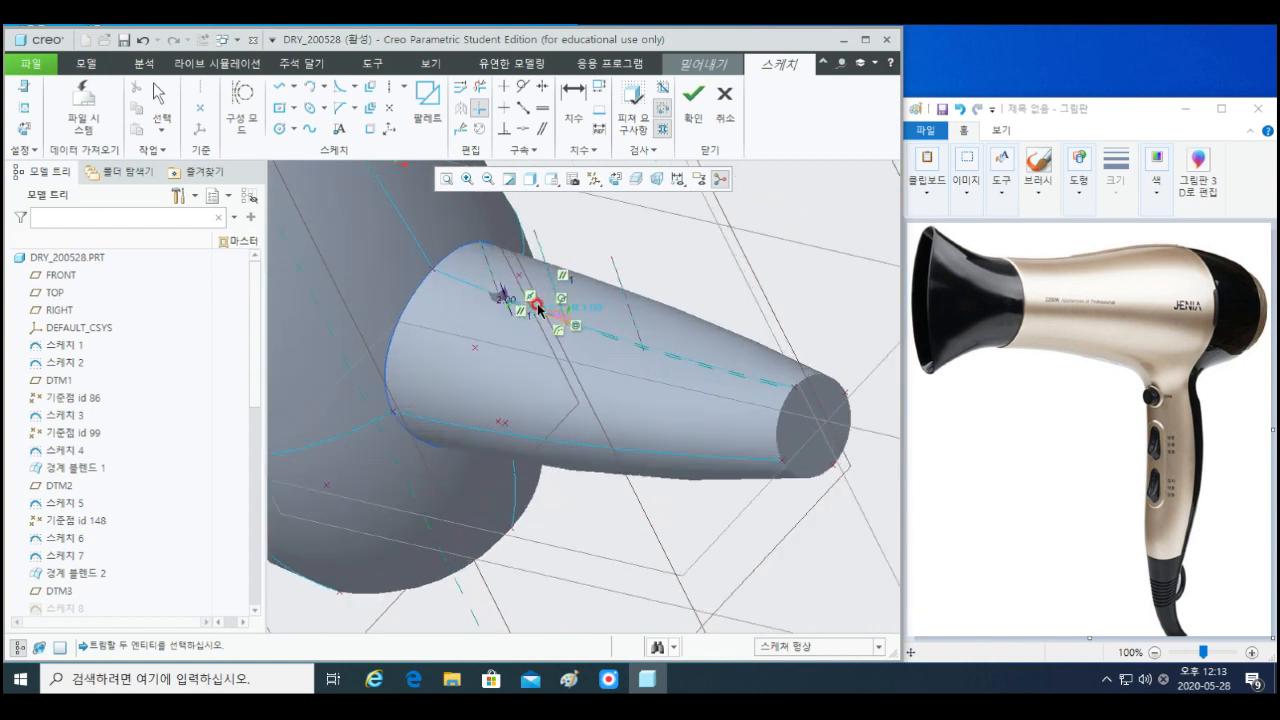
pyautogui.scroll(-2, 540, 308)
pyautogui.click(693, 98)
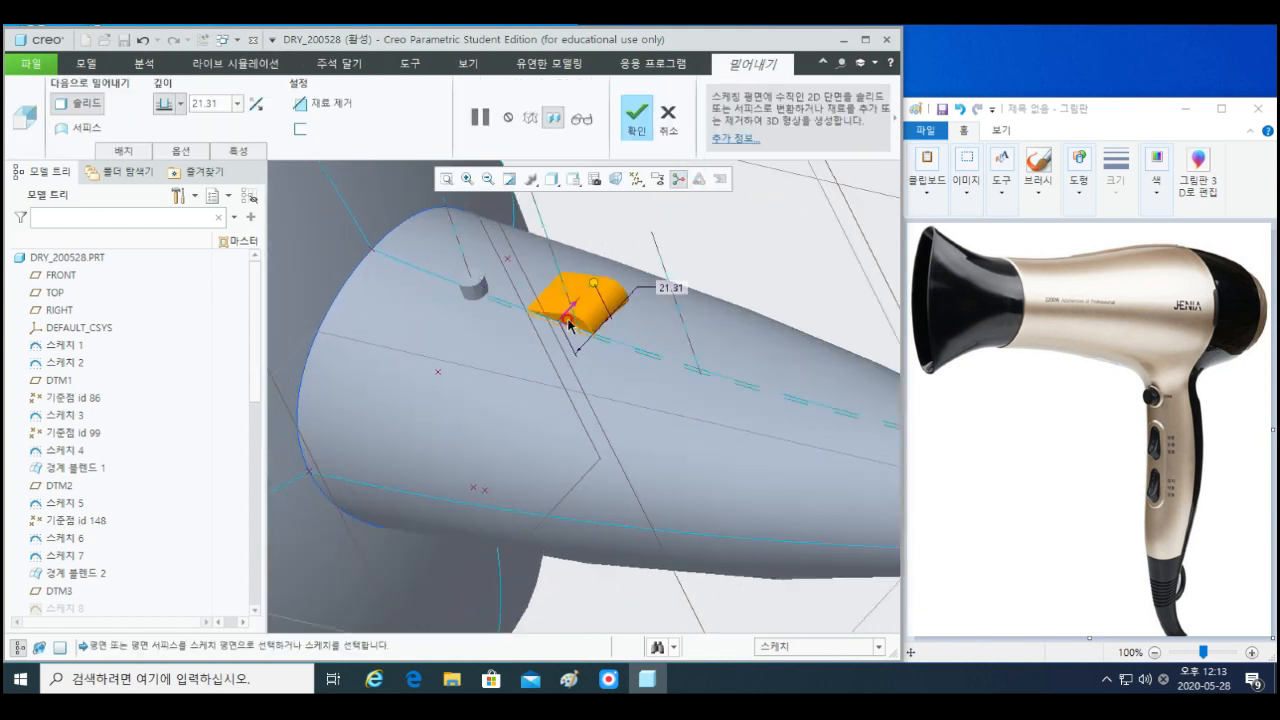
# - Extrude the switch profile symmetrically about the sketch plane to a total depth of 10 and complete the feature
pyautogui.keyDown('shift'); pyautogui.moveTo(566, 306); pyautogui.dragTo(566, 342, button='middle'); pyautogui.keyUp('shift')
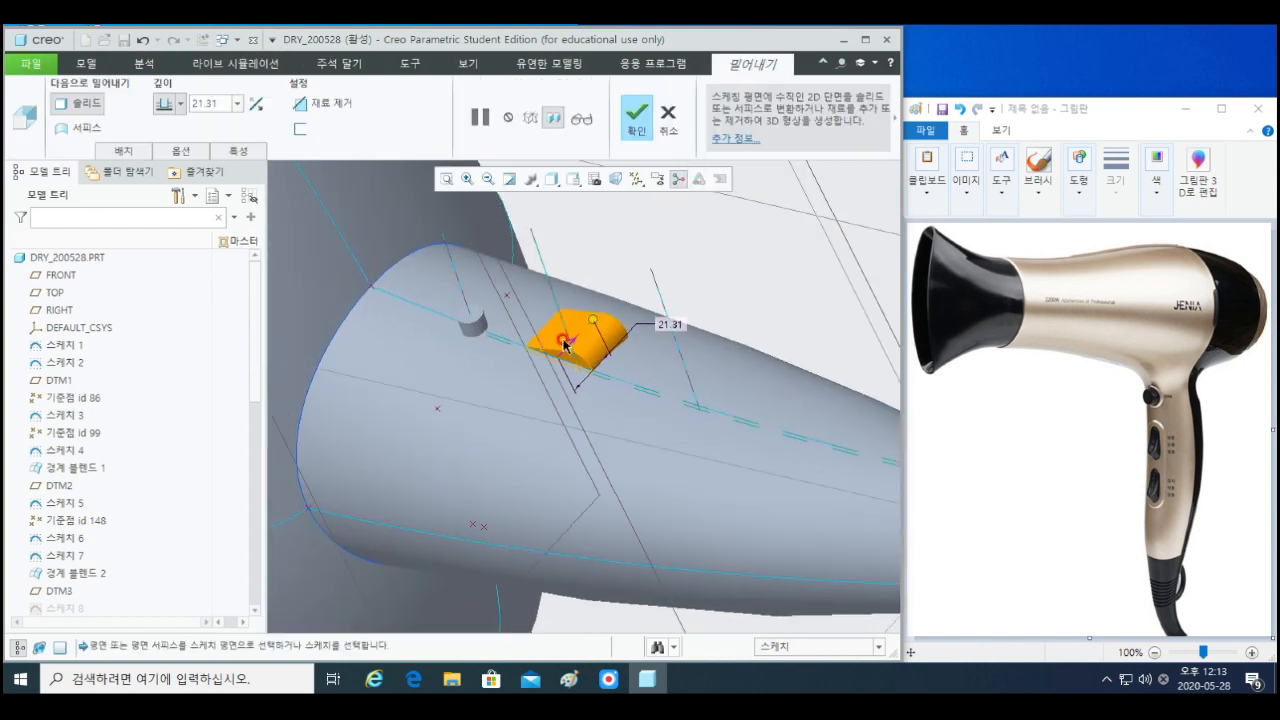
pyautogui.click(181, 103)
pyautogui.click(165, 150)
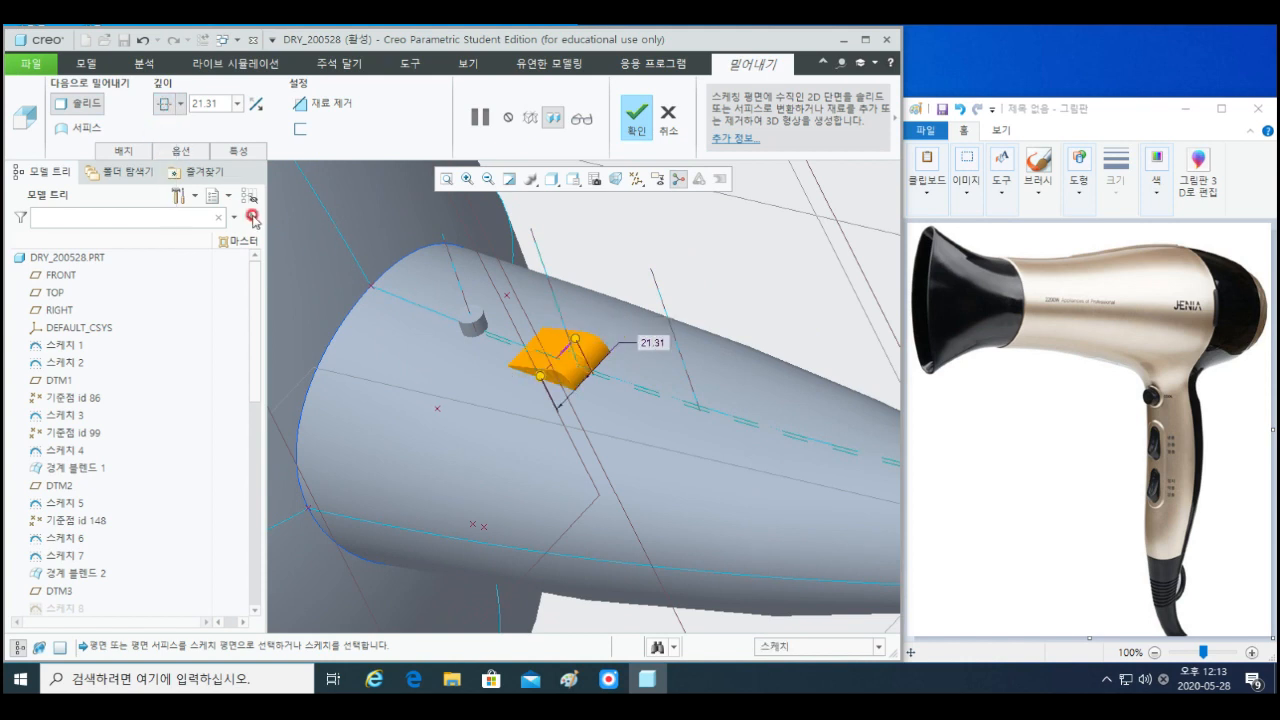
pyautogui.doubleClick(206, 100)
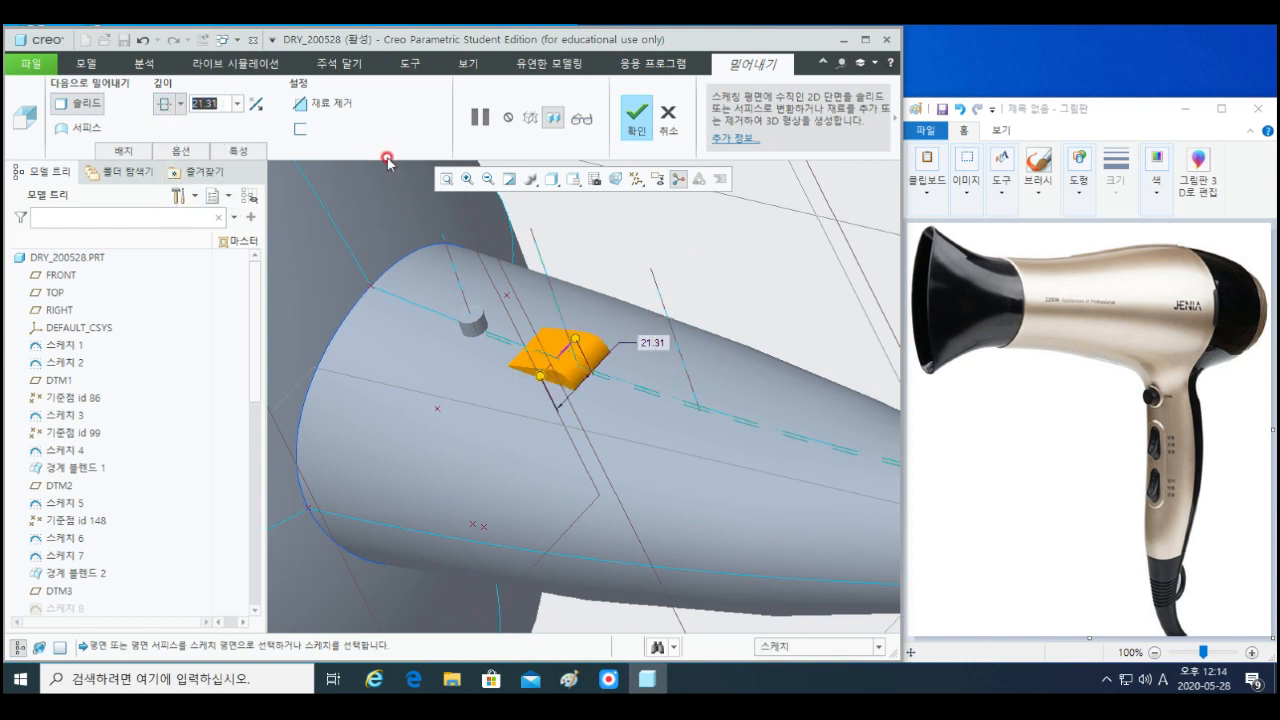
pyautogui.write('10')
pyautogui.press('Return')
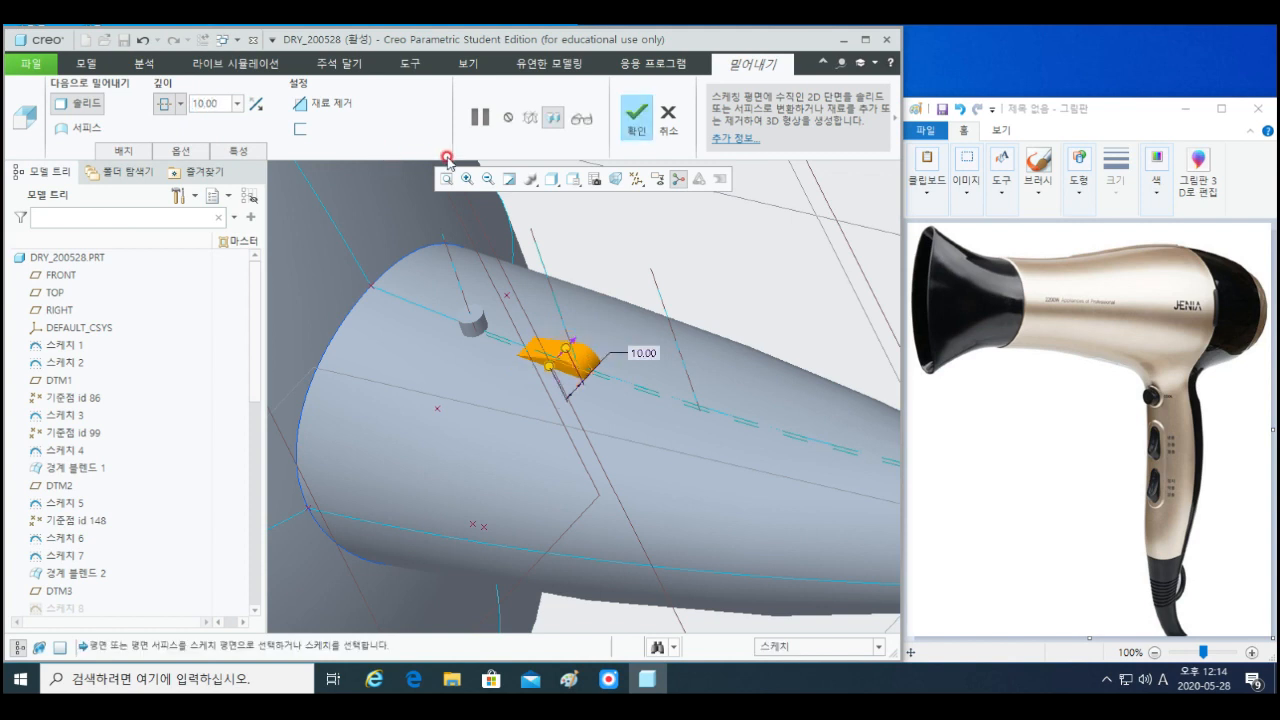
pyautogui.moveTo(575, 350)
pyautogui.mouseDown(button='middle')
pyautogui.moveTo(600, 339)
pyautogui.moveTo(526, 346)
pyautogui.moveTo(500, 410)
pyautogui.moveTo(487, 403)
pyautogui.moveTo(527, 414)
pyautogui.moveTo(528, 436)
pyautogui.moveTo(679, 448)
pyautogui.mouseUp(button='middle')
pyautogui.middleClick(679, 448)
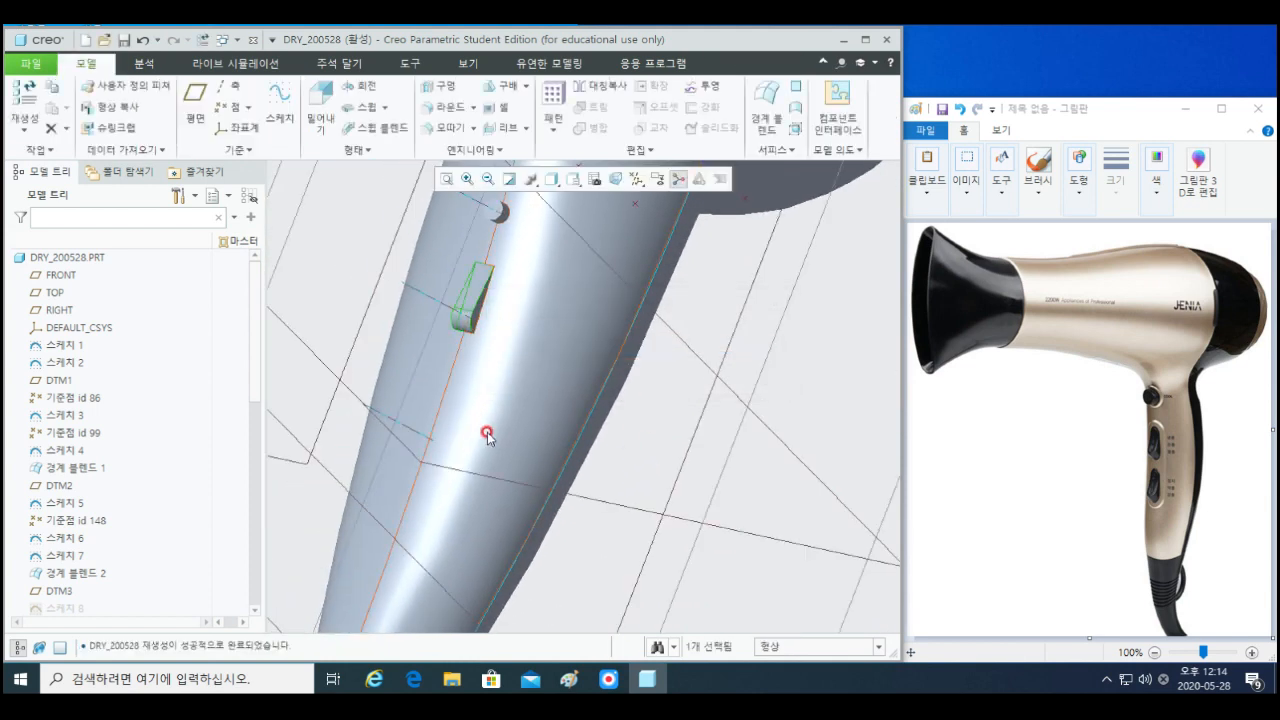
# - Reopen the switch button extrusion's definition and edit its section sketch
pyautogui.moveTo(486, 434); pyautogui.dragTo(443, 387, button='middle')
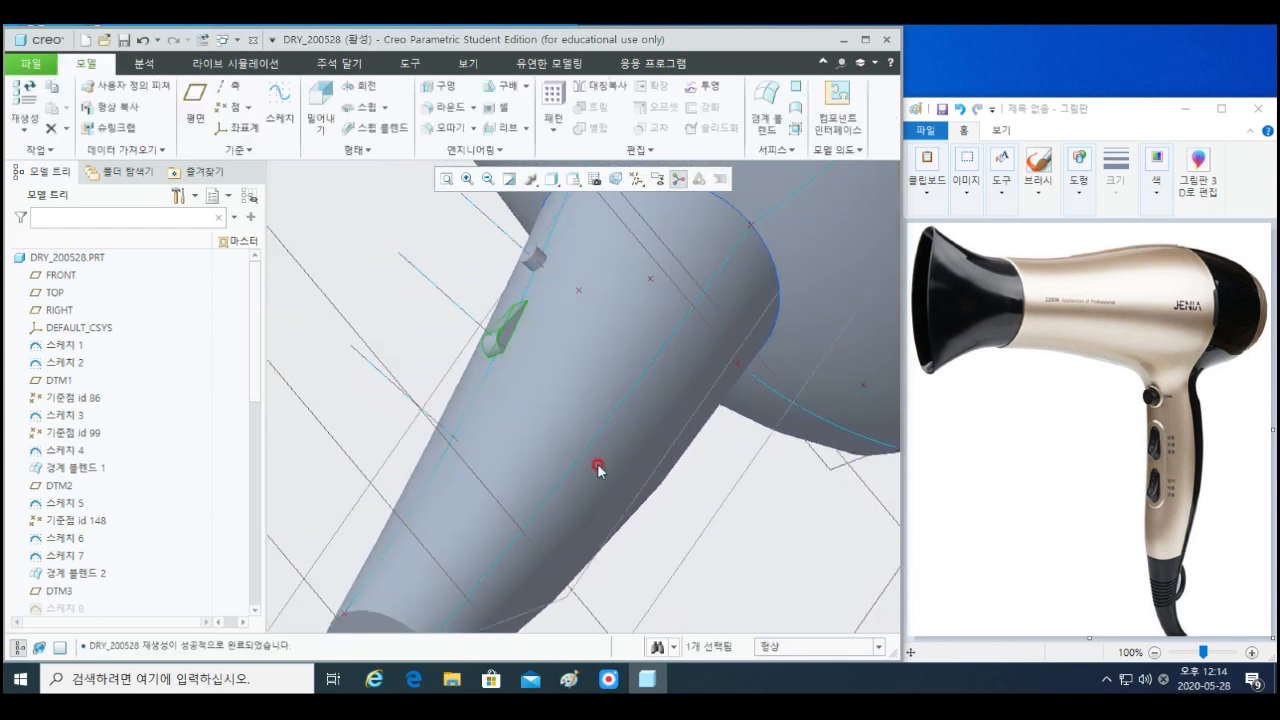
pyautogui.rightClick(750, 510)
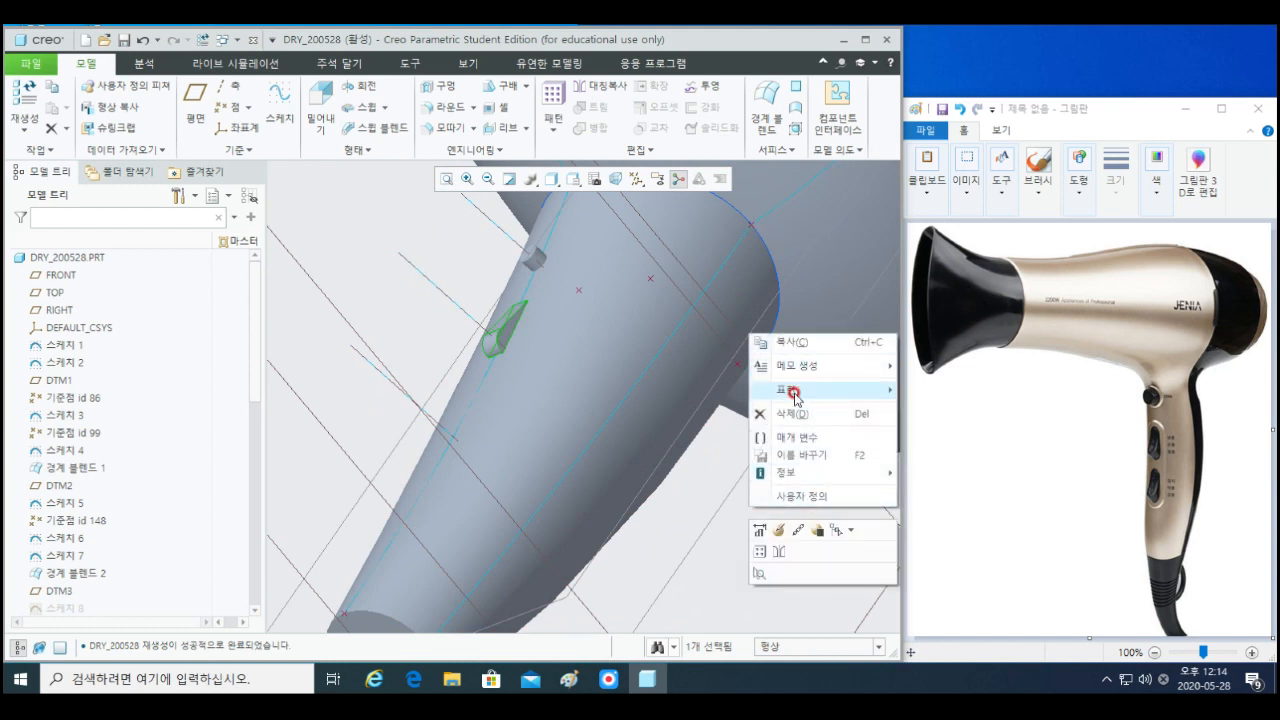
pyautogui.click(778, 531)
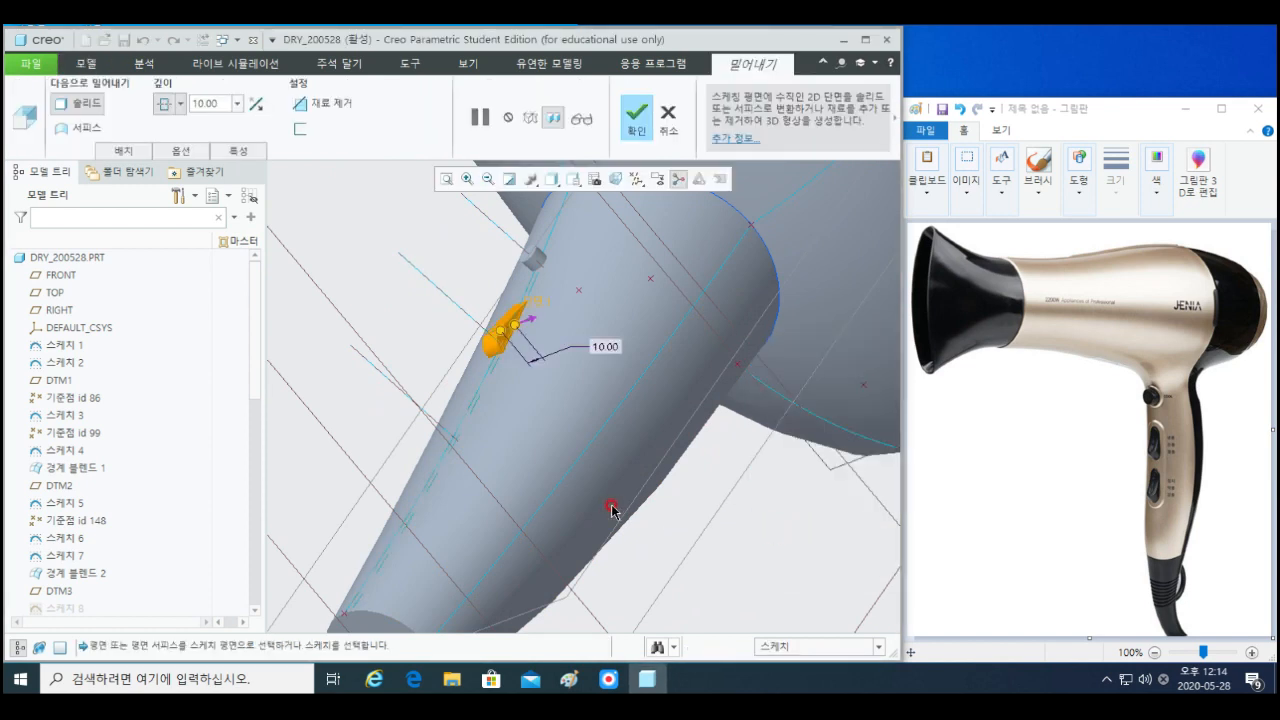
pyautogui.rightClick(710, 457)
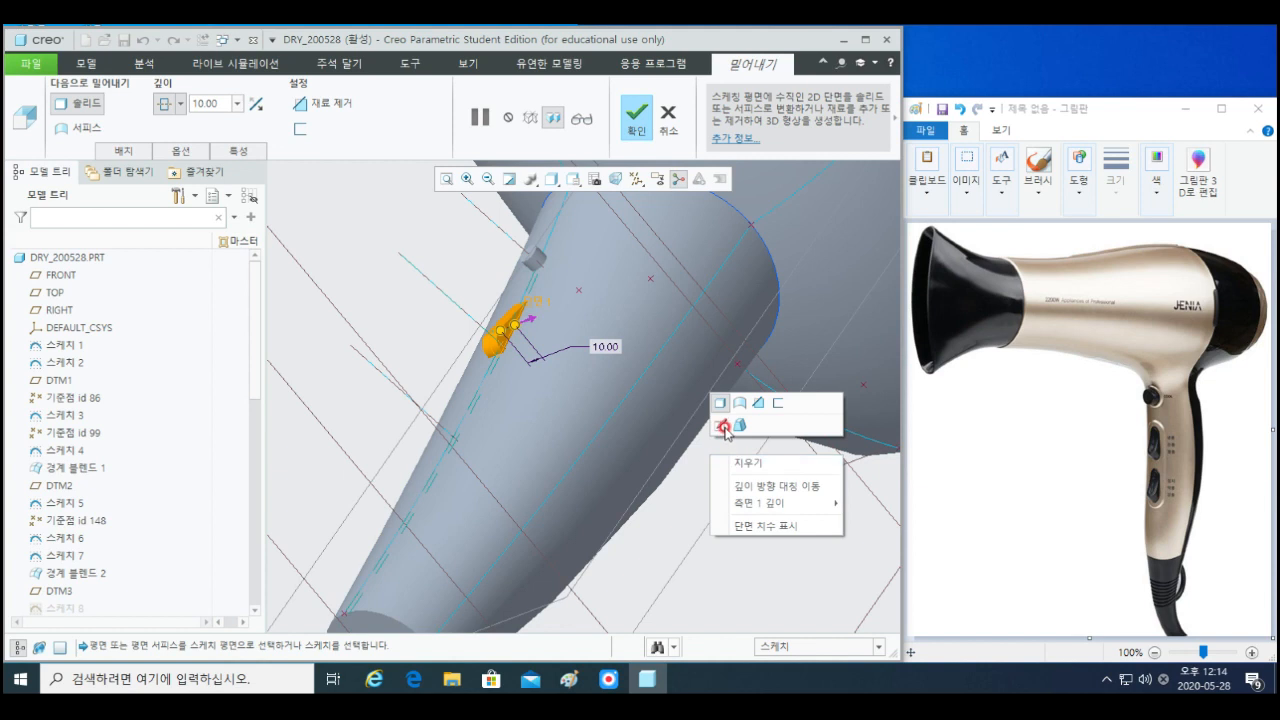
pyautogui.click(716, 425)
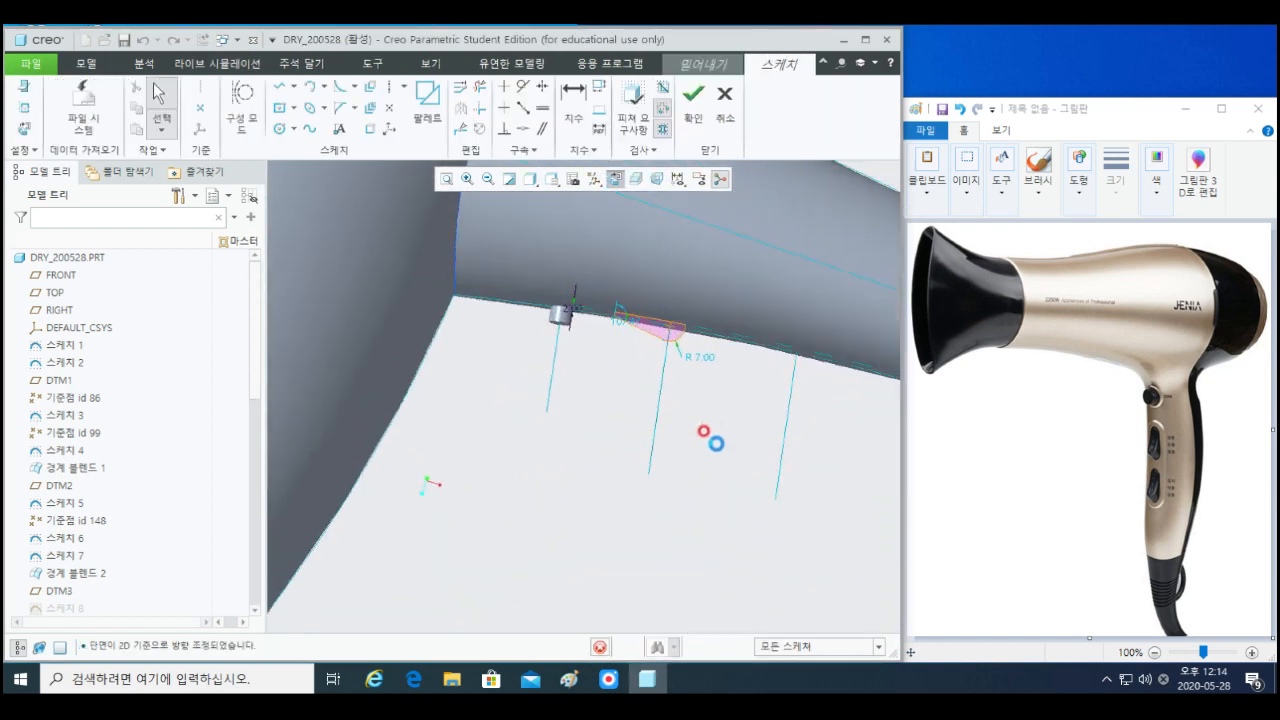
pyautogui.scroll(-4, 726, 309)
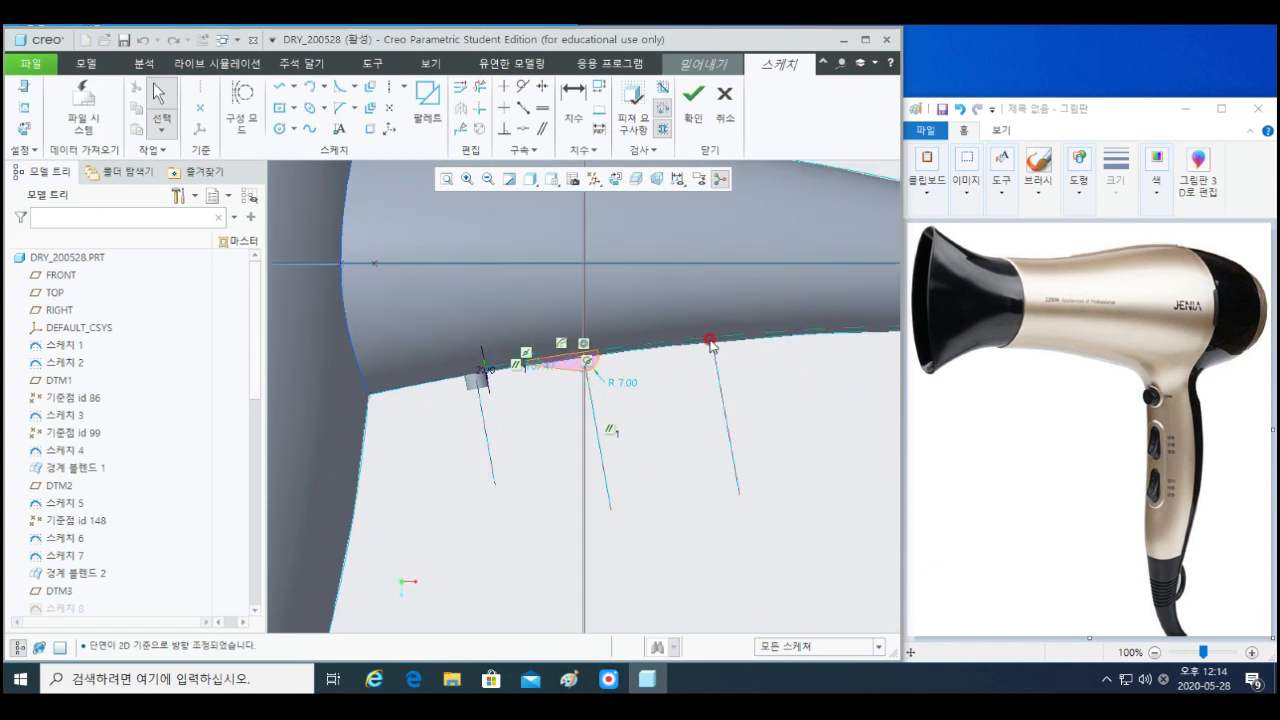
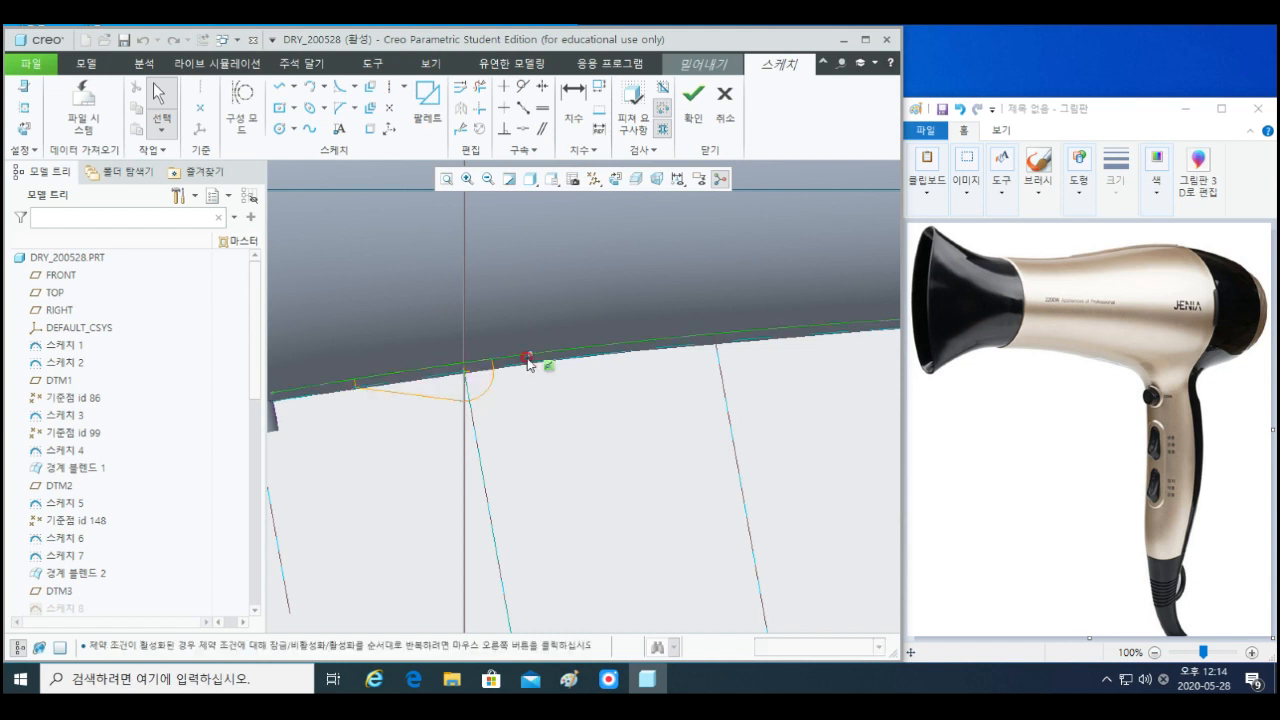
pyautogui.click(491, 359)
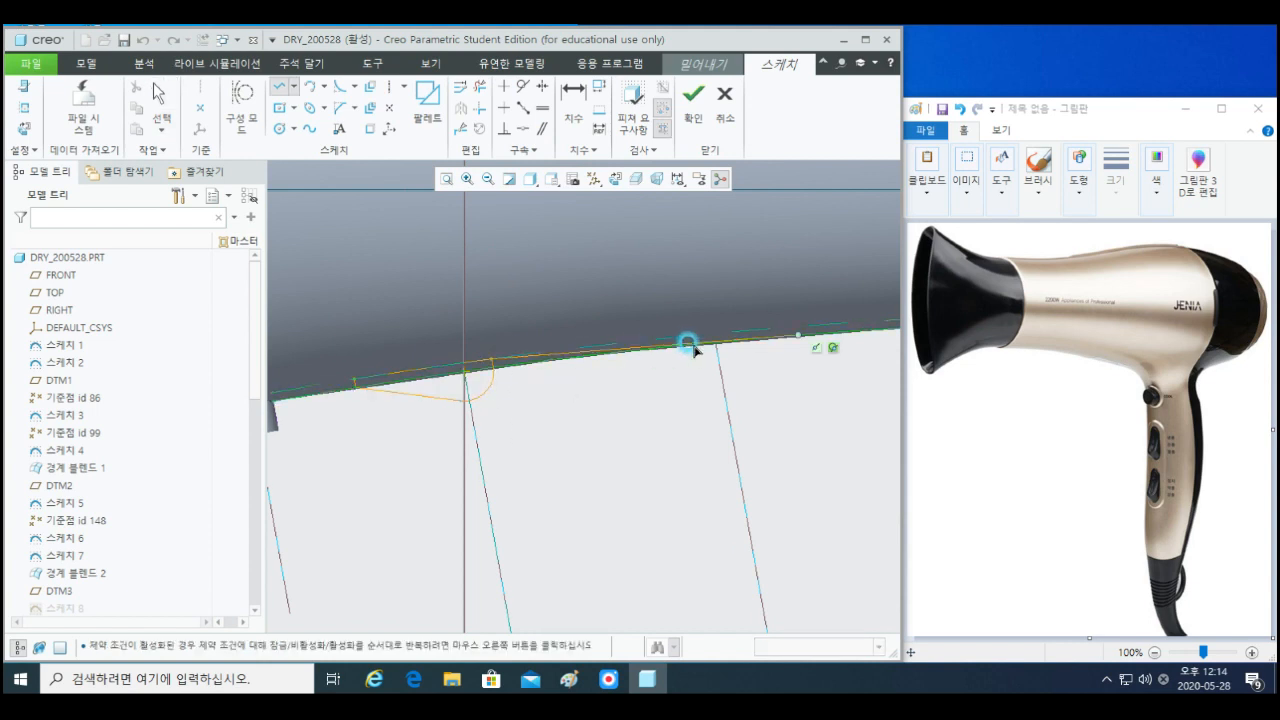
pyautogui.click(770, 329)
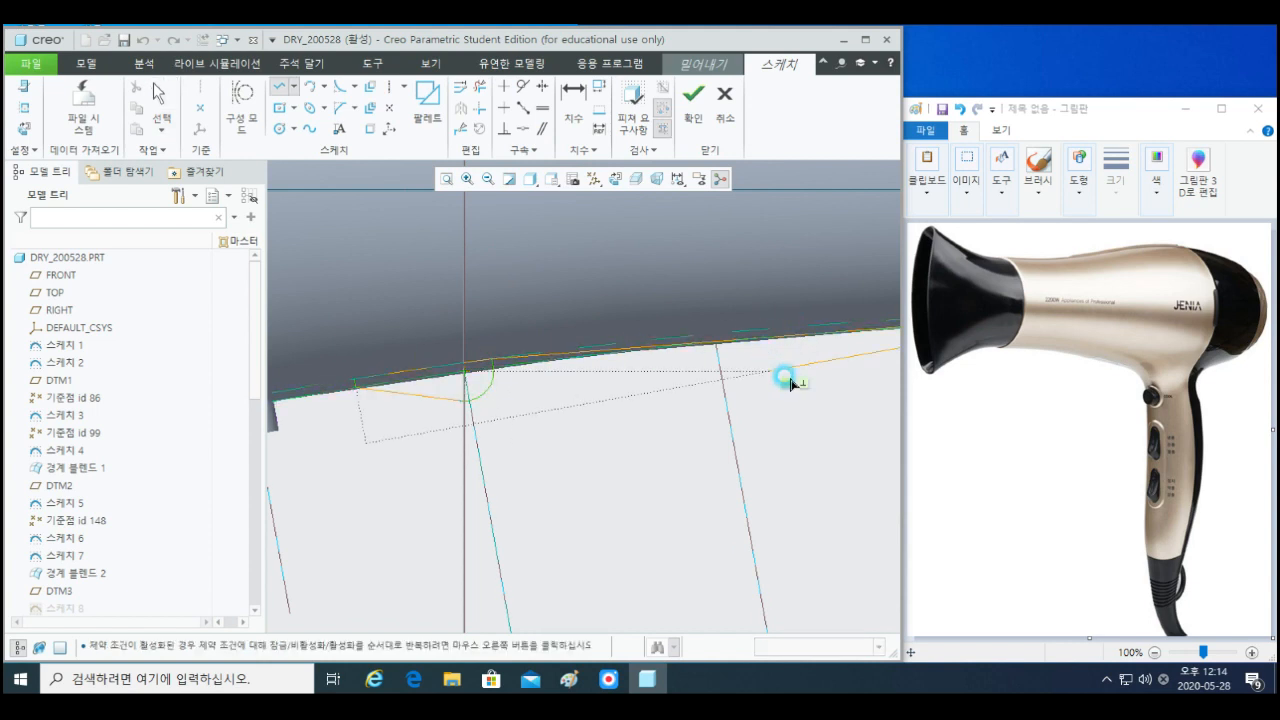
pyautogui.middleClick(776, 412)
pyautogui.hotkey('ctrl', 'z')
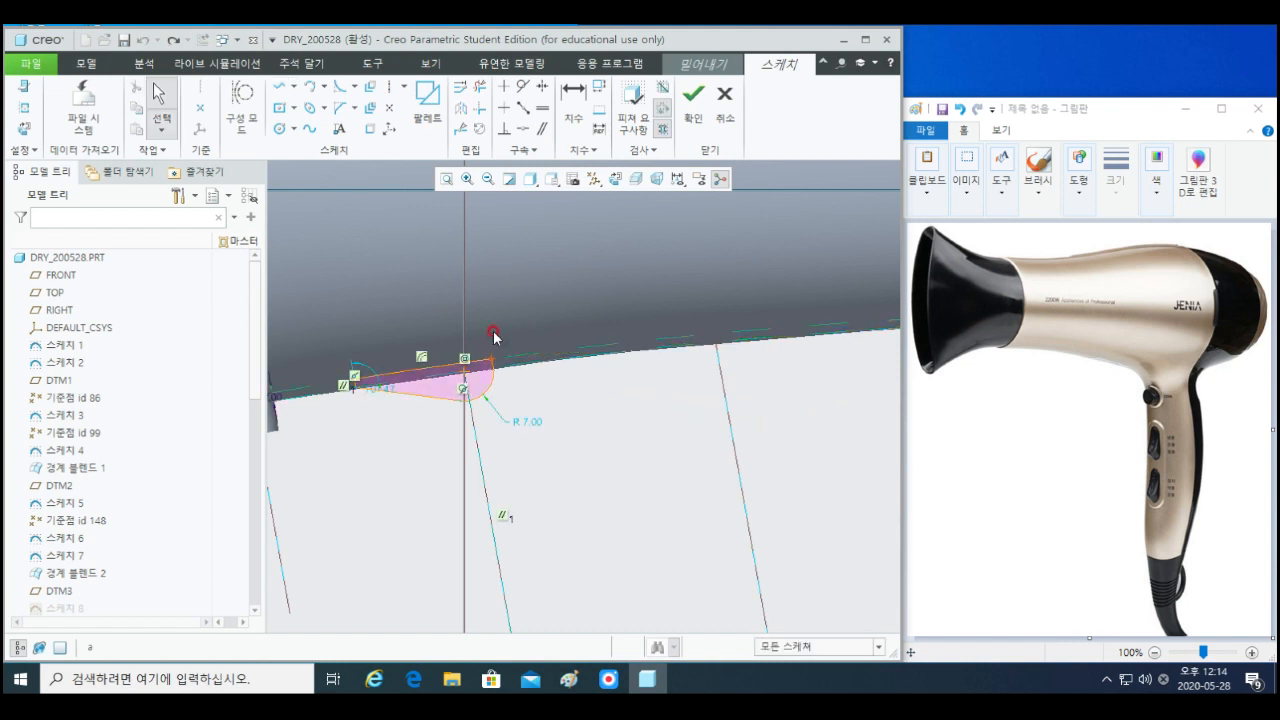
pyautogui.click(309, 86)
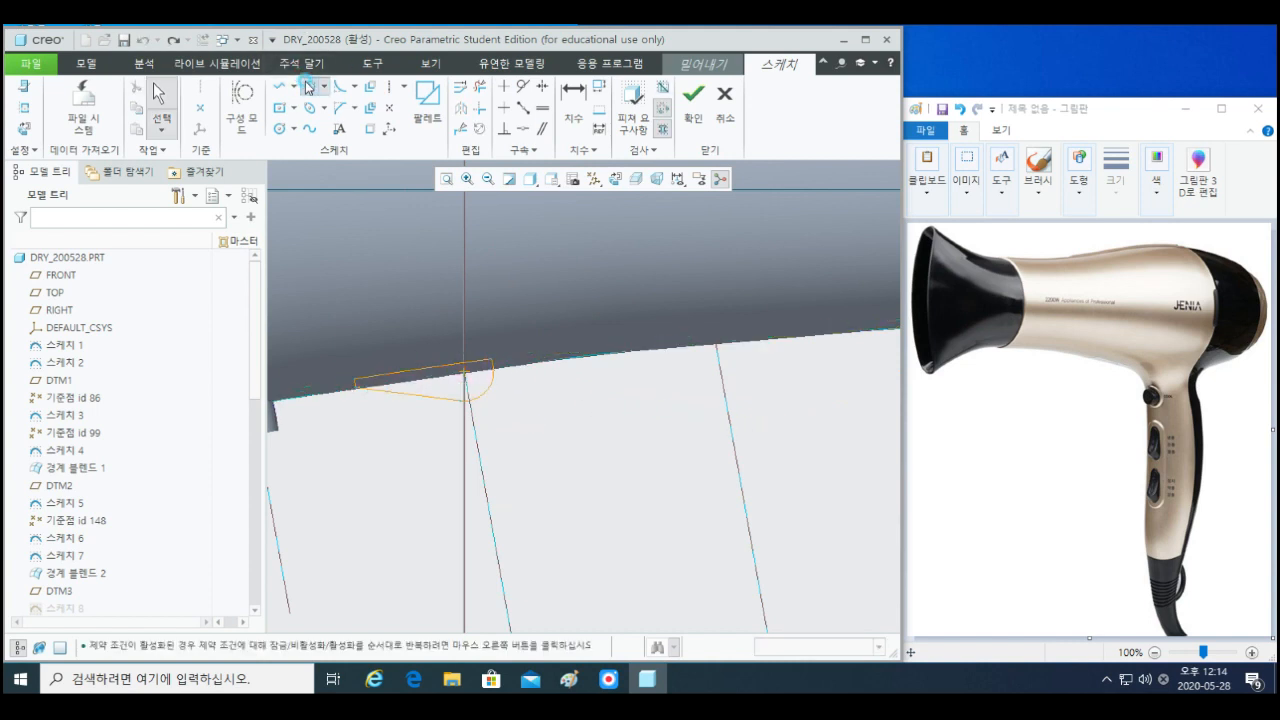
pyautogui.click(490, 359)
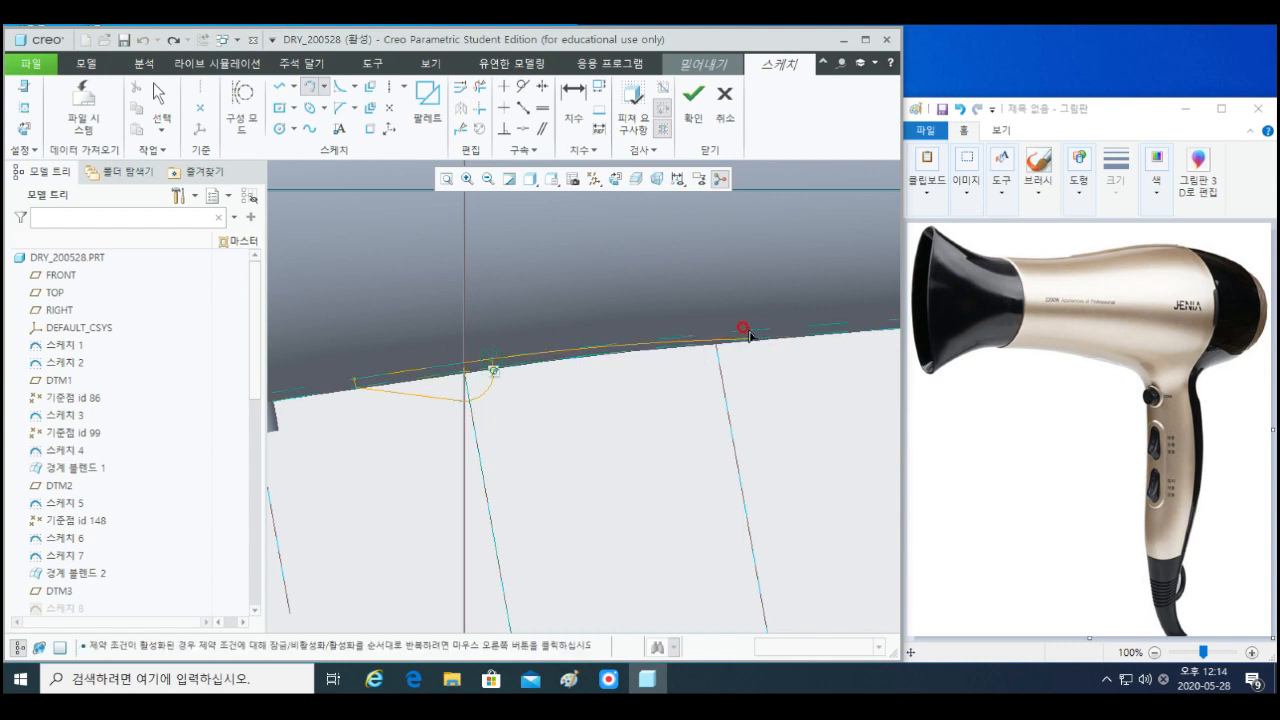
pyautogui.middleClick(712, 321)
# - Offset the handle's front edge curve by -2 so that the new curve lies inside the handle
pyautogui.click(368, 92)
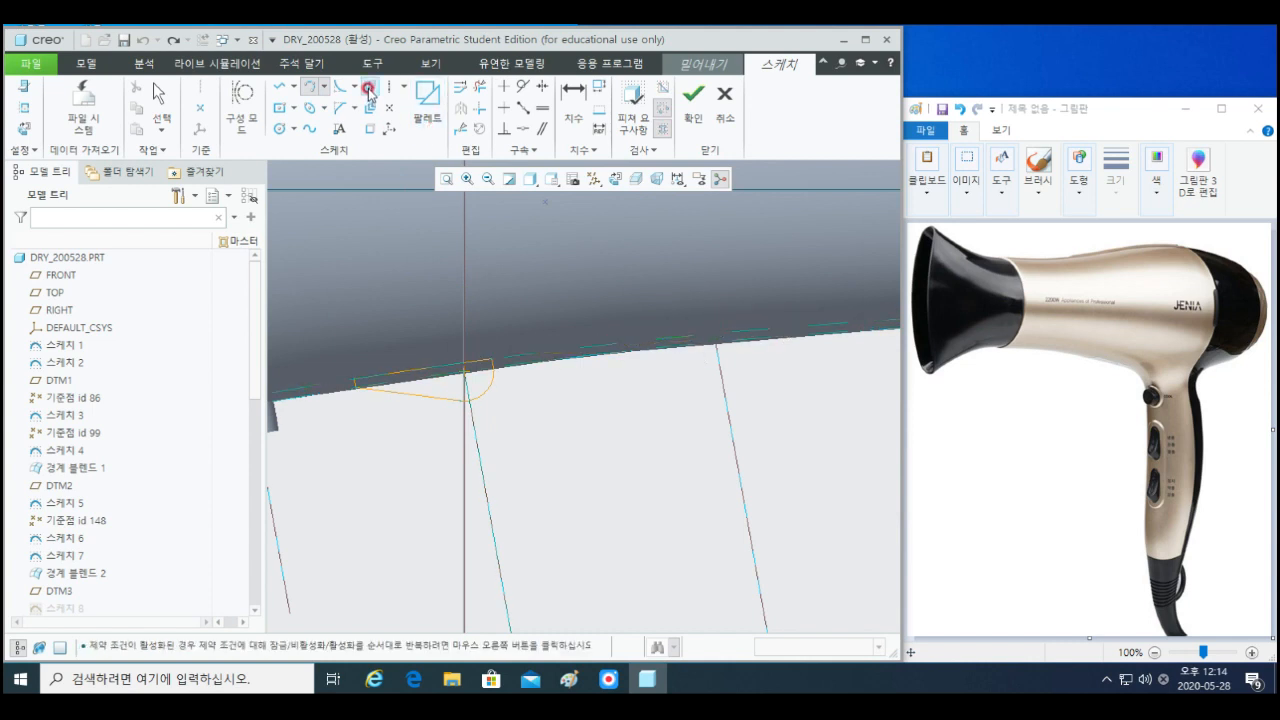
pyautogui.click(646, 355)
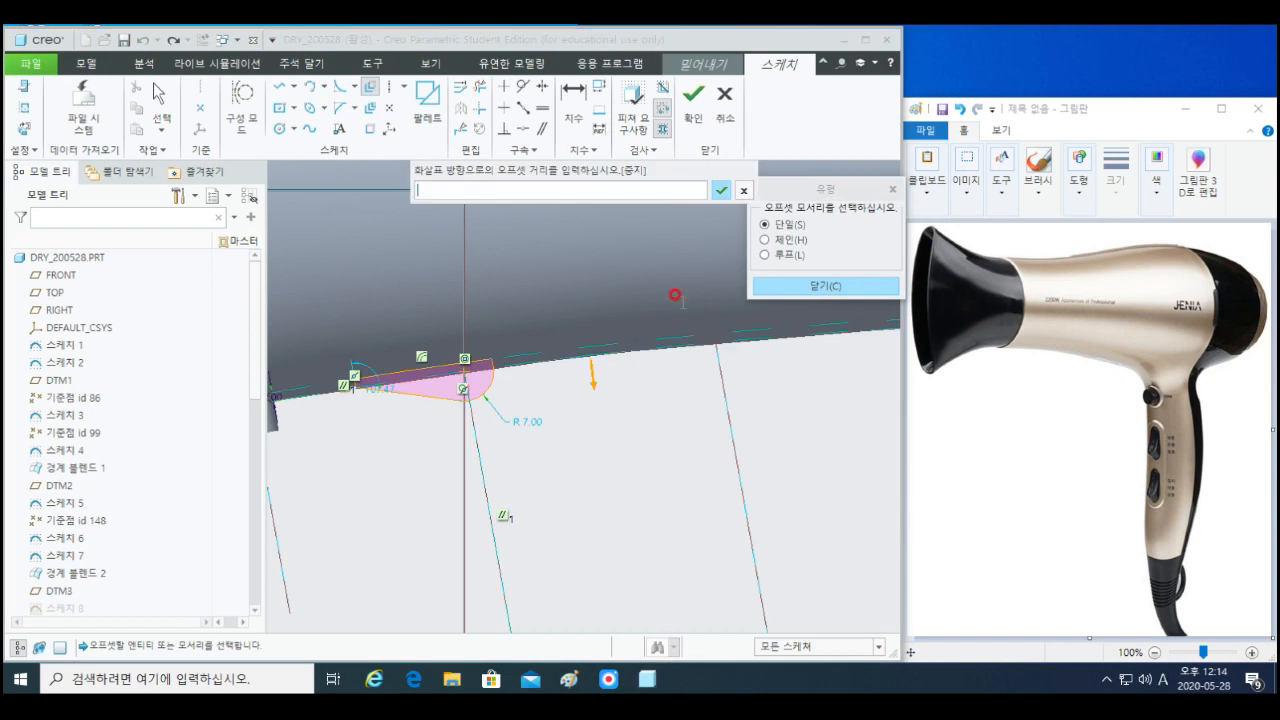
pyautogui.write('-2')
pyautogui.press('Return')
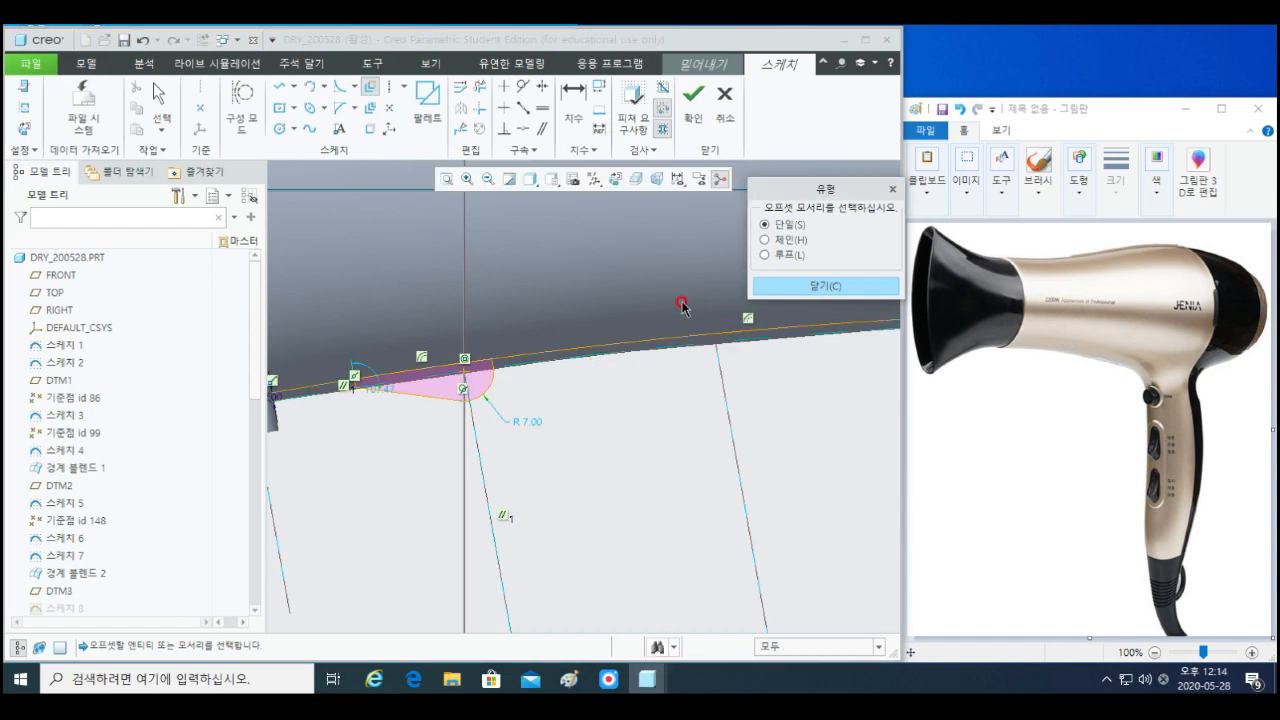
# - Offset the handle's front edge curve outward by 7, and draw a circle centred on the third reference line's end that reaches the new curve
pyautogui.click(683, 345)
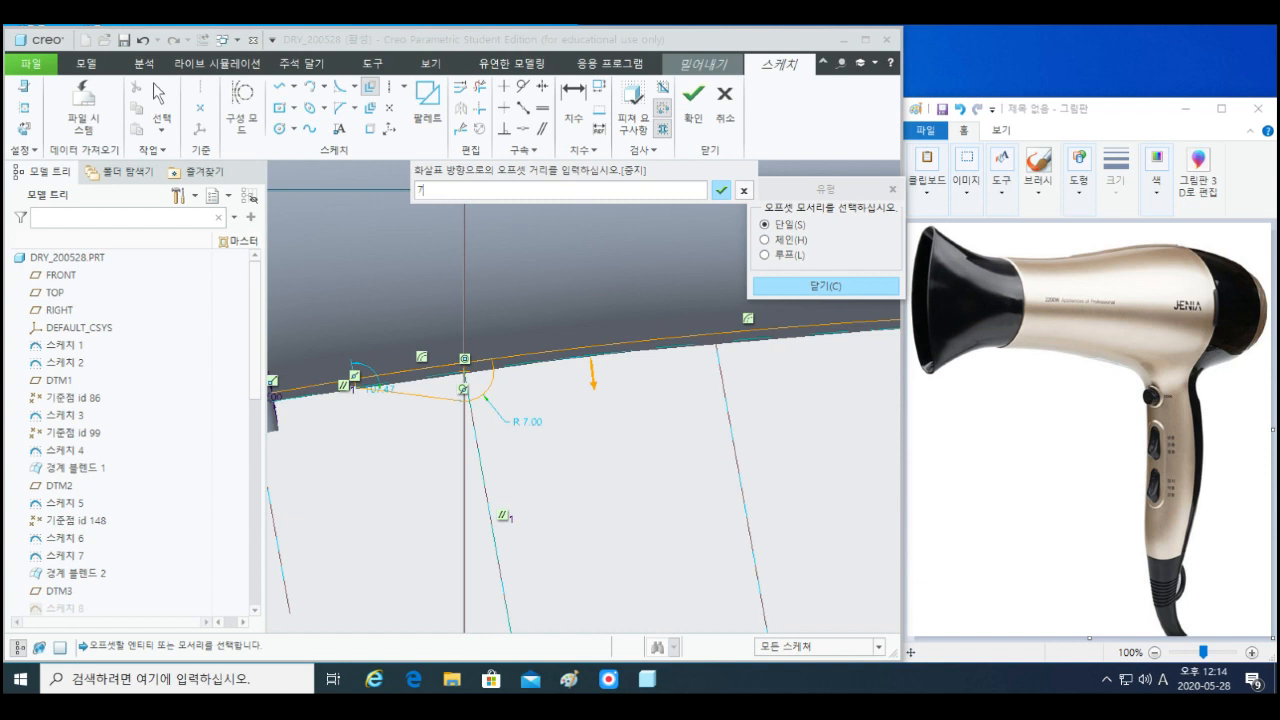
pyautogui.press('Return')
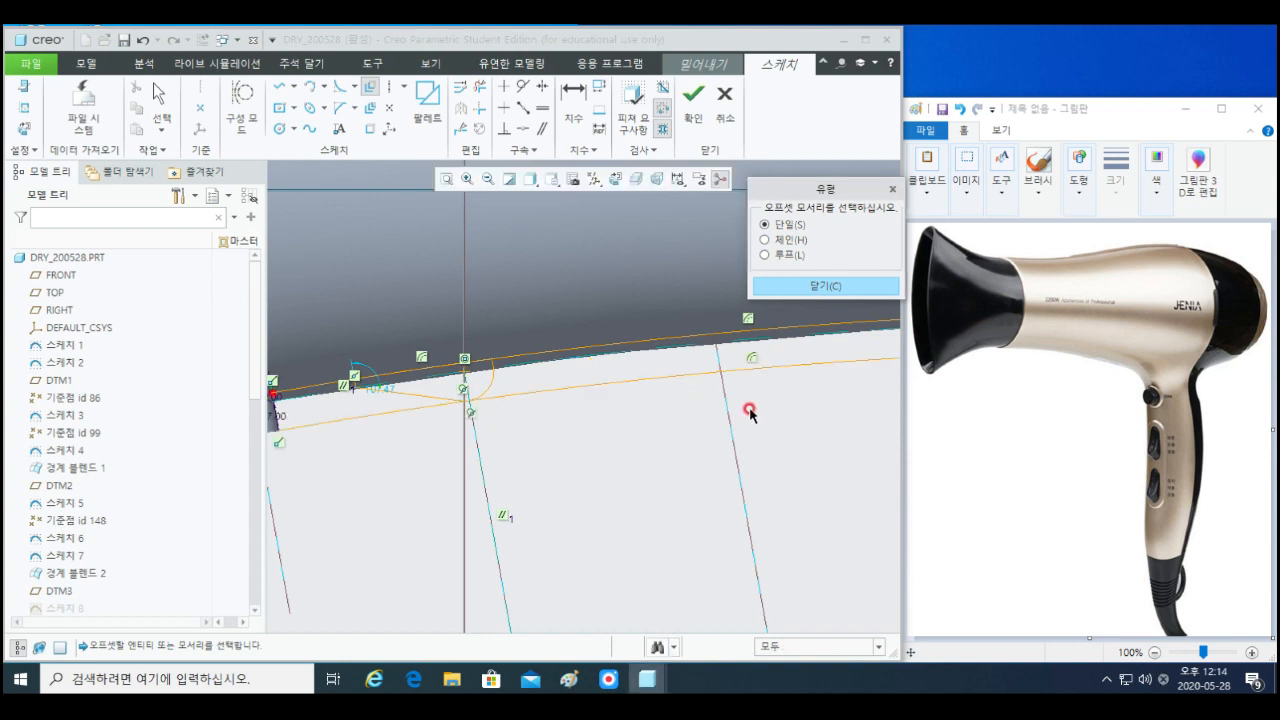
pyautogui.keyDown('shift'); pyautogui.moveTo(772, 400); pyautogui.dragTo(768, 413, button='middle'); pyautogui.keyUp('shift')
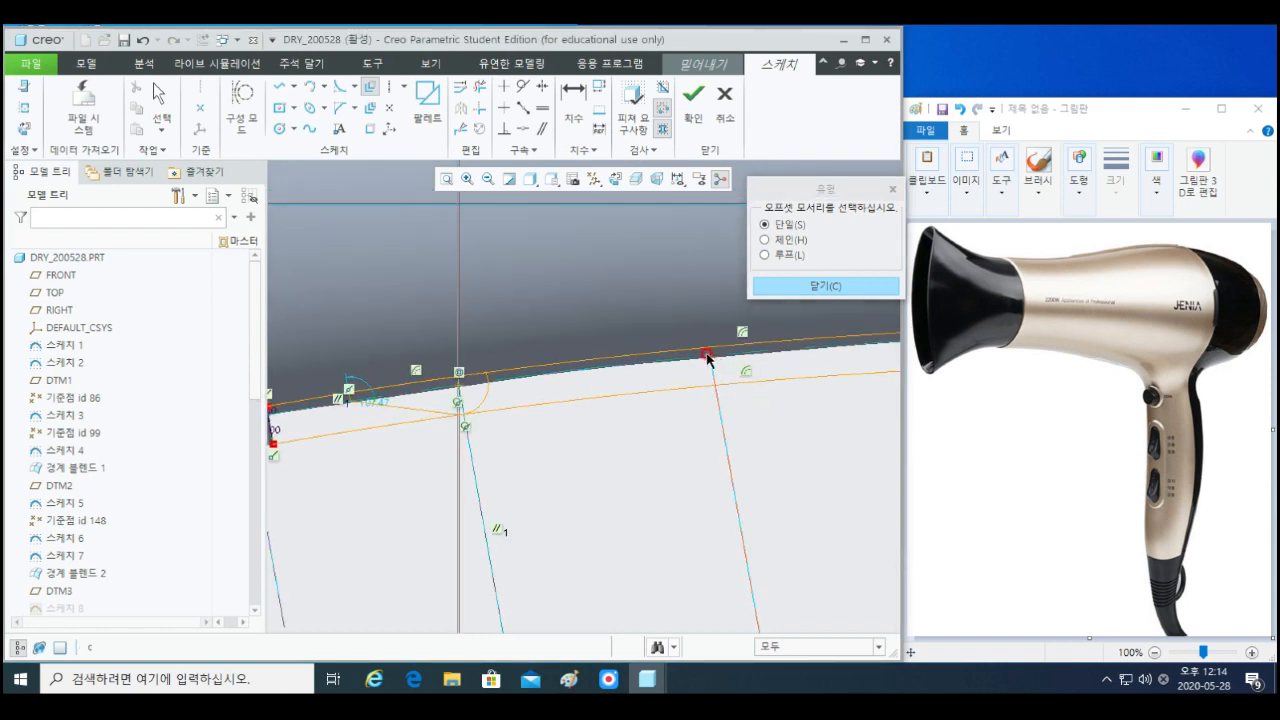
pyautogui.click(281, 131)
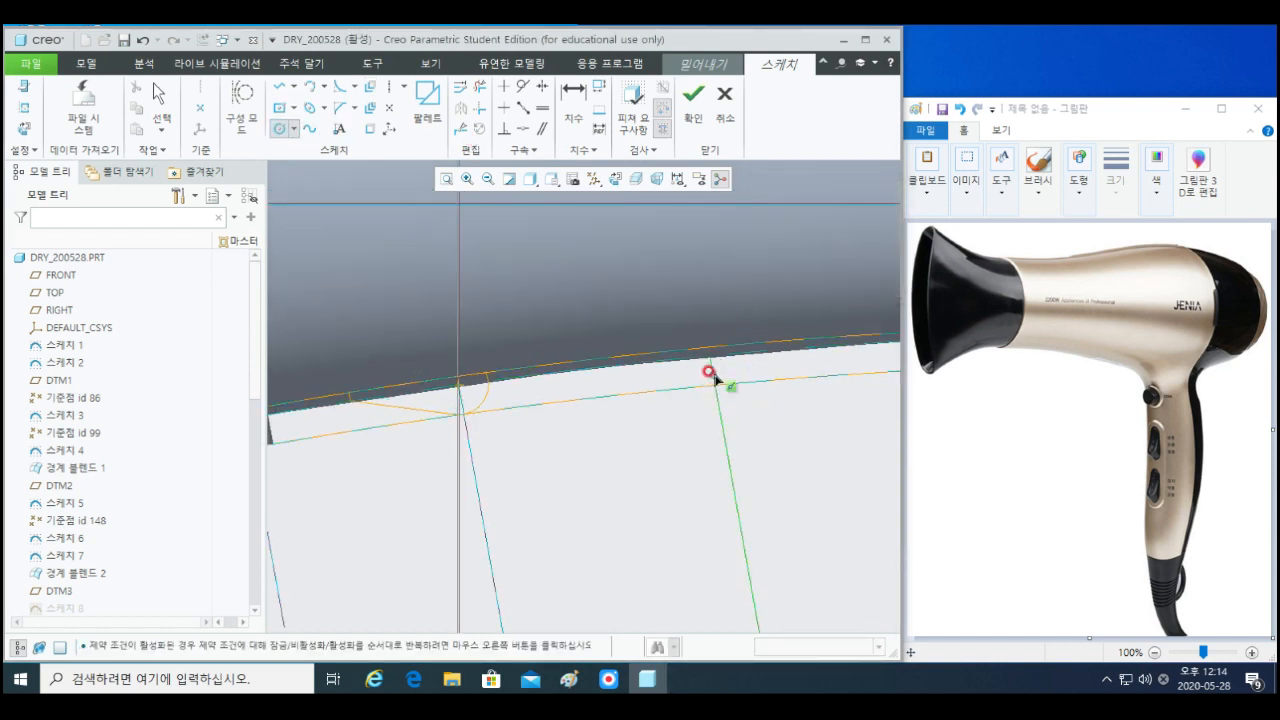
pyautogui.click(710, 355)
pyautogui.click(712, 383)
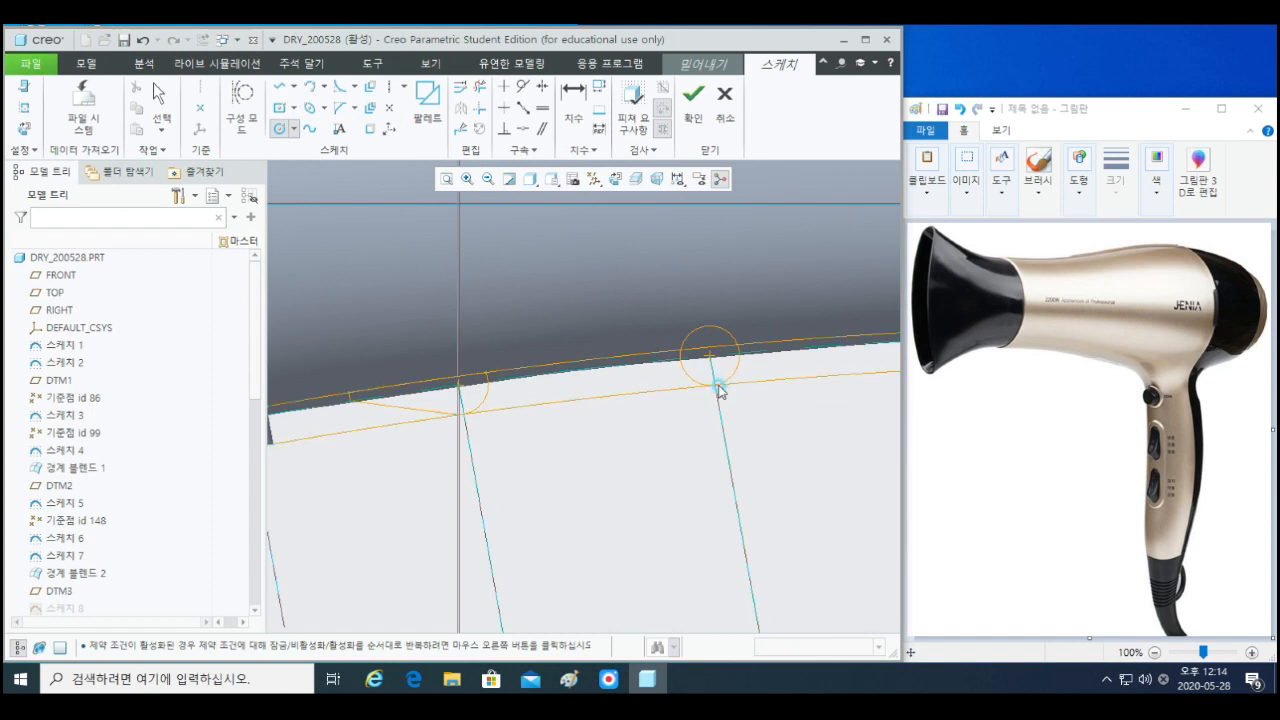
pyautogui.middleClick(773, 438)
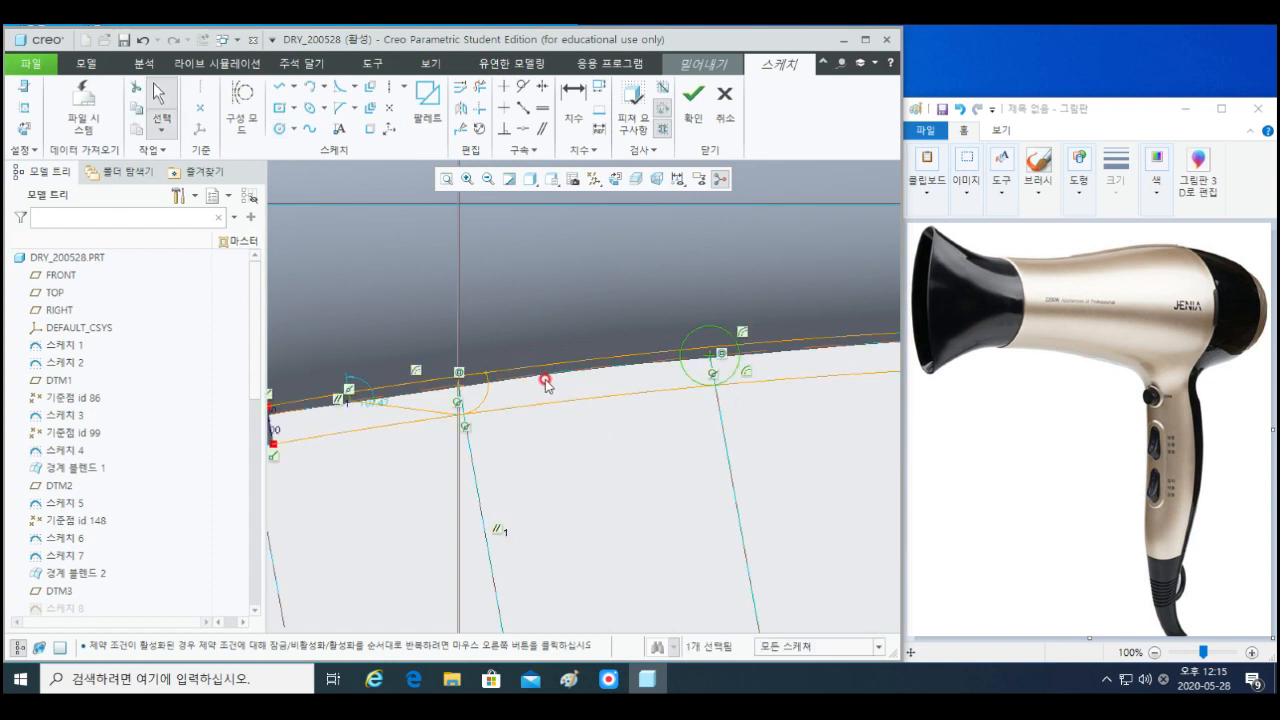
# - Dimension the first switch profile's overall length, from its short line's end to the arc's far side, and set it to 30
pyautogui.click(573, 95)
pyautogui.scroll(3, 340, 402)
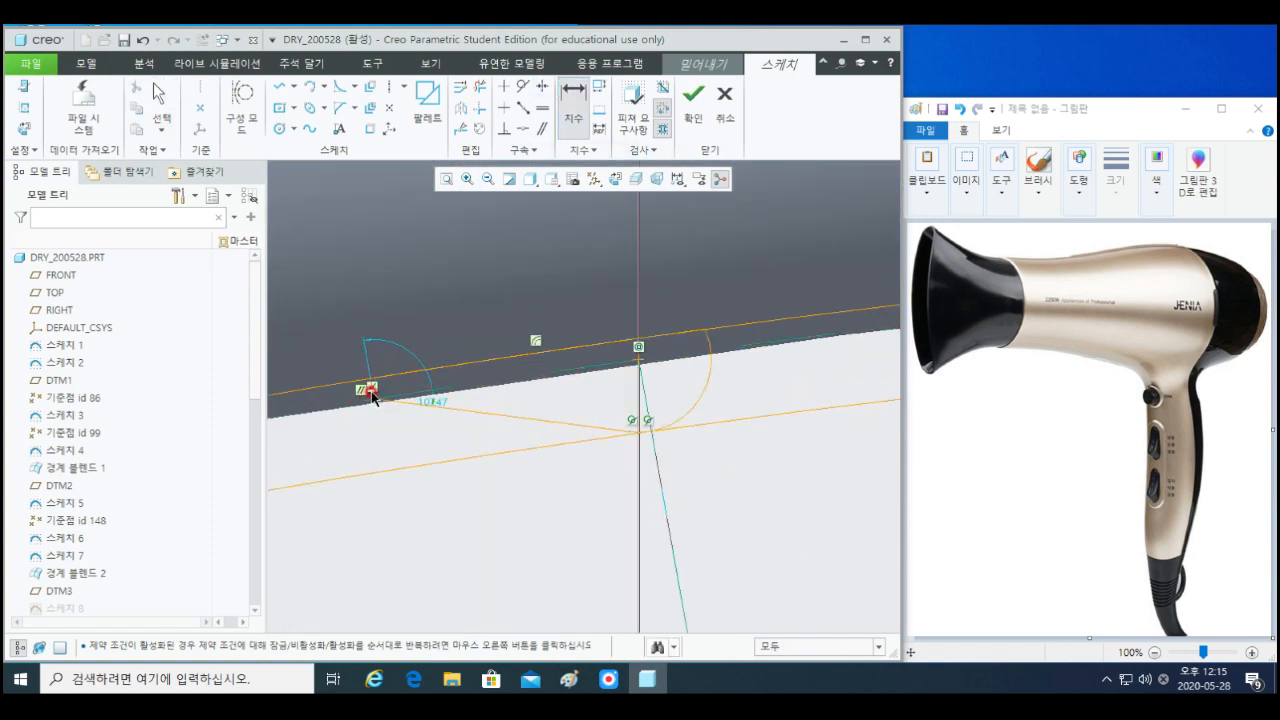
pyautogui.click(711, 346)
pyautogui.middleClick(550, 285)
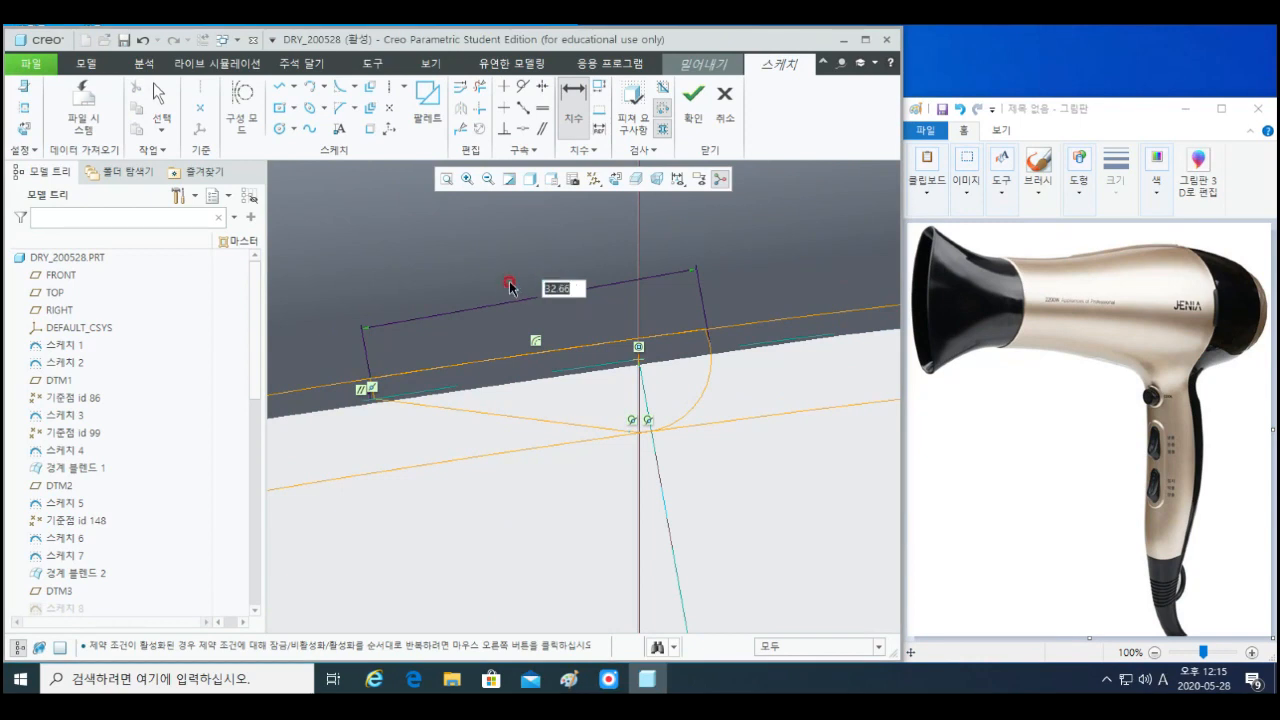
pyautogui.write('30')
pyautogui.press('Return')
# - Draw a short line from the inner offset curve outward past the handle edge, parallel to the reference line, ahead of the new circle
pyautogui.scroll(5, 515, 347)
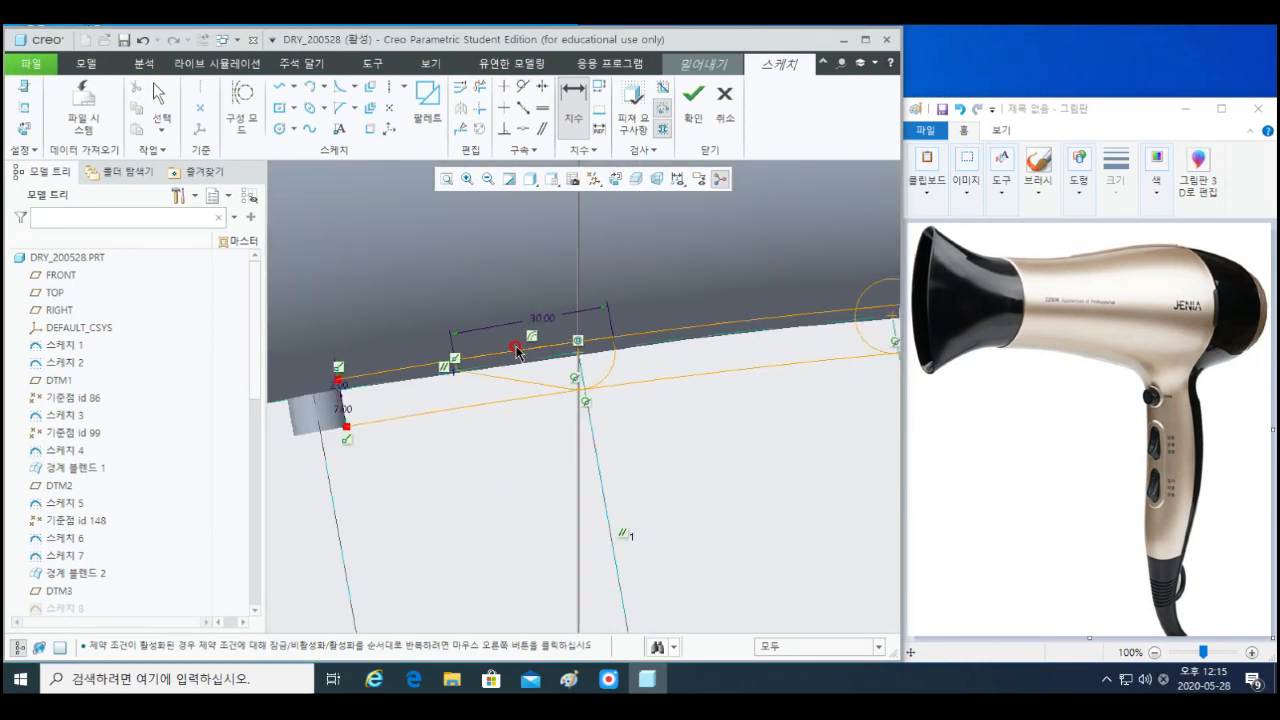
pyautogui.keyDown('shift'); pyautogui.moveTo(757, 402); pyautogui.dragTo(613, 404, button='middle'); pyautogui.keyUp('shift')
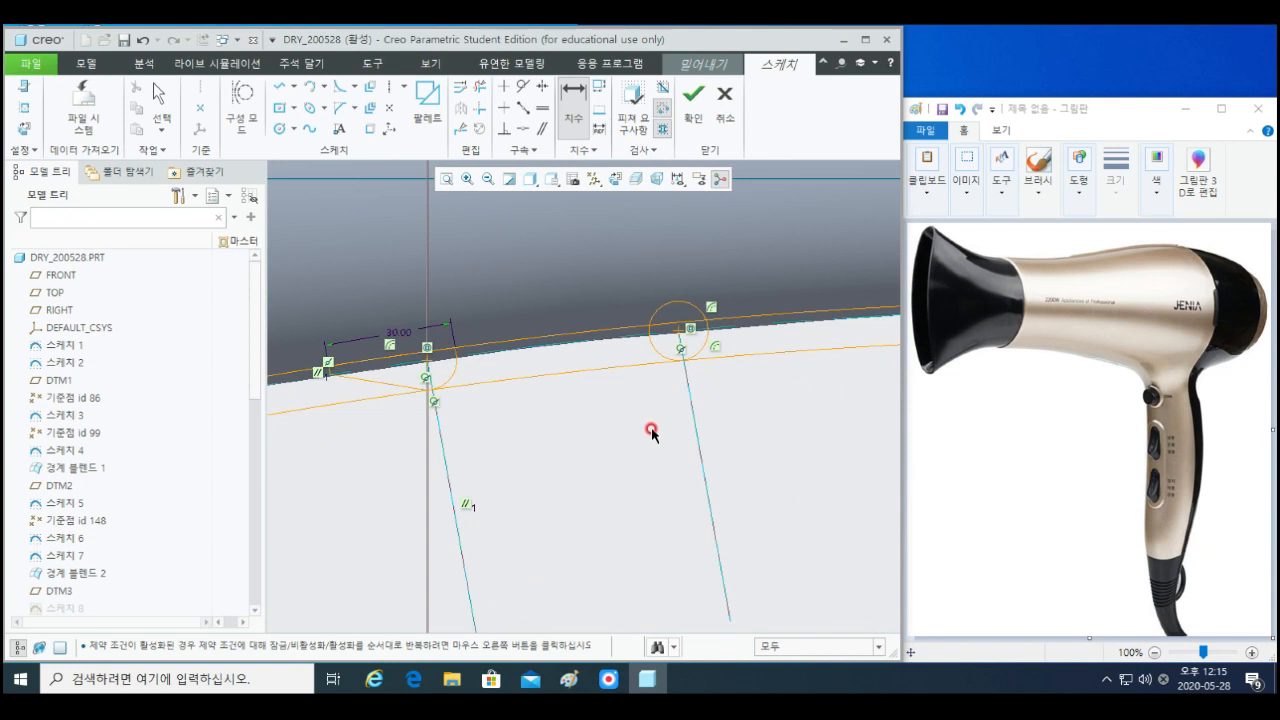
pyautogui.keyDown('shift'); pyautogui.moveTo(650, 362); pyautogui.dragTo(652, 381, button='middle'); pyautogui.keyUp('shift')
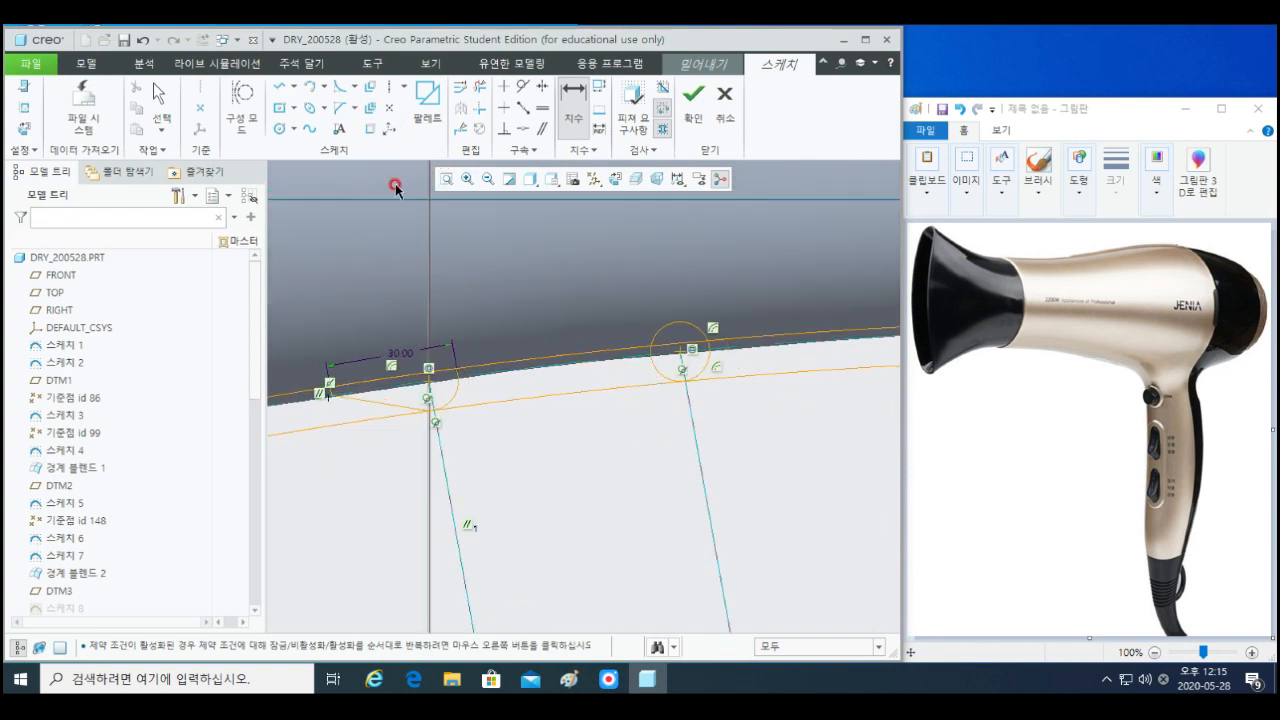
pyautogui.click(280, 86)
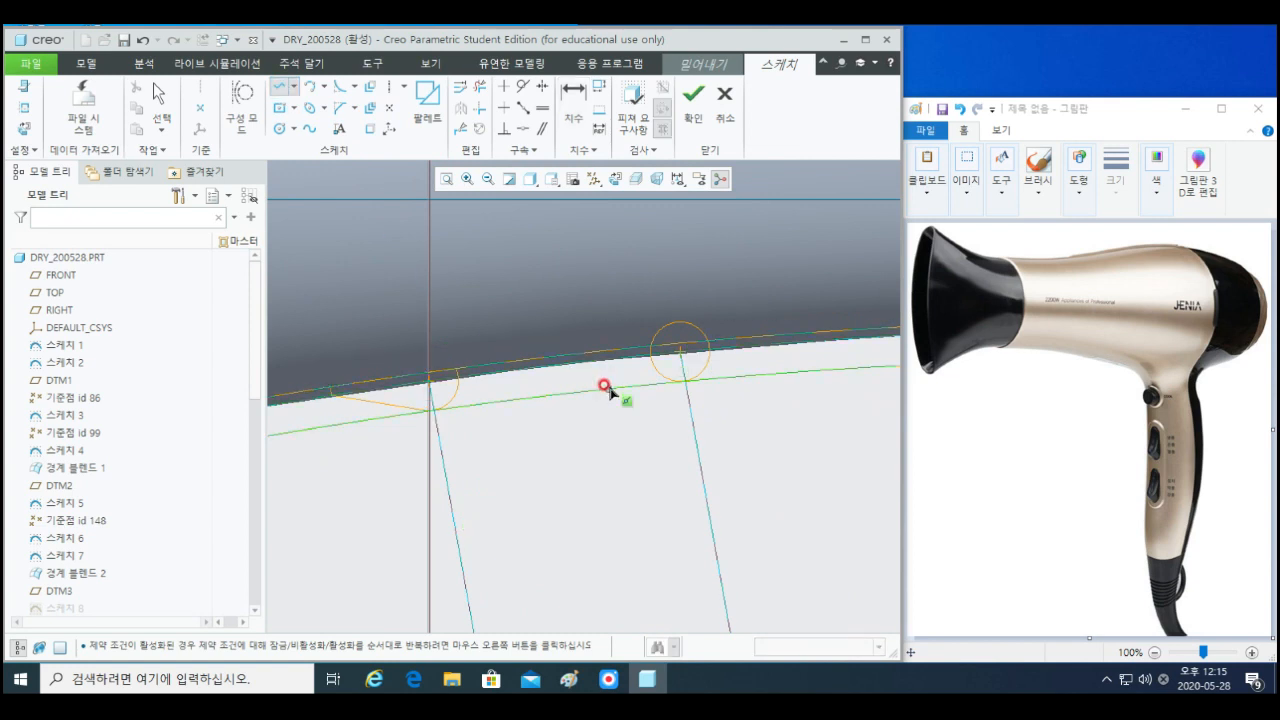
pyautogui.click(598, 351)
pyautogui.scroll(-2, 634, 386)
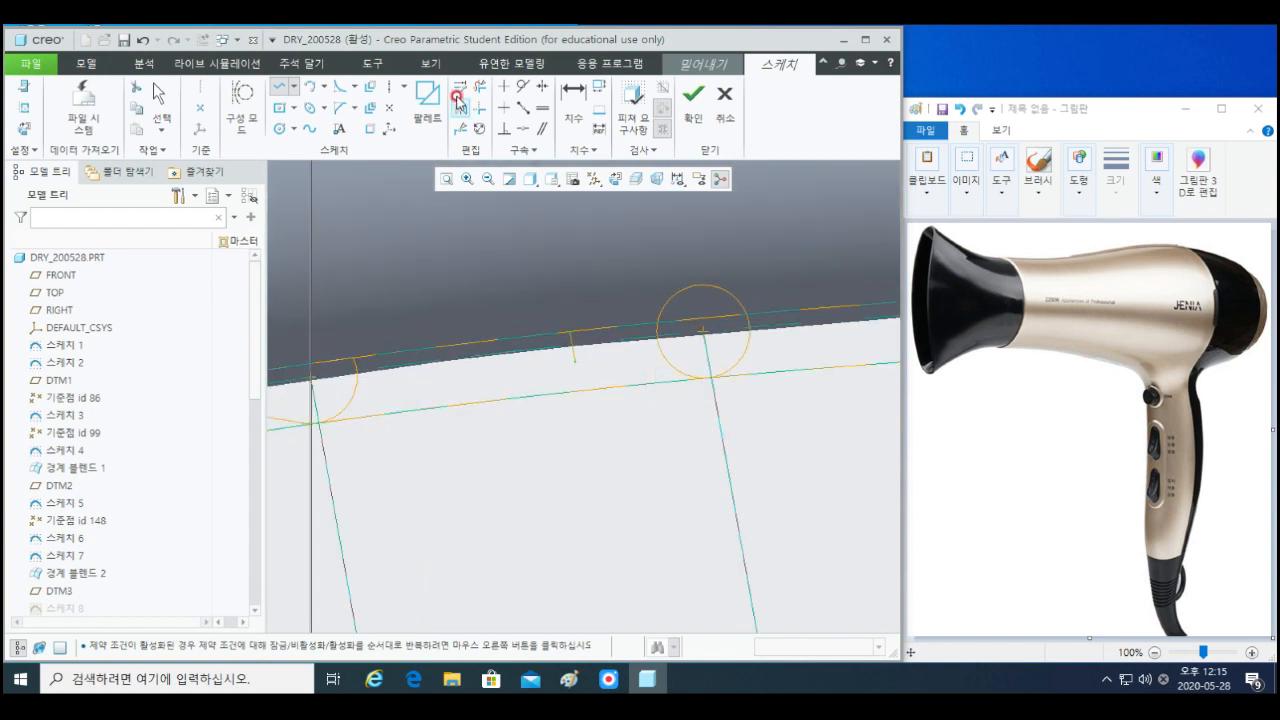
# - Draw a nearly straight arc of about 265 radius from the short line at the handle edge to a tangent point on the circle
pyautogui.click(310, 86)
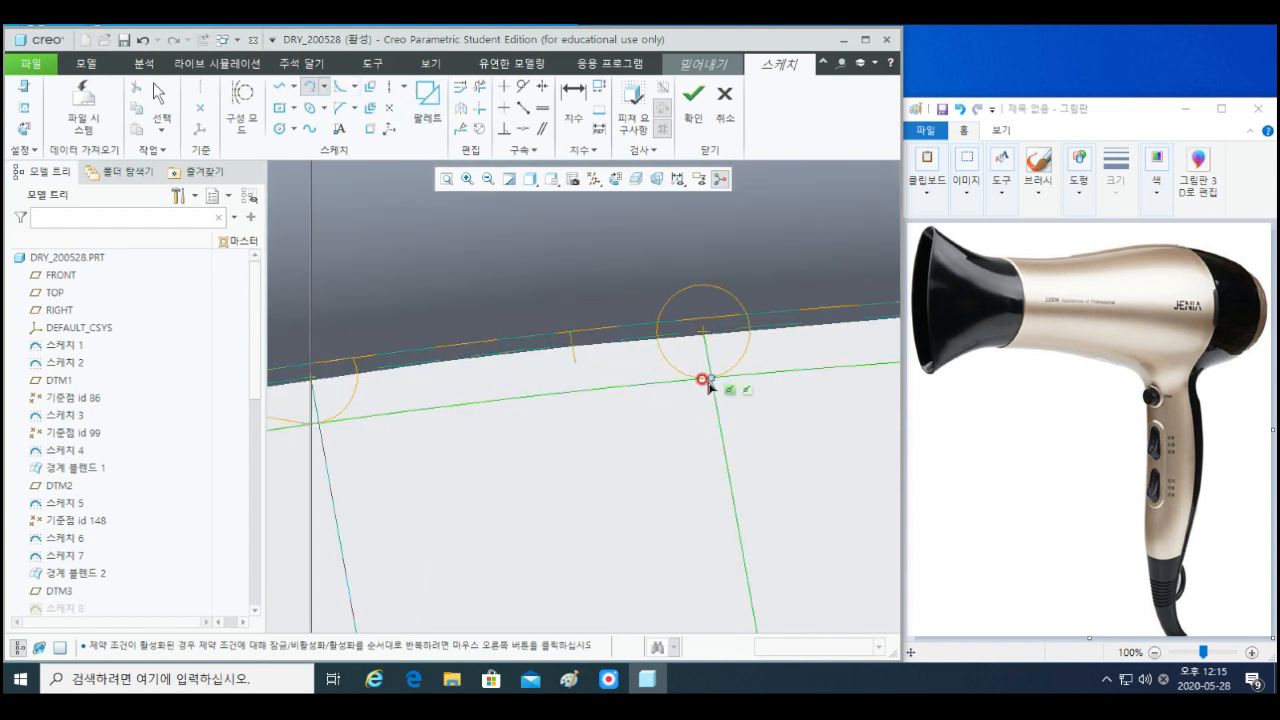
pyautogui.click(569, 349)
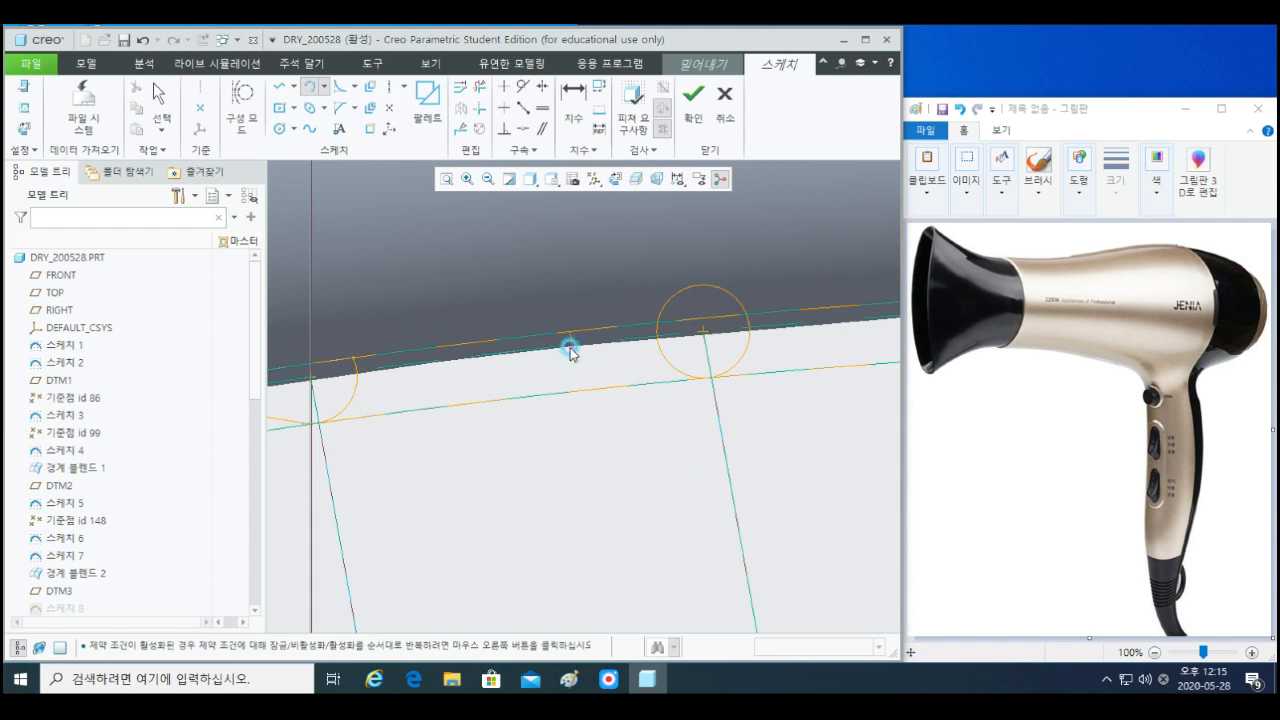
pyautogui.scroll(1, 571, 352)
pyautogui.scroll(1, 571, 348)
pyautogui.keyDown('shift'); pyautogui.moveTo(571, 348); pyautogui.dragTo(668, 367, button='middle'); pyautogui.keyUp('shift')
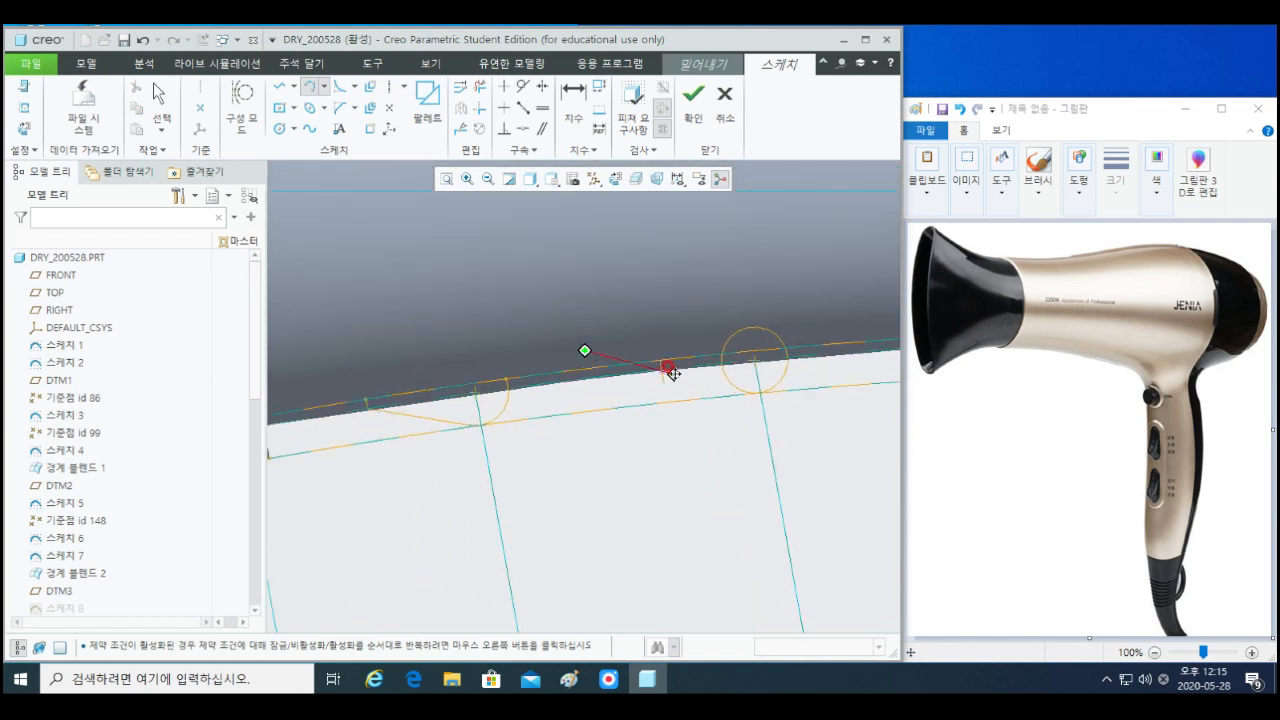
pyautogui.scroll(-2, 704, 388)
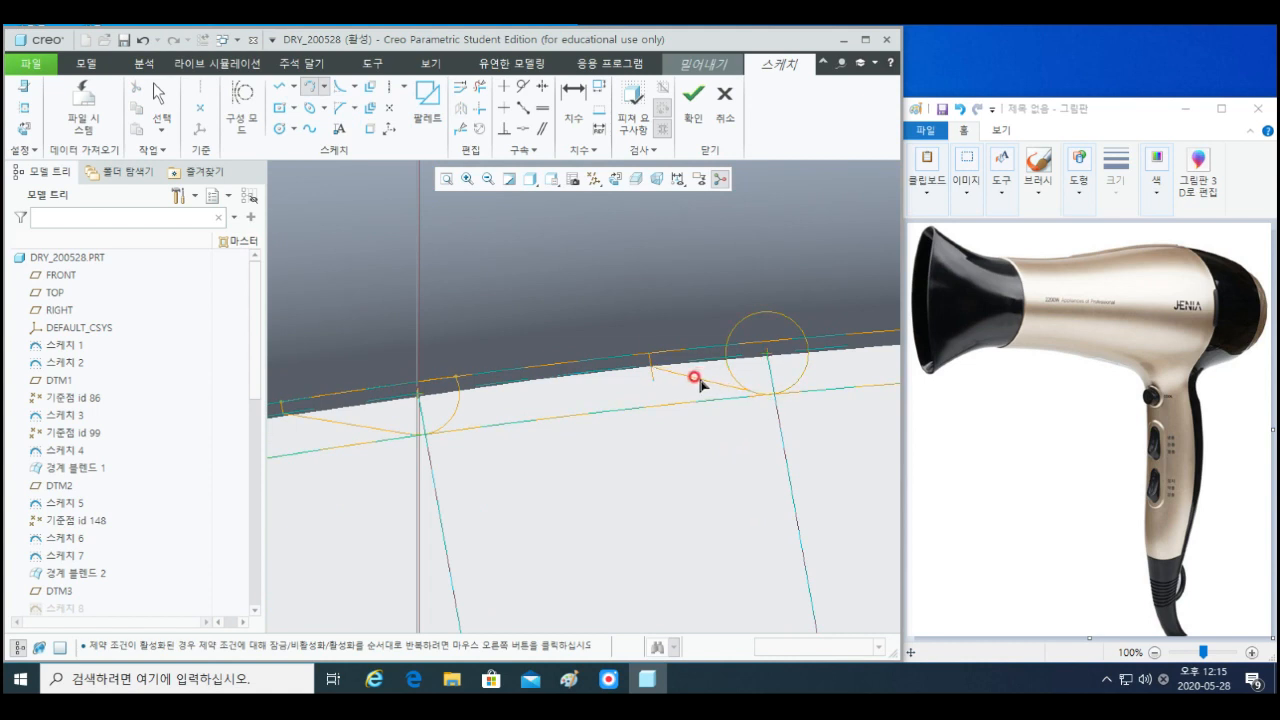
pyautogui.click(709, 387)
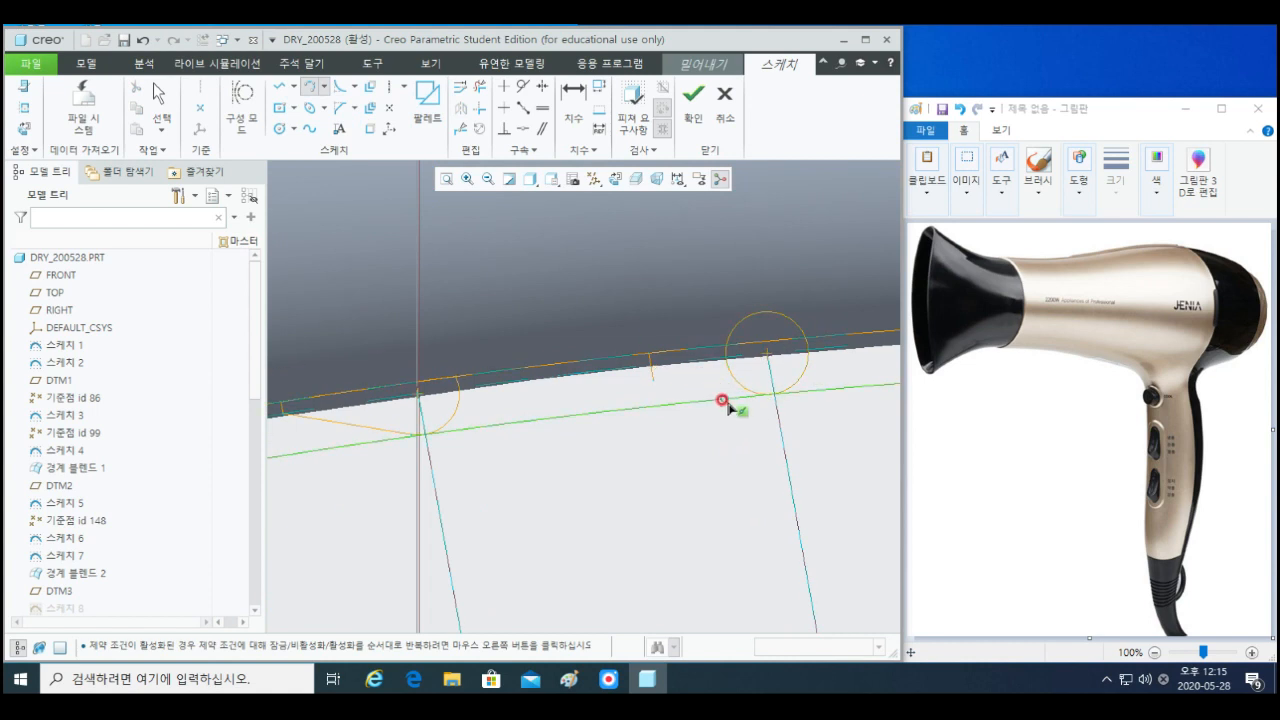
pyautogui.scroll(1, 690, 400)
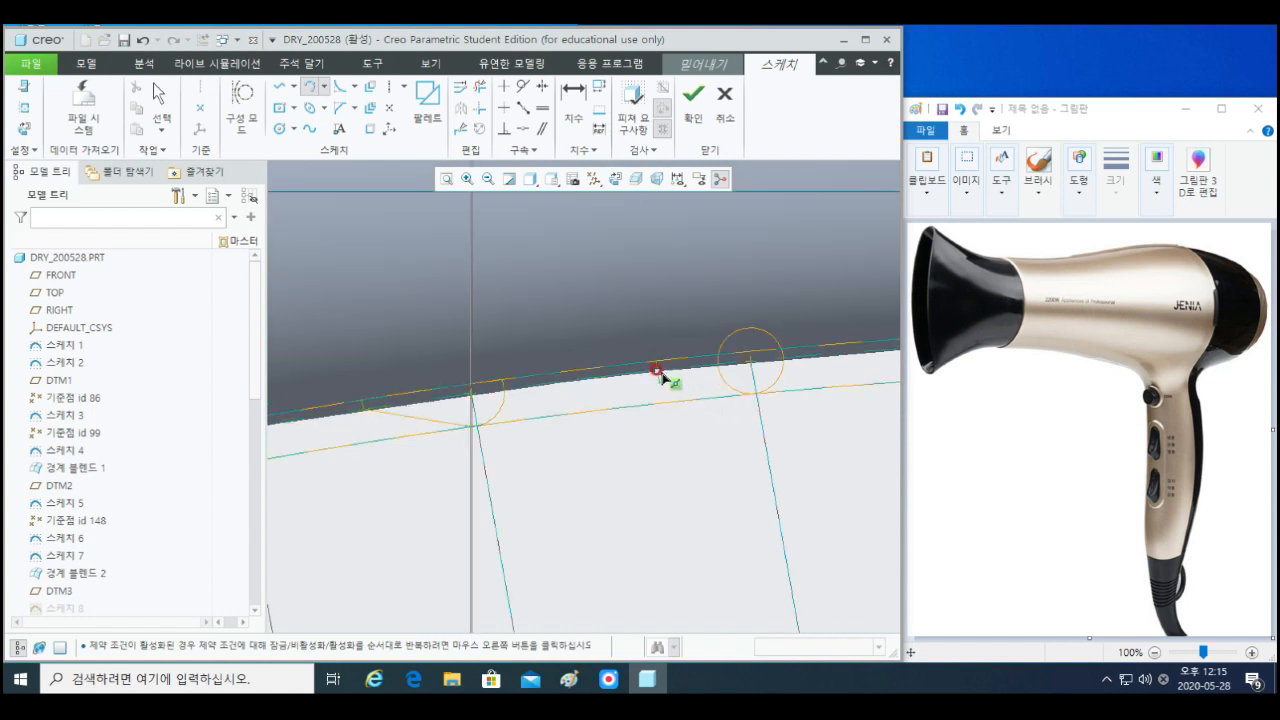
pyautogui.scroll(-2, 745, 400)
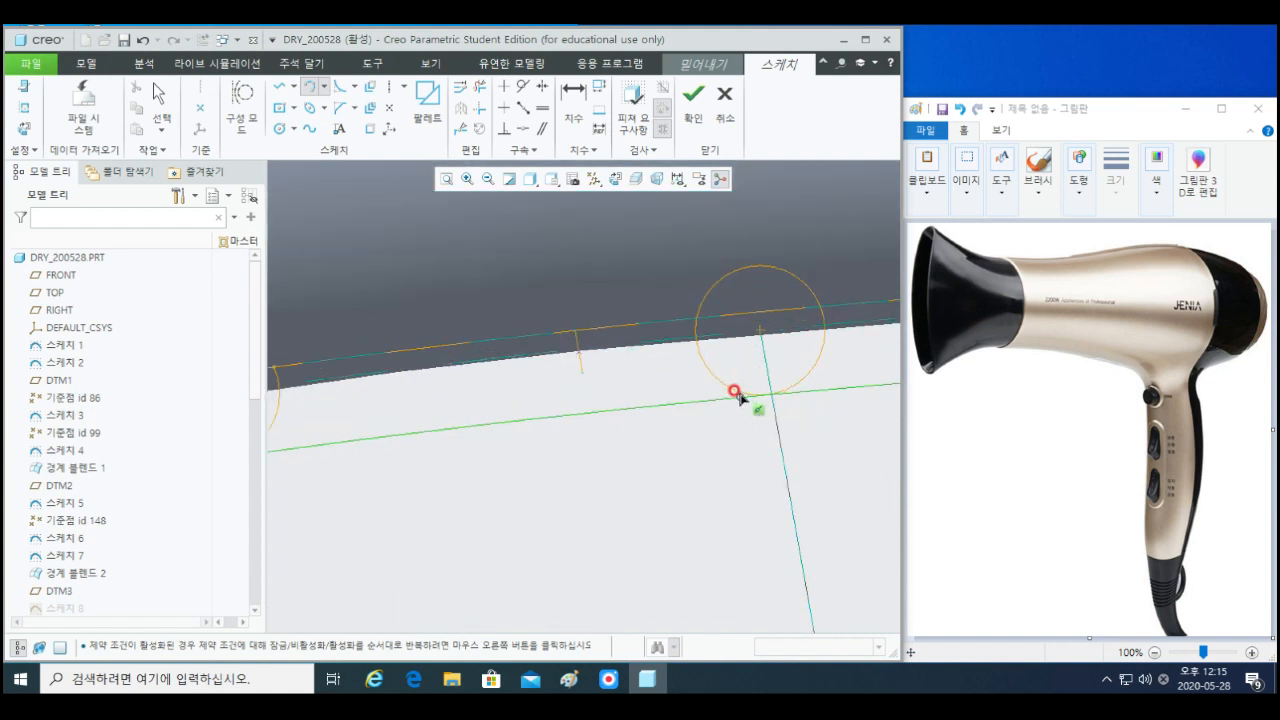
pyautogui.scroll(-3, 745, 392)
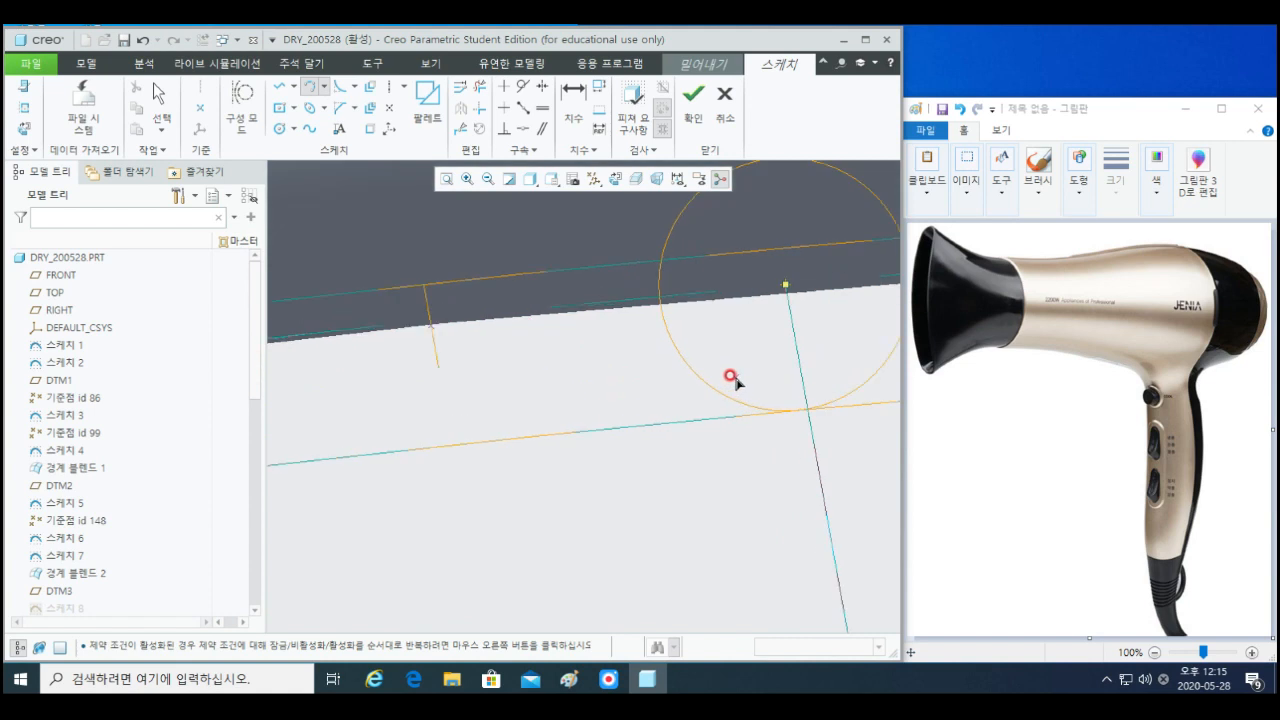
pyautogui.click(746, 401)
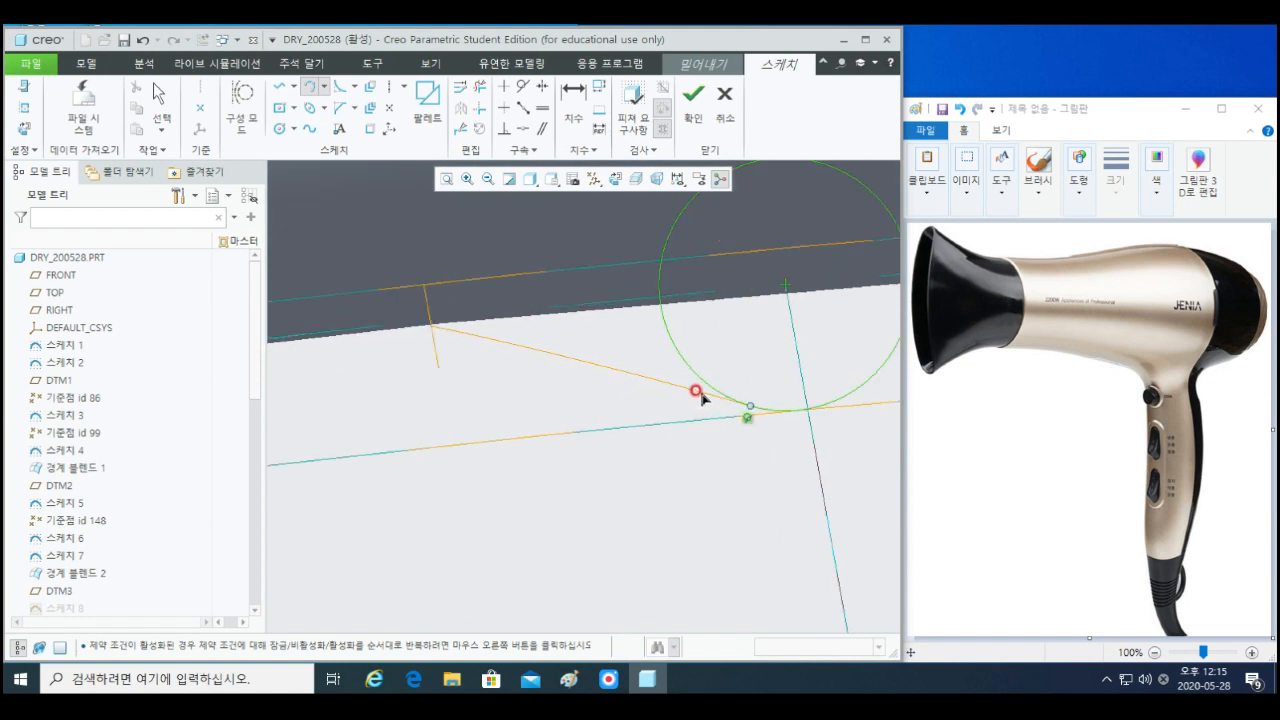
pyautogui.middleClick(737, 447)
# - Trim the circle's surplus inner portion and the short line's excess beyond the arc on the second switch profile
pyautogui.scroll(5, 740, 452)
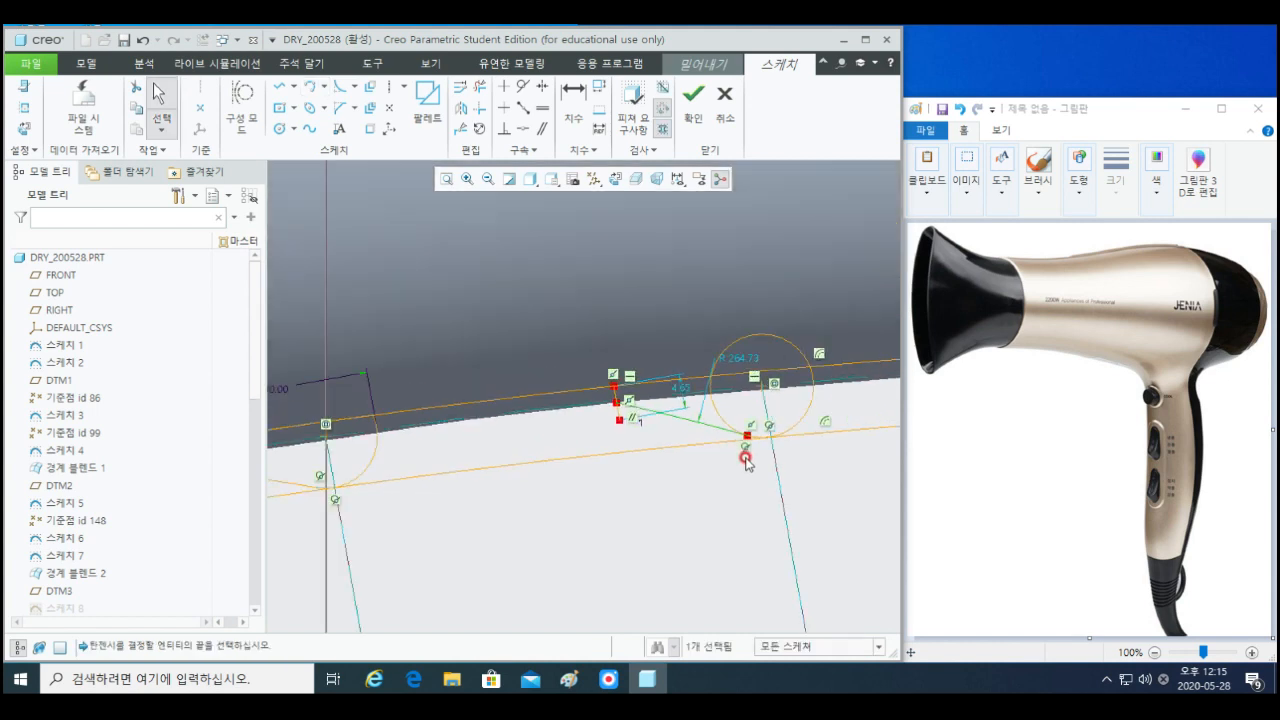
pyautogui.click(481, 88)
pyautogui.moveTo(776, 366); pyautogui.dragTo(733, 393)
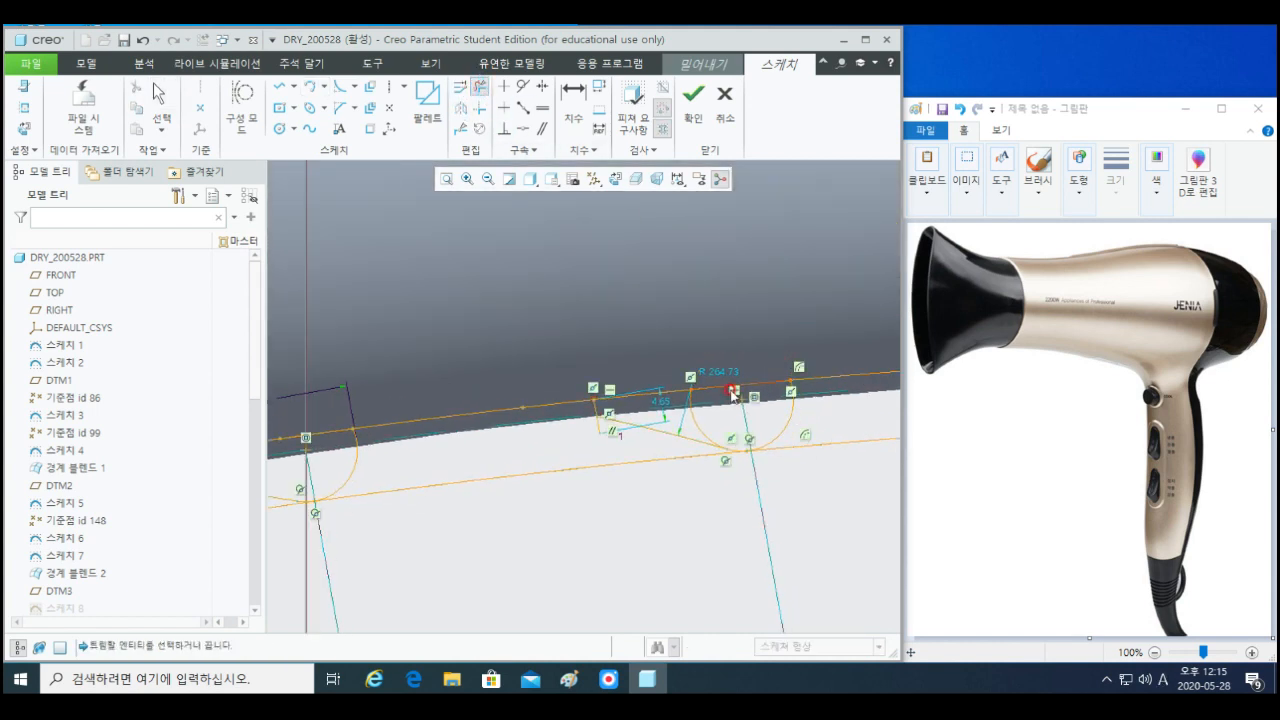
pyautogui.click(692, 404)
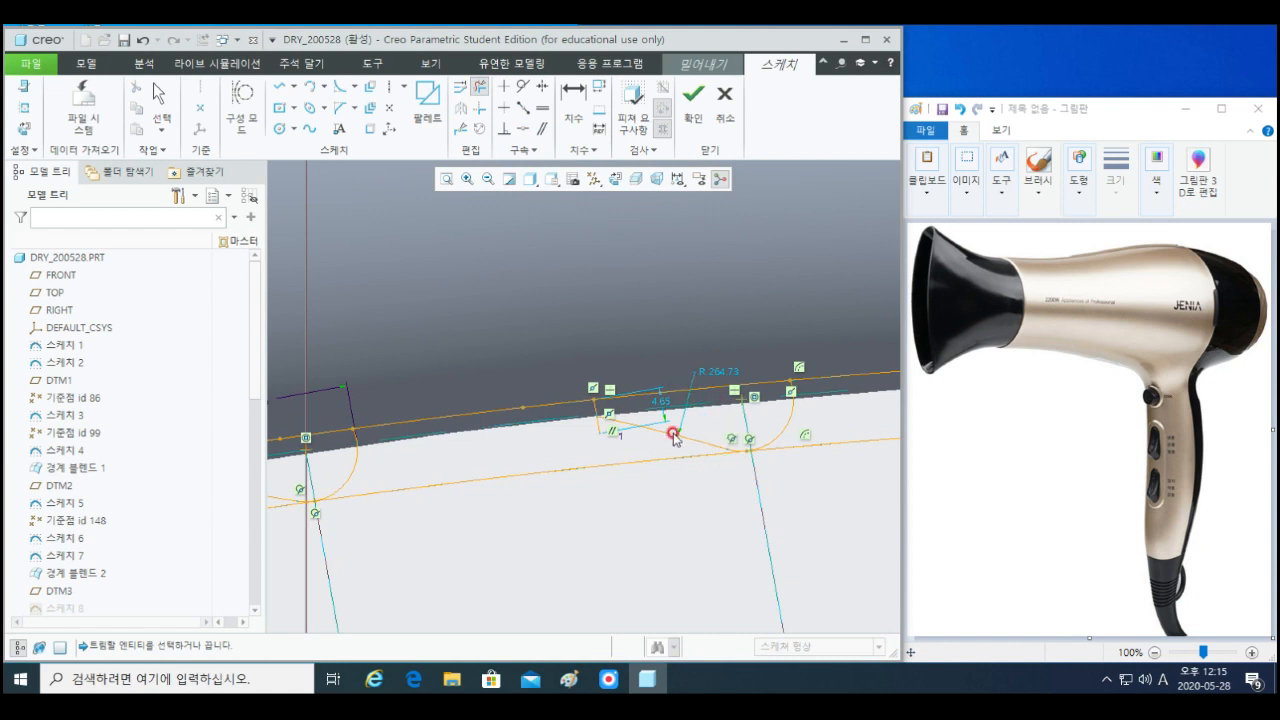
pyautogui.scroll(2, 620, 445)
pyautogui.click(595, 420)
pyautogui.scroll(-2, 626, 466)
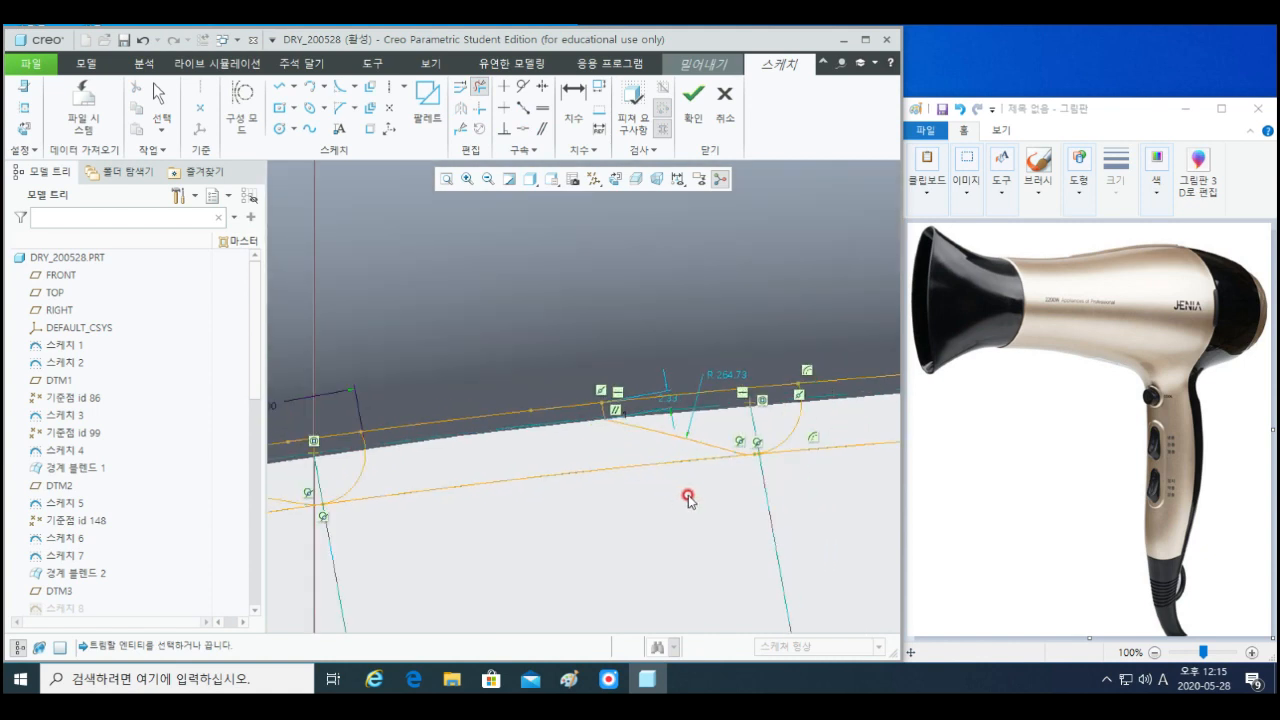
# - Delete the outer construction curve offset 7 from the handle edge
pyautogui.keyDown('shift'); pyautogui.moveTo(709, 506); pyautogui.dragTo(712, 475, button='middle'); pyautogui.keyUp('shift')
pyautogui.middleClick(718, 465)
pyautogui.click(655, 443)
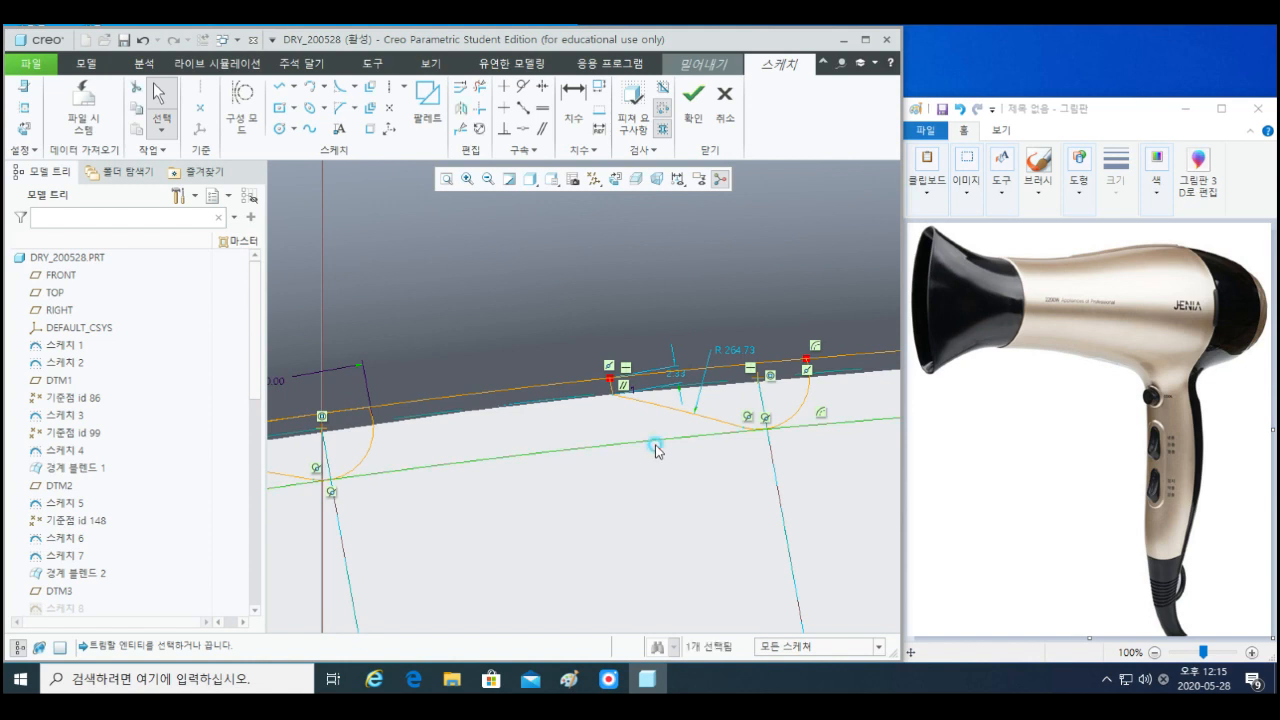
pyautogui.press('Delete')
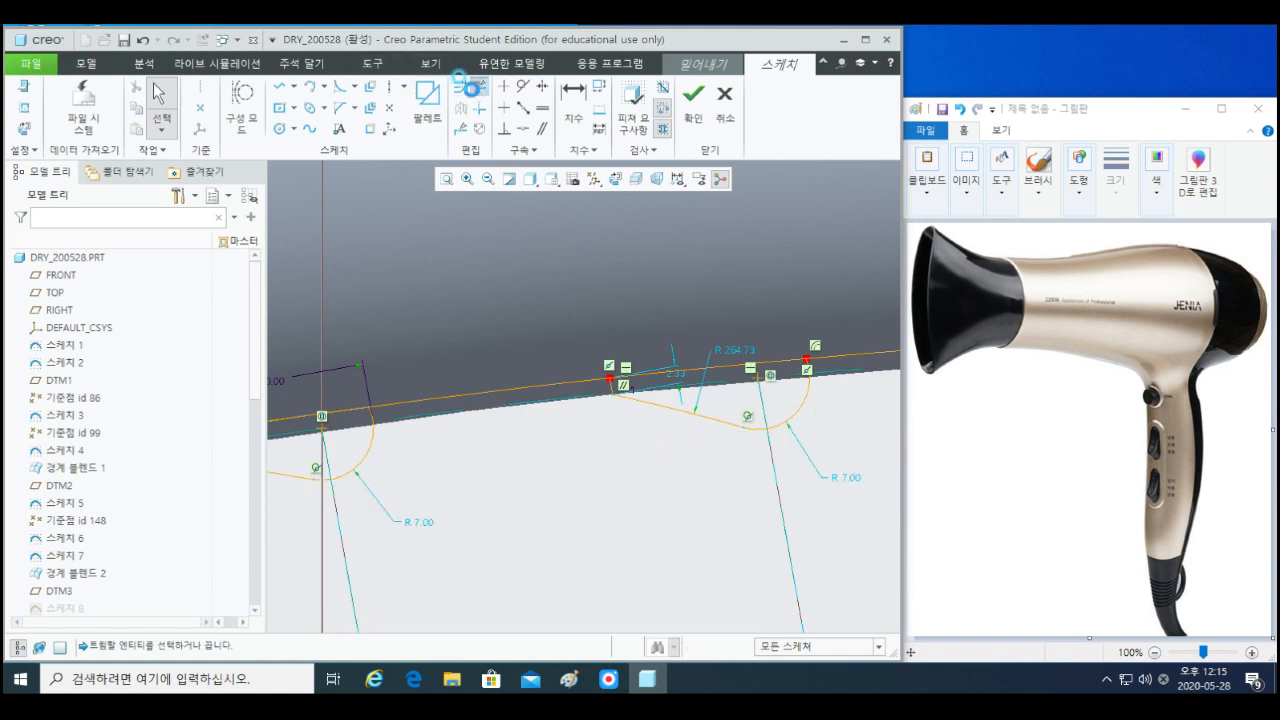
# - Trim away the inner offset curve between the two switch profiles and directly beyond the second profile
pyautogui.click(470, 87)
pyautogui.click(476, 401)
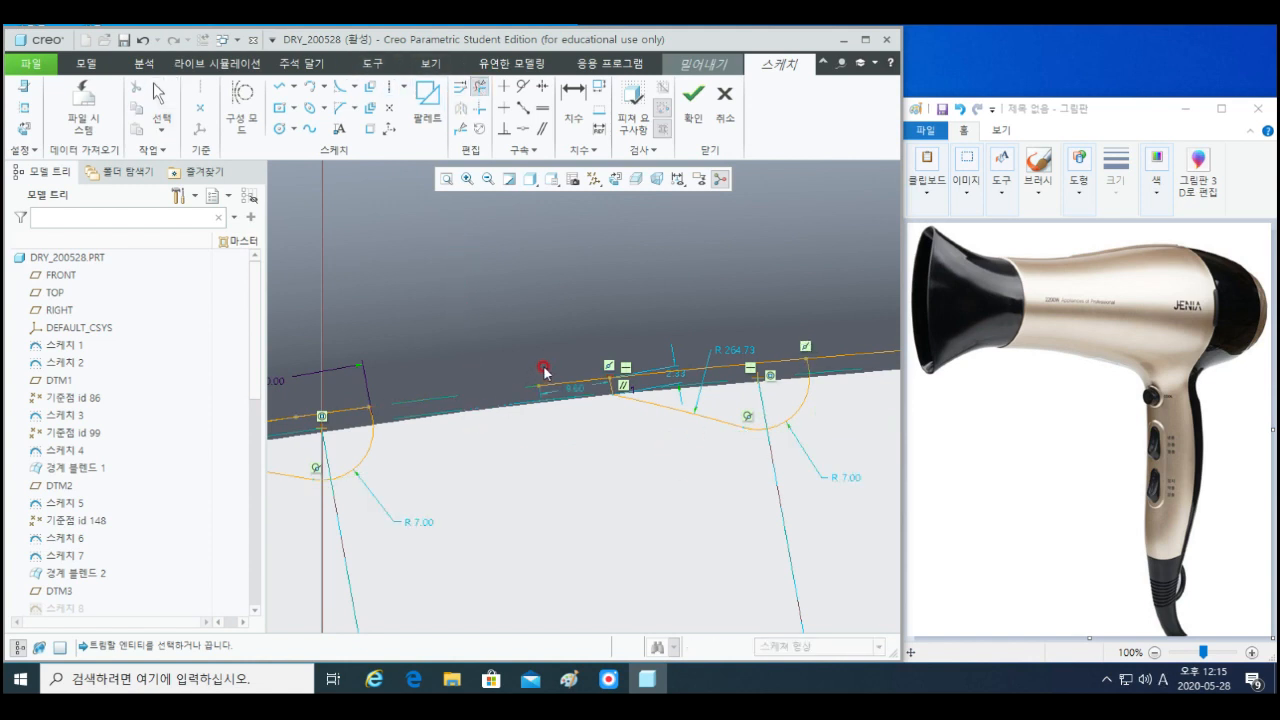
pyautogui.scroll(-3, 537, 457)
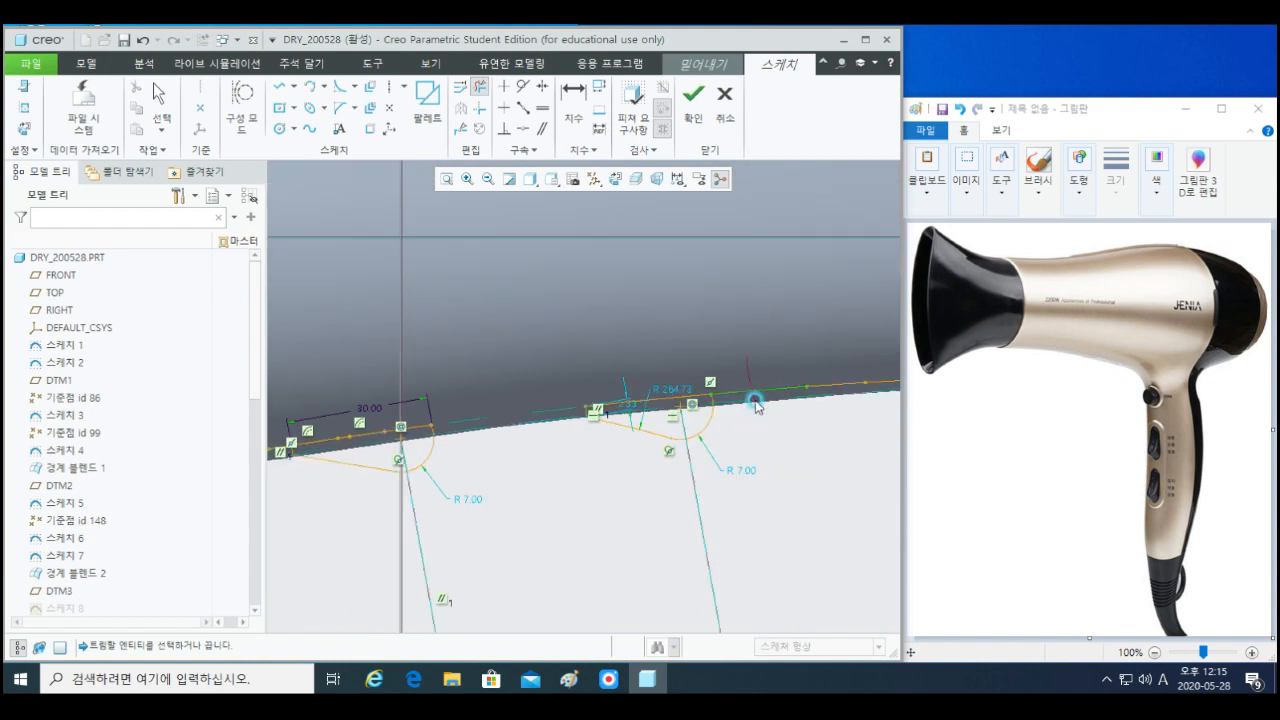
pyautogui.click(757, 403)
pyautogui.middleClick(756, 464)
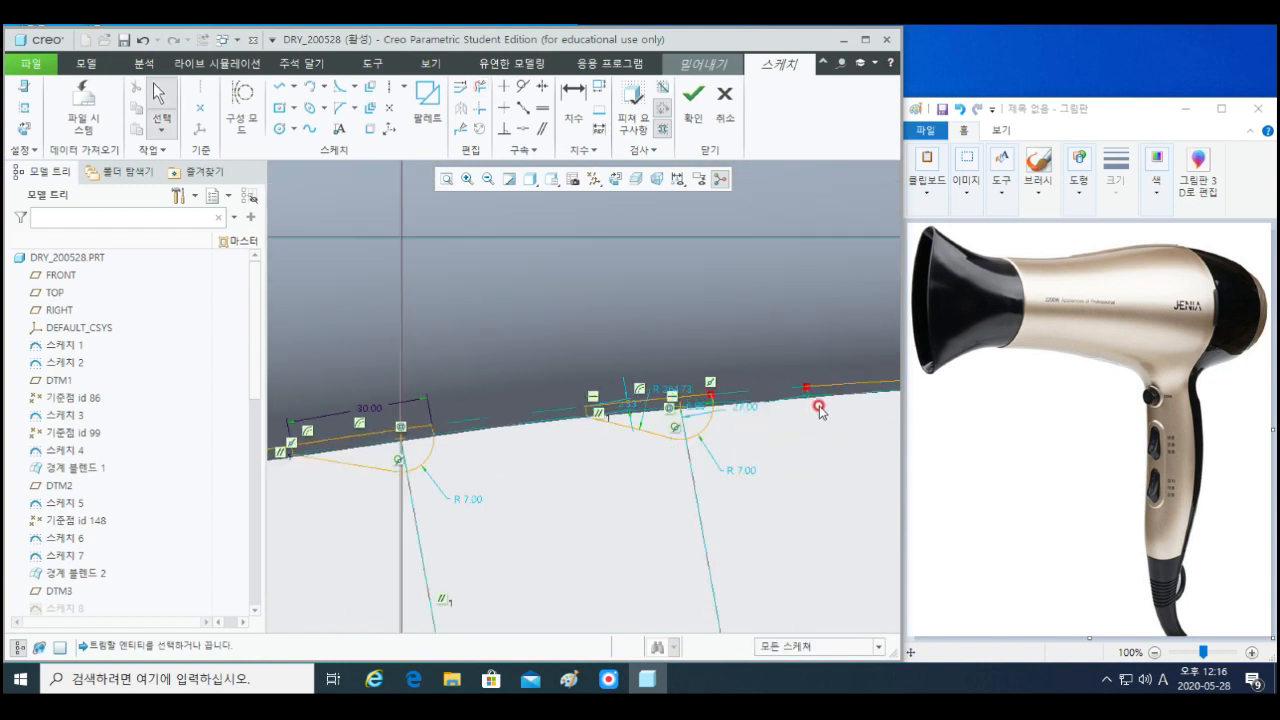
# - Remove the remaining inner offset curve segments between the second switch profile and the handle's end, including leftover fragments
pyautogui.click(478, 87)
pyautogui.scroll(-4, 849, 440)
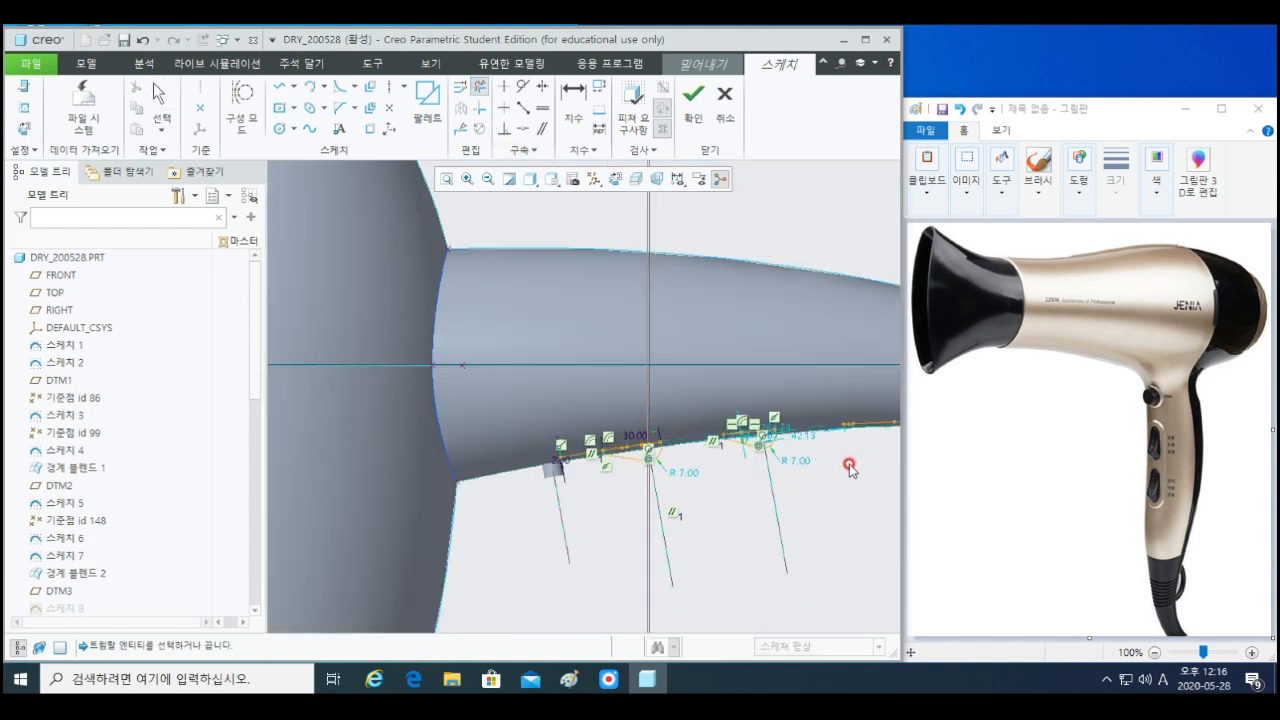
pyautogui.keyDown('shift'); pyautogui.moveTo(849, 468); pyautogui.dragTo(504, 408, button='middle'); pyautogui.keyUp('shift')
pyautogui.moveTo(518, 362); pyautogui.dragTo(615, 373)
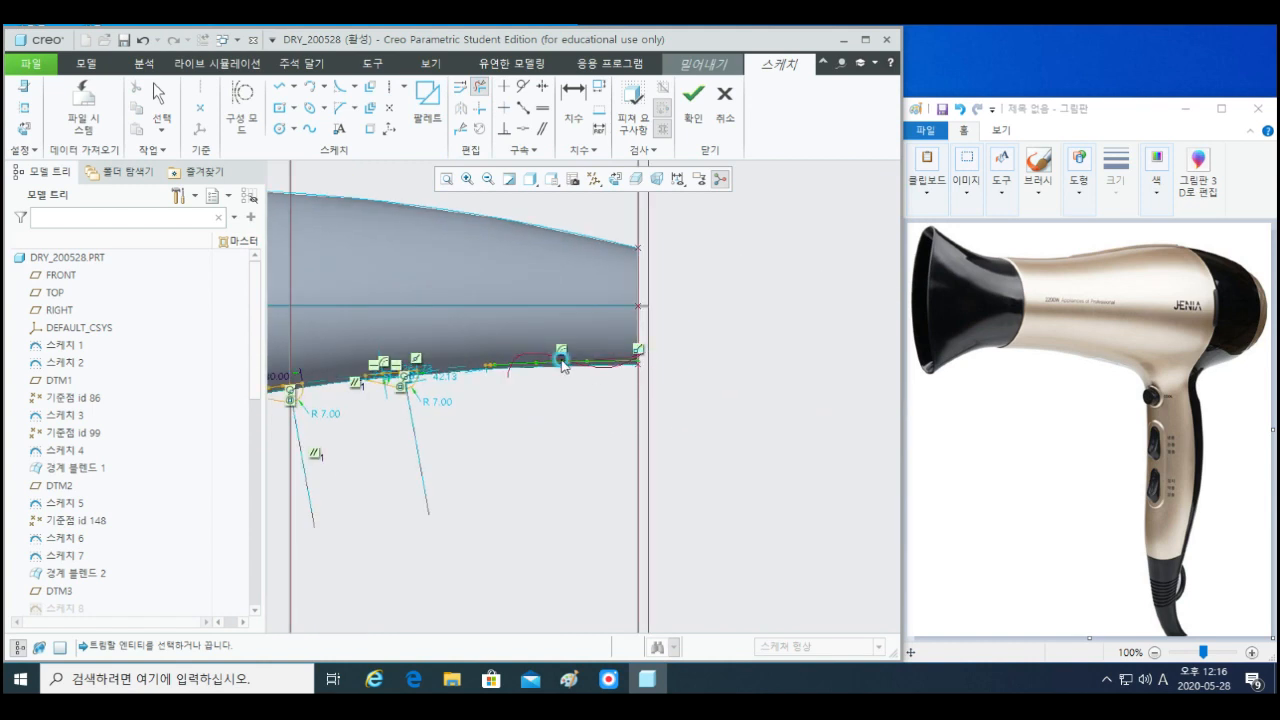
pyautogui.moveTo(490, 372); pyautogui.dragTo(556, 420)
pyautogui.middleClick(556, 413)
pyautogui.scroll(-5, 508, 386)
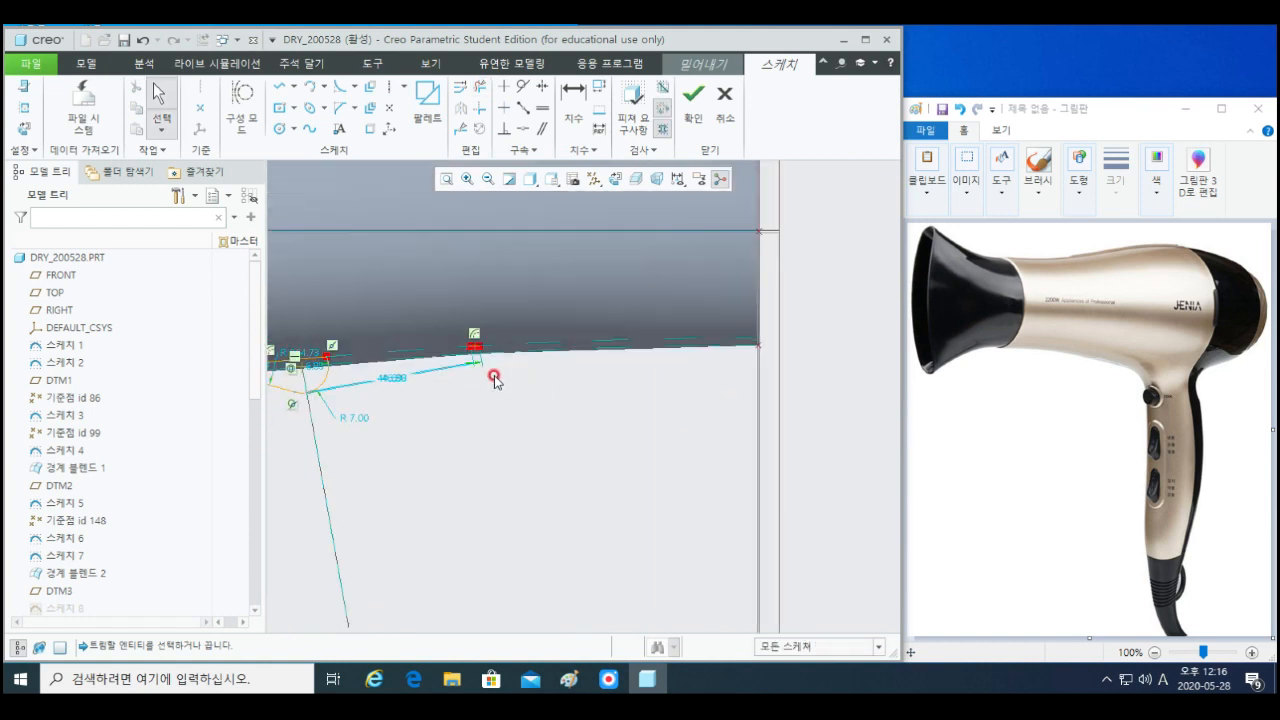
pyautogui.moveTo(421, 301); pyautogui.dragTo(498, 381)
pyautogui.press('Delete')
# - Corner-trim the inner offset curve with the second profile's rounded arc to close the second switch profile
pyautogui.scroll(3, 503, 404)
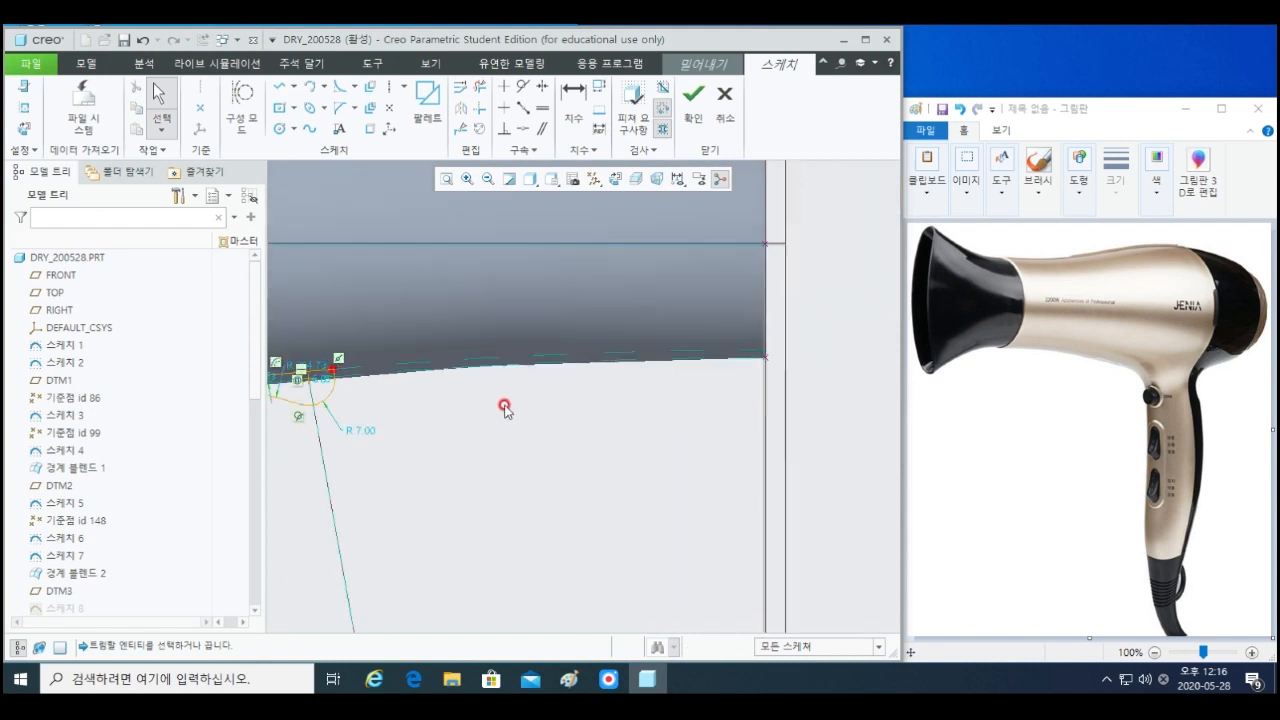
pyautogui.keyDown('shift'); pyautogui.moveTo(415, 418); pyautogui.dragTo(660, 411, button='middle'); pyautogui.keyUp('shift')
pyautogui.scroll(-5, 652, 366)
pyautogui.scroll(-2, 591, 397)
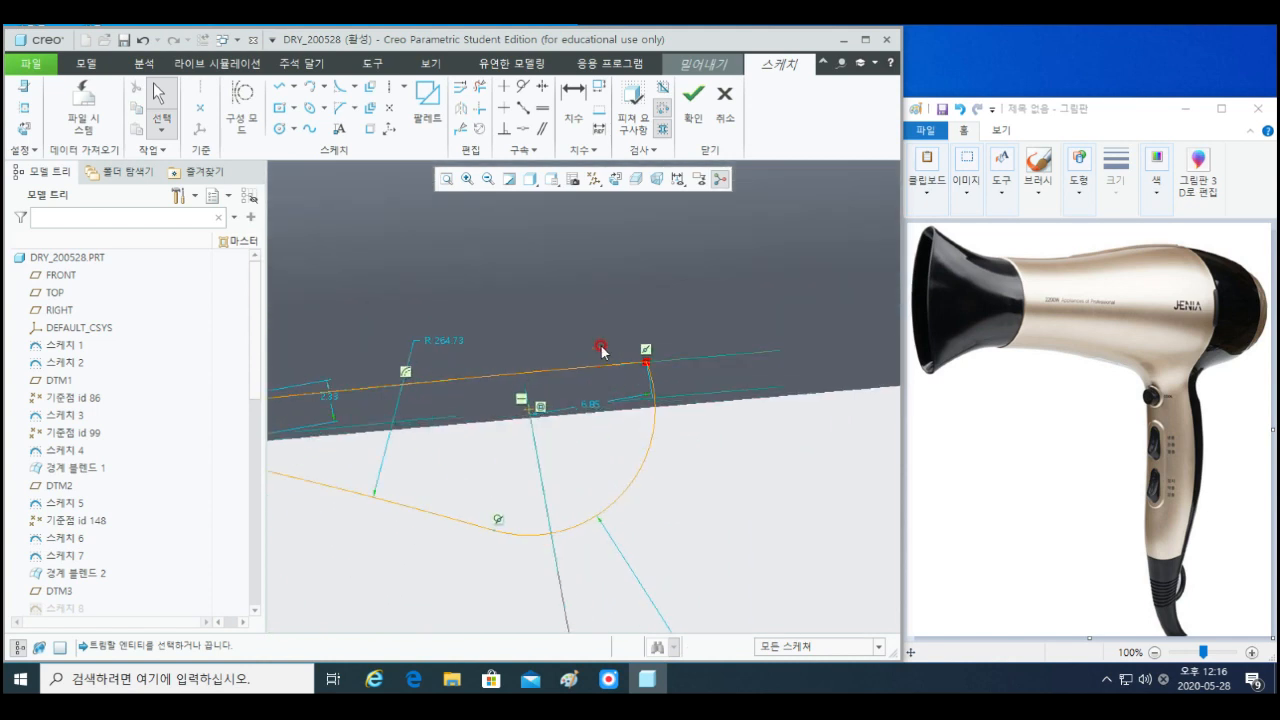
pyautogui.click(480, 107)
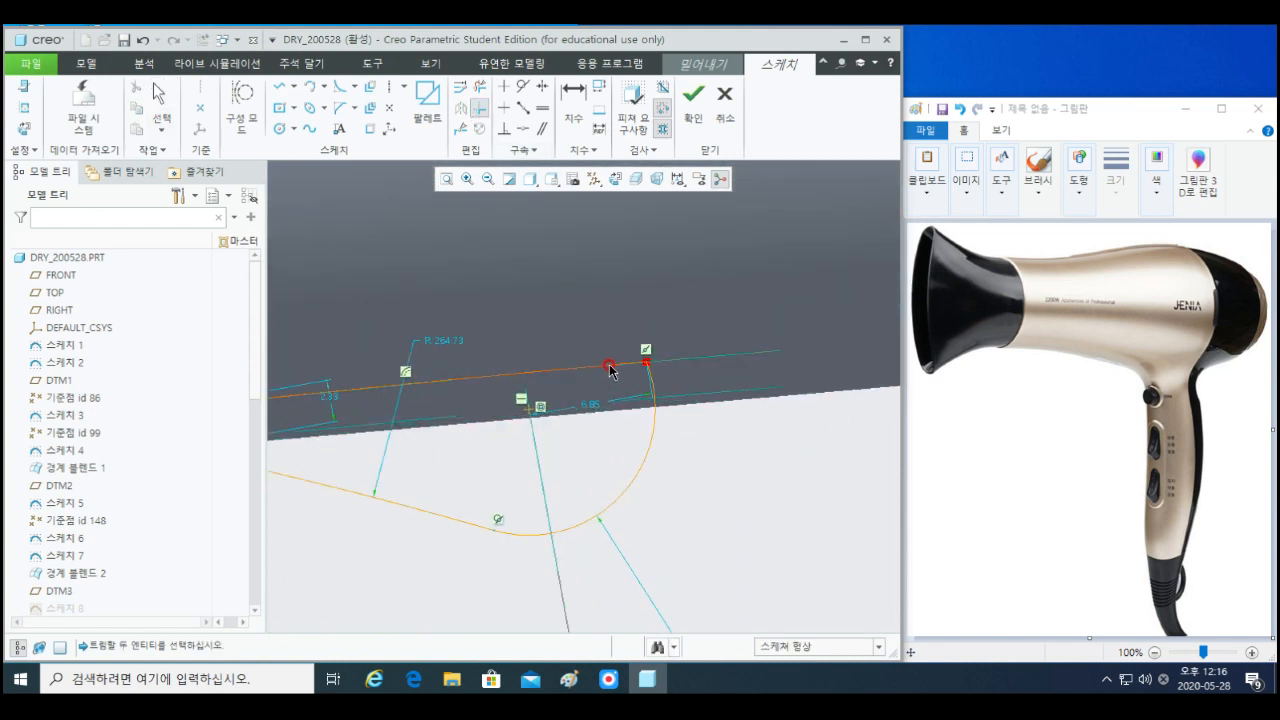
pyautogui.click(610, 371)
pyautogui.click(654, 376)
pyautogui.scroll(2, 670, 445)
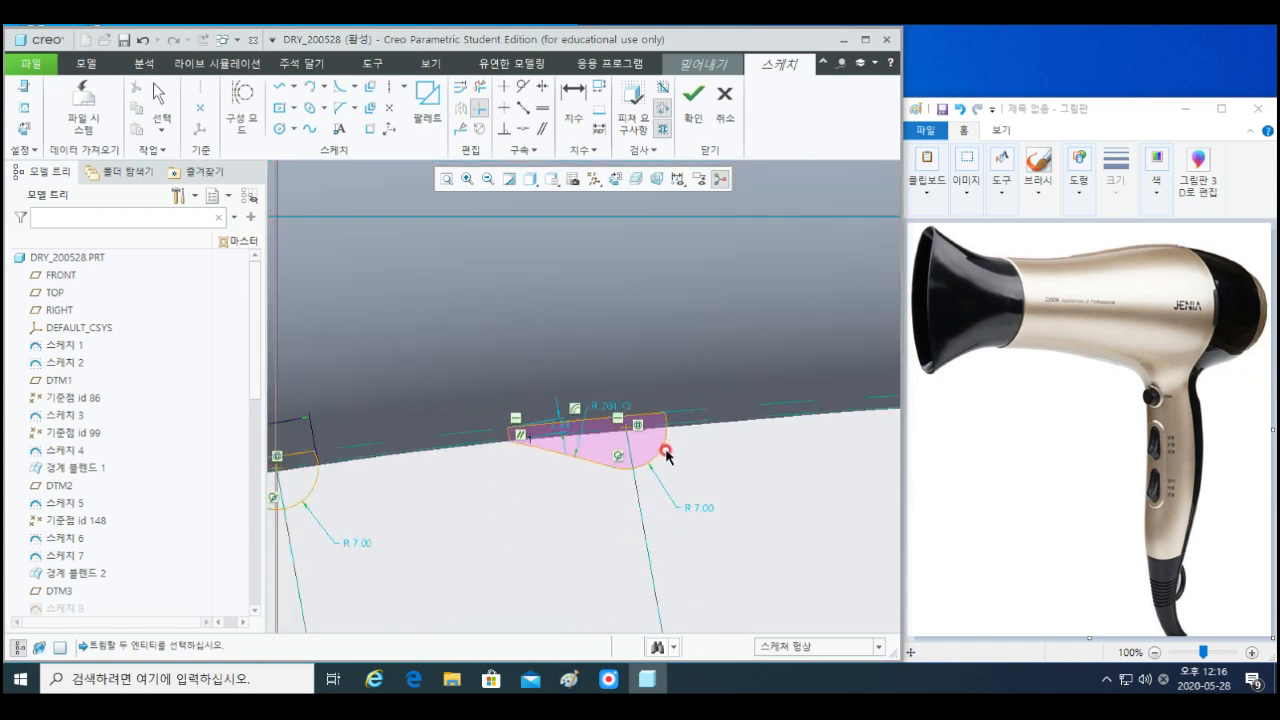
# - Dimension the second switch profile's overall length
pyautogui.keyDown('shift'); pyautogui.moveTo(667, 455); pyautogui.dragTo(762, 434, button='middle'); pyautogui.keyUp('shift')
pyautogui.click(573, 100)
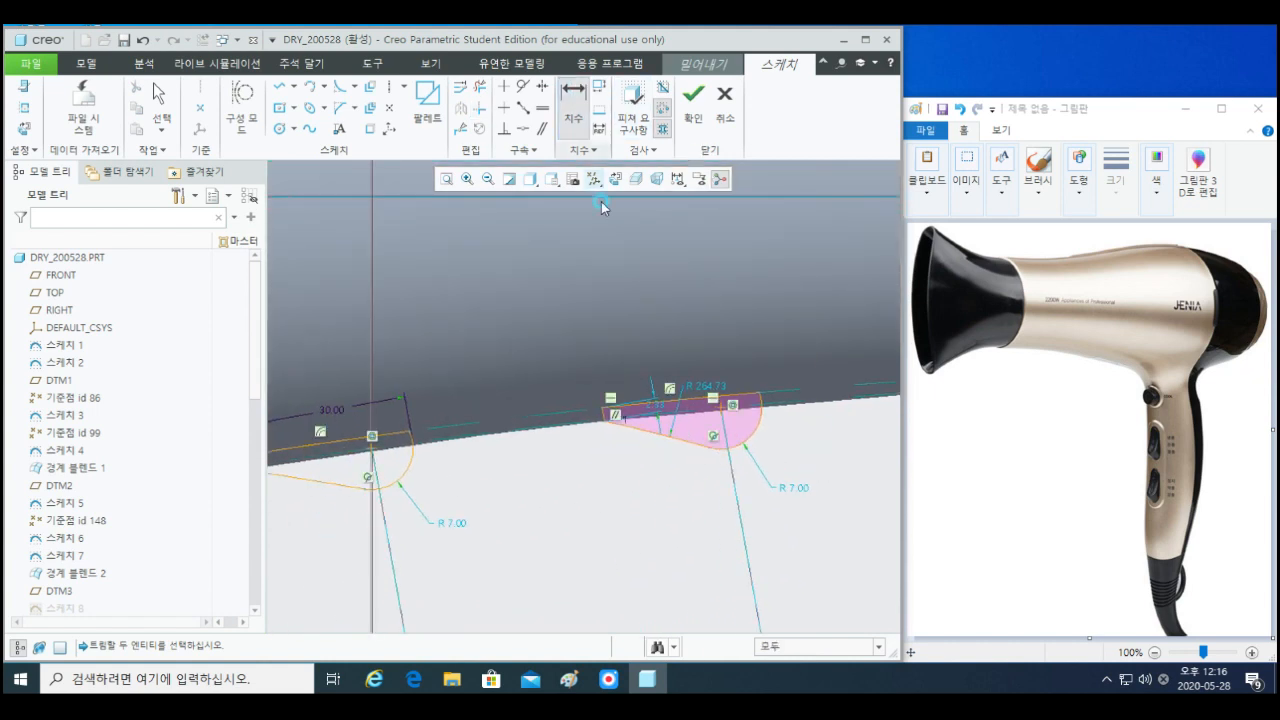
pyautogui.scroll(-2, 587, 413)
pyautogui.keyDown('shift'); pyautogui.moveTo(742, 447); pyautogui.dragTo(632, 480, button='middle'); pyautogui.keyUp('shift')
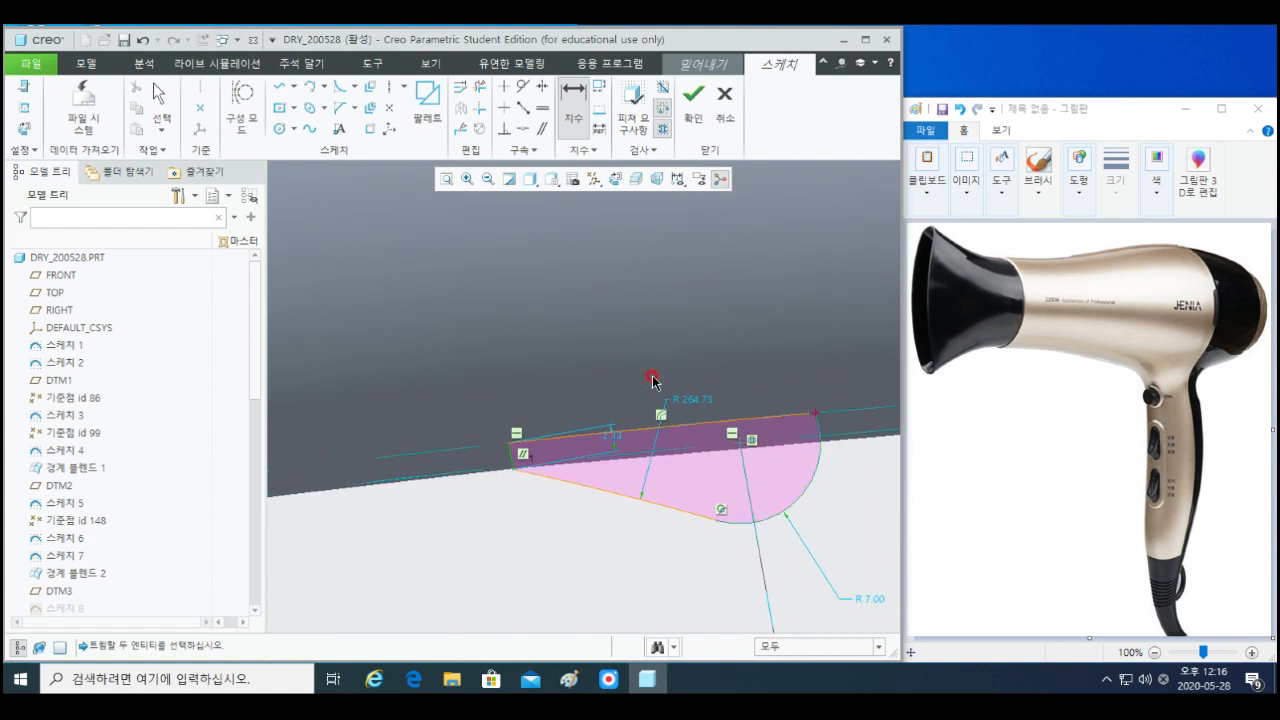
# - Try to dimension the teardrop profile's overall length as 30, and undo the value change
pyautogui.middleClick(729, 405)
pyautogui.write('30')
pyautogui.middleClick(727, 404)
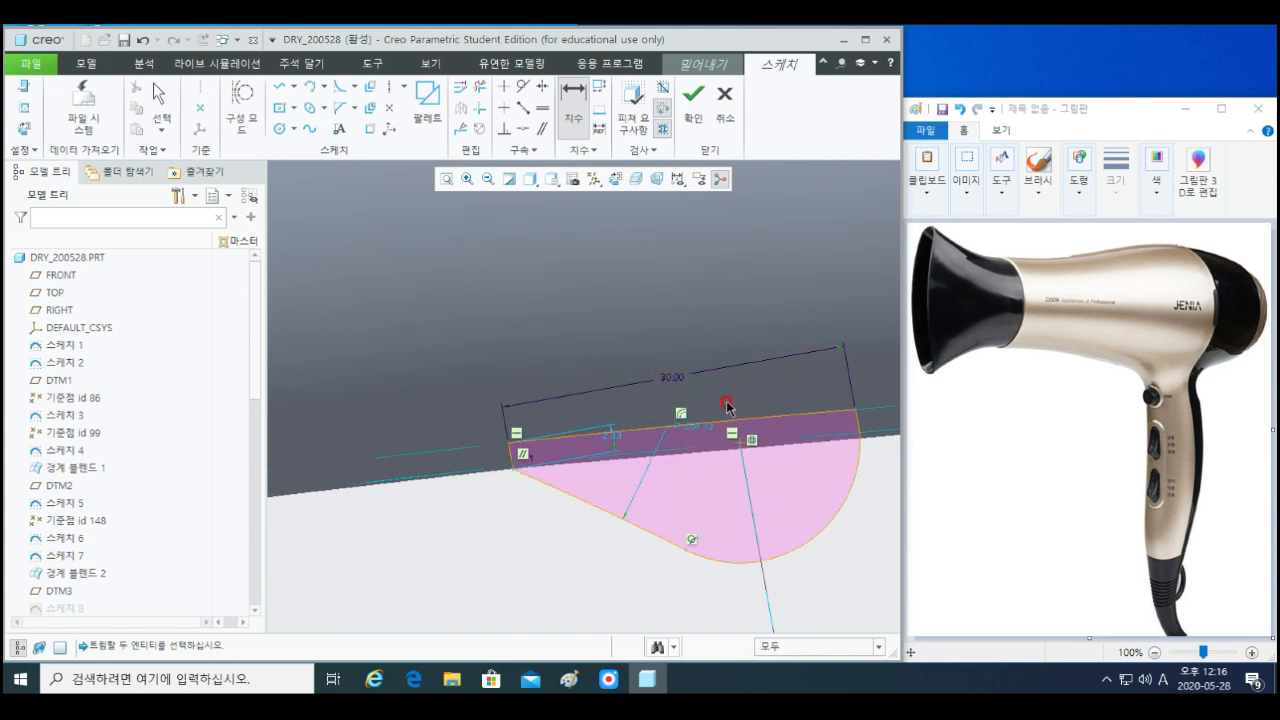
pyautogui.hotkey('ctrl', 'z')
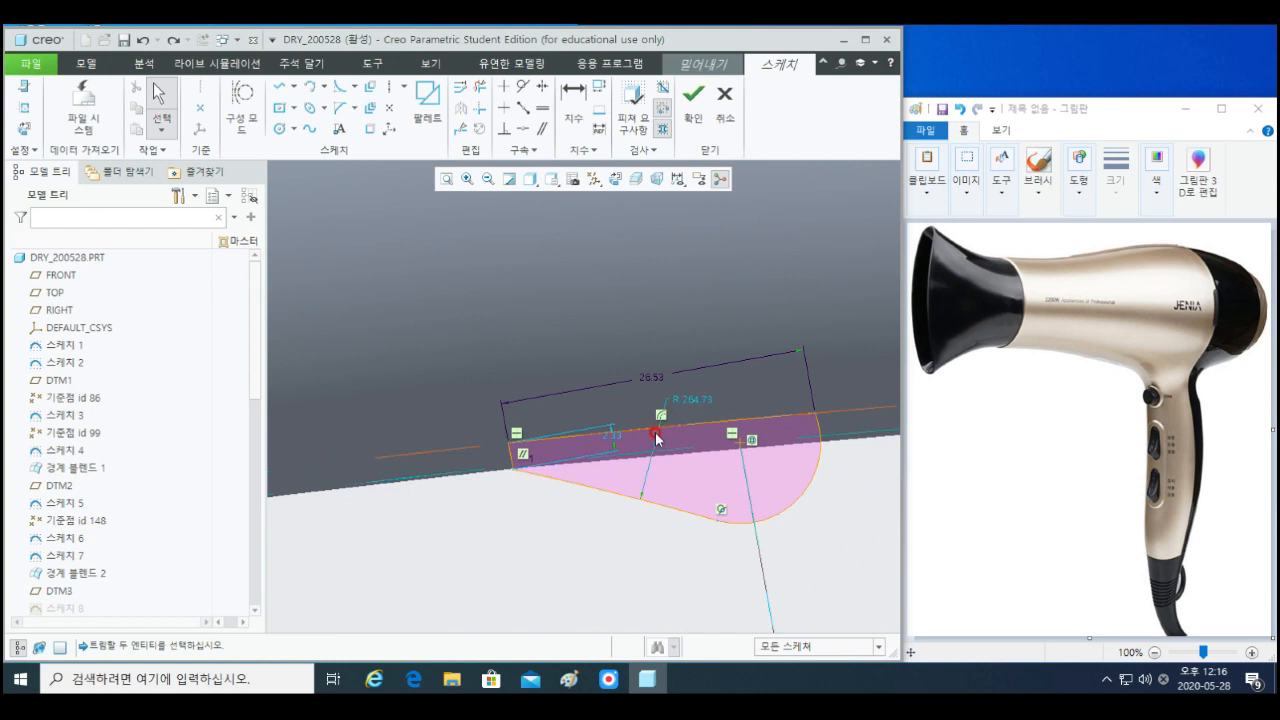
# - Draw a line about 8 long from the upper corner of the profile's rounded end, parallel to its short end edge
pyautogui.keyDown('shift'); pyautogui.moveTo(784, 413); pyautogui.dragTo(766, 419, button='middle'); pyautogui.keyUp('shift')
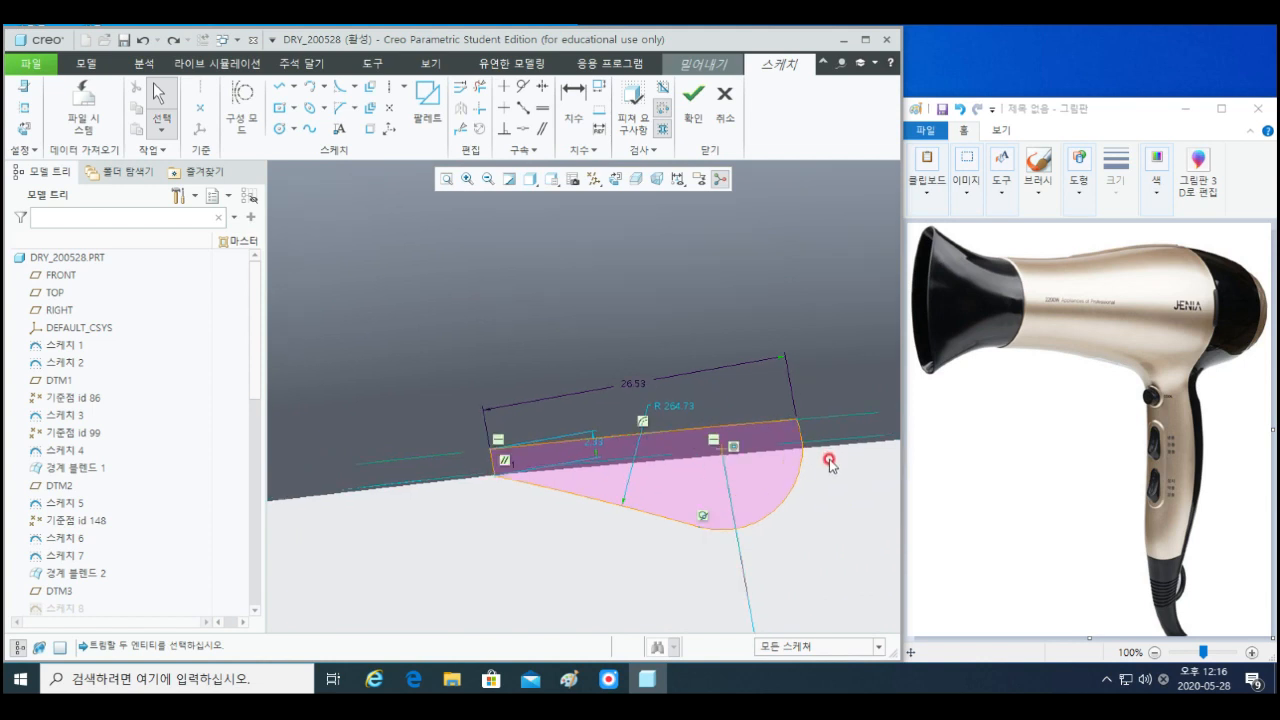
pyautogui.press('l')
pyautogui.click(800, 421)
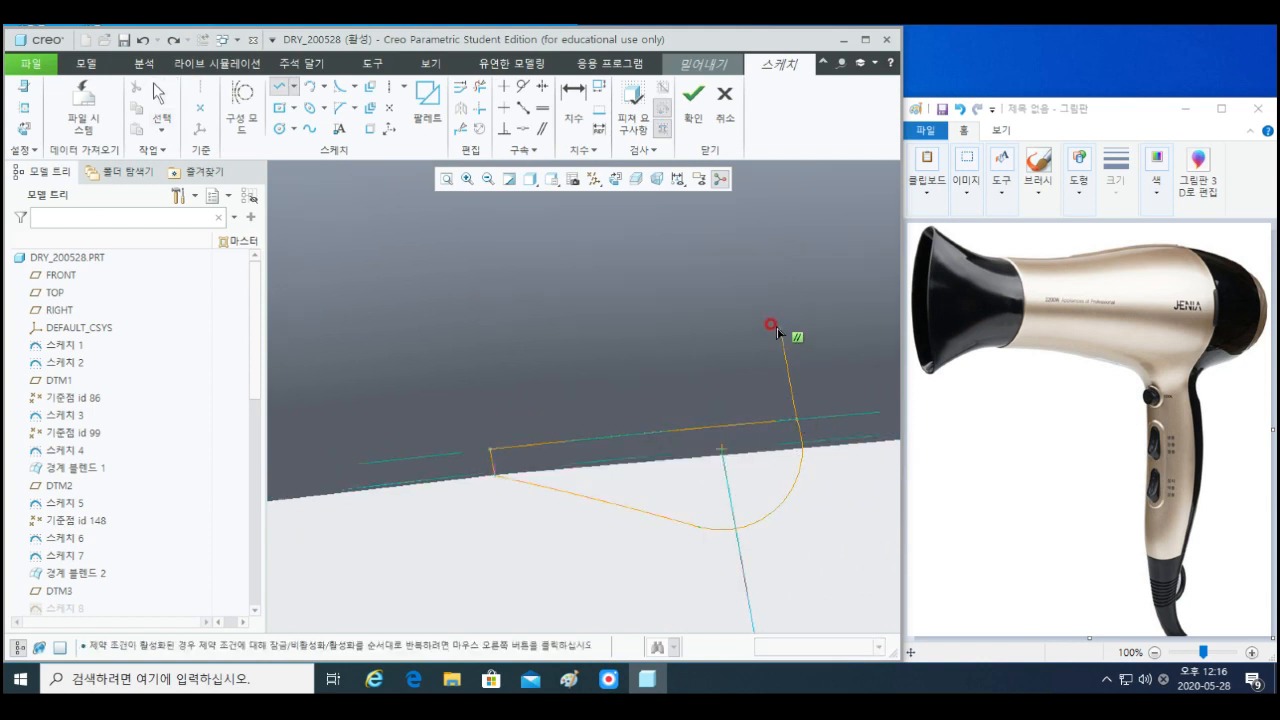
pyautogui.click(778, 330)
pyautogui.middleClick(834, 386)
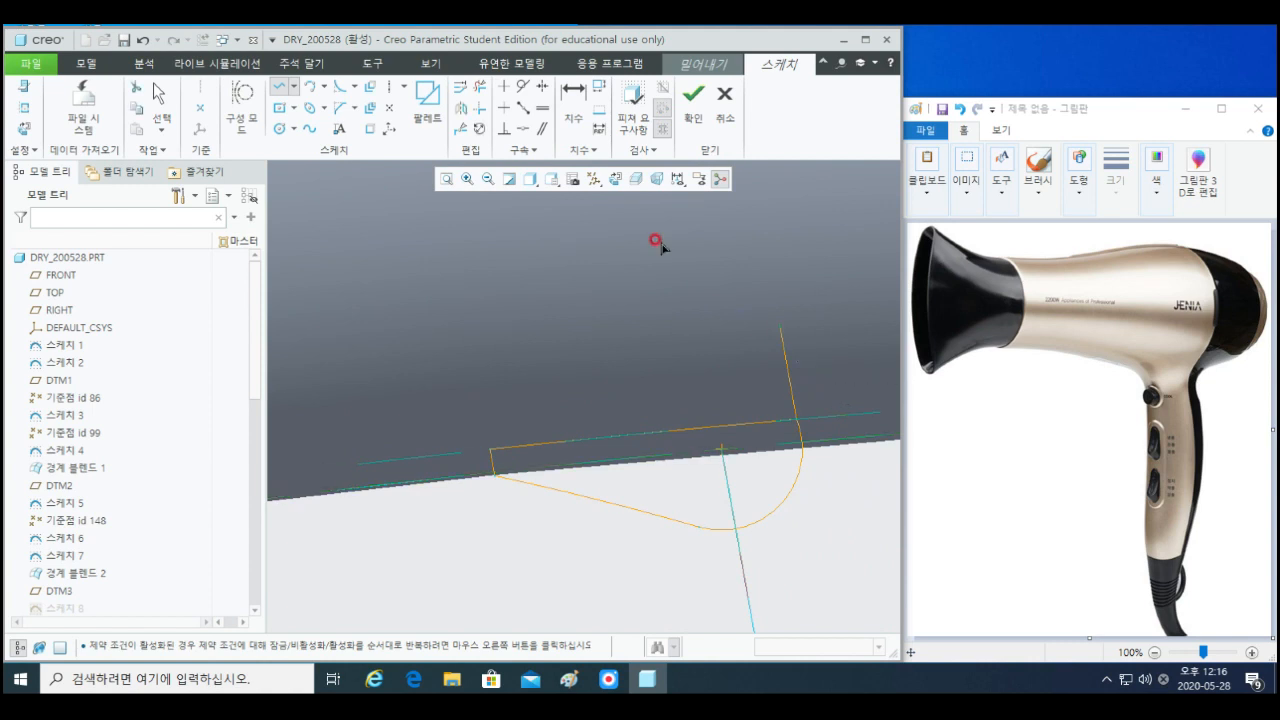
# - Offset the new line by 30 past the profile's narrow end and remove the original line
pyautogui.click(369, 86)
pyautogui.click(778, 336)
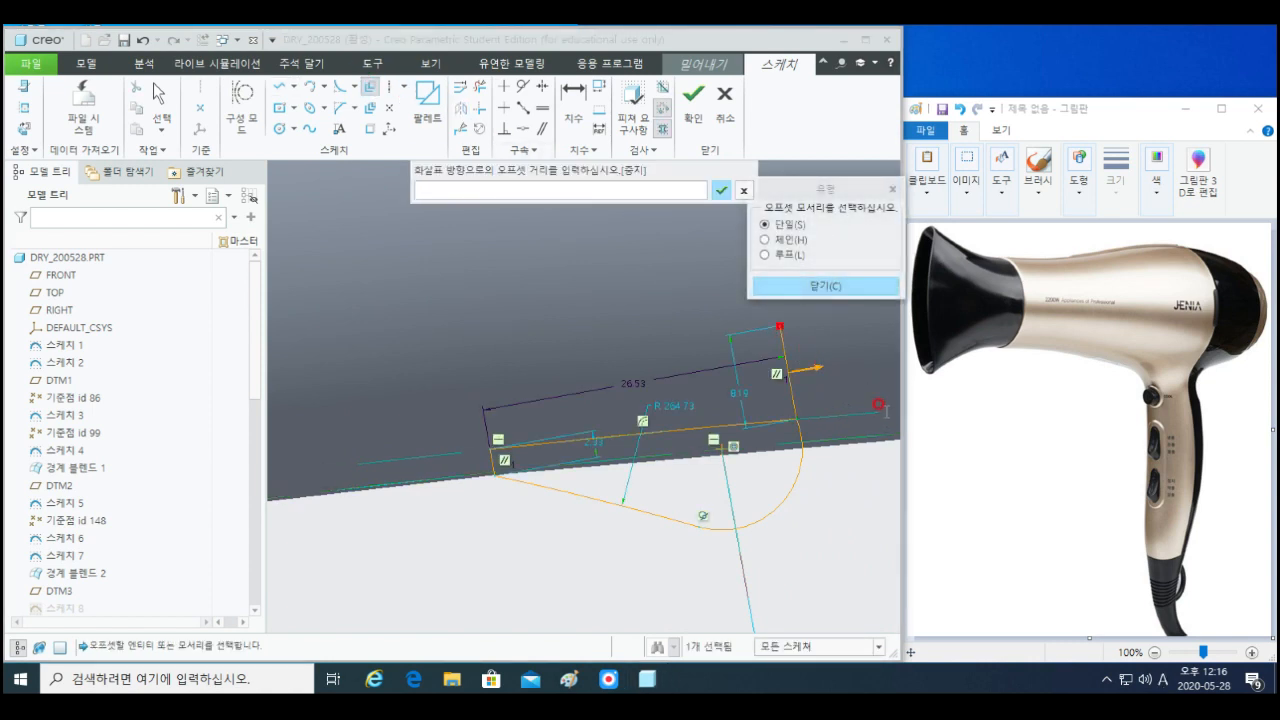
pyautogui.write('-3')
pyautogui.press('Return')
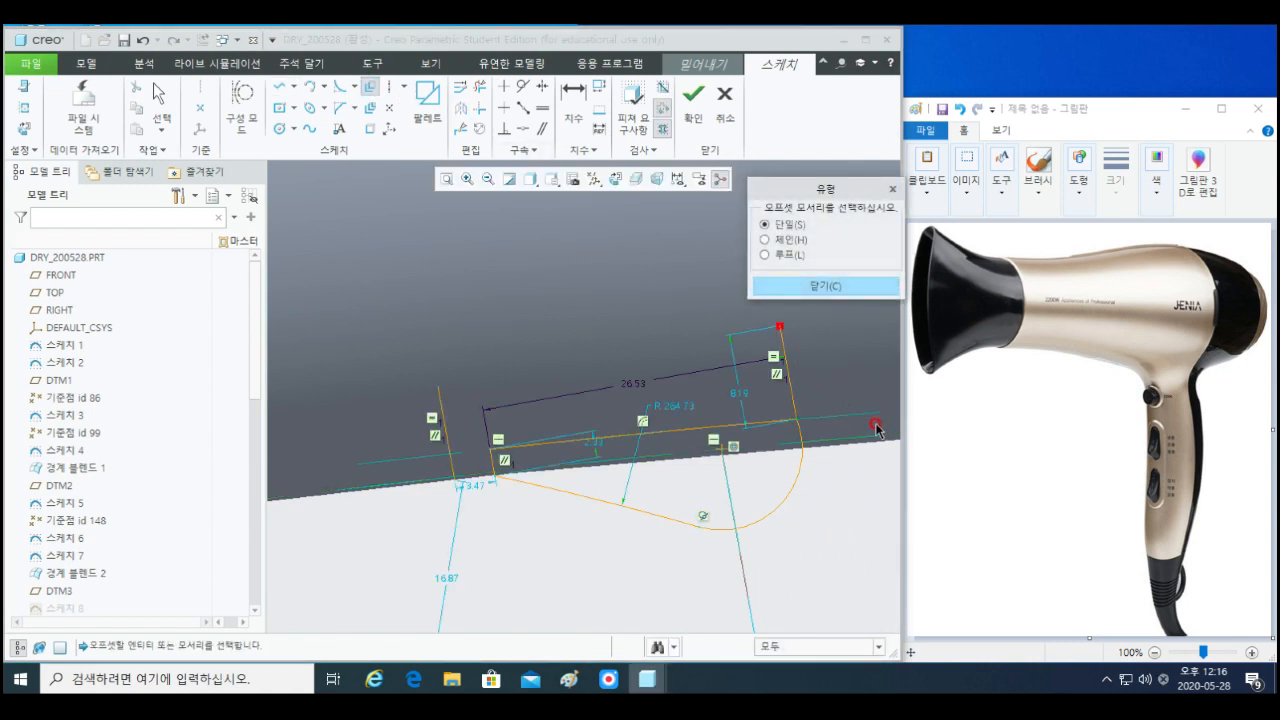
pyautogui.click(826, 286)
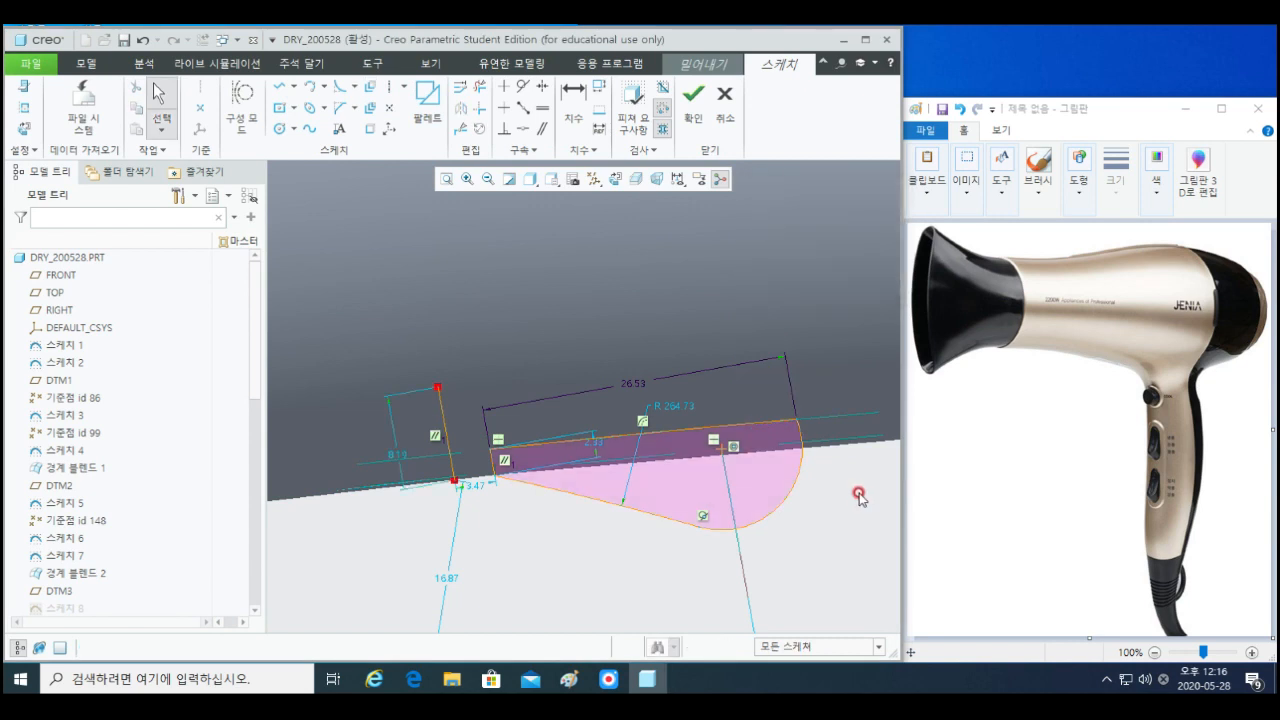
# - Try to extend the profile's lower curve and upper edge to the offset line with corner trims, and undo the change
pyautogui.click(474, 107)
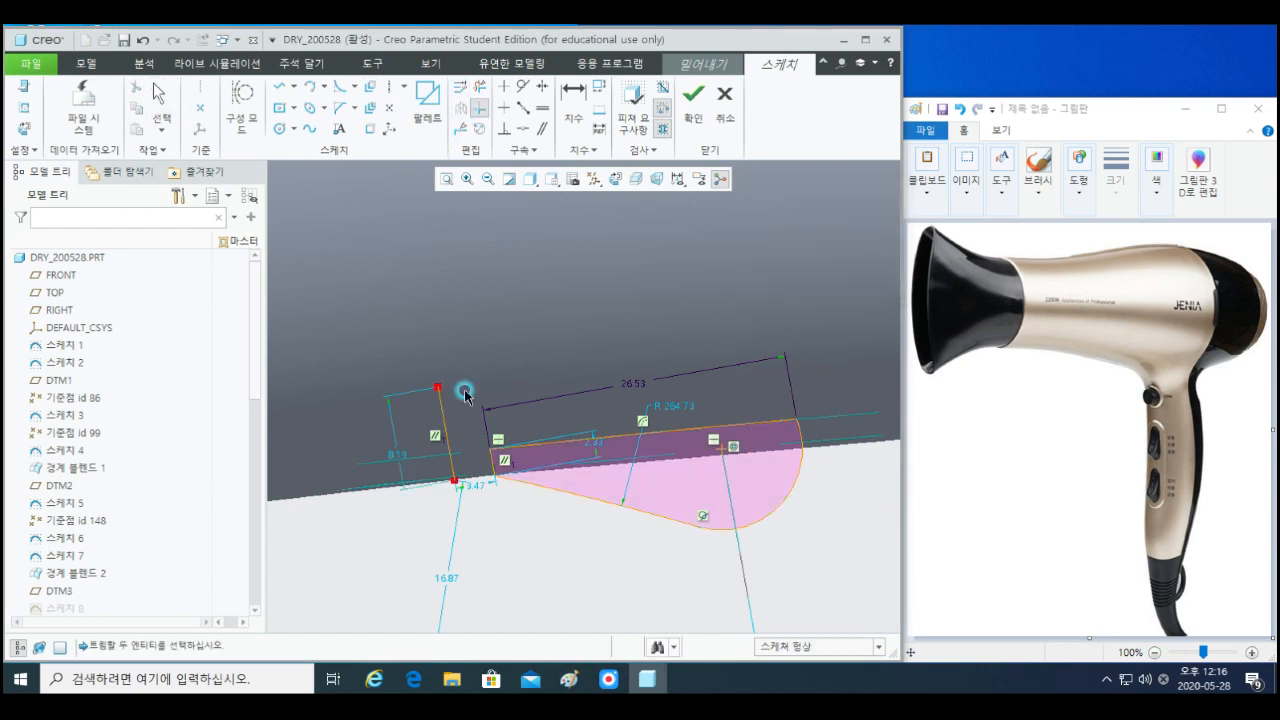
pyautogui.click(515, 485)
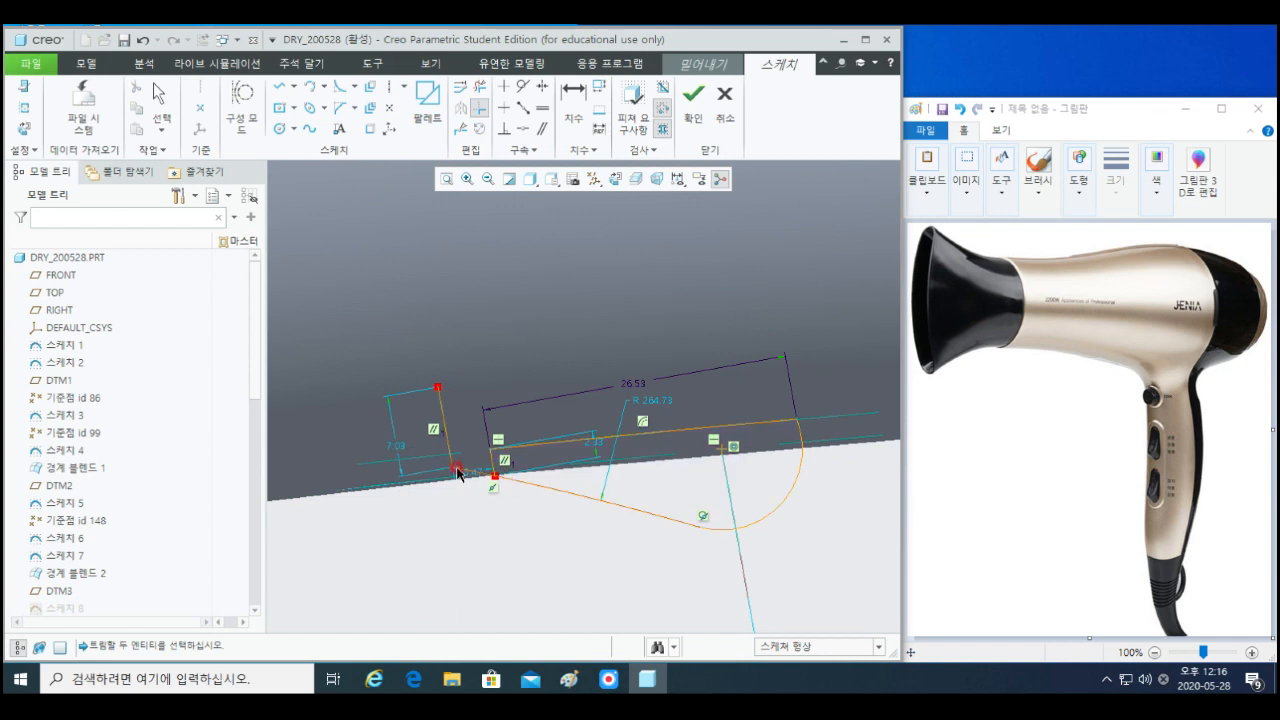
pyautogui.scroll(-2, 455, 469)
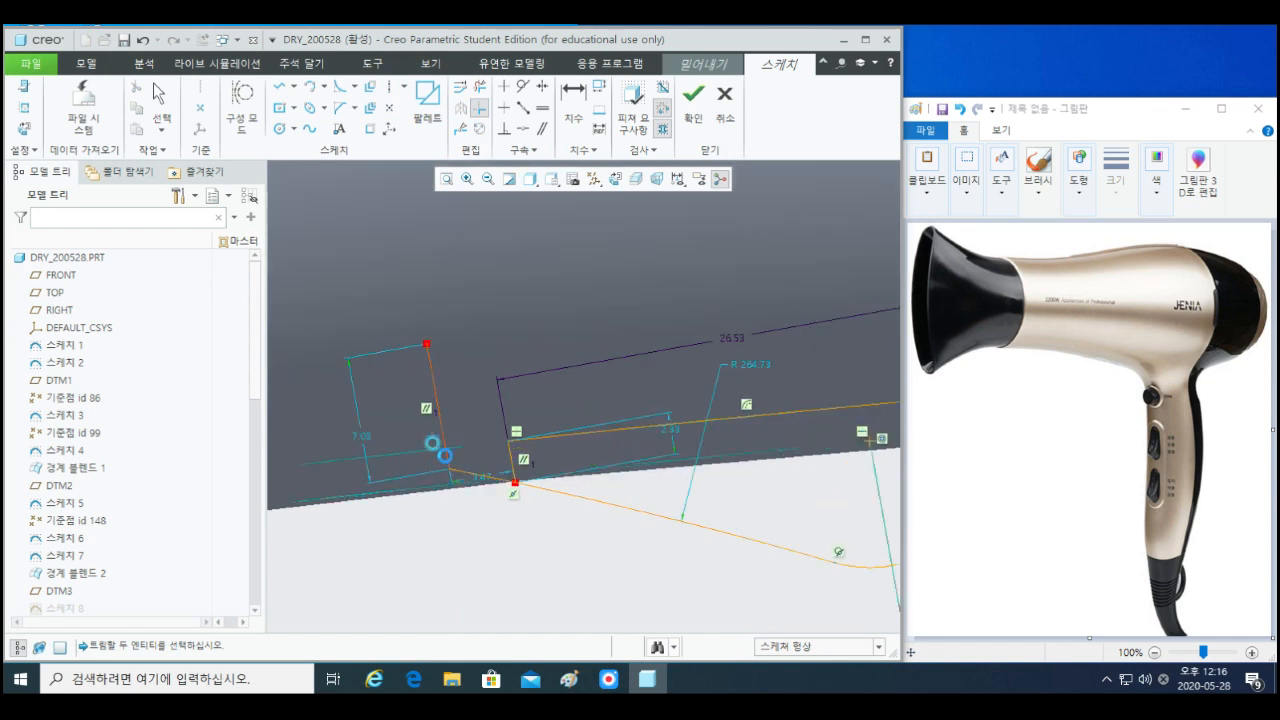
pyautogui.click(518, 438)
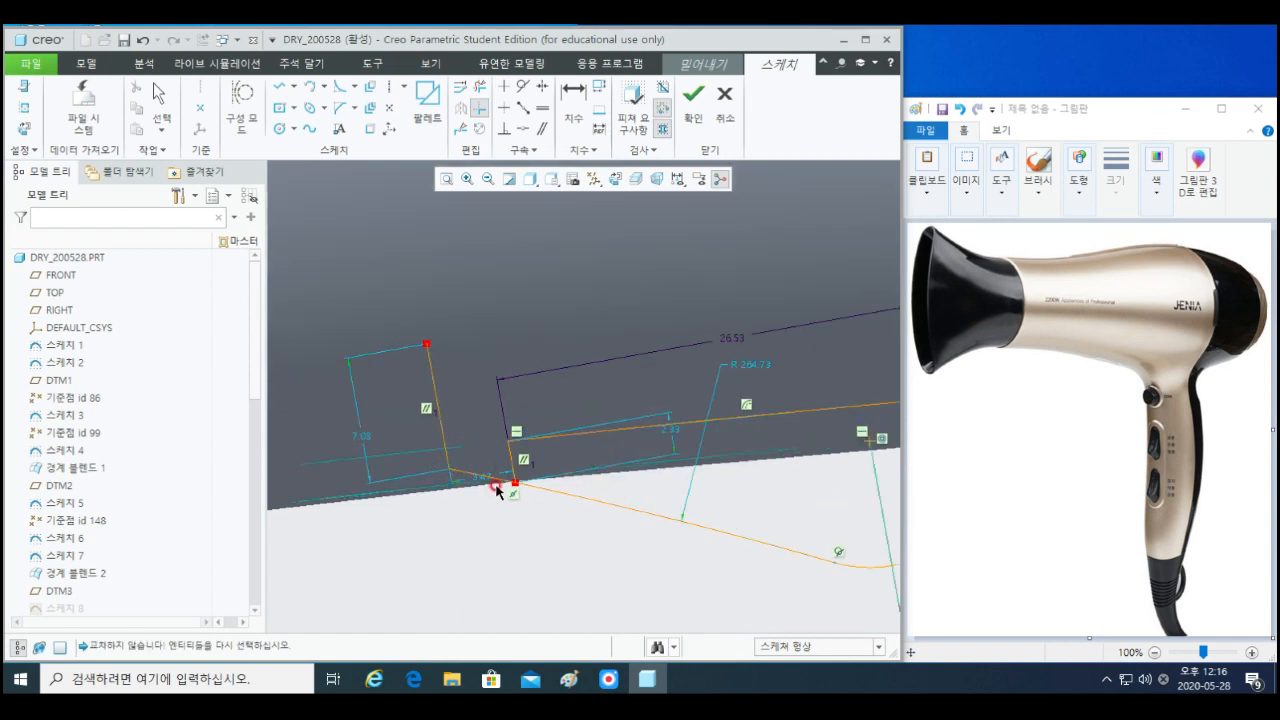
pyautogui.hotkey('ctrl', 'z')
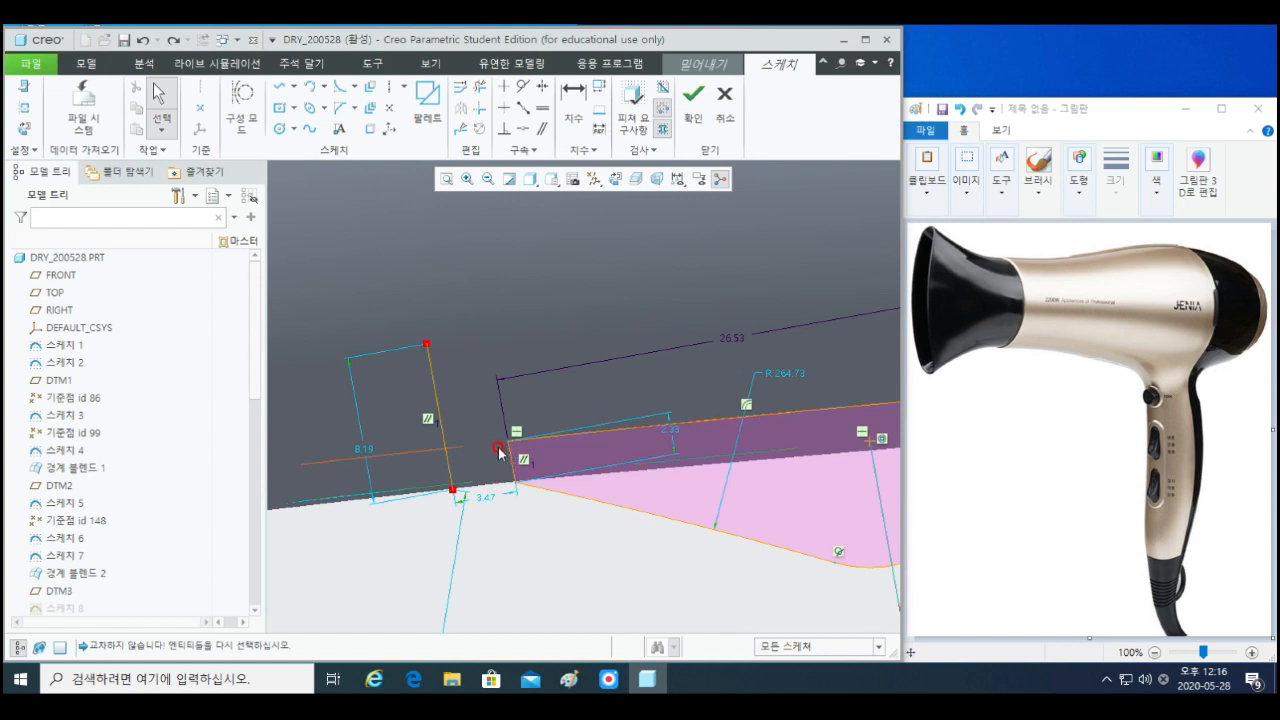
# - Trim away the profile's short end edge and the lower curve running to the rounded end
pyautogui.click(480, 87)
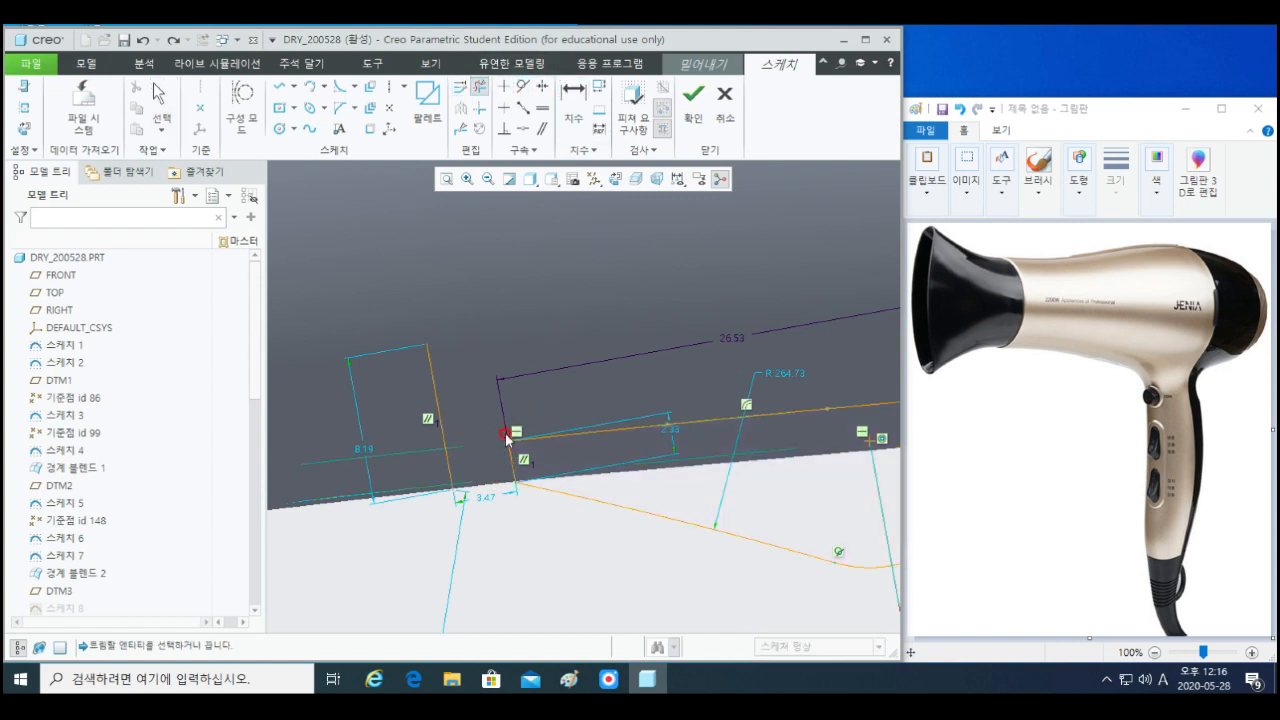
pyautogui.click(508, 458)
pyautogui.moveTo(561, 488); pyautogui.dragTo(557, 501)
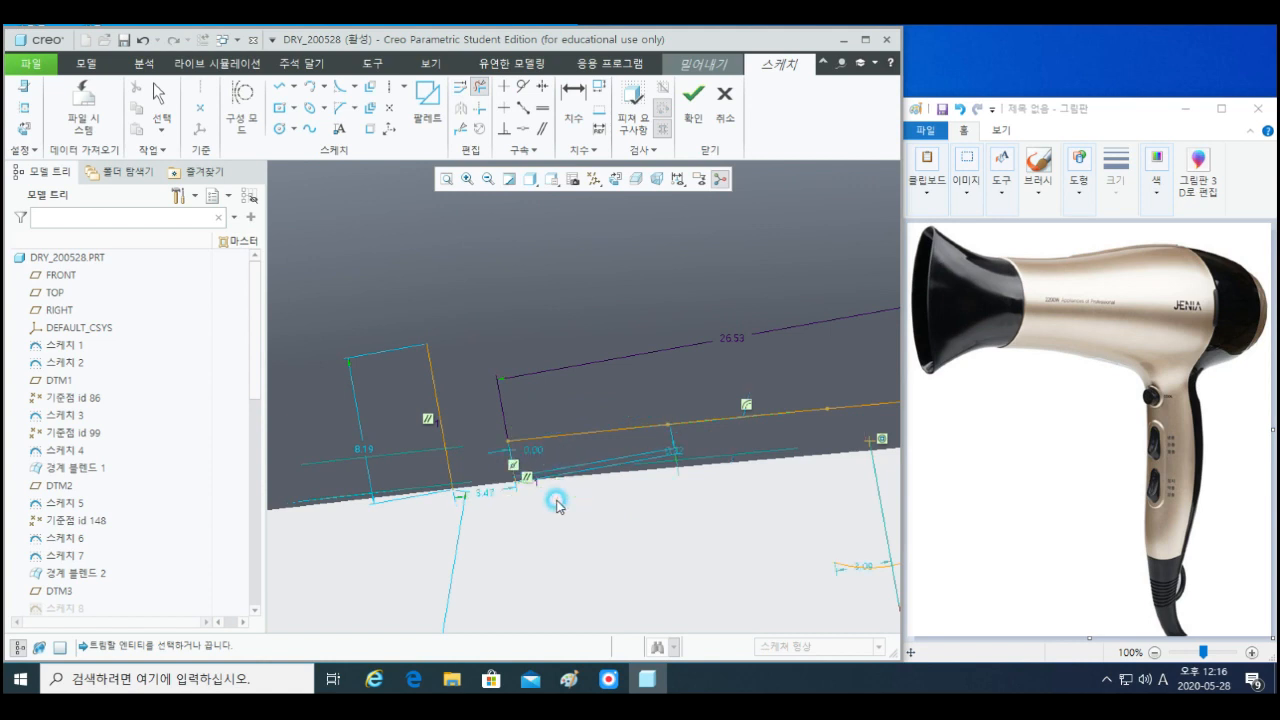
pyautogui.keyDown('shift'); pyautogui.moveTo(628, 575); pyautogui.dragTo(571, 573, button='middle'); pyautogui.keyUp('shift')
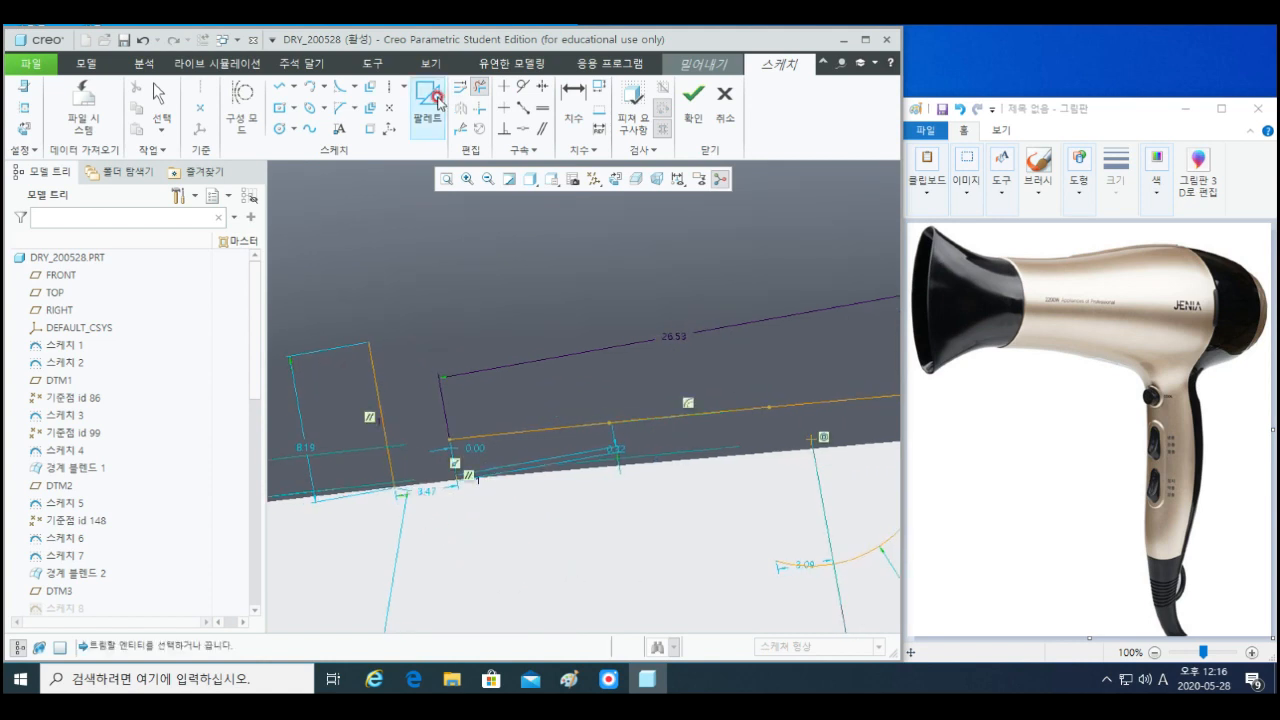
# - Draw a shallow arc from the offset line's lower end to the open end of the rounded arc, tangent to it
pyautogui.click(309, 109)
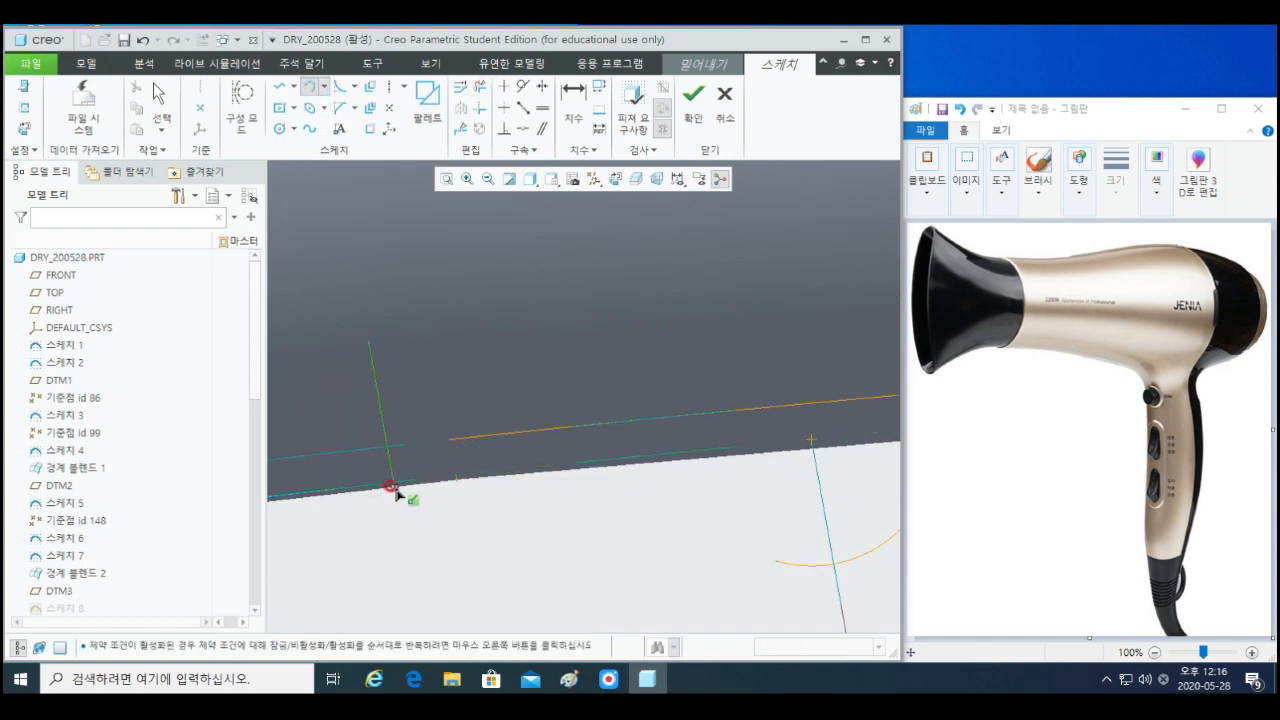
pyautogui.click(394, 487)
pyautogui.click(766, 569)
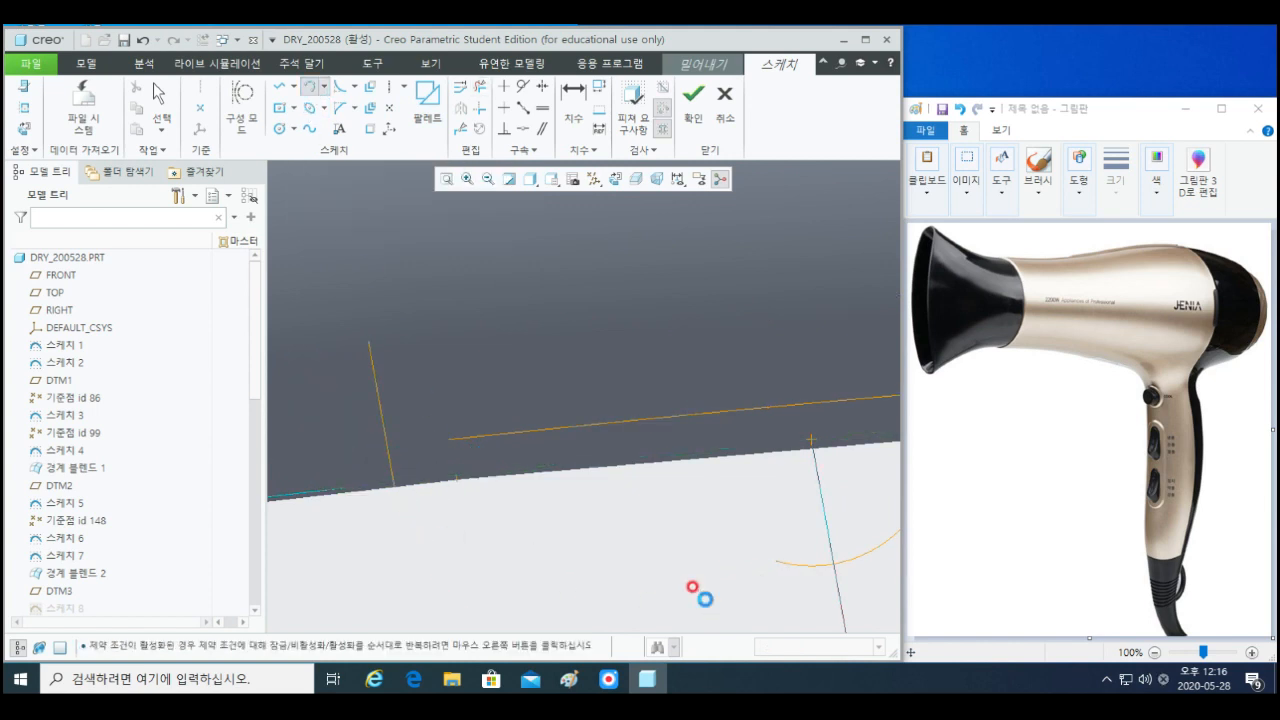
pyautogui.click(776, 562)
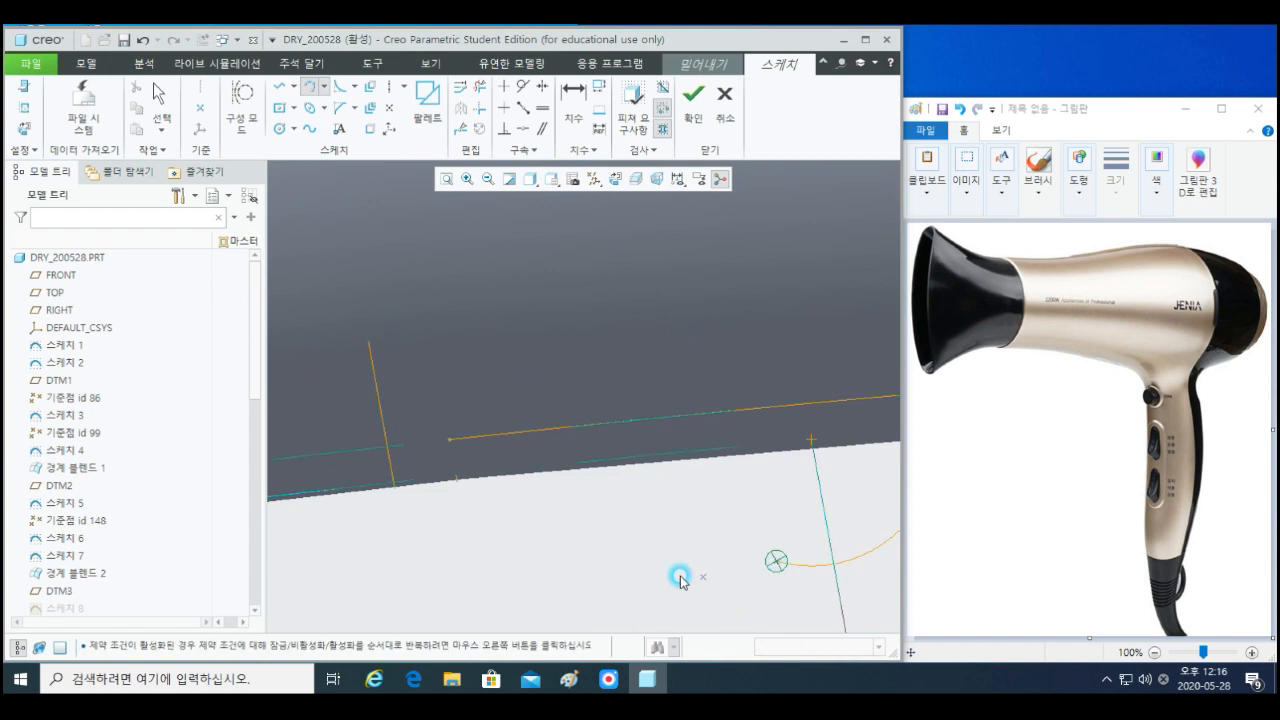
pyautogui.click(393, 489)
pyautogui.click(518, 498)
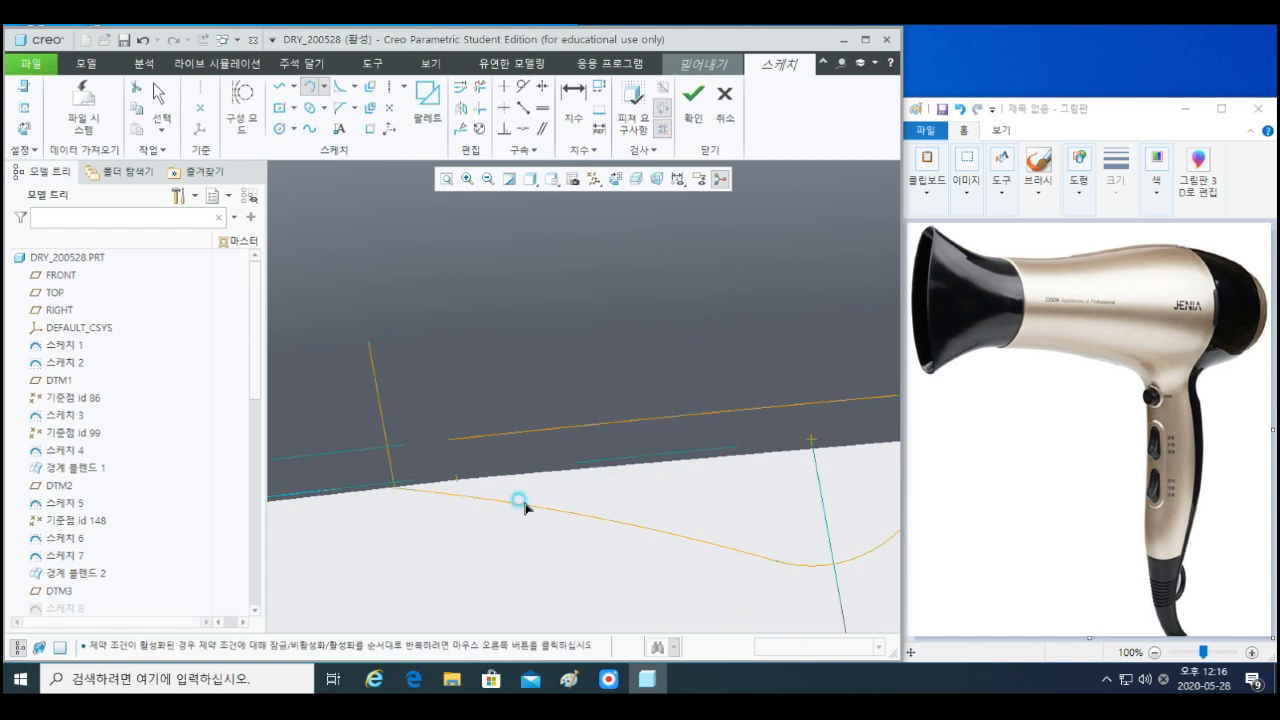
pyautogui.middleClick(573, 586)
# - Try to join the profile's upper edge and the offset line with a corner trim
pyautogui.click(480, 110)
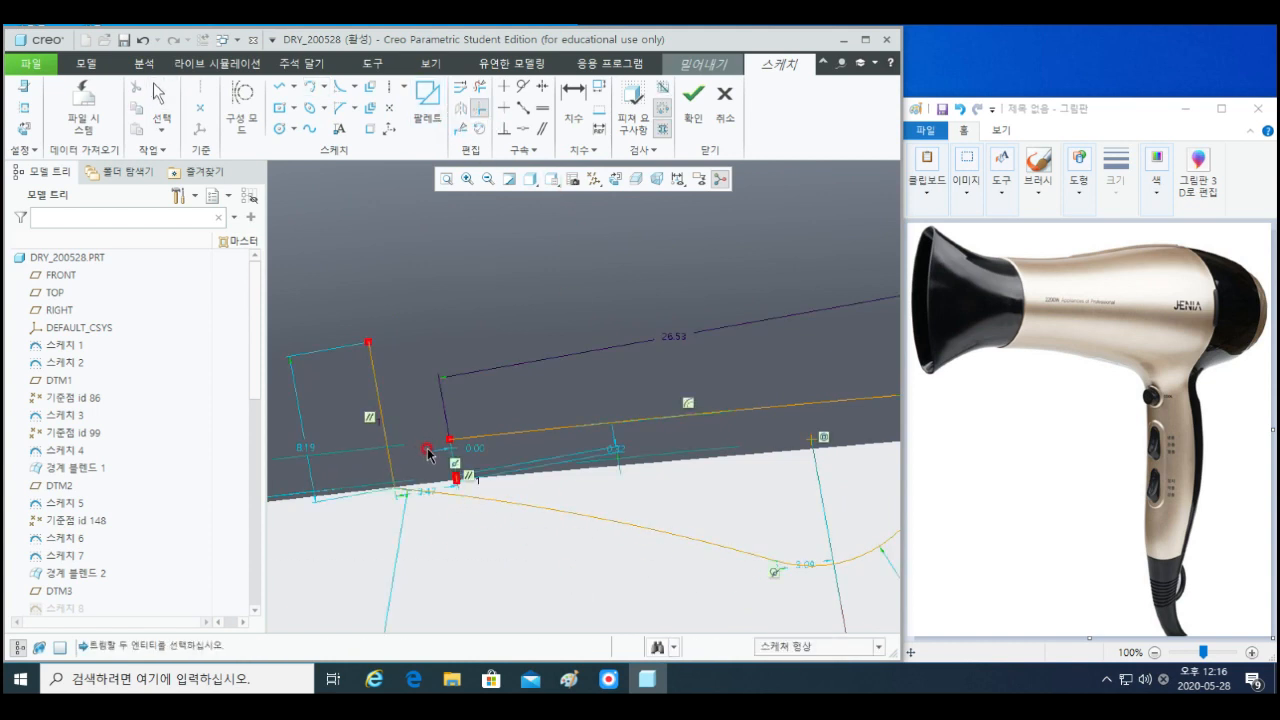
pyautogui.click(463, 438)
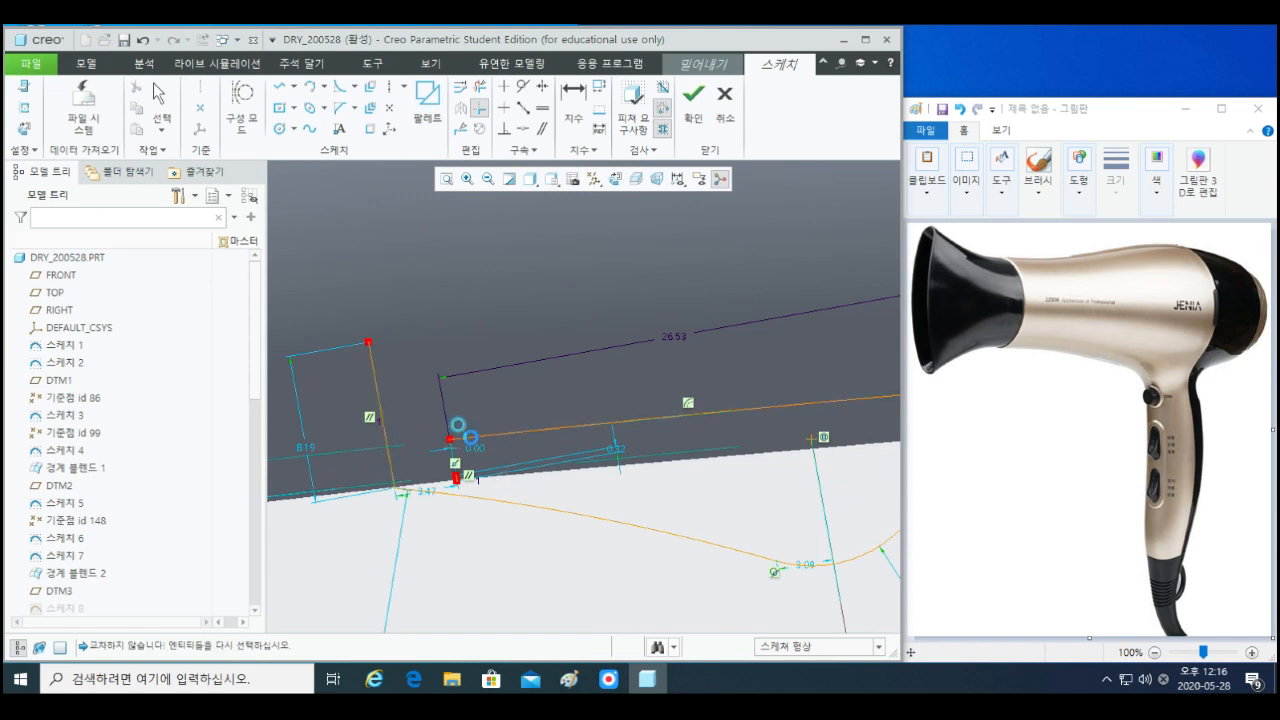
pyautogui.click(387, 462)
pyautogui.scroll(3, 458, 490)
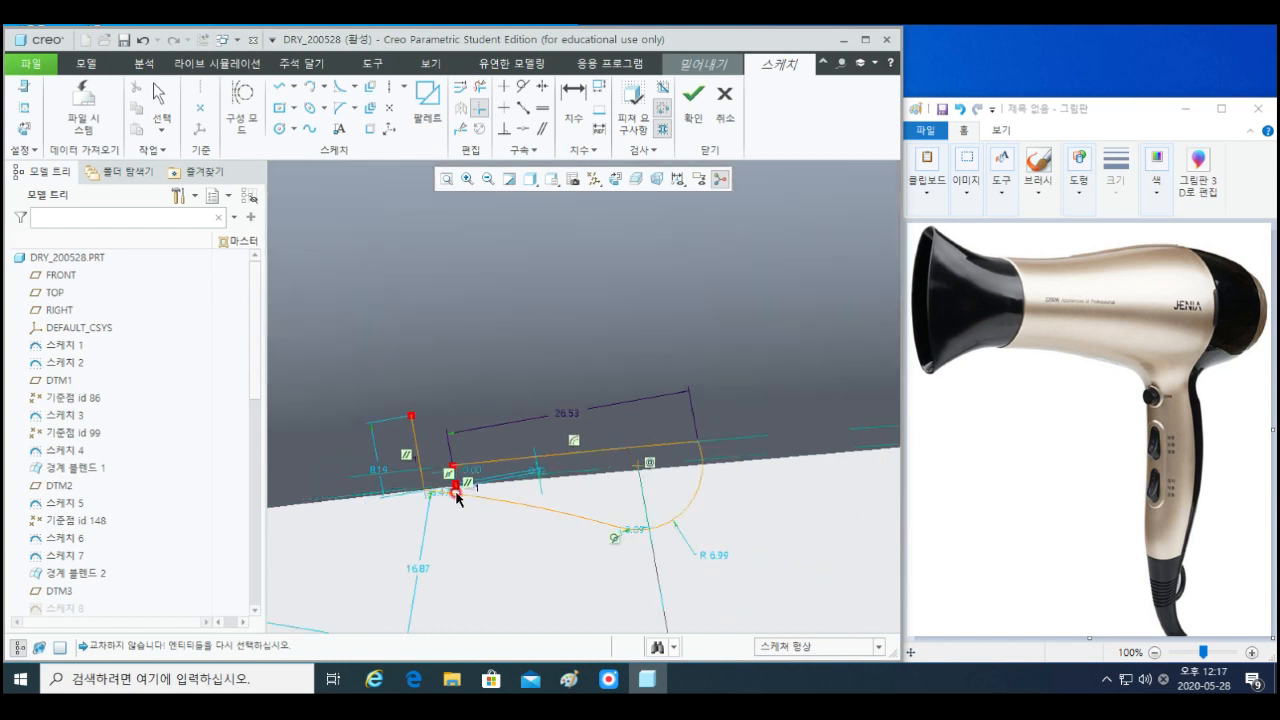
pyautogui.keyDown('shift'); pyautogui.moveTo(614, 480); pyautogui.dragTo(588, 482, button='middle'); pyautogui.keyUp('shift')
pyautogui.press('d')
pyautogui.click(557, 458)
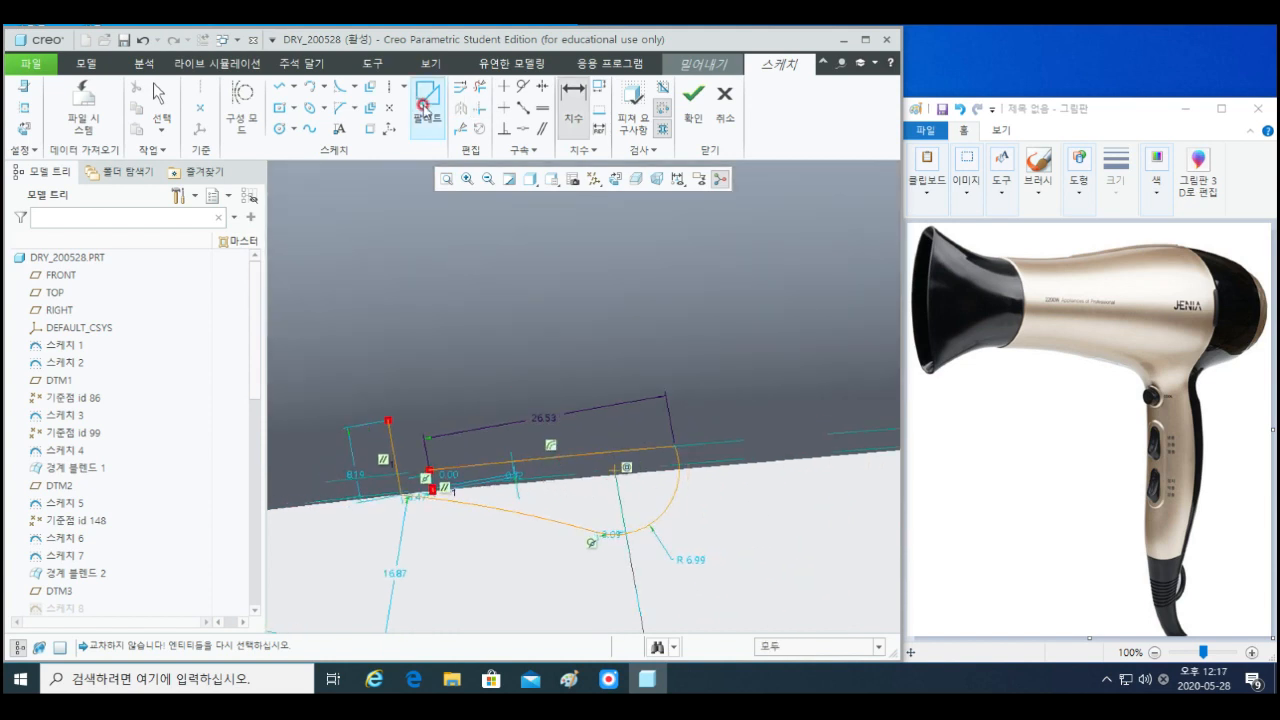
# - Trim away the segments of the profile's upper edge
pyautogui.click(479, 91)
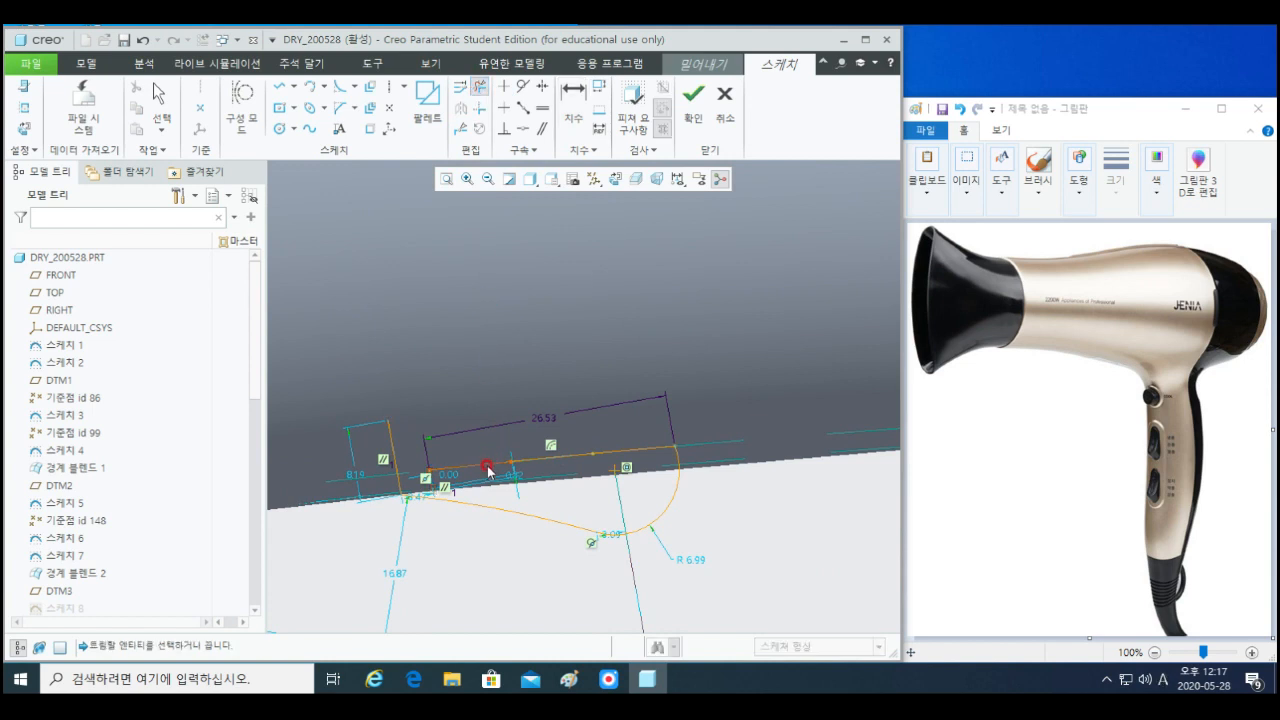
pyautogui.moveTo(618, 455); pyautogui.dragTo(643, 448)
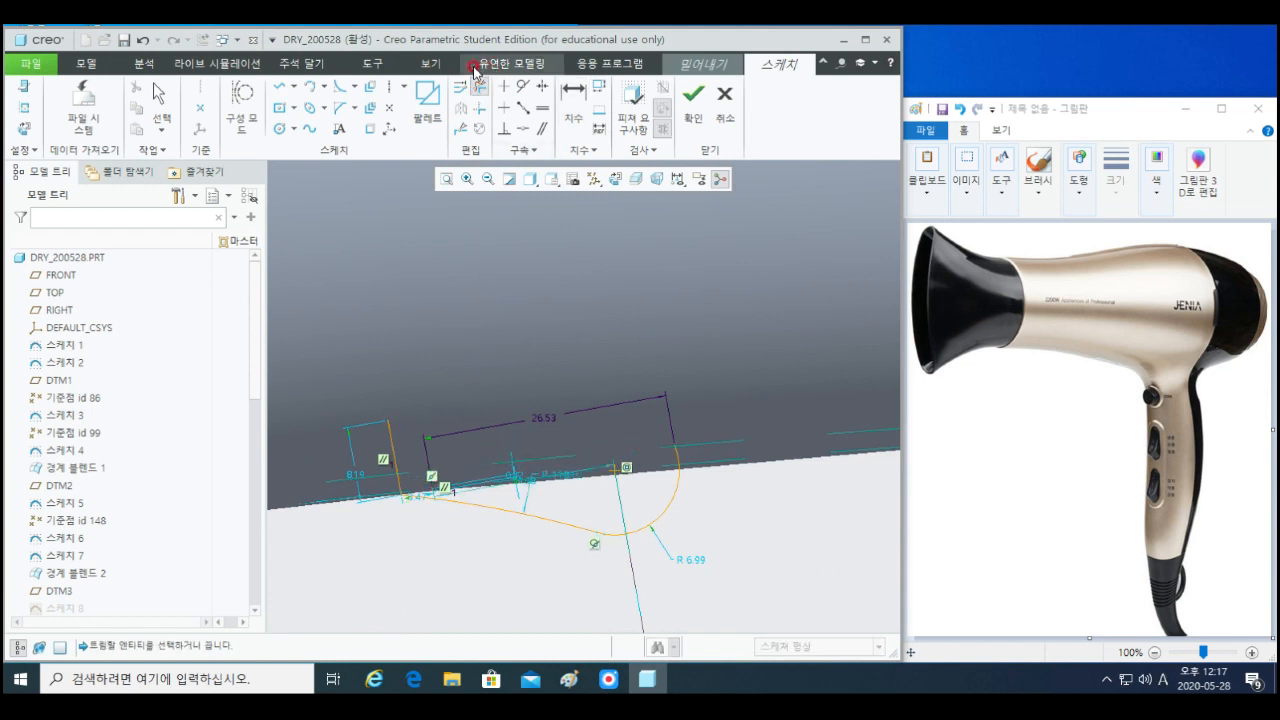
pyautogui.middleClick(529, 396)
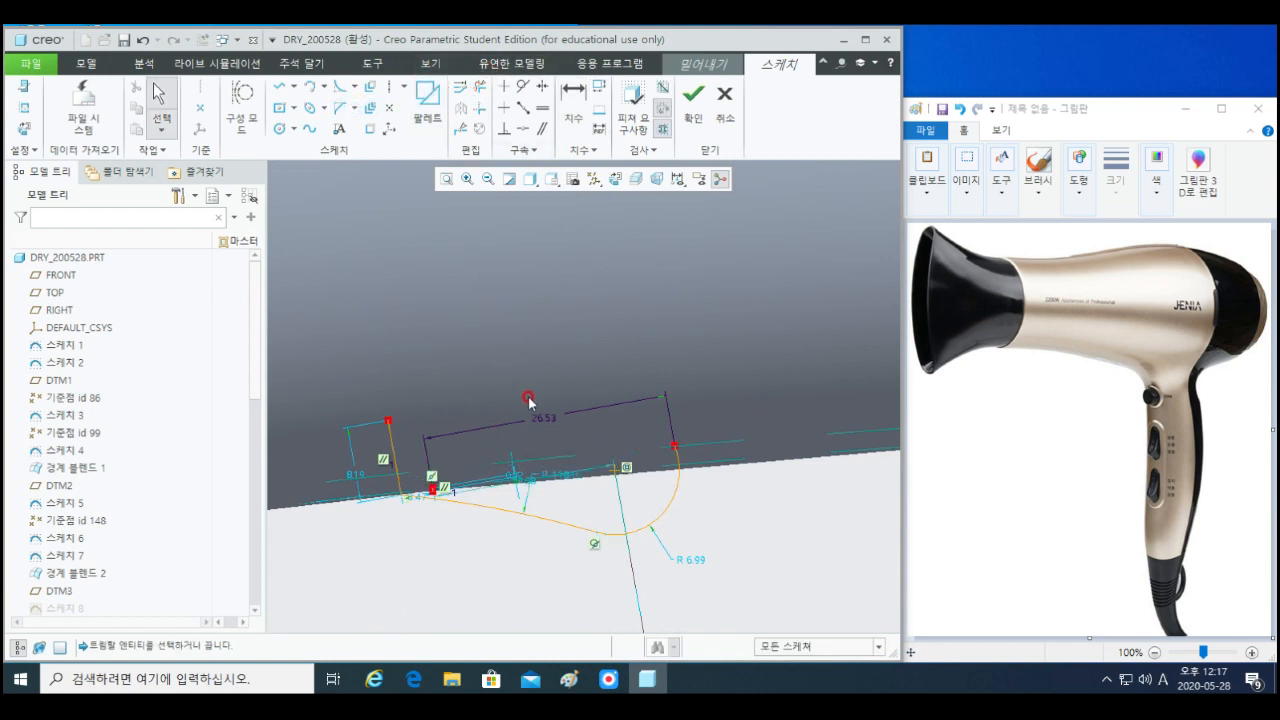
# - Draw a straight upper edge from the rounded end to the offset line and trim the part of that line above it
pyautogui.press('l')
pyautogui.click(677, 449)
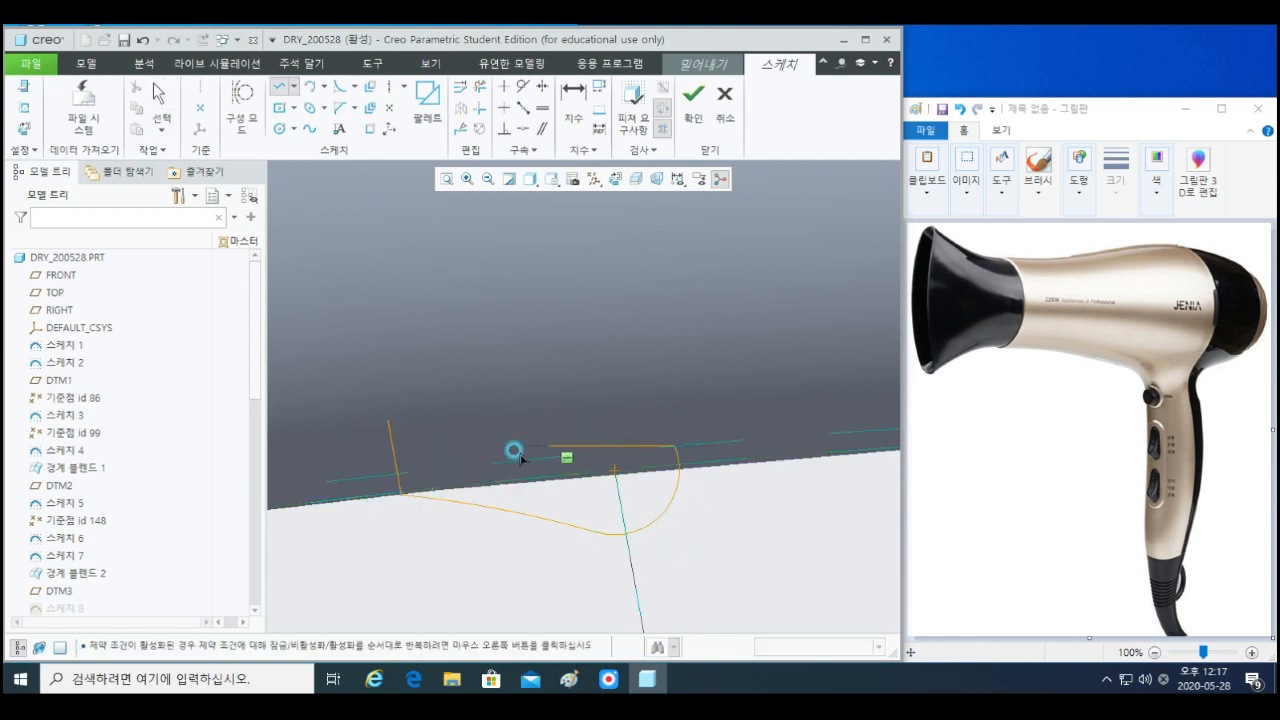
pyautogui.click(396, 473)
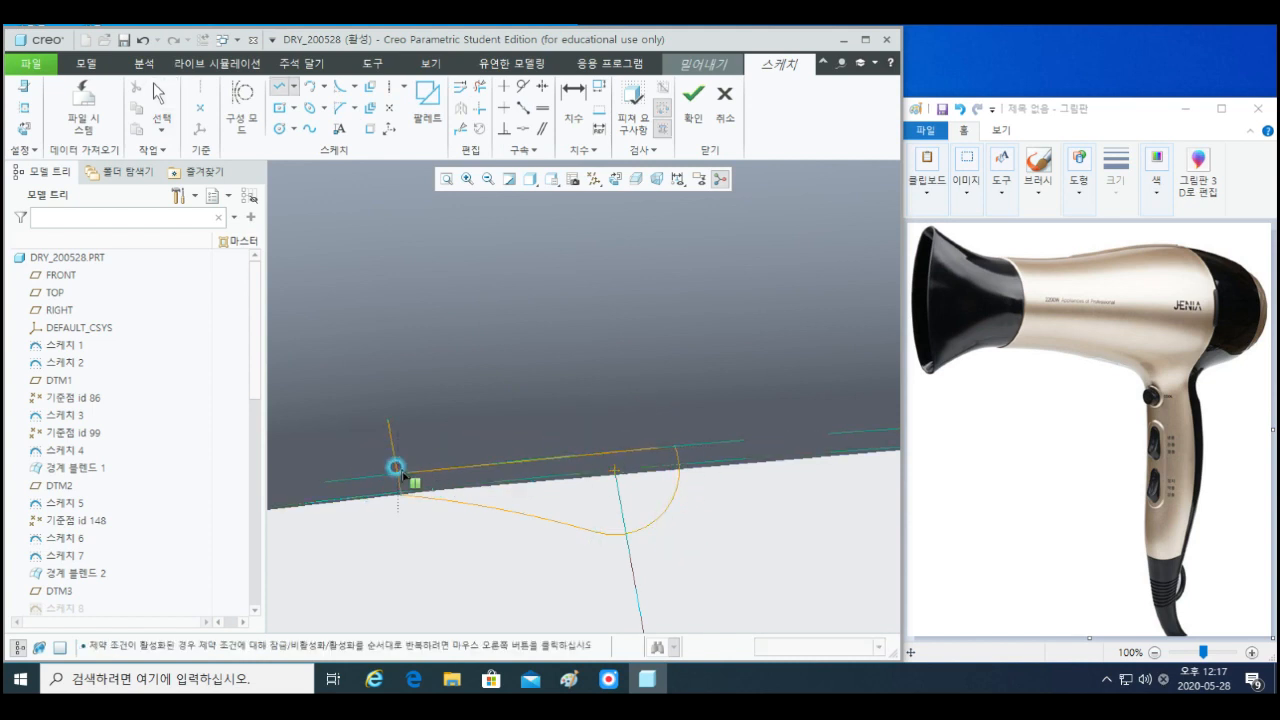
pyautogui.middleClick(394, 467)
pyautogui.click(480, 90)
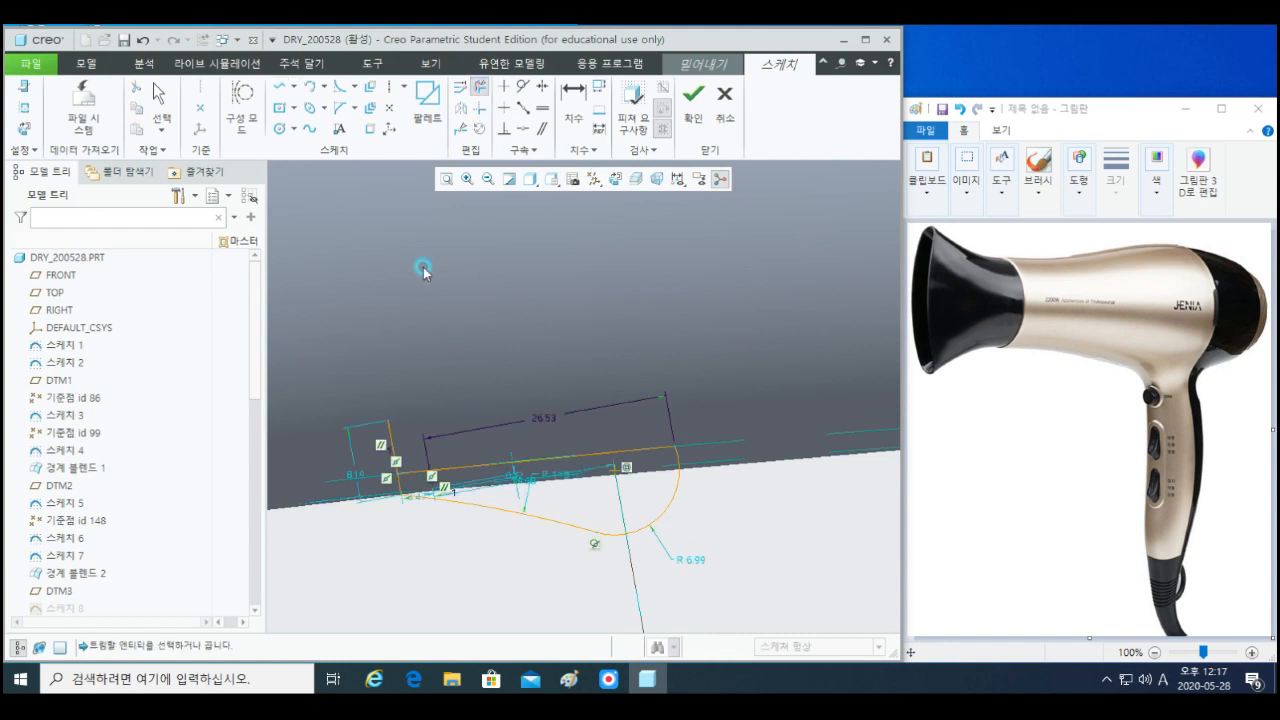
pyautogui.click(398, 445)
pyautogui.middleClick(461, 470)
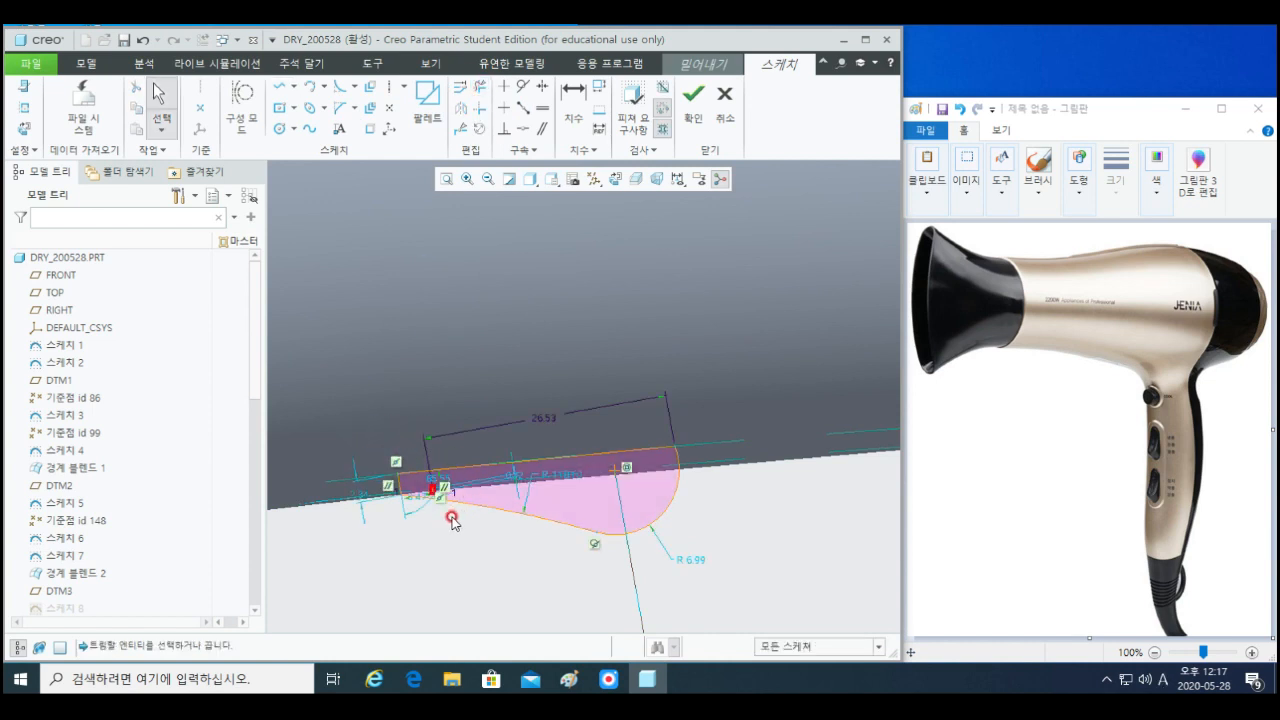
# - Delete the leftover short segments of the old end edge inside the lengthened profile
pyautogui.scroll(-5, 432, 490)
pyautogui.moveTo(453, 525); pyautogui.dragTo(466, 532)
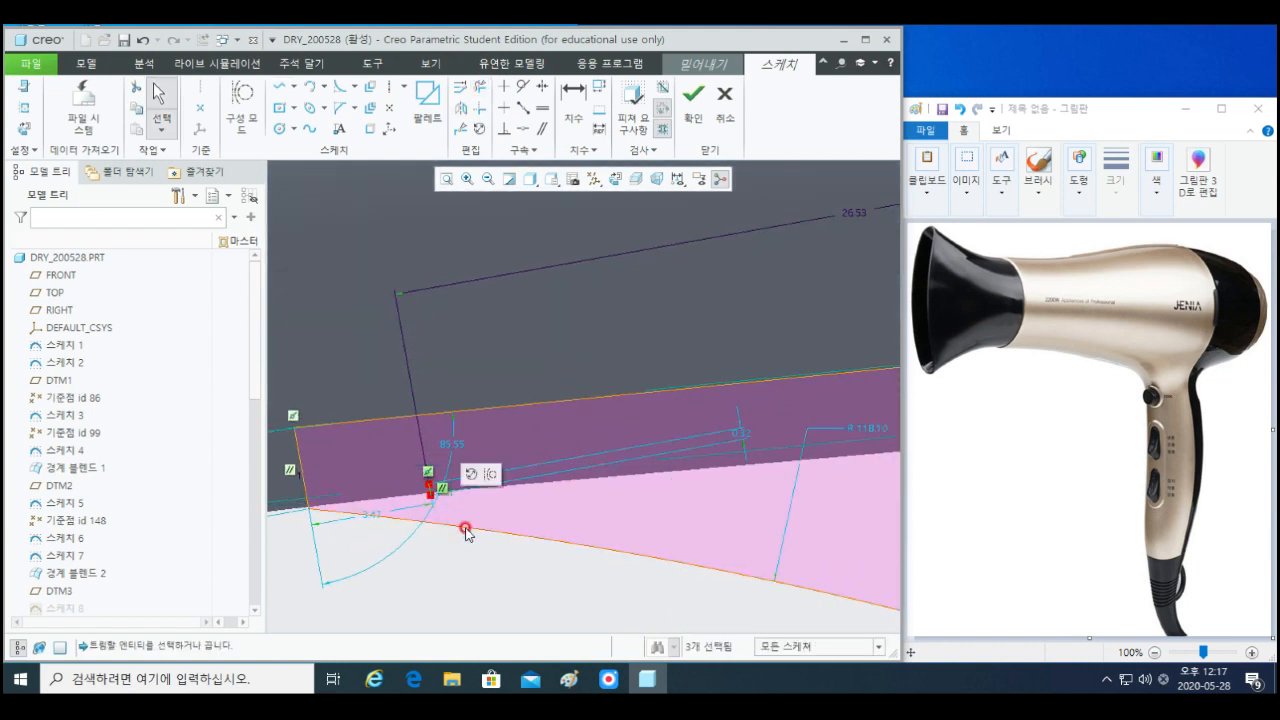
pyautogui.press('Delete')
# - Trim away the excess line extending beyond the narrow end of the other teardrop profile, the one dimensioned 30.00
pyautogui.scroll(3, 410, 500)
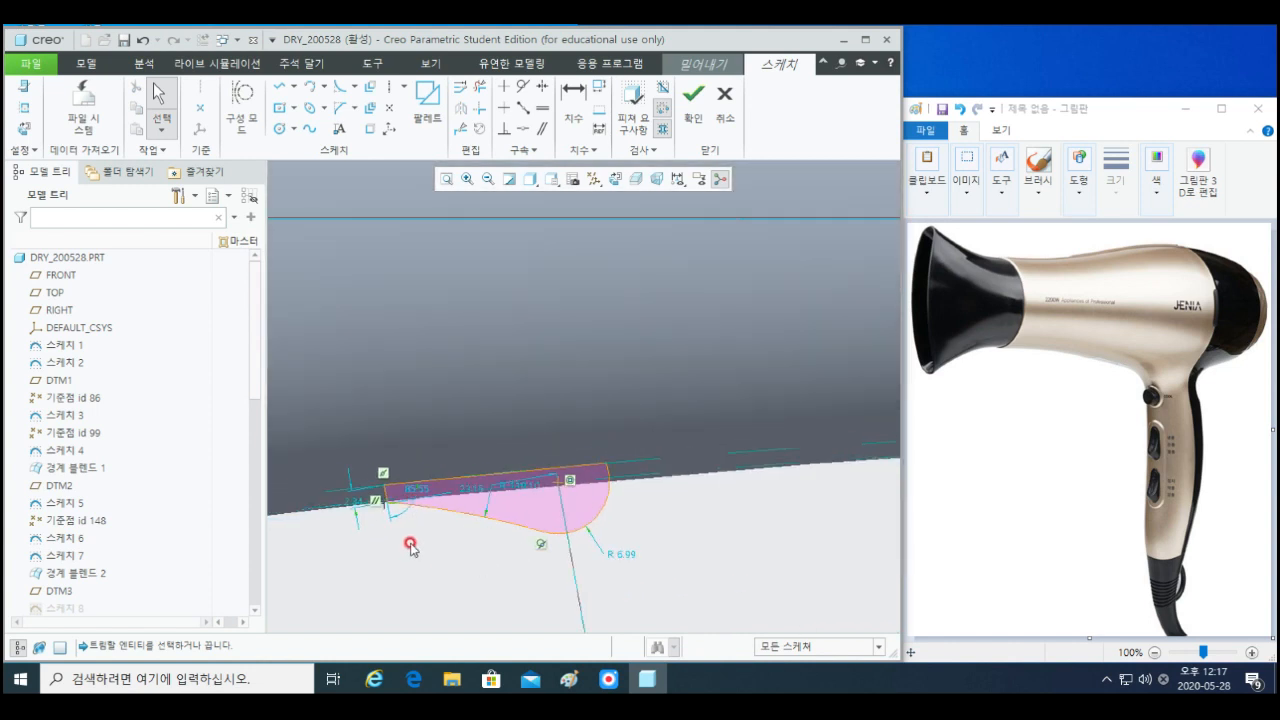
pyautogui.keyDown('shift'); pyautogui.moveTo(411, 545); pyautogui.dragTo(554, 534, button='middle'); pyautogui.keyUp('shift')
pyautogui.scroll(3, 554, 534)
pyautogui.keyDown('shift'); pyautogui.moveTo(431, 562); pyautogui.dragTo(520, 503, button='middle'); pyautogui.keyUp('shift')
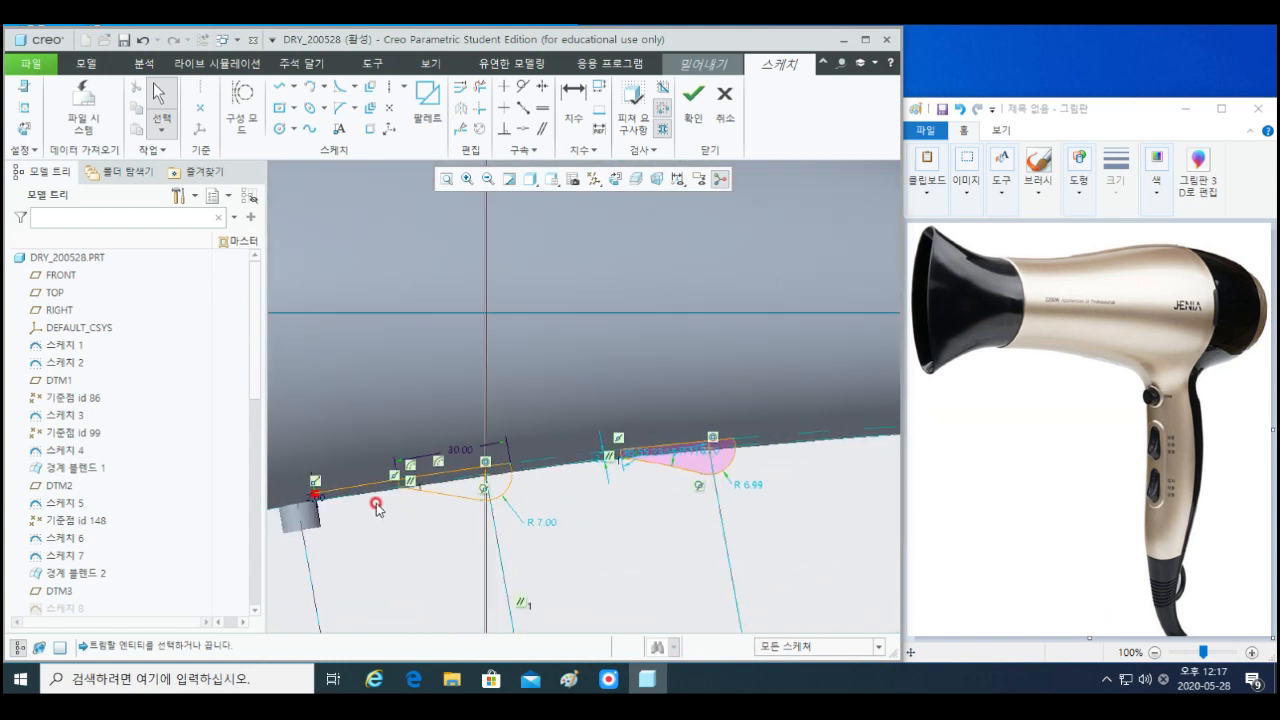
pyautogui.scroll(-3, 376, 508)
pyautogui.click(376, 480)
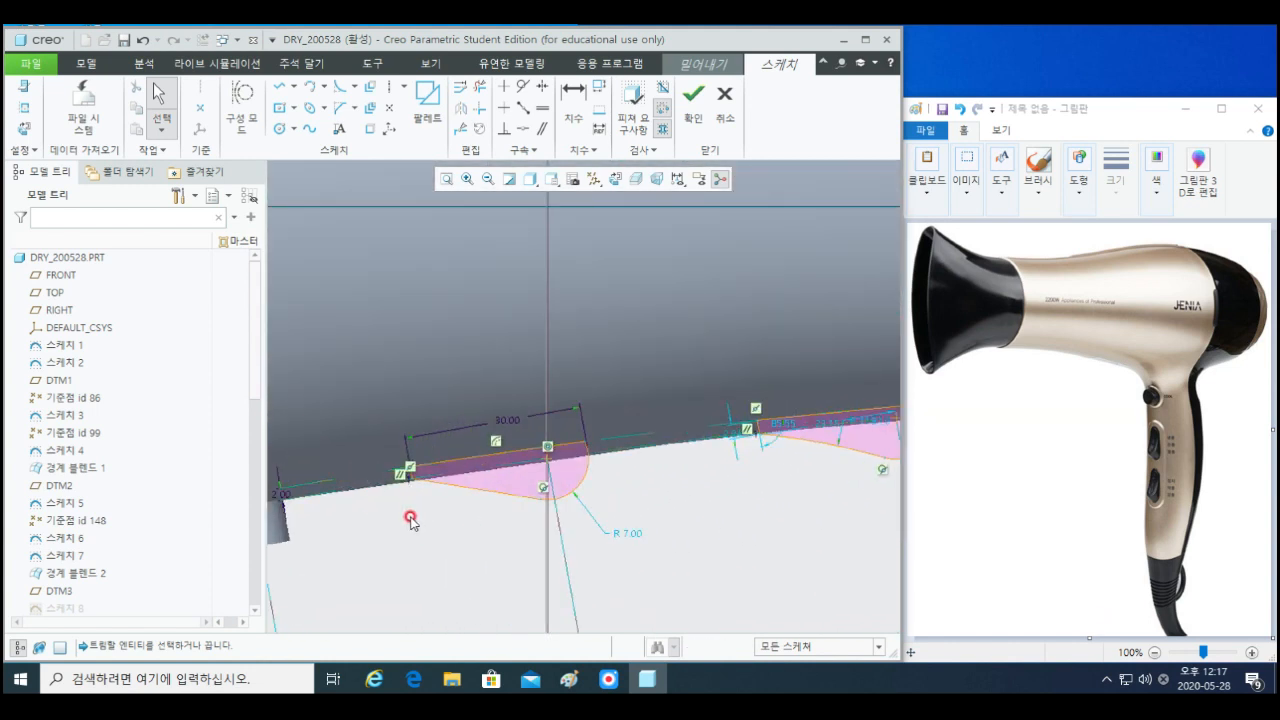
# - Finish the switch profile sketch and complete the redefined extrusion on the handle
pyautogui.scroll(5, 467, 520)
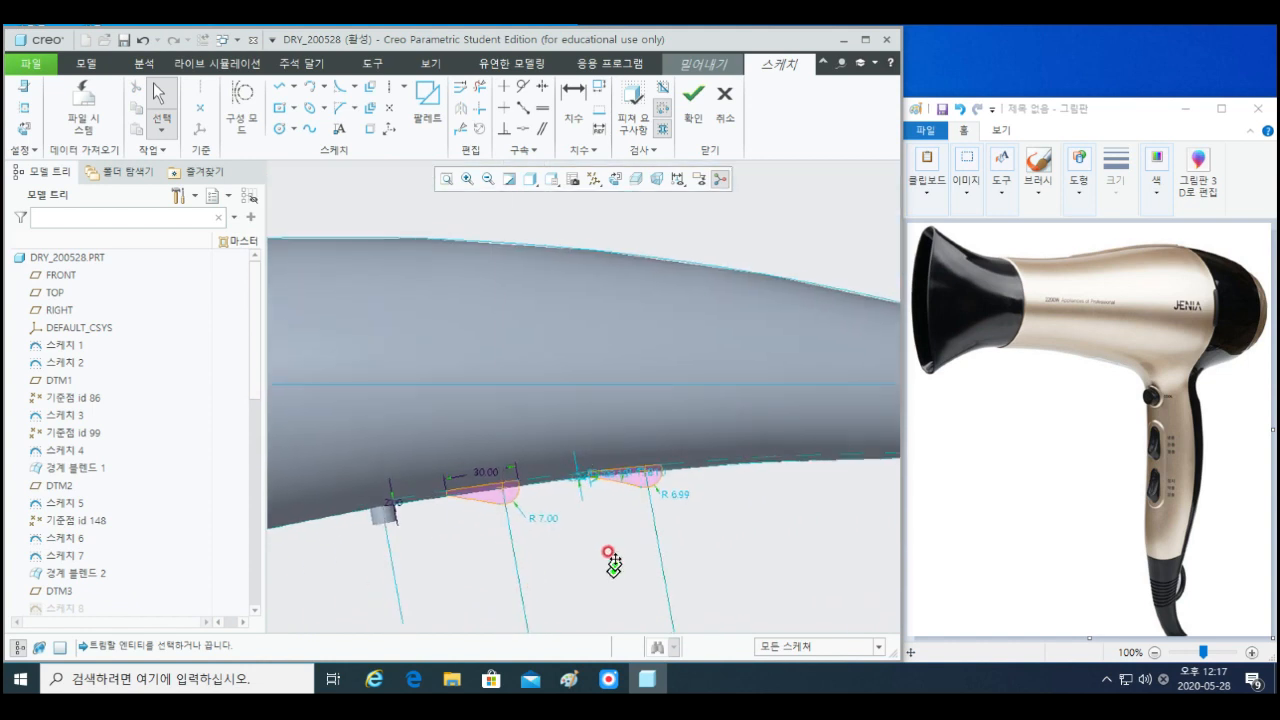
pyautogui.click(693, 86)
pyautogui.moveTo(608, 502)
pyautogui.mouseDown(button='middle')
pyautogui.moveTo(621, 405)
pyautogui.moveTo(580, 600)
pyautogui.moveTo(586, 370)
pyautogui.moveTo(550, 415)
pyautogui.moveTo(551, 385)
pyautogui.moveTo(497, 426)
pyautogui.moveTo(497, 389)
pyautogui.moveTo(517, 451)
pyautogui.moveTo(540, 400)
pyautogui.mouseUp(button='middle')
pyautogui.middleClick(732, 376)
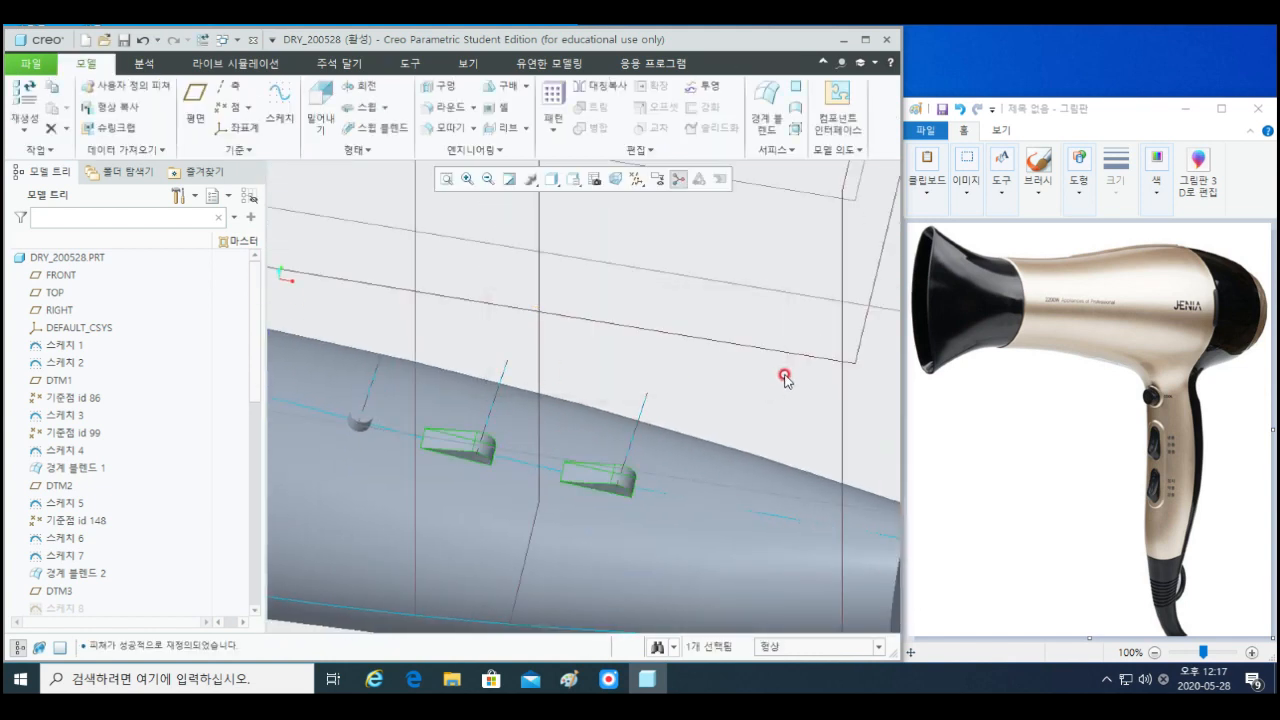
pyautogui.moveTo(672, 483); pyautogui.dragTo(585, 372, button='middle')
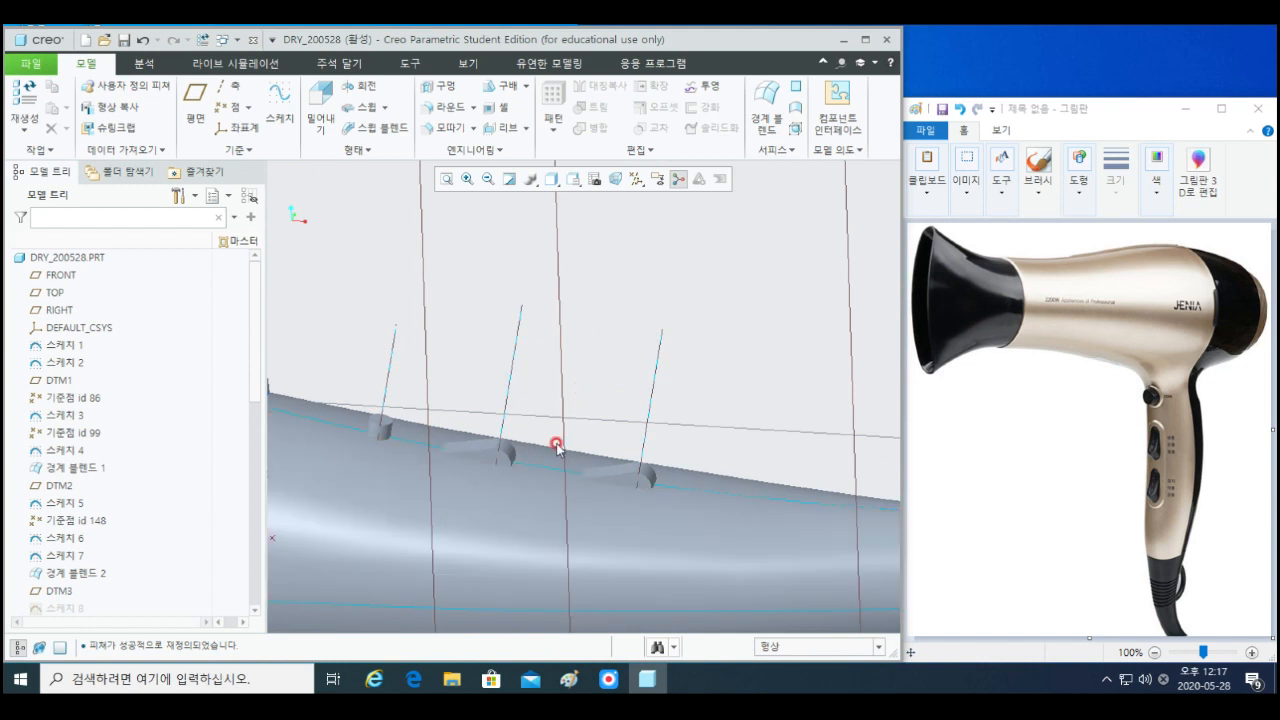
# - Try a round with a radius of 2 on the outer edge of the nozzle's mouth
pyautogui.scroll(5, 547, 450)
pyautogui.moveTo(567, 403); pyautogui.dragTo(446, 514, button='middle')
pyautogui.keyDown('shift'); pyautogui.moveTo(456, 401); pyautogui.dragTo(571, 449, button='middle'); pyautogui.keyUp('shift')
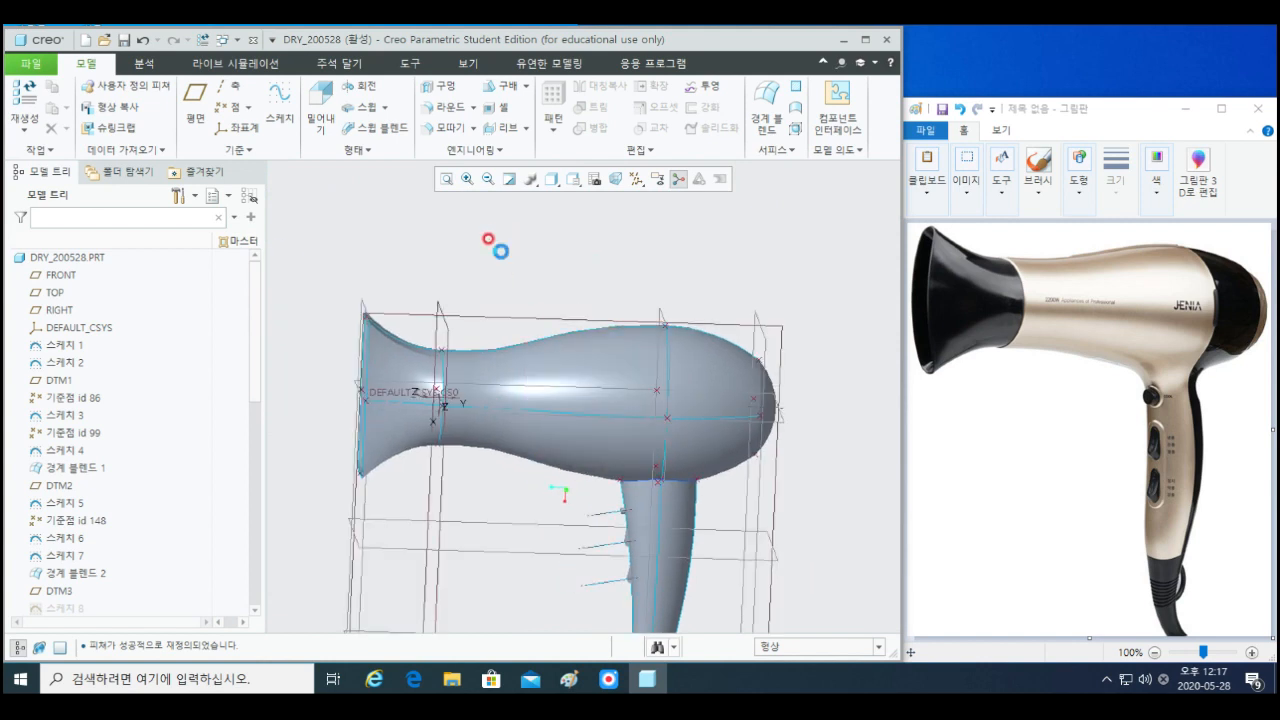
pyautogui.moveTo(498, 321); pyautogui.dragTo(530, 326, button='middle')
pyautogui.scroll(-3, 446, 344)
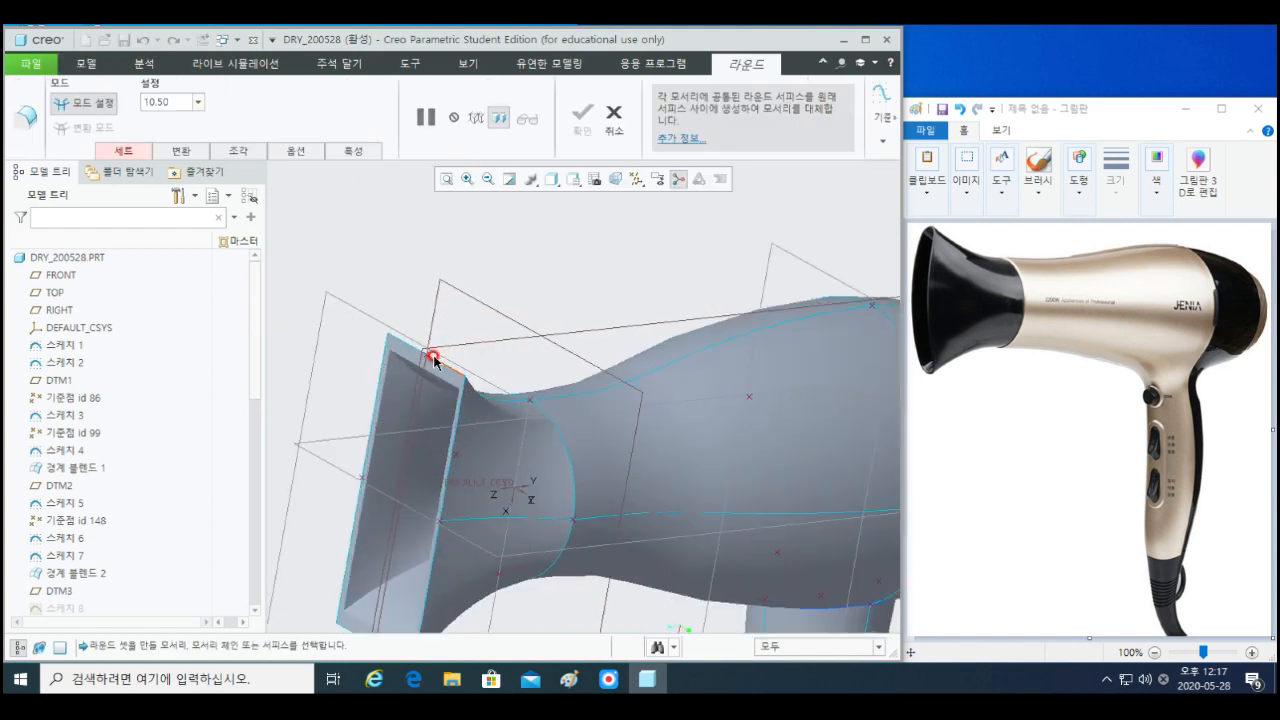
pyautogui.click(434, 358)
pyautogui.scroll(-3, 443, 380)
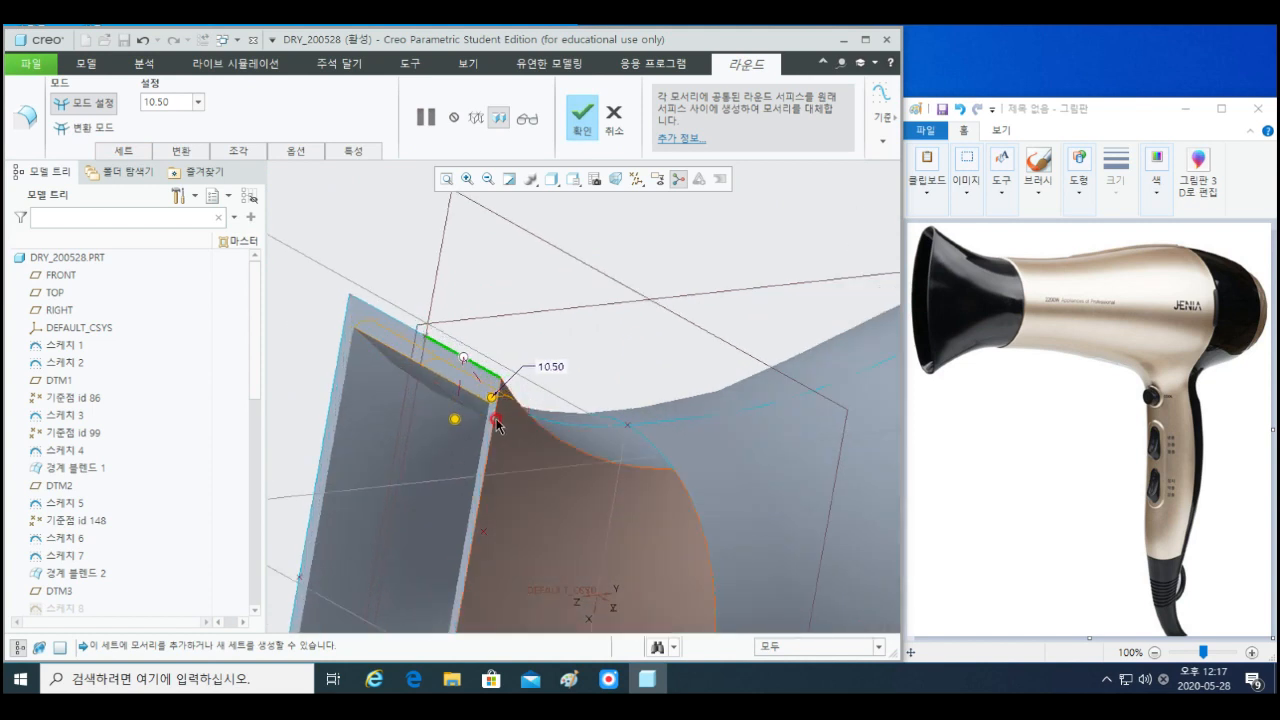
pyautogui.moveTo(497, 425); pyautogui.dragTo(605, 443, button='middle')
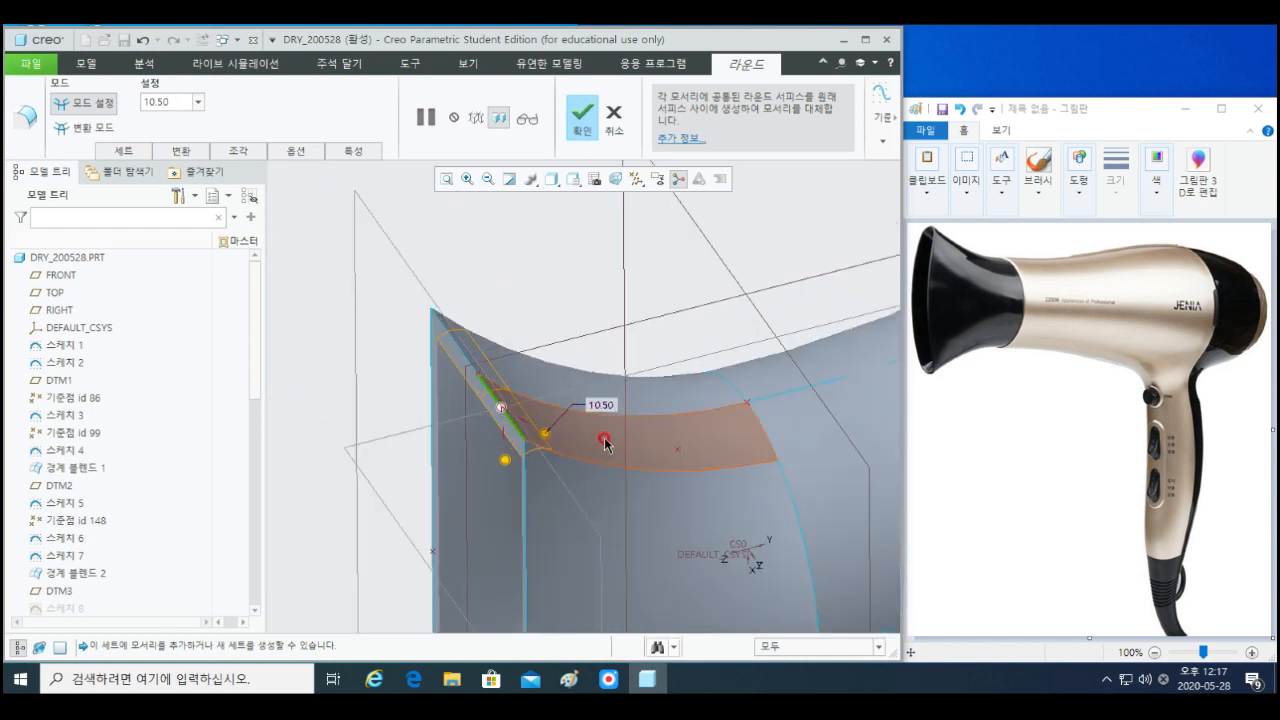
pyautogui.moveTo(605, 443); pyautogui.dragTo(603, 410)
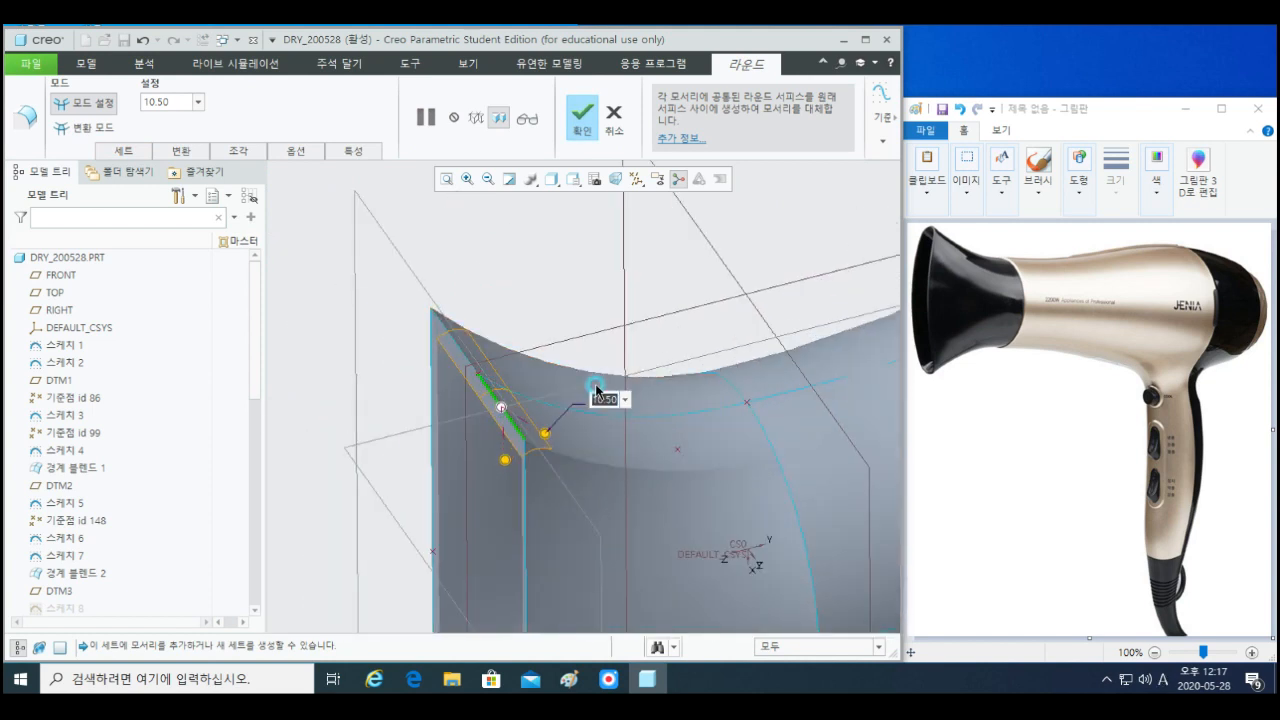
pyautogui.write('2')
pyautogui.press('Return')
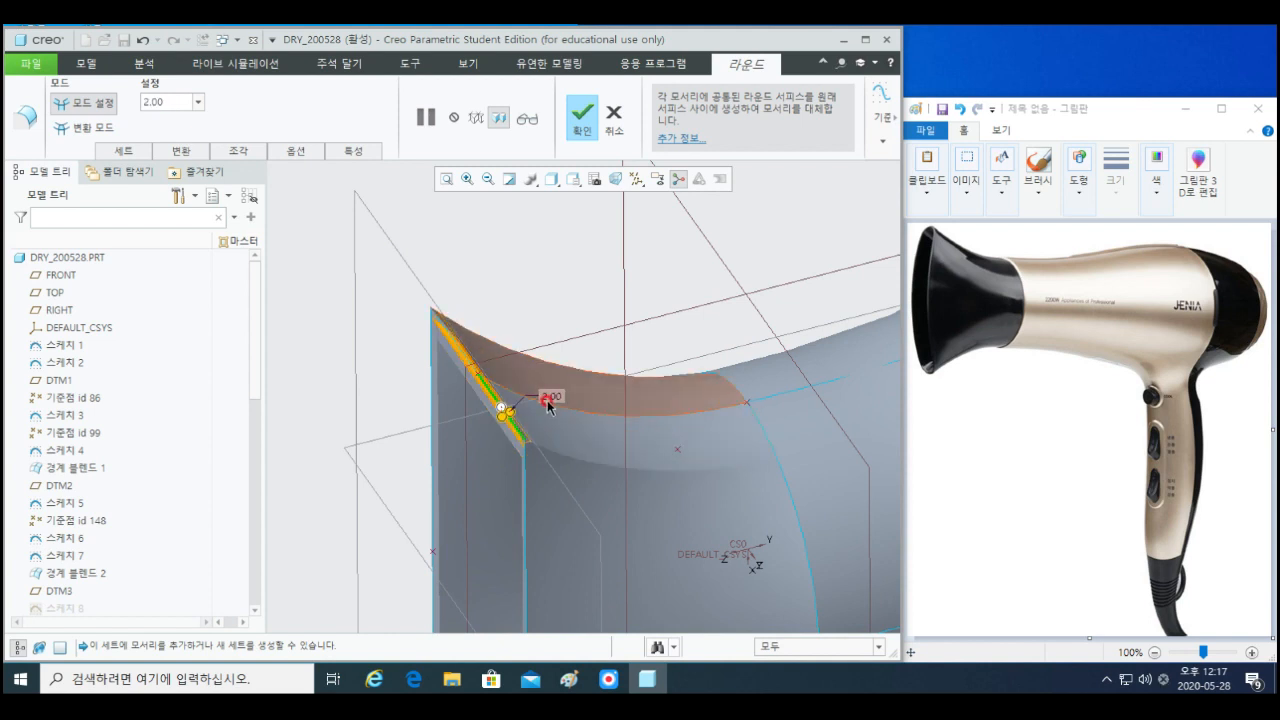
# - Try radii of 5 and 3 for the nozzle mouth round and include the adjoining rim edge
pyautogui.write('5')
pyautogui.press('Return')
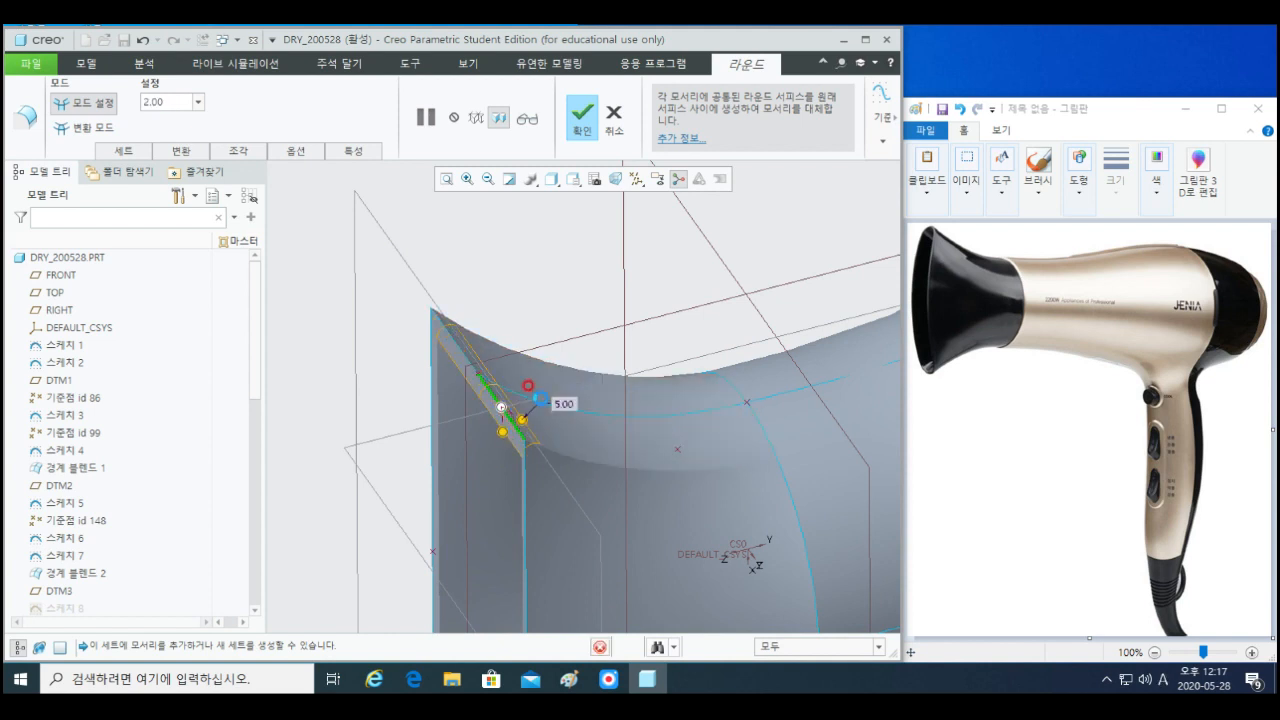
pyautogui.moveTo(561, 410)
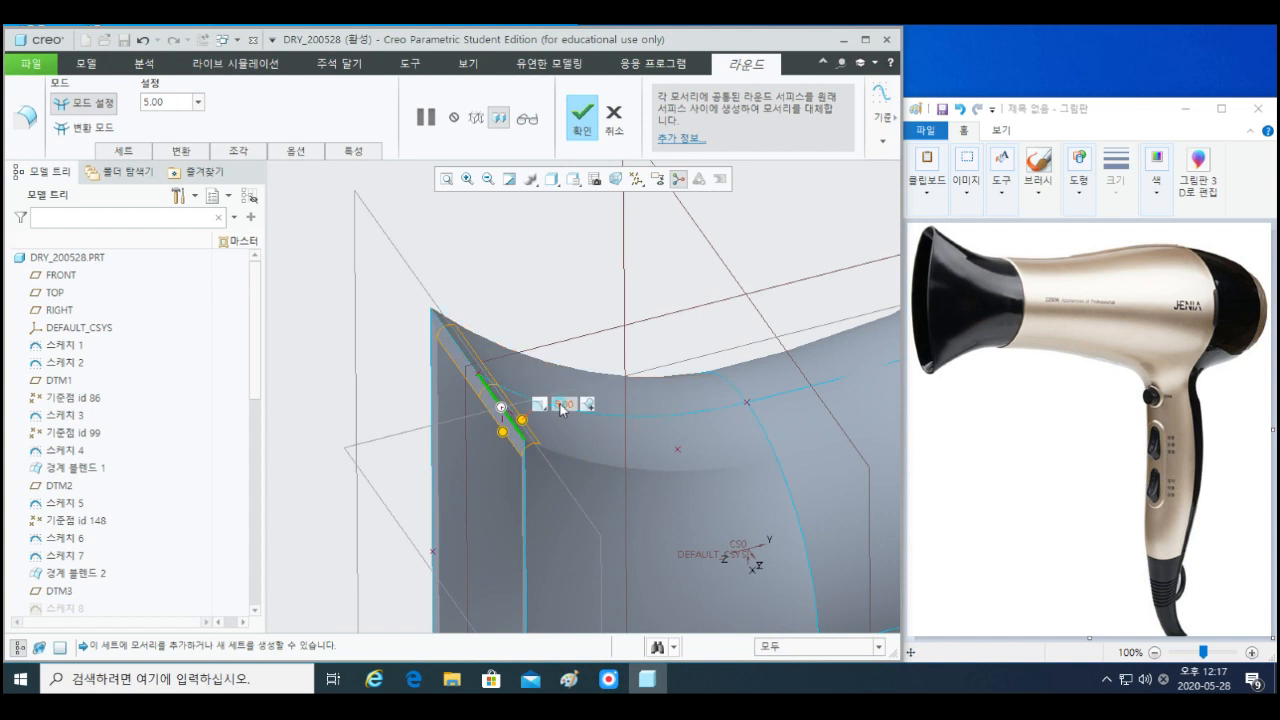
pyautogui.write('3')
pyautogui.press('Return')
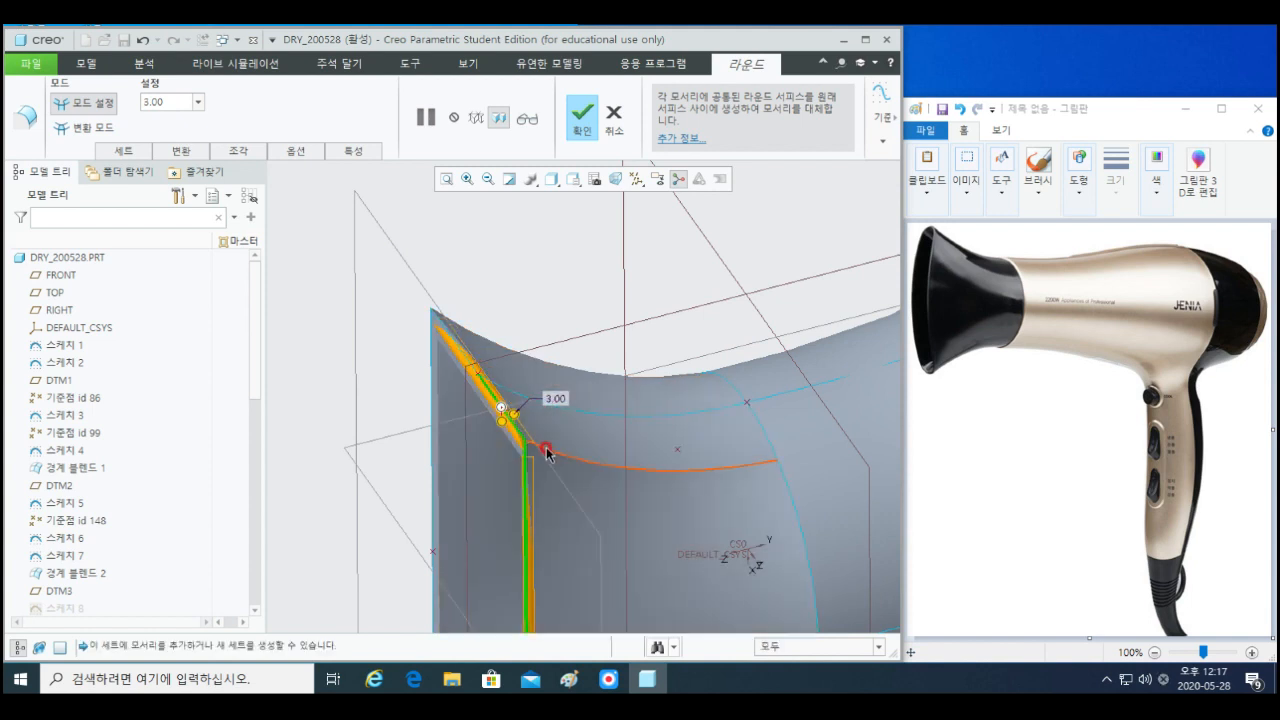
# - Set the radius of the nozzle mouth round to 2 and inspect its corner
pyautogui.scroll(5, 525, 452)
pyautogui.moveTo(525, 452); pyautogui.dragTo(529, 446, button='middle')
pyautogui.scroll(-5, 529, 446)
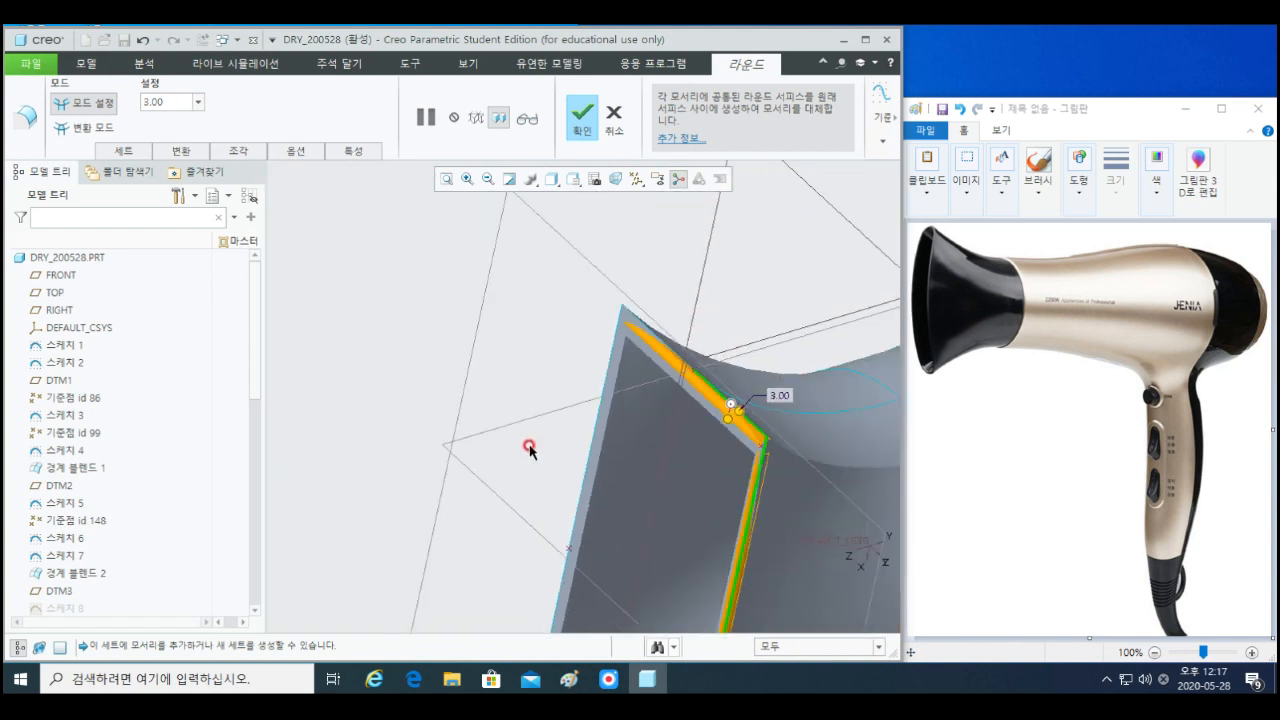
pyautogui.keyDown('shift'); pyautogui.moveTo(655, 467); pyautogui.dragTo(681, 484, button='middle'); pyautogui.keyUp('shift')
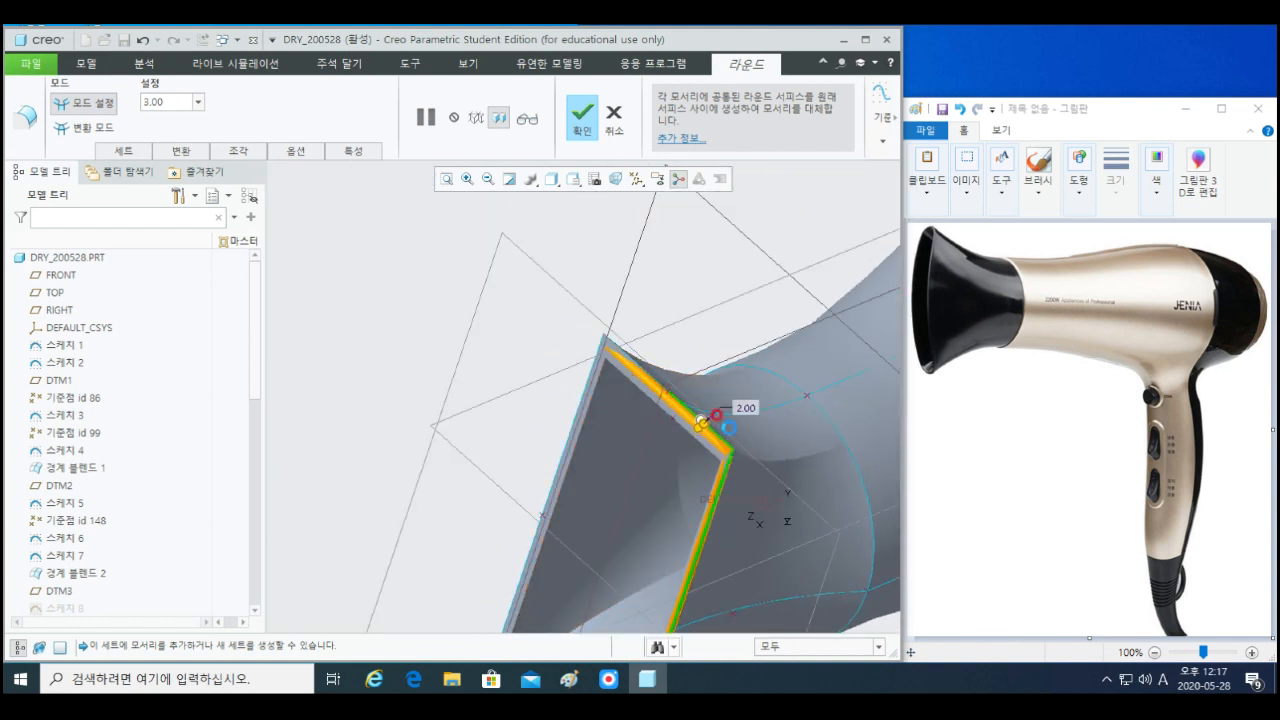
pyautogui.press('Return')
pyautogui.scroll(5, 740, 445)
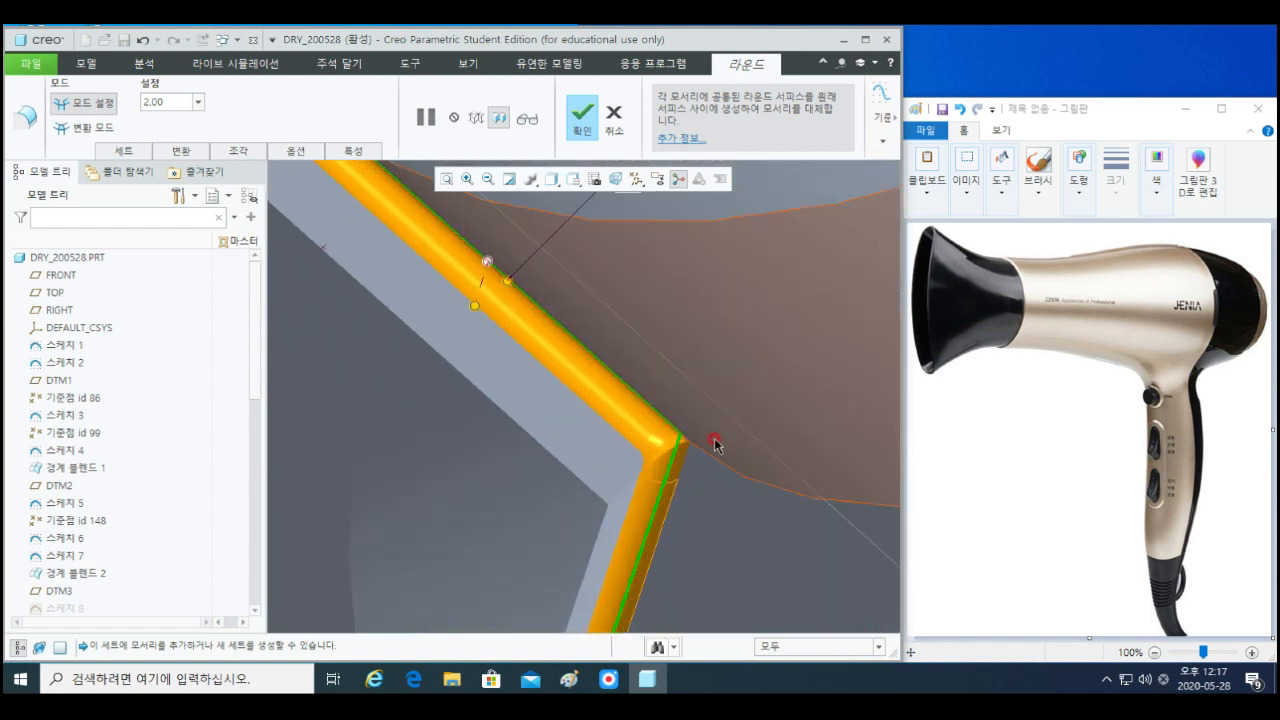
pyautogui.moveTo(715, 440); pyautogui.dragTo(545, 501, button='middle')
pyautogui.scroll(-5, 652, 442)
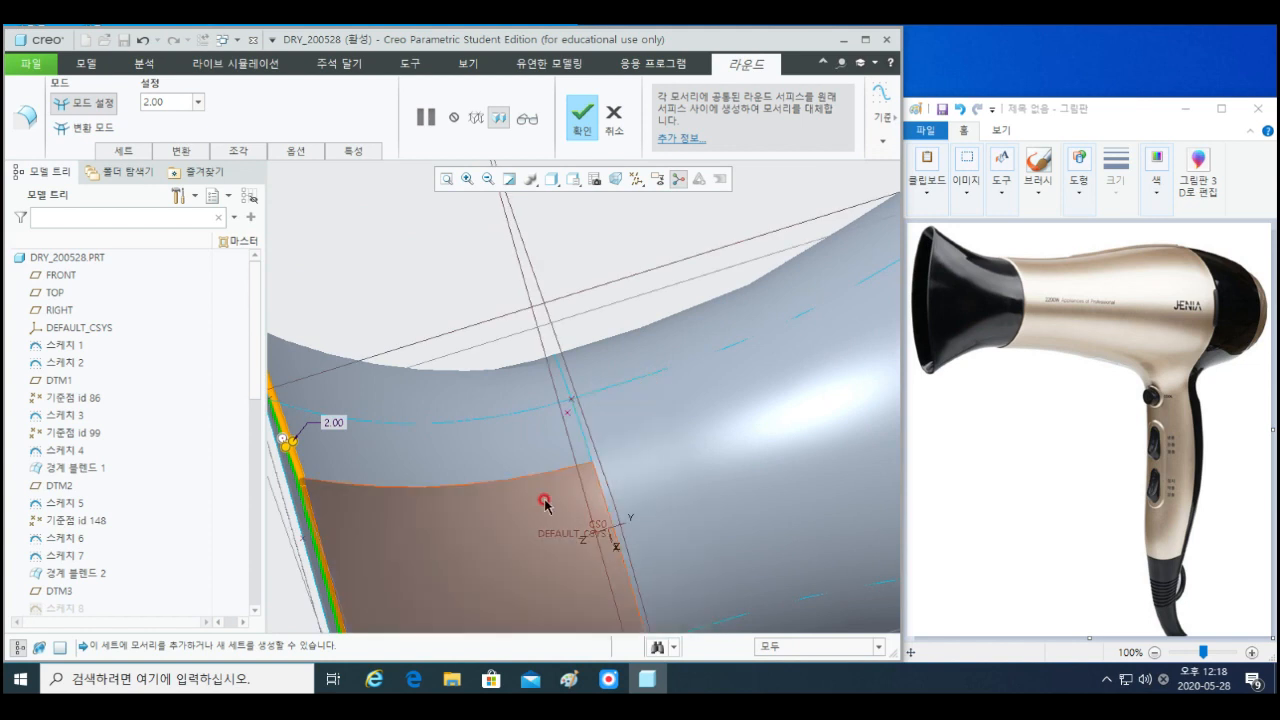
# - Add the remaining outer rim edges of the nozzle's mouth to the round and discard the whole round
pyautogui.scroll(-4, 527, 499)
pyautogui.keyDown('shift'); pyautogui.moveTo(441, 602); pyautogui.dragTo(602, 306, button='middle'); pyautogui.keyUp('shift')
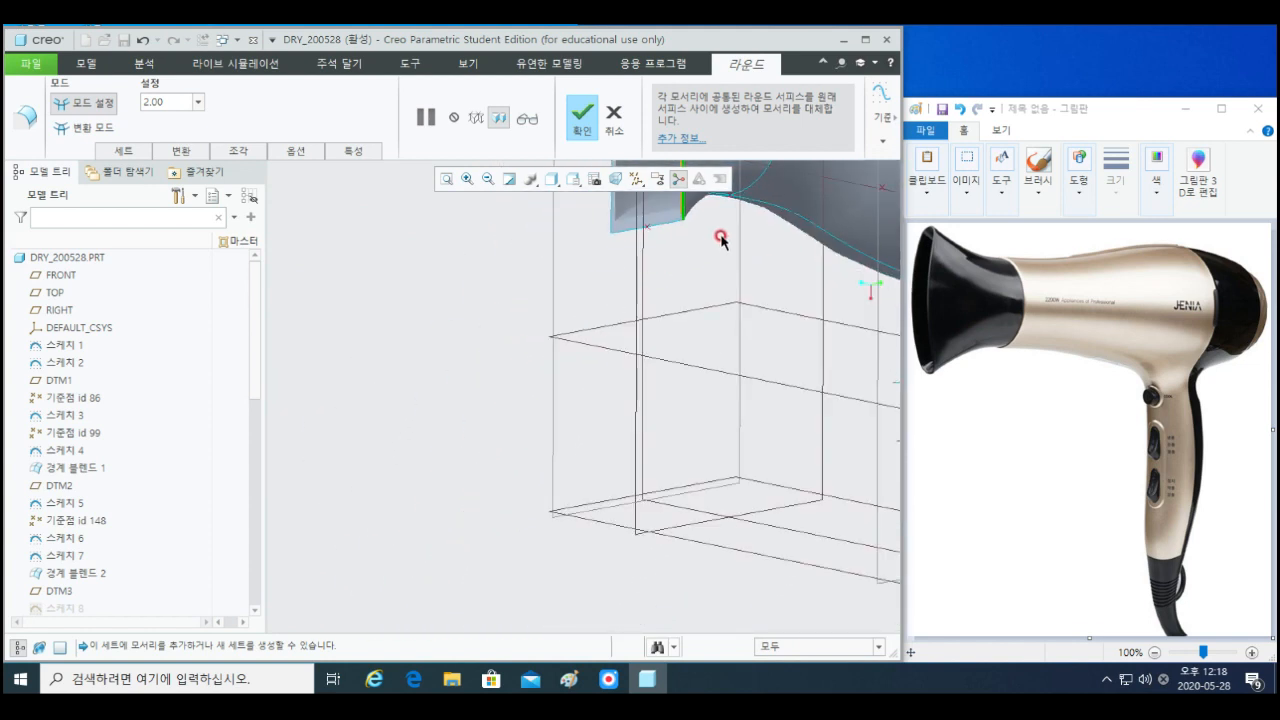
pyautogui.keyDown('shift'); pyautogui.moveTo(721, 237); pyautogui.dragTo(654, 429, button='middle'); pyautogui.keyUp('shift')
pyautogui.scroll(2, 613, 413)
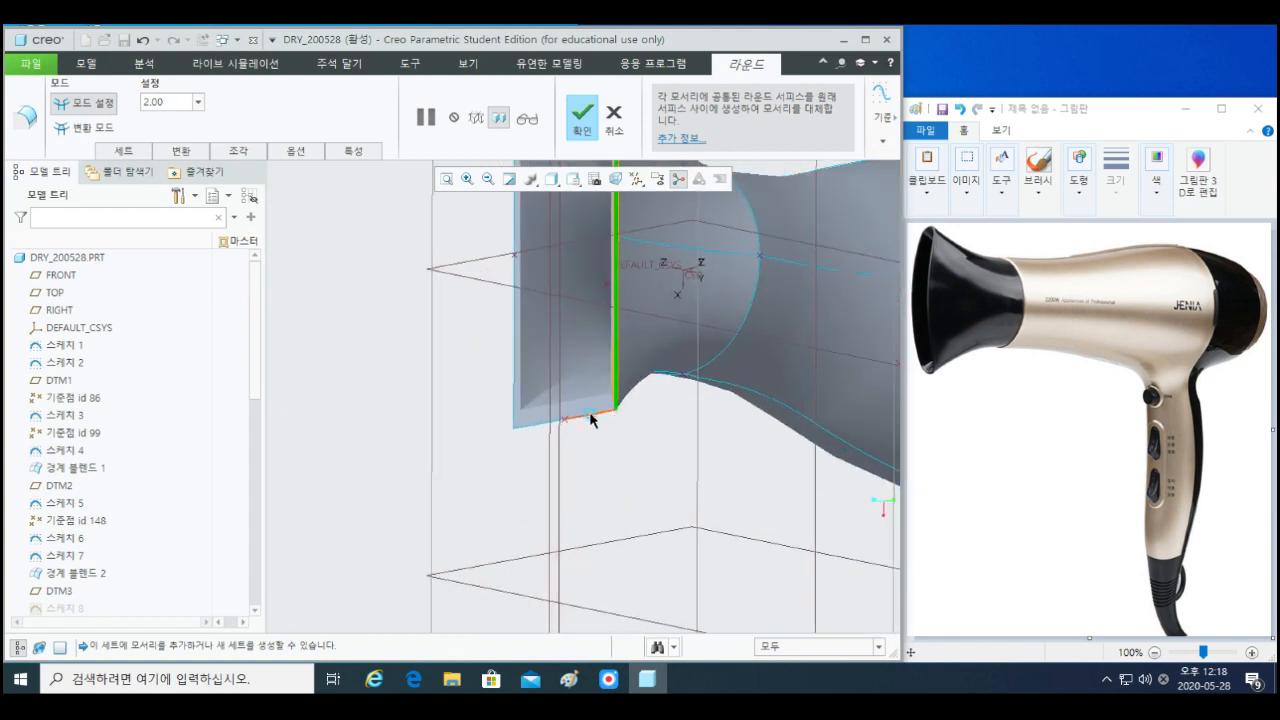
pyautogui.moveTo(597, 432)
pyautogui.mouseDown(button='middle')
pyautogui.moveTo(597, 465)
pyautogui.moveTo(680, 451)
pyautogui.moveTo(297, 497)
pyautogui.moveTo(533, 503)
pyautogui.mouseUp(button='middle')
pyautogui.click(560, 490)
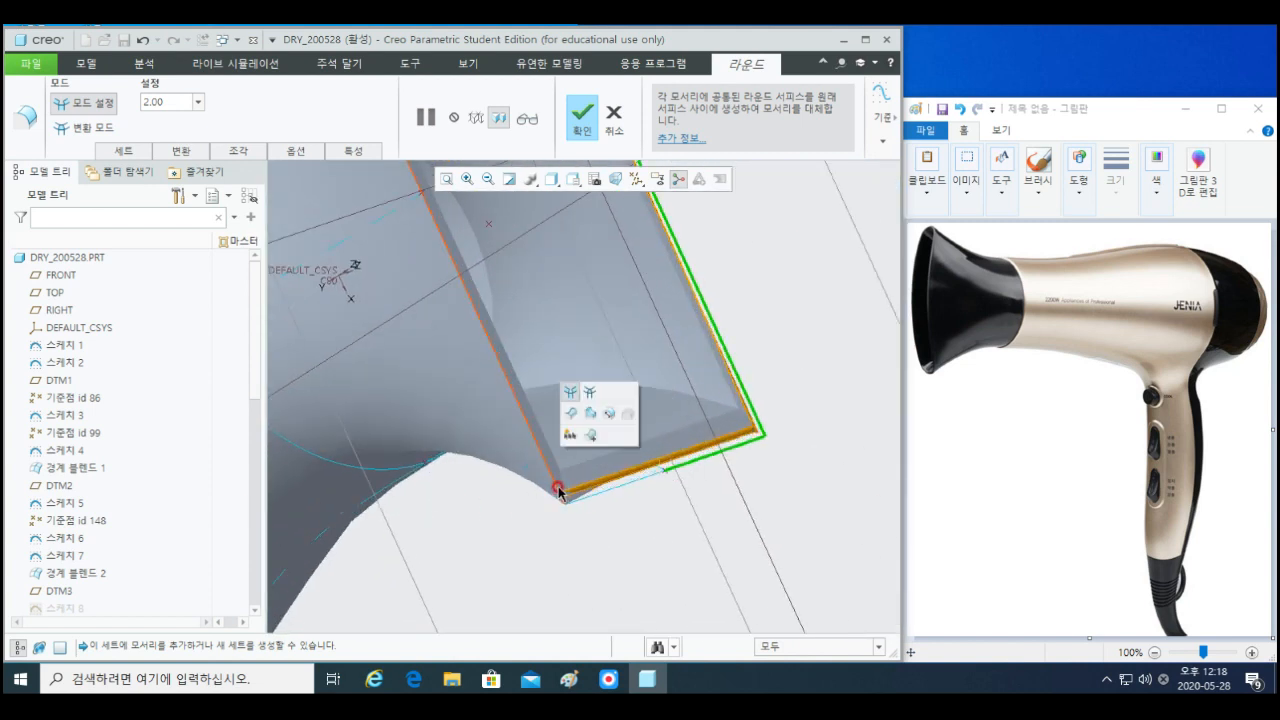
pyautogui.keyDown('ctrl'); pyautogui.click(557, 490); pyautogui.keyUp('ctrl')
pyautogui.scroll(-5, 576, 500)
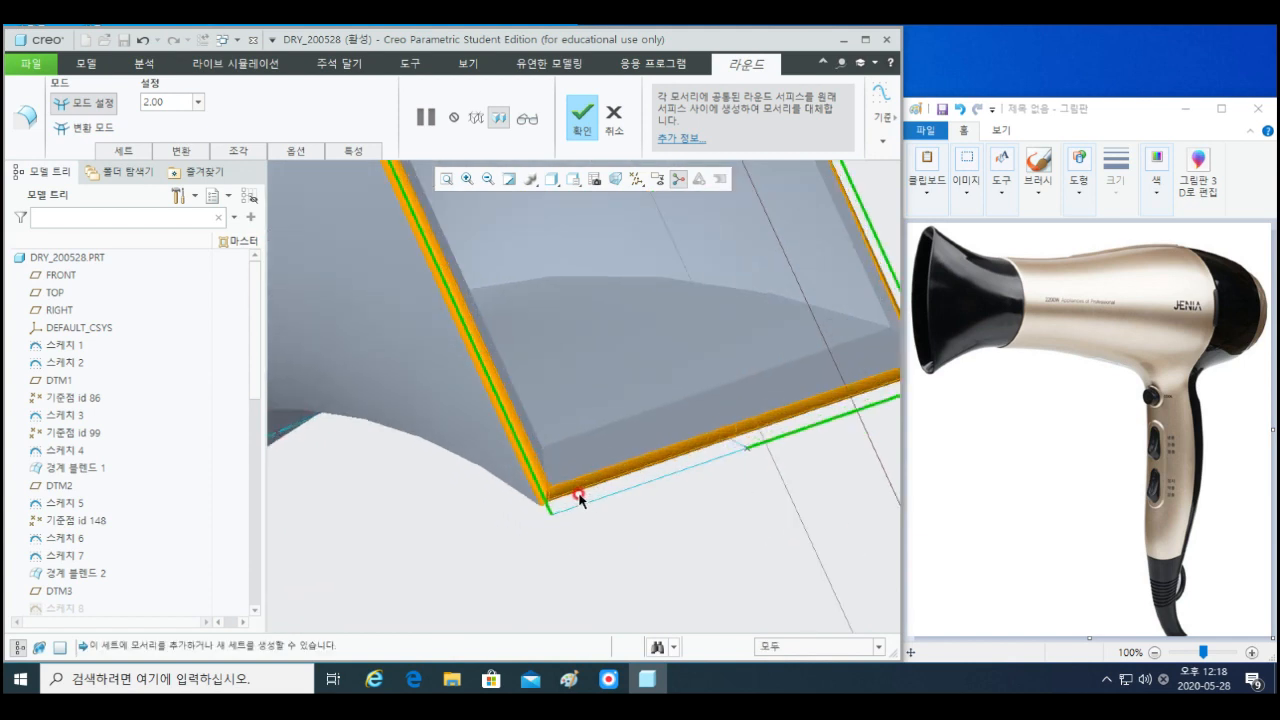
pyautogui.scroll(5, 554, 524)
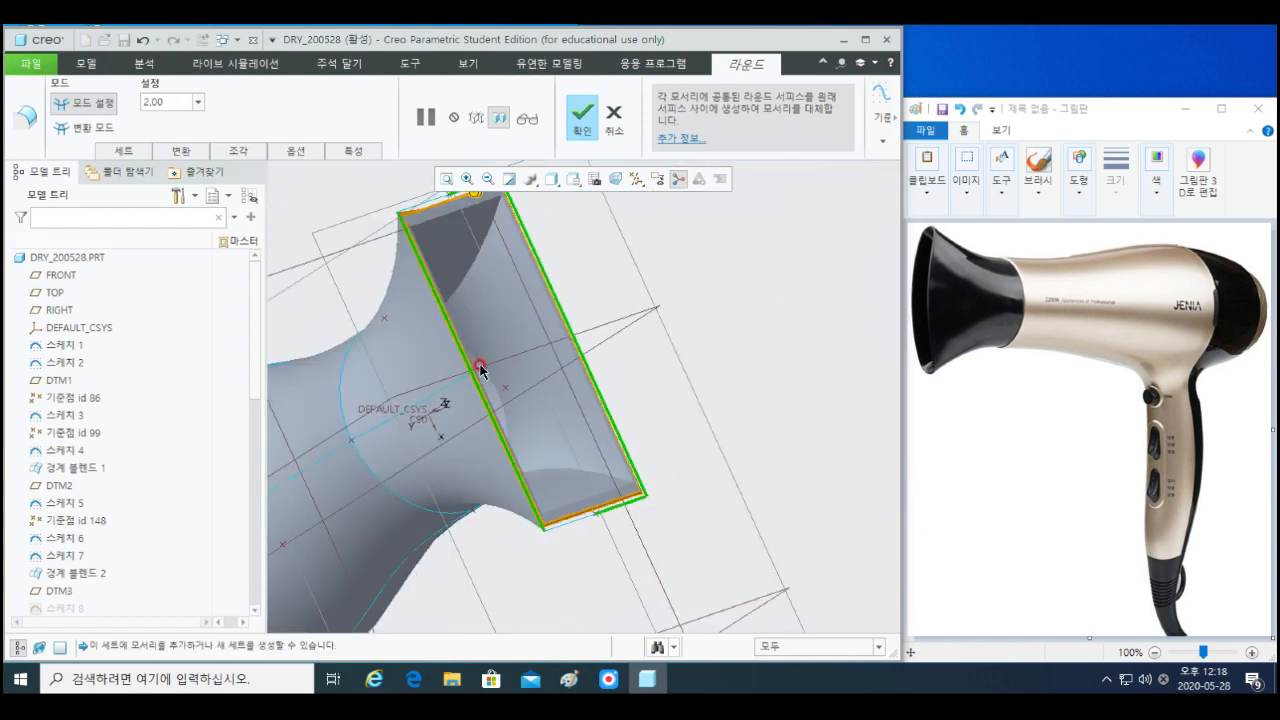
pyautogui.keyDown('shift'); pyautogui.moveTo(480, 367); pyautogui.dragTo(570, 457, button='middle'); pyautogui.keyUp('shift')
pyautogui.scroll(3, 567, 465)
pyautogui.keyDown('shift'); pyautogui.moveTo(766, 546); pyautogui.dragTo(690, 478, button='middle'); pyautogui.keyUp('shift')
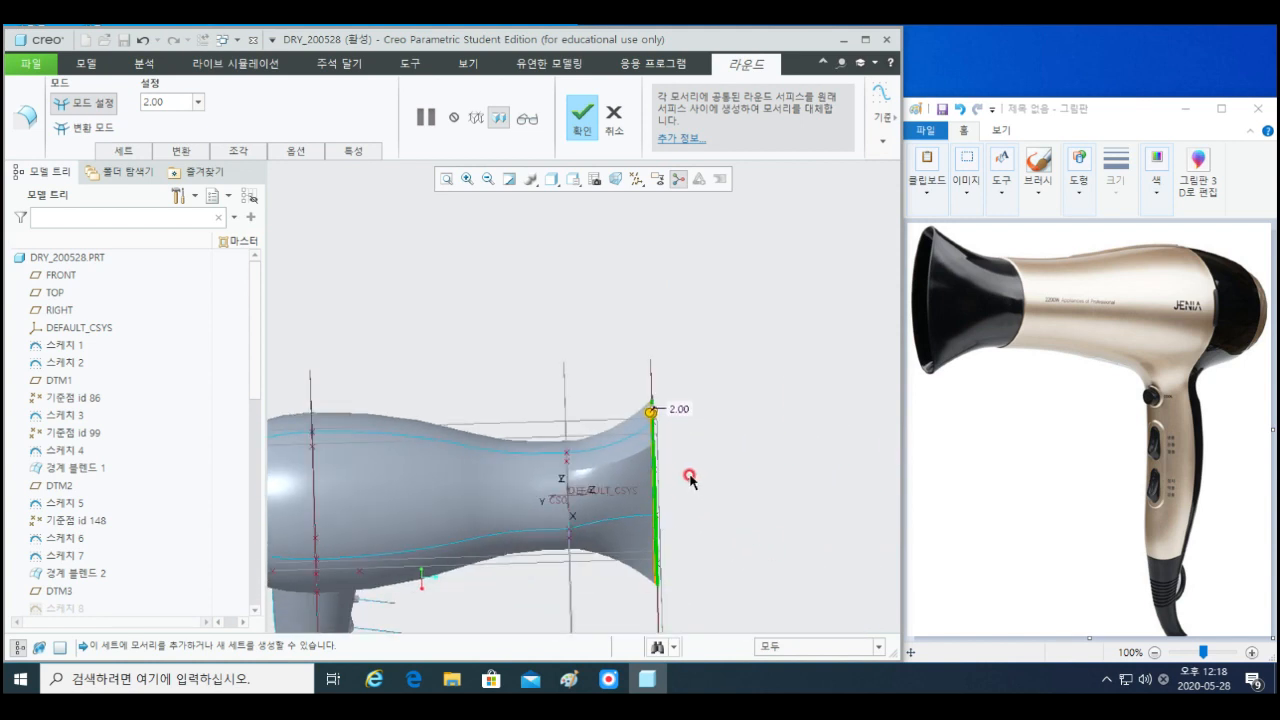
pyautogui.click(610, 116)
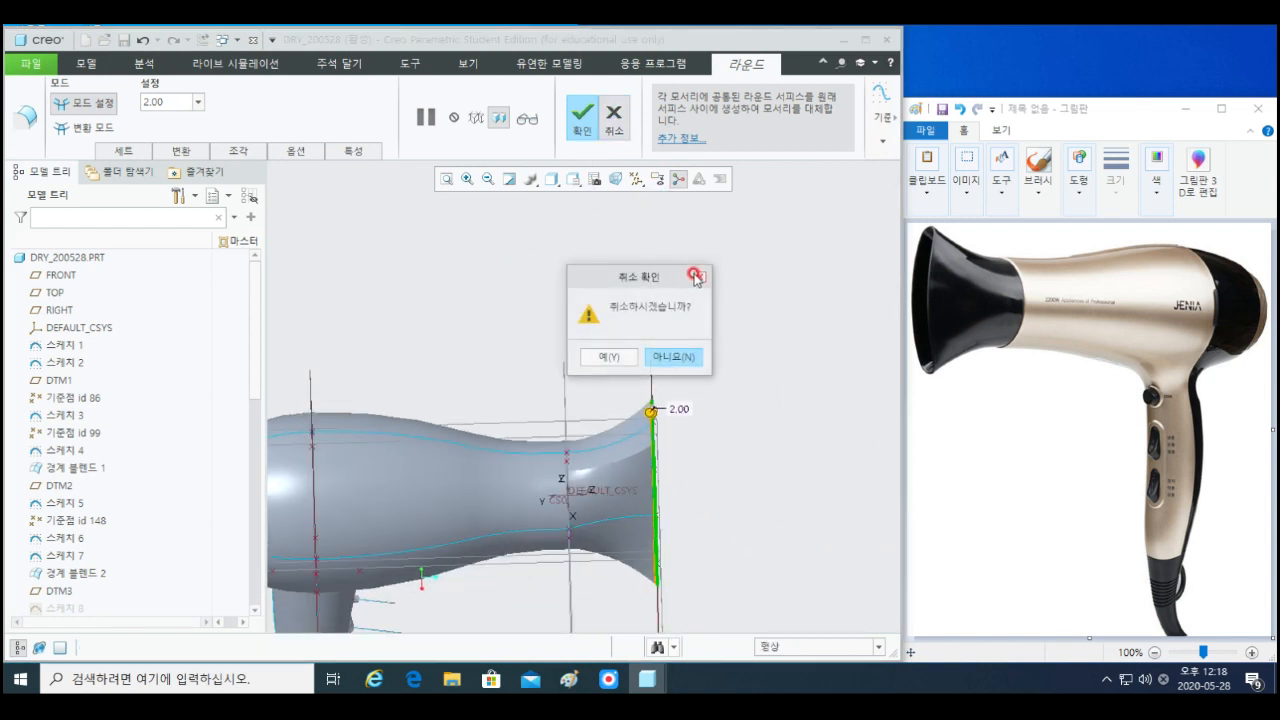
pyautogui.click(624, 358)
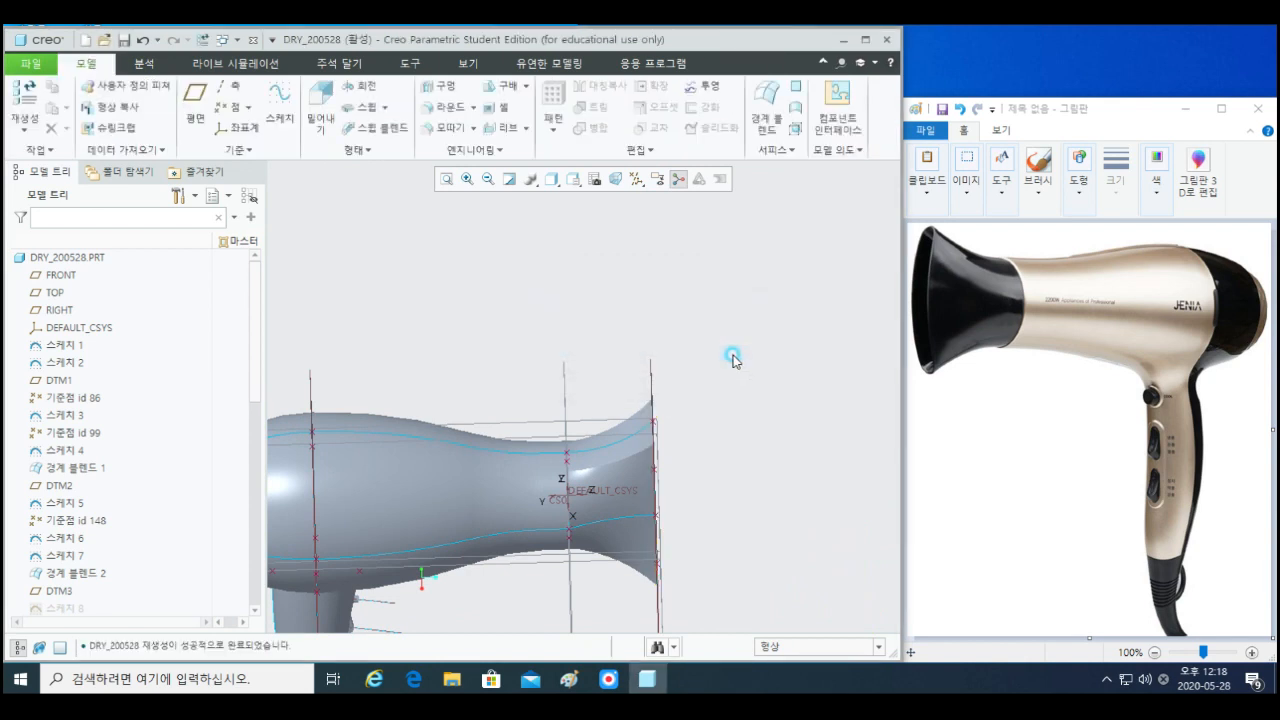
# - Set up a round with a radius of 6 on a lengthwise corner edge of the flared nozzle
pyautogui.scroll(-3, 623, 463)
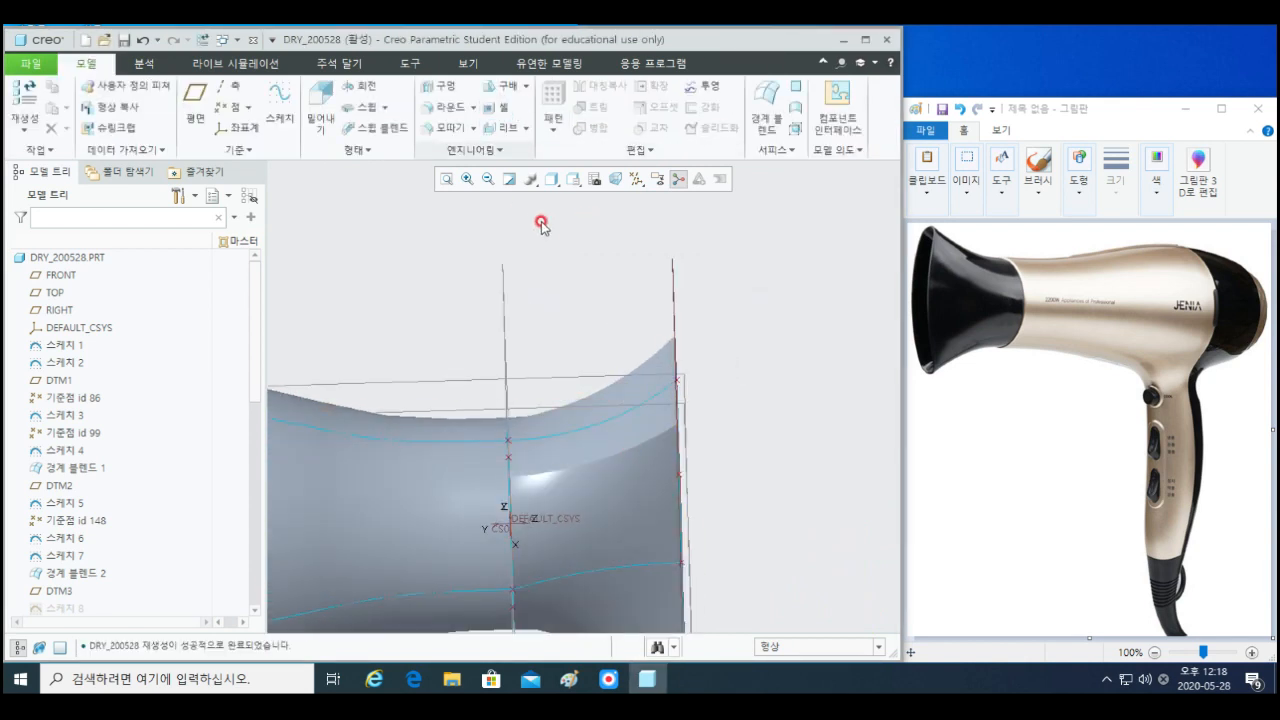
pyautogui.click(630, 449)
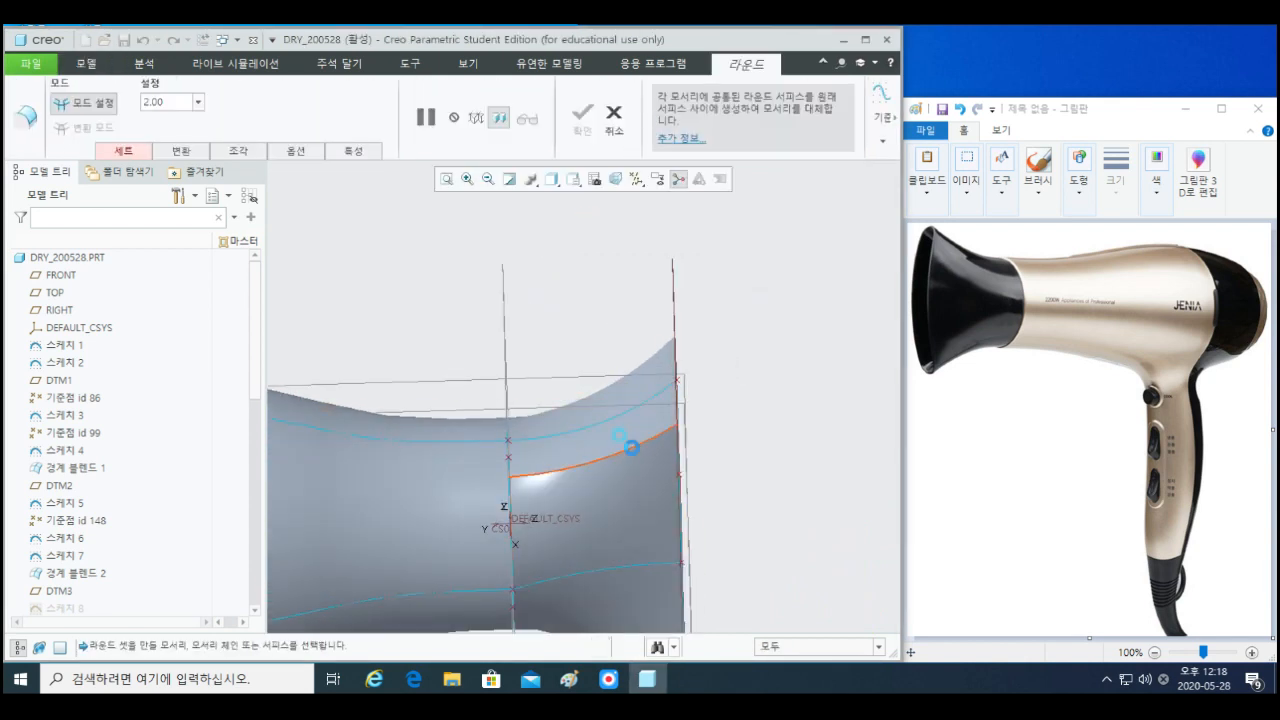
pyautogui.moveTo(658, 472); pyautogui.dragTo(628, 461, button='middle')
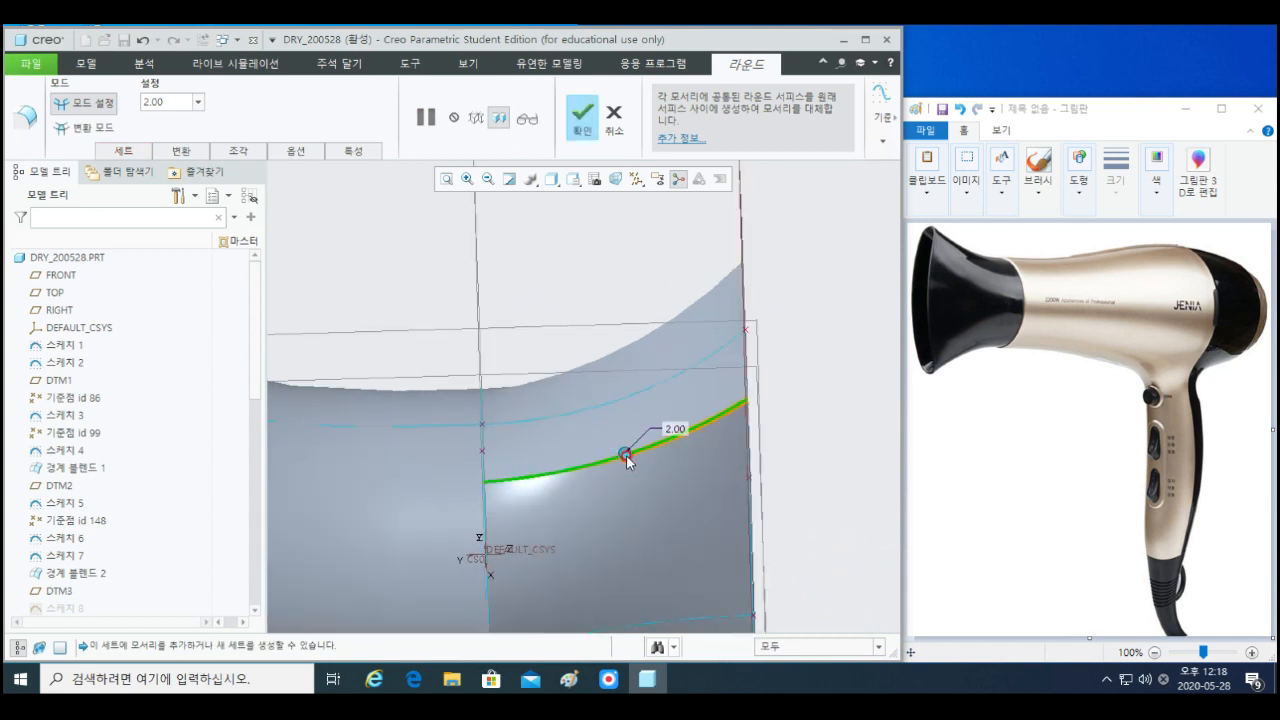
pyautogui.moveTo(628, 461); pyautogui.dragTo(631, 475)
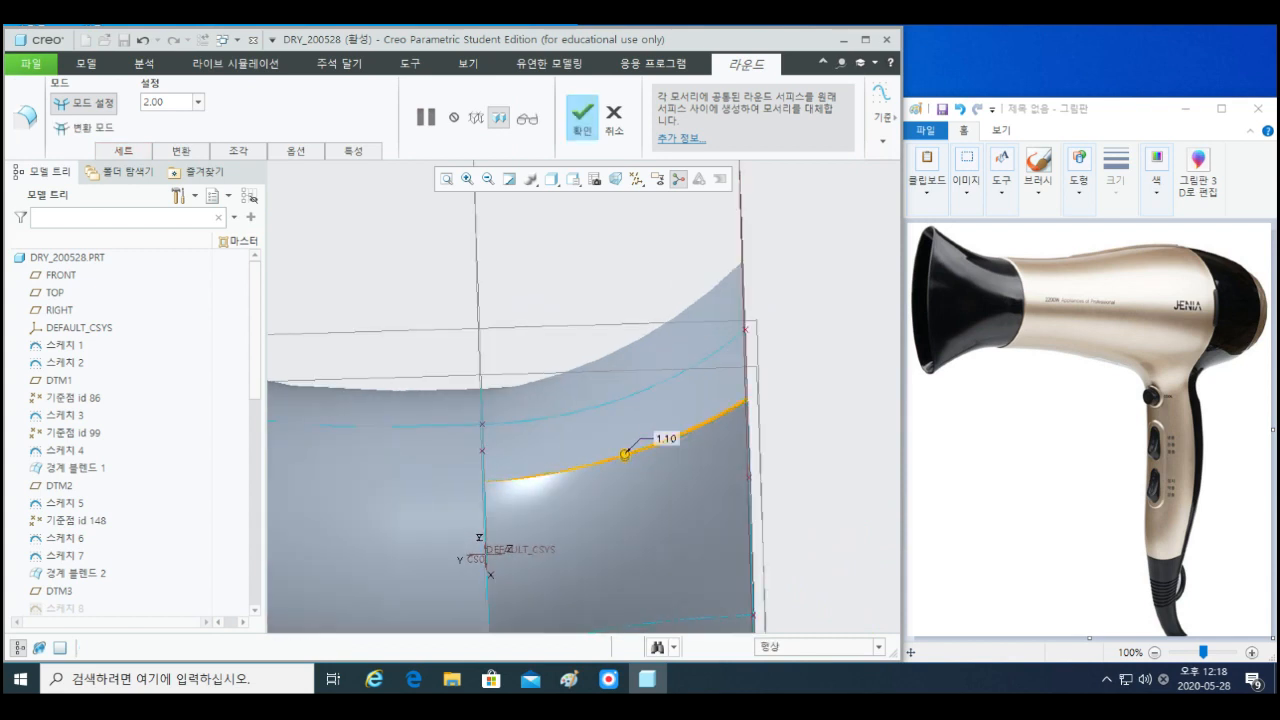
pyautogui.scroll(5, 620, 452)
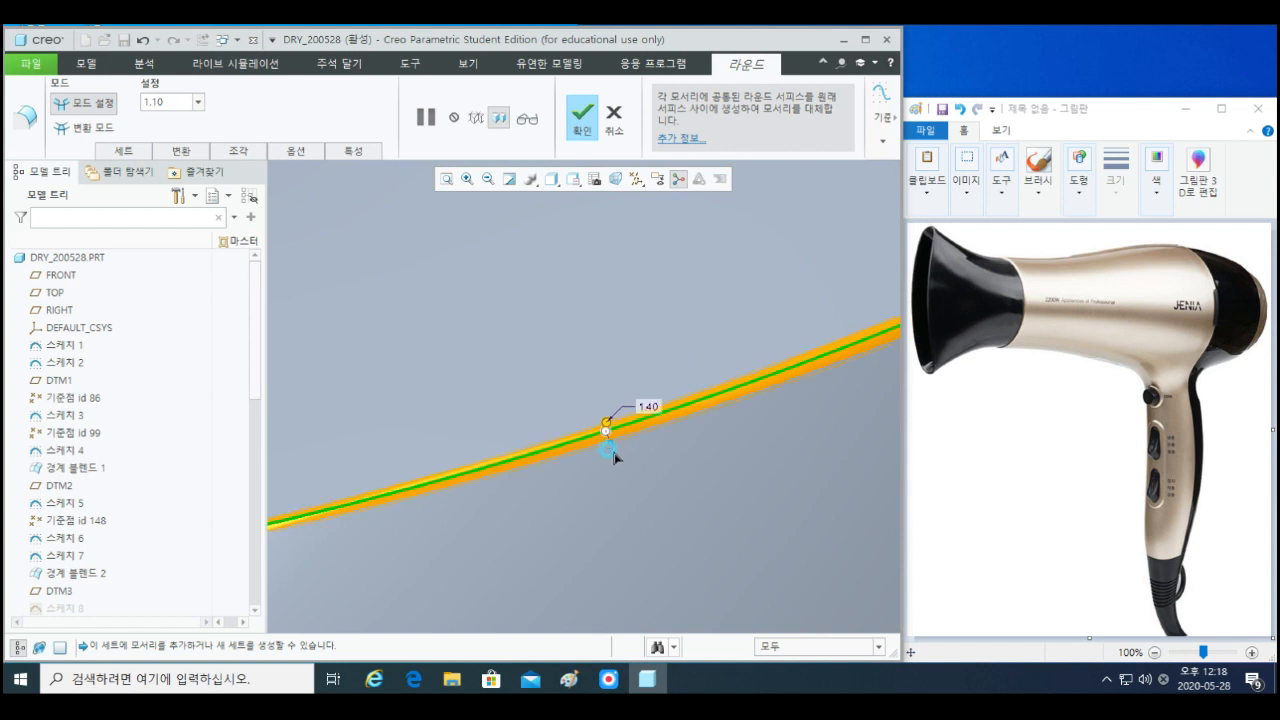
pyautogui.moveTo(614, 456); pyautogui.dragTo(621, 483)
pyautogui.scroll(-4, 622, 470)
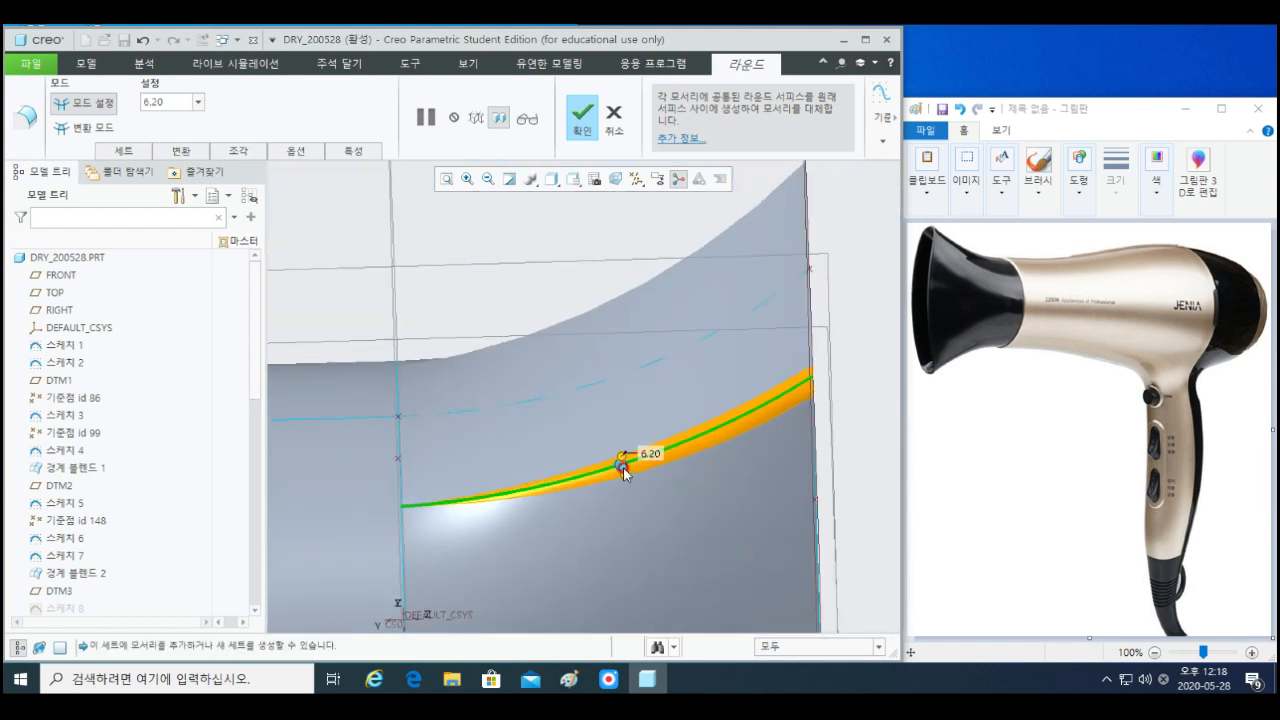
pyautogui.scroll(-2, 706, 470)
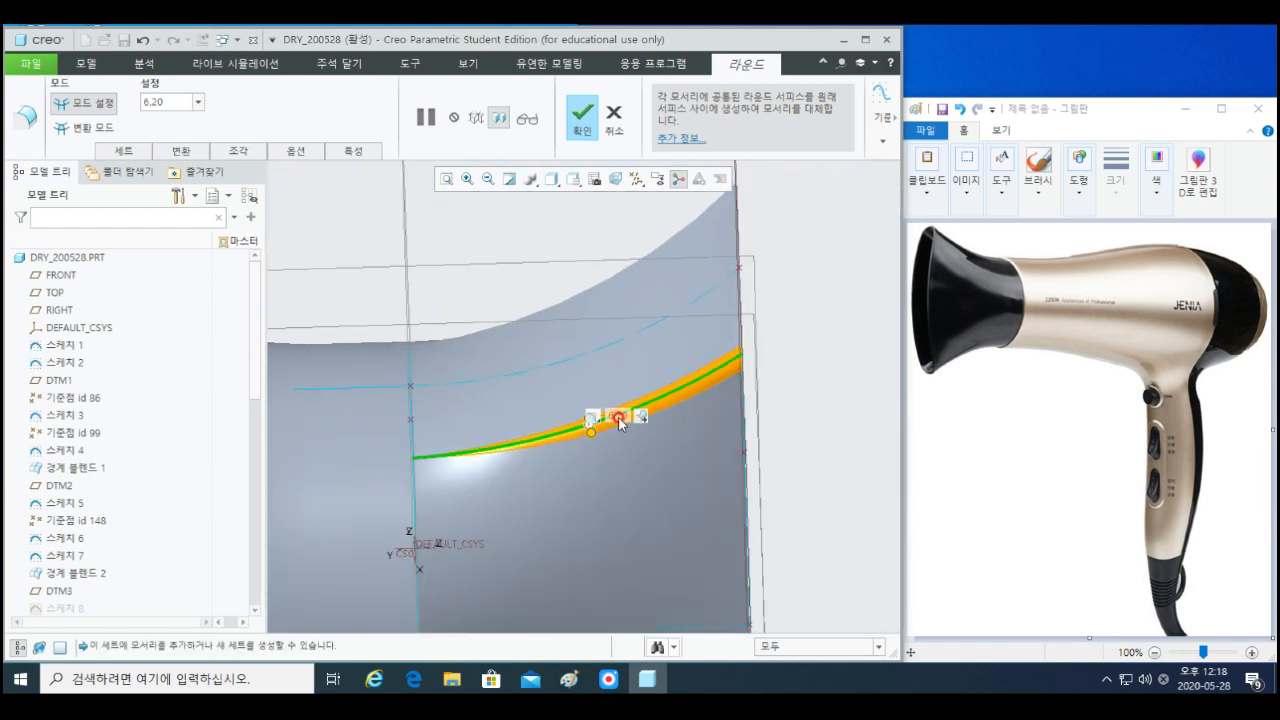
pyautogui.click(710, 447)
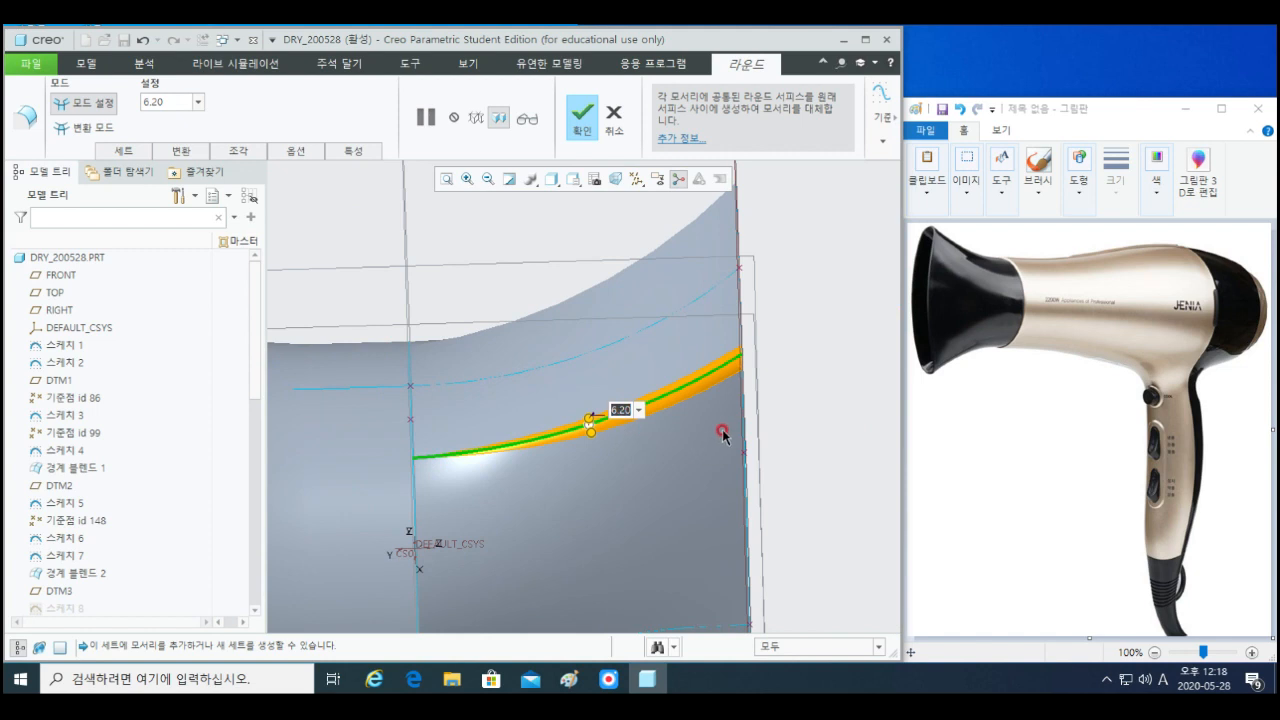
pyautogui.write('6')
pyautogui.press('Return')
# - Add the nozzle's other lengthwise corner edges to the round and complete it
pyautogui.moveTo(711, 391)
pyautogui.mouseDown(button='middle')
pyautogui.moveTo(694, 394)
pyautogui.moveTo(860, 409)
pyautogui.moveTo(826, 434)
pyautogui.moveTo(783, 432)
pyautogui.moveTo(800, 418)
pyautogui.moveTo(811, 439)
pyautogui.moveTo(729, 423)
pyautogui.moveTo(517, 491)
pyautogui.moveTo(534, 294)
pyautogui.moveTo(526, 377)
pyautogui.moveTo(470, 323)
pyautogui.moveTo(500, 320)
pyautogui.moveTo(571, 434)
pyautogui.moveTo(500, 402)
pyautogui.moveTo(503, 413)
pyautogui.moveTo(564, 386)
pyautogui.mouseUp(button='middle')
pyautogui.keyDown('ctrl'); pyautogui.click(719, 457); pyautogui.keyUp('ctrl')
pyautogui.scroll(4, 520, 421)
pyautogui.keyDown('ctrl'); pyautogui.click(561, 412); pyautogui.keyUp('ctrl')
pyautogui.scroll(-2, 503, 414)
pyautogui.middleClick(628, 294)
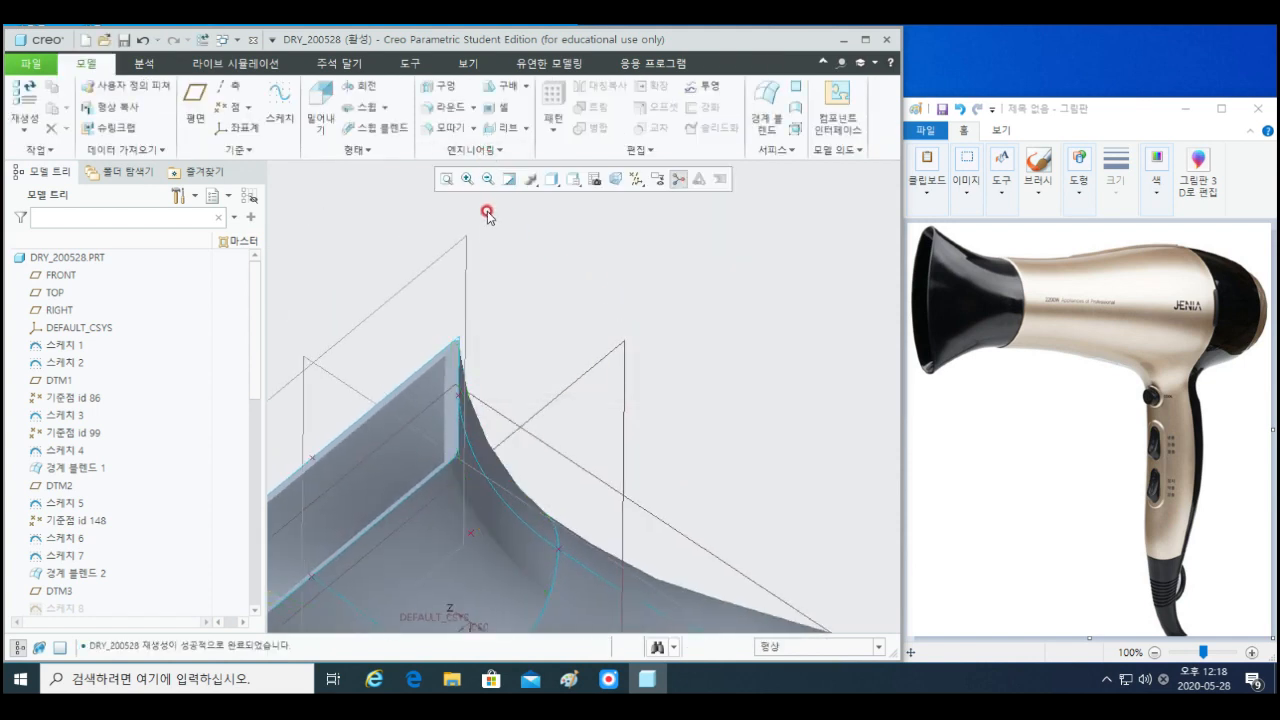
# - Set up a round with a radius of 2 on the nozzle mouth's outer rim edges around one corner
pyautogui.press('r')
pyautogui.scroll(3, 427, 490)
pyautogui.scroll(2, 450, 475)
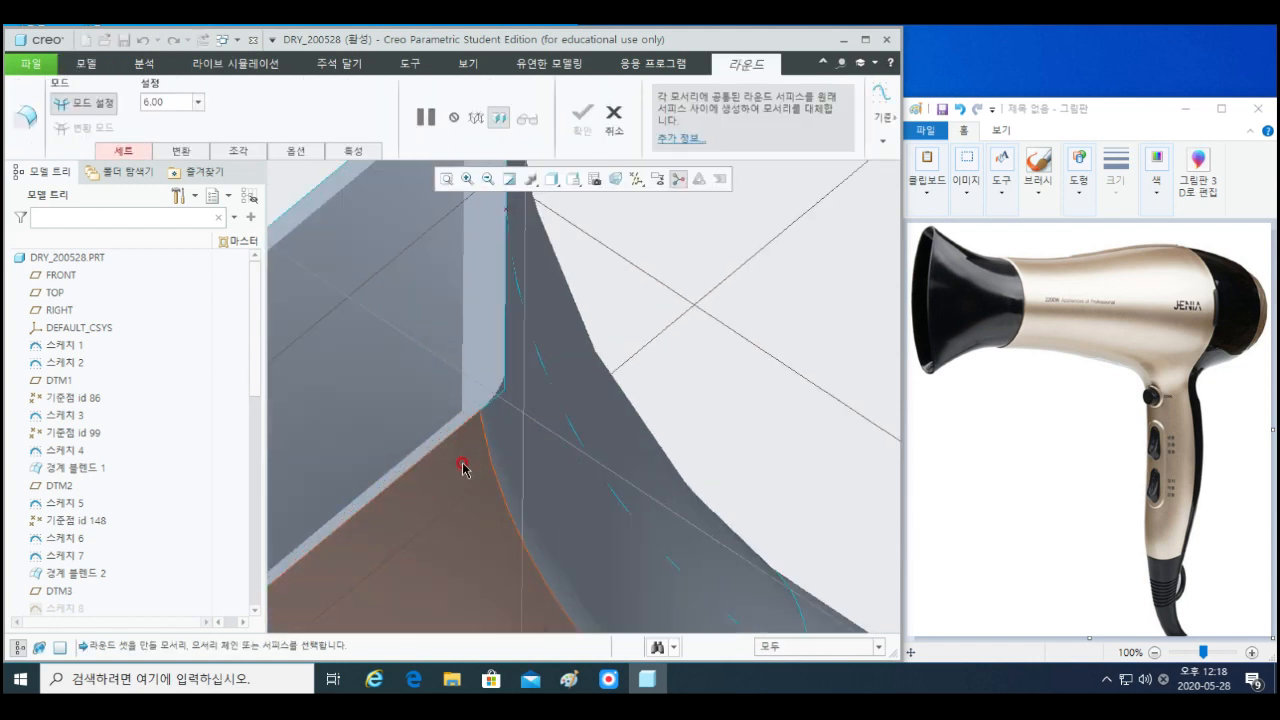
pyautogui.scroll(1, 480, 398)
pyautogui.click(490, 403)
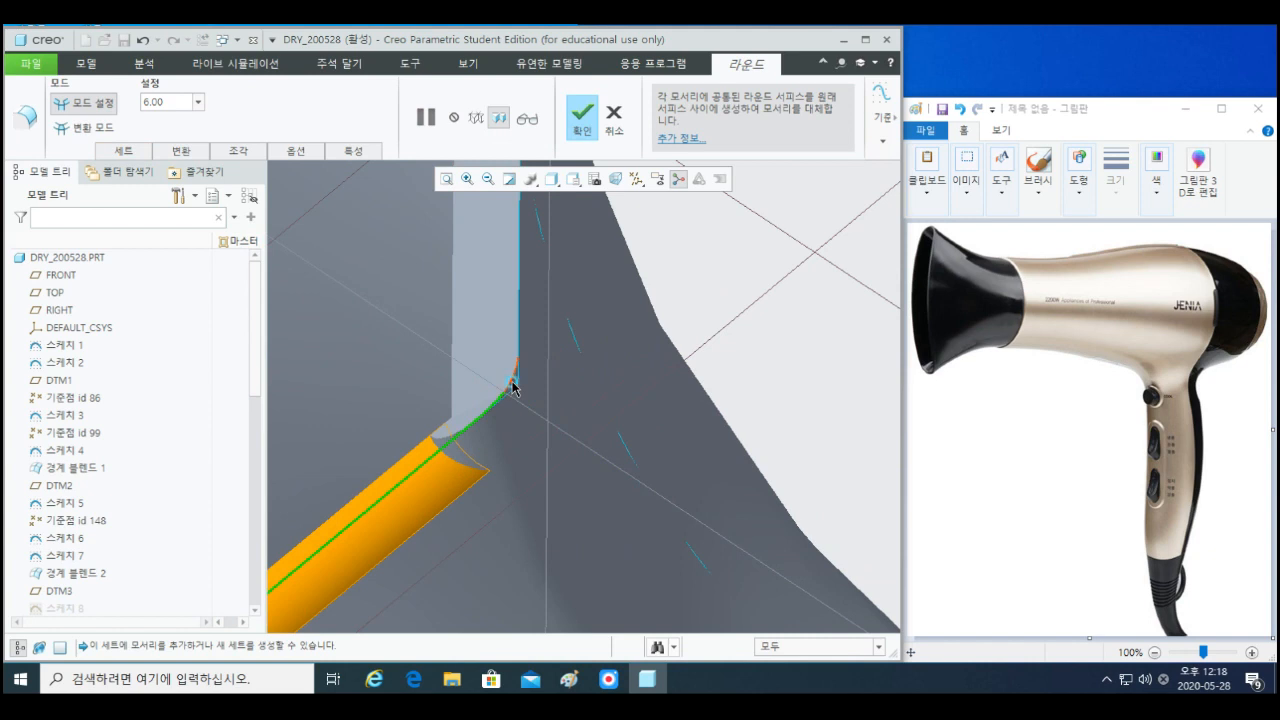
pyautogui.keyDown('ctrl'); pyautogui.click(512, 382); pyautogui.keyUp('ctrl')
pyautogui.keyDown('ctrl'); pyautogui.click(522, 347); pyautogui.keyUp('ctrl')
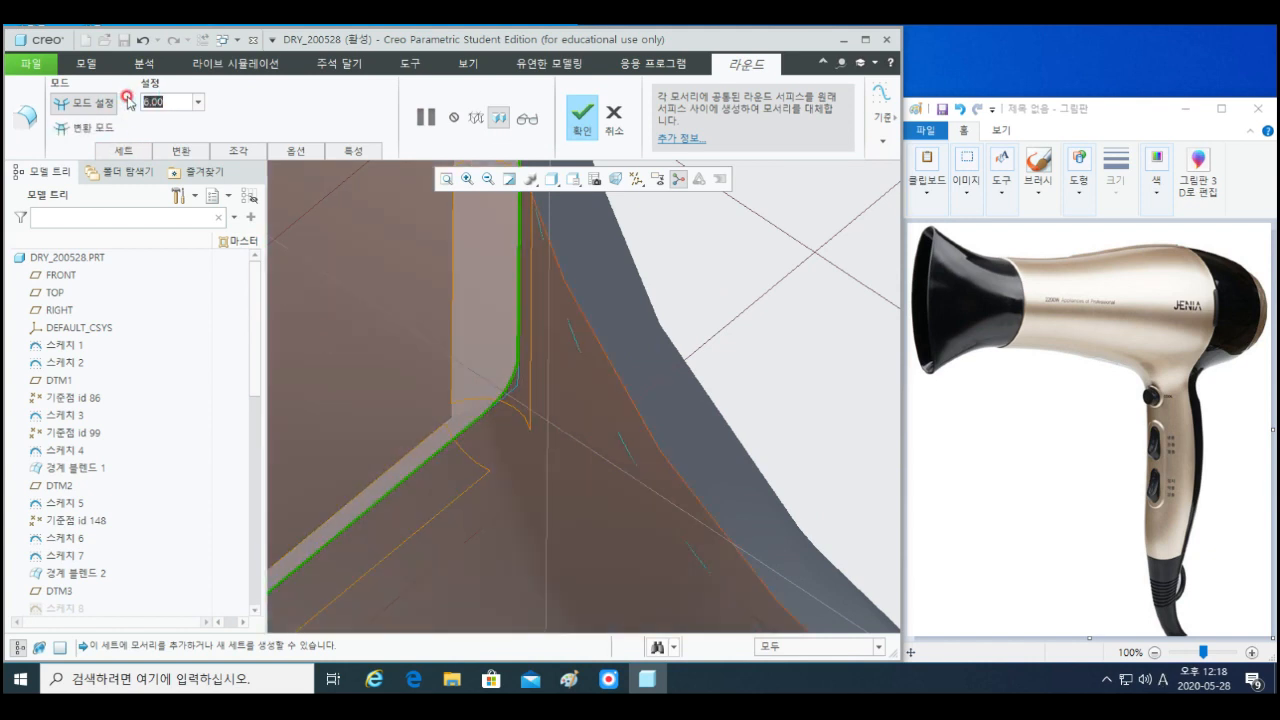
pyautogui.write('2')
pyautogui.press('Return')
# - Try to add the opposite long rim edge of the nozzle's mouth to the round at its corner
pyautogui.moveTo(517, 351); pyautogui.dragTo(768, 493, button='middle')
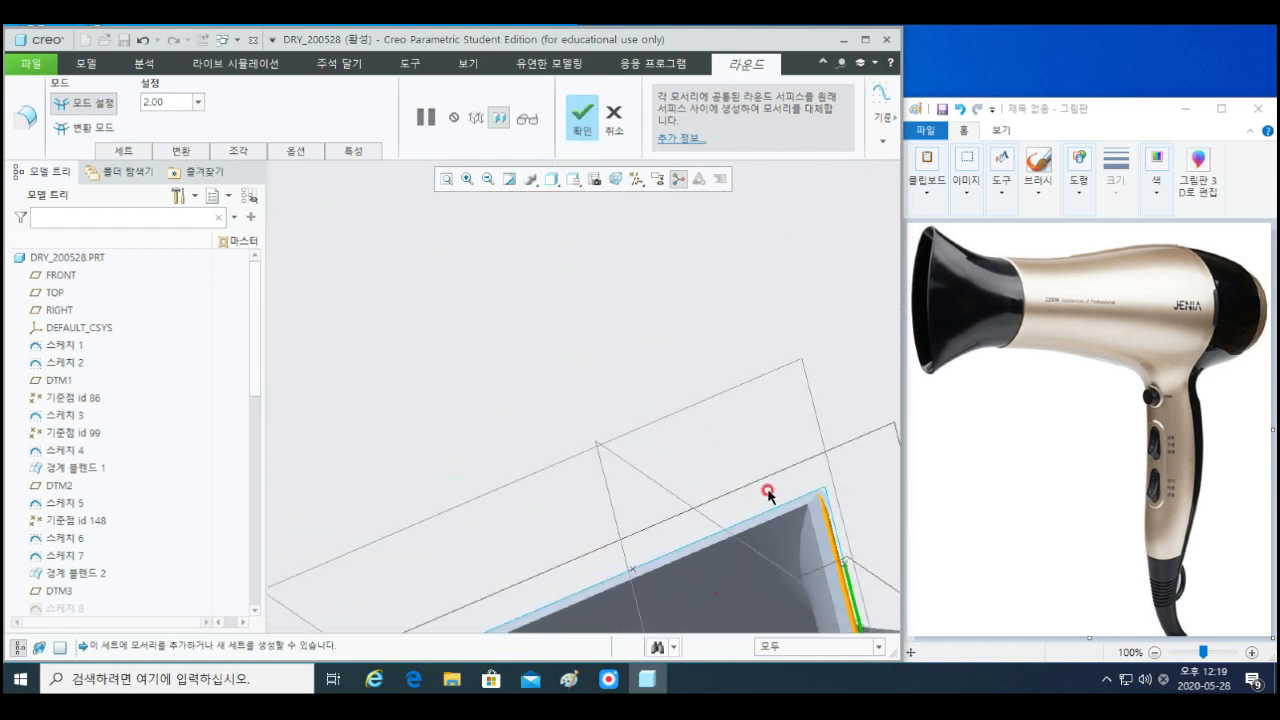
pyautogui.scroll(-5, 809, 500)
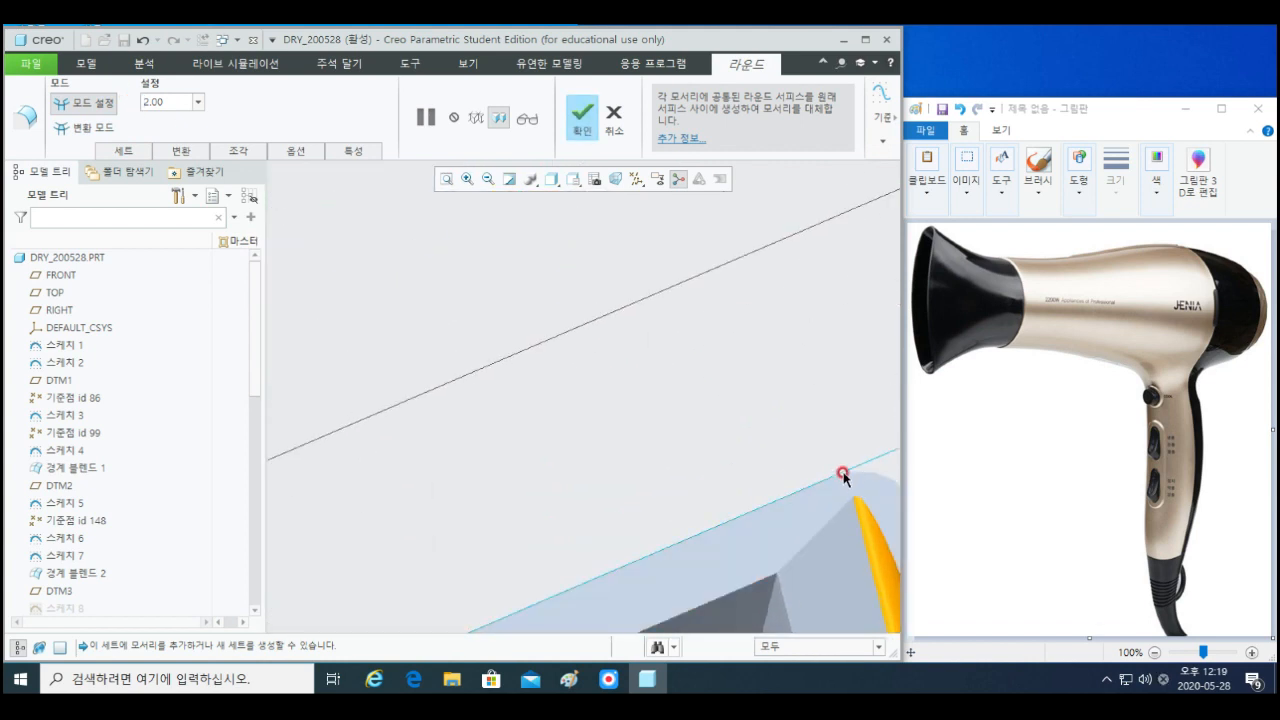
pyautogui.scroll(8, 811, 494)
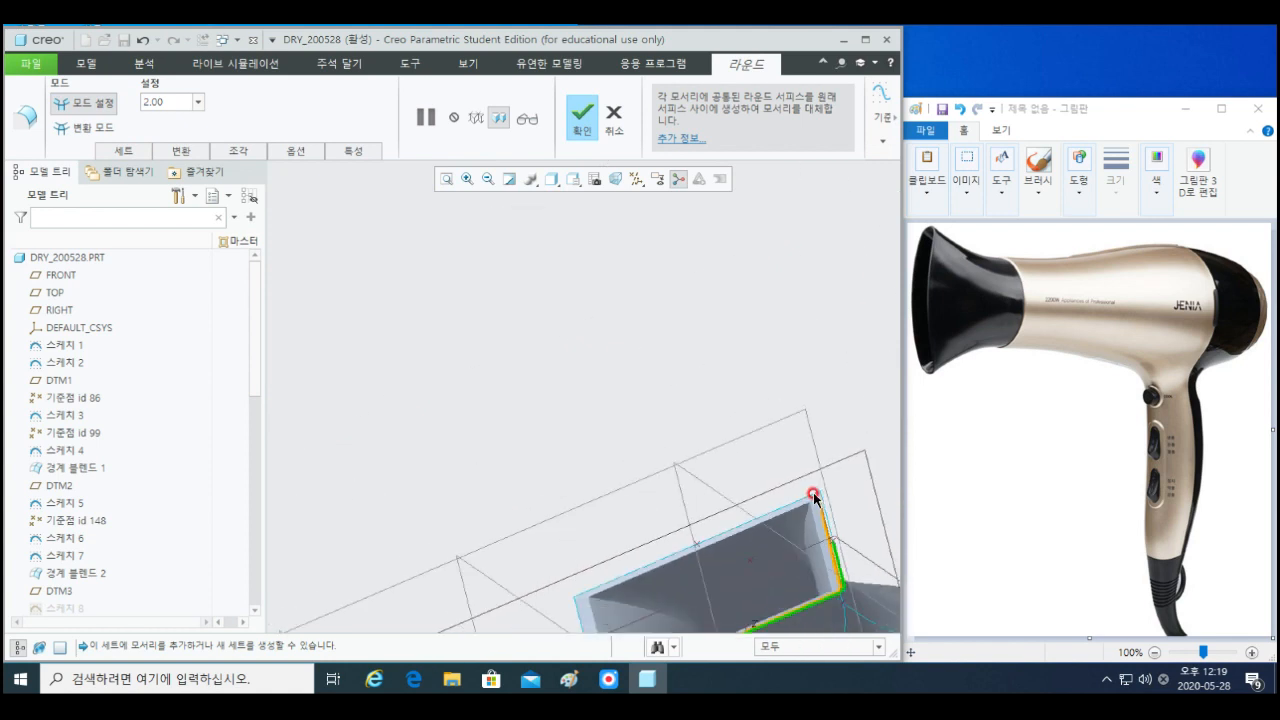
pyautogui.moveTo(649, 474); pyautogui.dragTo(654, 510, button='middle')
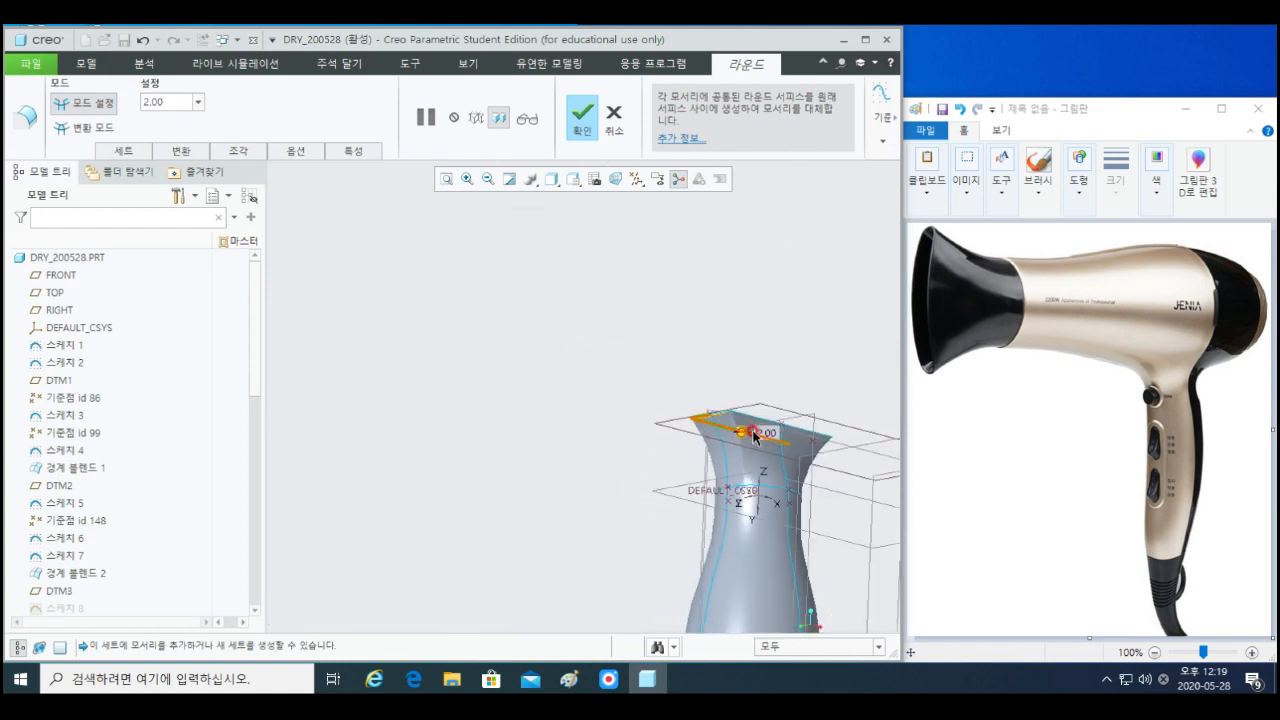
pyautogui.scroll(-3, 750, 424)
pyautogui.moveTo(743, 410); pyautogui.dragTo(737, 551, button='middle')
pyautogui.keyDown('shift'); pyautogui.moveTo(737, 551); pyautogui.dragTo(728, 165, button='middle'); pyautogui.keyUp('shift')
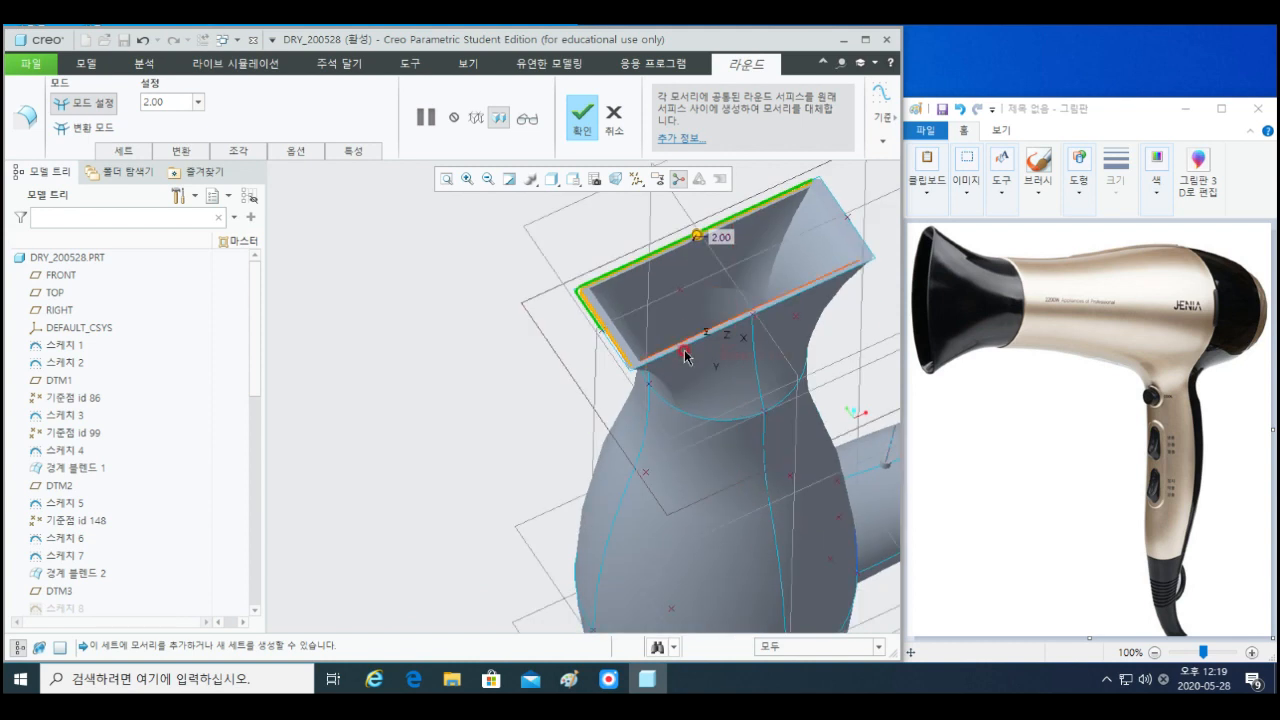
pyautogui.scroll(-6, 672, 357)
pyautogui.scroll(-2, 574, 374)
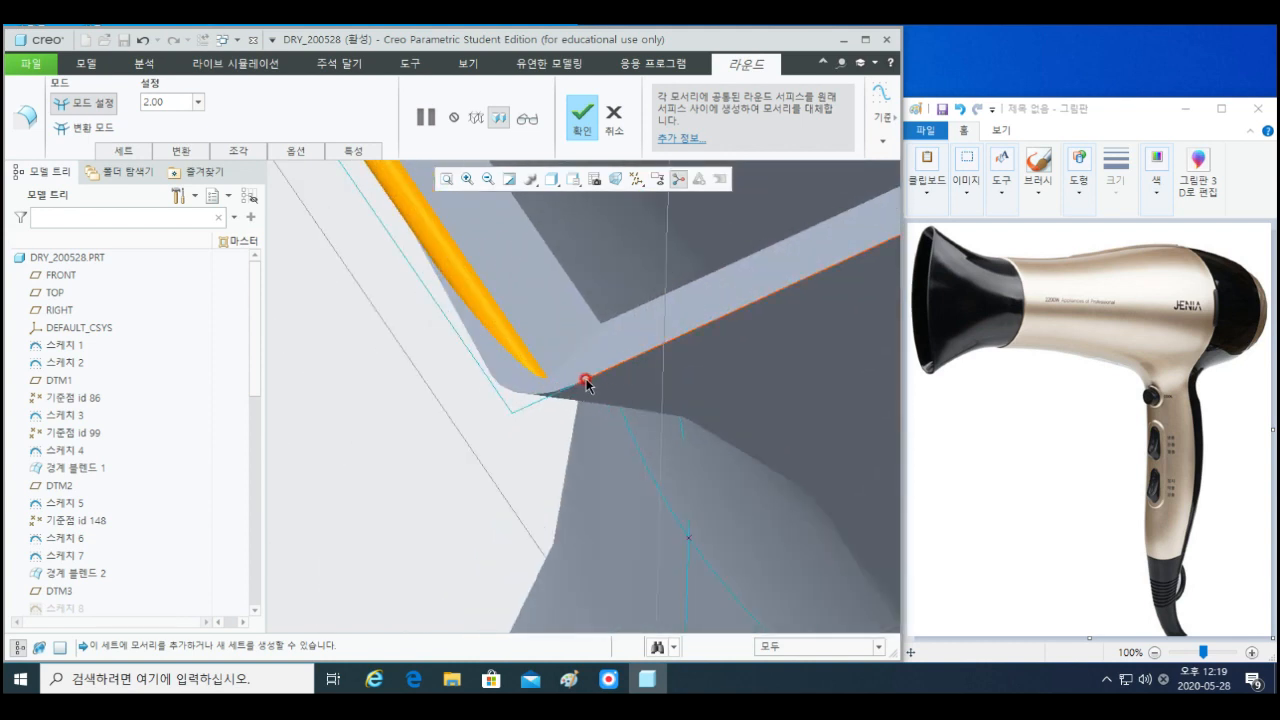
pyautogui.click(586, 382)
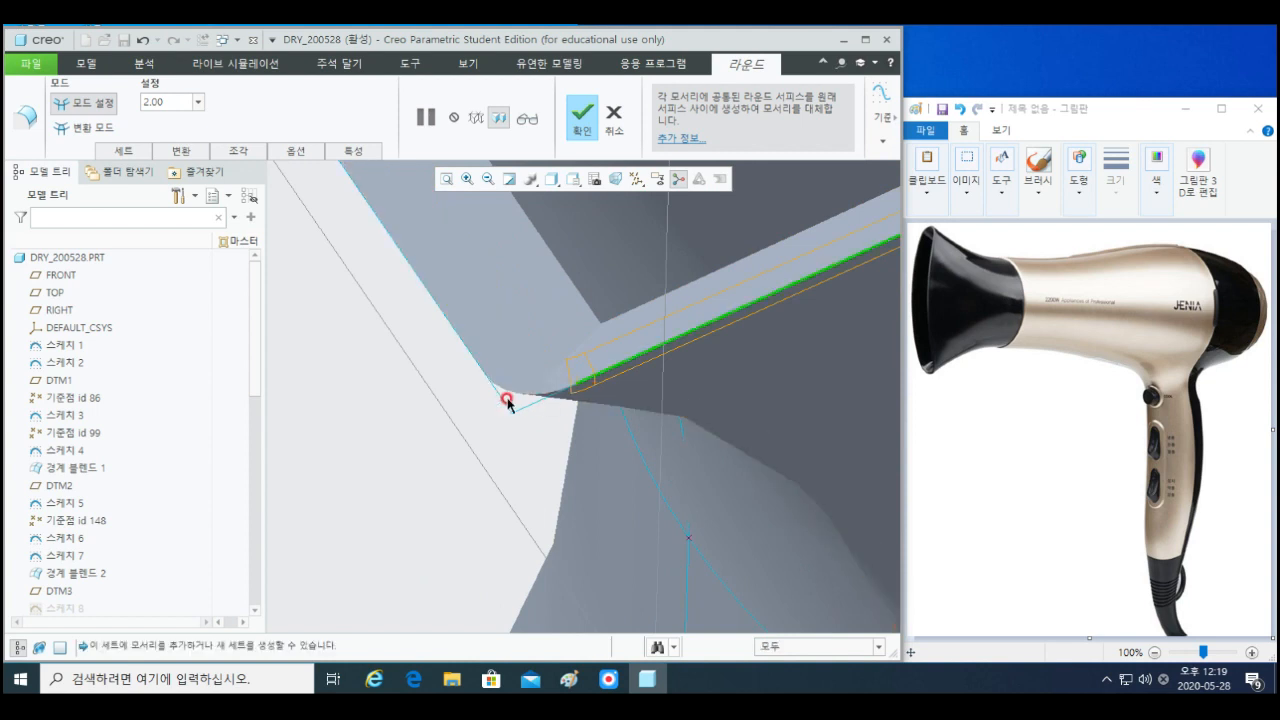
pyautogui.moveTo(516, 402); pyautogui.dragTo(539, 399)
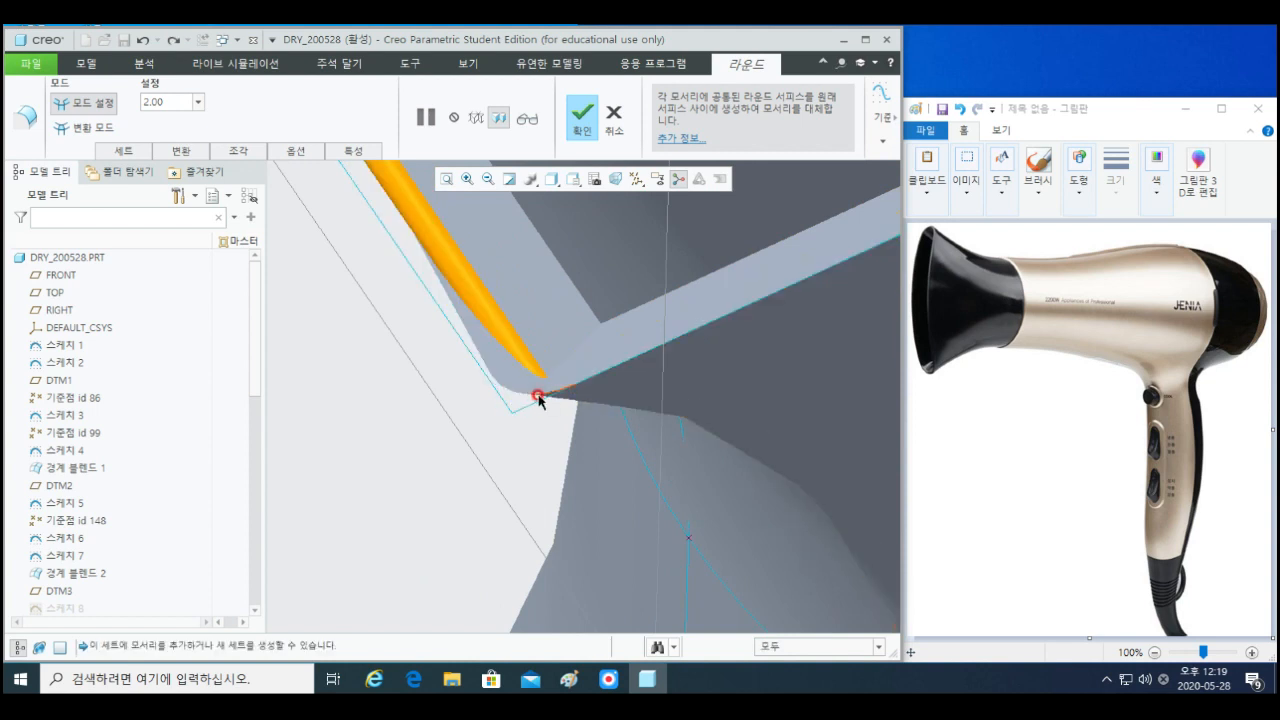
pyautogui.click(576, 379)
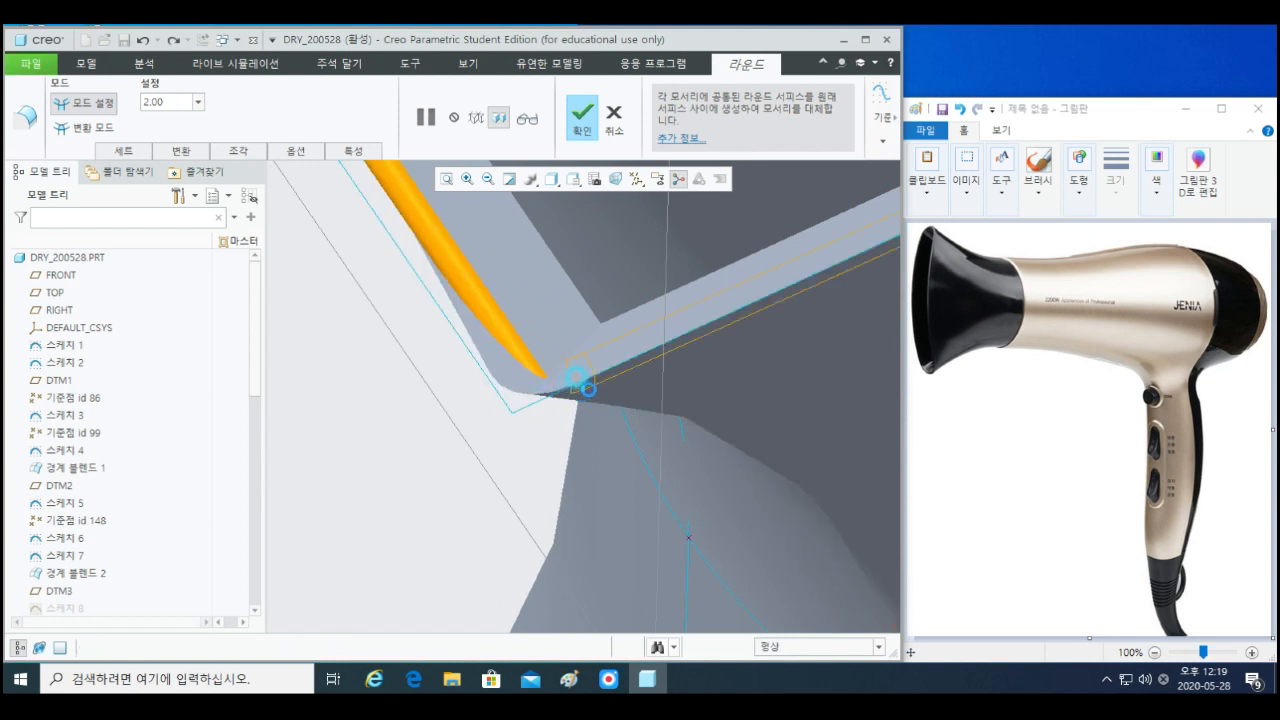
# - Try to extend the round selection around the whole outer rim of the nozzle's mouth
pyautogui.moveTo(625, 369); pyautogui.dragTo(632, 360)
pyautogui.click(636, 359)
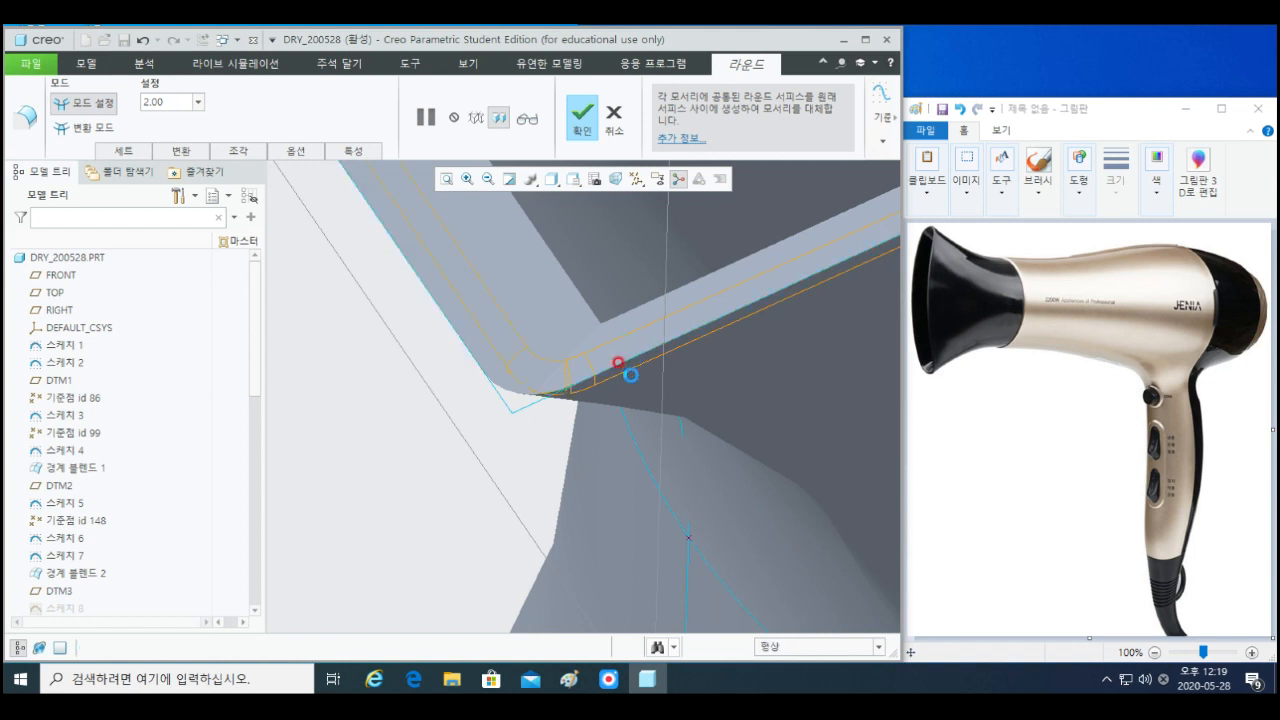
pyautogui.click(502, 406)
pyautogui.click(508, 394)
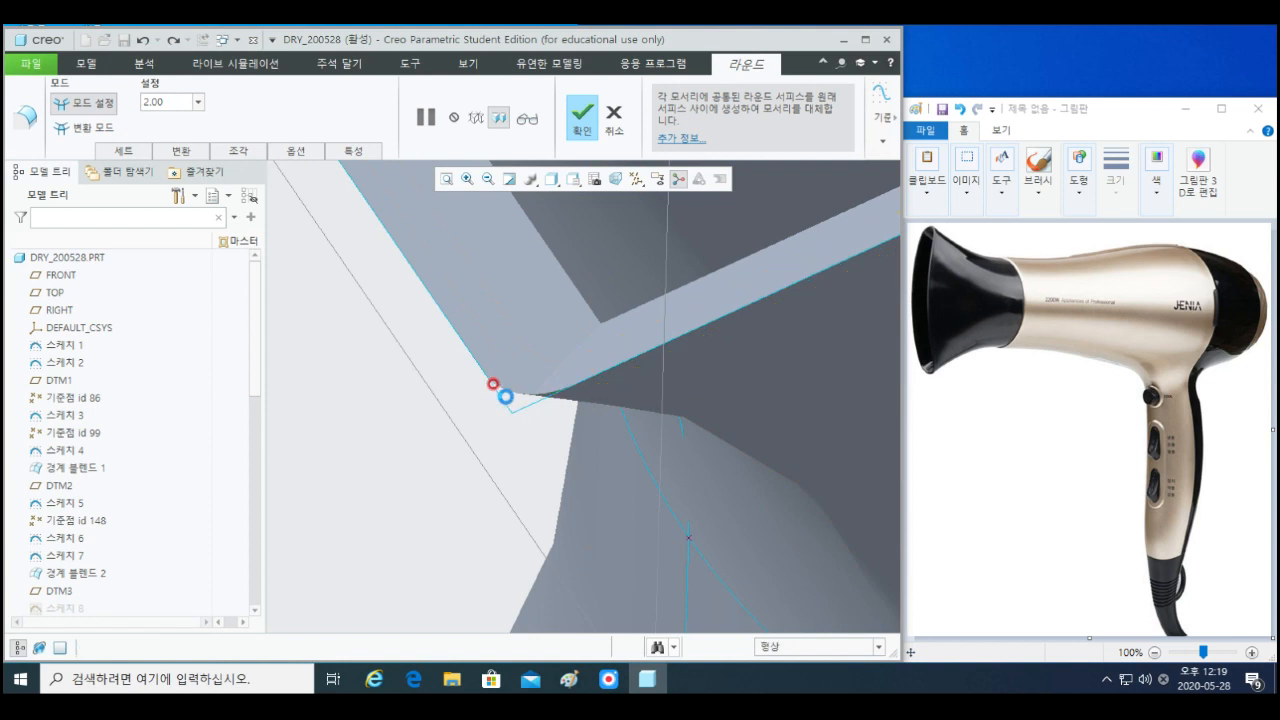
pyautogui.moveTo(505, 393); pyautogui.dragTo(577, 437)
pyautogui.scroll(5, 568, 429)
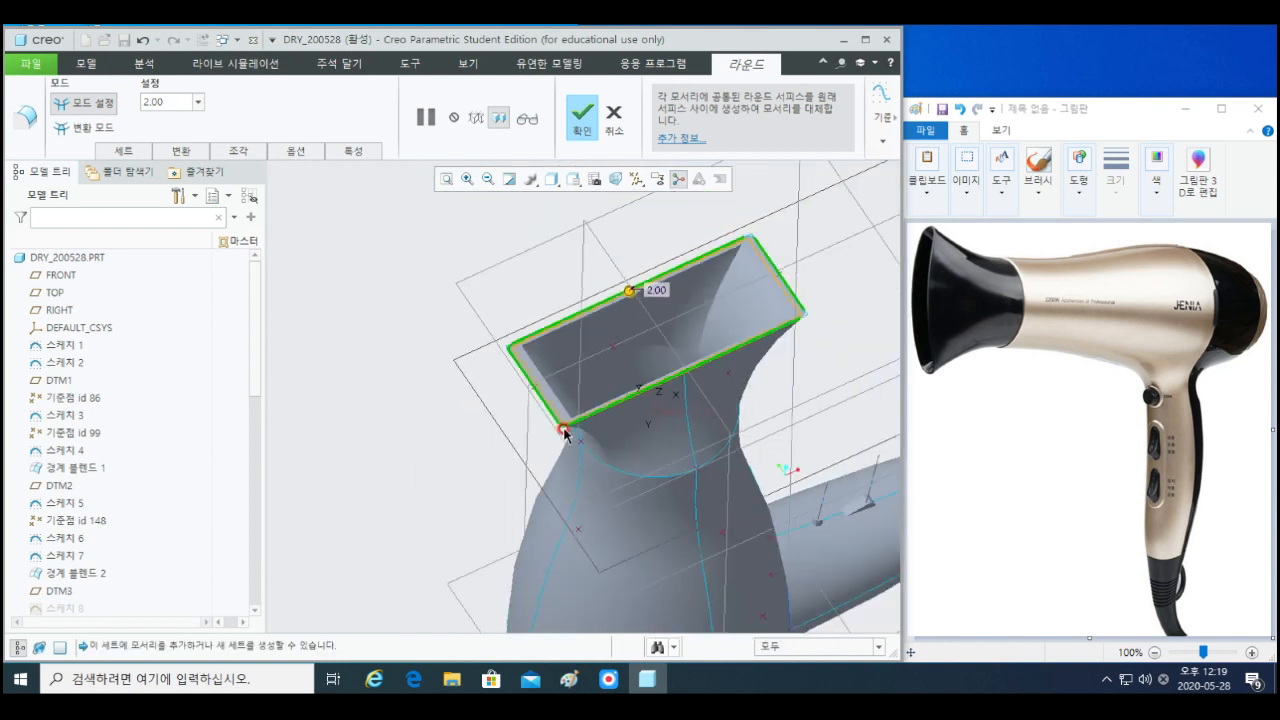
pyautogui.scroll(-3, 820, 322)
pyautogui.scroll(5, 790, 290)
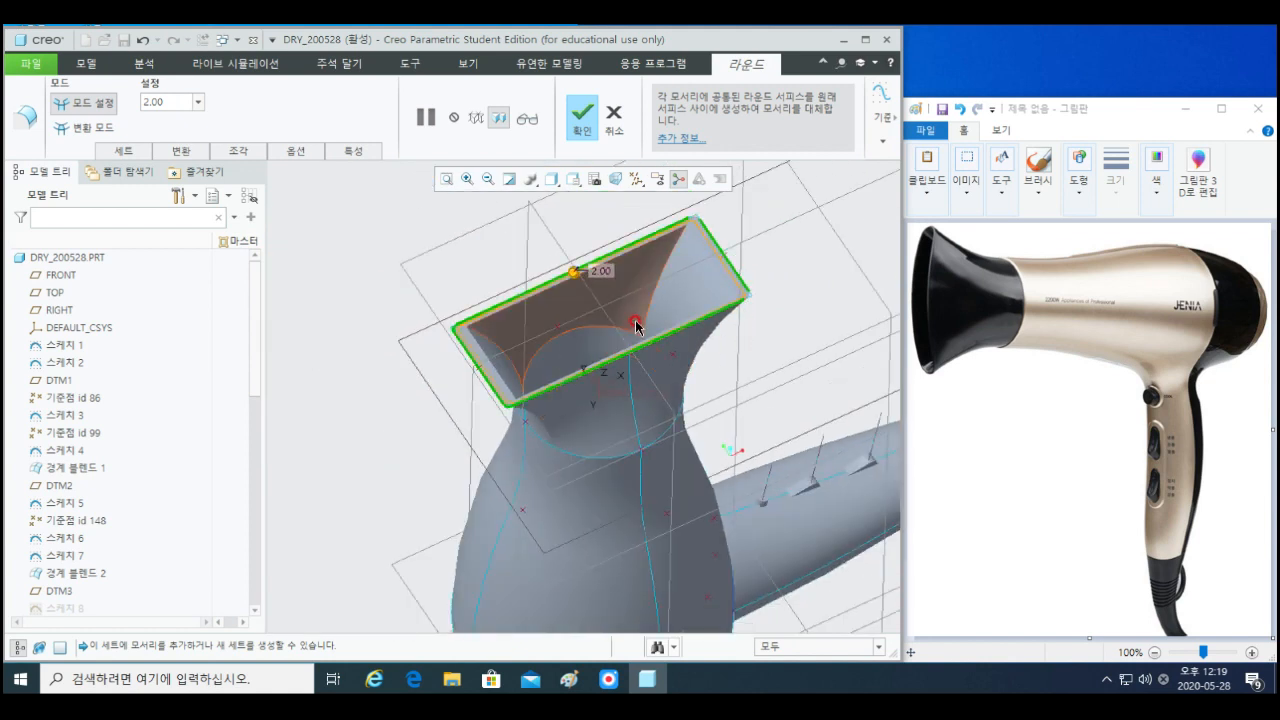
pyautogui.keyDown('shift'); pyautogui.moveTo(663, 376); pyautogui.dragTo(648, 422, button='middle'); pyautogui.keyUp('shift')
pyautogui.middleClick(458, 450)
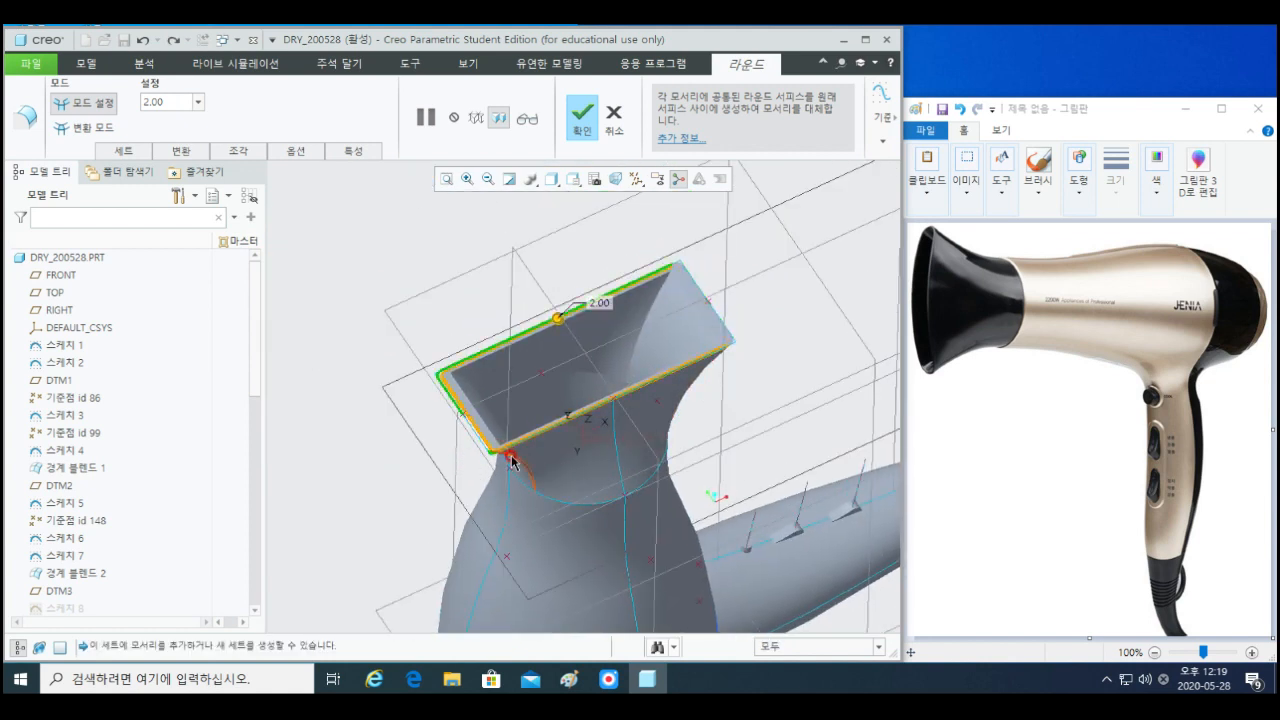
# - Add the opposite long rim edge and the unselected part of the adjoining short rim edge to the nozzle mouth round
pyautogui.scroll(-5, 470, 463)
pyautogui.click(475, 453)
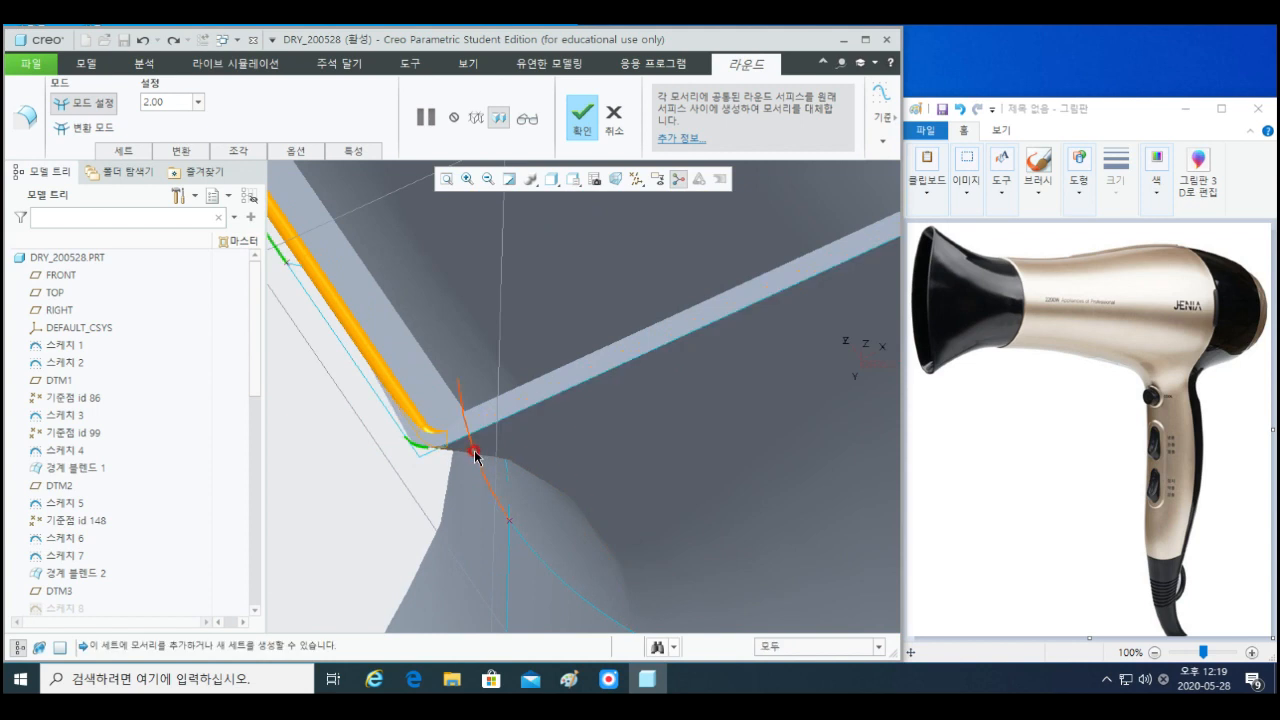
pyautogui.keyDown('ctrl'); pyautogui.click(473, 436); pyautogui.keyUp('ctrl')
pyautogui.click(533, 410)
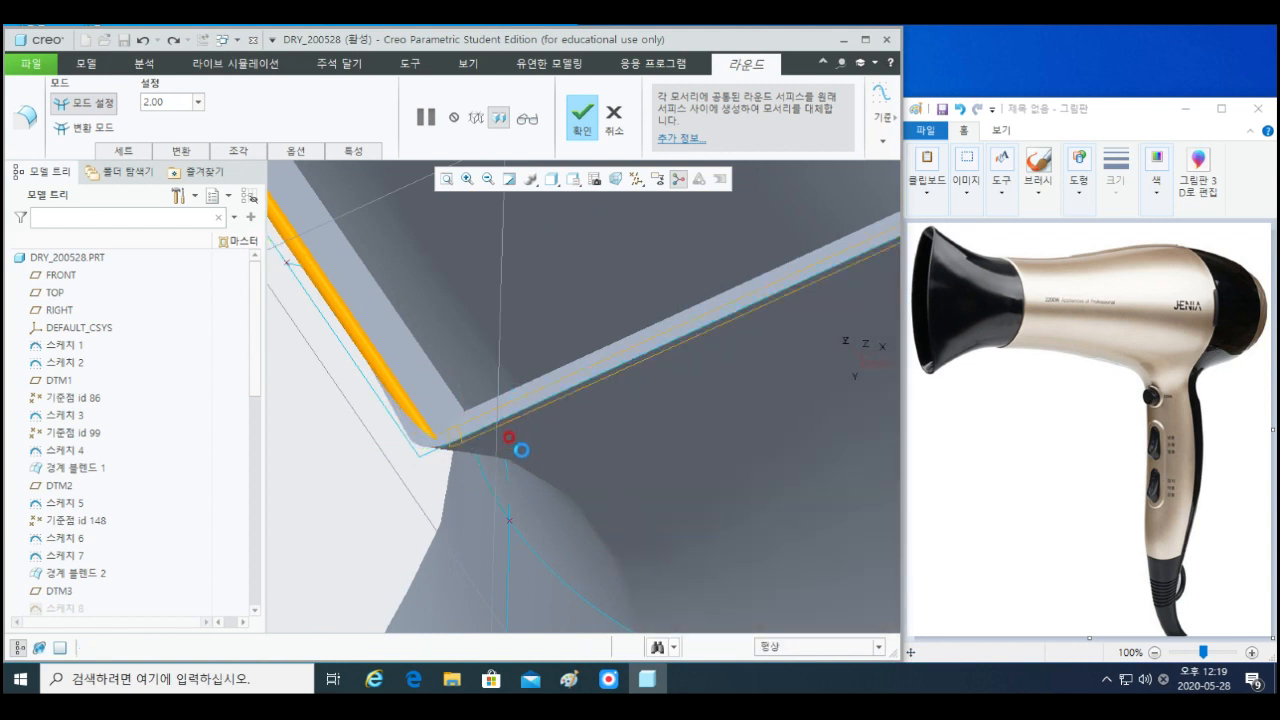
pyautogui.scroll(2, 489, 453)
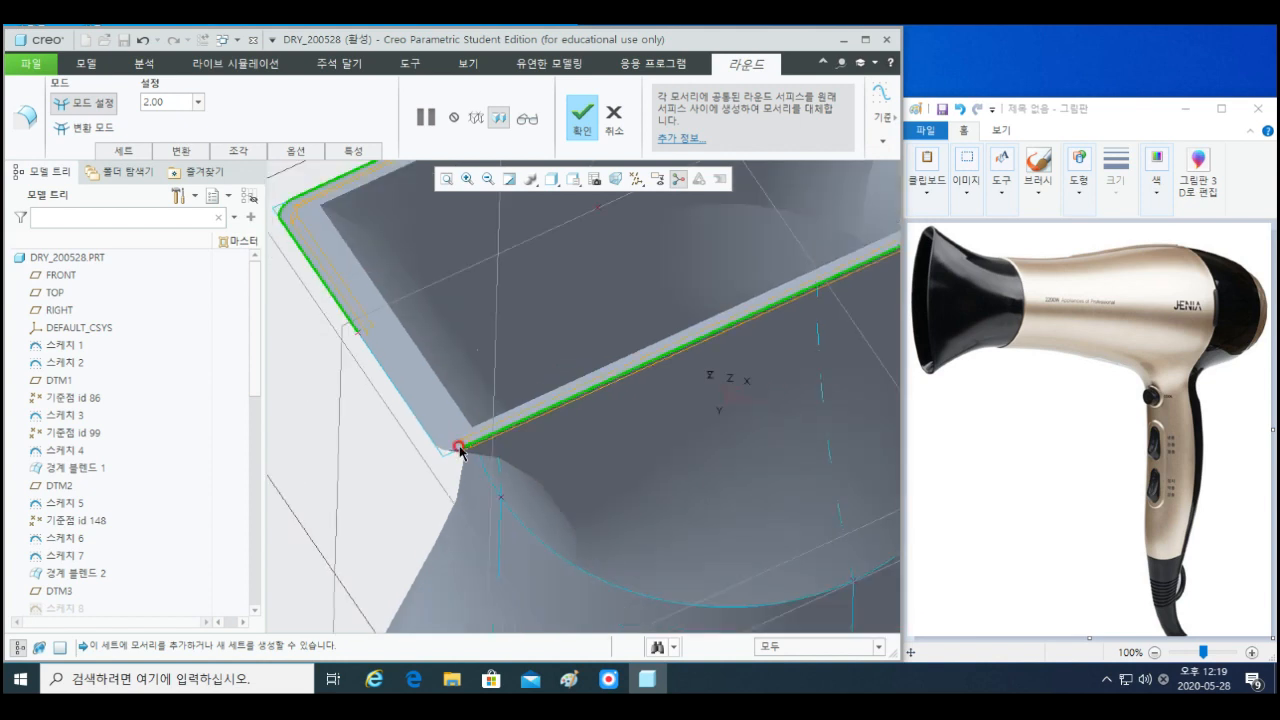
pyautogui.keyDown('ctrl'); pyautogui.click(391, 383); pyautogui.keyUp('ctrl')
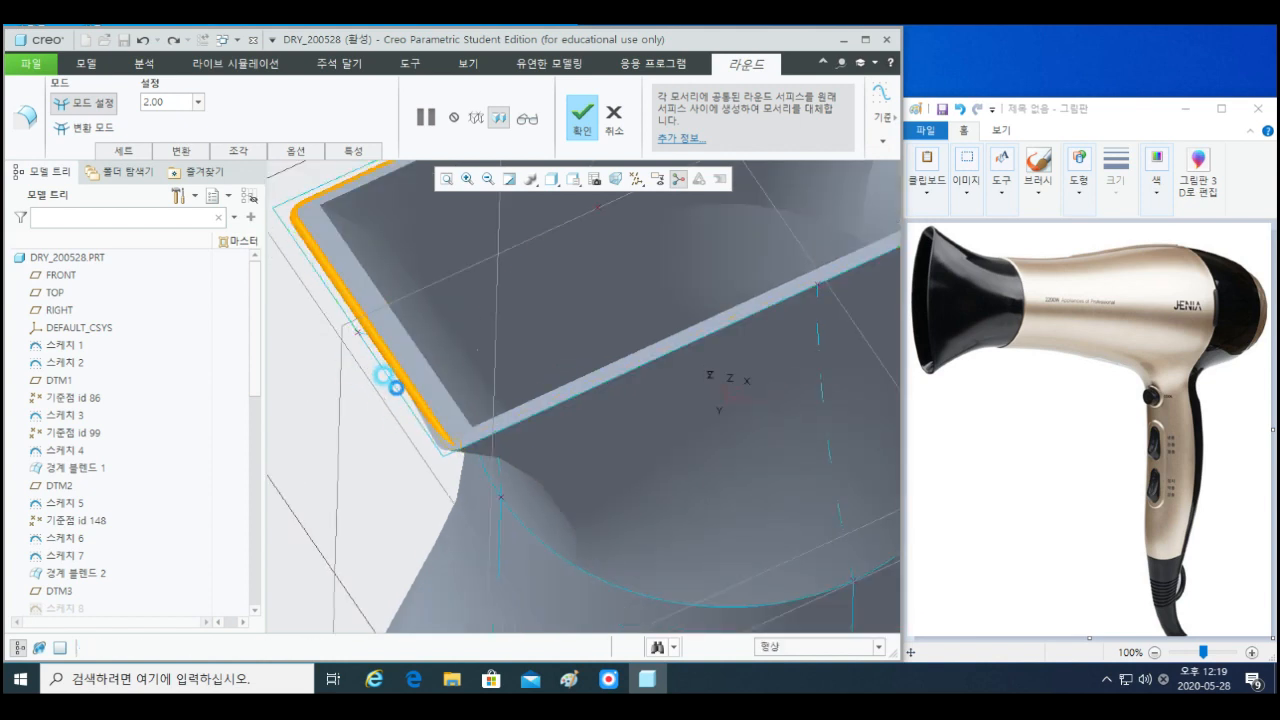
pyautogui.keyDown('ctrl'); pyautogui.click(498, 433); pyautogui.keyUp('ctrl')
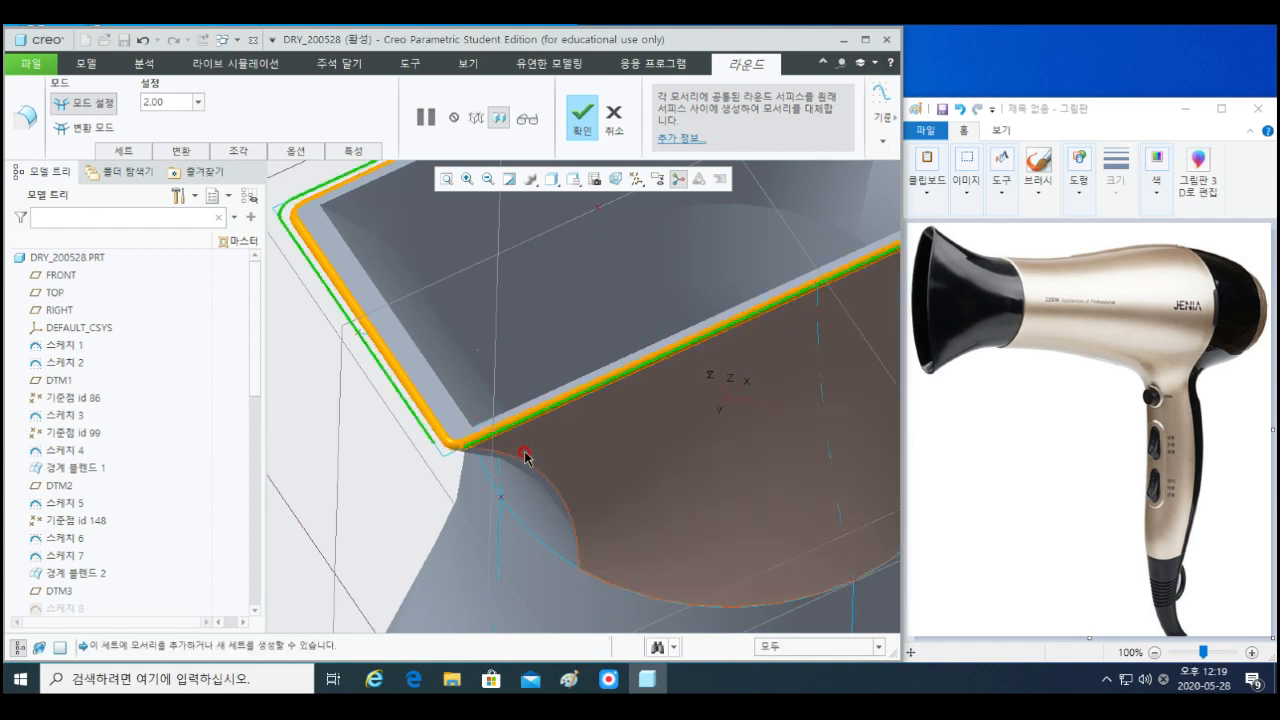
# - Add the short rim edge at the mouth's other end to the round and complete it
pyautogui.scroll(2, 522, 451)
pyautogui.keyDown('shift'); pyautogui.moveTo(671, 413); pyautogui.dragTo(281, 523, button='middle'); pyautogui.keyUp('shift')
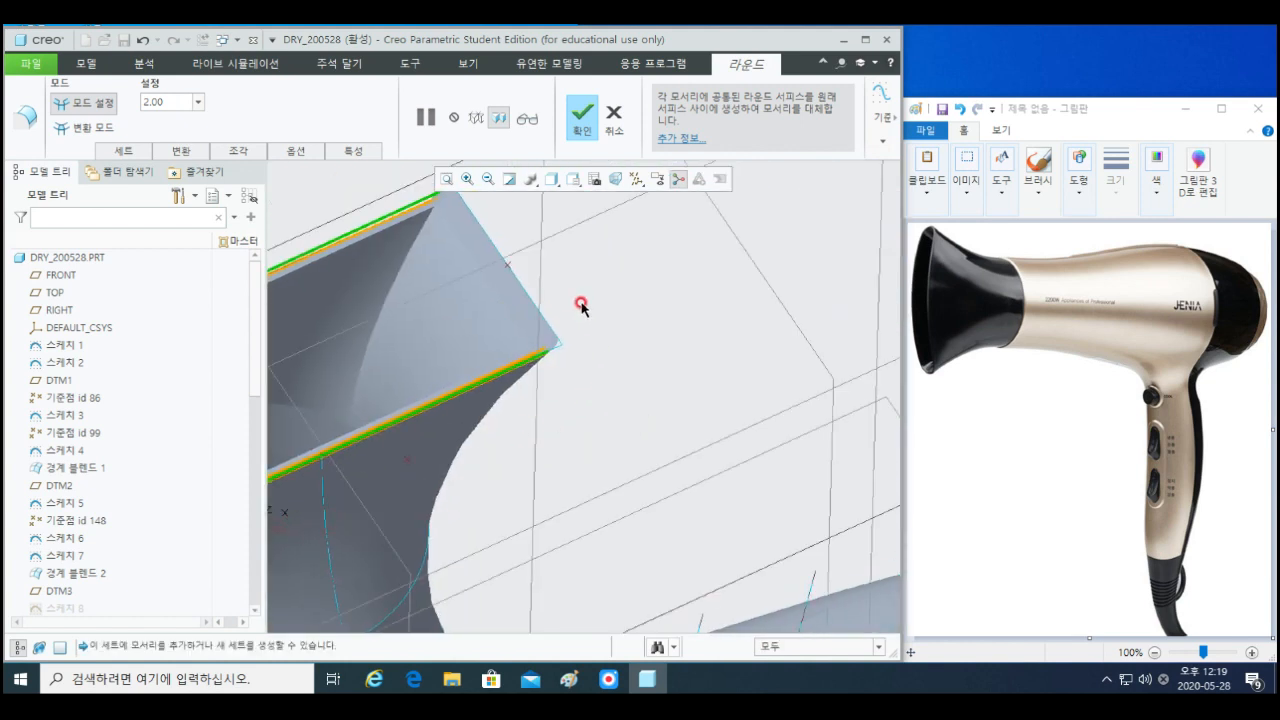
pyautogui.keyDown('shift'); pyautogui.moveTo(581, 306); pyautogui.dragTo(568, 424, button='middle'); pyautogui.keyUp('shift')
pyautogui.scroll(-2, 542, 424)
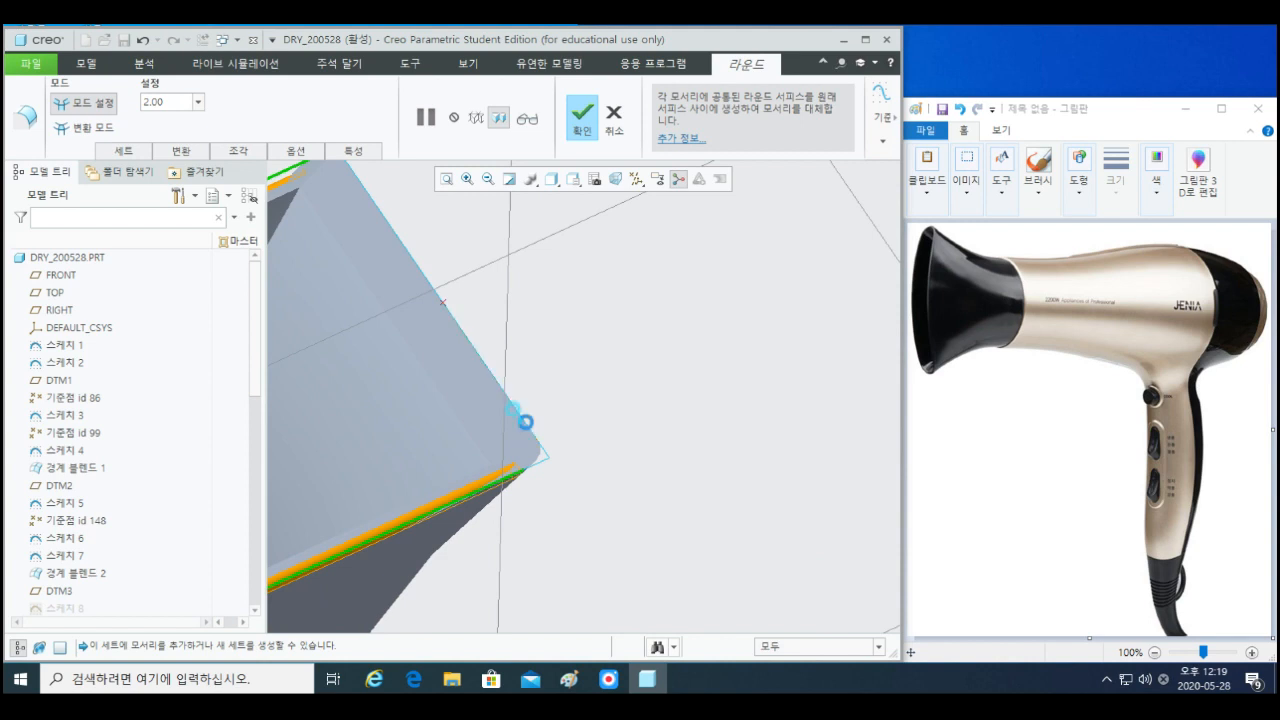
pyautogui.keyDown('ctrl'); pyautogui.click(420, 276); pyautogui.keyUp('ctrl')
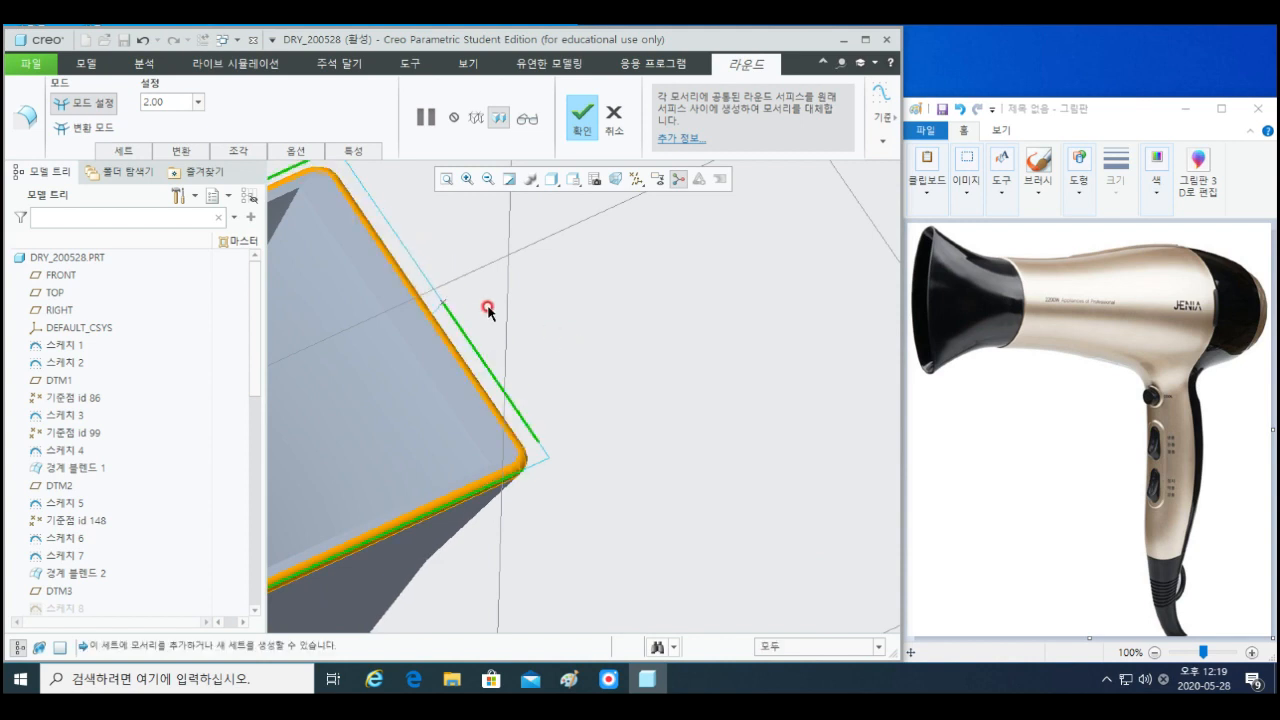
pyautogui.moveTo(488, 311); pyautogui.dragTo(715, 464, button='middle')
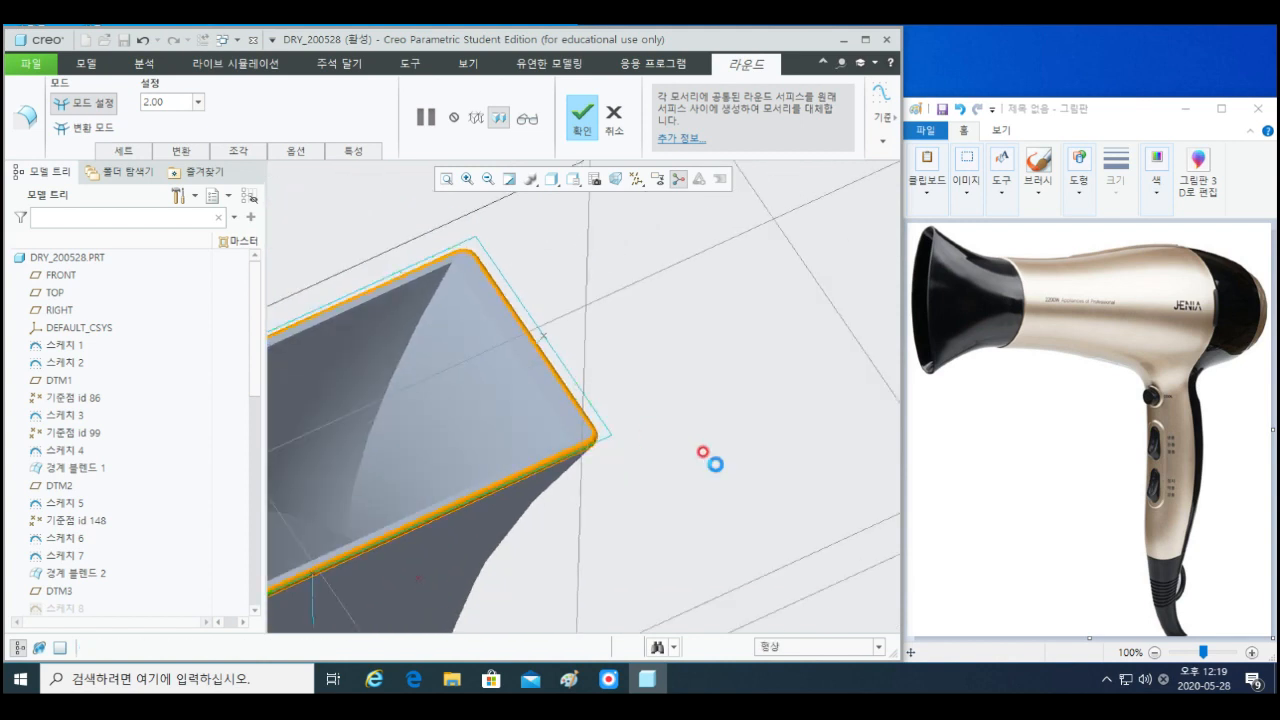
pyautogui.middleClick(715, 464)
# - Inspect the rounded rim and corners of the nozzle's mouth from several sides
pyautogui.scroll(-4, 620, 449)
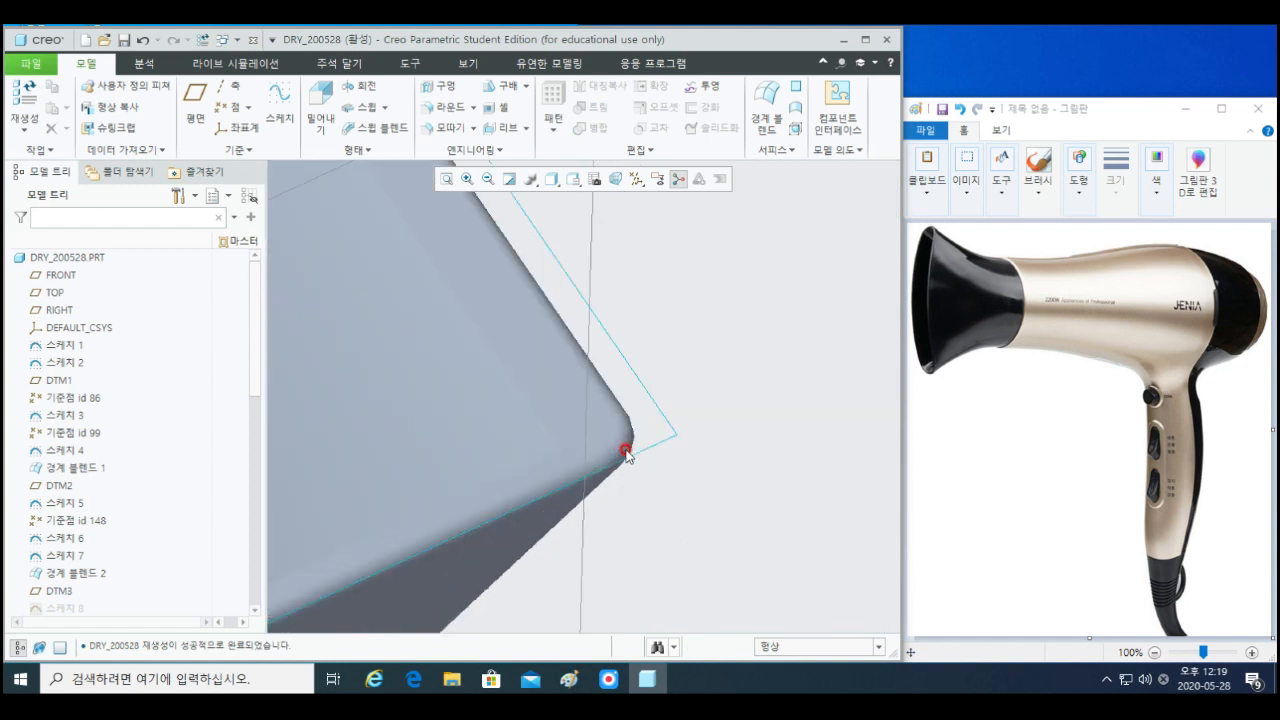
pyautogui.scroll(-2, 620, 440)
pyautogui.scroll(5, 612, 437)
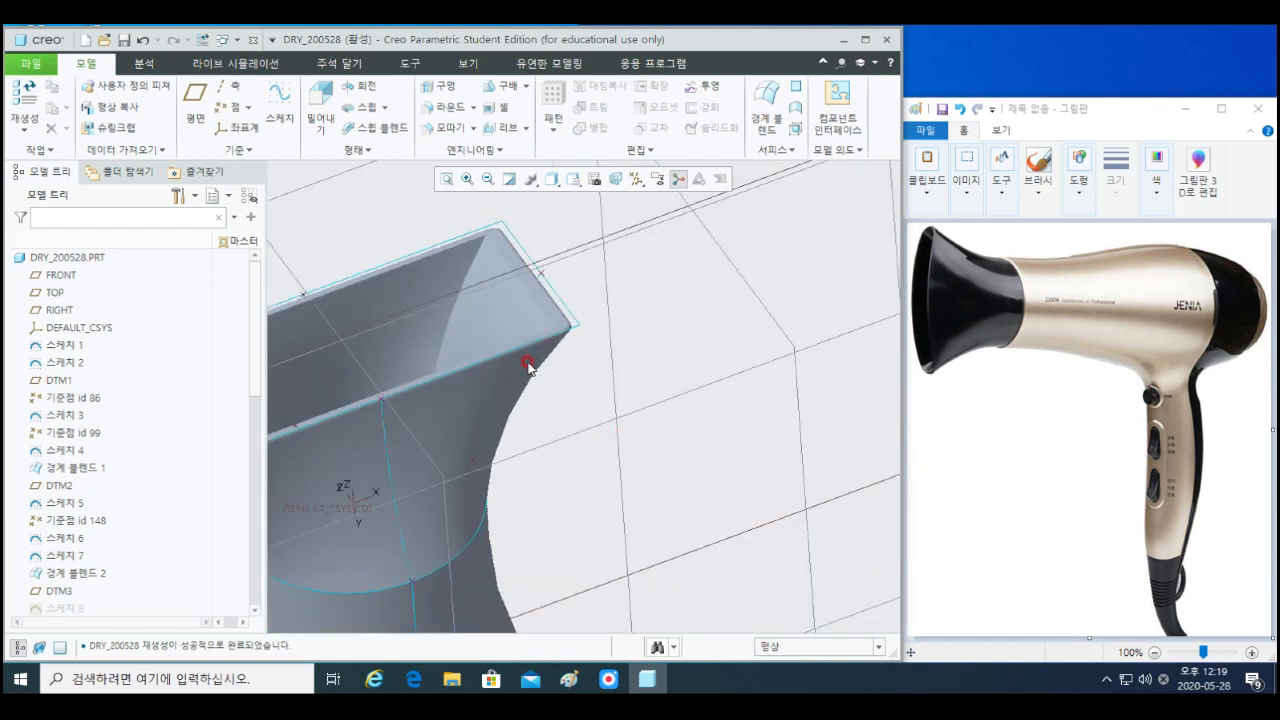
pyautogui.moveTo(528, 367); pyautogui.dragTo(380, 549, button='middle')
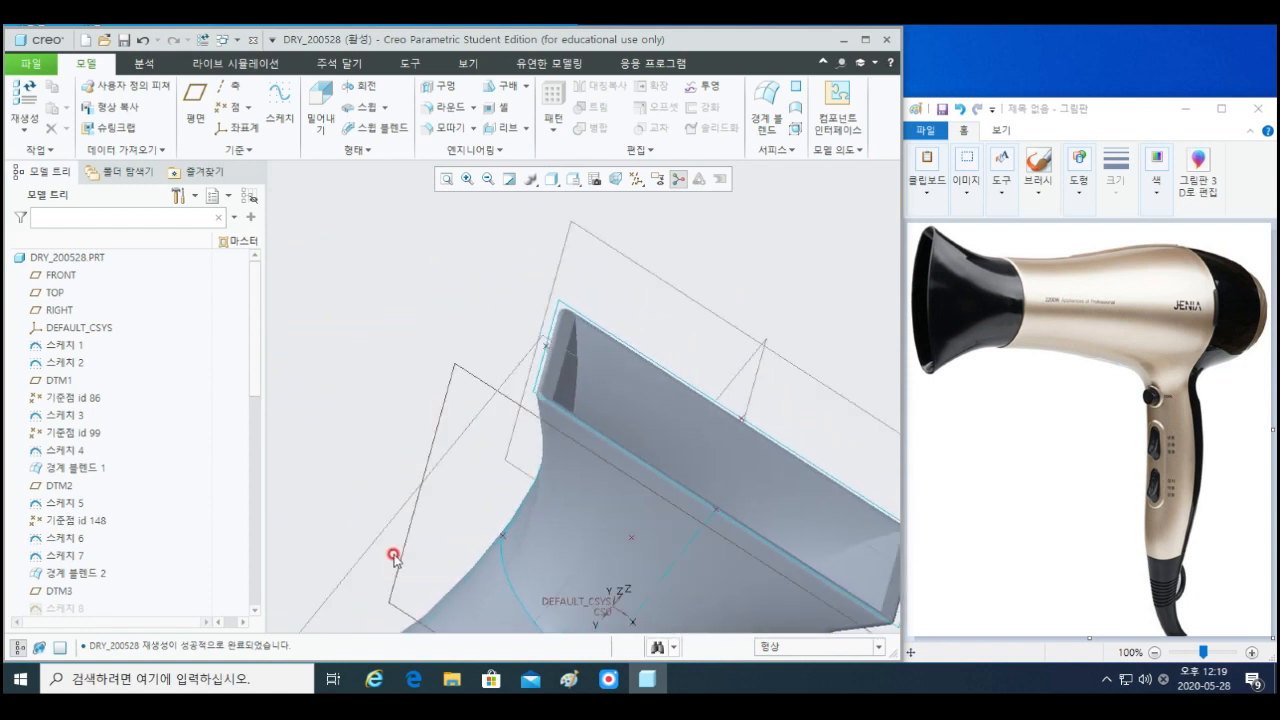
pyautogui.scroll(6, 600, 400)
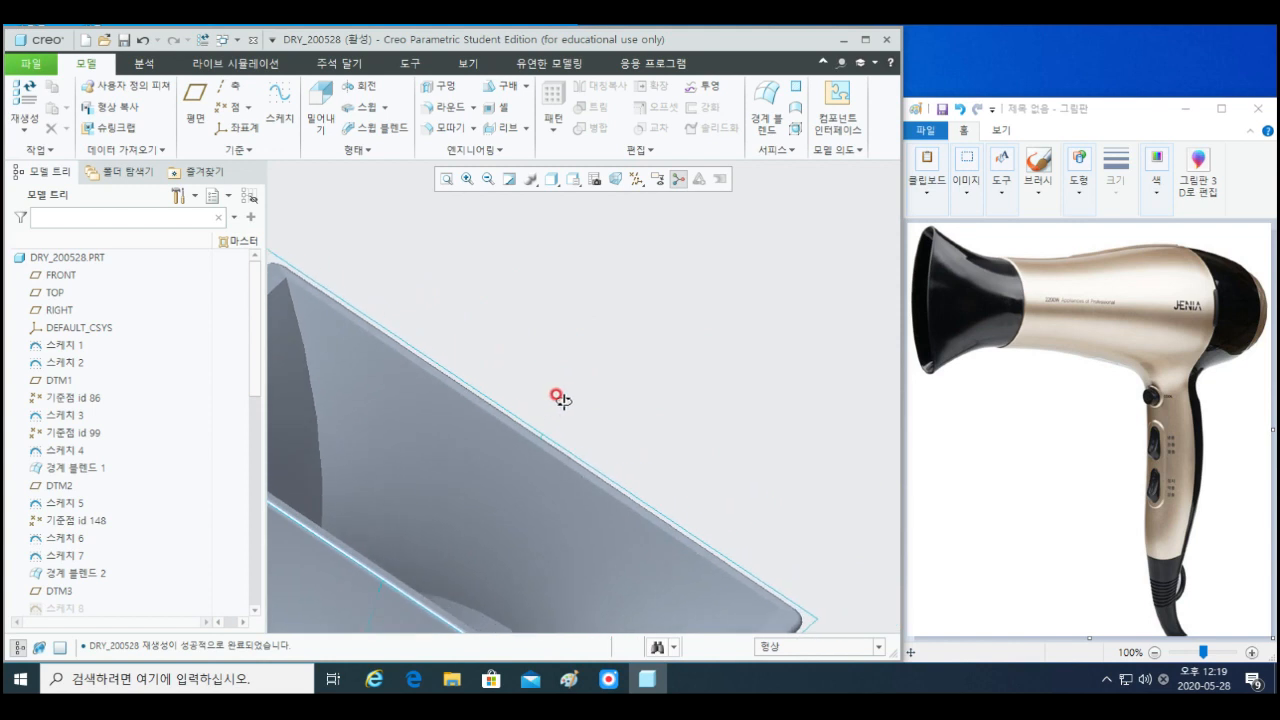
pyautogui.scroll(-5, 563, 400)
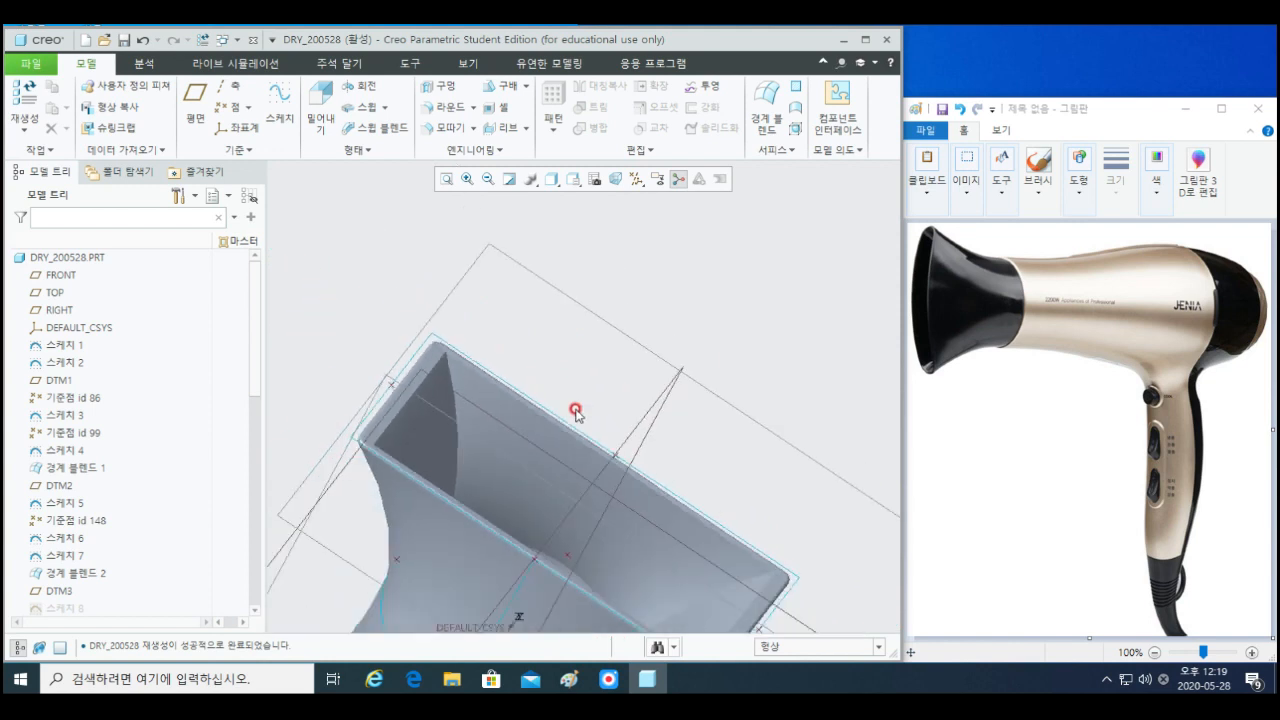
pyautogui.scroll(-6, 575, 412)
pyautogui.moveTo(528, 531); pyautogui.dragTo(575, 388, button='middle')
pyautogui.scroll(5, 580, 388)
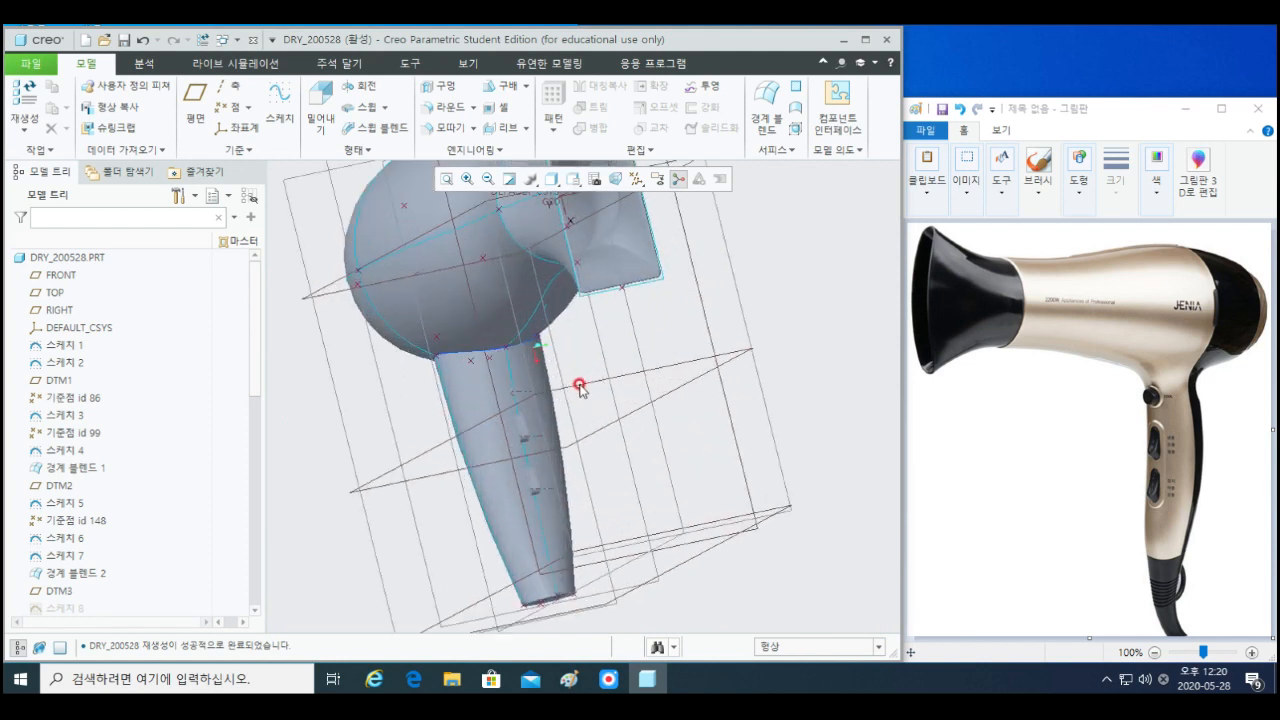
# - Start a 2.00 round on the outer edge of the handle's round button and display the model shaded with edges
pyautogui.scroll(3, 580, 388)
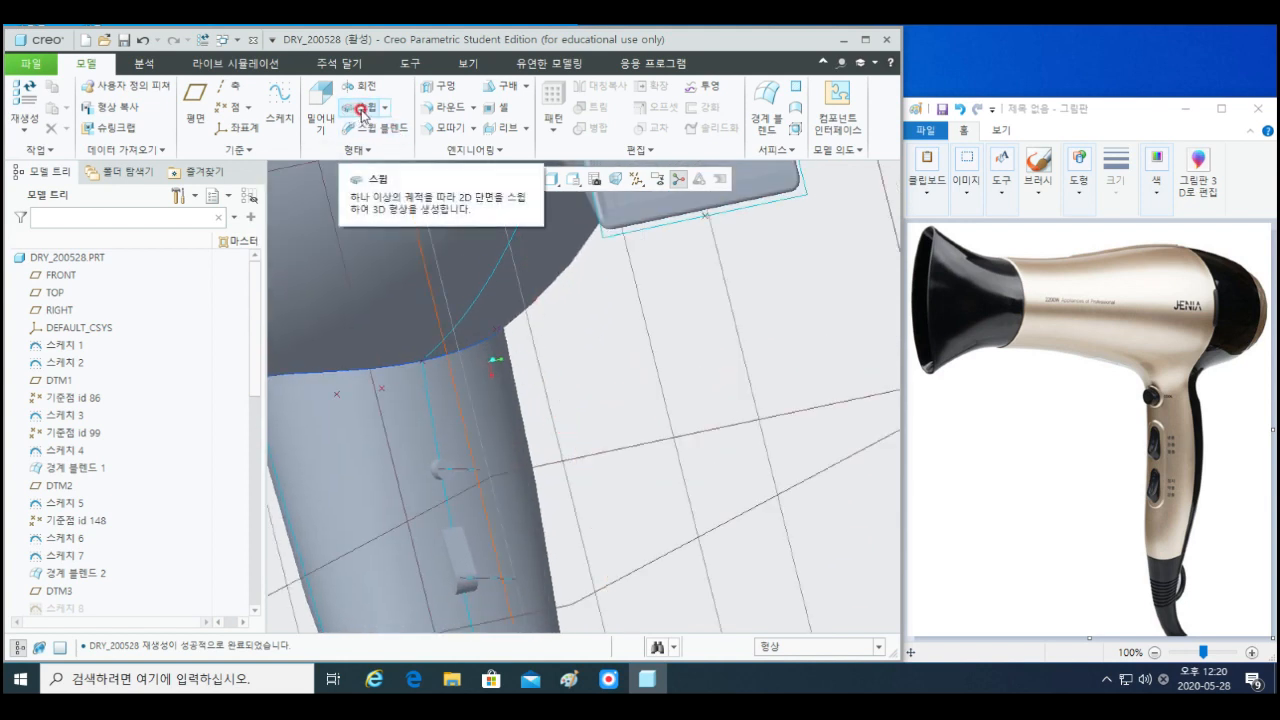
pyautogui.scroll(-1, 460, 478)
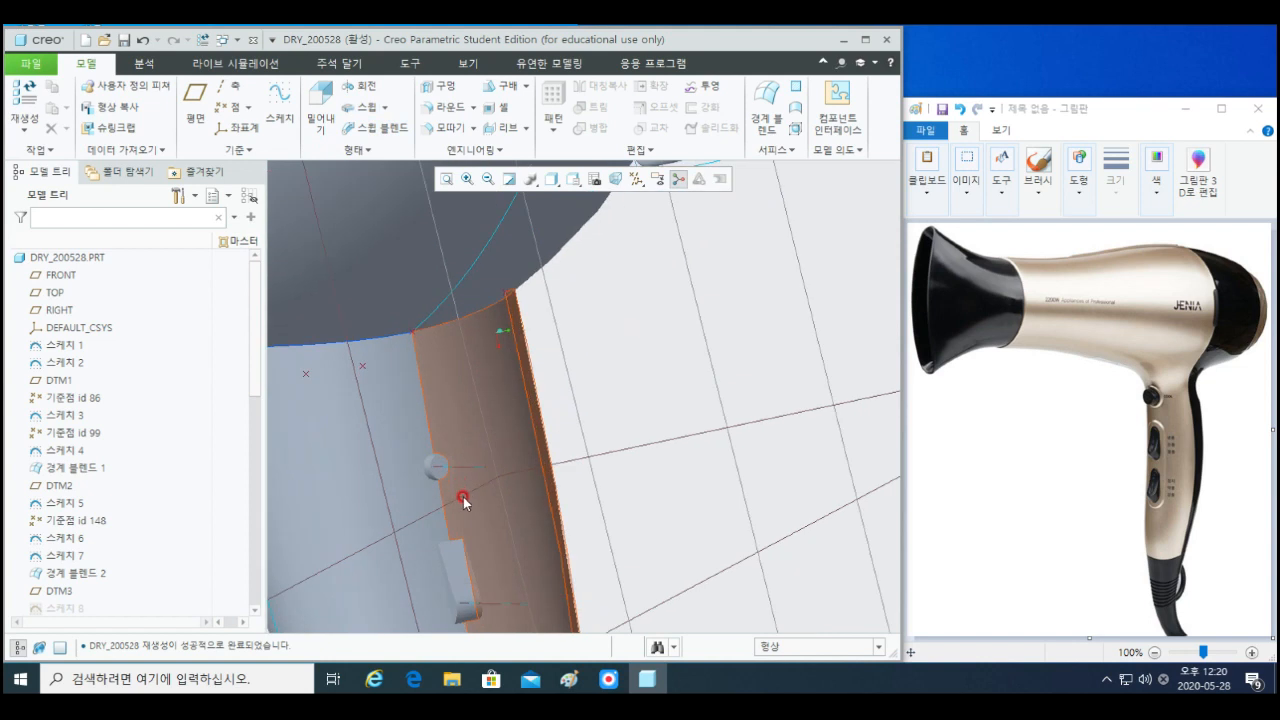
pyautogui.press('r')
pyautogui.click(436, 463)
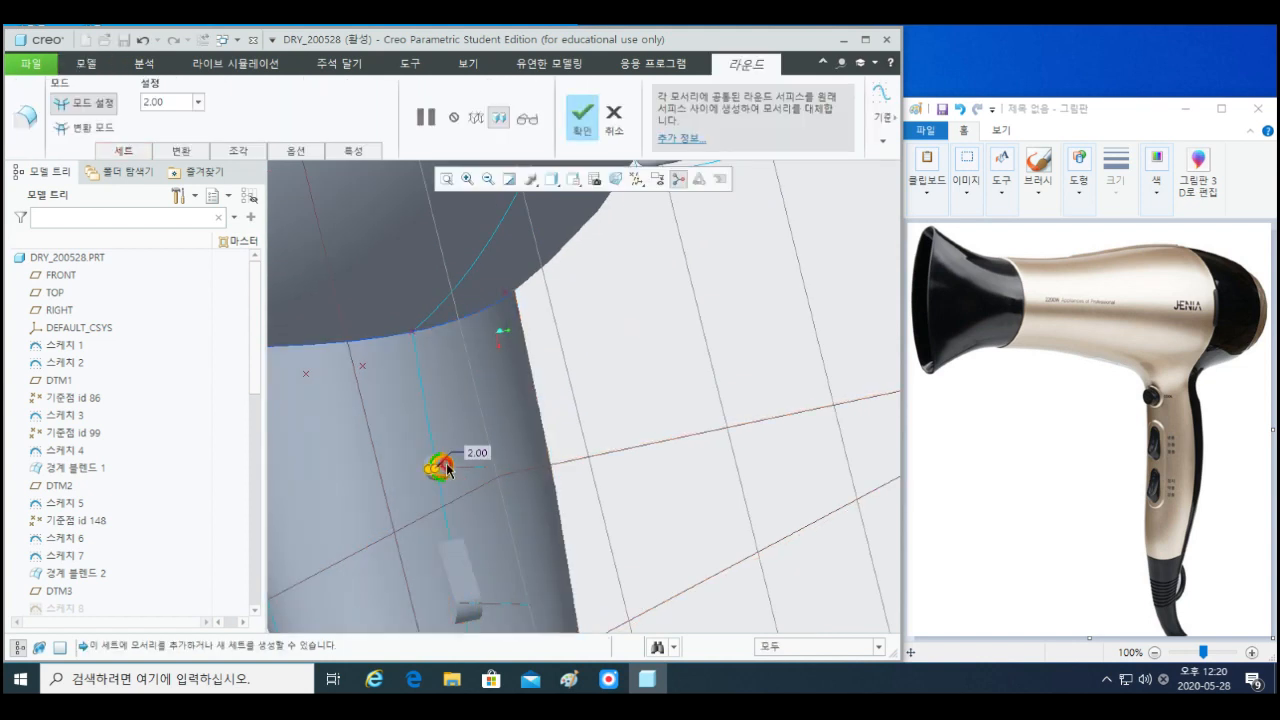
pyautogui.scroll(-2, 440, 460)
pyautogui.click(551, 187)
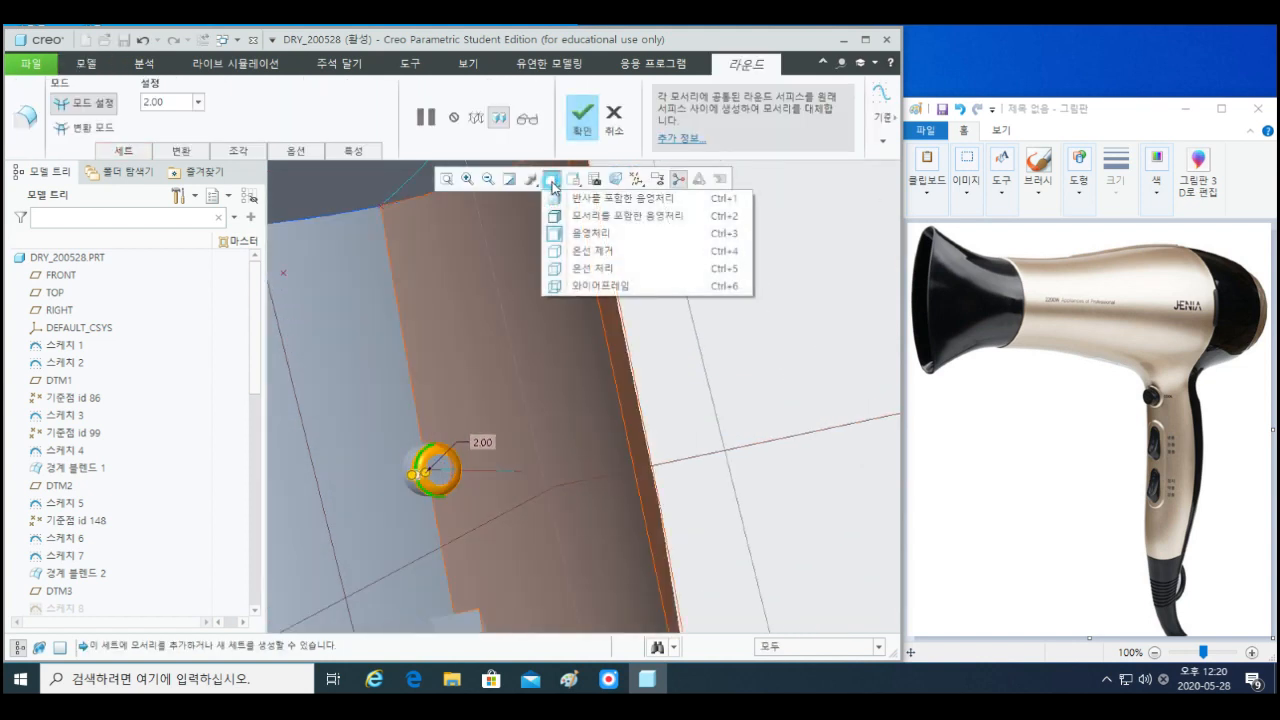
pyautogui.click(580, 216)
pyautogui.scroll(-4, 483, 487)
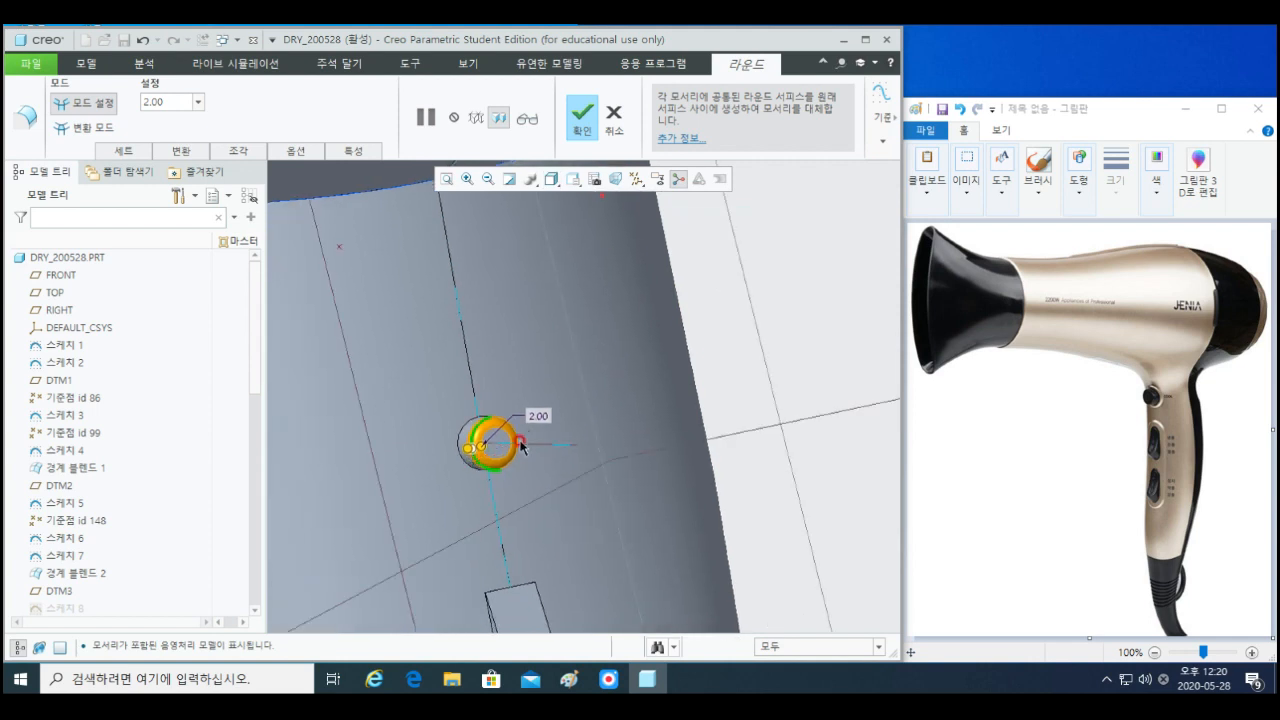
# - Try a 3.00 radius for the round on the handle's round button
pyautogui.doubleClick(562, 385)
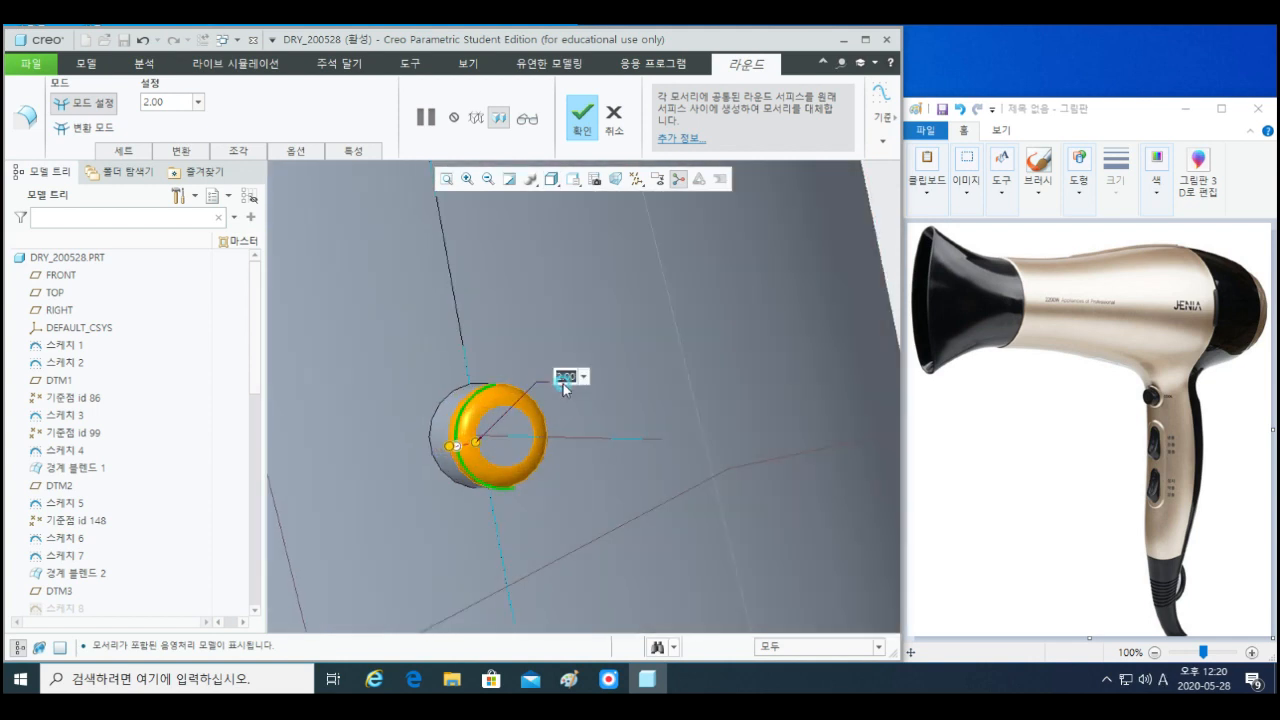
pyautogui.write('3')
pyautogui.press('Return')
pyautogui.scroll(4, 547, 438)
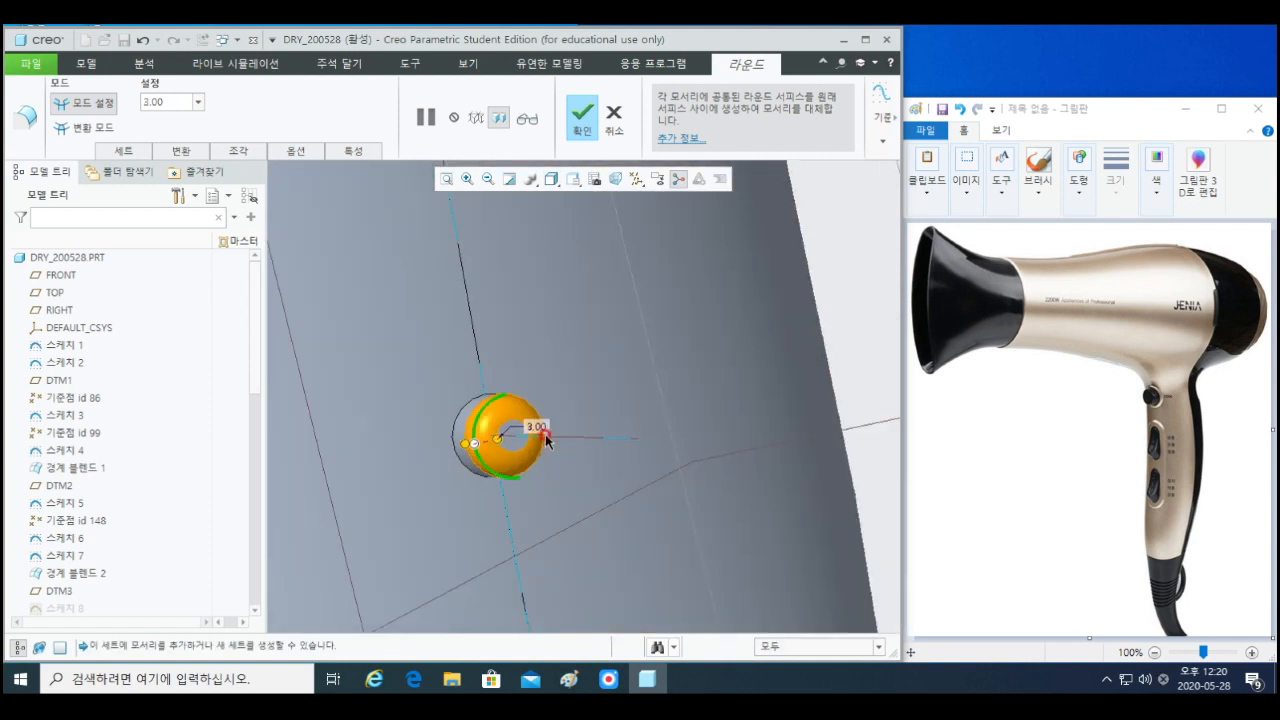
pyautogui.moveTo(543, 453); pyautogui.dragTo(535, 549, button='middle')
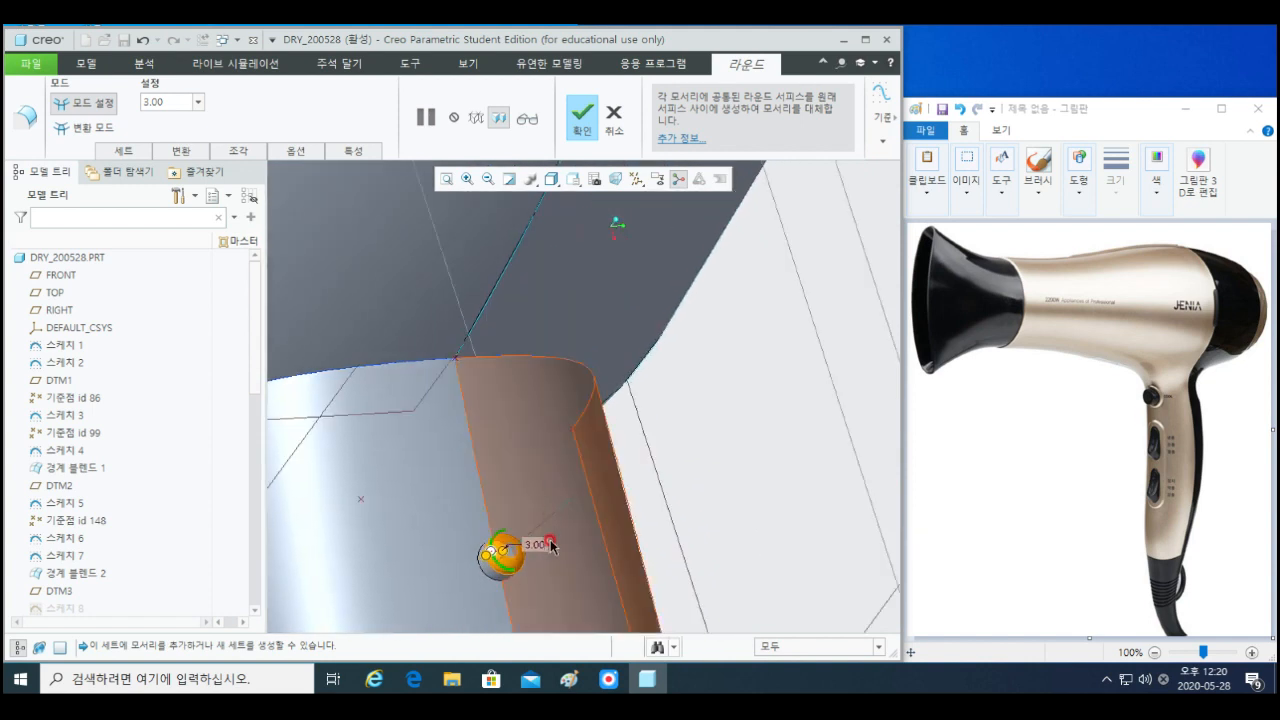
# - Set the radius of the round button's edge round to 2.00
pyautogui.doubleClick(535, 541)
pyautogui.write('2')
pyautogui.press('Return')
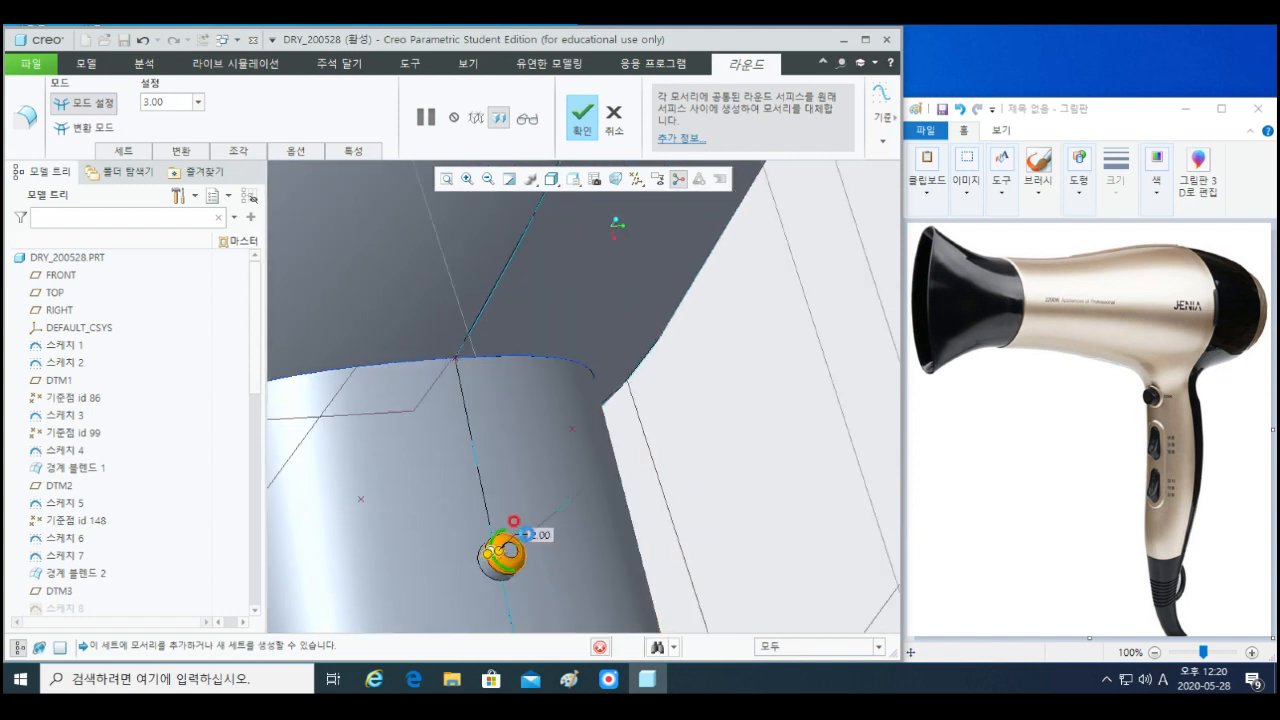
# - Add the two outer side edges of the handle's upper switch to the round feature
pyautogui.scroll(4, 515, 527)
pyautogui.keyDown('shift'); pyautogui.moveTo(603, 574); pyautogui.dragTo(587, 465, button='middle'); pyautogui.keyUp('shift')
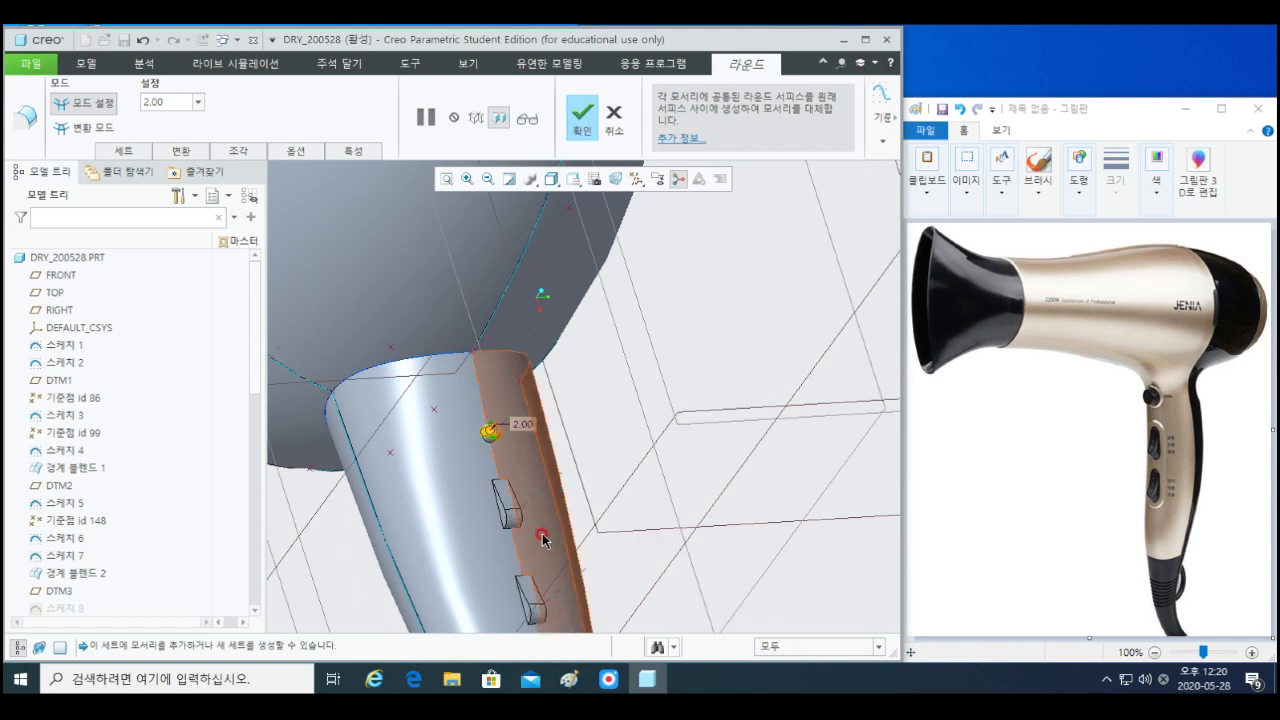
pyautogui.scroll(-5, 525, 540)
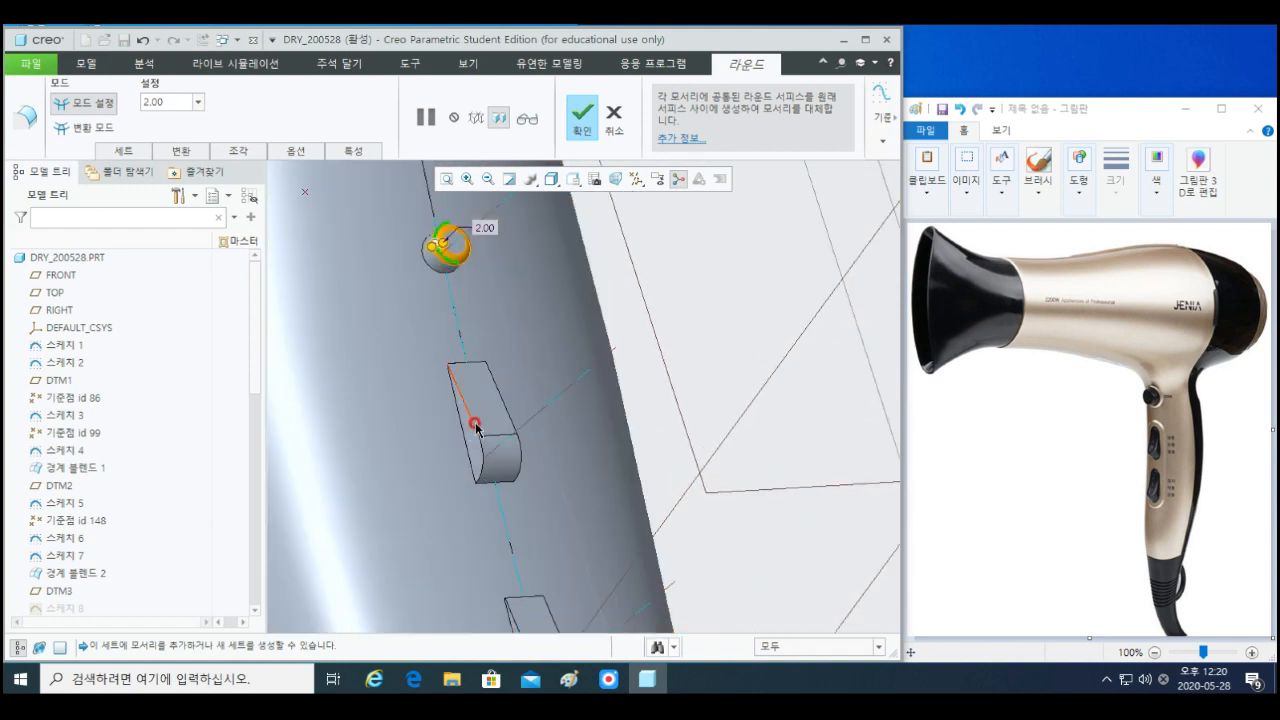
pyautogui.click(476, 428)
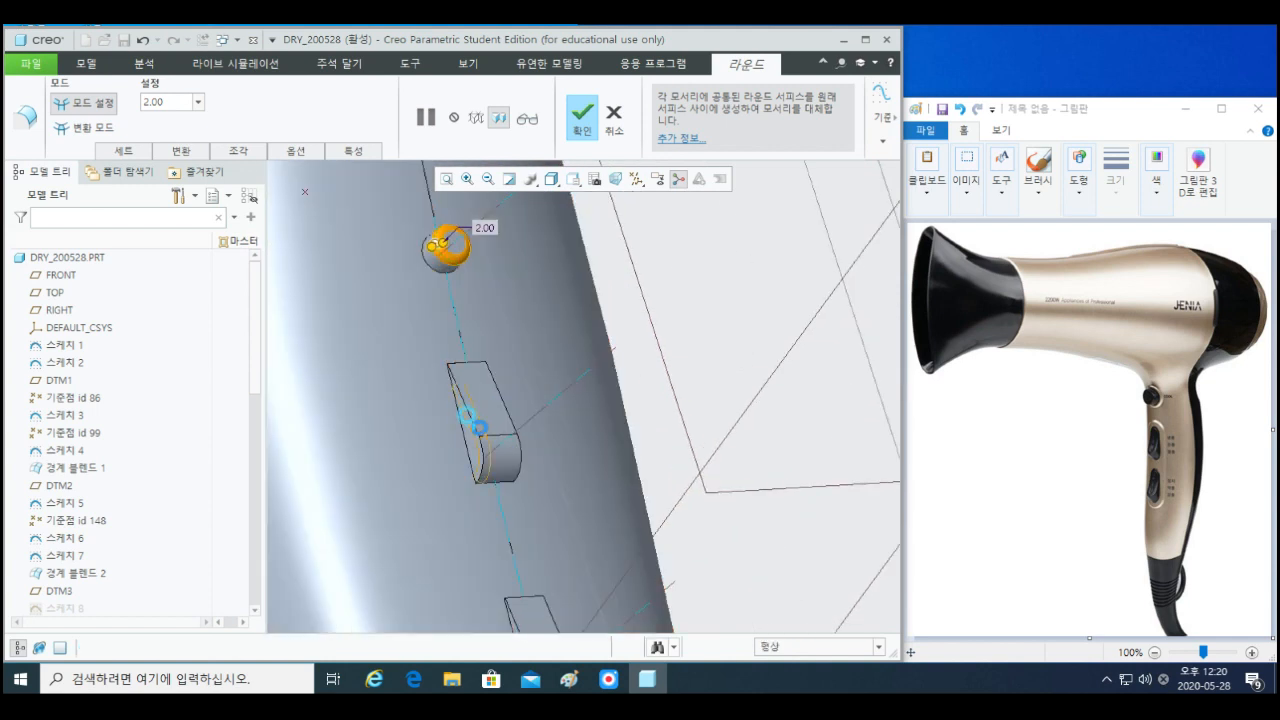
pyautogui.keyDown('ctrl'); pyautogui.click(513, 428); pyautogui.keyUp('ctrl')
pyautogui.scroll(3, 537, 486)
# - Add the two outer side edges of the lower switch to the round feature and complete it
pyautogui.keyDown('shift'); pyautogui.moveTo(553, 598); pyautogui.dragTo(538, 498, button='middle'); pyautogui.keyUp('shift')
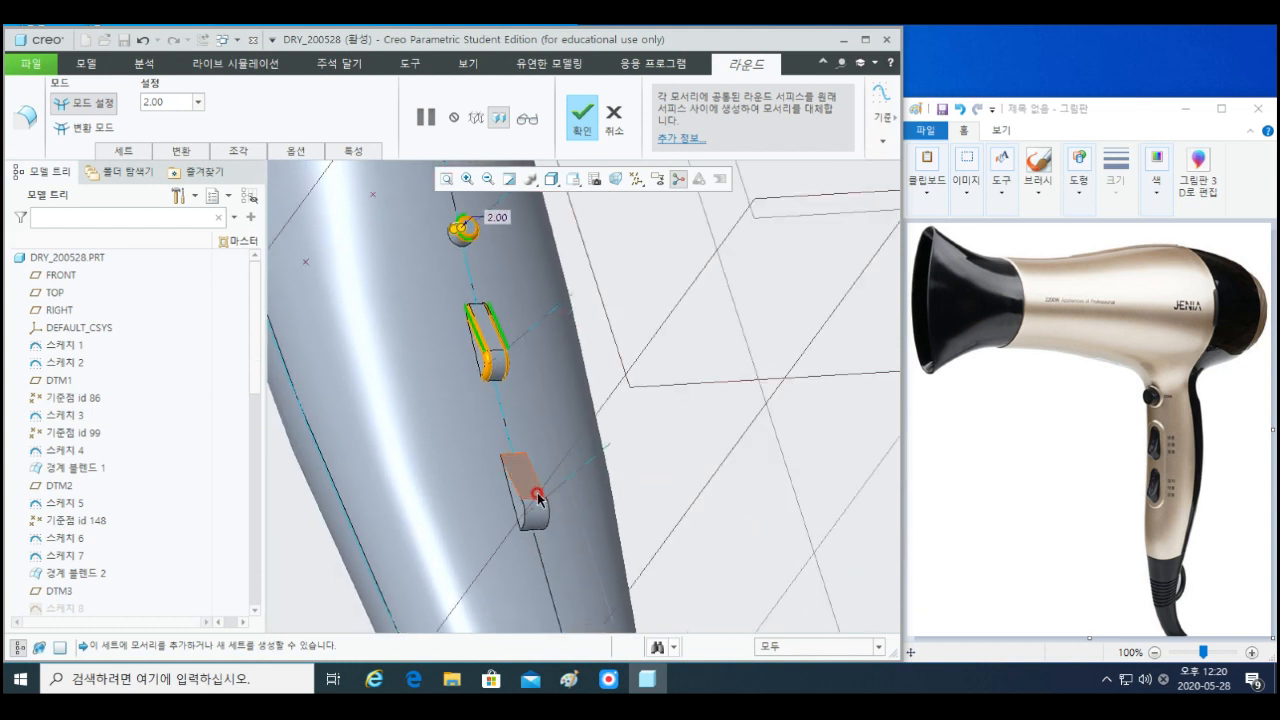
pyautogui.scroll(-2, 537, 497)
pyautogui.keyDown('ctrl'); pyautogui.click(540, 485); pyautogui.keyUp('ctrl')
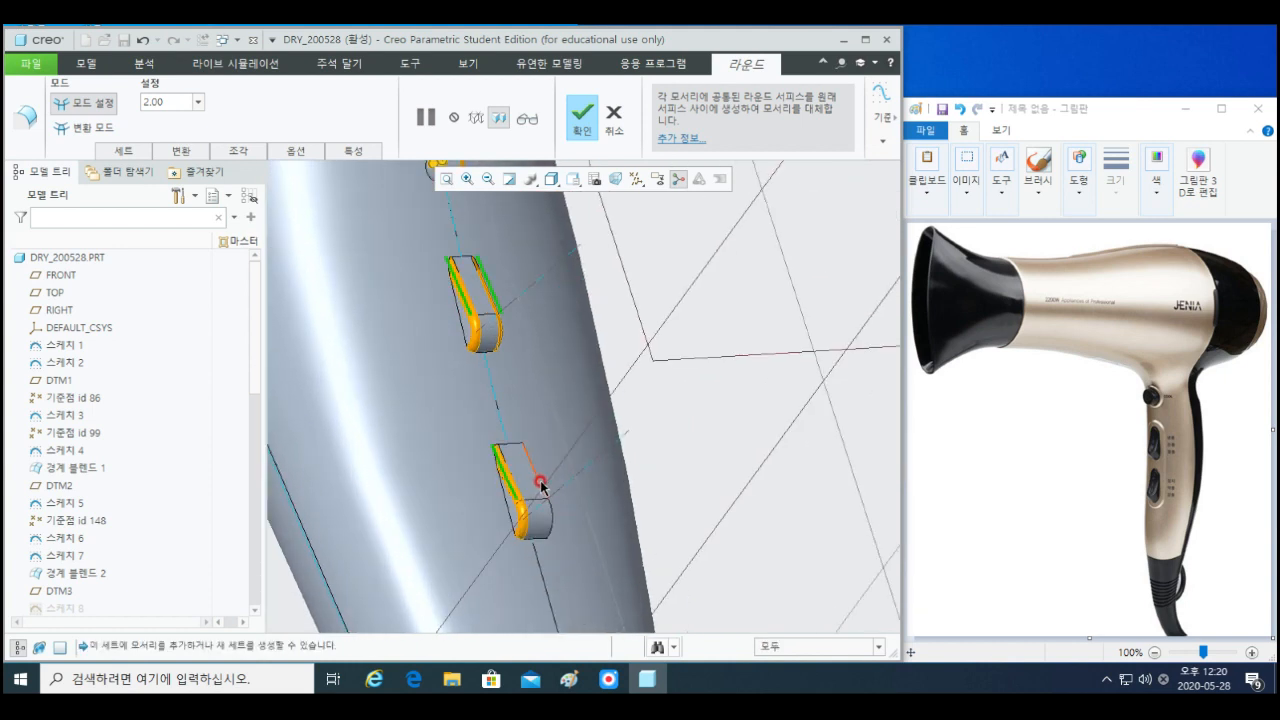
pyautogui.scroll(3, 535, 495)
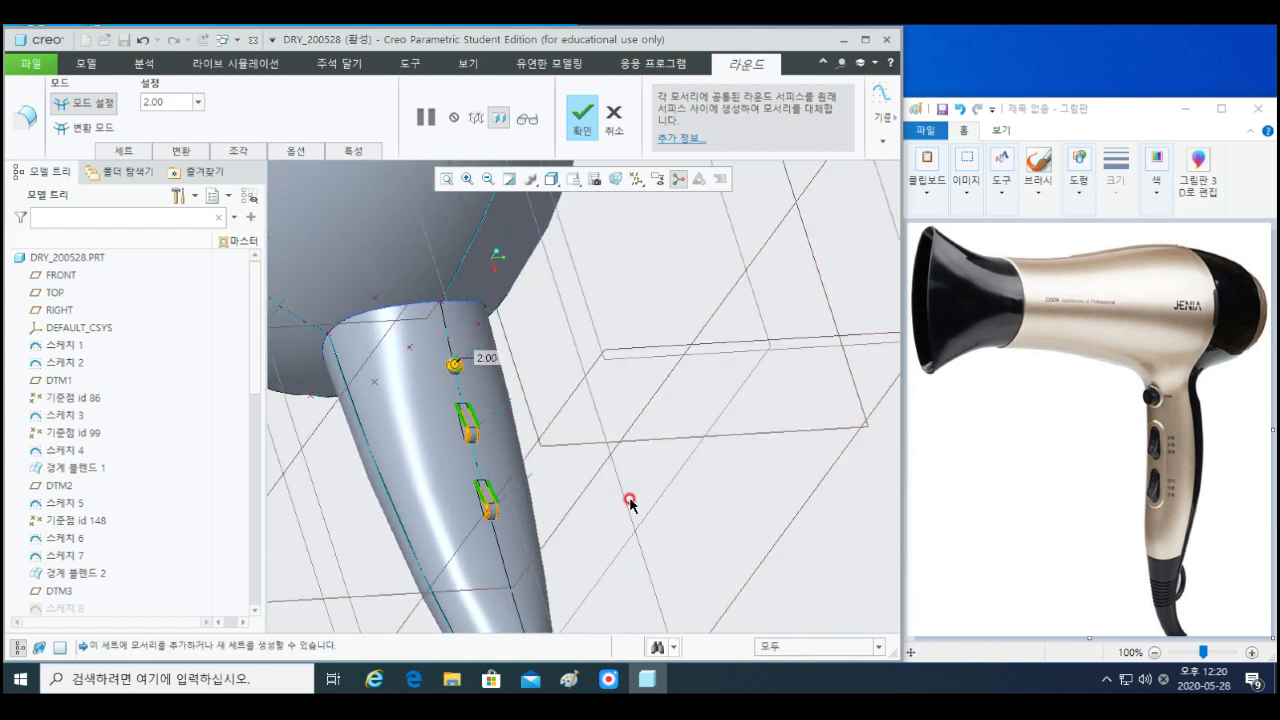
pyautogui.middleClick(583, 491)
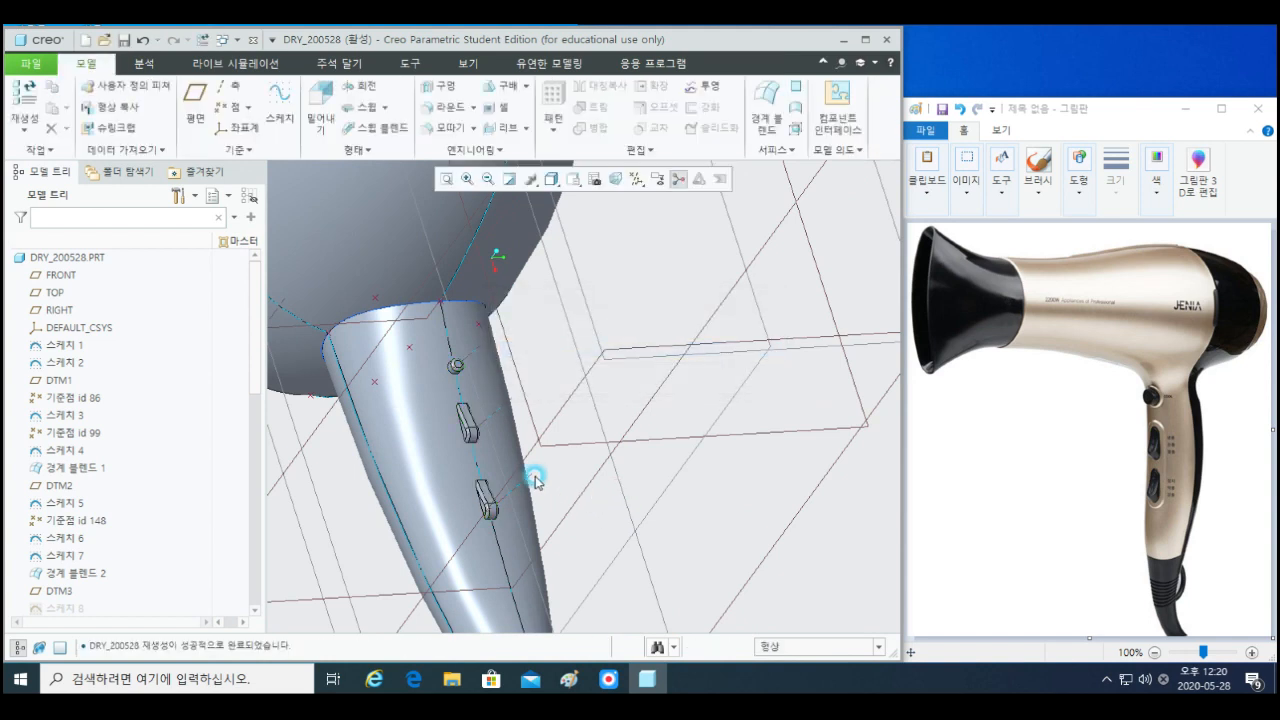
# - Select the sketches 스케치 1 to 스케치 4 and the boundary blend 경계 블렌드 1, leaving the datum points unselected
pyautogui.moveTo(535, 482)
pyautogui.mouseDown(button='middle')
pyautogui.moveTo(471, 463)
pyautogui.moveTo(452, 433)
pyautogui.moveTo(538, 486)
pyautogui.moveTo(586, 460)
pyautogui.moveTo(600, 470)
pyautogui.moveTo(574, 426)
pyautogui.moveTo(523, 394)
pyautogui.moveTo(449, 426)
pyautogui.moveTo(402, 404)
pyautogui.moveTo(411, 432)
pyautogui.mouseUp(button='middle')
pyautogui.scroll(4, 551, 490)
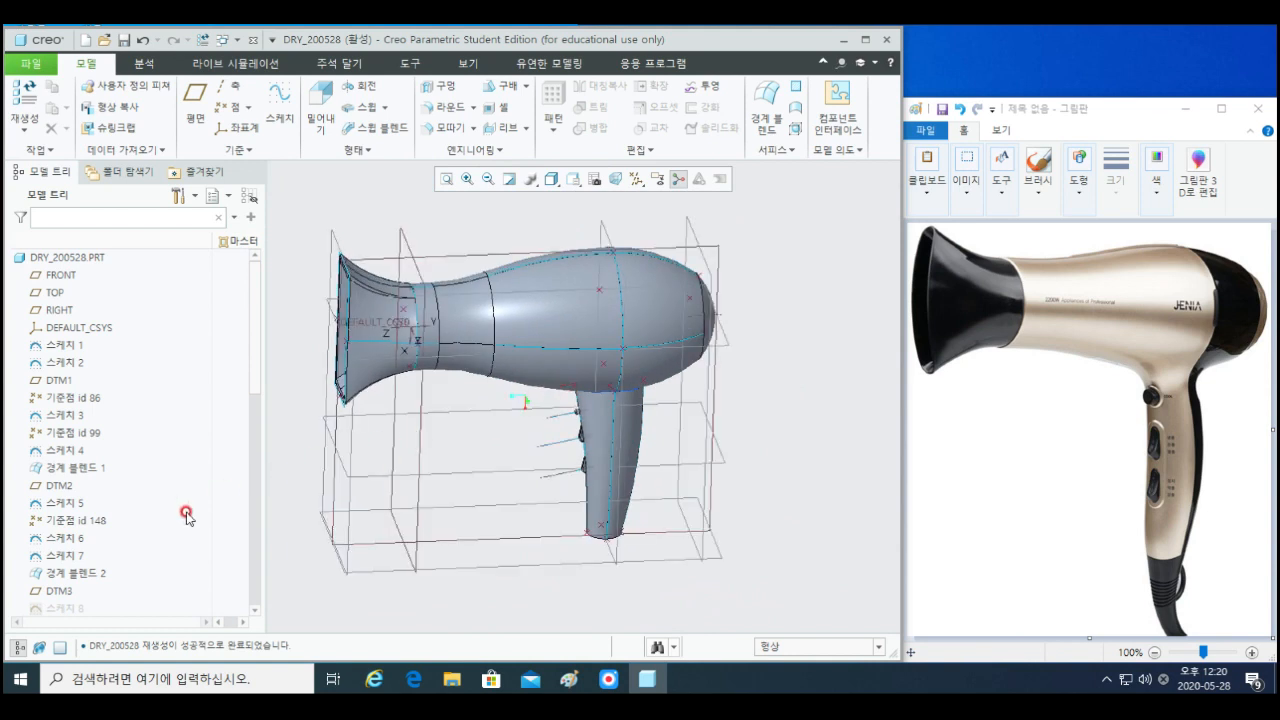
pyautogui.click(58, 349)
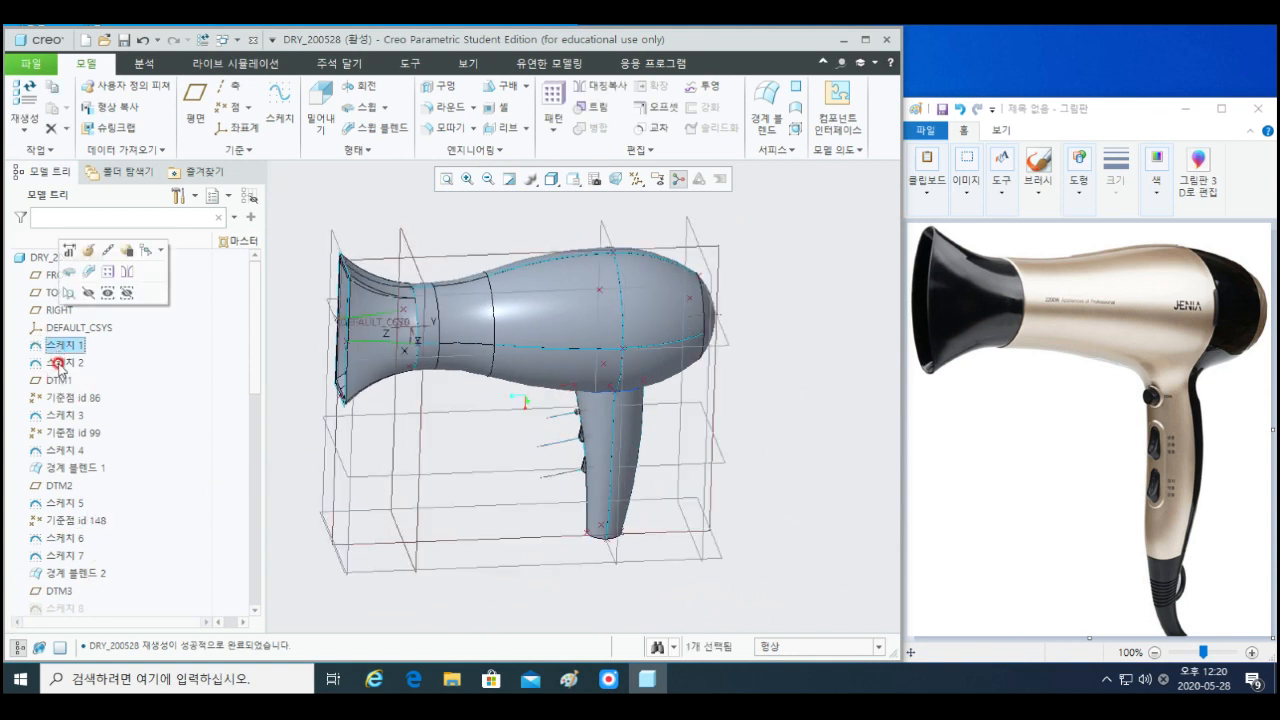
pyautogui.keyDown('ctrl'); pyautogui.click(60, 364); pyautogui.keyUp('ctrl')
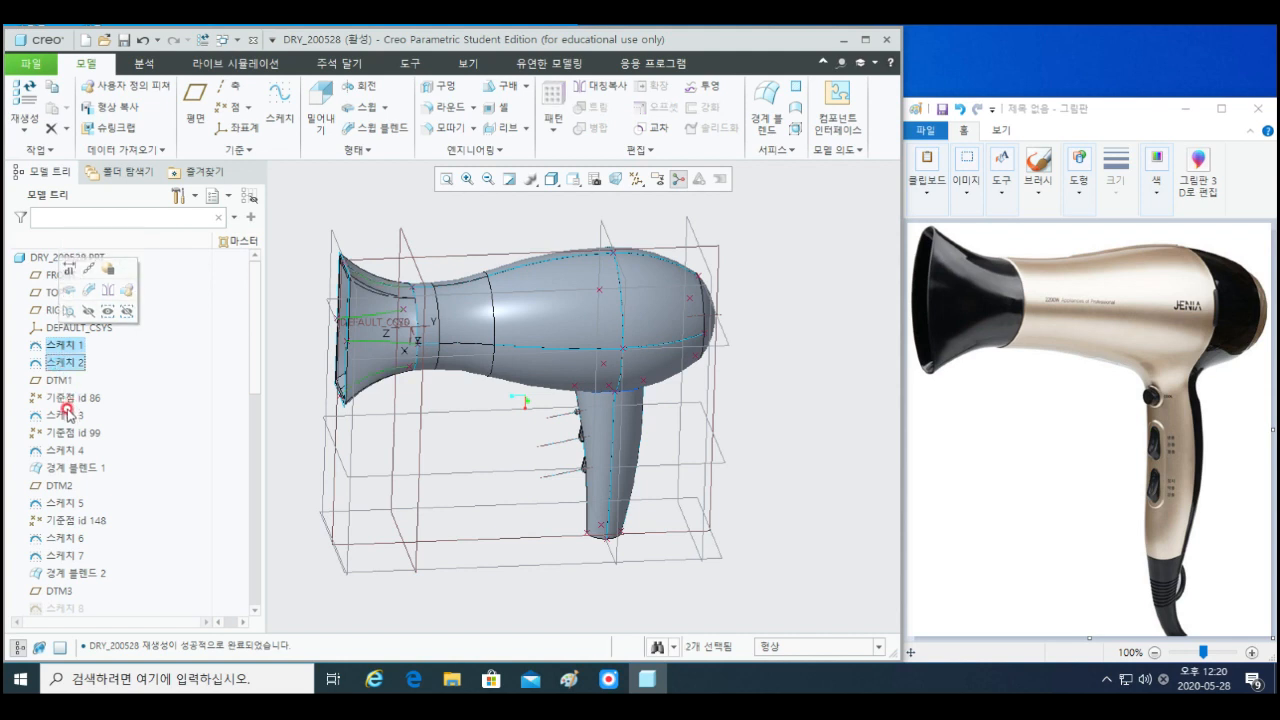
pyautogui.keyDown('ctrl'); pyautogui.click(72, 396); pyautogui.keyUp('ctrl')
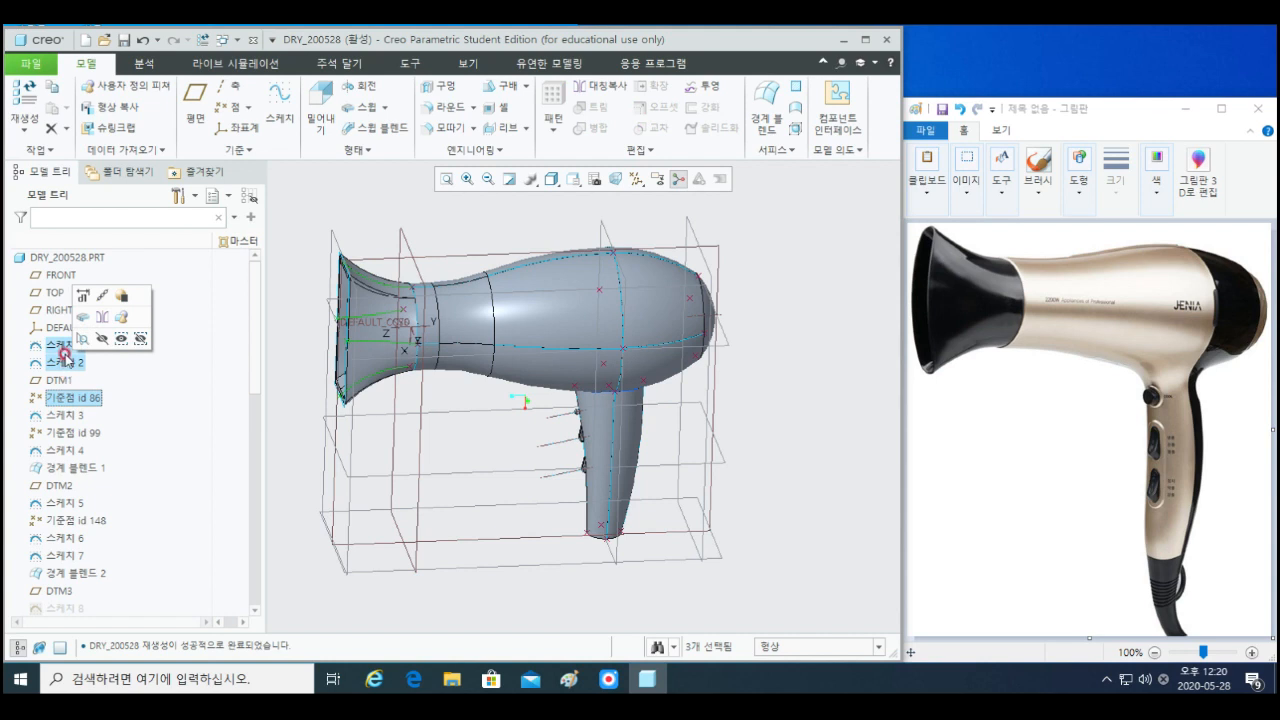
pyautogui.keyDown('ctrl'); pyautogui.click(61, 415); pyautogui.keyUp('ctrl')
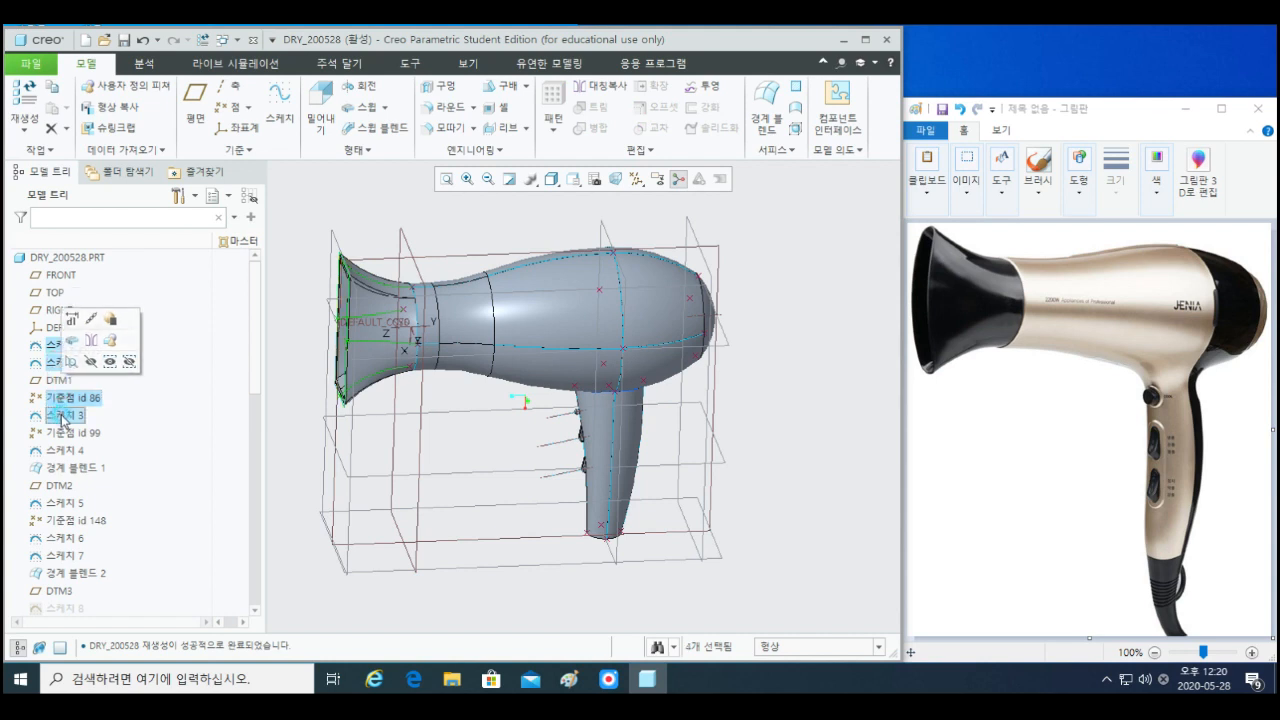
pyautogui.keyDown('ctrl'); pyautogui.click(64, 434); pyautogui.keyUp('ctrl')
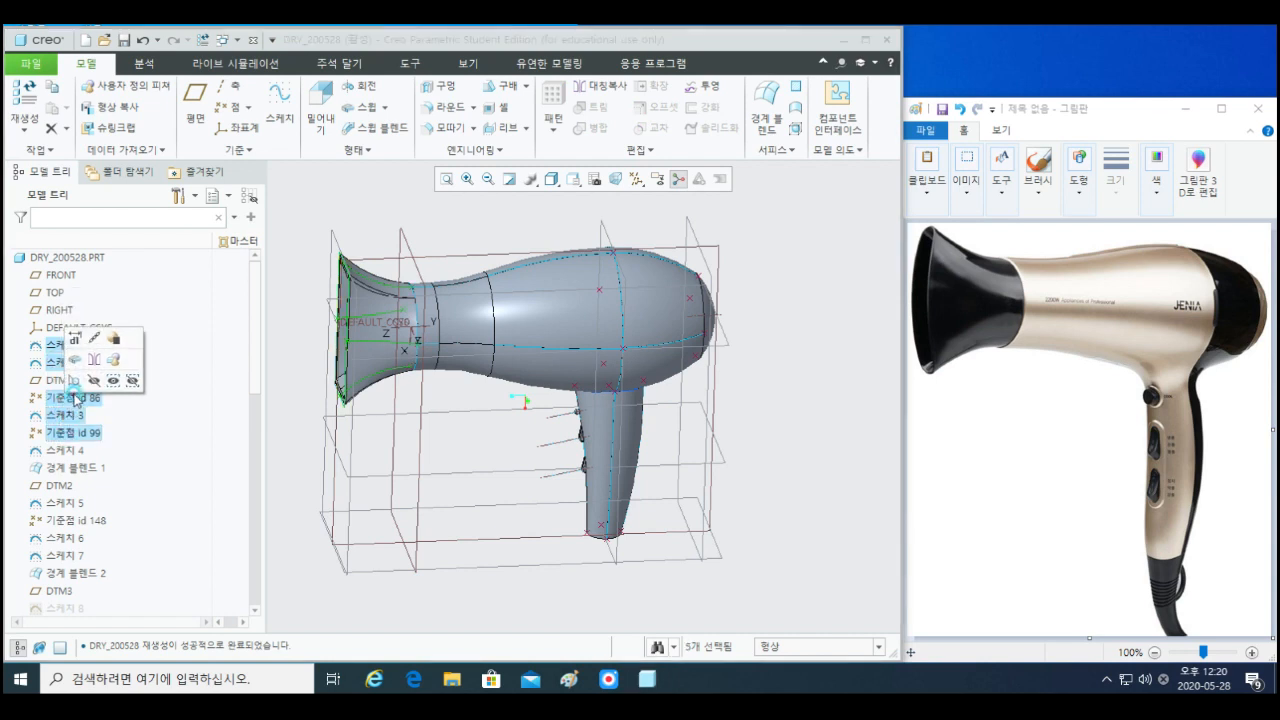
pyautogui.keyDown('ctrl'); pyautogui.click(67, 399); pyautogui.keyUp('ctrl')
pyautogui.keyDown('ctrl'); pyautogui.click(65, 433); pyautogui.keyUp('ctrl')
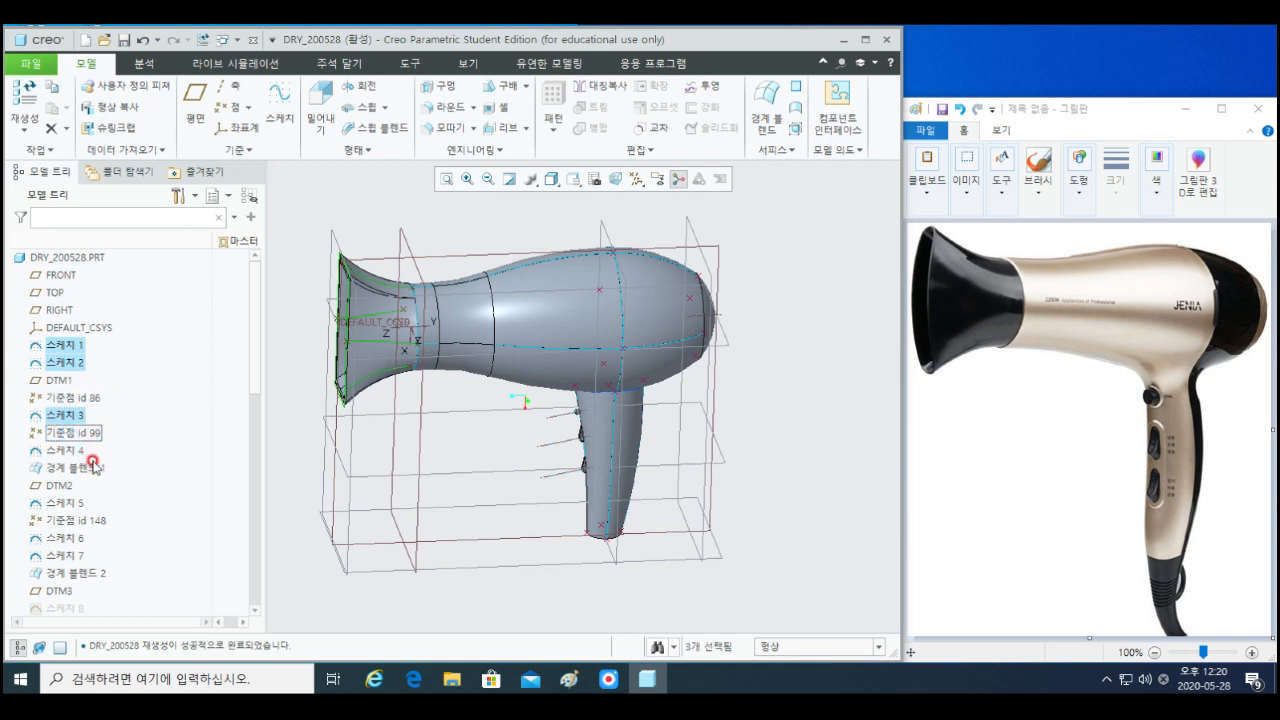
pyautogui.keyDown('ctrl'); pyautogui.click(68, 452); pyautogui.keyUp('ctrl')
pyautogui.keyDown('ctrl'); pyautogui.click(70, 467); pyautogui.keyUp('ctrl')
# - Add the sketches 스케치 5, 스케치 6 and 스케치 7 and the boundary blend 경계 블렌드 2 to the selection
pyautogui.scroll(-1, 85, 490)
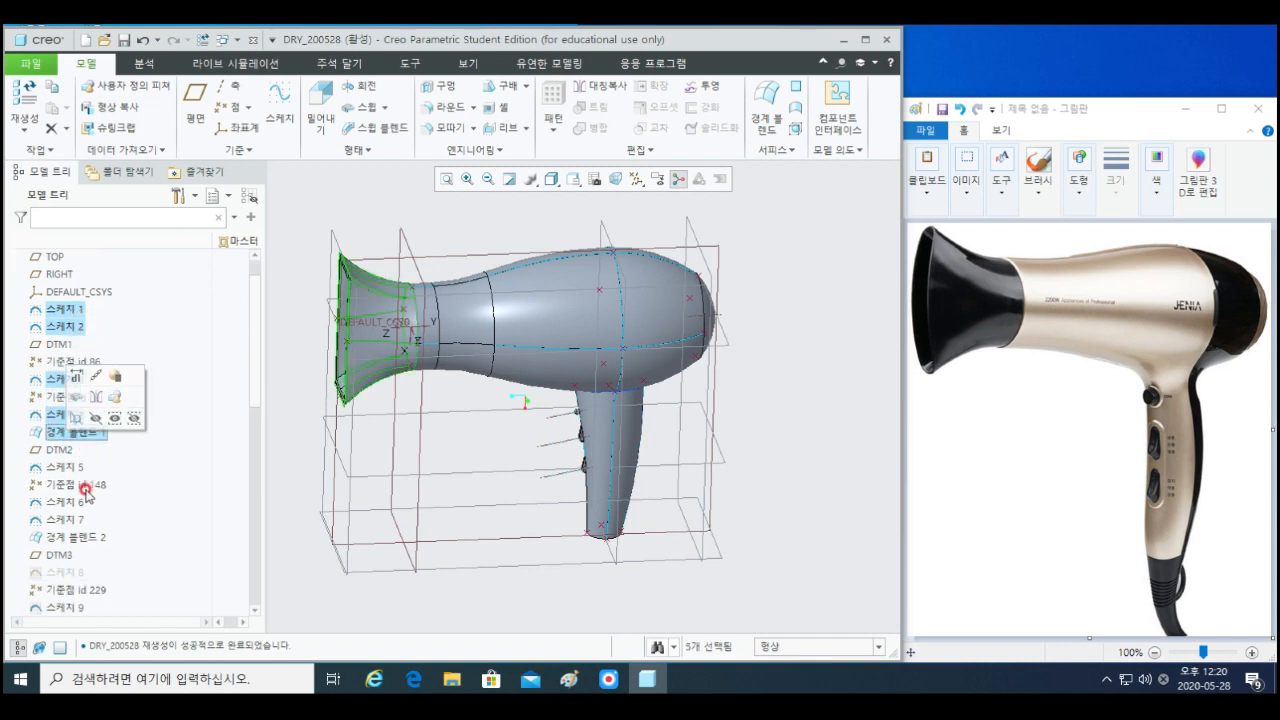
pyautogui.keyDown('ctrl'); pyautogui.click(70, 467); pyautogui.keyUp('ctrl')
pyautogui.keyDown('ctrl'); pyautogui.click(64, 502); pyautogui.keyUp('ctrl')
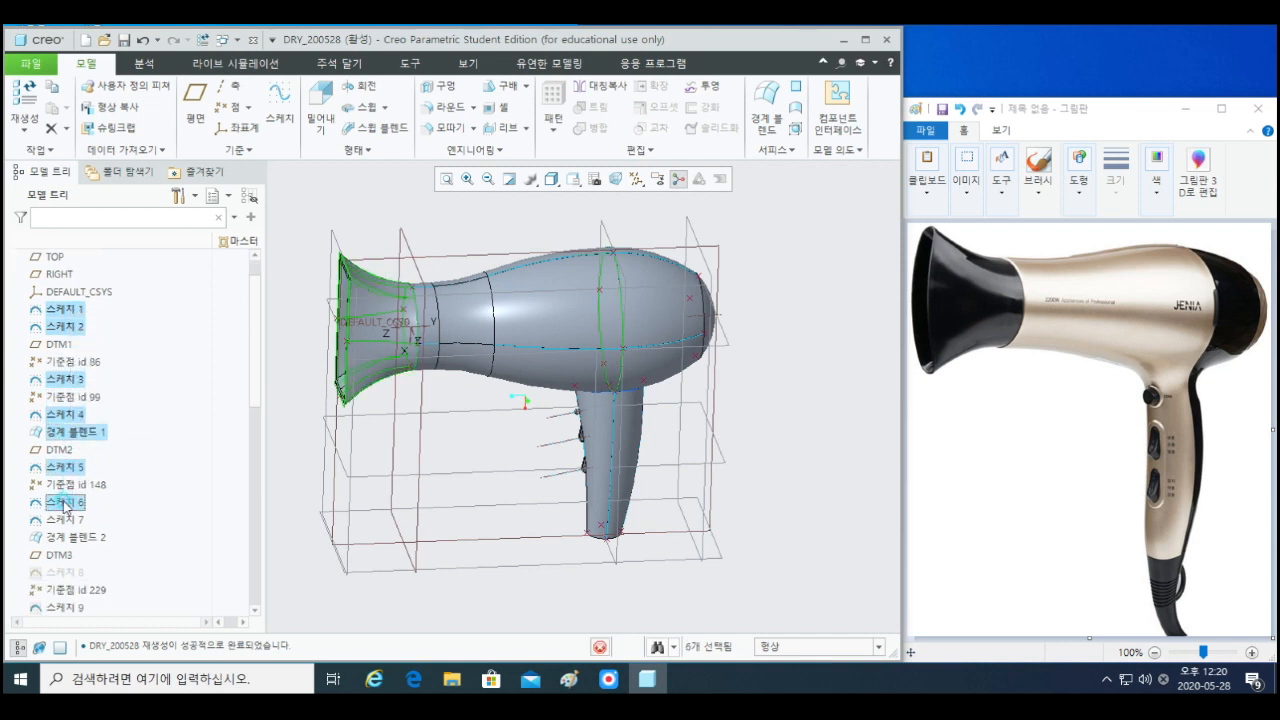
pyautogui.keyDown('ctrl'); pyautogui.click(62, 520); pyautogui.keyUp('ctrl')
pyautogui.keyDown('ctrl'); pyautogui.click(68, 537); pyautogui.keyUp('ctrl')
# - Add 스케치 9, 스케치 10, 경계 블렌드 3 and the merges 병합 1 and 병합 2 to the selection
pyautogui.scroll(-2, 152, 552)
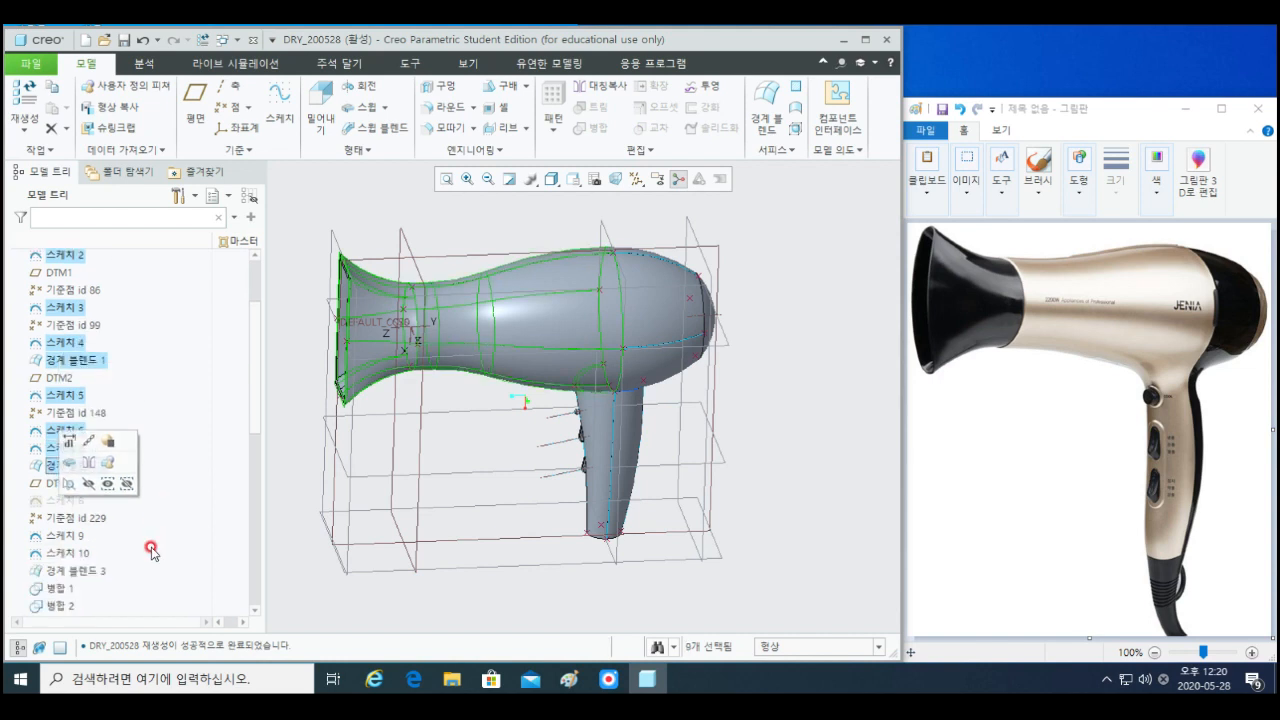
pyautogui.keyDown('ctrl'); pyautogui.click(88, 522); pyautogui.keyUp('ctrl')
pyautogui.keyDown('ctrl'); pyautogui.click(71, 523); pyautogui.keyUp('ctrl')
pyautogui.keyDown('ctrl'); pyautogui.click(67, 539); pyautogui.keyUp('ctrl')
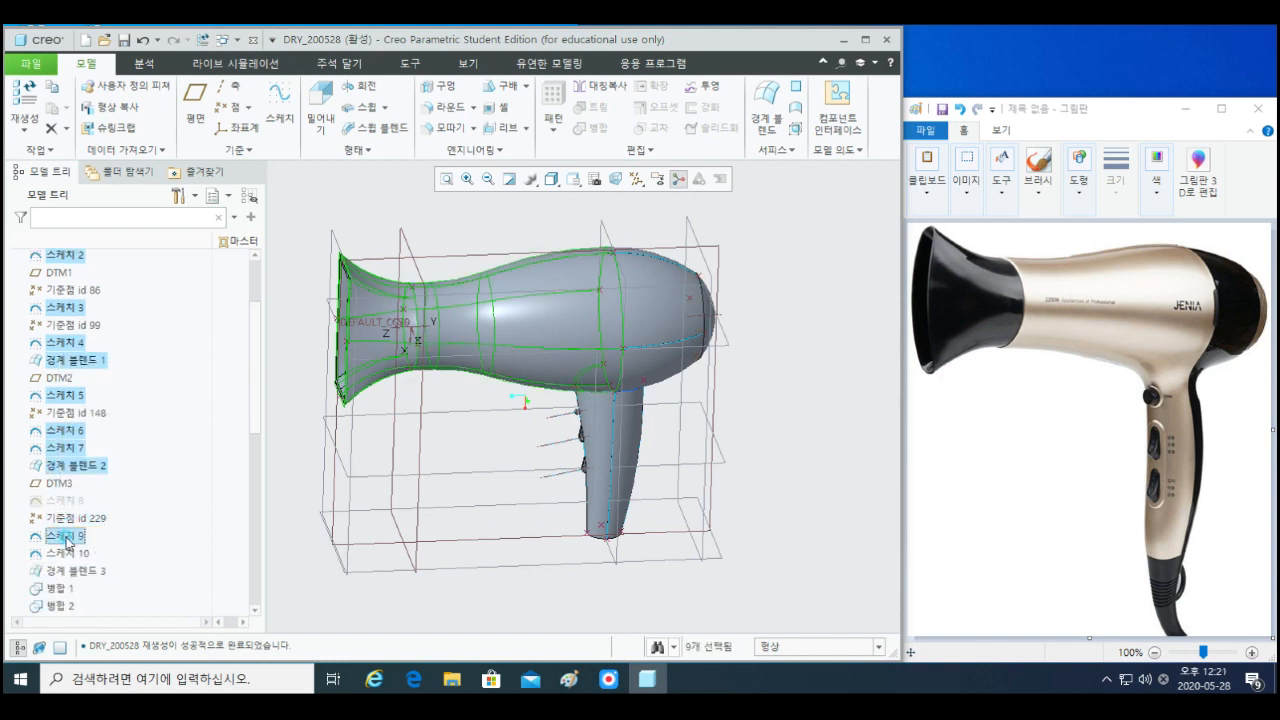
pyautogui.keyDown('ctrl'); pyautogui.click(67, 555); pyautogui.keyUp('ctrl')
pyautogui.keyDown('ctrl'); pyautogui.click(66, 573); pyautogui.keyUp('ctrl')
pyautogui.scroll(-2, 100, 568)
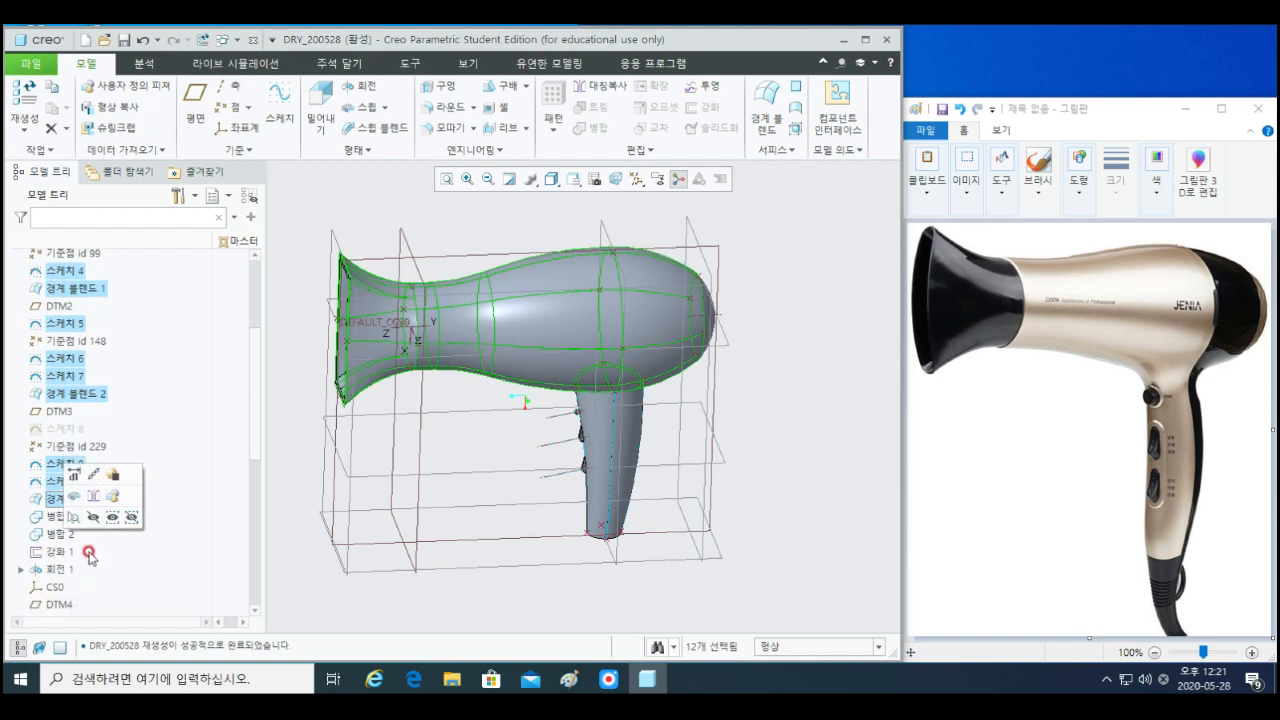
pyautogui.keyDown('ctrl'); pyautogui.click(47, 523); pyautogui.keyUp('ctrl')
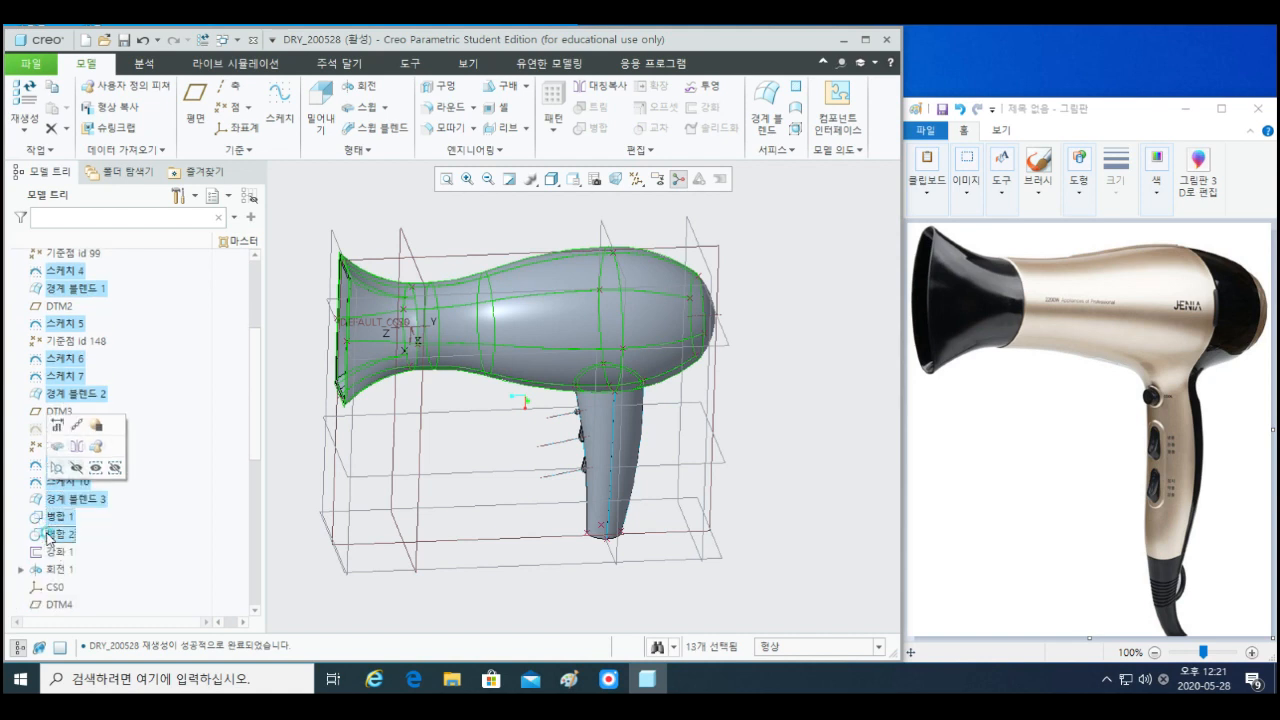
pyautogui.keyDown('ctrl'); pyautogui.click(56, 535); pyautogui.keyUp('ctrl')
# - Add the handle's sketches 스케치 13 and 스케치 14 and its boundary blend 경계 블렌드 4 to the selection
pyautogui.scroll(-3, 100, 580)
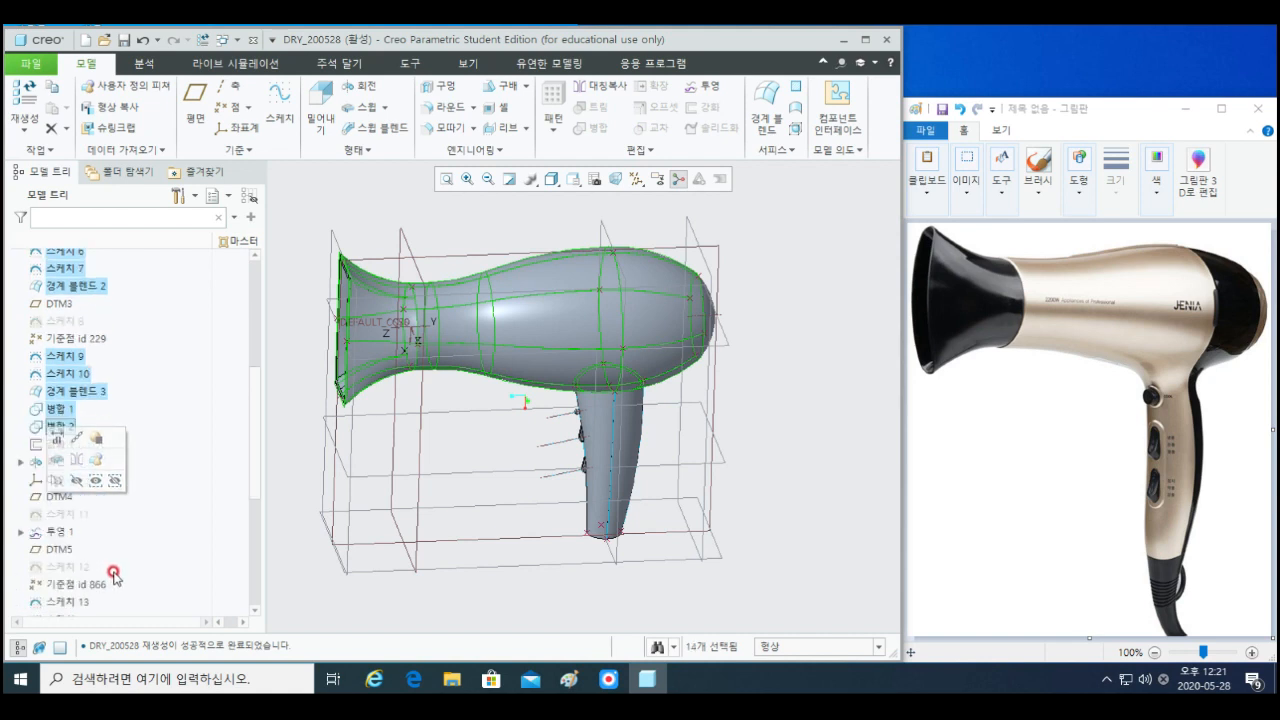
pyautogui.keyDown('ctrl'); pyautogui.click(62, 601); pyautogui.keyUp('ctrl')
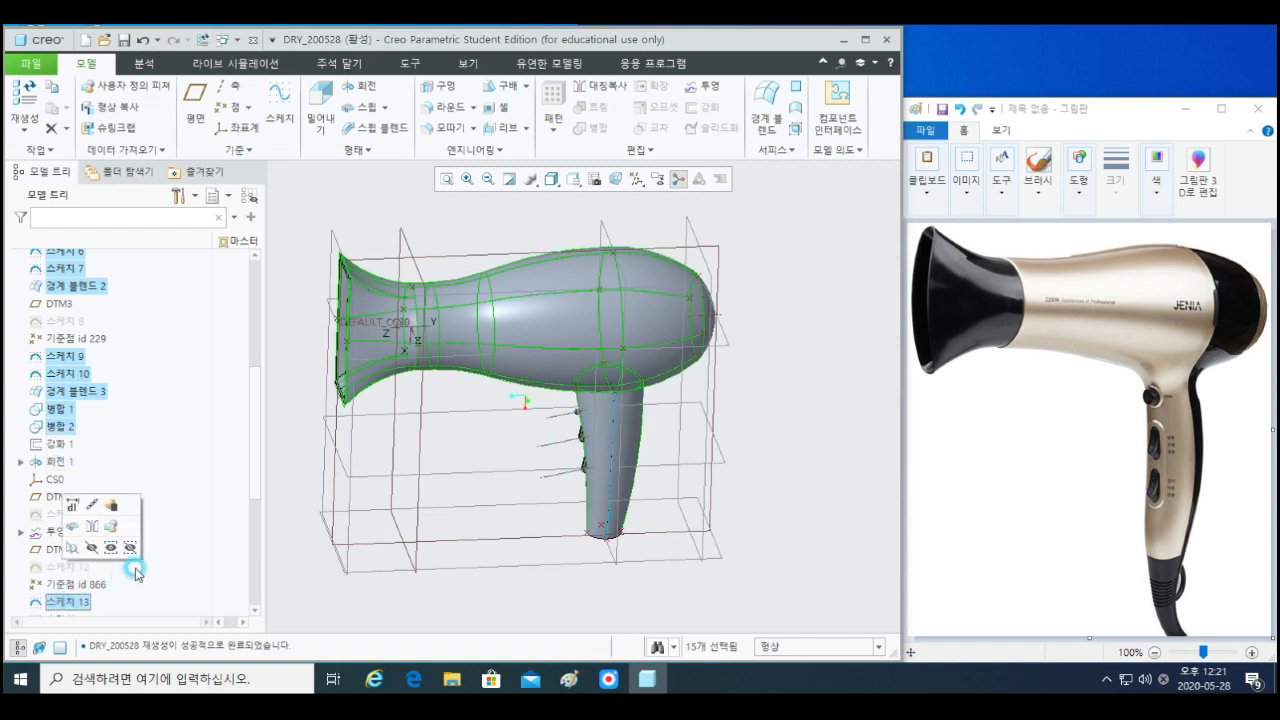
pyautogui.scroll(-2, 121, 571)
pyautogui.keyDown('ctrl'); pyautogui.click(55, 548); pyautogui.keyUp('ctrl')
pyautogui.keyDown('ctrl'); pyautogui.click(58, 565); pyautogui.keyUp('ctrl')
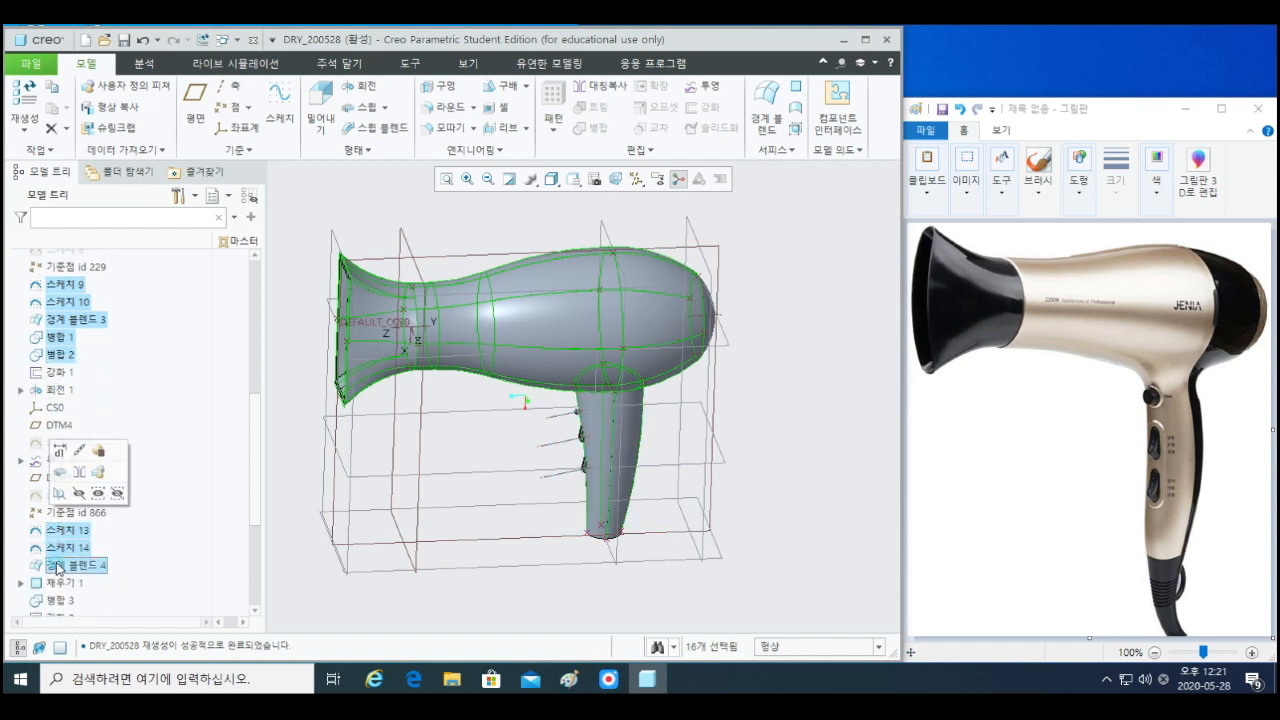
# - Add the fill 채우기 1 and the sketch 스케치 15 to the selection and hide the selected sketches and surfaces
pyautogui.scroll(-2, 176, 568)
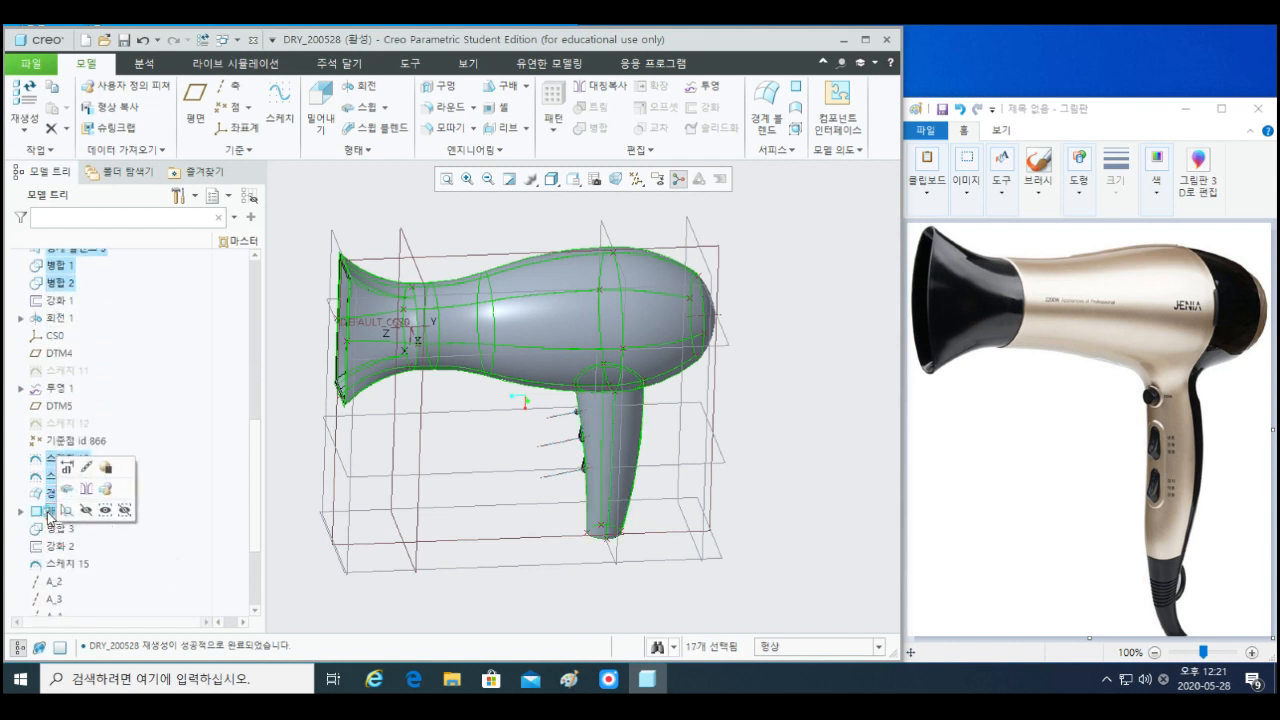
pyautogui.keyDown('ctrl'); pyautogui.click(49, 514); pyautogui.keyUp('ctrl')
pyautogui.scroll(-2, 137, 528)
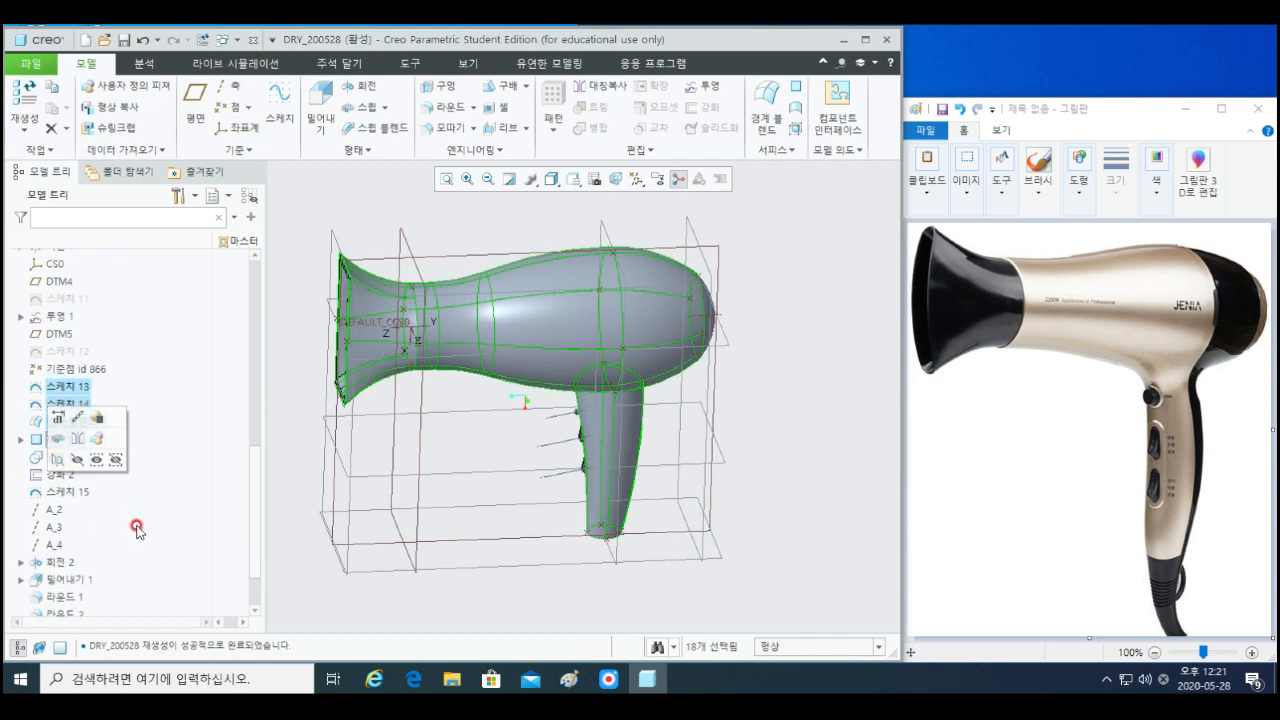
pyautogui.keyDown('ctrl'); pyautogui.click(71, 494); pyautogui.keyUp('ctrl')
pyautogui.scroll(-2, 109, 512)
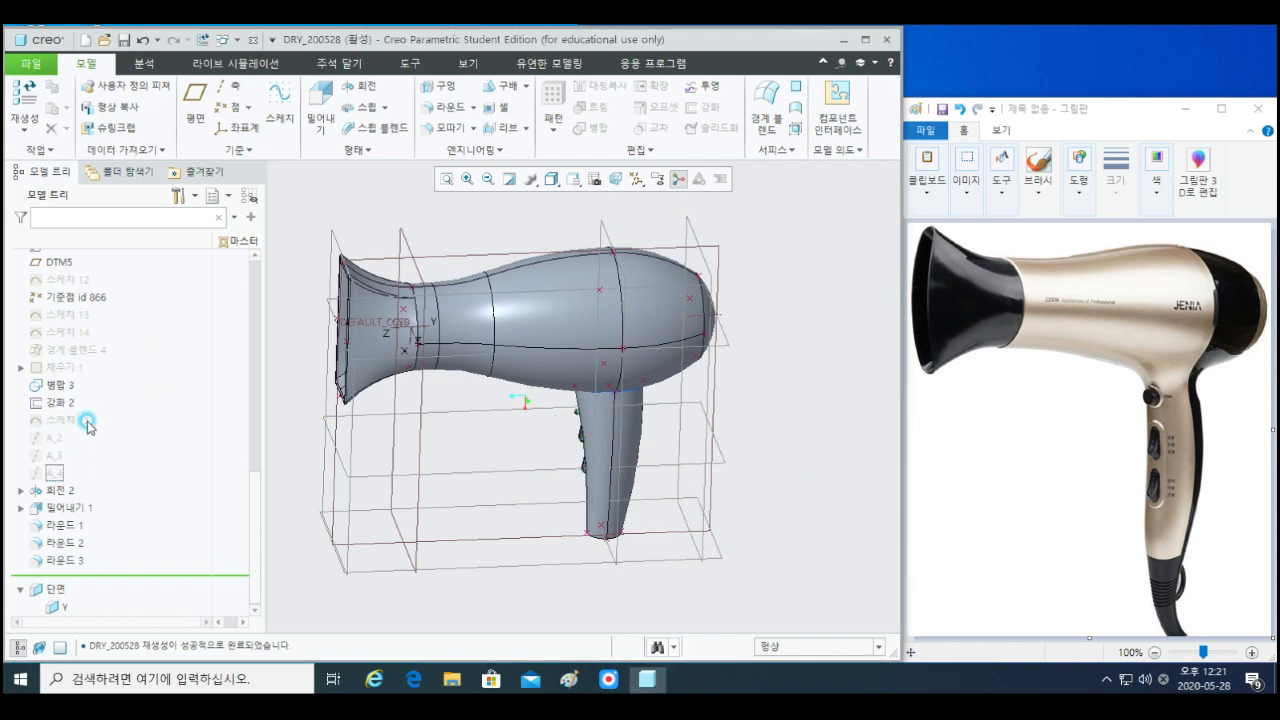
# - Hide the projected curve 투영 1
pyautogui.moveTo(700, 460)
pyautogui.mouseDown(button='middle')
pyautogui.moveTo(586, 440)
pyautogui.moveTo(543, 388)
pyautogui.moveTo(622, 427)
pyautogui.moveTo(606, 429)
pyautogui.mouseUp(button='middle')
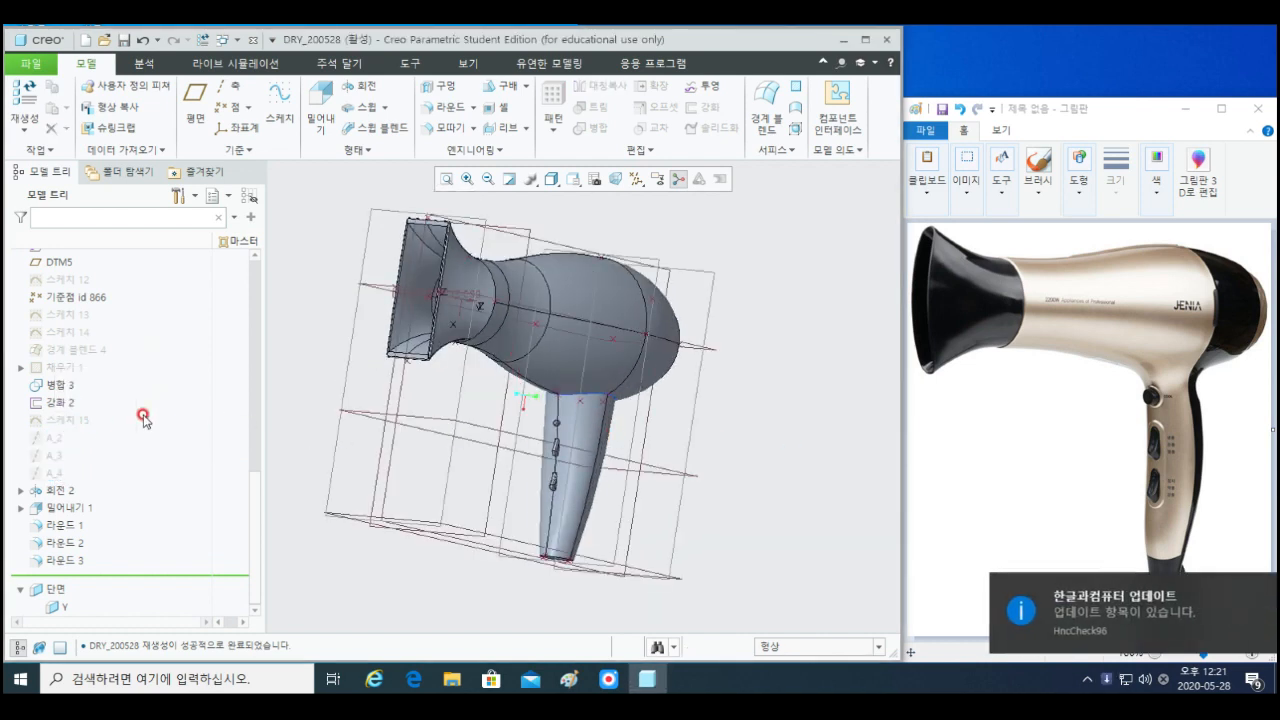
pyautogui.scroll(3, 80, 375)
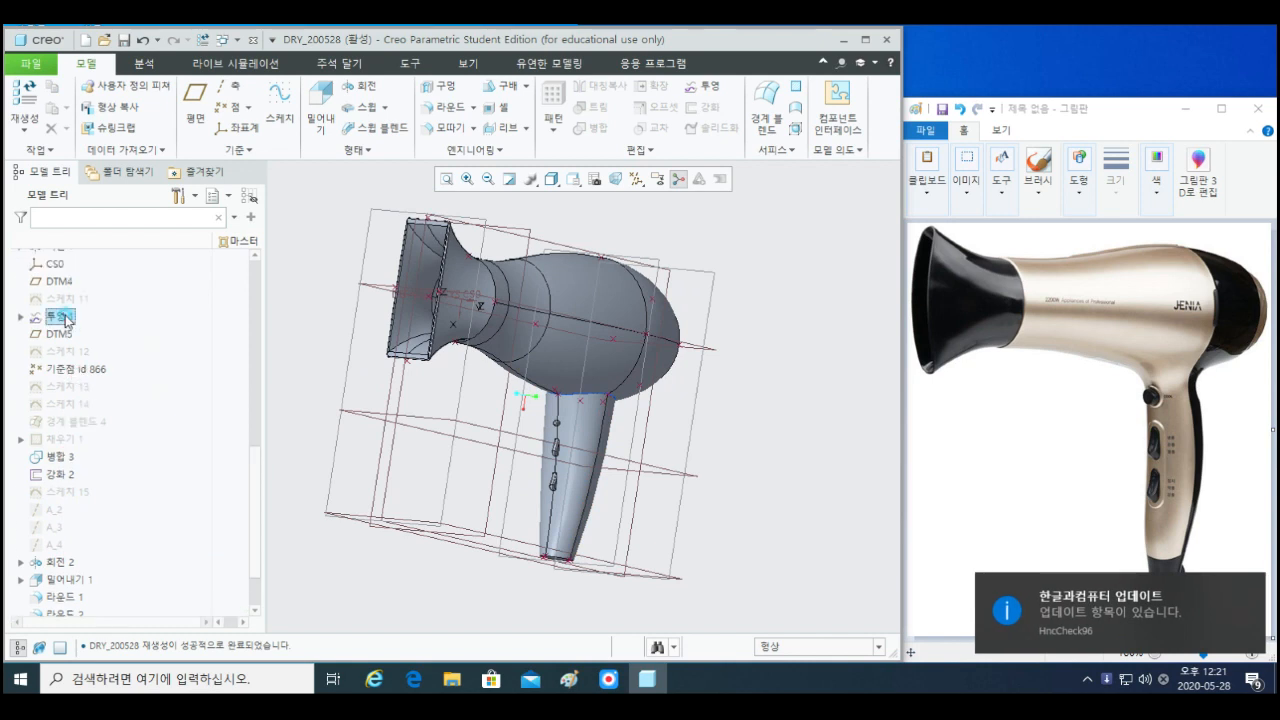
pyautogui.click(94, 286)
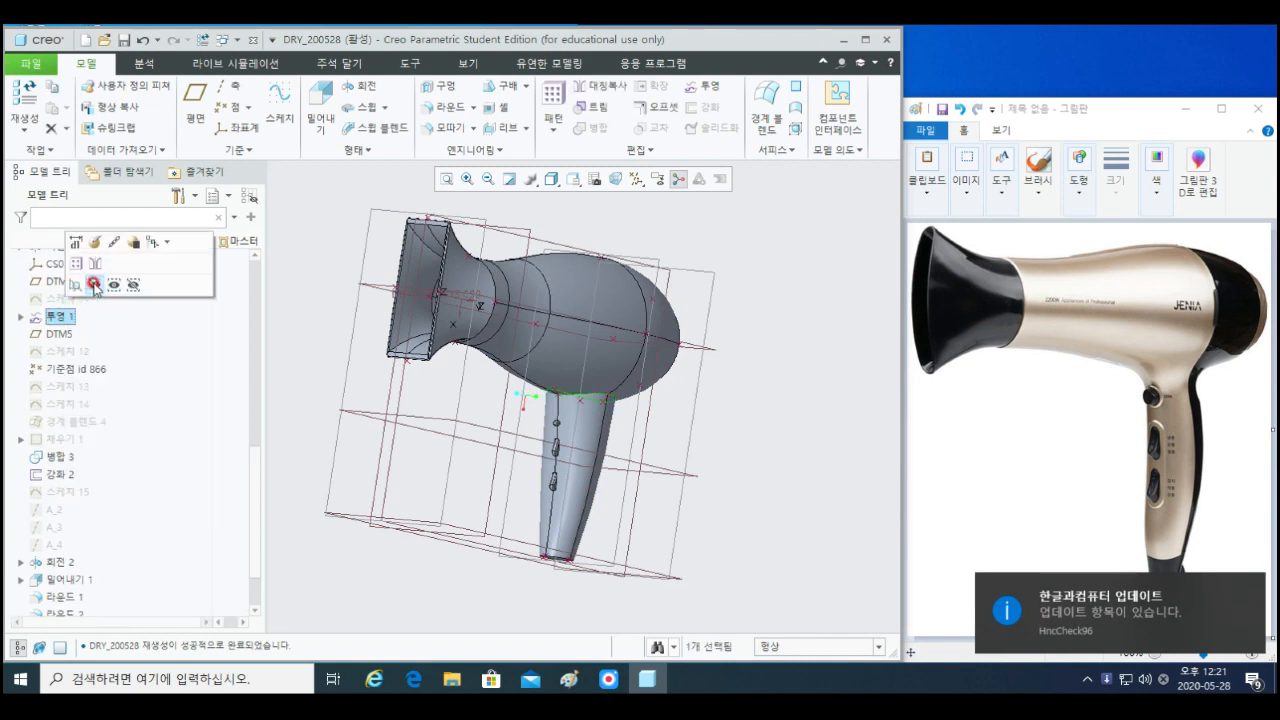
# - Select the outer faces on the upper part and the near side of the nozzle
pyautogui.moveTo(816, 461)
pyautogui.mouseDown(button='middle')
pyautogui.moveTo(480, 375)
pyautogui.moveTo(623, 463)
pyautogui.moveTo(572, 434)
pyautogui.moveTo(563, 420)
pyautogui.moveTo(580, 410)
pyautogui.moveTo(433, 432)
pyautogui.moveTo(566, 428)
pyautogui.moveTo(495, 408)
pyautogui.moveTo(522, 422)
pyautogui.mouseUp(button='middle')
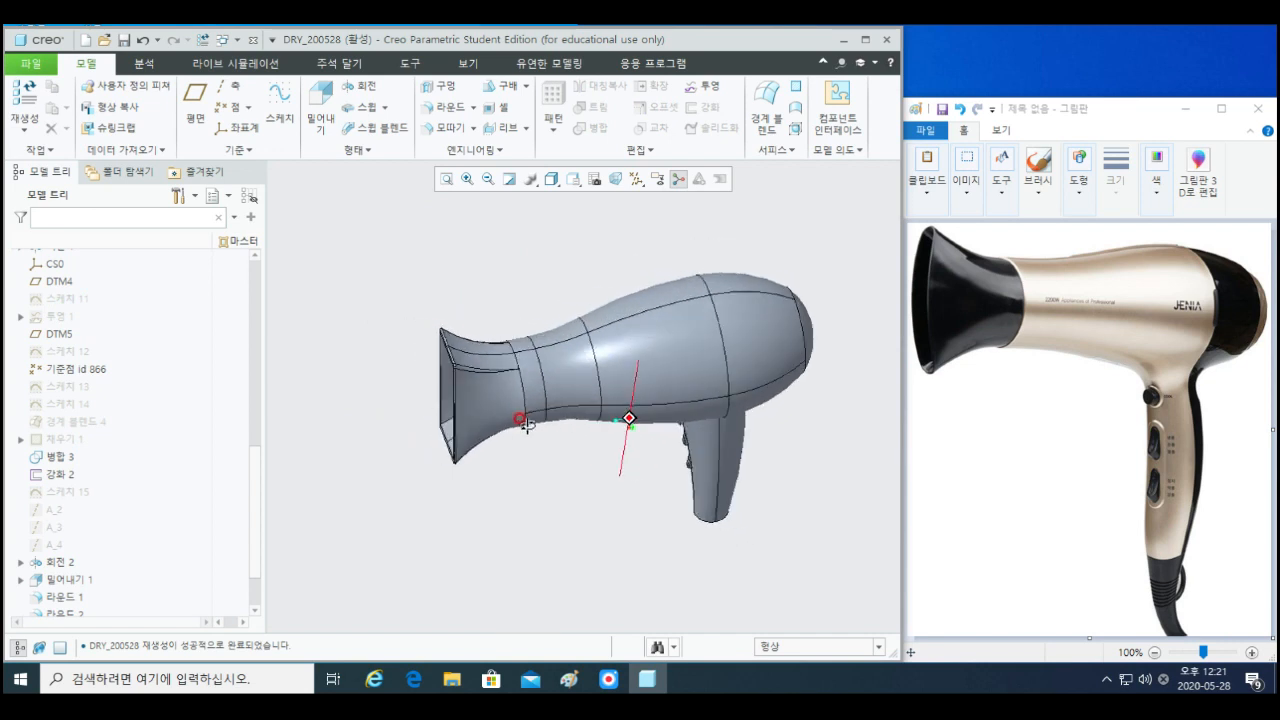
pyautogui.scroll(-3, 503, 370)
pyautogui.scroll(-4, 503, 370)
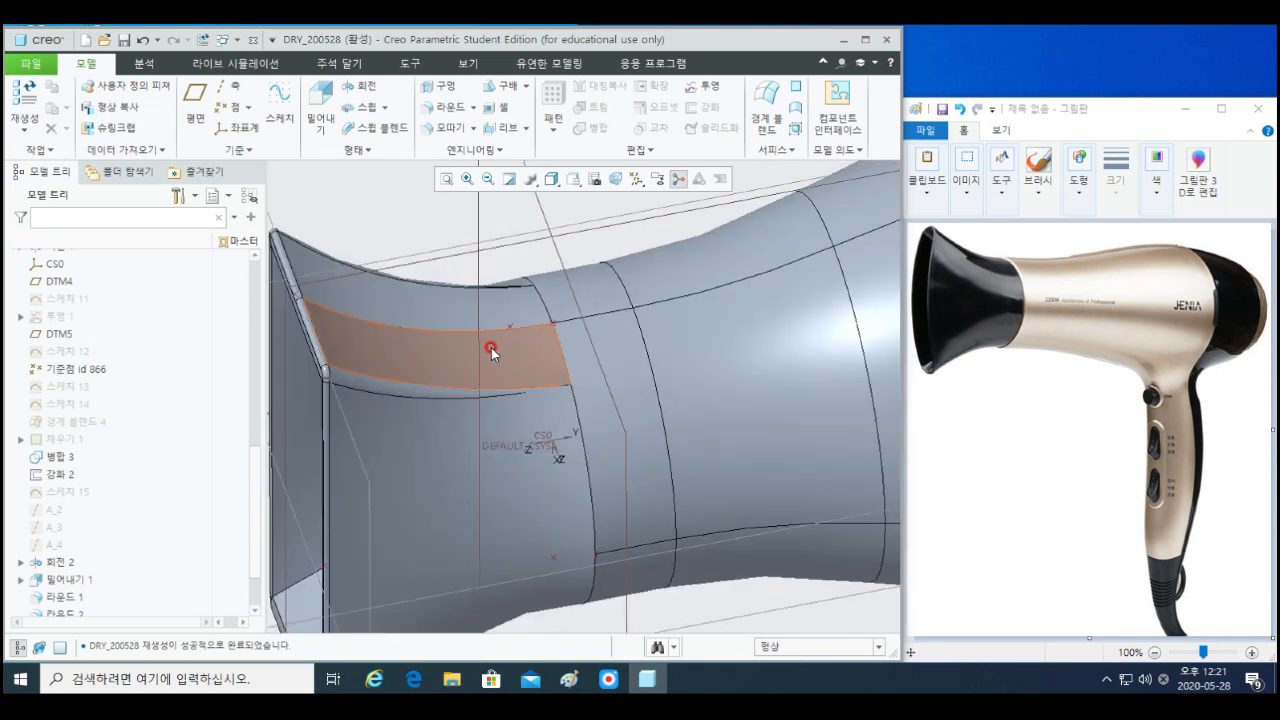
pyautogui.click(437, 344)
pyautogui.keyDown('ctrl'); pyautogui.click(425, 393); pyautogui.keyUp('ctrl')
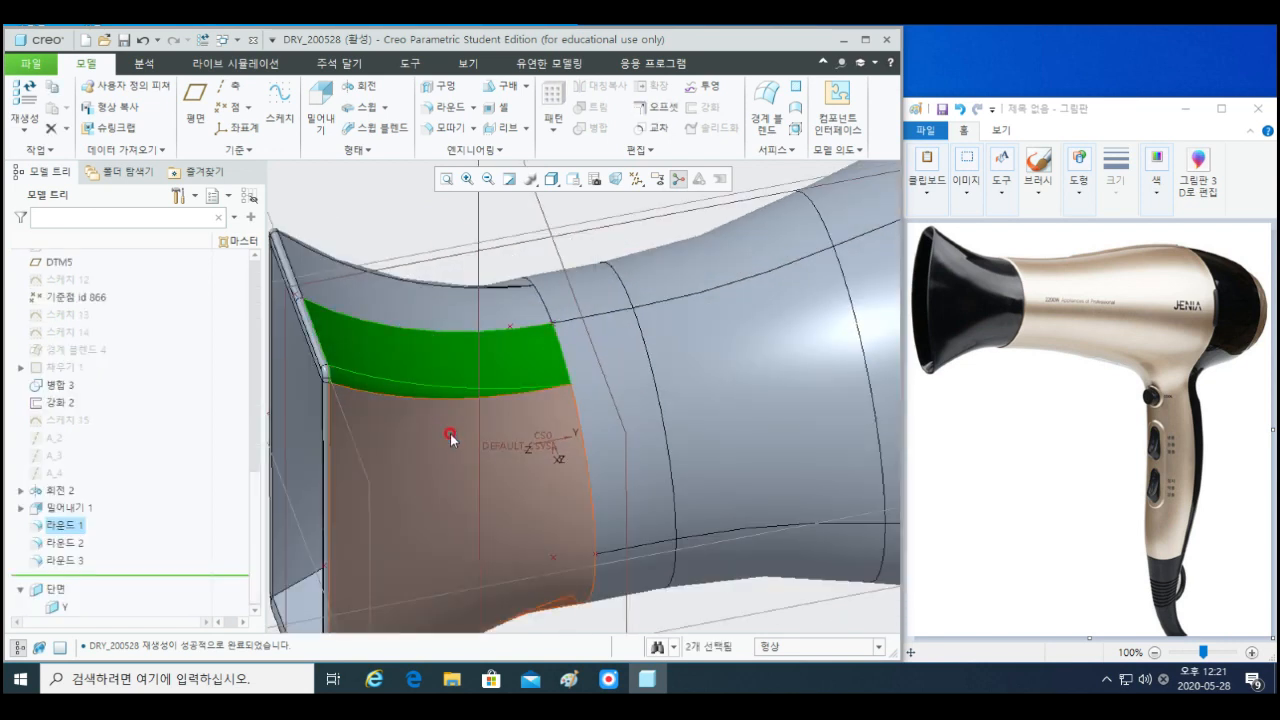
pyautogui.keyDown('ctrl'); pyautogui.click(451, 437); pyautogui.keyUp('ctrl')
pyautogui.keyDown('ctrl'); pyautogui.click(446, 320); pyautogui.keyUp('ctrl')
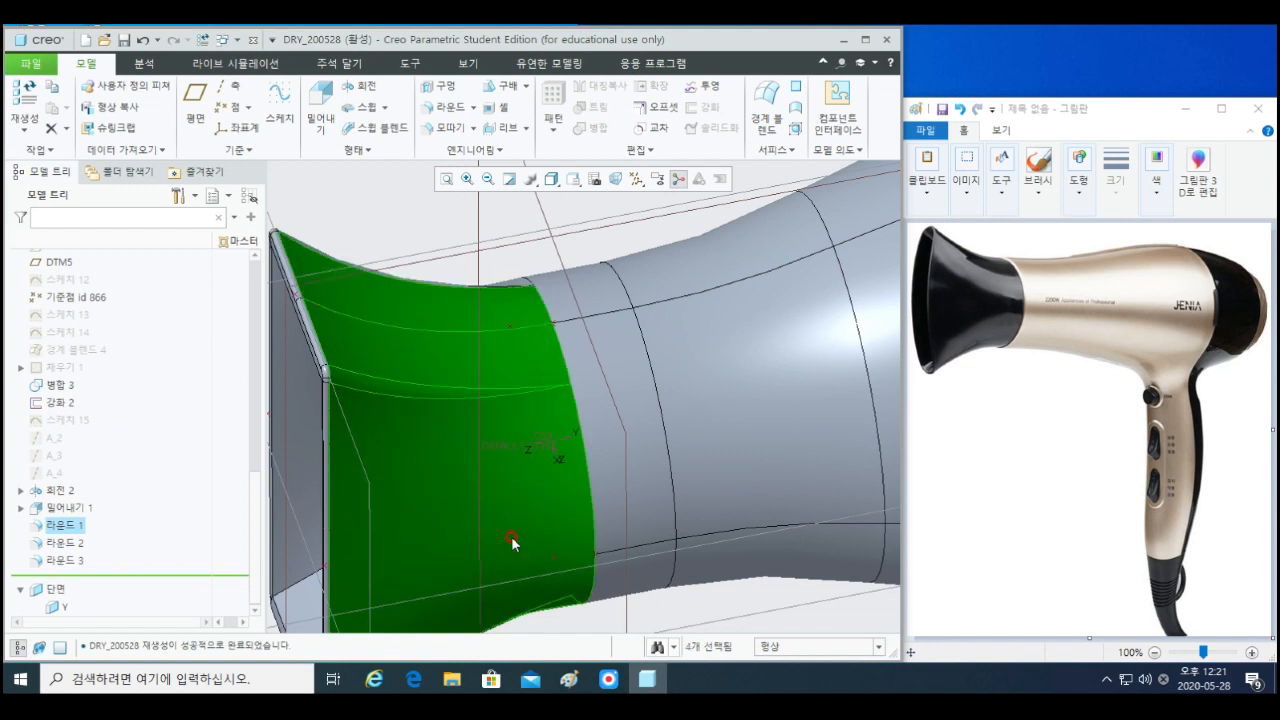
# - Add the outer faces on the nozzle's lower side to the selection, leaving the datum plane DTM4 out
pyautogui.moveTo(514, 541)
pyautogui.keyDown('shift'); pyautogui.mouseDown(button='middle')
pyautogui.moveTo(516, 444)
pyautogui.moveTo(493, 372)
pyautogui.mouseUp(button='middle'); pyautogui.keyUp('shift')
pyautogui.scroll(3, 516, 444)
pyautogui.keyDown('ctrl'); pyautogui.click(425, 399); pyautogui.keyUp('ctrl')
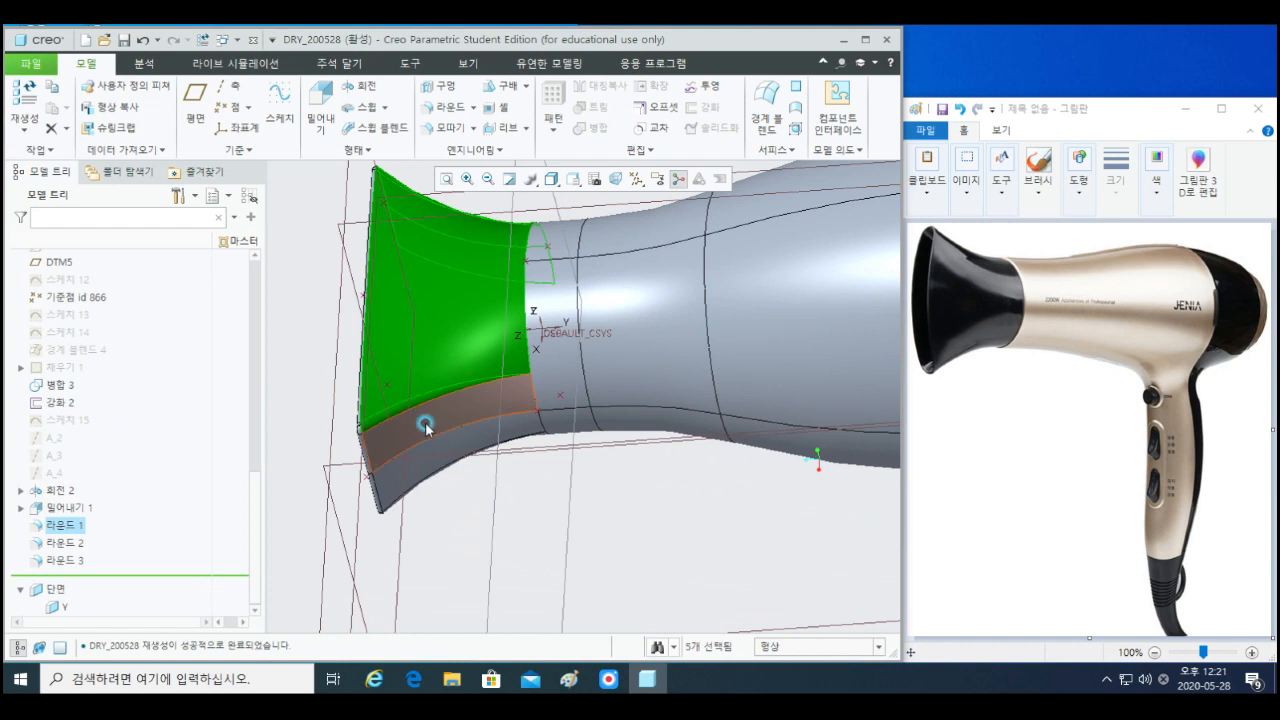
pyautogui.keyDown('ctrl'); pyautogui.click(426, 427); pyautogui.keyUp('ctrl')
pyautogui.keyDown('ctrl'); pyautogui.click(444, 457); pyautogui.keyUp('ctrl')
pyautogui.keyDown('ctrl'); pyautogui.rightClick(460, 447); pyautogui.keyUp('ctrl')
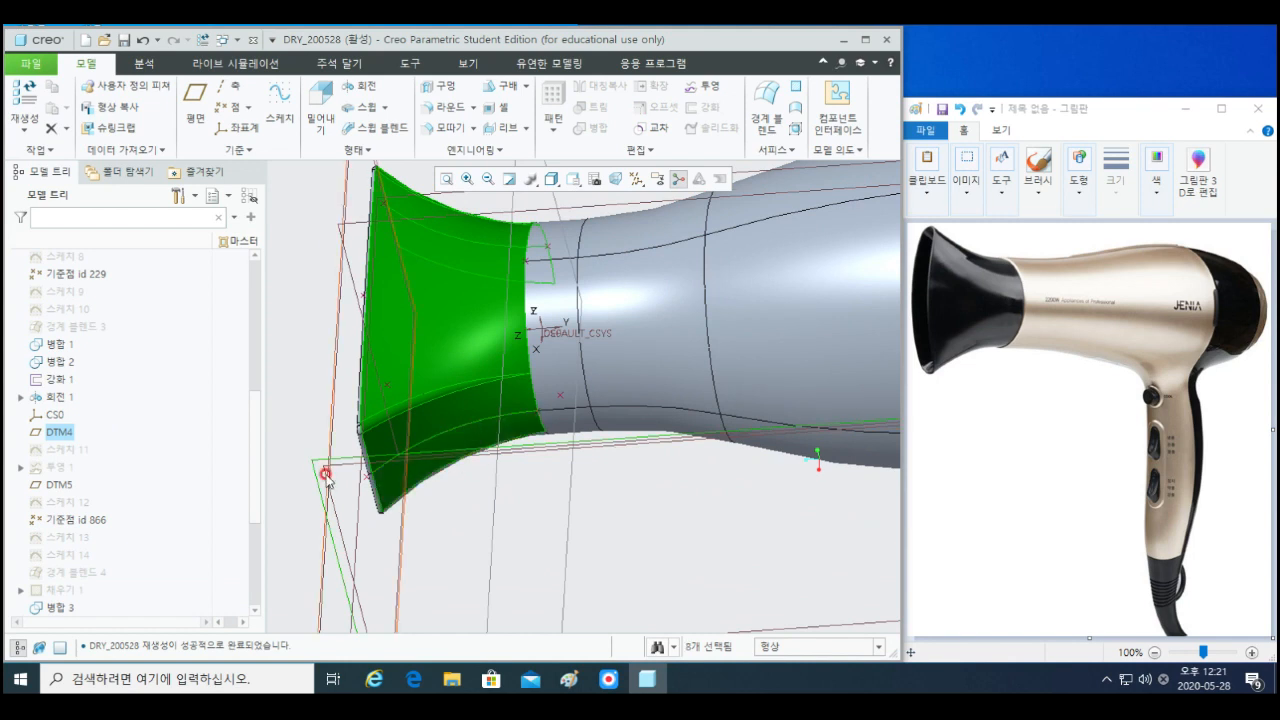
pyautogui.scroll(3, 386, 500)
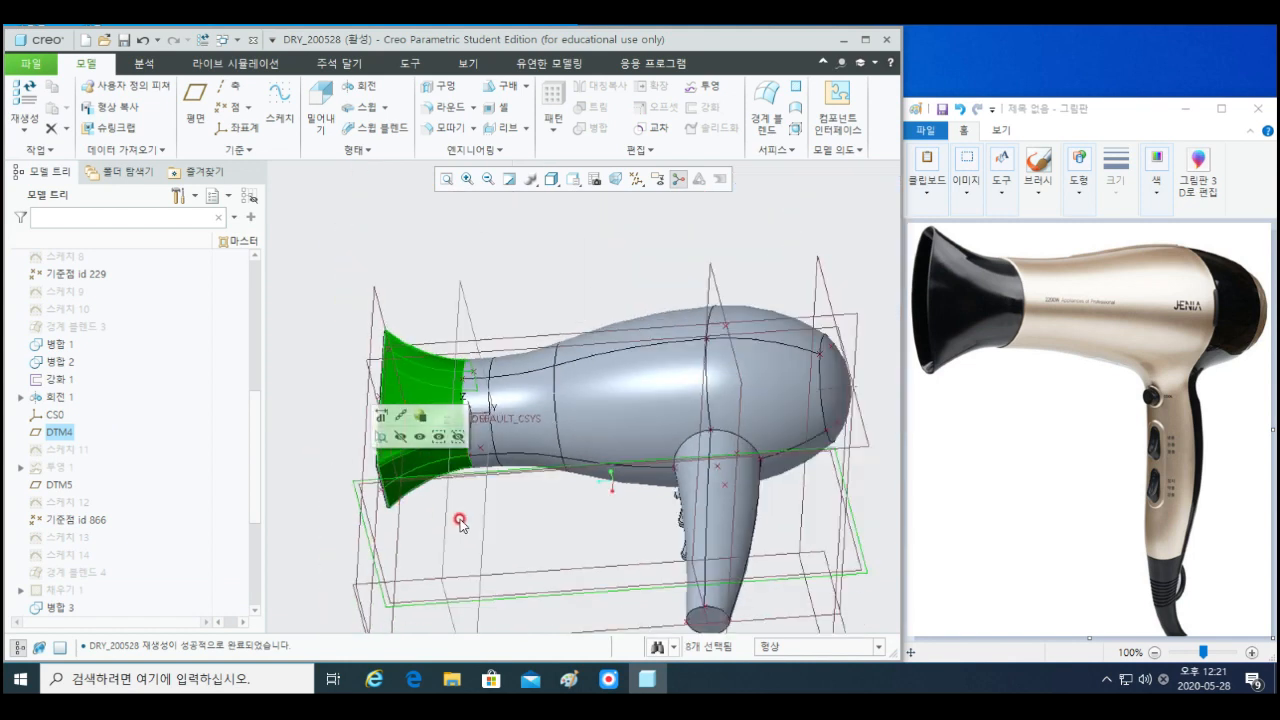
pyautogui.moveTo(462, 521); pyautogui.dragTo(878, 526, button='middle')
pyautogui.keyDown('ctrl'); pyautogui.click(871, 474); pyautogui.keyUp('ctrl')
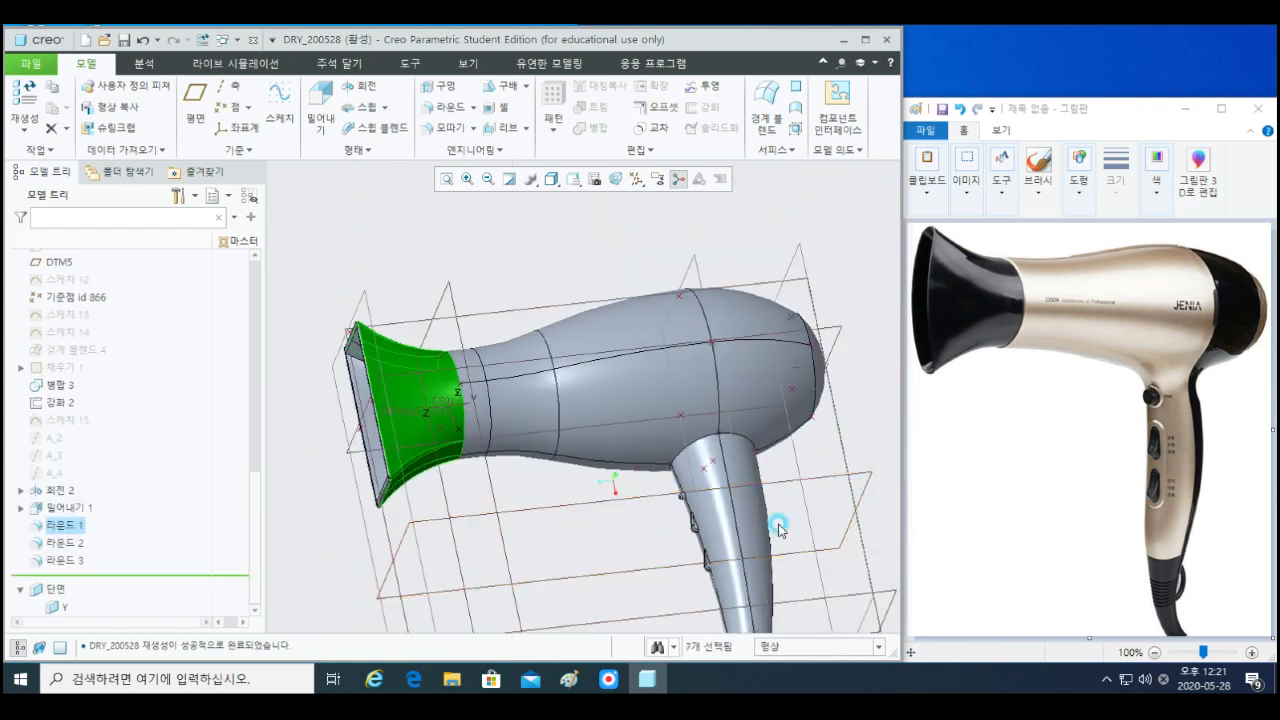
# - Add the nozzle's remaining outer faces and the narrow round along the corner between them to the selection
pyautogui.moveTo(434, 471); pyautogui.dragTo(405, 390, button='middle')
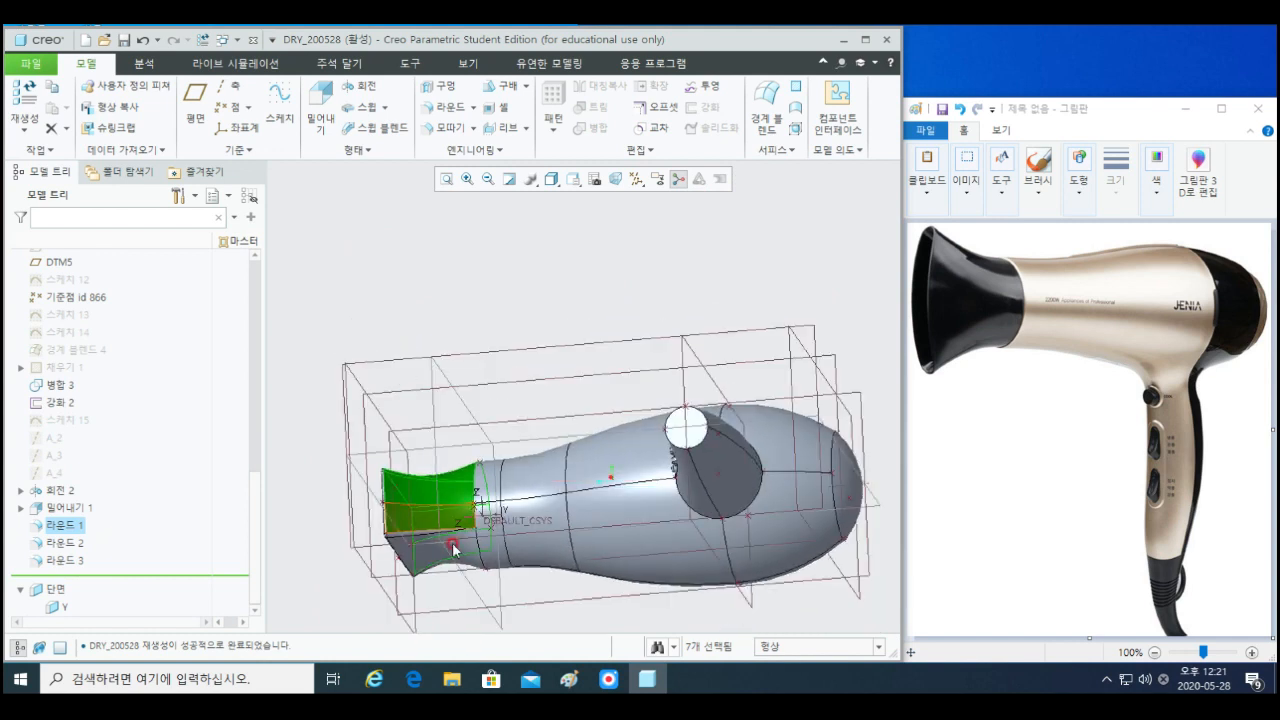
pyautogui.scroll(-5, 446, 544)
pyautogui.keyDown('ctrl'); pyautogui.click(384, 499); pyautogui.keyUp('ctrl')
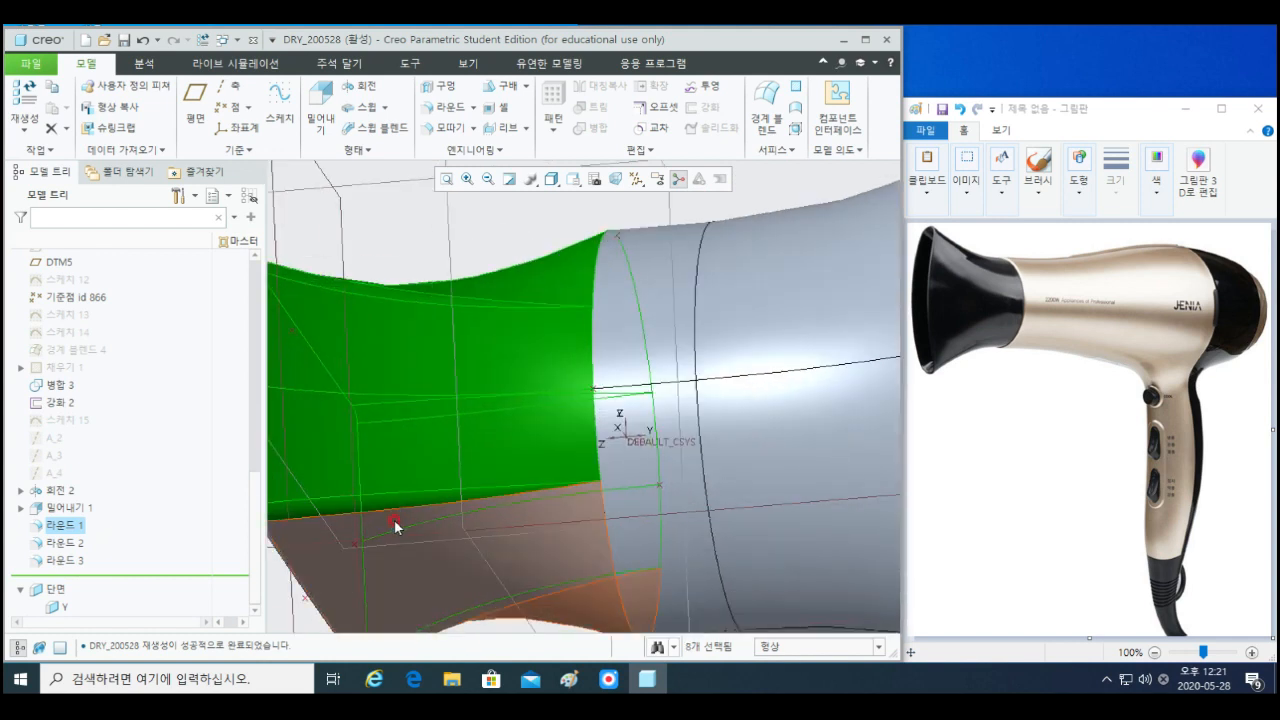
pyautogui.keyDown('ctrl'); pyautogui.click(394, 521); pyautogui.keyUp('ctrl')
pyautogui.scroll(3, 444, 568)
pyautogui.moveTo(485, 602); pyautogui.dragTo(549, 391, button='middle')
pyautogui.scroll(-3, 443, 314)
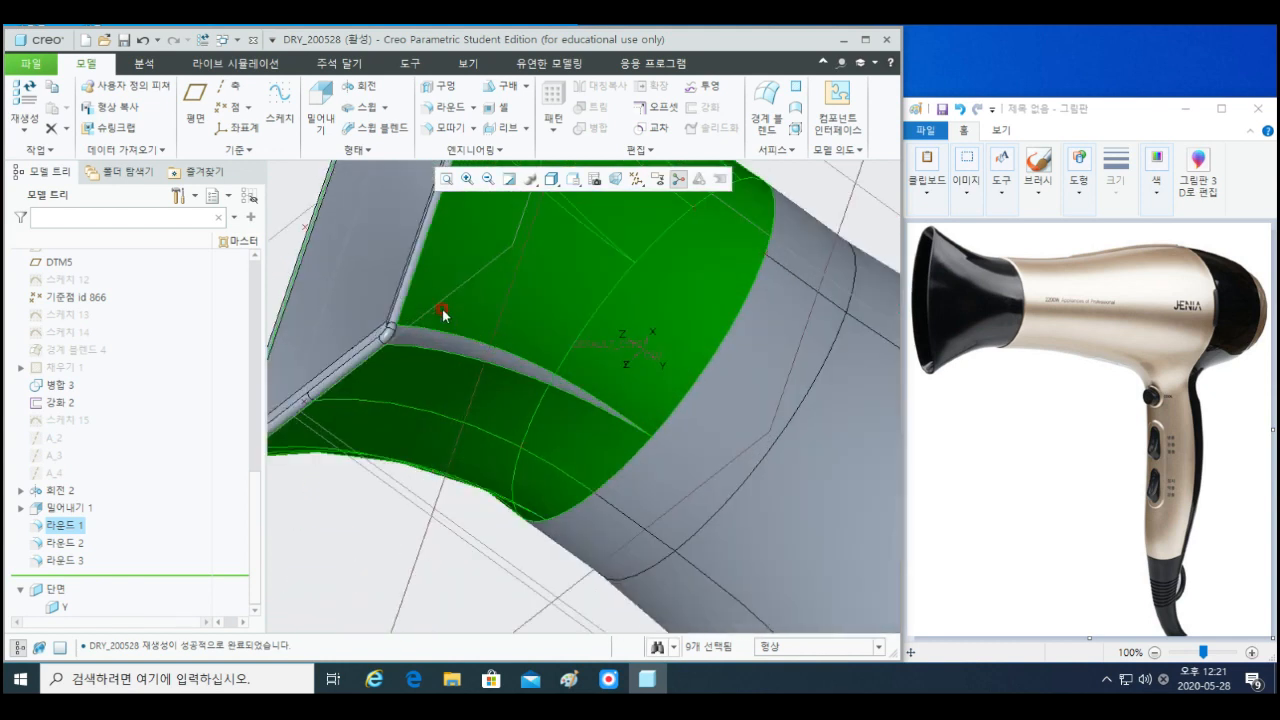
pyautogui.keyDown('ctrl'); pyautogui.click(420, 342); pyautogui.keyUp('ctrl')
# - Add the rounds at the nozzle mouth's first corner and along its adjoining rim edge, leaving the datum plane DTM1 out
pyautogui.moveTo(420, 342); pyautogui.dragTo(400, 410, button='middle')
pyautogui.keyDown('shift'); pyautogui.moveTo(373, 320); pyautogui.dragTo(448, 457, button='middle'); pyautogui.keyUp('shift')
pyautogui.scroll(-5, 391, 428)
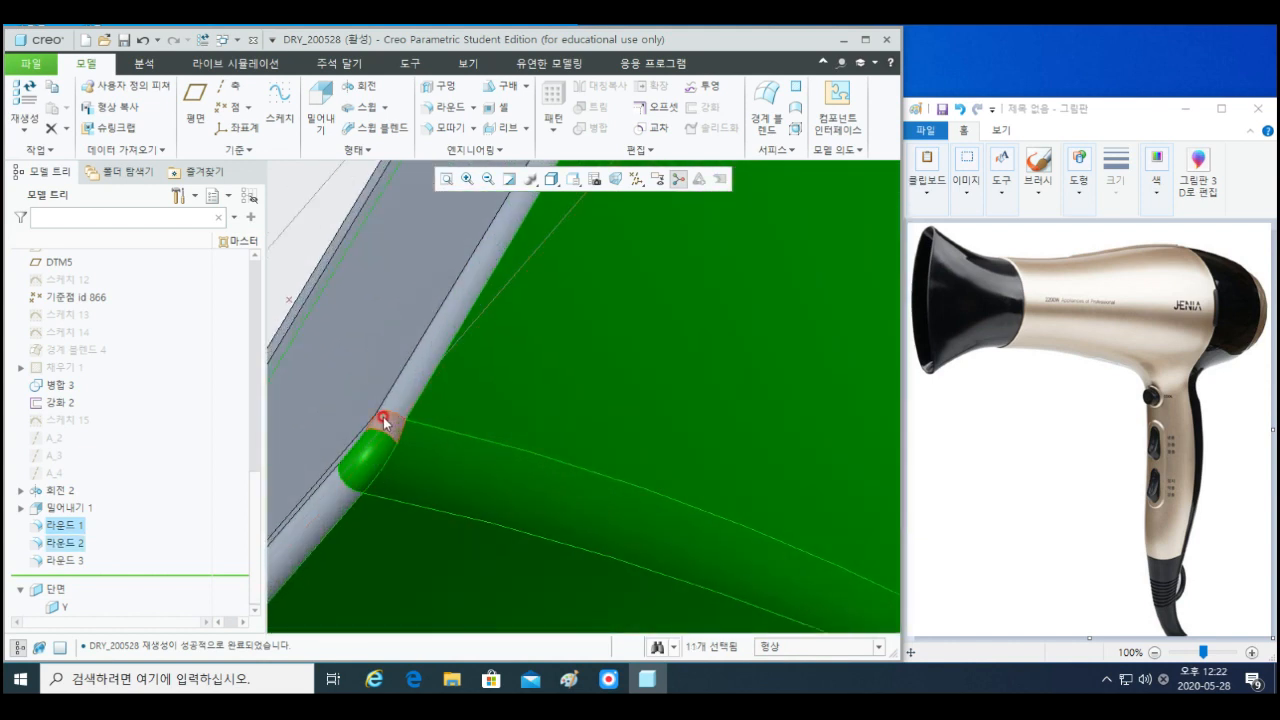
pyautogui.keyDown('ctrl'); pyautogui.click(404, 399); pyautogui.keyUp('ctrl')
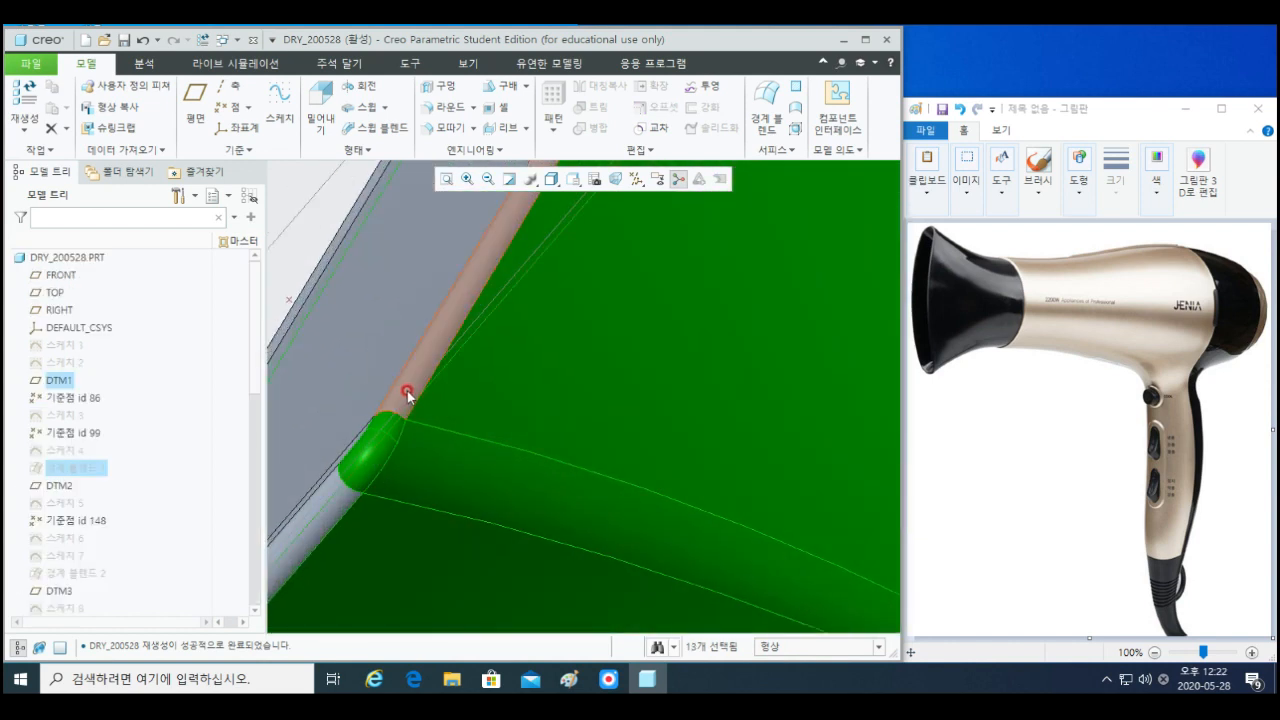
pyautogui.scroll(5, 411, 434)
pyautogui.scroll(4, 417, 459)
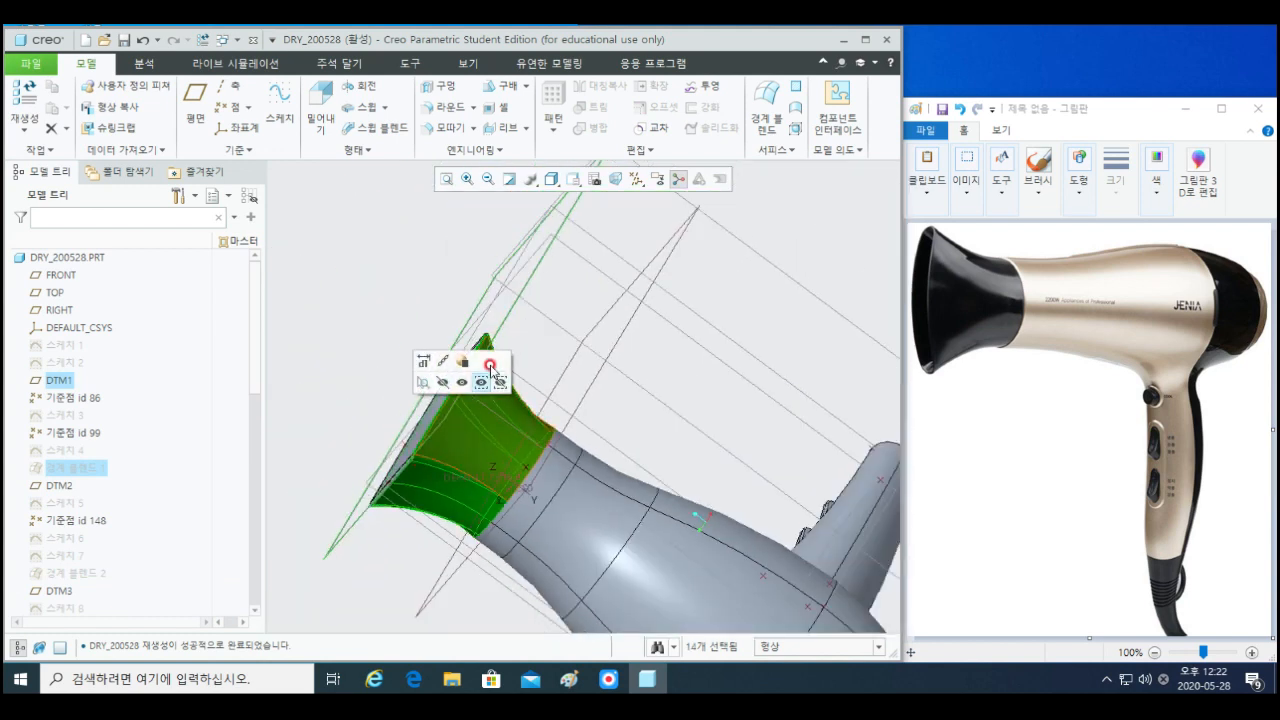
pyautogui.keyDown('ctrl'); pyautogui.click(530, 284); pyautogui.keyUp('ctrl')
# - Add the round at the nozzle mouth's next corner and the remaining round segments along its long rim edge
pyautogui.moveTo(508, 325); pyautogui.dragTo(485, 451, button='middle')
pyautogui.scroll(-5, 480, 457)
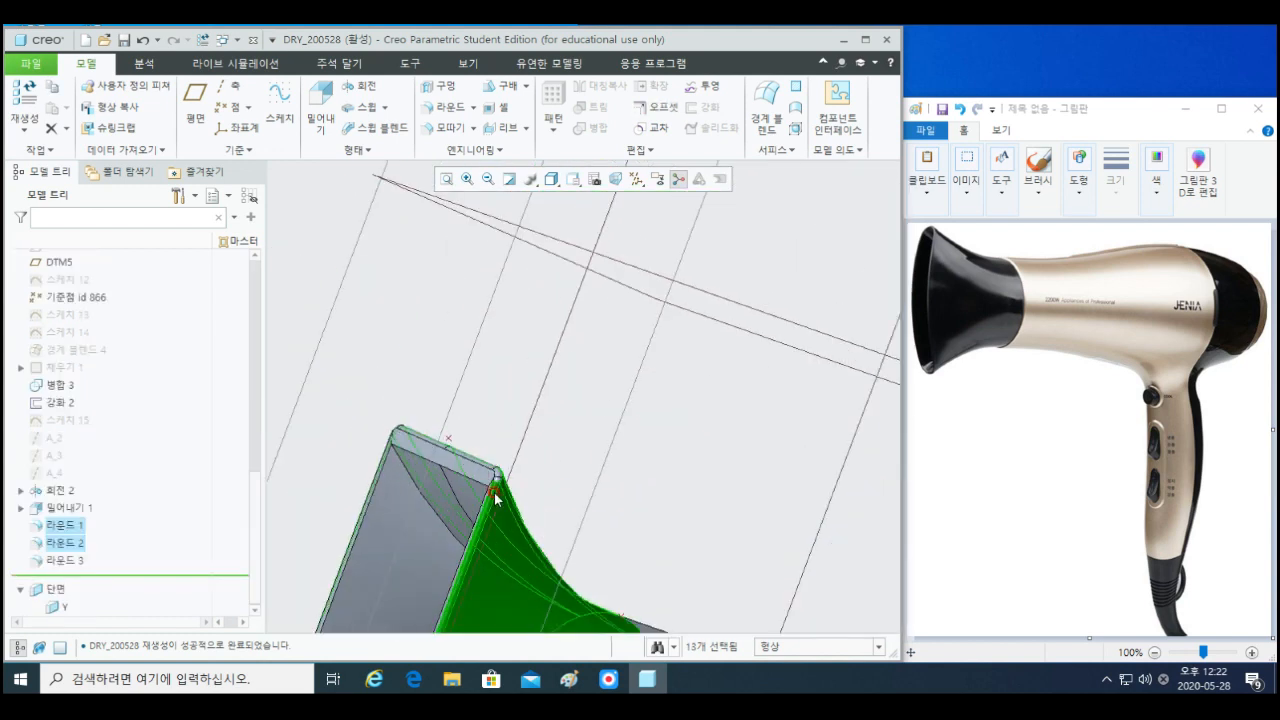
pyautogui.scroll(-5, 496, 498)
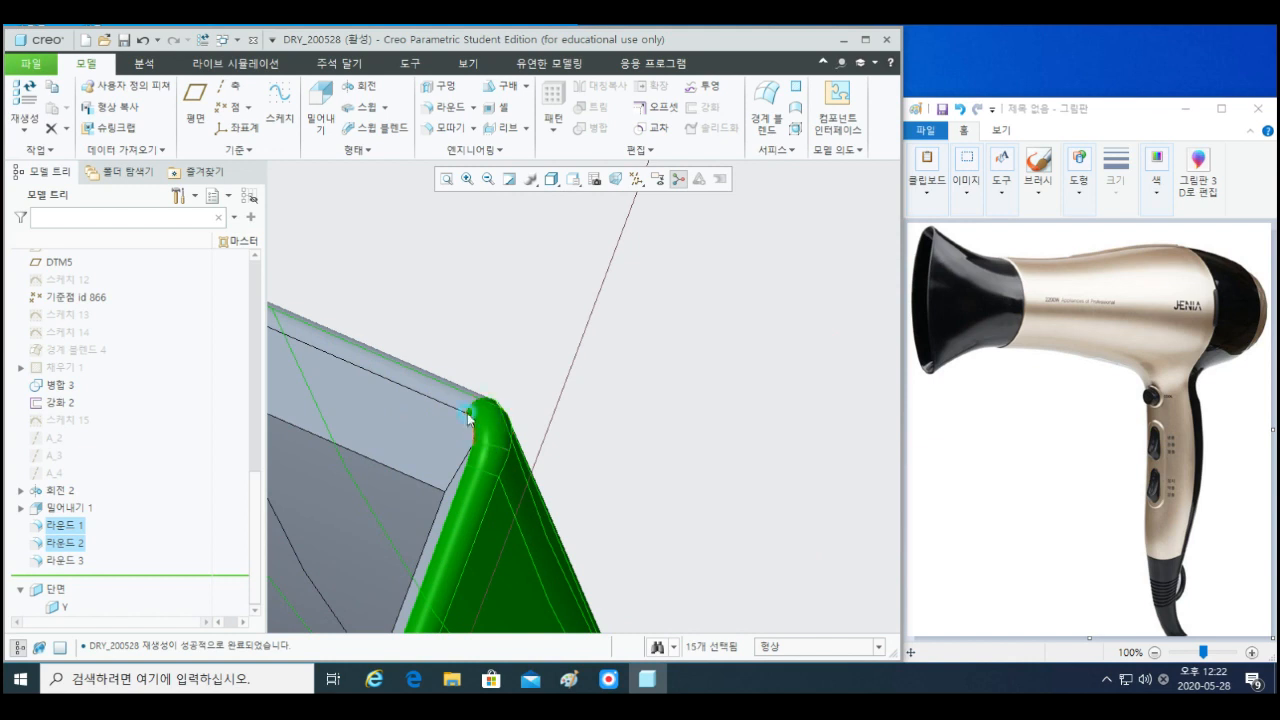
pyautogui.keyDown('ctrl'); pyautogui.click(458, 401); pyautogui.keyUp('ctrl')
pyautogui.scroll(5, 491, 430)
pyautogui.moveTo(506, 436); pyautogui.dragTo(423, 526, button='middle')
pyautogui.keyDown('shift'); pyautogui.moveTo(423, 526); pyautogui.dragTo(603, 266, button='middle'); pyautogui.keyUp('shift')
pyautogui.scroll(-8, 580, 354)
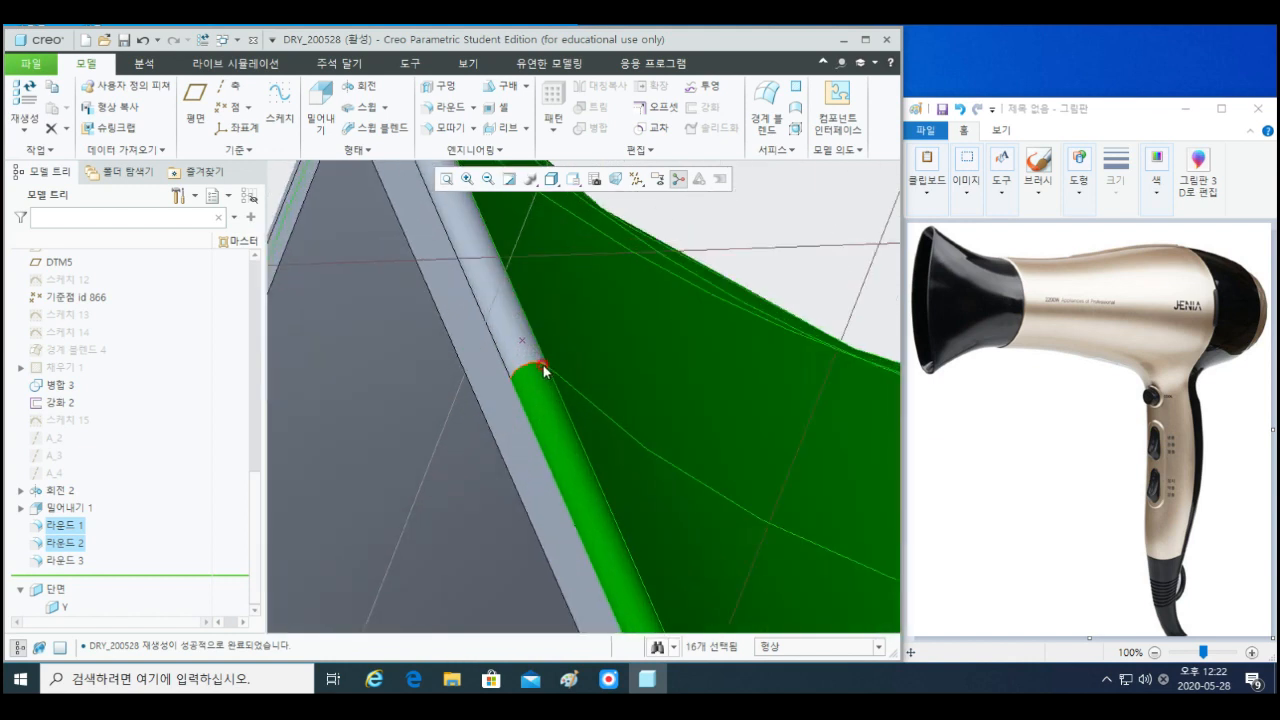
pyautogui.keyDown('ctrl'); pyautogui.click(524, 344); pyautogui.keyUp('ctrl')
# - Add the round pieces at the far corner of the nozzle mouth, including the thin sliver face, to the selection
pyautogui.scroll(5, 551, 409)
pyautogui.moveTo(551, 409); pyautogui.dragTo(586, 271, button='middle')
pyautogui.scroll(-4, 528, 277)
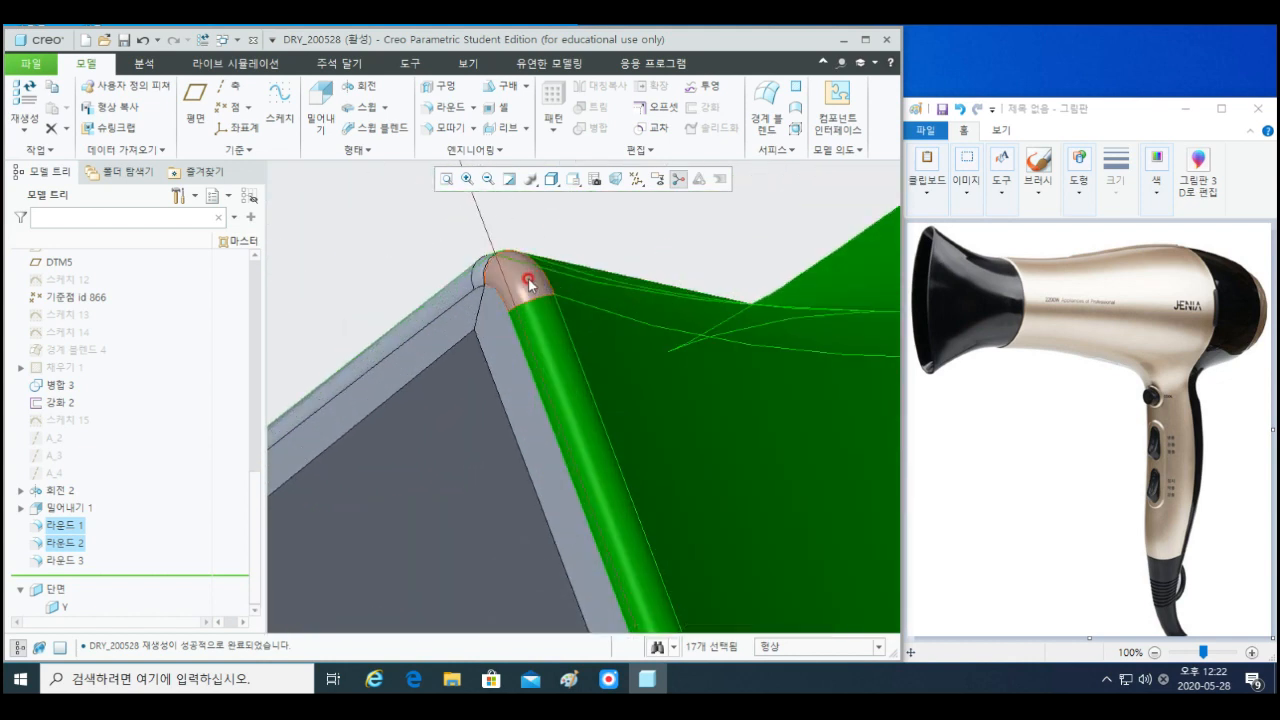
pyautogui.keyDown('ctrl'); pyautogui.click(483, 282); pyautogui.keyUp('ctrl')
pyautogui.scroll(-5, 483, 282)
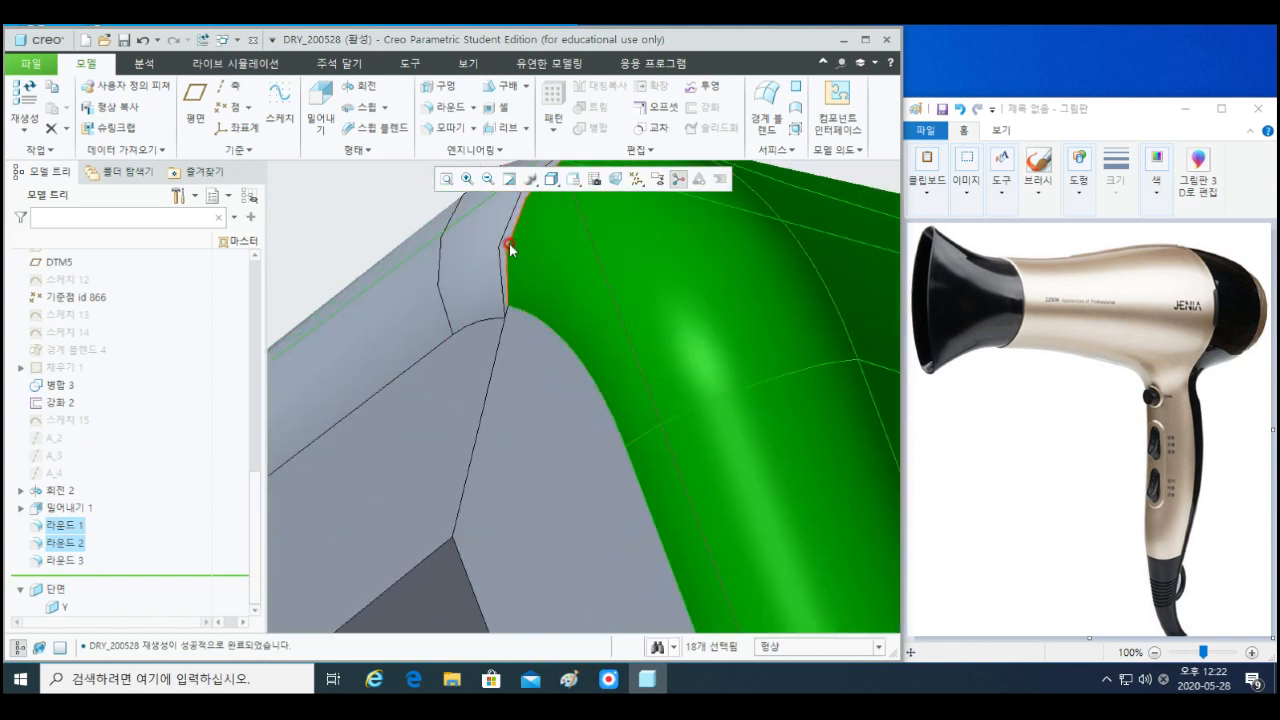
pyautogui.scroll(-3, 503, 248)
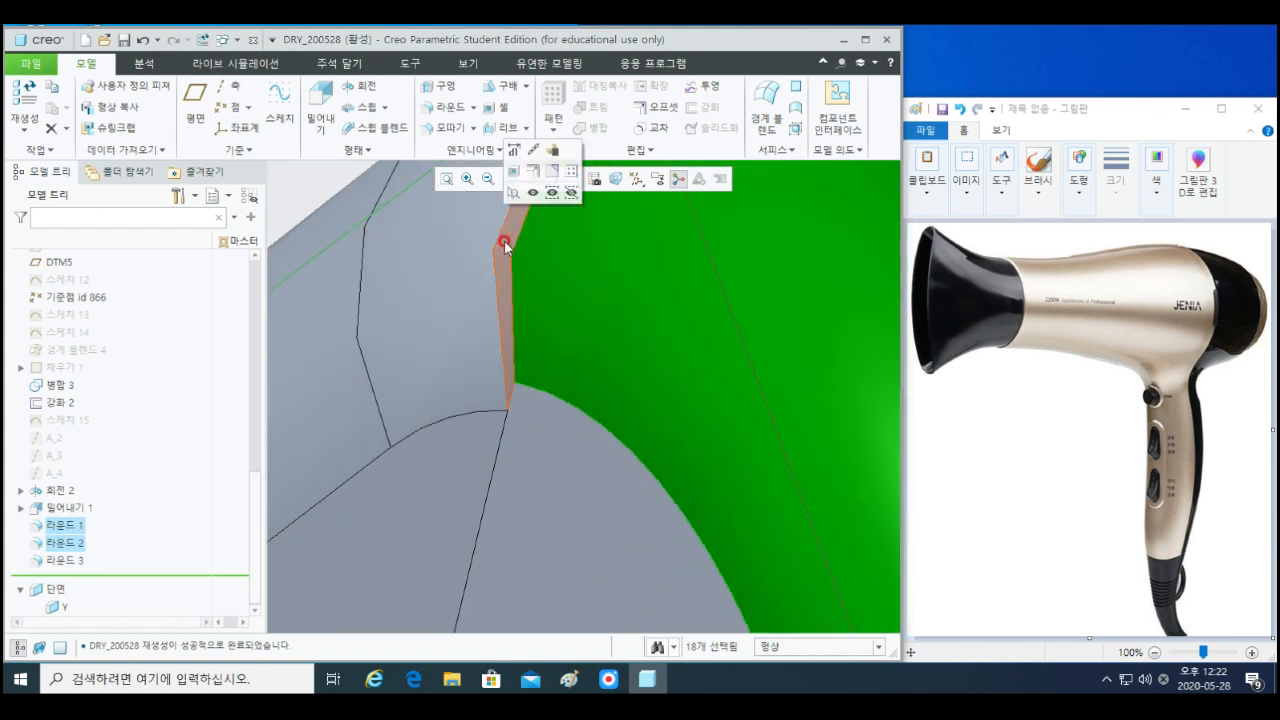
pyautogui.keyDown('ctrl'); pyautogui.click(463, 243); pyautogui.keyUp('ctrl')
# - Add the two flat rim faces meeting at that corner and the adjoining rim edge round to the selection
pyautogui.keyDown('ctrl'); pyautogui.click(569, 490); pyautogui.keyUp('ctrl')
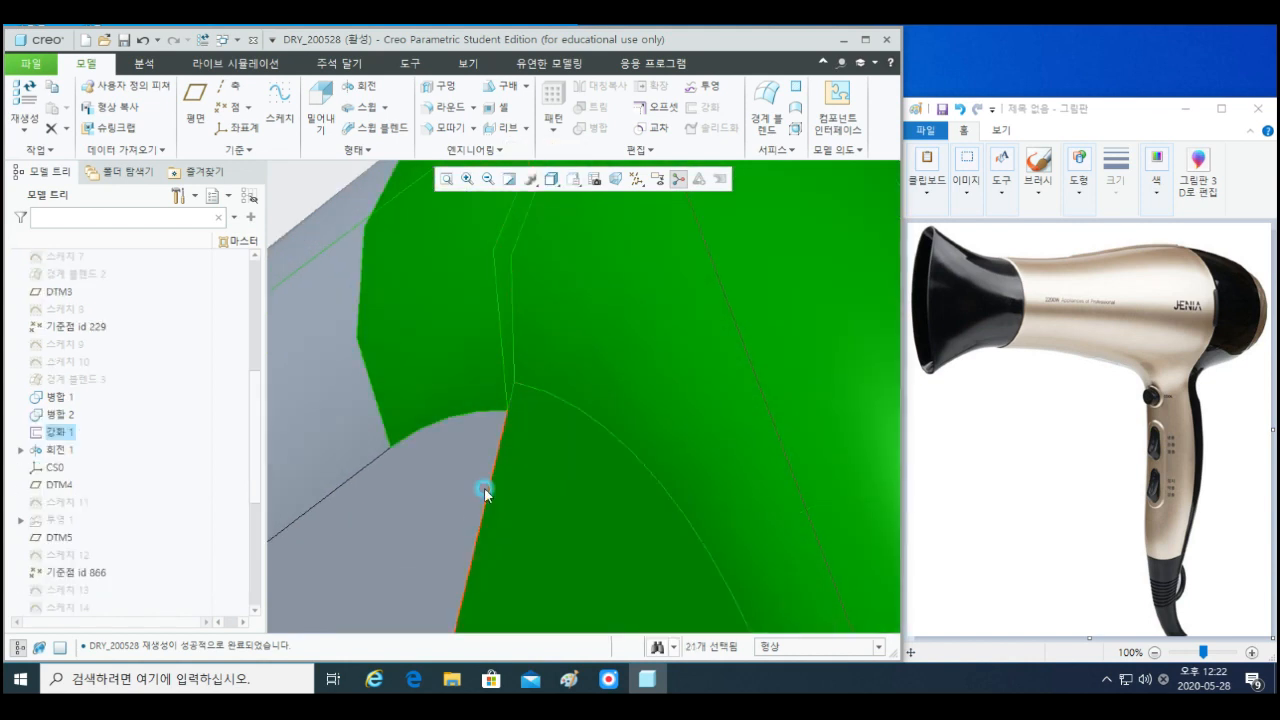
pyautogui.keyDown('ctrl'); pyautogui.click(455, 493); pyautogui.keyUp('ctrl')
pyautogui.keyDown('ctrl'); pyautogui.click(348, 424); pyautogui.keyUp('ctrl')
# - Add the visible inner faces of the nozzle and the flat rim face beside them to the selection
pyautogui.moveTo(437, 440); pyautogui.dragTo(491, 529, button='middle')
pyautogui.keyDown('ctrl'); pyautogui.click(522, 492); pyautogui.keyUp('ctrl')
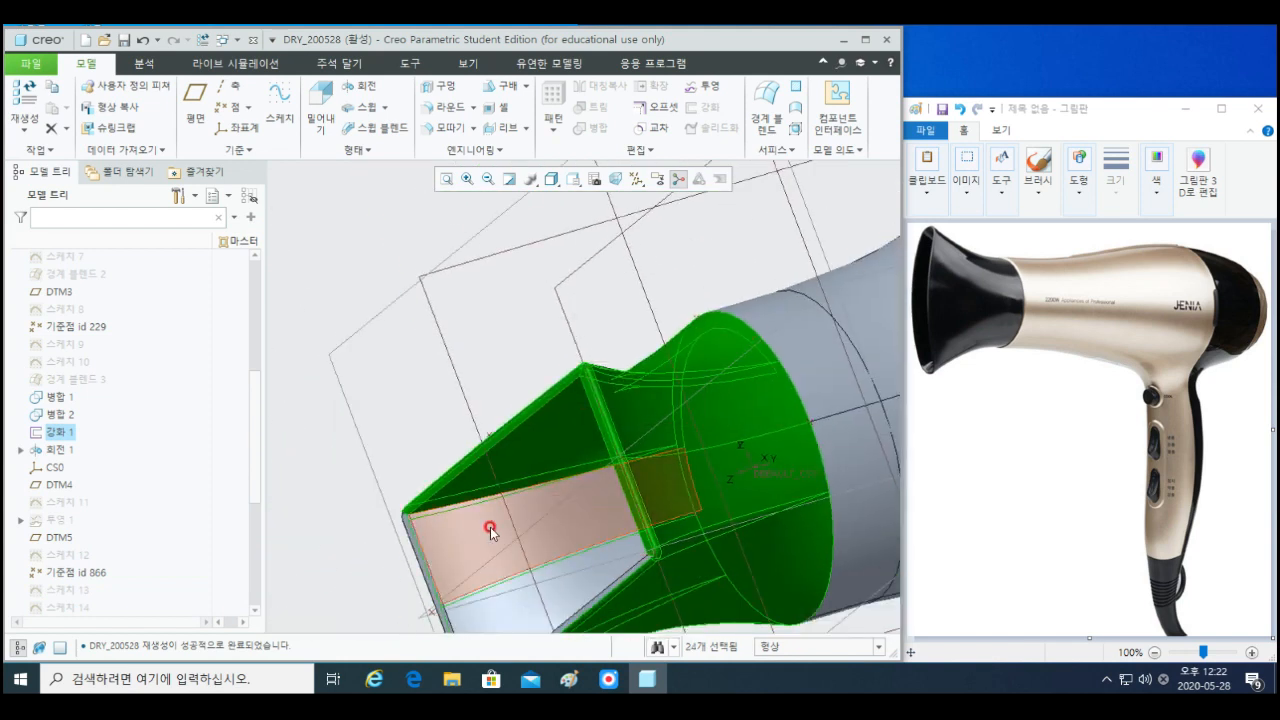
pyautogui.keyDown('ctrl'); pyautogui.click(512, 615); pyautogui.keyUp('ctrl')
pyautogui.keyDown('shift'); pyautogui.moveTo(637, 585); pyautogui.dragTo(627, 439, button='middle'); pyautogui.keyUp('shift')
pyautogui.scroll(-6, 628, 428)
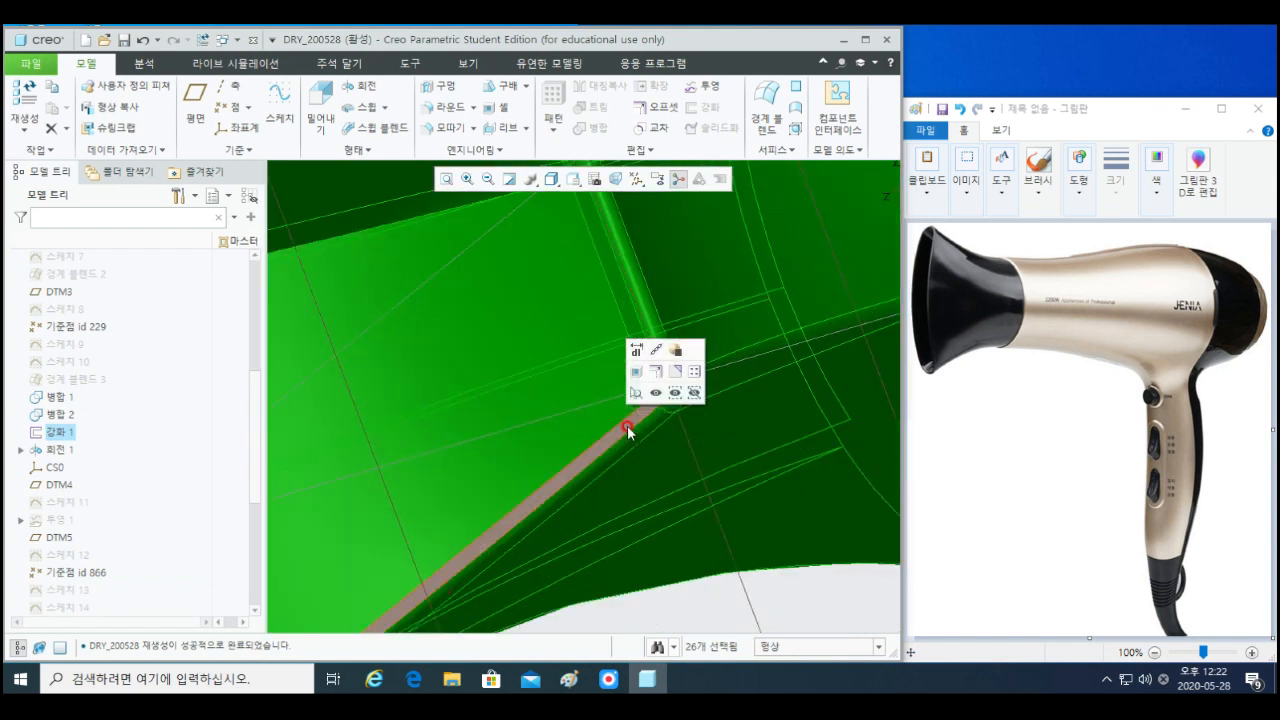
pyautogui.keyDown('ctrl'); pyautogui.click(637, 426); pyautogui.keyUp('ctrl')
# - Add the rim faces and small round pieces still missing around the nozzle mouth's outer corners to the selection
pyautogui.scroll(1, 637, 427)
pyautogui.scroll(5, 637, 435)
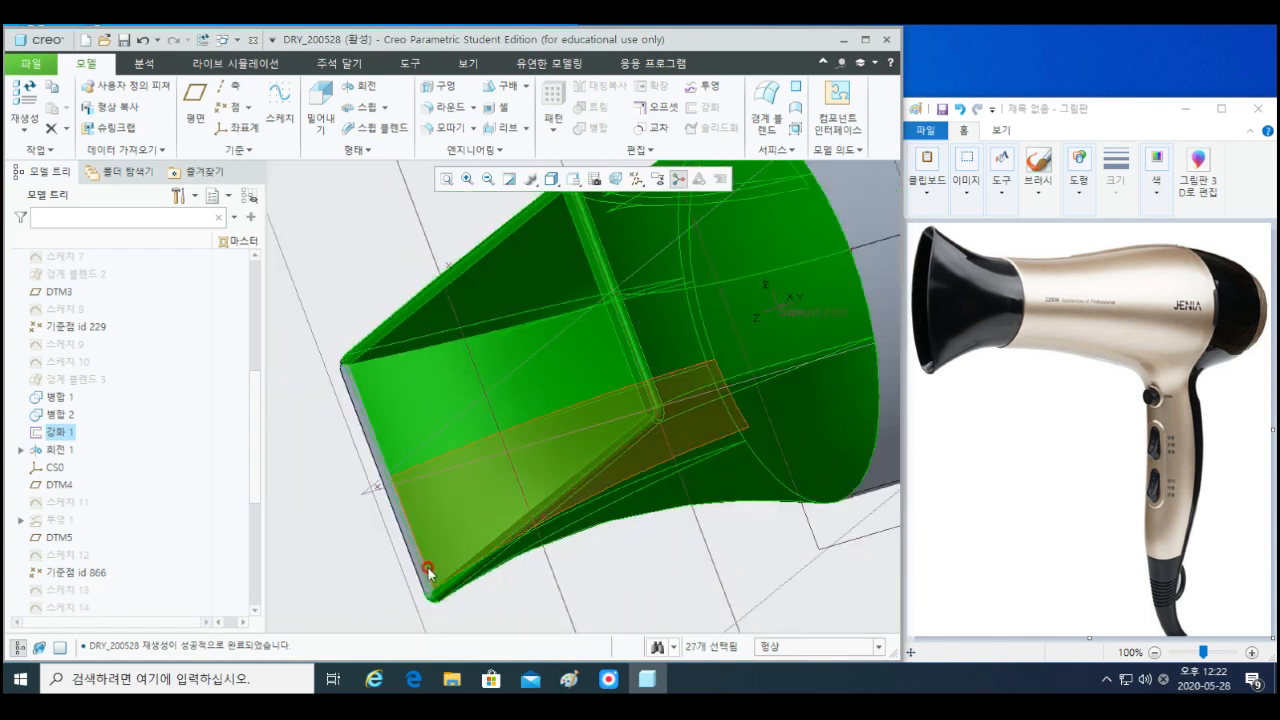
pyautogui.scroll(-8, 411, 626)
pyautogui.keyDown('ctrl'); pyautogui.click(447, 598); pyautogui.keyUp('ctrl')
pyautogui.keyDown('shift'); pyautogui.moveTo(479, 599); pyautogui.dragTo(539, 488, button='middle'); pyautogui.keyUp('shift')
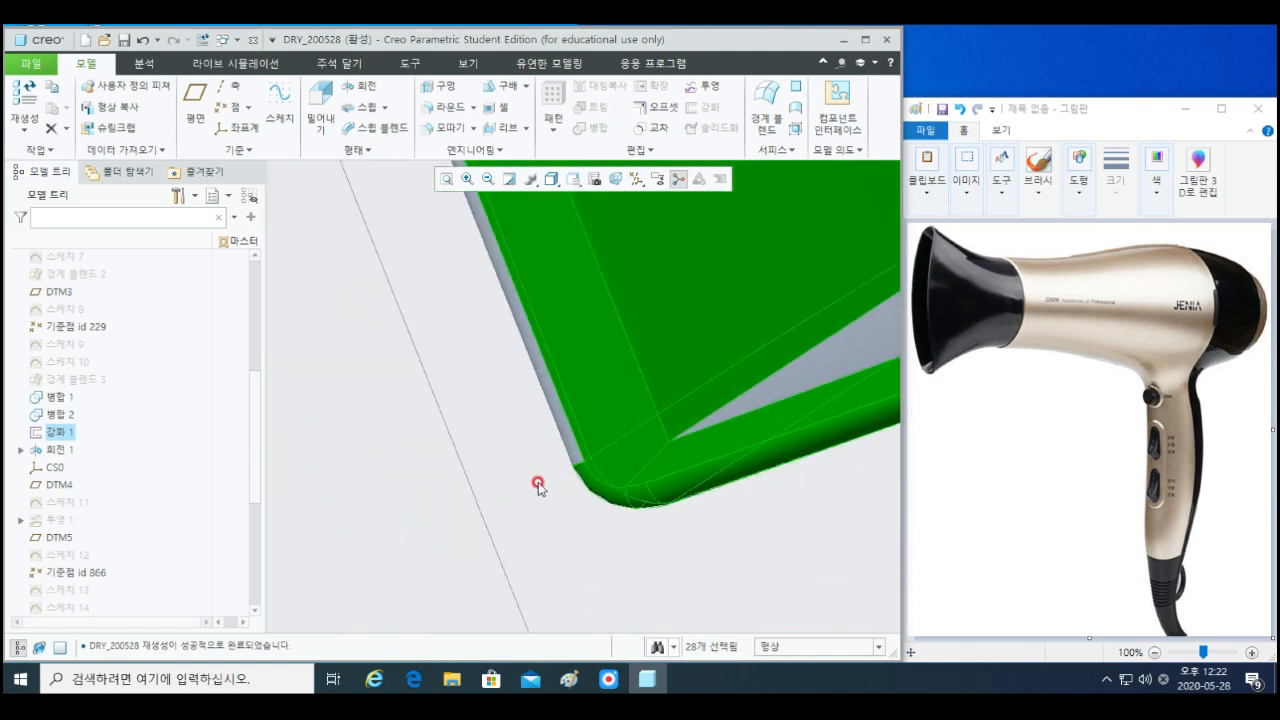
pyautogui.keyDown('ctrl'); pyautogui.click(760, 393); pyautogui.keyUp('ctrl')
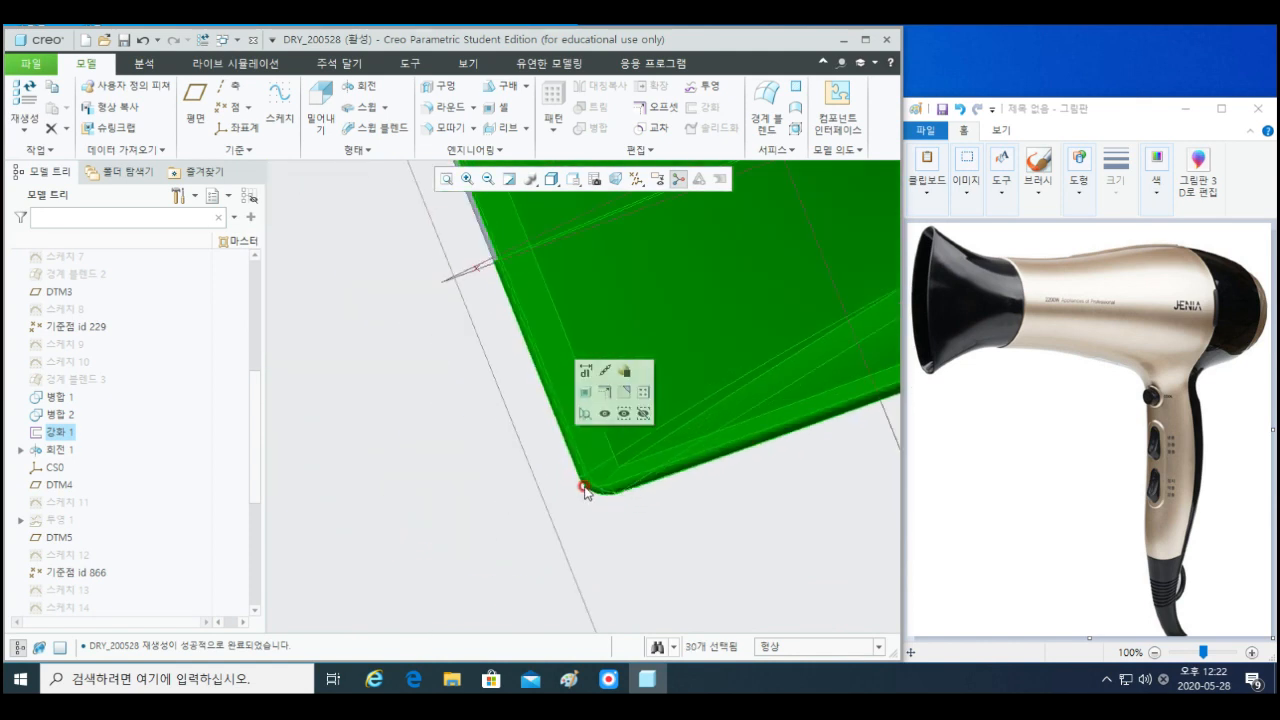
pyautogui.moveTo(580, 482); pyautogui.dragTo(508, 397, button='middle')
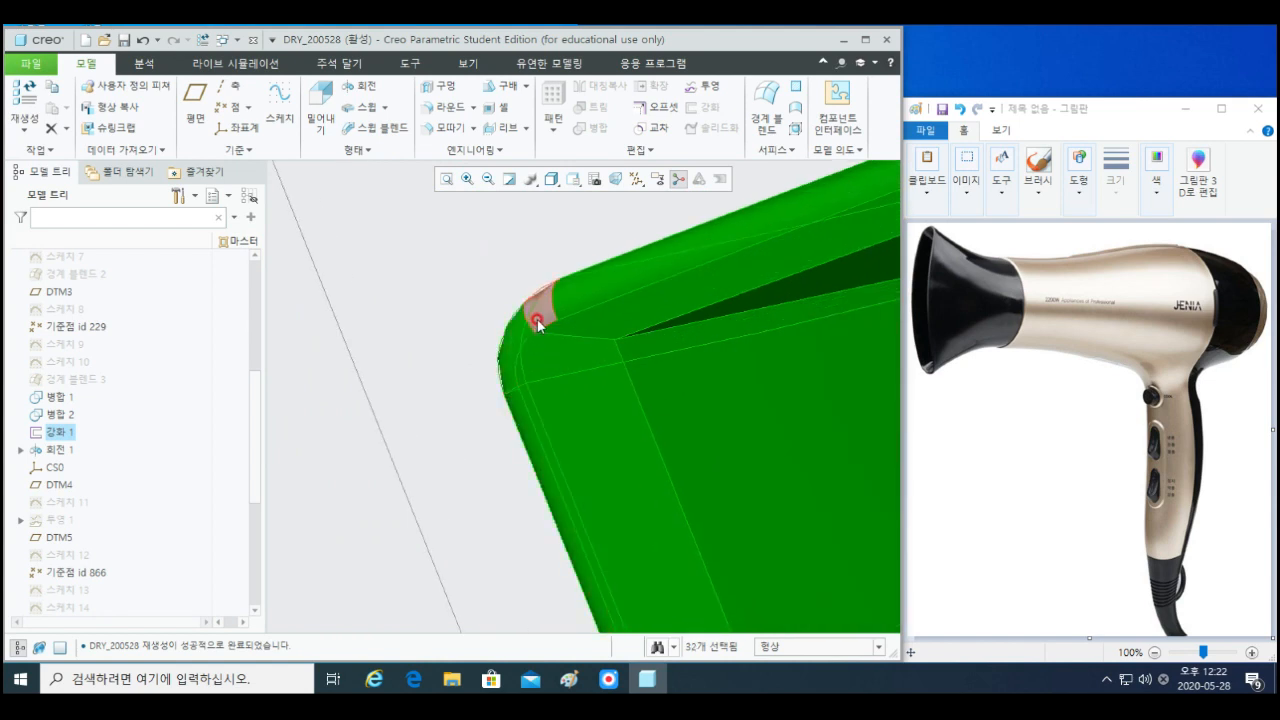
pyautogui.moveTo(535, 349); pyautogui.dragTo(659, 428, button='middle')
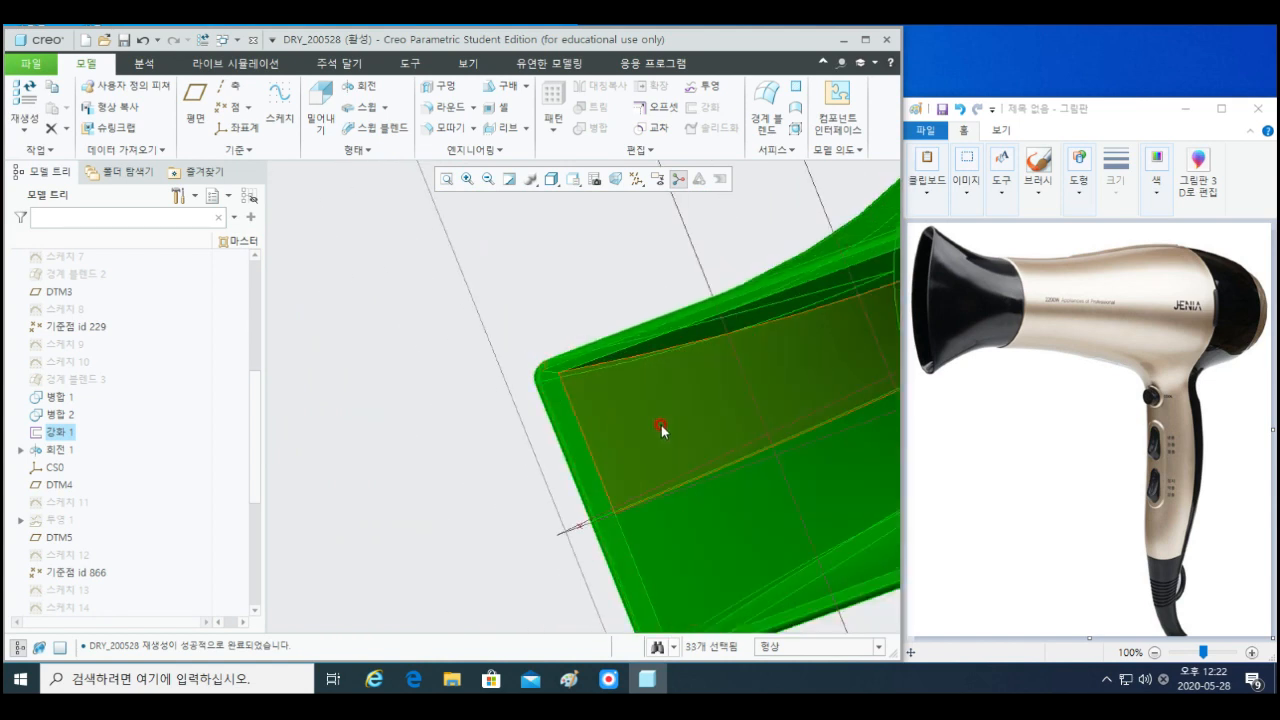
# - Add the two remaining inner faces on the opposite side of the nozzle to complete the nozzle selection
pyautogui.keyDown('shift'); pyautogui.moveTo(783, 451); pyautogui.dragTo(503, 475, button='middle'); pyautogui.keyUp('shift')
pyautogui.scroll(5, 723, 484)
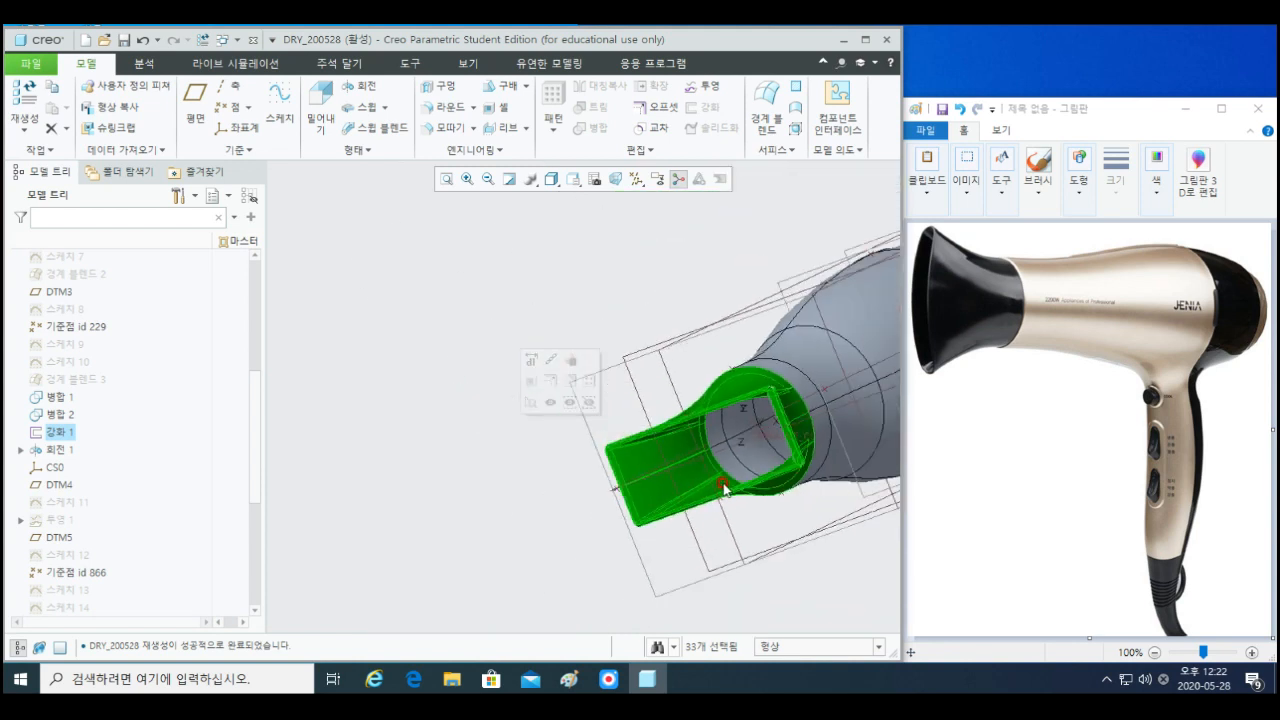
pyautogui.keyDown('shift'); pyautogui.moveTo(752, 475); pyautogui.dragTo(564, 454, button='middle'); pyautogui.keyUp('shift')
pyautogui.moveTo(642, 446); pyautogui.dragTo(699, 435, button='middle')
pyautogui.keyDown('shift'); pyautogui.moveTo(790, 416); pyautogui.dragTo(572, 515, button='middle'); pyautogui.keyUp('shift')
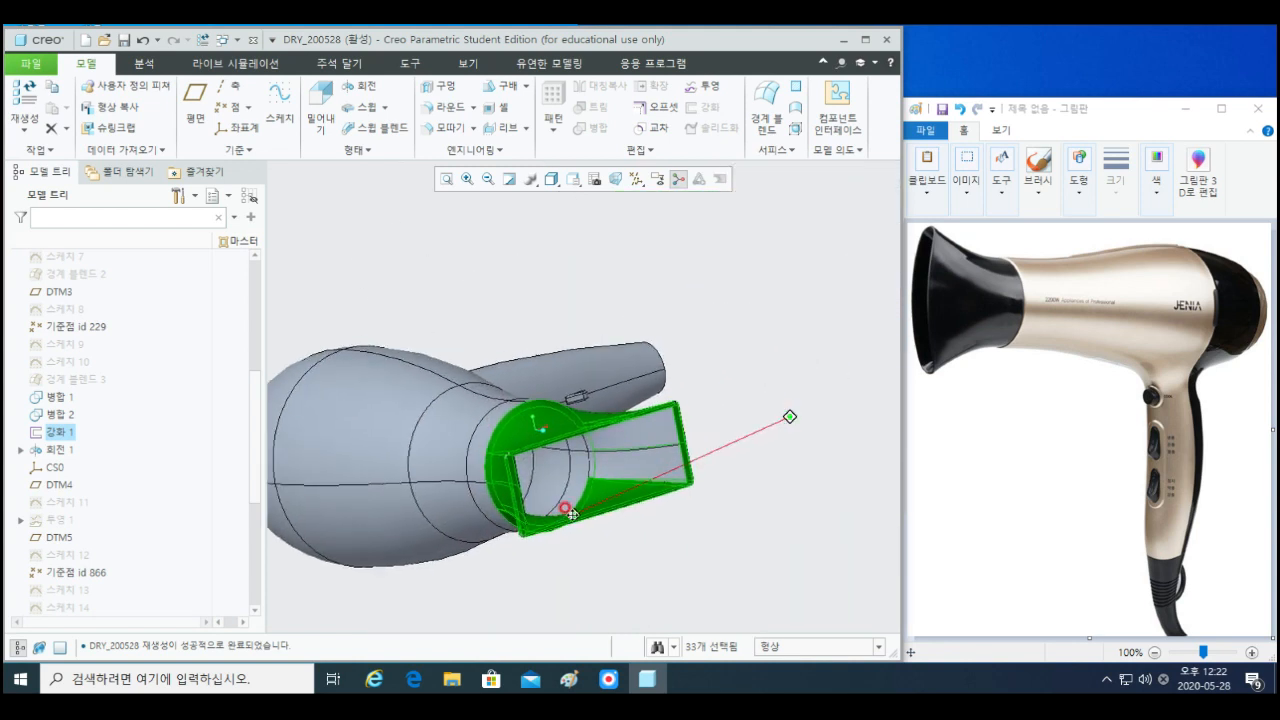
pyautogui.scroll(5, 571, 514)
pyautogui.keyDown('ctrl'); pyautogui.click(591, 448); pyautogui.keyUp('ctrl')
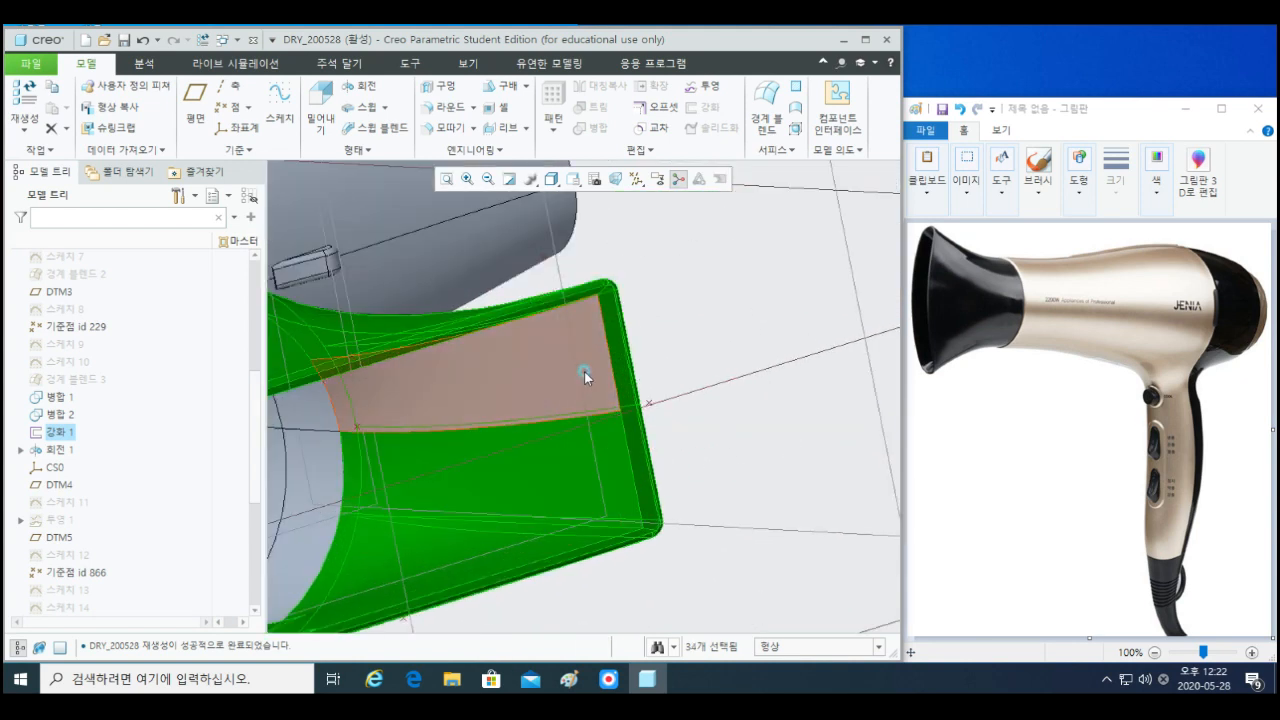
pyautogui.keyDown('ctrl'); pyautogui.click(584, 371); pyautogui.keyUp('ctrl')
pyautogui.moveTo(584, 371); pyautogui.dragTo(641, 503, button='middle')
pyautogui.scroll(4, 713, 534)
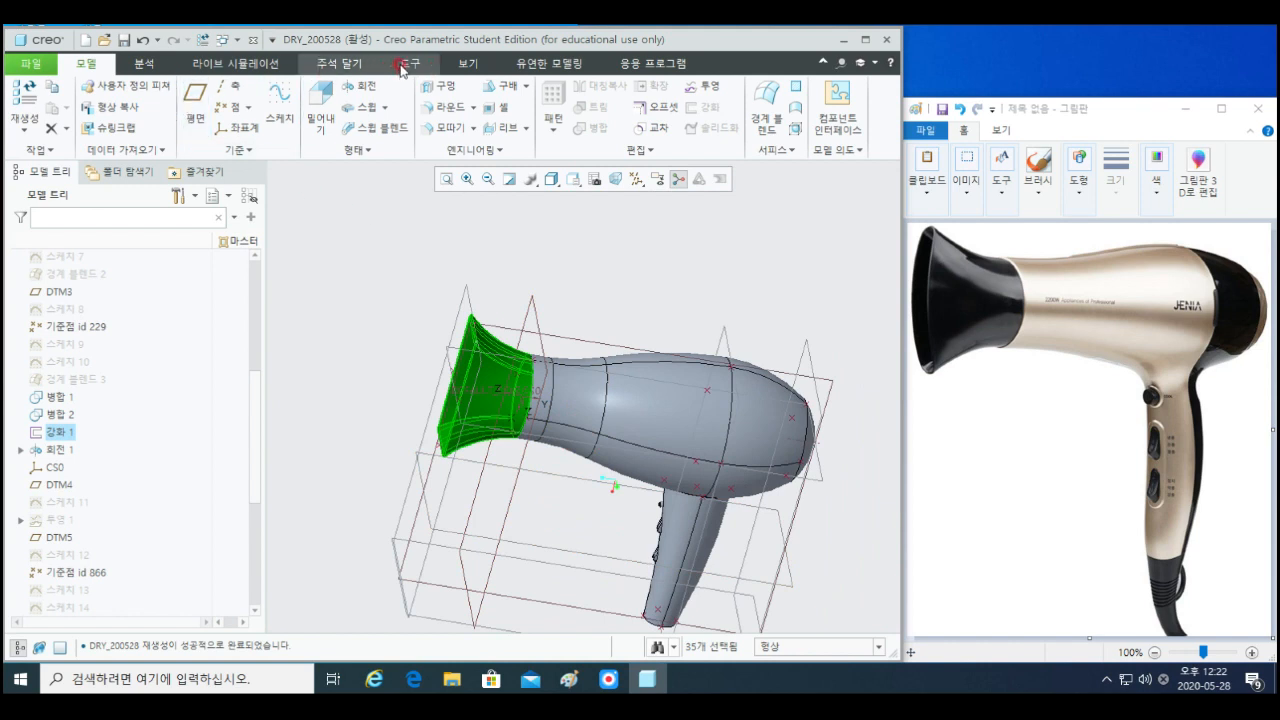
# - Apply the dark grey appearance from My Appearances to the selected nozzle surfaces
pyautogui.click(461, 64)
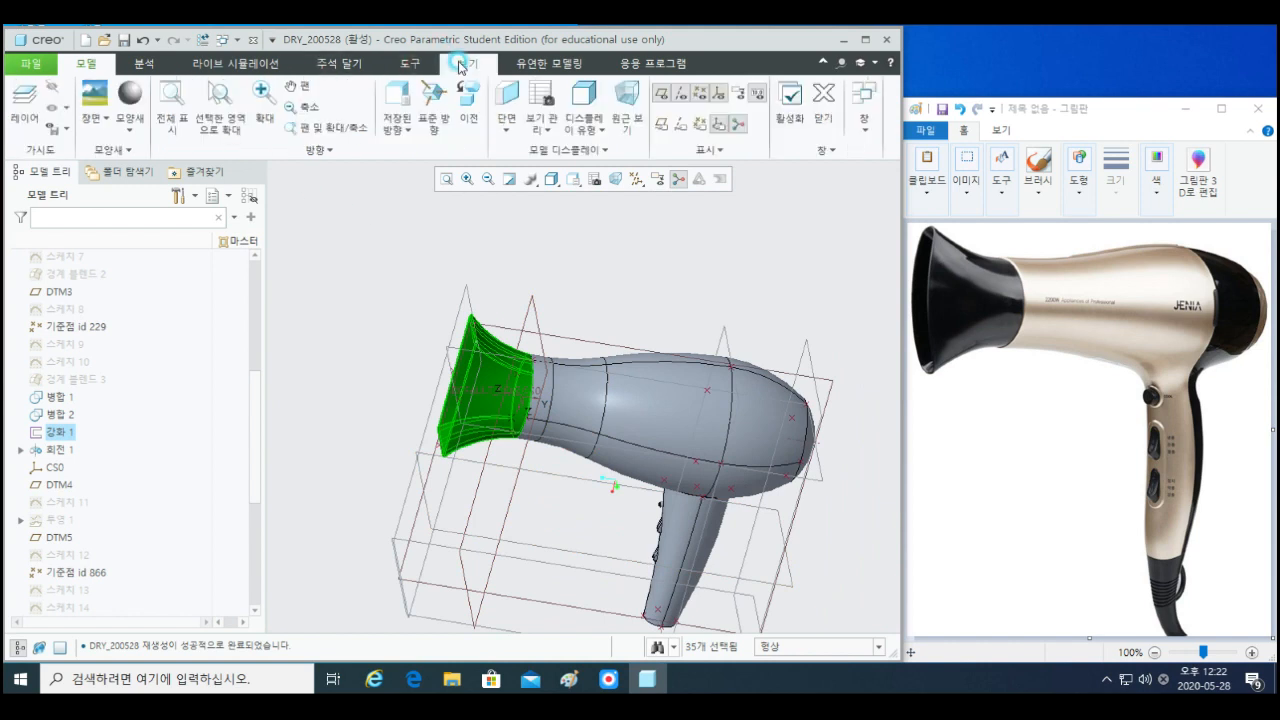
pyautogui.click(131, 131)
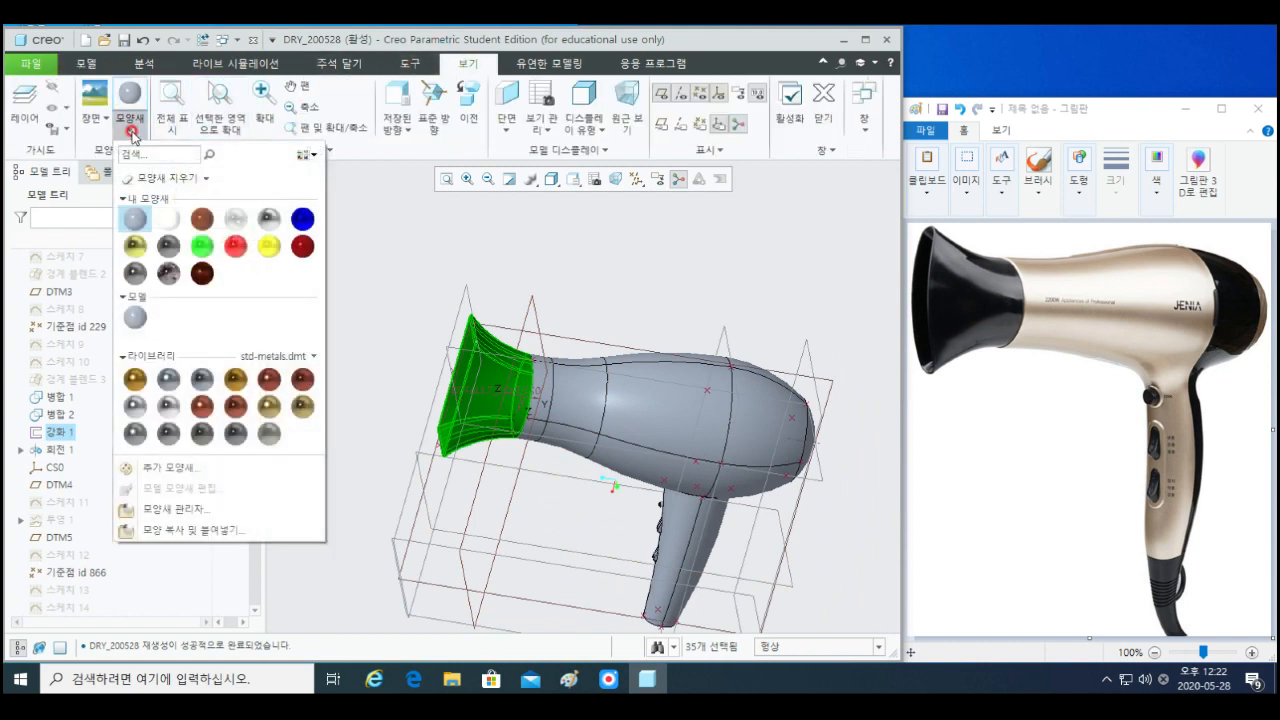
pyautogui.click(169, 246)
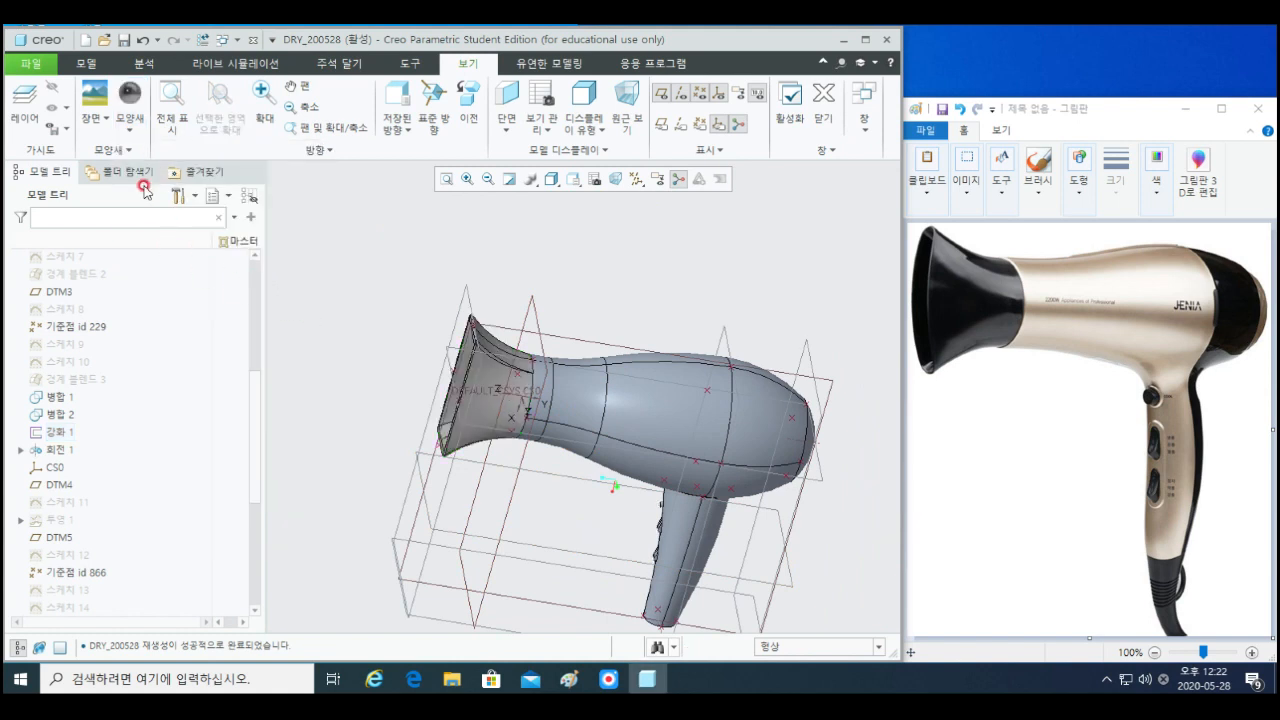
pyautogui.click(131, 125)
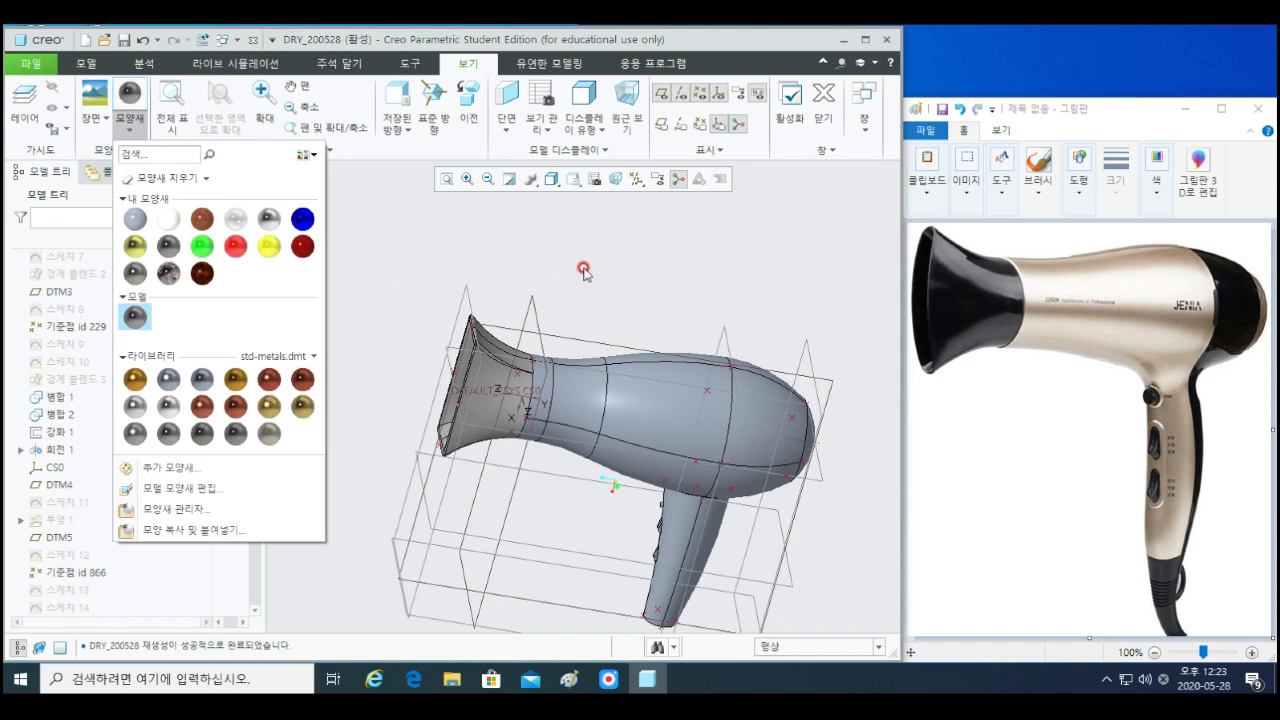
pyautogui.click(584, 272)
# - Select the outer ring faces of the neck just behind the nozzle together with the adjoining front body band
pyautogui.scroll(-5, 557, 368)
pyautogui.click(527, 412)
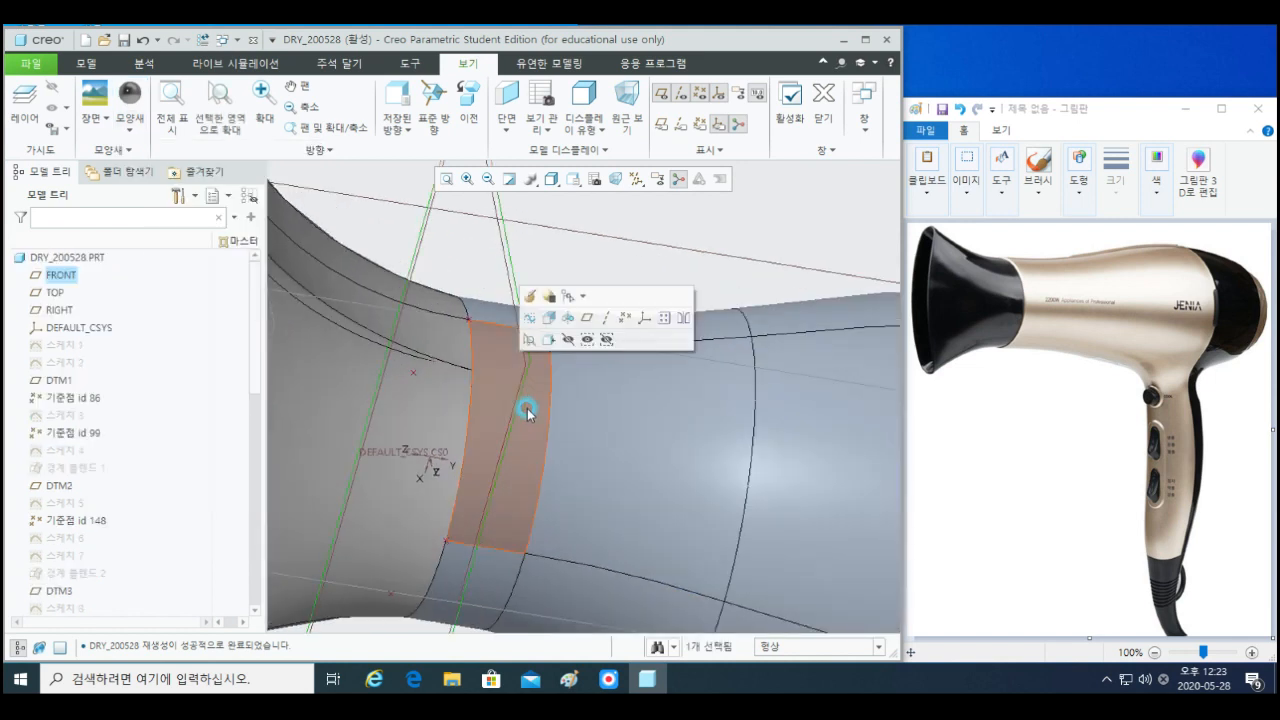
pyautogui.keyDown('ctrl'); pyautogui.click(486, 586); pyautogui.keyUp('ctrl')
pyautogui.keyDown('ctrl'); pyautogui.click(563, 534); pyautogui.keyUp('ctrl')
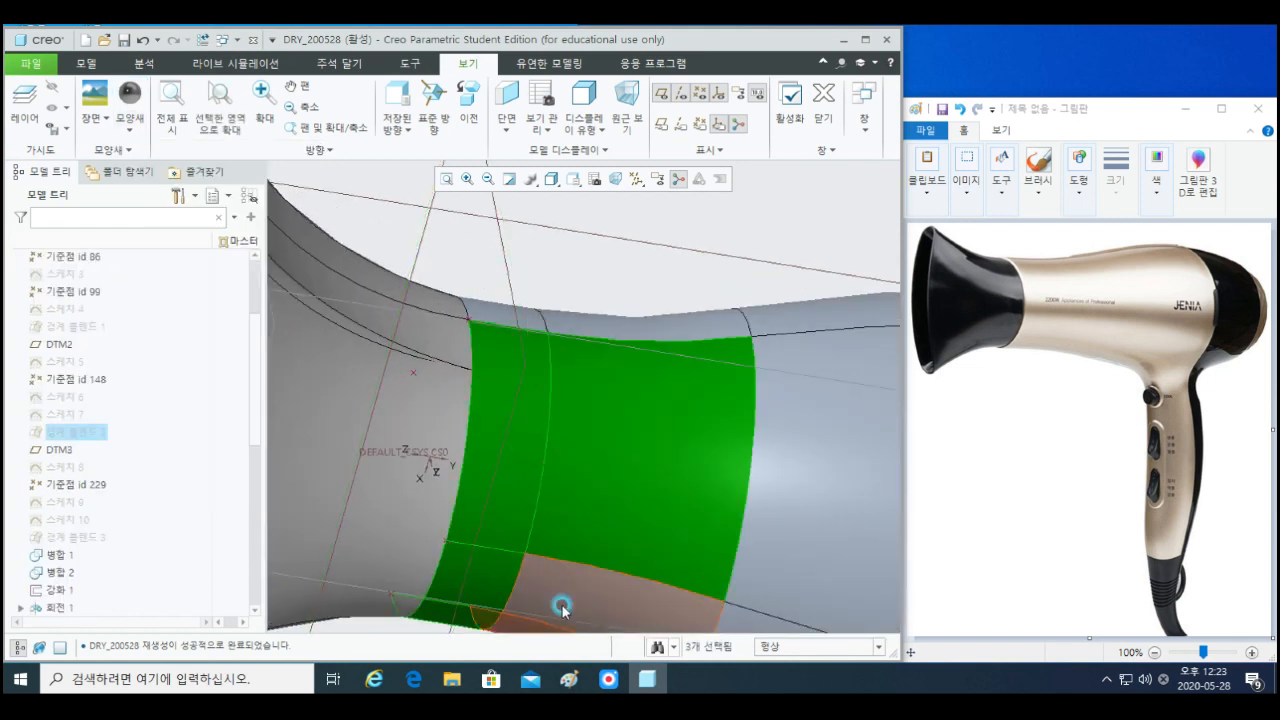
pyautogui.keyDown('ctrl'); pyautogui.click(562, 610); pyautogui.keyUp('ctrl')
pyautogui.keyDown('ctrl'); pyautogui.click(523, 320); pyautogui.keyUp('ctrl')
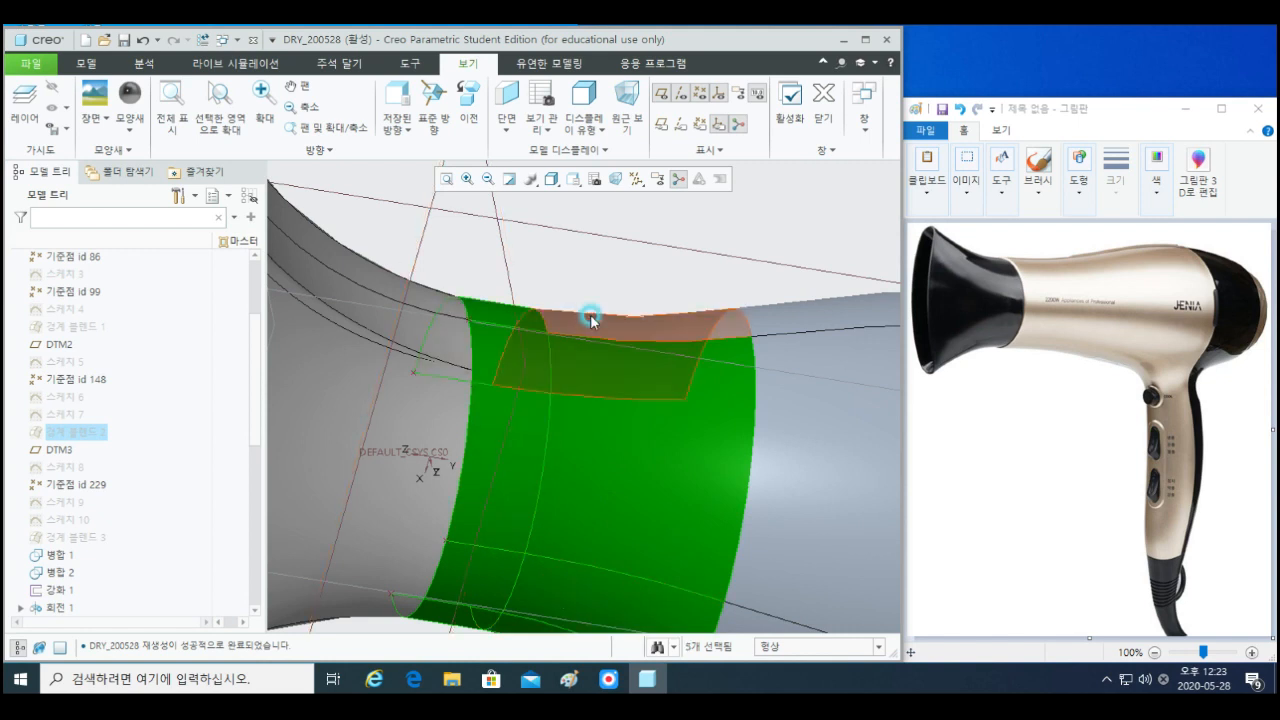
pyautogui.keyDown('ctrl'); pyautogui.click(590, 316); pyautogui.keyUp('ctrl')
# - Add the large main-body faces along the top and near side, ahead of the rear section, to the selection
pyautogui.keyDown('ctrl'); pyautogui.click(868, 314); pyautogui.keyUp('ctrl')
pyautogui.hotkey('ctrl', 'd')
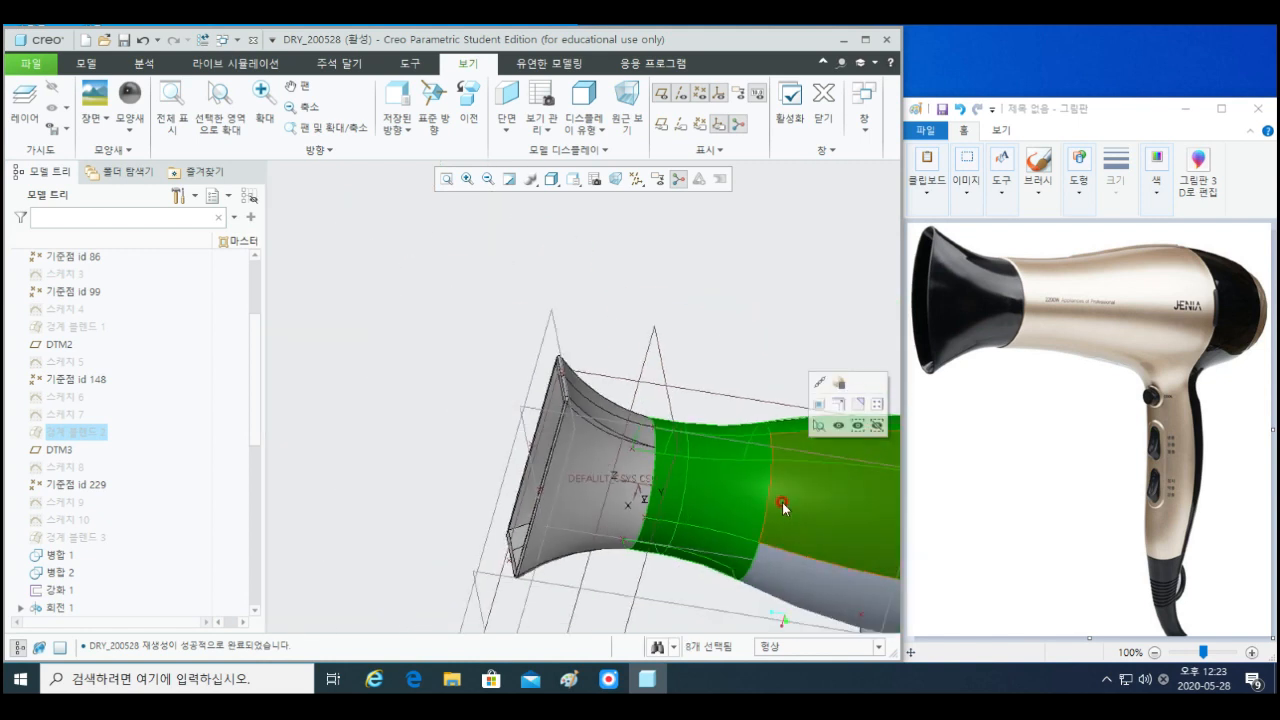
pyautogui.keyDown('ctrl'); pyautogui.click(614, 412); pyautogui.keyUp('ctrl')
pyautogui.scroll(3, 614, 412)
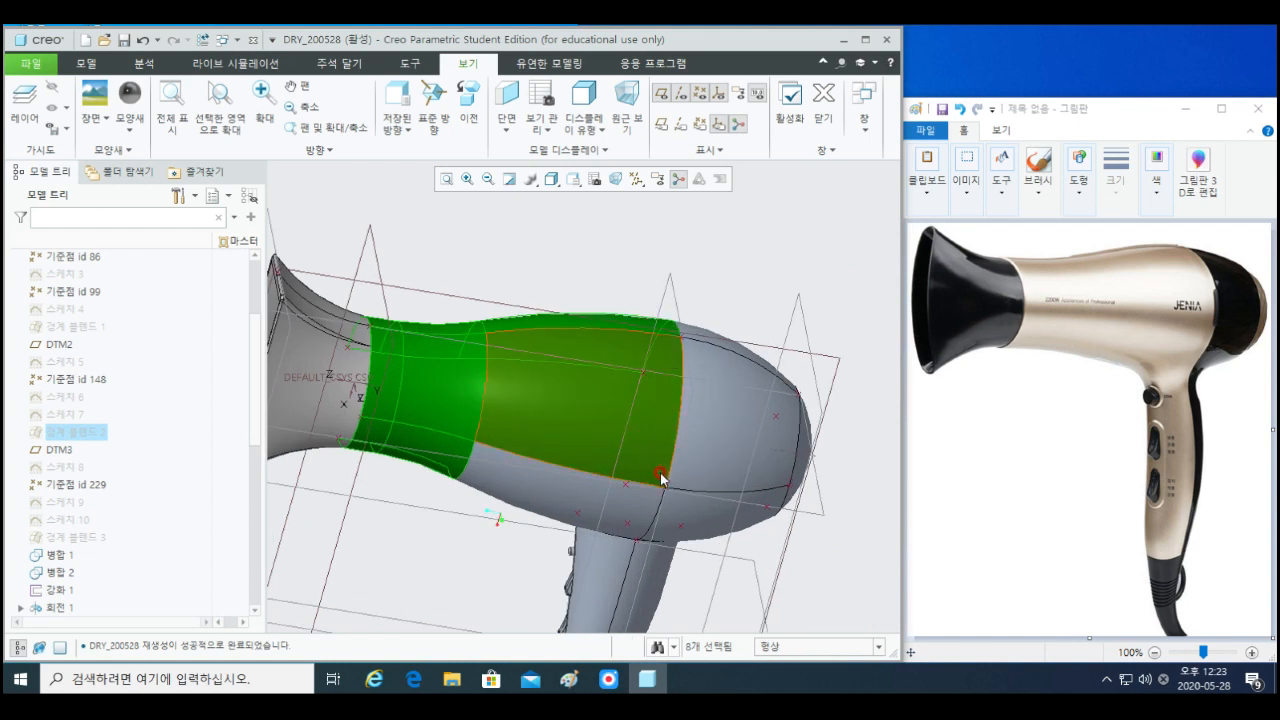
pyautogui.keyDown('ctrl'); pyautogui.click(620, 513); pyautogui.keyUp('ctrl')
pyautogui.scroll(-4, 578, 520)
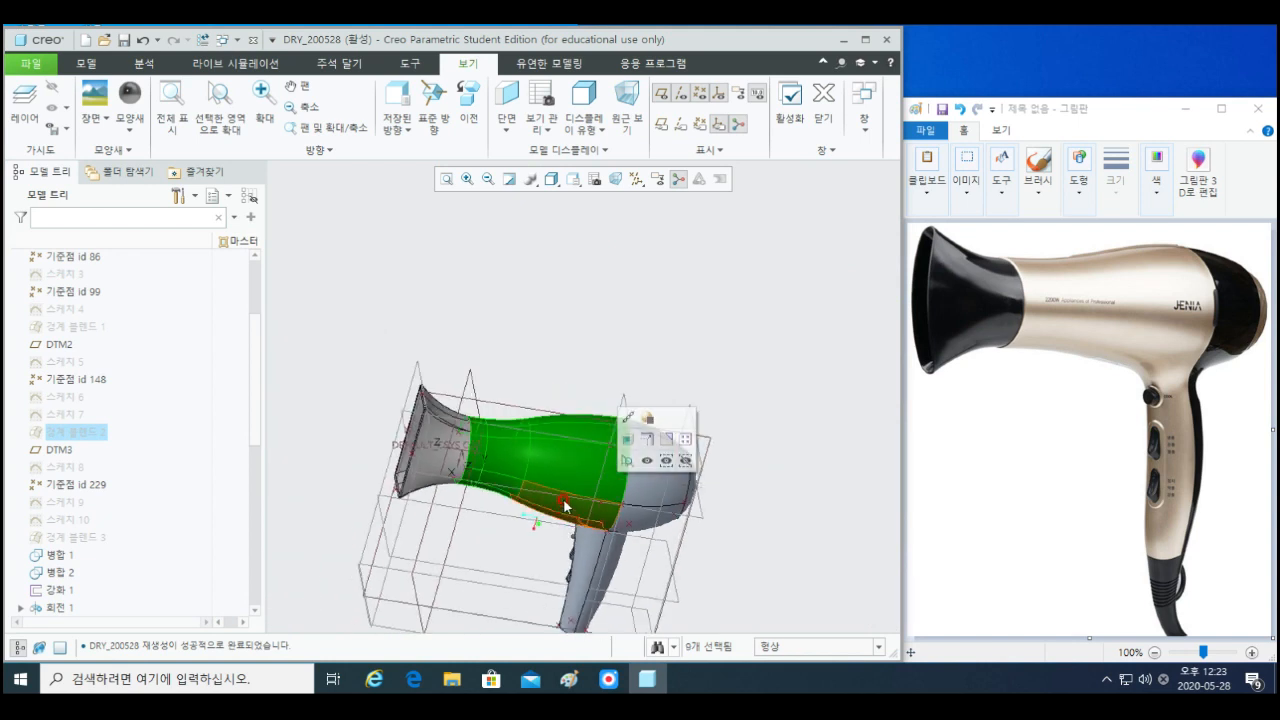
# - Add the remaining main-body, front band and neck faces on the underside to the selection
pyautogui.moveTo(567, 509); pyautogui.dragTo(601, 405, button='middle')
pyautogui.scroll(3, 543, 523)
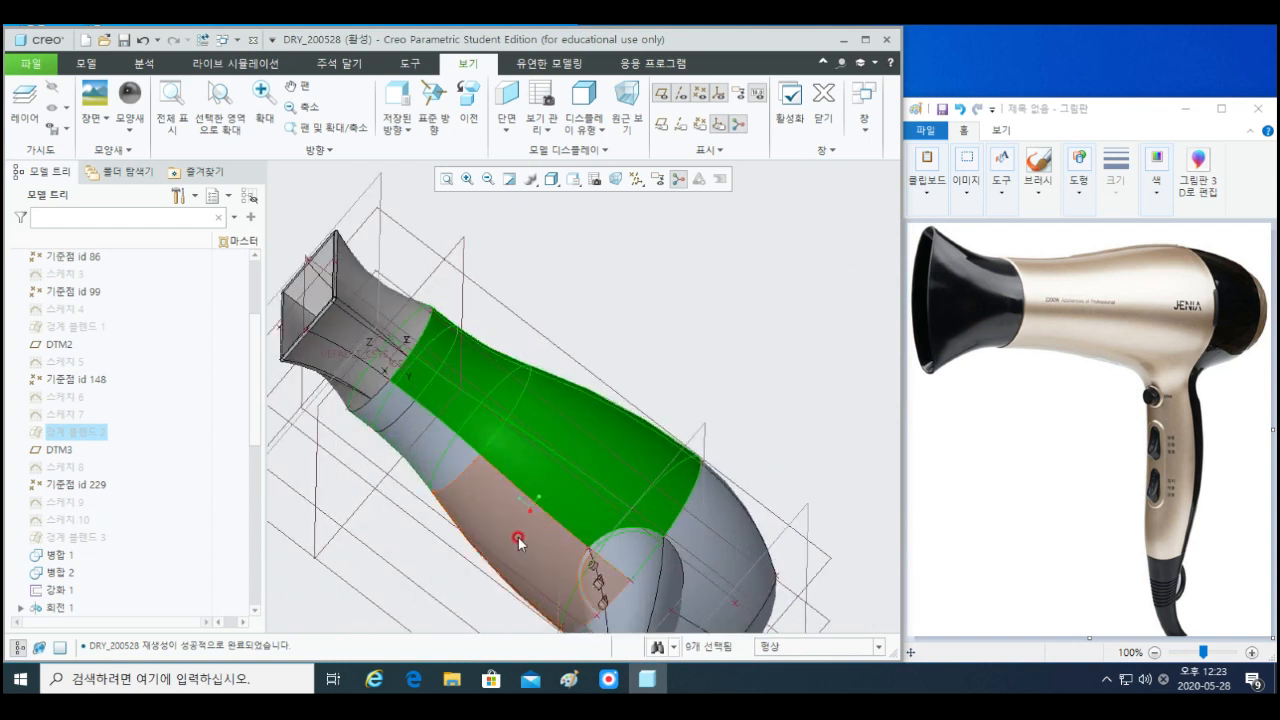
pyautogui.keyDown('ctrl'); pyautogui.click(440, 432); pyautogui.keyUp('ctrl')
pyautogui.keyDown('ctrl'); pyautogui.click(395, 404); pyautogui.keyUp('ctrl')
pyautogui.scroll(-4, 395, 404)
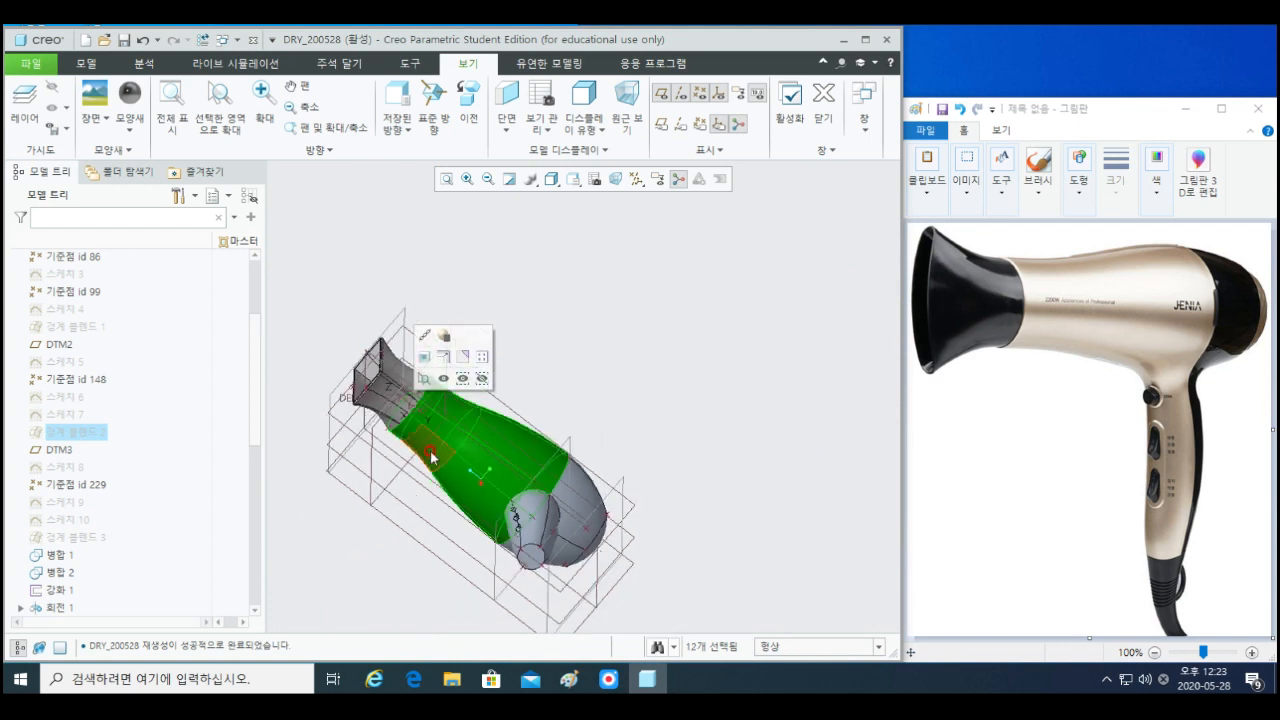
# - Add the inner neck wall faces reachable through the nozzle opening to the selection
pyautogui.moveTo(400, 410); pyautogui.dragTo(565, 478, button='middle')
pyautogui.scroll(5, 436, 450)
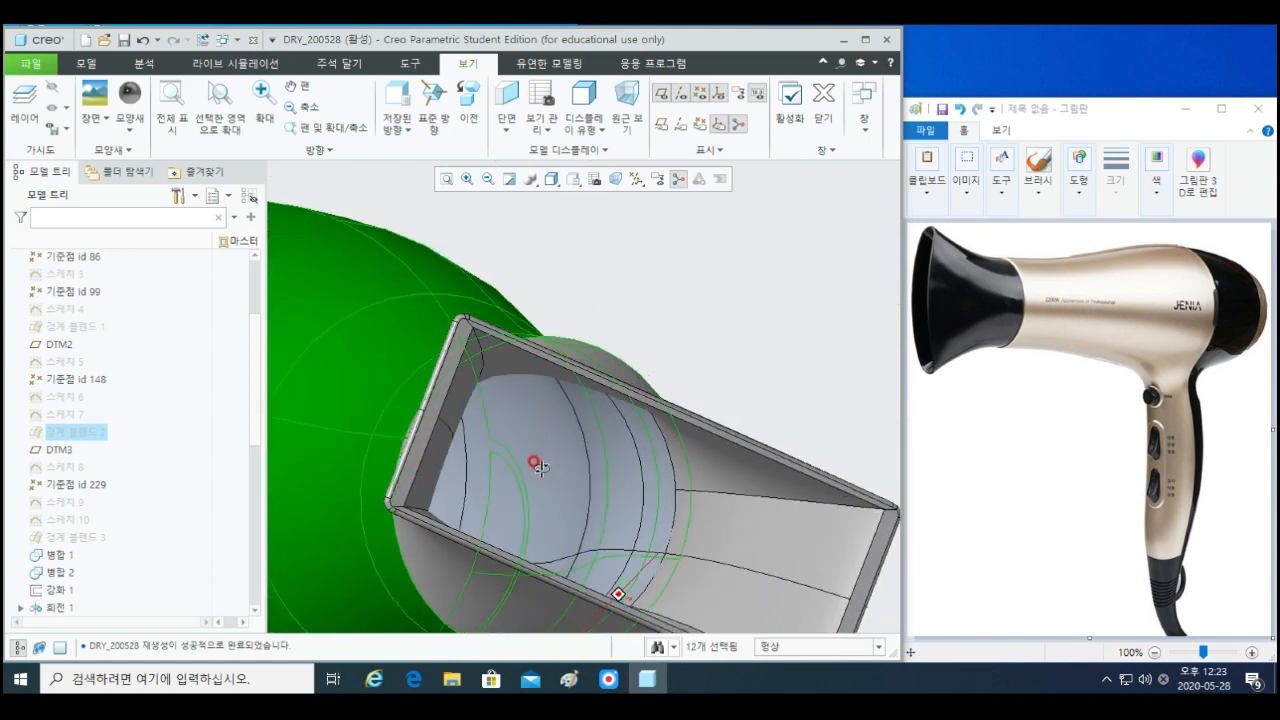
pyautogui.keyDown('ctrl'); pyautogui.click(650, 508); pyautogui.keyUp('ctrl')
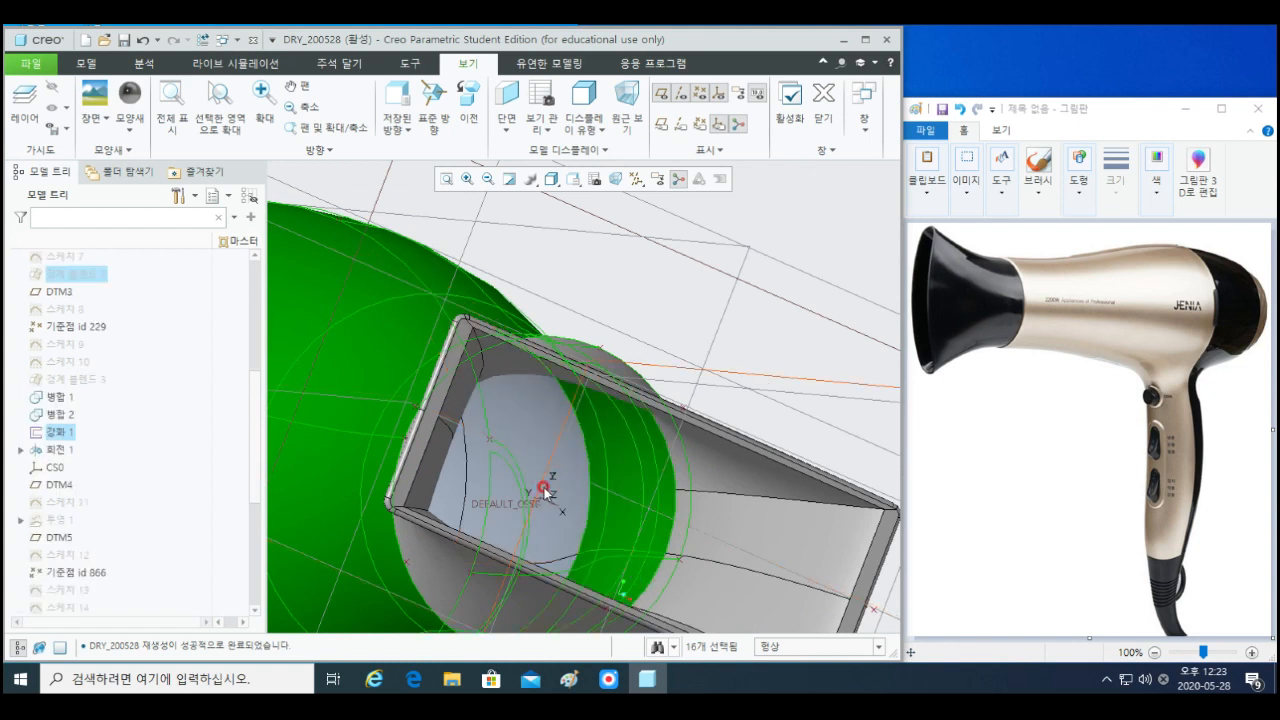
pyautogui.keyDown('ctrl'); pyautogui.click(571, 512); pyautogui.keyUp('ctrl')
pyautogui.scroll(5, 571, 512)
pyautogui.moveTo(640, 450); pyautogui.dragTo(583, 368, button='middle')
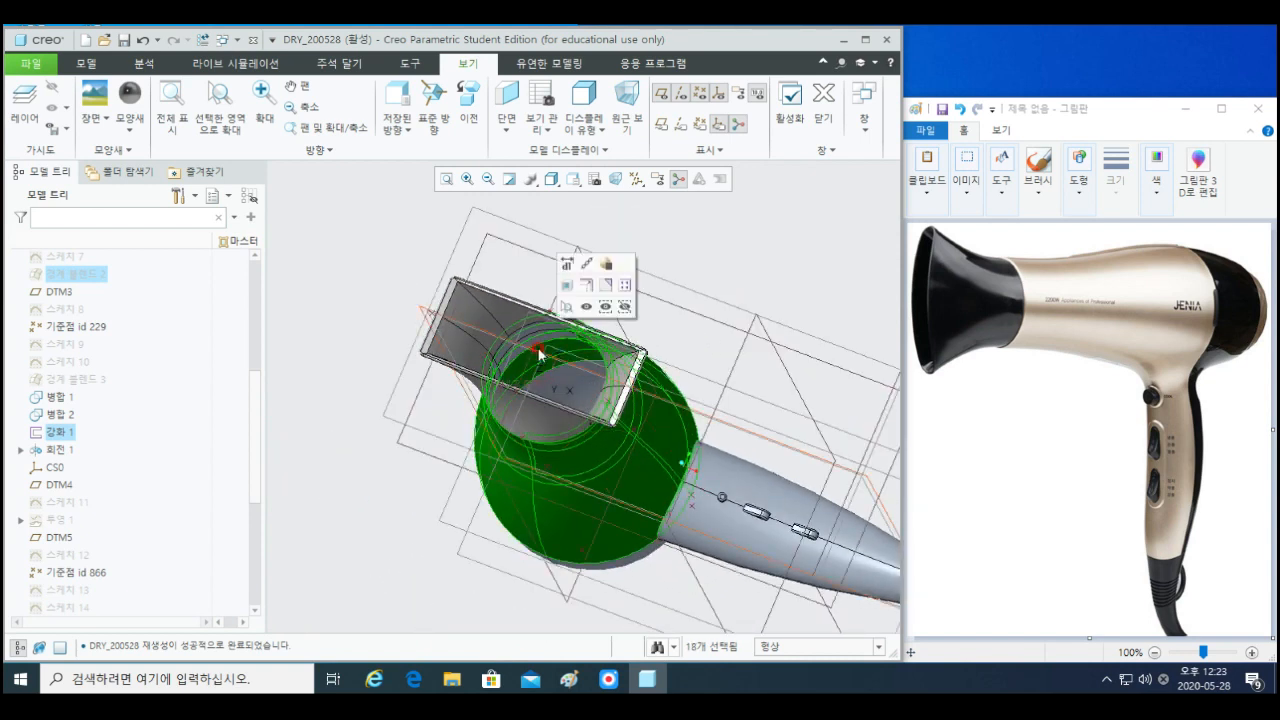
# - Add further inner neck faces on the opposite side of the nozzle opening to the selection
pyautogui.scroll(-7, 542, 340)
pyautogui.keyDown('ctrl'); pyautogui.click(583, 358); pyautogui.keyUp('ctrl')
pyautogui.scroll(4, 583, 368)
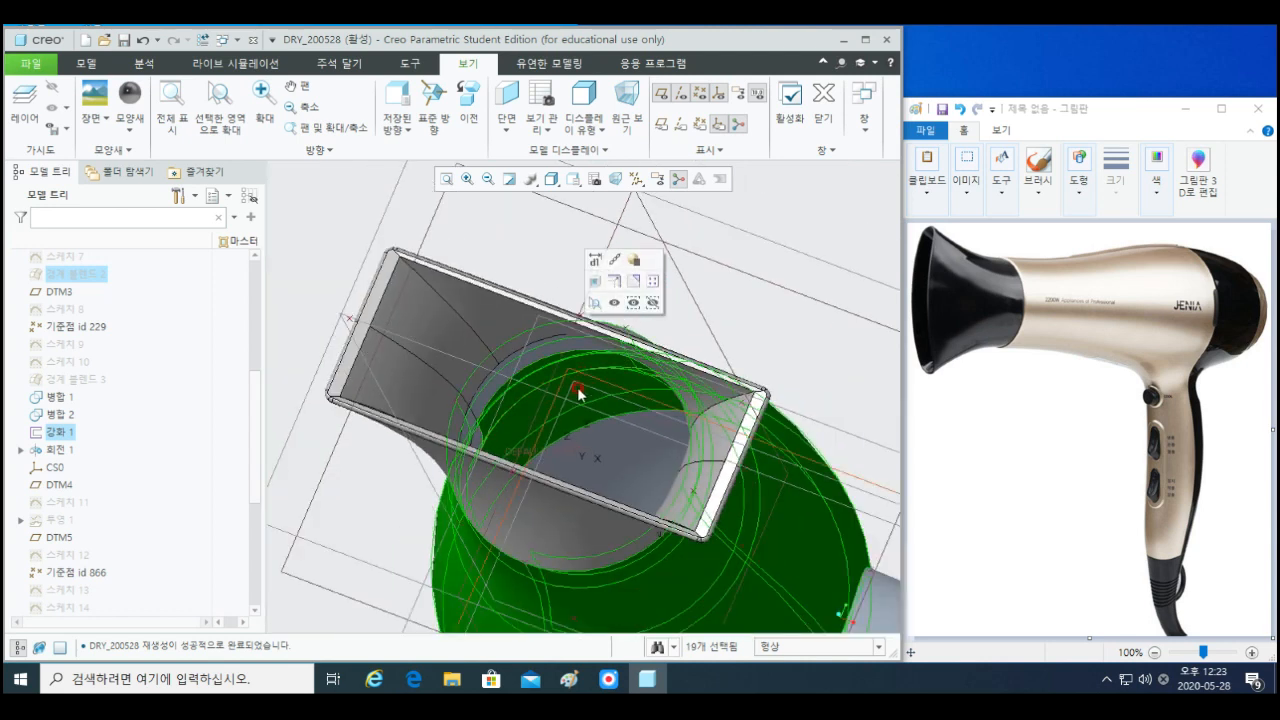
pyautogui.scroll(4, 578, 390)
pyautogui.moveTo(574, 392); pyautogui.dragTo(590, 476, button='middle')
pyautogui.scroll(-3, 596, 410)
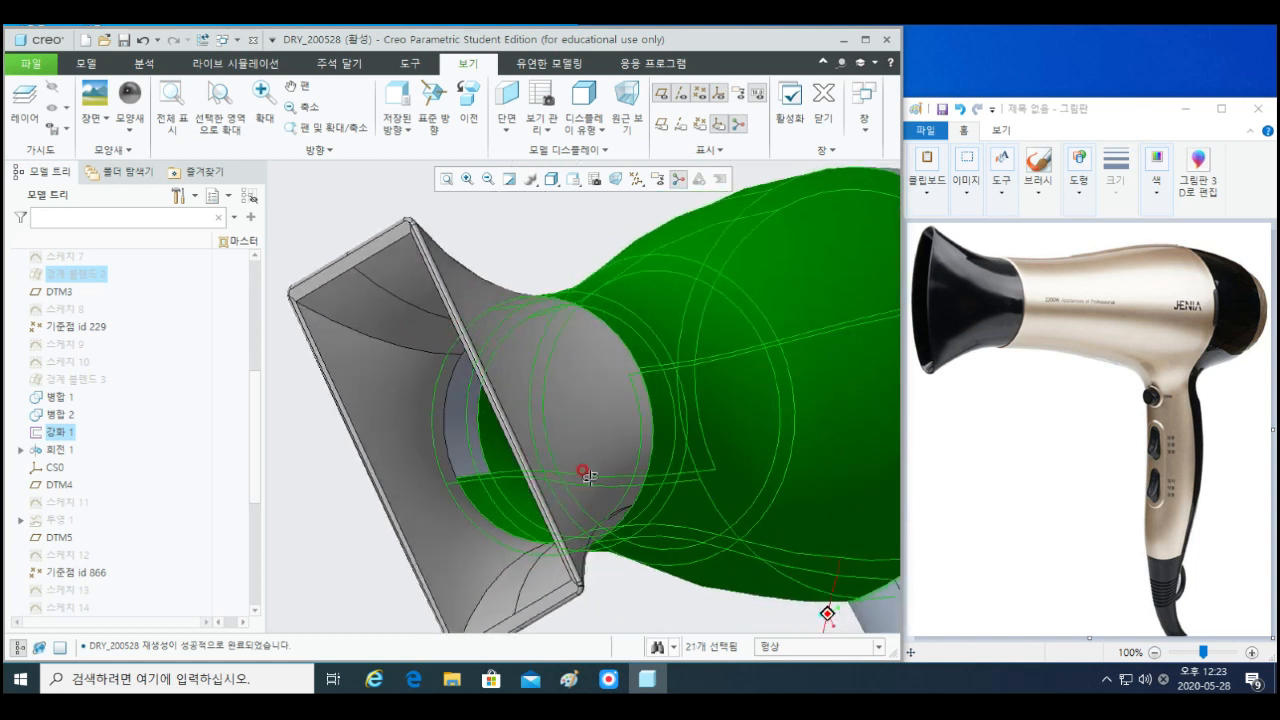
# - Add more inner neck faces to the selection and apply the gold-coloured metal from std-metals.dmt to all selected body surfaces
pyautogui.keyDown('ctrl'); pyautogui.click(480, 458); pyautogui.keyUp('ctrl')
pyautogui.moveTo(502, 457); pyautogui.dragTo(675, 565, button='middle')
pyautogui.scroll(5, 481, 413)
pyautogui.keyDown('ctrl'); pyautogui.click(566, 424); pyautogui.keyUp('ctrl')
pyautogui.scroll(-5, 585, 411)
pyautogui.moveTo(686, 543); pyautogui.dragTo(566, 405, button='middle')
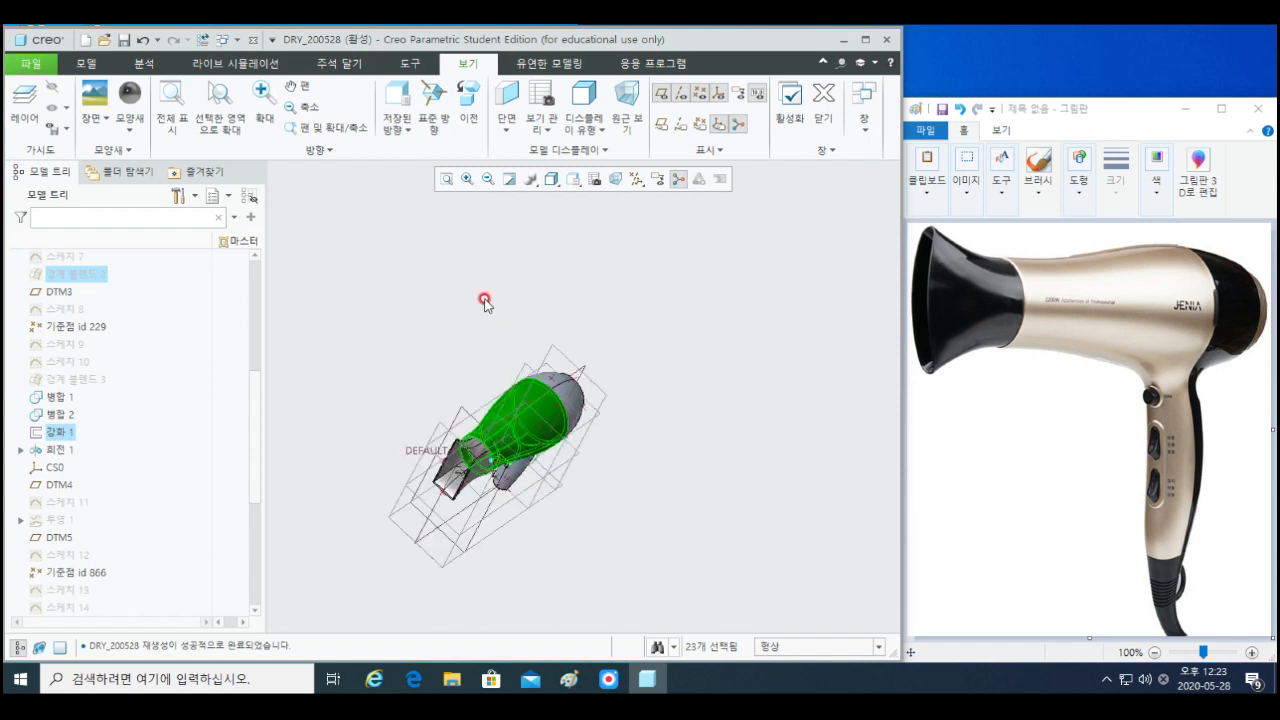
pyautogui.click(133, 120)
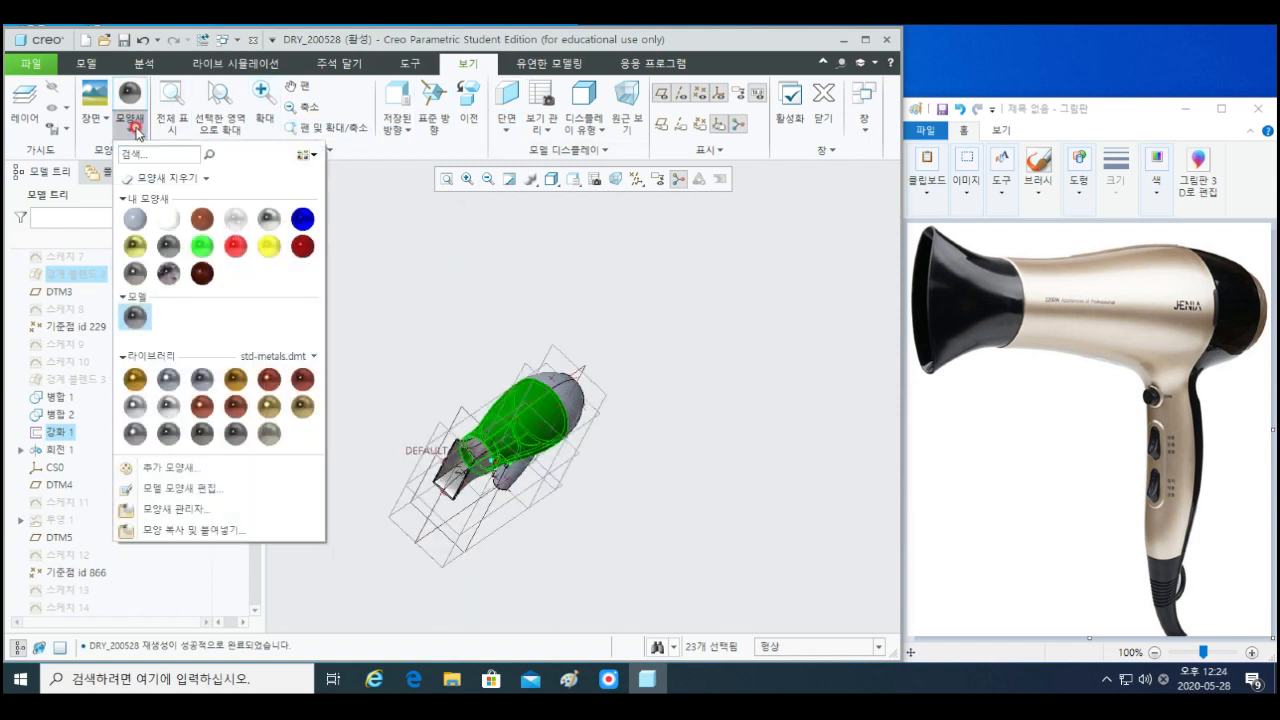
pyautogui.click(305, 408)
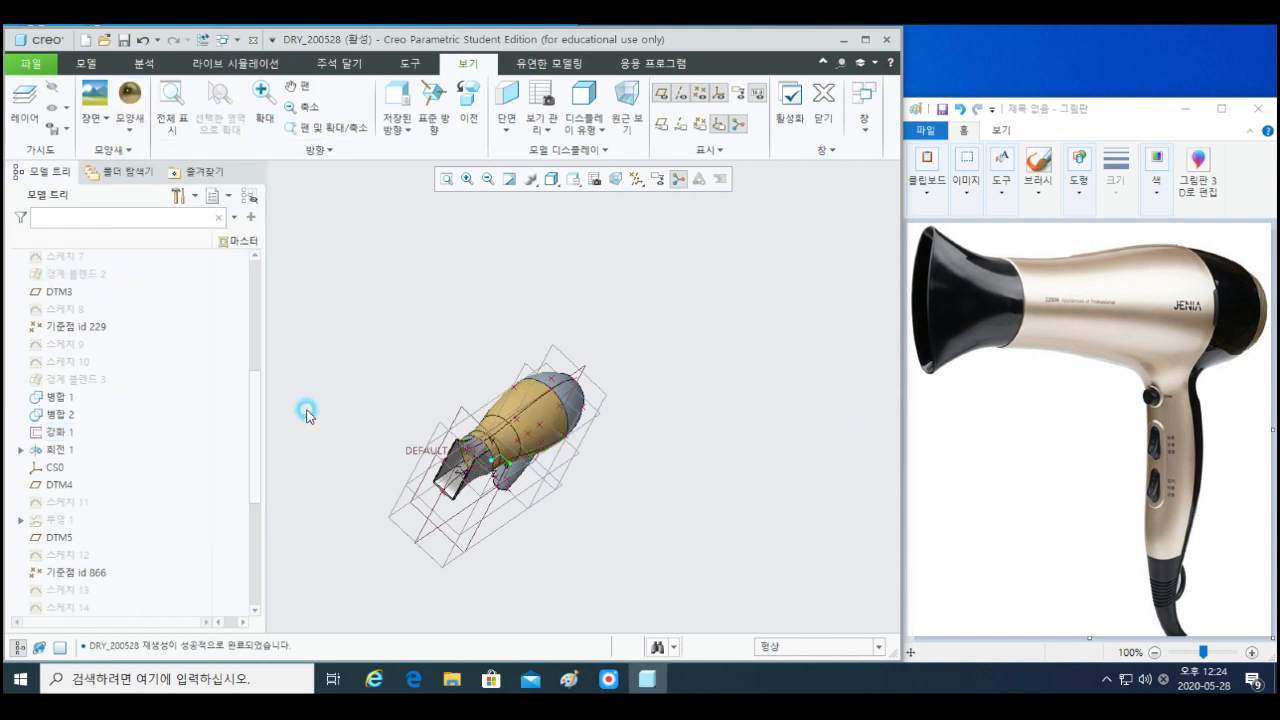
# - Apply the same gold metal appearance to the inner neck face that was missed behind the nozzle
pyautogui.scroll(-4, 540, 477)
pyautogui.moveTo(482, 430); pyautogui.dragTo(537, 328, button='middle')
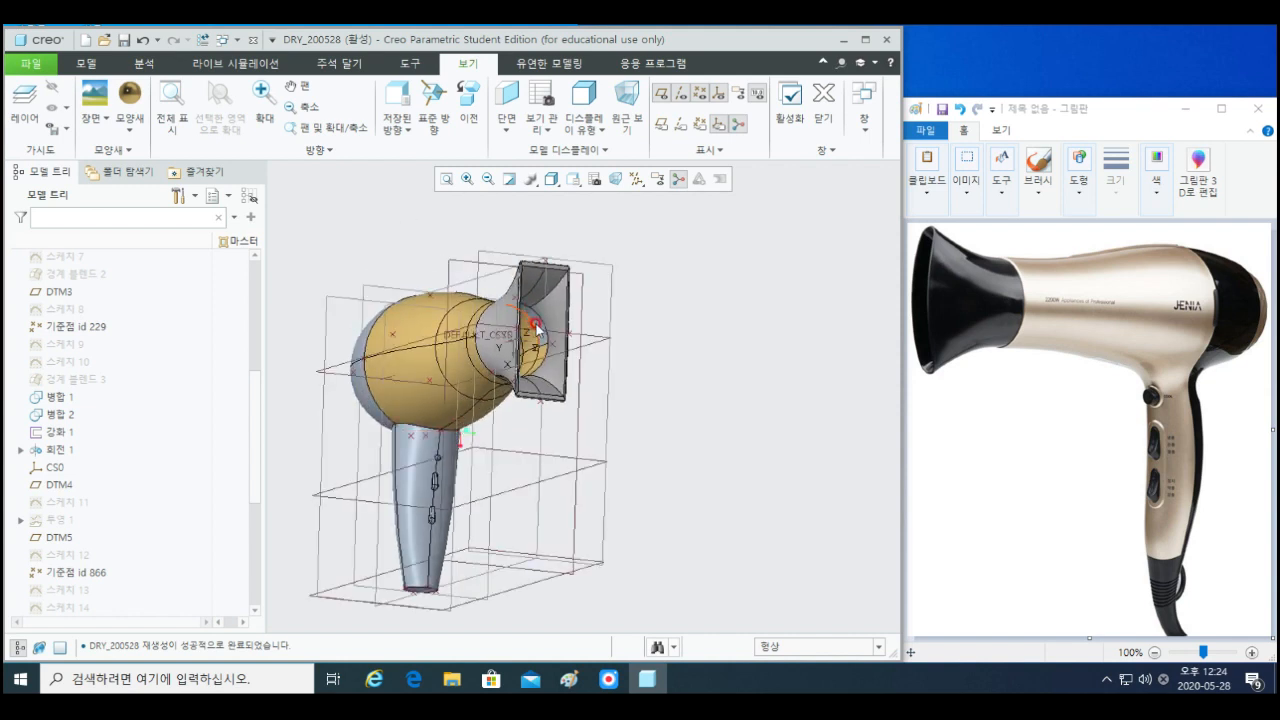
pyautogui.scroll(5, 537, 326)
pyautogui.click(576, 350)
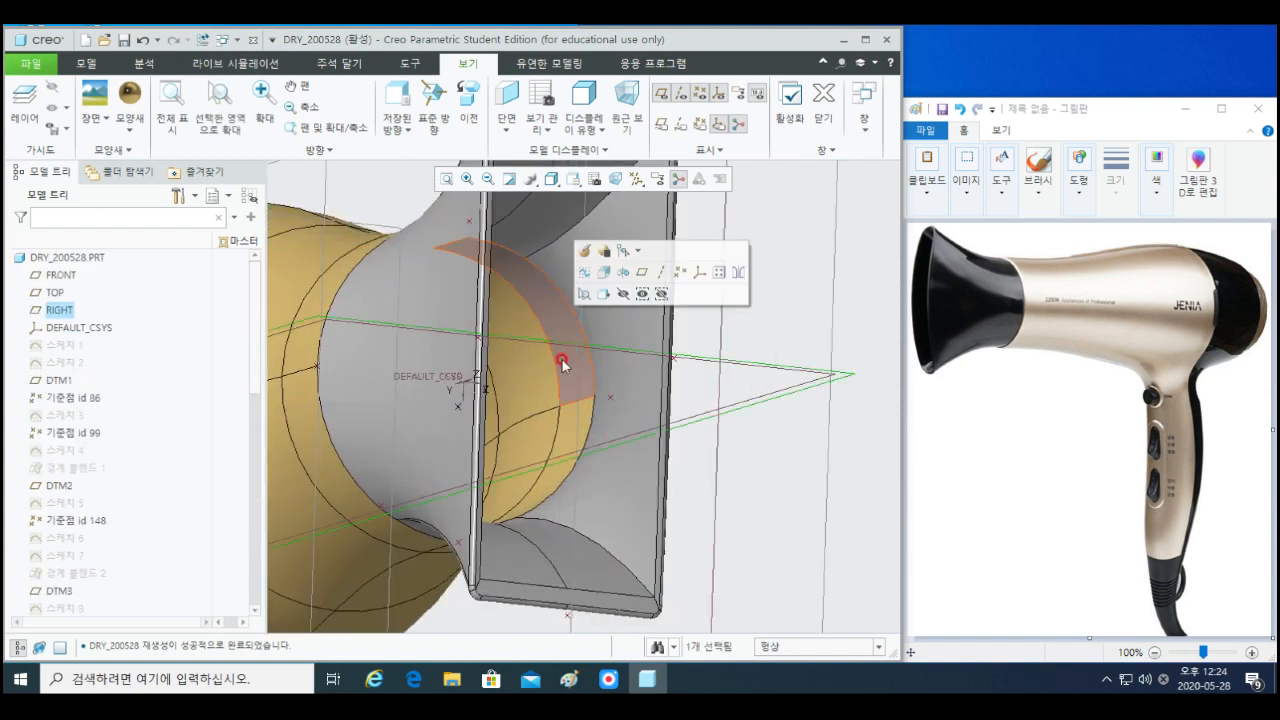
pyautogui.scroll(-5, 586, 405)
pyautogui.moveTo(617, 408); pyautogui.dragTo(534, 420, button='middle')
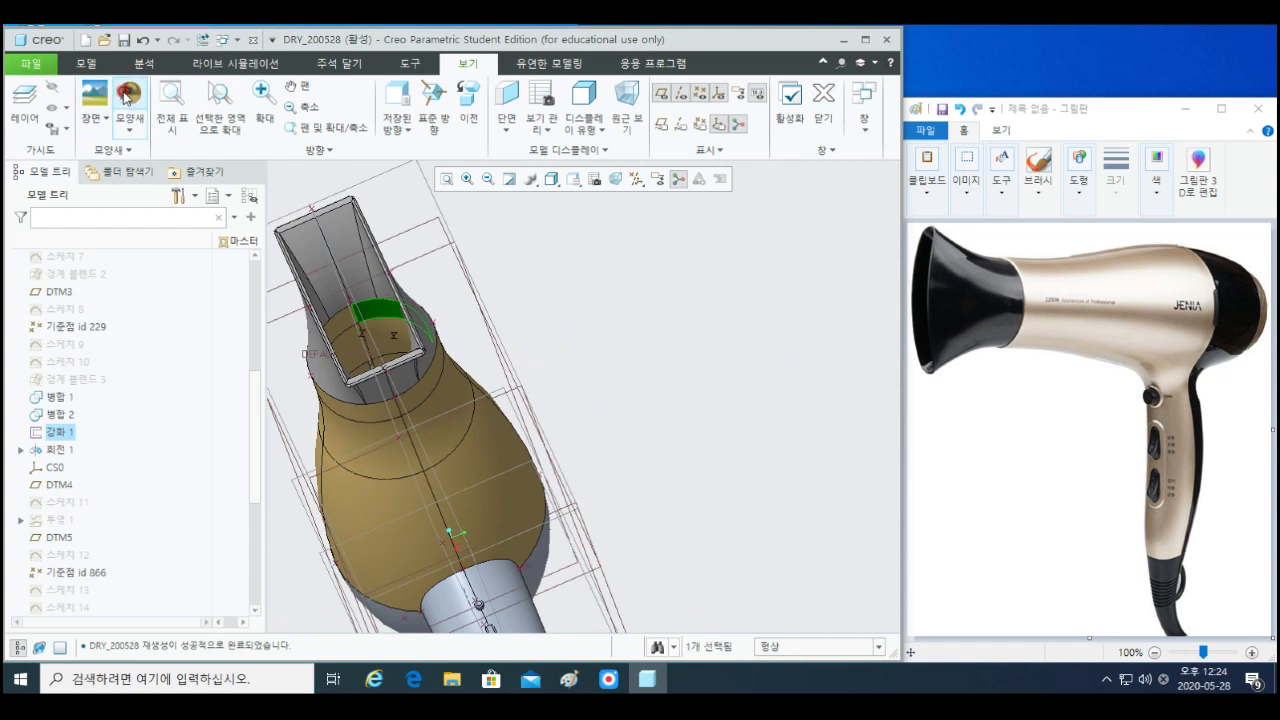
# - Apply the gold metal appearance to the two front faces of the handle
pyautogui.moveTo(514, 341); pyautogui.dragTo(553, 405, button='middle')
pyautogui.scroll(-4, 545, 355)
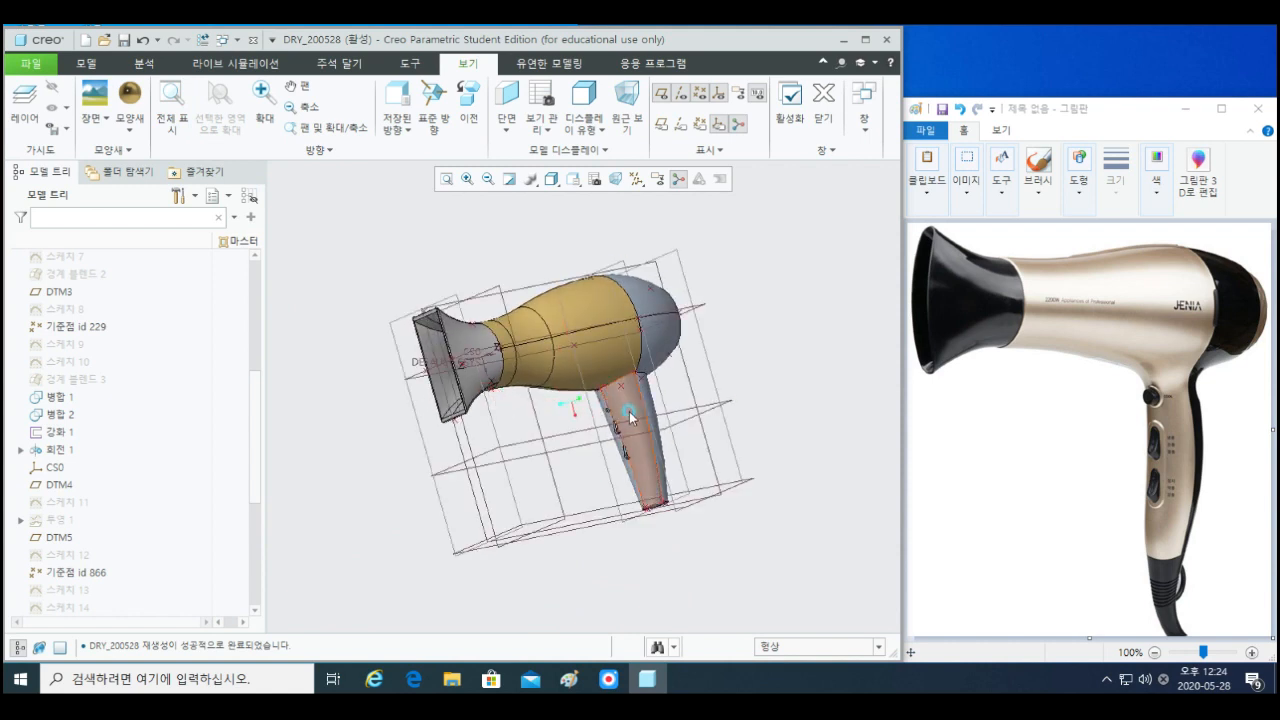
pyautogui.click(630, 418)
pyautogui.moveTo(630, 418); pyautogui.dragTo(372, 203, button='middle')
pyautogui.keyDown('ctrl'); pyautogui.click(568, 418); pyautogui.keyUp('ctrl')
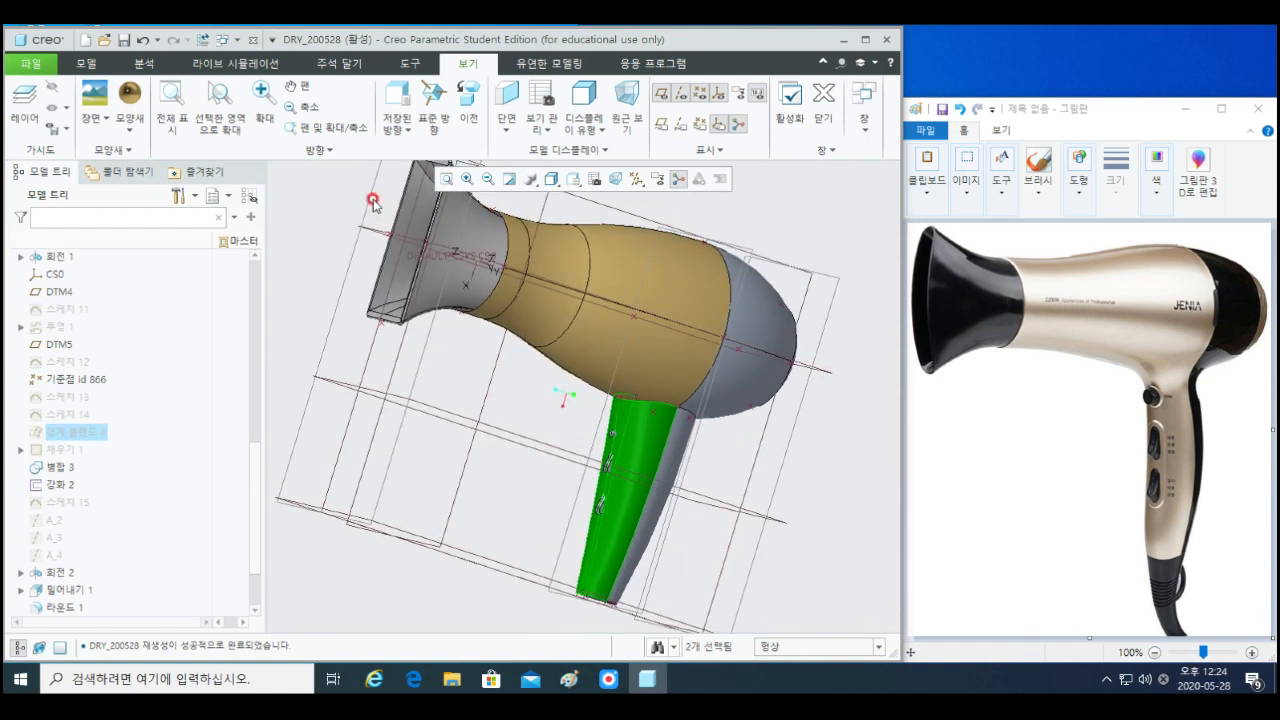
pyautogui.click(133, 107)
# - Select the rear body faces on the near side, both rear handle faces and the handle's bottom face
pyautogui.keyDown('shift'); pyautogui.moveTo(736, 503); pyautogui.dragTo(666, 350, button='middle'); pyautogui.keyUp('shift')
pyautogui.click(689, 282)
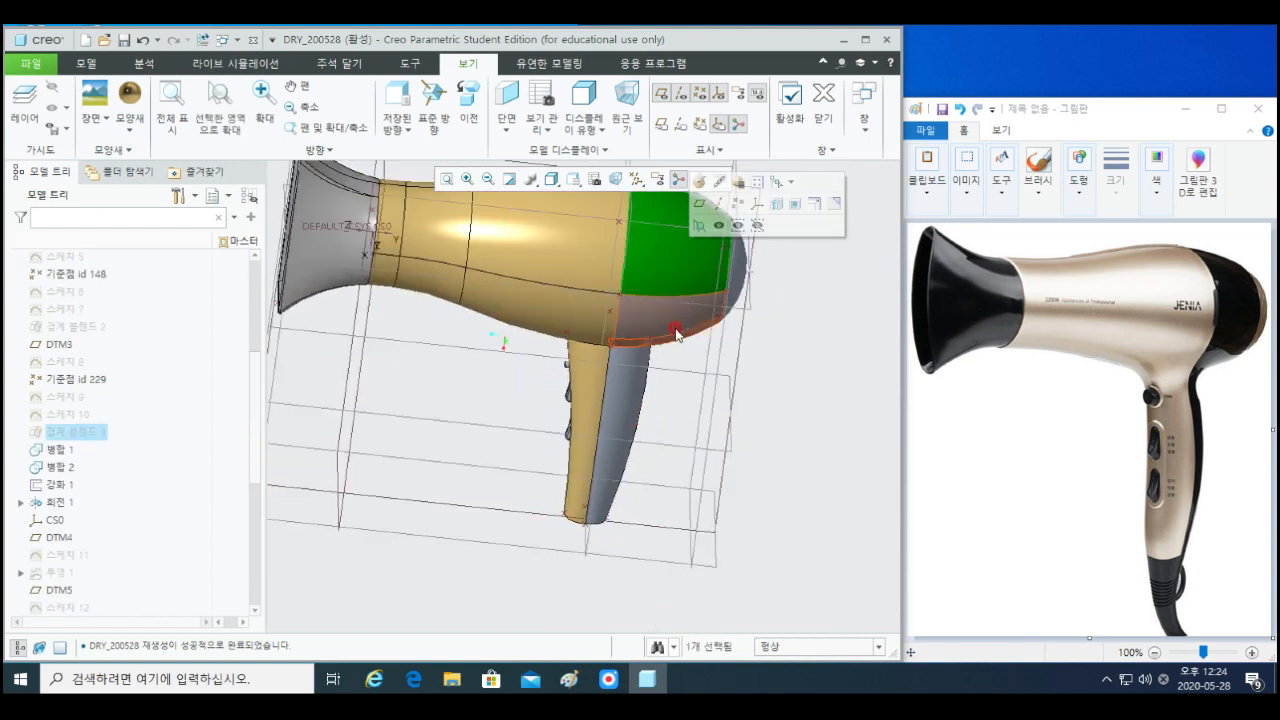
pyautogui.keyDown('ctrl'); pyautogui.click(668, 322); pyautogui.keyUp('ctrl')
pyautogui.keyDown('ctrl'); pyautogui.click(627, 402); pyautogui.keyUp('ctrl')
pyautogui.moveTo(627, 402); pyautogui.dragTo(523, 366, button='middle')
pyautogui.keyDown('ctrl'); pyautogui.click(590, 357); pyautogui.keyUp('ctrl')
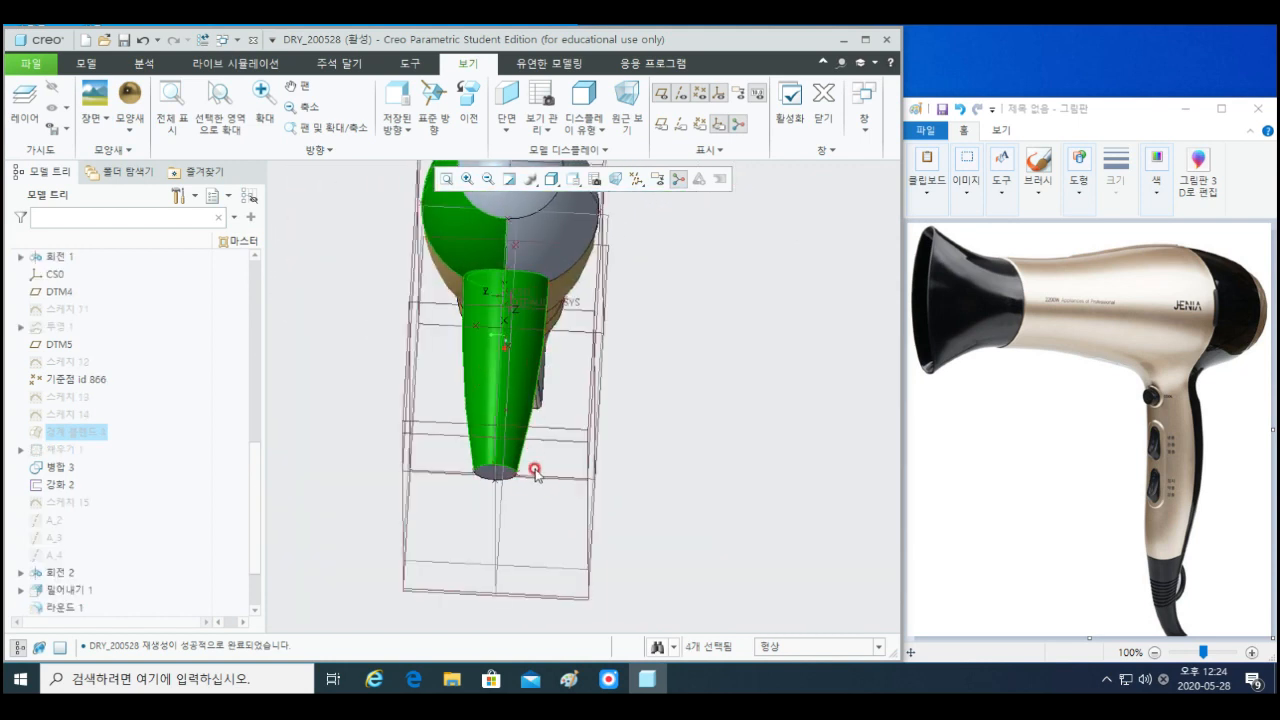
pyautogui.scroll(-3, 534, 471)
pyautogui.keyDown('ctrl'); pyautogui.click(450, 455); pyautogui.keyUp('ctrl')
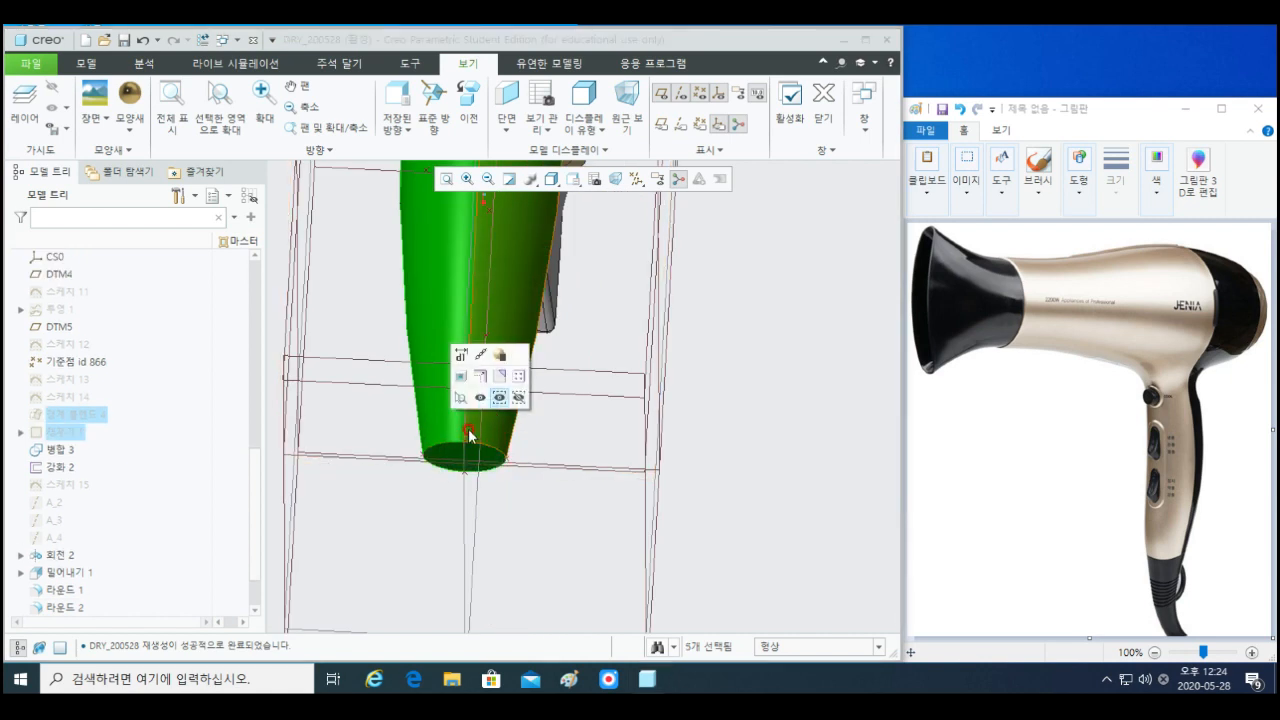
# - Add the two rear body faces on the opposite side to the selection
pyautogui.scroll(4, 455, 455)
pyautogui.moveTo(462, 452); pyautogui.dragTo(434, 287, button='middle')
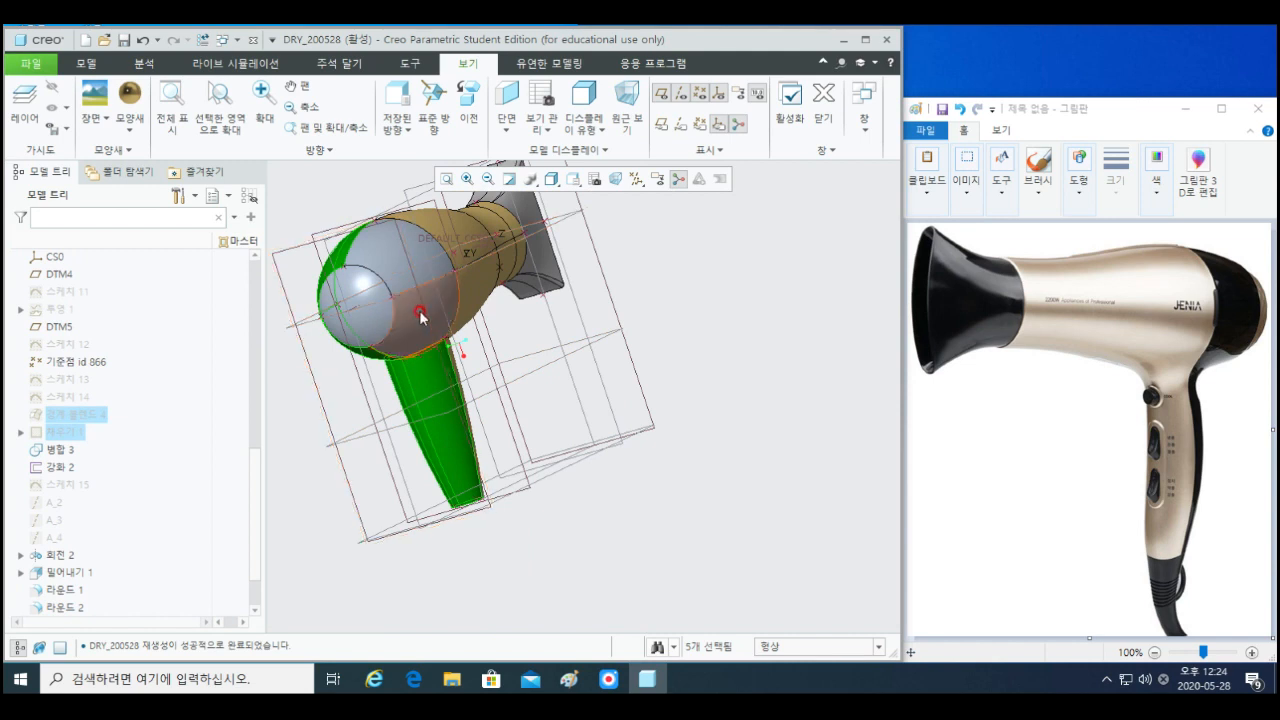
pyautogui.keyDown('ctrl'); pyautogui.click(409, 262); pyautogui.keyUp('ctrl')
pyautogui.keyDown('ctrl'); pyautogui.click(395, 268); pyautogui.keyUp('ctrl')
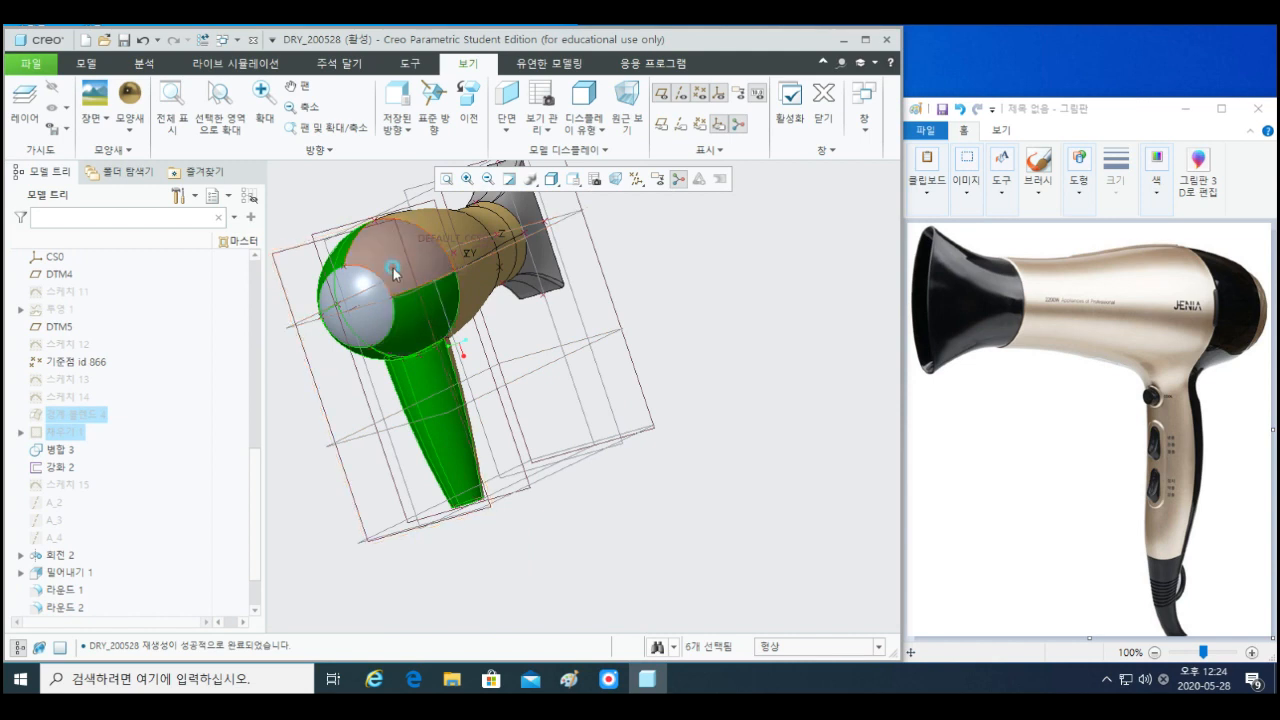
# - Apply the dark grey appearance from My Appearances to the selected rear body and handle surfaces
pyautogui.moveTo(395, 268); pyautogui.dragTo(608, 352, button='middle')
pyautogui.scroll(2, 608, 351)
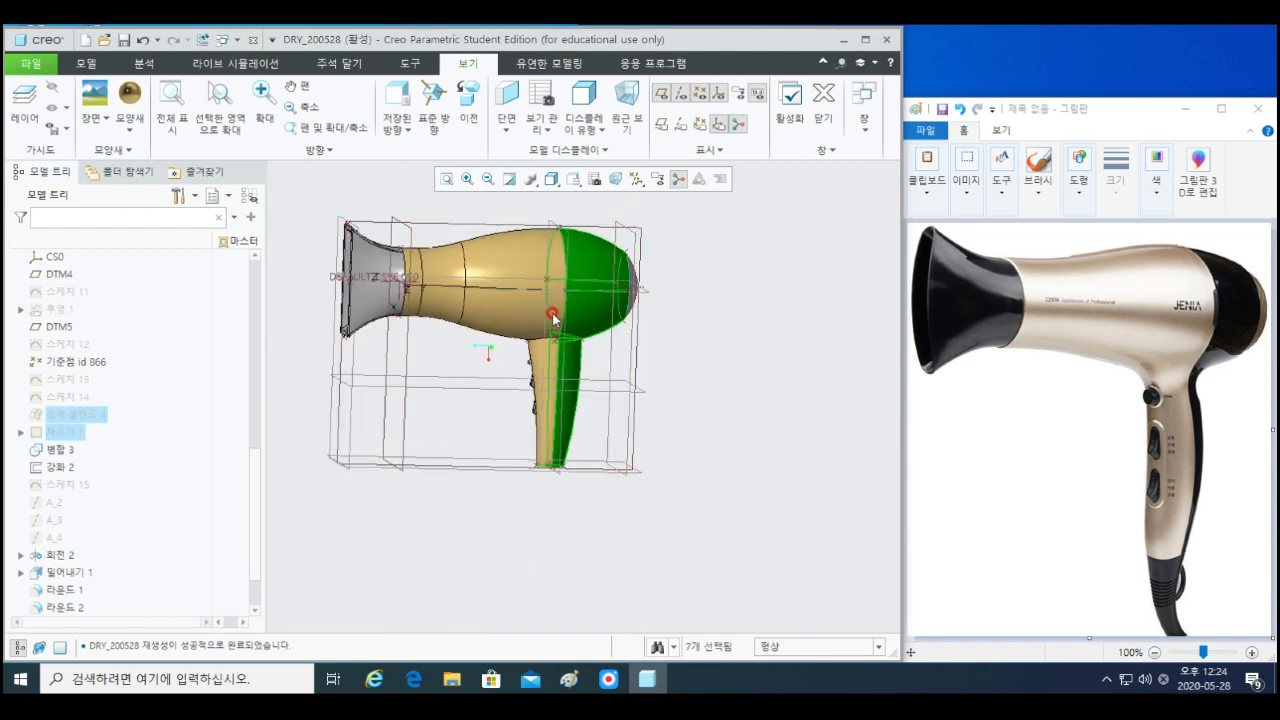
pyautogui.keyDown('shift'); pyautogui.moveTo(552, 316); pyautogui.dragTo(590, 357, button='middle'); pyautogui.keyUp('shift')
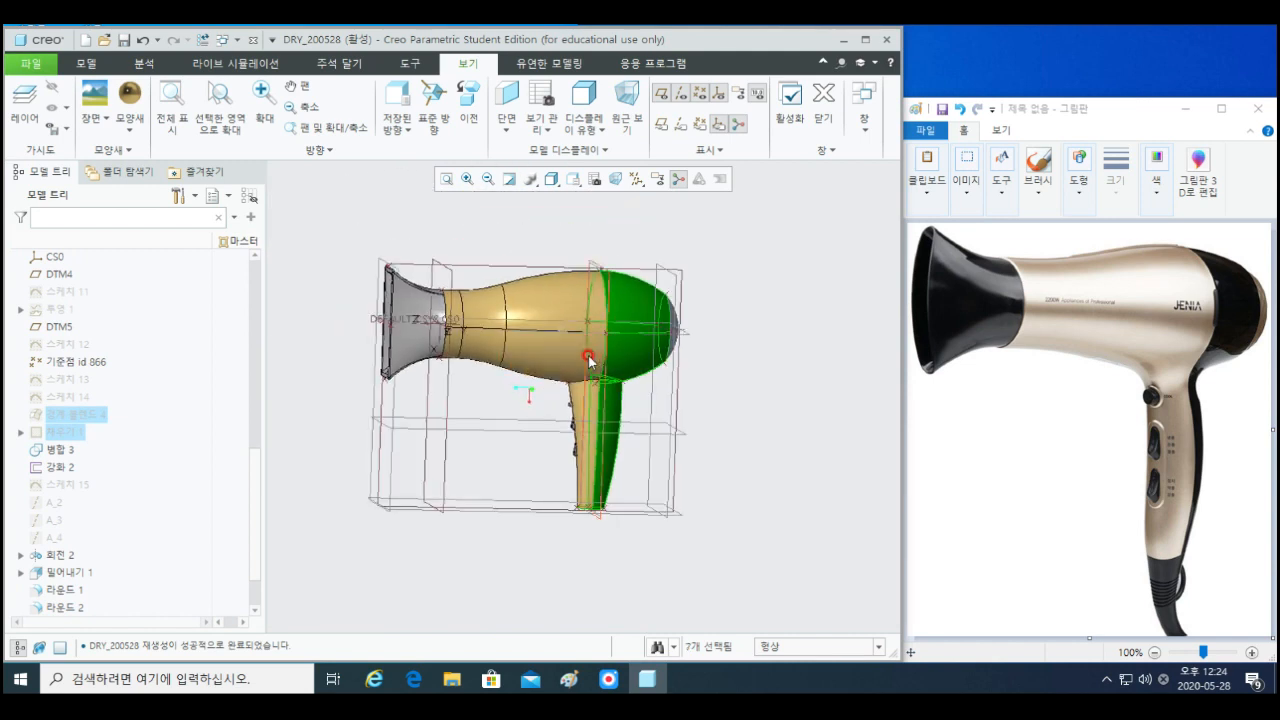
pyautogui.click(130, 135)
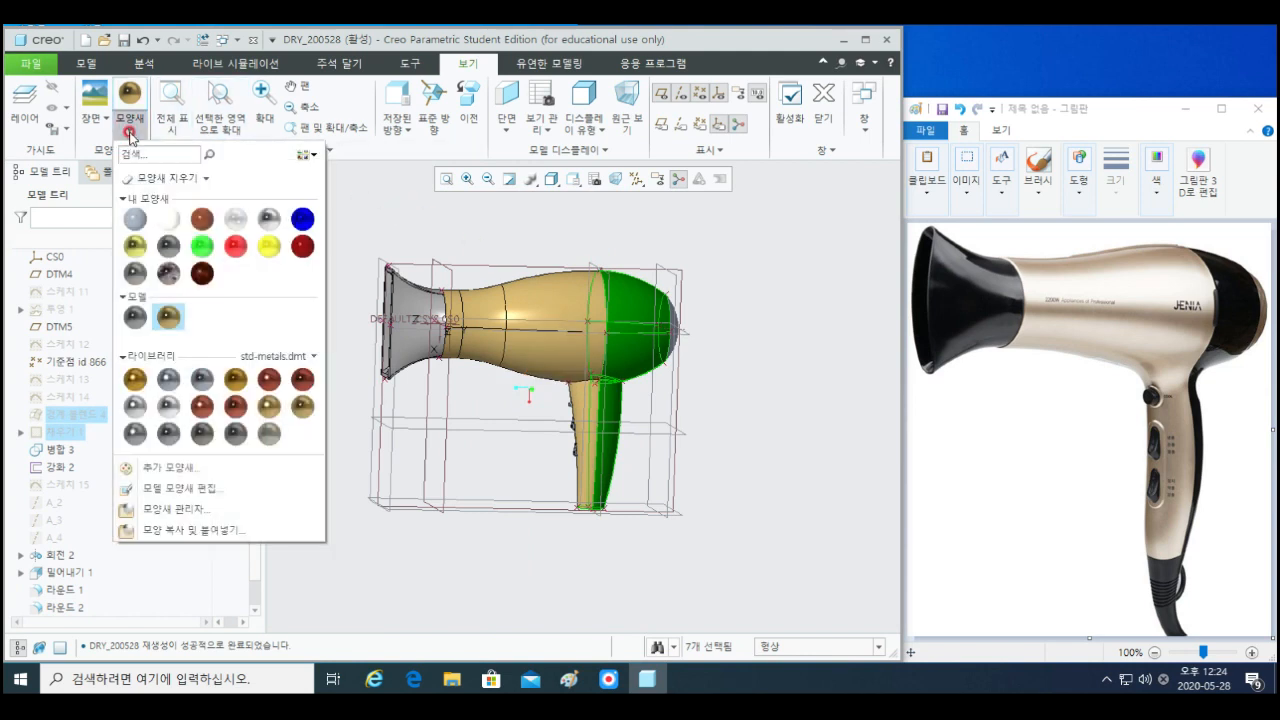
pyautogui.click(170, 248)
# - Select the two faces of the rounded cap at the rear end of the dryer body
pyautogui.moveTo(650, 358)
pyautogui.keyDown('shift'); pyautogui.mouseDown(button='middle')
pyautogui.moveTo(640, 395)
pyautogui.moveTo(663, 380)
pyautogui.moveTo(707, 404)
pyautogui.mouseUp(button='middle'); pyautogui.keyUp('shift')
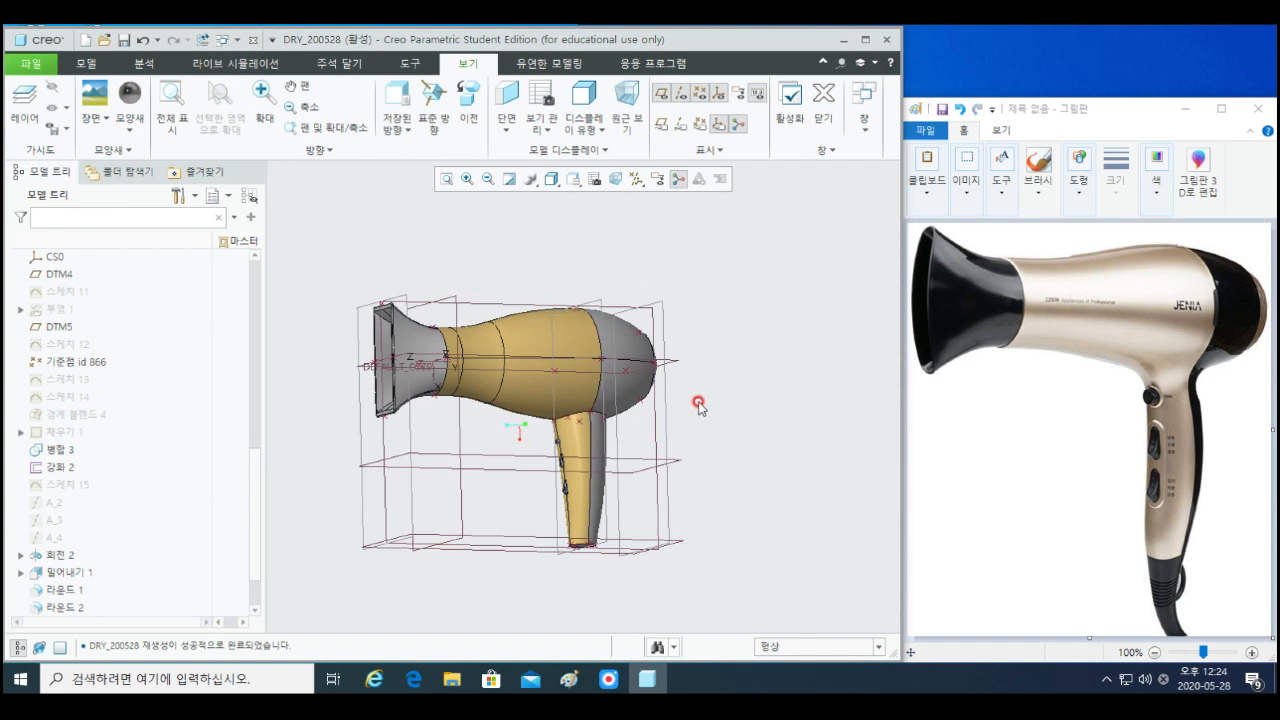
pyautogui.moveTo(690, 346); pyautogui.dragTo(575, 389, button='middle')
pyautogui.scroll(-4, 651, 383)
pyautogui.click(640, 388)
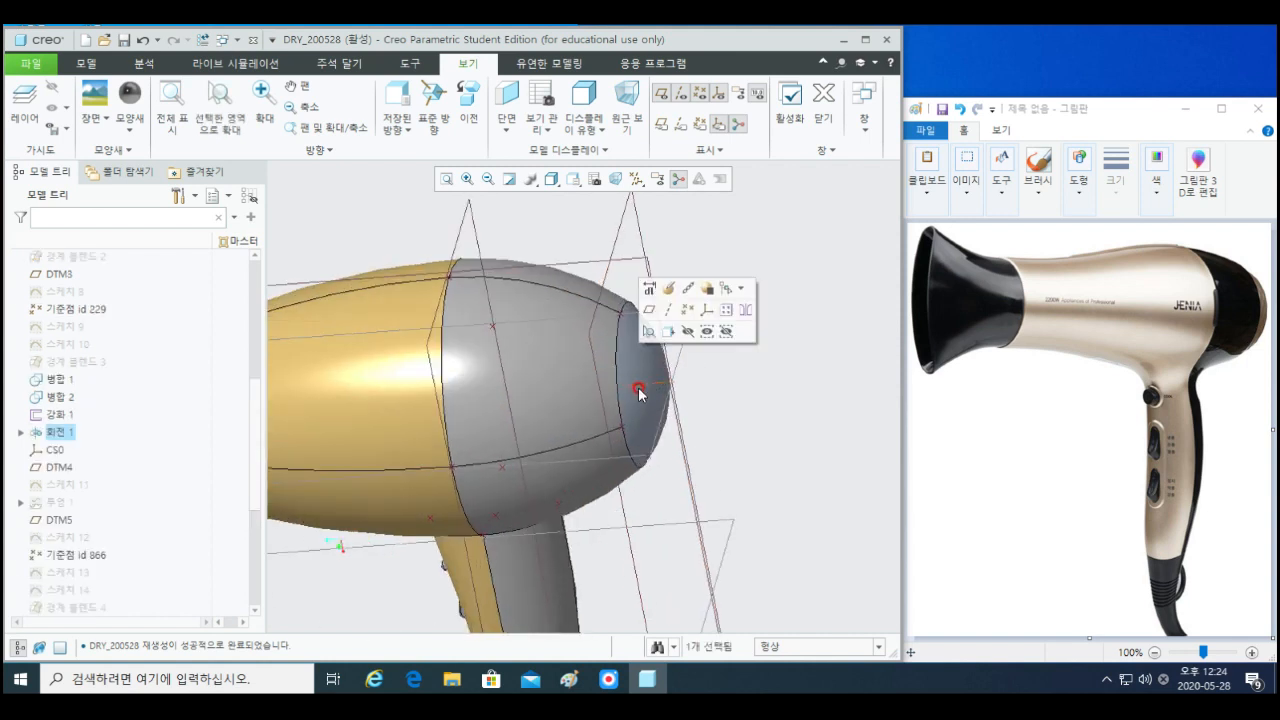
pyautogui.click(641, 356)
pyautogui.scroll(5, 568, 377)
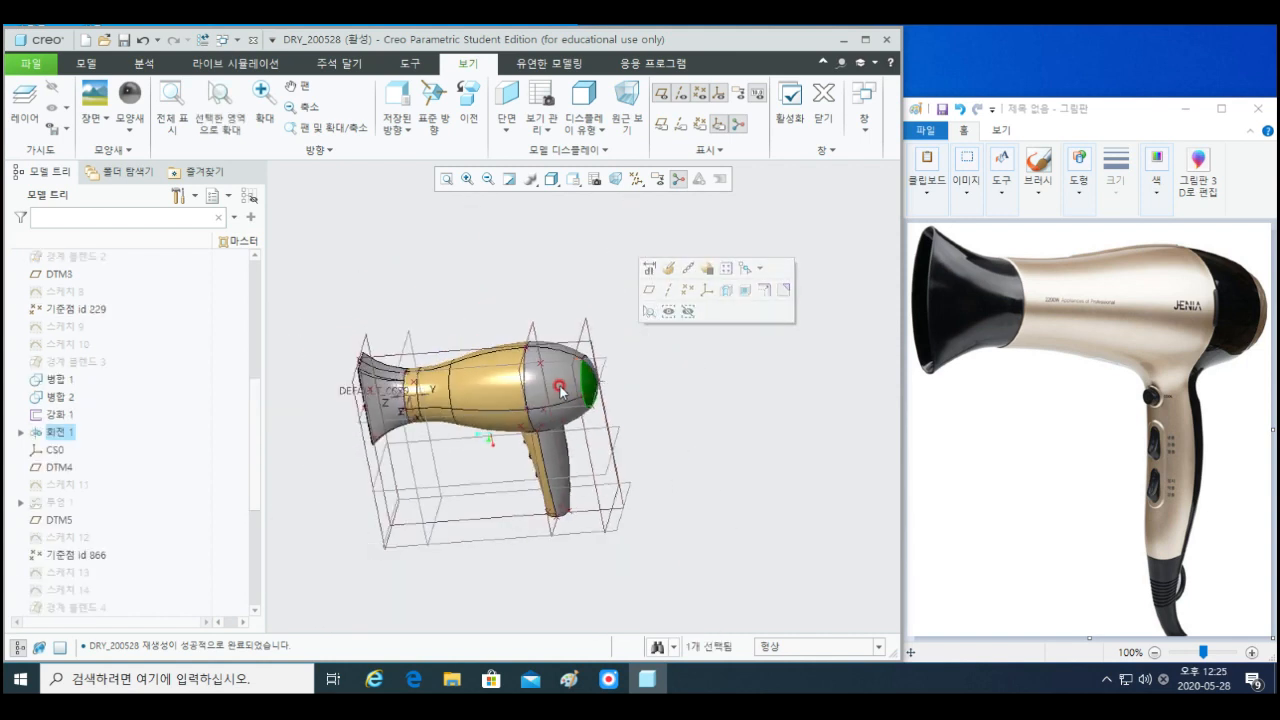
pyautogui.moveTo(620, 376); pyautogui.dragTo(555, 411, button='middle')
pyautogui.scroll(-5, 578, 366)
pyautogui.keyDown('ctrl'); pyautogui.click(533, 399); pyautogui.keyUp('ctrl')
pyautogui.scroll(4, 555, 411)
pyautogui.moveTo(603, 452); pyautogui.dragTo(605, 335, button='middle')
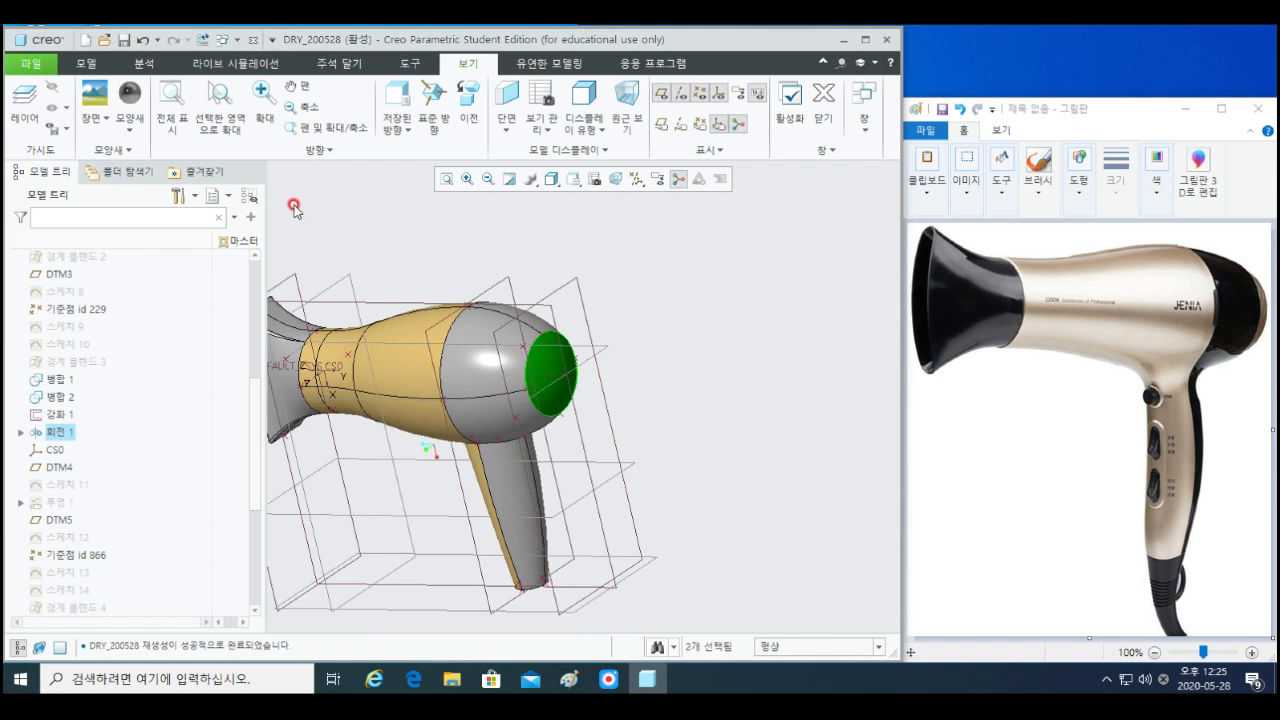
# - Apply the gold metal appearance already used in the model to the selected rear cap faces
pyautogui.click(130, 130)
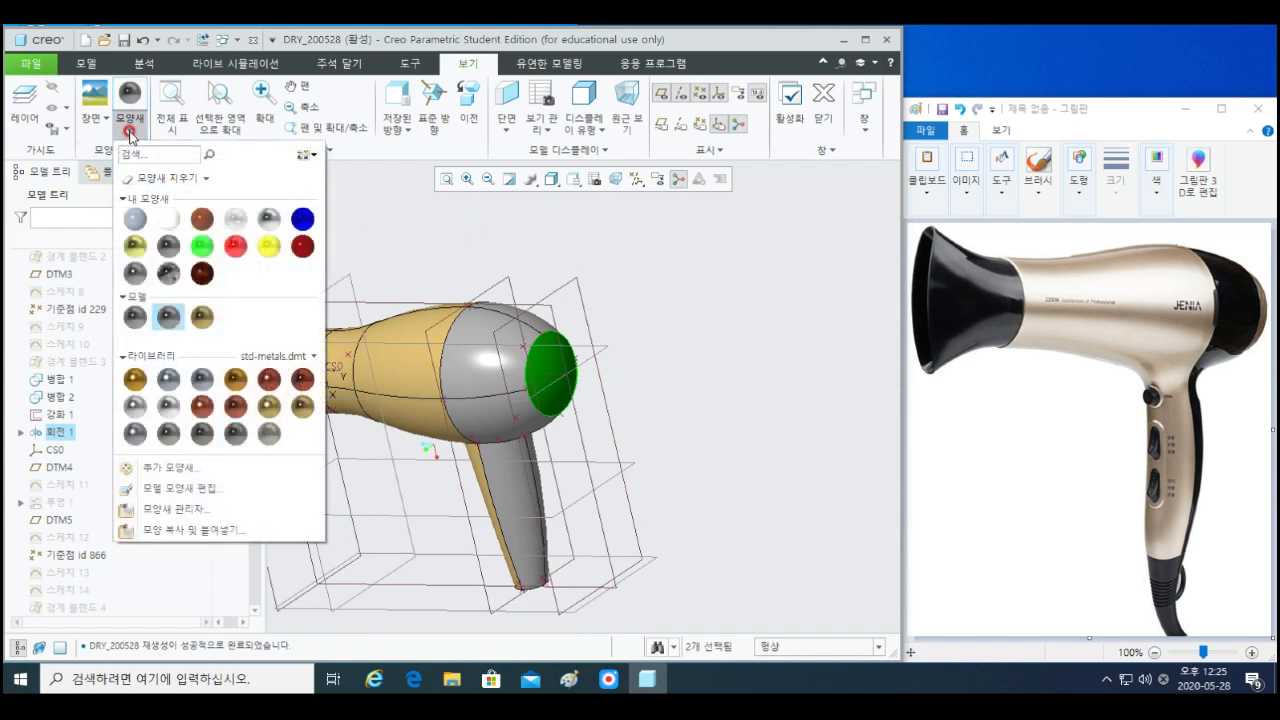
pyautogui.click(201, 320)
pyautogui.scroll(3, 720, 437)
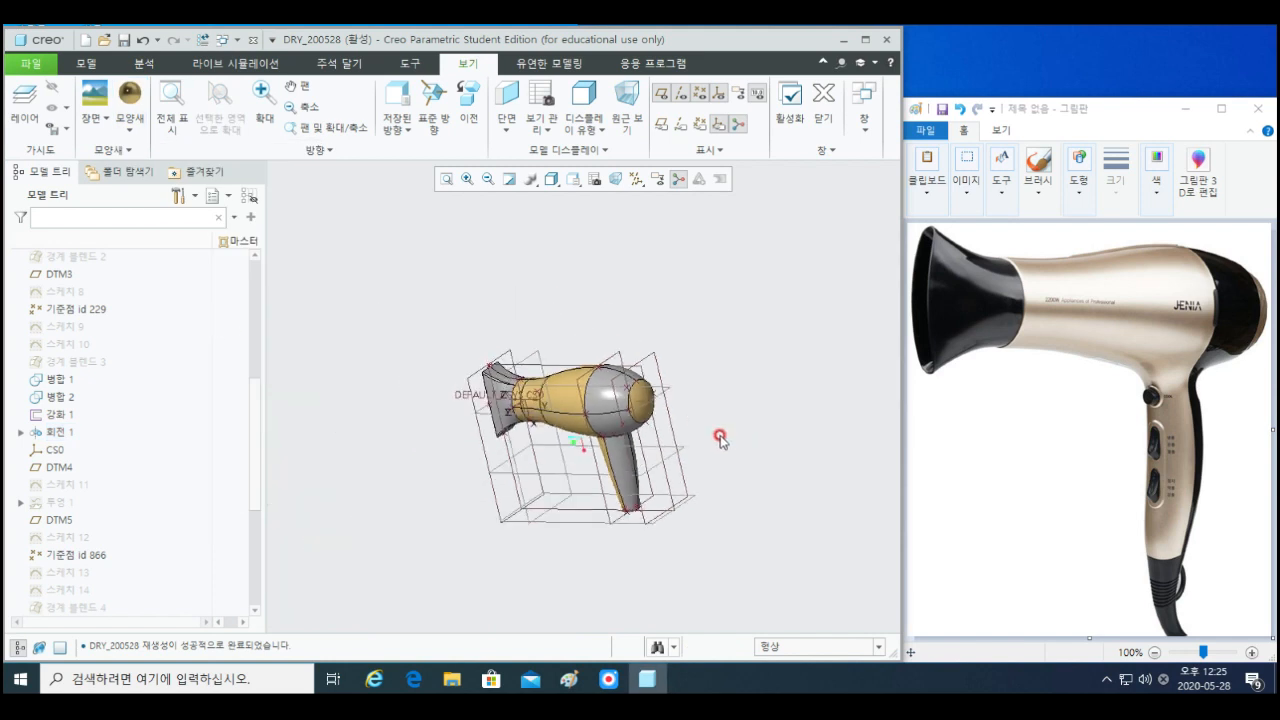
pyautogui.moveTo(720, 437); pyautogui.dragTo(737, 388, button='middle')
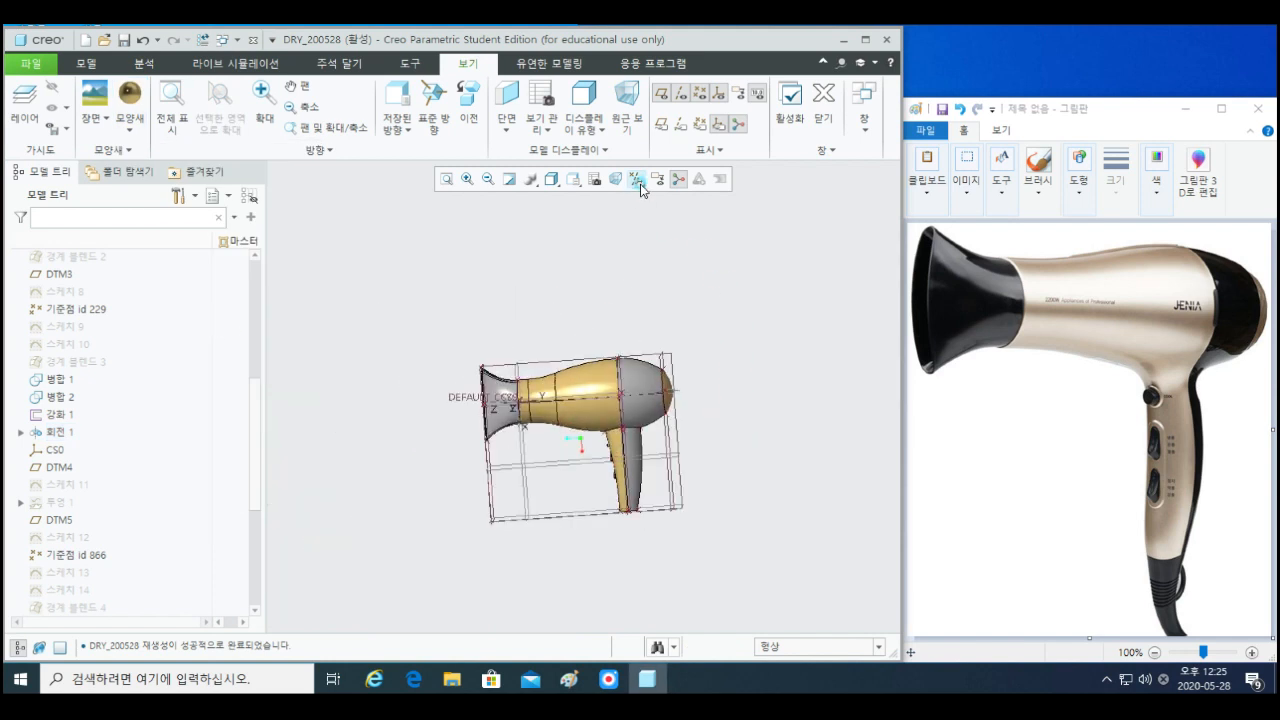
# - Hide all datum features and reset the model to its default orientation
pyautogui.click(641, 190)
pyautogui.click(669, 277)
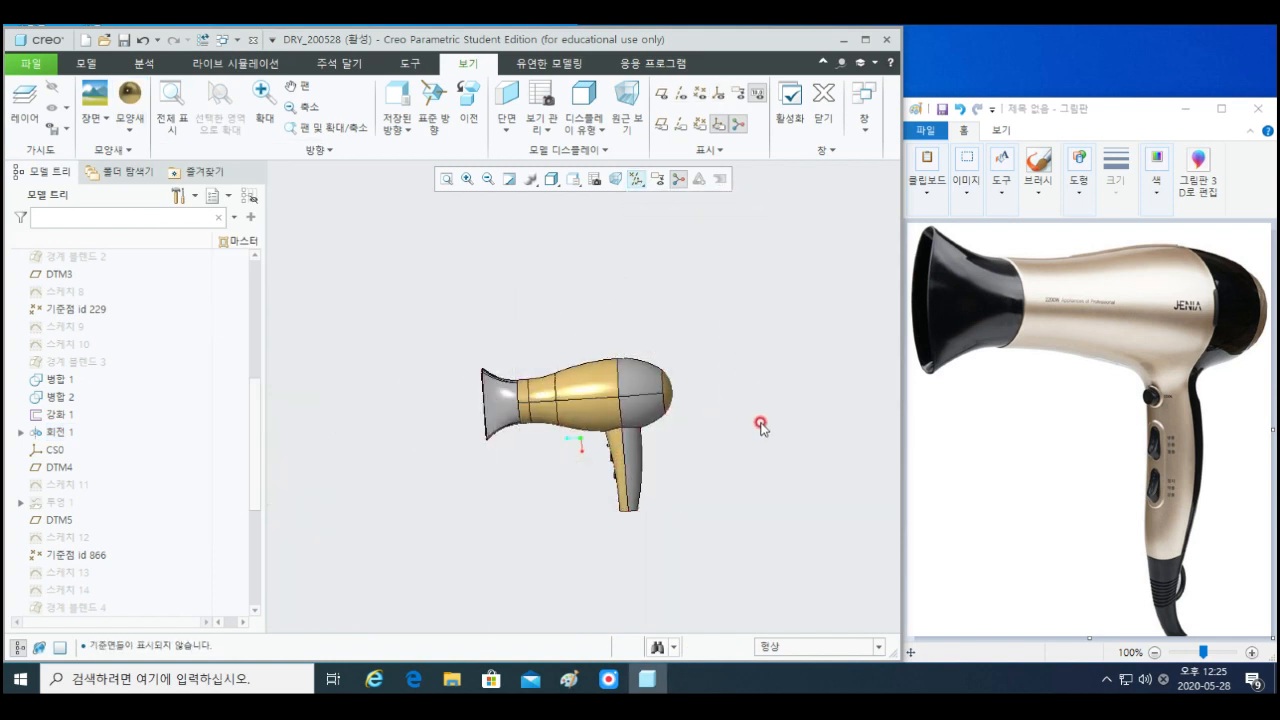
pyautogui.hotkey('ctrl', 'd')
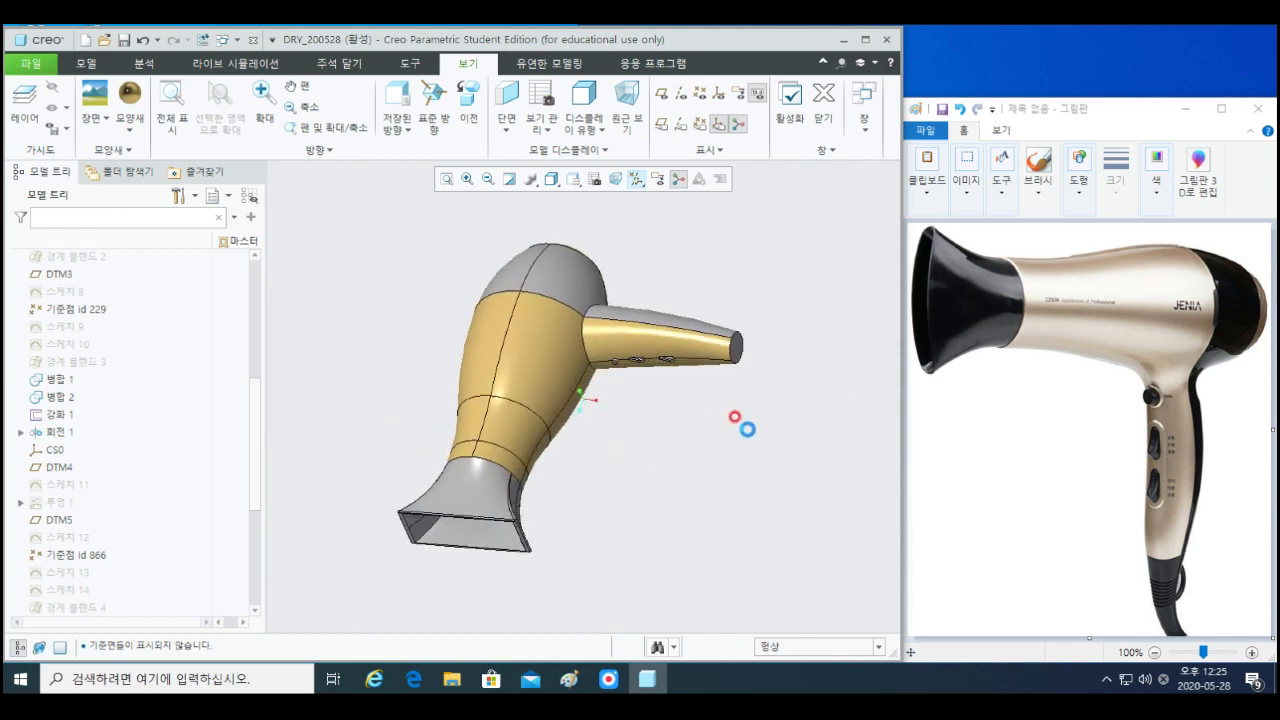
pyautogui.moveTo(763, 410)
pyautogui.mouseDown(button='middle')
pyautogui.moveTo(697, 458)
pyautogui.moveTo(697, 584)
pyautogui.moveTo(651, 537)
pyautogui.moveTo(701, 535)
pyautogui.moveTo(679, 535)
pyautogui.mouseUp(button='middle')
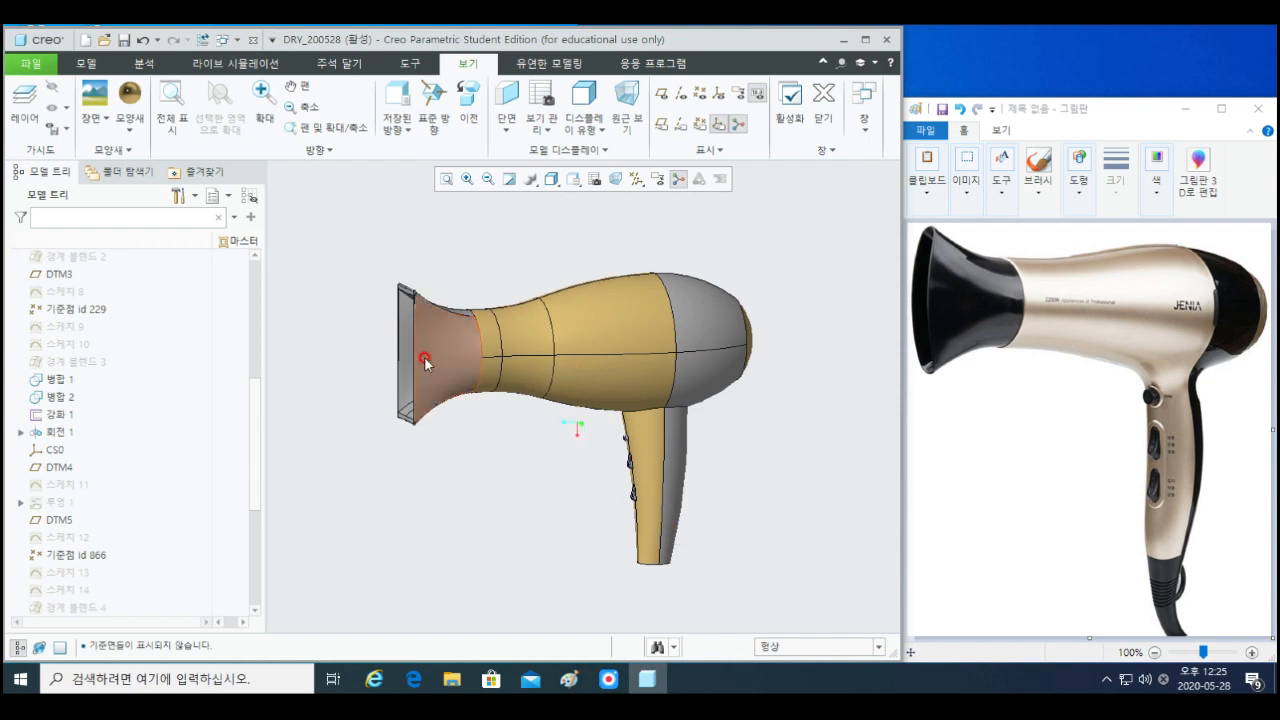
# - Start a Round on one inner corner edge of the nozzle and set its radius to 15
pyautogui.scroll(-10, 418, 292)
pyautogui.scroll(8, 425, 300)
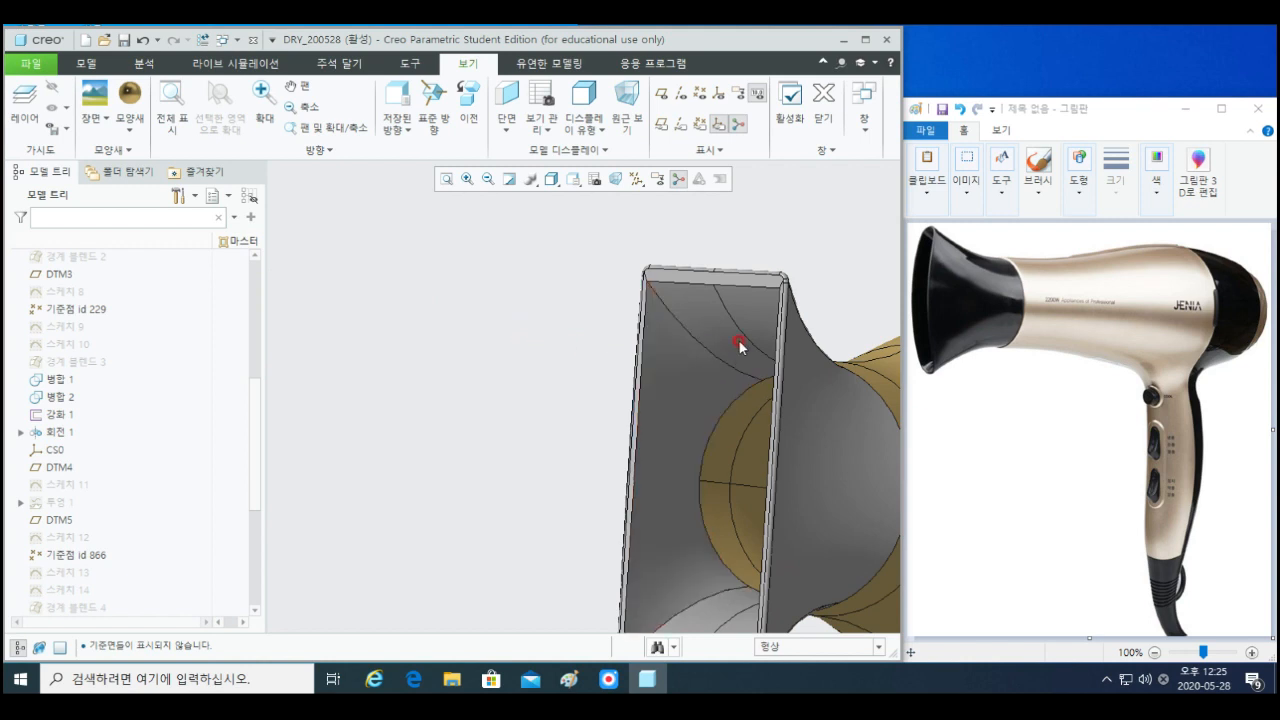
pyautogui.keyDown('shift'); pyautogui.moveTo(740, 346); pyautogui.dragTo(608, 363, button='middle'); pyautogui.keyUp('shift')
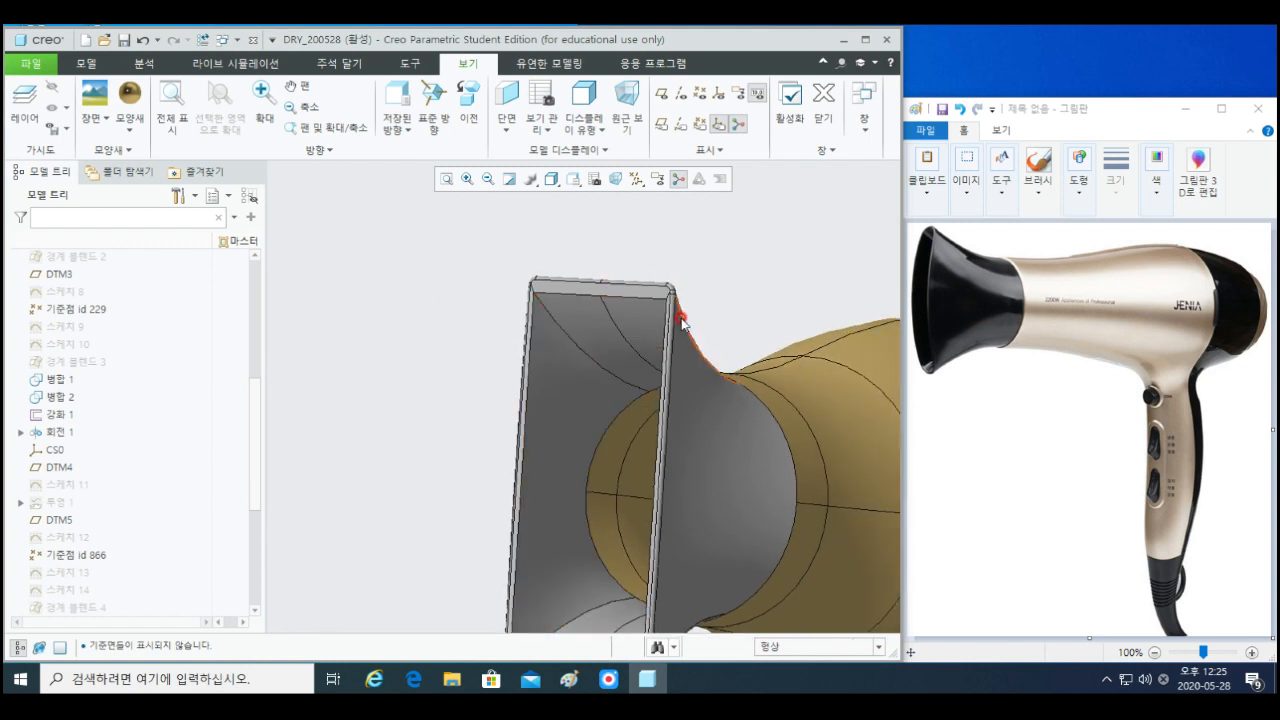
pyautogui.moveTo(681, 323)
pyautogui.mouseDown(button='middle')
pyautogui.moveTo(702, 321)
pyautogui.moveTo(688, 329)
pyautogui.mouseUp(button='middle')
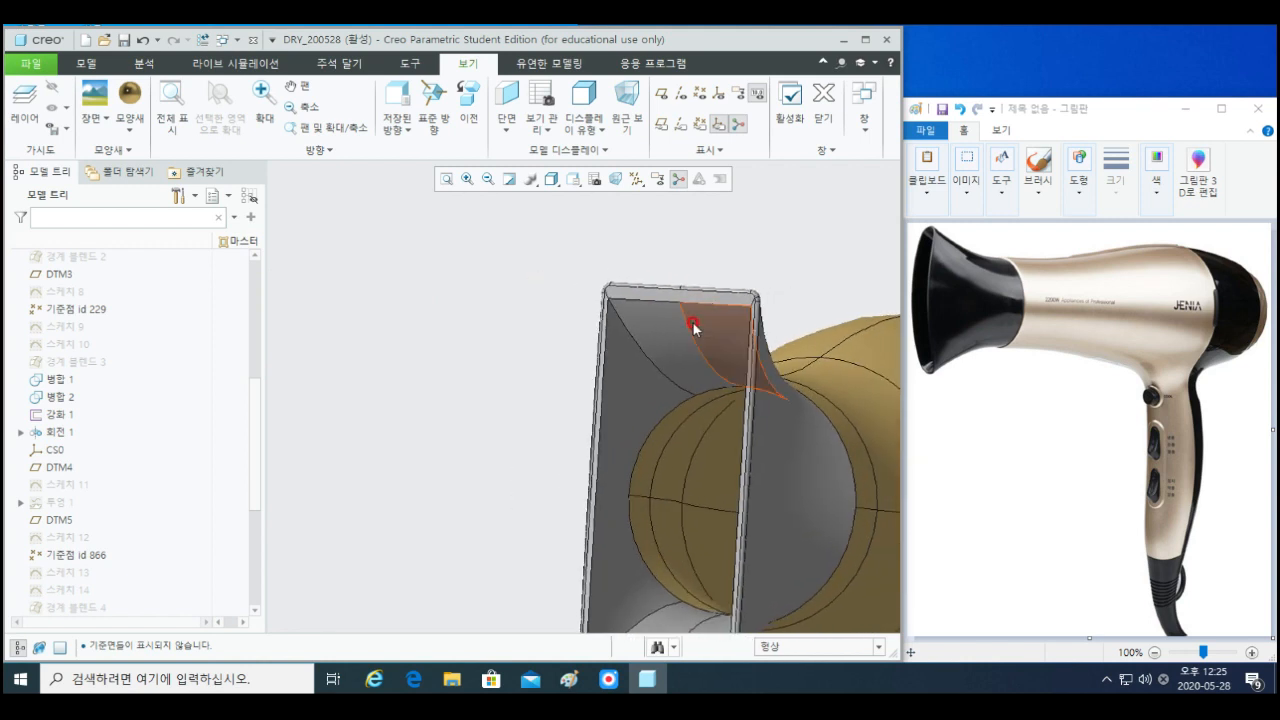
pyautogui.click(87, 63)
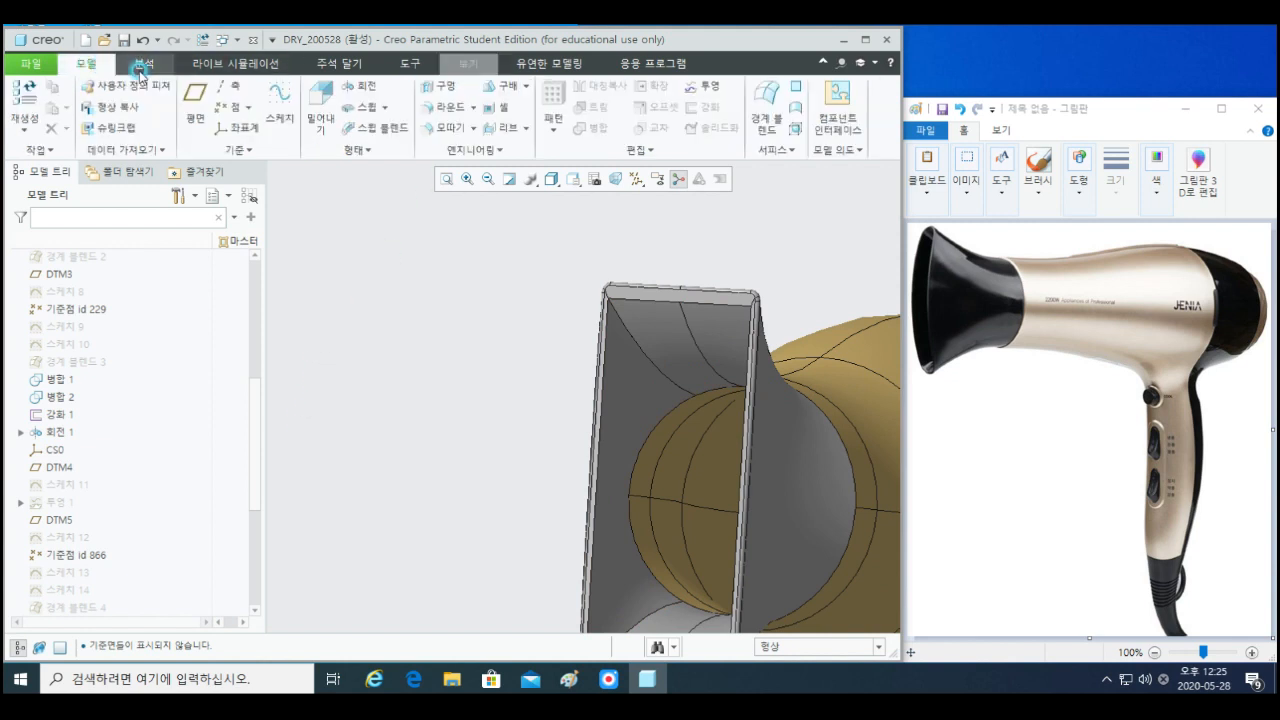
pyautogui.click(474, 114)
pyautogui.click(622, 327)
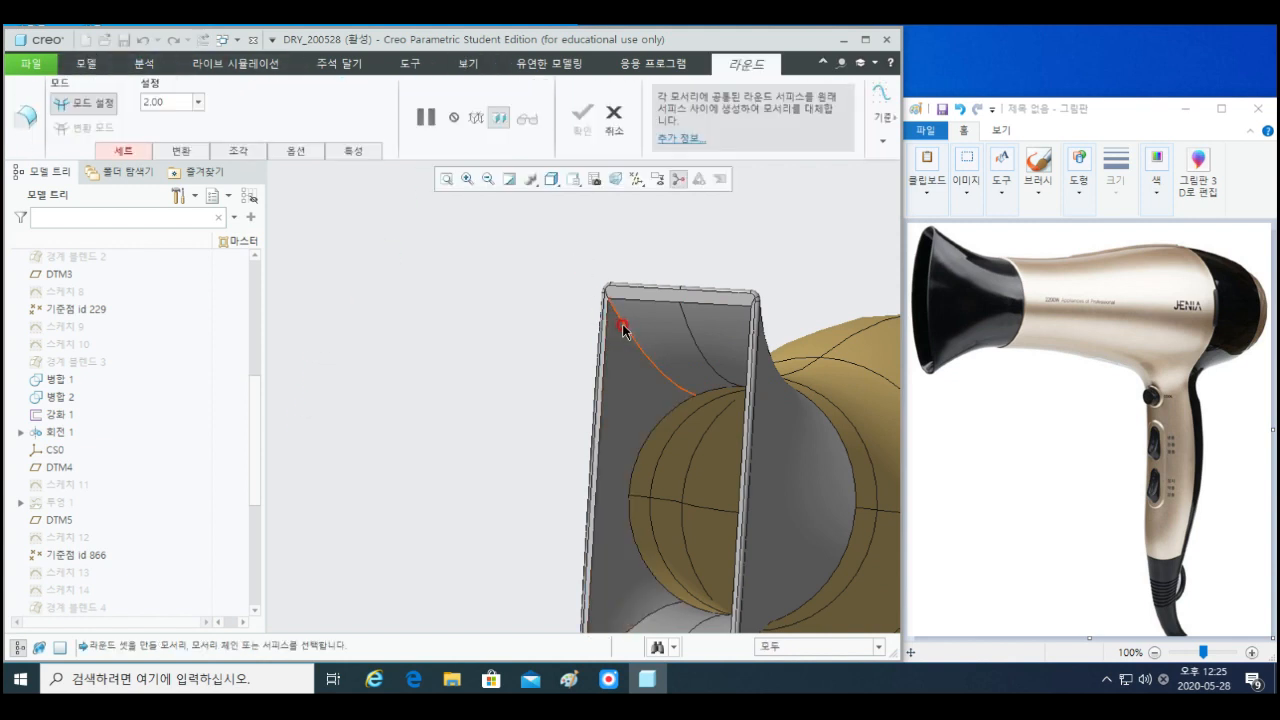
pyautogui.click(622, 327)
pyautogui.moveTo(659, 364); pyautogui.dragTo(664, 368)
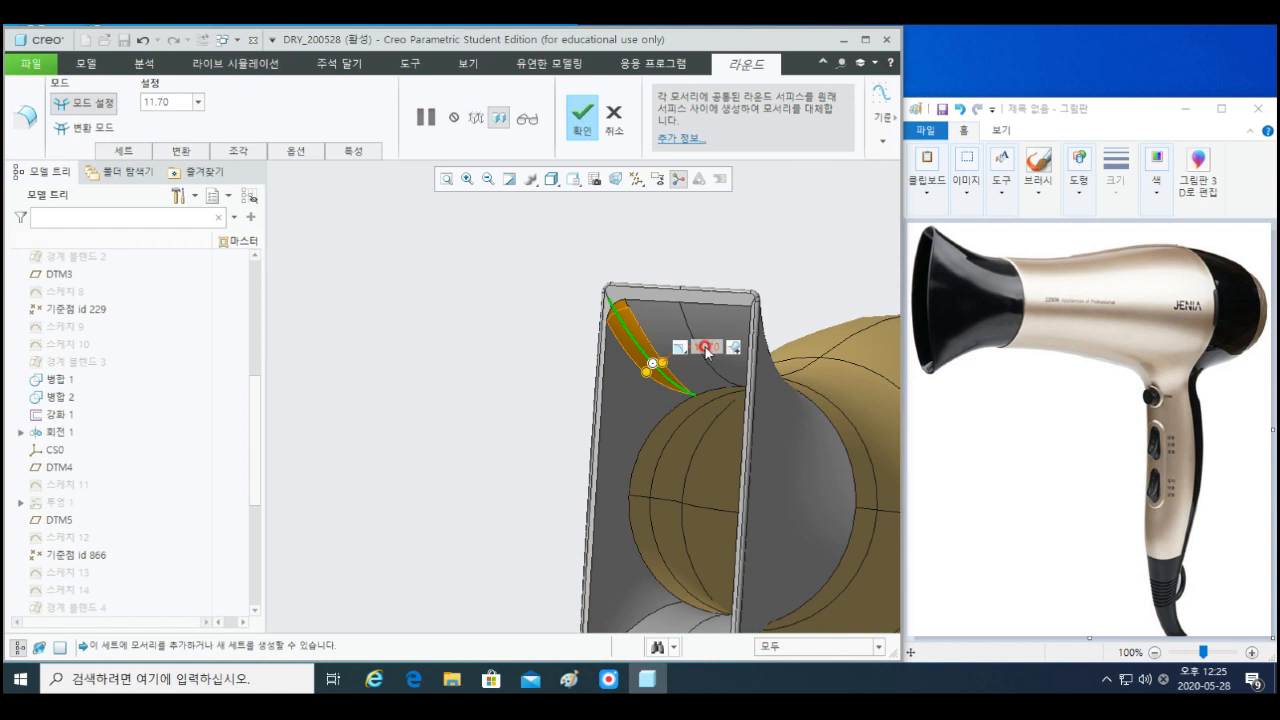
pyautogui.scroll(-5, 557, 405)
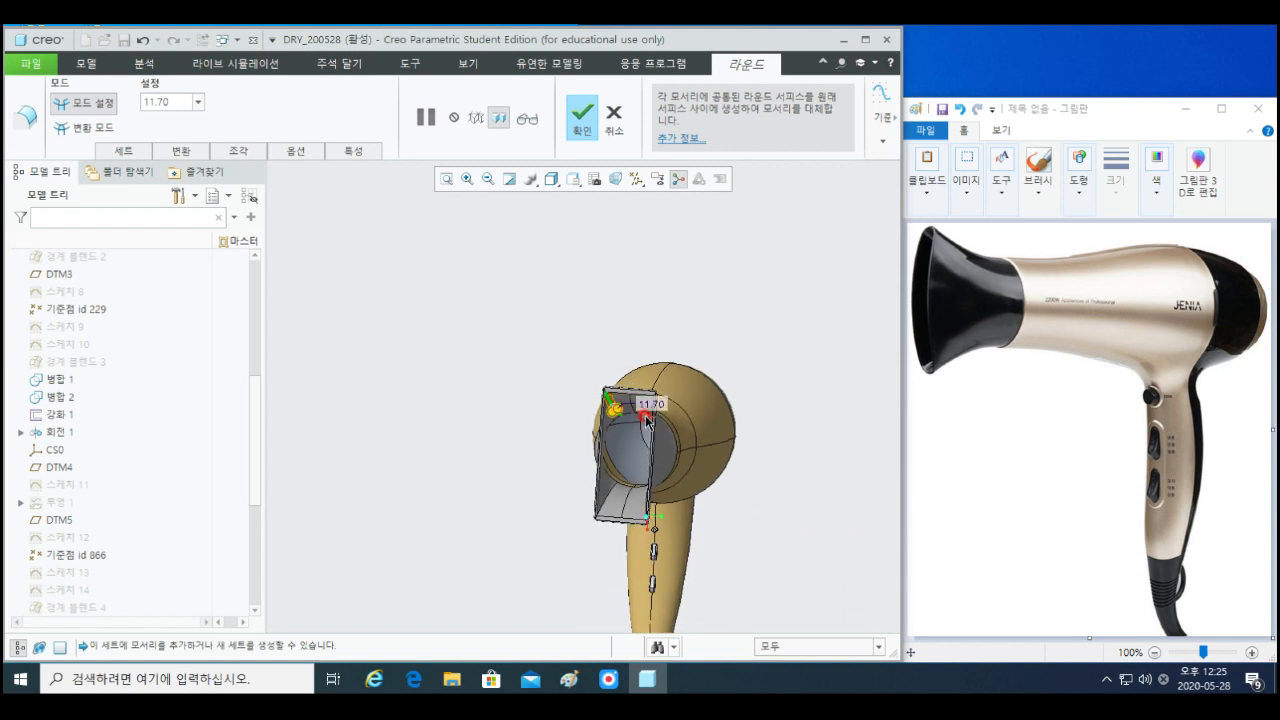
pyautogui.scroll(3, 647, 421)
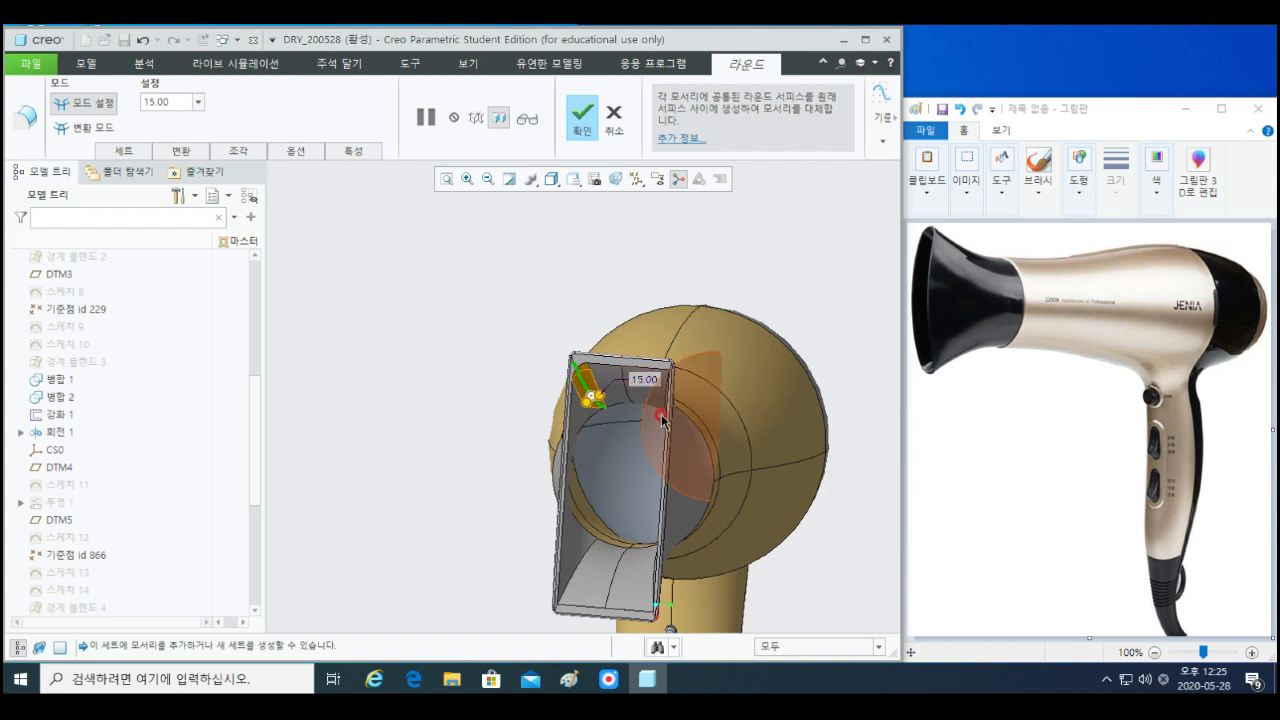
# - Add the other three inner corner edges of the nozzle to the same round set and complete the Round
pyautogui.moveTo(630, 392); pyautogui.dragTo(740, 480, button='middle')
pyautogui.keyDown('ctrl'); pyautogui.click(771, 418); pyautogui.keyUp('ctrl')
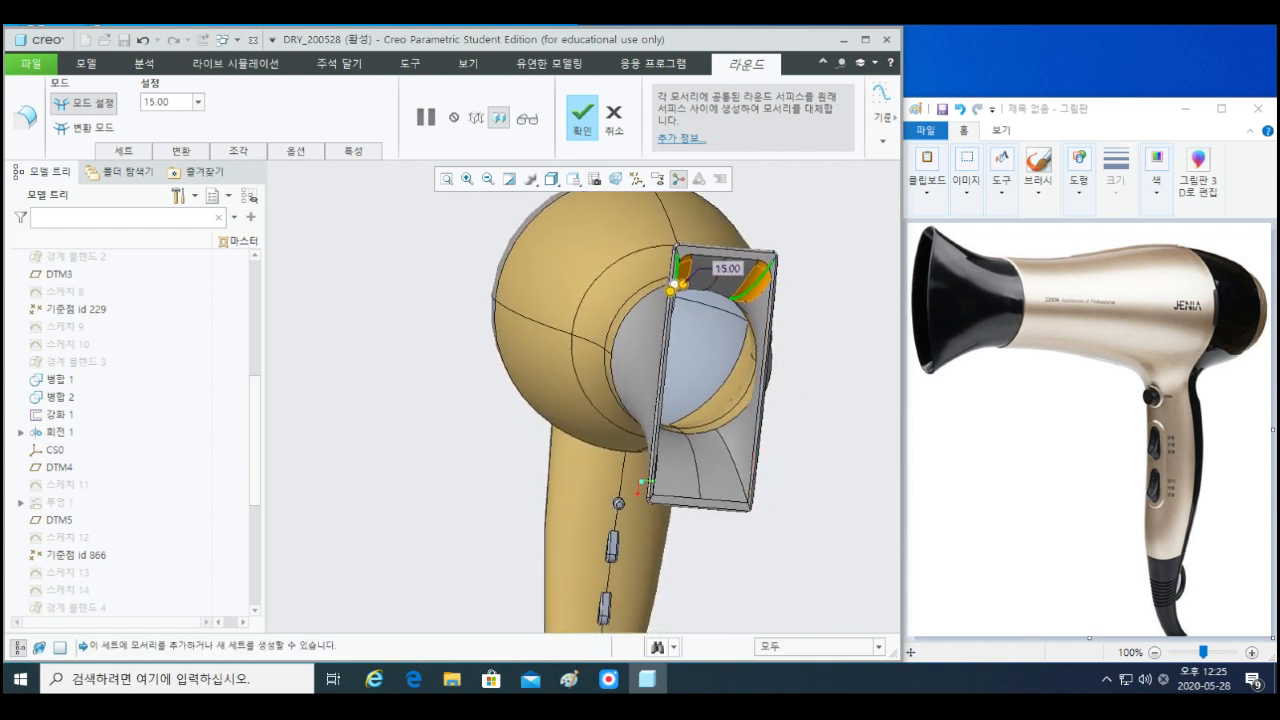
pyautogui.keyDown('ctrl'); pyautogui.click(739, 484); pyautogui.keyUp('ctrl')
pyautogui.moveTo(648, 465); pyautogui.dragTo(652, 445, button='middle')
pyautogui.keyDown('ctrl'); pyautogui.click(590, 453); pyautogui.keyUp('ctrl')
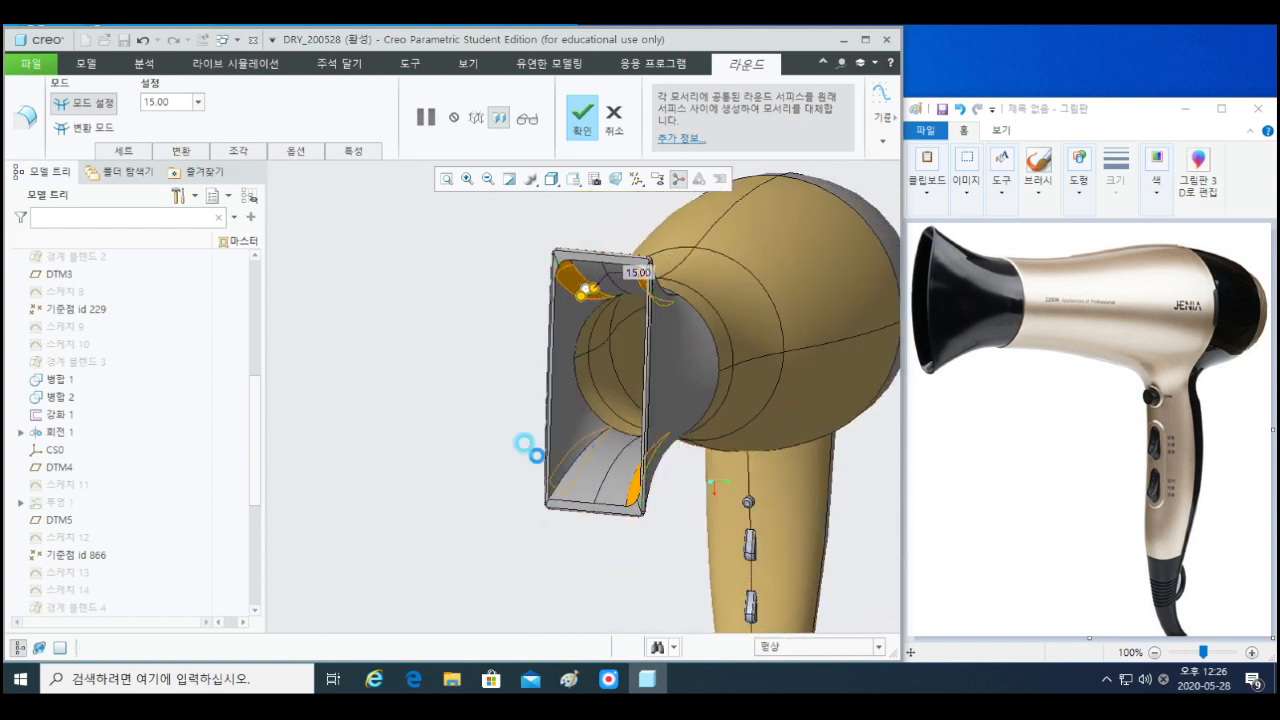
pyautogui.middleClick(438, 431)
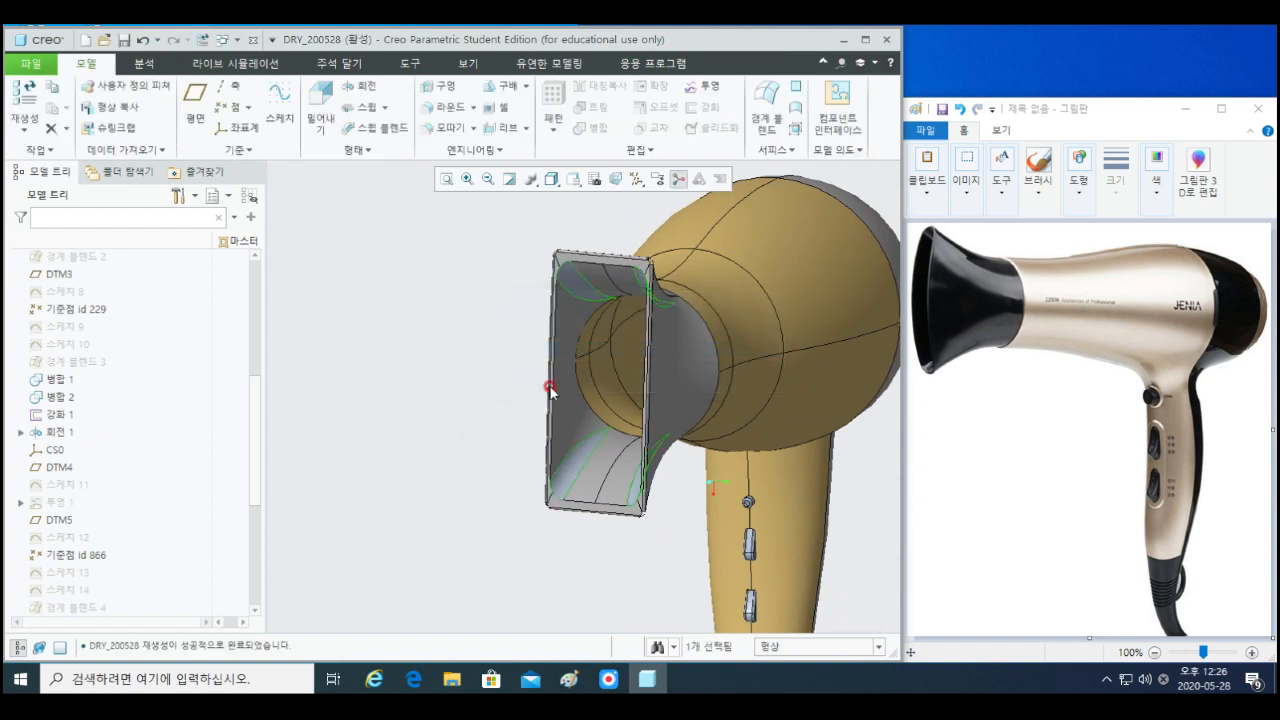
# - Redefine the round on the nozzle's outer corner edges with a radius of 15
pyautogui.moveTo(550, 389); pyautogui.dragTo(471, 444, button='middle')
pyautogui.keyDown('shift'); pyautogui.moveTo(518, 502); pyautogui.dragTo(546, 432, button='middle'); pyautogui.keyUp('shift')
pyautogui.scroll(-2, 546, 432)
pyautogui.click(550, 432)
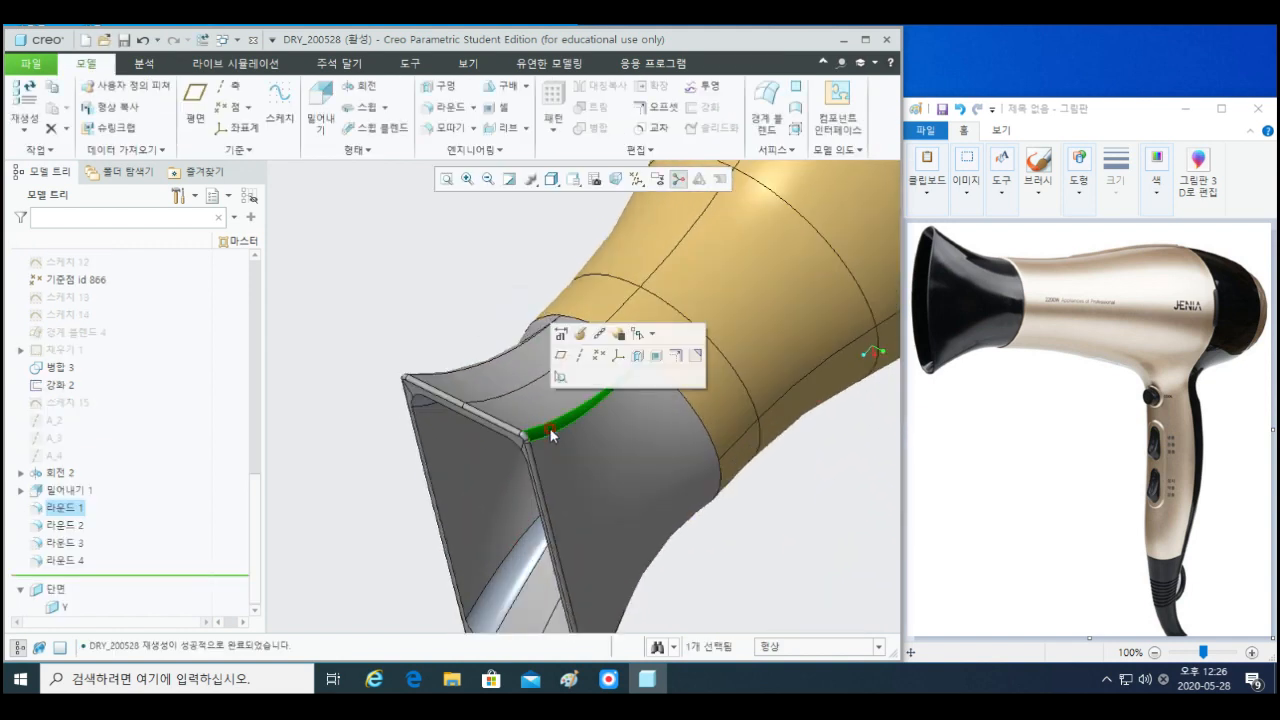
pyautogui.click(586, 335)
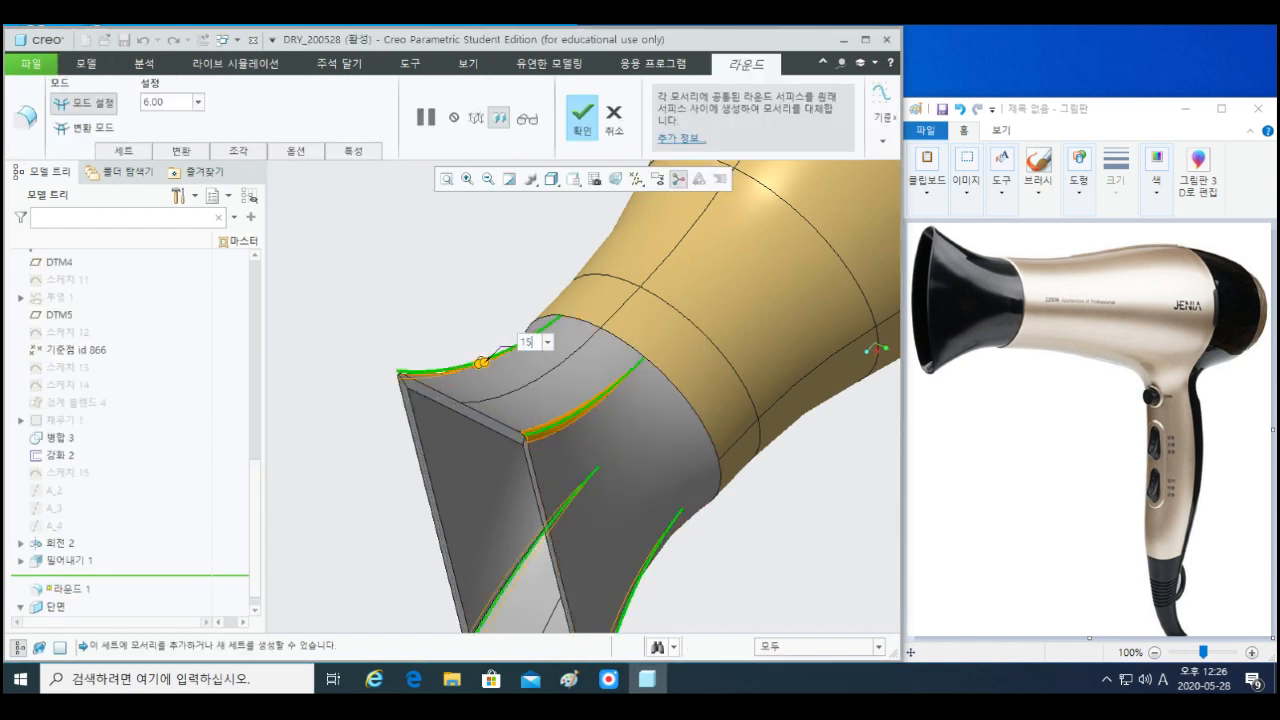
pyautogui.press('Return')
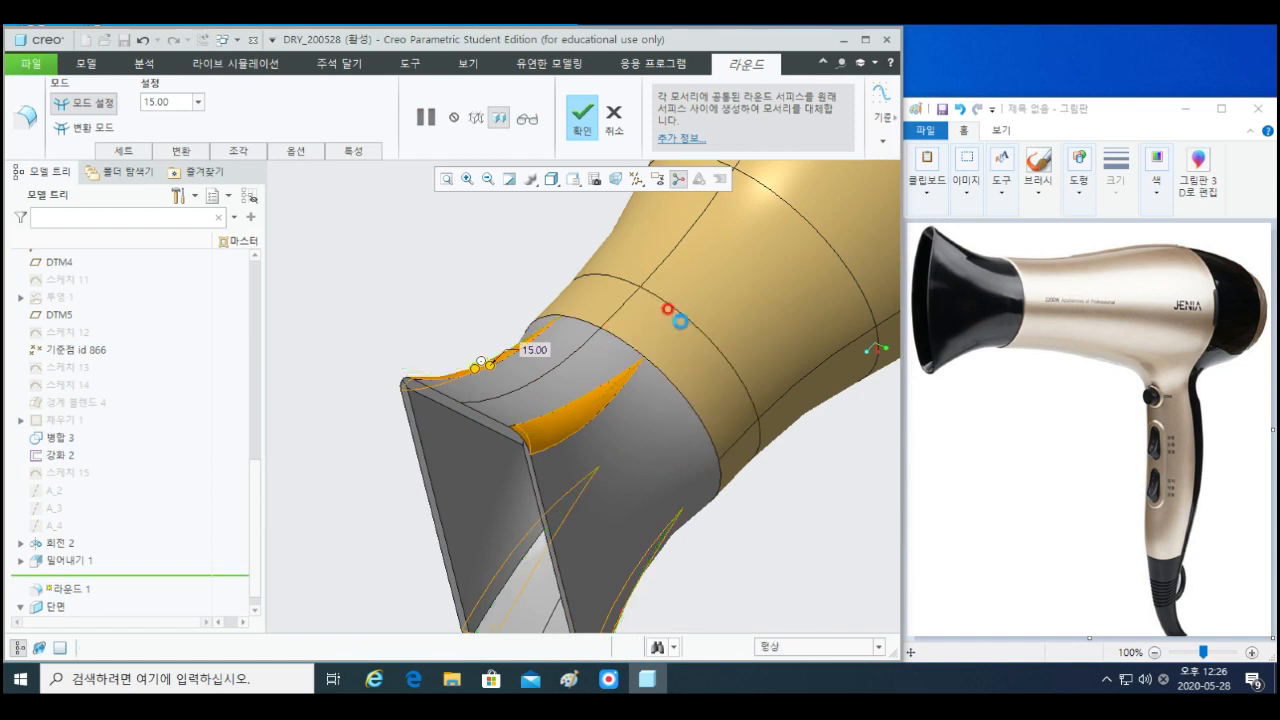
pyautogui.middleClick(670, 311)
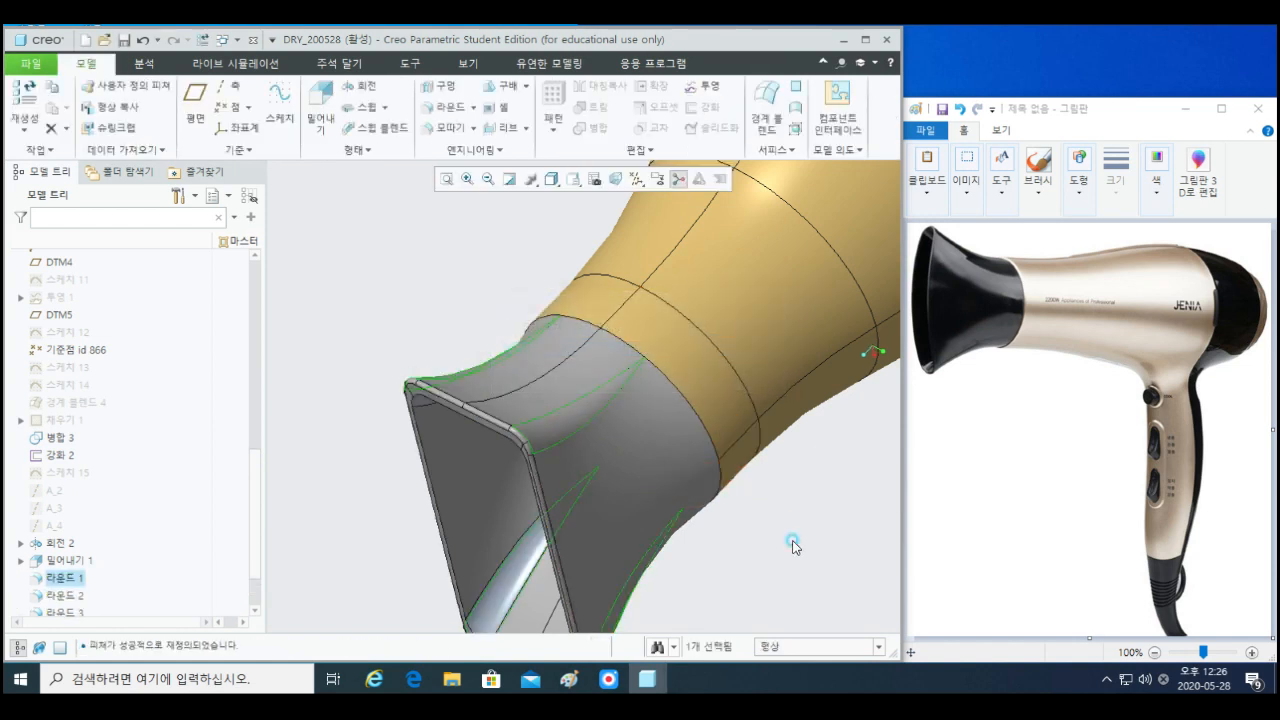
pyautogui.click(793, 546)
# - Redefine the round on the nozzle's inner corner edges with a radius of 50
pyautogui.moveTo(793, 546); pyautogui.dragTo(596, 376, button='middle')
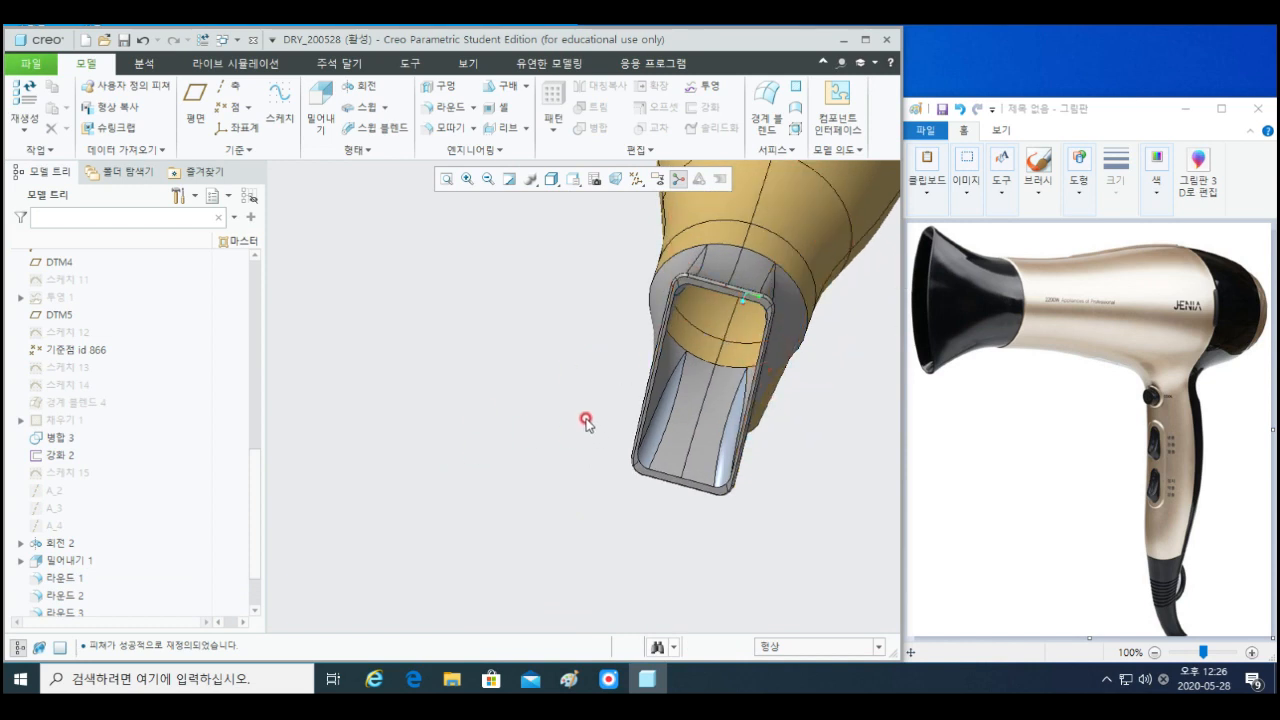
pyautogui.moveTo(586, 423); pyautogui.dragTo(566, 404, button='middle')
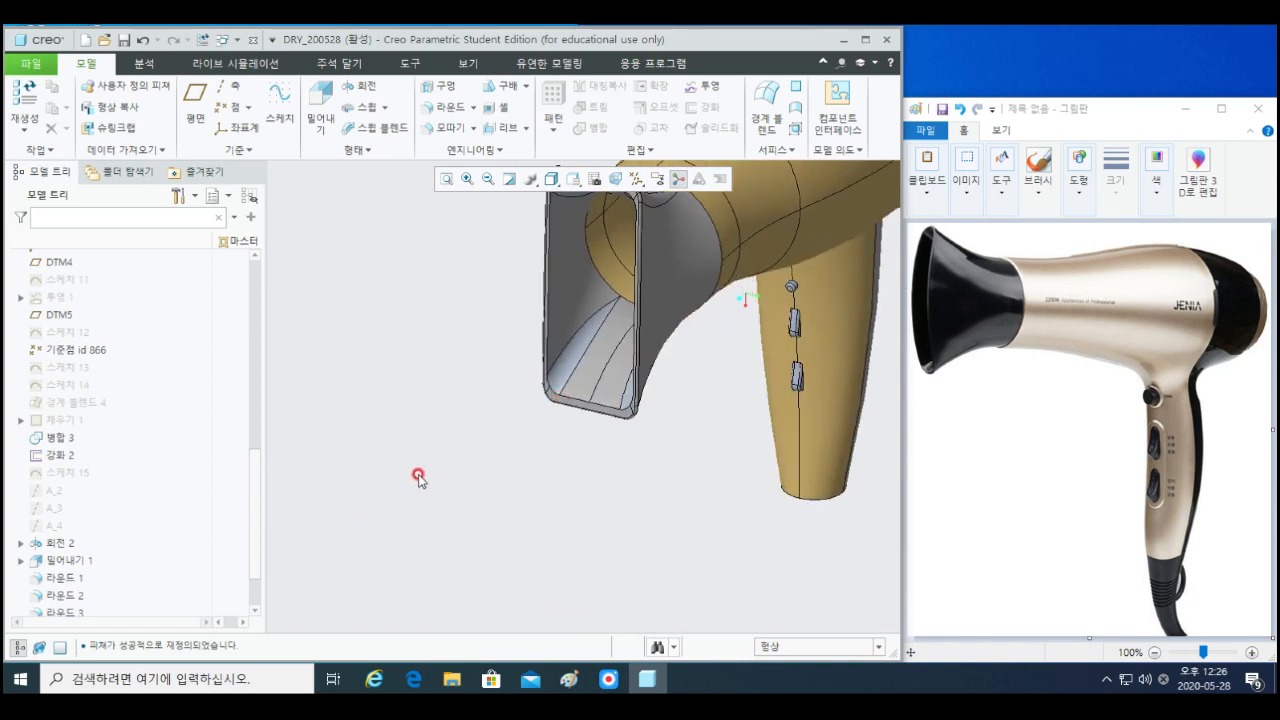
pyautogui.click(589, 335)
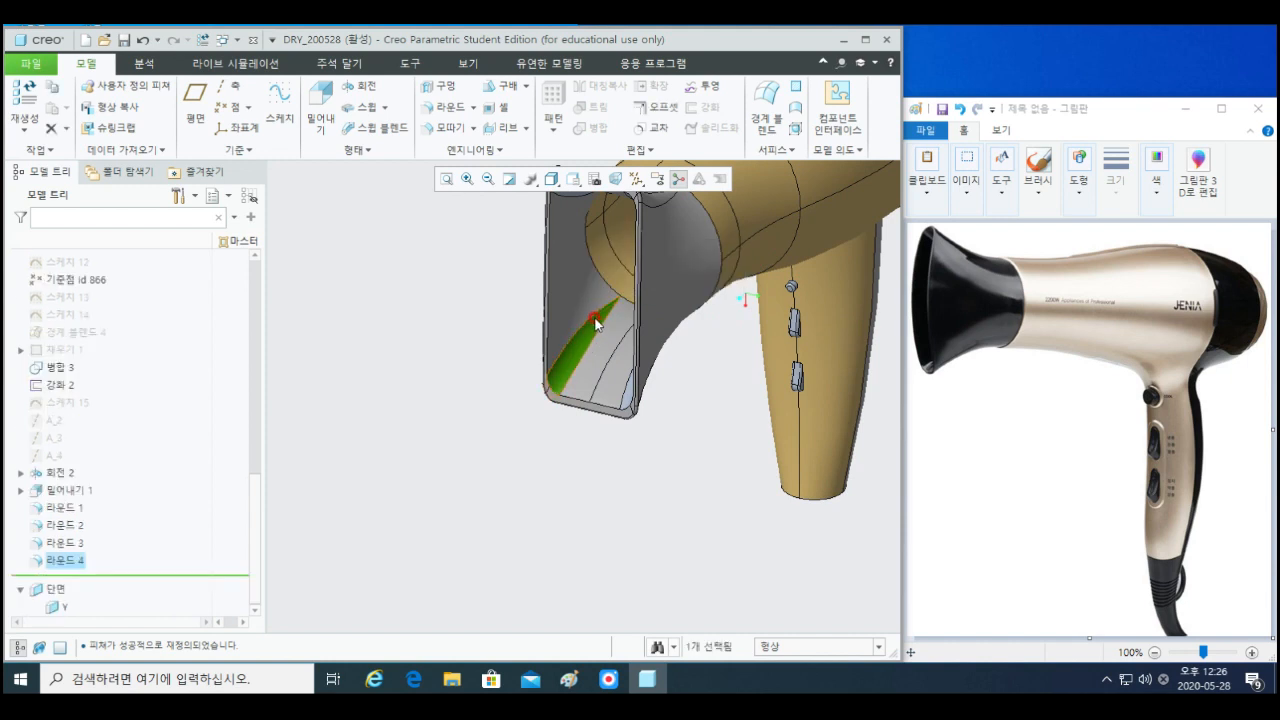
pyautogui.click(358, 425)
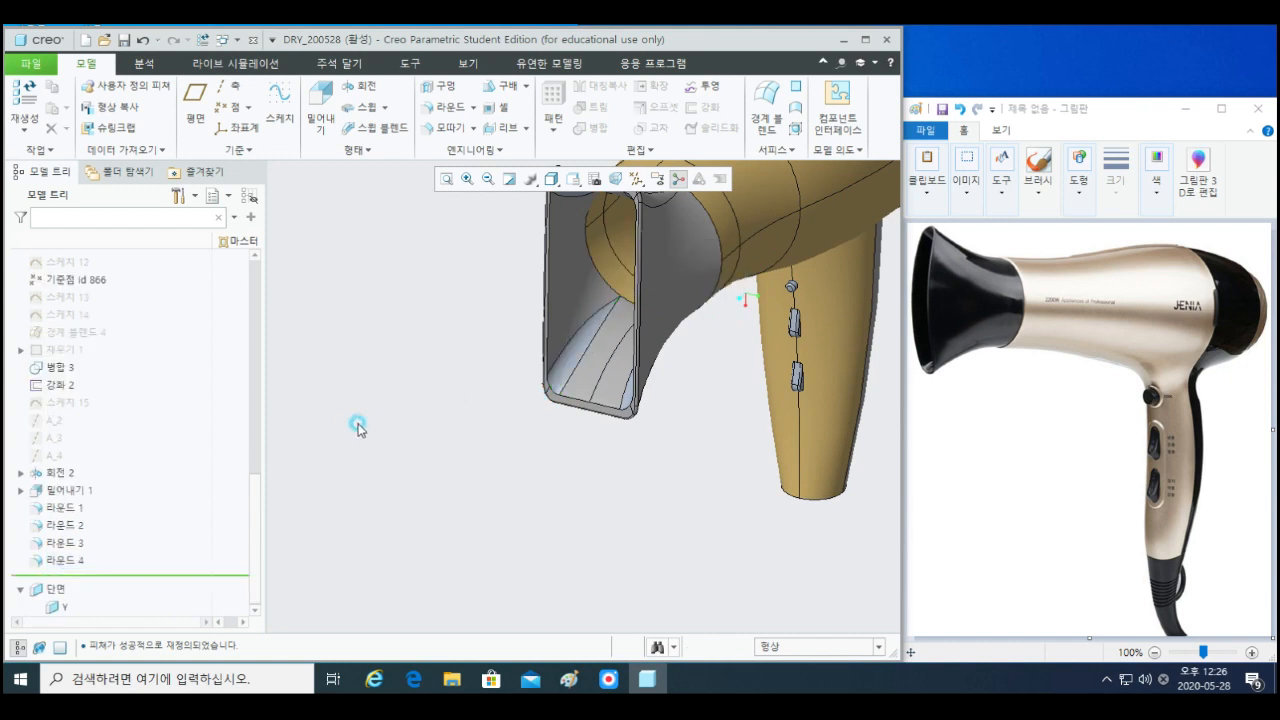
pyautogui.click(566, 360)
pyautogui.click(582, 259)
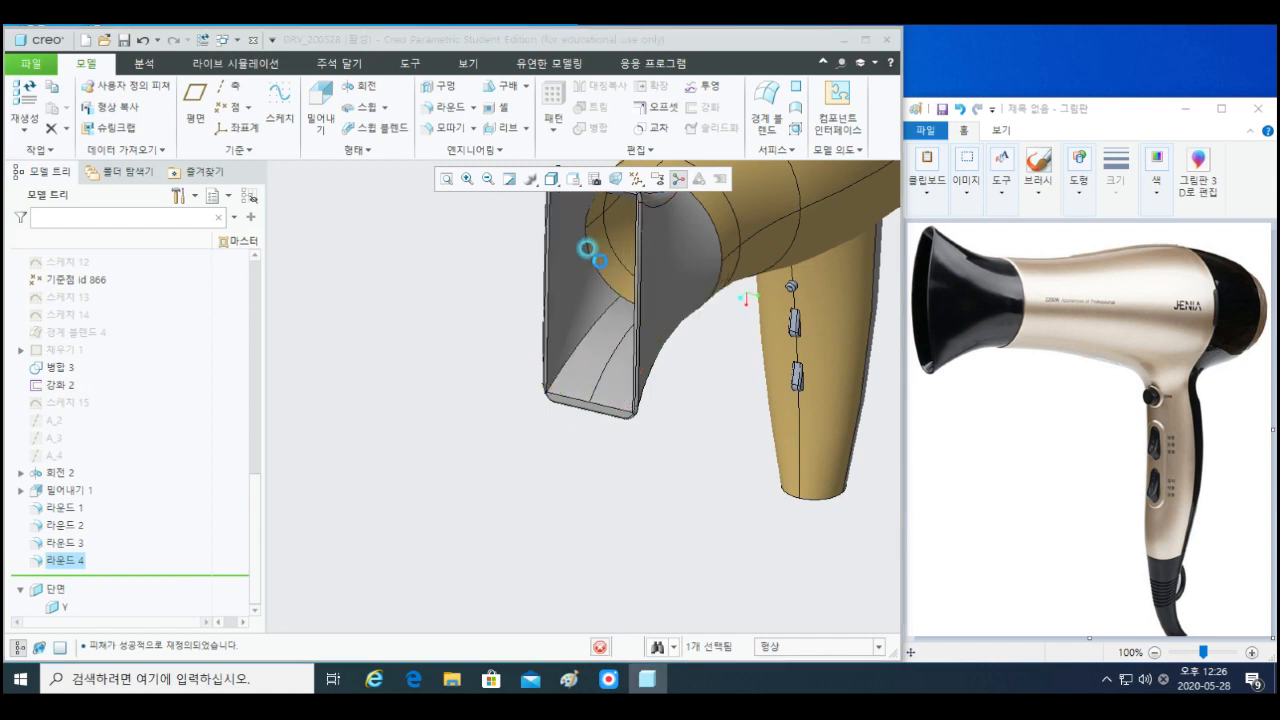
pyautogui.scroll(3, 522, 386)
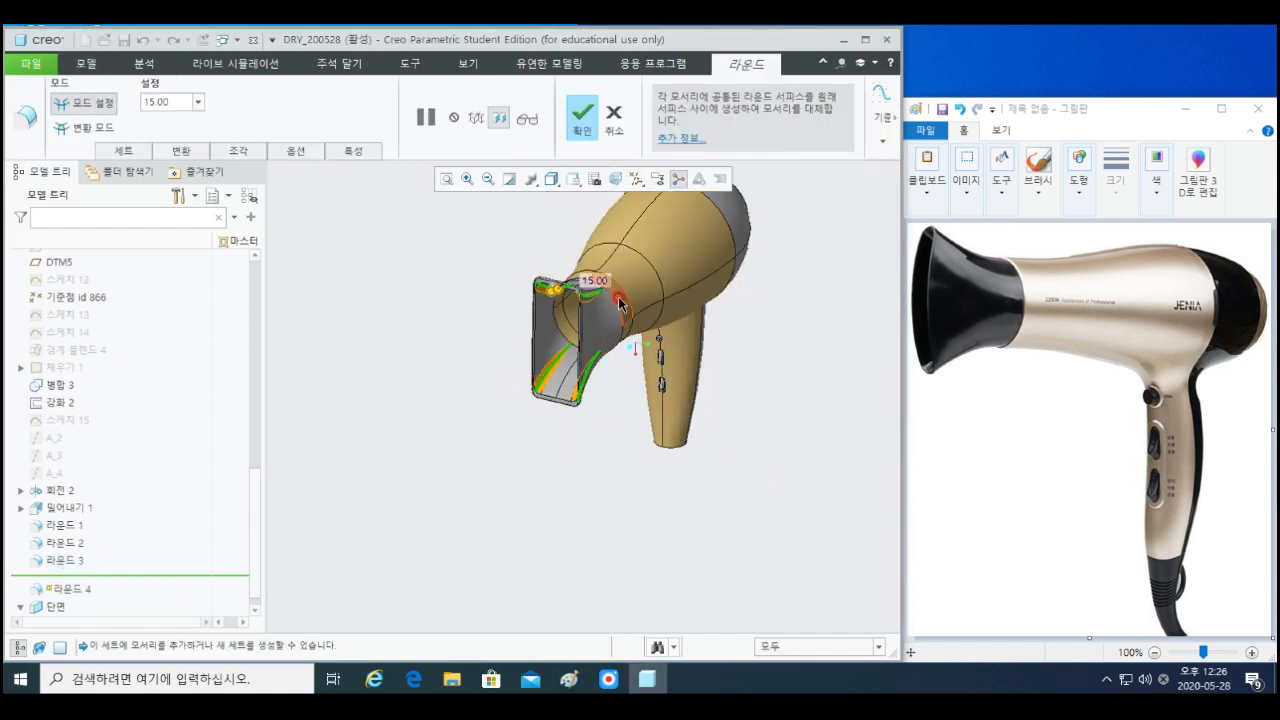
pyautogui.keyDown('shift'); pyautogui.moveTo(617, 302); pyautogui.dragTo(599, 339, button='middle'); pyautogui.keyUp('shift')
pyautogui.scroll(-3, 592, 335)
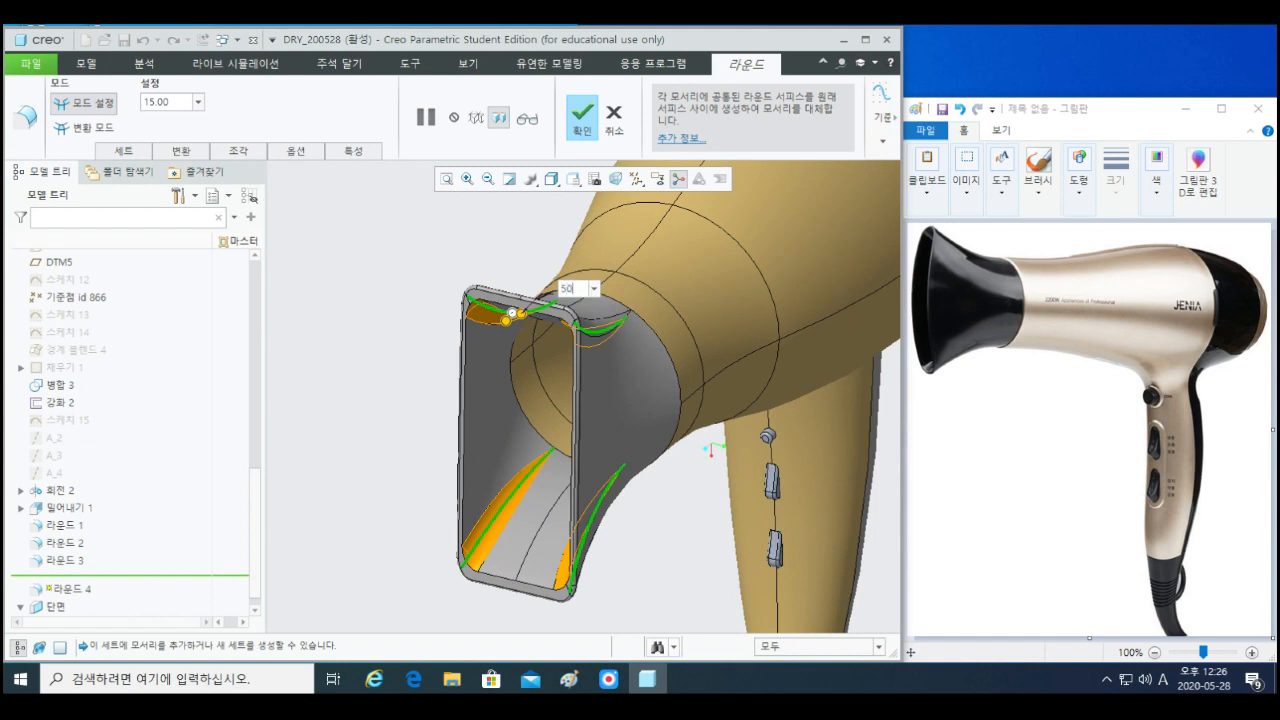
pyautogui.press('Return')
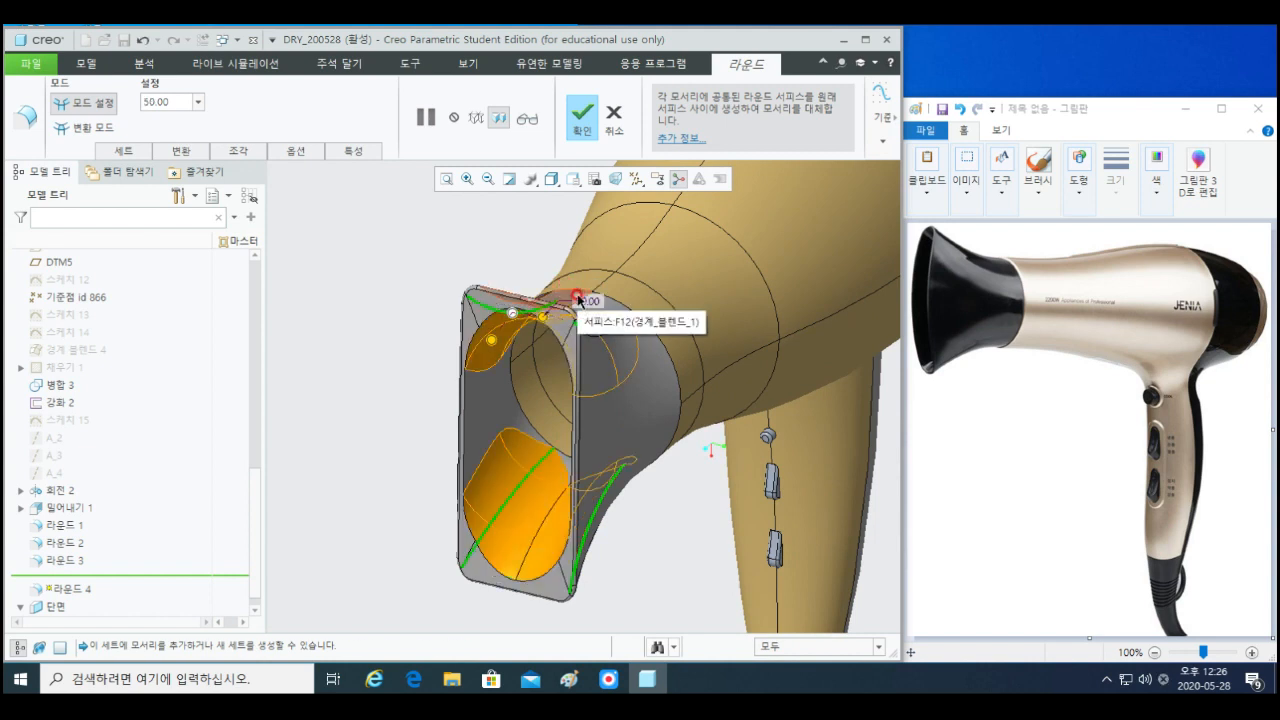
pyautogui.moveTo(578, 297); pyautogui.dragTo(638, 347)
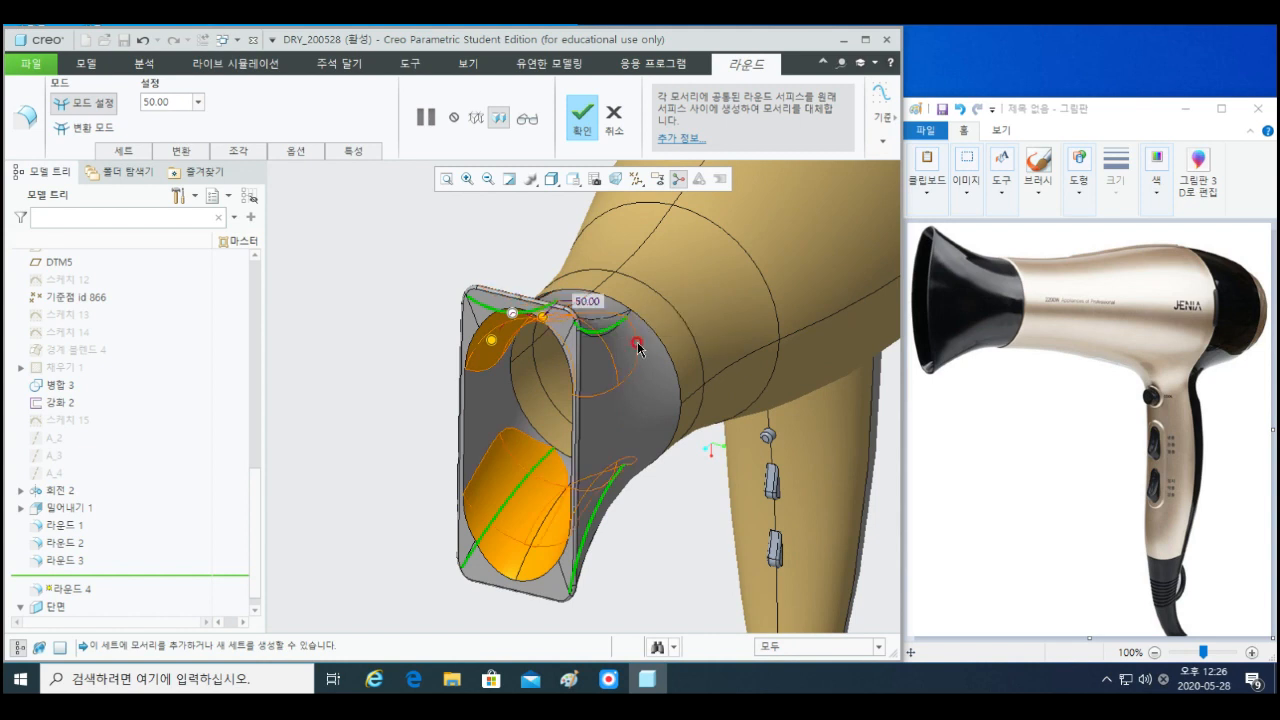
pyautogui.middleClick(668, 507)
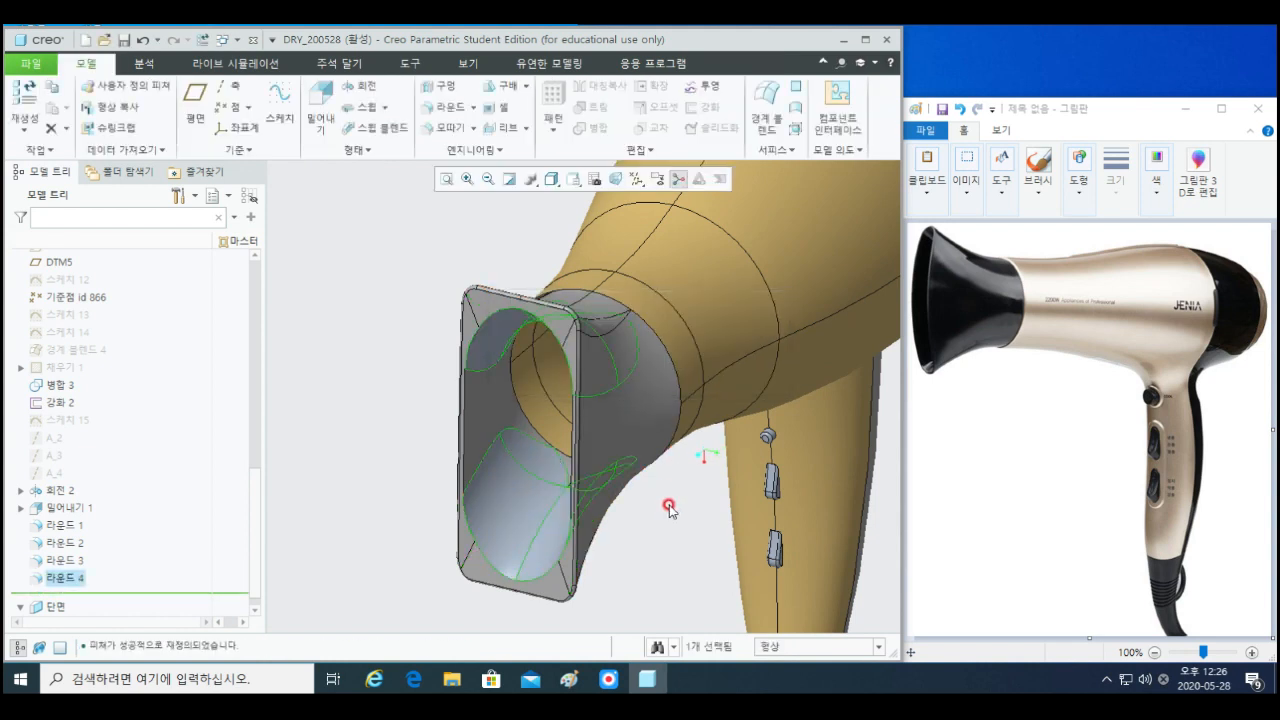
# - Try to redefine the round on the nozzle's outer corner edges with a radius of 50, and undo it
pyautogui.moveTo(585, 397); pyautogui.dragTo(481, 357, button='middle')
pyautogui.click(455, 447)
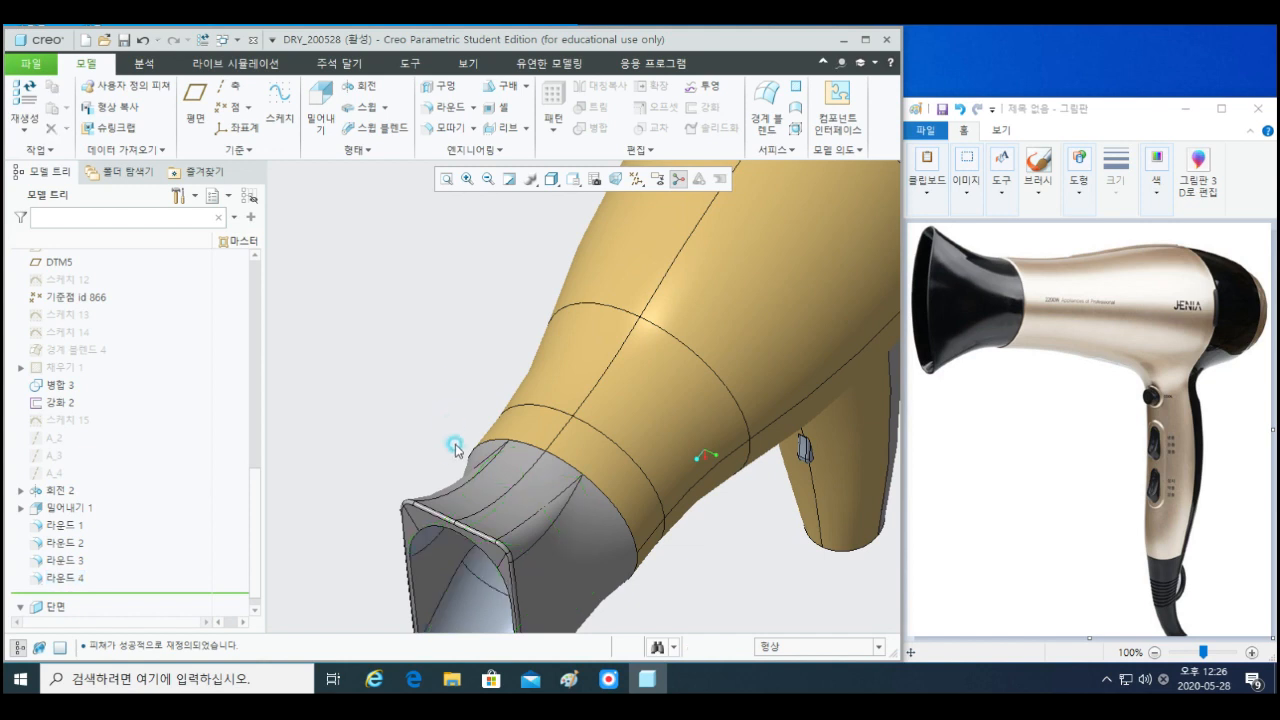
pyautogui.click(458, 483)
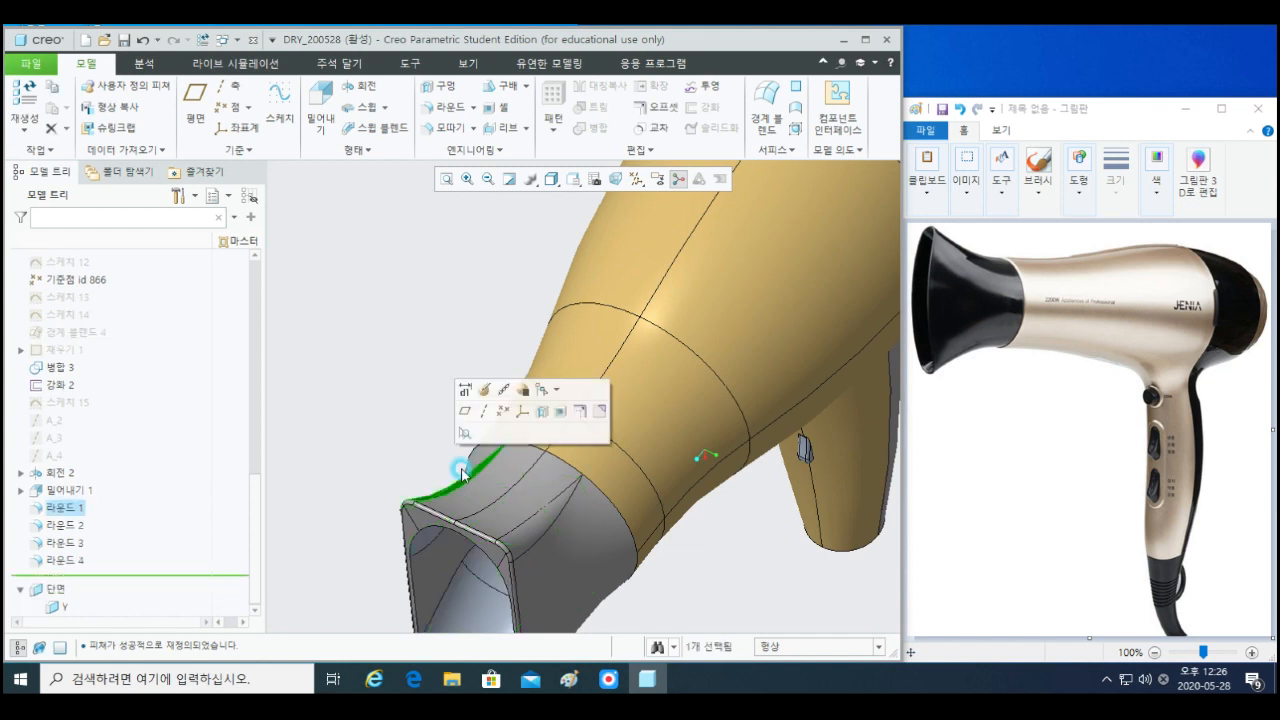
pyautogui.click(489, 384)
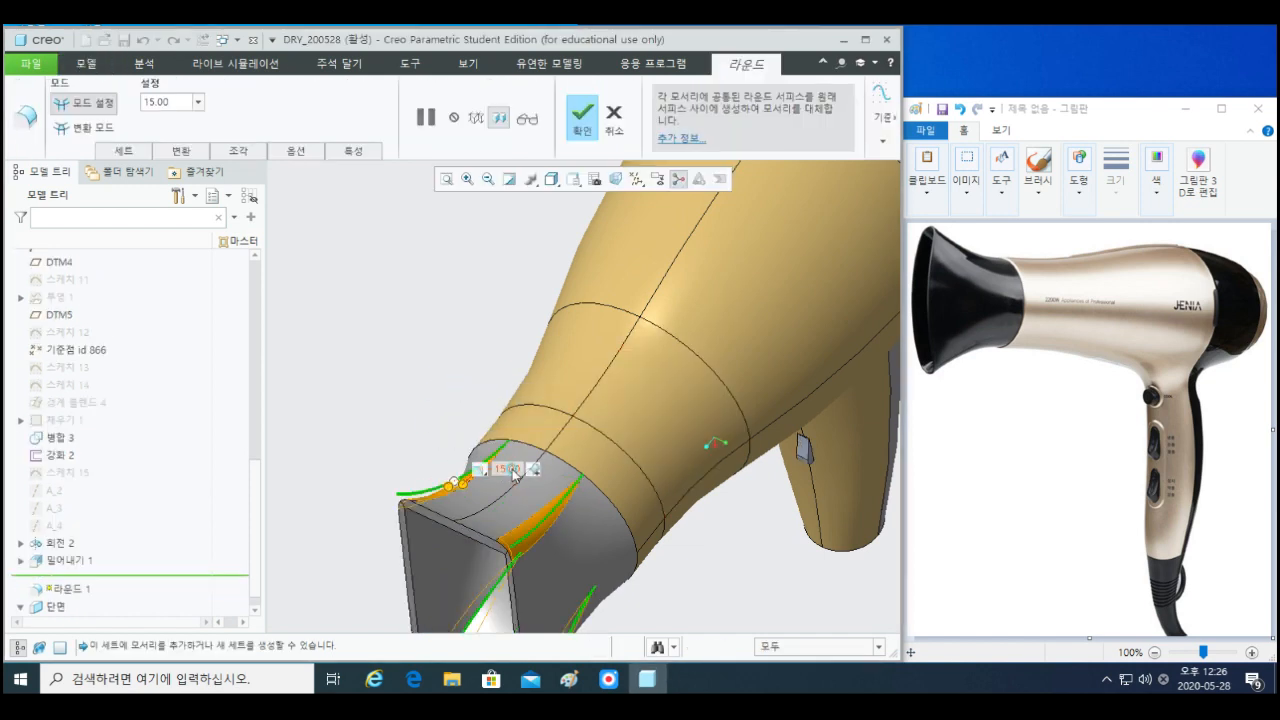
pyautogui.write('50')
pyautogui.press('Return')
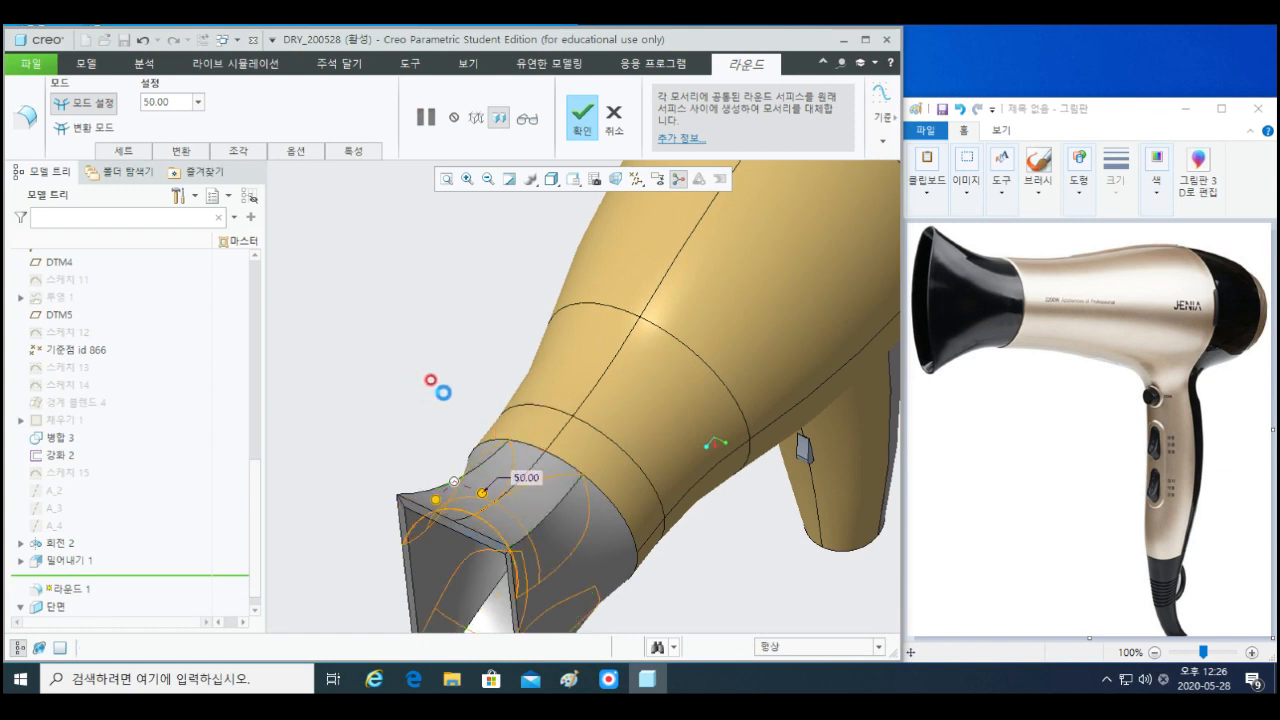
pyautogui.click(759, 358)
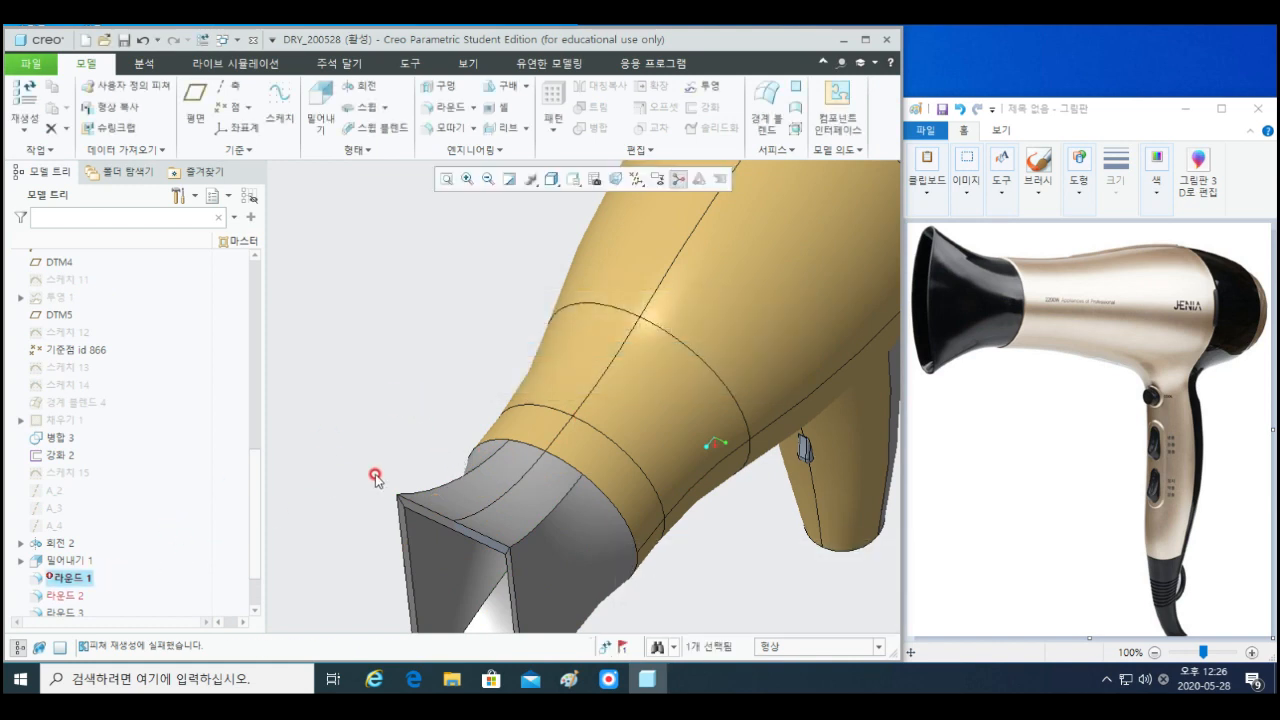
pyautogui.hotkey('ctrl', 'z')
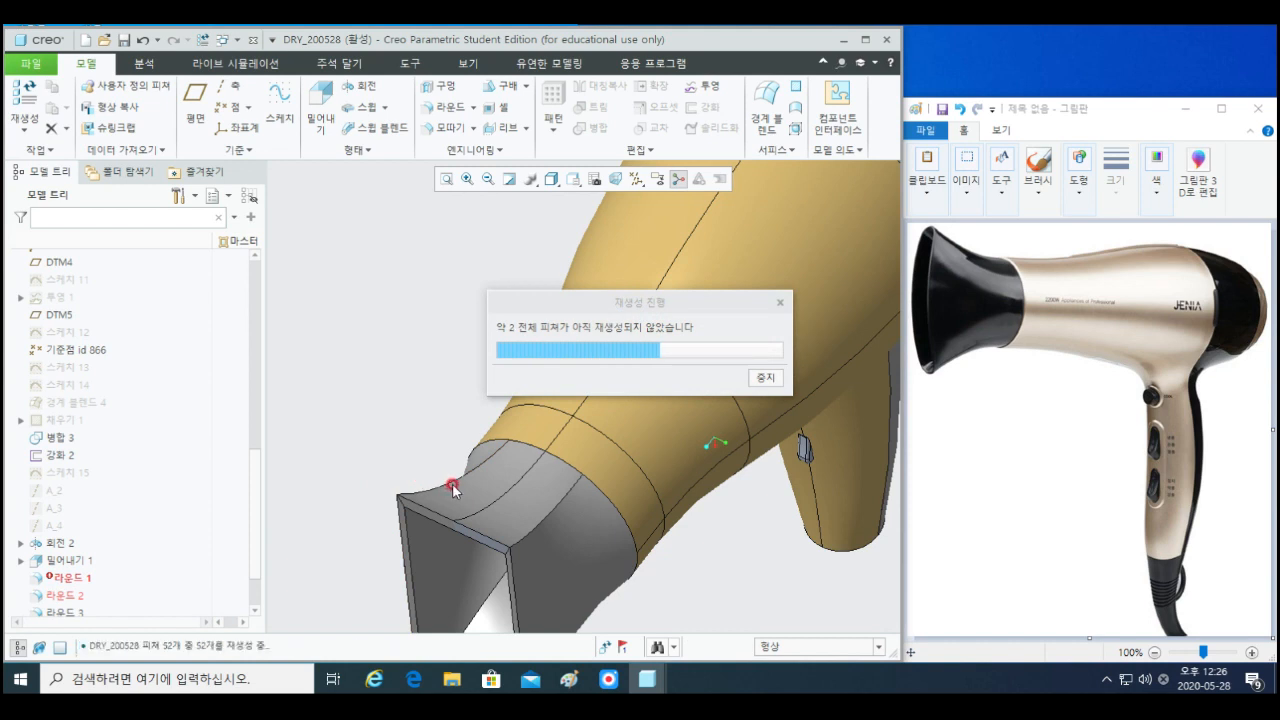
# - Delete the round on the nozzle's outer corner edges together with its dependent round
pyautogui.keyDown('shift'); pyautogui.moveTo(469, 505); pyautogui.dragTo(548, 410, button='middle'); pyautogui.keyUp('shift')
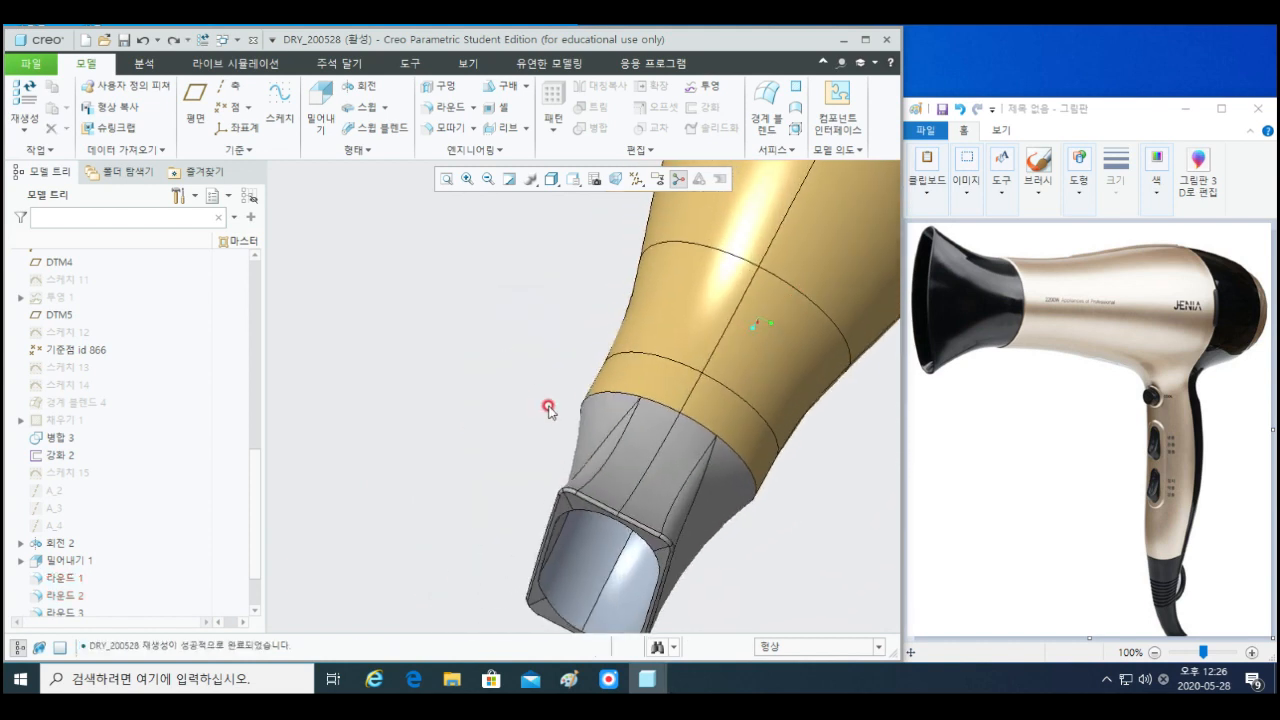
pyautogui.click(592, 462)
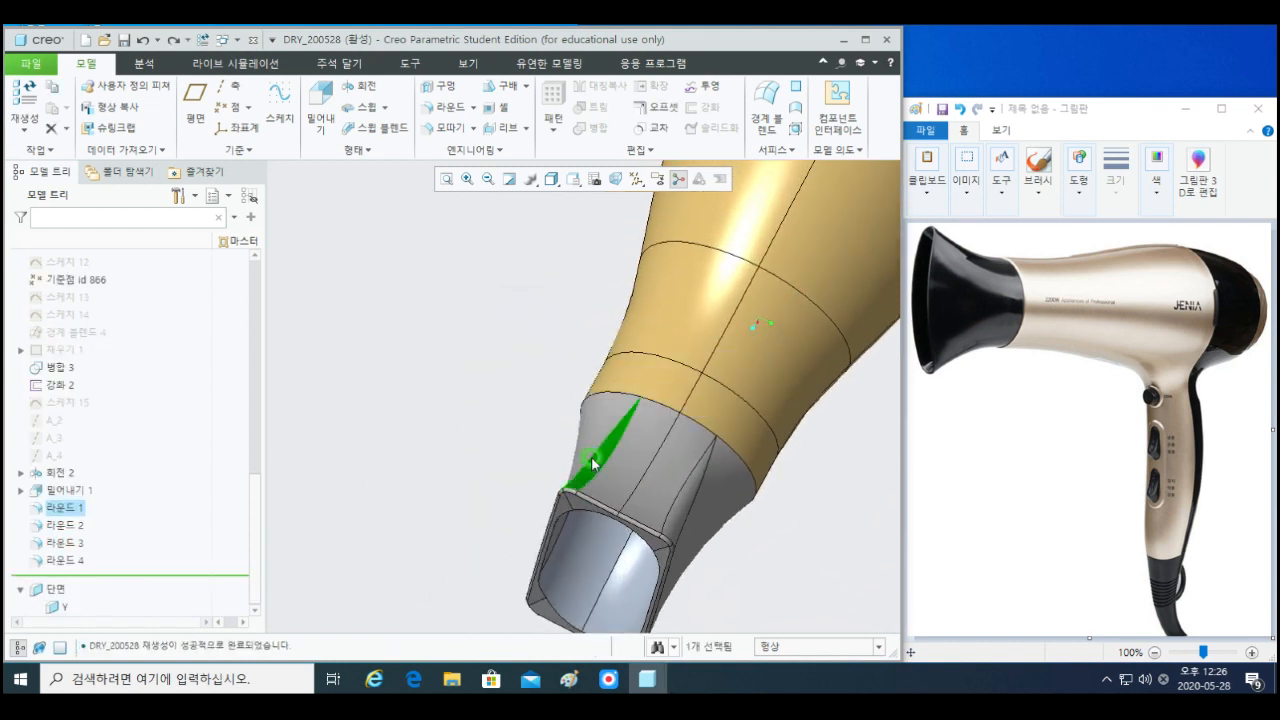
pyautogui.rightClick(592, 462)
pyautogui.click(657, 347)
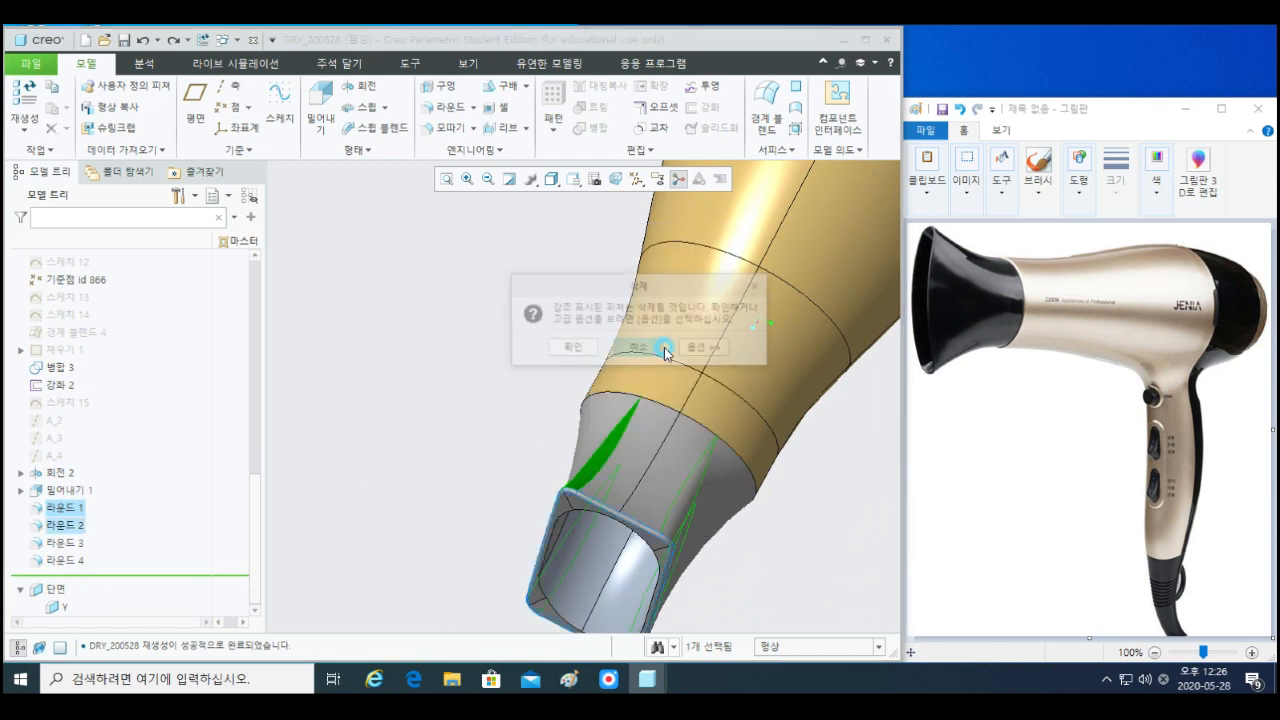
pyautogui.click(574, 350)
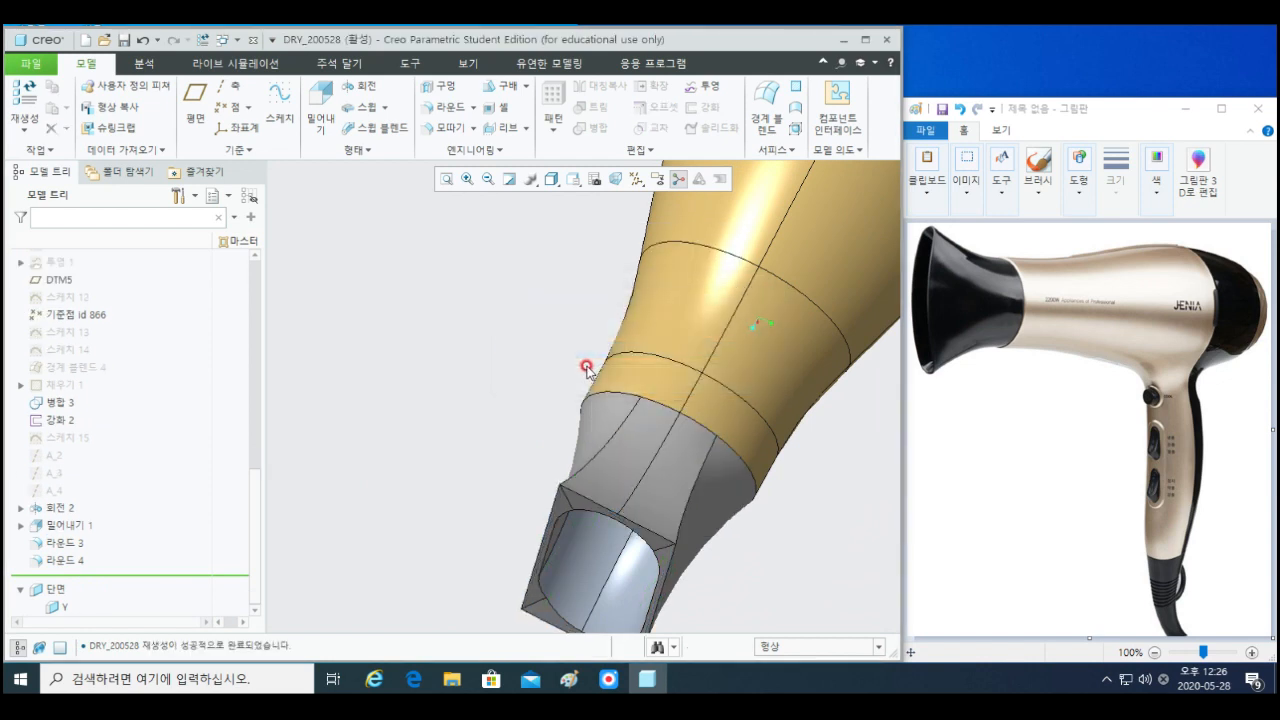
# - Start a new Round and collect the four outer corner edges of the nozzle in one set
pyautogui.keyDown('shift'); pyautogui.moveTo(574, 512); pyautogui.dragTo(573, 407, button='middle'); pyautogui.keyUp('shift')
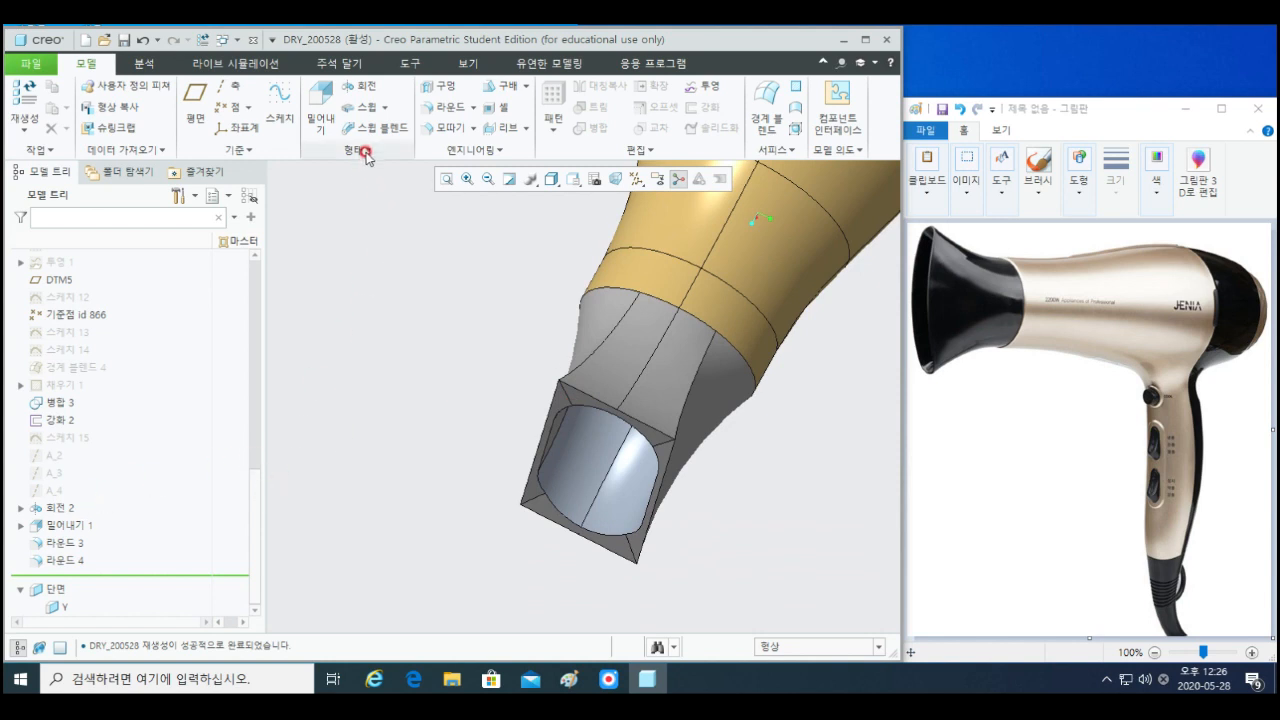
pyautogui.press('r')
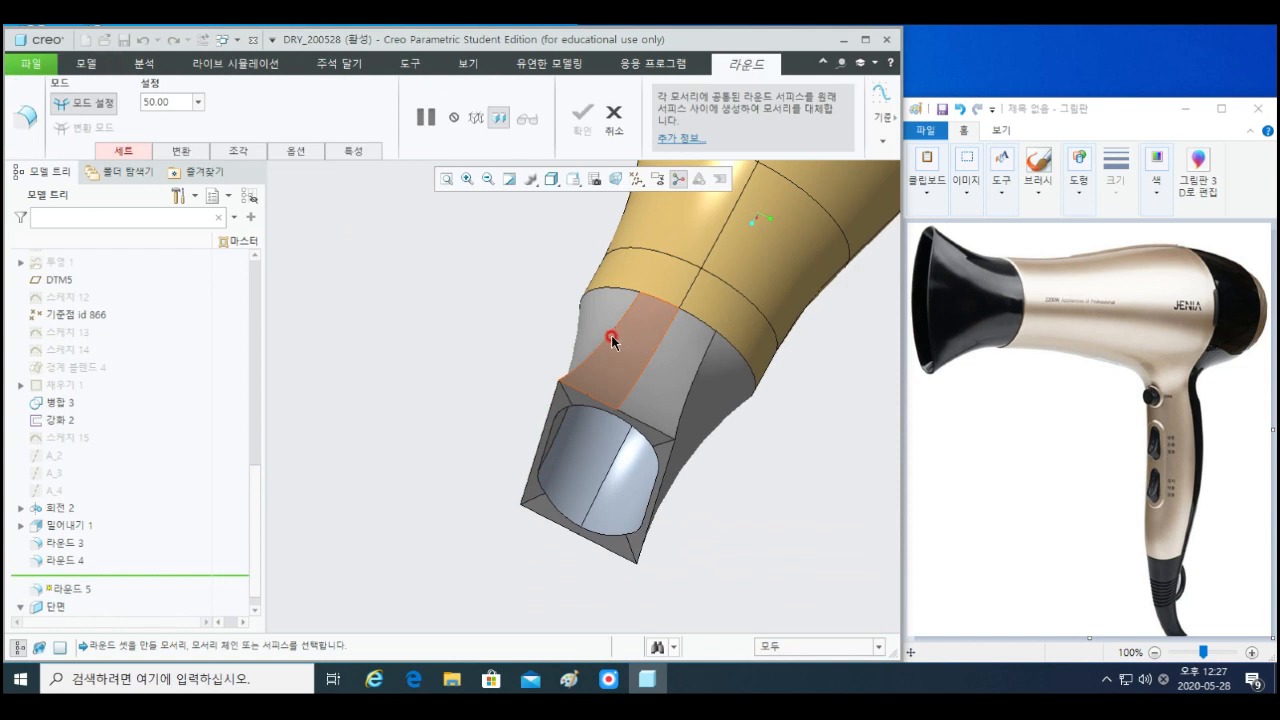
pyautogui.click(601, 343)
pyautogui.keyDown('ctrl'); pyautogui.click(611, 335); pyautogui.keyUp('ctrl')
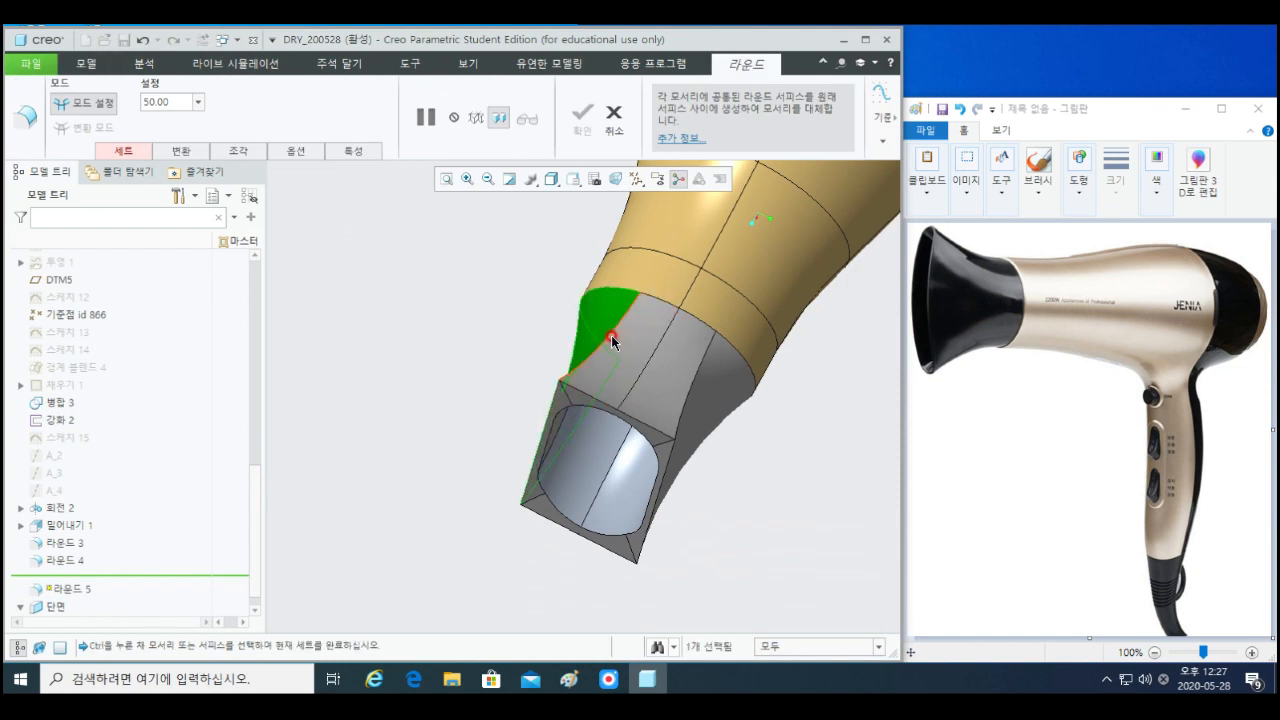
pyautogui.moveTo(660, 432); pyautogui.dragTo(460, 338, button='middle')
pyautogui.keyDown('ctrl'); pyautogui.click(572, 350); pyautogui.keyUp('ctrl')
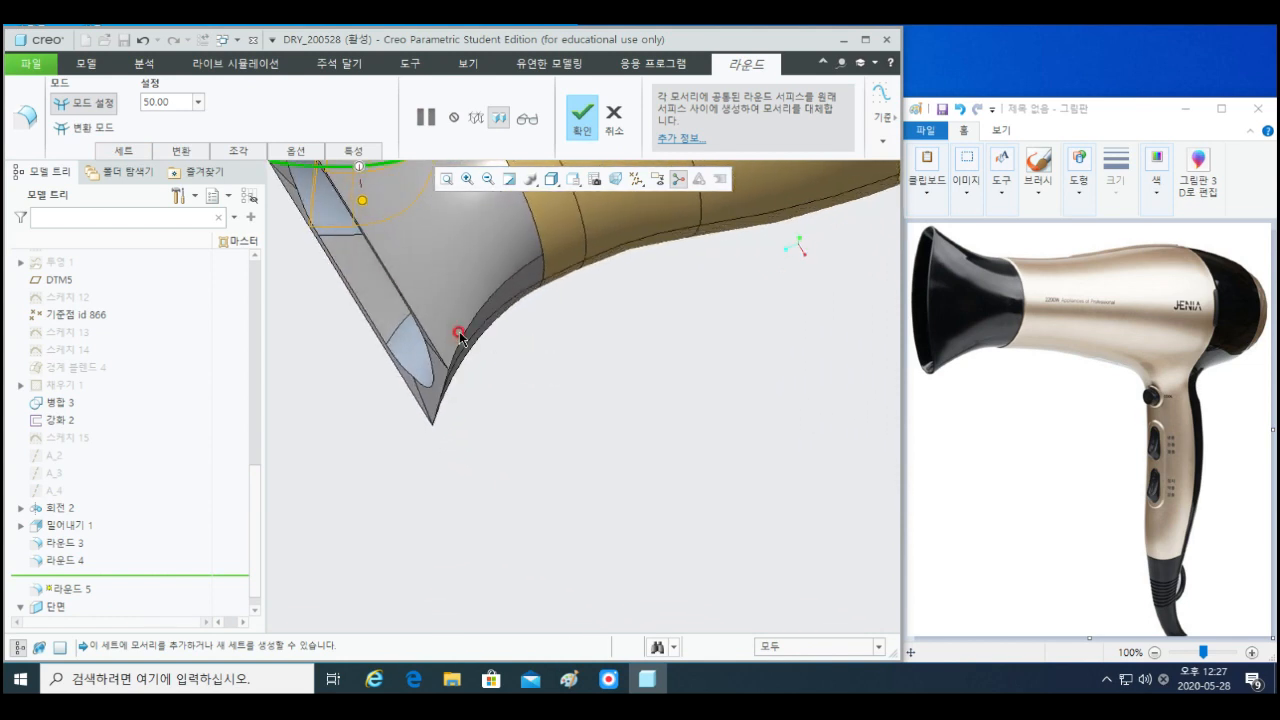
pyautogui.moveTo(490, 378); pyautogui.dragTo(574, 415, button='middle')
pyautogui.keyDown('ctrl'); pyautogui.click(515, 426); pyautogui.keyUp('ctrl')
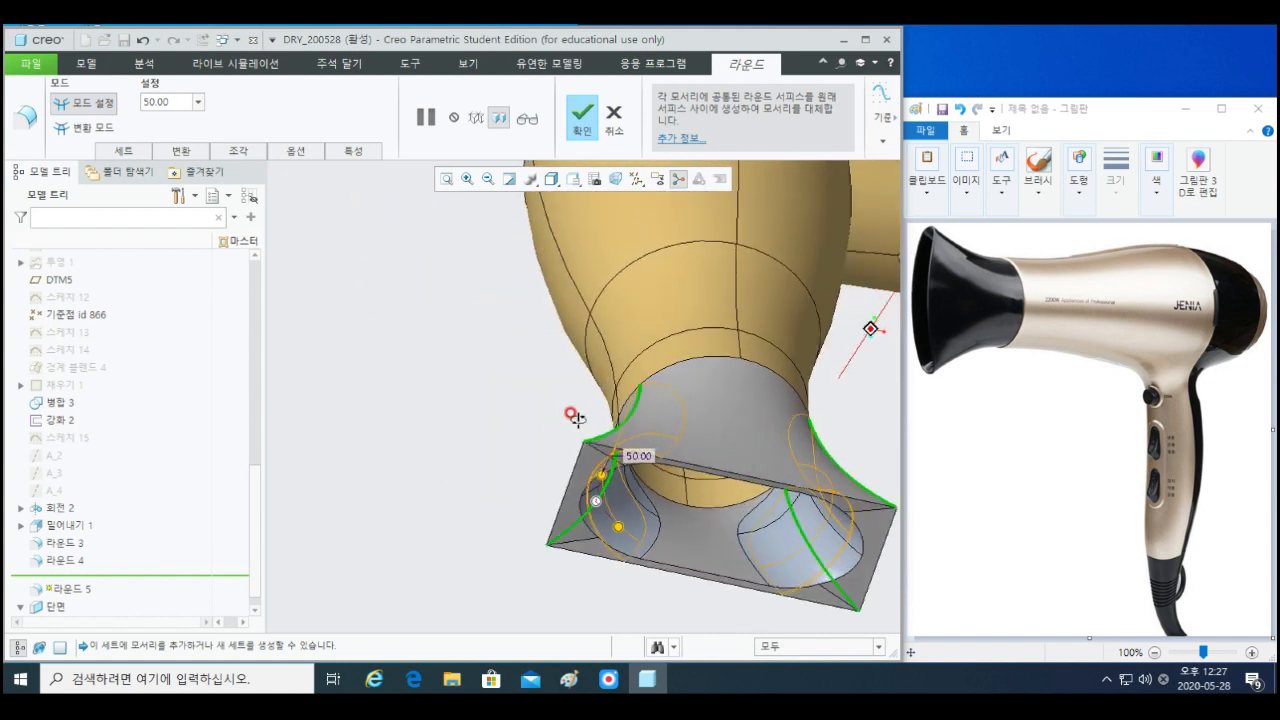
# - Try radii of 30, 40, 45 and 50 on the nozzle's outer corner round set
pyautogui.doubleClick(639, 457)
pyautogui.doubleClick(641, 458)
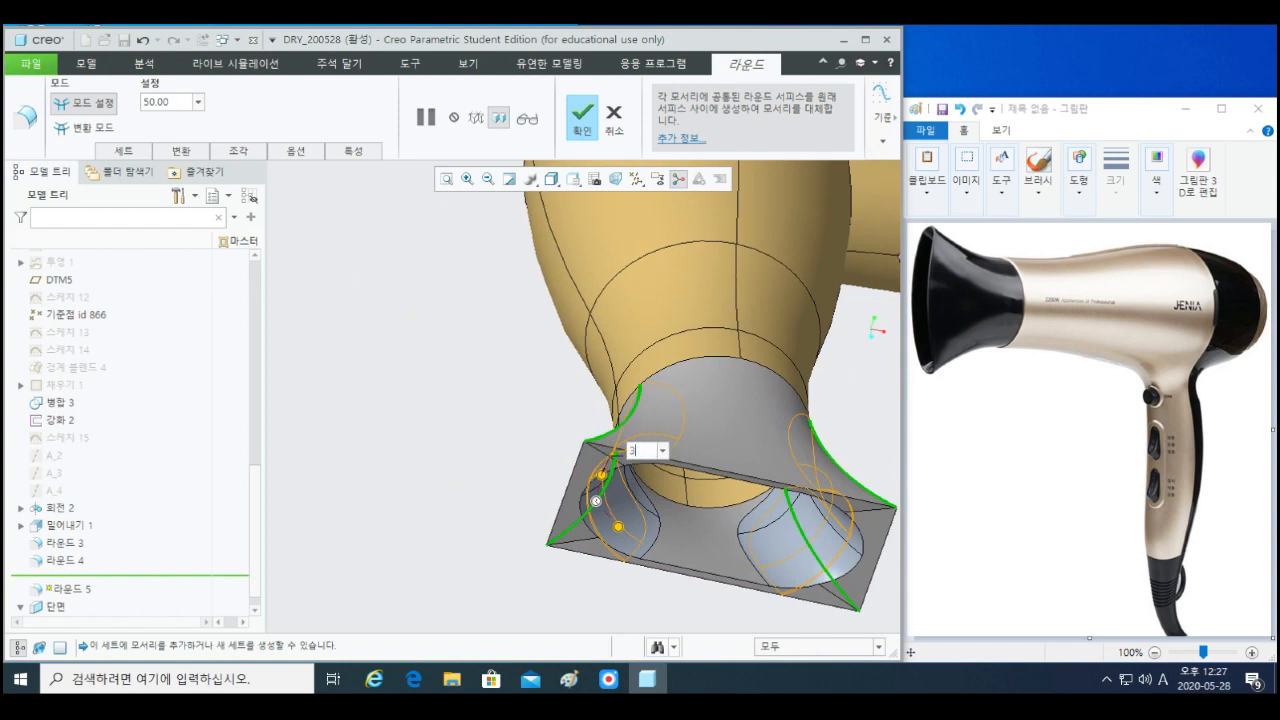
pyautogui.press('Return')
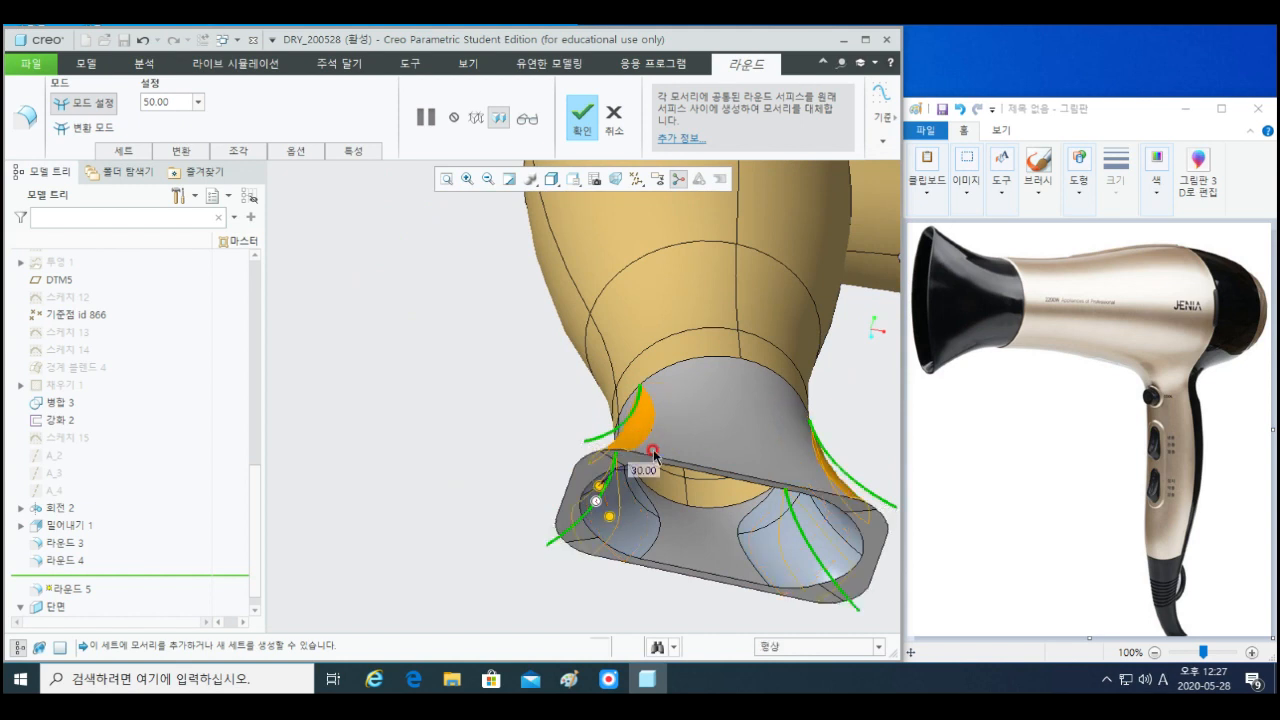
pyautogui.keyDown('shift'); pyautogui.moveTo(704, 488); pyautogui.dragTo(562, 409, button='middle'); pyautogui.keyUp('shift')
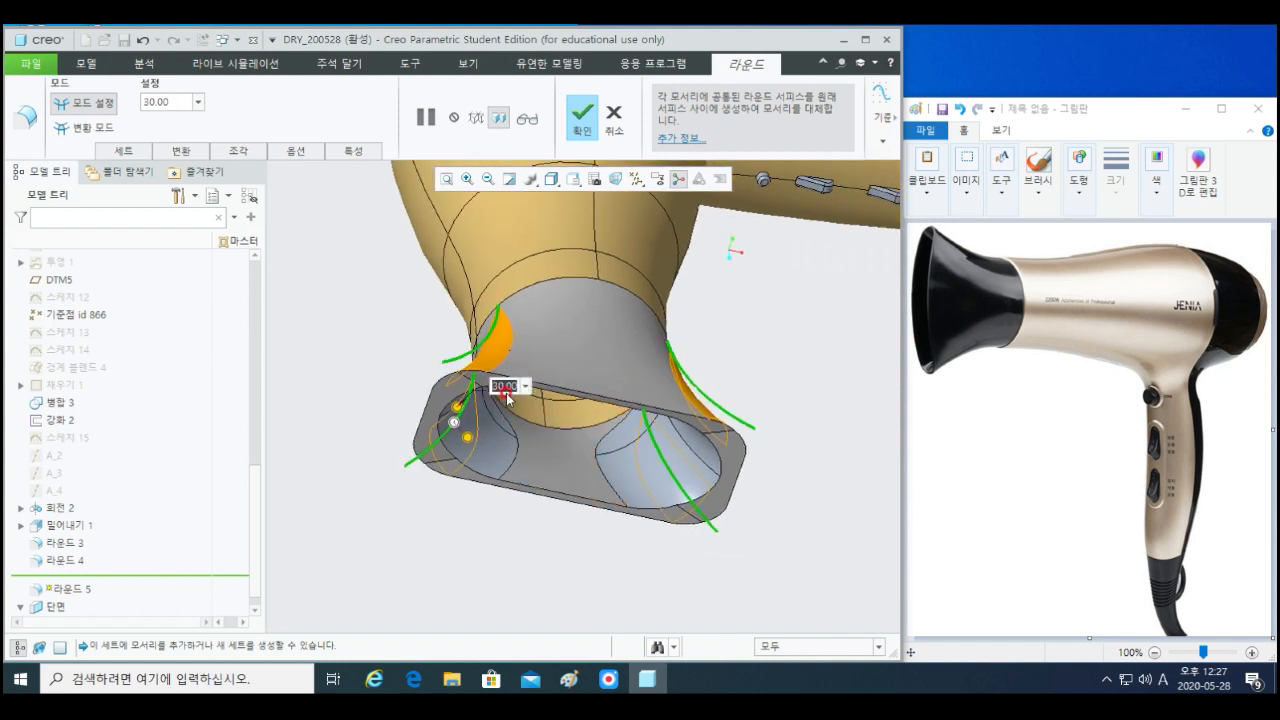
pyautogui.press('Return')
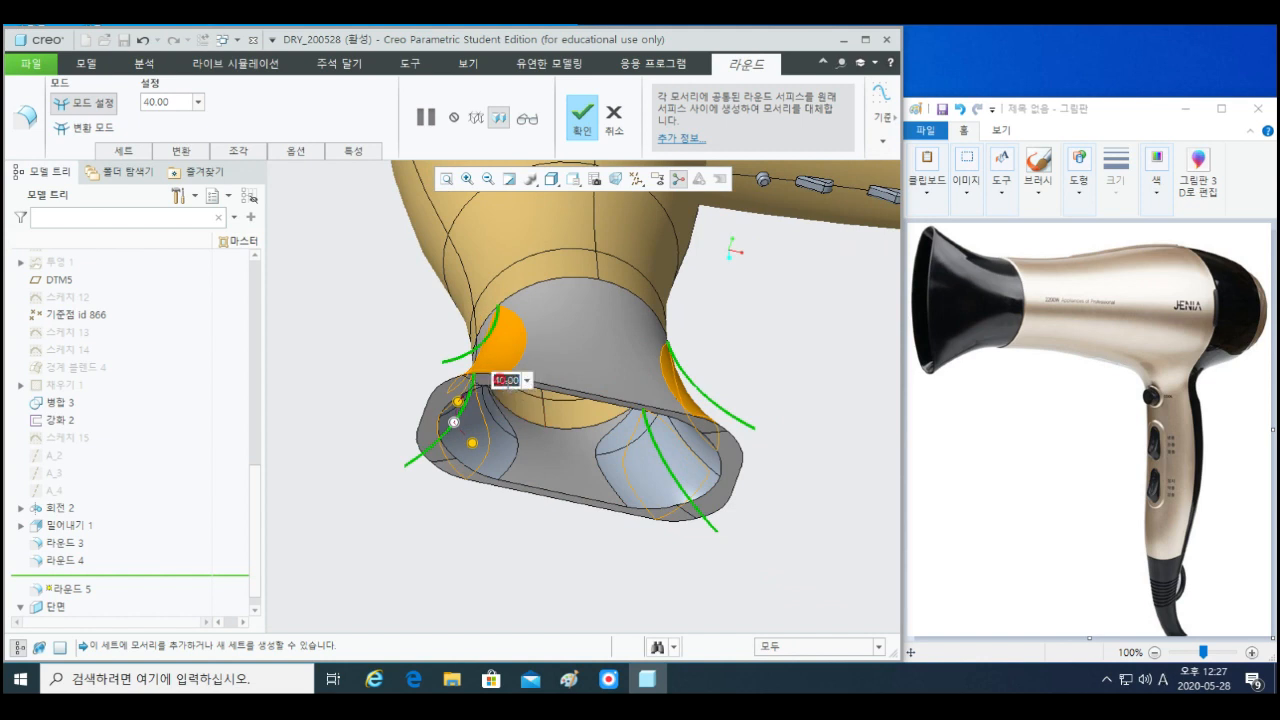
pyautogui.write('5')
pyautogui.press('Return')
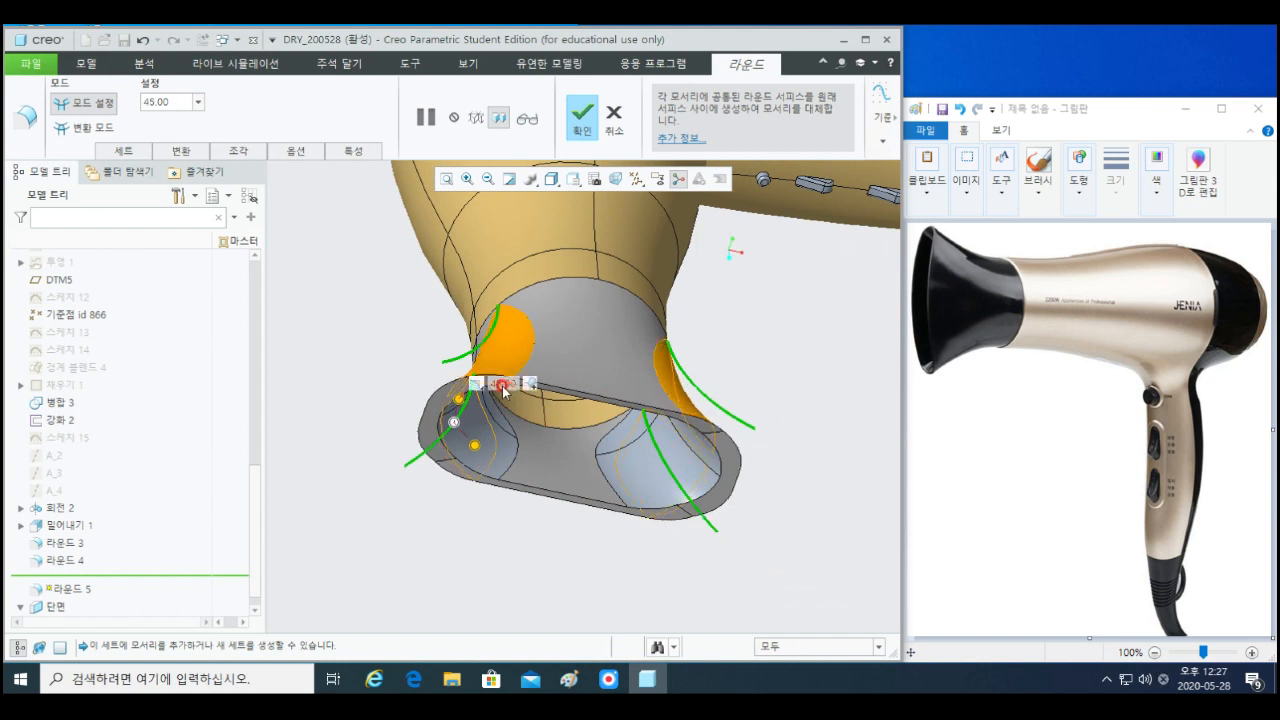
pyautogui.scroll(3, 503, 390)
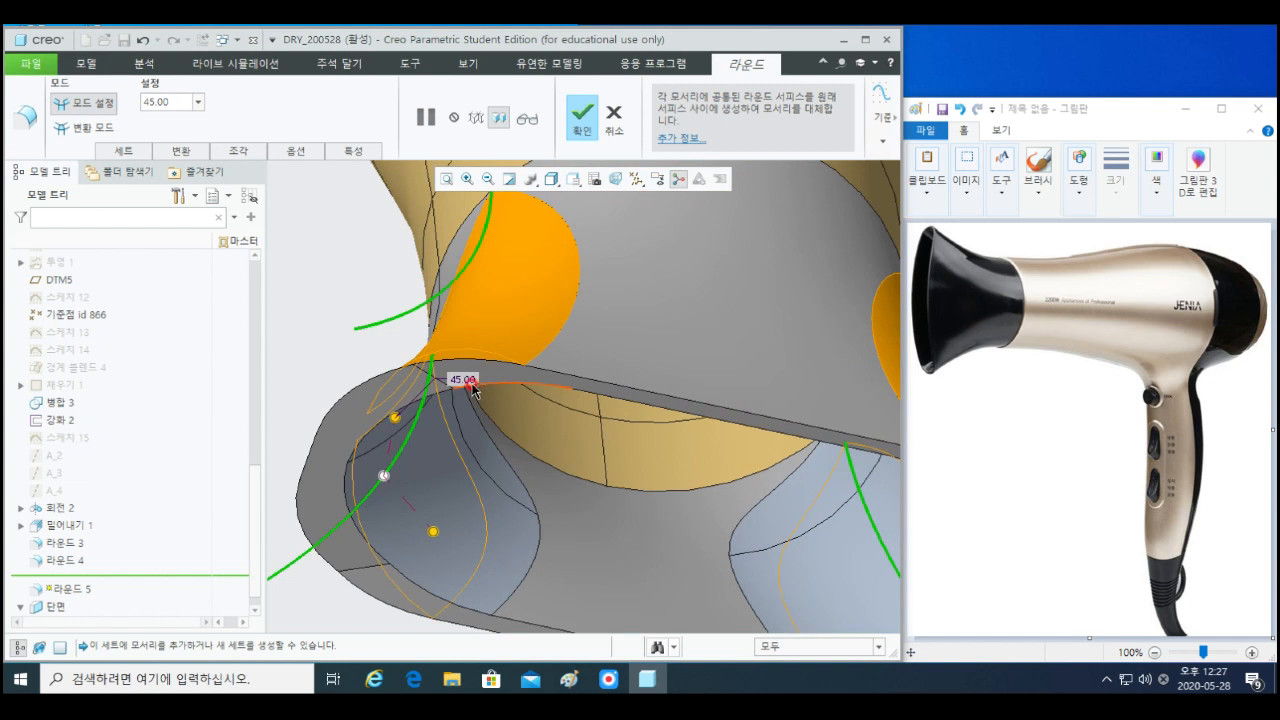
pyautogui.doubleClick(464, 379)
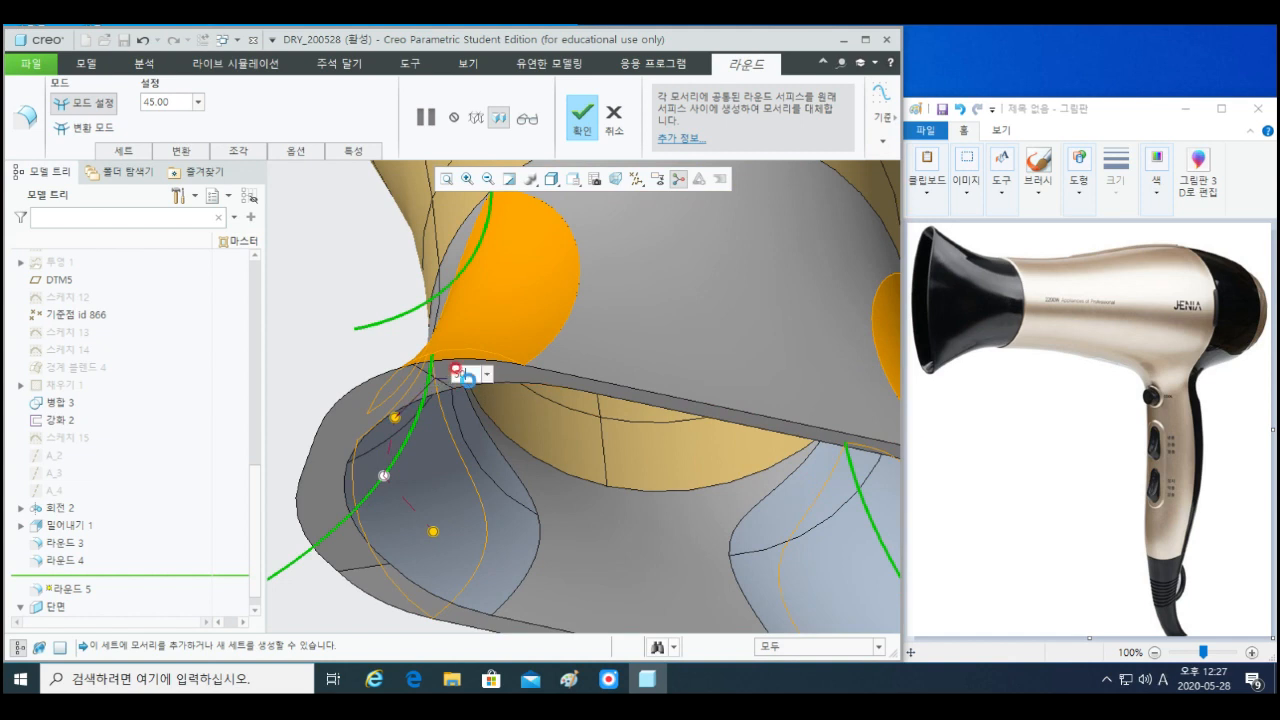
pyautogui.write('50')
pyautogui.press('Return')
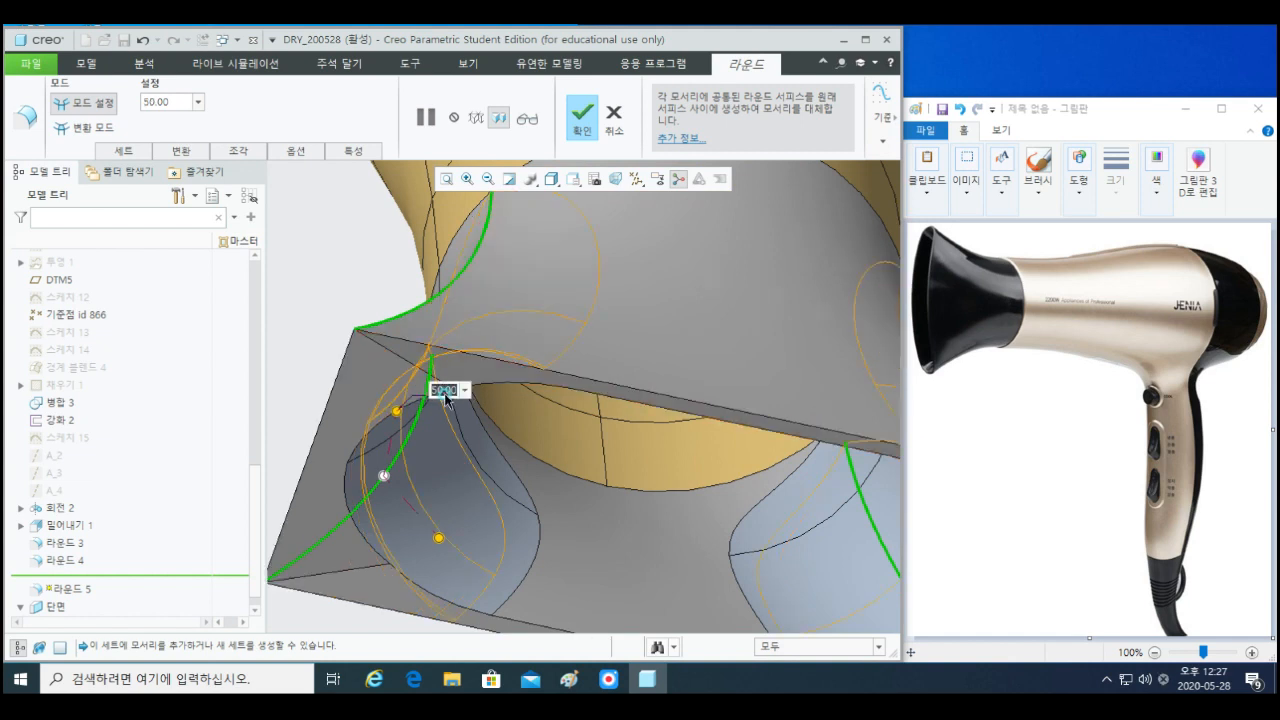
# - Set the radius of the nozzle's outer corner round to 48 and complete the Round
pyautogui.press('Return')
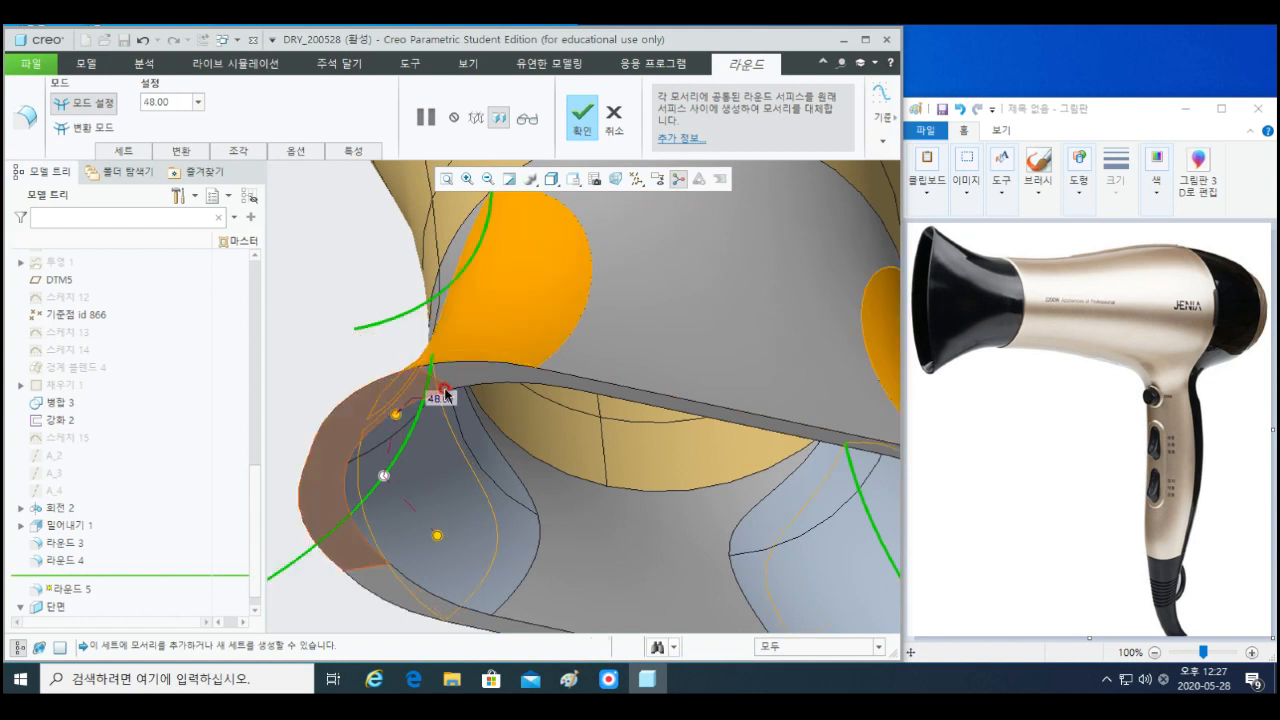
pyautogui.scroll(-3, 438, 409)
pyautogui.moveTo(403, 418); pyautogui.dragTo(421, 422, button='middle')
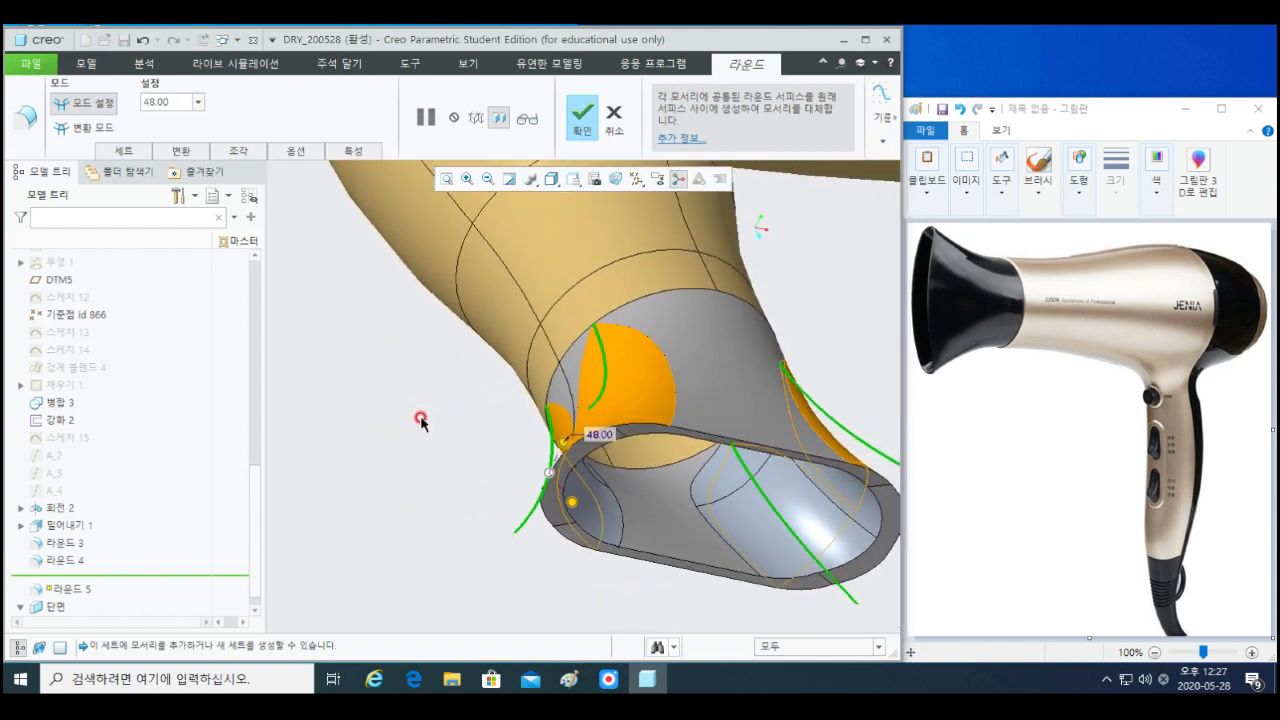
pyautogui.middleClick(441, 449)
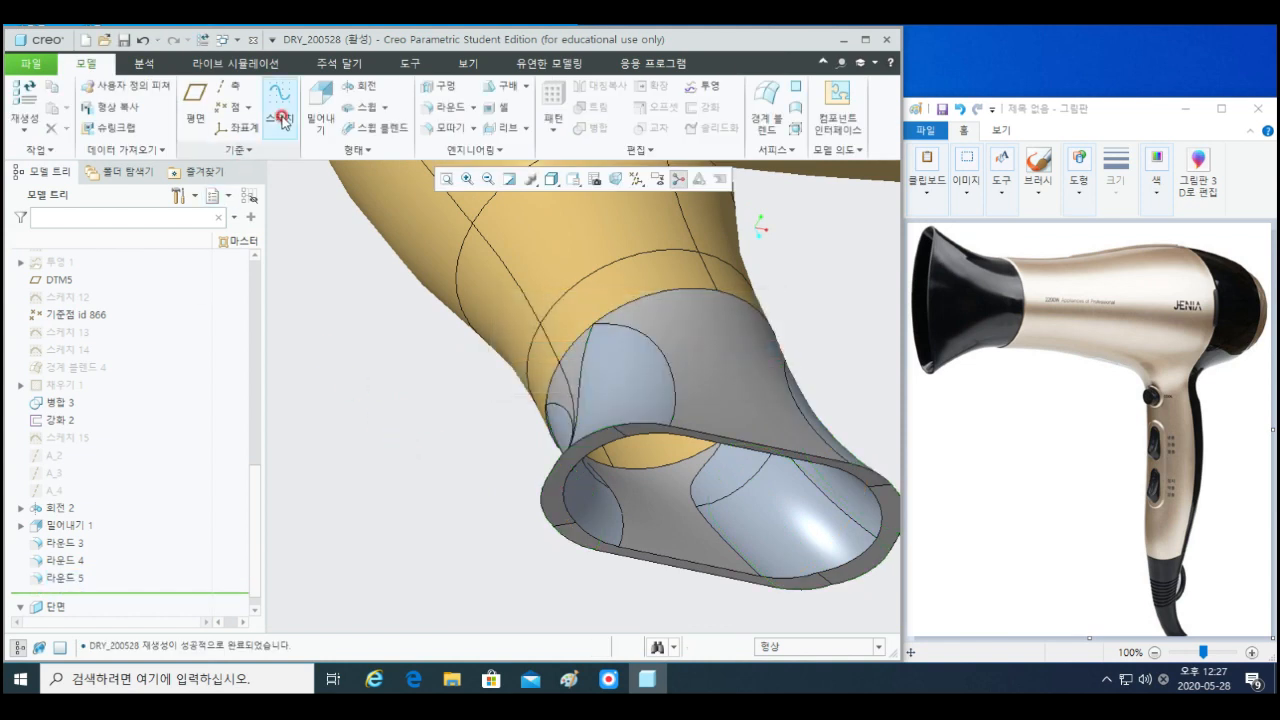
# - Start a Round on one outer rim edge of the nozzle opening and set its radius to 2
pyautogui.click(356, 148)
pyautogui.click(354, 247)
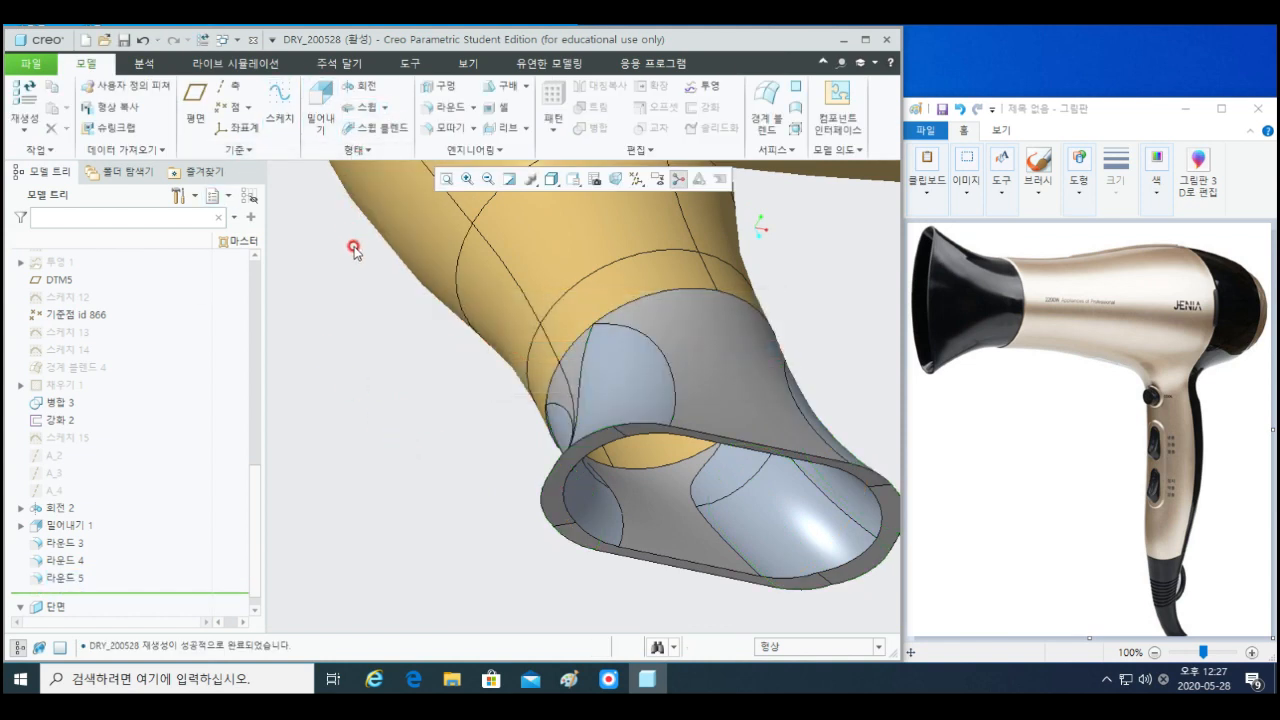
pyautogui.click(570, 430)
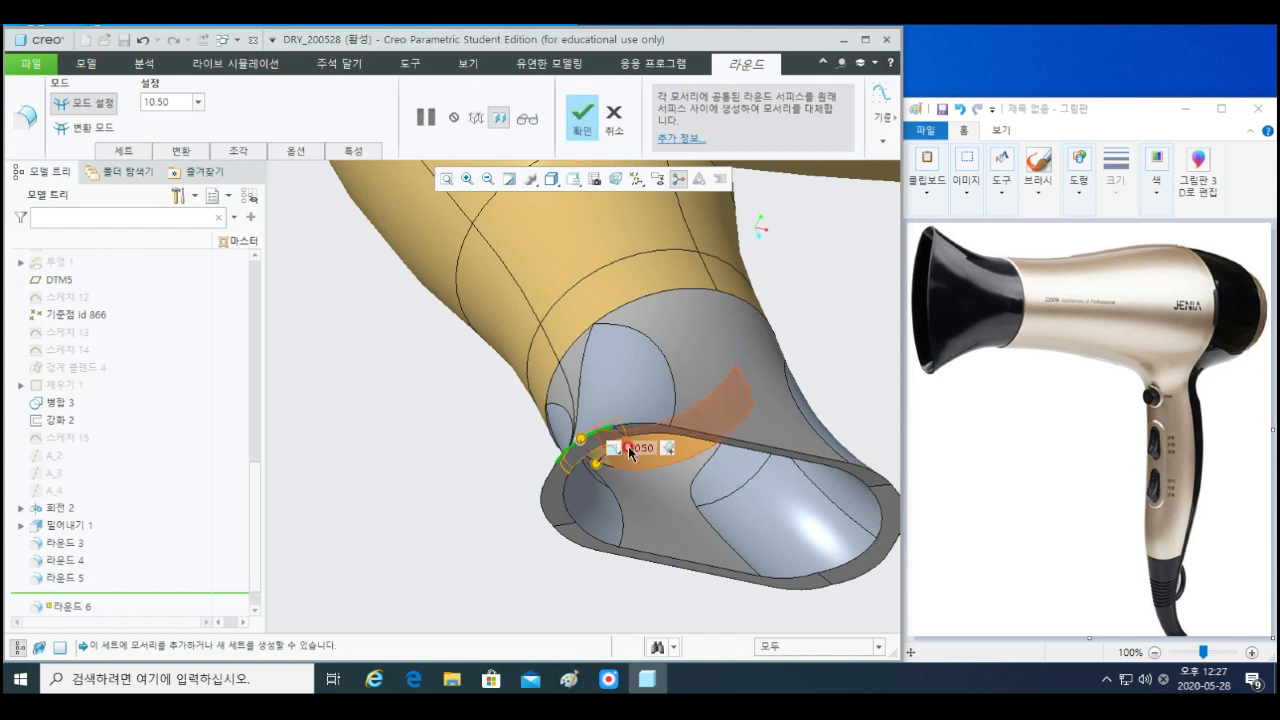
pyautogui.doubleClick(640, 442)
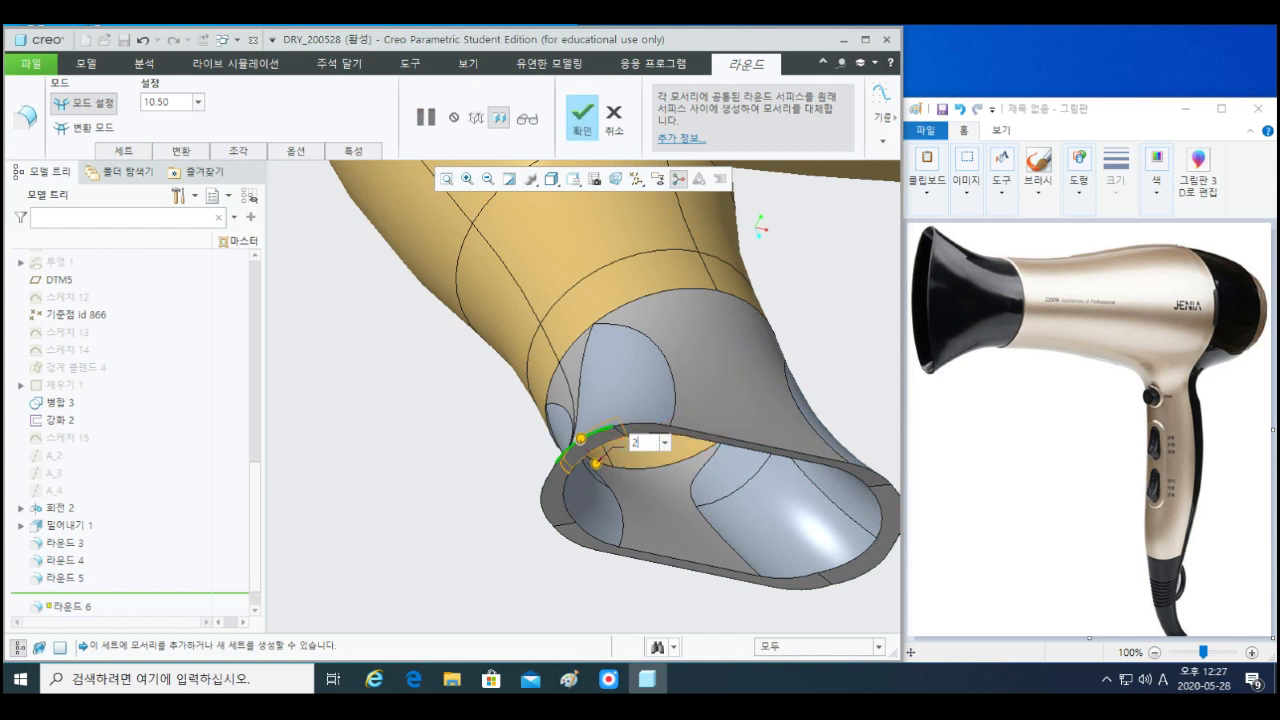
pyautogui.write('2')
pyautogui.press('Return')
pyautogui.scroll(-5, 638, 425)
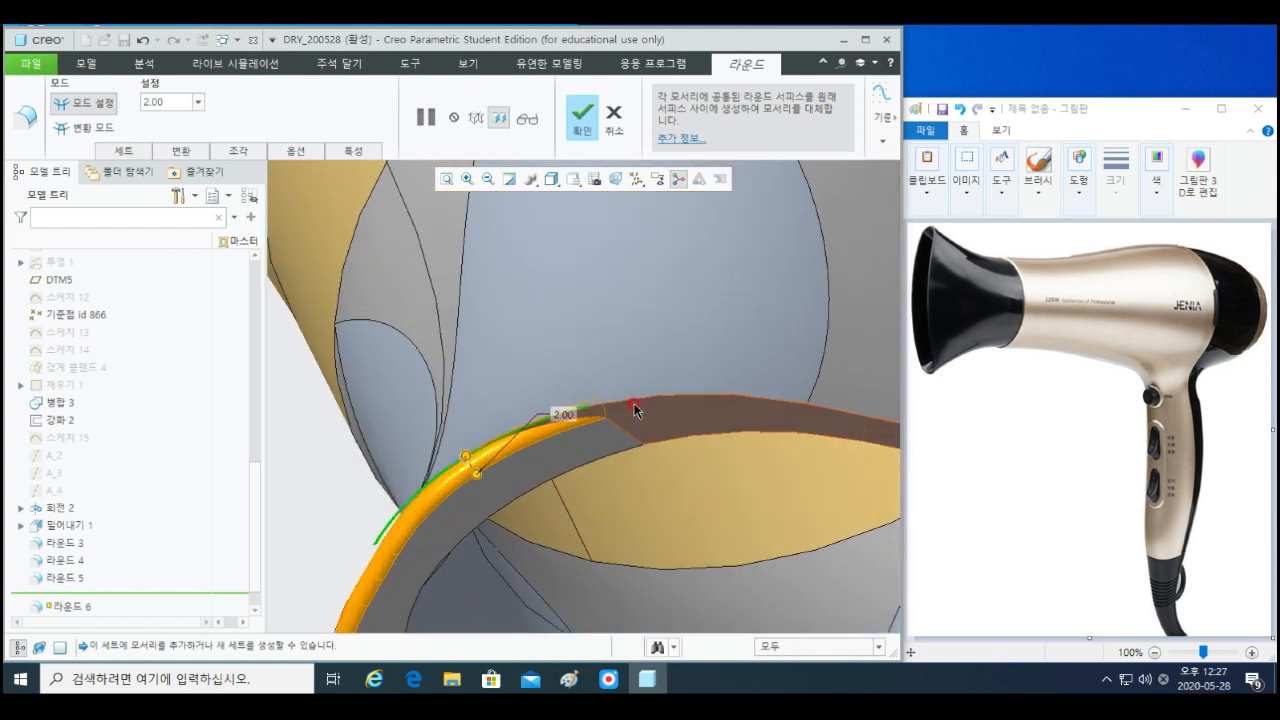
# - Add the upper long outer rim edge of the nozzle opening and the adjoining edges of its far rounded end to the round set
pyautogui.keyDown('ctrl'); pyautogui.click(622, 402); pyautogui.keyUp('ctrl')
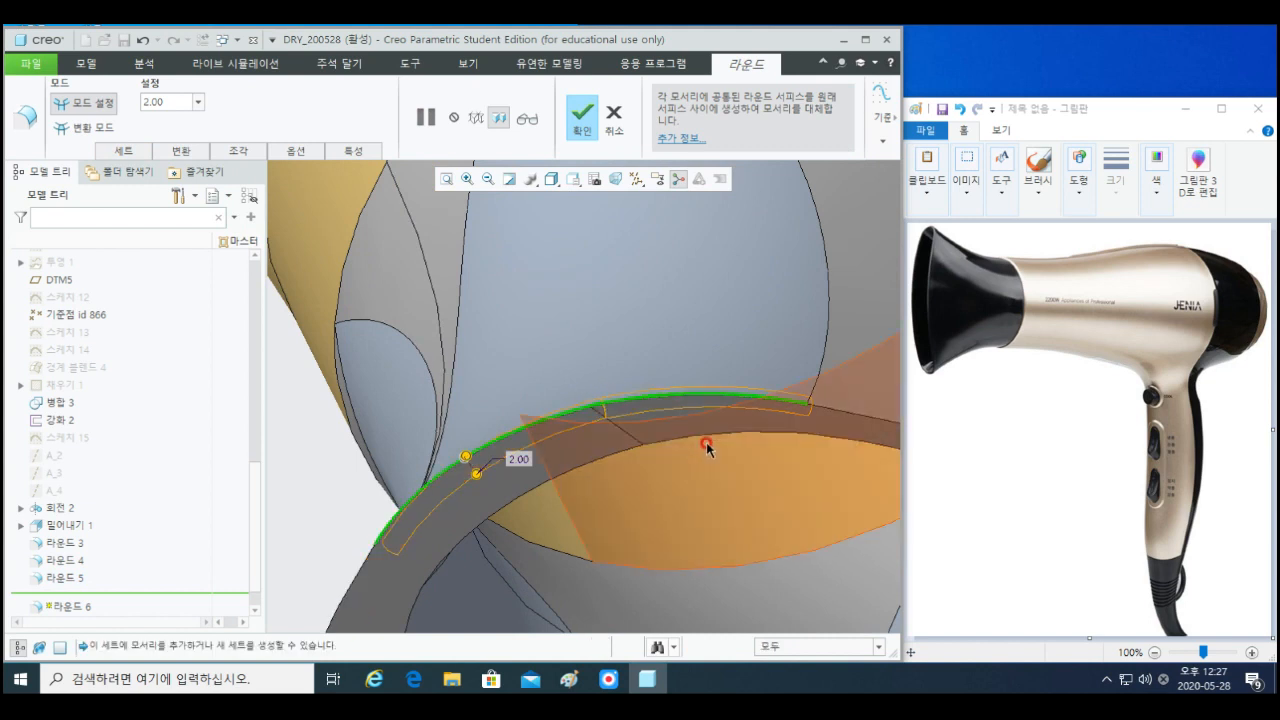
pyautogui.moveTo(706, 447); pyautogui.dragTo(571, 394, button='middle')
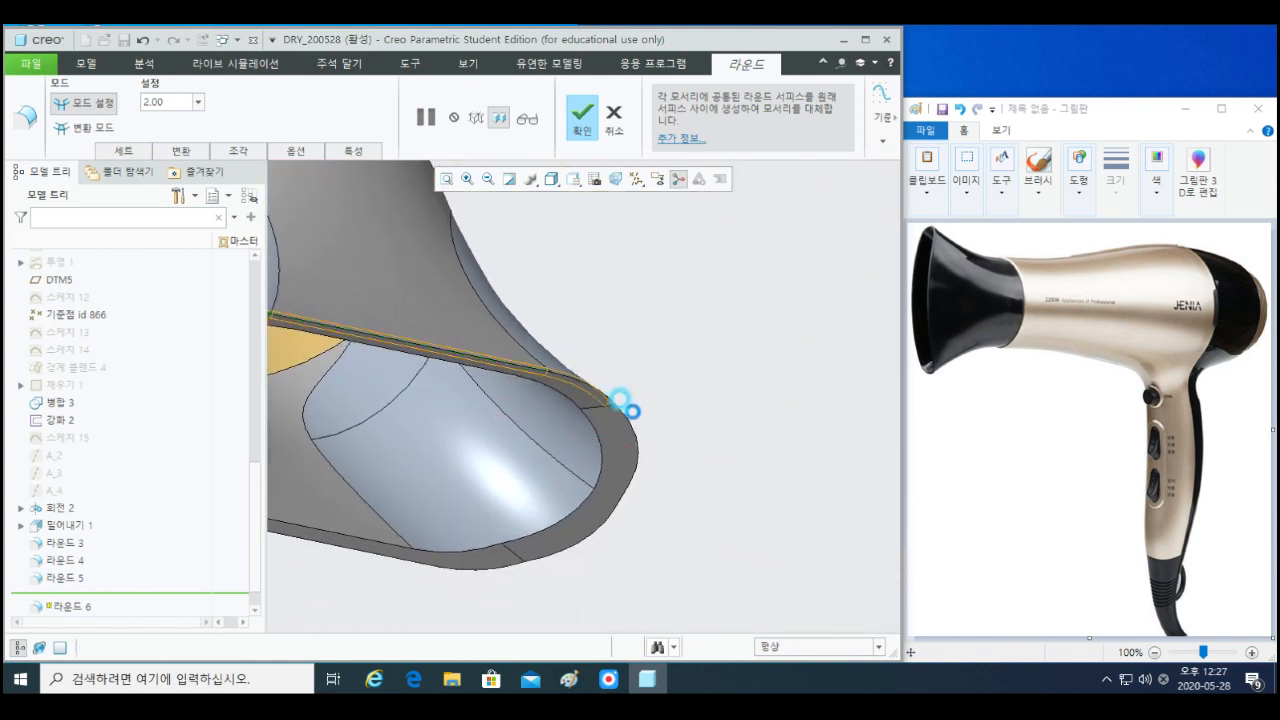
pyautogui.keyDown('ctrl'); pyautogui.click(631, 430); pyautogui.keyUp('ctrl')
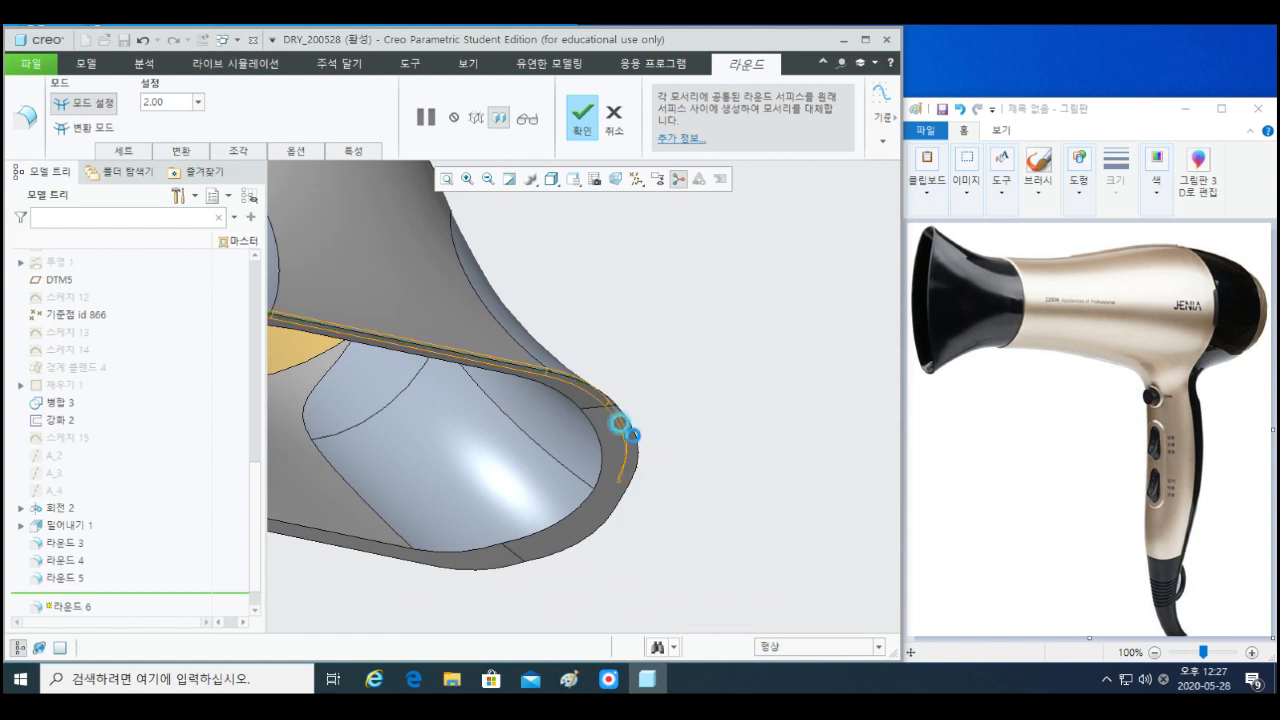
pyautogui.keyDown('ctrl'); pyautogui.click(616, 513); pyautogui.keyUp('ctrl')
pyautogui.keyDown('ctrl'); pyautogui.click(615, 515); pyautogui.keyUp('ctrl')
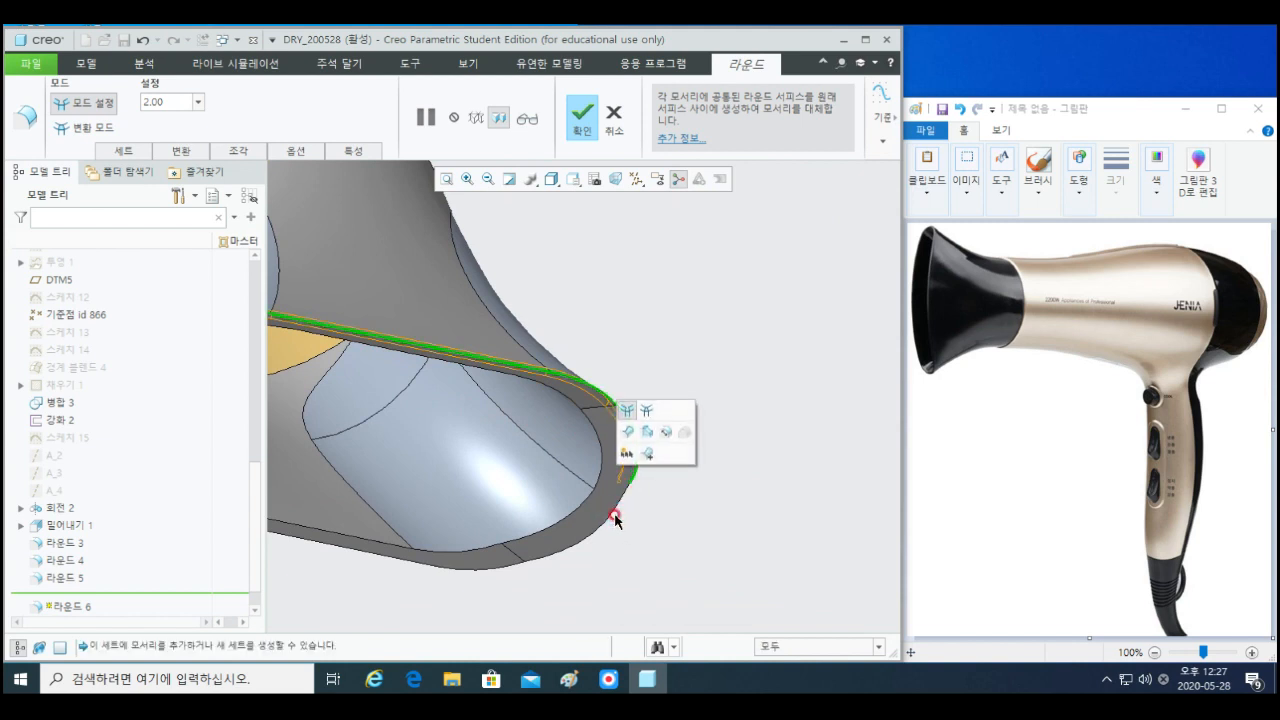
pyautogui.keyDown('ctrl'); pyautogui.click(617, 518); pyautogui.keyUp('ctrl')
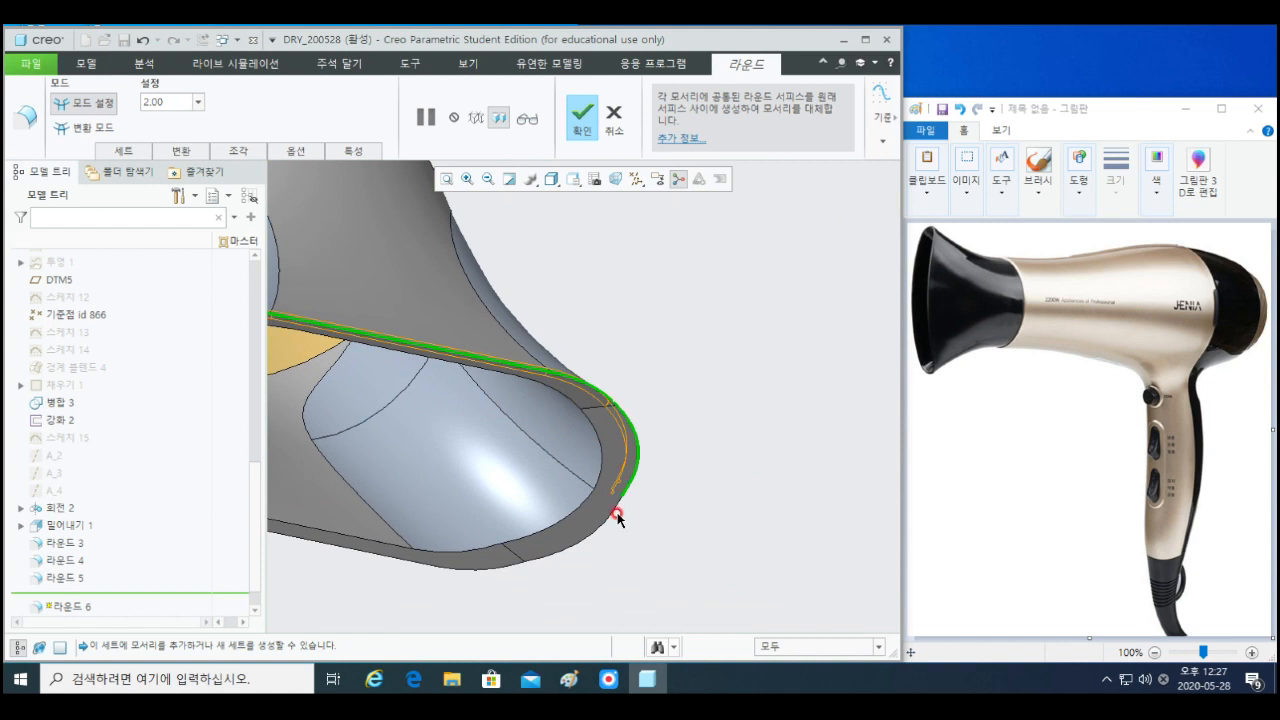
# - Extend the round set along the lower outer rim edges of the far rounded end to the opposite long edge
pyautogui.keyDown('ctrl'); pyautogui.click(604, 527); pyautogui.keyUp('ctrl')
pyautogui.keyDown('ctrl'); pyautogui.click(603, 530); pyautogui.keyUp('ctrl')
pyautogui.keyDown('ctrl'); pyautogui.click(477, 571); pyautogui.keyUp('ctrl')
pyautogui.keyDown('ctrl'); pyautogui.click(500, 573); pyautogui.keyUp('ctrl')
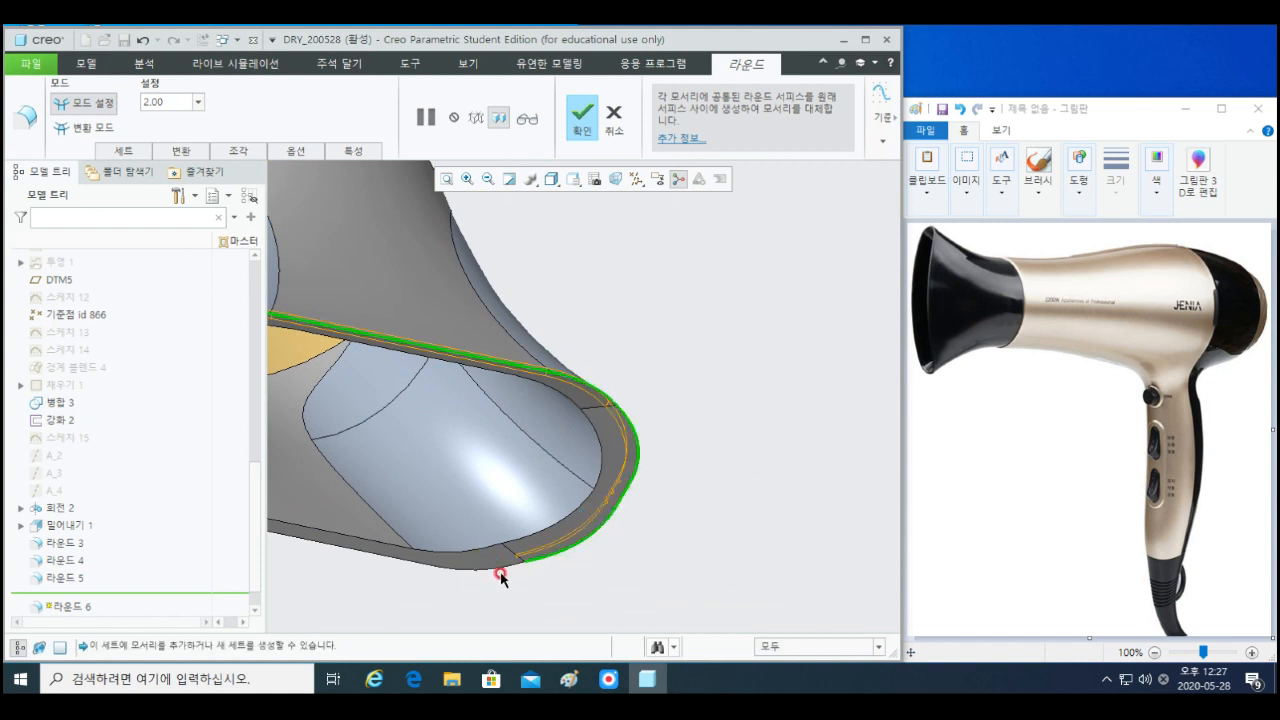
pyautogui.keyDown('ctrl'); pyautogui.click(408, 567); pyautogui.keyUp('ctrl')
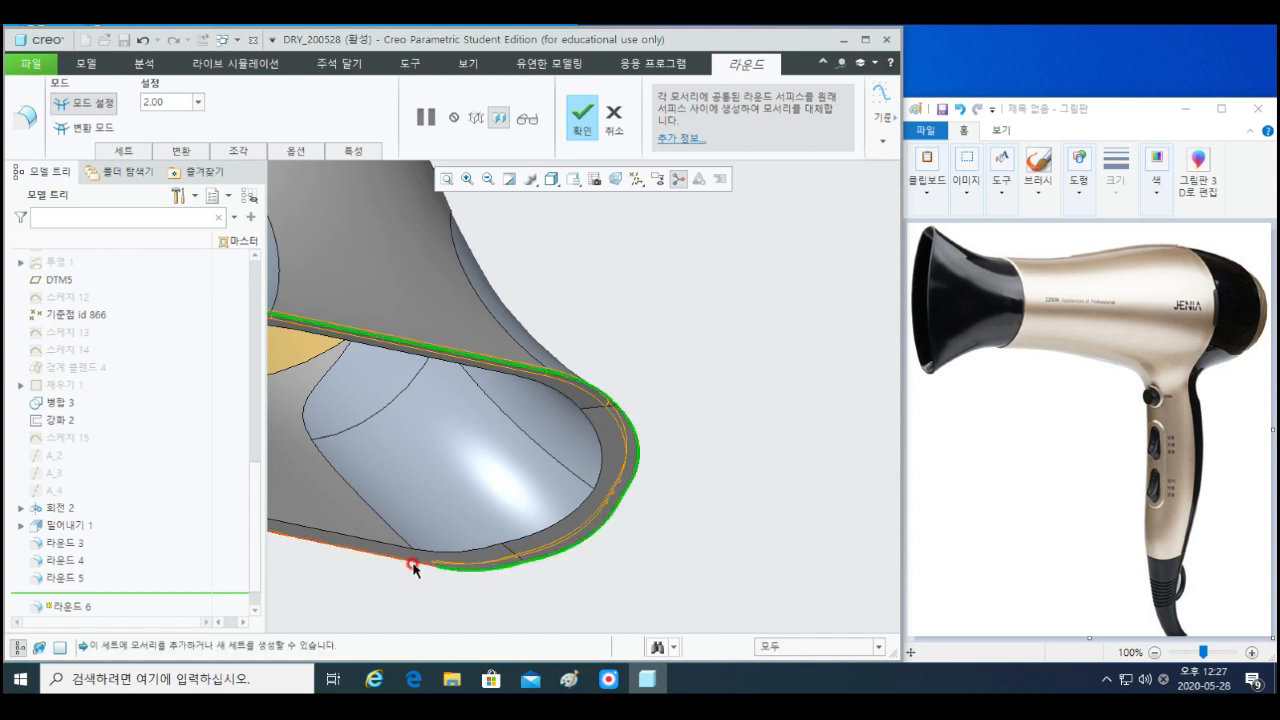
# - Add the remaining outer rim edges at the near rounded end to close the loop and complete the radius 2 Round
pyautogui.moveTo(312, 556); pyautogui.dragTo(590, 530, button='middle')
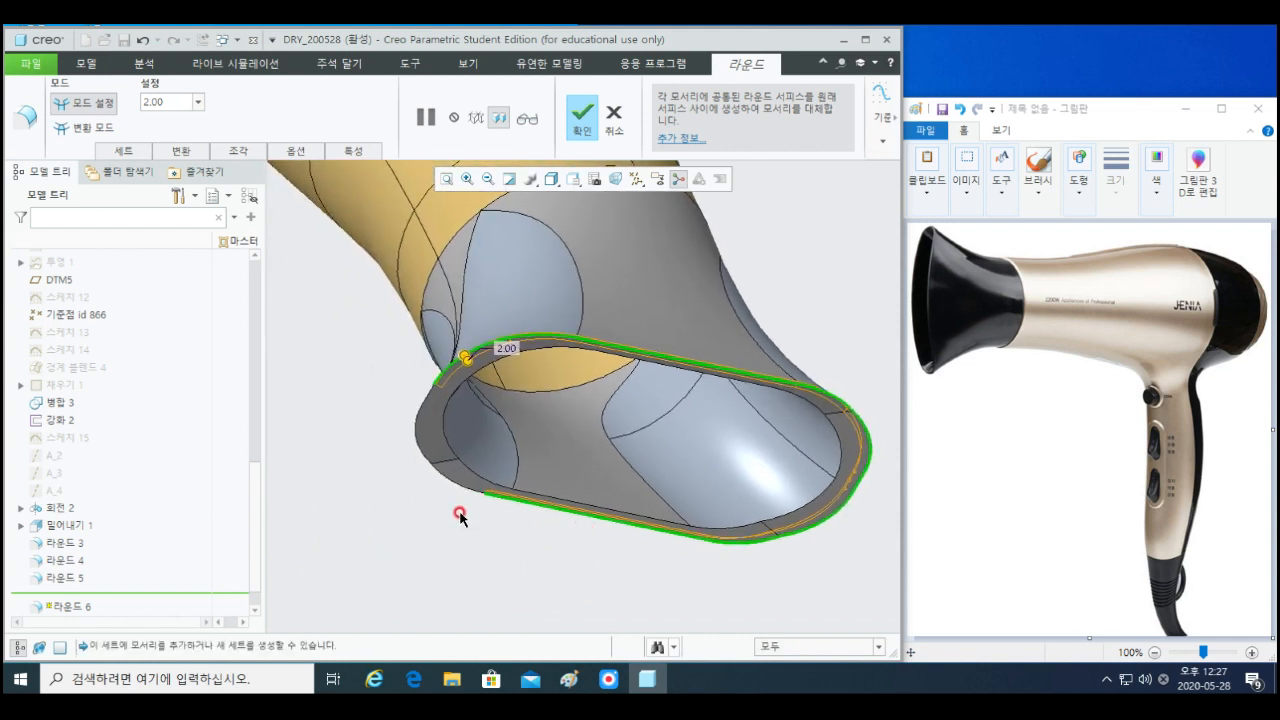
pyautogui.scroll(-1, 460, 513)
pyautogui.keyDown('ctrl'); pyautogui.click(463, 479); pyautogui.keyUp('ctrl')
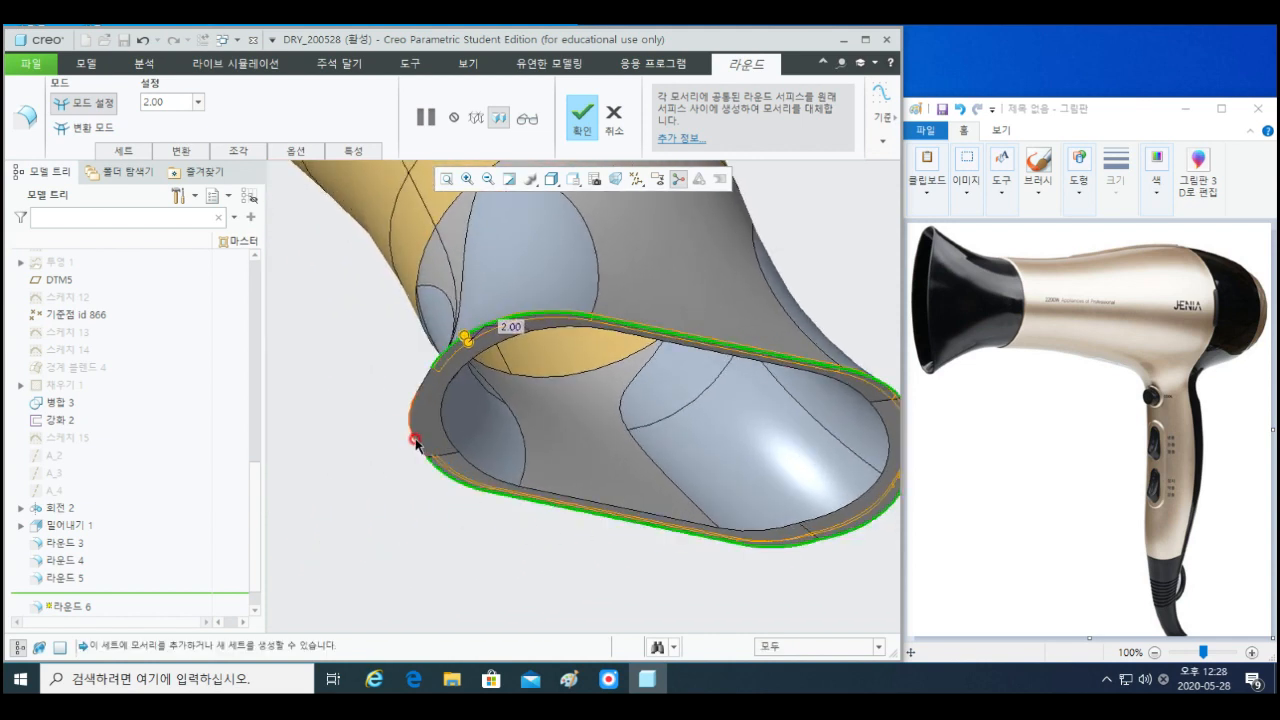
pyautogui.keyDown('ctrl'); pyautogui.click(423, 378); pyautogui.keyUp('ctrl')
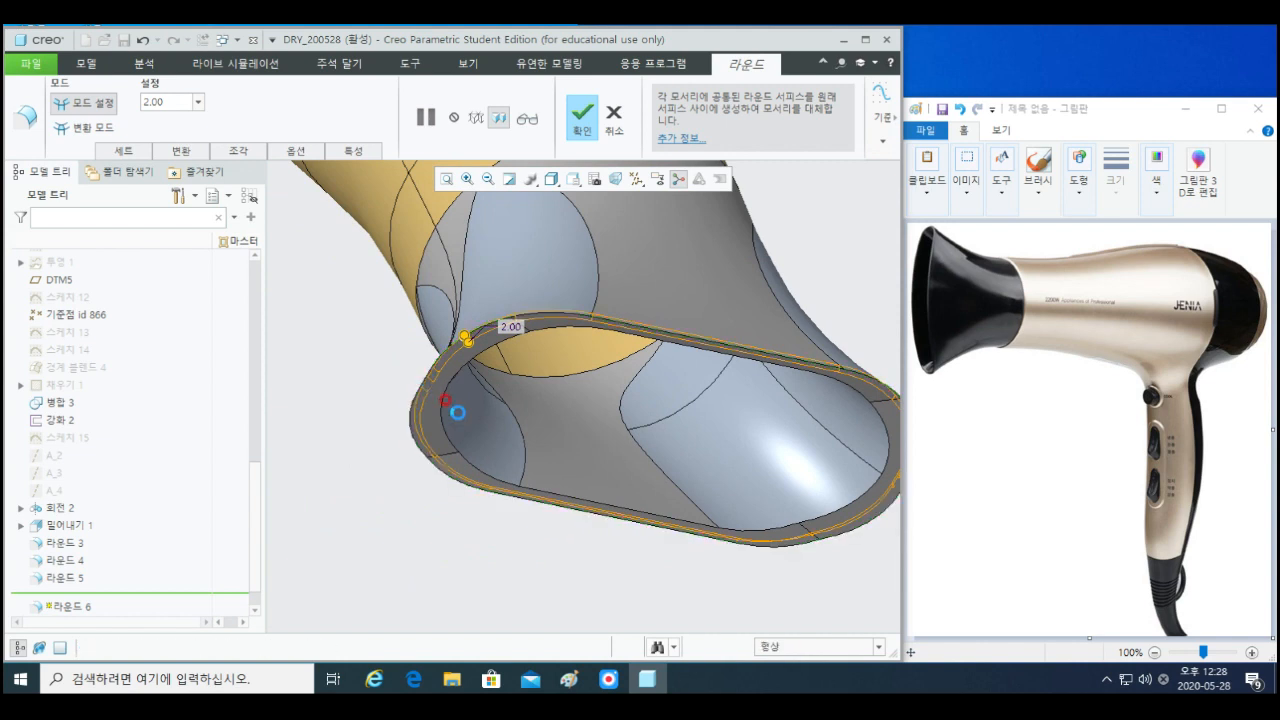
pyautogui.scroll(-3, 421, 382)
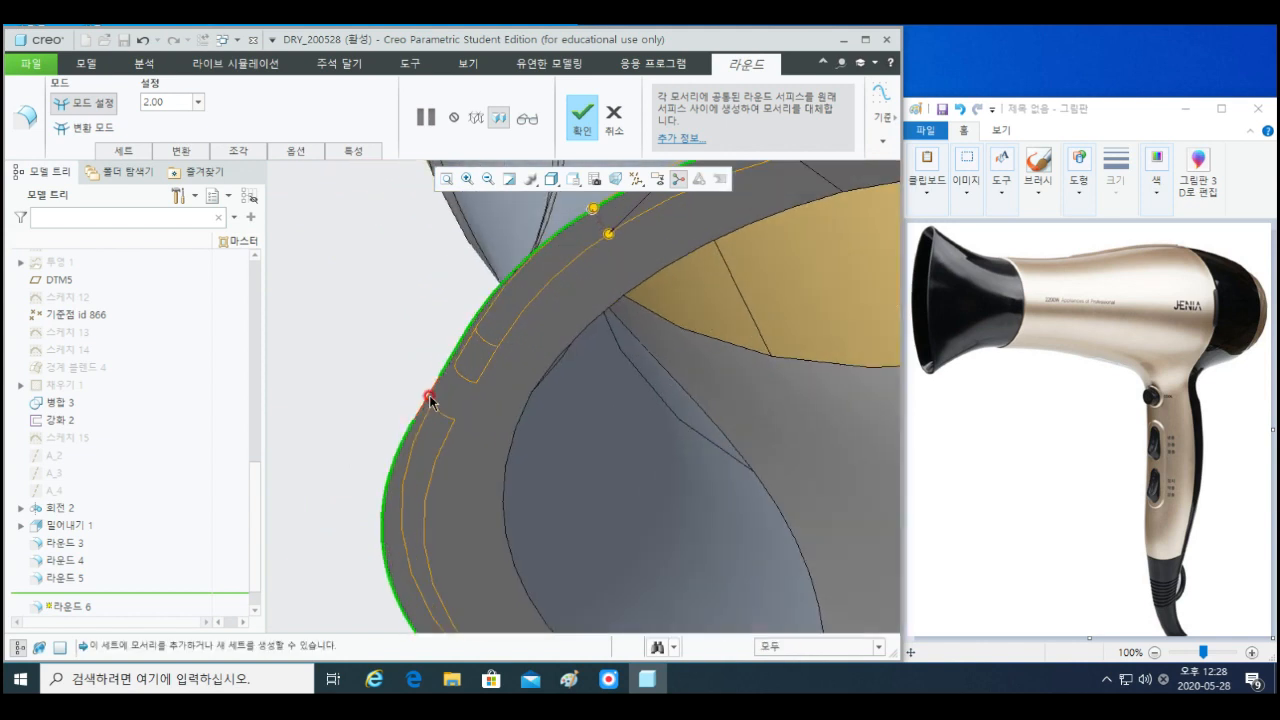
pyautogui.scroll(5, 474, 430)
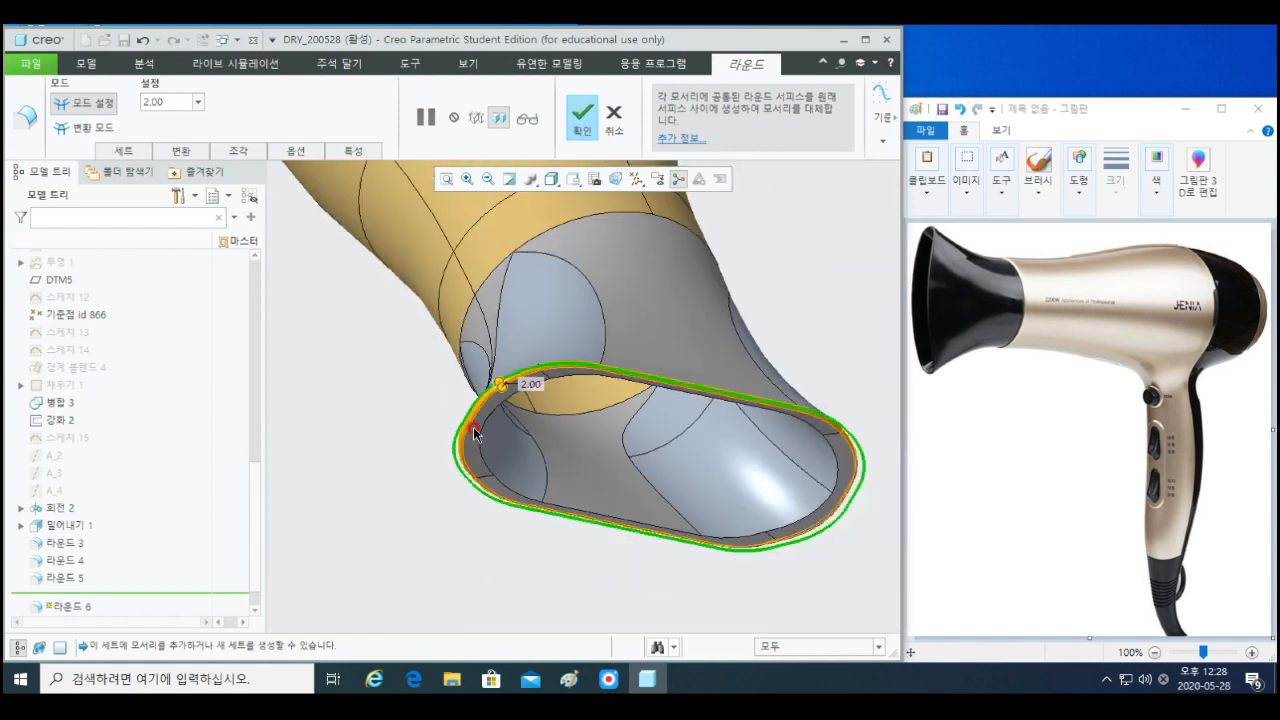
pyautogui.scroll(6, 474, 430)
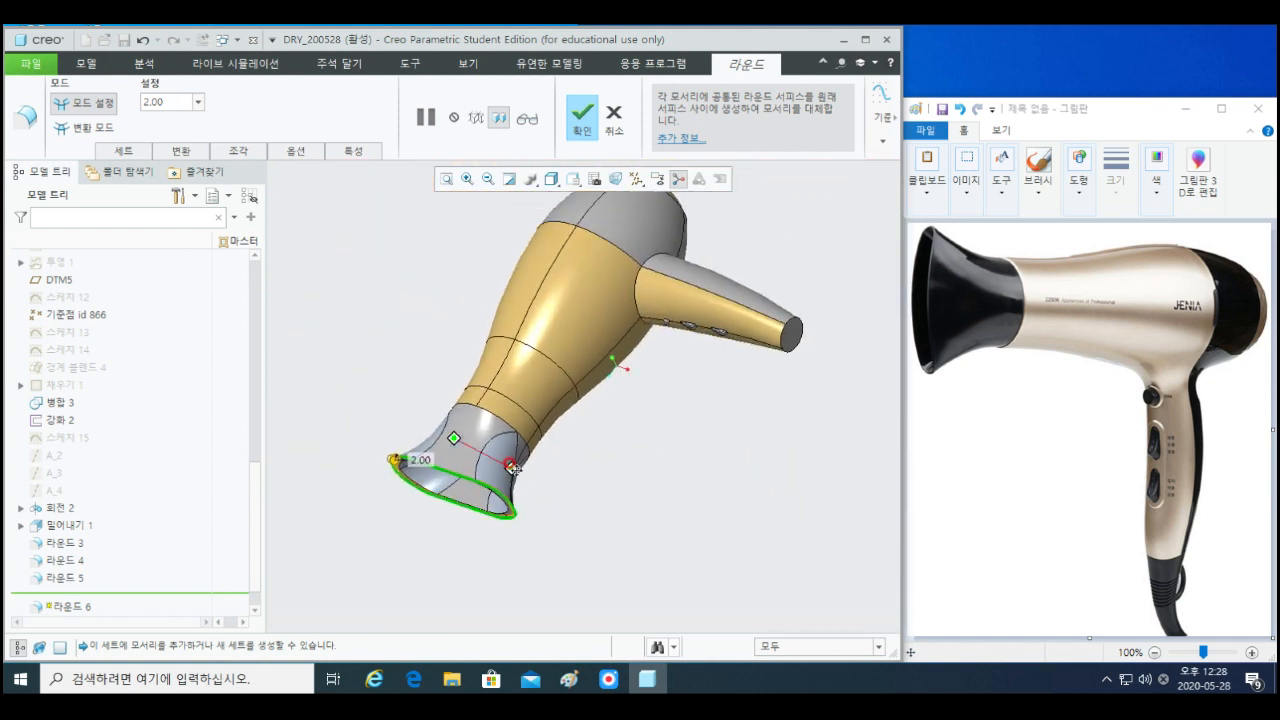
pyautogui.moveTo(512, 467); pyautogui.dragTo(528, 508, button='middle')
pyautogui.scroll(-8, 737, 429)
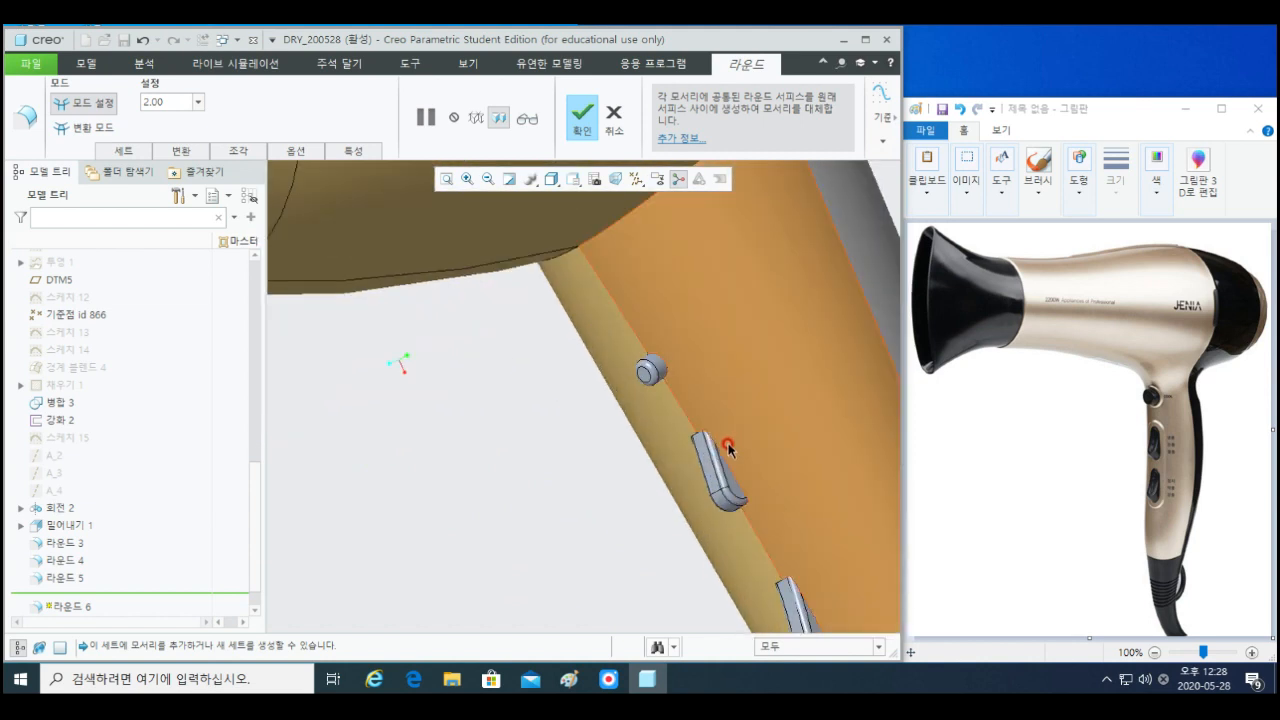
pyautogui.scroll(8, 727, 447)
pyautogui.middleClick(497, 510)
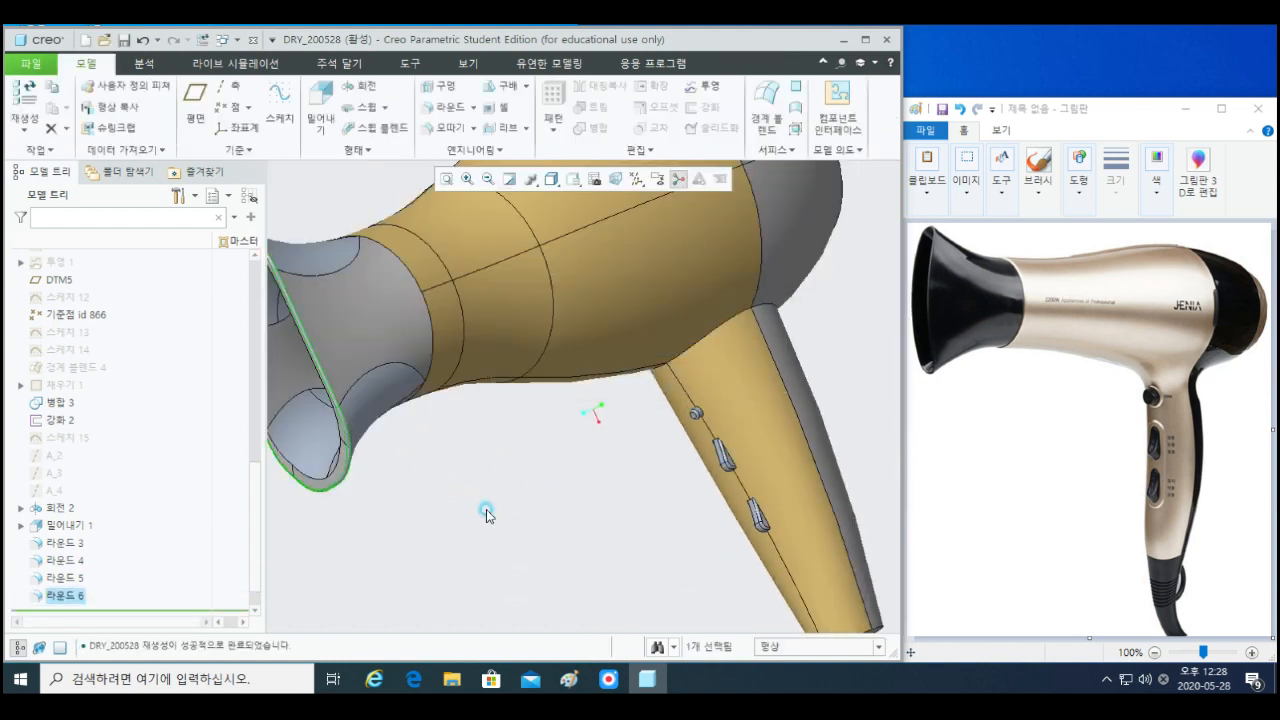
# - Reopen the nozzle rim Round for editing and add the inner rim edges around the upper rounded end to its set
pyautogui.click(487, 514)
pyautogui.moveTo(409, 429); pyautogui.dragTo(522, 487, button='middle')
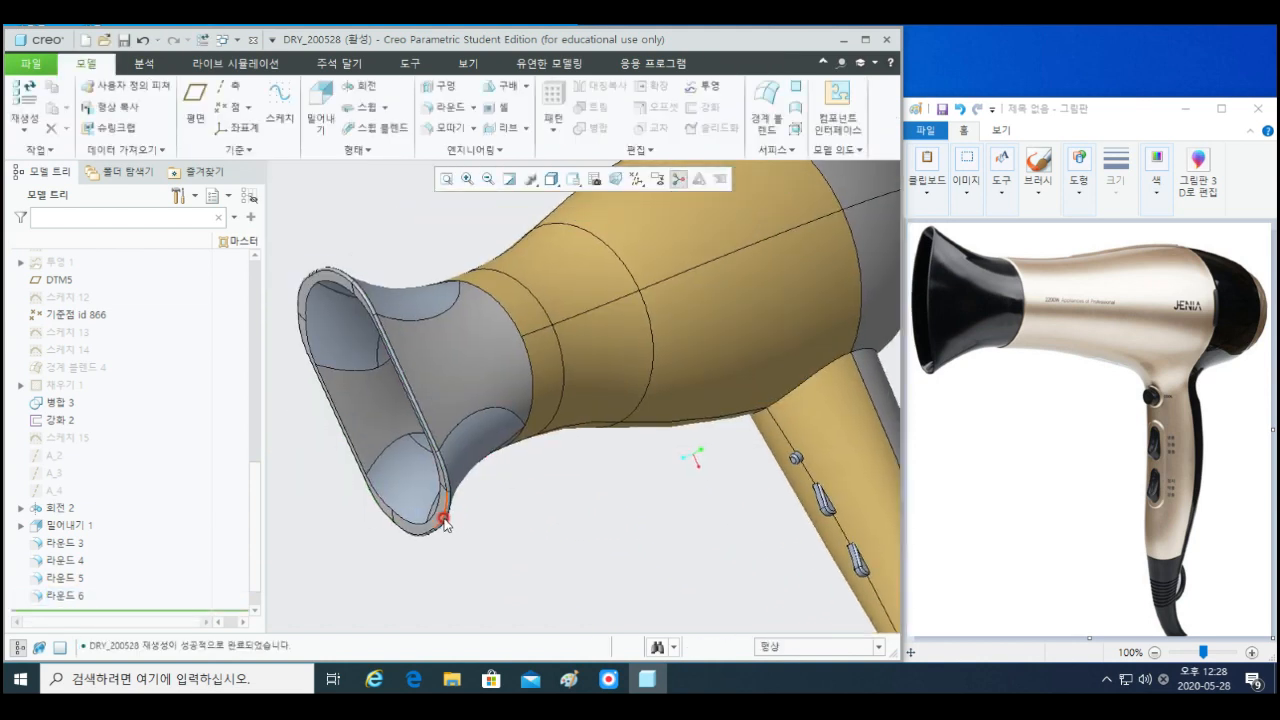
pyautogui.scroll(-1, 160, 588)
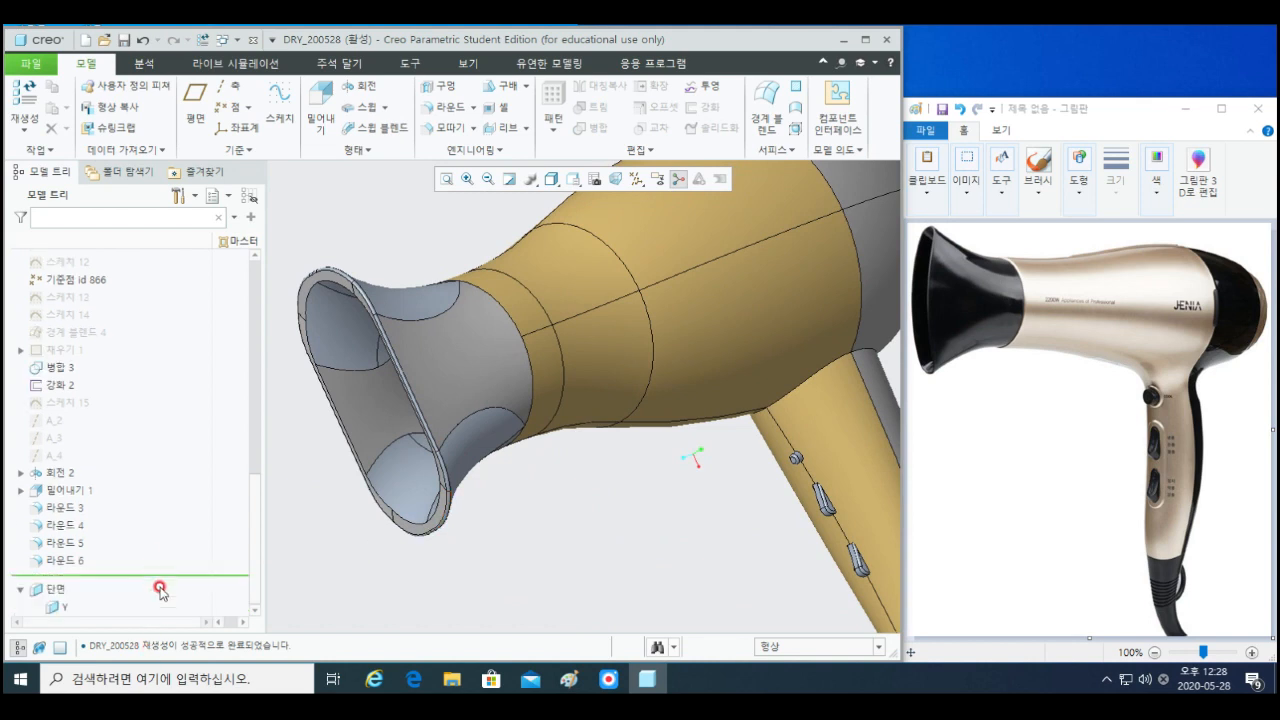
pyautogui.rightClick(73, 566)
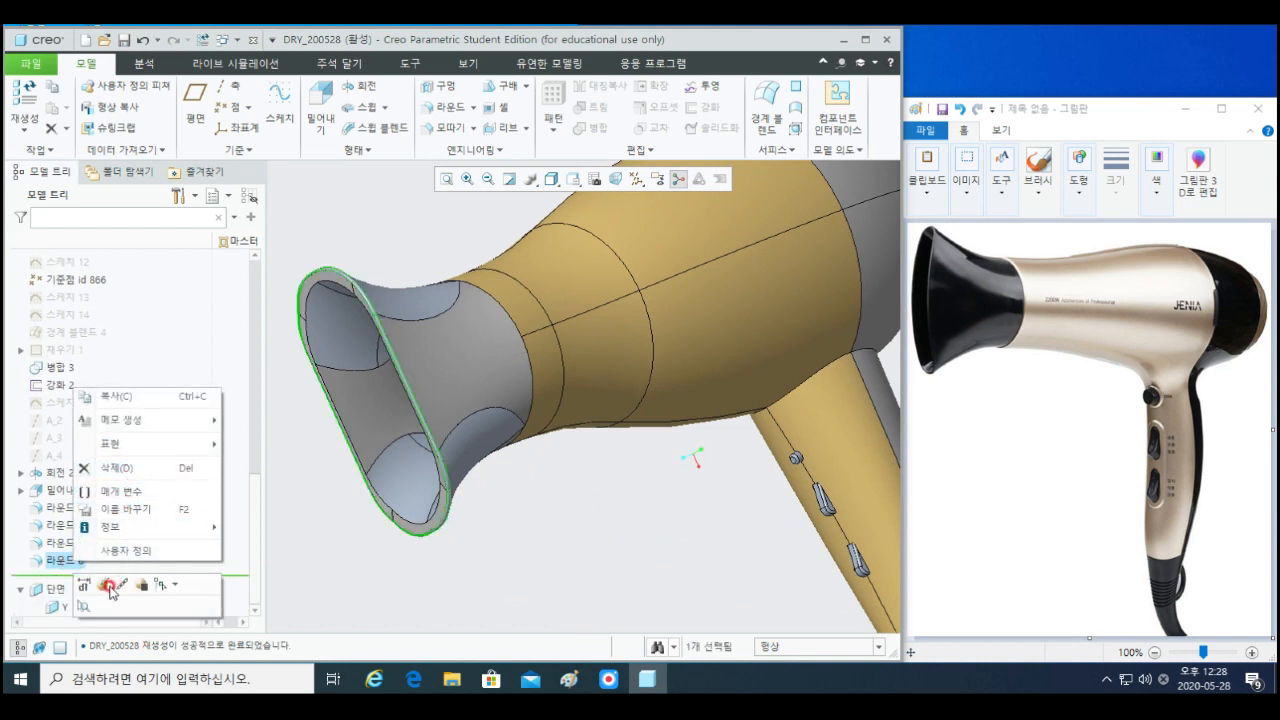
pyautogui.click(101, 589)
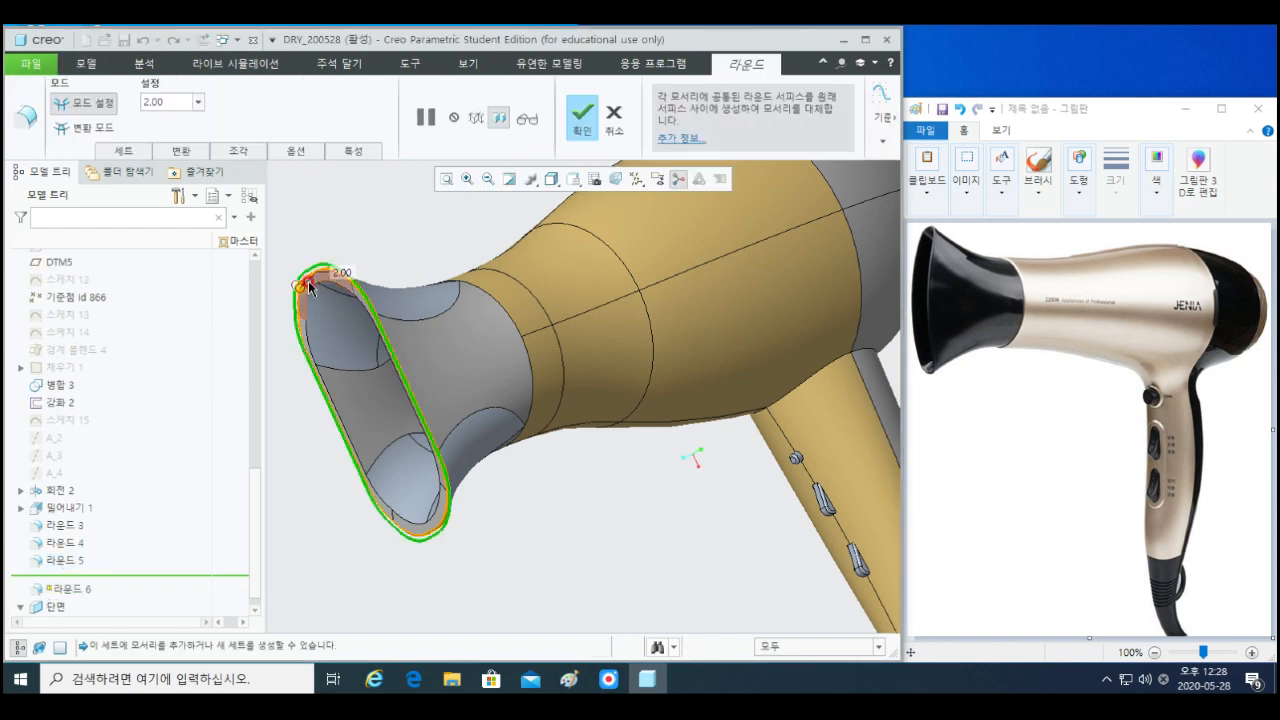
pyautogui.scroll(-3, 317, 346)
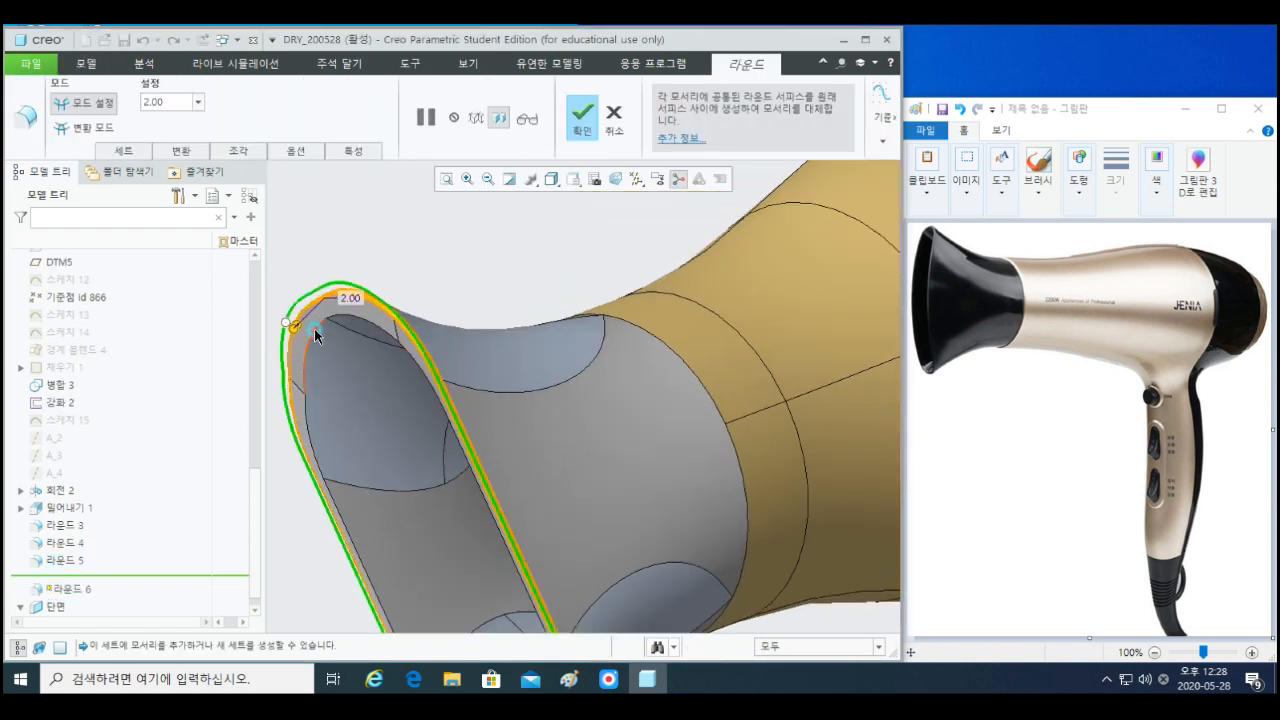
pyautogui.scroll(-3, 336, 318)
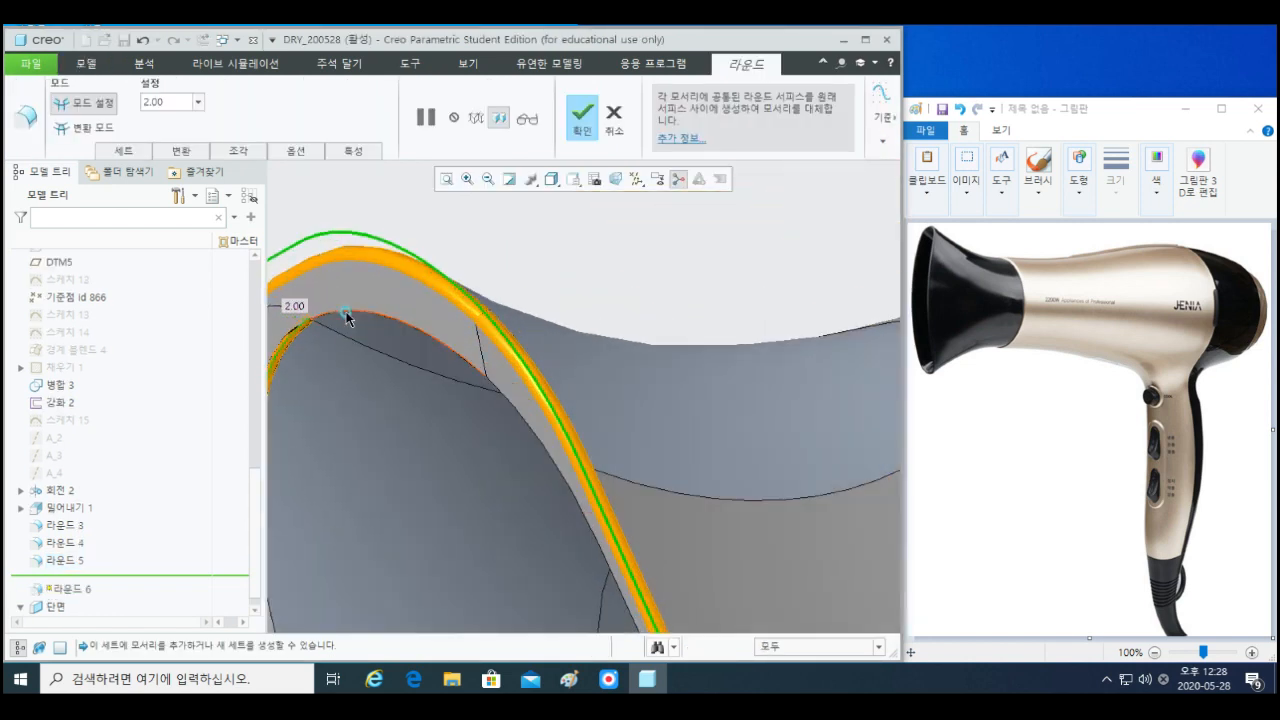
pyautogui.moveTo(346, 316); pyautogui.dragTo(502, 398)
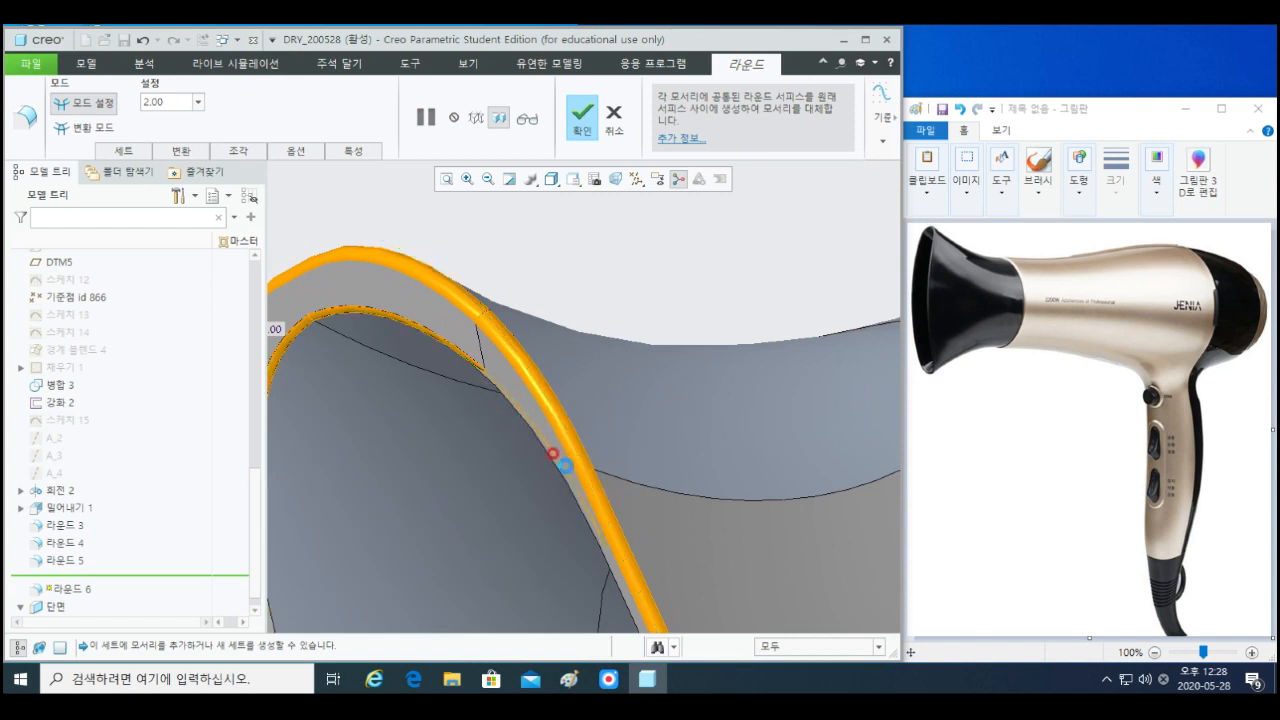
# - Add the long inner rim edge and the first inner edge of the lower rounded end to the round set
pyautogui.scroll(-4, 557, 400)
pyautogui.moveTo(536, 360); pyautogui.dragTo(522, 313, button='middle')
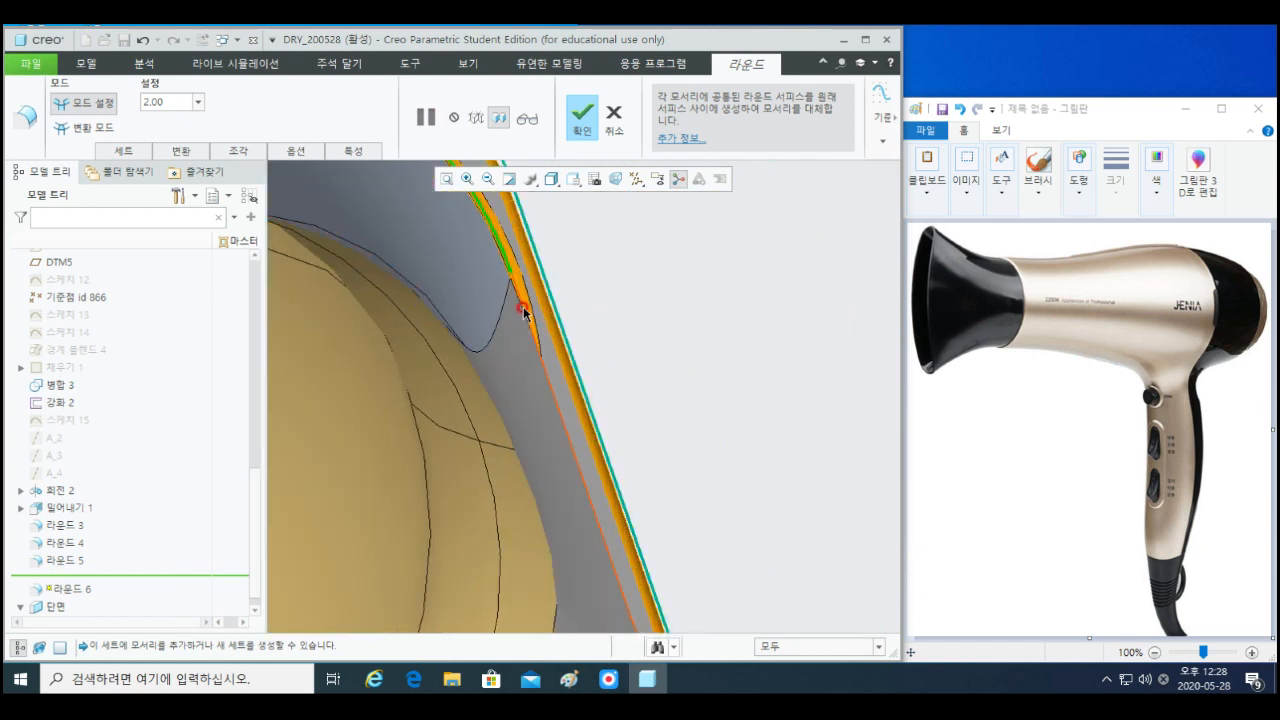
pyautogui.keyDown('ctrl'); pyautogui.click(523, 309); pyautogui.keyUp('ctrl')
pyautogui.scroll(4, 532, 446)
pyautogui.keyDown('shift'); pyautogui.moveTo(659, 542); pyautogui.dragTo(653, 514, button='middle'); pyautogui.keyUp('shift')
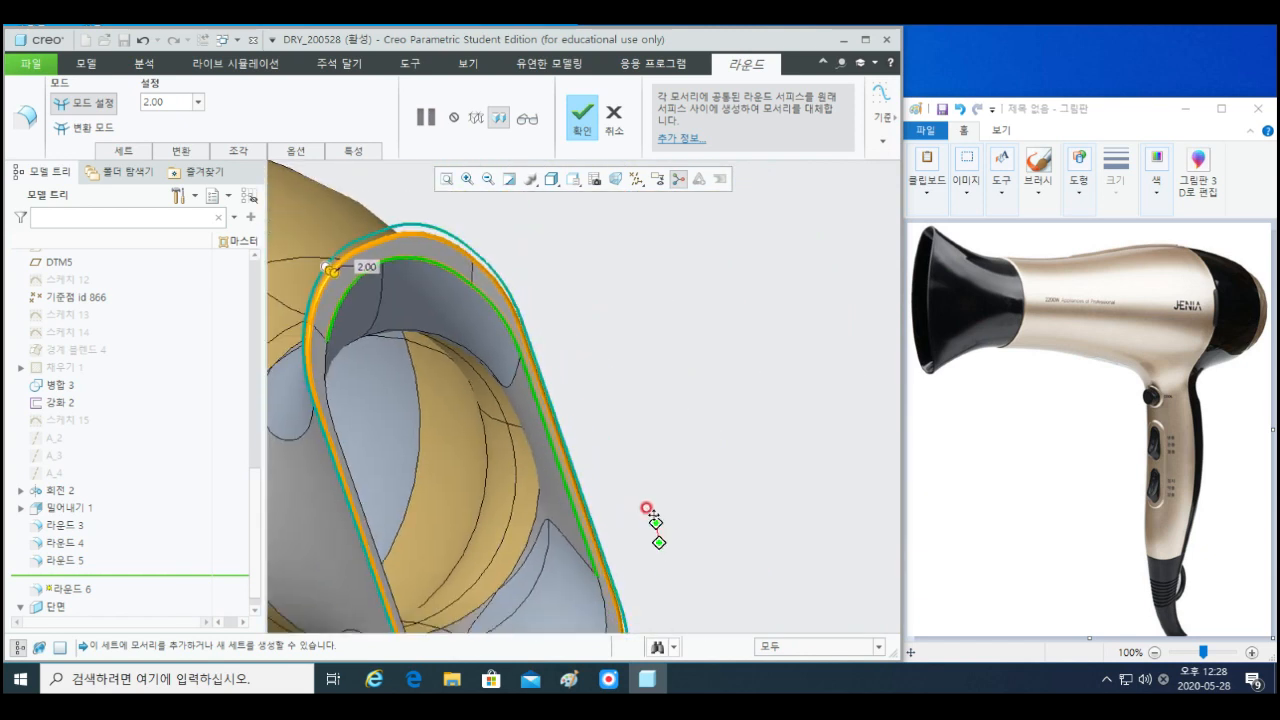
pyautogui.scroll(-4, 603, 451)
pyautogui.keyDown('ctrl'); pyautogui.click(573, 465); pyautogui.keyUp('ctrl')
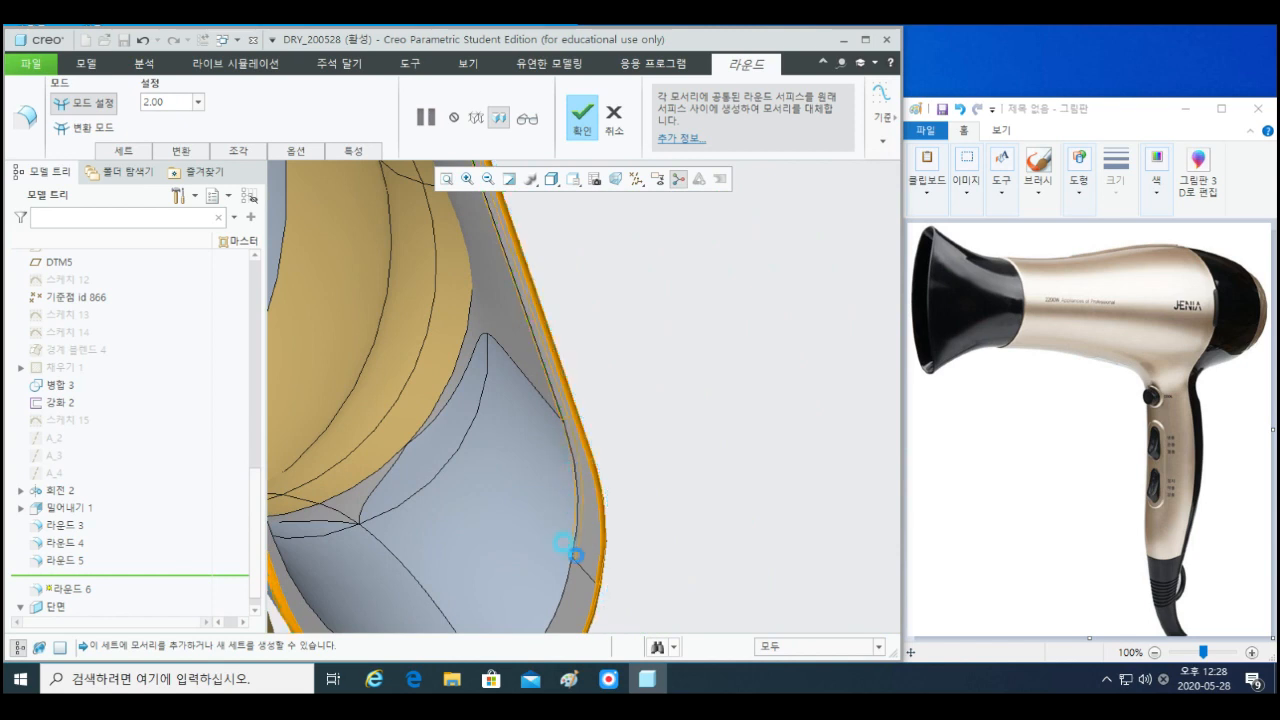
# - Add the remaining inner rim edges around the lower rounded end of the nozzle opening to the round set
pyautogui.keyDown('shift'); pyautogui.moveTo(571, 586); pyautogui.dragTo(599, 463, button='middle'); pyautogui.keyUp('shift')
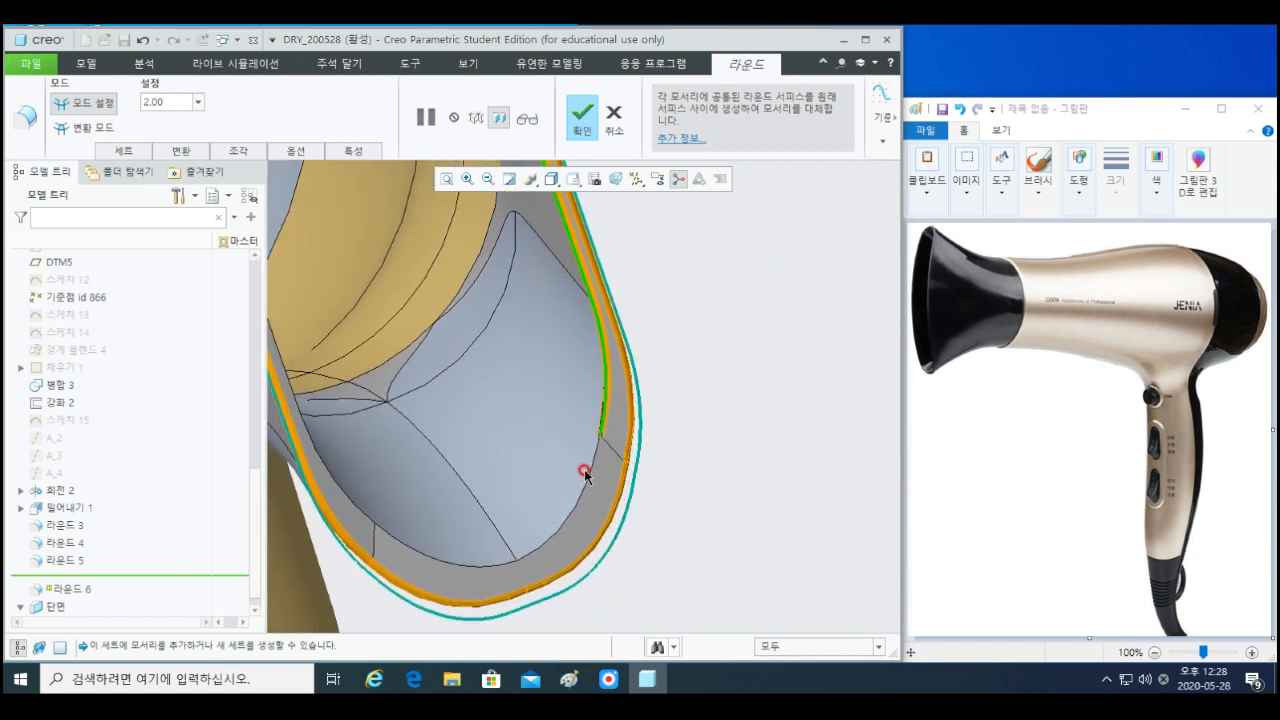
pyautogui.keyDown('ctrl'); pyautogui.click(590, 478); pyautogui.keyUp('ctrl')
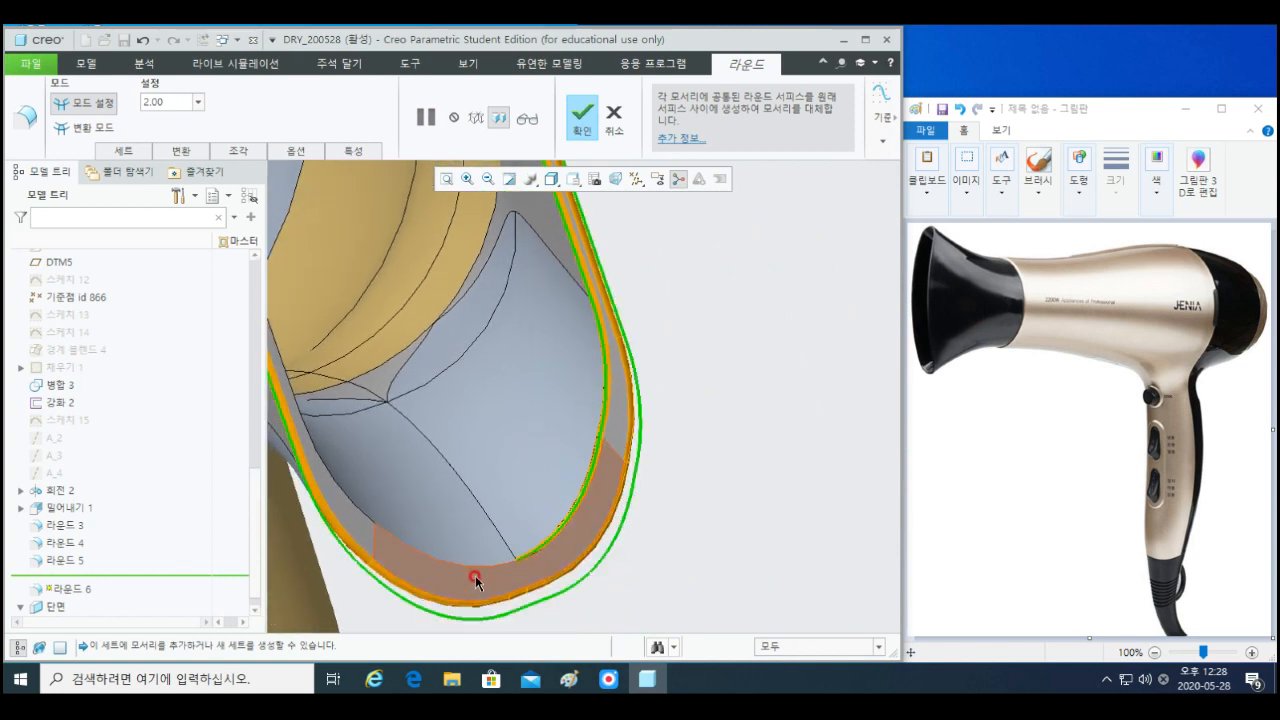
pyautogui.keyDown('ctrl'); pyautogui.click(486, 569); pyautogui.keyUp('ctrl')
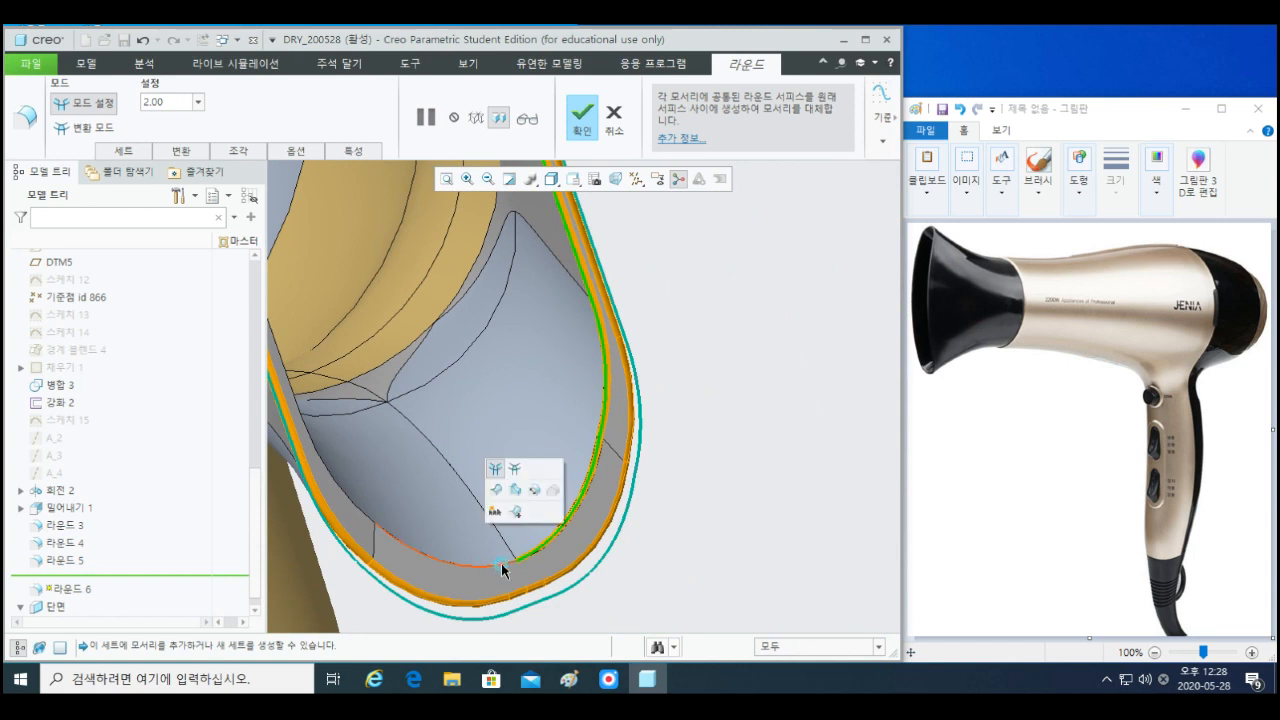
pyautogui.moveTo(414, 537); pyautogui.dragTo(656, 497, button='middle')
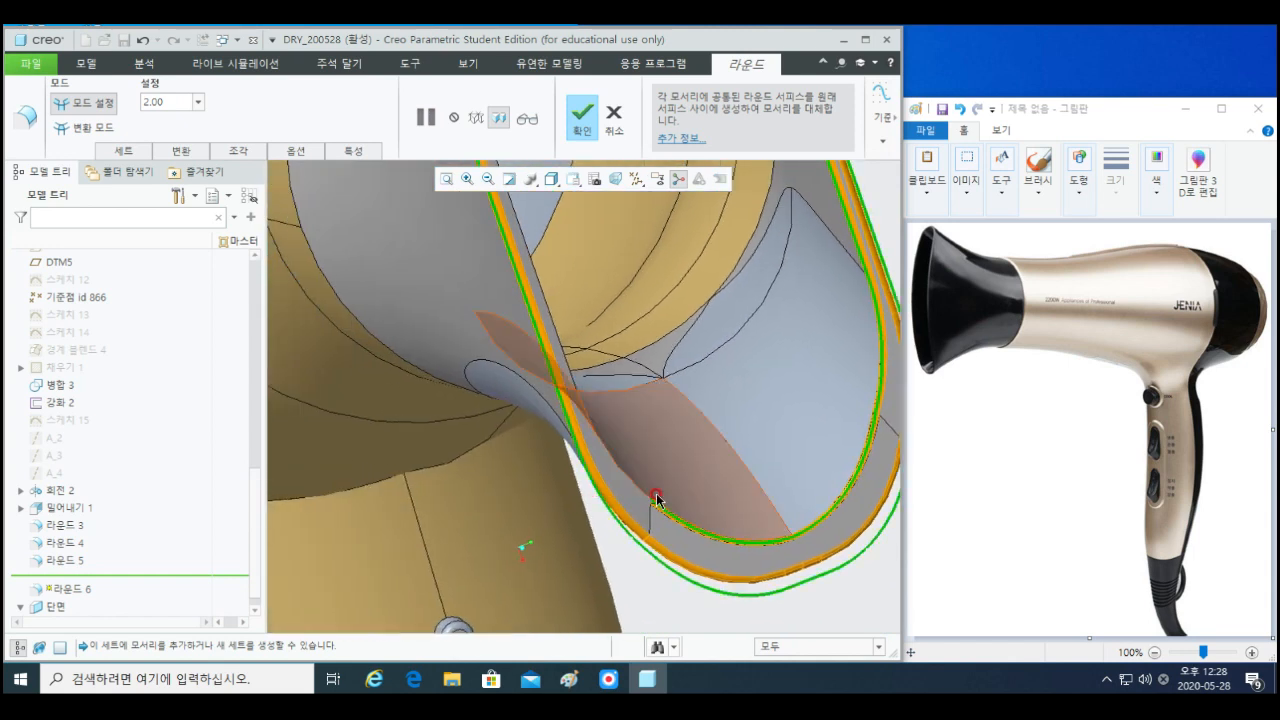
pyautogui.keyDown('ctrl'); pyautogui.click(636, 486); pyautogui.keyUp('ctrl')
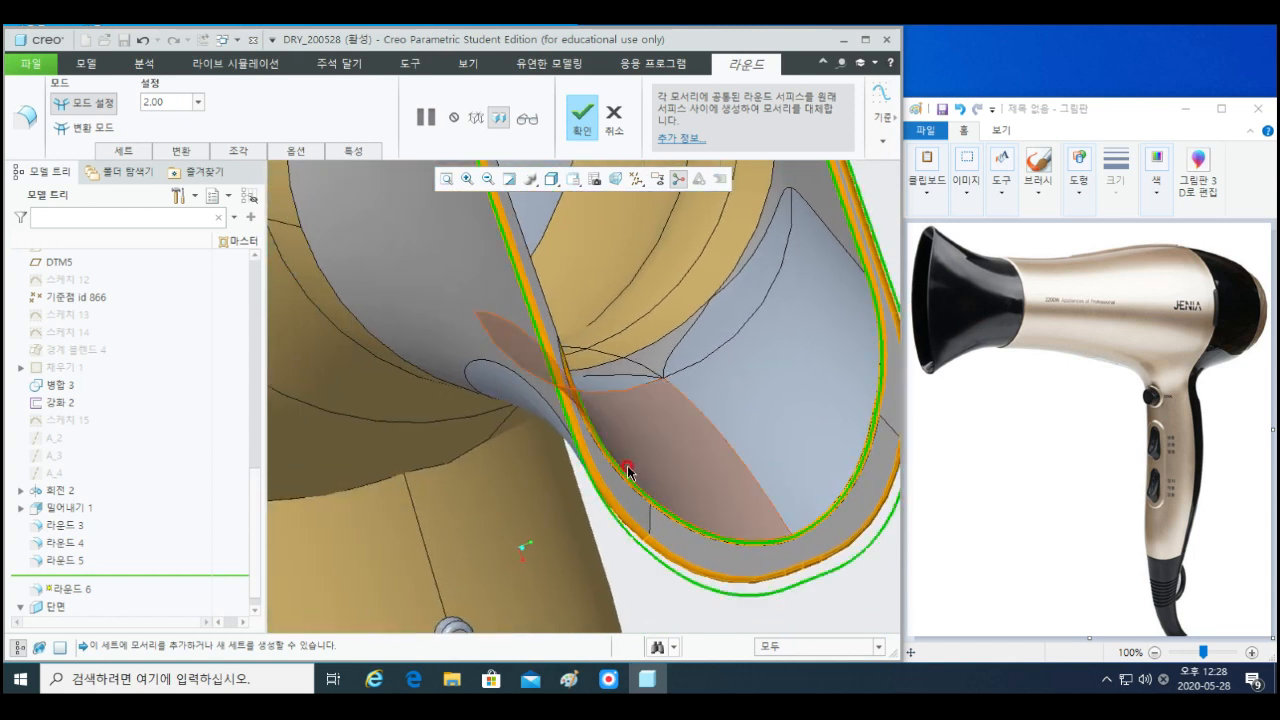
# - Add the opposite long inner rim edge and the last inner edge at the upper rounded end to close the inner loop
pyautogui.scroll(2, 627, 465)
pyautogui.keyDown('shift'); pyautogui.moveTo(625, 463); pyautogui.dragTo(637, 437, button='middle'); pyautogui.keyUp('shift')
pyautogui.scroll(3, 554, 428)
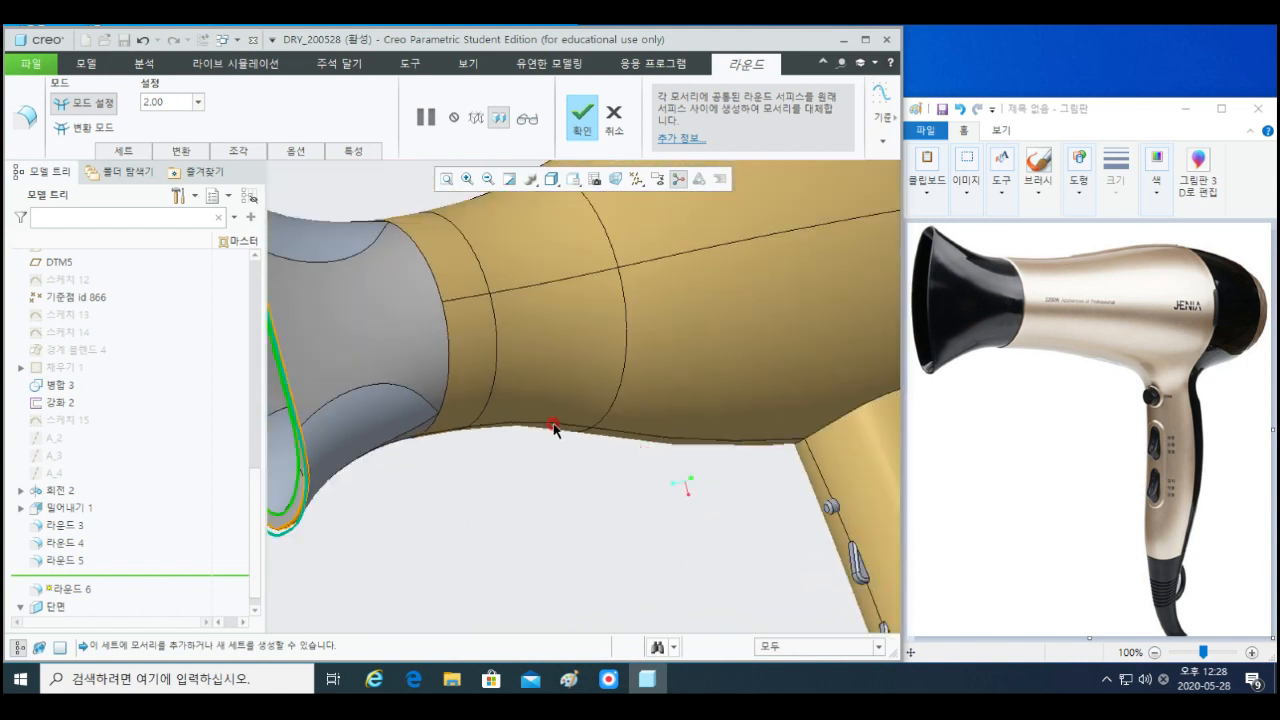
pyautogui.keyDown('shift'); pyautogui.moveTo(554, 427); pyautogui.dragTo(863, 414, button='middle'); pyautogui.keyUp('shift')
pyautogui.scroll(-4, 643, 462)
pyautogui.scroll(-1, 480, 397)
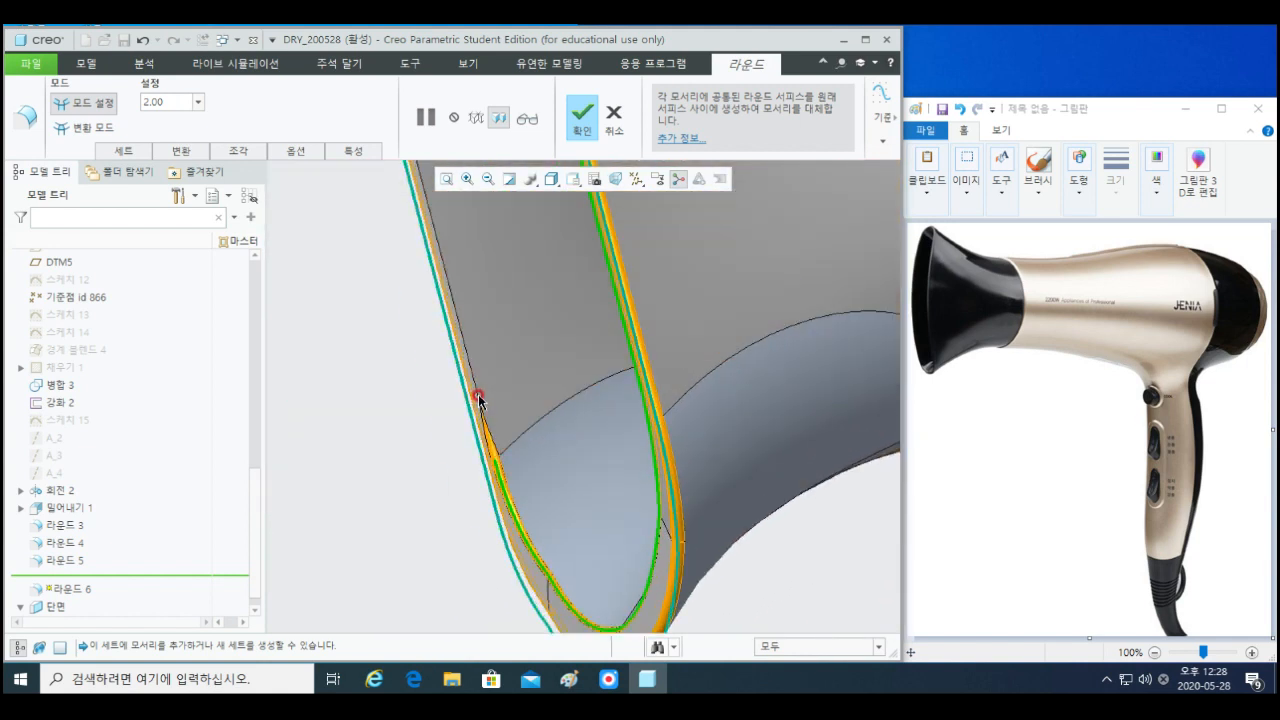
pyautogui.keyDown('ctrl'); pyautogui.click(476, 392); pyautogui.keyUp('ctrl')
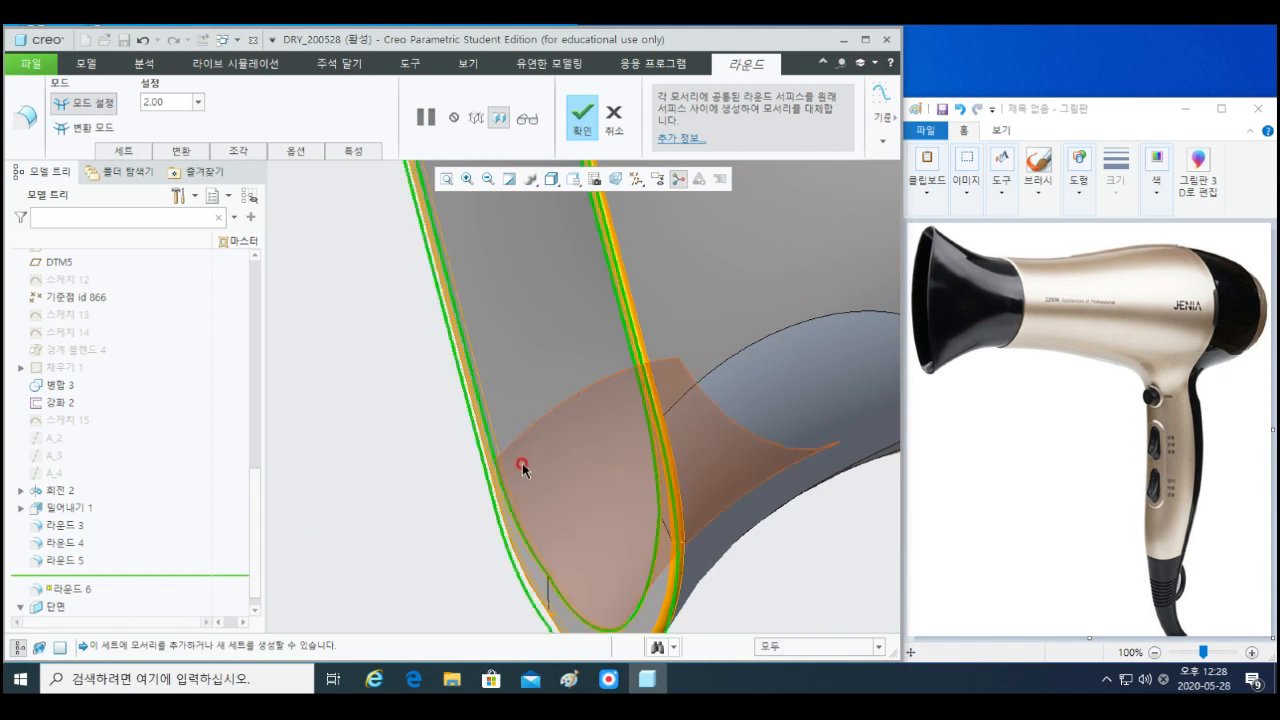
pyautogui.keyDown('shift'); pyautogui.moveTo(522, 354); pyautogui.dragTo(646, 449, button='middle'); pyautogui.keyUp('shift')
pyautogui.keyDown('ctrl'); pyautogui.click(660, 432); pyautogui.keyUp('ctrl')
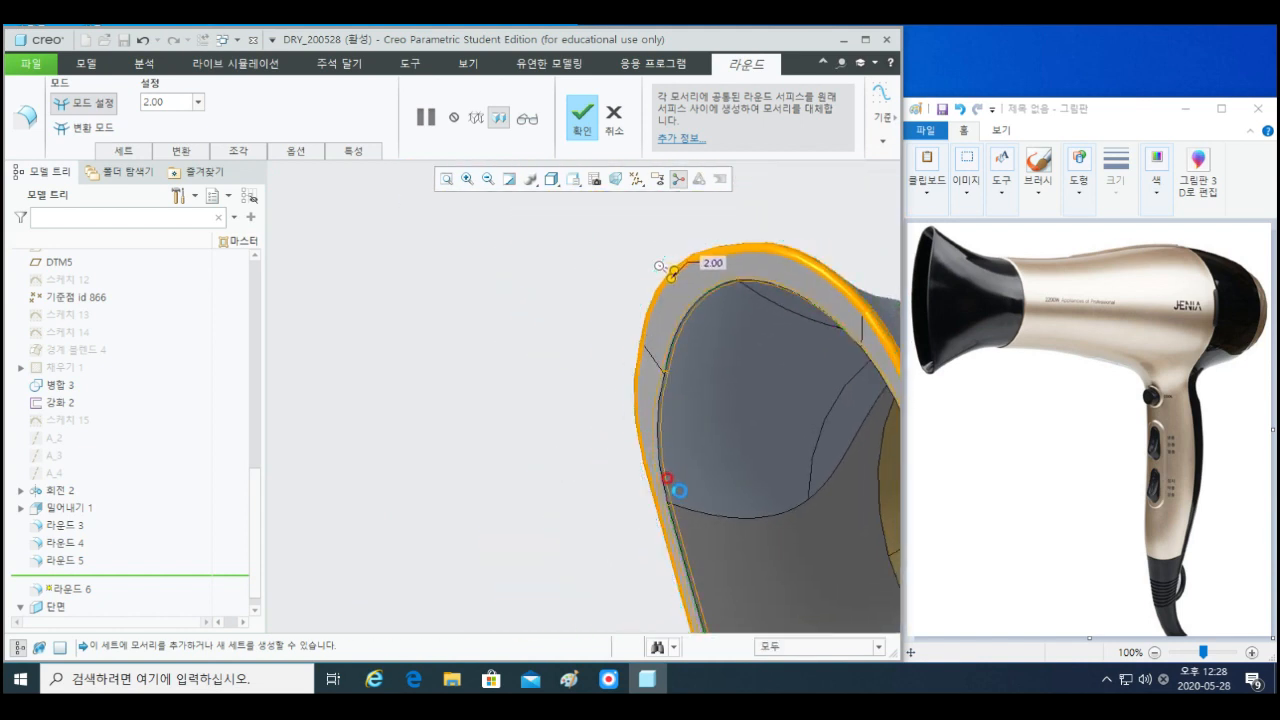
pyautogui.scroll(4, 607, 428)
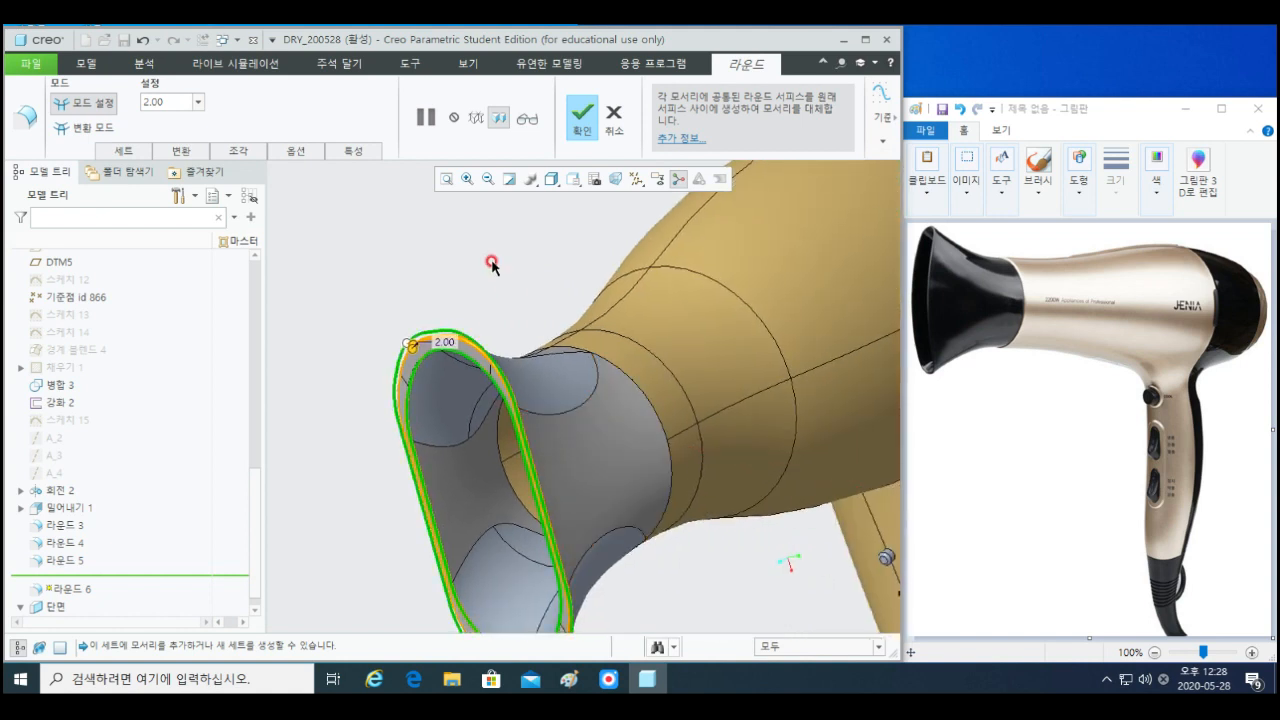
# - Complete the nozzle rim Round with radius 2 on the outer and inner edge loops
pyautogui.middleClick(514, 302)
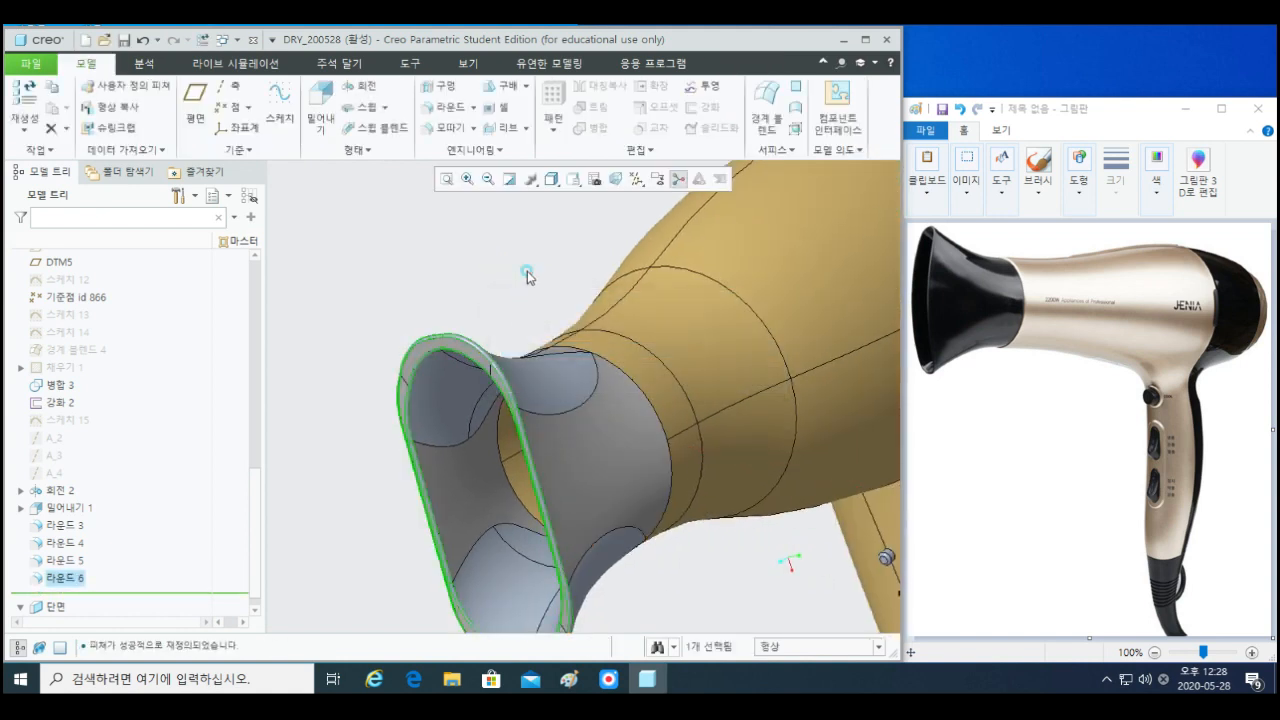
pyautogui.scroll(5, 528, 276)
pyautogui.moveTo(520, 323); pyautogui.dragTo(584, 380, button='middle')
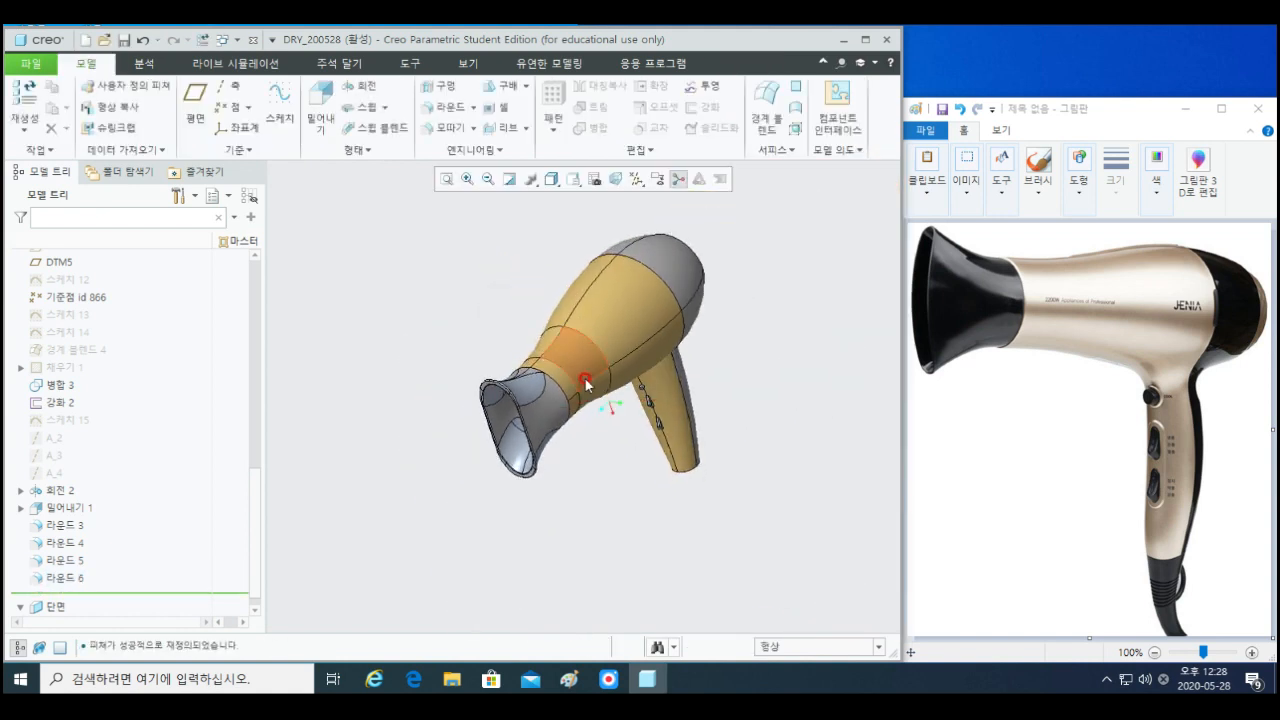
pyautogui.scroll(-3, 626, 459)
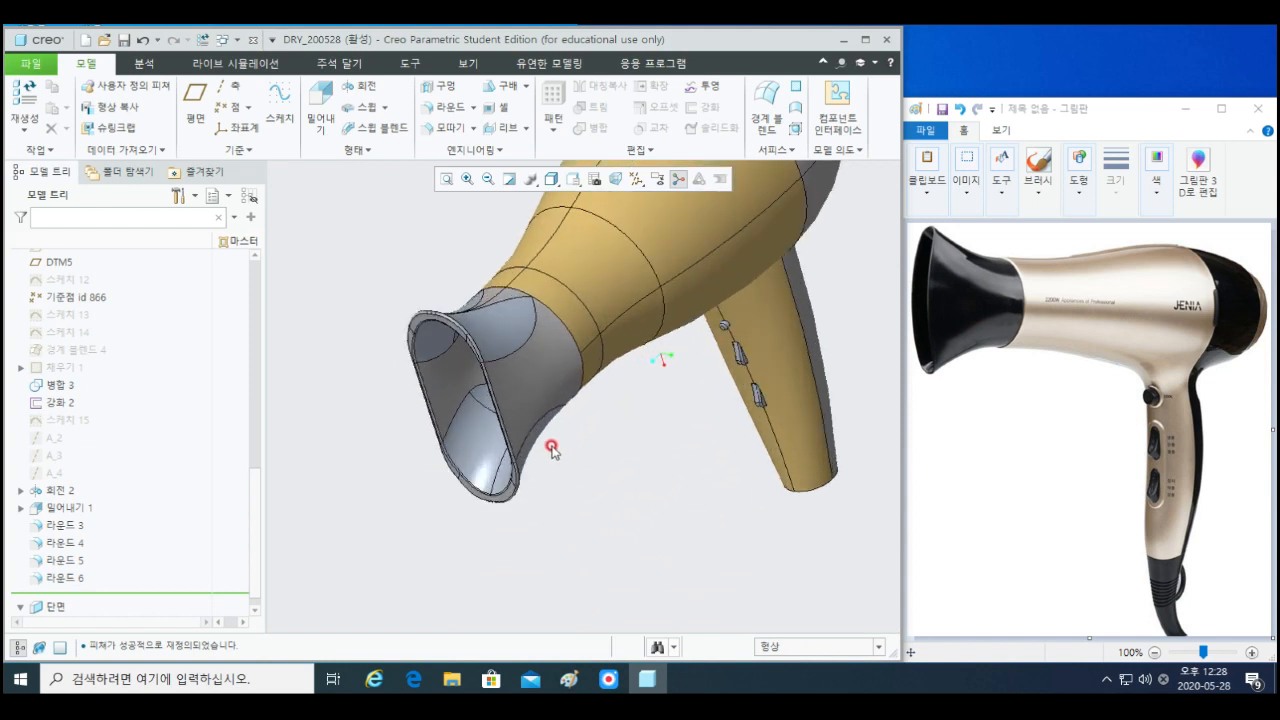
# - Select the first outer surfaces of the nozzle, including the curved blend faces at its rounded ends
pyautogui.click(503, 338)
pyautogui.moveTo(503, 338)
pyautogui.mouseDown(button='middle')
pyautogui.moveTo(517, 386)
pyautogui.moveTo(486, 371)
pyautogui.moveTo(517, 506)
pyautogui.moveTo(472, 430)
pyautogui.moveTo(514, 455)
pyautogui.moveTo(527, 485)
pyautogui.mouseUp(button='middle')
pyautogui.keyDown('ctrl'); pyautogui.click(416, 370); pyautogui.keyUp('ctrl')
pyautogui.scroll(-2, 470, 427)
pyautogui.keyDown('ctrl'); pyautogui.click(447, 415); pyautogui.keyUp('ctrl')
pyautogui.keyDown('ctrl'); pyautogui.click(494, 545); pyautogui.keyUp('ctrl')
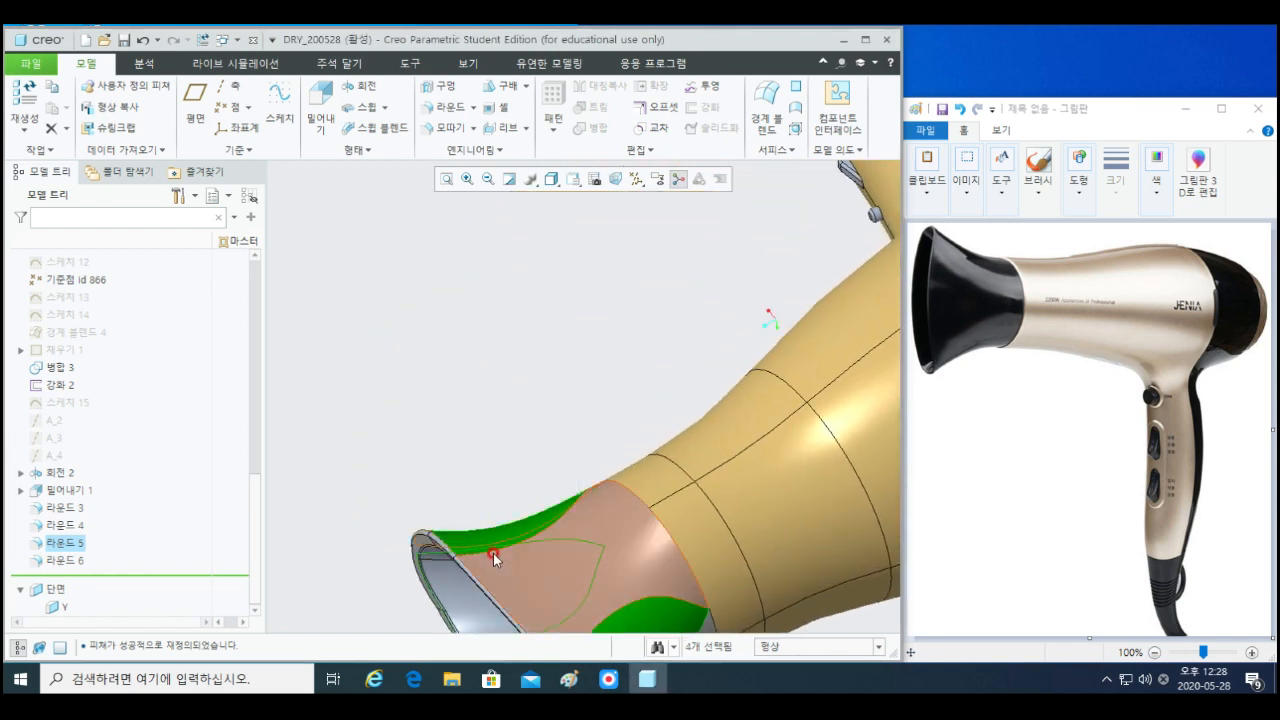
# - Add the outer and inner rim round faces around the first rounded end of the nozzle opening to the selection
pyautogui.scroll(-5, 493, 553)
pyautogui.moveTo(431, 375); pyautogui.dragTo(448, 356, button='middle')
pyautogui.keyDown('ctrl'); pyautogui.click(448, 356); pyautogui.keyUp('ctrl')
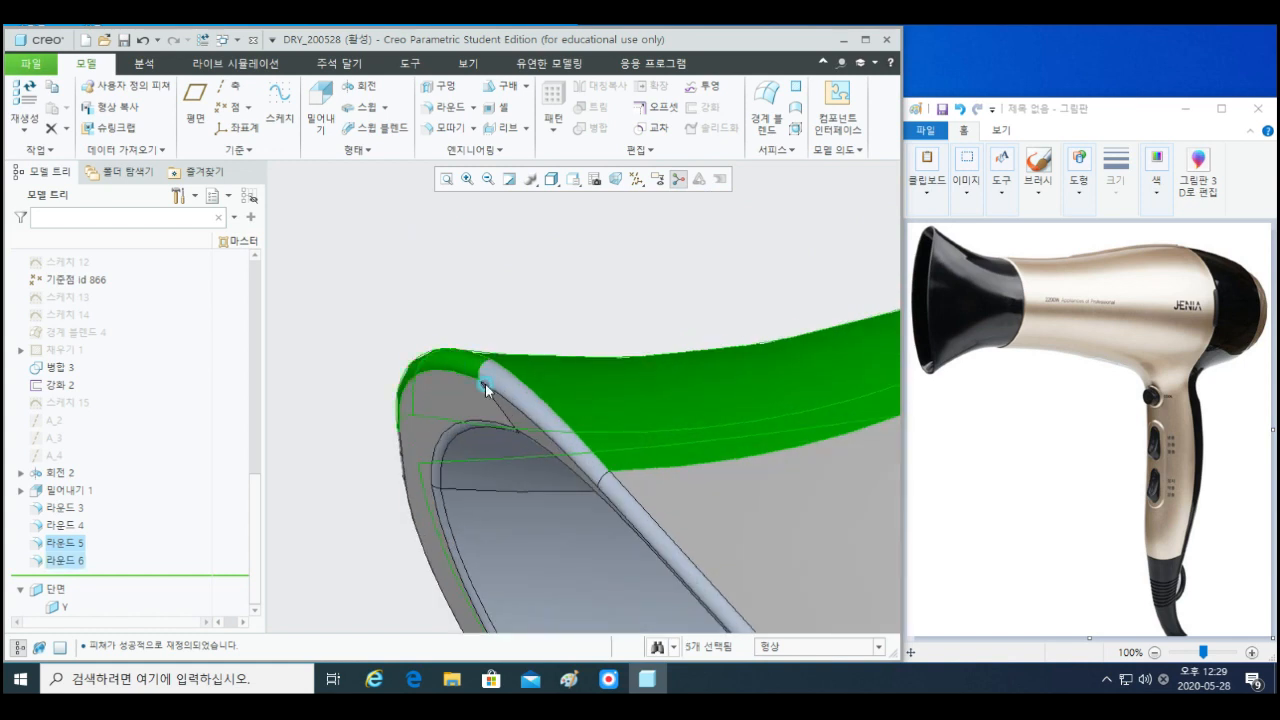
pyautogui.keyDown('ctrl'); pyautogui.click(612, 496); pyautogui.keyUp('ctrl')
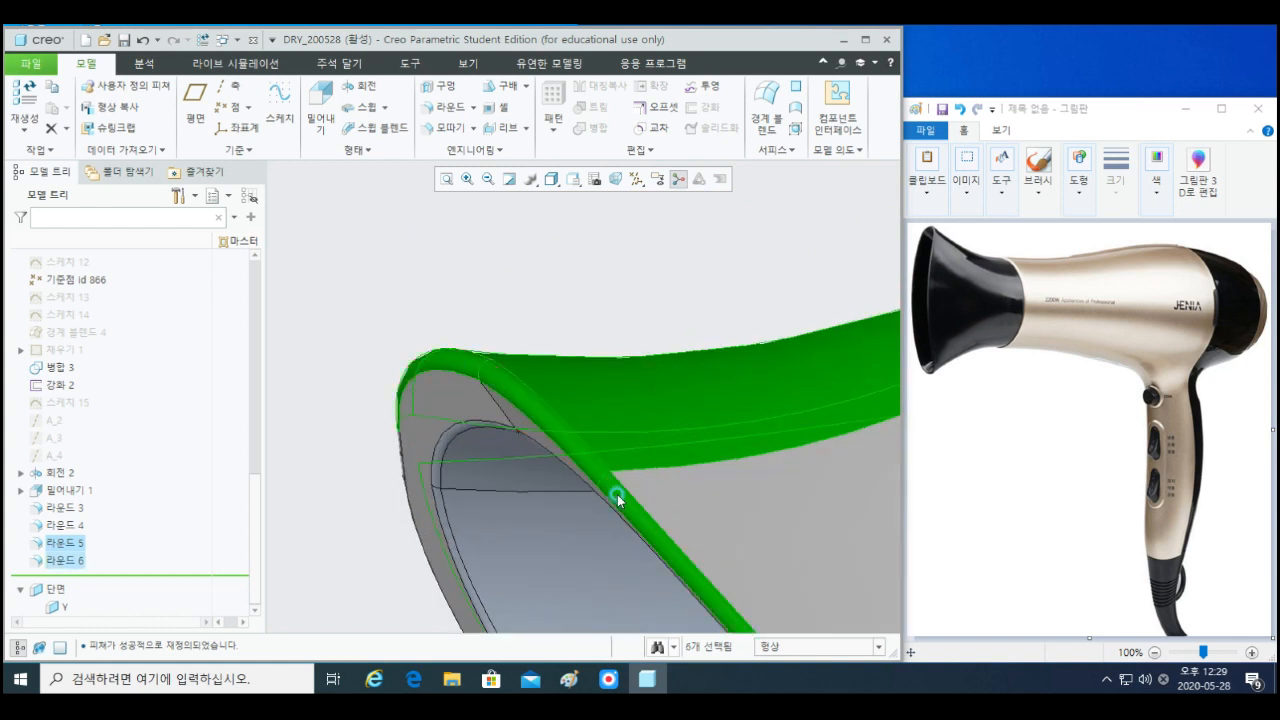
pyautogui.keyDown('ctrl'); pyautogui.click(450, 447); pyautogui.keyUp('ctrl')
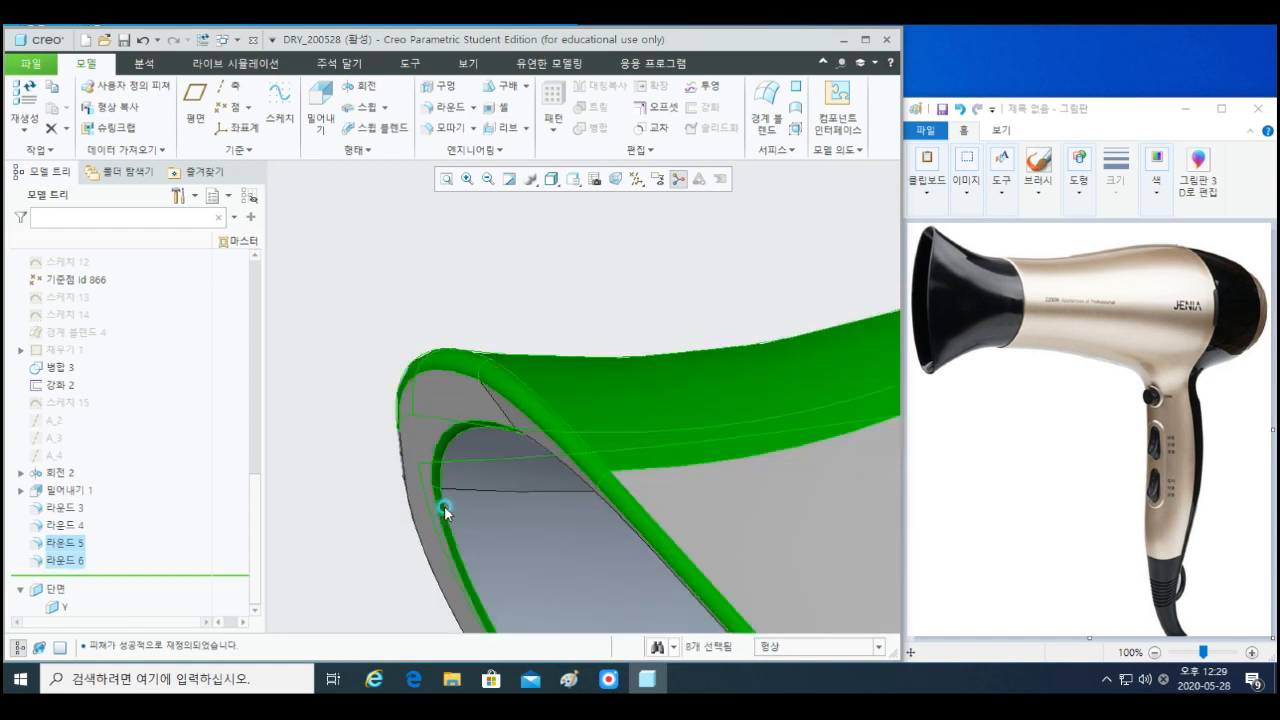
pyautogui.keyDown('ctrl'); pyautogui.click(485, 496); pyautogui.keyUp('ctrl')
pyautogui.keyDown('ctrl'); pyautogui.click(497, 477); pyautogui.keyUp('ctrl')
# - Add the curved inner wall and the narrow front rim face along the first long side of the opening to the selection
pyautogui.scroll(3, 510, 497)
pyautogui.keyDown('shift'); pyautogui.moveTo(582, 531); pyautogui.dragTo(493, 365, button='middle'); pyautogui.keyUp('shift')
pyautogui.scroll(-3, 467, 471)
pyautogui.keyDown('ctrl'); pyautogui.click(452, 471); pyautogui.keyUp('ctrl')
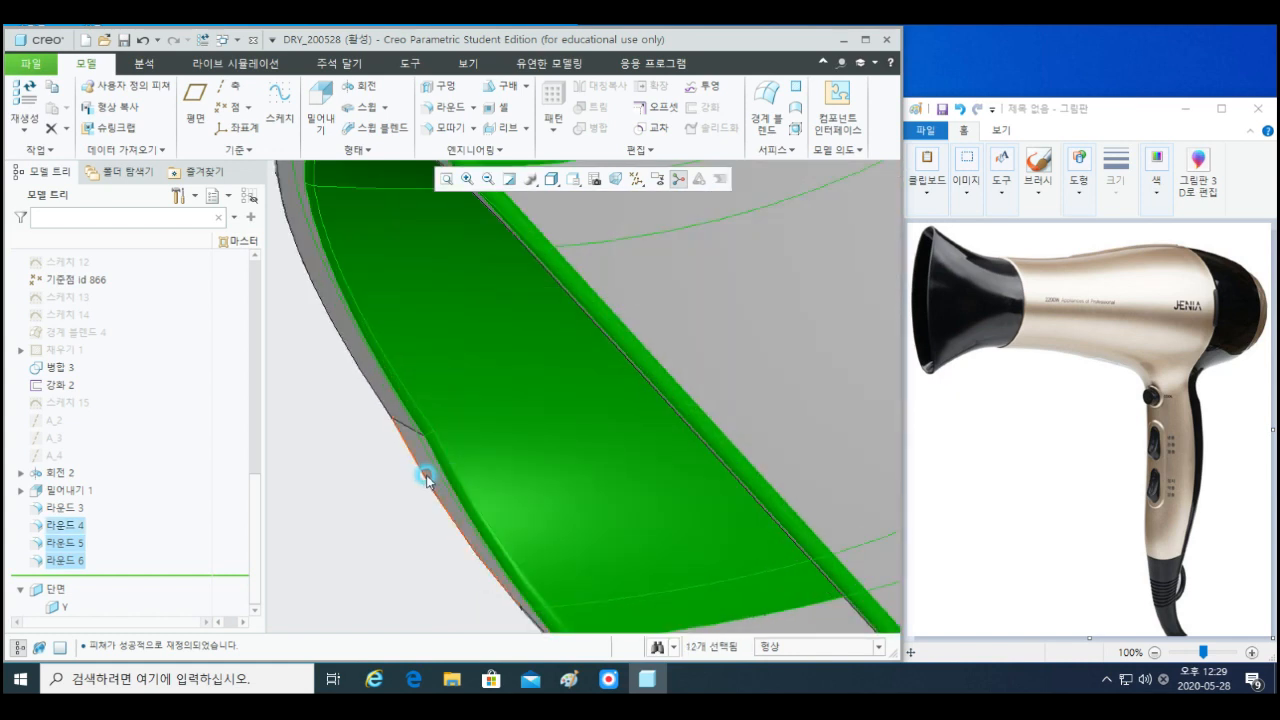
pyautogui.keyDown('ctrl'); pyautogui.click(425, 478); pyautogui.keyUp('ctrl')
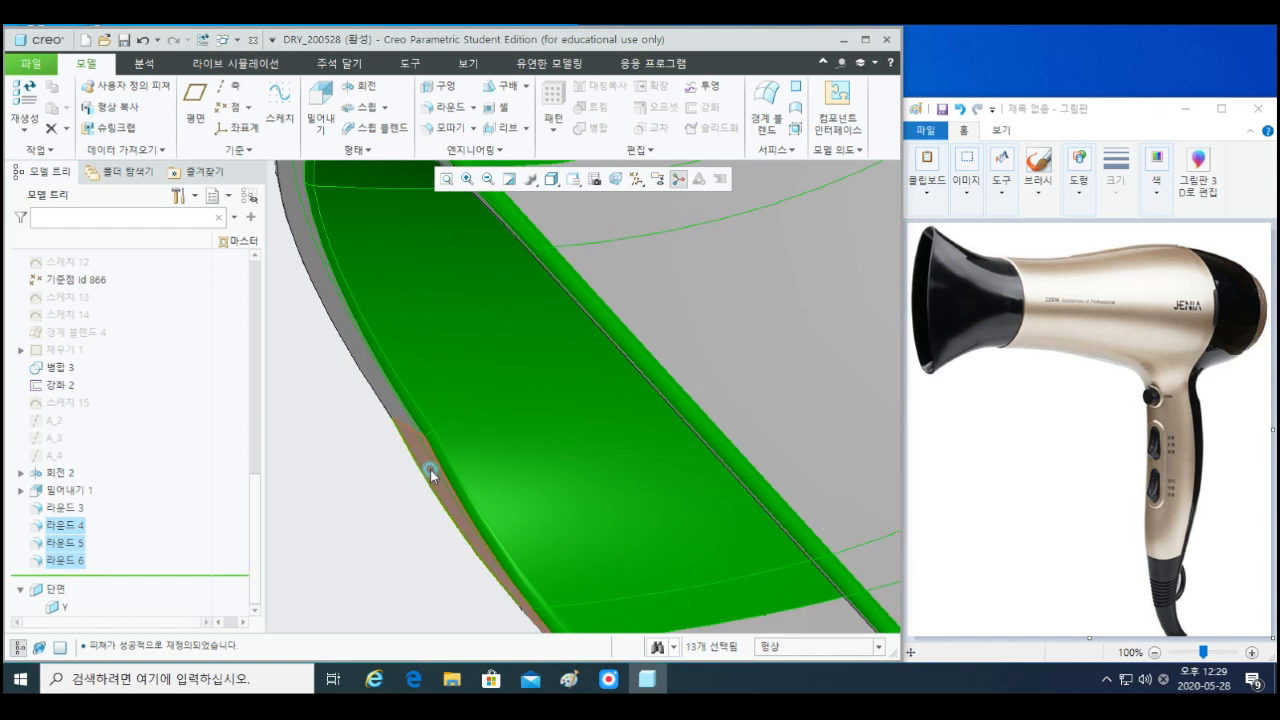
pyautogui.keyDown('ctrl'); pyautogui.click(430, 470); pyautogui.keyUp('ctrl')
# - Add the flat inner wall and the adjoining rim round faces on the way to the second rounded end to the selection
pyautogui.scroll(5, 477, 481)
pyautogui.keyDown('shift'); pyautogui.moveTo(600, 546); pyautogui.dragTo(550, 441, button='middle'); pyautogui.keyUp('shift')
pyautogui.scroll(-3, 483, 463)
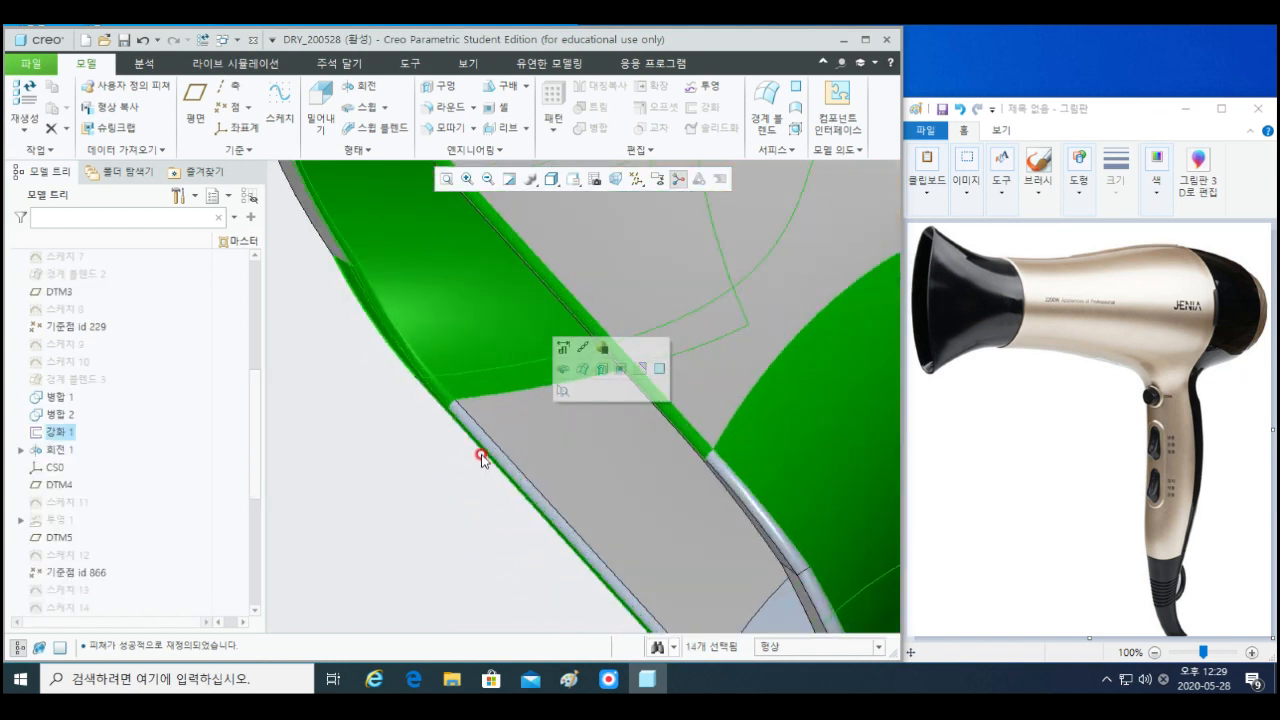
pyautogui.keyDown('ctrl'); pyautogui.click(570, 422); pyautogui.keyUp('ctrl')
pyautogui.scroll(3, 614, 484)
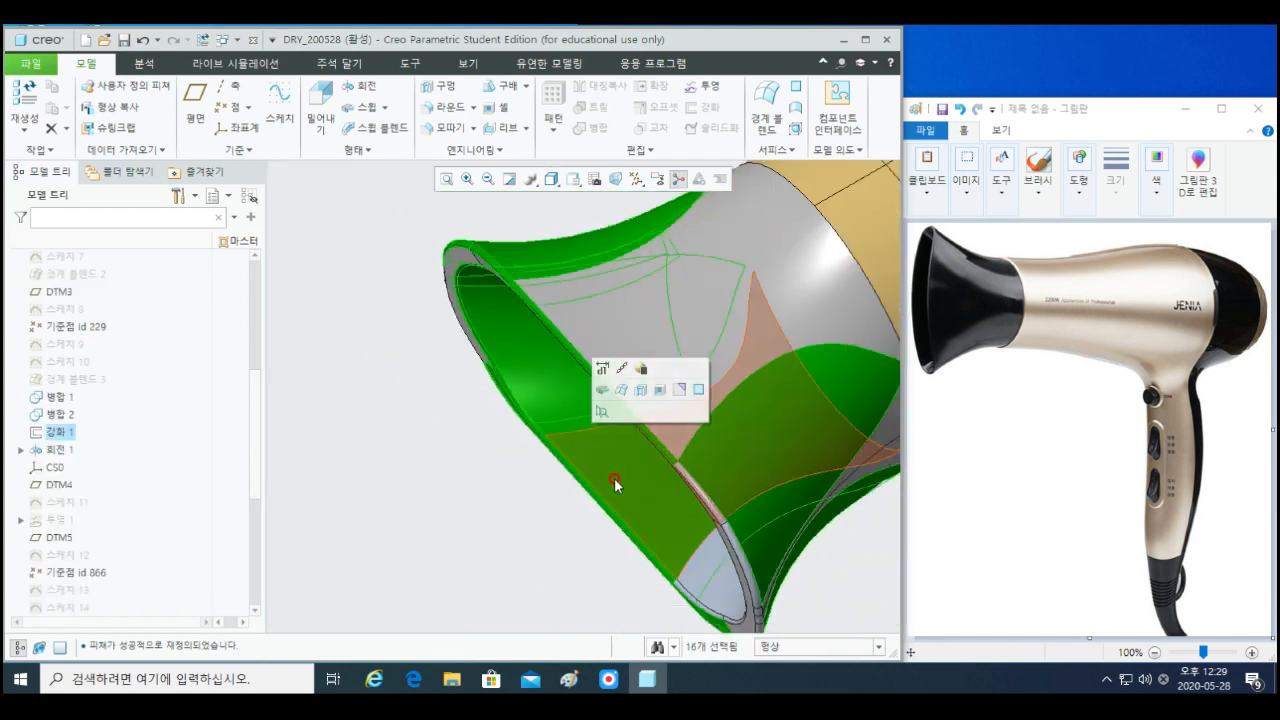
pyautogui.scroll(-5, 711, 498)
pyautogui.keyDown('ctrl'); pyautogui.click(778, 578); pyautogui.keyUp('ctrl')
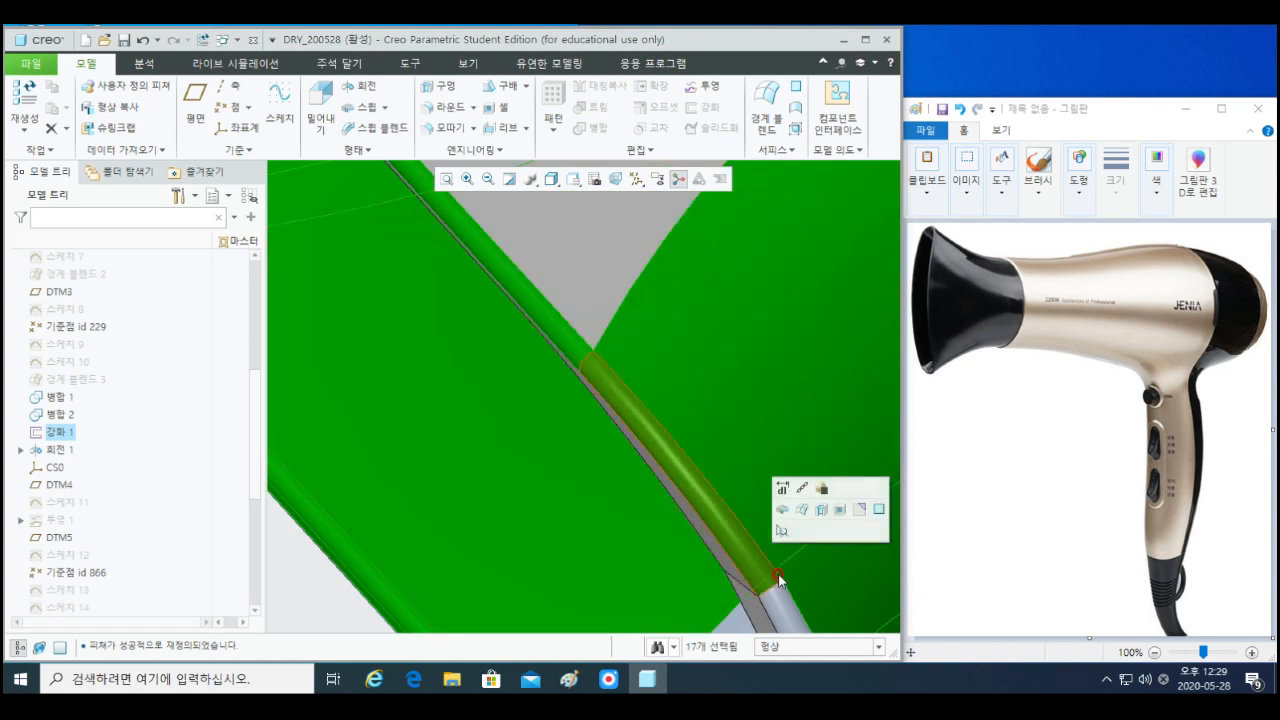
# - Add the curved inner wall and the inner rim round faces at the second rounded end of the opening to the selection
pyautogui.scroll(4, 776, 560)
pyautogui.keyDown('ctrl'); pyautogui.click(751, 461); pyautogui.keyUp('ctrl')
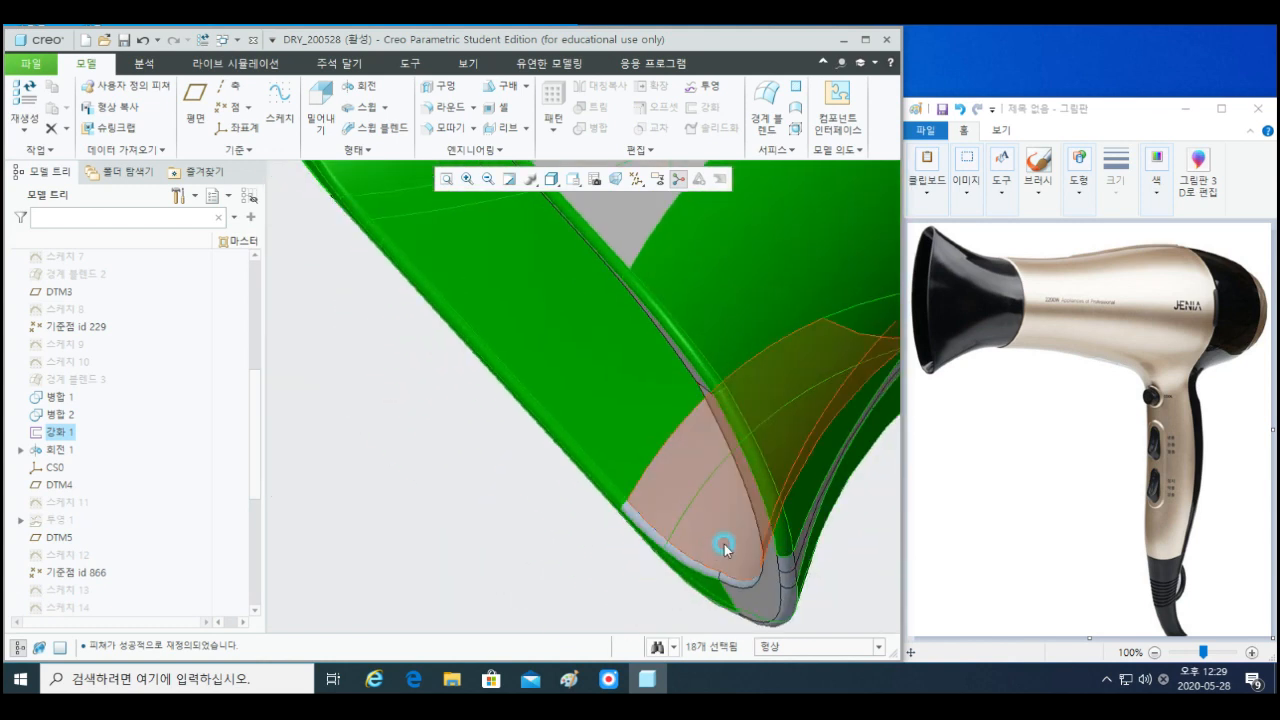
pyautogui.keyDown('ctrl'); pyautogui.click(724, 545); pyautogui.keyUp('ctrl')
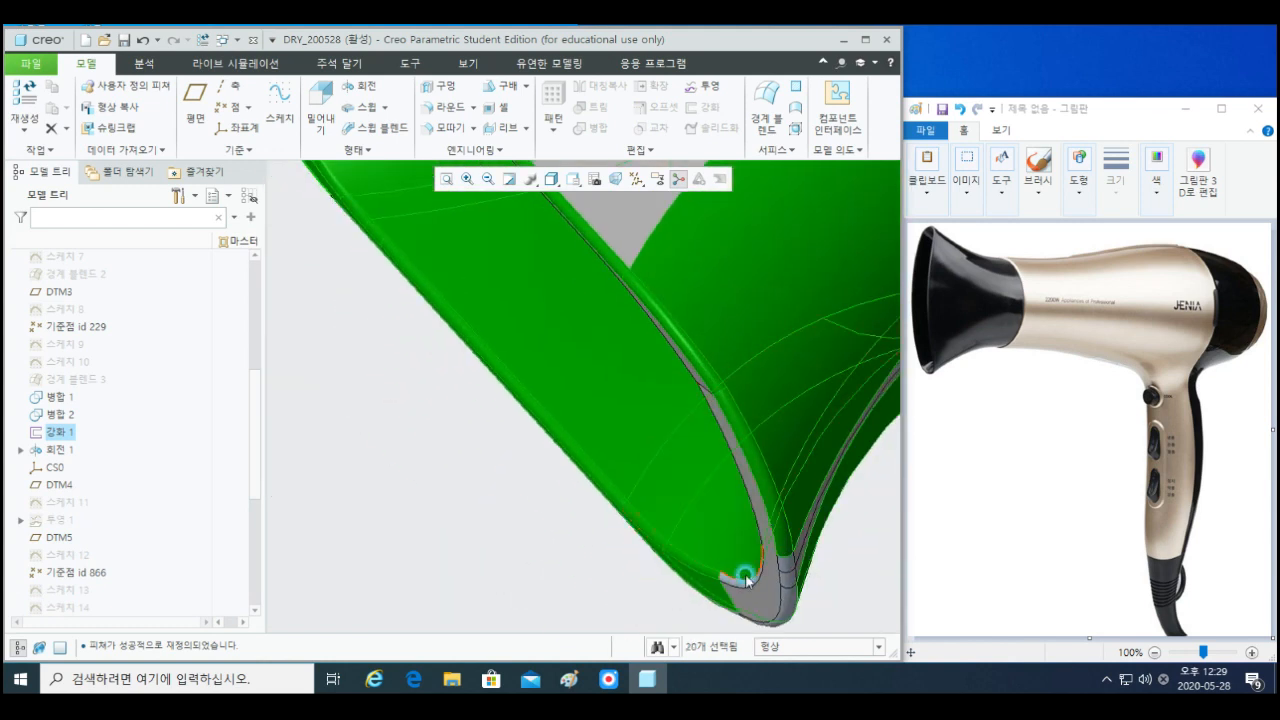
pyautogui.scroll(-2, 738, 585)
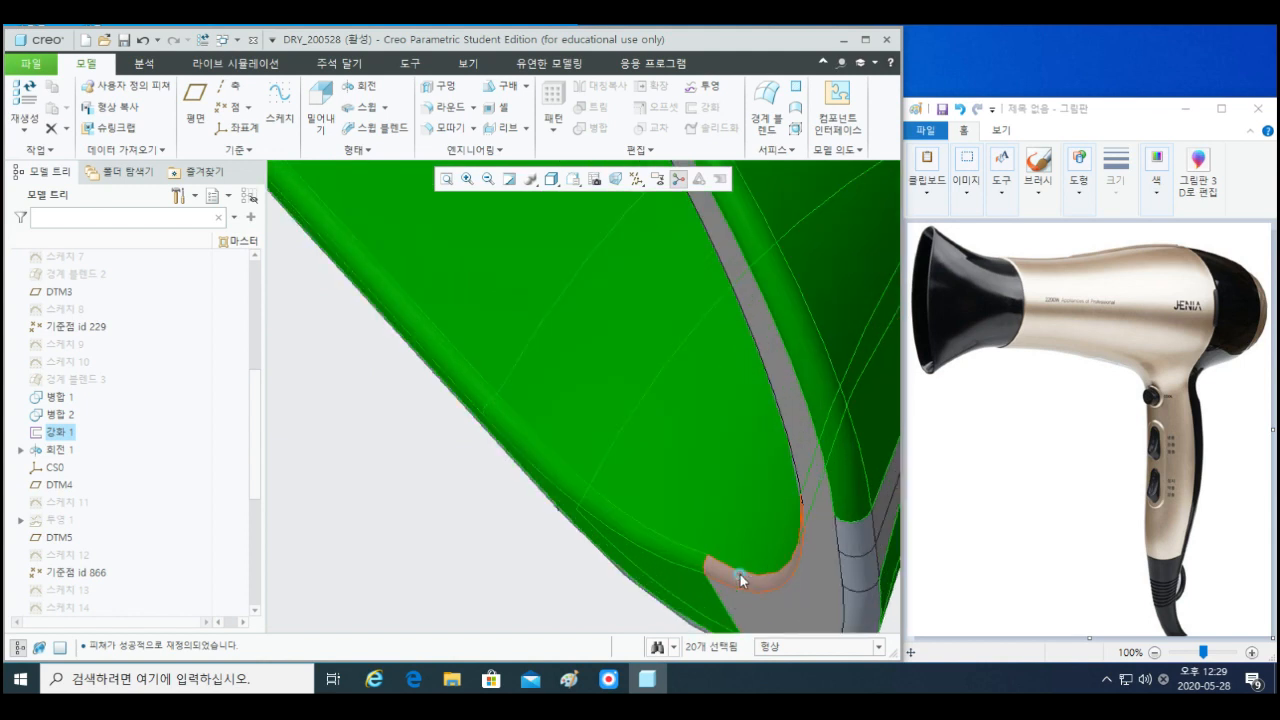
pyautogui.keyDown('ctrl'); pyautogui.click(741, 580); pyautogui.keyUp('ctrl')
pyautogui.scroll(2, 776, 572)
pyautogui.scroll(-2, 798, 546)
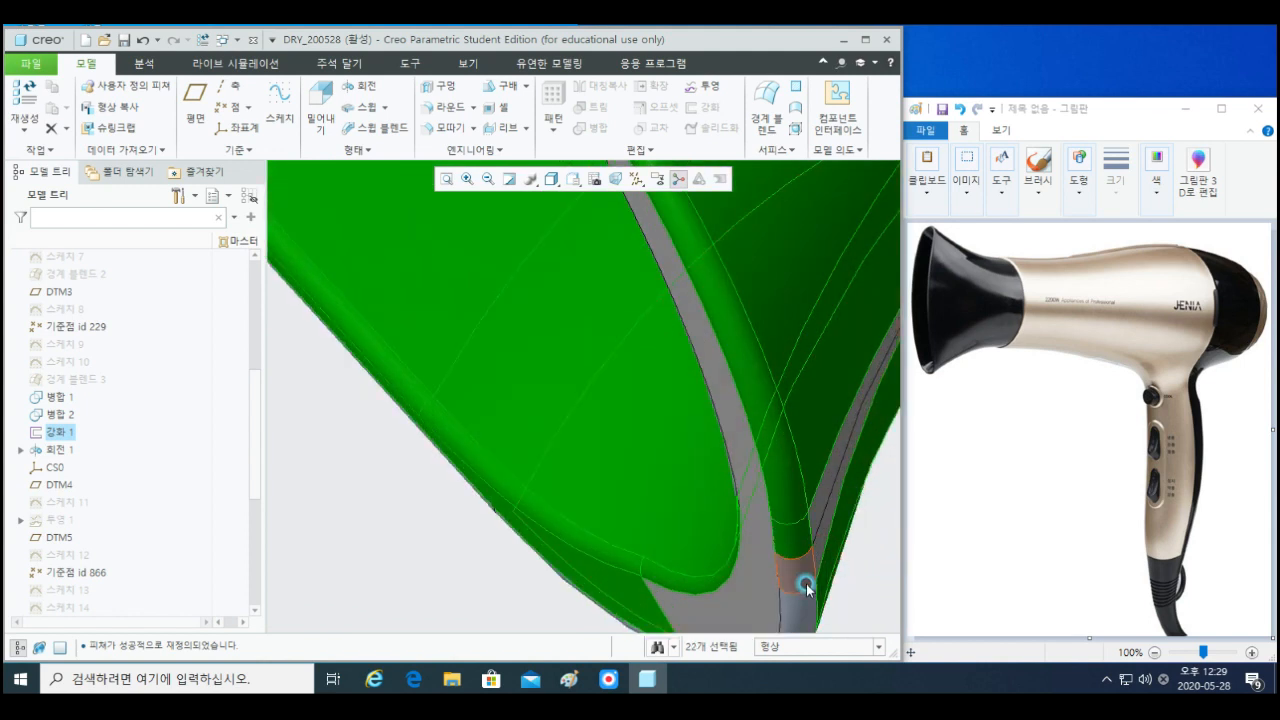
# - Add the small outer rim round faces and the narrow outer strips at the tip of the second rounded end to the selection
pyautogui.scroll(2, 797, 606)
pyautogui.moveTo(814, 609); pyautogui.dragTo(620, 489, button='middle')
pyautogui.scroll(2, 527, 436)
pyautogui.keyDown('shift'); pyautogui.moveTo(527, 436); pyautogui.dragTo(655, 474, button='middle'); pyautogui.keyUp('shift')
pyautogui.scroll(-3, 523, 491)
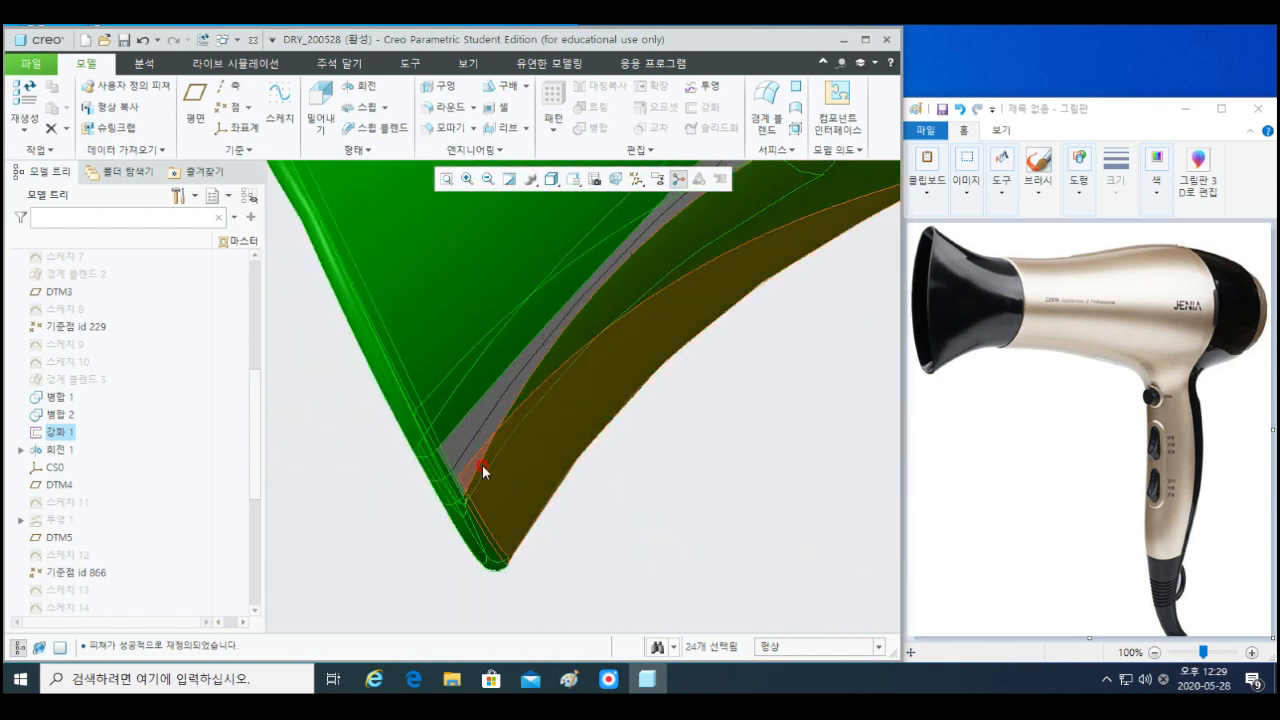
pyautogui.keyDown('ctrl'); pyautogui.click(467, 456); pyautogui.keyUp('ctrl')
pyautogui.keyDown('ctrl'); pyautogui.click(467, 456); pyautogui.keyUp('ctrl')
pyautogui.scroll(3, 491, 479)
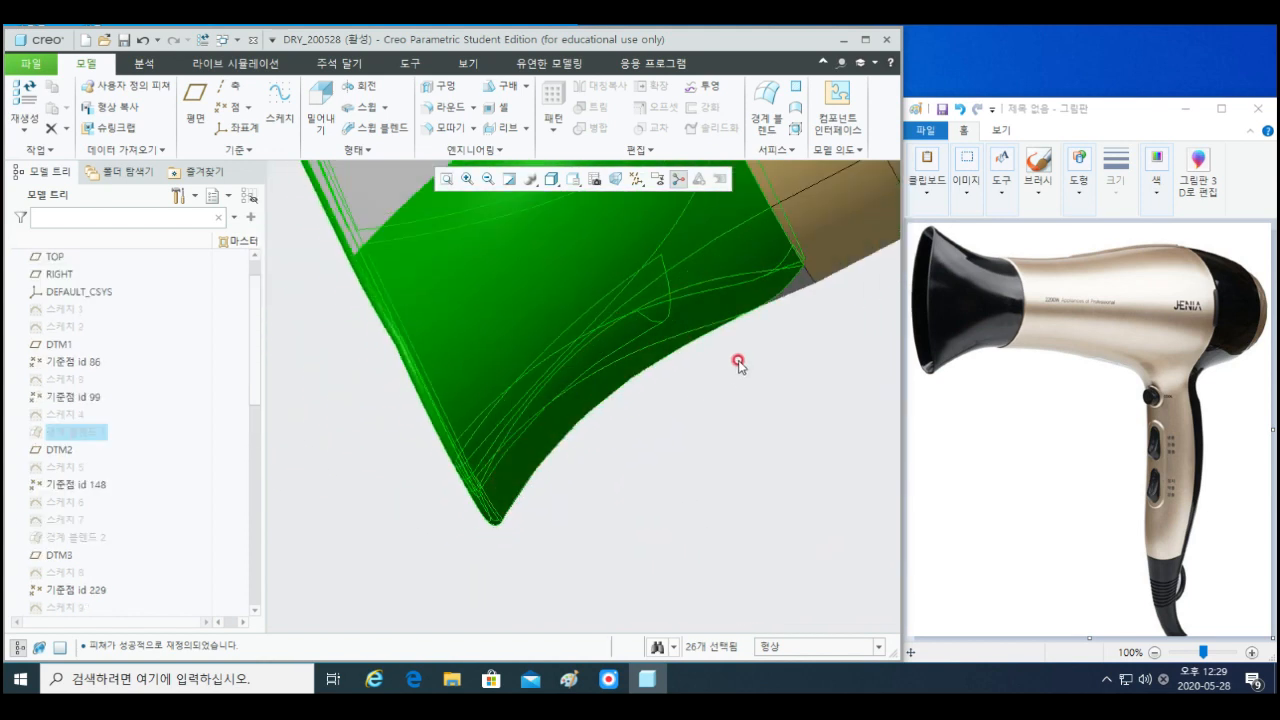
# - Add the remaining flat outer side and the narrow outer strips next to the nozzle's corner blends to the selection
pyautogui.keyDown('shift'); pyautogui.moveTo(738, 361); pyautogui.dragTo(711, 465, button='middle'); pyautogui.keyUp('shift')
pyautogui.moveTo(531, 285); pyautogui.dragTo(580, 351, button='middle')
pyautogui.scroll(2, 590, 400)
pyautogui.keyDown('ctrl'); pyautogui.click(602, 430); pyautogui.keyUp('ctrl')
pyautogui.moveTo(602, 427); pyautogui.dragTo(660, 405, button='middle')
pyautogui.scroll(-3, 699, 408)
pyautogui.keyDown('ctrl'); pyautogui.click(700, 408); pyautogui.keyUp('ctrl')
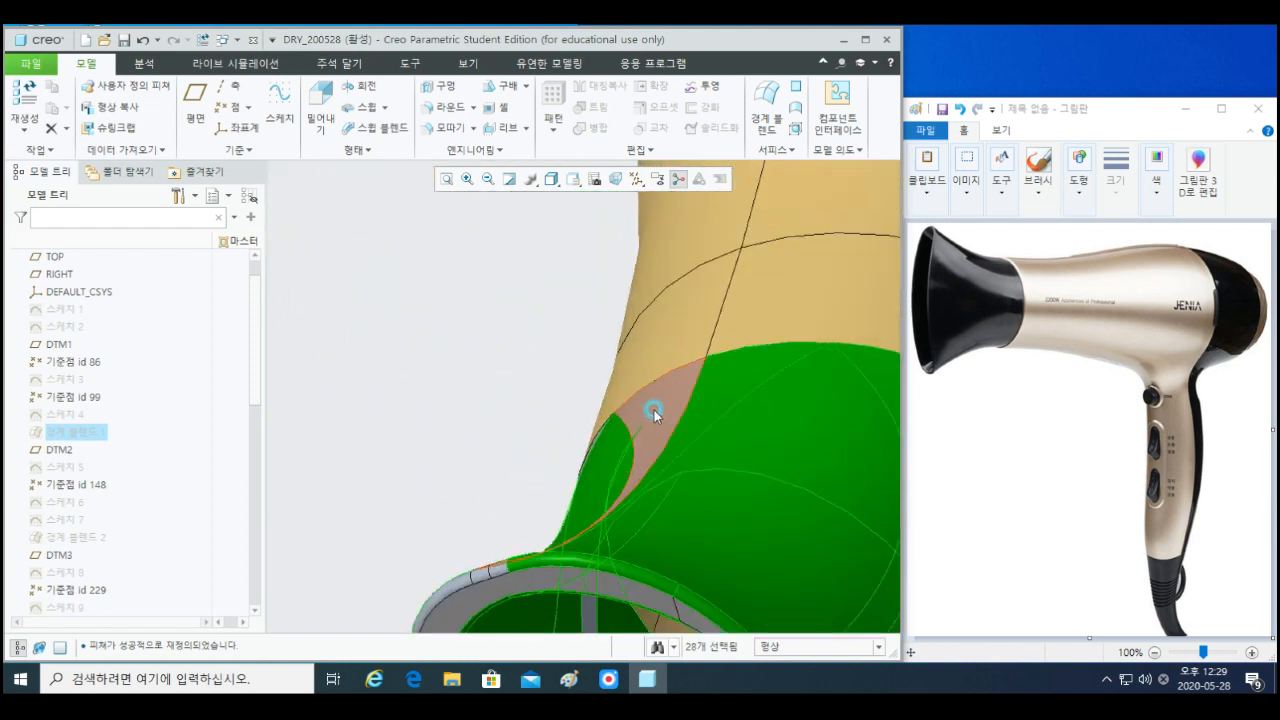
pyautogui.keyDown('ctrl'); pyautogui.click(652, 414); pyautogui.keyUp('ctrl')
# - Add the unselected inner wall, outer rim round faces and front rim face around one rounded end of the opening to the selection
pyautogui.scroll(2, 637, 455)
pyautogui.moveTo(636, 464); pyautogui.dragTo(697, 437, button='middle')
pyautogui.keyDown('ctrl'); pyautogui.click(740, 502); pyautogui.keyUp('ctrl')
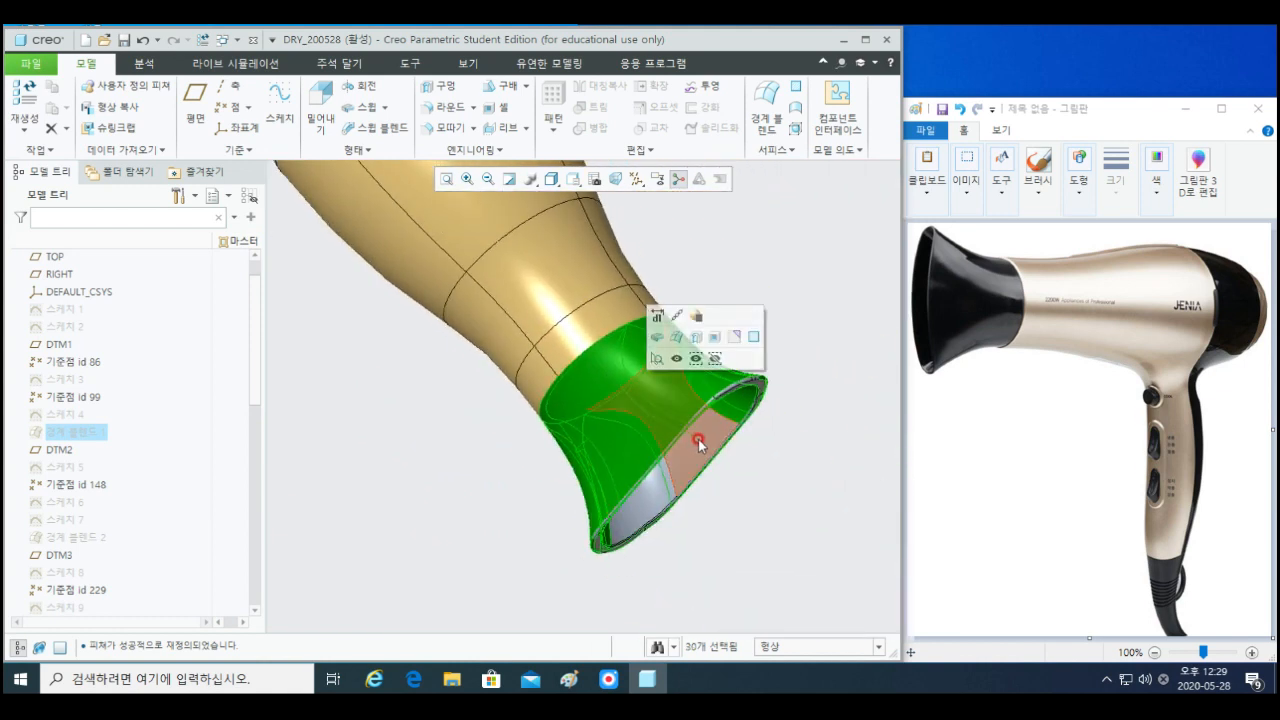
pyautogui.scroll(-4, 697, 430)
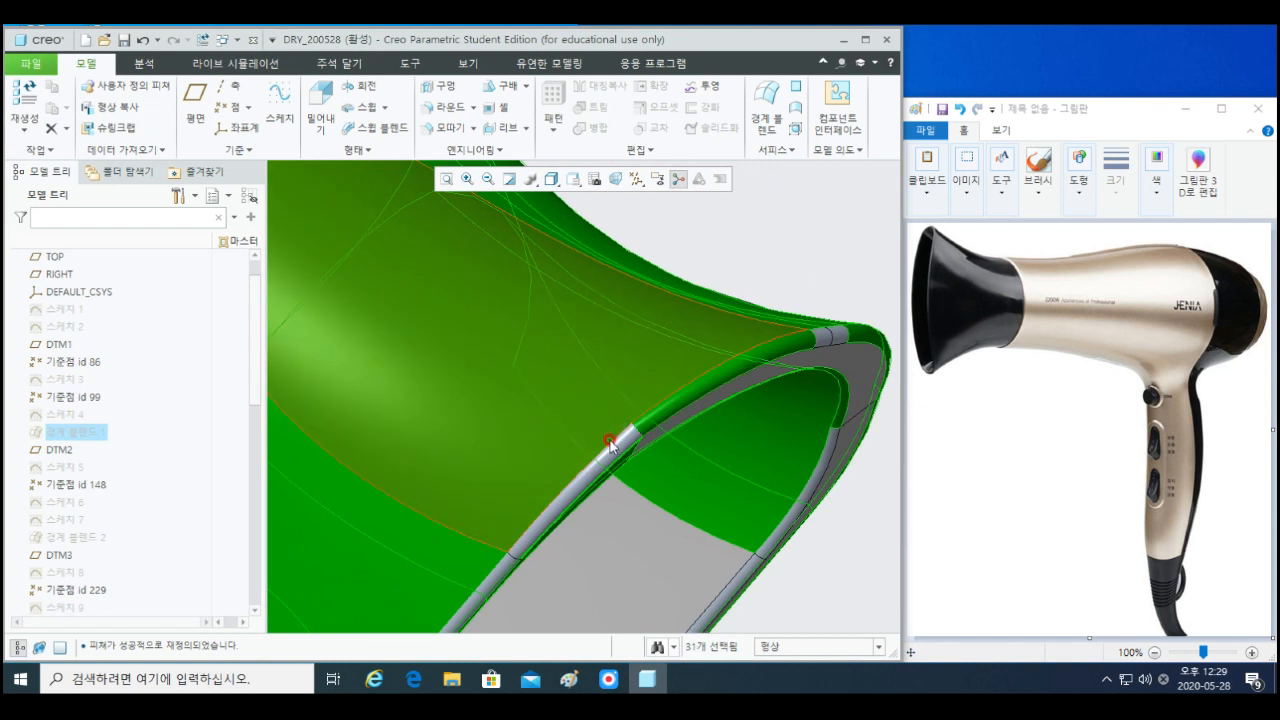
pyautogui.keyDown('ctrl'); pyautogui.click(619, 452); pyautogui.keyUp('ctrl')
pyautogui.keyDown('shift'); pyautogui.moveTo(829, 380); pyautogui.dragTo(520, 471, button='middle'); pyautogui.keyUp('shift')
pyautogui.scroll(-3, 533, 444)
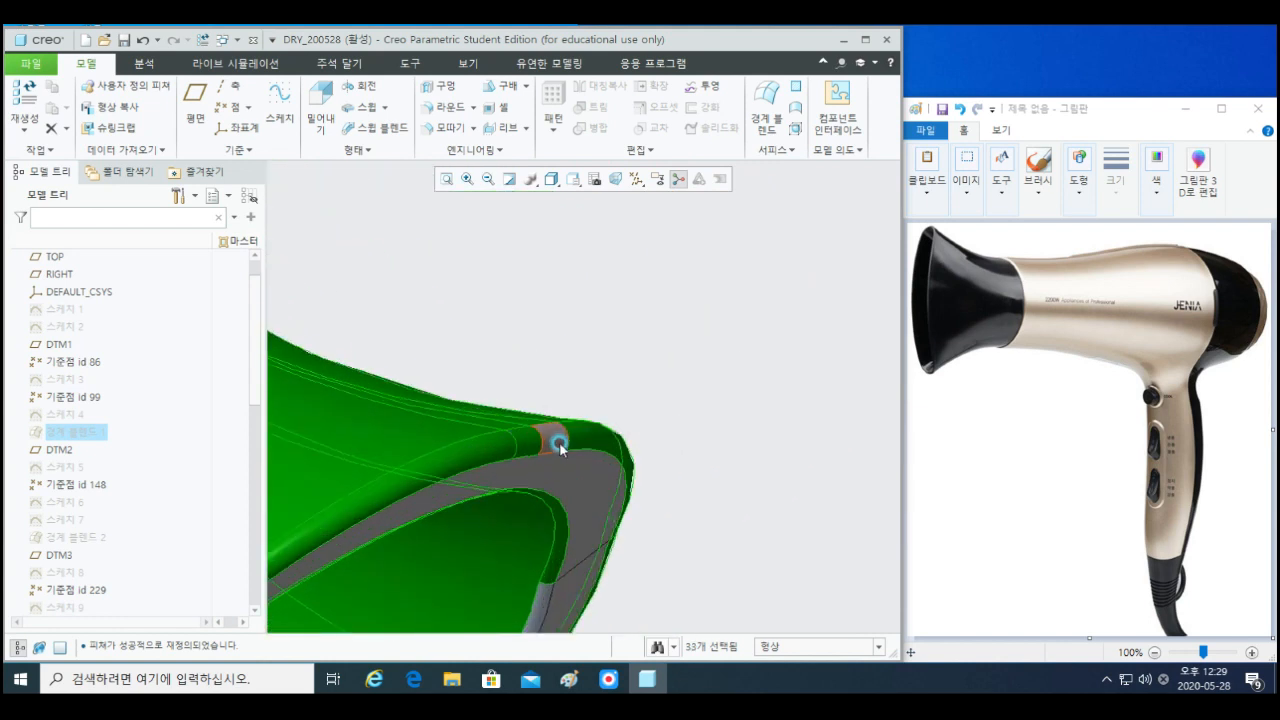
pyautogui.keyDown('ctrl'); pyautogui.click(559, 442); pyautogui.keyUp('ctrl')
pyautogui.keyDown('ctrl'); pyautogui.click(557, 488); pyautogui.keyUp('ctrl')
# - Add the next front rim face, the flat inner wall and the inner rim round along the remaining long side to the selection
pyautogui.scroll(2, 566, 499)
pyautogui.keyDown('shift'); pyautogui.moveTo(591, 511); pyautogui.dragTo(602, 486, button='middle'); pyautogui.keyUp('shift')
pyautogui.scroll(-3, 602, 486)
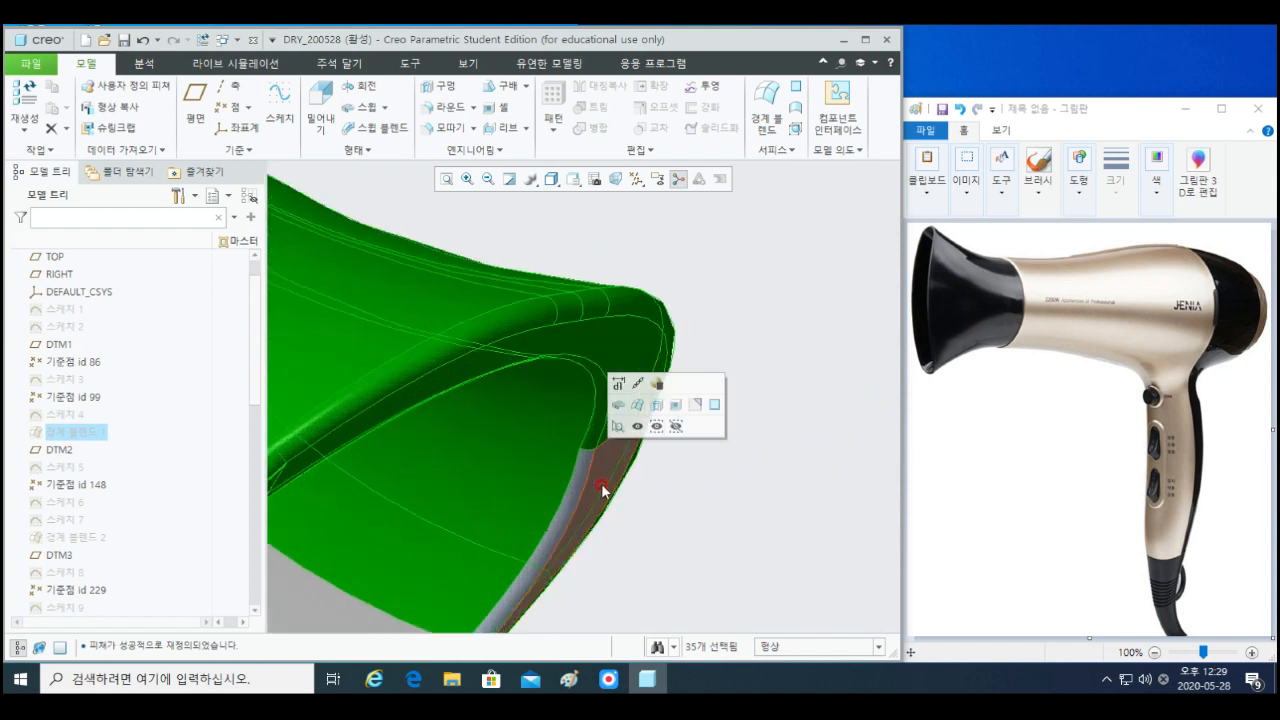
pyautogui.keyDown('ctrl'); pyautogui.click(573, 494); pyautogui.keyUp('ctrl')
pyautogui.scroll(3, 572, 508)
pyautogui.keyDown('shift'); pyautogui.moveTo(463, 557); pyautogui.dragTo(531, 477, button='middle'); pyautogui.keyUp('shift')
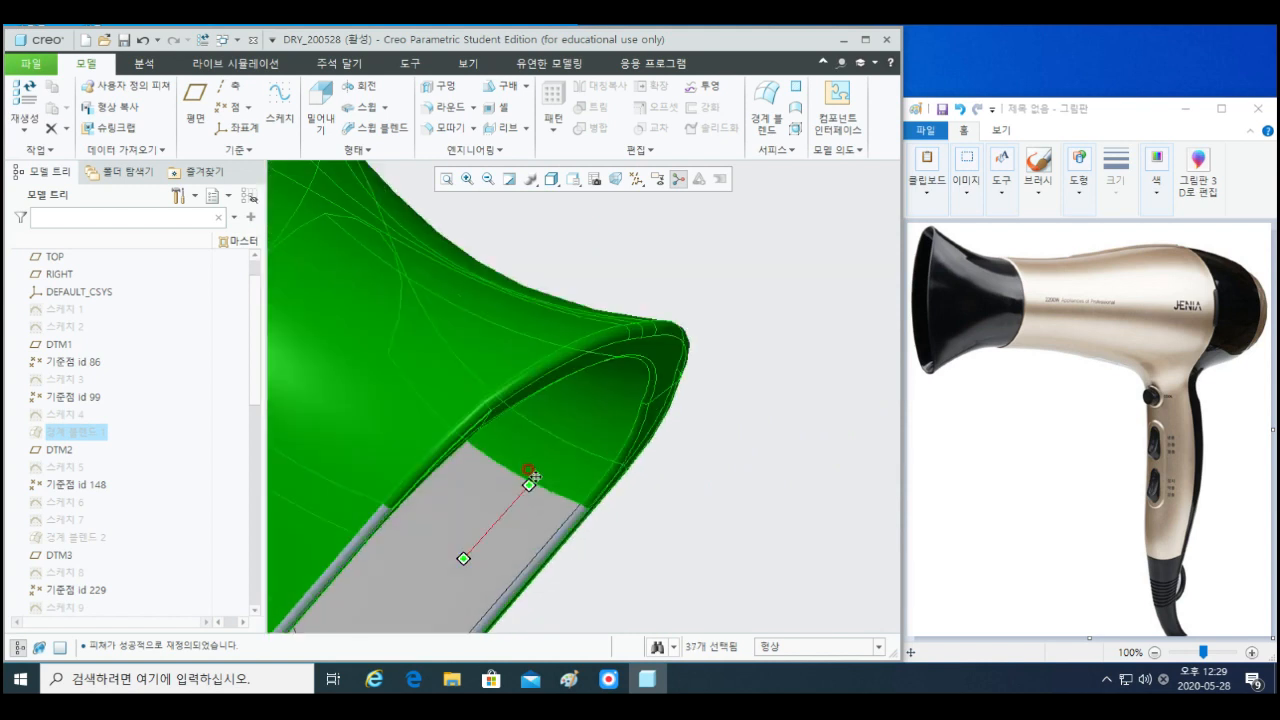
pyautogui.scroll(-1, 532, 480)
pyautogui.keyDown('ctrl'); pyautogui.click(532, 513); pyautogui.keyUp('ctrl')
pyautogui.scroll(-2, 602, 515)
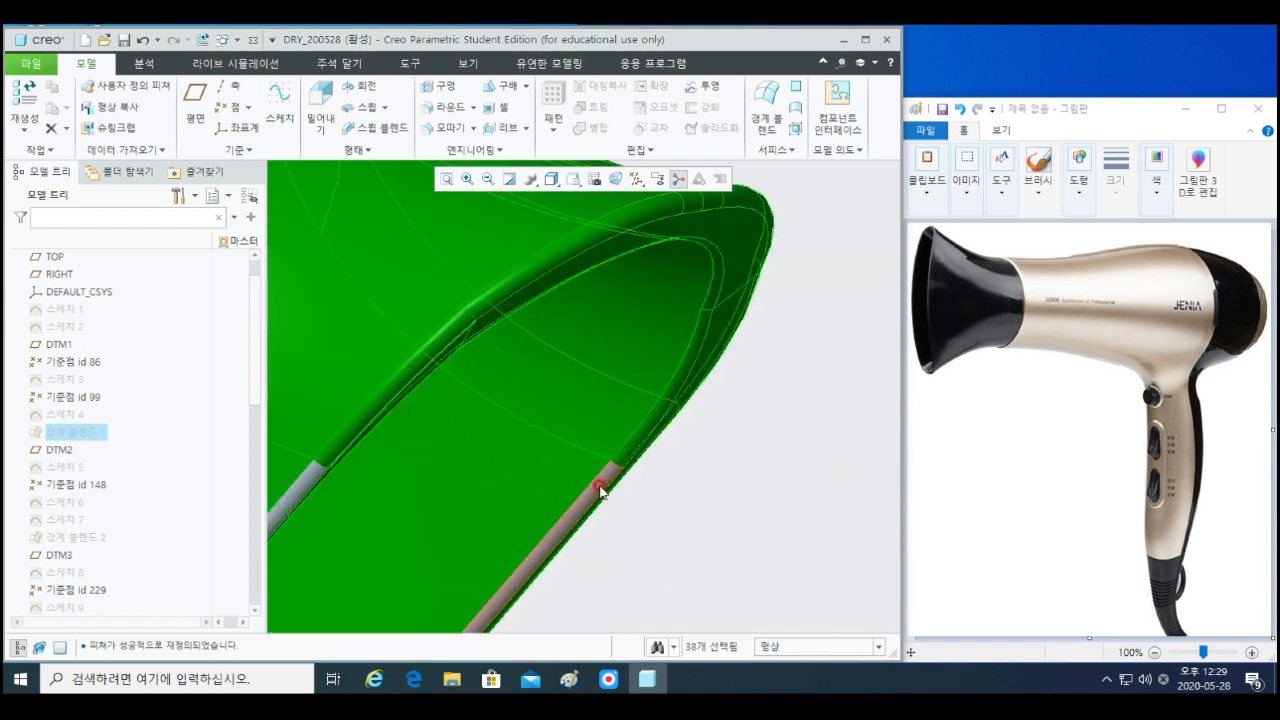
pyautogui.keyDown('ctrl'); pyautogui.click(600, 488); pyautogui.keyUp('ctrl')
# - Add the last curved inner wall of the nozzle and its adjoining inner rim round face to the selection
pyautogui.scroll(4, 602, 492)
pyautogui.keyDown('shift'); pyautogui.moveTo(466, 566); pyautogui.dragTo(634, 416, button='middle'); pyautogui.keyUp('shift')
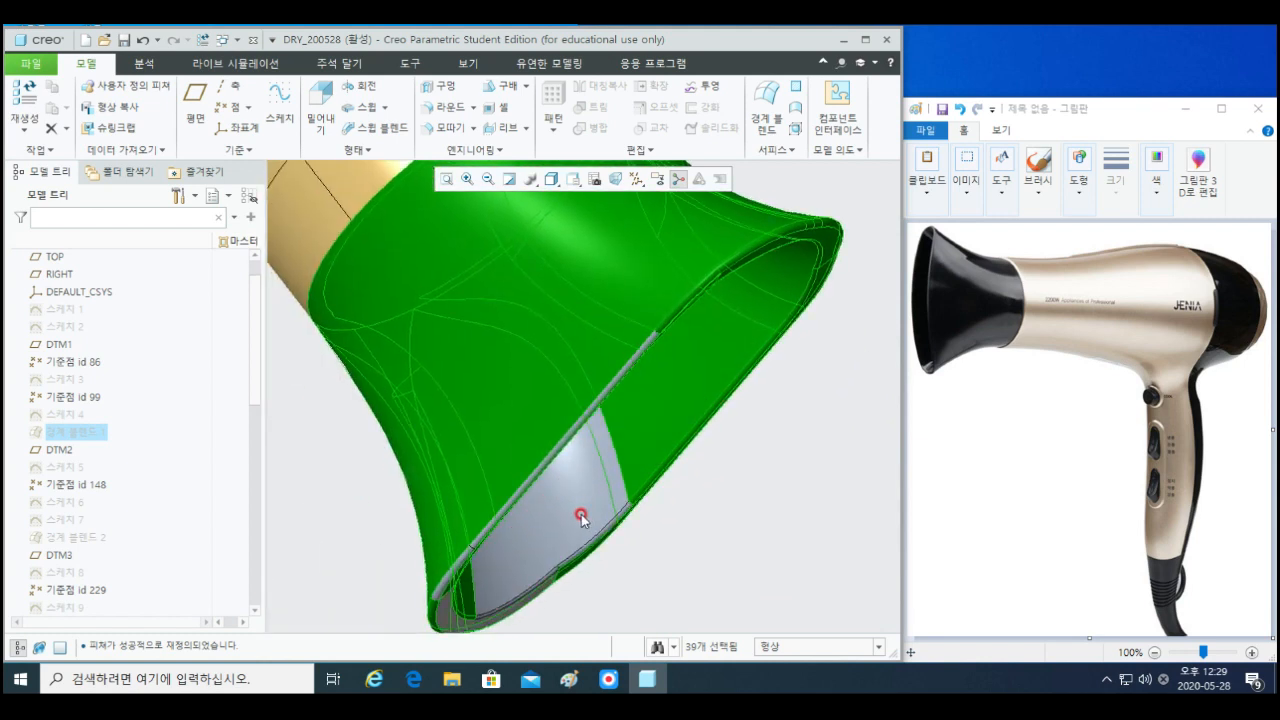
pyautogui.keyDown('ctrl'); pyautogui.click(581, 517); pyautogui.keyUp('ctrl')
pyautogui.scroll(-3, 617, 527)
pyautogui.keyDown('ctrl'); pyautogui.click(615, 516); pyautogui.keyUp('ctrl')
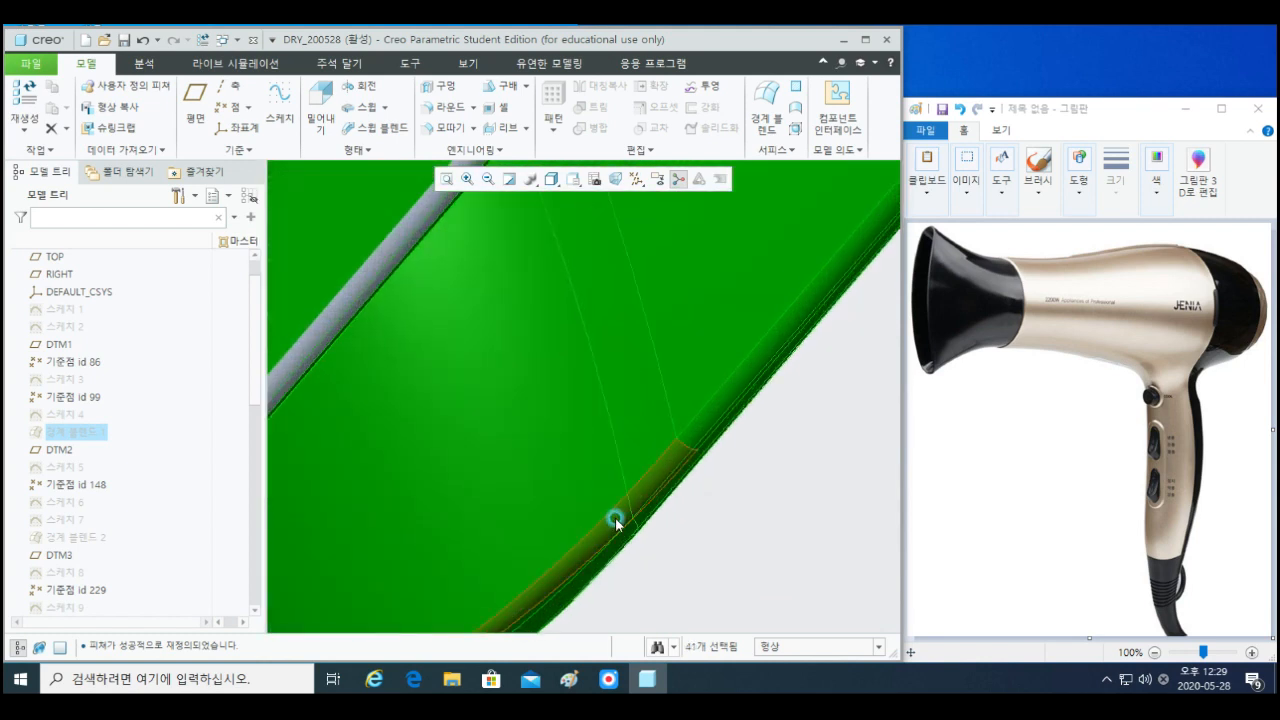
pyautogui.scroll(3, 615, 517)
pyautogui.keyDown('shift'); pyautogui.moveTo(510, 571); pyautogui.dragTo(557, 483, button='middle'); pyautogui.keyUp('shift')
pyautogui.scroll(-2, 551, 525)
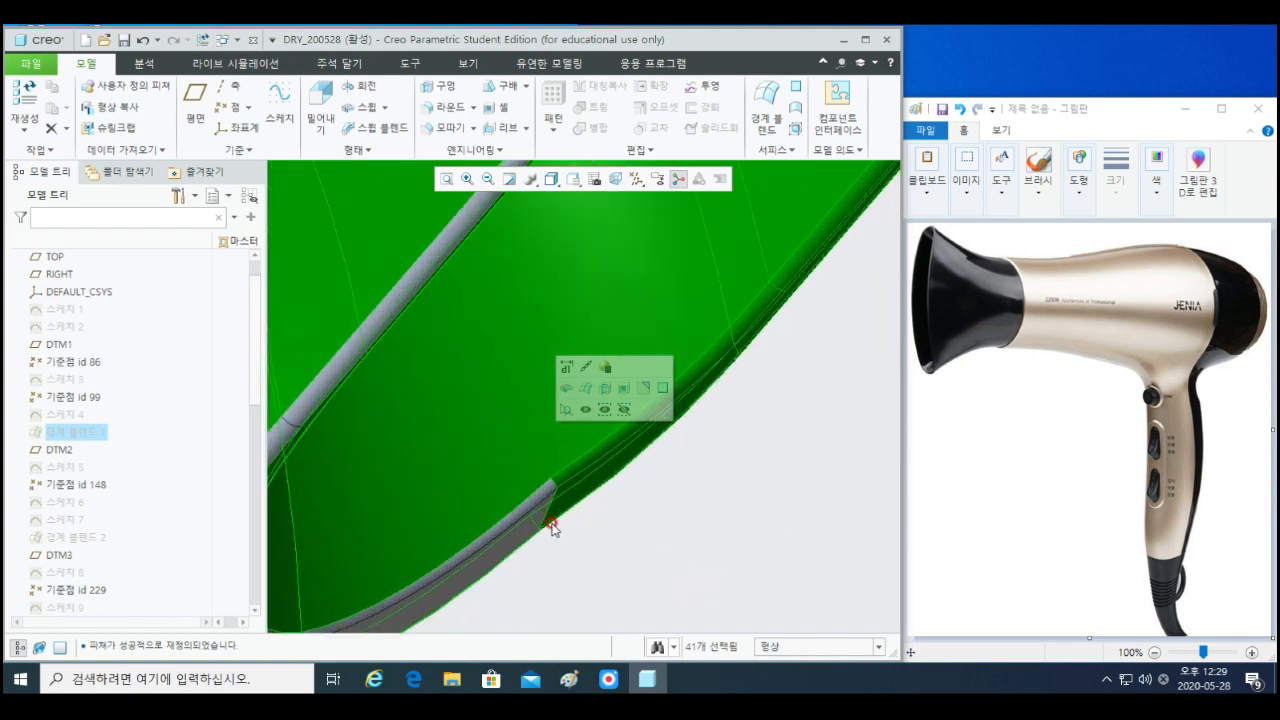
# - Add the remaining rim faces at the opening's far tip and the outer rim rounds along the last long edge to the selection
pyautogui.scroll(2, 553, 528)
pyautogui.keyDown('ctrl'); pyautogui.click(537, 479); pyautogui.keyUp('ctrl')
pyautogui.scroll(3, 537, 479)
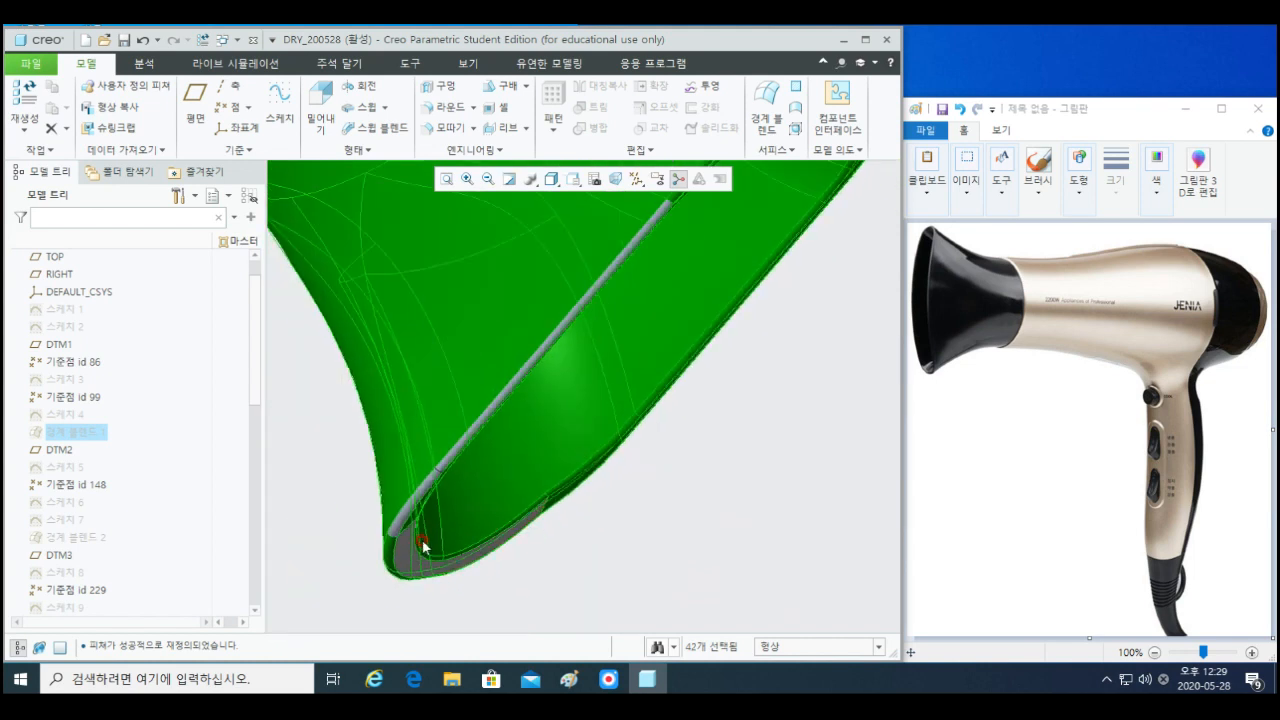
pyautogui.keyDown('ctrl'); pyautogui.click(423, 545); pyautogui.keyUp('ctrl')
pyautogui.scroll(-2, 423, 545)
pyautogui.scroll(-2, 480, 486)
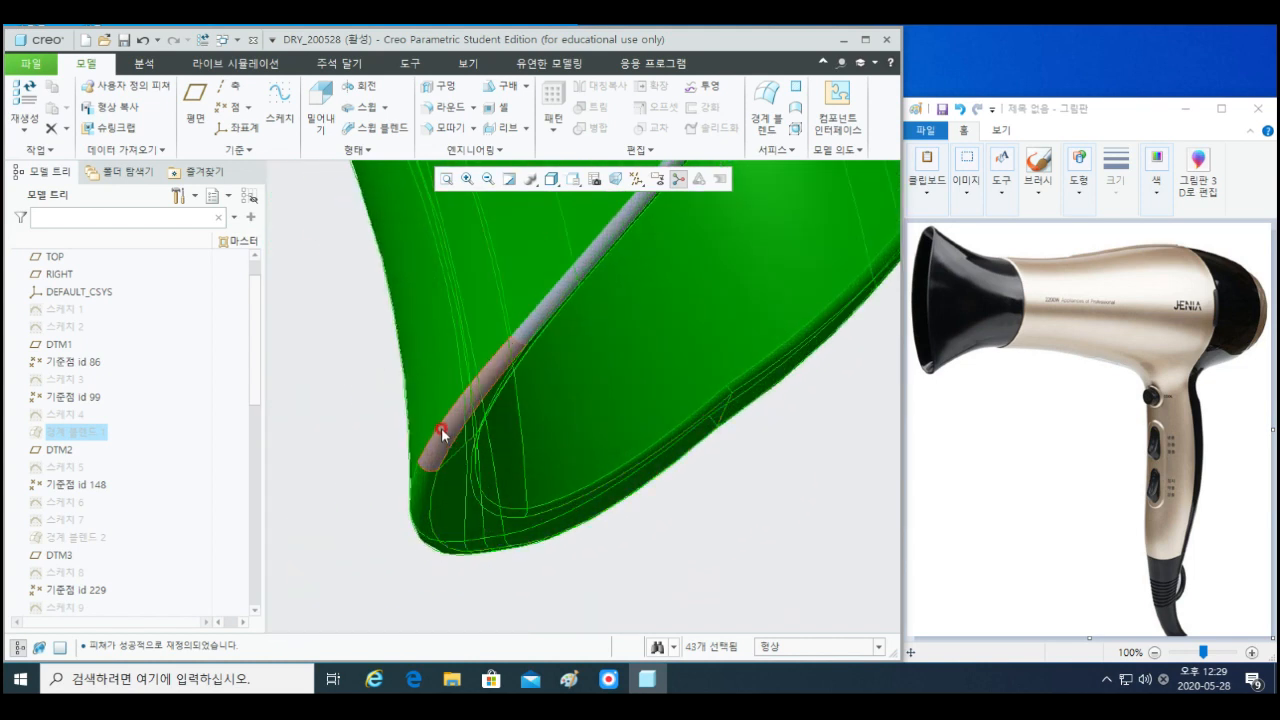
pyautogui.scroll(2, 530, 346)
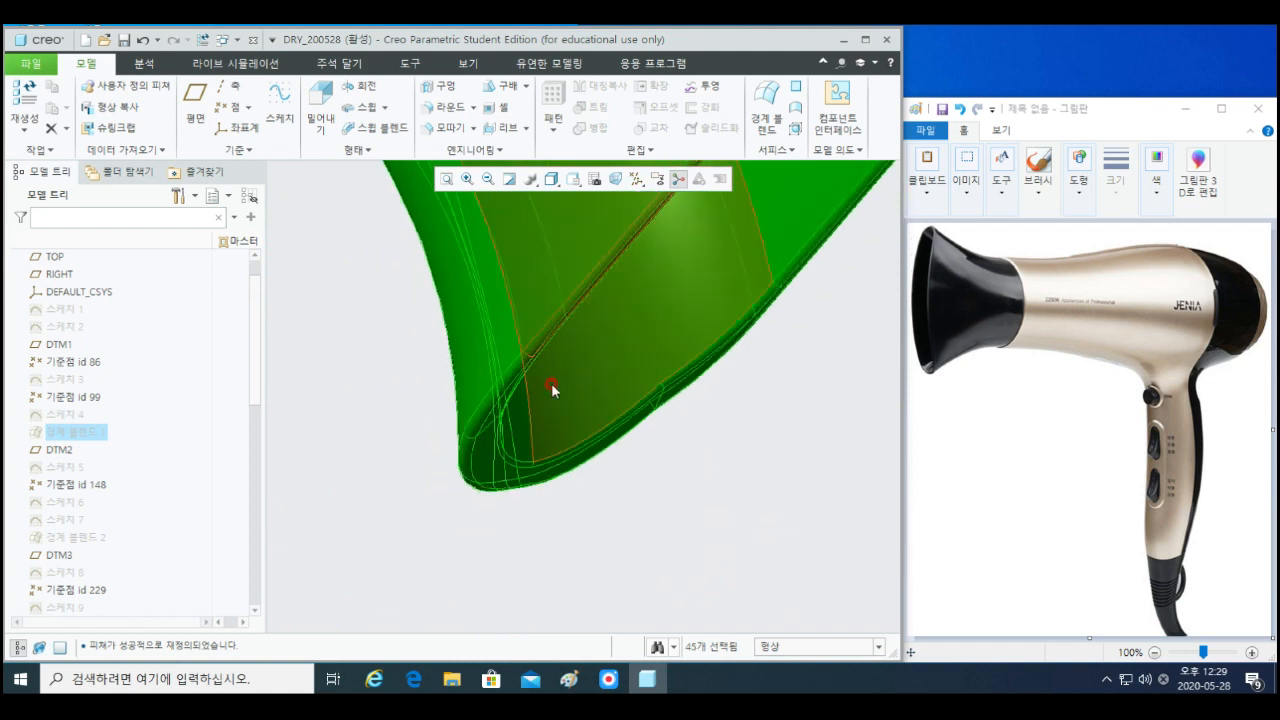
# - Add the inner throat faces on one side, where the nozzle meets the dryer body, to the selection
pyautogui.moveTo(554, 388); pyautogui.dragTo(605, 555, button='middle')
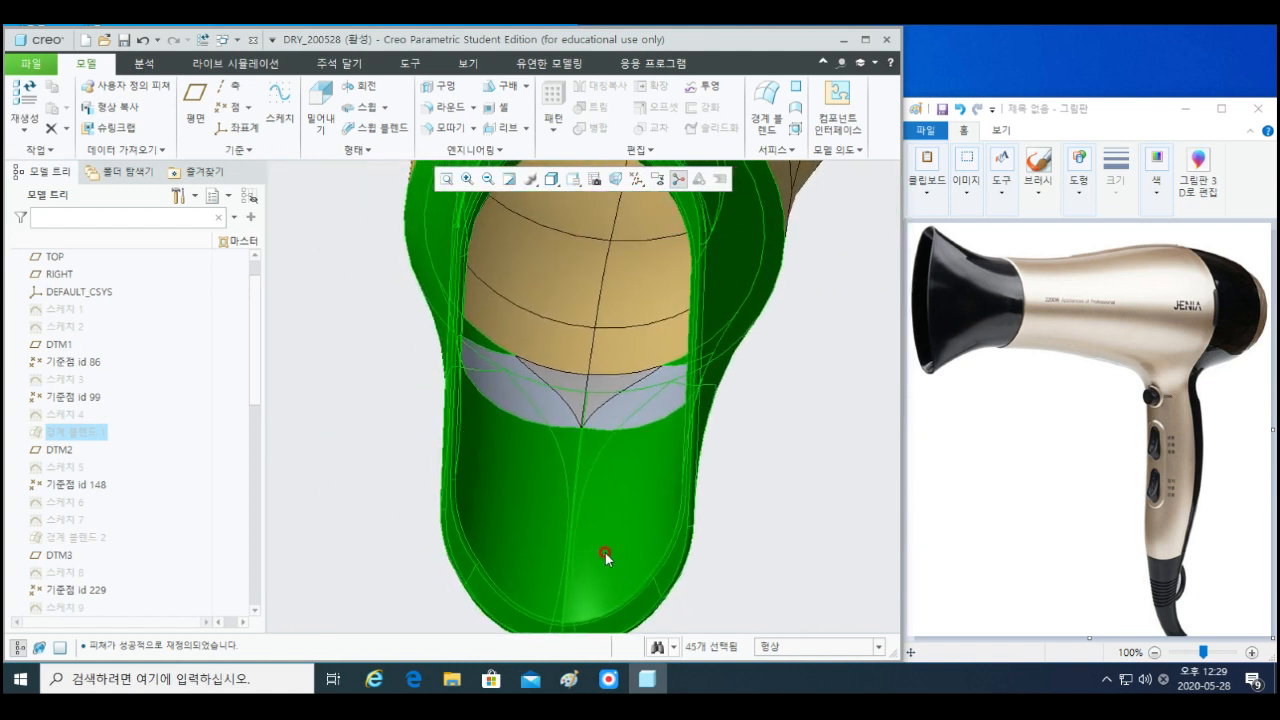
pyautogui.keyDown('ctrl'); pyautogui.click(564, 382); pyautogui.keyUp('ctrl')
pyautogui.keyDown('ctrl'); pyautogui.click(592, 383); pyautogui.keyUp('ctrl')
pyautogui.keyDown('ctrl'); pyautogui.click(630, 401); pyautogui.keyUp('ctrl')
pyautogui.scroll(3, 640, 430)
pyautogui.keyDown('shift'); pyautogui.moveTo(683, 444); pyautogui.dragTo(576, 452, button='middle'); pyautogui.keyUp('shift')
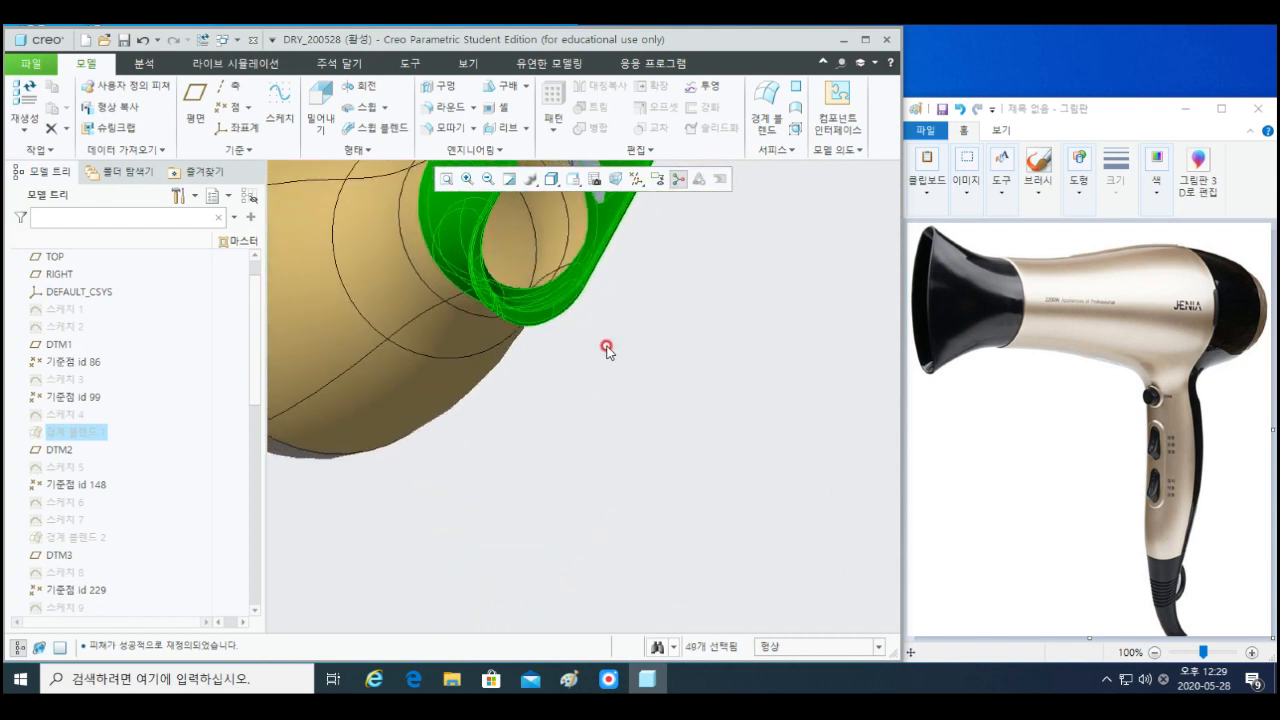
# - Add the inner throat faces on the opposite side of the nozzle to complete the nozzle surface selection
pyautogui.moveTo(607, 348); pyautogui.dragTo(508, 518, button='middle')
pyautogui.keyDown('ctrl'); pyautogui.click(439, 431); pyautogui.keyUp('ctrl')
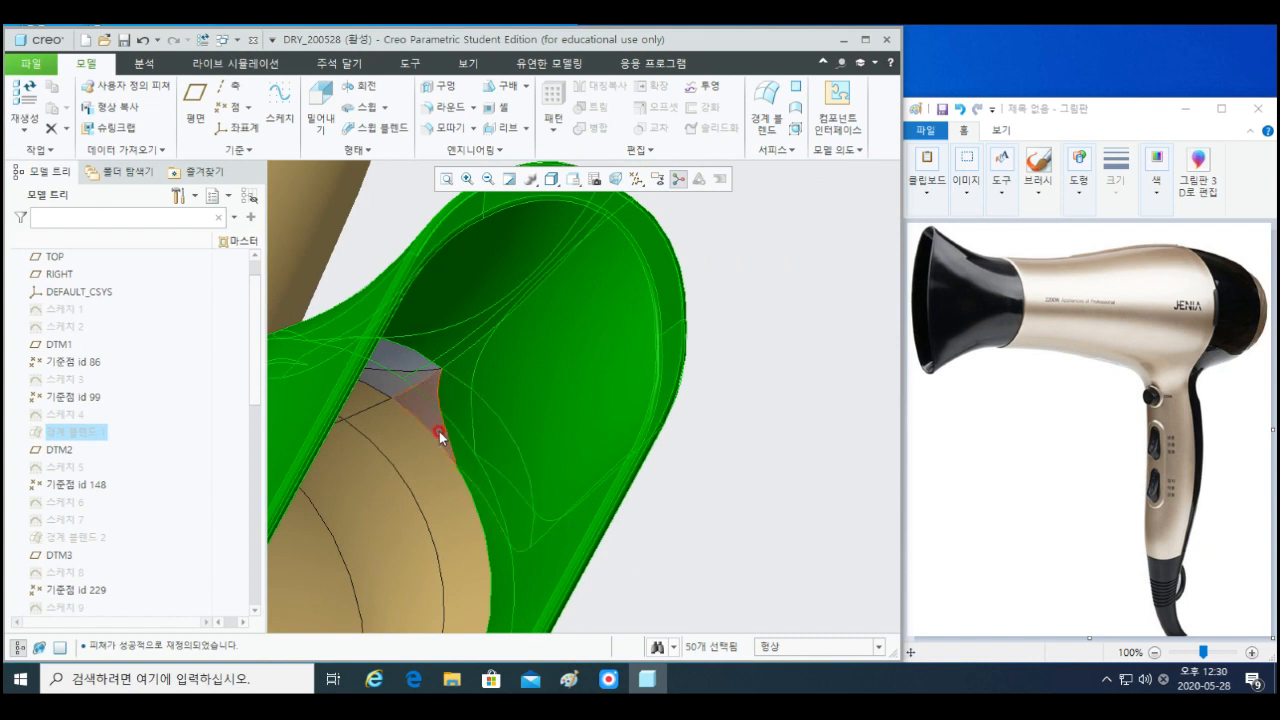
pyautogui.keyDown('ctrl'); pyautogui.click(404, 362); pyautogui.keyUp('ctrl')
pyautogui.keyDown('ctrl'); pyautogui.click(394, 379); pyautogui.keyUp('ctrl')
pyautogui.scroll(3, 445, 435)
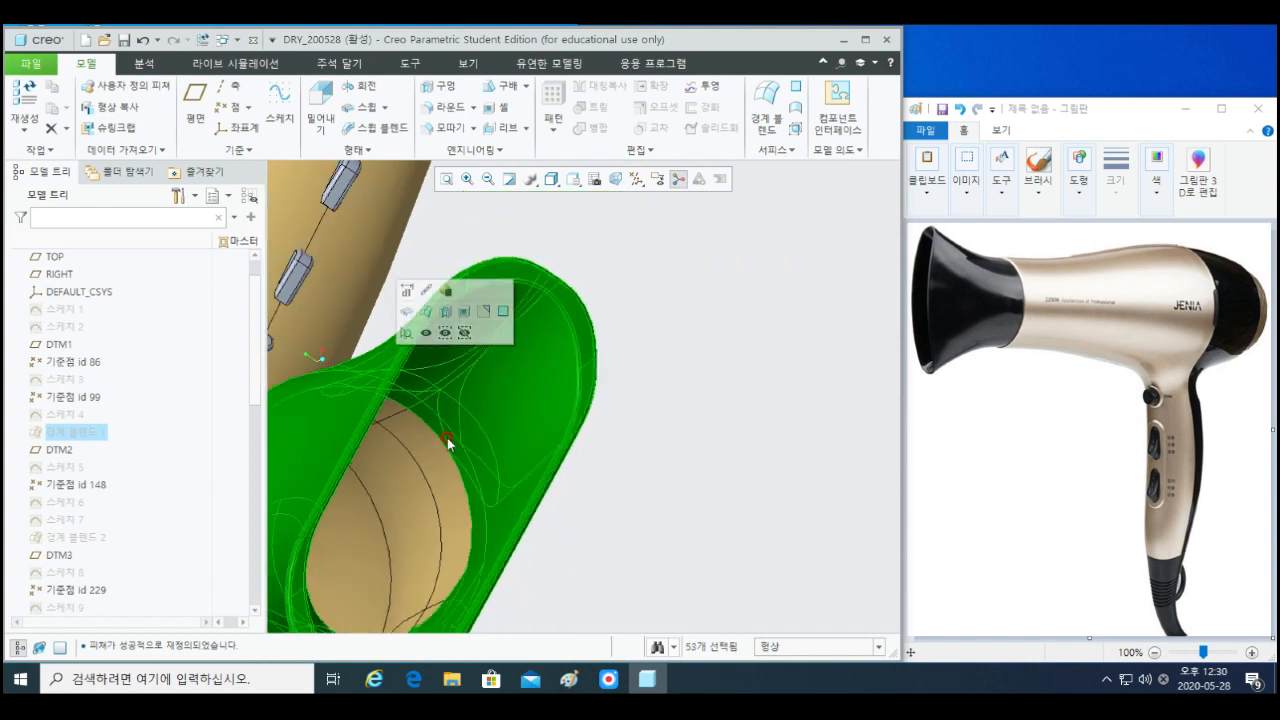
# - Apply the second grey appearance from the model's own appearances to all the selected nozzle surfaces
pyautogui.keyDown('shift'); pyautogui.moveTo(438, 443); pyautogui.dragTo(605, 499, button='middle'); pyautogui.keyUp('shift')
pyautogui.scroll(2, 614, 511)
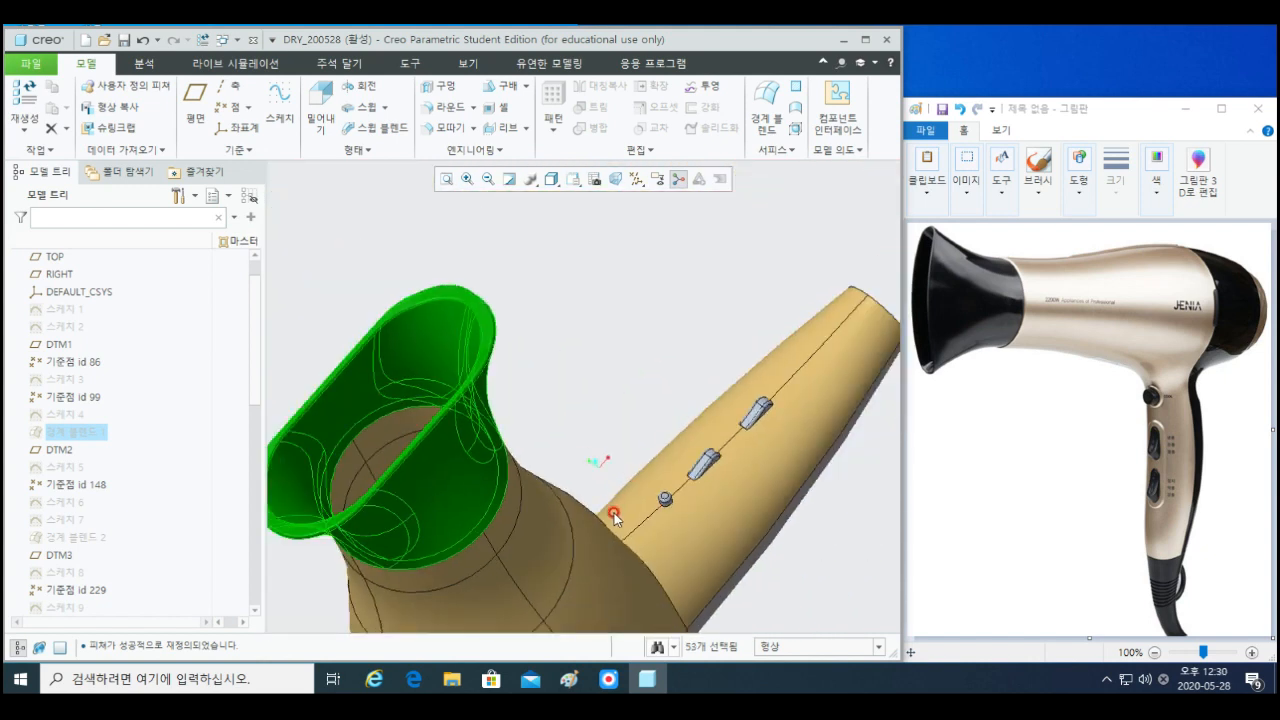
pyautogui.keyDown('shift'); pyautogui.moveTo(520, 556); pyautogui.dragTo(624, 518, button='middle'); pyautogui.keyUp('shift')
pyautogui.scroll(2, 580, 475)
pyautogui.moveTo(583, 481); pyautogui.dragTo(551, 404, button='middle')
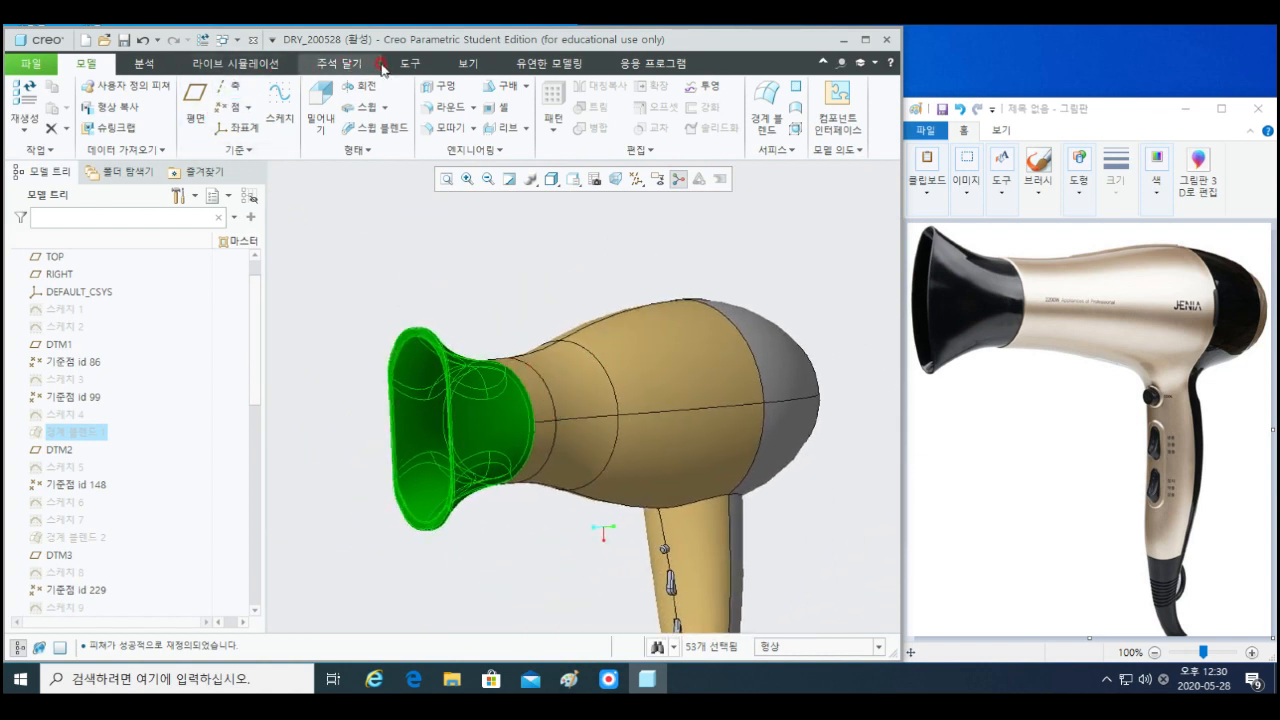
pyautogui.click(468, 64)
pyautogui.click(134, 128)
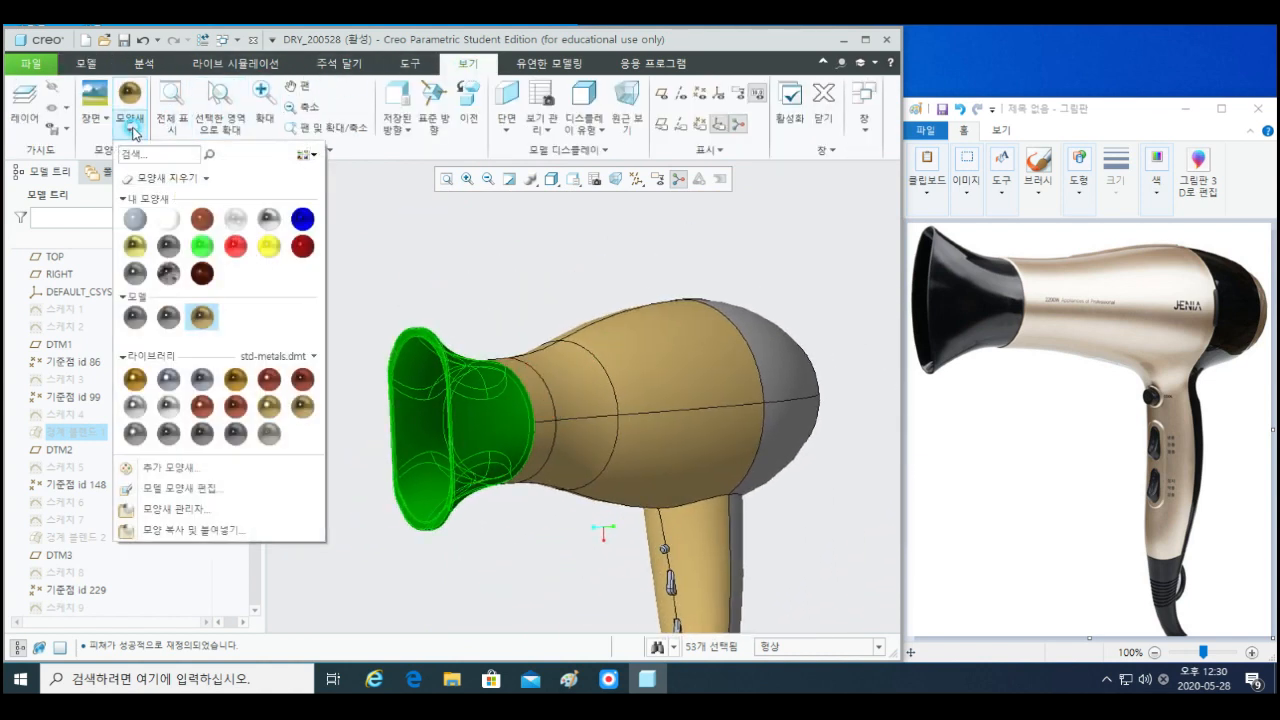
pyautogui.click(168, 318)
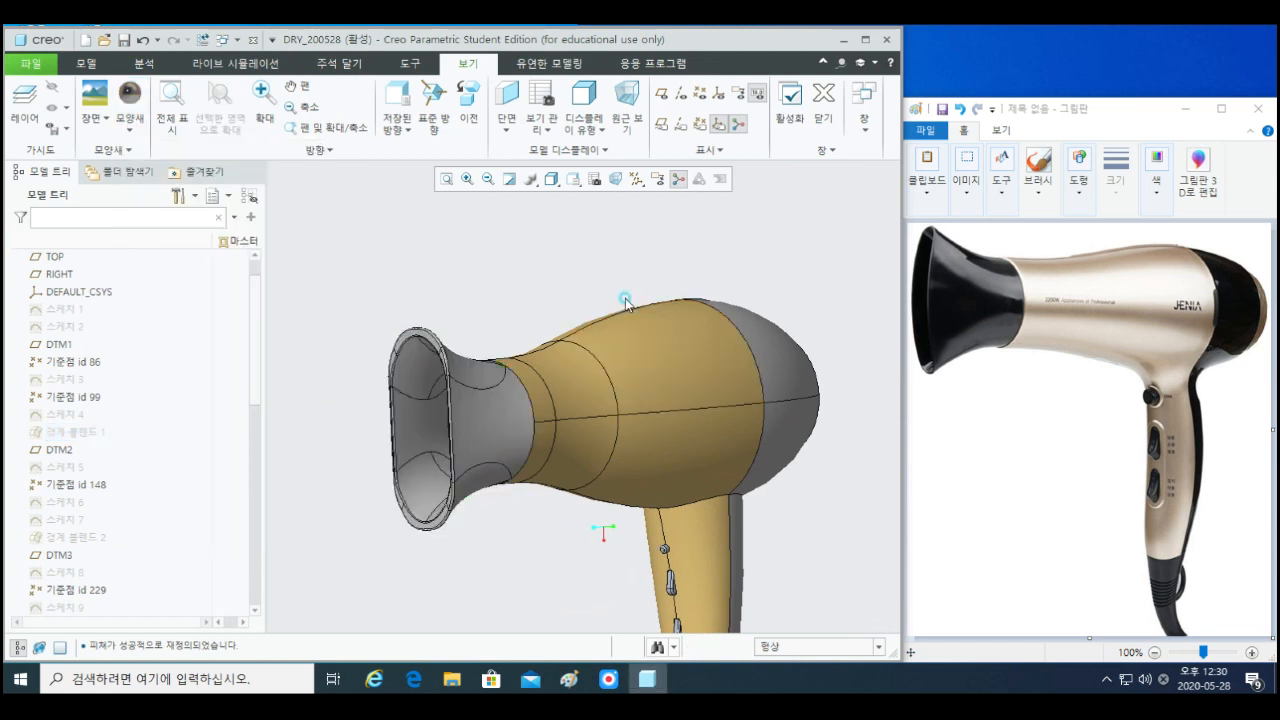
# - Preview the dryer in Shading With Reflections and set the display style to plain Shading without edges
pyautogui.moveTo(569, 312); pyautogui.dragTo(556, 270, button='middle')
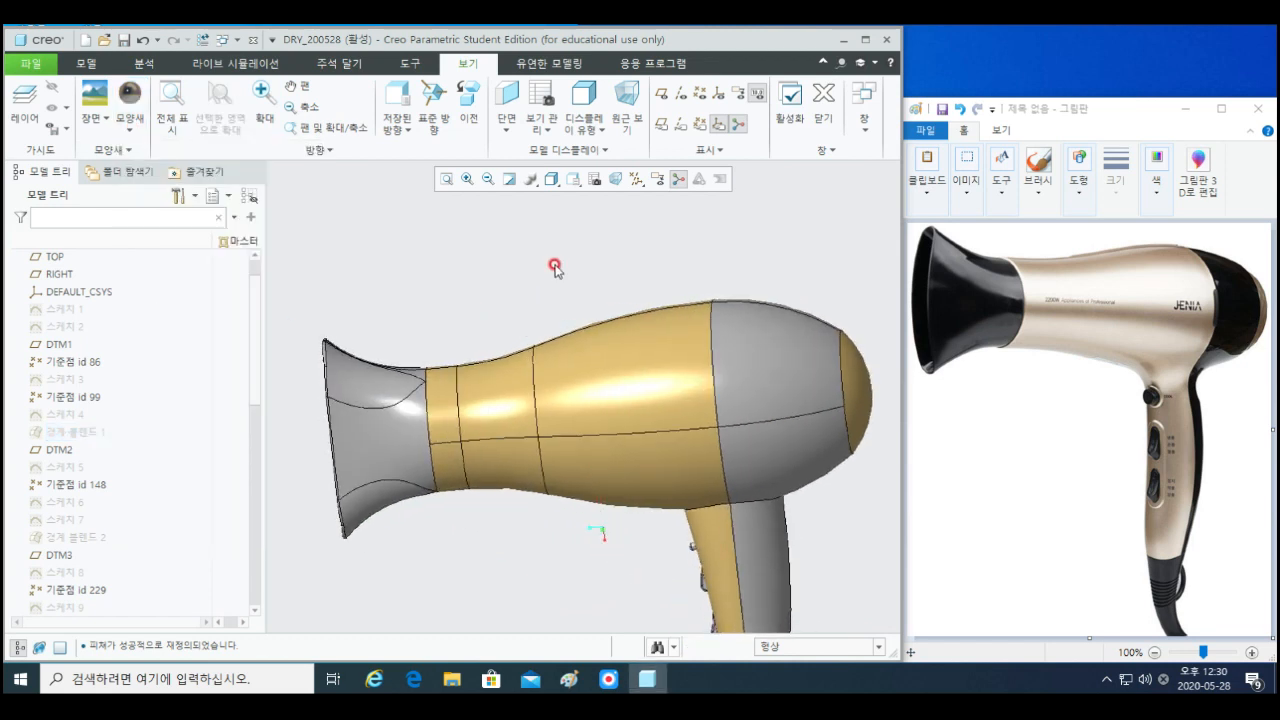
pyautogui.click(552, 180)
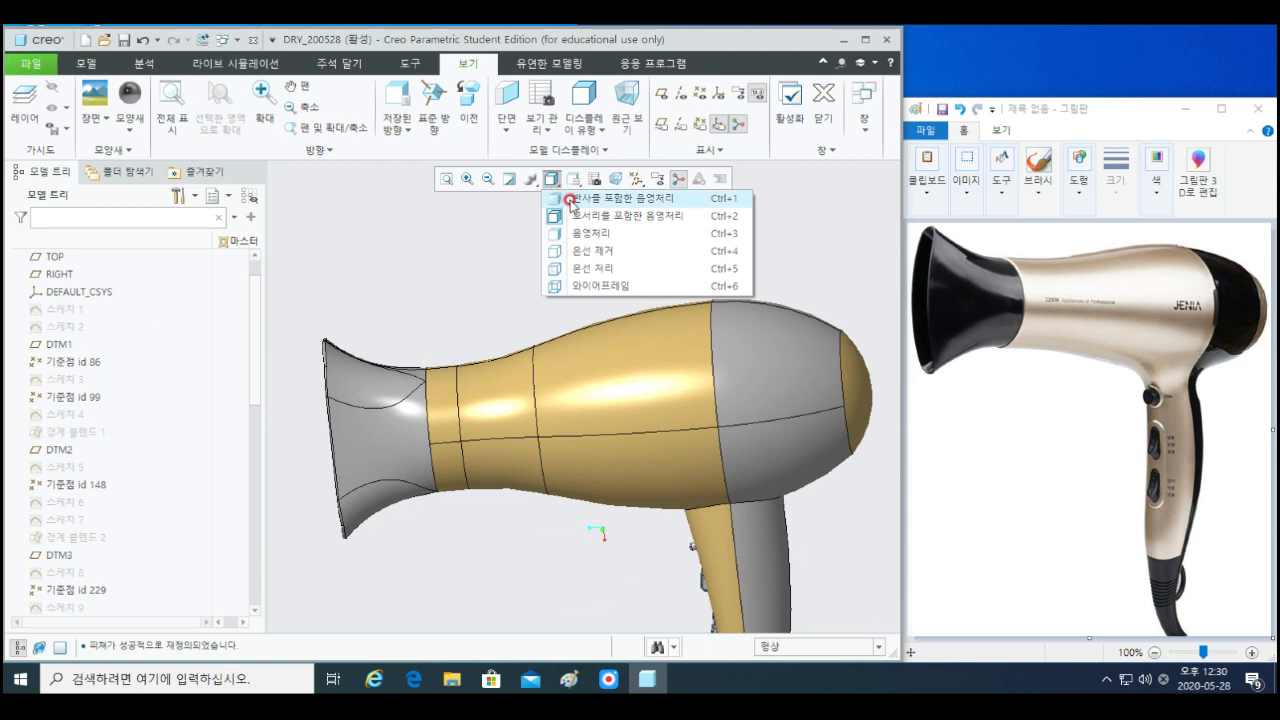
pyautogui.click(579, 199)
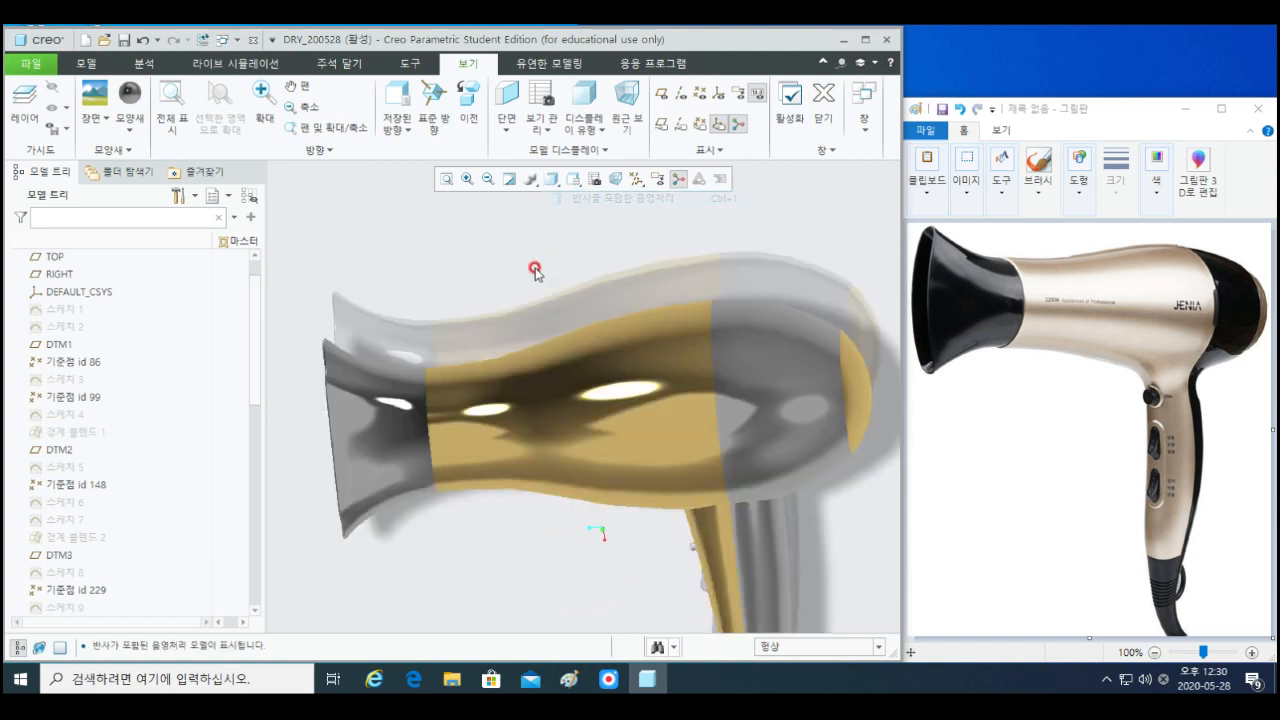
pyautogui.click(550, 182)
pyautogui.click(574, 234)
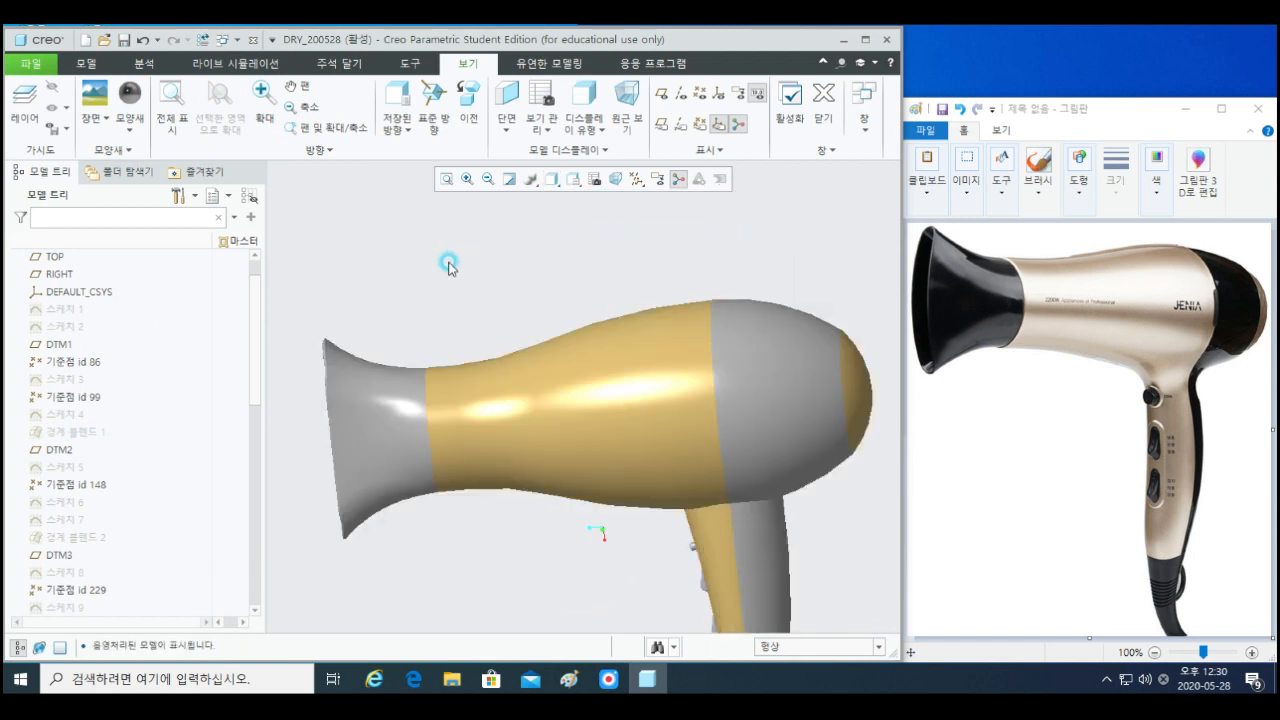
pyautogui.scroll(-2, 531, 323)
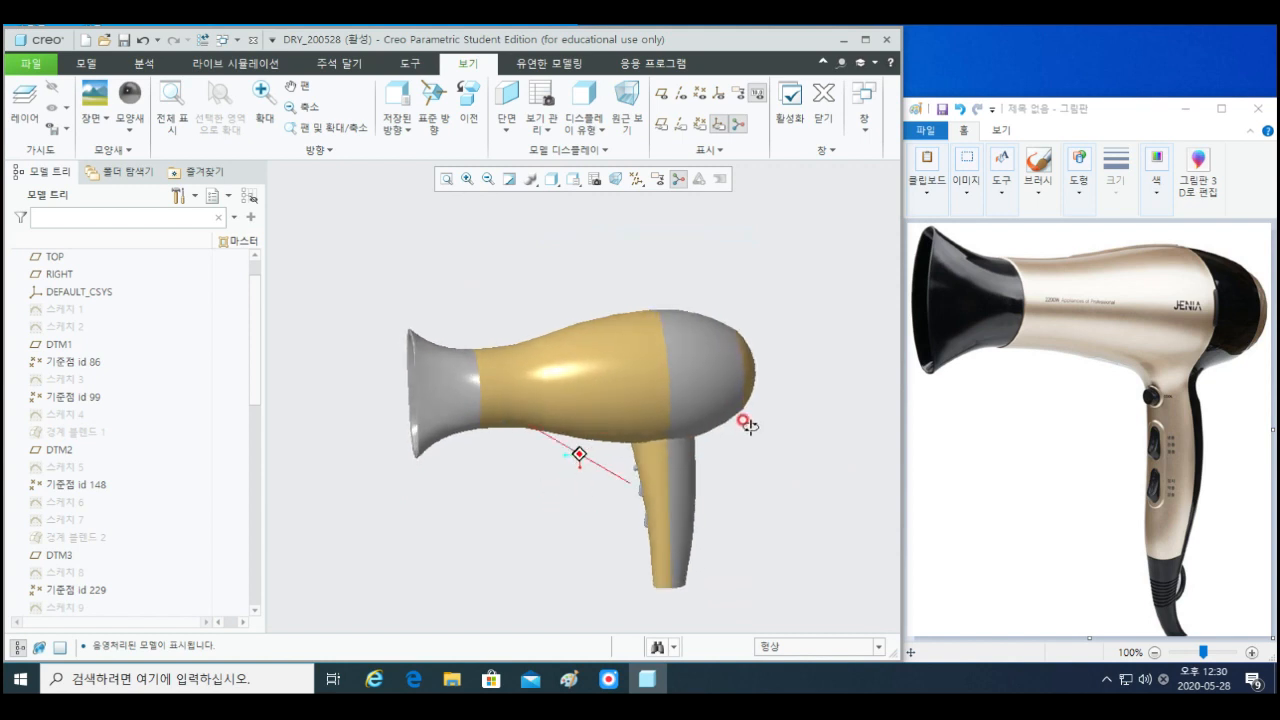